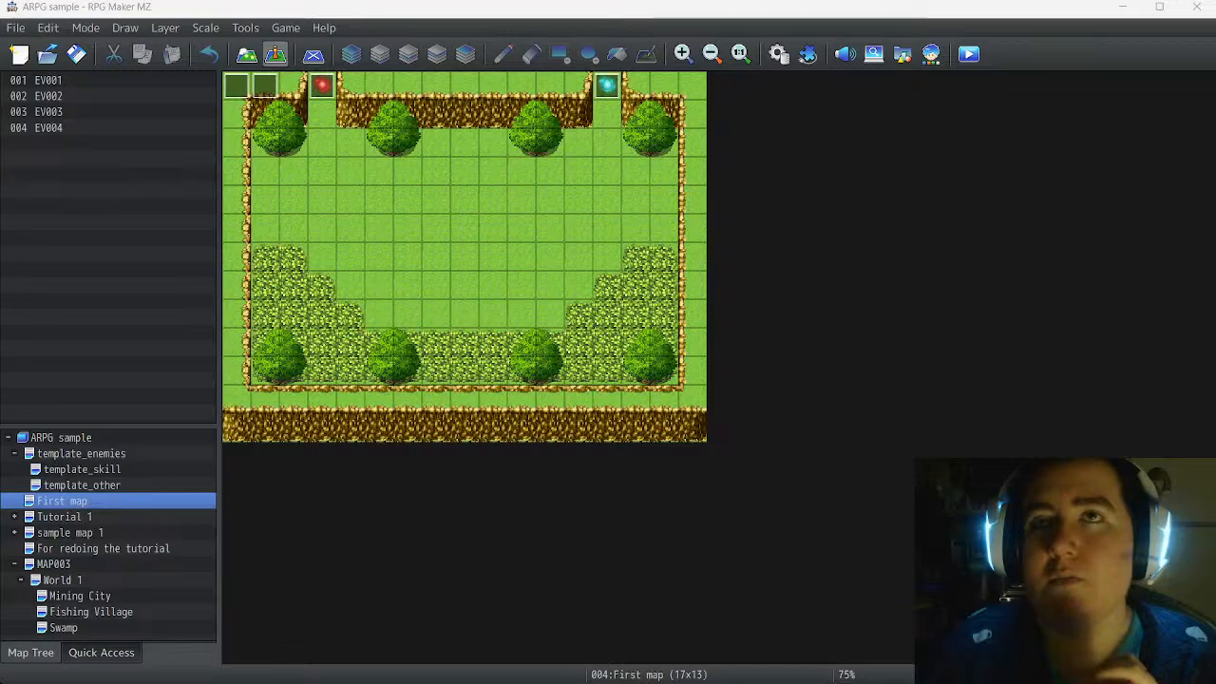
{"action": "right_click", "coordinate": [465, 228]}
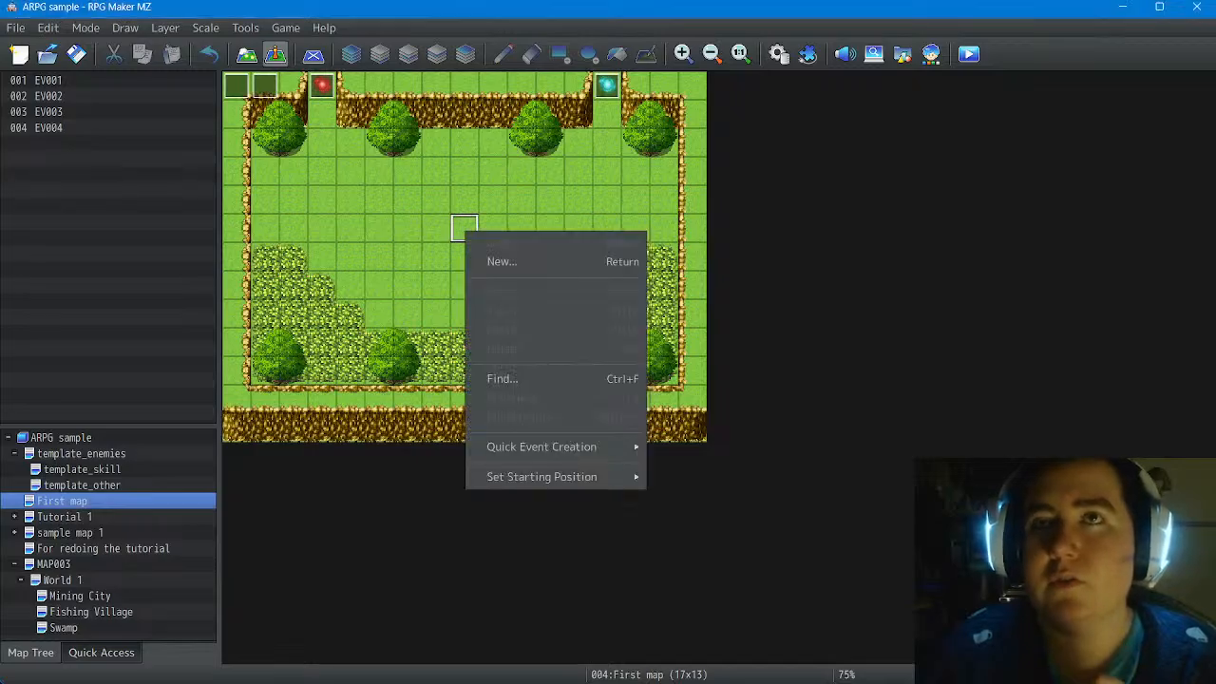
{"action": "key", "text": "Escape"}
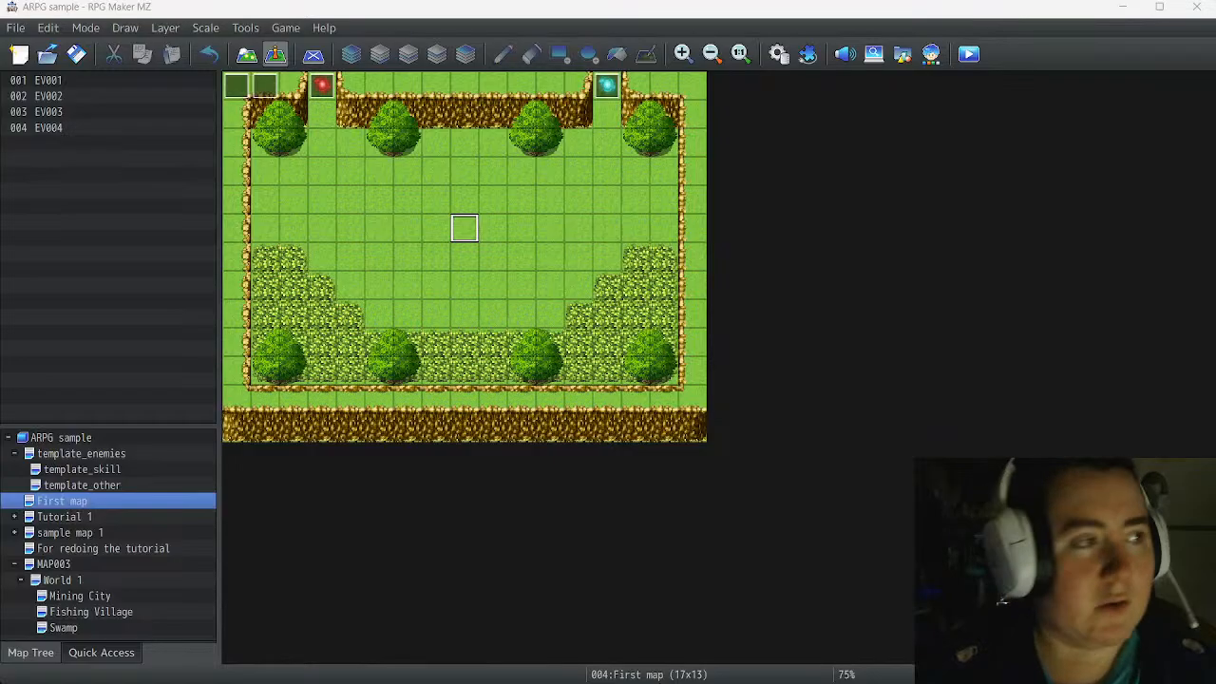
Check the available sound output devices in the Windows quick settings and return to the map editor
{"action": "key", "text": "super"}
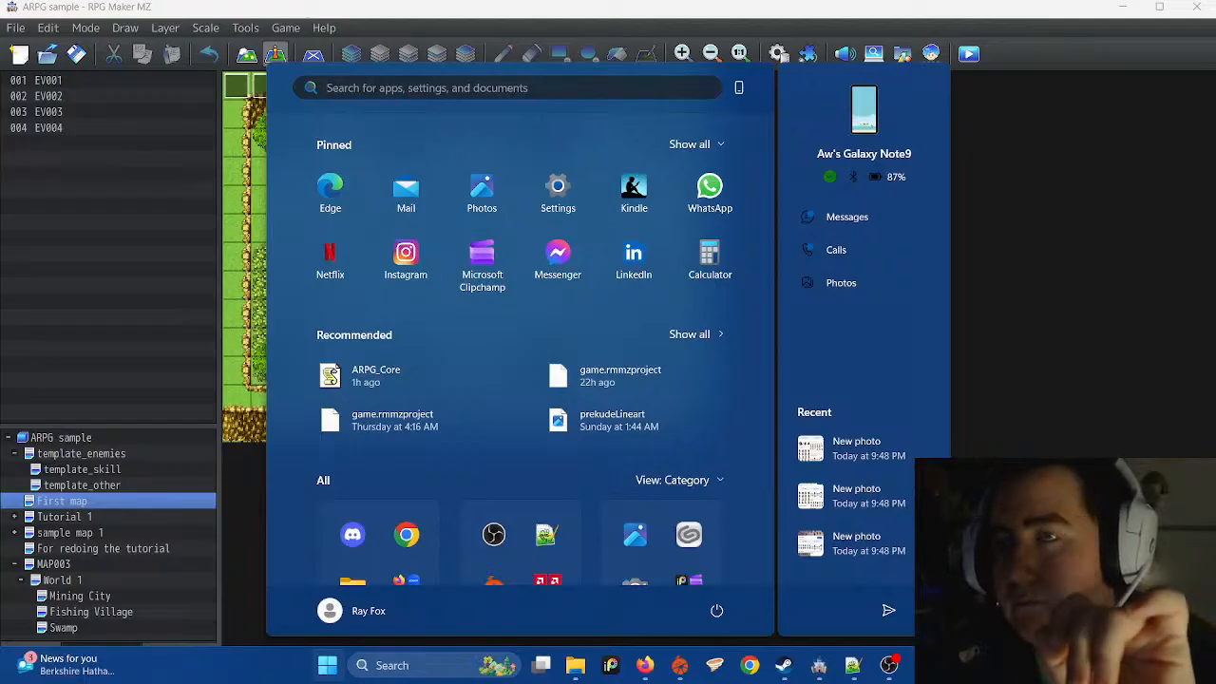
{"action": "key", "text": "super+a"}
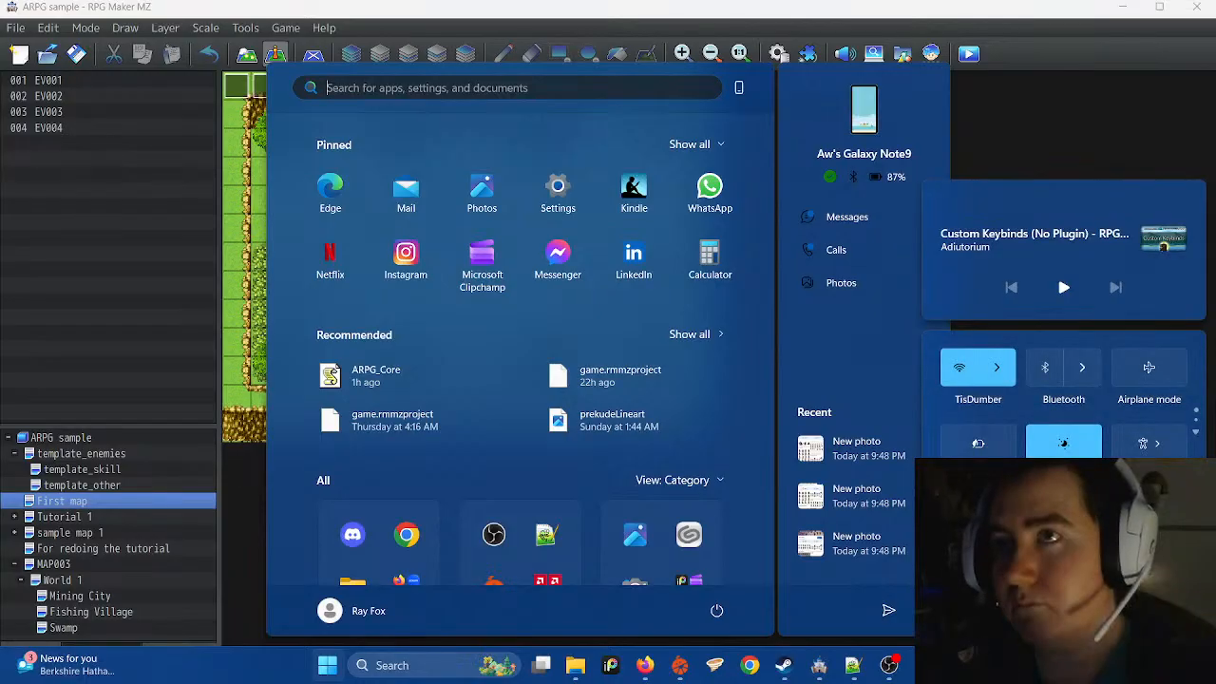
{"action": "key", "text": "super+ctrl+v"}
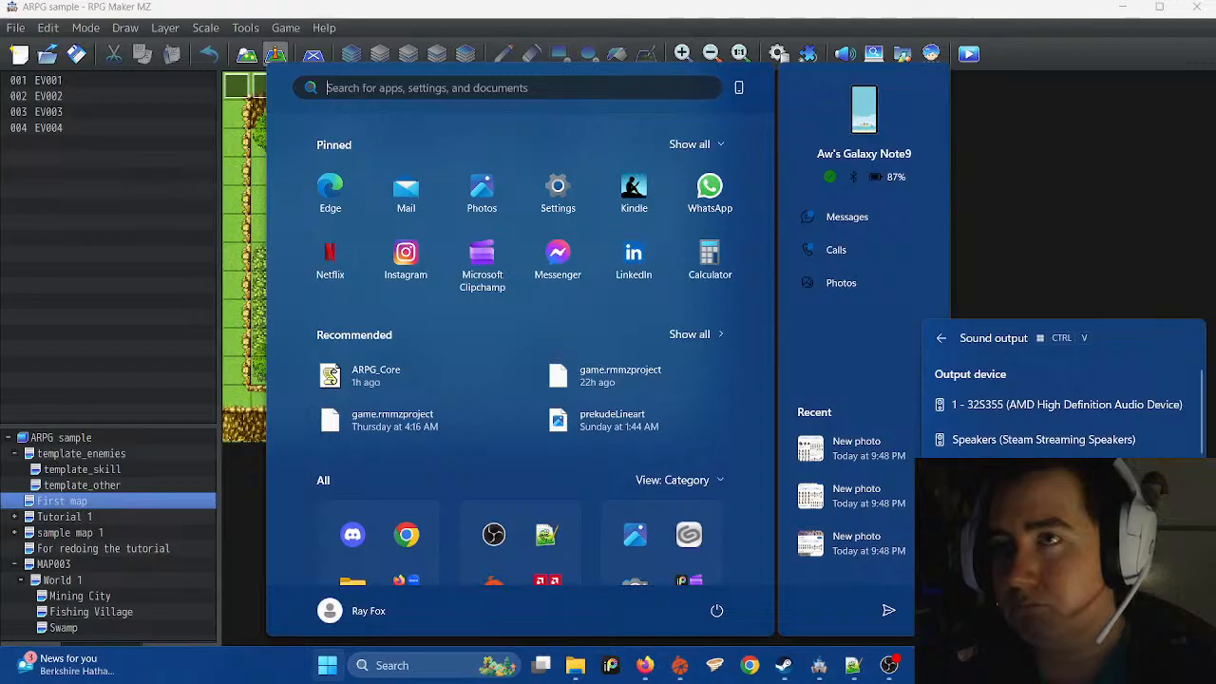
{"action": "key", "text": "super"}
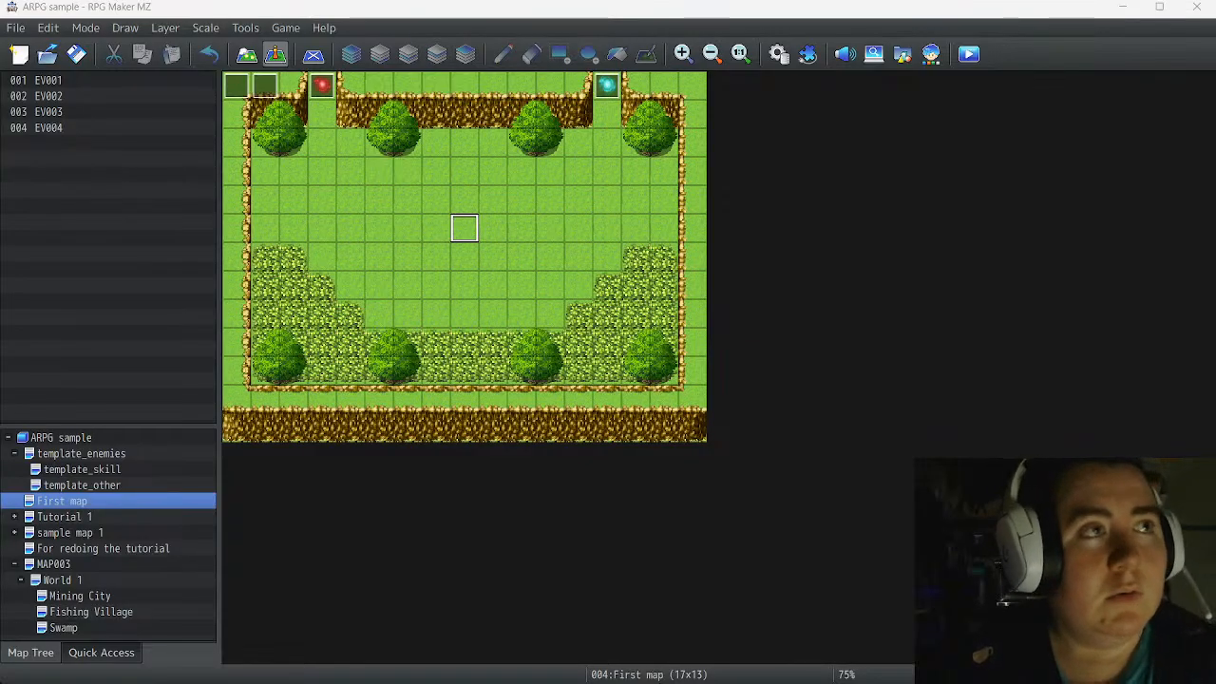
{"action": "key", "text": "super"}
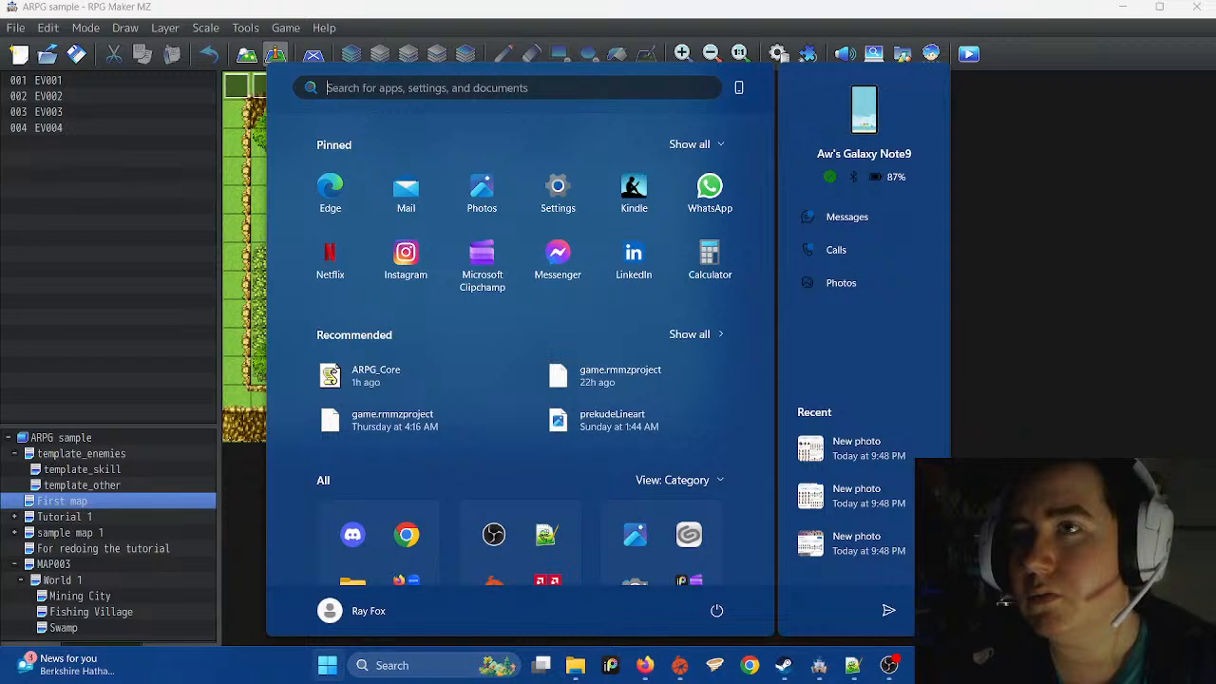
{"action": "key", "text": "super+a"}
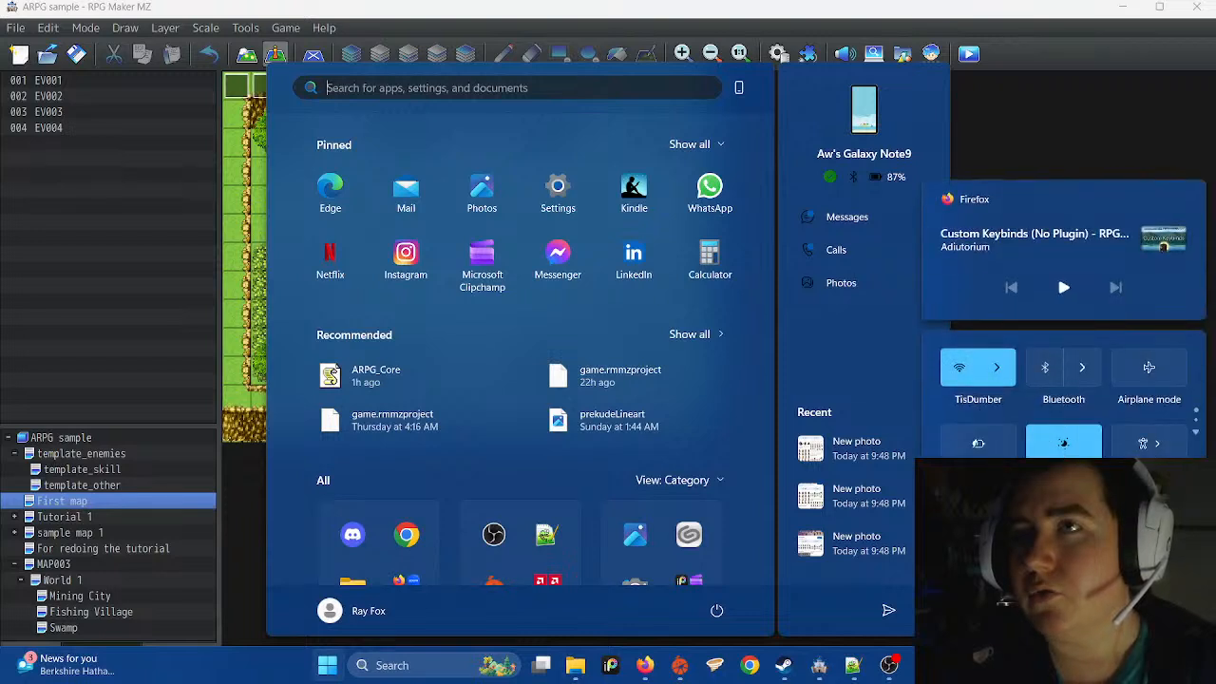
{"action": "key", "text": "super+ctrl+v"}
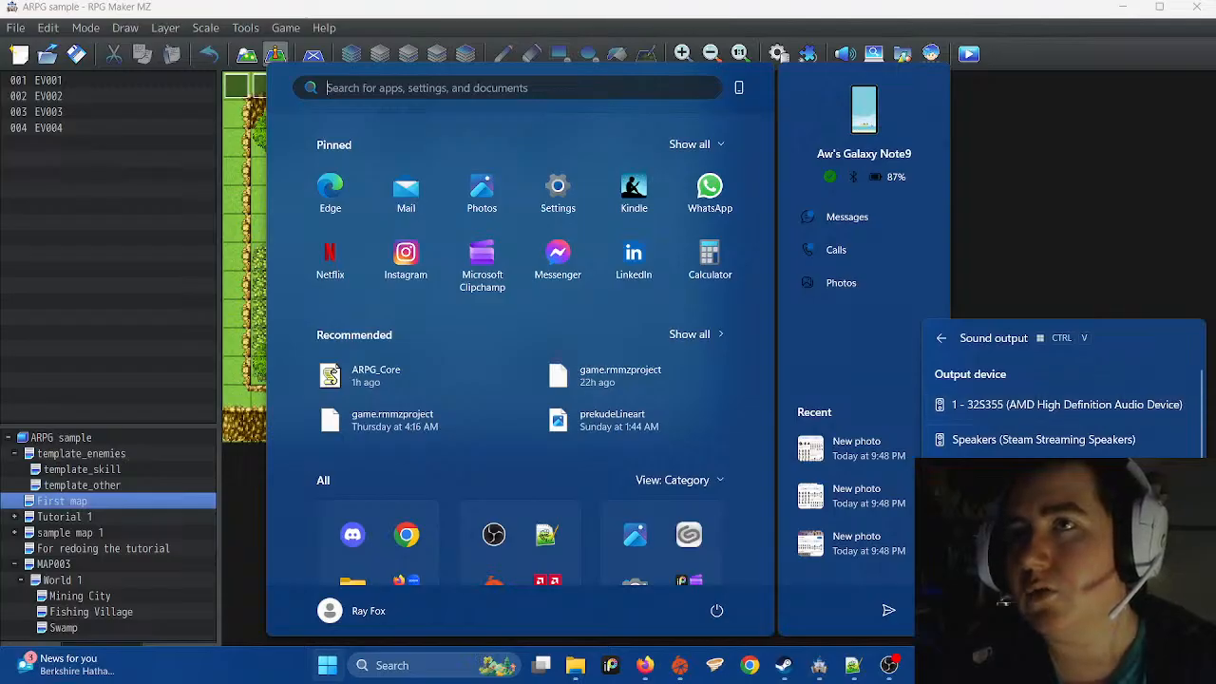
{"action": "key", "text": "Escape"}
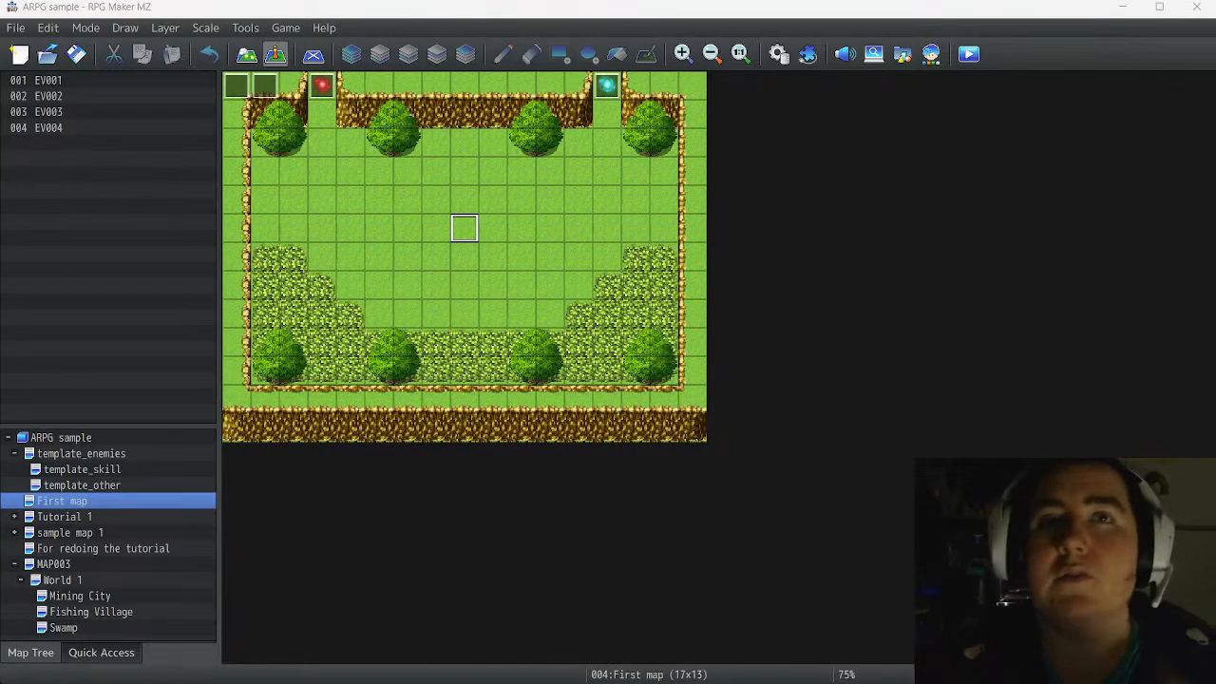
Look through the template_enemies and template_other maps and open the template_skill map
{"action": "left_click", "coordinate": [81, 453]}
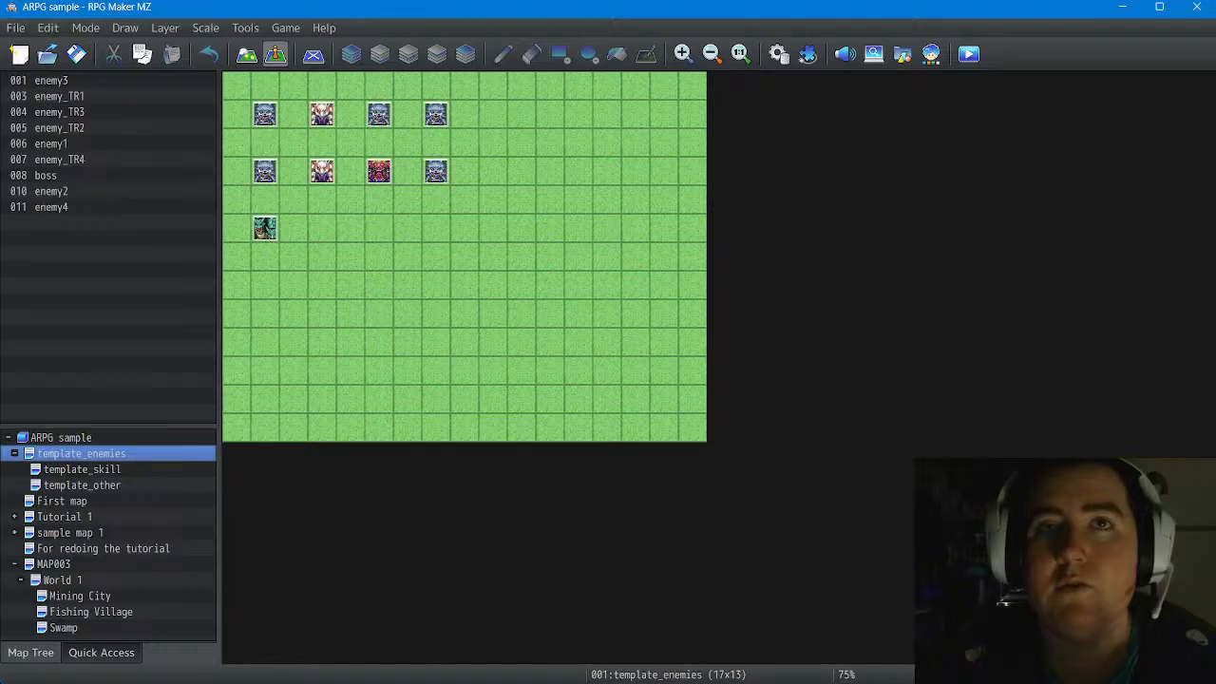
{"action": "left_click", "coordinate": [81, 469]}
{"action": "left_click", "coordinate": [81, 485]}
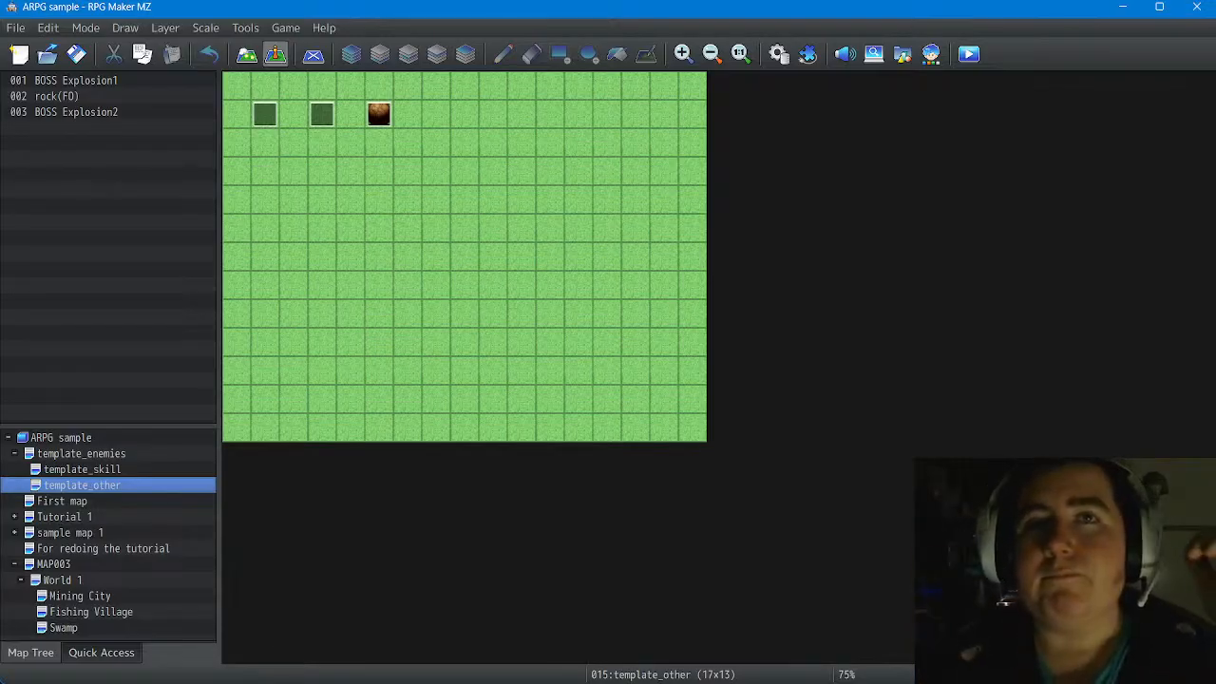
{"action": "left_click", "coordinate": [82, 469]}
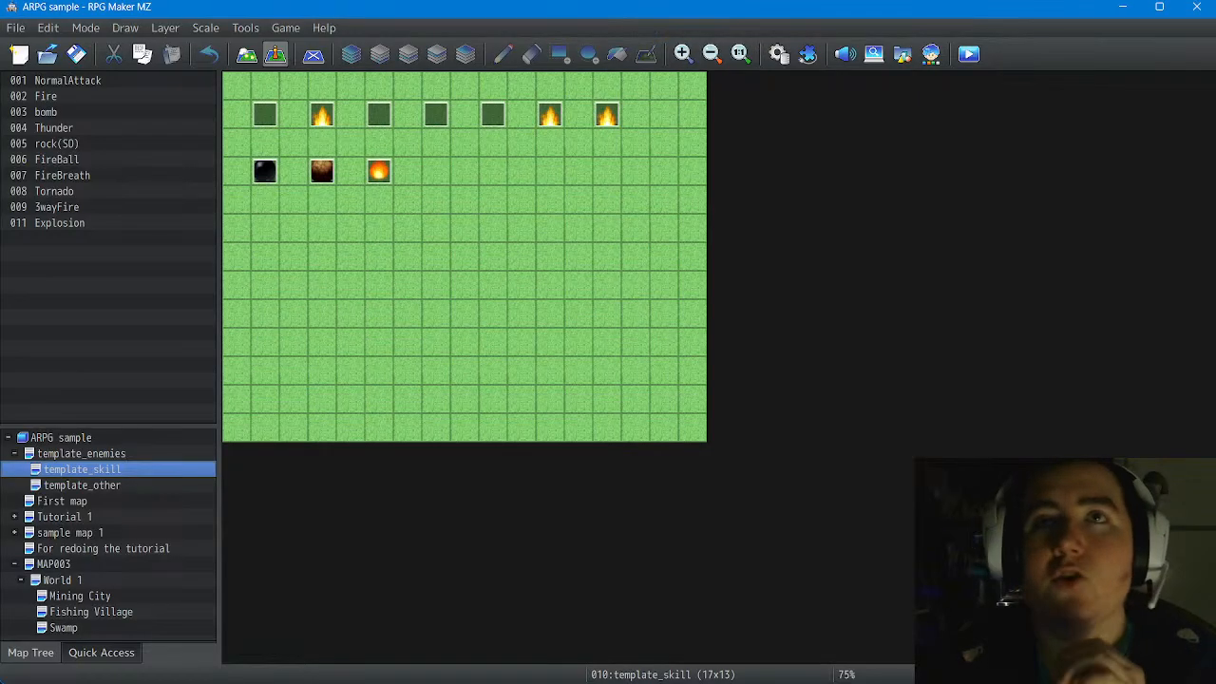
{"action": "left_click", "coordinate": [436, 171]}
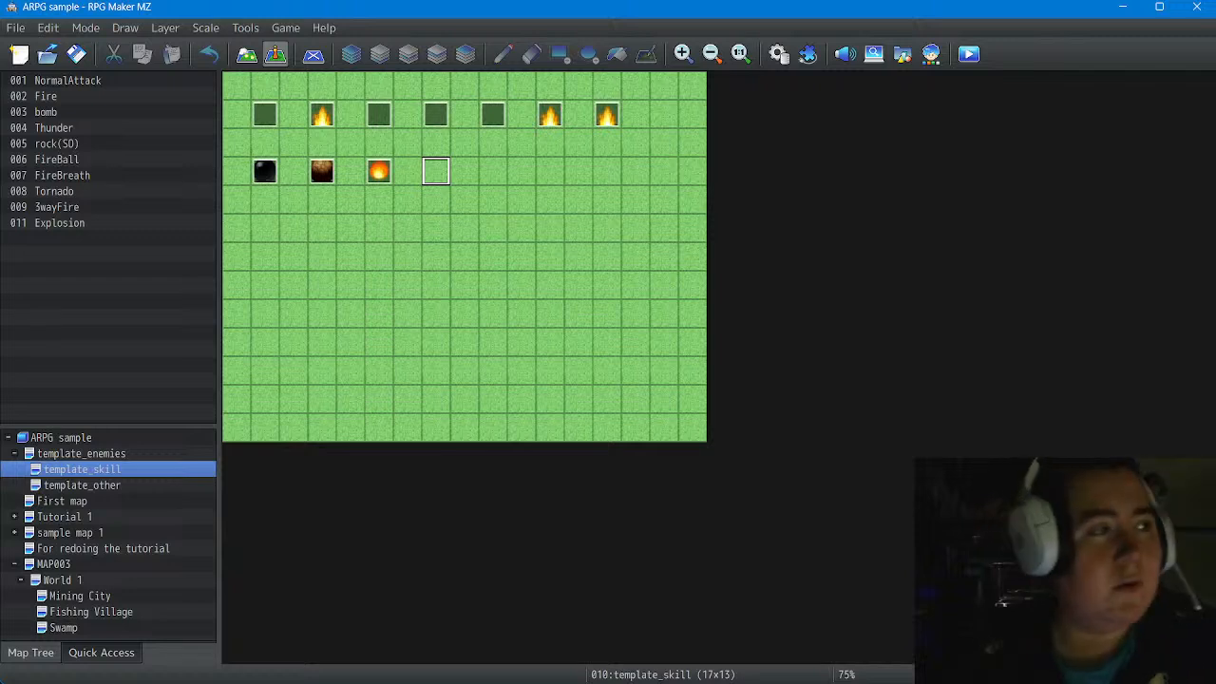
Switch to File Explorer, inspect the project's plugins folder and its build subfolder, and return to RPG Maker MZ
{"action": "key", "text": "super"}
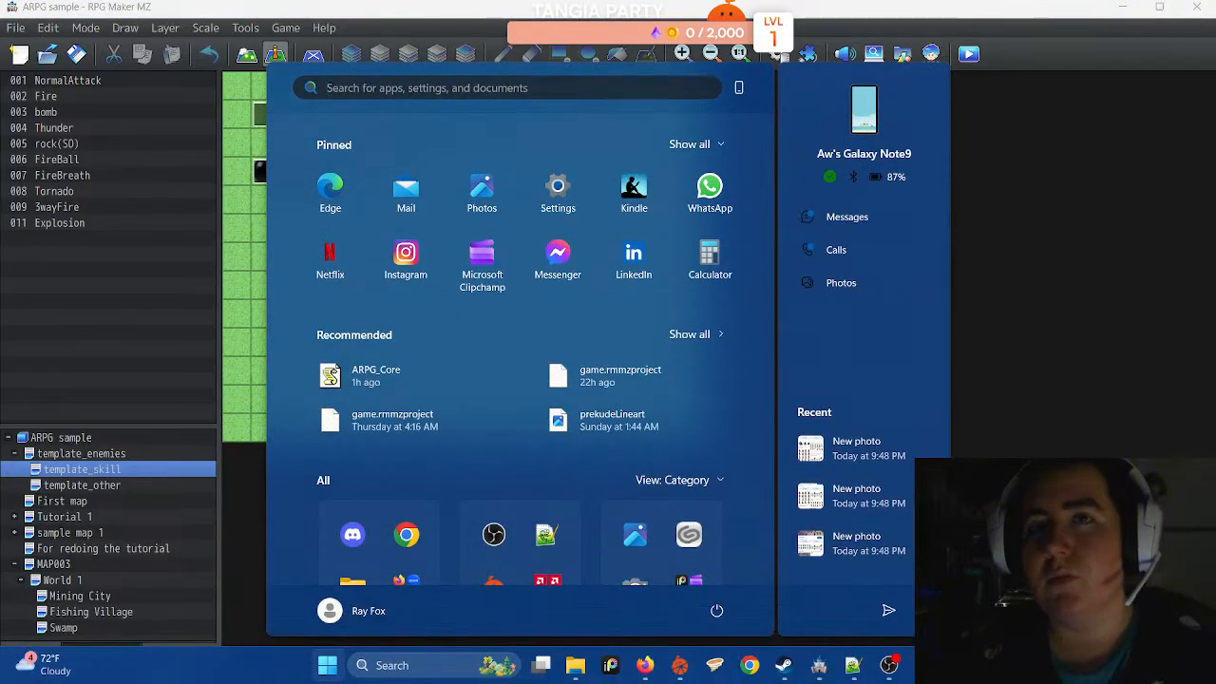
{"action": "left_click", "coordinate": [574, 665]}
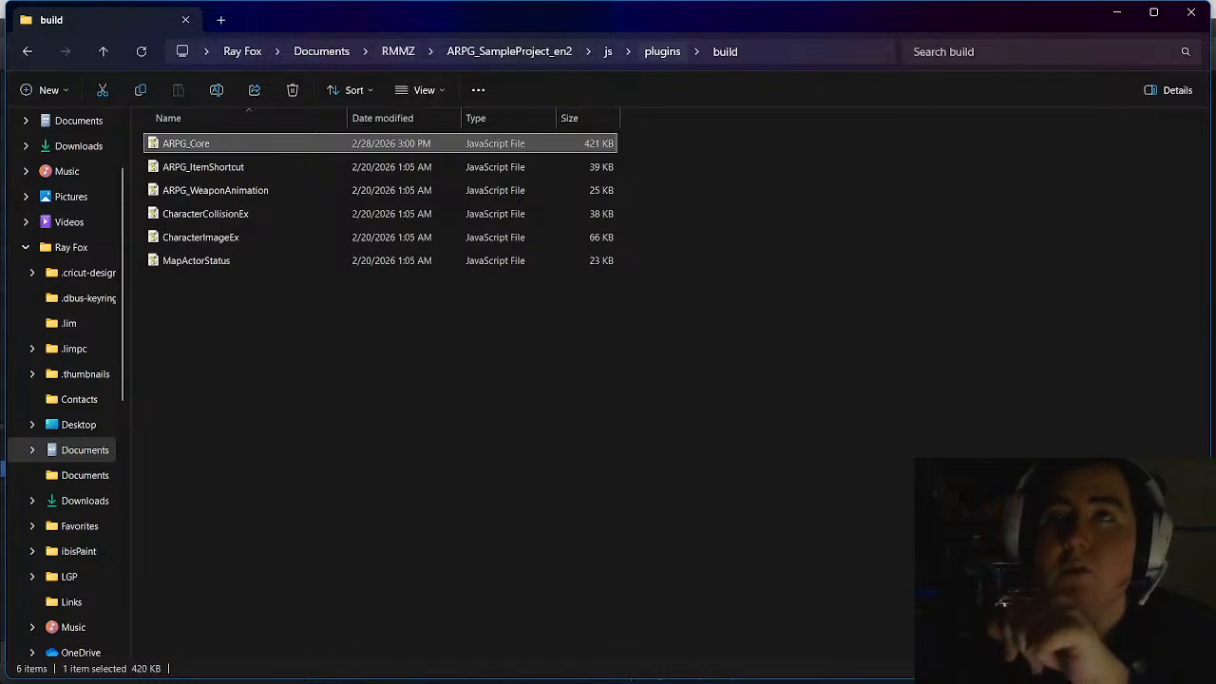
{"action": "left_click", "coordinate": [662, 51]}
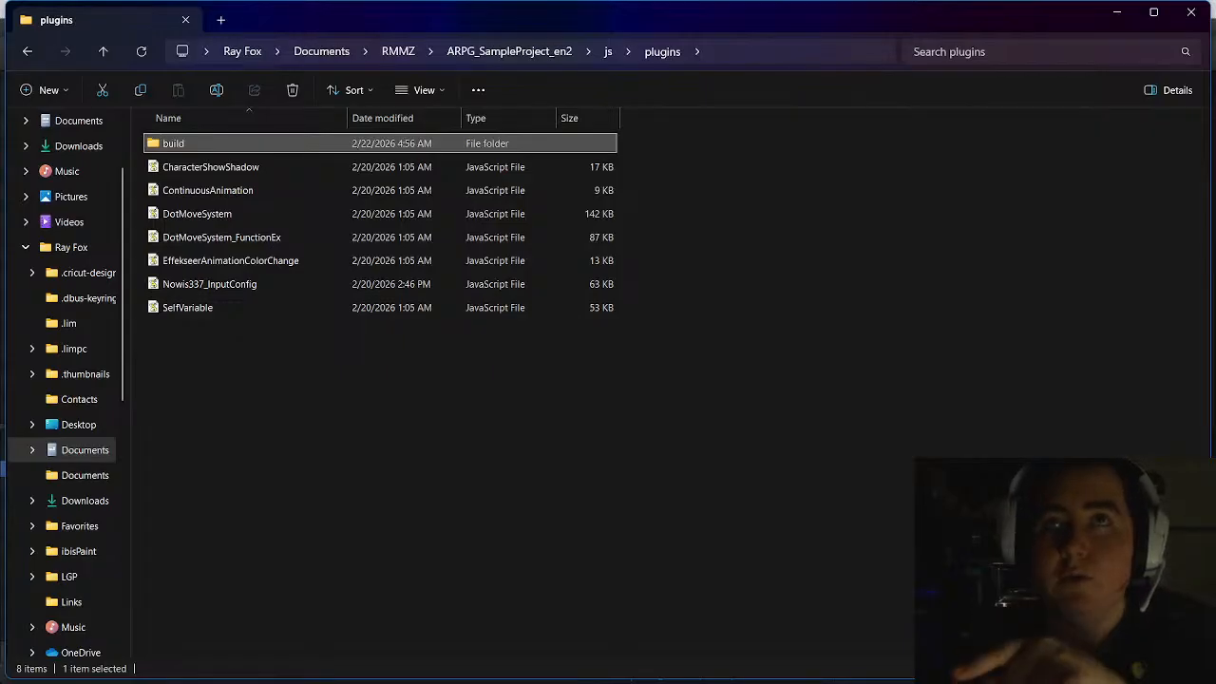
{"action": "key", "text": "Return"}
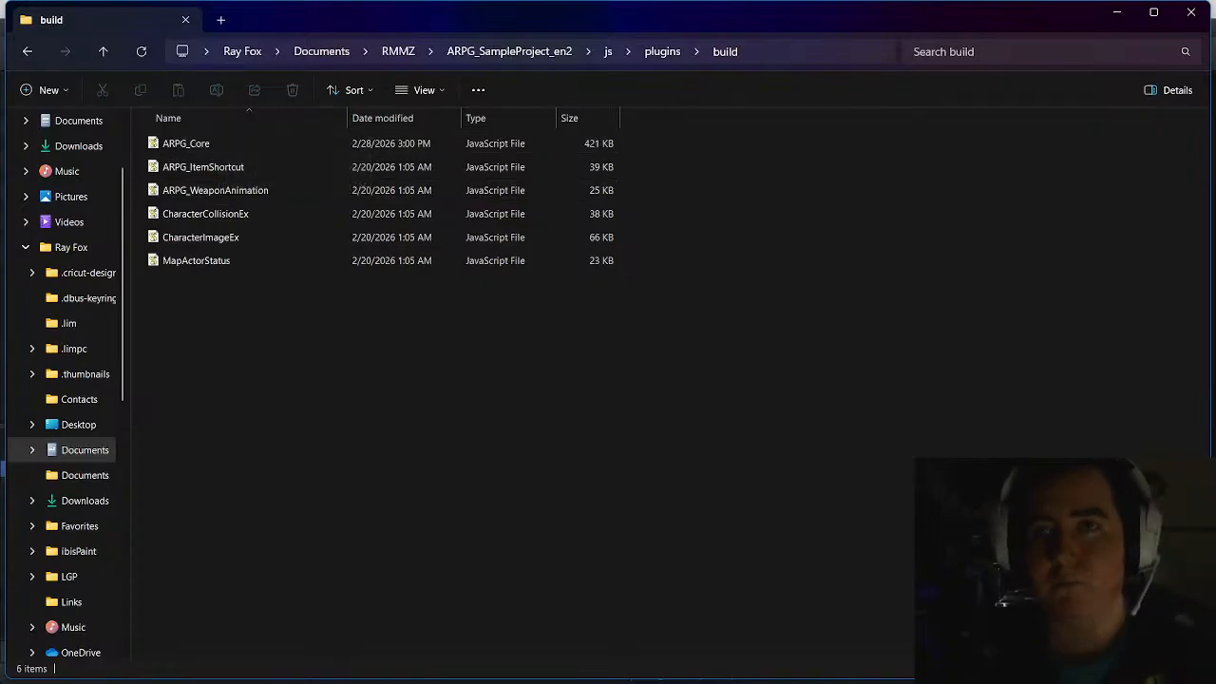
{"action": "key", "text": "super"}
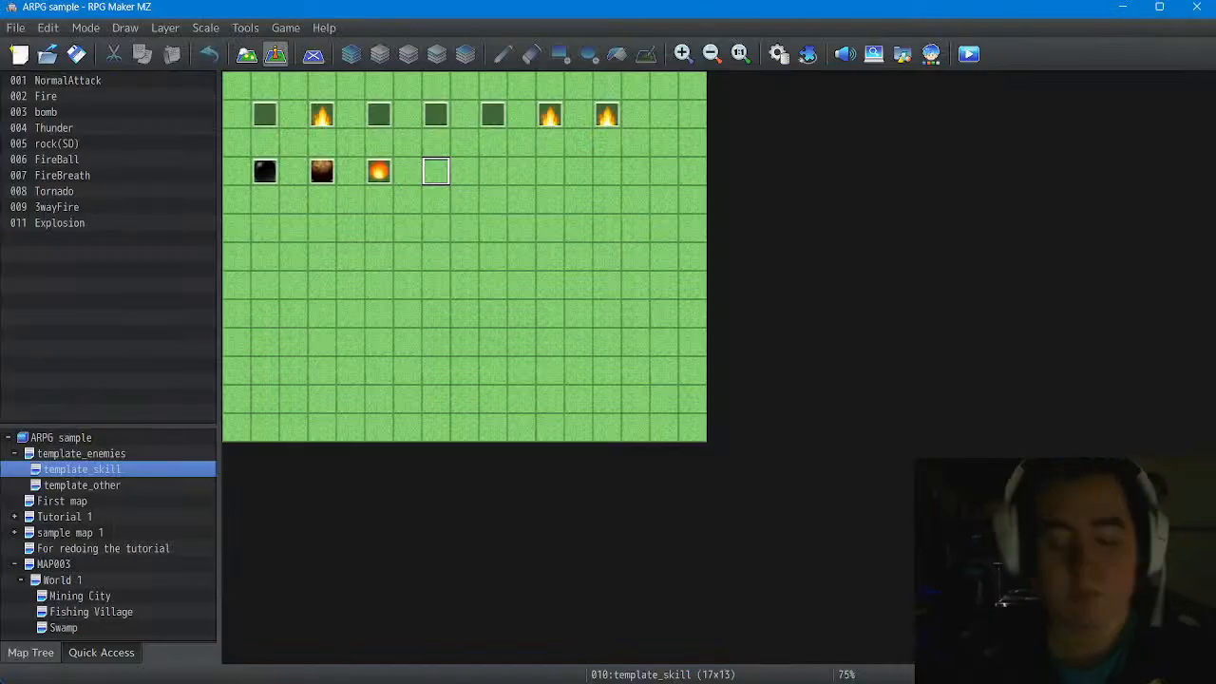
Check the Wi-Fi connection and the list of available networks in the Windows quick settings
{"action": "key", "text": "super"}
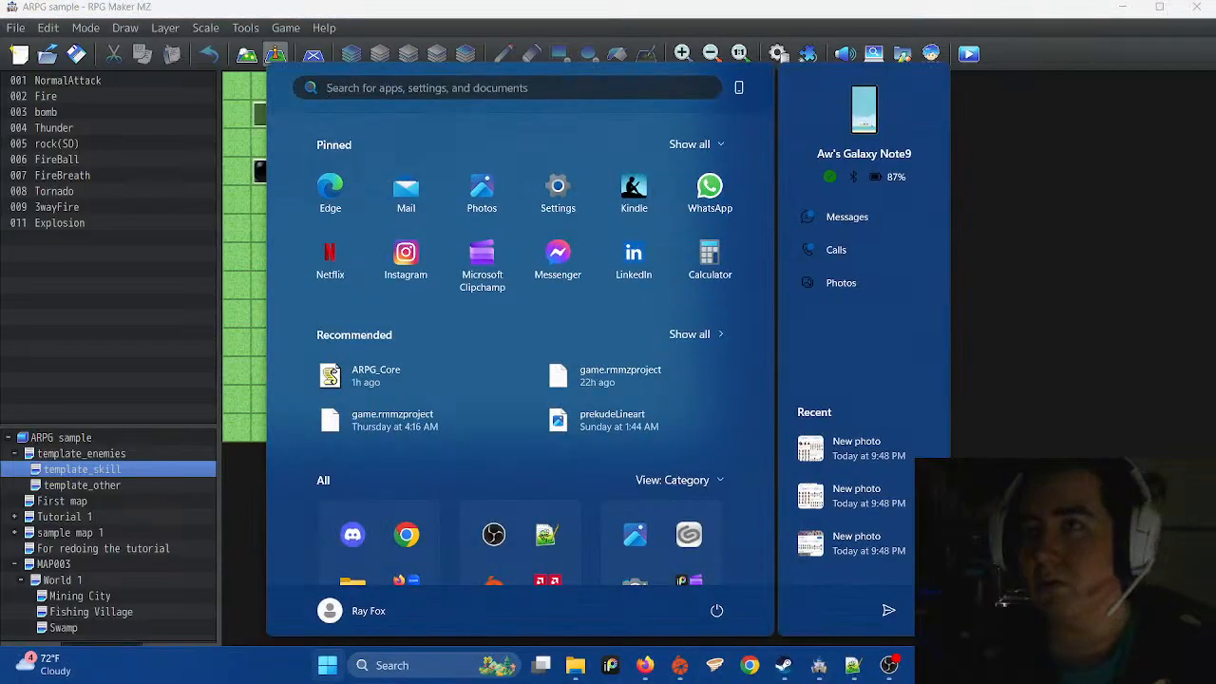
{"action": "key", "text": "super+a"}
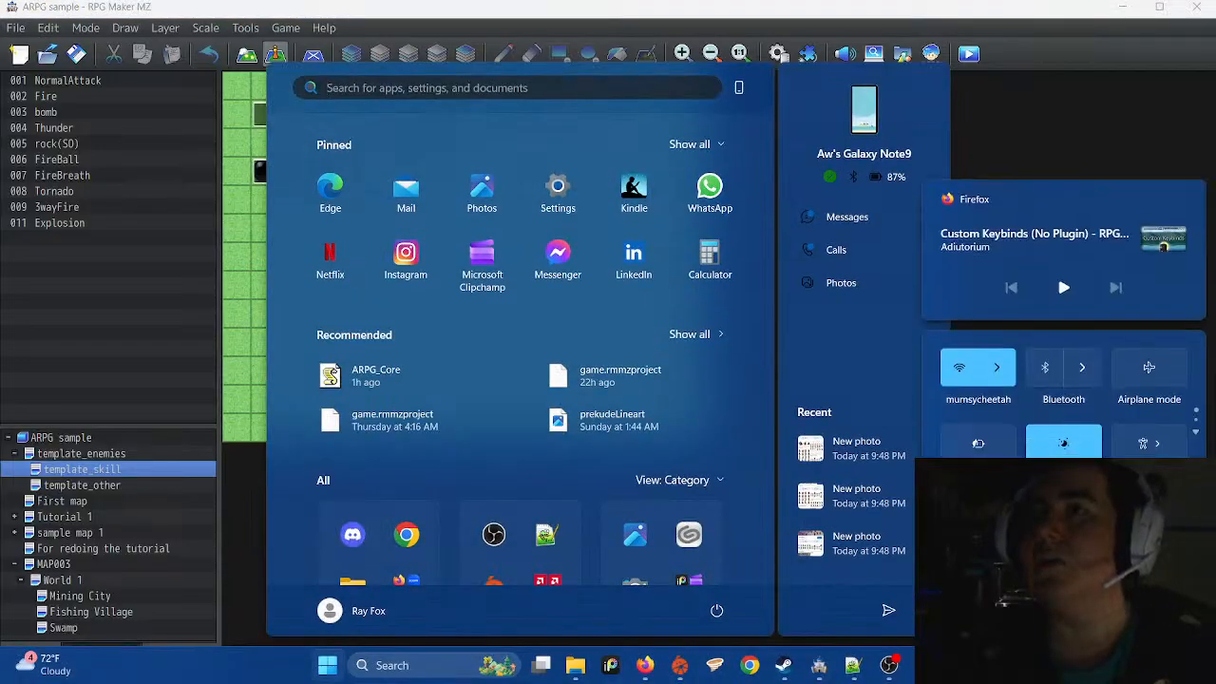
{"action": "left_click", "coordinate": [997, 367]}
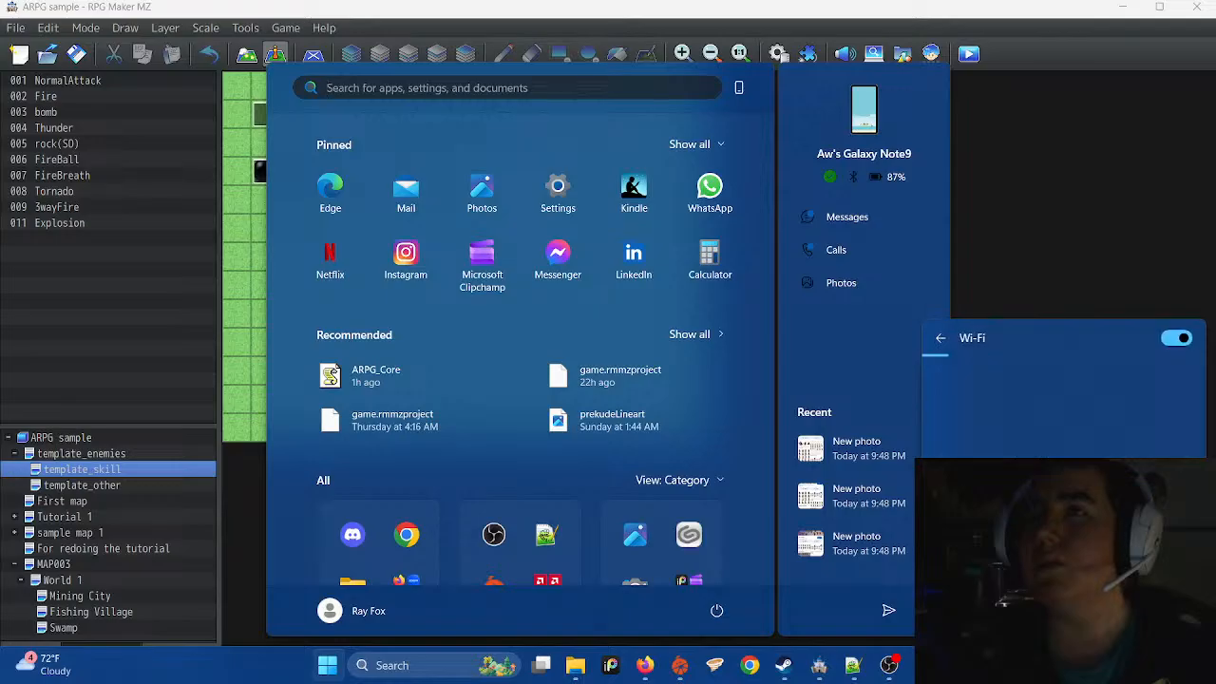
{"action": "scroll", "coordinate": [1064, 408], "scroll_direction": "down", "scroll_amount": 4}
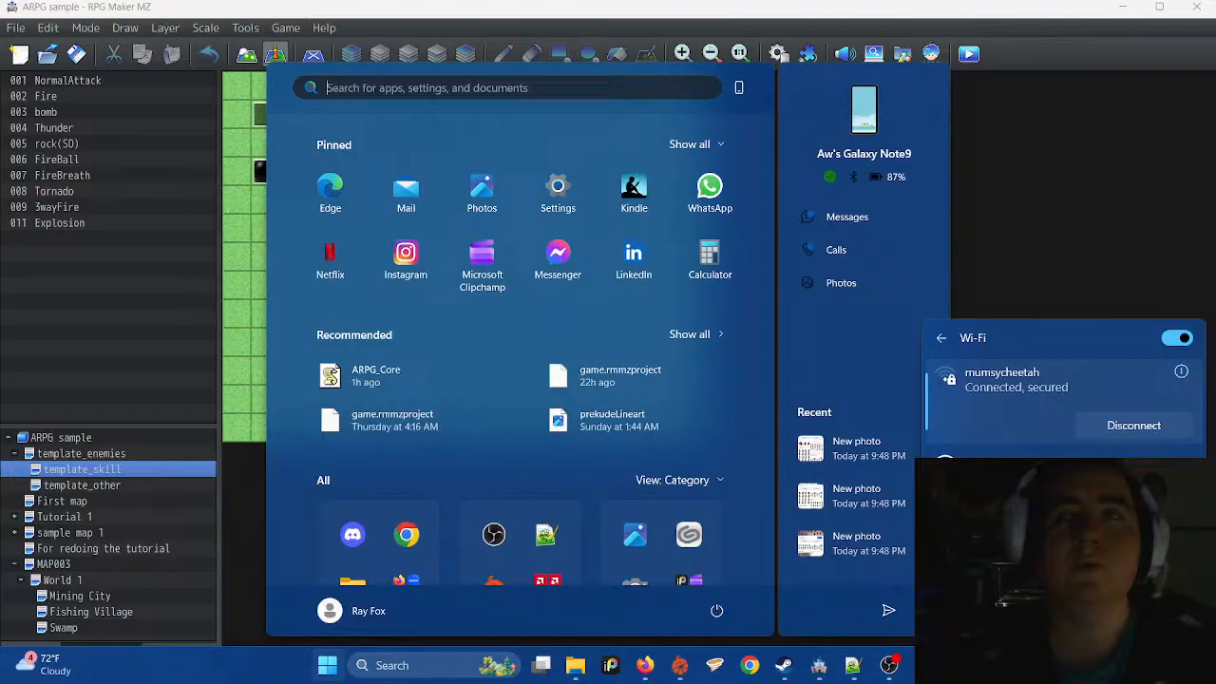
{"action": "scroll", "coordinate": [1064, 394], "scroll_direction": "down", "scroll_amount": 3}
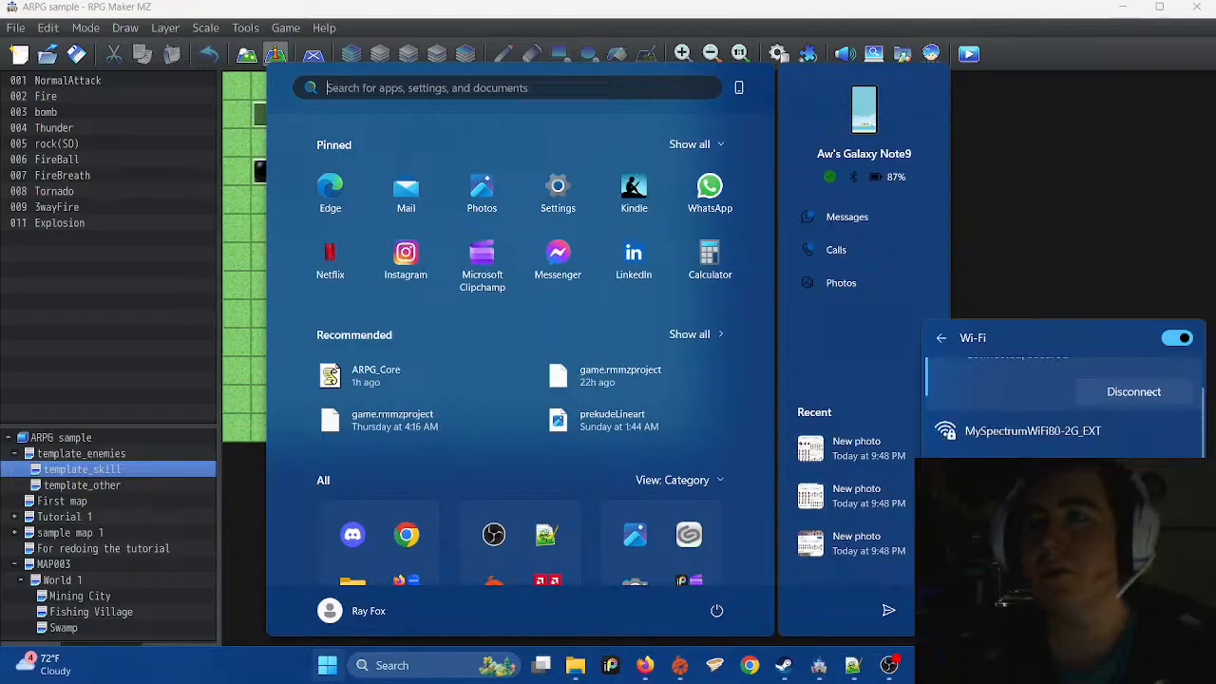
{"action": "scroll", "coordinate": [1064, 394], "scroll_direction": "up", "scroll_amount": 3}
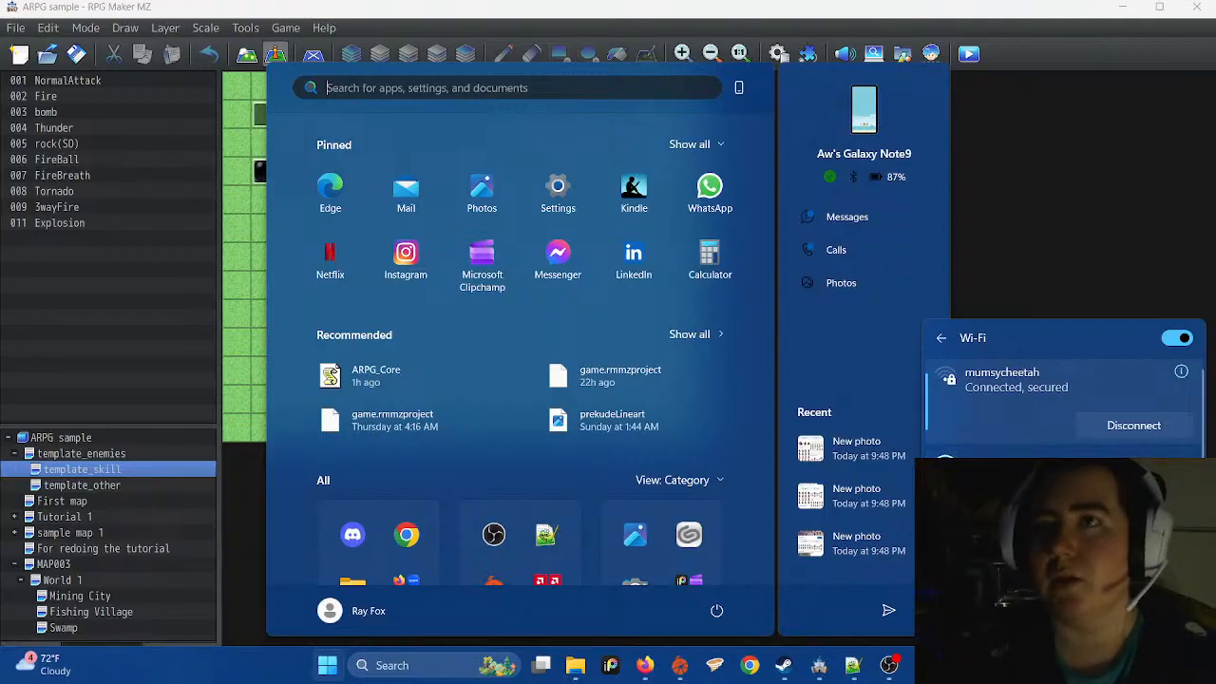
{"action": "scroll", "coordinate": [1063, 409], "scroll_direction": "down", "scroll_amount": 4}
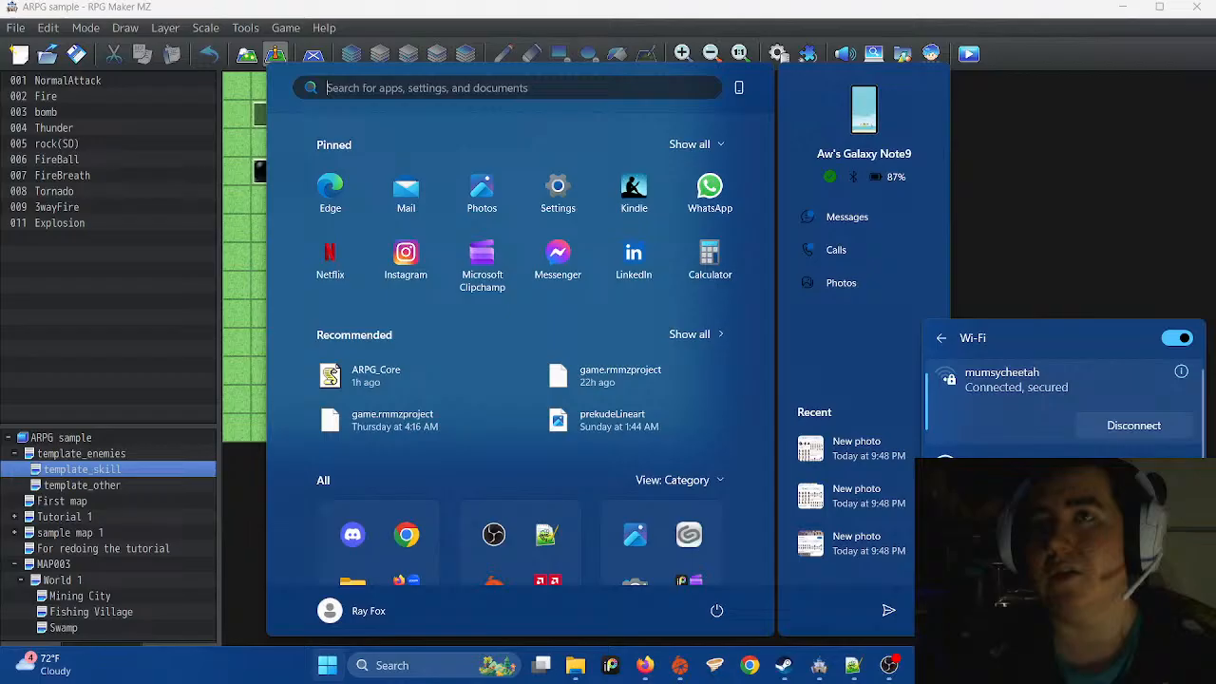
{"action": "key", "text": "super"}
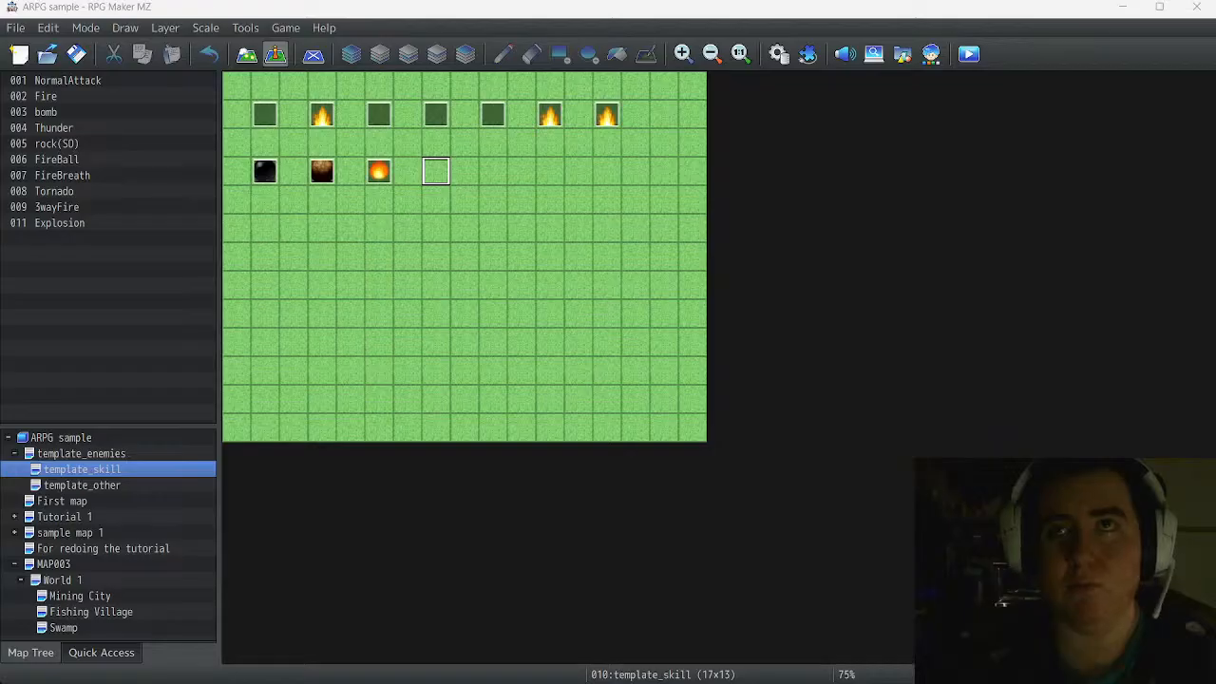
Open the NormalAttack event on the template_skill map and review the commands on its first page
{"action": "left_click", "coordinate": [265, 114]}
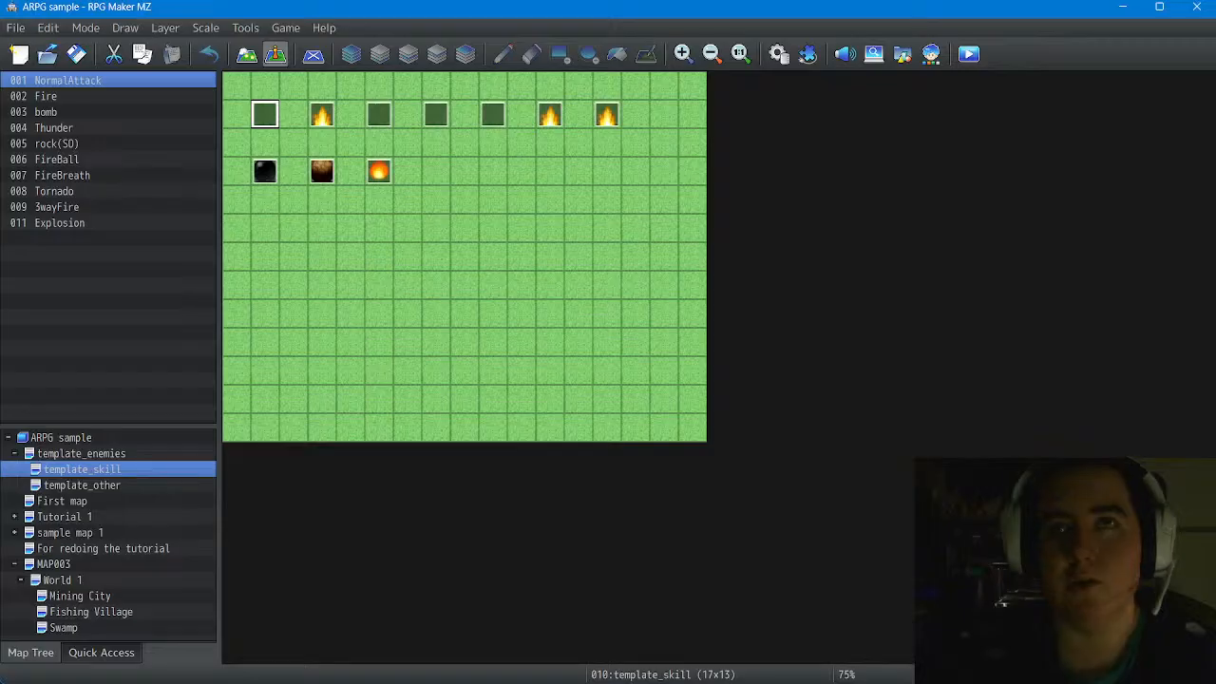
{"action": "key", "text": "Return"}
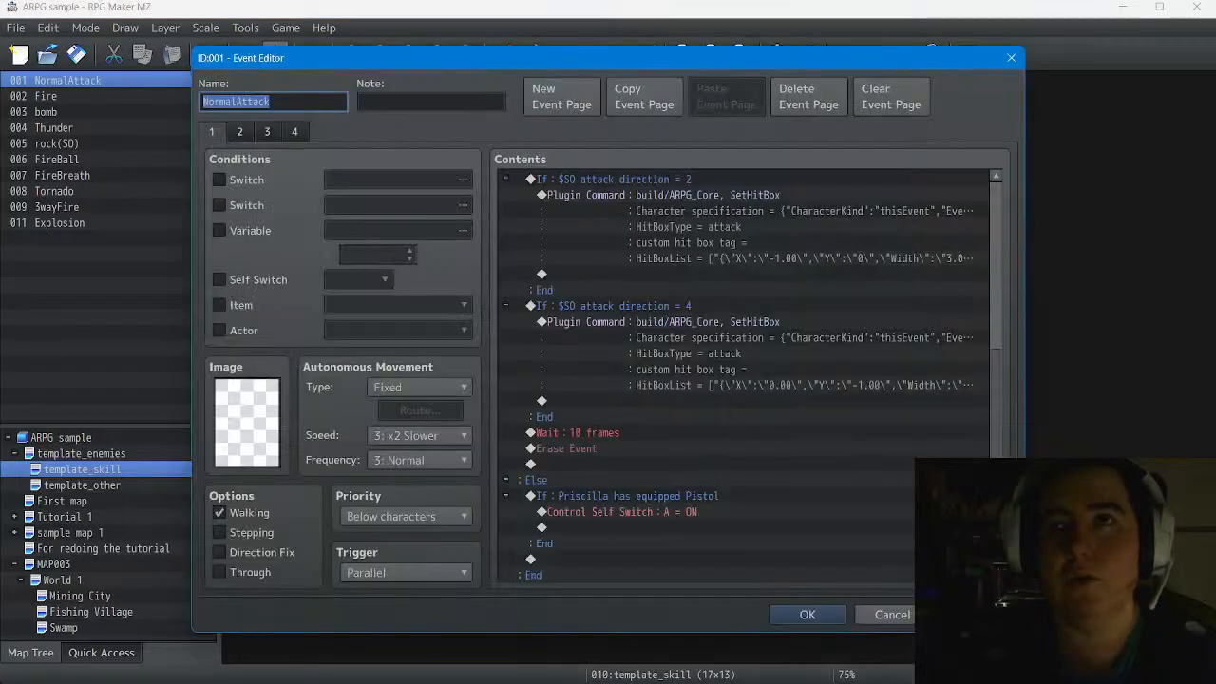
{"action": "scroll", "coordinate": [741, 380], "scroll_direction": "up", "scroll_amount": 3}
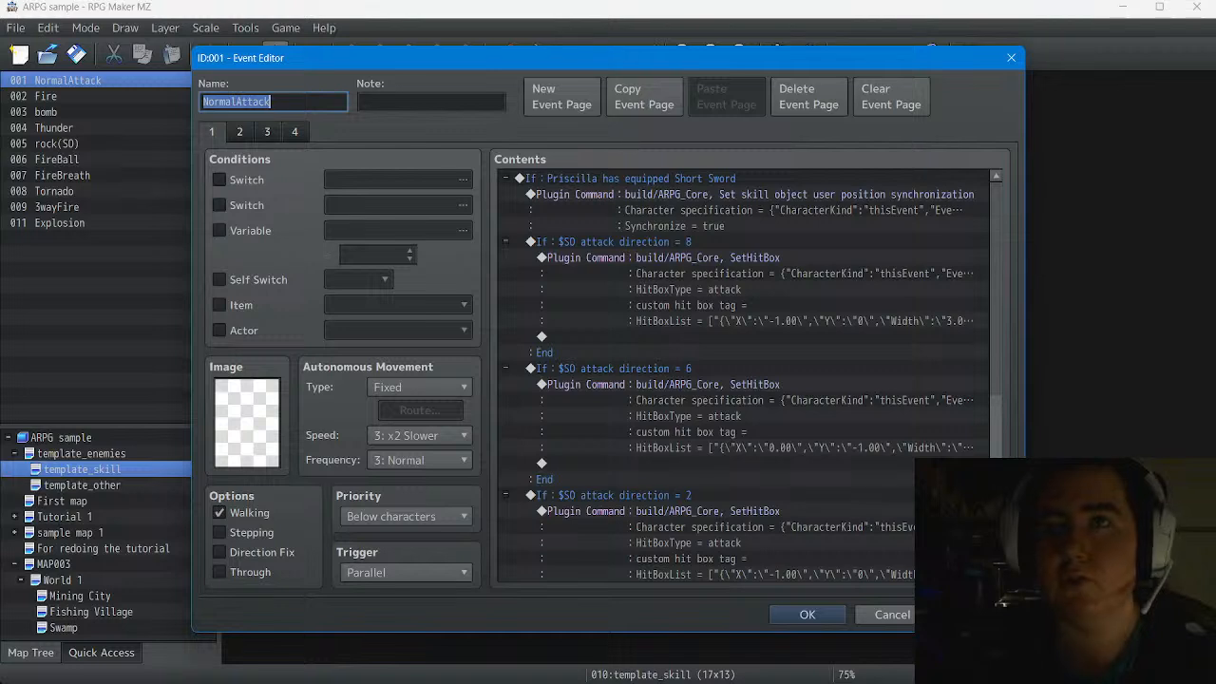
{"action": "scroll", "coordinate": [741, 379], "scroll_direction": "down", "scroll_amount": 2}
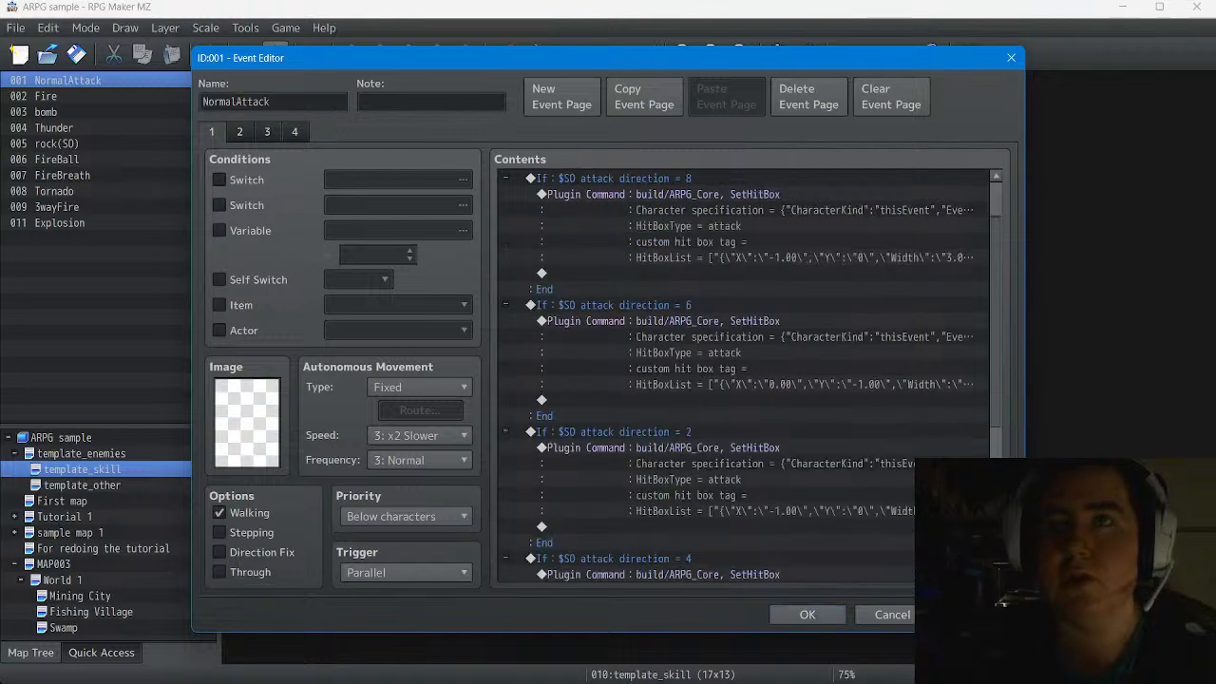
{"action": "scroll", "coordinate": [740, 380], "scroll_direction": "down", "scroll_amount": 5}
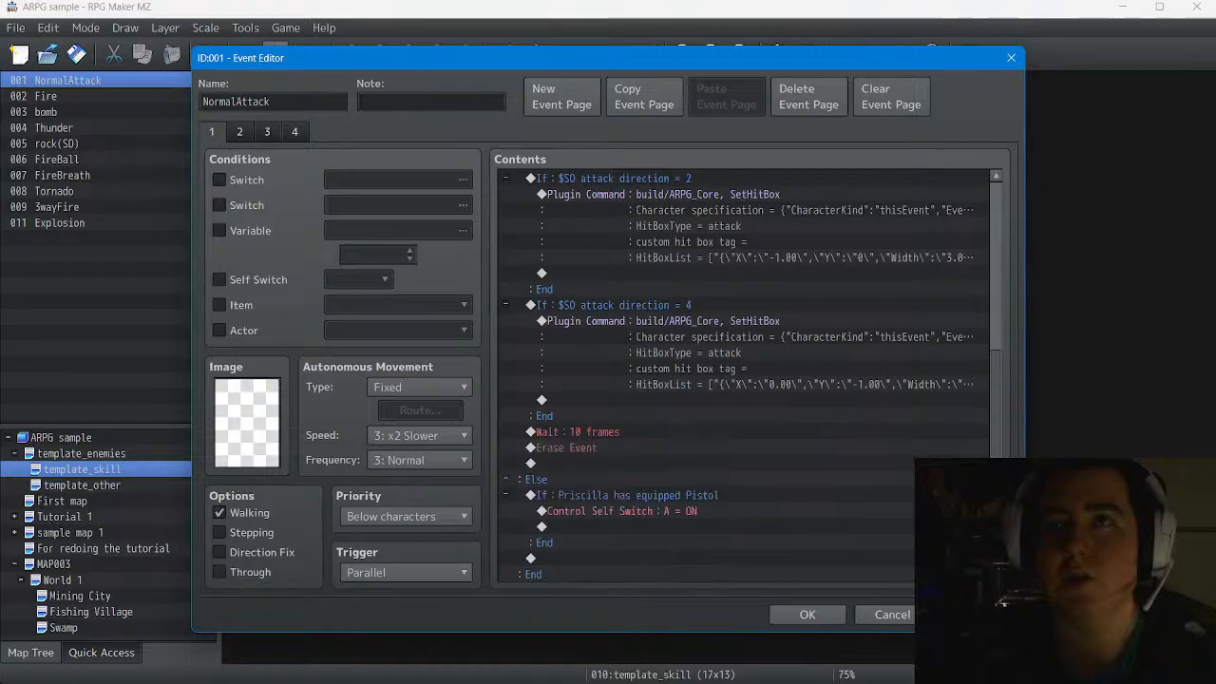
Cut all commands inside the Short Sword branch on the first page of the NormalAttack event
{"action": "left_click", "coordinate": [570, 447], "text": "shift"}
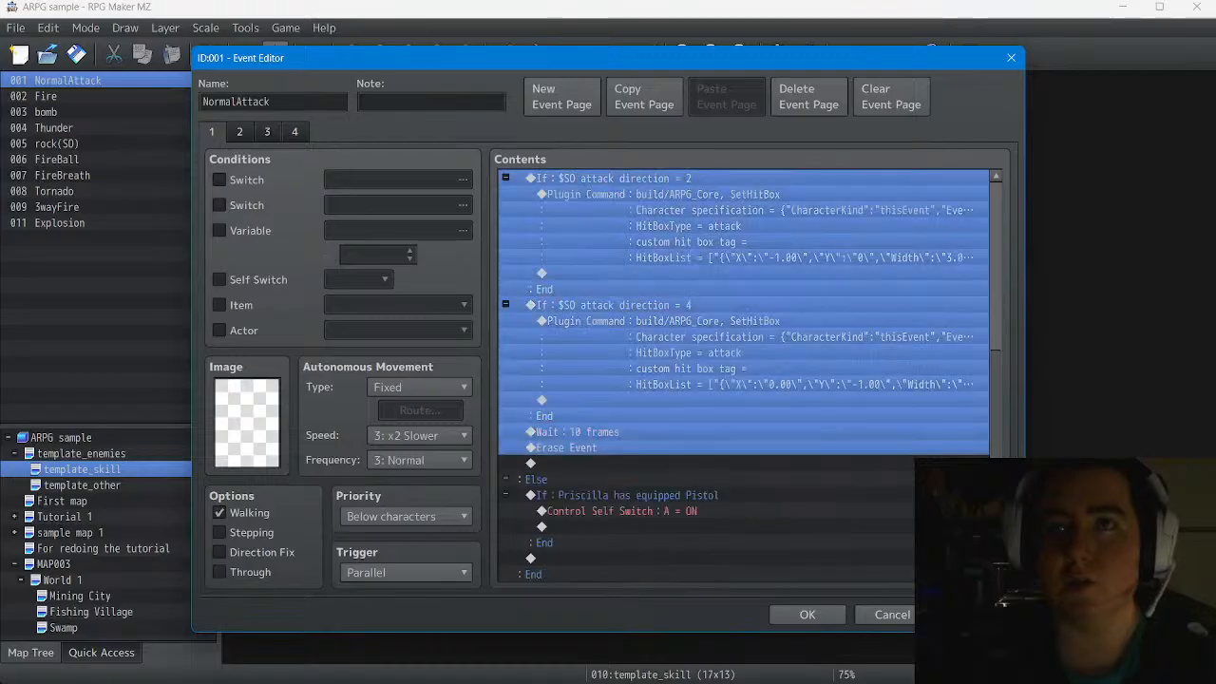
{"action": "key", "text": "shift+Up"}
{"action": "key", "text": "shift+Up"}
{"action": "key", "text": "shift+Up"}
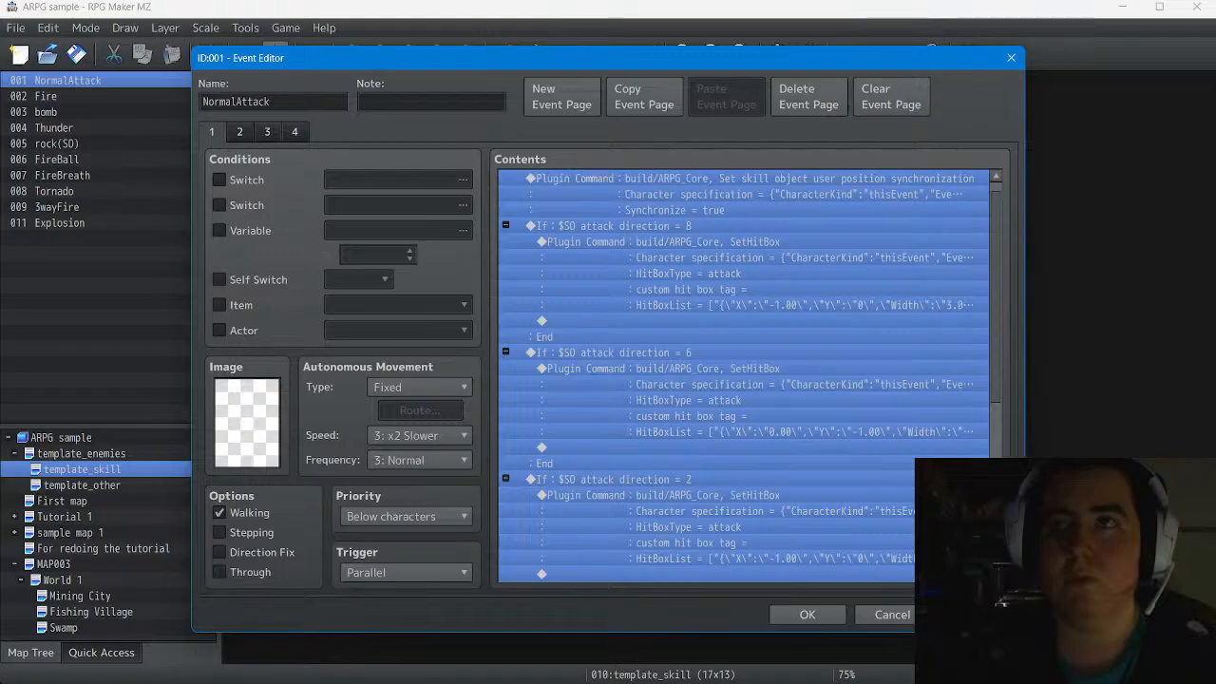
{"action": "key", "text": "shift+Up"}
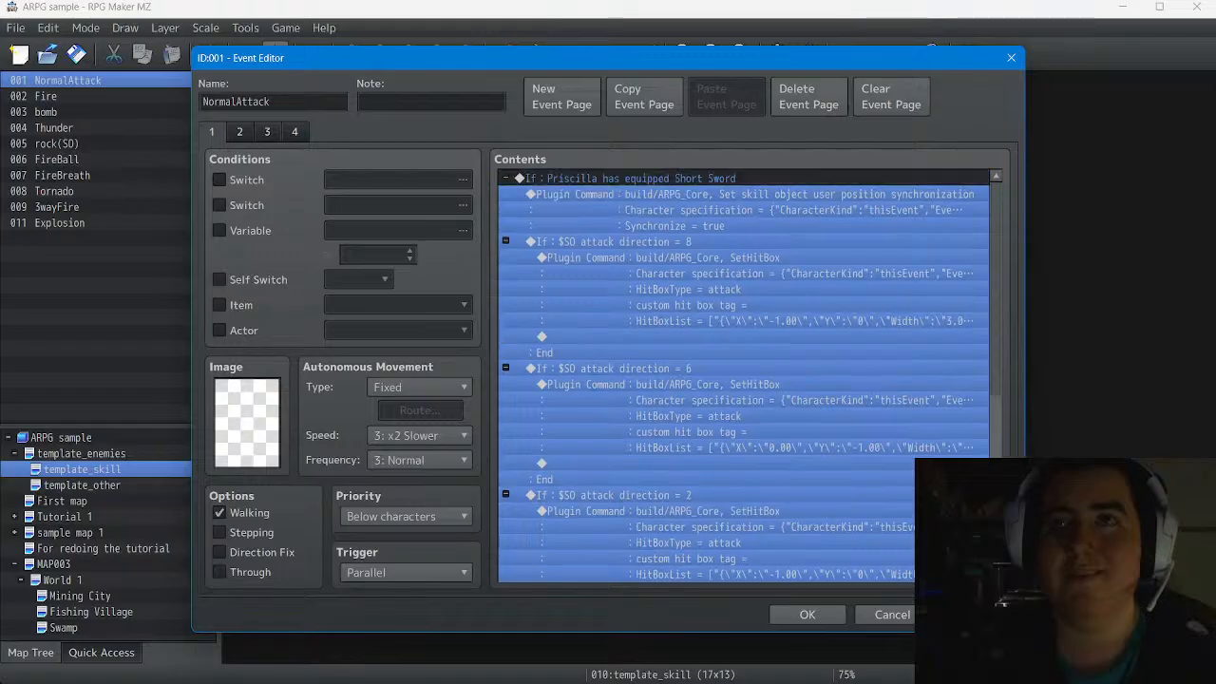
{"action": "right_click", "coordinate": [648, 190]}
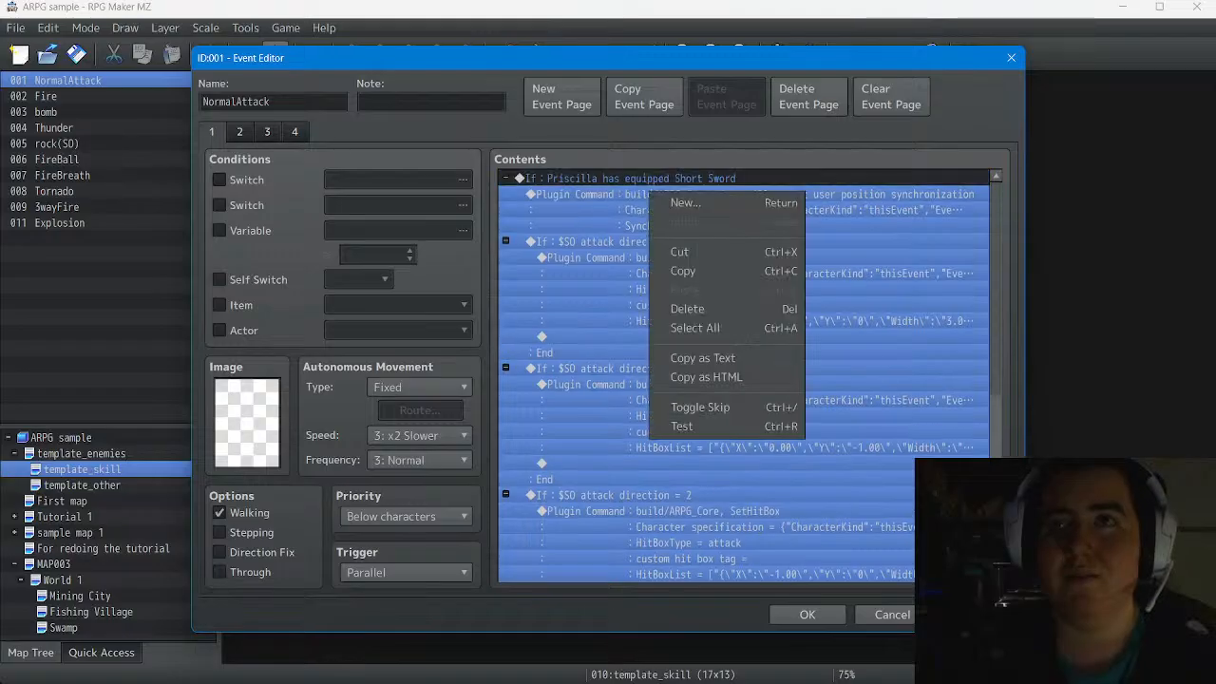
{"action": "key", "text": "Delete"}
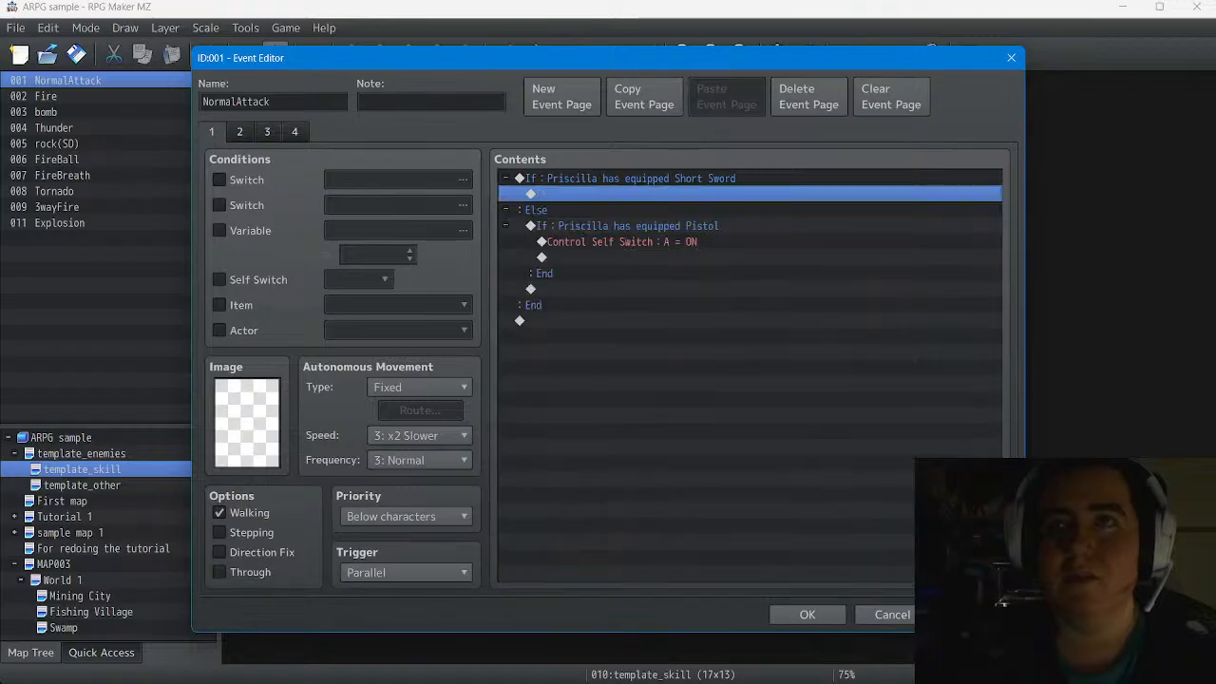
Set up a conditional branch with an else branch checking whether Priscilla has the Short Sword equipped, and cancel it
{"action": "right_click", "coordinate": [575, 197]}
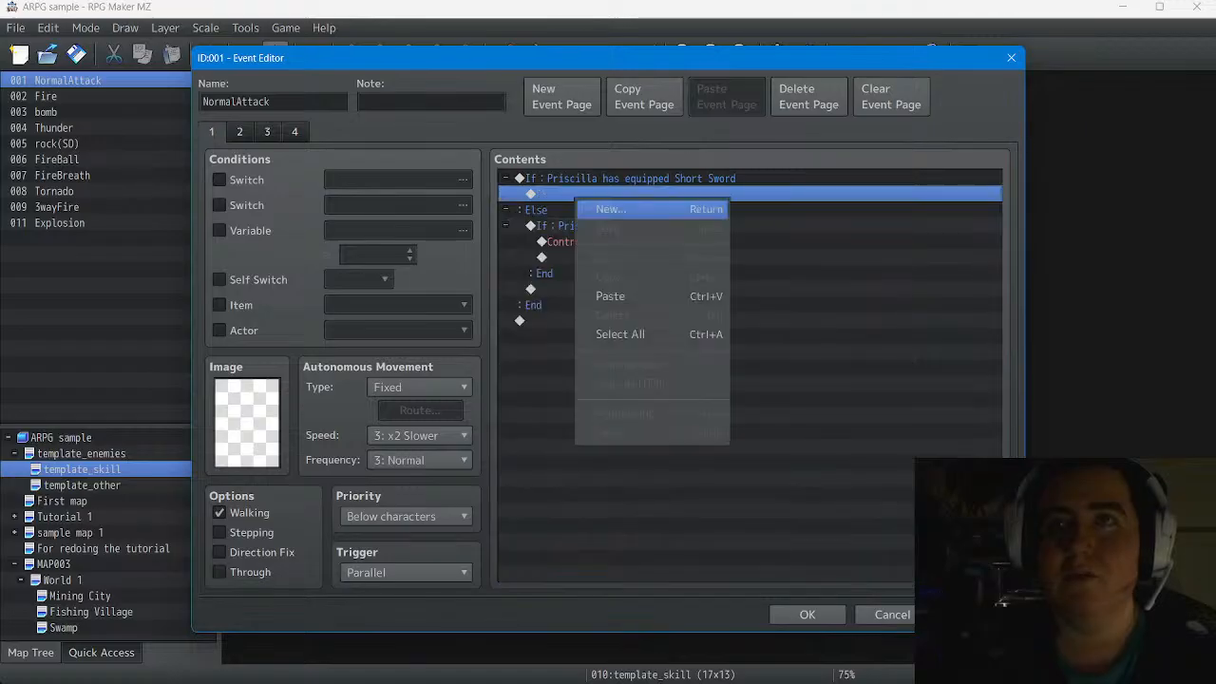
{"action": "key", "text": "Return"}
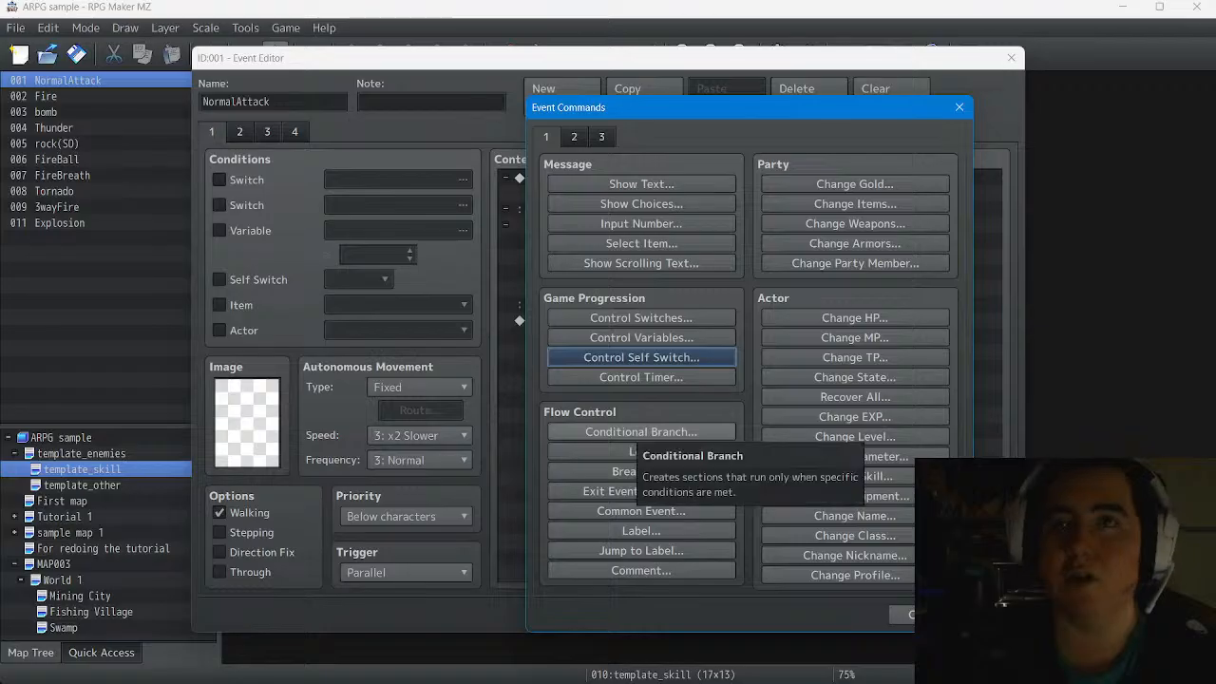
{"action": "left_click", "coordinate": [641, 432]}
{"action": "left_click", "coordinate": [574, 483]}
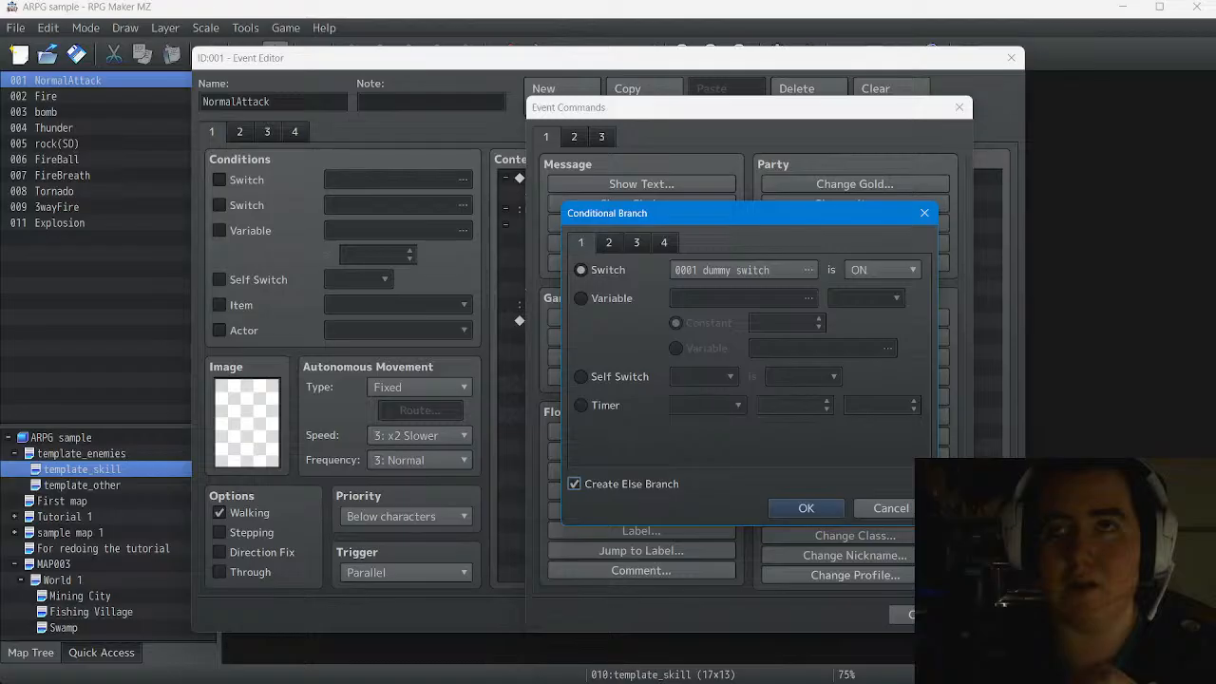
{"action": "left_click", "coordinate": [636, 242]}
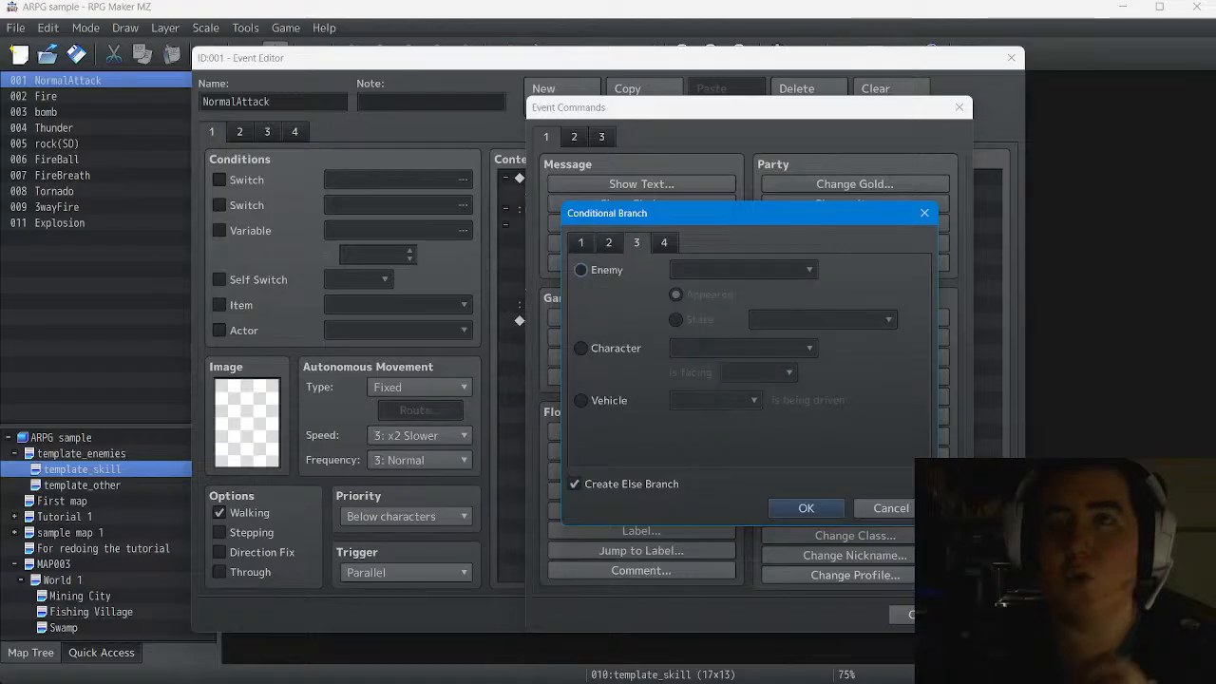
{"action": "left_click", "coordinate": [608, 243]}
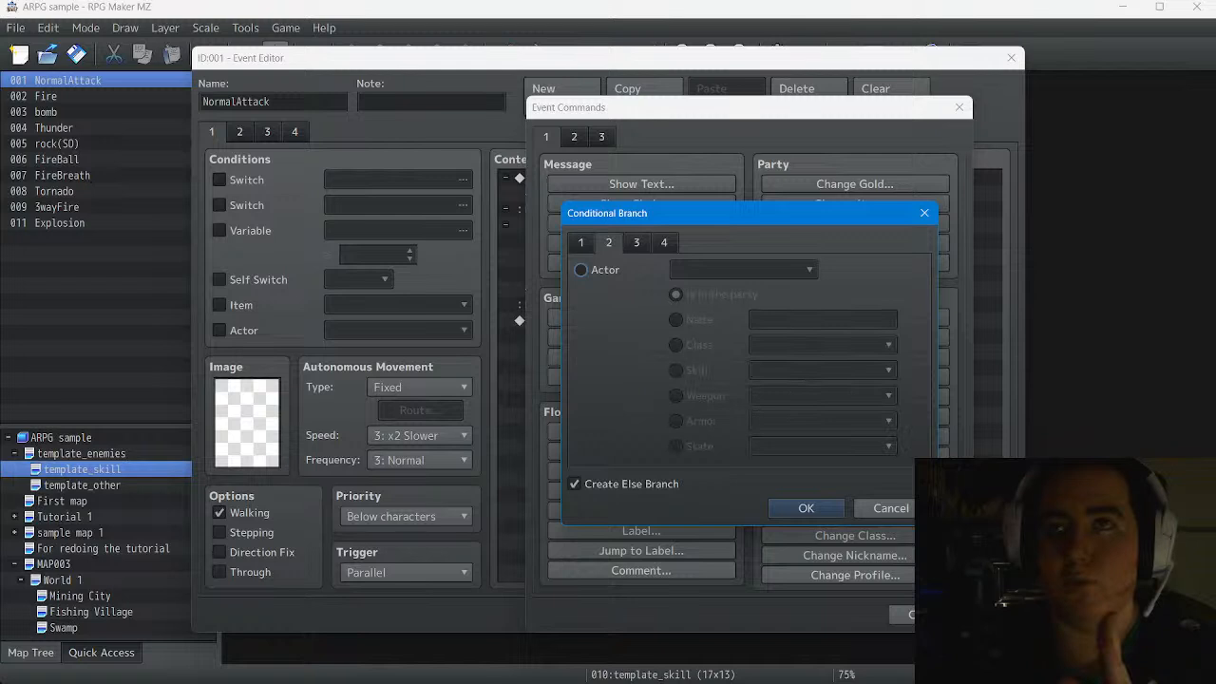
{"action": "left_click", "coordinate": [581, 270]}
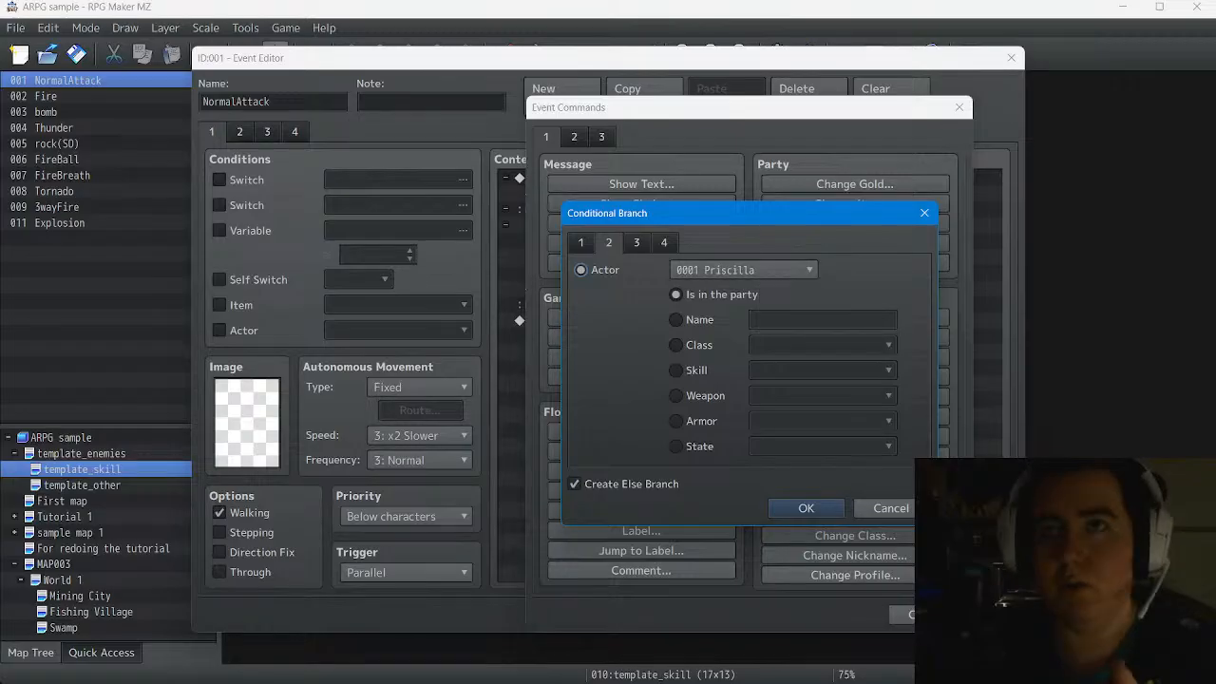
{"action": "left_click", "coordinate": [676, 396]}
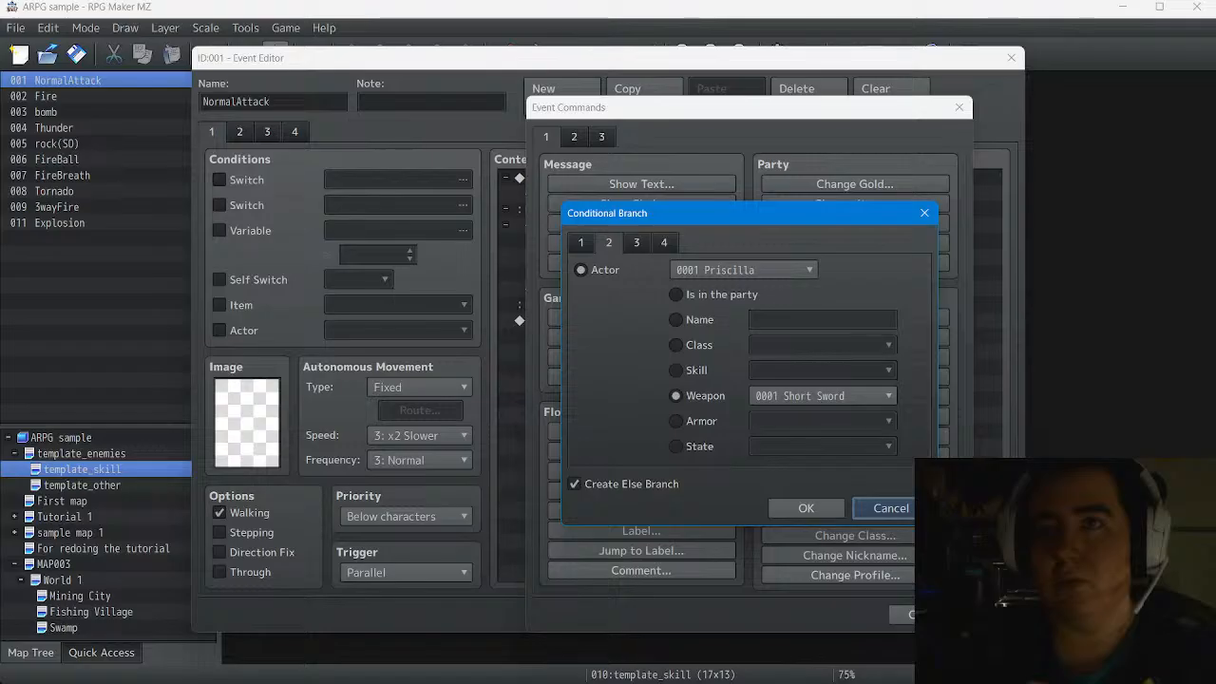
{"action": "key", "text": "Escape"}
{"action": "key", "text": "Escape"}
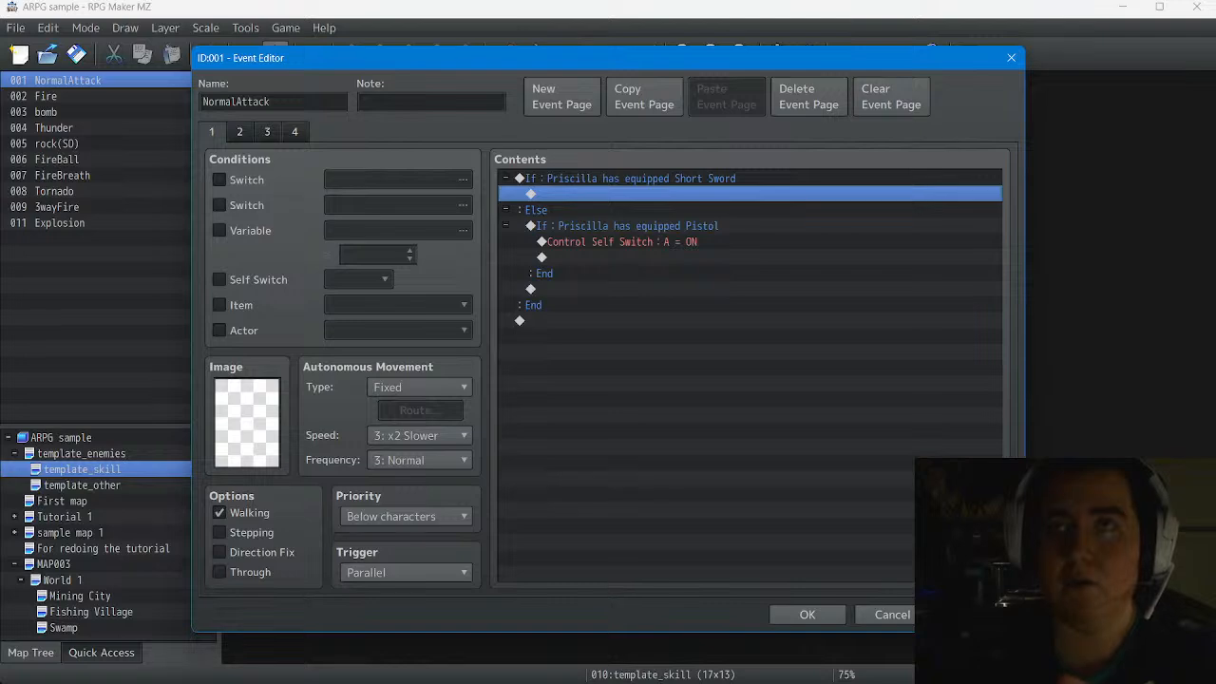
Paste the cut commands back into the empty Short Sword branch and check them down to the Else section
{"action": "right_click", "coordinate": [588, 194]}
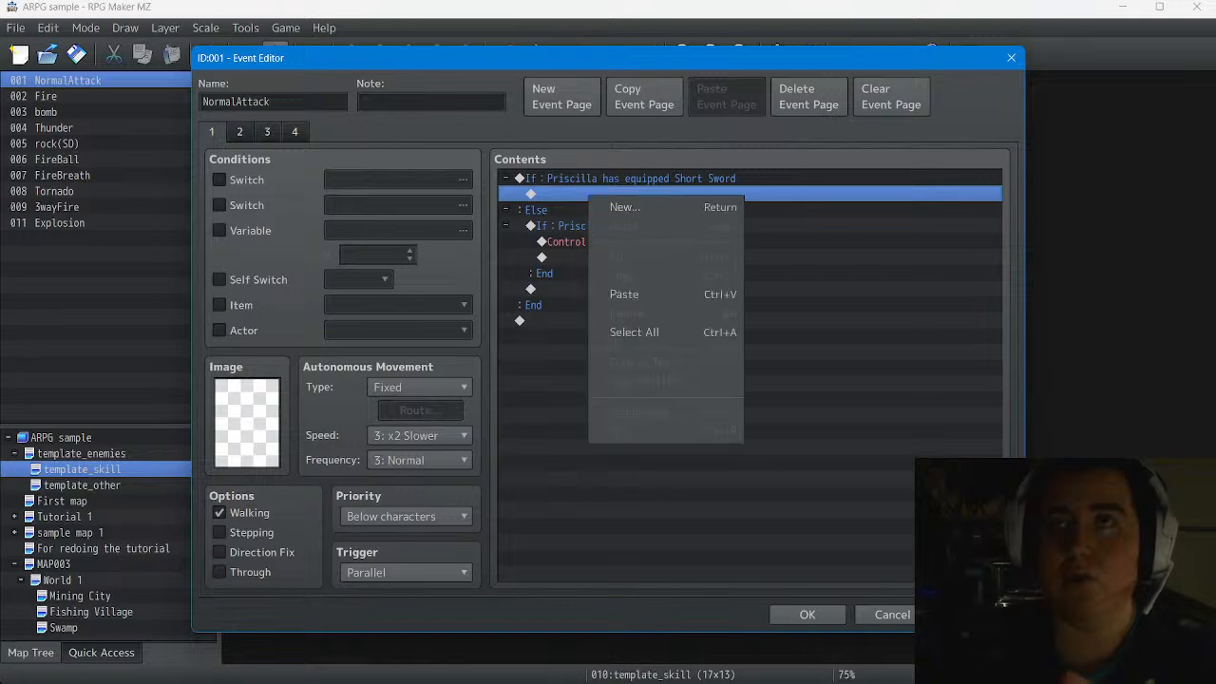
{"action": "key", "text": "ctrl+v"}
{"action": "scroll", "coordinate": [749, 377], "scroll_direction": "down", "scroll_amount": 8}
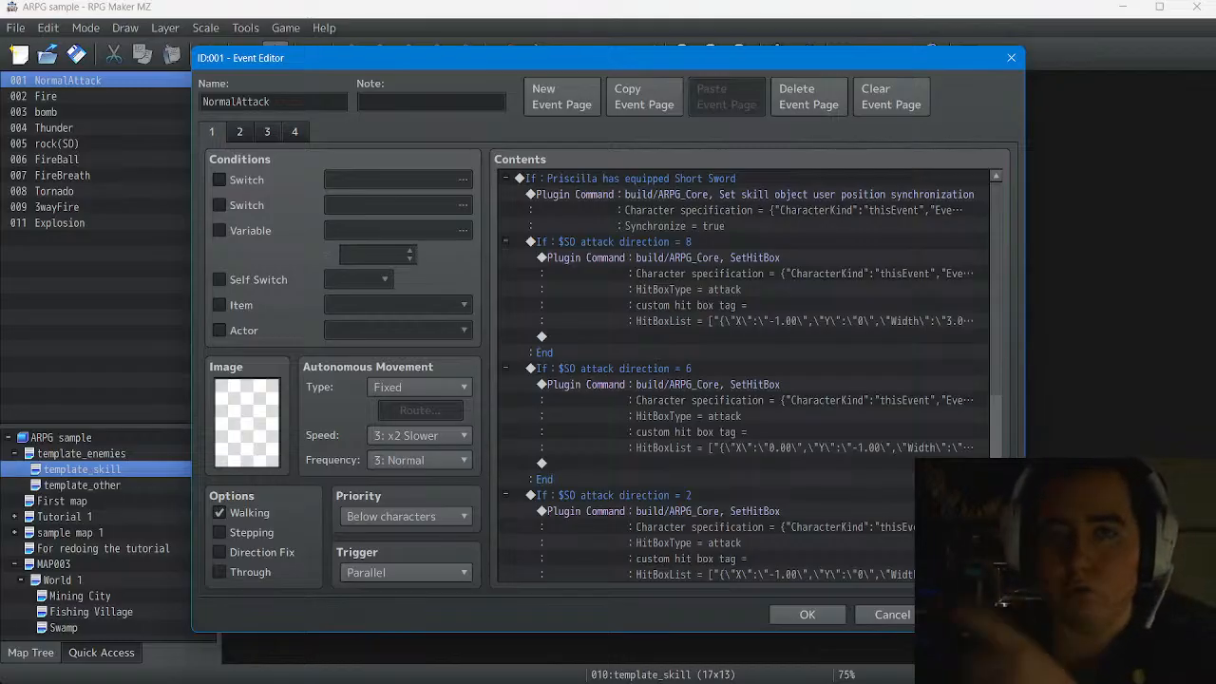
{"action": "scroll", "coordinate": [741, 380], "scroll_direction": "down", "scroll_amount": 1}
{"action": "scroll", "coordinate": [741, 380], "scroll_direction": "down", "scroll_amount": 6}
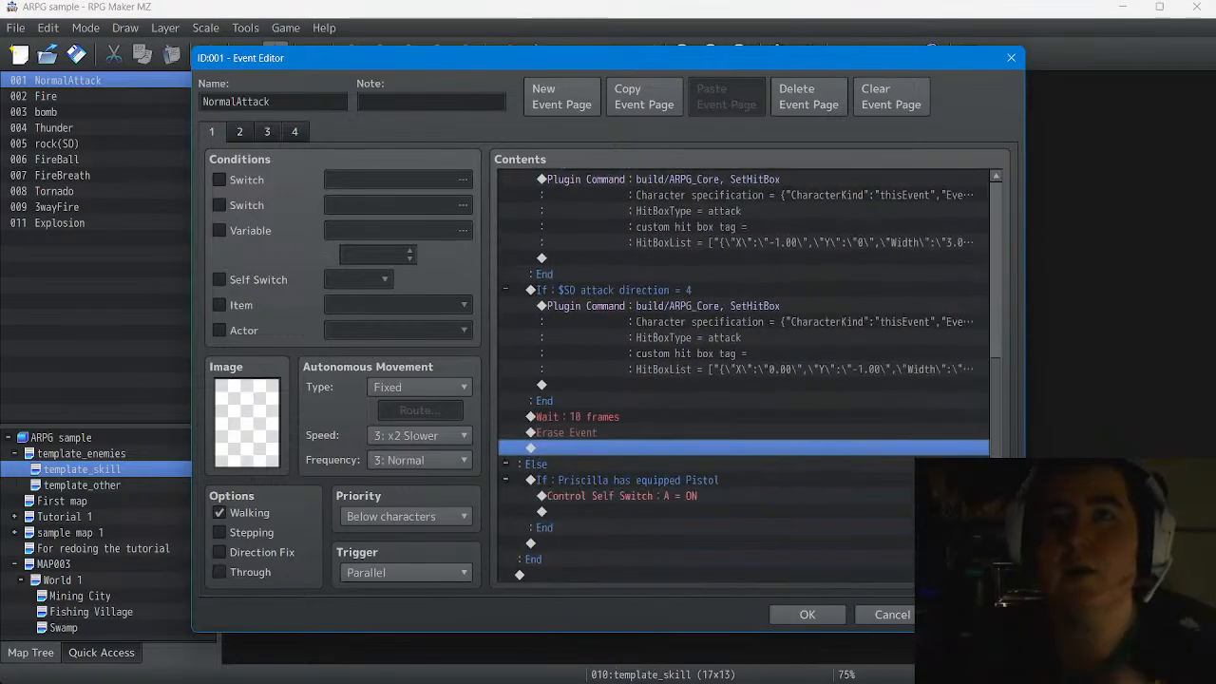
{"action": "left_click", "coordinate": [665, 464]}
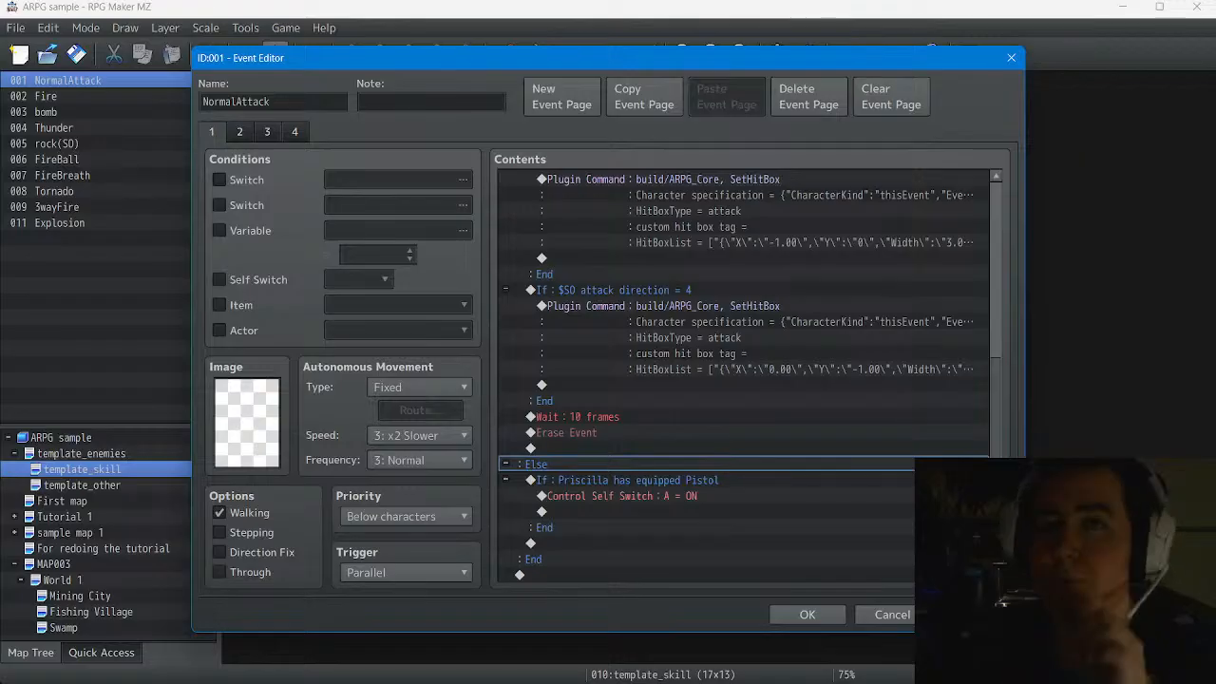
Open the second page of the NormalAttack event and review its comment tags and plugin commands
{"action": "left_click", "coordinate": [239, 132]}
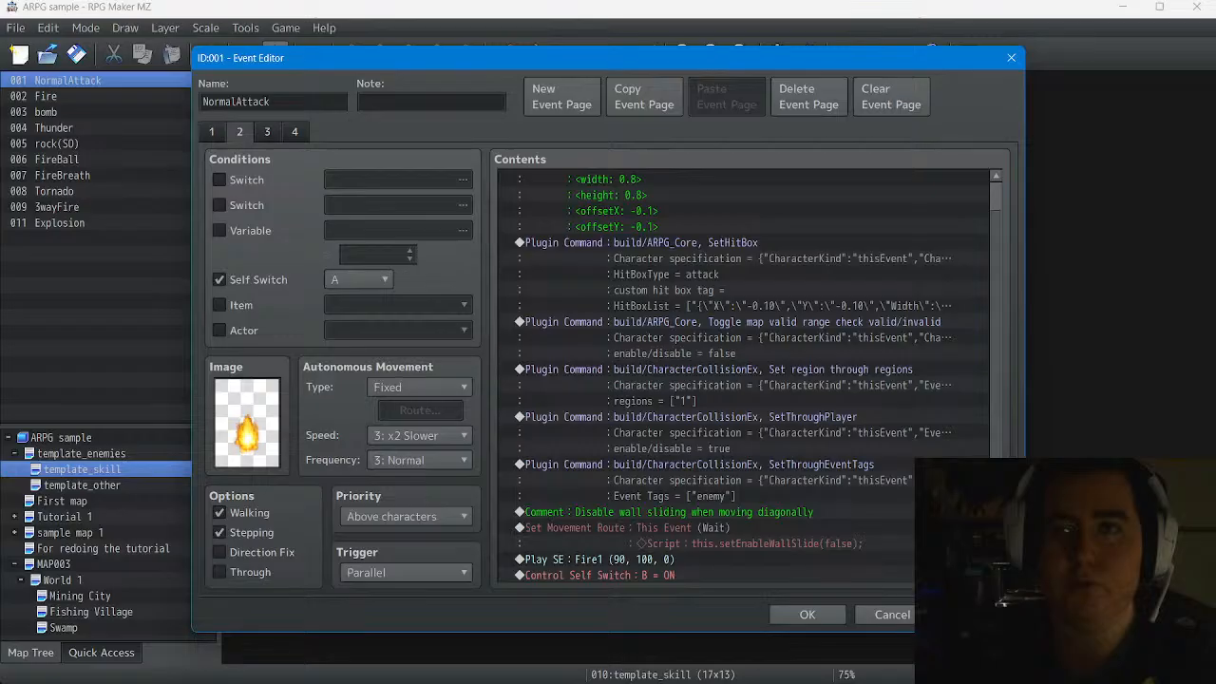
{"action": "scroll", "coordinate": [741, 380], "scroll_direction": "up", "scroll_amount": 1}
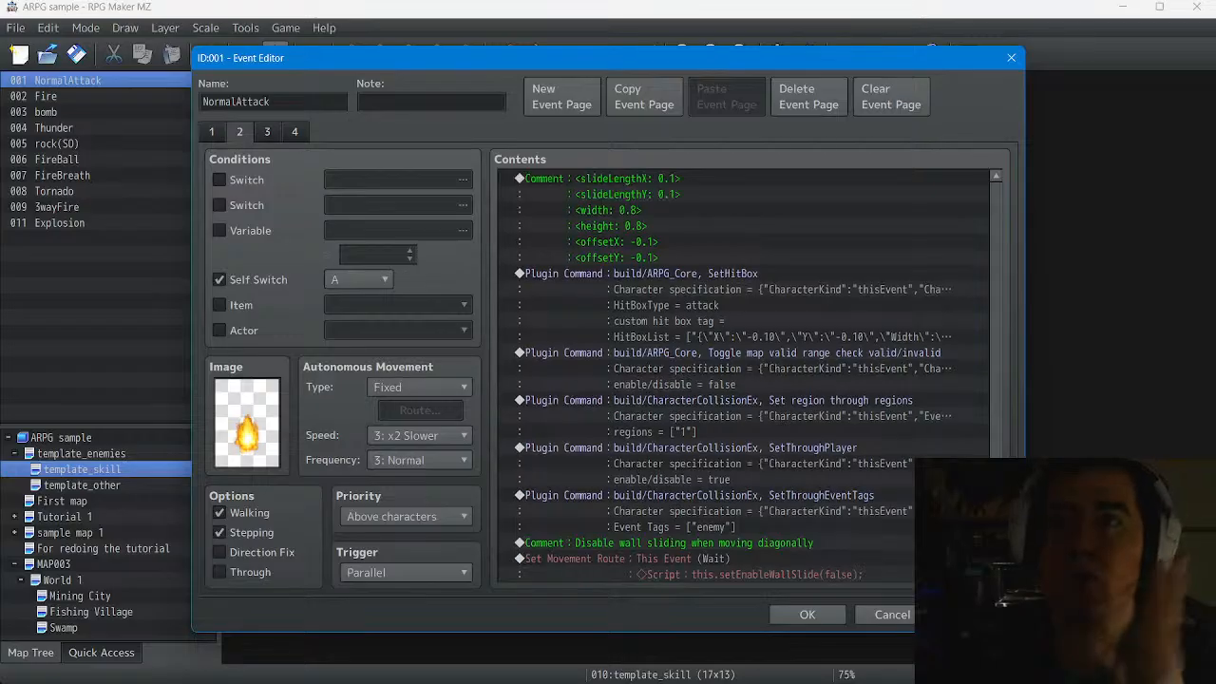
{"action": "scroll", "coordinate": [741, 380], "scroll_direction": "down", "scroll_amount": 1}
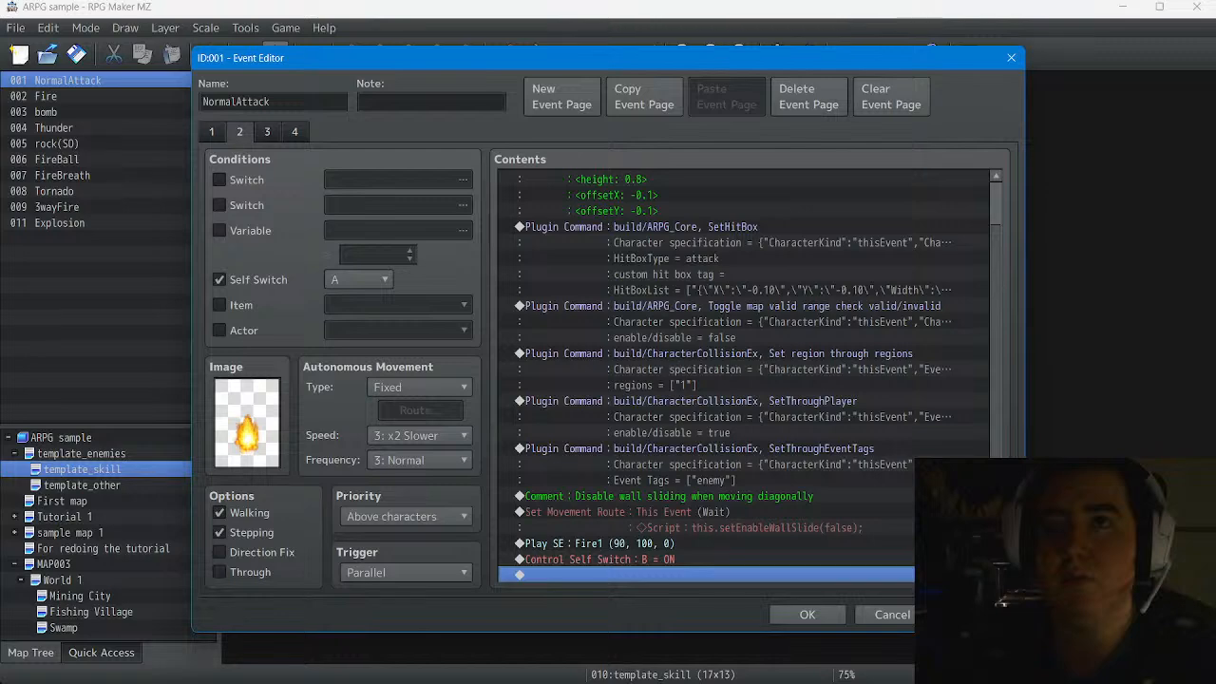
Open the image selection for the second page and browse the character sheets, including !Other2 and !Weapon
{"action": "double_click", "coordinate": [247, 422]}
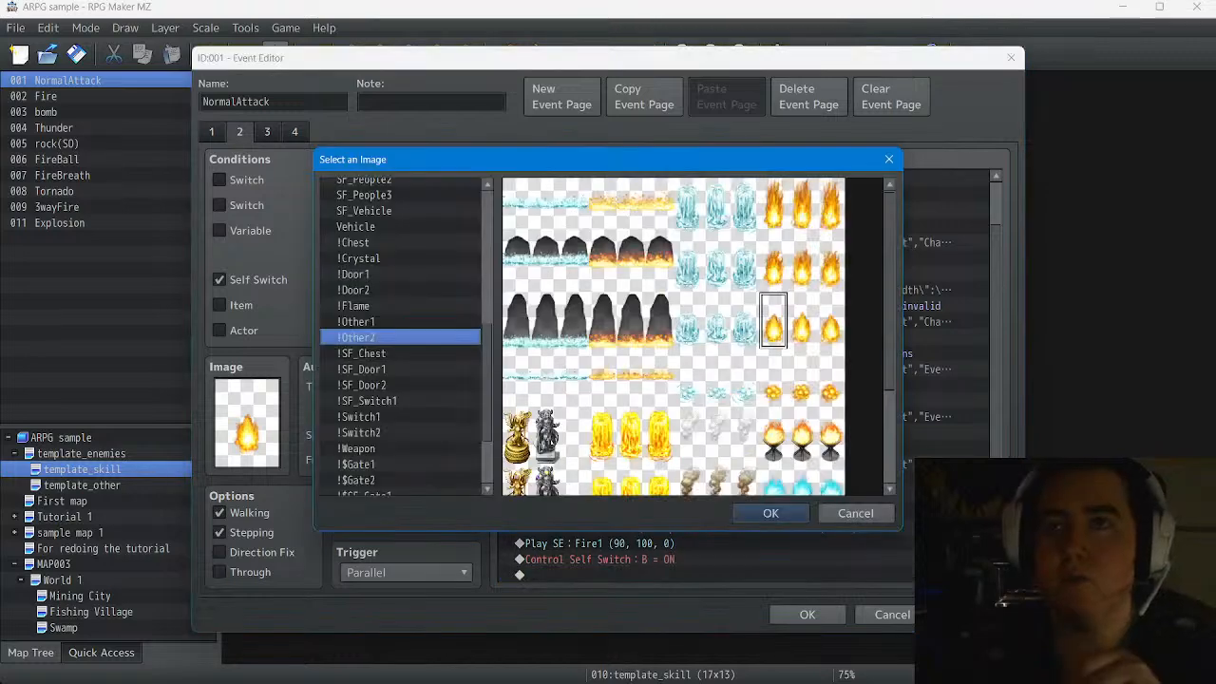
{"action": "scroll", "coordinate": [672, 337], "scroll_direction": "down", "scroll_amount": 3}
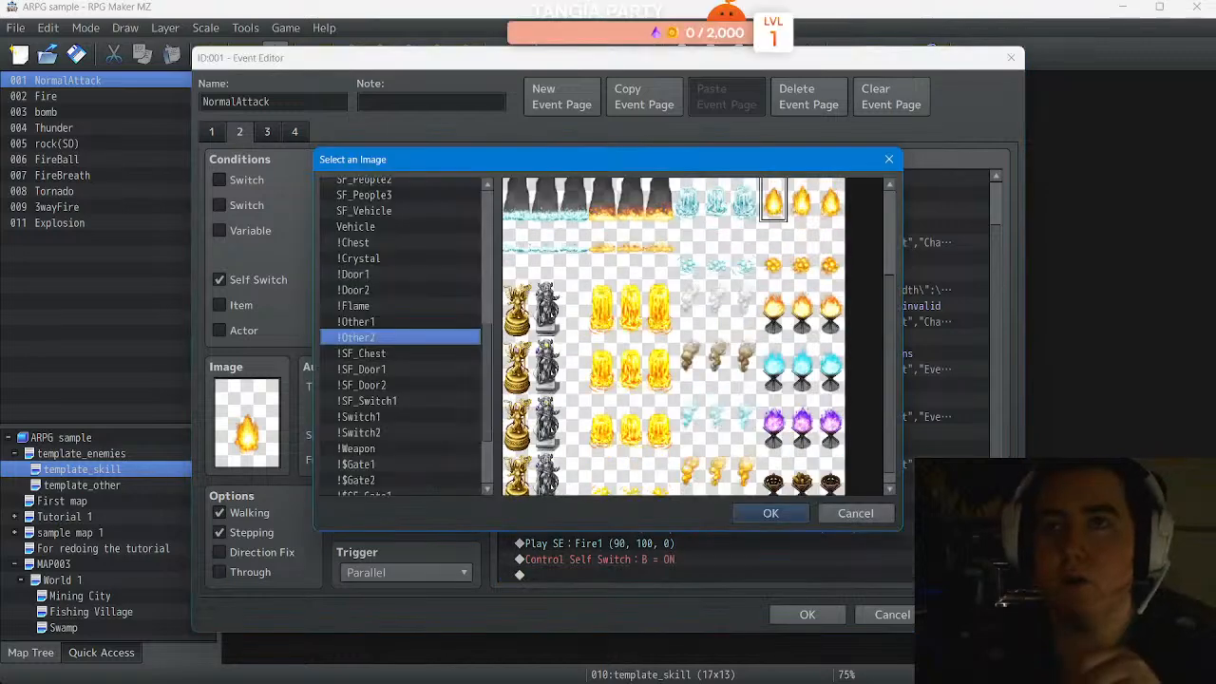
{"action": "scroll", "coordinate": [673, 336], "scroll_direction": "up", "scroll_amount": 2}
{"action": "scroll", "coordinate": [399, 337], "scroll_direction": "down", "scroll_amount": 1}
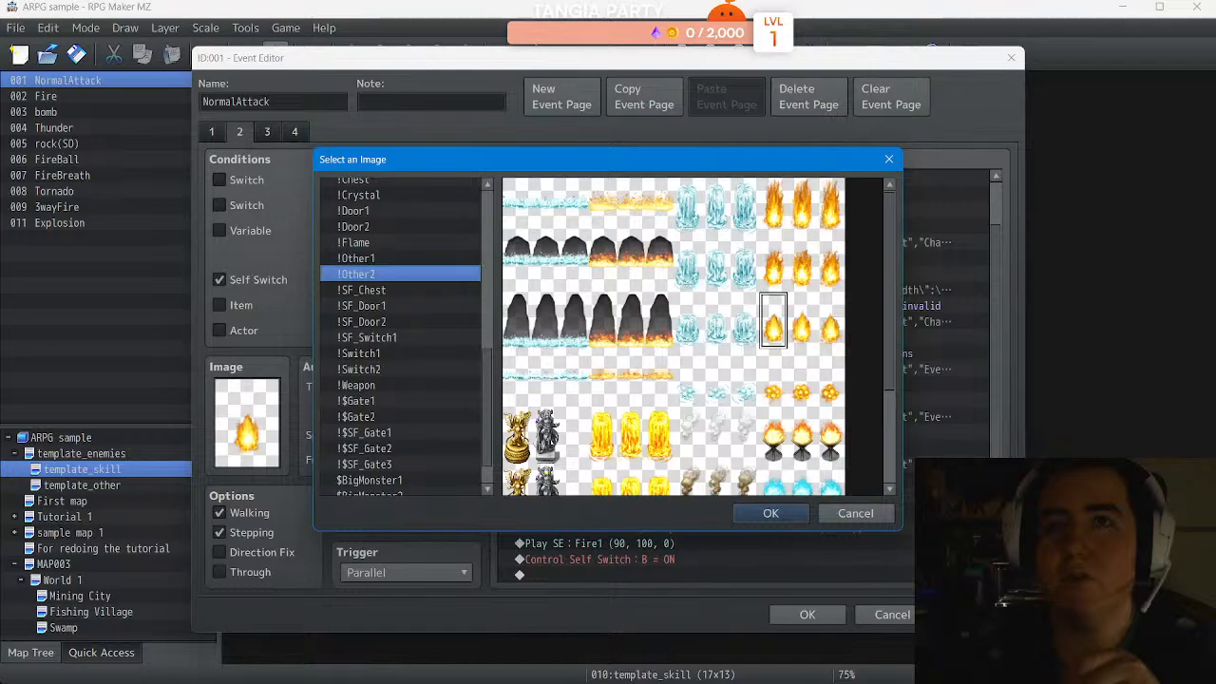
{"action": "left_click", "coordinate": [400, 385]}
{"action": "scroll", "coordinate": [400, 385], "scroll_direction": "down", "scroll_amount": 1}
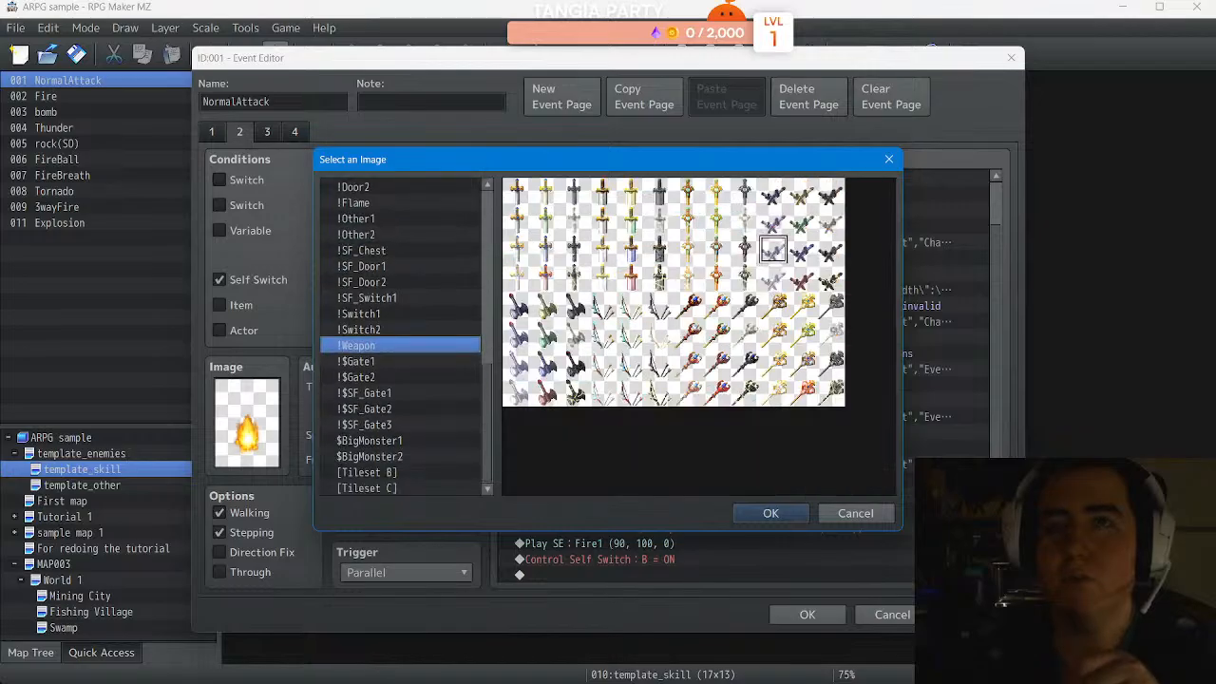
{"action": "scroll", "coordinate": [400, 337], "scroll_direction": "up", "scroll_amount": 1}
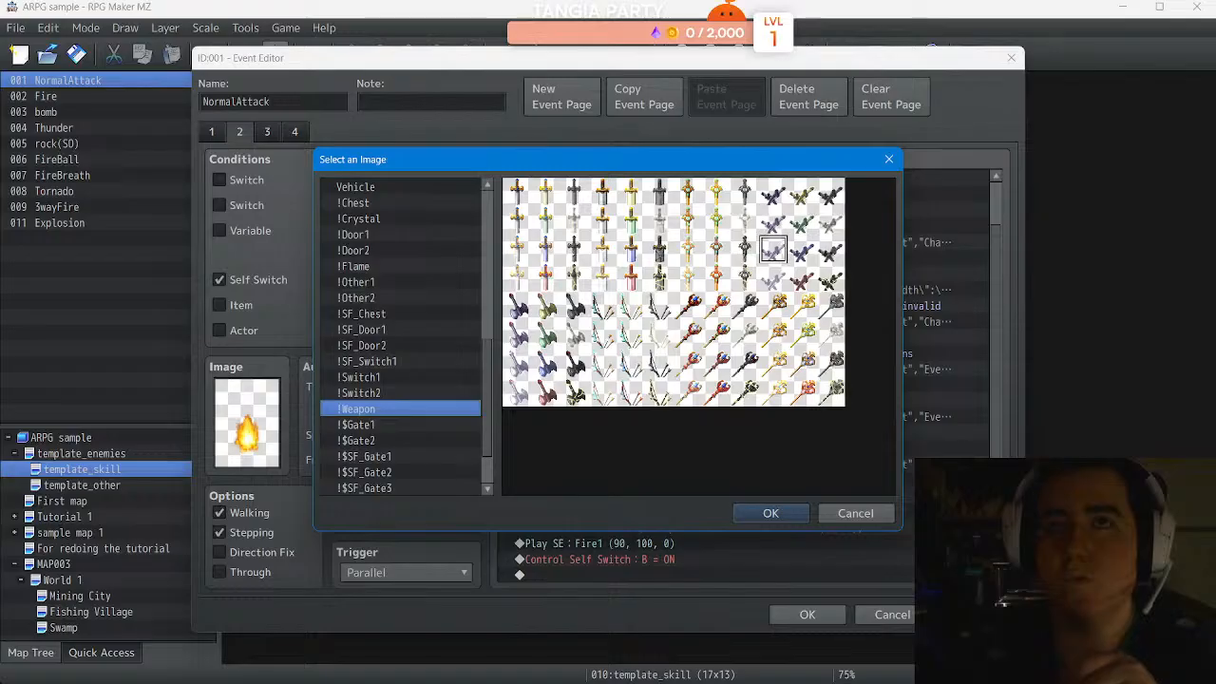
{"action": "scroll", "coordinate": [400, 337], "scroll_direction": "up", "scroll_amount": 1}
{"action": "scroll", "coordinate": [400, 336], "scroll_direction": "up", "scroll_amount": 3}
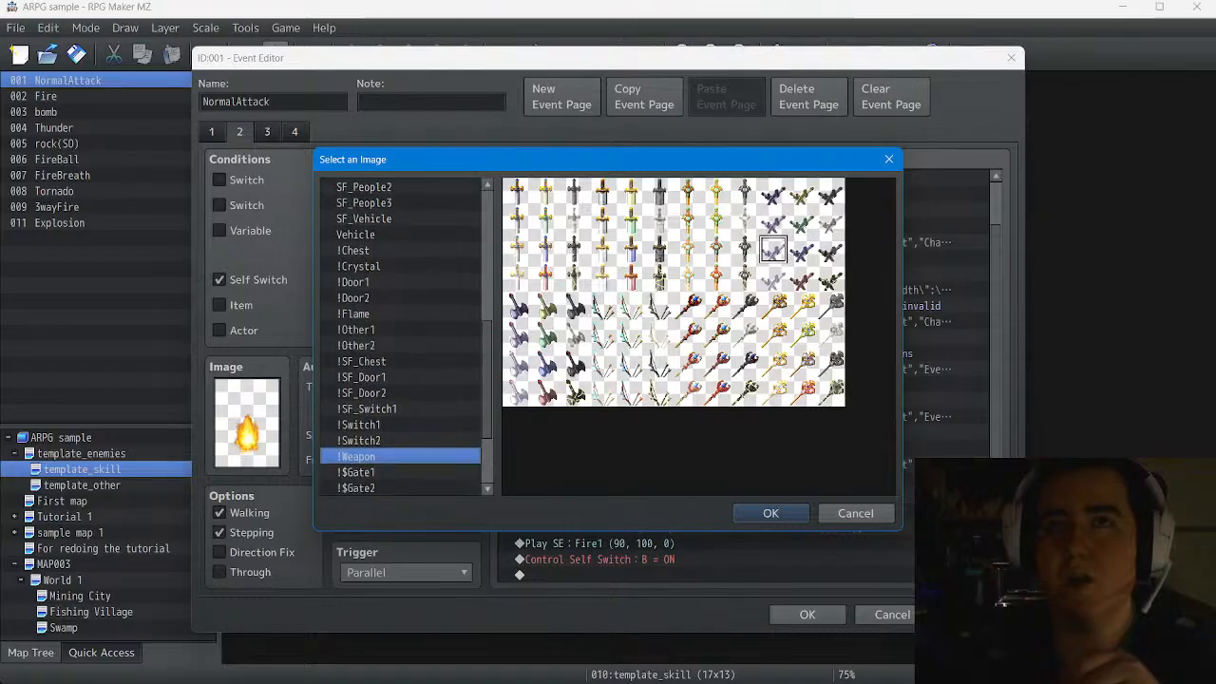
{"action": "scroll", "coordinate": [400, 336], "scroll_direction": "up", "scroll_amount": 5}
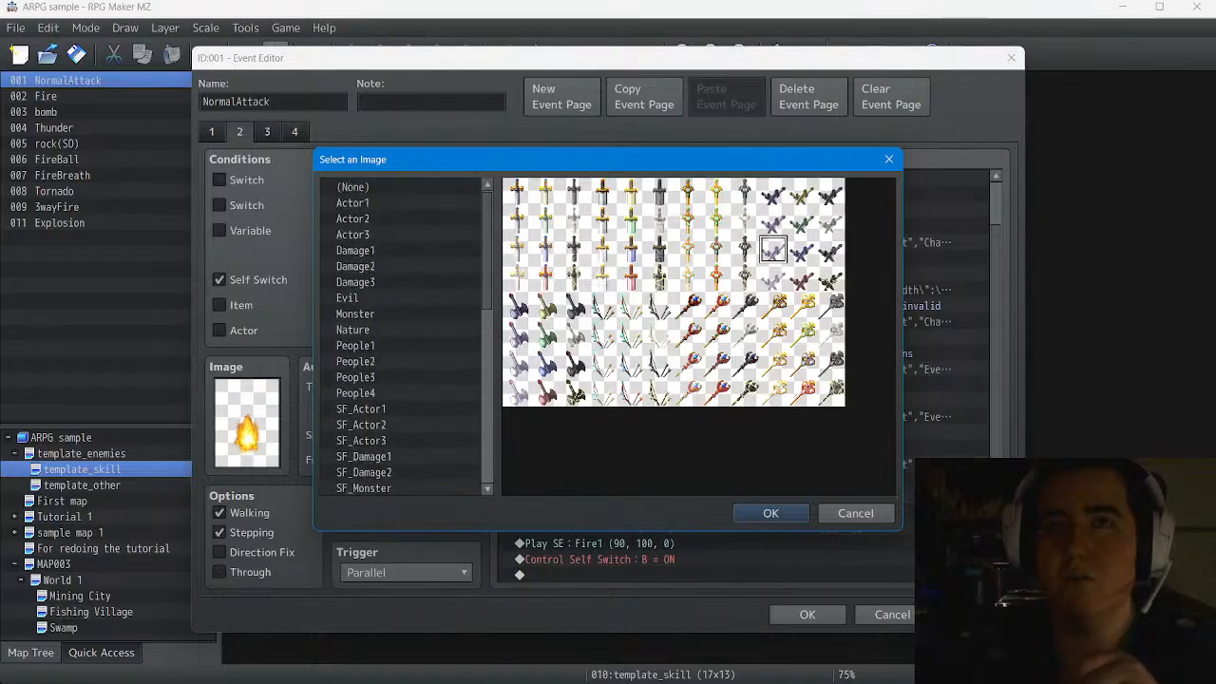
{"action": "scroll", "coordinate": [400, 336], "scroll_direction": "down", "scroll_amount": 4}
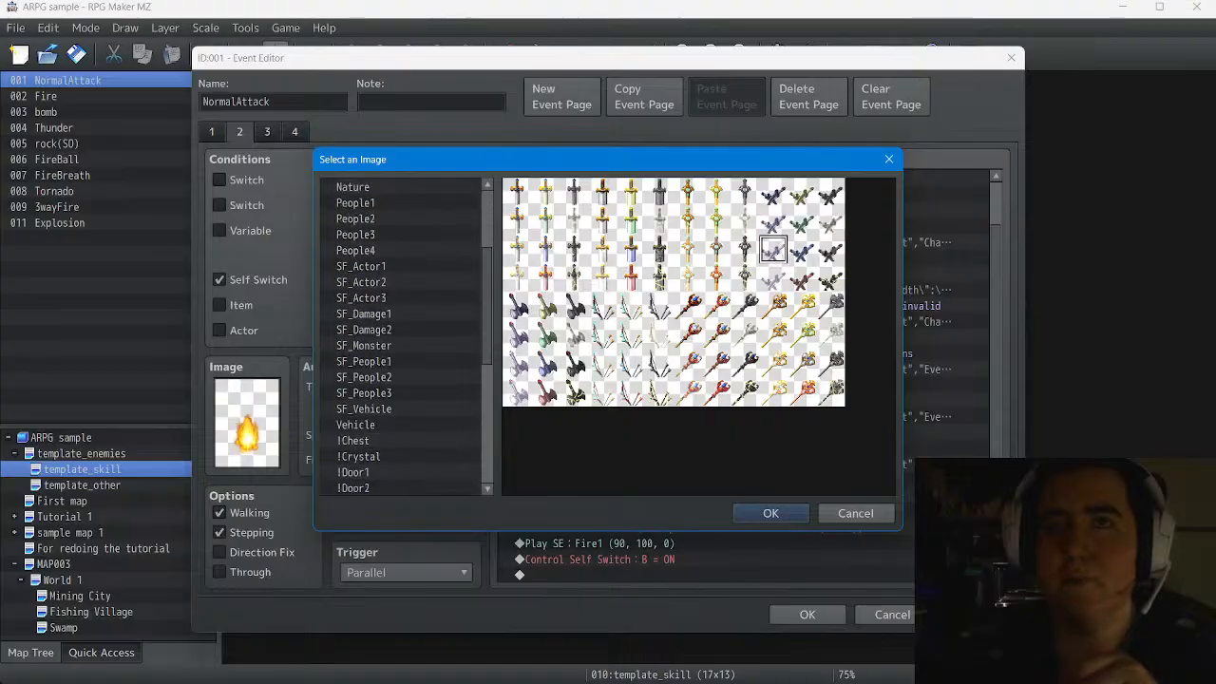
{"action": "scroll", "coordinate": [400, 337], "scroll_direction": "down", "scroll_amount": 2}
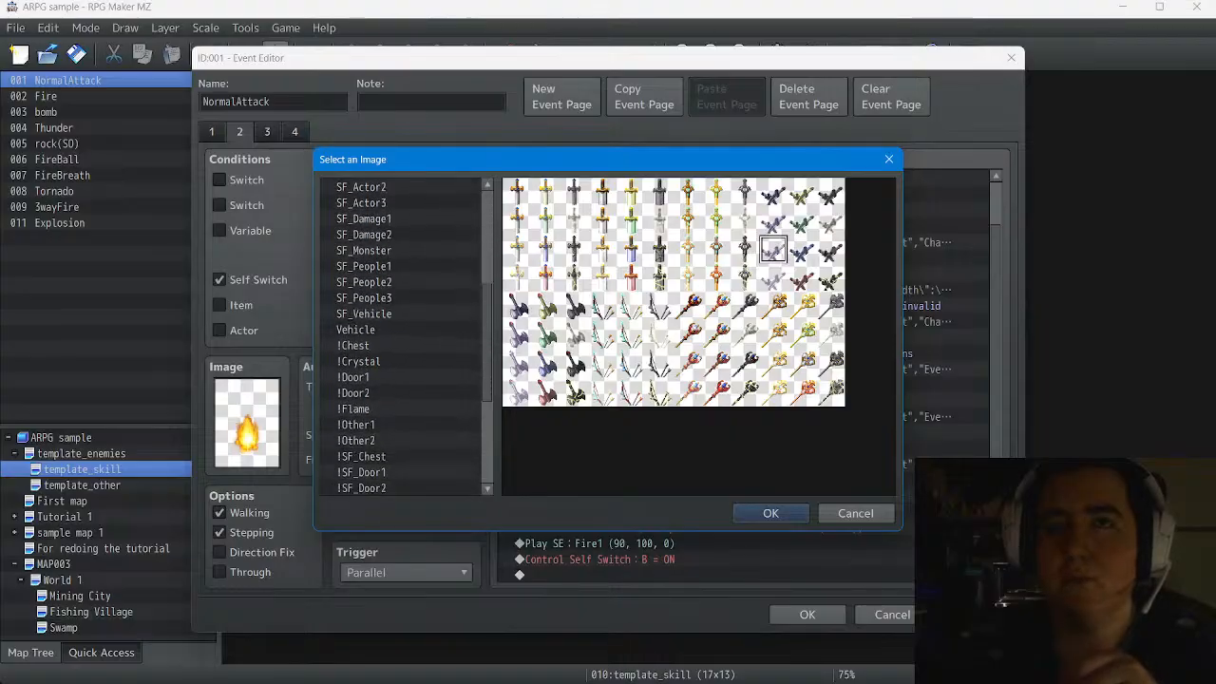
{"action": "scroll", "coordinate": [400, 336], "scroll_direction": "down", "scroll_amount": 1}
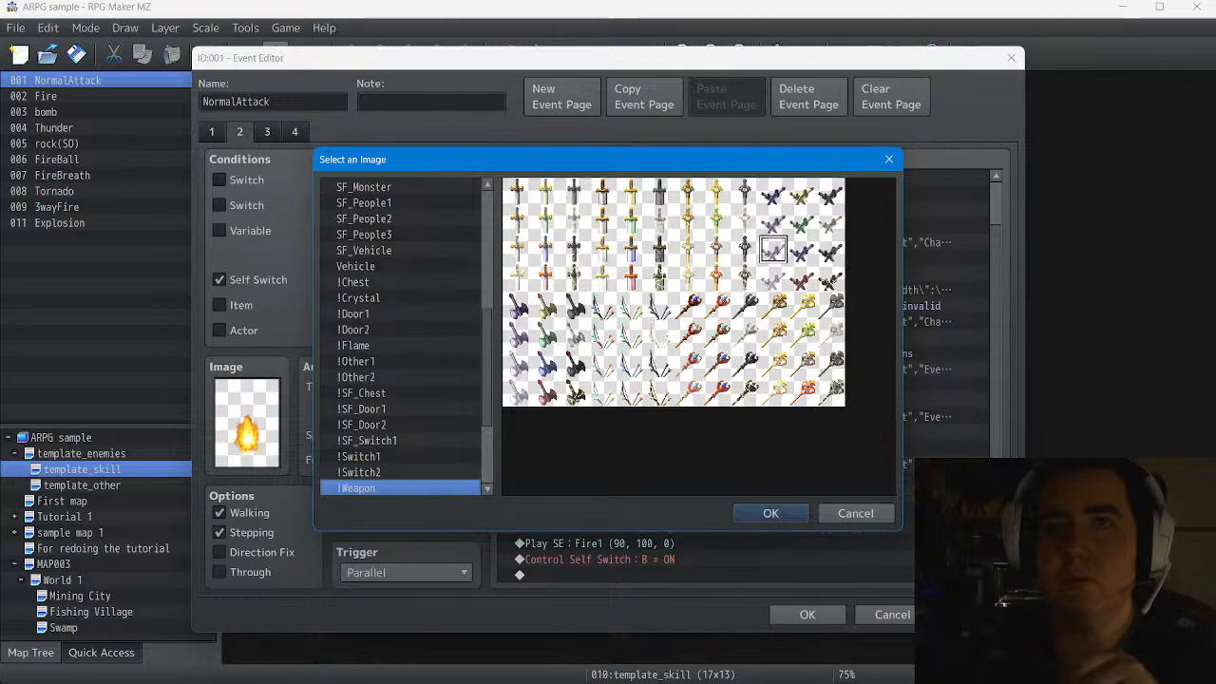
{"action": "scroll", "coordinate": [400, 336], "scroll_direction": "down", "scroll_amount": 3}
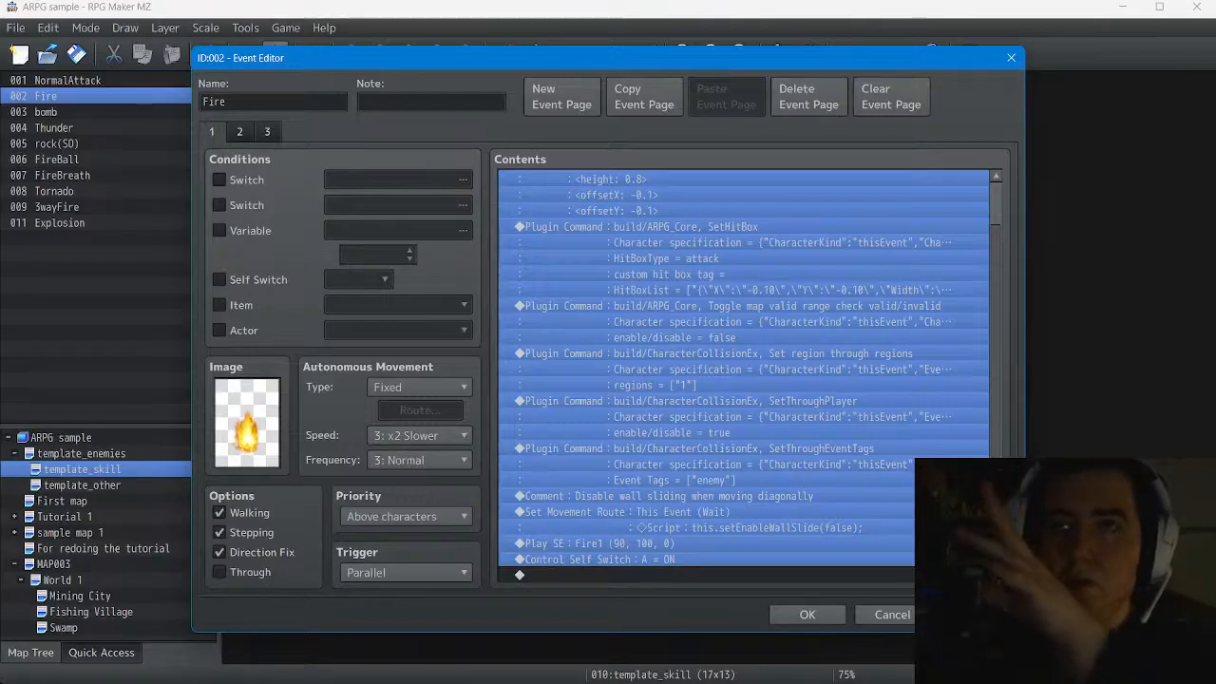
Compare the commands, conditions and movement settings on the three pages of the Fire event
{"action": "left_click", "coordinate": [239, 132]}
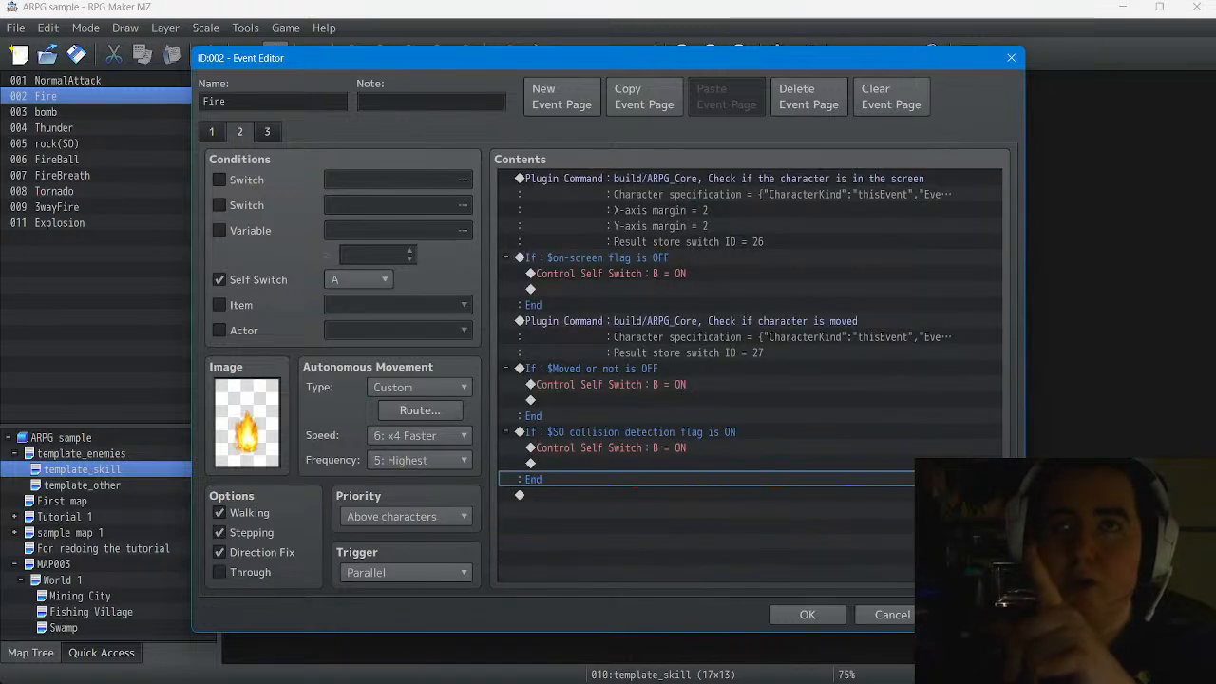
{"action": "left_click", "coordinate": [267, 132]}
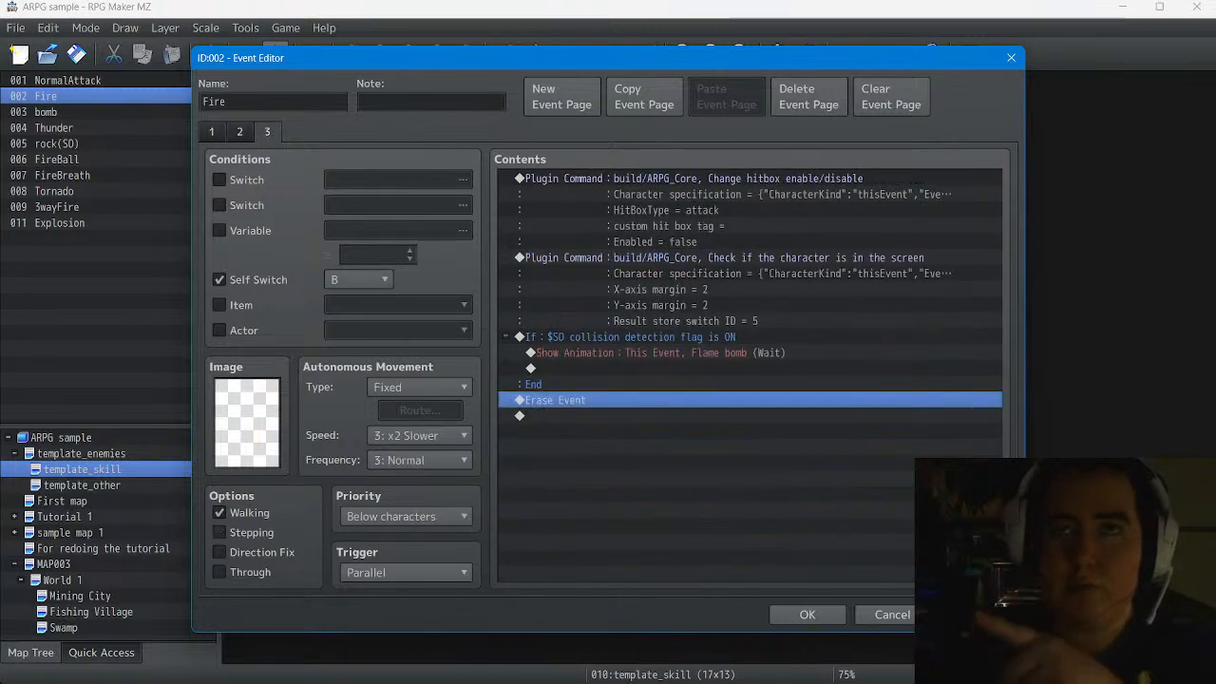
{"action": "left_click", "coordinate": [211, 132]}
{"action": "left_click", "coordinate": [239, 132]}
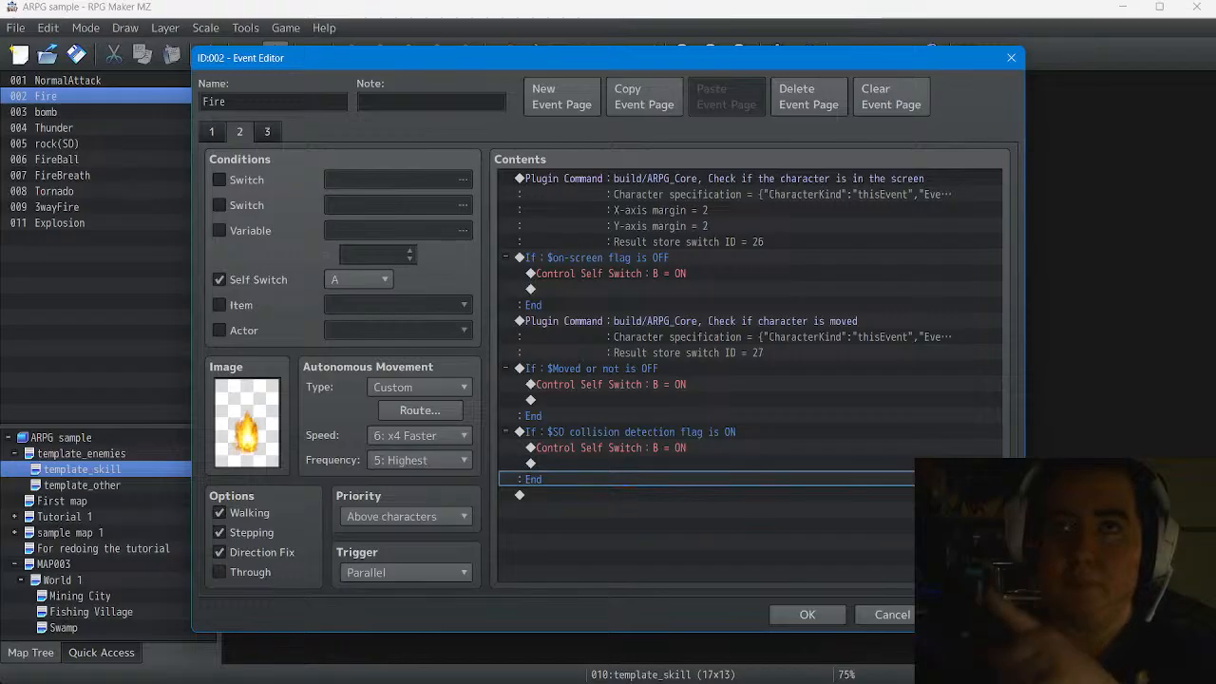
{"action": "left_click", "coordinate": [267, 132]}
{"action": "left_click", "coordinate": [212, 132]}
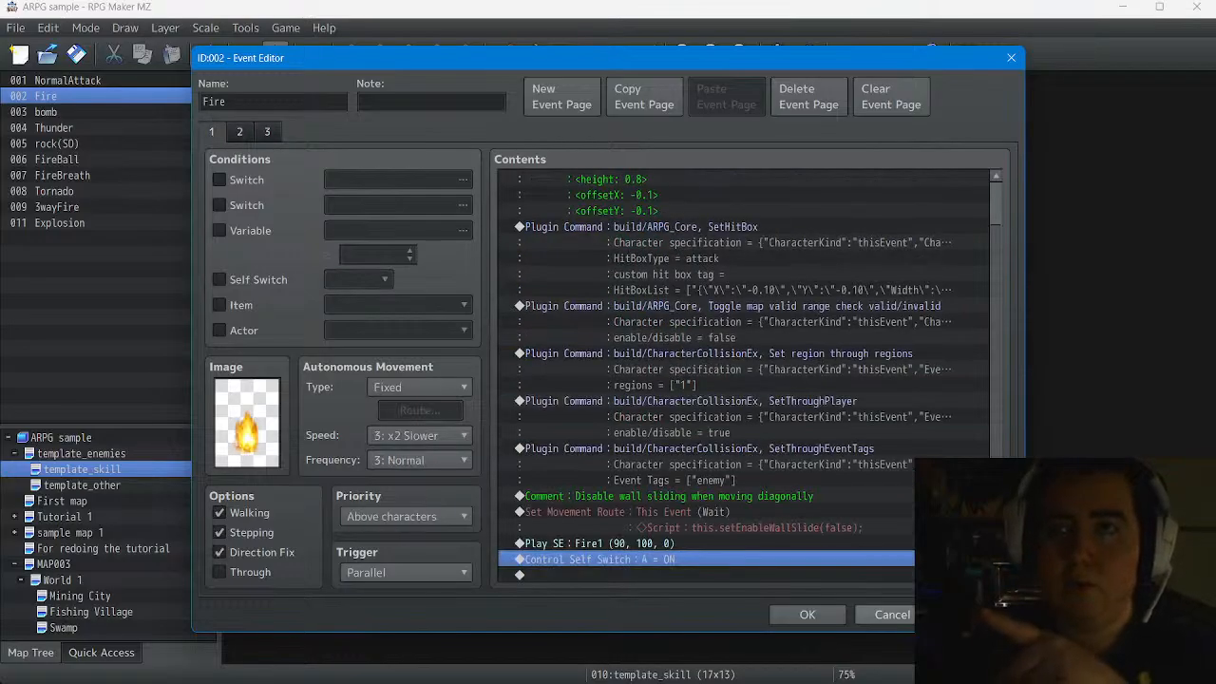
Close the Fire event and open NormalAttack to compare its first-page weapon branches with the plugin commands on its second page
{"action": "left_click", "coordinate": [898, 615]}
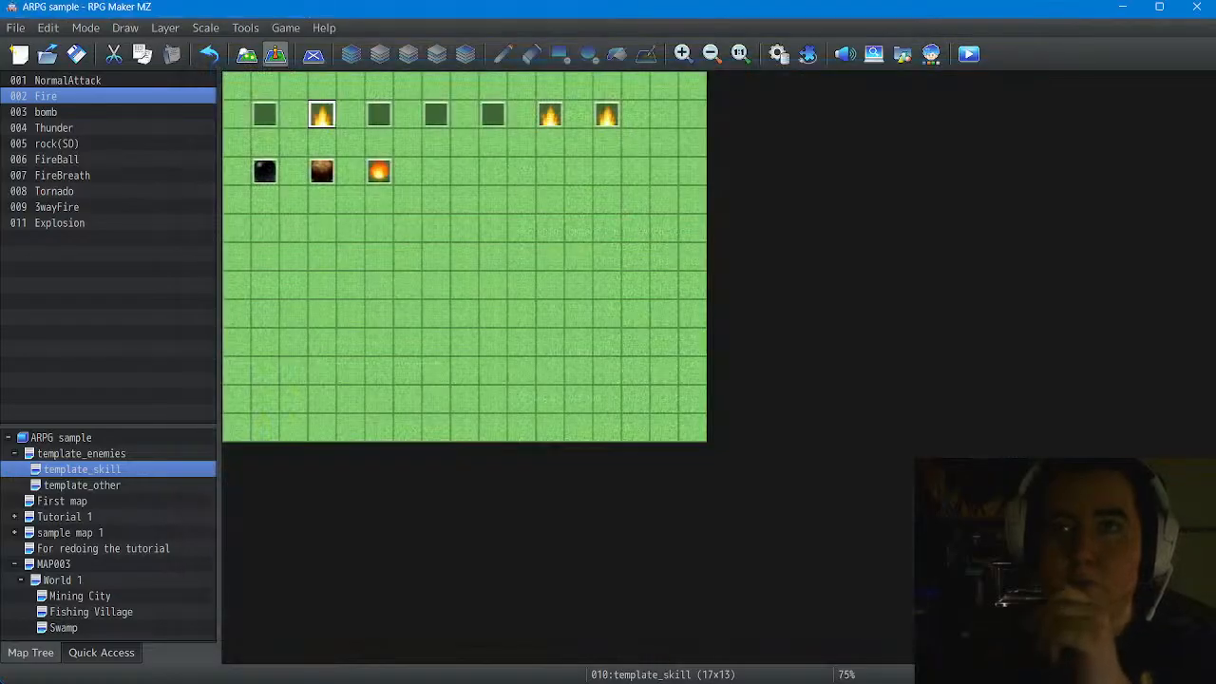
{"action": "key", "text": "Left"}
{"action": "key", "text": "Left"}
{"action": "key", "text": "Return"}
{"action": "left_click", "coordinate": [239, 132]}
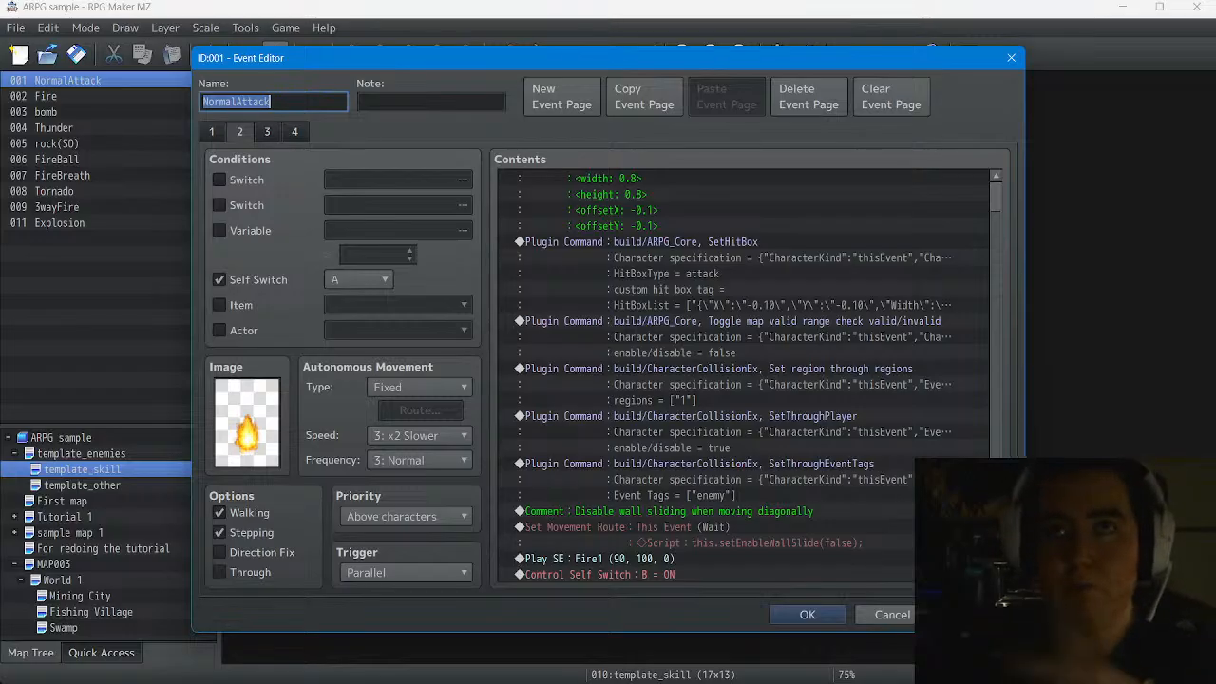
{"action": "scroll", "coordinate": [741, 380], "scroll_direction": "down", "scroll_amount": 1}
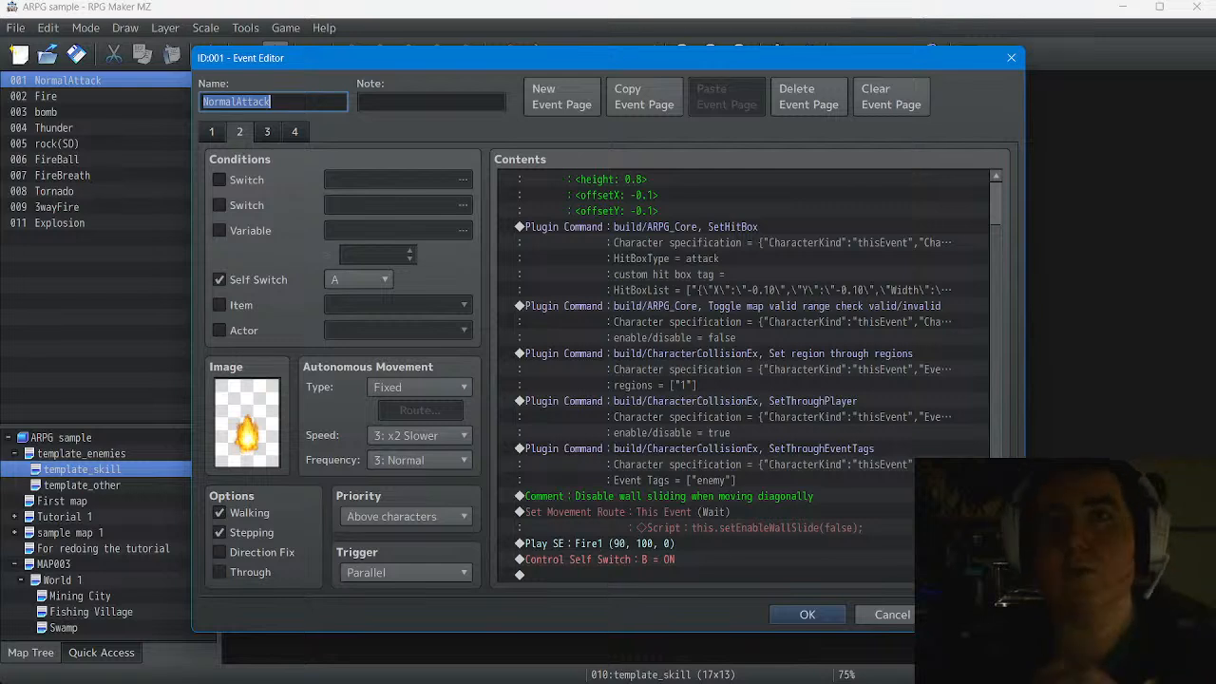
{"action": "left_click", "coordinate": [212, 132]}
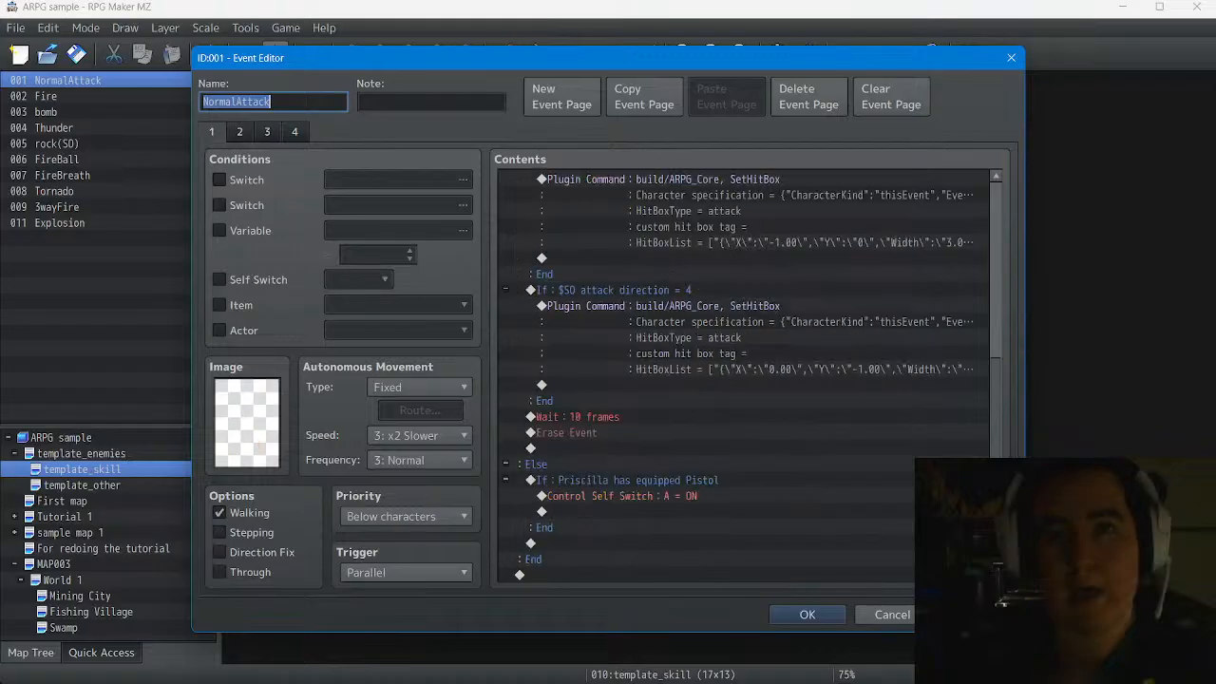
{"action": "left_click", "coordinate": [239, 132]}
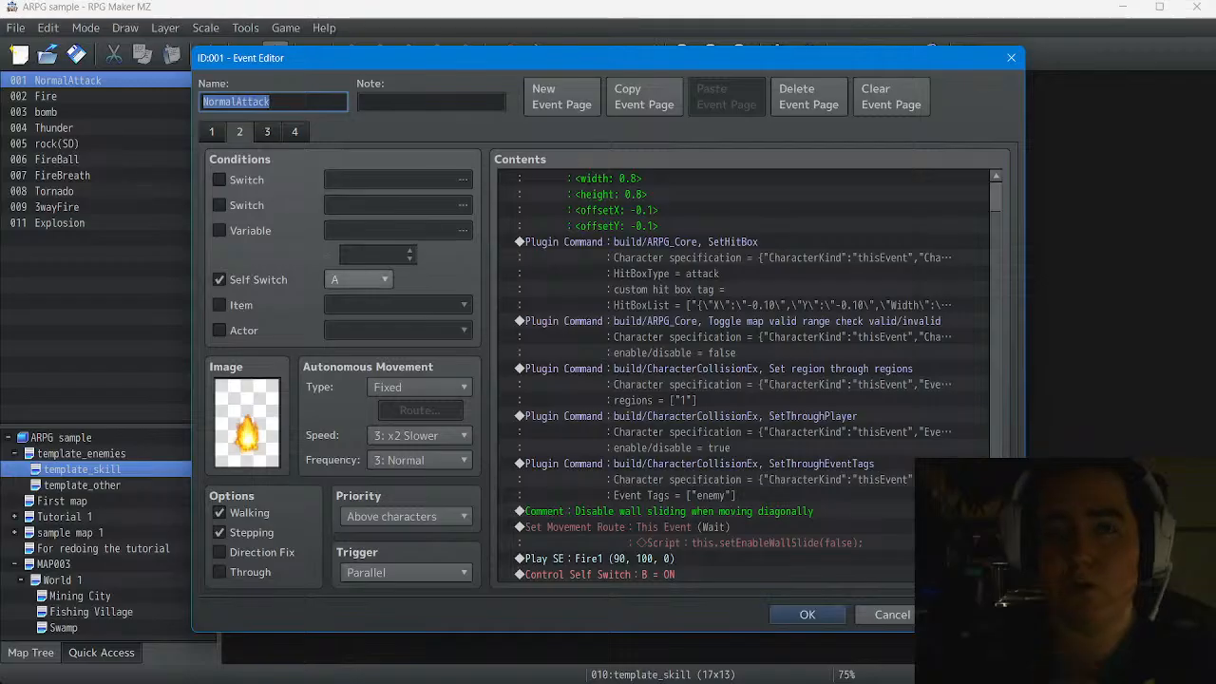
{"action": "scroll", "coordinate": [746, 375], "scroll_direction": "down", "scroll_amount": 1}
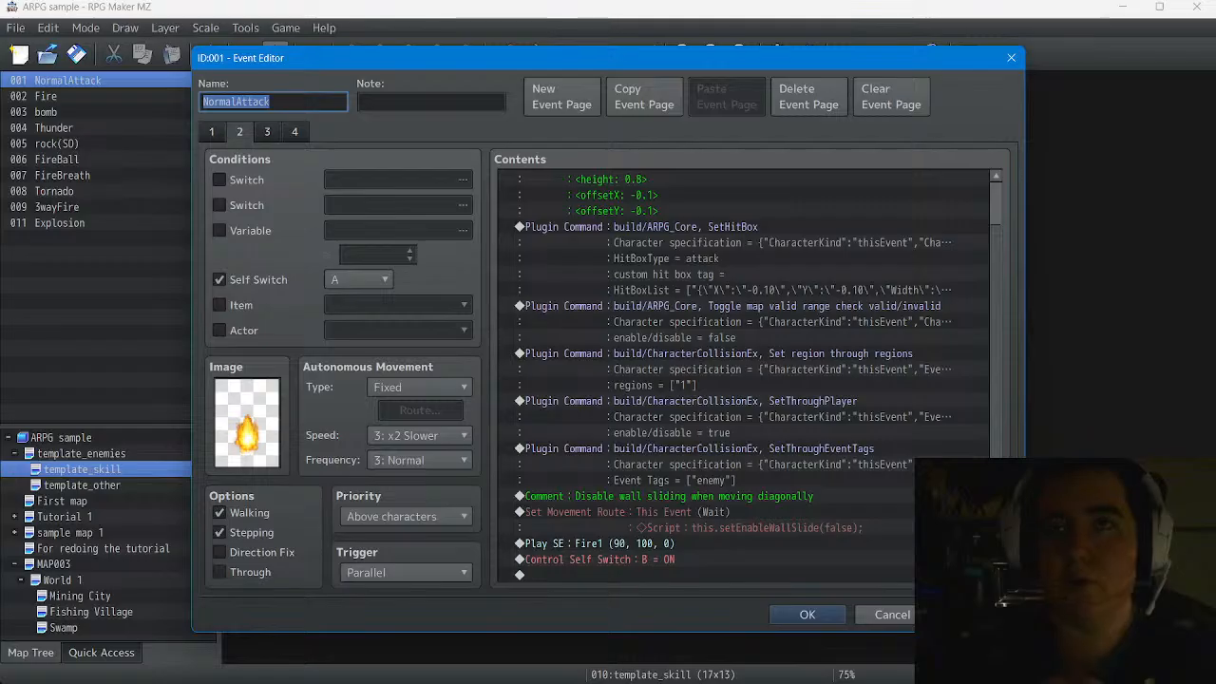
Compare the self switch conditions, movement settings and commands on the second, third and fourth pages of NormalAttack
{"action": "left_click", "coordinate": [267, 132]}
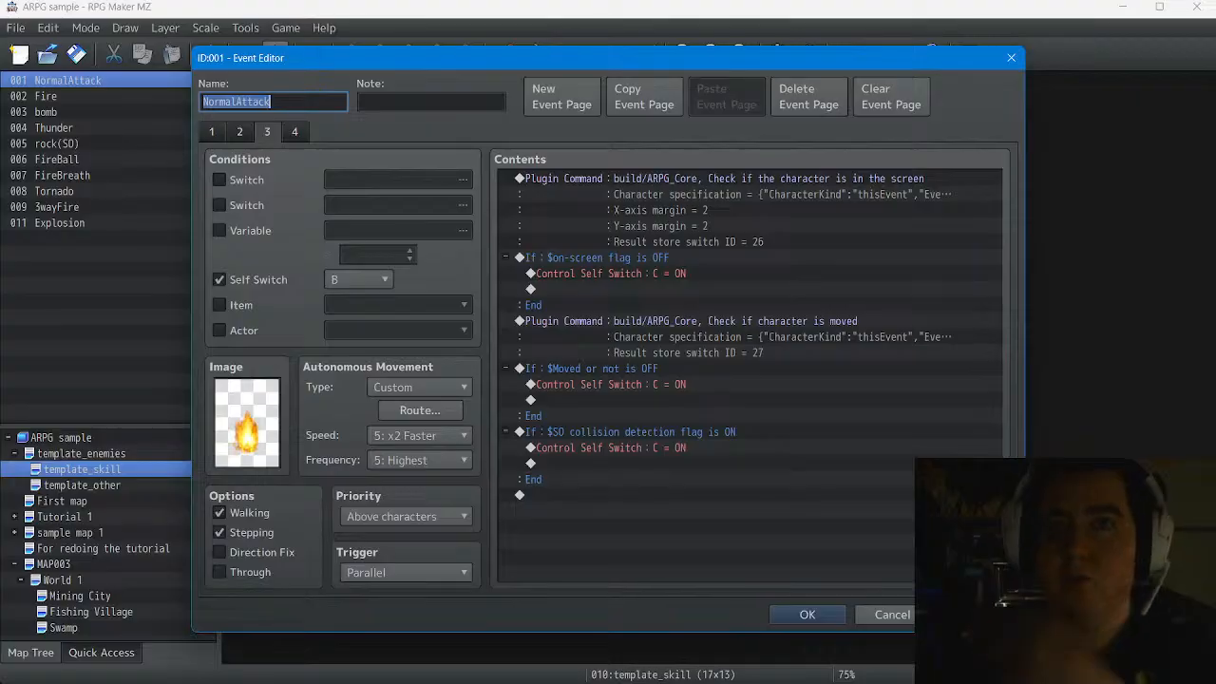
{"action": "left_click", "coordinate": [294, 132]}
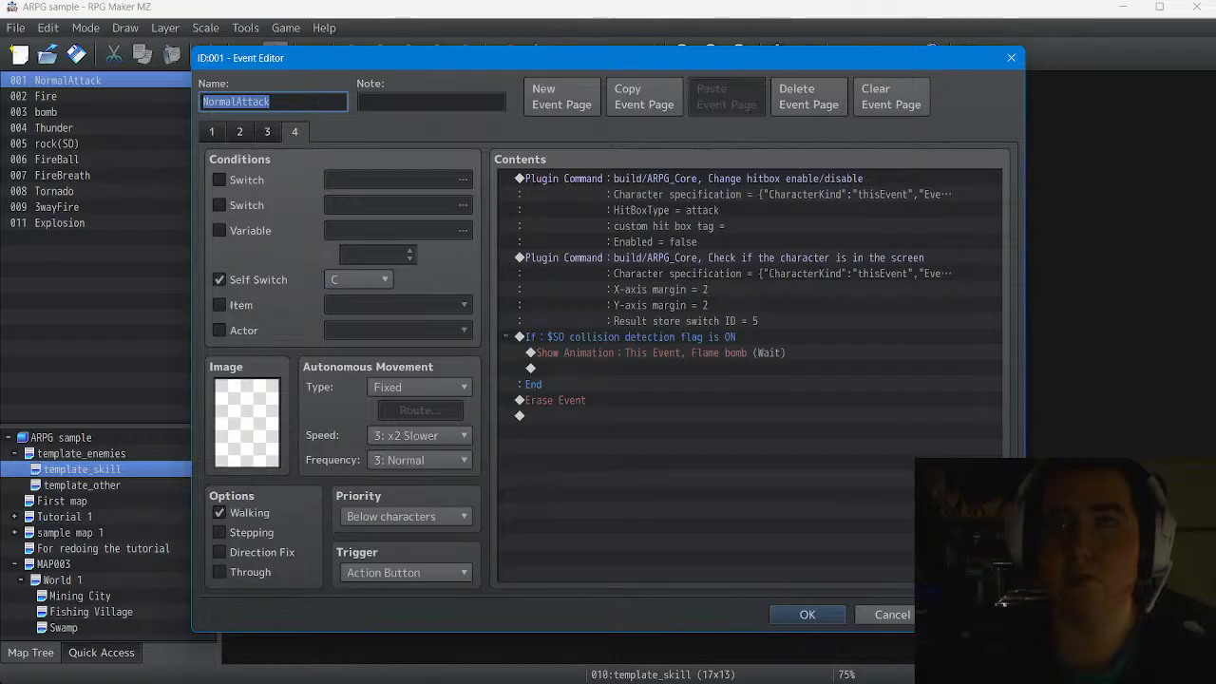
{"action": "left_click", "coordinate": [267, 132]}
{"action": "left_click", "coordinate": [239, 132]}
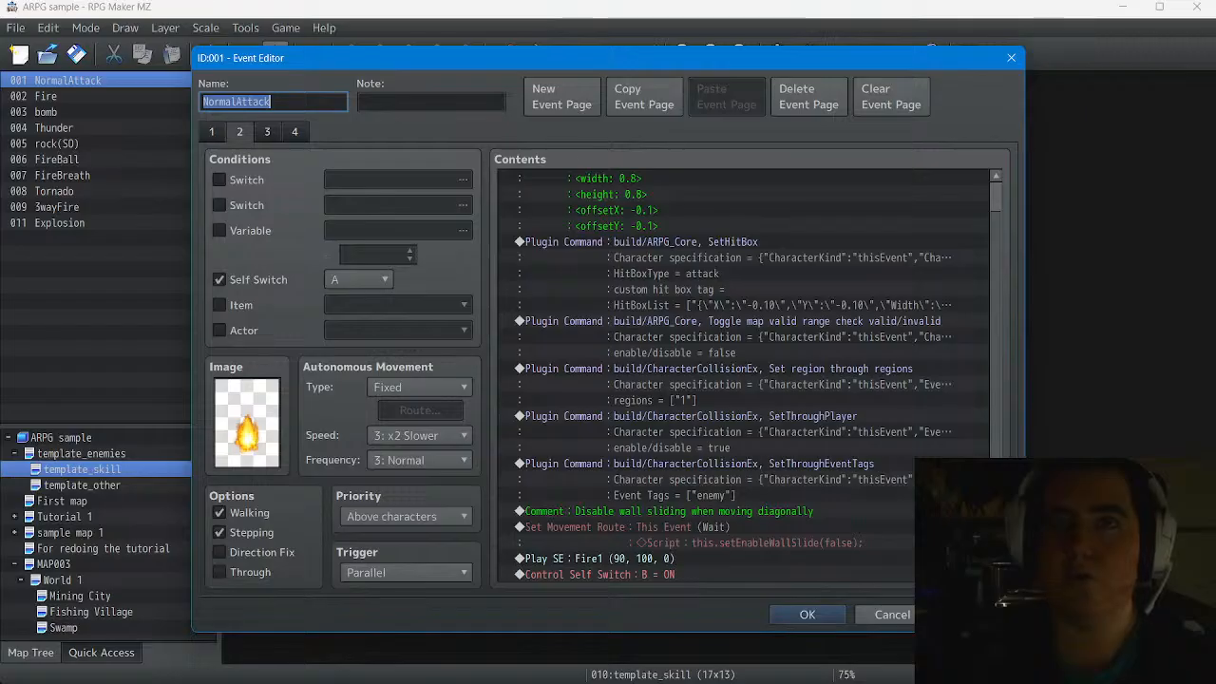
{"action": "scroll", "coordinate": [741, 376], "scroll_direction": "down", "scroll_amount": 1}
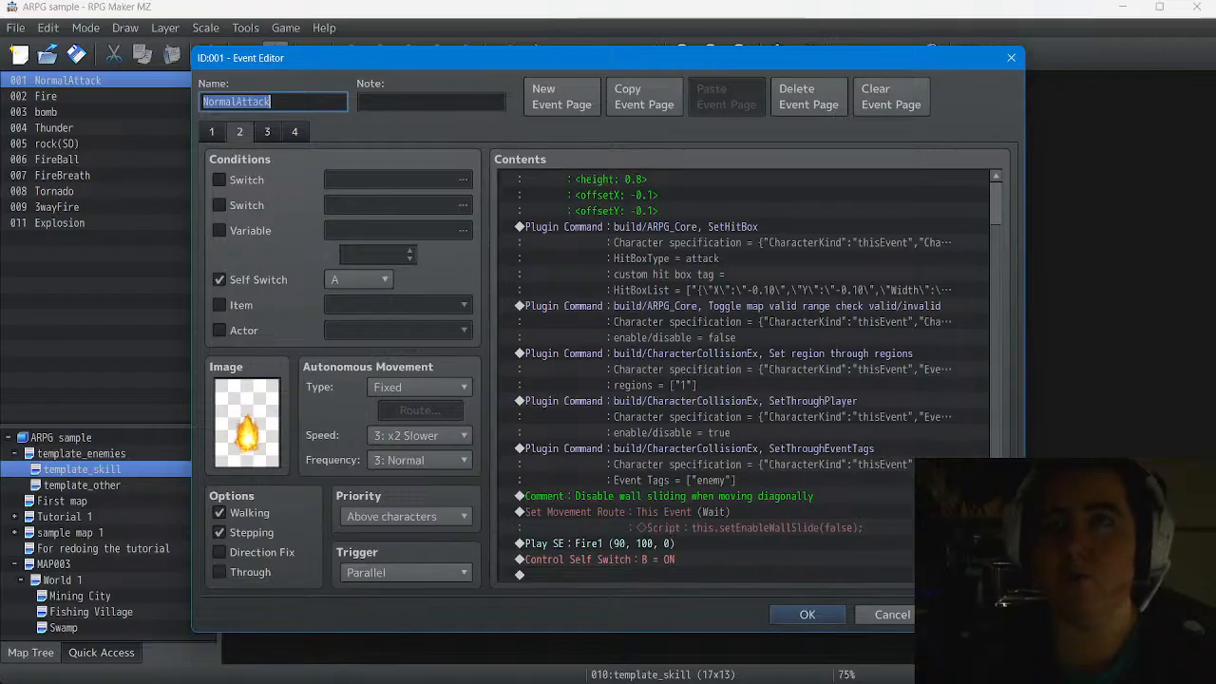
{"action": "left_click", "coordinate": [295, 132]}
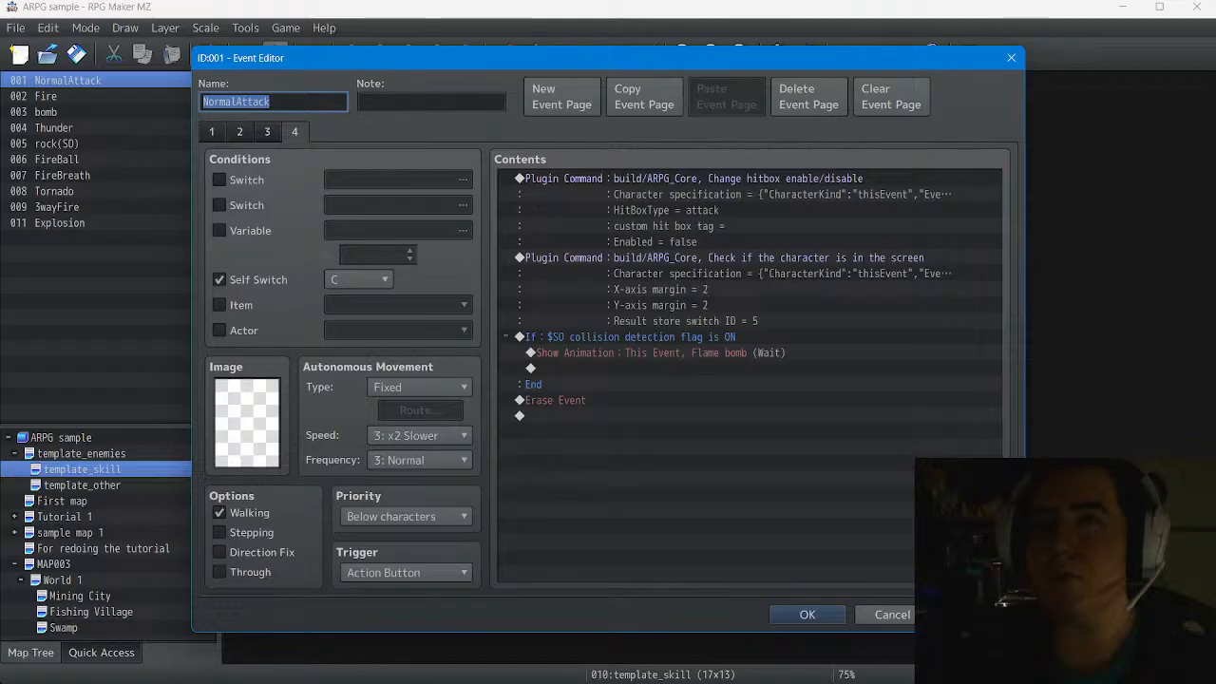
{"action": "left_click", "coordinate": [267, 133]}
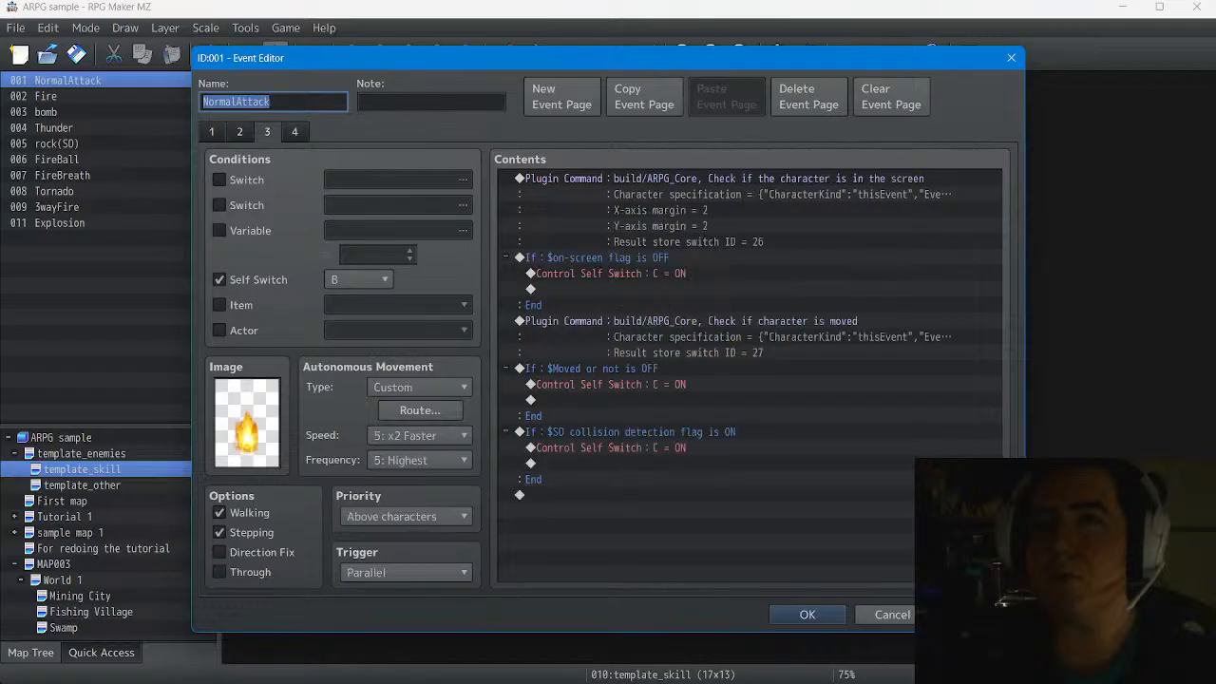
{"action": "left_click", "coordinate": [239, 132]}
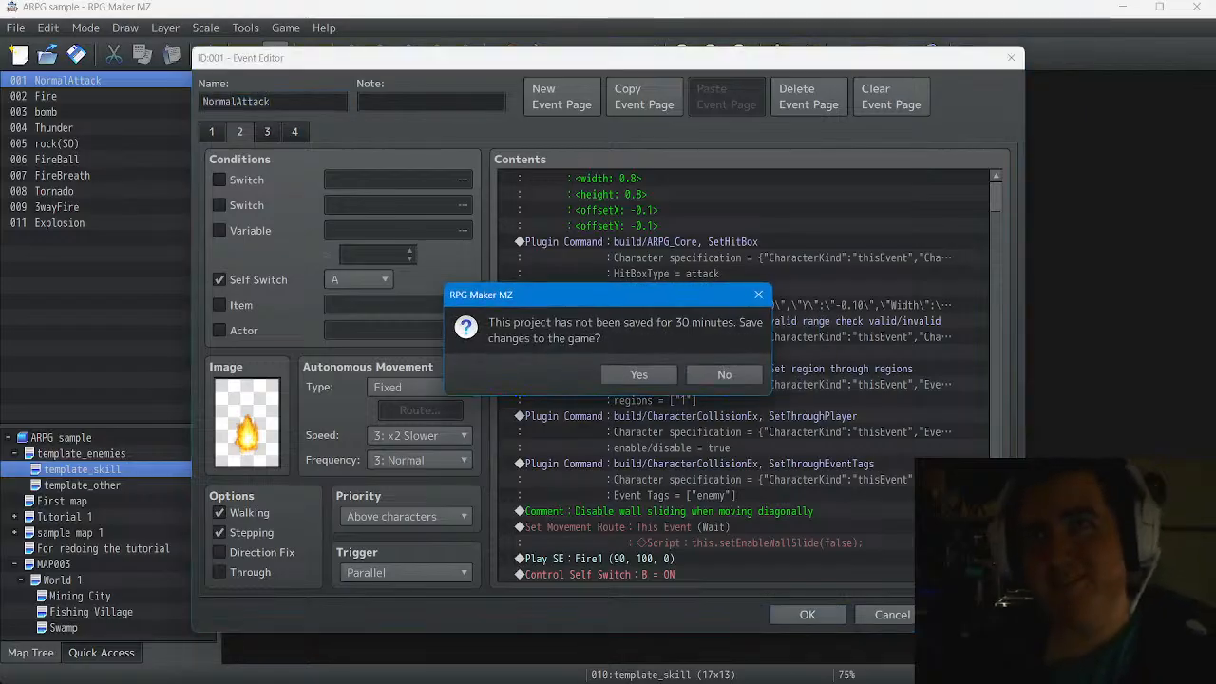
Save the project changes and check the second page's comment tags and commands down to the self switch B command
{"action": "left_click", "coordinate": [639, 374]}
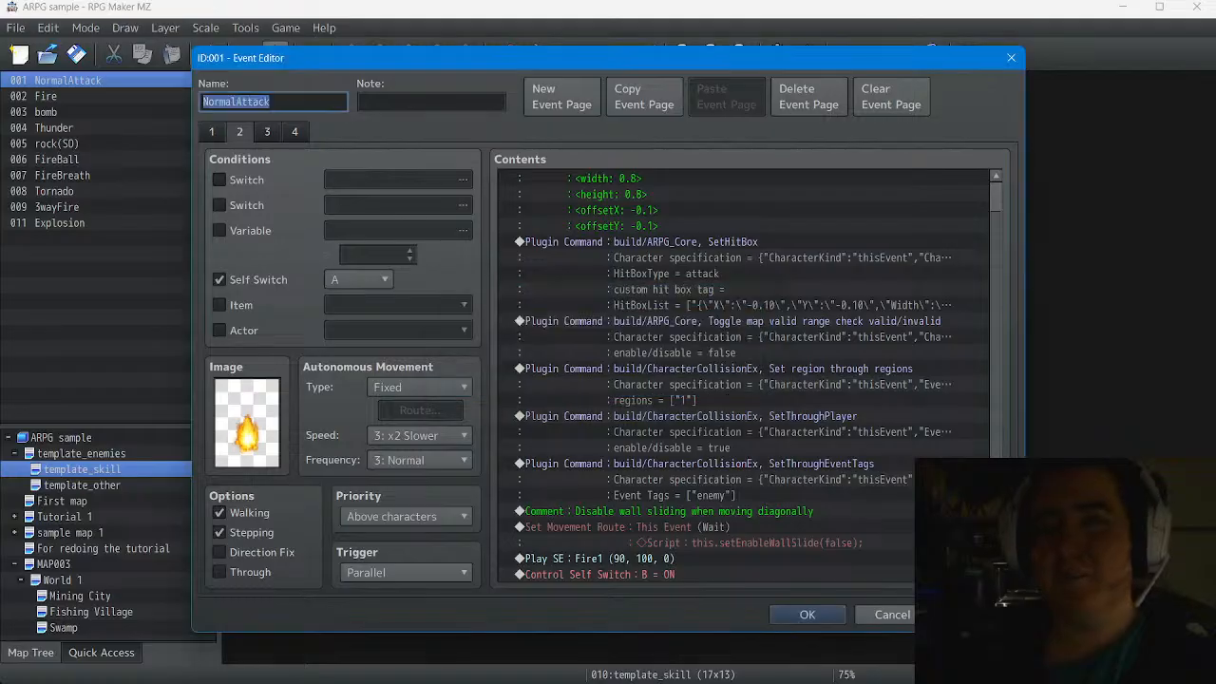
{"action": "scroll", "coordinate": [744, 376], "scroll_direction": "up", "scroll_amount": 1}
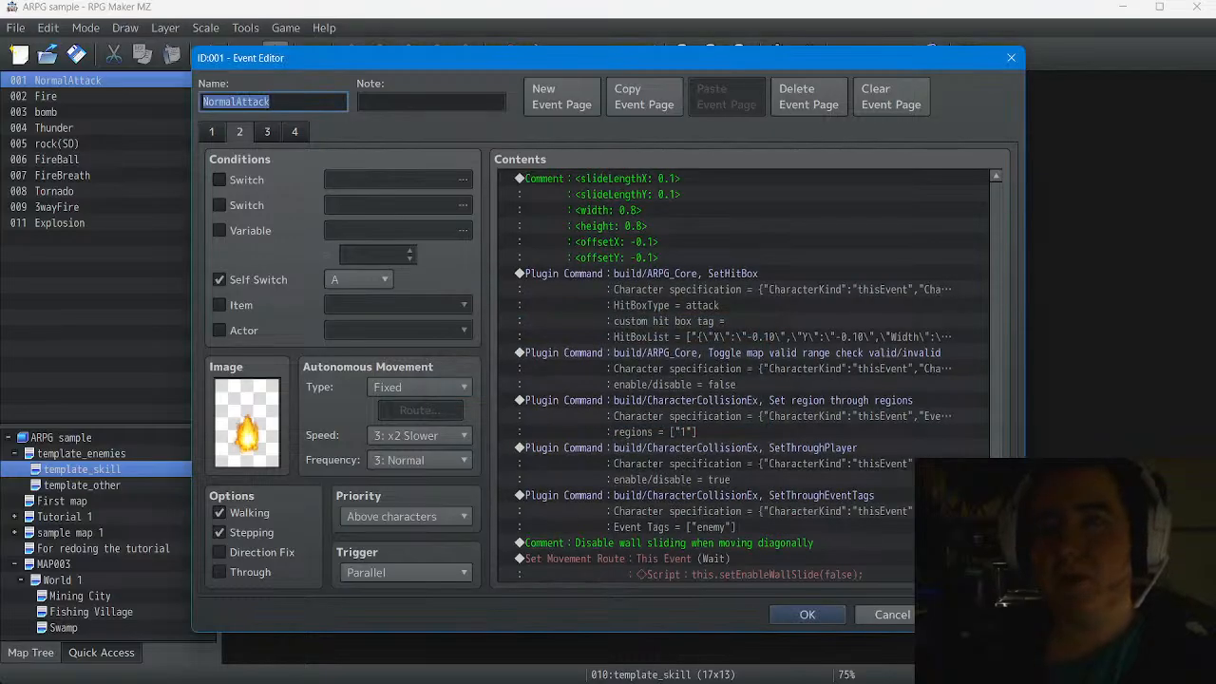
{"action": "scroll", "coordinate": [744, 376], "scroll_direction": "down", "scroll_amount": 1}
{"action": "scroll", "coordinate": [744, 376], "scroll_direction": "up", "scroll_amount": 1}
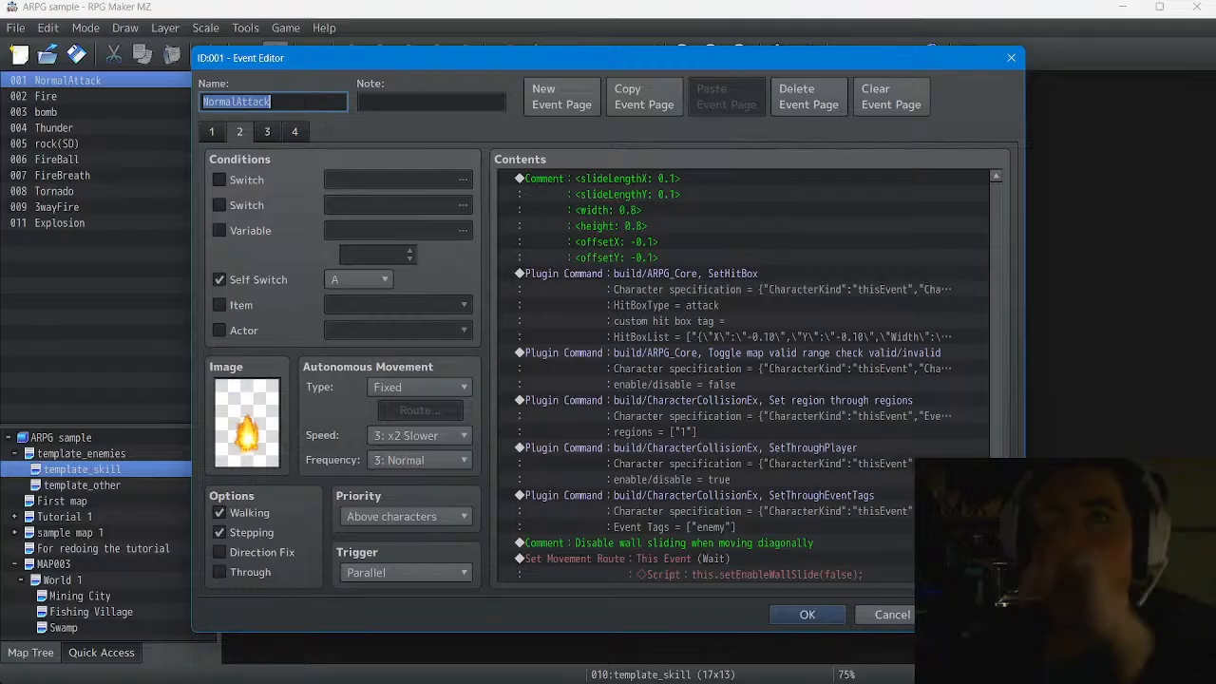
{"action": "scroll", "coordinate": [746, 375], "scroll_direction": "down", "scroll_amount": 1}
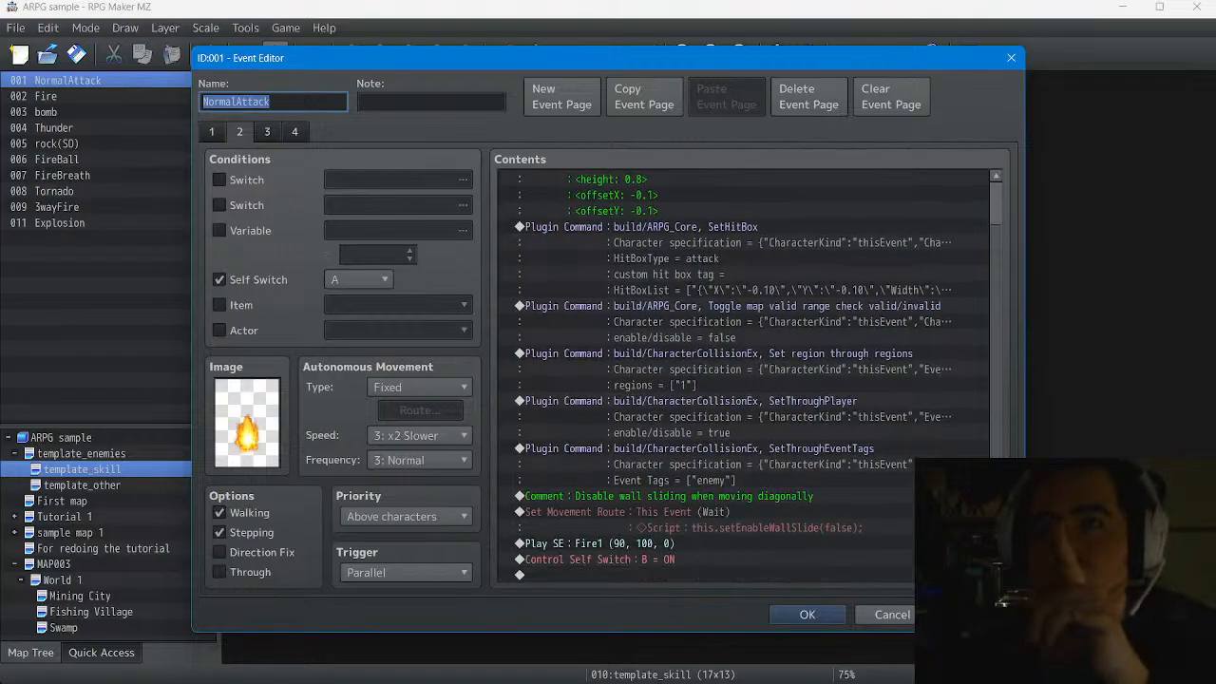
Trace the self switch sequence across all four NormalAttack pages, recheck the second page's commands and close the event
{"action": "left_click", "coordinate": [267, 132]}
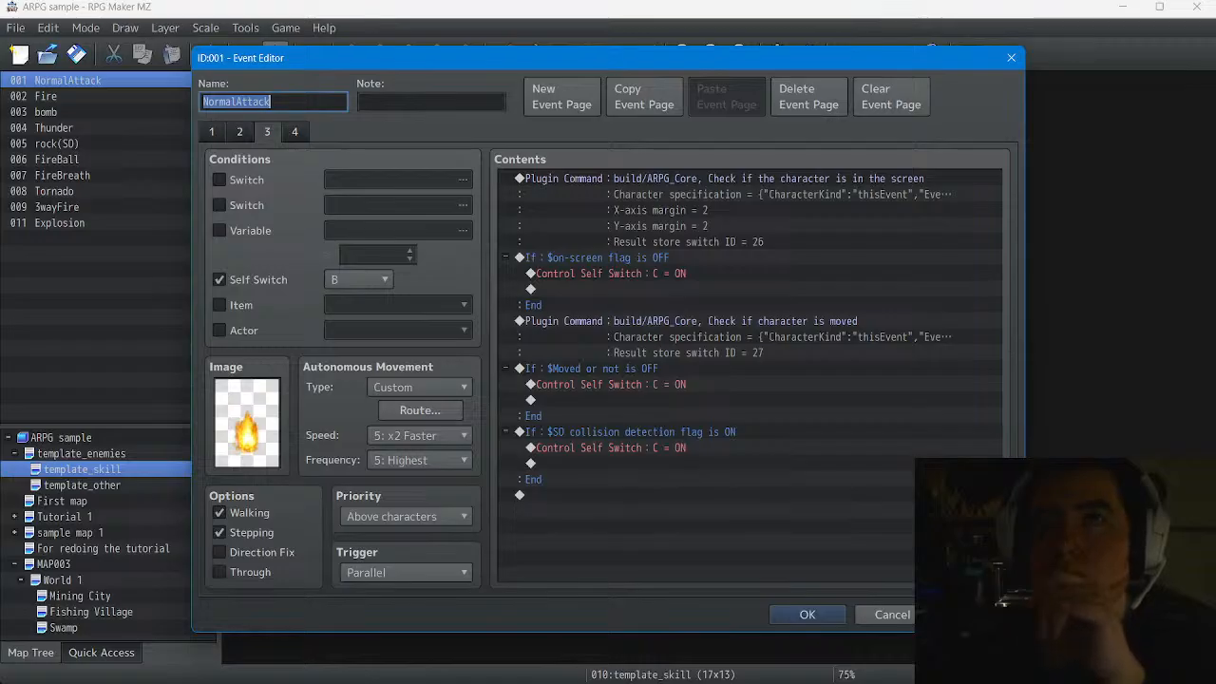
{"action": "left_click", "coordinate": [294, 132]}
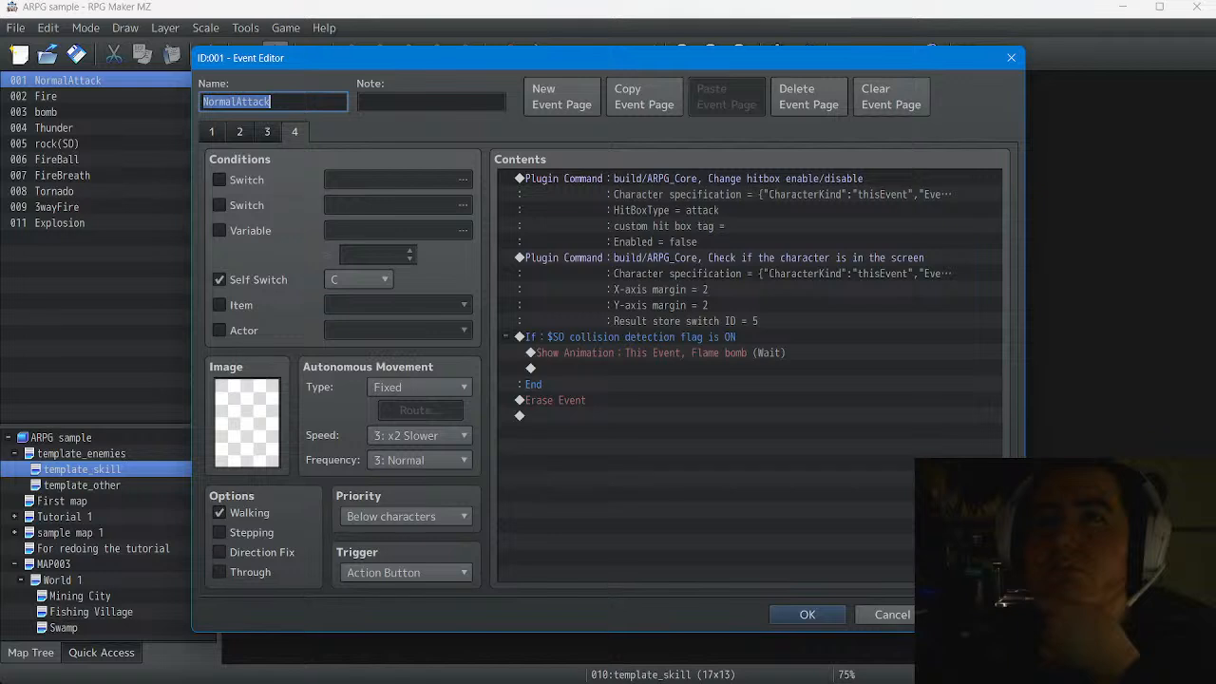
{"action": "left_click", "coordinate": [239, 132]}
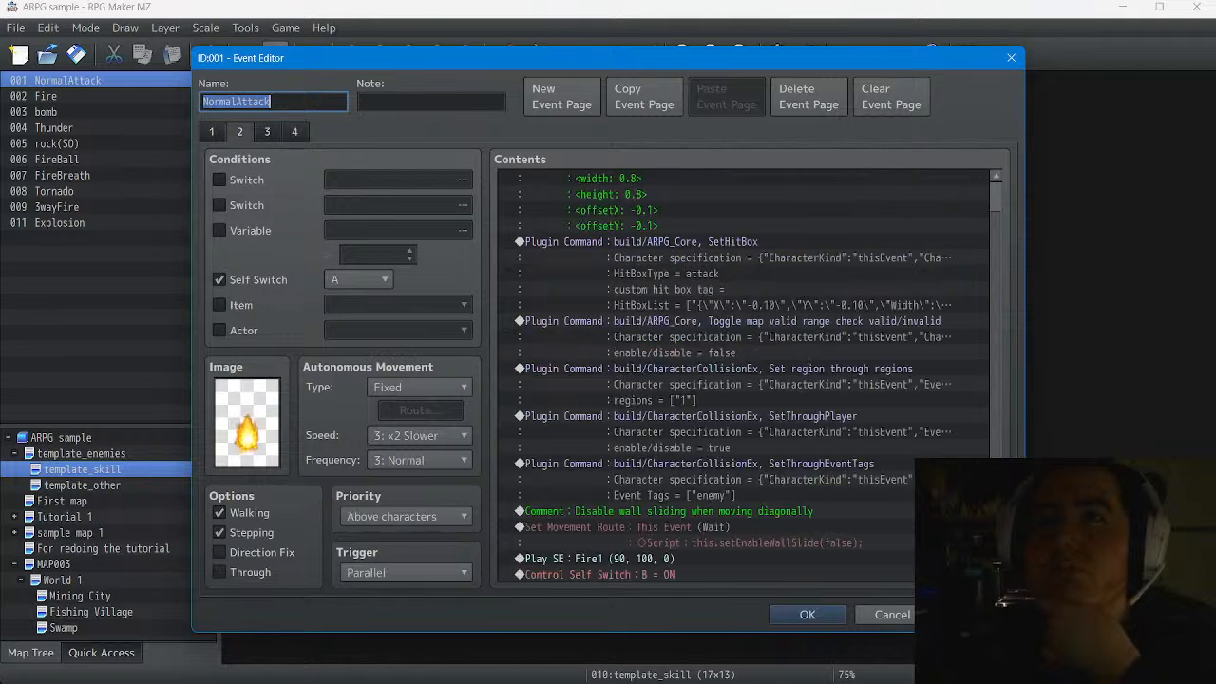
{"action": "left_click", "coordinate": [212, 133]}
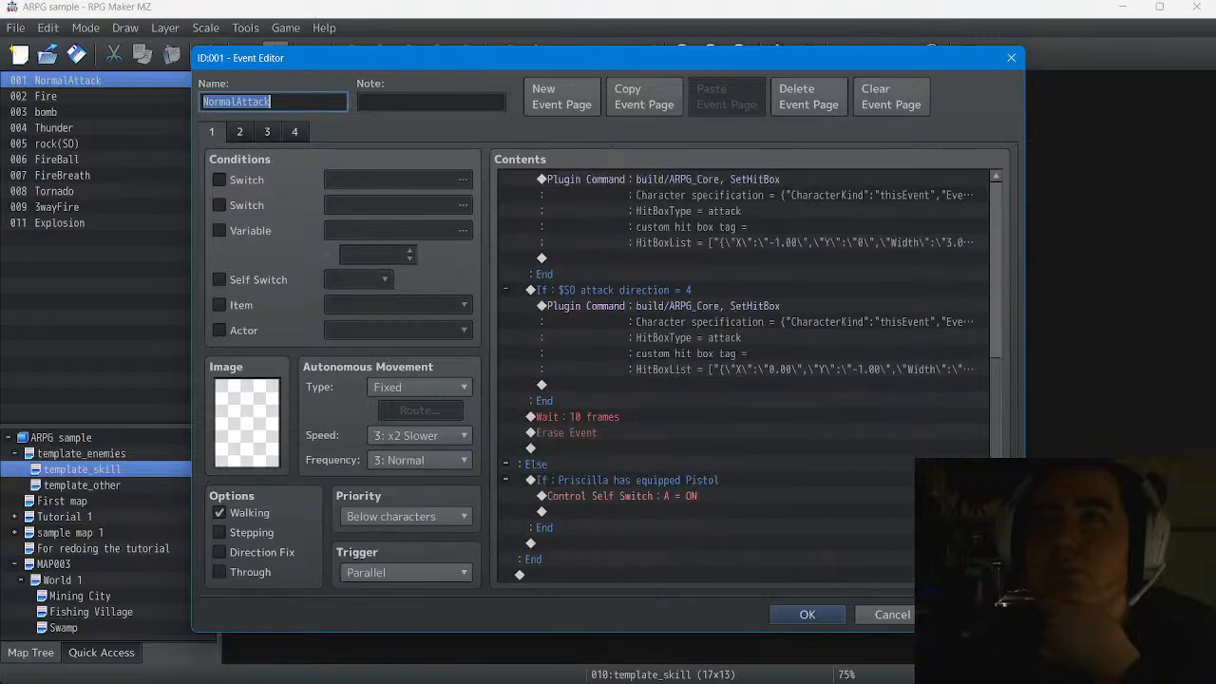
{"action": "left_click", "coordinate": [239, 132]}
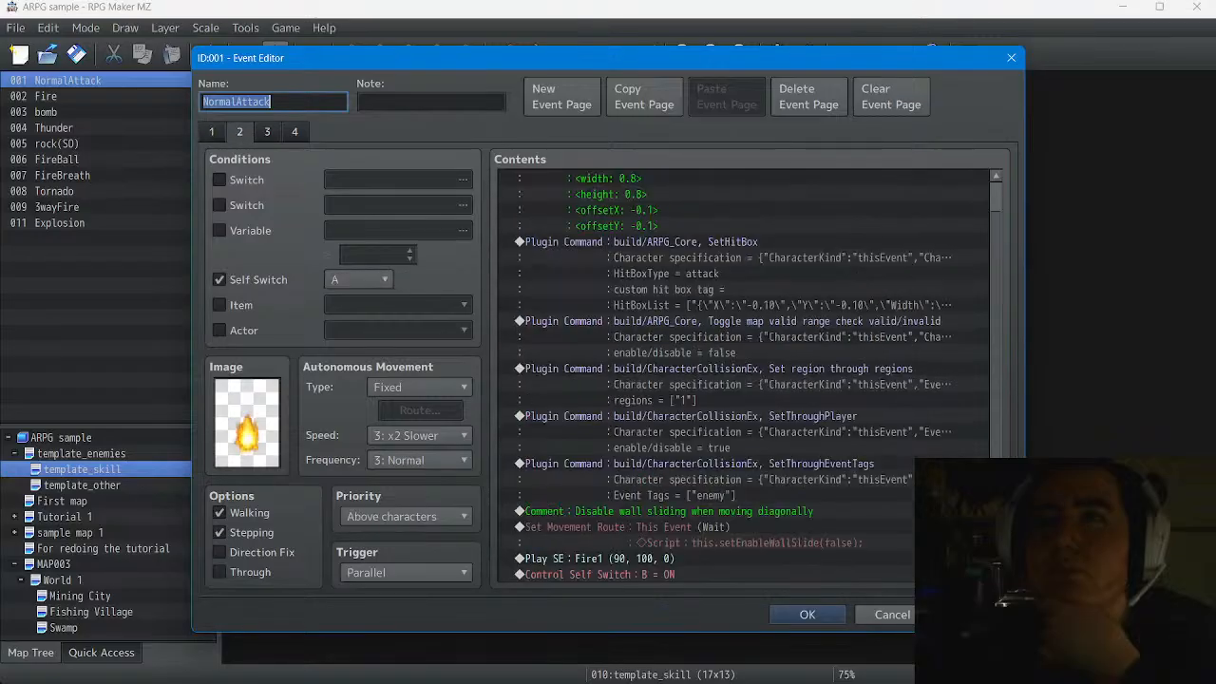
{"action": "scroll", "coordinate": [746, 380], "scroll_direction": "down", "scroll_amount": 1}
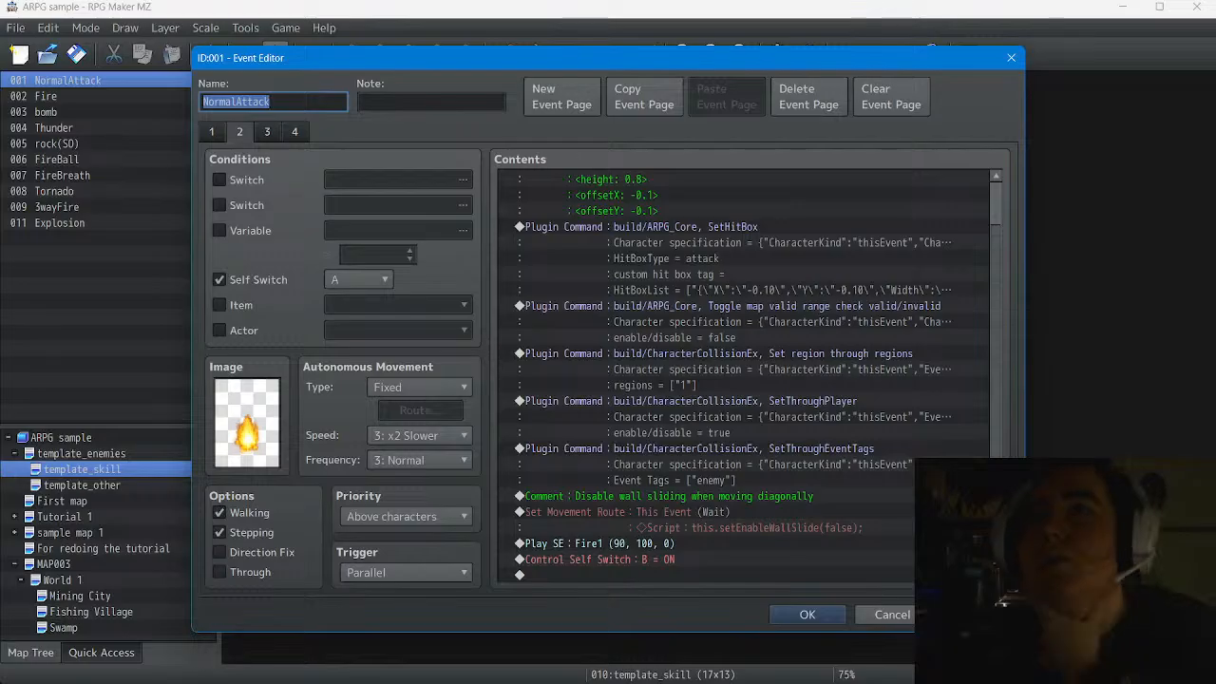
{"action": "scroll", "coordinate": [745, 380], "scroll_direction": "up", "scroll_amount": 1}
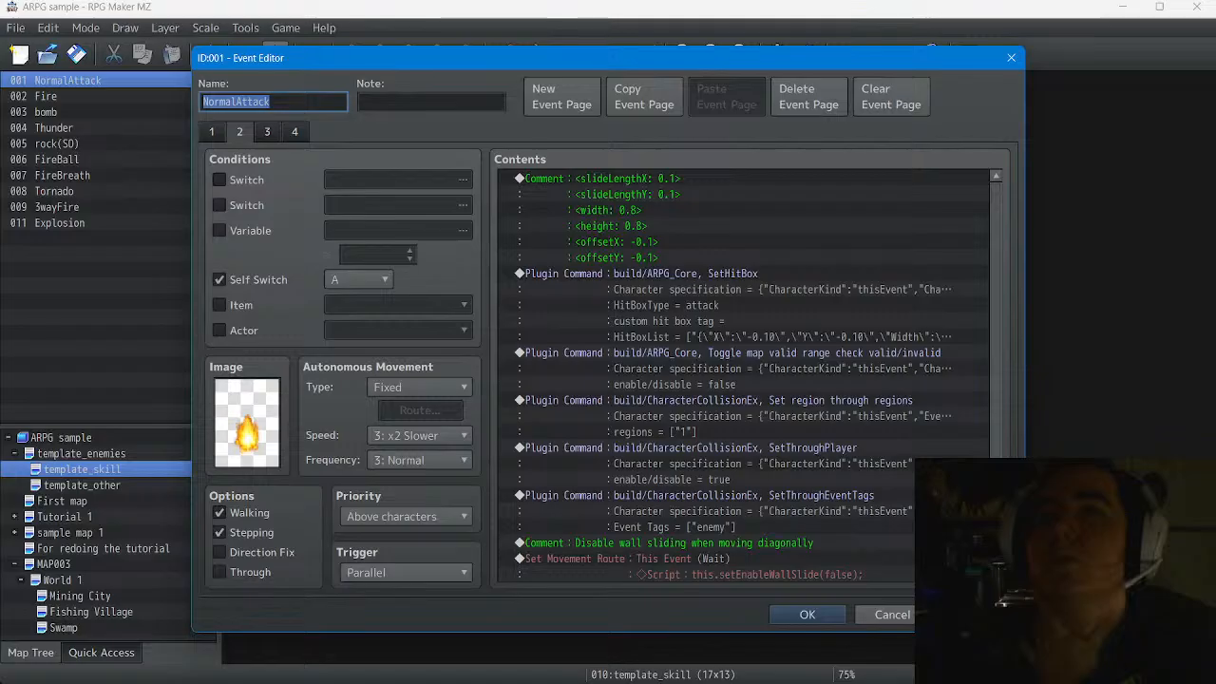
{"action": "key", "text": "Escape"}
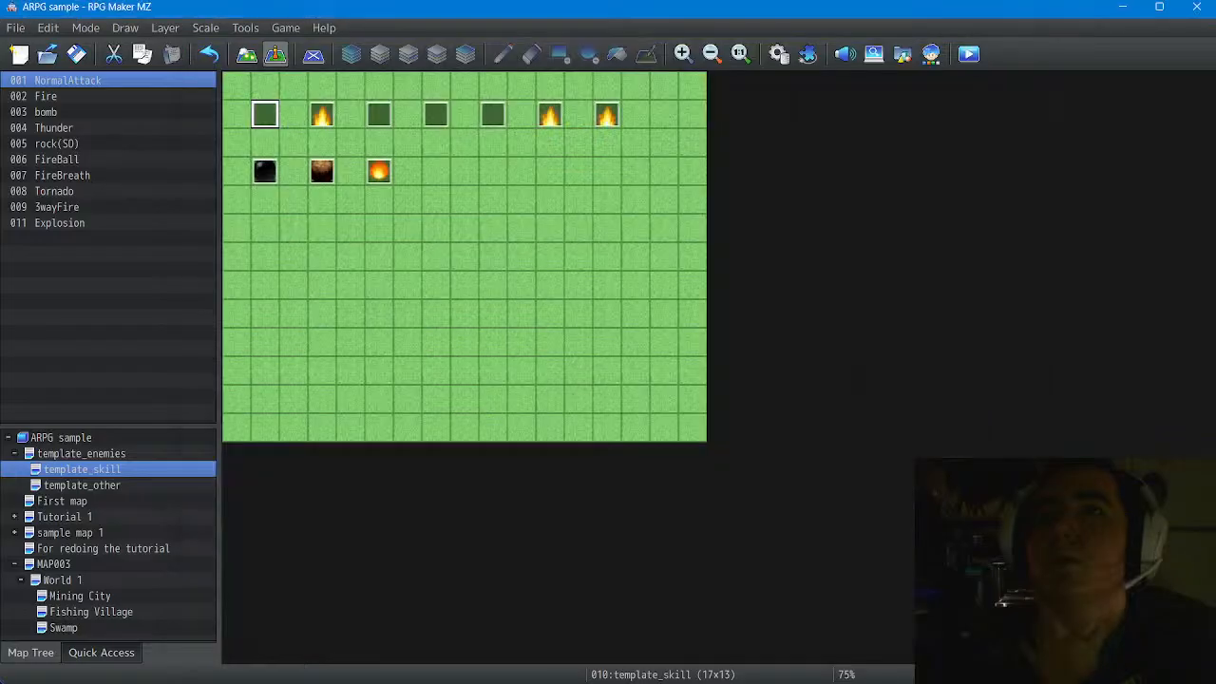
Open the Normal attack common event in the database, examine its Short Sword branch from the beginning, and close the database
{"action": "key", "text": "F9"}
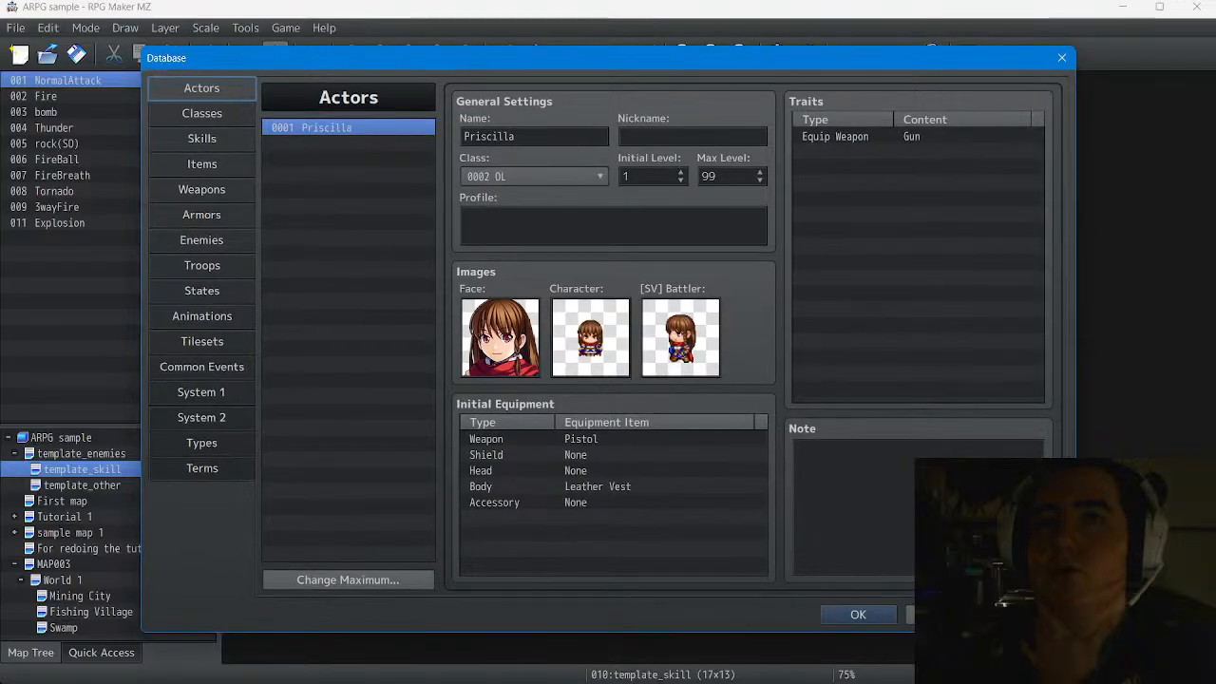
{"action": "left_click", "coordinate": [201, 366]}
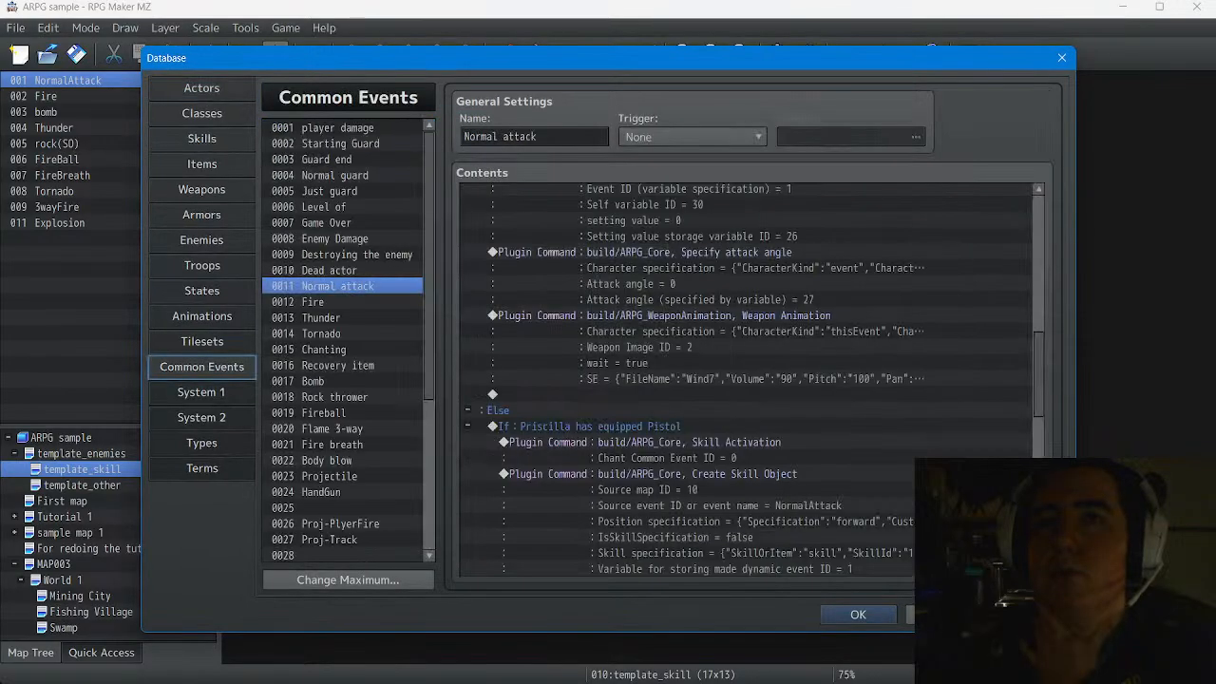
{"action": "scroll", "coordinate": [745, 380], "scroll_direction": "up", "scroll_amount": 4}
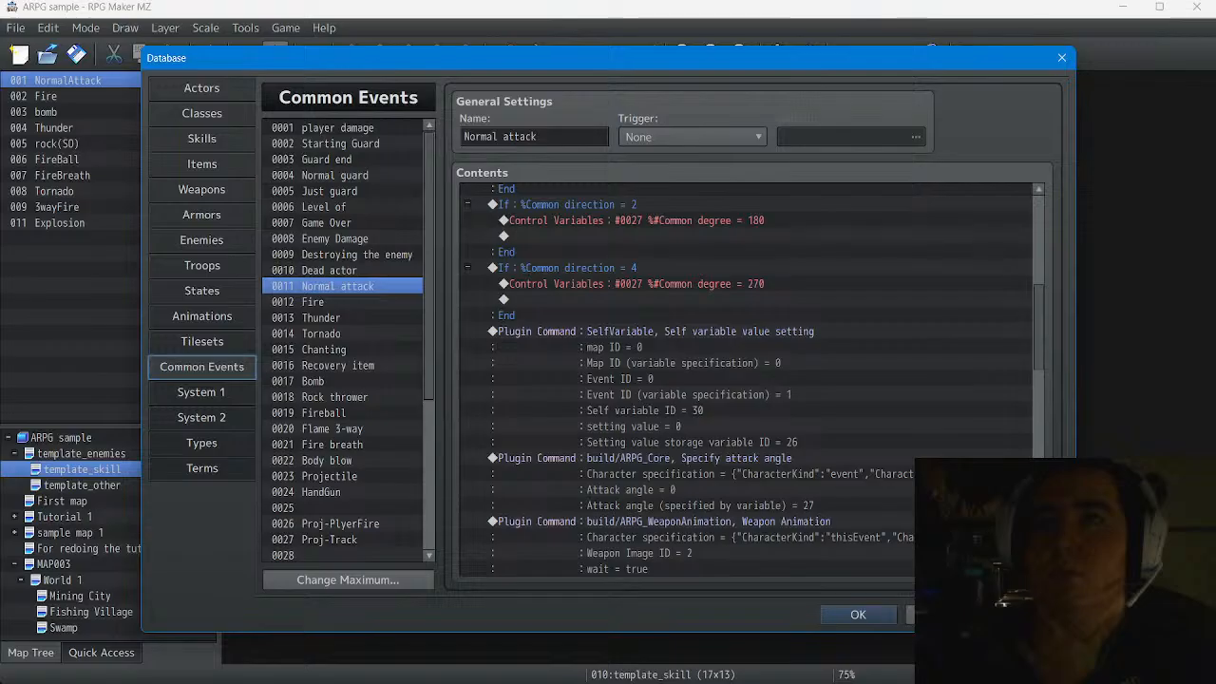
{"action": "scroll", "coordinate": [745, 380], "scroll_direction": "up", "scroll_amount": 8}
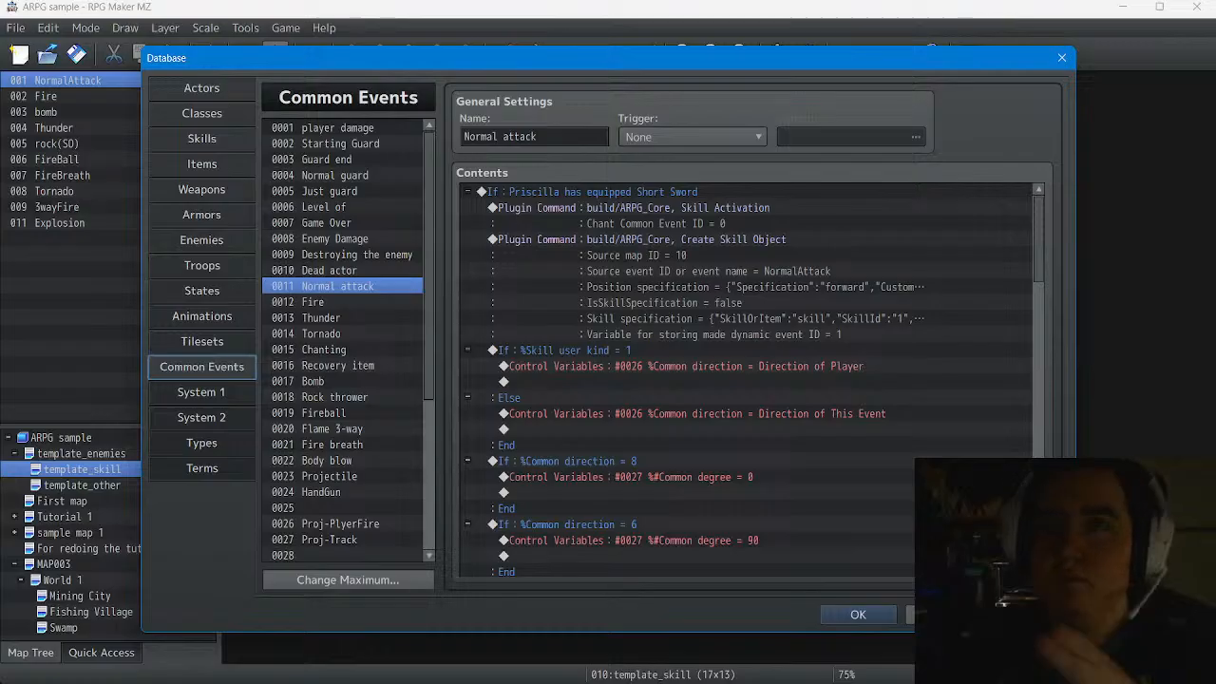
{"action": "left_click", "coordinate": [943, 615]}
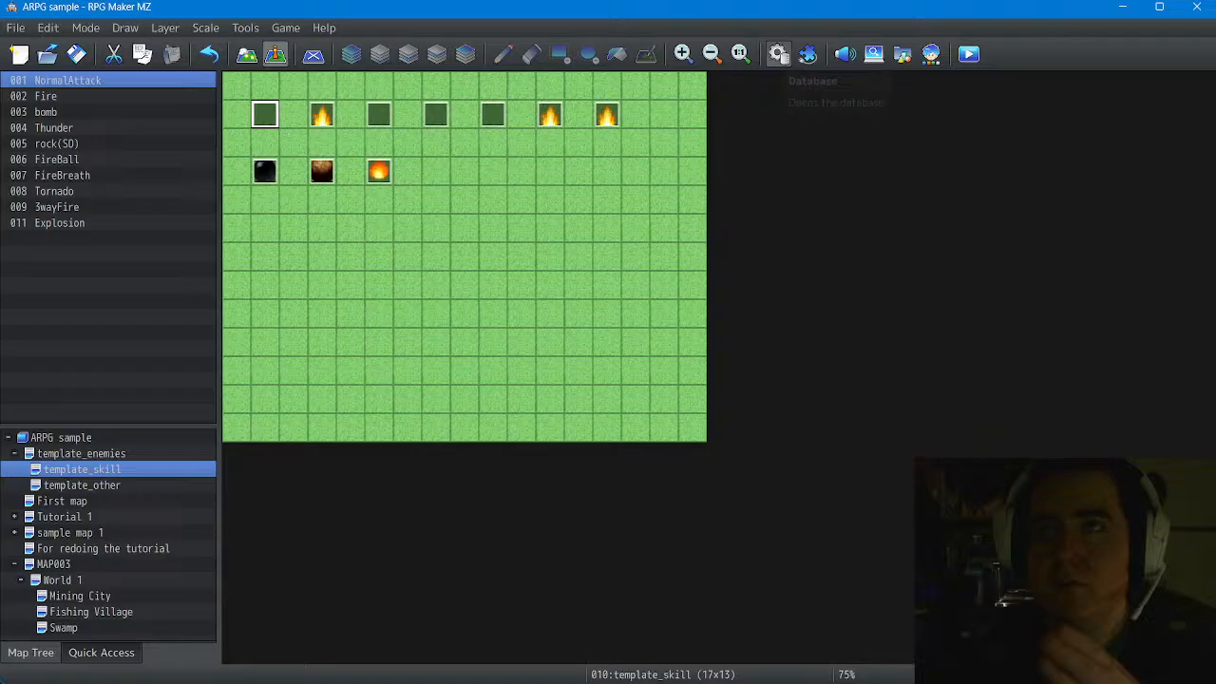
Open the database and examine the Normal attack common event's Short Sword commands from Skill Activation through Weapon Animation
{"action": "left_click", "coordinate": [778, 53]}
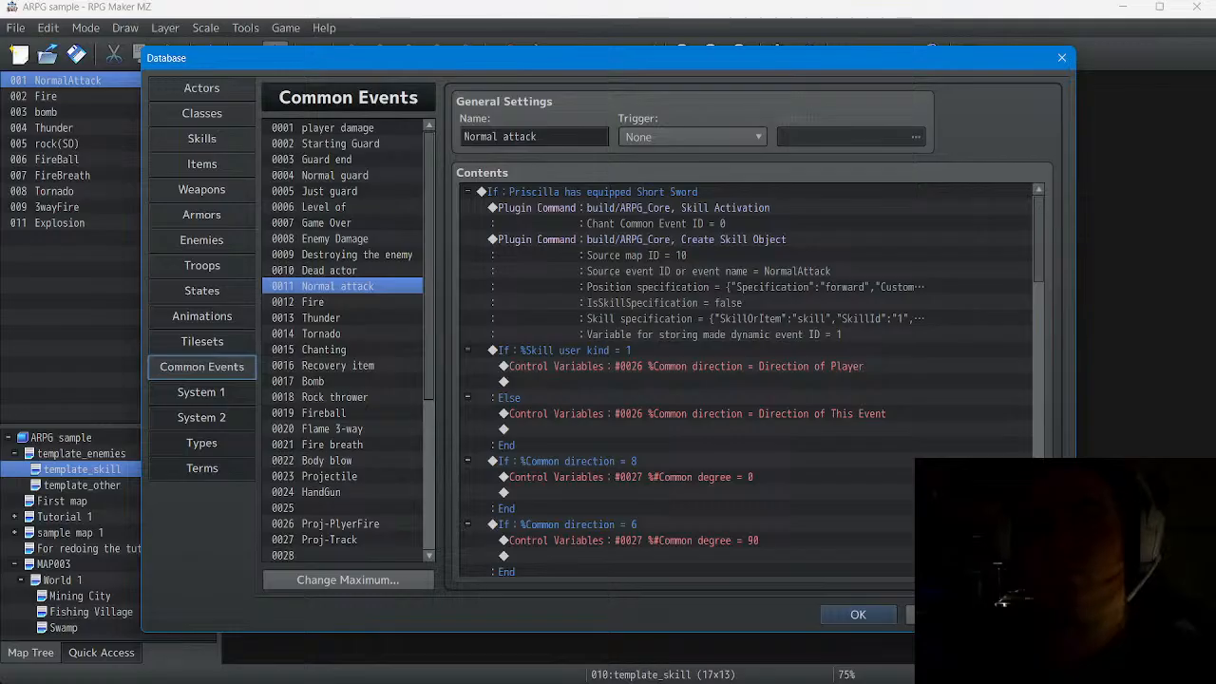
{"action": "left_click", "coordinate": [692, 287]}
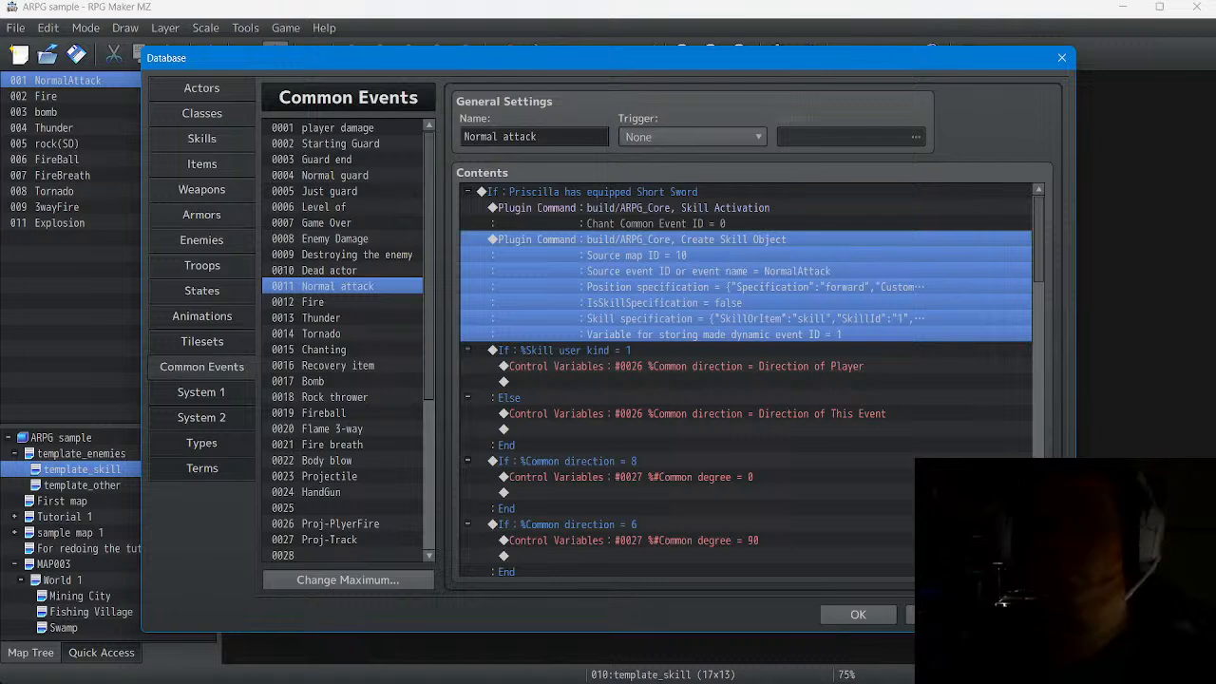
{"action": "left_click", "coordinate": [679, 208]}
{"action": "scroll", "coordinate": [746, 380], "scroll_direction": "down", "scroll_amount": 5}
{"action": "scroll", "coordinate": [765, 380], "scroll_direction": "down", "scroll_amount": 5}
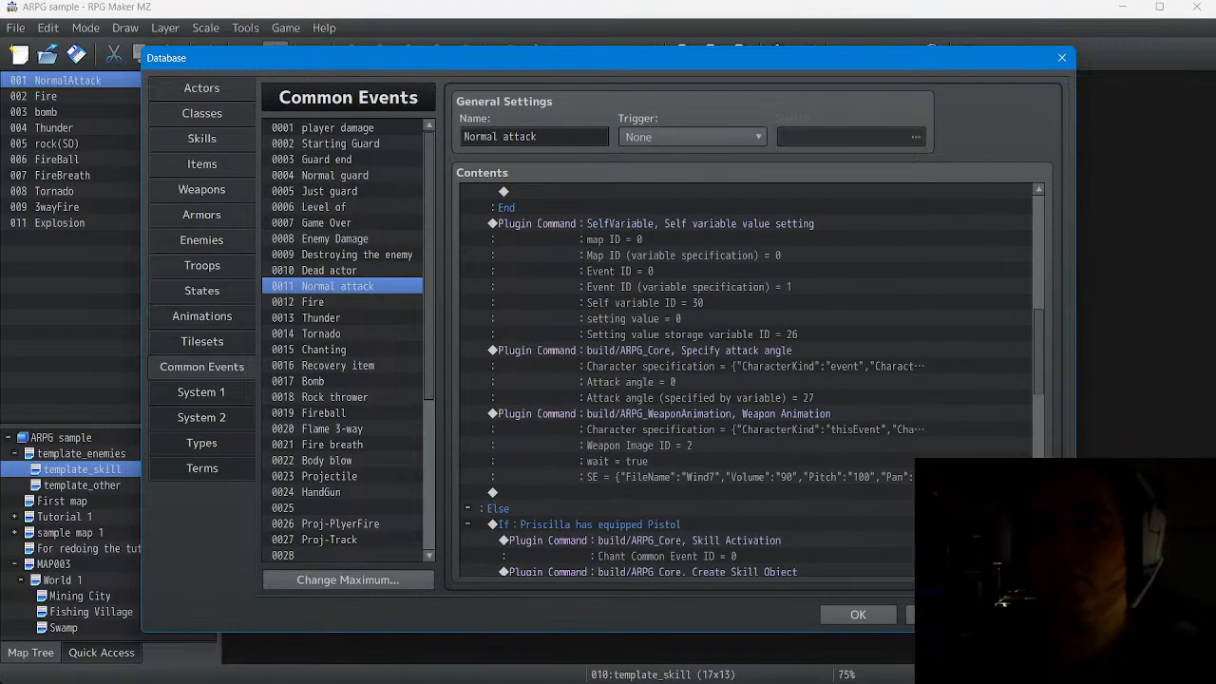
{"action": "left_click", "coordinate": [708, 446], "text": "shift"}
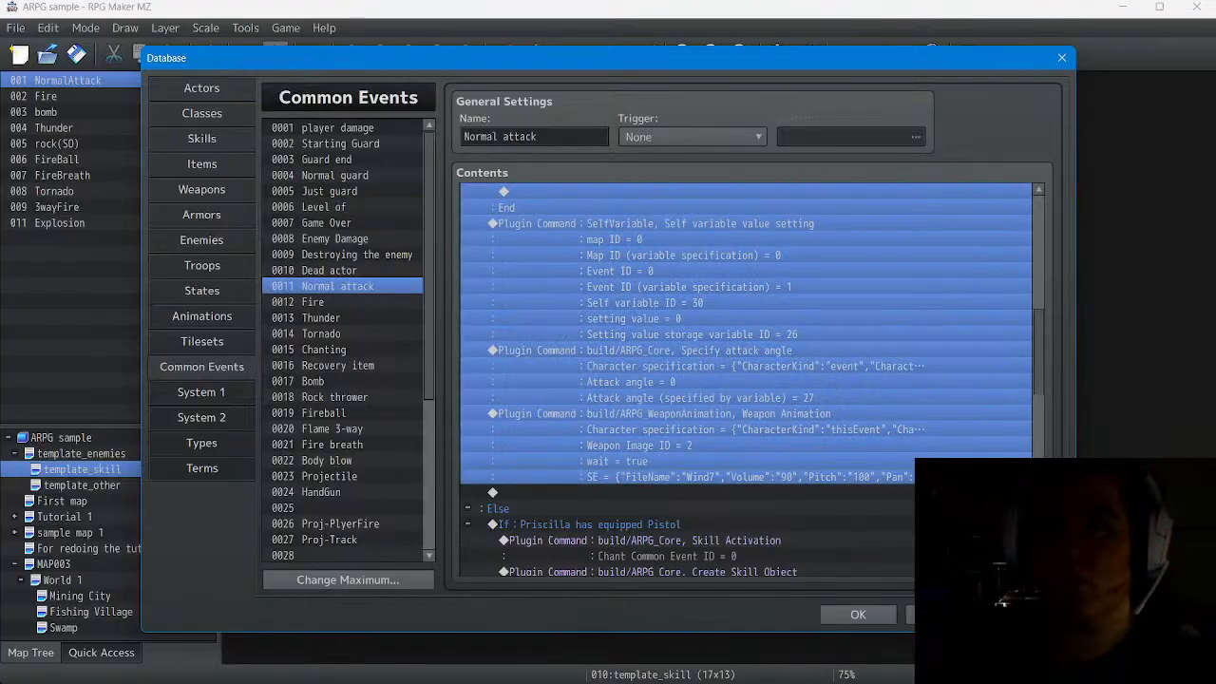
{"action": "scroll", "coordinate": [745, 380], "scroll_direction": "up", "scroll_amount": 10}
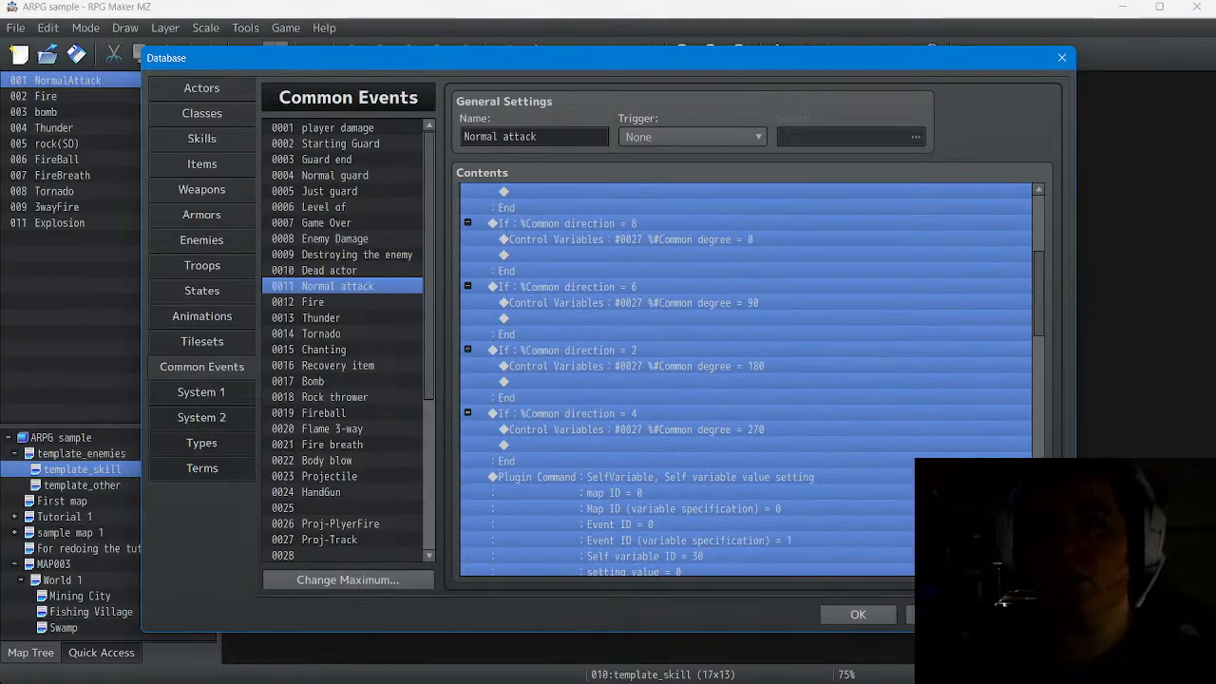
{"action": "scroll", "coordinate": [746, 380], "scroll_direction": "up", "scroll_amount": 3}
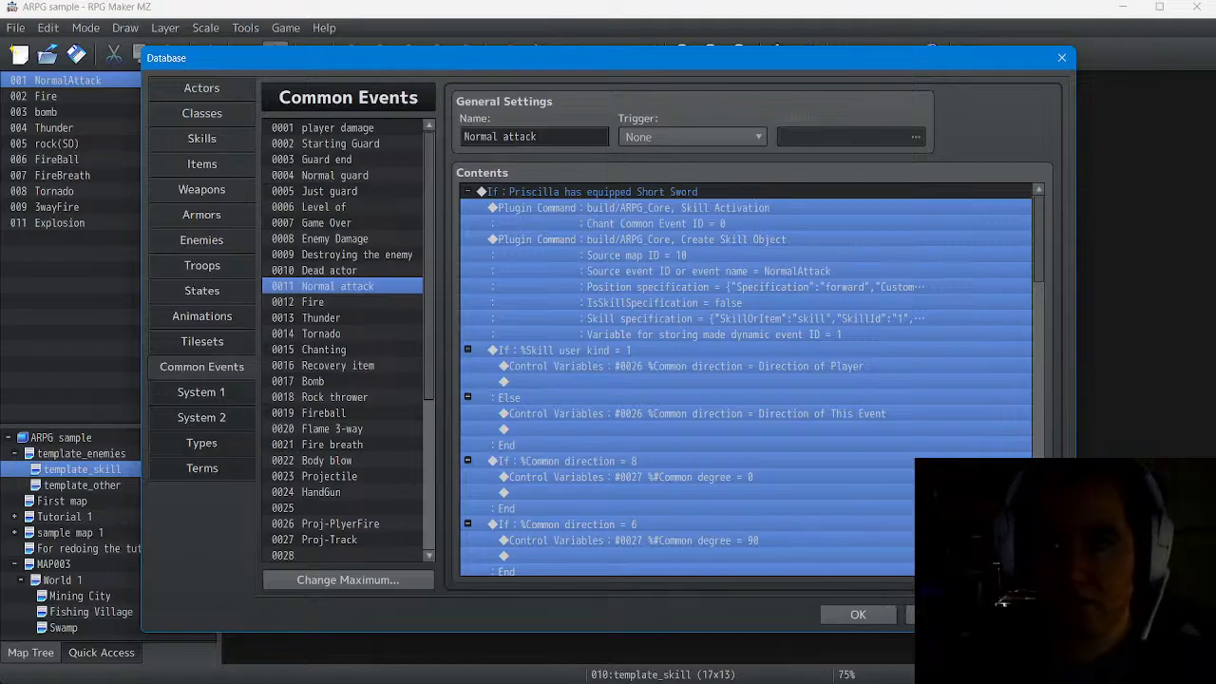
{"action": "left_click", "coordinate": [746, 215]}
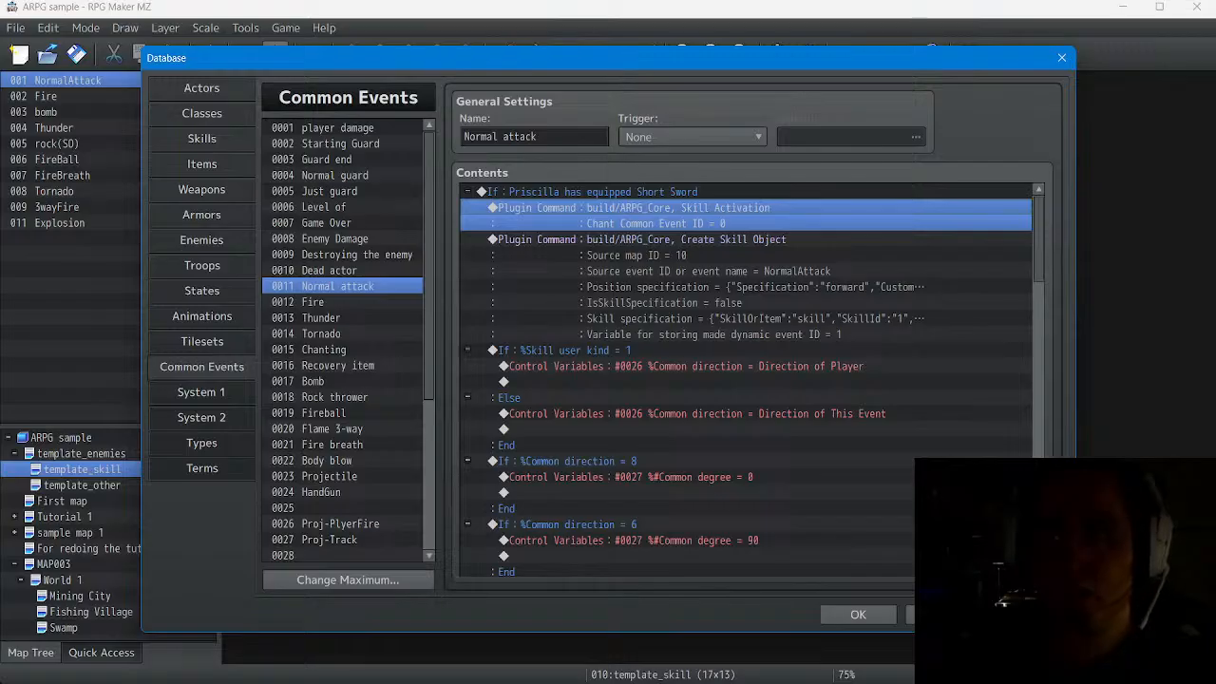
Examine the Pistol branch of the Normal attack common event, from its equipment condition through the final self variable setting
{"action": "scroll", "coordinate": [745, 380], "scroll_direction": "down", "scroll_amount": 8}
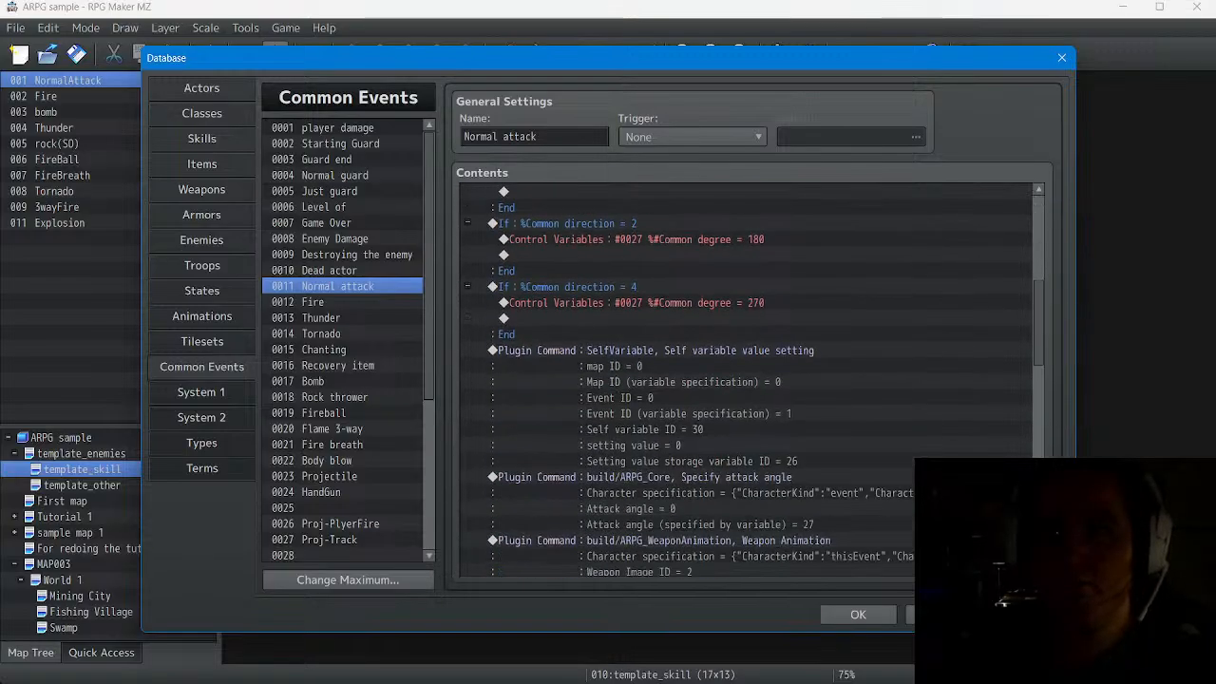
{"action": "scroll", "coordinate": [754, 380], "scroll_direction": "down", "scroll_amount": 8}
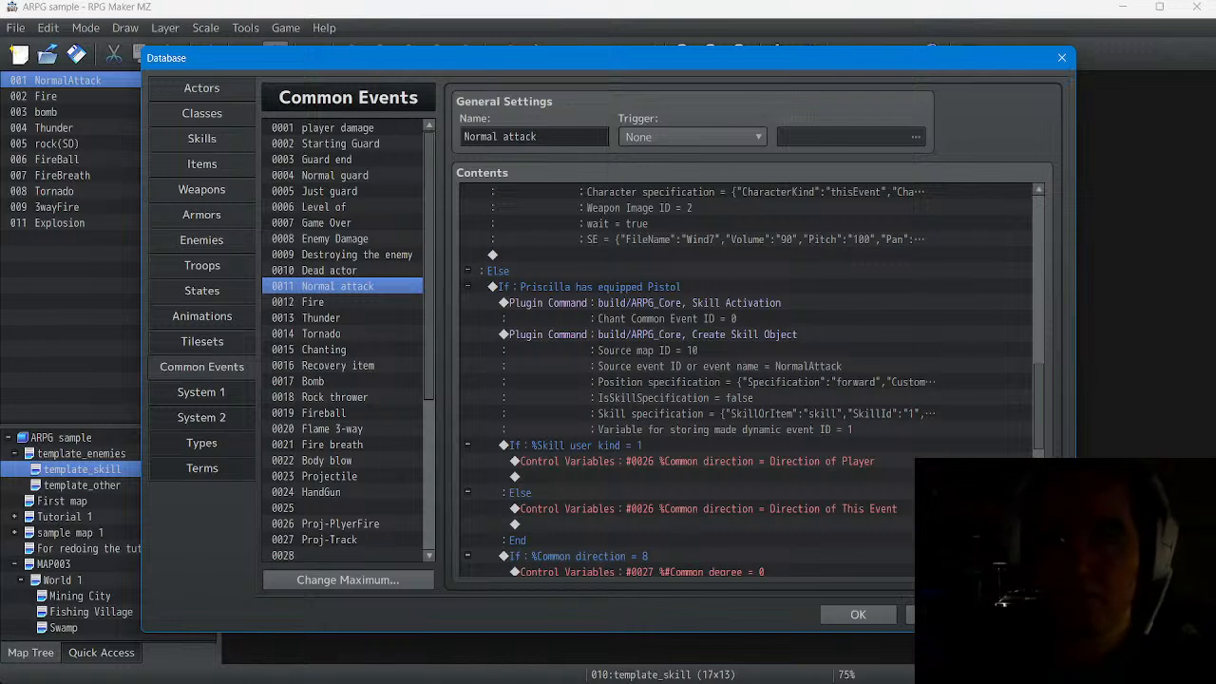
{"action": "scroll", "coordinate": [751, 380], "scroll_direction": "down", "scroll_amount": 5}
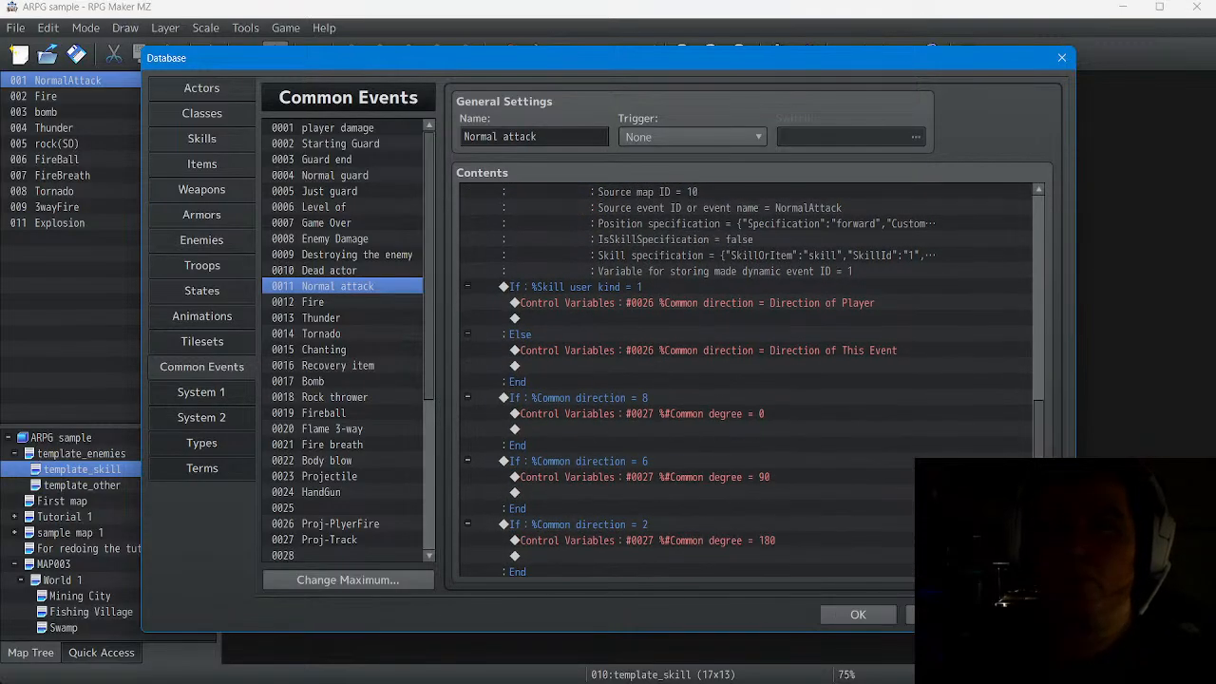
{"action": "scroll", "coordinate": [750, 380], "scroll_direction": "down", "scroll_amount": 6}
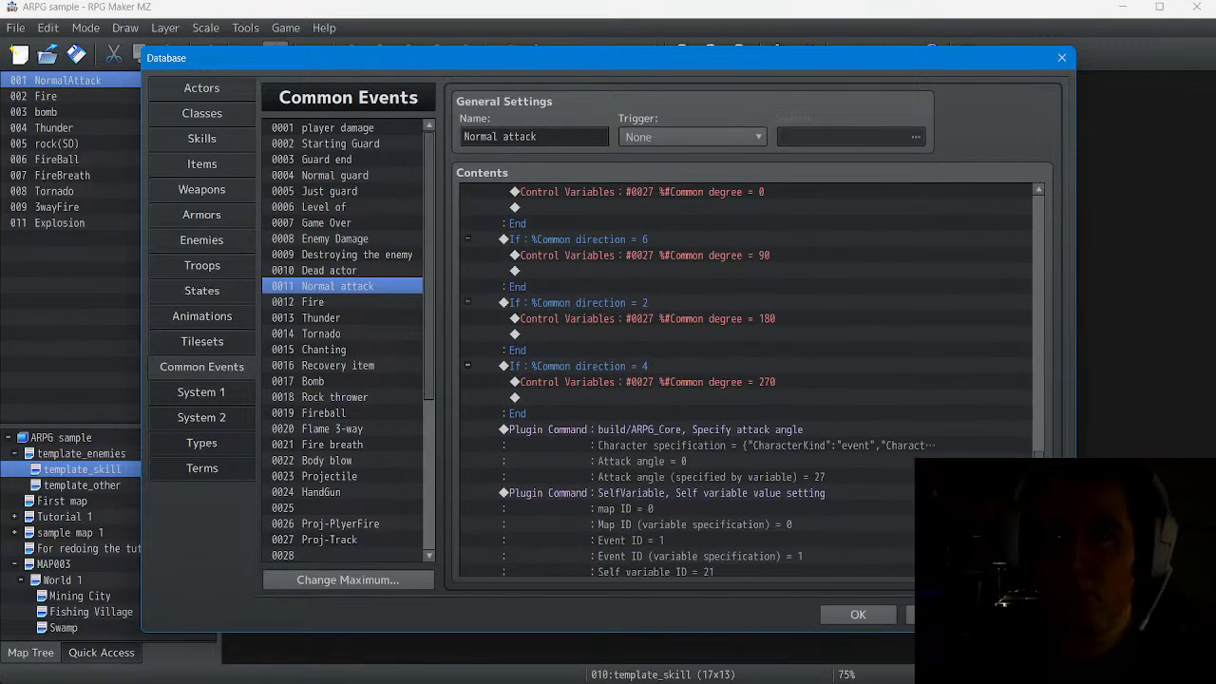
{"action": "scroll", "coordinate": [695, 382], "scroll_direction": "up", "scroll_amount": 6}
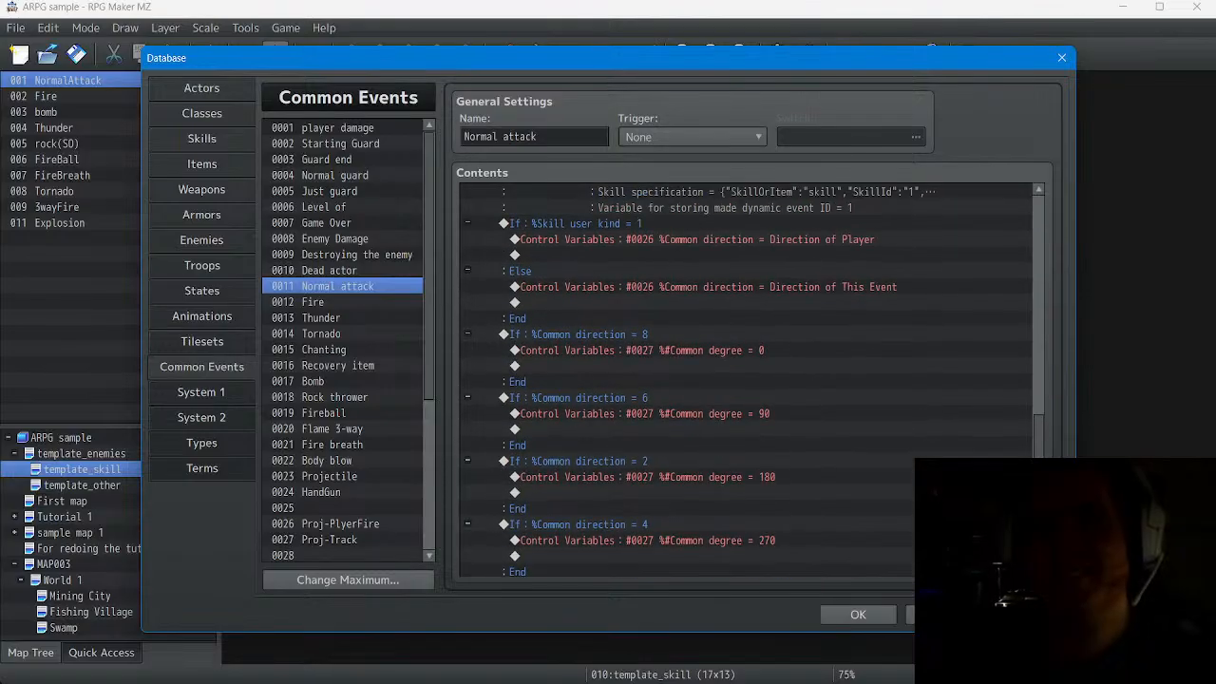
{"action": "scroll", "coordinate": [751, 380], "scroll_direction": "up", "scroll_amount": 4}
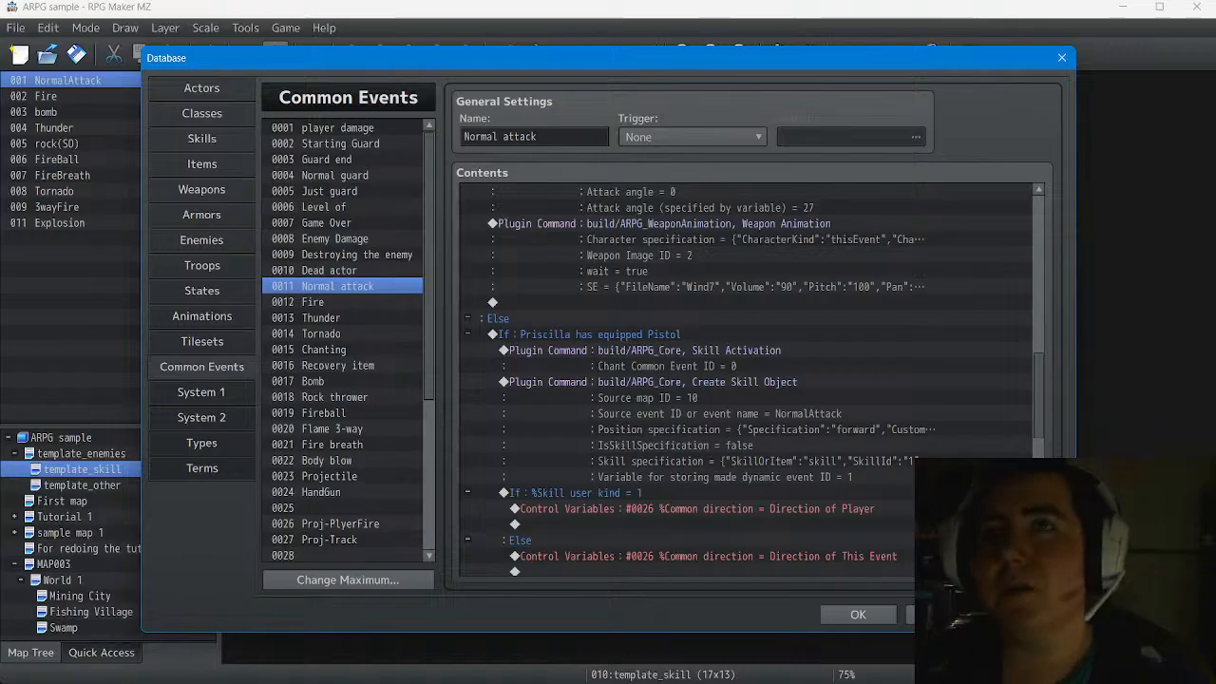
{"action": "scroll", "coordinate": [750, 380], "scroll_direction": "down", "scroll_amount": 10}
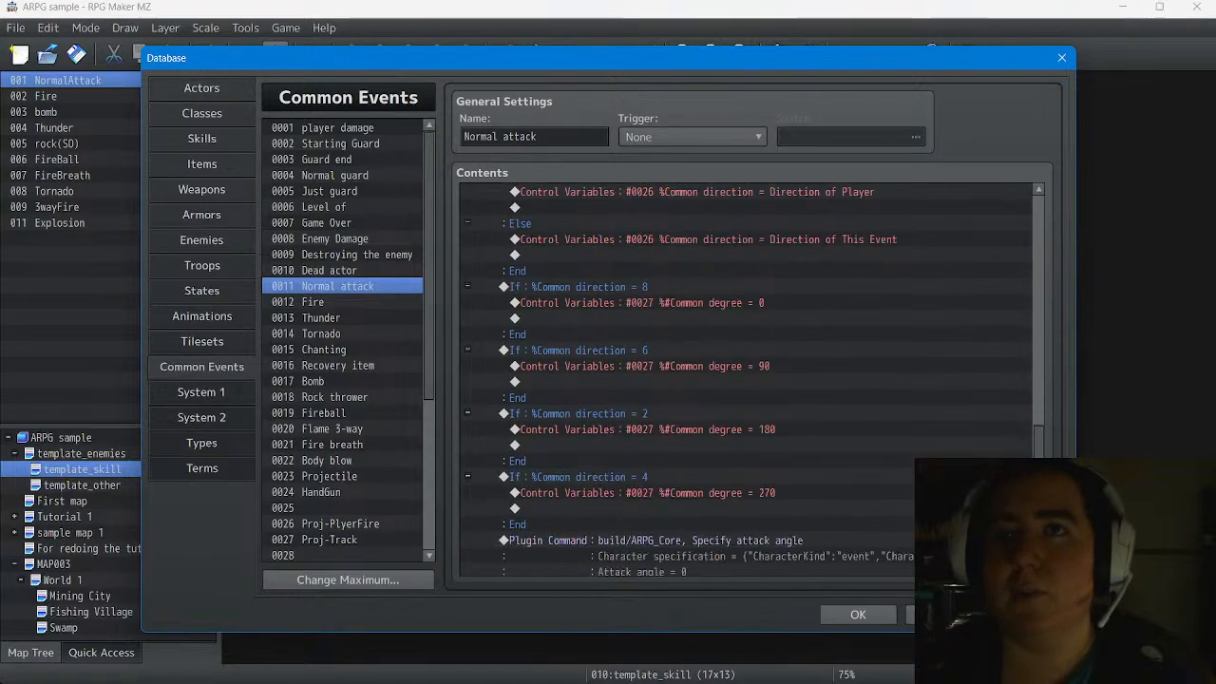
{"action": "scroll", "coordinate": [750, 380], "scroll_direction": "down", "scroll_amount": 3}
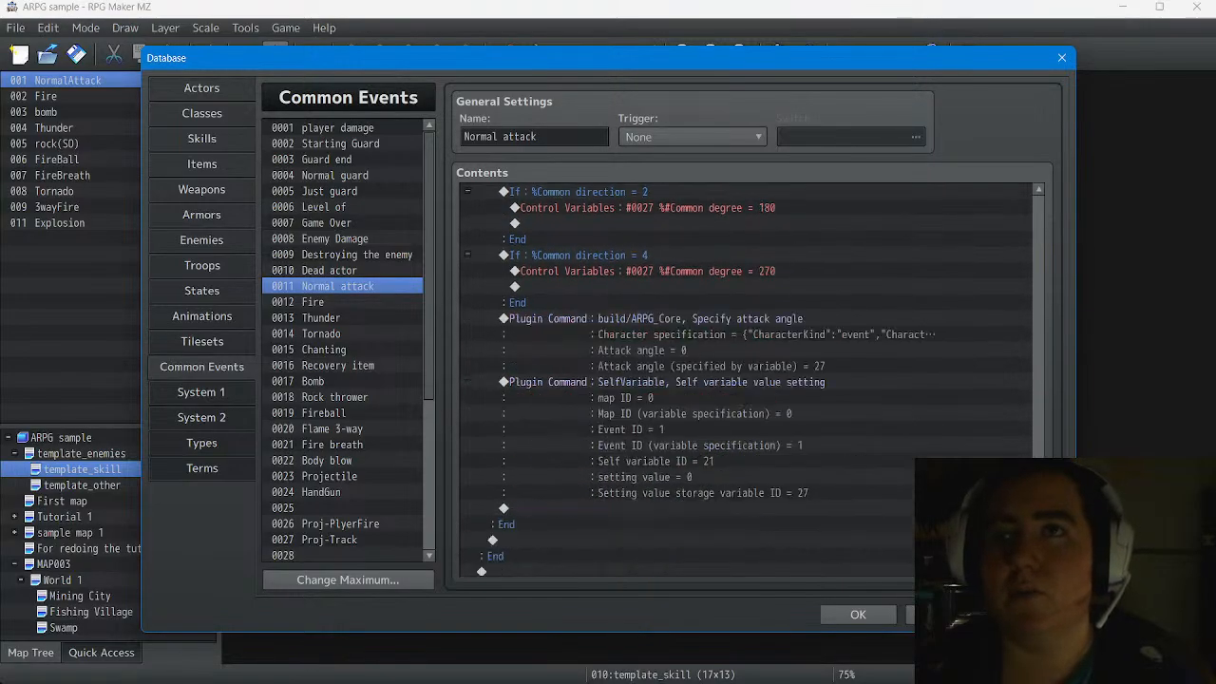
{"action": "scroll", "coordinate": [750, 380], "scroll_direction": "down", "scroll_amount": 1}
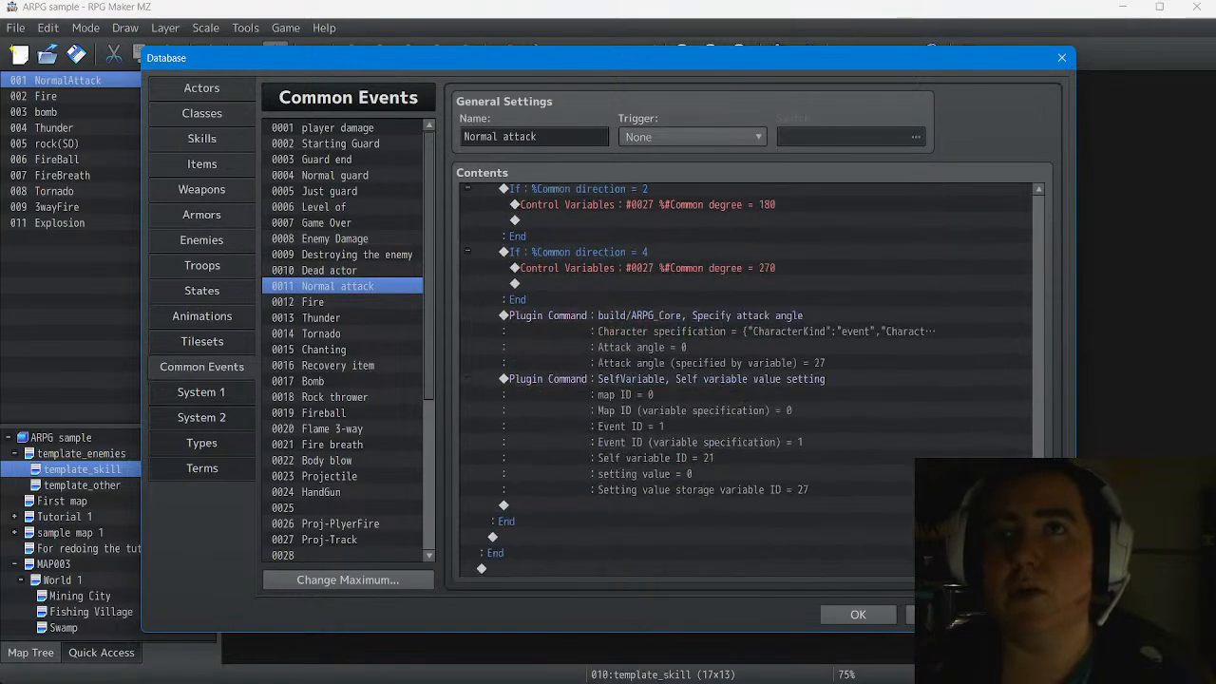
Compare the Fire common event's commands with Normal attack's Pistol branch, focusing on the Create Skill Object command
{"action": "left_click", "coordinate": [313, 302]}
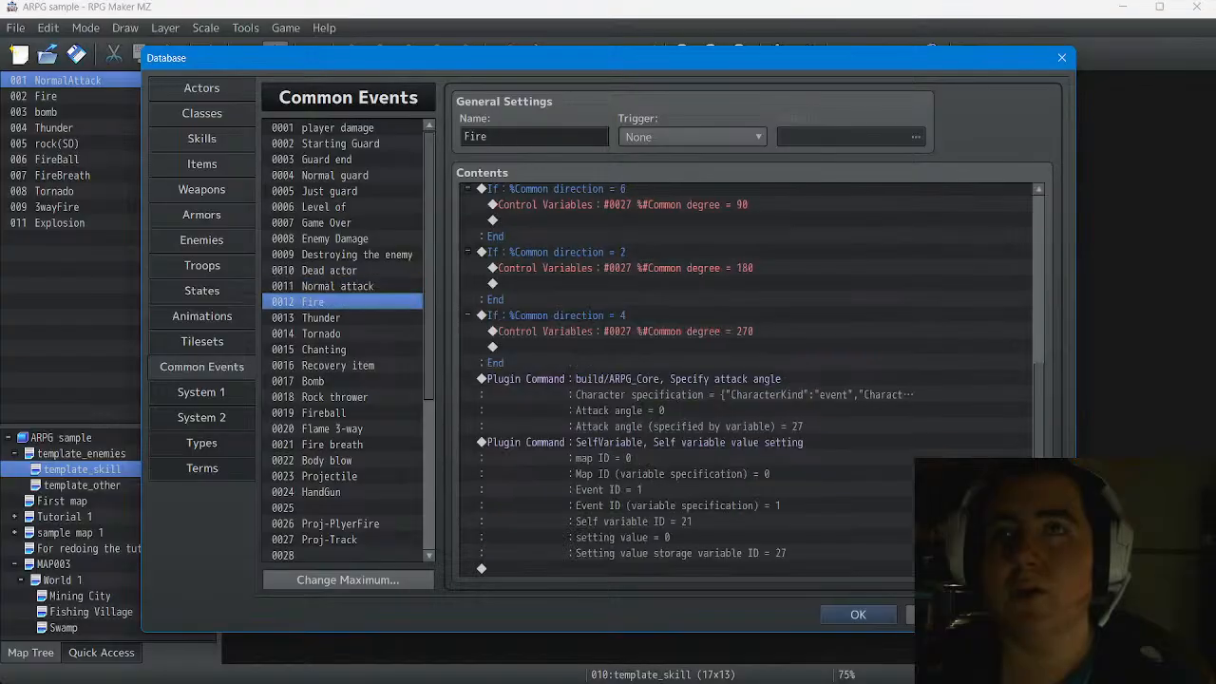
{"action": "scroll", "coordinate": [751, 380], "scroll_direction": "up", "scroll_amount": 7}
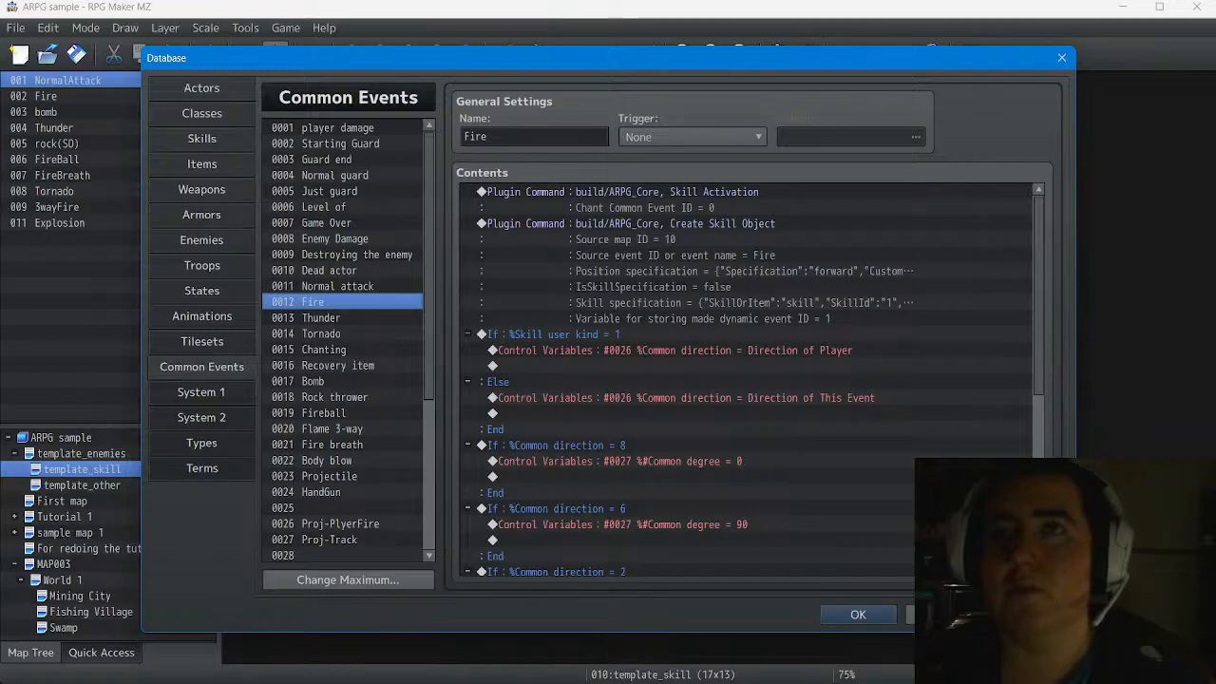
{"action": "left_click", "coordinate": [337, 286]}
{"action": "scroll", "coordinate": [750, 380], "scroll_direction": "down", "scroll_amount": 13}
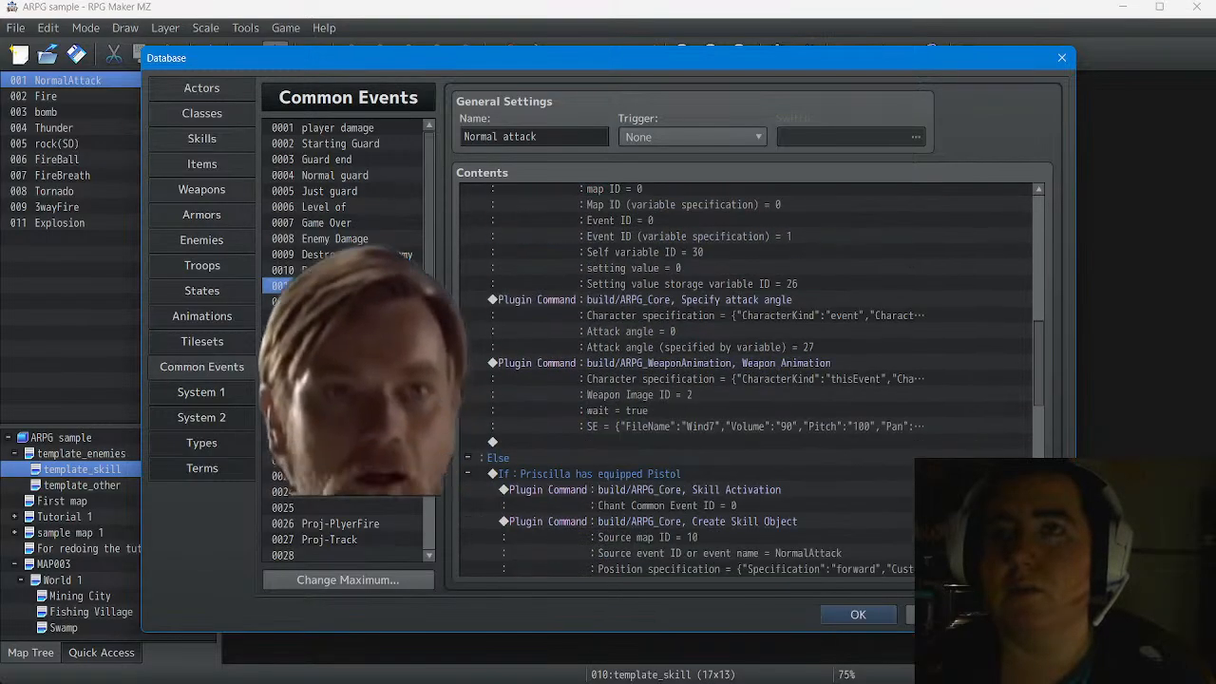
{"action": "scroll", "coordinate": [751, 379], "scroll_direction": "down", "scroll_amount": 2}
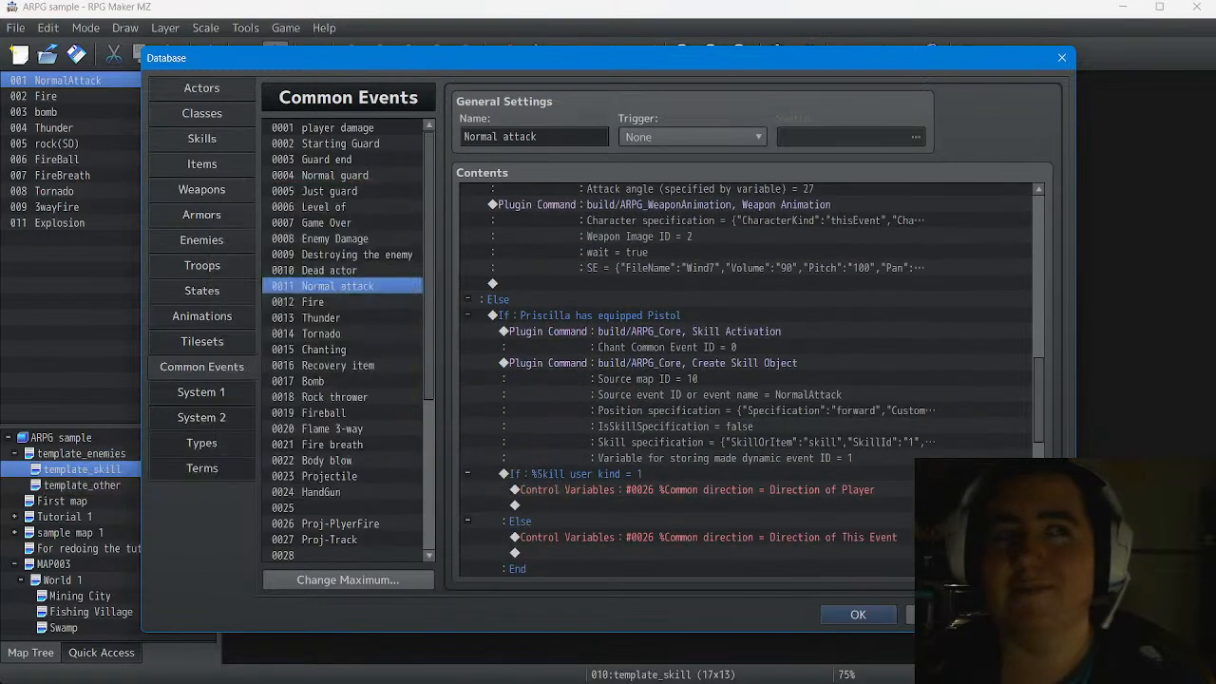
{"action": "scroll", "coordinate": [750, 379], "scroll_direction": "down", "scroll_amount": 3}
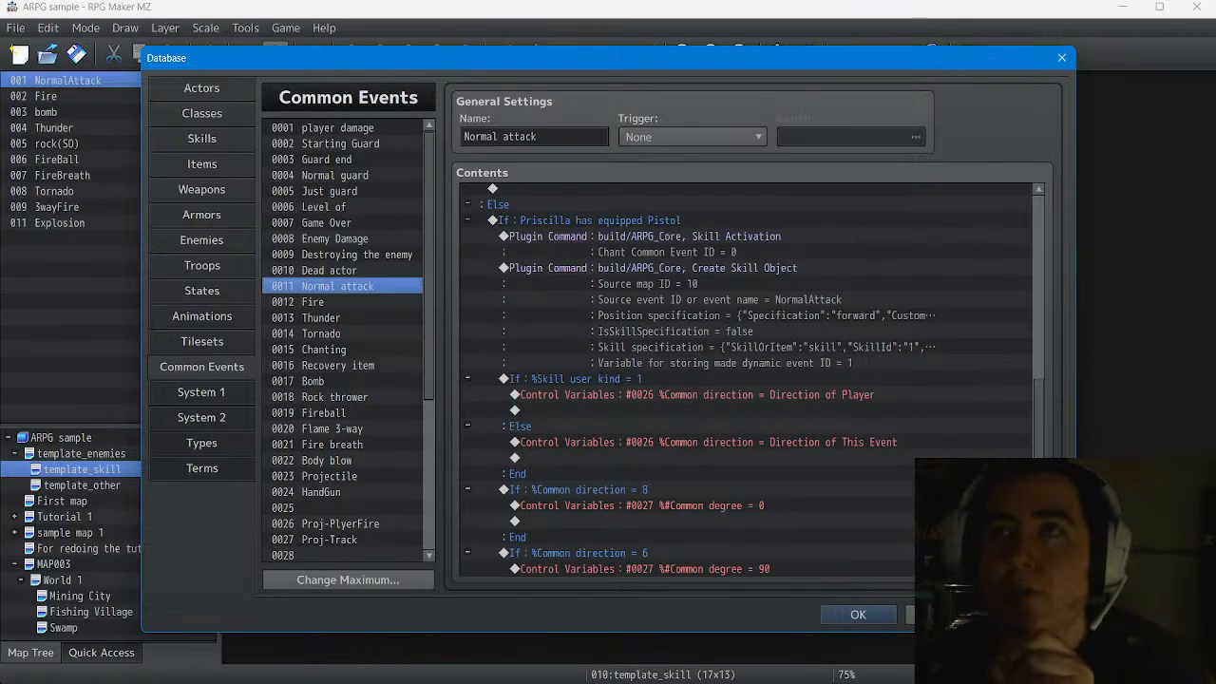
{"action": "left_click", "coordinate": [745, 284]}
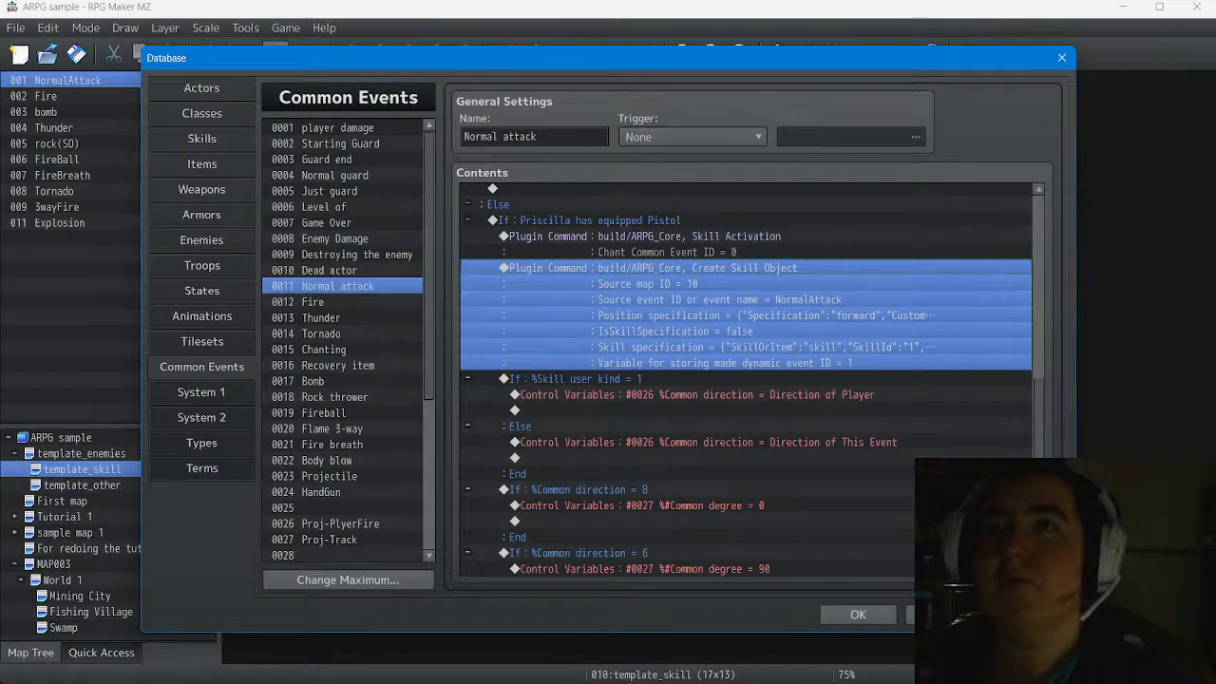
Recheck the Fire common event, and reread Normal attack's Pistol branch down to its end and back to its equipment condition
{"action": "left_click", "coordinate": [312, 302]}
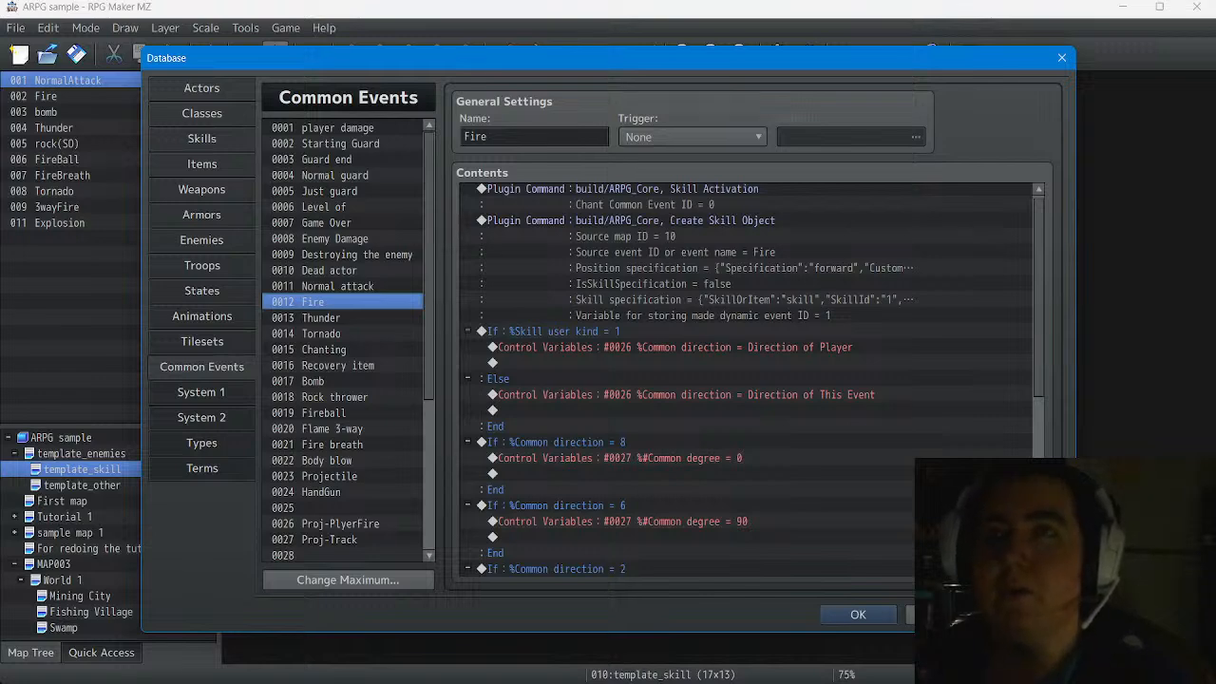
{"action": "left_click", "coordinate": [361, 285]}
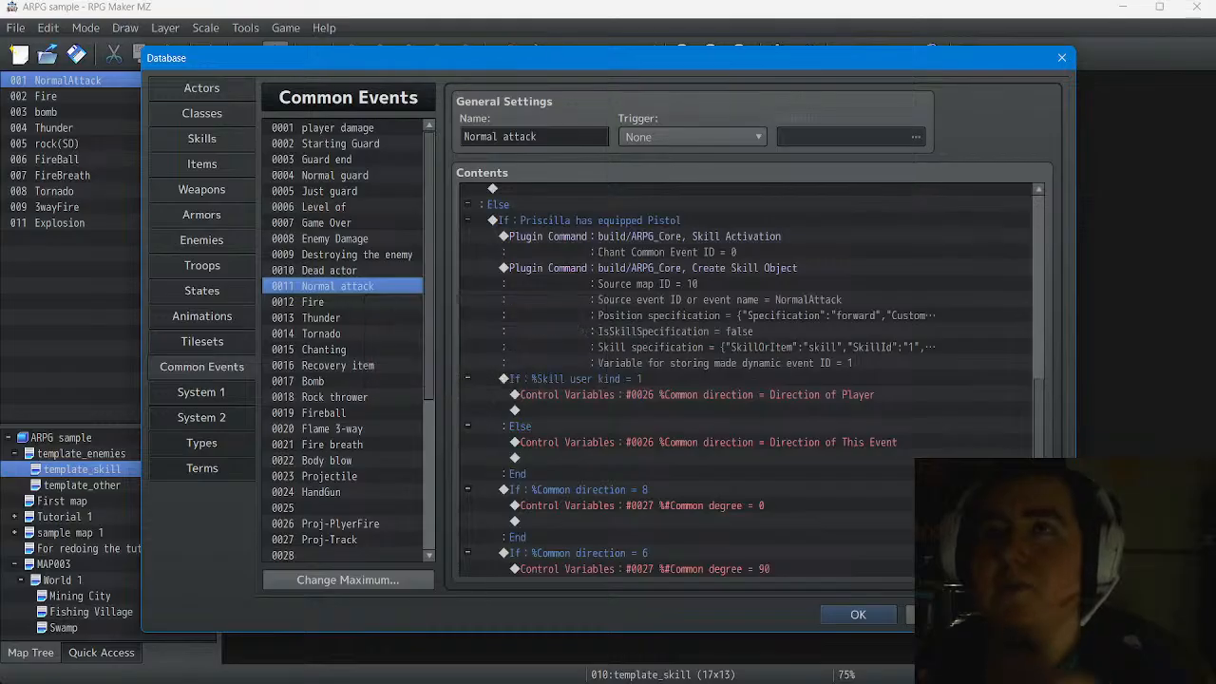
{"action": "scroll", "coordinate": [733, 380], "scroll_direction": "down", "scroll_amount": 9}
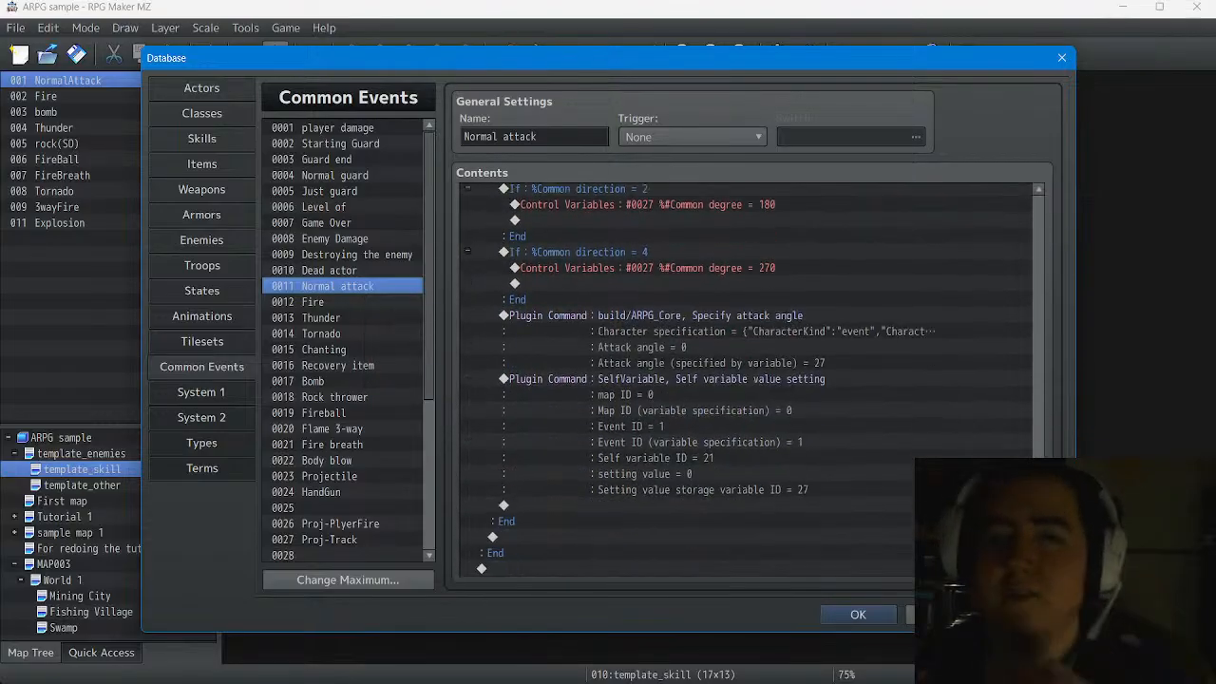
{"action": "scroll", "coordinate": [733, 380], "scroll_direction": "up", "scroll_amount": 9}
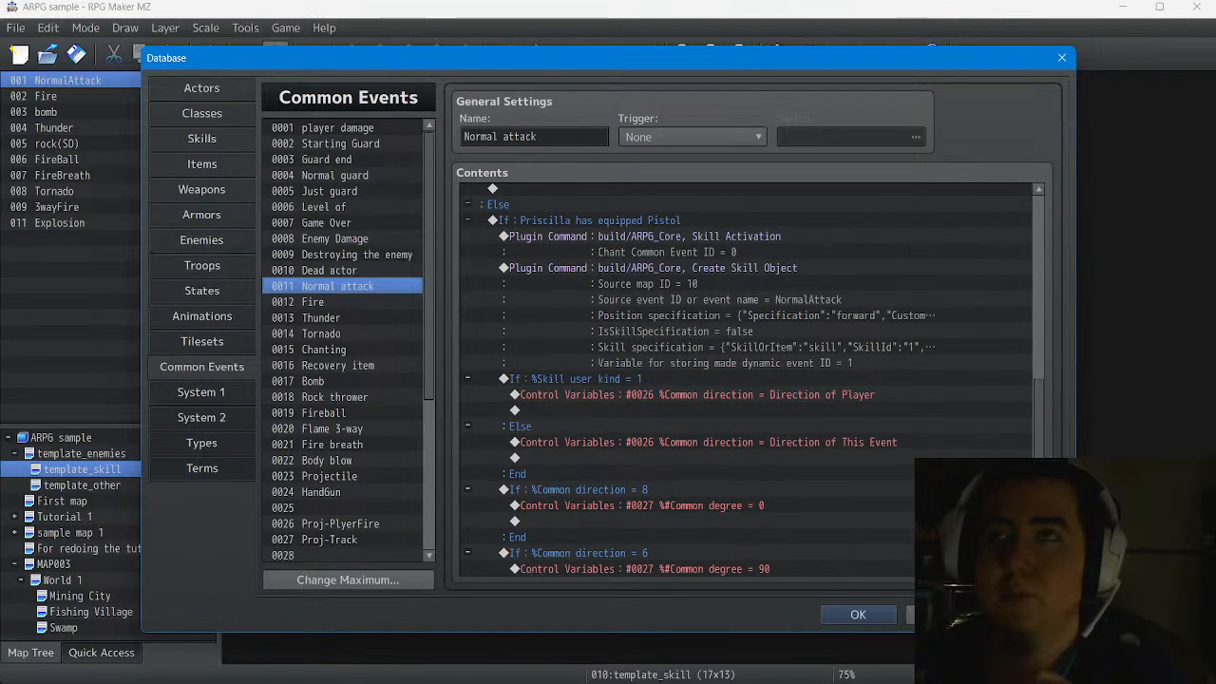
{"action": "scroll", "coordinate": [733, 380], "scroll_direction": "up", "scroll_amount": 1}
{"action": "scroll", "coordinate": [733, 380], "scroll_direction": "up", "scroll_amount": 1}
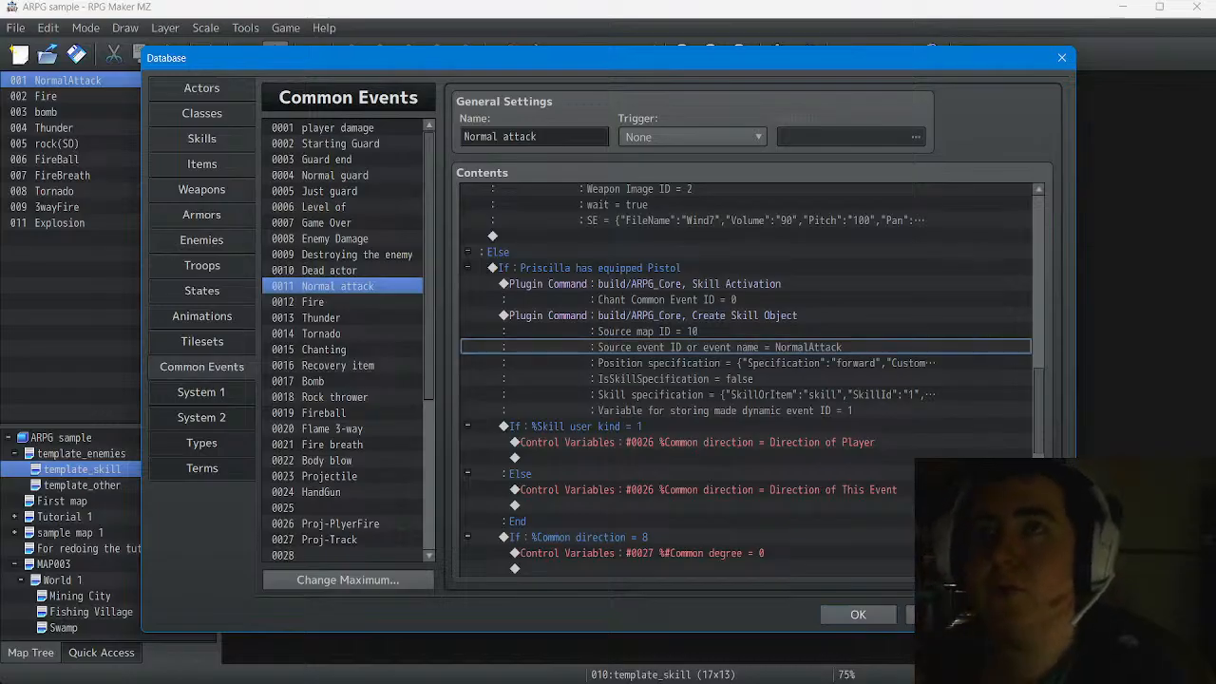
Open the Pistol branch's Create Skill Object command, inspect its source event name parameter, and close it with the arguments unchanged
{"action": "left_click", "coordinate": [760, 347]}
{"action": "right_click", "coordinate": [757, 314]}
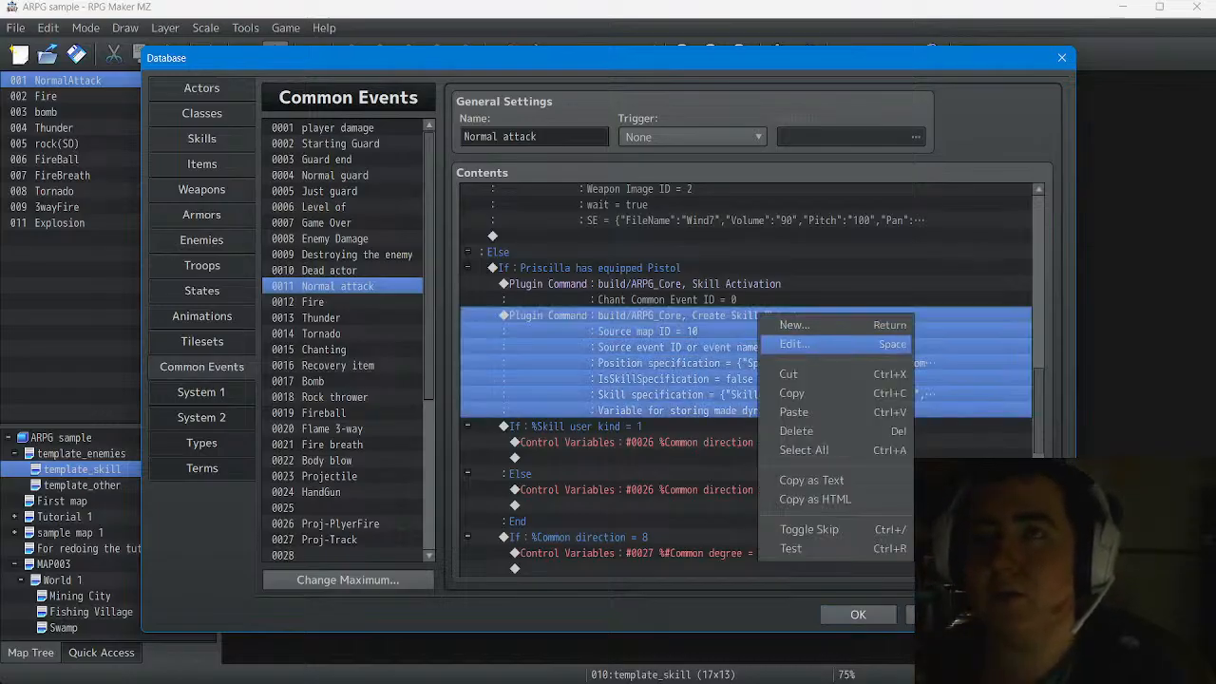
{"action": "left_click", "coordinate": [794, 344]}
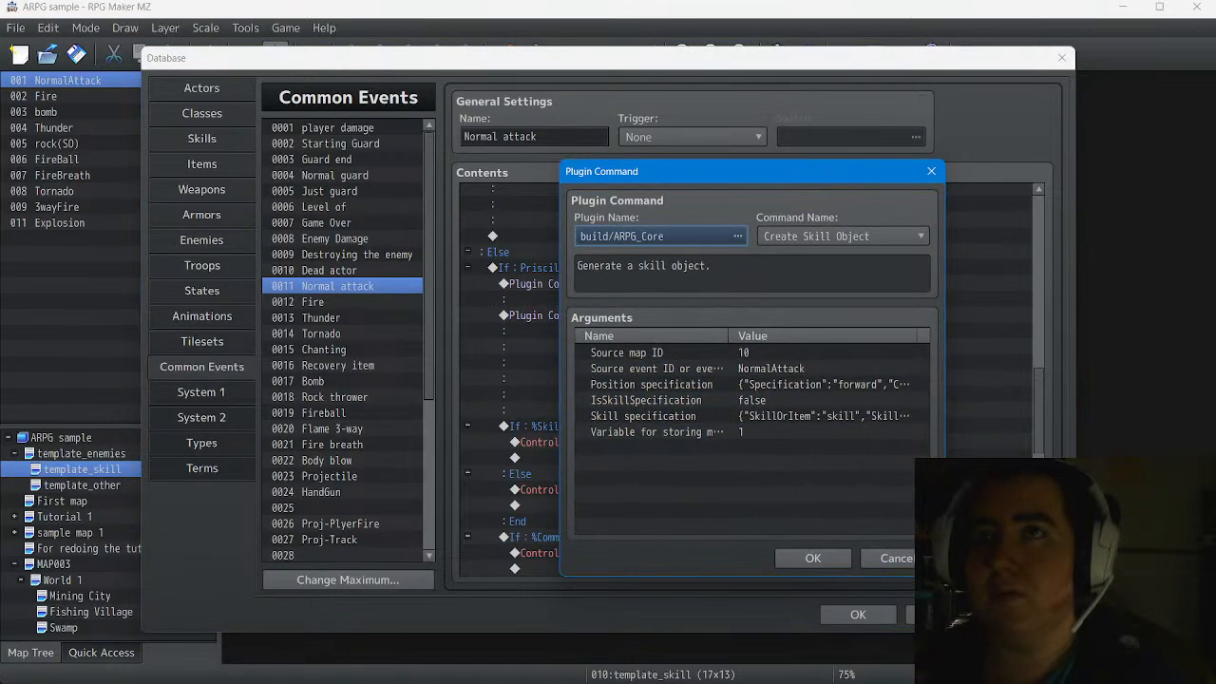
{"action": "double_click", "coordinate": [657, 368]}
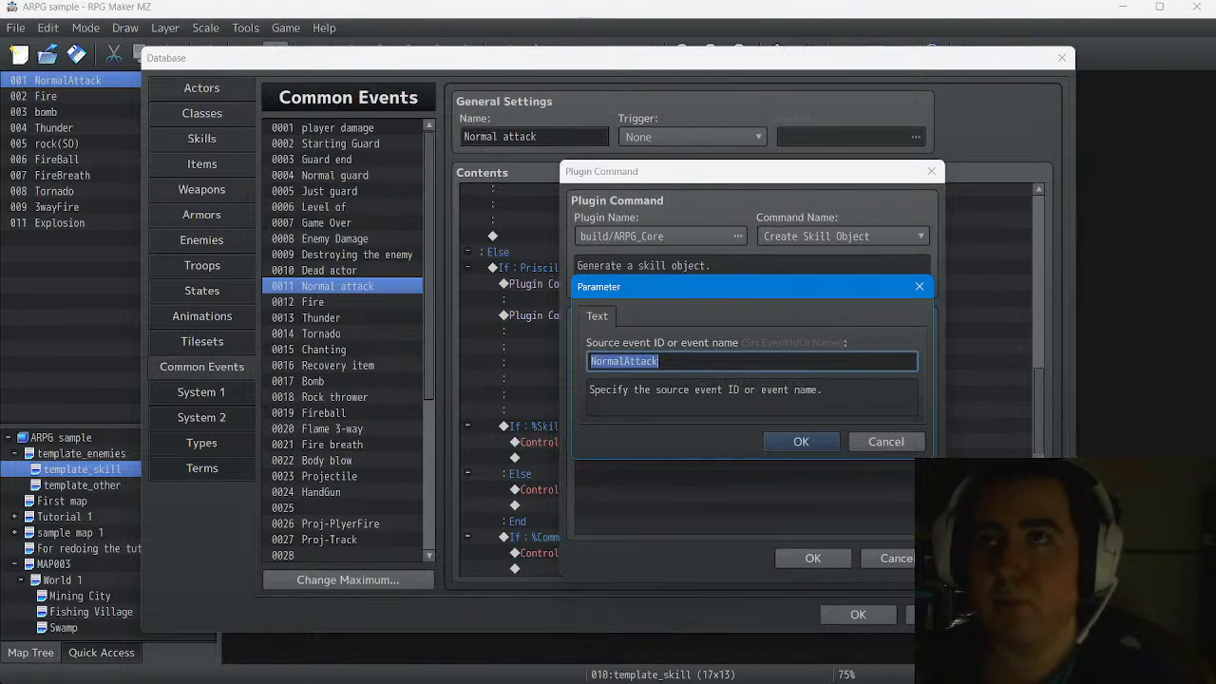
{"action": "key", "text": "Return"}
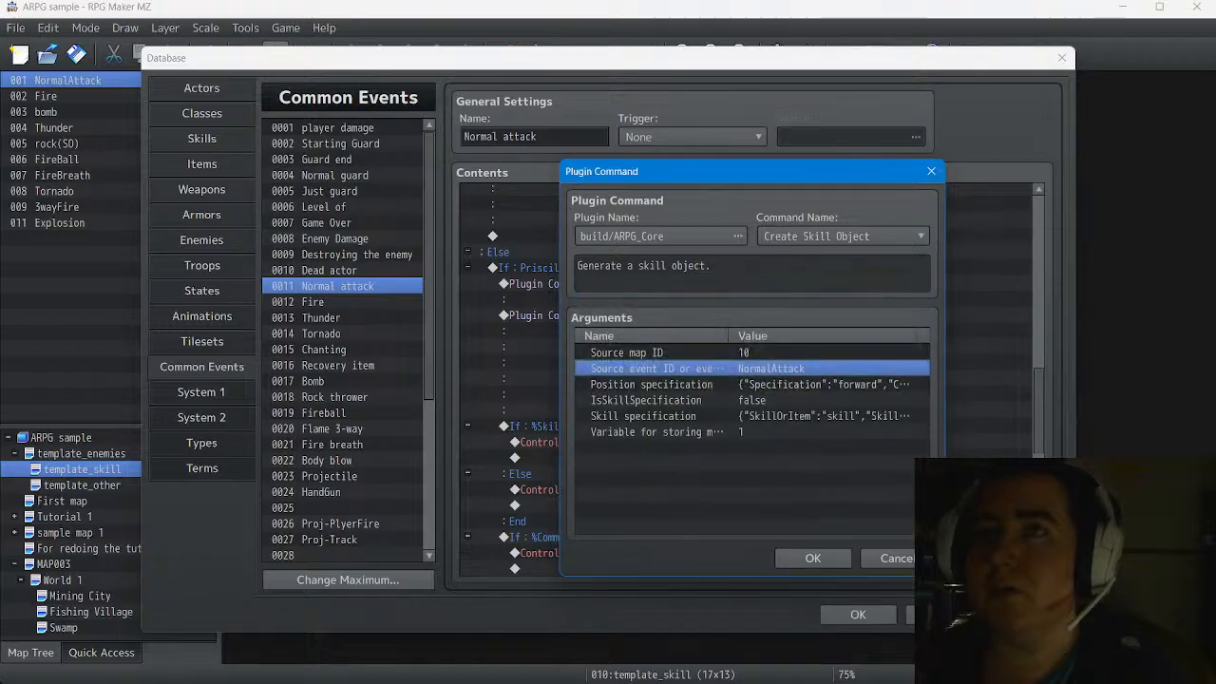
{"action": "left_click", "coordinate": [813, 558]}
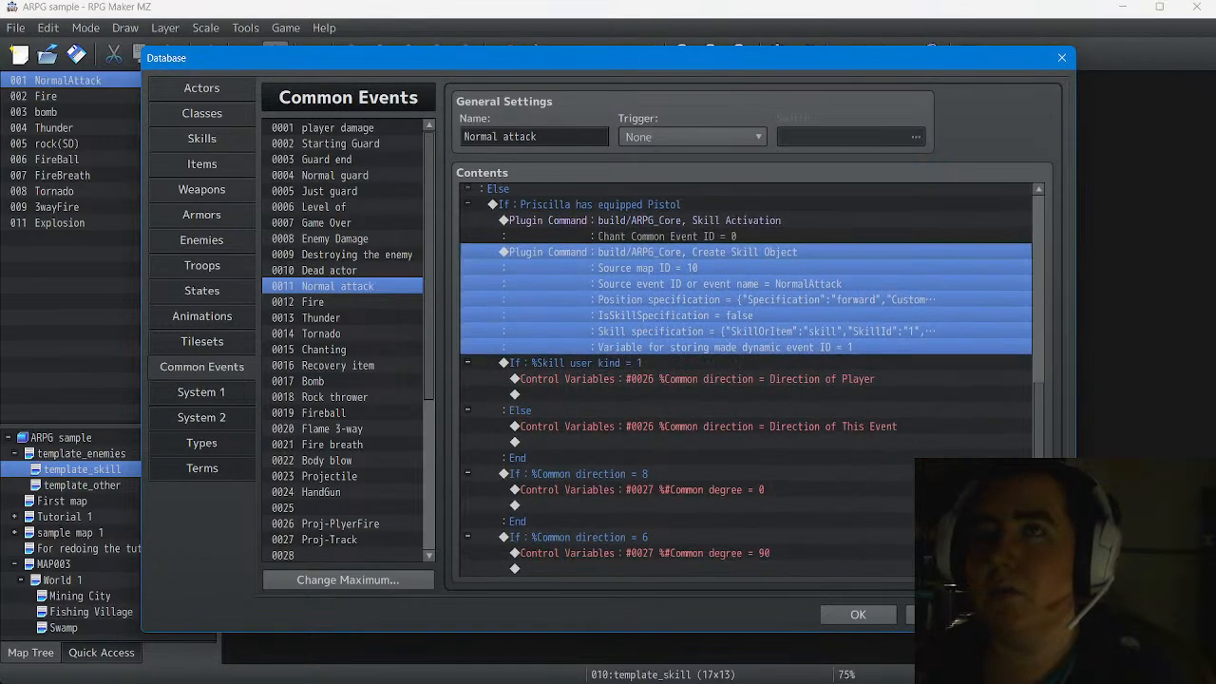
Check the Pistol branch's source event argument again and review the attack angle and self variable commands that end the branch
{"action": "scroll", "coordinate": [750, 380], "scroll_direction": "up", "scroll_amount": 3}
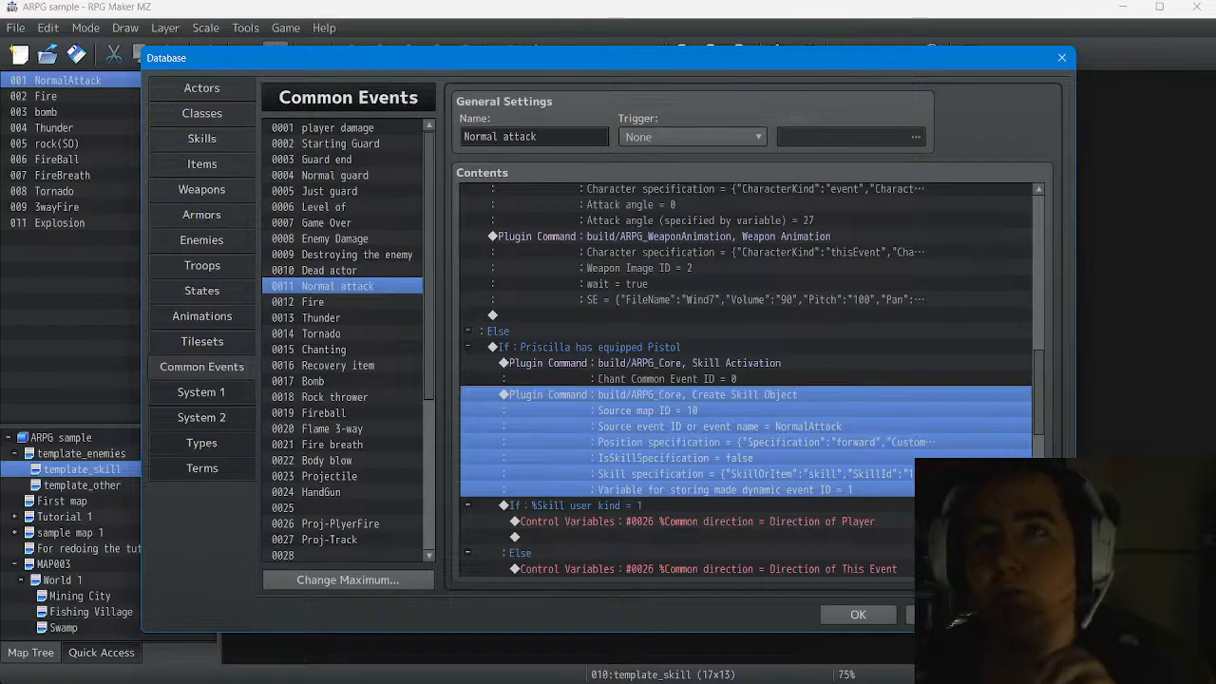
{"action": "left_click", "coordinate": [720, 427]}
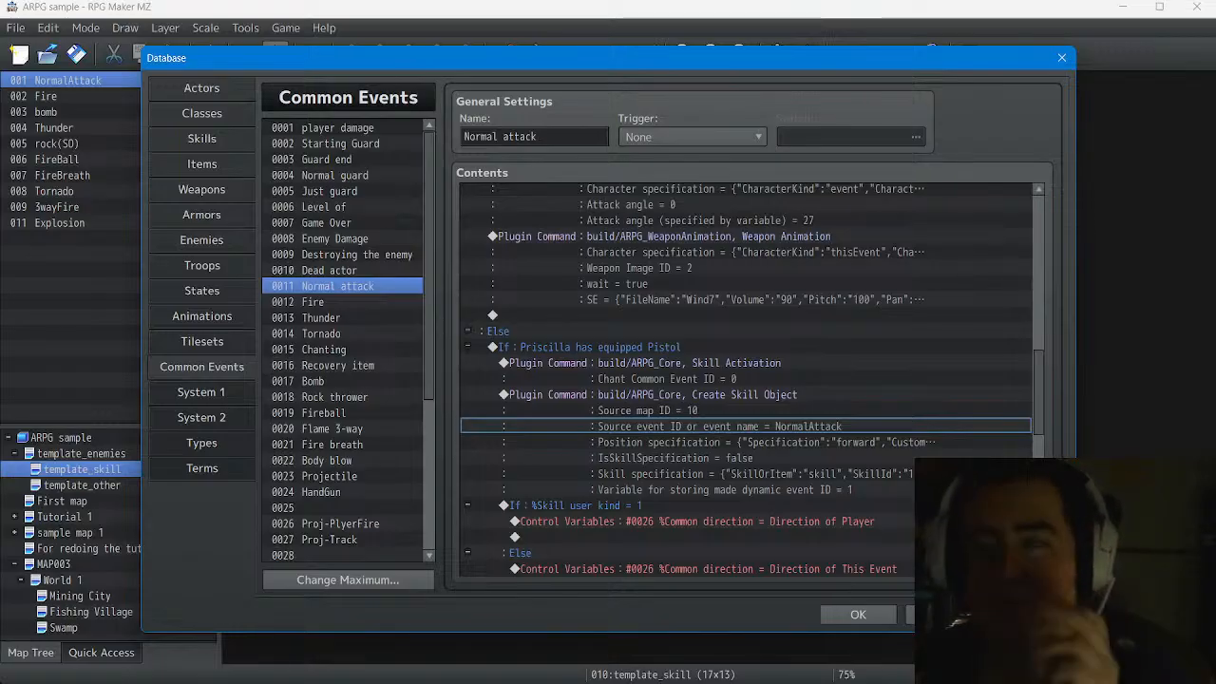
{"action": "scroll", "coordinate": [746, 380], "scroll_direction": "down", "scroll_amount": 1}
{"action": "scroll", "coordinate": [746, 380], "scroll_direction": "down", "scroll_amount": 10}
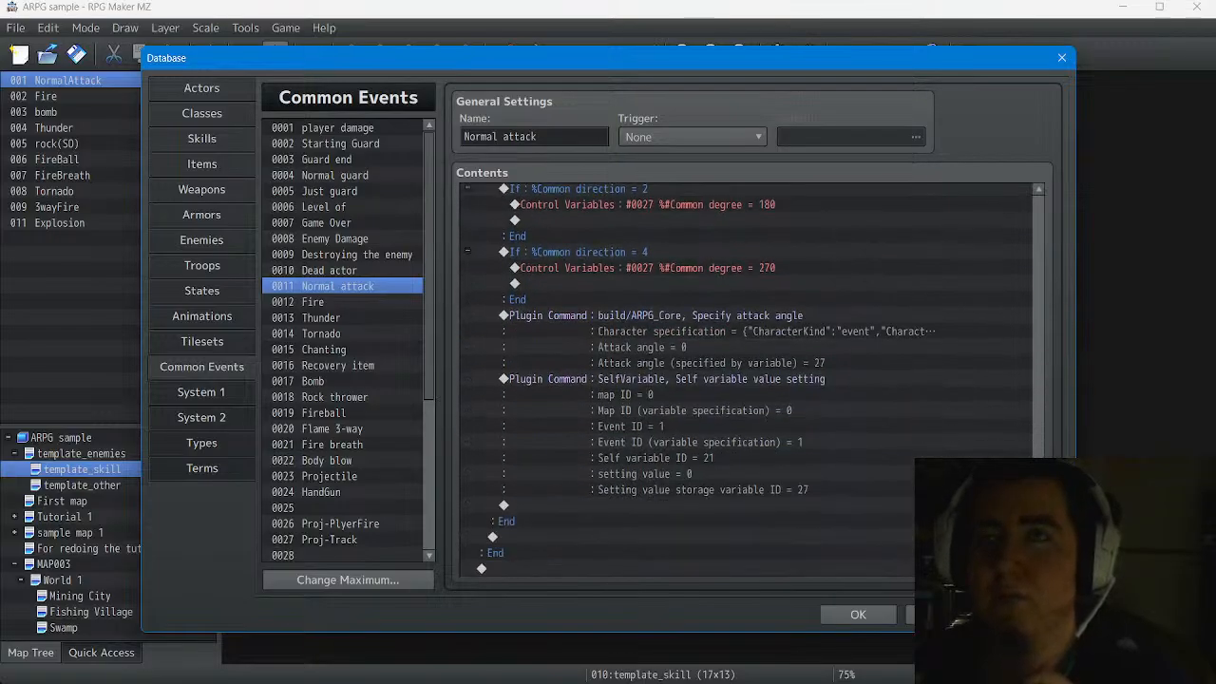
Select the entire Pistol conditional branch in the Normal attack common event and review its direction and degree commands
{"action": "scroll", "coordinate": [746, 380], "scroll_direction": "up", "scroll_amount": 6}
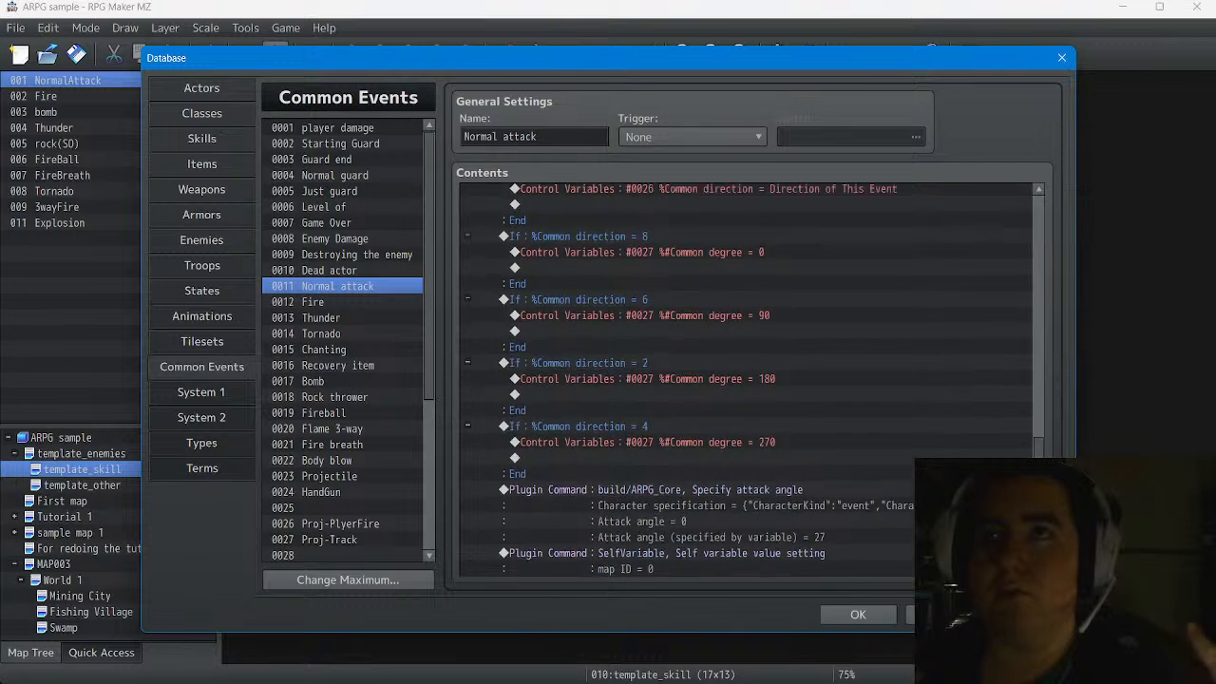
{"action": "scroll", "coordinate": [746, 380], "scroll_direction": "up", "scroll_amount": 5}
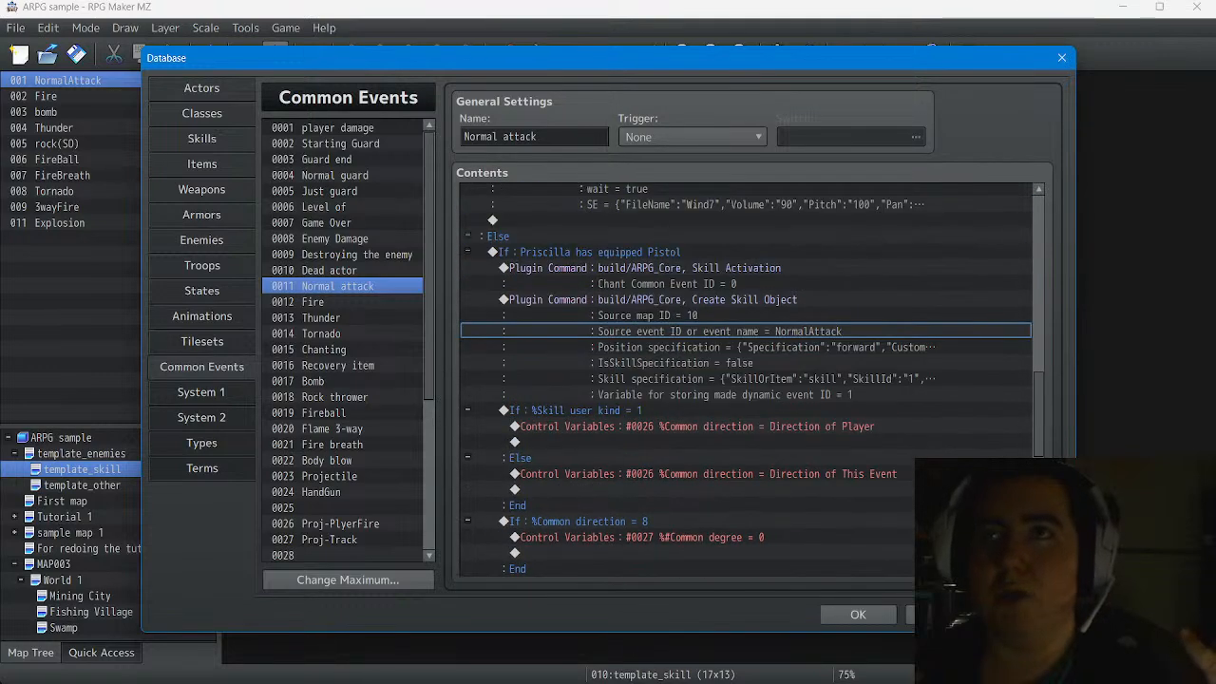
{"action": "left_click", "coordinate": [600, 315]}
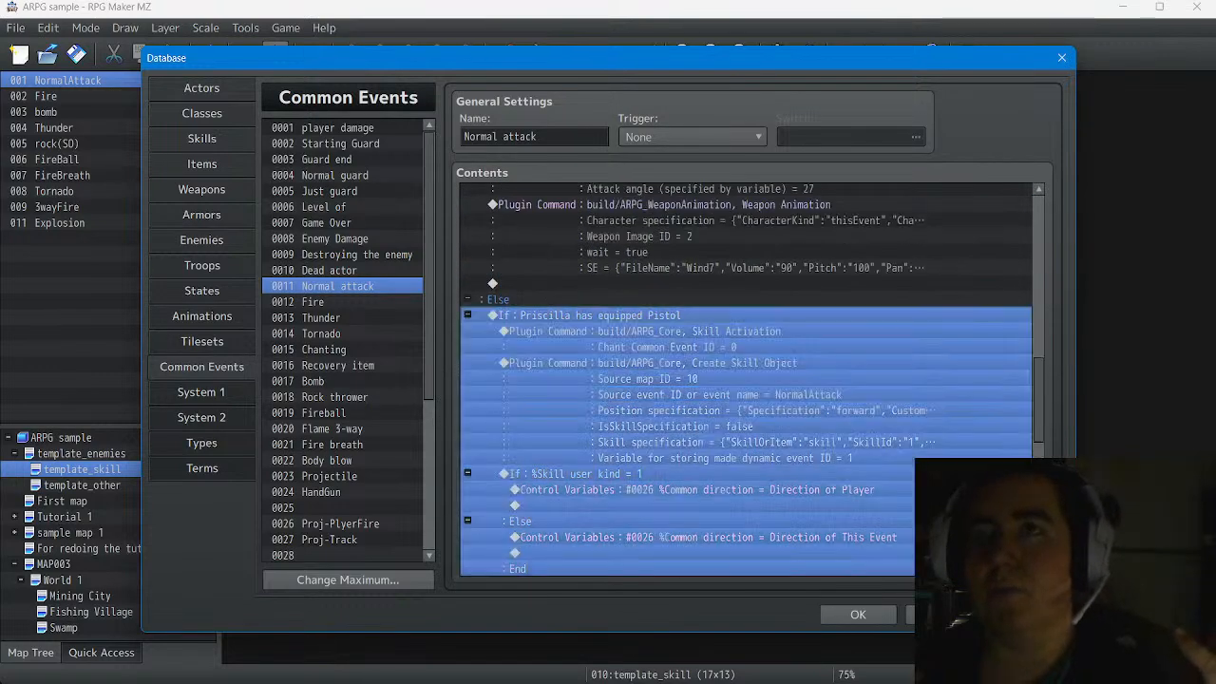
{"action": "scroll", "coordinate": [600, 315], "scroll_direction": "down", "scroll_amount": 3}
{"action": "scroll", "coordinate": [745, 380], "scroll_direction": "down", "scroll_amount": 4}
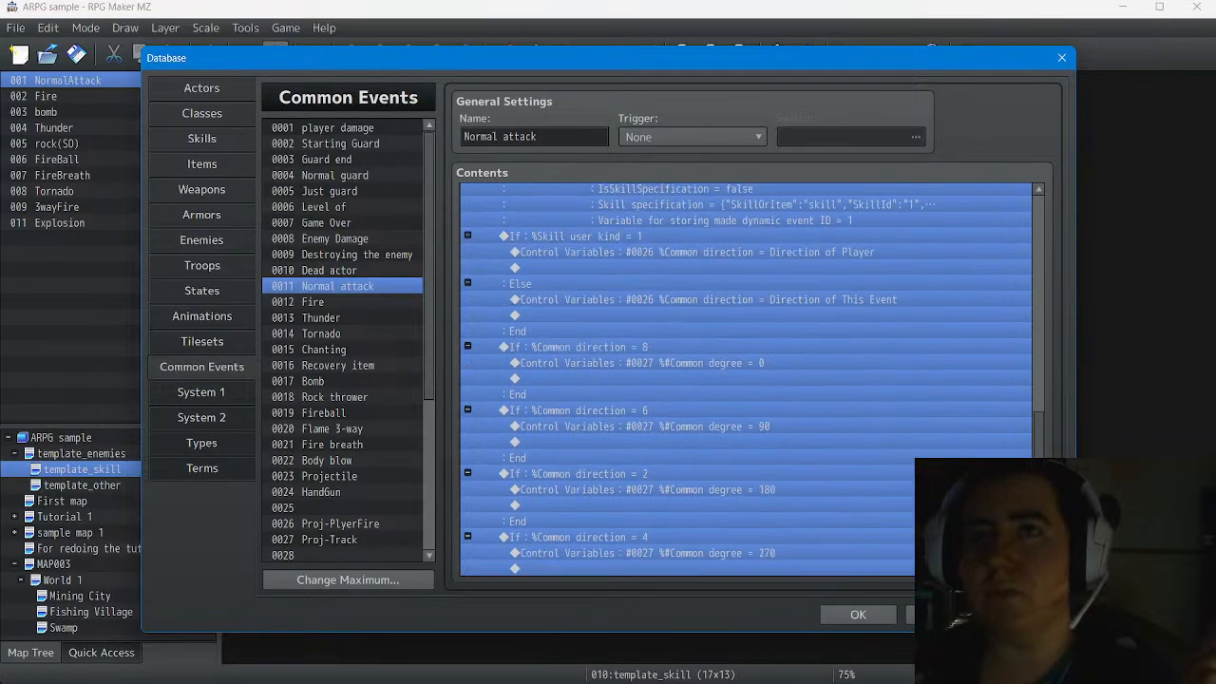
Reread the Short Sword branch from its equipment condition through the self variable, attack angle and weapon animation commands
{"action": "scroll", "coordinate": [746, 380], "scroll_direction": "up", "scroll_amount": 5}
{"action": "scroll", "coordinate": [746, 380], "scroll_direction": "up", "scroll_amount": 8}
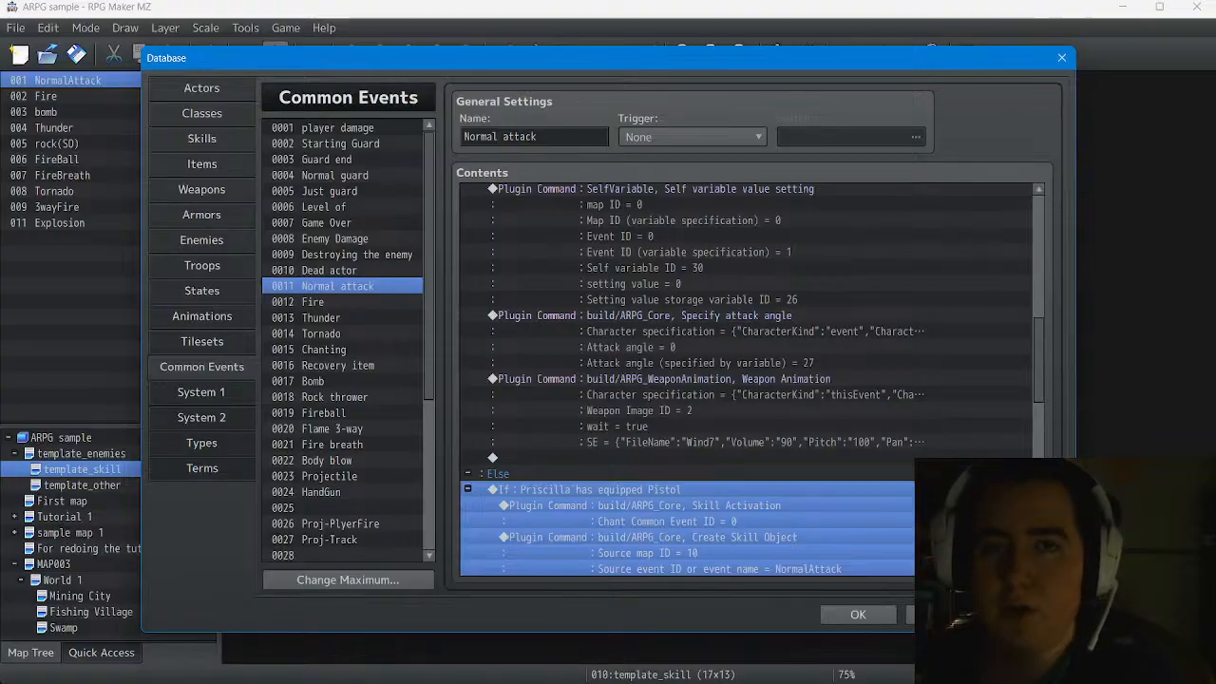
{"action": "scroll", "coordinate": [746, 380], "scroll_direction": "up", "scroll_amount": 1}
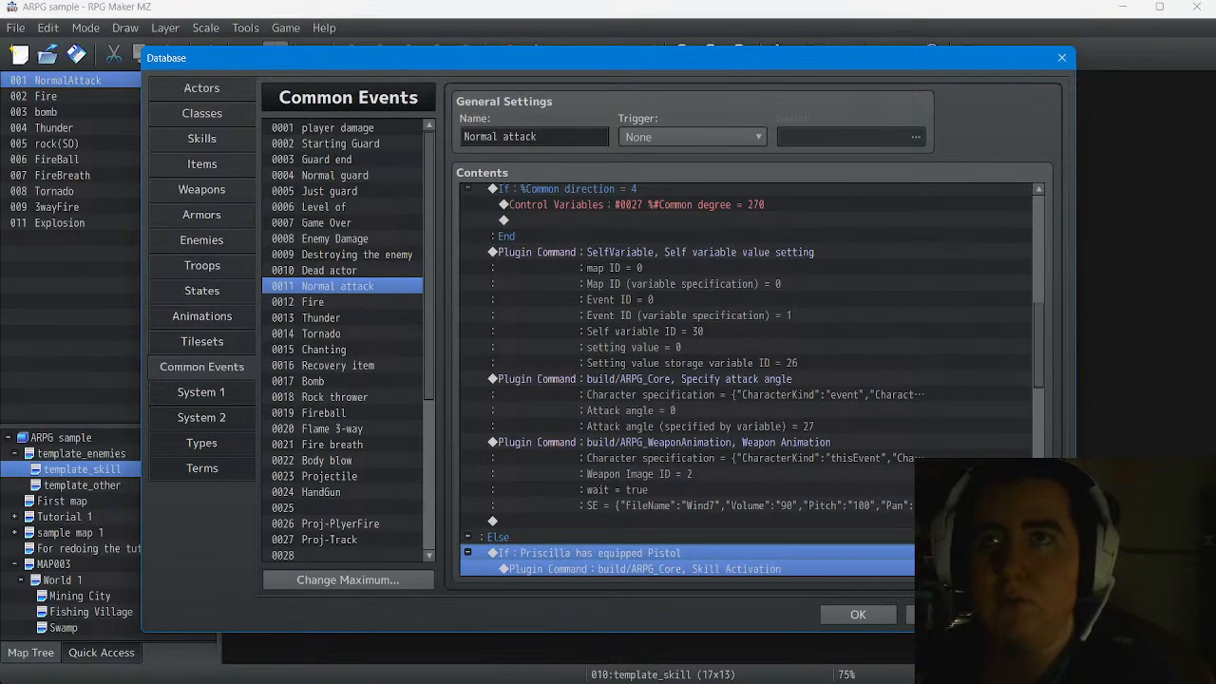
{"action": "scroll", "coordinate": [746, 380], "scroll_direction": "up", "scroll_amount": 8}
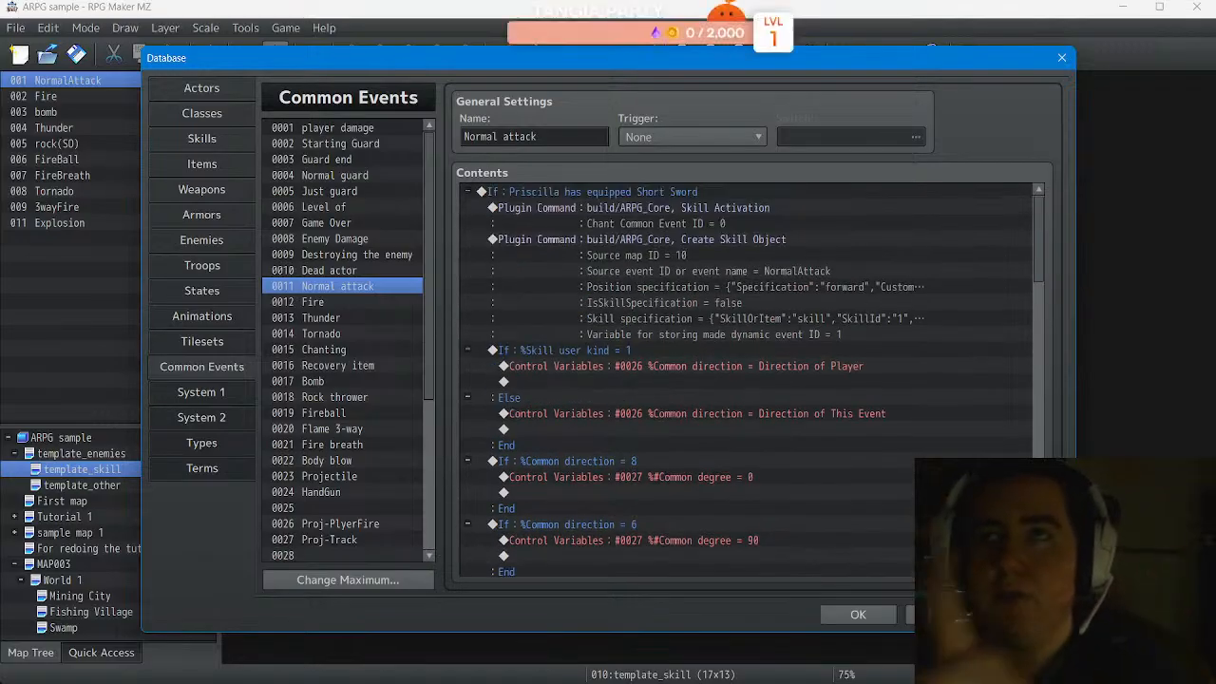
{"action": "scroll", "coordinate": [754, 380], "scroll_direction": "down", "scroll_amount": 8}
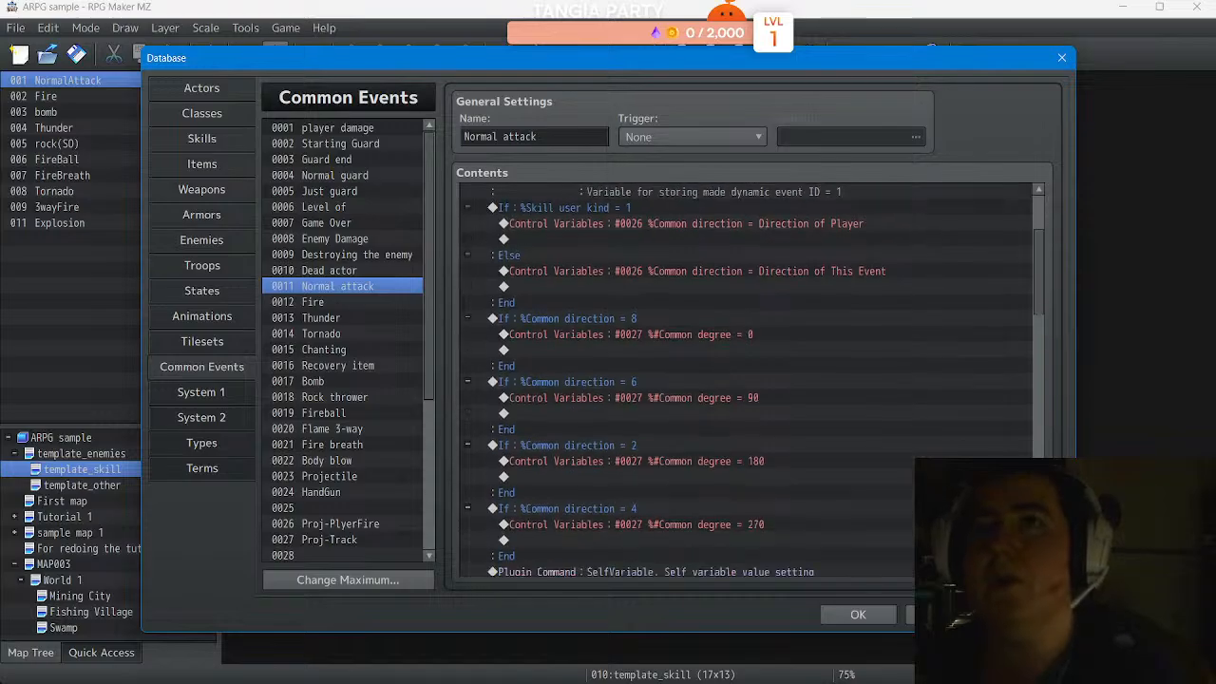
{"action": "scroll", "coordinate": [755, 380], "scroll_direction": "down", "scroll_amount": 5}
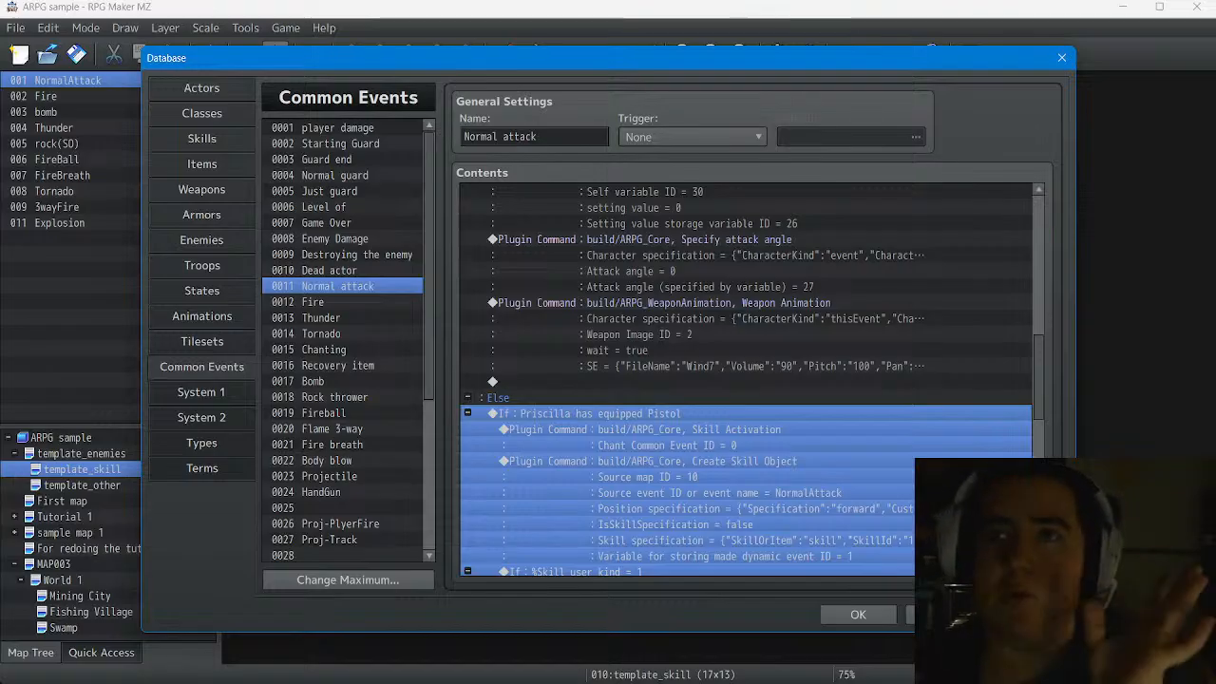
Select the Pistol branch's Skill Activation command and examine the Create Skill Object and direction commands that follow it
{"action": "left_click", "coordinate": [688, 430]}
{"action": "scroll", "coordinate": [751, 380], "scroll_direction": "down", "scroll_amount": 5}
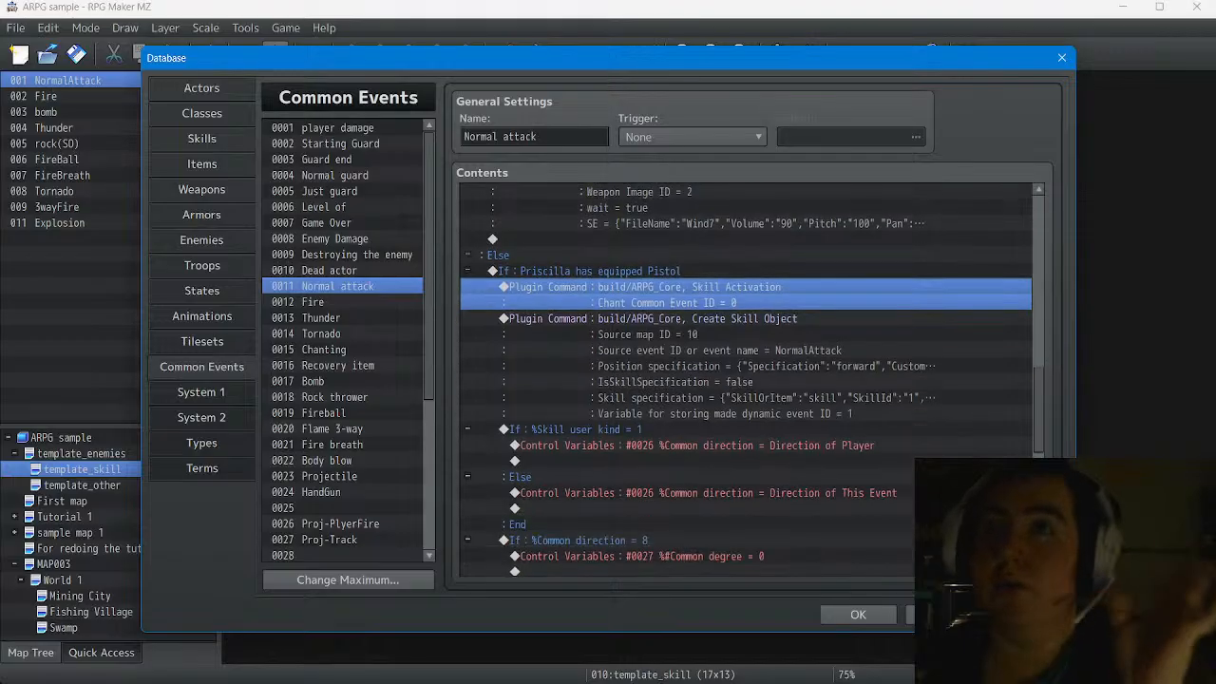
{"action": "scroll", "coordinate": [751, 380], "scroll_direction": "down", "scroll_amount": 3}
{"action": "scroll", "coordinate": [750, 380], "scroll_direction": "up", "scroll_amount": 4}
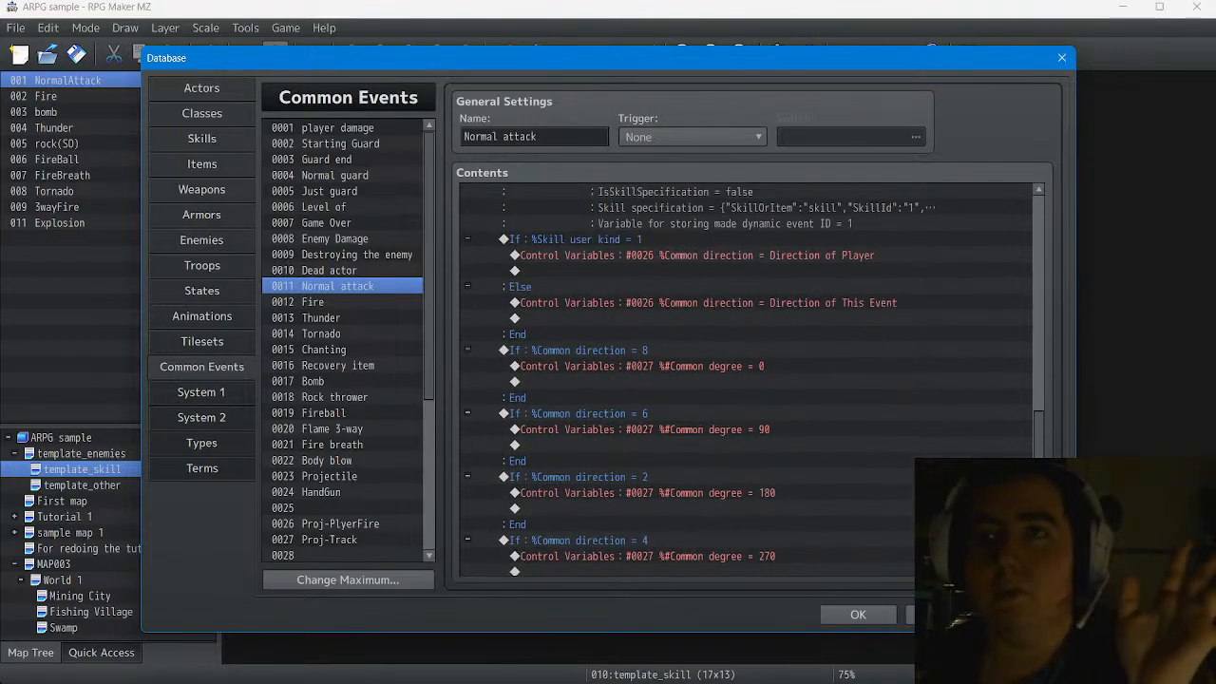
{"action": "scroll", "coordinate": [745, 380], "scroll_direction": "up", "scroll_amount": 5}
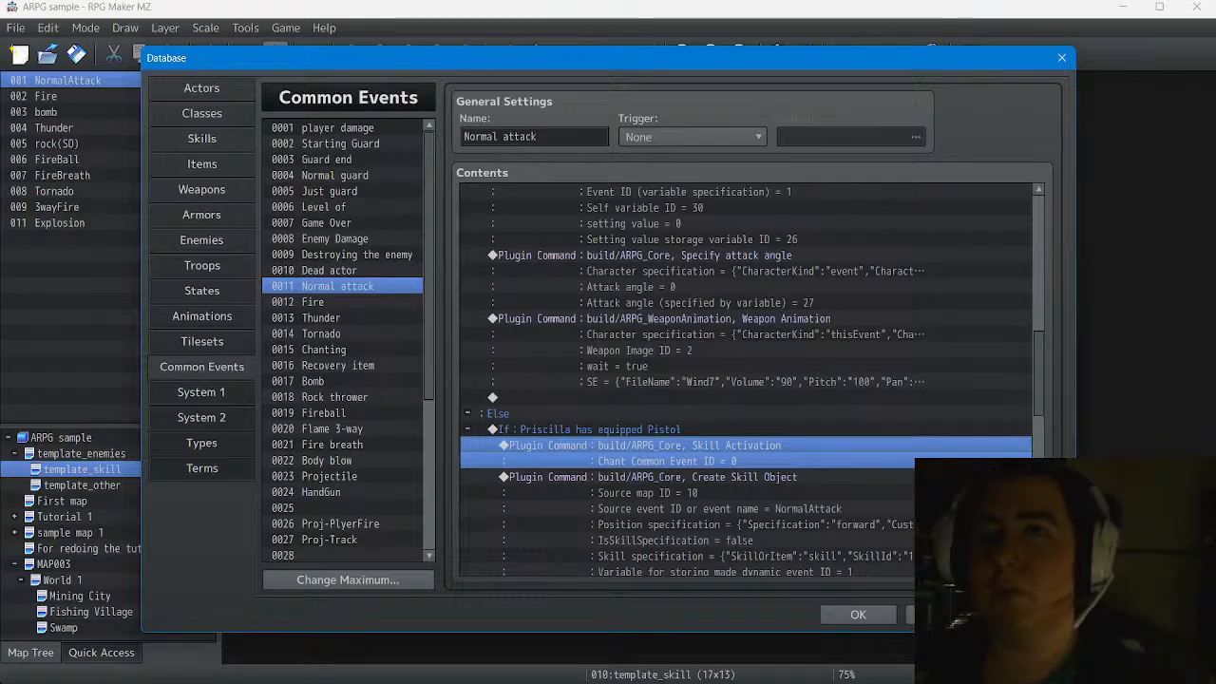
Compare the Short Sword and Pistol branches by reading Normal attack from start to end, and return to its first command
{"action": "scroll", "coordinate": [745, 380], "scroll_direction": "up", "scroll_amount": 5}
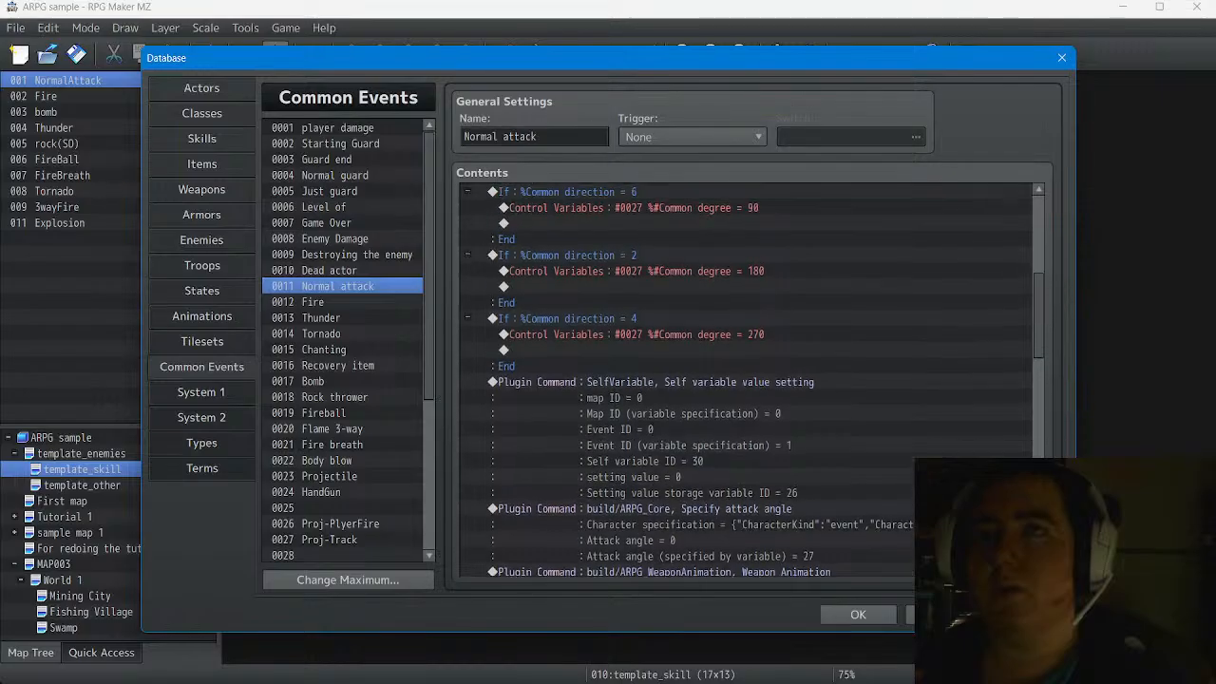
{"action": "scroll", "coordinate": [754, 380], "scroll_direction": "up", "scroll_amount": 7}
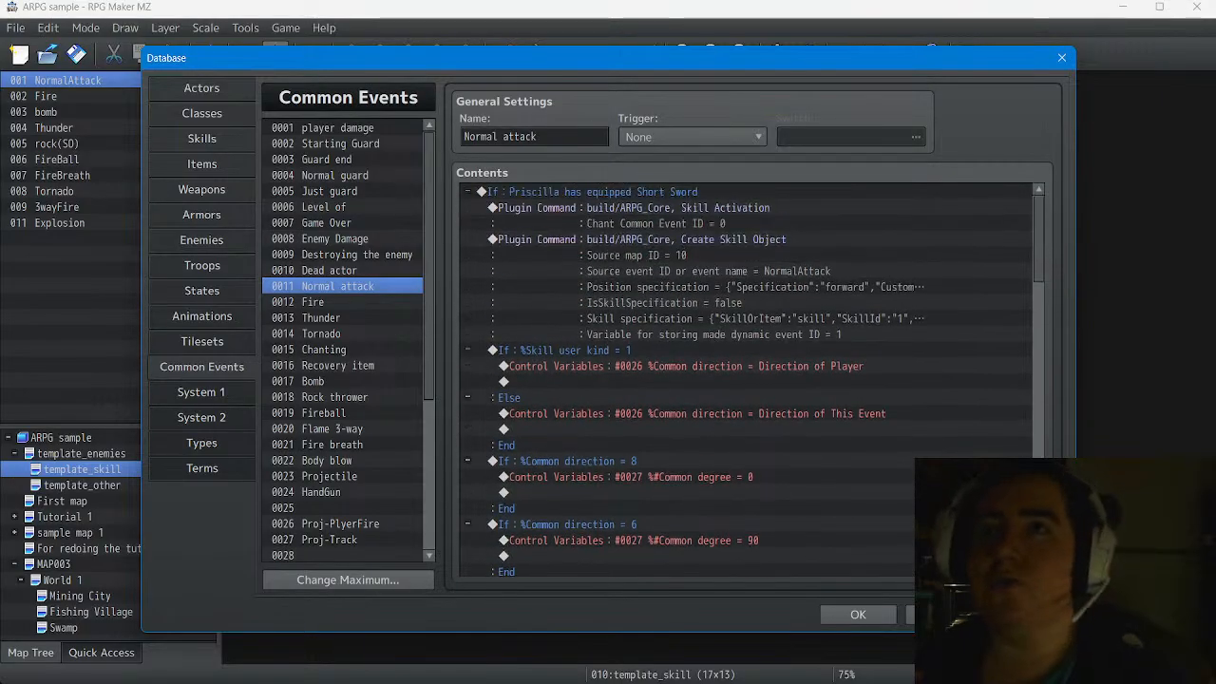
{"action": "scroll", "coordinate": [745, 380], "scroll_direction": "down", "scroll_amount": 1}
{"action": "scroll", "coordinate": [746, 379], "scroll_direction": "up", "scroll_amount": 1}
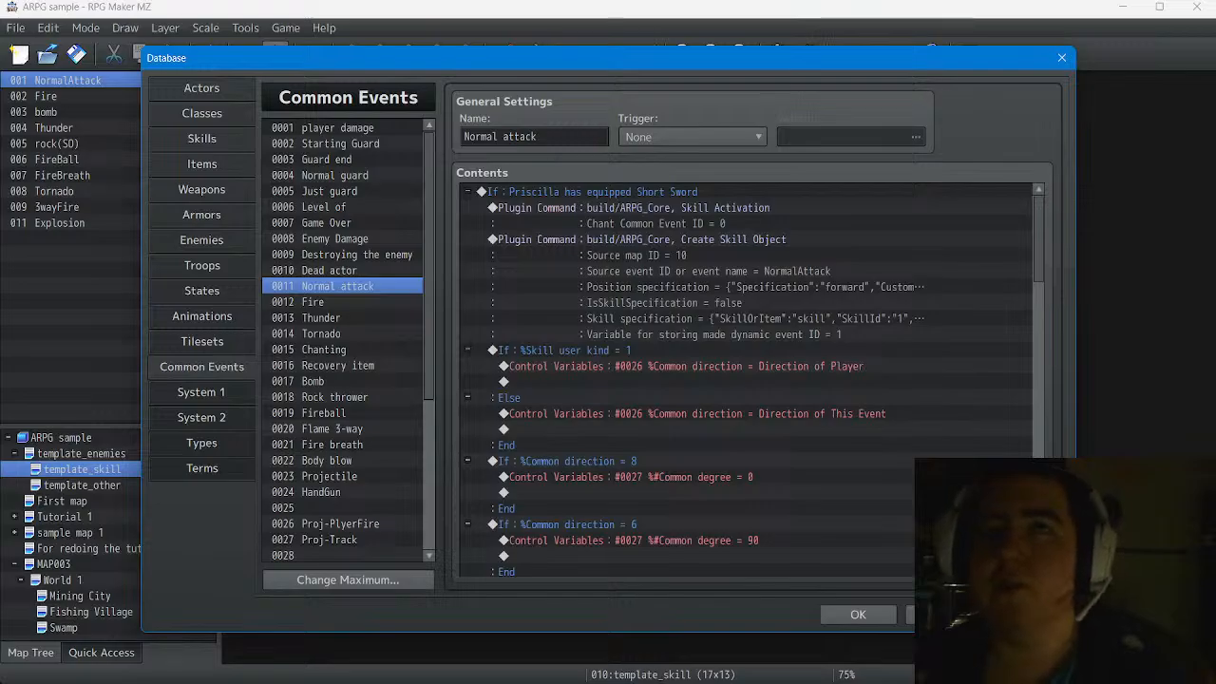
{"action": "scroll", "coordinate": [745, 380], "scroll_direction": "down", "scroll_amount": 1}
{"action": "scroll", "coordinate": [745, 380], "scroll_direction": "down", "scroll_amount": 5}
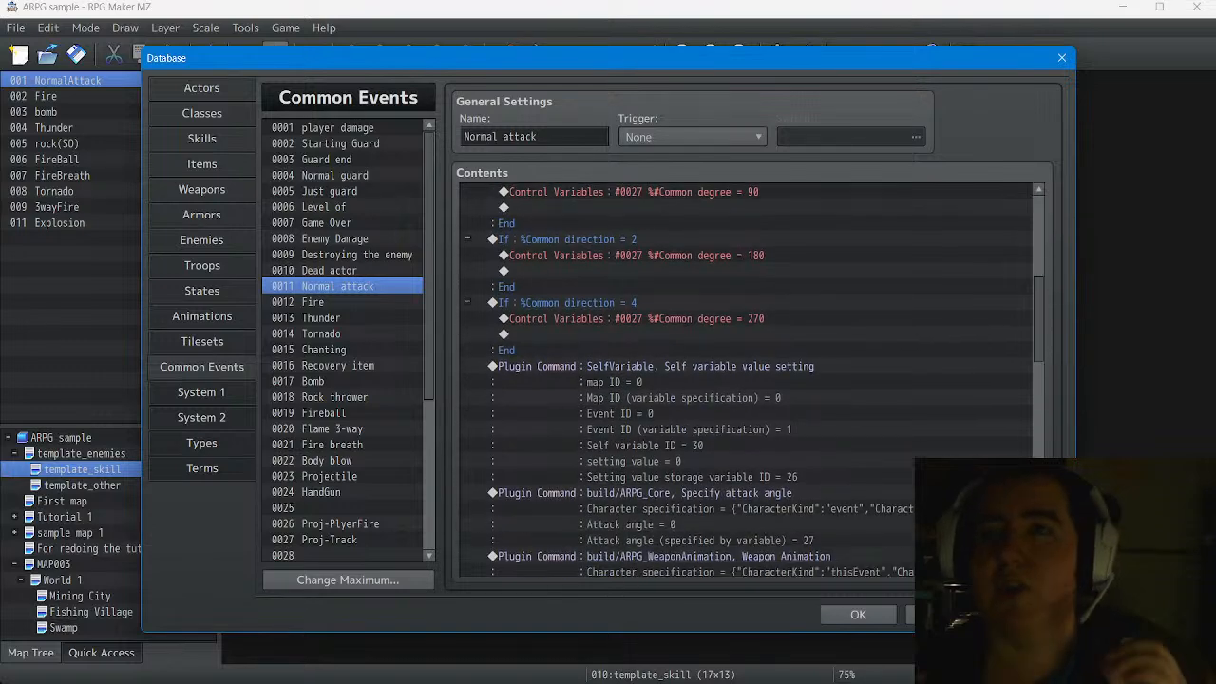
{"action": "scroll", "coordinate": [746, 380], "scroll_direction": "down", "scroll_amount": 6}
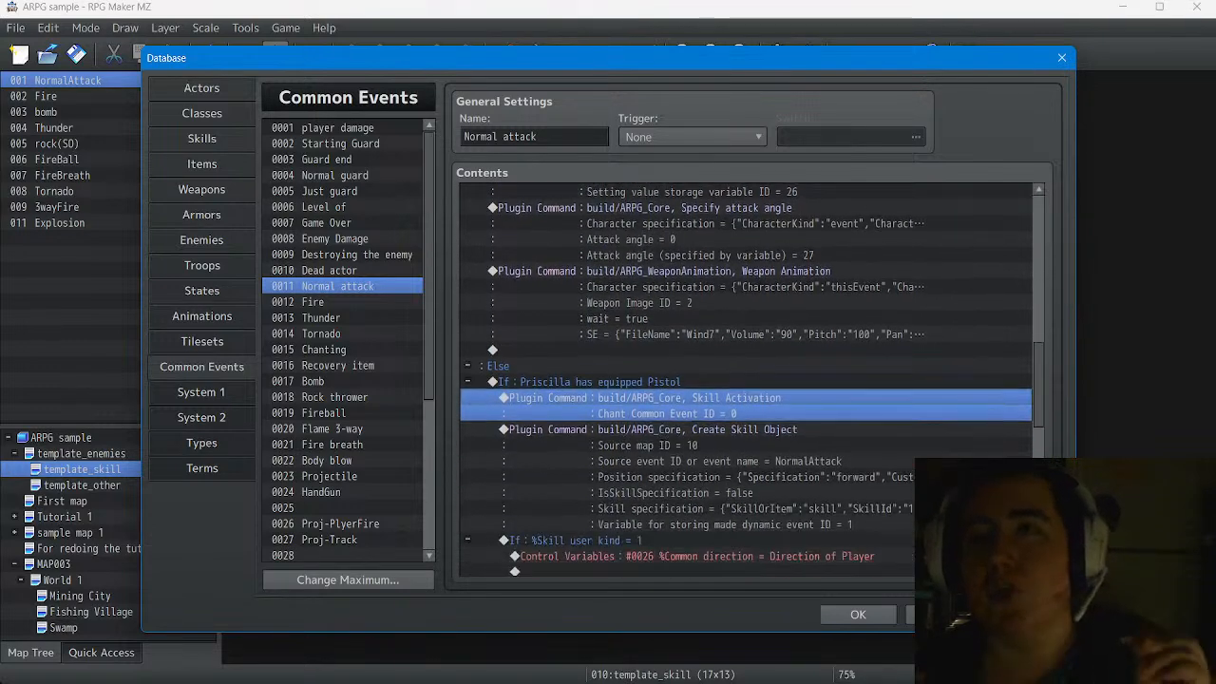
{"action": "scroll", "coordinate": [746, 380], "scroll_direction": "down", "scroll_amount": 2}
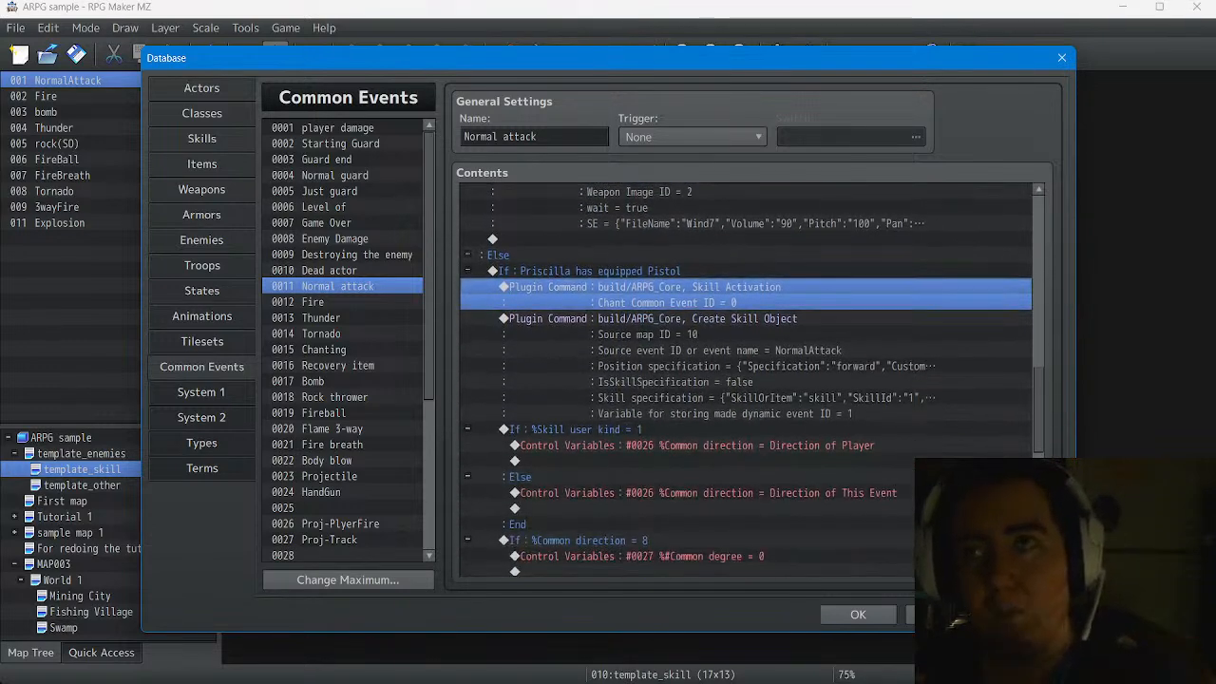
{"action": "scroll", "coordinate": [746, 380], "scroll_direction": "down", "scroll_amount": 7}
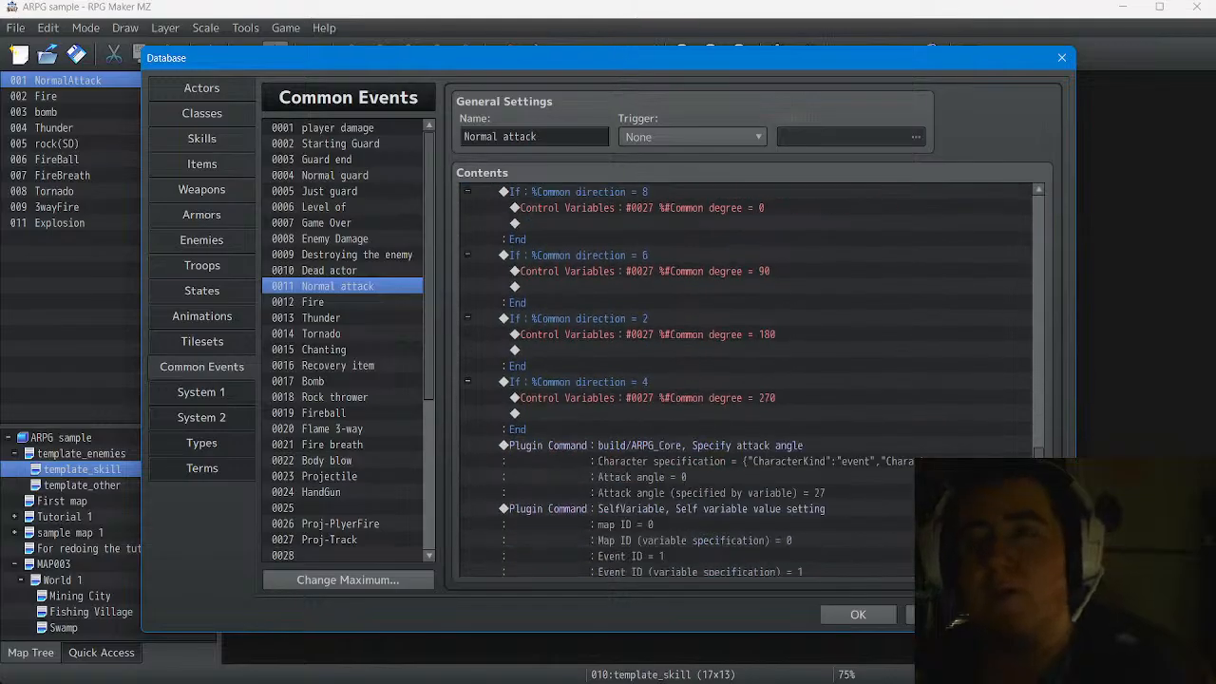
{"action": "scroll", "coordinate": [746, 380], "scroll_direction": "down", "scroll_amount": 3}
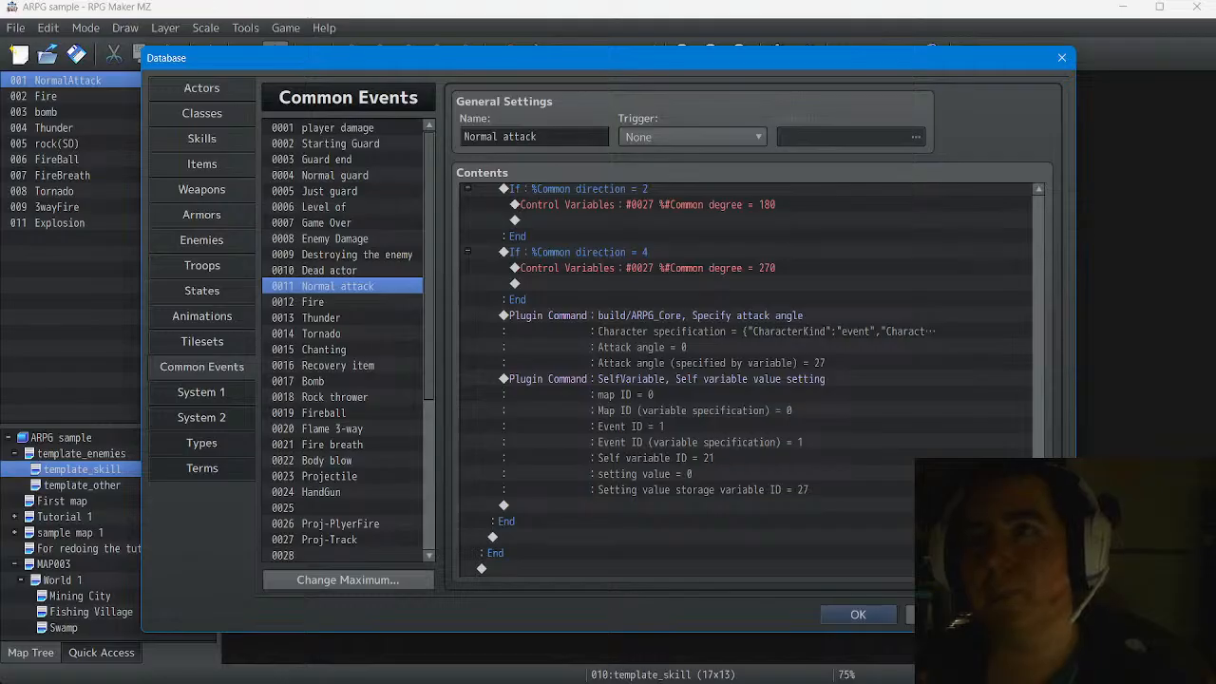
{"action": "scroll", "coordinate": [741, 380], "scroll_direction": "up", "scroll_amount": 8}
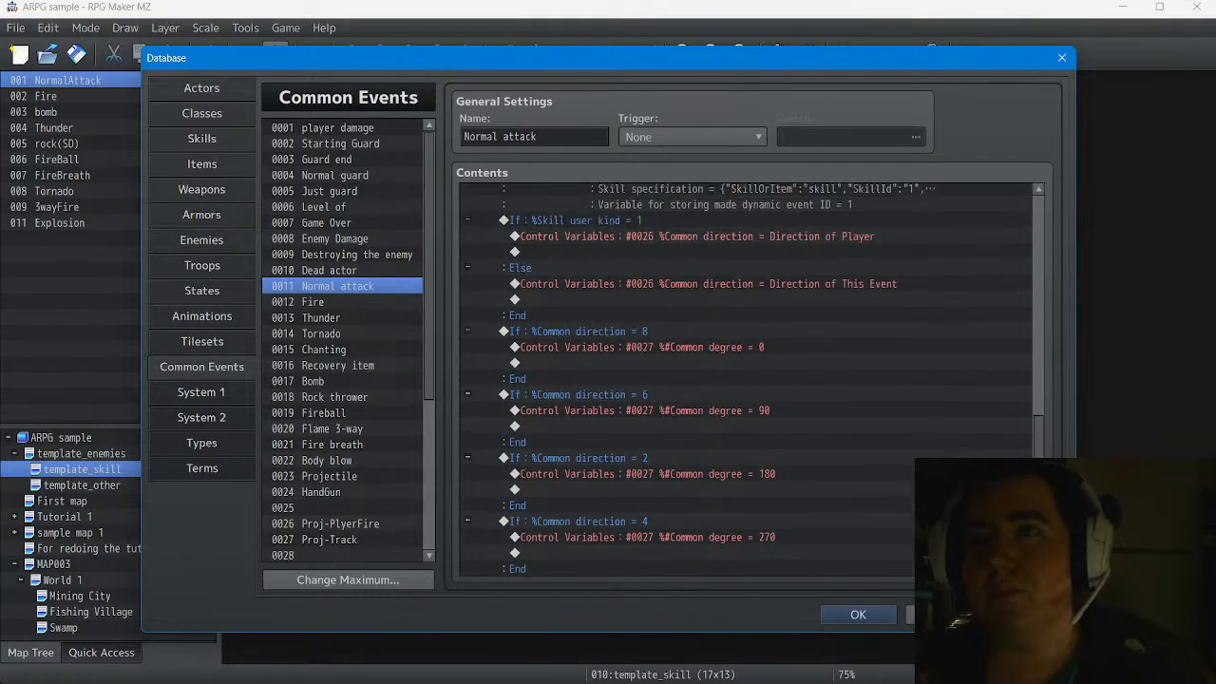
{"action": "scroll", "coordinate": [750, 380], "scroll_direction": "up", "scroll_amount": 7}
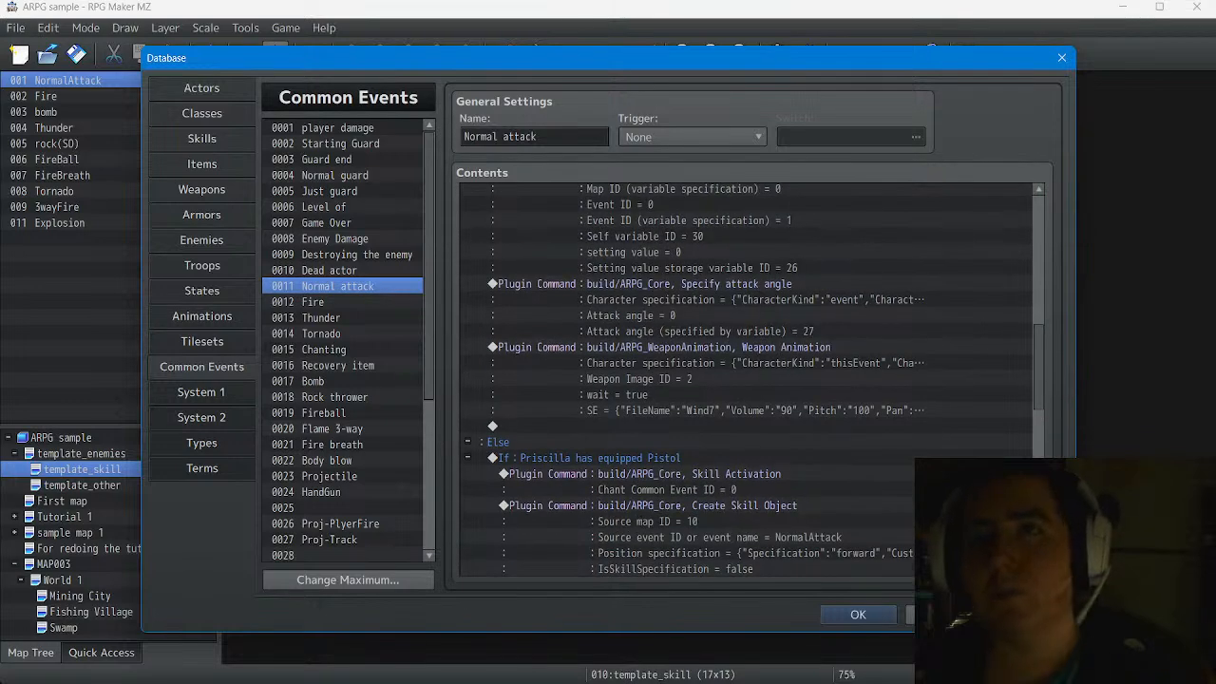
{"action": "scroll", "coordinate": [750, 380], "scroll_direction": "up", "scroll_amount": 7}
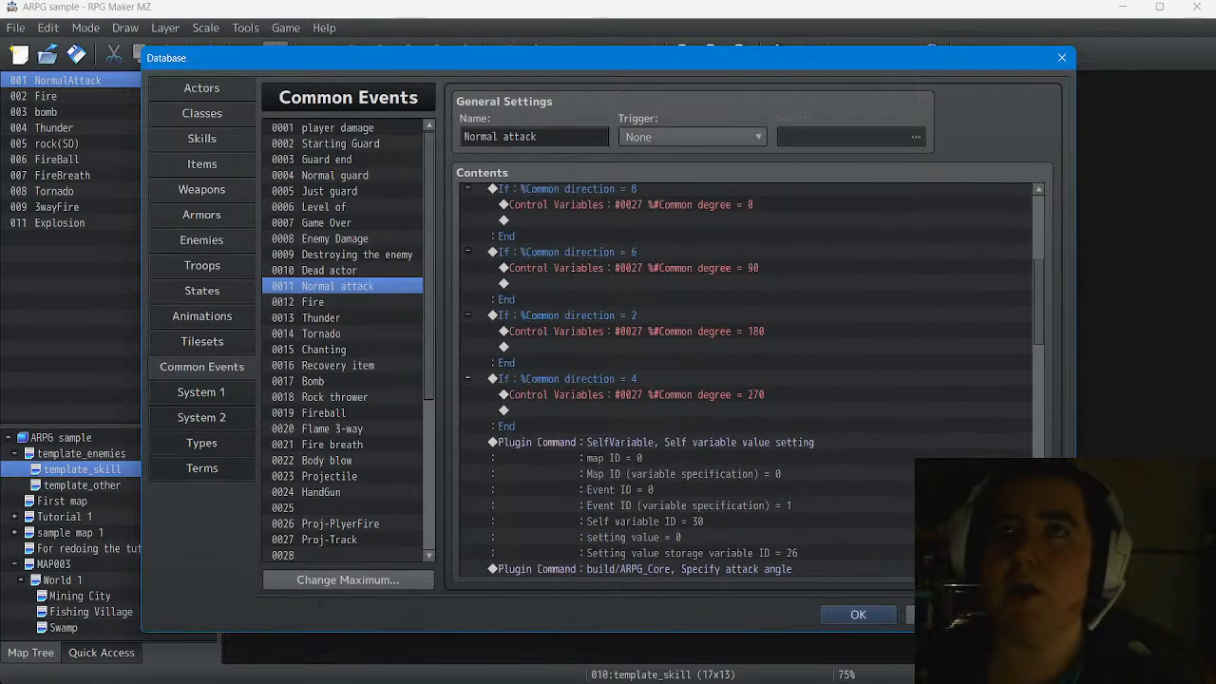
{"action": "scroll", "coordinate": [751, 380], "scroll_direction": "up", "scroll_amount": 4}
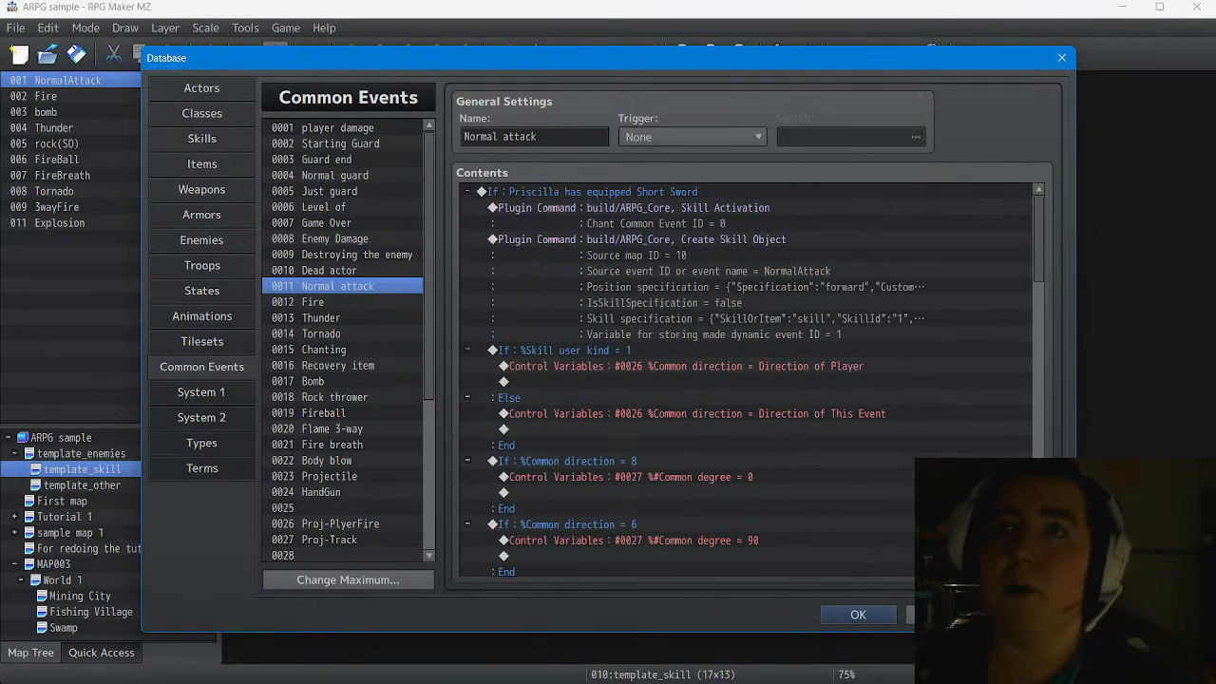
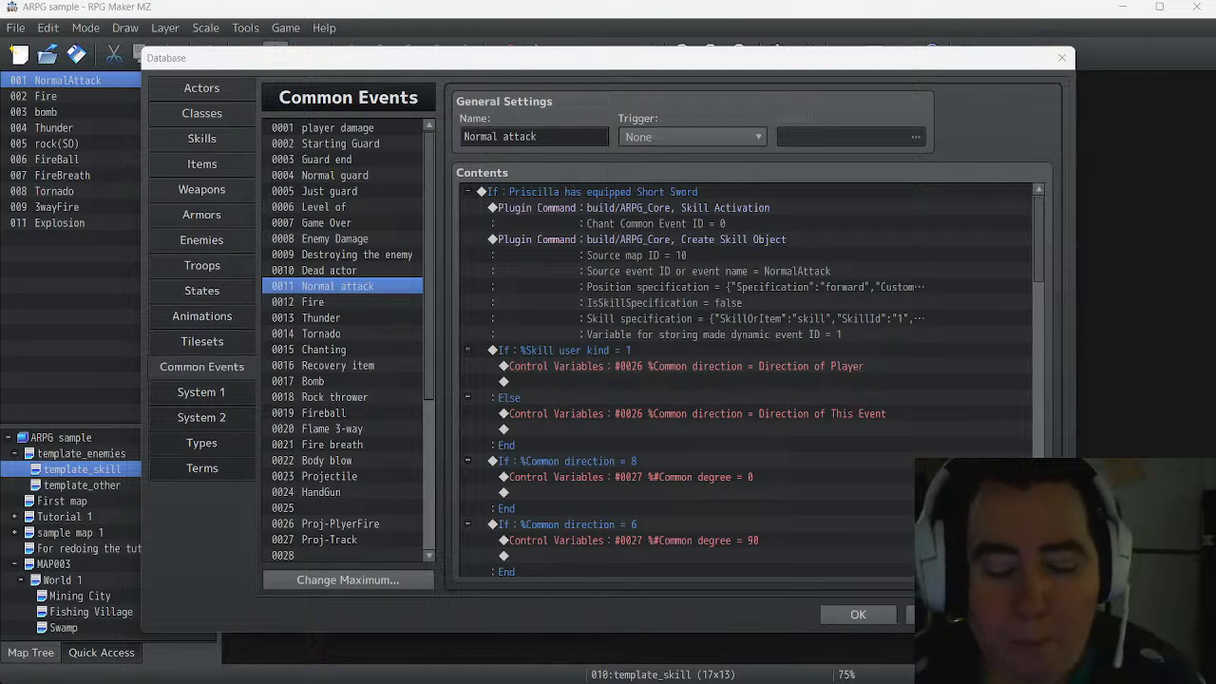
Switch to File Explorer to view the sample project's build plugin folder, and return to RPG Maker MZ
{"action": "key", "text": "super"}
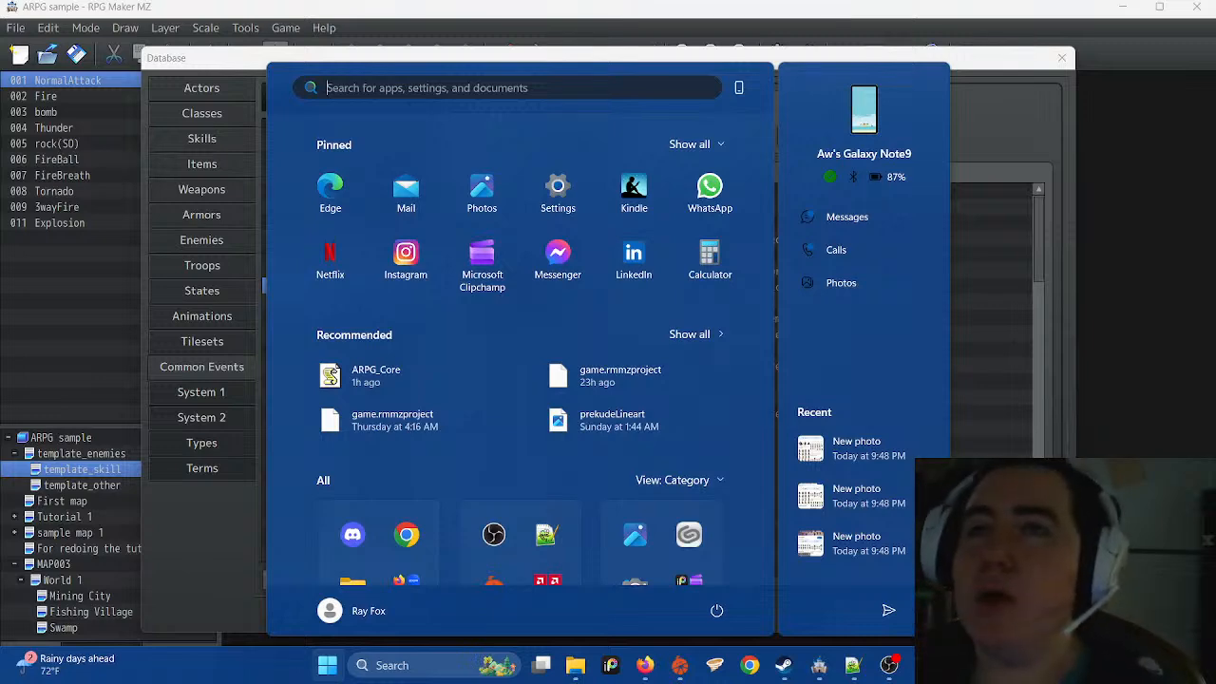
{"action": "left_click", "coordinate": [575, 665]}
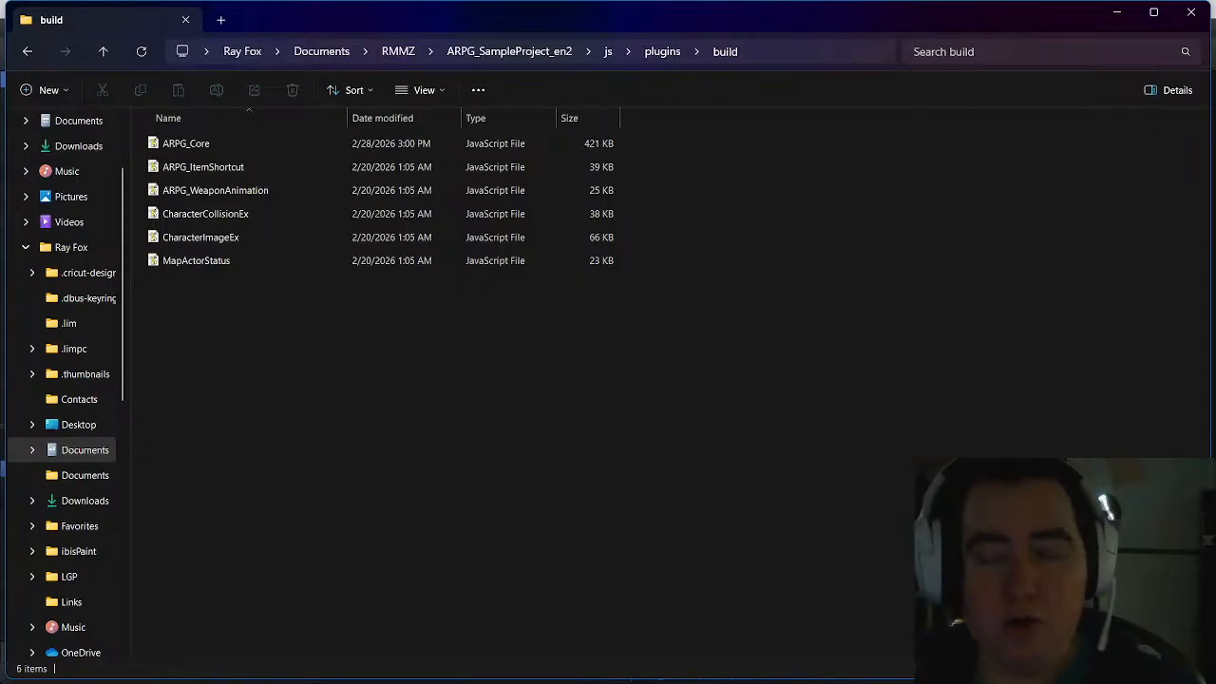
{"action": "key", "text": "super"}
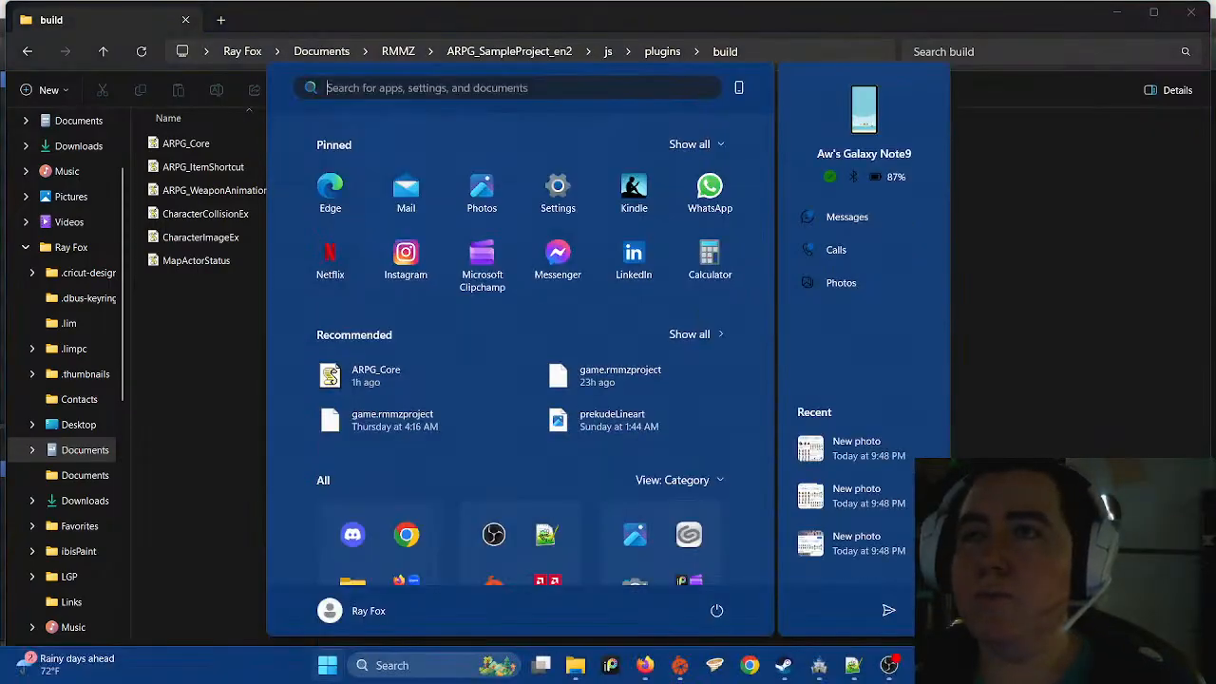
{"action": "left_click", "coordinate": [819, 666]}
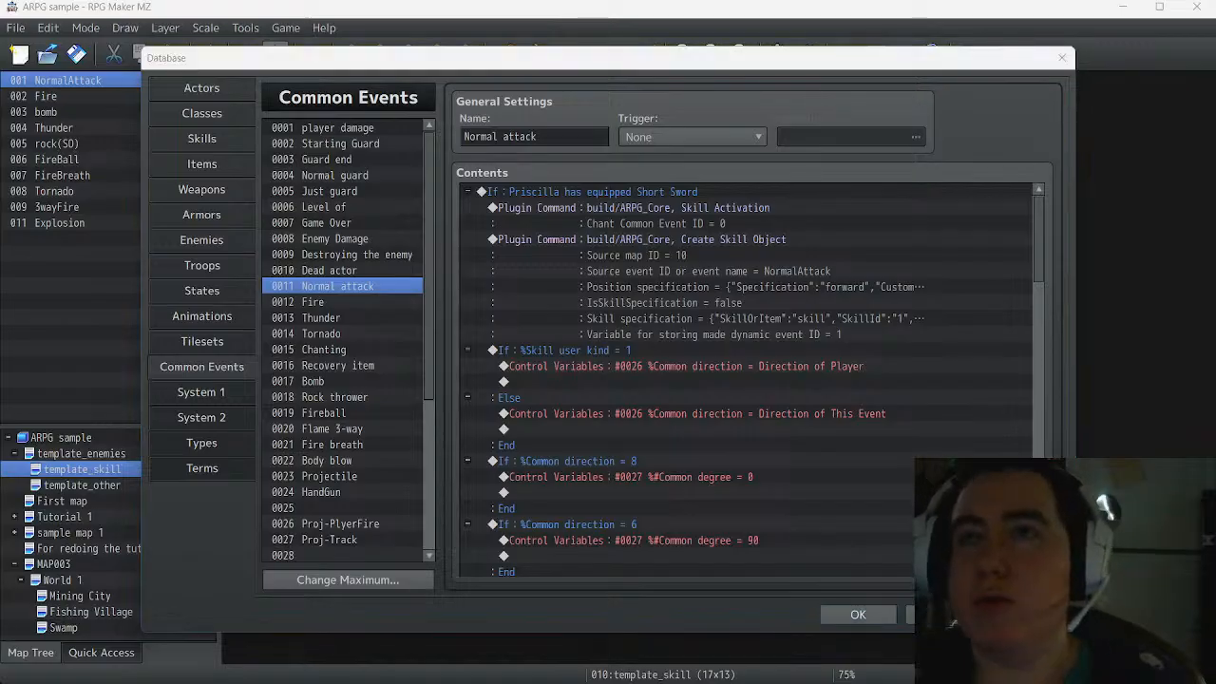
Switch to File Explorer, view the contents of the ARPG_SampleProject_en2 folder inside RMMZ, and return to the RMMZ folder
{"action": "key", "text": "super"}
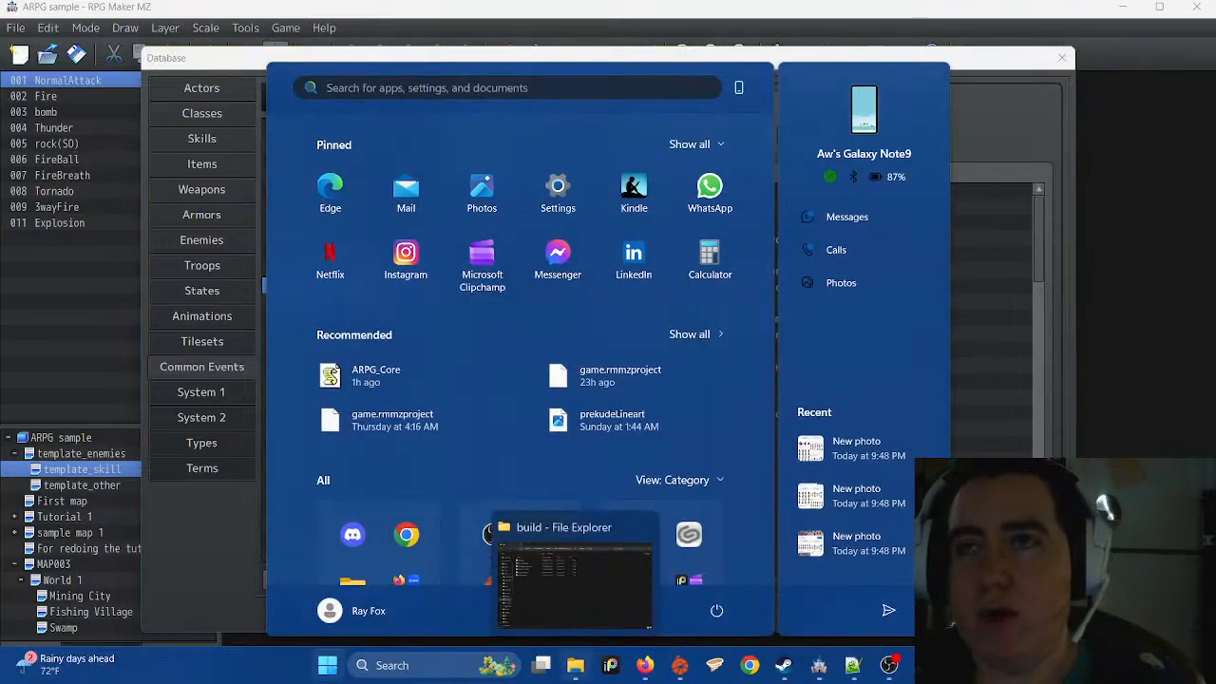
{"action": "left_click", "coordinate": [575, 665]}
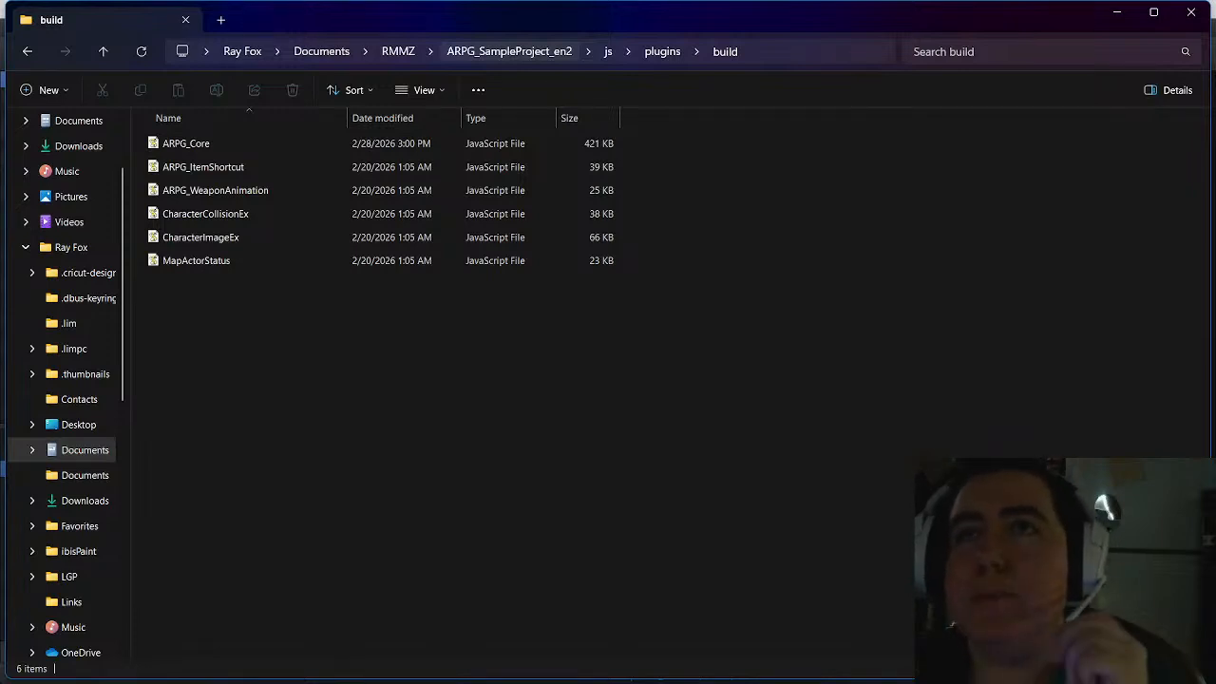
{"action": "left_click", "coordinate": [398, 51]}
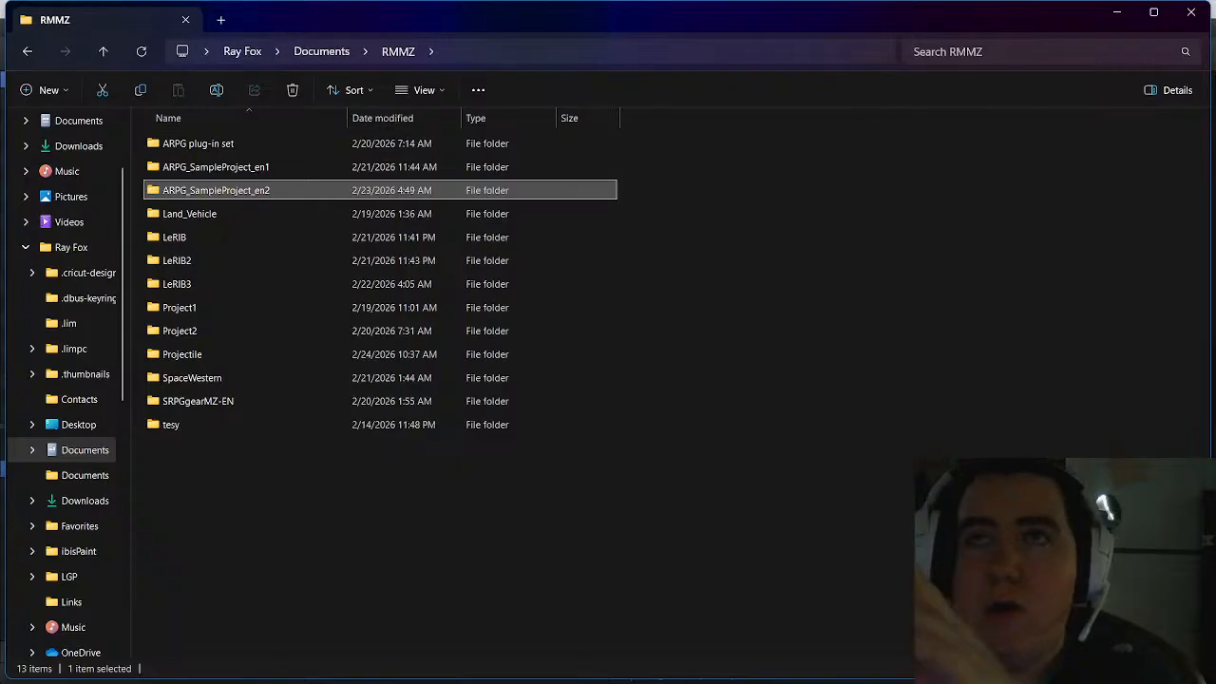
{"action": "left_click", "coordinate": [475, 532]}
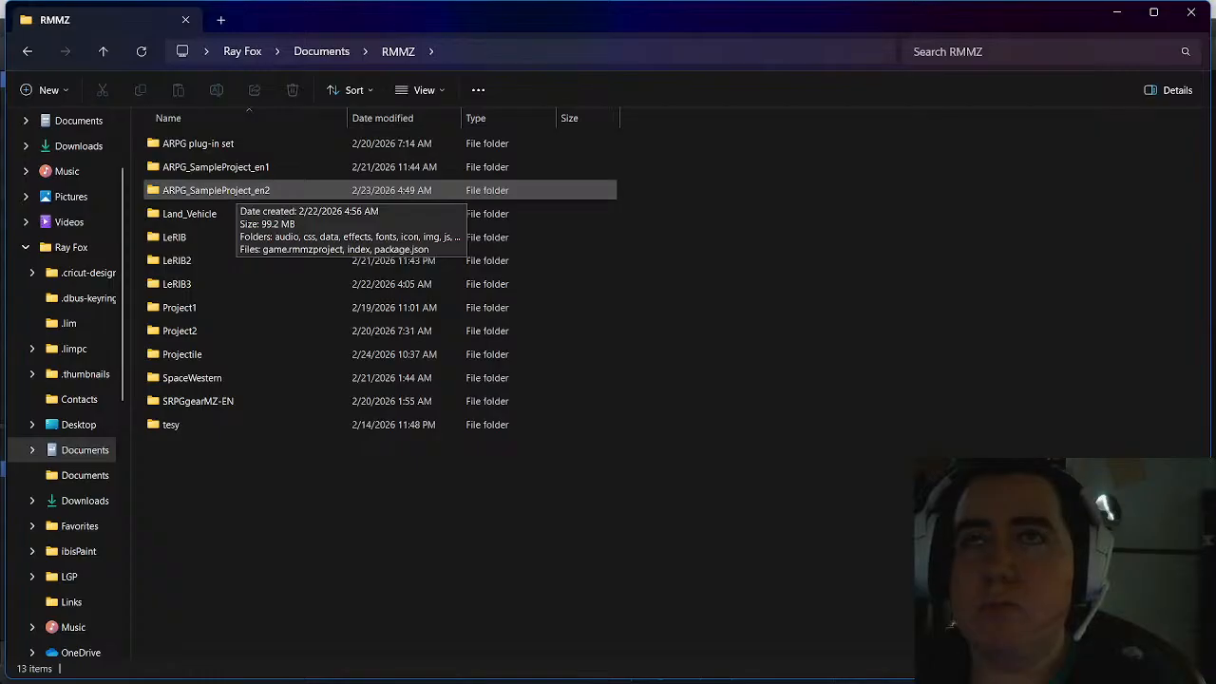
{"action": "double_click", "coordinate": [233, 190]}
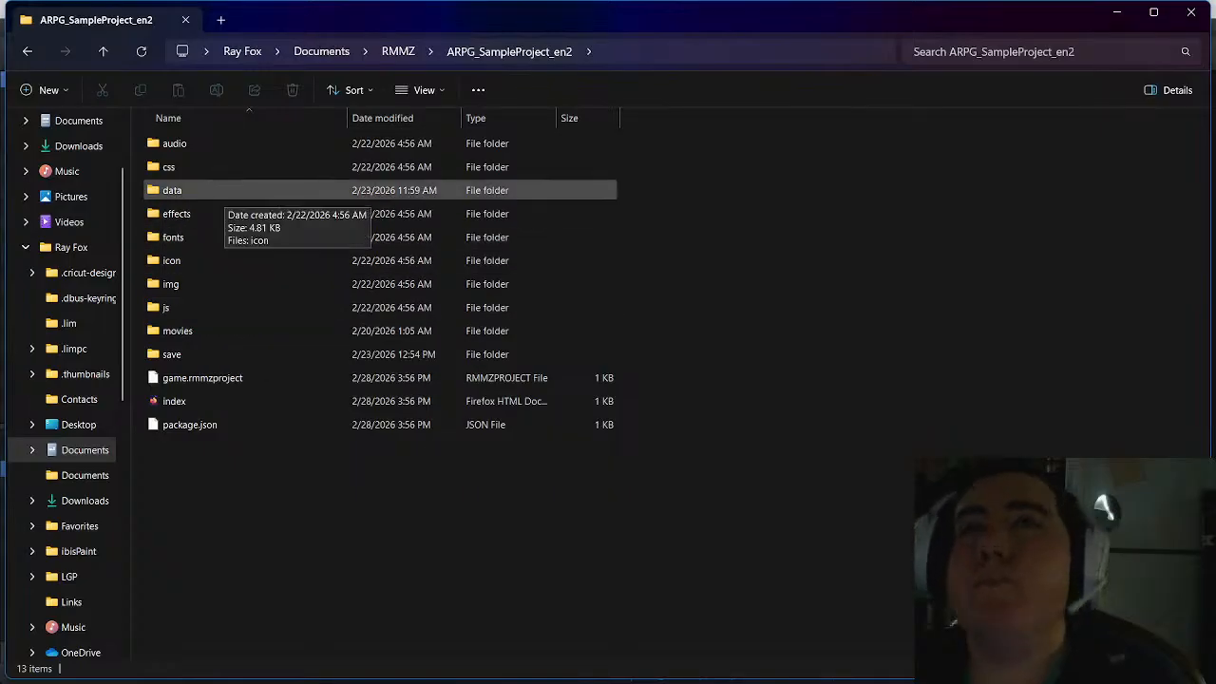
{"action": "left_click", "coordinate": [398, 51]}
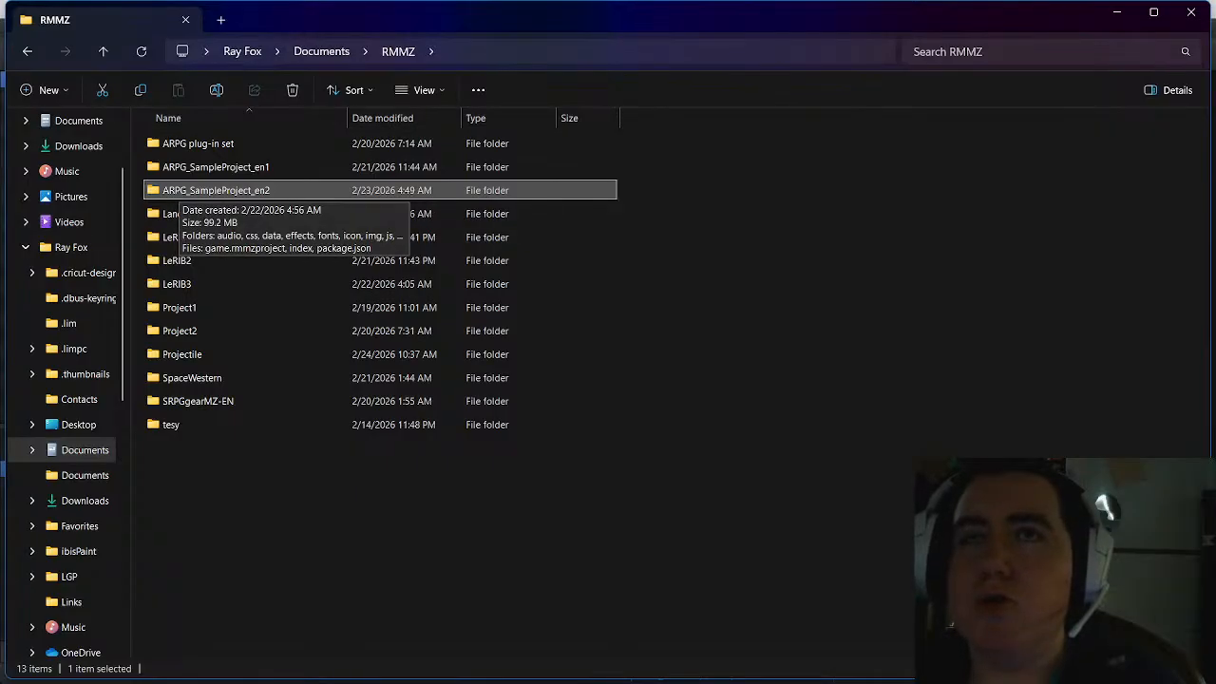
Open the build plugin folder within ARPG_SampleProject_en2, under js and plugins
{"action": "double_click", "coordinate": [217, 190]}
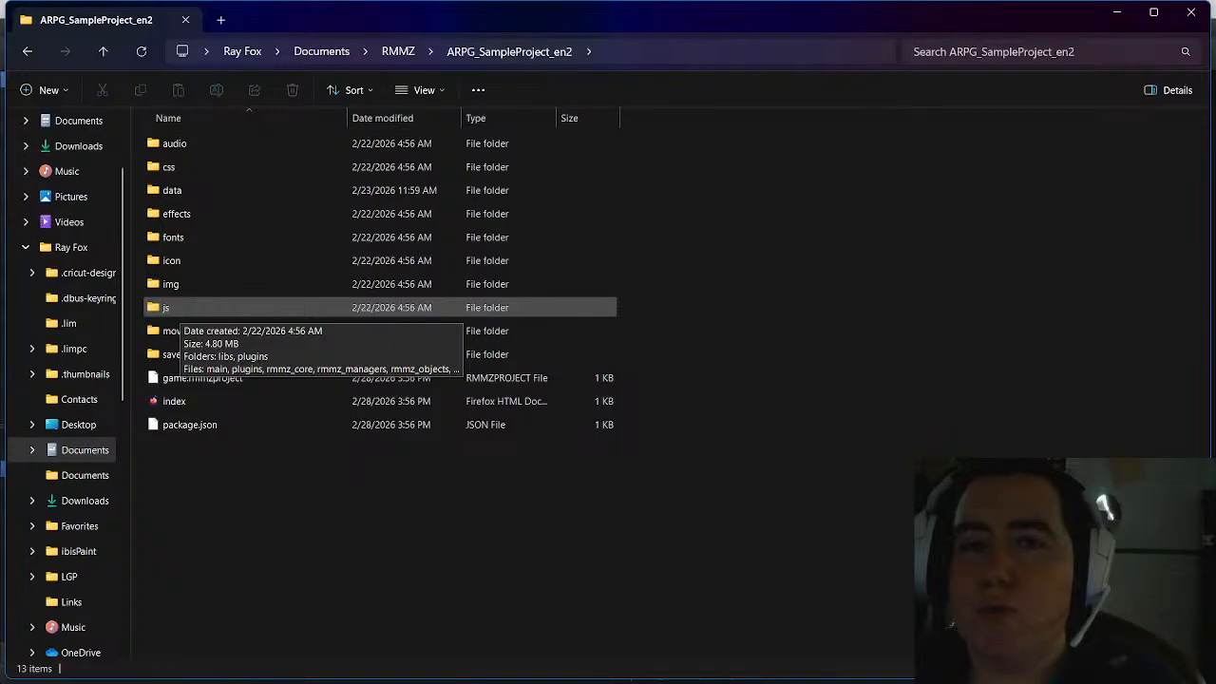
{"action": "left_click", "coordinate": [171, 306]}
{"action": "double_click", "coordinate": [169, 307]}
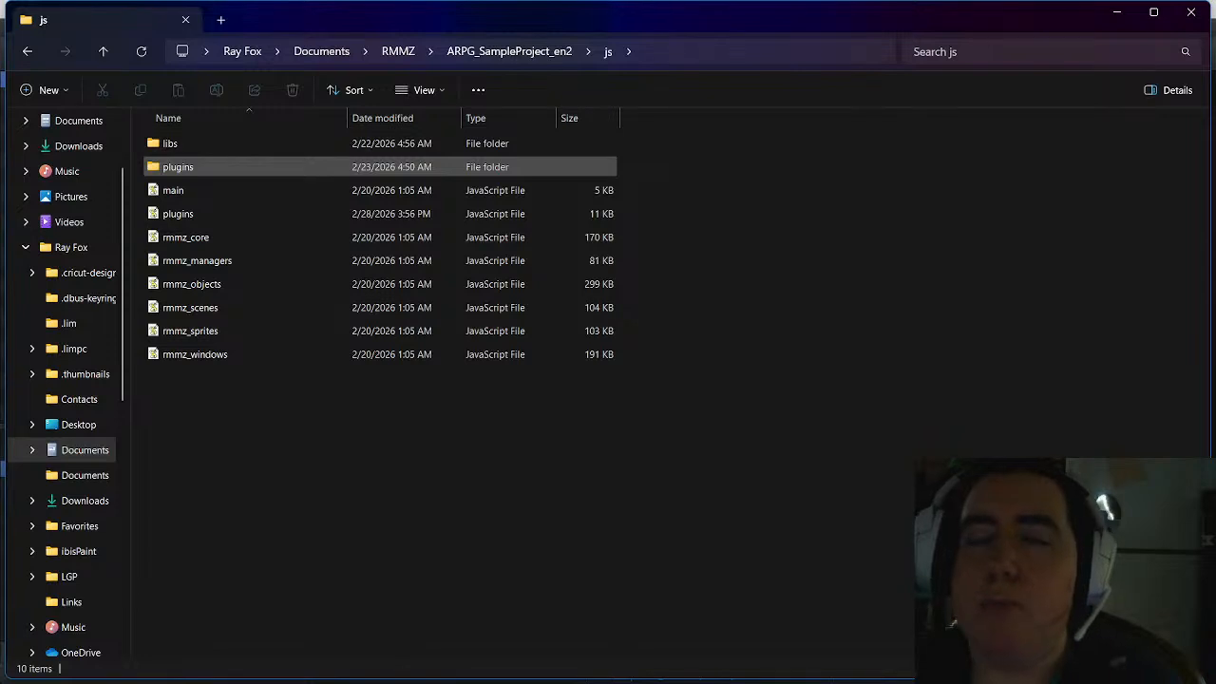
{"action": "double_click", "coordinate": [201, 166]}
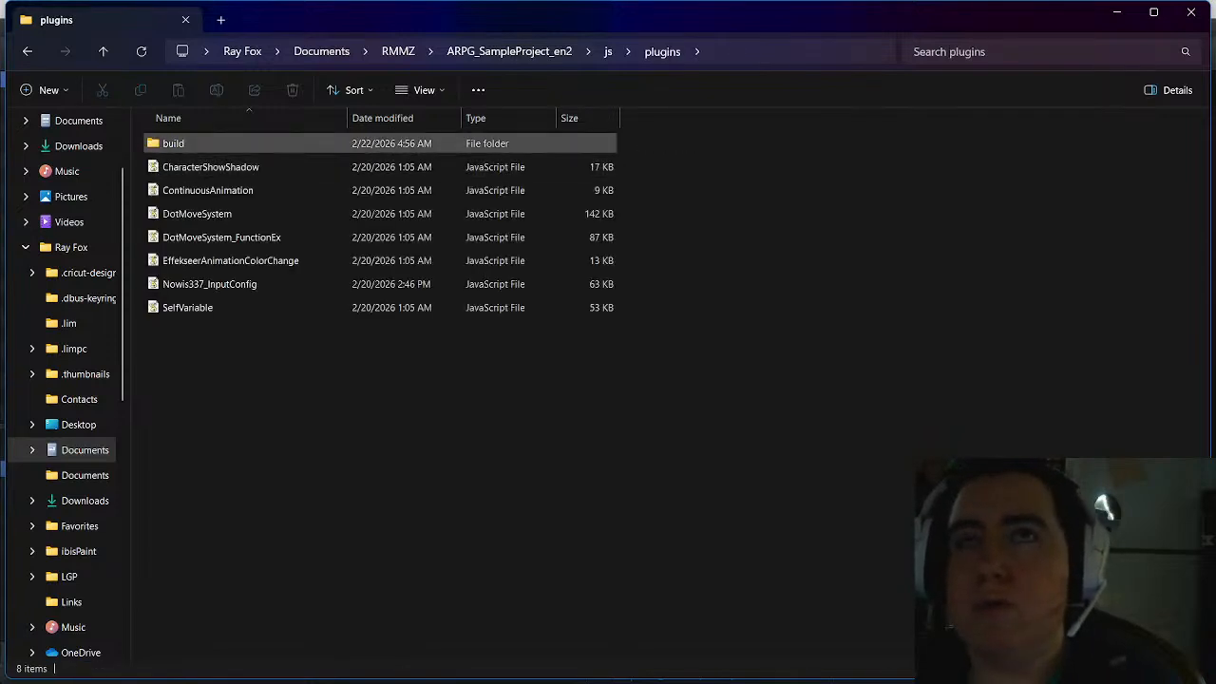
{"action": "double_click", "coordinate": [173, 142]}
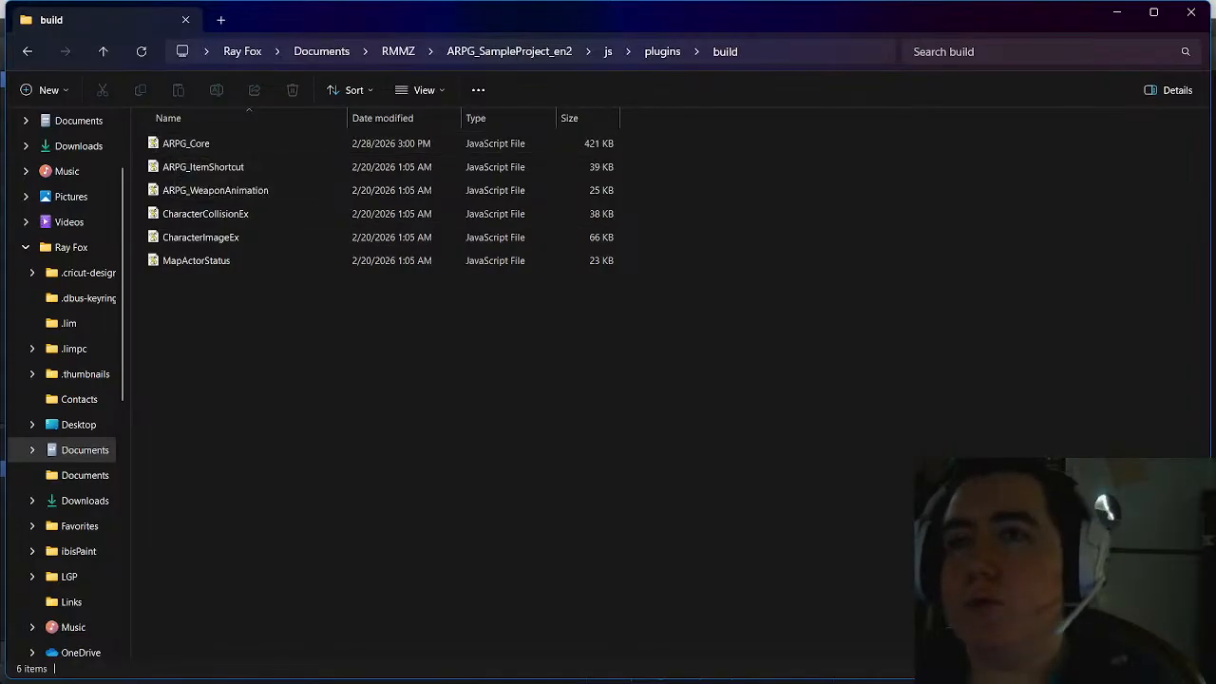
Switch to Notepad++ and view the ActorNormalAttack key parameter in ARPG_Core.js
{"action": "key", "text": "super"}
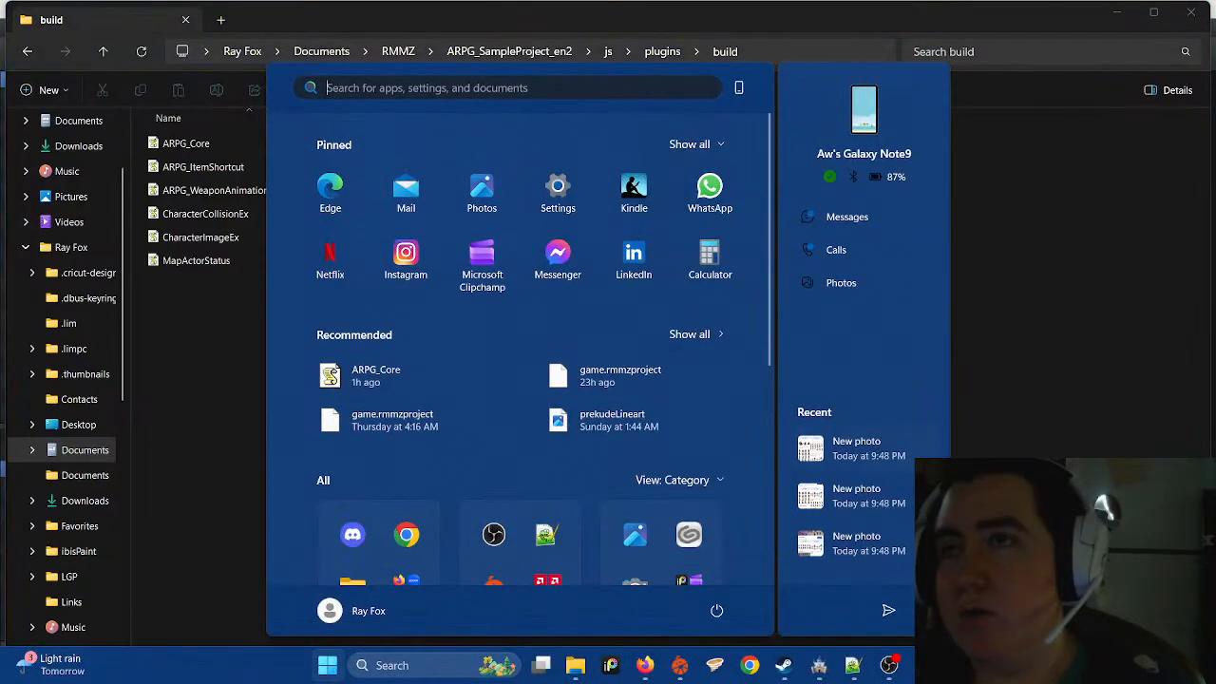
{"action": "left_click", "coordinate": [853, 665]}
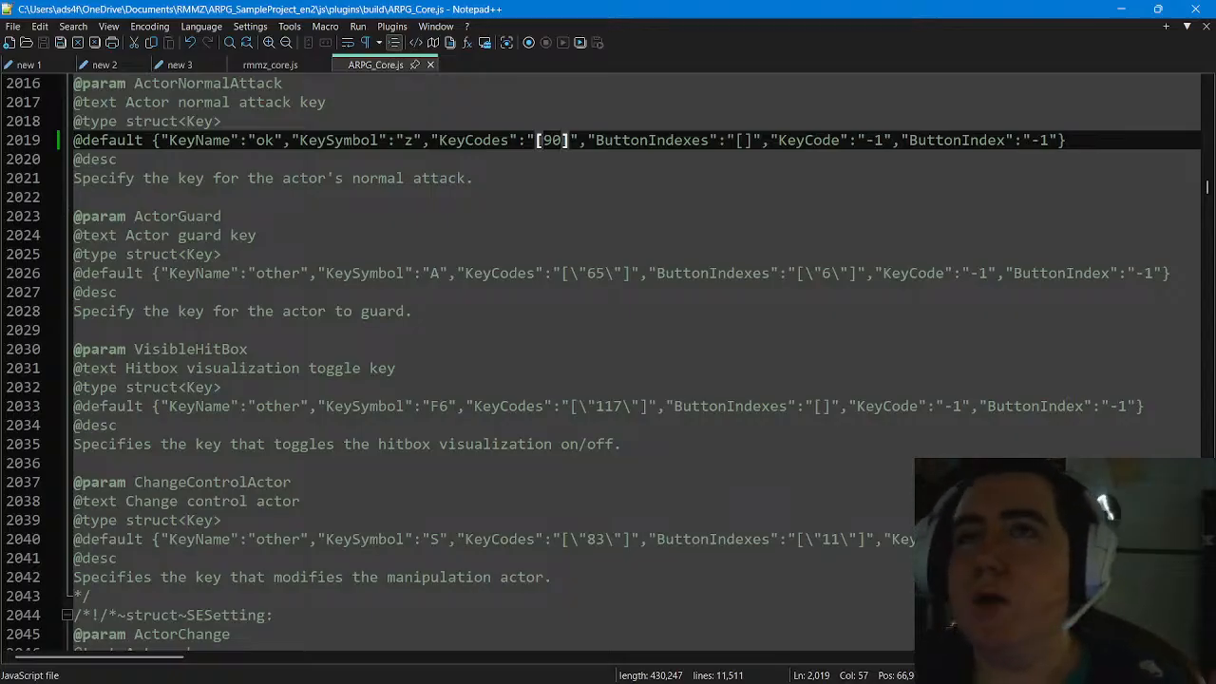
{"action": "scroll", "coordinate": [612, 363], "scroll_direction": "up", "scroll_amount": 2}
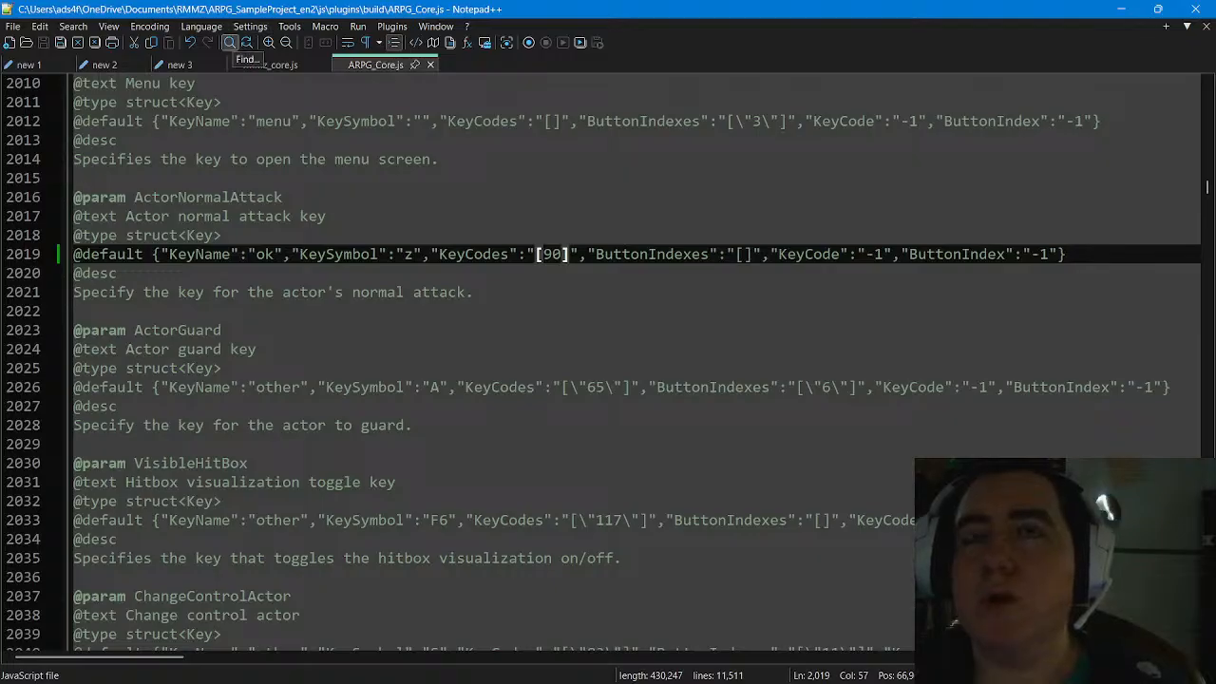
{"action": "left_click", "coordinate": [229, 42]}
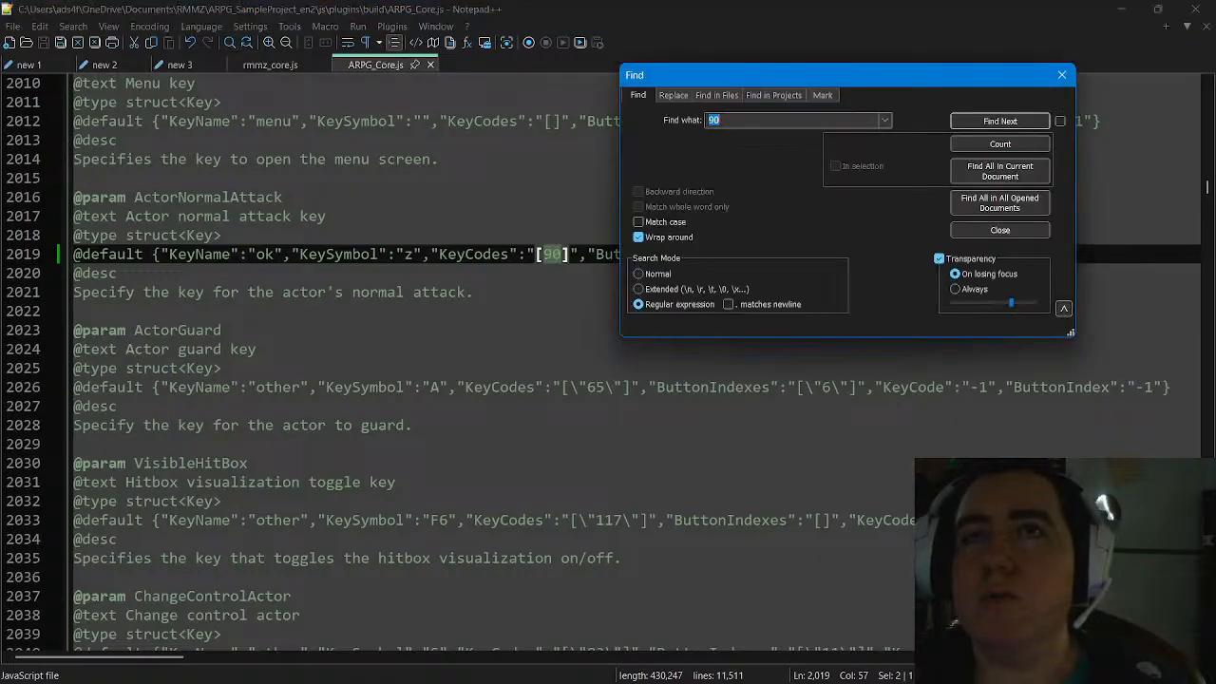
{"action": "left_click", "coordinate": [117, 216]}
{"action": "left_click_drag", "start_coordinate": [73, 197], "coordinate": [474, 292]}
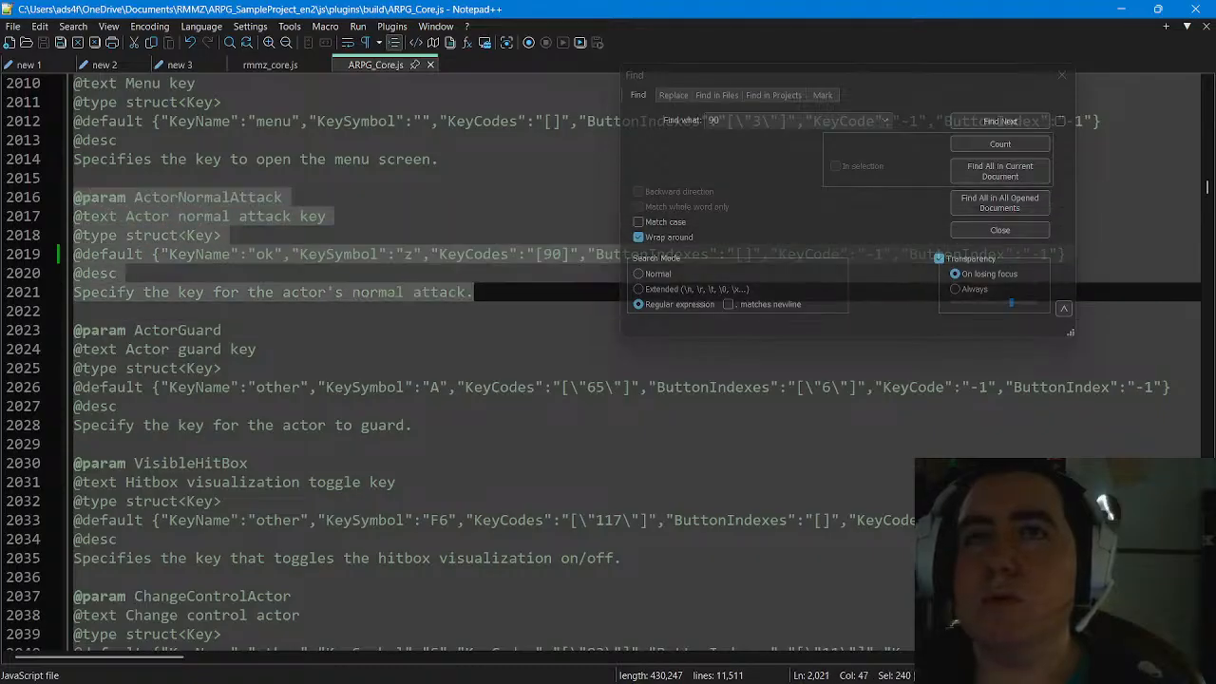
{"action": "right_click", "coordinate": [325, 283]}
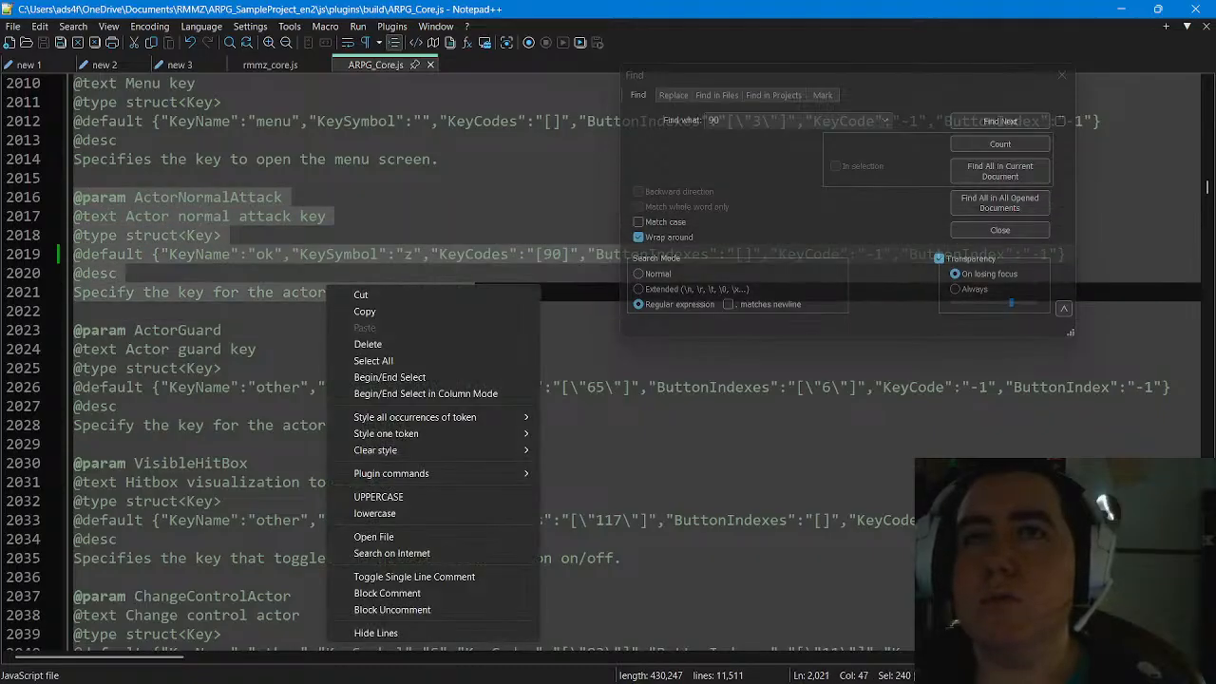
{"action": "left_click", "coordinate": [361, 311]}
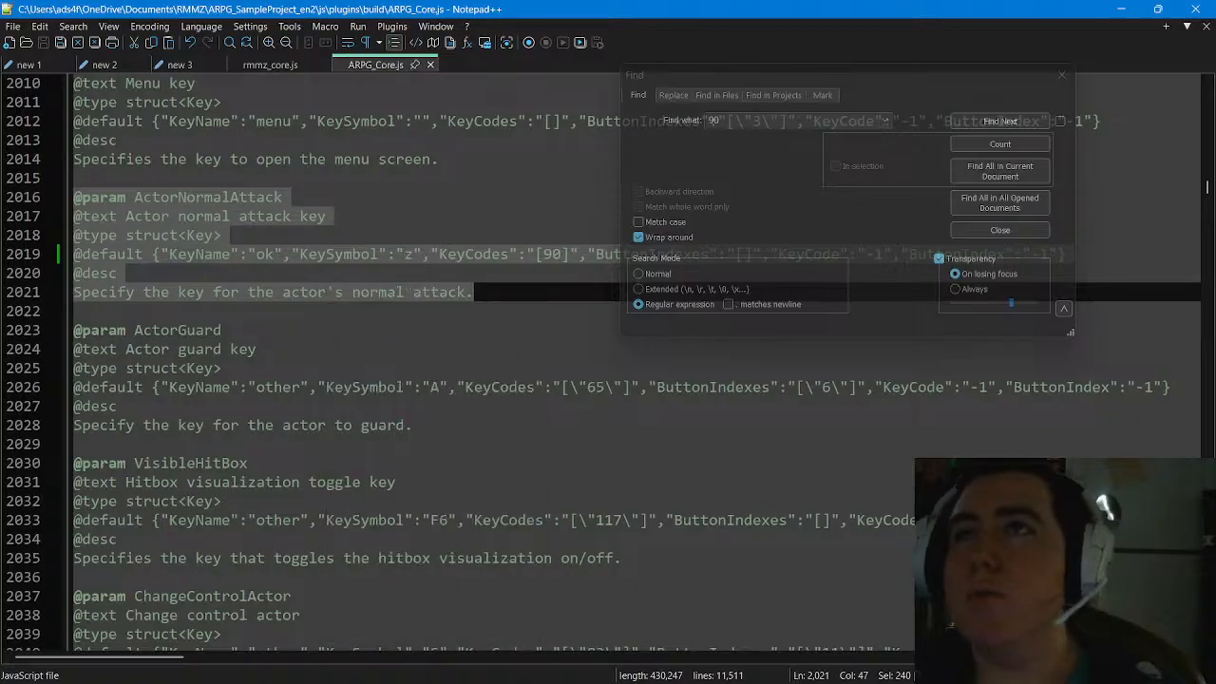
Search ARPG_Core.js for "normalattack" and go through the matches up to the ActorNormalAttack key registration code
{"action": "key", "text": "ctrl+f"}
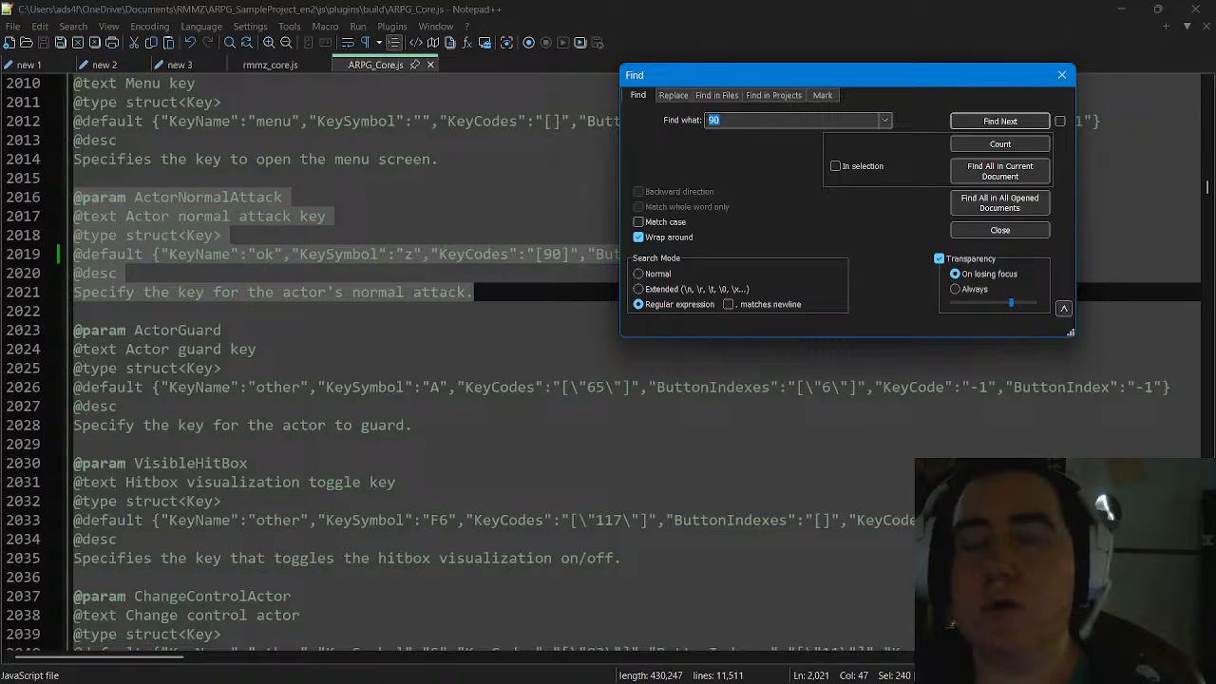
{"action": "type", "text": "no"}
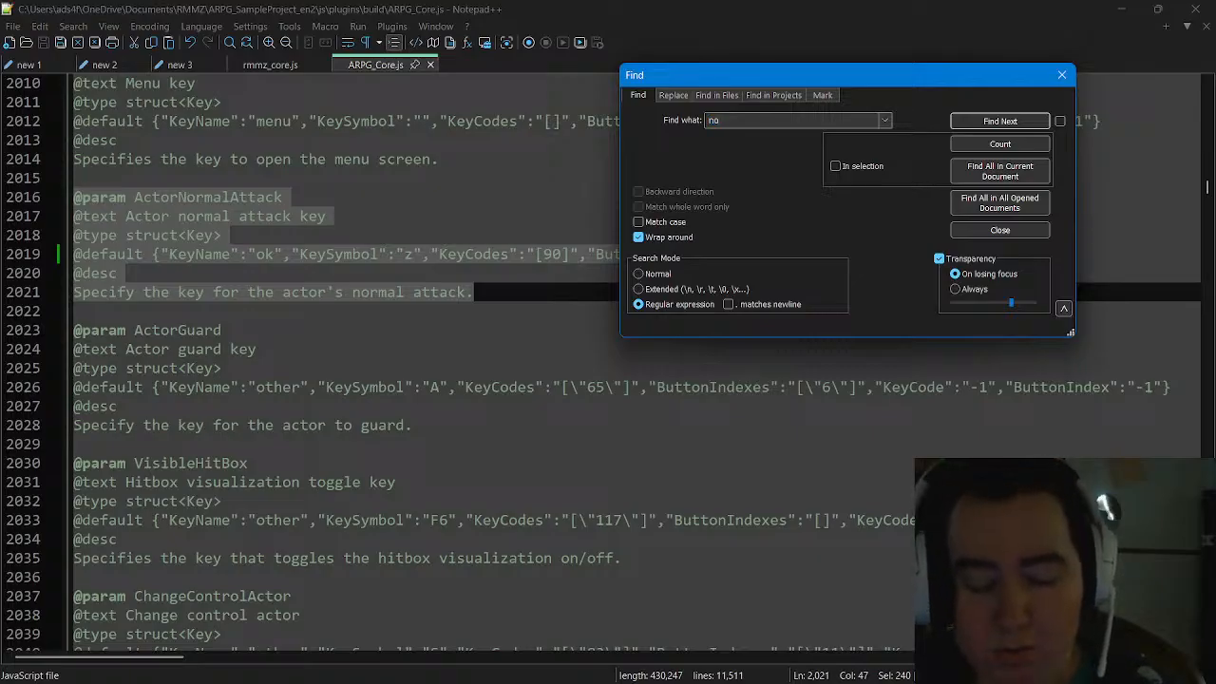
{"action": "type", "text": "rmala"}
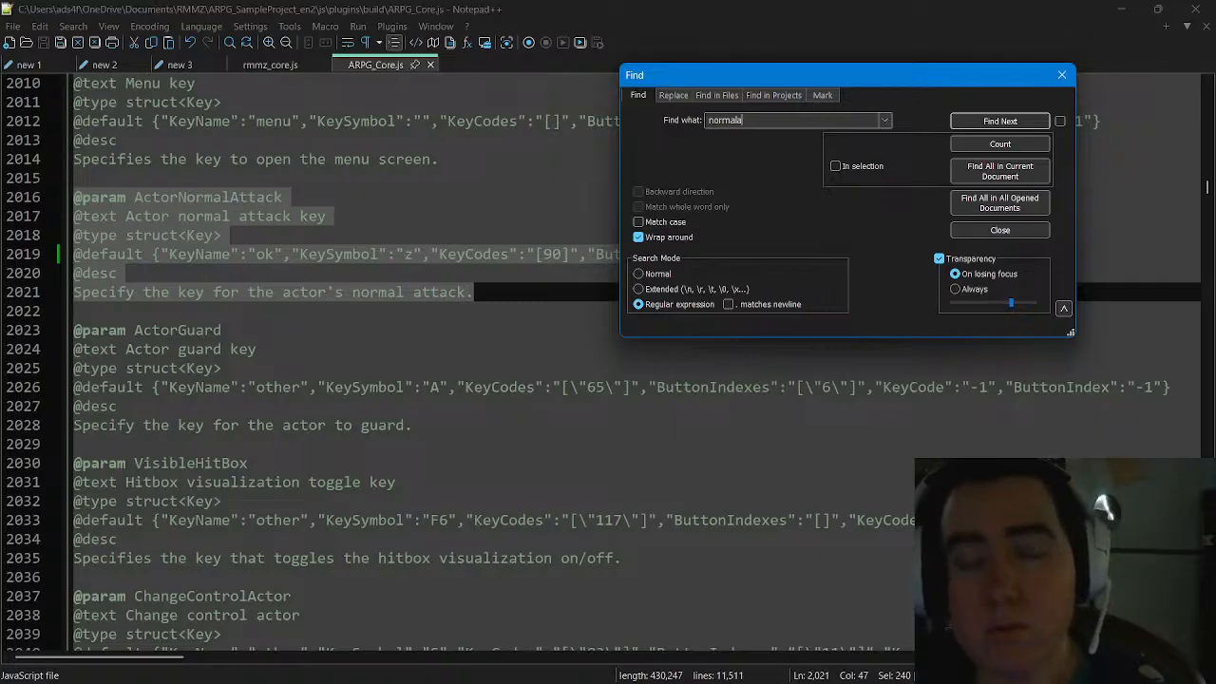
{"action": "type", "text": "ttack"}
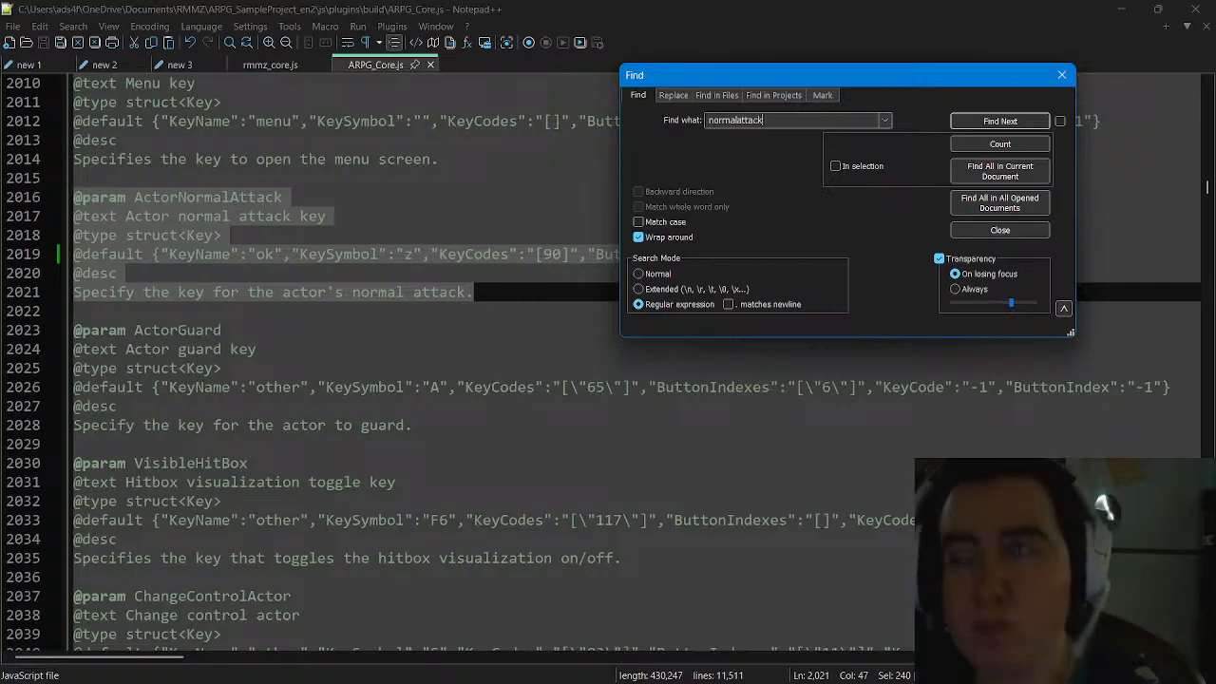
{"action": "key", "text": "Return"}
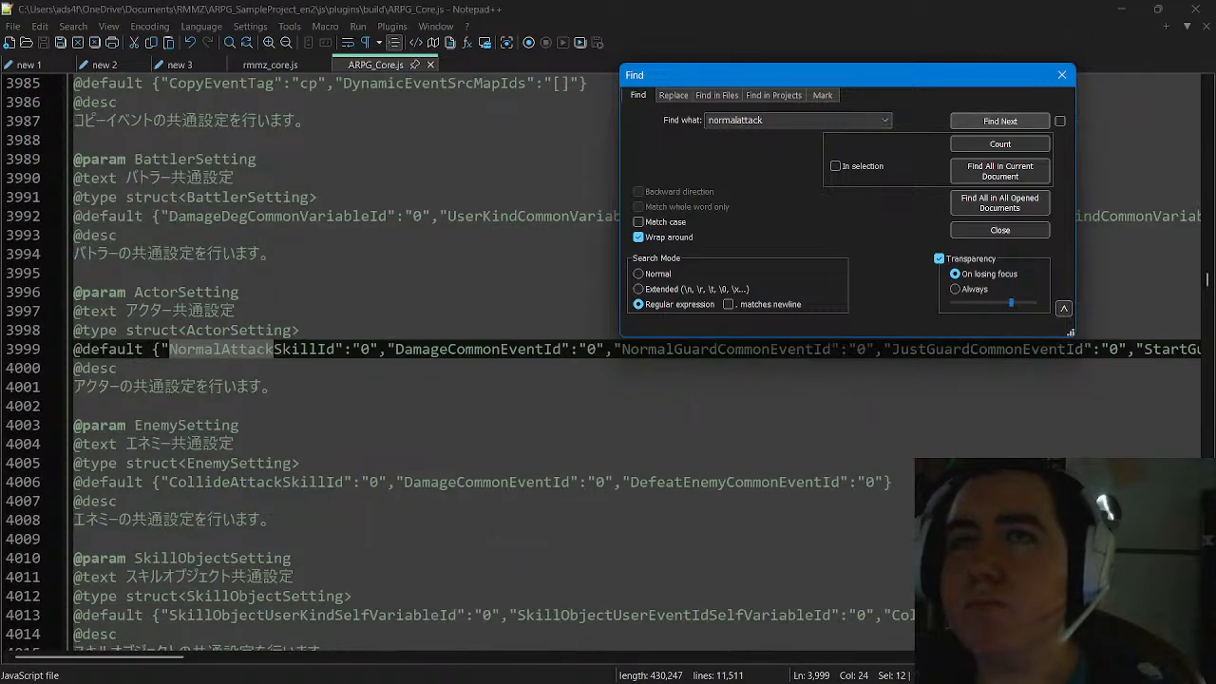
{"action": "key", "text": "Return"}
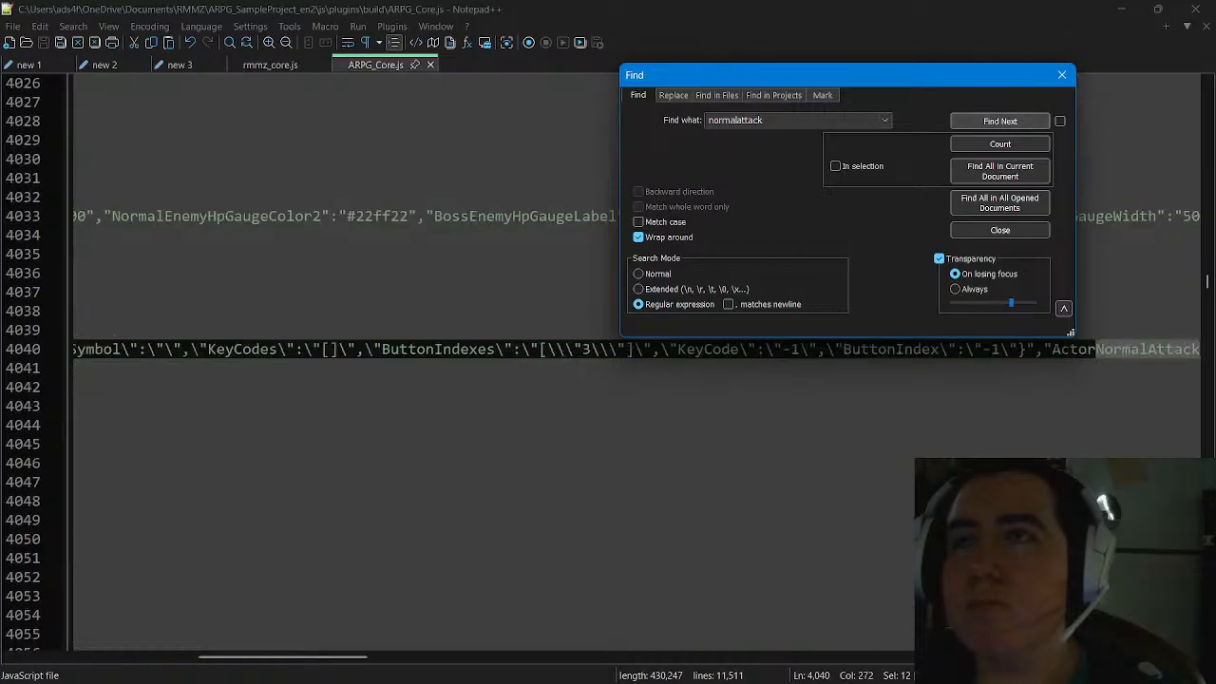
{"action": "key", "text": "Return"}
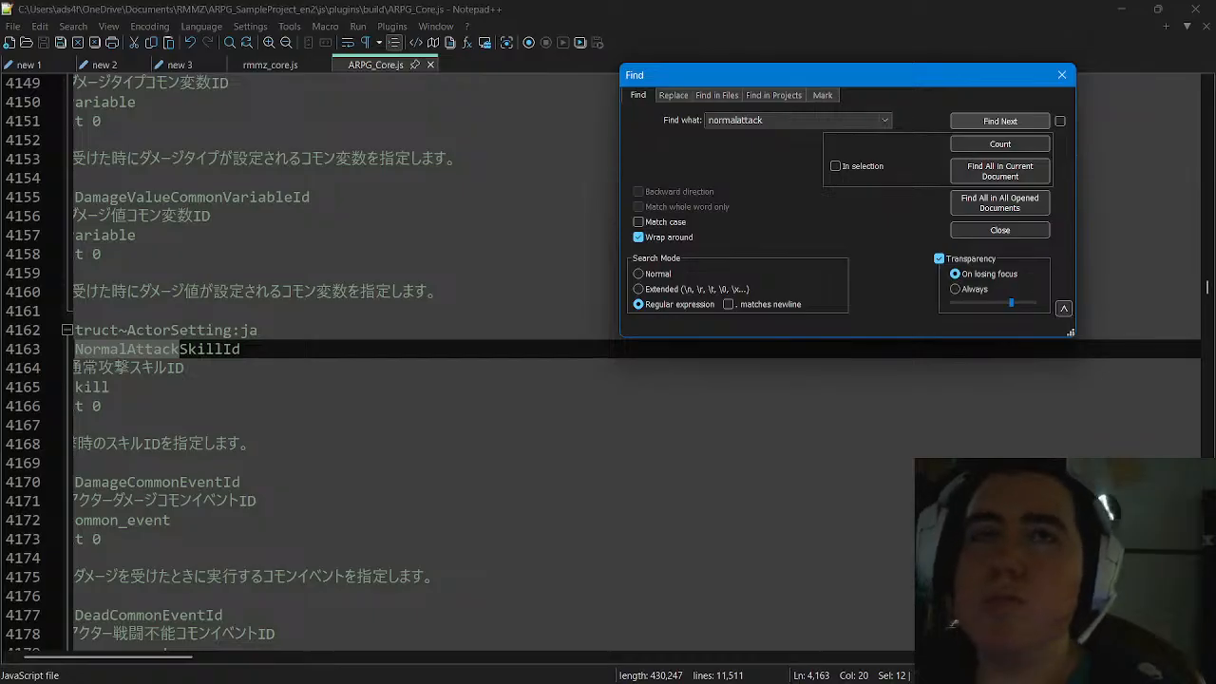
{"action": "key", "text": "Return"}
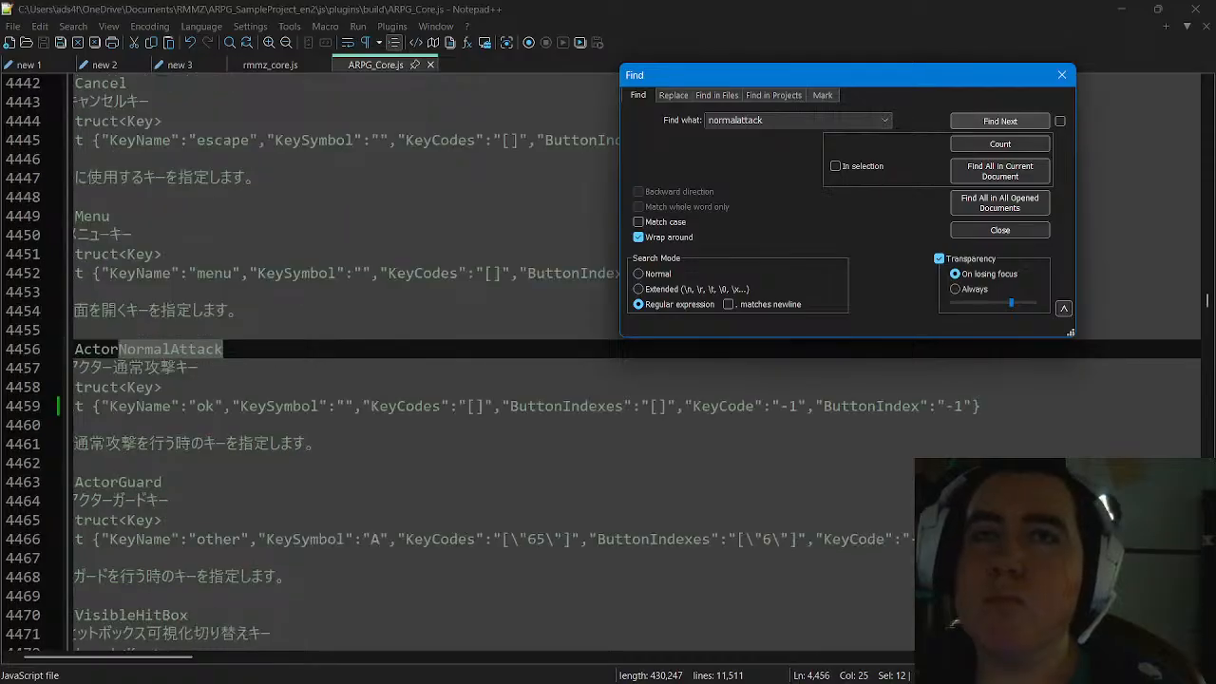
{"action": "key", "text": "Return"}
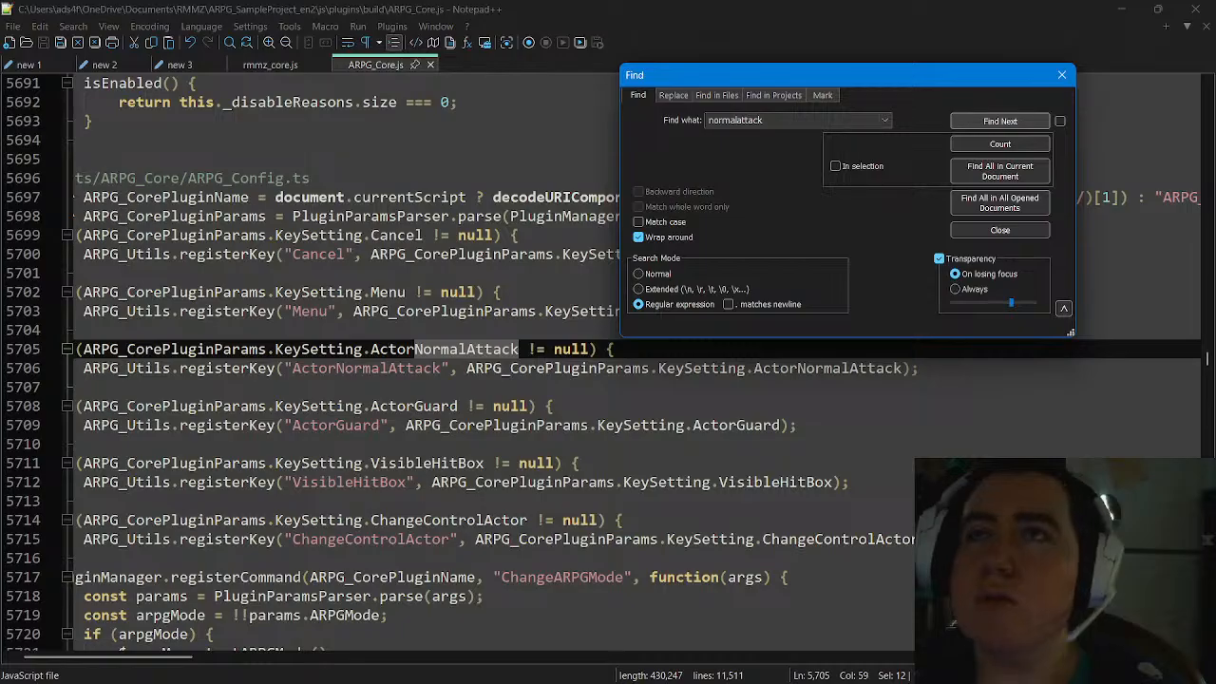
Move the Find window clear of the code and go through the remaining "normalattack" matches, including the normalAttackSkillId function, until the search wraps around
{"action": "left_click_drag", "start_coordinate": [931, 75], "coordinate": [952, 0]}
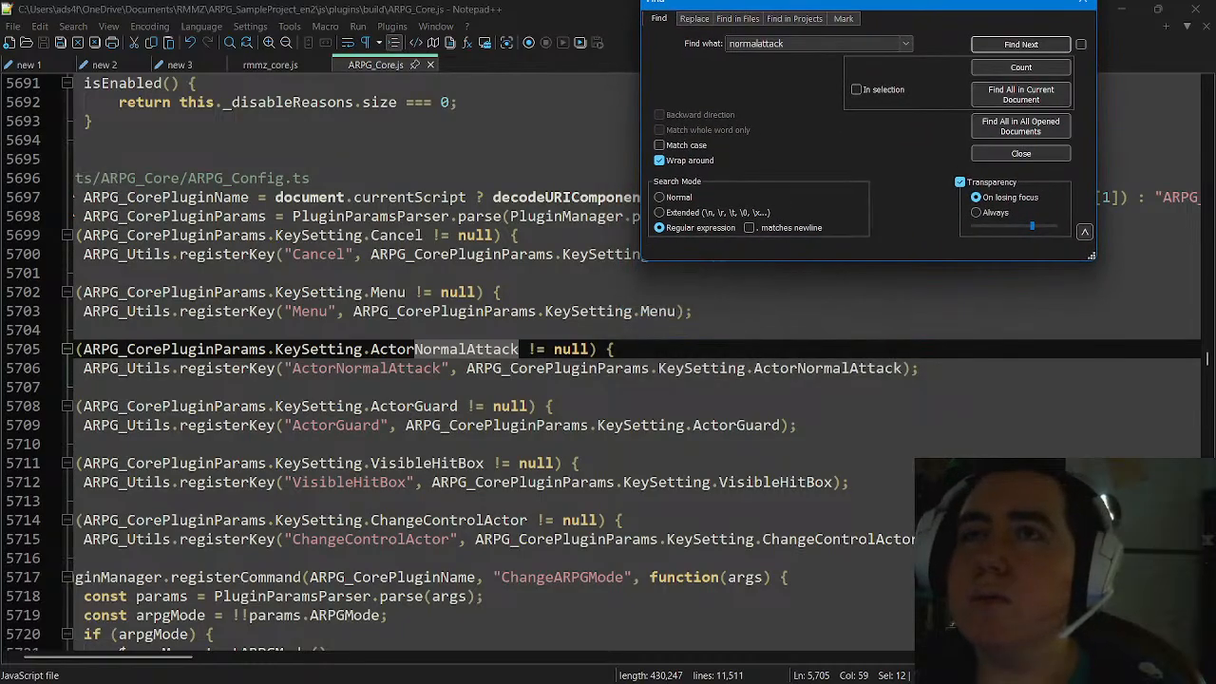
{"action": "left_click_drag", "start_coordinate": [952, 0], "coordinate": [952, 1]}
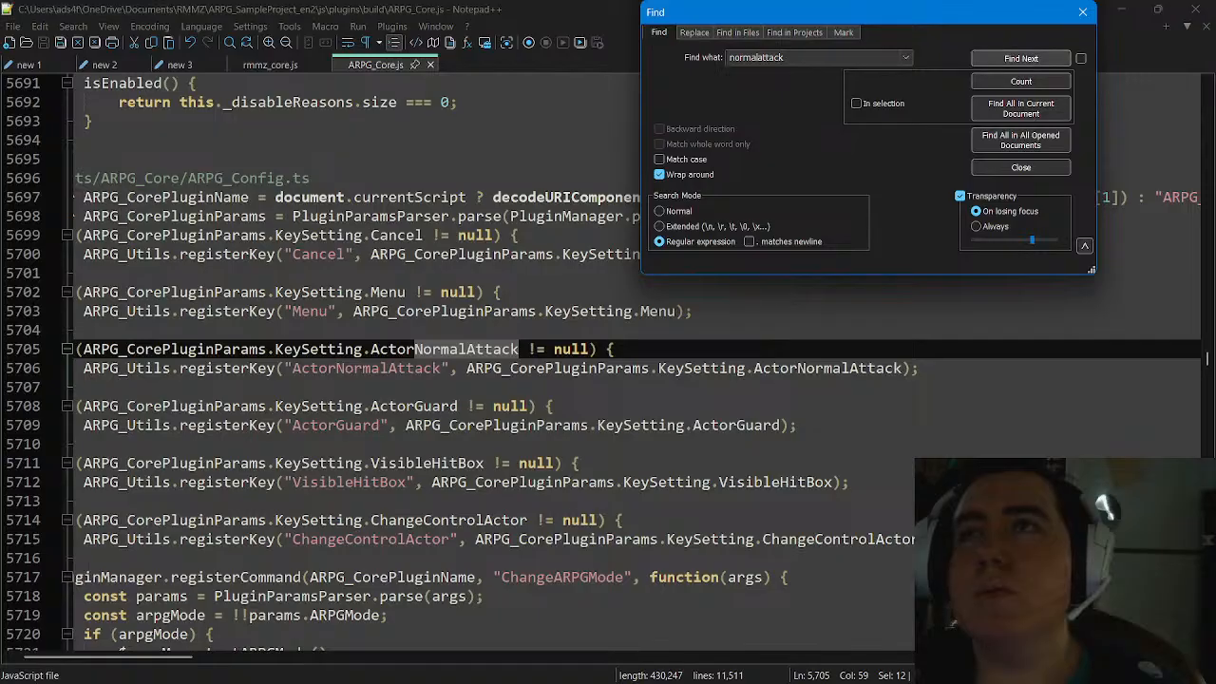
{"action": "key", "text": "Return"}
{"action": "key", "text": "Return"}
{"action": "key", "text": "Return"}
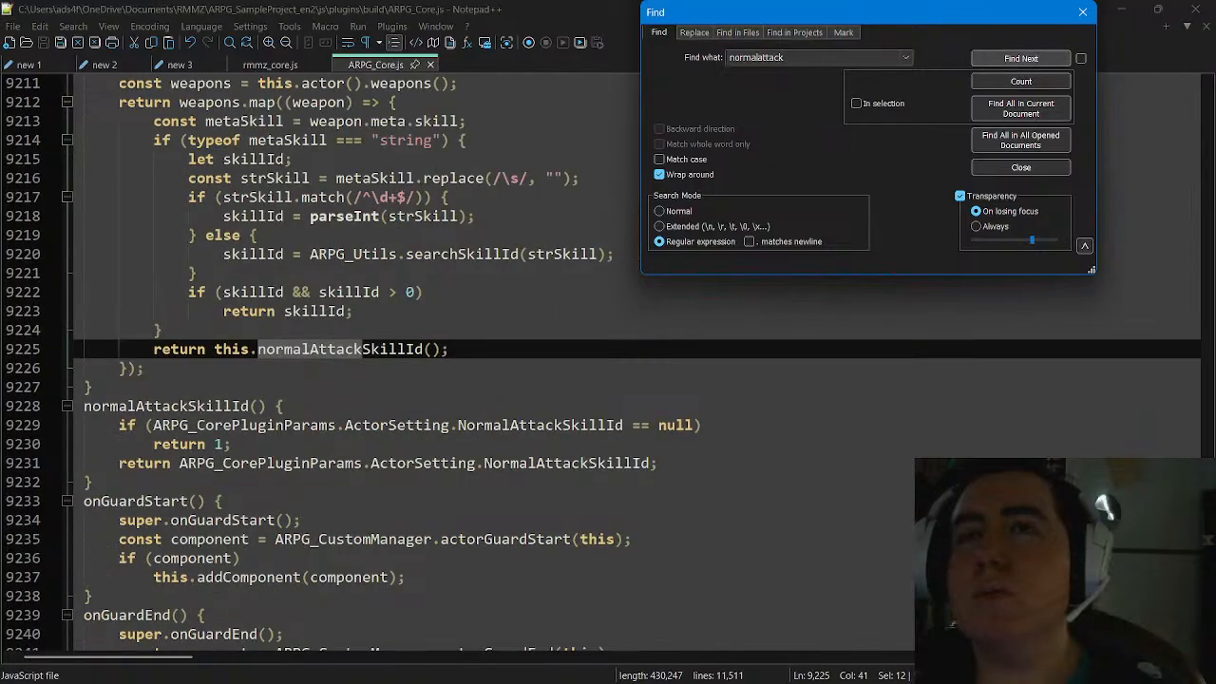
{"action": "key", "text": "Return"}
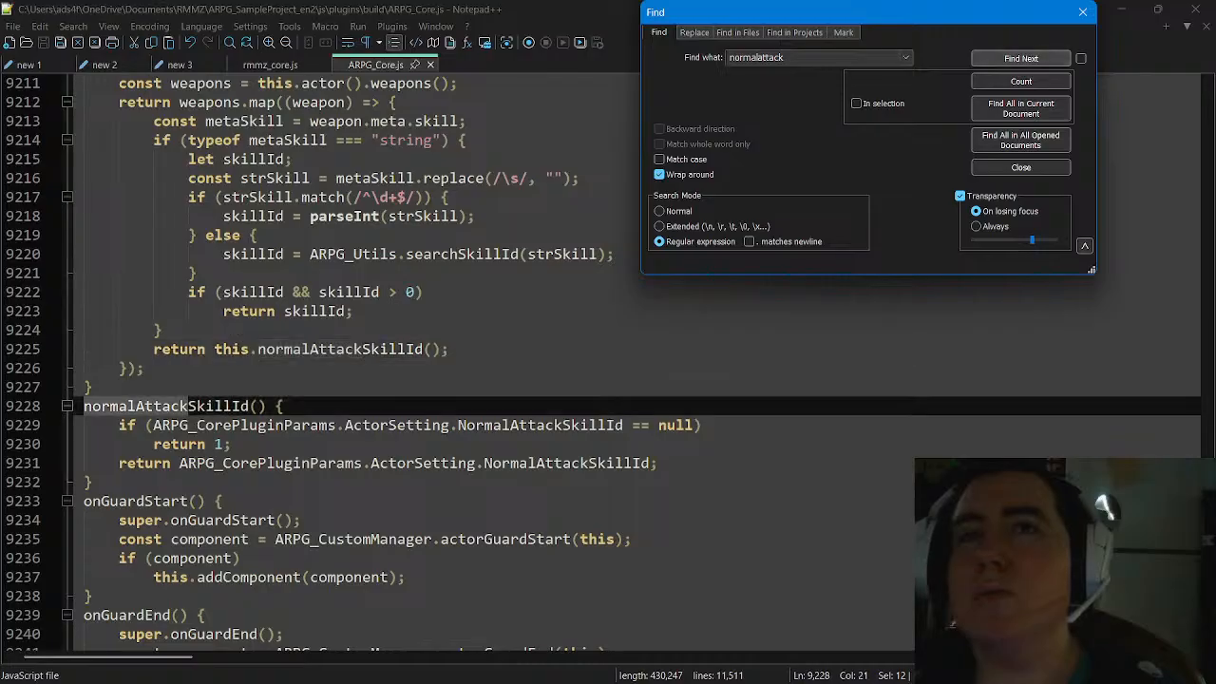
{"action": "key", "text": "Return"}
{"action": "key", "text": "Return"}
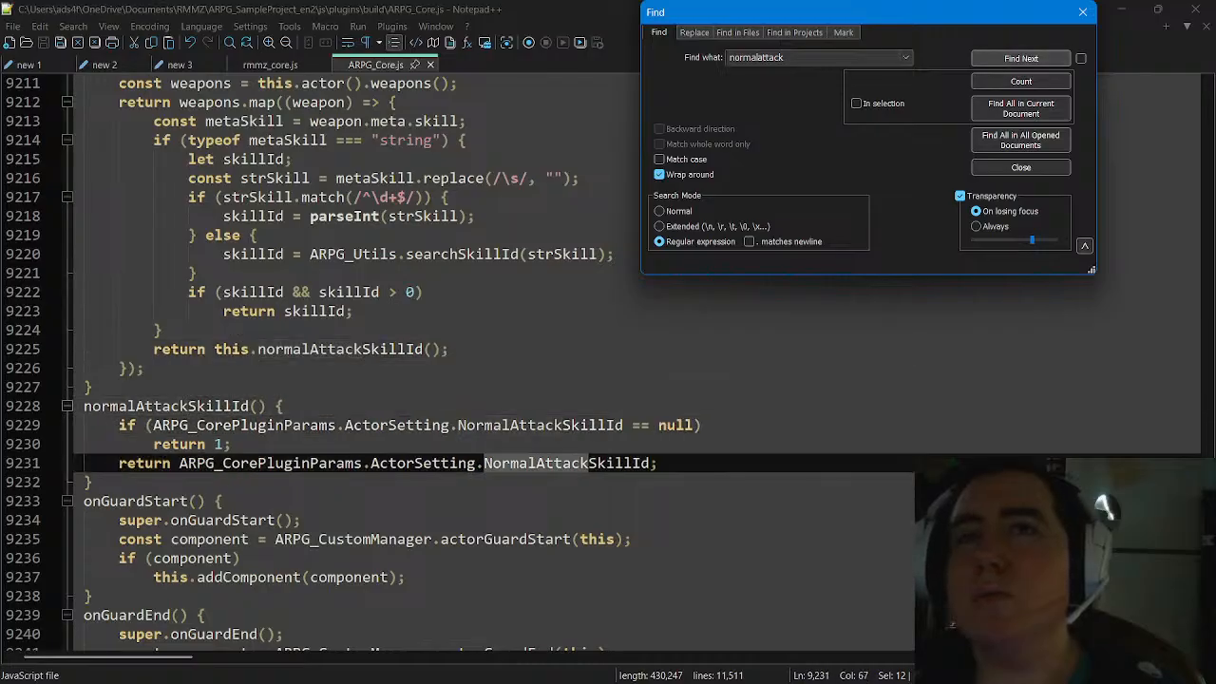
{"action": "key", "text": "Return"}
{"action": "key", "text": "Return"}
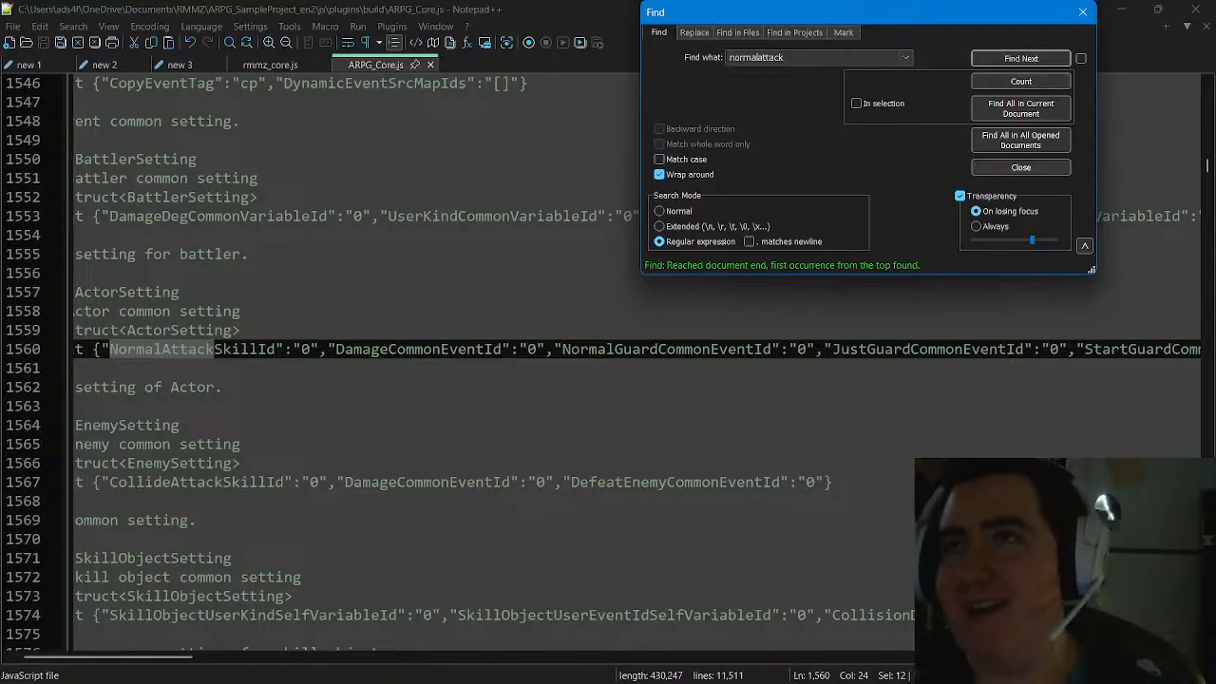
Close the search, put away Notepad++ and File Explorer, and return to the Normal attack common event in RPG Maker MZ
{"action": "left_click", "coordinate": [1020, 167]}
{"action": "left_click", "coordinate": [1121, 9]}
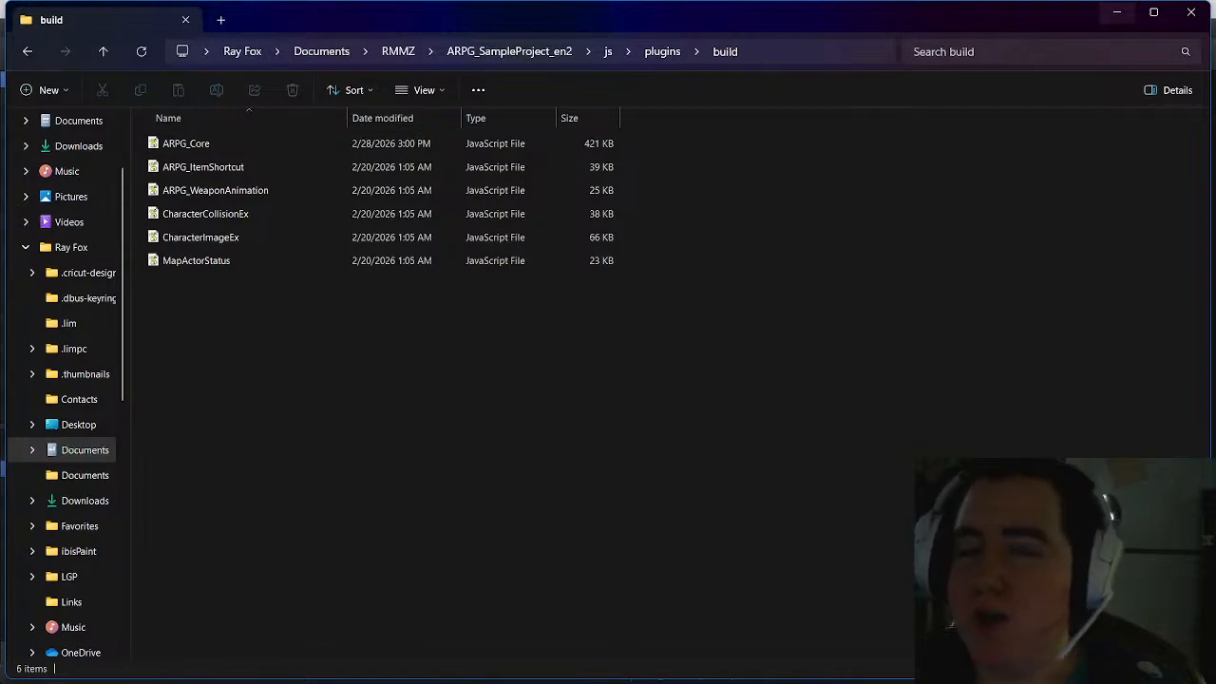
{"action": "left_click", "coordinate": [1117, 12]}
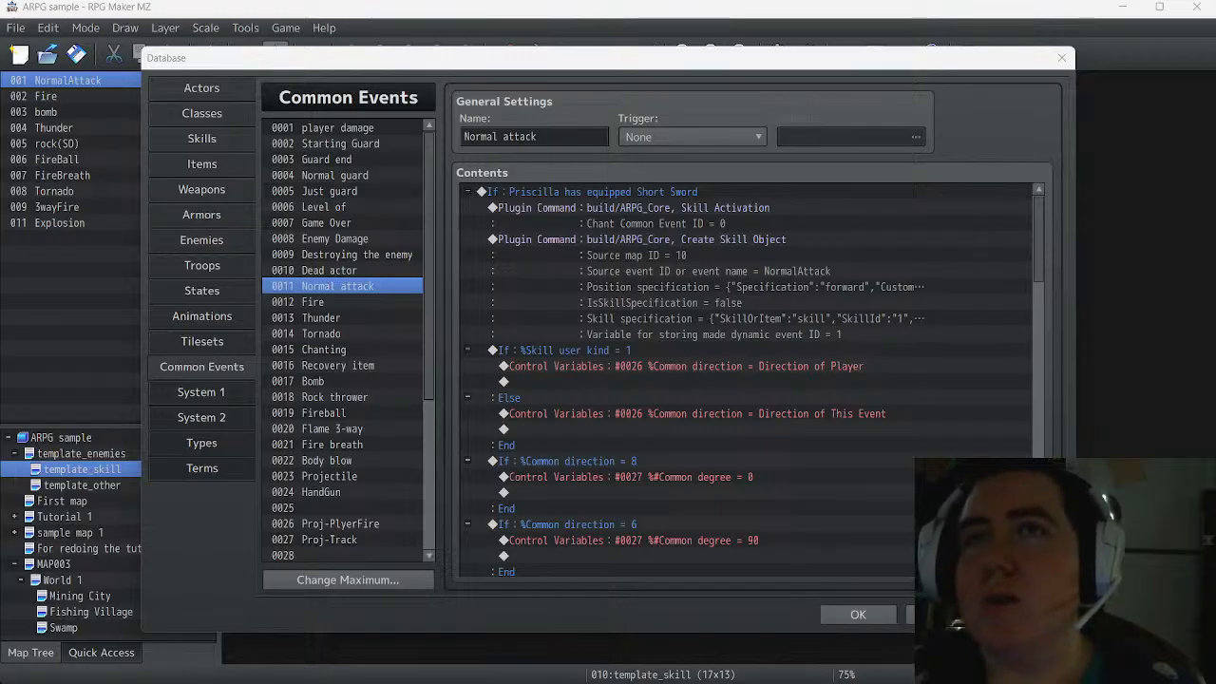
Examine the Normal attack event's Short Sword branch, from Skill Activation through Weapon Animation, and the start of the Pistol branch
{"action": "scroll", "coordinate": [746, 380], "scroll_direction": "down", "scroll_amount": 2}
{"action": "scroll", "coordinate": [746, 380], "scroll_direction": "up", "scroll_amount": 2}
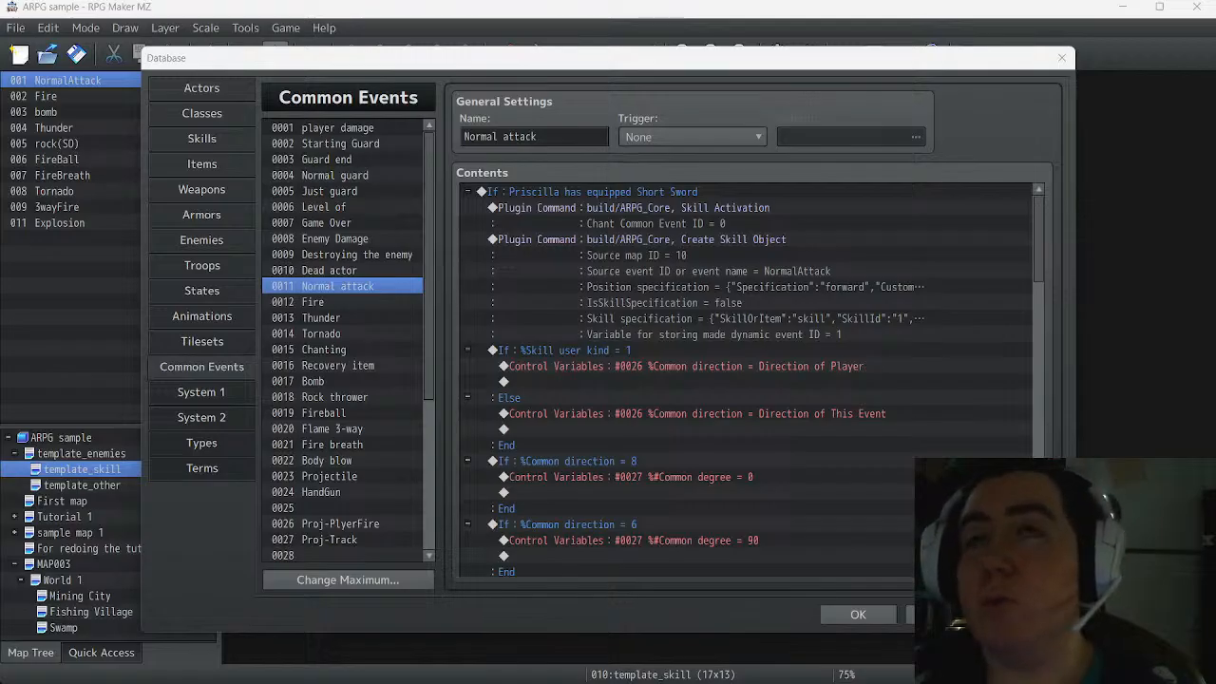
{"action": "scroll", "coordinate": [751, 380], "scroll_direction": "down", "scroll_amount": 7}
{"action": "scroll", "coordinate": [750, 380], "scroll_direction": "down", "scroll_amount": 3}
{"action": "scroll", "coordinate": [750, 380], "scroll_direction": "down", "scroll_amount": 2}
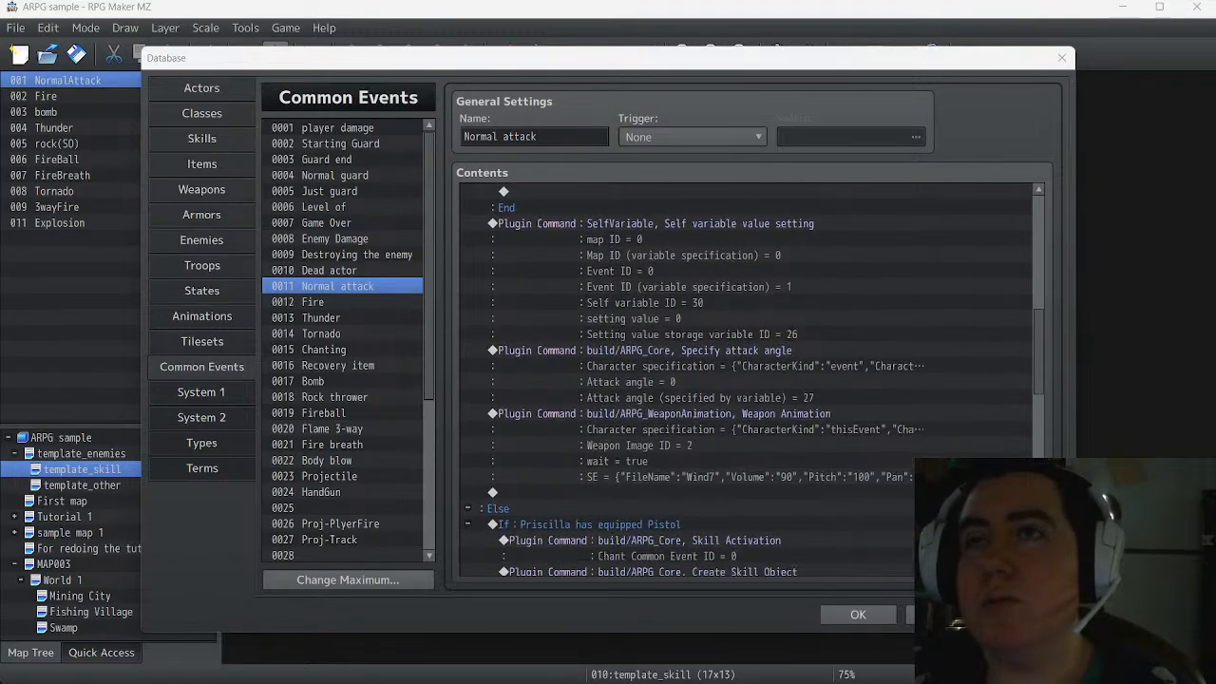
{"action": "scroll", "coordinate": [750, 380], "scroll_direction": "up", "scroll_amount": 2}
{"action": "scroll", "coordinate": [750, 380], "scroll_direction": "up", "scroll_amount": 1}
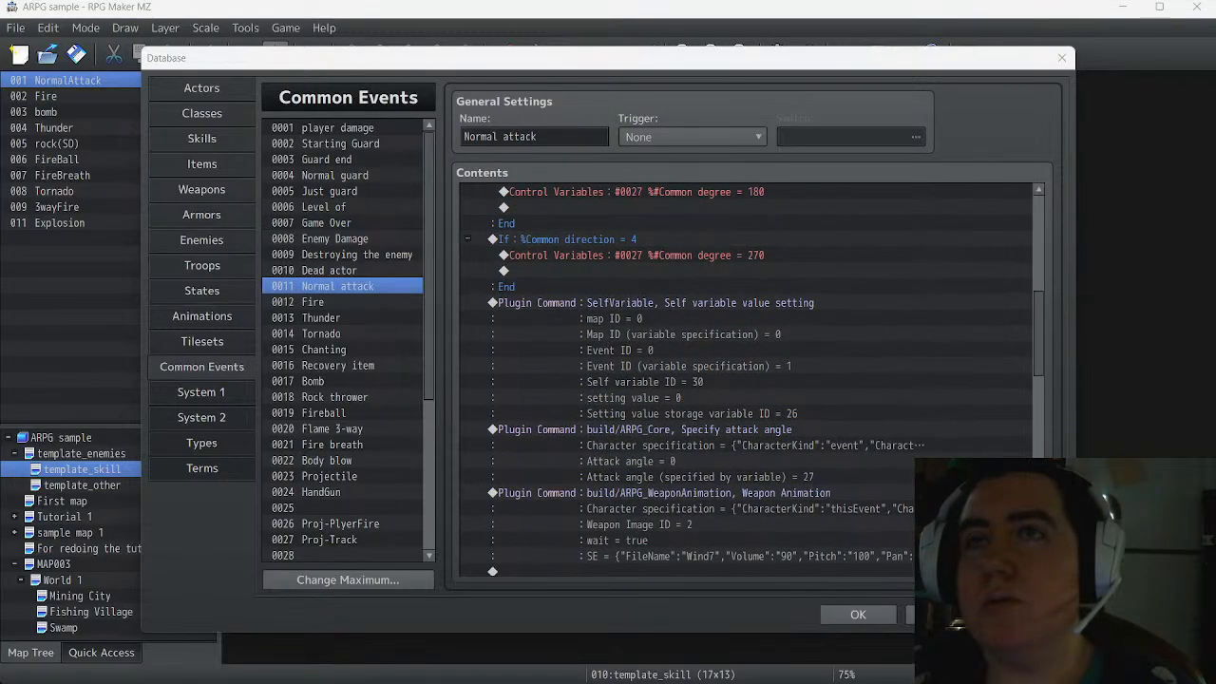
{"action": "scroll", "coordinate": [750, 380], "scroll_direction": "down", "scroll_amount": 1}
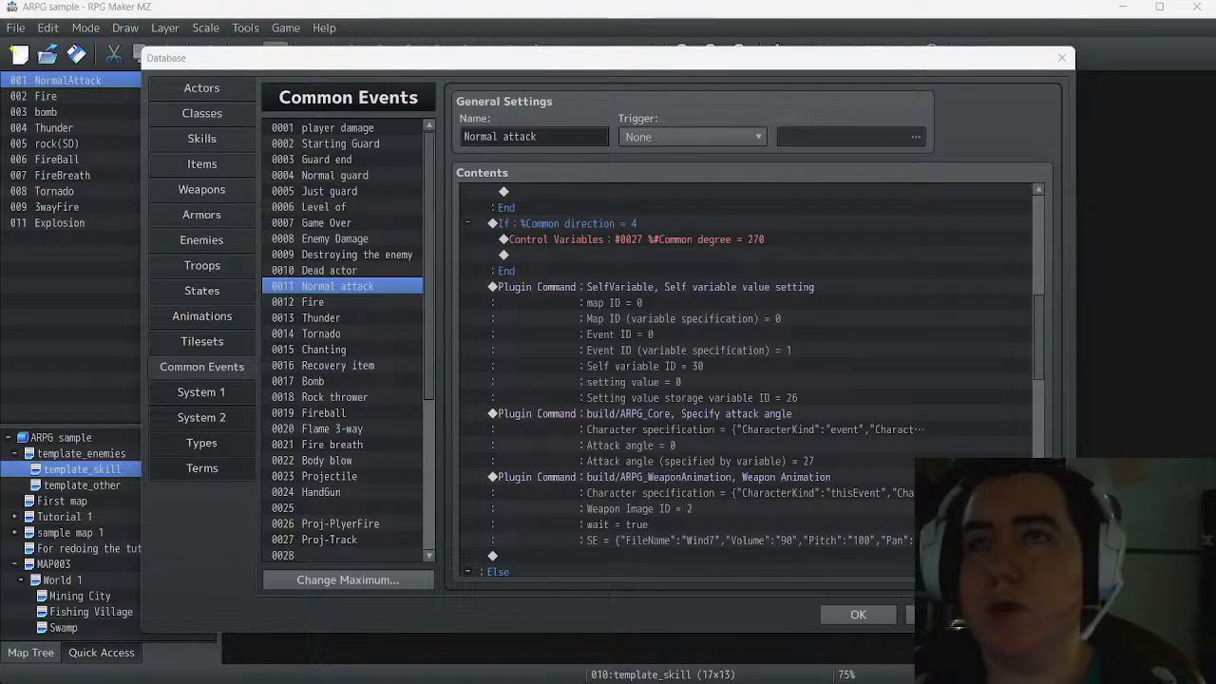
{"action": "scroll", "coordinate": [750, 380], "scroll_direction": "up", "scroll_amount": 7}
{"action": "scroll", "coordinate": [751, 380], "scroll_direction": "up", "scroll_amount": 2}
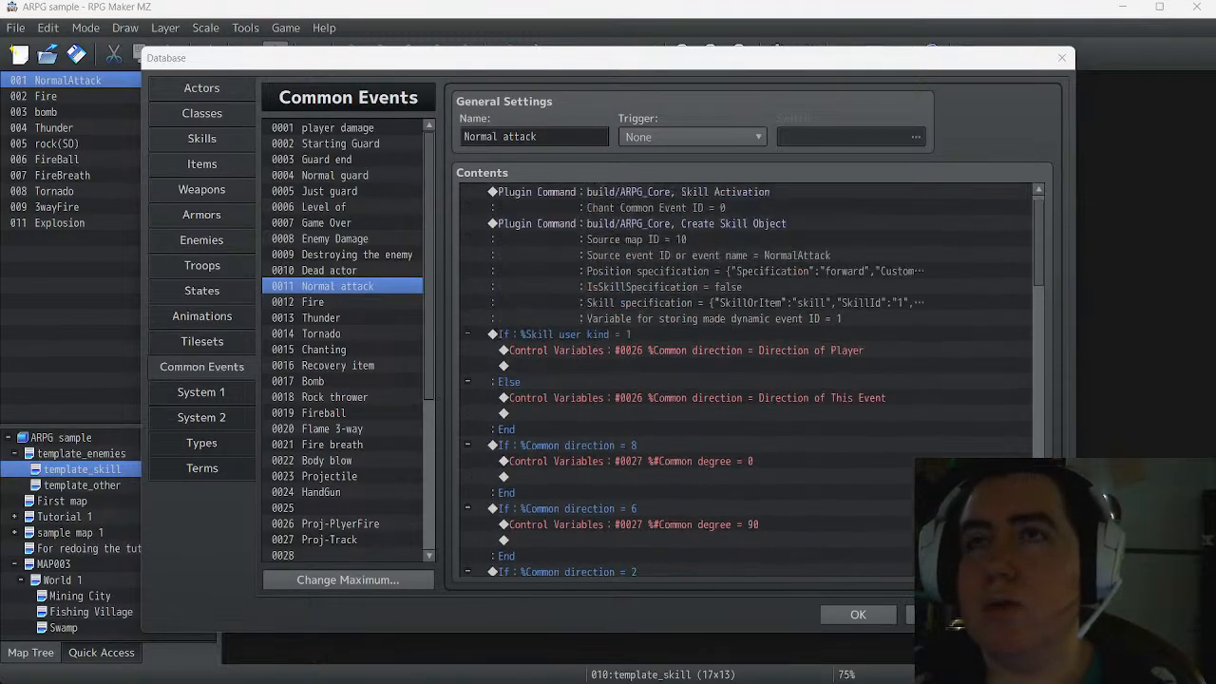
{"action": "scroll", "coordinate": [750, 380], "scroll_direction": "down", "scroll_amount": 2}
{"action": "scroll", "coordinate": [750, 380], "scroll_direction": "down", "scroll_amount": 8}
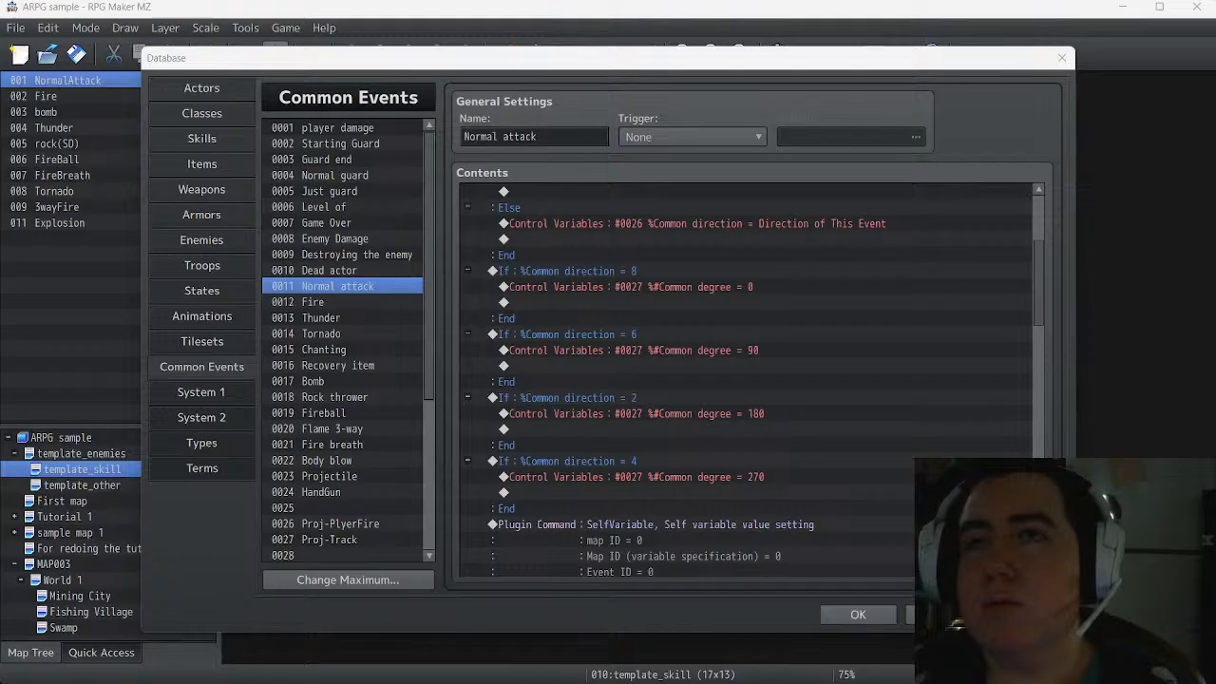
{"action": "scroll", "coordinate": [750, 380], "scroll_direction": "down", "scroll_amount": 2}
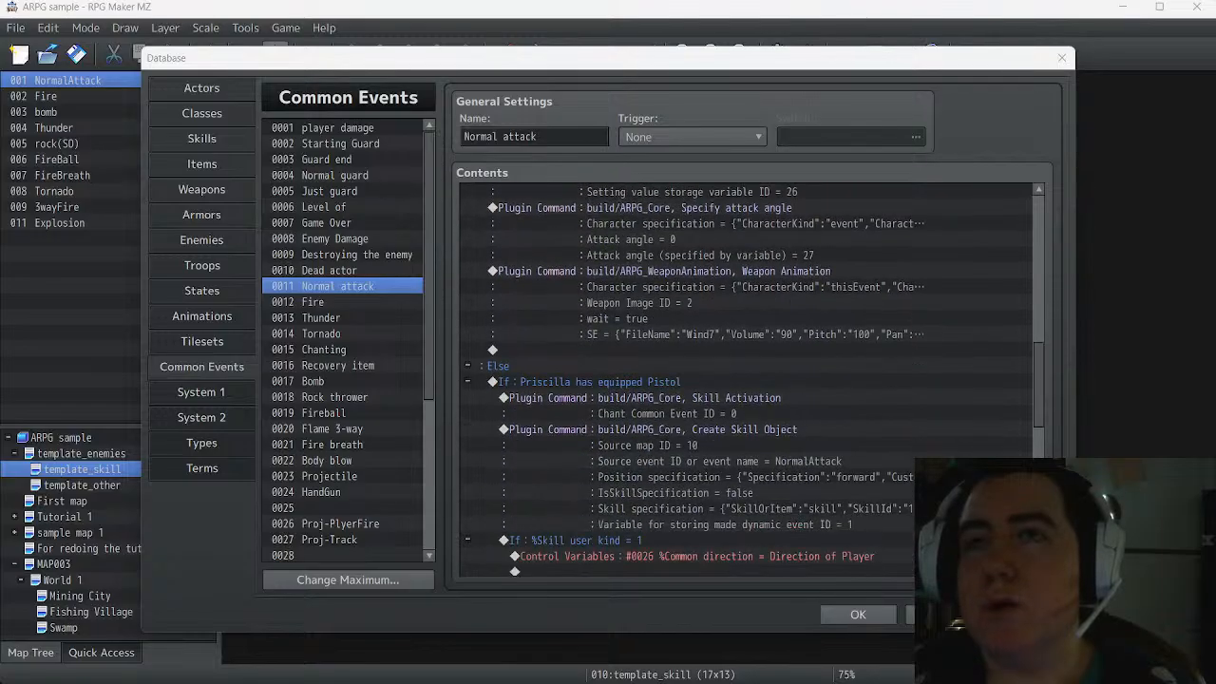
Cut the "Priscilla has equipped Pistol" conditional branch out of the Else section of the Normal attack common event
{"action": "left_click", "coordinate": [570, 381]}
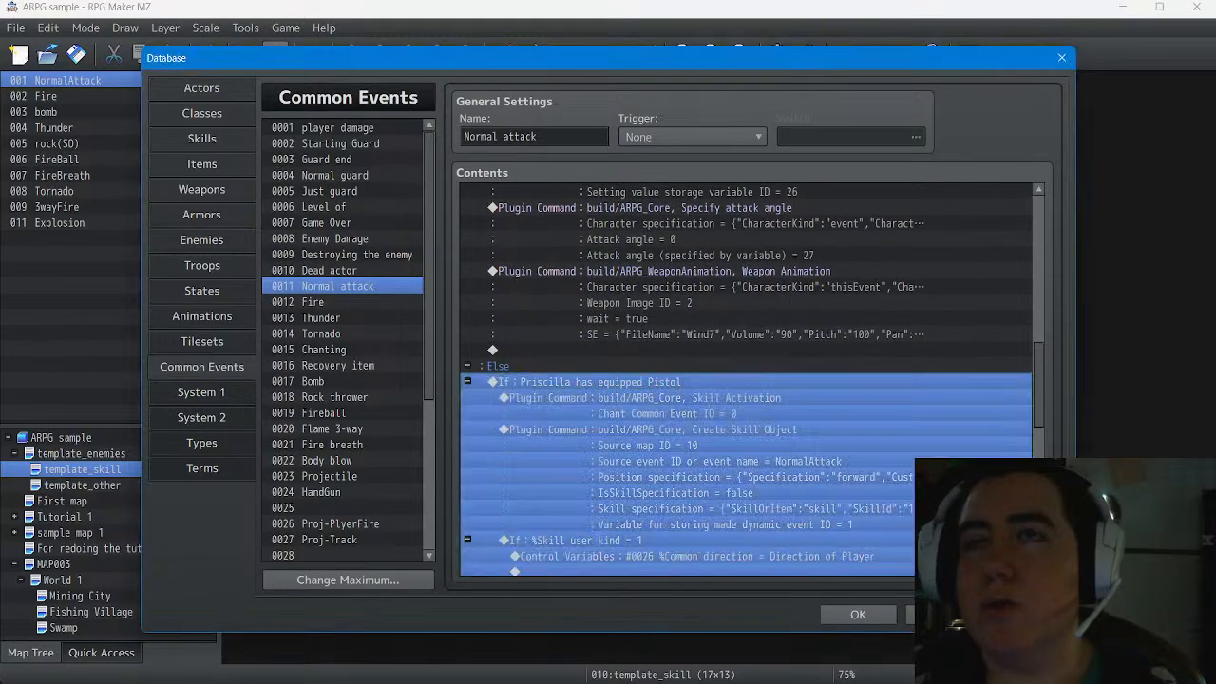
{"action": "right_click", "coordinate": [570, 384]}
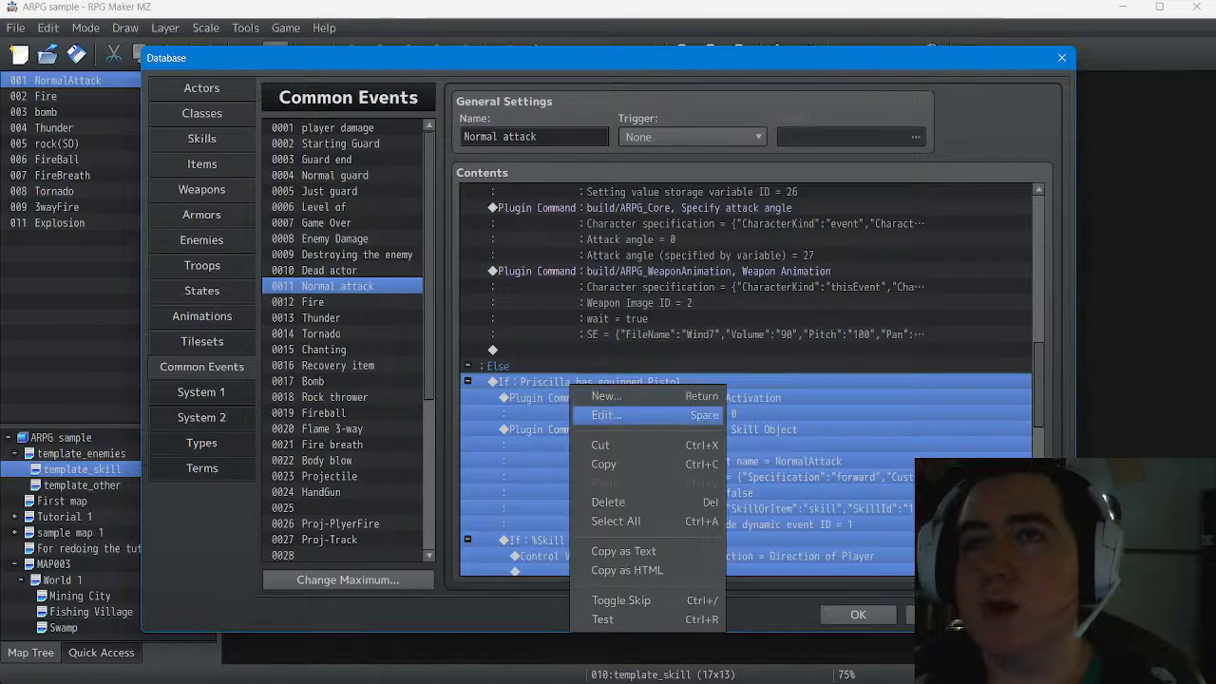
{"action": "left_click", "coordinate": [600, 445]}
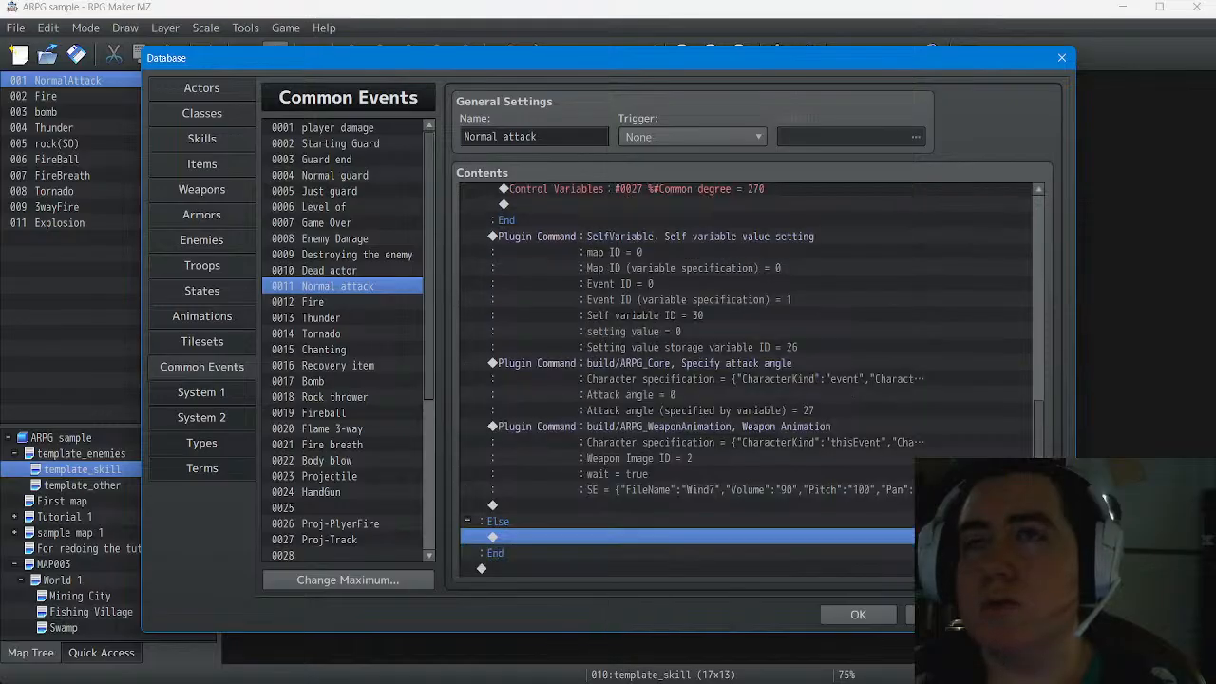
Remove the Else branch from the Normal attack event's "Priscilla has equipped Short Sword" condition
{"action": "scroll", "coordinate": [751, 380], "scroll_direction": "up", "scroll_amount": 10}
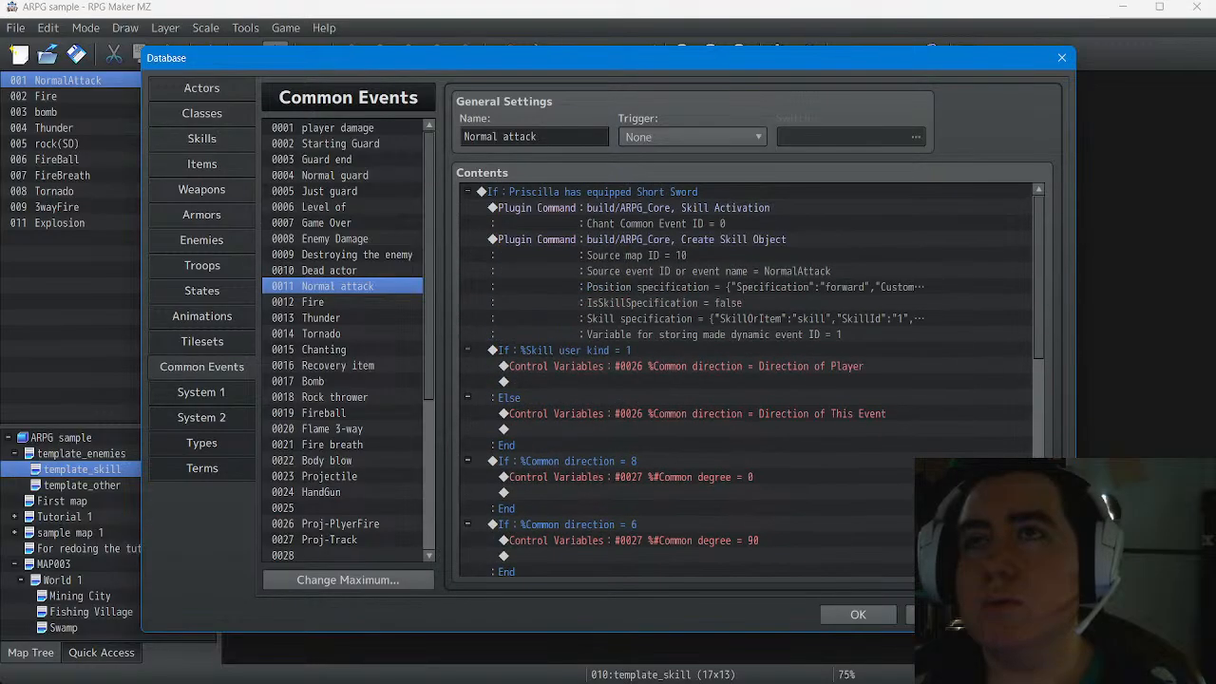
{"action": "left_click", "coordinate": [603, 192]}
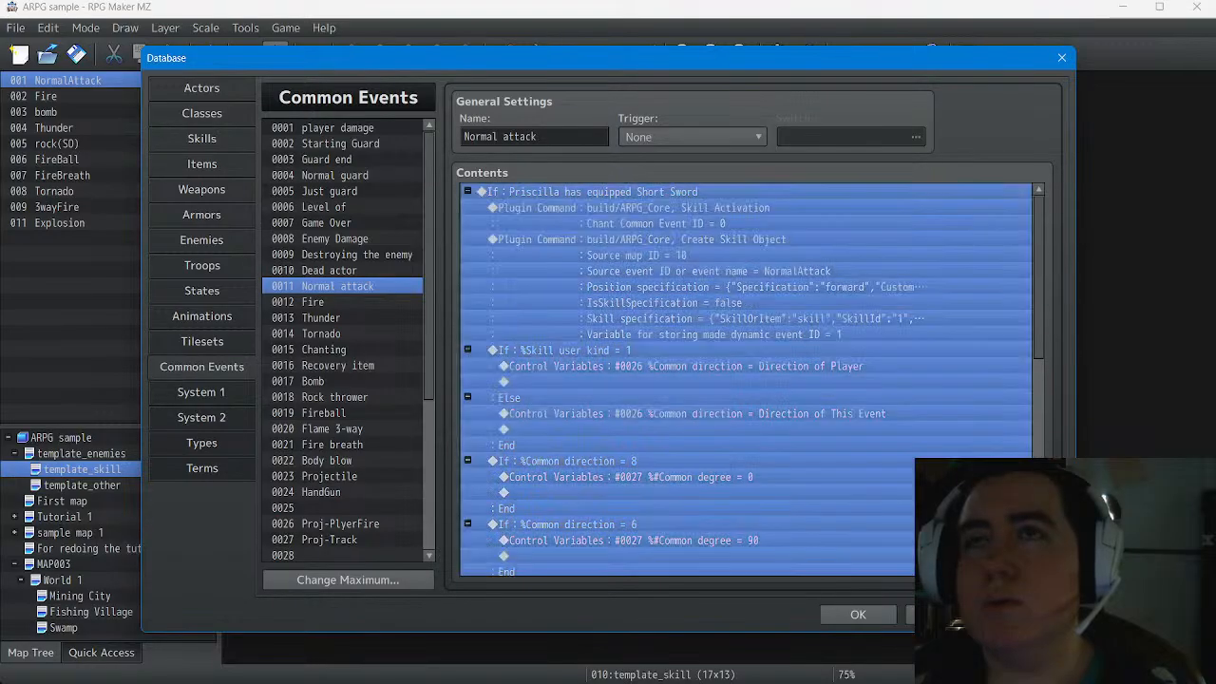
{"action": "right_click", "coordinate": [583, 190]}
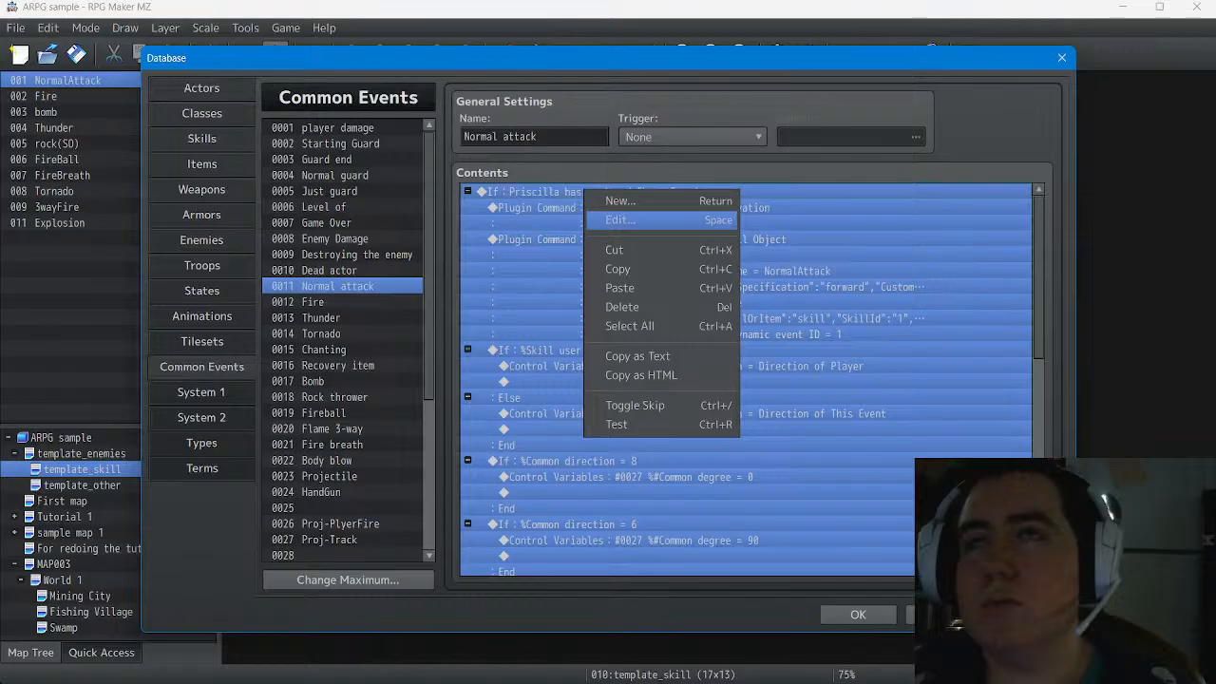
{"action": "key", "text": "Return"}
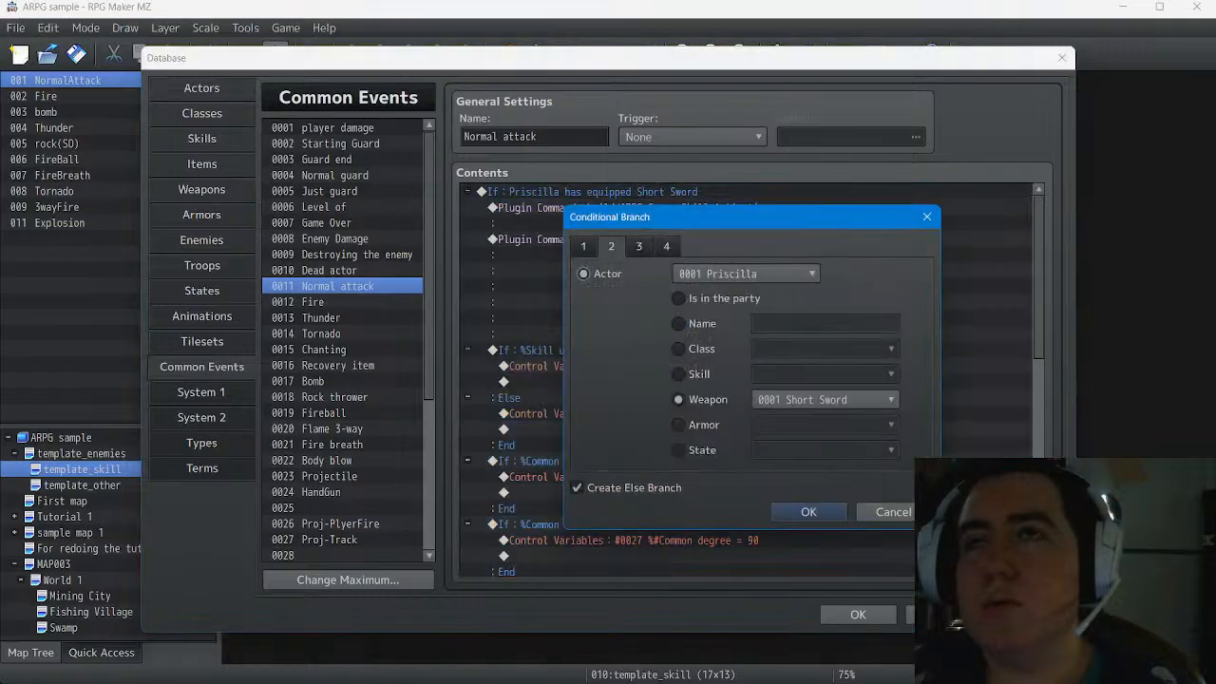
{"action": "left_click", "coordinate": [577, 487]}
{"action": "key", "text": "Return"}
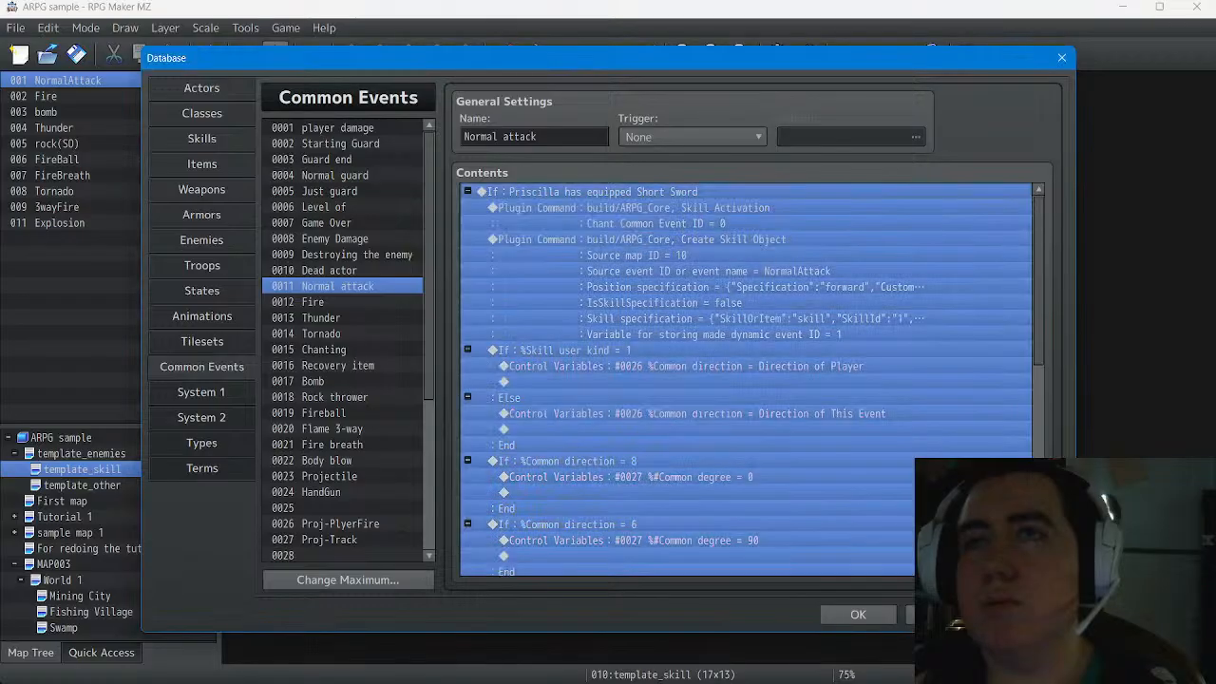
{"action": "scroll", "coordinate": [746, 380], "scroll_direction": "down", "scroll_amount": 9}
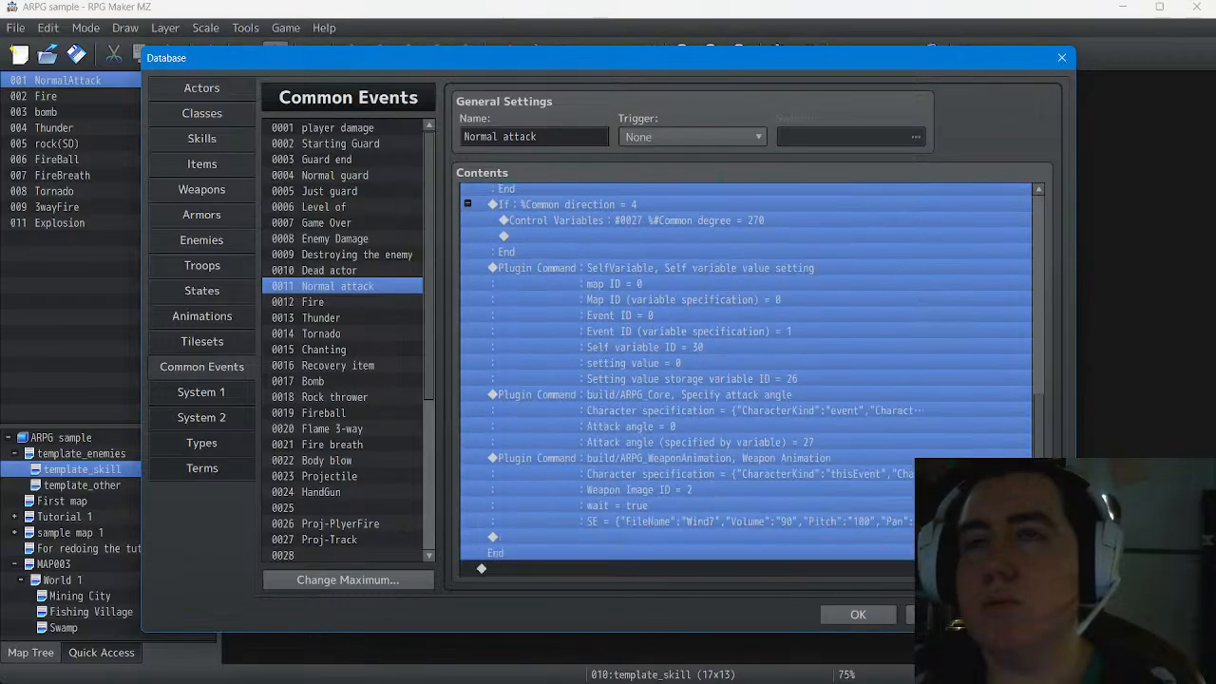
{"action": "left_click", "coordinate": [665, 537]}
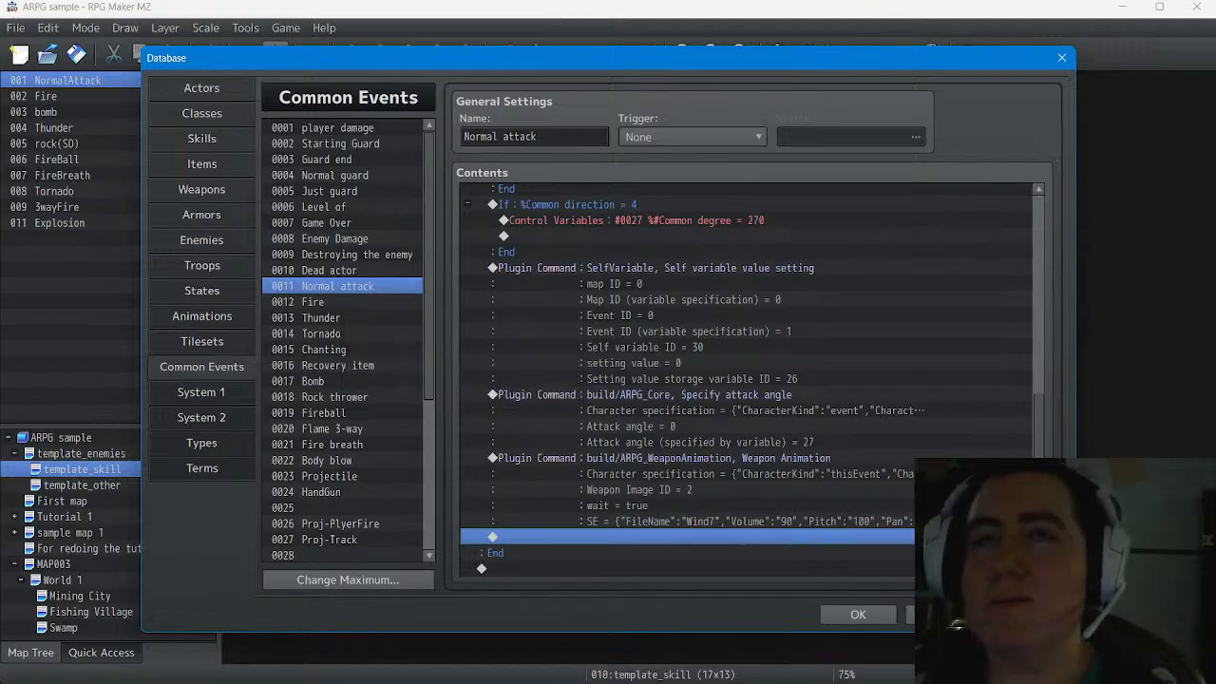
Review the HandGun common event and delete all of its existing commands
{"action": "left_click", "coordinate": [344, 492]}
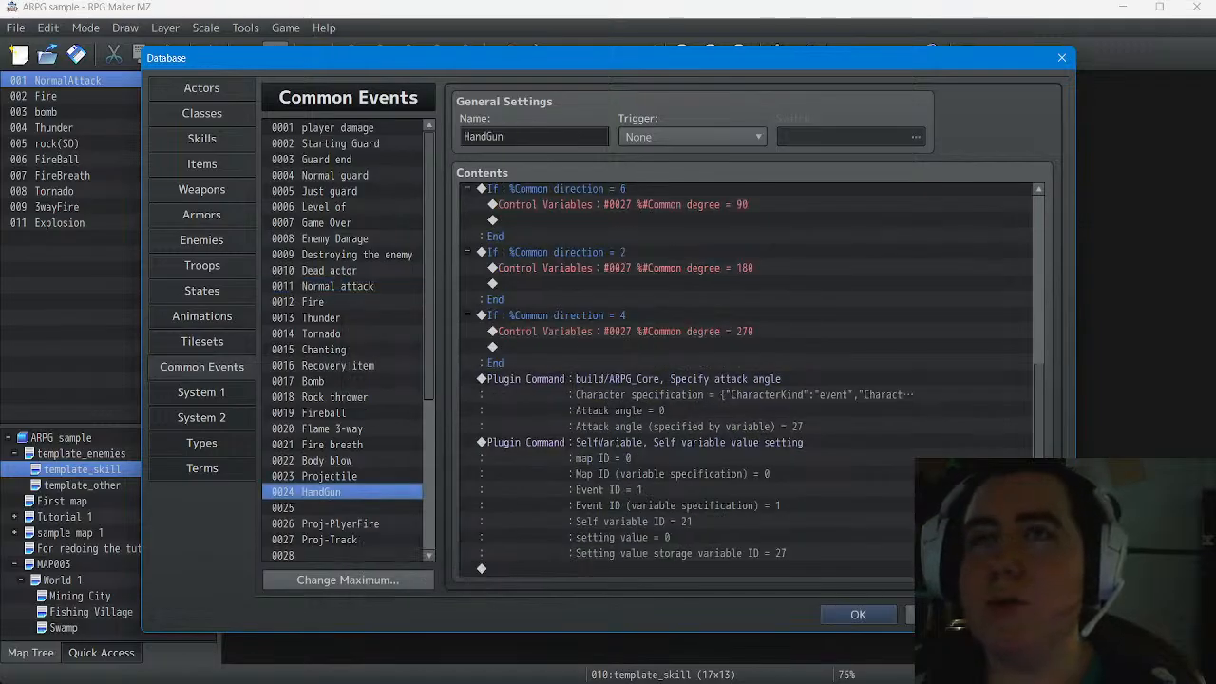
{"action": "scroll", "coordinate": [746, 380], "scroll_direction": "up", "scroll_amount": 6}
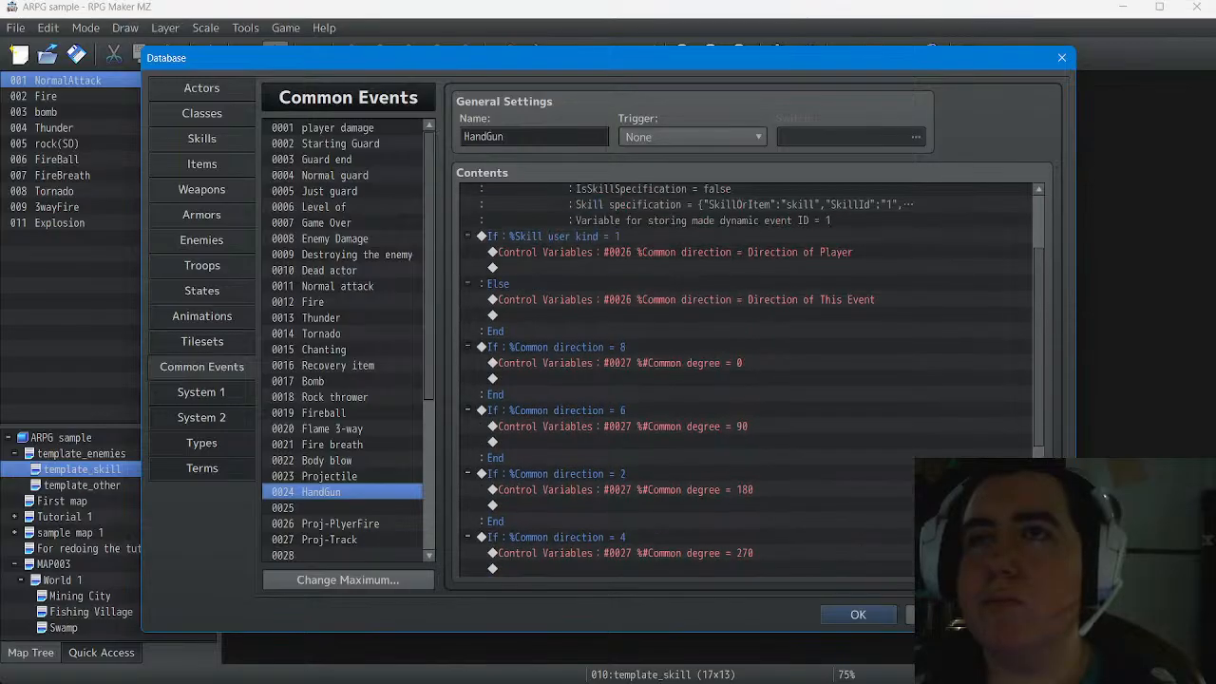
{"action": "scroll", "coordinate": [745, 380], "scroll_direction": "up", "scroll_amount": 1}
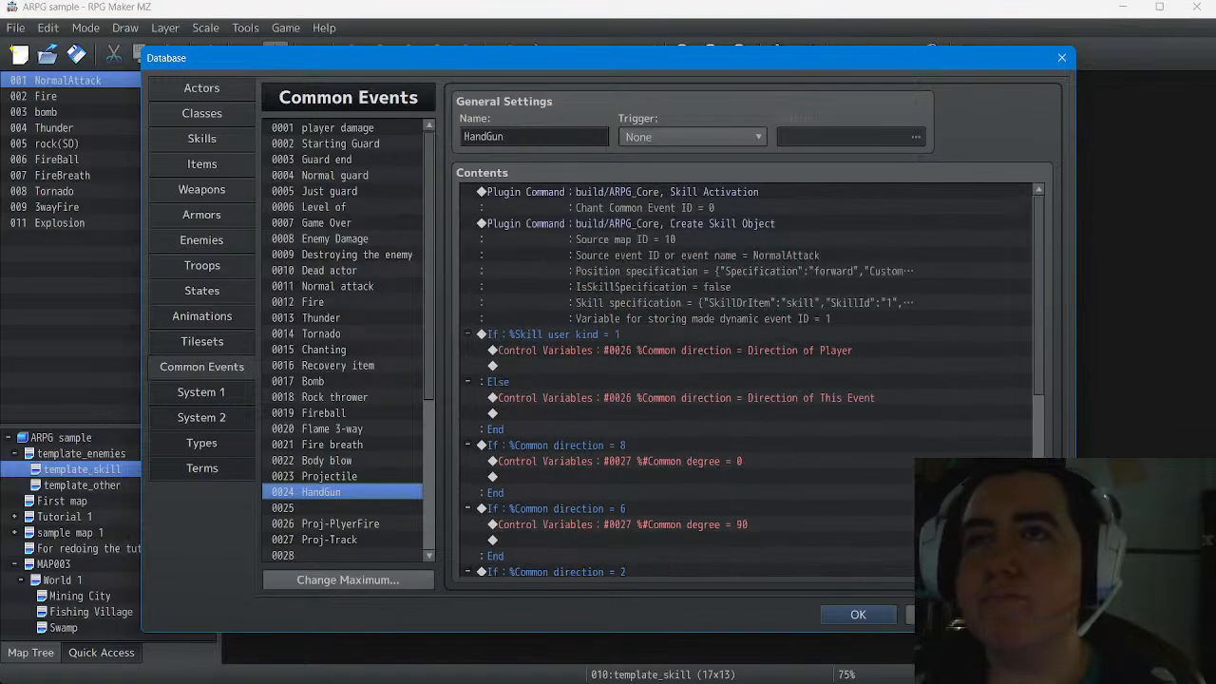
{"action": "scroll", "coordinate": [753, 380], "scroll_direction": "down", "scroll_amount": 6}
{"action": "scroll", "coordinate": [753, 380], "scroll_direction": "down", "scroll_amount": 1}
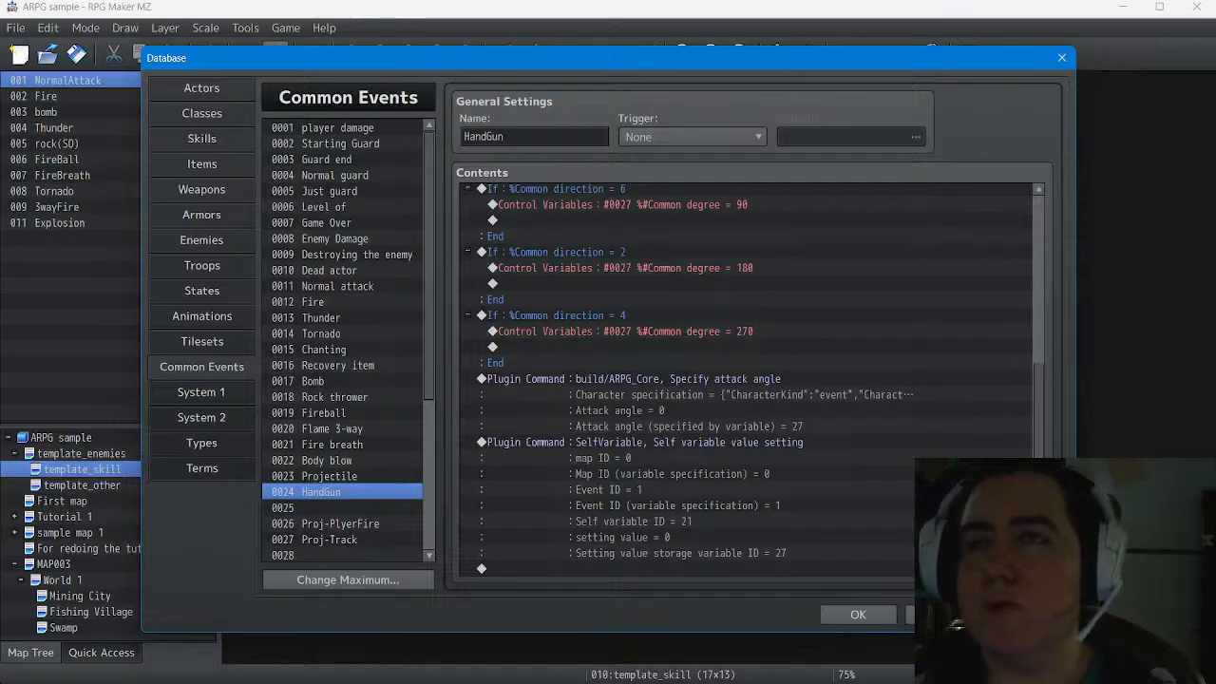
{"action": "key", "text": "ctrl+a"}
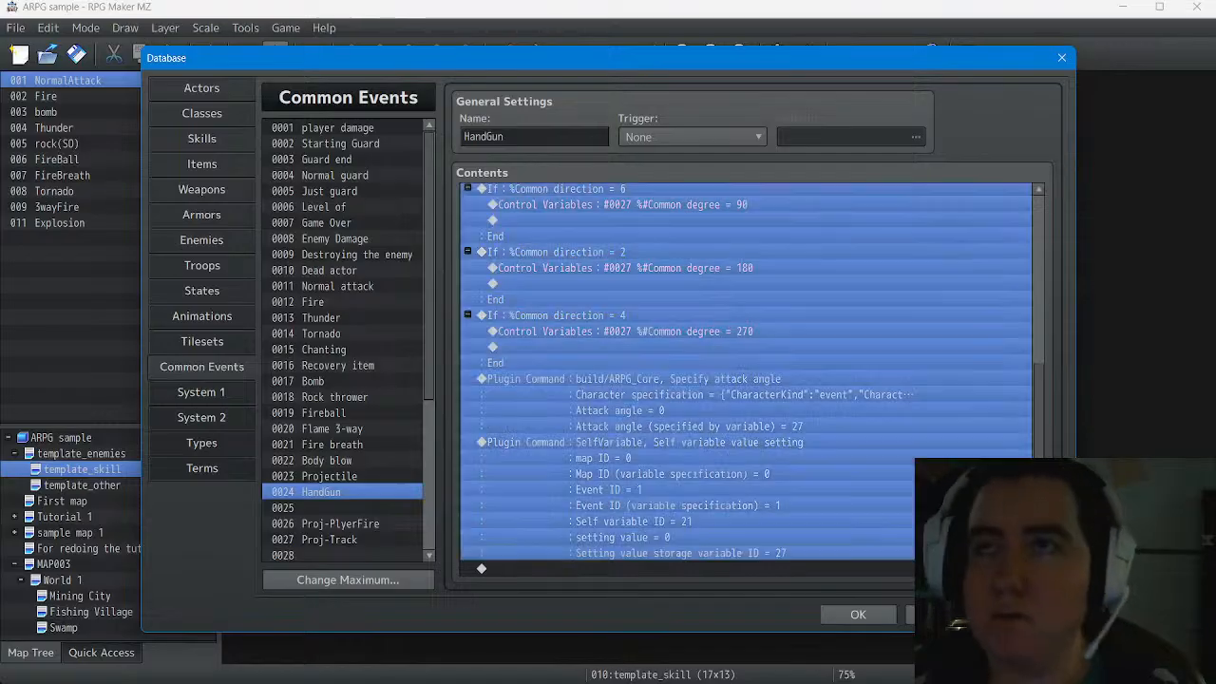
{"action": "scroll", "coordinate": [746, 380], "scroll_direction": "up", "scroll_amount": 7}
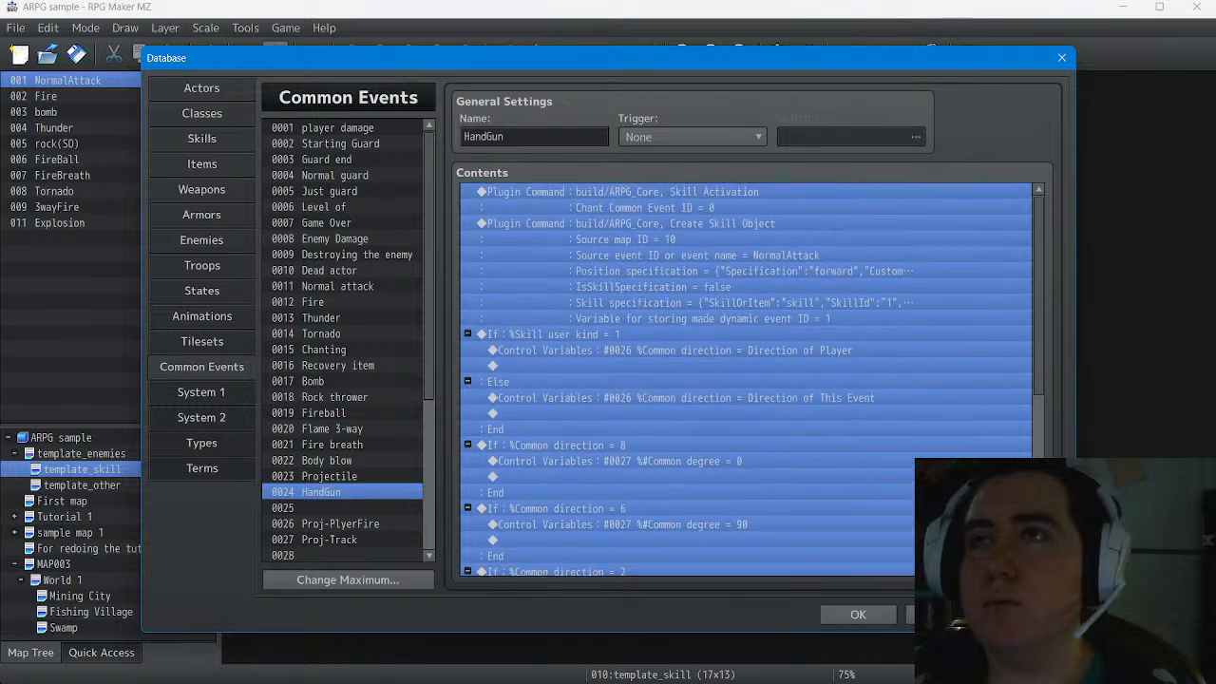
{"action": "right_click", "coordinate": [602, 188]}
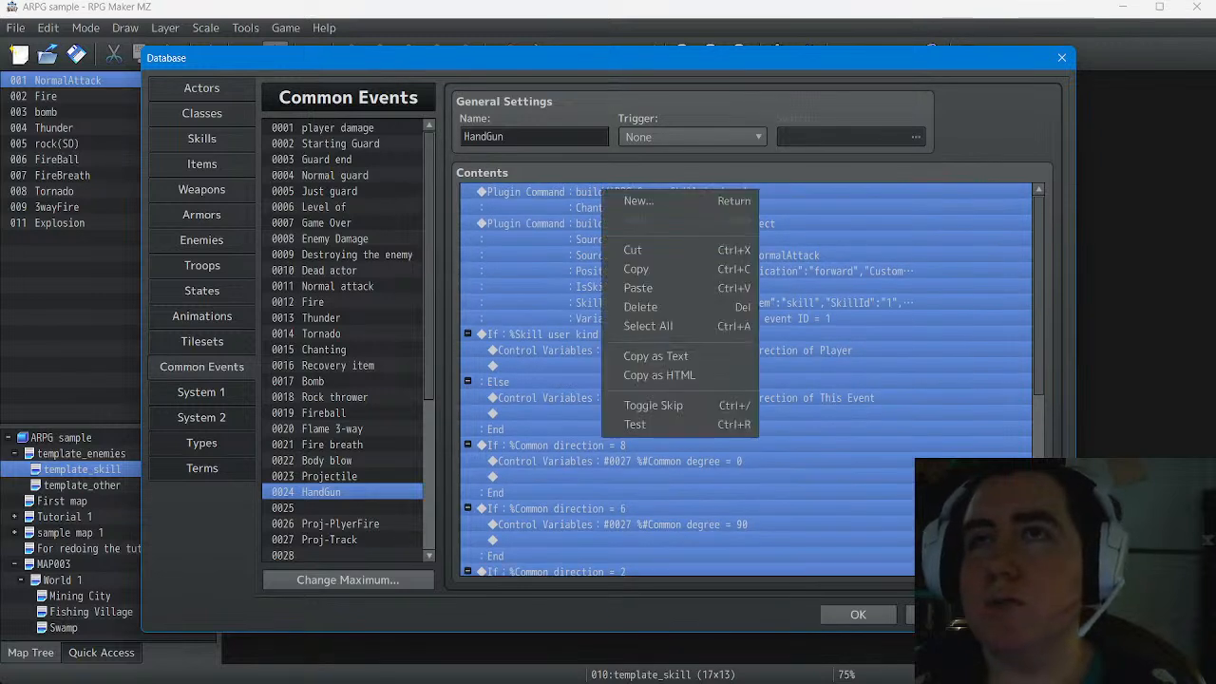
{"action": "left_click", "coordinate": [642, 307]}
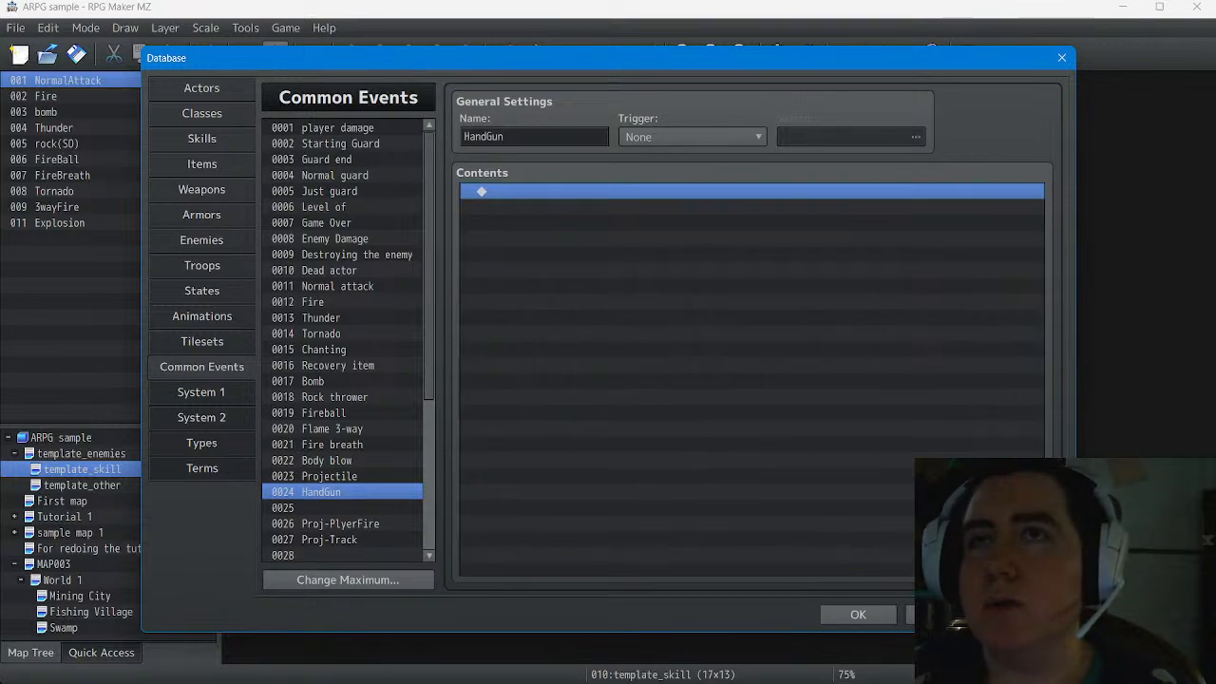
Paste the cut Pistol conditional branch into the empty HandGun common event
{"action": "right_click", "coordinate": [559, 190]}
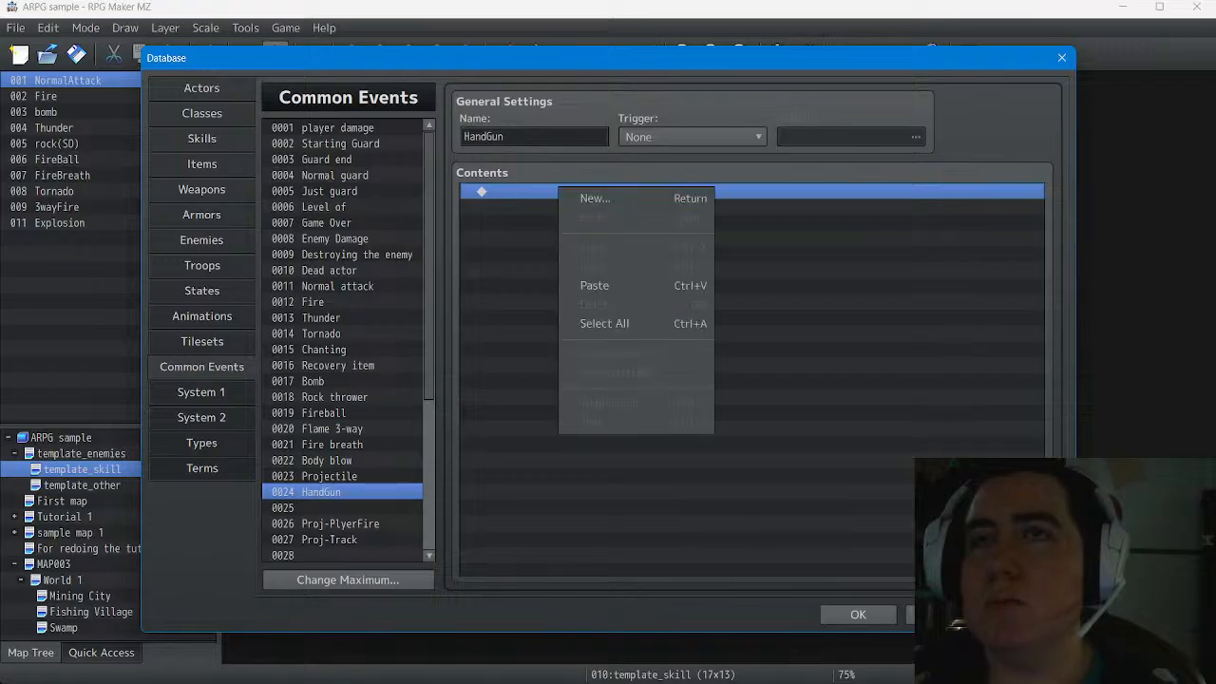
{"action": "left_click", "coordinate": [598, 285]}
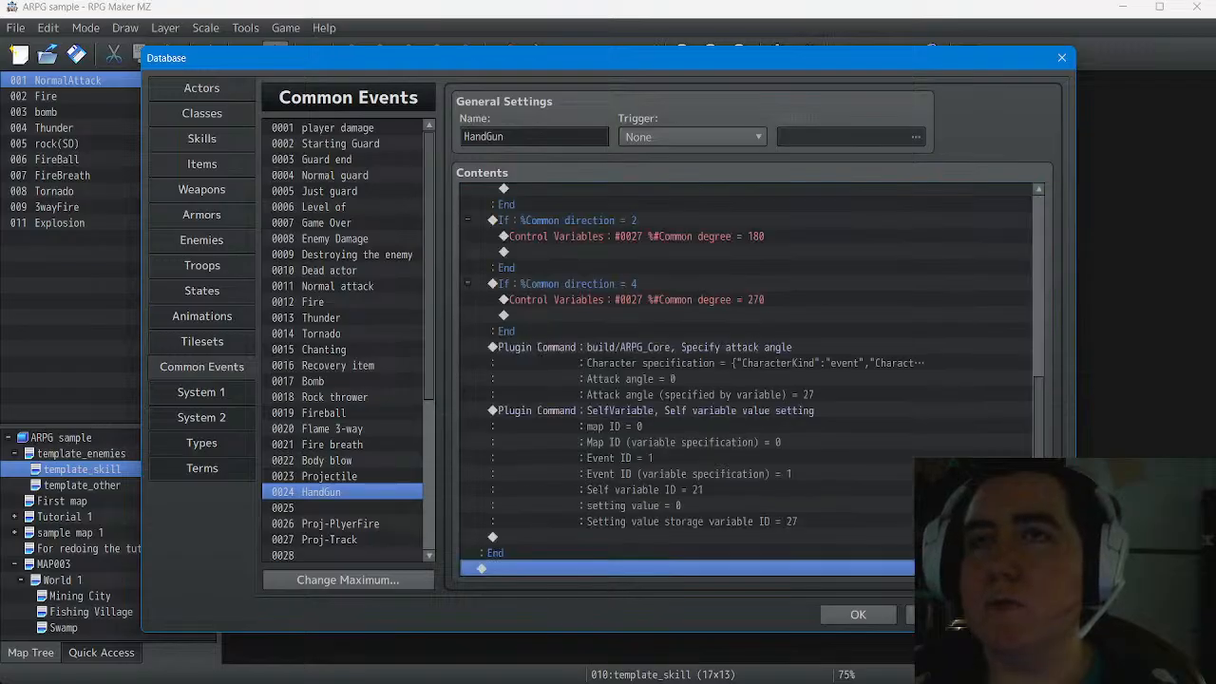
{"action": "scroll", "coordinate": [741, 380], "scroll_direction": "up", "scroll_amount": 8}
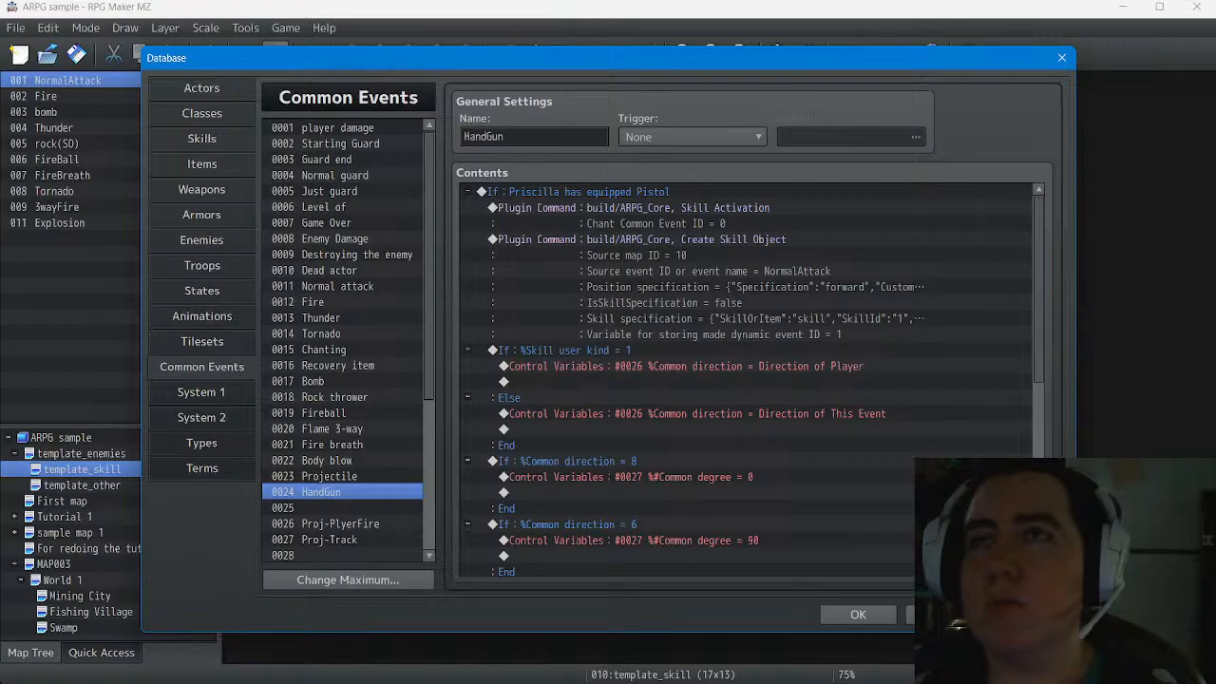
Apply the common event changes and close the database
{"action": "left_click", "coordinate": [691, 287]}
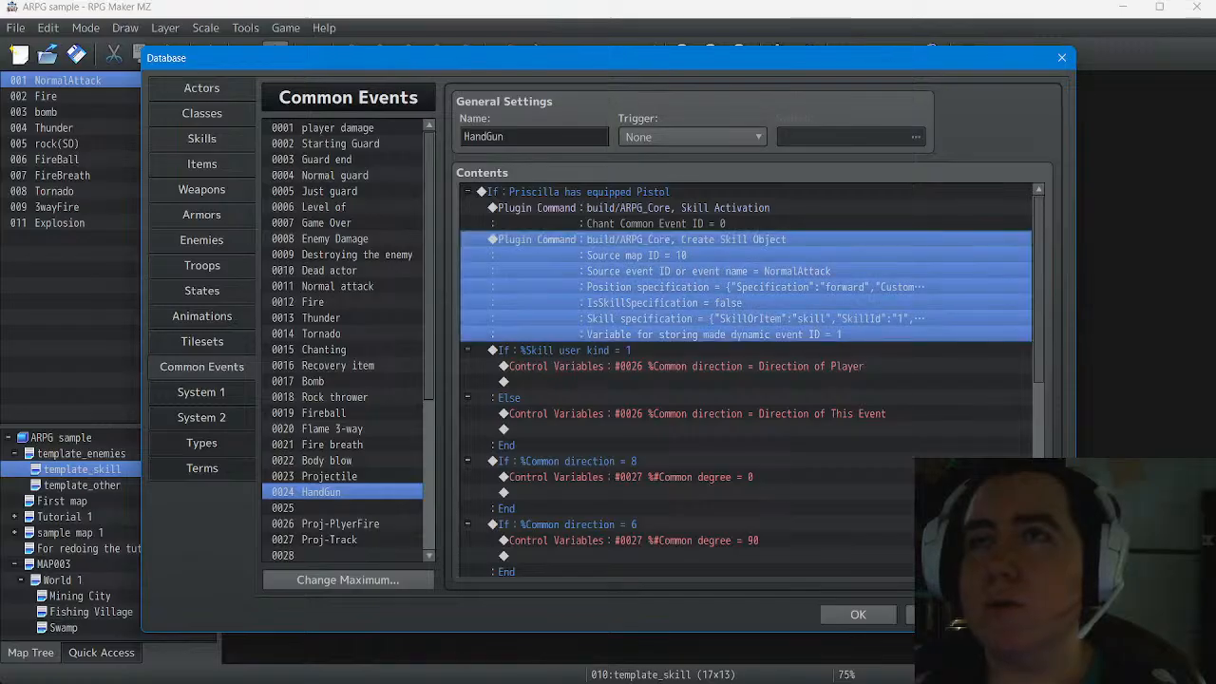
{"action": "right_click", "coordinate": [743, 237]}
{"action": "key", "text": "Escape"}
{"action": "left_click", "coordinate": [1029, 615]}
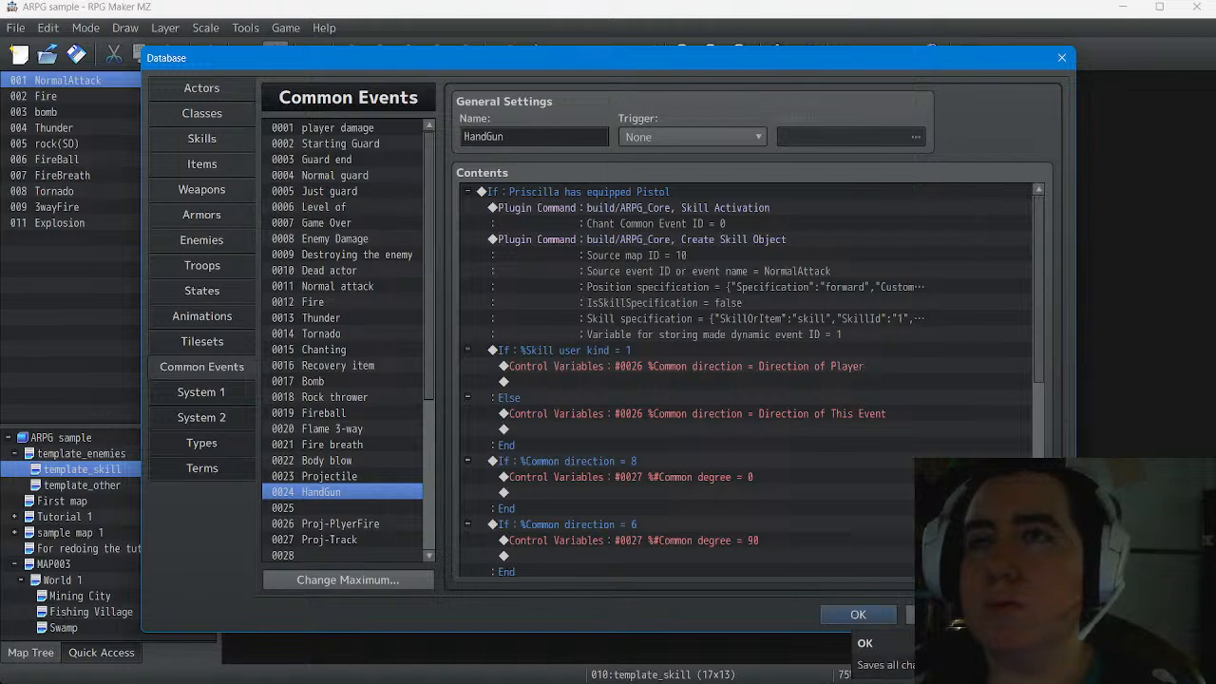
{"action": "left_click", "coordinate": [858, 615]}
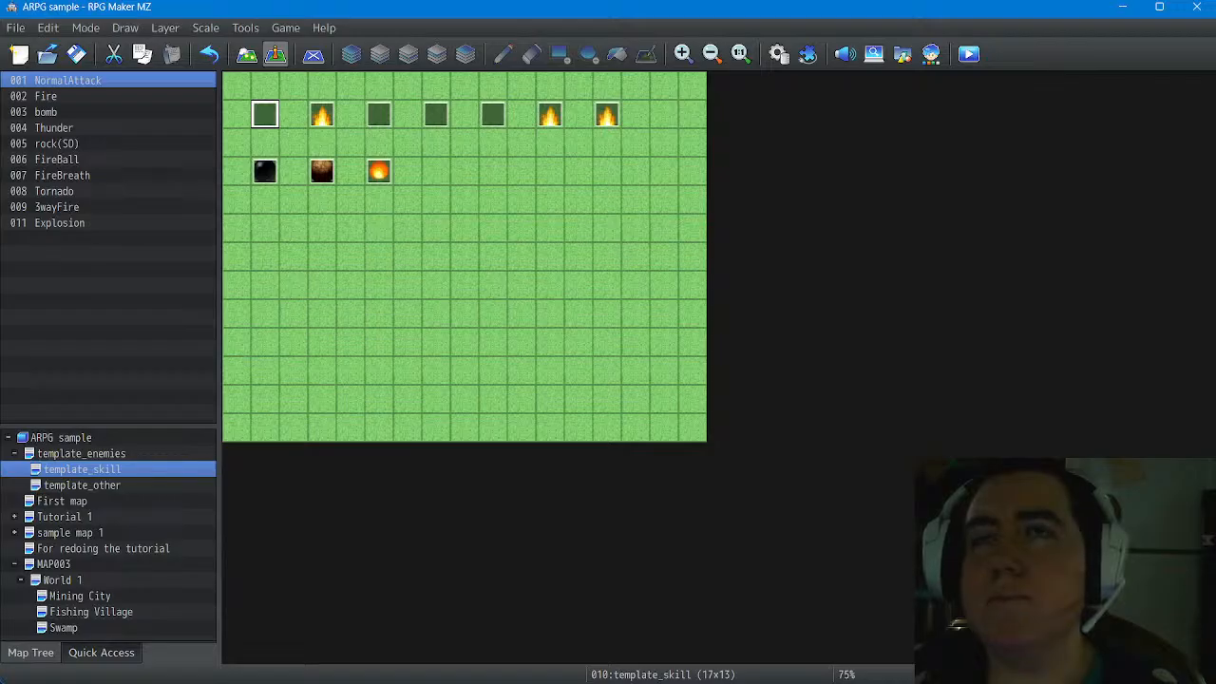
Create an empty event named NormalAttack on the template_skill map, two tiles right of the Explosion event
{"action": "double_click", "coordinate": [436, 171]}
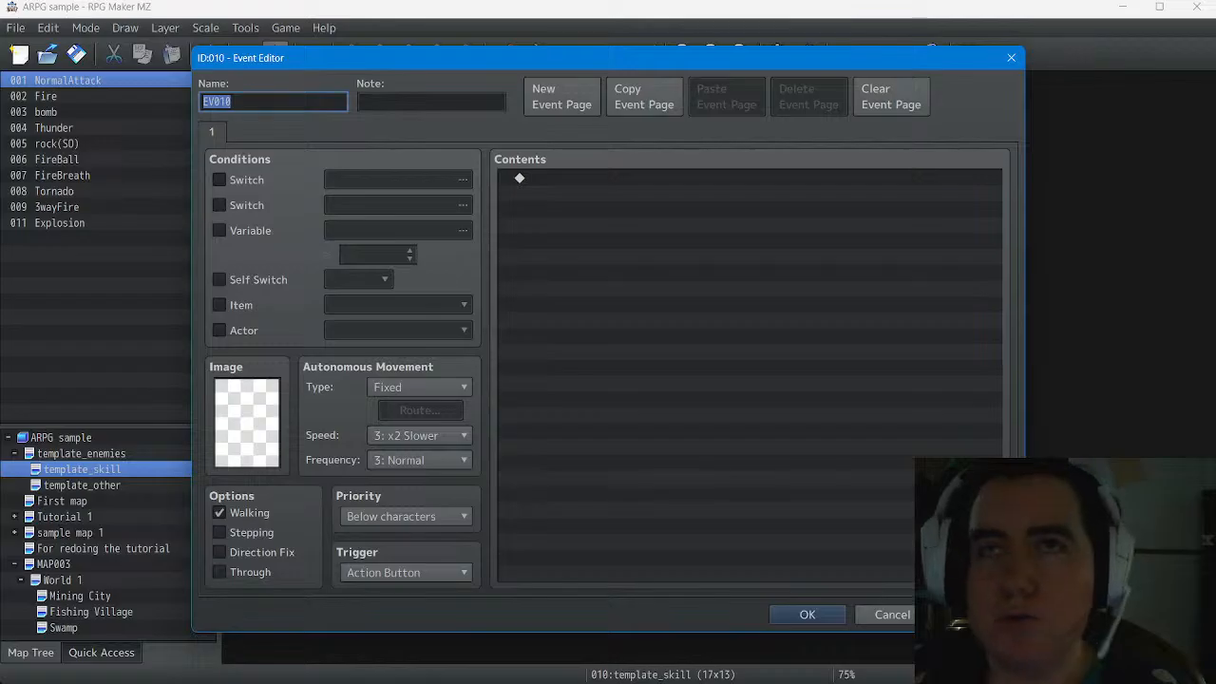
{"action": "type", "text": "Normal"}
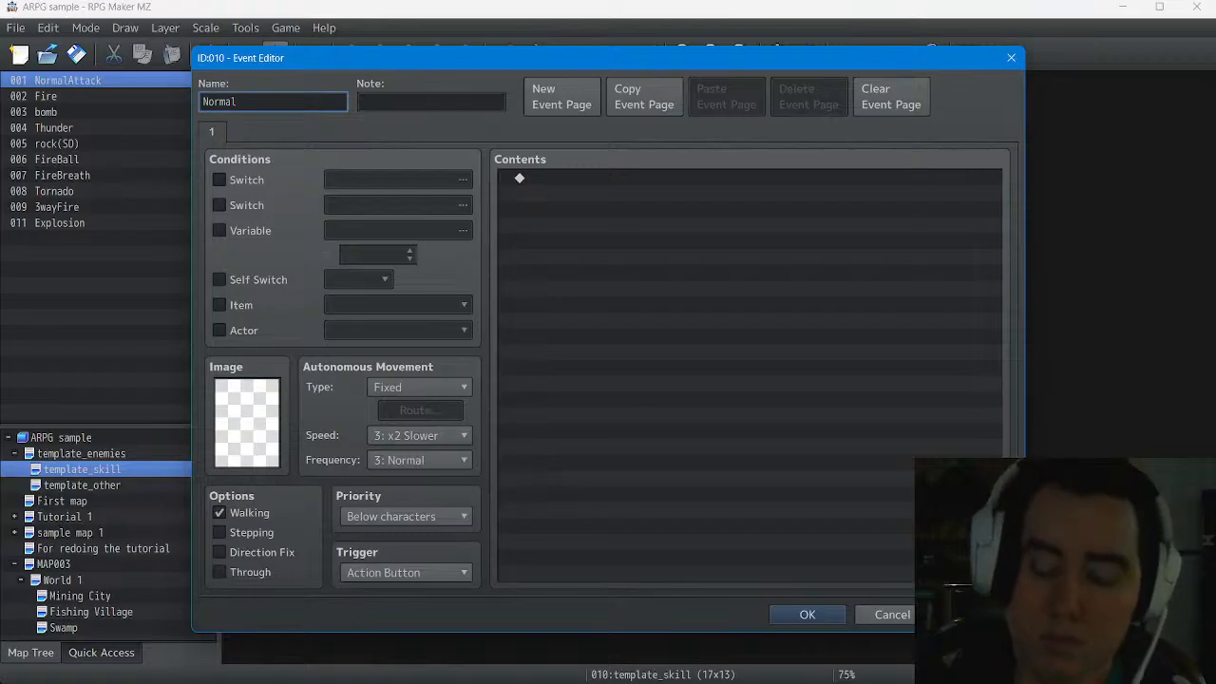
{"action": "type", "text": "Attack"}
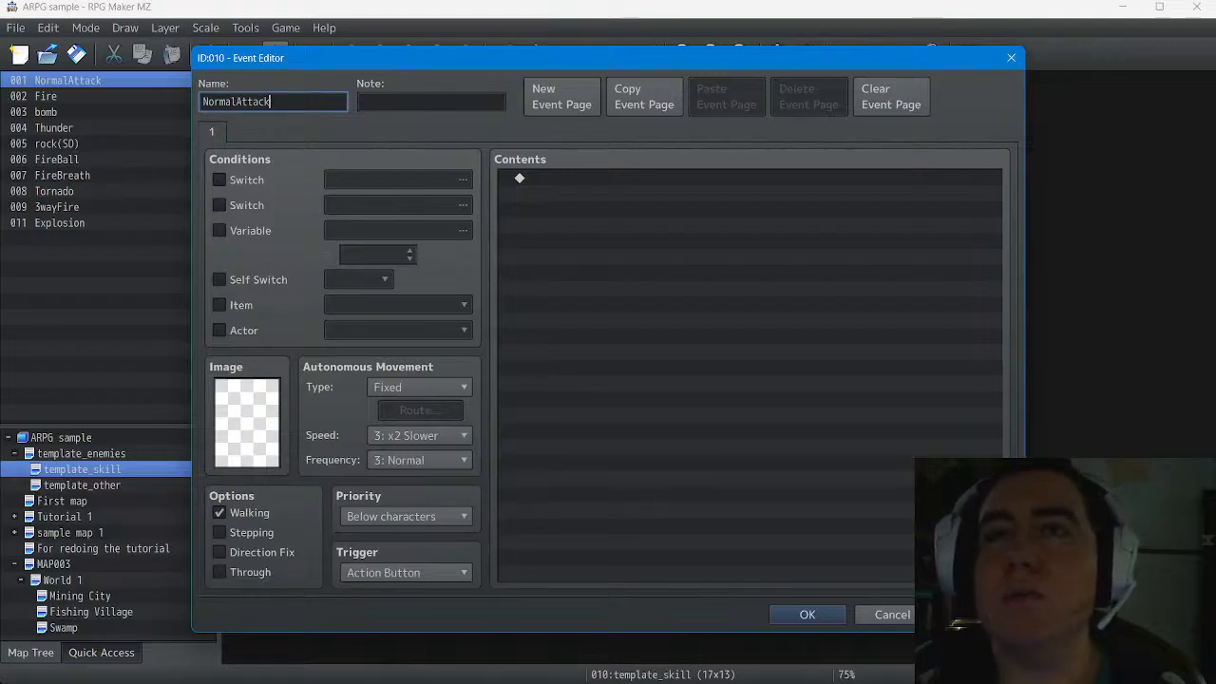
{"action": "left_click", "coordinate": [665, 178]}
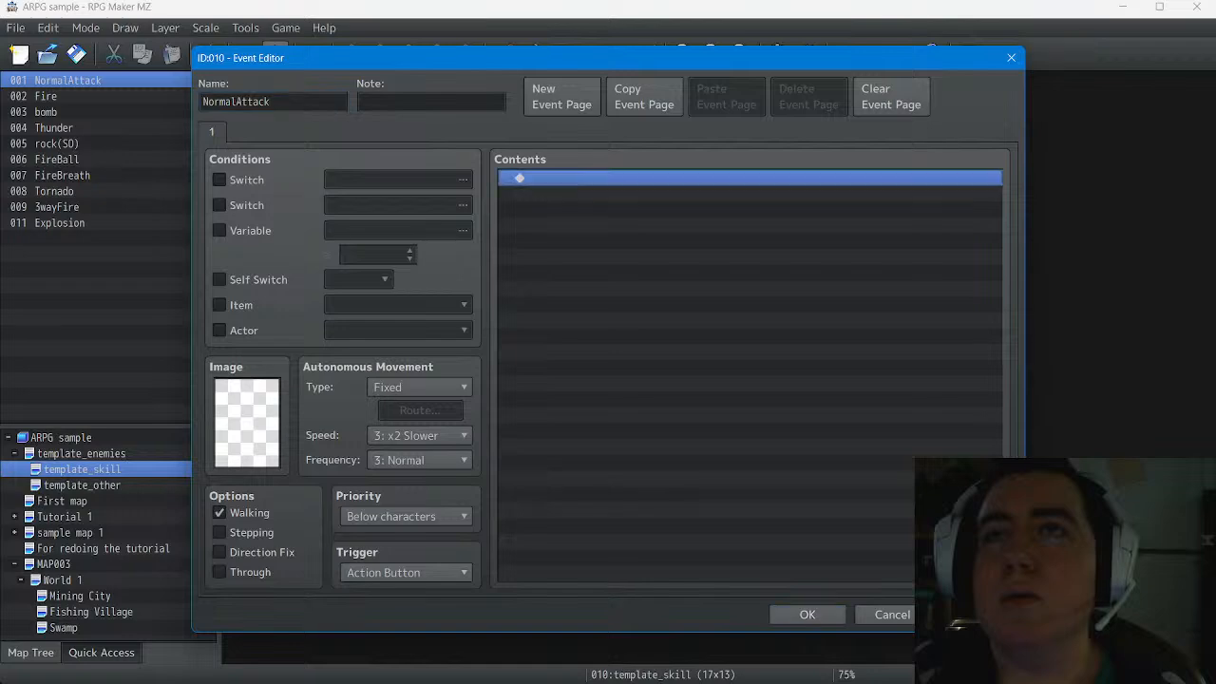
{"action": "left_click", "coordinate": [978, 615]}
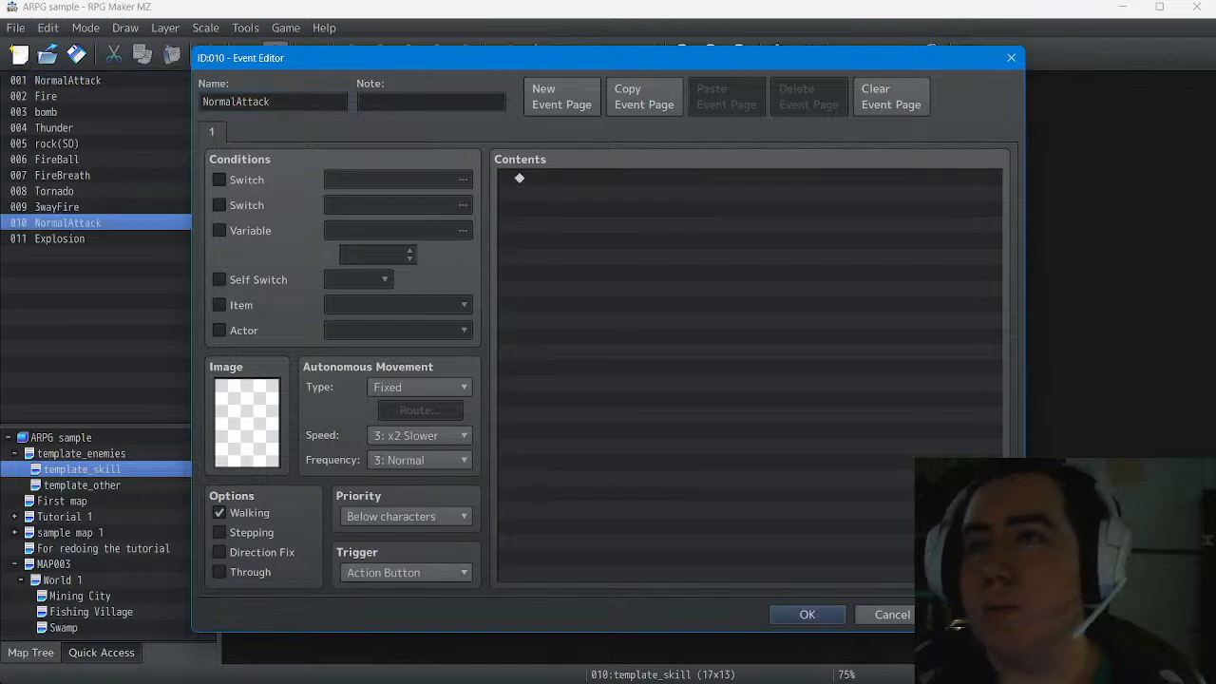
{"action": "left_click", "coordinate": [807, 615]}
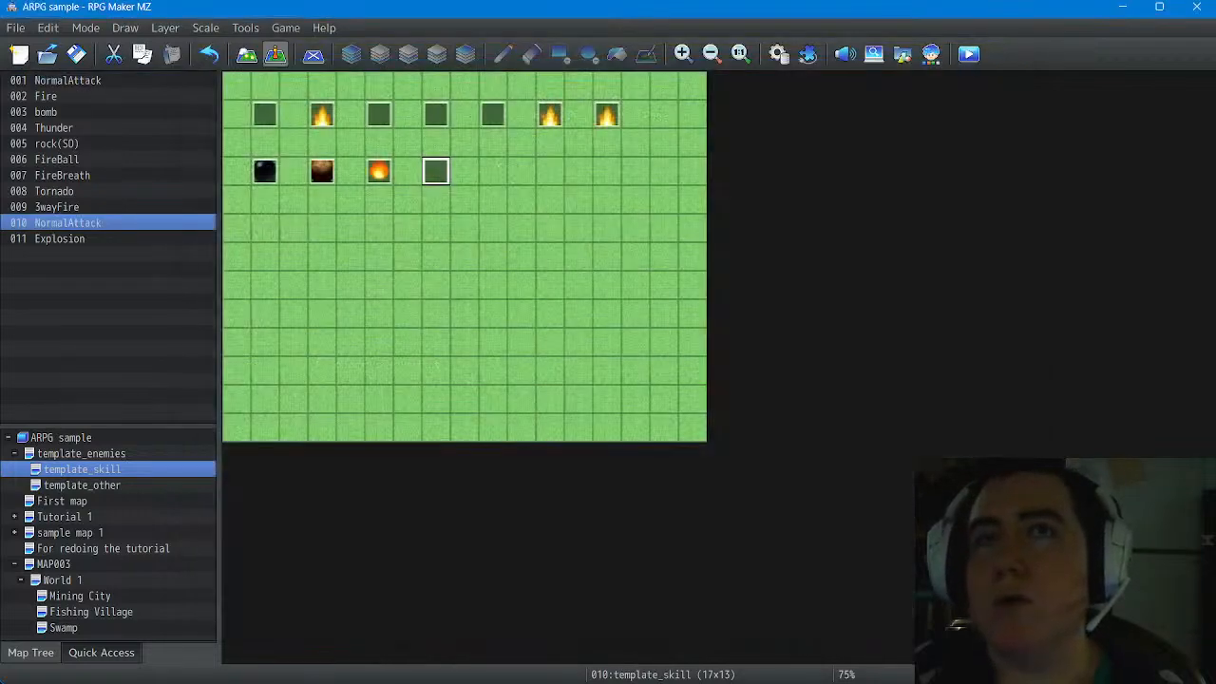
Review the Short Sword and Pistol branches on page 1 of the original NormalAttack event (001)
{"action": "double_click", "coordinate": [265, 115]}
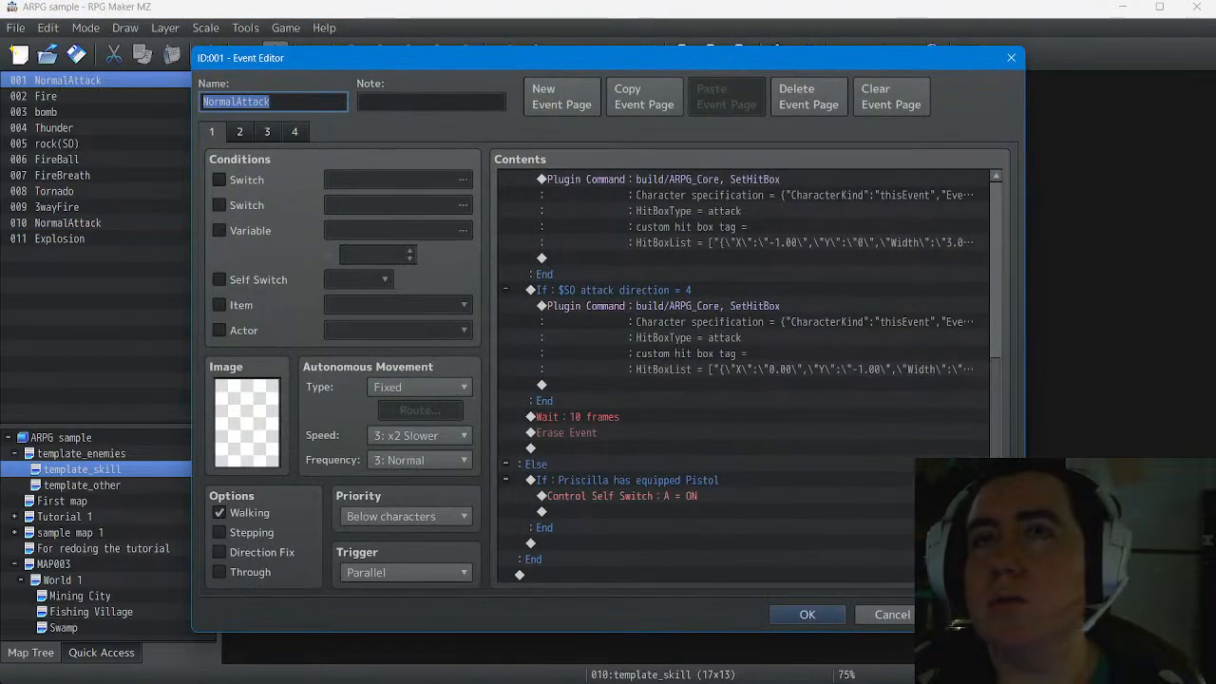
{"action": "scroll", "coordinate": [746, 380], "scroll_direction": "up", "scroll_amount": 7}
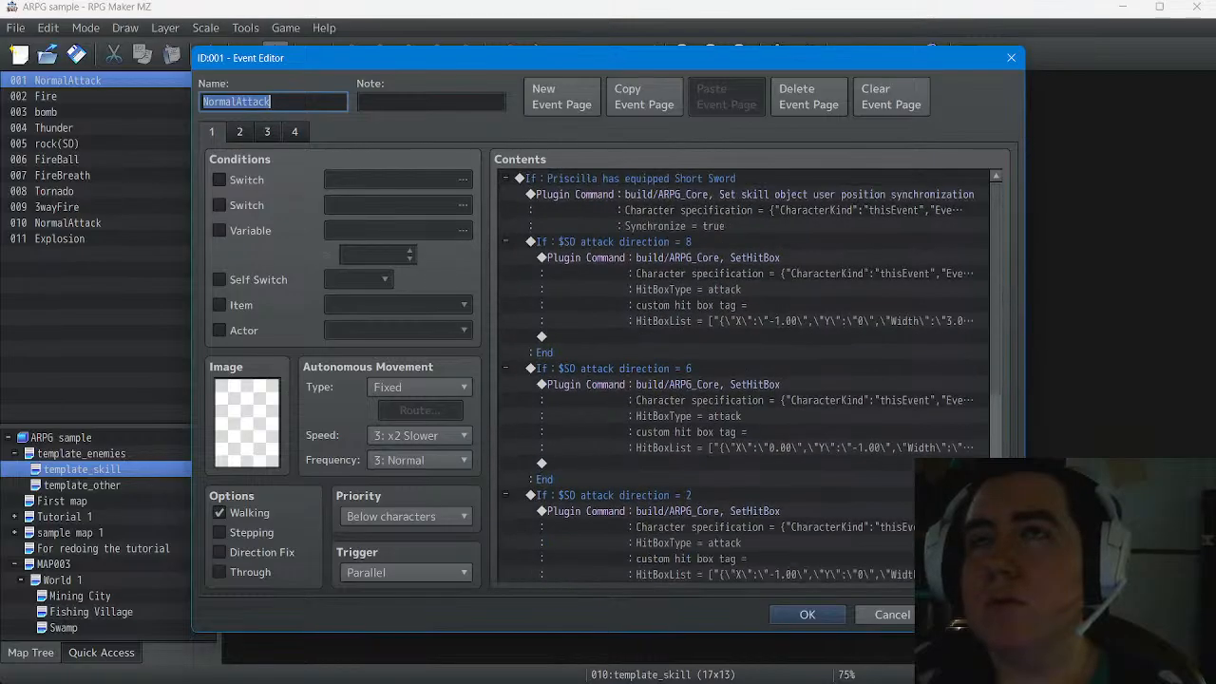
{"action": "scroll", "coordinate": [745, 380], "scroll_direction": "down", "scroll_amount": 7}
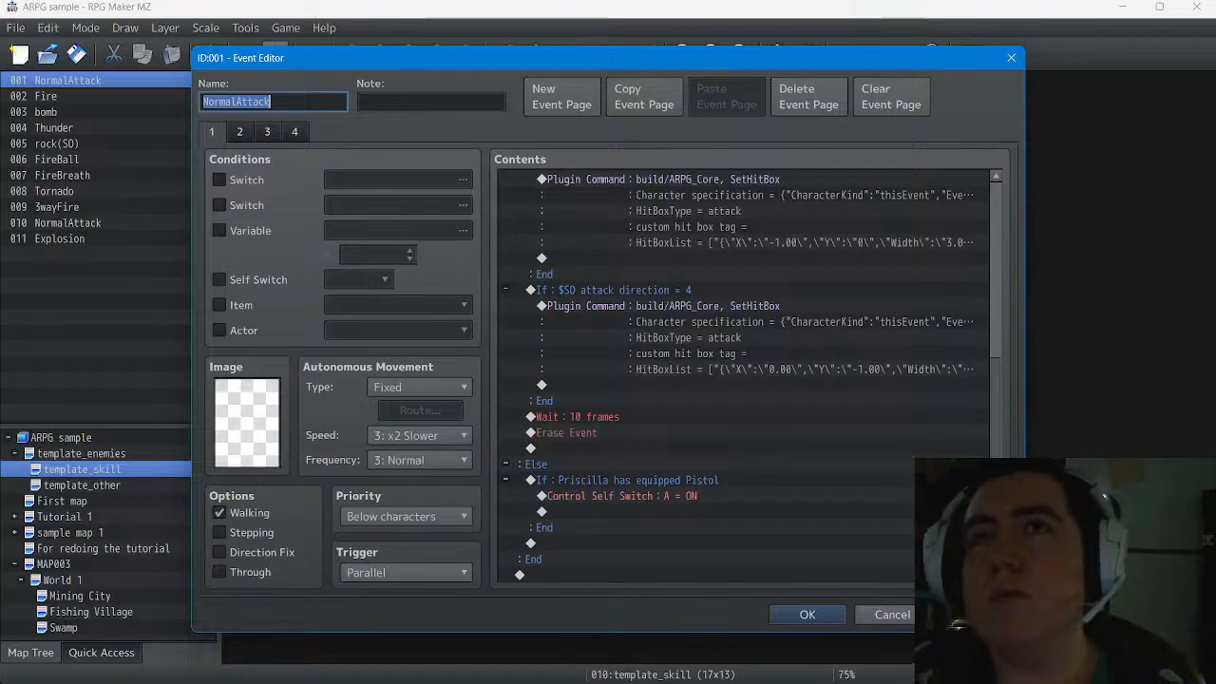
Cut all commands from page 2 of the original NormalAttack event (001) and apply the event change
{"action": "left_click", "coordinate": [240, 132]}
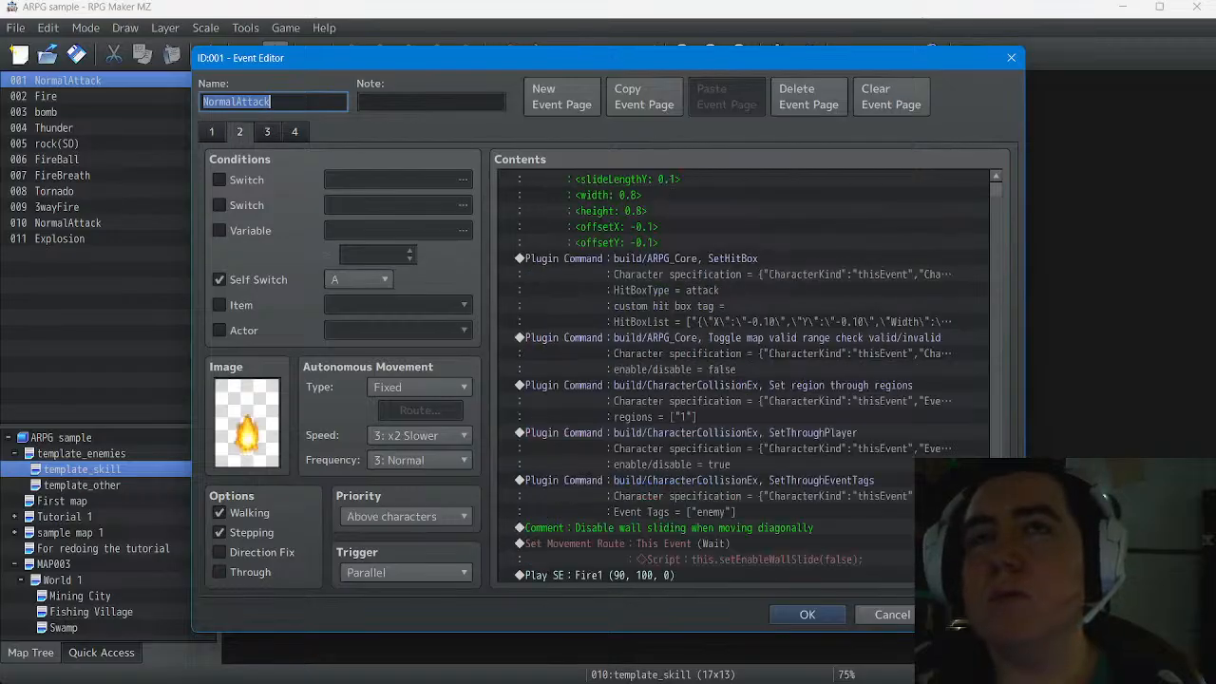
{"action": "left_click", "coordinate": [744, 178]}
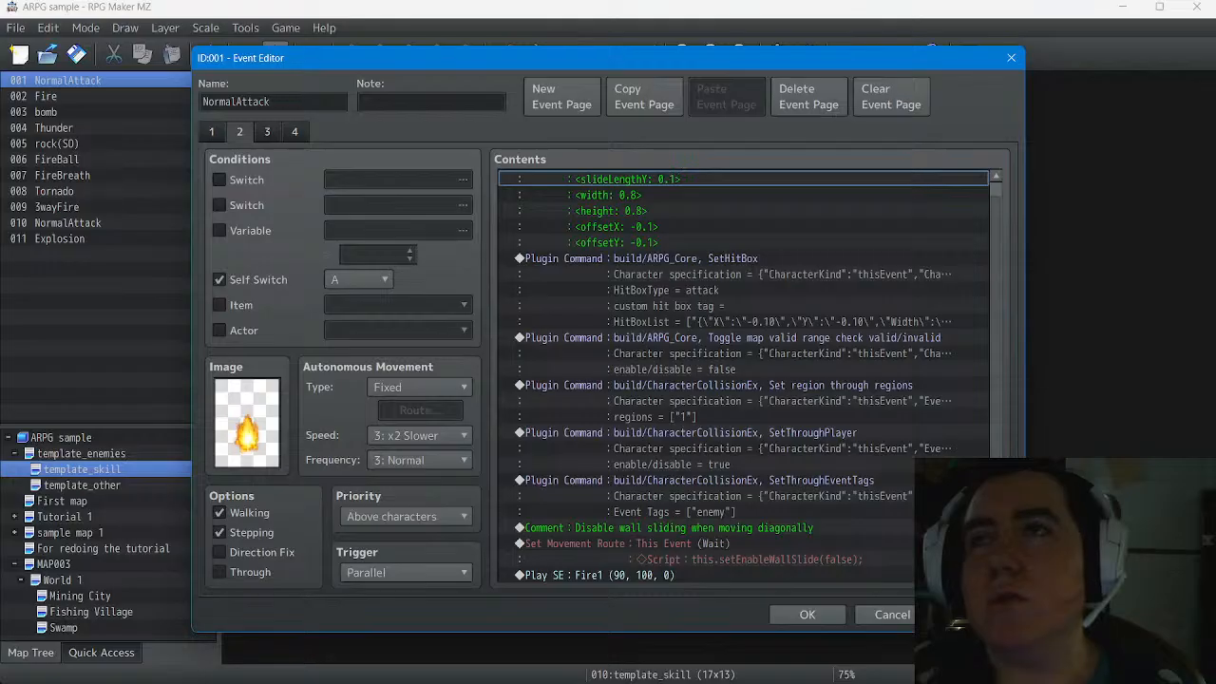
{"action": "scroll", "coordinate": [744, 376], "scroll_direction": "down", "scroll_amount": 1}
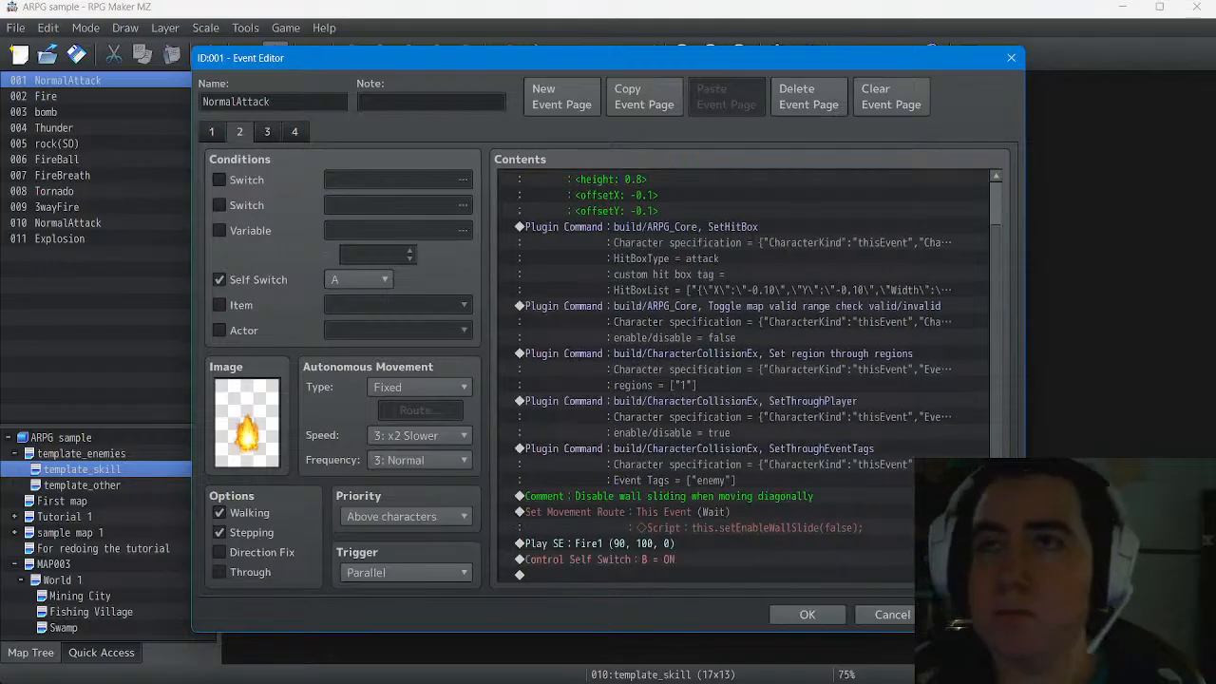
{"action": "left_click_drag", "start_coordinate": [744, 227], "coordinate": [744, 559]}
{"action": "scroll", "coordinate": [744, 376], "scroll_direction": "up", "scroll_amount": 1}
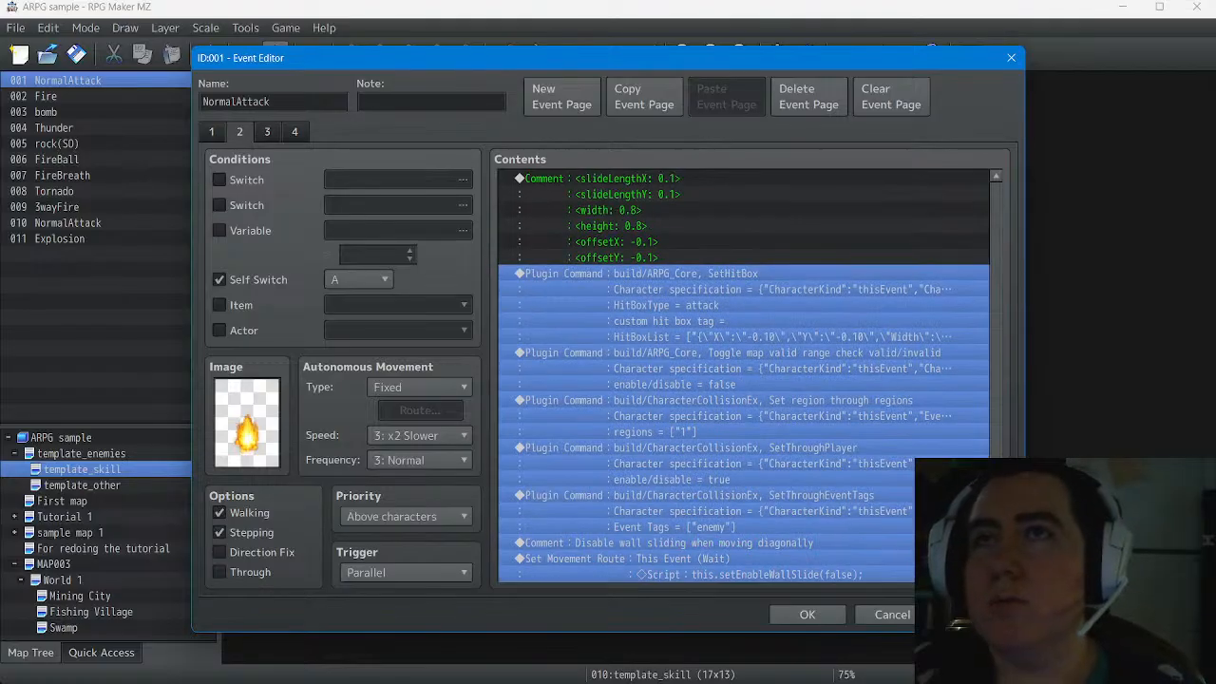
{"action": "left_click", "coordinate": [743, 218]}
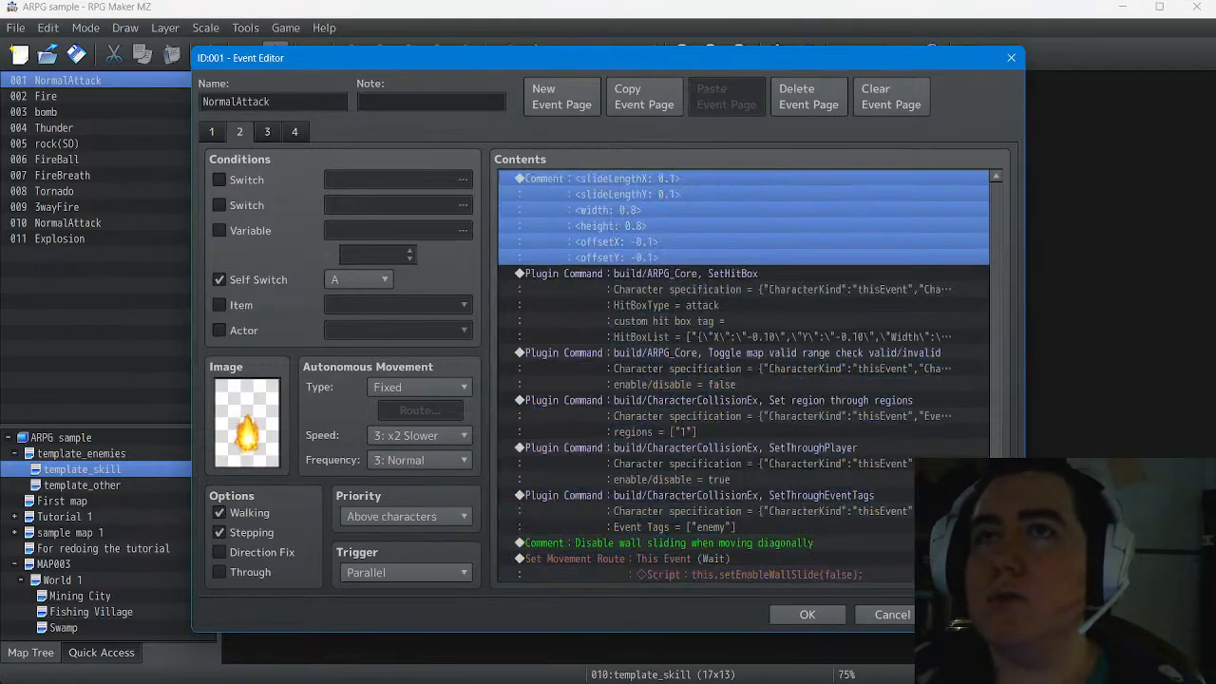
{"action": "scroll", "coordinate": [744, 376], "scroll_direction": "down", "scroll_amount": 1}
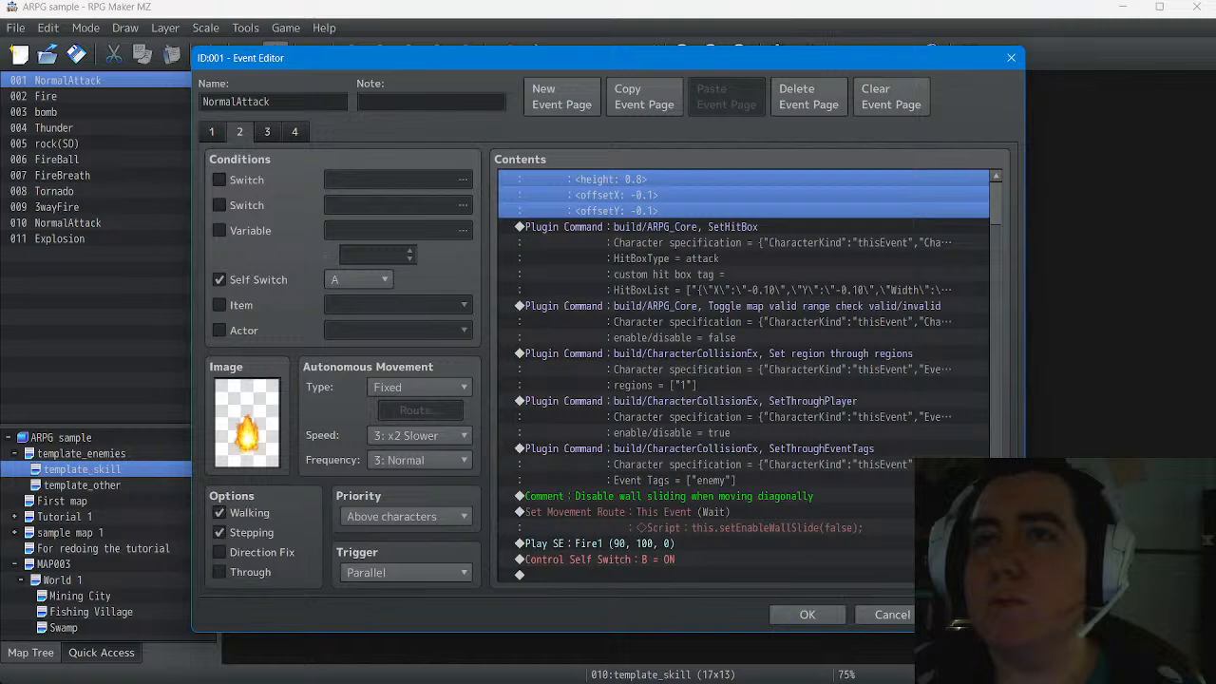
{"action": "left_click", "coordinate": [743, 560], "text": "shift"}
{"action": "scroll", "coordinate": [744, 376], "scroll_direction": "up", "scroll_amount": 1}
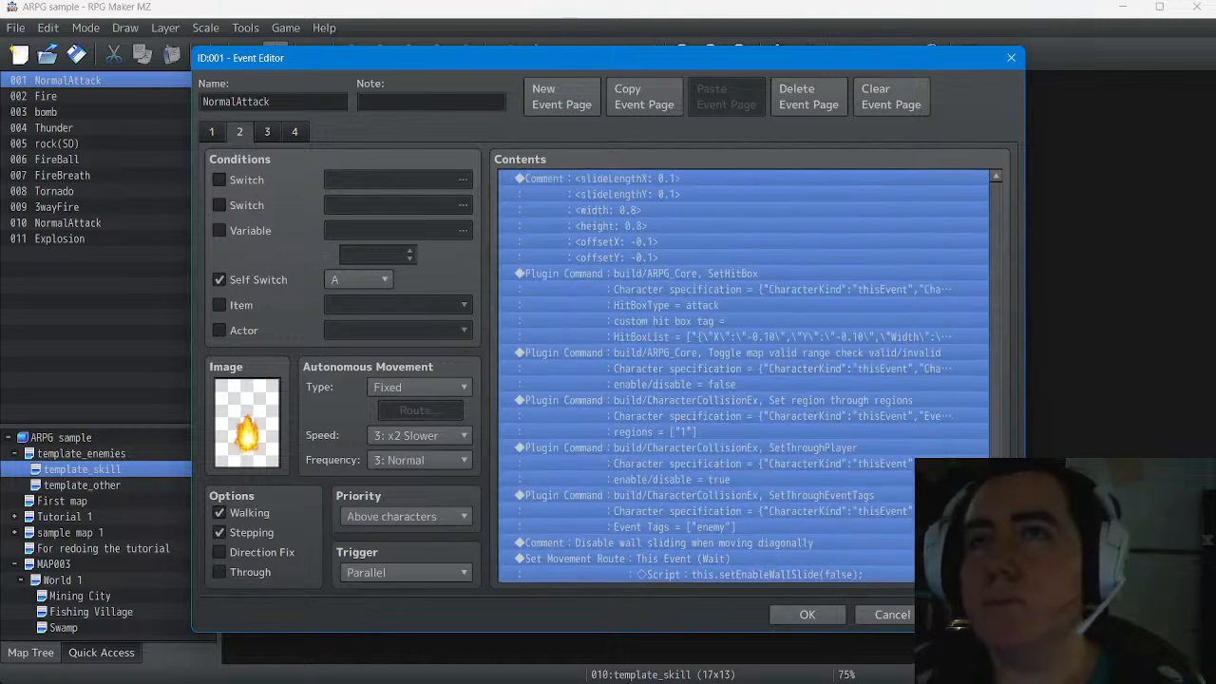
{"action": "right_click", "coordinate": [647, 200]}
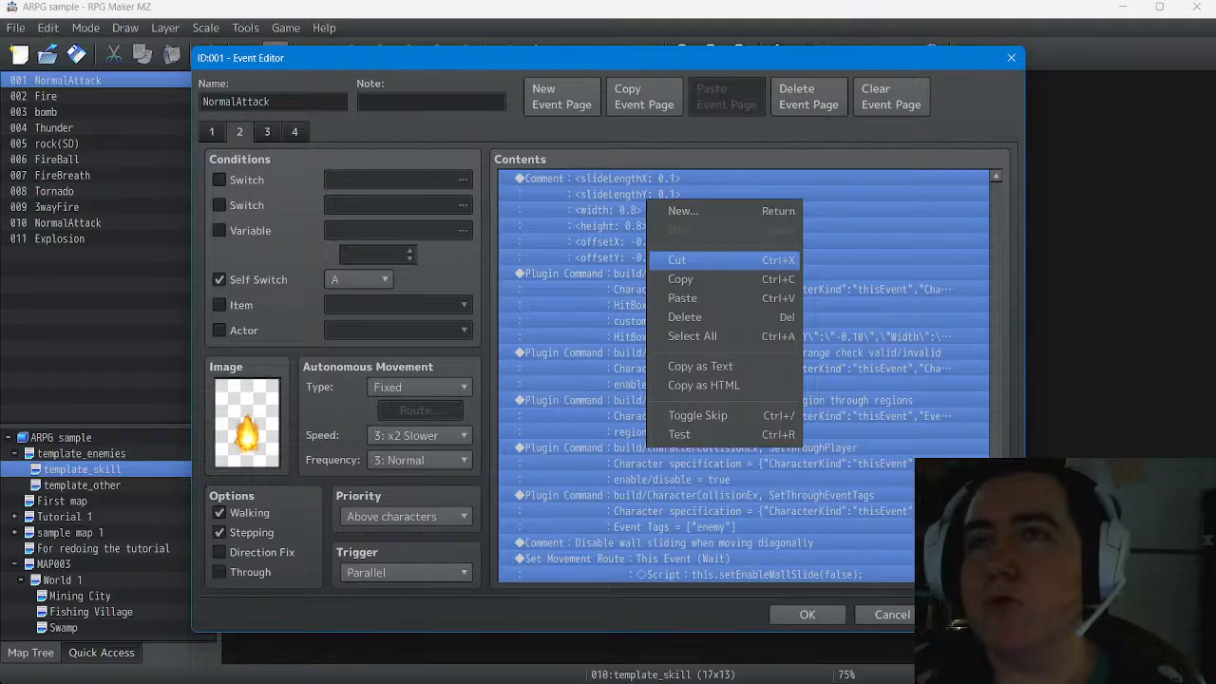
{"action": "left_click", "coordinate": [676, 259]}
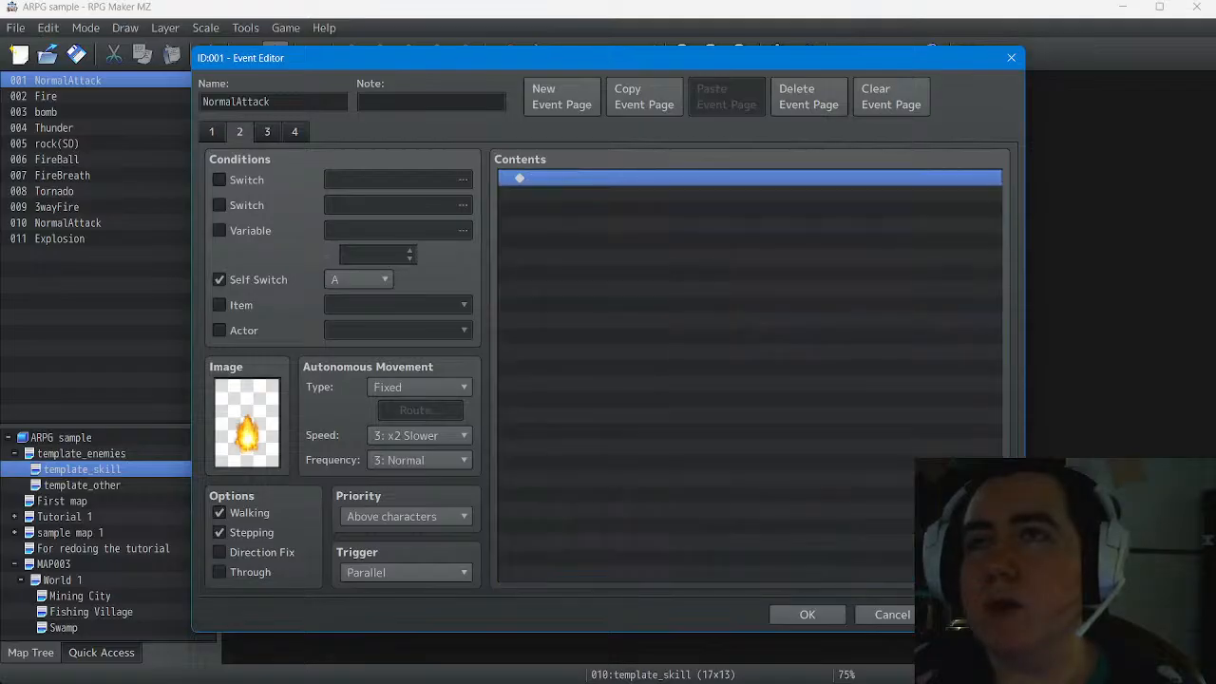
{"action": "left_click", "coordinate": [807, 614]}
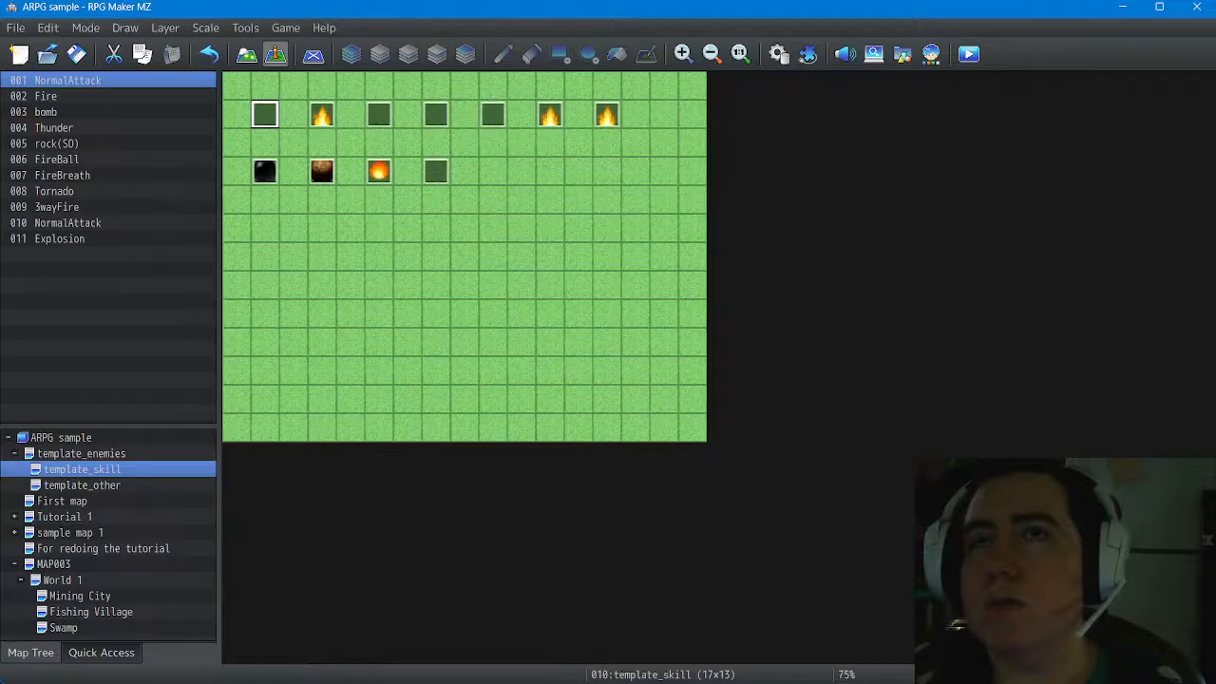
In the new NormalAttack event (010), add a conditional branch checking that Priscilla has the Pistol weapon equipped, without an Else branch
{"action": "double_click", "coordinate": [436, 171]}
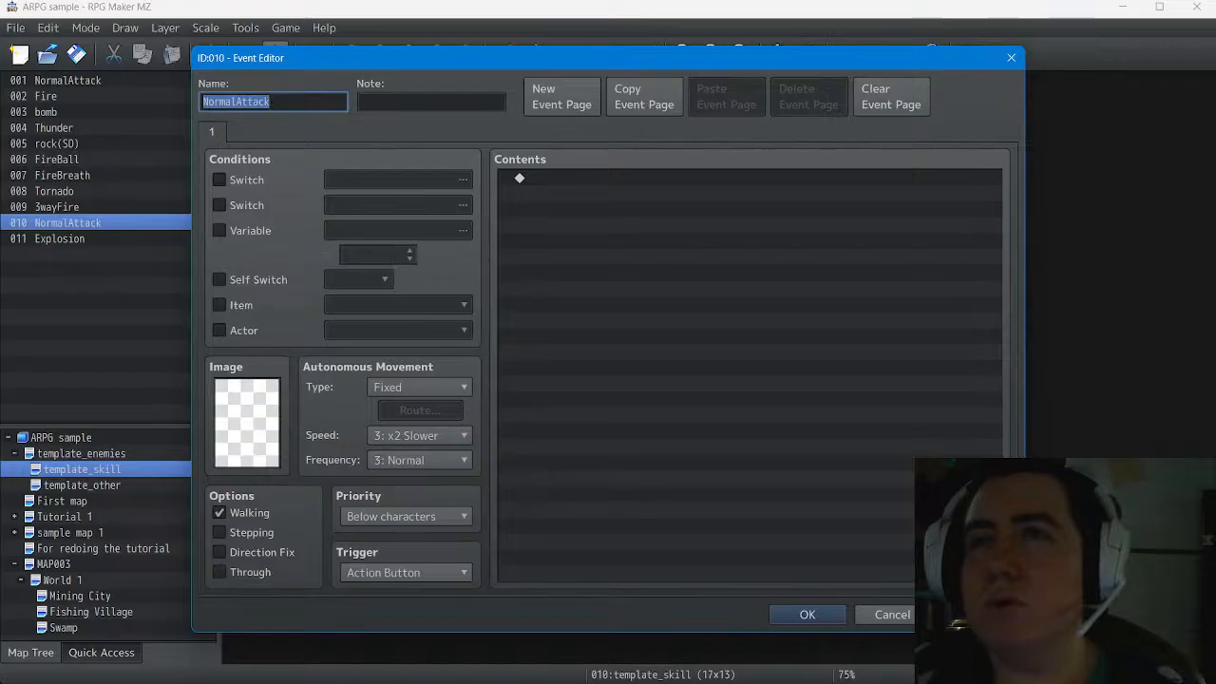
{"action": "left_click", "coordinate": [582, 177]}
{"action": "right_click", "coordinate": [581, 178]}
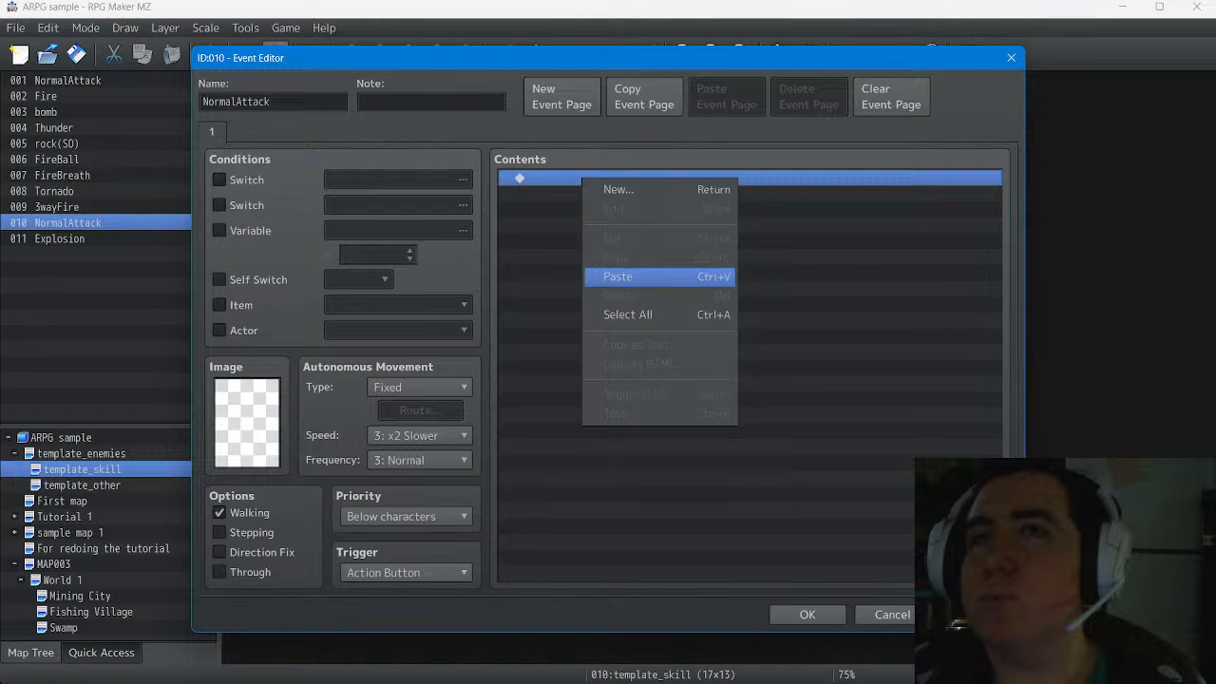
{"action": "left_click", "coordinate": [620, 190]}
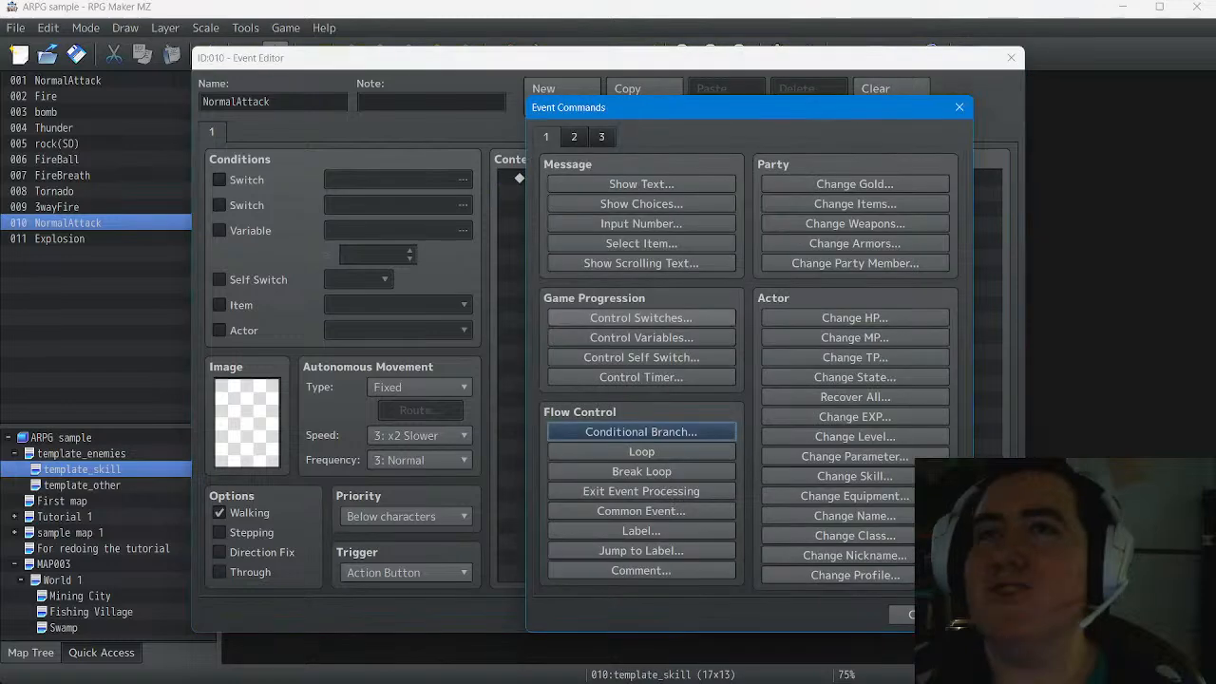
{"action": "left_click", "coordinate": [641, 431]}
{"action": "left_click", "coordinate": [746, 269]}
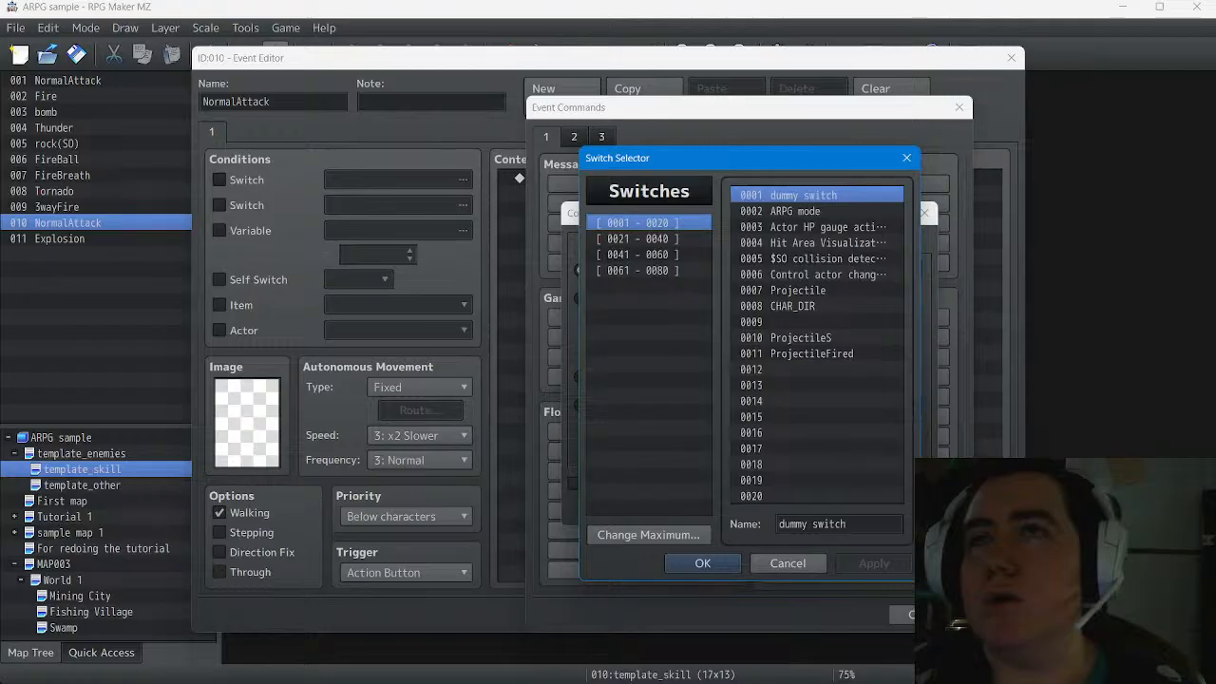
{"action": "key", "text": "Escape"}
{"action": "left_click", "coordinate": [609, 243]}
{"action": "left_click", "coordinate": [581, 270]}
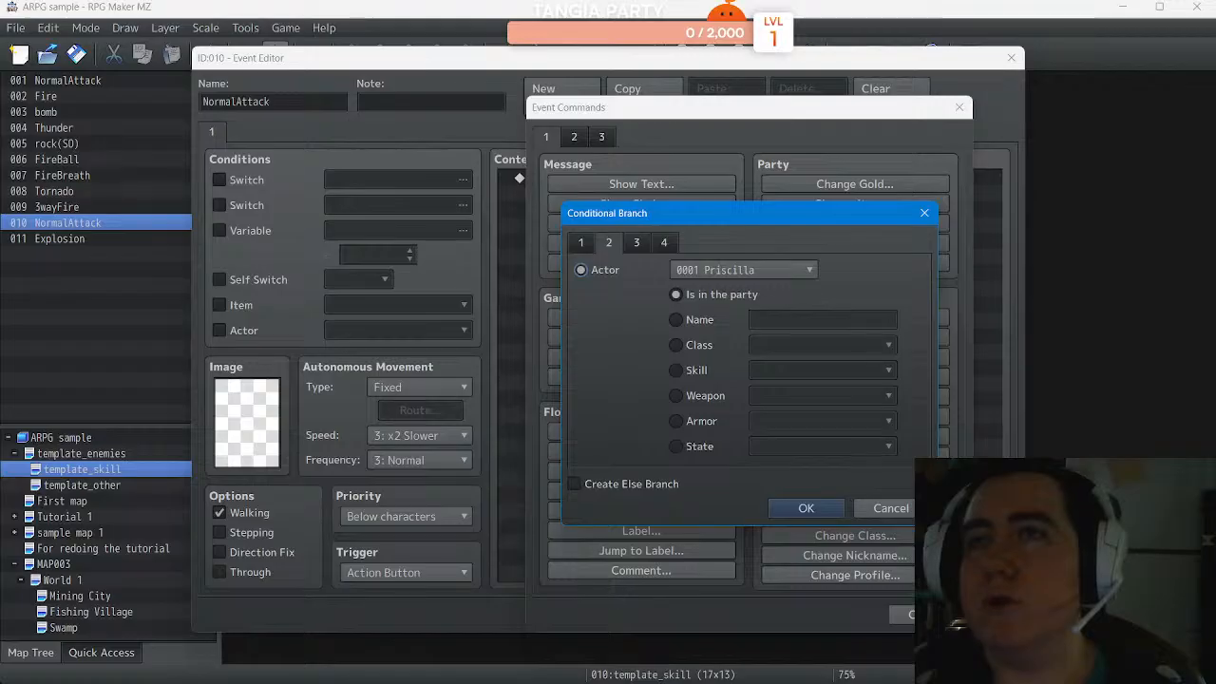
{"action": "left_click", "coordinate": [675, 395]}
{"action": "left_click", "coordinate": [822, 395]}
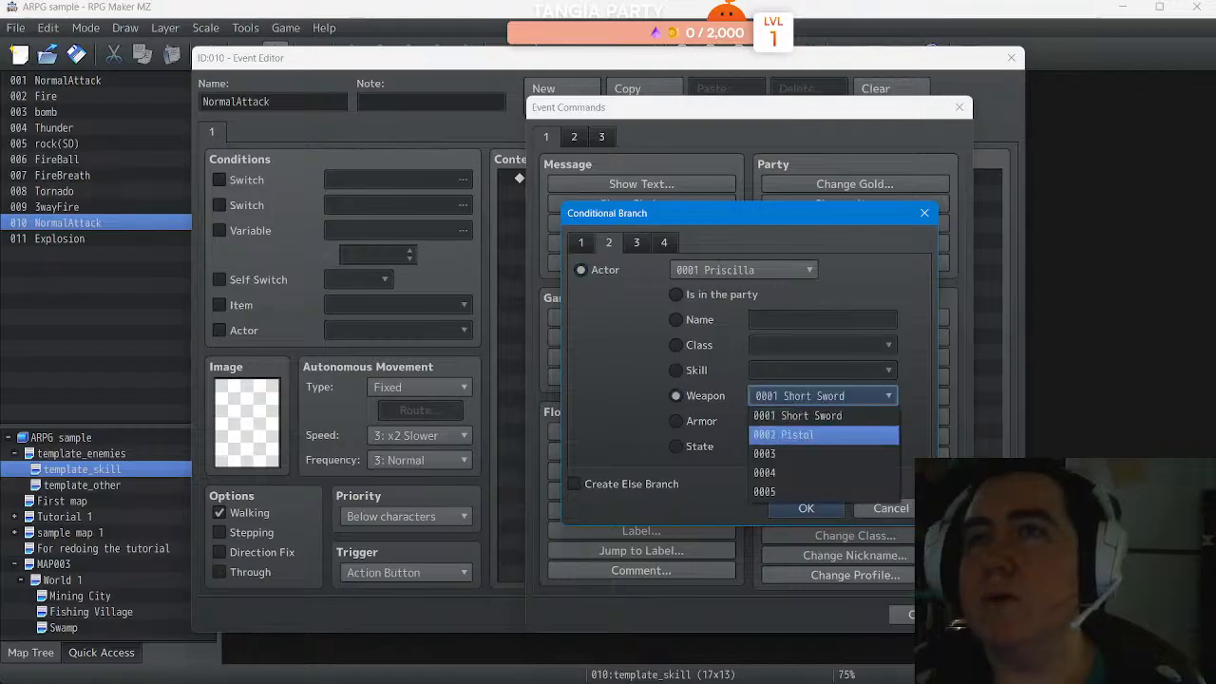
{"action": "left_click", "coordinate": [788, 430]}
{"action": "left_click", "coordinate": [817, 509]}
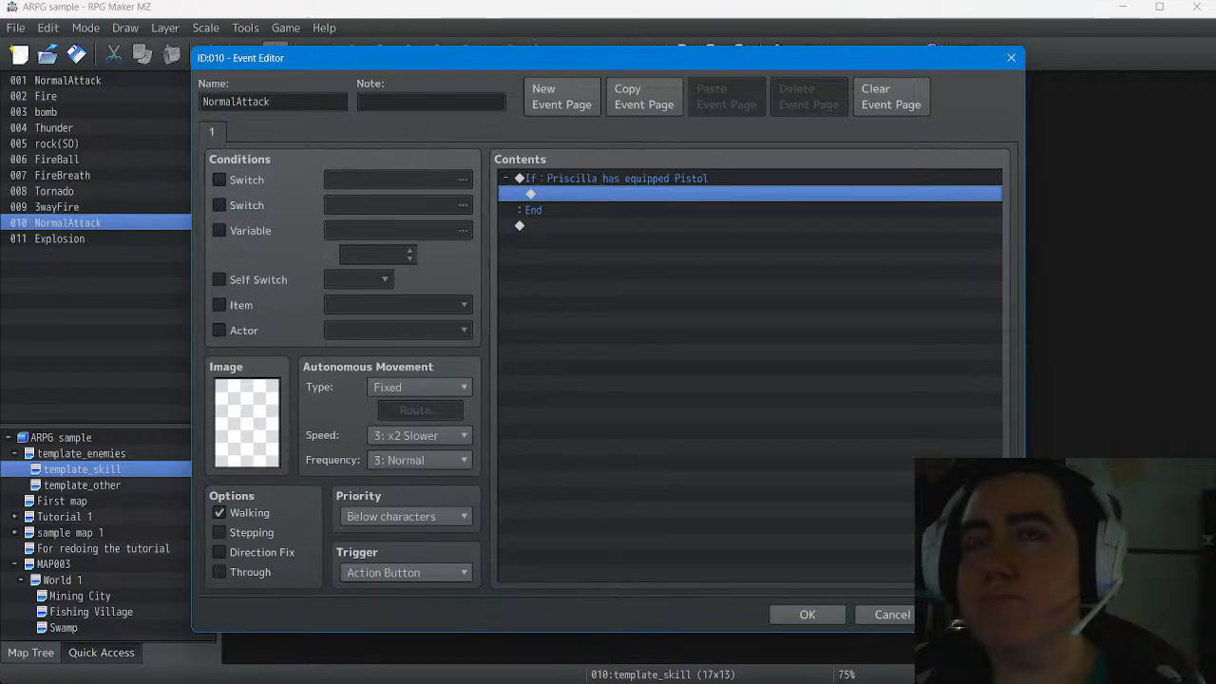
Paste the cut projectile commands inside the Pistol conditional branch of event 010
{"action": "right_click", "coordinate": [589, 196]}
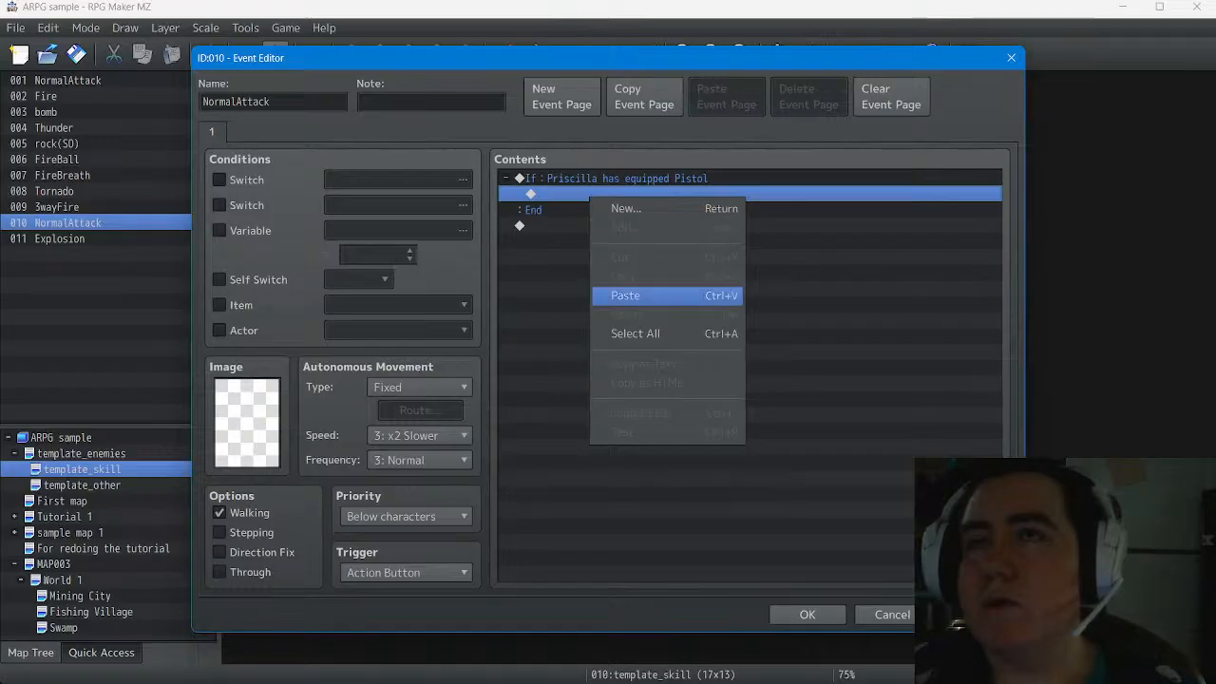
{"action": "left_click", "coordinate": [625, 295]}
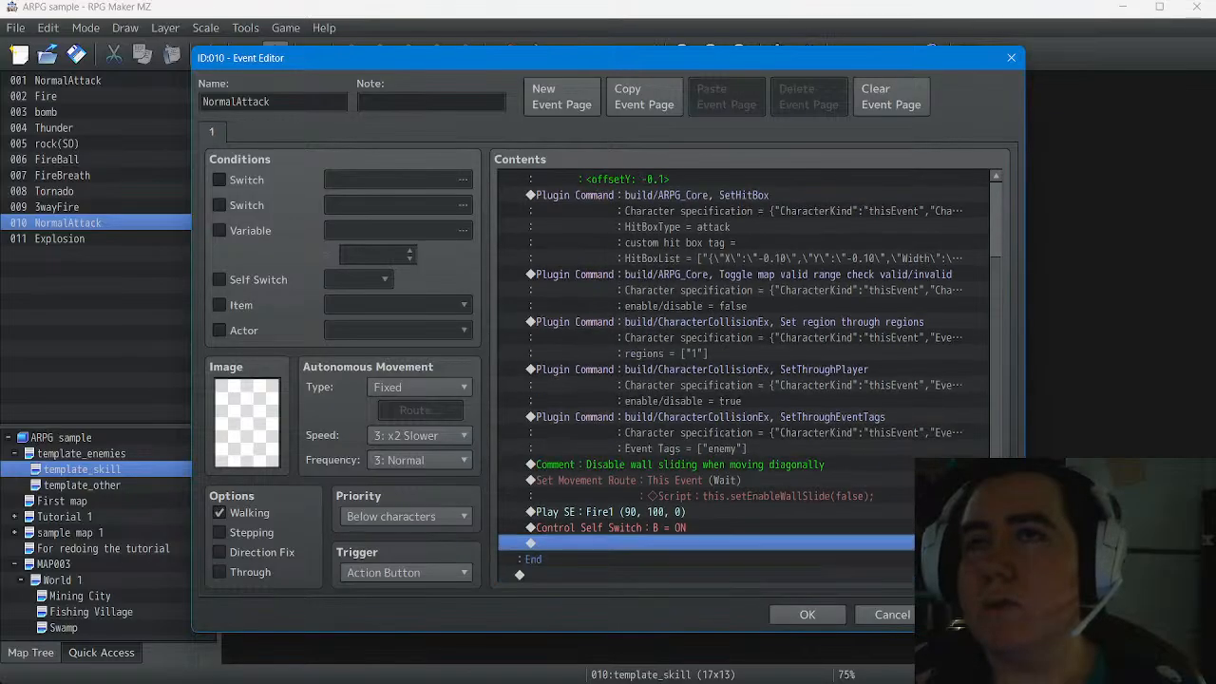
{"action": "scroll", "coordinate": [741, 380], "scroll_direction": "up", "scroll_amount": 2}
{"action": "scroll", "coordinate": [749, 375], "scroll_direction": "down", "scroll_amount": 2}
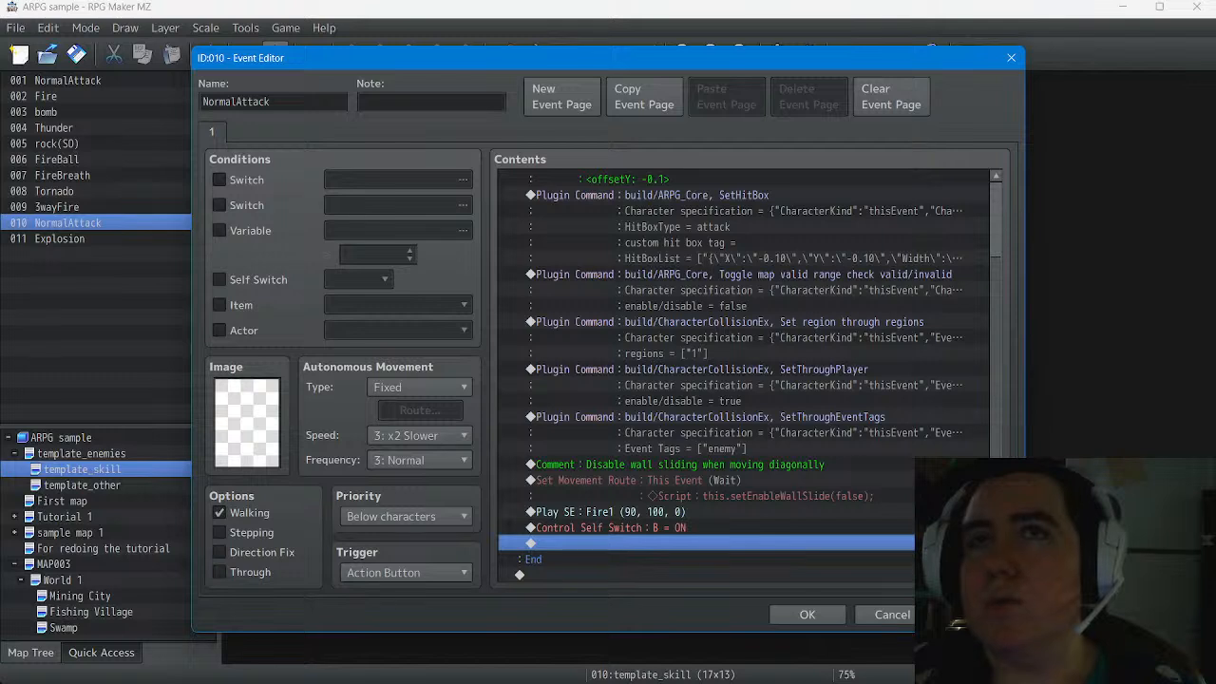
Add a second page to event 010 conditioned on Self Switch B and apply the event changes
{"action": "left_click", "coordinate": [562, 96]}
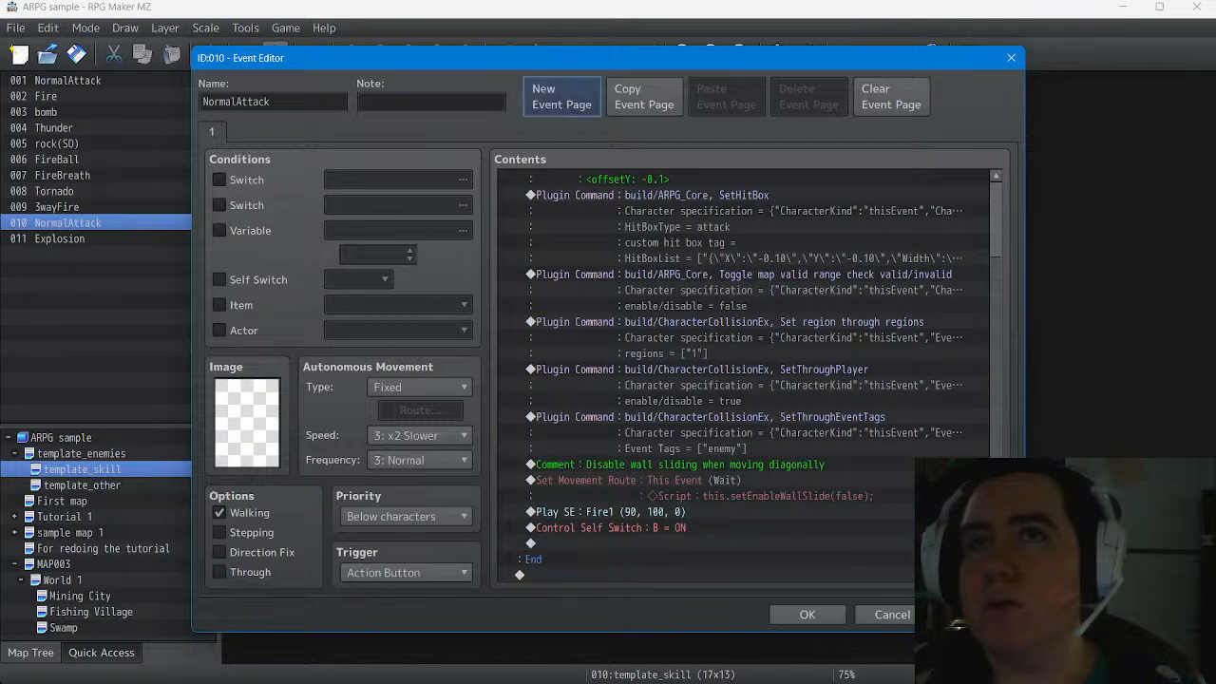
{"action": "left_click", "coordinate": [219, 279]}
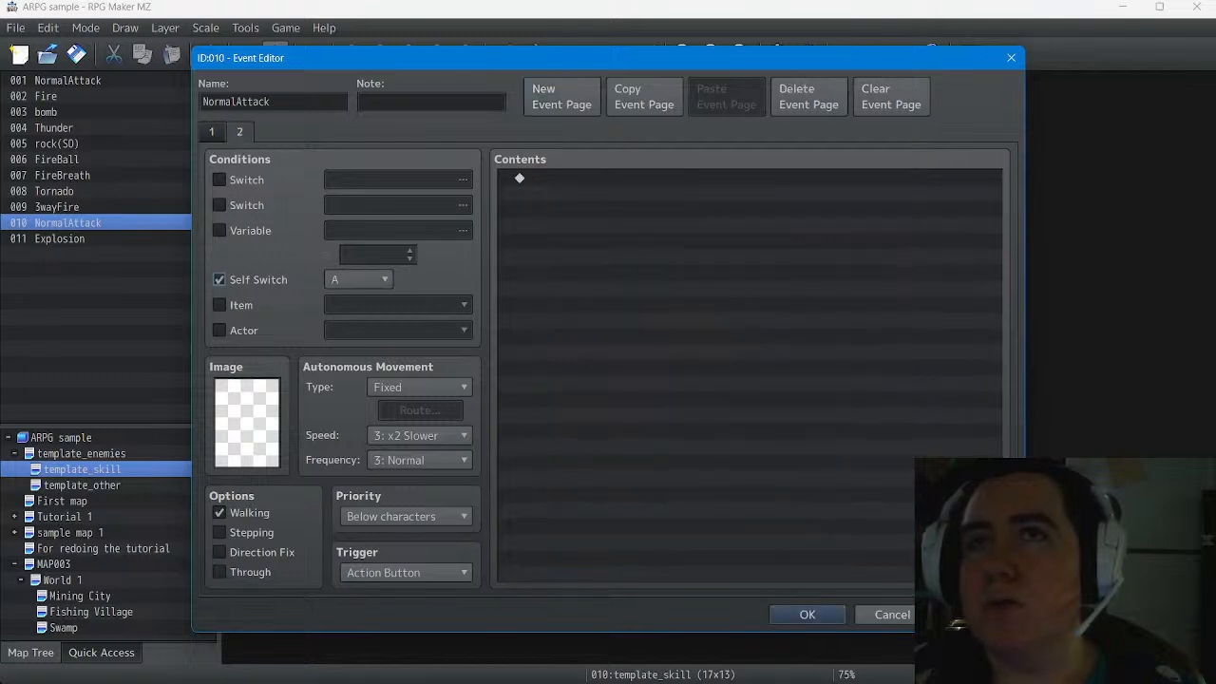
{"action": "left_click", "coordinate": [359, 279]}
{"action": "left_click", "coordinate": [359, 318]}
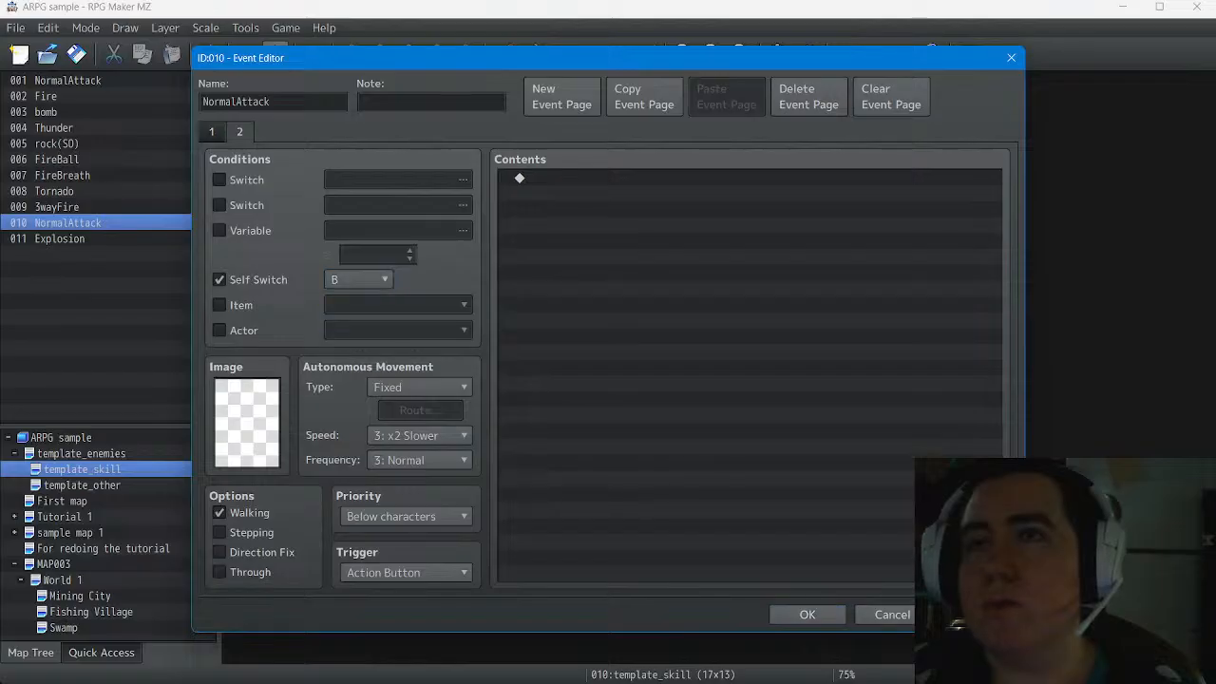
{"action": "left_click", "coordinate": [808, 615]}
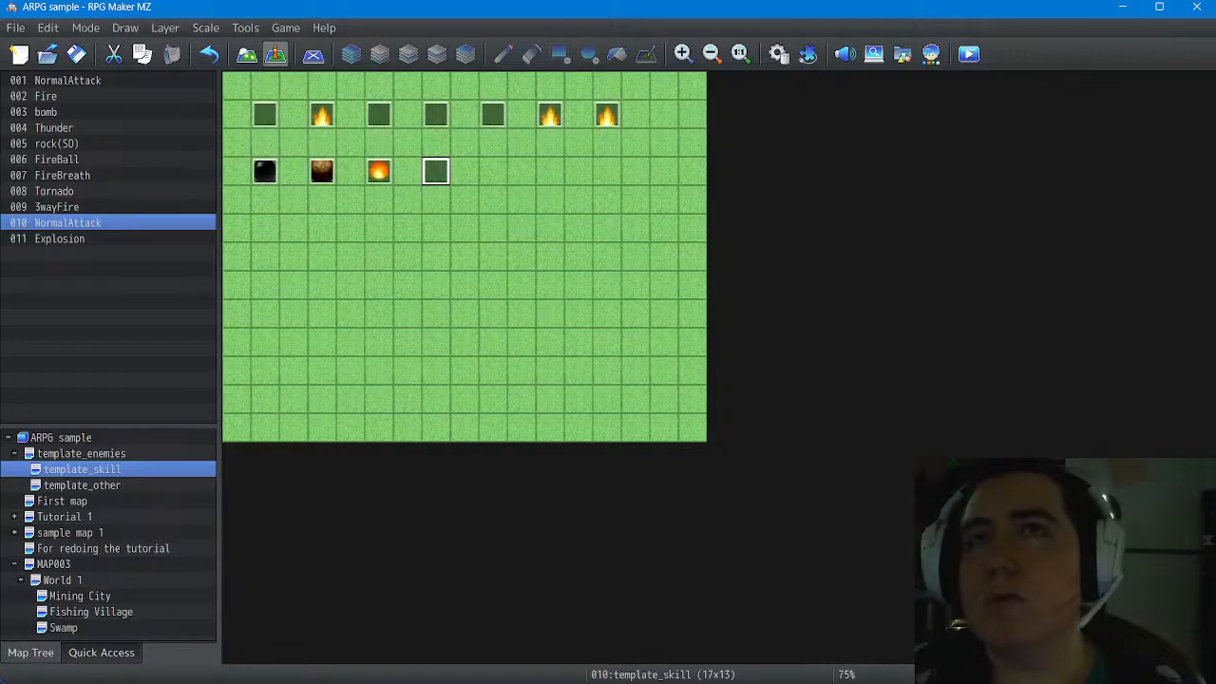
Paste the cut projectile commands back into the empty page 2 of the original NormalAttack event (001)
{"action": "double_click", "coordinate": [67, 80]}
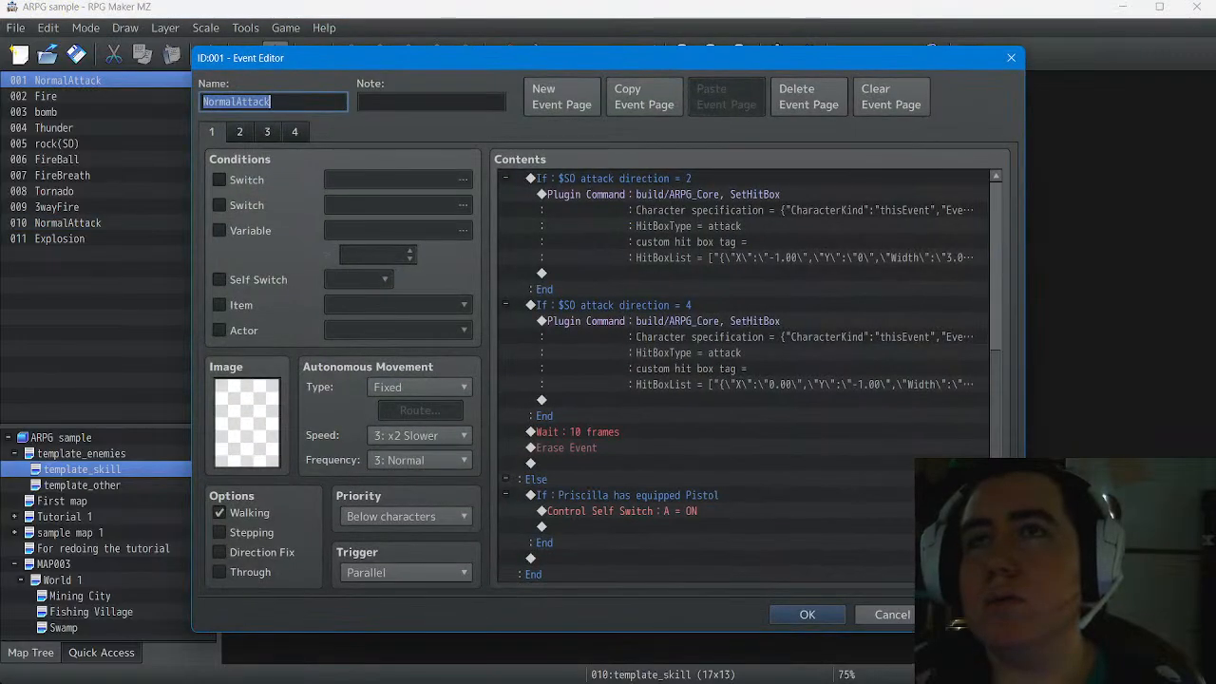
{"action": "left_click", "coordinate": [240, 132]}
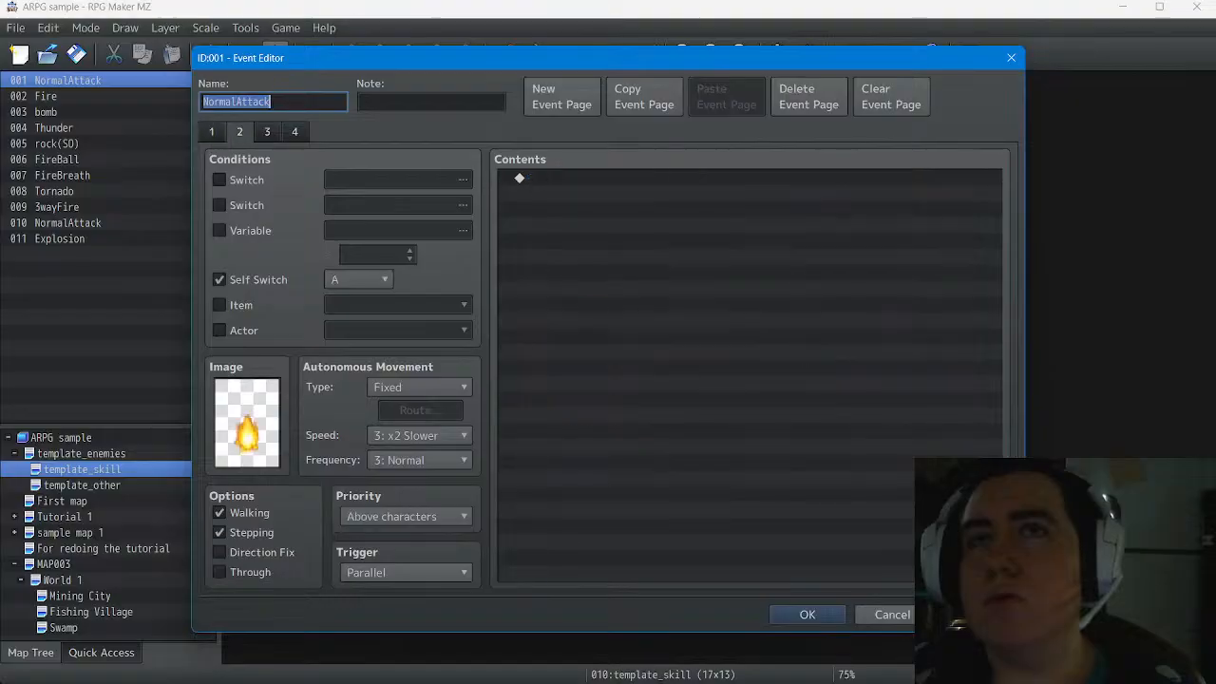
{"action": "left_click", "coordinate": [608, 178]}
{"action": "right_click", "coordinate": [608, 179]}
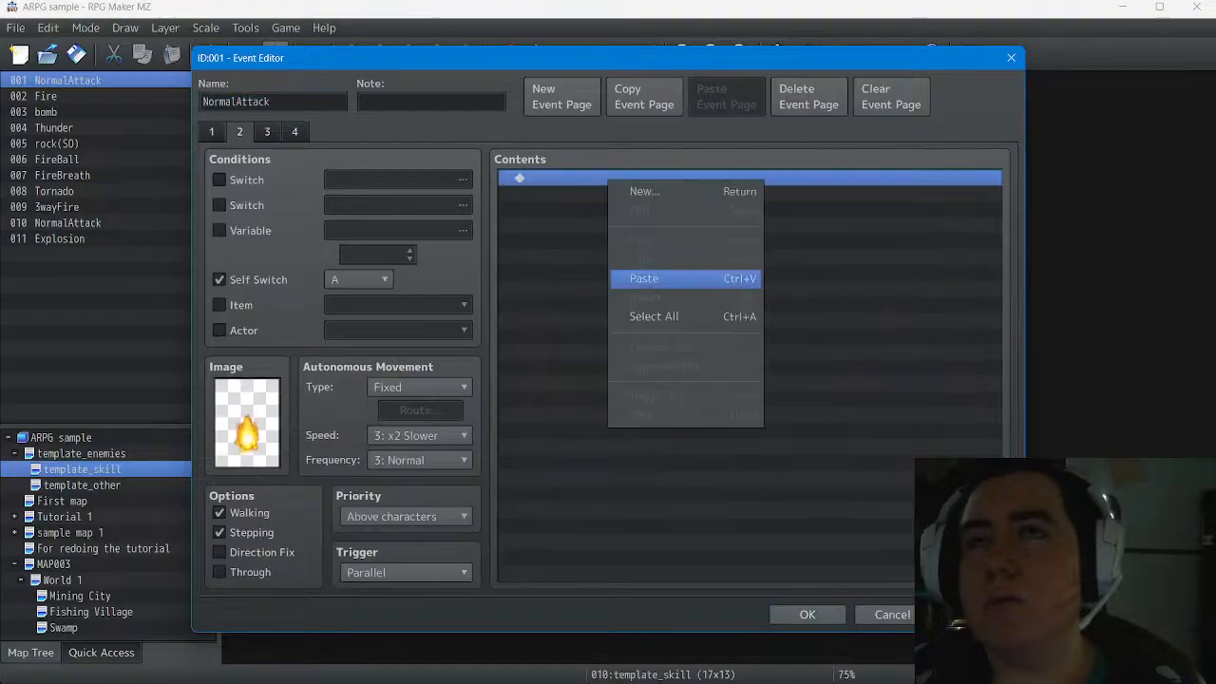
{"action": "left_click", "coordinate": [646, 278]}
{"action": "scroll", "coordinate": [646, 278], "scroll_direction": "up", "scroll_amount": 3}
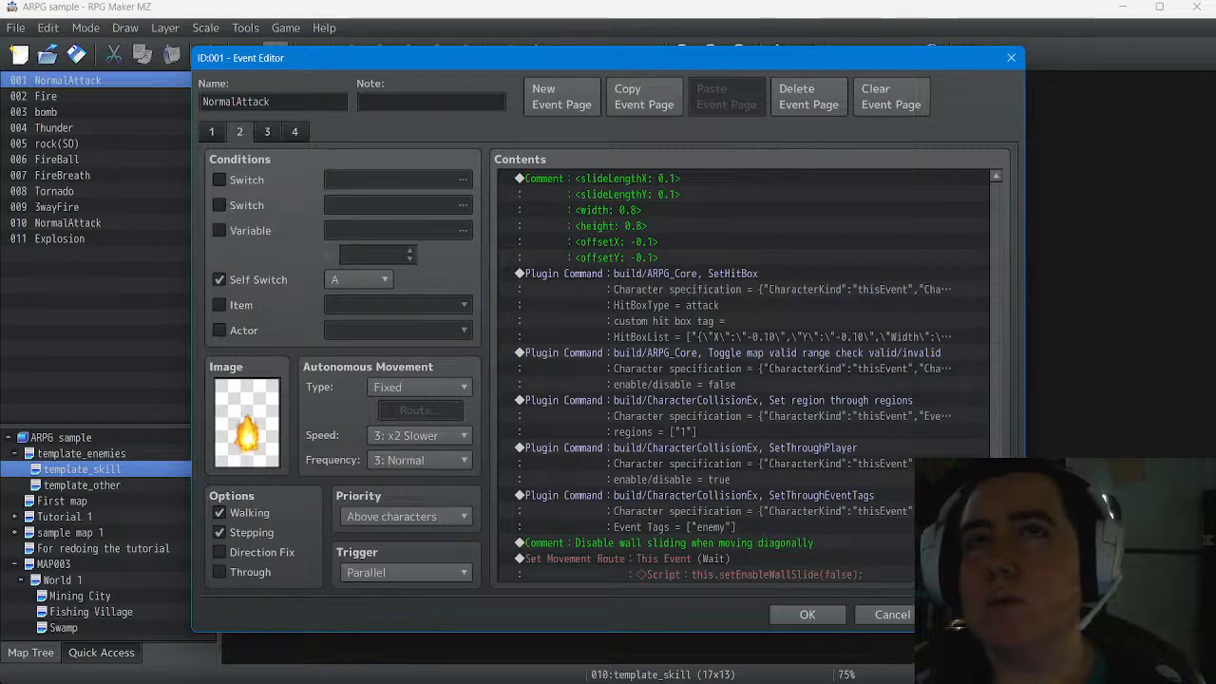
Delete the Pistol conditional branch under Else on page 1 of the original NormalAttack event (001)
{"action": "left_click", "coordinate": [212, 132]}
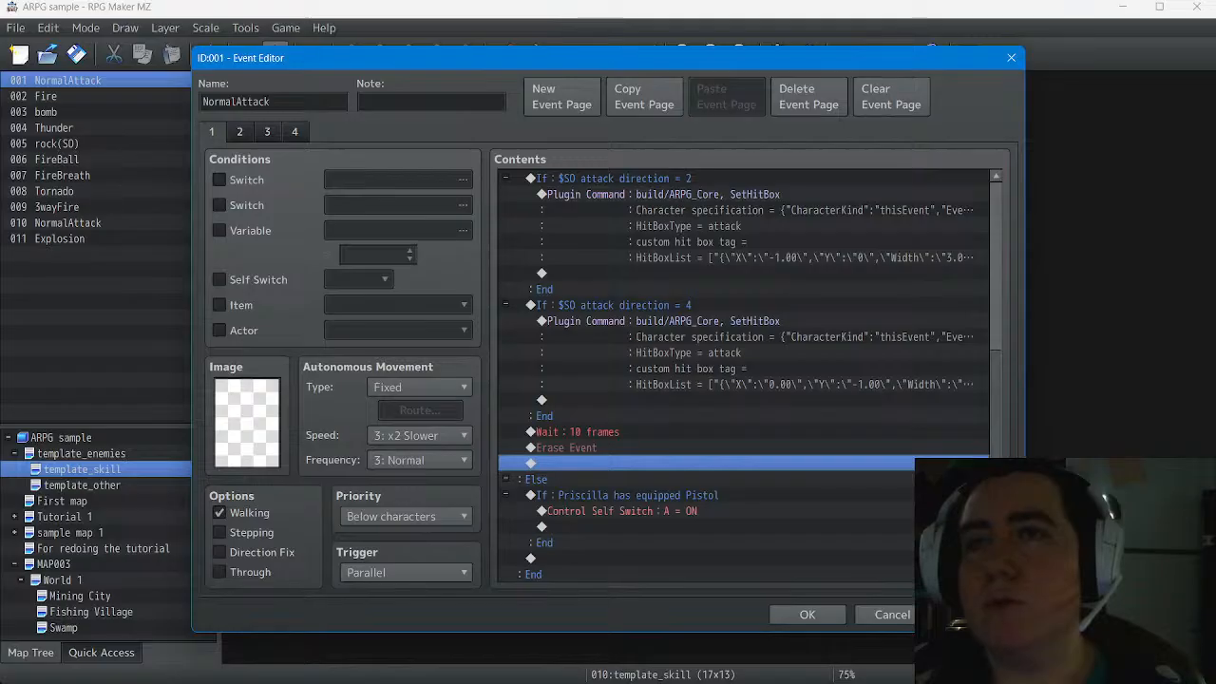
{"action": "left_click", "coordinate": [627, 495]}
{"action": "right_click", "coordinate": [618, 436]}
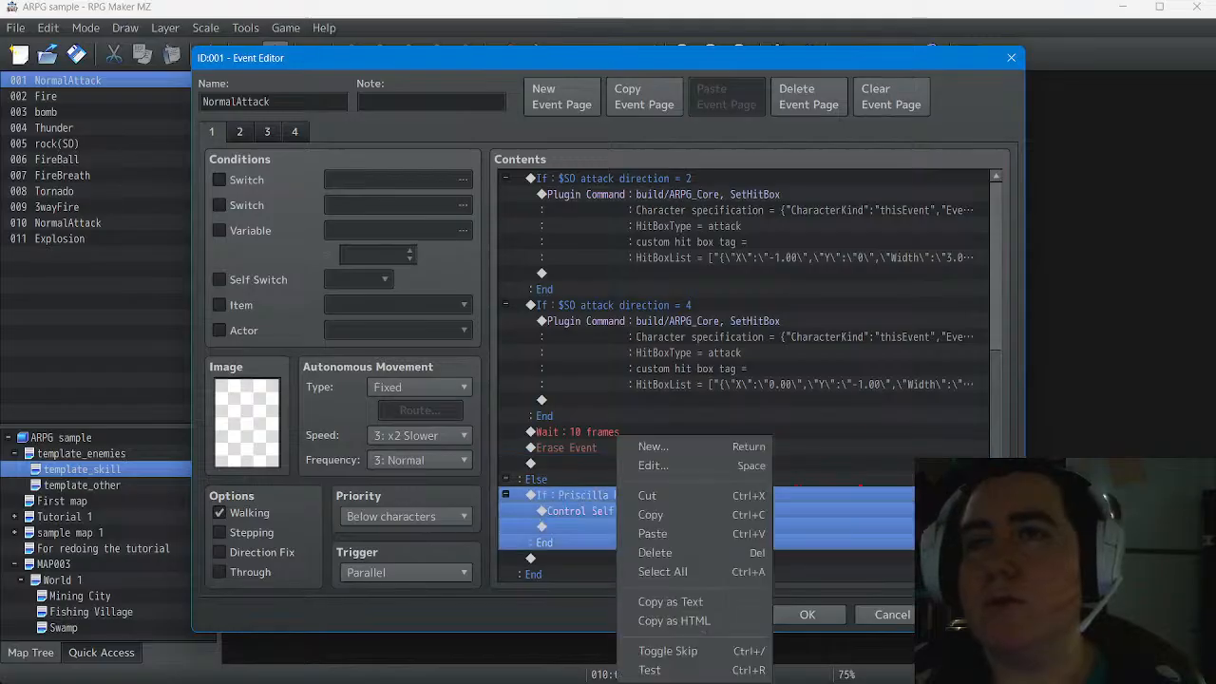
{"action": "left_click", "coordinate": [656, 552]}
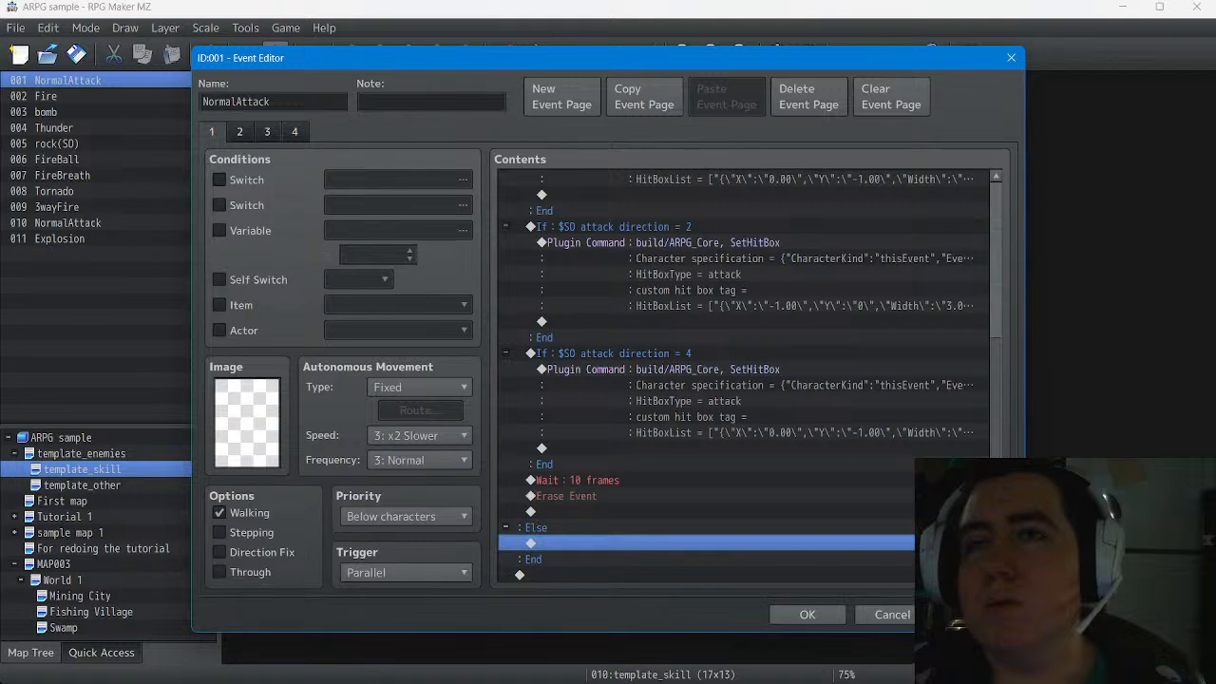
{"action": "scroll", "coordinate": [741, 375], "scroll_direction": "up", "scroll_amount": 5}
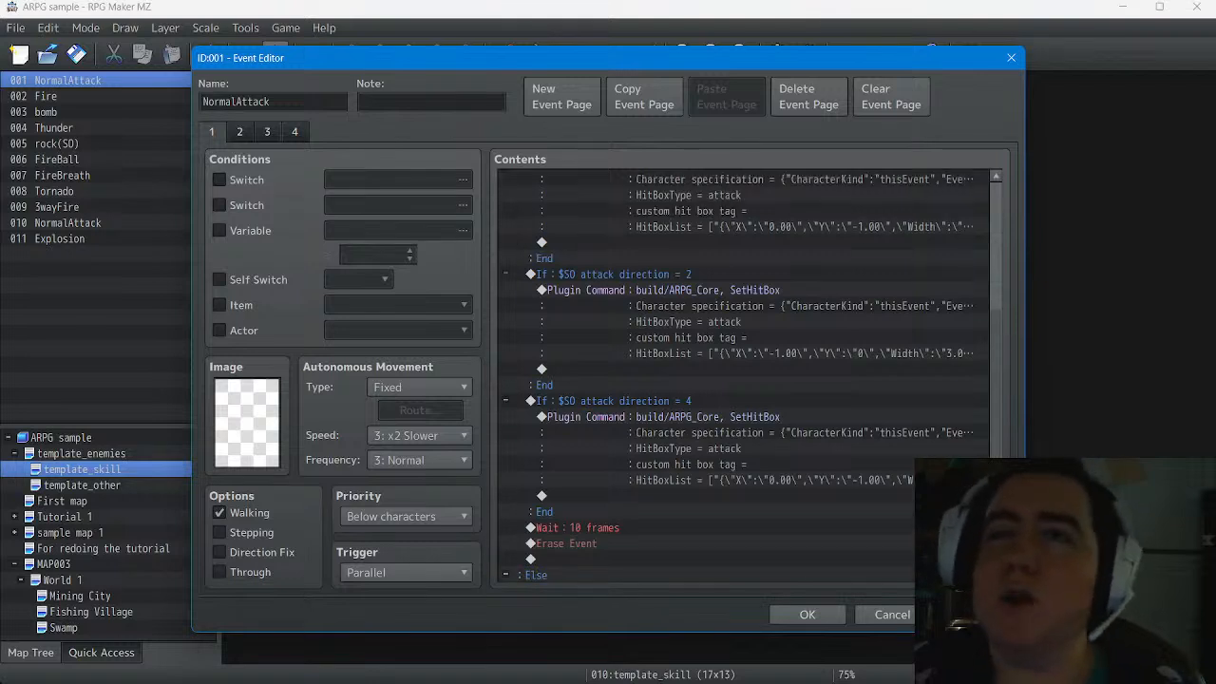
Remove the Else branch from the Short Sword conditional on page 1 of NormalAttack event 001 and apply the event changes
{"action": "scroll", "coordinate": [741, 375], "scroll_direction": "up", "scroll_amount": 1}
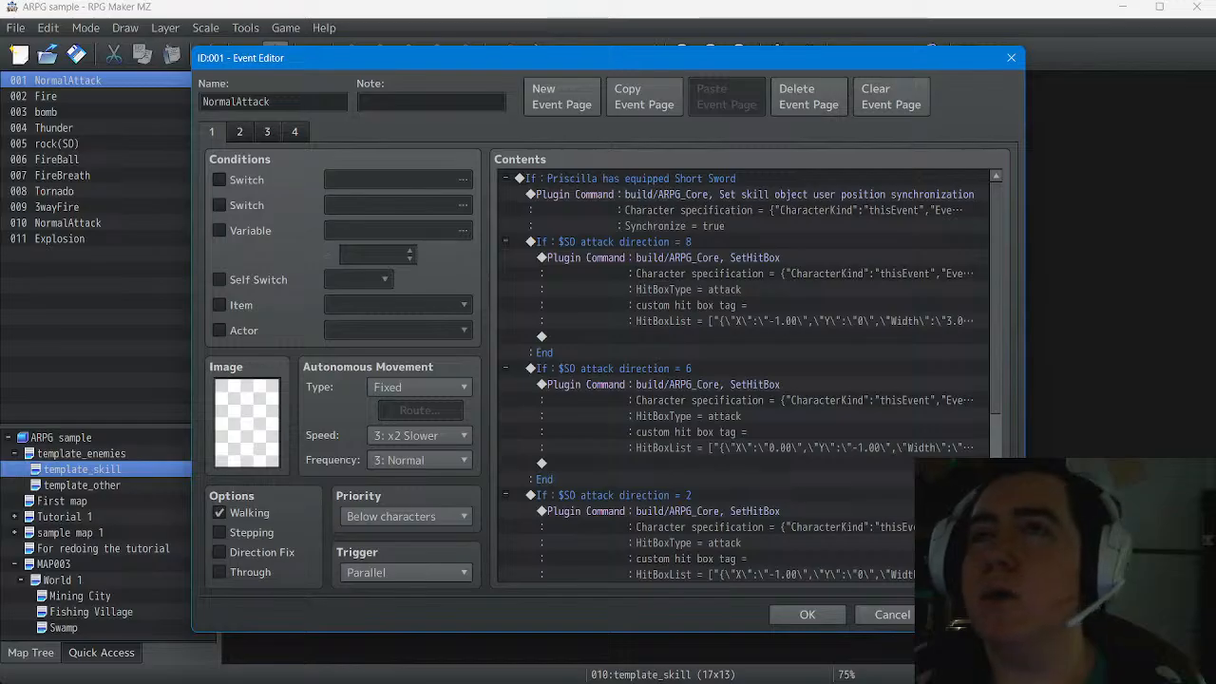
{"action": "key", "text": "ctrl+a"}
{"action": "right_click", "coordinate": [600, 179]}
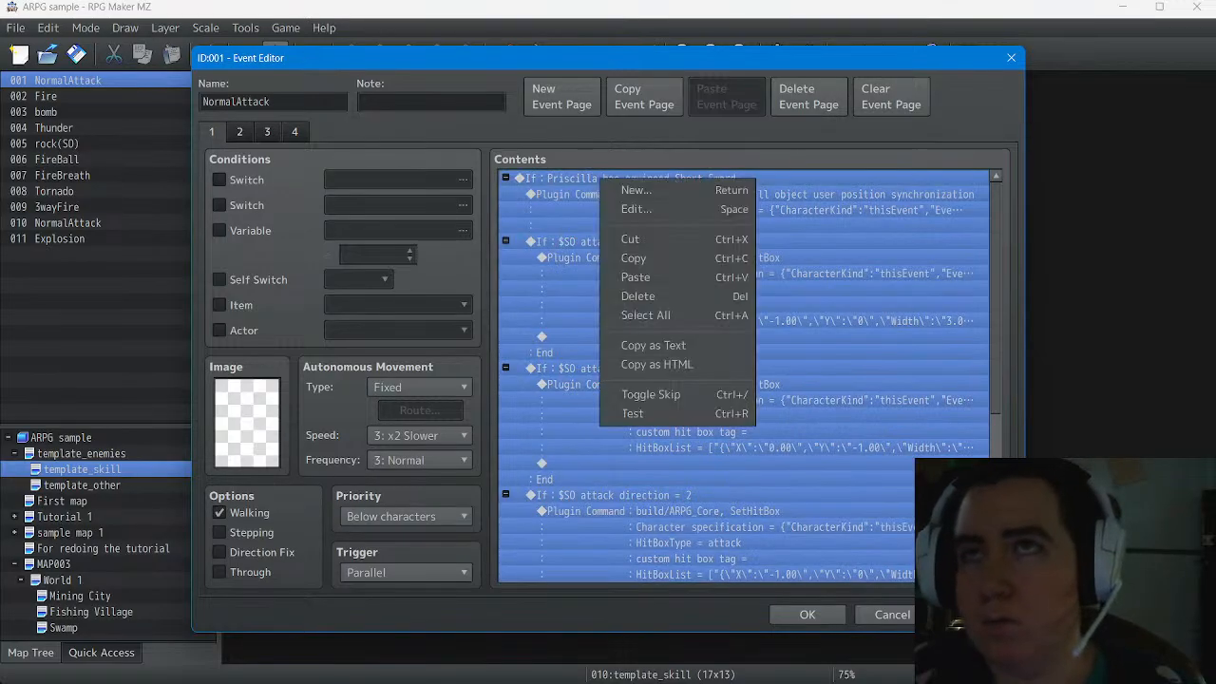
{"action": "left_click", "coordinate": [635, 209]}
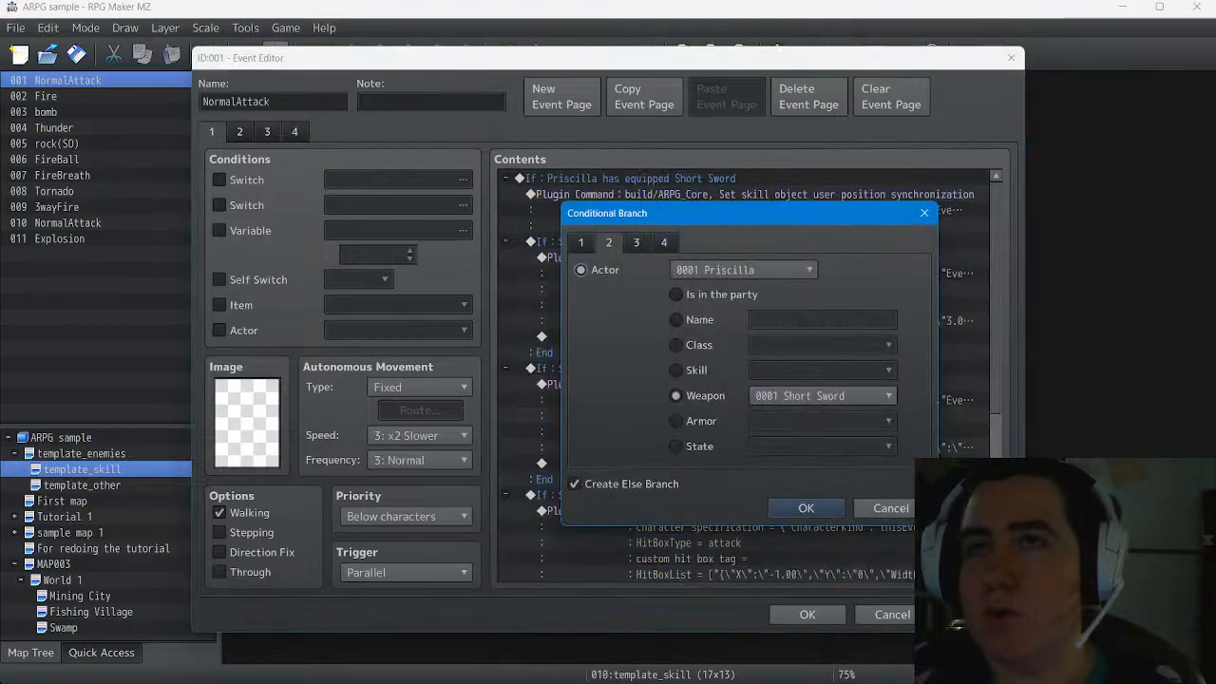
{"action": "left_click", "coordinate": [574, 485]}
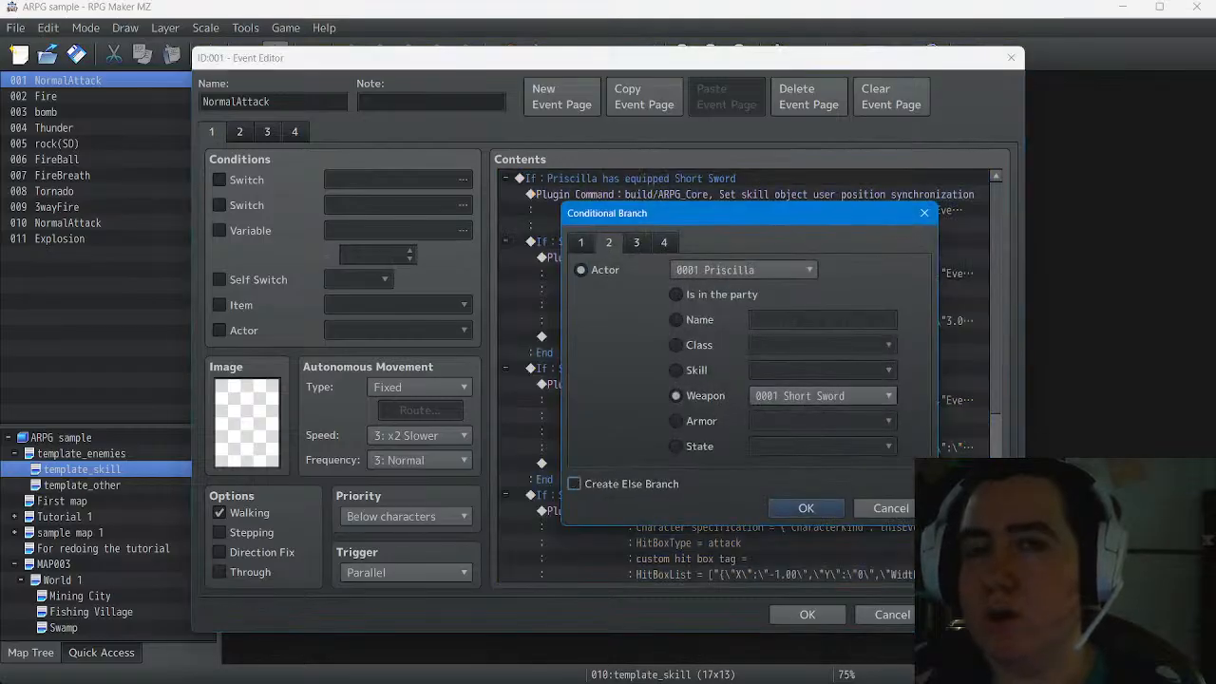
{"action": "left_click", "coordinate": [806, 509]}
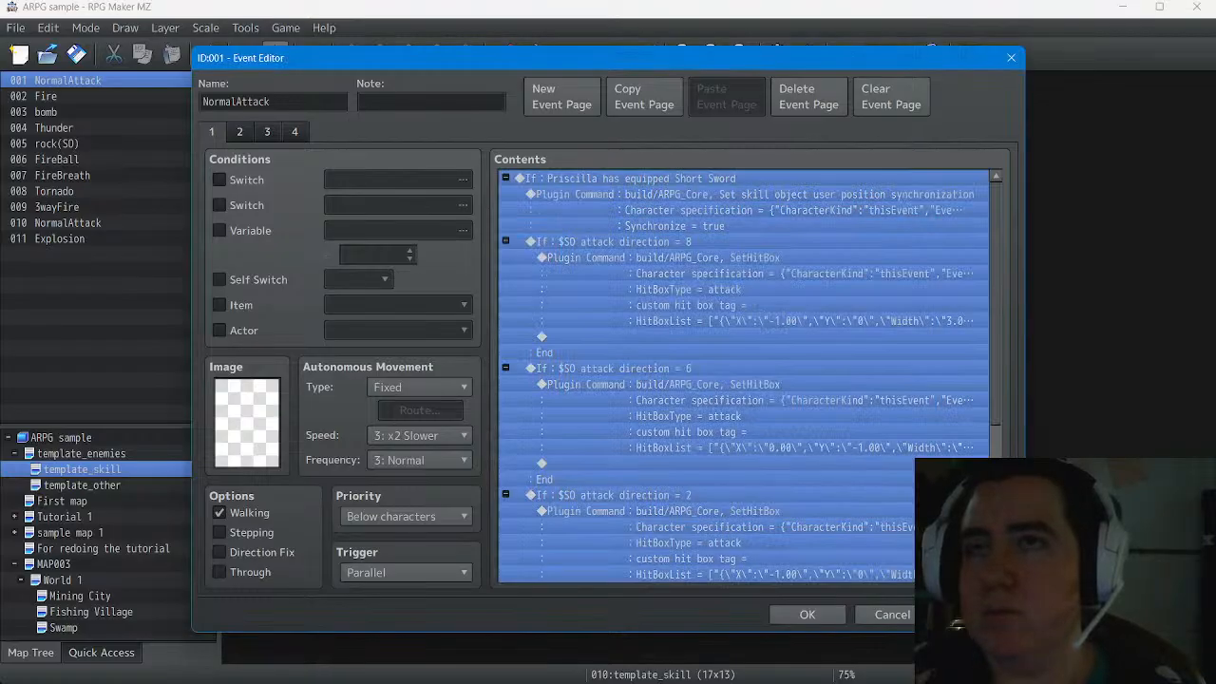
{"action": "left_click", "coordinate": [978, 615]}
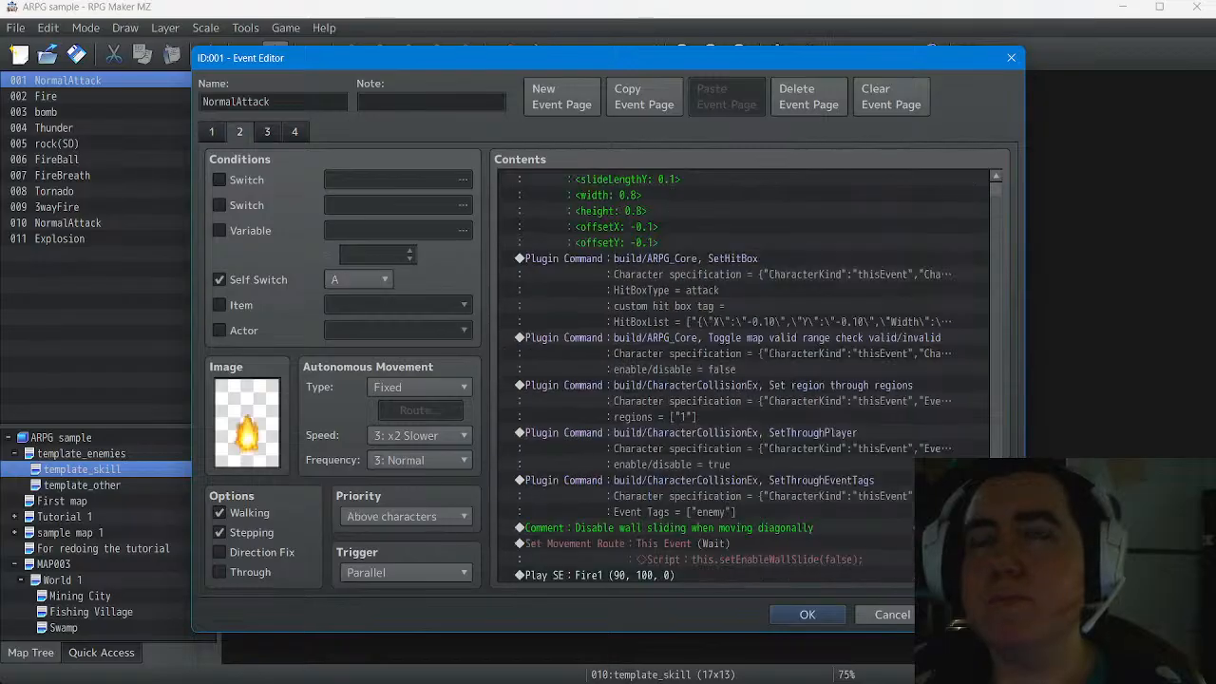
Copy all commands from page 3 (Self Switch B) of NormalAttack event 001 and close the event
{"action": "left_click", "coordinate": [267, 132]}
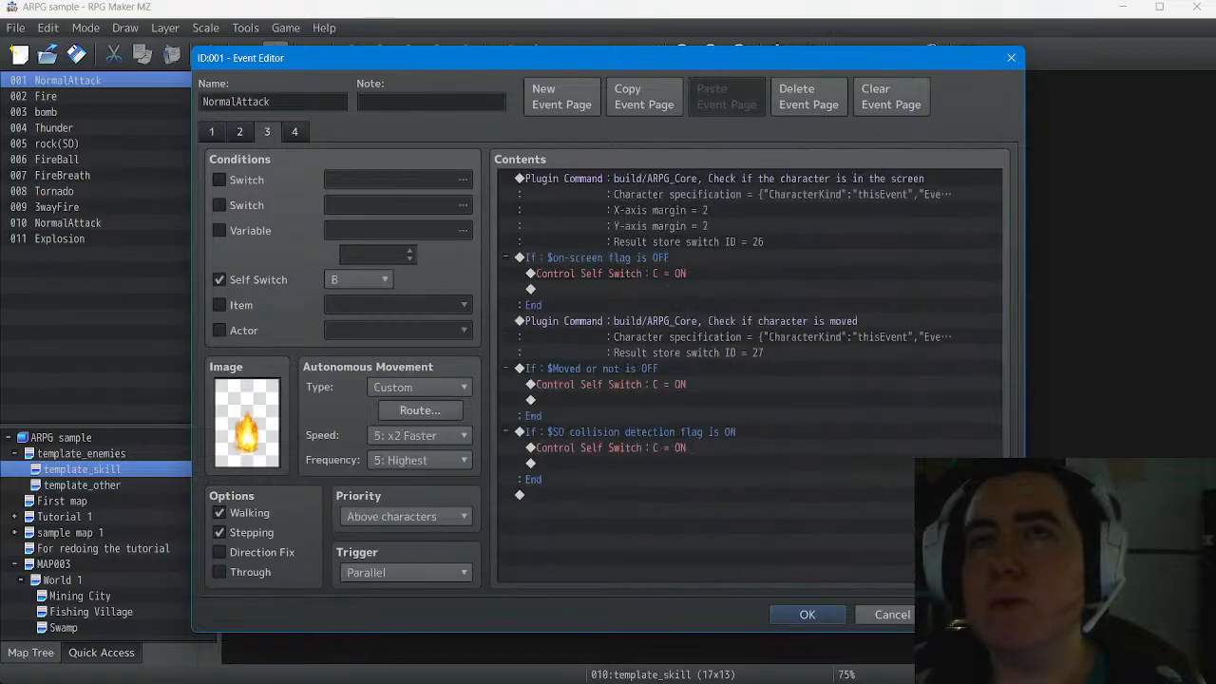
{"action": "left_click", "coordinate": [668, 210]}
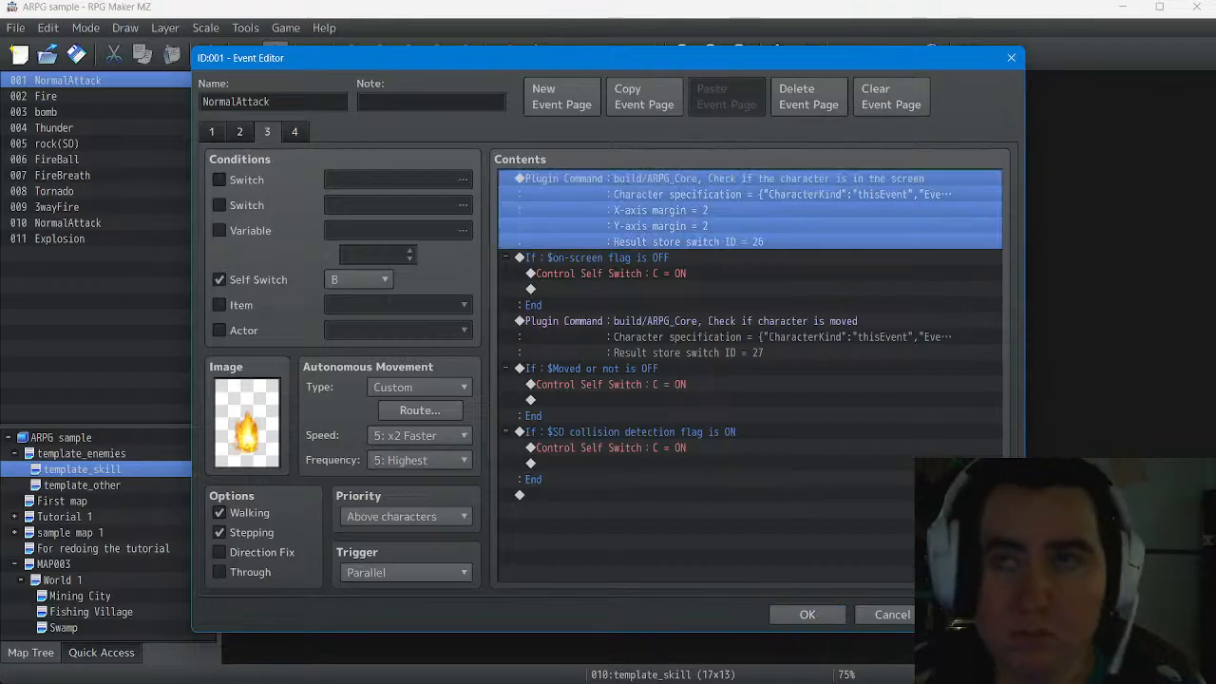
{"action": "key", "text": "ctrl+a"}
{"action": "right_click", "coordinate": [639, 395]}
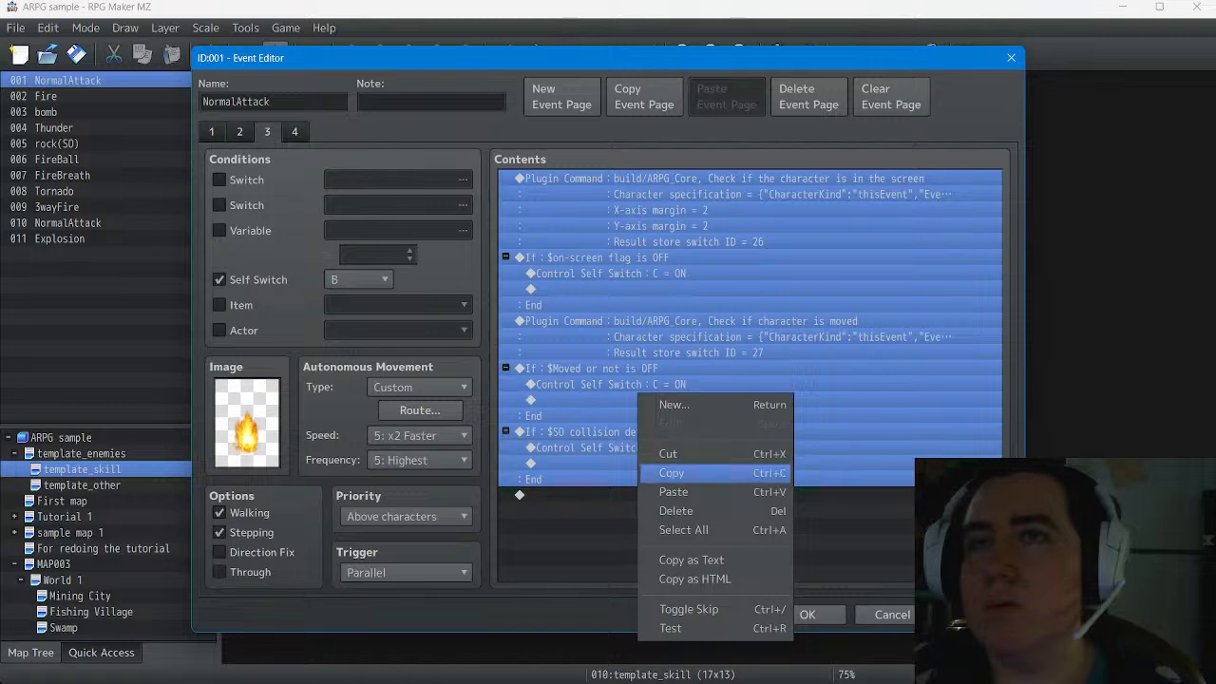
{"action": "left_click", "coordinate": [671, 472]}
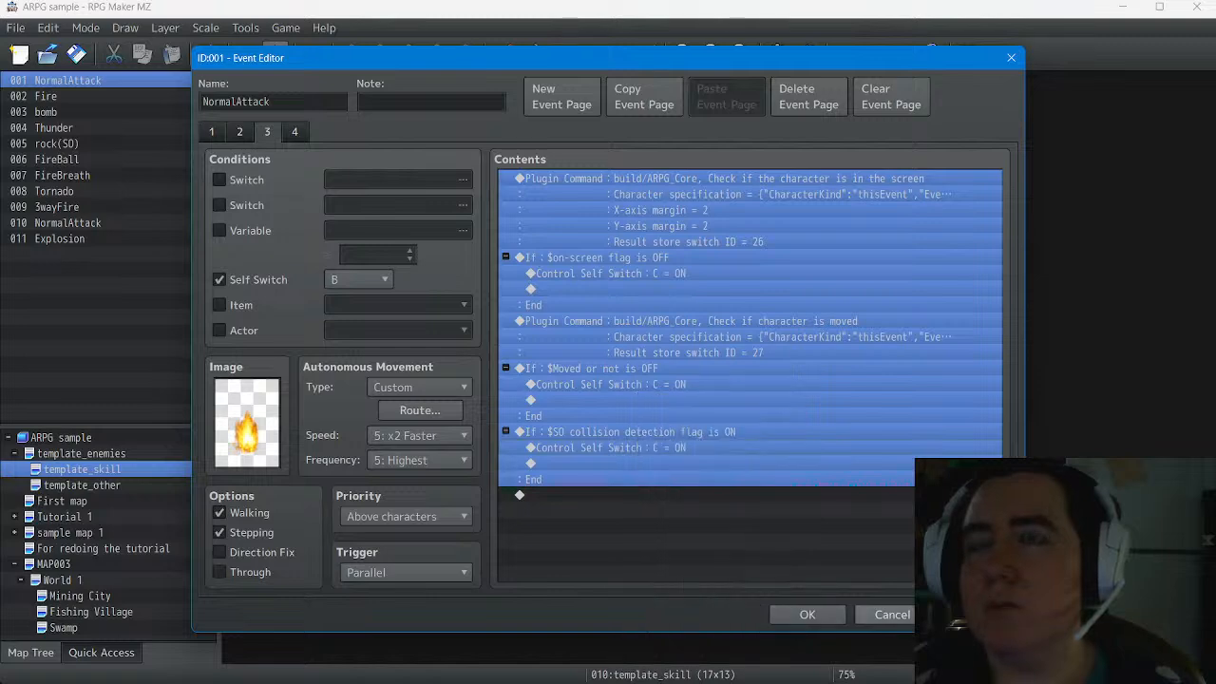
{"action": "key", "text": "Escape"}
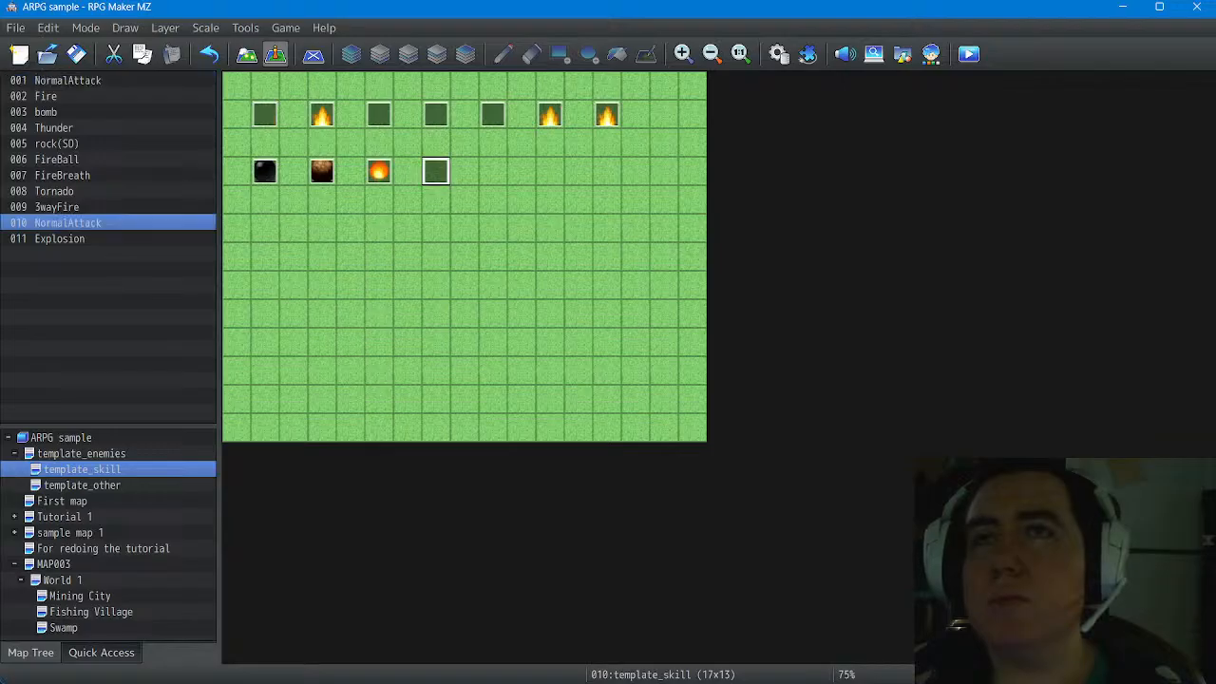
Paste the copied screen, movement and collision check commands into the empty page 2 of event 010
{"action": "double_click", "coordinate": [67, 223]}
{"action": "left_click", "coordinate": [239, 131]}
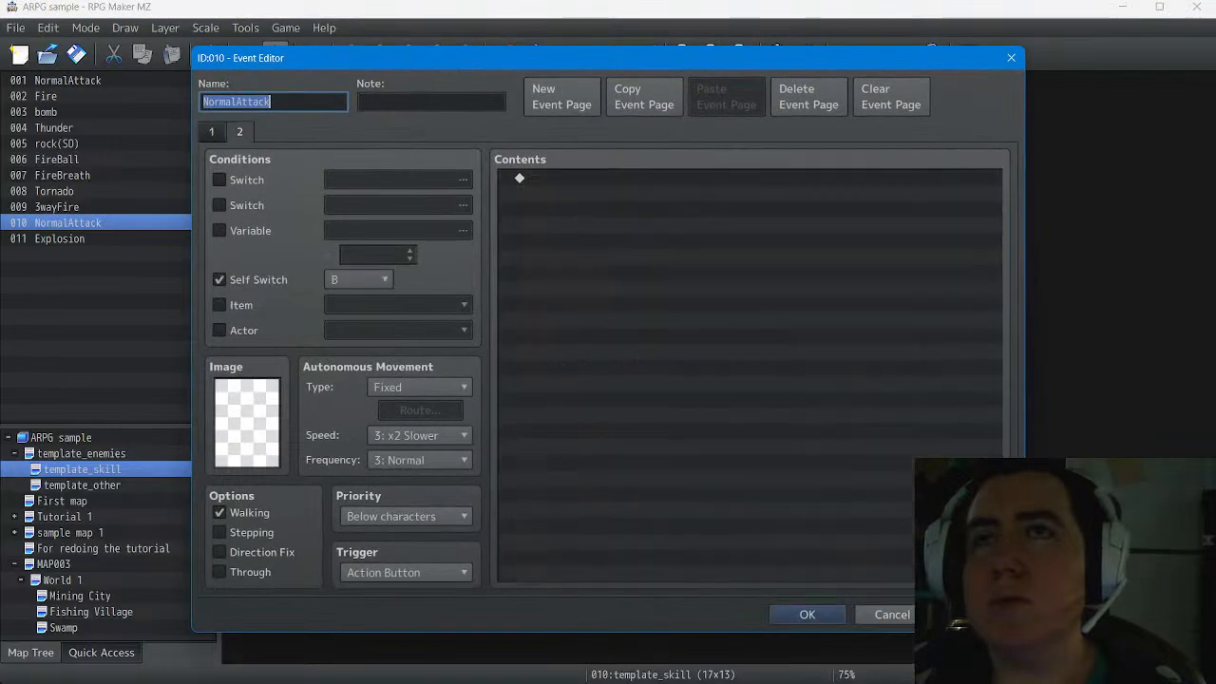
{"action": "left_click", "coordinate": [576, 179]}
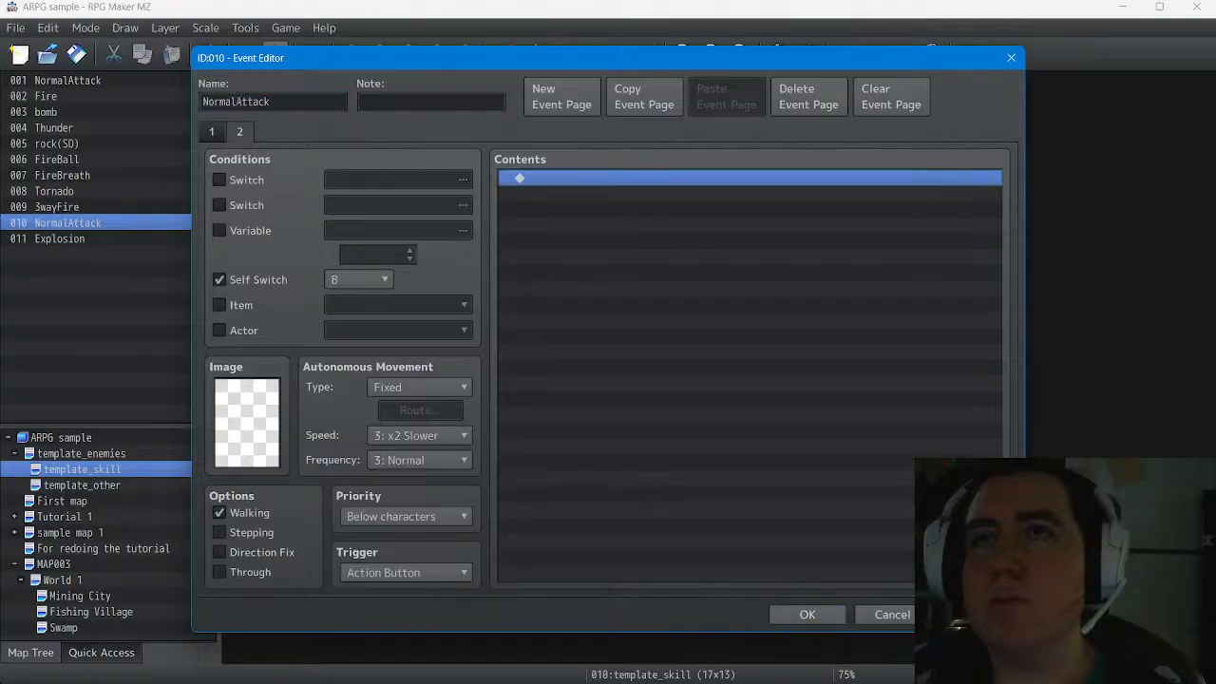
{"action": "right_click", "coordinate": [575, 179]}
{"action": "left_click", "coordinate": [613, 278]}
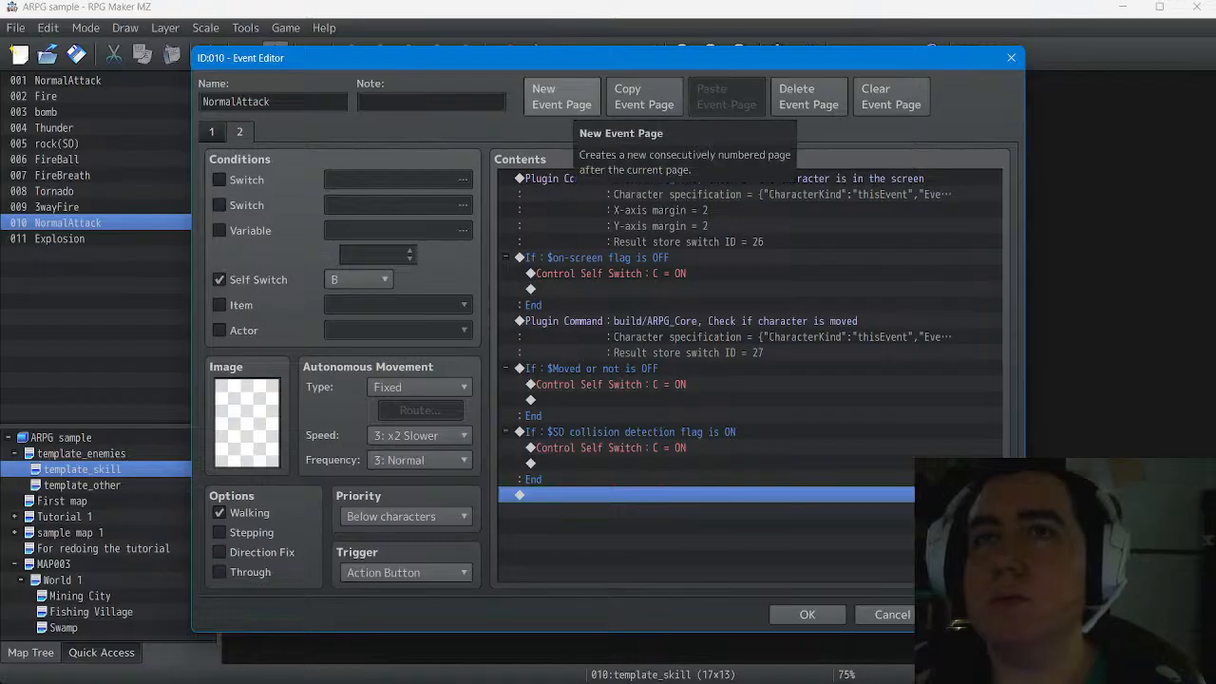
Add a third page to event 010 conditioned on Self Switch C and save the event
{"action": "left_click", "coordinate": [562, 100]}
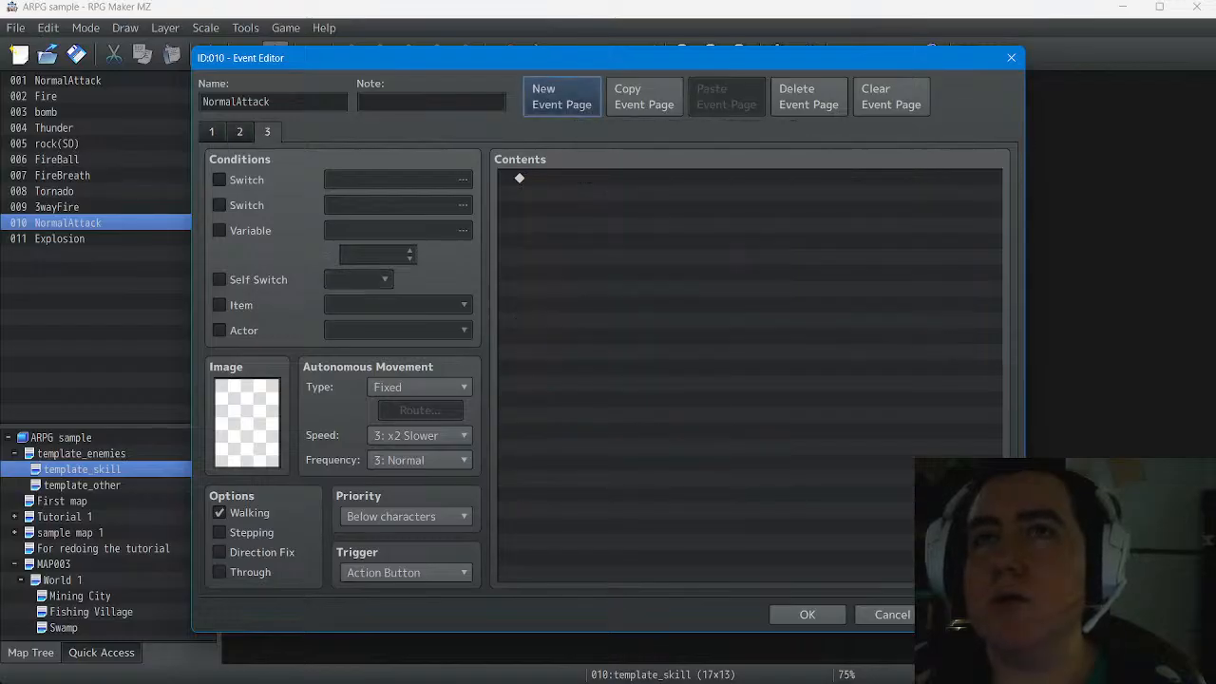
{"action": "left_click", "coordinate": [219, 280]}
{"action": "left_click", "coordinate": [359, 279]}
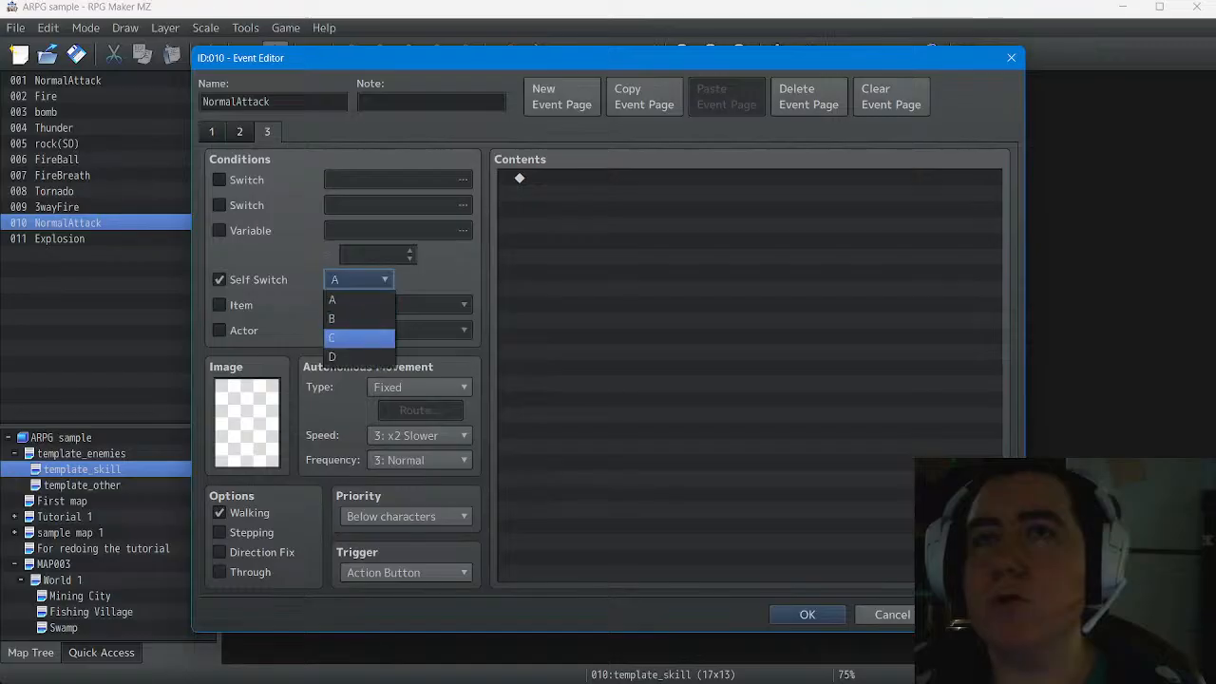
{"action": "left_click", "coordinate": [360, 337]}
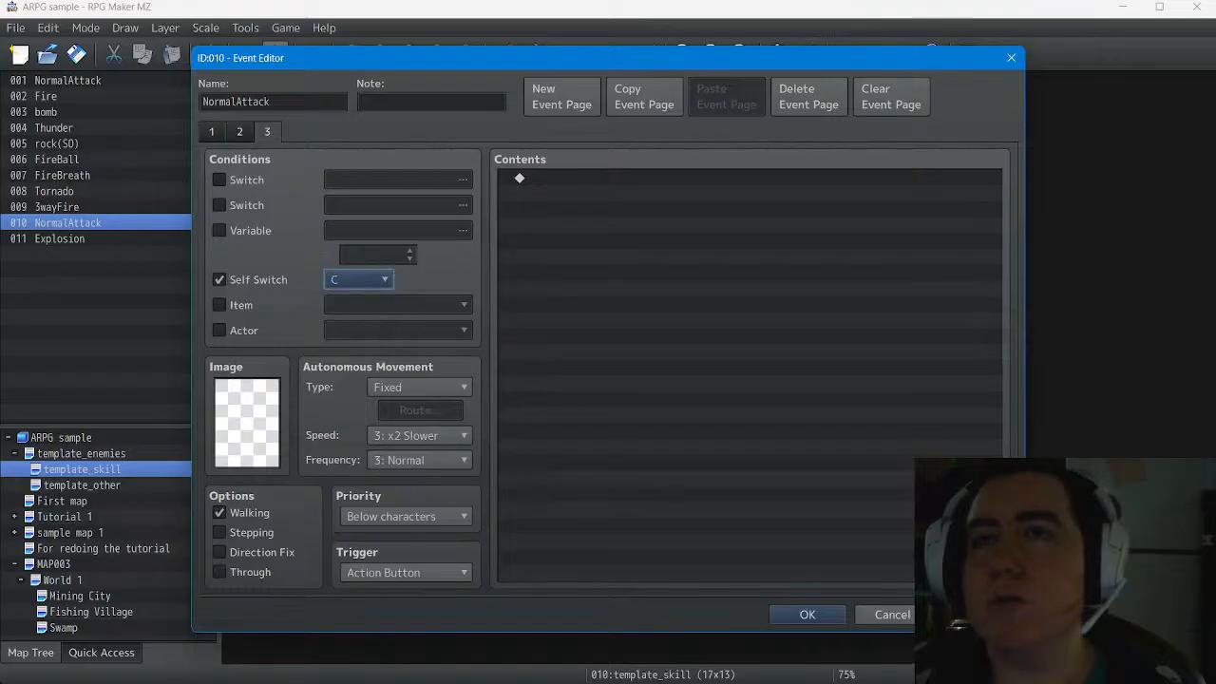
{"action": "left_click", "coordinate": [807, 613]}
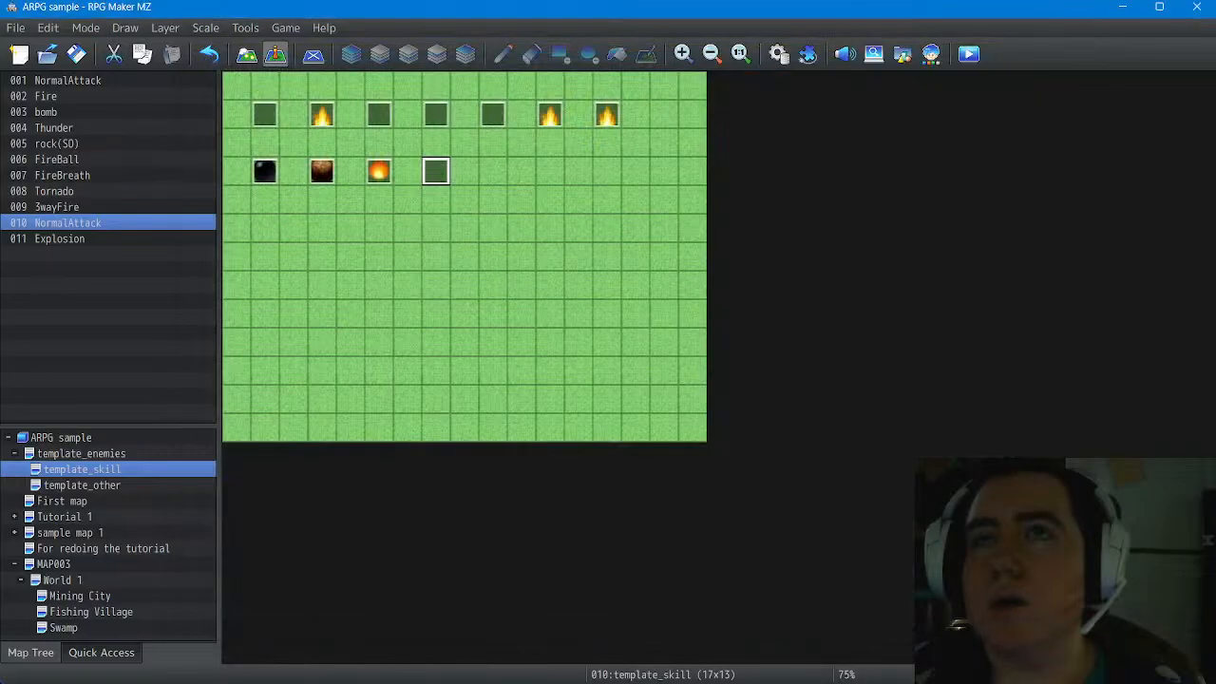
Copy all commands from page 4 (Self Switch C) of NormalAttack event 001 and close the event
{"action": "double_click", "coordinate": [265, 115]}
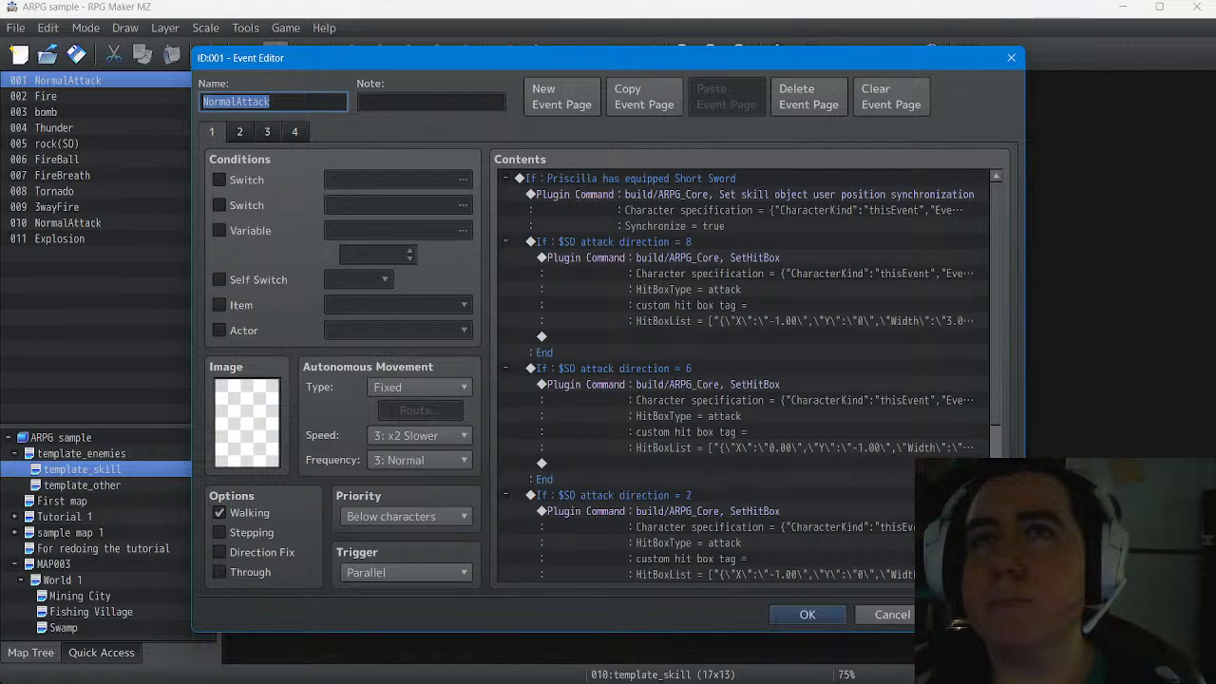
{"action": "left_click", "coordinate": [295, 132]}
{"action": "left_click", "coordinate": [749, 210]}
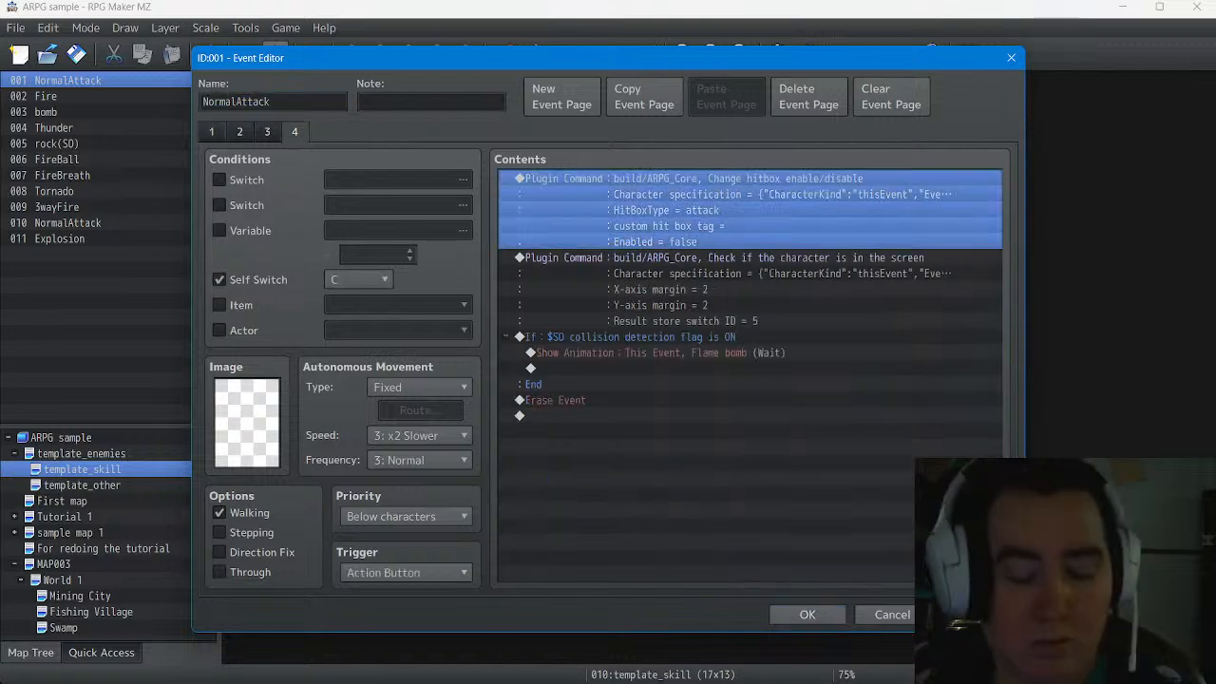
{"action": "key", "text": "ctrl+a"}
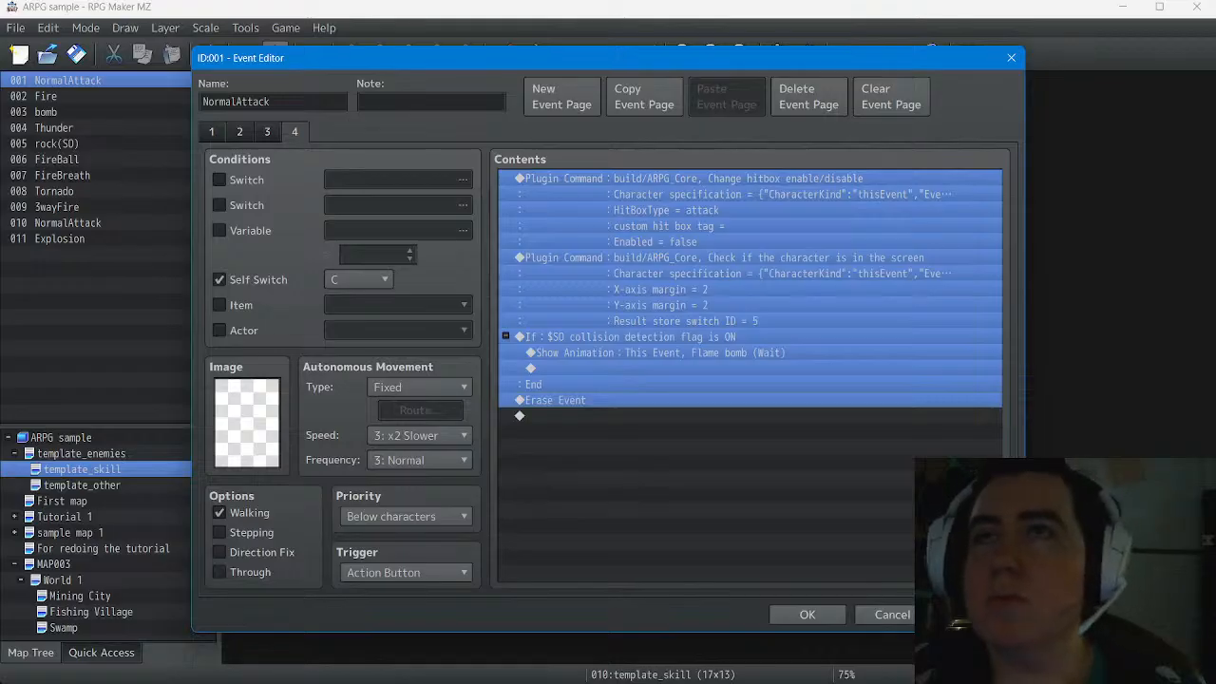
{"action": "right_click", "coordinate": [643, 172]}
{"action": "left_click", "coordinate": [676, 250]}
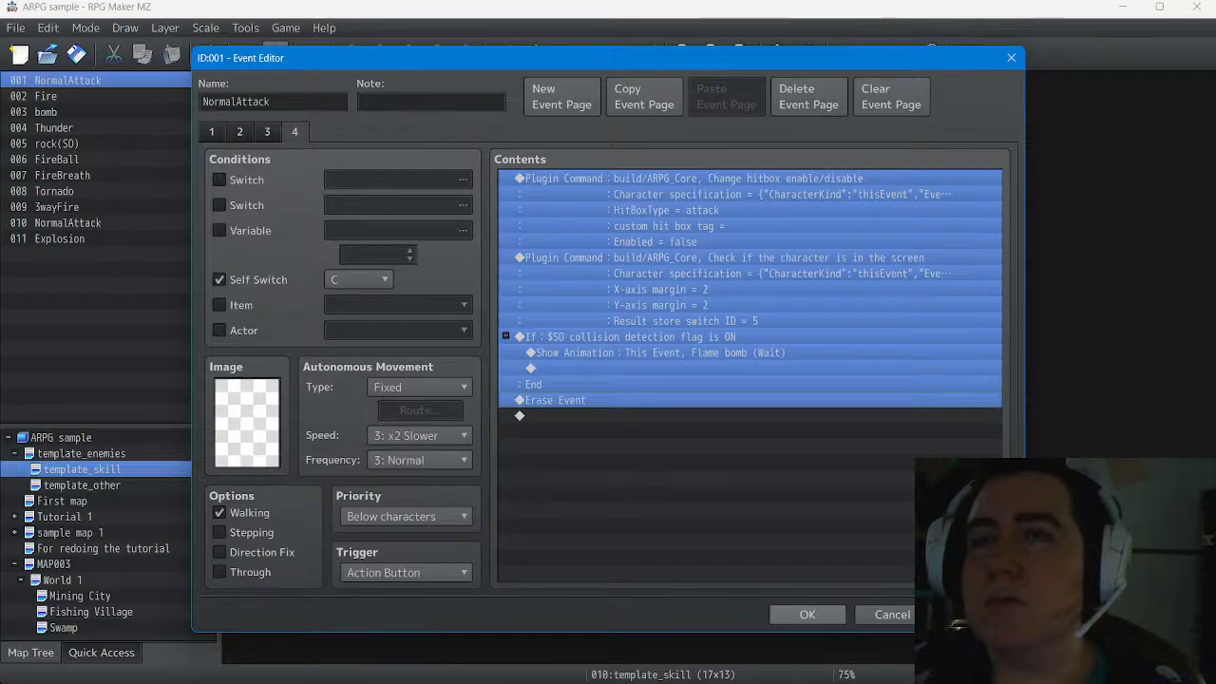
{"action": "left_click", "coordinate": [892, 614]}
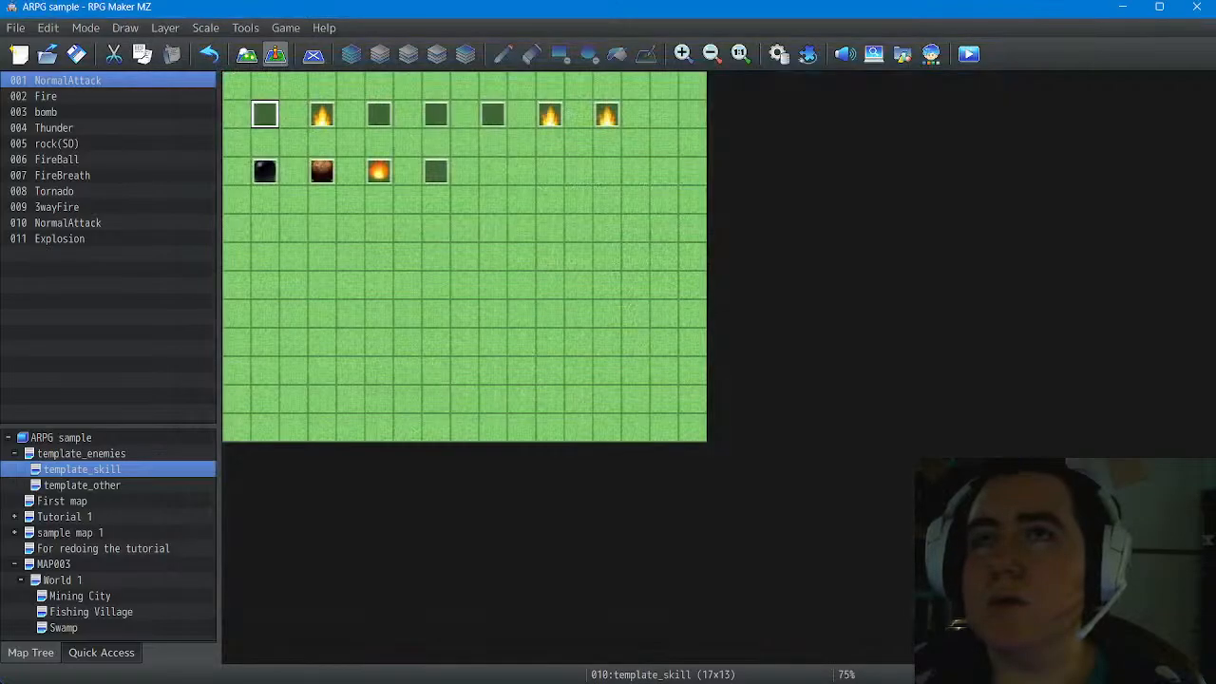
Paste the copied hitbox-disable and erase commands into the empty page 3 of event 010
{"action": "double_click", "coordinate": [68, 223]}
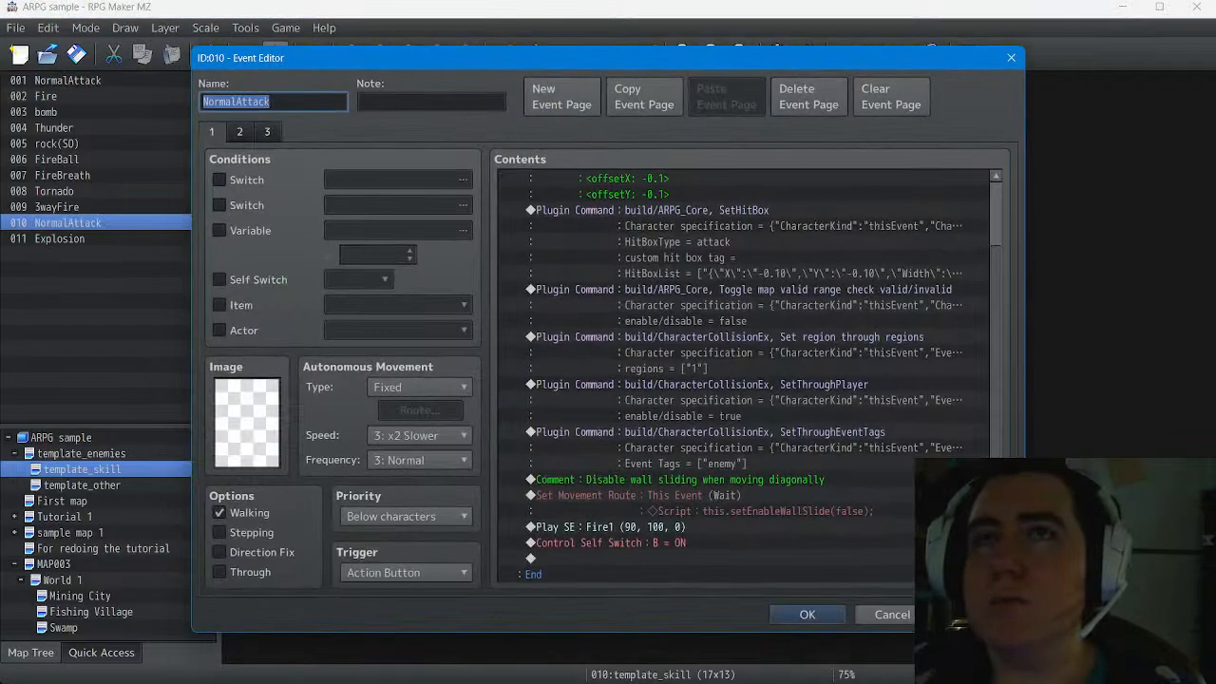
{"action": "left_click", "coordinate": [266, 132]}
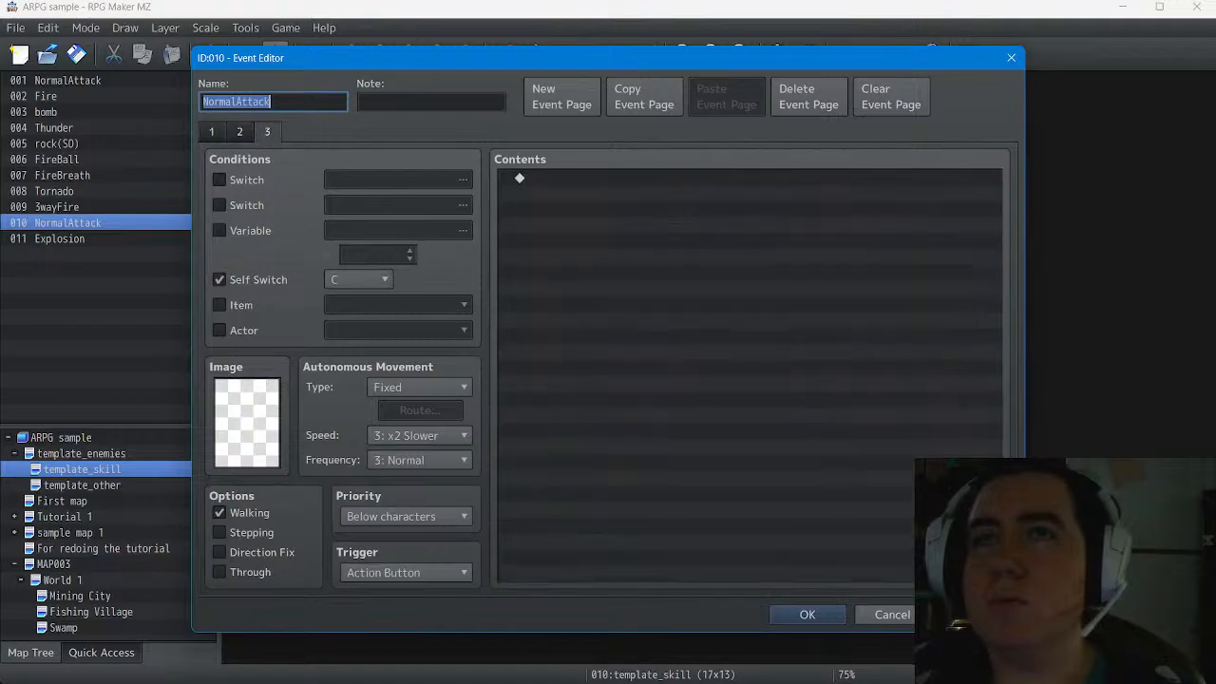
{"action": "left_click", "coordinate": [566, 181]}
{"action": "right_click", "coordinate": [567, 181]}
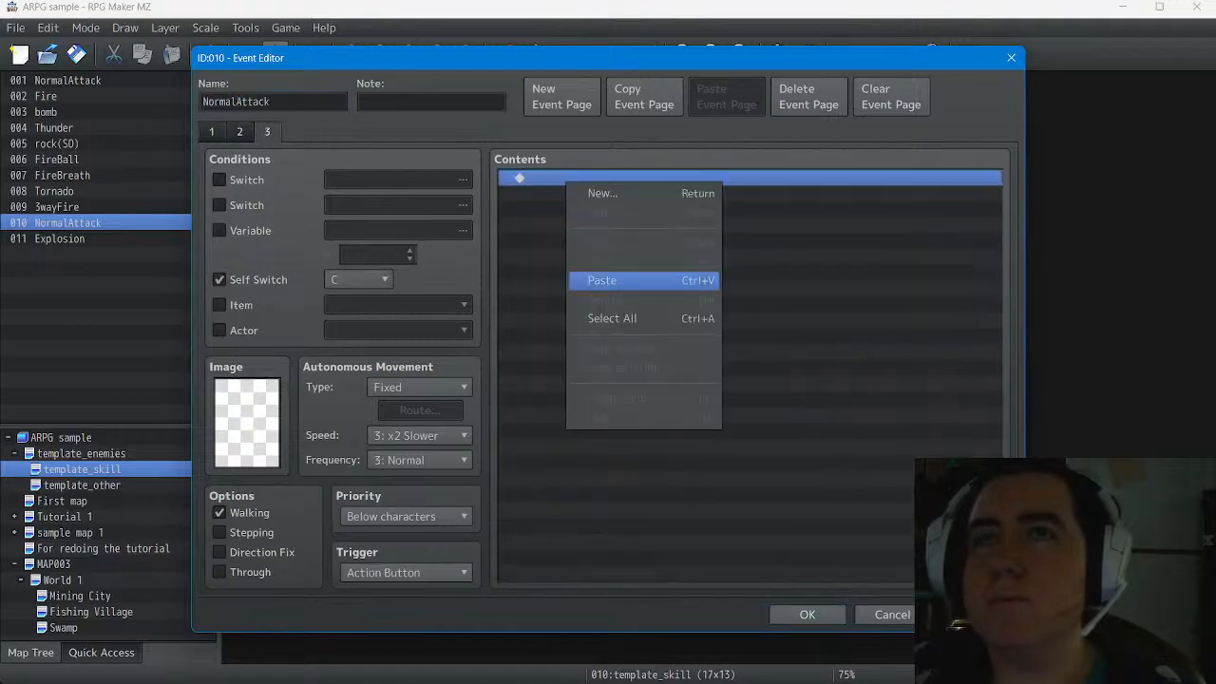
{"action": "left_click", "coordinate": [601, 280]}
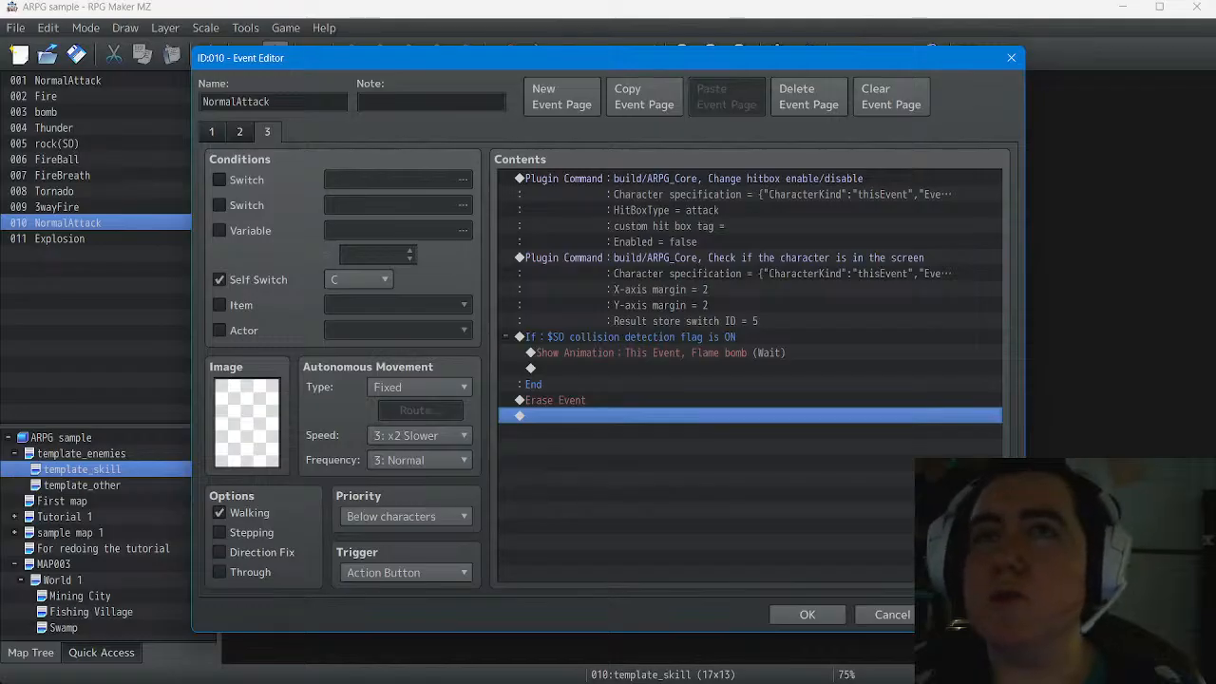
Set the page 1 image of event 010 to the small orange flame in the third row of the !Other2 character sheet
{"action": "left_click", "coordinate": [240, 132]}
{"action": "left_click", "coordinate": [211, 132]}
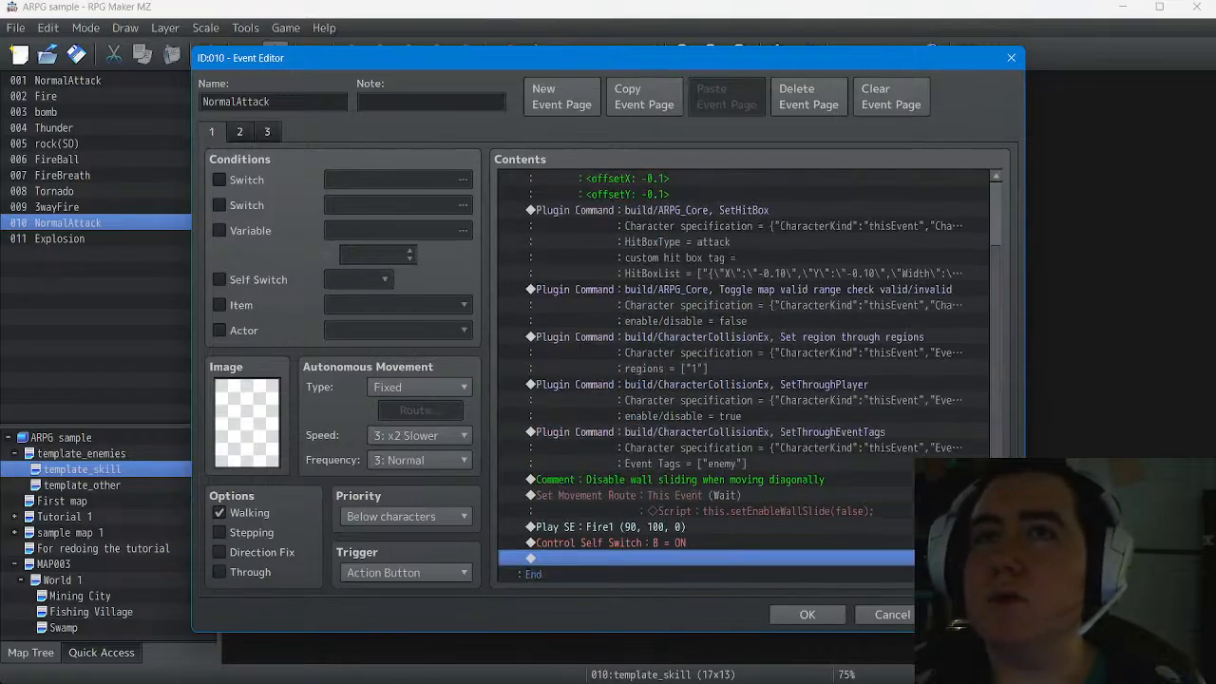
{"action": "scroll", "coordinate": [745, 377], "scroll_direction": "up", "scroll_amount": 2}
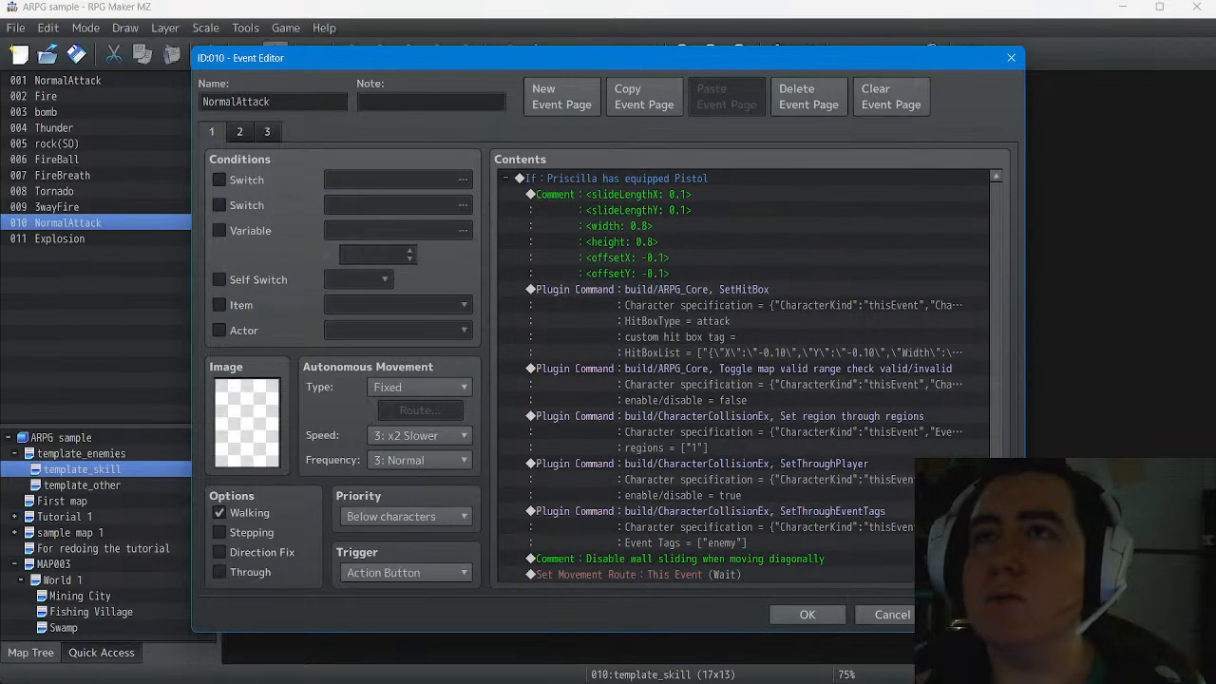
{"action": "scroll", "coordinate": [744, 376], "scroll_direction": "down", "scroll_amount": 2}
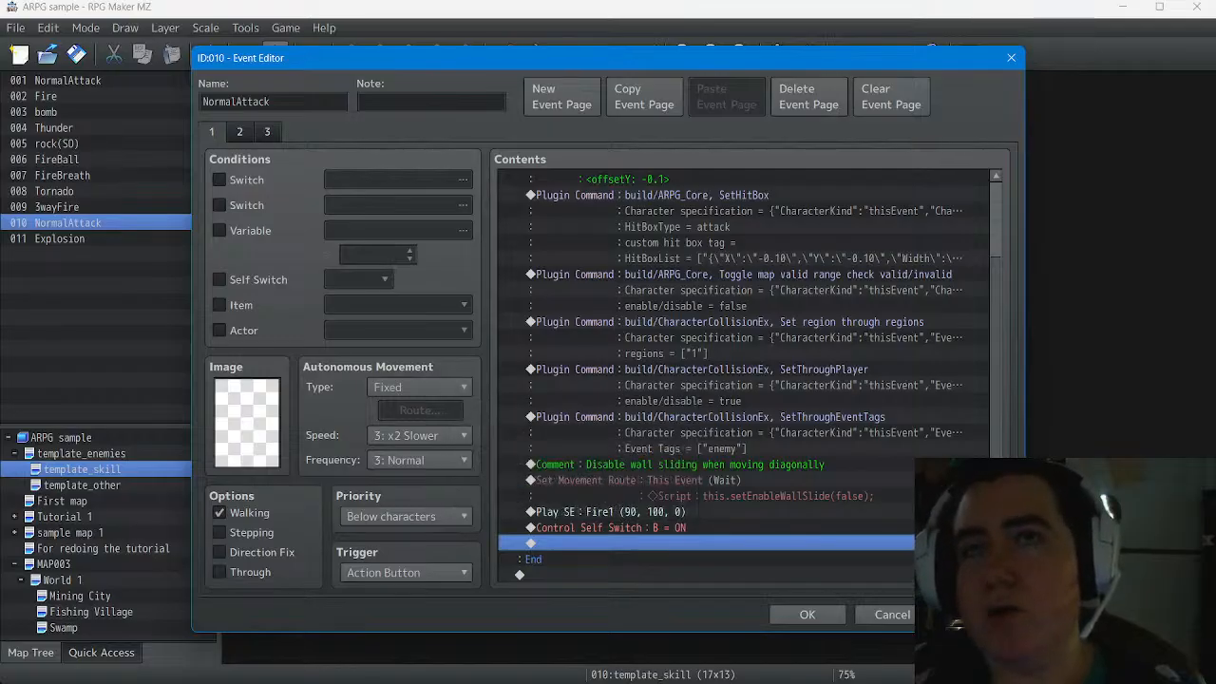
{"action": "double_click", "coordinate": [247, 423]}
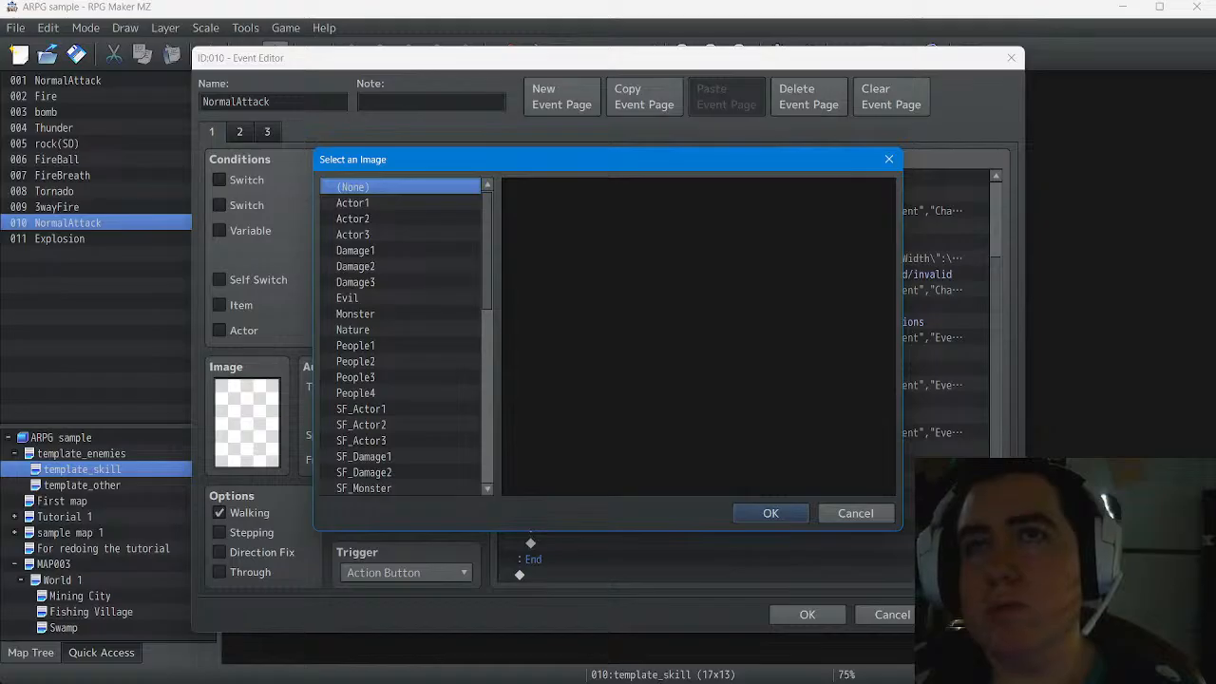
{"action": "scroll", "coordinate": [403, 337], "scroll_direction": "down", "scroll_amount": 9}
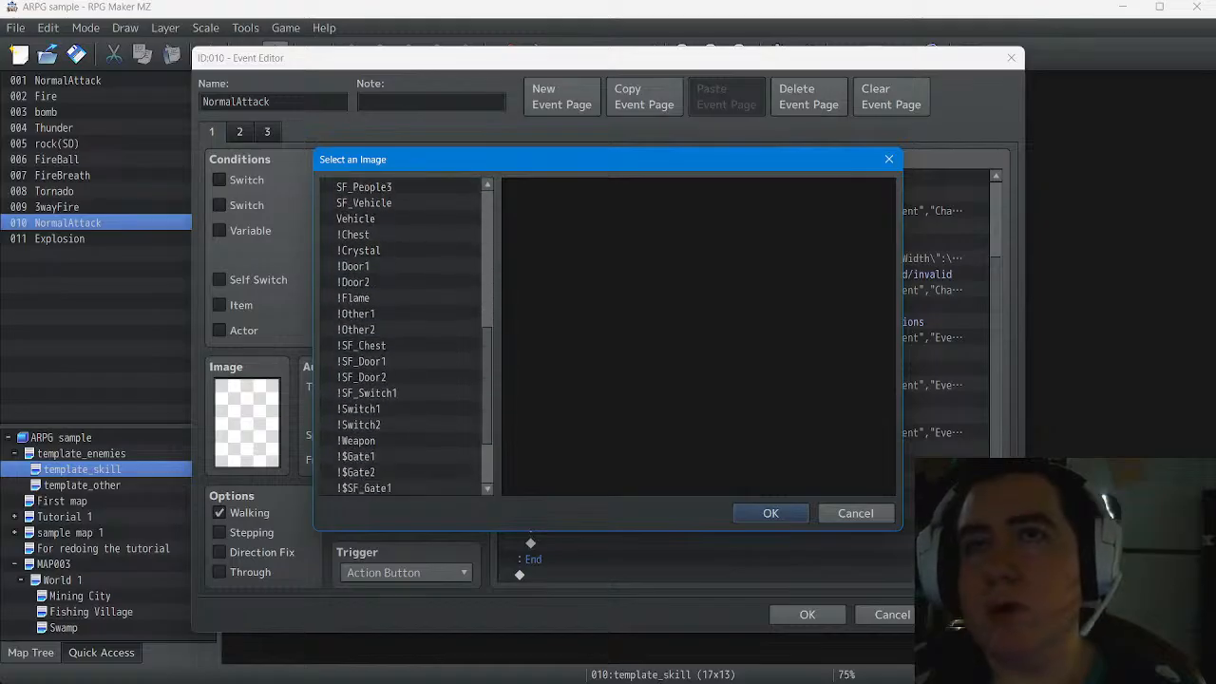
{"action": "left_click", "coordinate": [356, 329]}
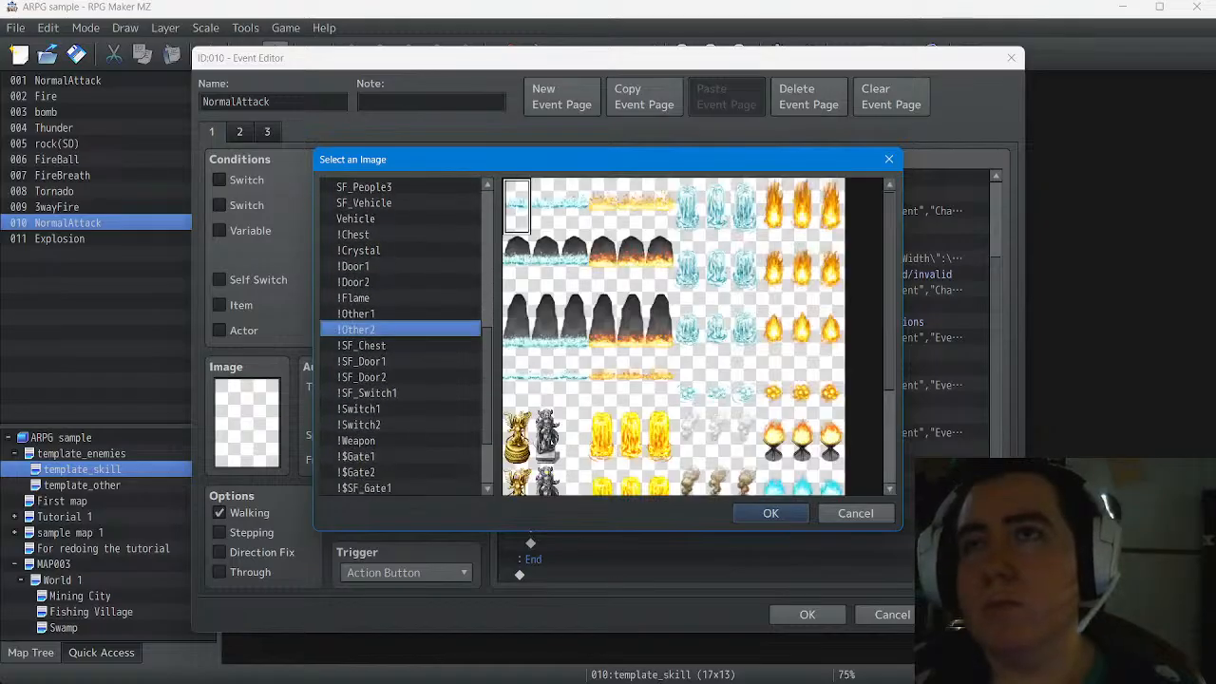
{"action": "left_click", "coordinate": [773, 321]}
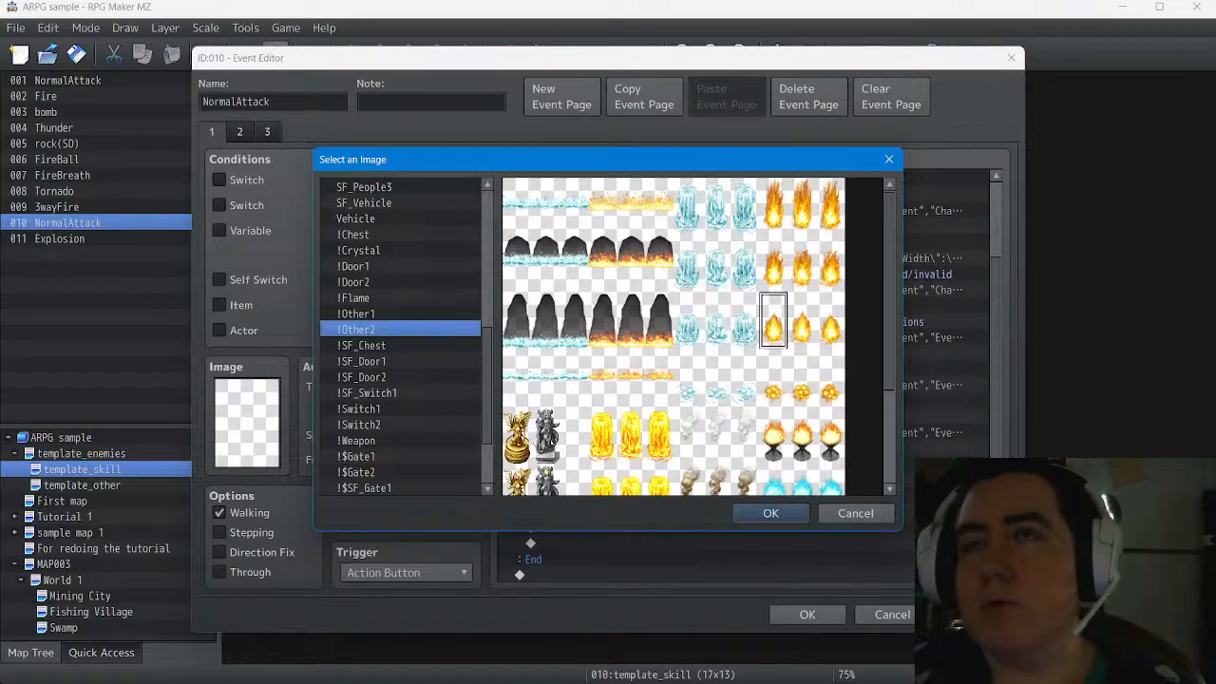
{"action": "key", "text": "Return"}
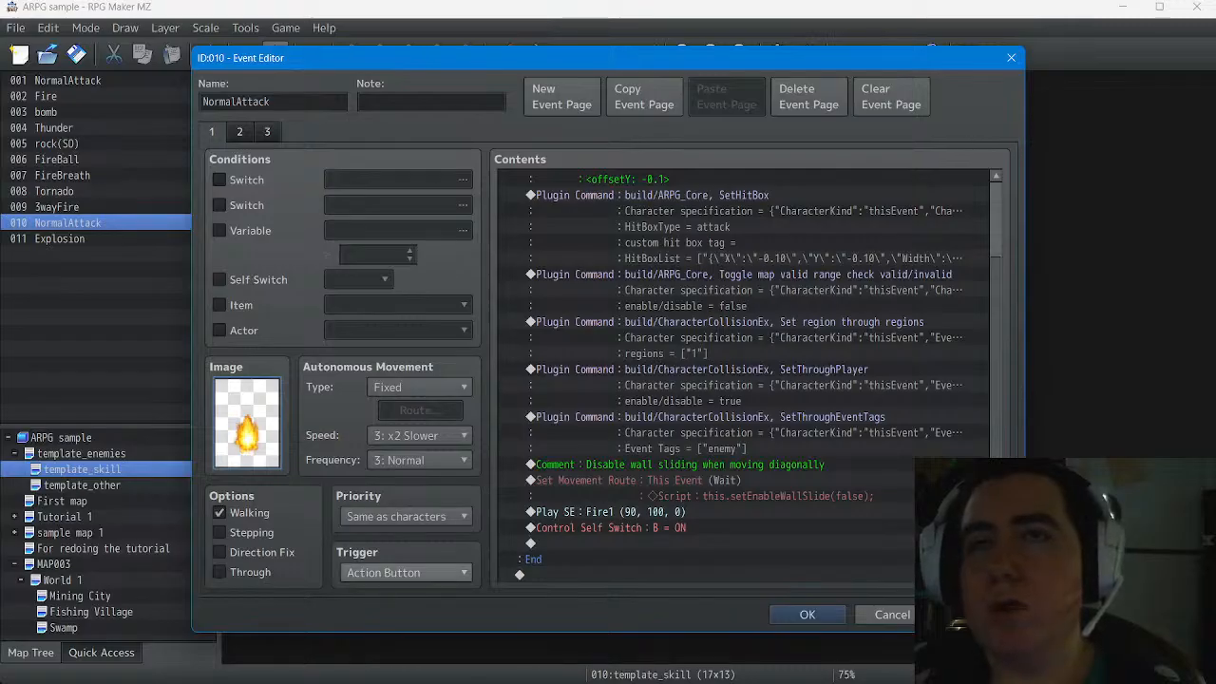
Set page 1 of event 010 to the Parallel trigger and Above characters priority, with the Stepping animation enabled
{"action": "left_click", "coordinate": [406, 571]}
{"action": "left_click", "coordinate": [406, 667]}
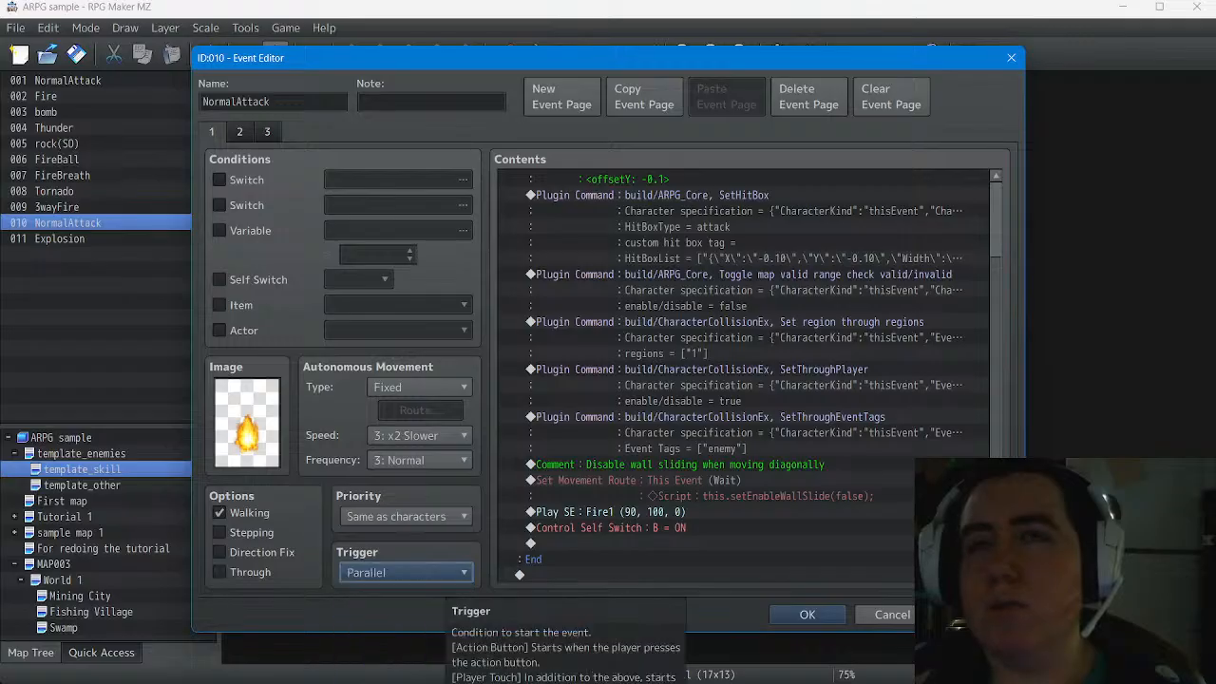
{"action": "left_click", "coordinate": [405, 516]}
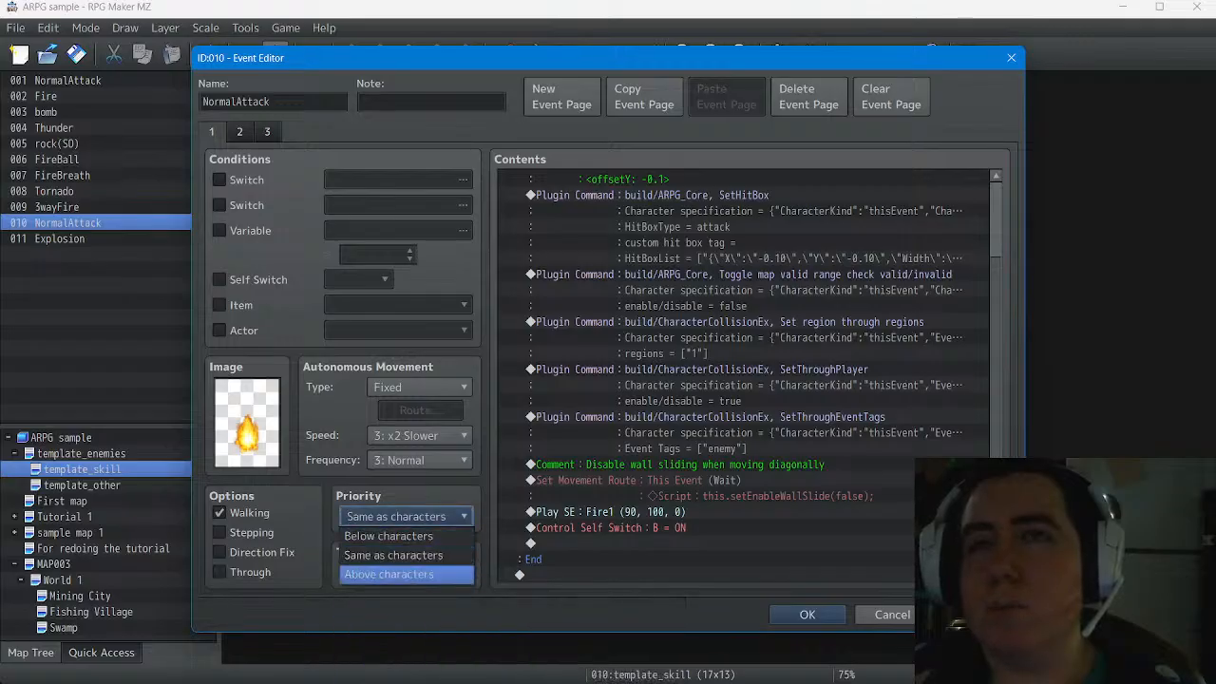
{"action": "left_click", "coordinate": [388, 574]}
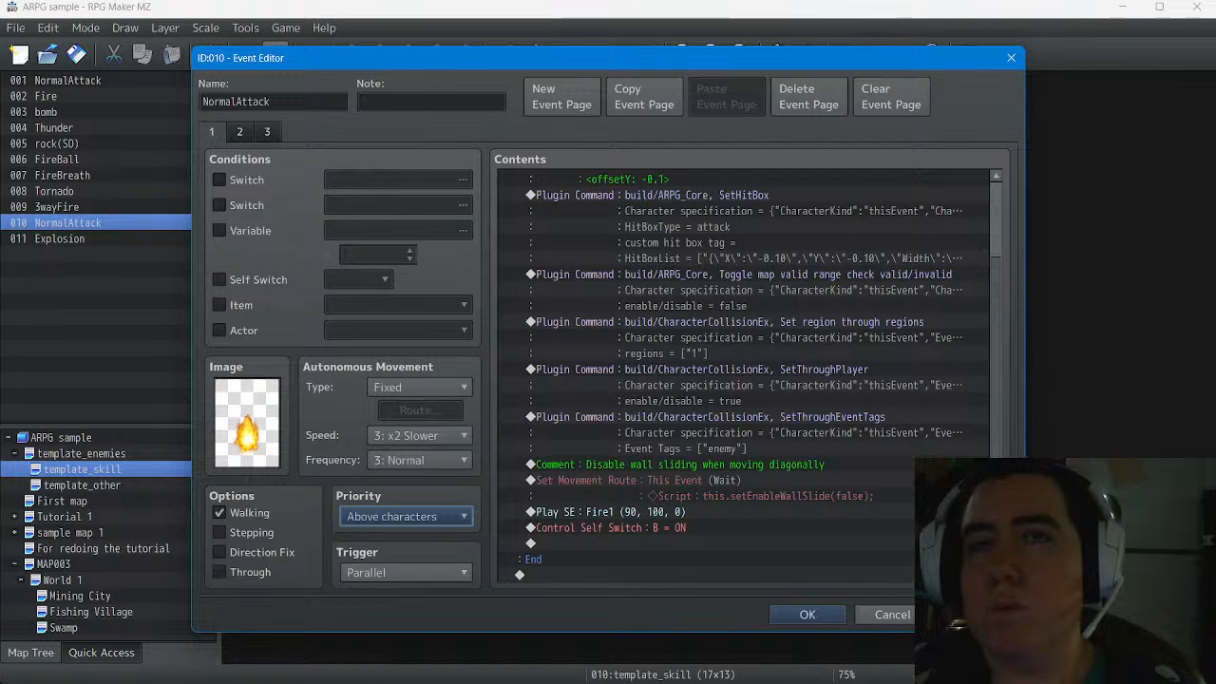
{"action": "left_click", "coordinate": [219, 532]}
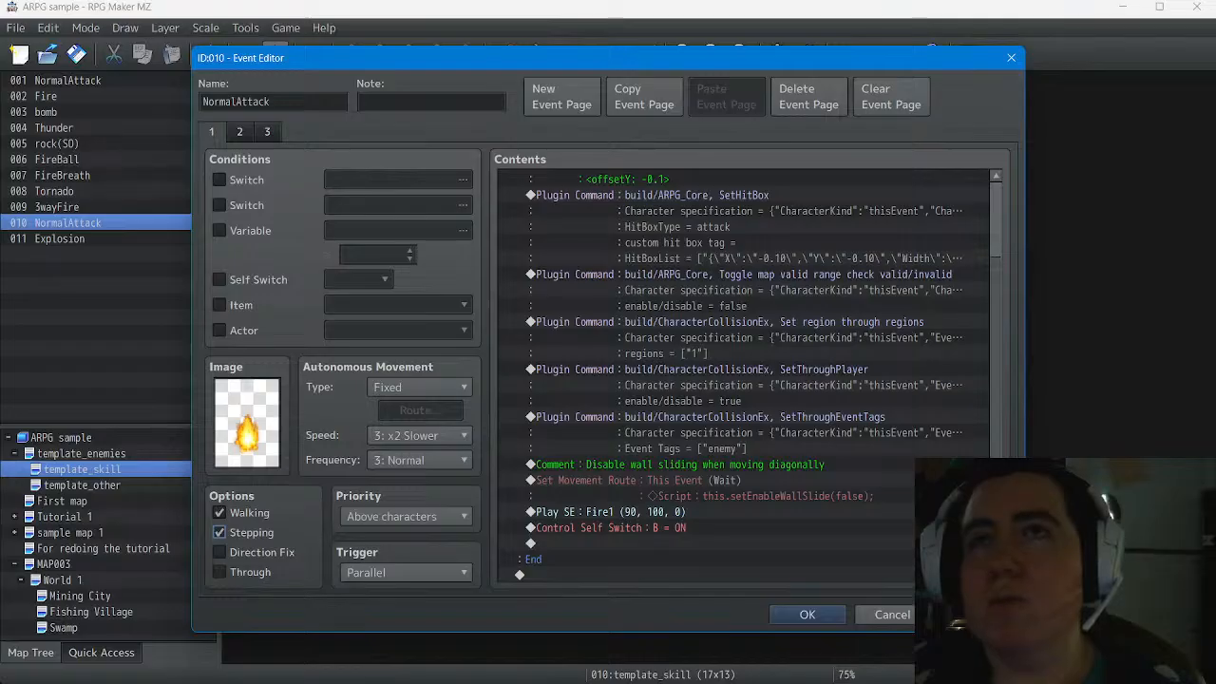
Save the project and set event 010's page 2 image to the small orange flame in the third row of the !Other2 sheet
{"action": "left_click", "coordinate": [239, 132]}
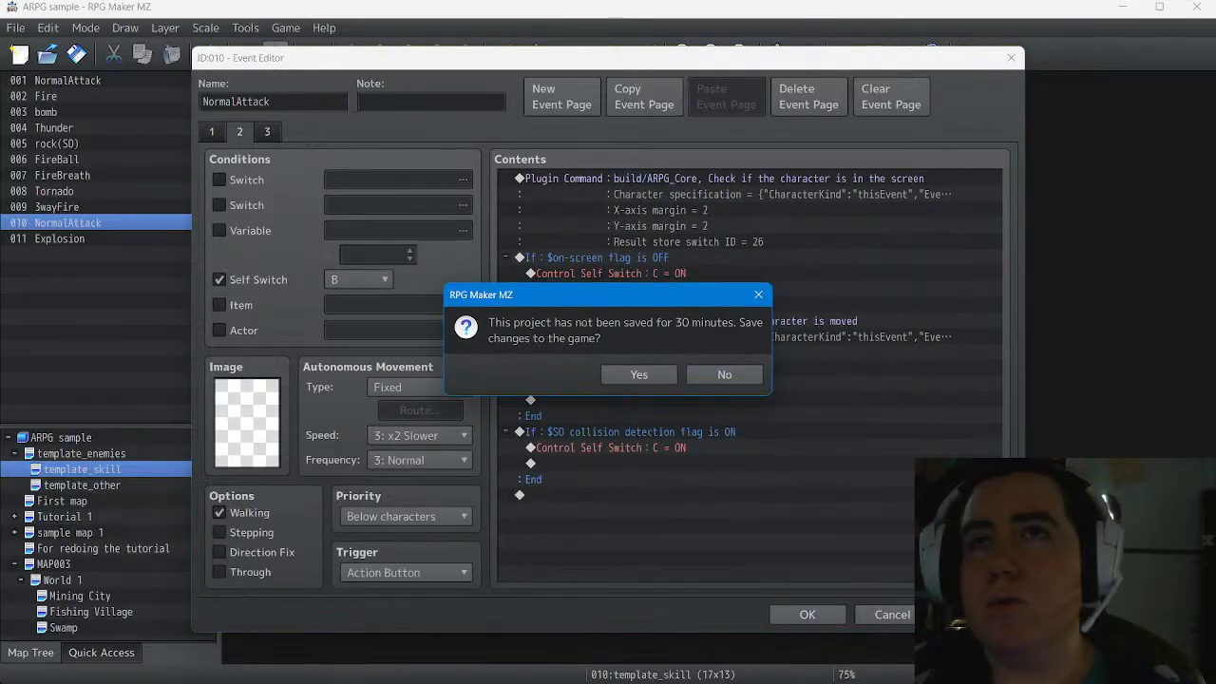
{"action": "left_click", "coordinate": [639, 374]}
{"action": "double_click", "coordinate": [247, 423]}
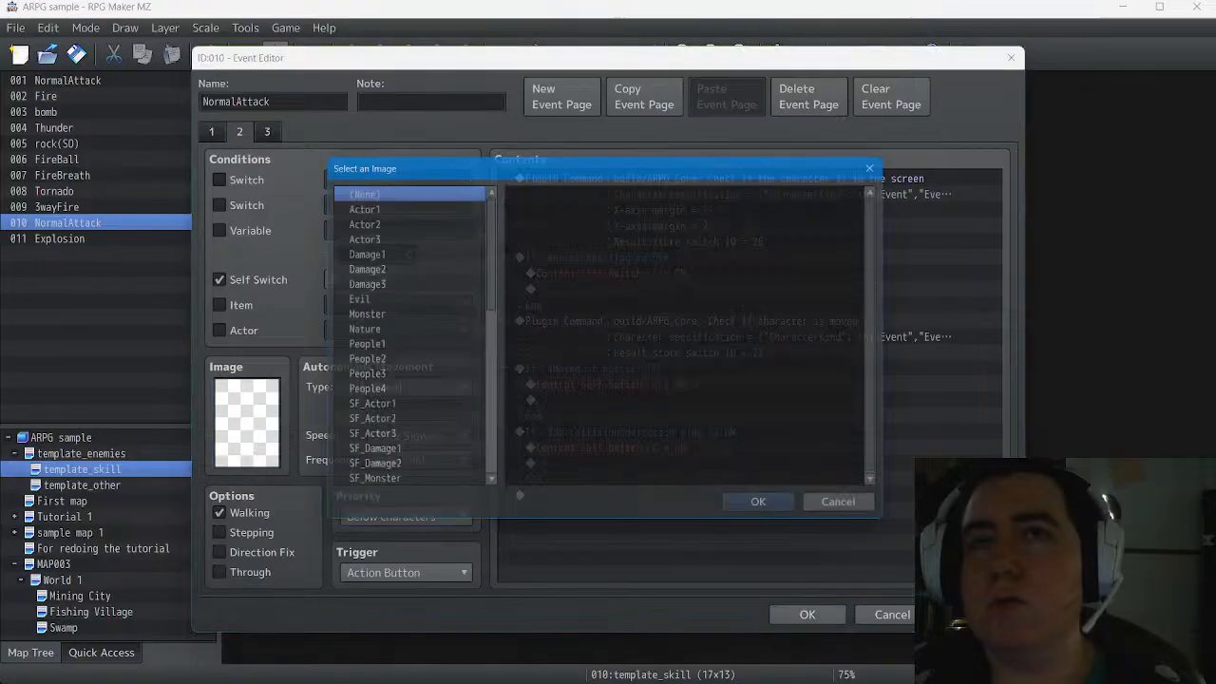
{"action": "scroll", "coordinate": [404, 337], "scroll_direction": "down", "scroll_amount": 5}
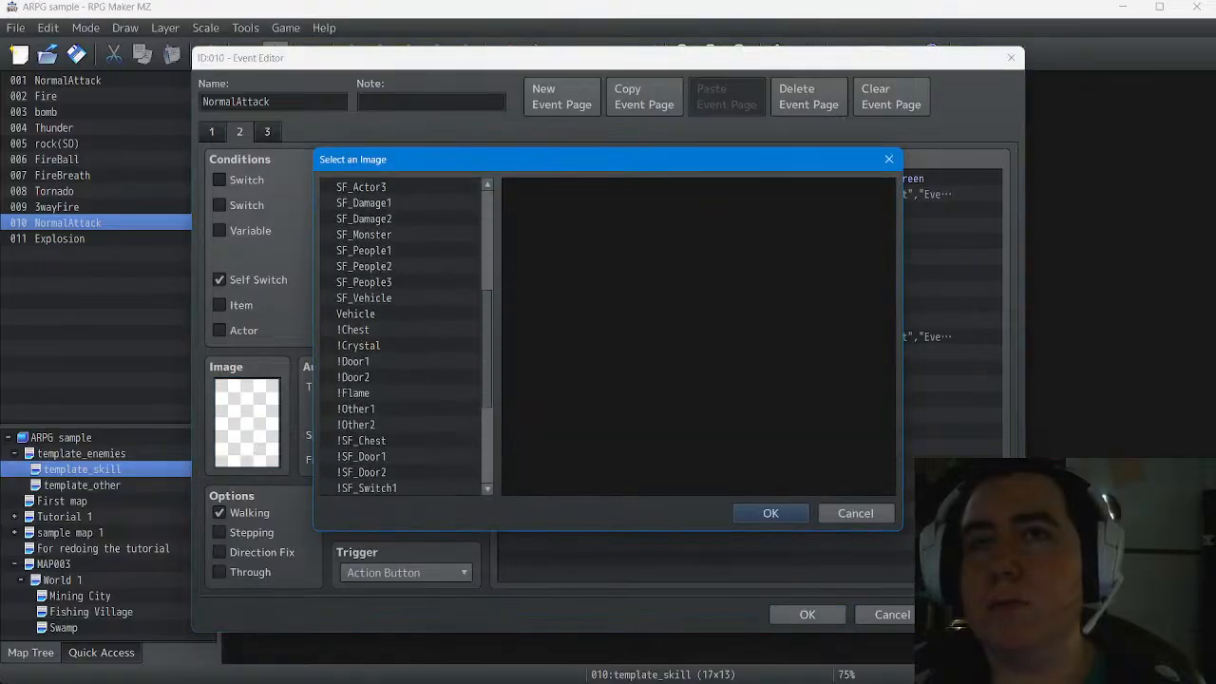
{"action": "left_click", "coordinate": [357, 425]}
{"action": "left_click", "coordinate": [801, 320]}
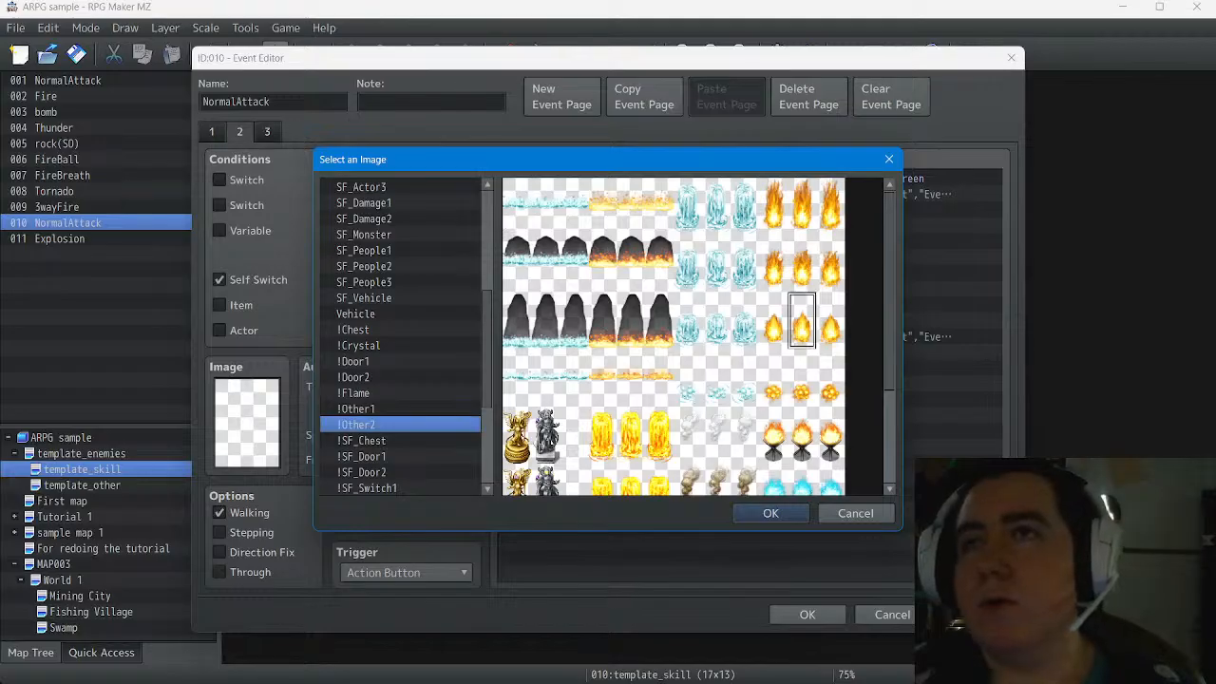
{"action": "left_click", "coordinate": [770, 513]}
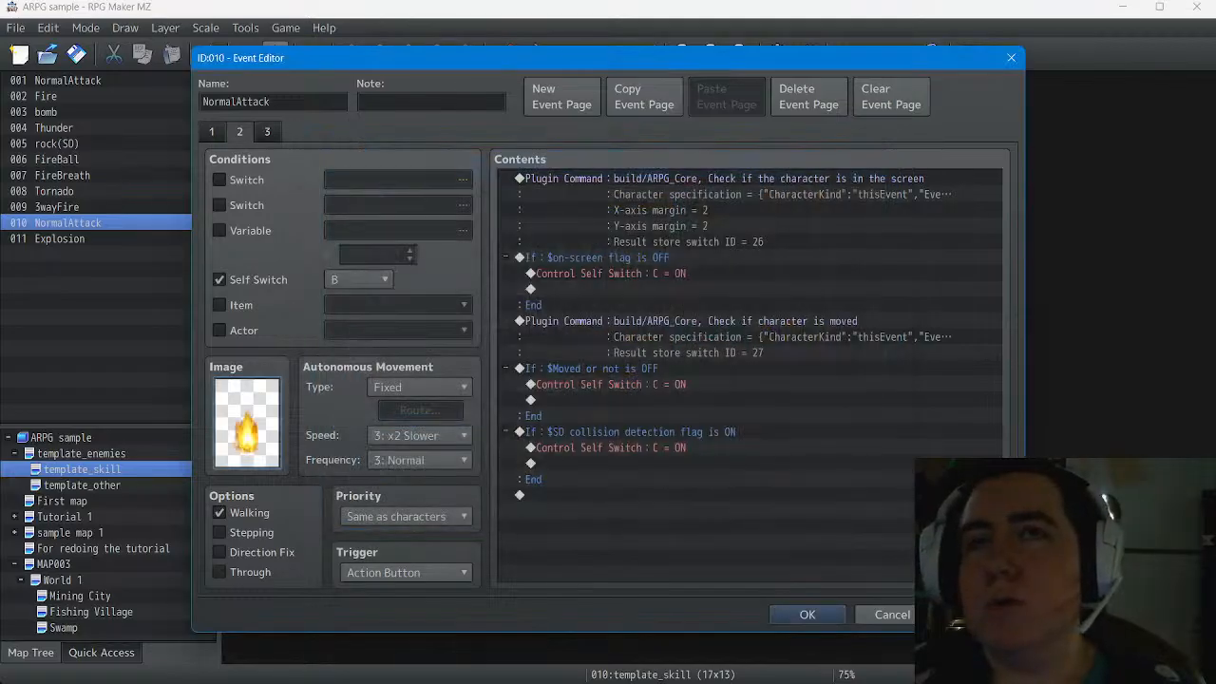
Enable Stepping on page 2 of event 010 and set its movement speed to 5: x2 Faster and frequency to 5: Highest
{"action": "left_click", "coordinate": [220, 531]}
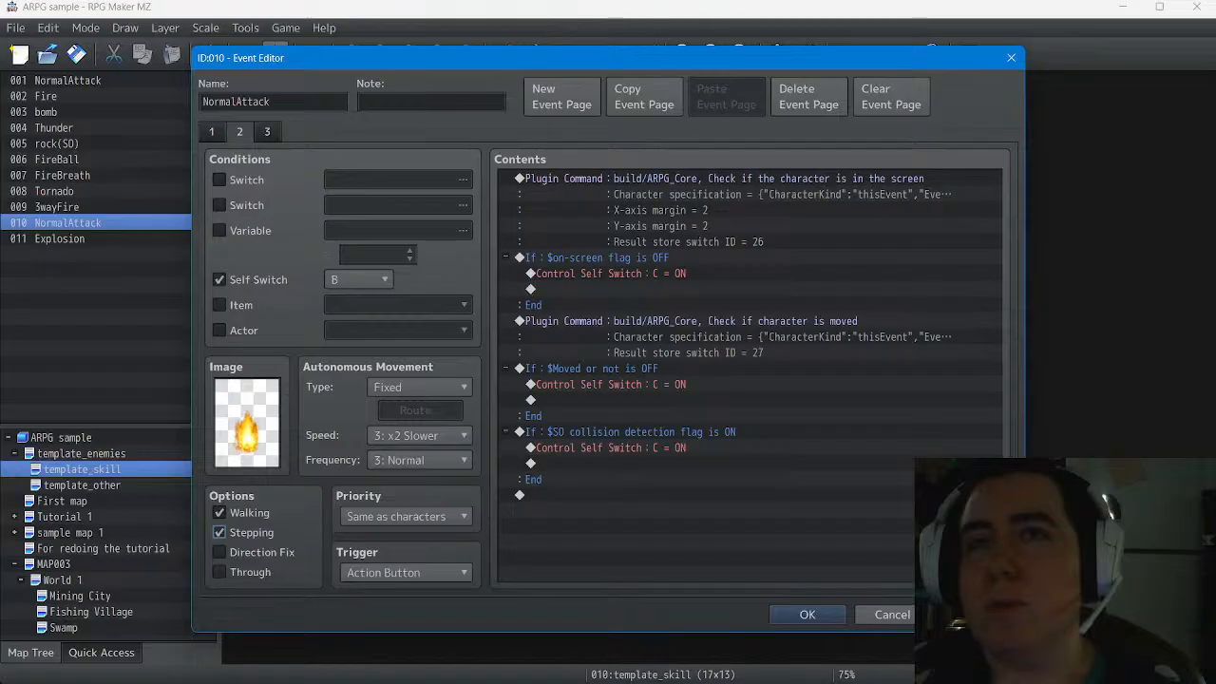
{"action": "left_click", "coordinate": [419, 435]}
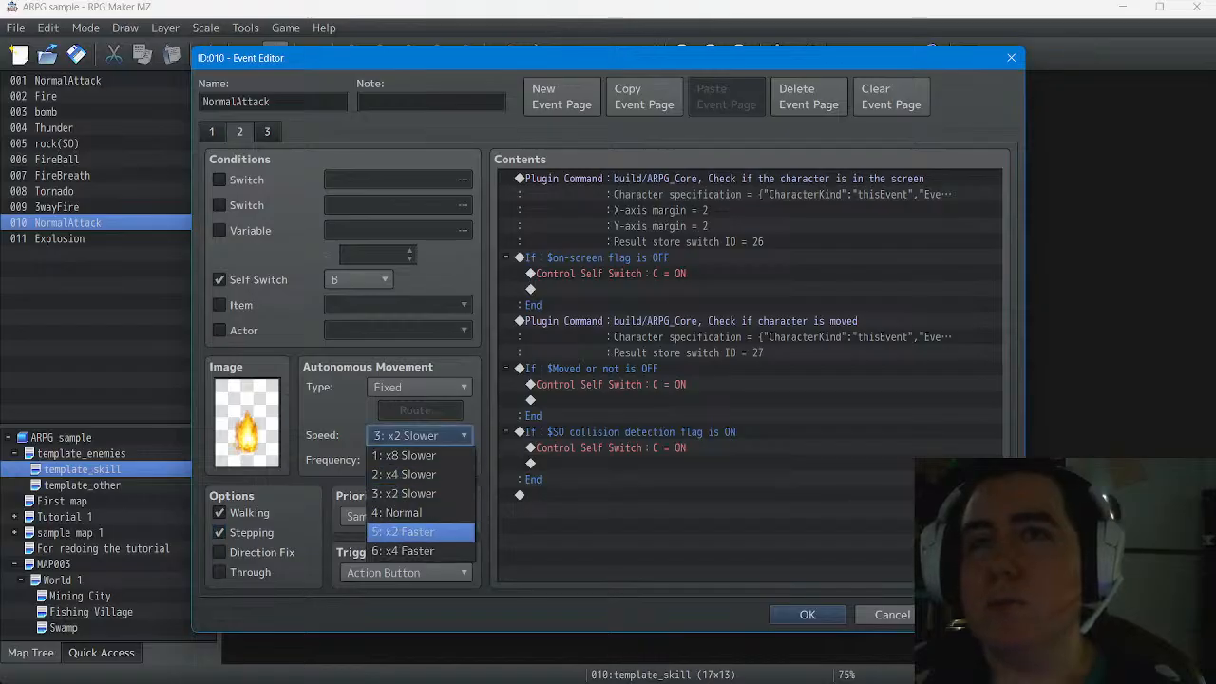
{"action": "left_click", "coordinate": [404, 531]}
{"action": "left_click", "coordinate": [419, 460]}
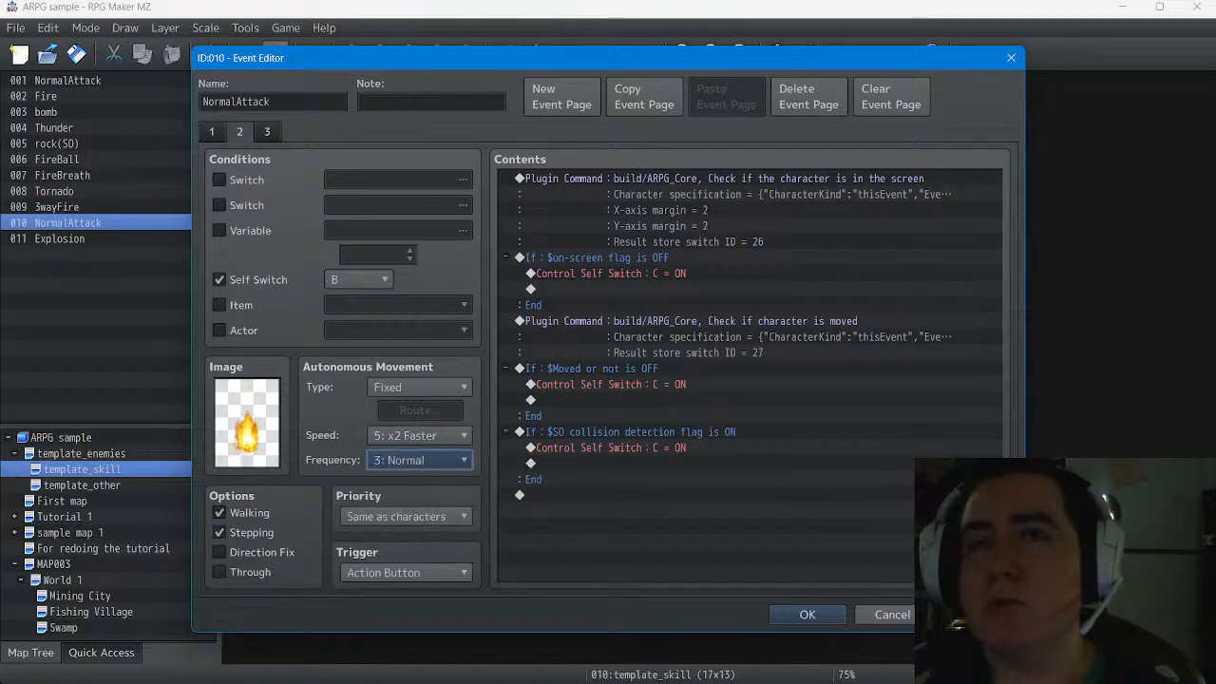
{"action": "left_click", "coordinate": [404, 557]}
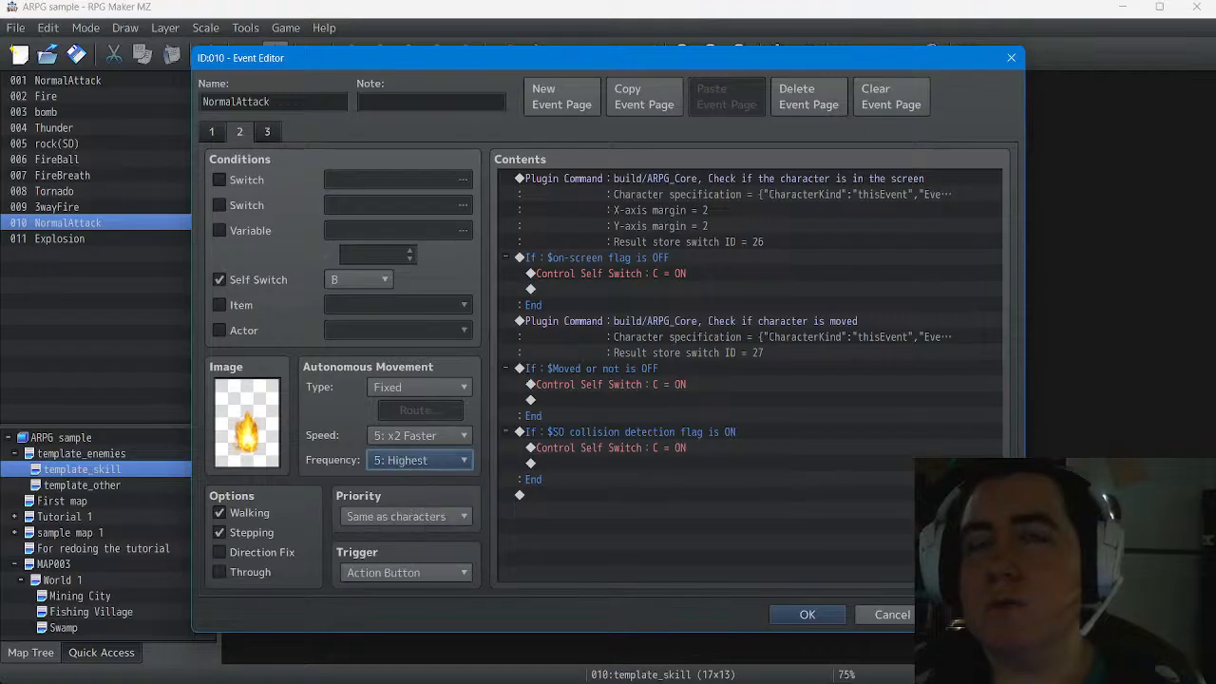
{"action": "left_click", "coordinate": [419, 460]}
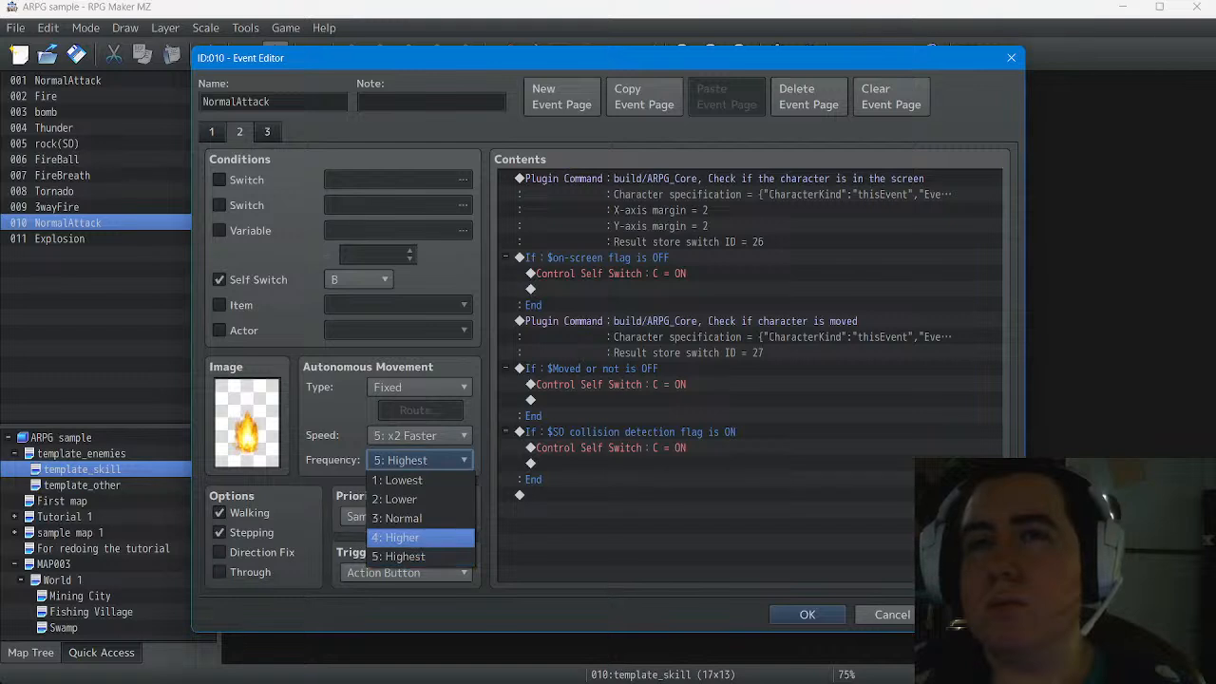
{"action": "left_click", "coordinate": [420, 538]}
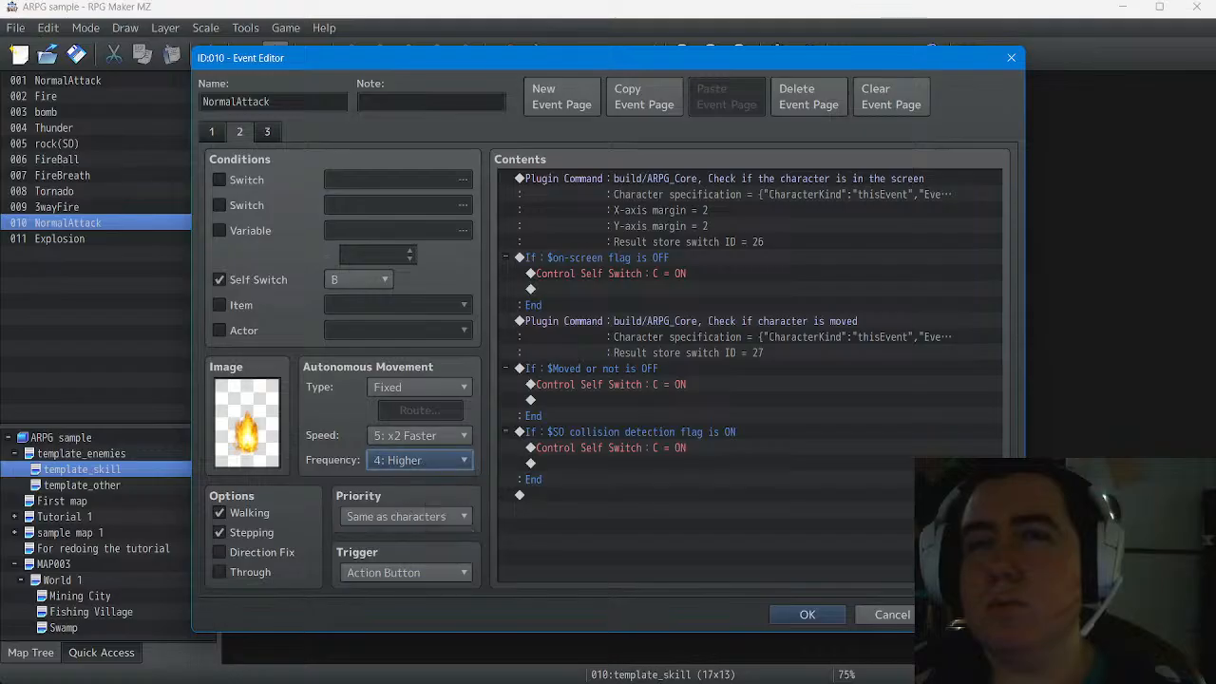
{"action": "left_click", "coordinate": [419, 459]}
{"action": "left_click", "coordinate": [409, 556]}
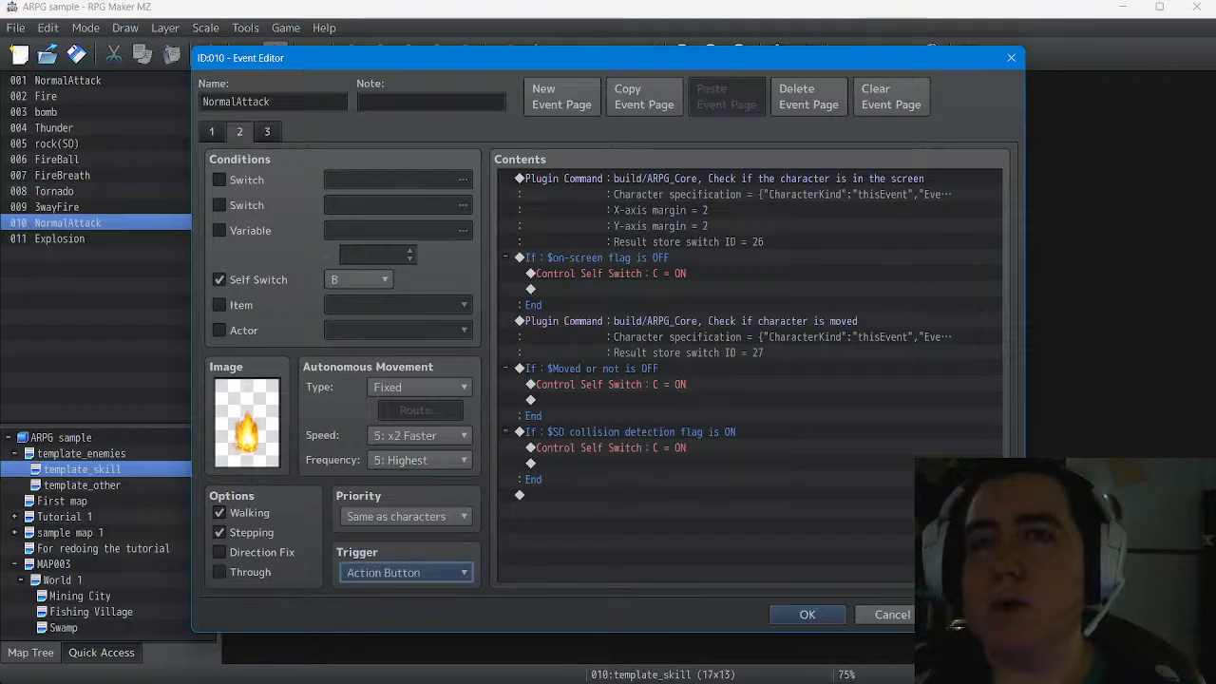
Set page 2 of event 010 to the Parallel trigger and Above characters priority
{"action": "left_click", "coordinate": [406, 572]}
{"action": "left_click", "coordinate": [362, 668]}
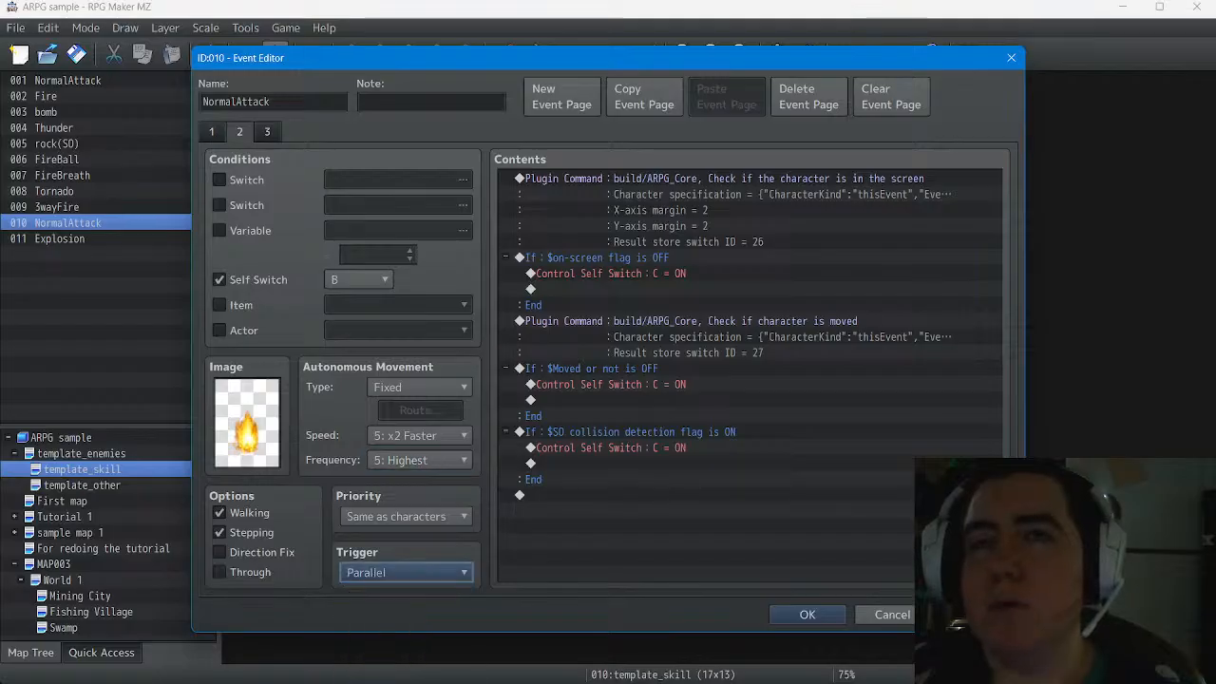
{"action": "left_click", "coordinate": [405, 517]}
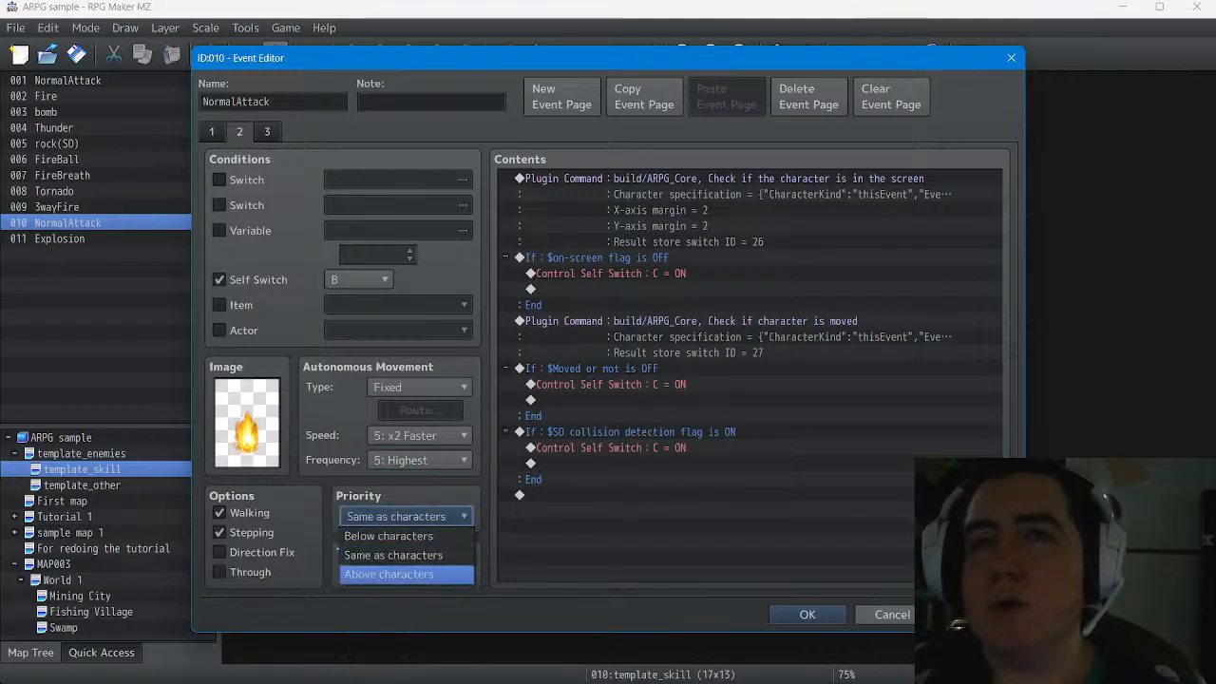
{"action": "left_click", "coordinate": [399, 573]}
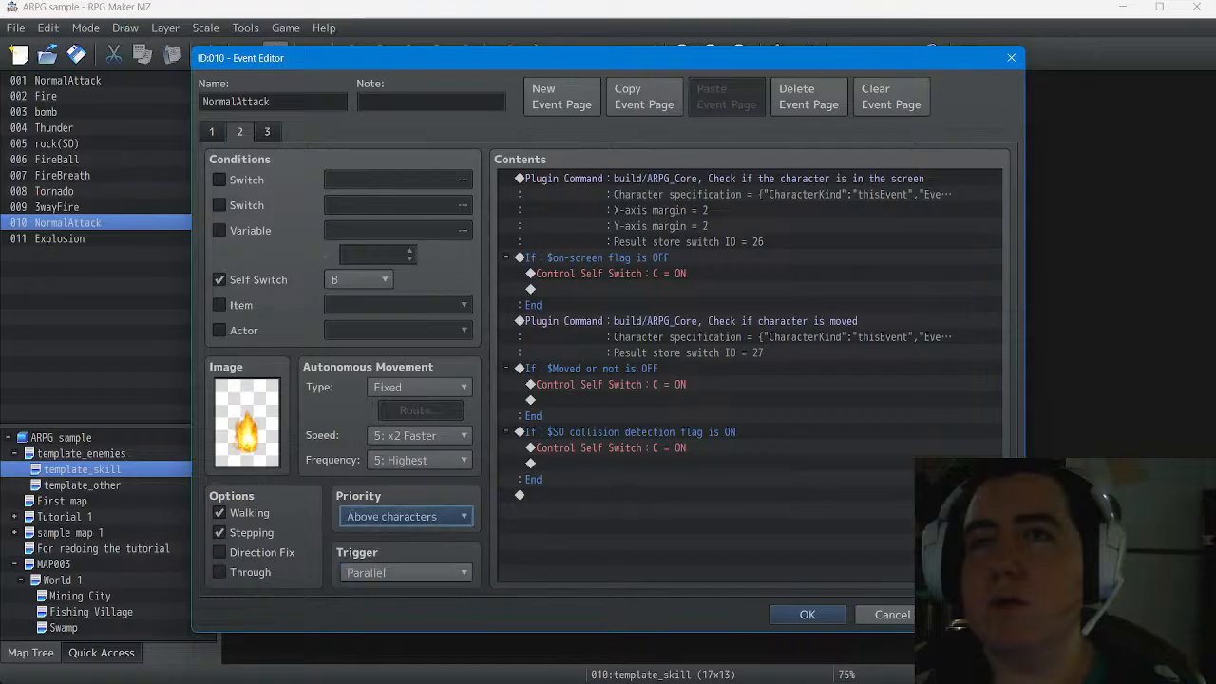
Set the trigger of event 010's page 3 to Parallel and save the event
{"action": "left_click", "coordinate": [267, 132]}
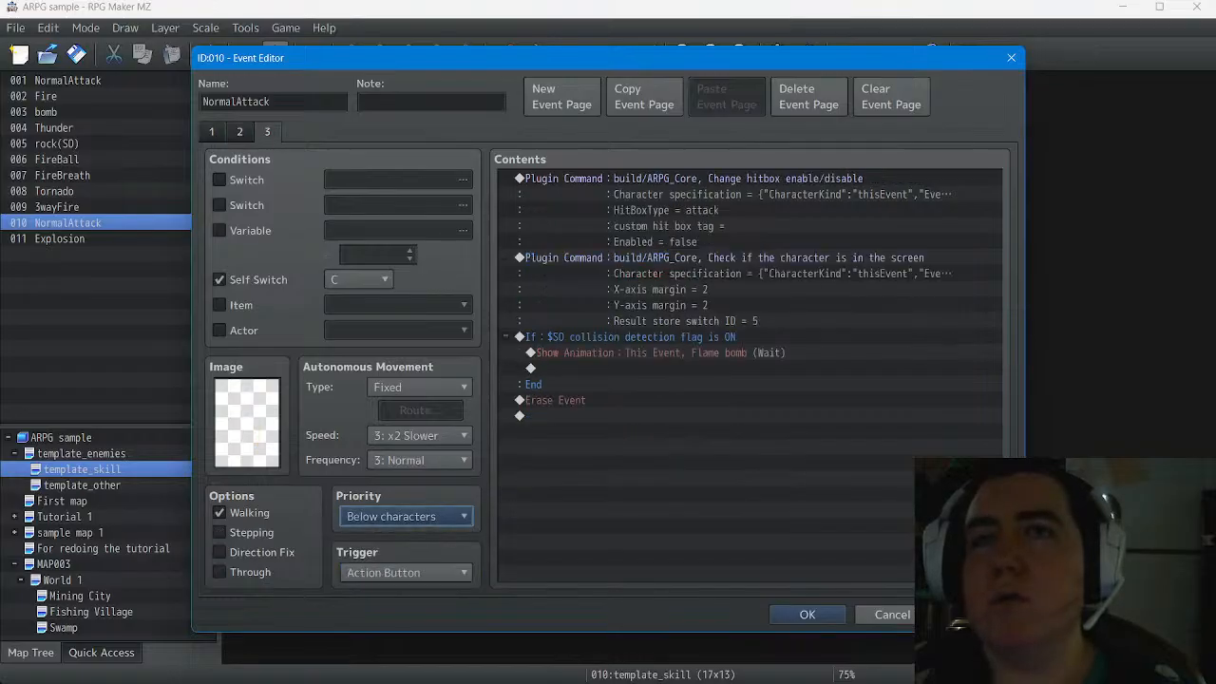
{"action": "left_click", "coordinate": [406, 573]}
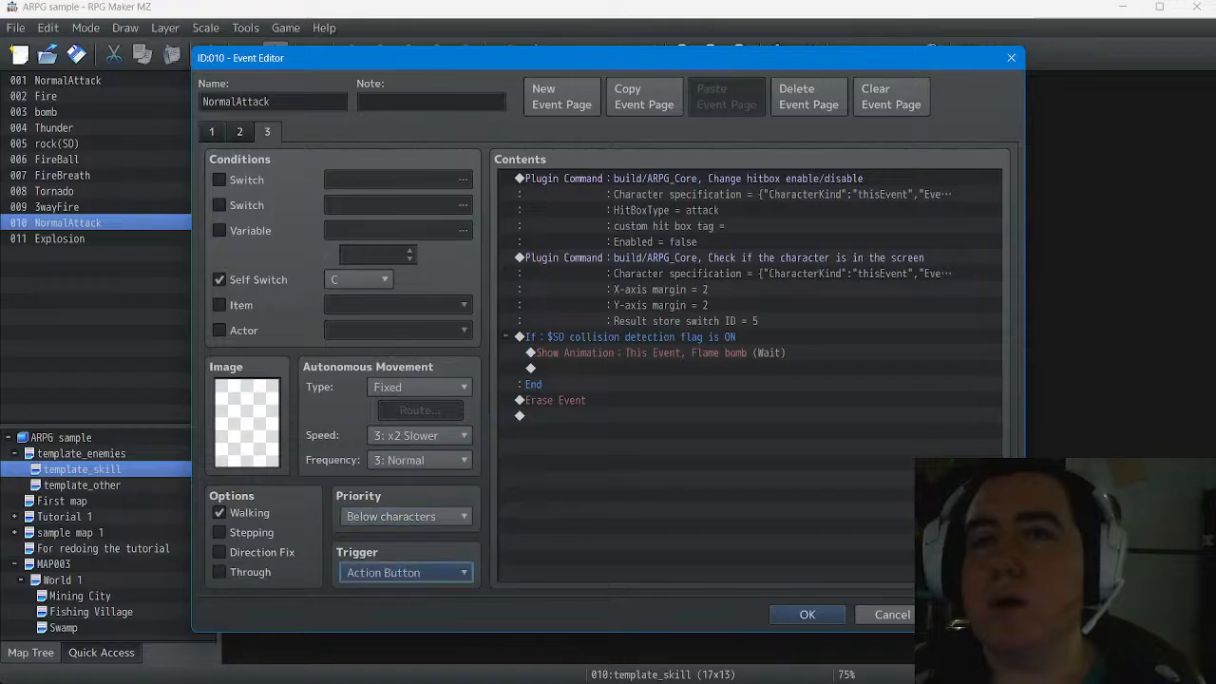
{"action": "key", "text": "Return"}
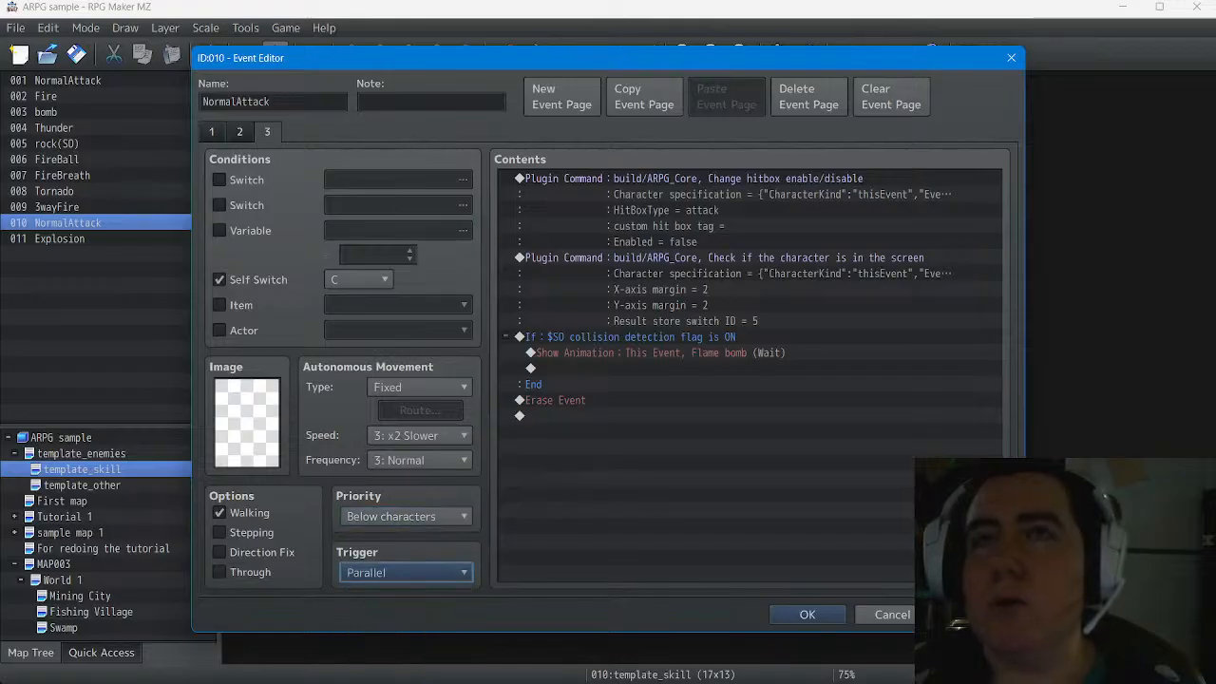
{"action": "left_click", "coordinate": [239, 132]}
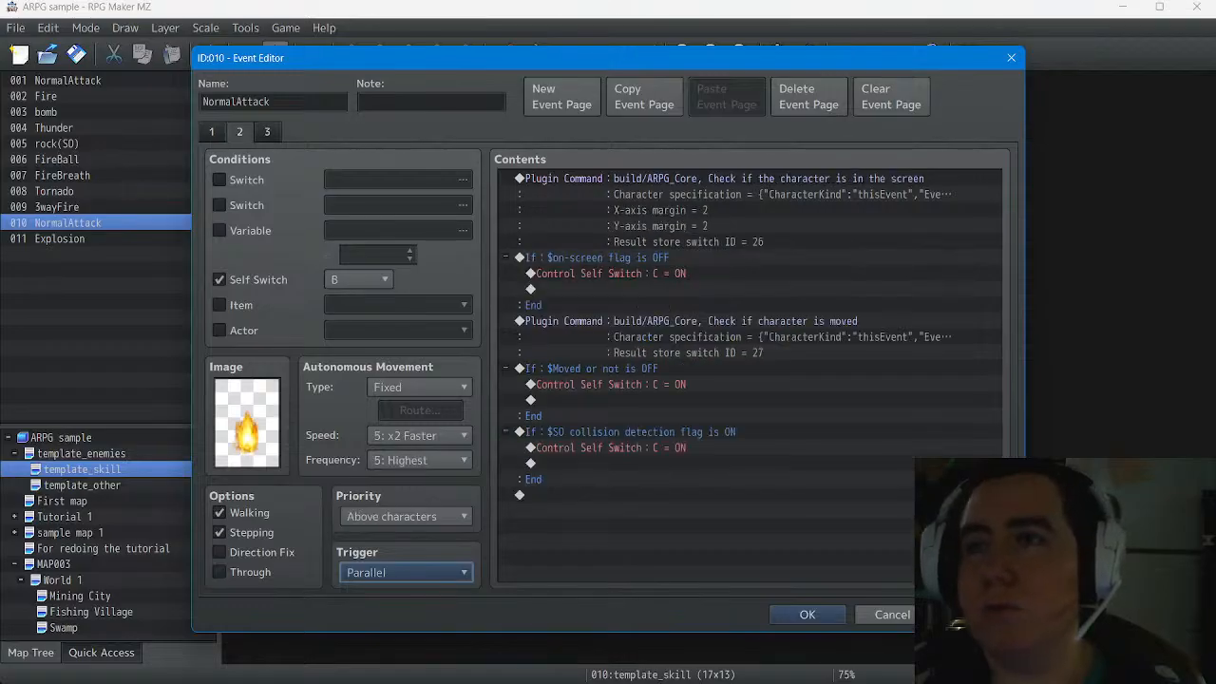
{"action": "left_click", "coordinate": [808, 614]}
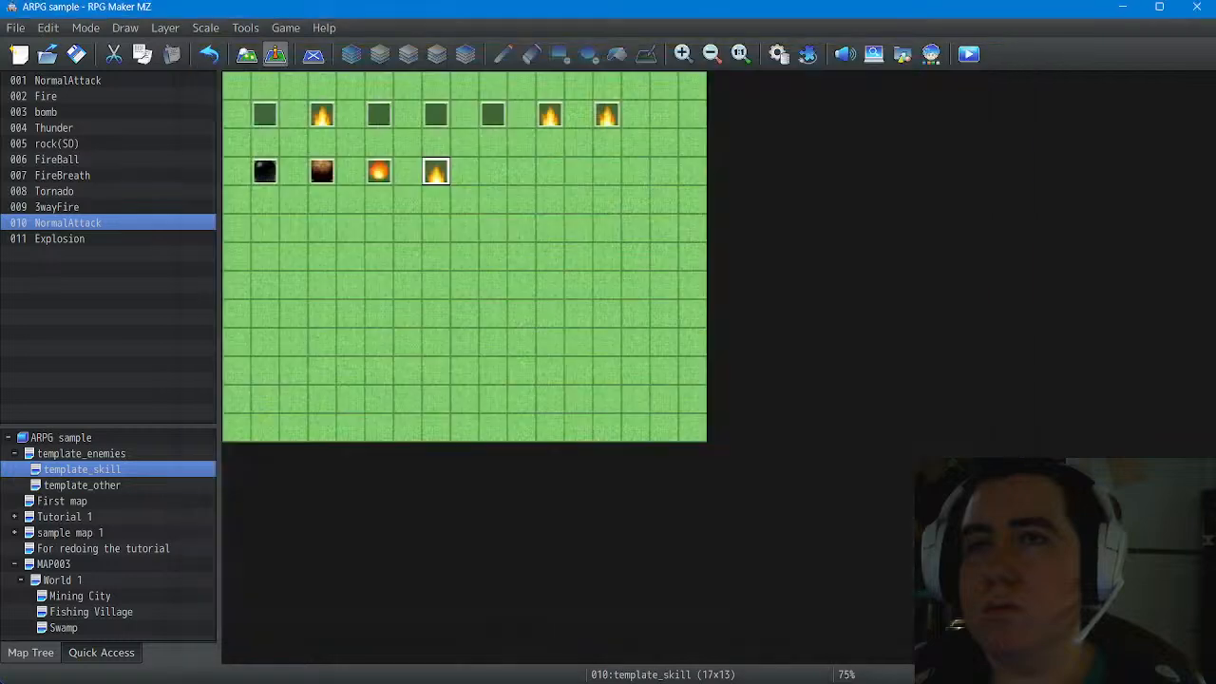
Copy the dotMoveByDeg script command from the custom movement route on page 3 of NormalAttack event 001, and close the event without saving
{"action": "double_click", "coordinate": [265, 115]}
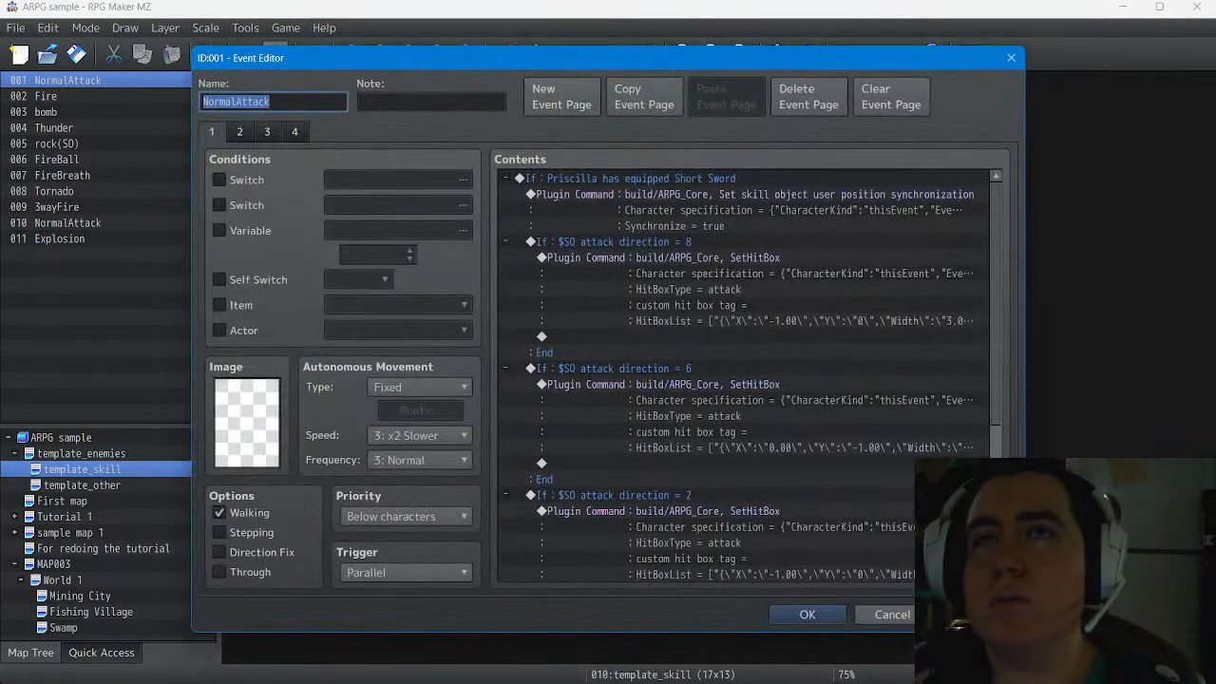
{"action": "left_click", "coordinate": [294, 132]}
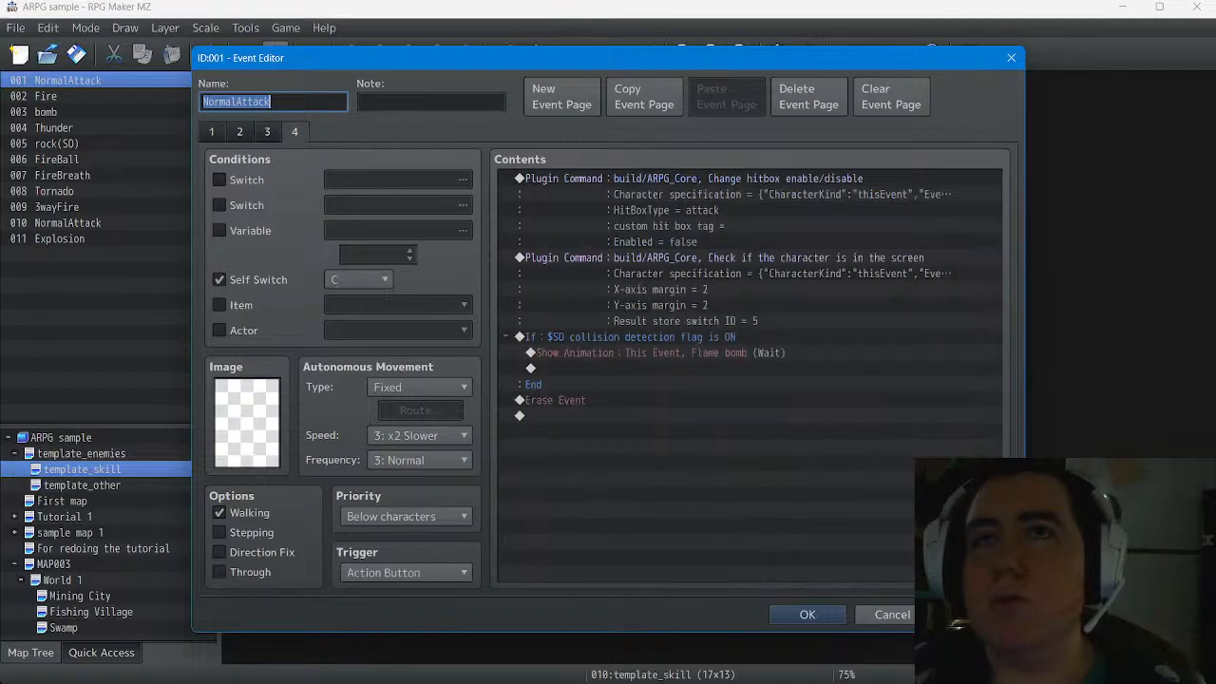
{"action": "left_click", "coordinate": [267, 132]}
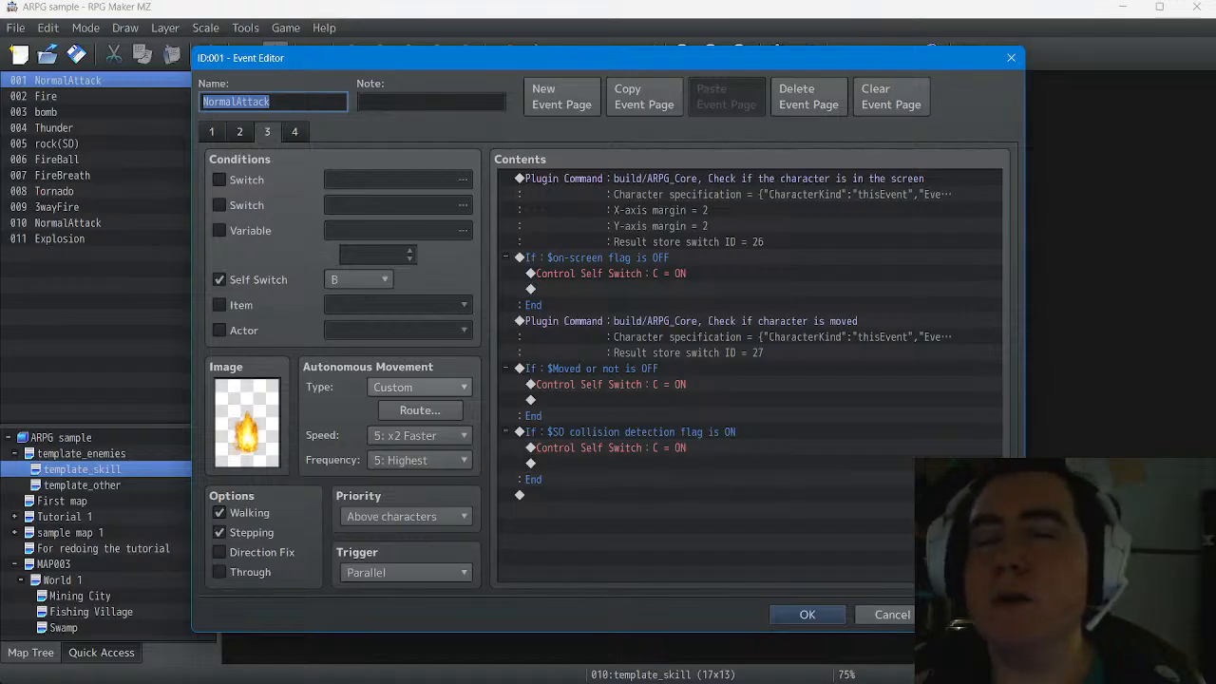
{"action": "left_click", "coordinate": [419, 388]}
{"action": "left_click", "coordinate": [420, 465]}
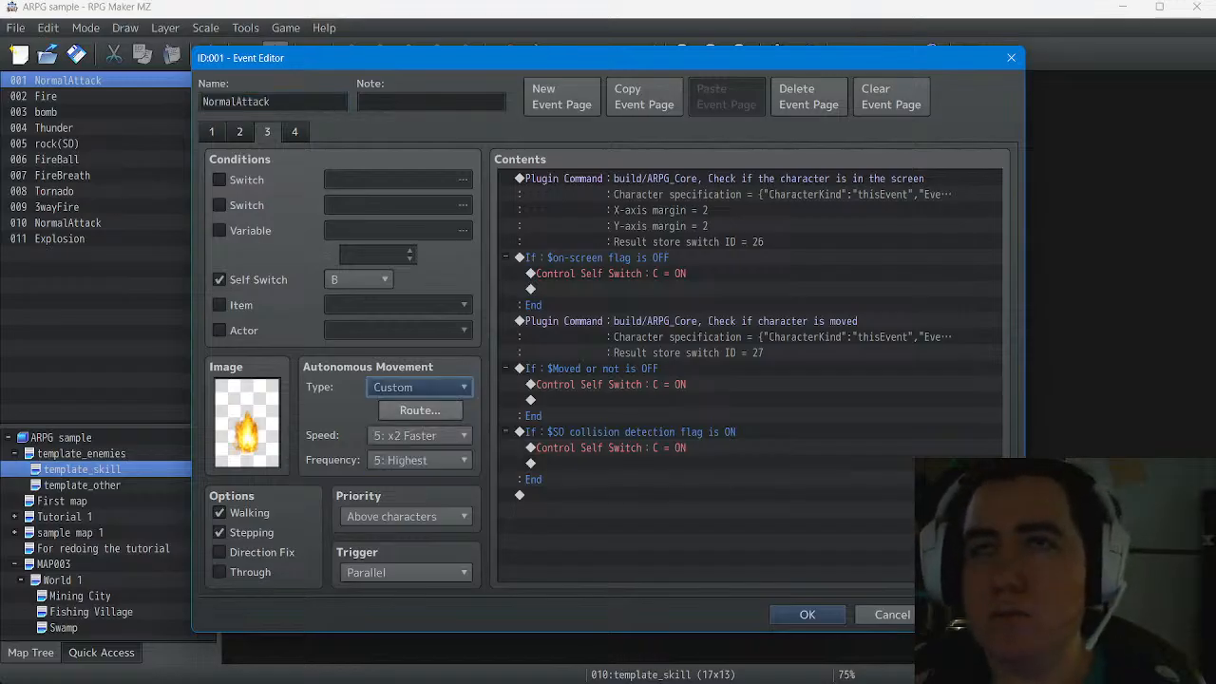
{"action": "left_click", "coordinate": [421, 410]}
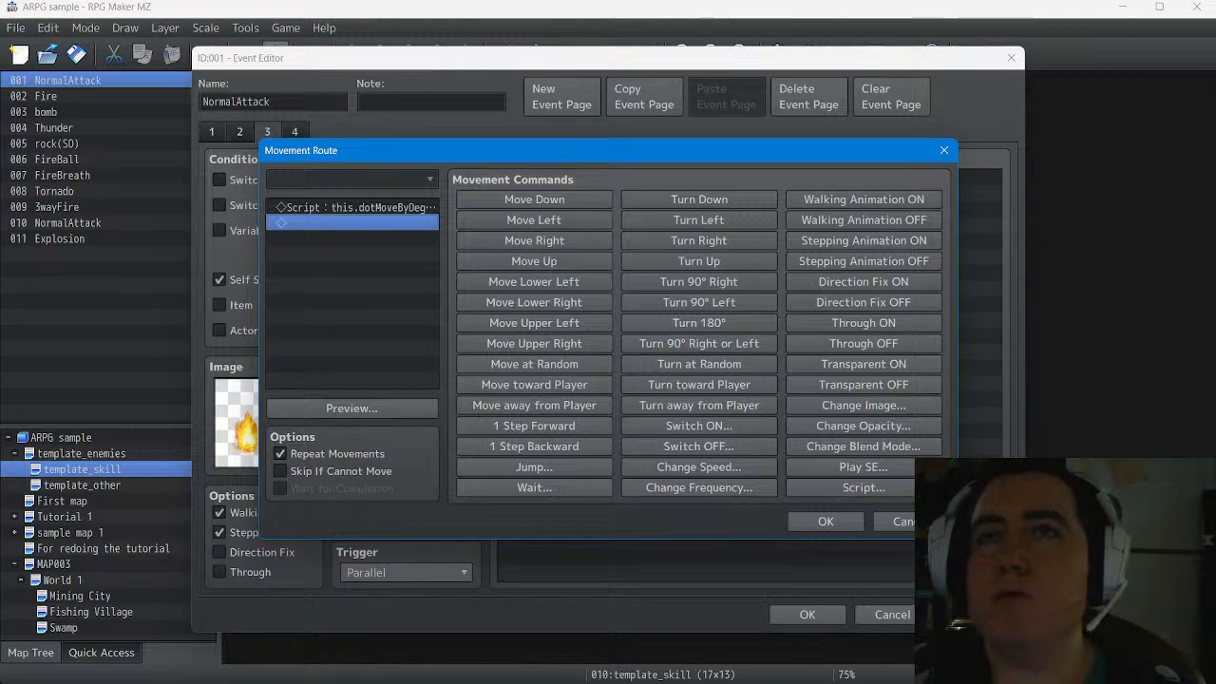
{"action": "left_click", "coordinate": [352, 207]}
{"action": "right_click", "coordinate": [364, 207]}
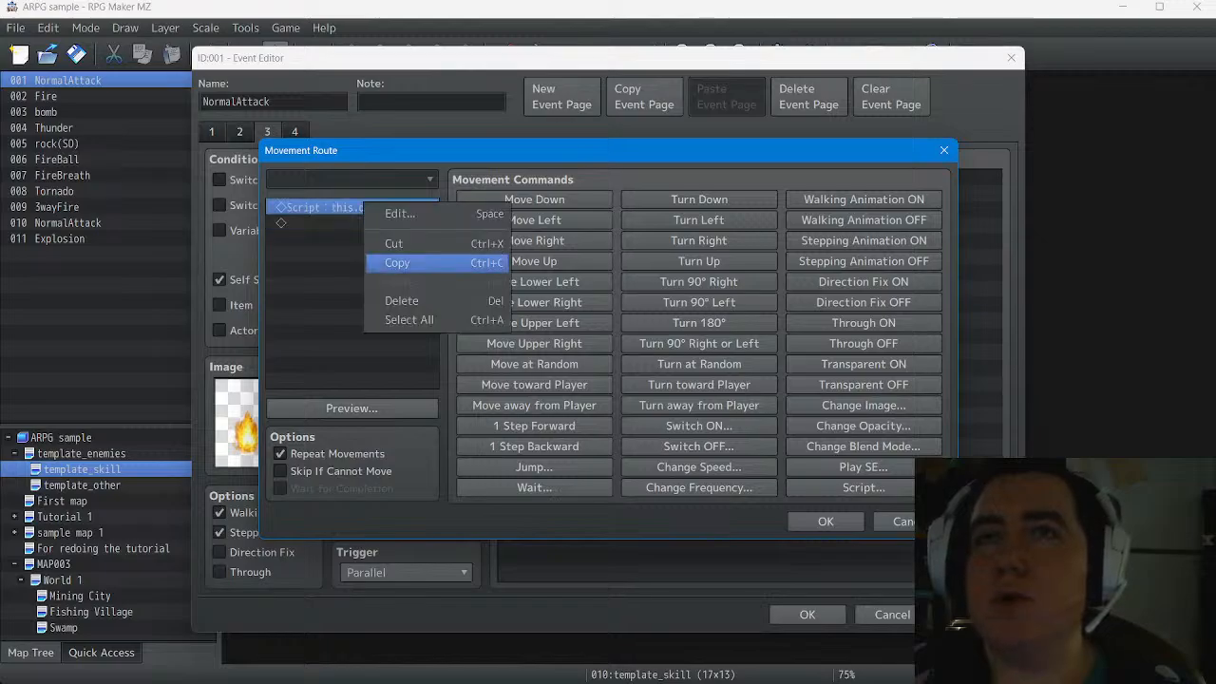
{"action": "left_click", "coordinate": [397, 262]}
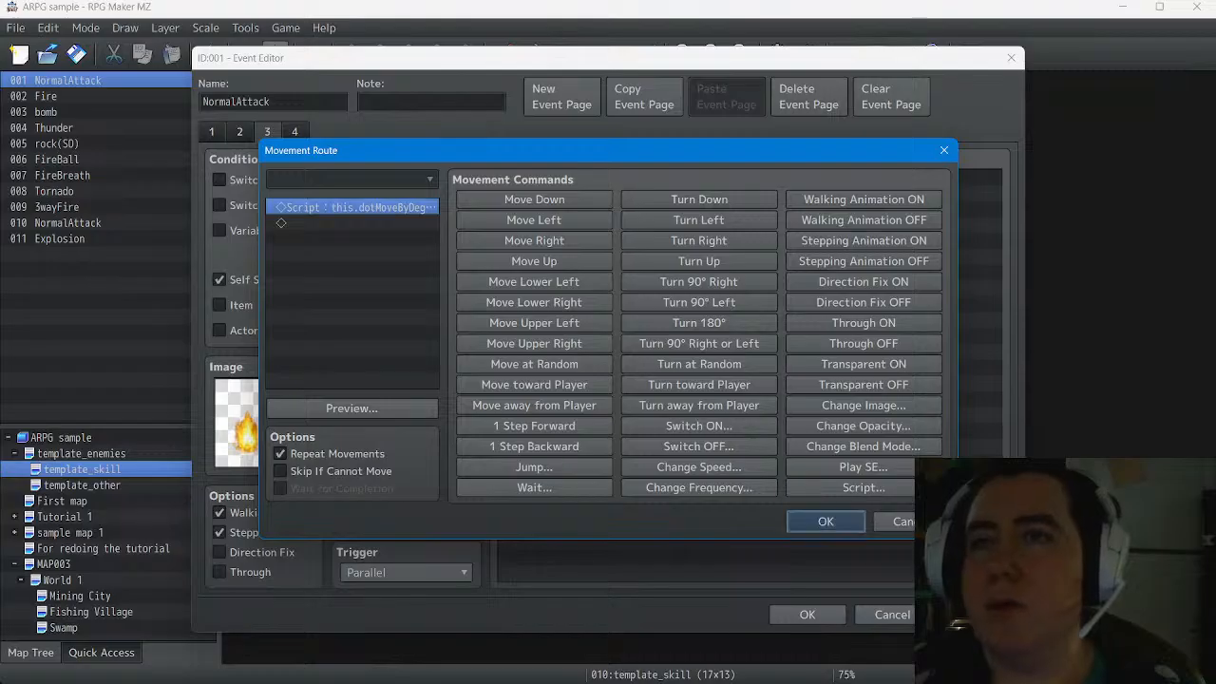
{"action": "left_click", "coordinate": [826, 521]}
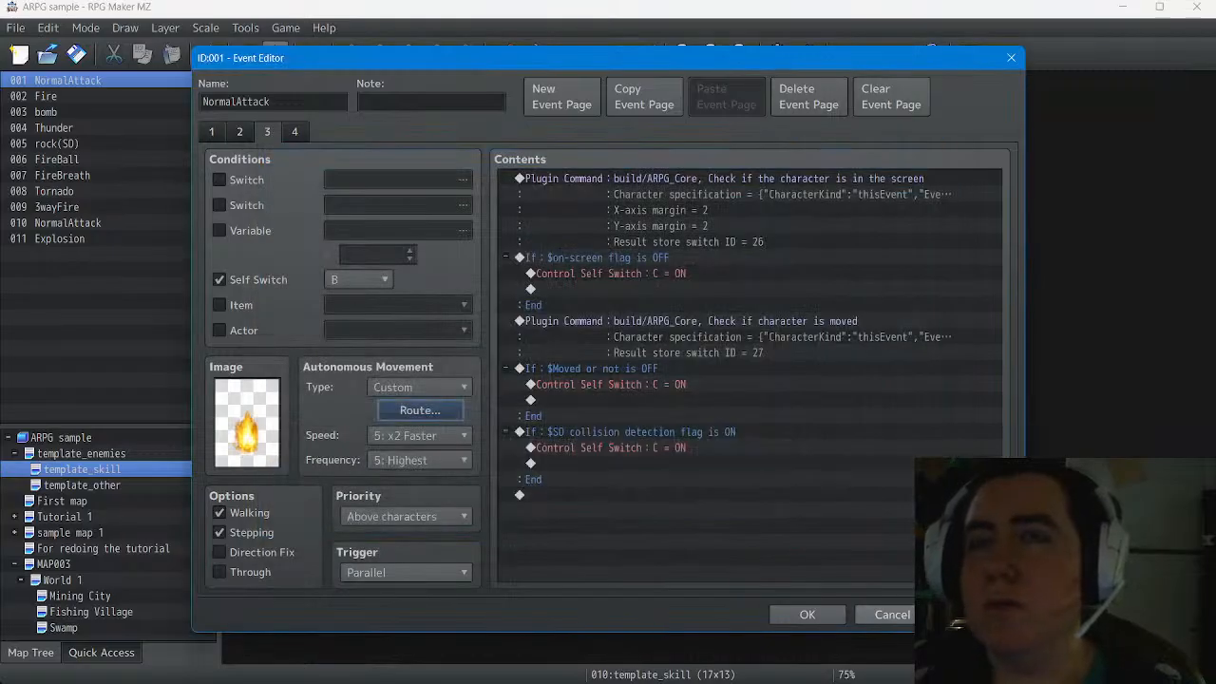
{"action": "left_click", "coordinate": [891, 615]}
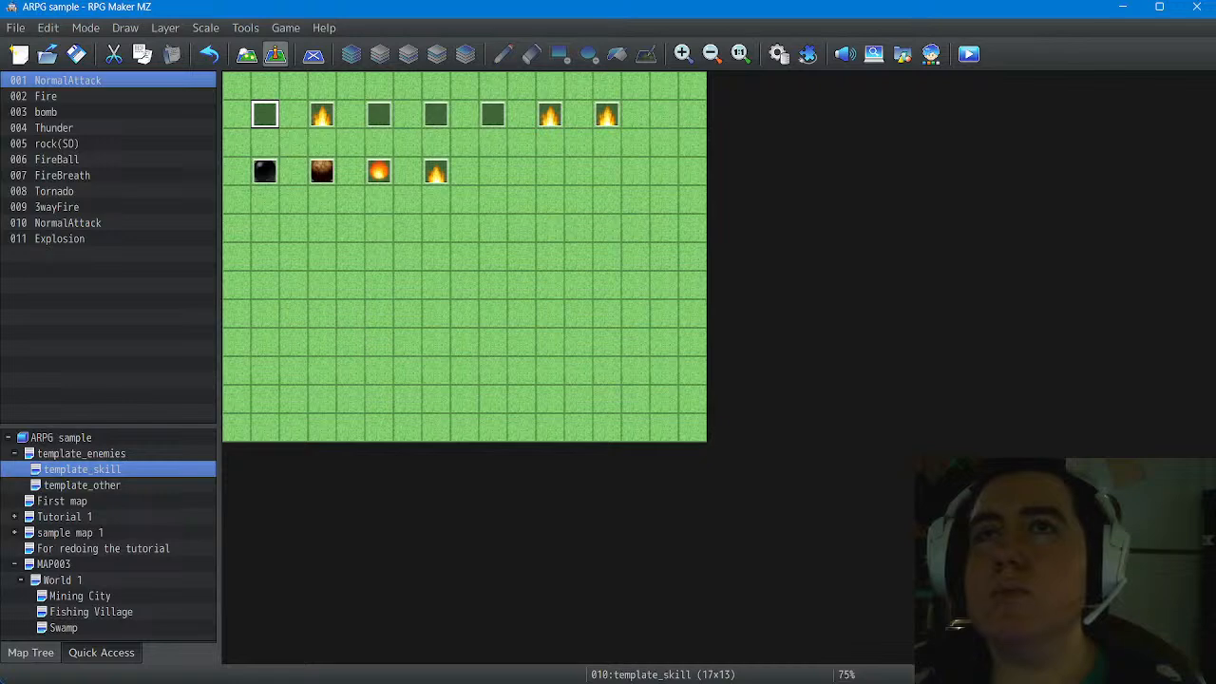
Set page 2 of event 010 to Custom autonomous movement and paste the copied dotMoveByDeg script command into its route
{"action": "double_click", "coordinate": [67, 223]}
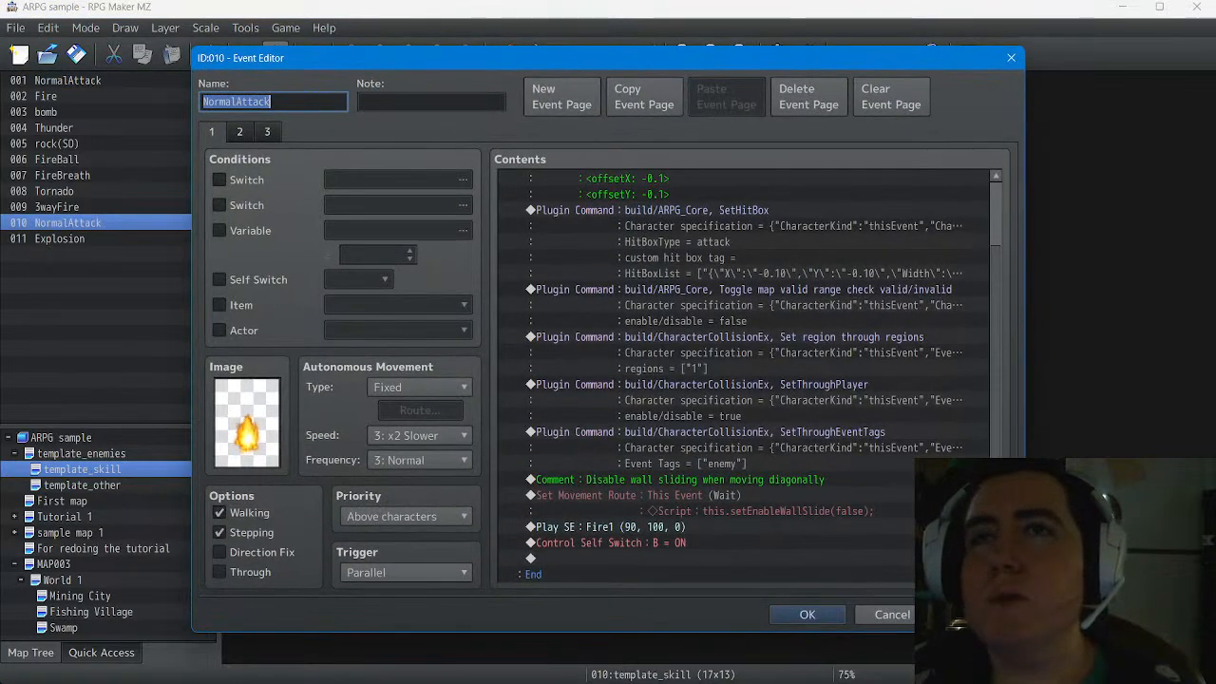
{"action": "left_click", "coordinate": [239, 132]}
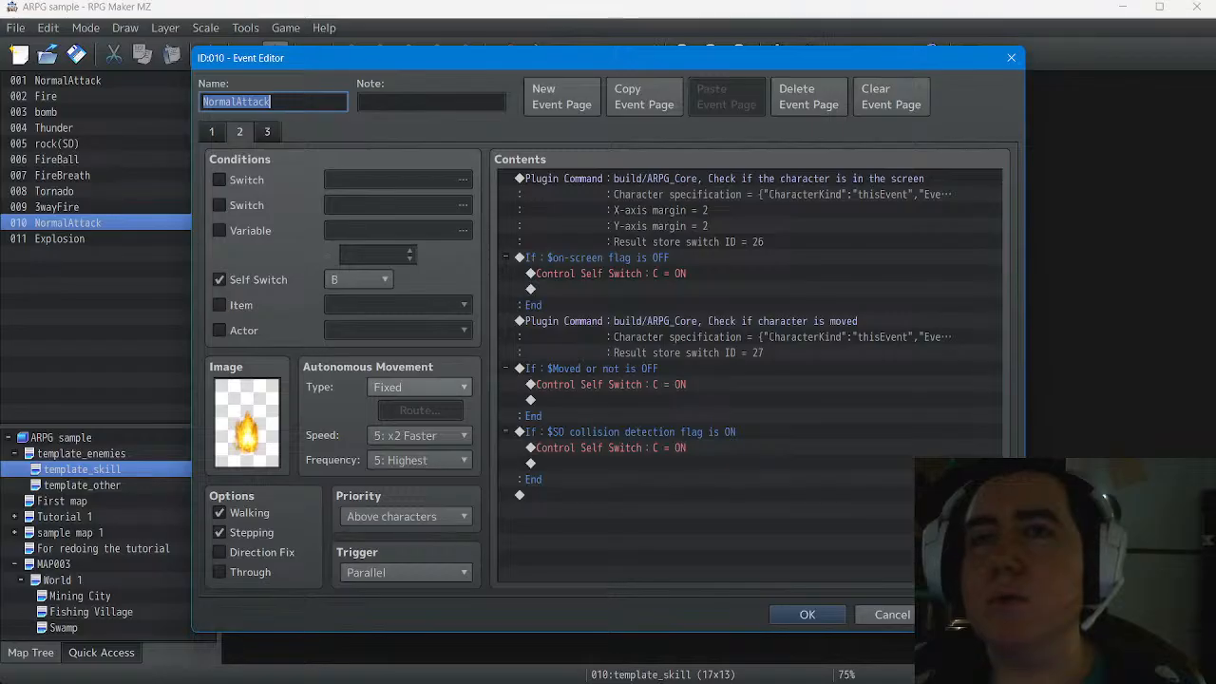
{"action": "left_click", "coordinate": [418, 387]}
{"action": "left_click", "coordinate": [419, 466]}
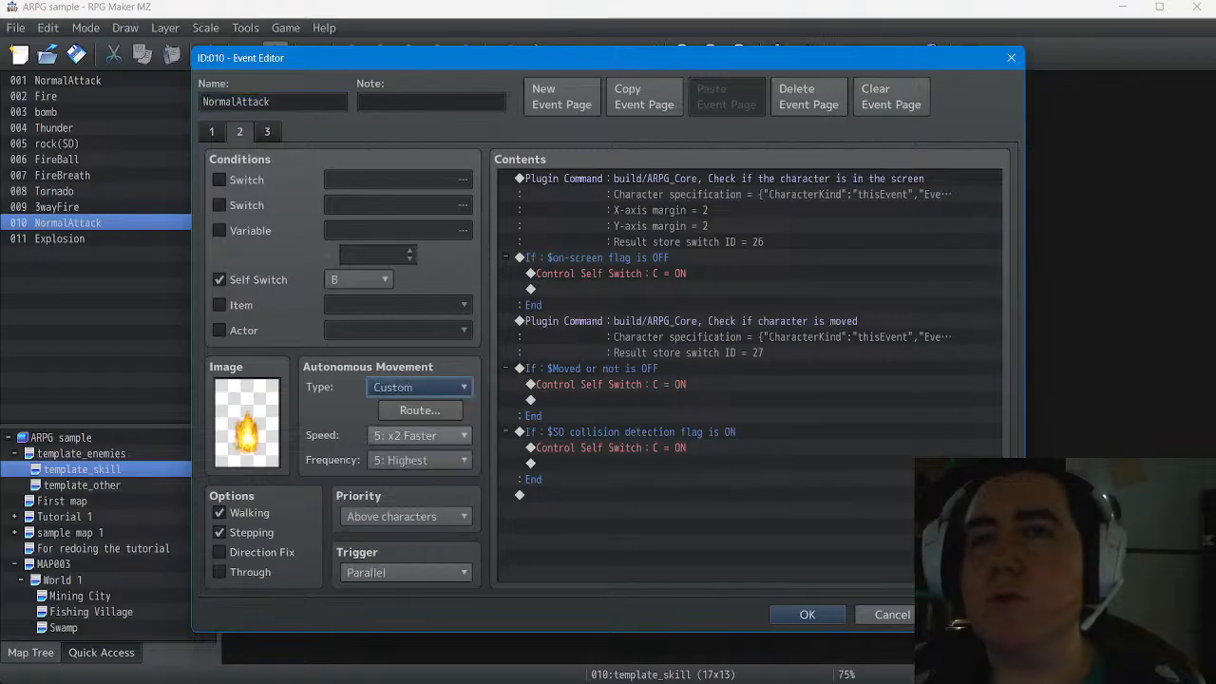
{"action": "left_click", "coordinate": [420, 409]}
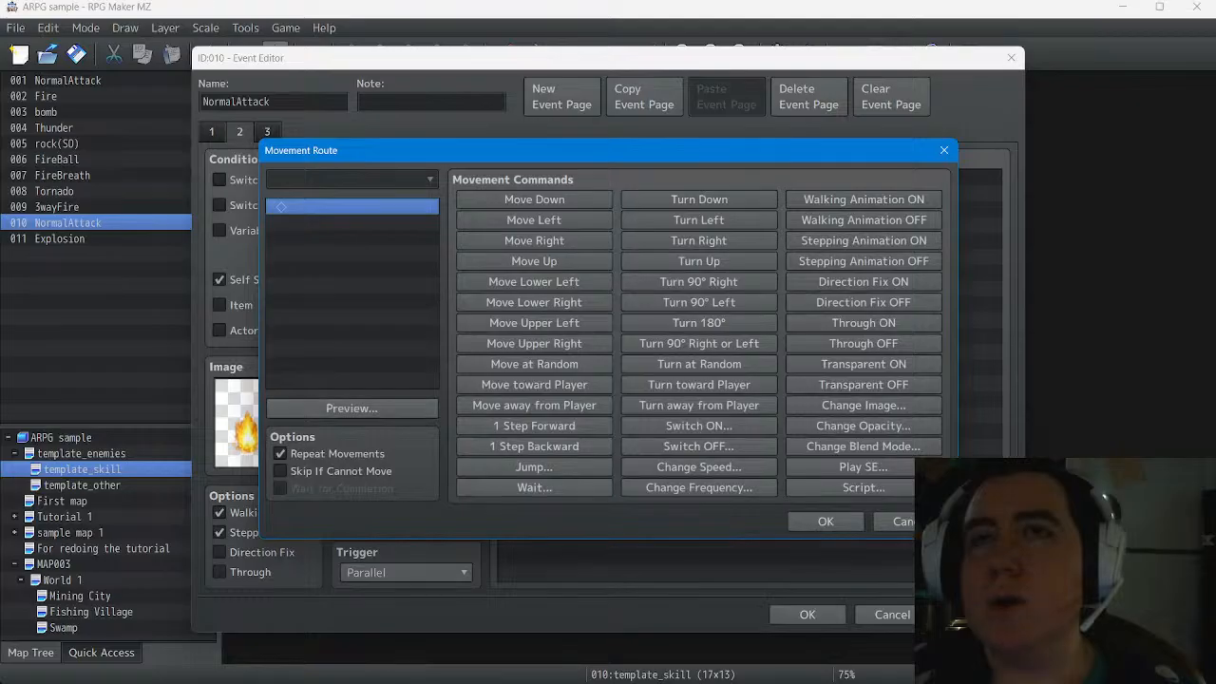
{"action": "right_click", "coordinate": [310, 214]}
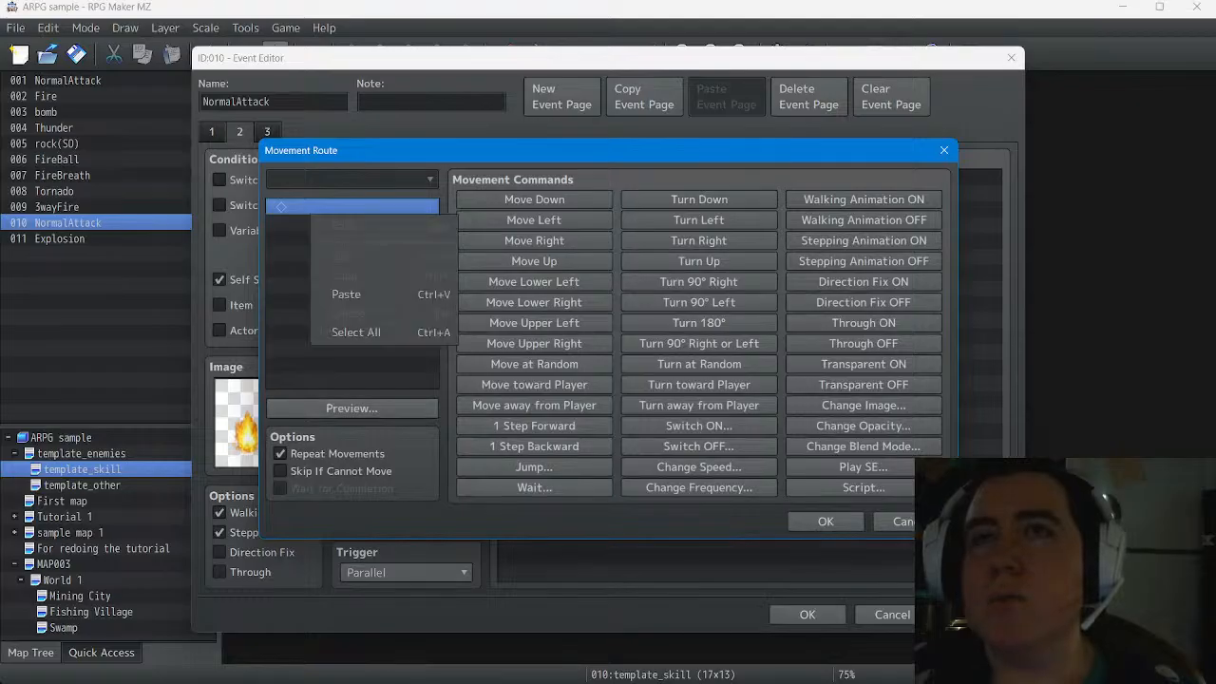
{"action": "left_click", "coordinate": [346, 294]}
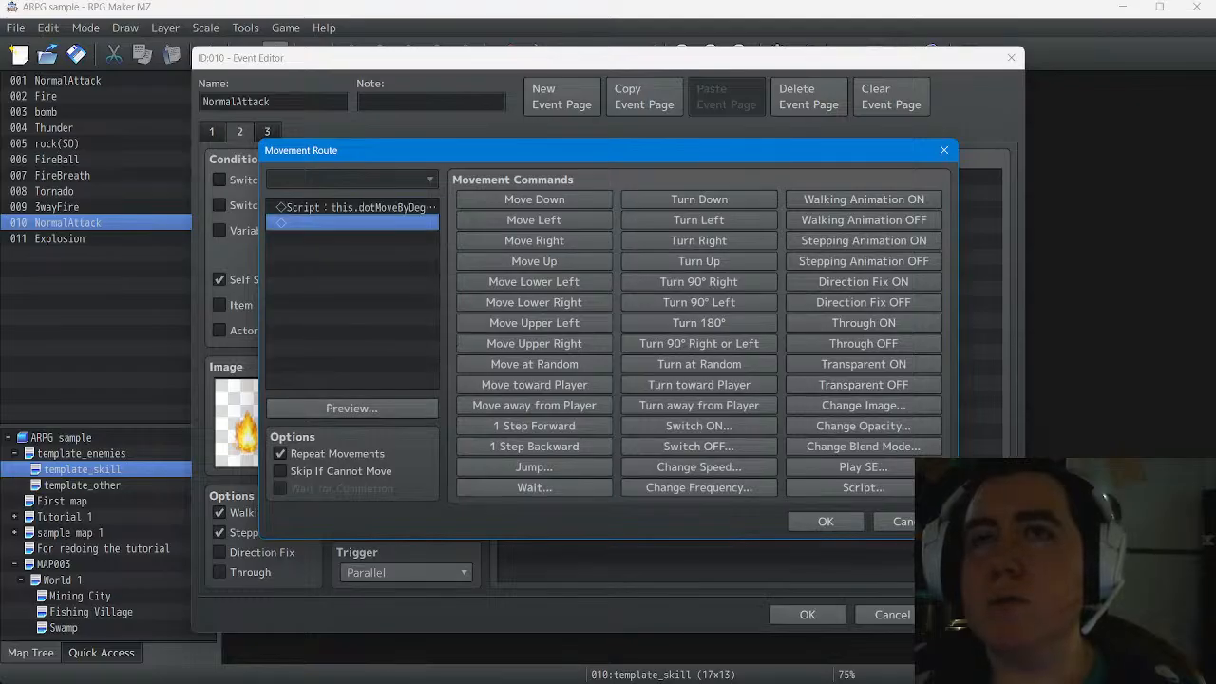
{"action": "left_click", "coordinate": [826, 522]}
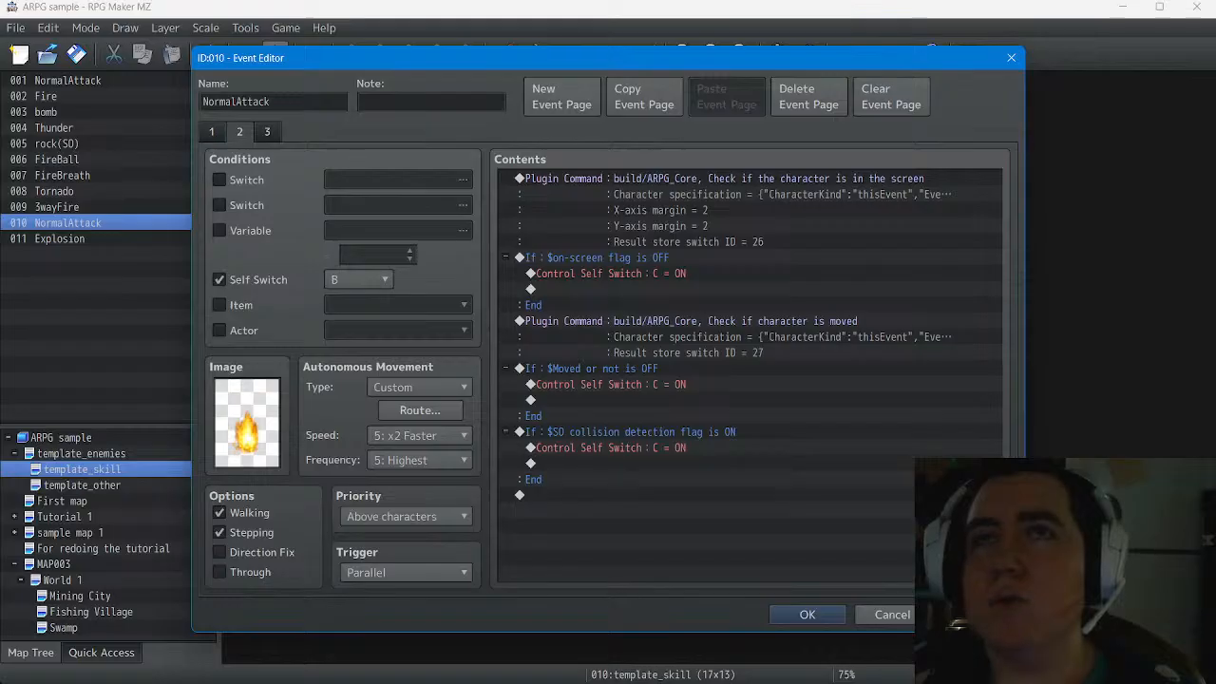
Review the command contents on pages 1 and 3 of event 010 and close the event
{"action": "left_click", "coordinate": [212, 132]}
{"action": "scroll", "coordinate": [745, 376], "scroll_direction": "up", "scroll_amount": 1}
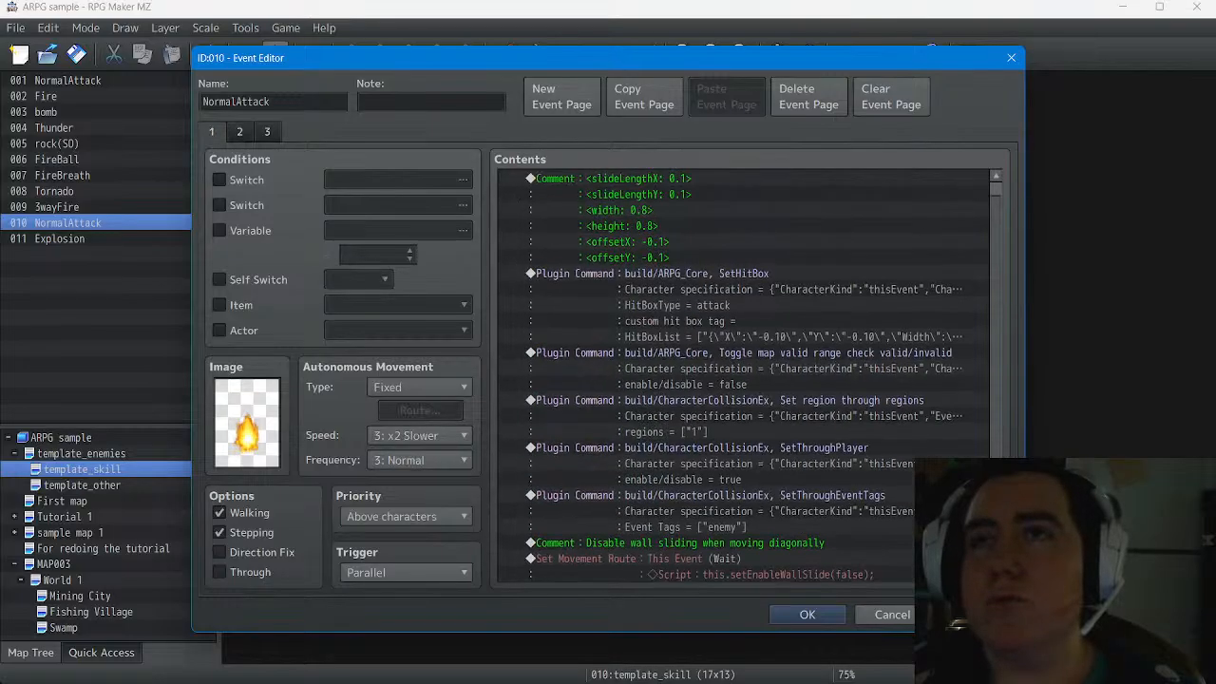
{"action": "scroll", "coordinate": [744, 376], "scroll_direction": "up", "scroll_amount": 1}
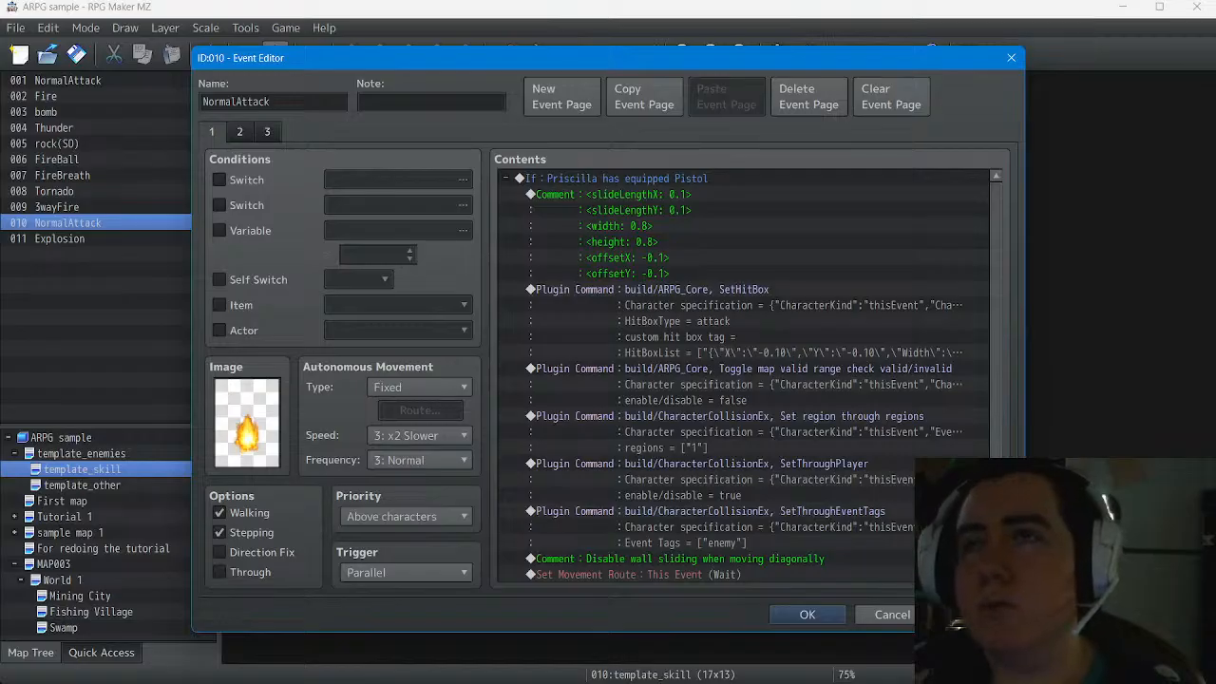
{"action": "scroll", "coordinate": [744, 376], "scroll_direction": "down", "scroll_amount": 3}
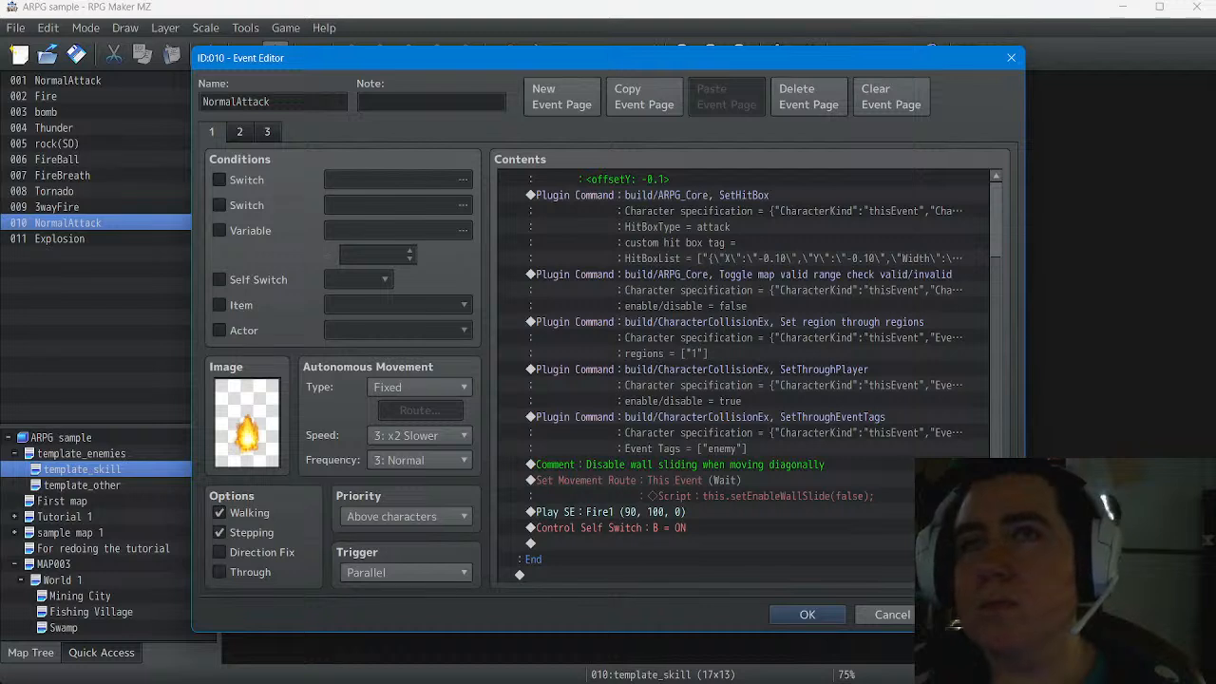
{"action": "left_click", "coordinate": [239, 132]}
{"action": "left_click", "coordinate": [267, 132]}
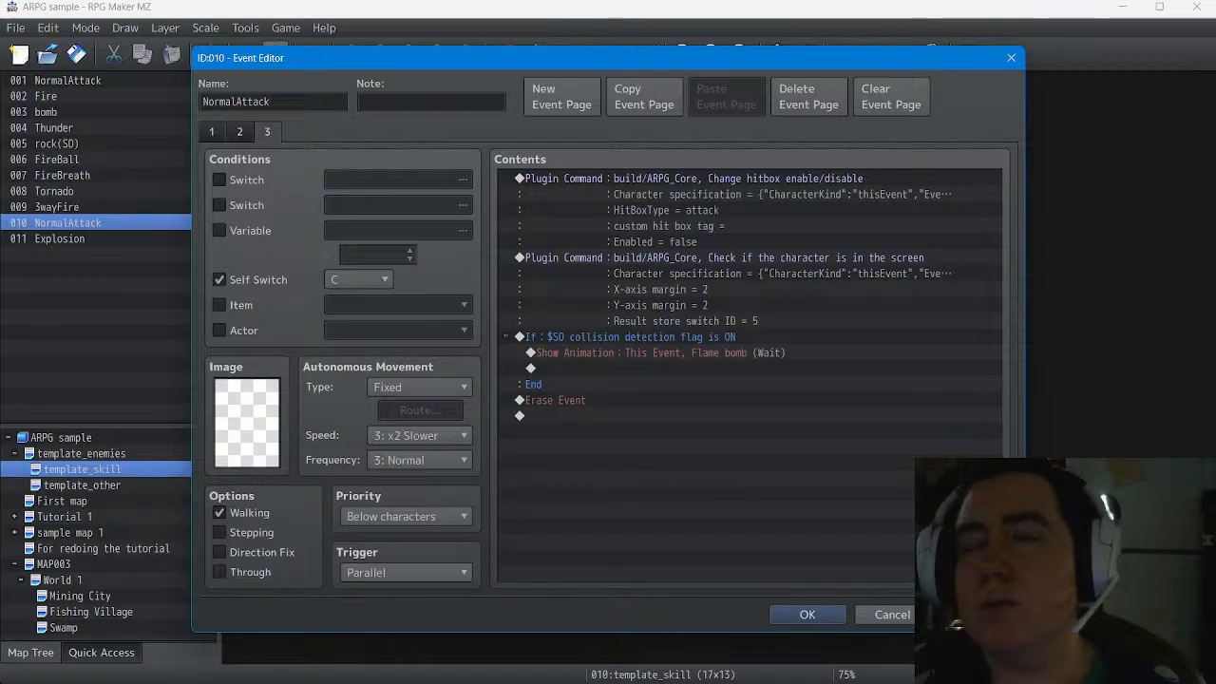
{"action": "key", "text": "Escape"}
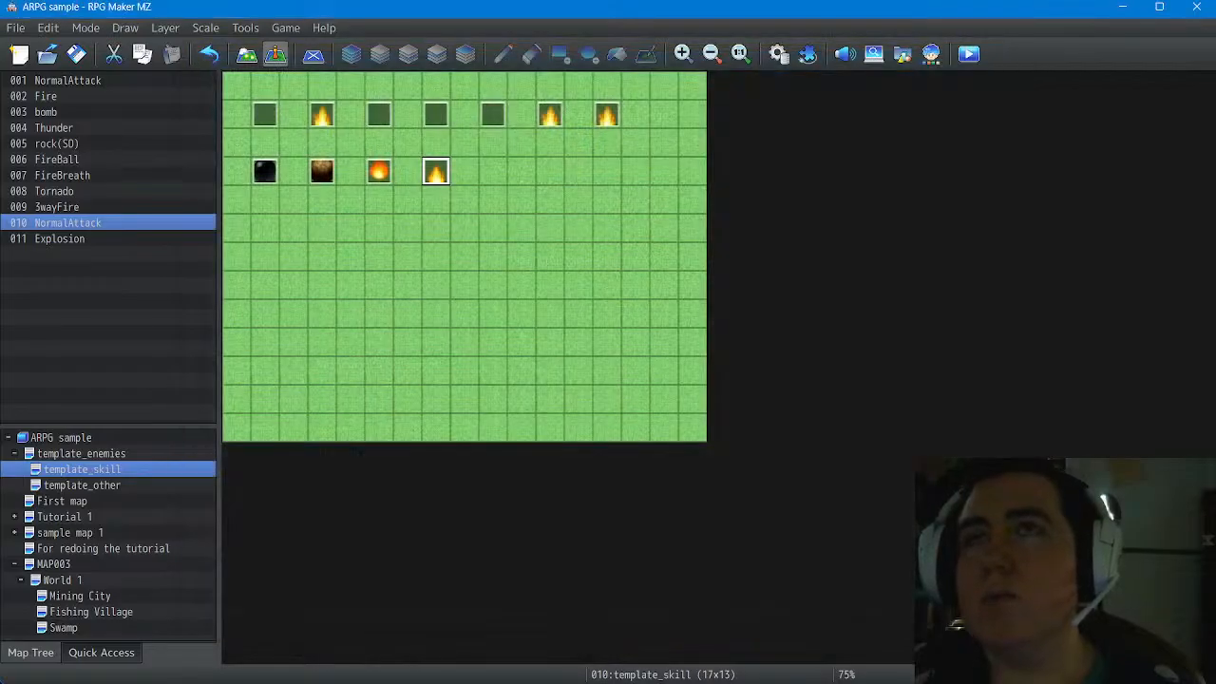
Rename common event 0024 in the database to NormalAttack, look through its commands and save the database changes
{"action": "left_click", "coordinate": [778, 53]}
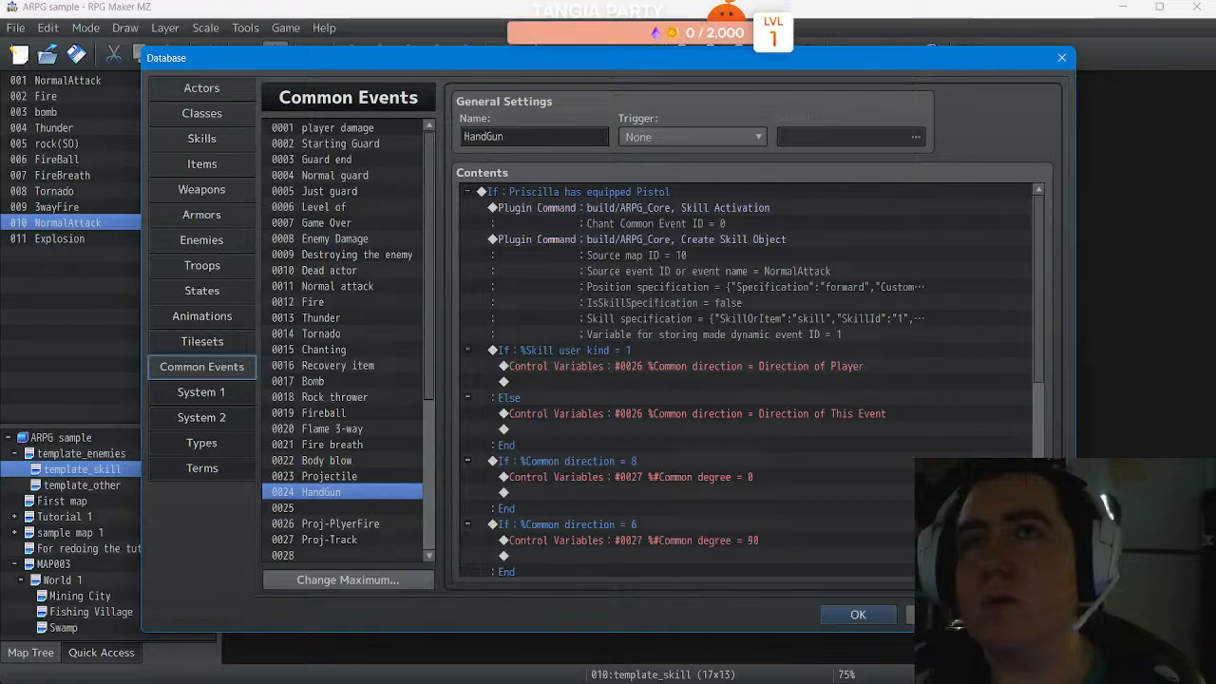
{"action": "left_click_drag", "start_coordinate": [510, 136], "coordinate": [460, 136]}
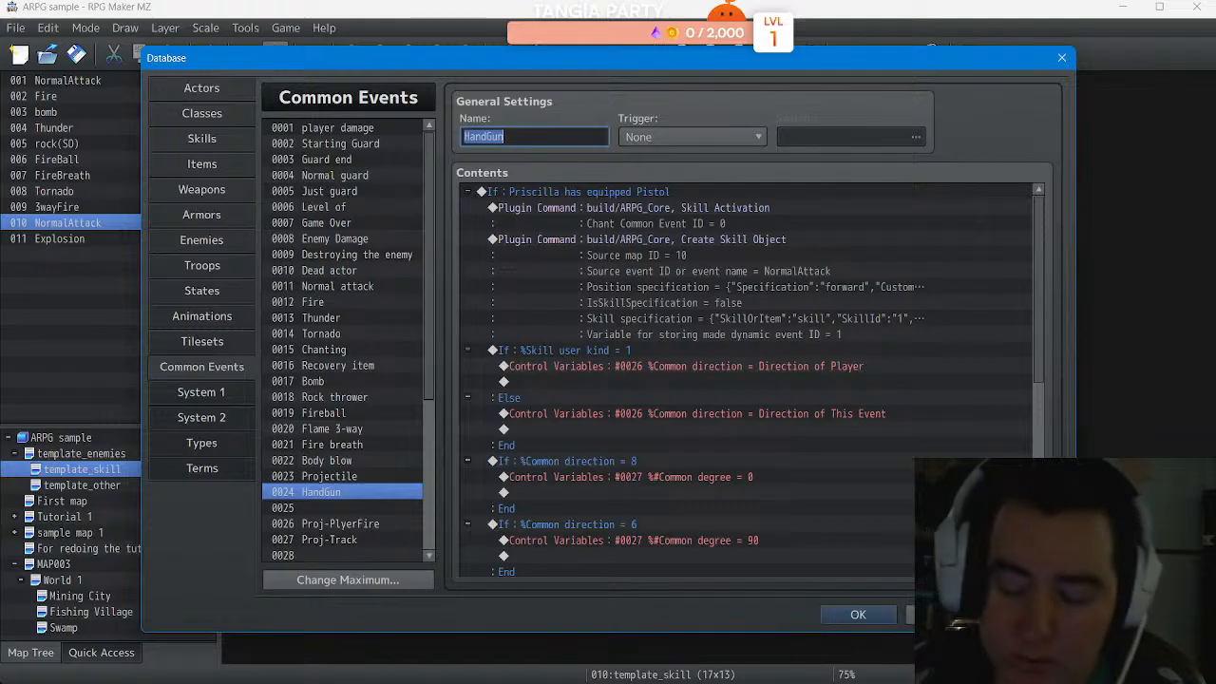
{"action": "type", "text": "Normal"}
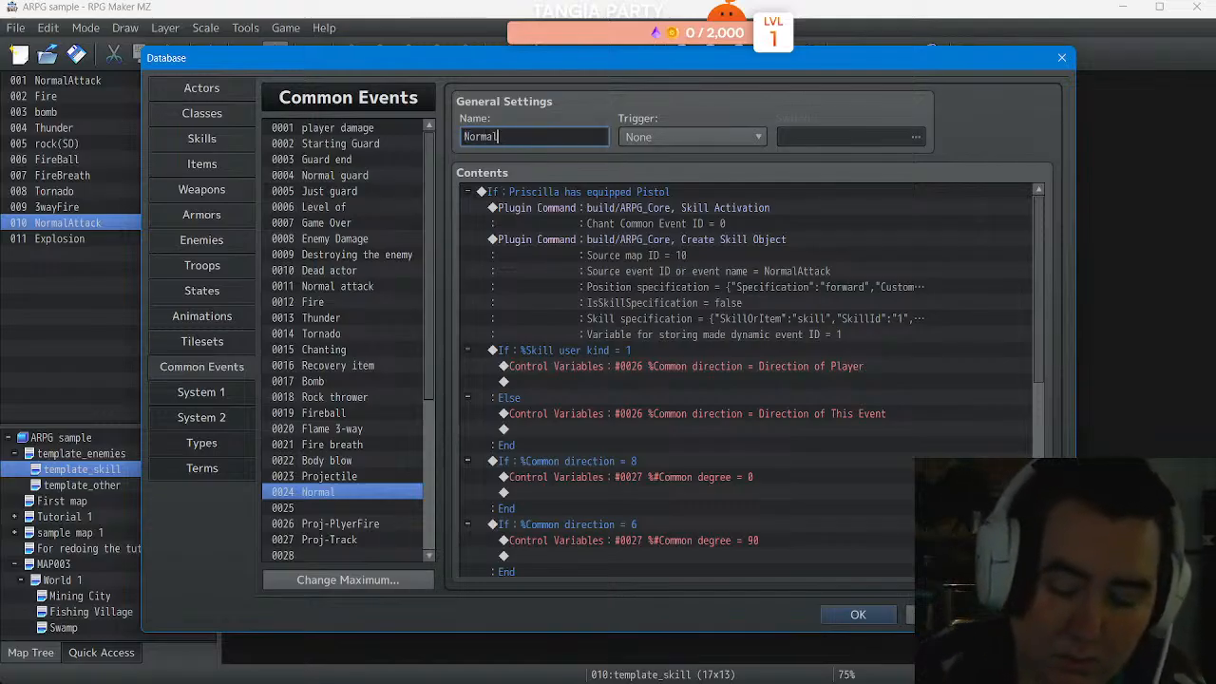
{"action": "type", "text": "Attack"}
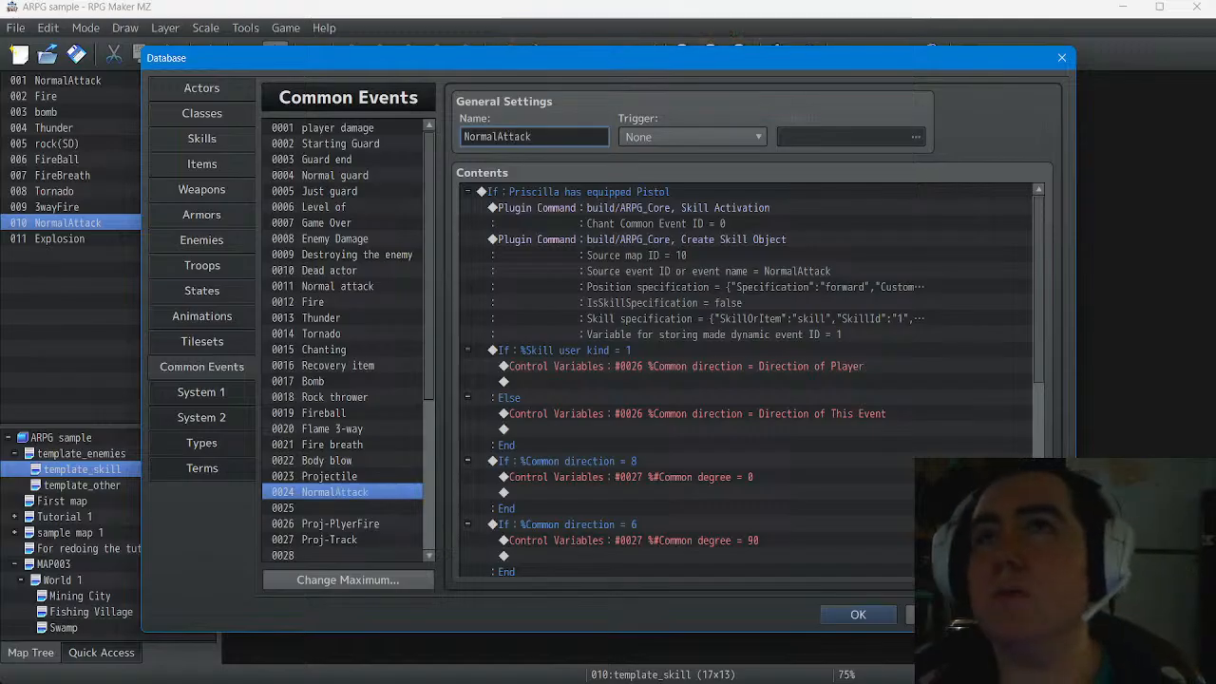
{"action": "left_click", "coordinate": [858, 615]}
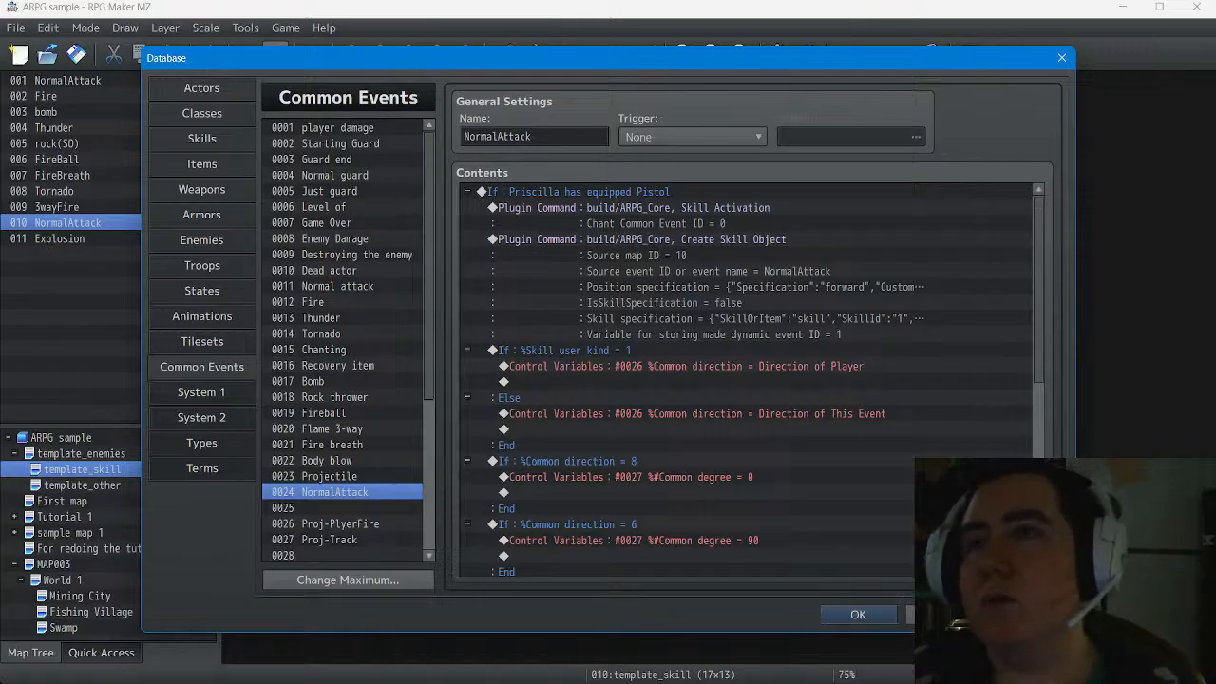
{"action": "scroll", "coordinate": [751, 380], "scroll_direction": "down", "scroll_amount": 8}
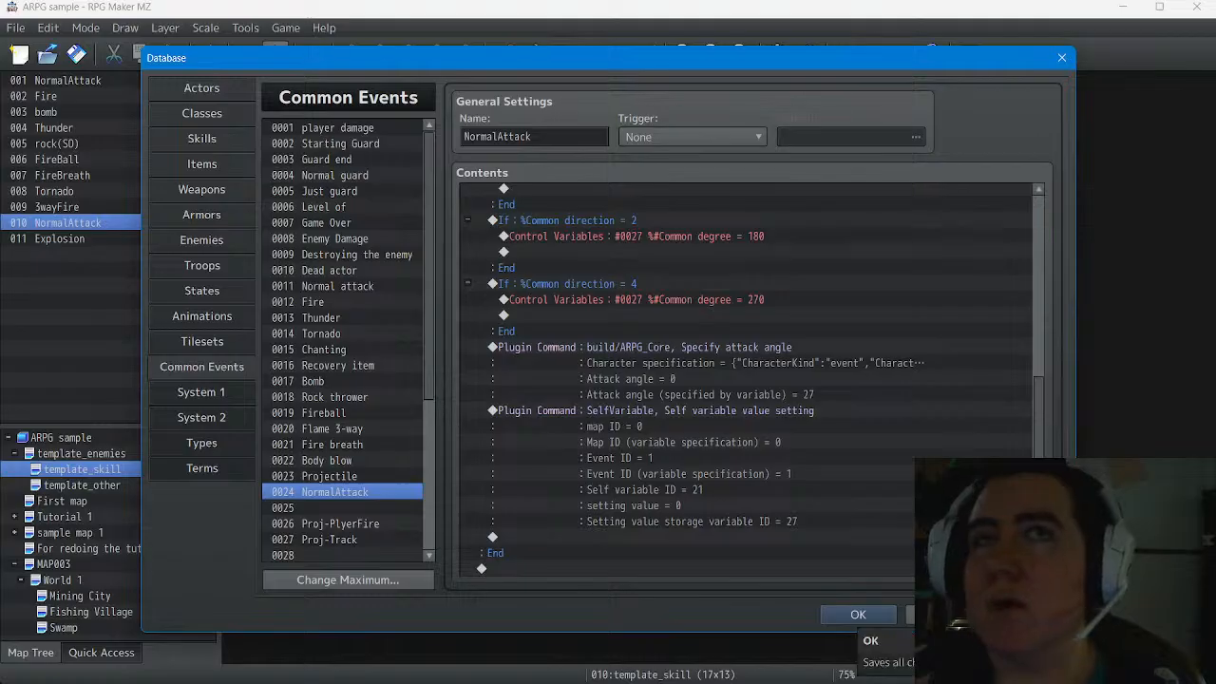
{"action": "left_click", "coordinate": [858, 615]}
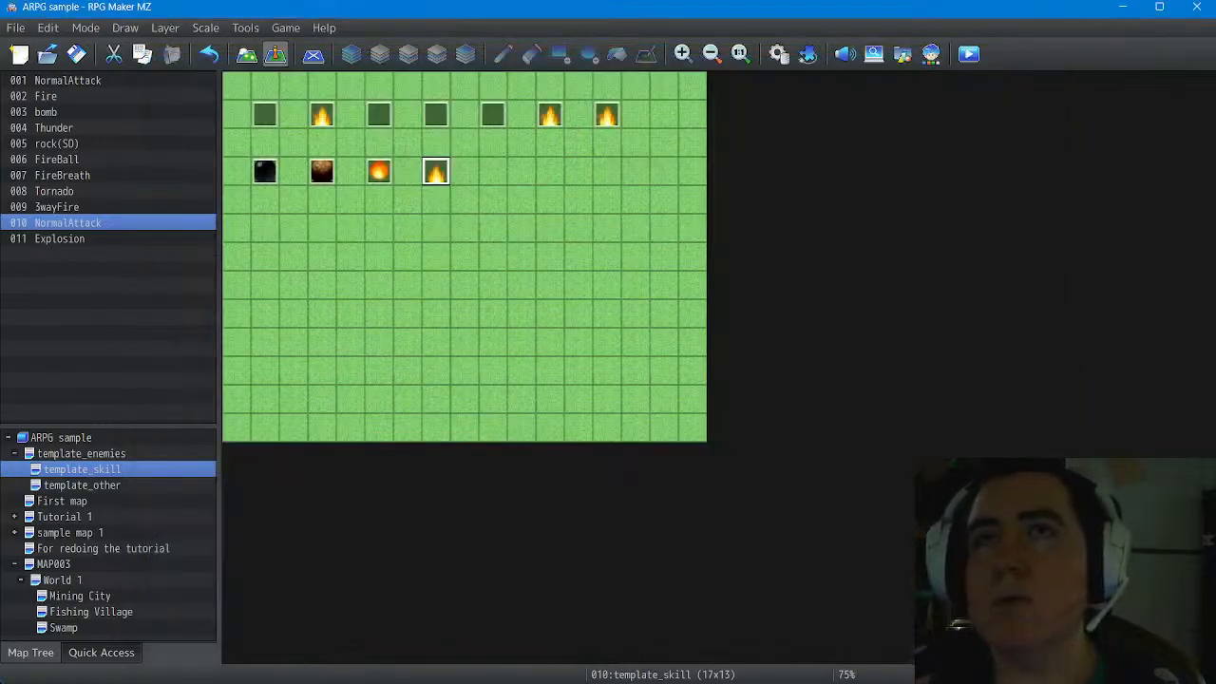
Examine the Short Sword attack branch on page 1 of NormalAttack event 001 and close the event
{"action": "double_click", "coordinate": [265, 115]}
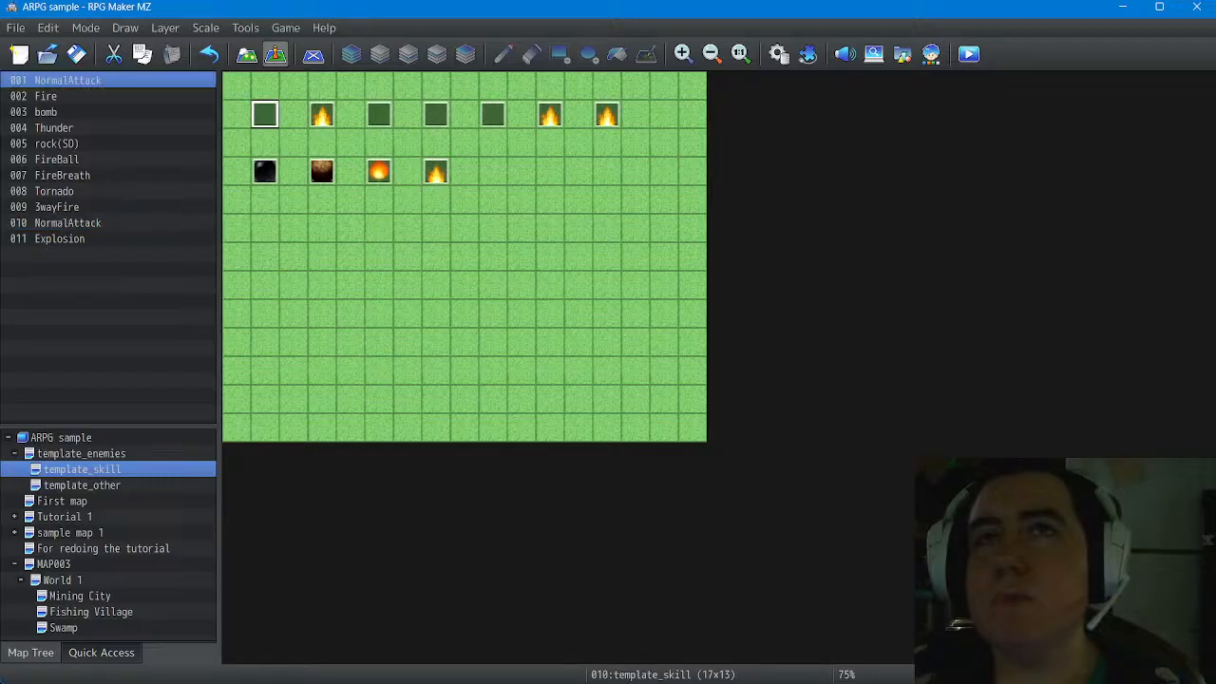
{"action": "scroll", "coordinate": [743, 377], "scroll_direction": "down", "scroll_amount": 2}
{"action": "scroll", "coordinate": [743, 376], "scroll_direction": "down", "scroll_amount": 3}
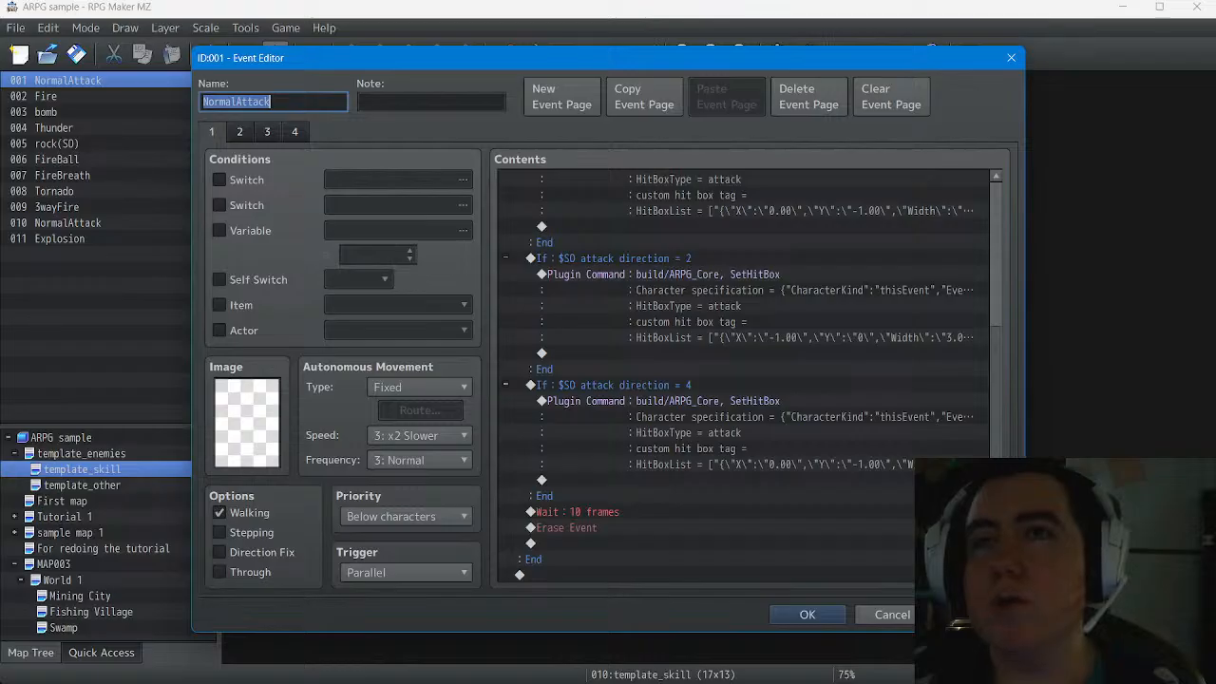
{"action": "scroll", "coordinate": [743, 379], "scroll_direction": "up", "scroll_amount": 5}
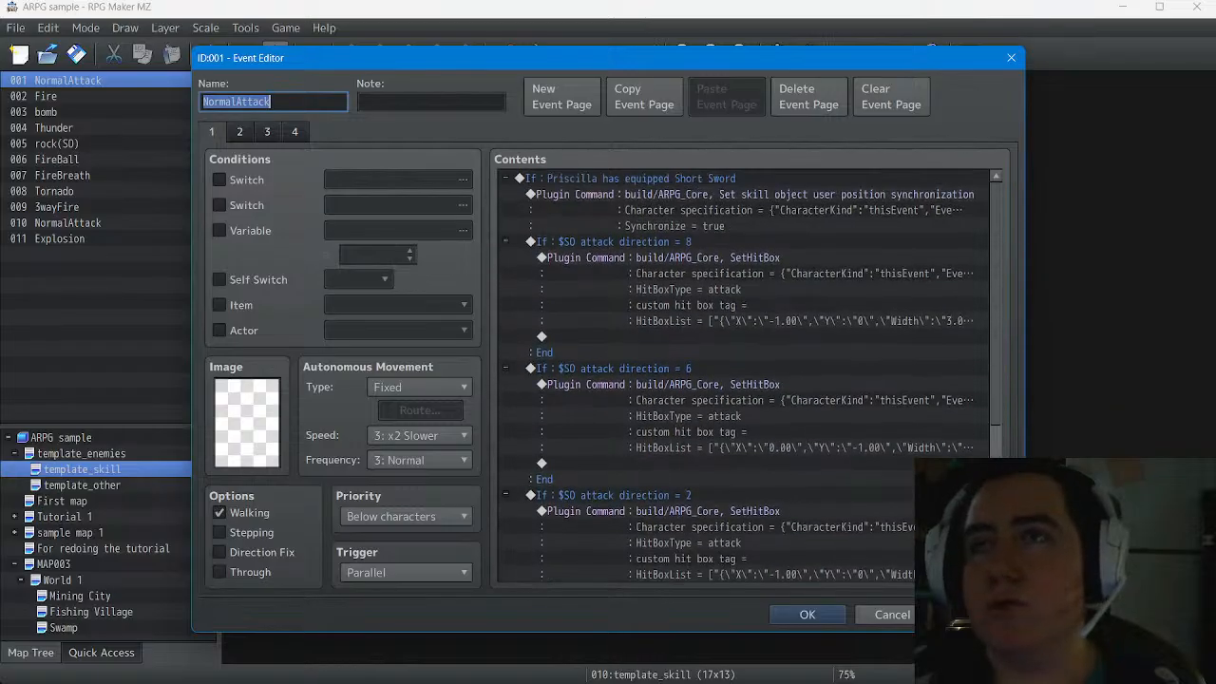
{"action": "key", "text": "Escape"}
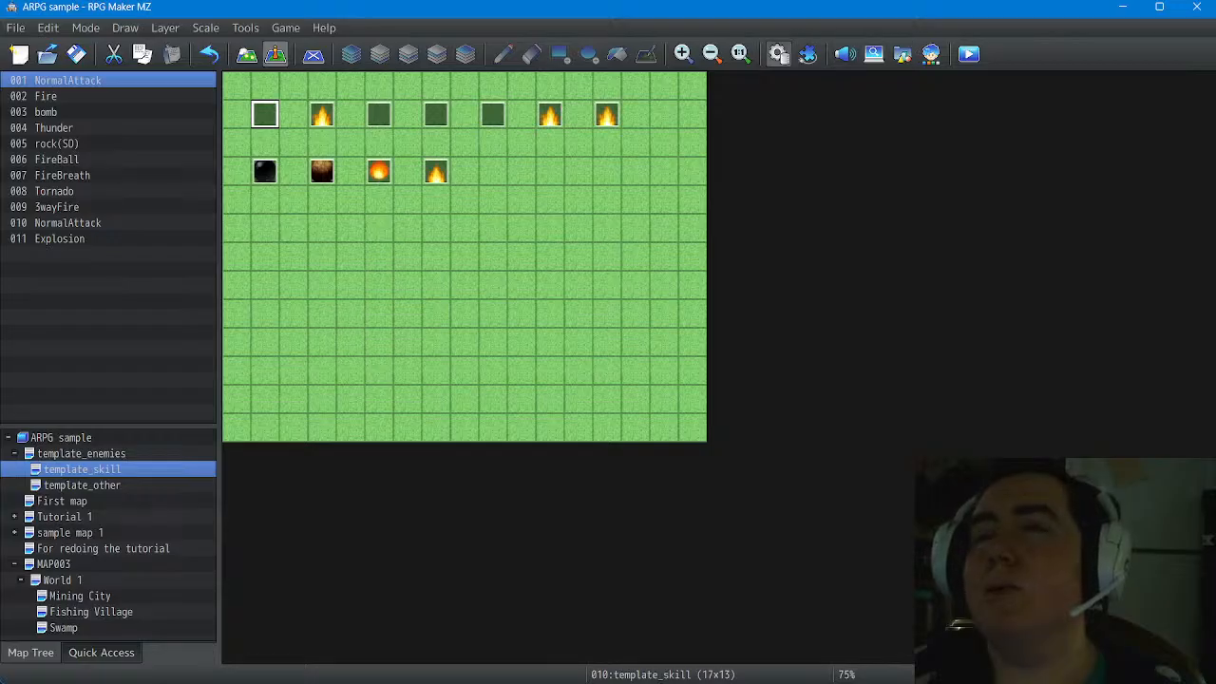
Check Priscilla's initial equipment and weapon trait in the Actors database, and close the database
{"action": "left_click", "coordinate": [778, 53]}
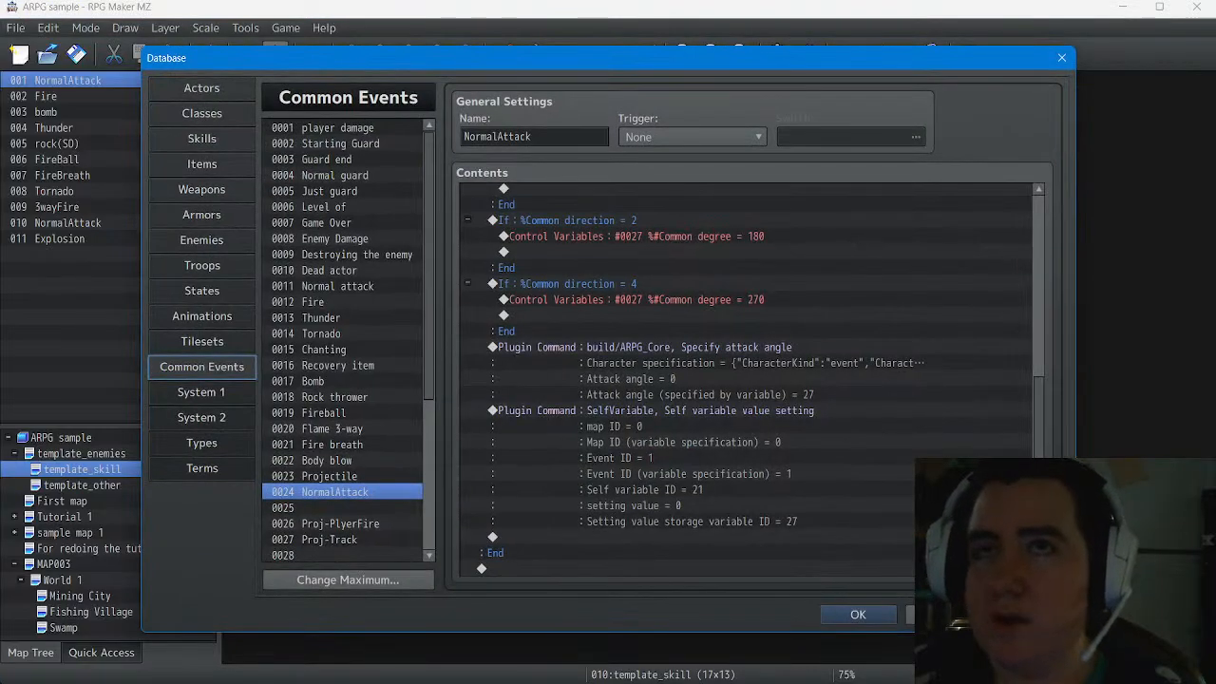
{"action": "left_click", "coordinate": [201, 88]}
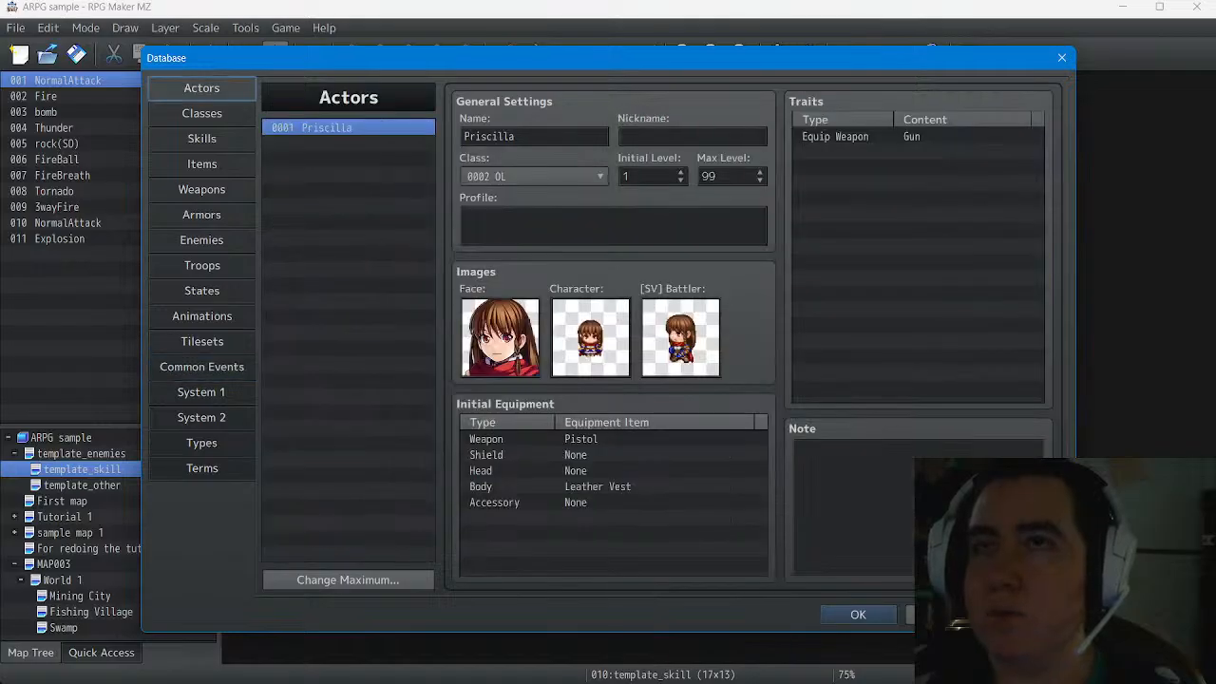
{"action": "left_click", "coordinate": [858, 615]}
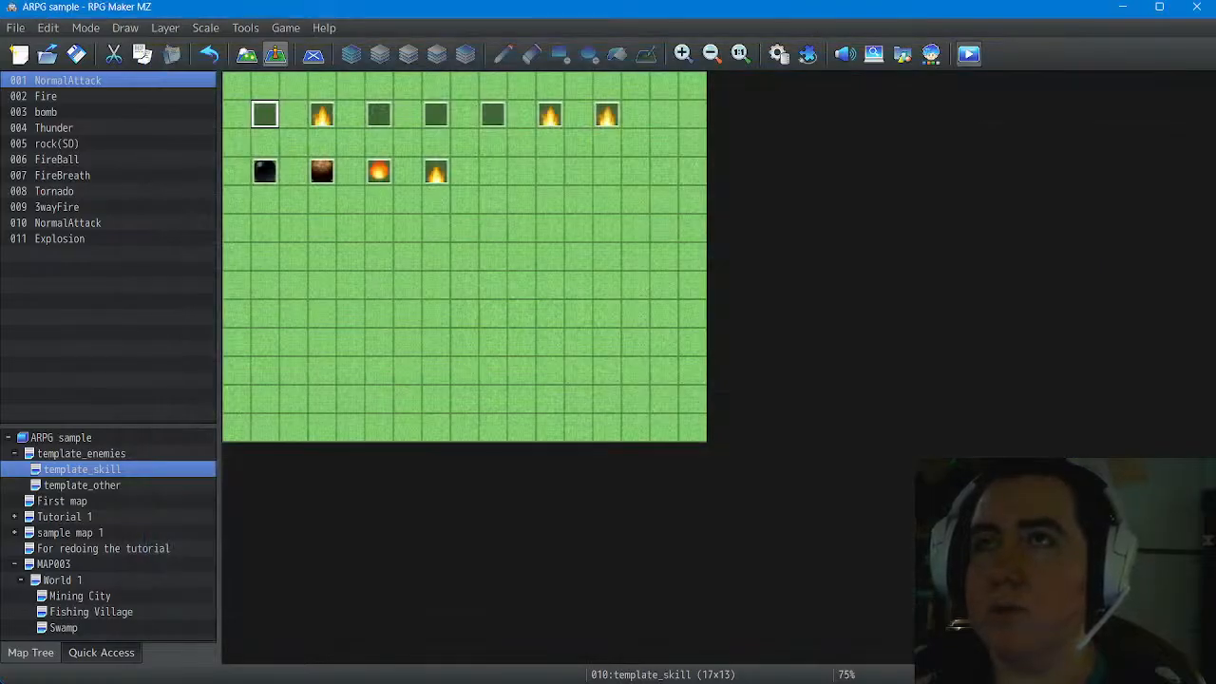
Start a playtest of the game
{"action": "left_click", "coordinate": [968, 54]}
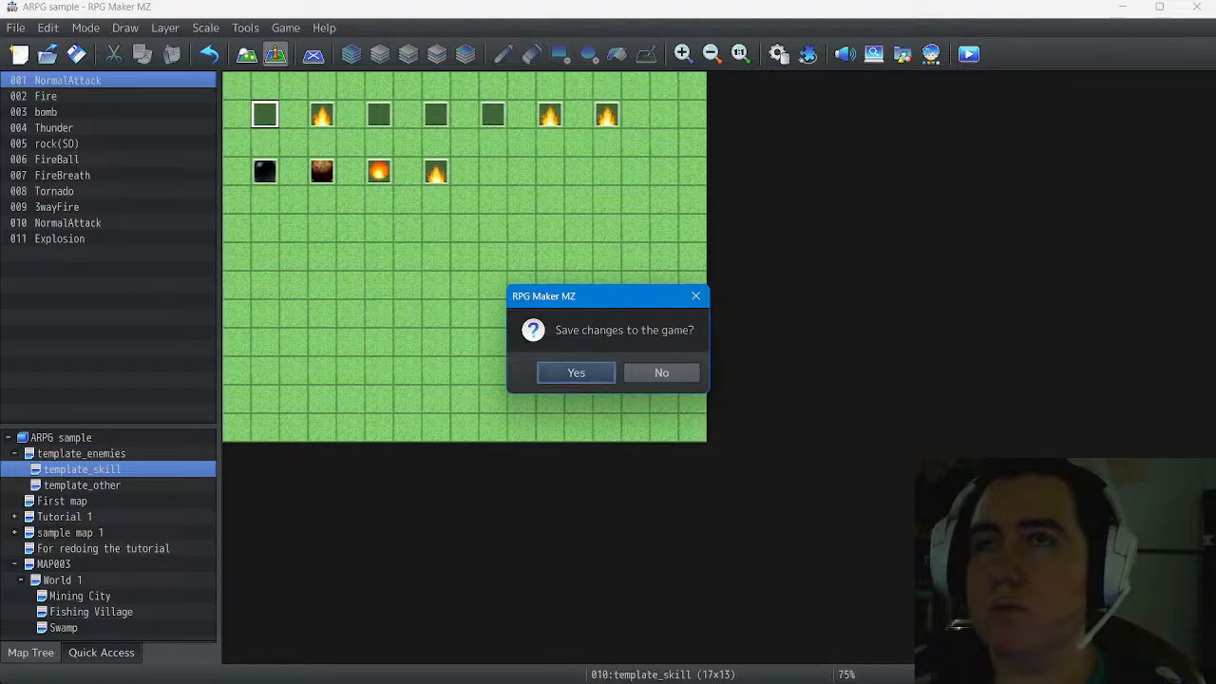
Save the changes to the game and playtest it by starting a new game, and close the playtest
{"action": "key", "text": "Return"}
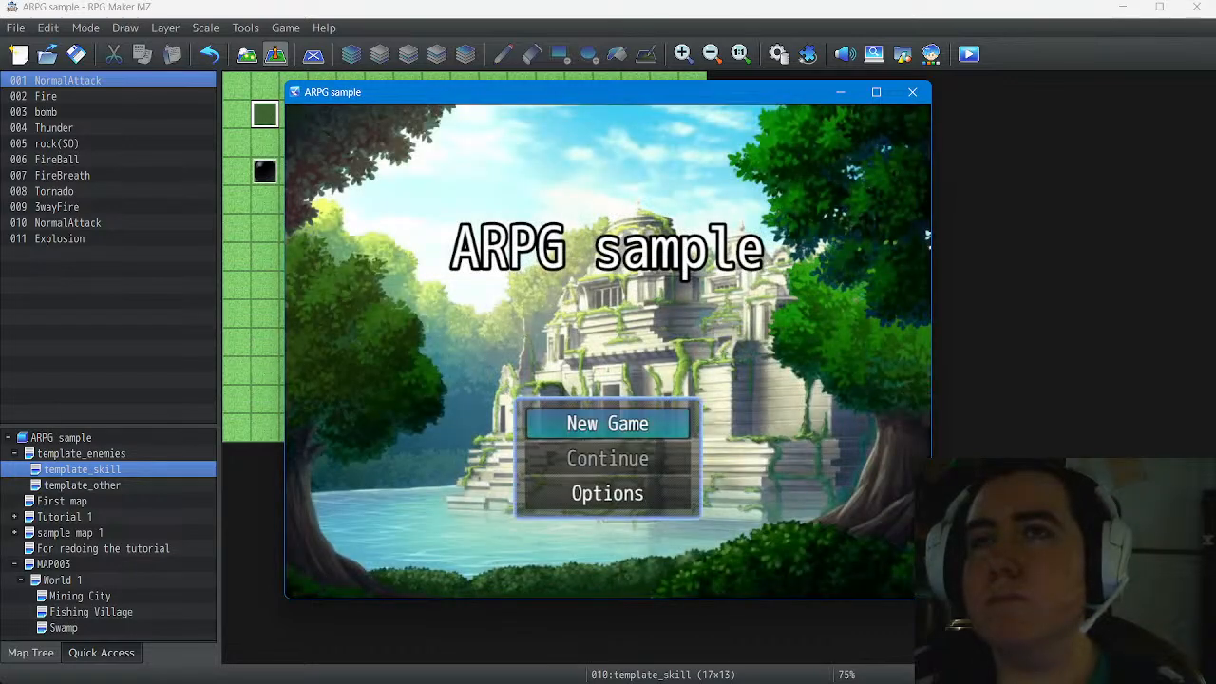
{"action": "key", "text": "Return"}
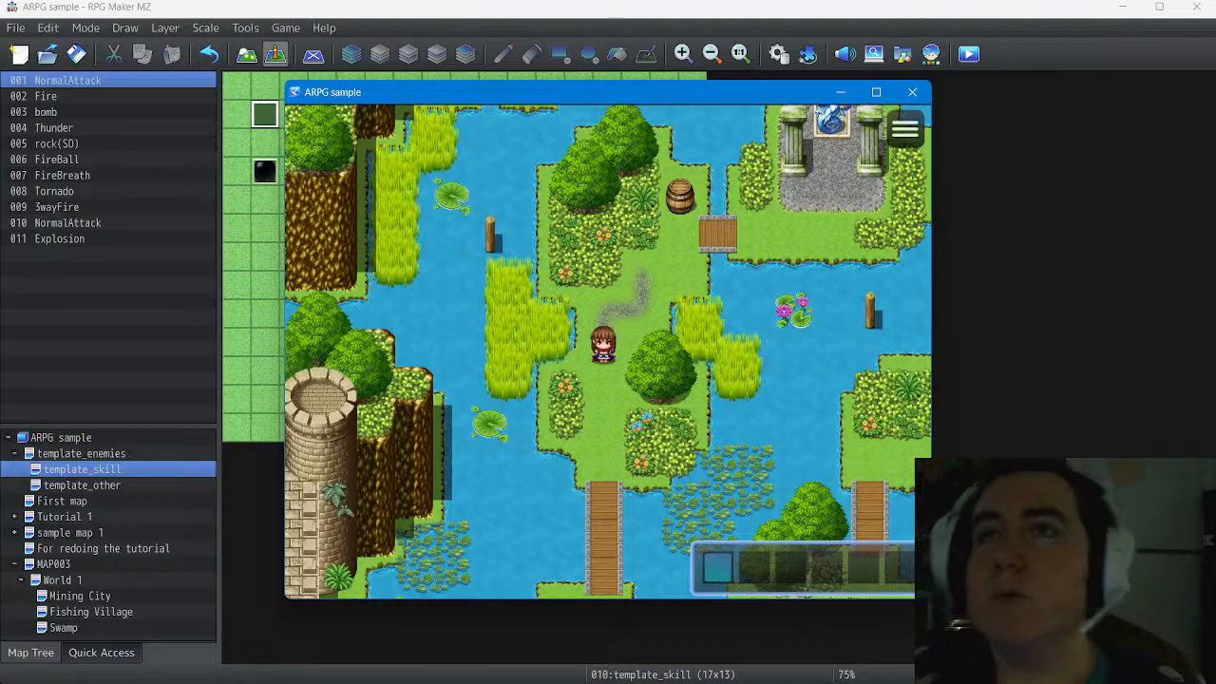
{"action": "left_click", "coordinate": [911, 92]}
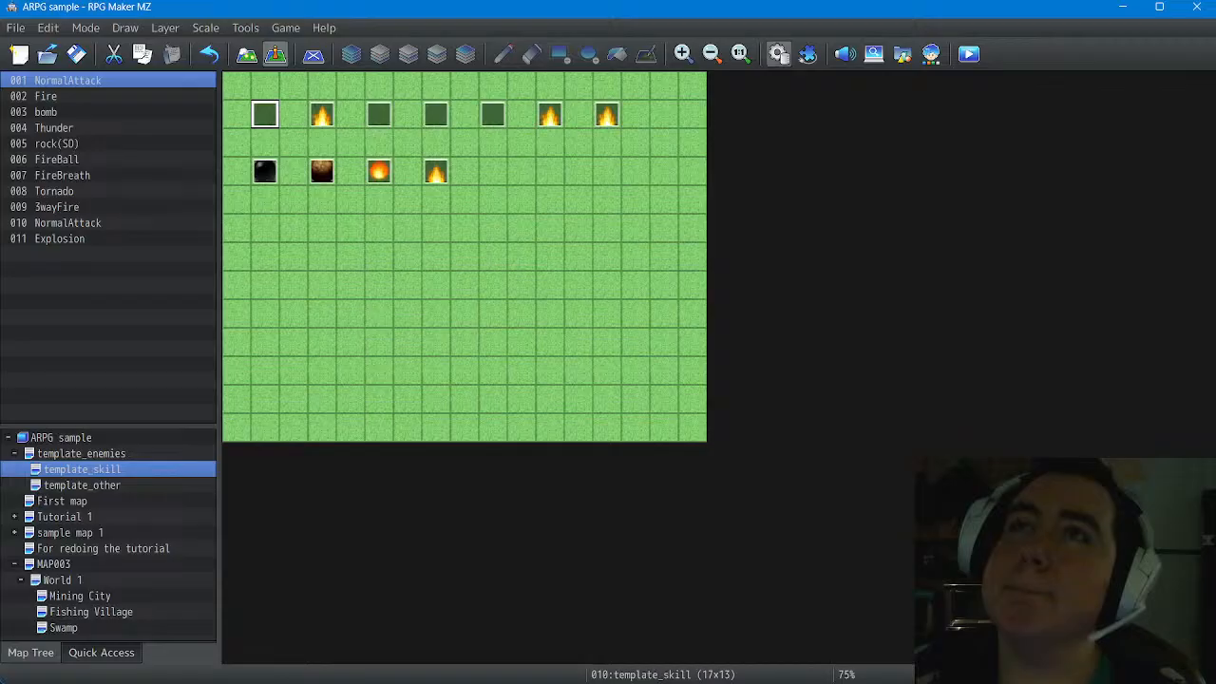
{"action": "left_click", "coordinate": [779, 54]}
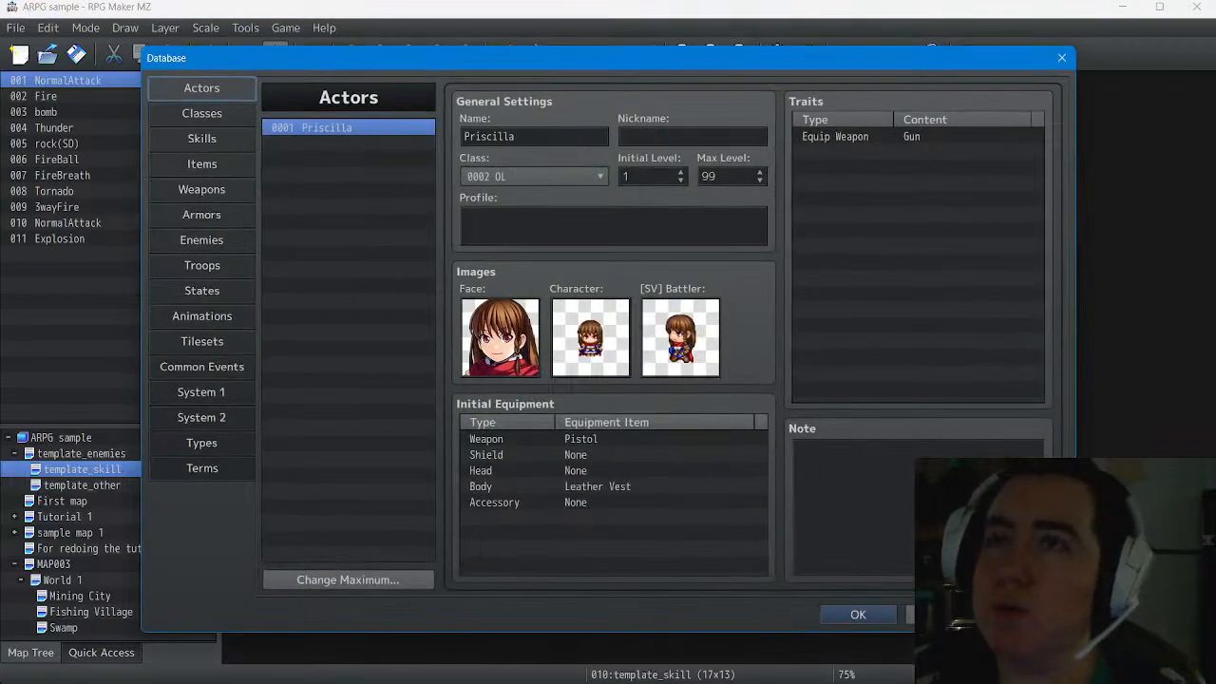
{"action": "left_click", "coordinate": [858, 615]}
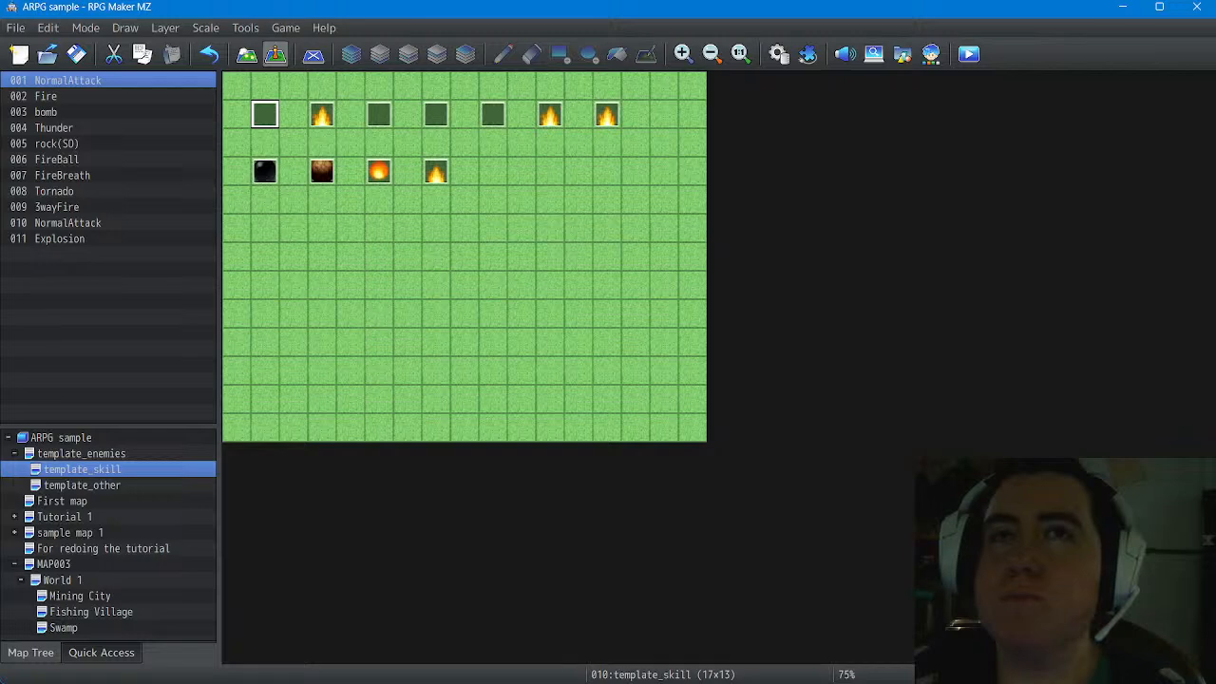
{"action": "key", "text": "Return"}
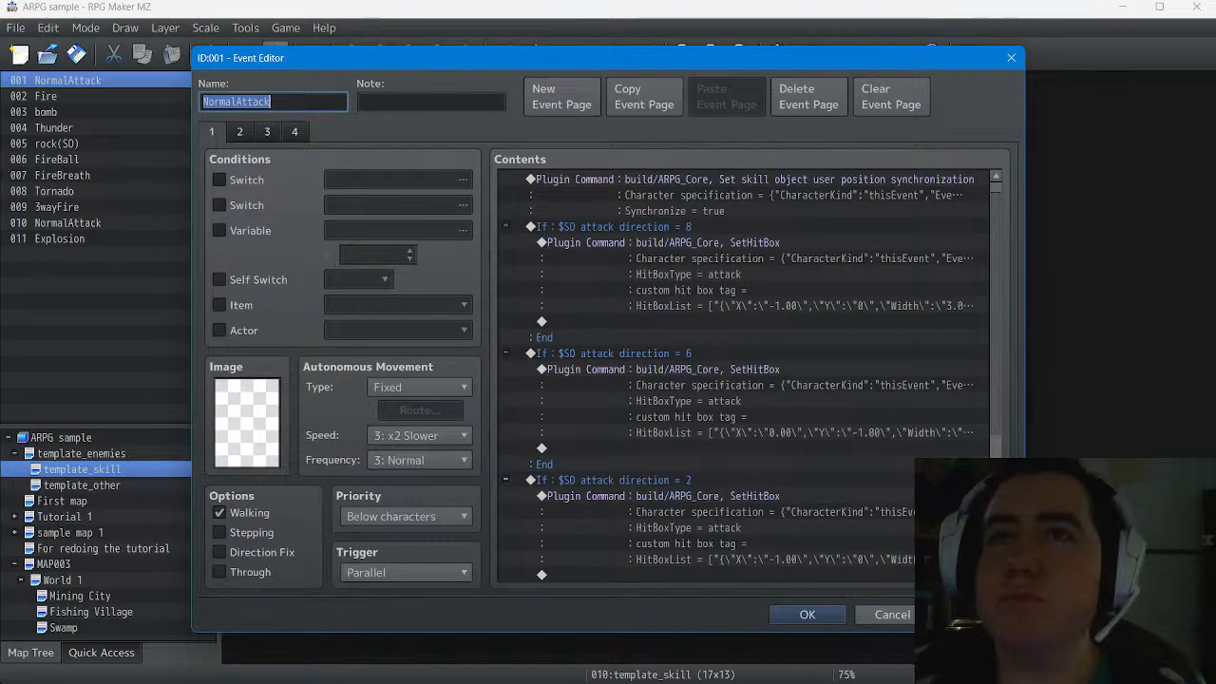
{"action": "left_click", "coordinate": [892, 615]}
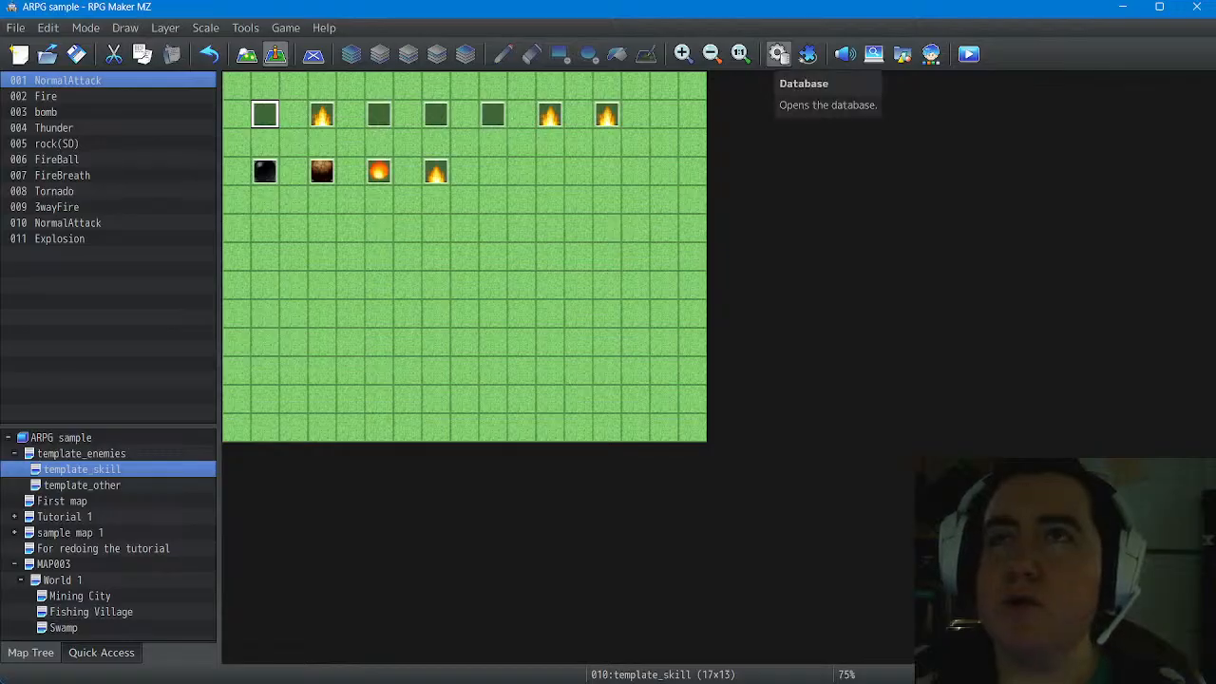
Examine the contents of common event 0024 NormalAttack and of the skill template map's event 001 NormalAttack
{"action": "left_click", "coordinate": [778, 53]}
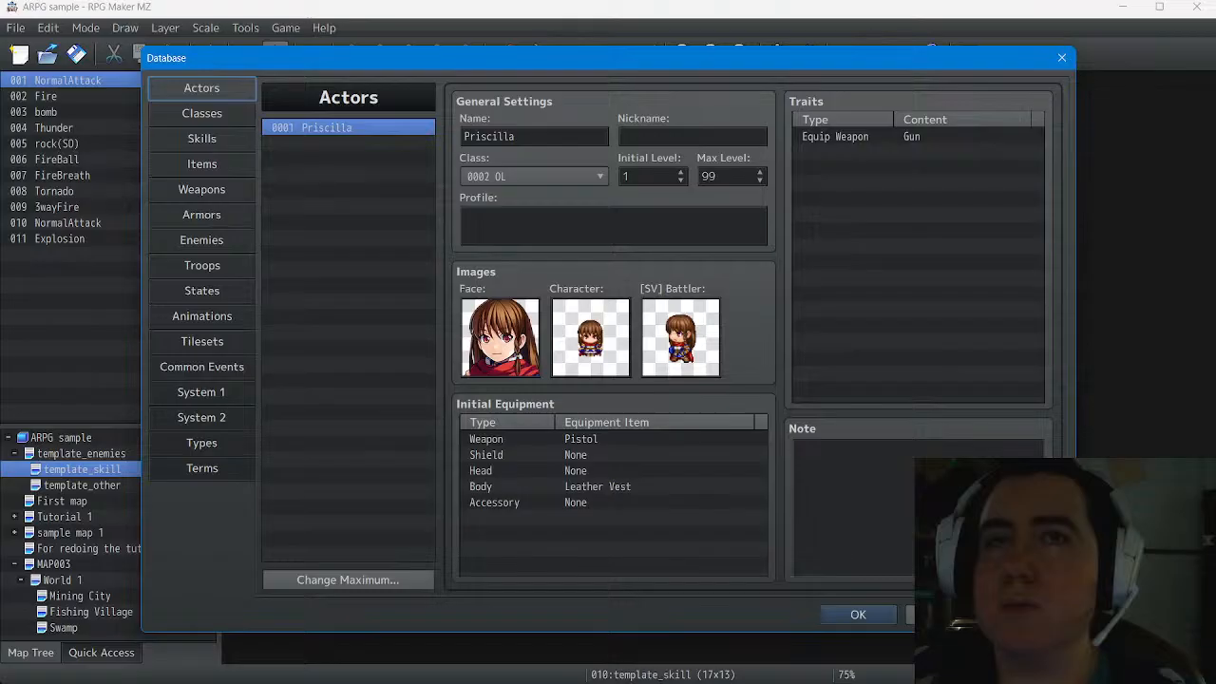
{"action": "left_click", "coordinate": [201, 367]}
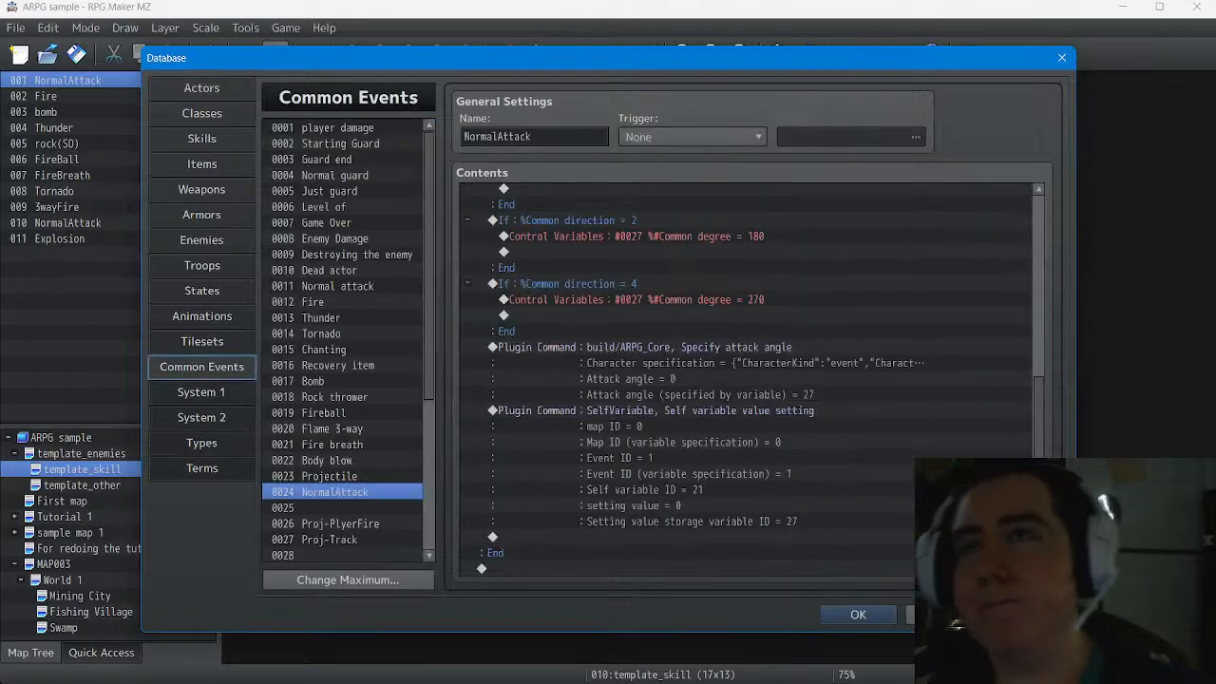
{"action": "scroll", "coordinate": [745, 380], "scroll_direction": "up", "scroll_amount": 8}
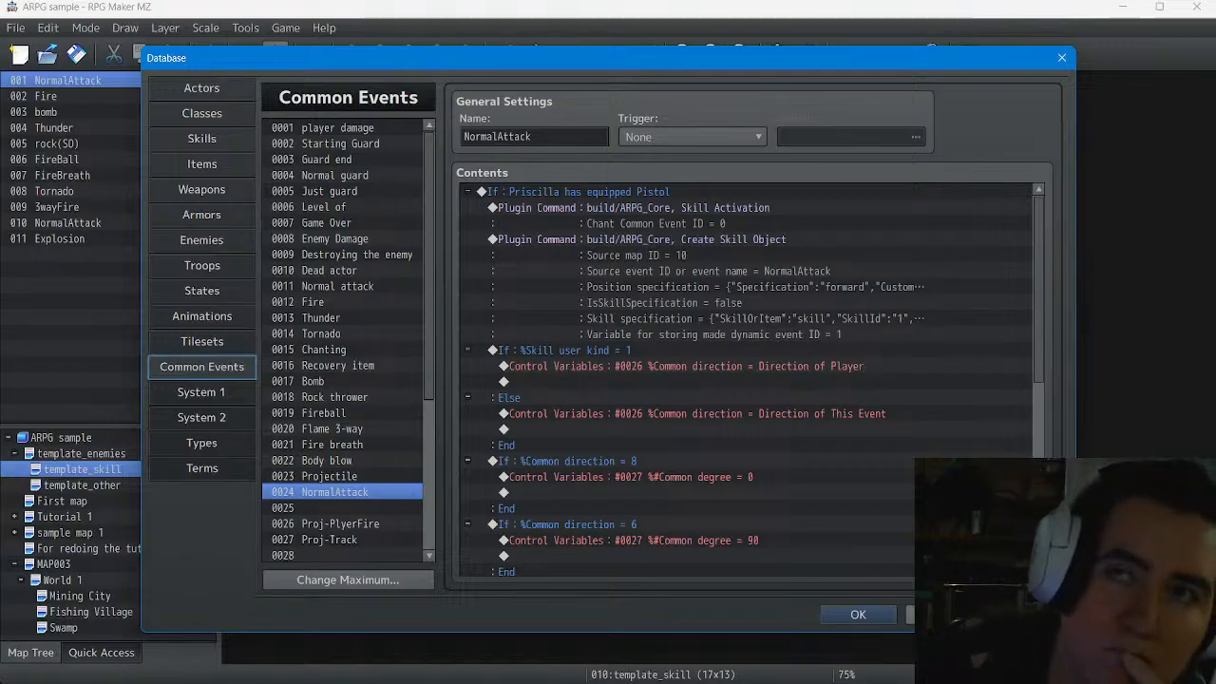
{"action": "left_click", "coordinate": [858, 615]}
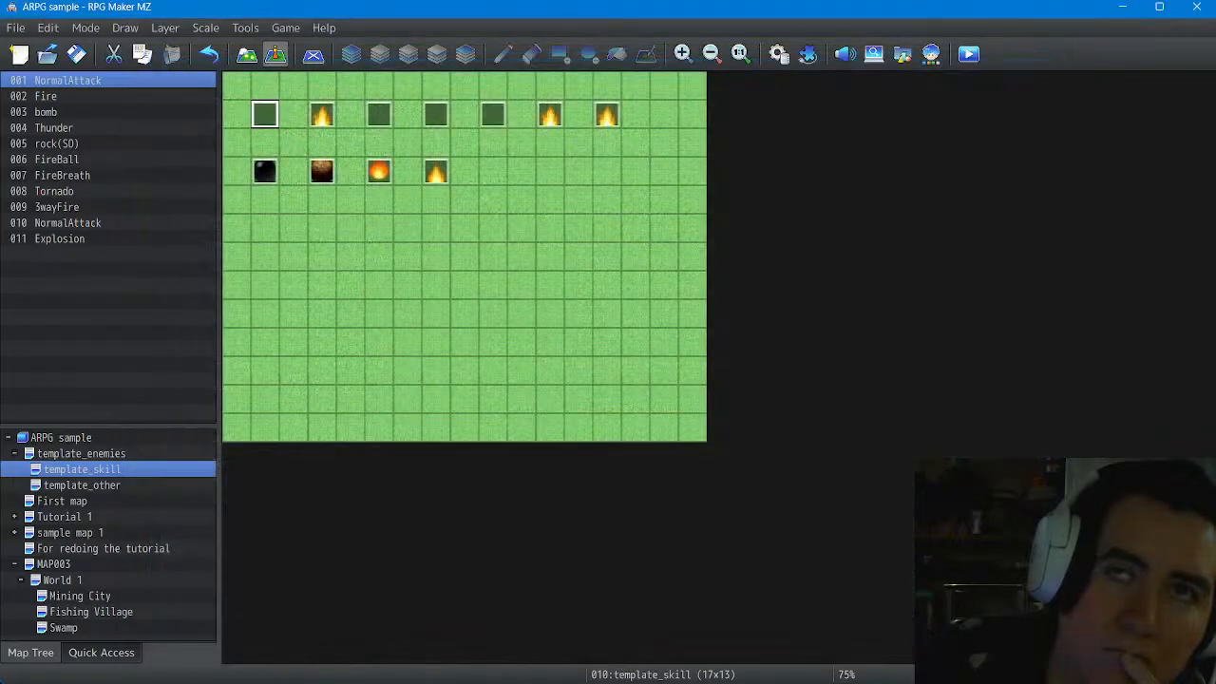
{"action": "double_click", "coordinate": [265, 114]}
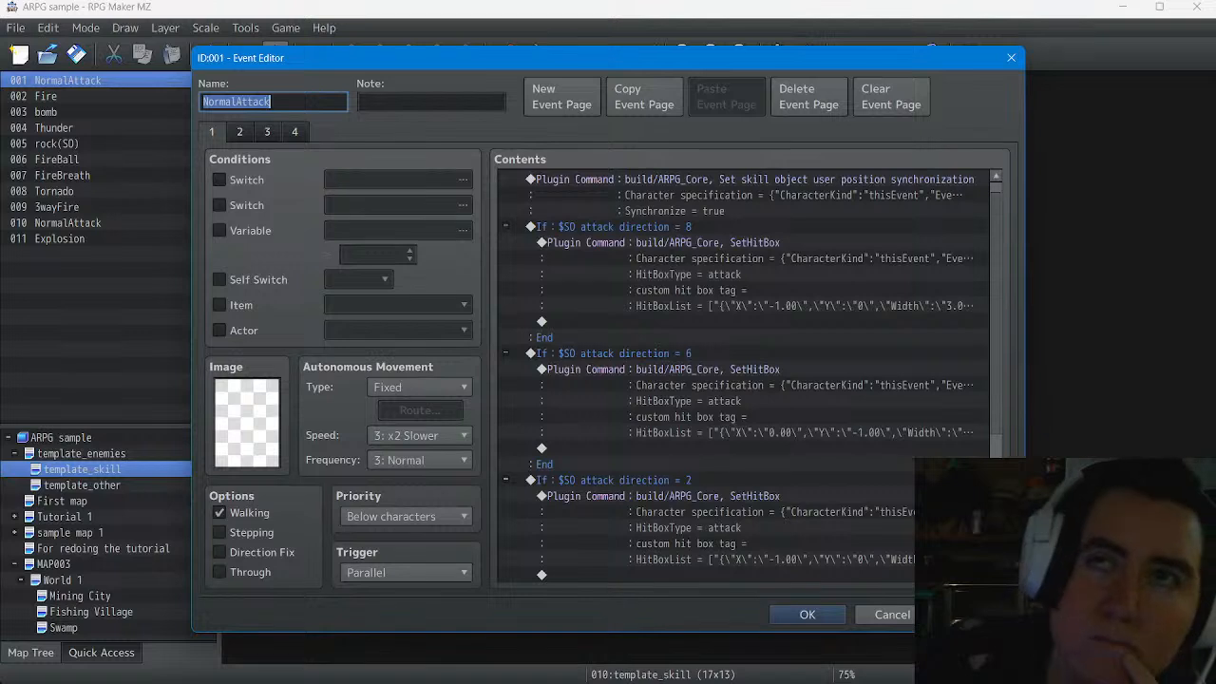
{"action": "scroll", "coordinate": [741, 375], "scroll_direction": "down", "scroll_amount": 3}
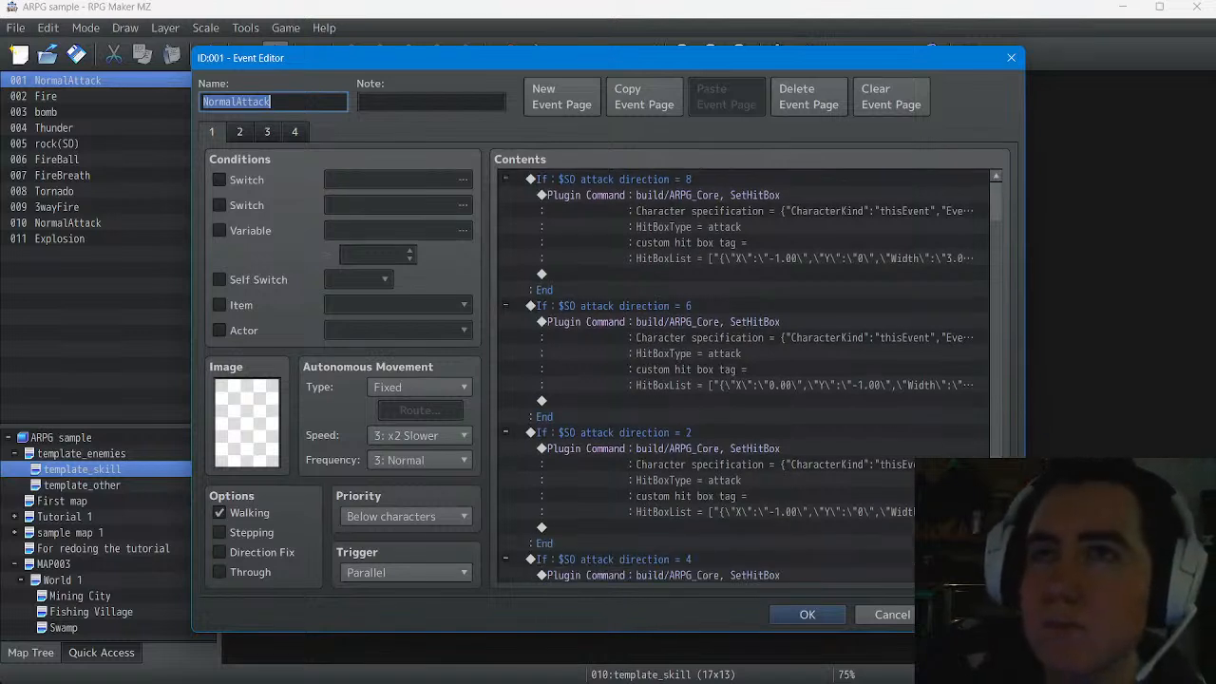
{"action": "scroll", "coordinate": [741, 375], "scroll_direction": "down", "scroll_amount": 2}
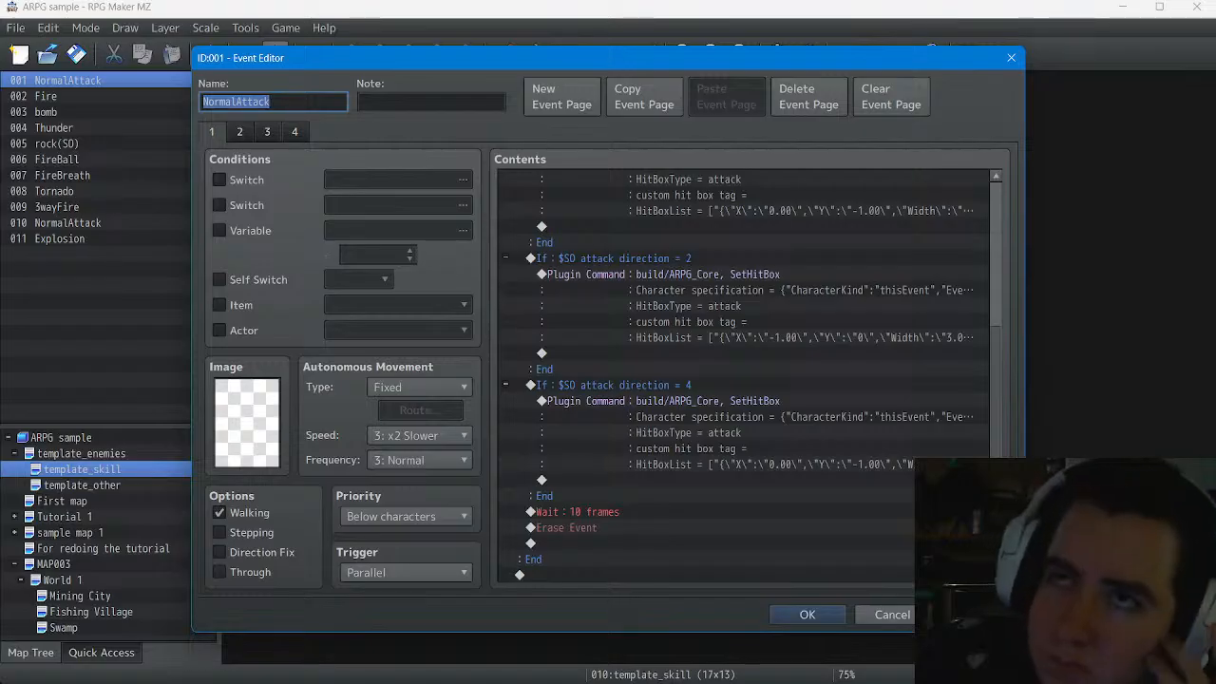
{"action": "left_click", "coordinate": [891, 615]}
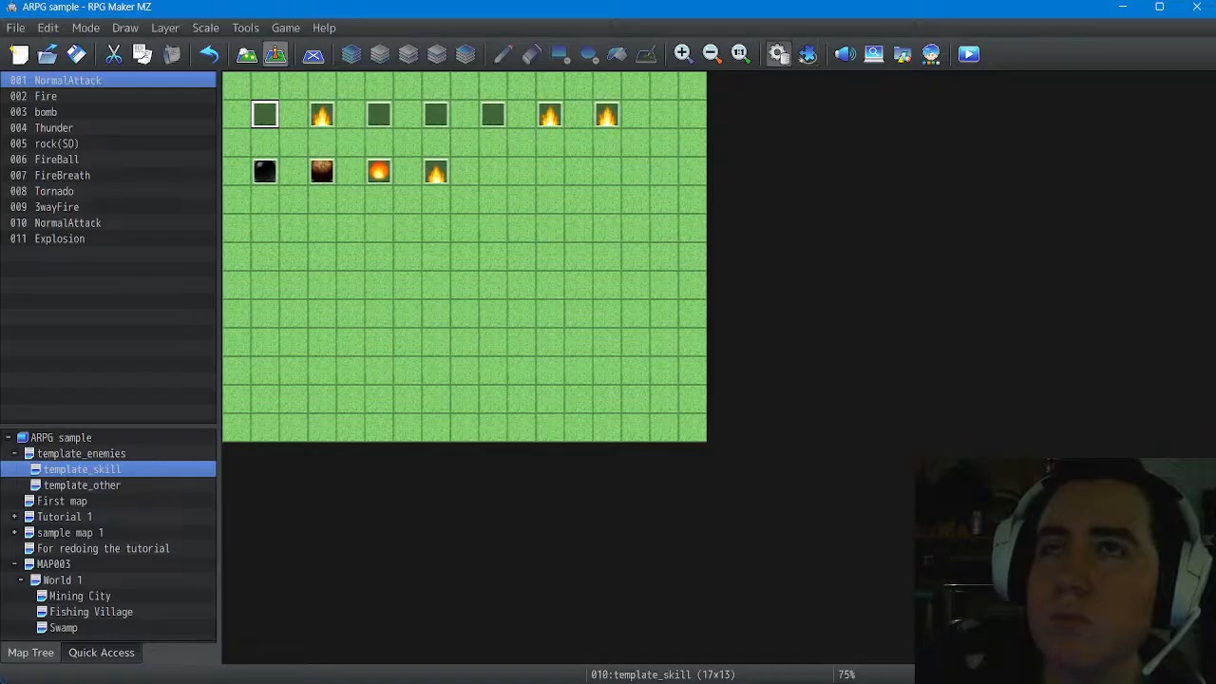
Read through the commands of common event 0011 Normal attack, up to its equipped-weapon condition
{"action": "left_click", "coordinate": [779, 55]}
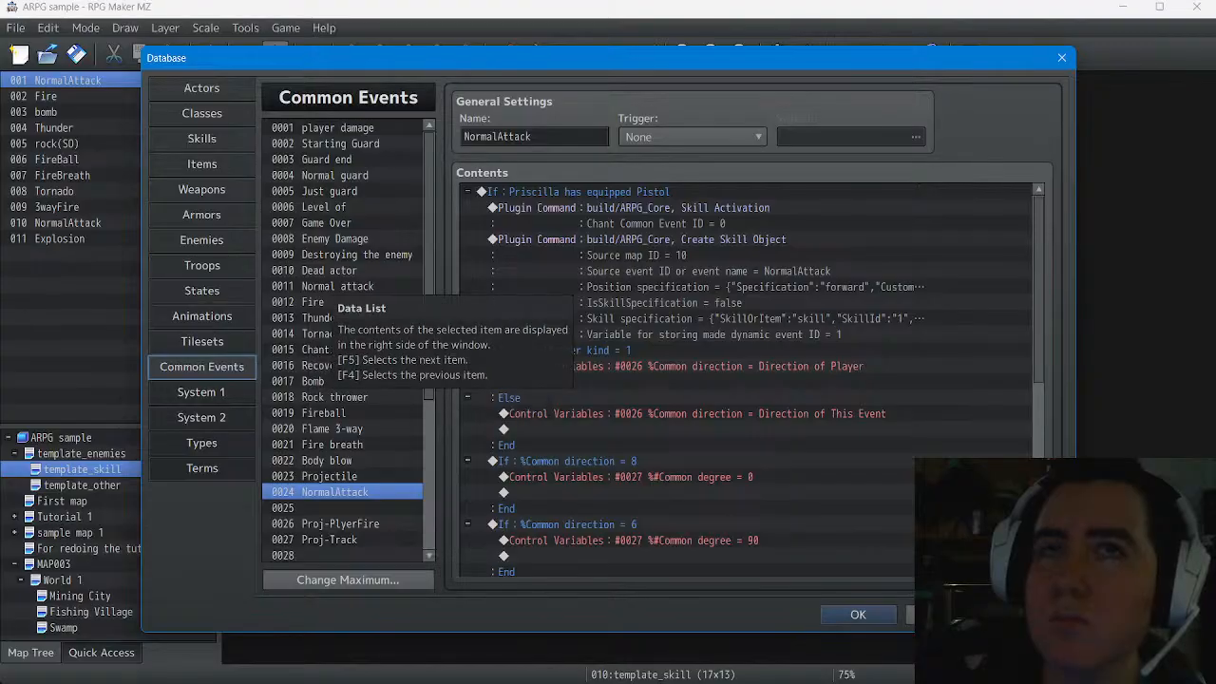
{"action": "left_click", "coordinate": [330, 286]}
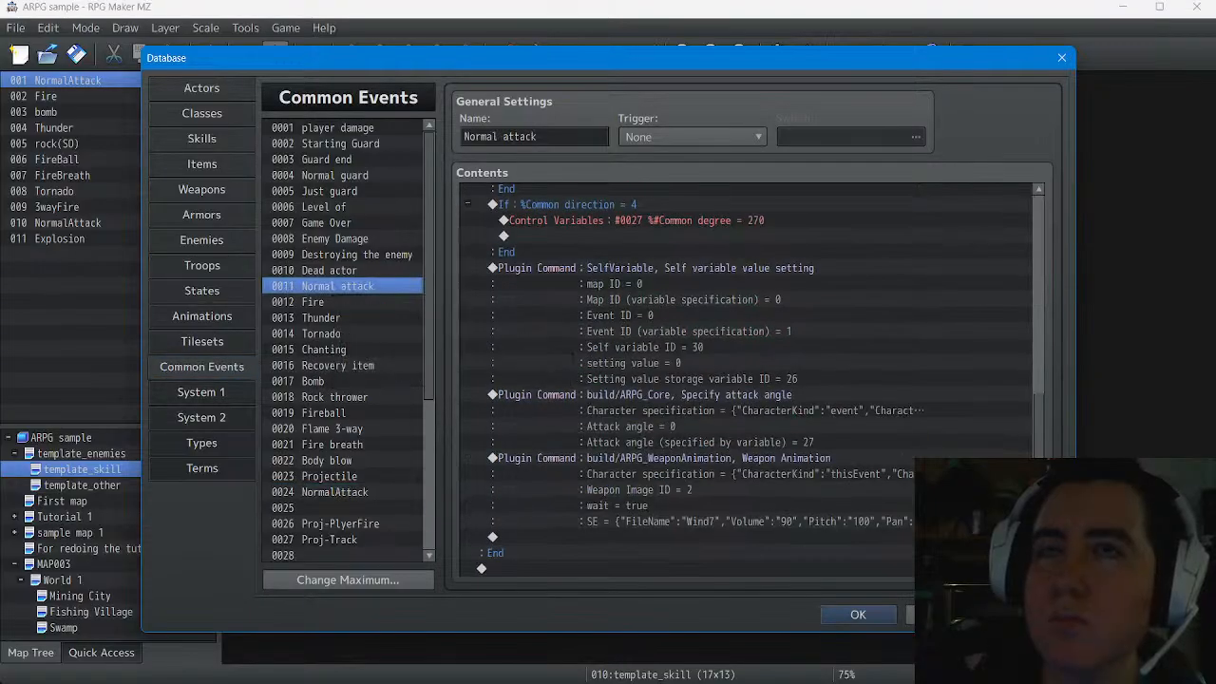
{"action": "scroll", "coordinate": [750, 380], "scroll_direction": "up", "scroll_amount": 3}
{"action": "scroll", "coordinate": [751, 380], "scroll_direction": "down", "scroll_amount": 3}
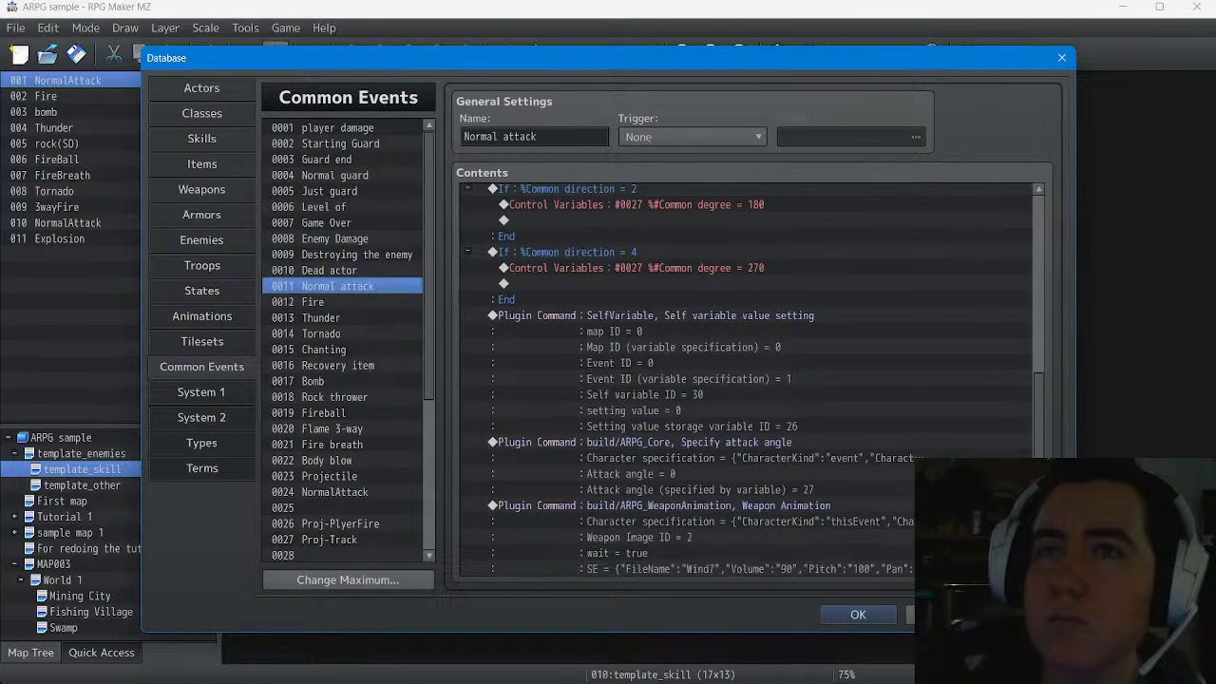
{"action": "scroll", "coordinate": [751, 380], "scroll_direction": "up", "scroll_amount": 4}
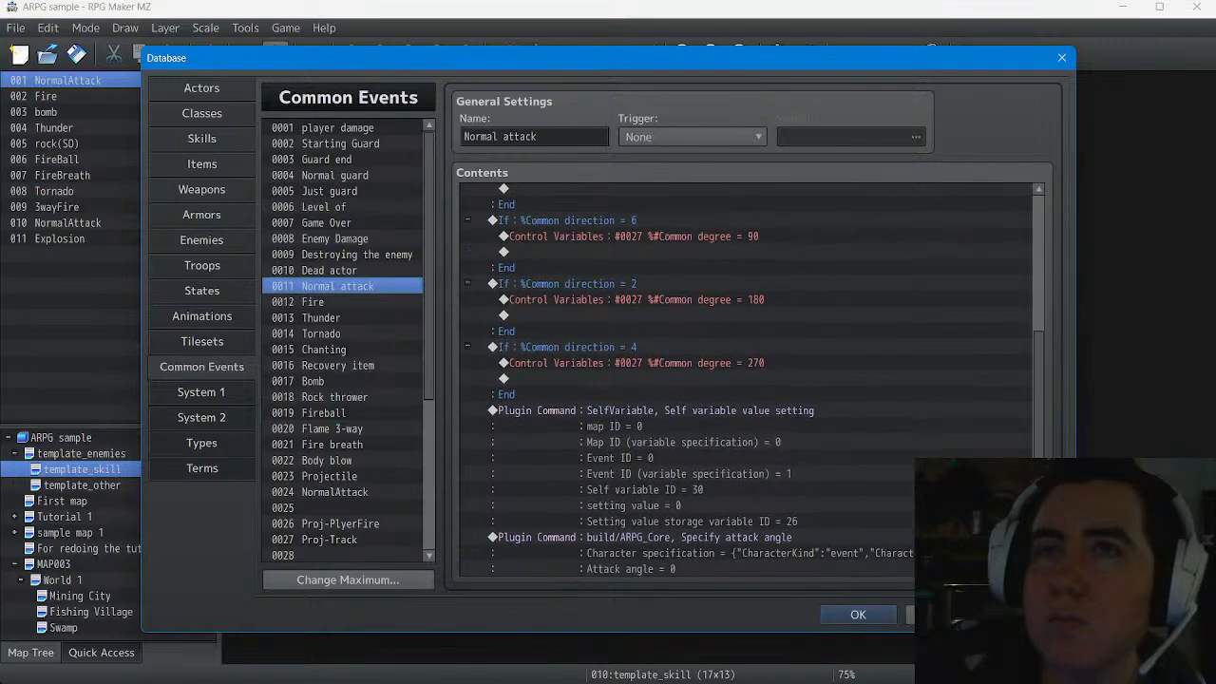
{"action": "scroll", "coordinate": [750, 380], "scroll_direction": "up", "scroll_amount": 5}
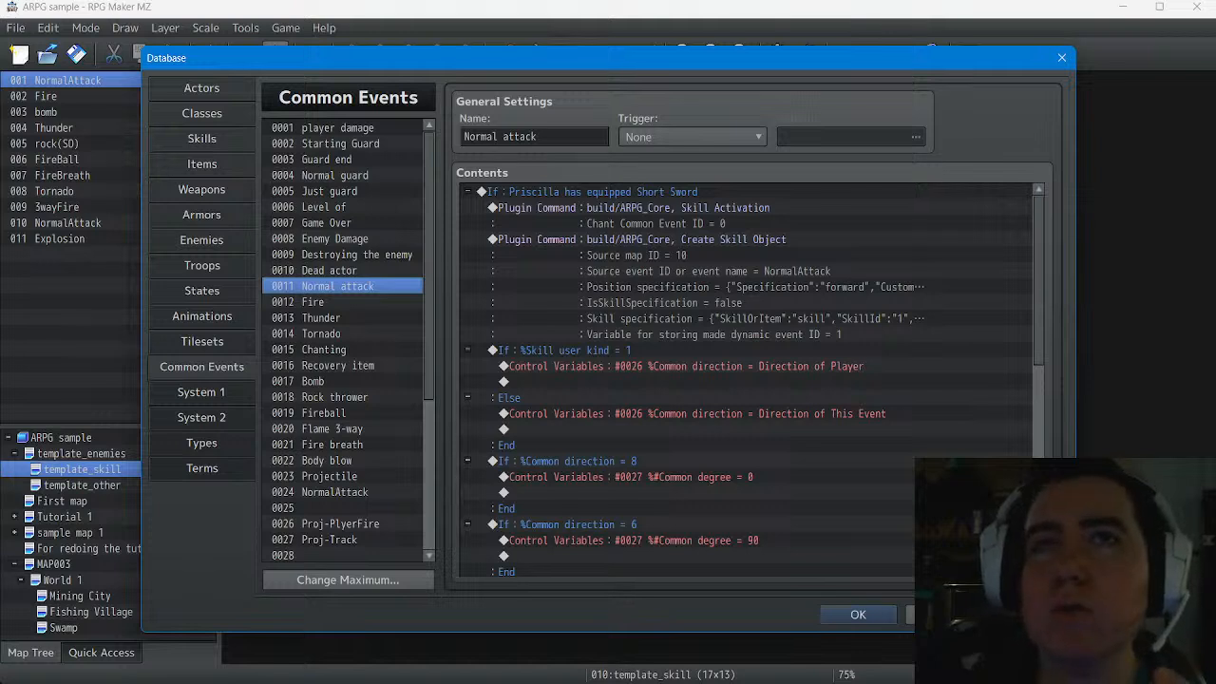
Compare the settings and action notes of the Attack and Hand Gun skills in the database
{"action": "left_click", "coordinate": [202, 139]}
{"action": "left_click", "coordinate": [319, 128]}
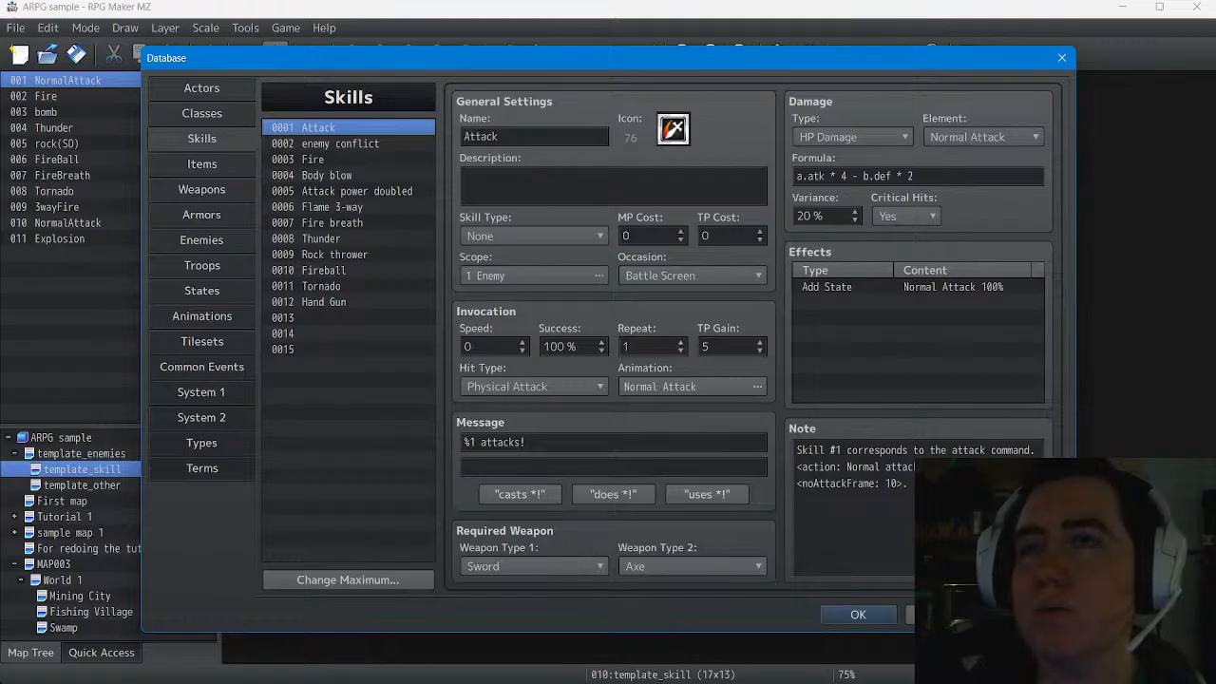
{"action": "left_click", "coordinate": [324, 302]}
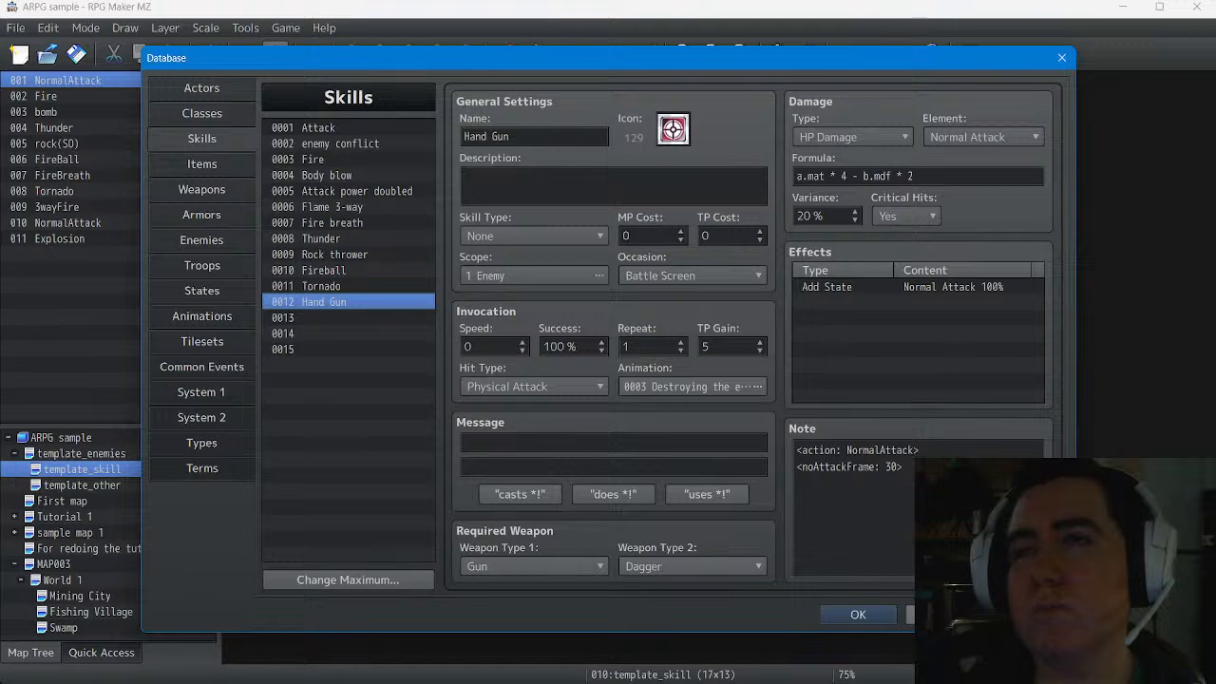
{"action": "left_click", "coordinate": [858, 615]}
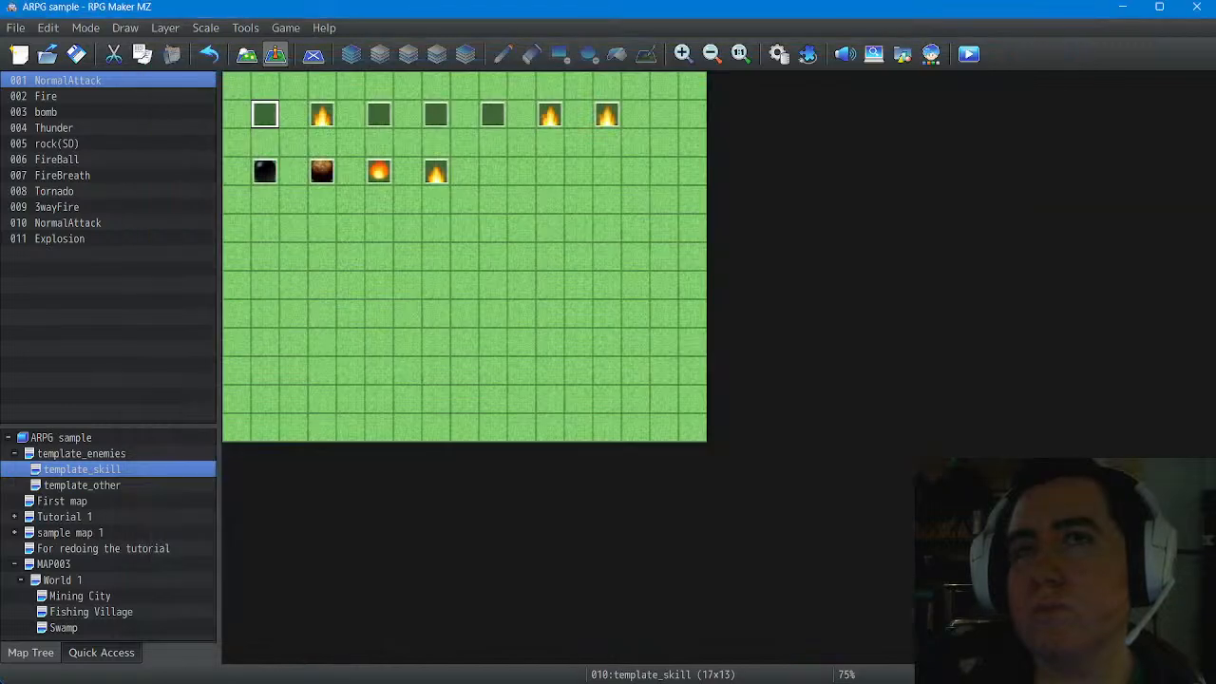
Rename map event 010 on template_skill to HandGun and apply the change
{"action": "double_click", "coordinate": [68, 224]}
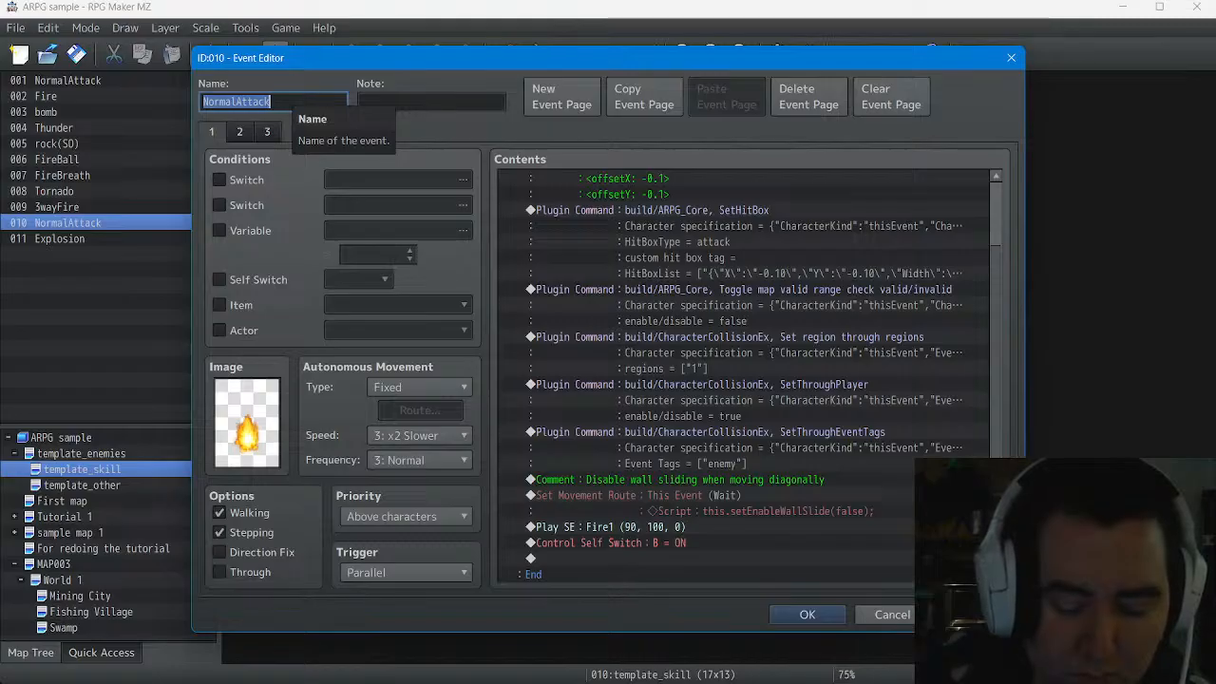
{"action": "type", "text": "H"}
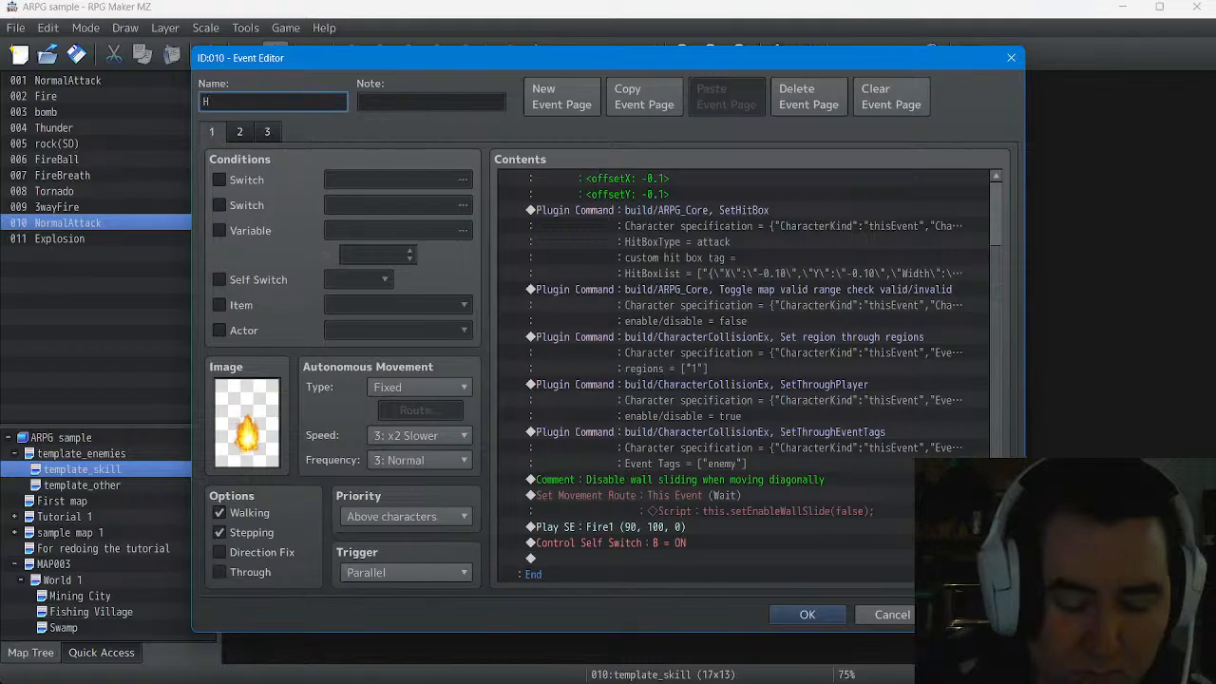
{"action": "type", "text": "andGun"}
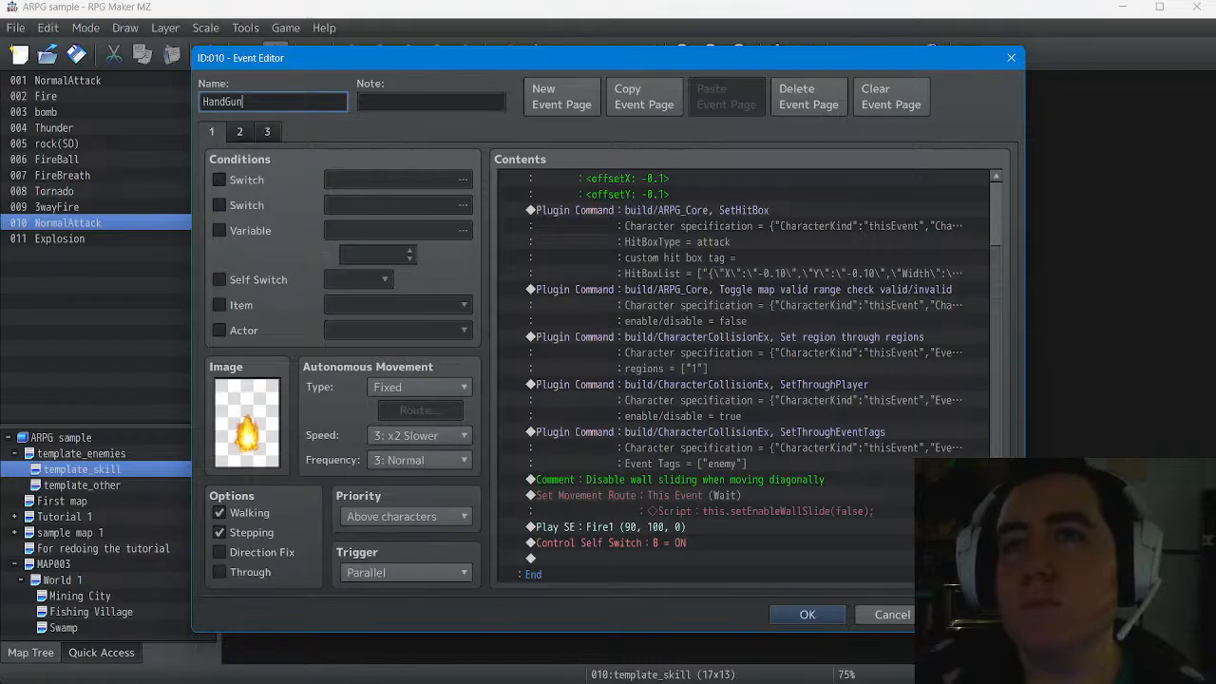
{"action": "left_click", "coordinate": [977, 615]}
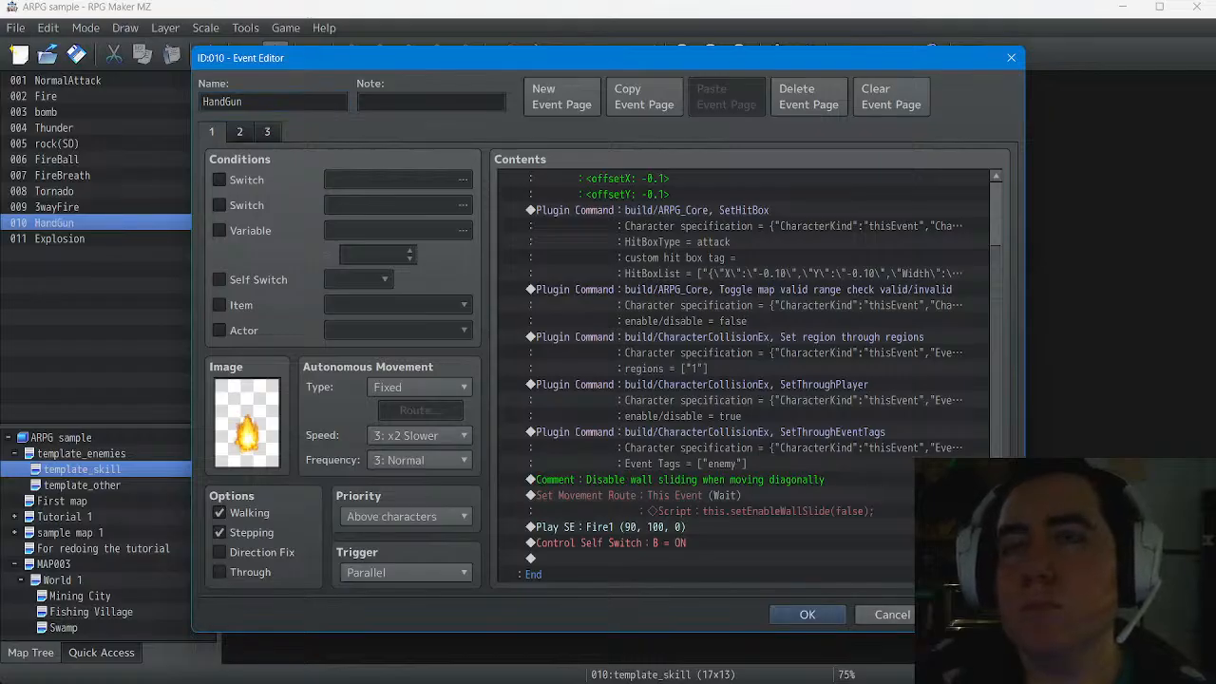
{"action": "scroll", "coordinate": [750, 380], "scroll_direction": "up", "scroll_amount": 2}
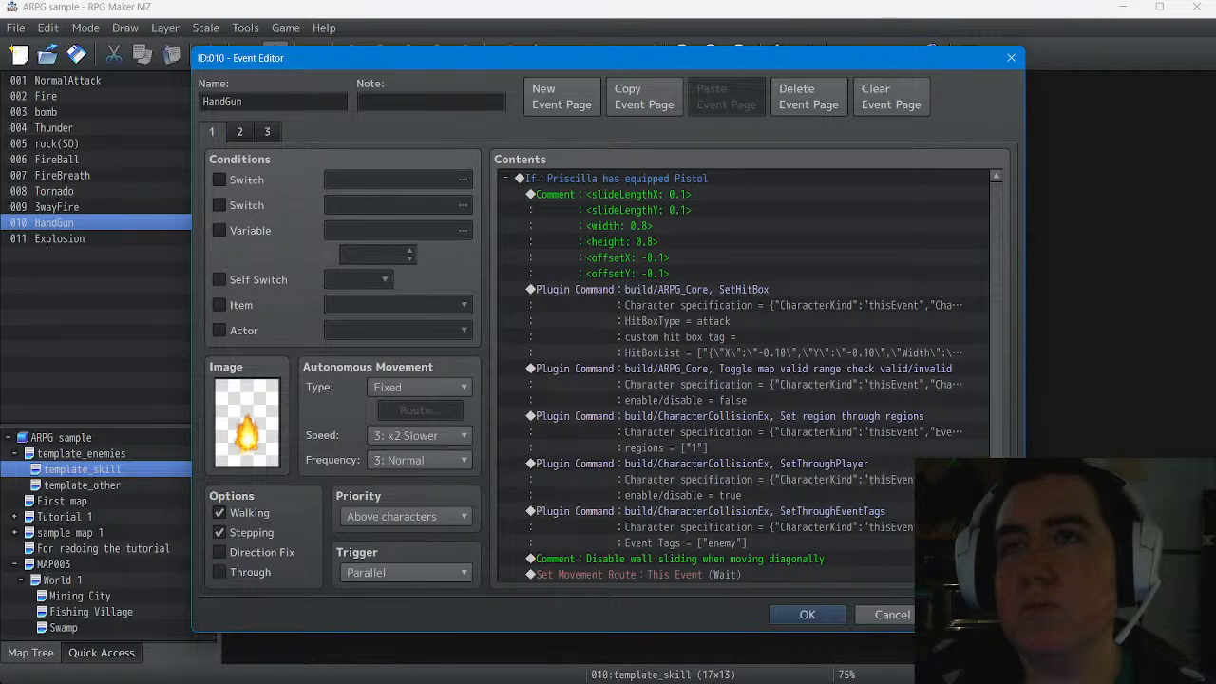
{"action": "left_click", "coordinate": [807, 614]}
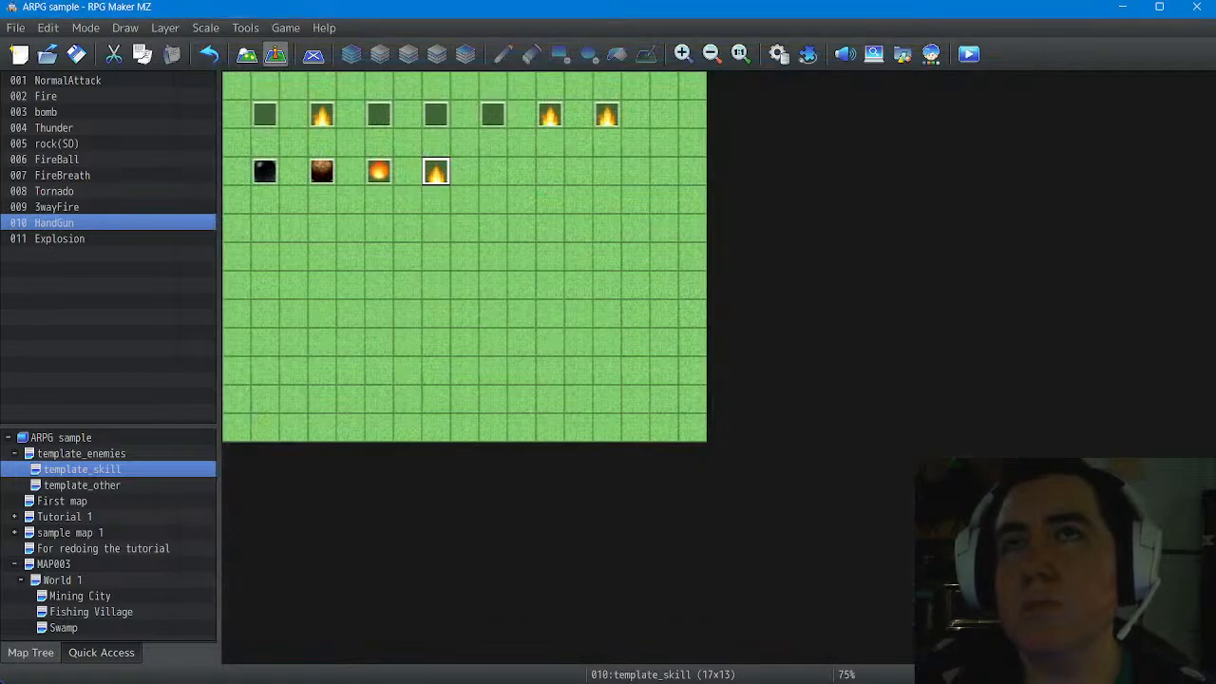
Rename common event 0024 in the database to HandGun
{"action": "left_click", "coordinate": [778, 53]}
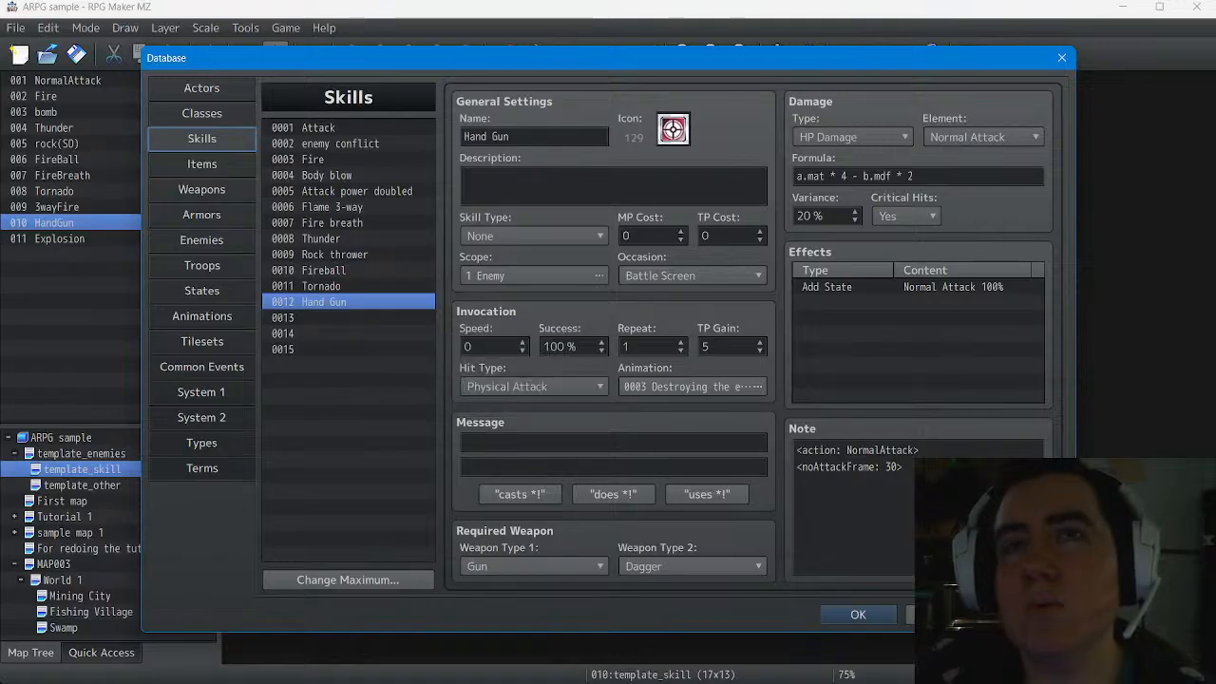
{"action": "left_click", "coordinate": [201, 367]}
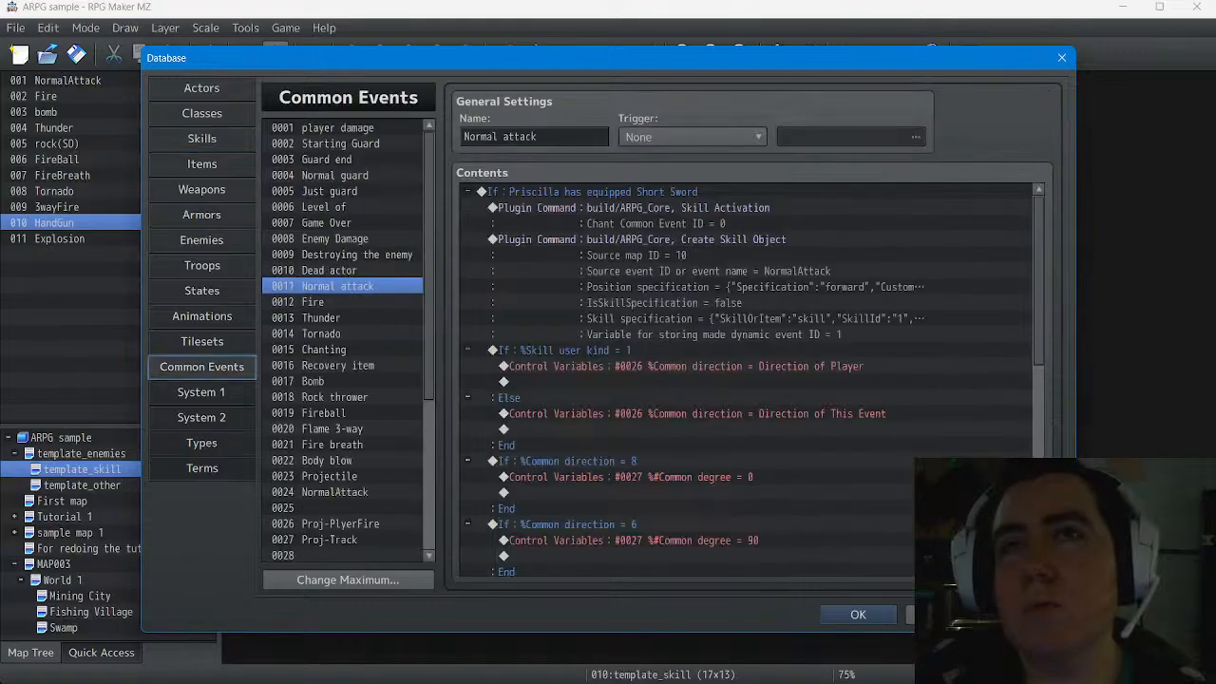
{"action": "left_click", "coordinate": [335, 492]}
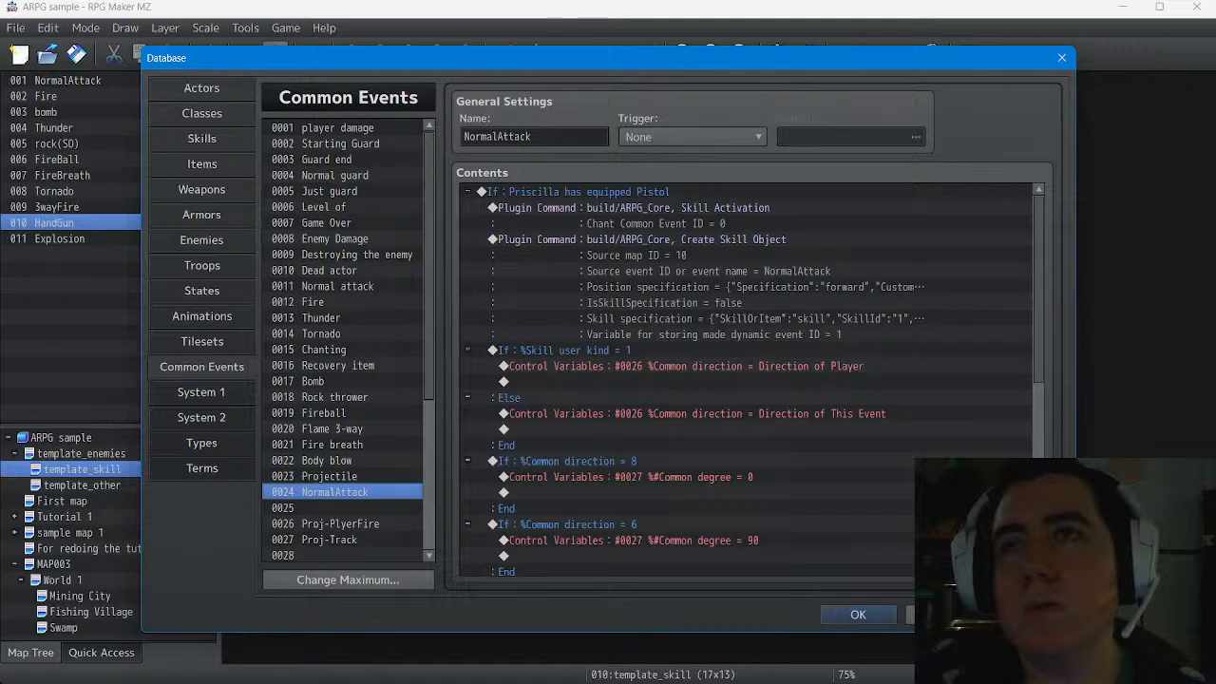
{"action": "double_click", "coordinate": [503, 136]}
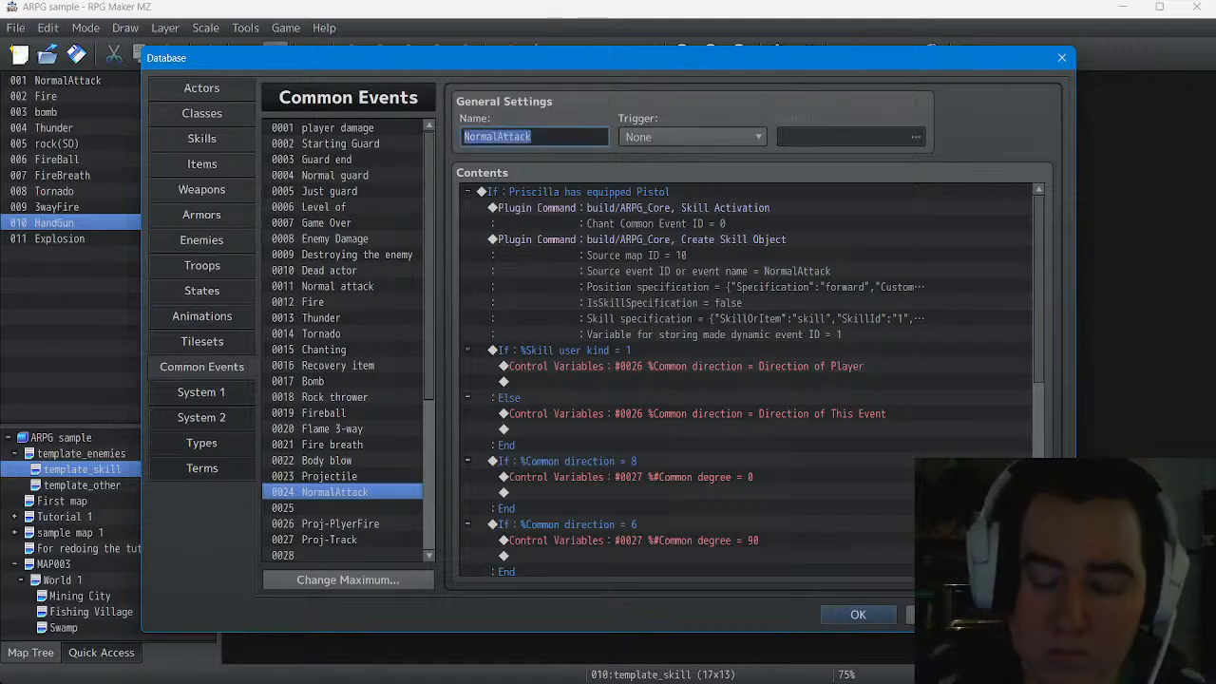
{"action": "type", "text": "Han"}
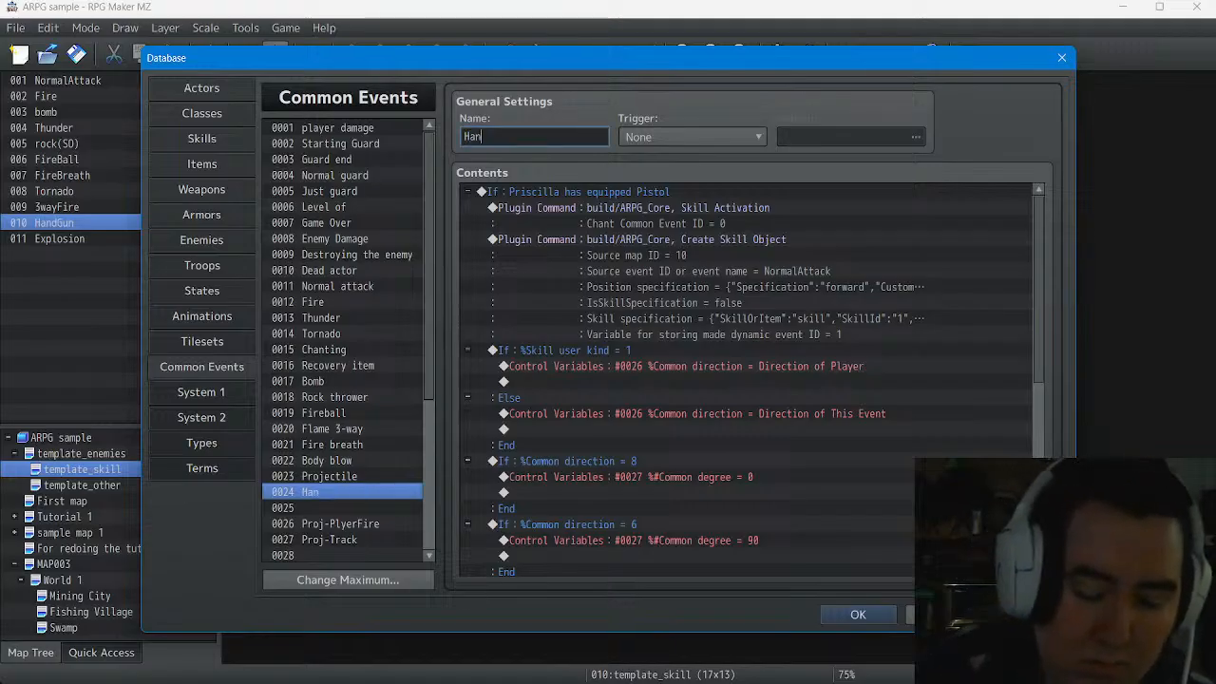
{"action": "type", "text": "dGun"}
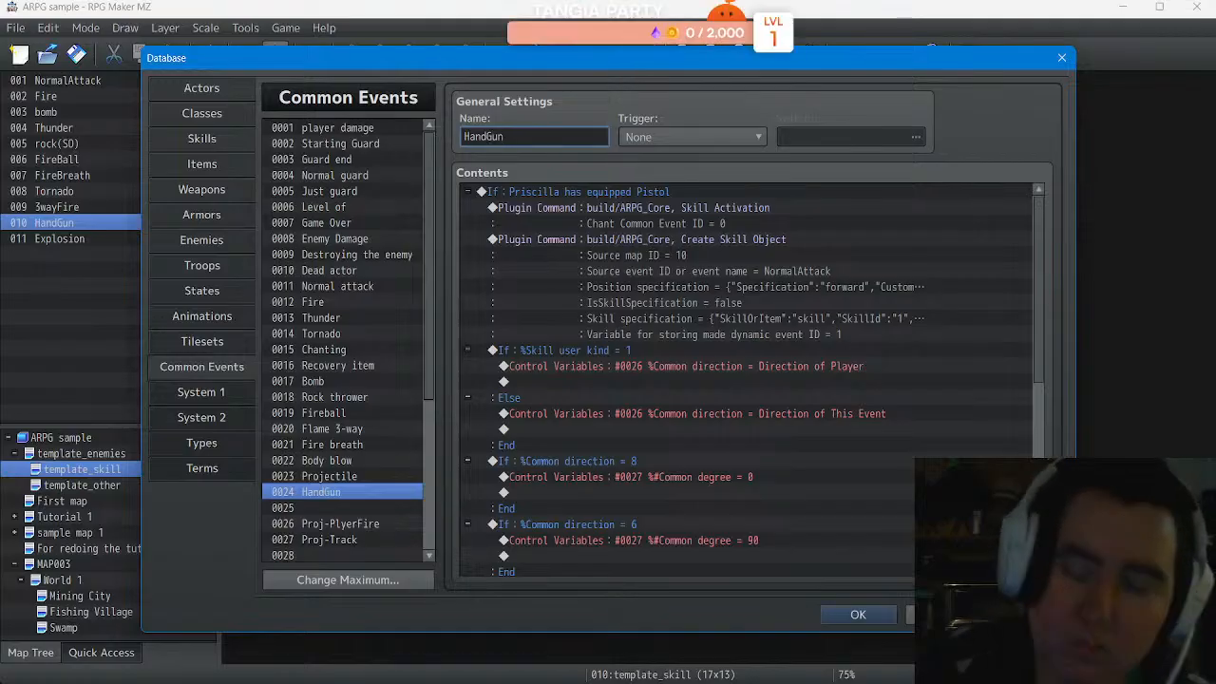
Rename common event 0024 as Hand Gun and set the source event name of its Create Skill Object command to HandGun
{"action": "left_click", "coordinate": [486, 137]}
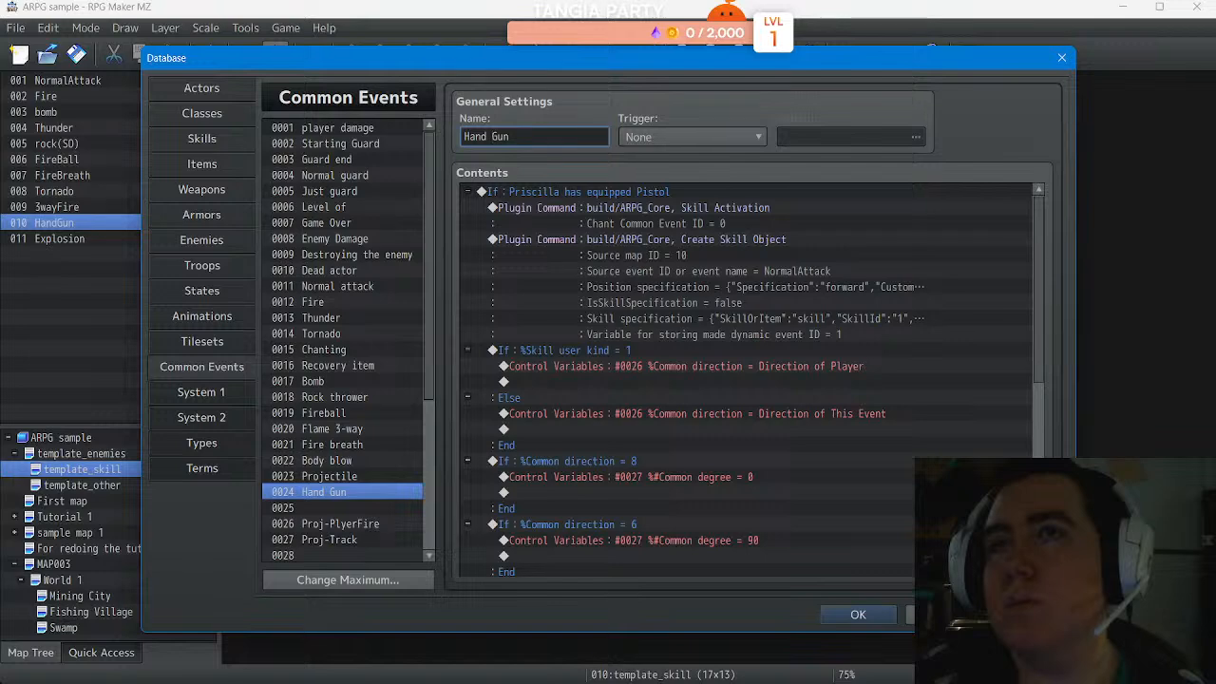
{"action": "left_click", "coordinate": [774, 236]}
{"action": "right_click", "coordinate": [774, 235]}
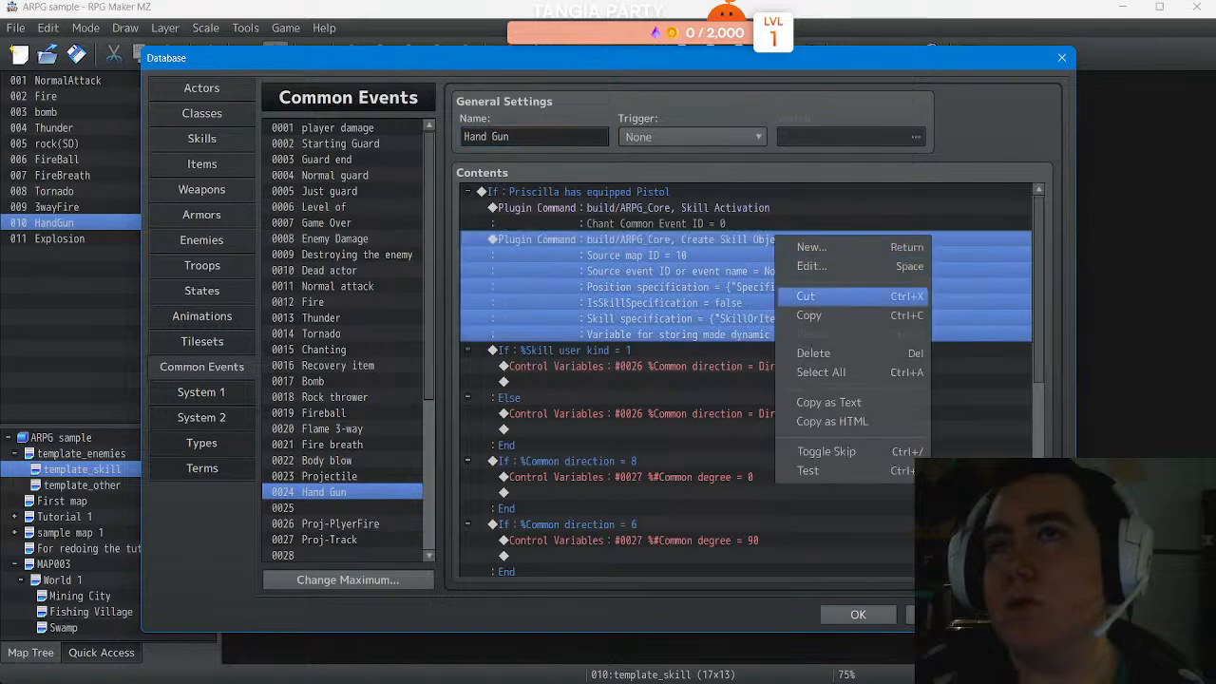
{"action": "left_click", "coordinate": [812, 266]}
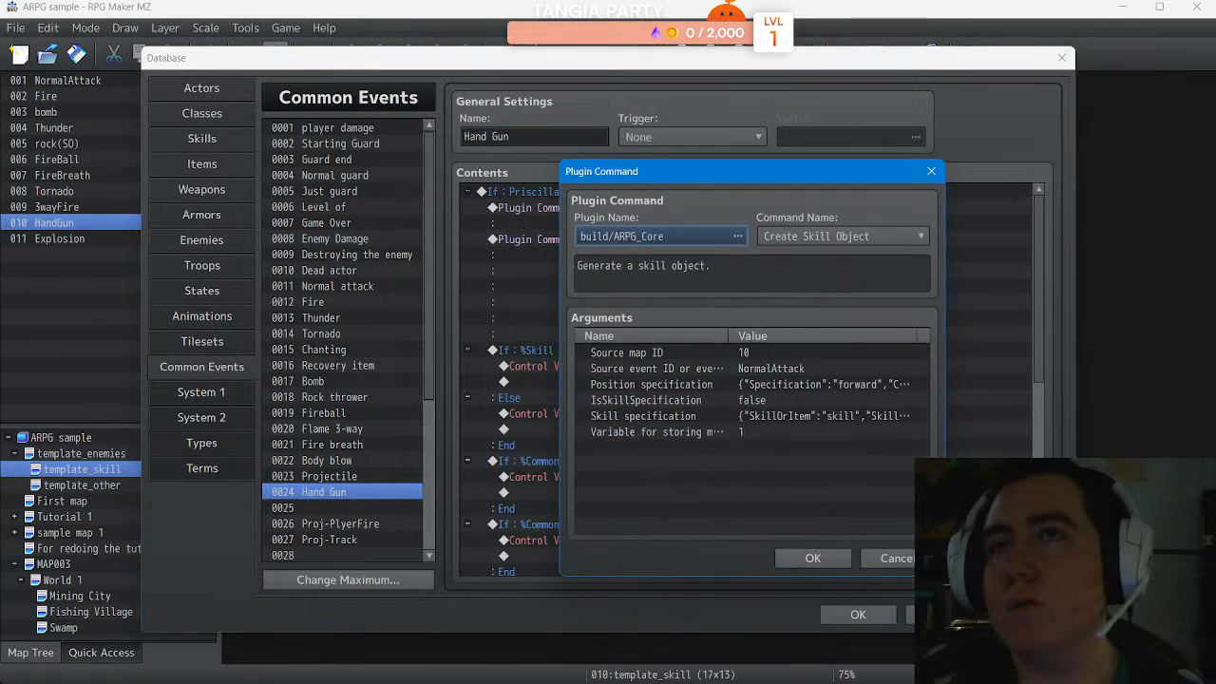
{"action": "double_click", "coordinate": [657, 368]}
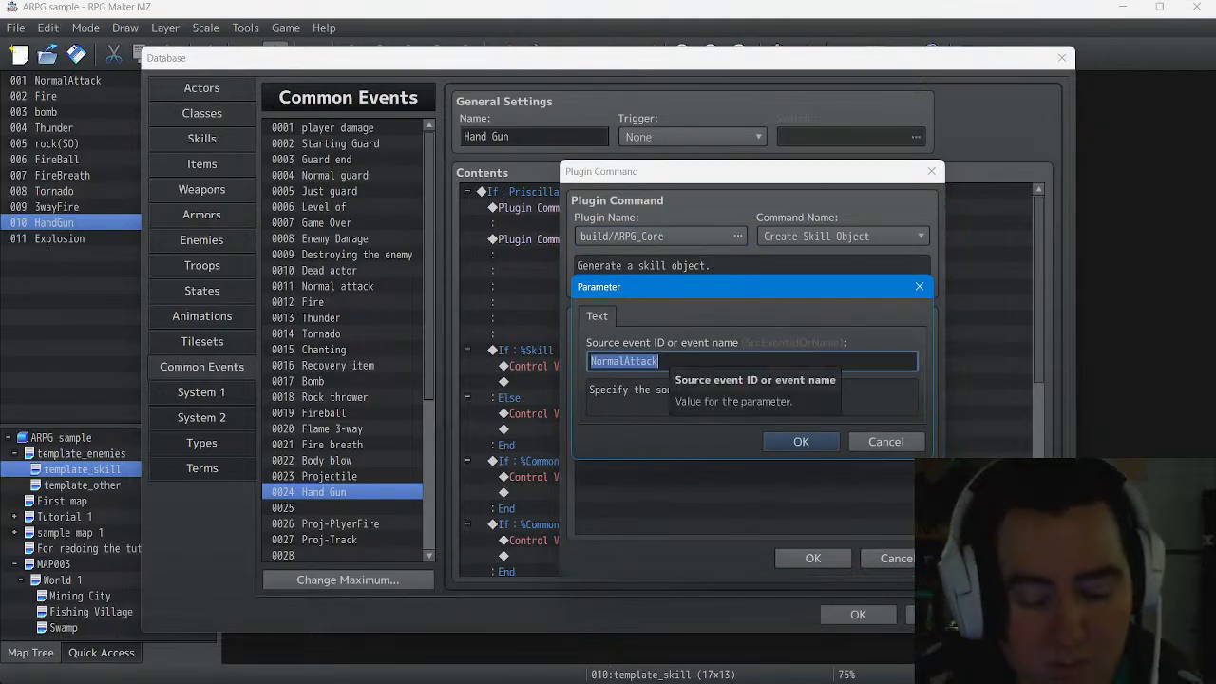
{"action": "type", "text": "Hand"}
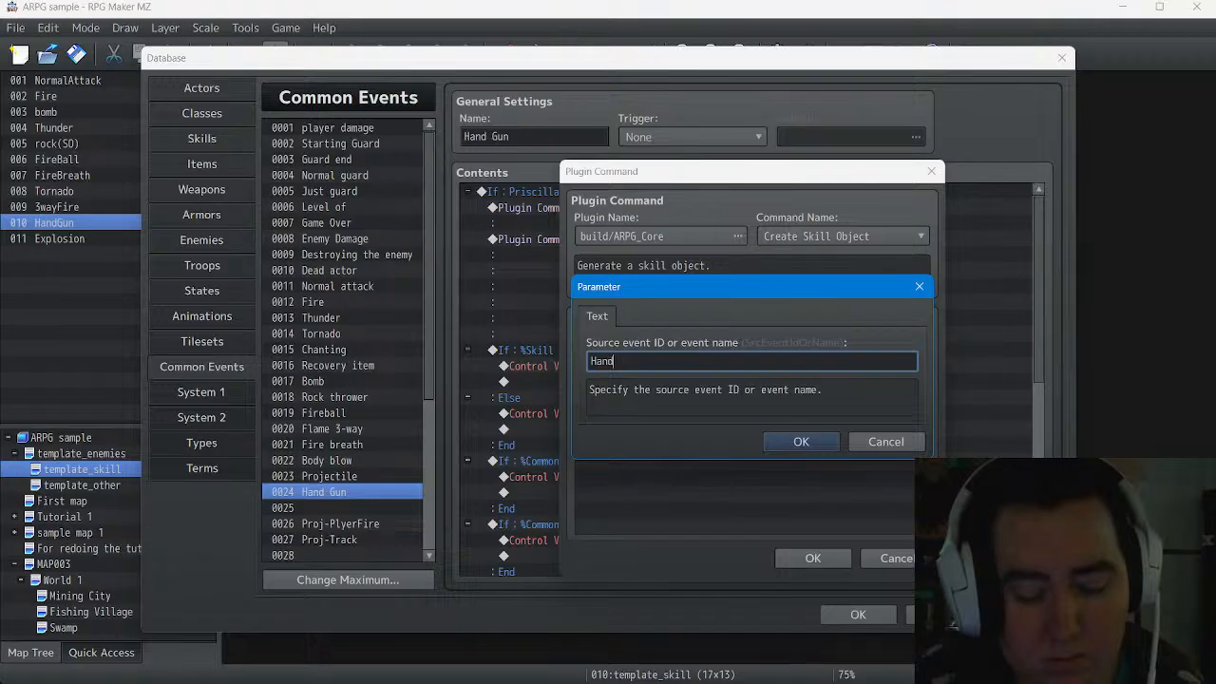
{"action": "type", "text": " Gun"}
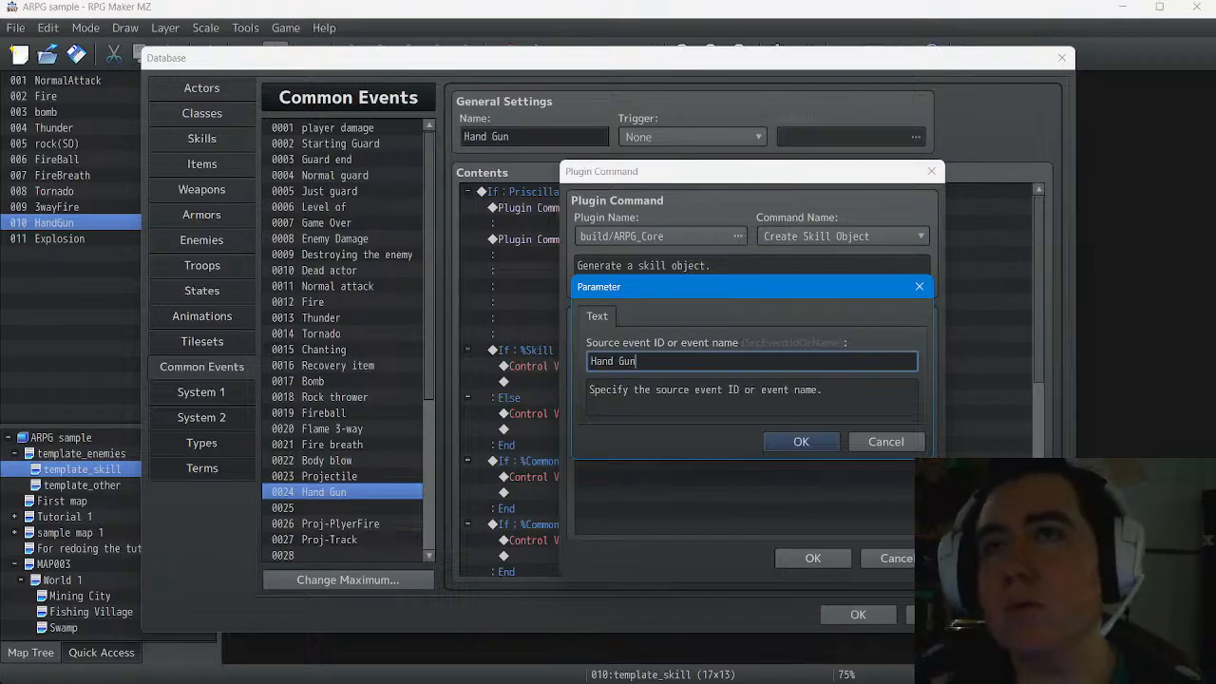
{"action": "left_click", "coordinate": [625, 361]}
{"action": "key", "text": "BackSpace"}
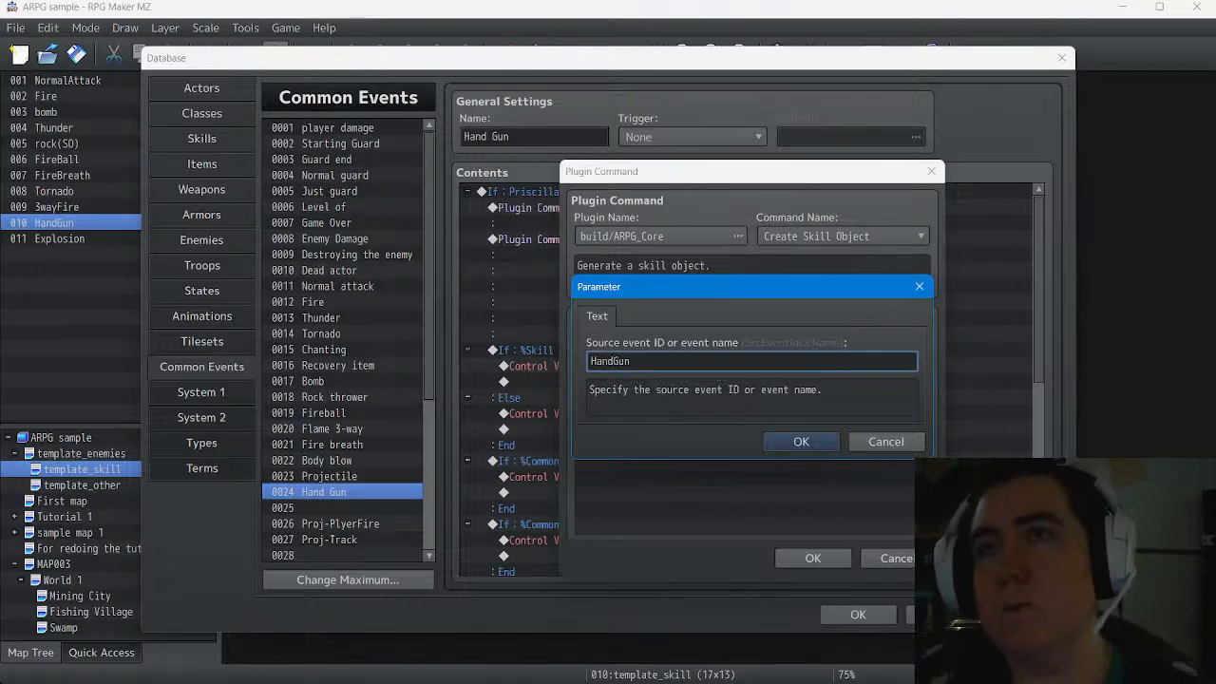
{"action": "left_click", "coordinate": [801, 441]}
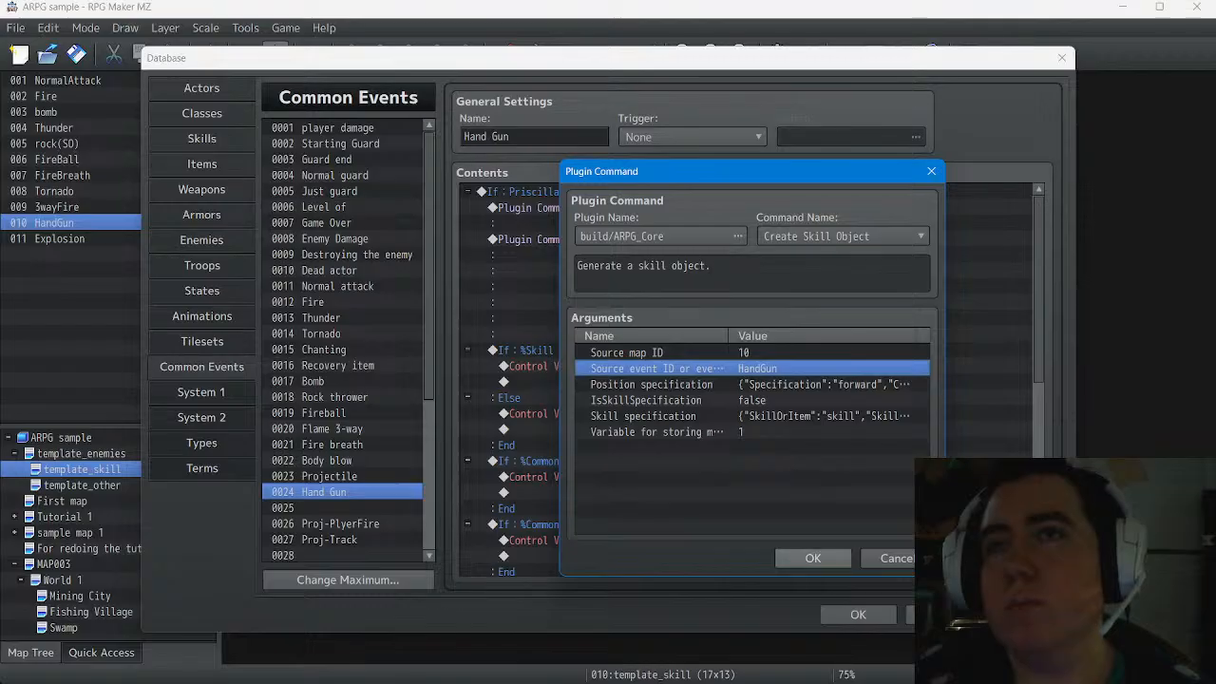
{"action": "left_click", "coordinate": [814, 558]}
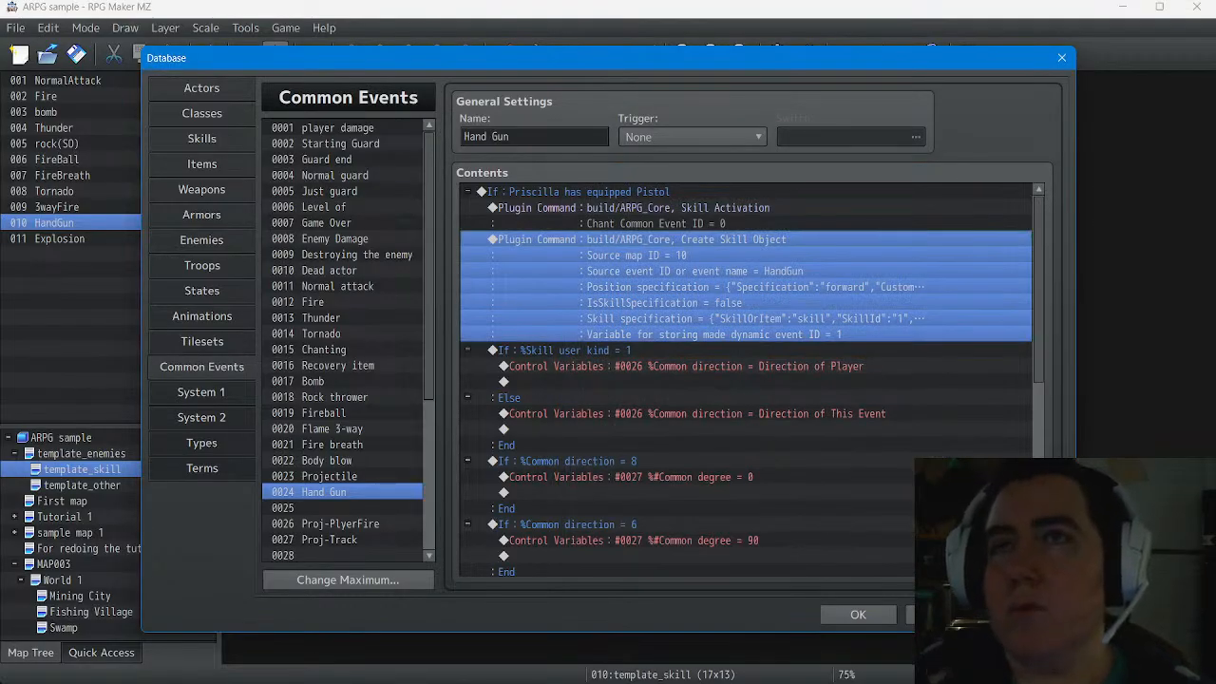
Apply the common event changes, check the remaining commands of Hand Gun, and close the database keeping the edits
{"action": "left_click", "coordinate": [1029, 615]}
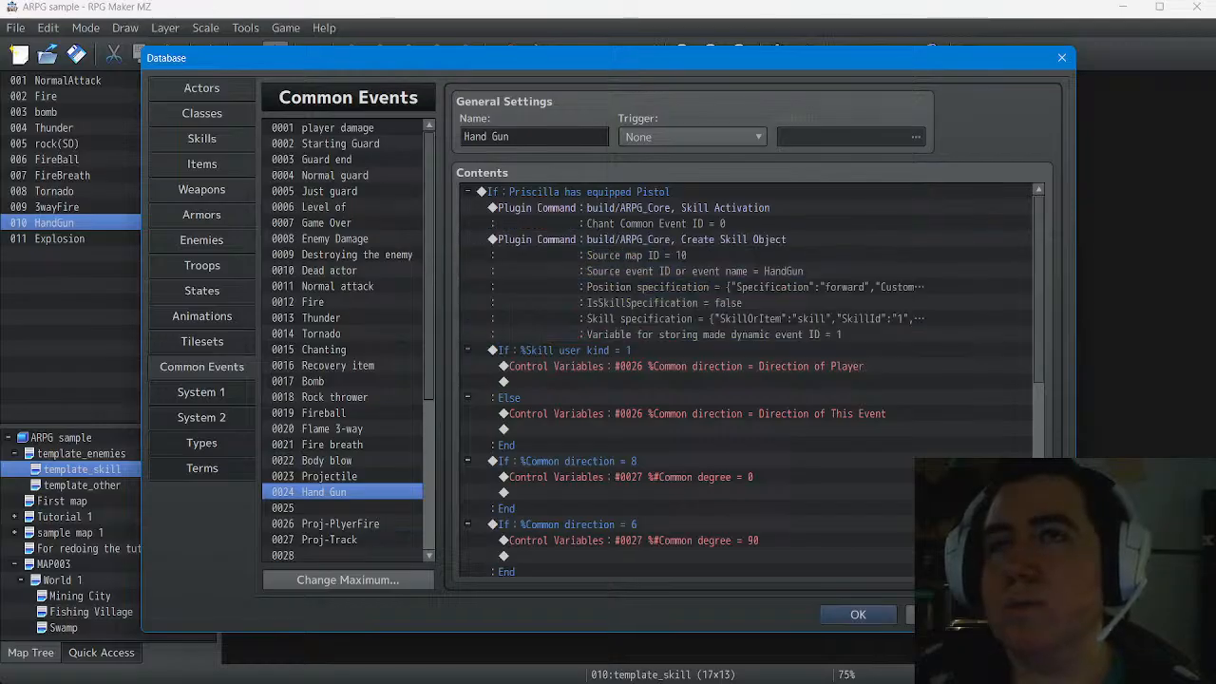
{"action": "scroll", "coordinate": [751, 380], "scroll_direction": "down", "scroll_amount": 8}
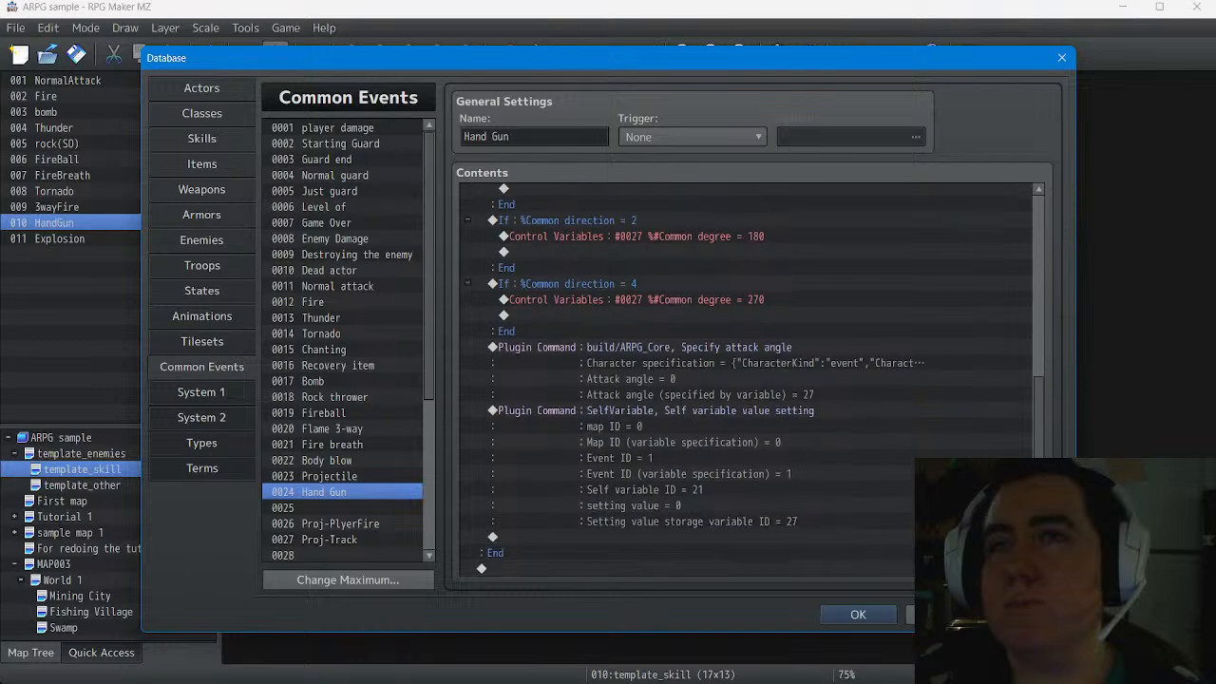
{"action": "scroll", "coordinate": [751, 380], "scroll_direction": "up", "scroll_amount": 8}
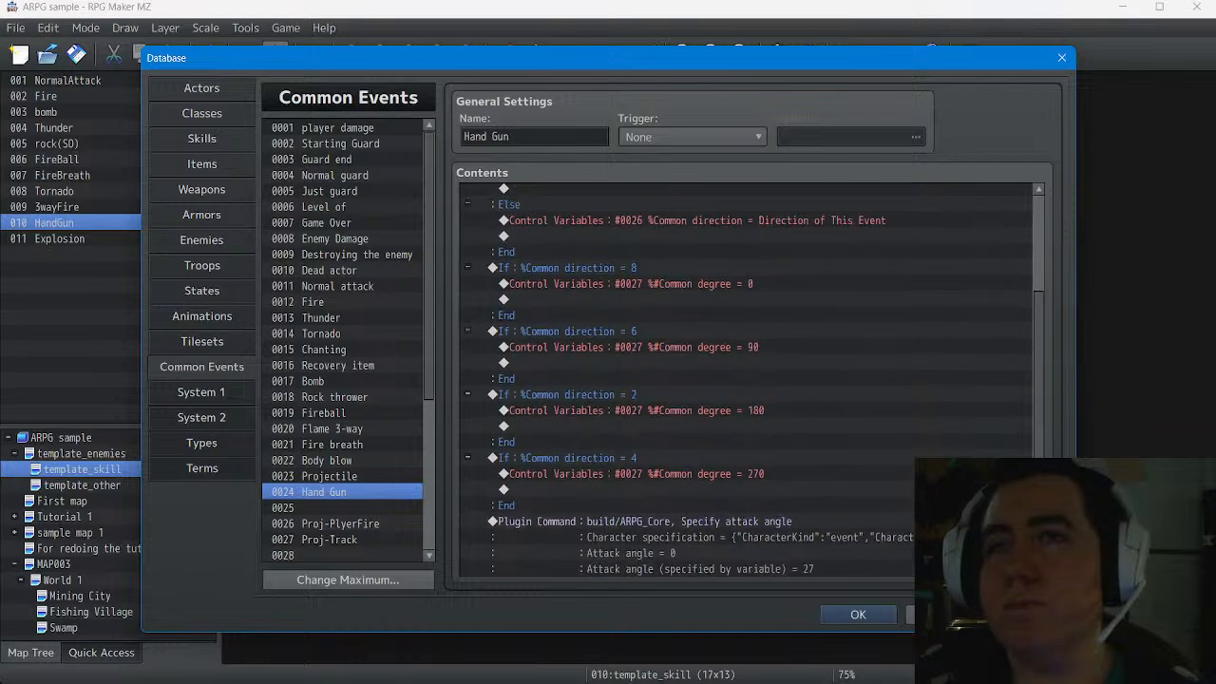
{"action": "left_click", "coordinate": [858, 615]}
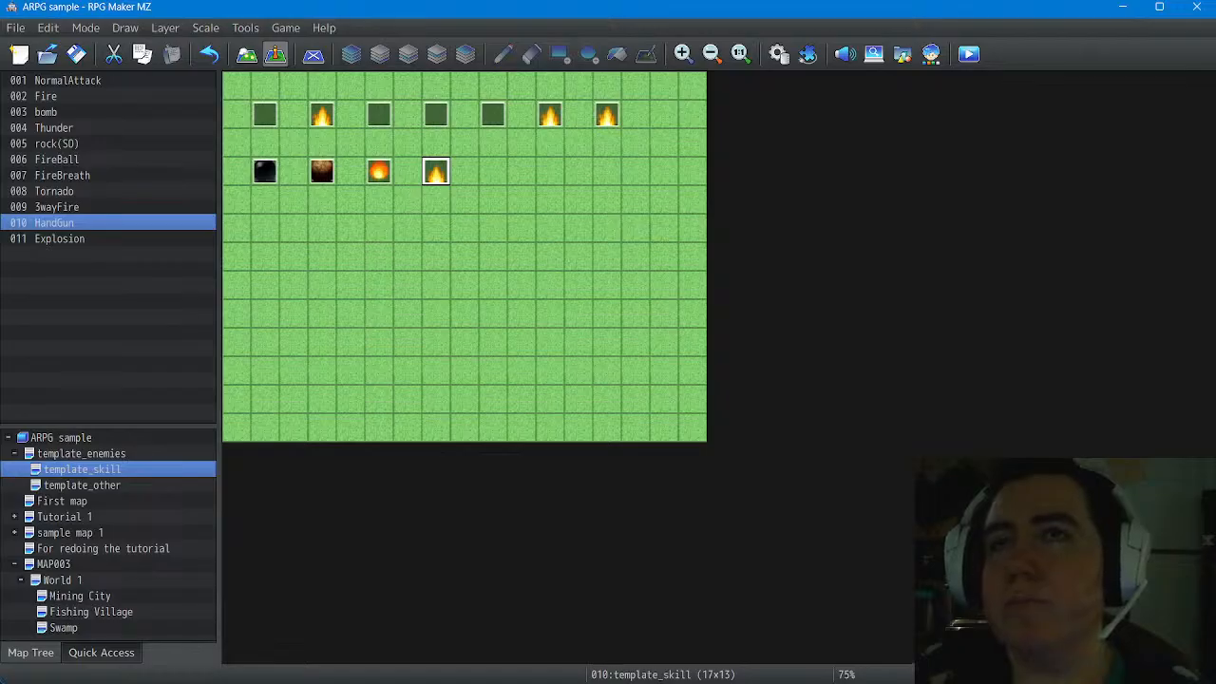
Switch to File Explorer and copy the ARPG_Core script from the build folder into the ARPG_SampleProject_en2 folder
{"action": "key", "text": "super"}
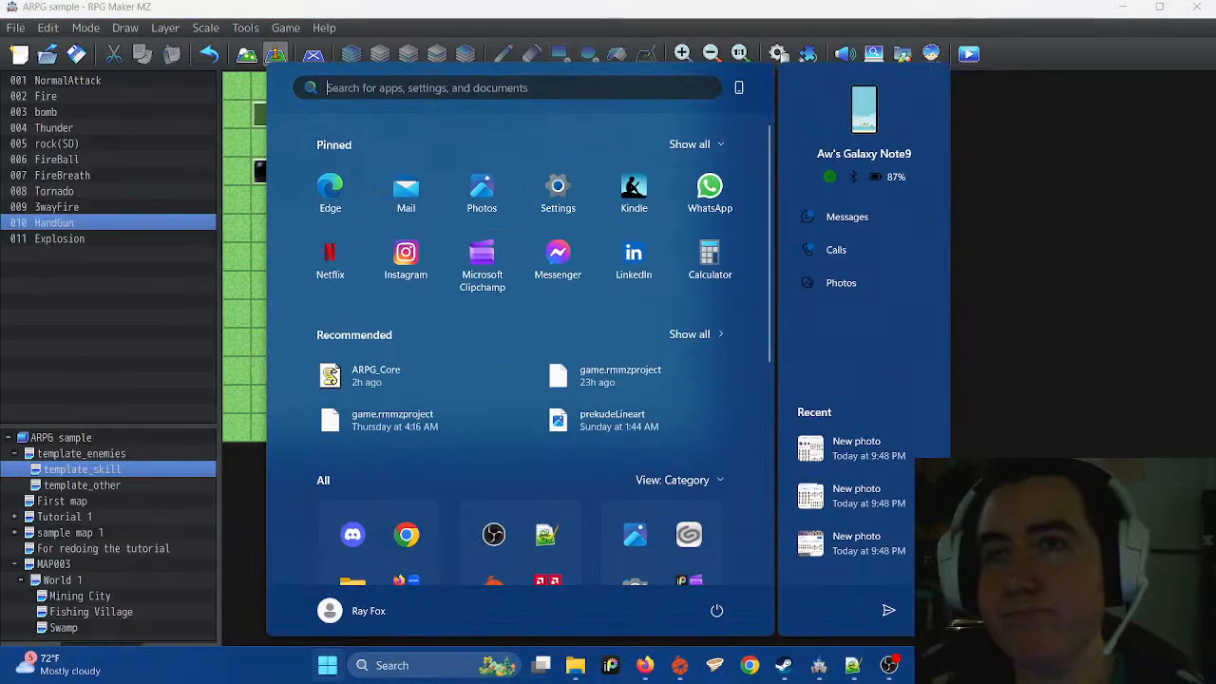
{"action": "mouse_move", "coordinate": [574, 665]}
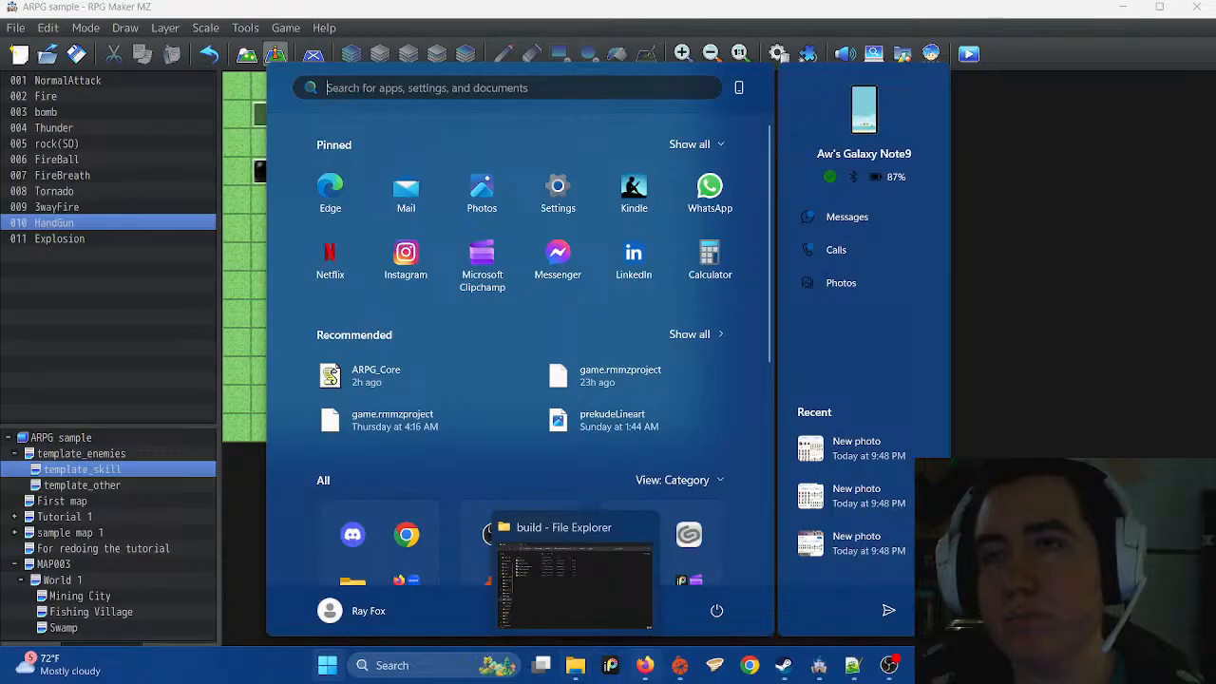
{"action": "mouse_move", "coordinate": [679, 665]}
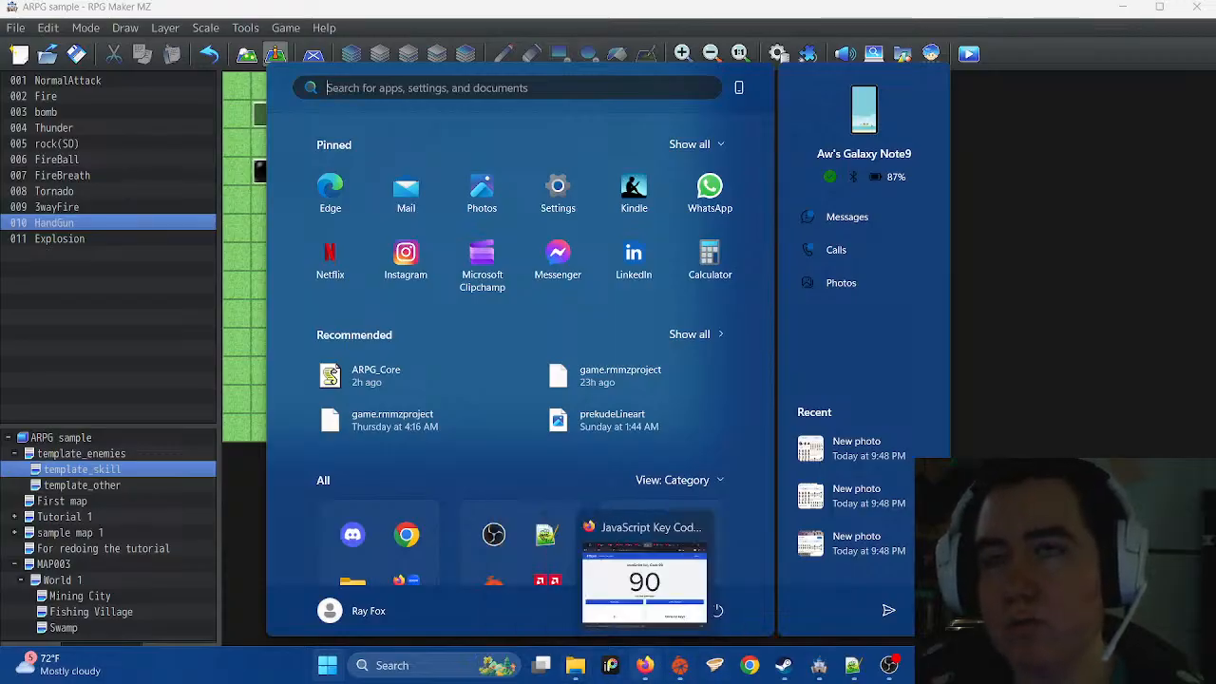
{"action": "left_click", "coordinate": [575, 665]}
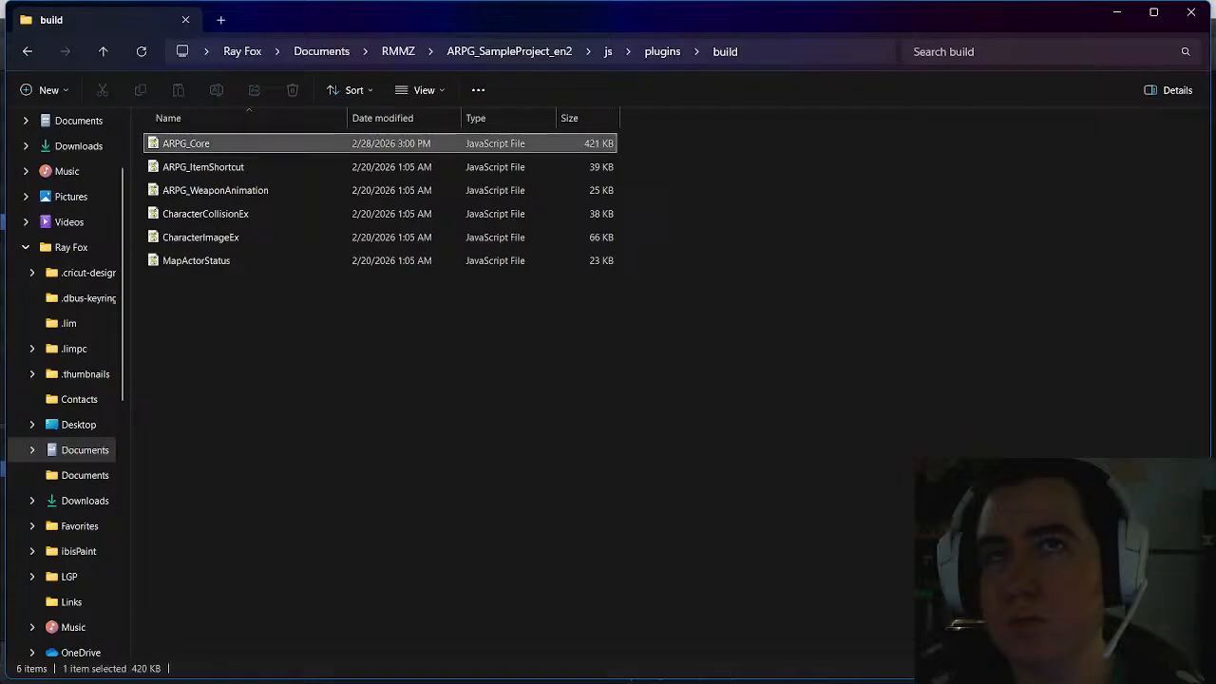
{"action": "right_click", "coordinate": [199, 143]}
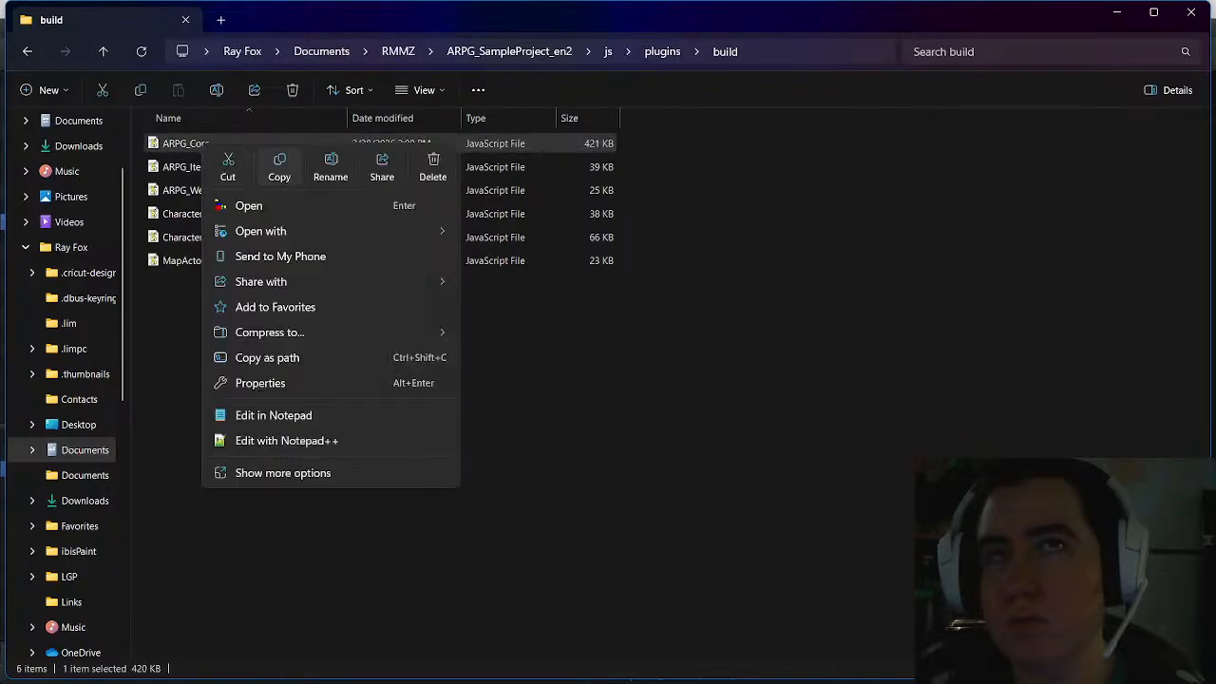
{"action": "left_click", "coordinate": [279, 168]}
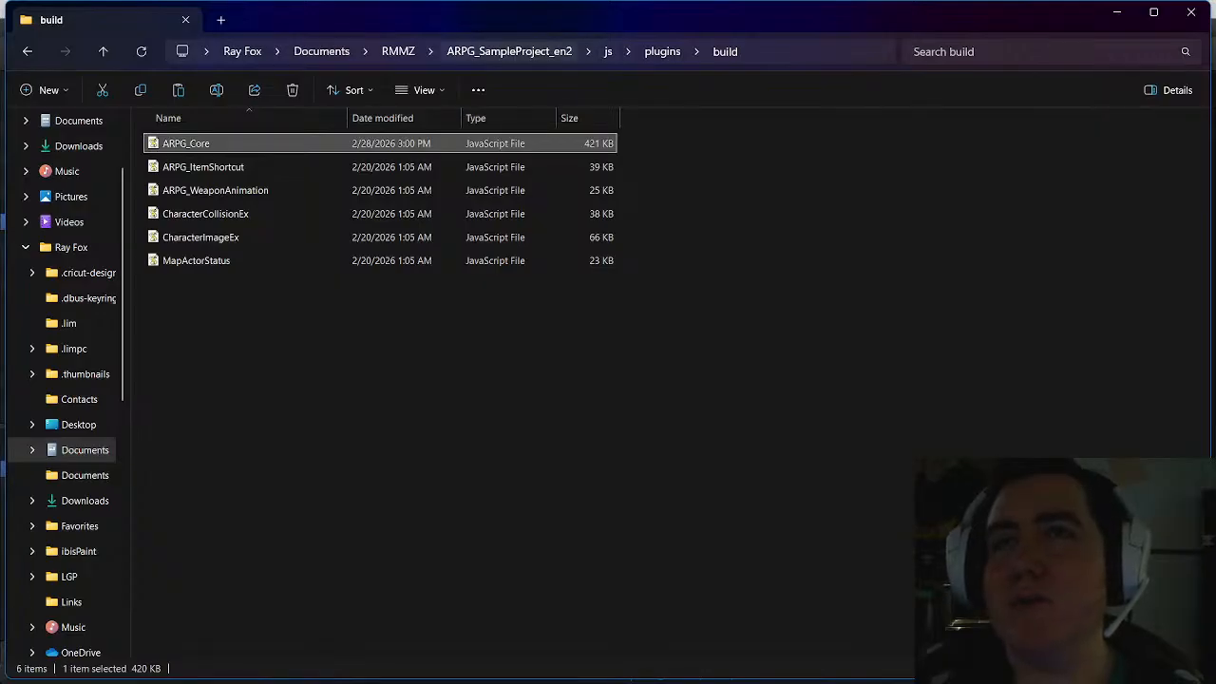
{"action": "left_click", "coordinate": [509, 51]}
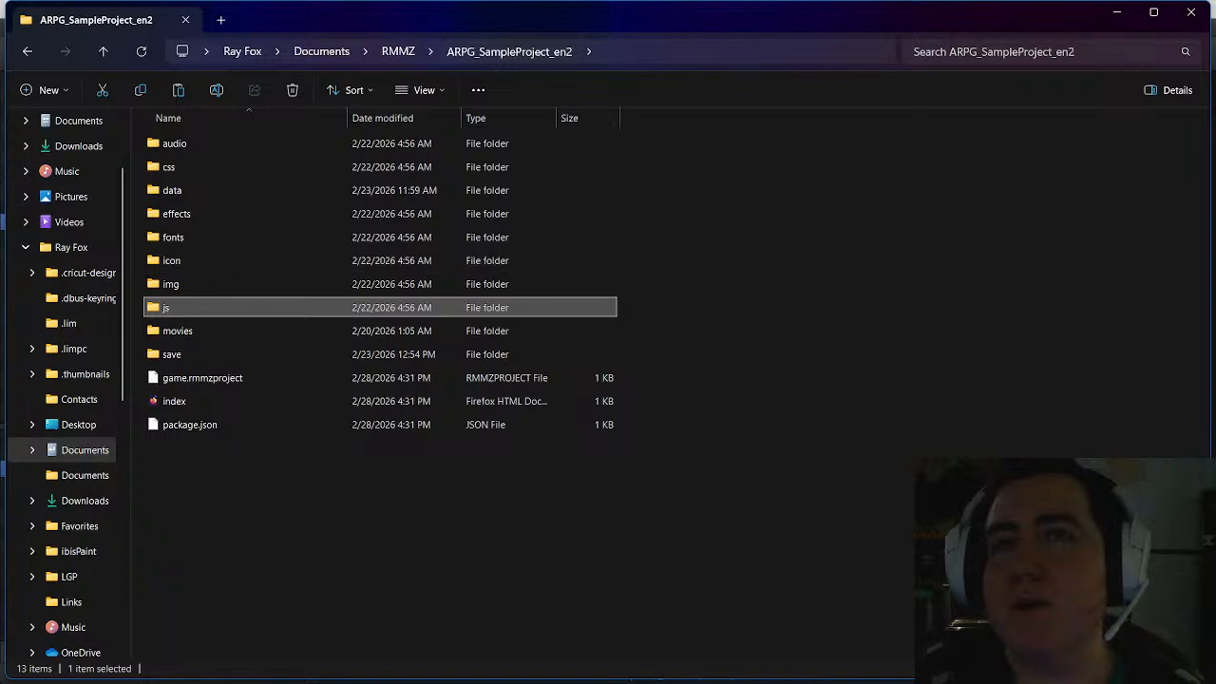
{"action": "left_click", "coordinate": [215, 518]}
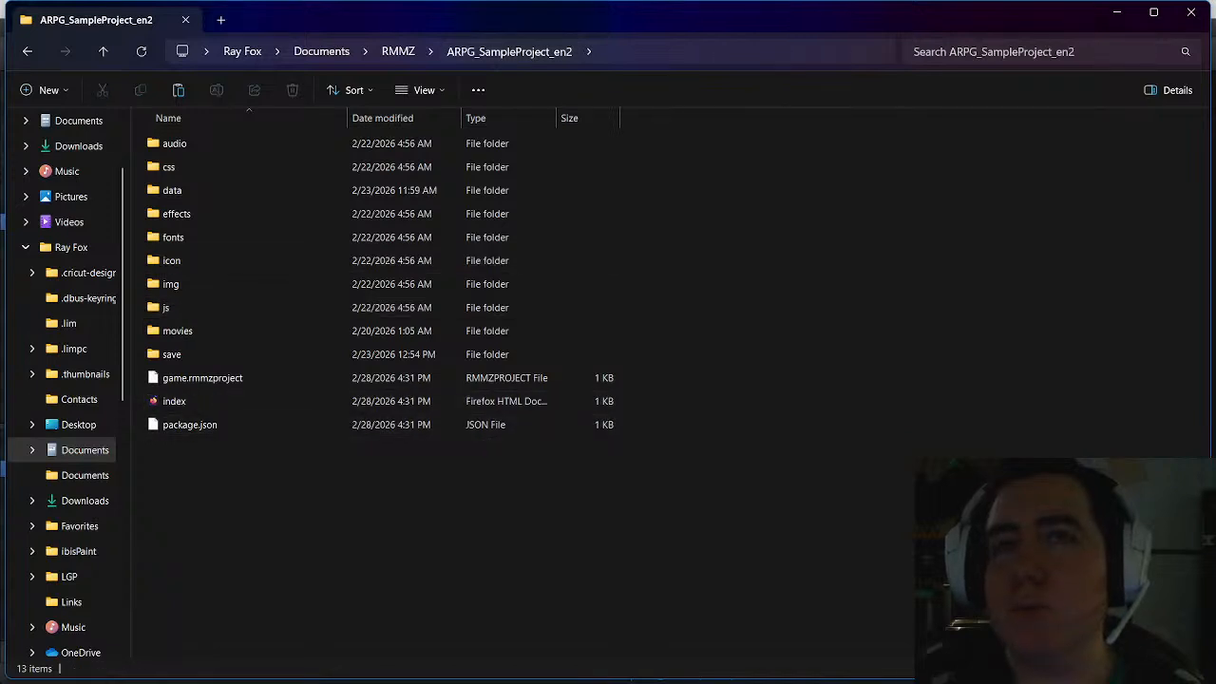
{"action": "right_click", "coordinate": [214, 518]}
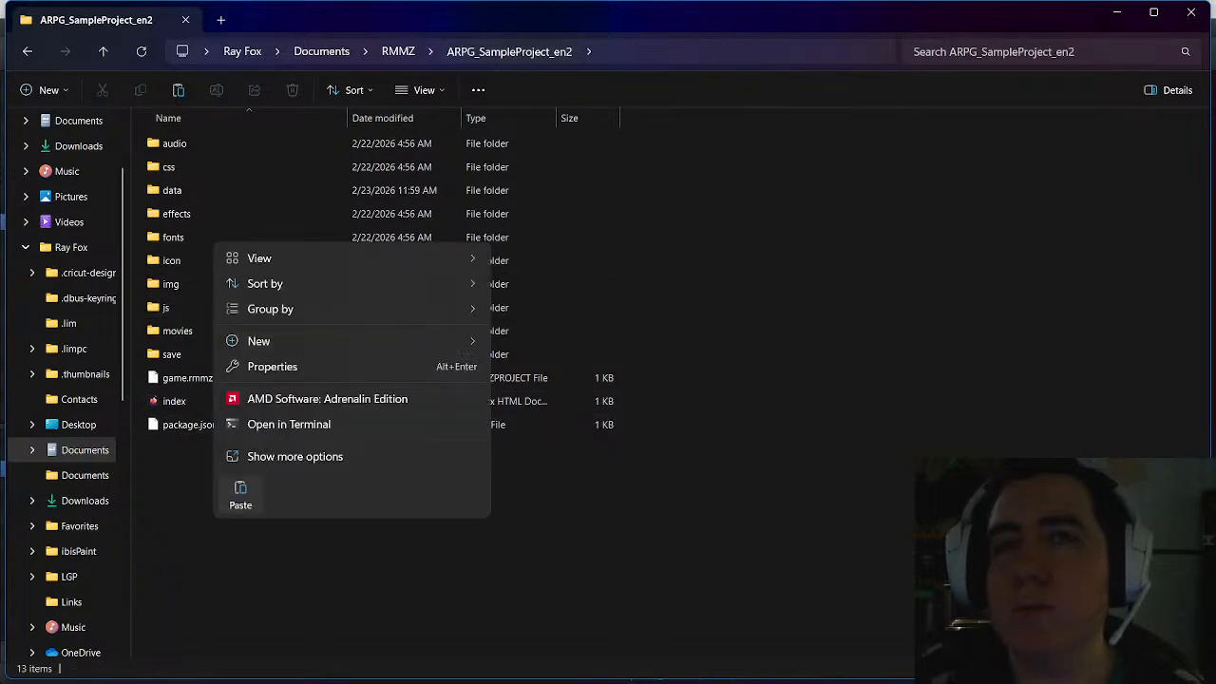
{"action": "left_click", "coordinate": [241, 494]}
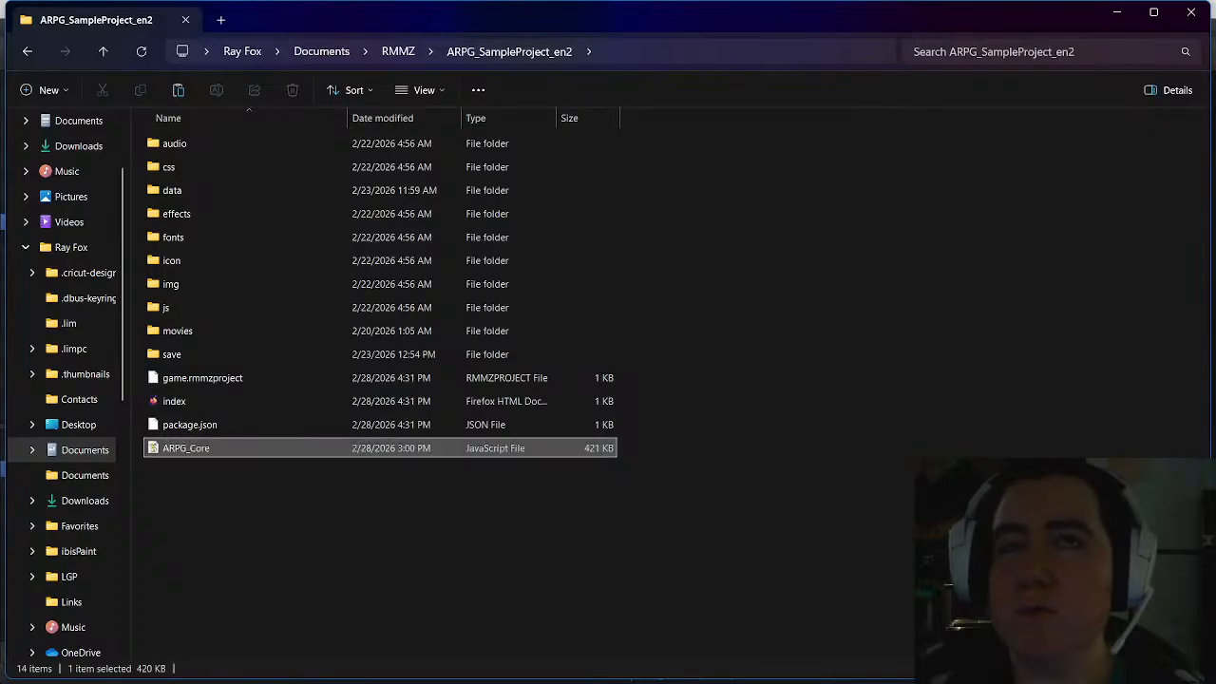
{"action": "left_click", "coordinate": [398, 51]}
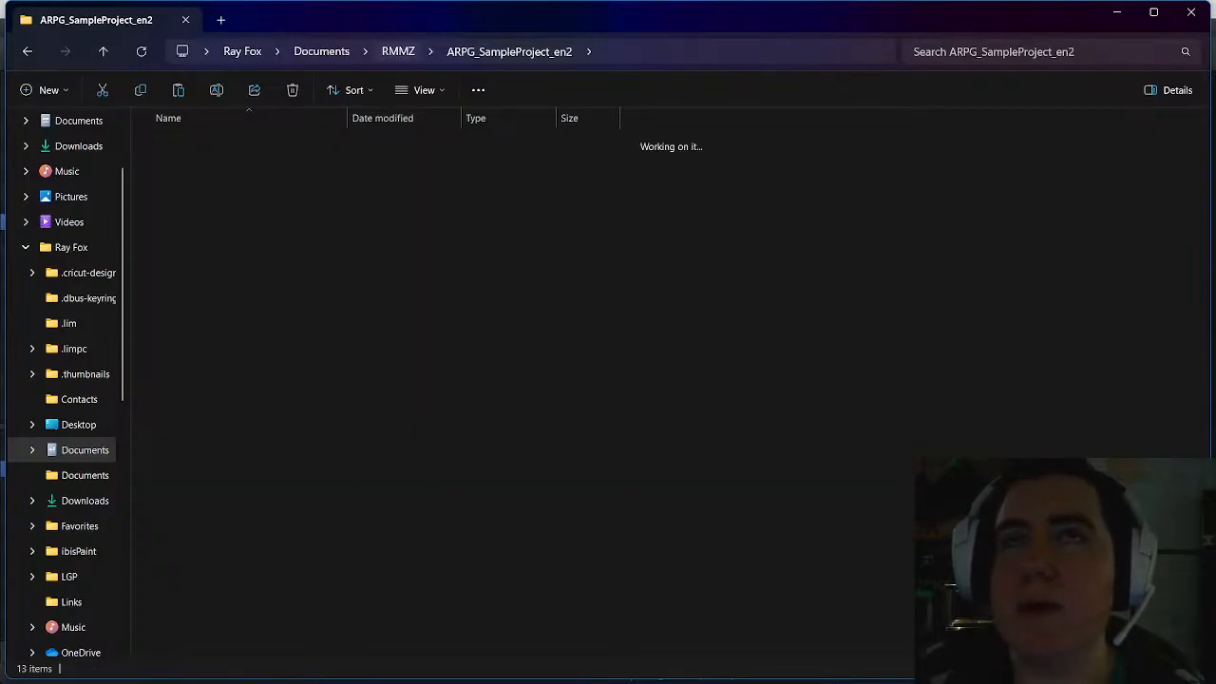
{"action": "left_click", "coordinate": [198, 144]}
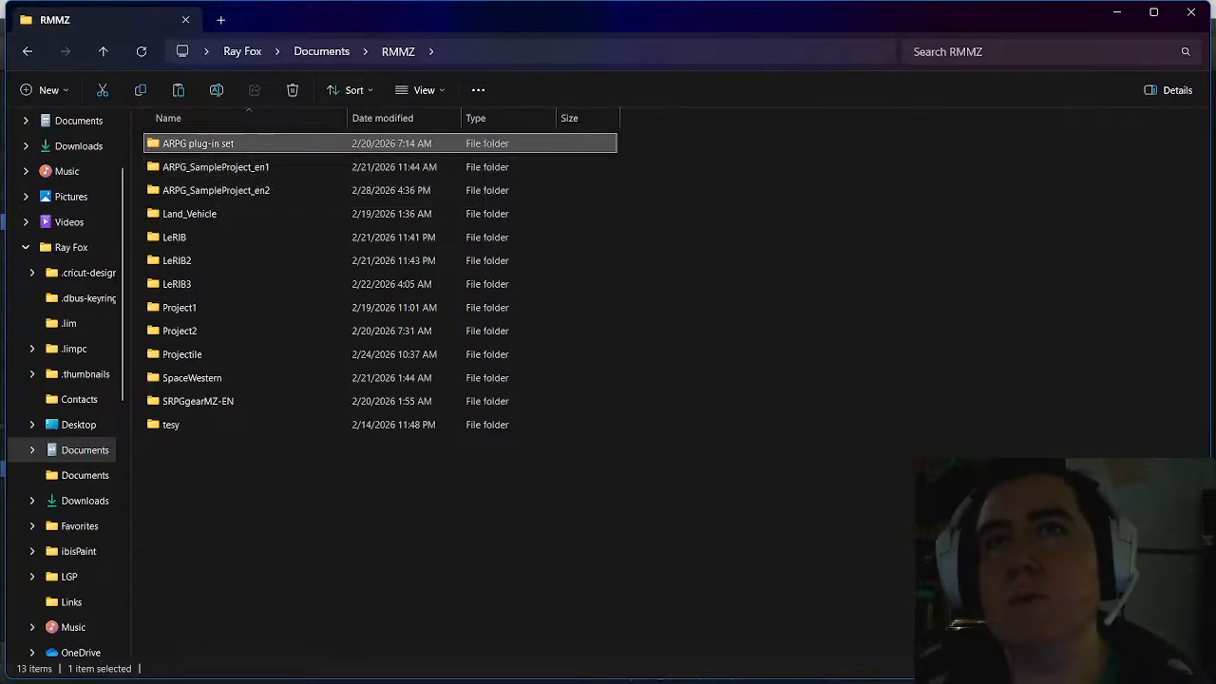
{"action": "double_click", "coordinate": [217, 190]}
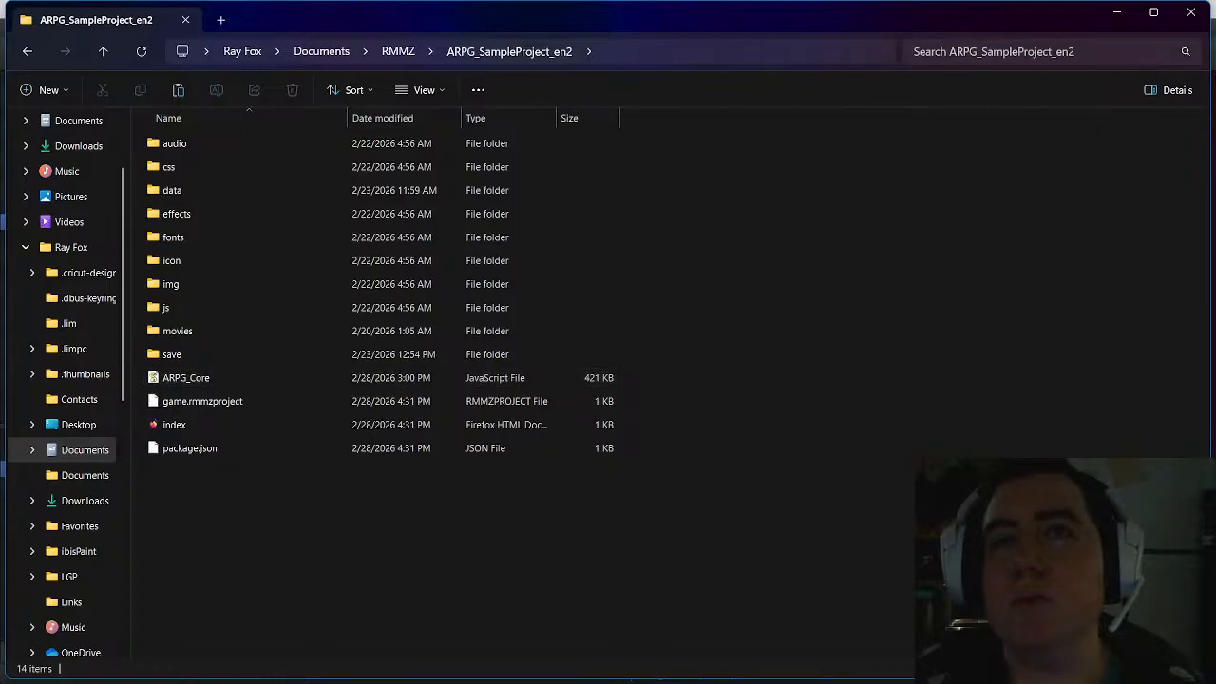
{"action": "right_click", "coordinate": [246, 123]}
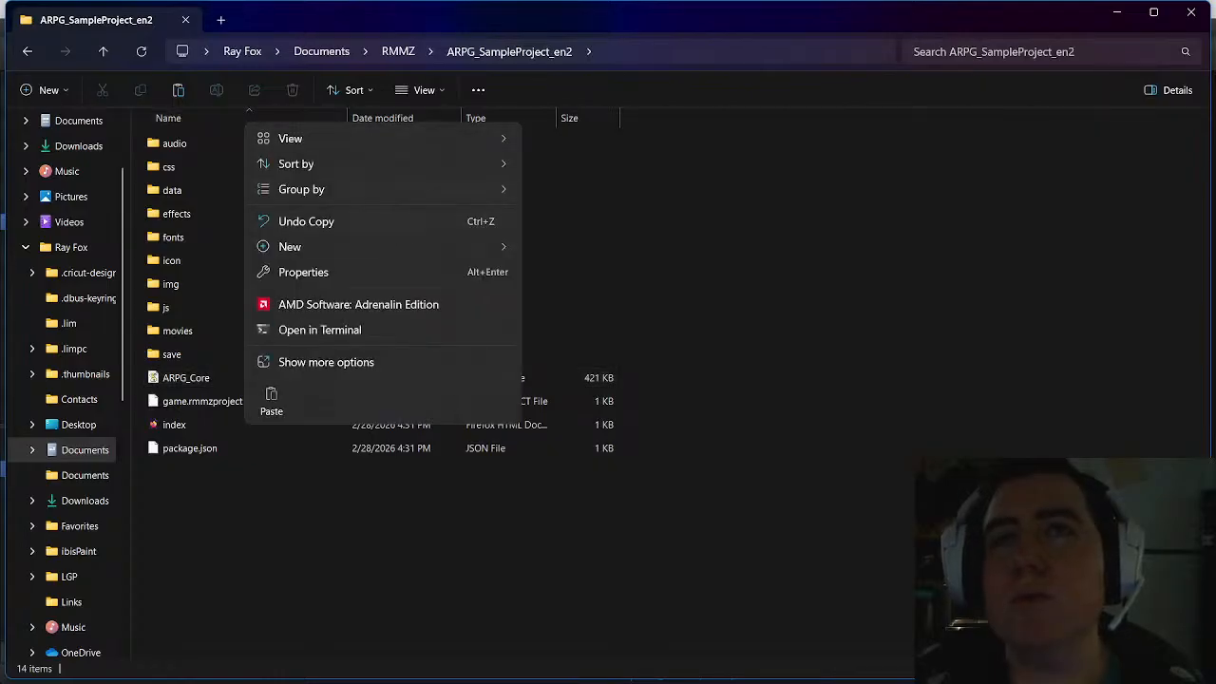
Rename the copied ARPG_Core script in the ARPG_SampleProject_en2 folder as ARPG_CoreCOPY
{"action": "left_click", "coordinate": [200, 379]}
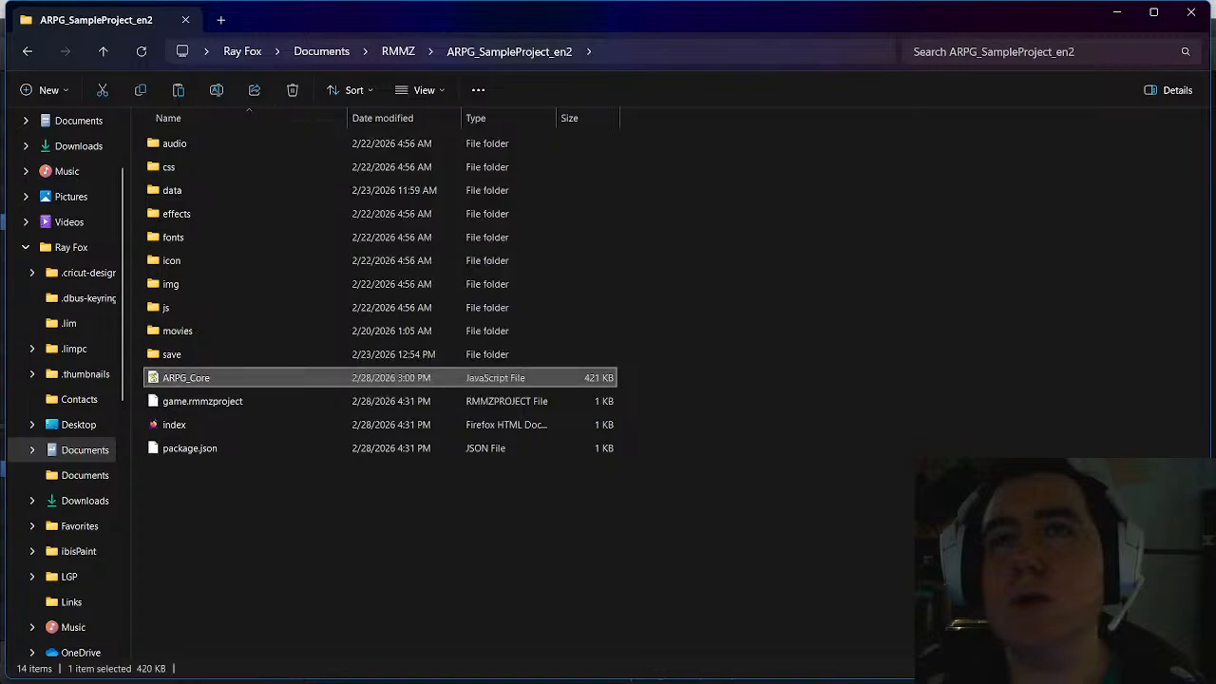
{"action": "right_click", "coordinate": [190, 378]}
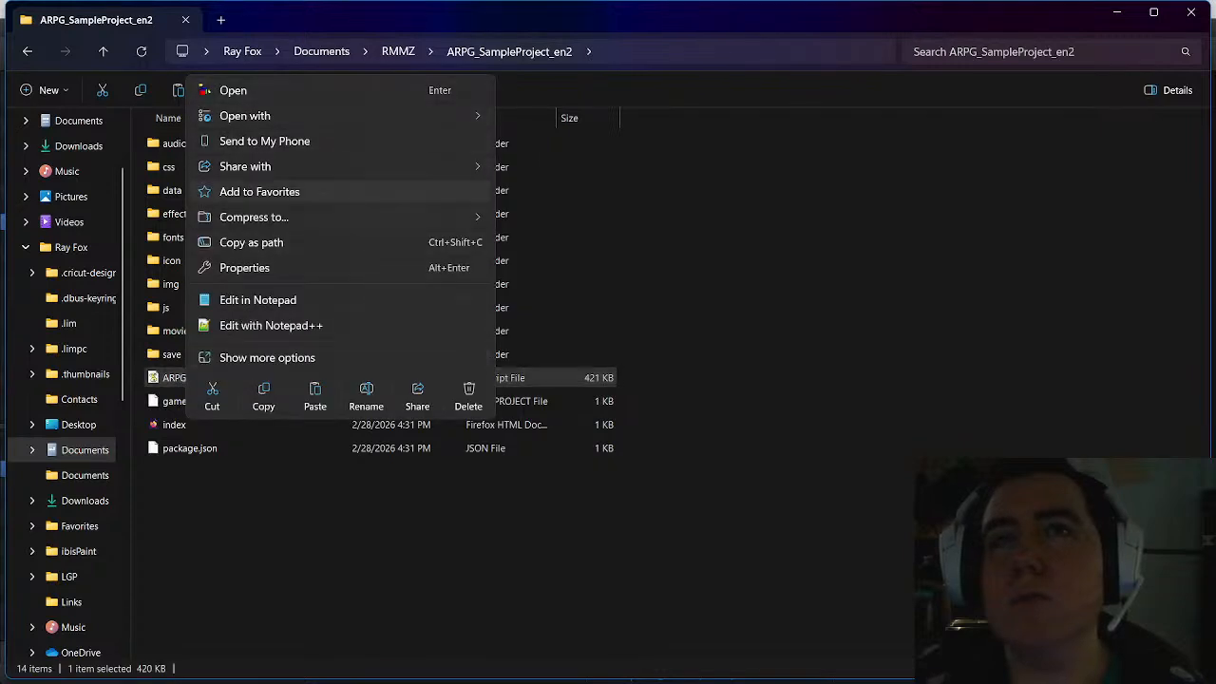
{"action": "mouse_move", "coordinate": [254, 216]}
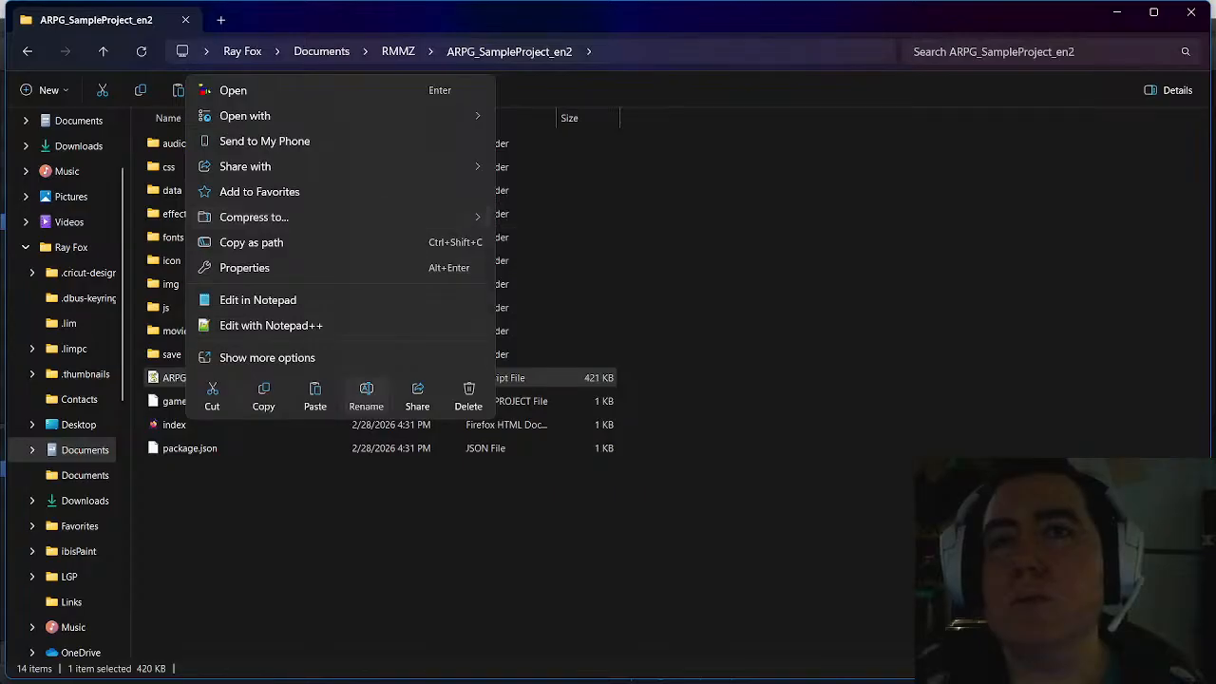
{"action": "left_click", "coordinate": [366, 397]}
{"action": "left_click", "coordinate": [210, 378]}
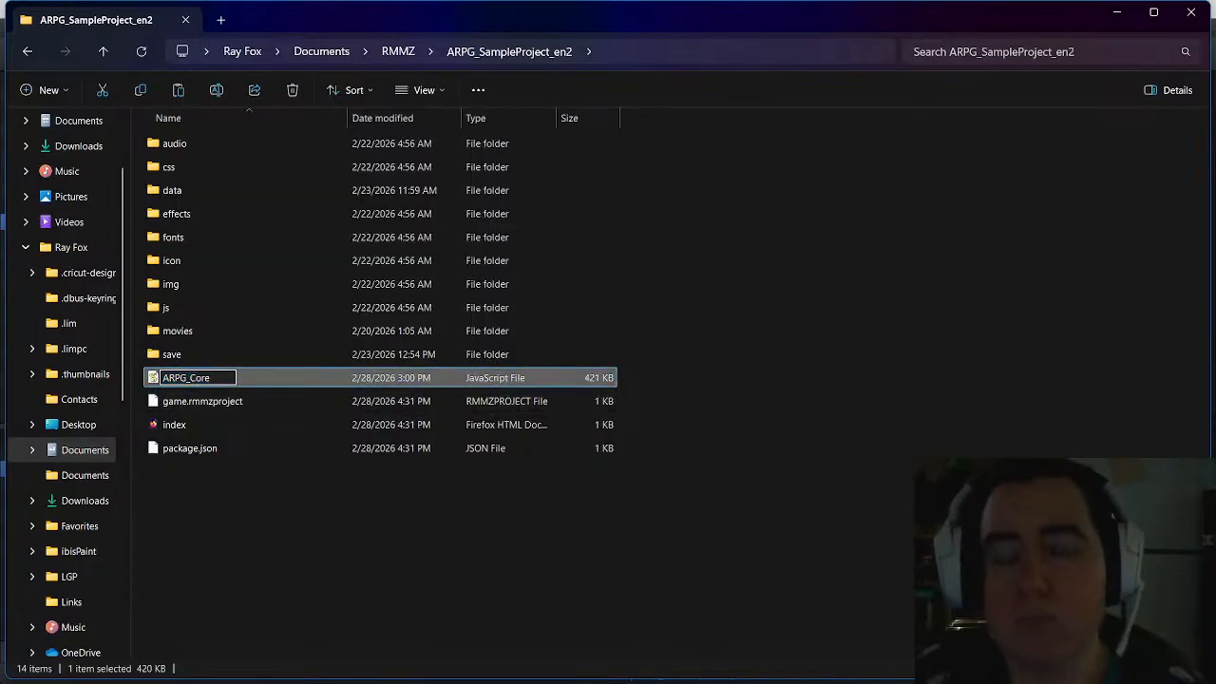
{"action": "type", "text": "C"}
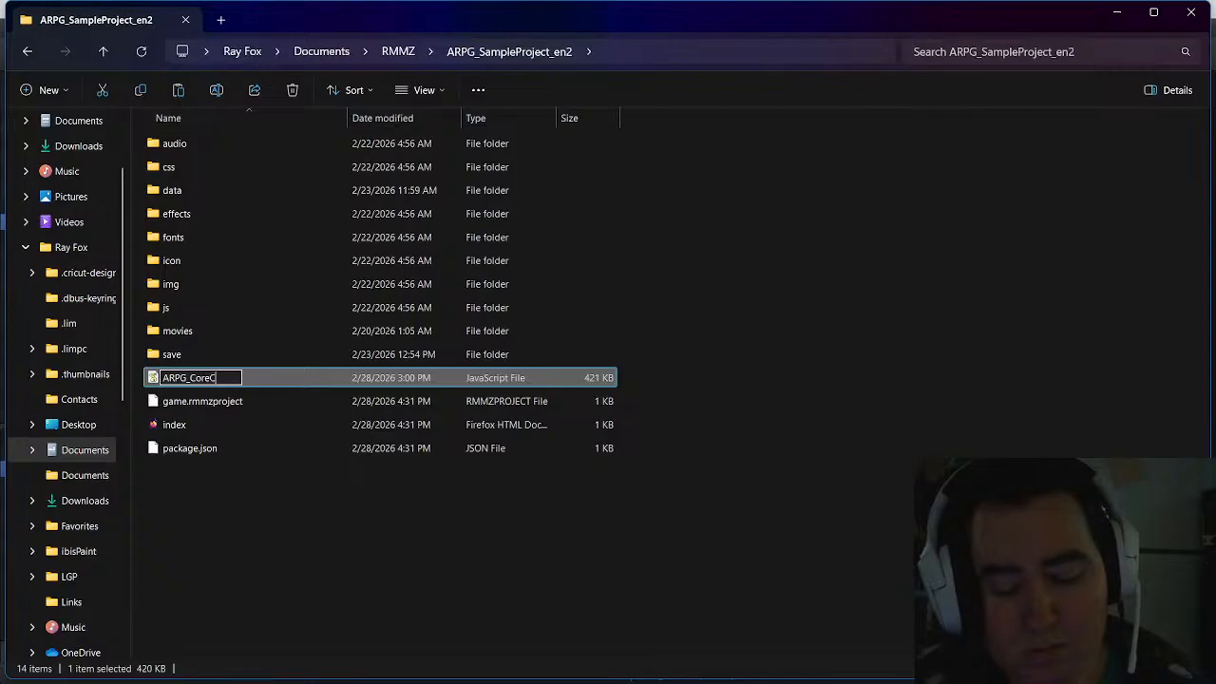
{"action": "type", "text": "OPY"}
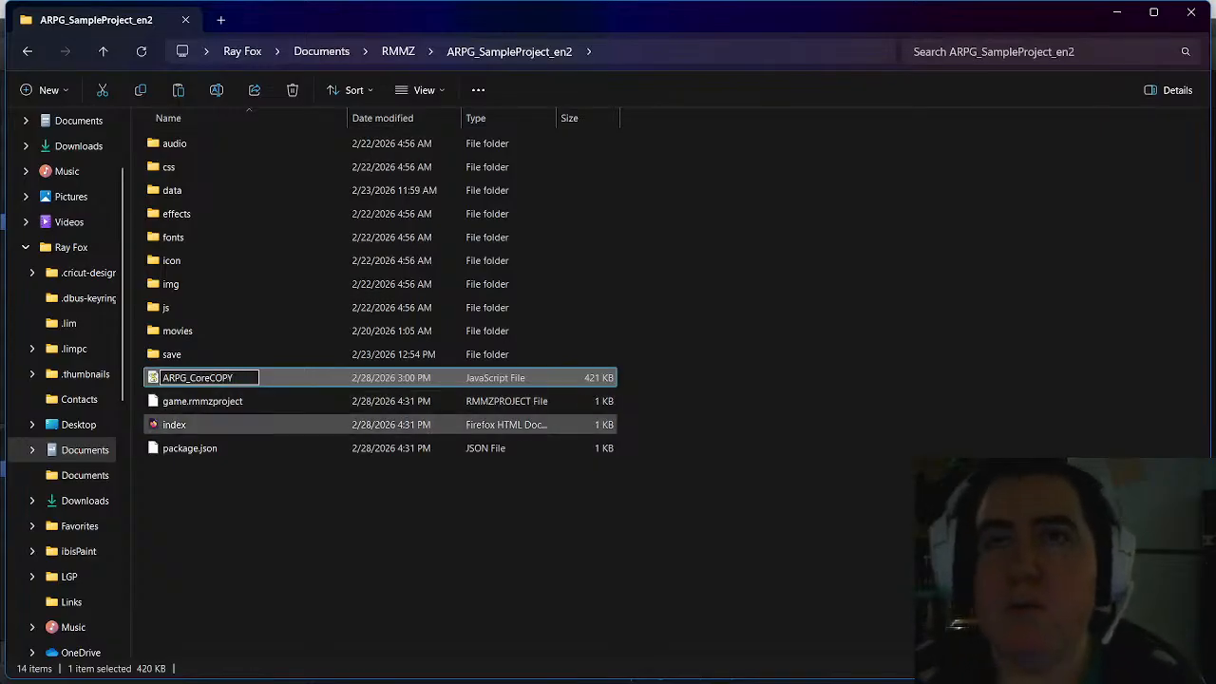
{"action": "left_click", "coordinate": [703, 389]}
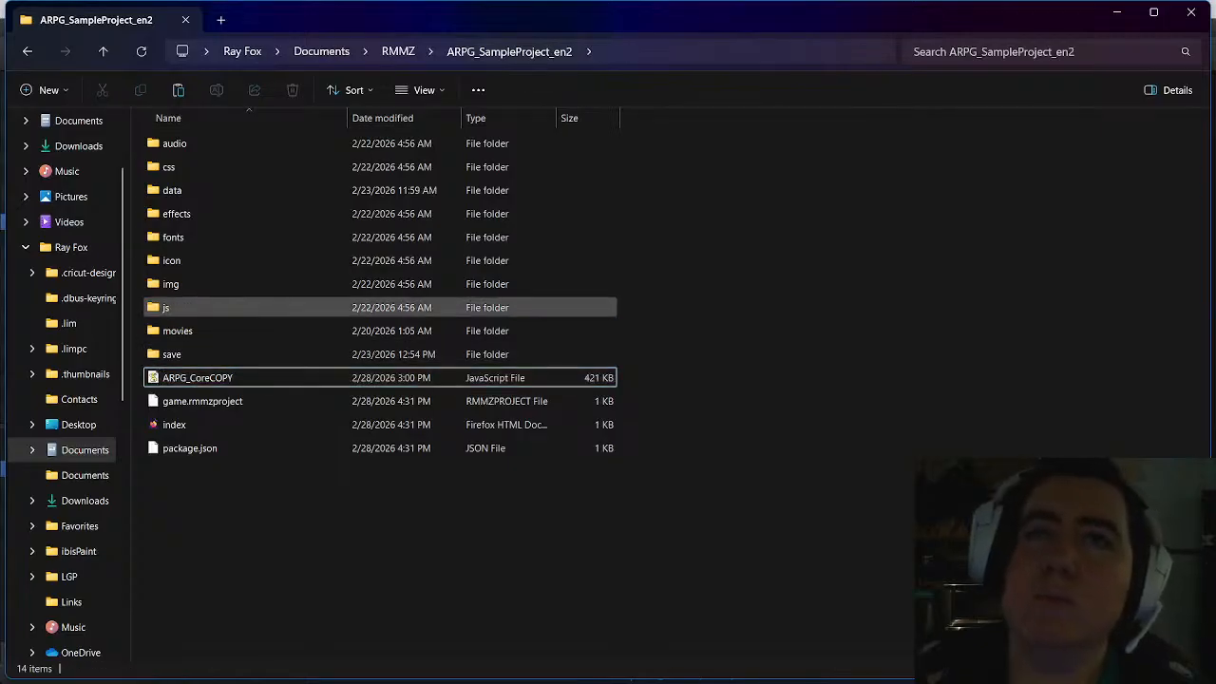
Open the project's js folder, and switch to Notepad++ with the build folder's ARPG_Core.js script
{"action": "double_click", "coordinate": [167, 308]}
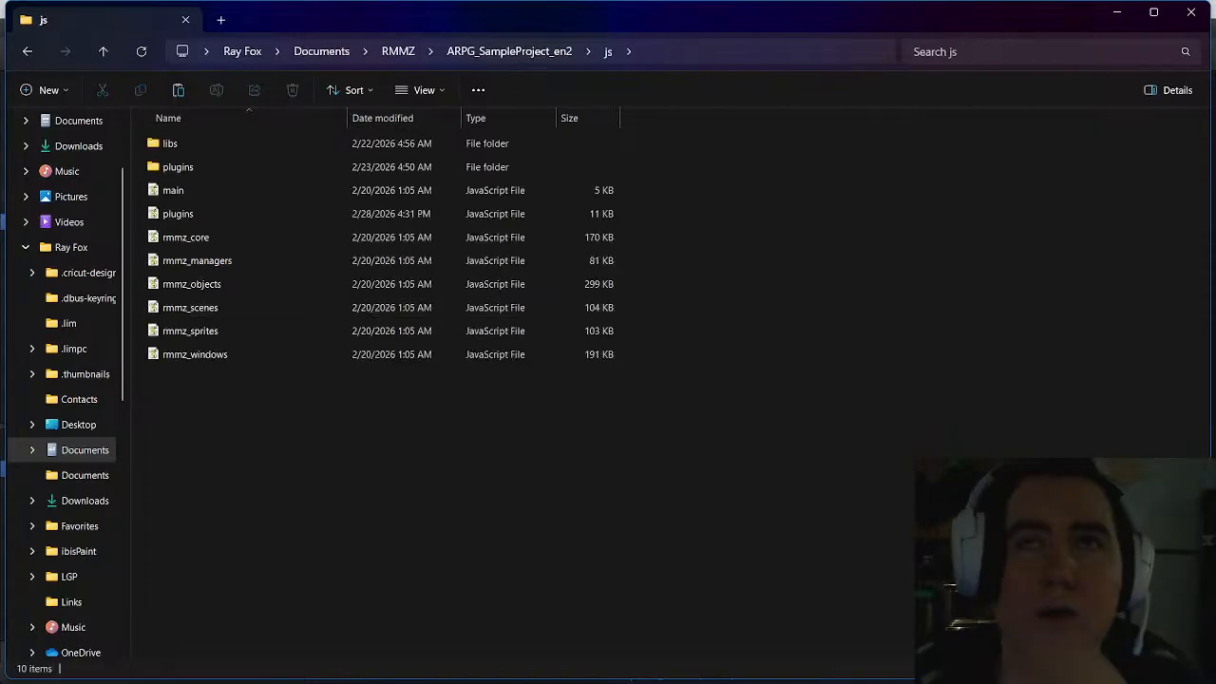
{"action": "left_click_drag", "start_coordinate": [532, 679], "coordinate": [532, 645]}
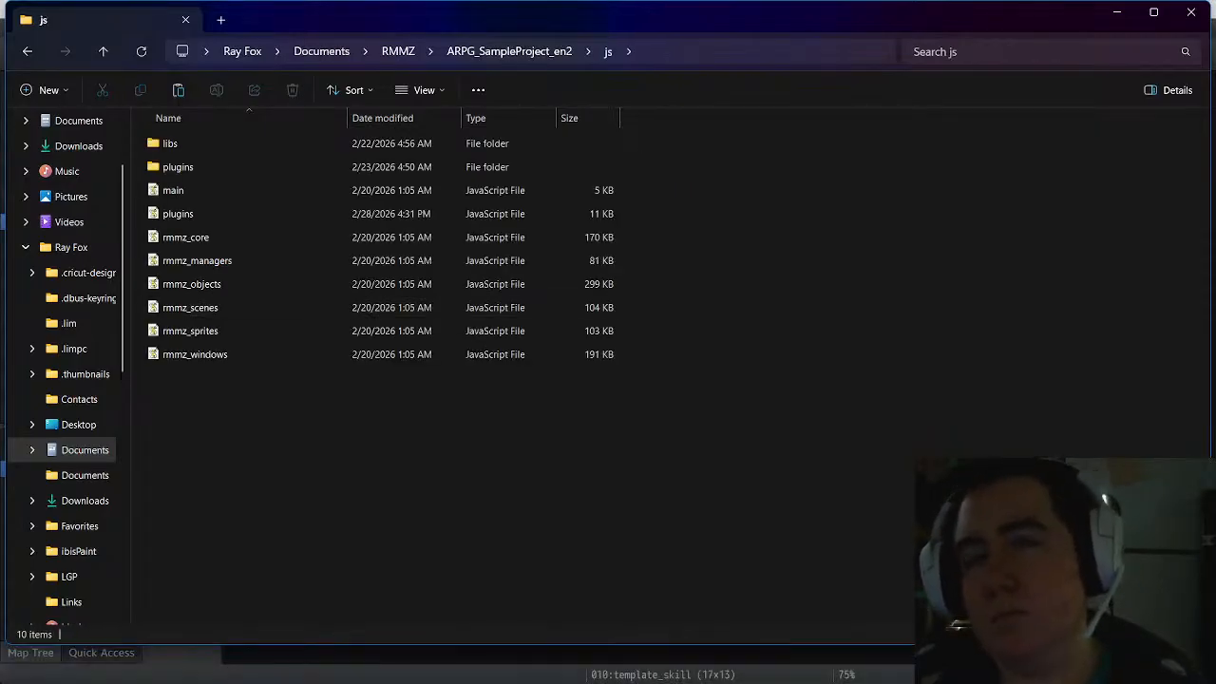
{"action": "key", "text": "super"}
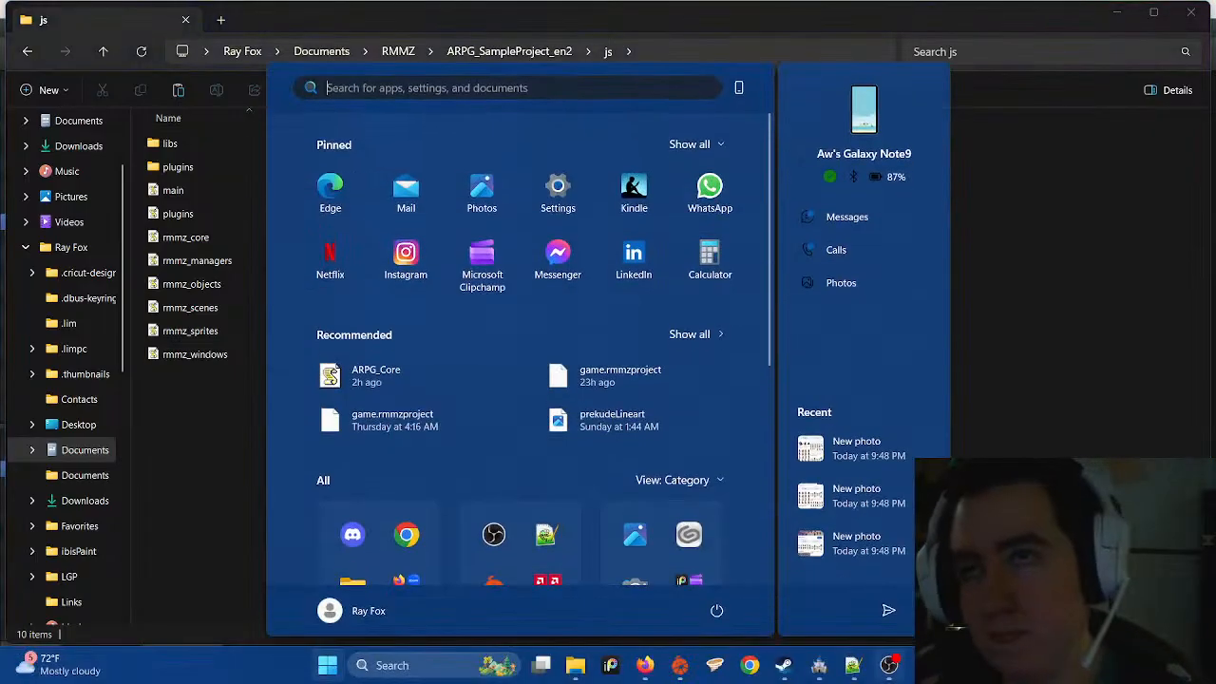
{"action": "left_click", "coordinate": [852, 665]}
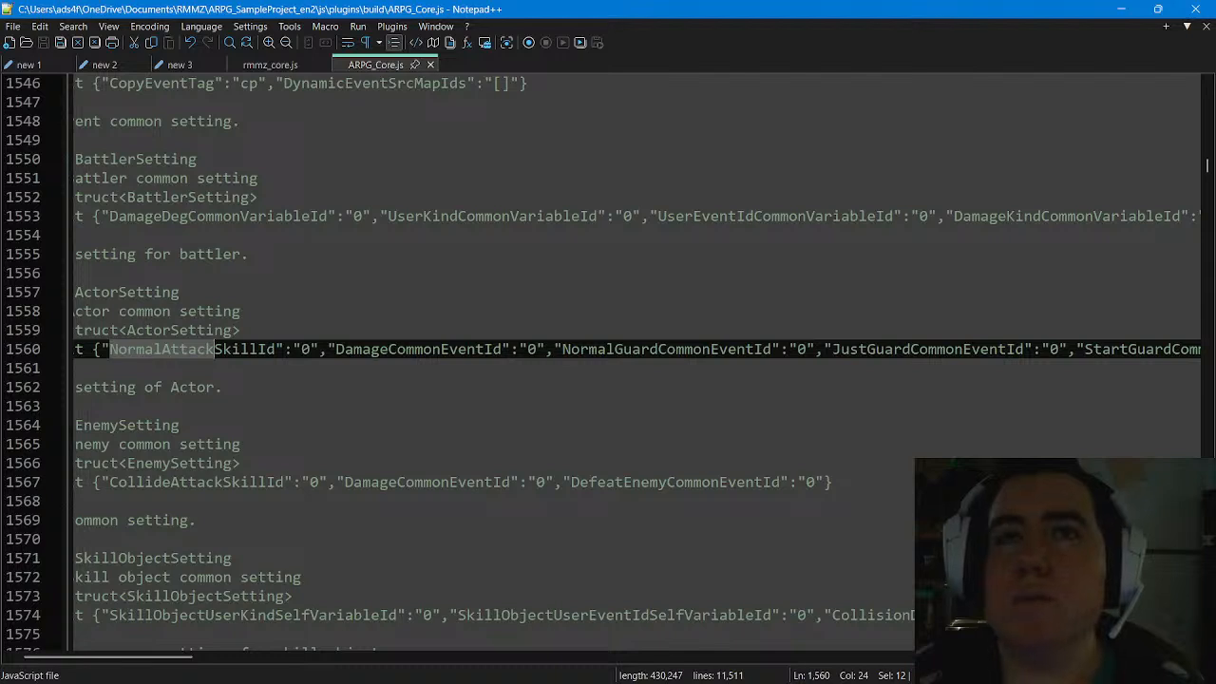
{"action": "left_click", "coordinate": [152, 311]}
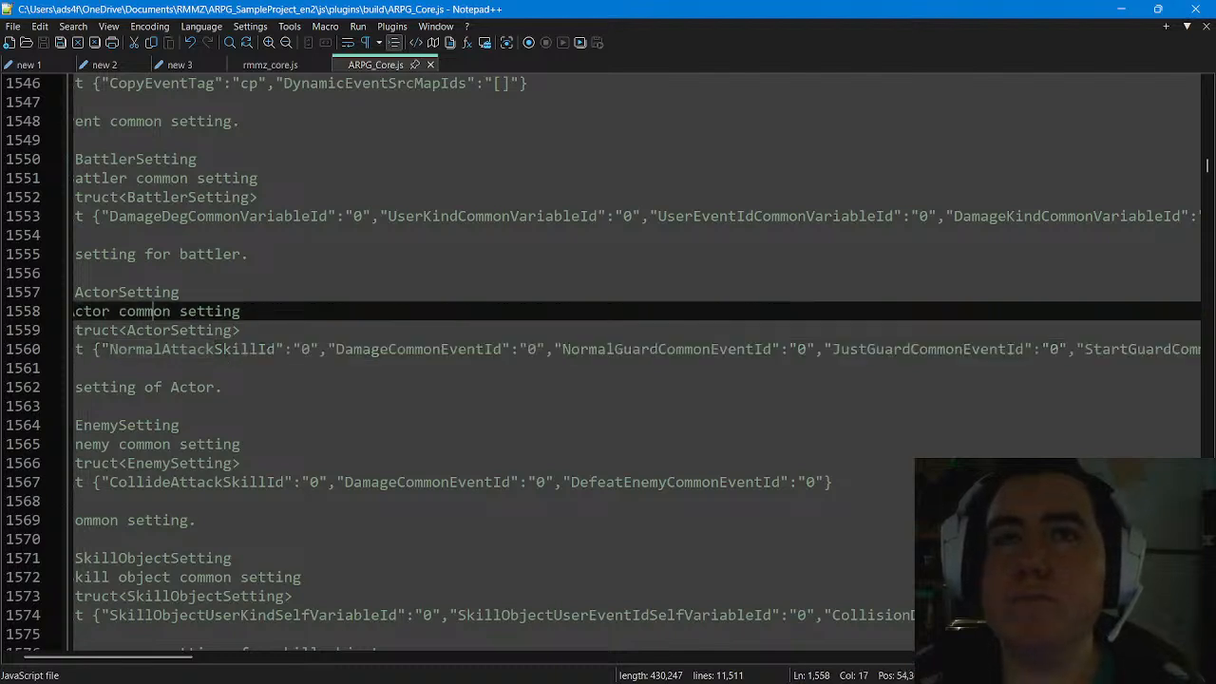
{"action": "left_click_drag", "start_coordinate": [106, 656], "coordinate": [95, 656]}
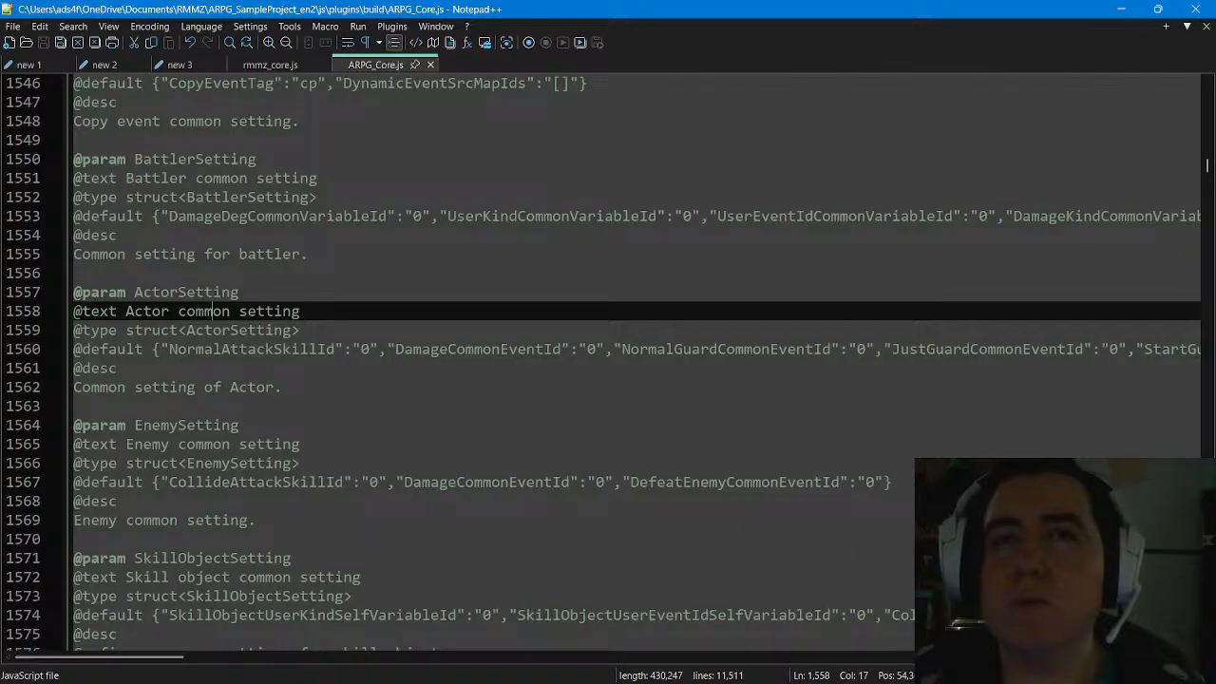
{"action": "left_click_drag", "start_coordinate": [74, 293], "coordinate": [285, 388]}
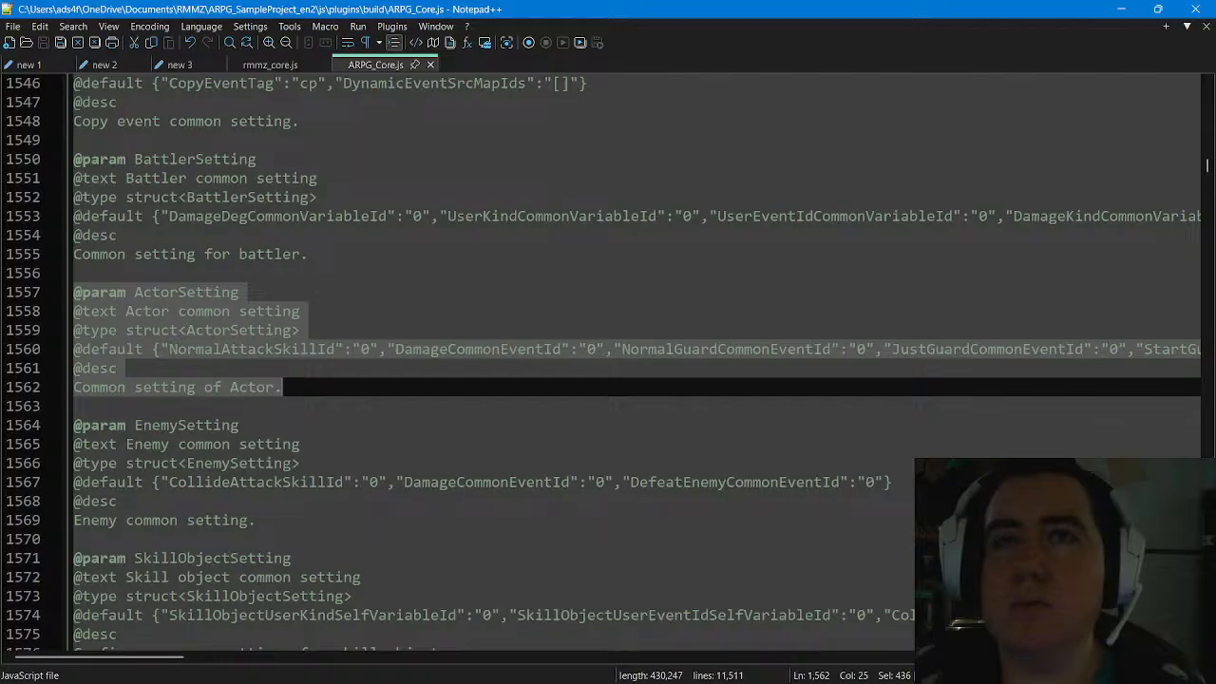
{"action": "right_click", "coordinate": [153, 291]}
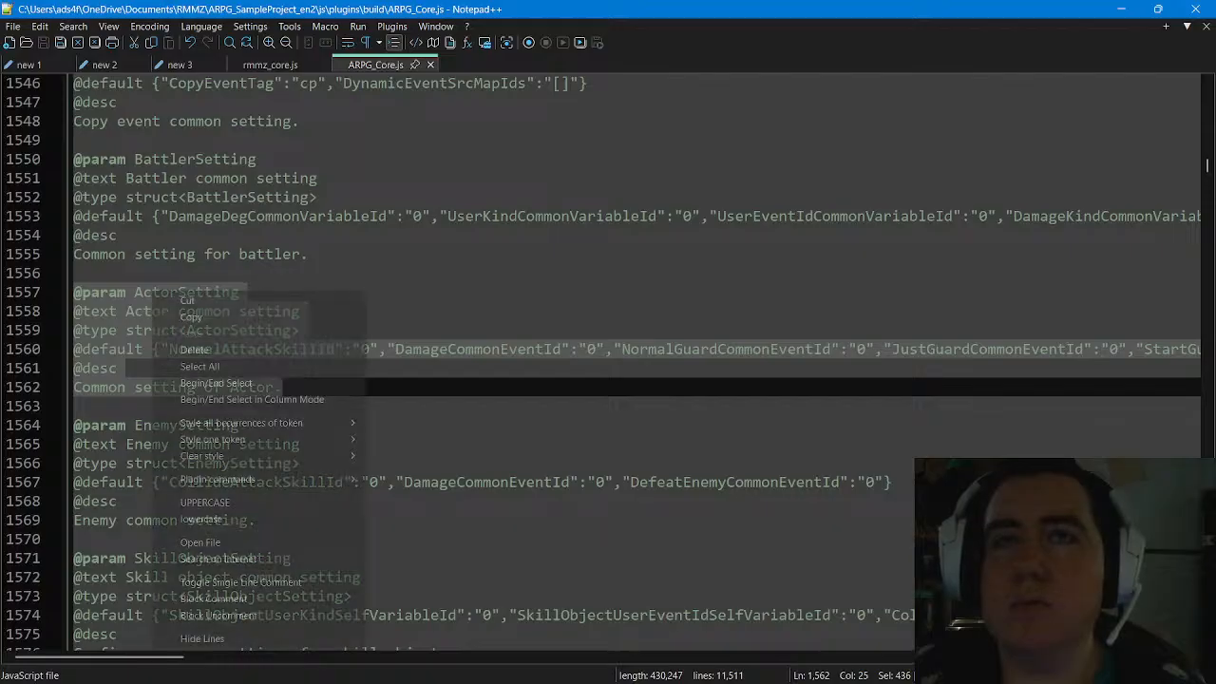
{"action": "left_click", "coordinate": [191, 318]}
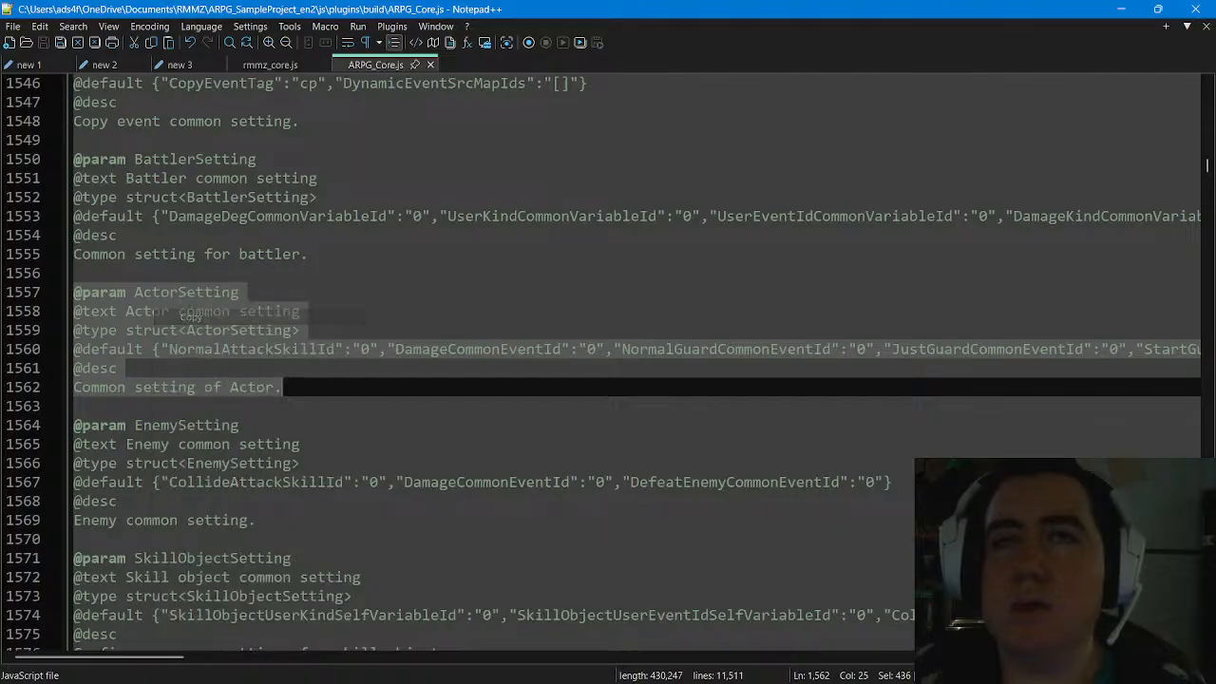
{"action": "left_click", "coordinate": [300, 388]}
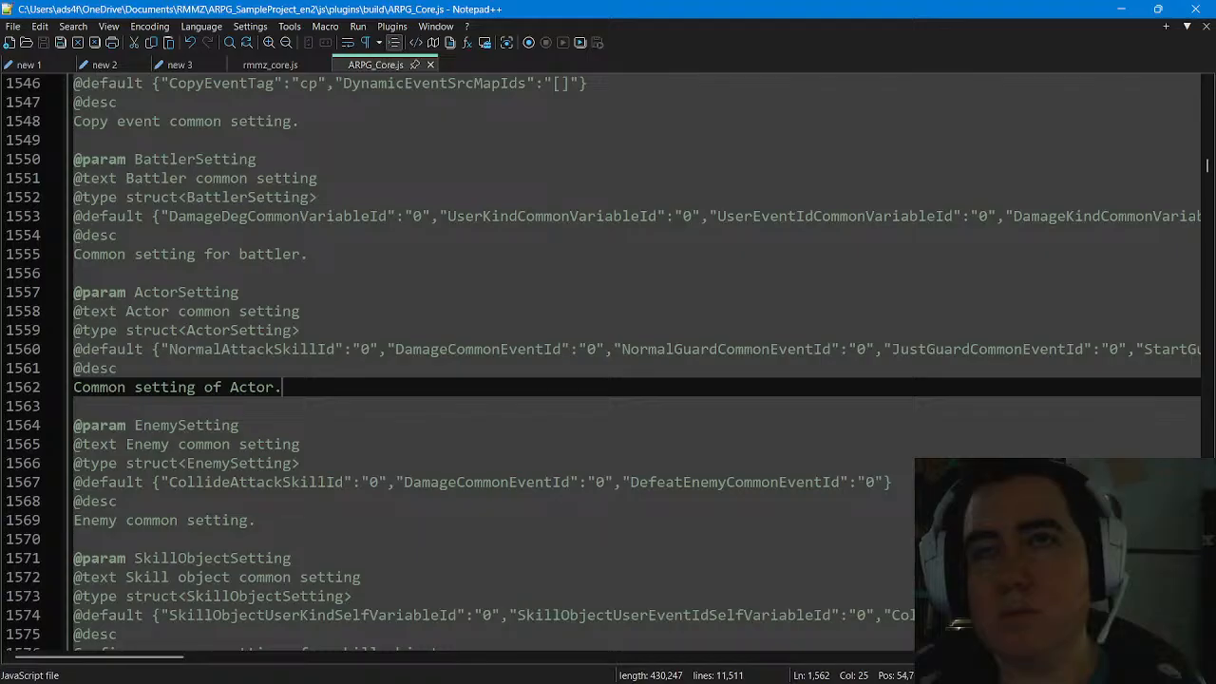
{"action": "key", "text": "Return"}
{"action": "key", "text": "Return"}
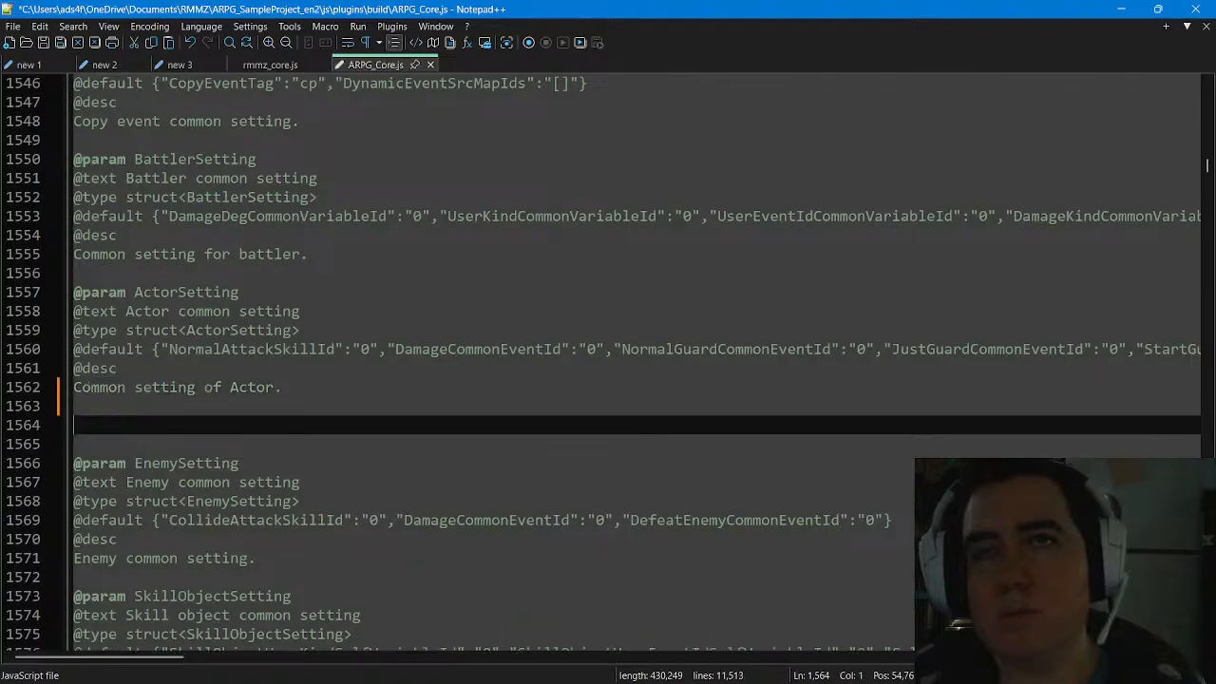
{"action": "right_click", "coordinate": [131, 426]}
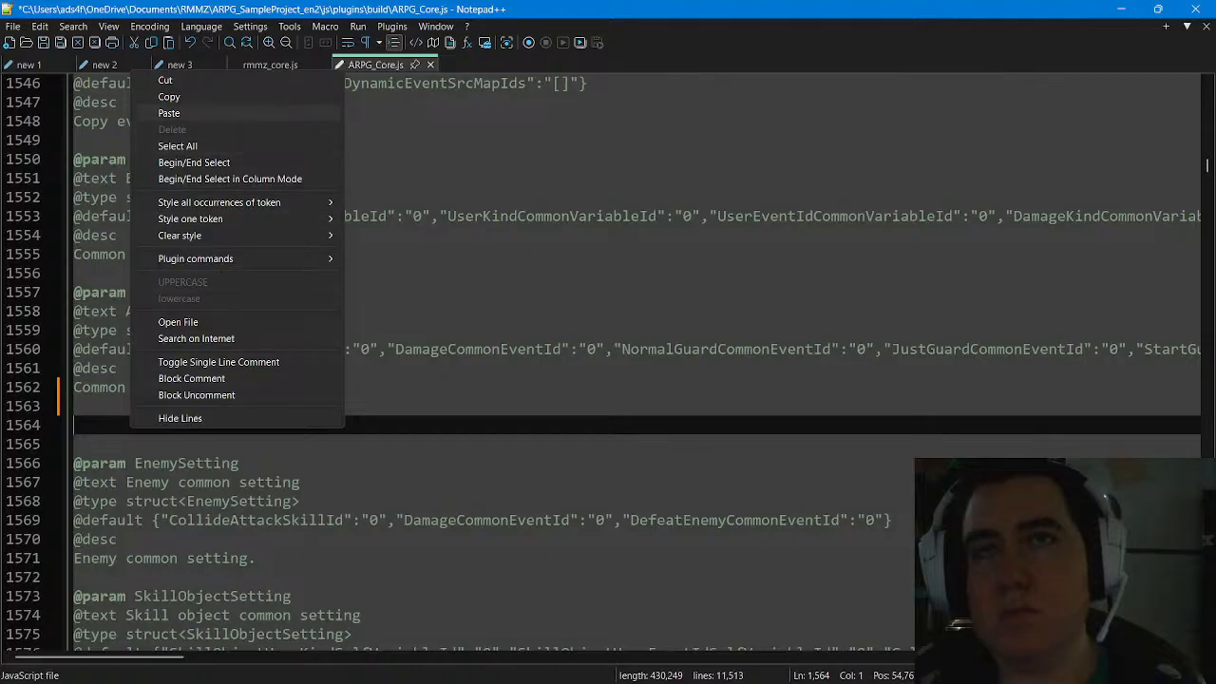
{"action": "left_click", "coordinate": [169, 113]}
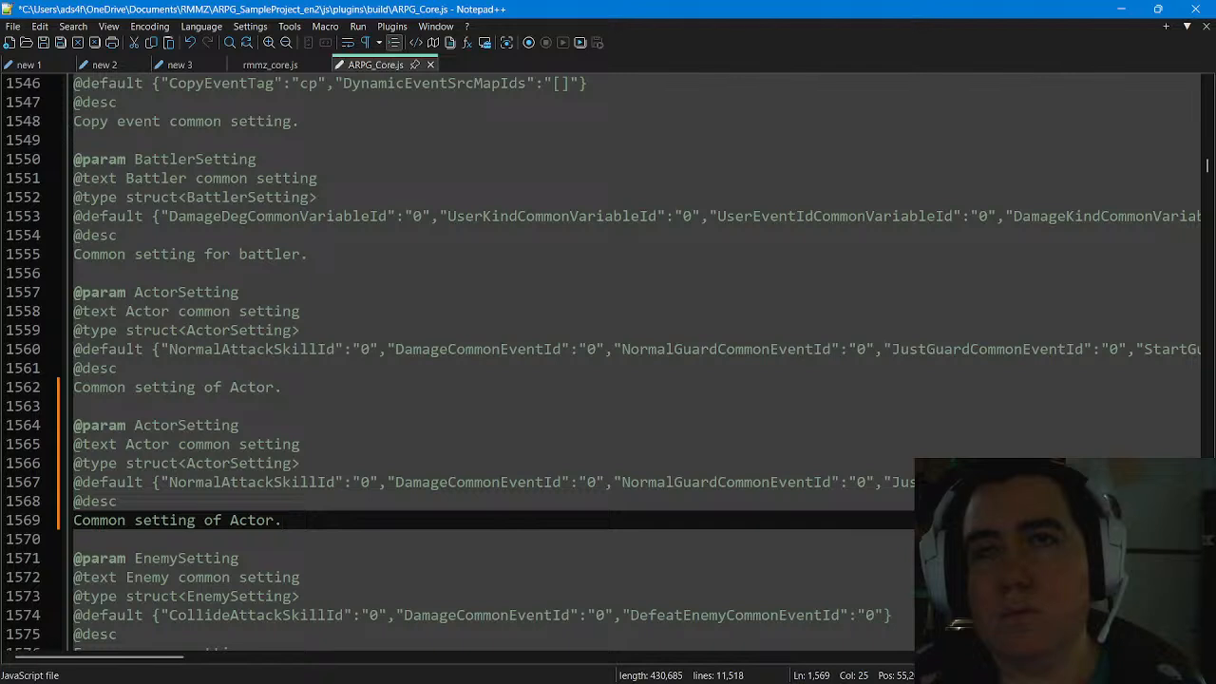
{"action": "left_click_drag", "start_coordinate": [275, 482], "coordinate": [186, 482]}
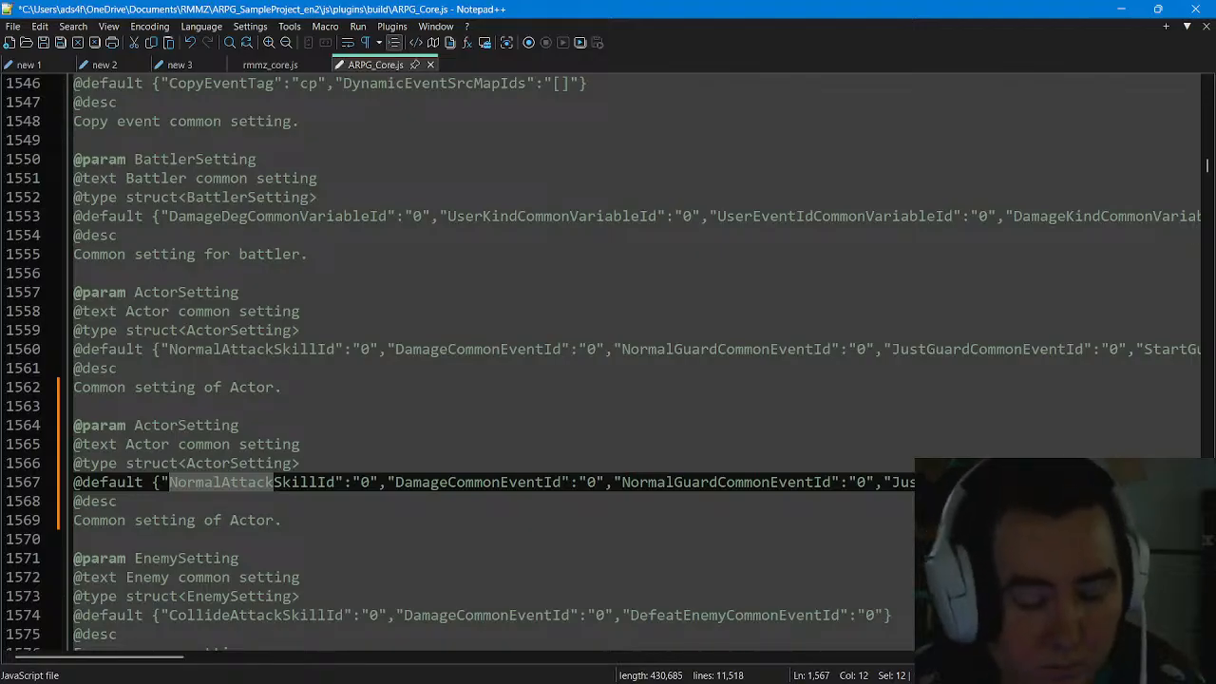
{"action": "type", "text": "Hand"}
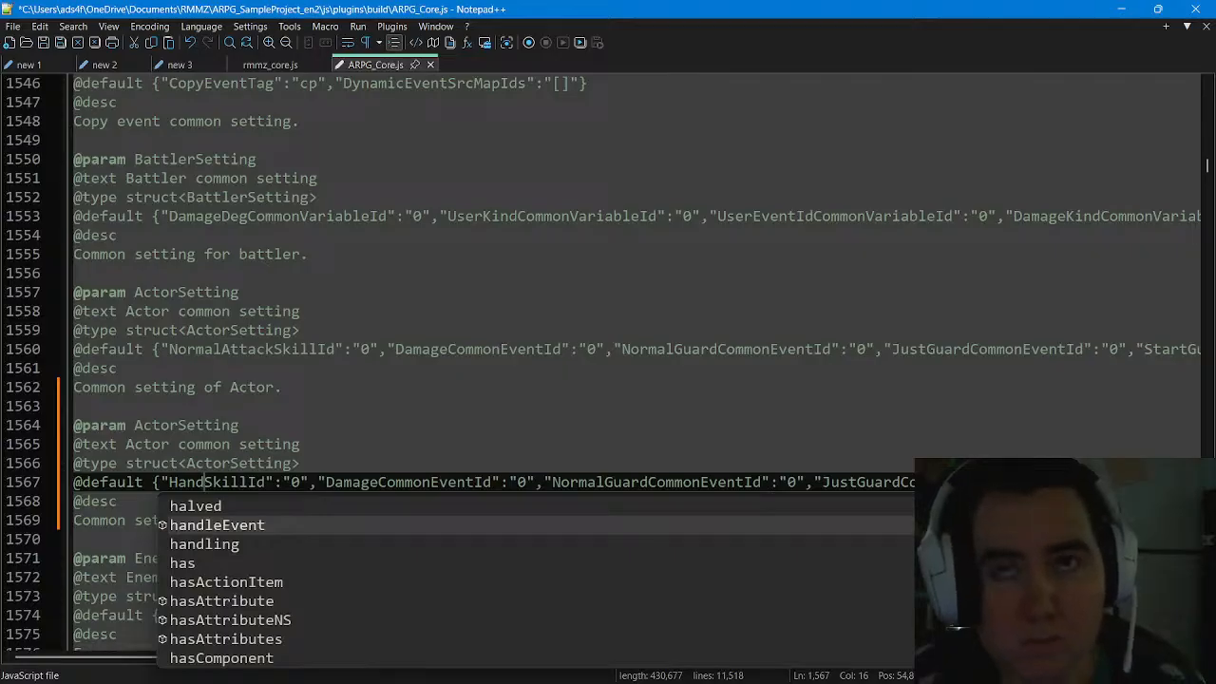
{"action": "type", "text": "Gun"}
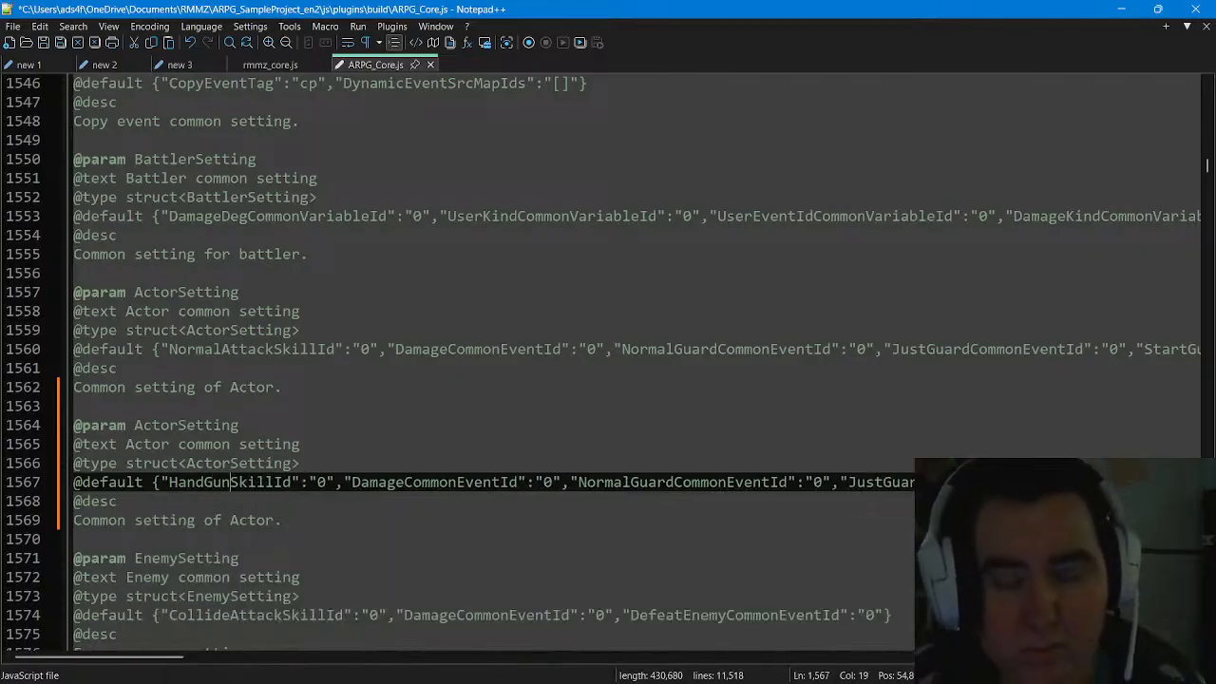
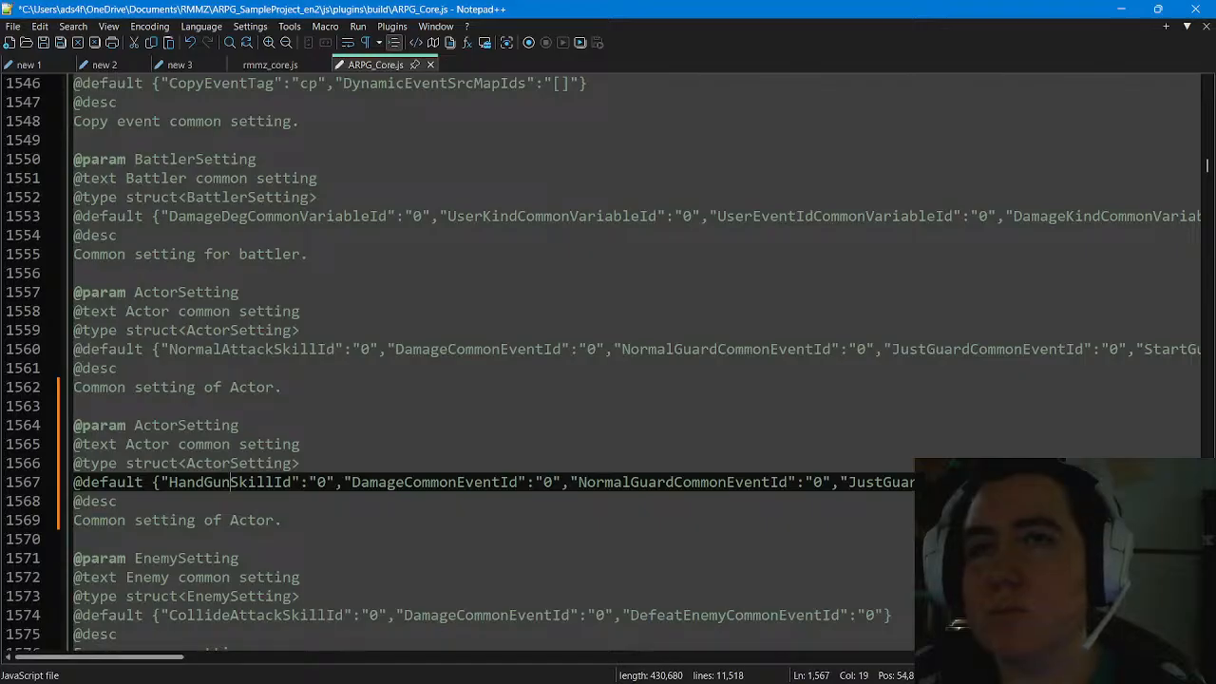
{"action": "scroll", "coordinate": [955, 625], "scroll_direction": "right", "scroll_amount": 4}
{"action": "scroll", "coordinate": [954, 625], "scroll_direction": "right", "scroll_amount": 4}
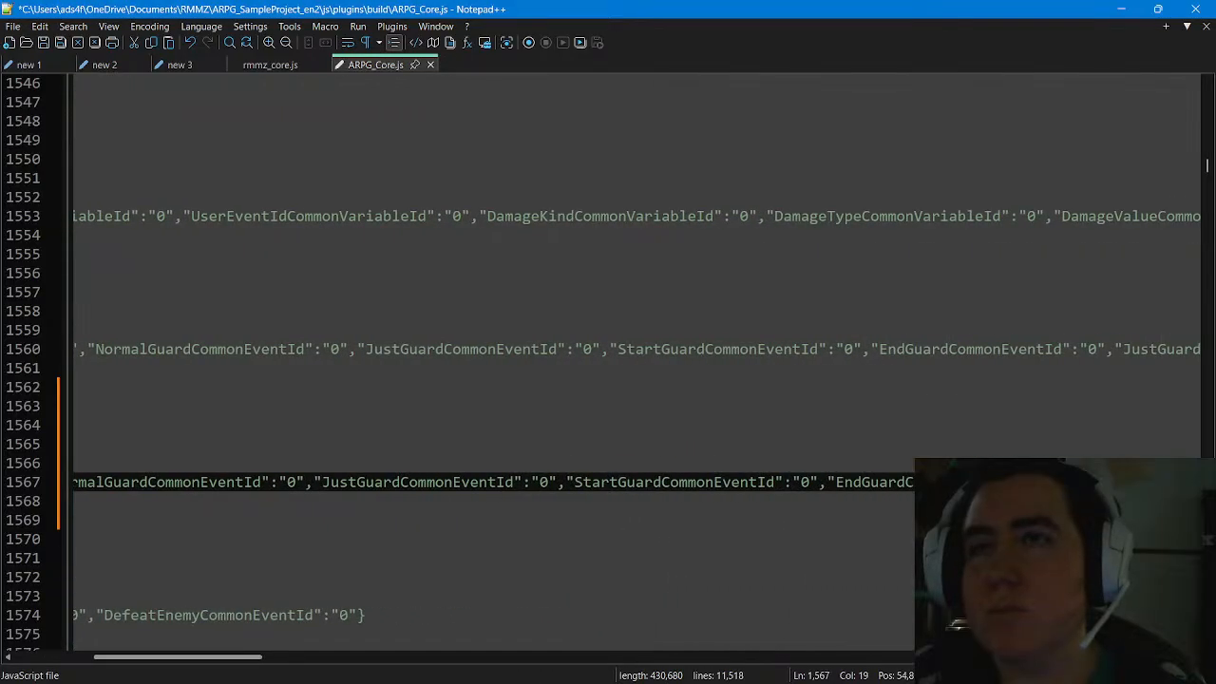
{"action": "scroll", "coordinate": [955, 625], "scroll_direction": "left", "scroll_amount": 8}
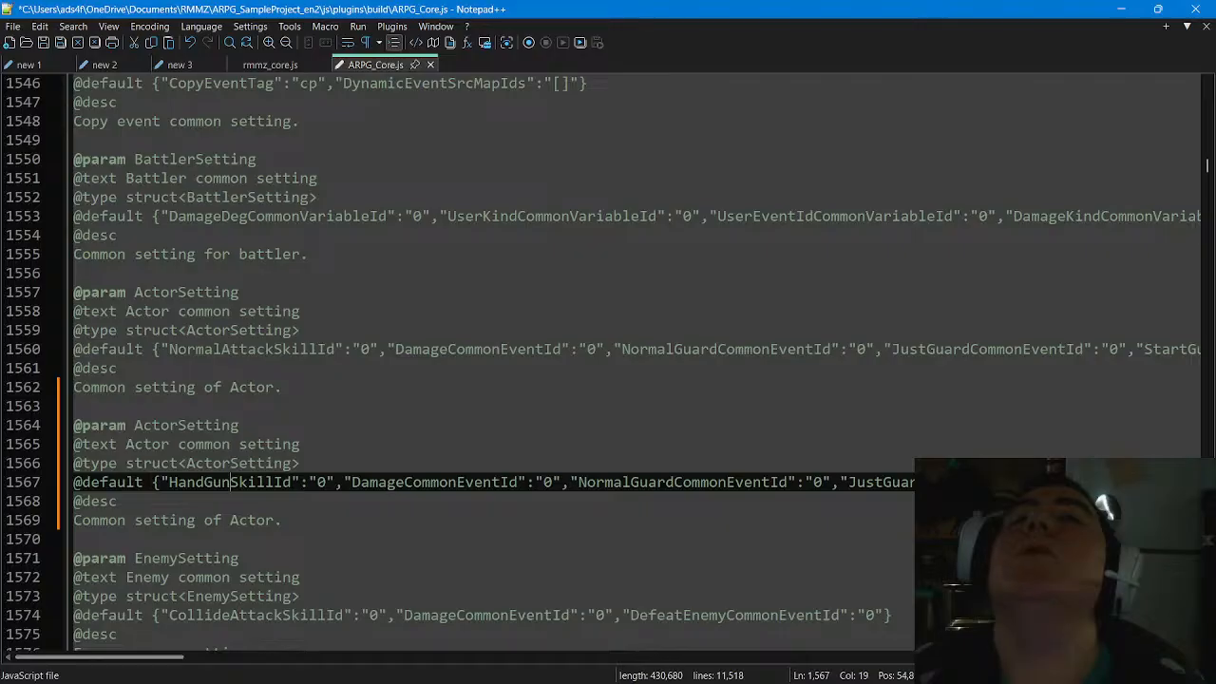
Delete the duplicated ActorSetting block together with the blank line added above it
{"action": "left_click_drag", "start_coordinate": [284, 520], "coordinate": [75, 426]}
{"action": "left_click_drag", "start_coordinate": [257, 400], "coordinate": [287, 387]}
{"action": "key", "text": "Delete"}
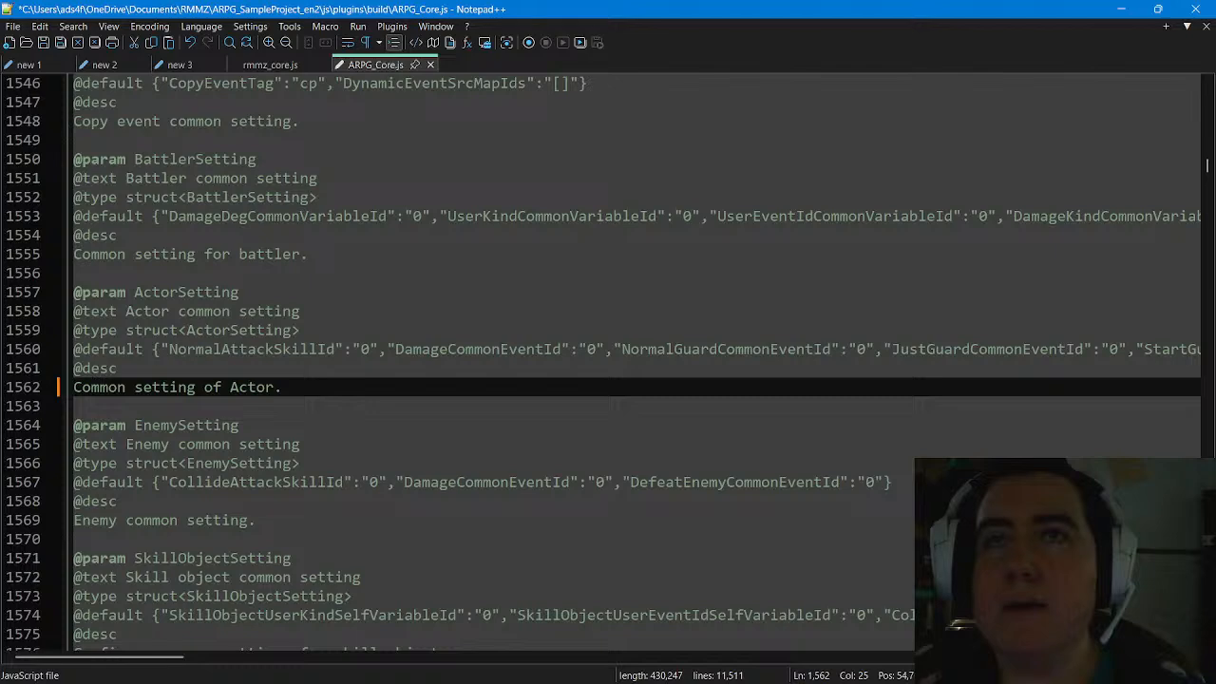
Look through the parameter definitions below ActorSetting and search the script for normalattack up to the ActorNormalAttack key parameter
{"action": "scroll", "coordinate": [611, 360], "scroll_direction": "down", "scroll_amount": 20}
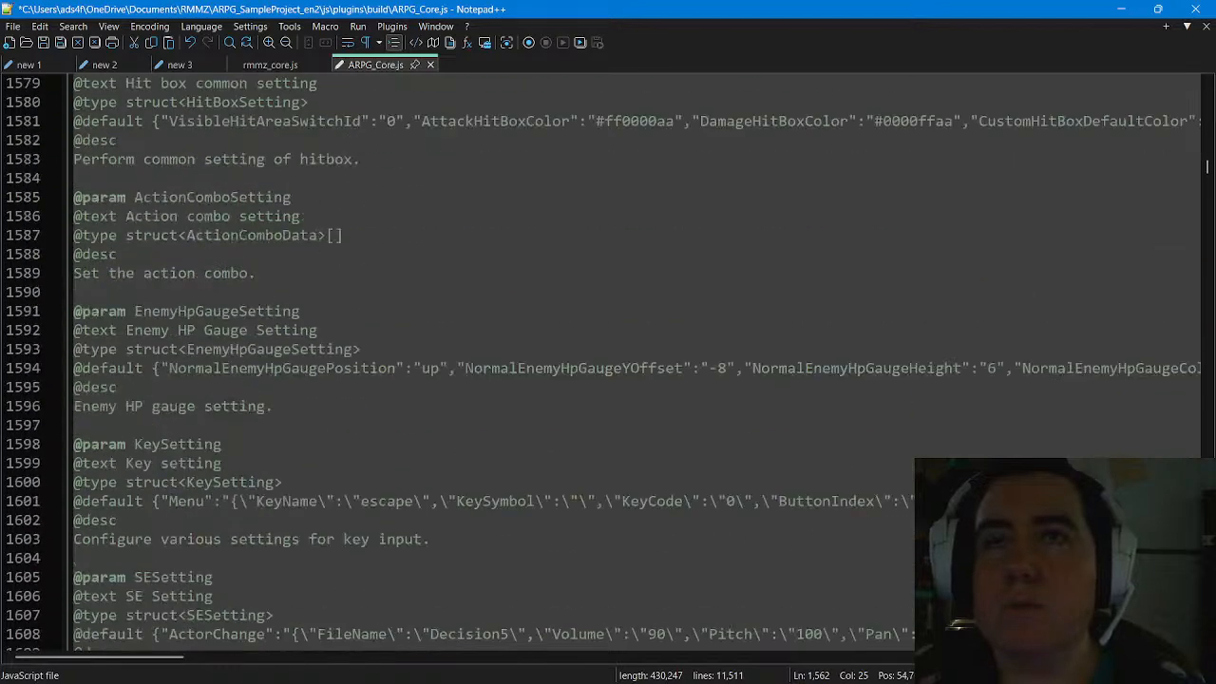
{"action": "scroll", "coordinate": [612, 360], "scroll_direction": "up", "scroll_amount": 5}
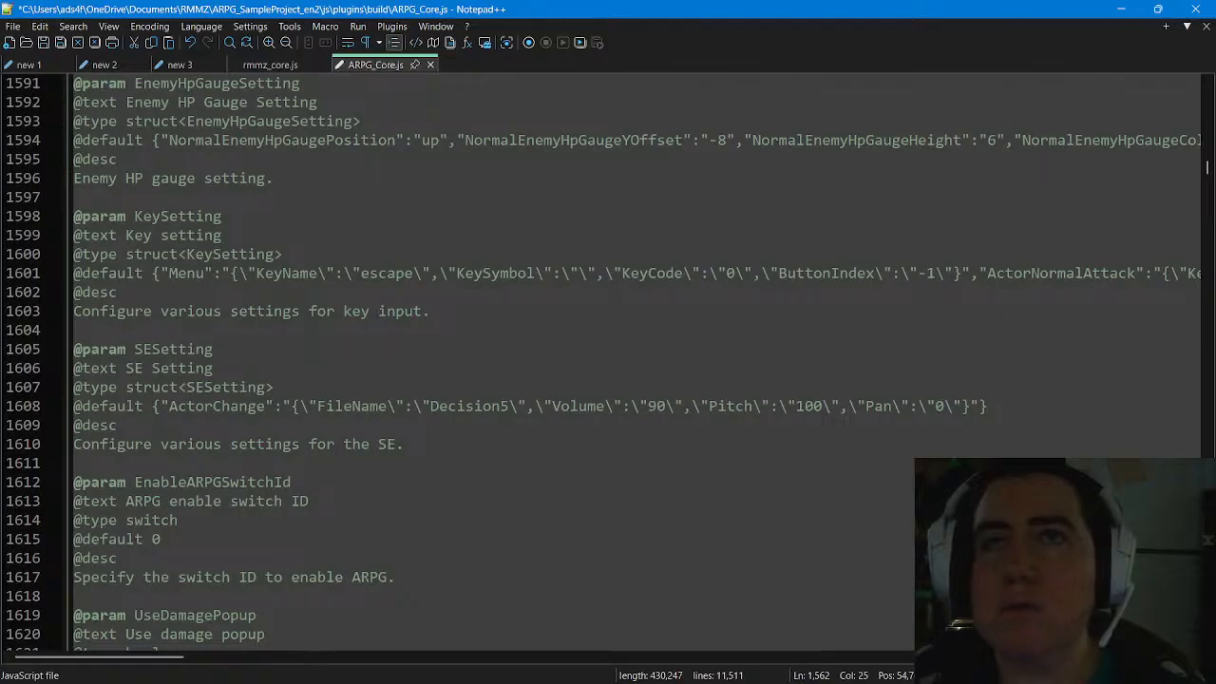
{"action": "scroll", "coordinate": [608, 363], "scroll_direction": "up", "scroll_amount": 3}
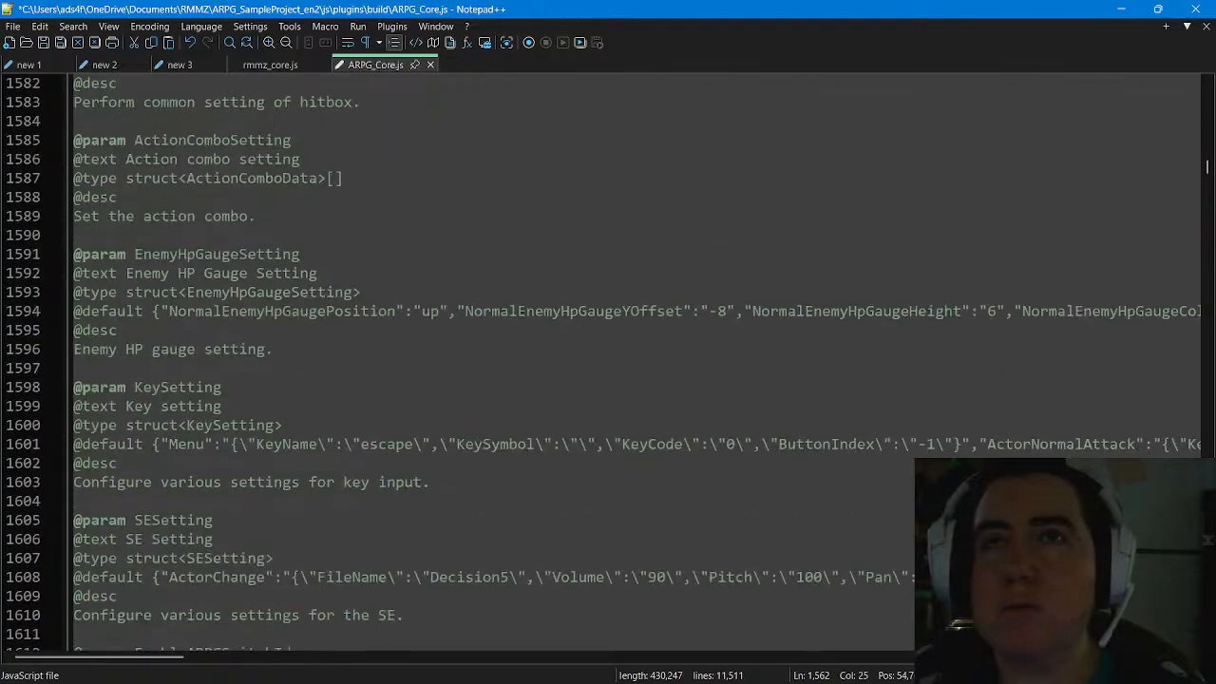
{"action": "scroll", "coordinate": [611, 360], "scroll_direction": "up", "scroll_amount": 2}
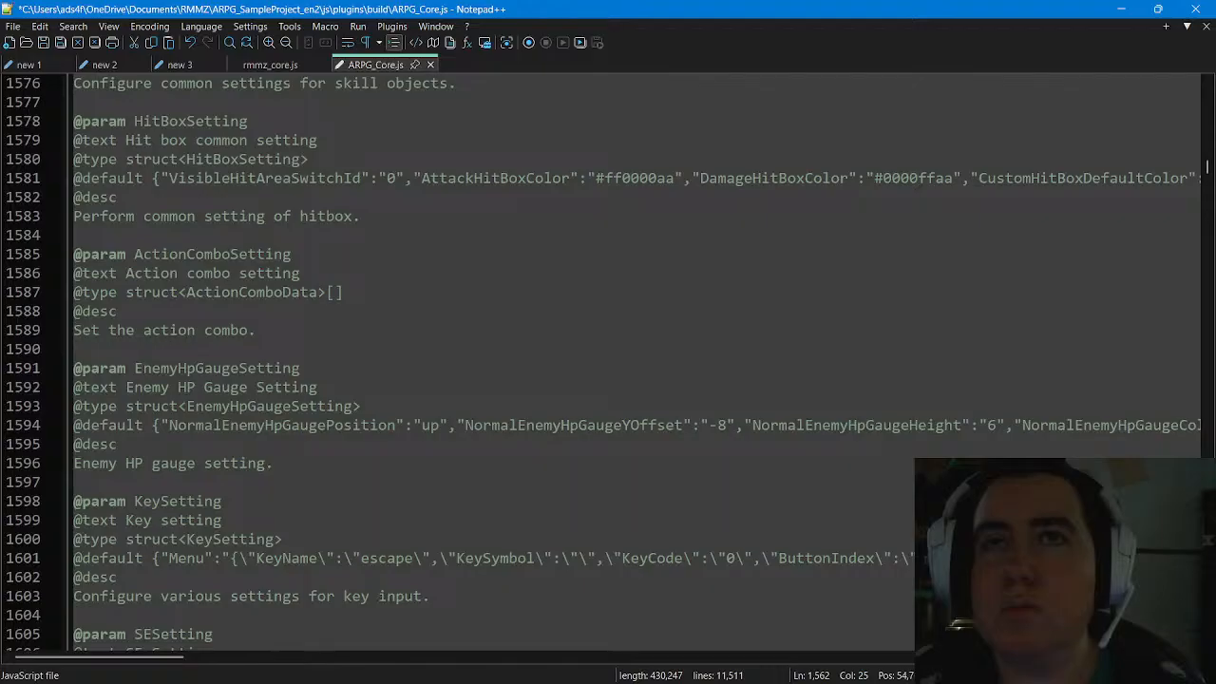
{"action": "scroll", "coordinate": [608, 361], "scroll_direction": "down", "scroll_amount": 12}
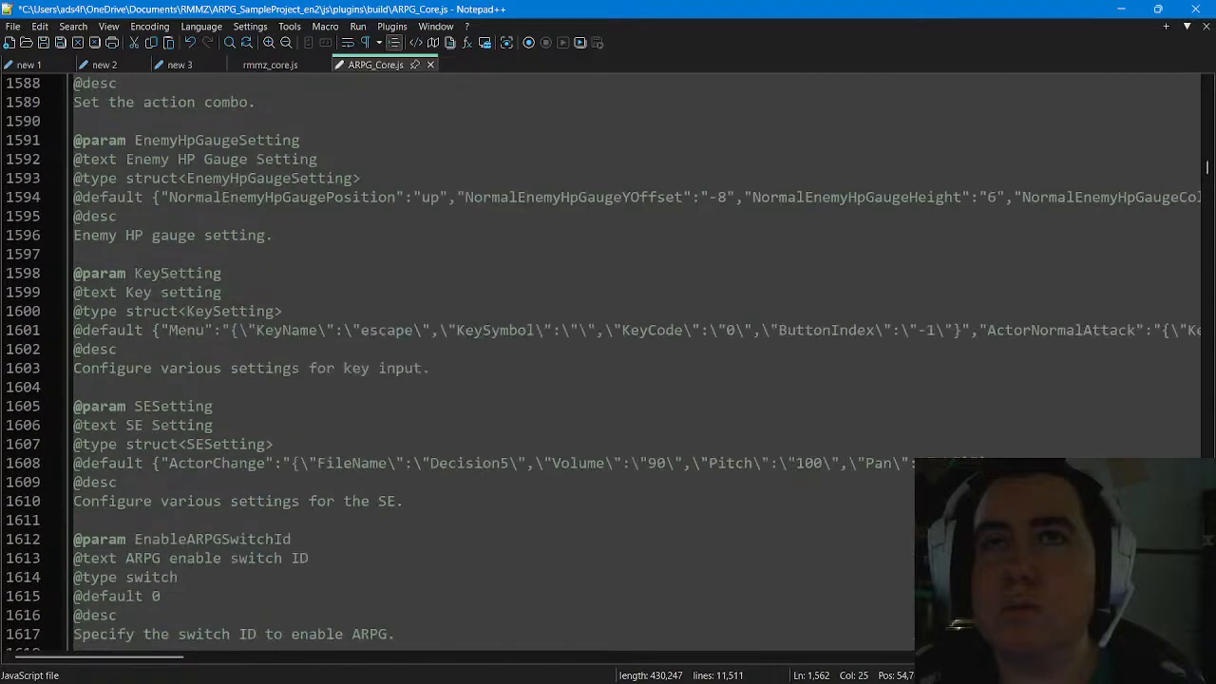
{"action": "scroll", "coordinate": [608, 361], "scroll_direction": "down", "scroll_amount": 8}
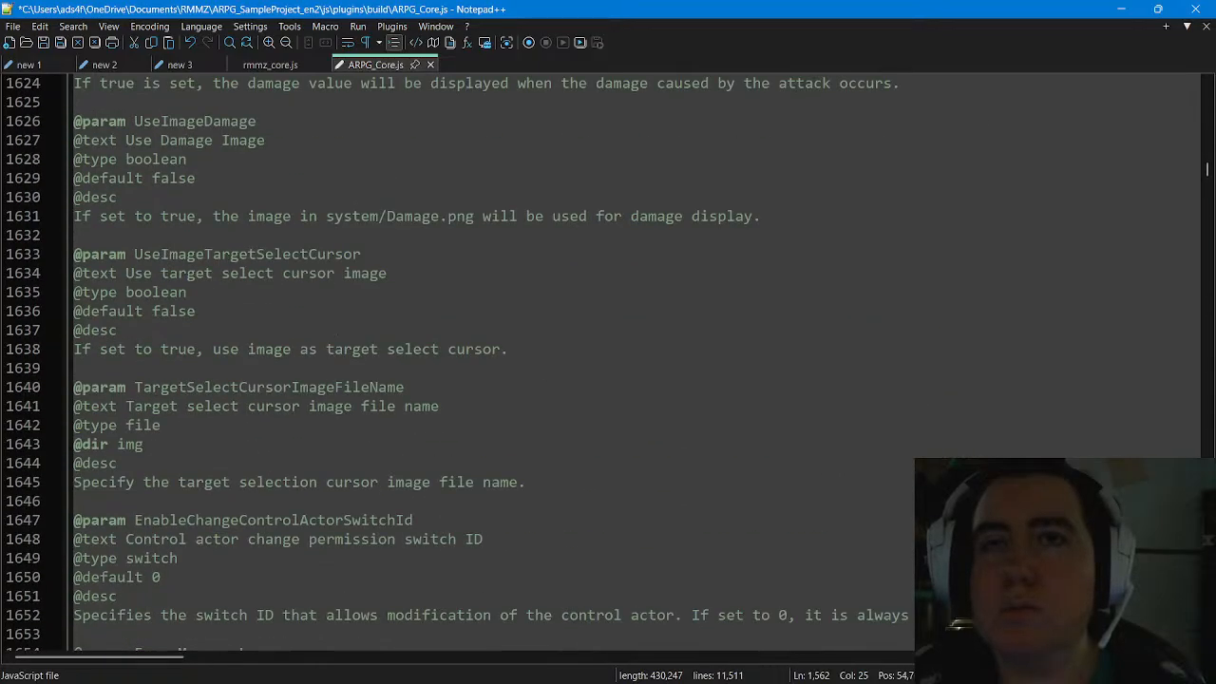
{"action": "scroll", "coordinate": [608, 361], "scroll_direction": "down", "scroll_amount": 7}
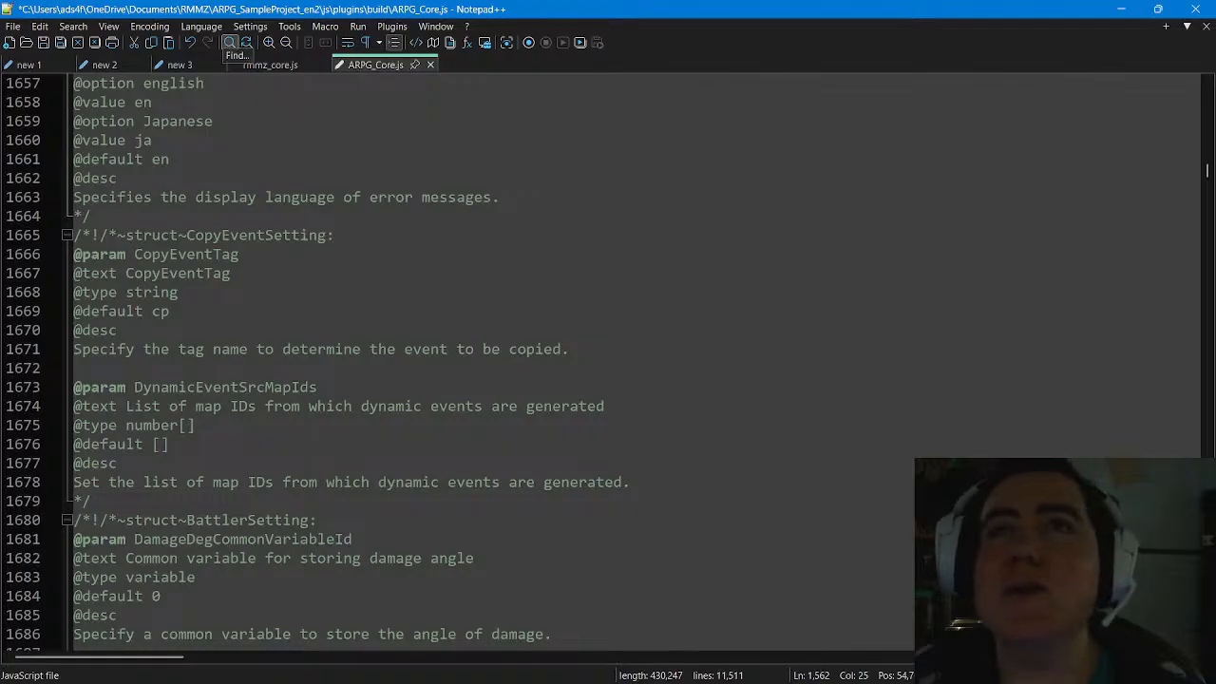
{"action": "left_click", "coordinate": [229, 42]}
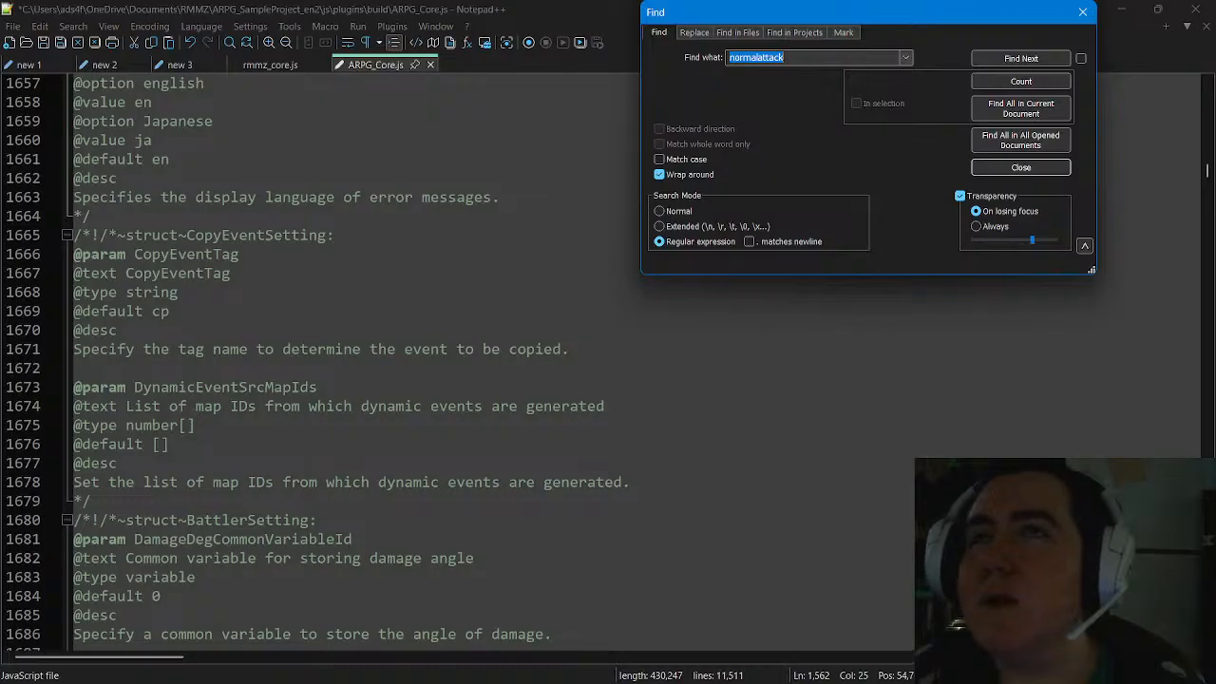
{"action": "left_click", "coordinate": [1021, 58]}
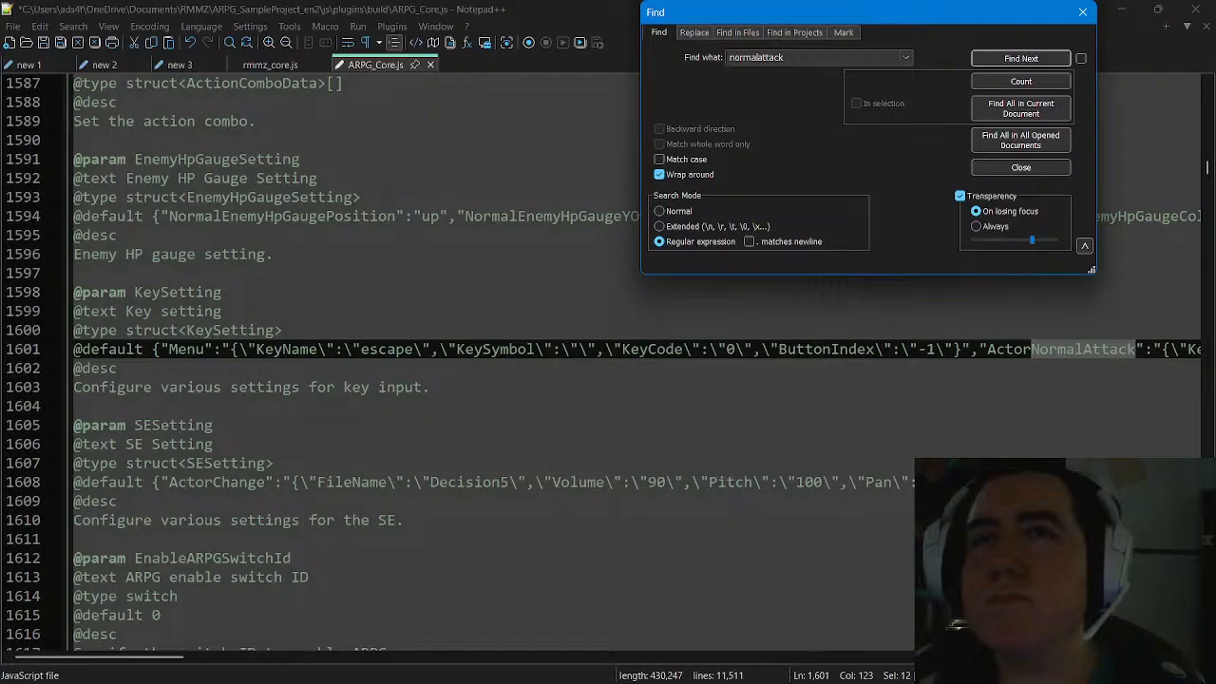
{"action": "key", "text": "Return"}
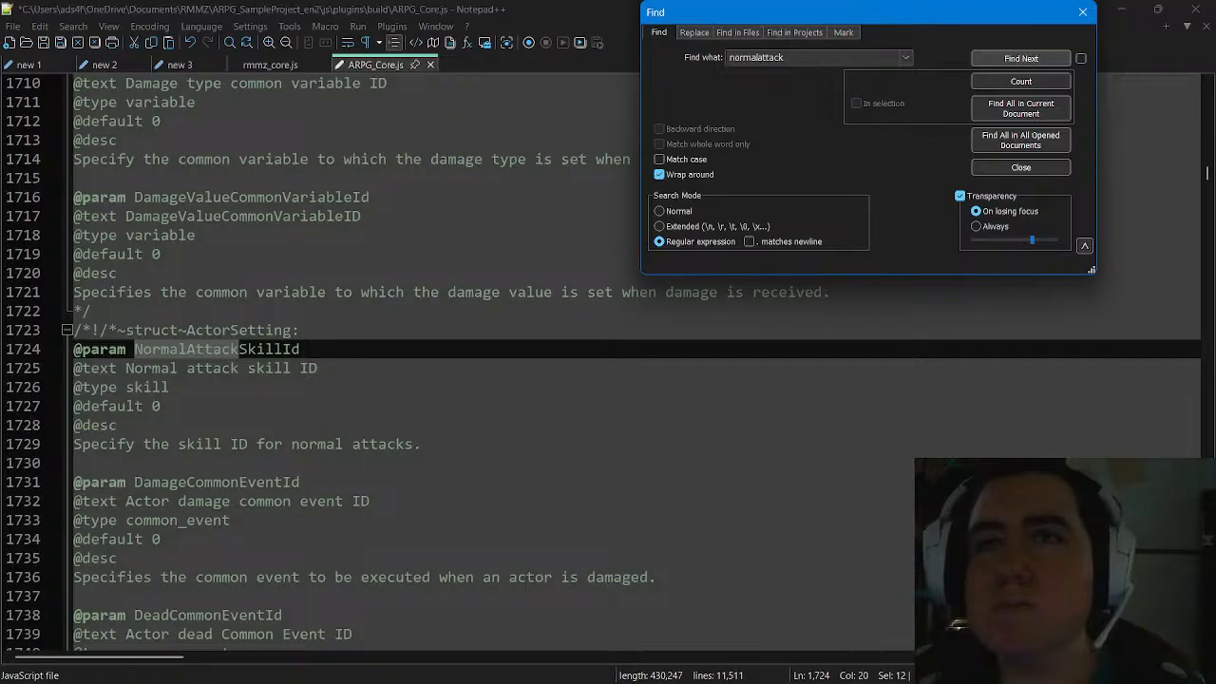
{"action": "key", "text": "Return"}
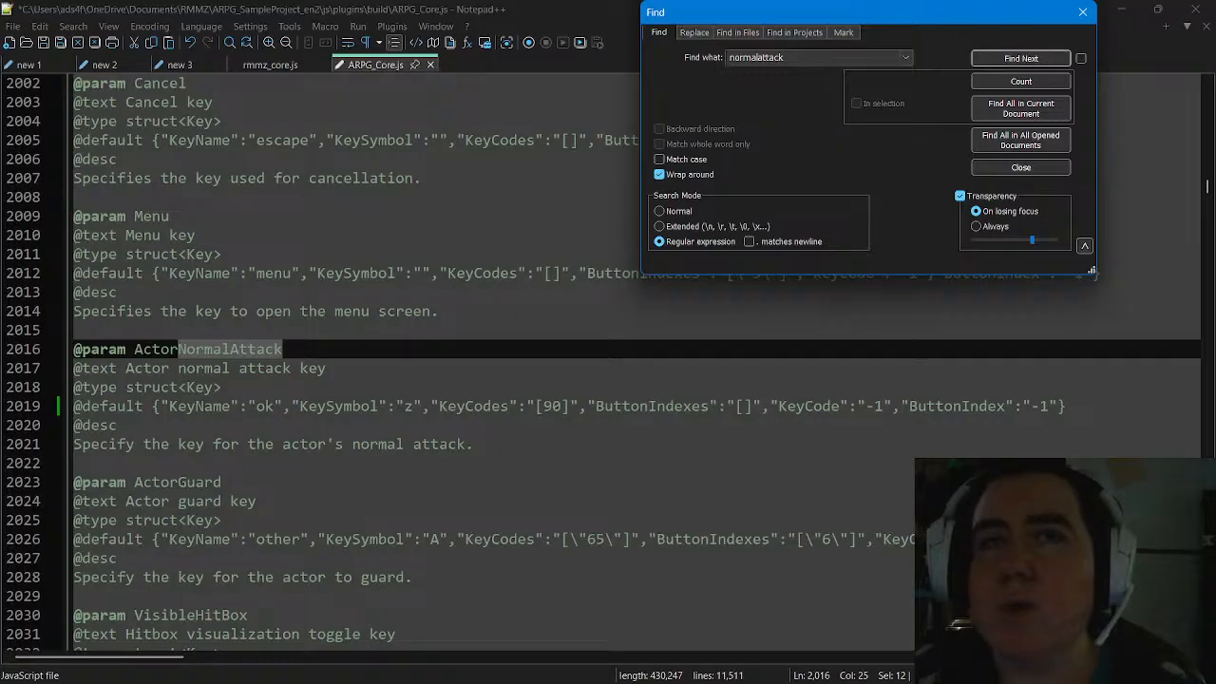
Duplicate the whole ActorNormalAttack key parameter block directly below the original, with a blank line between them
{"action": "left_click_drag", "start_coordinate": [473, 444], "coordinate": [301, 323]}
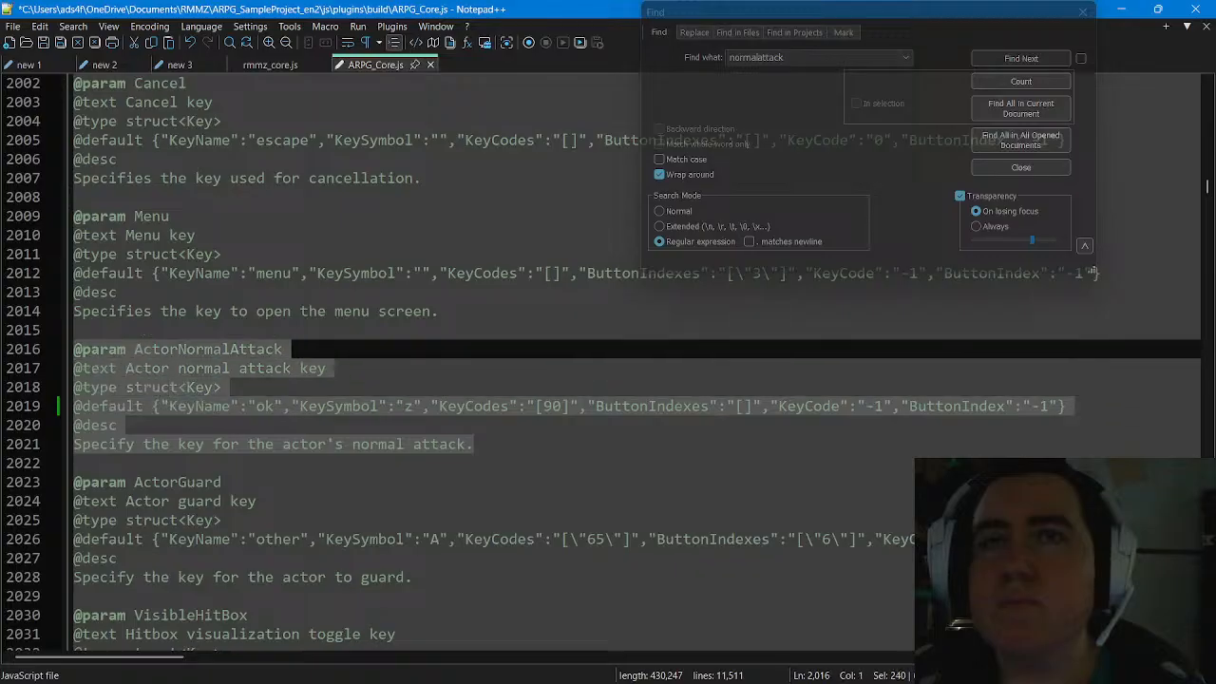
{"action": "right_click", "coordinate": [300, 324]}
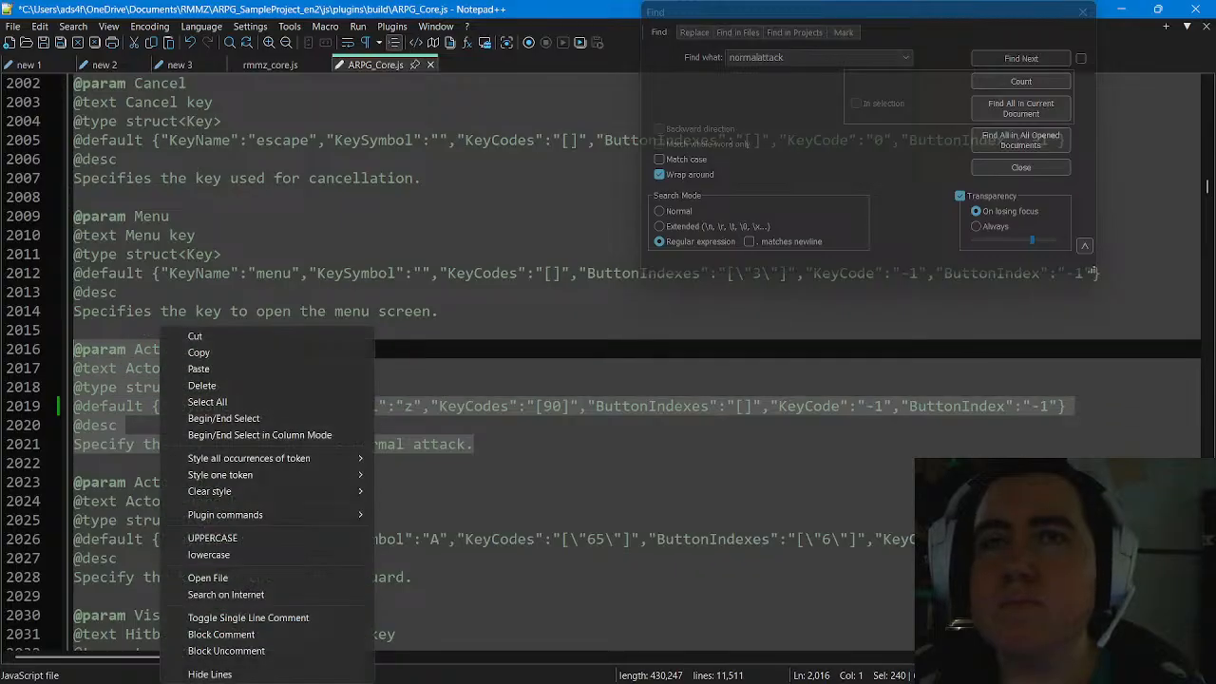
{"action": "left_click", "coordinate": [198, 353]}
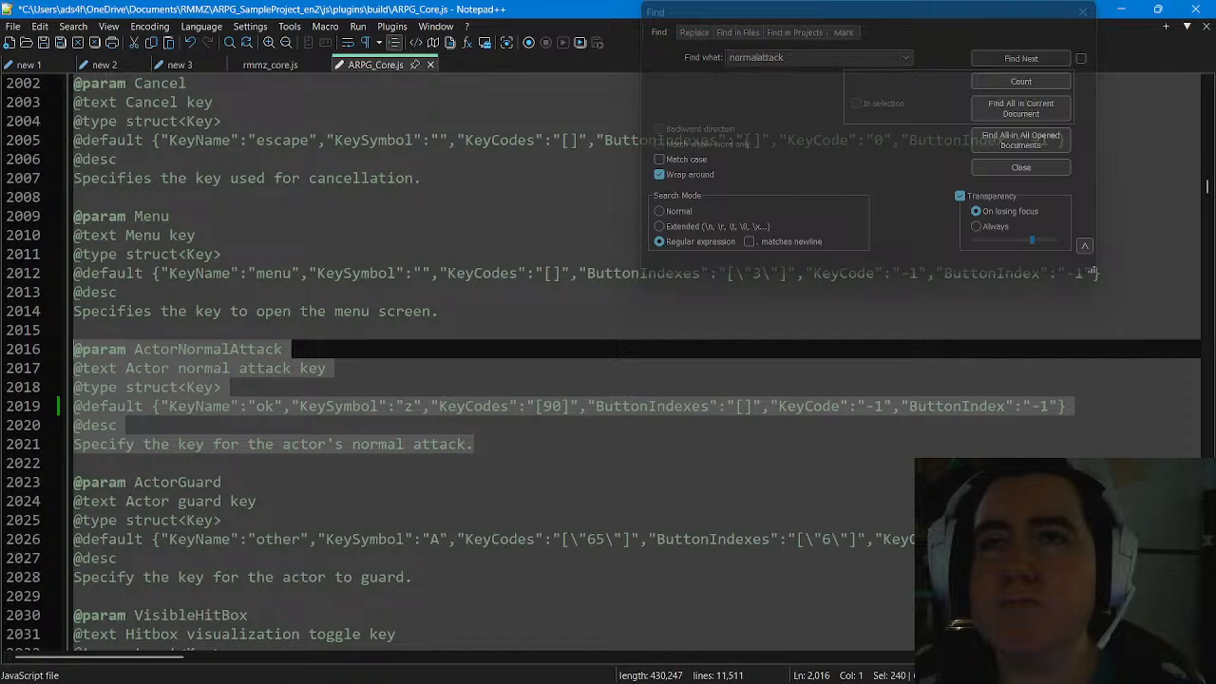
{"action": "key", "text": "Right"}
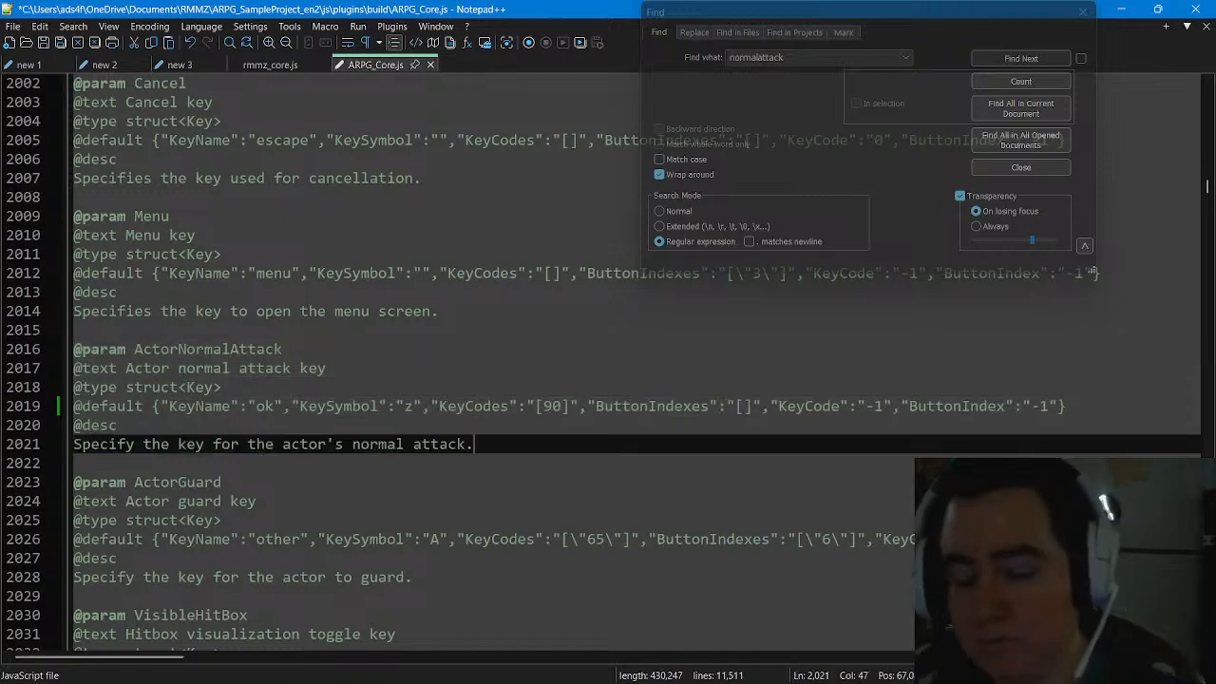
{"action": "key", "text": "Return"}
{"action": "key", "text": "Return"}
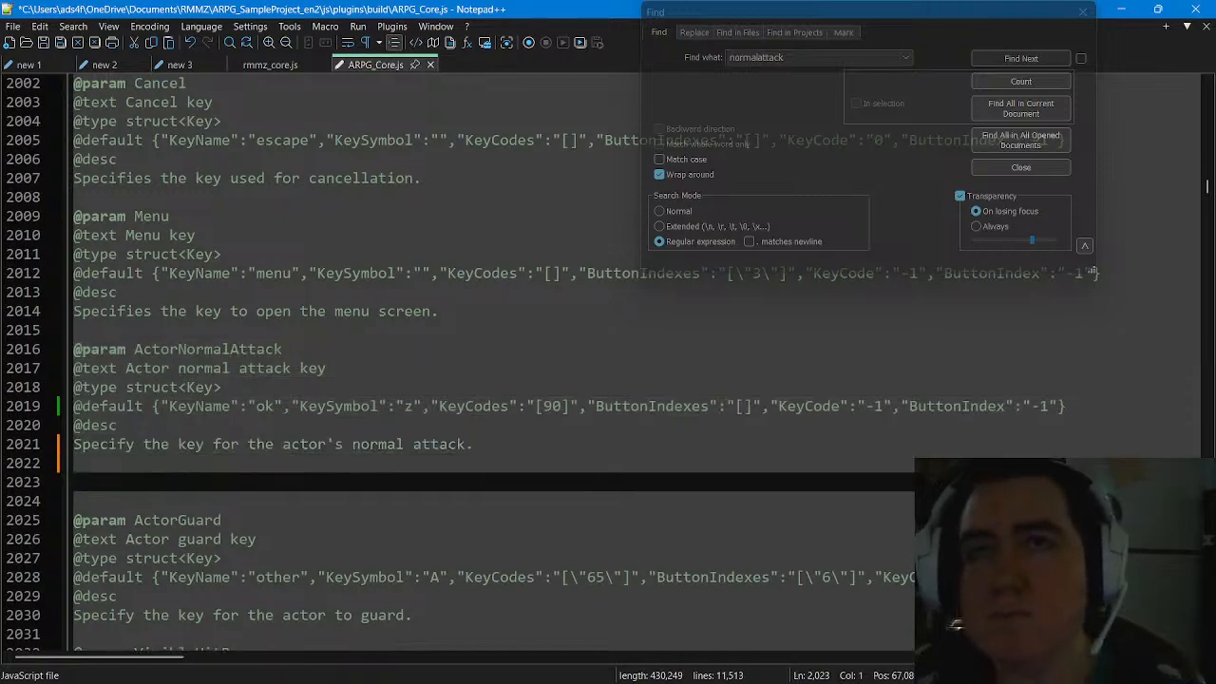
{"action": "right_click", "coordinate": [92, 481]}
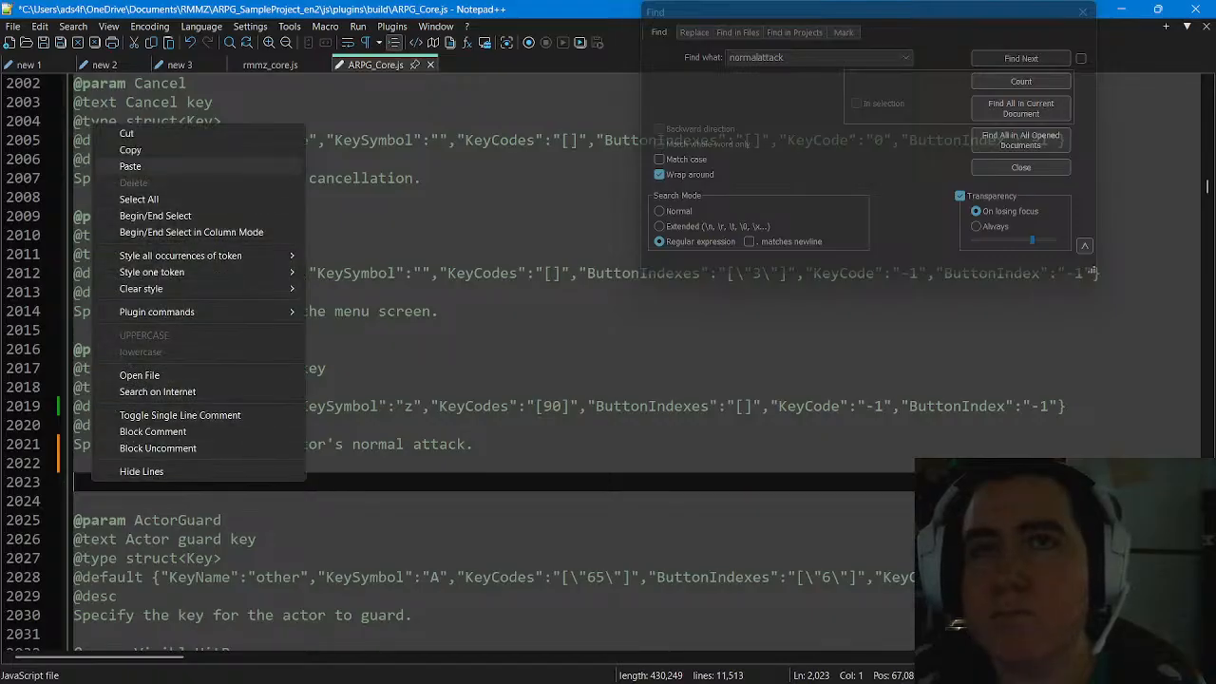
{"action": "left_click", "coordinate": [130, 166]}
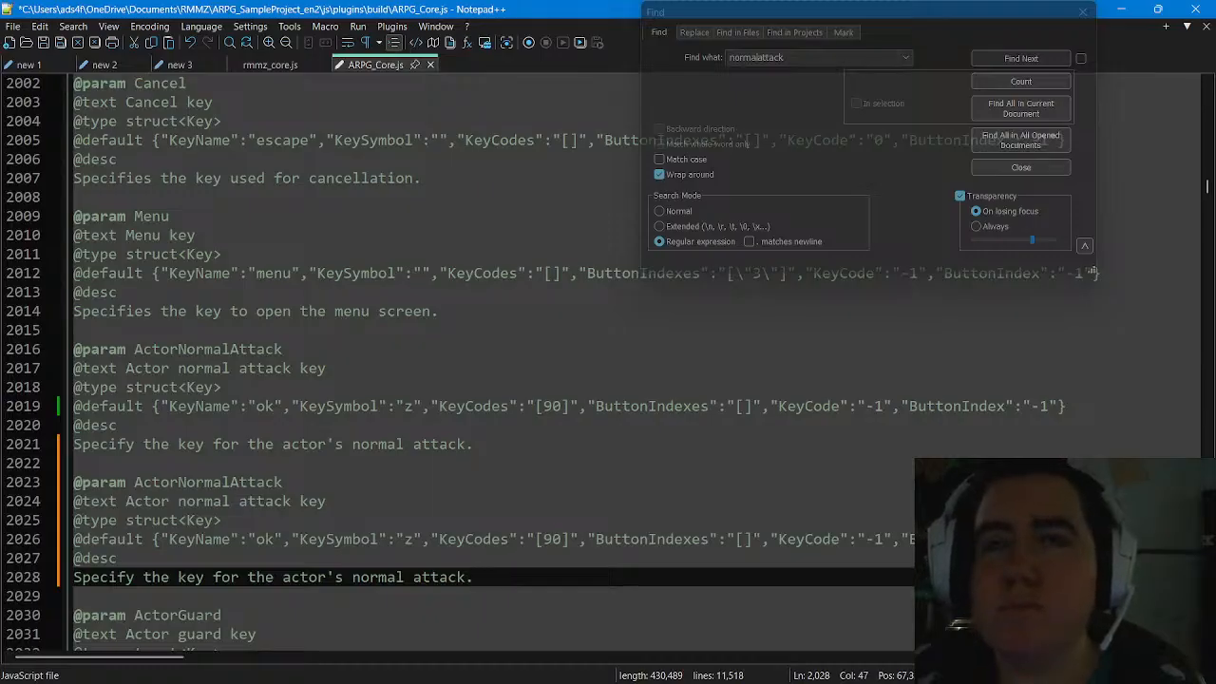
{"action": "left_click_drag", "start_coordinate": [285, 482], "coordinate": [179, 483]}
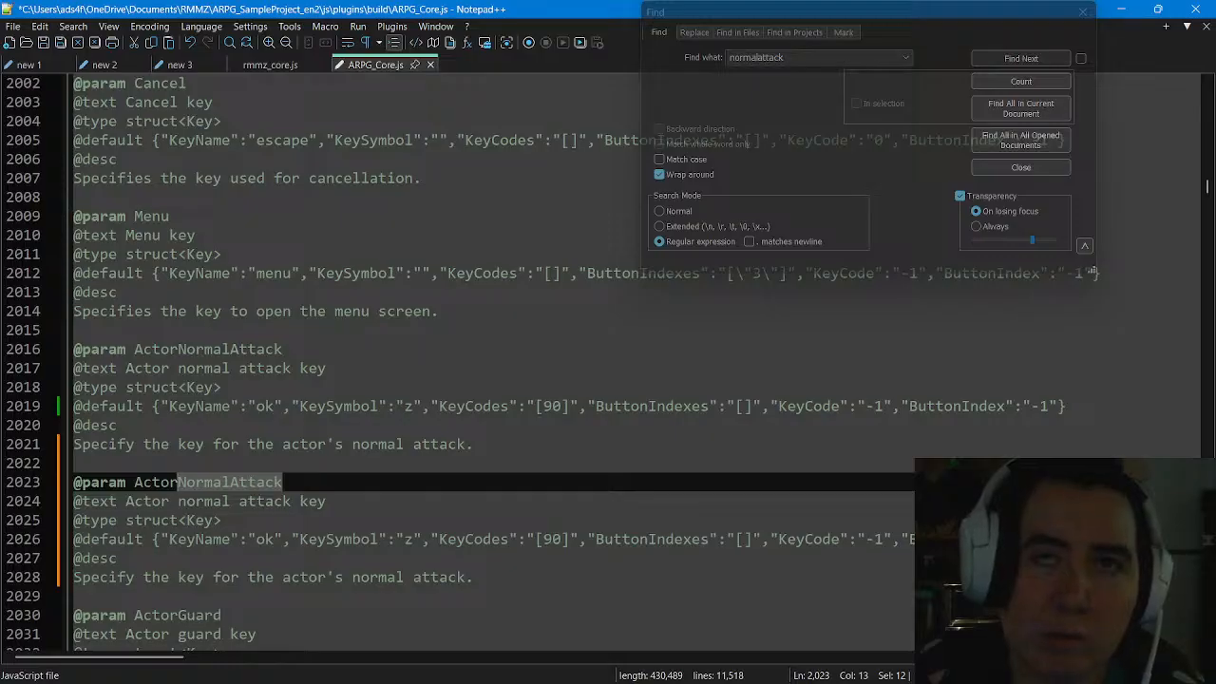
{"action": "type", "text": "HandGu"}
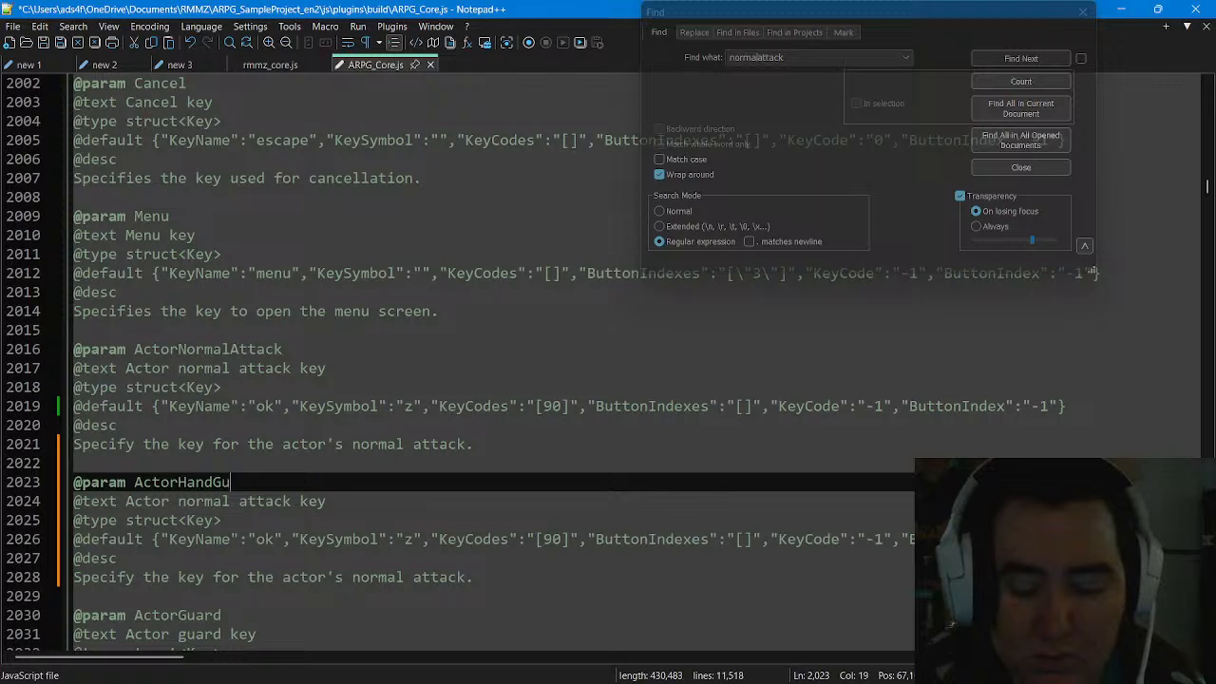
{"action": "type", "text": "n"}
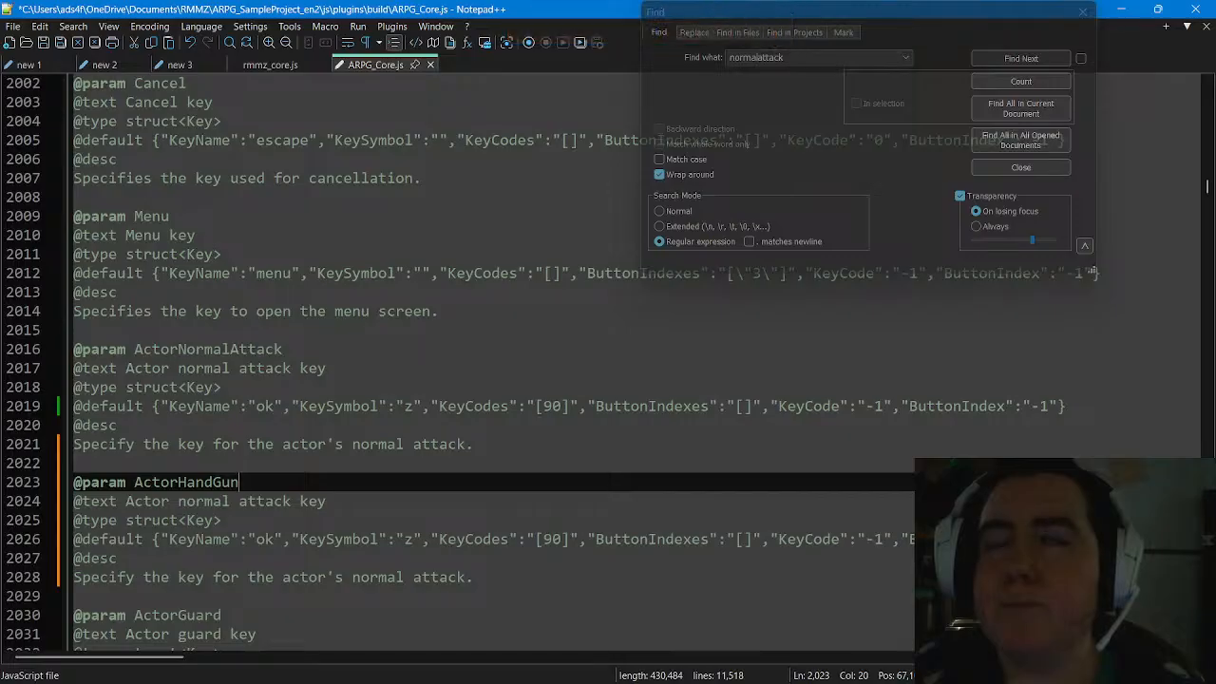
{"action": "left_click", "coordinate": [327, 502]}
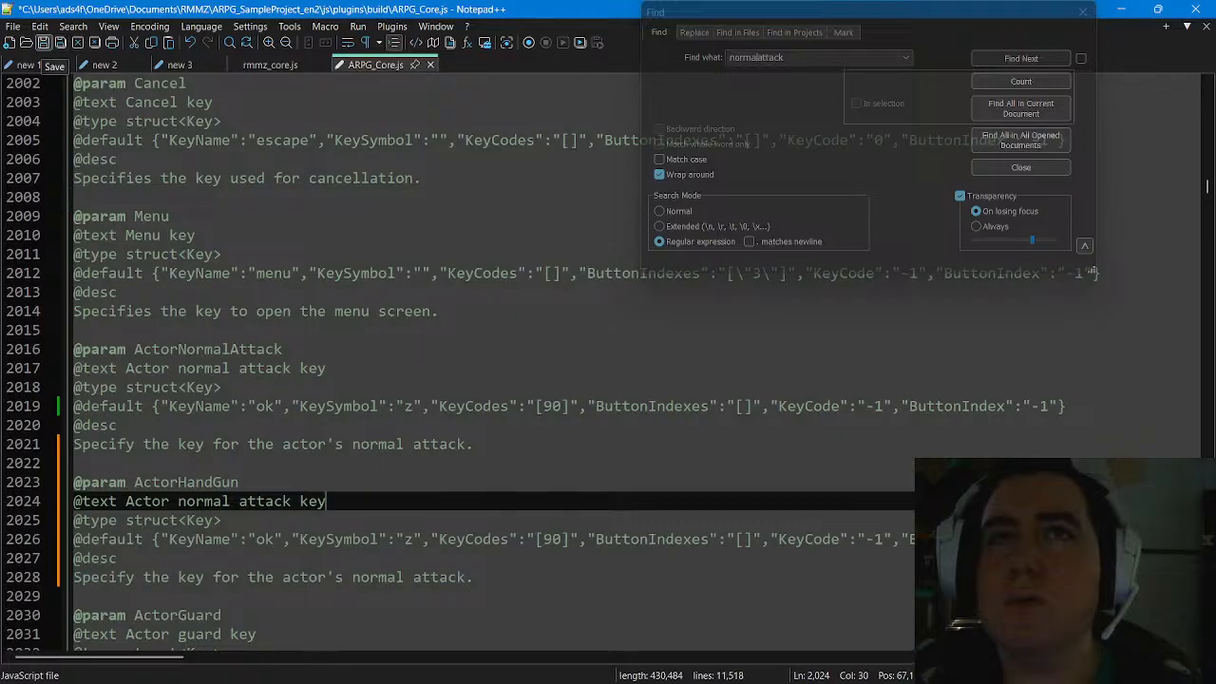
{"action": "left_click", "coordinate": [43, 43]}
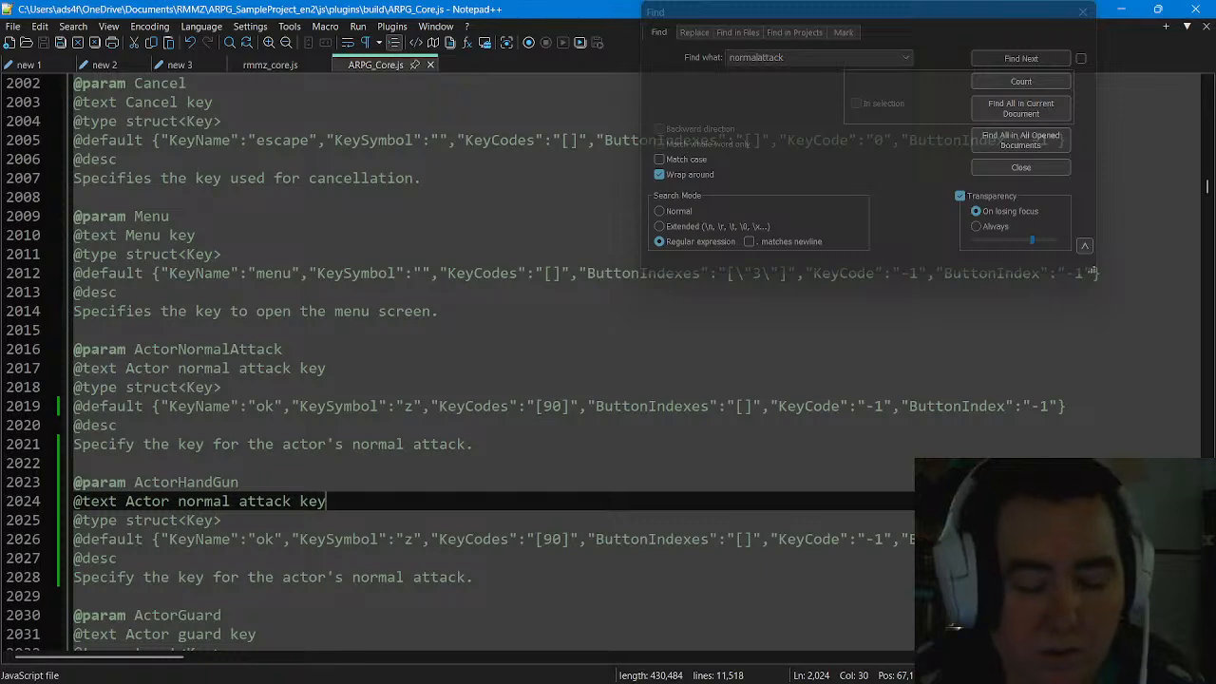
Switch to RPG Maker MZ, playtest the ARPG sample until the map loads, and close the game window
{"action": "key", "text": "super"}
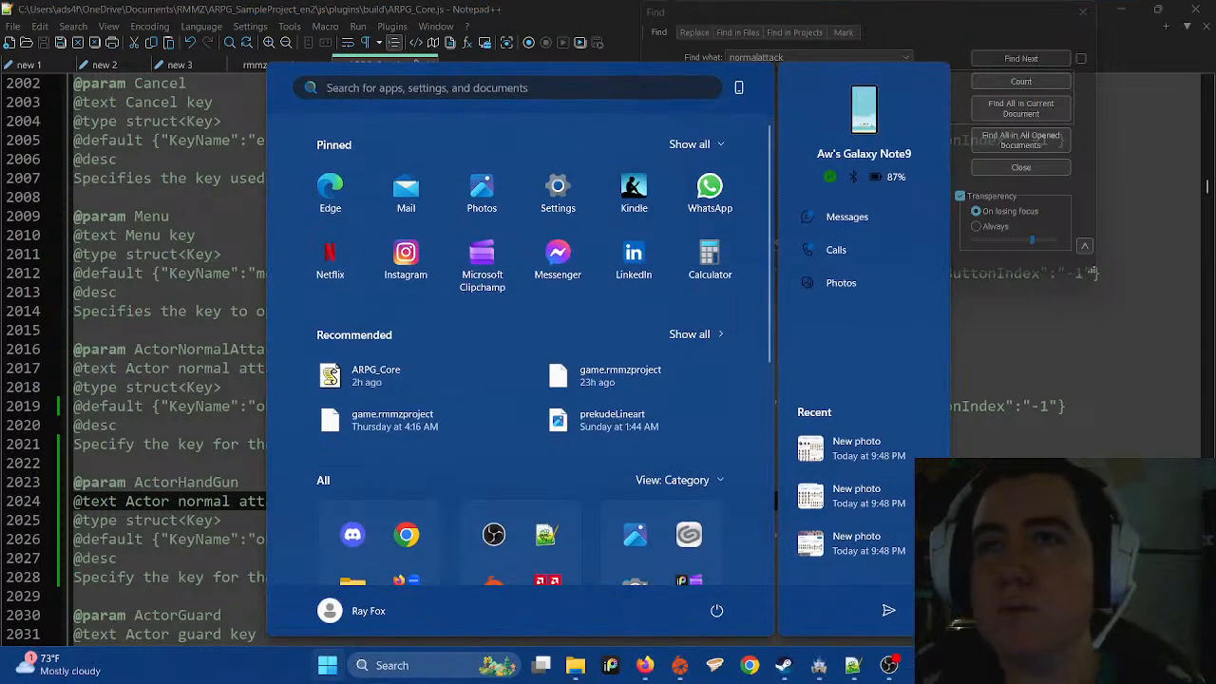
{"action": "left_click", "coordinate": [818, 665]}
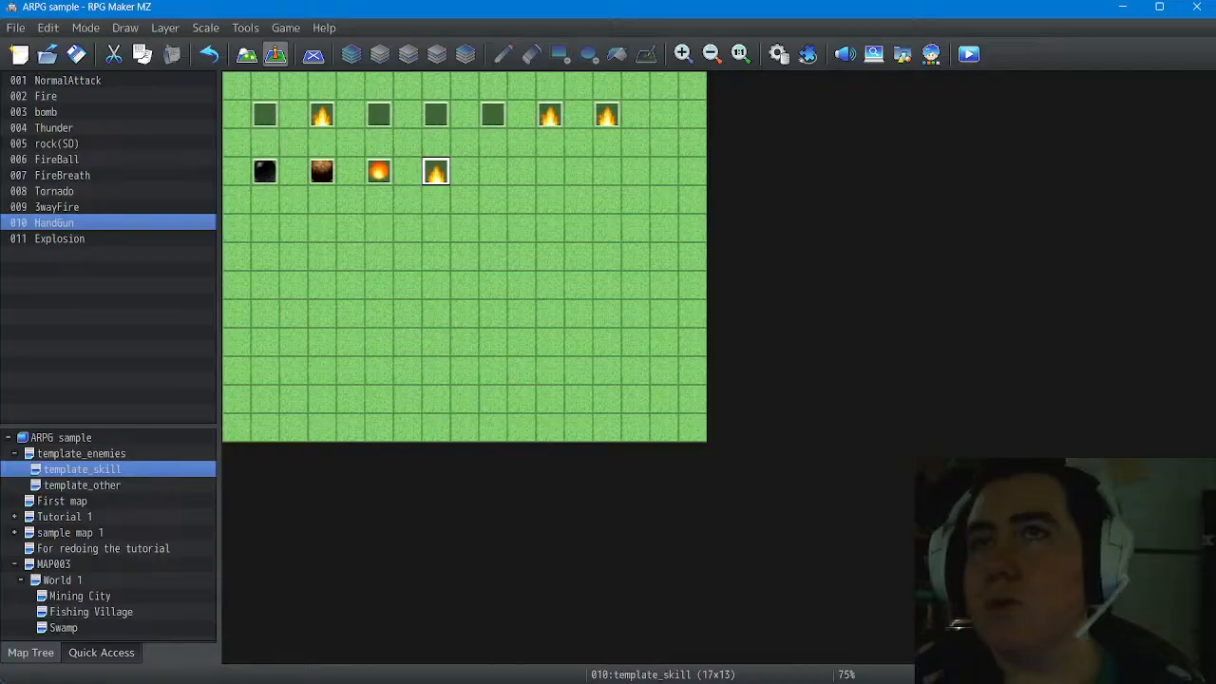
{"action": "left_click", "coordinate": [465, 171]}
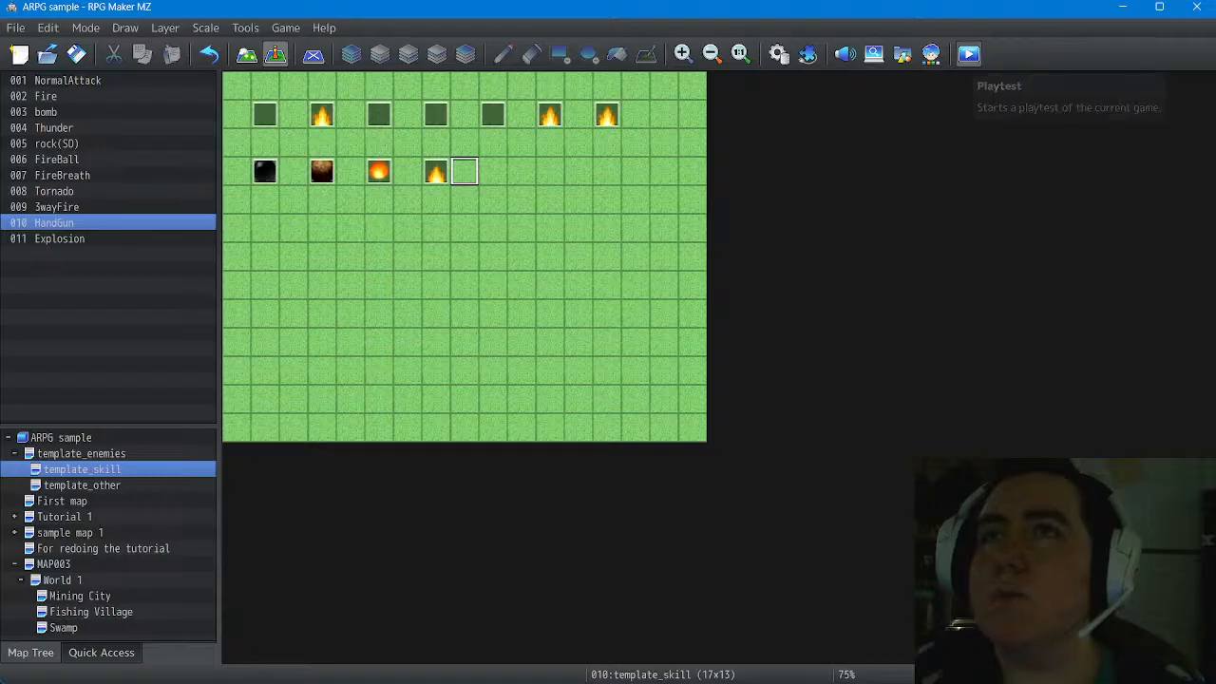
{"action": "left_click", "coordinate": [968, 54]}
{"action": "key", "text": "Return"}
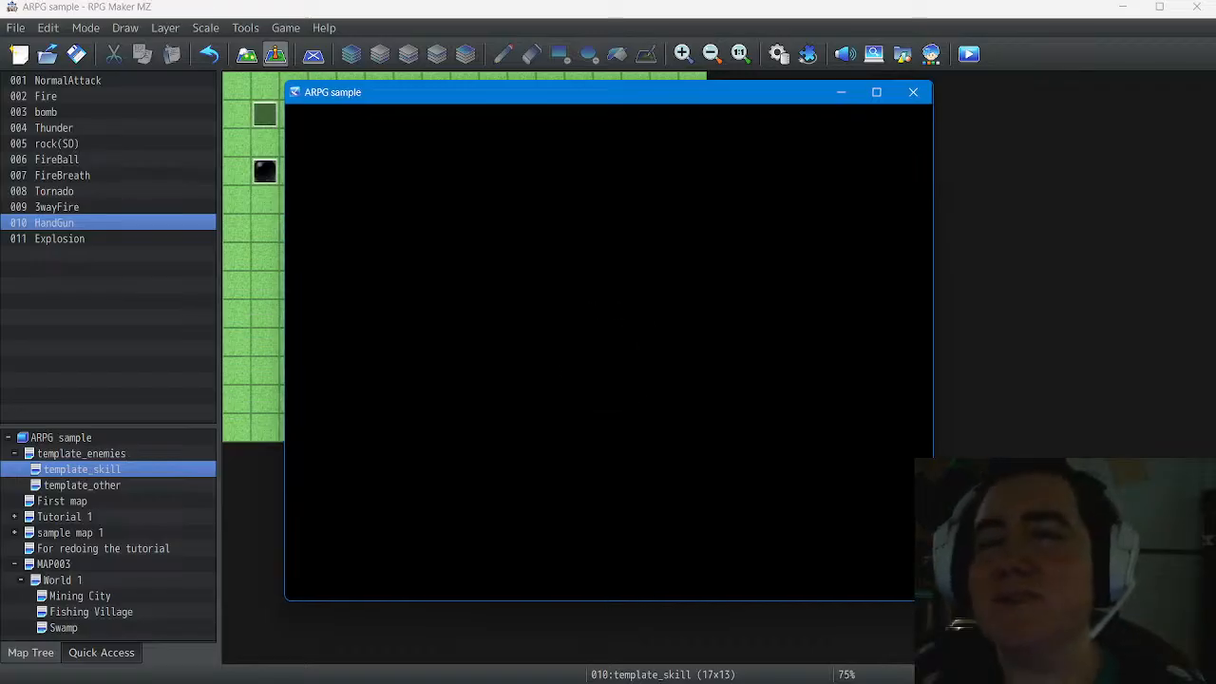
{"action": "key", "text": "Return"}
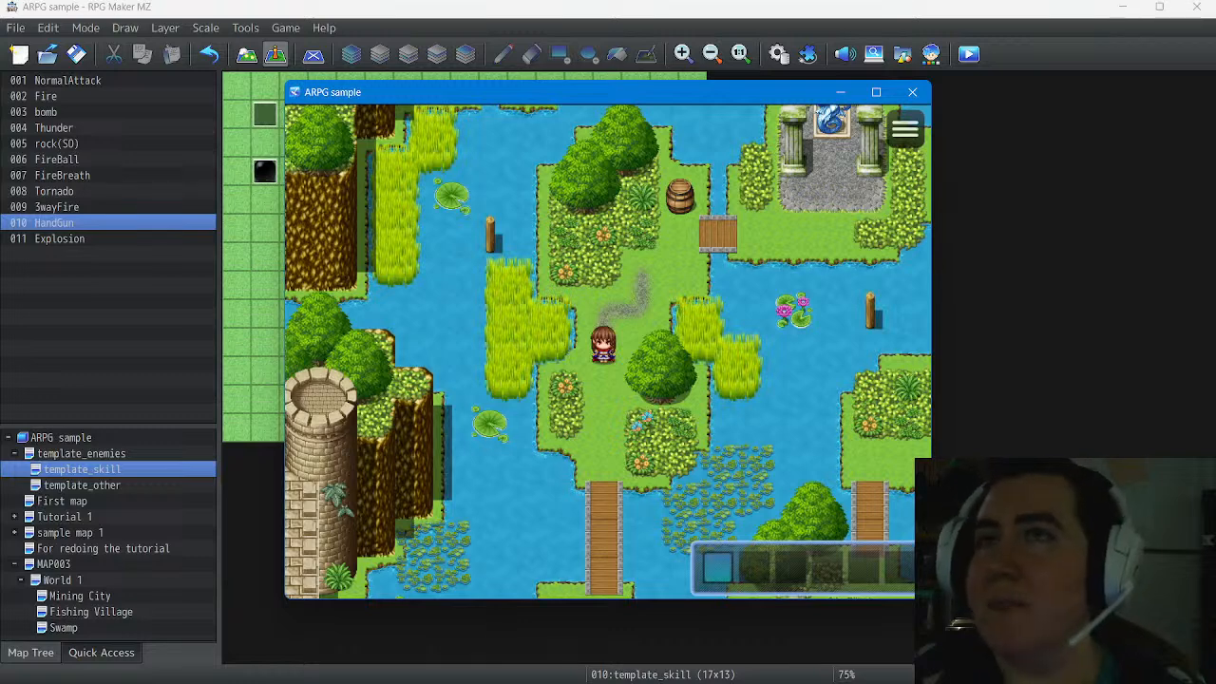
{"action": "left_click", "coordinate": [912, 92]}
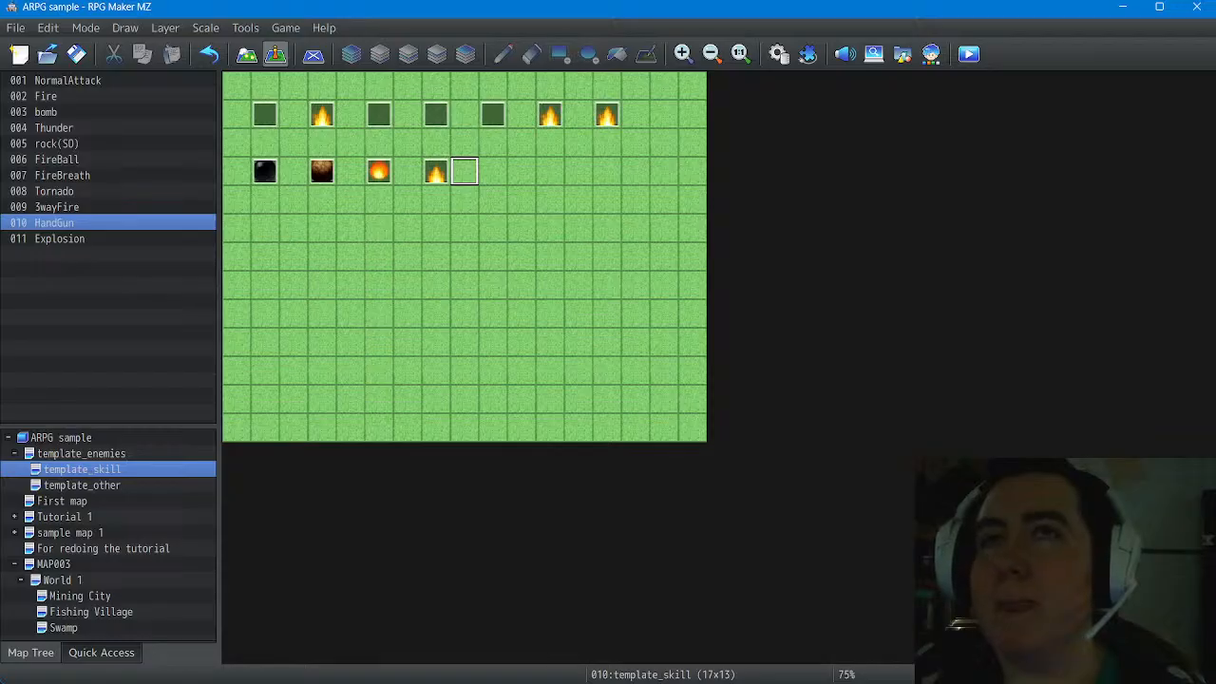
Open the HandGun event on the template_skill map, check the condition at the start of its contents, and close it without changes
{"action": "left_click", "coordinate": [436, 171]}
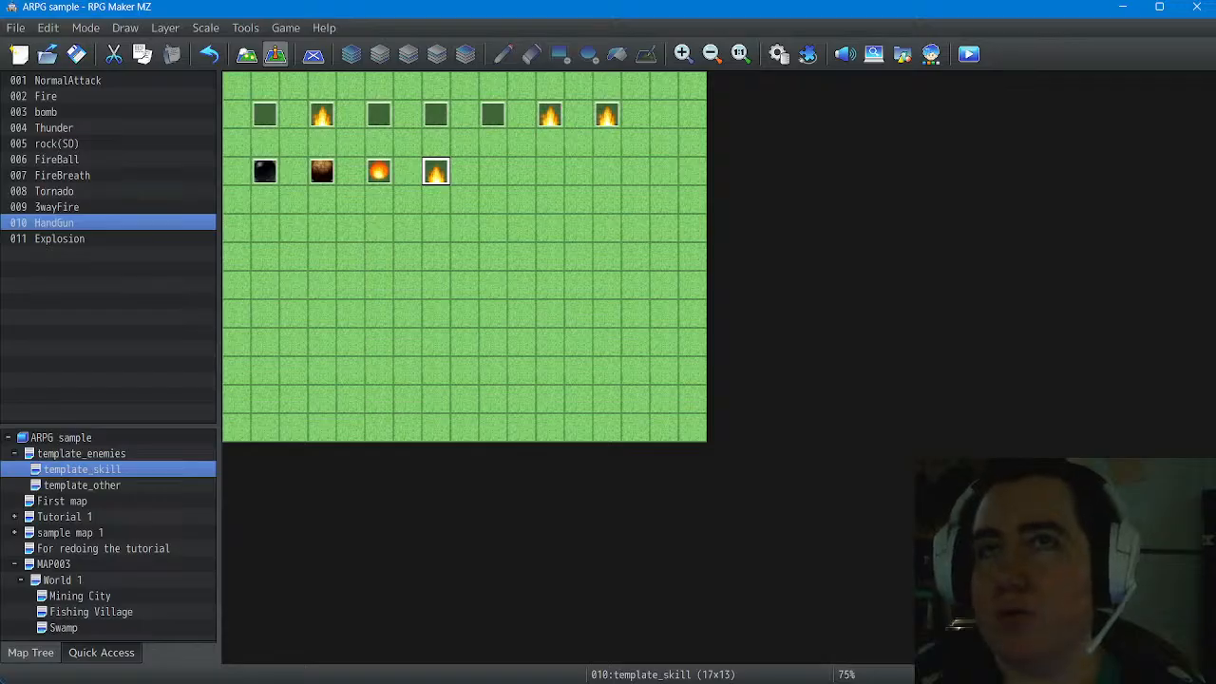
{"action": "right_click", "coordinate": [436, 173]}
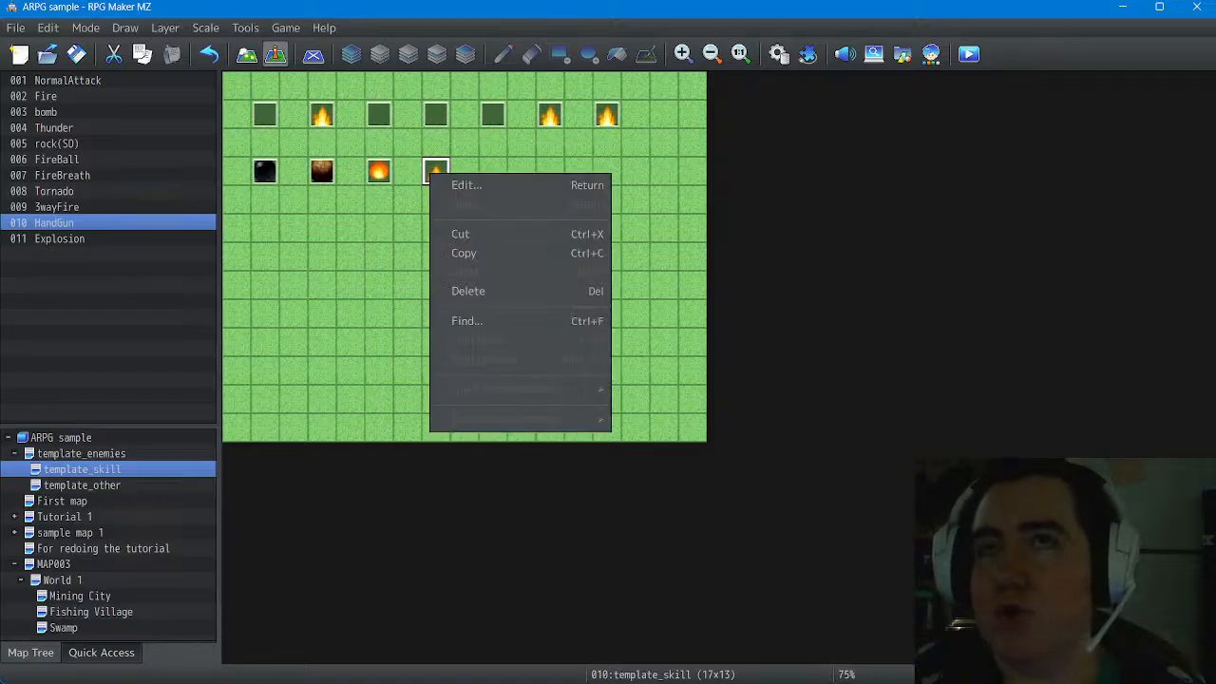
{"action": "left_click", "coordinate": [406, 199]}
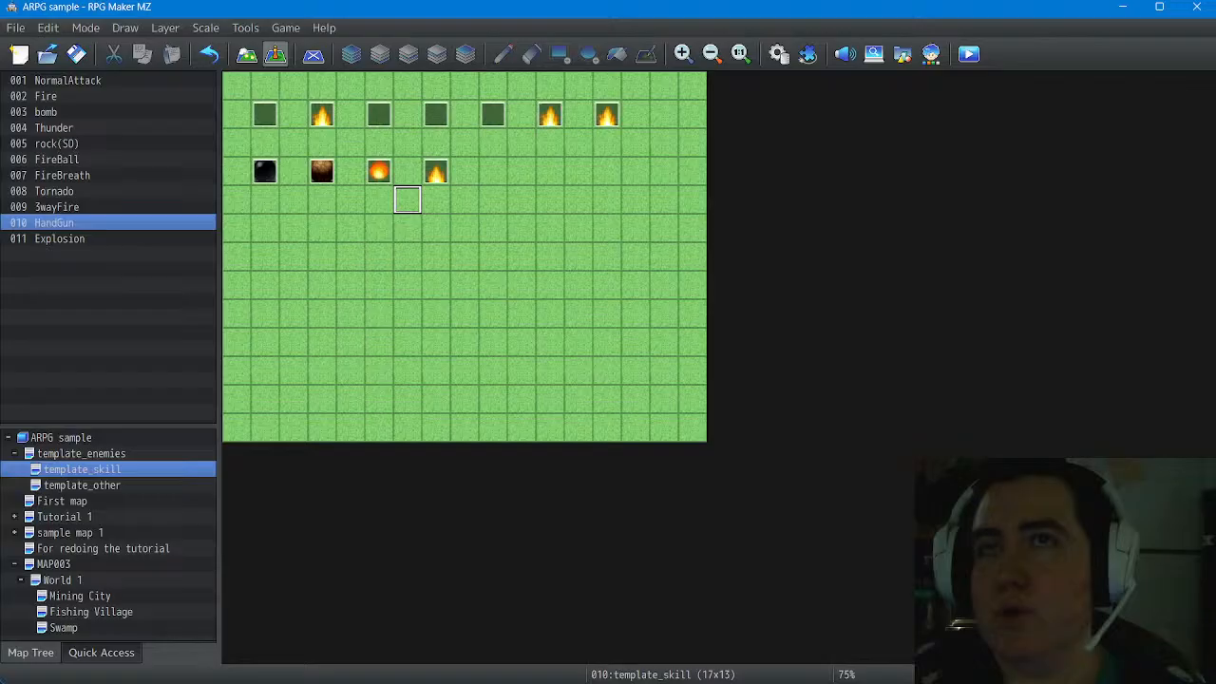
{"action": "right_click", "coordinate": [438, 174]}
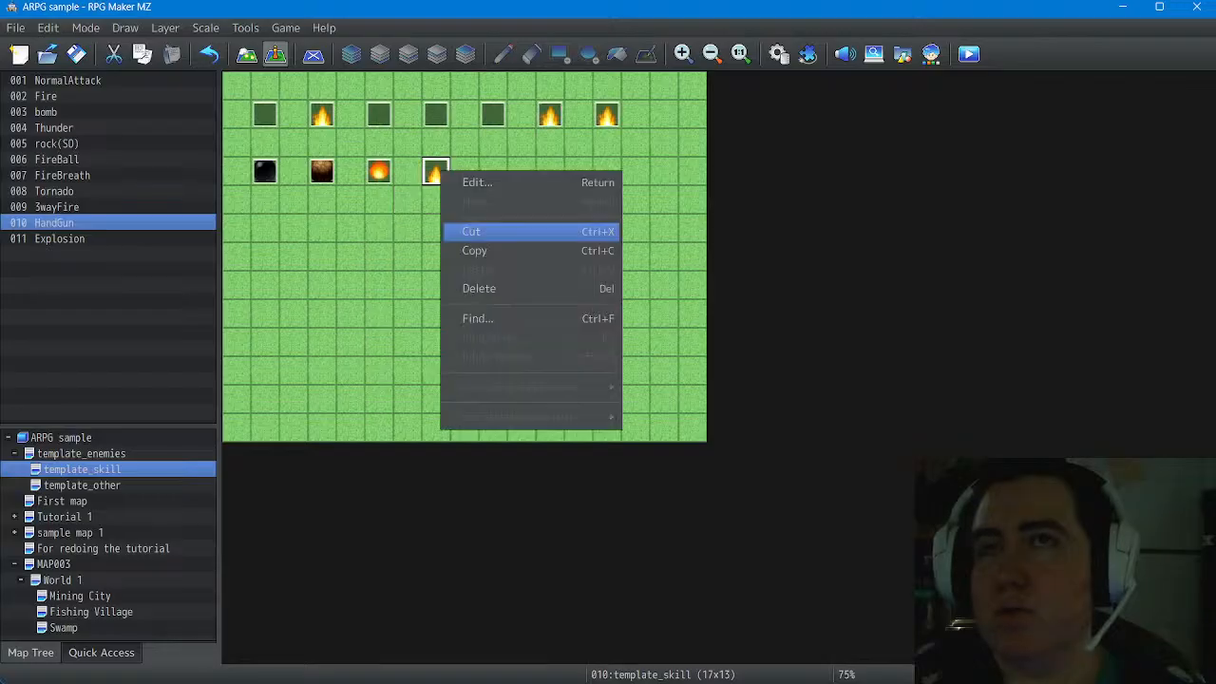
{"action": "left_click", "coordinate": [477, 181]}
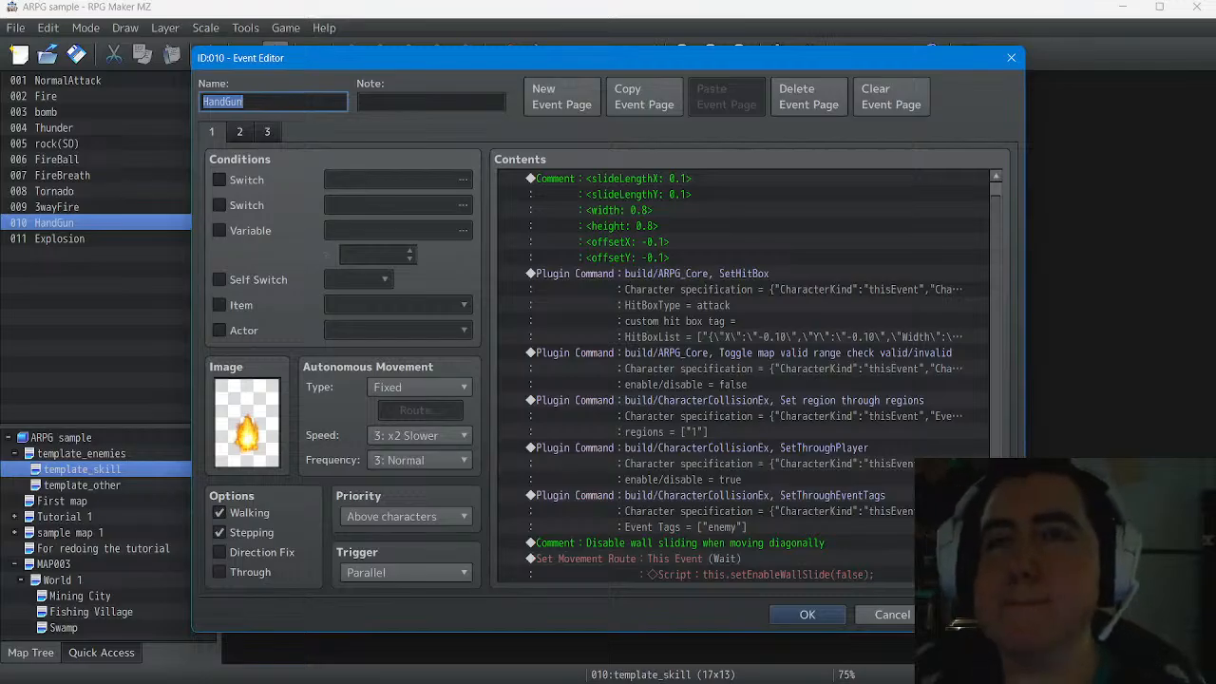
{"action": "scroll", "coordinate": [741, 375], "scroll_direction": "up", "scroll_amount": 1}
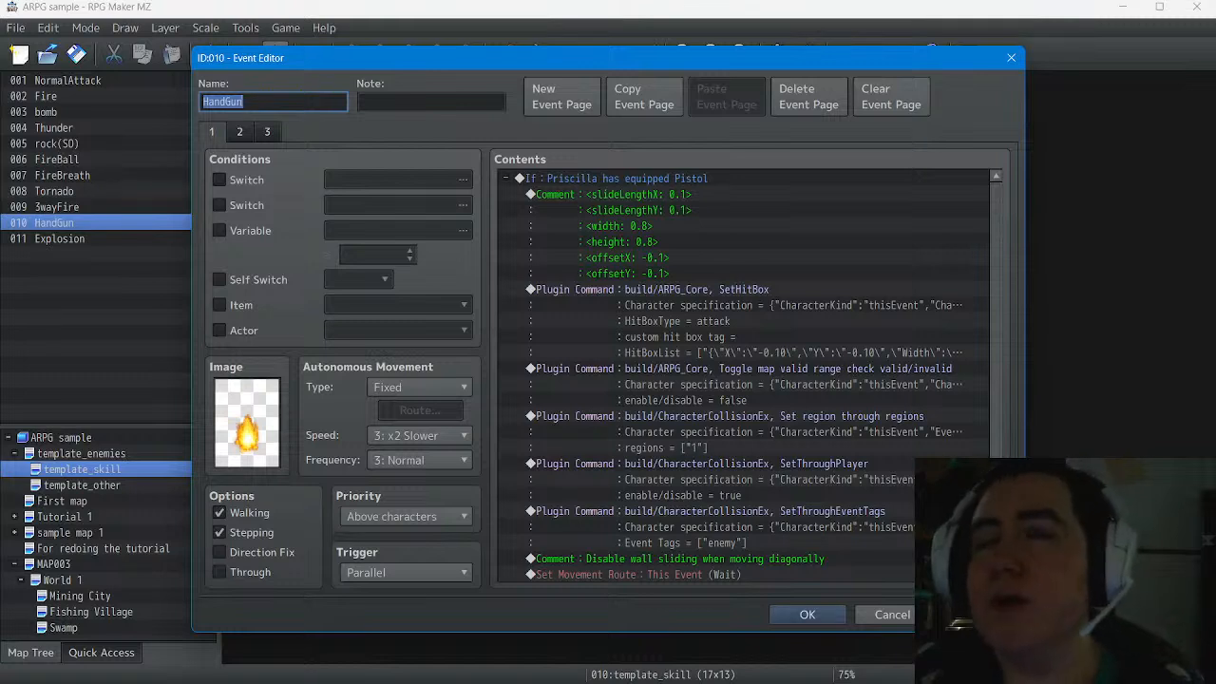
{"action": "left_click", "coordinate": [888, 614]}
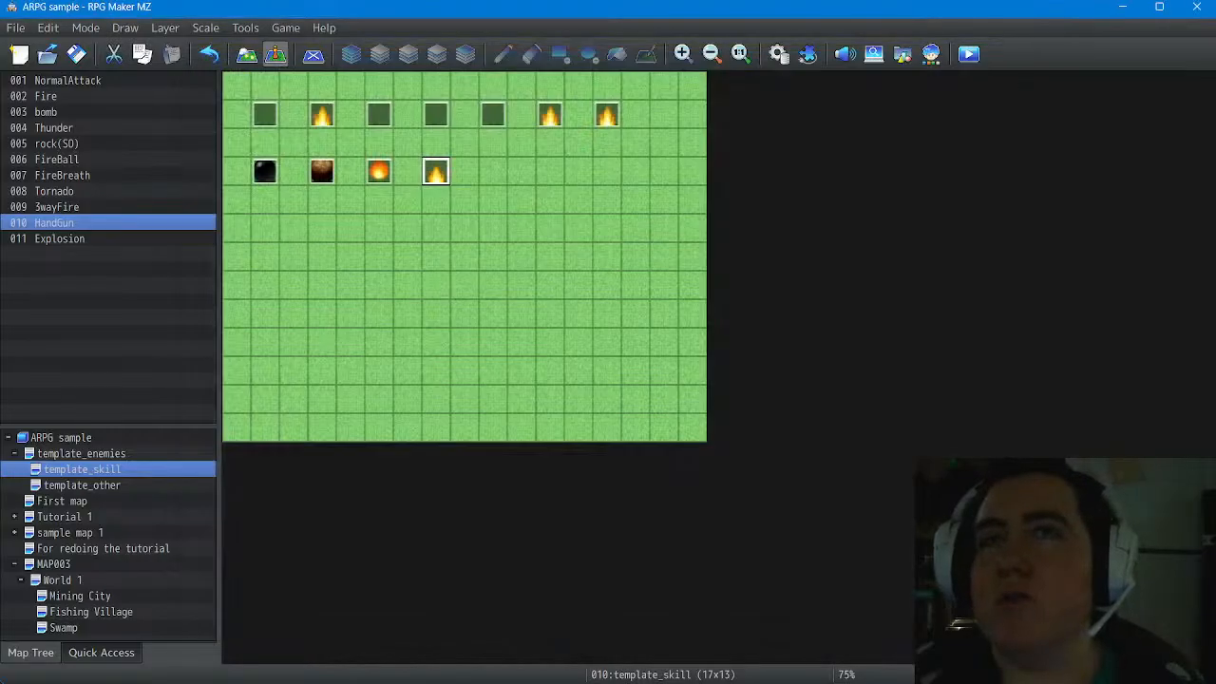
In the NormalAttack event, add an Else branch to the condition that checks whether Priscilla has the Short Sword equipped
{"action": "double_click", "coordinate": [68, 81]}
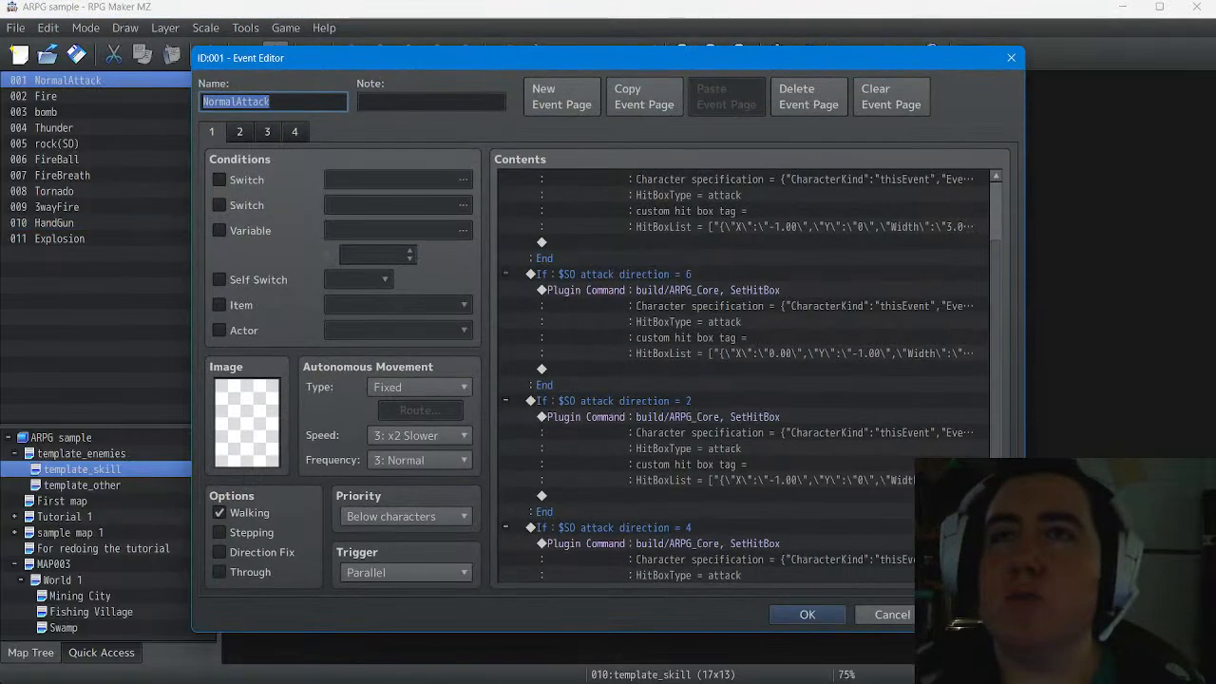
{"action": "scroll", "coordinate": [741, 380], "scroll_direction": "down", "scroll_amount": 3}
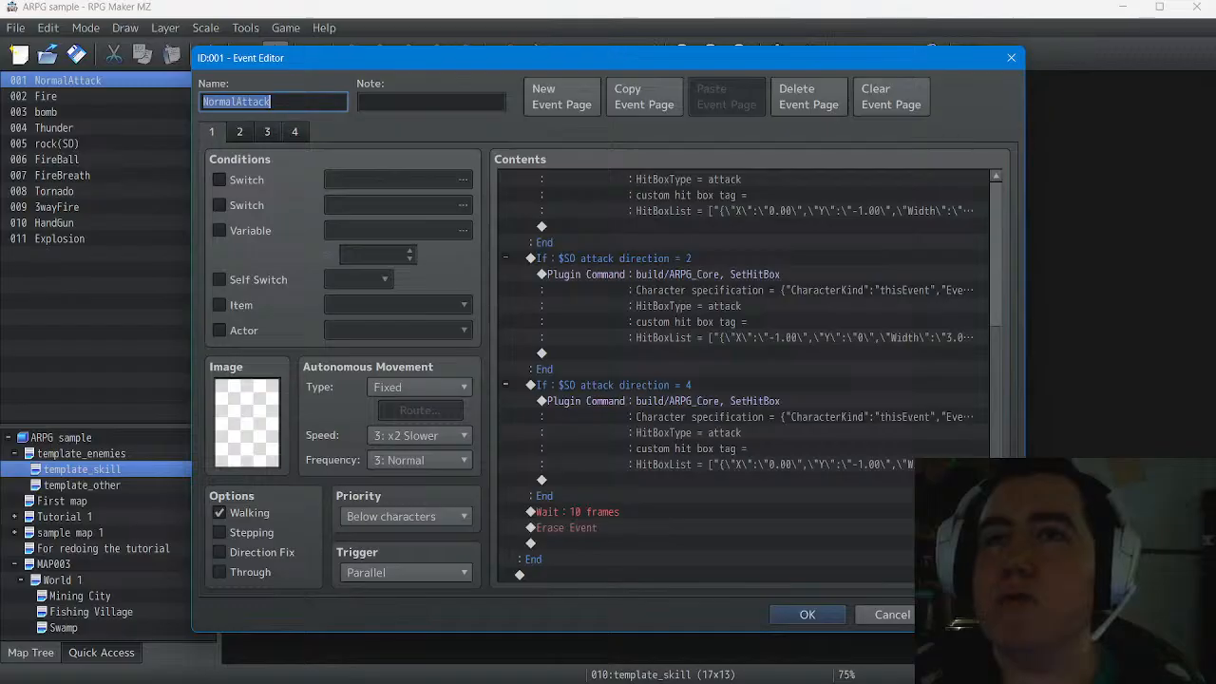
{"action": "scroll", "coordinate": [751, 376], "scroll_direction": "up", "scroll_amount": 5}
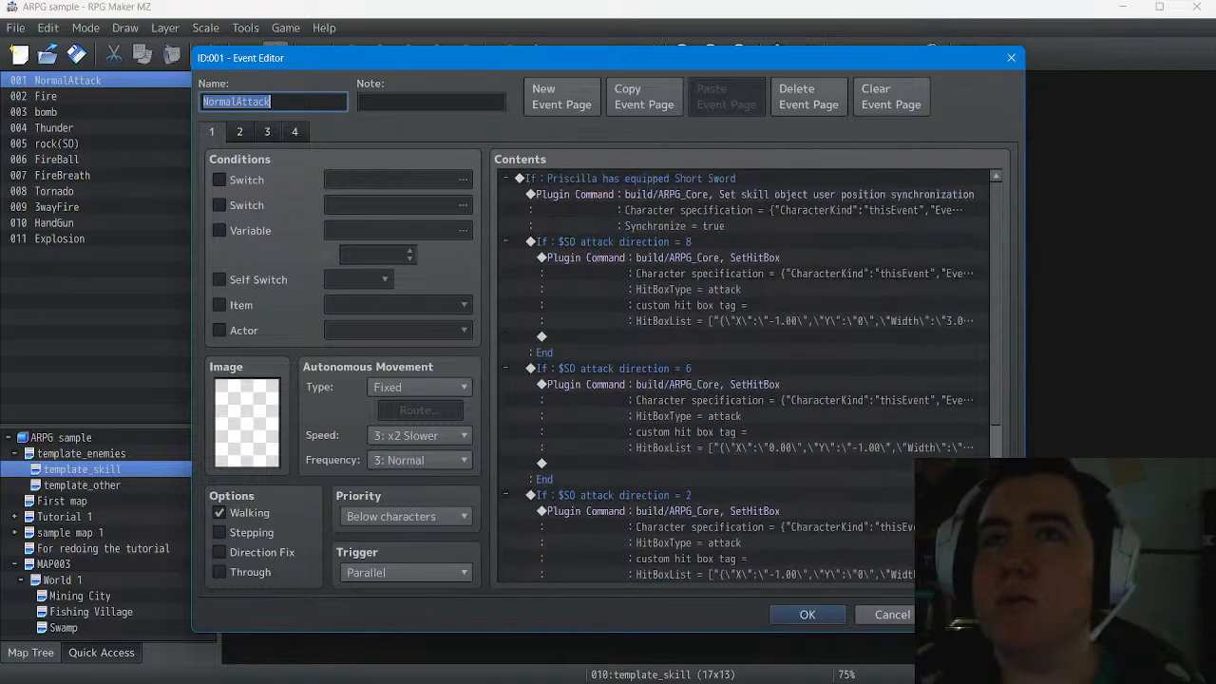
{"action": "left_click", "coordinate": [640, 178]}
{"action": "right_click", "coordinate": [639, 178]}
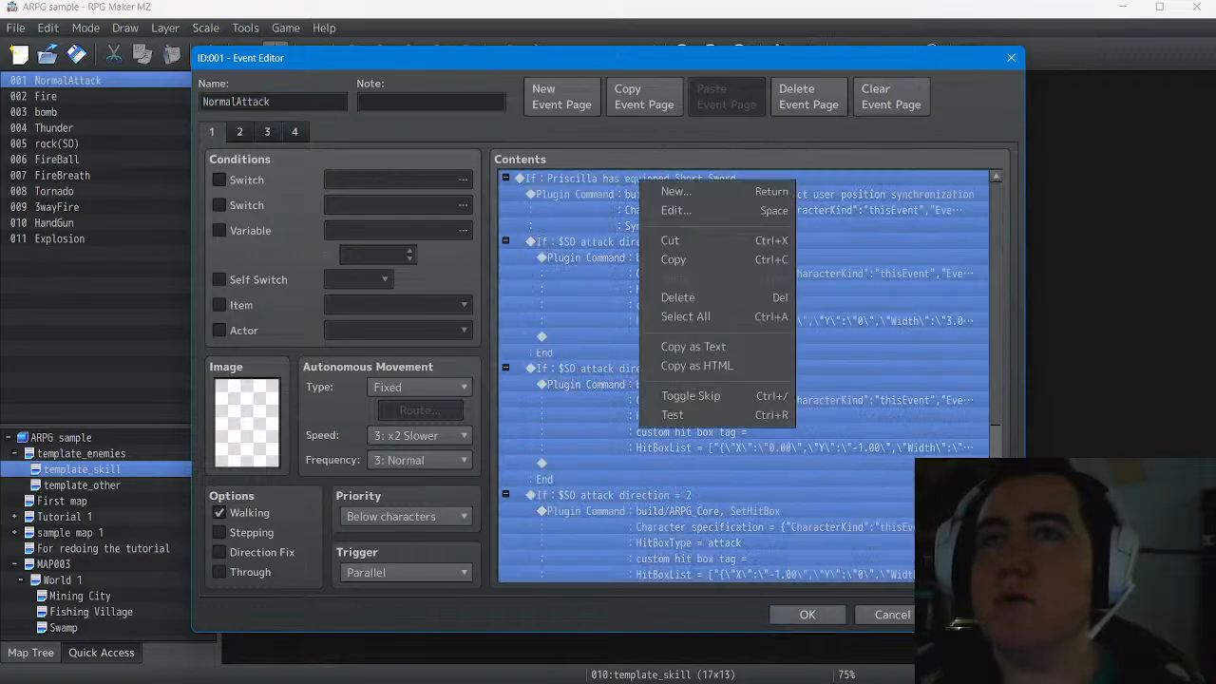
{"action": "left_click", "coordinate": [666, 209]}
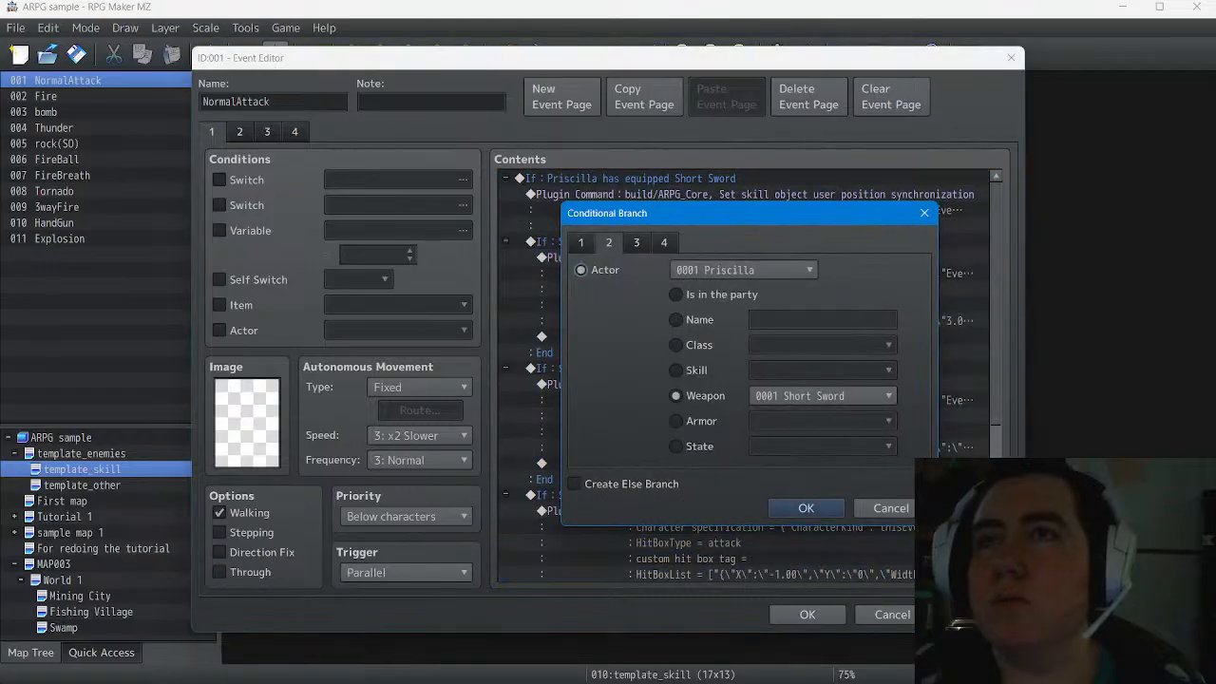
{"action": "key", "text": "Escape"}
{"action": "scroll", "coordinate": [750, 376], "scroll_direction": "down", "scroll_amount": 6}
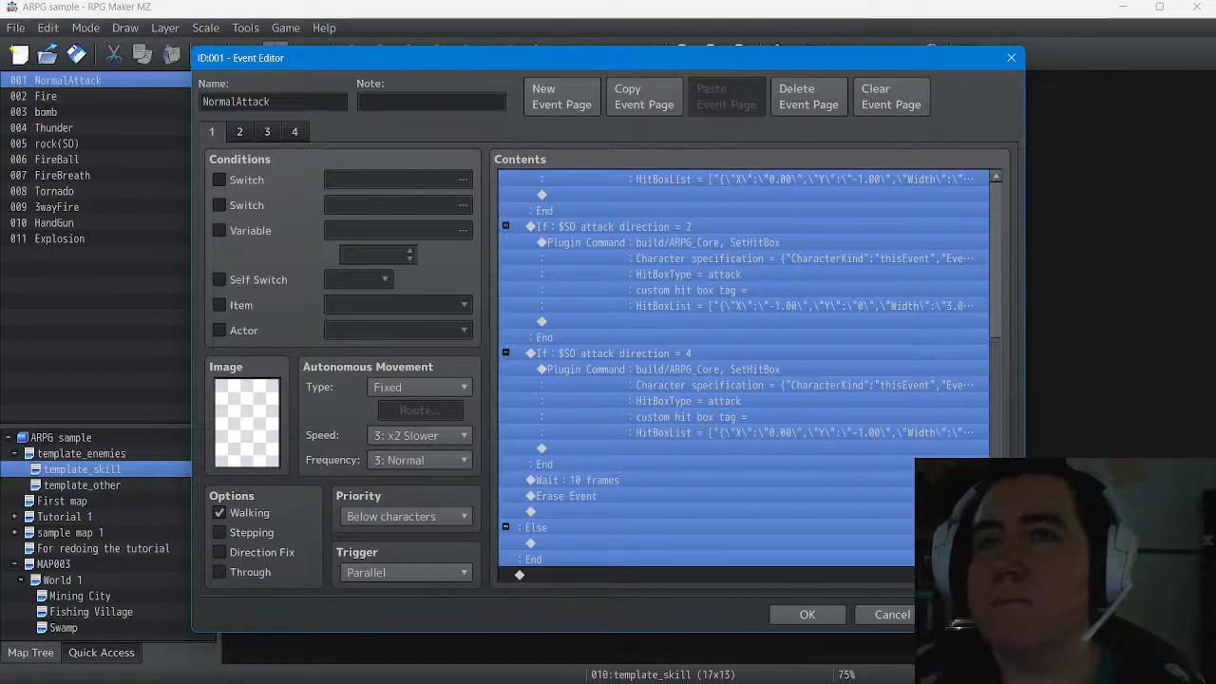
Inside the Else branch, add a conditional branch that checks whether Priscilla has the Pistol equipped
{"action": "left_click", "coordinate": [707, 543]}
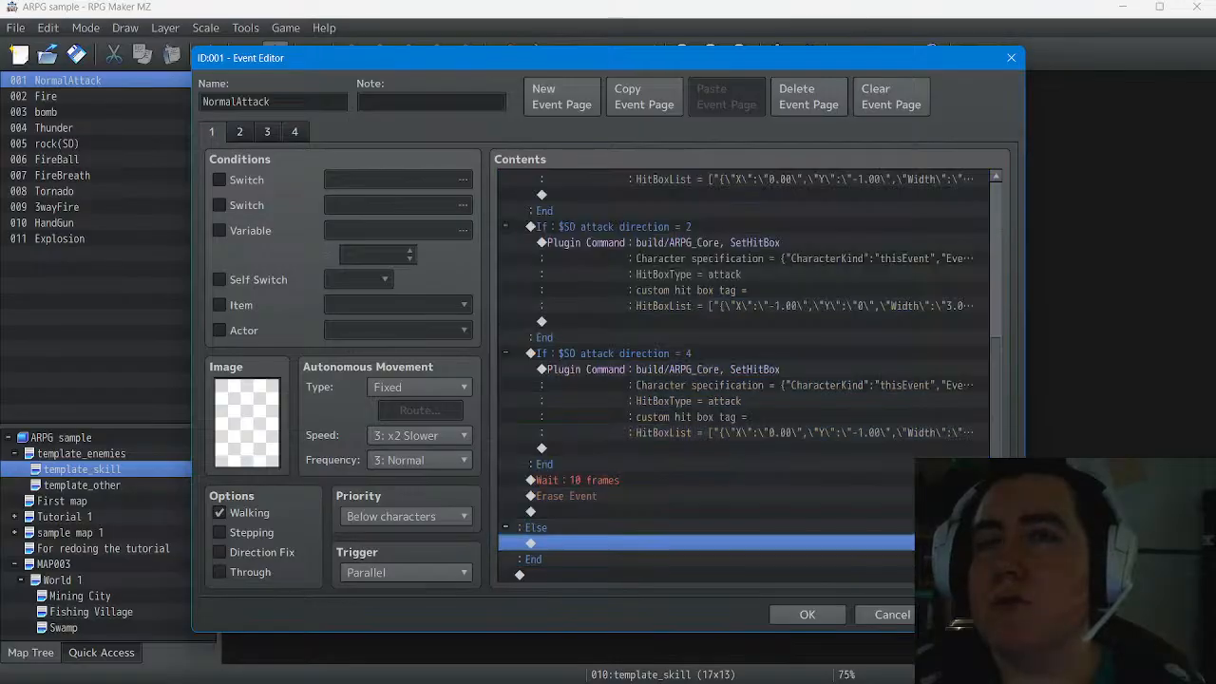
{"action": "right_click", "coordinate": [567, 543]}
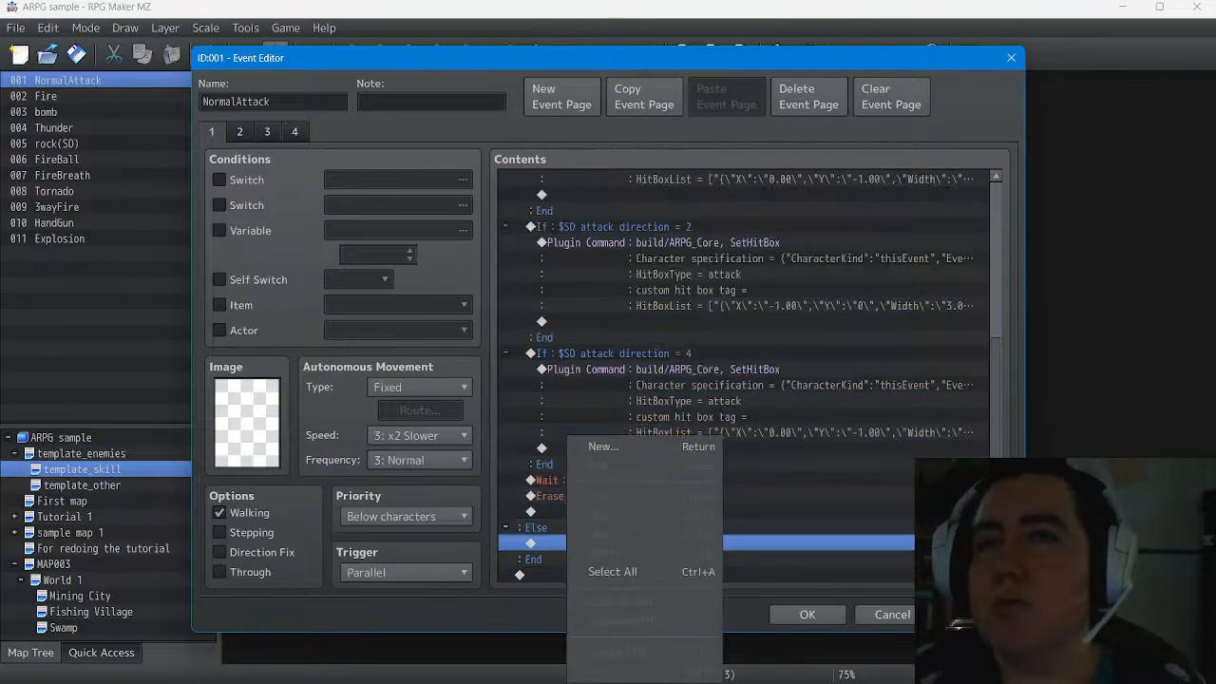
{"action": "left_click", "coordinate": [603, 447]}
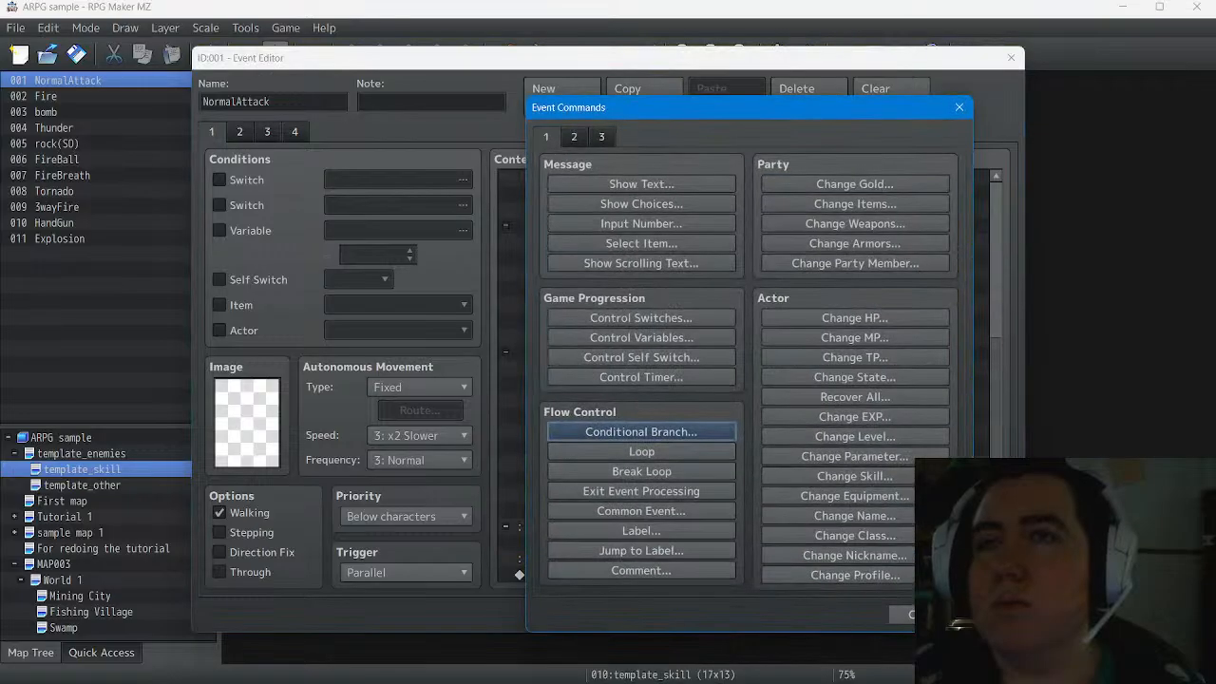
{"action": "left_click", "coordinate": [641, 431]}
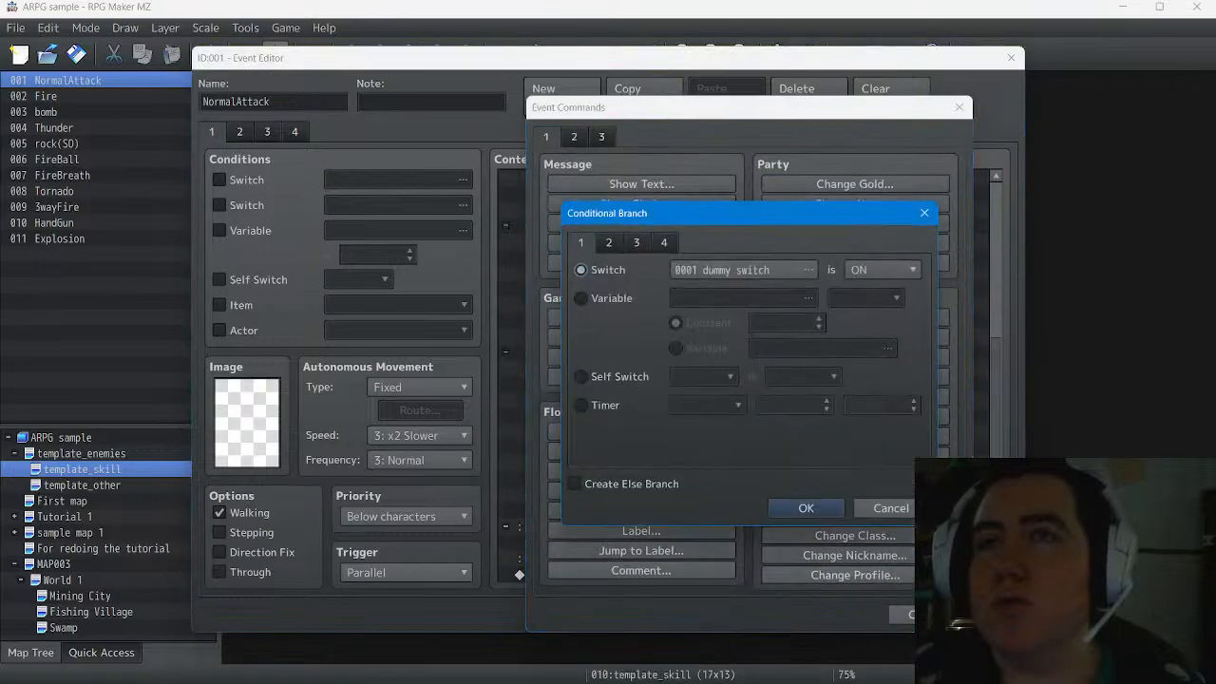
{"action": "left_click", "coordinate": [609, 243]}
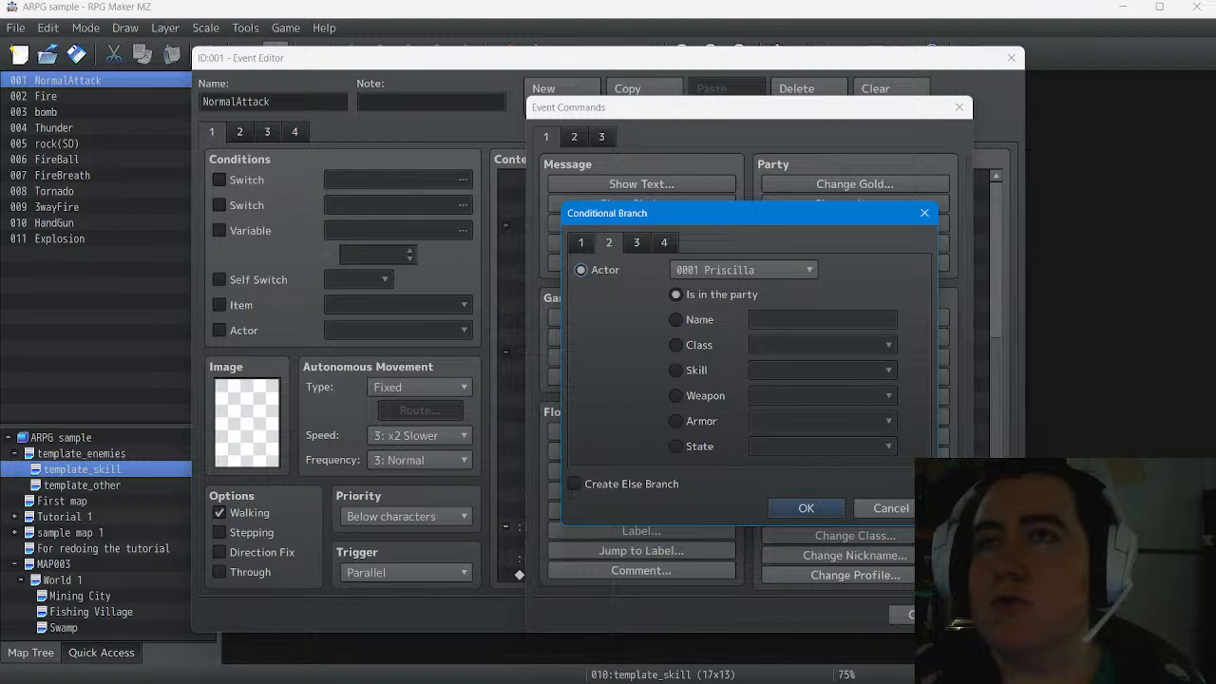
{"action": "left_click", "coordinate": [675, 395]}
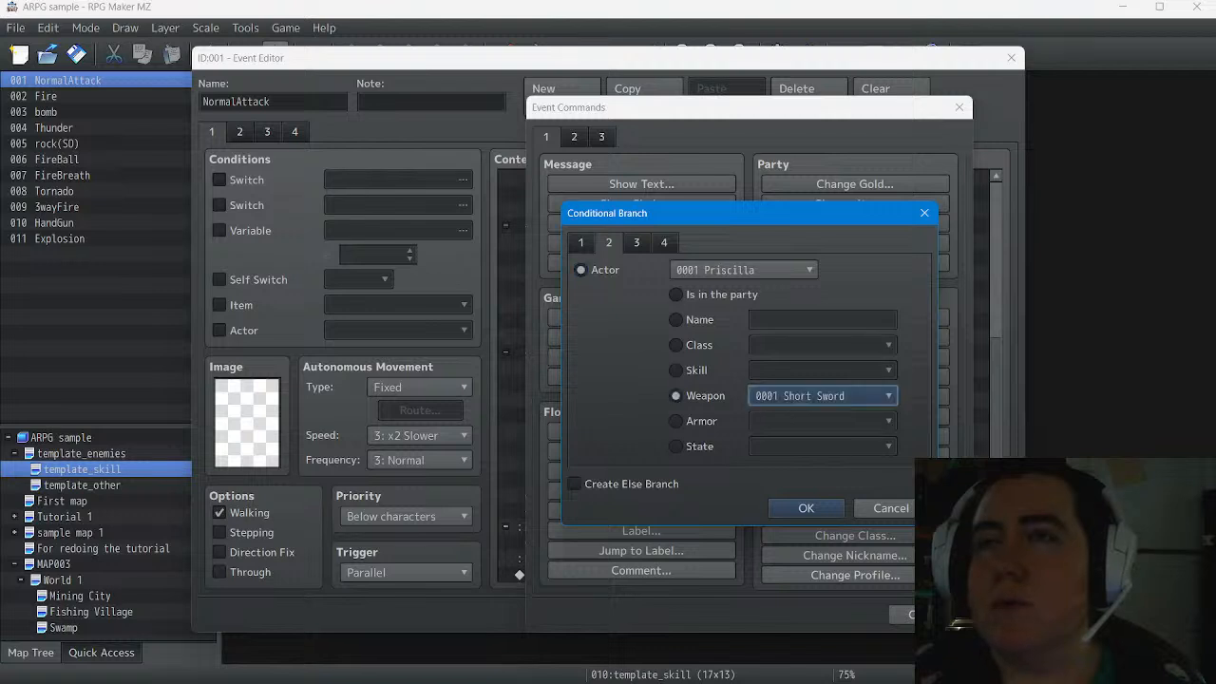
{"action": "left_click", "coordinate": [821, 395]}
{"action": "key", "text": "Down"}
{"action": "key", "text": "Return"}
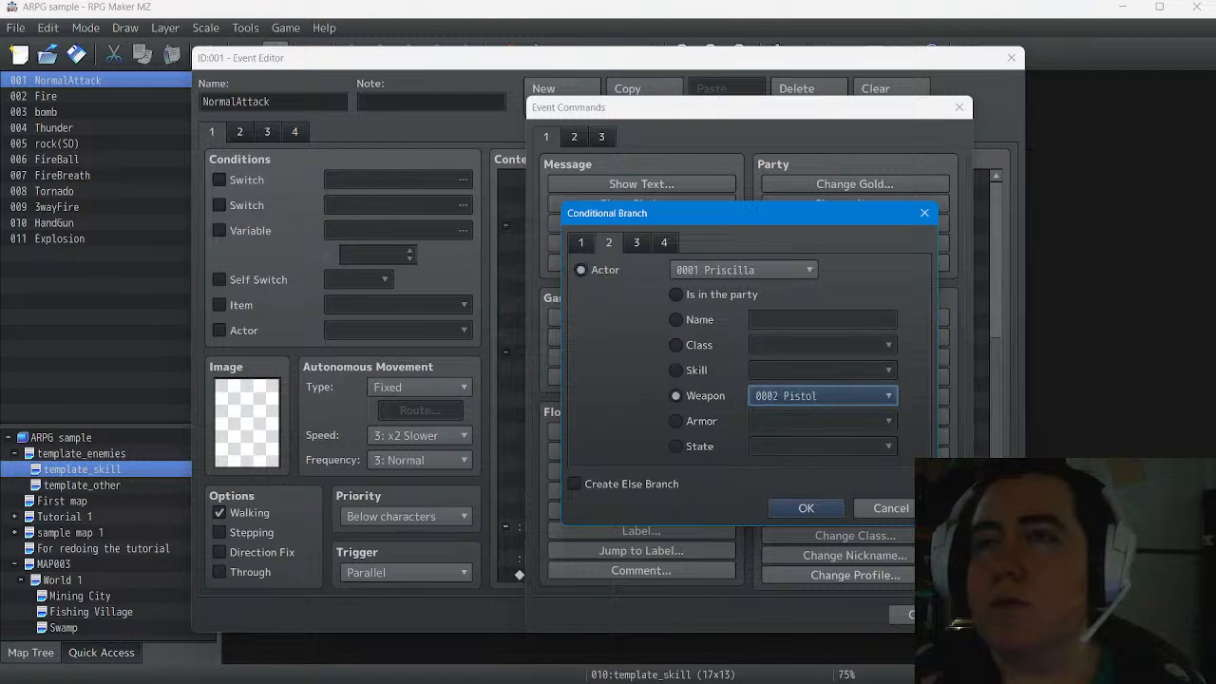
{"action": "left_click", "coordinate": [805, 508]}
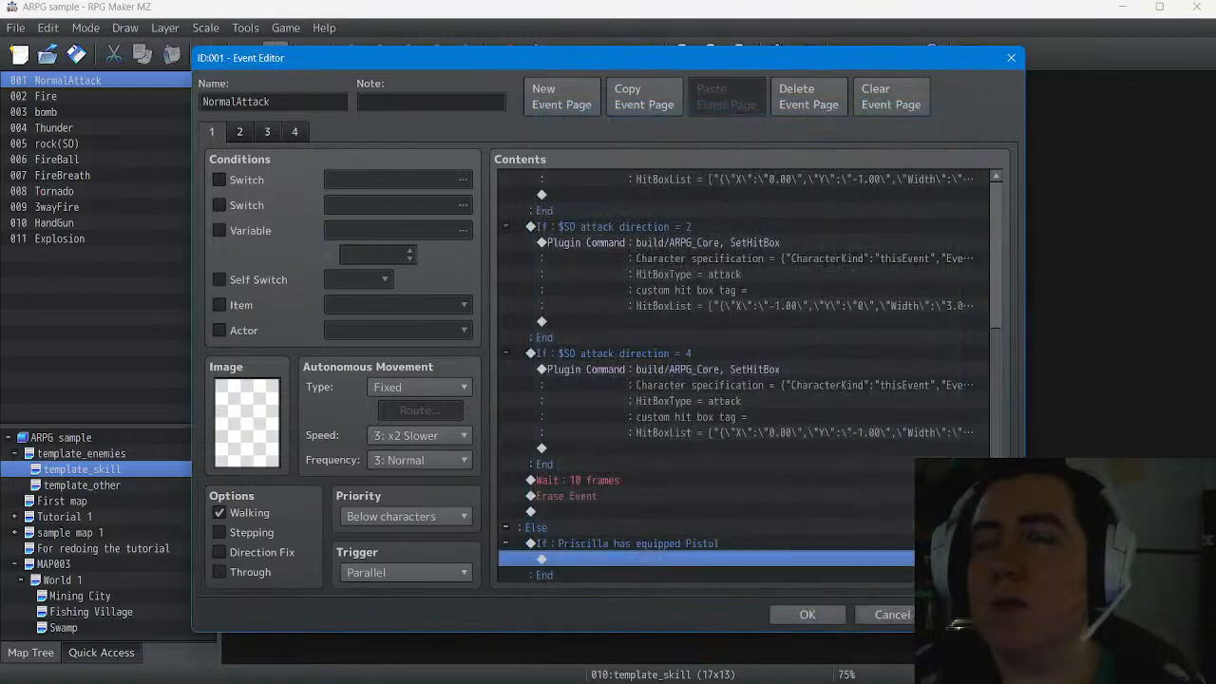
Add a Control Self Switch command that turns A ON inside the Pistol condition
{"action": "scroll", "coordinate": [744, 376], "scroll_direction": "down", "scroll_amount": 1}
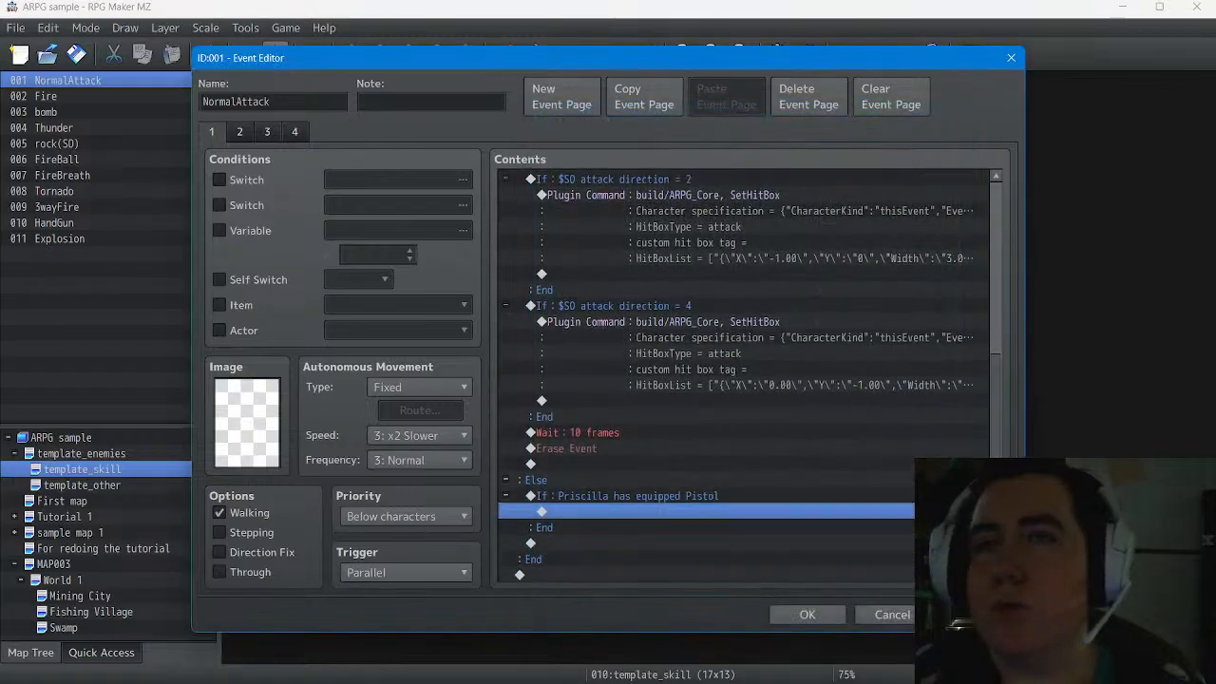
{"action": "key", "text": "Return"}
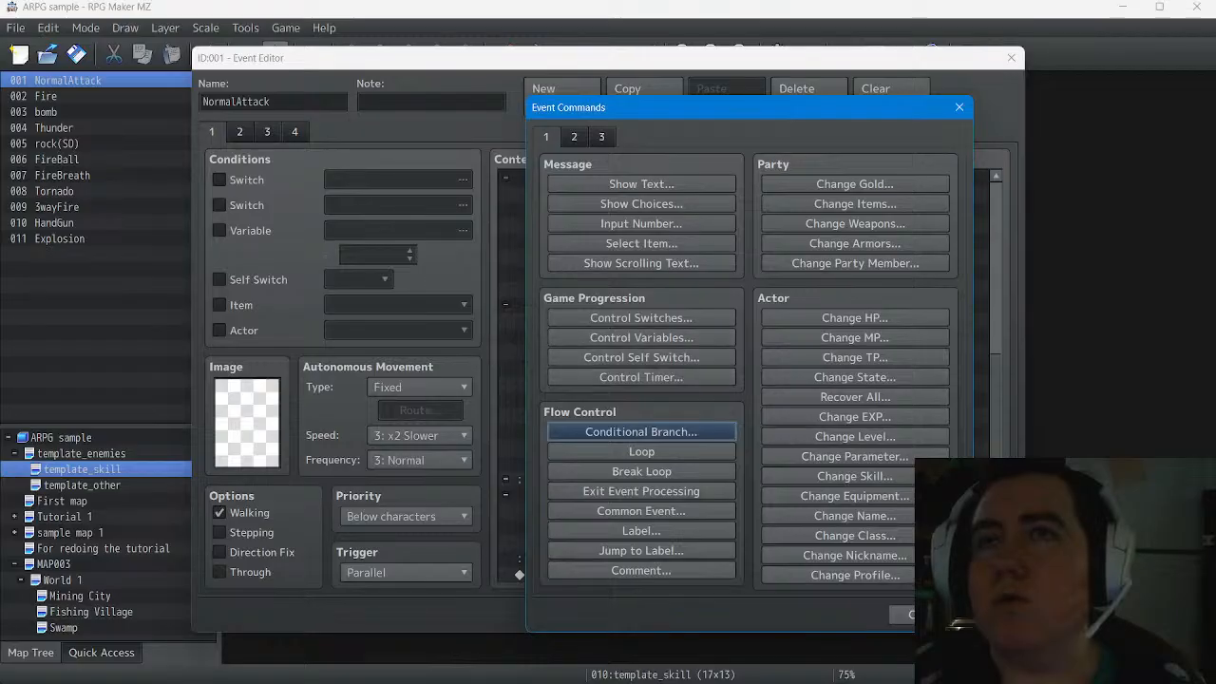
{"action": "left_click", "coordinate": [641, 357]}
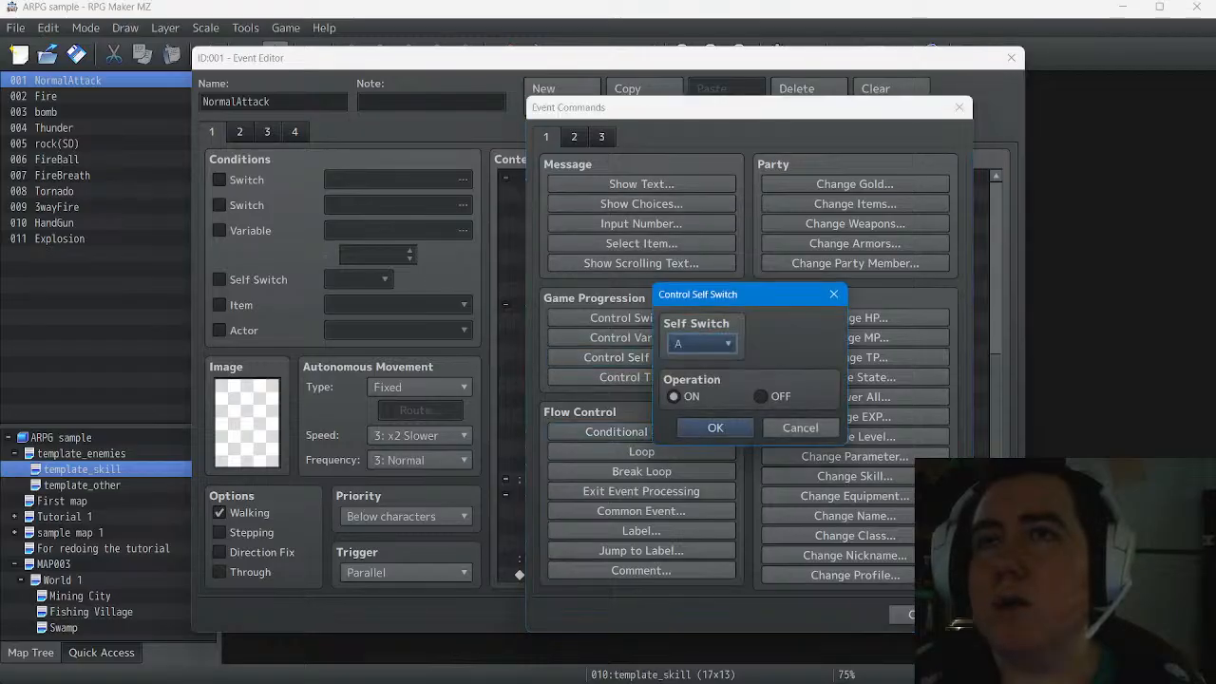
{"action": "key", "text": "Return"}
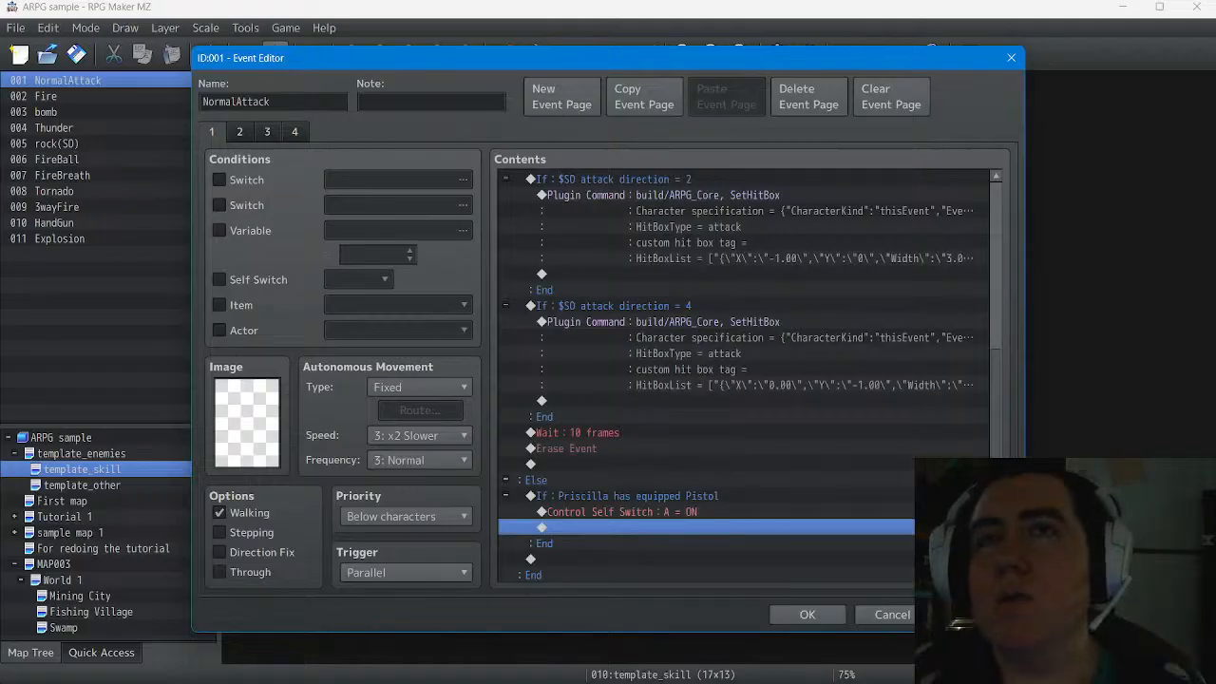
Review pages 2 to 4 of the NormalAttack event, return to page 1, and apply the event's changes
{"action": "left_click", "coordinate": [240, 132]}
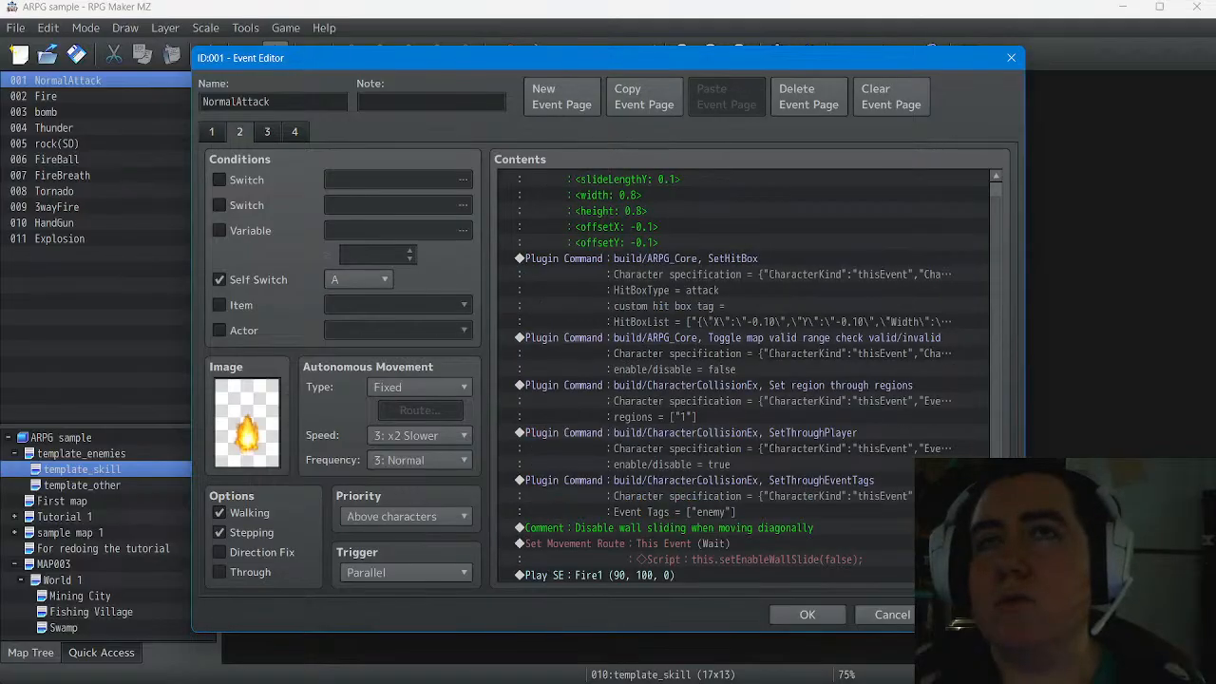
{"action": "left_click", "coordinate": [267, 132]}
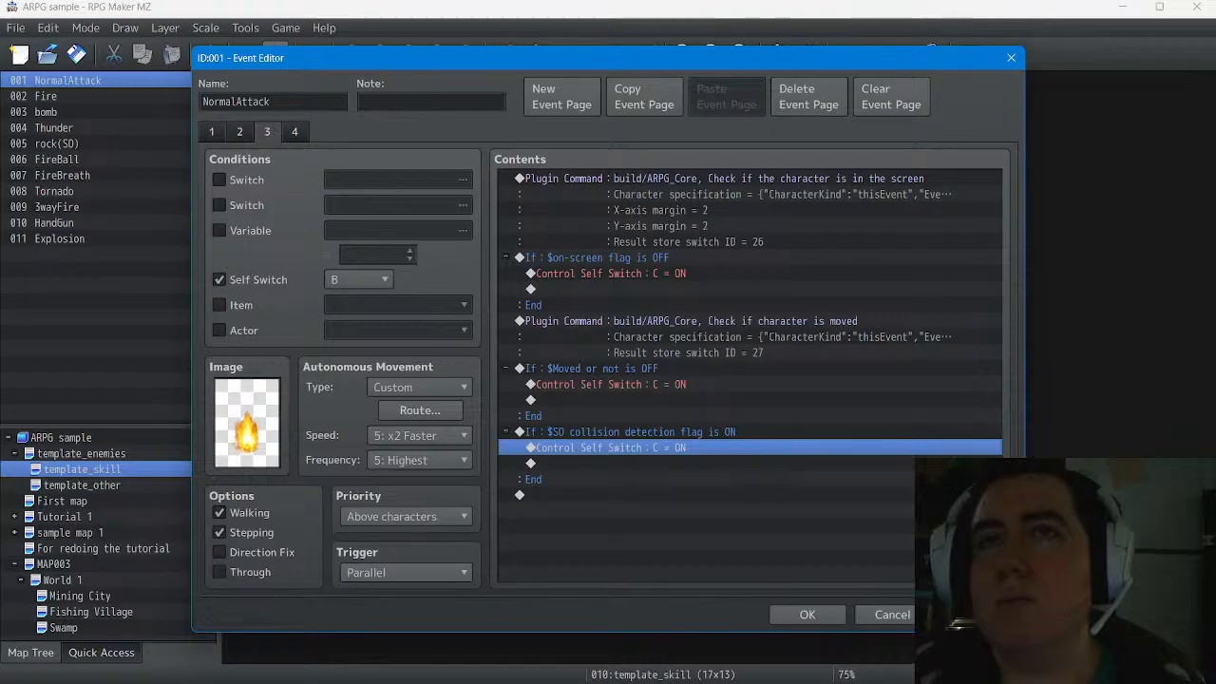
{"action": "left_click", "coordinate": [295, 132]}
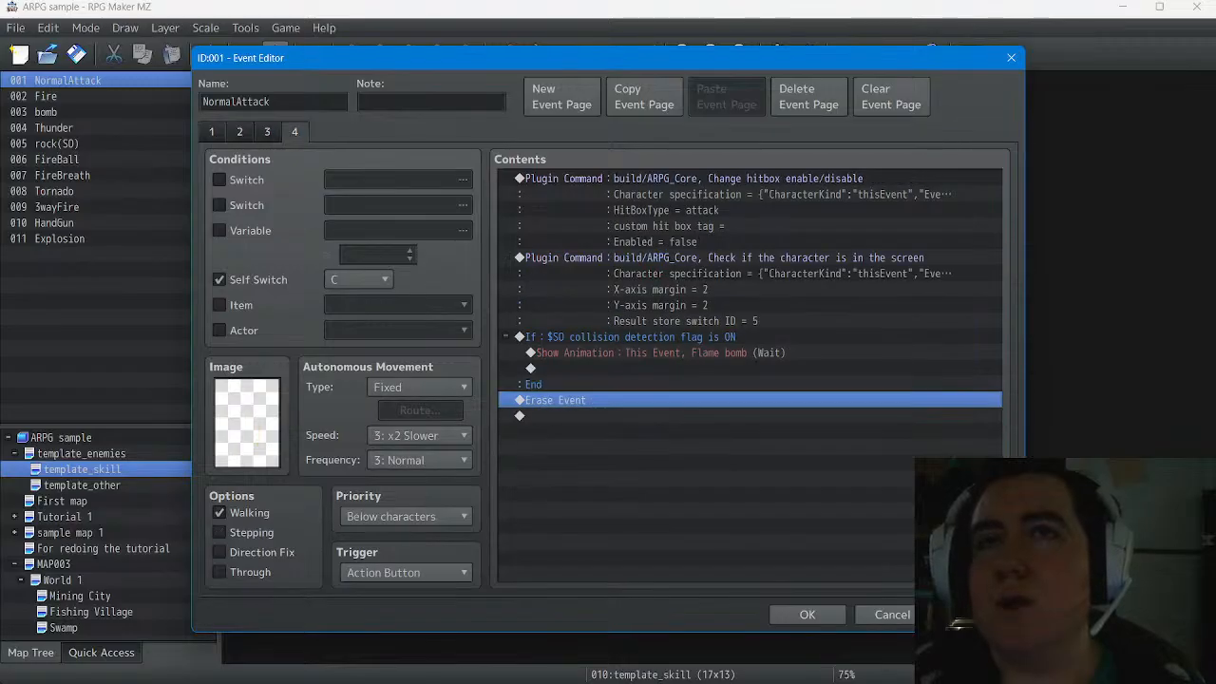
{"action": "left_click", "coordinate": [212, 132]}
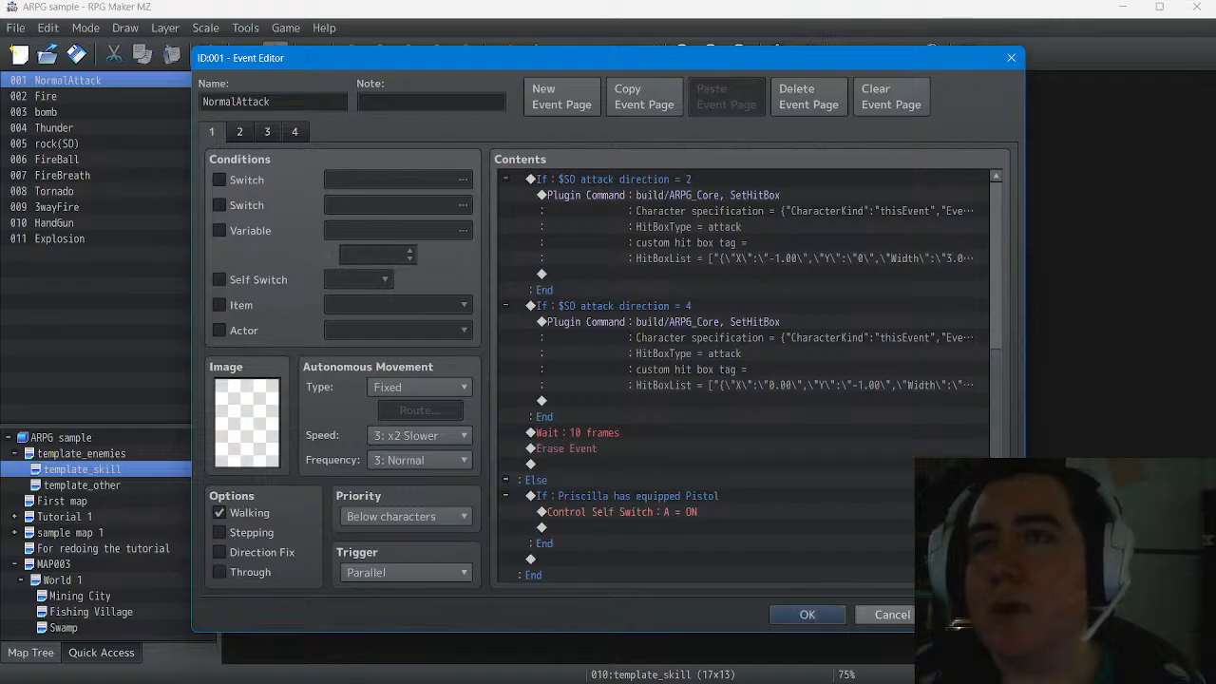
{"action": "left_click", "coordinate": [806, 614]}
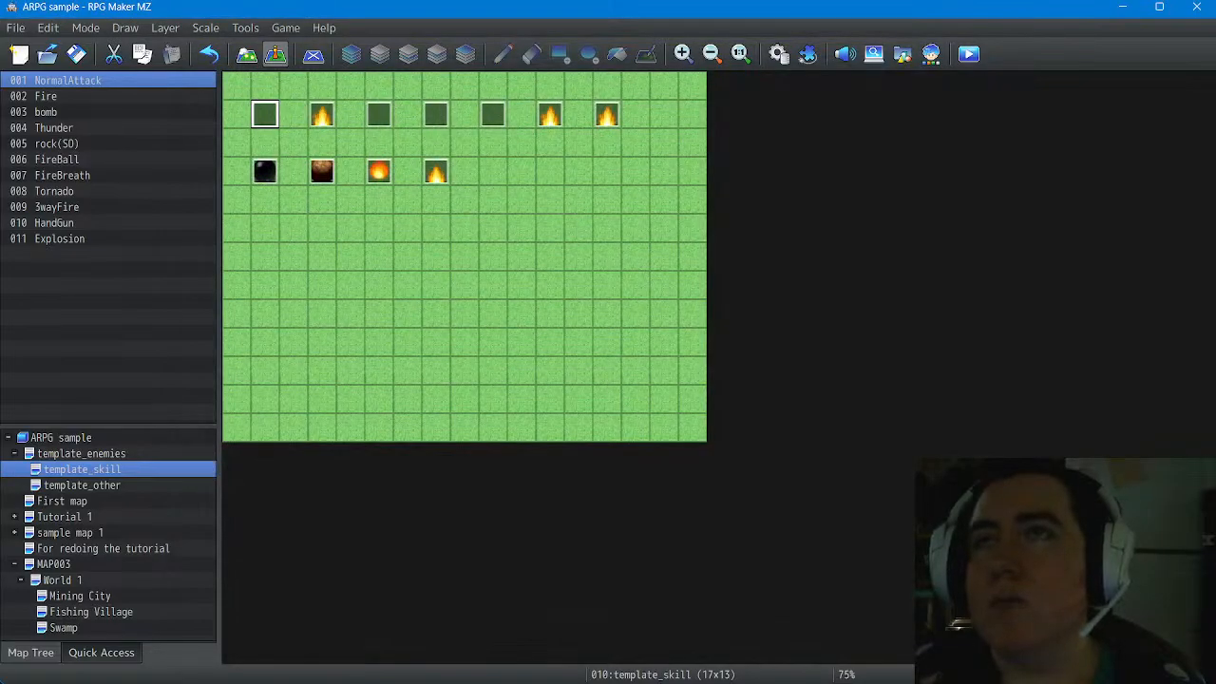
Start a playtest of the ARPG sample and close the game window
{"action": "left_click", "coordinate": [968, 53]}
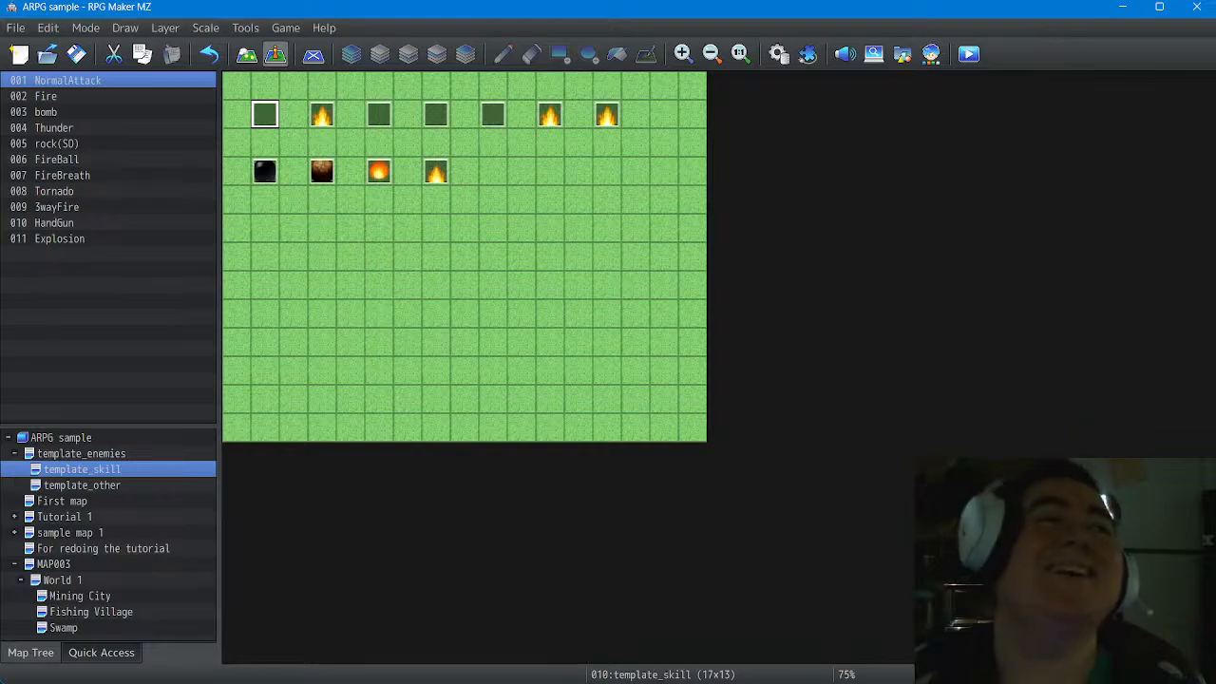
{"action": "key", "text": "ctrl+r"}
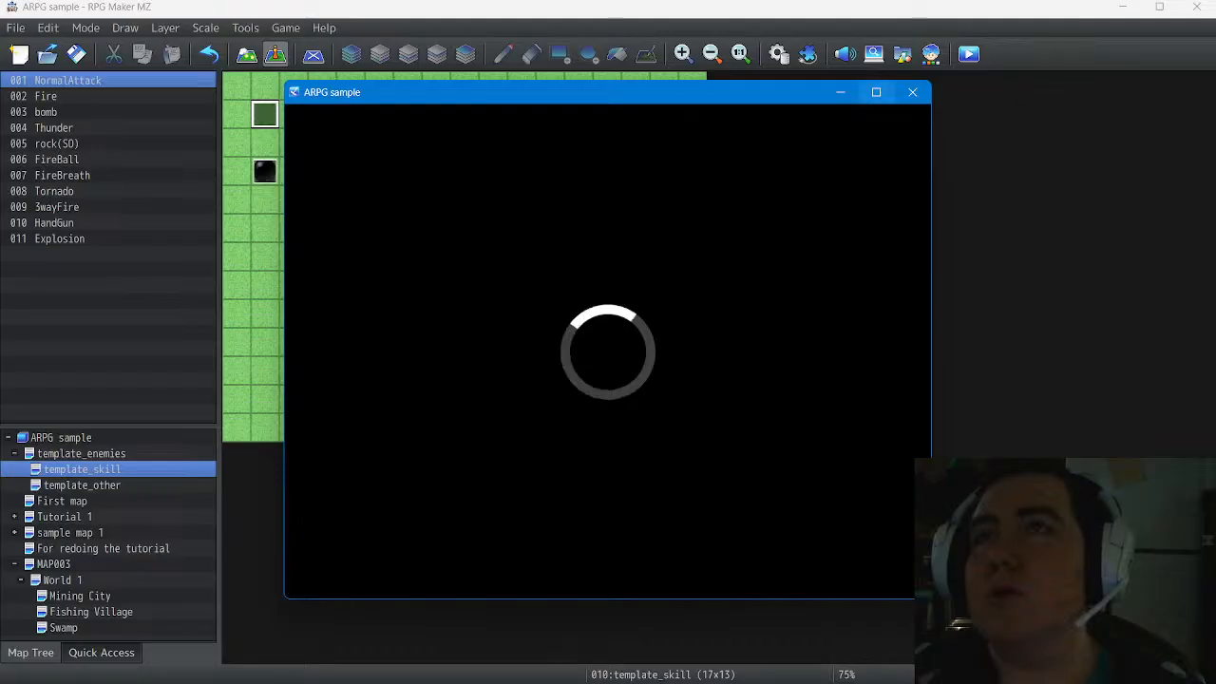
{"action": "left_click", "coordinate": [912, 92]}
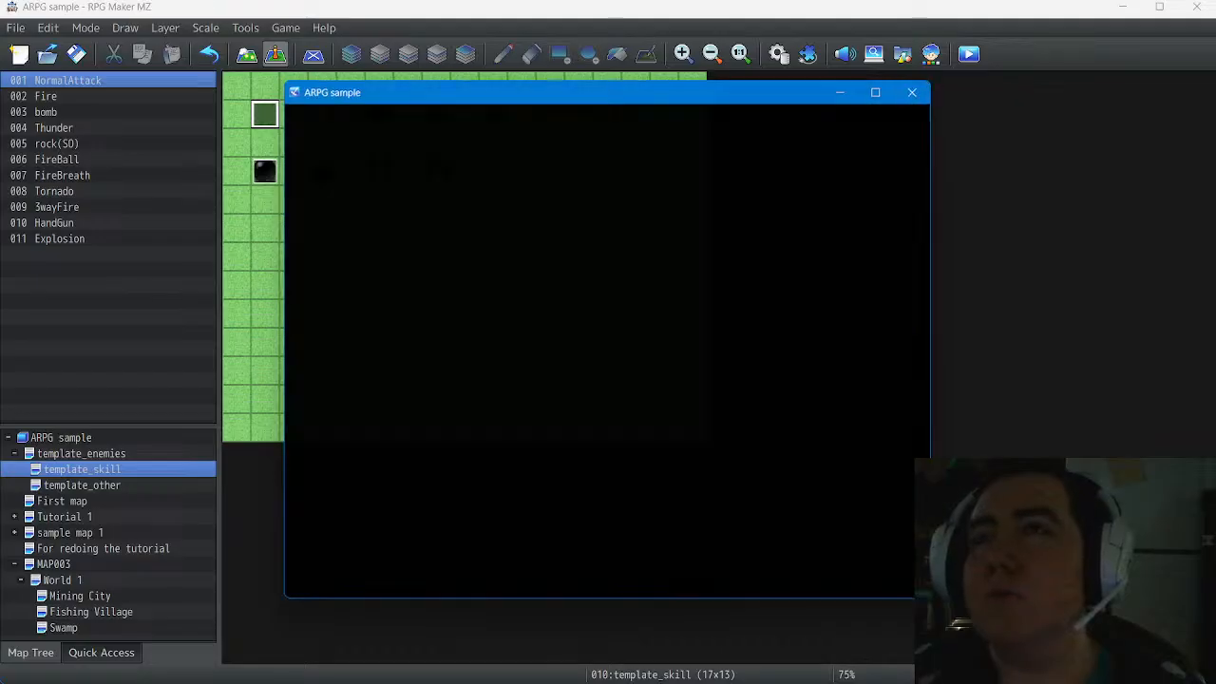
Open the database and copy the entire contents of the Hand Gun common event
{"action": "left_click", "coordinate": [778, 53]}
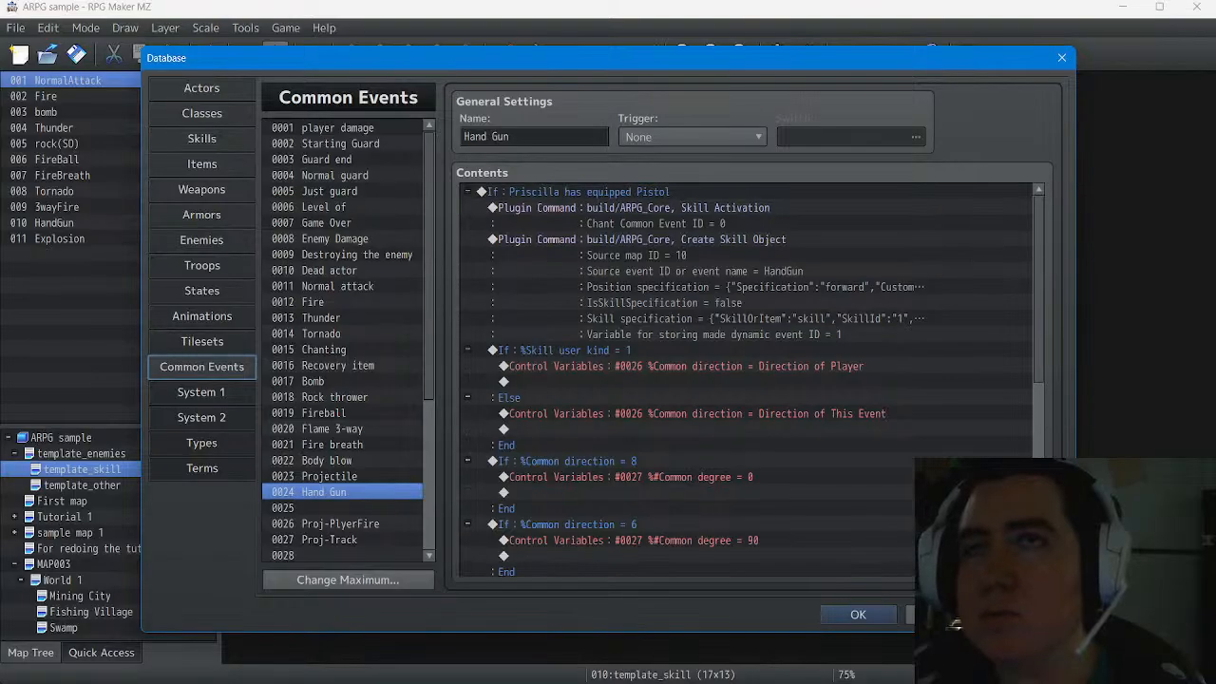
{"action": "key", "text": "ctrl+a"}
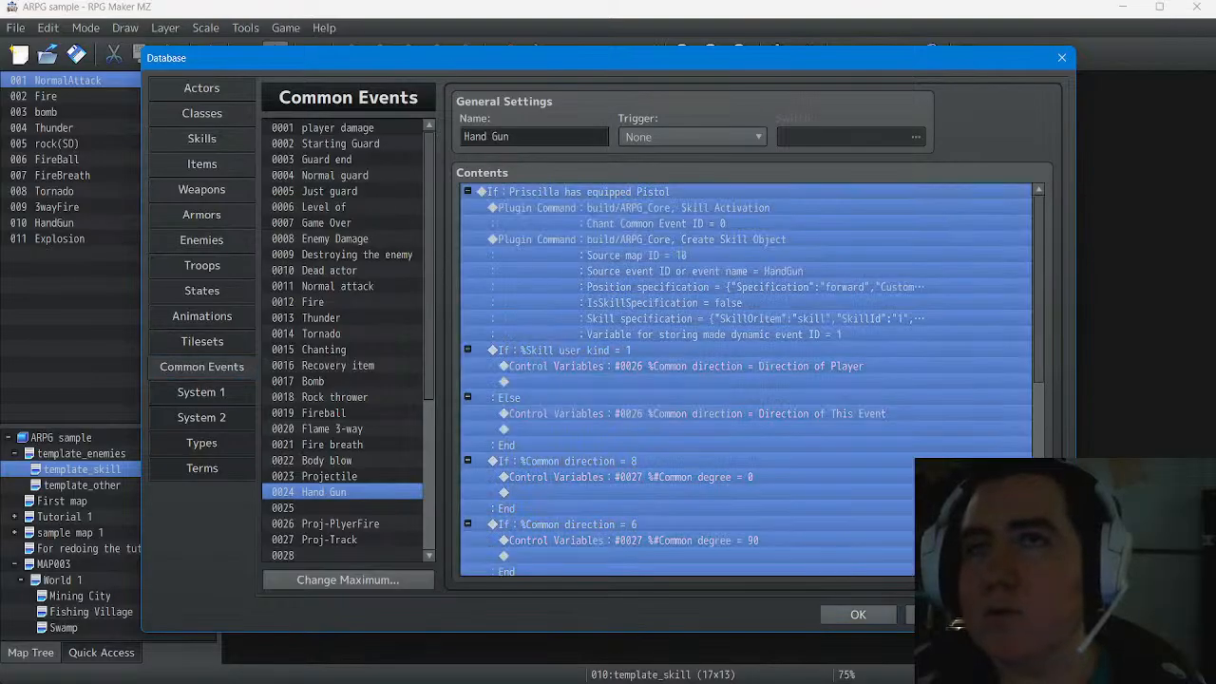
{"action": "right_click", "coordinate": [568, 192]}
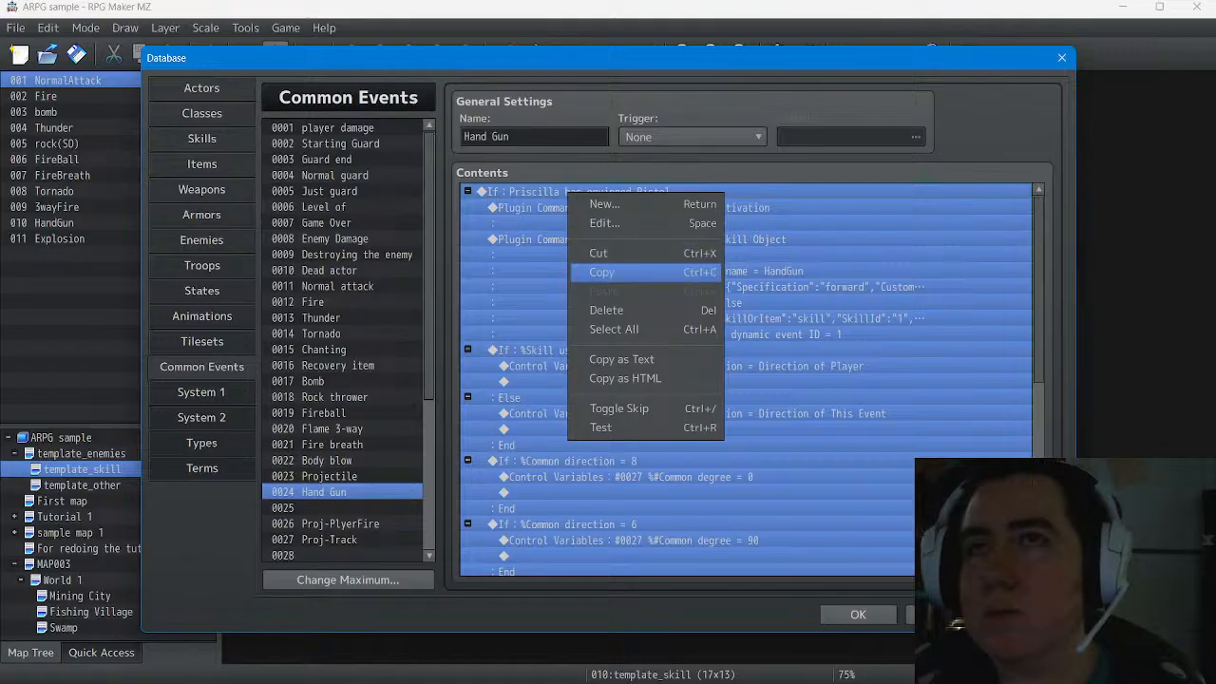
{"action": "key", "text": "Return"}
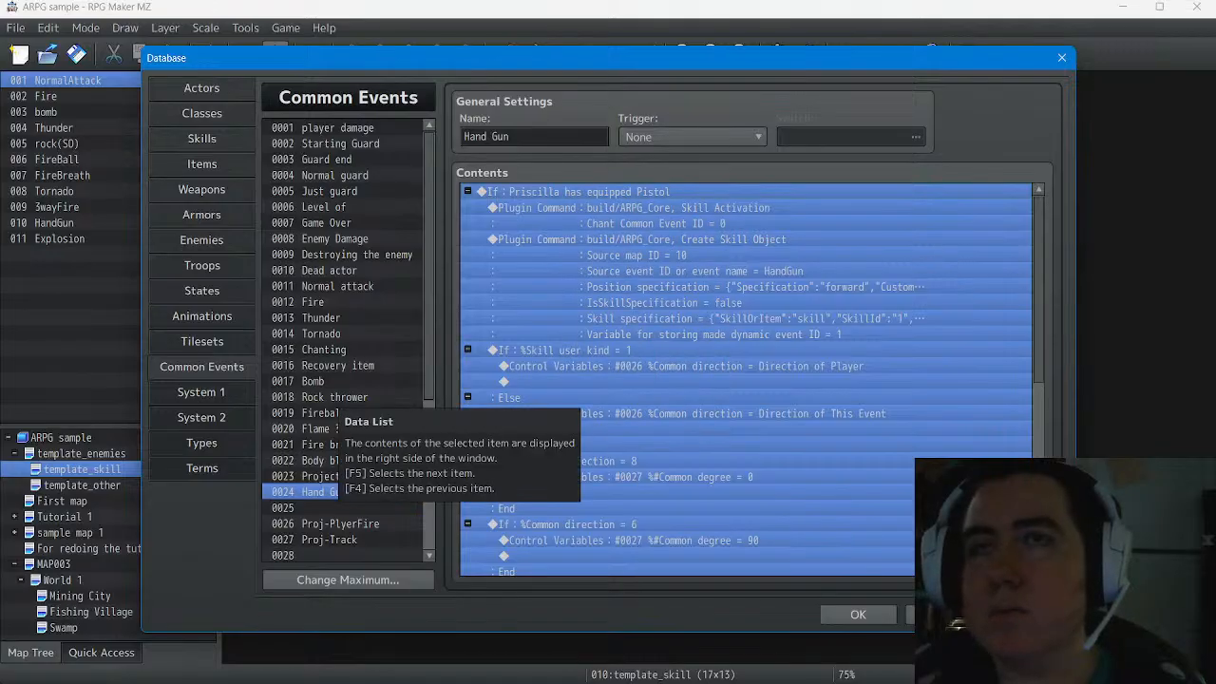
In the Normal attack common event, add an Else branch to the condition that checks whether Priscilla has the Short Sword equipped
{"action": "left_click", "coordinate": [338, 286]}
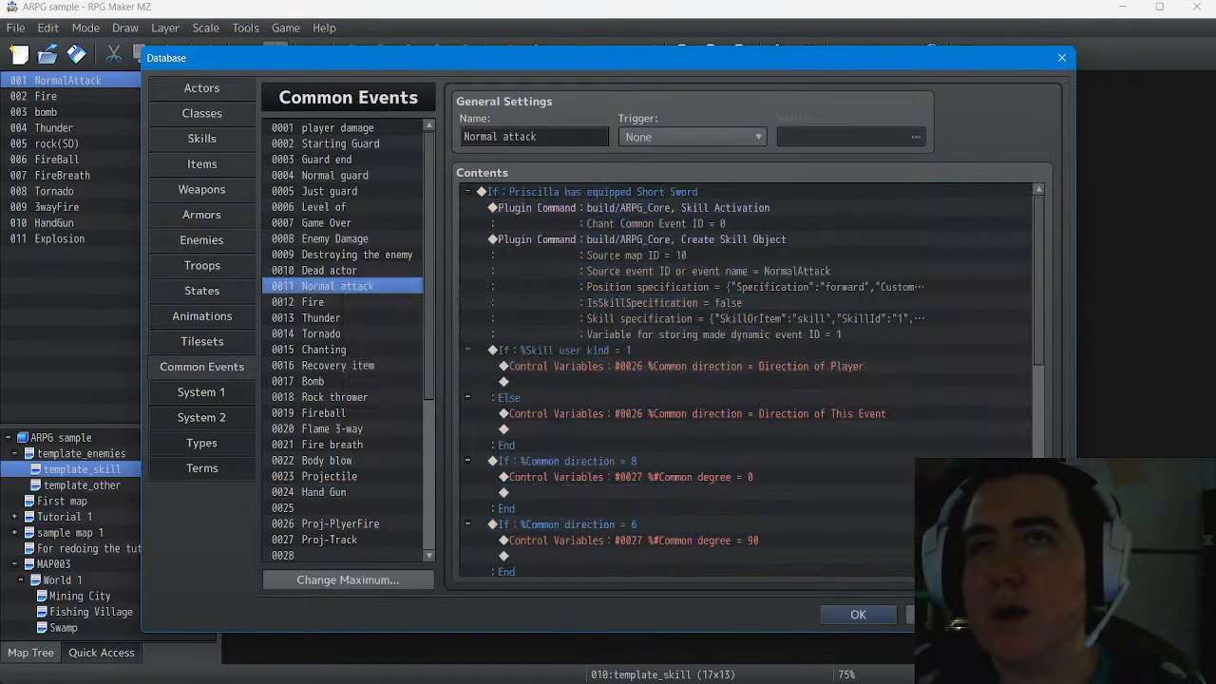
{"action": "scroll", "coordinate": [750, 380], "scroll_direction": "down", "scroll_amount": 3}
{"action": "scroll", "coordinate": [750, 380], "scroll_direction": "down", "scroll_amount": 5}
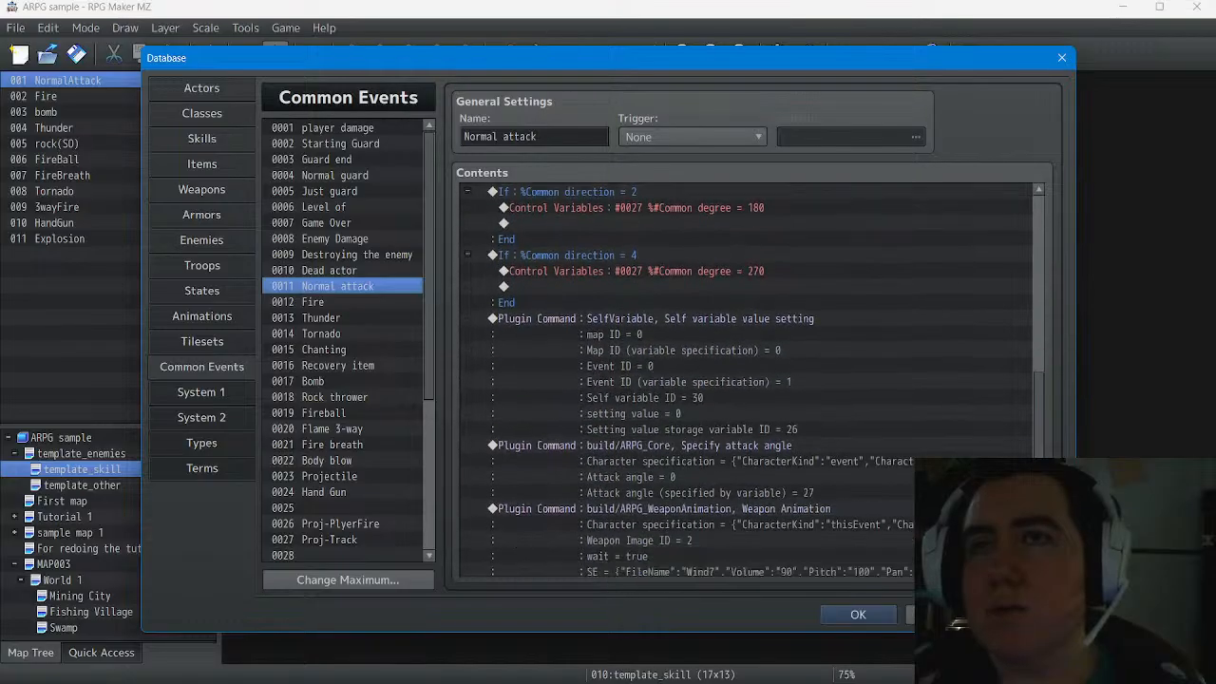
{"action": "scroll", "coordinate": [750, 380], "scroll_direction": "up", "scroll_amount": 8}
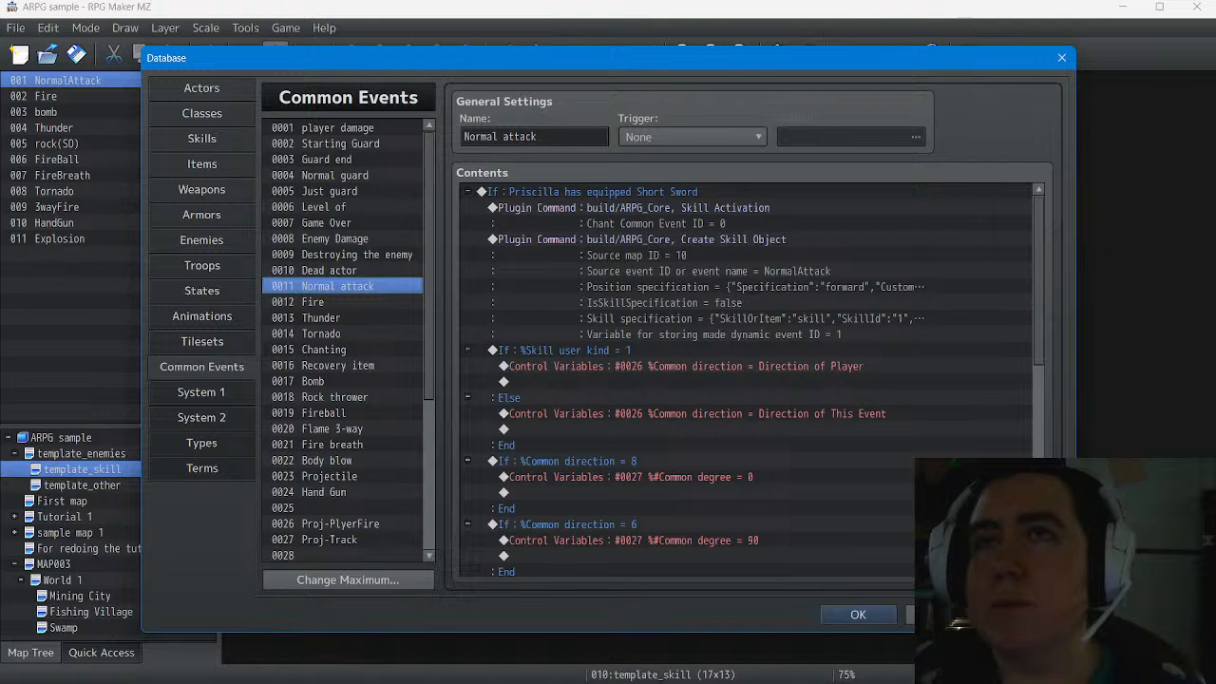
{"action": "key", "text": "ctrl+a"}
{"action": "right_click", "coordinate": [609, 202]}
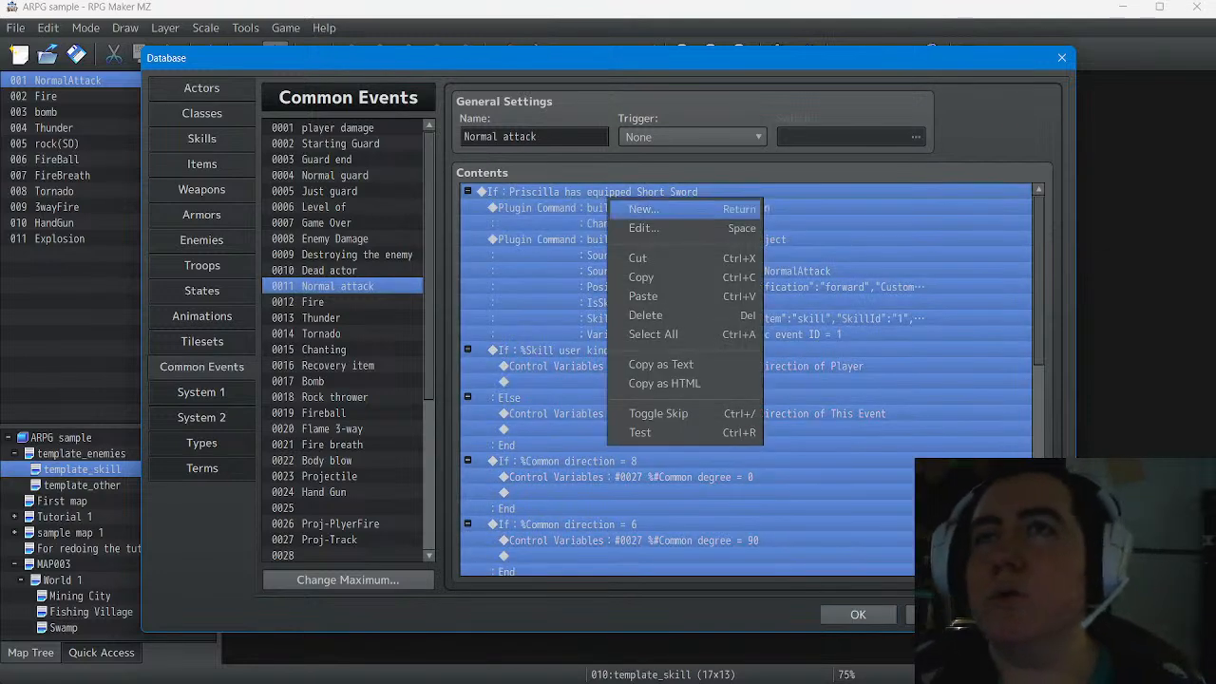
{"action": "left_click", "coordinate": [643, 228]}
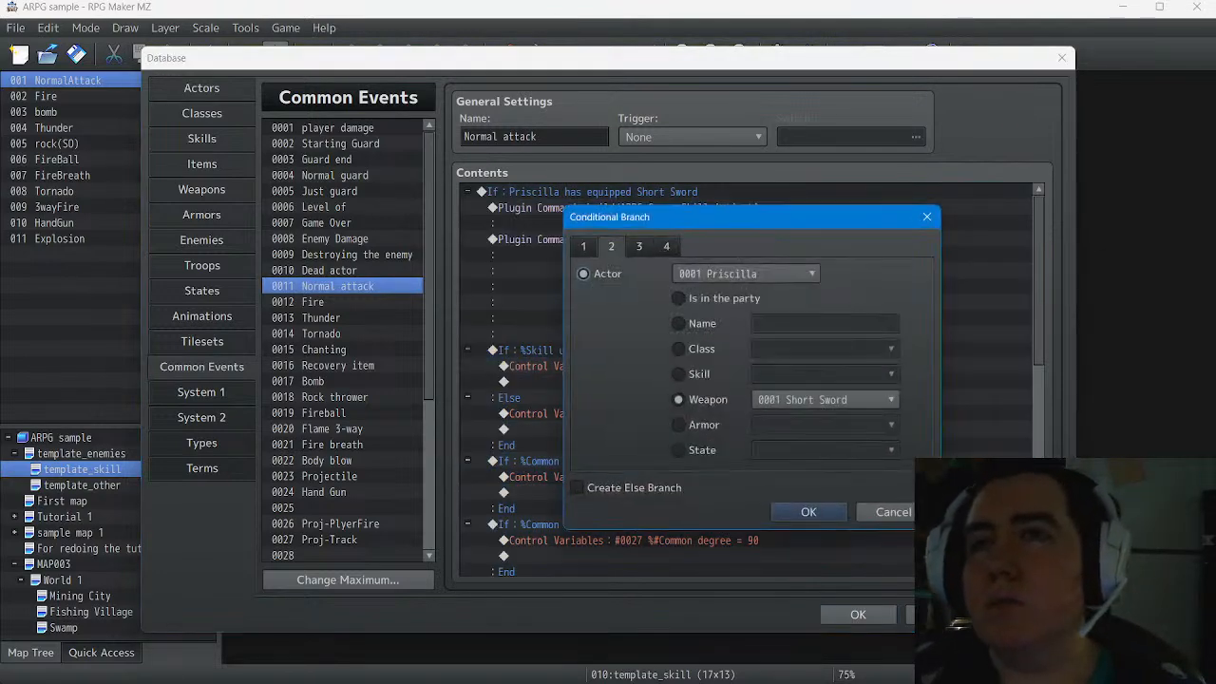
{"action": "left_click", "coordinate": [578, 488]}
{"action": "left_click", "coordinate": [808, 512]}
Paste the copied Hand Gun commands into the Else branch of the Normal attack common event
{"action": "scroll", "coordinate": [746, 380], "scroll_direction": "down", "scroll_amount": 6}
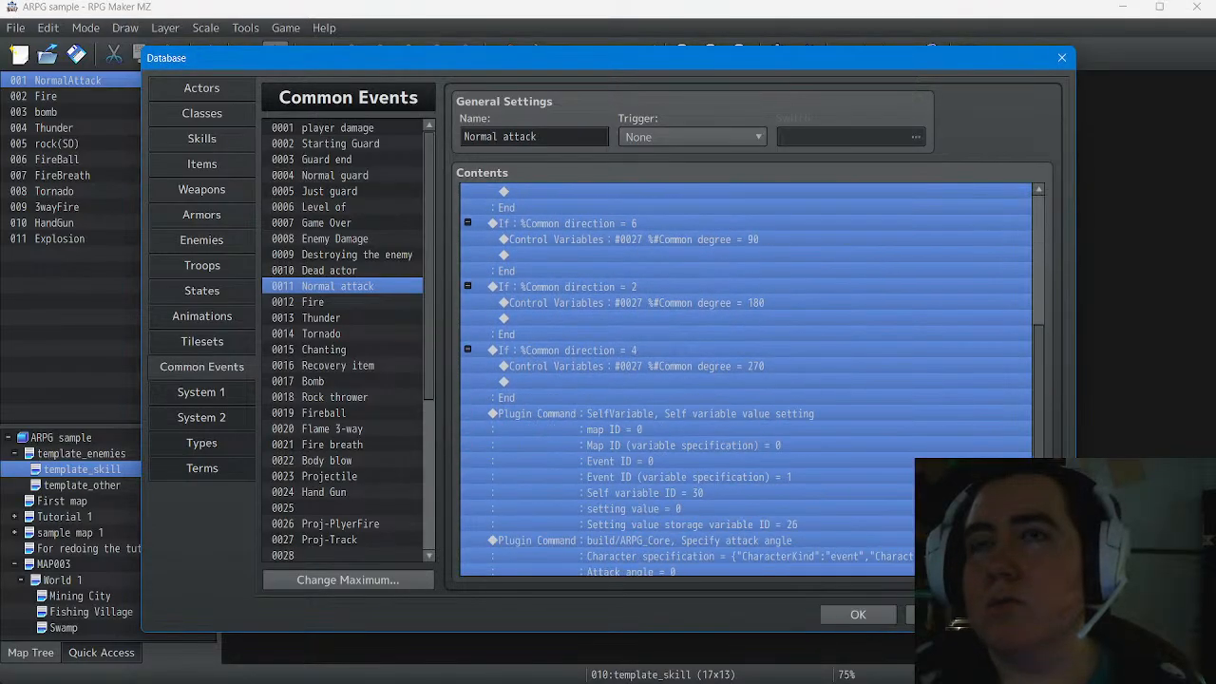
{"action": "scroll", "coordinate": [746, 380], "scroll_direction": "down", "scroll_amount": 4}
{"action": "left_click", "coordinate": [684, 537]}
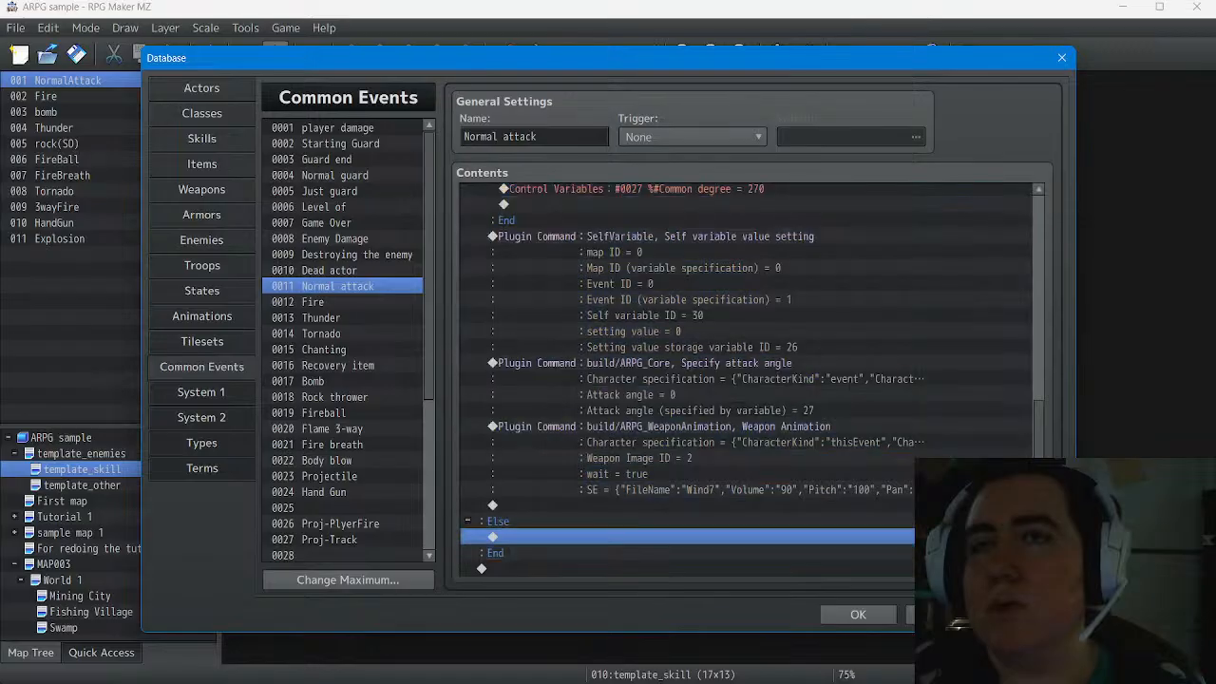
{"action": "right_click", "coordinate": [532, 536]}
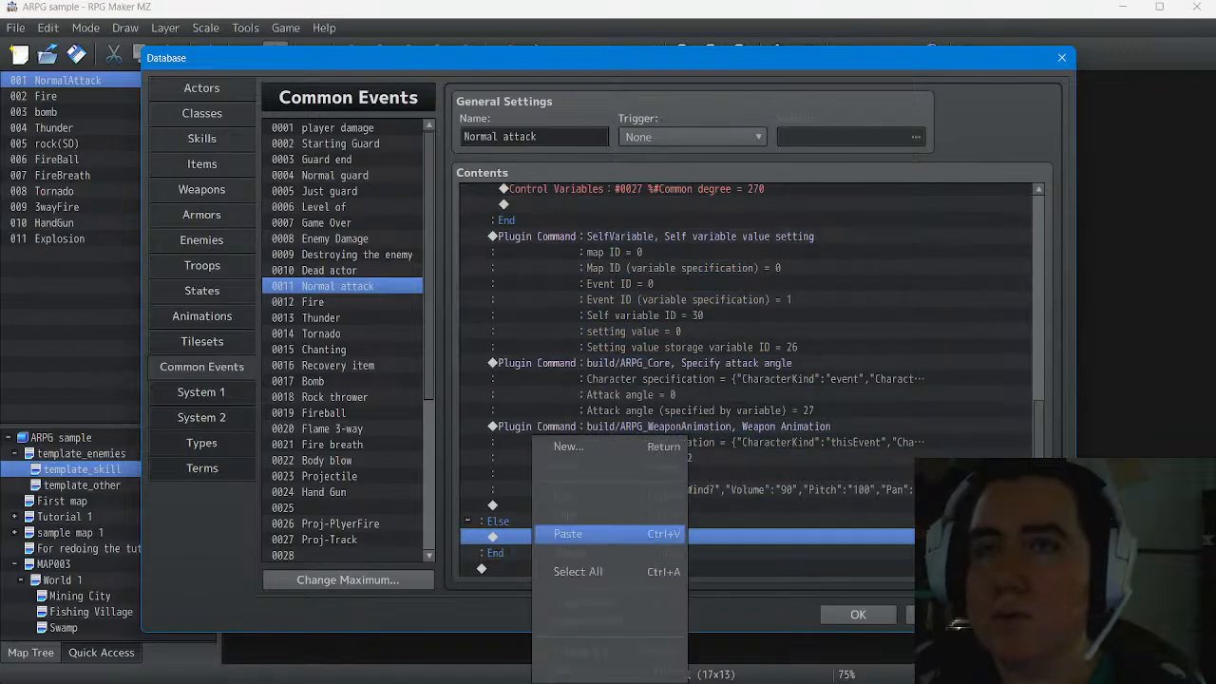
{"action": "left_click", "coordinate": [570, 535]}
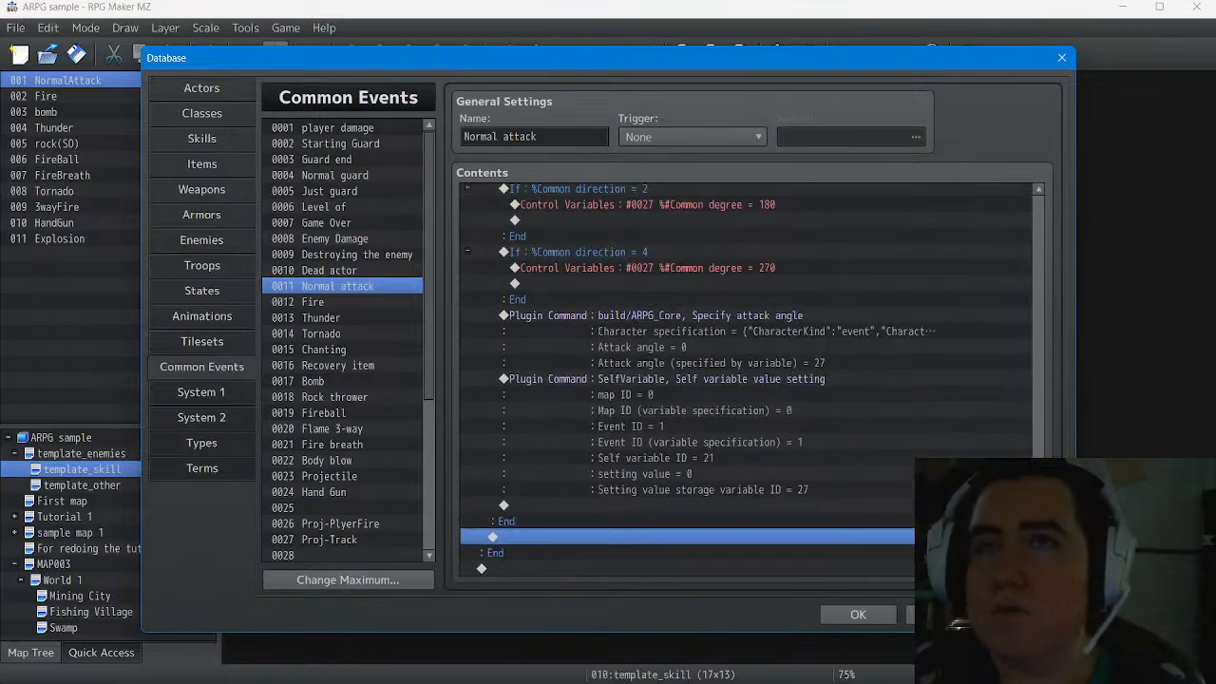
In the Normal attack event's Pistol branch, set the Create Skill Object source event name to NormalAttack and apply the database changes
{"action": "scroll", "coordinate": [745, 380], "scroll_direction": "up", "scroll_amount": 7}
{"action": "scroll", "coordinate": [746, 380], "scroll_direction": "up", "scroll_amount": 5}
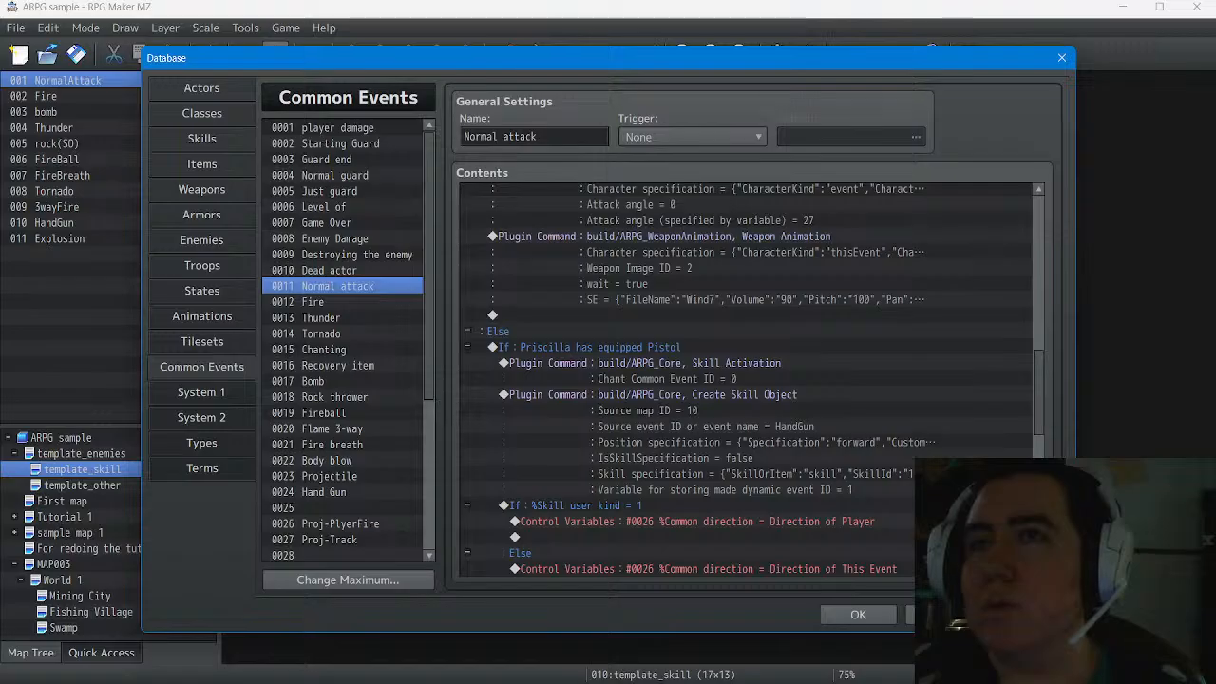
{"action": "left_click", "coordinate": [702, 435]}
{"action": "right_click", "coordinate": [780, 394]}
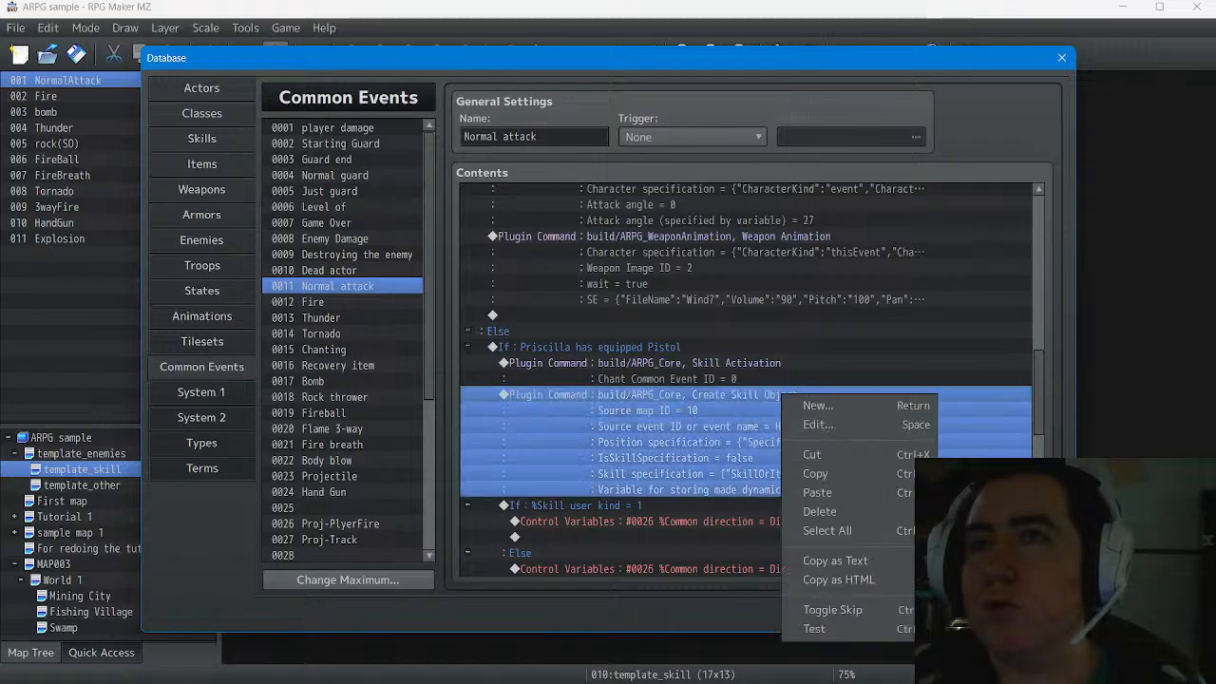
{"action": "left_click", "coordinate": [819, 425]}
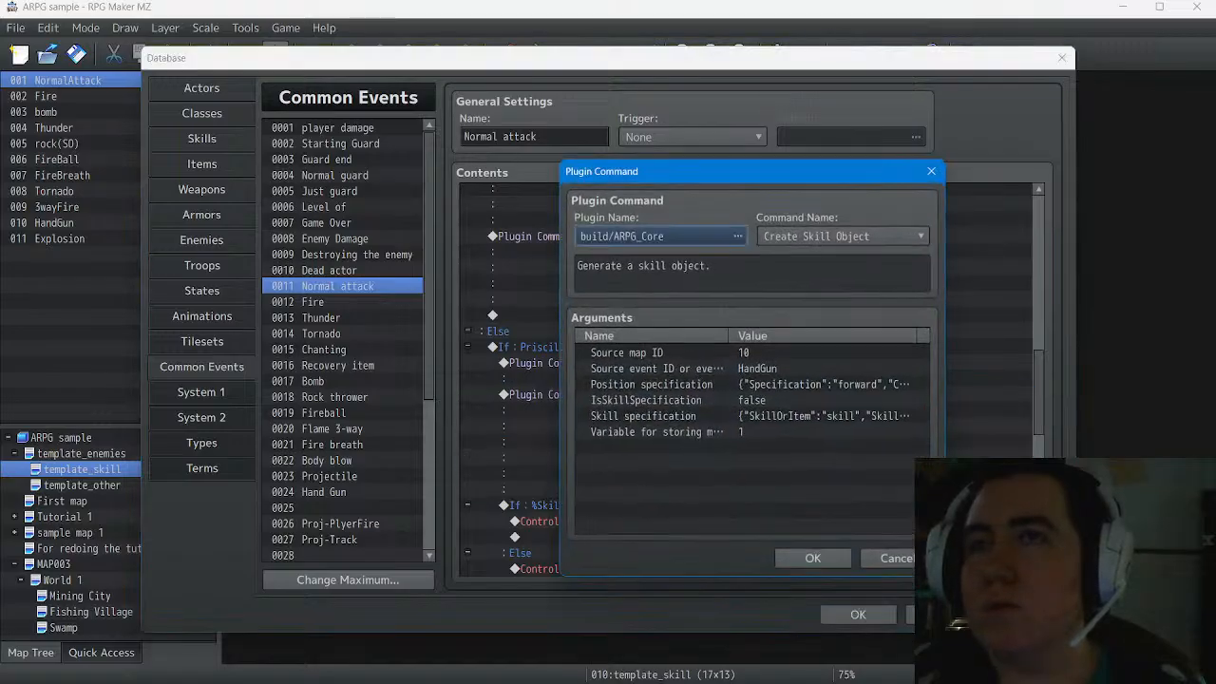
{"action": "double_click", "coordinate": [751, 369]}
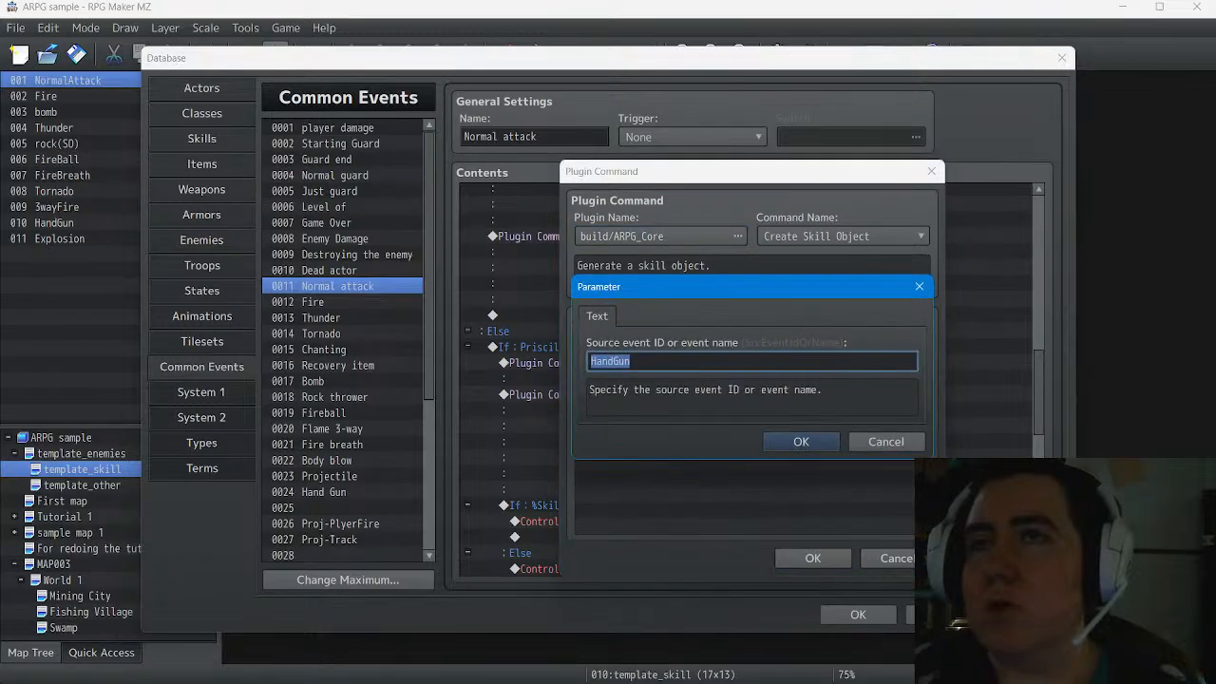
{"action": "type", "text": "NormalA"}
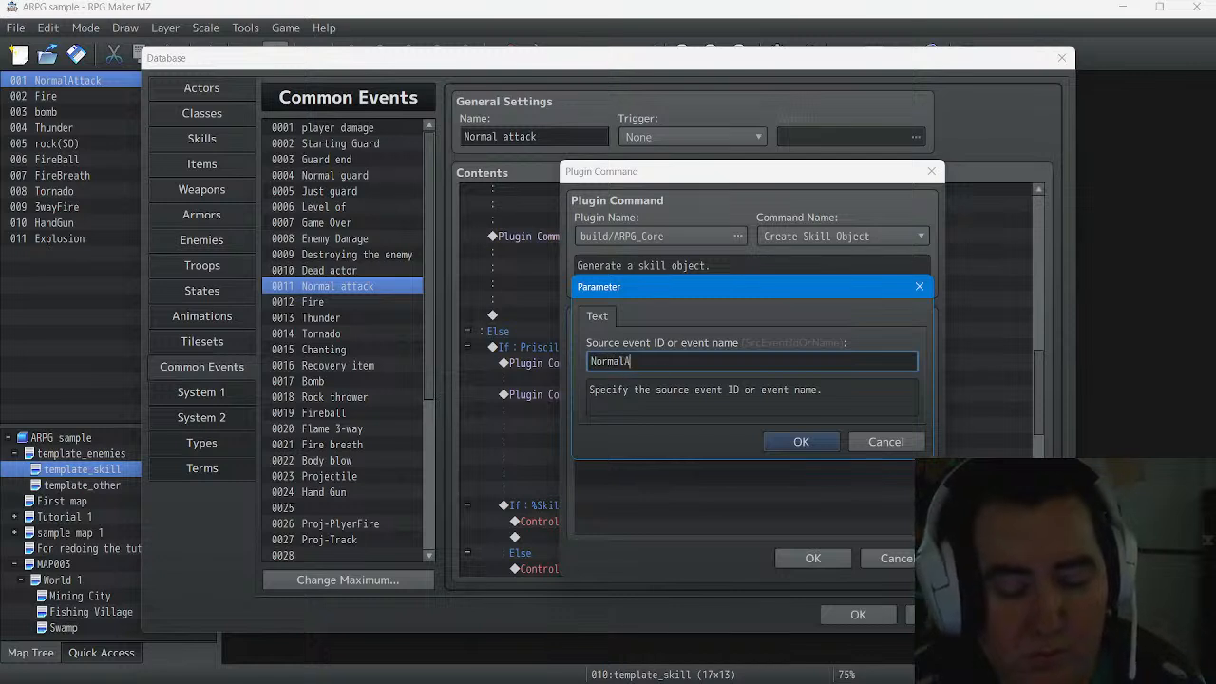
{"action": "type", "text": "ttack"}
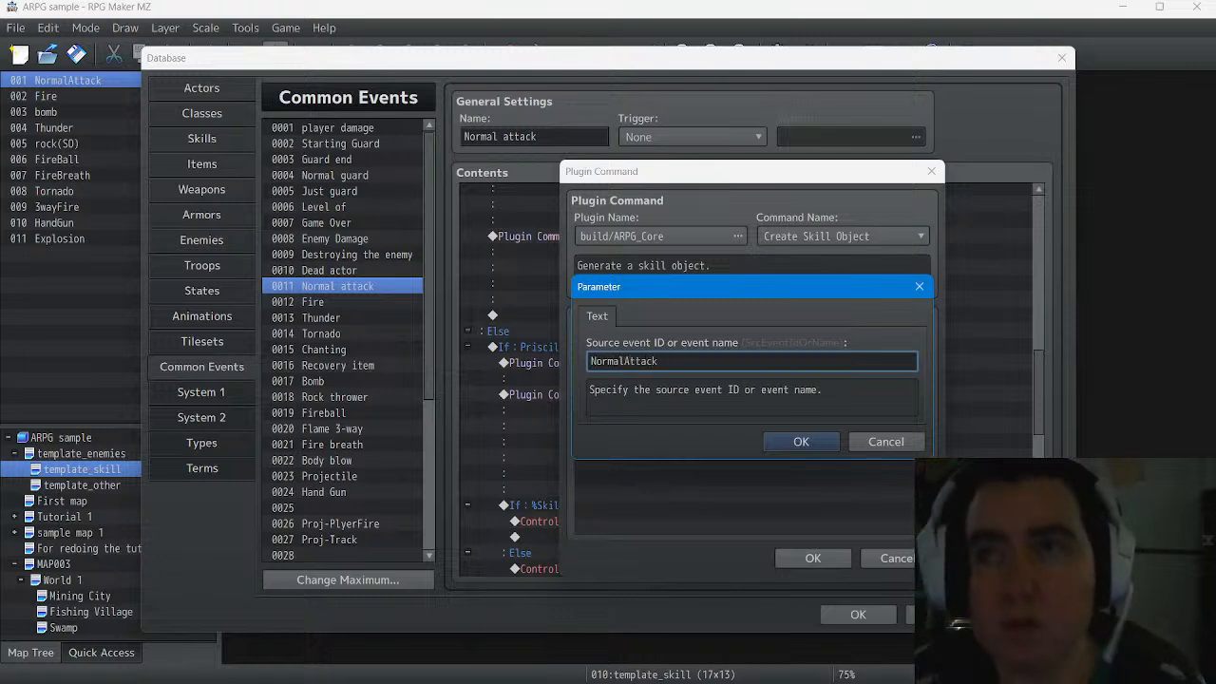
{"action": "key", "text": "Return"}
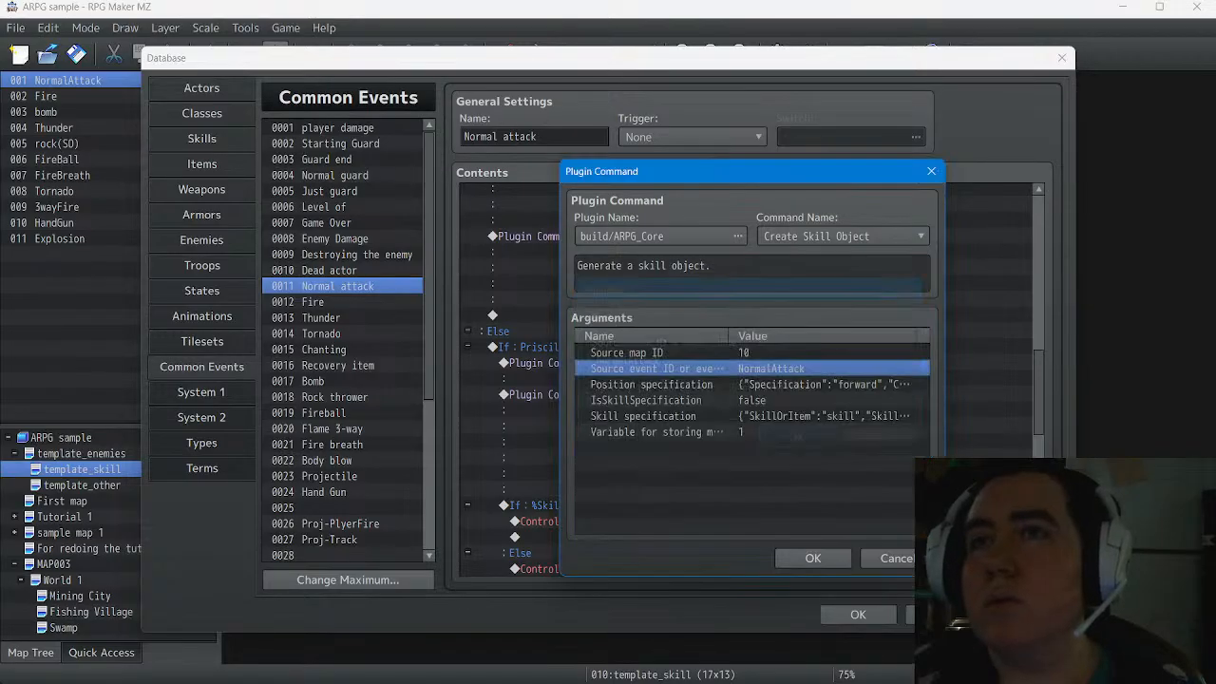
{"action": "key", "text": "Return"}
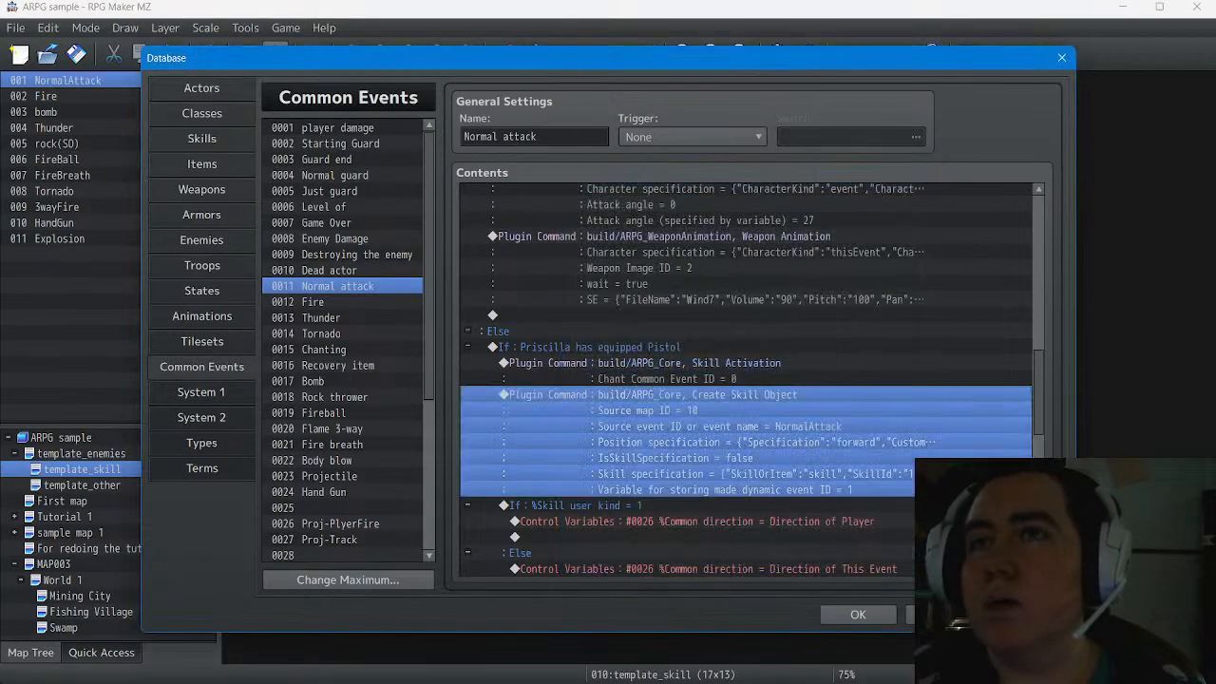
{"action": "left_click", "coordinate": [858, 614]}
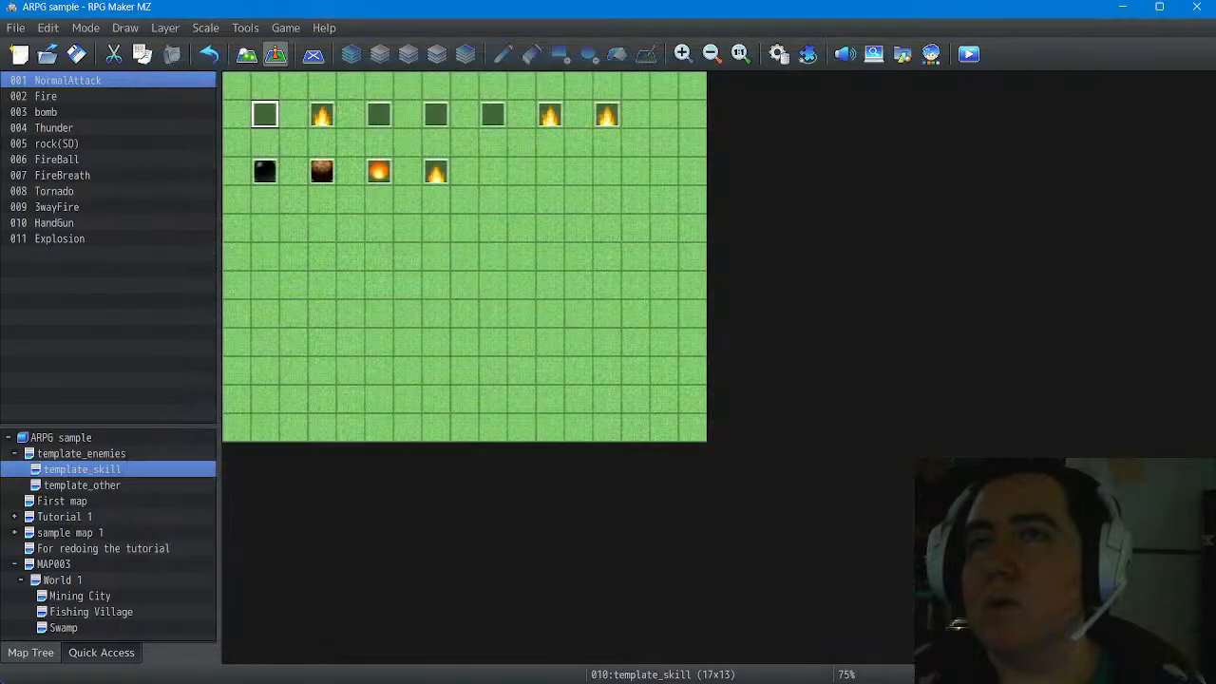
Save the changes to the game, start a playtest and try the pistol attack at the starting spot
{"action": "left_click", "coordinate": [969, 54]}
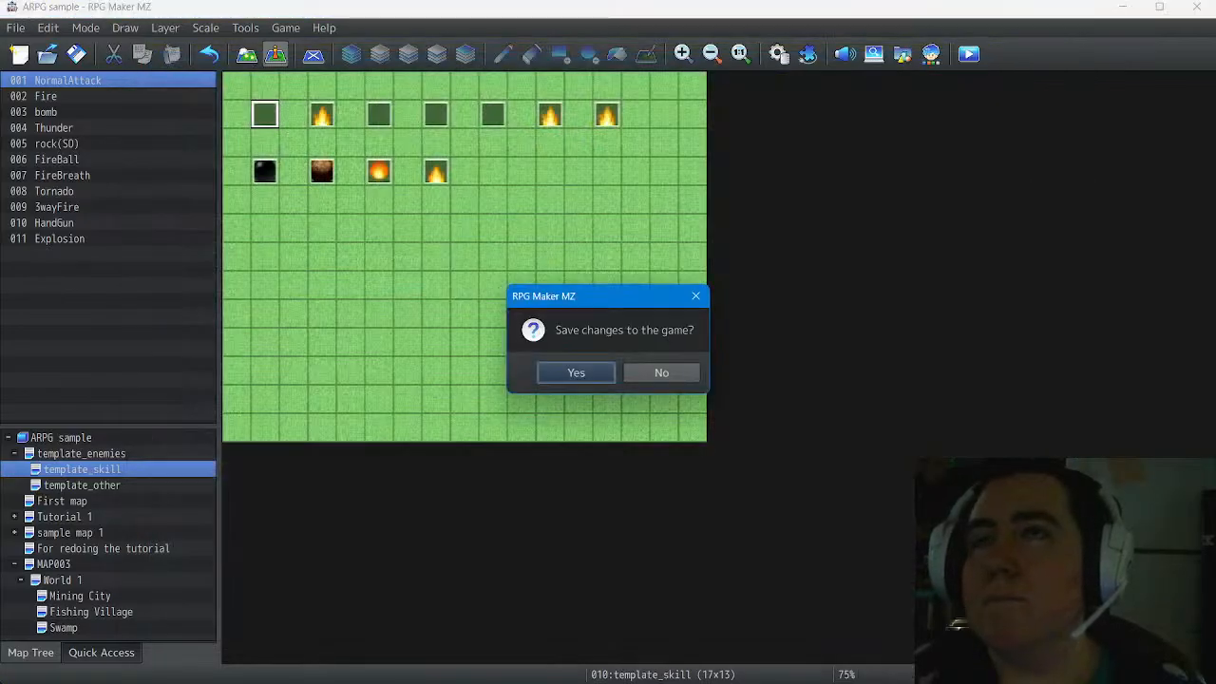
{"action": "key", "text": "Return"}
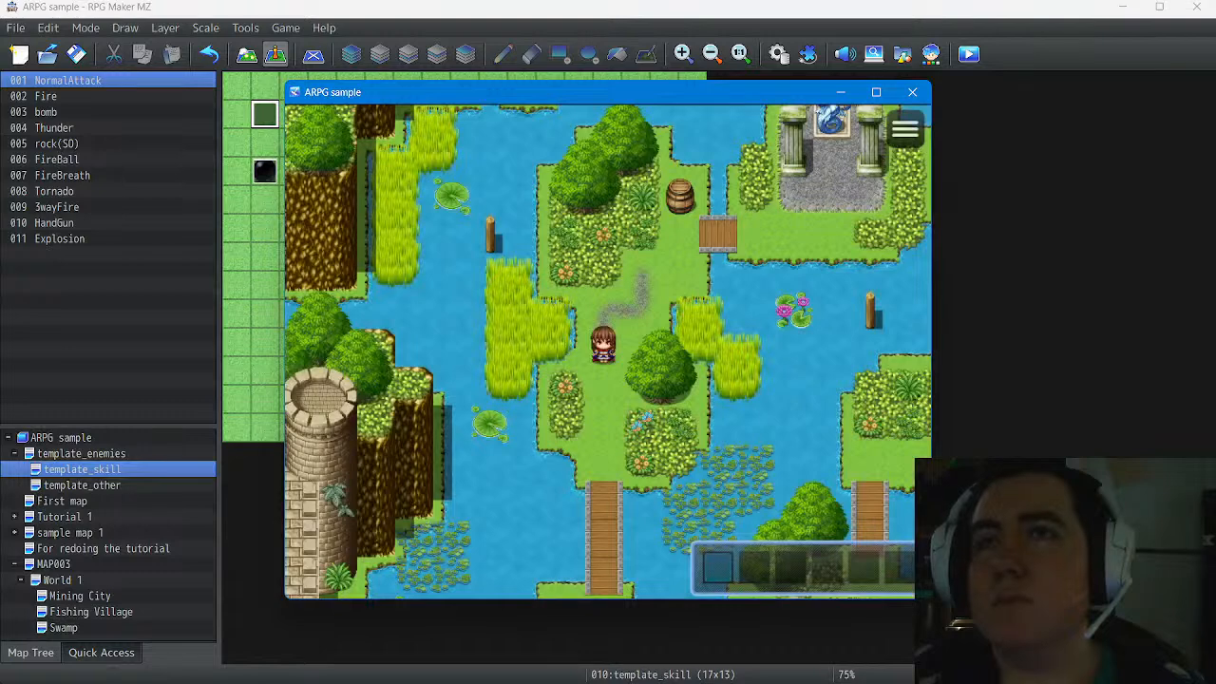
{"action": "key", "text": "z"}
{"action": "key", "text": "z"}
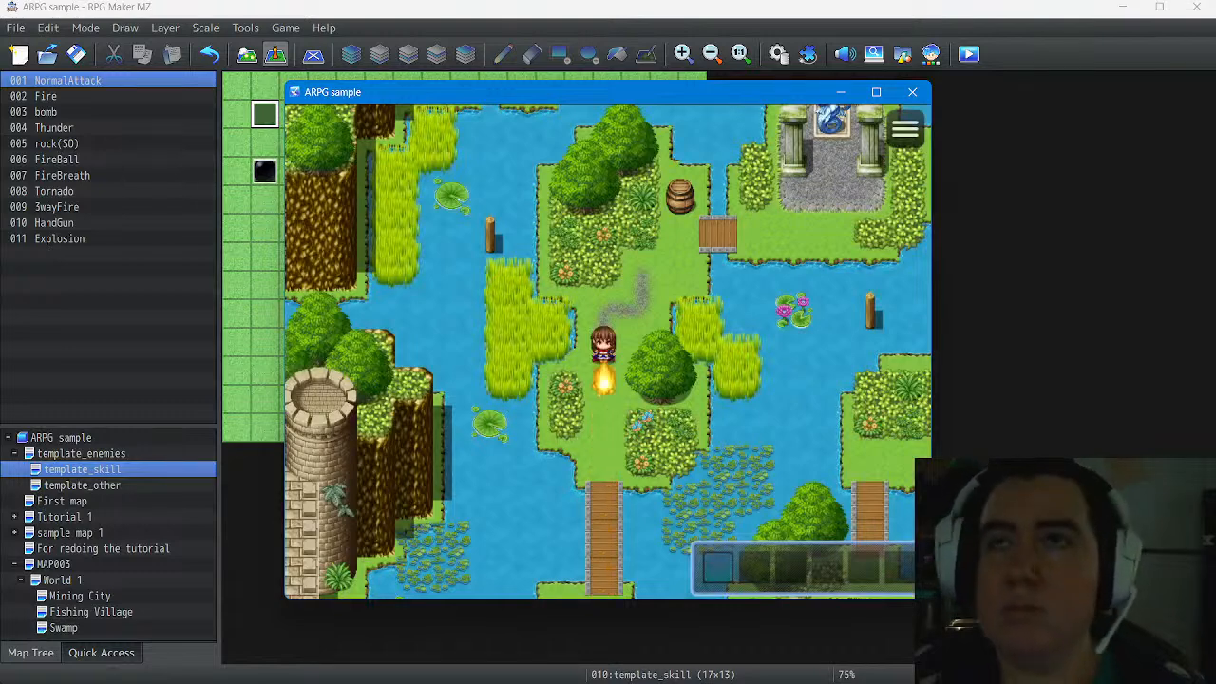
Walk around the swamp map in the playtest, try the pistol attack in other directions, and close the game
{"action": "key", "text": "Up"}
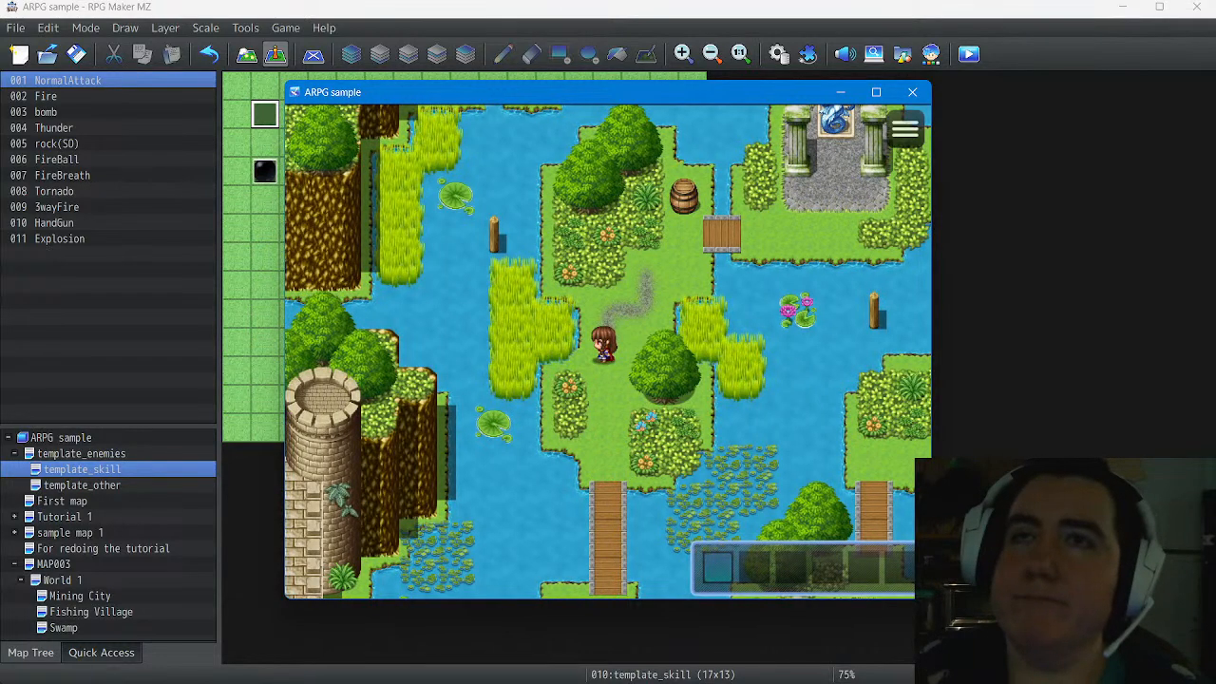
{"action": "key", "text": "Right"}
{"action": "key", "text": "Right"}
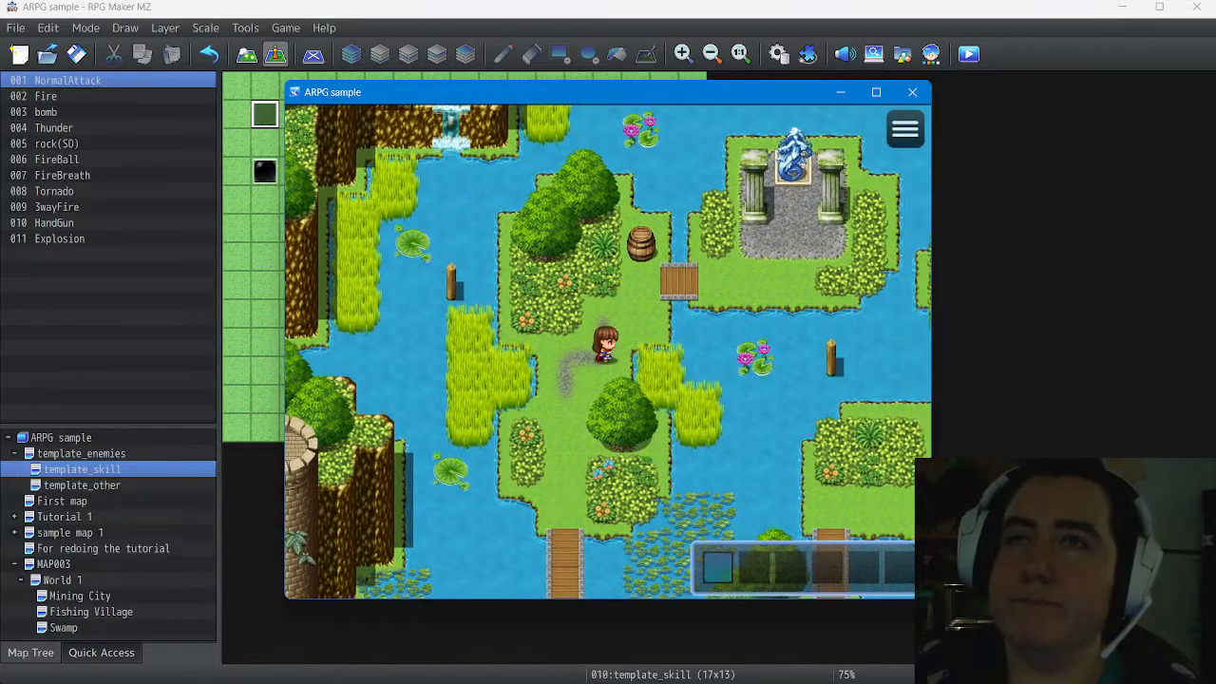
{"action": "key", "text": "Up"}
{"action": "key", "text": "Left"}
{"action": "key", "text": "Down"}
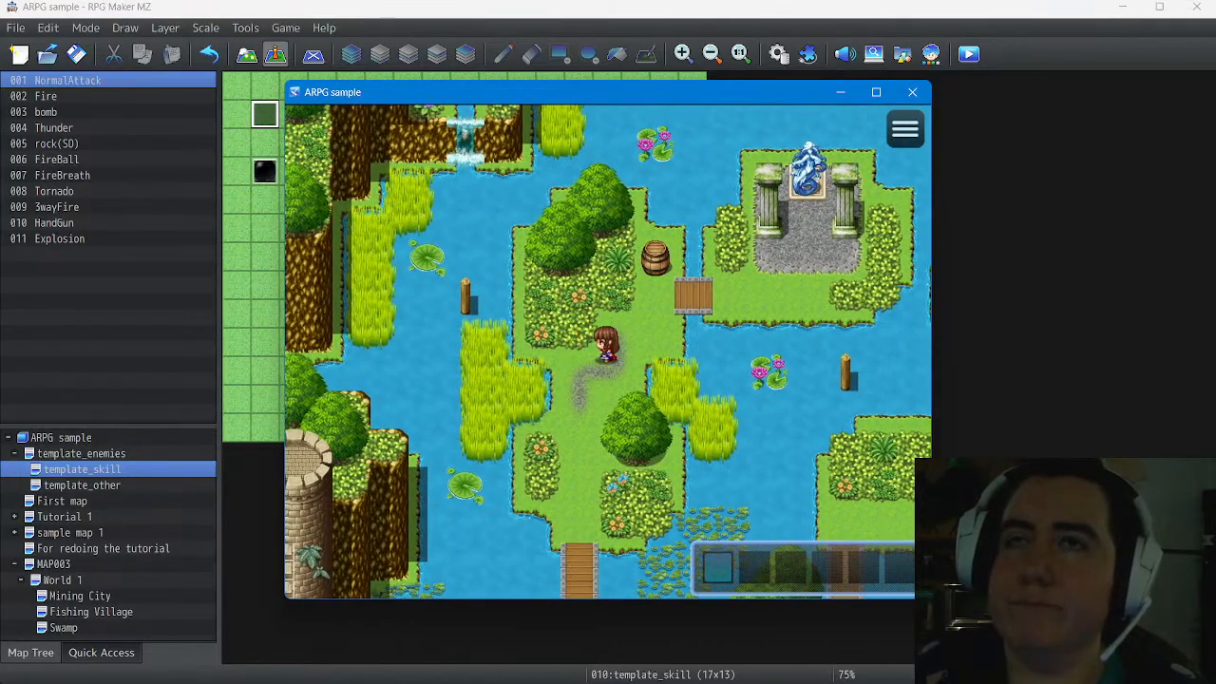
{"action": "key", "text": "Up"}
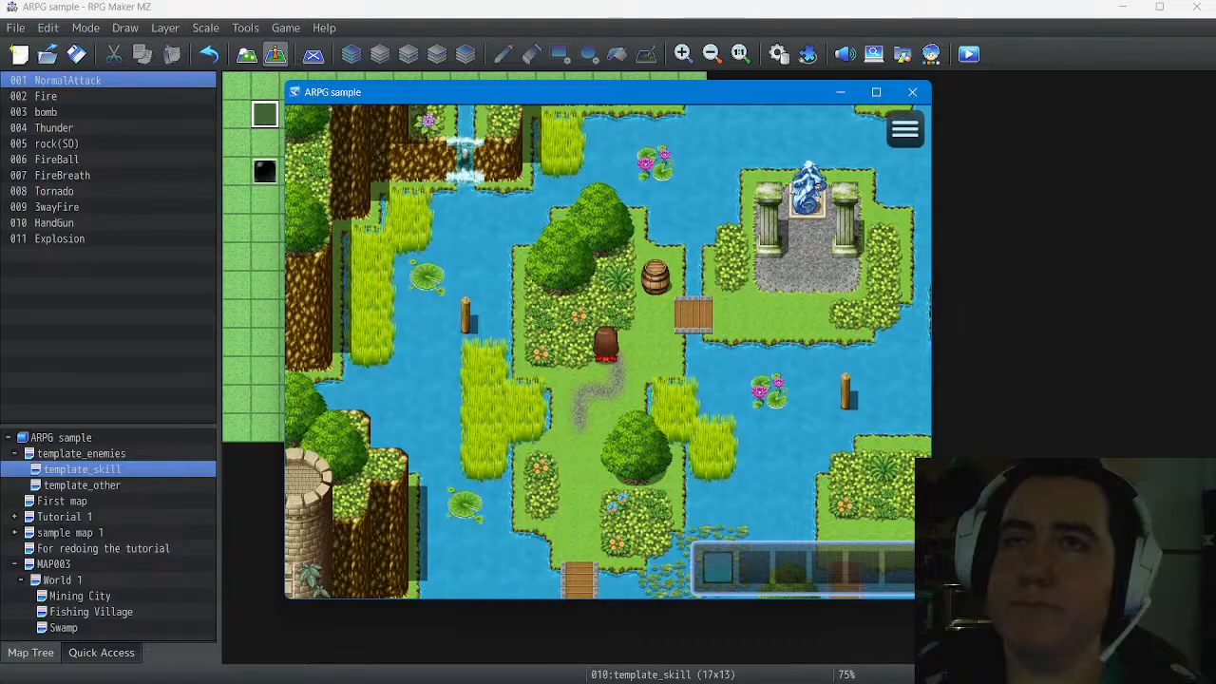
{"action": "key", "text": "Down"}
{"action": "key", "text": "Down"}
{"action": "key", "text": "z"}
{"action": "key", "text": "Left"}
{"action": "key", "text": "Down"}
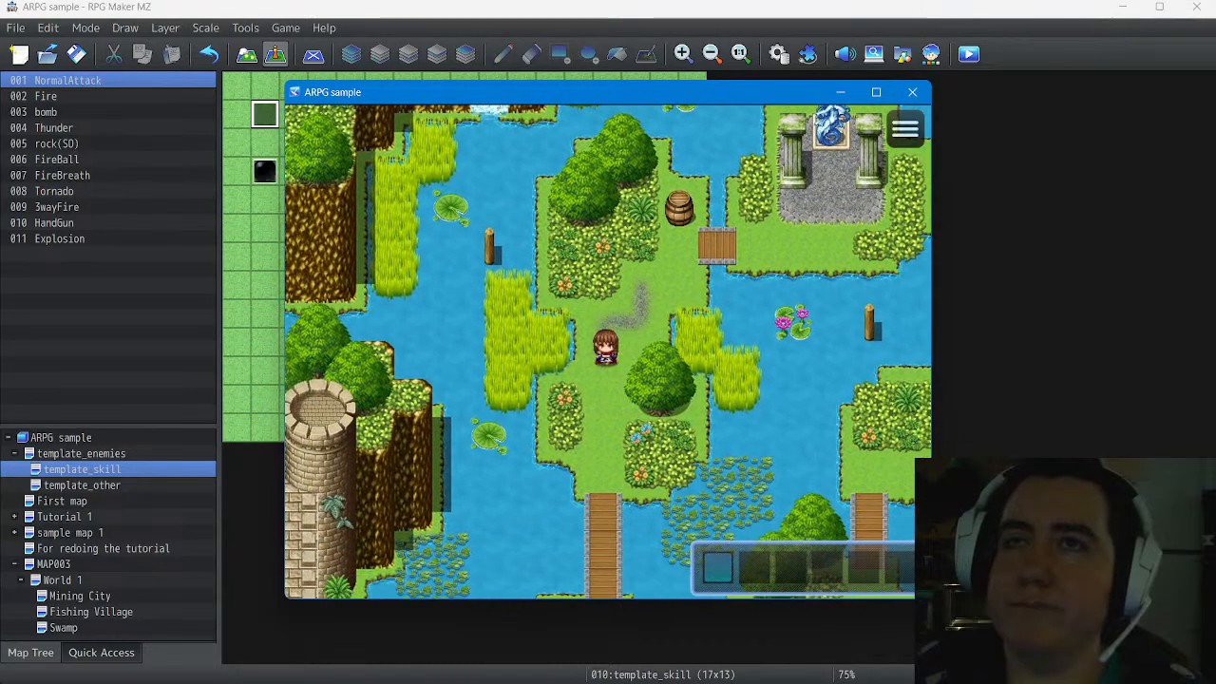
{"action": "key", "text": "Down"}
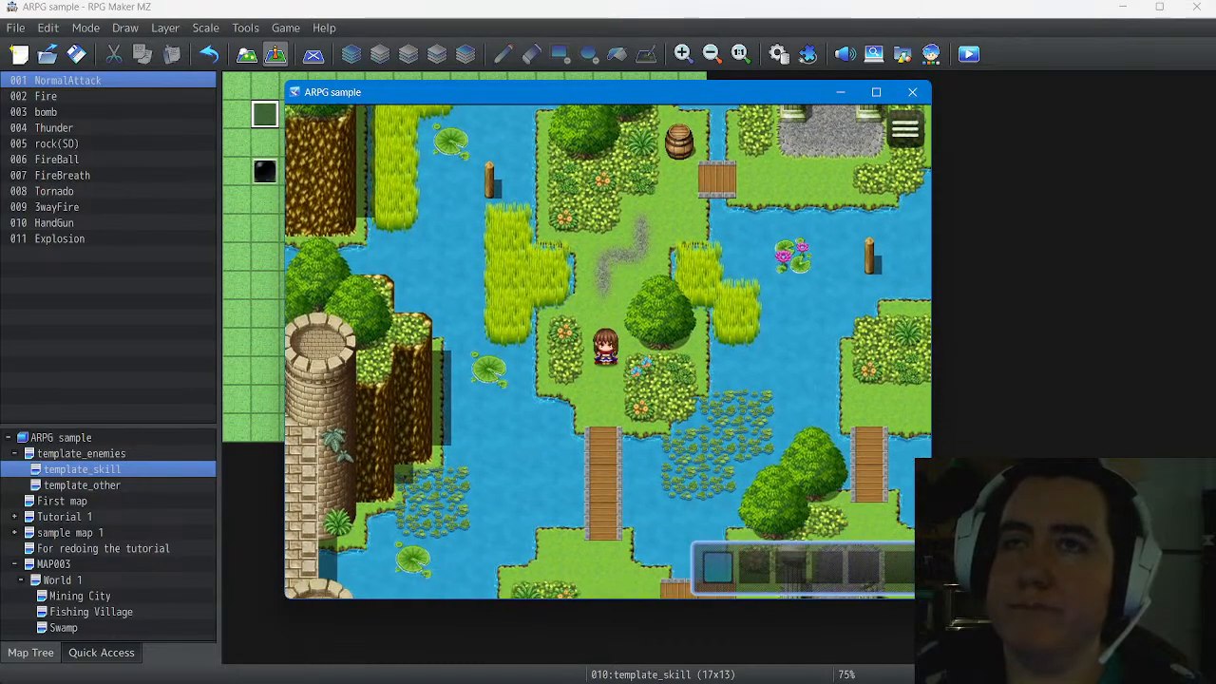
{"action": "key", "text": "Down"}
{"action": "key", "text": "Up"}
{"action": "key", "text": "z"}
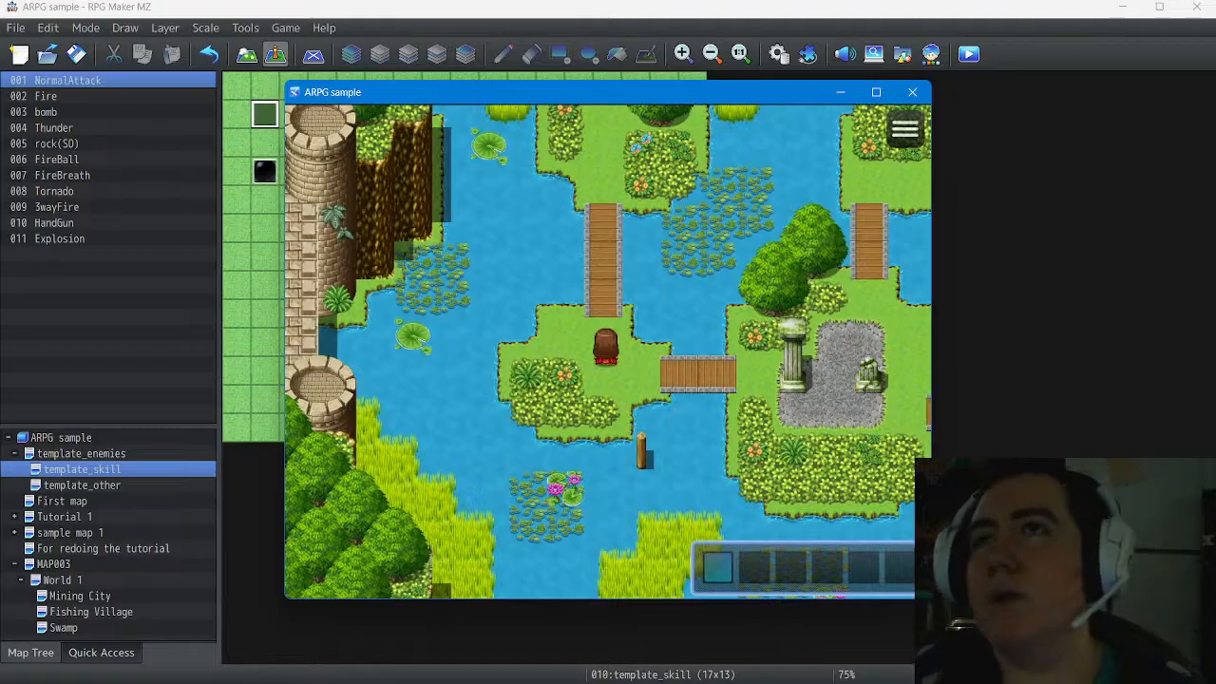
{"action": "left_click", "coordinate": [913, 92]}
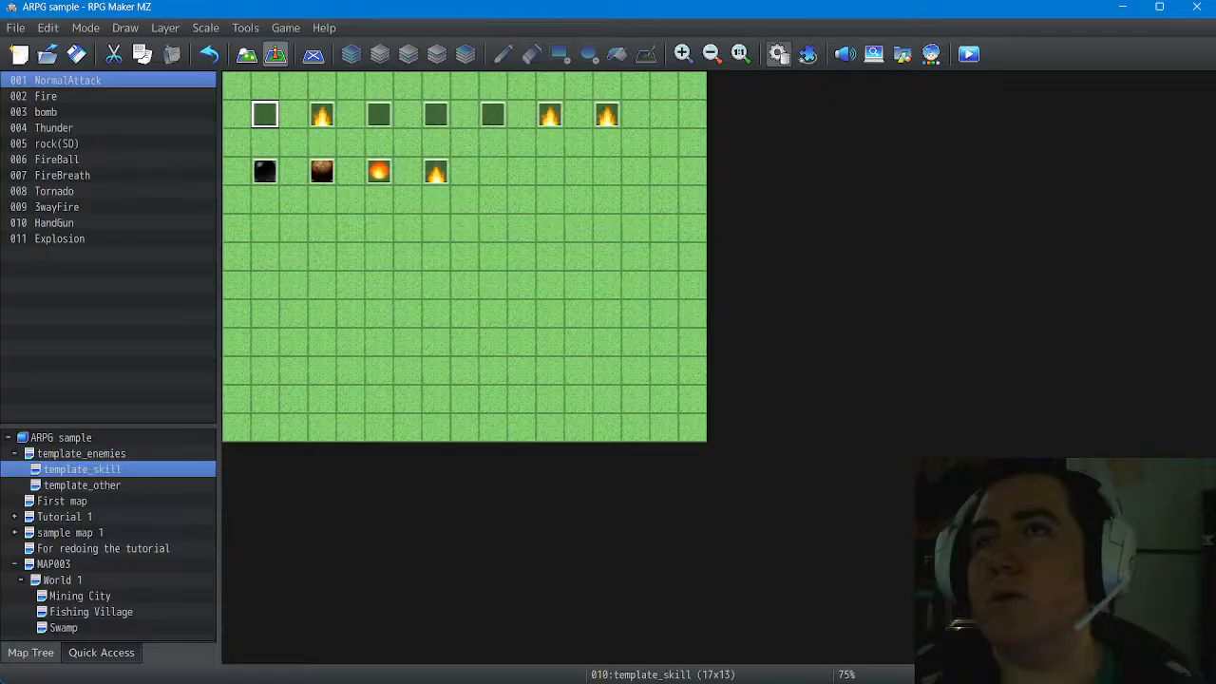
In the database, set Priscilla's class to Swordsman and her initial weapon to Short Sword
{"action": "key", "text": "F9"}
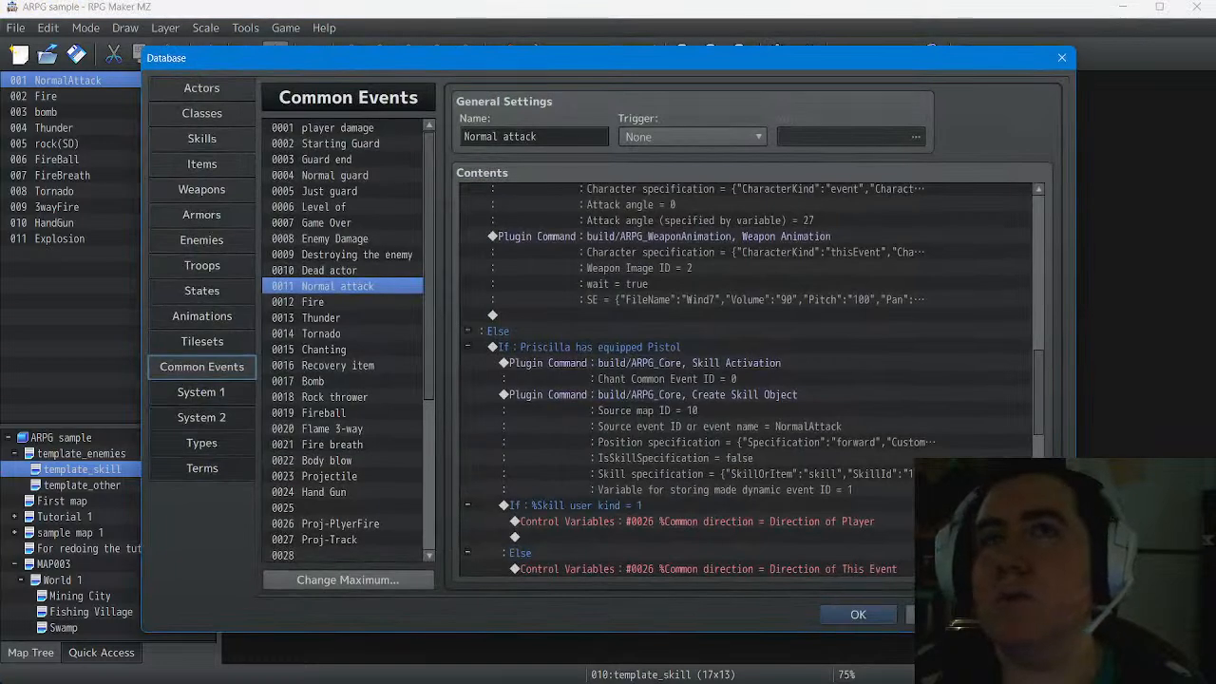
{"action": "left_click", "coordinate": [201, 88]}
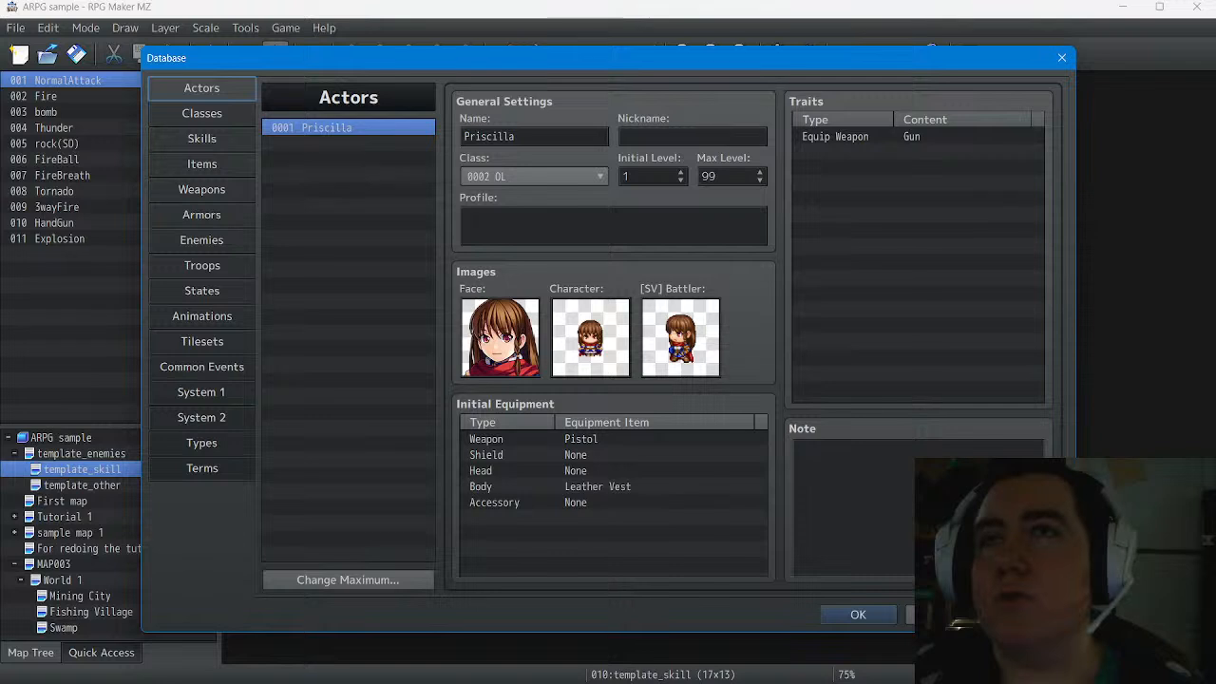
{"action": "left_click", "coordinate": [561, 176]}
{"action": "left_click", "coordinate": [513, 196]}
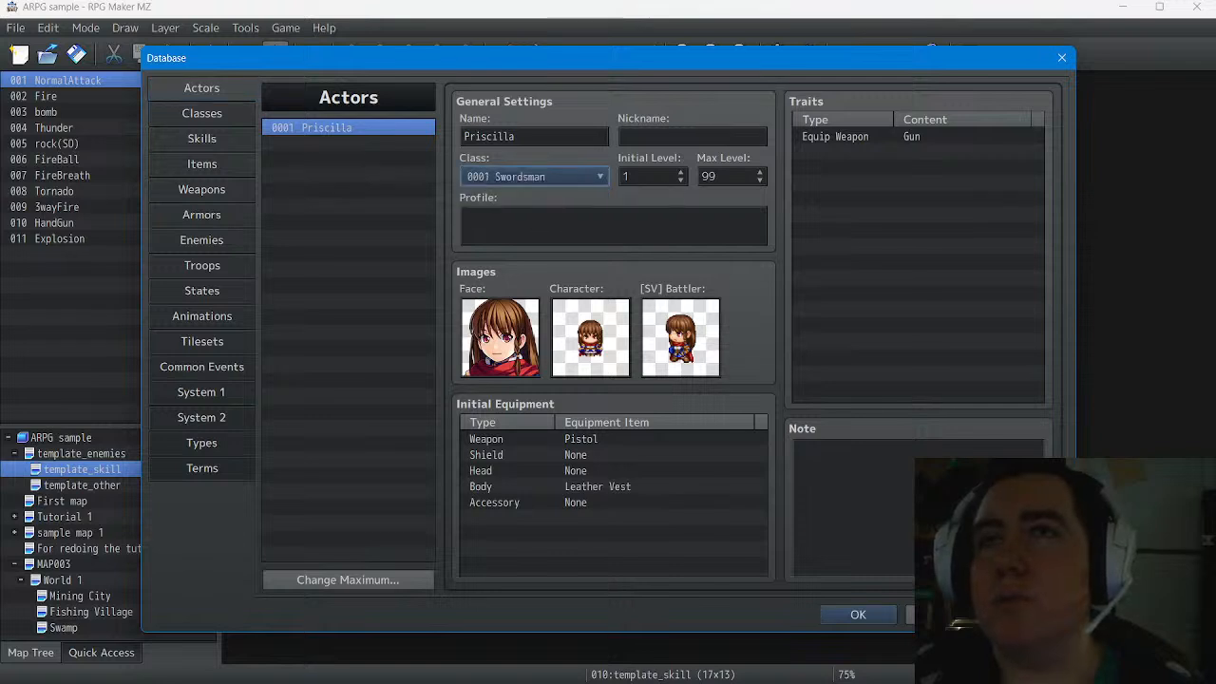
{"action": "double_click", "coordinate": [581, 439]}
{"action": "left_click", "coordinate": [606, 488]}
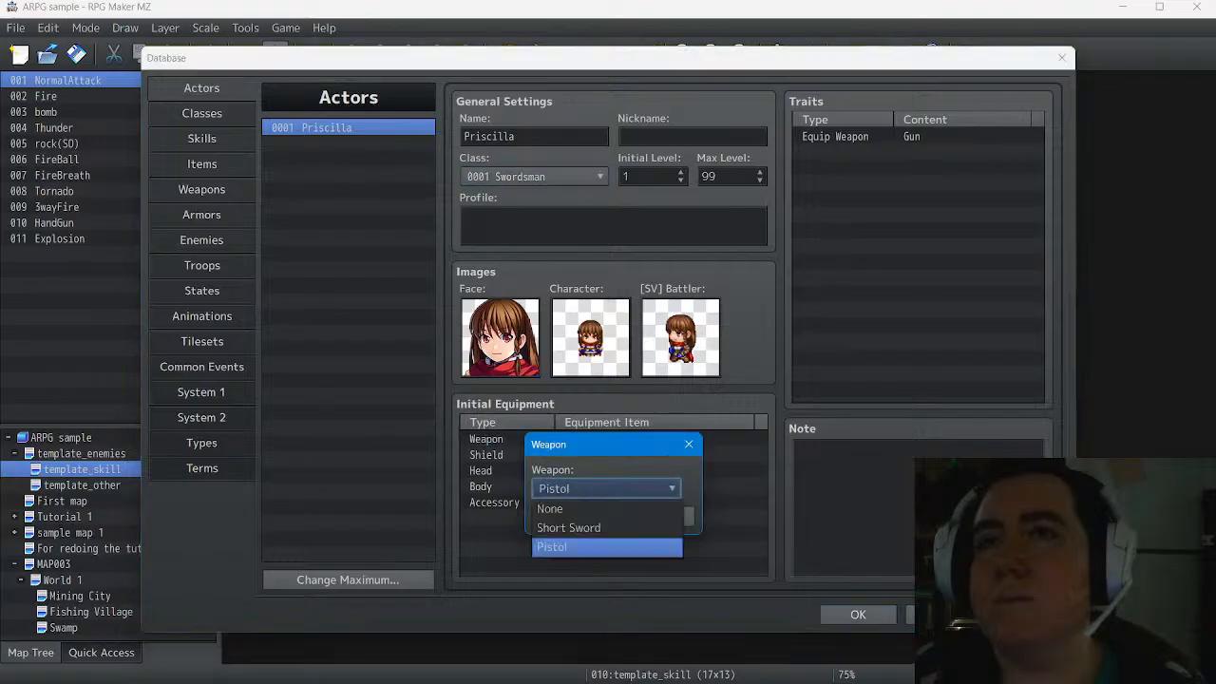
{"action": "left_click", "coordinate": [608, 527]}
{"action": "left_click", "coordinate": [572, 516]}
Change Priscilla's Equip Weapon trait to Sword and apply the database changes
{"action": "double_click", "coordinate": [855, 137]}
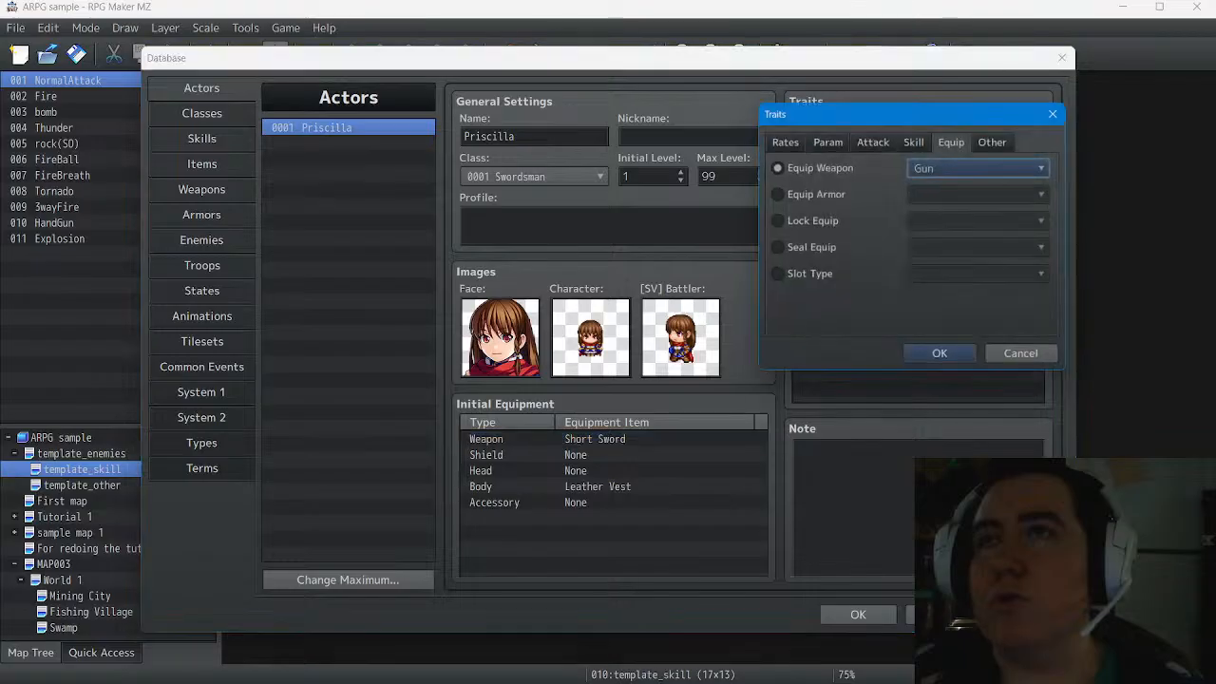
{"action": "left_click", "coordinate": [984, 166]}
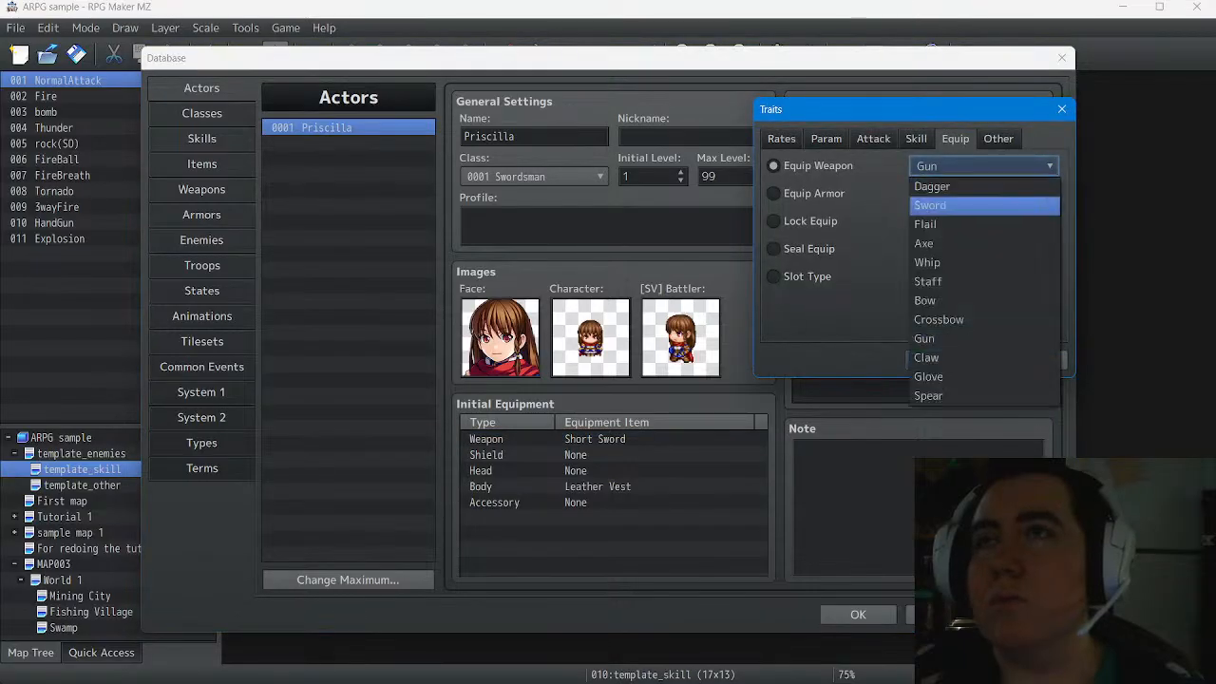
{"action": "left_click", "coordinate": [960, 206]}
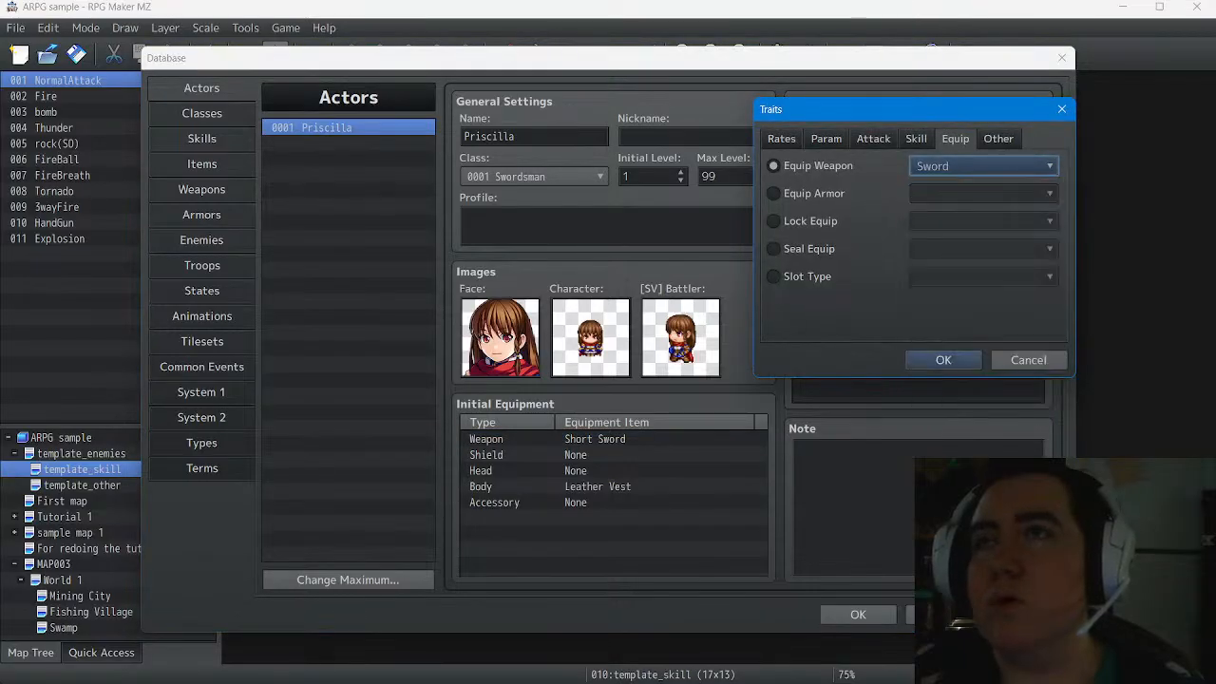
{"action": "left_click", "coordinate": [944, 359]}
{"action": "left_click", "coordinate": [1029, 614]}
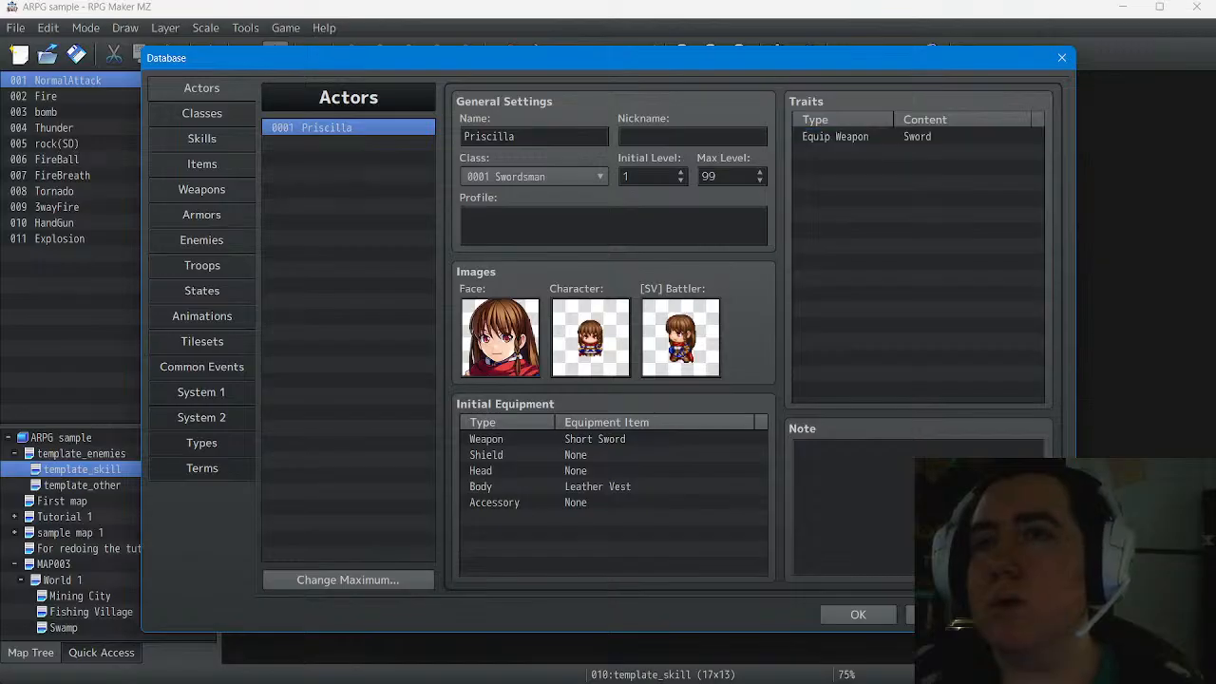
{"action": "left_click", "coordinate": [858, 615]}
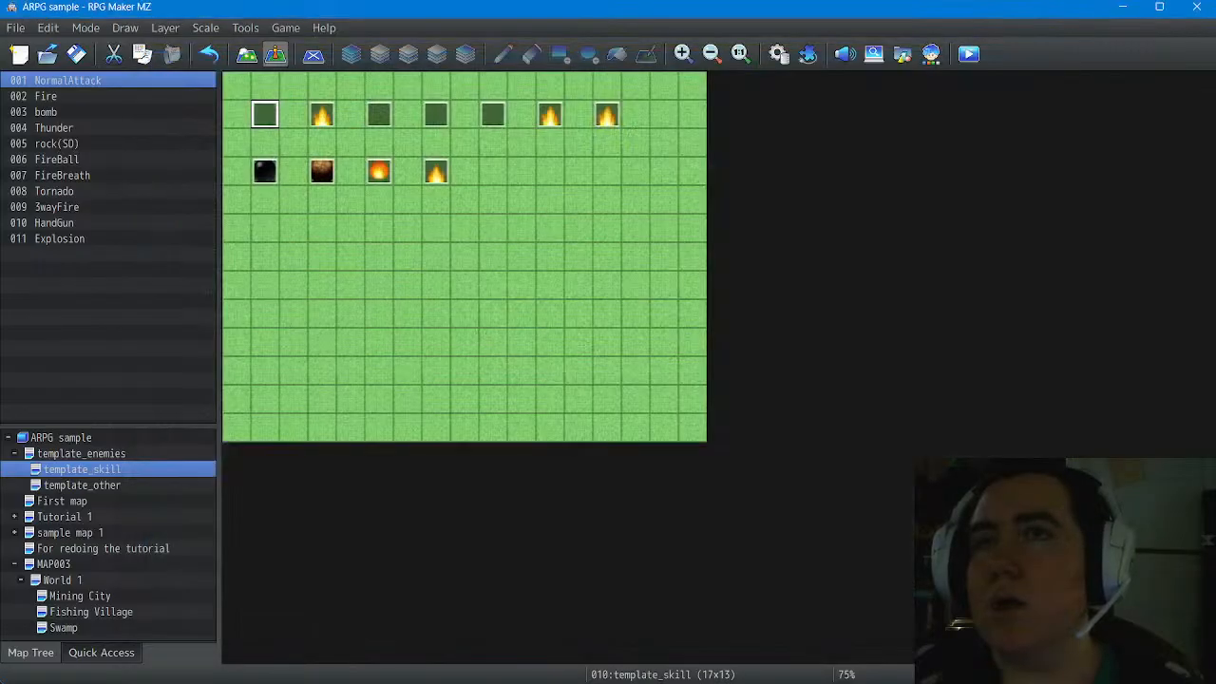
Save the changes to the game and start a new game in a playtest
{"action": "left_click", "coordinate": [968, 53]}
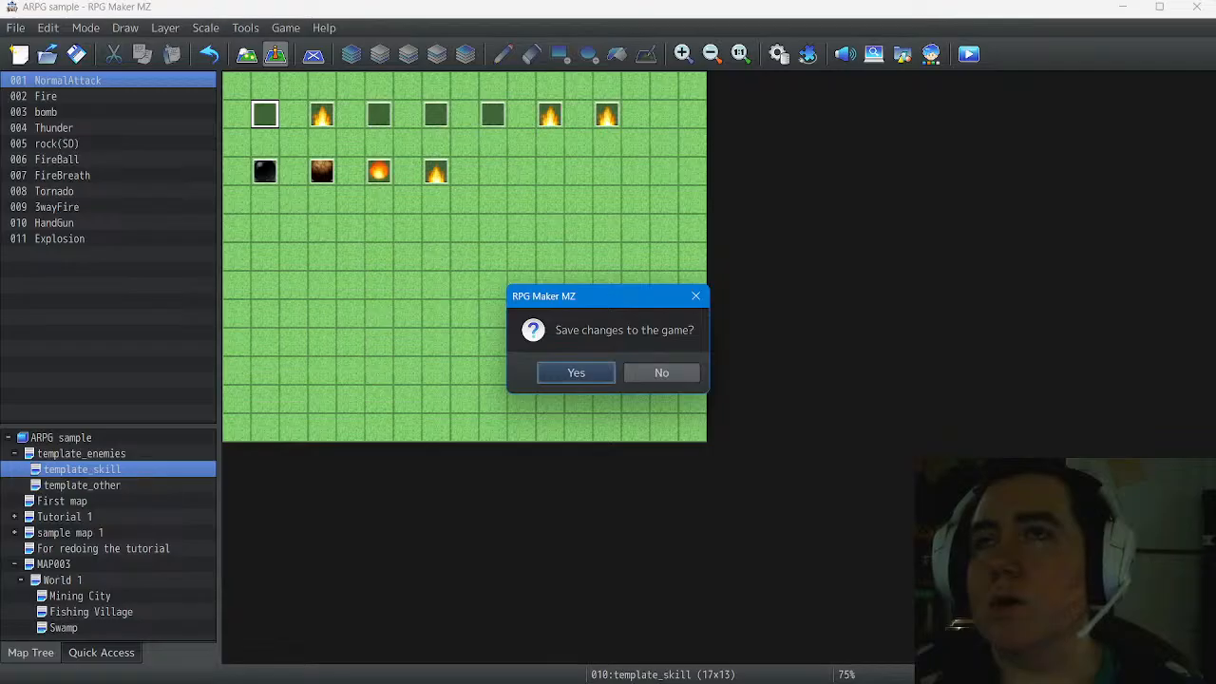
{"action": "key", "text": "Return"}
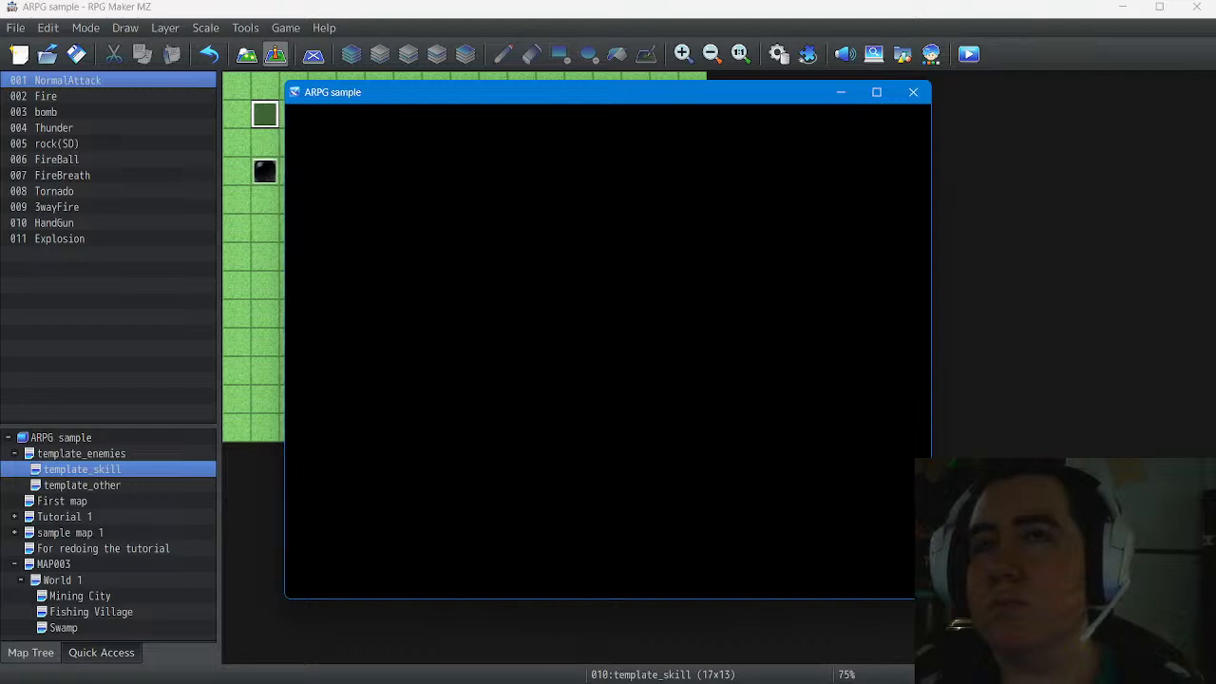
{"action": "key", "text": "Return"}
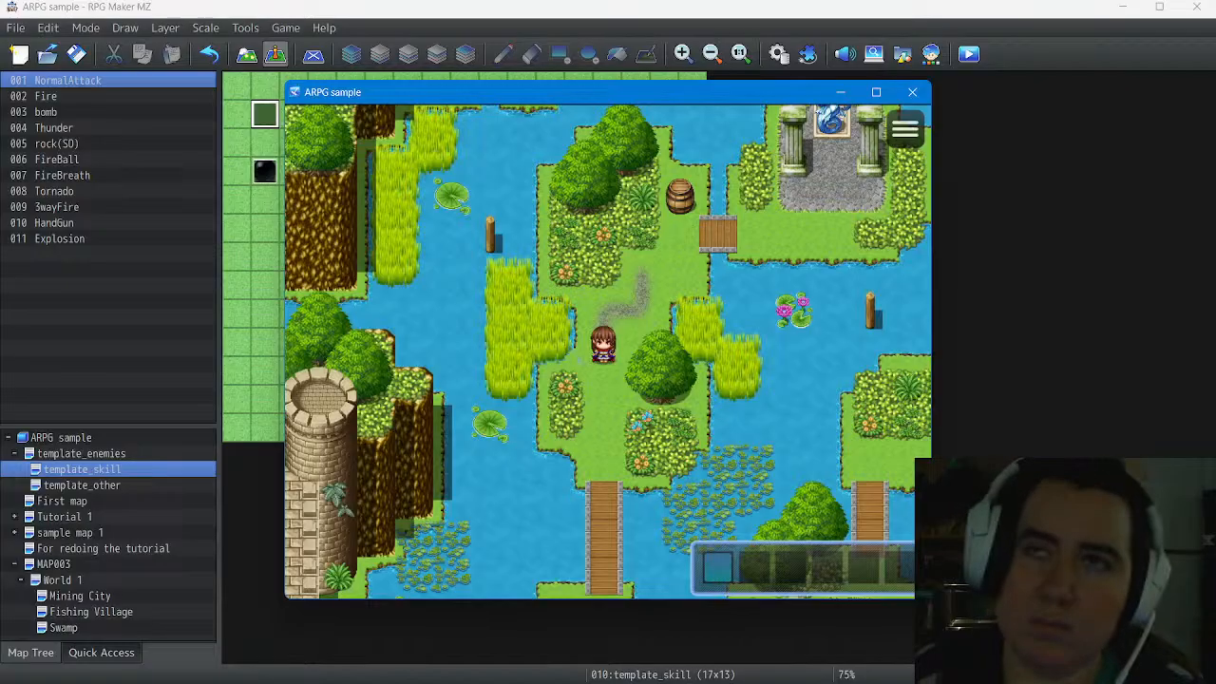
Try the Short Sword attack in several directions while moving around the swamp map
{"action": "key", "text": "z"}
{"action": "key", "text": "Up"}
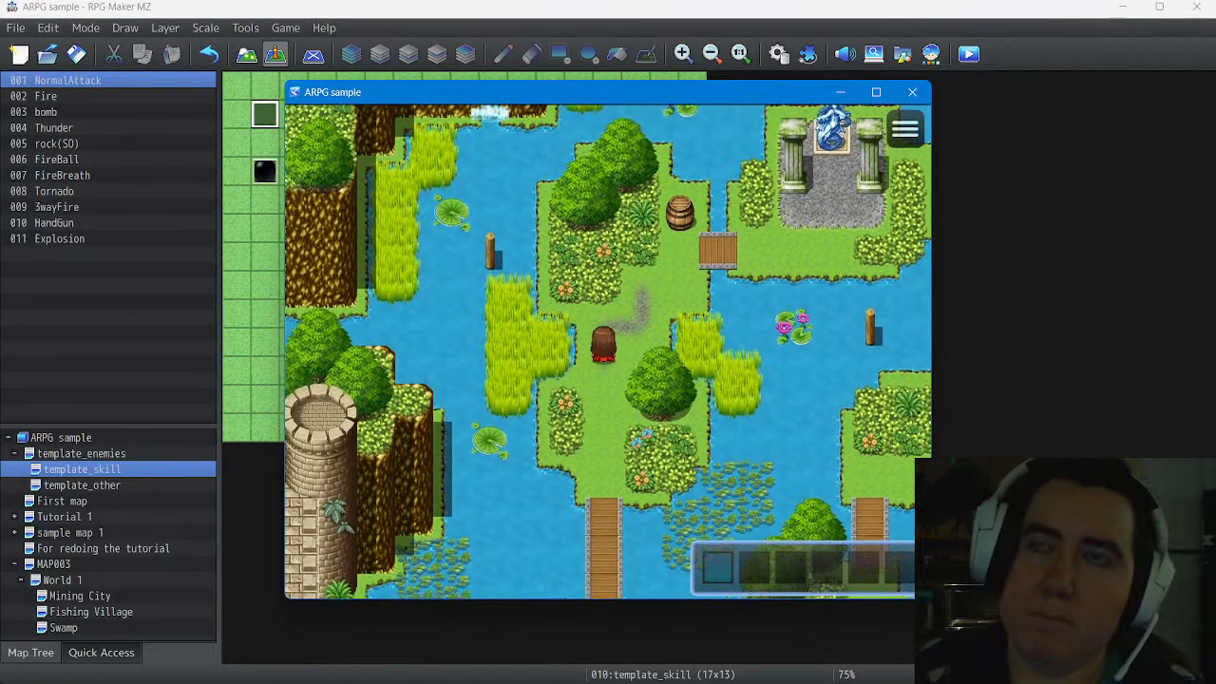
{"action": "key", "text": "z"}
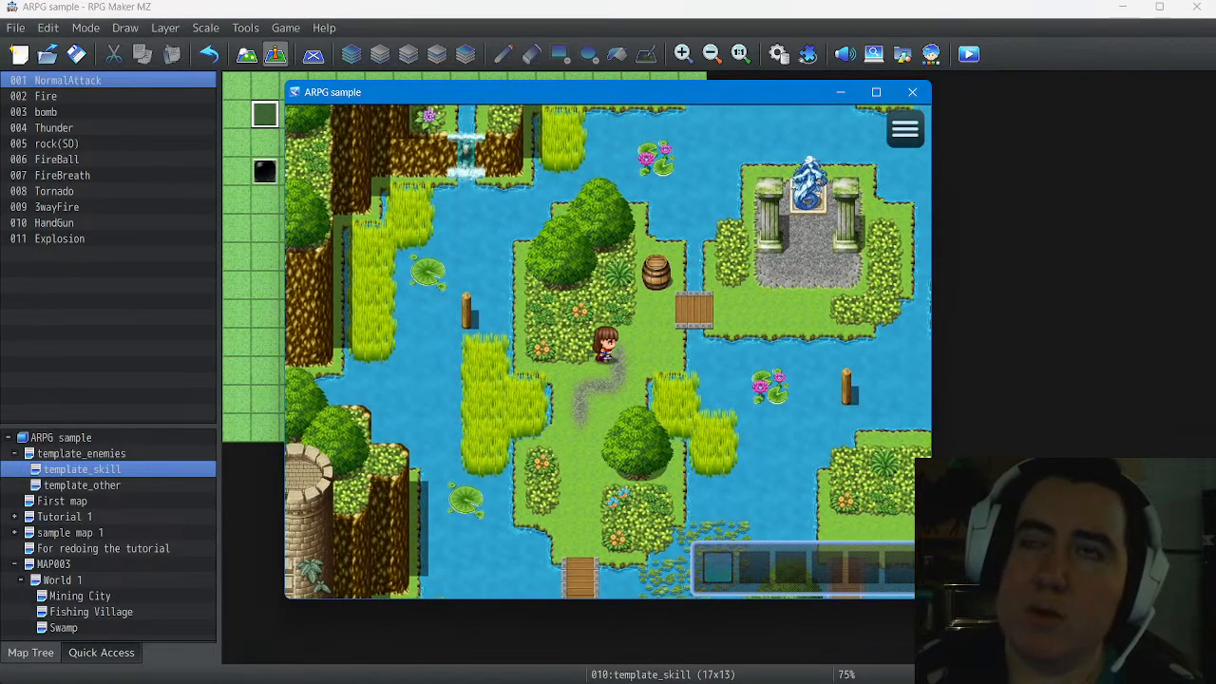
{"action": "key", "text": "Left"}
{"action": "key", "text": "z"}
{"action": "key", "text": "z"}
{"action": "key", "text": "Down"}
{"action": "key", "text": "Right"}
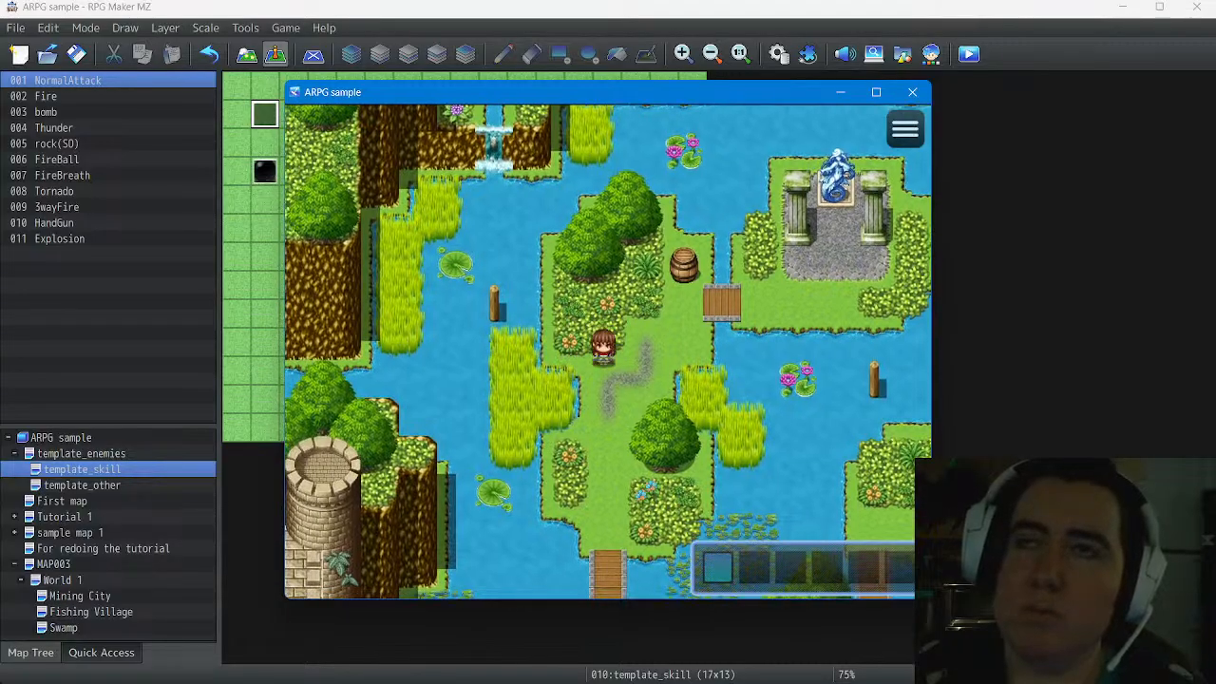
Walk the character down across the bridge to the lower island and end the playtest
{"action": "key", "text": "Down"}
{"action": "key", "text": "Down"}
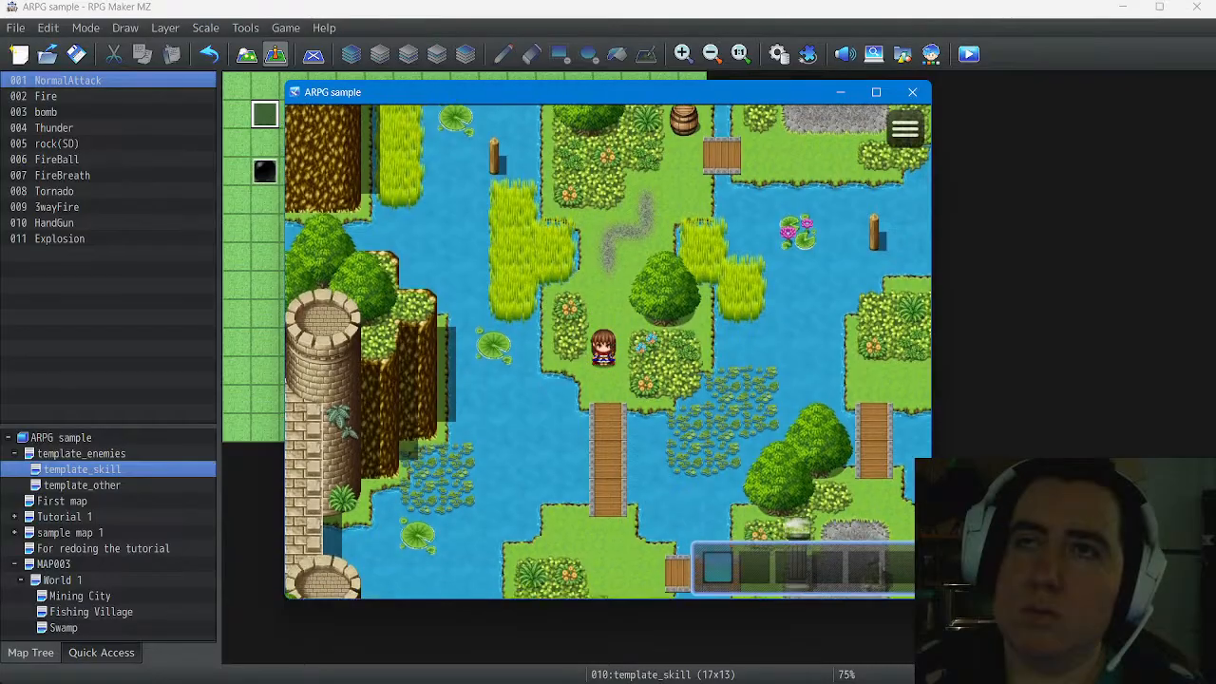
{"action": "key", "text": "Down"}
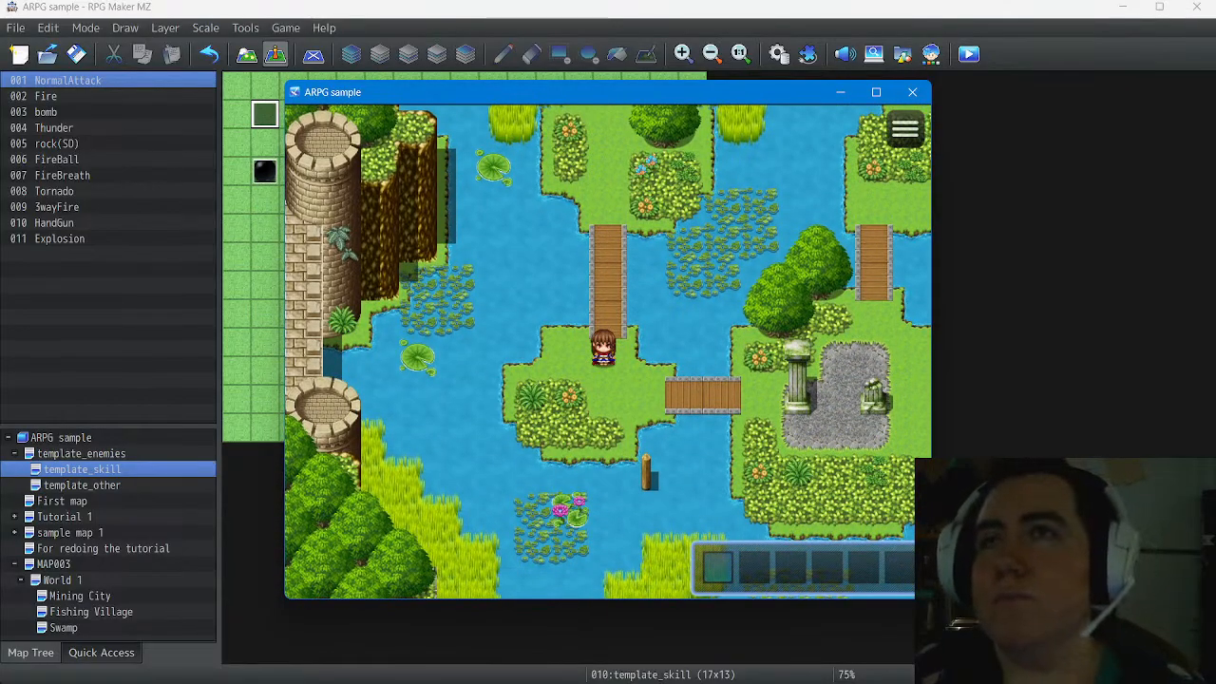
{"action": "left_click", "coordinate": [912, 93]}
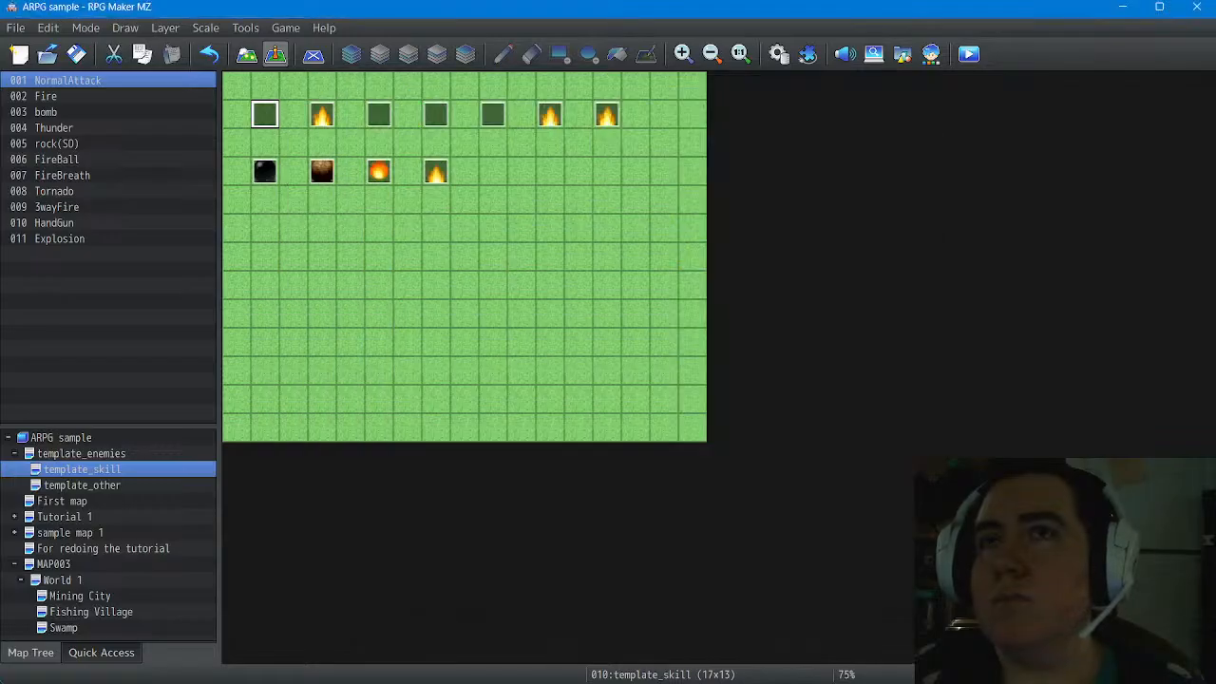
Enable the Stepping option on page 1 of the NormalAttack event and apply the change
{"action": "key", "text": "Return"}
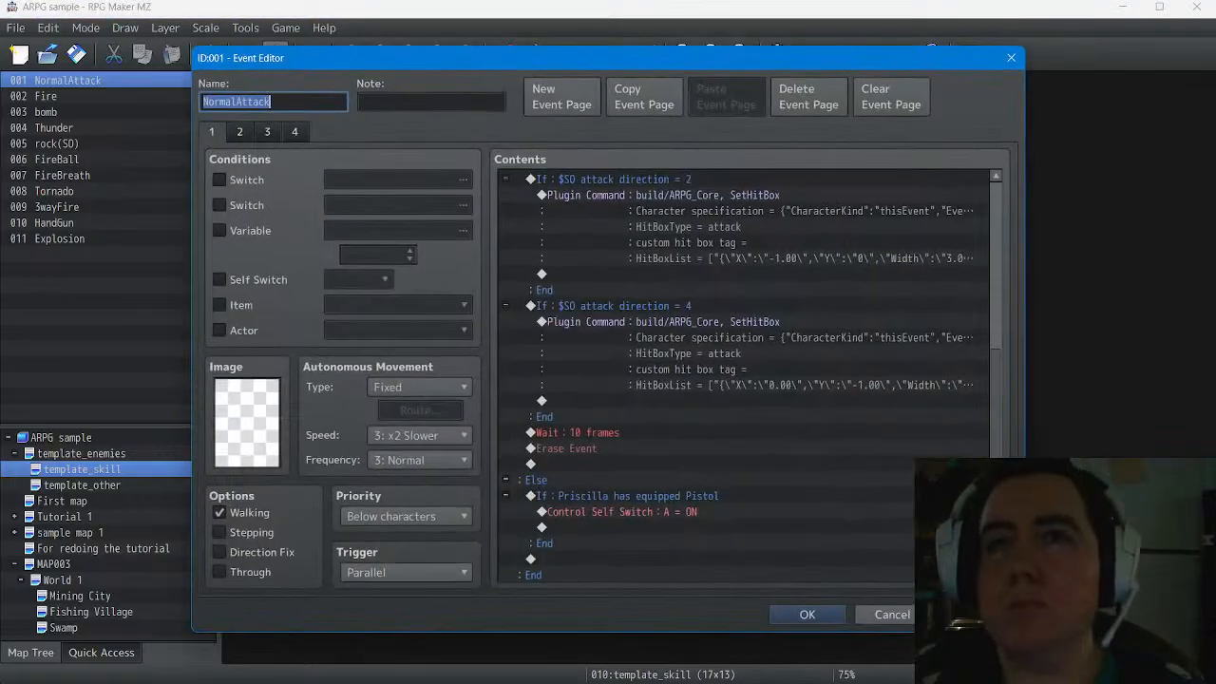
{"action": "left_click", "coordinate": [219, 533]}
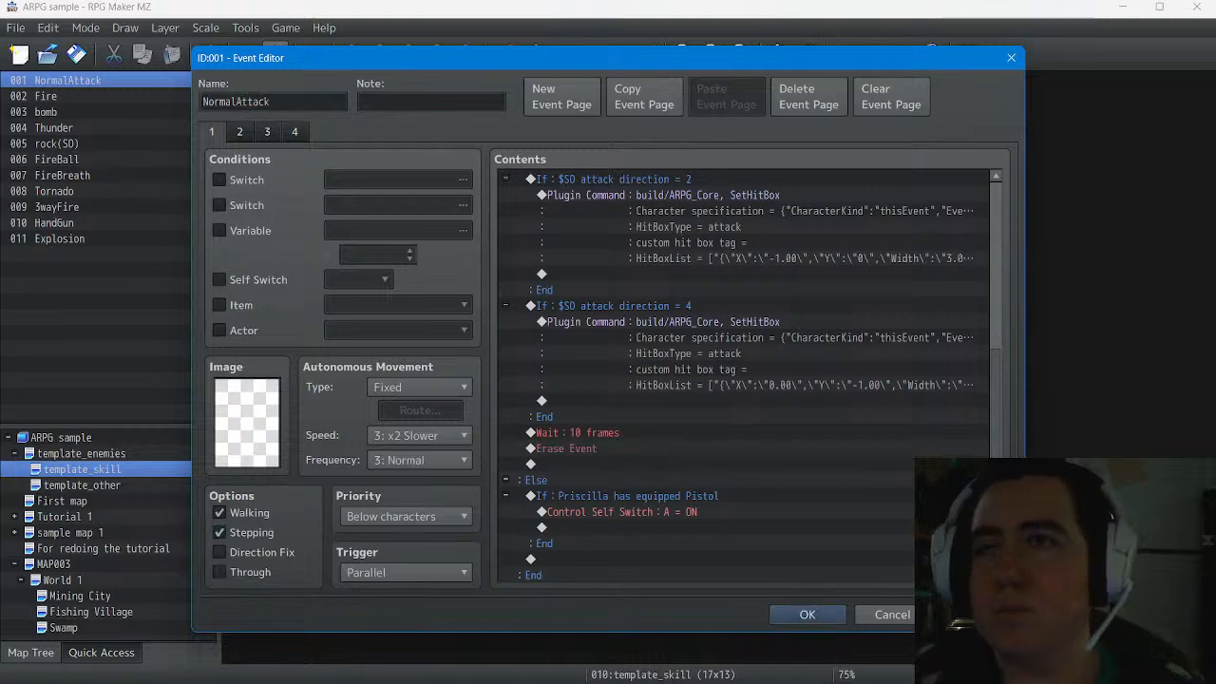
{"action": "left_click", "coordinate": [806, 615]}
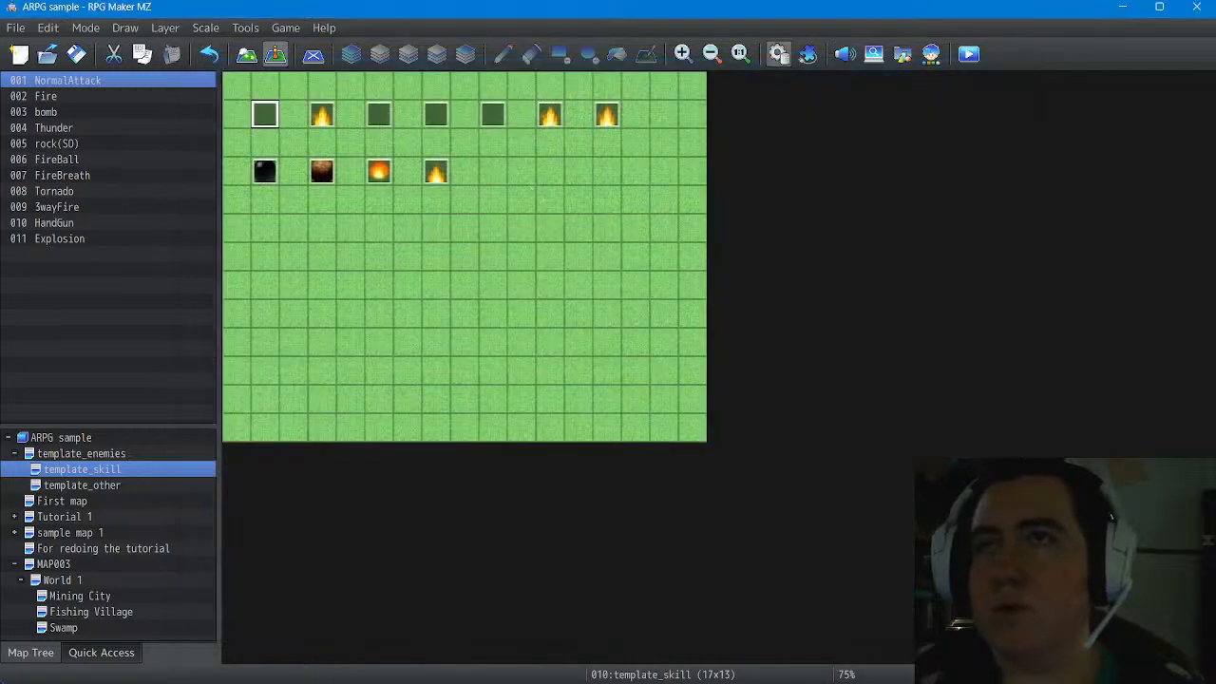
Launch a playtest with the event changes saved and start a new game
{"action": "left_click", "coordinate": [969, 54]}
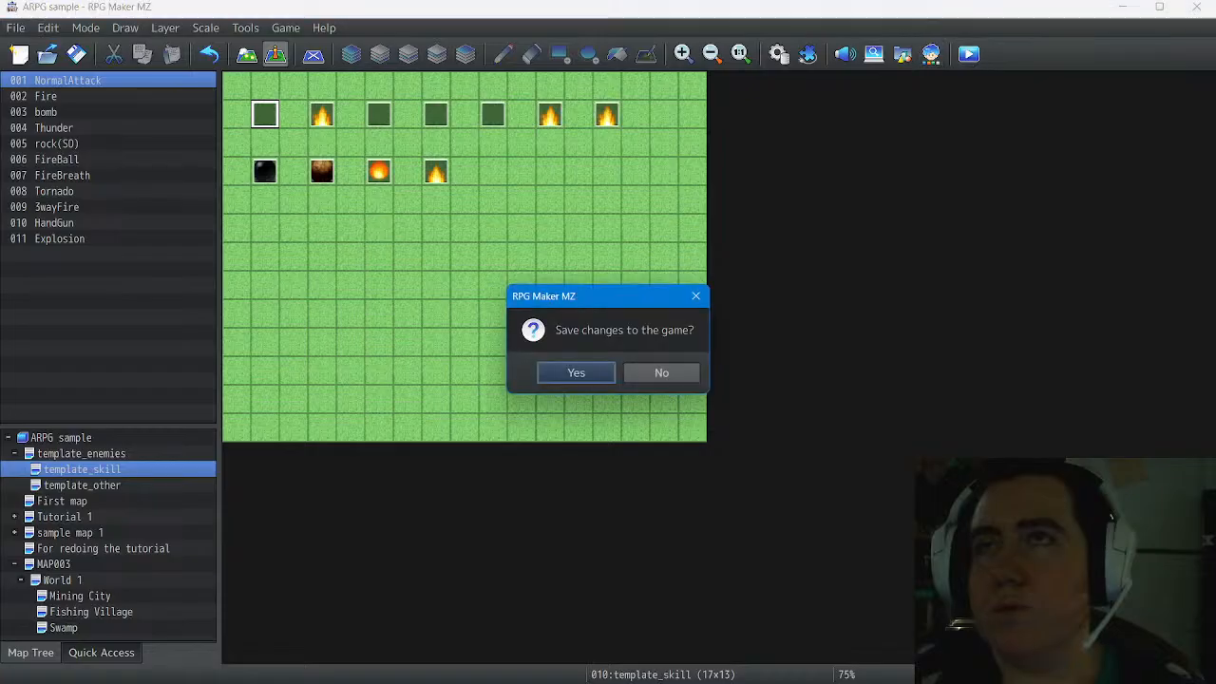
{"action": "left_click", "coordinate": [576, 372]}
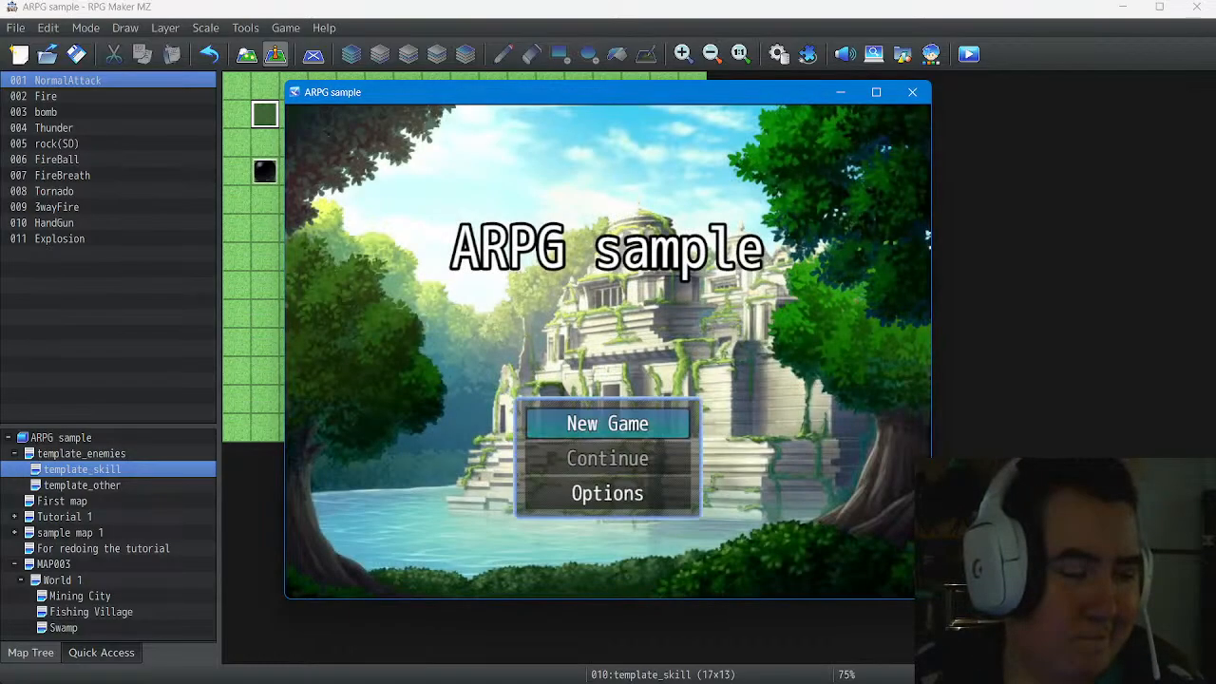
{"action": "key", "text": "Down"}
{"action": "key", "text": "Up"}
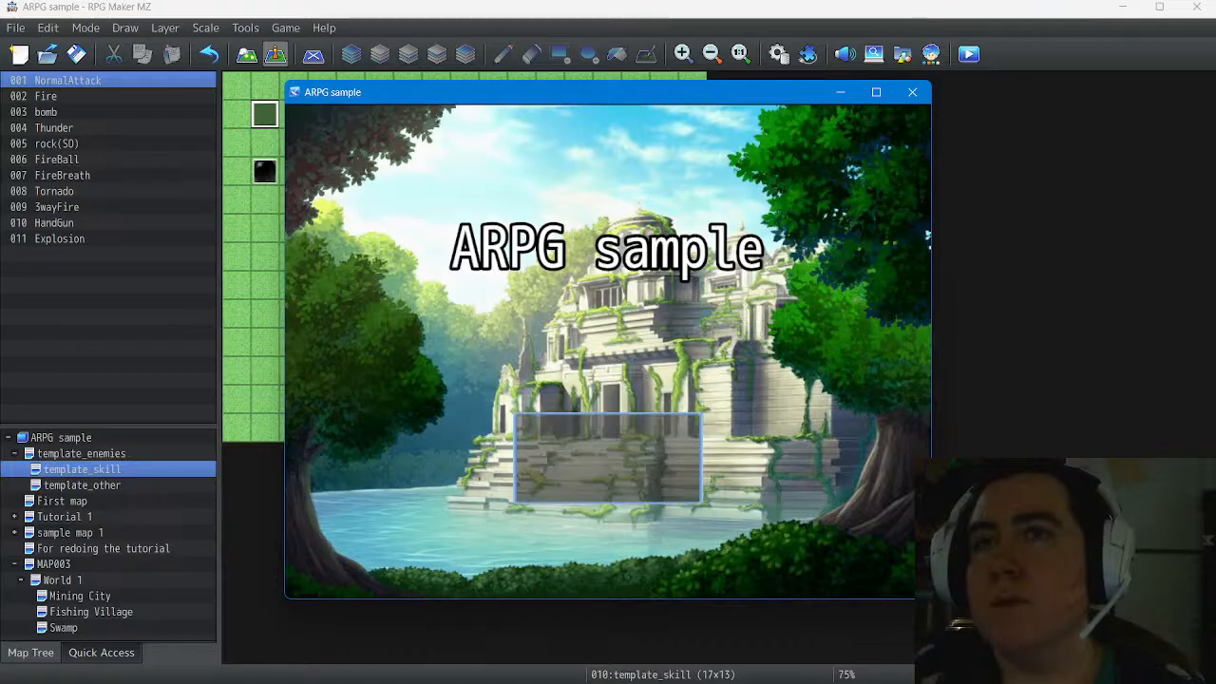
{"action": "key", "text": "Return"}
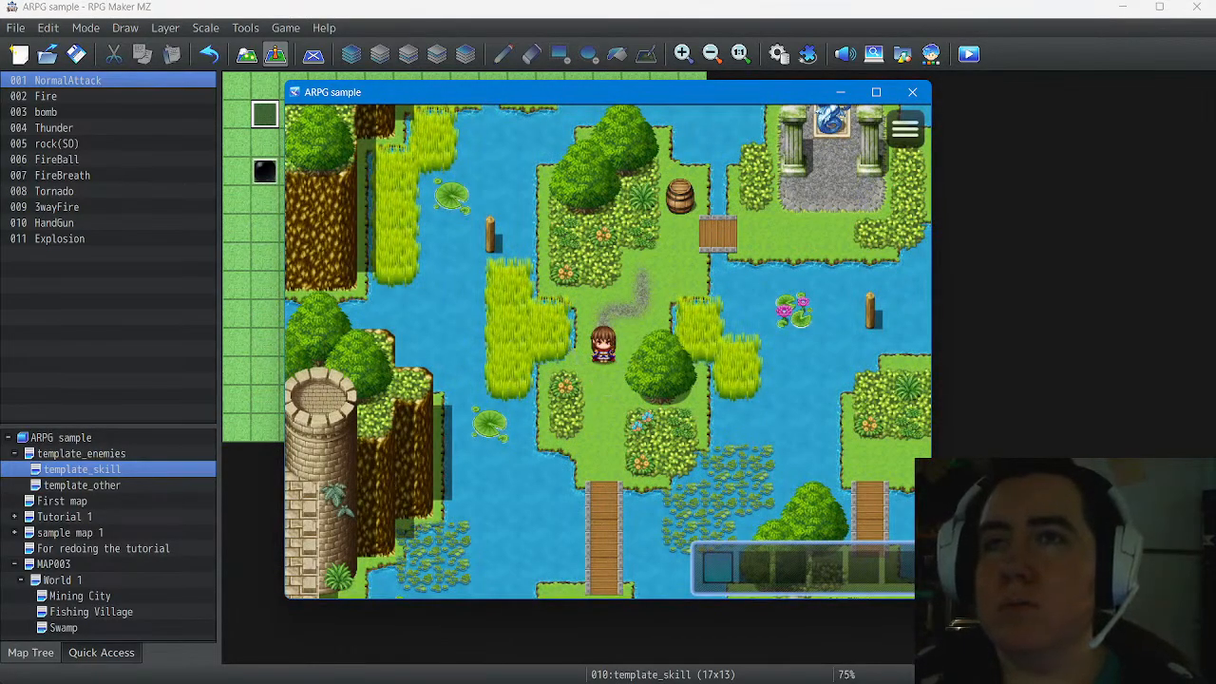
Try the Short Sword attack facing different directions while walking from the starting island across the bridges to the stone ruins
{"action": "key", "text": "Up"}
{"action": "key", "text": "z"}
{"action": "key", "text": "Up"}
{"action": "key", "text": "z"}
{"action": "key", "text": "Down"}
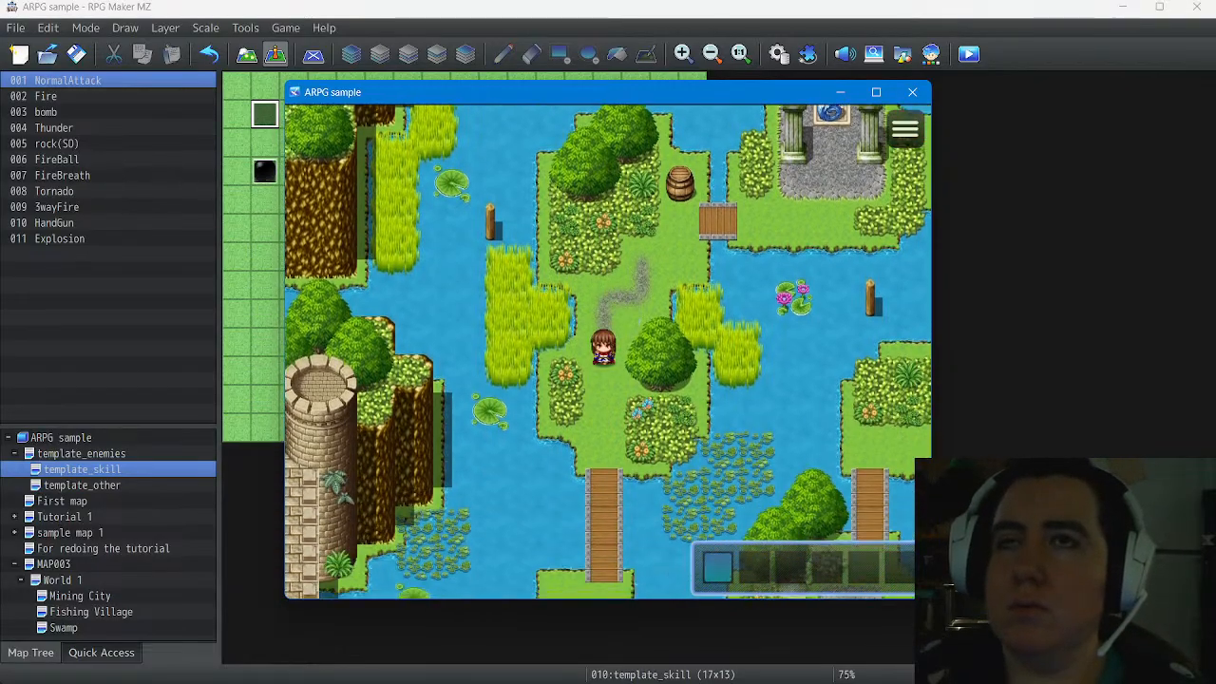
{"action": "key", "text": "Down"}
{"action": "key", "text": "Down"}
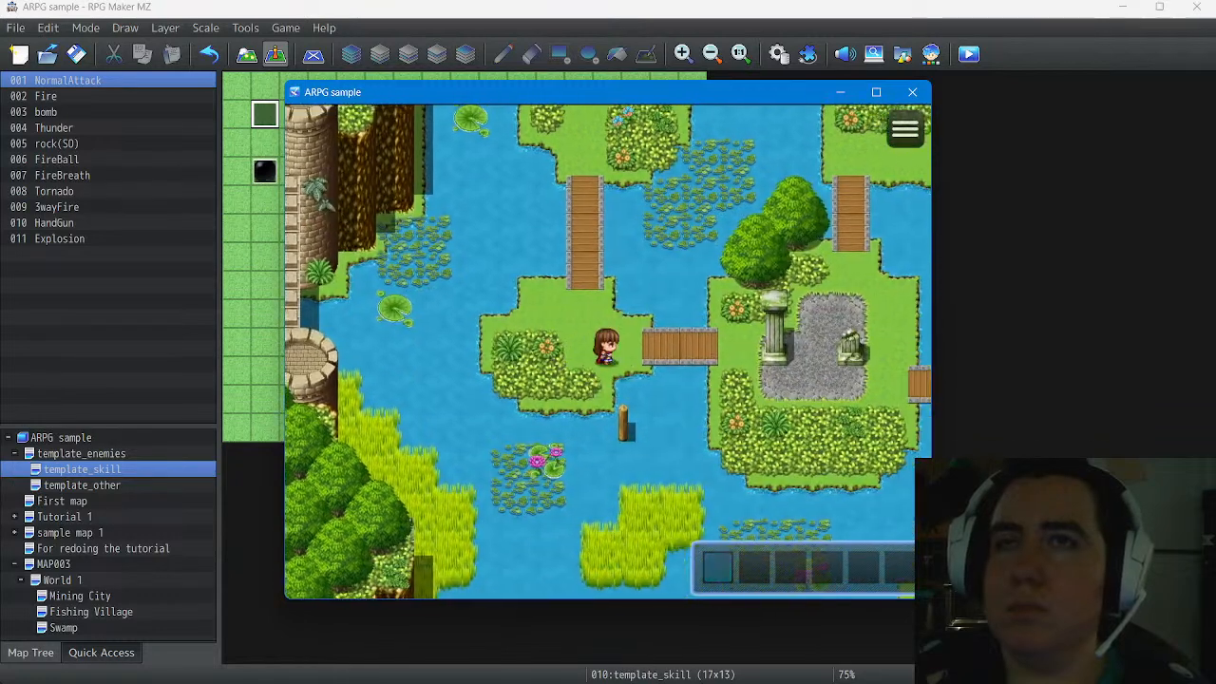
{"action": "key", "text": "Right"}
{"action": "key", "text": "z"}
{"action": "key", "text": "Right"}
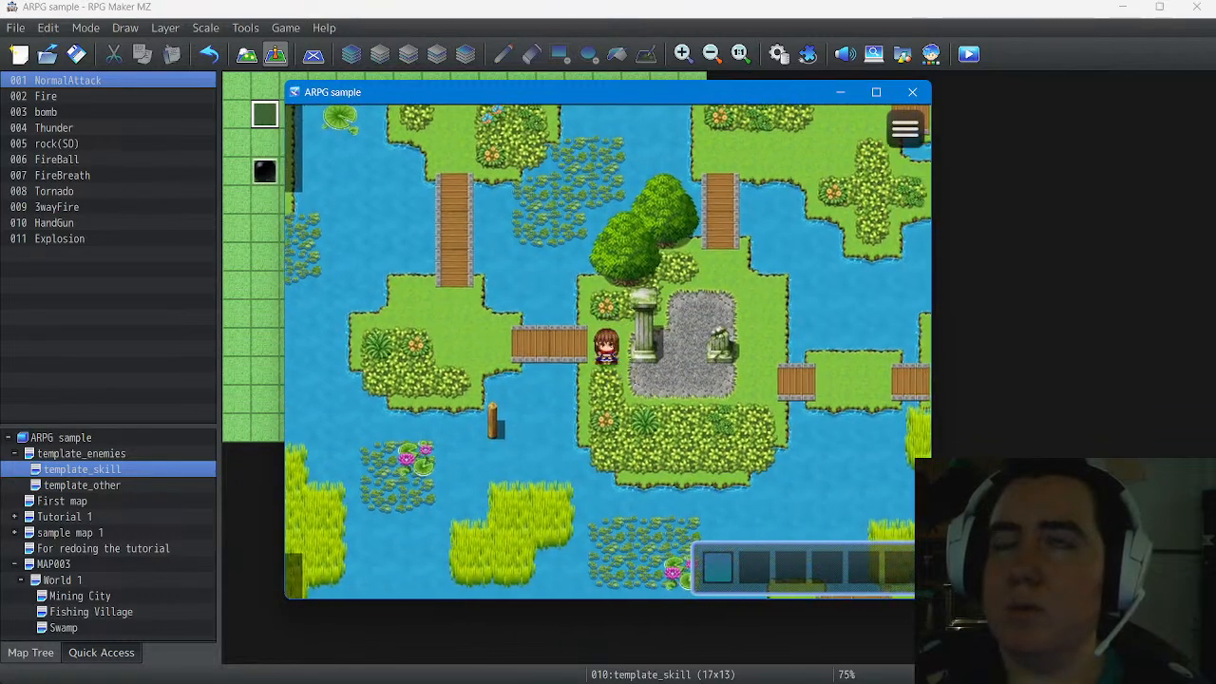
Walk the character from the ruins across the bridges to the eastern island, then close the playtest
{"action": "key", "text": "Down"}
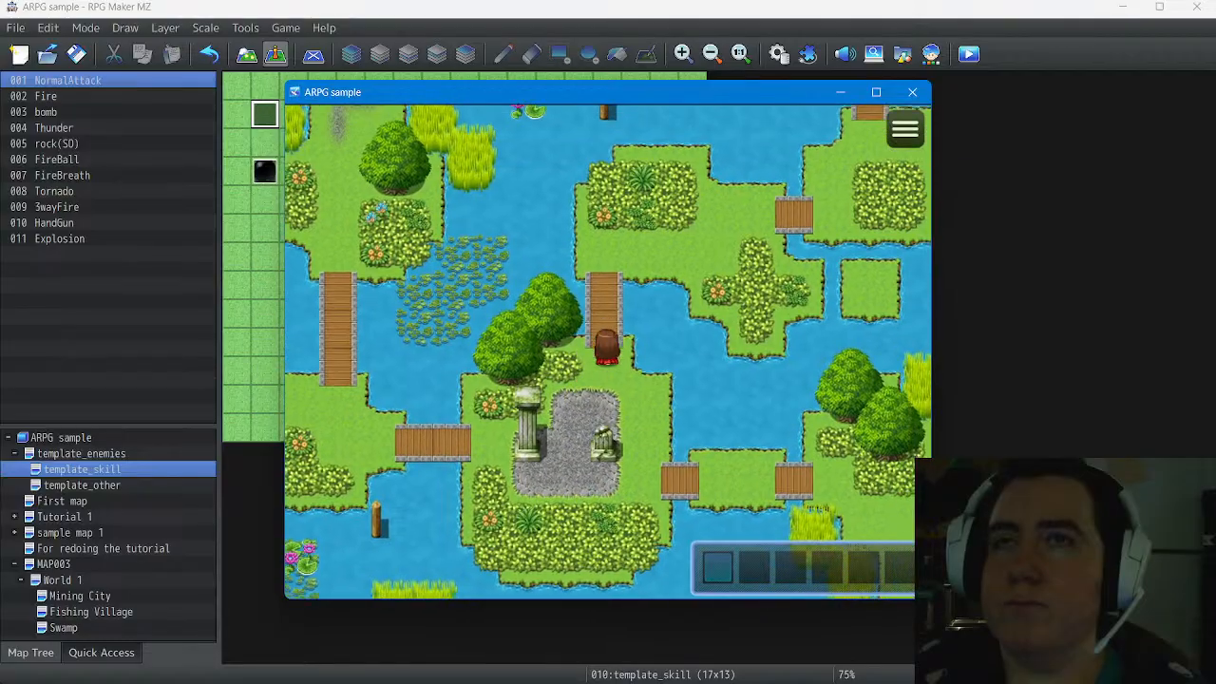
{"action": "key", "text": "Up"}
{"action": "key", "text": "Right"}
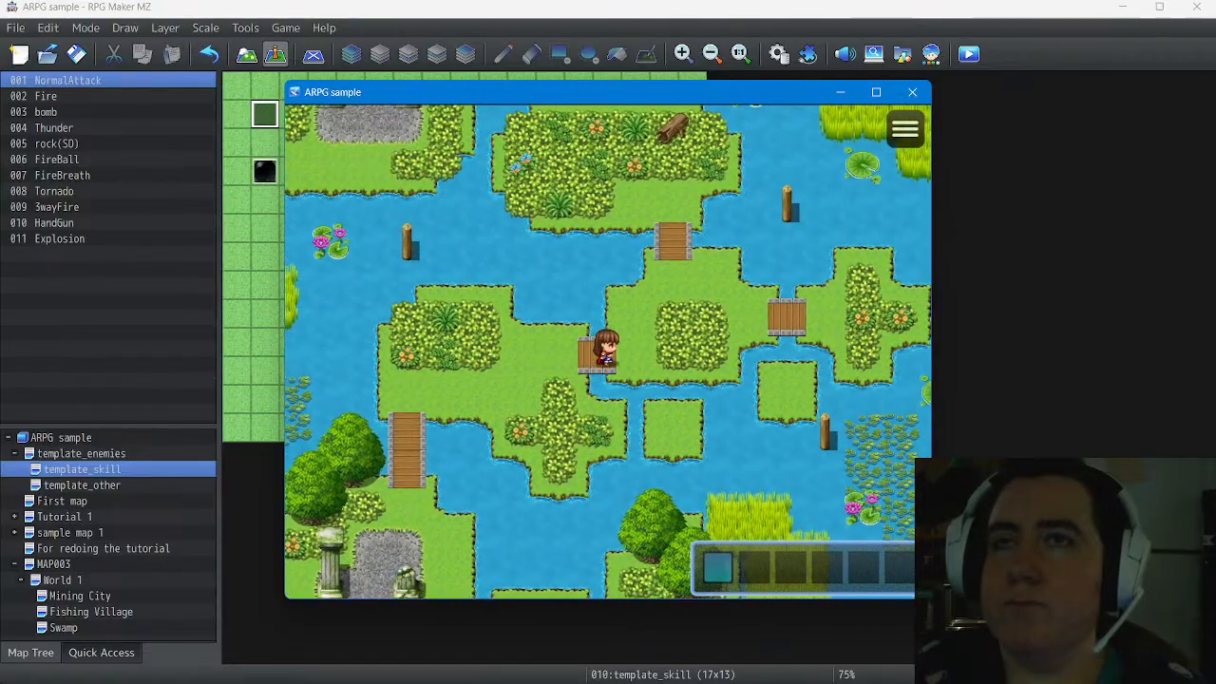
{"action": "key", "text": "Right"}
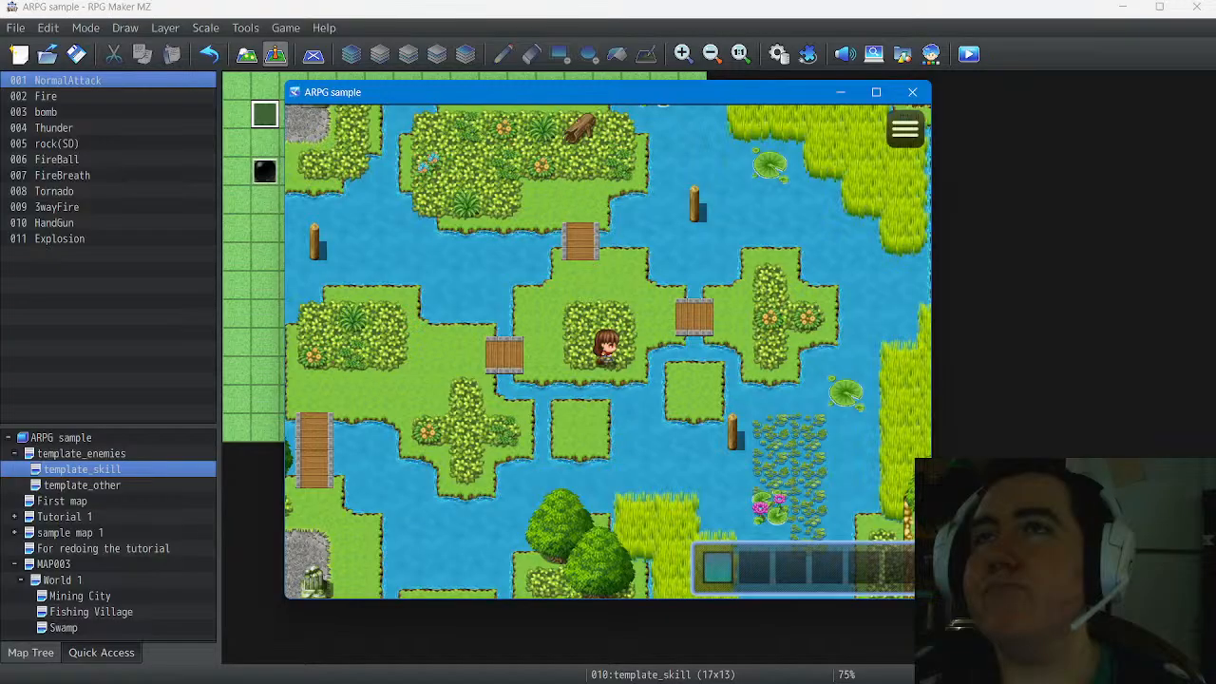
{"action": "key", "text": "alt+F4"}
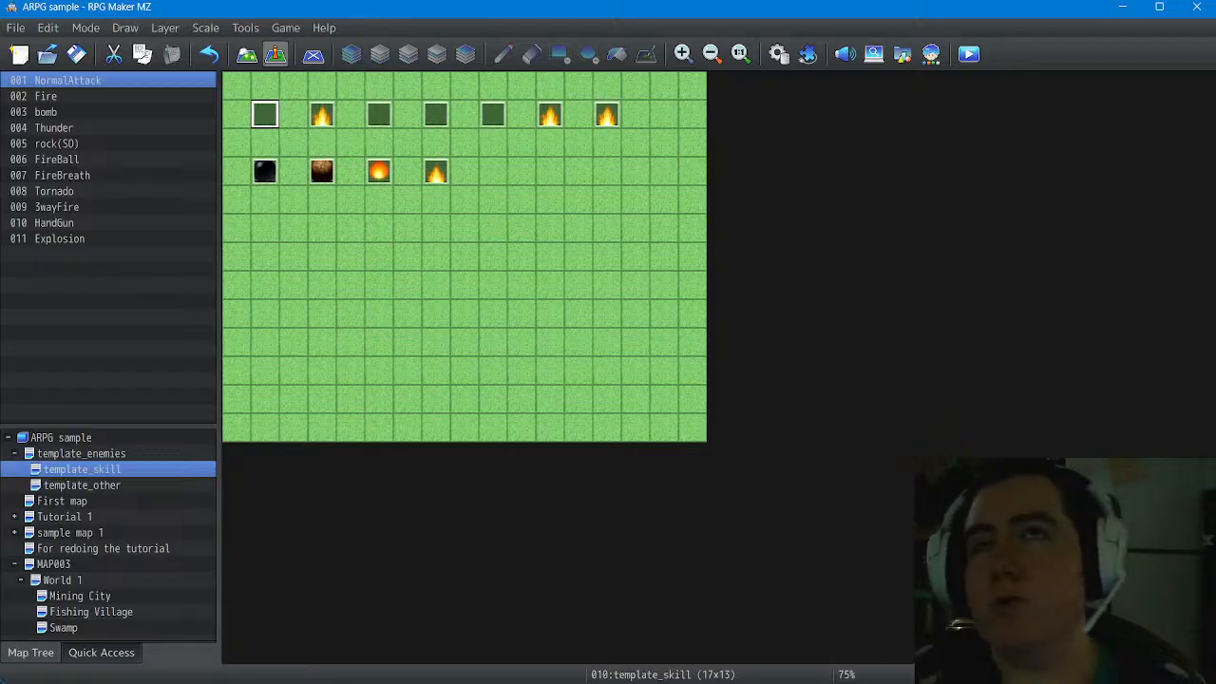
Add an Else branch to the Pistol equipment condition on page 1 of the NormalAttack event and apply the event
{"action": "key", "text": "Return"}
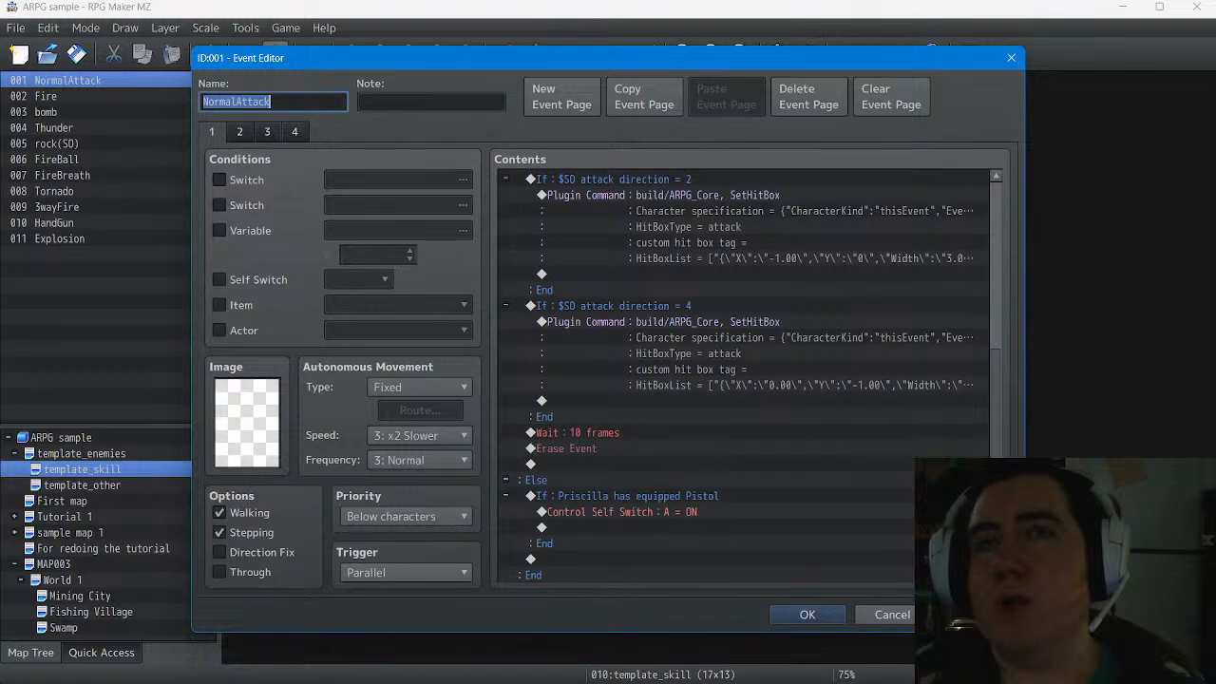
{"action": "scroll", "coordinate": [746, 375], "scroll_direction": "down", "scroll_amount": 1}
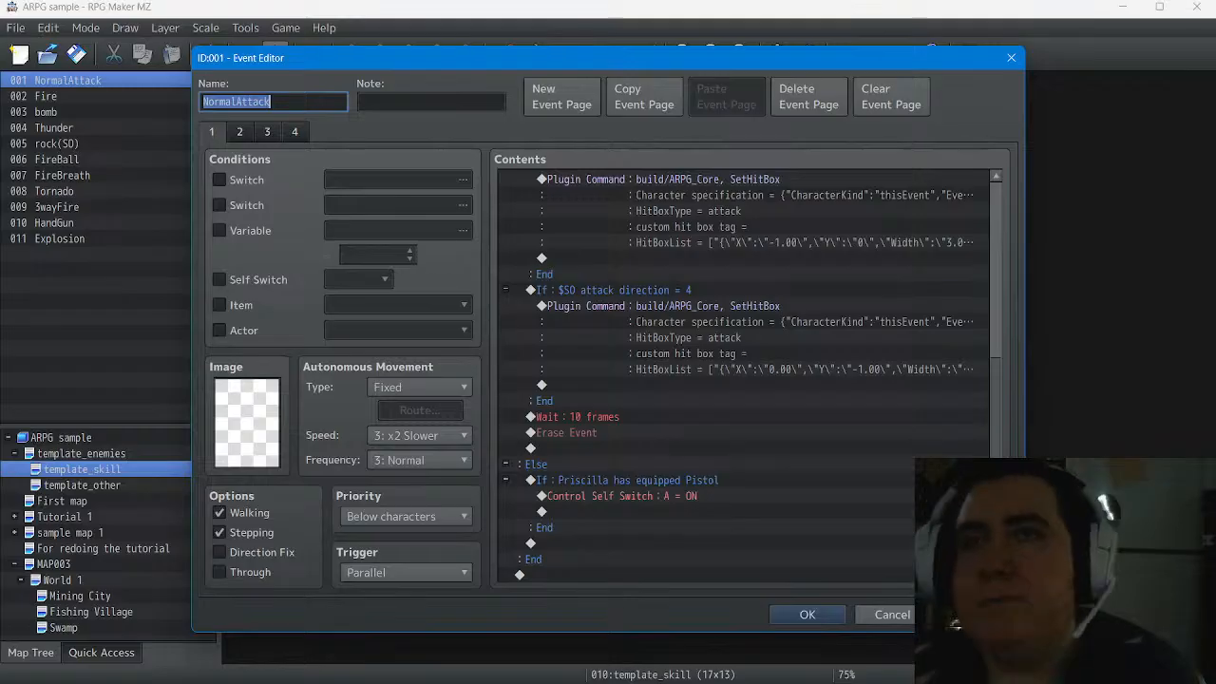
{"action": "scroll", "coordinate": [746, 380], "scroll_direction": "up", "scroll_amount": 3}
{"action": "scroll", "coordinate": [746, 380], "scroll_direction": "up", "scroll_amount": 4}
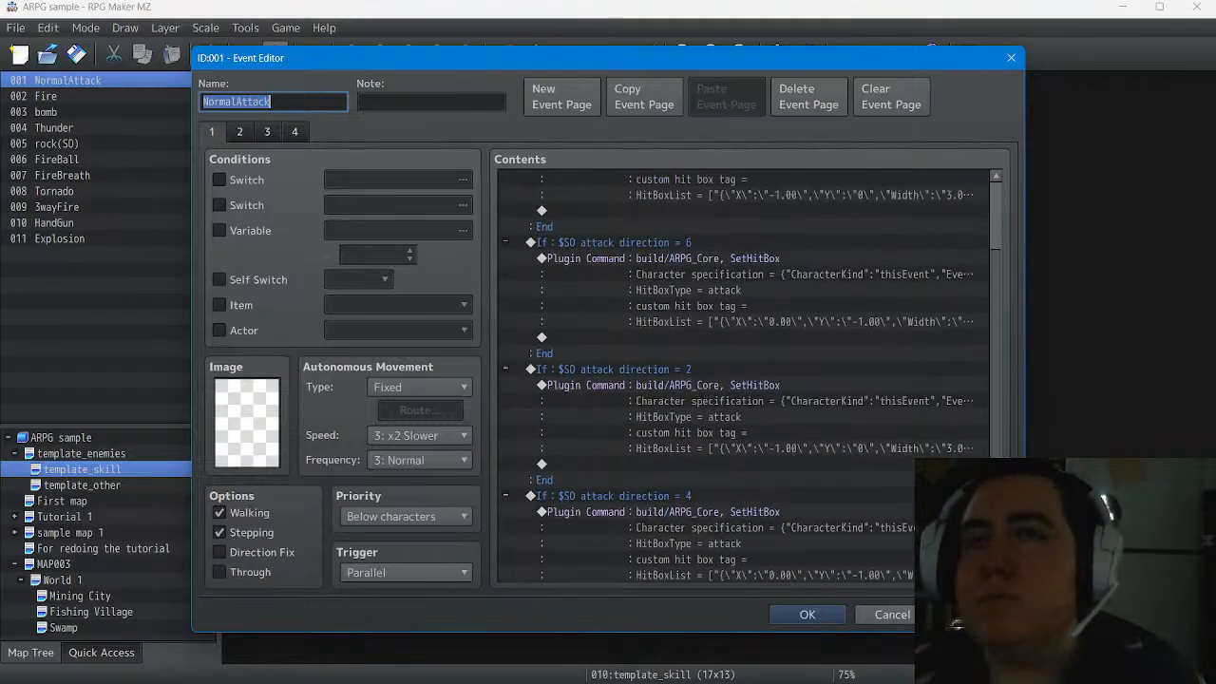
{"action": "scroll", "coordinate": [746, 380], "scroll_direction": "down", "scroll_amount": 3}
{"action": "scroll", "coordinate": [745, 380], "scroll_direction": "down", "scroll_amount": 4}
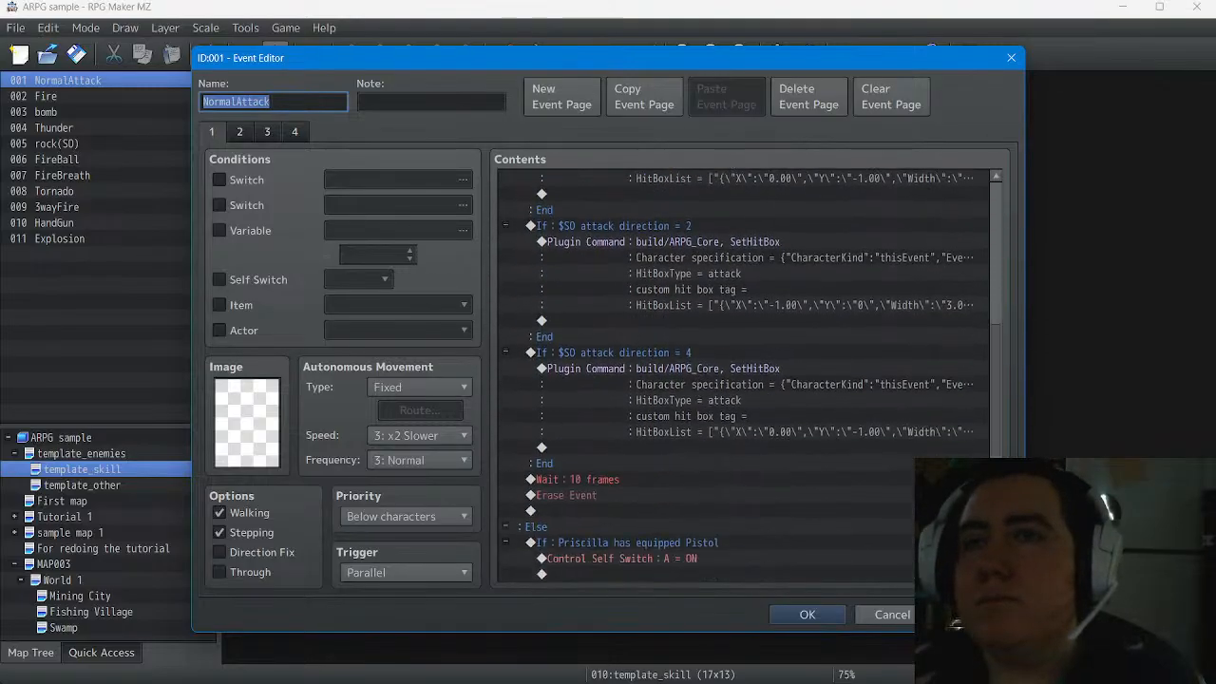
{"action": "left_click", "coordinate": [665, 480]}
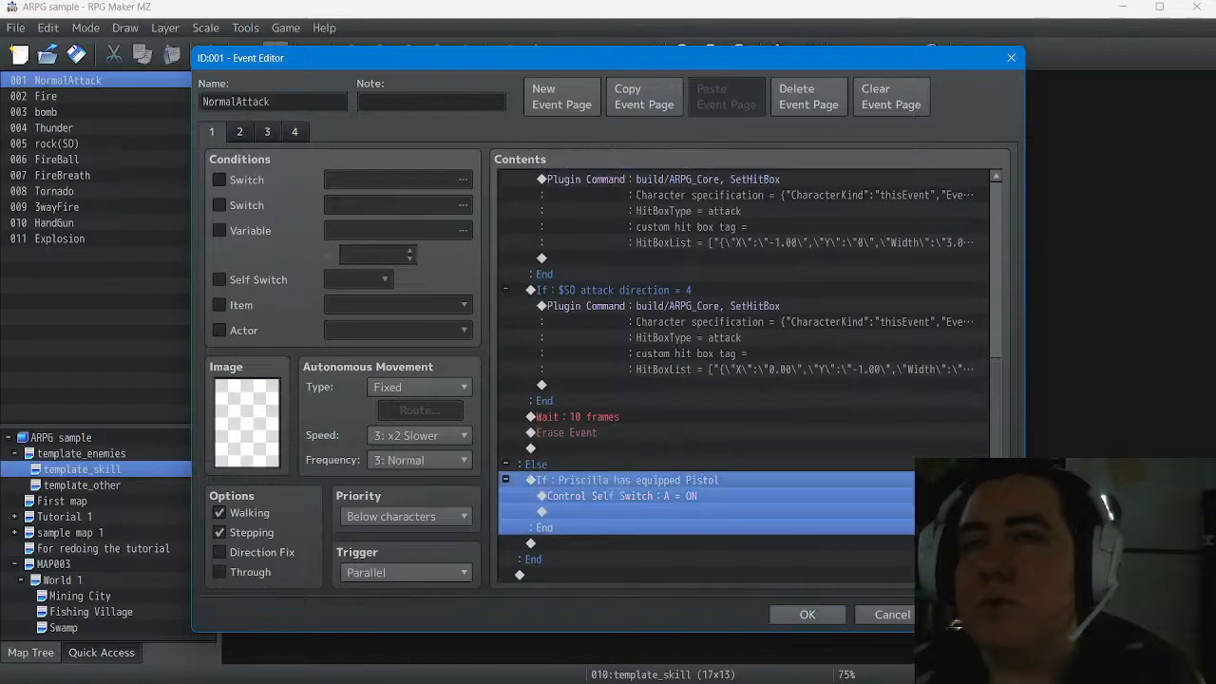
{"action": "right_click", "coordinate": [583, 439]}
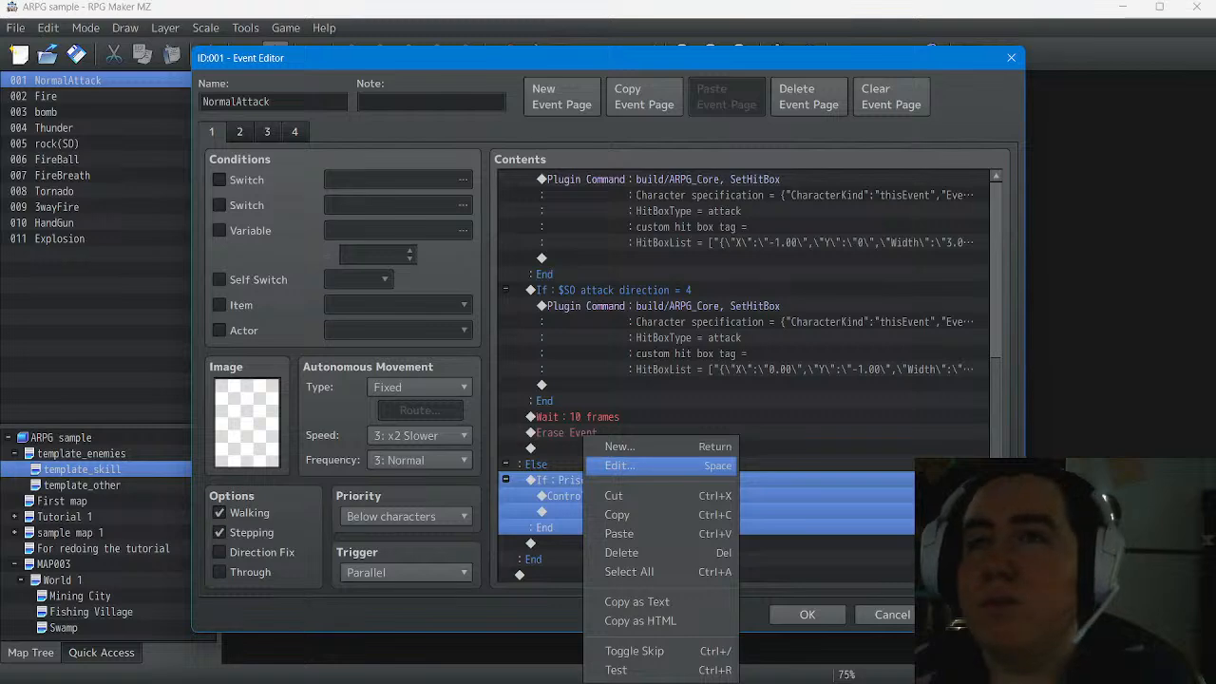
{"action": "left_click", "coordinate": [620, 465]}
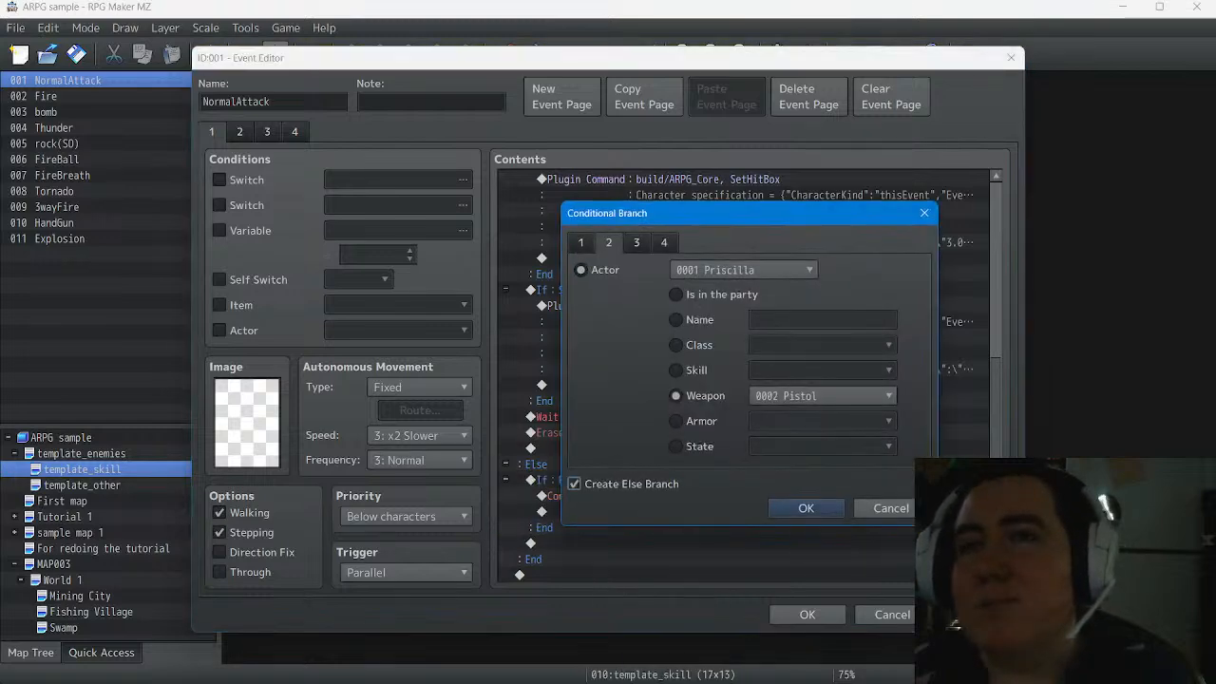
{"action": "key", "text": "Return"}
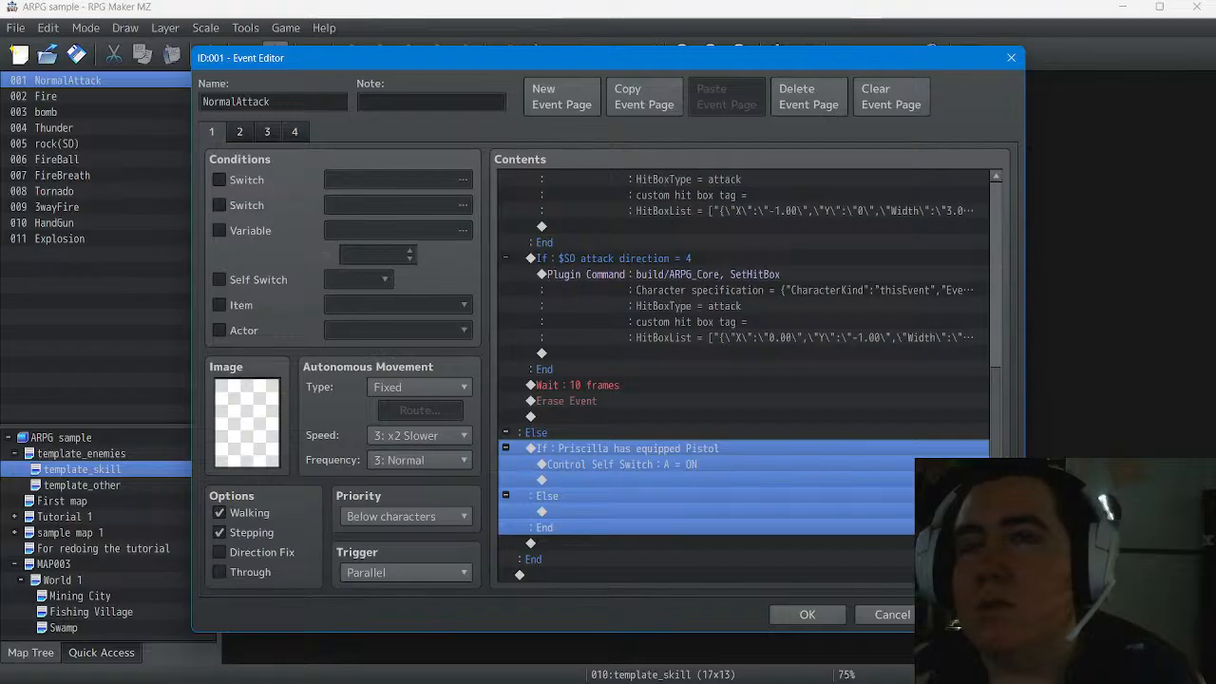
{"action": "left_click", "coordinate": [589, 511]}
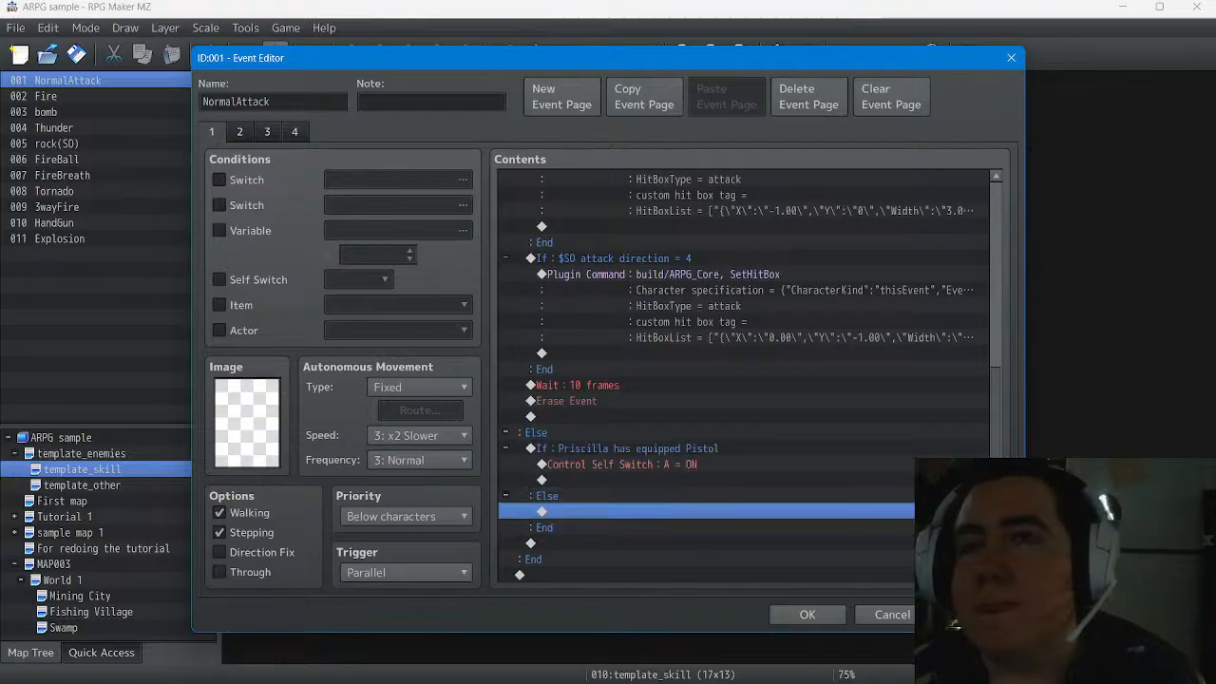
{"action": "left_click", "coordinate": [807, 615]}
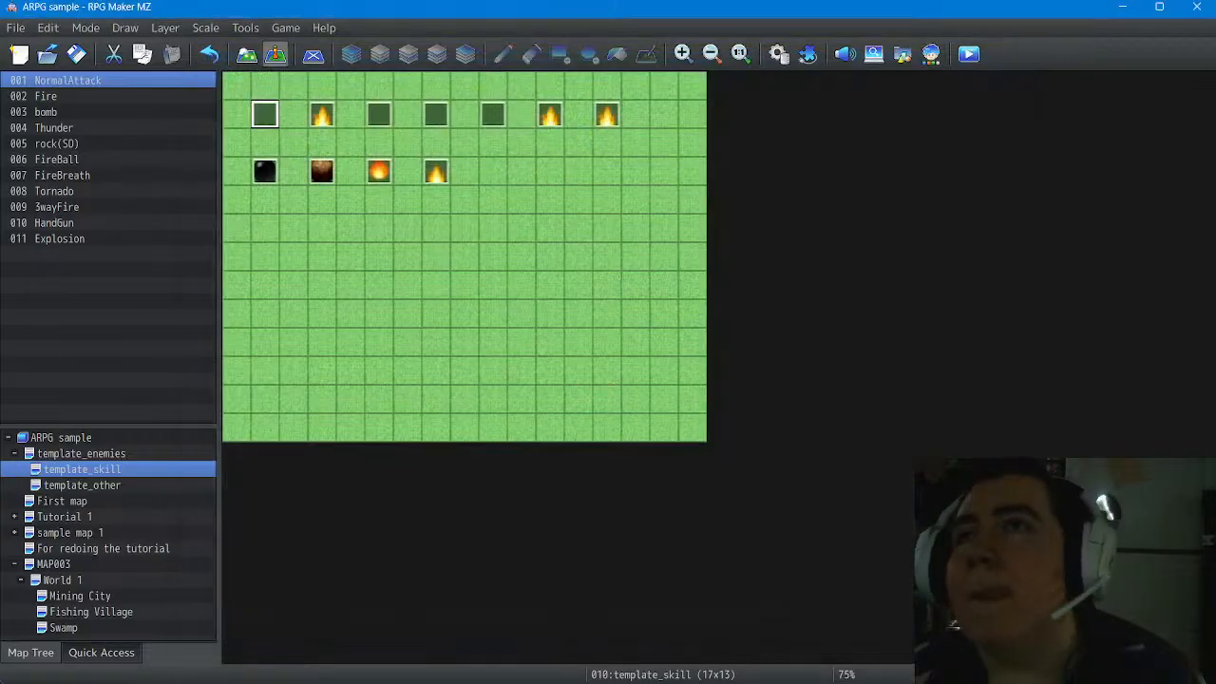
In the weapons database, name the empty weapon entry 0003 Bow
{"action": "left_click", "coordinate": [779, 53]}
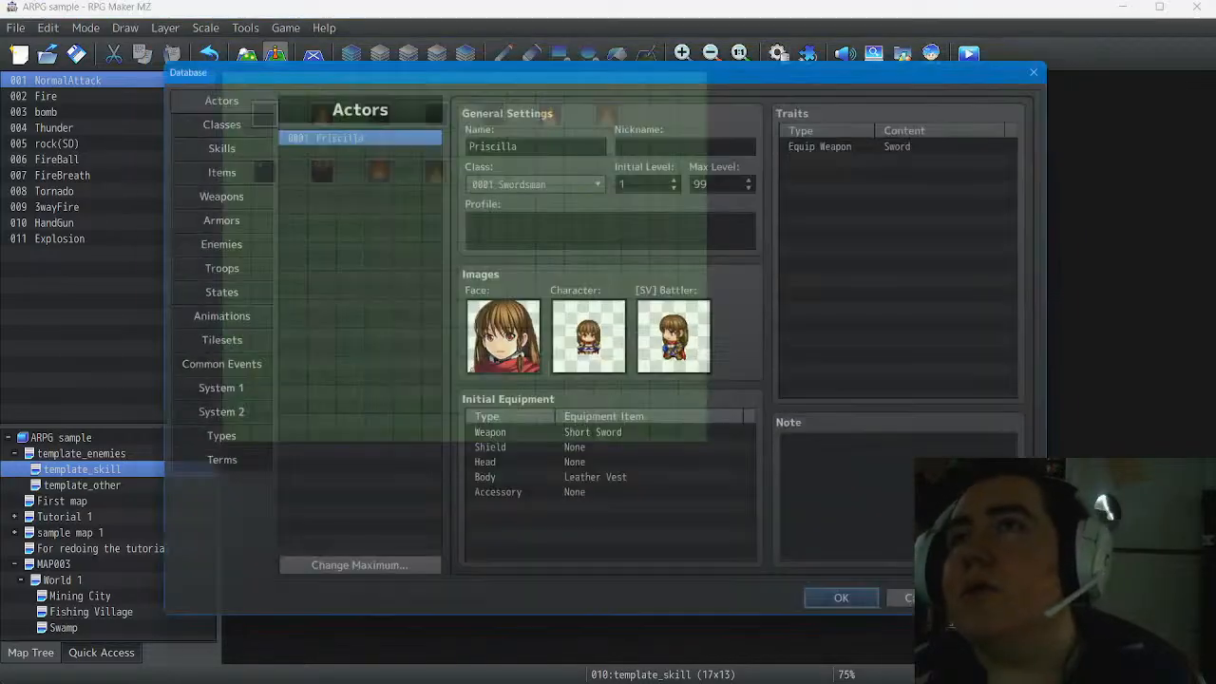
{"action": "left_click", "coordinate": [201, 189]}
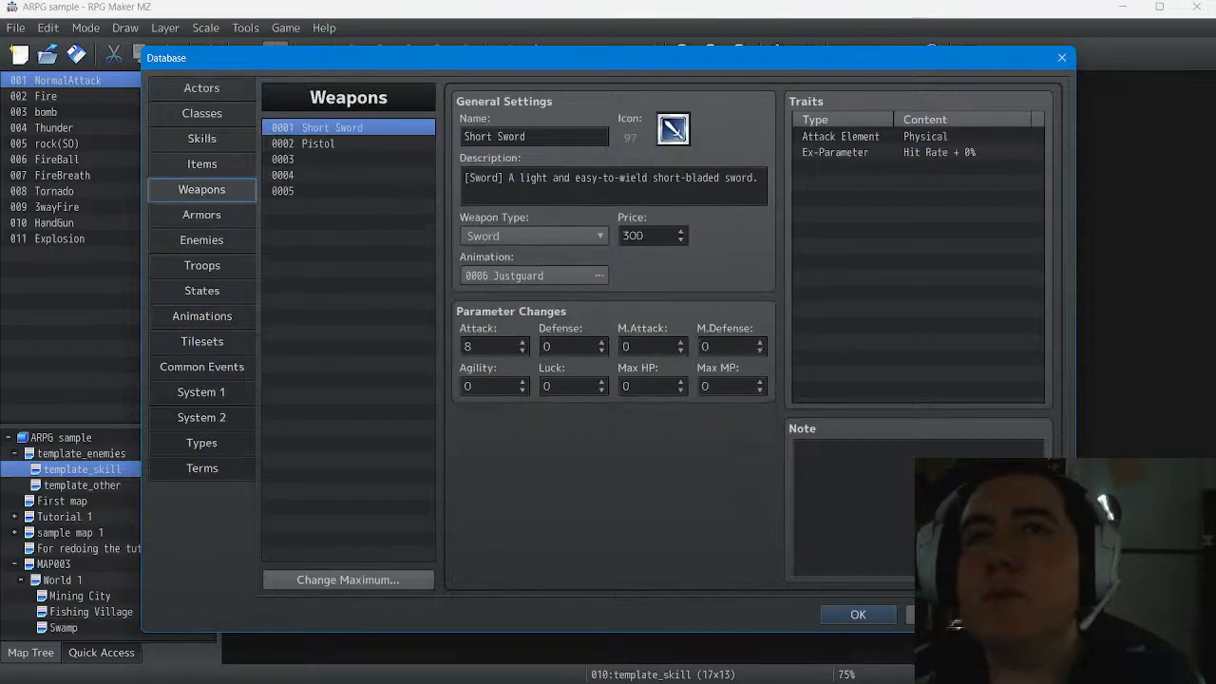
{"action": "left_click", "coordinate": [313, 158]}
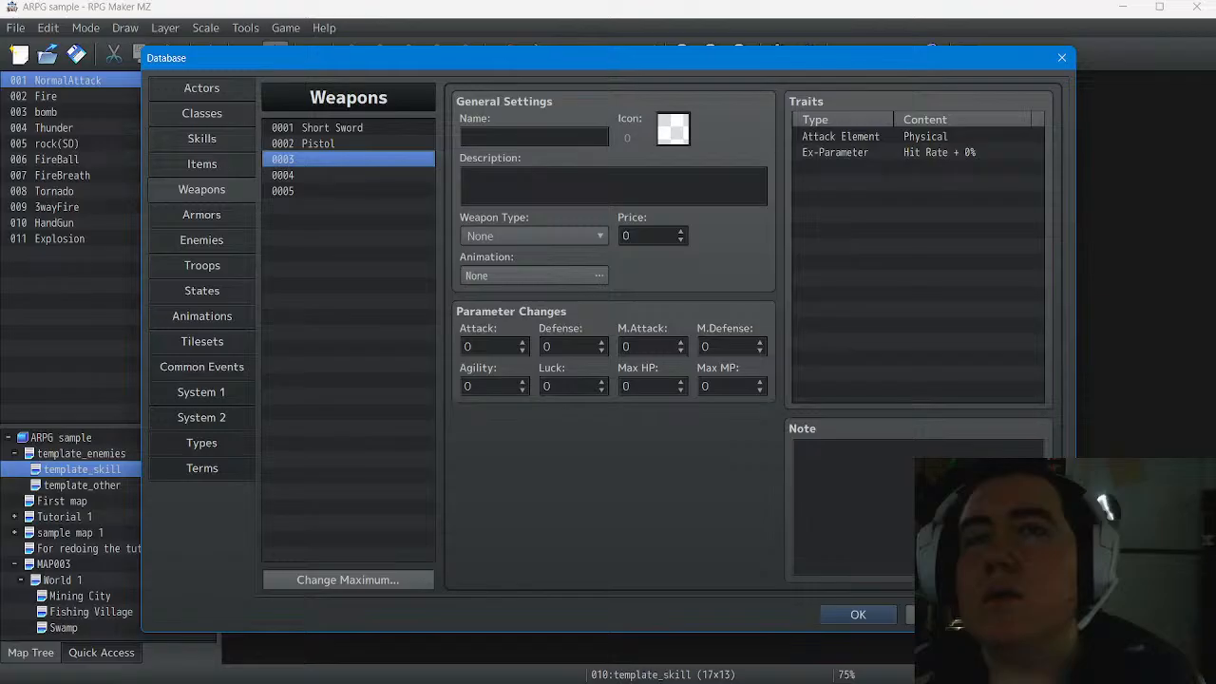
{"action": "left_click", "coordinate": [534, 136]}
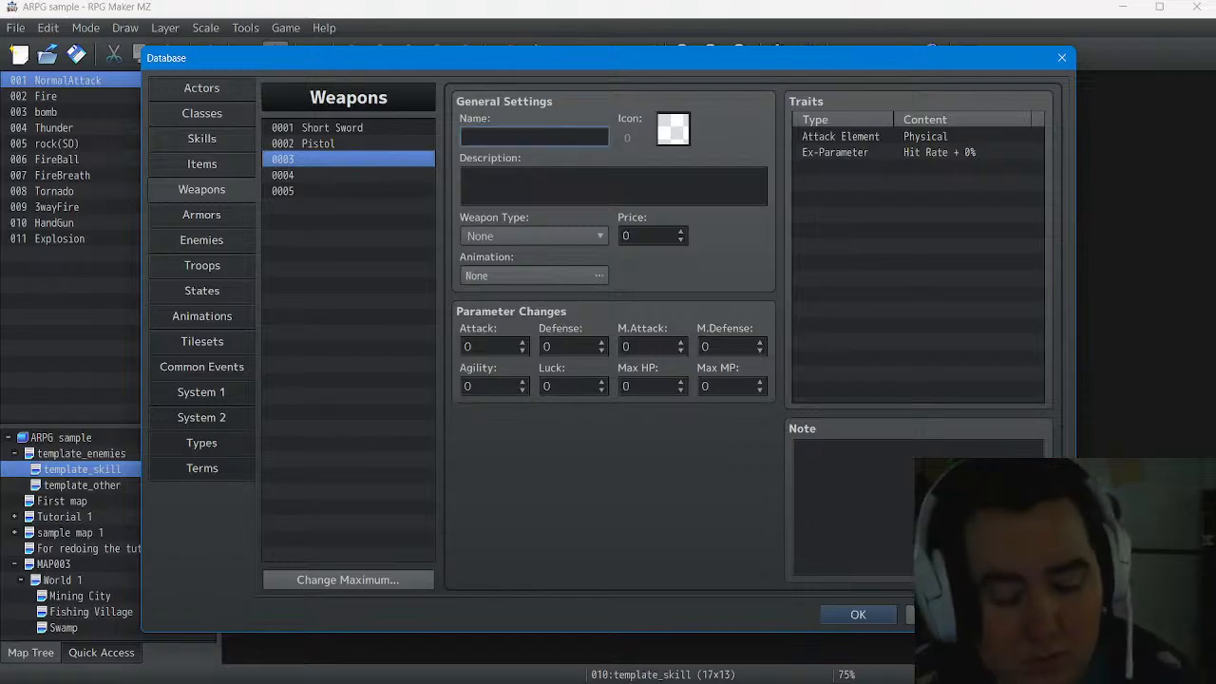
{"action": "type", "text": "Bow"}
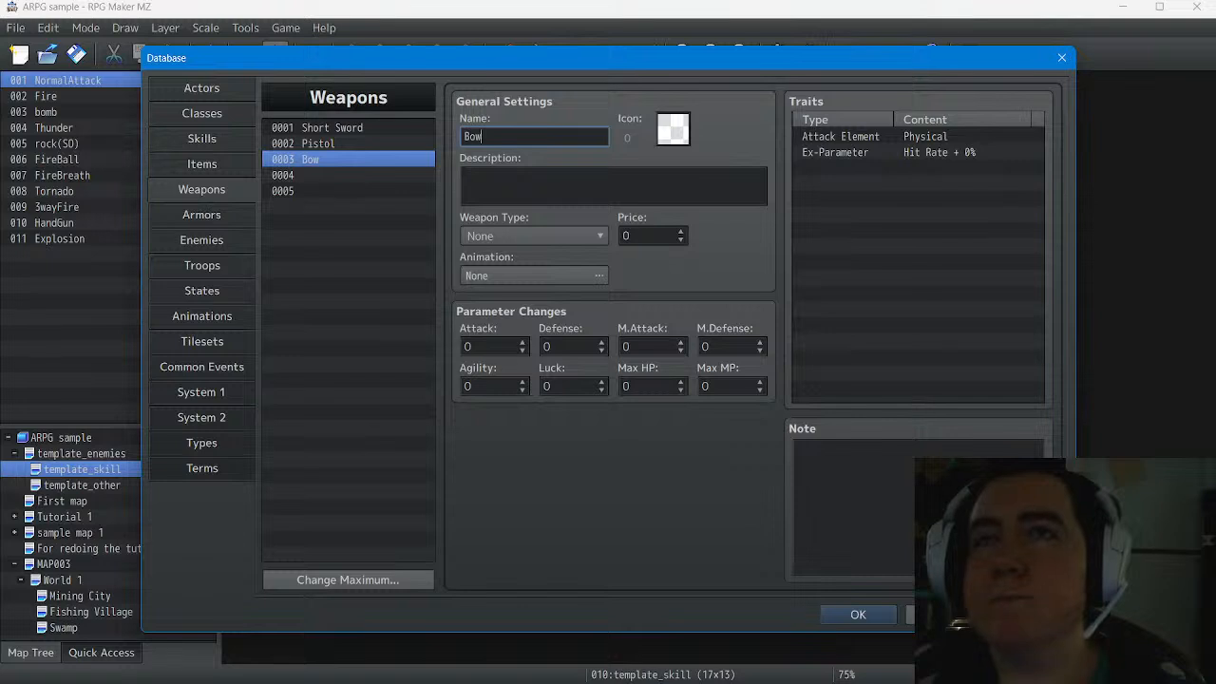
Set the weapon type of the Bow entry to Bow
{"action": "left_click", "coordinate": [532, 235]}
{"action": "key", "text": "Down"}
{"action": "key", "text": "Down"}
{"action": "key", "text": "Down"}
{"action": "key", "text": "Down"}
{"action": "key", "text": "Down"}
{"action": "key", "text": "Down"}
{"action": "key", "text": "Down"}
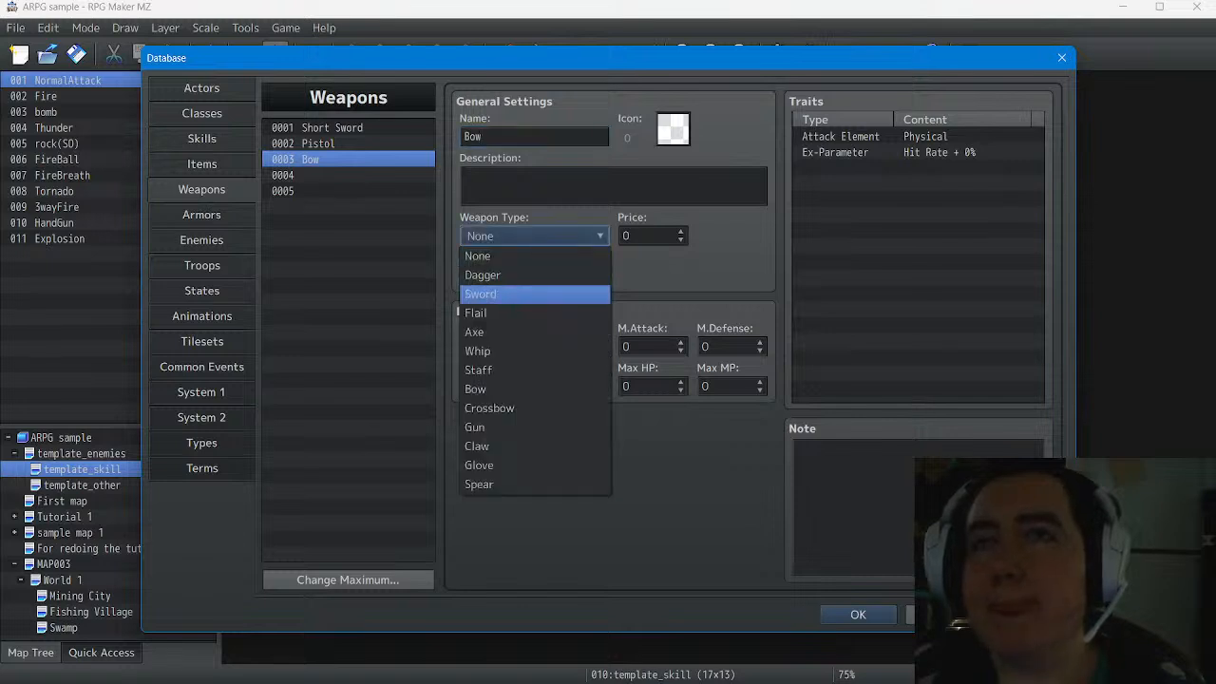
{"action": "key", "text": "Return"}
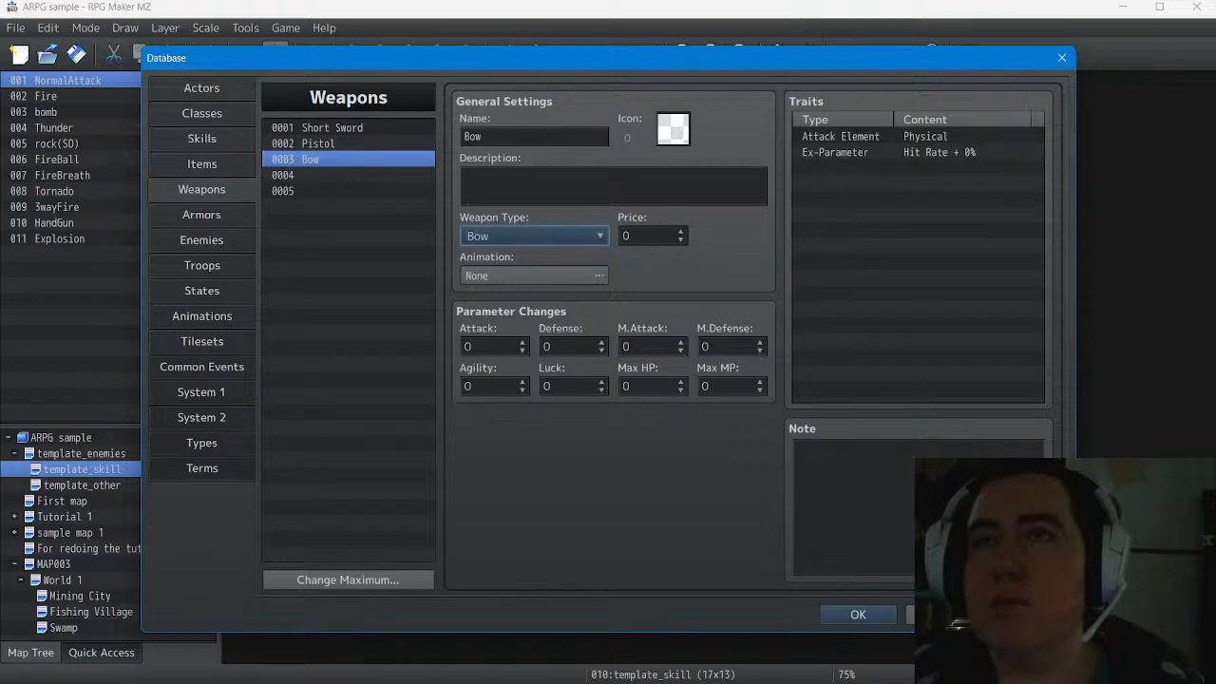
Compare the Pistol and Short Sword entries, and assign the animation 0006 Justguard to the Bow weapon
{"action": "left_click", "coordinate": [318, 143]}
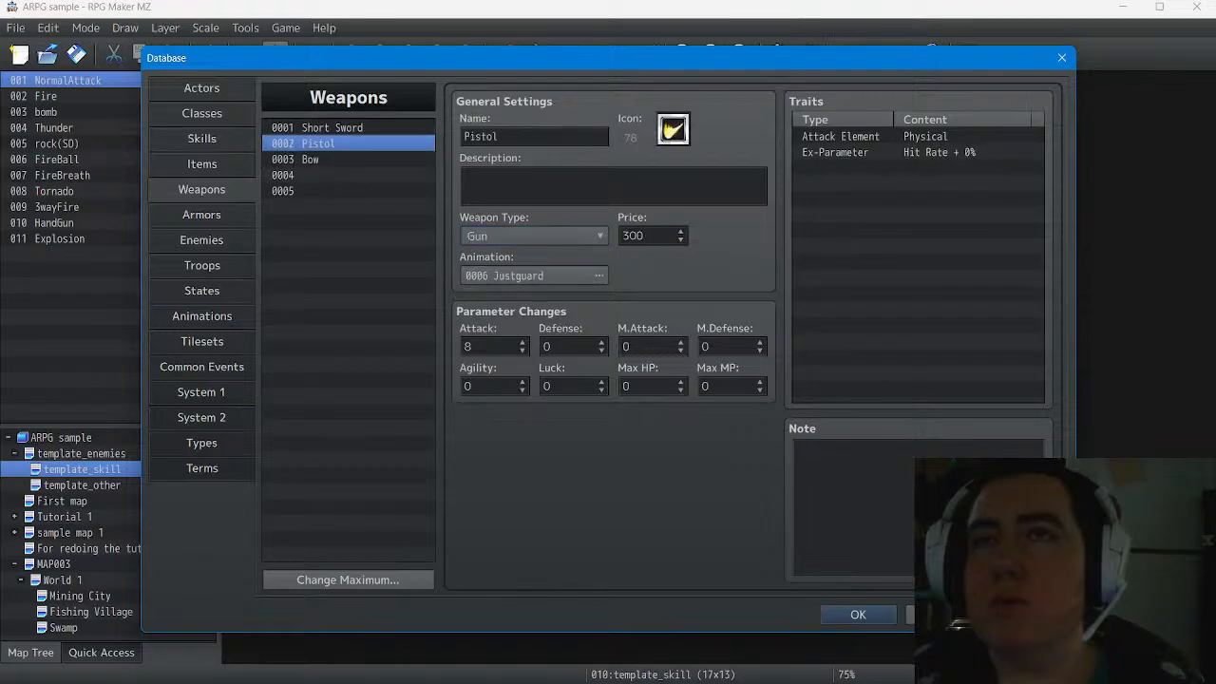
{"action": "left_click", "coordinate": [331, 127]}
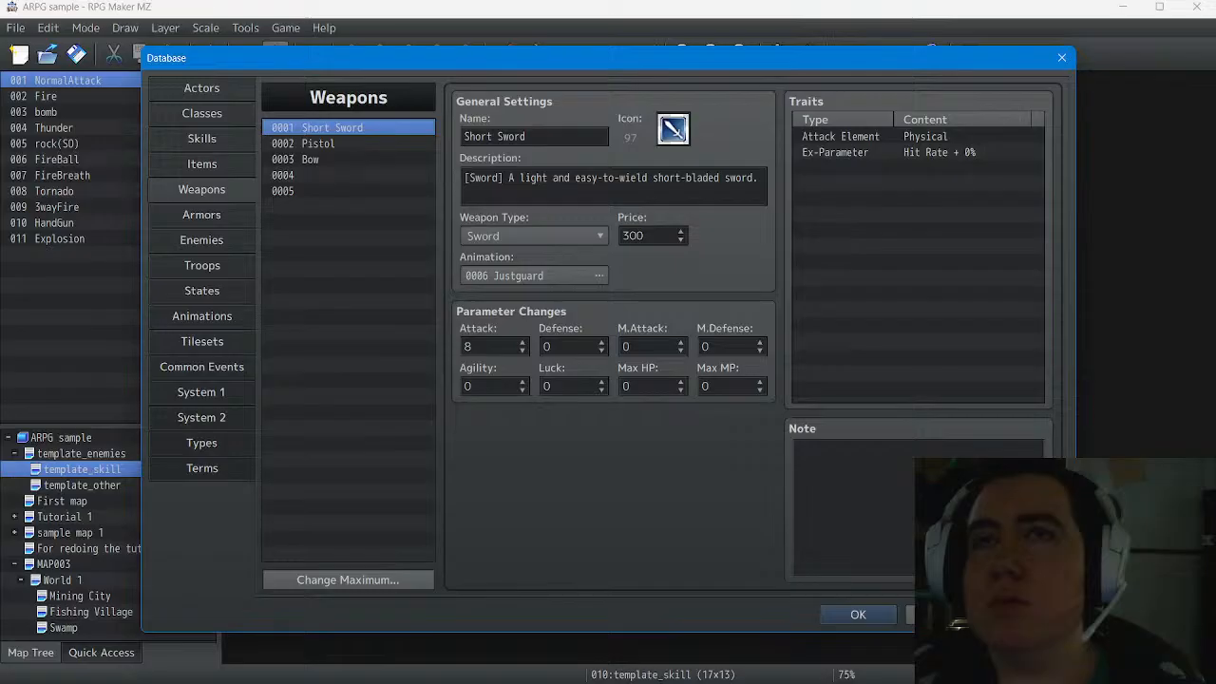
{"action": "left_click", "coordinate": [310, 160]}
{"action": "left_click", "coordinate": [534, 275]}
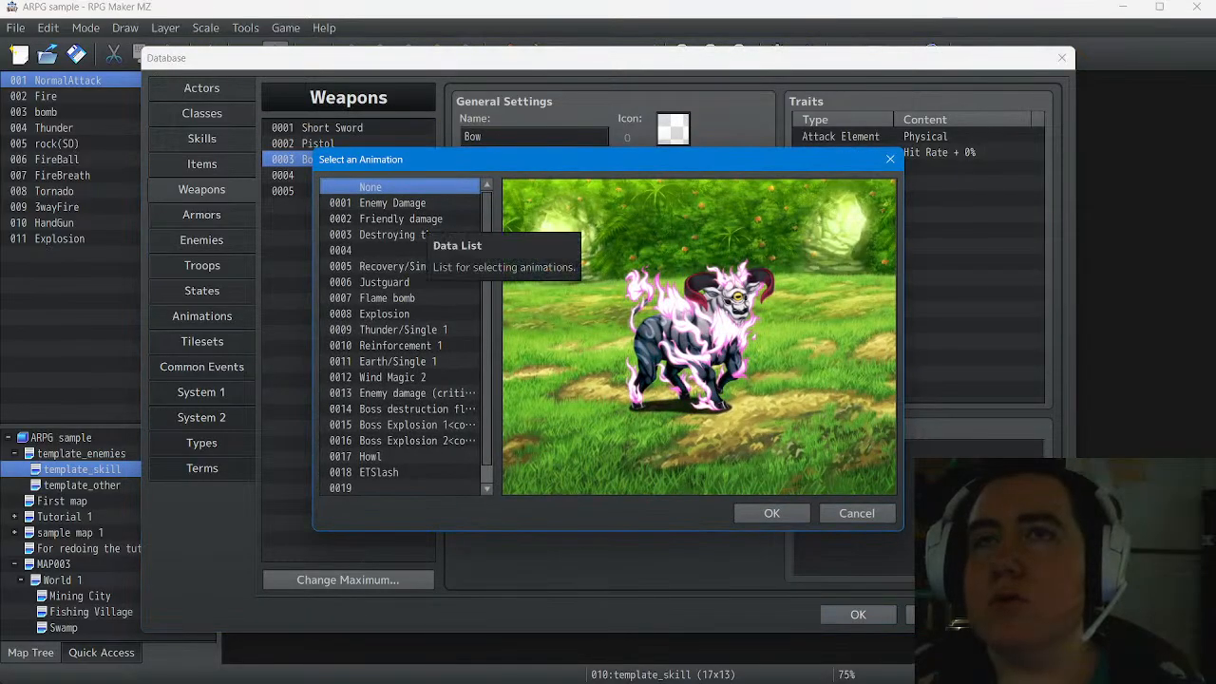
{"action": "left_click", "coordinate": [383, 282]}
{"action": "left_click", "coordinate": [771, 513]}
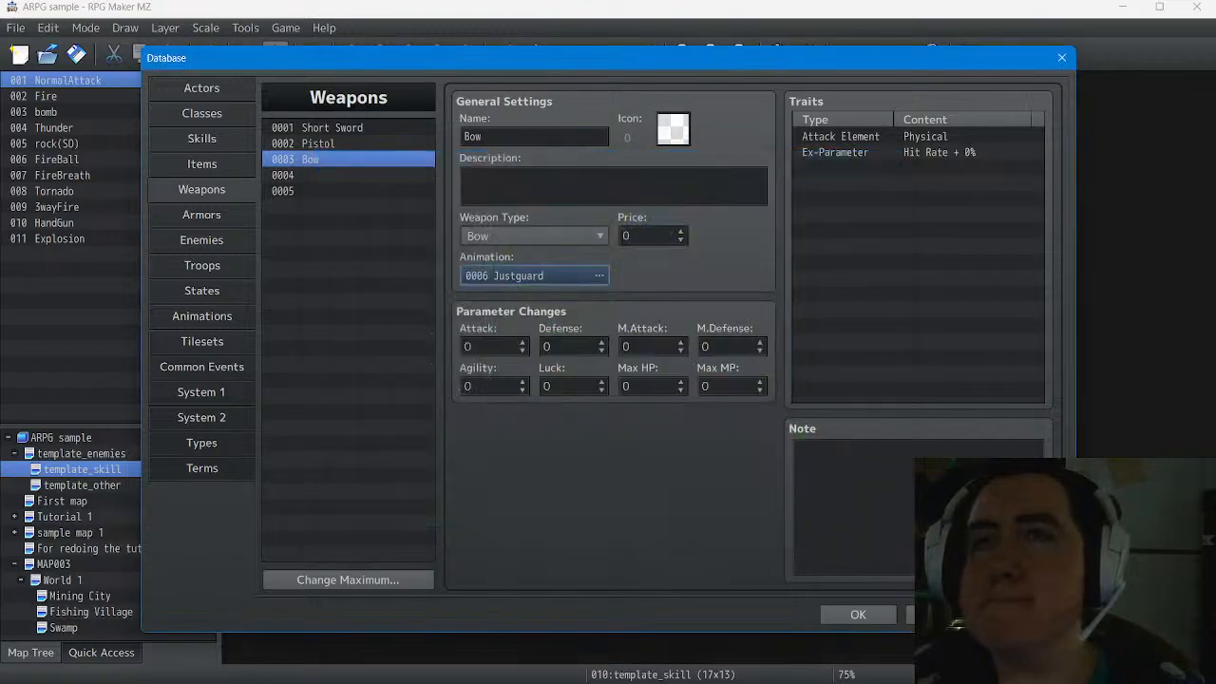
Check the Pistol's parameters and set the Bow weapon's Attack parameter change to 8
{"action": "left_click", "coordinate": [336, 144]}
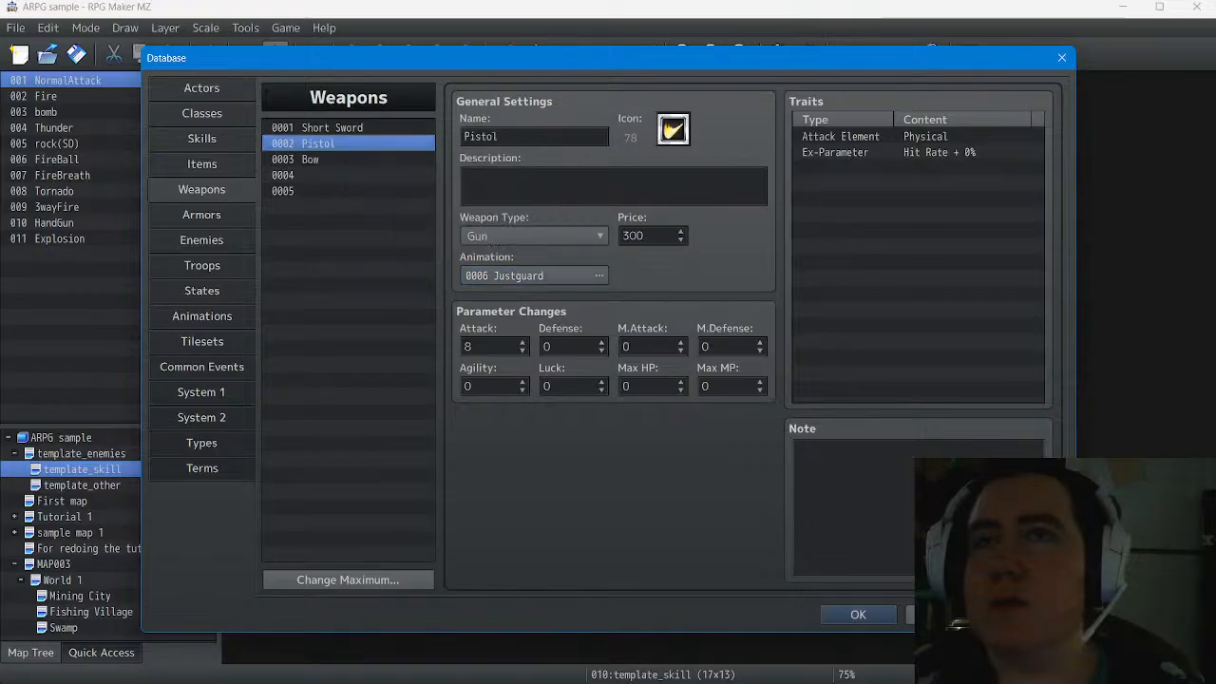
{"action": "left_click", "coordinate": [336, 159]}
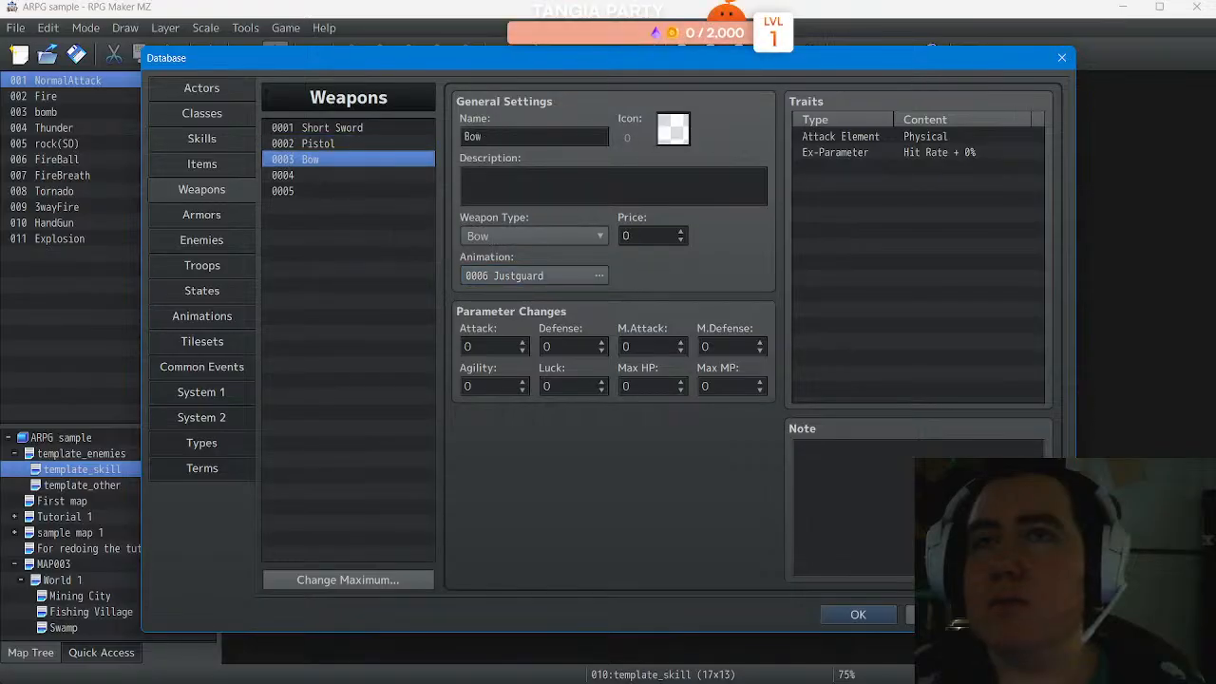
{"action": "double_click", "coordinate": [522, 343]}
{"action": "left_click", "coordinate": [522, 343]}
Rename weapon 0003 to SimpleBow and set its price to 300
{"action": "left_click", "coordinate": [468, 137]}
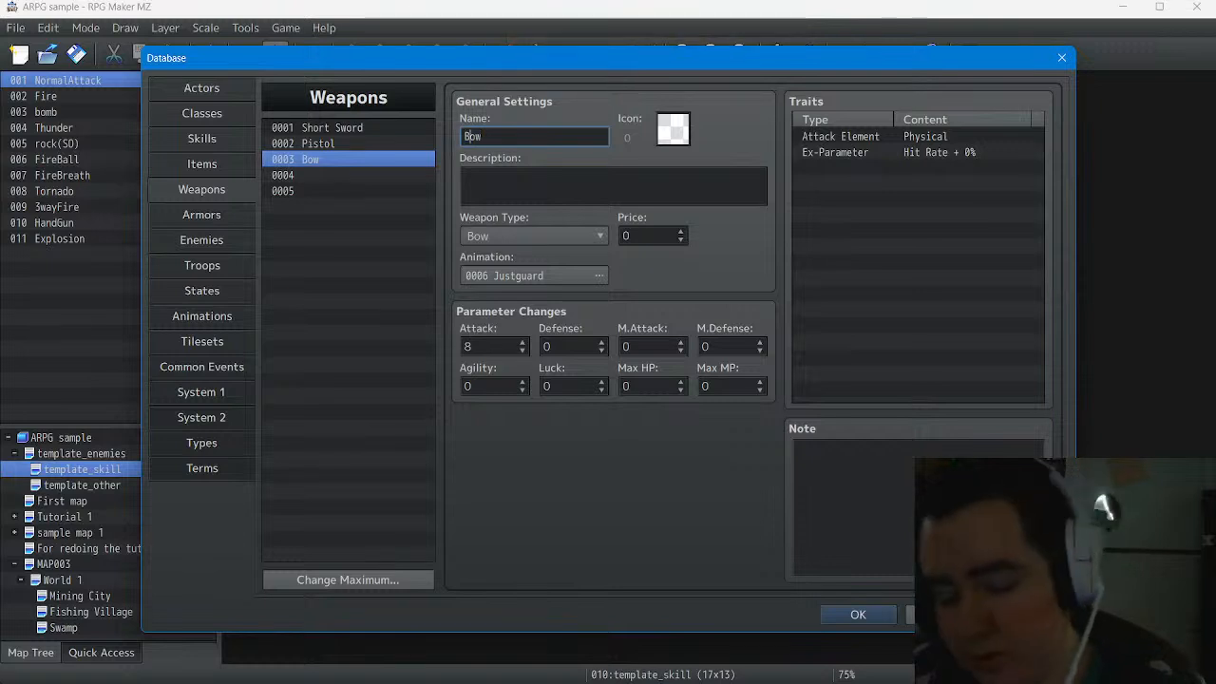
{"action": "type", "text": "Simlp"}
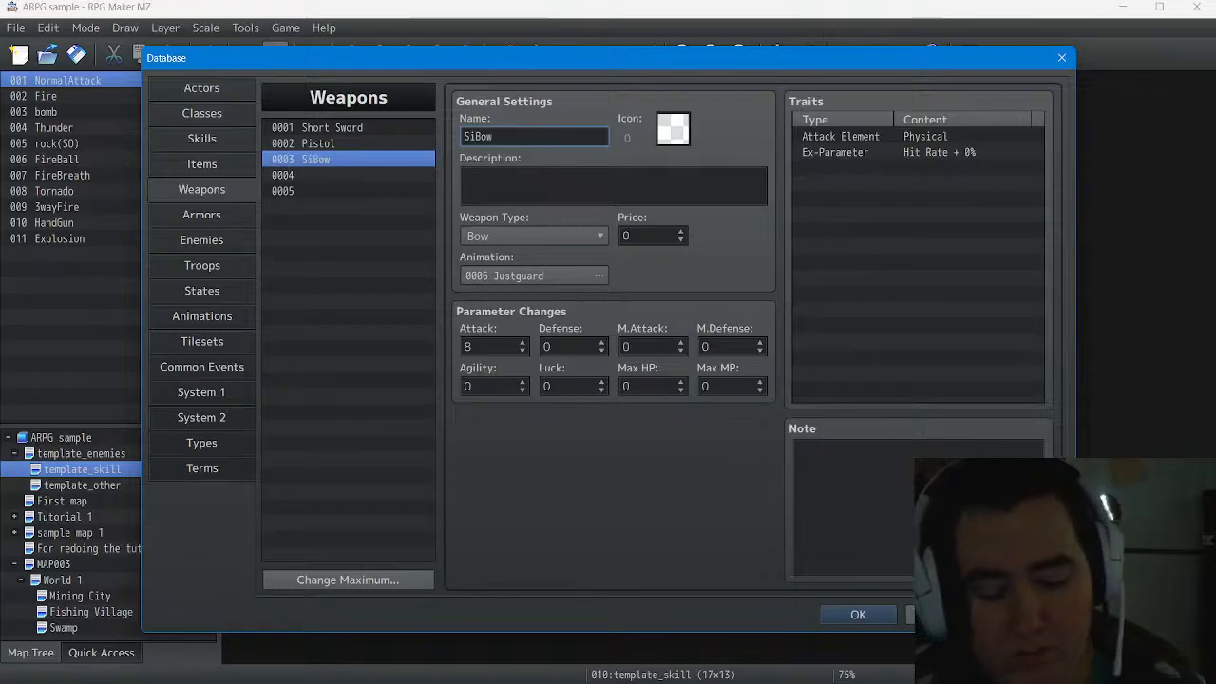
{"action": "type", "text": "e"}
{"action": "key", "text": "BackSpace"}
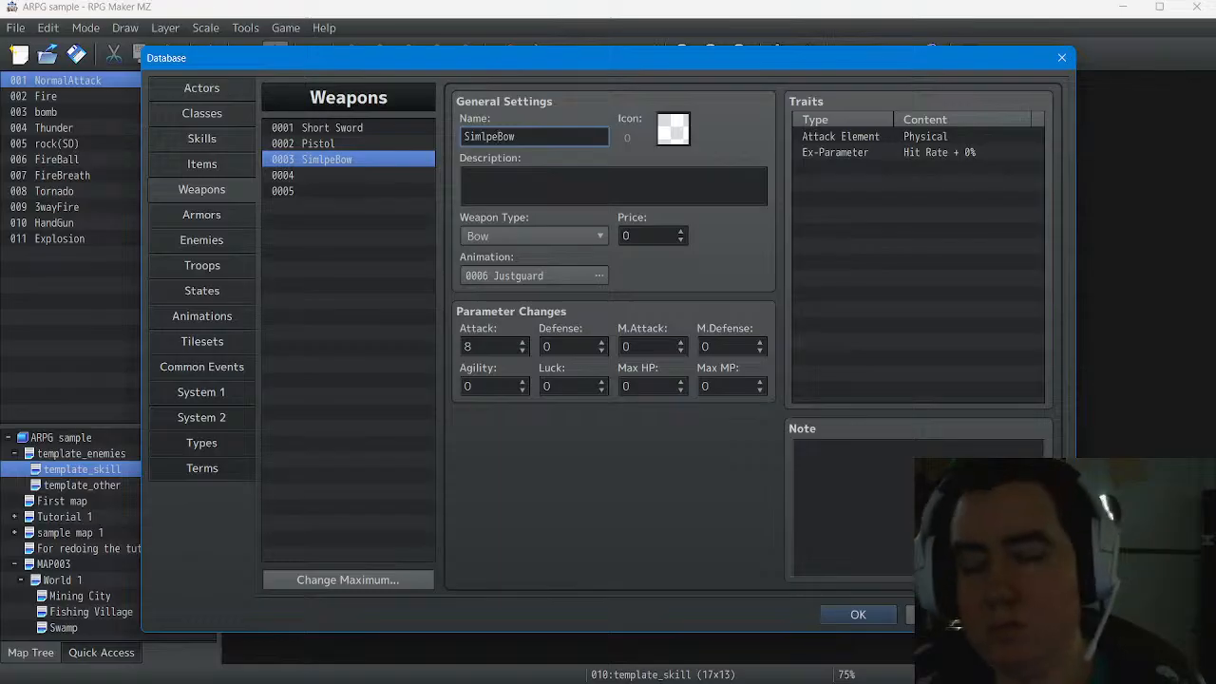
{"action": "key", "text": "BackSpace"}
{"action": "key", "text": "BackSpace"}
{"action": "type", "text": "pl"}
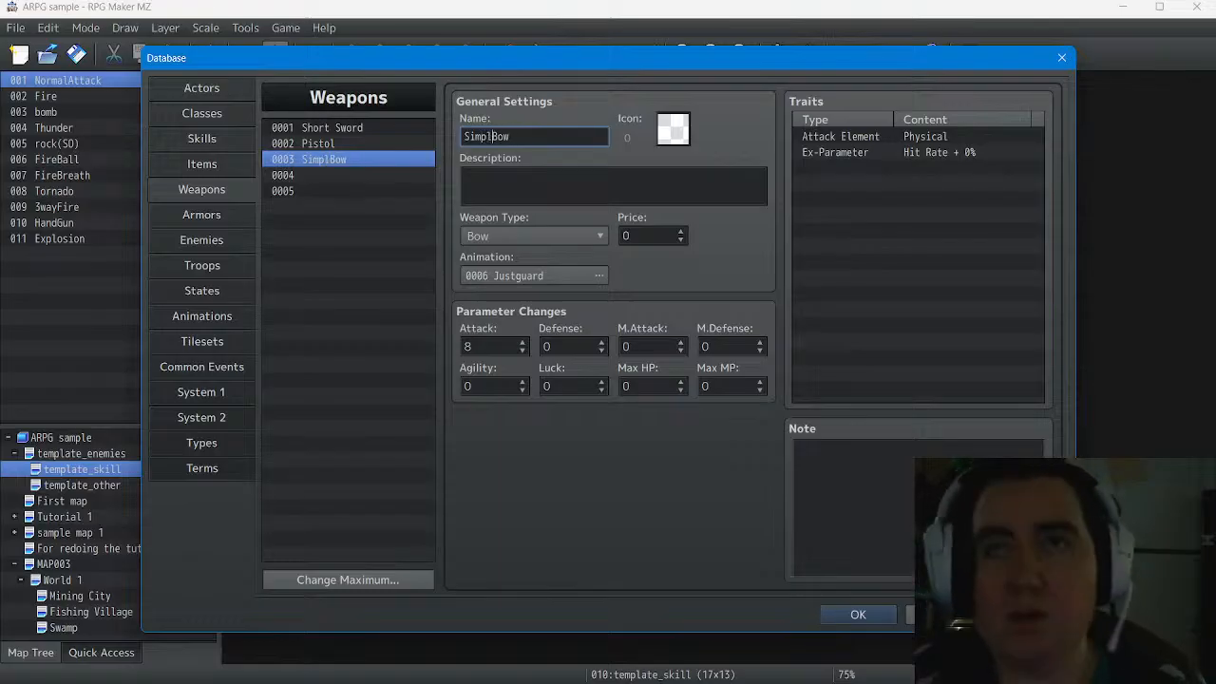
{"action": "type", "text": "e"}
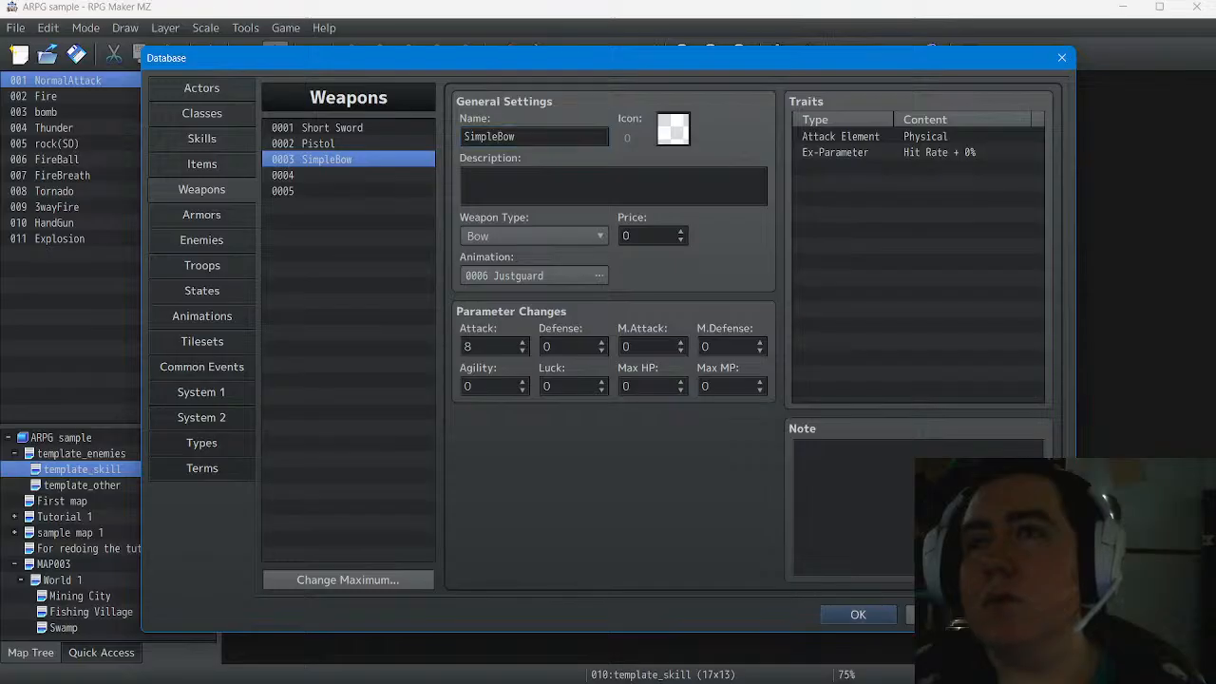
{"action": "left_click", "coordinate": [646, 235]}
{"action": "type", "text": "300"}
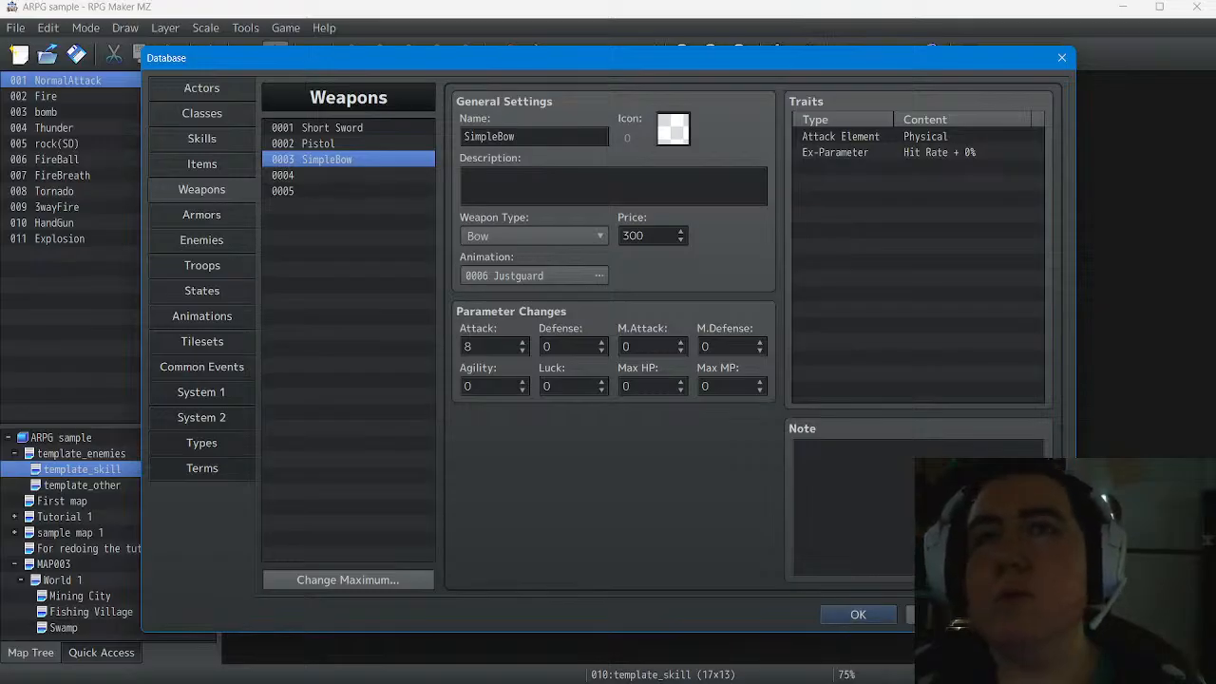
In the database's classes, raise the maximum number of class entries to 15
{"action": "left_click", "coordinate": [202, 88]}
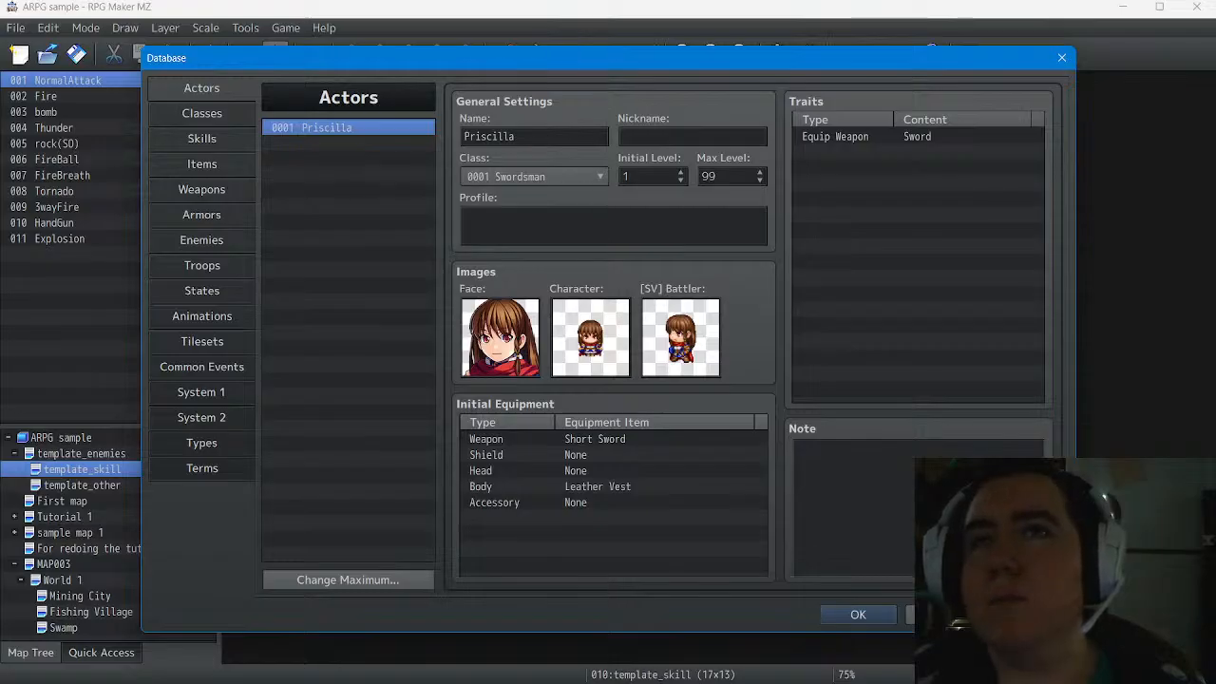
{"action": "left_click", "coordinate": [201, 113]}
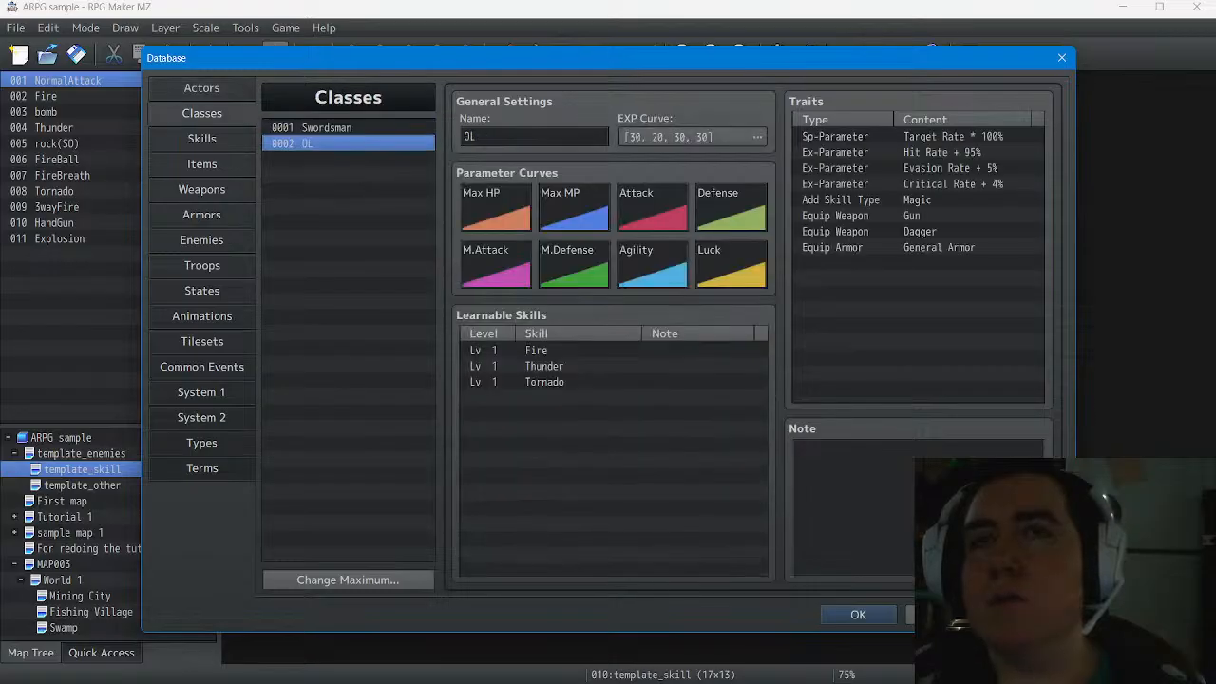
{"action": "left_click", "coordinate": [347, 579]}
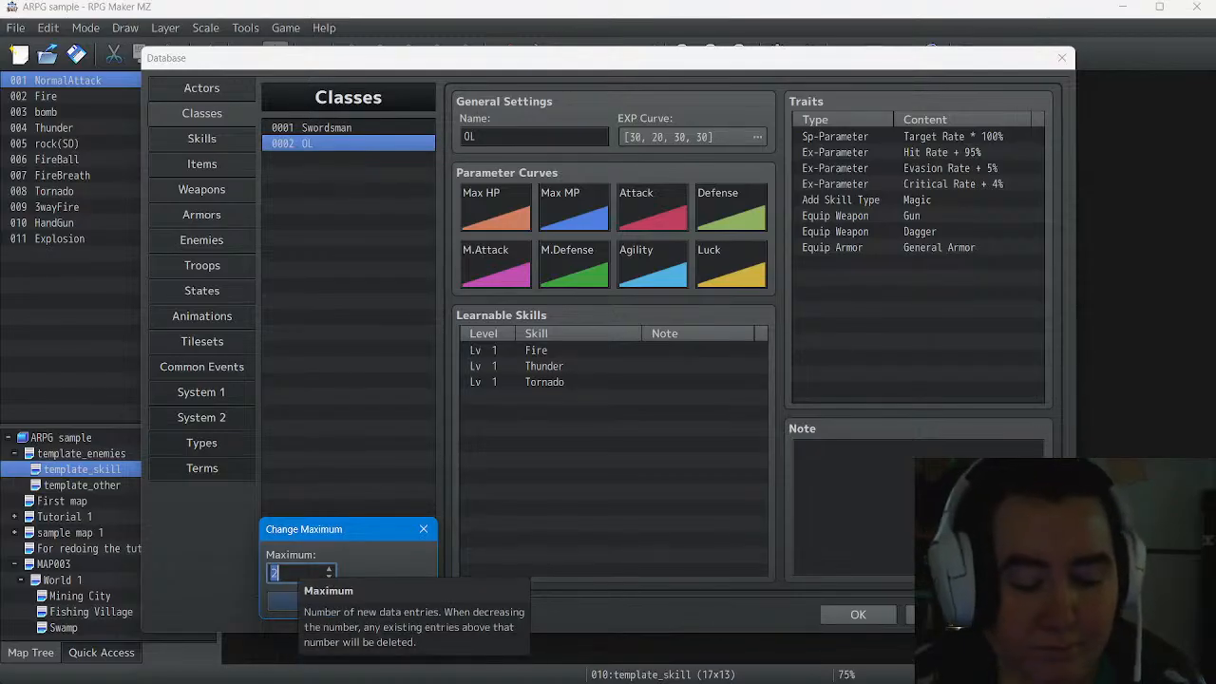
{"action": "type", "text": "15"}
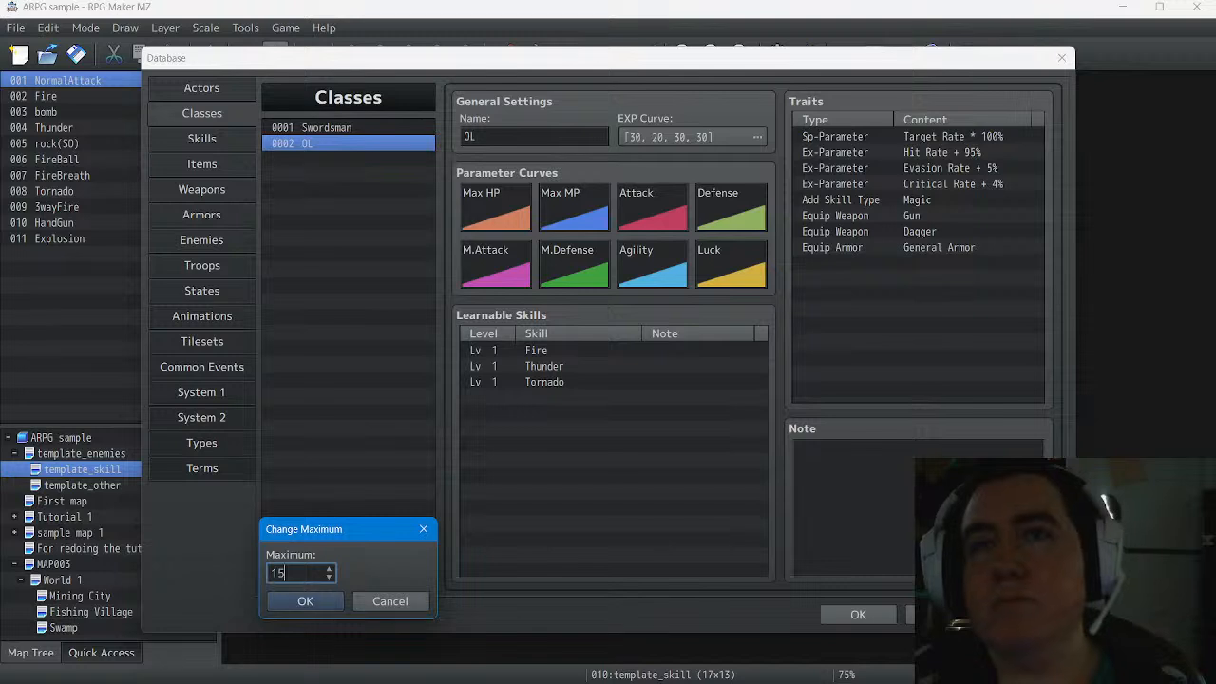
{"action": "key", "text": "Return"}
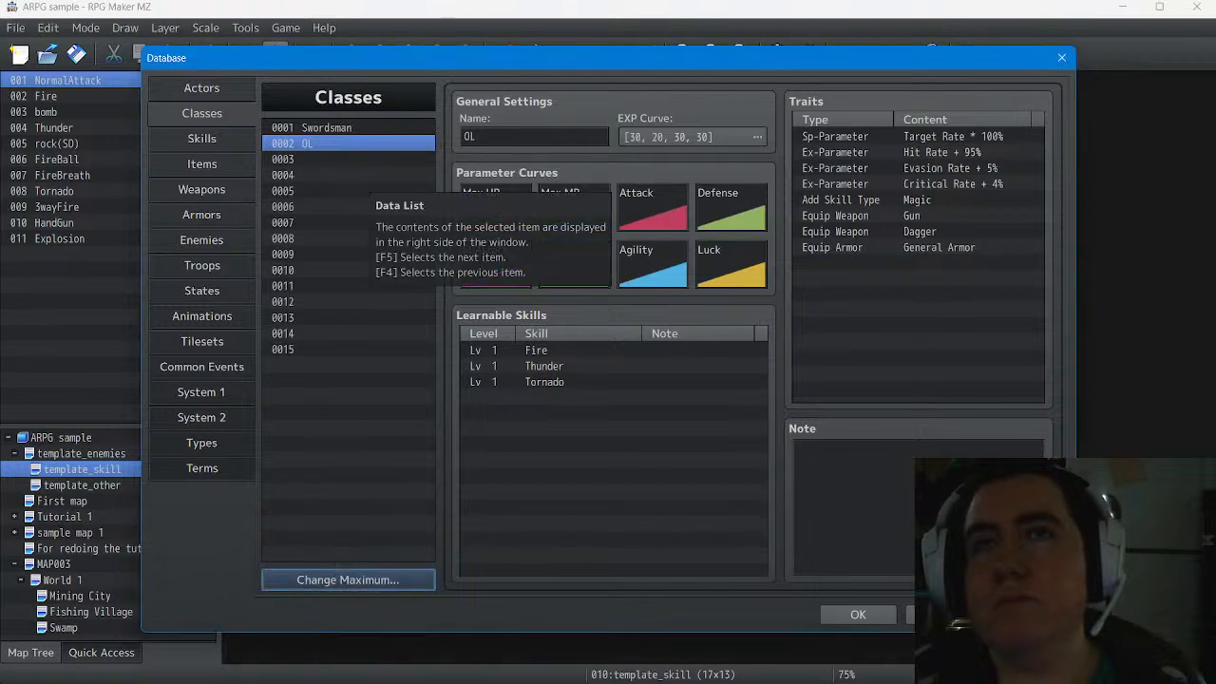
Name the empty class entry 0003 Bowman
{"action": "left_click", "coordinate": [370, 160]}
{"action": "left_click", "coordinate": [534, 137]}
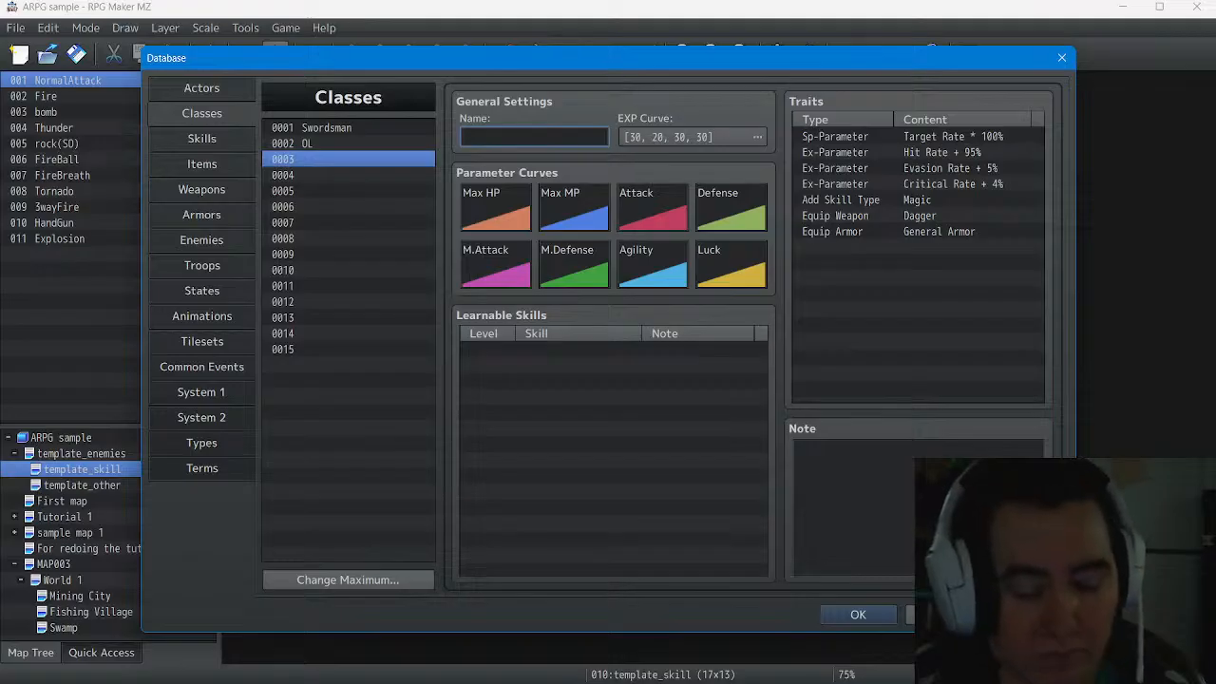
{"action": "type", "text": "Bowmen"}
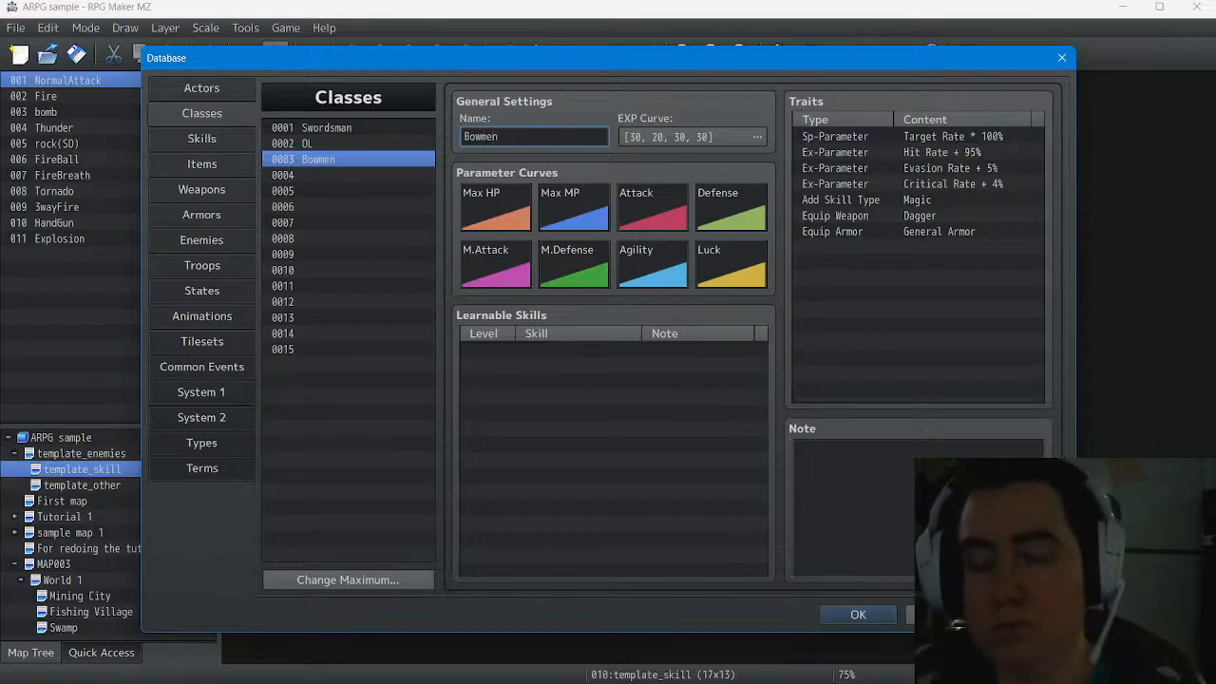
{"action": "key", "text": "BackSpace"}
{"action": "key", "text": "BackSpace"}
{"action": "type", "text": "an"}
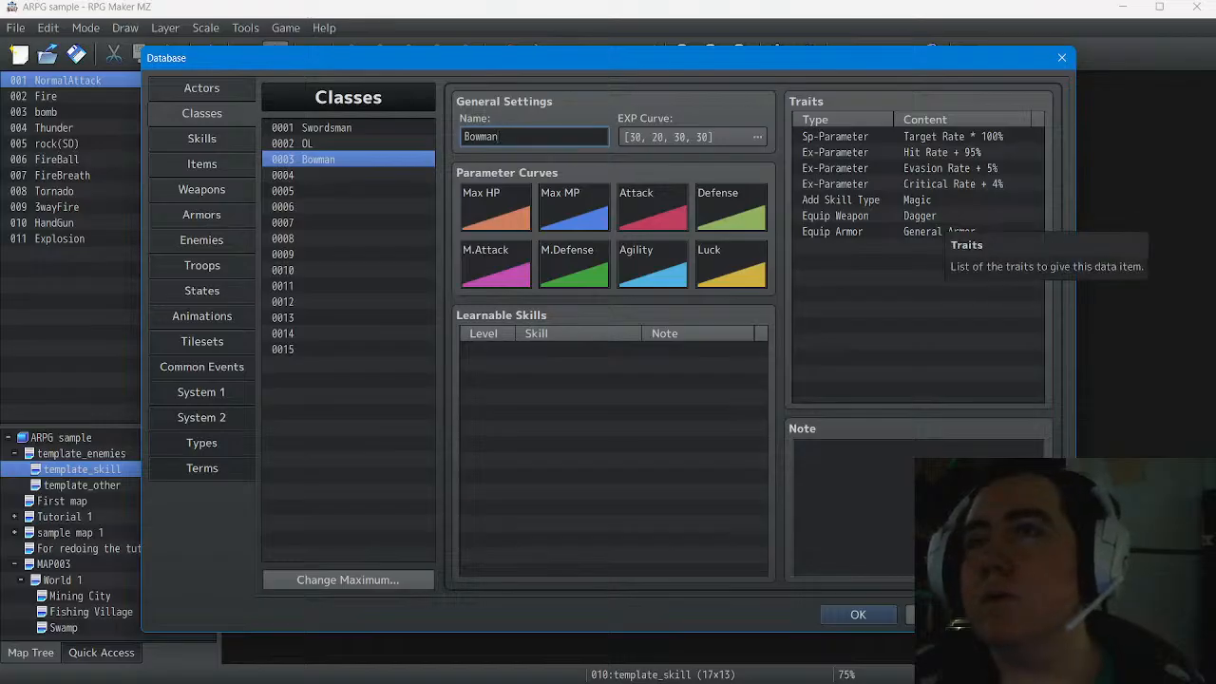
Change the Bowman class's Equip Weapon trait from Dagger to Bow
{"action": "left_click", "coordinate": [935, 217]}
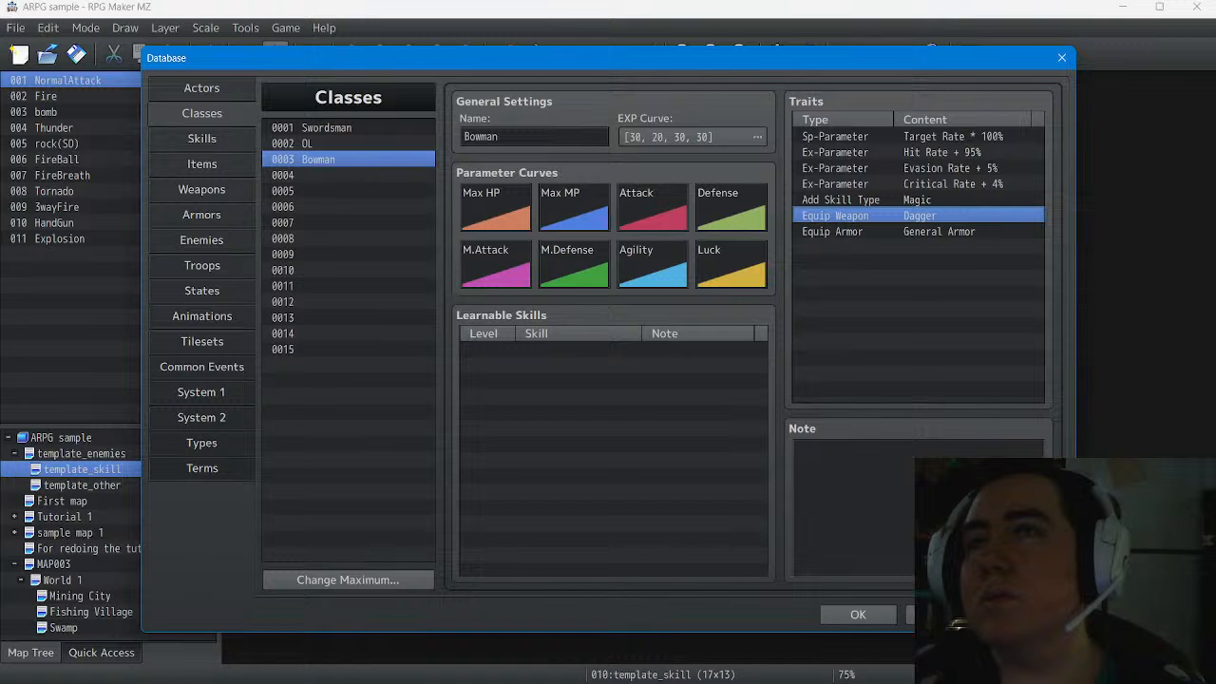
{"action": "double_click", "coordinate": [936, 216]}
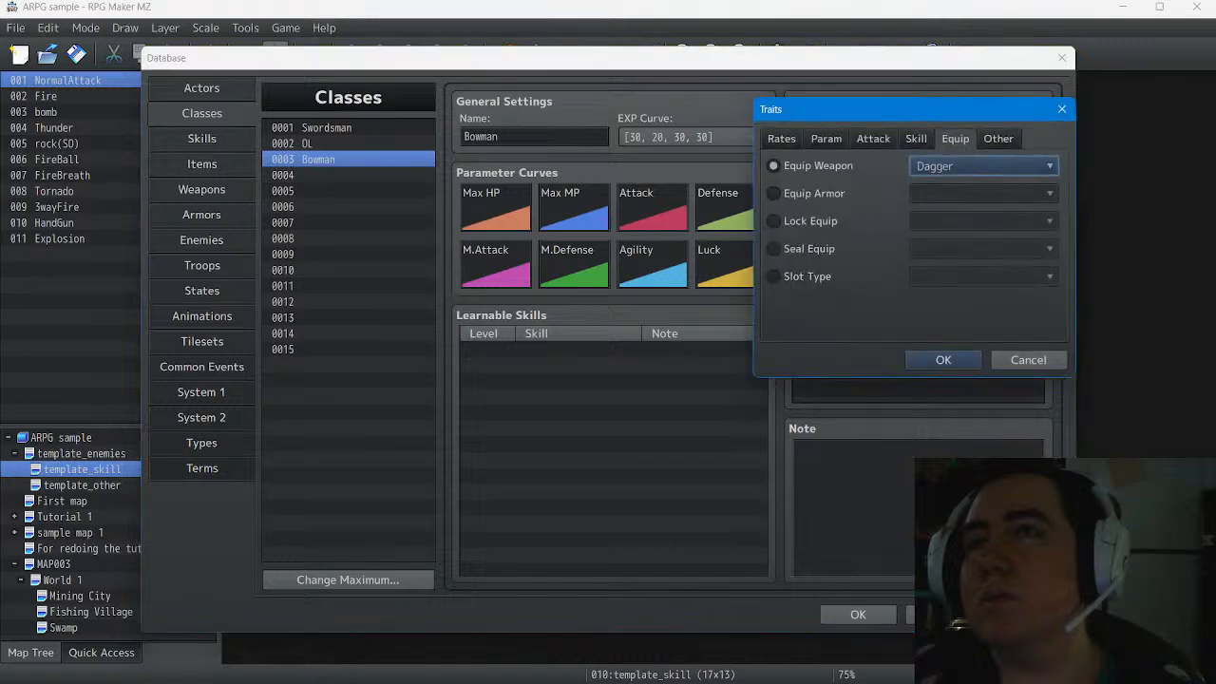
{"action": "left_click", "coordinate": [983, 166]}
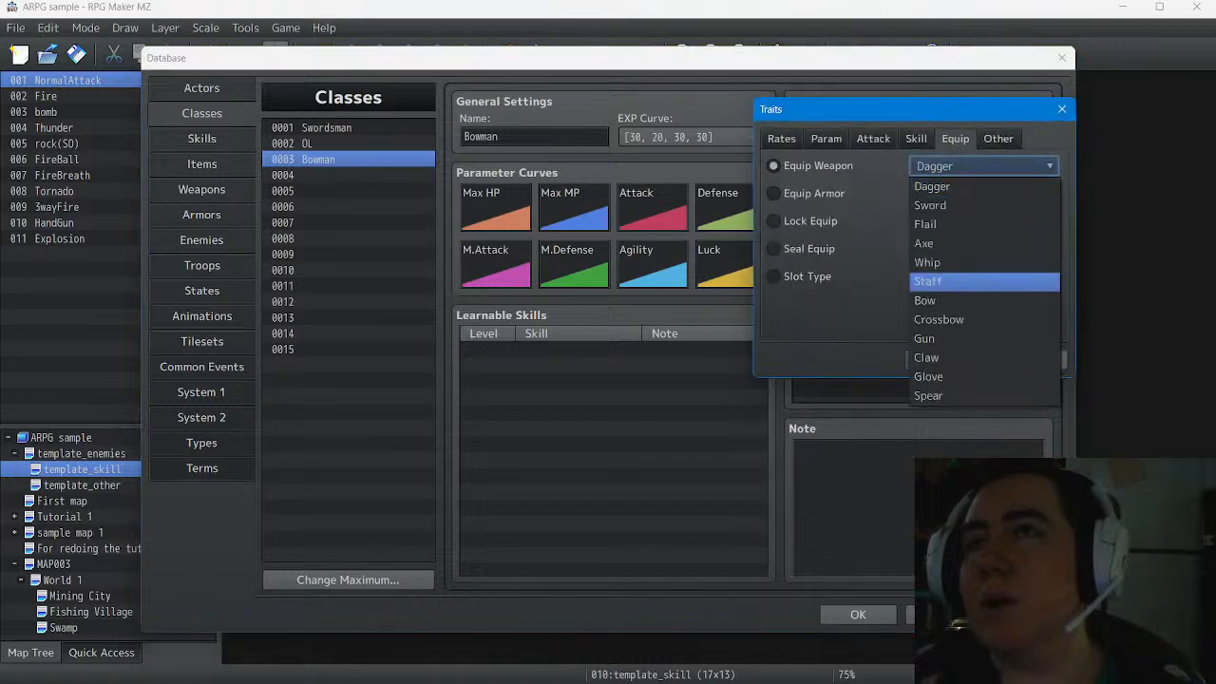
{"action": "left_click", "coordinate": [983, 300]}
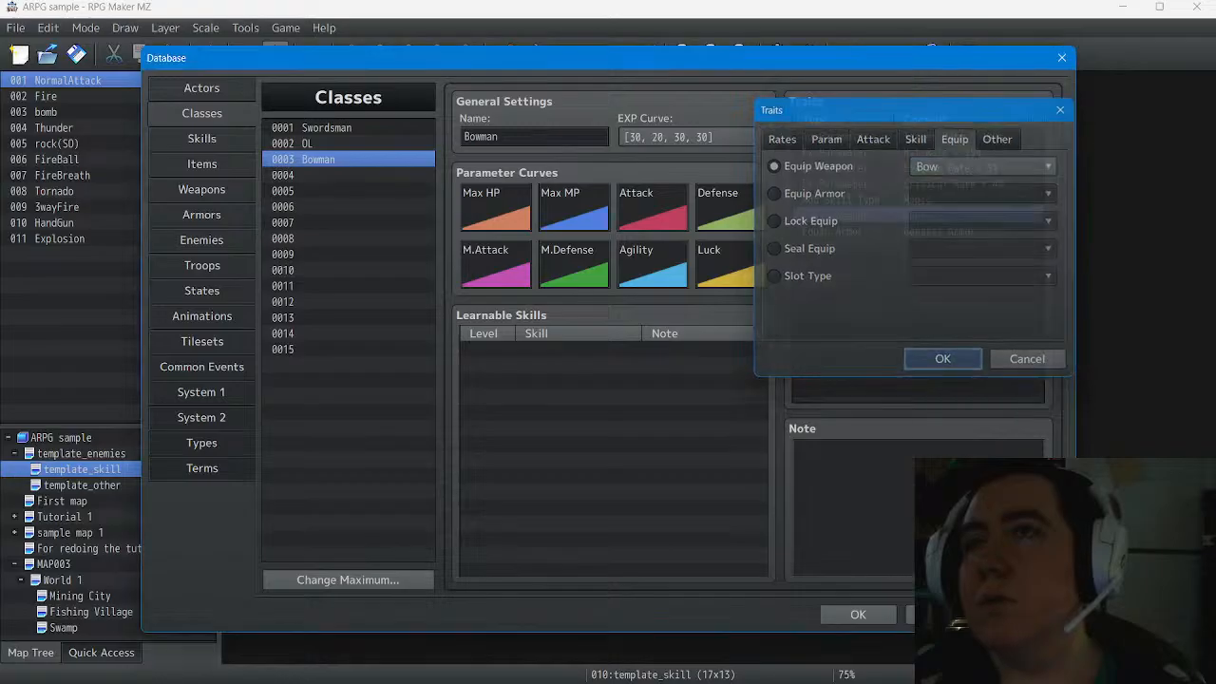
{"action": "key", "text": "Return"}
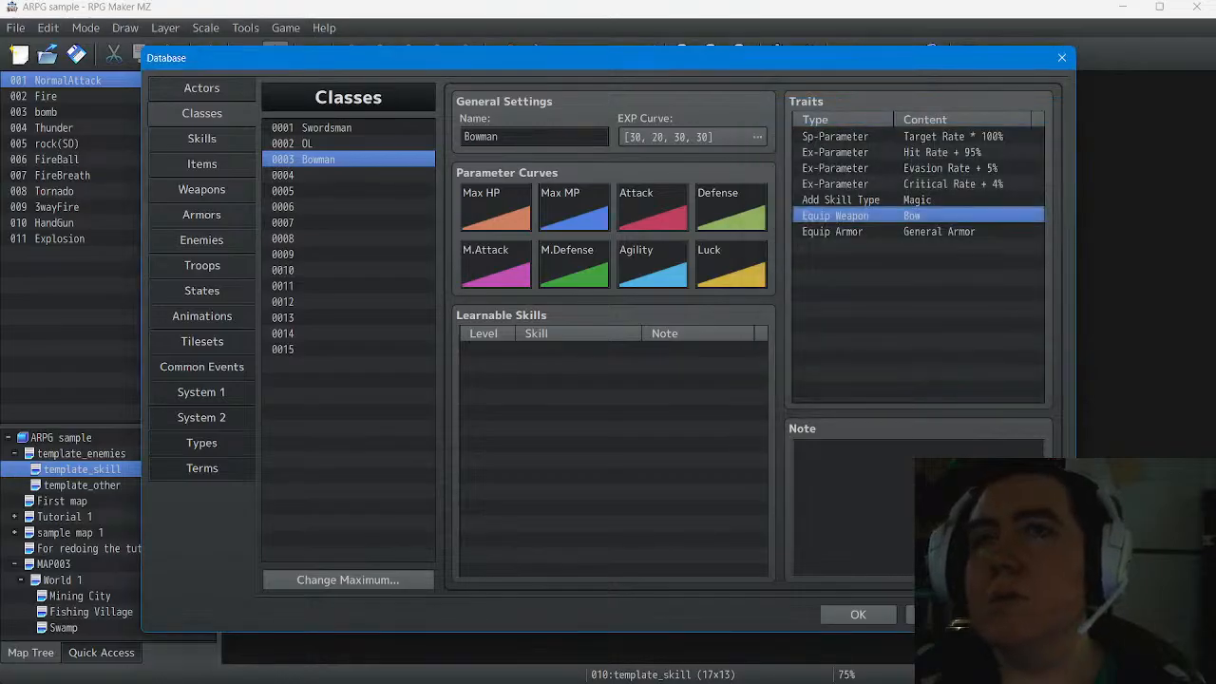
{"action": "left_click", "coordinate": [326, 128]}
{"action": "left_click", "coordinate": [307, 143]}
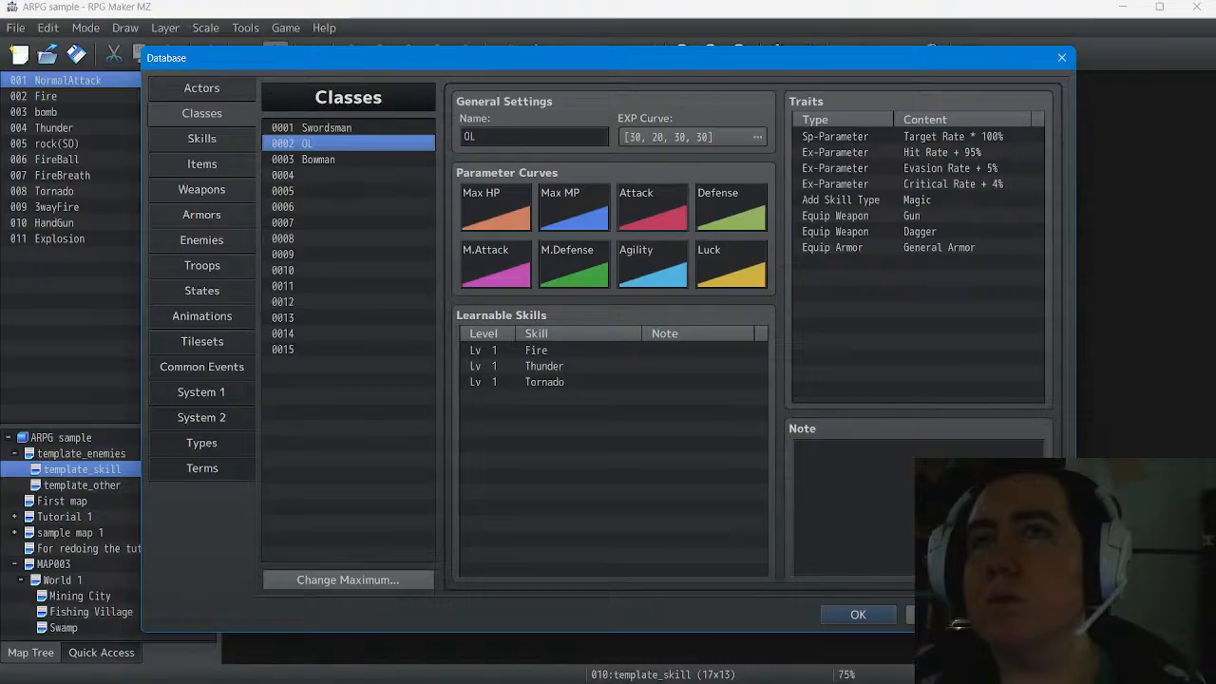
{"action": "left_click", "coordinate": [318, 160]}
{"action": "left_click", "coordinate": [307, 144]}
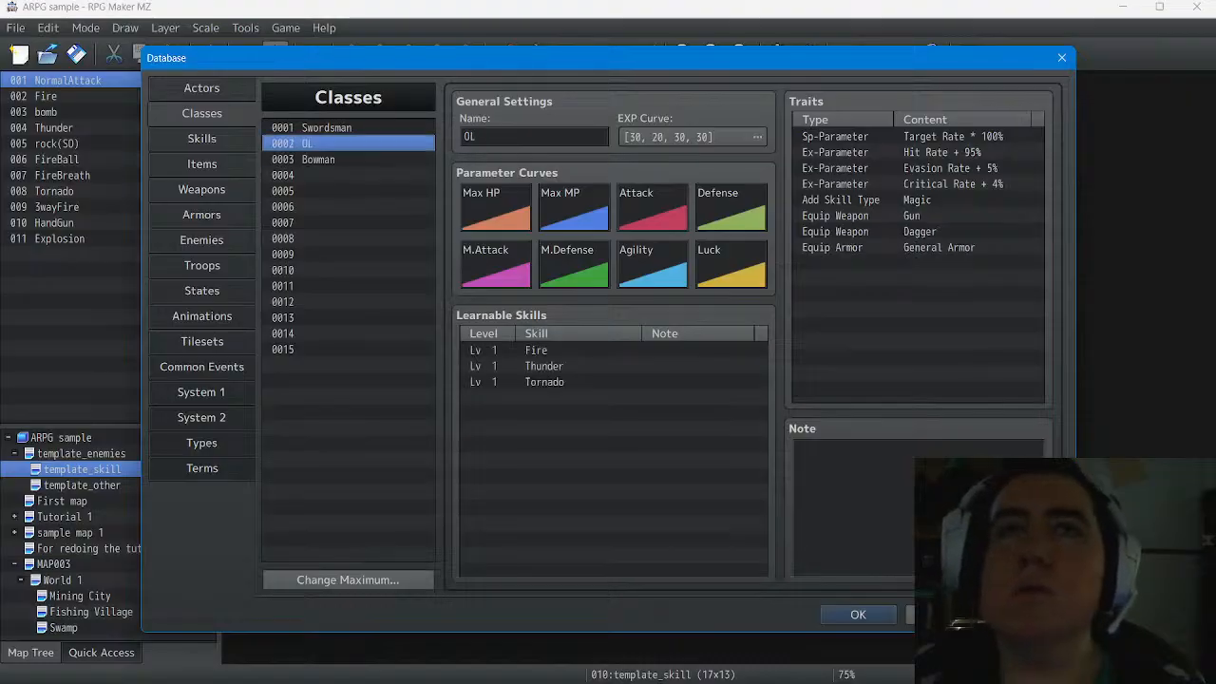
Change the Equip Weapon trait of actor 0001 to Bow
{"action": "left_click", "coordinate": [201, 88]}
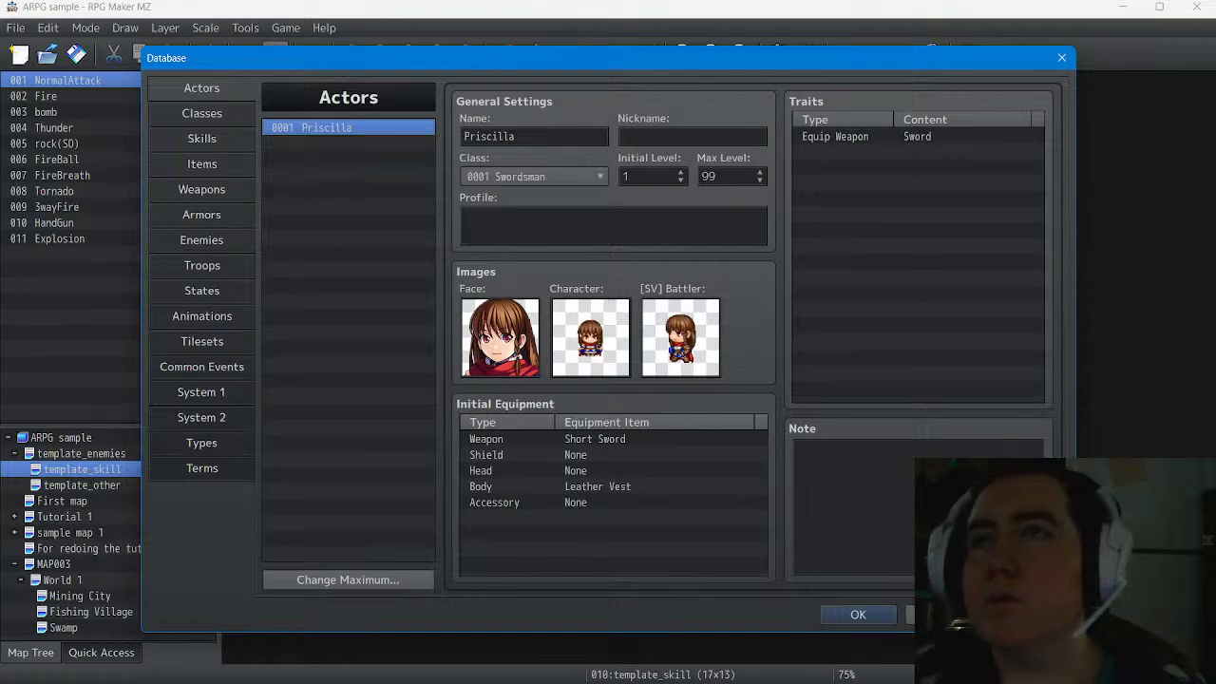
{"action": "left_click", "coordinate": [845, 135]}
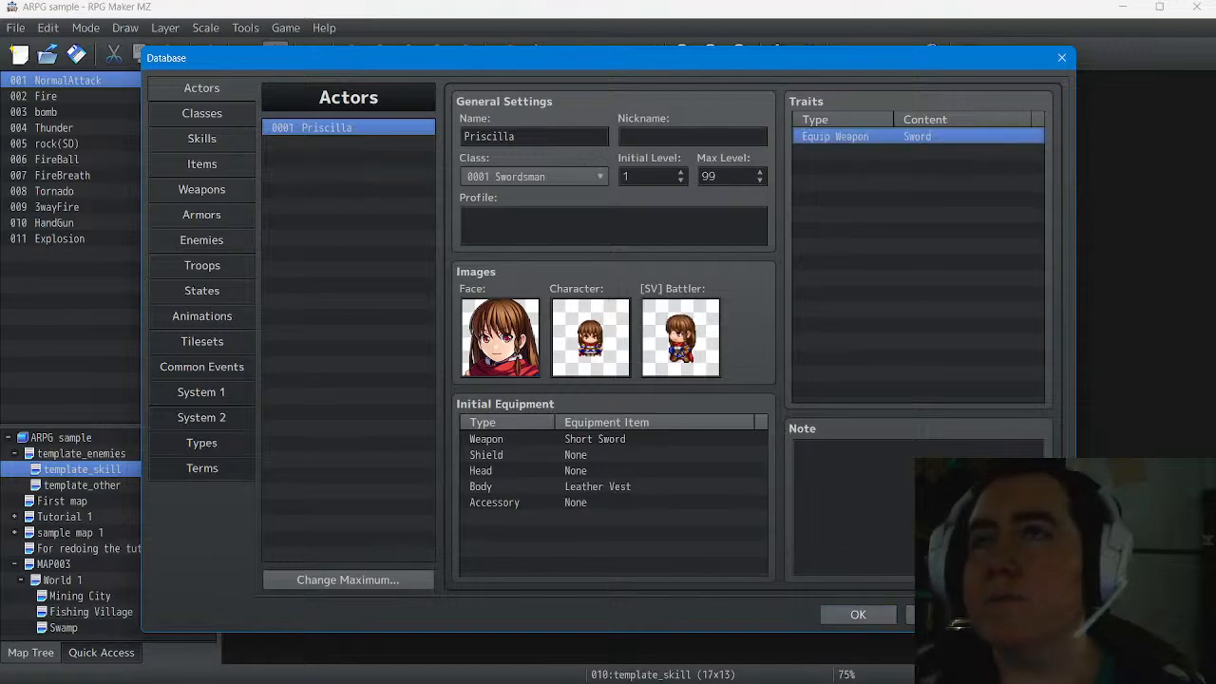
{"action": "double_click", "coordinate": [845, 136]}
{"action": "left_click", "coordinate": [984, 166]}
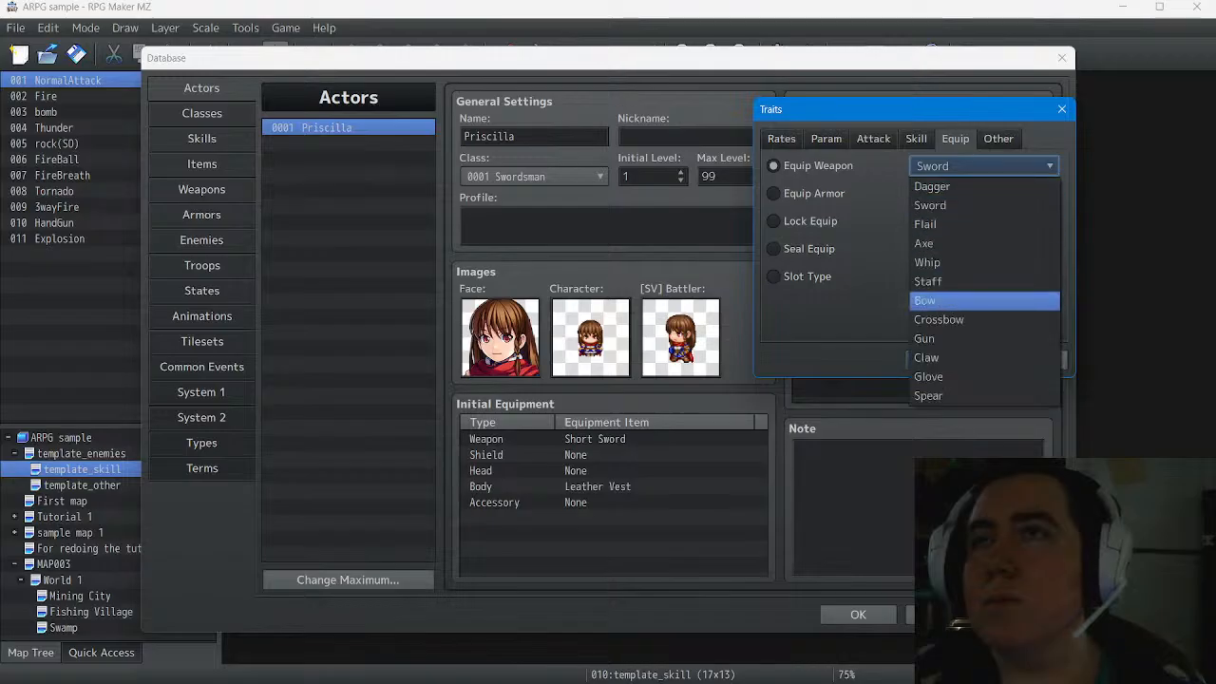
{"action": "left_click", "coordinate": [950, 300]}
{"action": "left_click", "coordinate": [941, 359]}
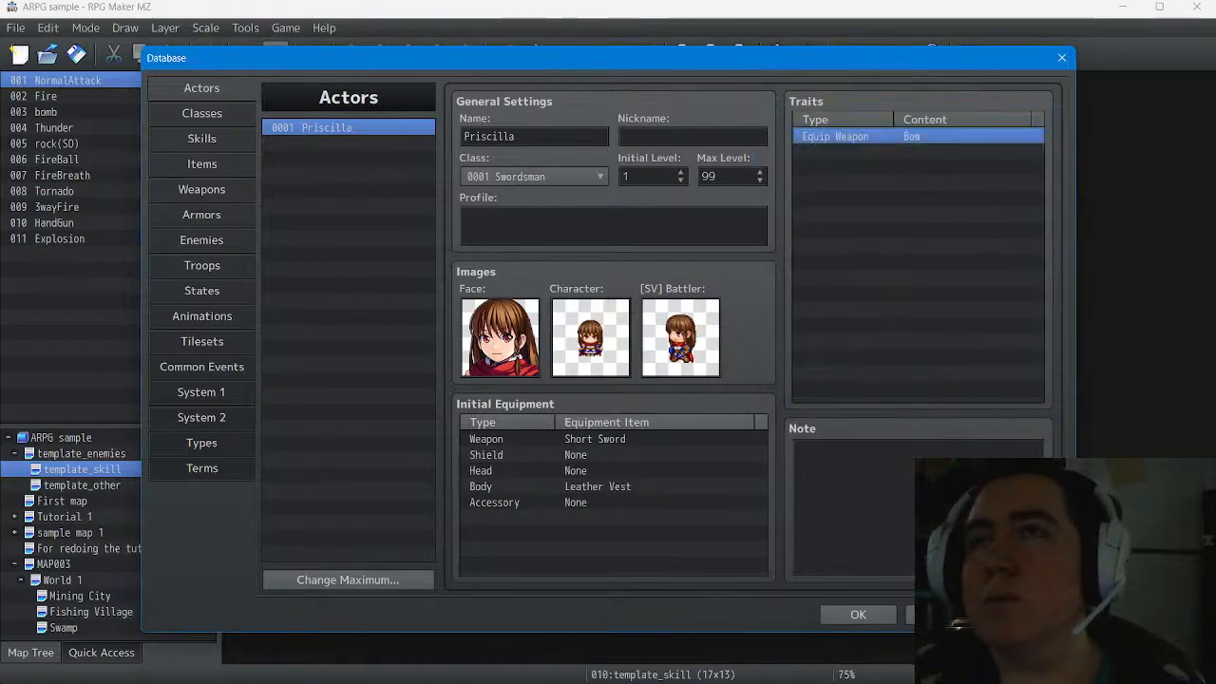
Add an Equip Weapon trait for Sword to actor 0001
{"action": "double_click", "coordinate": [887, 153]}
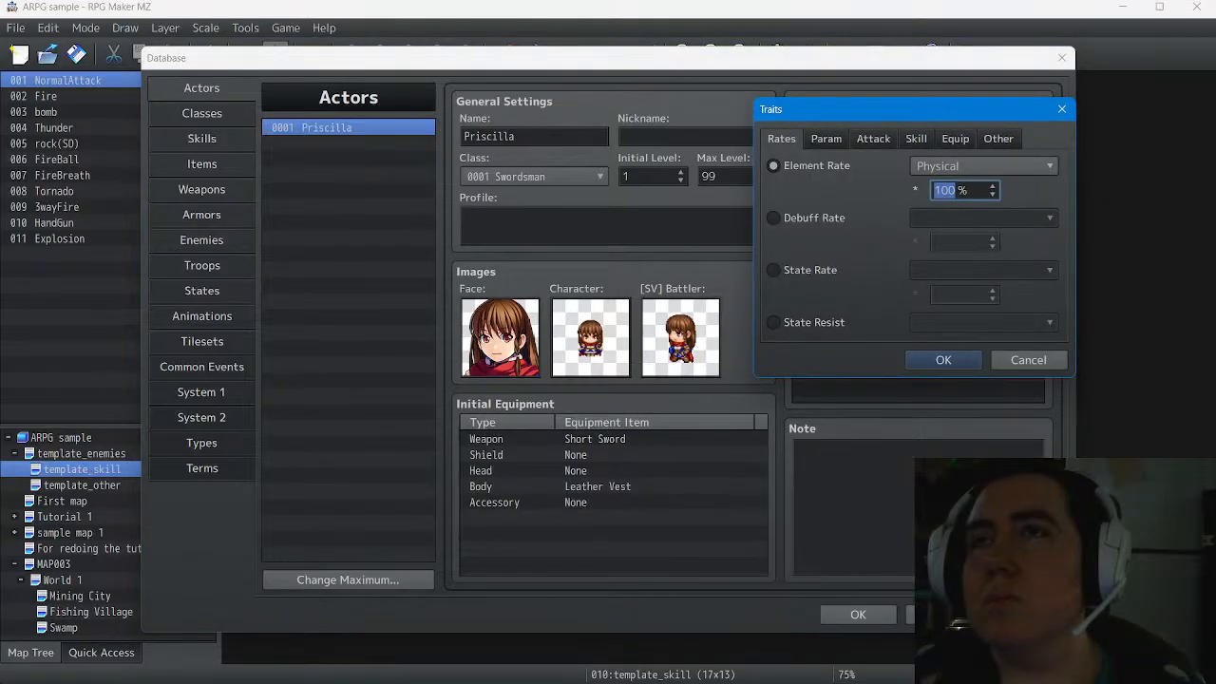
{"action": "left_click", "coordinate": [954, 138]}
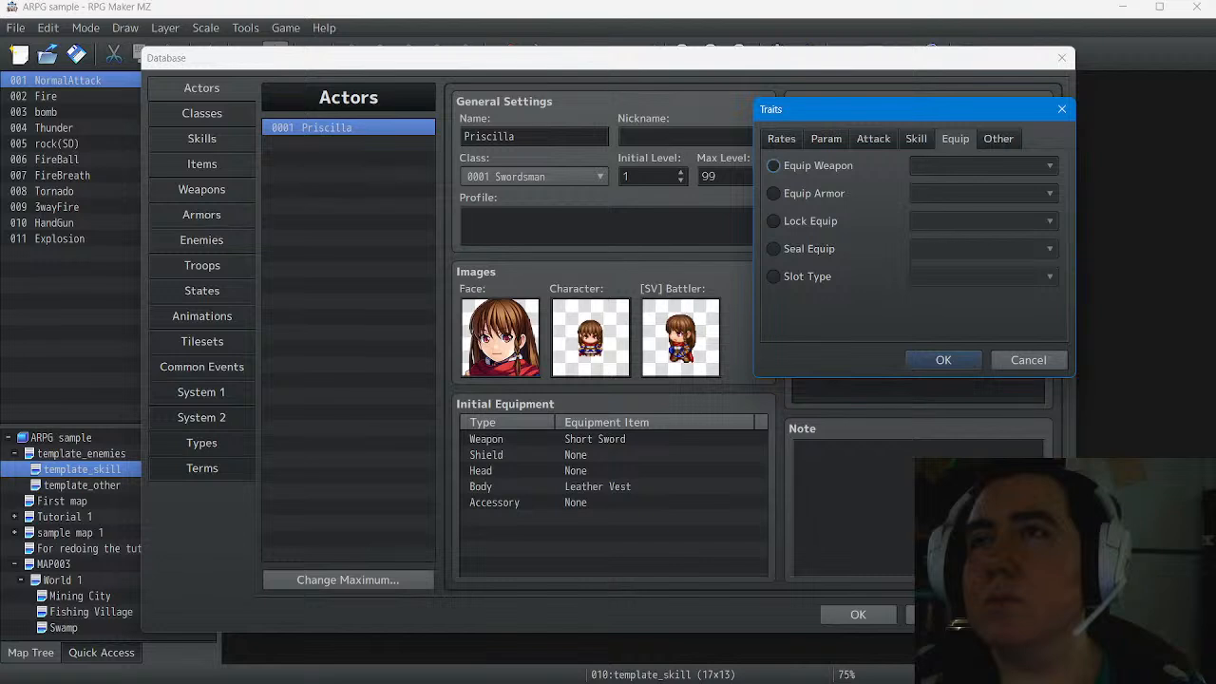
{"action": "left_click", "coordinate": [773, 165]}
{"action": "left_click", "coordinate": [983, 165]}
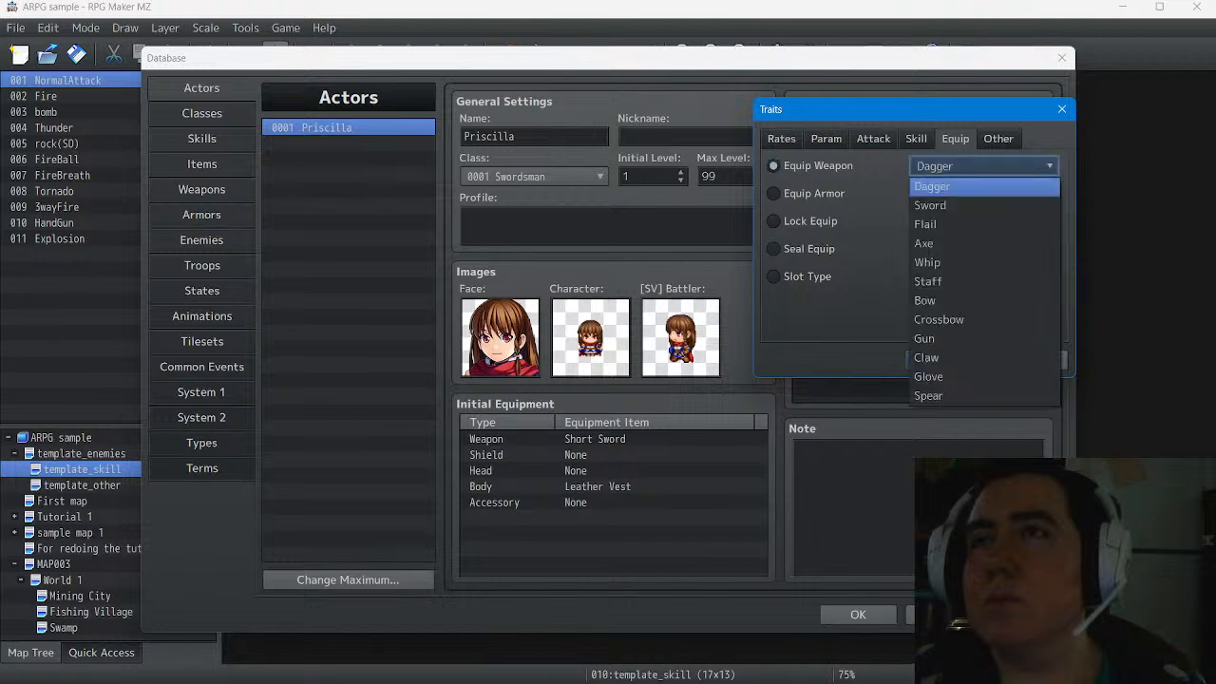
{"action": "left_click", "coordinate": [960, 206]}
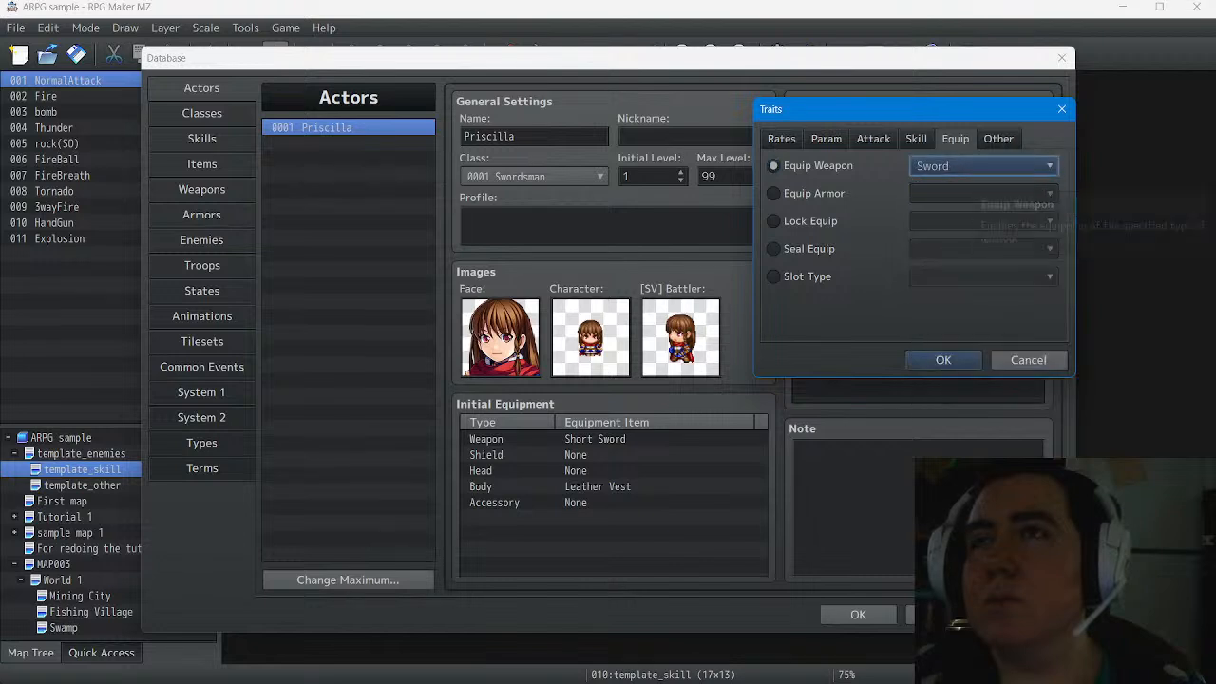
{"action": "left_click", "coordinate": [944, 360]}
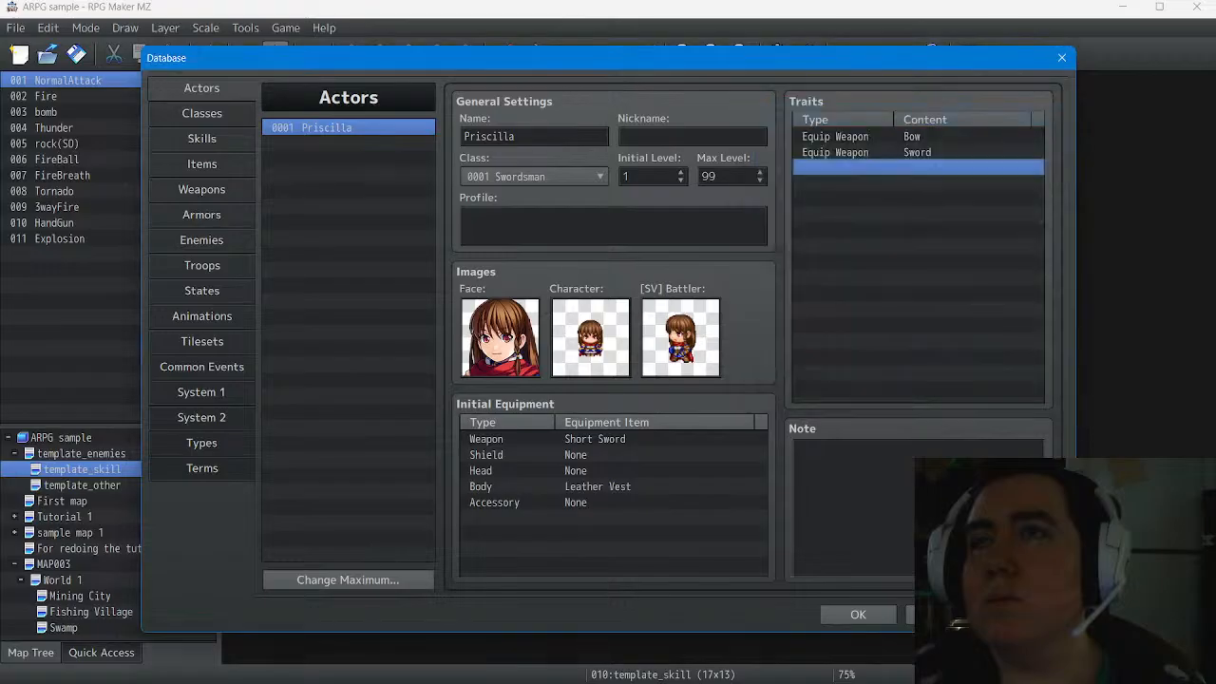
Add an Equip Weapon trait for Gun to actor 0001
{"action": "double_click", "coordinate": [918, 168]}
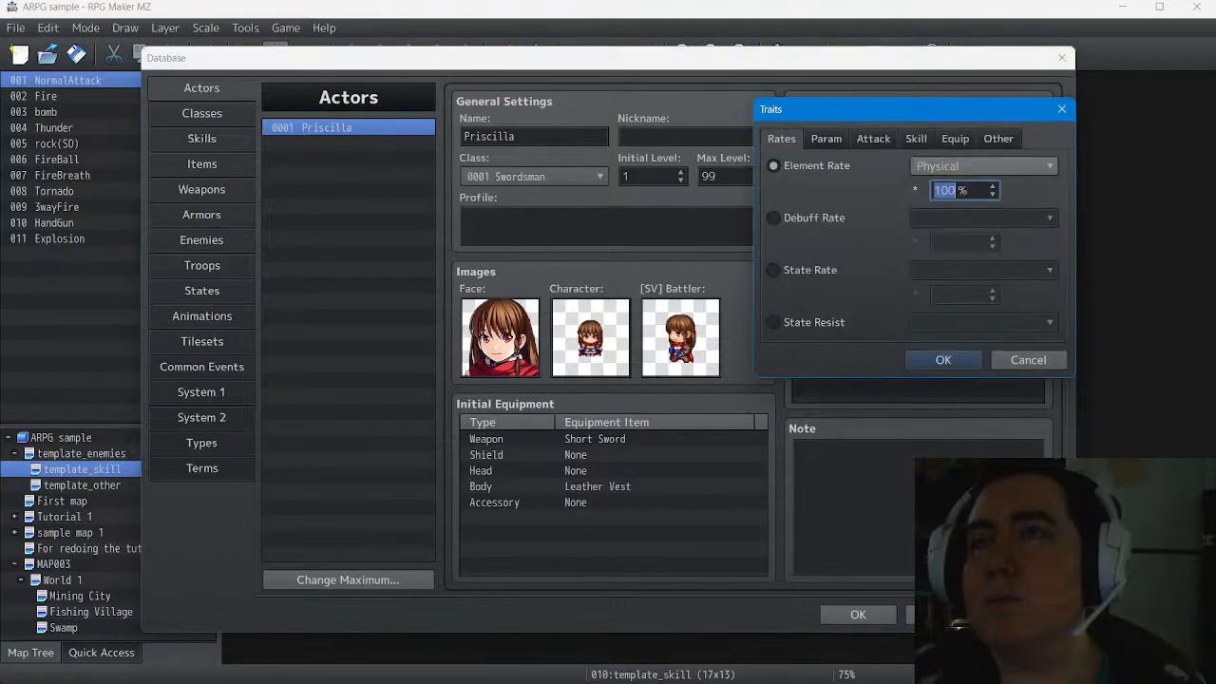
{"action": "left_click", "coordinate": [955, 139]}
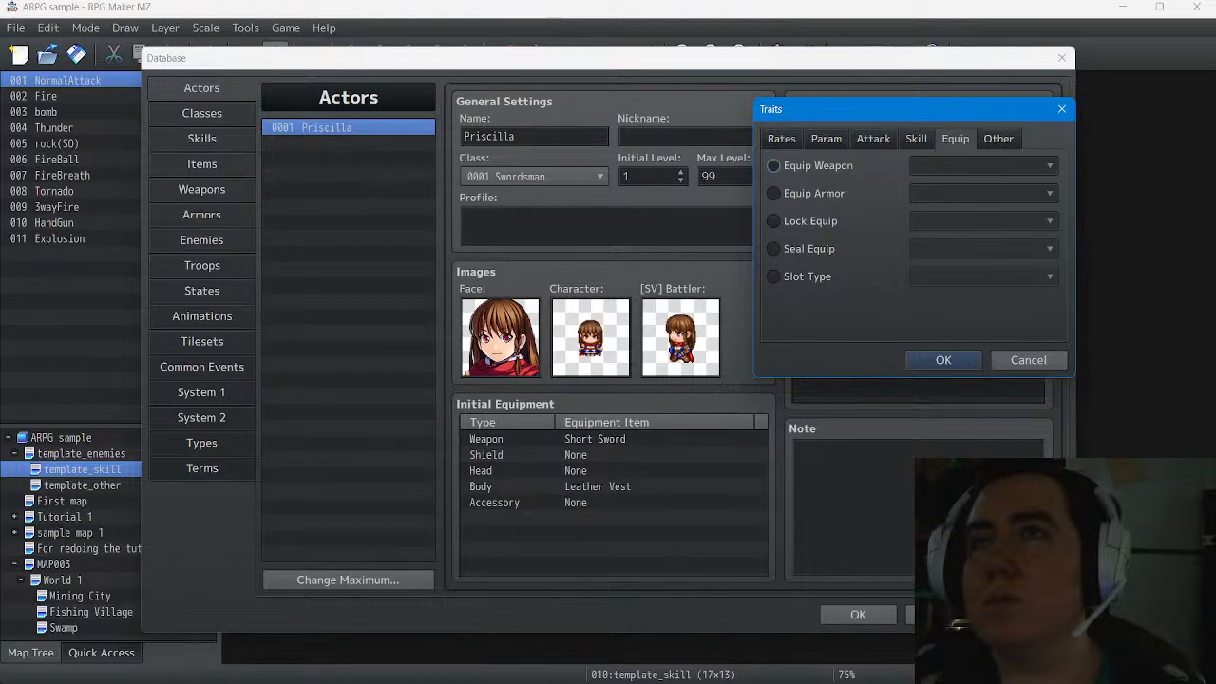
{"action": "left_click", "coordinate": [797, 165]}
{"action": "left_click", "coordinate": [983, 166]}
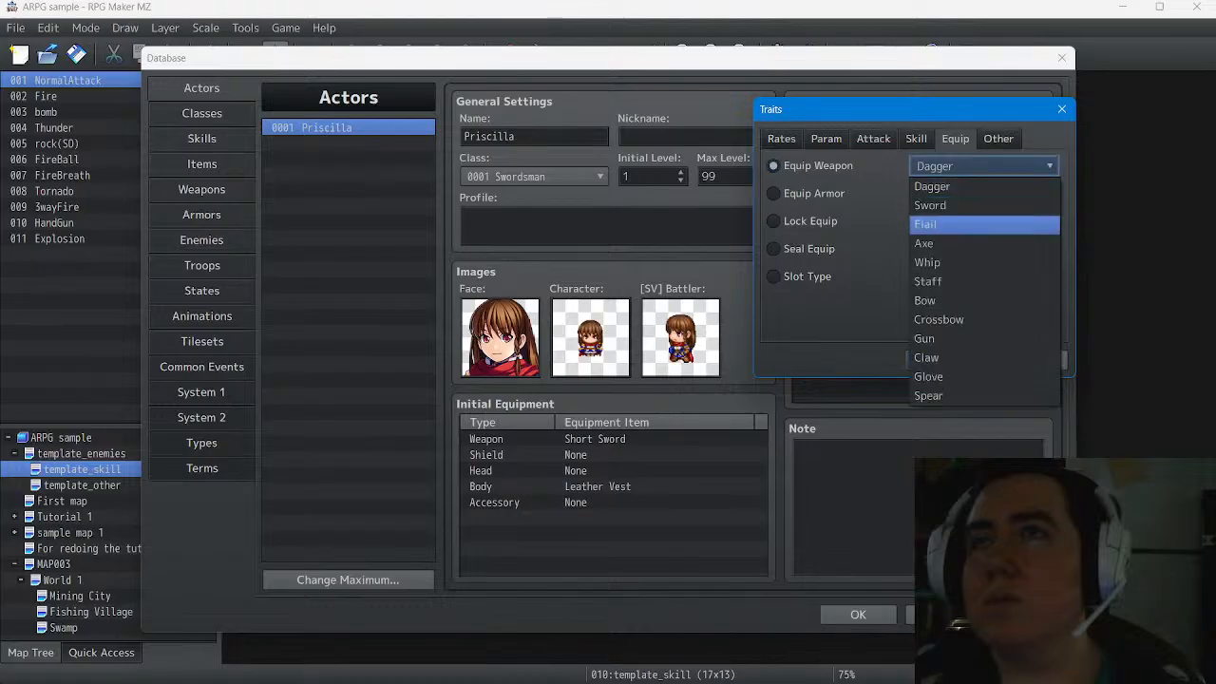
{"action": "left_click", "coordinate": [936, 338]}
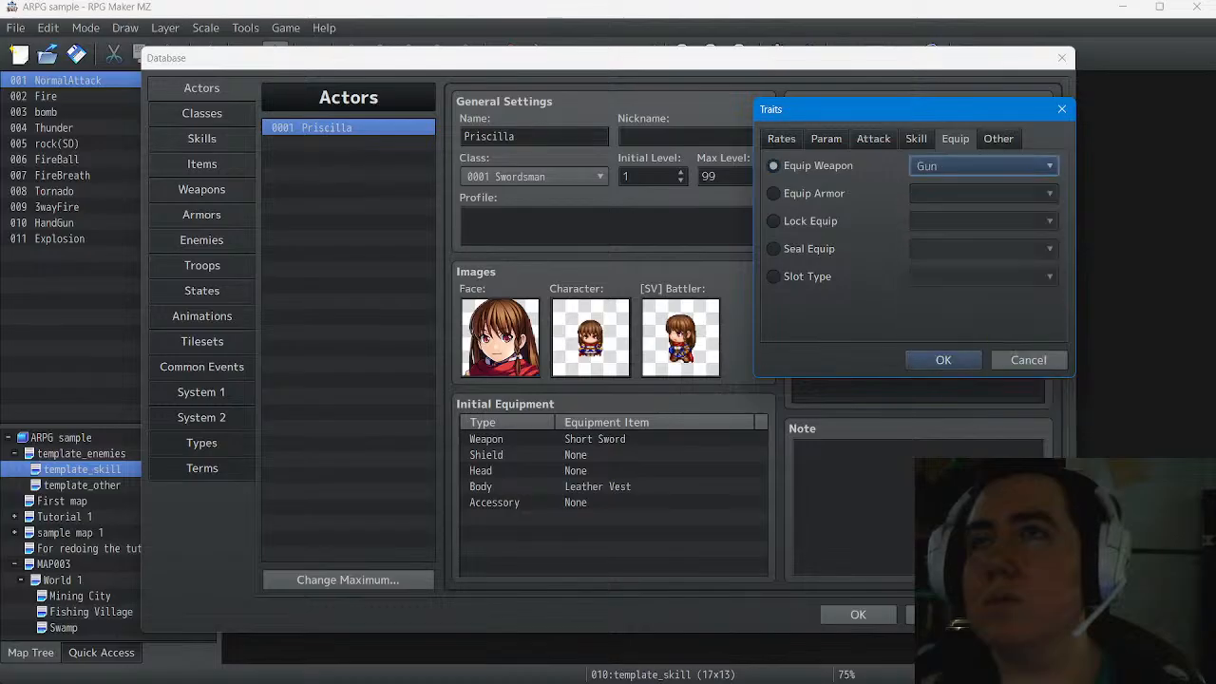
{"action": "left_click", "coordinate": [943, 360]}
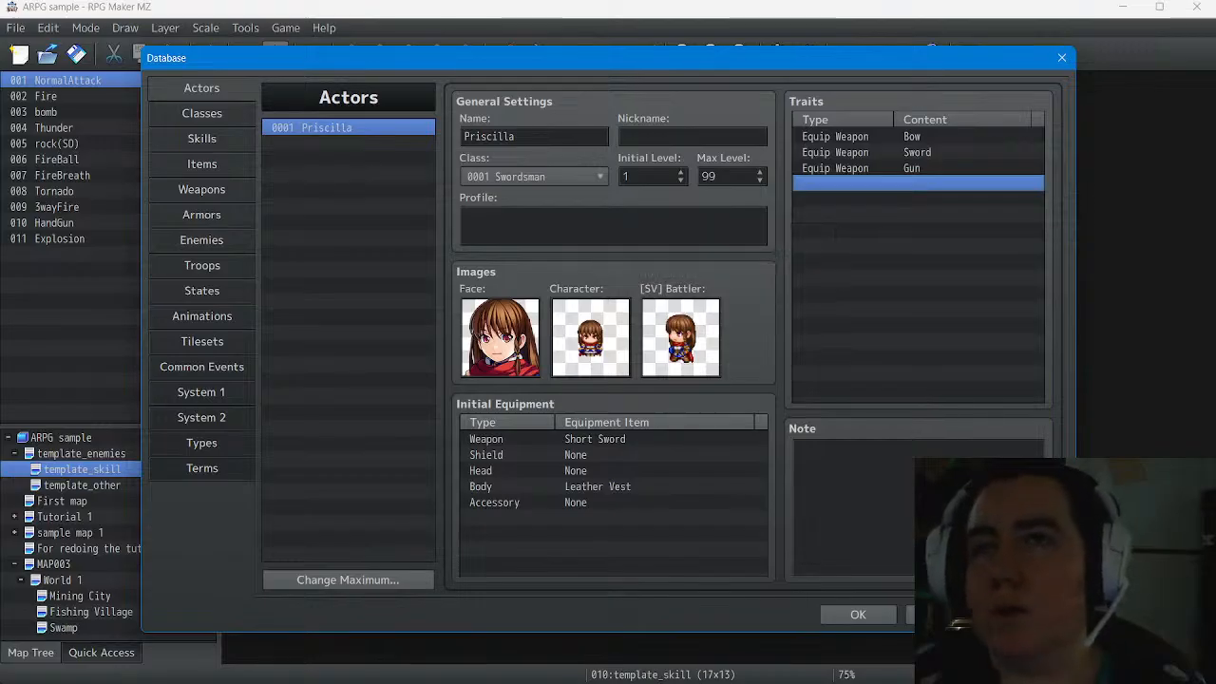
Set actor 0001's initial weapon to SimpleBow and save the database changes
{"action": "double_click", "coordinate": [596, 439]}
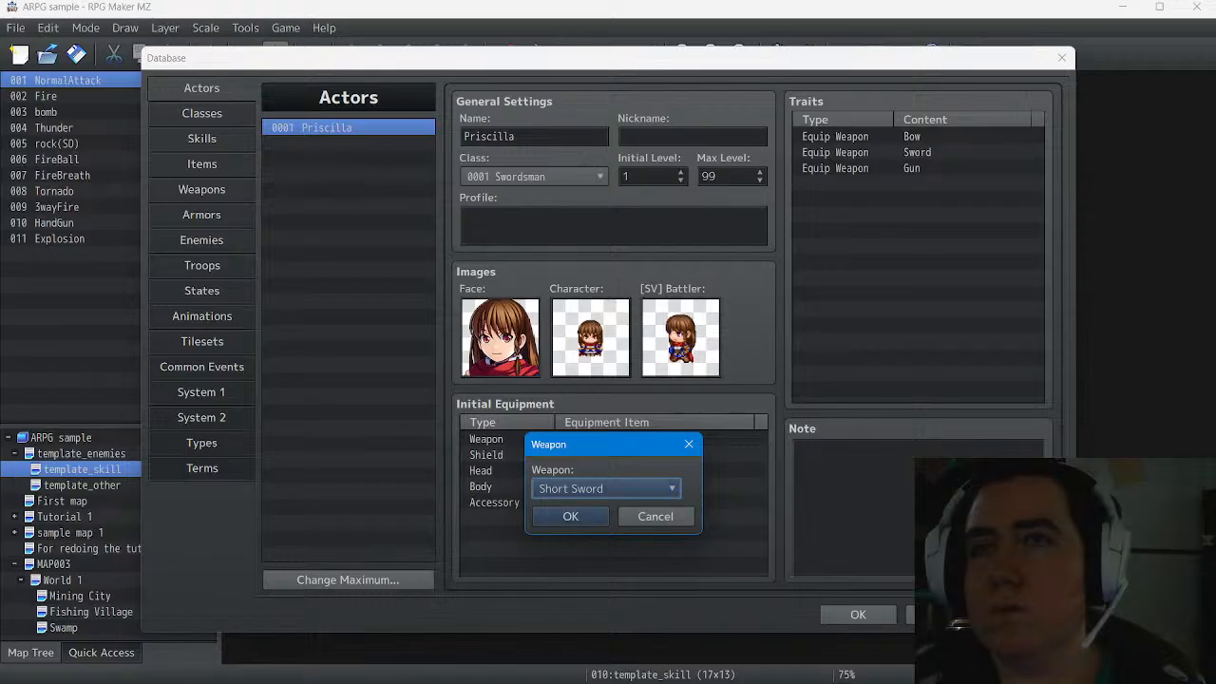
{"action": "left_click", "coordinate": [605, 488]}
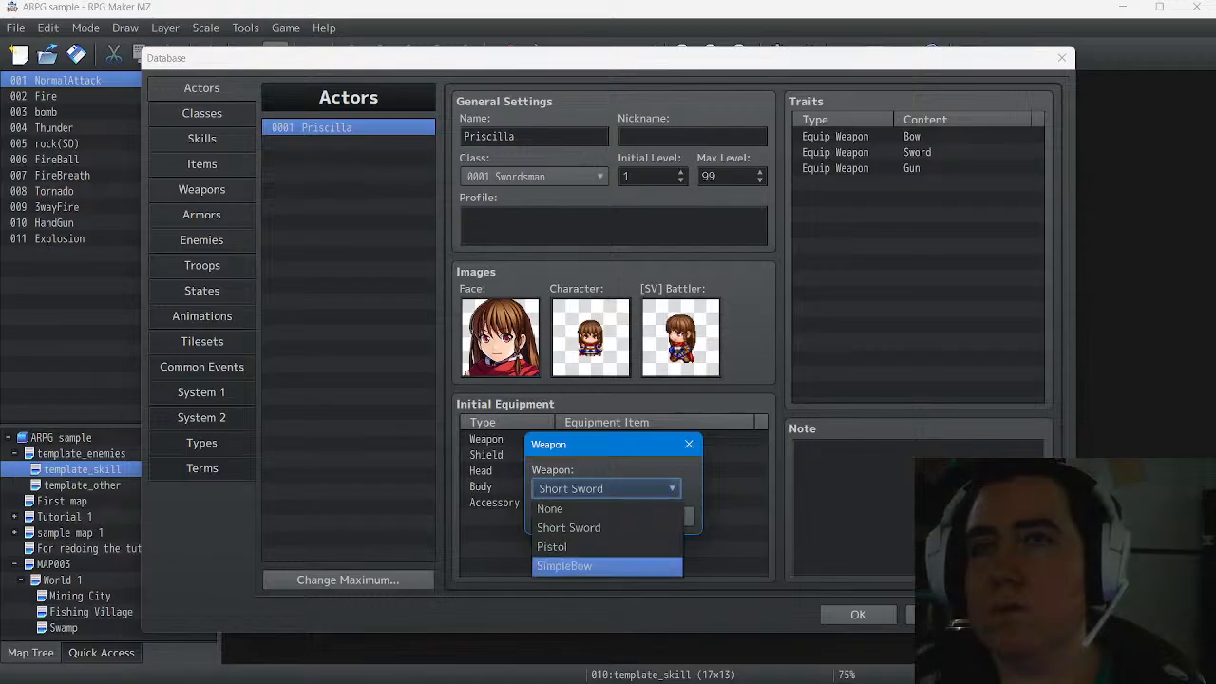
{"action": "left_click", "coordinate": [565, 565]}
{"action": "key", "text": "Return"}
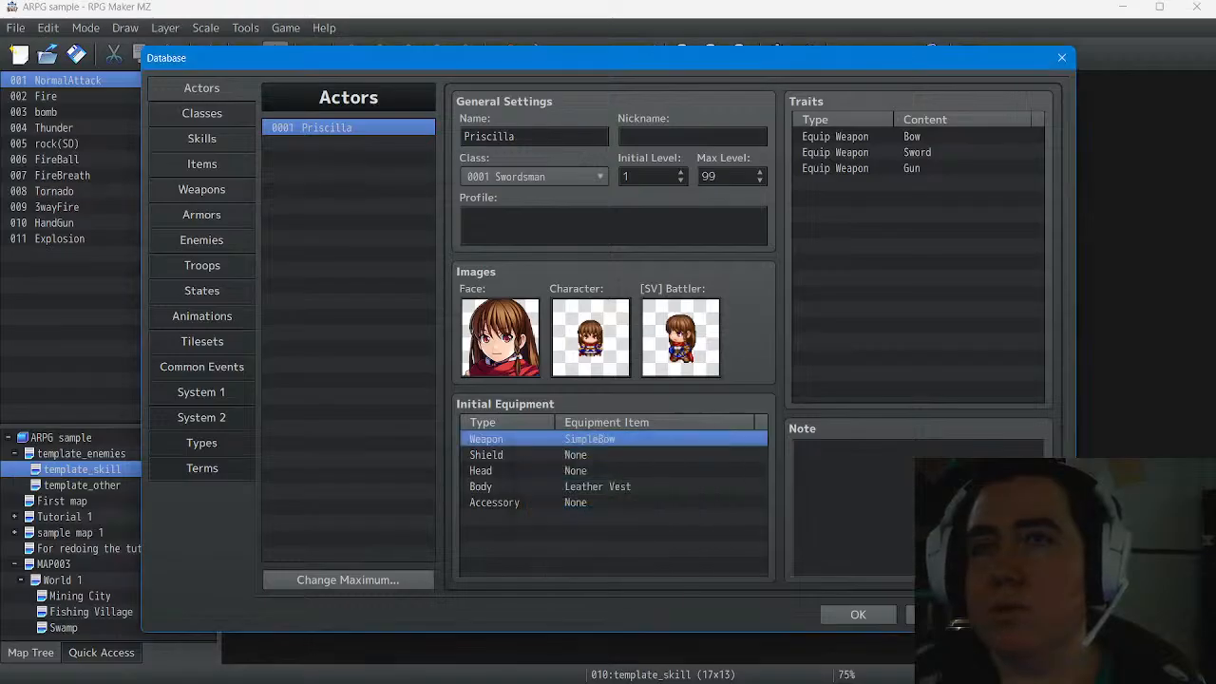
{"action": "left_click", "coordinate": [858, 615]}
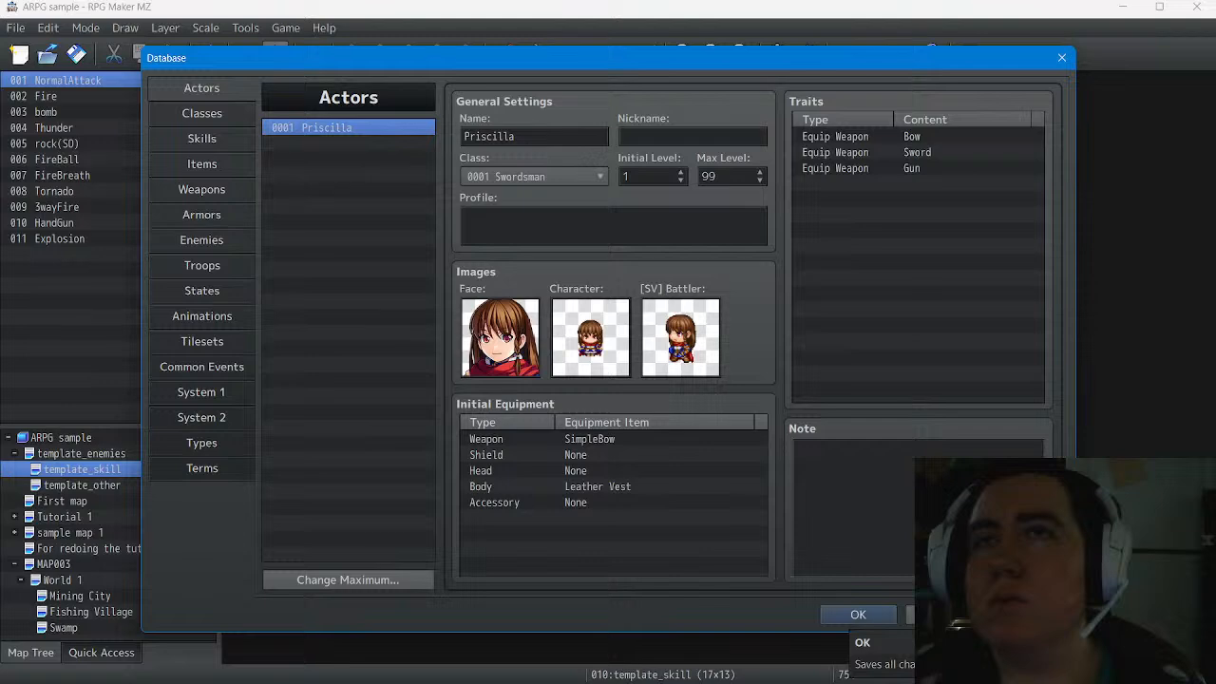
{"action": "left_click", "coordinate": [858, 614]}
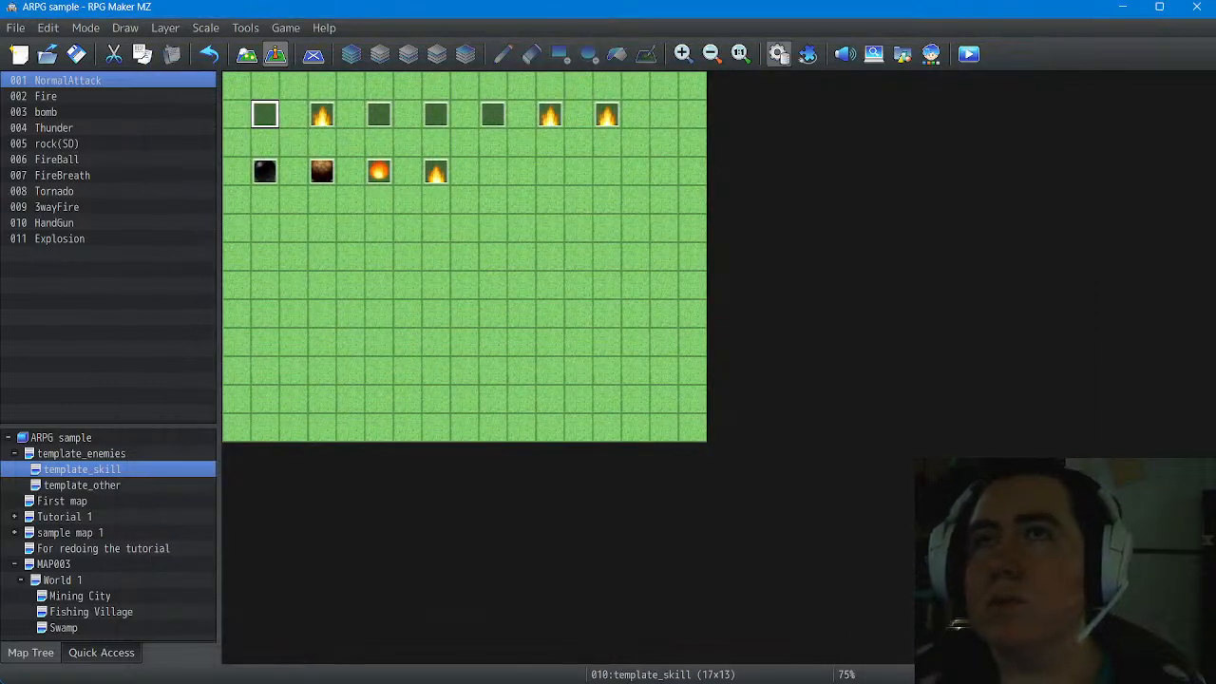
Reopen the database and examine the contents of the Normal attack and Fire common events
{"action": "left_click", "coordinate": [778, 53]}
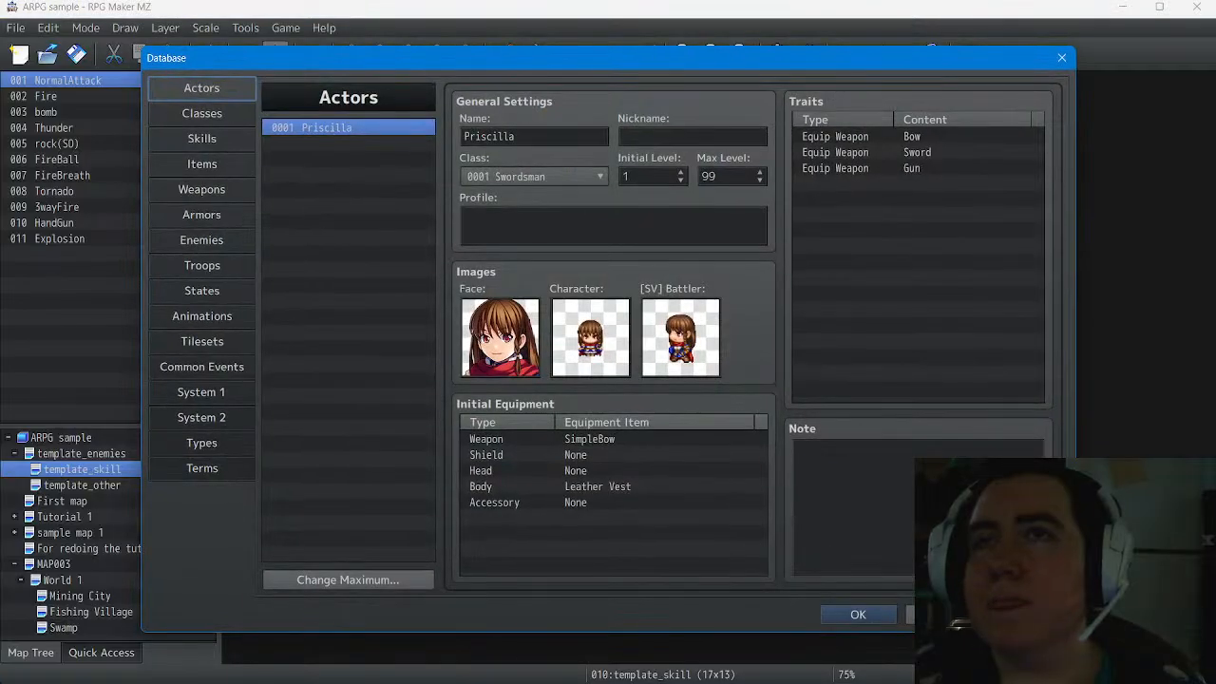
{"action": "left_click", "coordinate": [202, 367]}
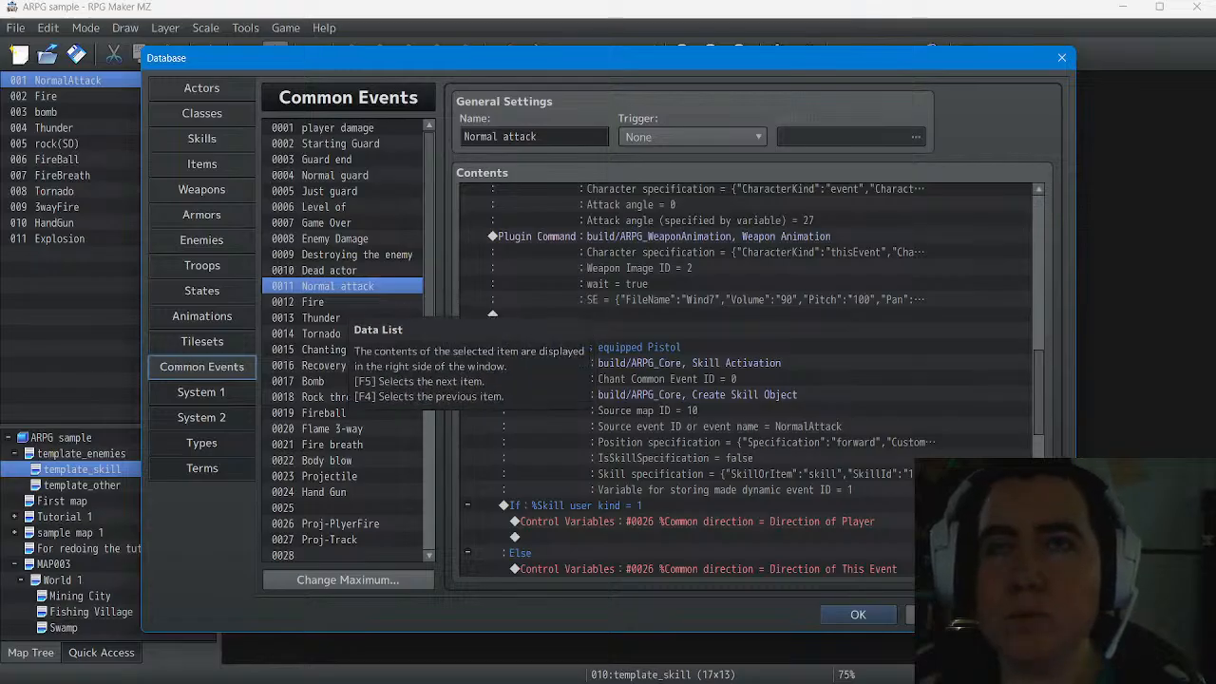
{"action": "left_click", "coordinate": [348, 301]}
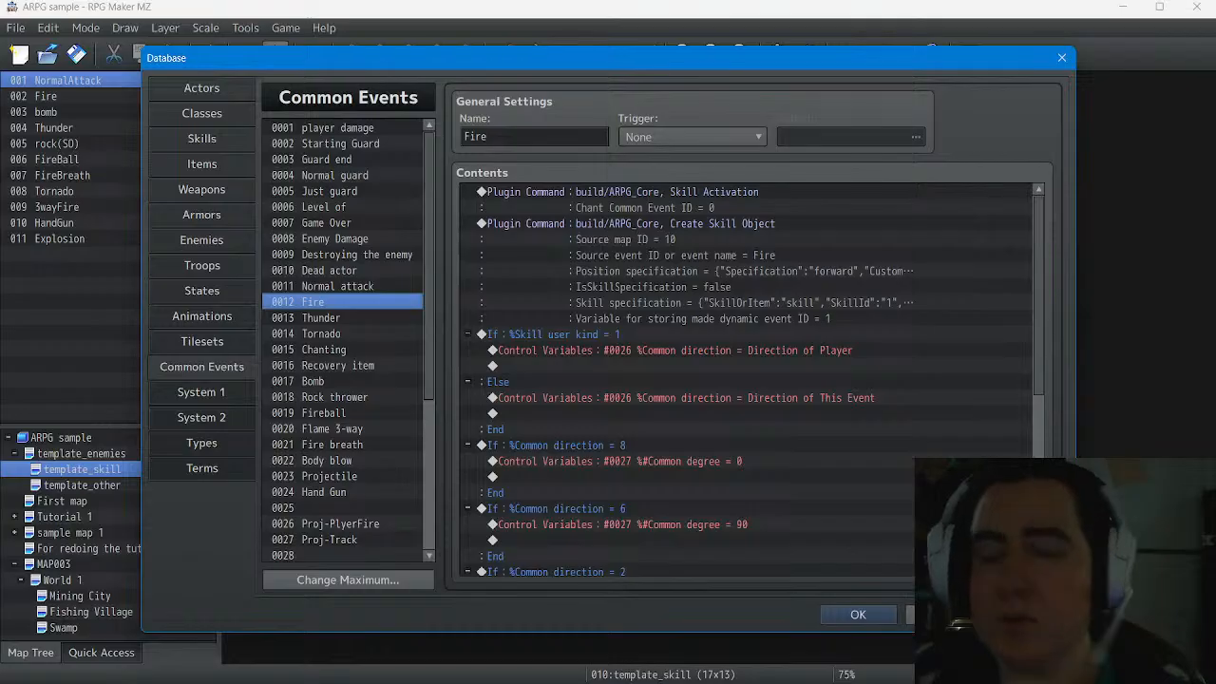
Switch to File Explorer and look in the img folder of the ARPG_SampleProject_en2 project
{"action": "key", "text": "alt+Tab"}
{"action": "key", "text": "super"}
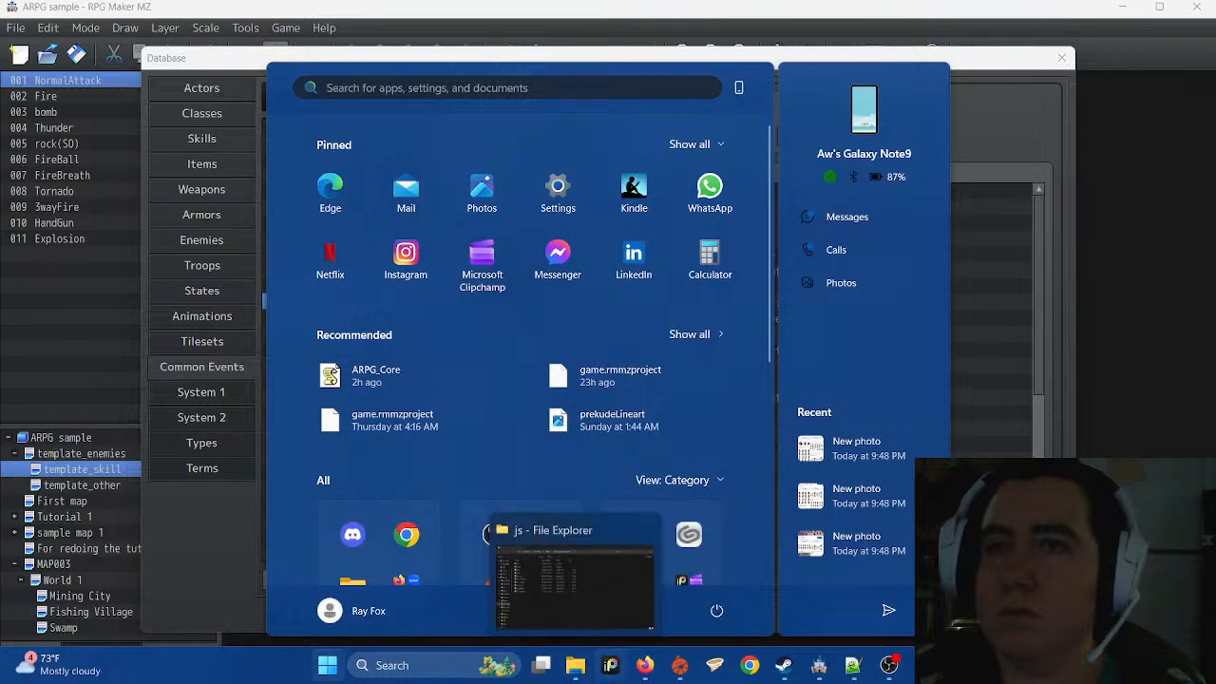
{"action": "left_click", "coordinate": [574, 665]}
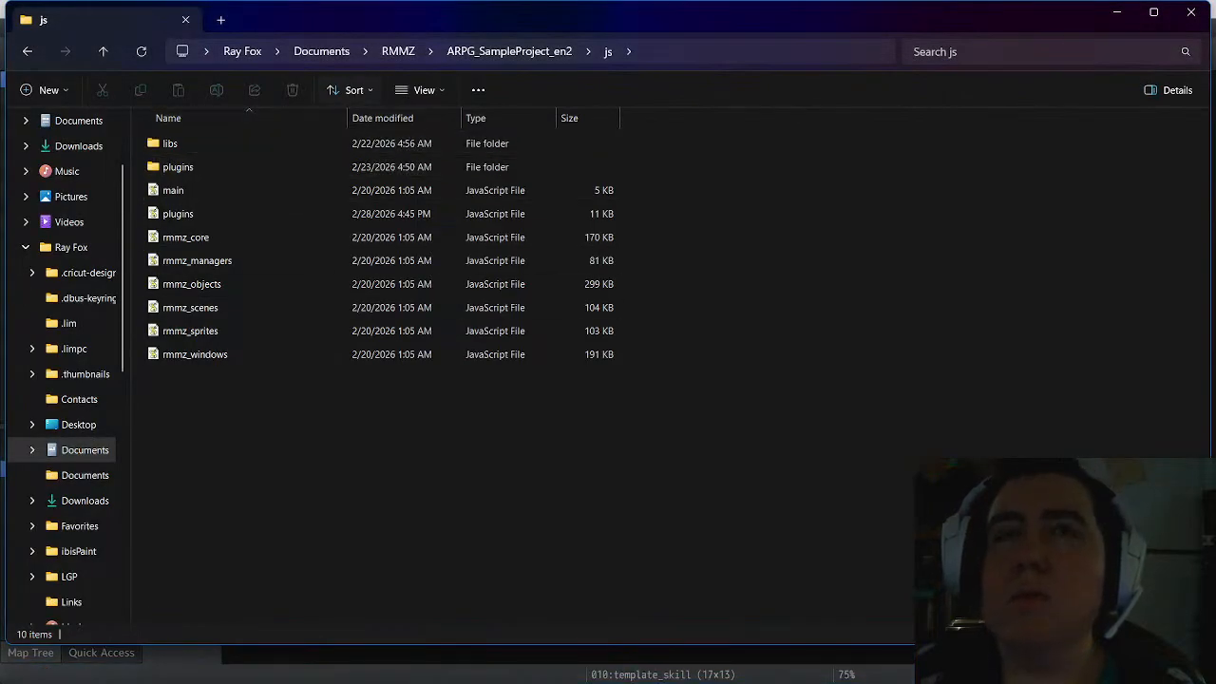
{"action": "left_click", "coordinate": [398, 52]}
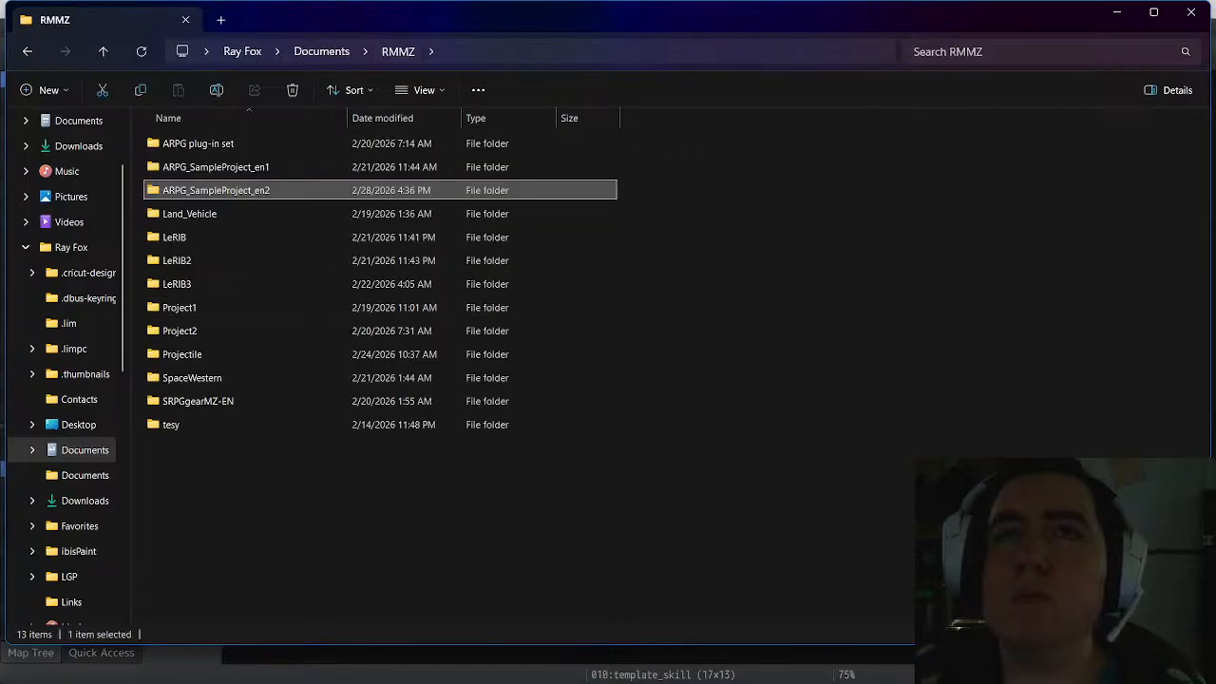
{"action": "double_click", "coordinate": [285, 190]}
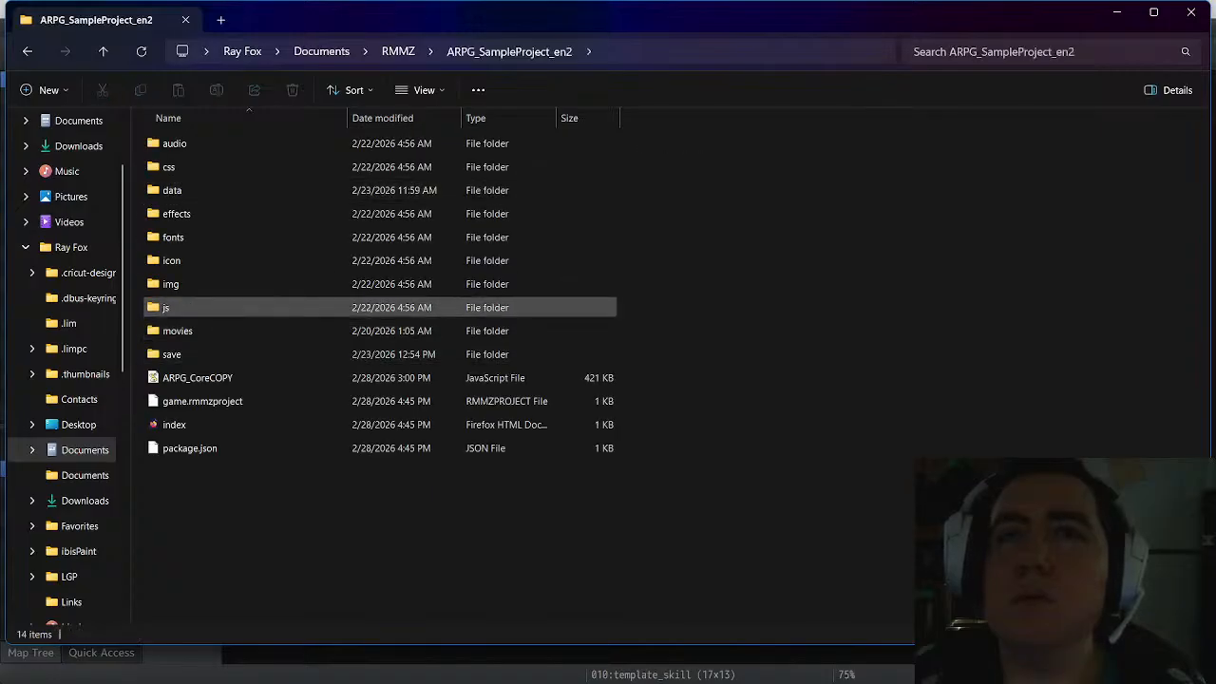
{"action": "double_click", "coordinate": [285, 283]}
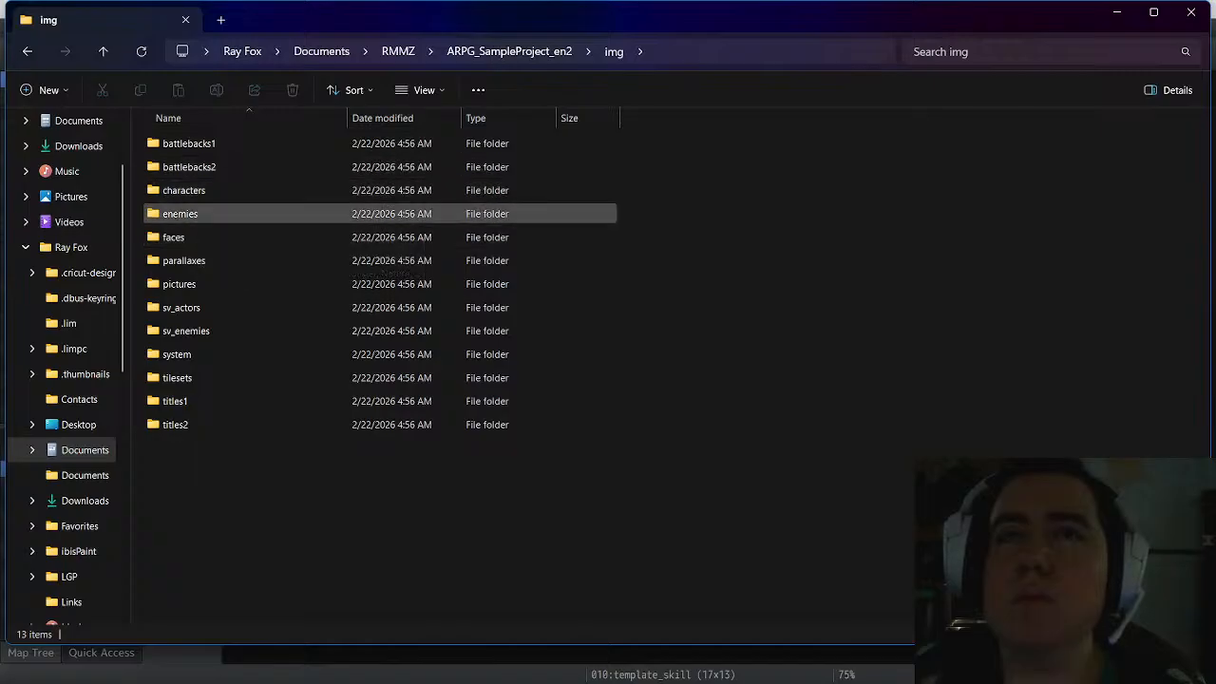
Look through the project's effects folder and its Model subfolder
{"action": "left_click", "coordinate": [398, 51]}
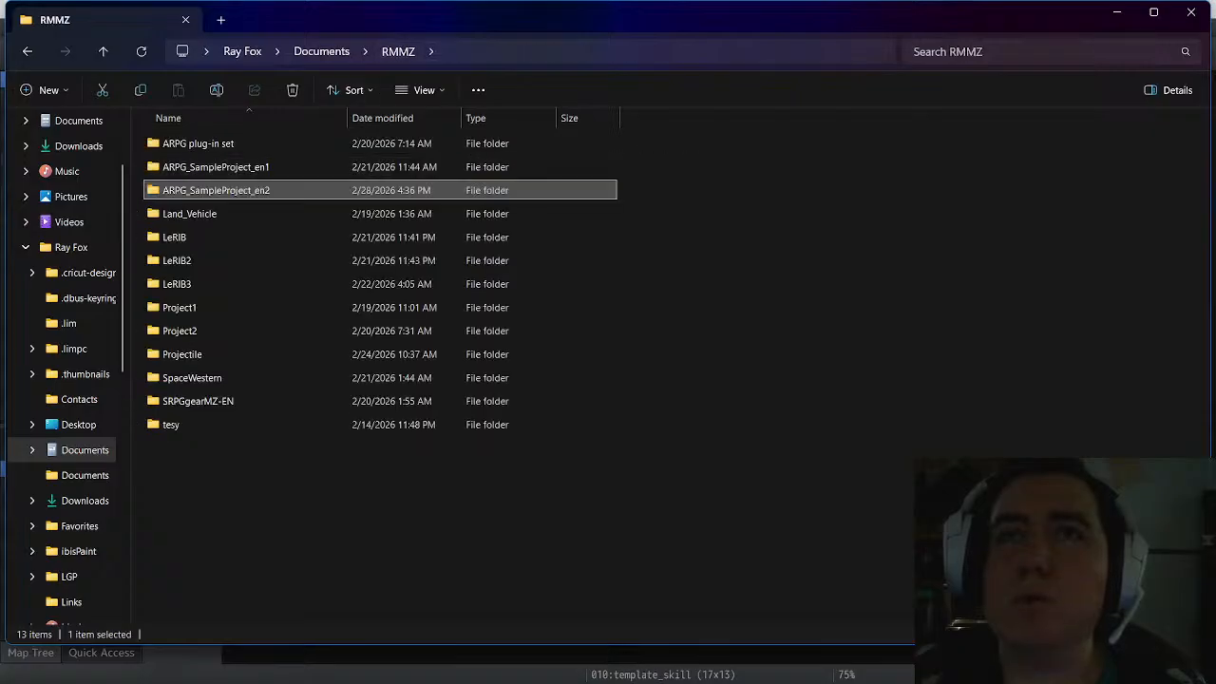
{"action": "double_click", "coordinate": [216, 190]}
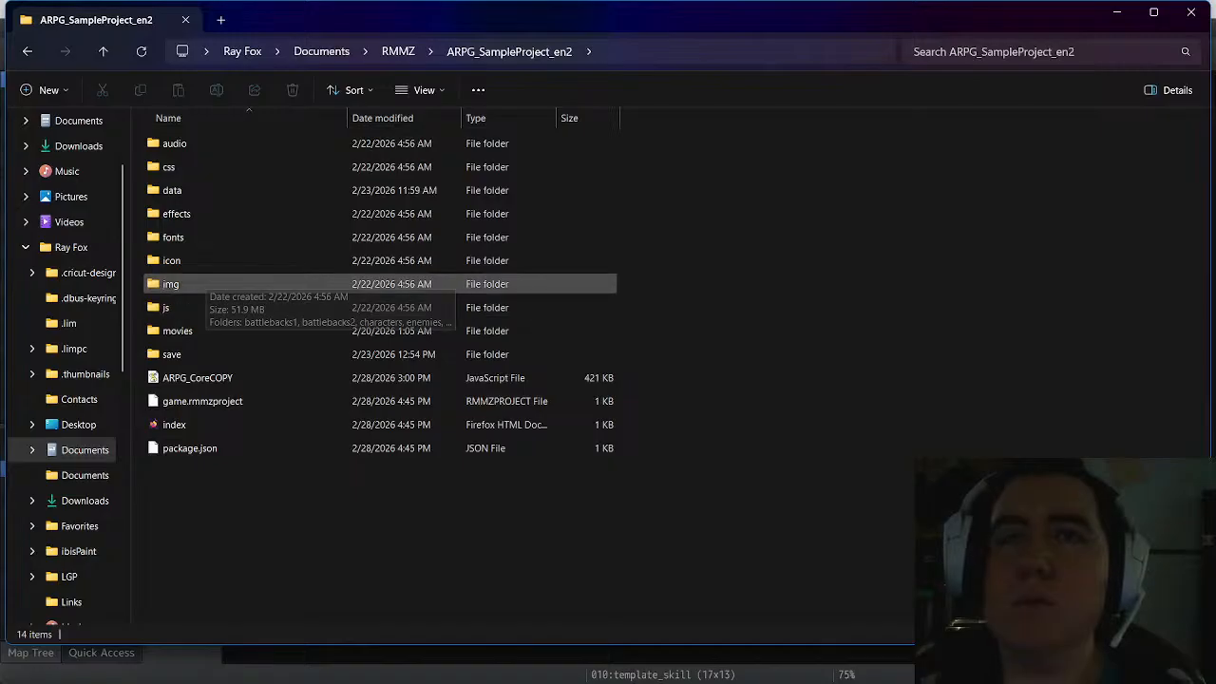
{"action": "left_click", "coordinate": [204, 213]}
{"action": "double_click", "coordinate": [204, 214]}
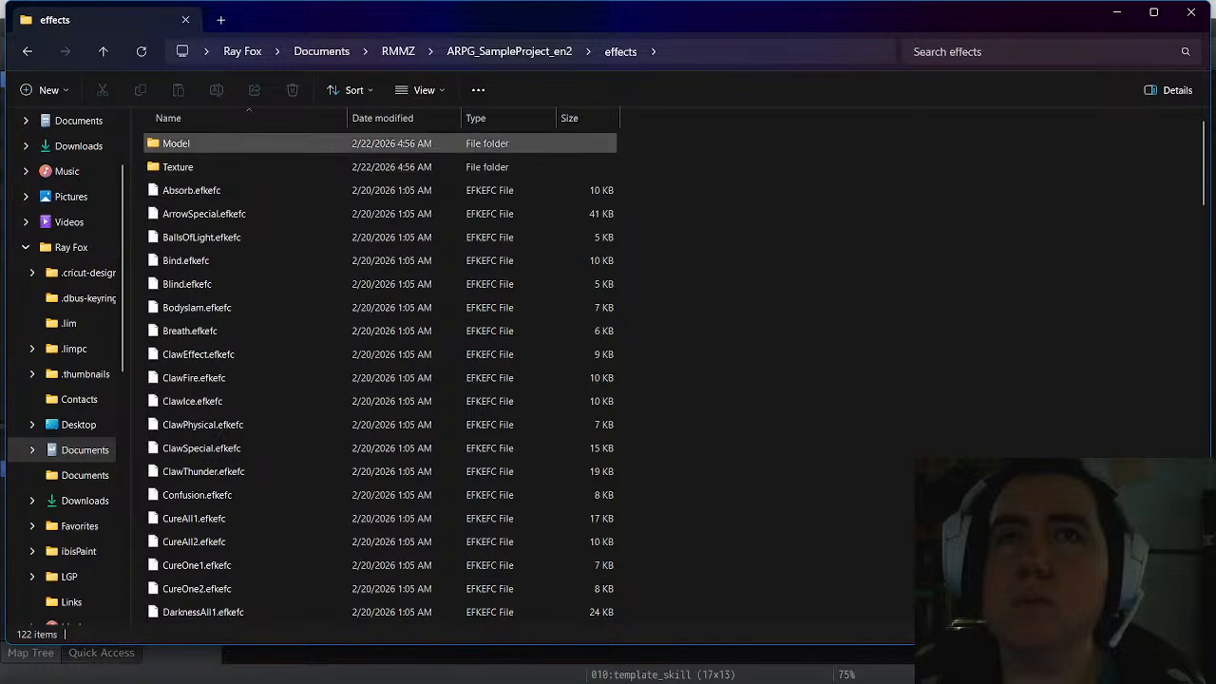
{"action": "double_click", "coordinate": [223, 143]}
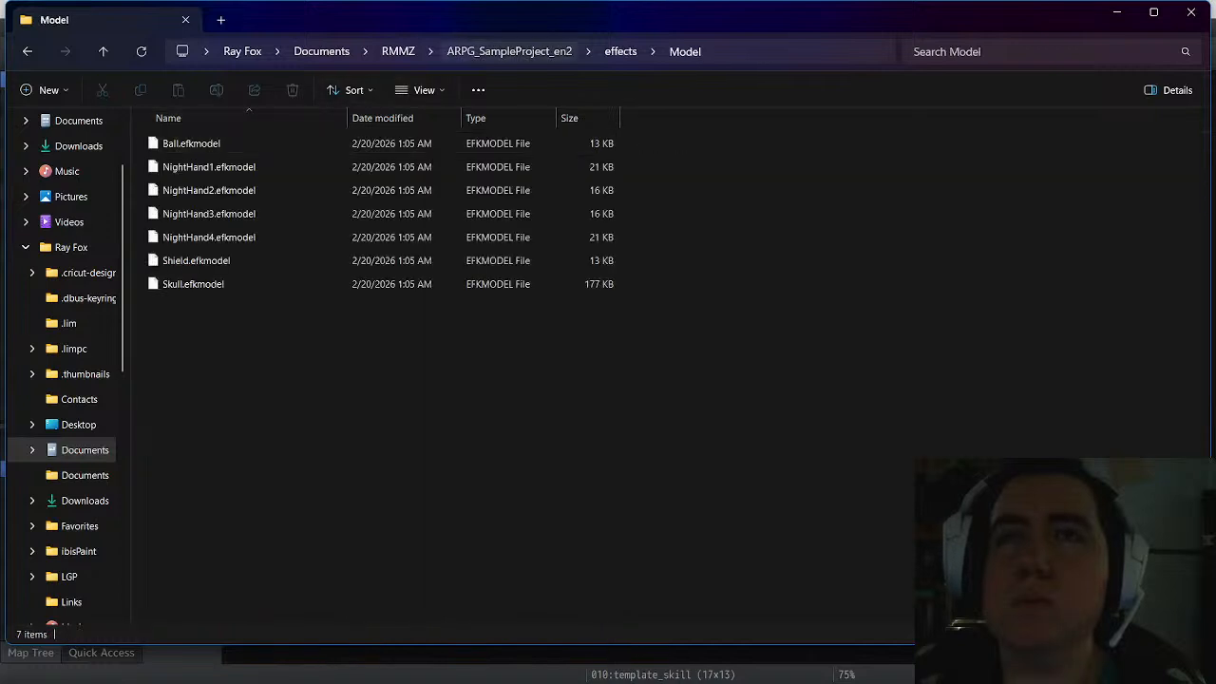
{"action": "left_click", "coordinate": [510, 51]}
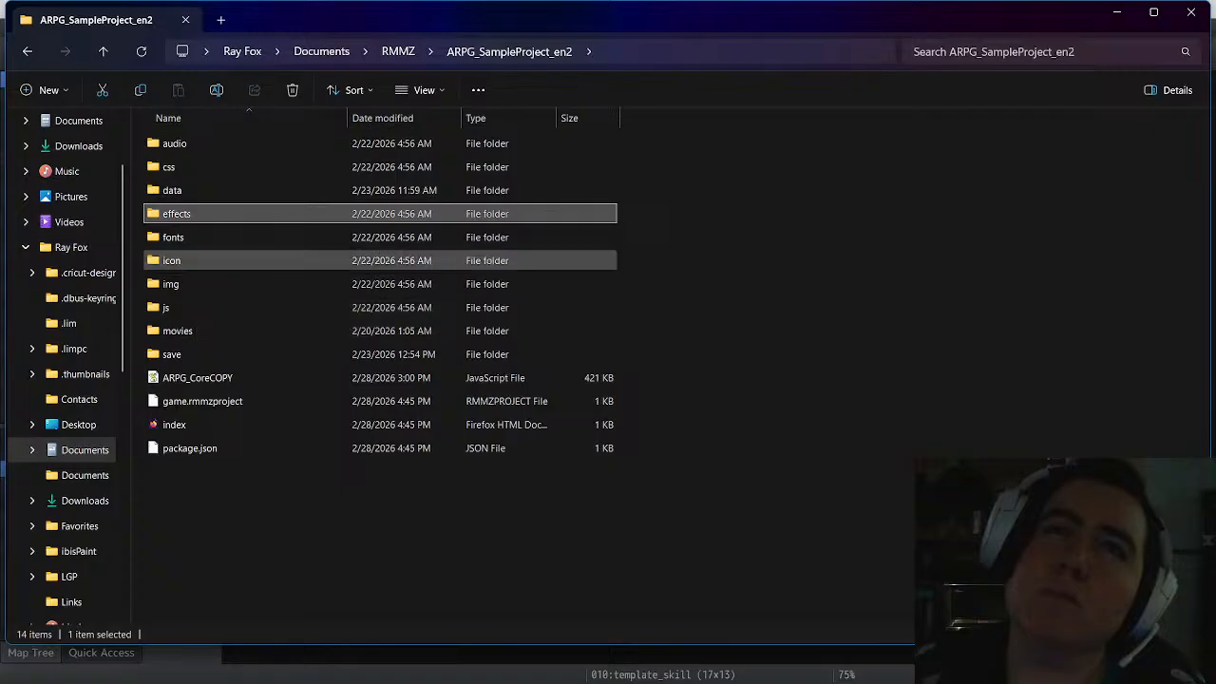
Check the project's icon, data and css folders
{"action": "double_click", "coordinate": [195, 262]}
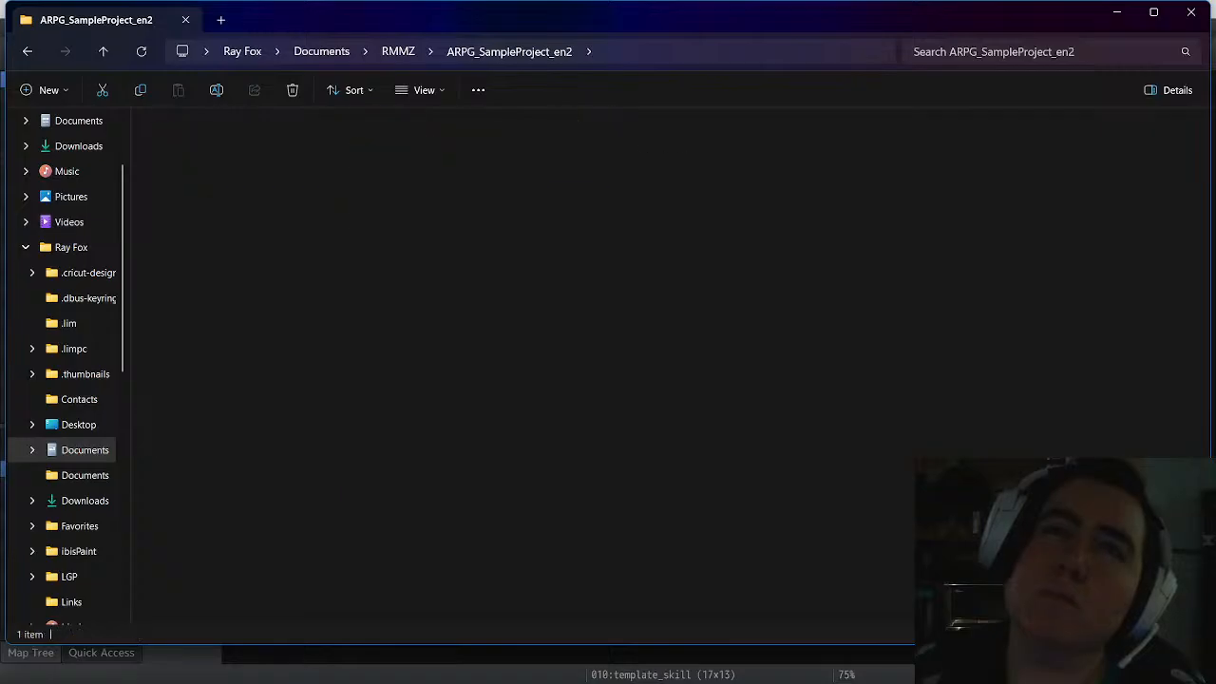
{"action": "left_click", "coordinate": [398, 51]}
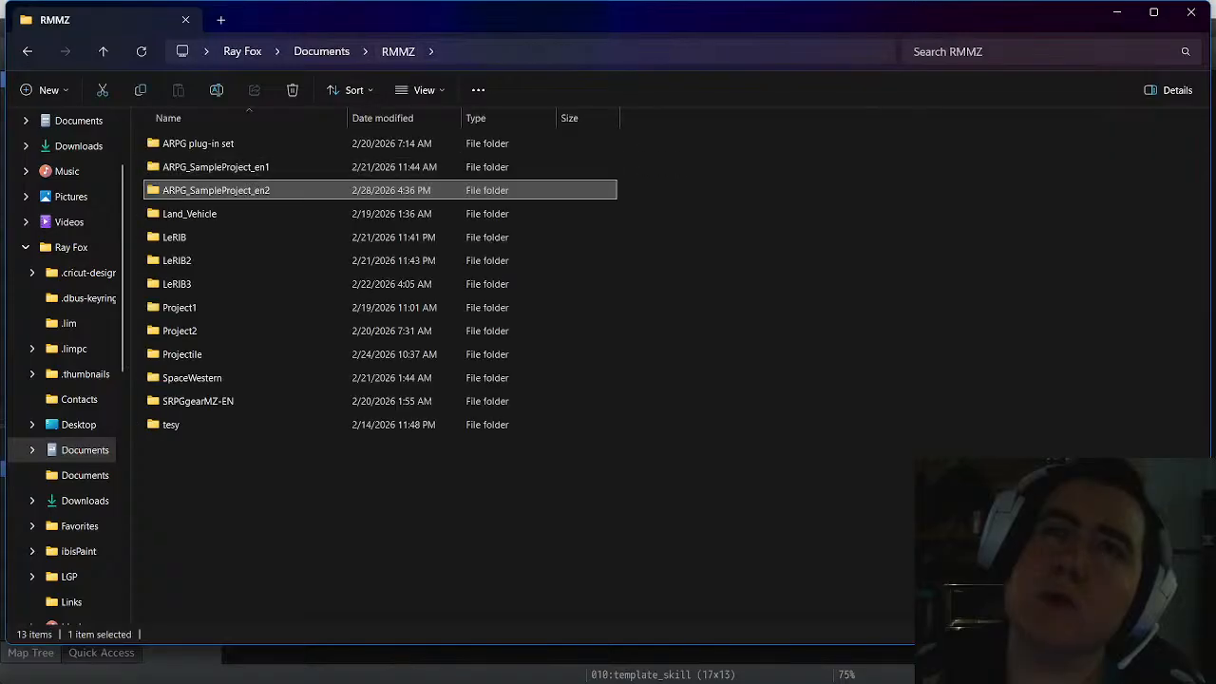
{"action": "double_click", "coordinate": [215, 190]}
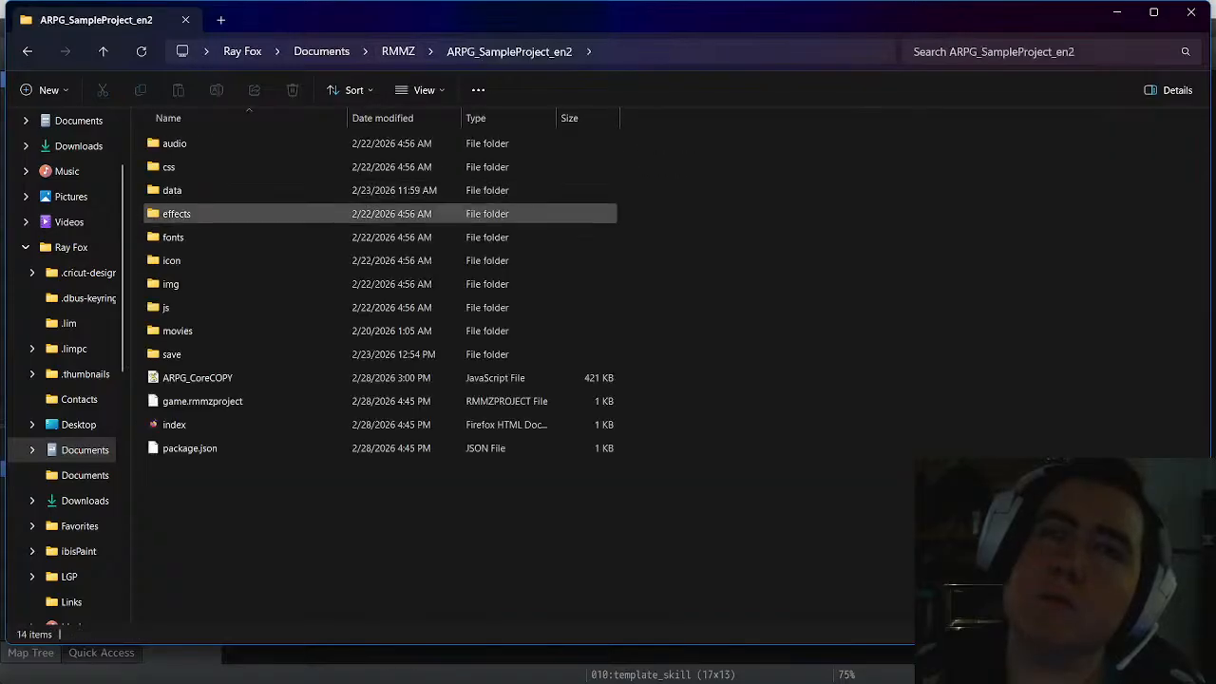
{"action": "double_click", "coordinate": [190, 190]}
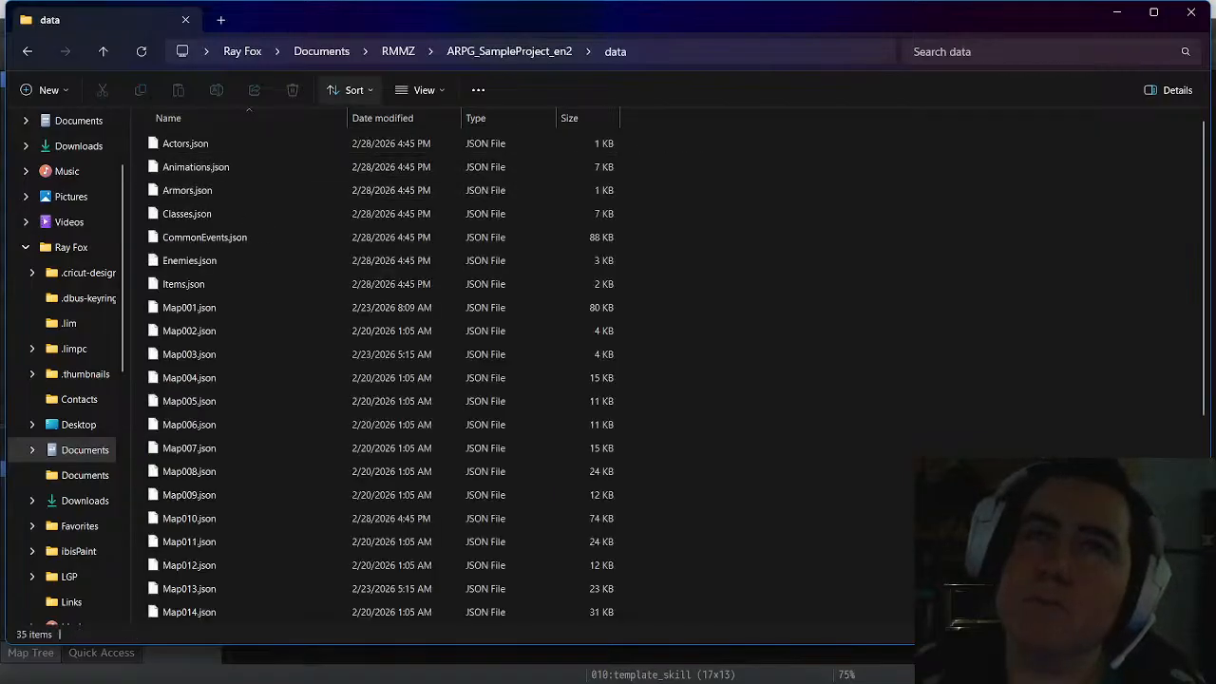
{"action": "left_click", "coordinate": [509, 51]}
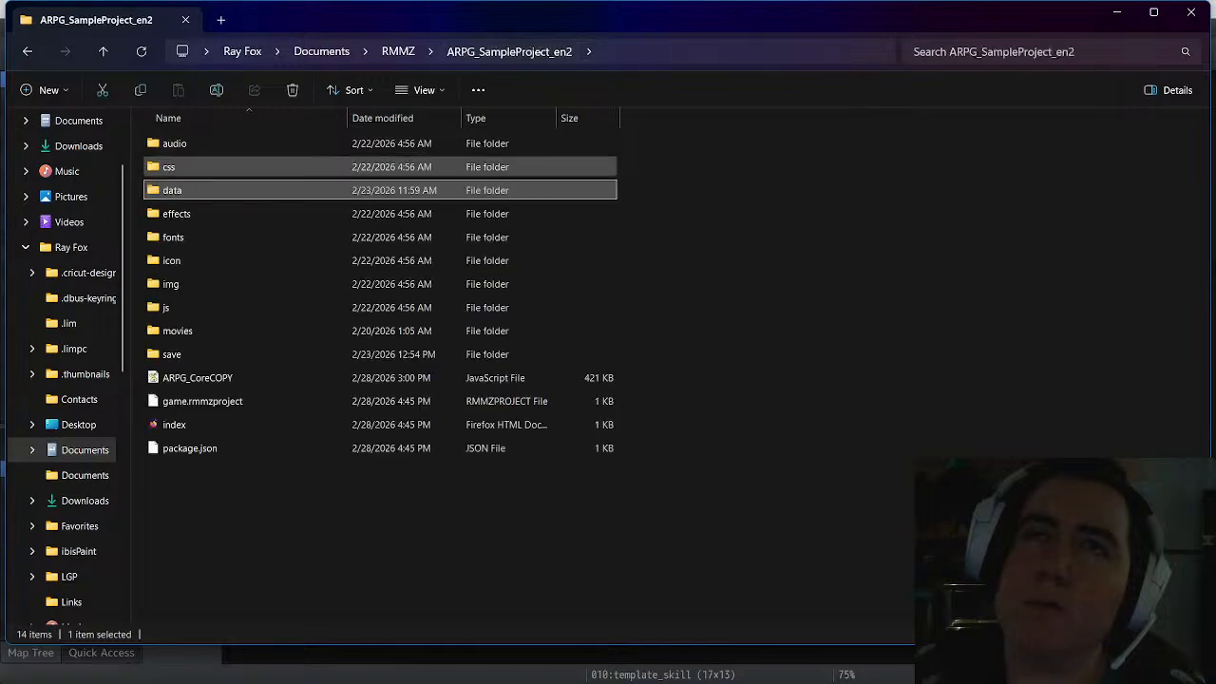
{"action": "double_click", "coordinate": [168, 166]}
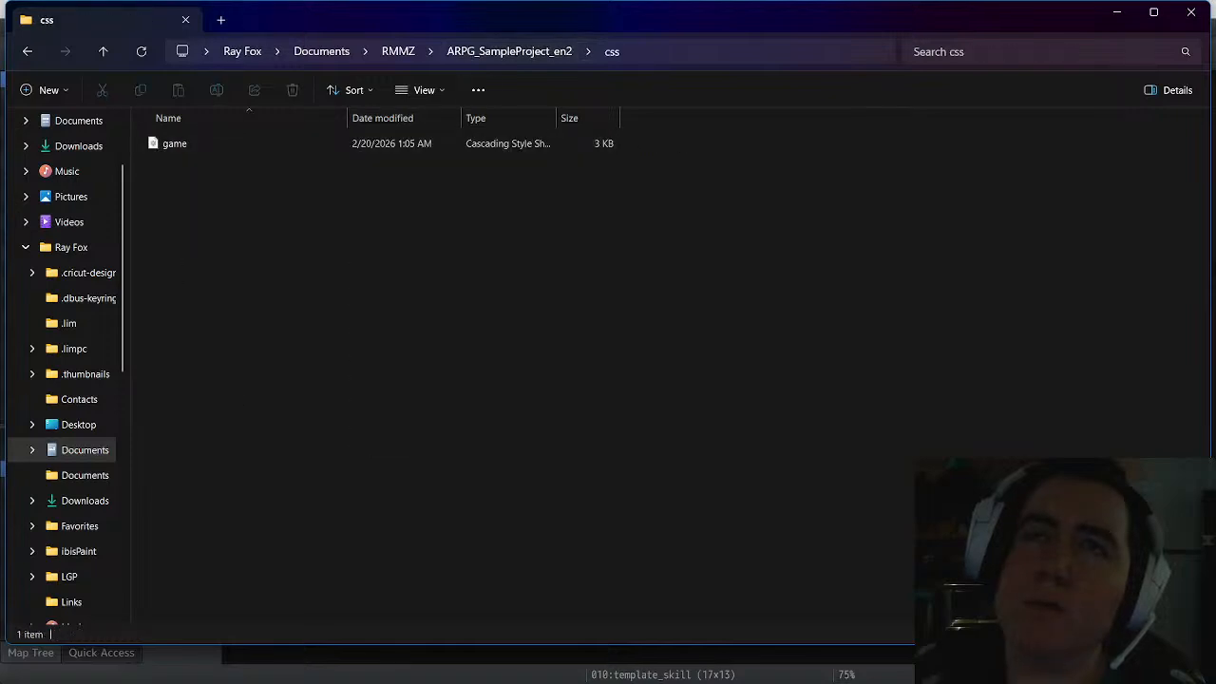
{"action": "left_click", "coordinate": [509, 51]}
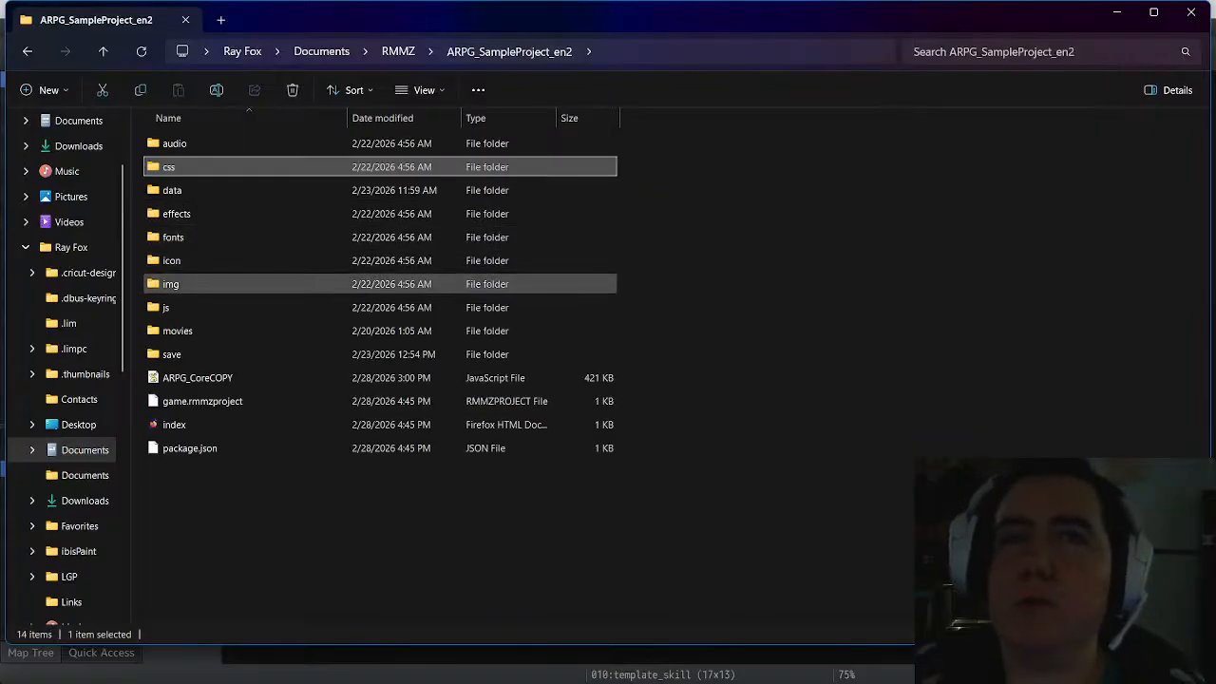
Look through the character sprite sheets in the img folder of ARPG_SampleProject_en2 and return to the project folder
{"action": "double_click", "coordinate": [170, 283]}
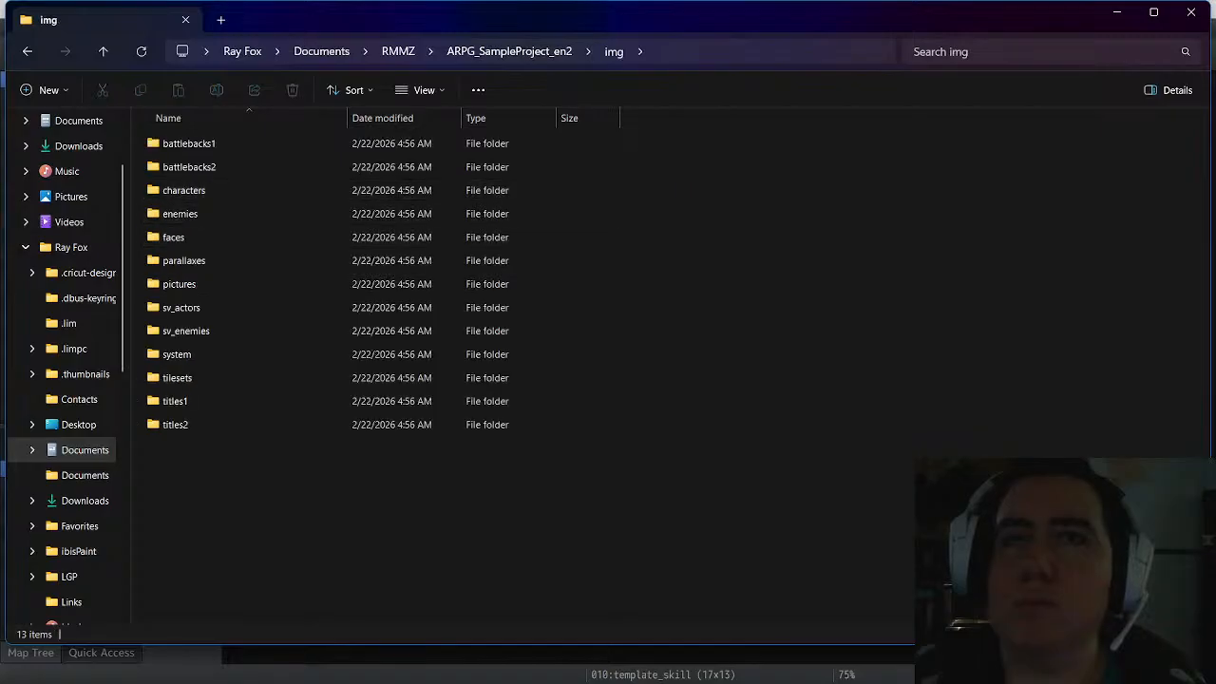
{"action": "left_click", "coordinate": [185, 190]}
{"action": "double_click", "coordinate": [184, 190]}
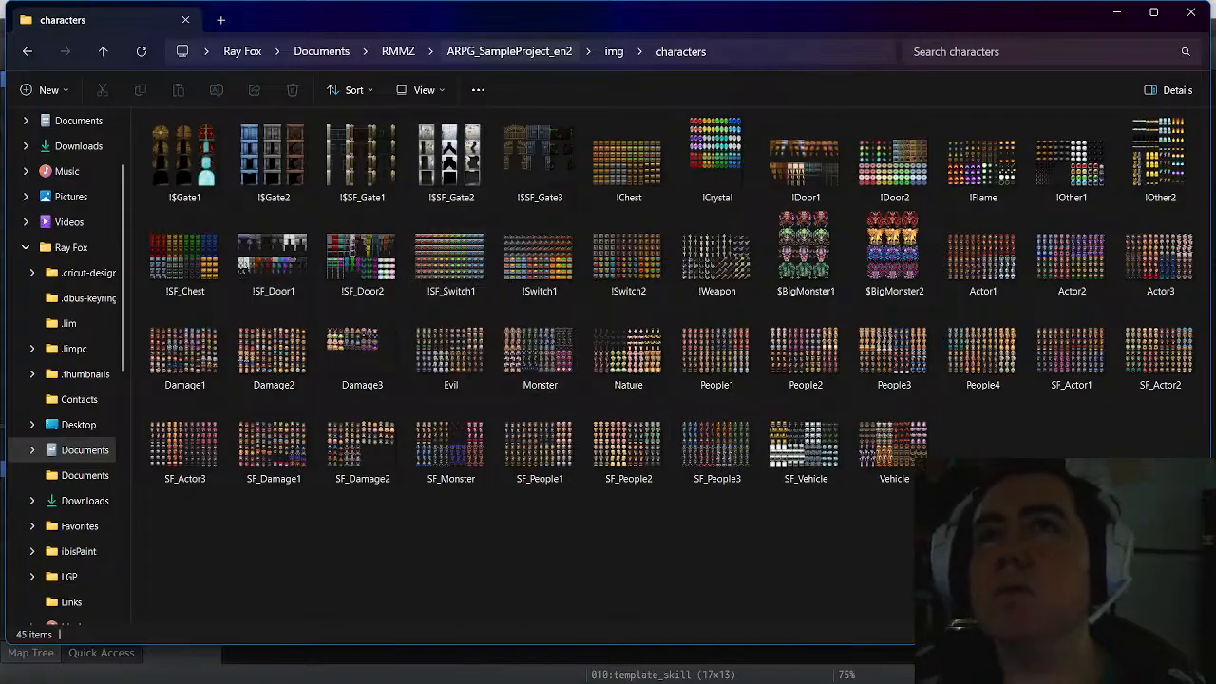
{"action": "left_click", "coordinate": [509, 51]}
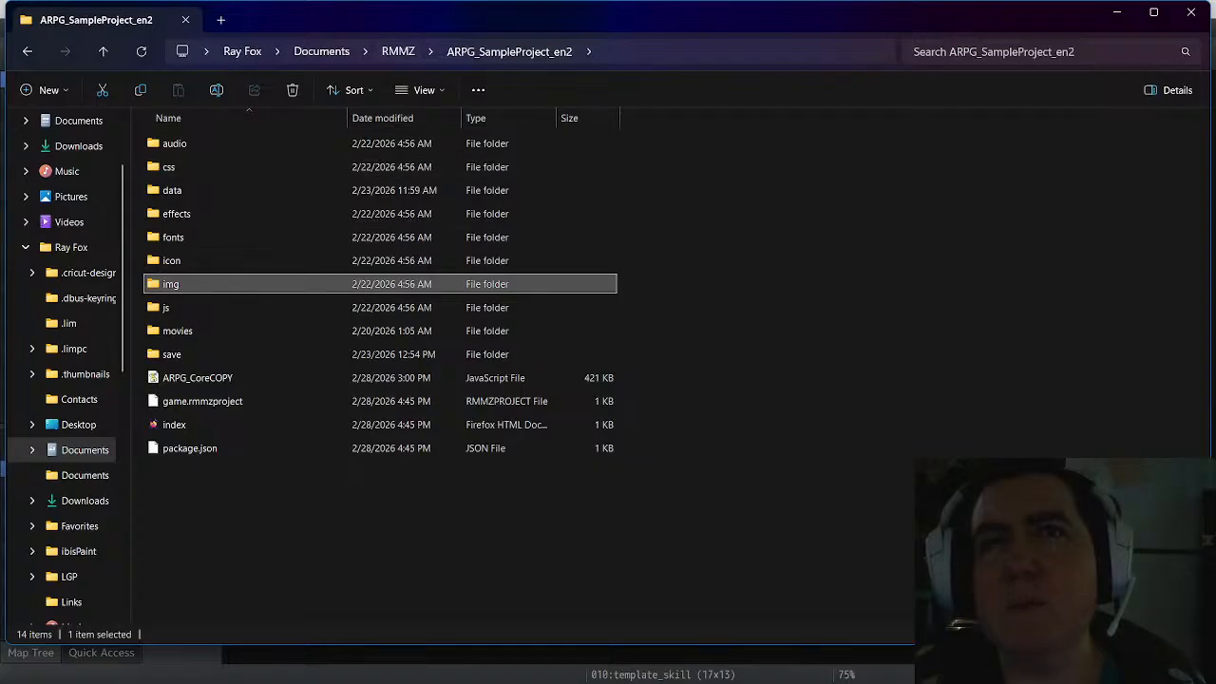
Check the js folder and its libs subfolder in ARPG_SampleProject_en2, returning to the project folder
{"action": "left_click", "coordinate": [167, 307]}
{"action": "key", "text": "Return"}
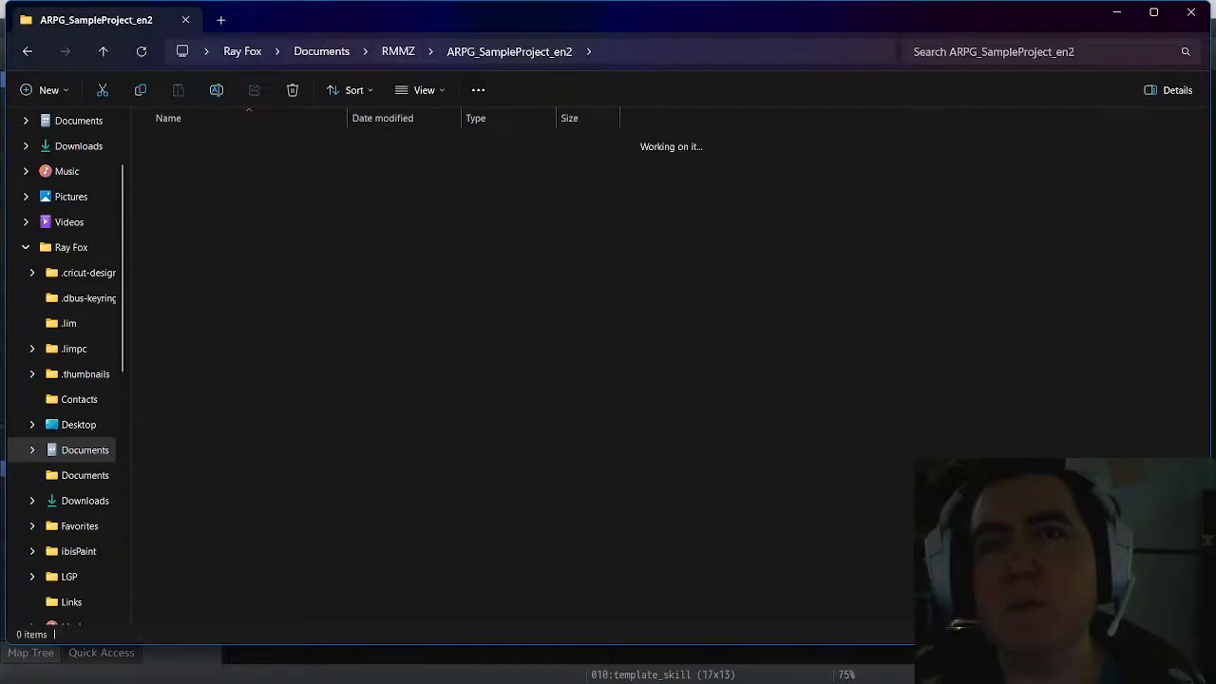
{"action": "key", "text": "Up"}
{"action": "key", "text": "Up"}
{"action": "key", "text": "Up"}
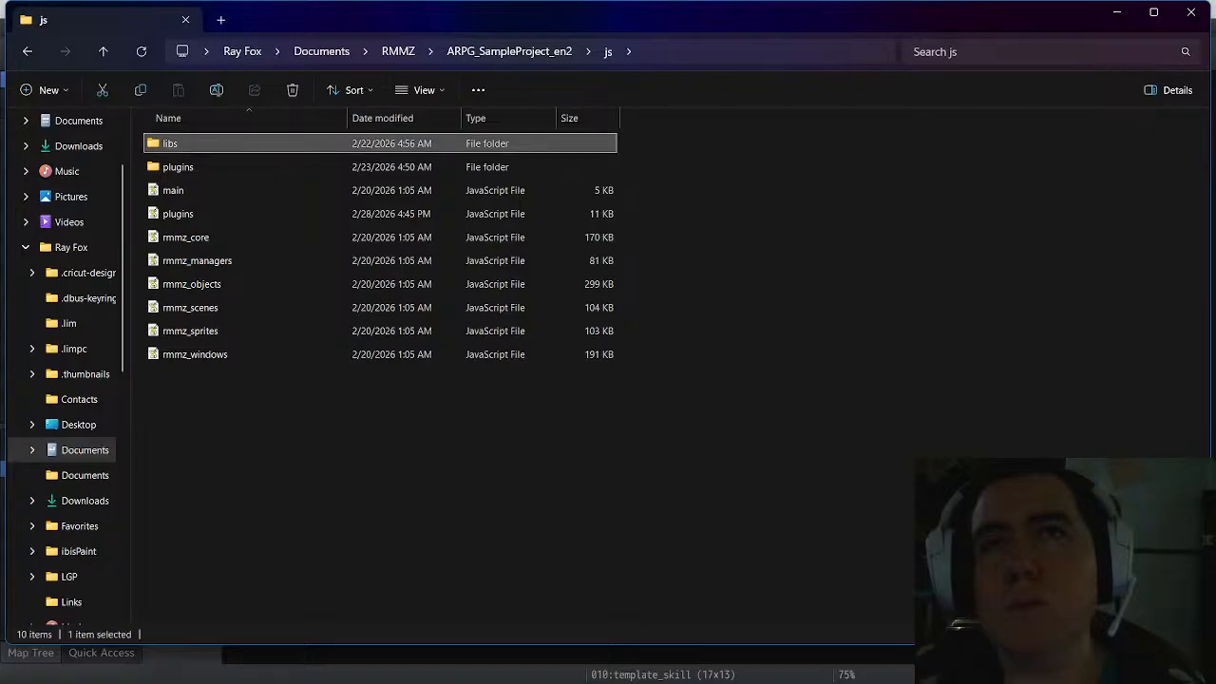
{"action": "key", "text": "Return"}
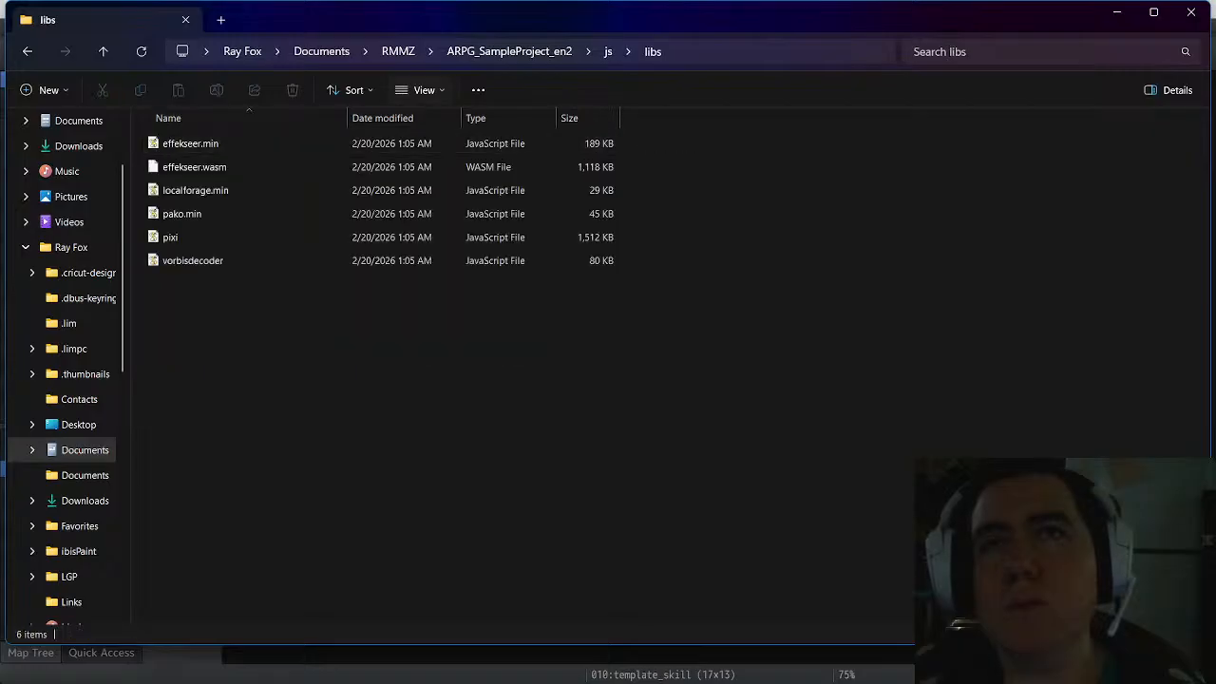
{"action": "left_click", "coordinate": [510, 51]}
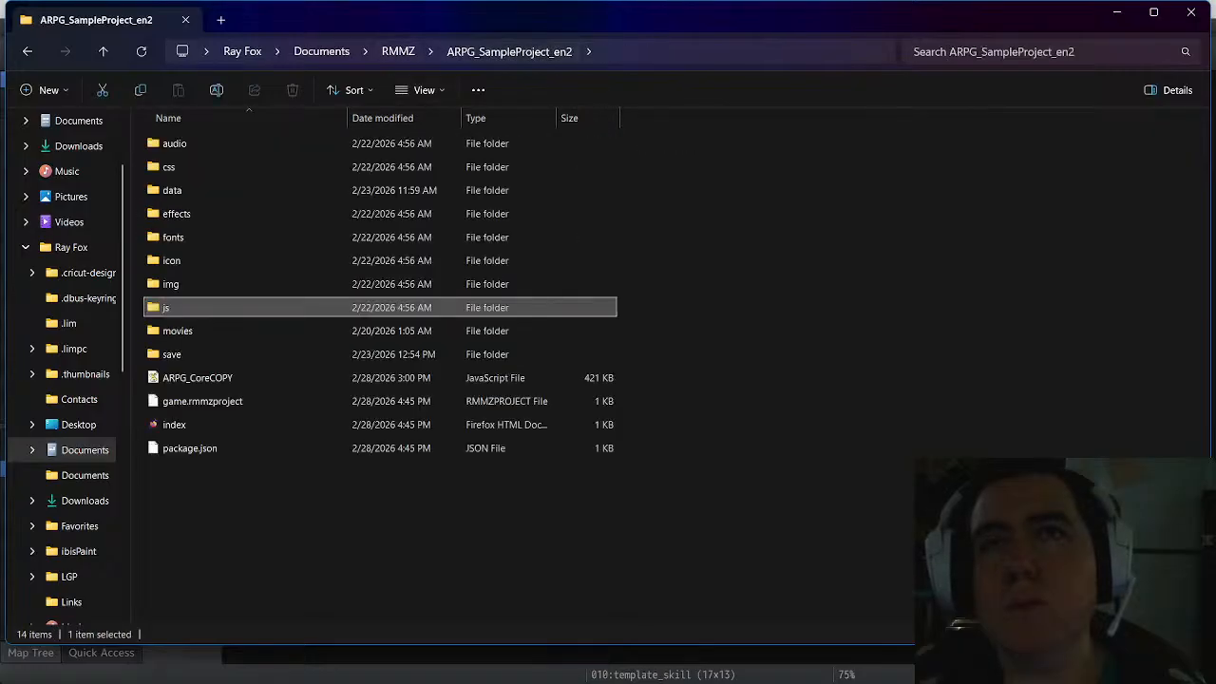
Look through the effects Texture images of the ARPG_SampleProject_en1 project
{"action": "left_click", "coordinate": [398, 51]}
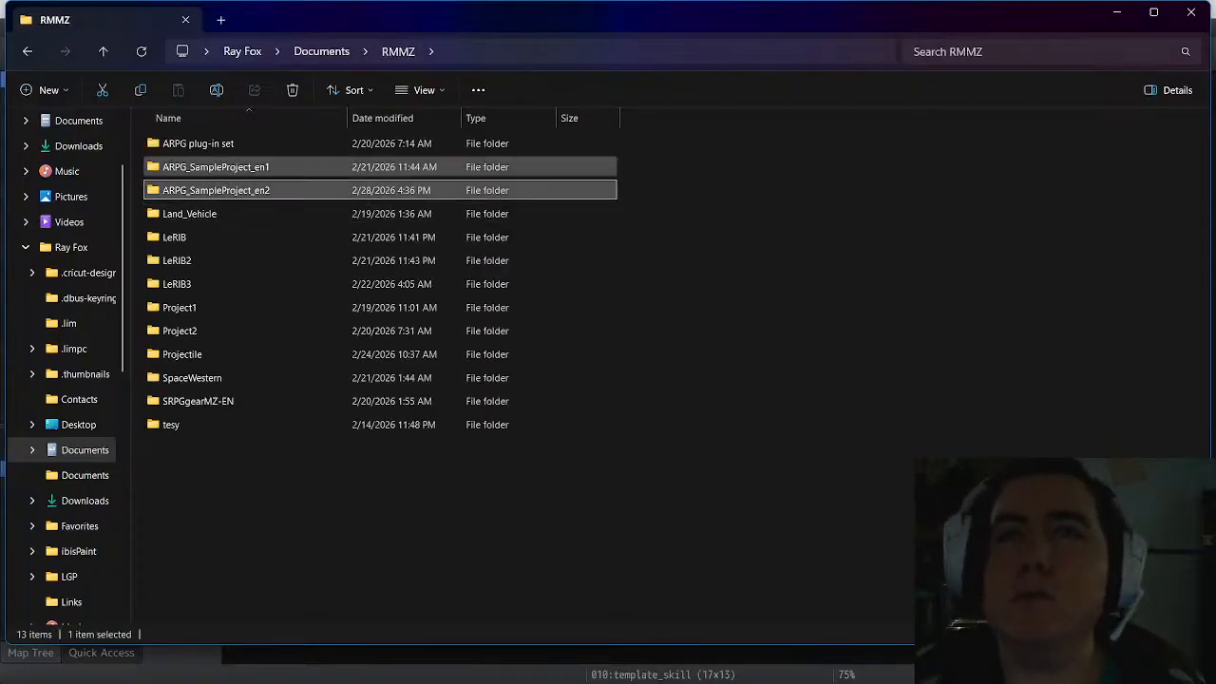
{"action": "double_click", "coordinate": [216, 167]}
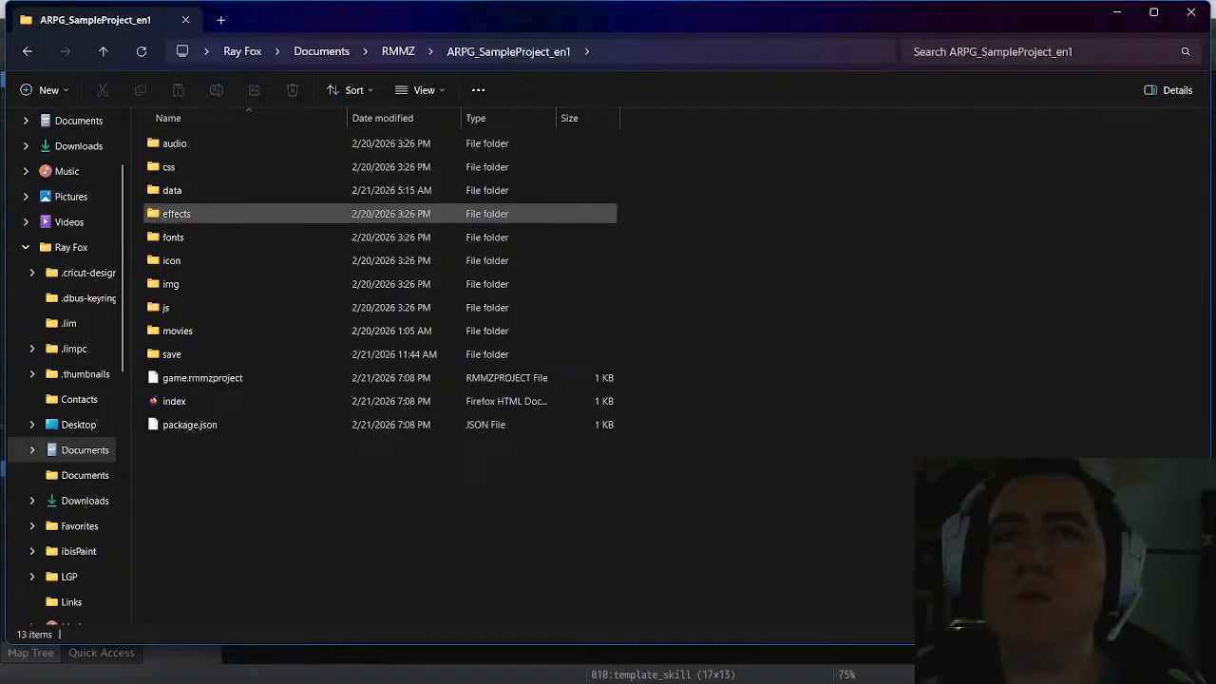
{"action": "double_click", "coordinate": [176, 214]}
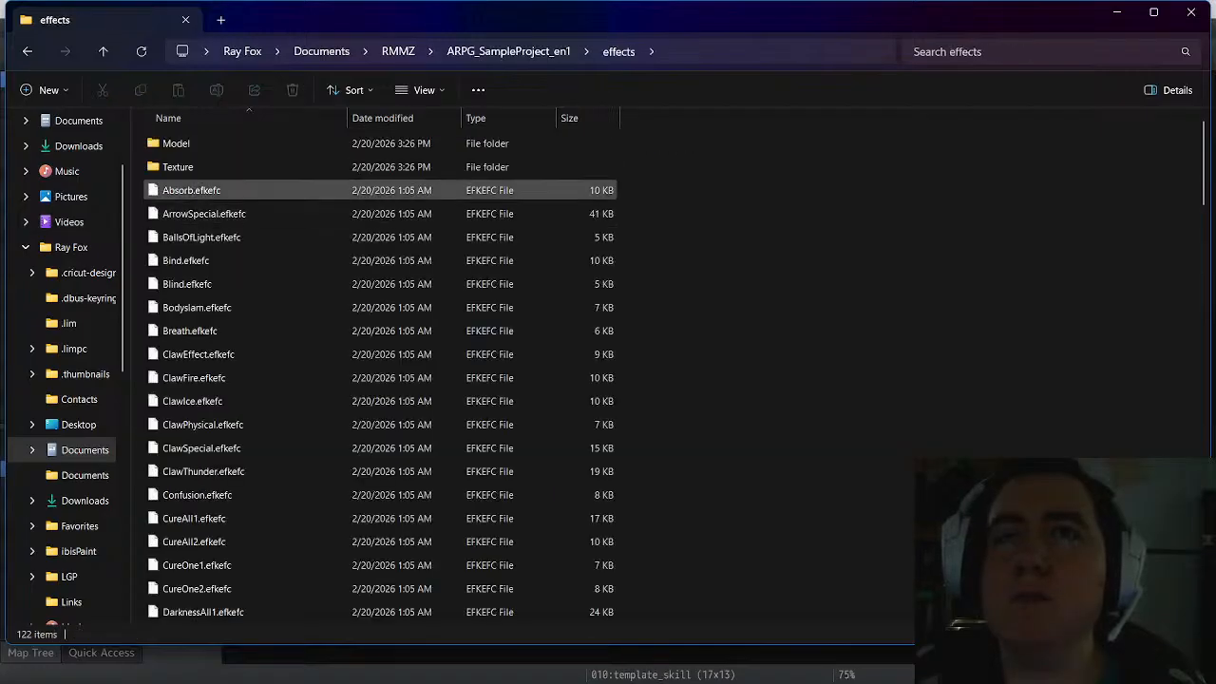
{"action": "double_click", "coordinate": [178, 167]}
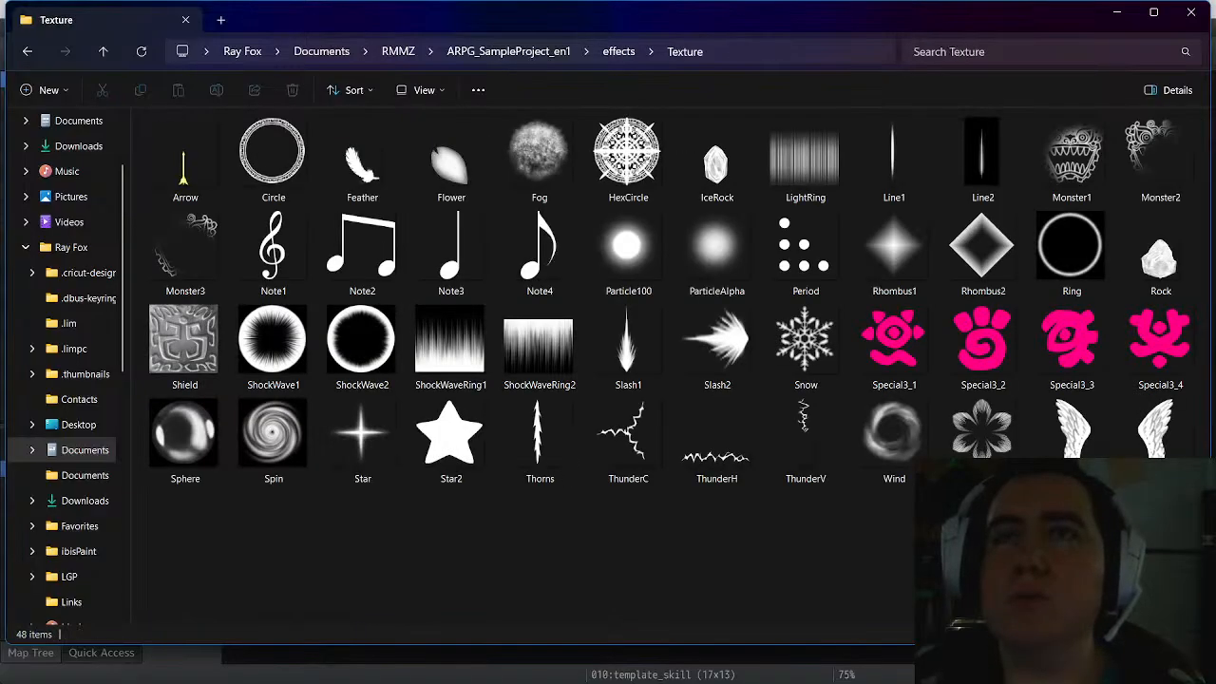
{"action": "left_click", "coordinate": [509, 51]}
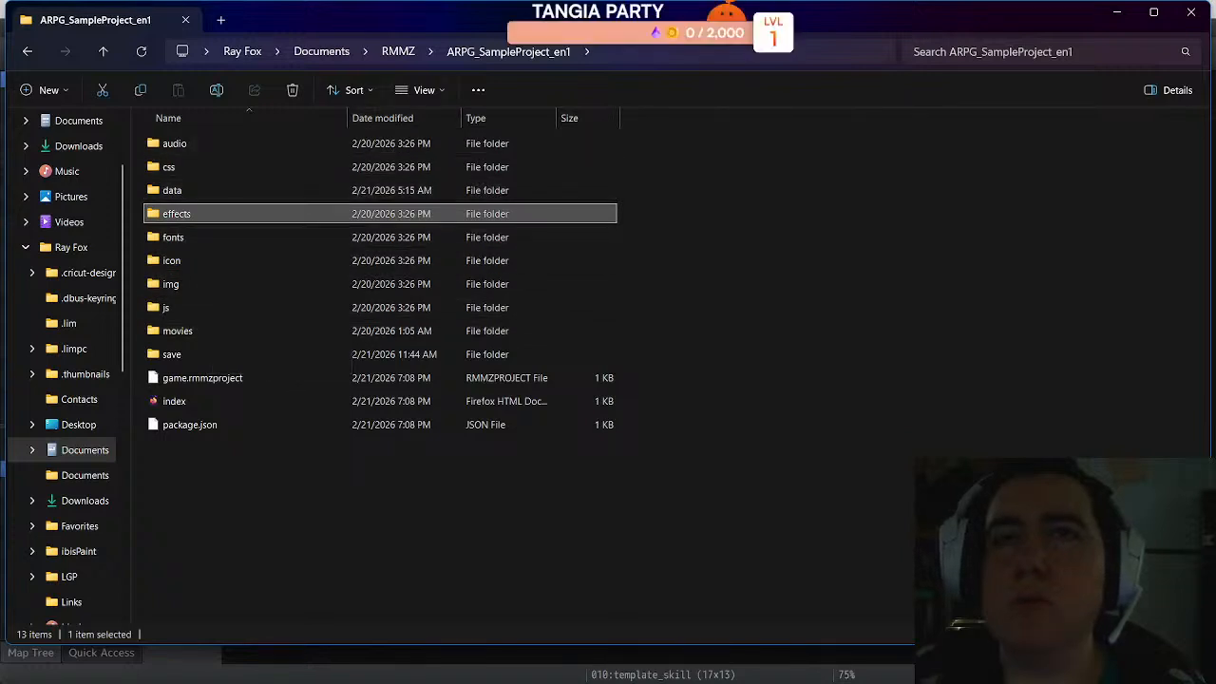
Look through the characters and system image folders of the Land_Vehicle project
{"action": "left_click", "coordinate": [398, 52]}
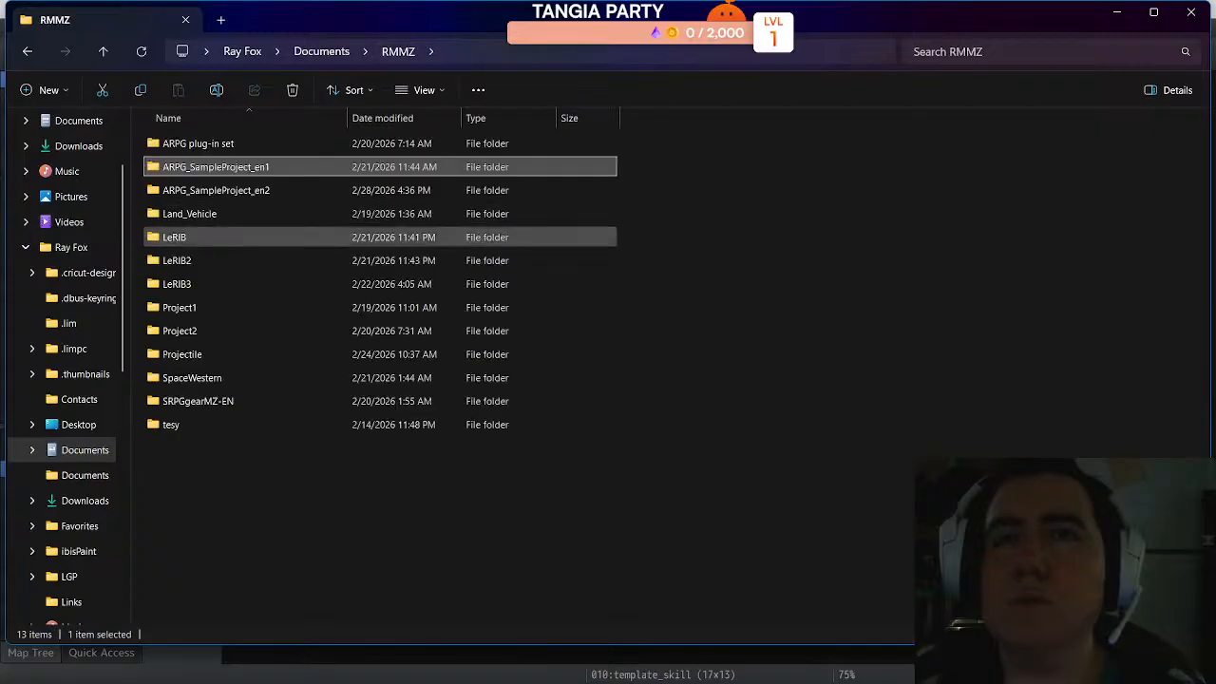
{"action": "double_click", "coordinate": [190, 213]}
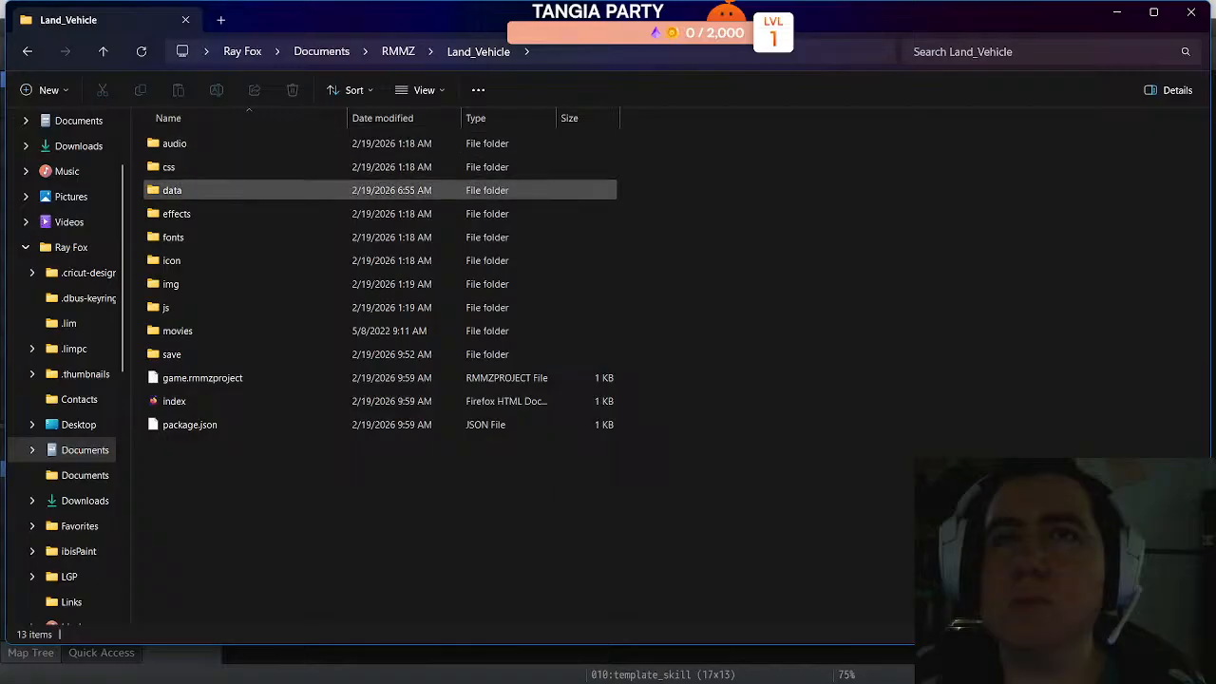
{"action": "double_click", "coordinate": [171, 284]}
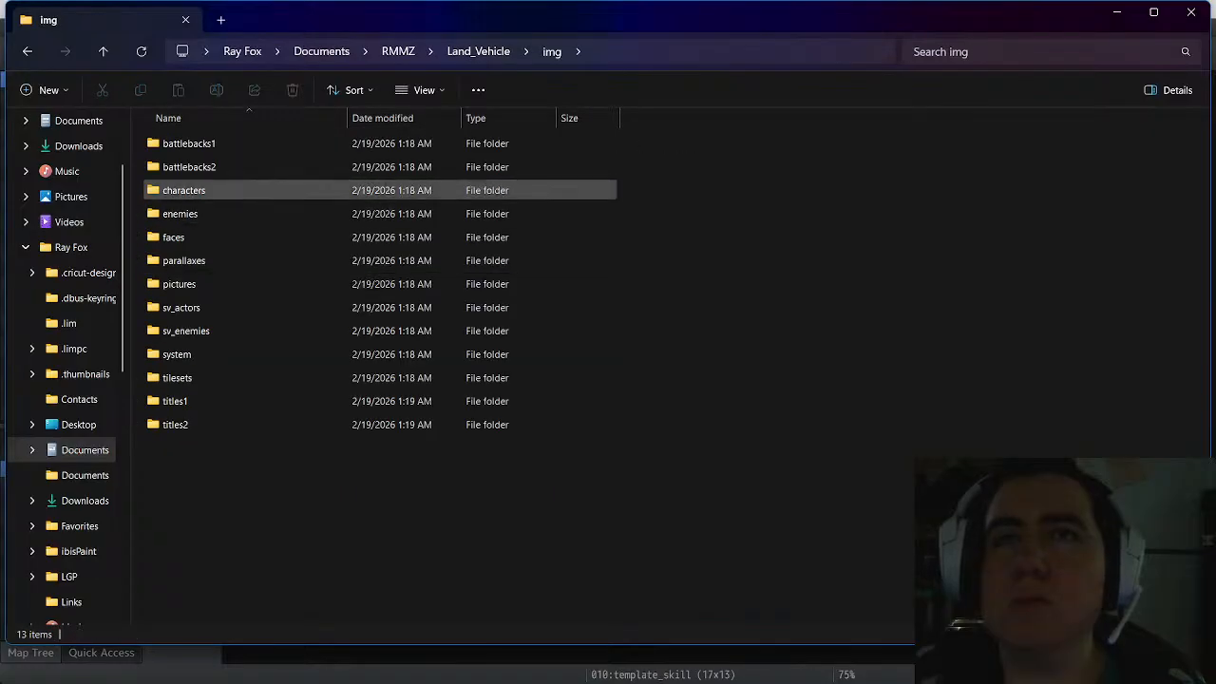
{"action": "double_click", "coordinate": [214, 190]}
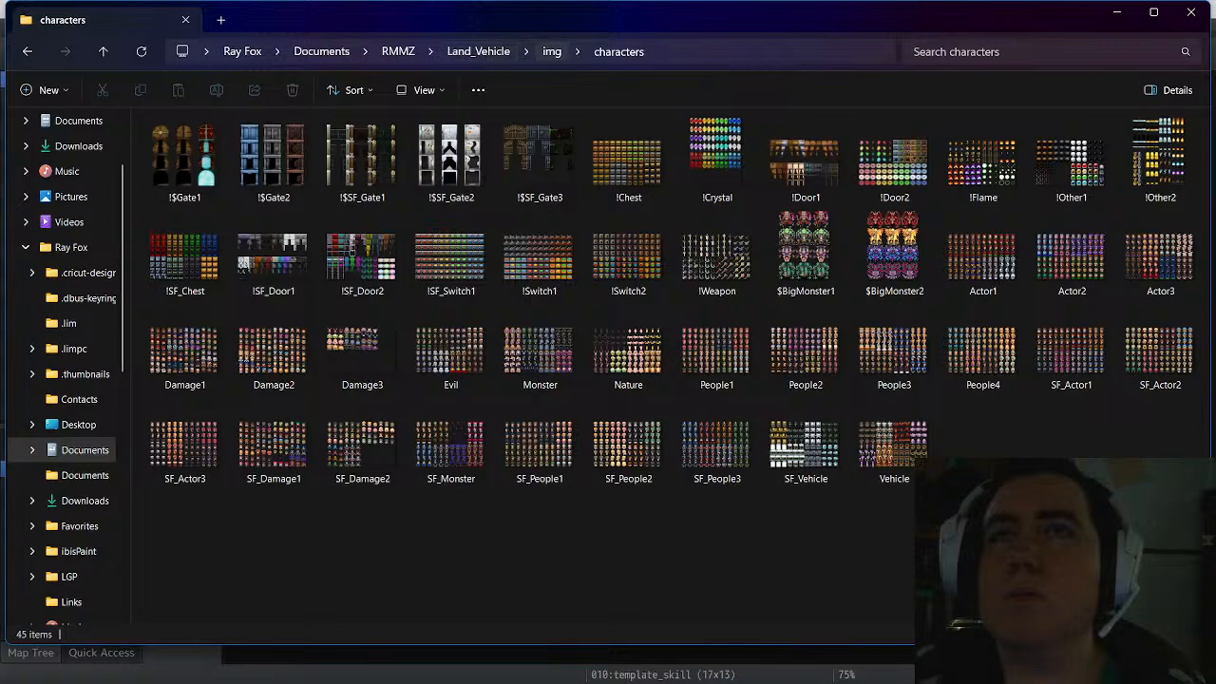
{"action": "left_click", "coordinate": [552, 52]}
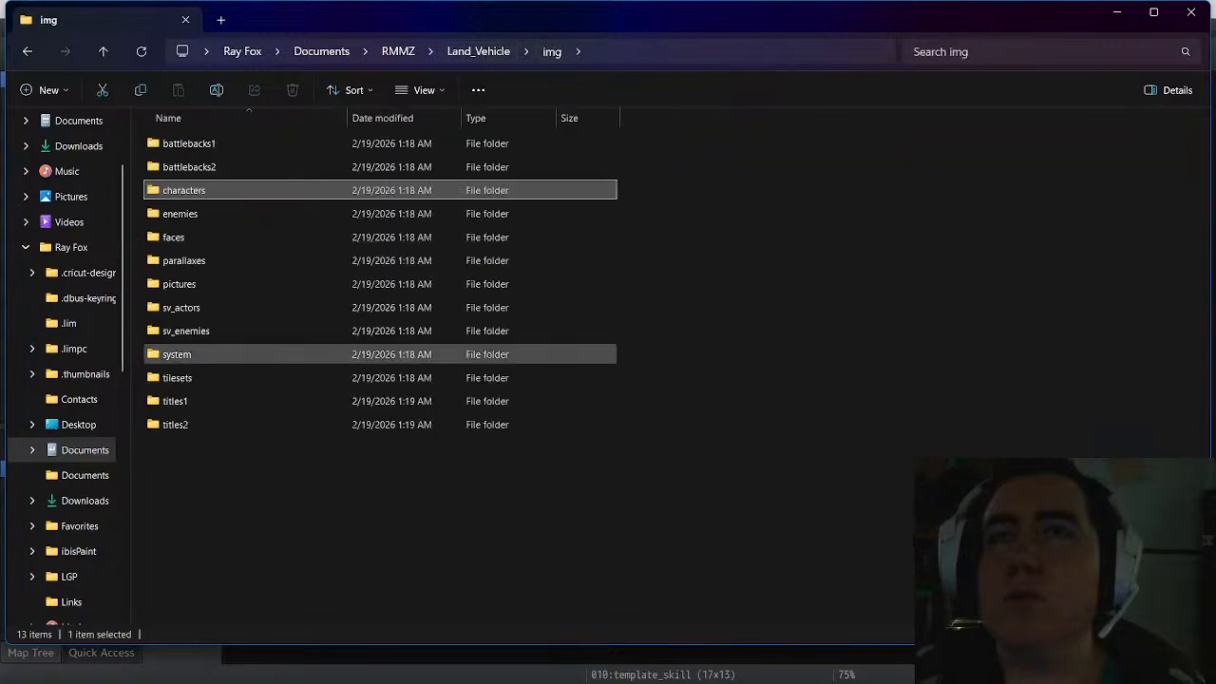
{"action": "double_click", "coordinate": [181, 354]}
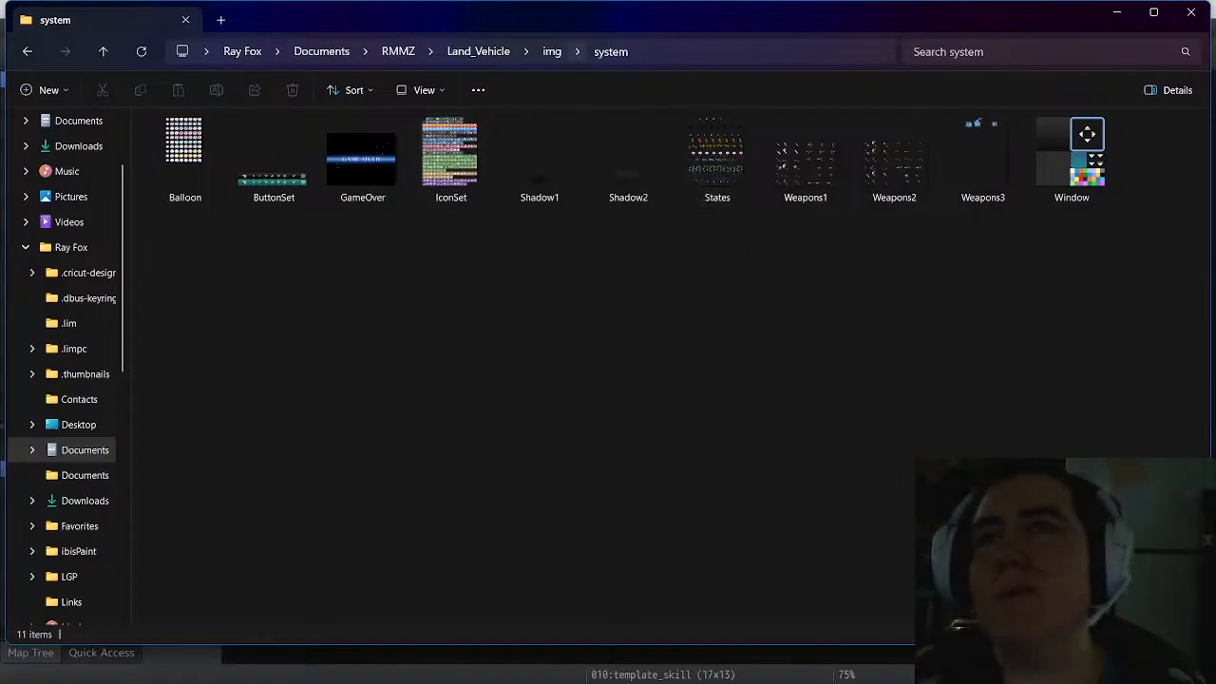
{"action": "left_click", "coordinate": [552, 52]}
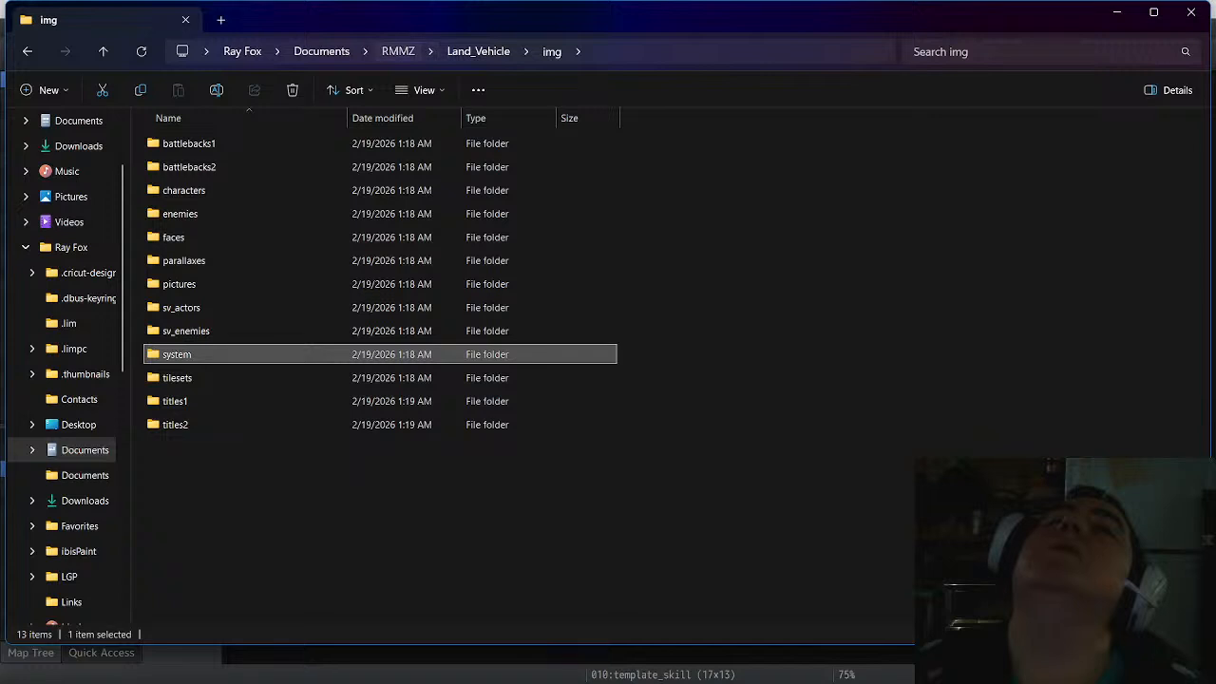
Examine the character sprite sheets in the img folder of the SpaceWestern project
{"action": "left_click", "coordinate": [398, 51]}
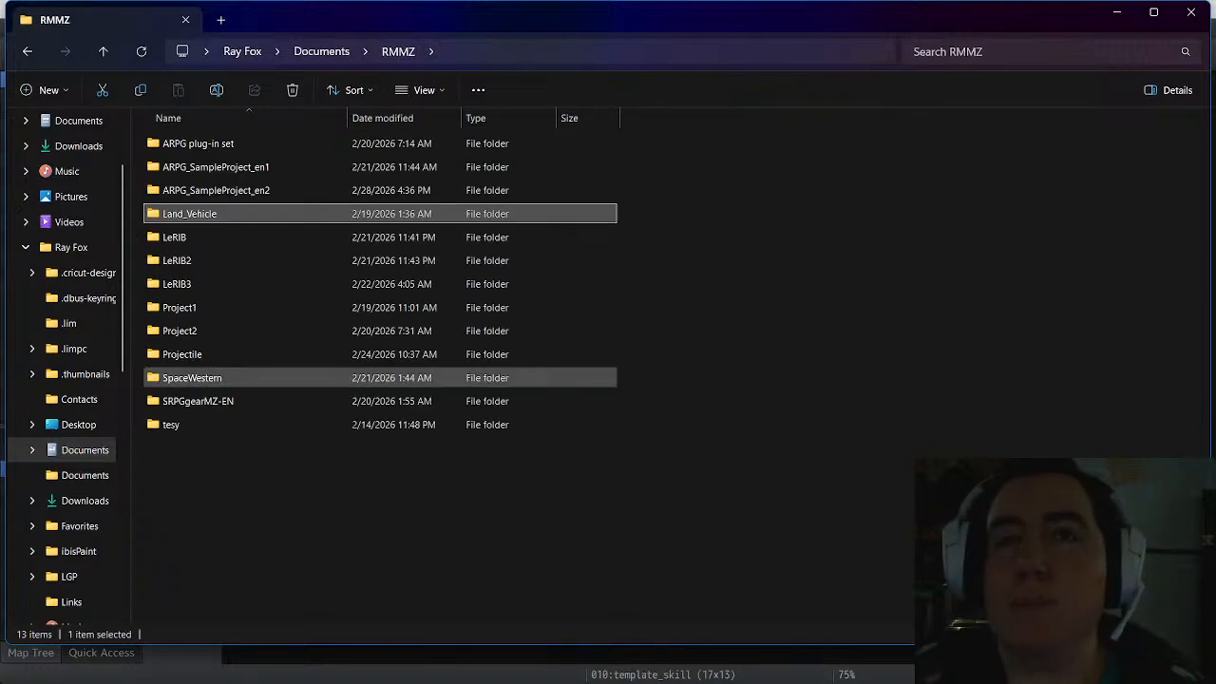
{"action": "double_click", "coordinate": [191, 377]}
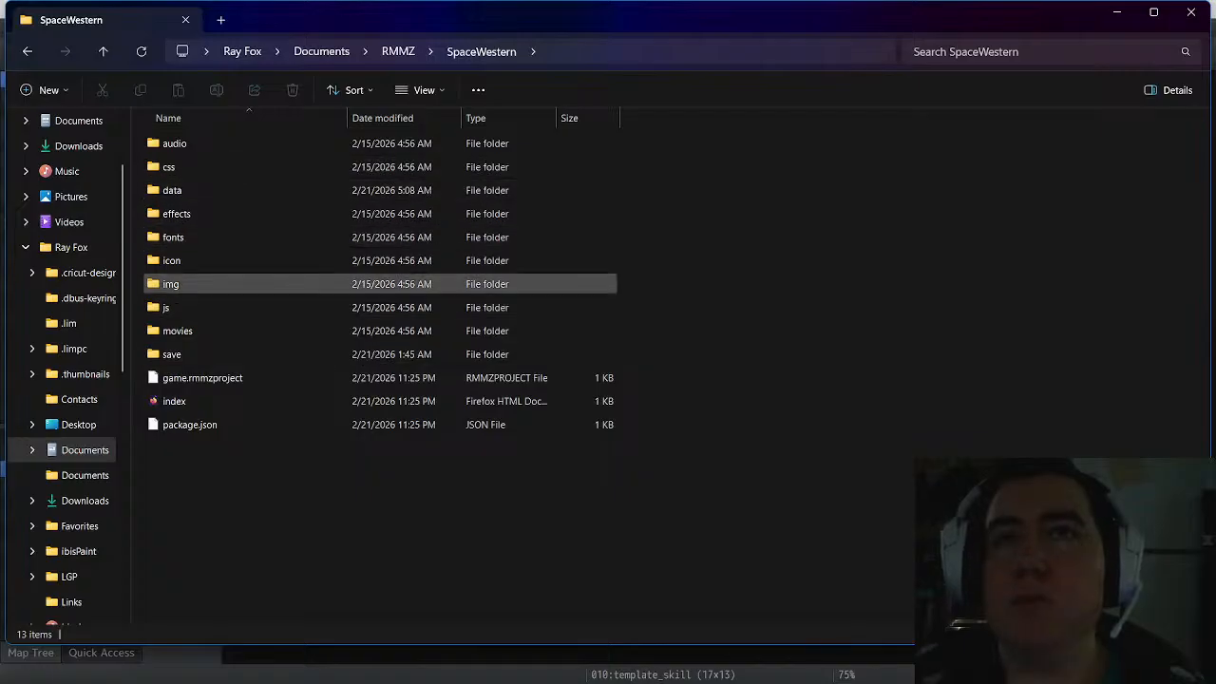
{"action": "double_click", "coordinate": [170, 283]}
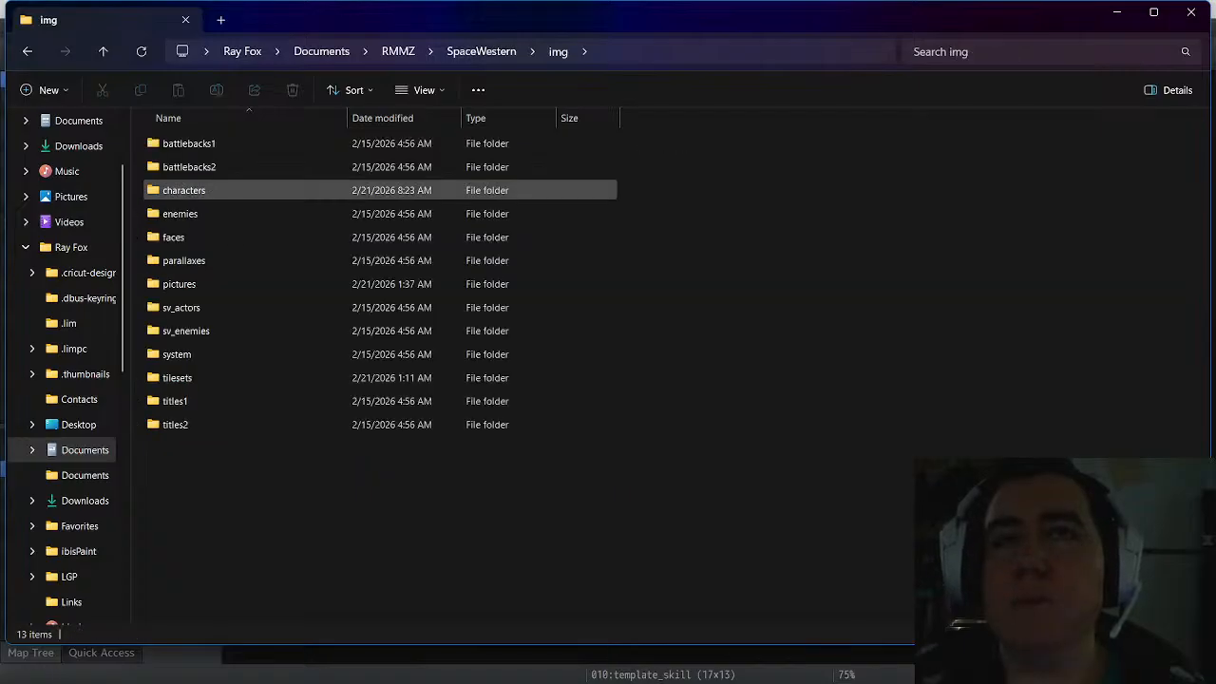
{"action": "double_click", "coordinate": [183, 190]}
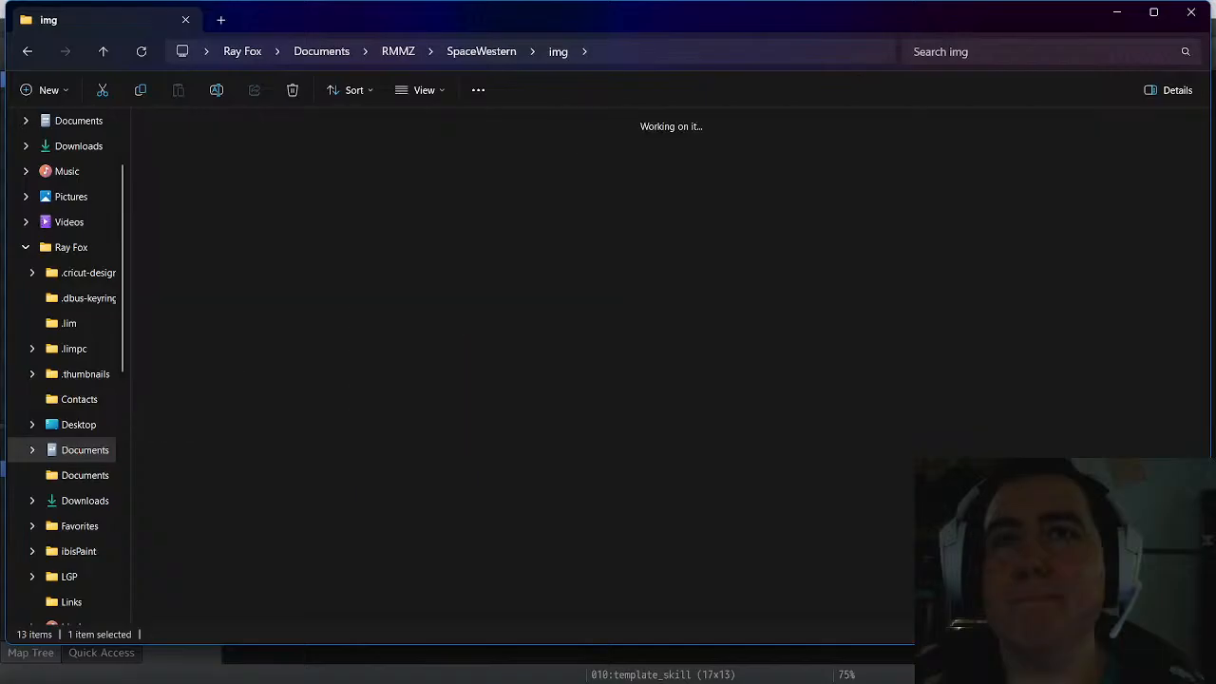
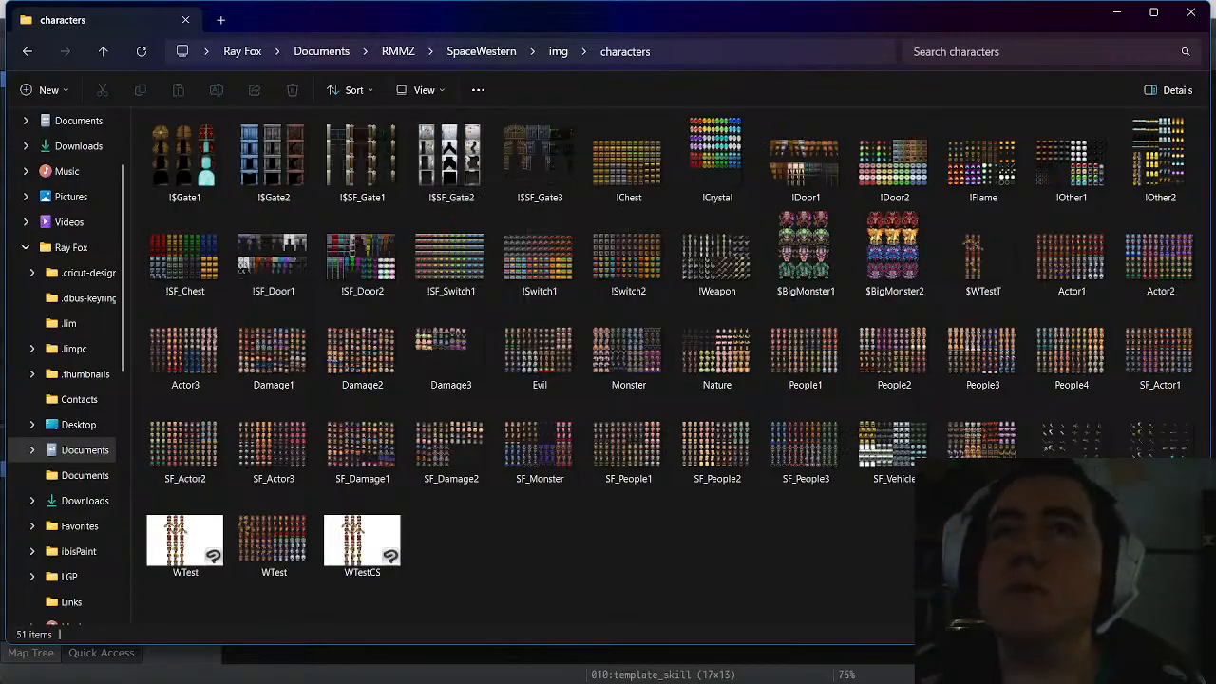
Search the whole RMMZ folder for "effects" and look through the found folders and files
{"action": "left_click", "coordinate": [398, 52]}
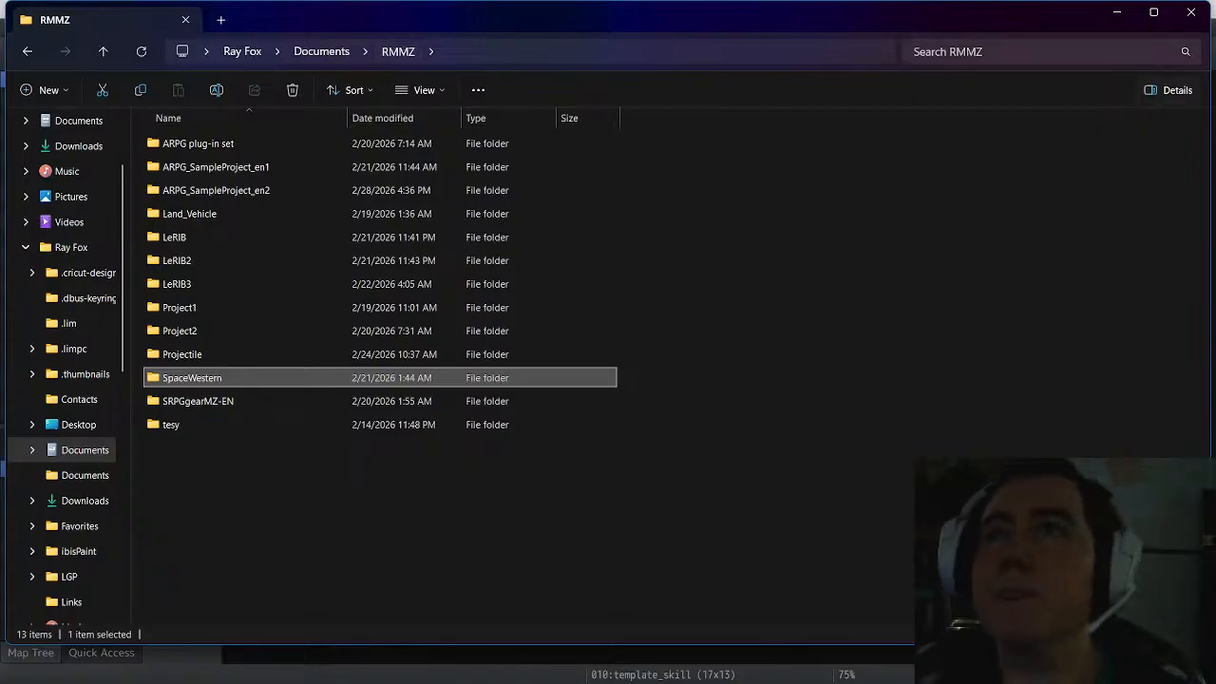
{"action": "left_click", "coordinate": [1043, 51]}
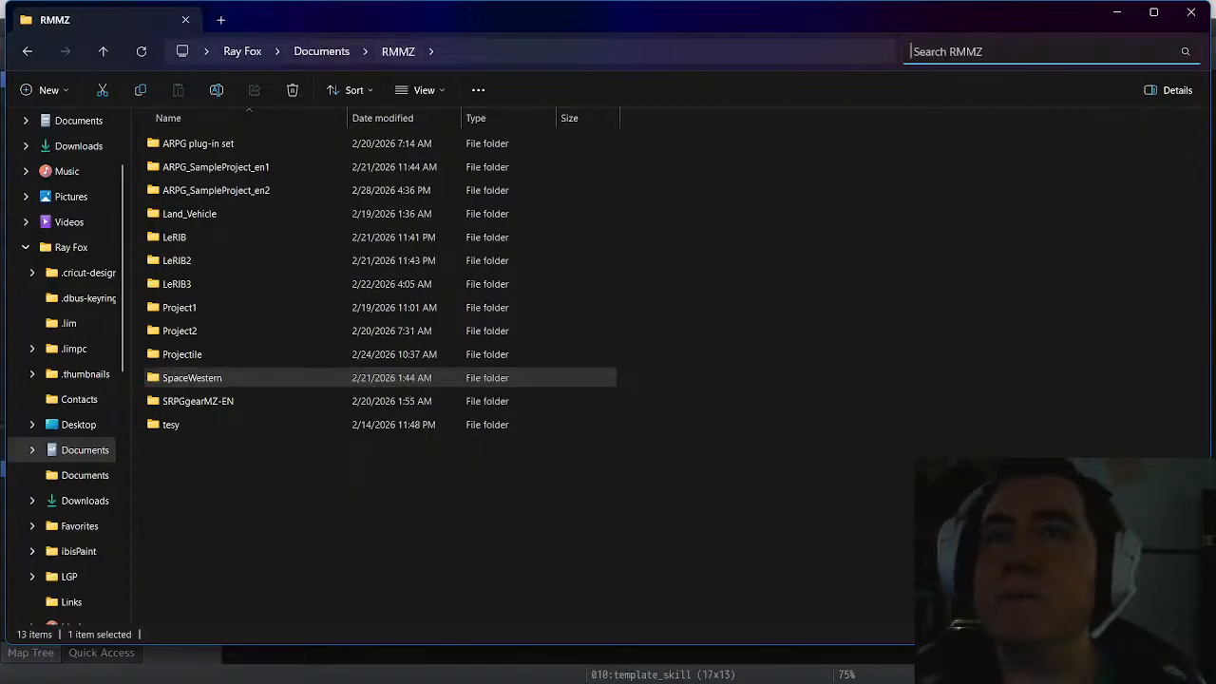
{"action": "type", "text": "eff"}
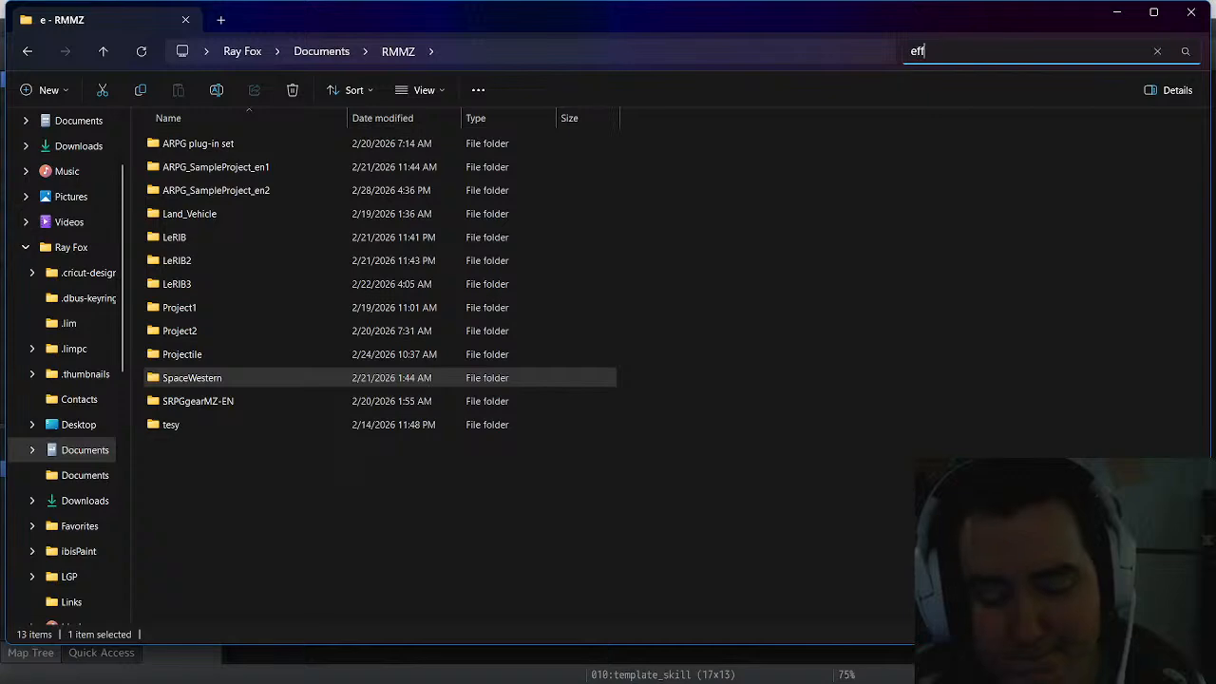
{"action": "type", "text": "ects"}
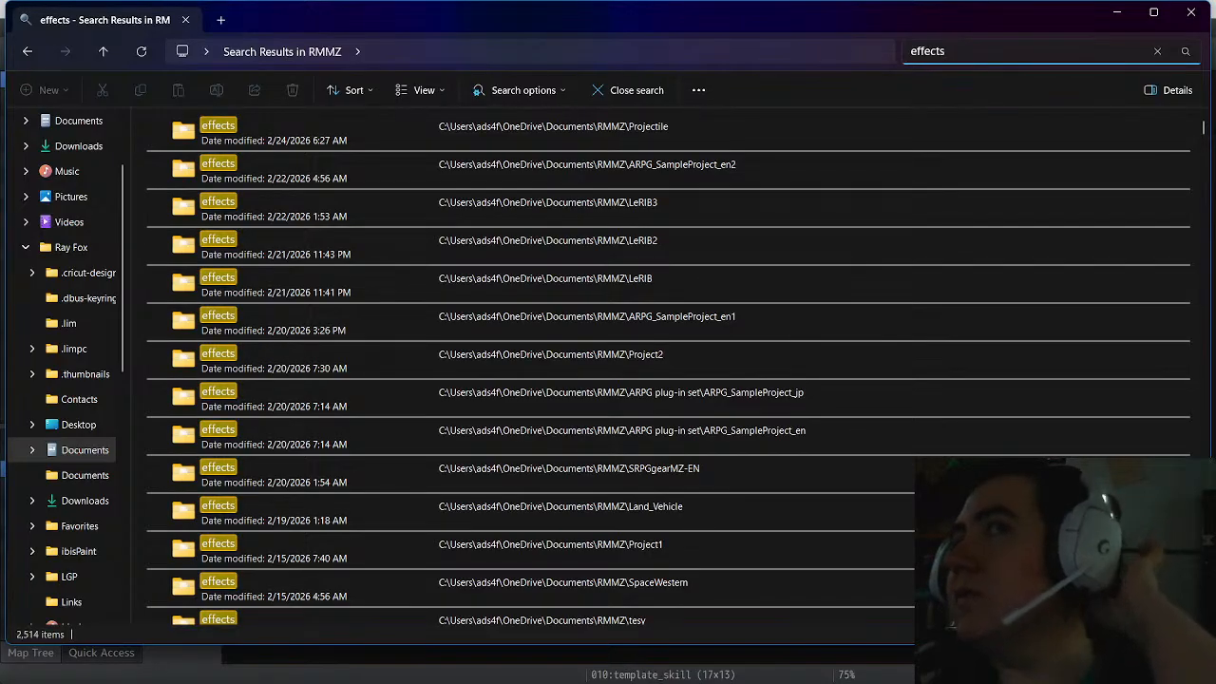
{"action": "scroll", "coordinate": [380, 266], "scroll_direction": "down", "scroll_amount": 10}
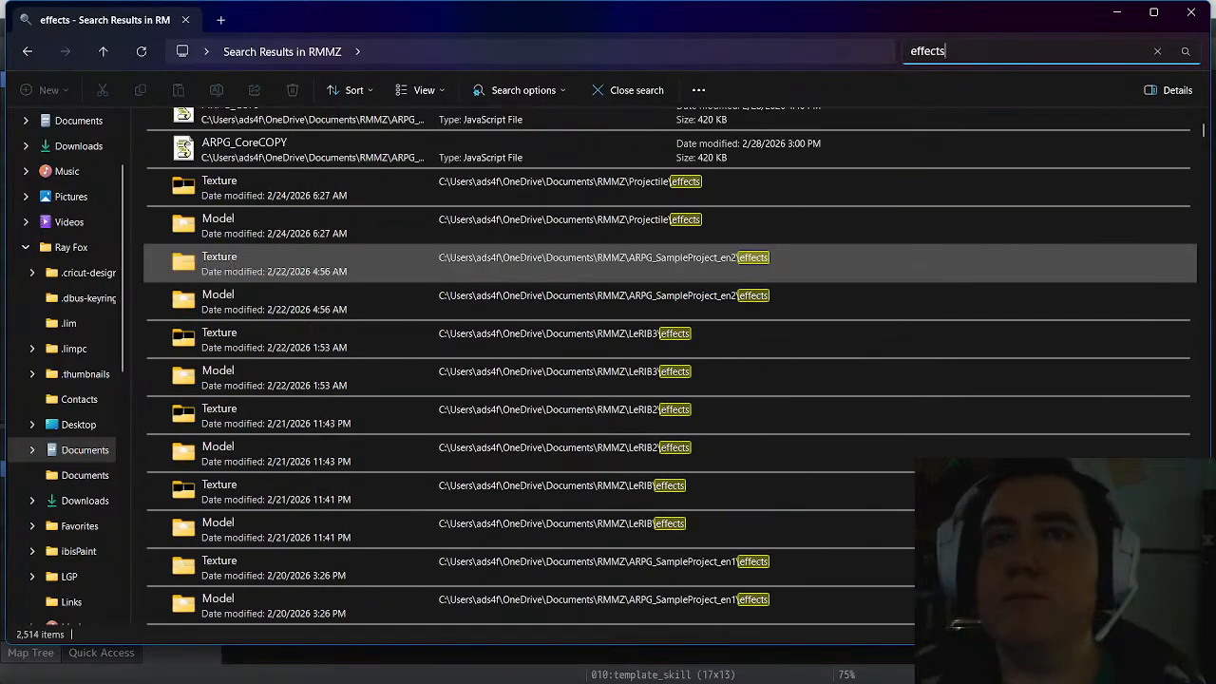
{"action": "scroll", "coordinate": [380, 266], "scroll_direction": "up", "scroll_amount": 2}
{"action": "scroll", "coordinate": [608, 278], "scroll_direction": "up", "scroll_amount": 3}
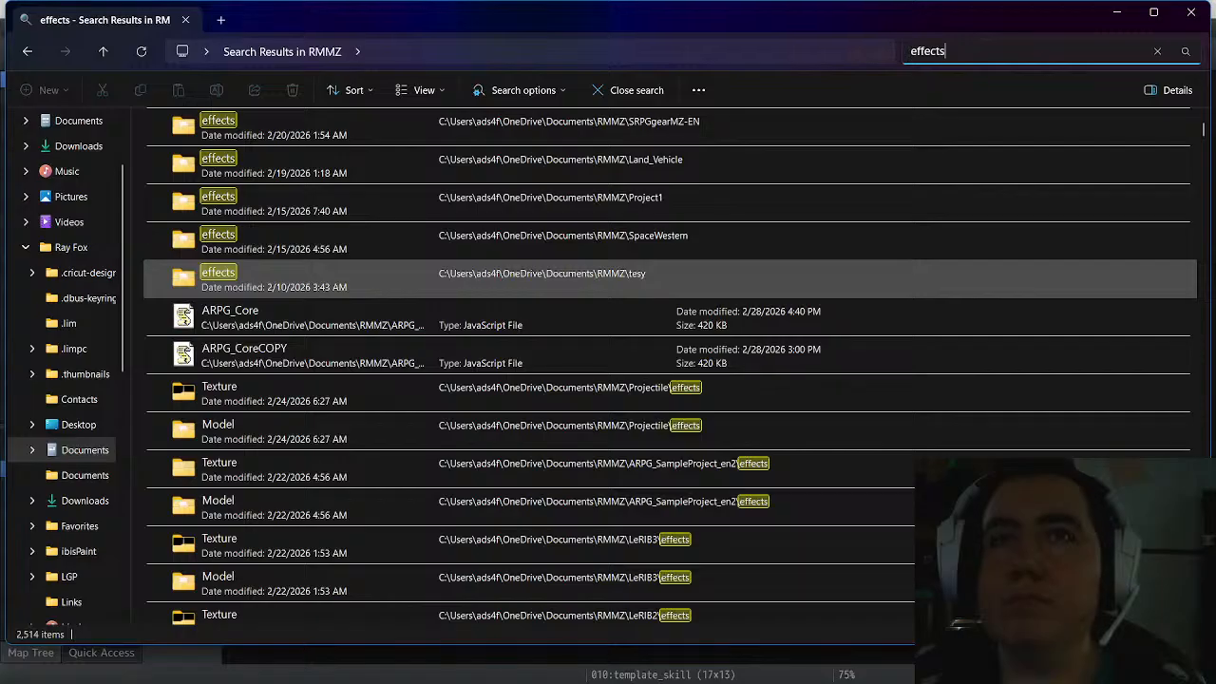
{"action": "scroll", "coordinate": [608, 271], "scroll_direction": "down", "scroll_amount": 15}
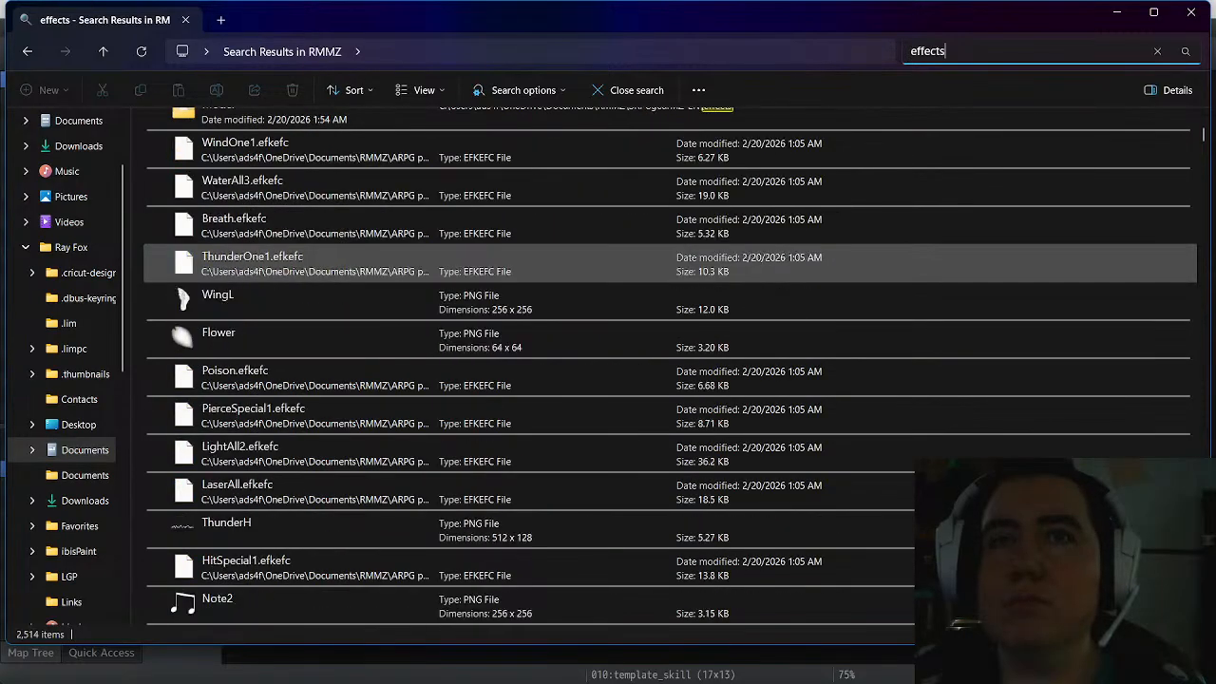
{"action": "scroll", "coordinate": [608, 266], "scroll_direction": "down", "scroll_amount": 3}
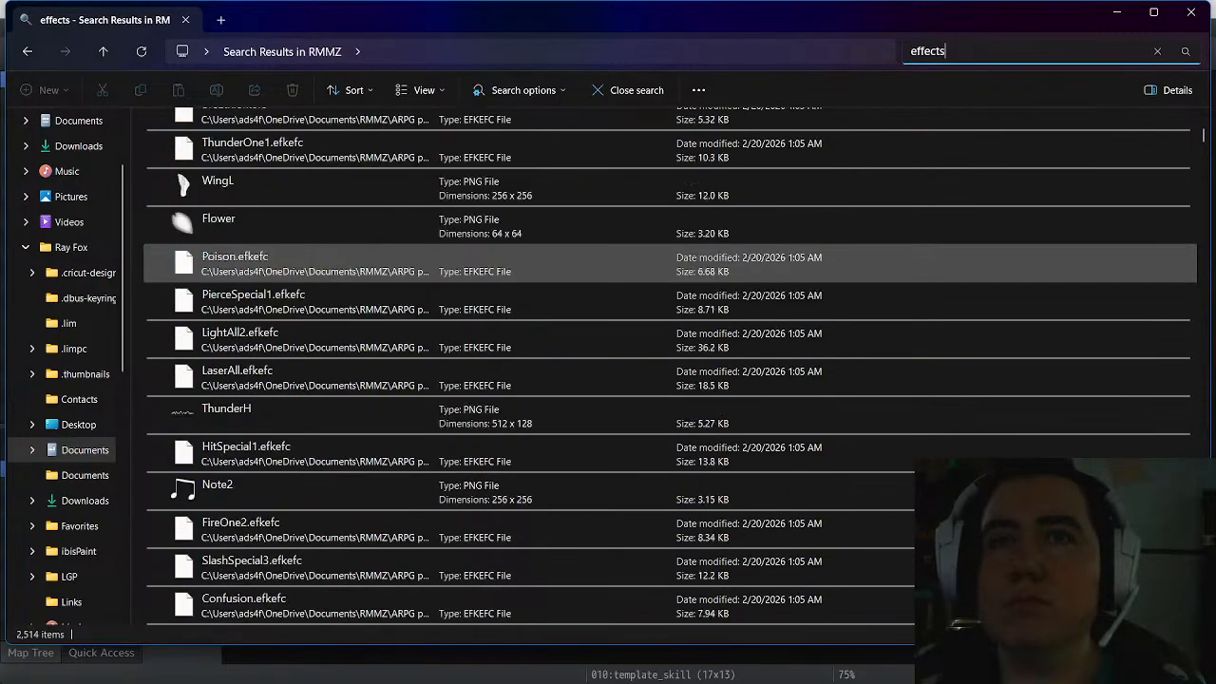
{"action": "scroll", "coordinate": [608, 266], "scroll_direction": "down", "scroll_amount": 12}
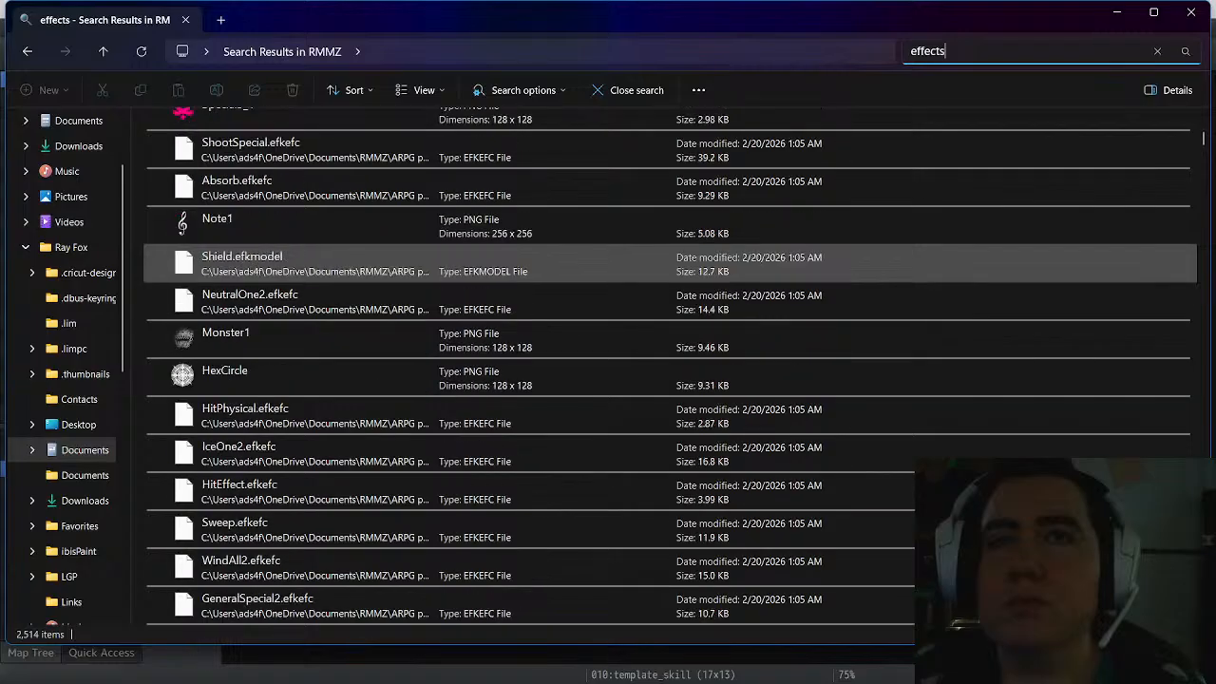
{"action": "scroll", "coordinate": [608, 266], "scroll_direction": "down", "scroll_amount": 12}
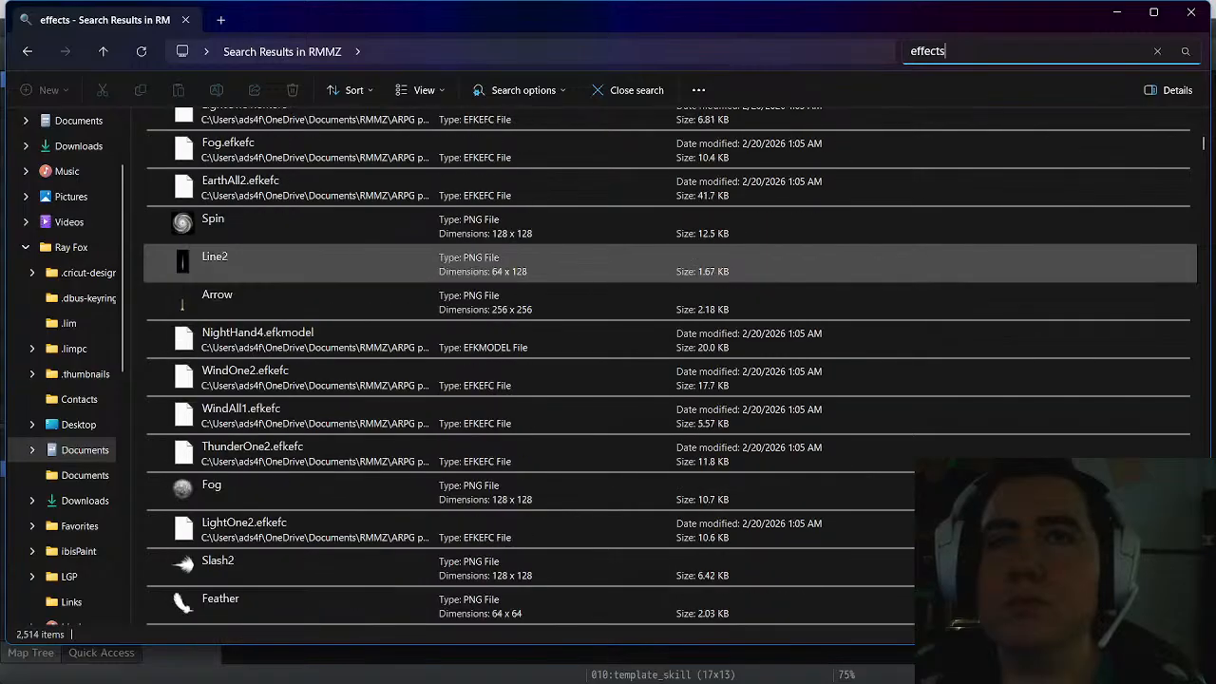
{"action": "scroll", "coordinate": [608, 266], "scroll_direction": "down", "scroll_amount": 12}
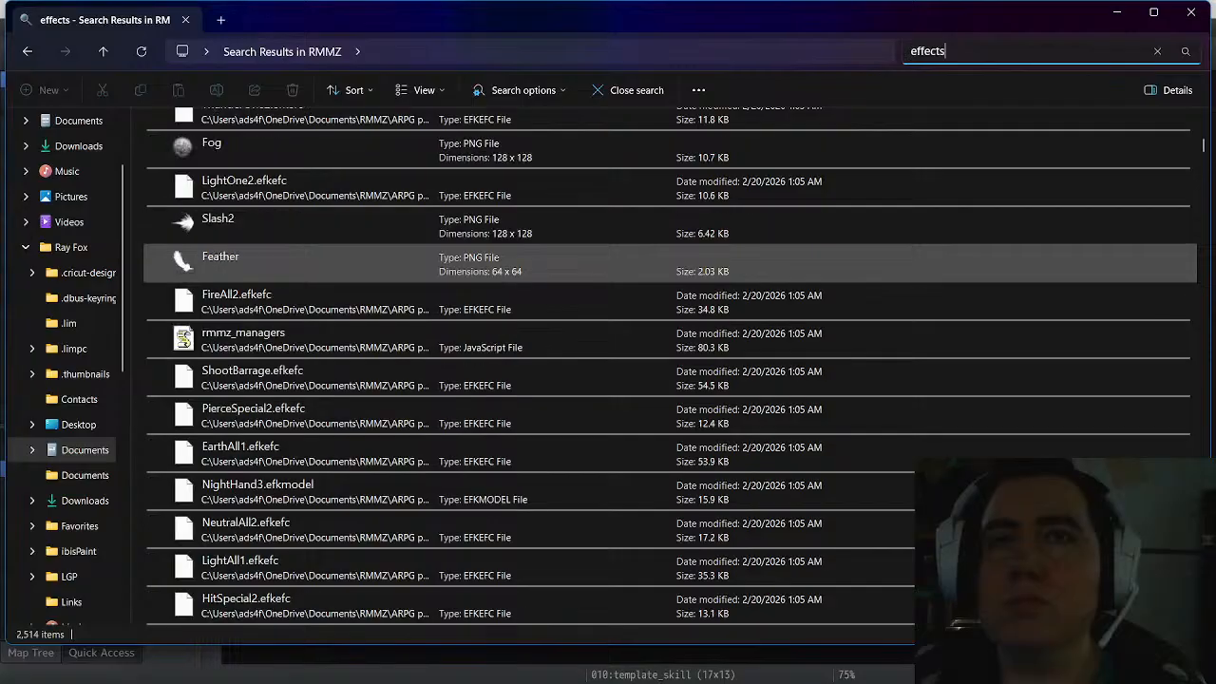
Look through the found effect files and texture images of the ARPG plug-in and sample projects for usable attack assets
{"action": "scroll", "coordinate": [608, 266], "scroll_direction": "down", "scroll_amount": 2}
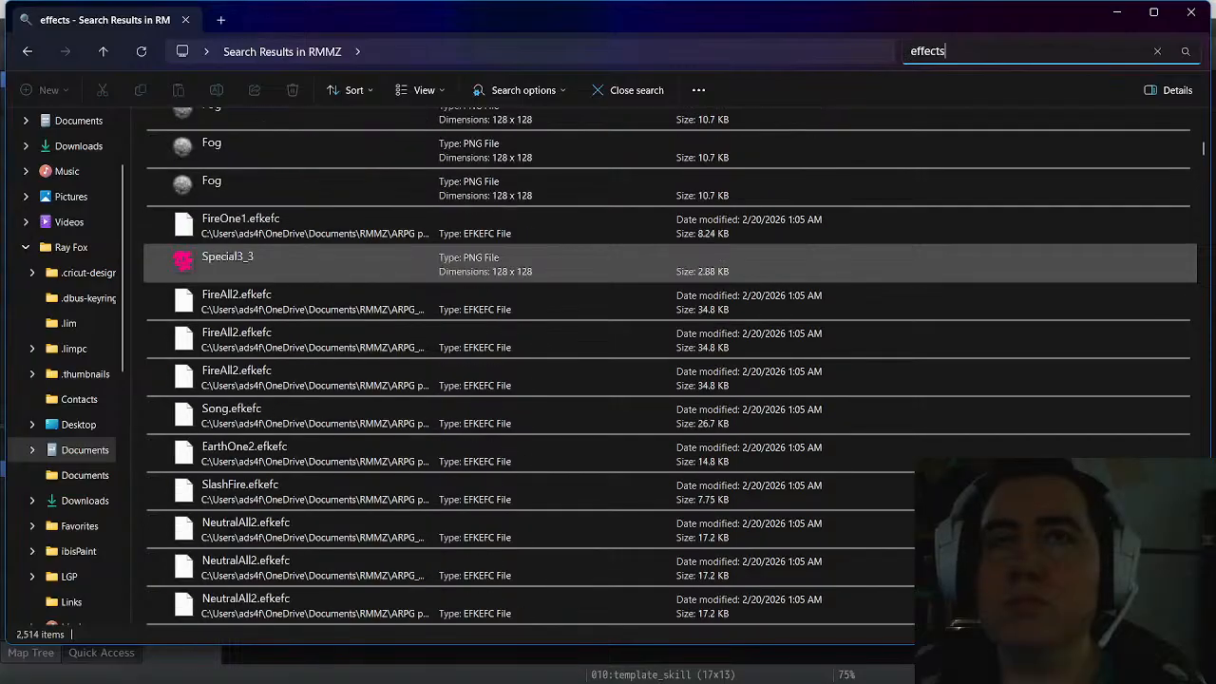
{"action": "scroll", "coordinate": [608, 266], "scroll_direction": "down", "scroll_amount": 4}
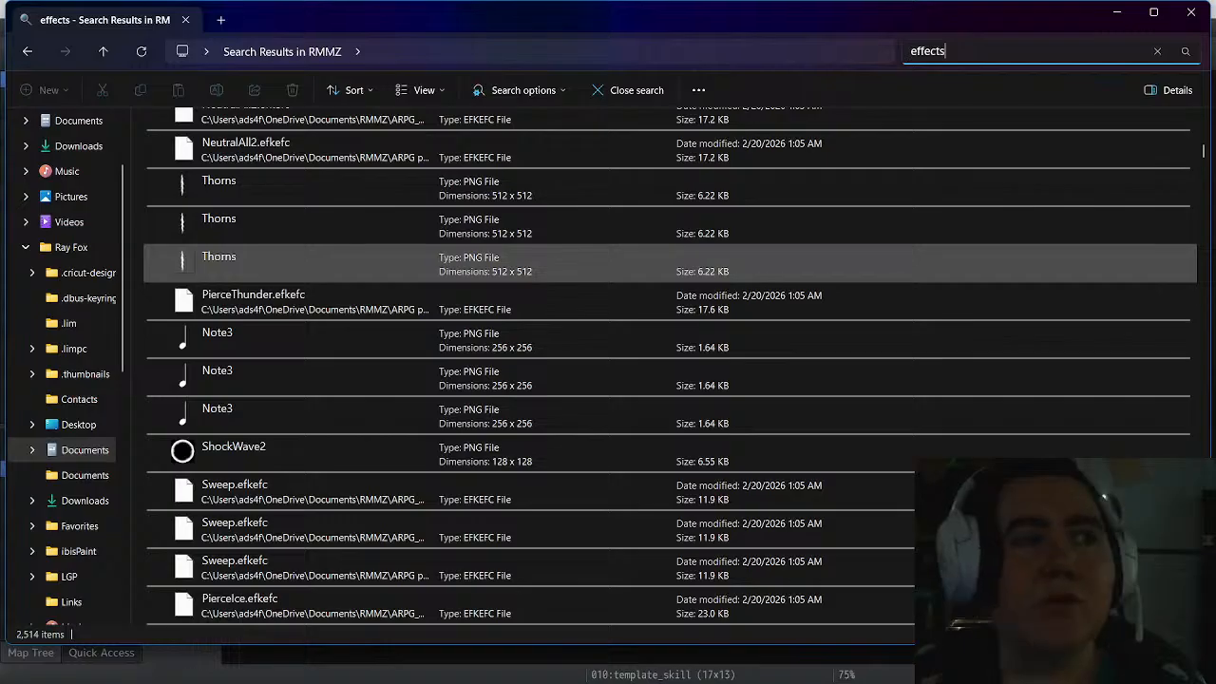
{"action": "scroll", "coordinate": [608, 266], "scroll_direction": "down", "scroll_amount": 2}
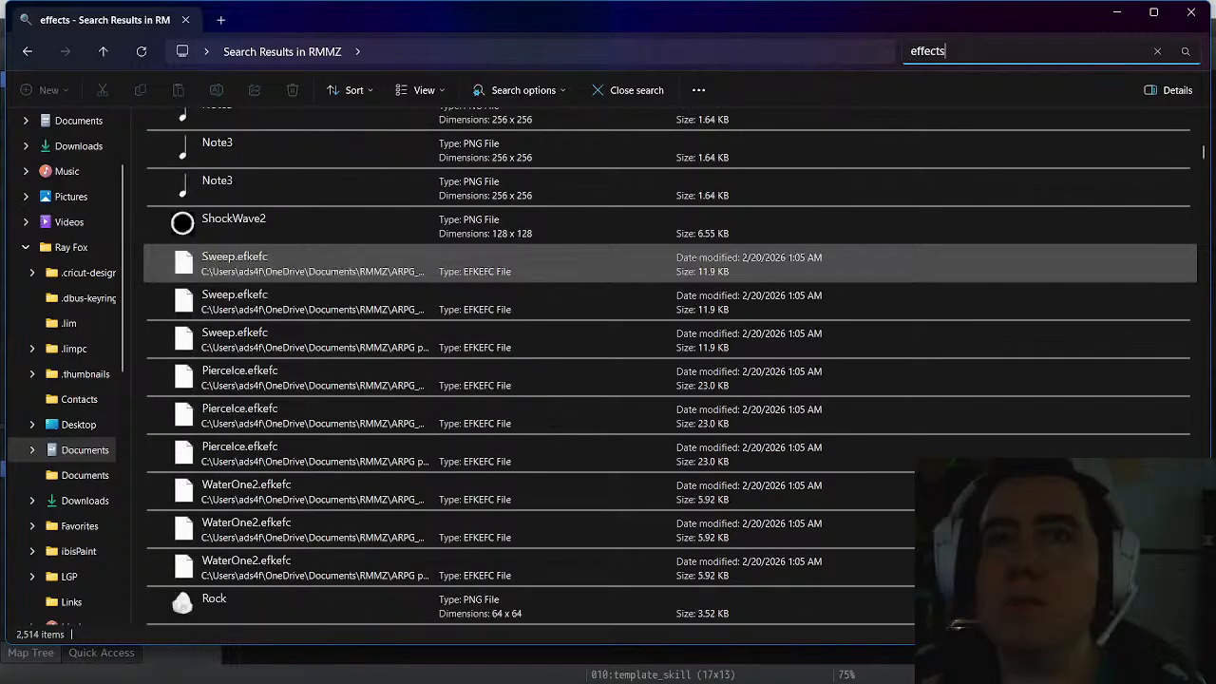
{"action": "scroll", "coordinate": [608, 266], "scroll_direction": "down", "scroll_amount": 7}
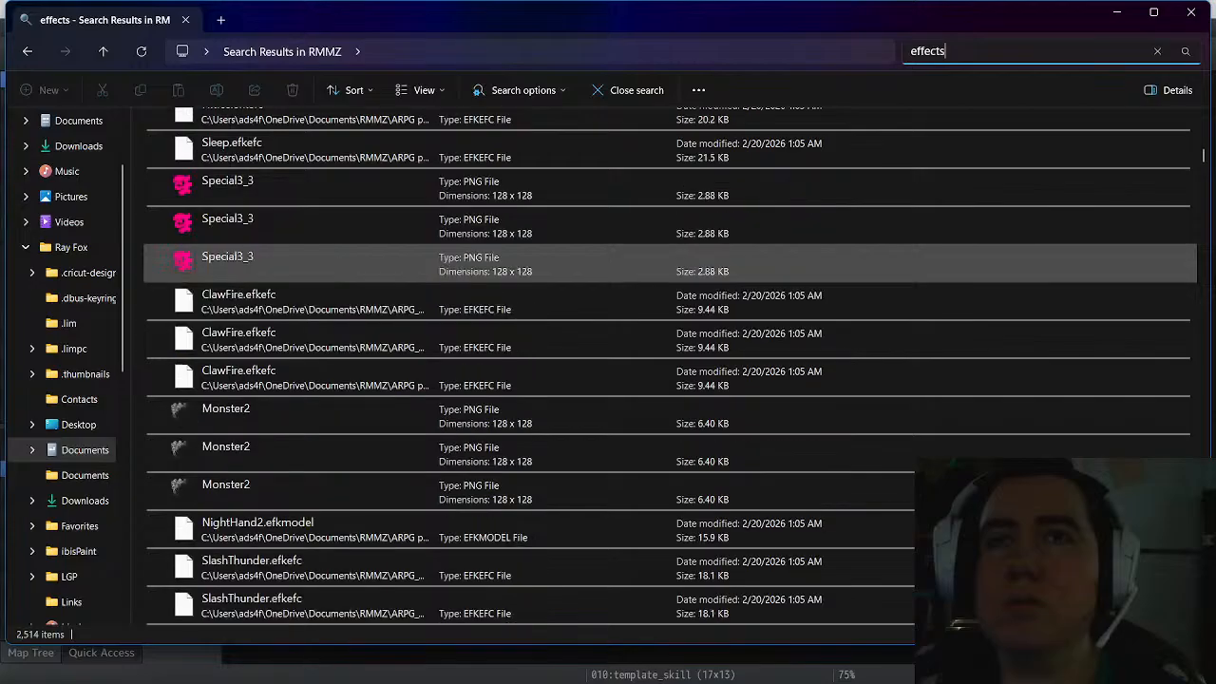
{"action": "scroll", "coordinate": [608, 266], "scroll_direction": "down", "scroll_amount": 5}
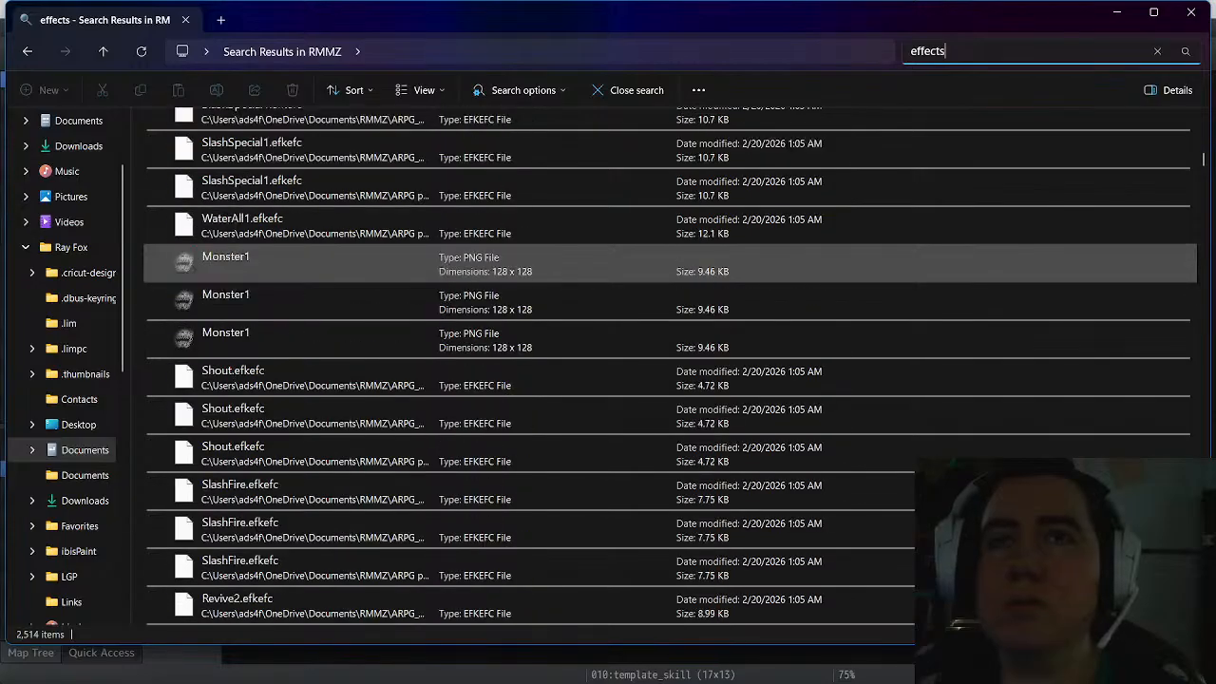
{"action": "scroll", "coordinate": [608, 266], "scroll_direction": "down", "scroll_amount": 12}
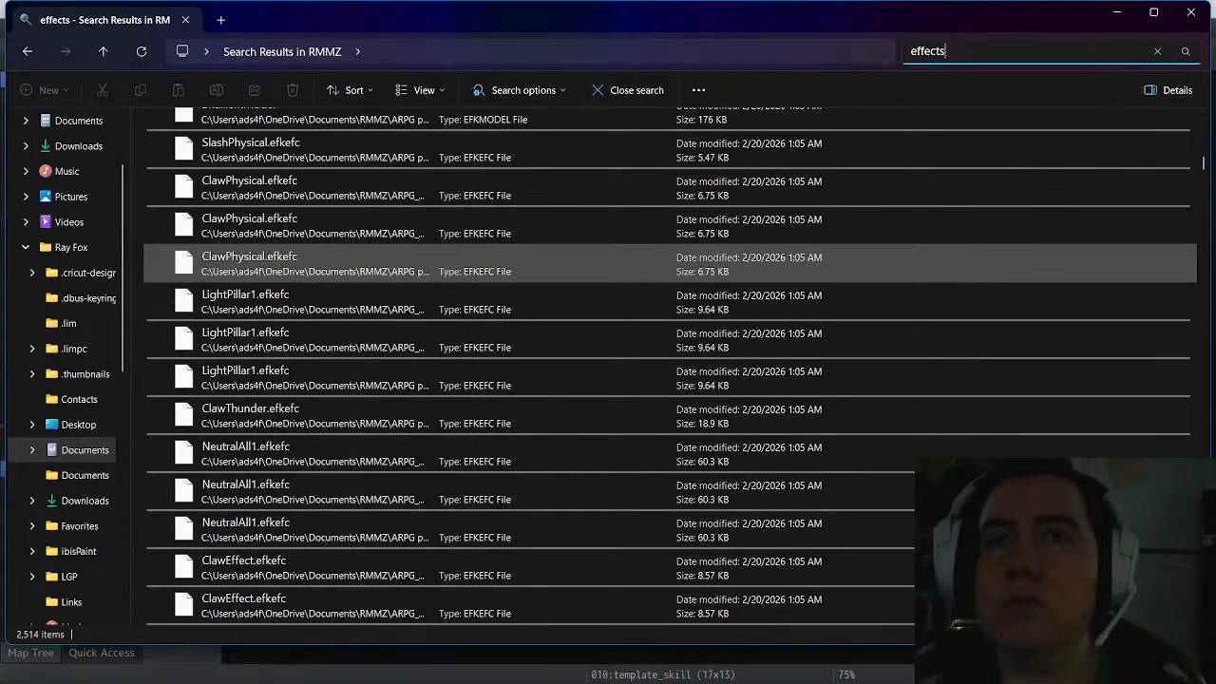
{"action": "scroll", "coordinate": [608, 266], "scroll_direction": "down", "scroll_amount": 12}
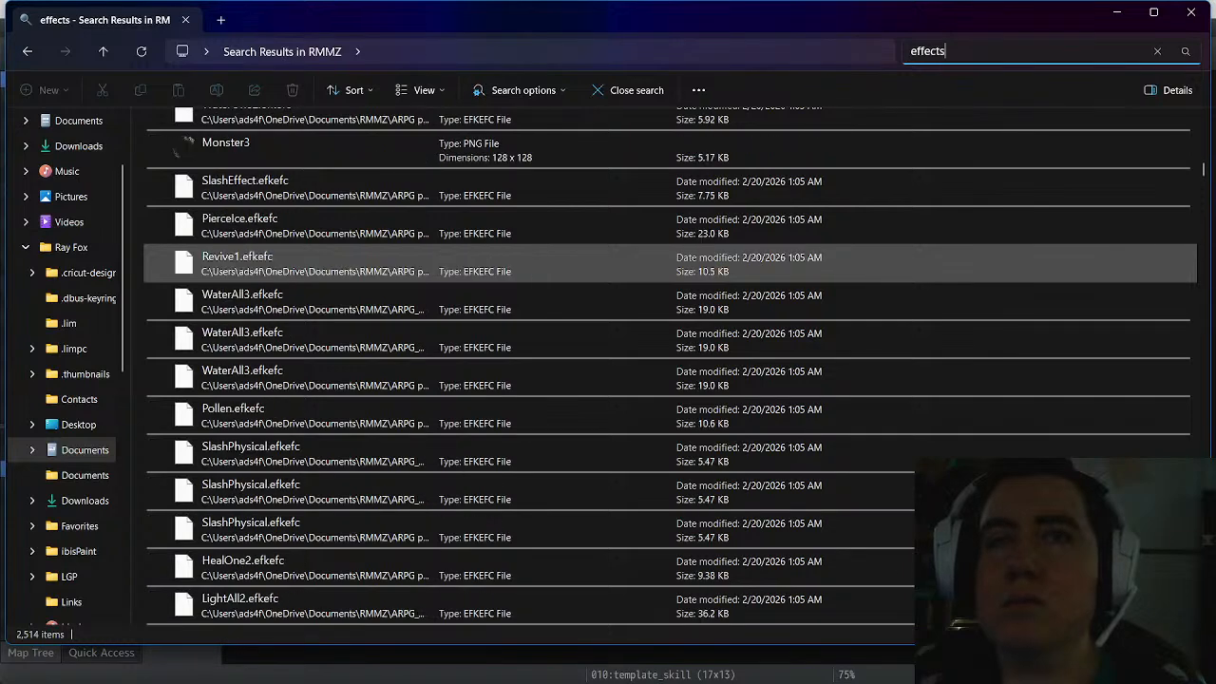
{"action": "scroll", "coordinate": [608, 266], "scroll_direction": "down", "scroll_amount": 12}
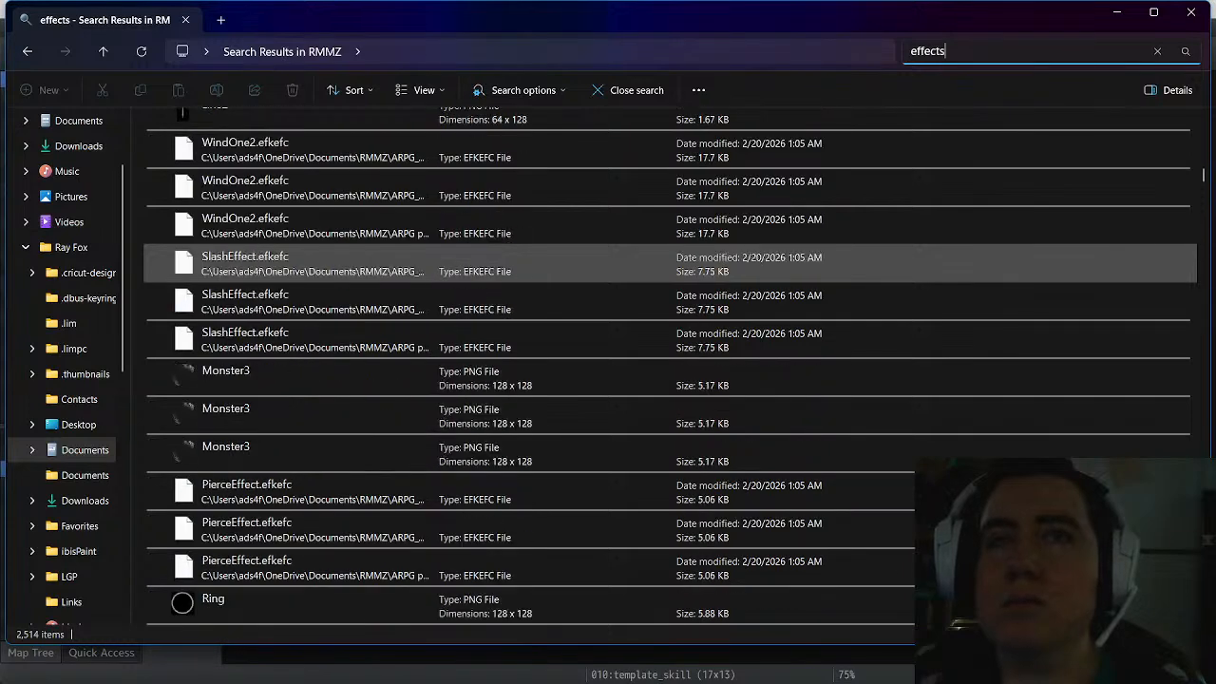
{"action": "scroll", "coordinate": [608, 265], "scroll_direction": "down", "scroll_amount": 3}
{"action": "scroll", "coordinate": [608, 266], "scroll_direction": "down", "scroll_amount": 12}
{"action": "scroll", "coordinate": [608, 266], "scroll_direction": "down", "scroll_amount": 10}
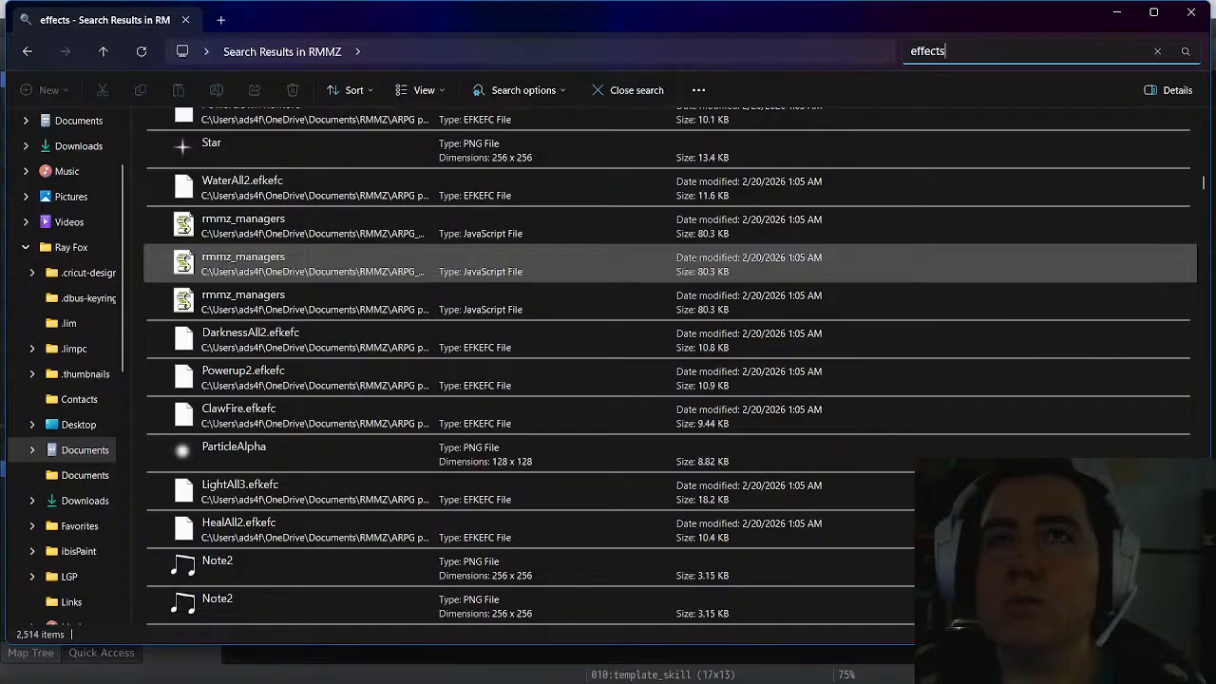
{"action": "scroll", "coordinate": [608, 266], "scroll_direction": "down", "scroll_amount": 10}
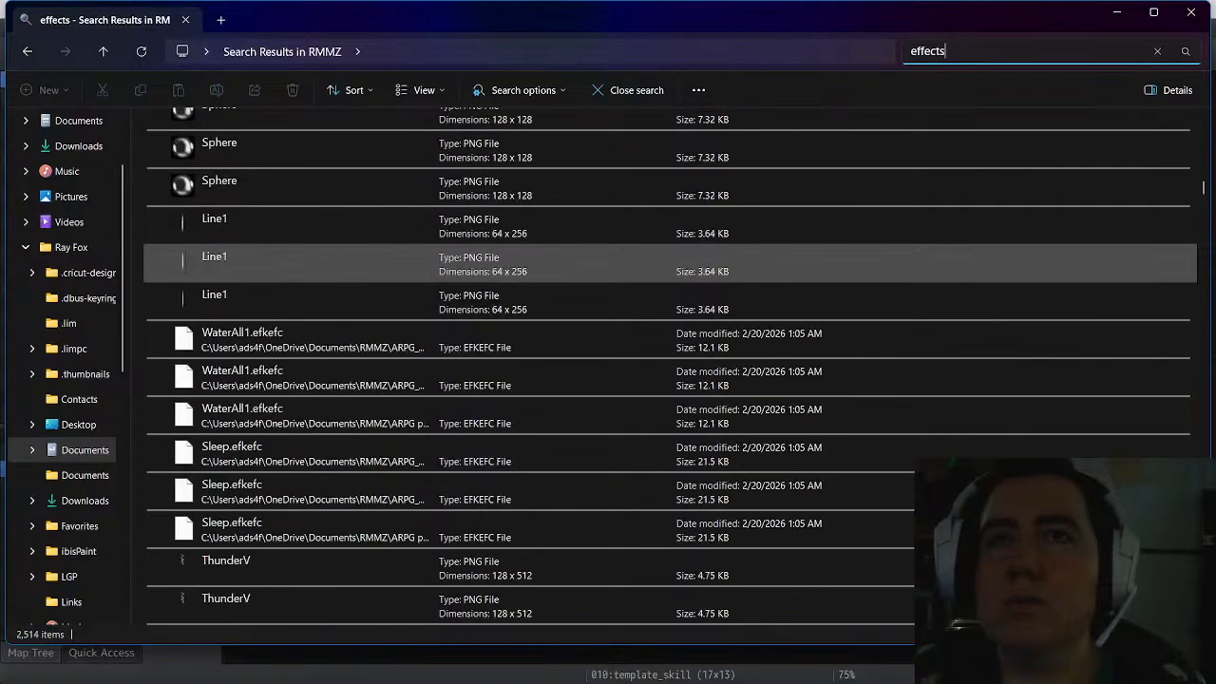
{"action": "scroll", "coordinate": [608, 266], "scroll_direction": "down", "scroll_amount": 10}
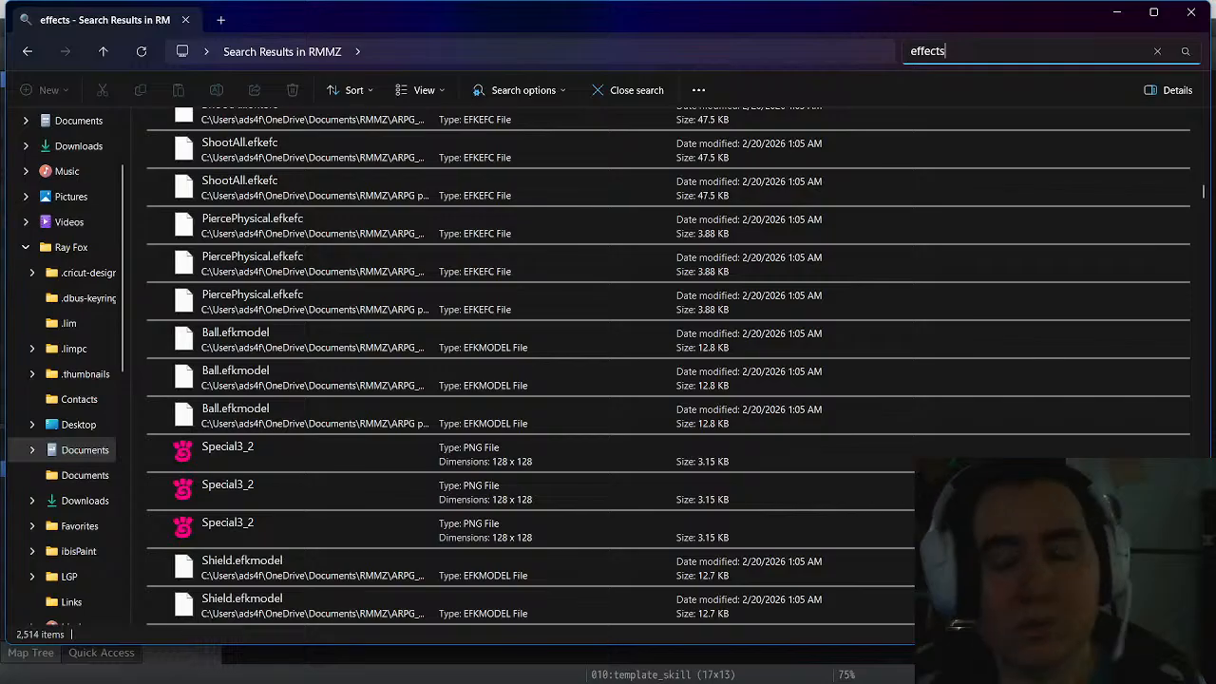
Try searching the RMMZ folder for "effects.png", and return to the "effects" search
{"action": "type", "text": ".png"}
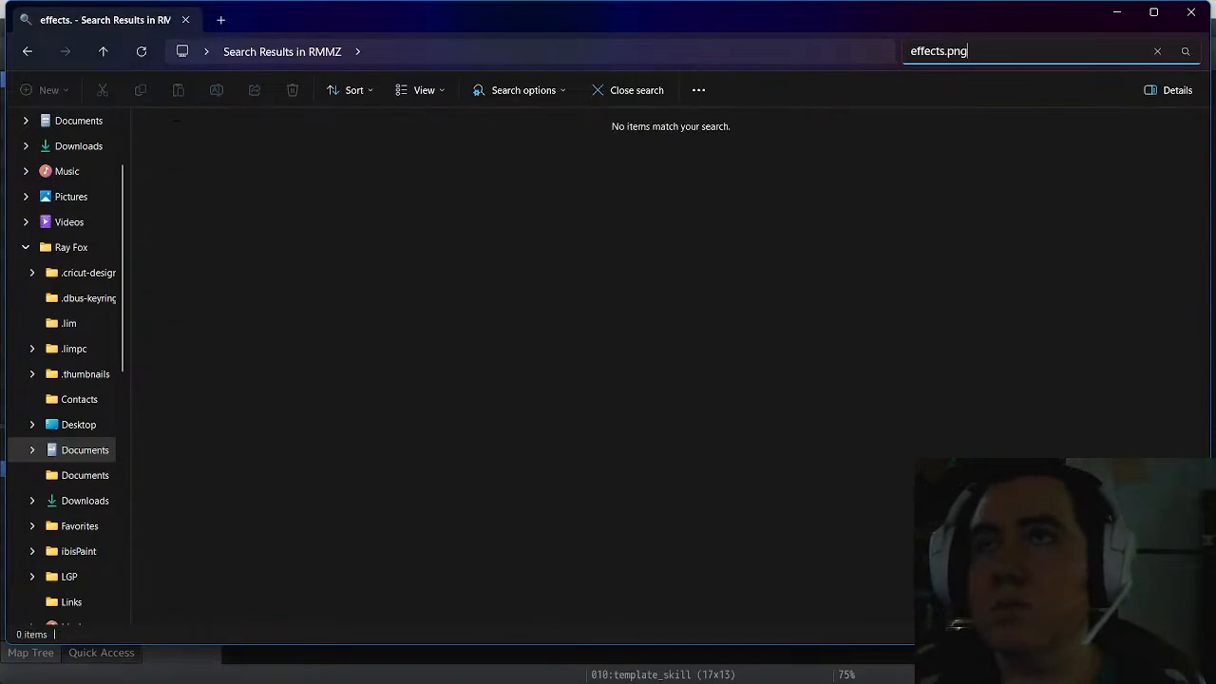
{"action": "key", "text": "BackSpace"}
{"action": "key", "text": "BackSpace"}
{"action": "key", "text": "BackSpace"}
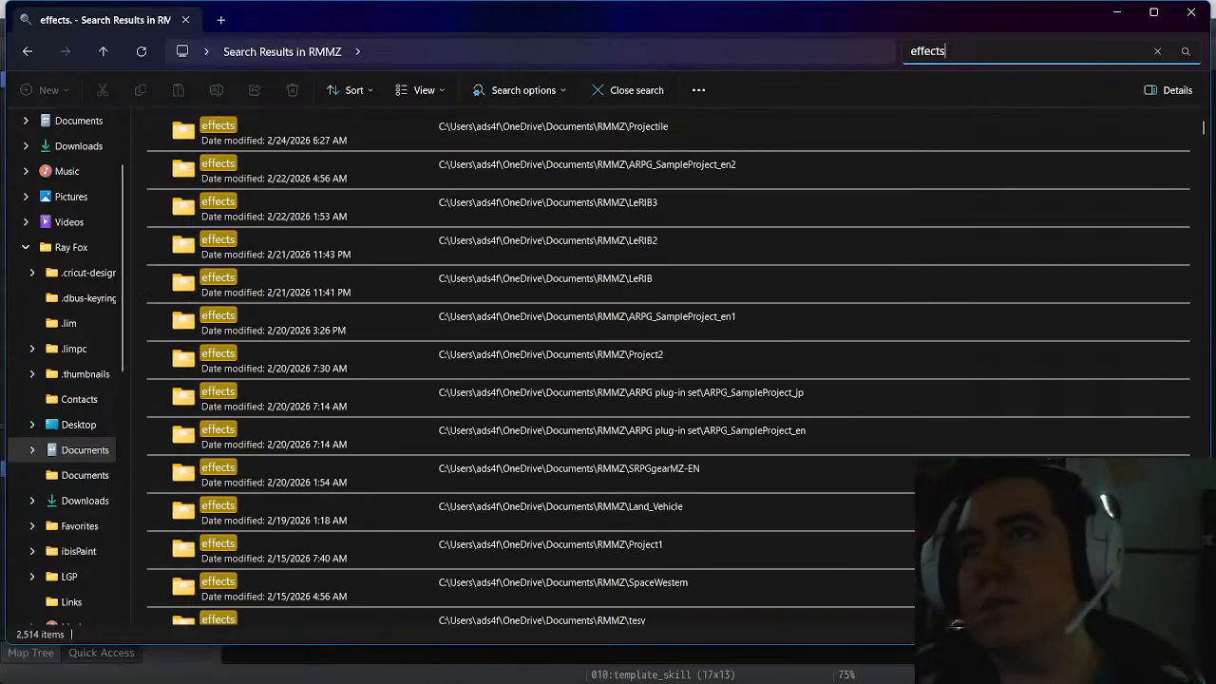
{"action": "key", "text": "BackSpace"}
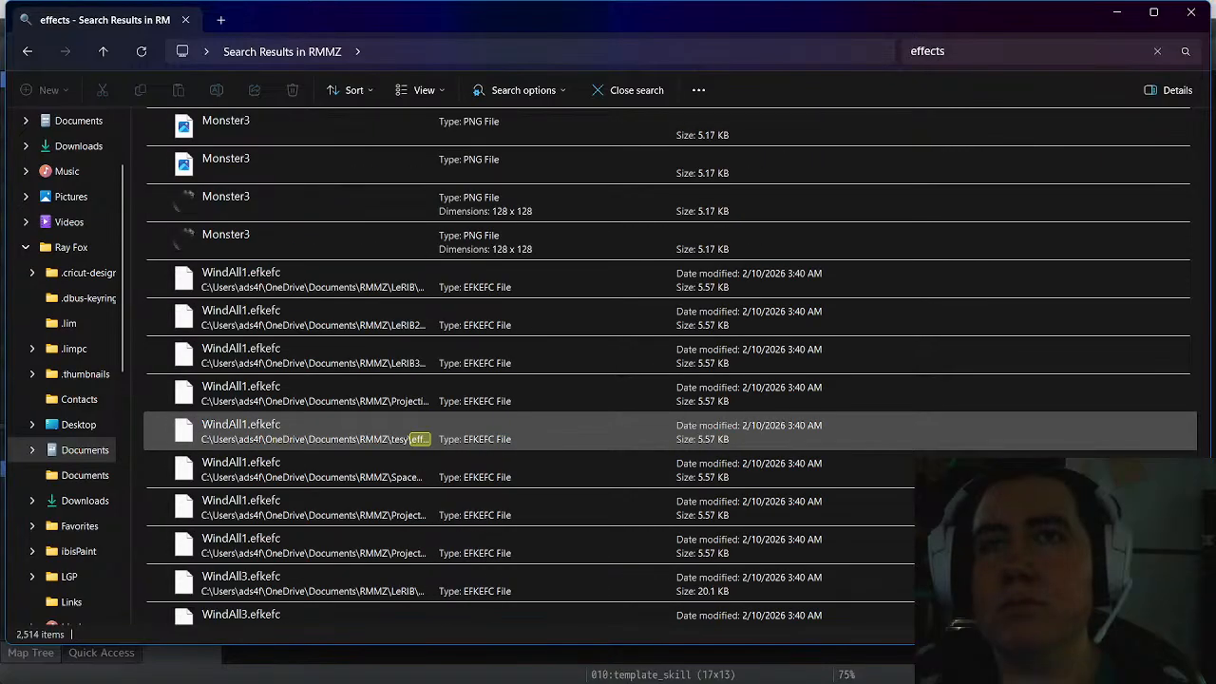
Examine the found effect files and textures dated 2/10/2026 from the LeRIB, Projectile, SpaceWestern and other RMMZ projects
{"action": "scroll", "coordinate": [669, 432], "scroll_direction": "up", "scroll_amount": 9}
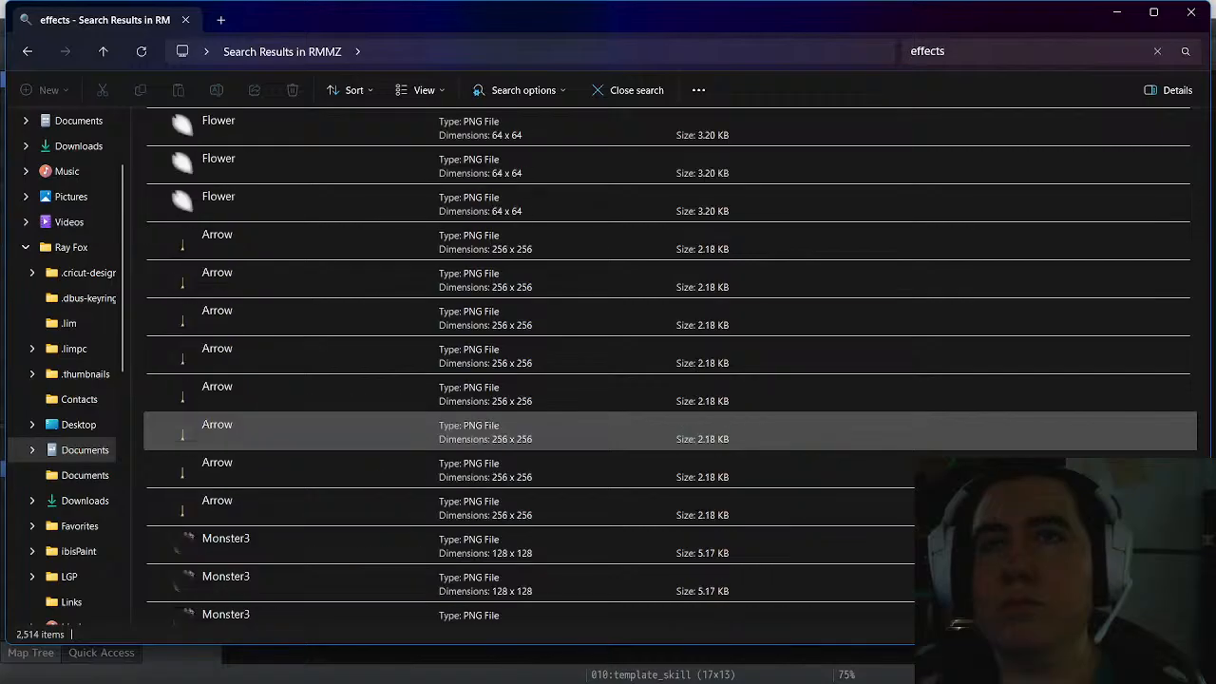
{"action": "scroll", "coordinate": [670, 432], "scroll_direction": "up", "scroll_amount": 10}
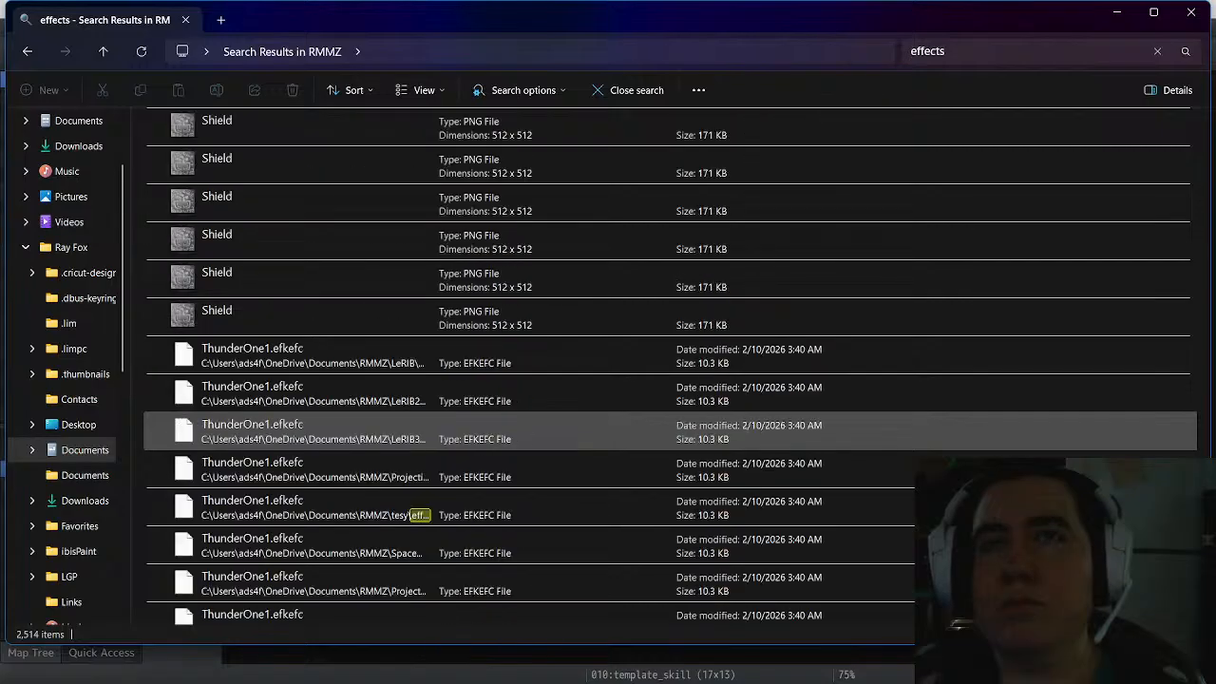
{"action": "scroll", "coordinate": [669, 432], "scroll_direction": "up", "scroll_amount": 3}
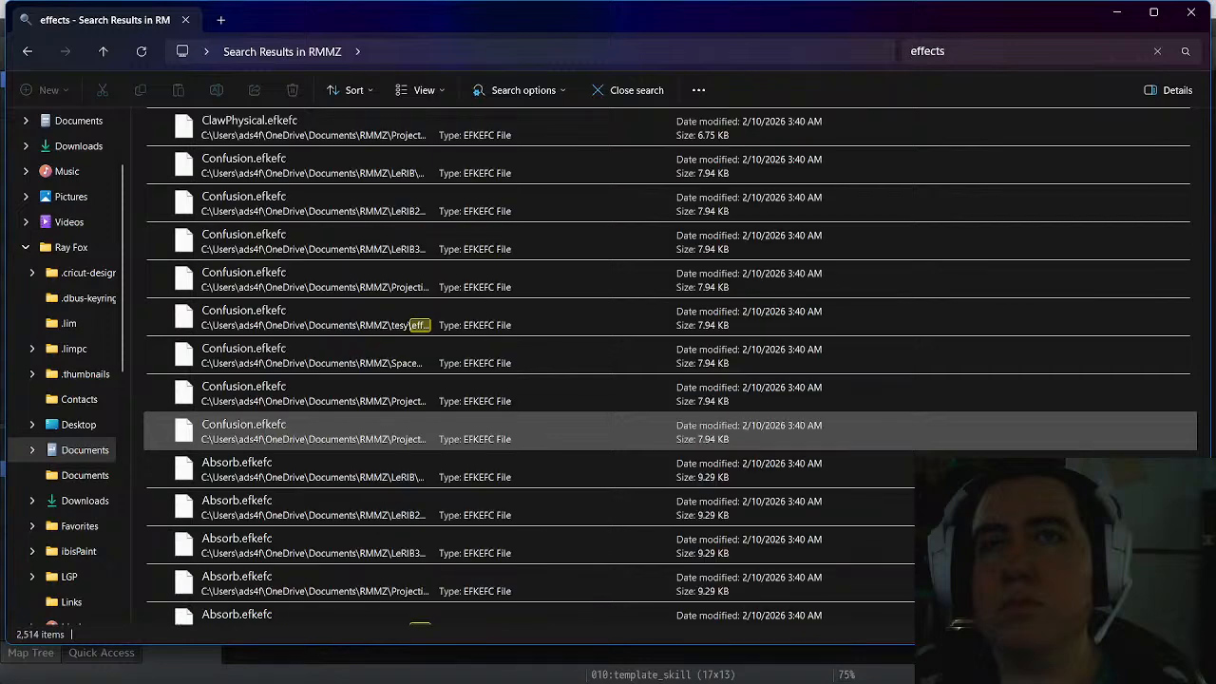
{"action": "scroll", "coordinate": [670, 432], "scroll_direction": "up", "scroll_amount": 10}
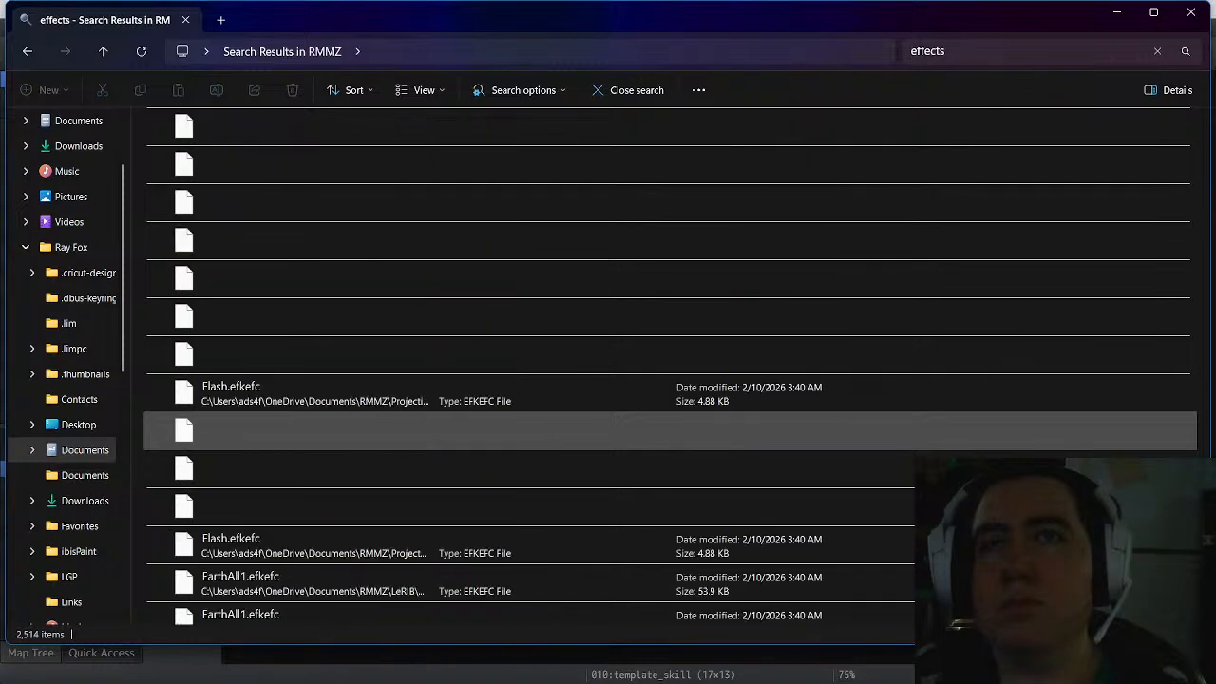
{"action": "scroll", "coordinate": [669, 432], "scroll_direction": "up", "scroll_amount": 10}
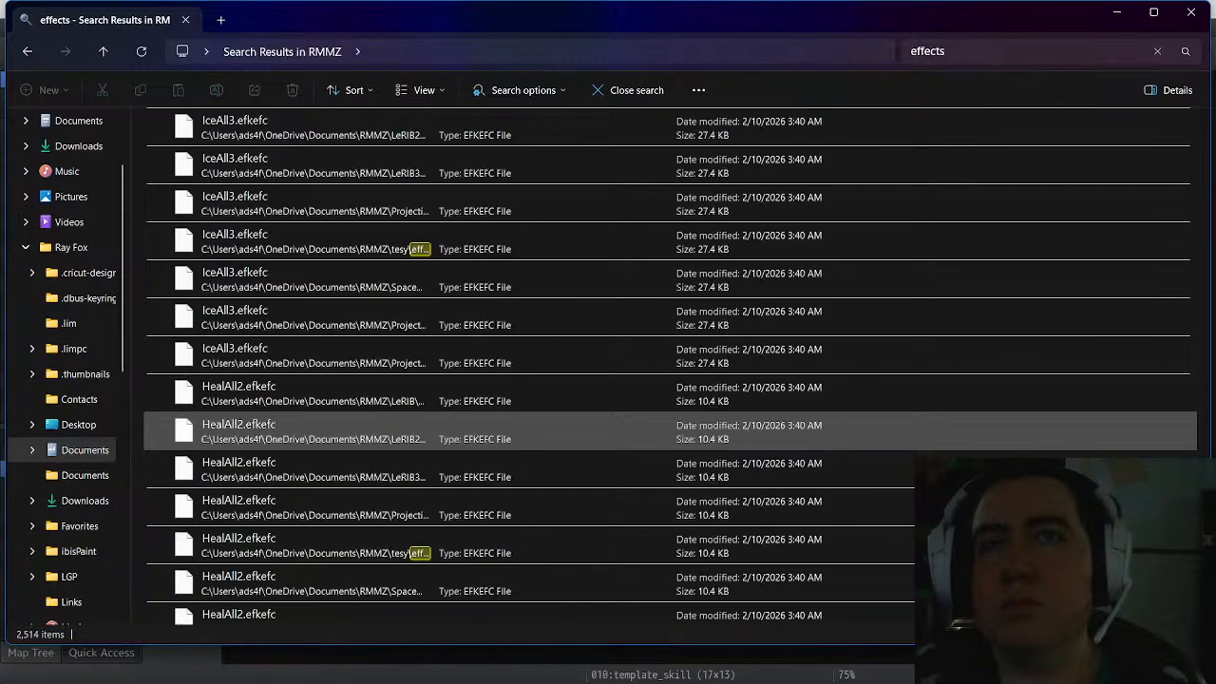
{"action": "scroll", "coordinate": [670, 431], "scroll_direction": "up", "scroll_amount": 10}
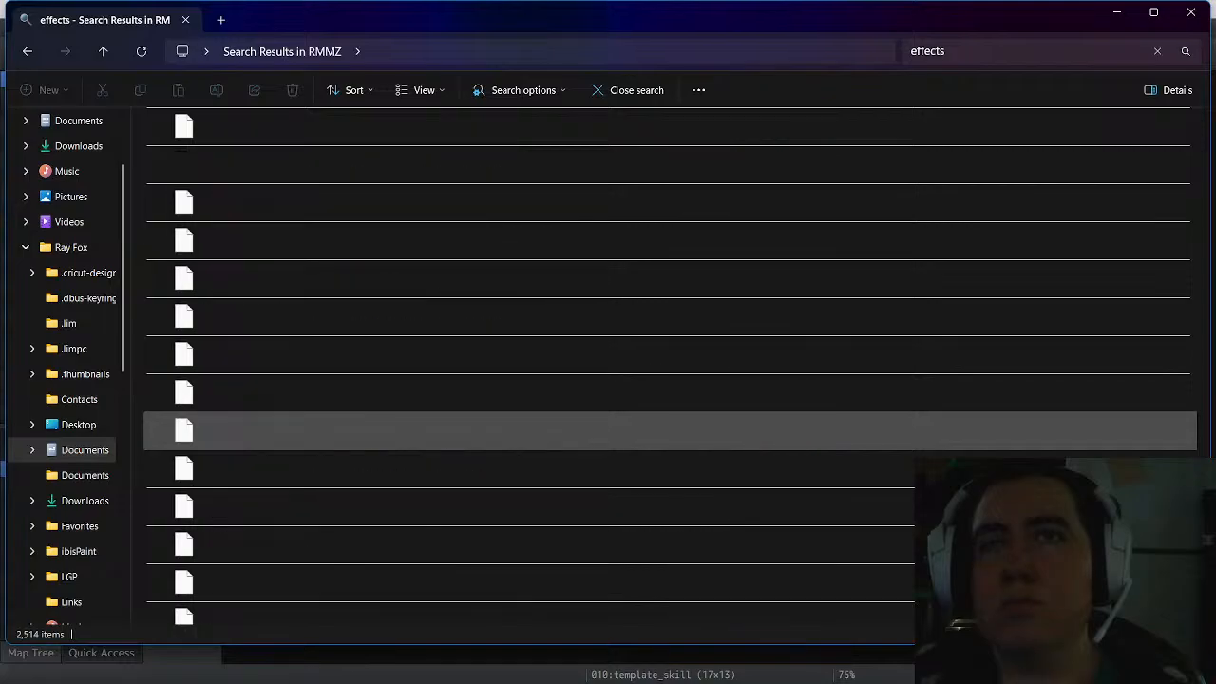
{"action": "scroll", "coordinate": [670, 431], "scroll_direction": "up", "scroll_amount": 10}
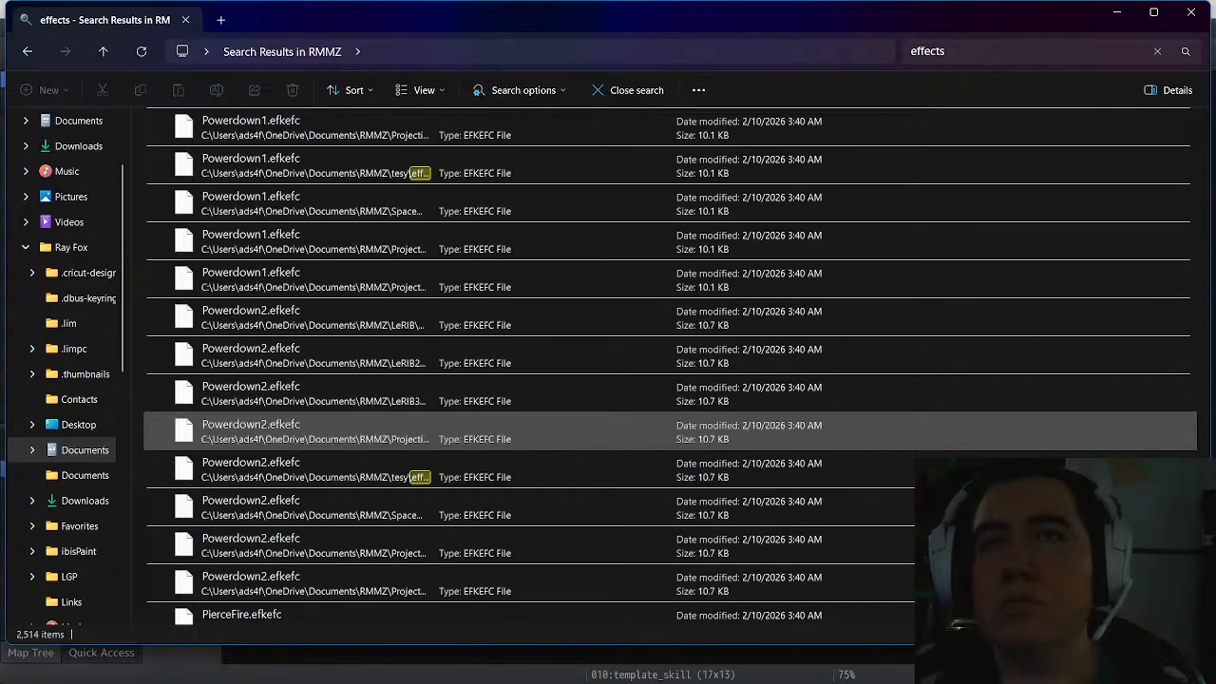
{"action": "scroll", "coordinate": [670, 432], "scroll_direction": "up", "scroll_amount": 10}
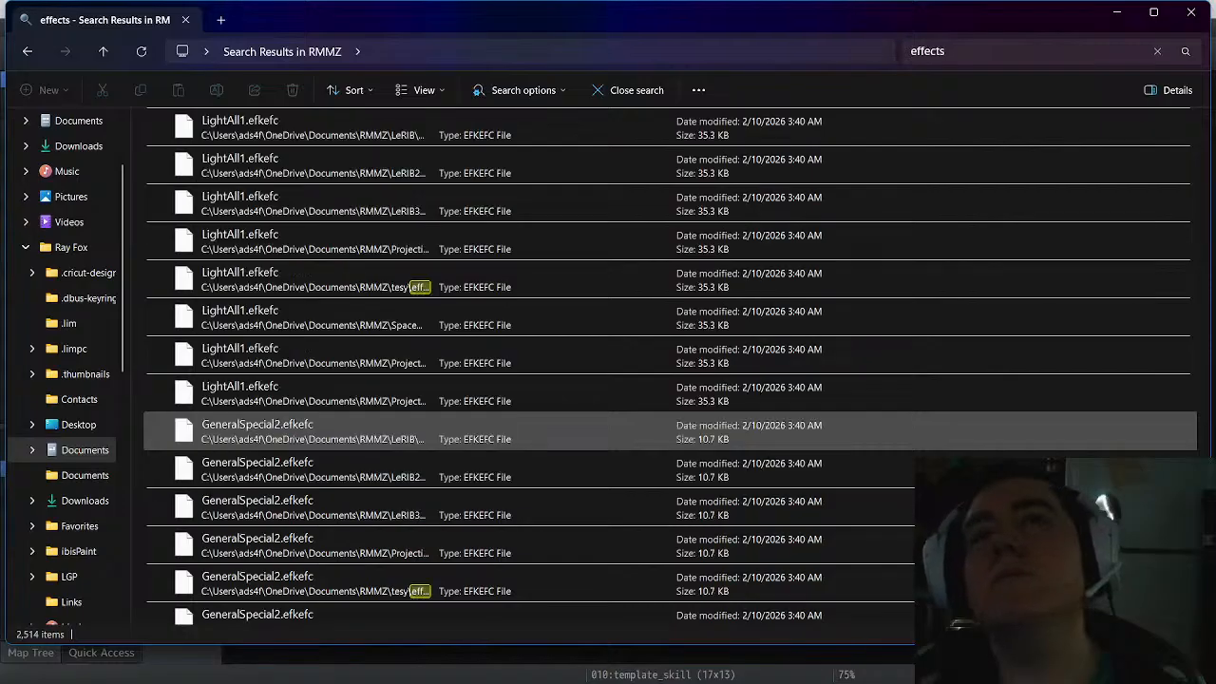
{"action": "scroll", "coordinate": [670, 432], "scroll_direction": "up", "scroll_amount": 10}
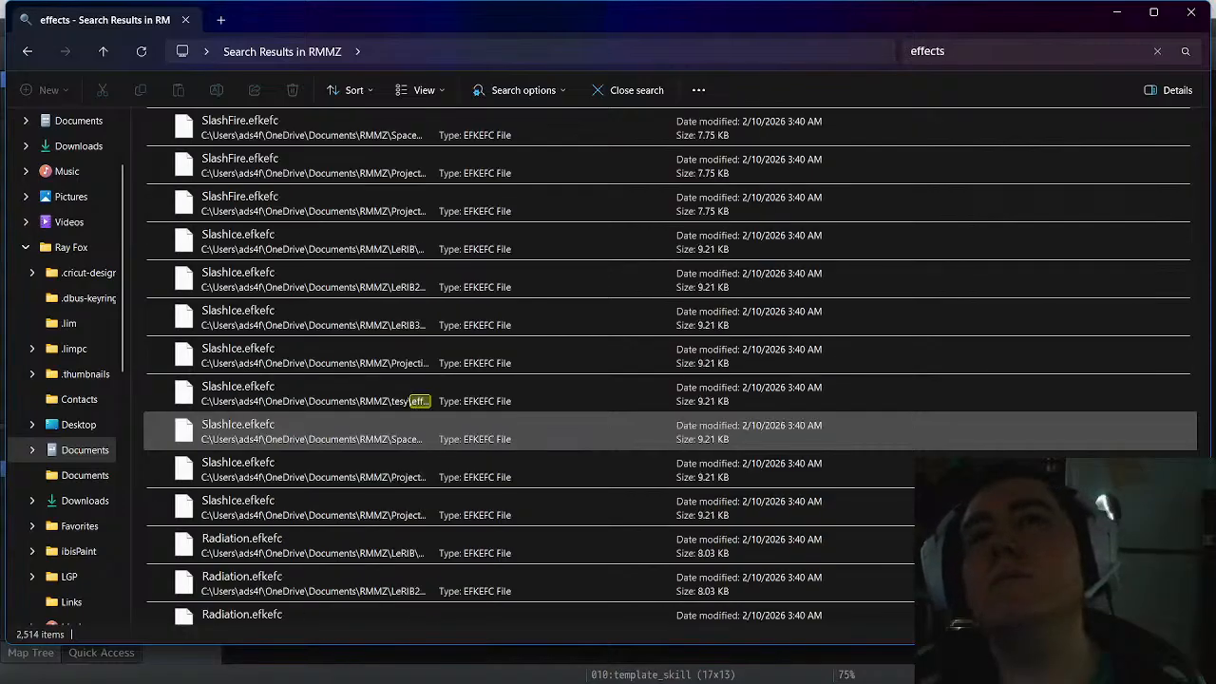
{"action": "scroll", "coordinate": [670, 431], "scroll_direction": "up", "scroll_amount": 10}
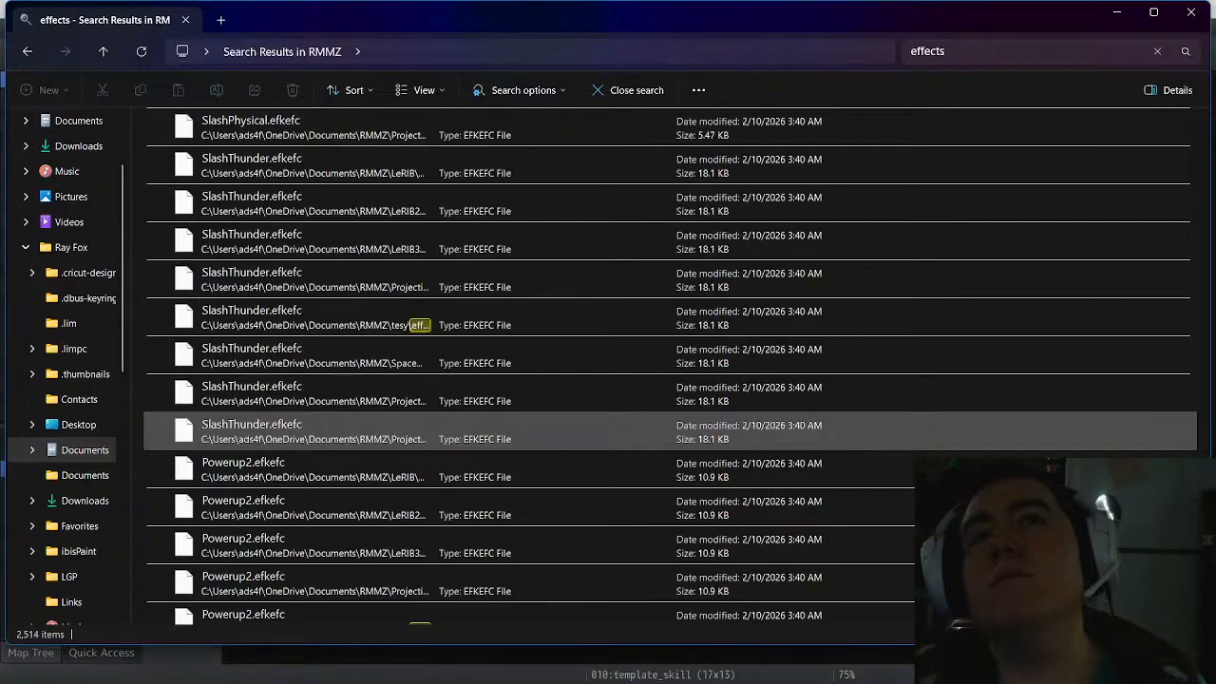
{"action": "scroll", "coordinate": [670, 431], "scroll_direction": "up", "scroll_amount": 8}
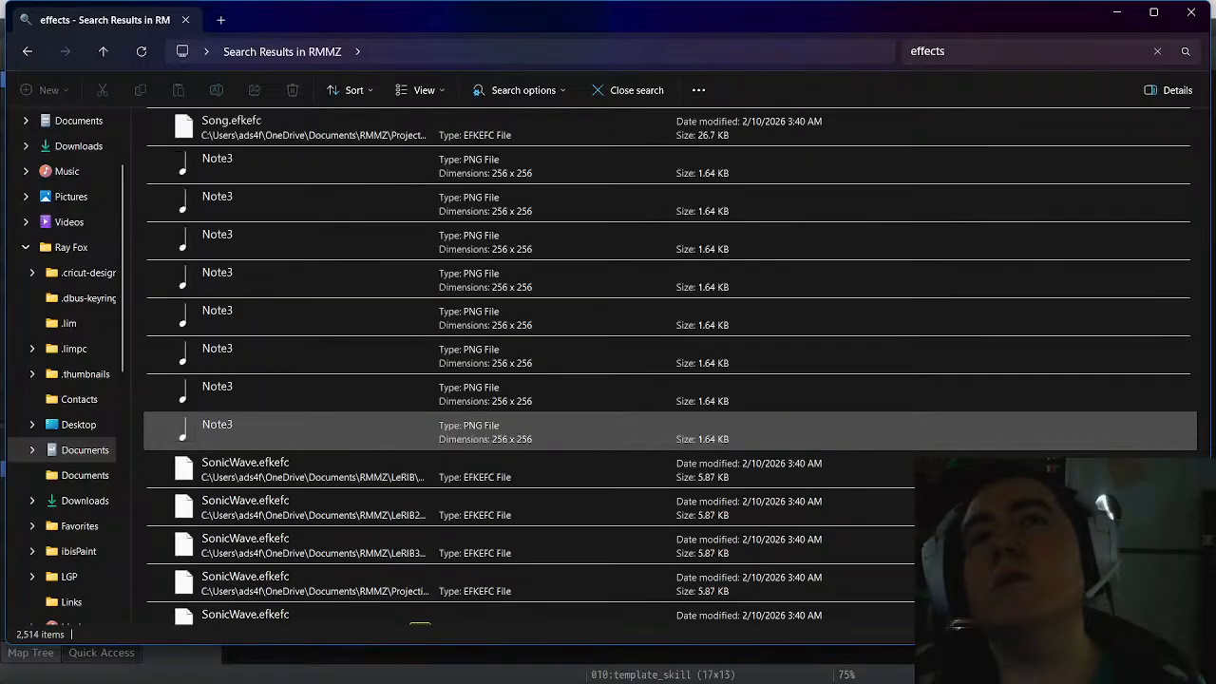
{"action": "scroll", "coordinate": [670, 431], "scroll_direction": "up", "scroll_amount": 10}
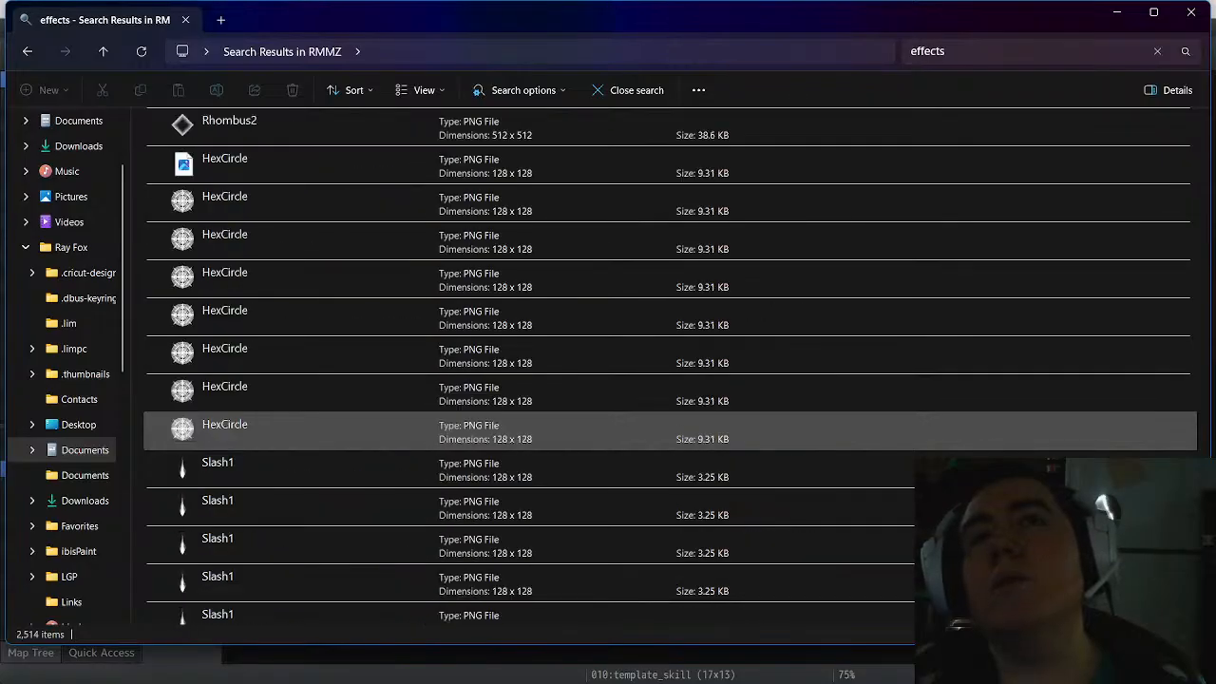
{"action": "scroll", "coordinate": [670, 431], "scroll_direction": "up", "scroll_amount": 10}
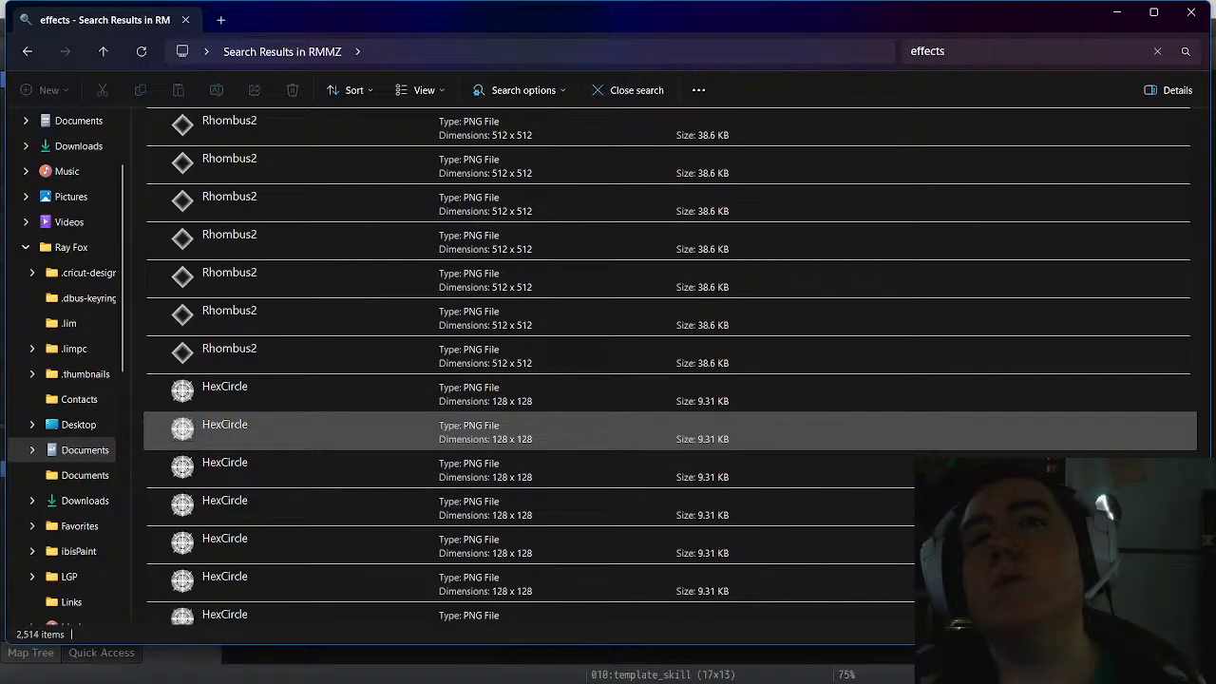
{"action": "scroll", "coordinate": [670, 431], "scroll_direction": "up", "scroll_amount": 4}
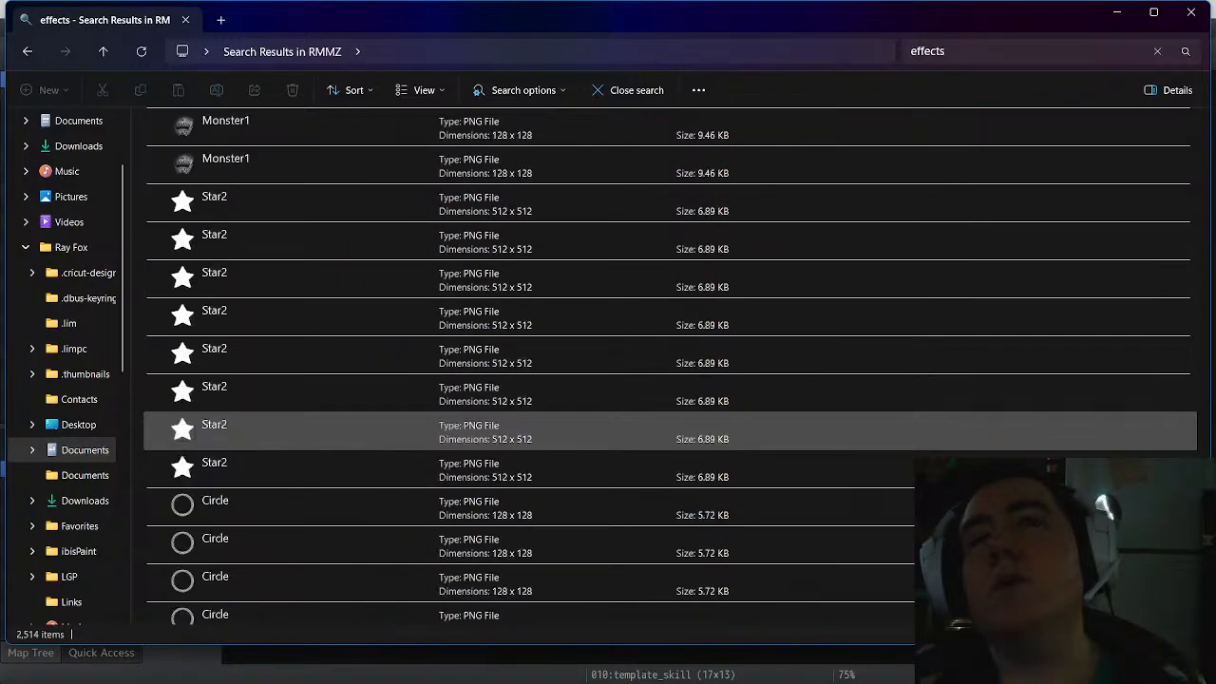
{"action": "scroll", "coordinate": [670, 431], "scroll_direction": "up", "scroll_amount": 10}
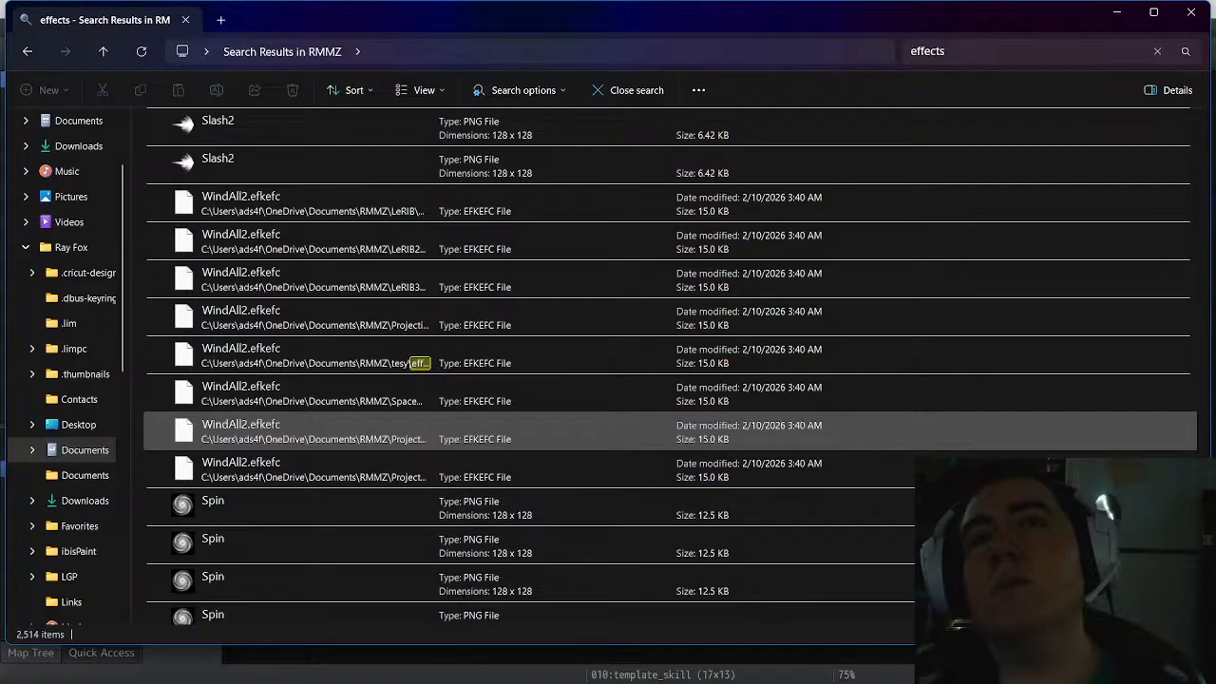
Look through the "effects" search results in the RMMZ folder for the effect image file
{"action": "scroll", "coordinate": [670, 431], "scroll_direction": "up", "scroll_amount": 4}
{"action": "scroll", "coordinate": [670, 432], "scroll_direction": "up", "scroll_amount": 5}
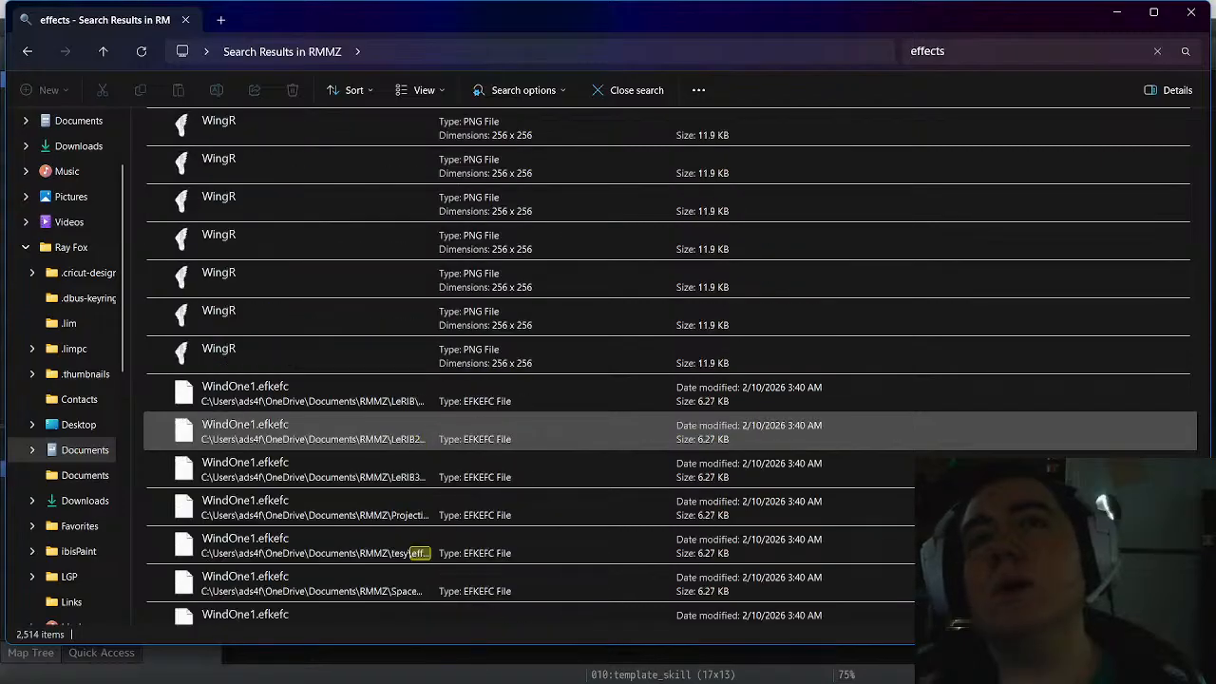
{"action": "scroll", "coordinate": [670, 432], "scroll_direction": "up", "scroll_amount": 4}
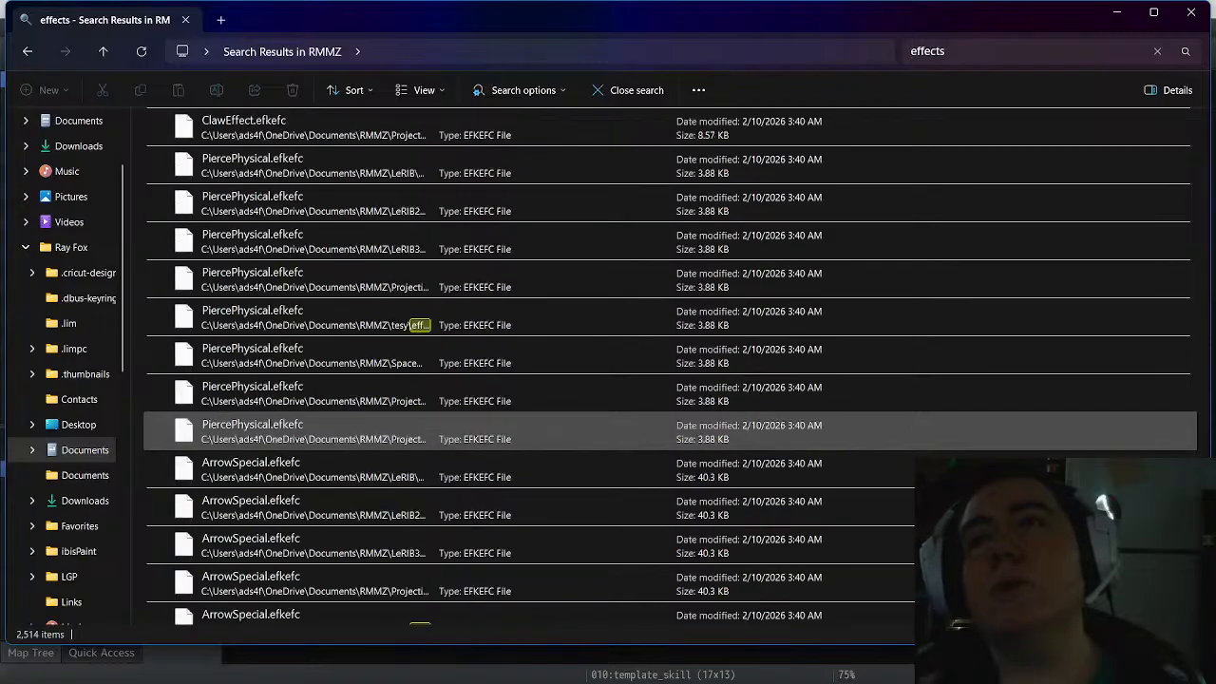
{"action": "scroll", "coordinate": [670, 431], "scroll_direction": "up", "scroll_amount": 12}
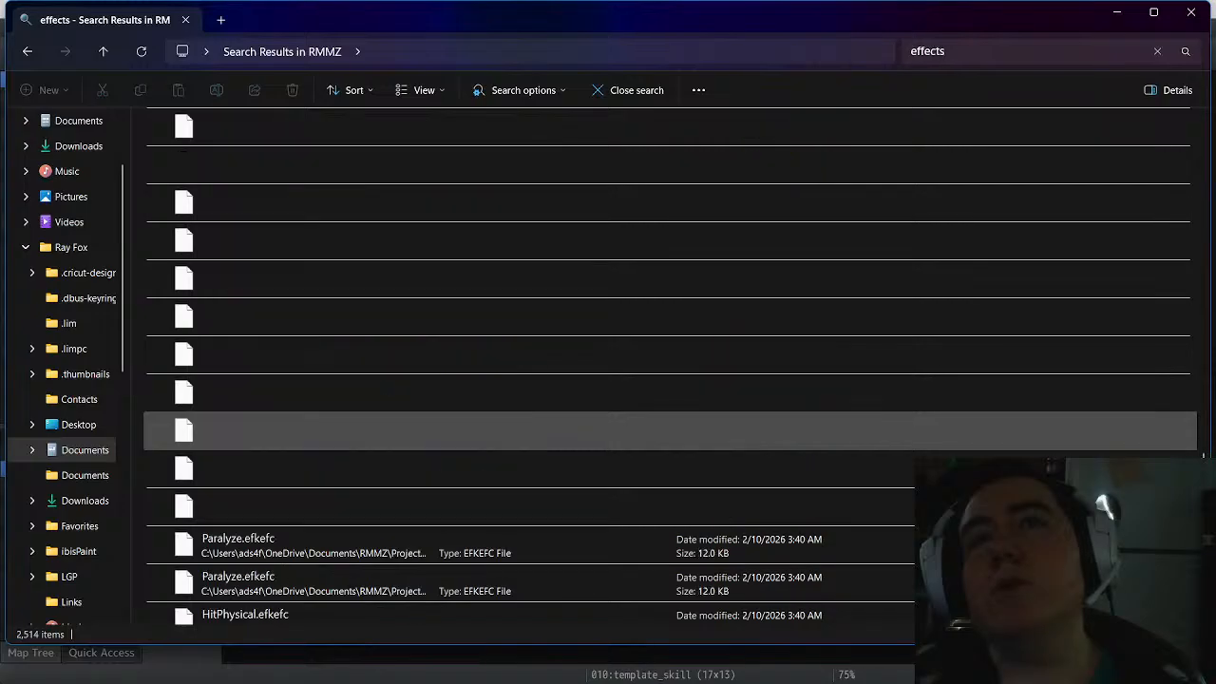
{"action": "scroll", "coordinate": [669, 431], "scroll_direction": "up", "scroll_amount": 12}
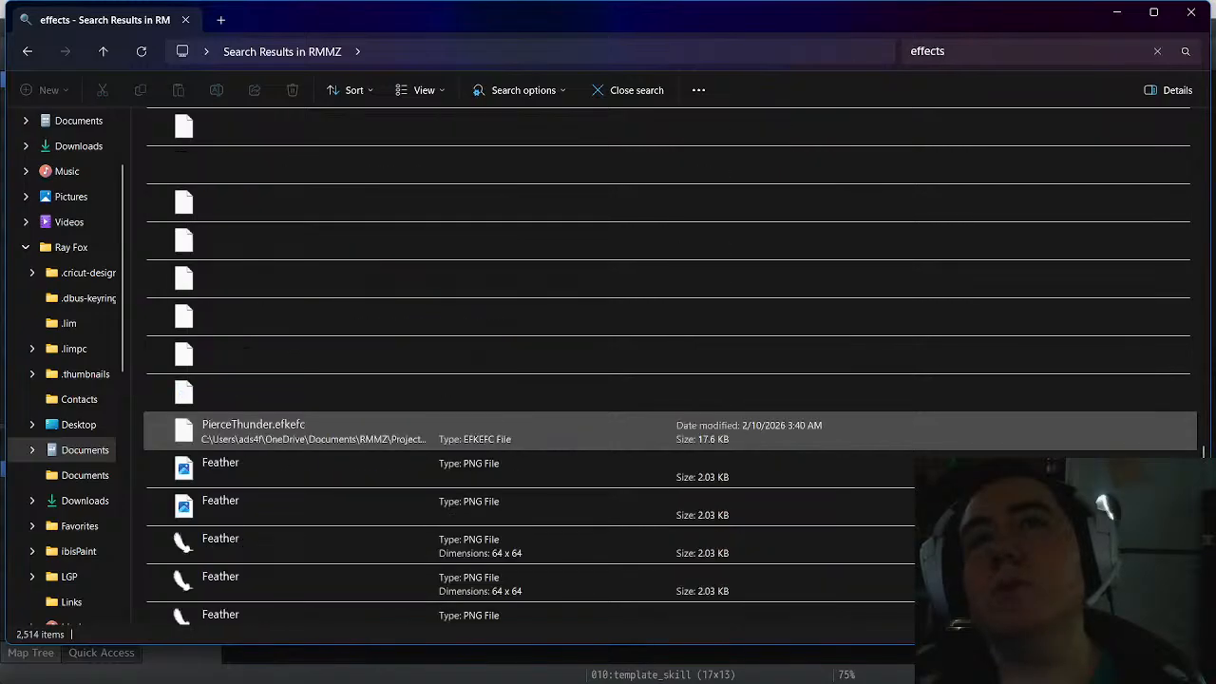
{"action": "scroll", "coordinate": [670, 432], "scroll_direction": "up", "scroll_amount": 12}
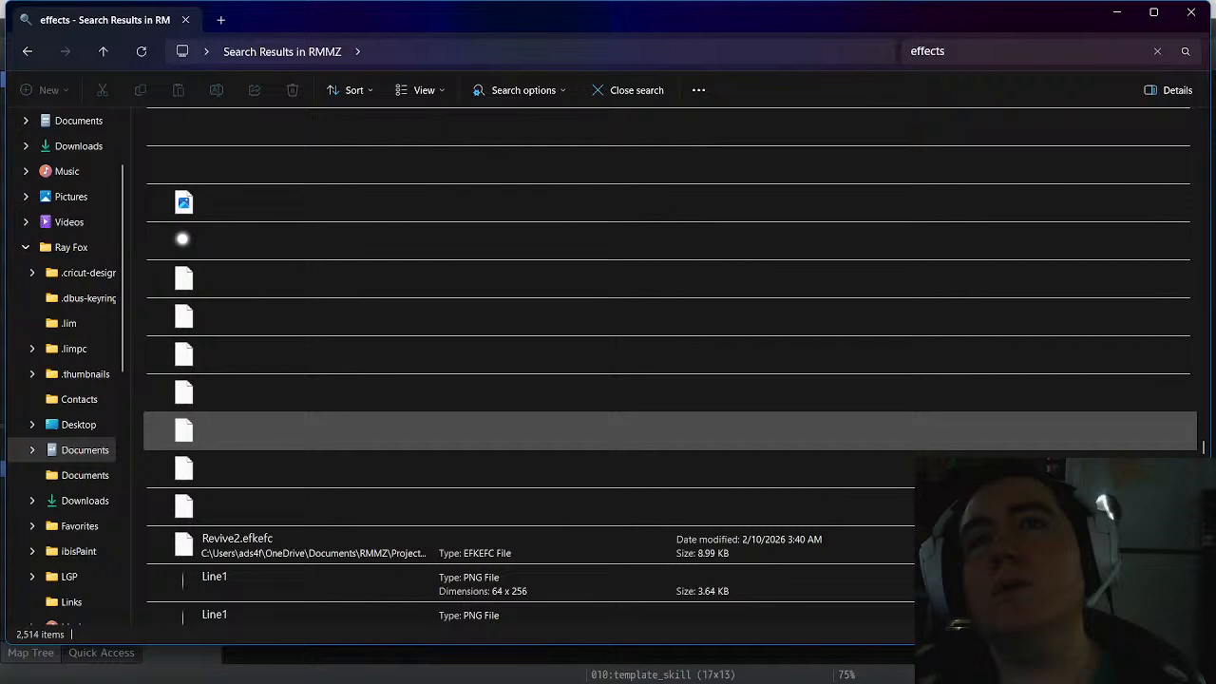
{"action": "scroll", "coordinate": [670, 431], "scroll_direction": "up", "scroll_amount": 12}
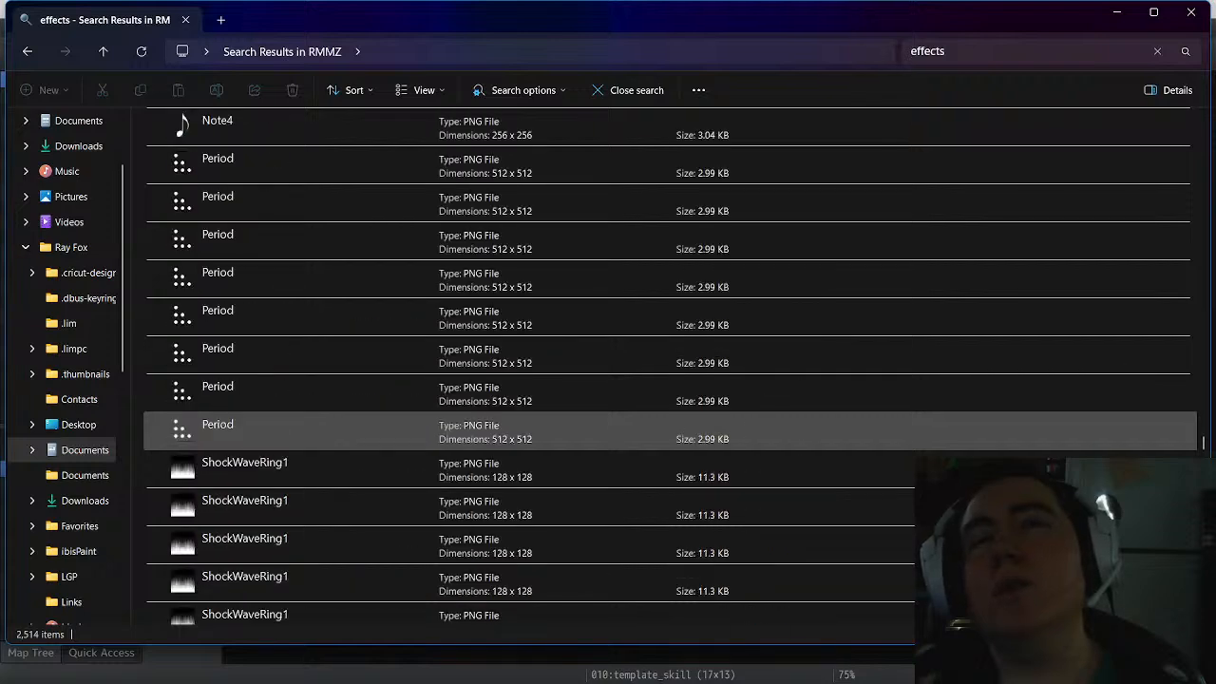
{"action": "scroll", "coordinate": [670, 432], "scroll_direction": "up", "scroll_amount": 12}
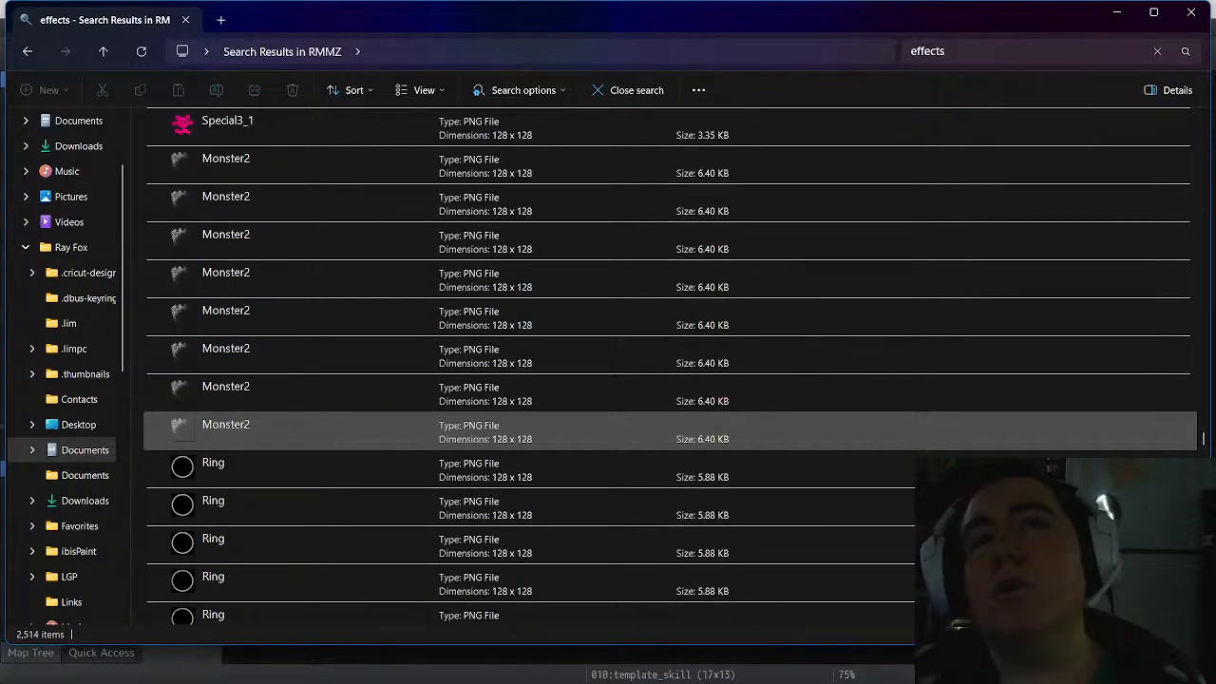
{"action": "scroll", "coordinate": [1203, 435], "scroll_direction": "up", "scroll_amount": 6}
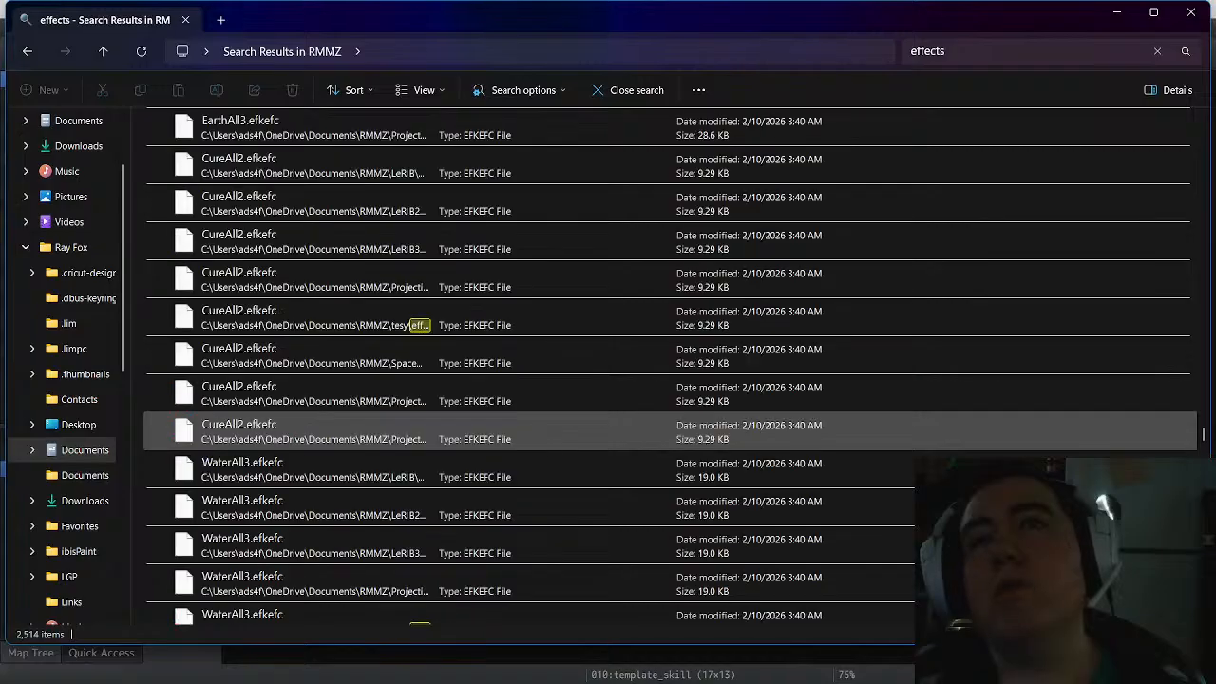
{"action": "scroll", "coordinate": [1202, 435], "scroll_direction": "up", "scroll_amount": 12}
{"action": "scroll", "coordinate": [1203, 435], "scroll_direction": "up", "scroll_amount": 12}
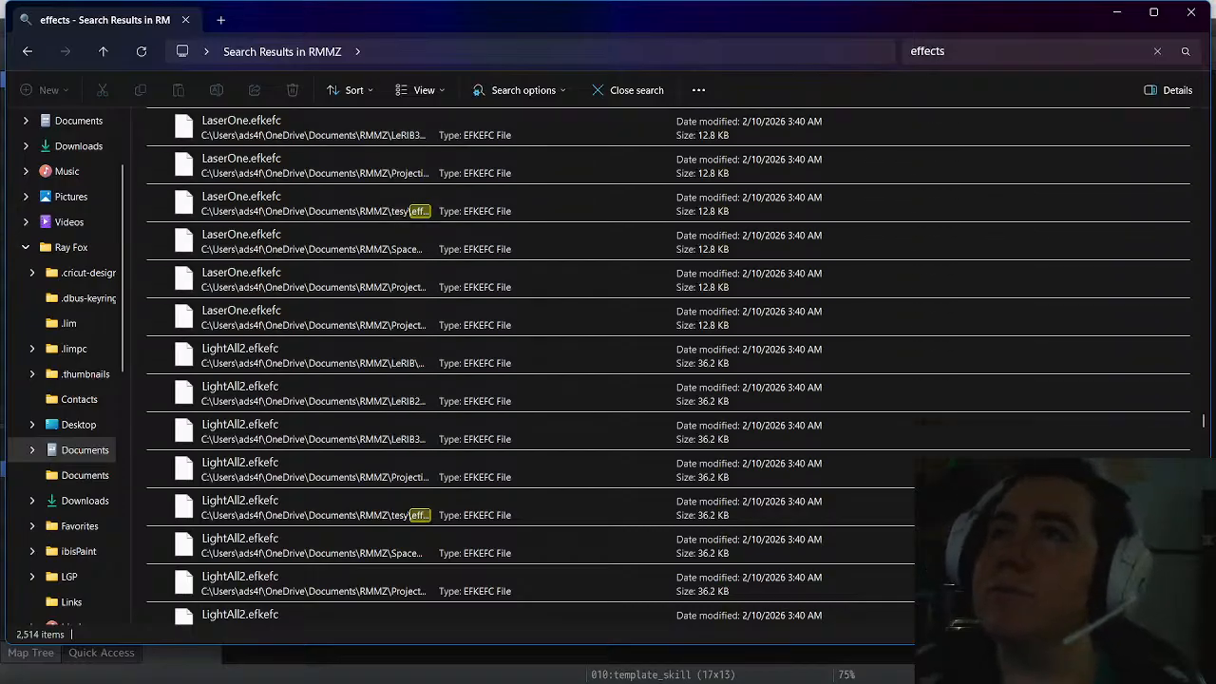
Clear the search and copy the !Effect image from the character folder of ARPG plug-in set
{"action": "left_click", "coordinate": [1157, 52]}
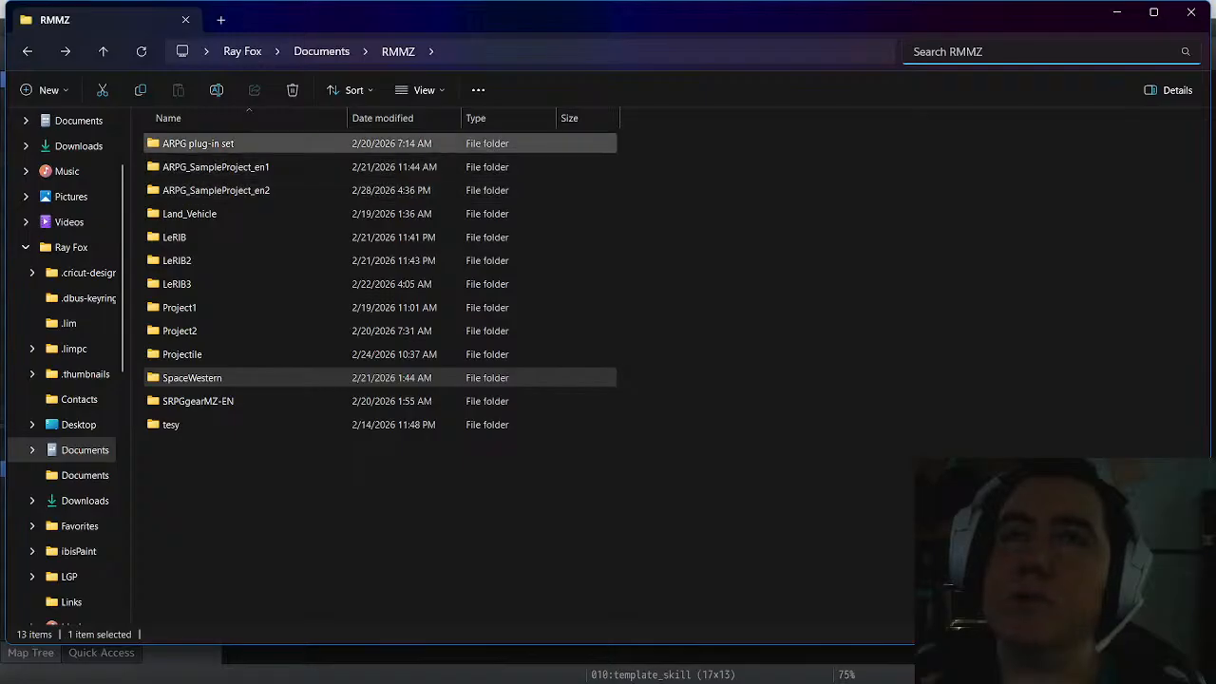
{"action": "double_click", "coordinate": [197, 144]}
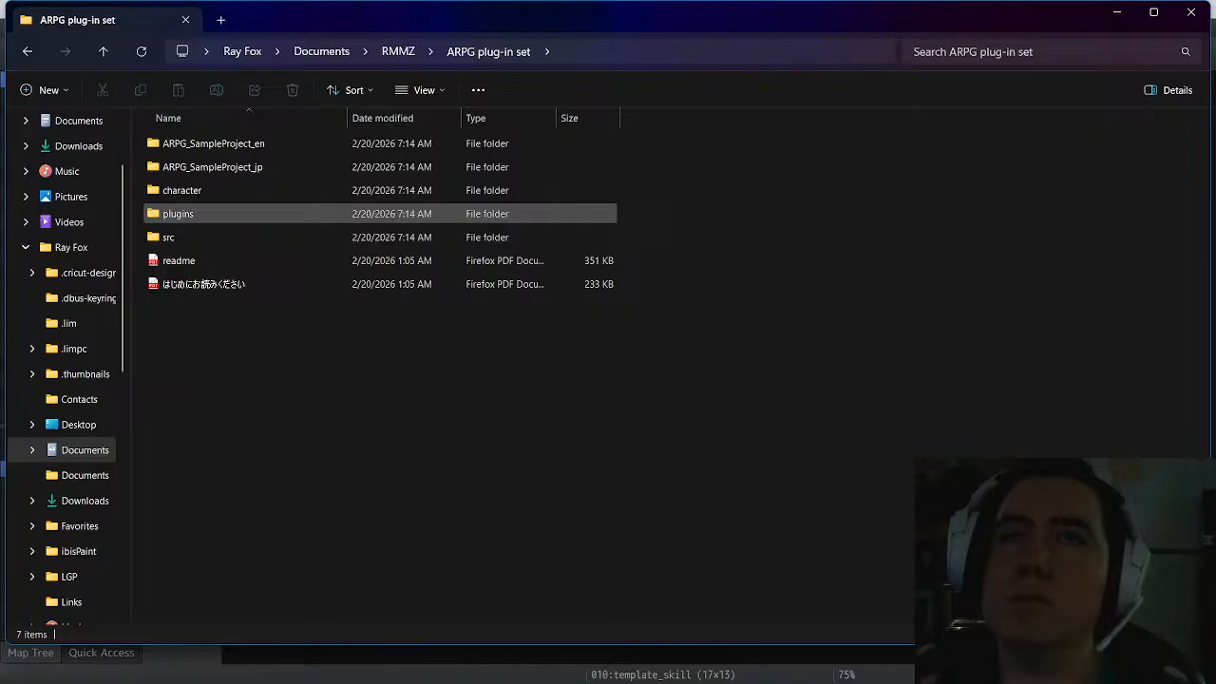
{"action": "double_click", "coordinate": [181, 190]}
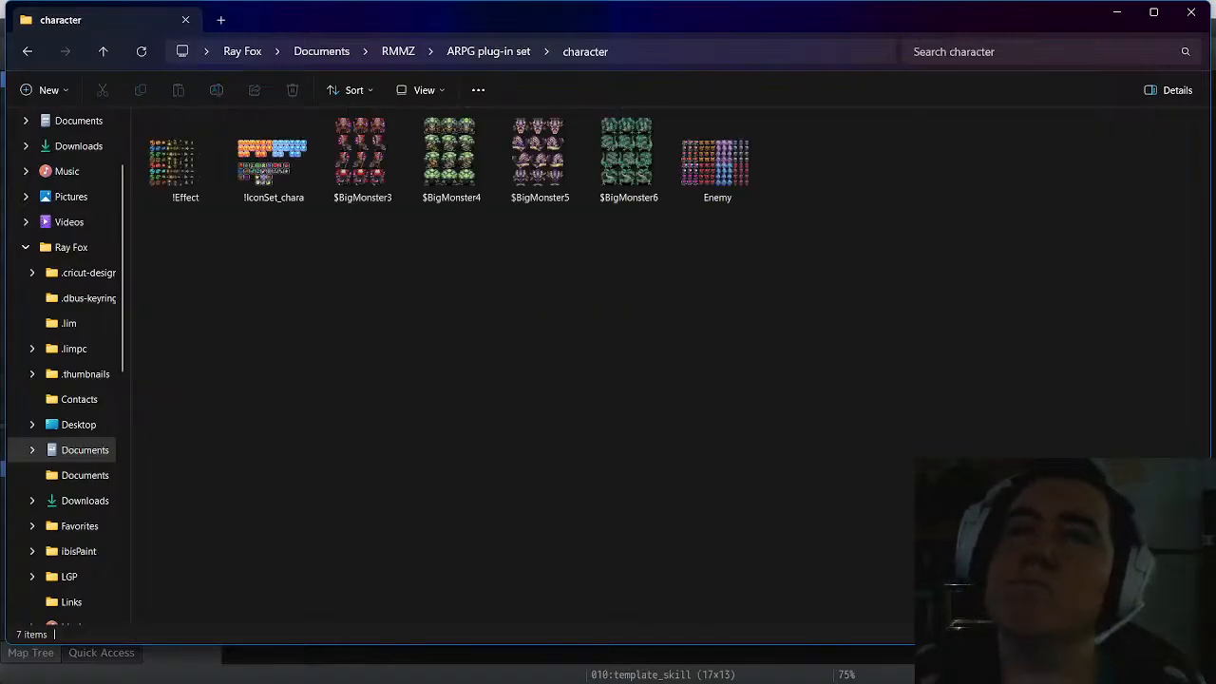
{"action": "left_click", "coordinate": [185, 160]}
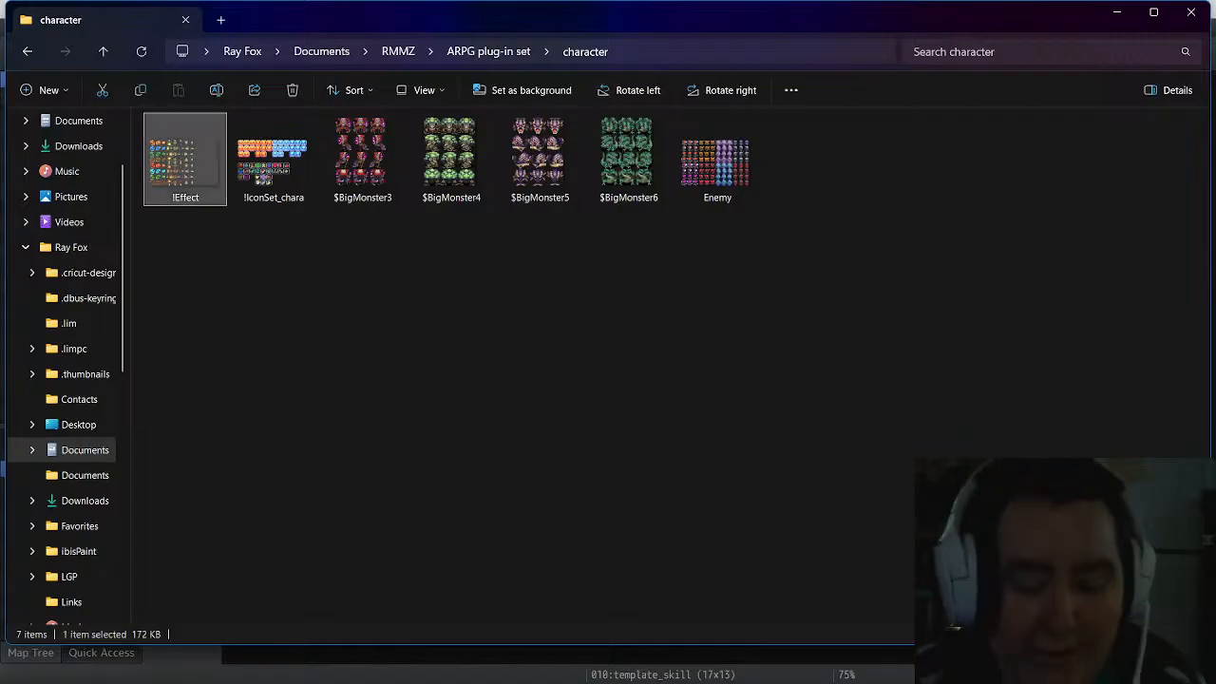
{"action": "right_click", "coordinate": [195, 120]}
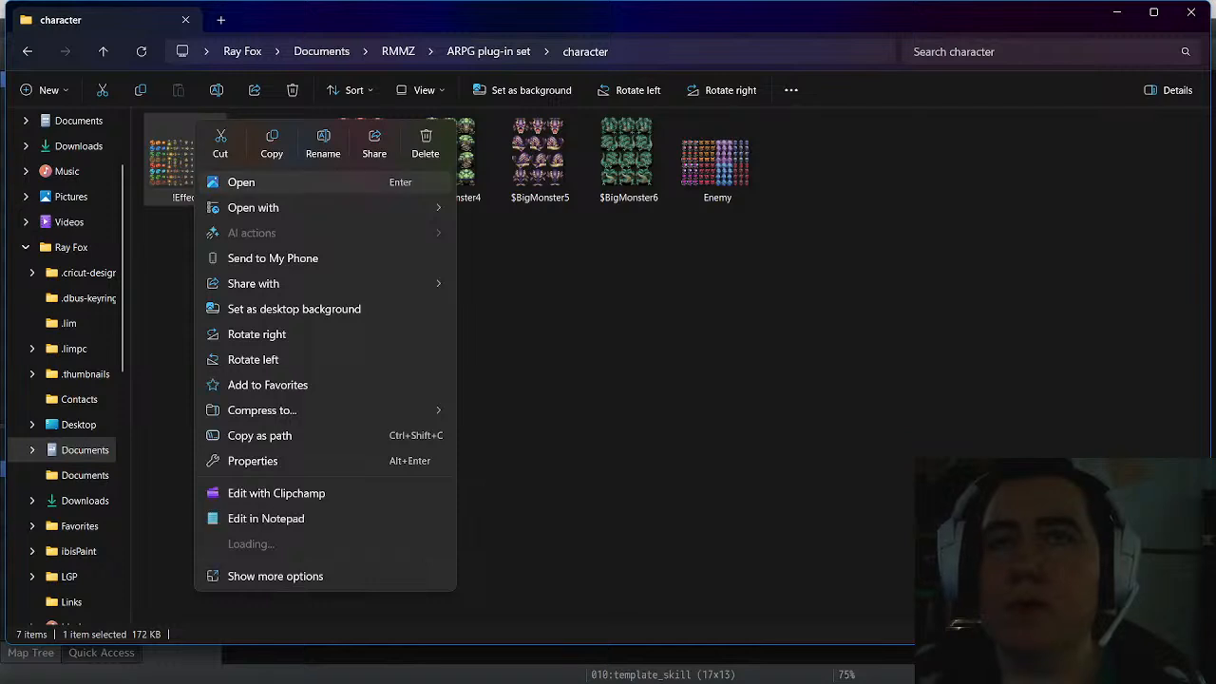
{"action": "key", "text": "Escape"}
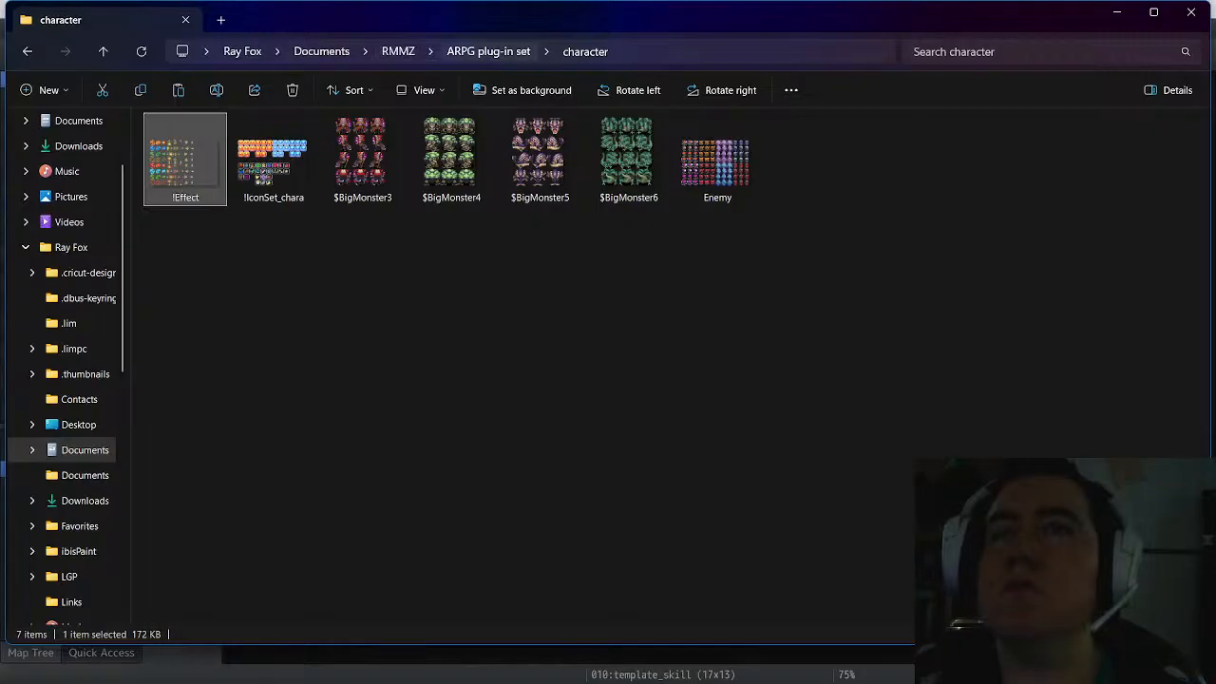
Paste the !Effect image into the img\characters folder of ARPG_SampleProject_en2
{"action": "left_click", "coordinate": [398, 51]}
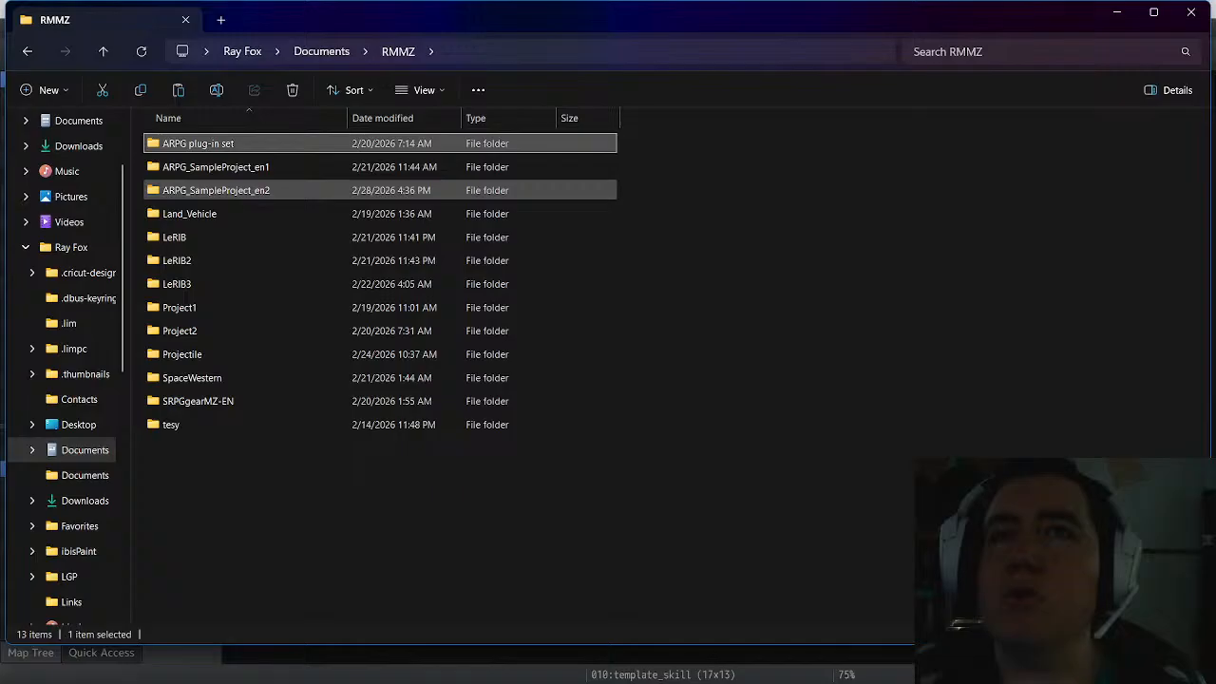
{"action": "double_click", "coordinate": [216, 190]}
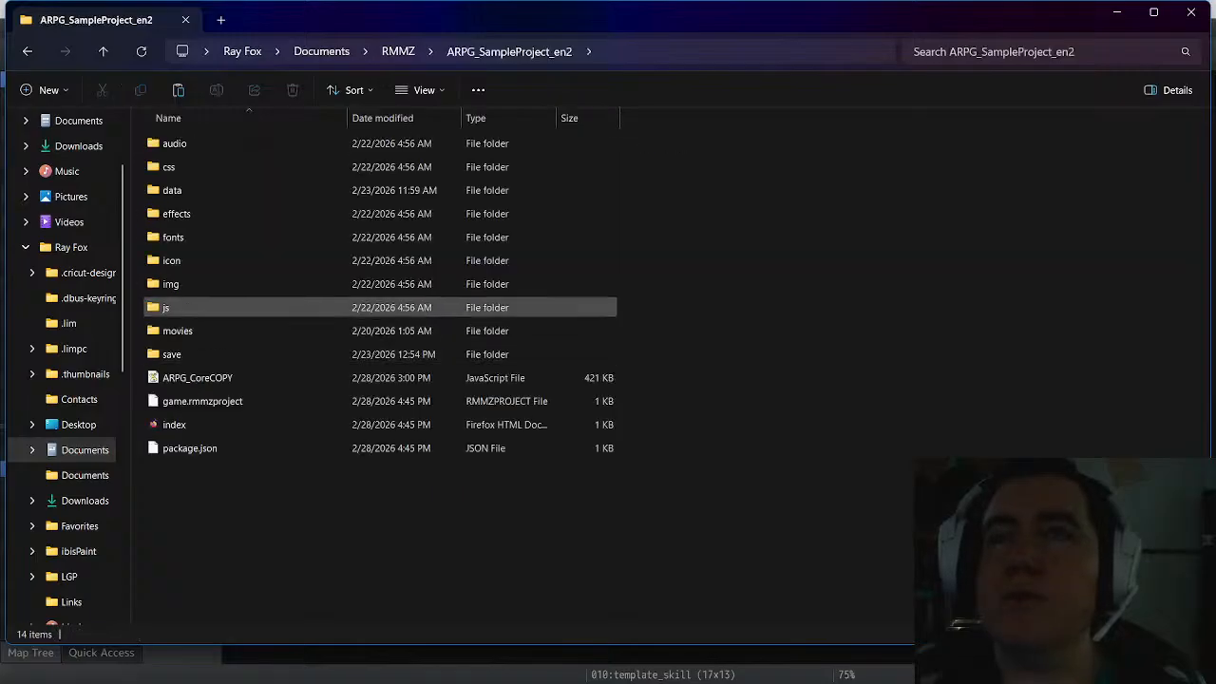
{"action": "double_click", "coordinate": [238, 307]}
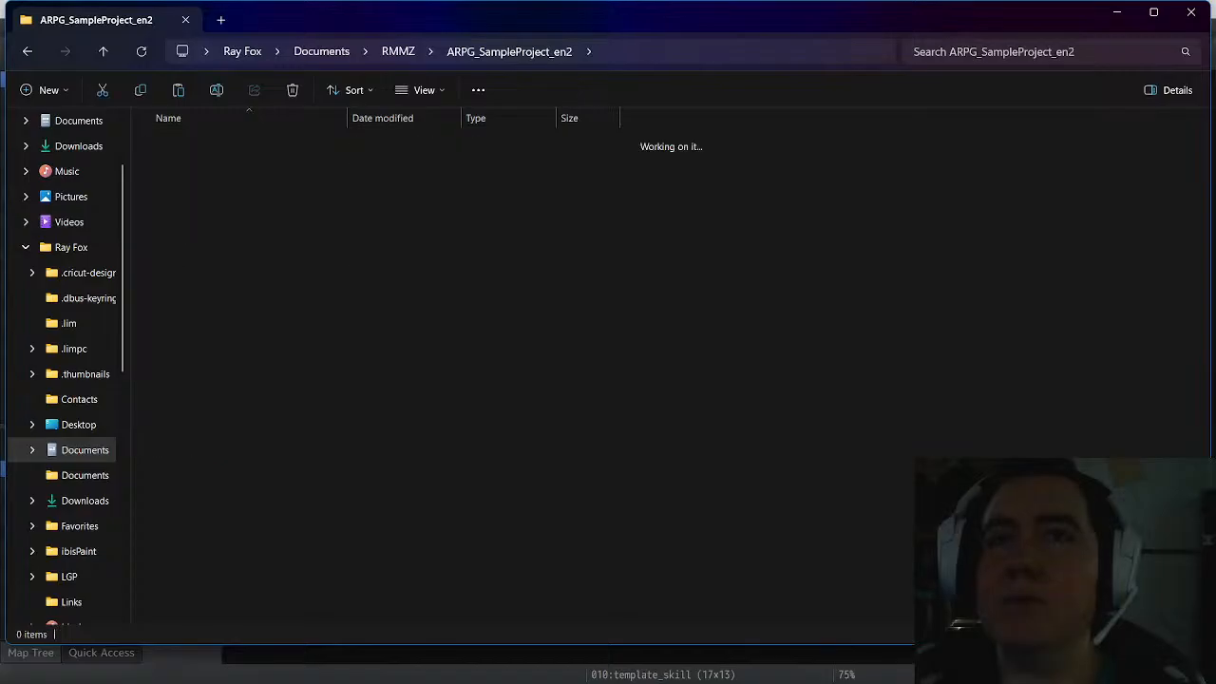
{"action": "left_click", "coordinate": [238, 190]}
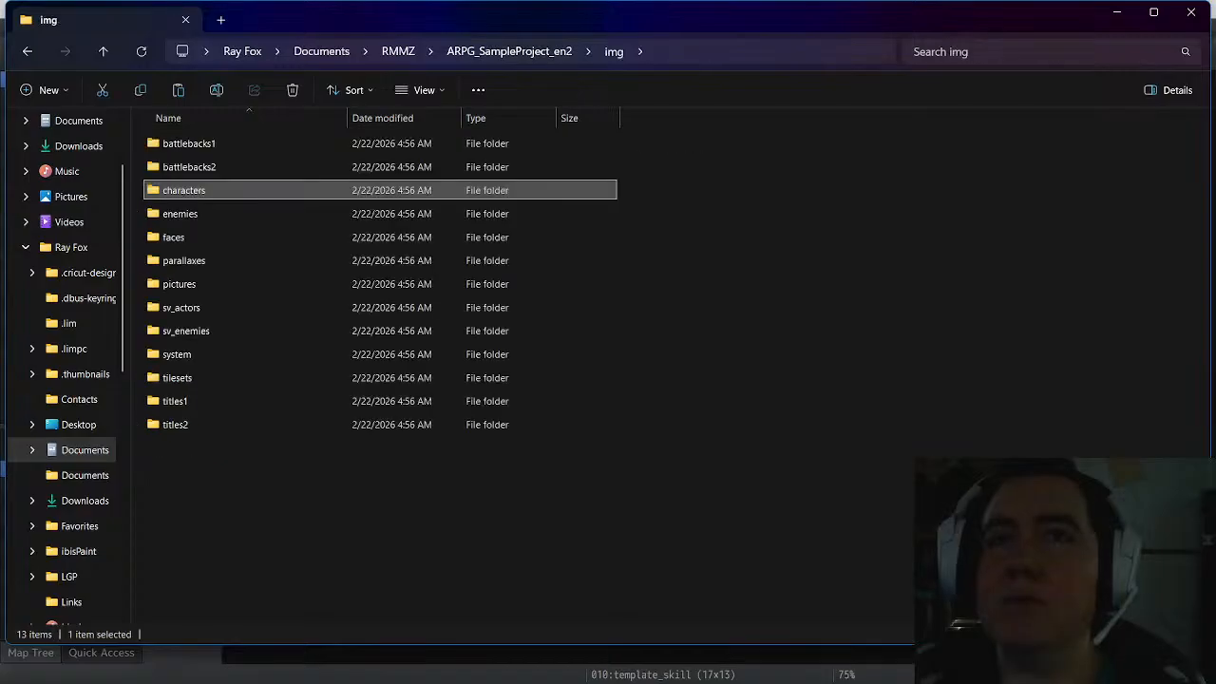
{"action": "double_click", "coordinate": [237, 190]}
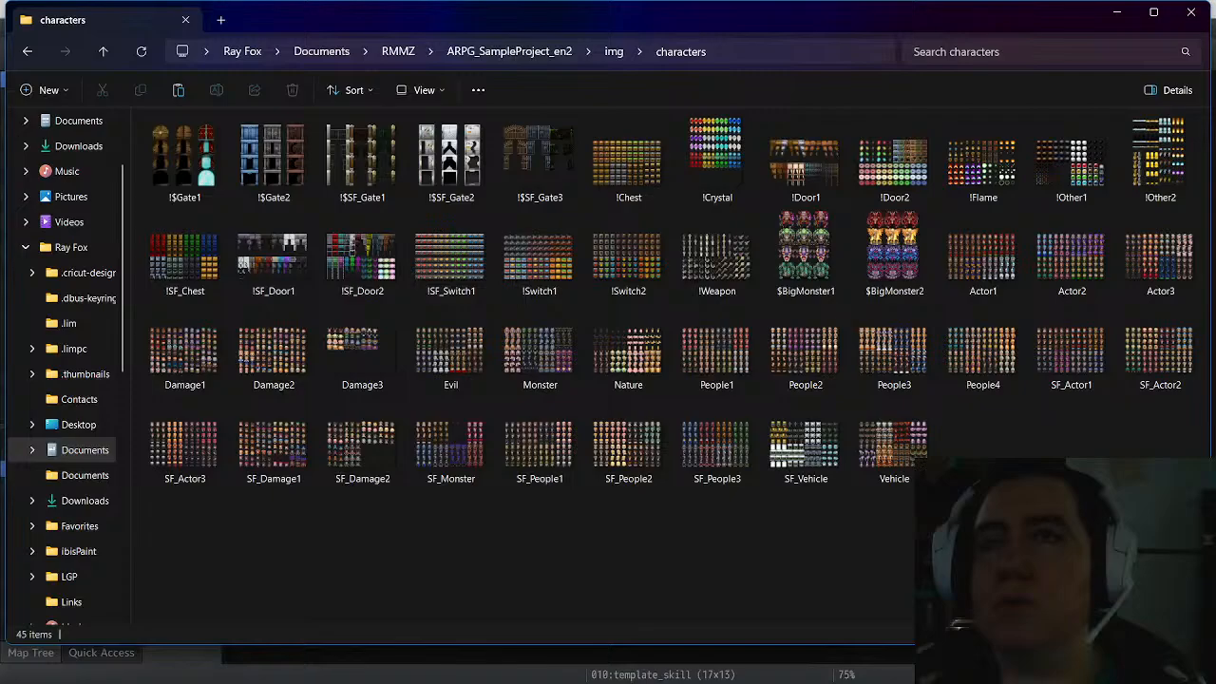
{"action": "right_click", "coordinate": [646, 287]}
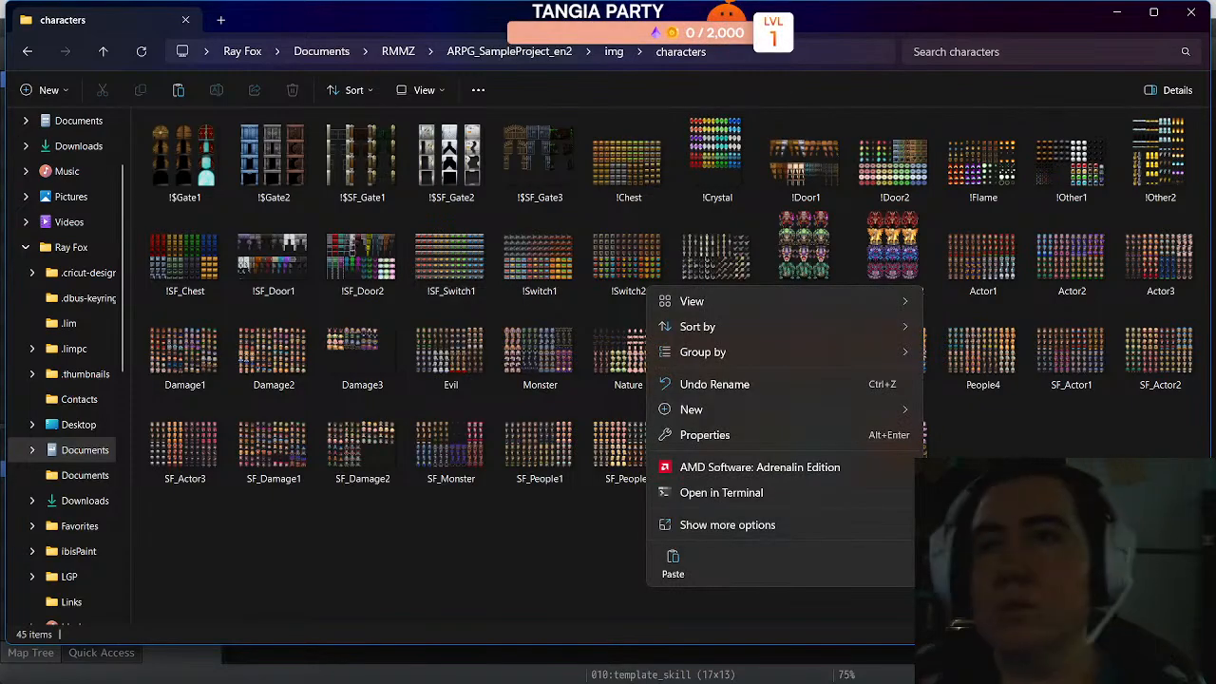
{"action": "left_click", "coordinate": [673, 564]}
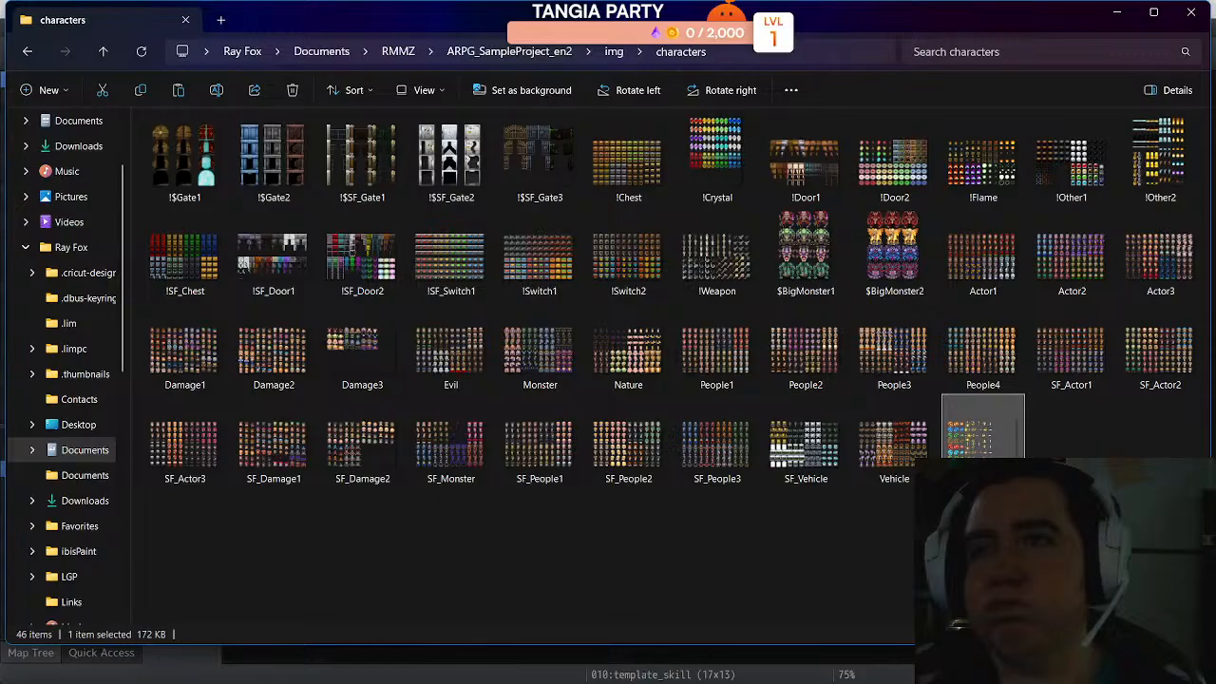
{"action": "left_click", "coordinate": [673, 563]}
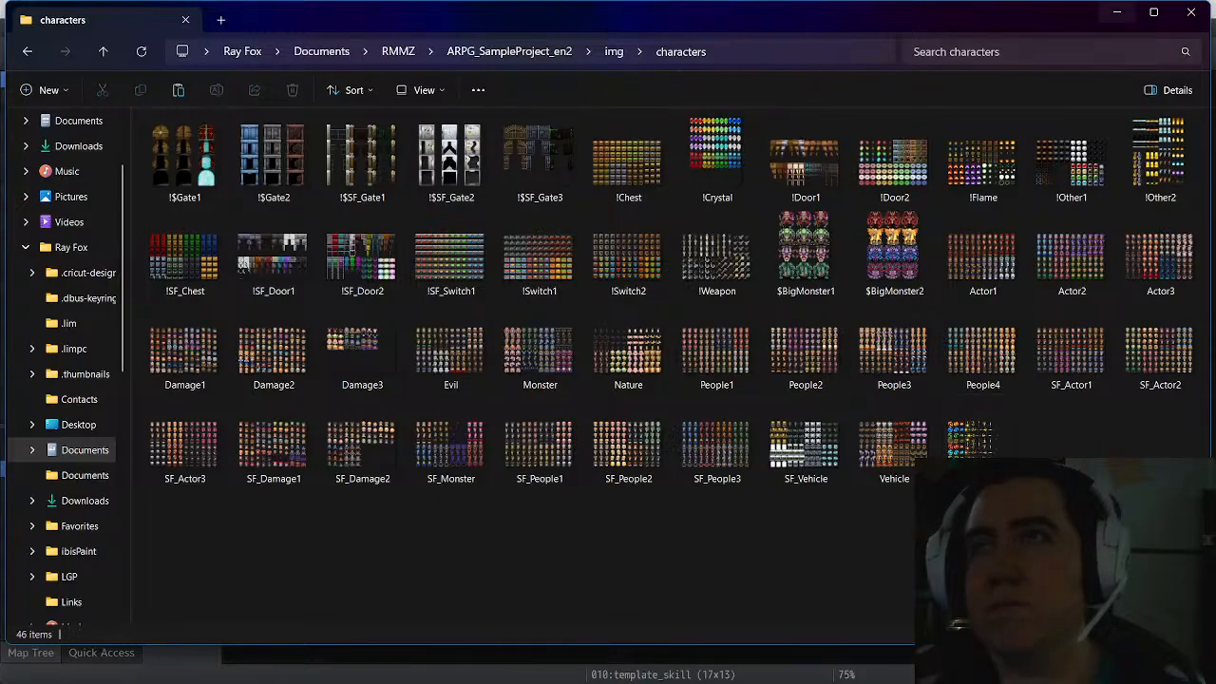
Switch to RPG Maker MZ and copy all the event commands of the Fire common event
{"action": "left_click", "coordinate": [1118, 13]}
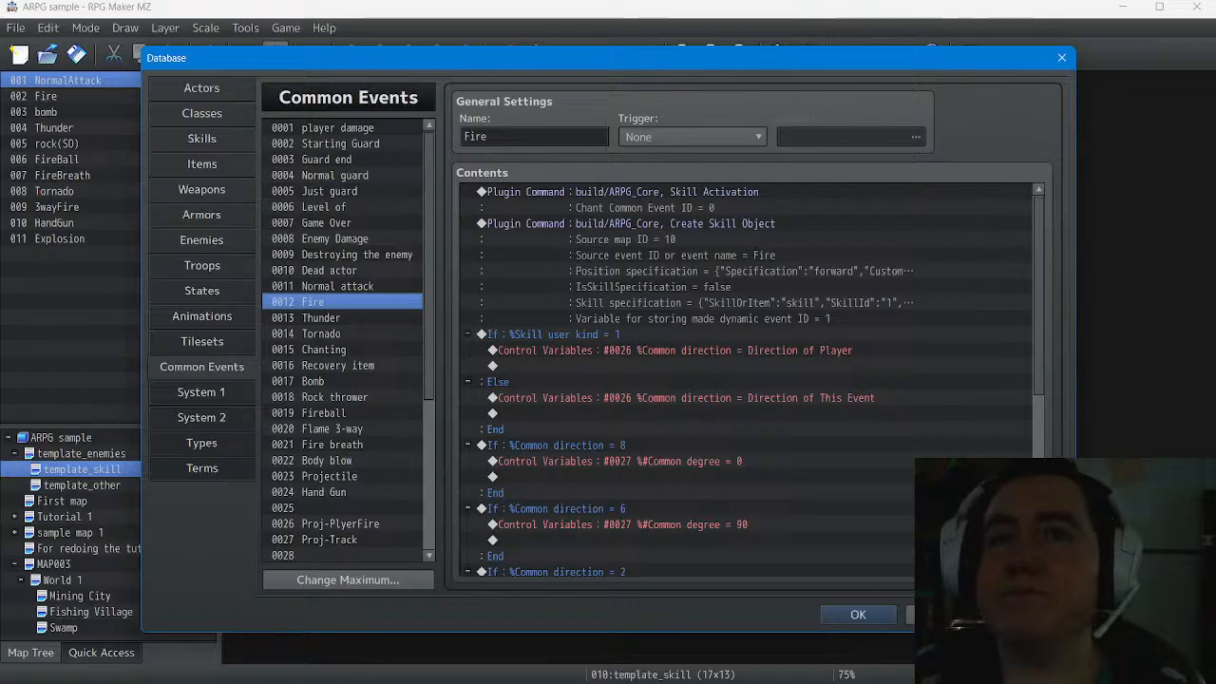
{"action": "left_click", "coordinate": [665, 199]}
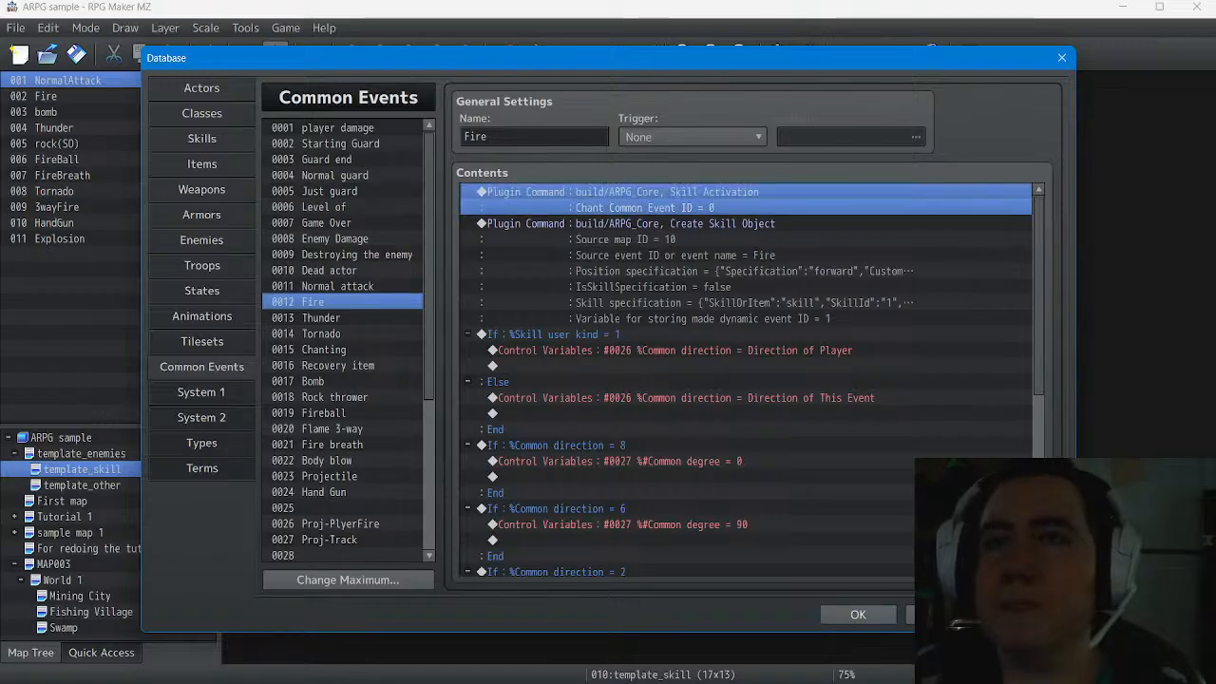
{"action": "scroll", "coordinate": [753, 380], "scroll_direction": "down", "scroll_amount": 7}
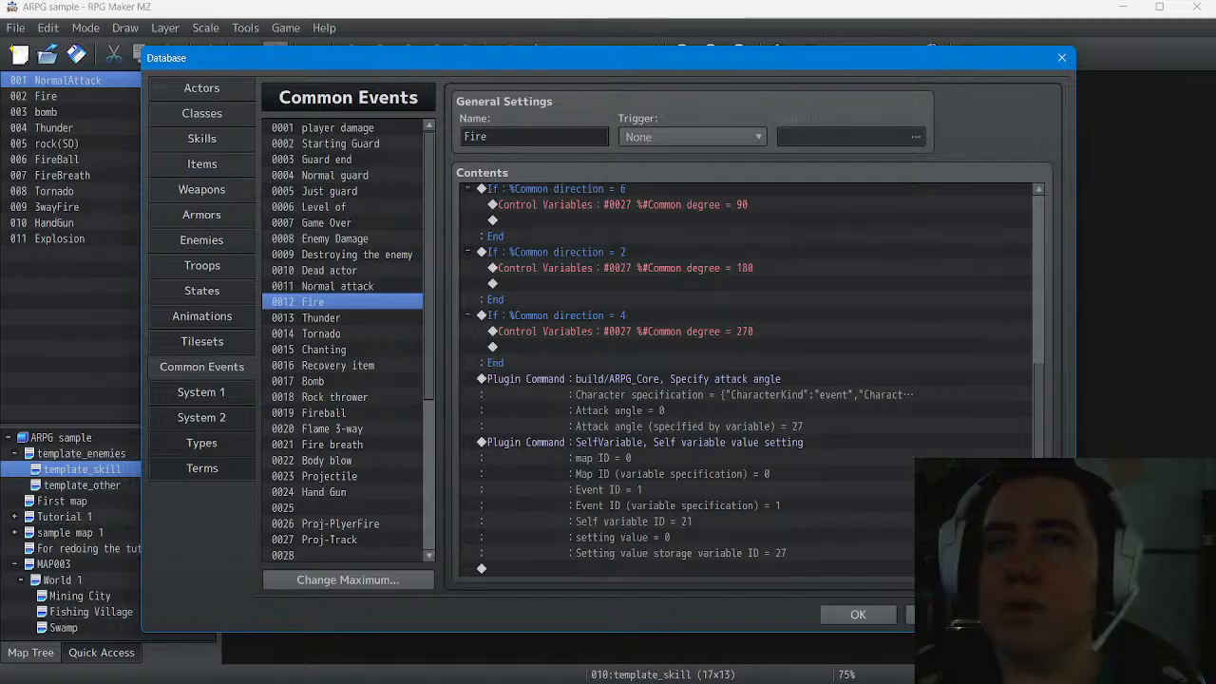
{"action": "key", "text": "ctrl+a"}
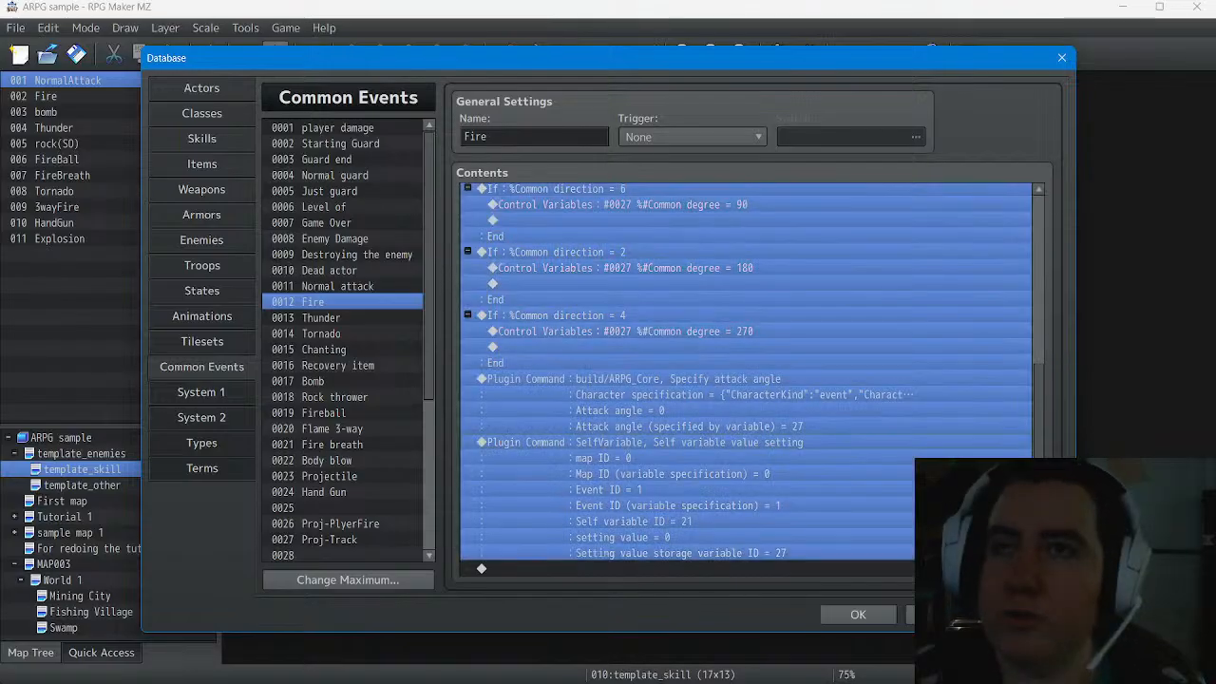
{"action": "right_click", "coordinate": [655, 436]}
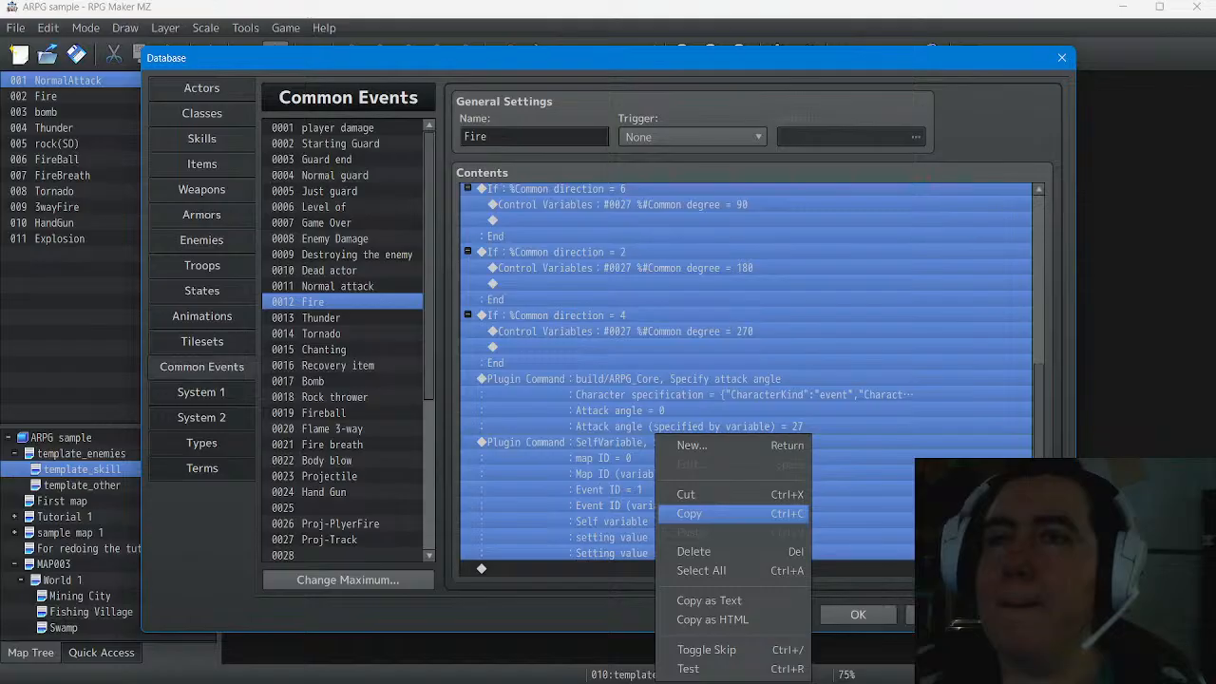
{"action": "left_click", "coordinate": [698, 513]}
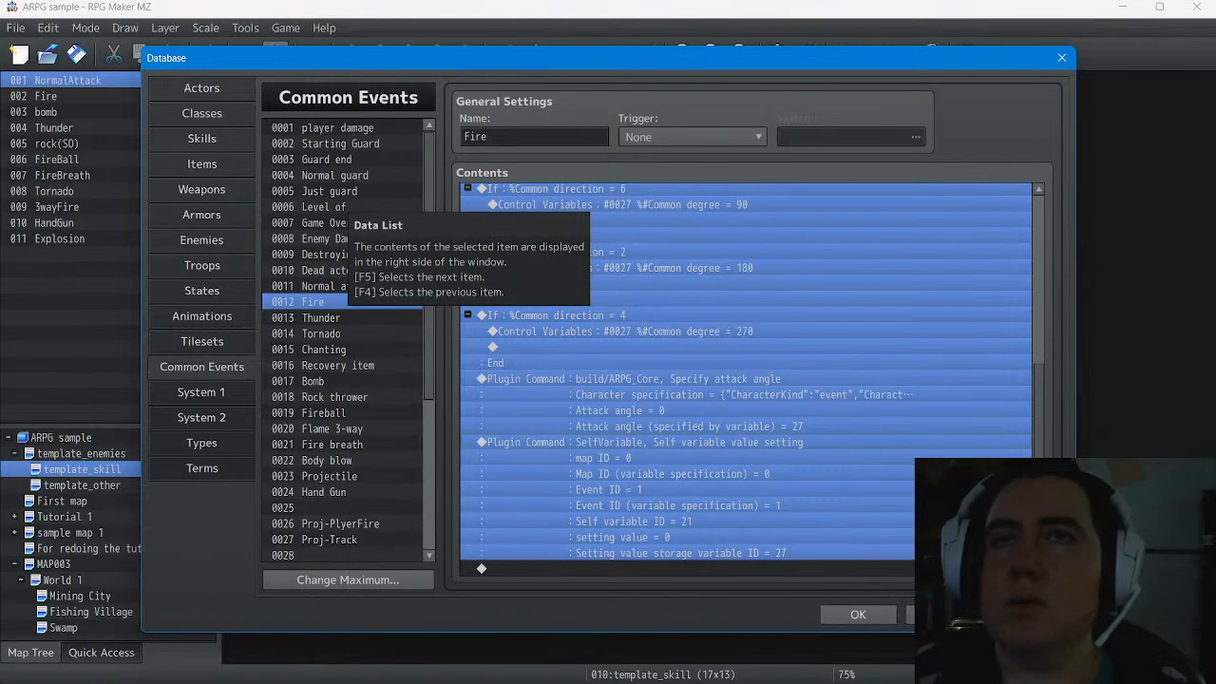
In the Normal attack common event, add an Else branch to the condition checking that Priscilla has equipped Pistol
{"action": "left_click", "coordinate": [337, 286]}
{"action": "scroll", "coordinate": [746, 380], "scroll_direction": "down", "scroll_amount": 4}
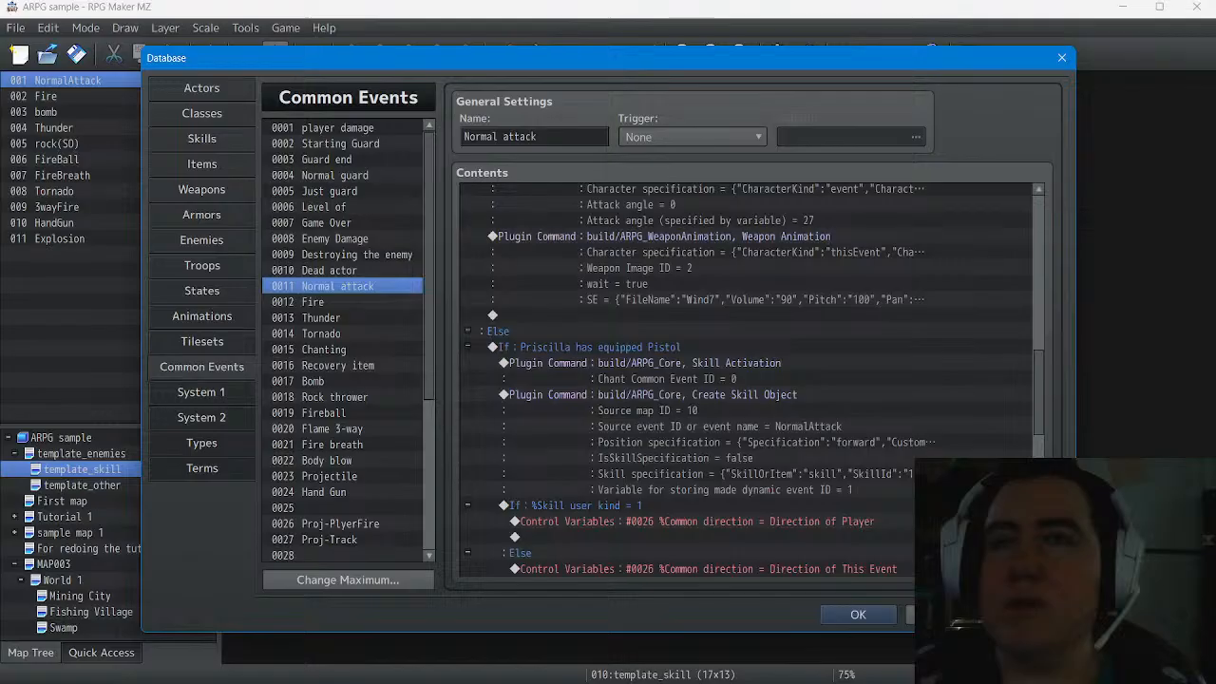
{"action": "scroll", "coordinate": [746, 380], "scroll_direction": "down", "scroll_amount": 10}
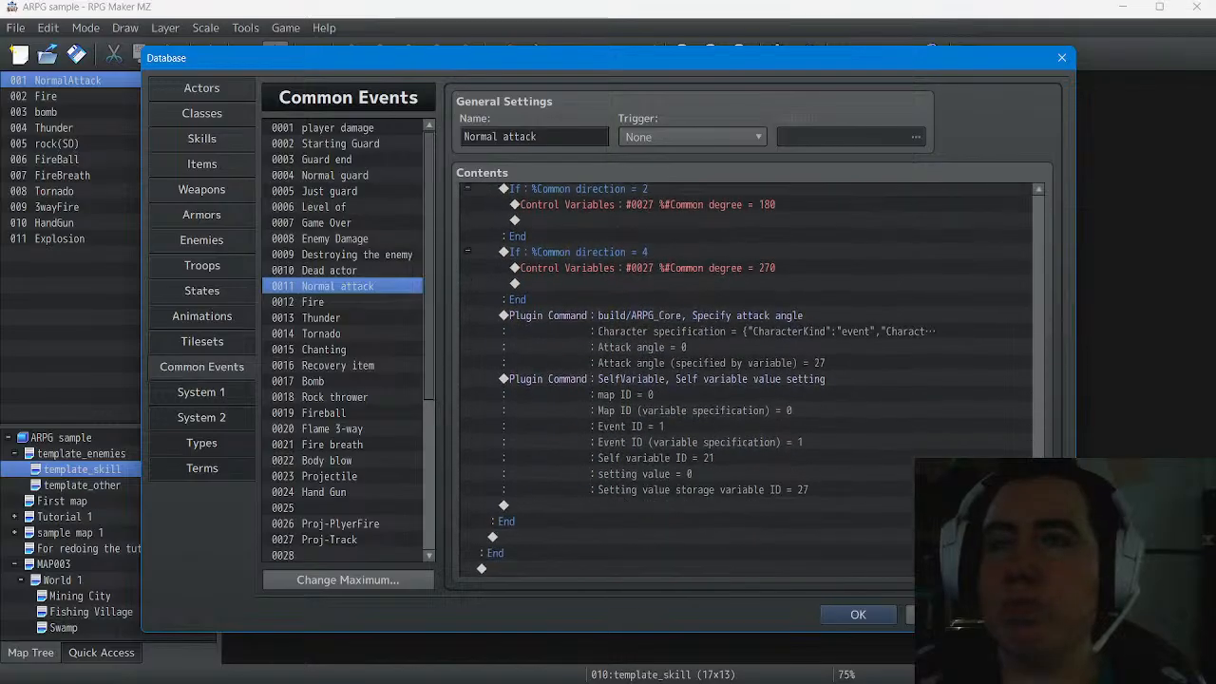
{"action": "scroll", "coordinate": [746, 380], "scroll_direction": "up", "scroll_amount": 9}
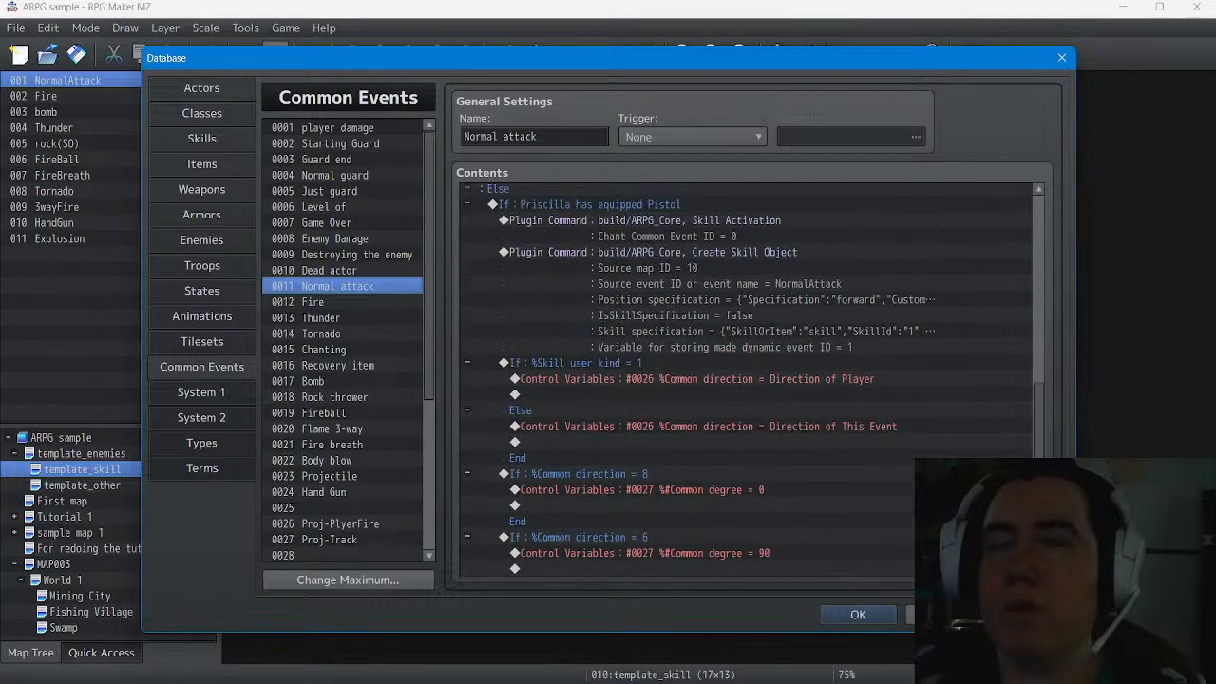
{"action": "scroll", "coordinate": [745, 380], "scroll_direction": "up", "scroll_amount": 1}
{"action": "left_click", "coordinate": [613, 268]}
{"action": "right_click", "coordinate": [614, 270]}
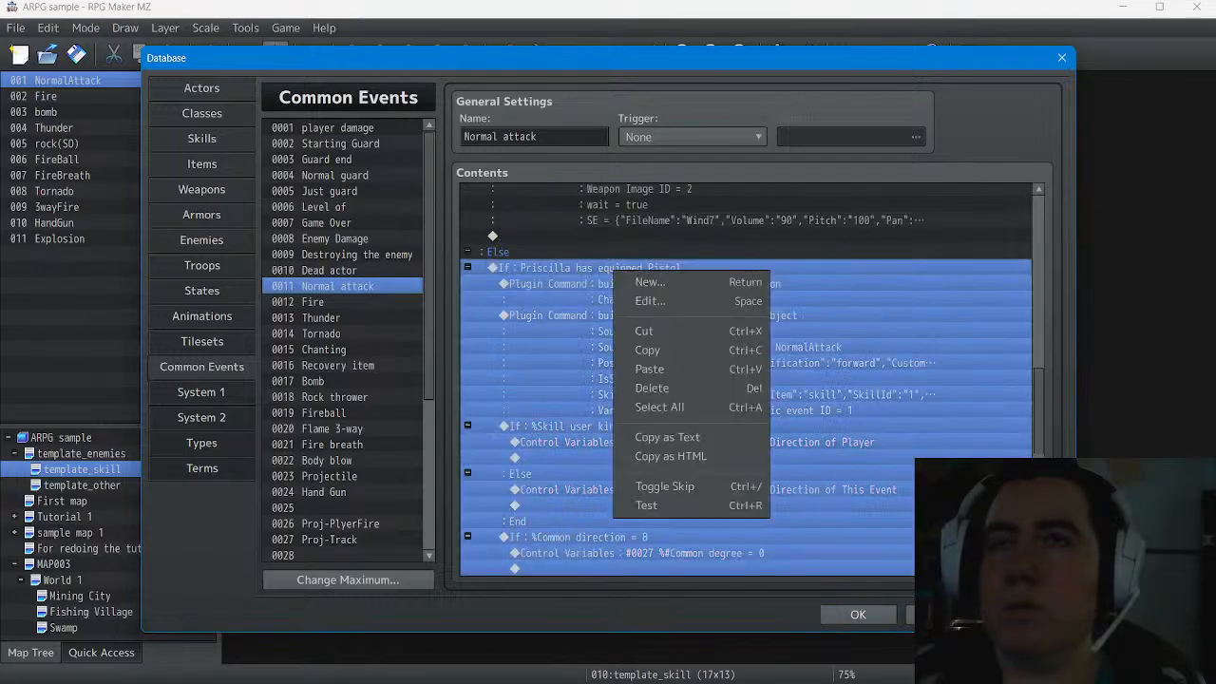
{"action": "left_click", "coordinate": [650, 300]}
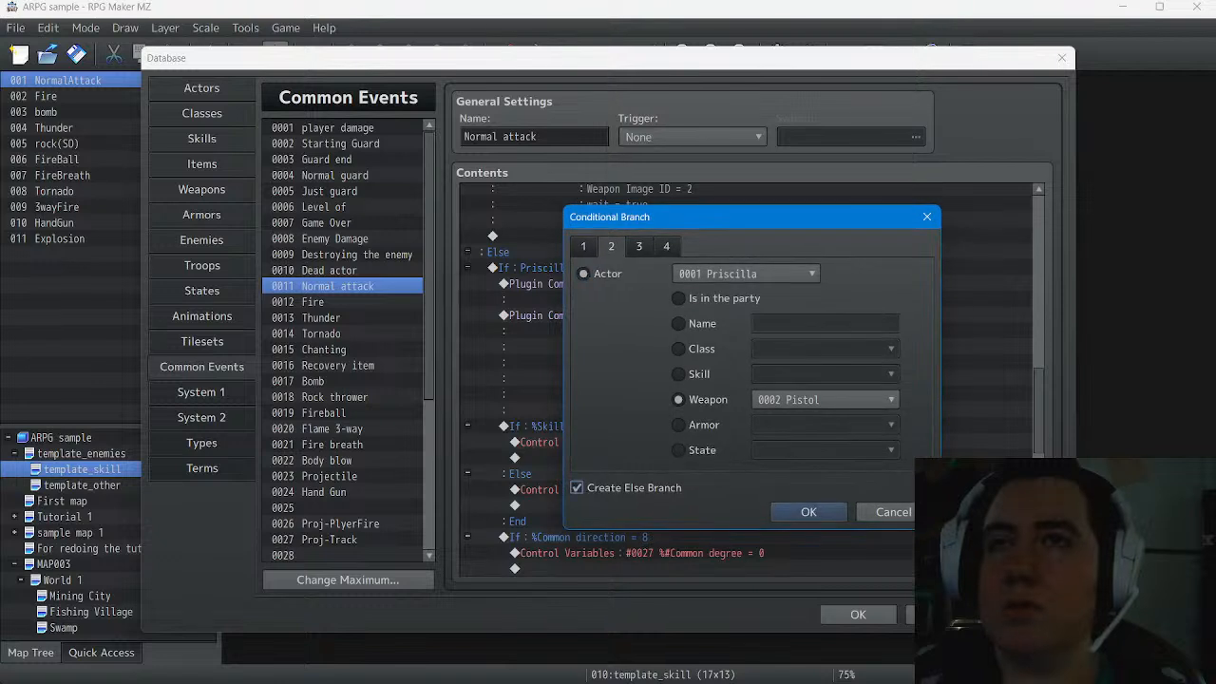
{"action": "key", "text": "Return"}
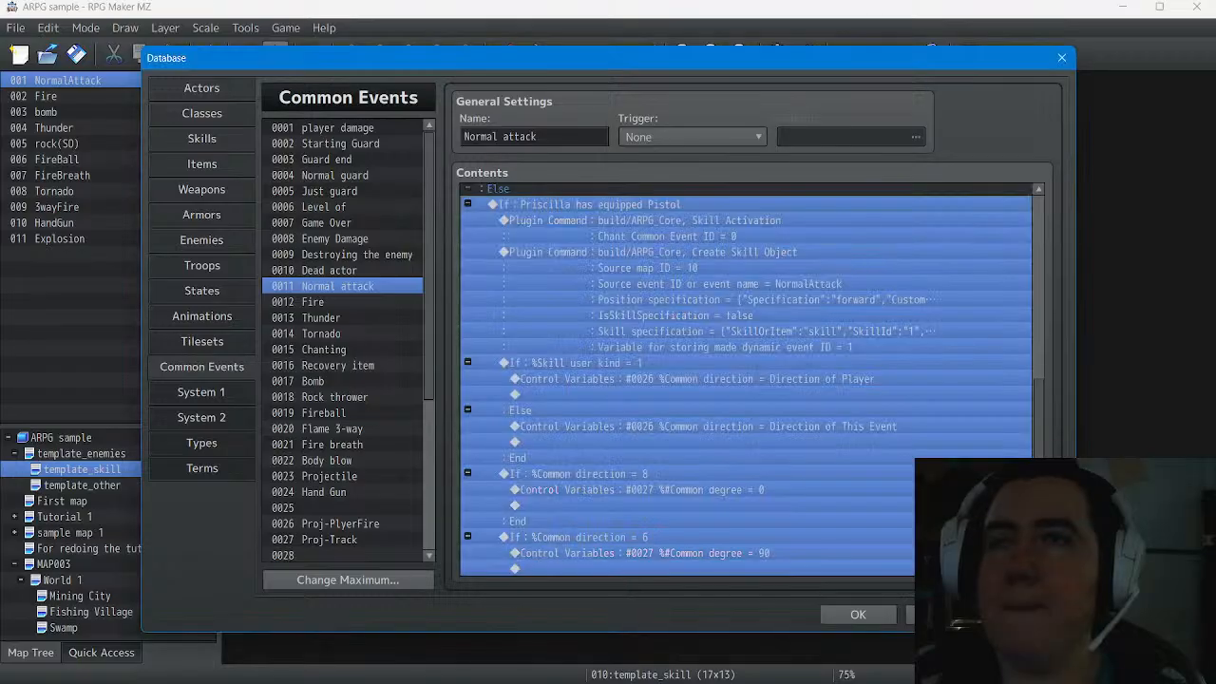
Paste the copied Fire commands into the Else branch of the Pistol condition in the Normal attack common event
{"action": "scroll", "coordinate": [745, 380], "scroll_direction": "down", "scroll_amount": 8}
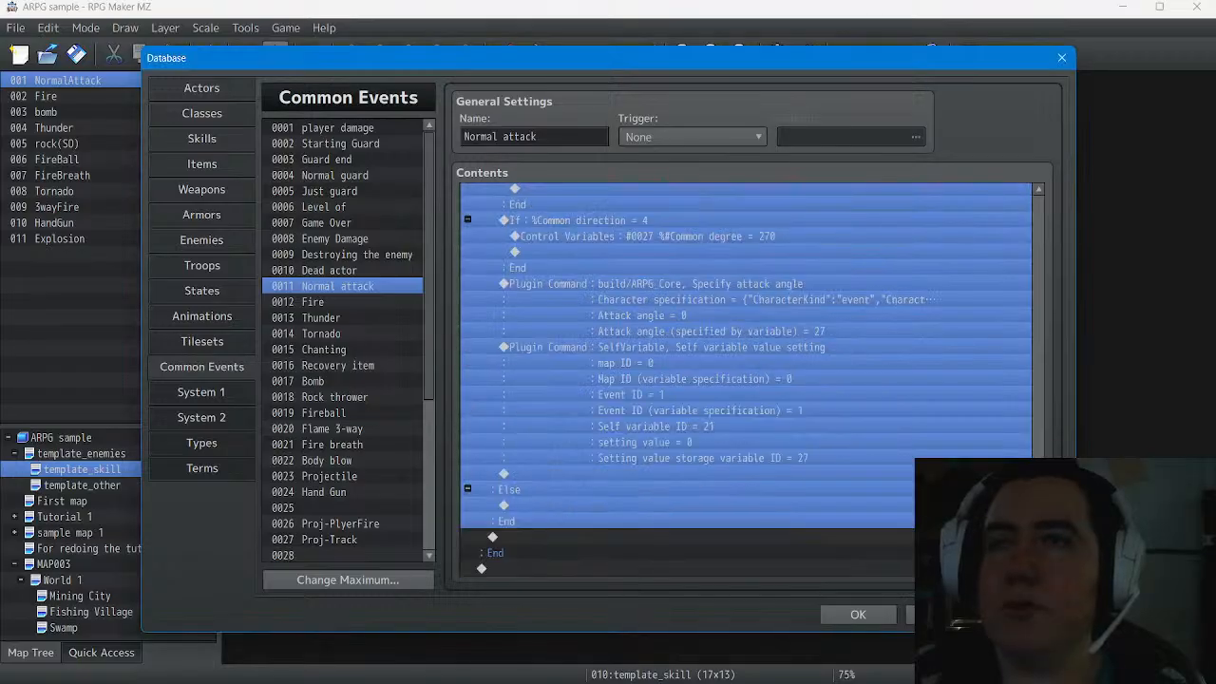
{"action": "left_click", "coordinate": [686, 505]}
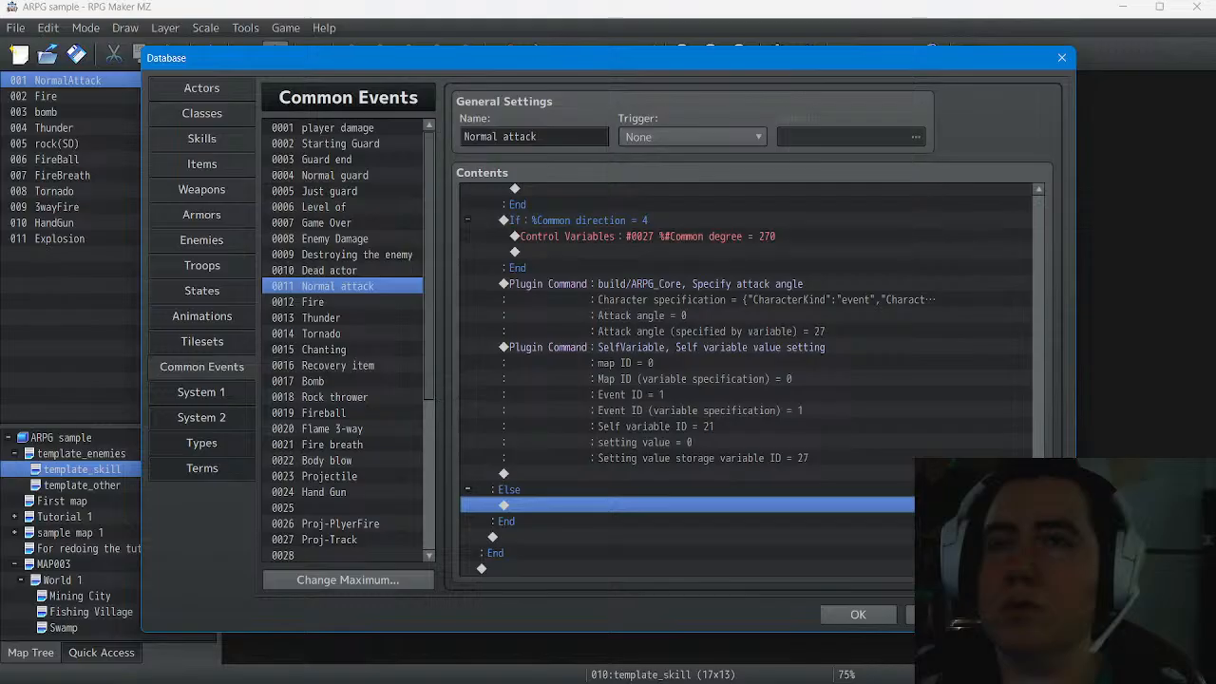
{"action": "left_click", "coordinate": [686, 474]}
{"action": "scroll", "coordinate": [686, 474], "scroll_direction": "up", "scroll_amount": 2}
{"action": "scroll", "coordinate": [745, 380], "scroll_direction": "up", "scroll_amount": 2}
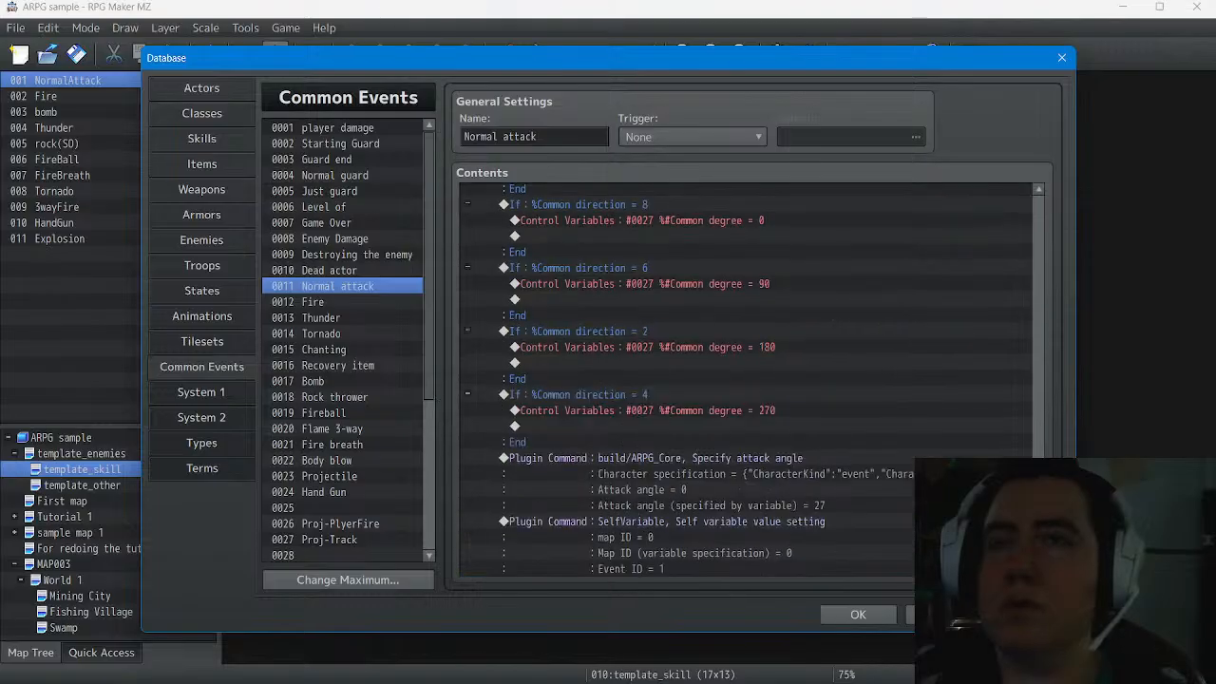
{"action": "scroll", "coordinate": [746, 380], "scroll_direction": "up", "scroll_amount": 5}
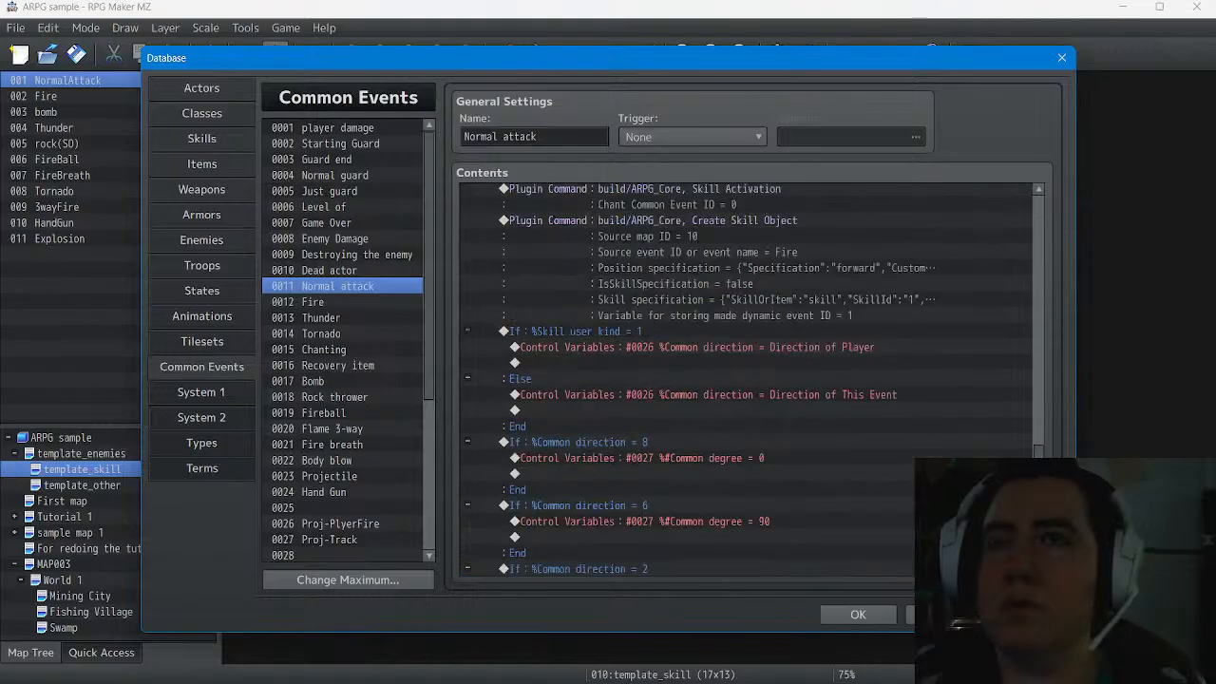
Cut all the pasted Fire commands, from Skill Activation through Self variable value setting, out of the Pistol condition's Else branch
{"action": "scroll", "coordinate": [750, 380], "scroll_direction": "down", "scroll_amount": 6}
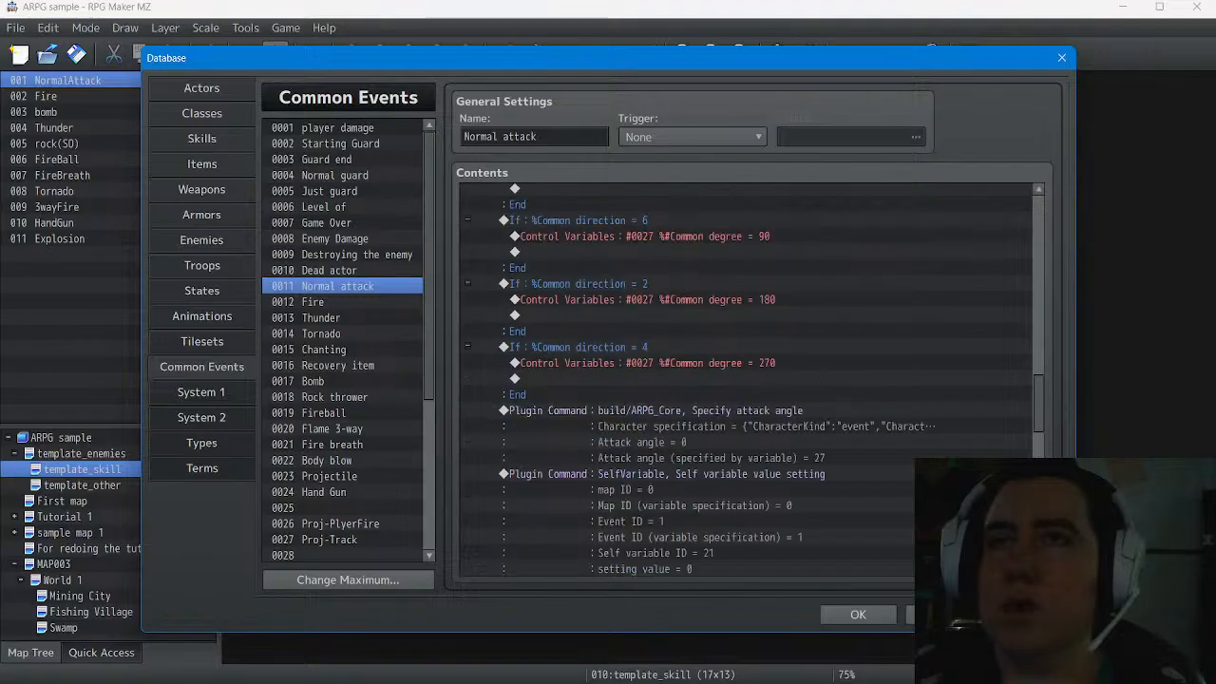
{"action": "scroll", "coordinate": [751, 380], "scroll_direction": "up", "scroll_amount": 9}
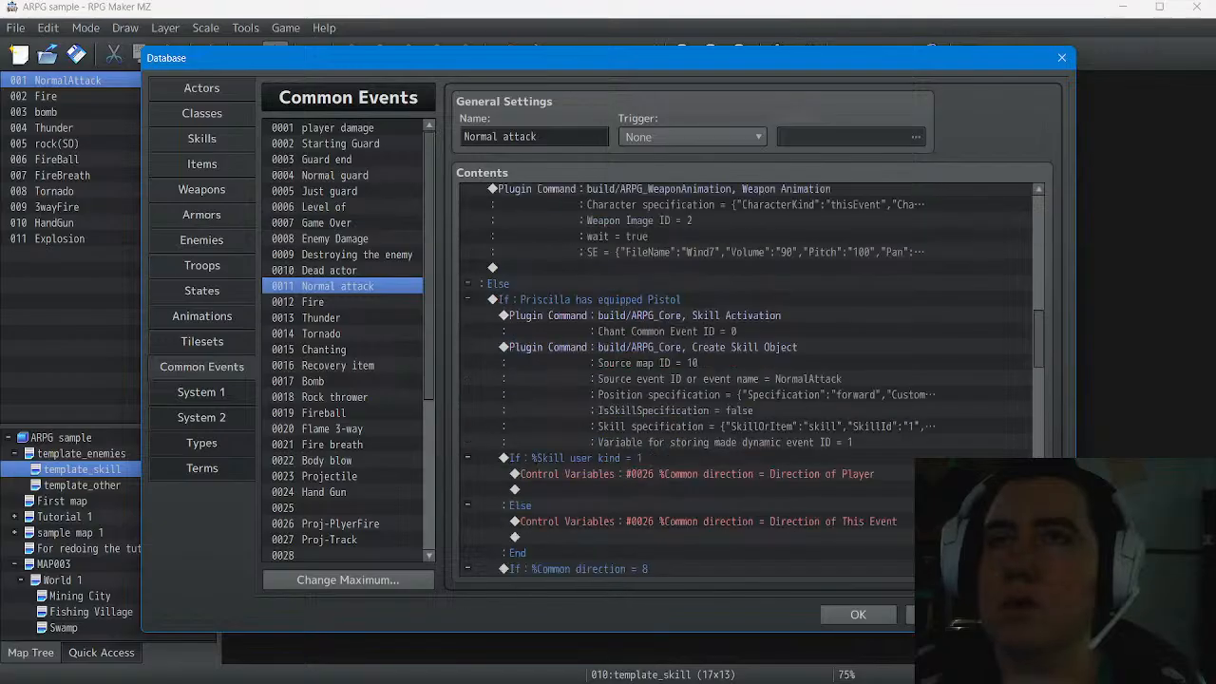
{"action": "scroll", "coordinate": [750, 380], "scroll_direction": "up", "scroll_amount": 1}
{"action": "left_click", "coordinate": [646, 363]}
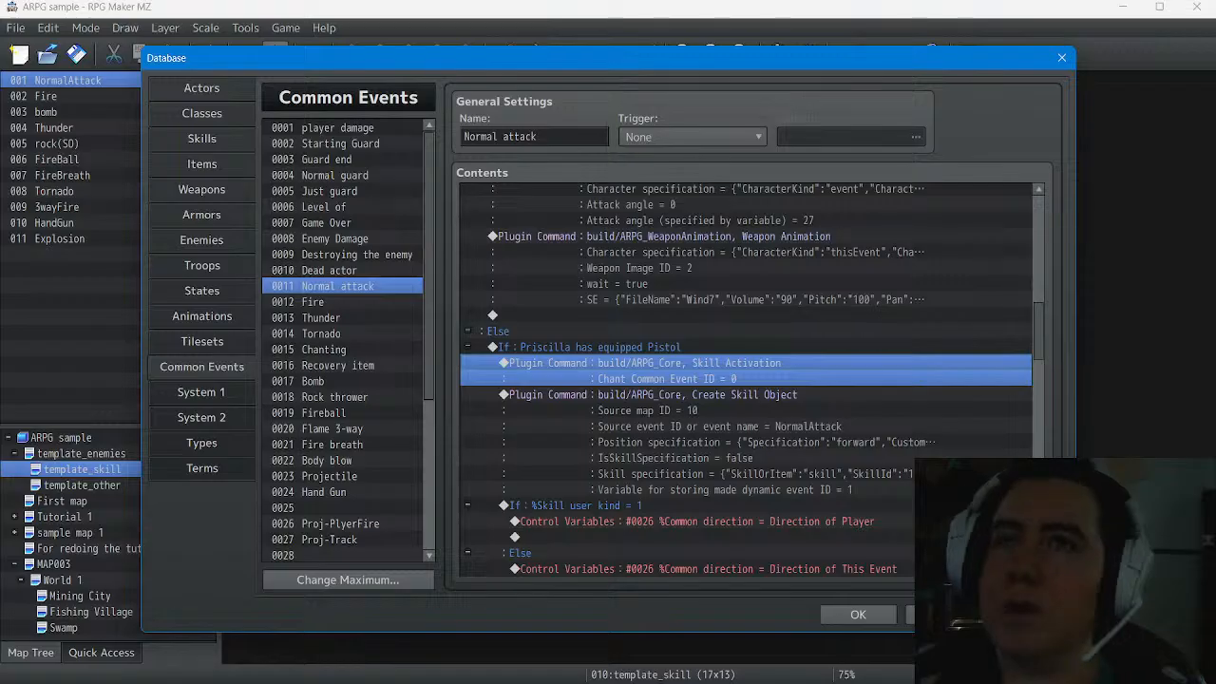
{"action": "scroll", "coordinate": [750, 380], "scroll_direction": "down", "scroll_amount": 4}
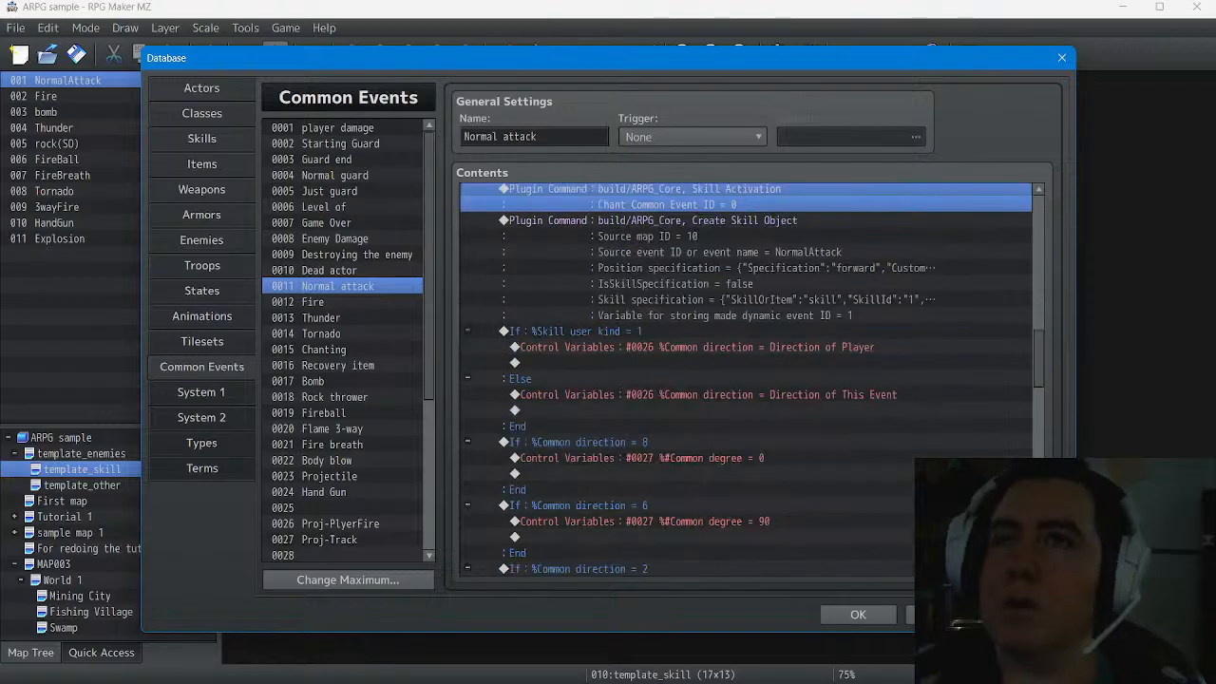
{"action": "scroll", "coordinate": [751, 380], "scroll_direction": "down", "scroll_amount": 10}
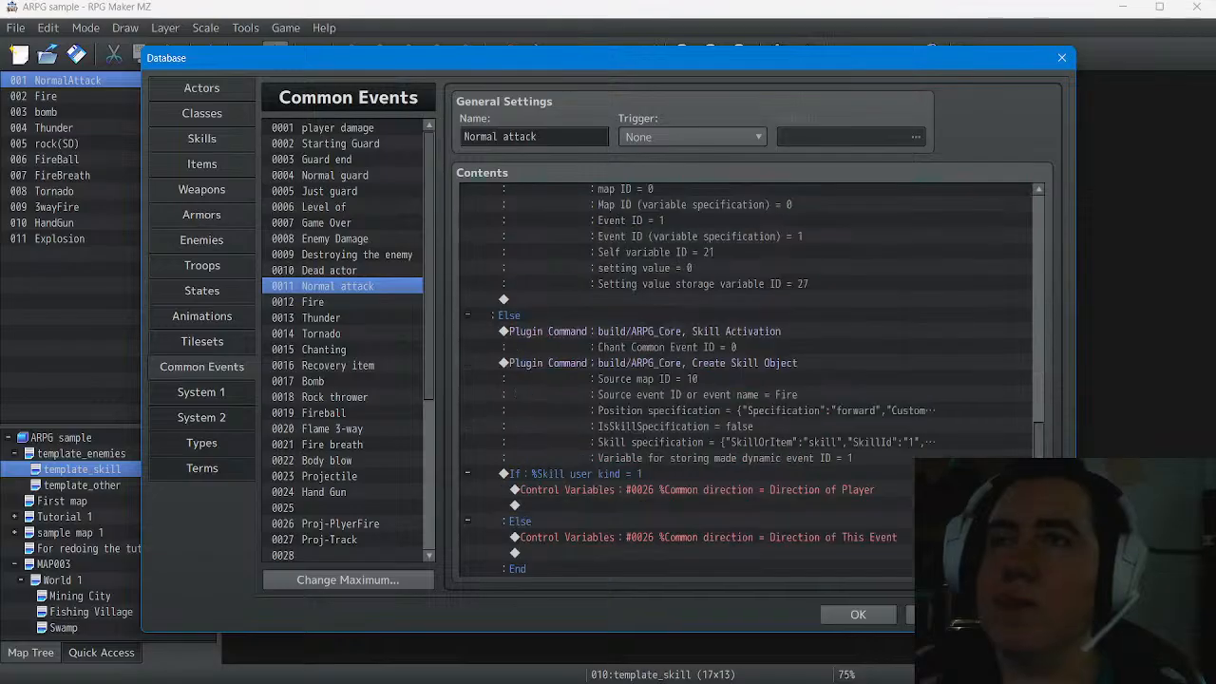
{"action": "scroll", "coordinate": [688, 244], "scroll_direction": "down", "scroll_amount": 2}
{"action": "left_click", "coordinate": [689, 244]}
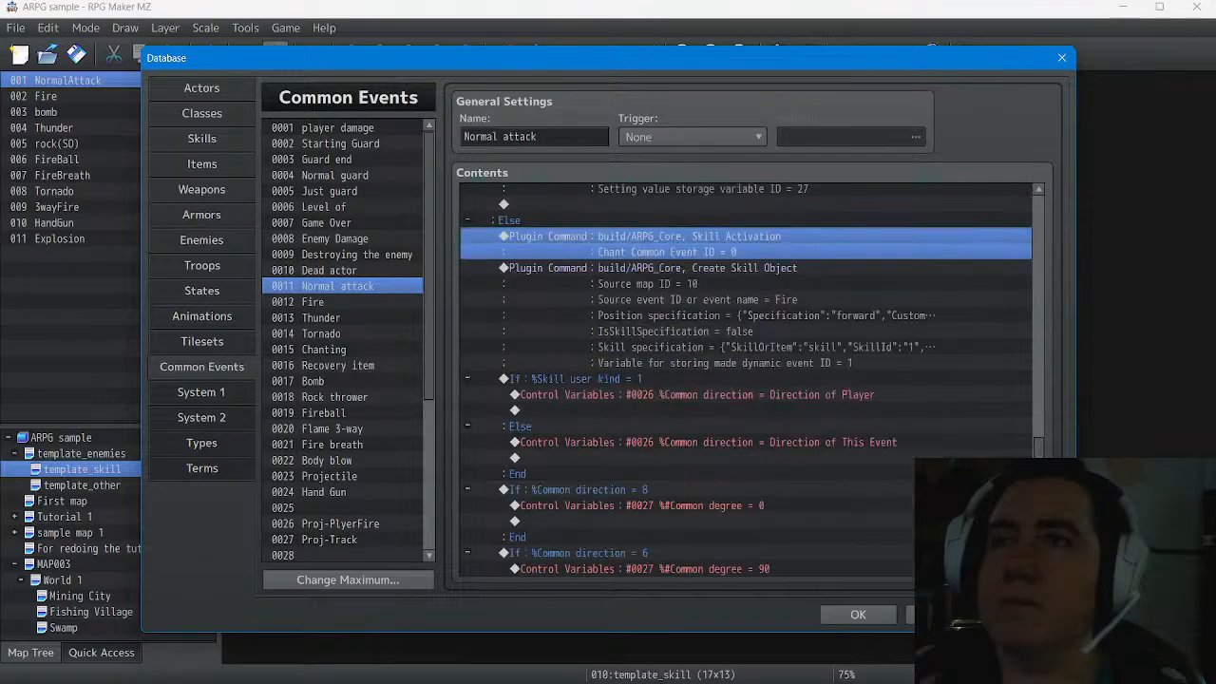
{"action": "scroll", "coordinate": [688, 244], "scroll_direction": "down", "scroll_amount": 9}
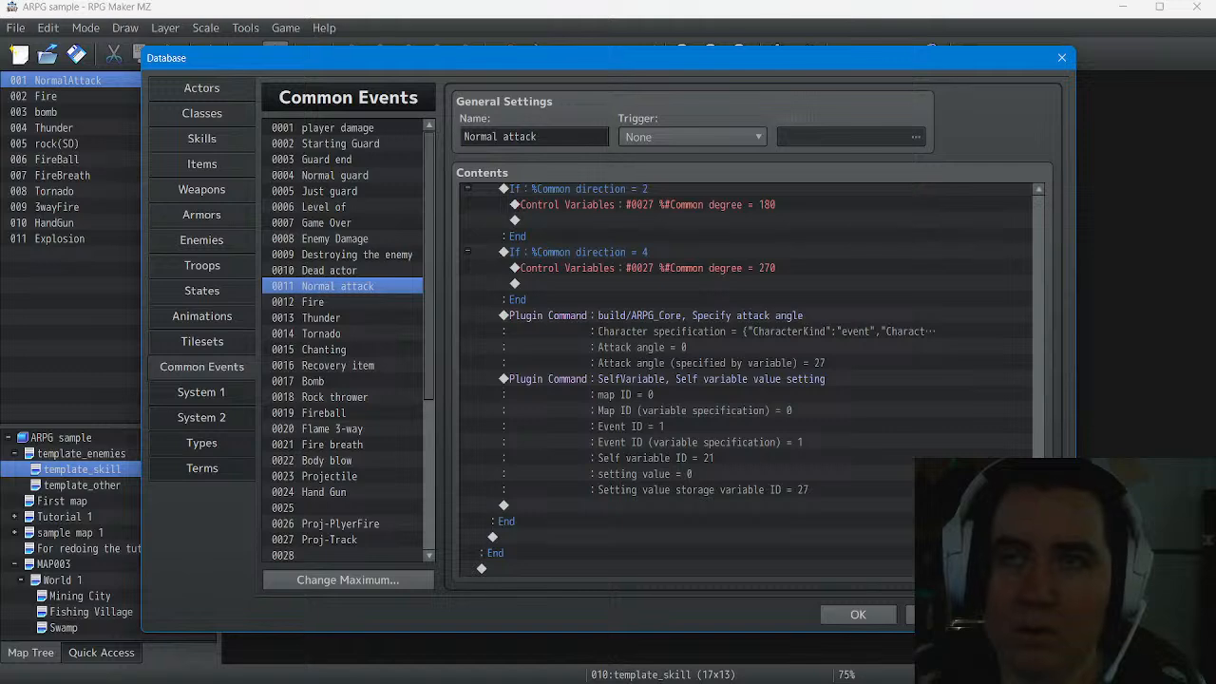
{"action": "left_click", "coordinate": [703, 458], "text": "shift"}
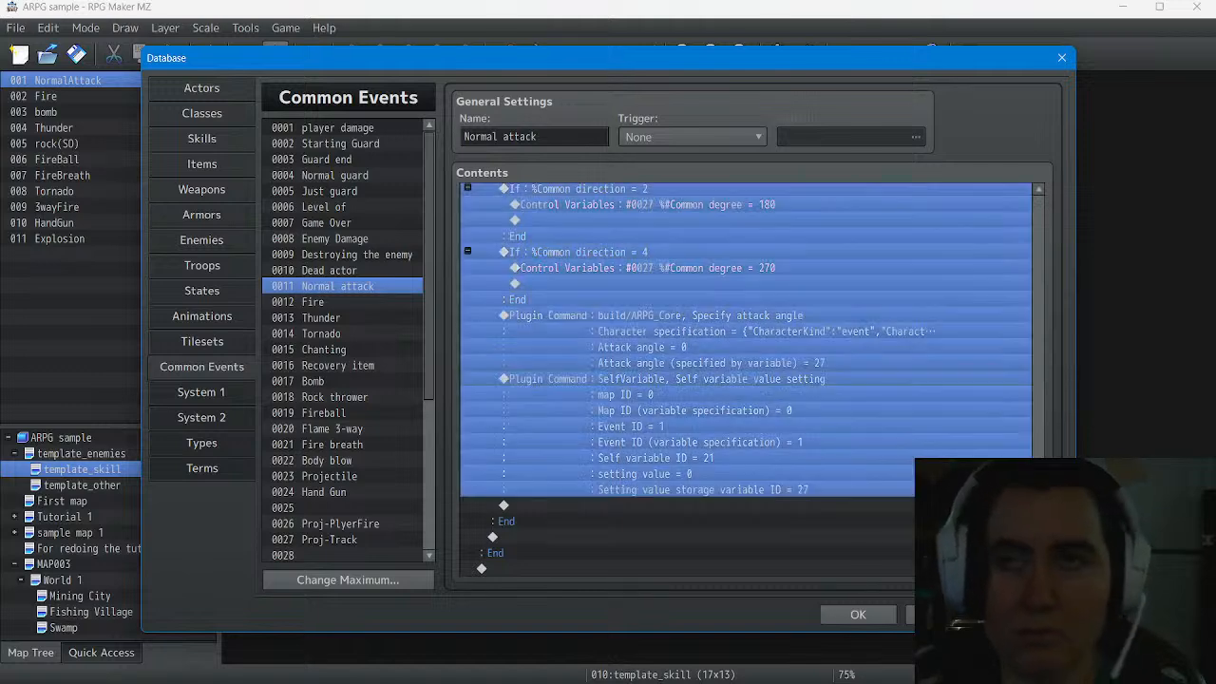
{"action": "right_click", "coordinate": [671, 373]}
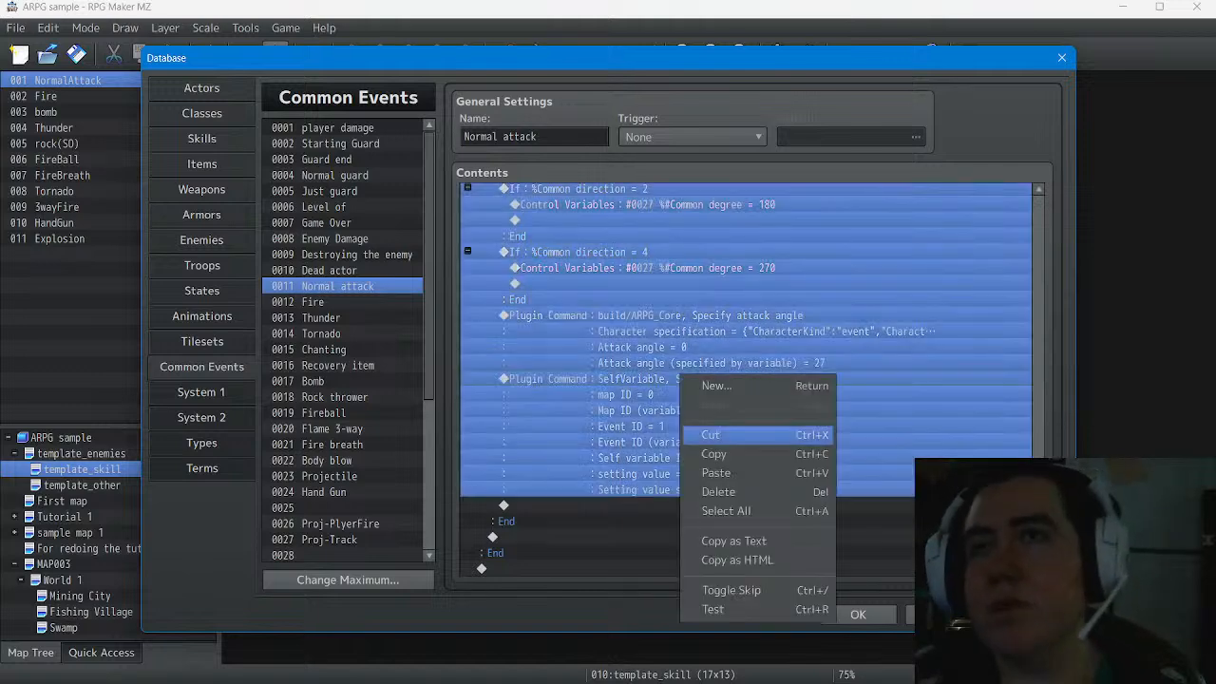
{"action": "left_click", "coordinate": [716, 453]}
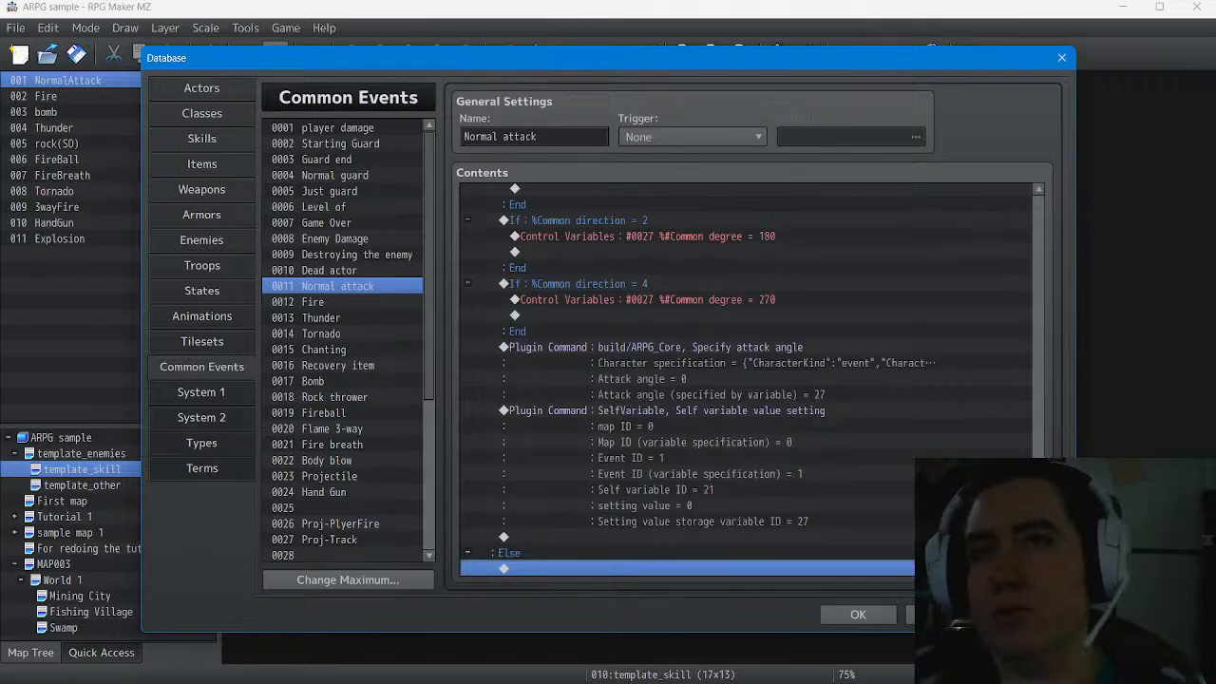
Insert a conditional branch into the empty Else branch that checks whether actor Priscilla has the weapon 0003 SimpleBow equipped
{"action": "key", "text": "Return"}
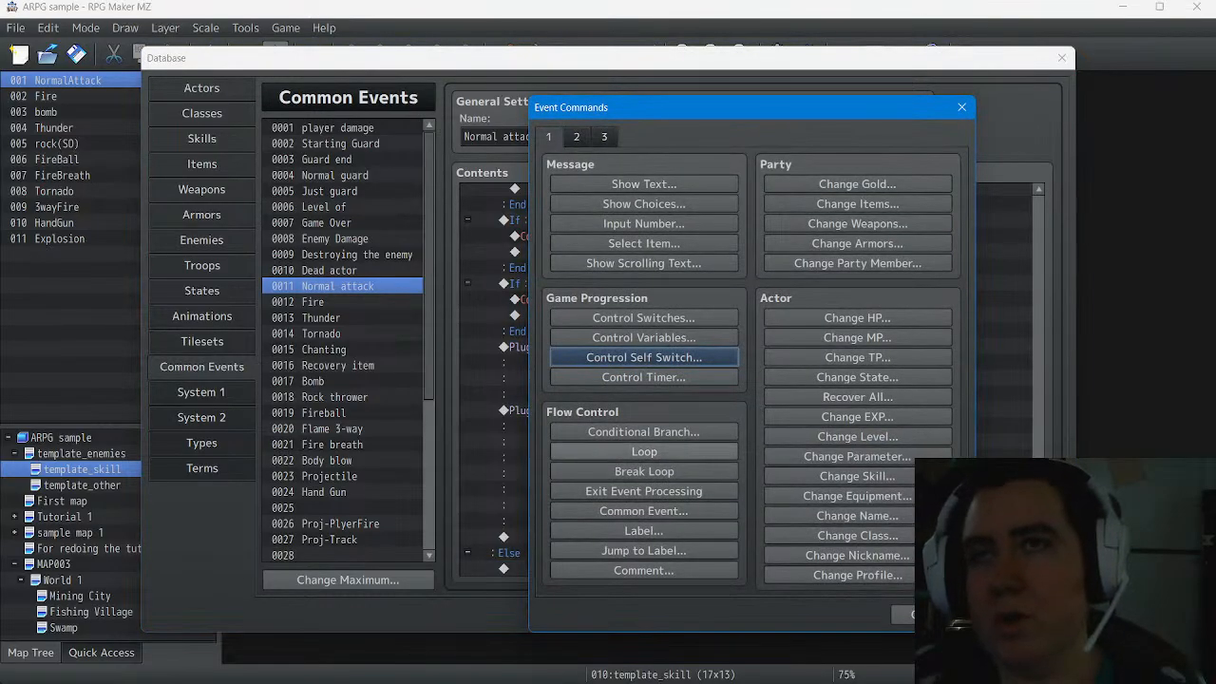
{"action": "left_click", "coordinate": [644, 432]}
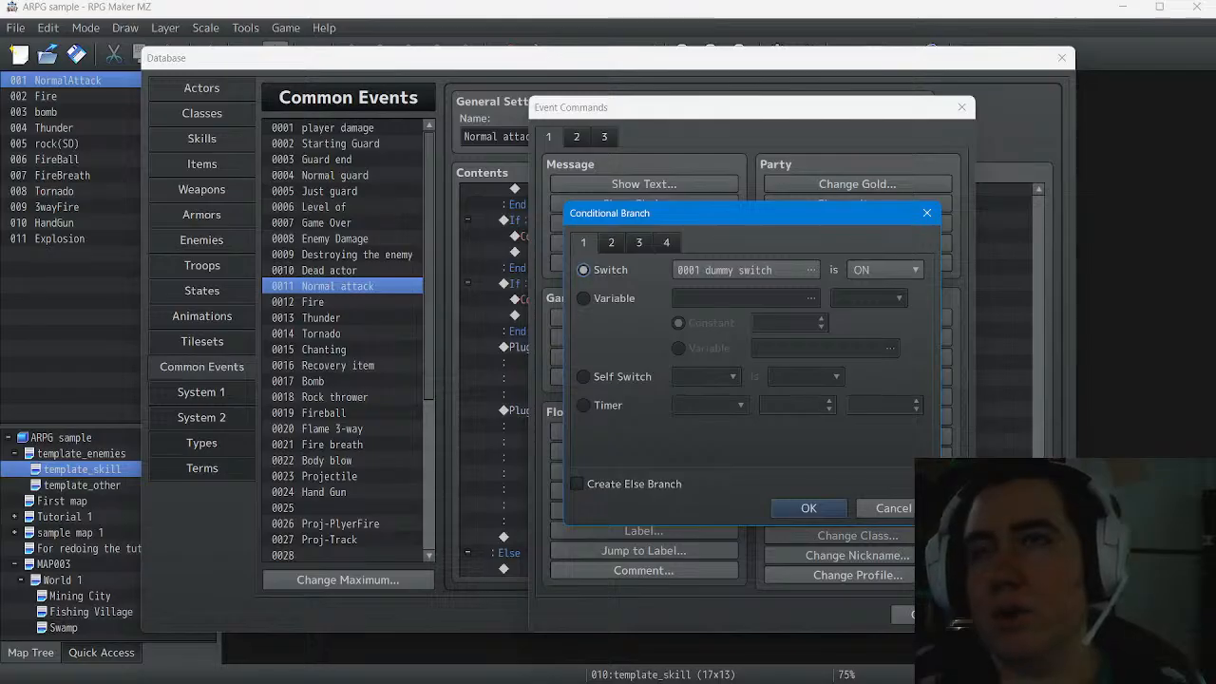
{"action": "left_click", "coordinate": [611, 243]}
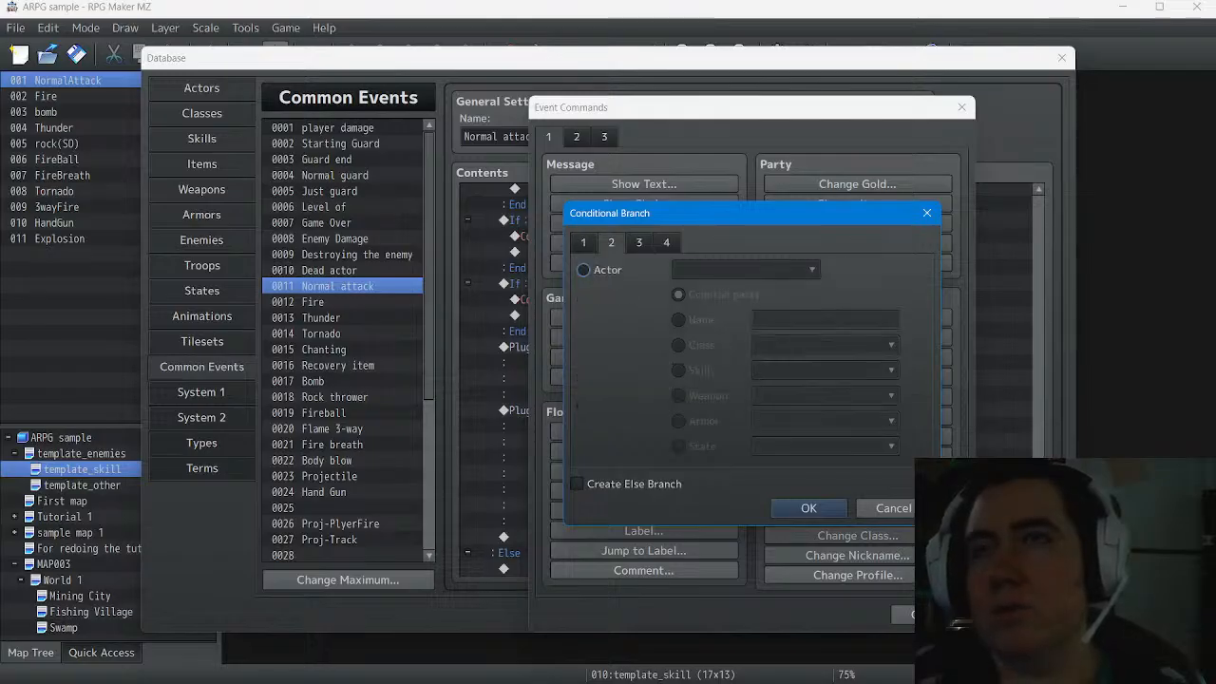
{"action": "left_click", "coordinate": [584, 270]}
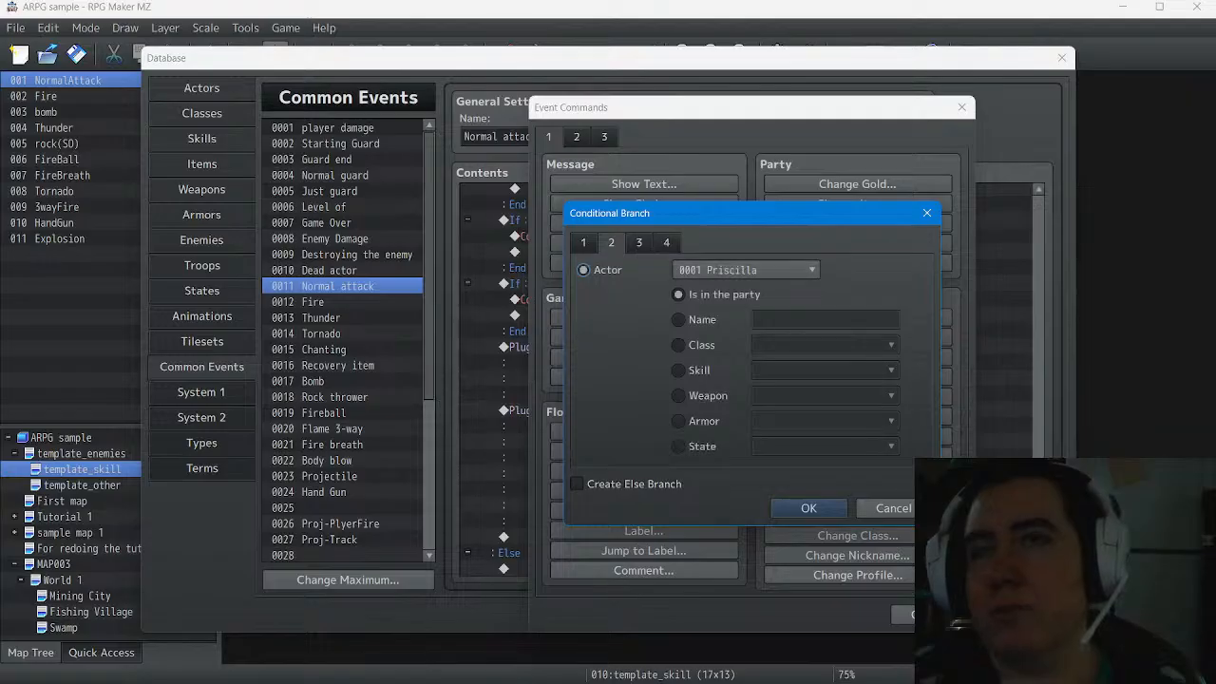
{"action": "left_click", "coordinate": [678, 395]}
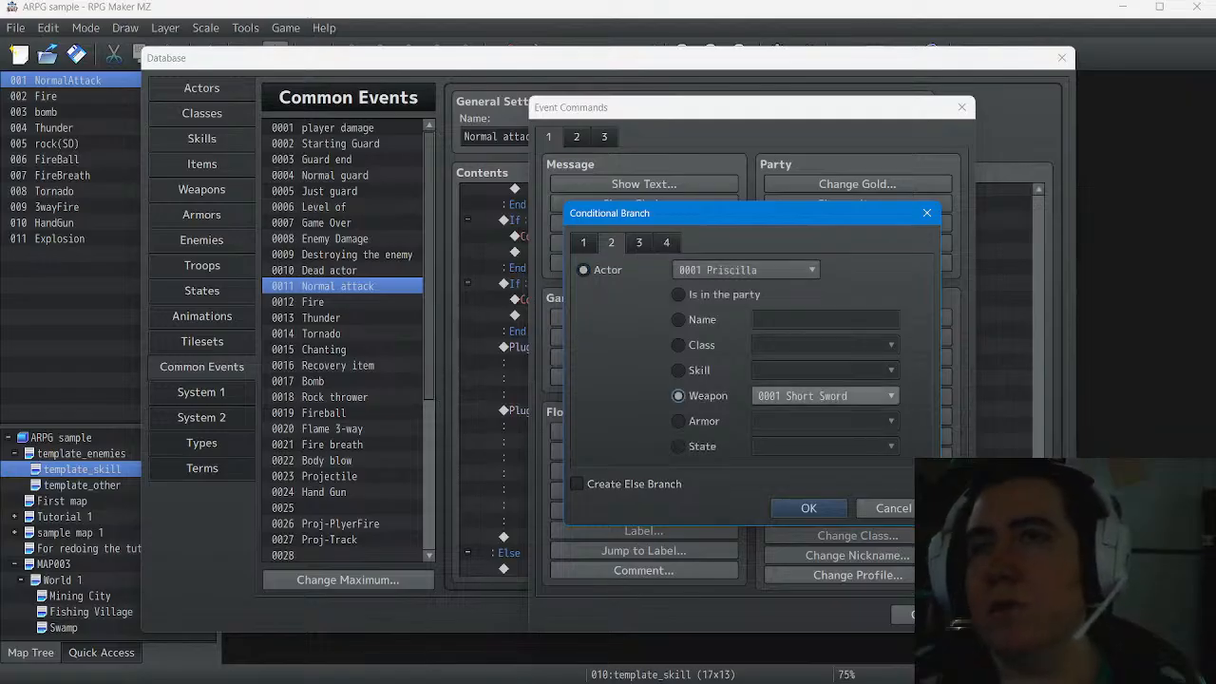
{"action": "left_click", "coordinate": [825, 395]}
{"action": "left_click", "coordinate": [796, 454]}
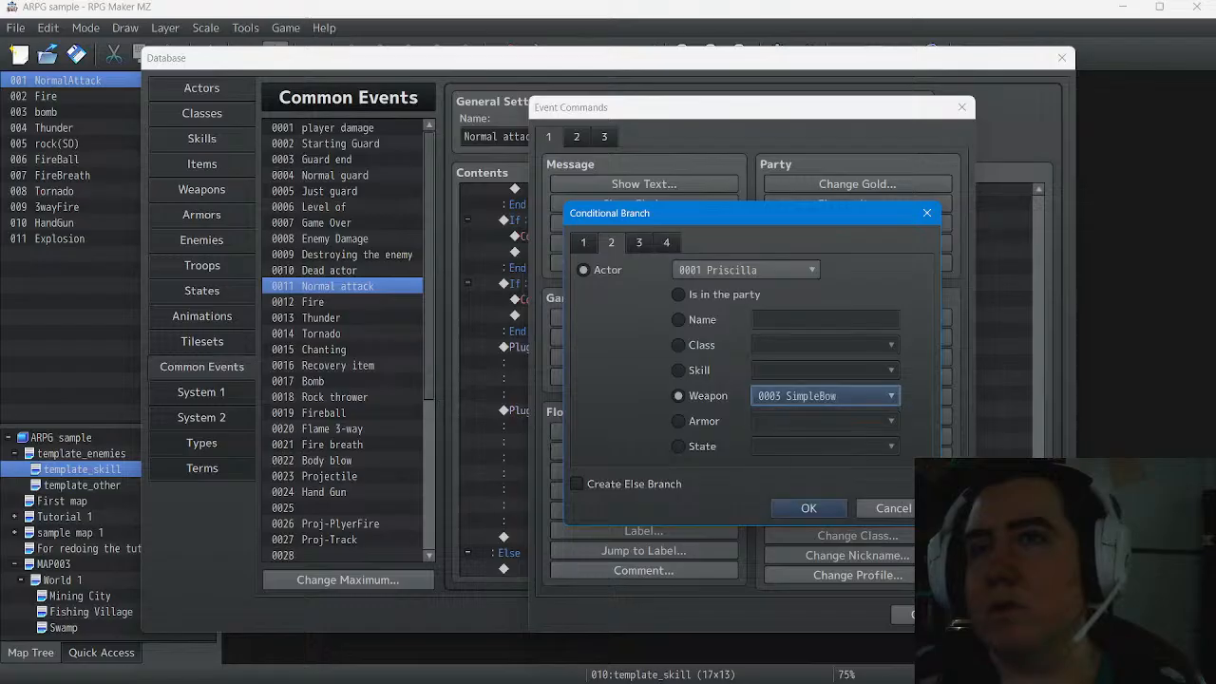
{"action": "left_click", "coordinate": [808, 509]}
Paste the cut Fire commands inside the condition checking that Priscilla has equipped SimpleBow
{"action": "scroll", "coordinate": [746, 380], "scroll_direction": "down", "scroll_amount": 2}
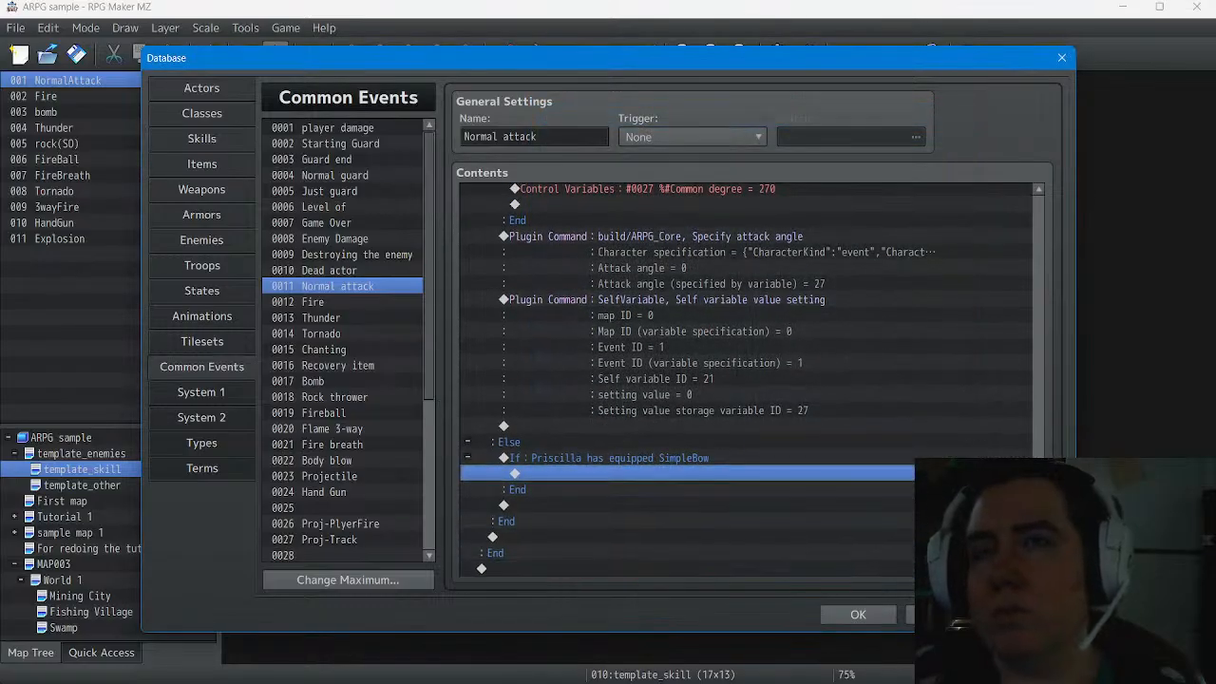
{"action": "right_click", "coordinate": [582, 472]}
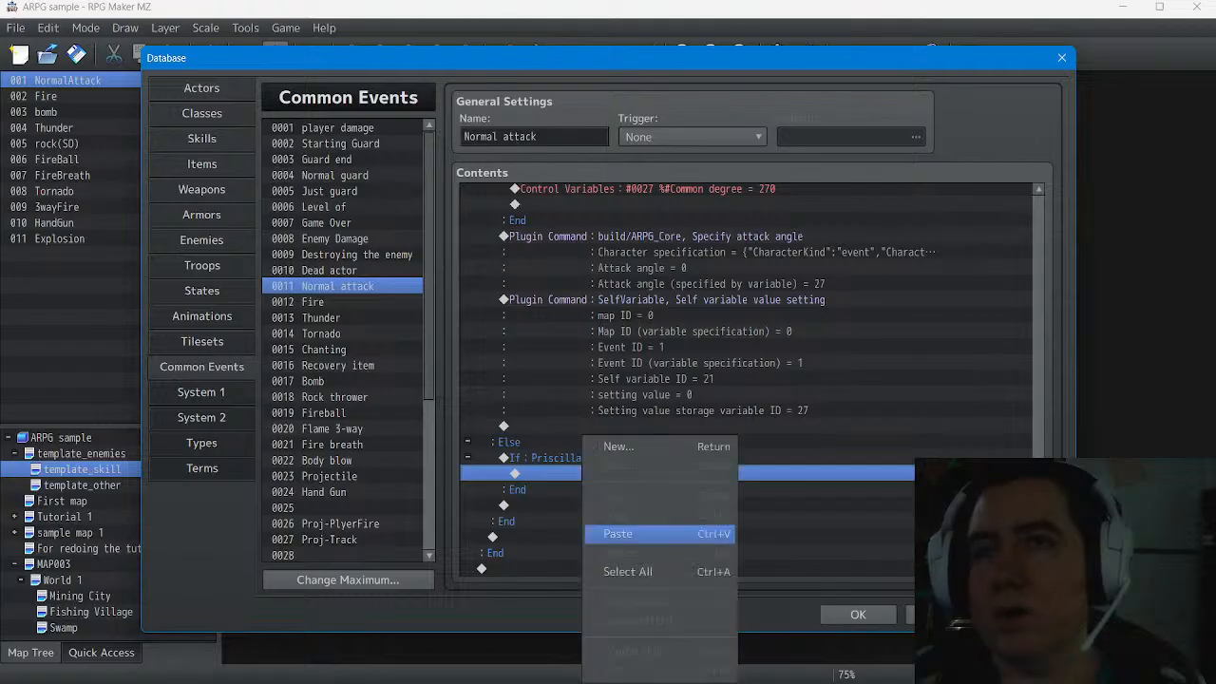
{"action": "left_click", "coordinate": [617, 533]}
{"action": "scroll", "coordinate": [618, 533], "scroll_direction": "down", "scroll_amount": 2}
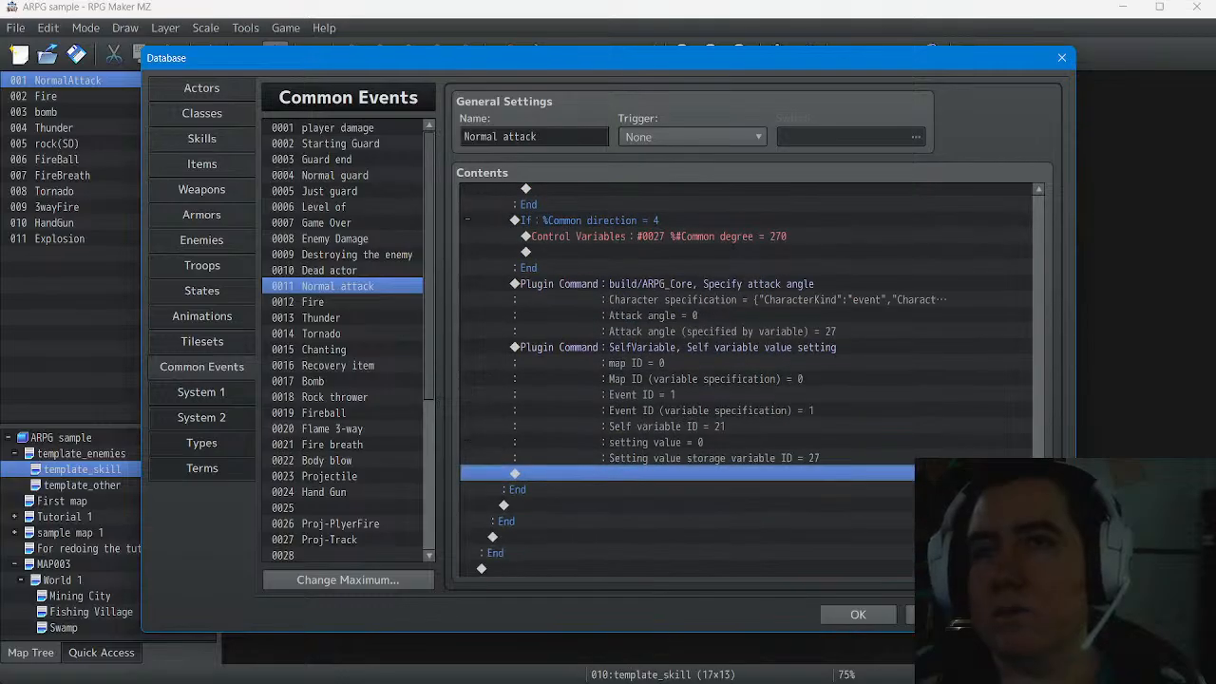
Set the source event name of the SimpleBow branch's Create Skill Object command to NormalAttack, and apply and close the database
{"action": "scroll", "coordinate": [741, 380], "scroll_direction": "up", "scroll_amount": 6}
{"action": "scroll", "coordinate": [741, 380], "scroll_direction": "up", "scroll_amount": 1}
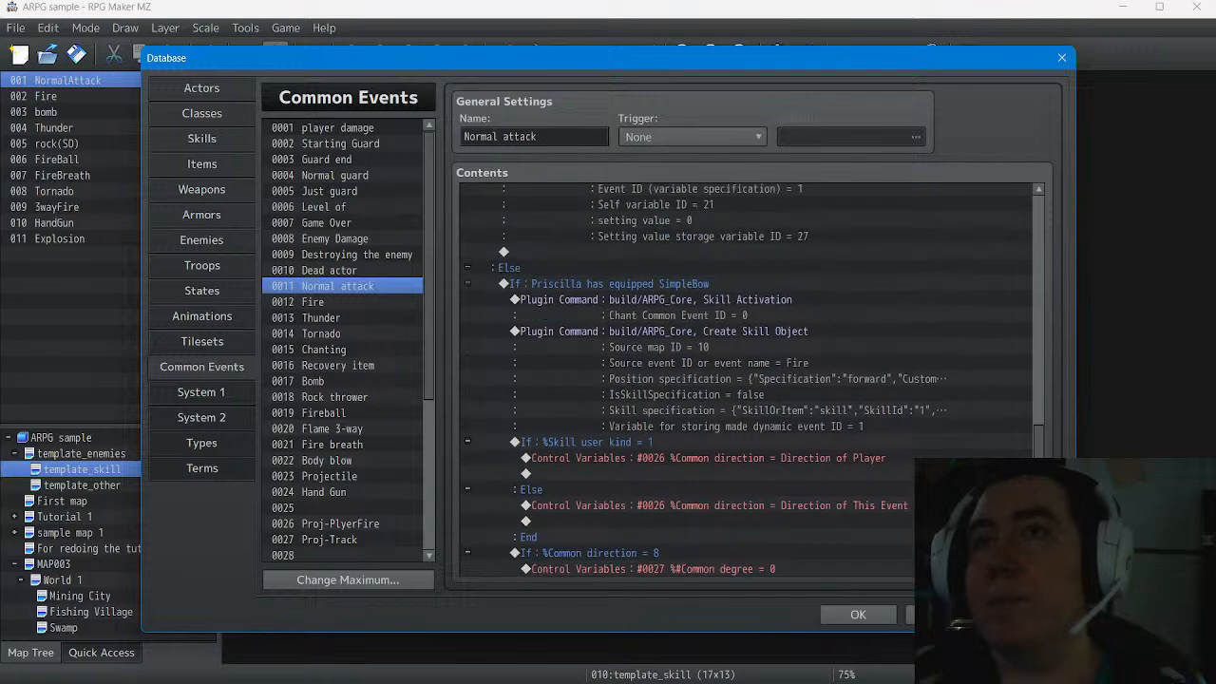
{"action": "left_click", "coordinate": [777, 331]}
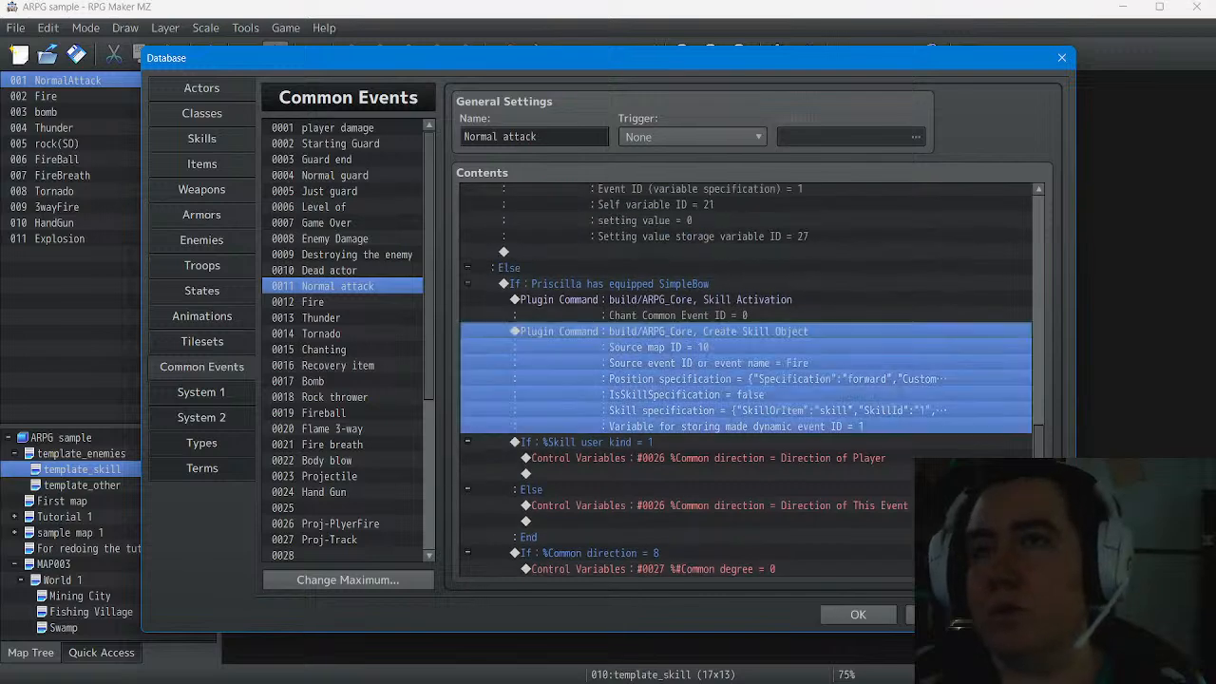
{"action": "right_click", "coordinate": [777, 334]}
{"action": "left_click", "coordinate": [813, 364]}
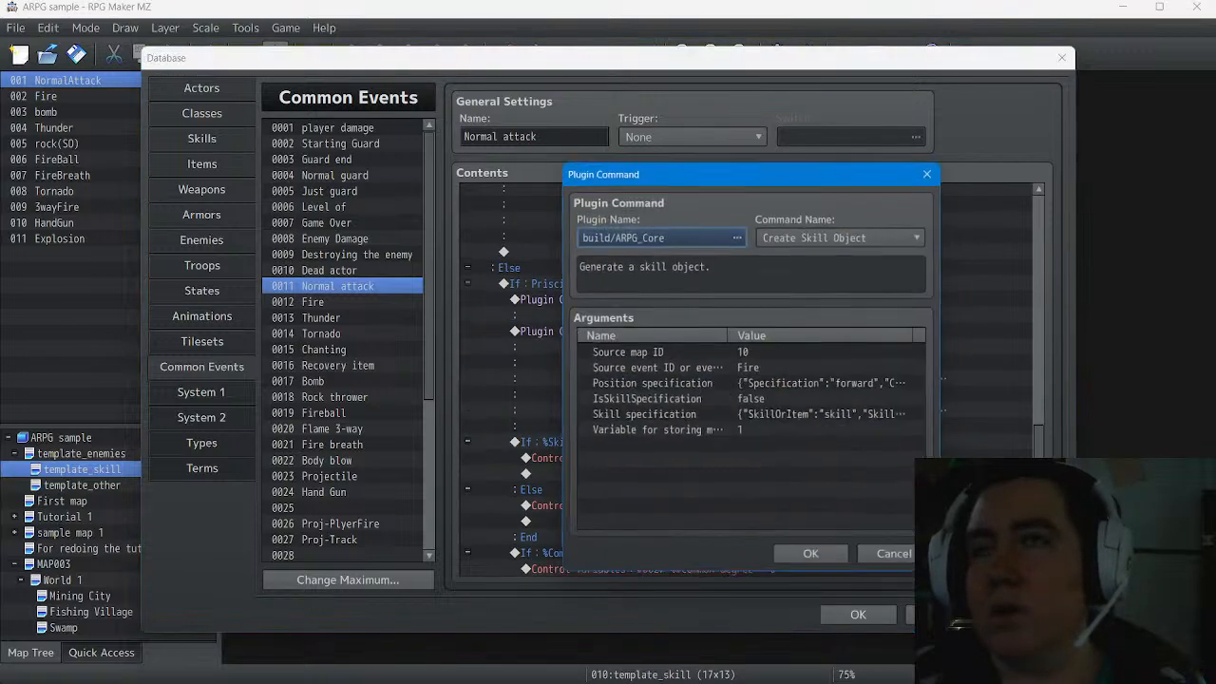
{"action": "left_click", "coordinate": [655, 368]}
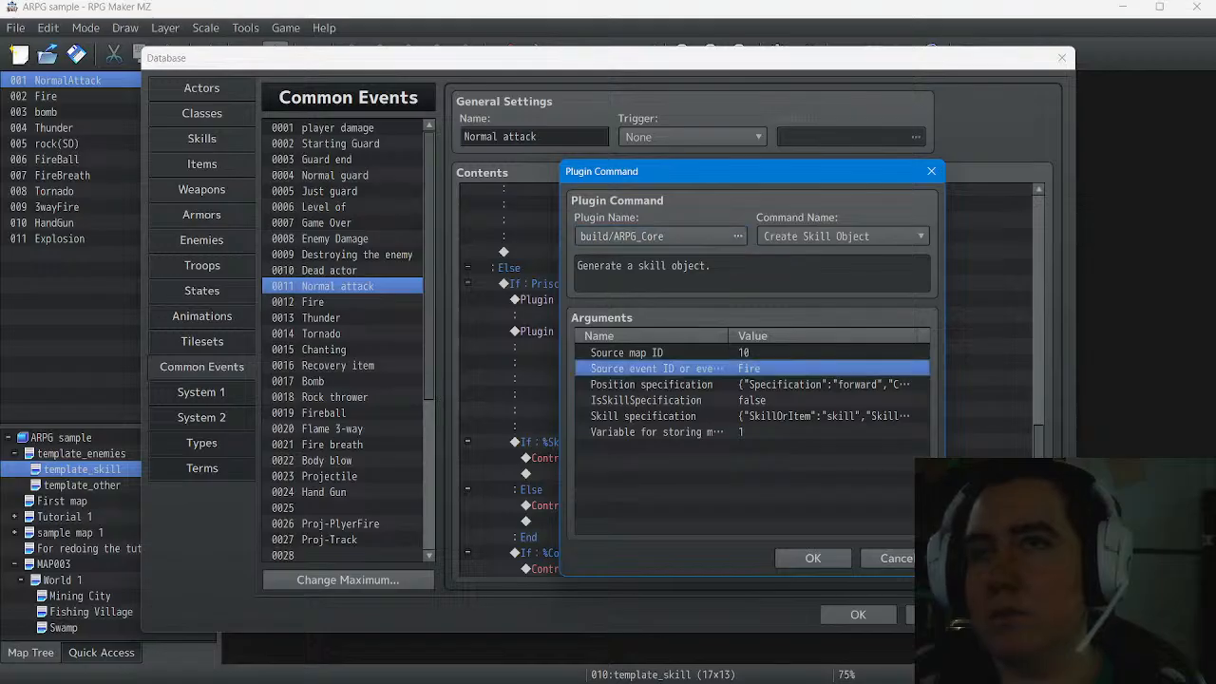
{"action": "double_click", "coordinate": [656, 368]}
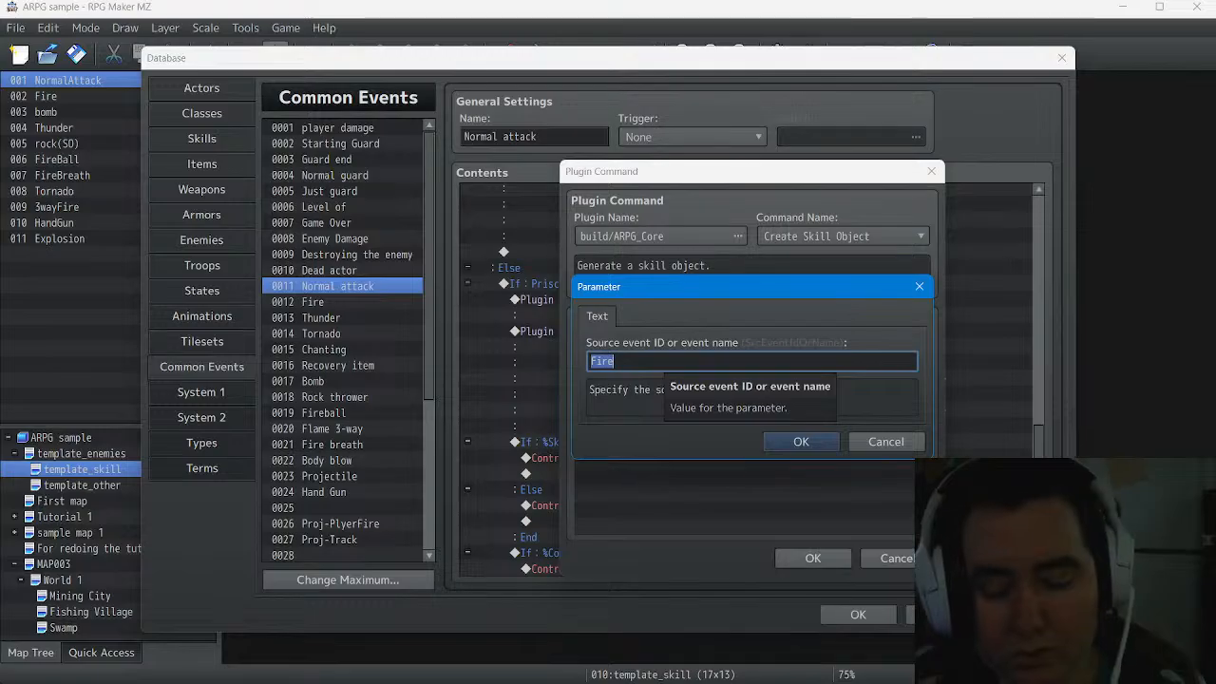
{"action": "type", "text": "Norm"}
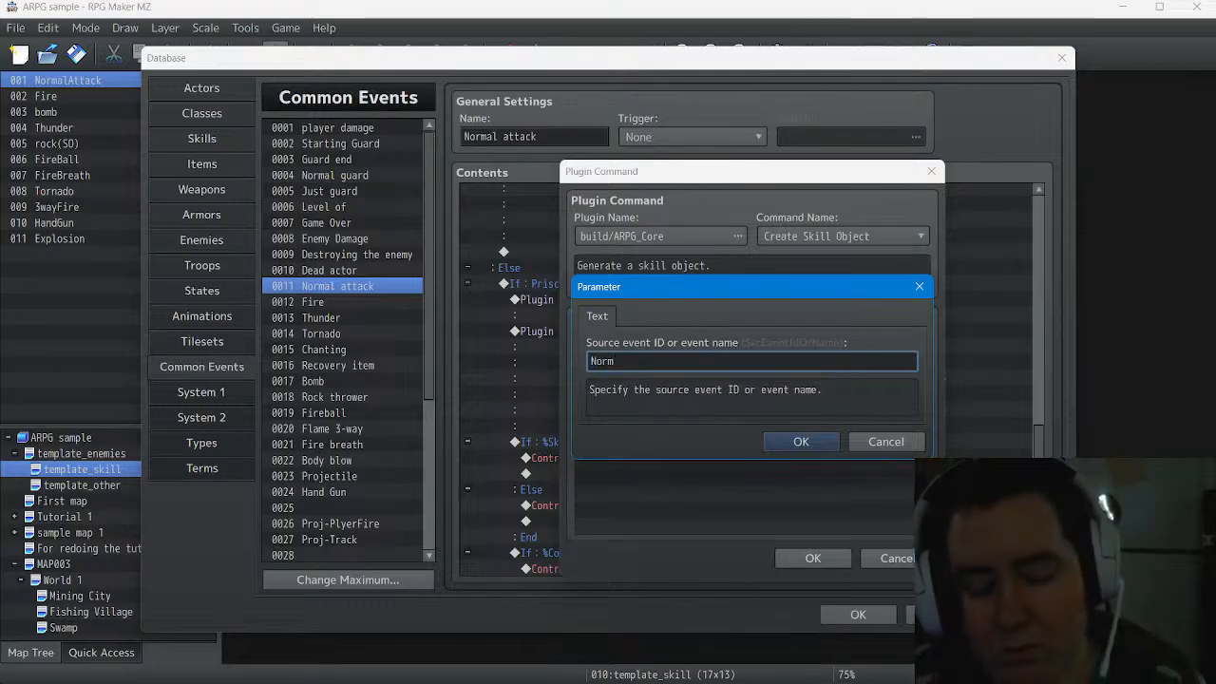
{"action": "type", "text": "alAttac"}
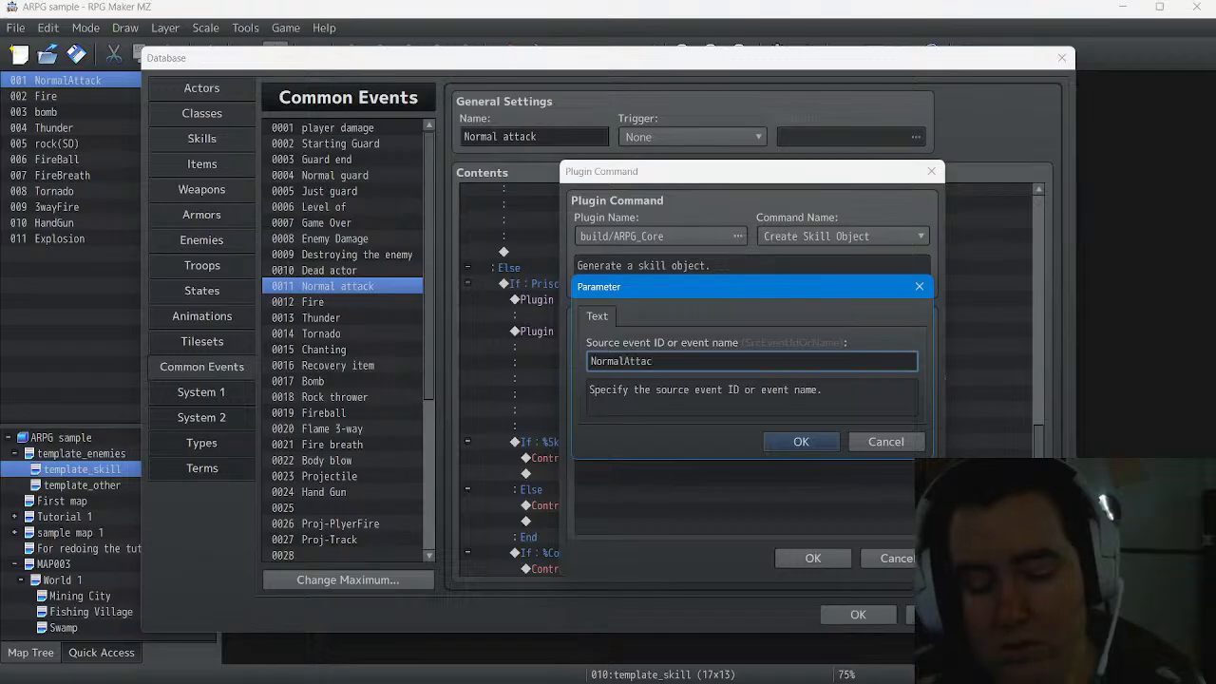
{"action": "type", "text": "k"}
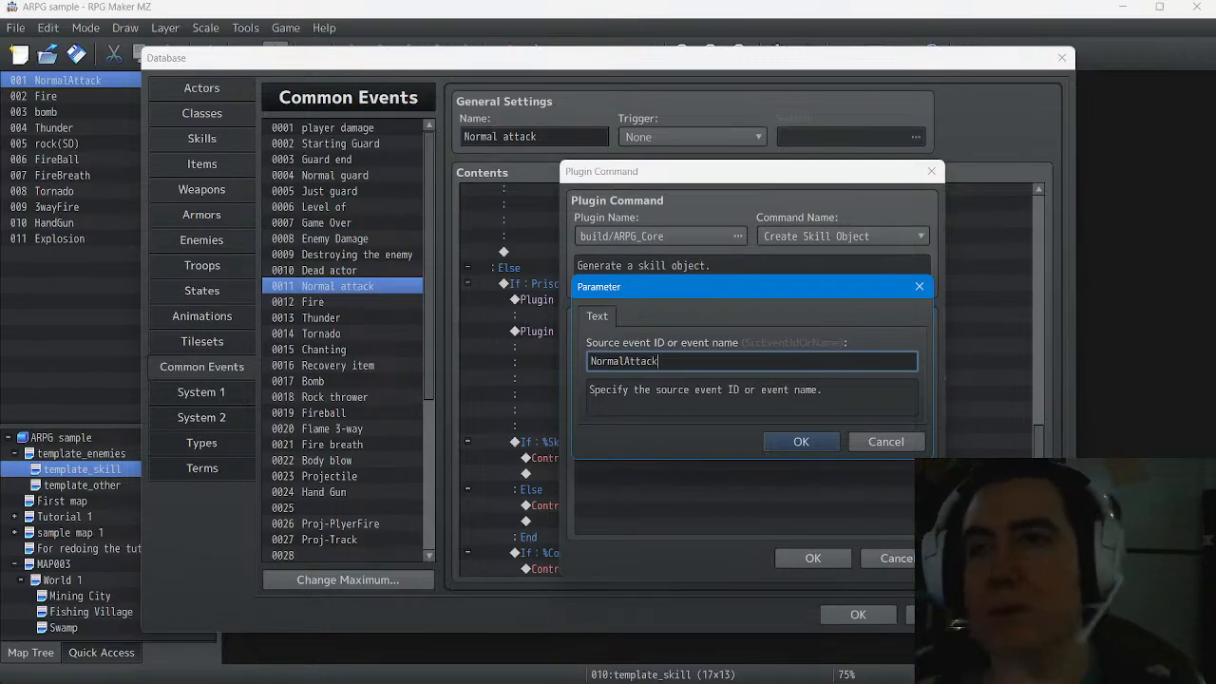
{"action": "key", "text": "Return"}
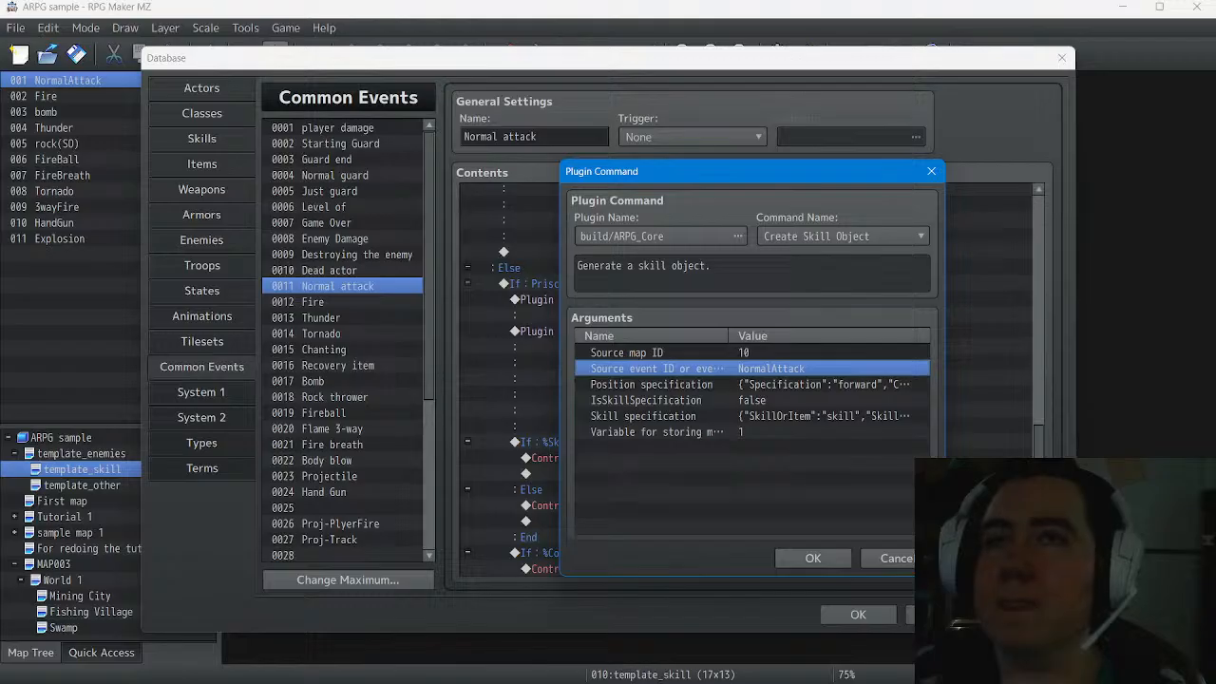
{"action": "left_click", "coordinate": [813, 558]}
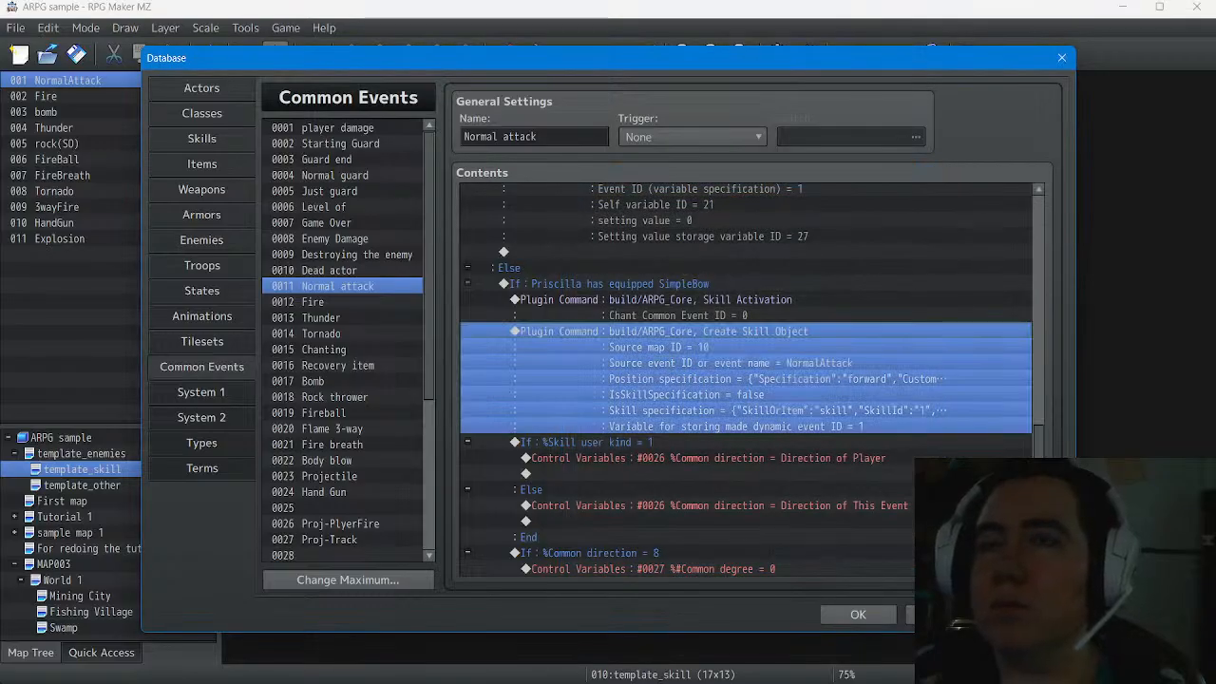
{"action": "left_click", "coordinate": [1029, 615]}
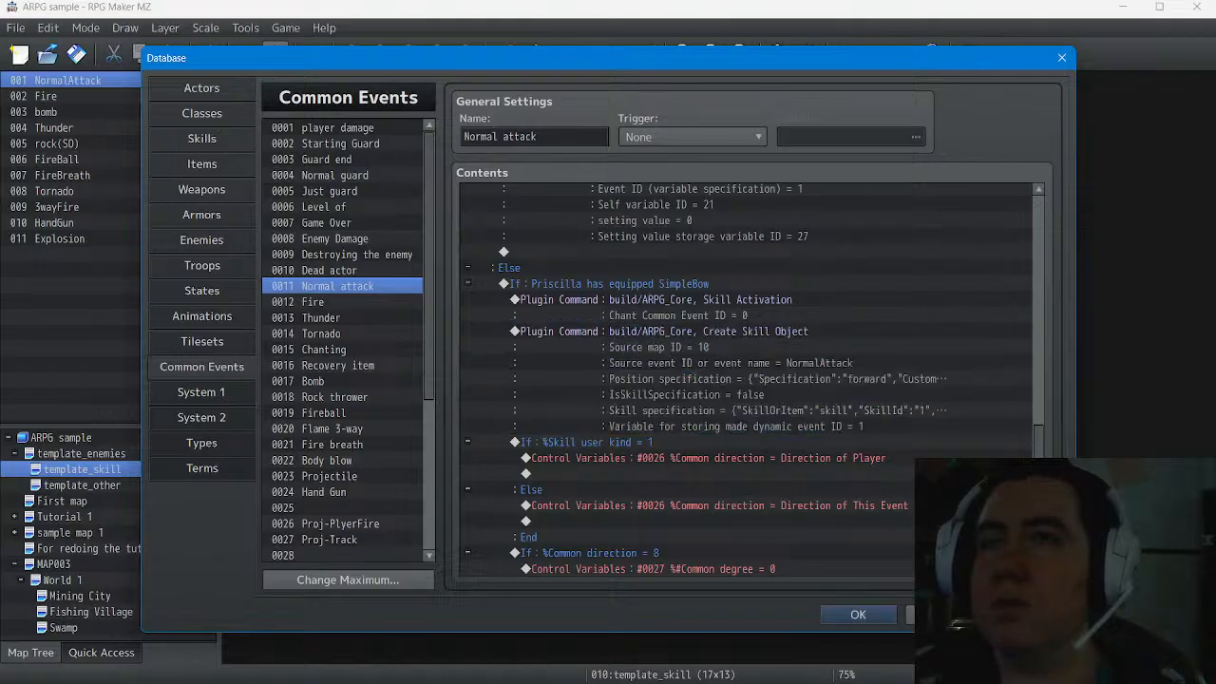
{"action": "left_click", "coordinate": [857, 614]}
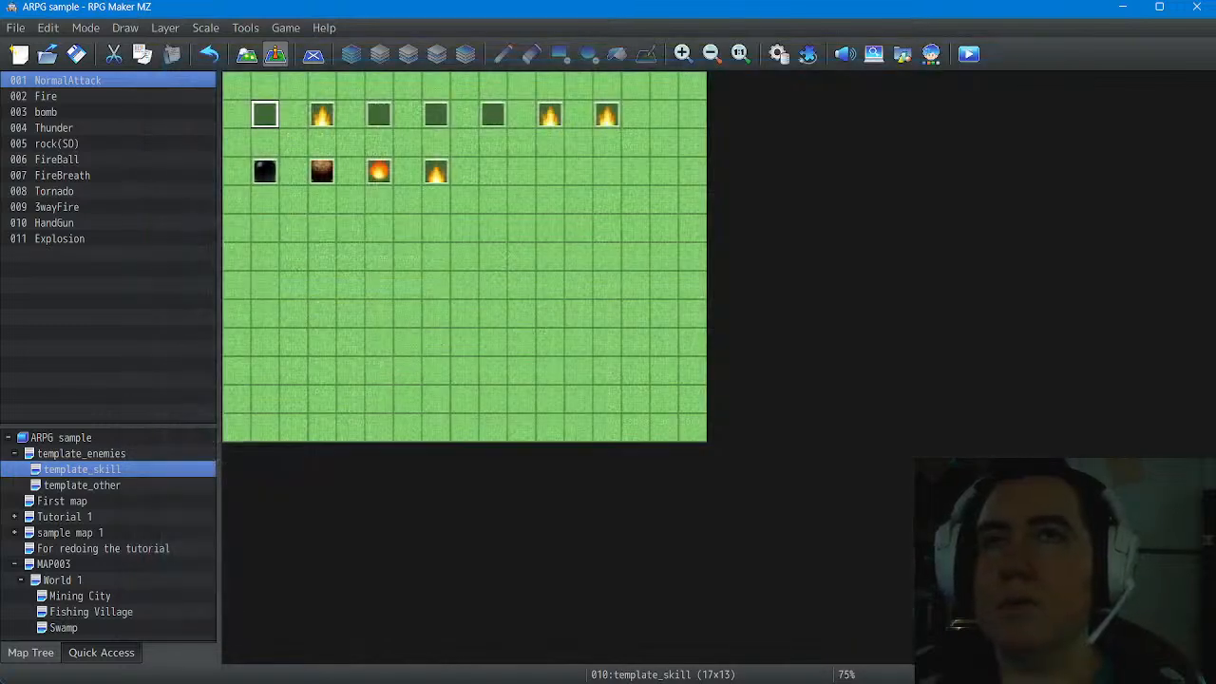
In the NormalAttack event, insert a conditional branch in the Pistol condition's Else branch checking that Priscilla has weapon 0003 SimpleBow equipped
{"action": "key", "text": "Return"}
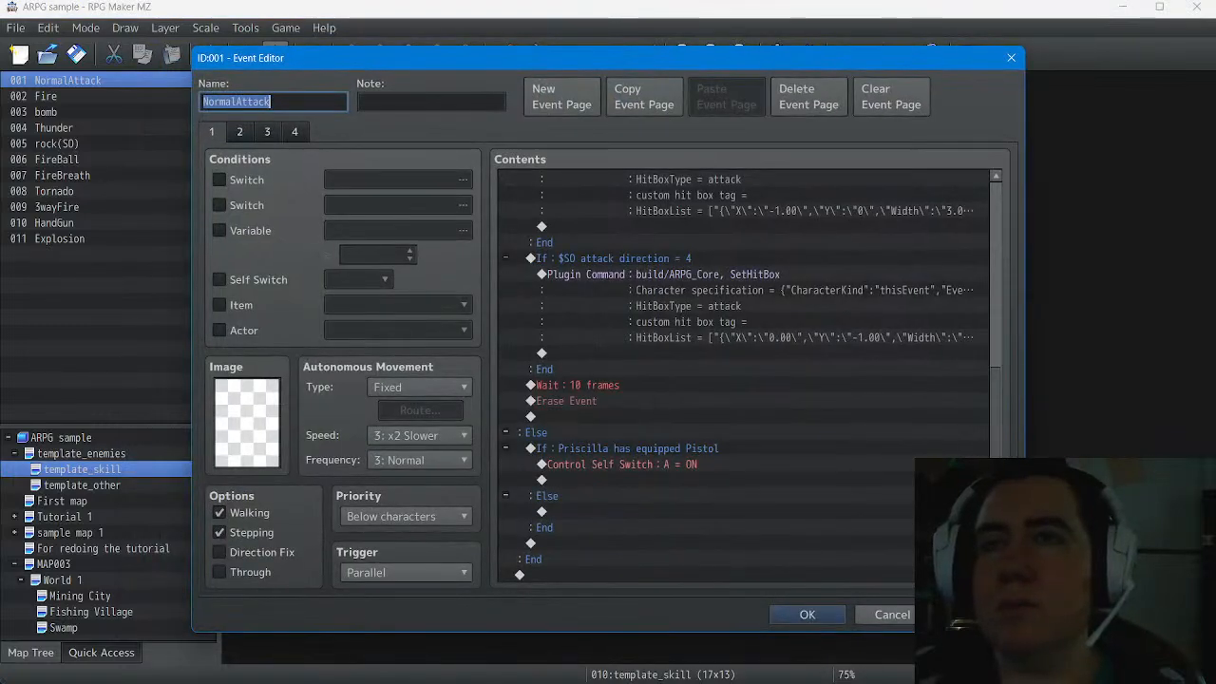
{"action": "left_click", "coordinate": [569, 511]}
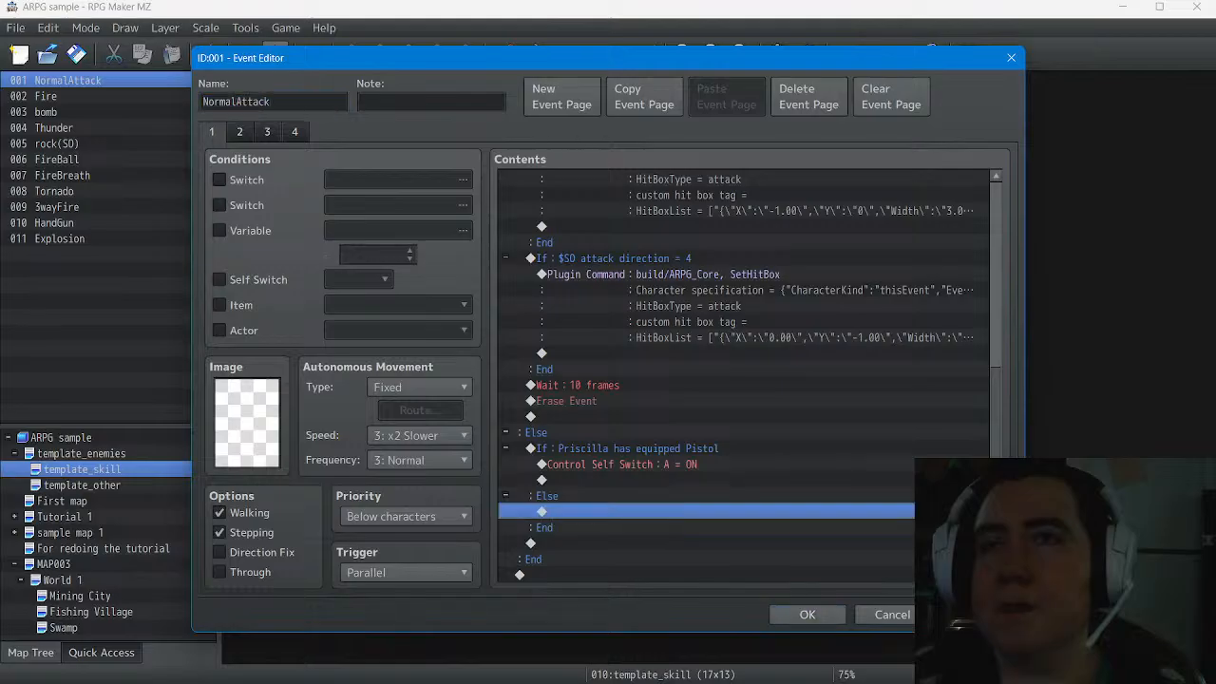
{"action": "double_click", "coordinate": [608, 511]}
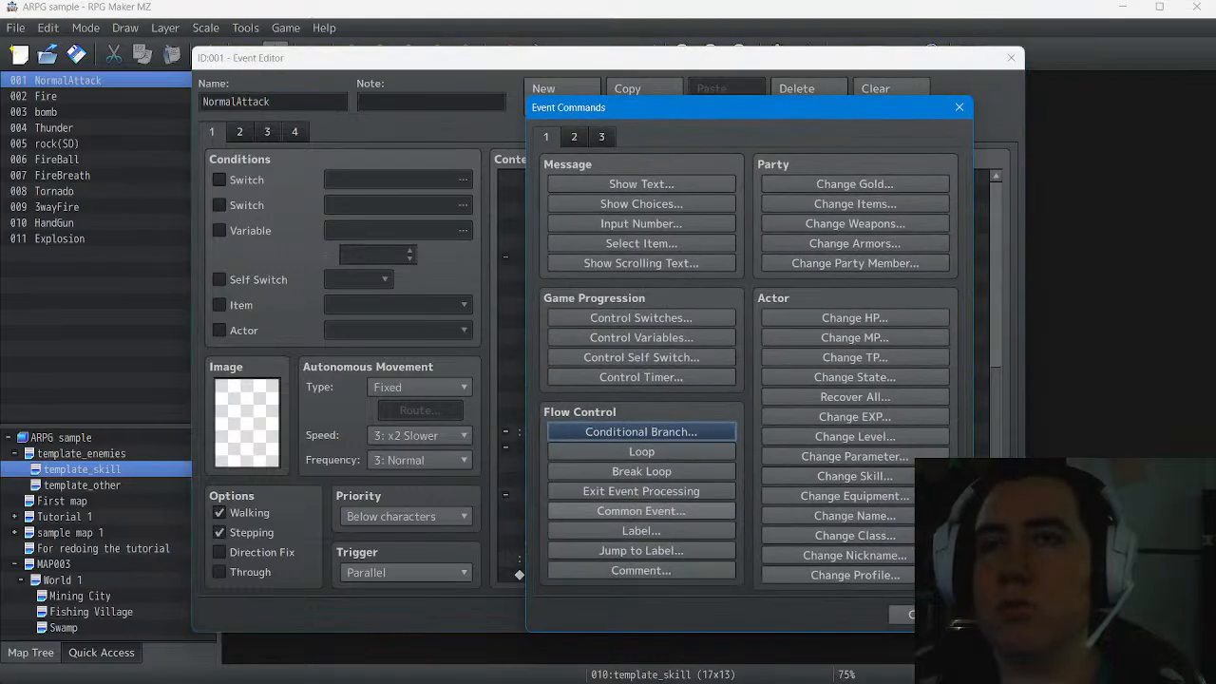
{"action": "left_click", "coordinate": [641, 432]}
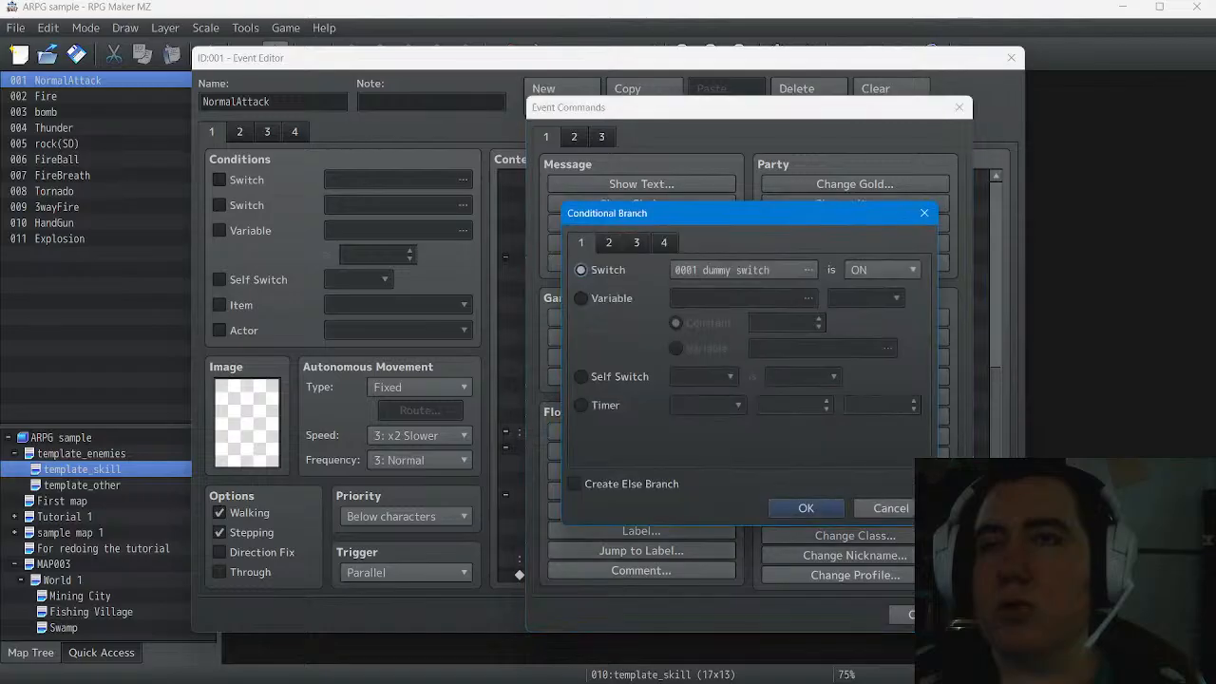
{"action": "left_click", "coordinate": [609, 243]}
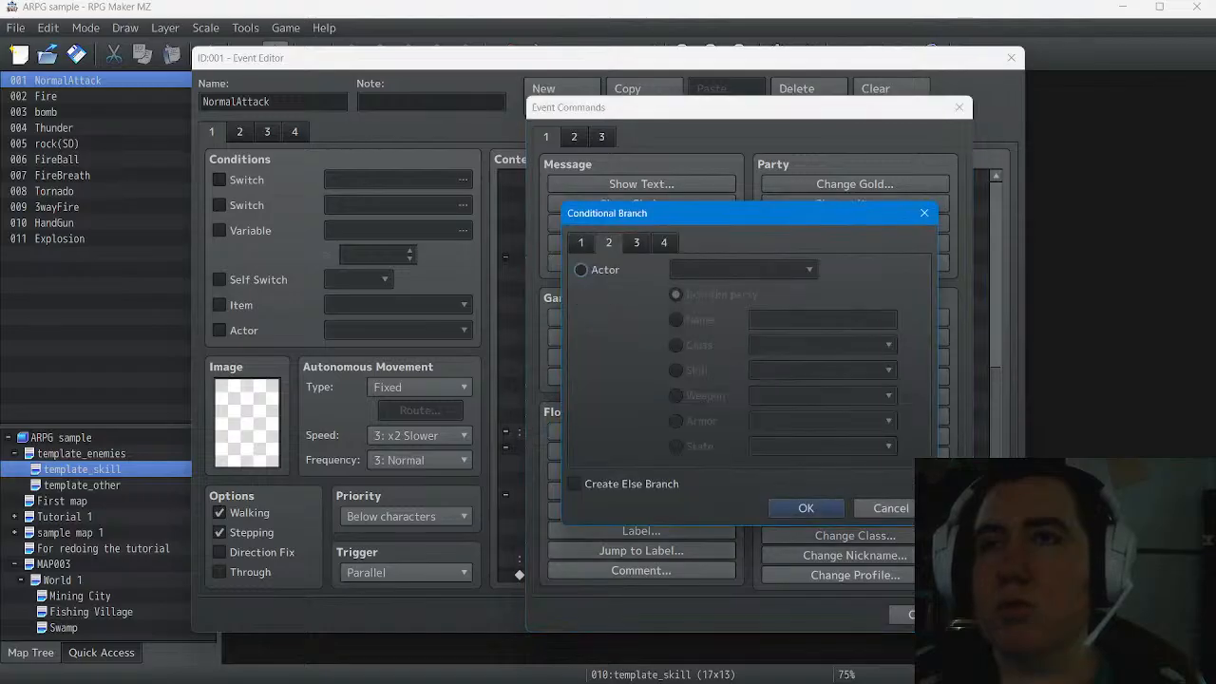
{"action": "left_click", "coordinate": [581, 270]}
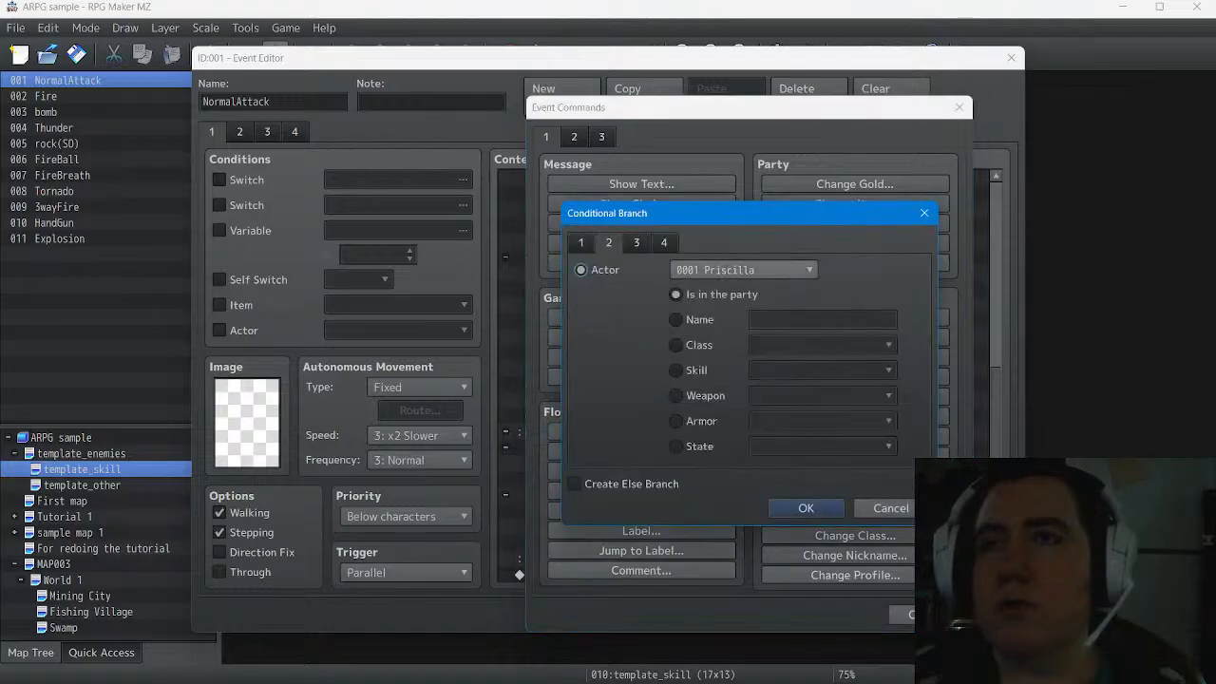
{"action": "left_click", "coordinate": [675, 397]}
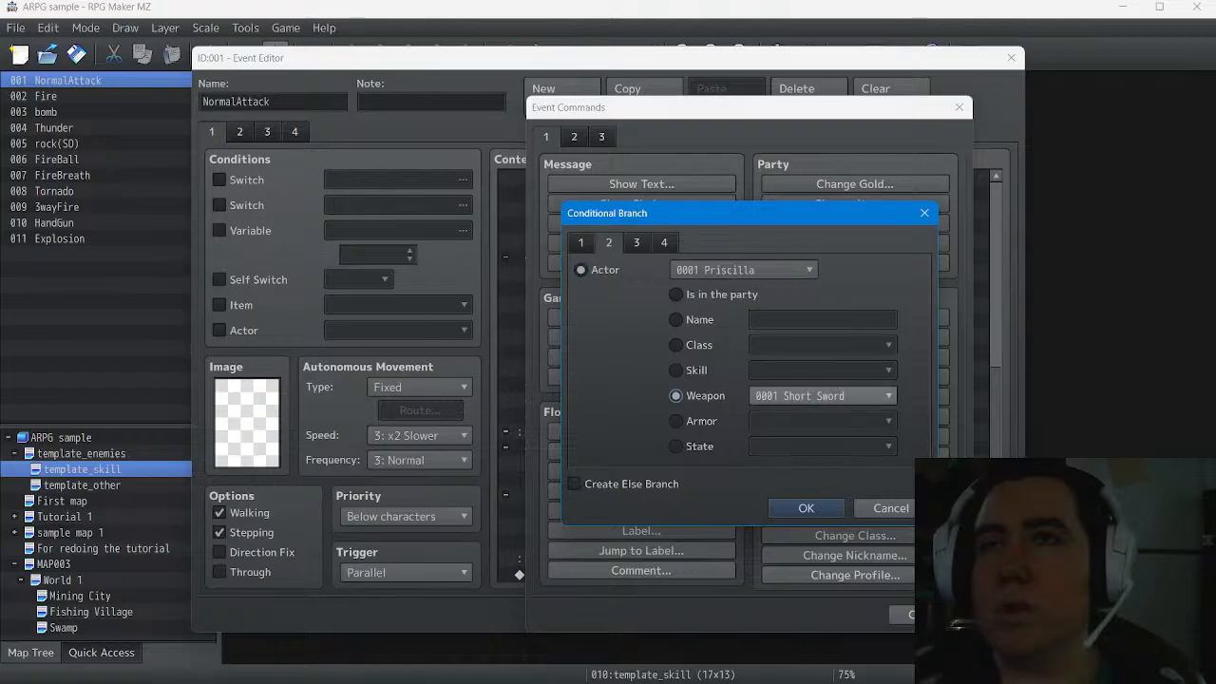
{"action": "left_click", "coordinate": [822, 396]}
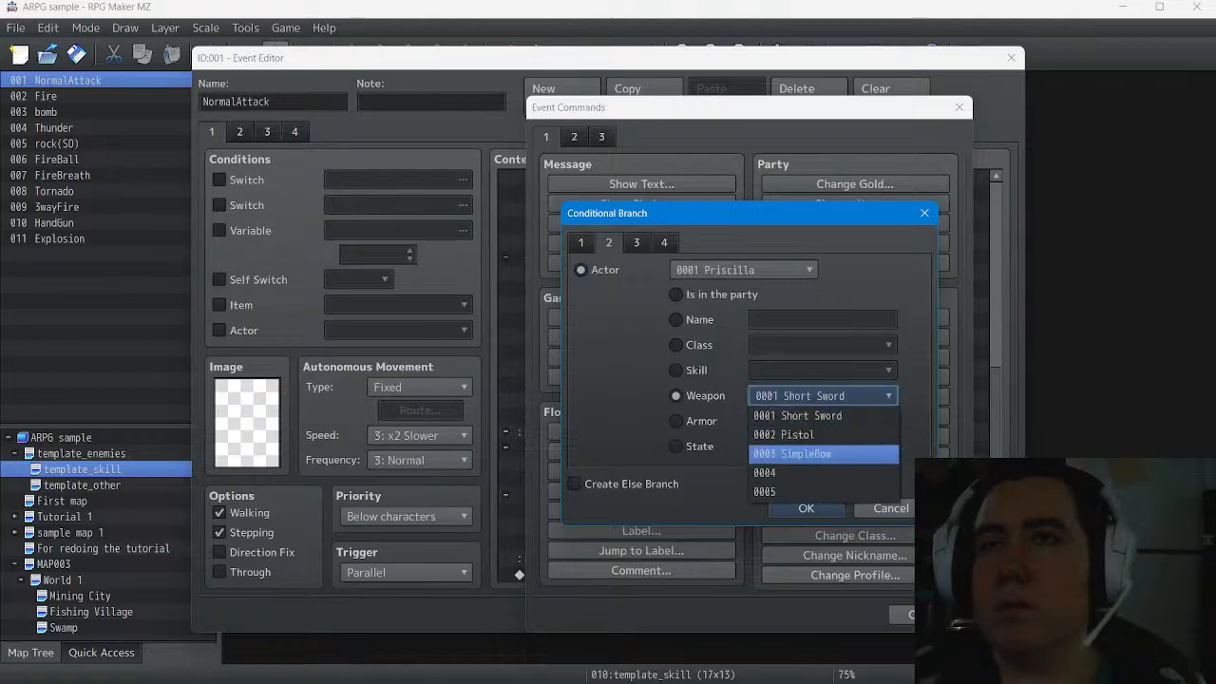
{"action": "left_click", "coordinate": [798, 434]}
{"action": "left_click", "coordinate": [823, 396]}
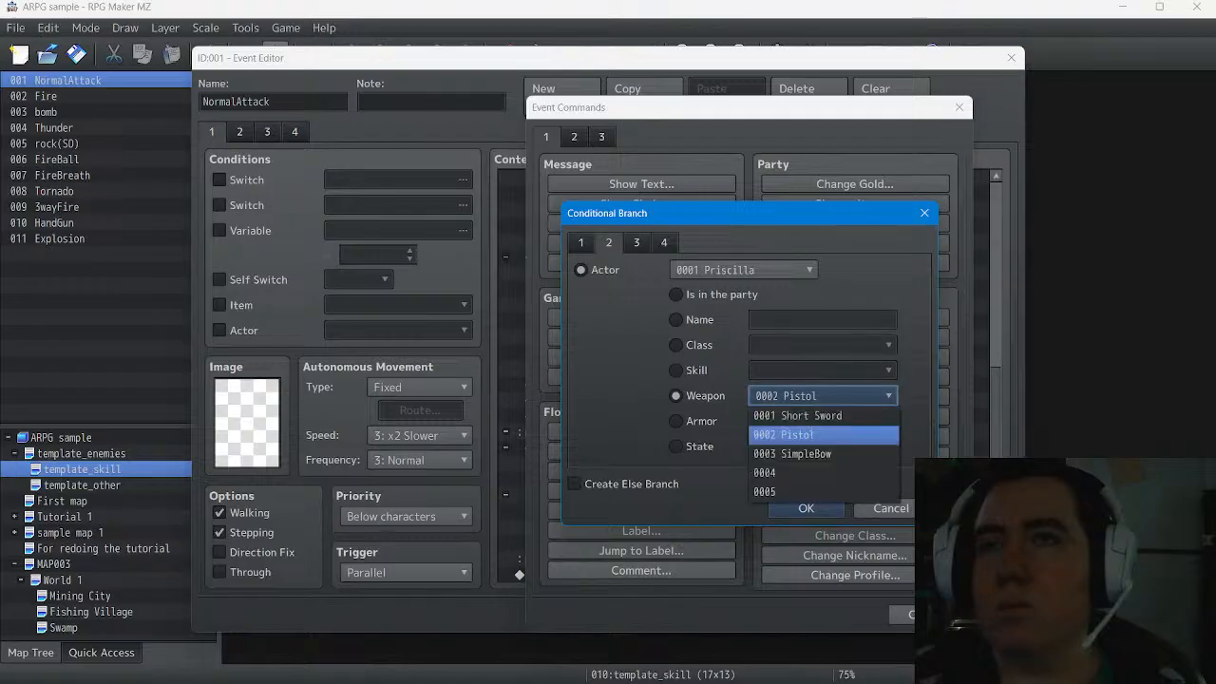
{"action": "left_click", "coordinate": [792, 453]}
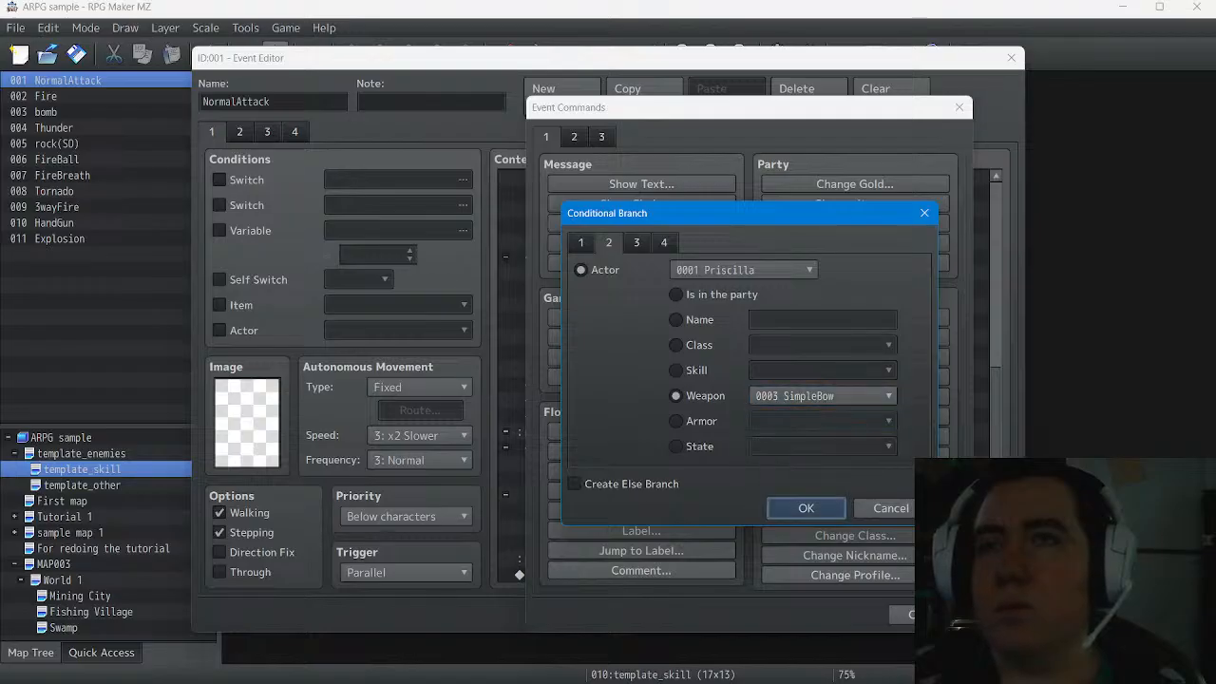
{"action": "left_click", "coordinate": [805, 508]}
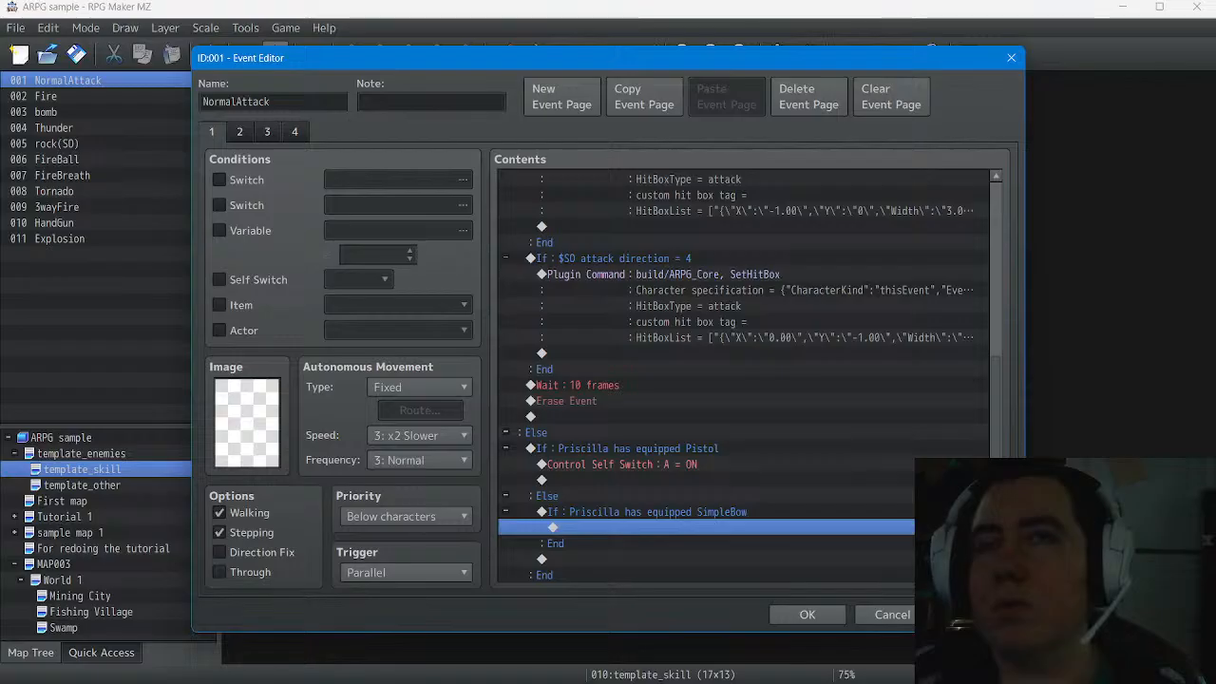
Add a Control Self Switch command that turns self switch D ON inside the SimpleBow branch
{"action": "double_click", "coordinate": [641, 527]}
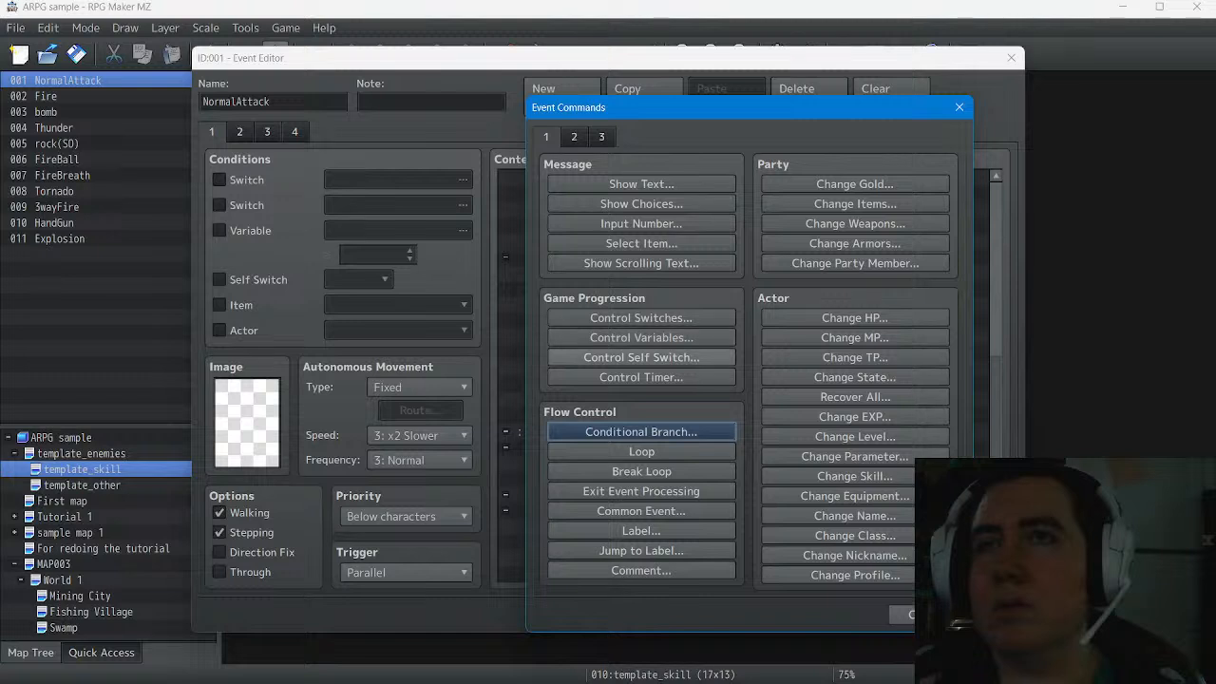
{"action": "left_click", "coordinate": [641, 357]}
{"action": "left_click", "coordinate": [701, 343]}
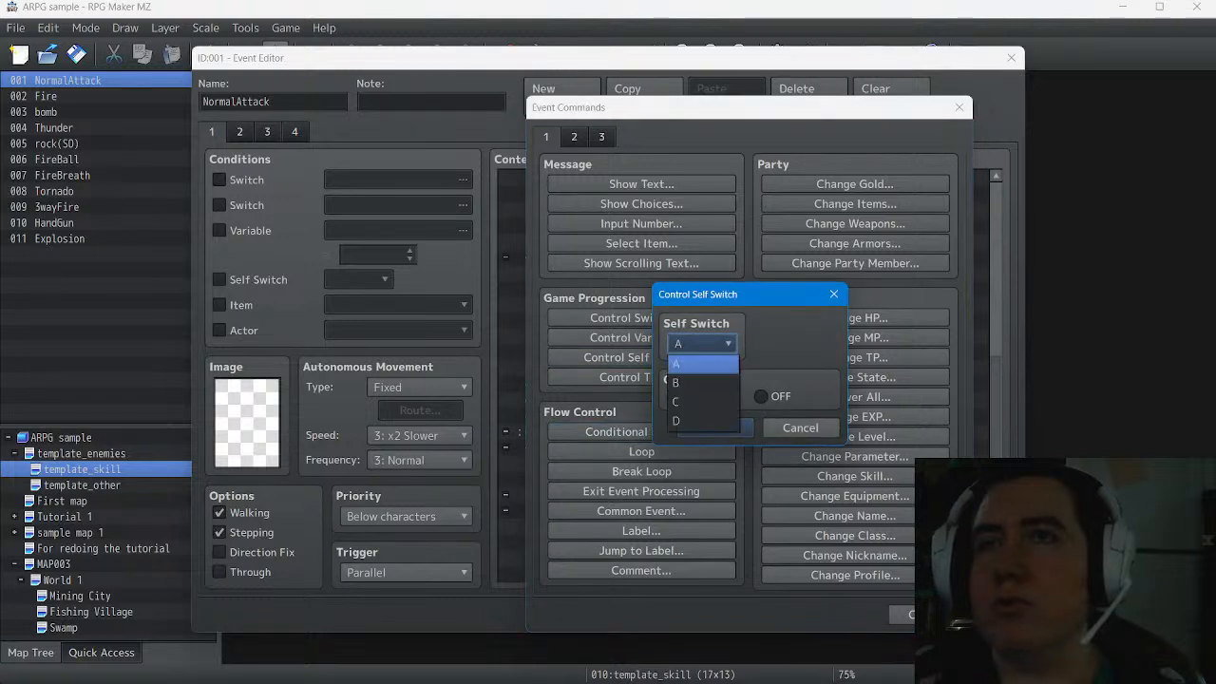
{"action": "left_click", "coordinate": [703, 363]}
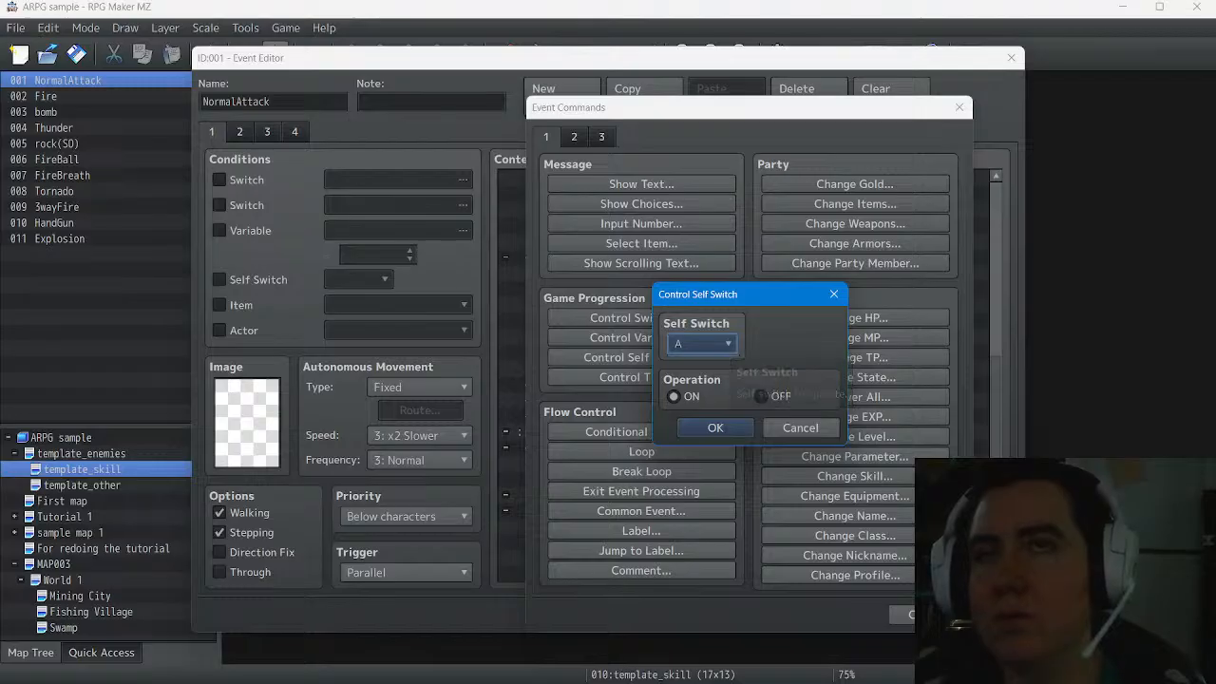
{"action": "left_click", "coordinate": [703, 343]}
{"action": "key", "text": "Return"}
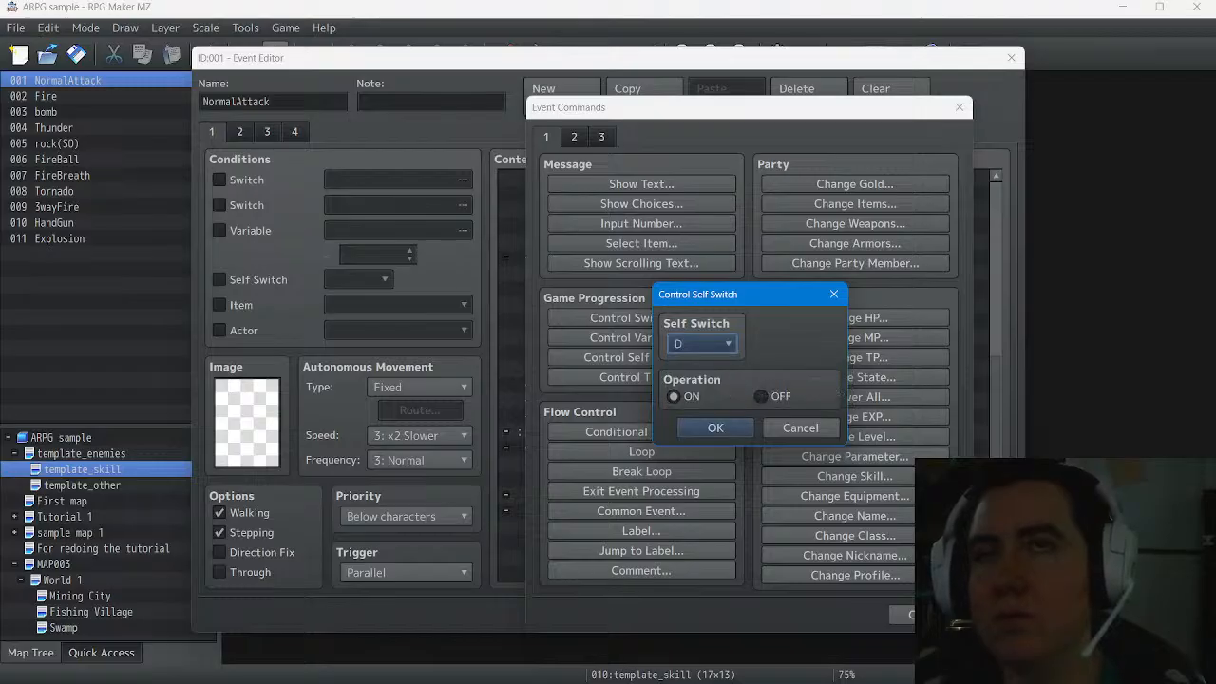
{"action": "key", "text": "Return"}
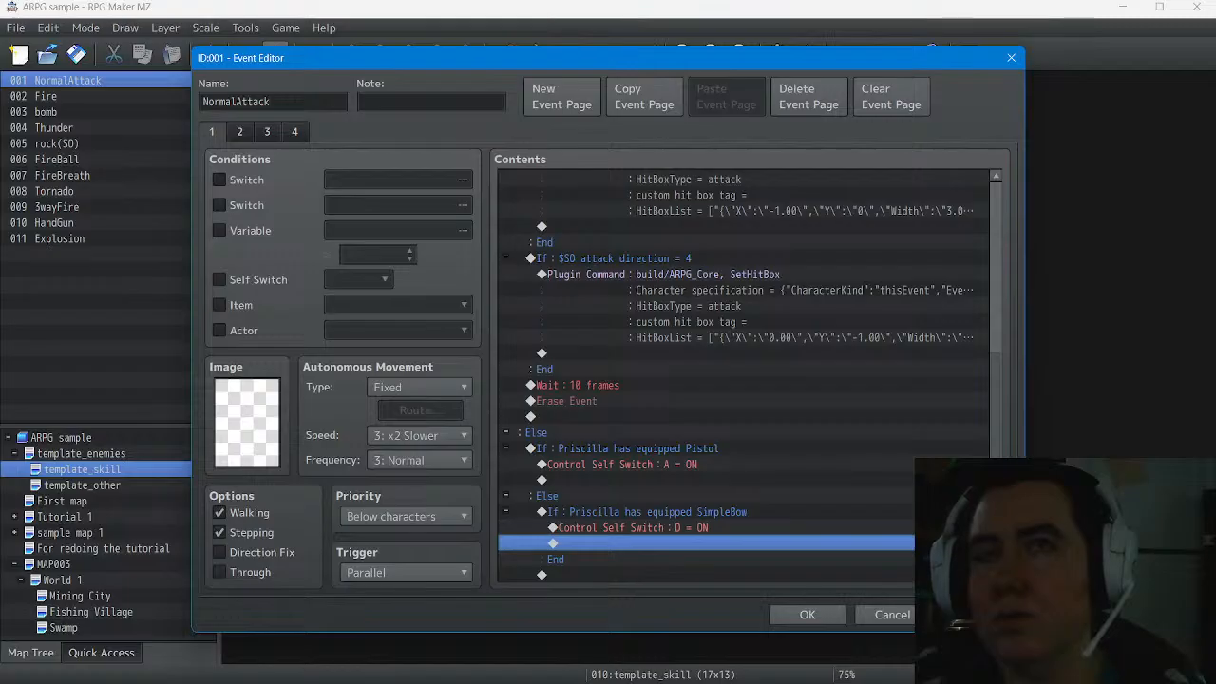
Start a Control Switches command at the end of the SimpleBow branch and choose switch 0010 ProjectileS
{"action": "left_click", "coordinate": [627, 512]}
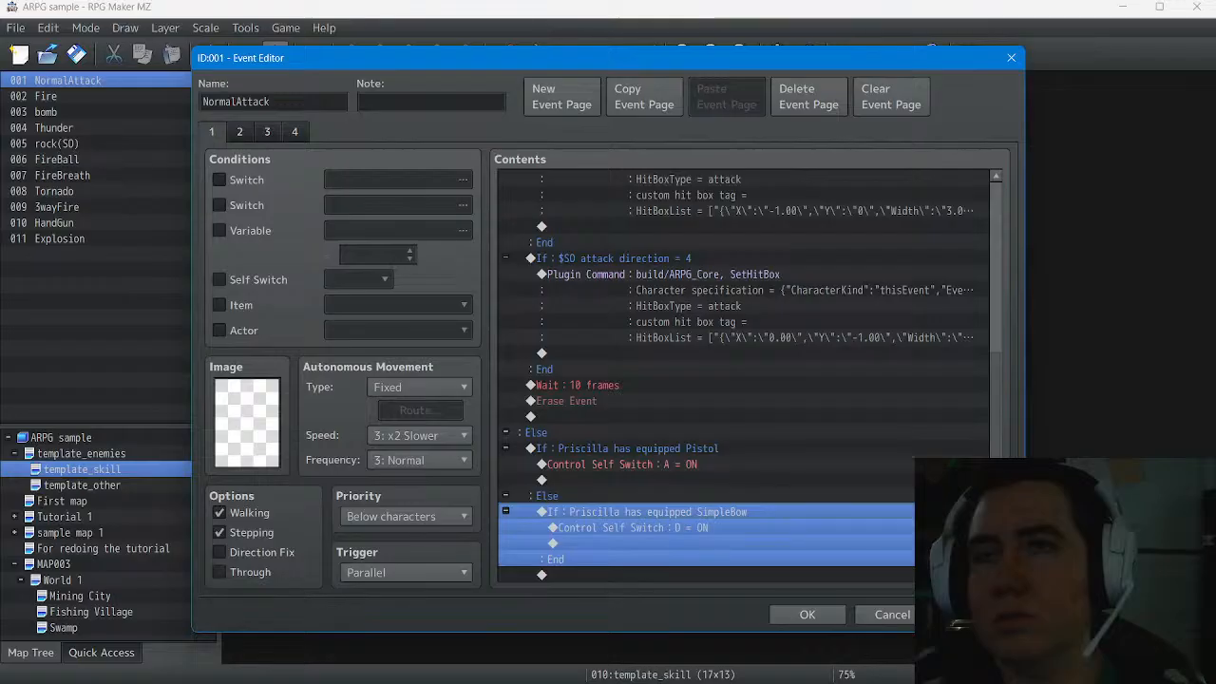
{"action": "double_click", "coordinate": [627, 543]}
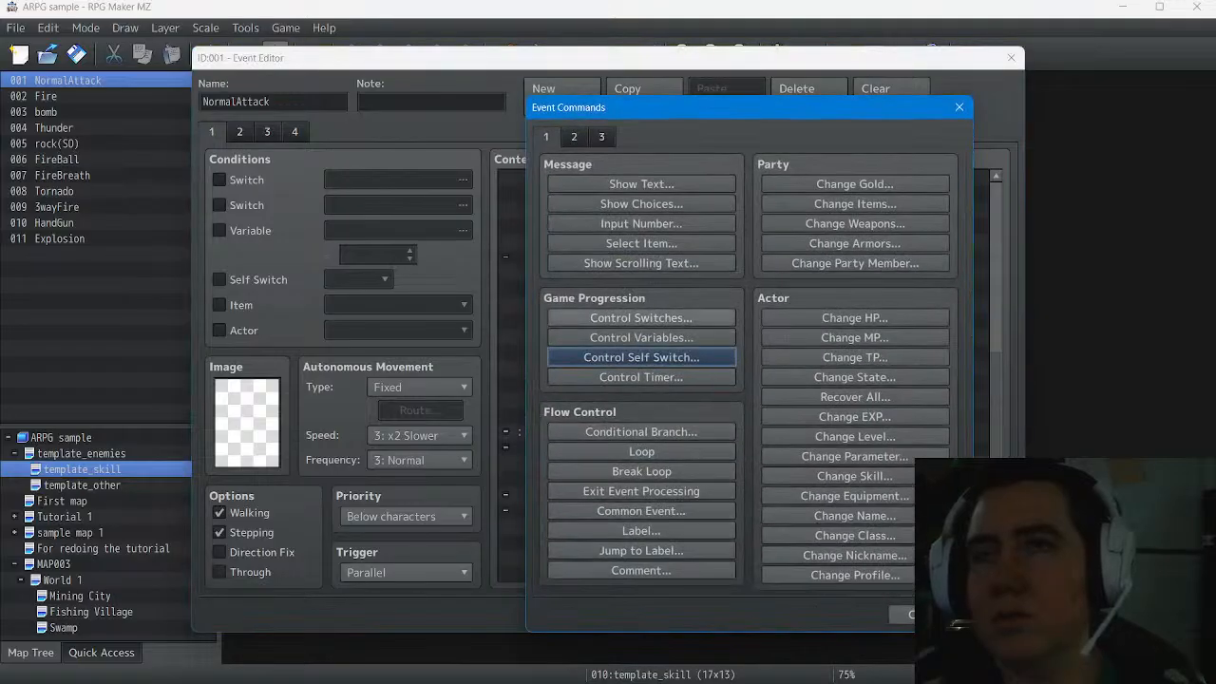
{"action": "left_click", "coordinate": [641, 317]}
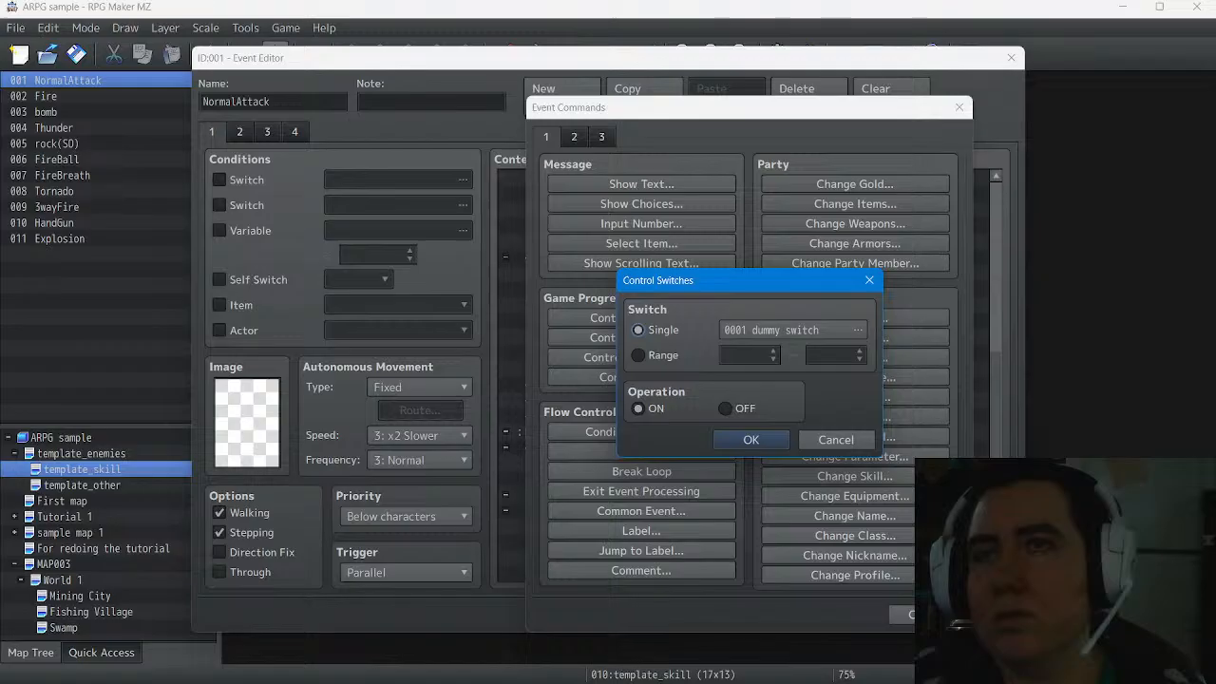
{"action": "left_click", "coordinate": [793, 330]}
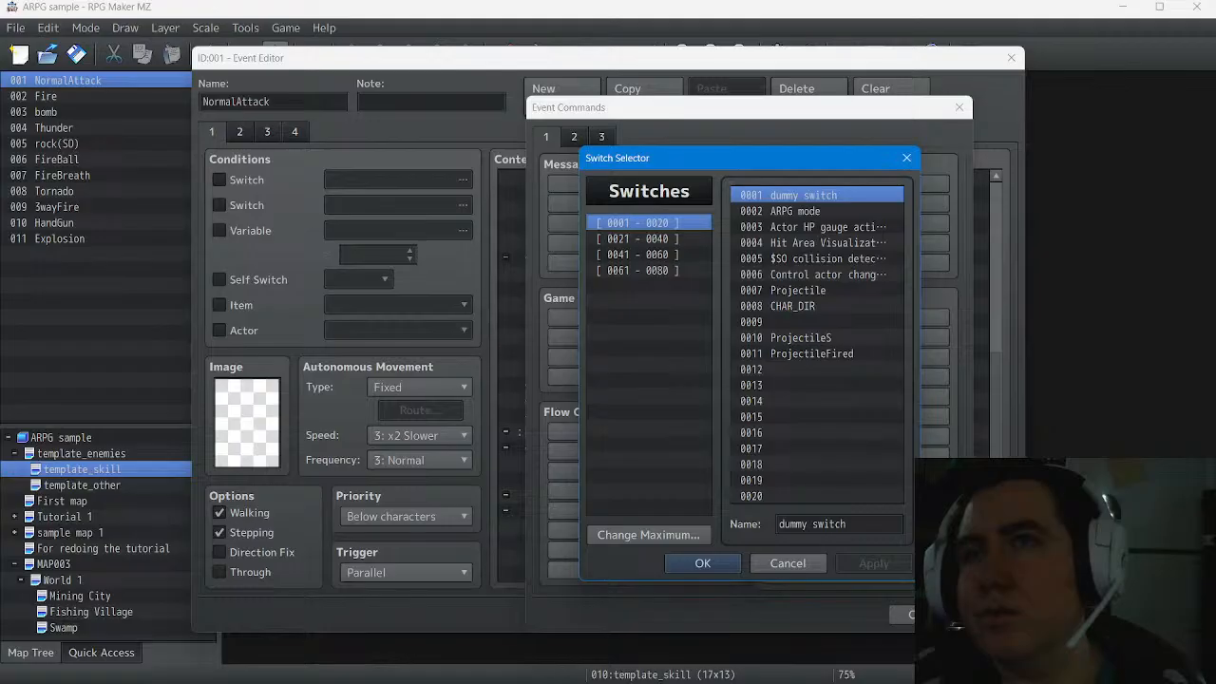
{"action": "left_click", "coordinate": [649, 239]}
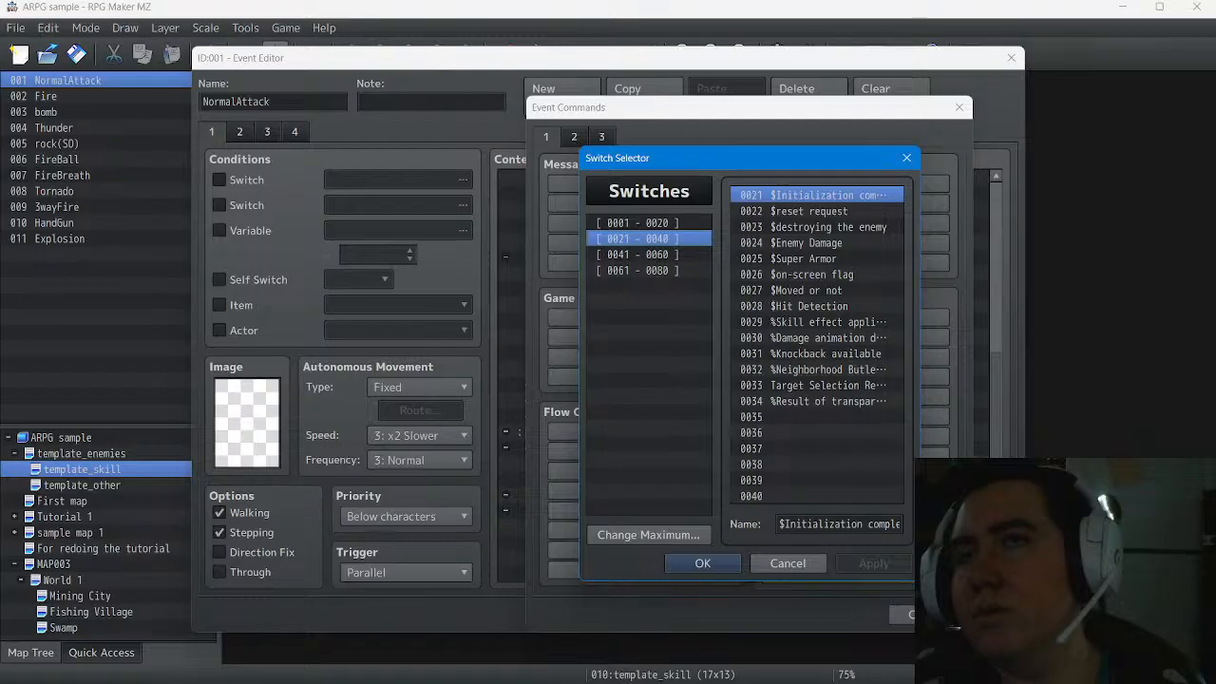
{"action": "left_click", "coordinate": [648, 254]}
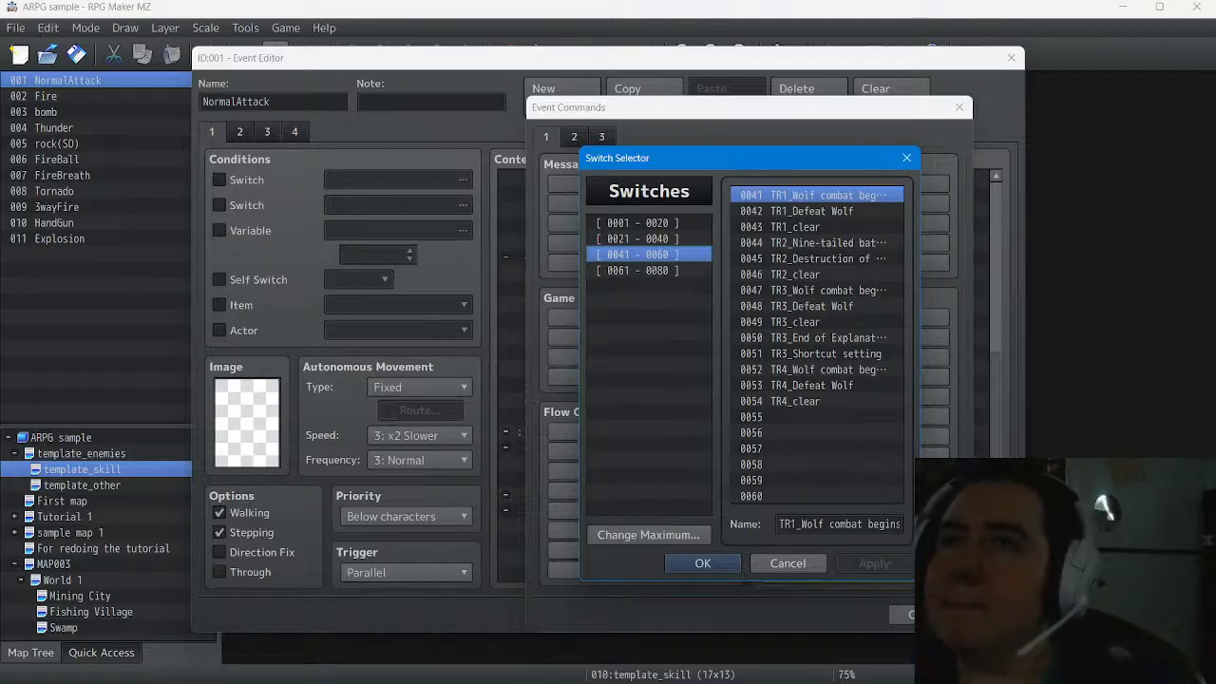
{"action": "left_click", "coordinate": [650, 237]}
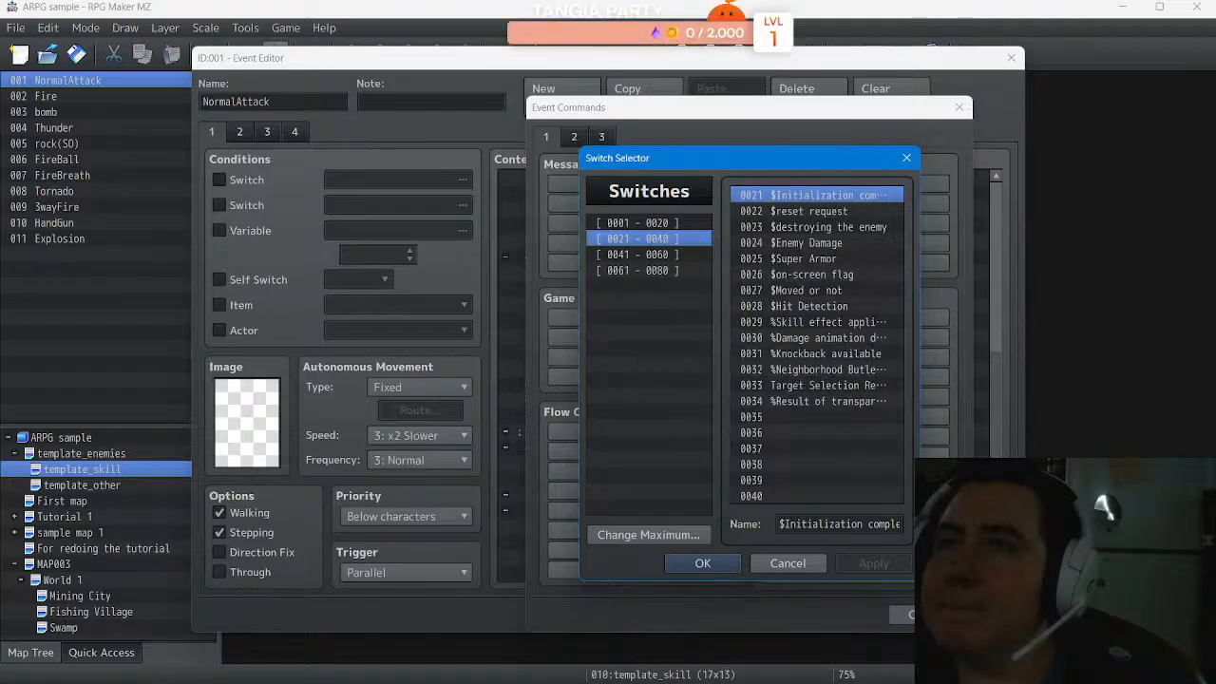
{"action": "left_click", "coordinate": [639, 223]}
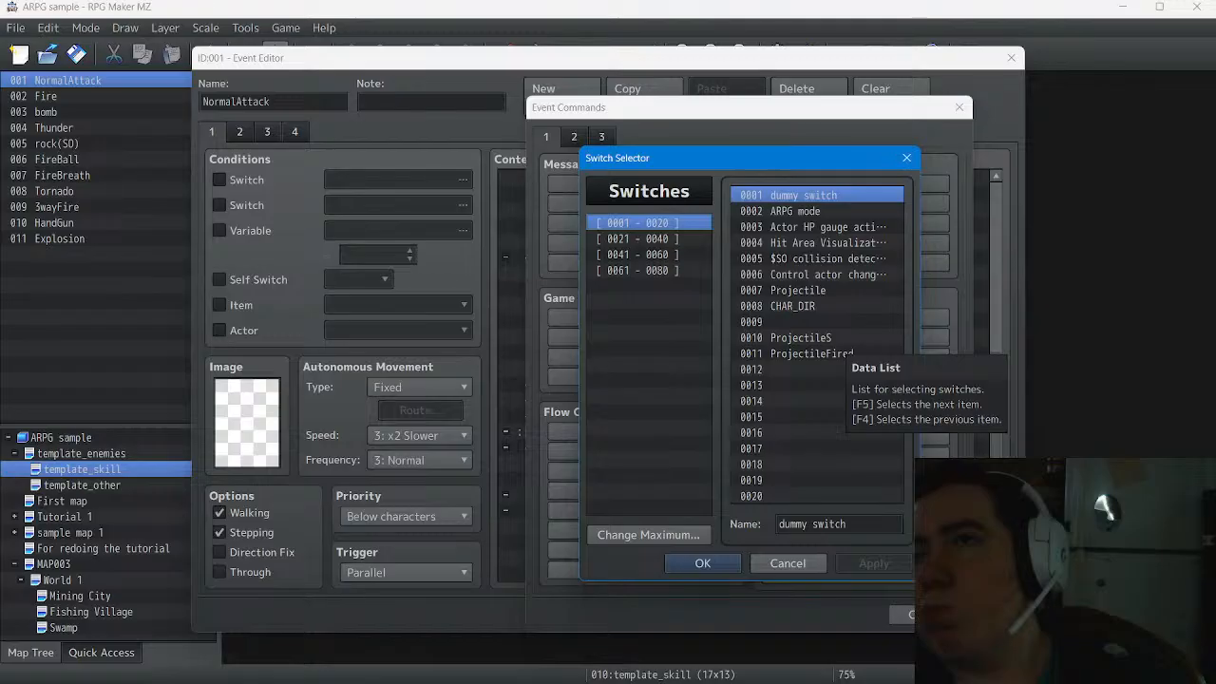
{"action": "left_click", "coordinate": [843, 338]}
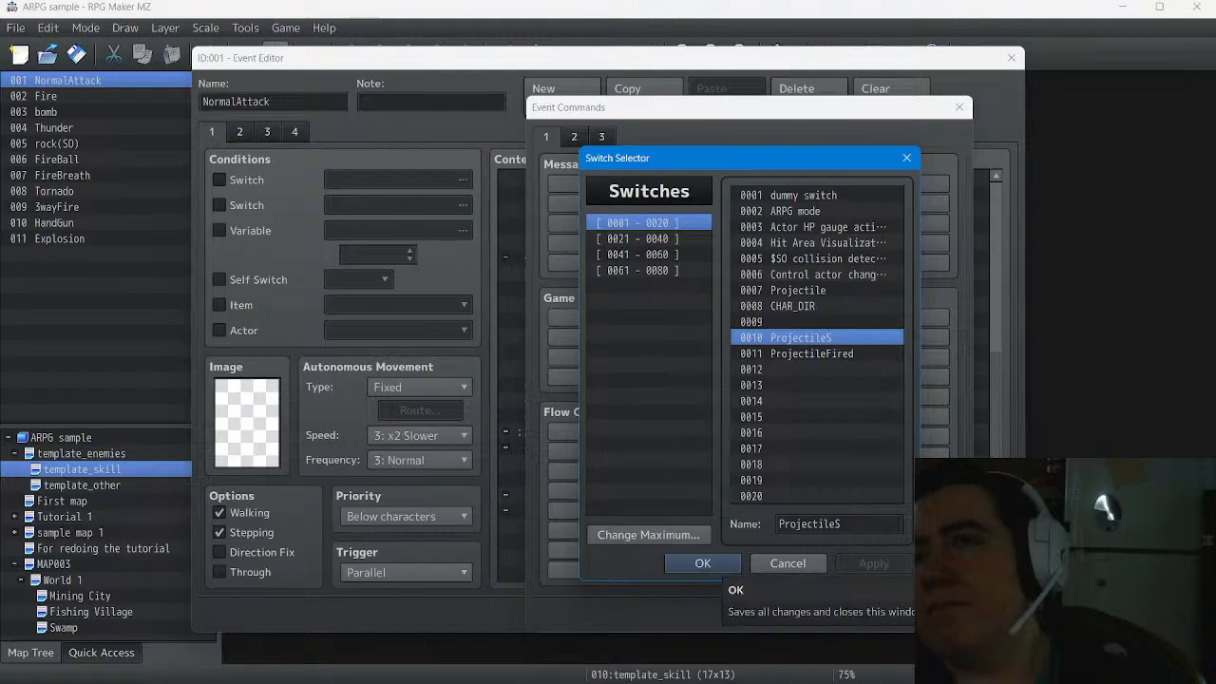
{"action": "left_click", "coordinate": [703, 564]}
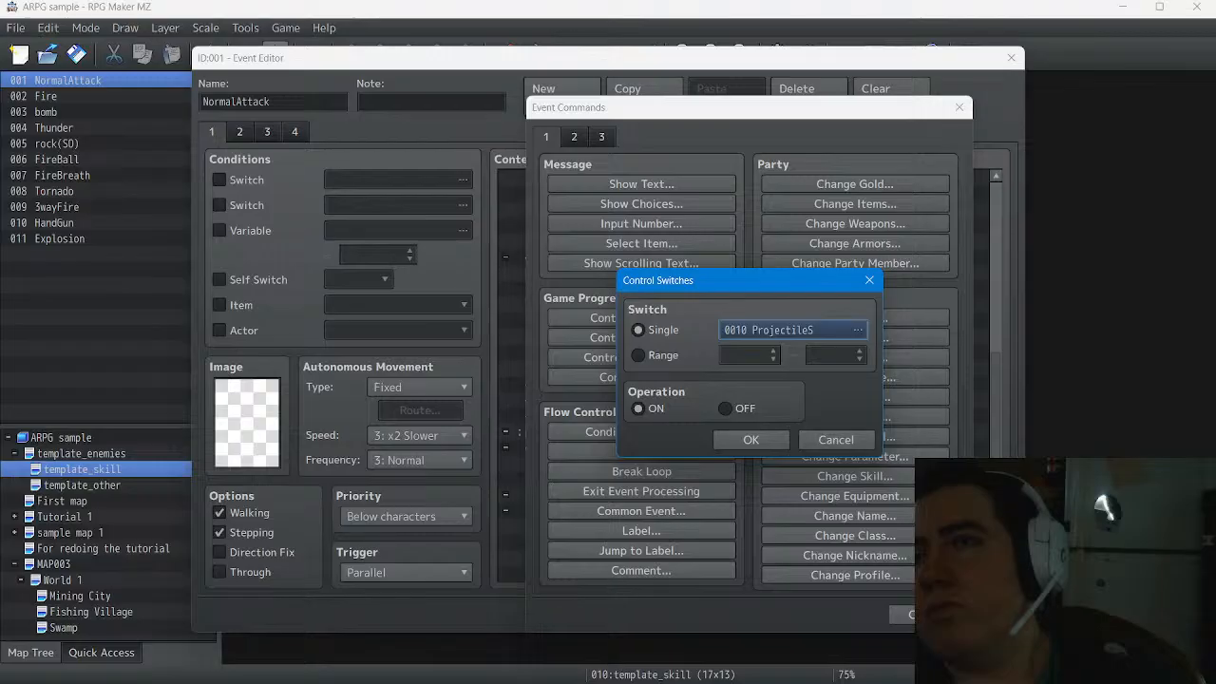
Name empty switch 0013 Bow and make the Control Switches command turn it ON
{"action": "left_click", "coordinate": [793, 330]}
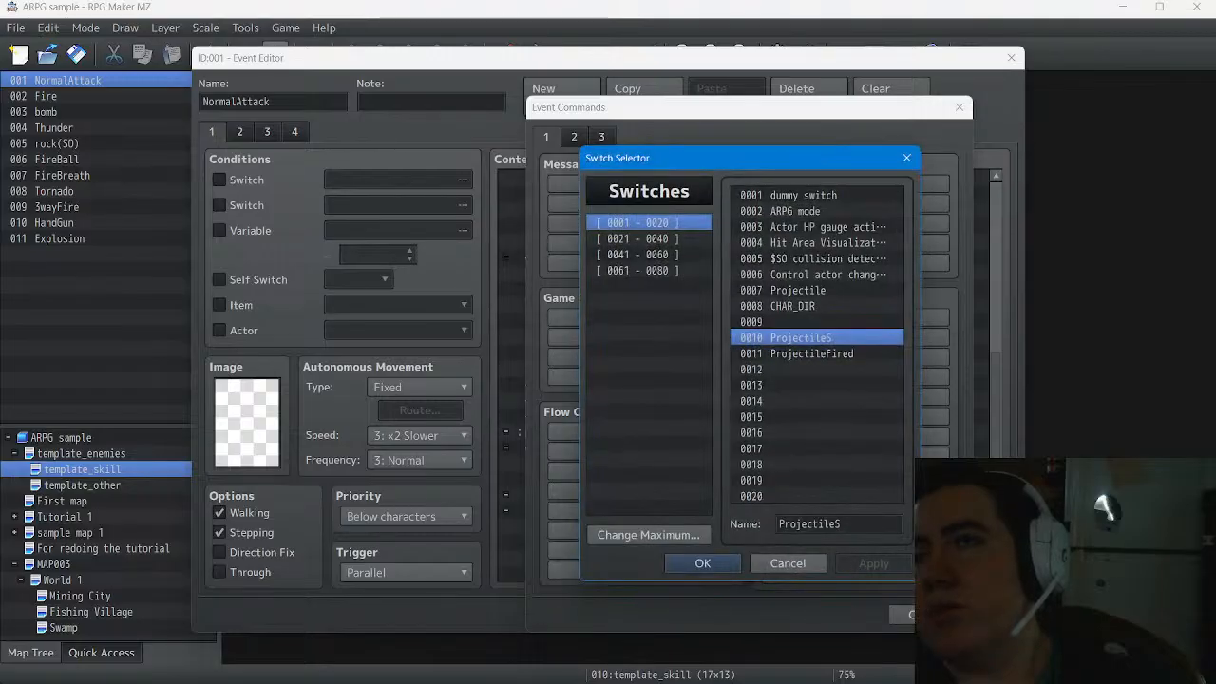
{"action": "left_click", "coordinate": [751, 385]}
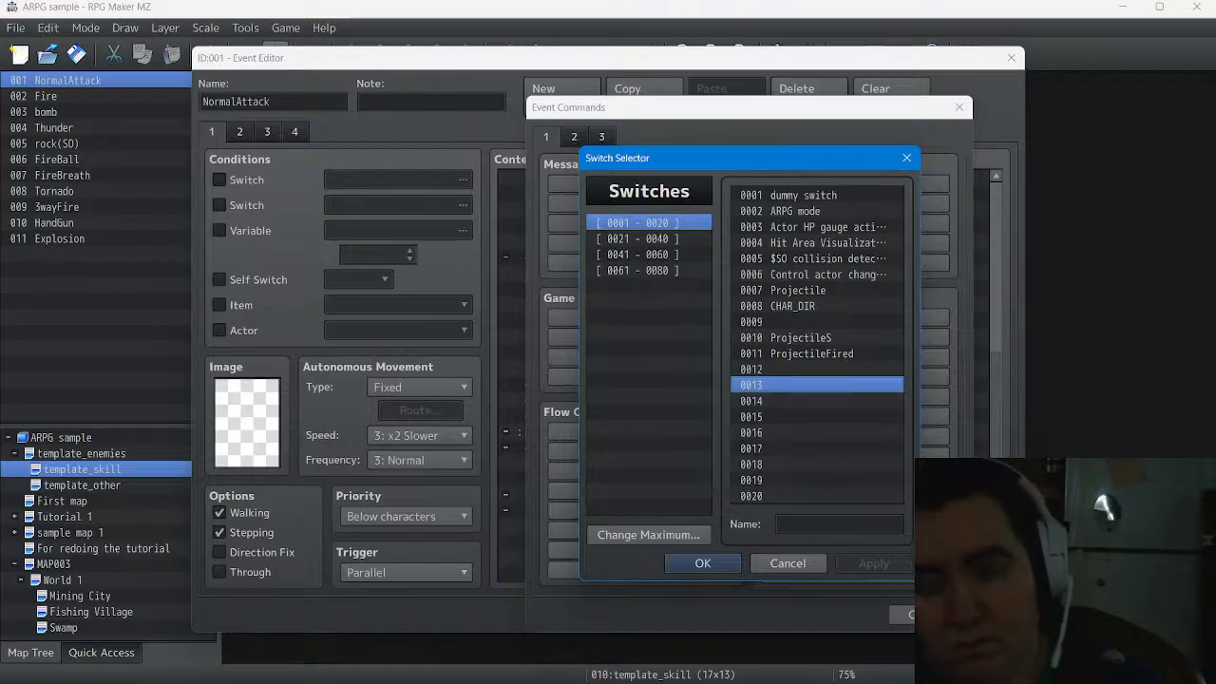
{"action": "left_click", "coordinate": [839, 524]}
{"action": "type", "text": "Bo"}
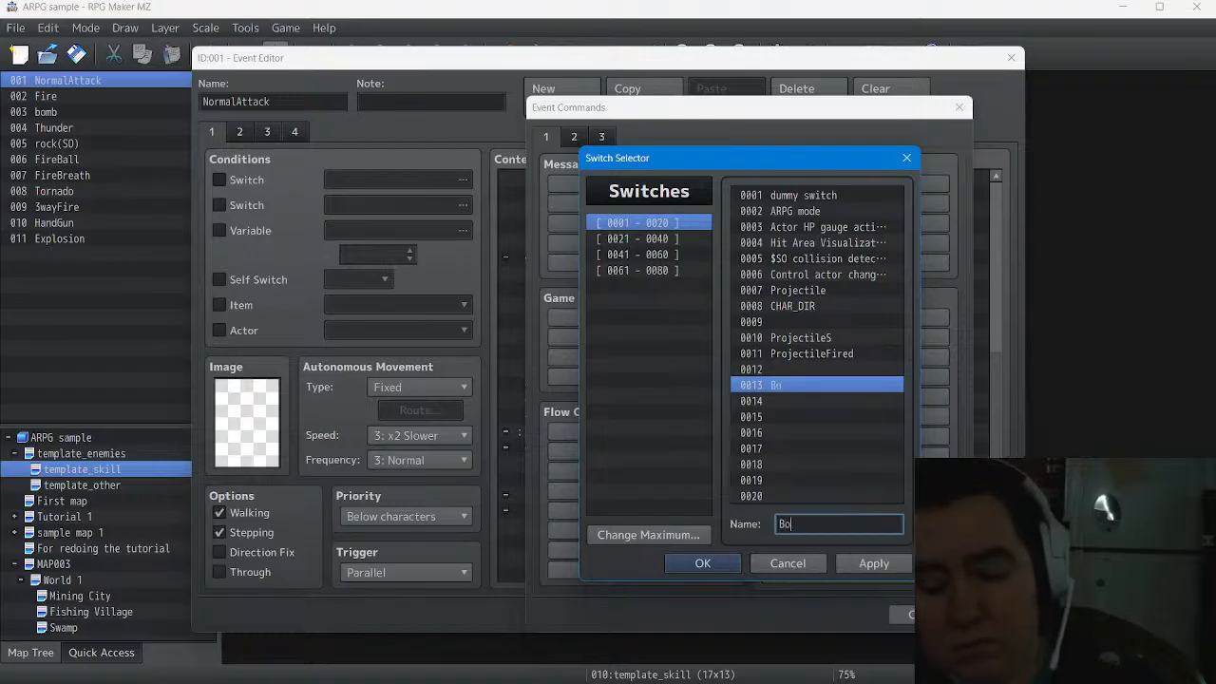
{"action": "type", "text": "w"}
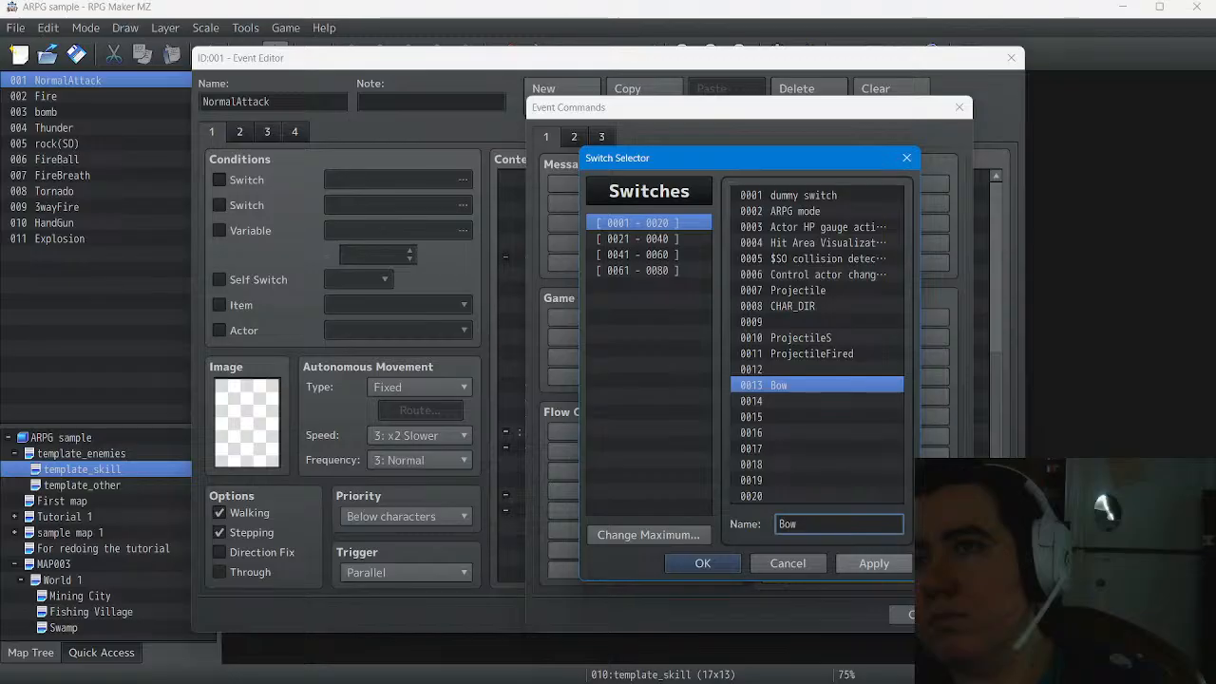
{"action": "key", "text": "Return"}
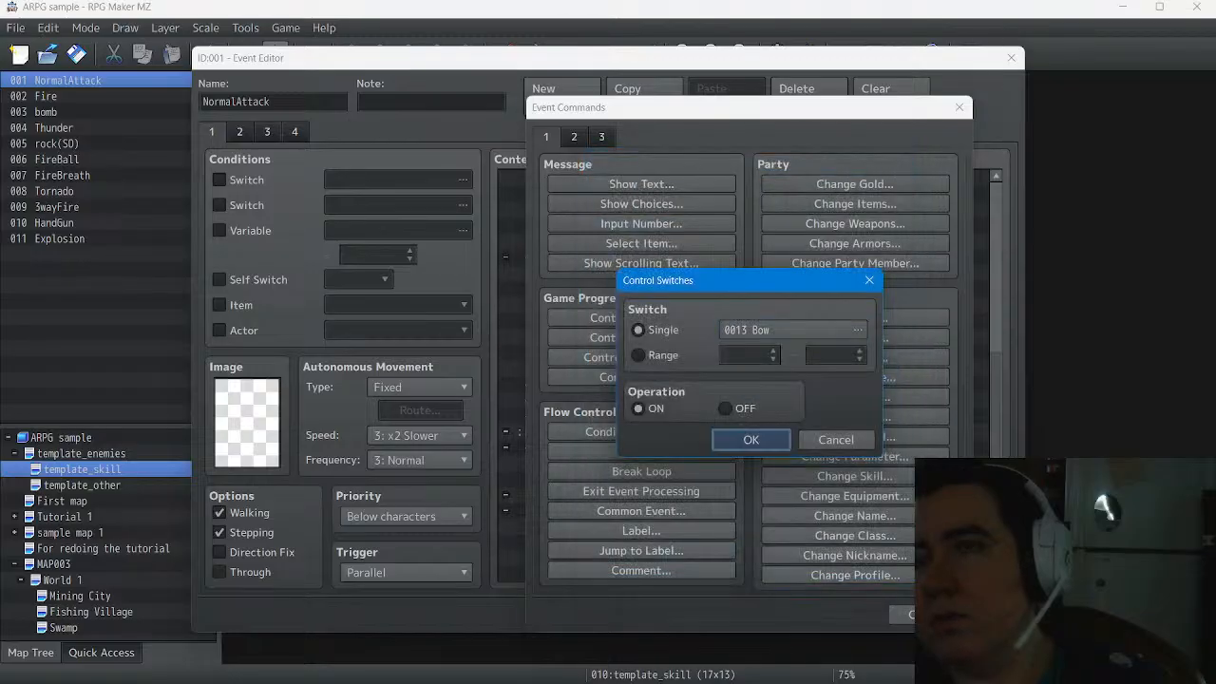
{"action": "key", "text": "Return"}
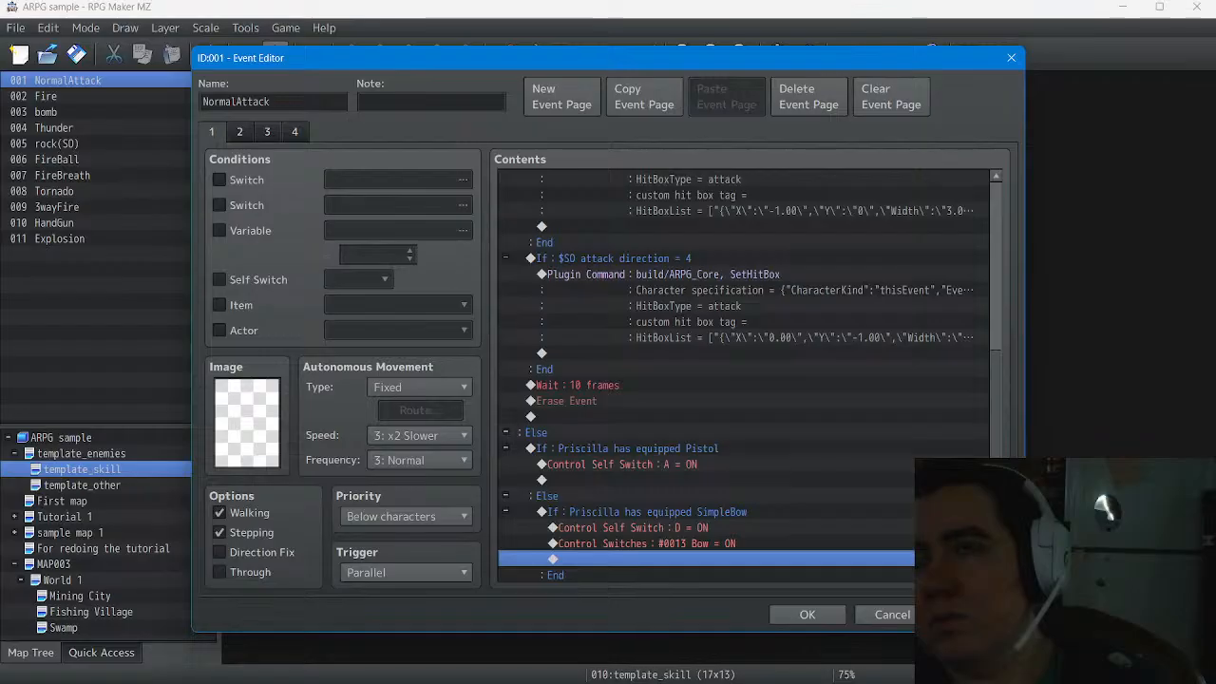
Delete the Control Self Switch D = ON command from the SimpleBow branch
{"action": "left_click", "coordinate": [635, 527]}
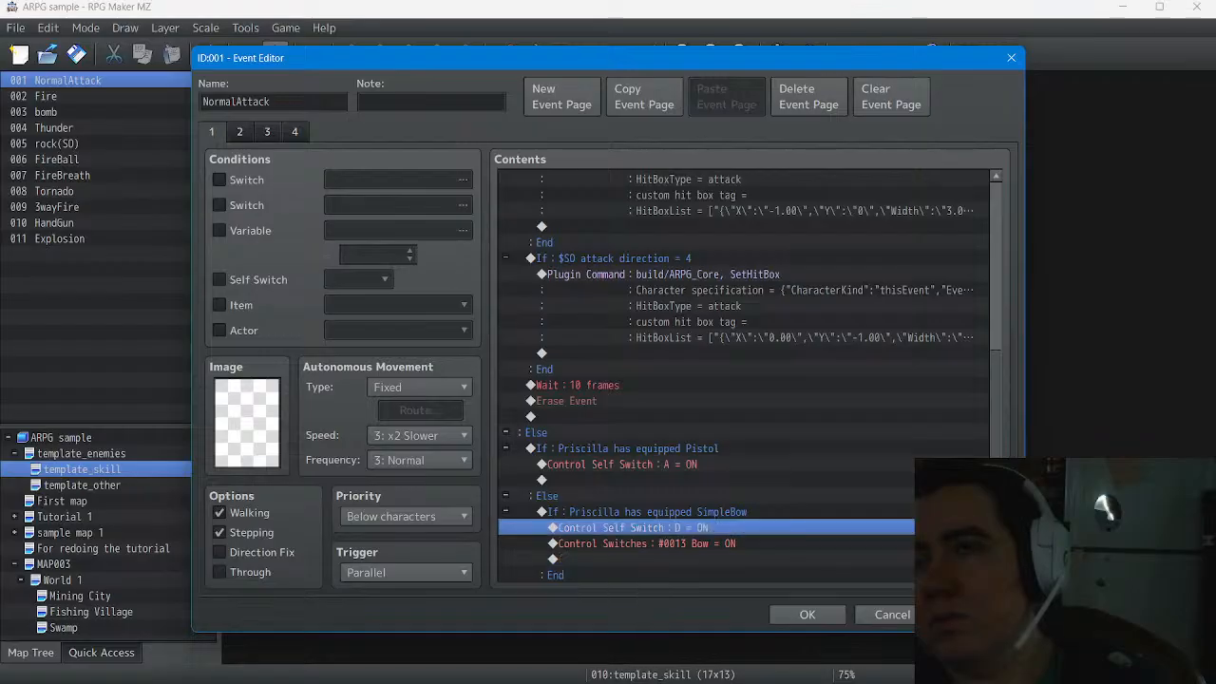
{"action": "right_click", "coordinate": [712, 527]}
{"action": "left_click", "coordinate": [750, 551]}
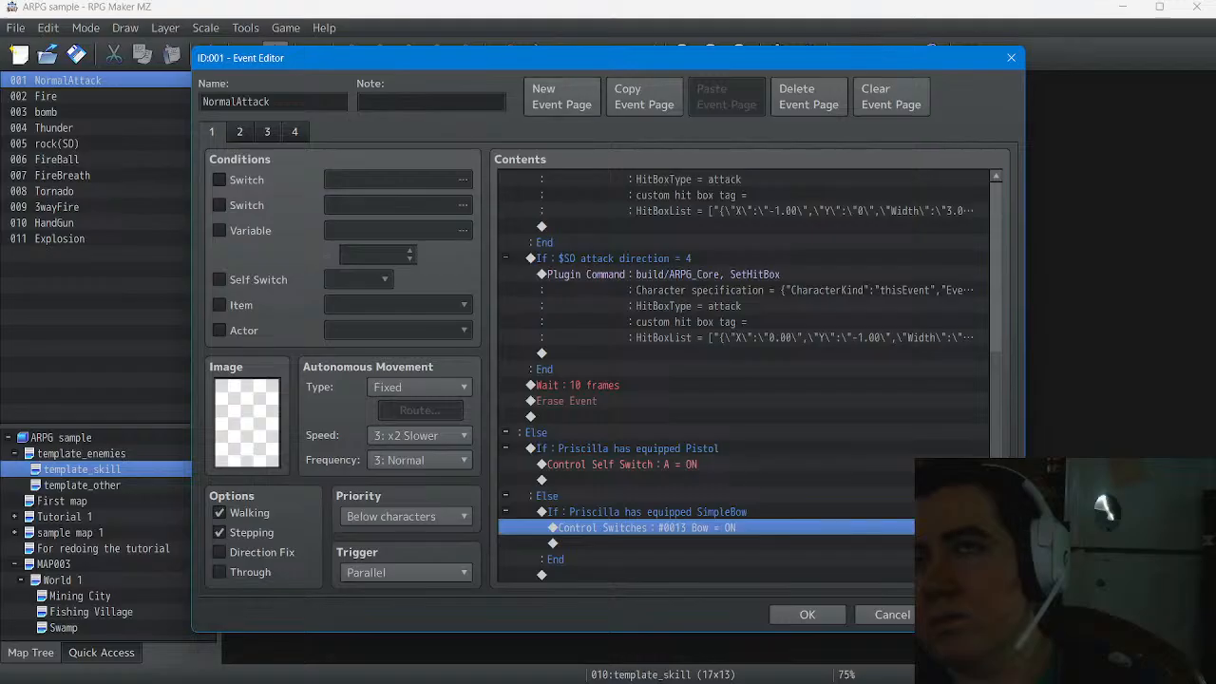
Add a fifth event page to NormalAttack with switch 0013 Bow as its only condition
{"action": "left_click", "coordinate": [294, 132]}
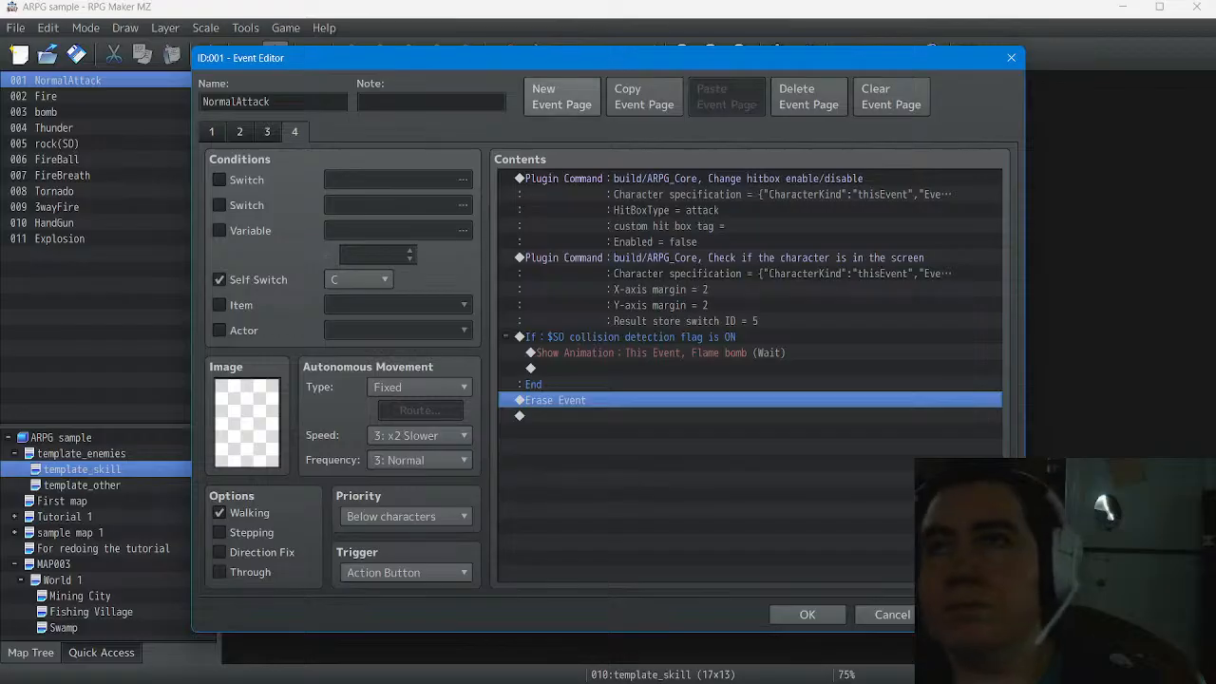
{"action": "left_click", "coordinate": [561, 96]}
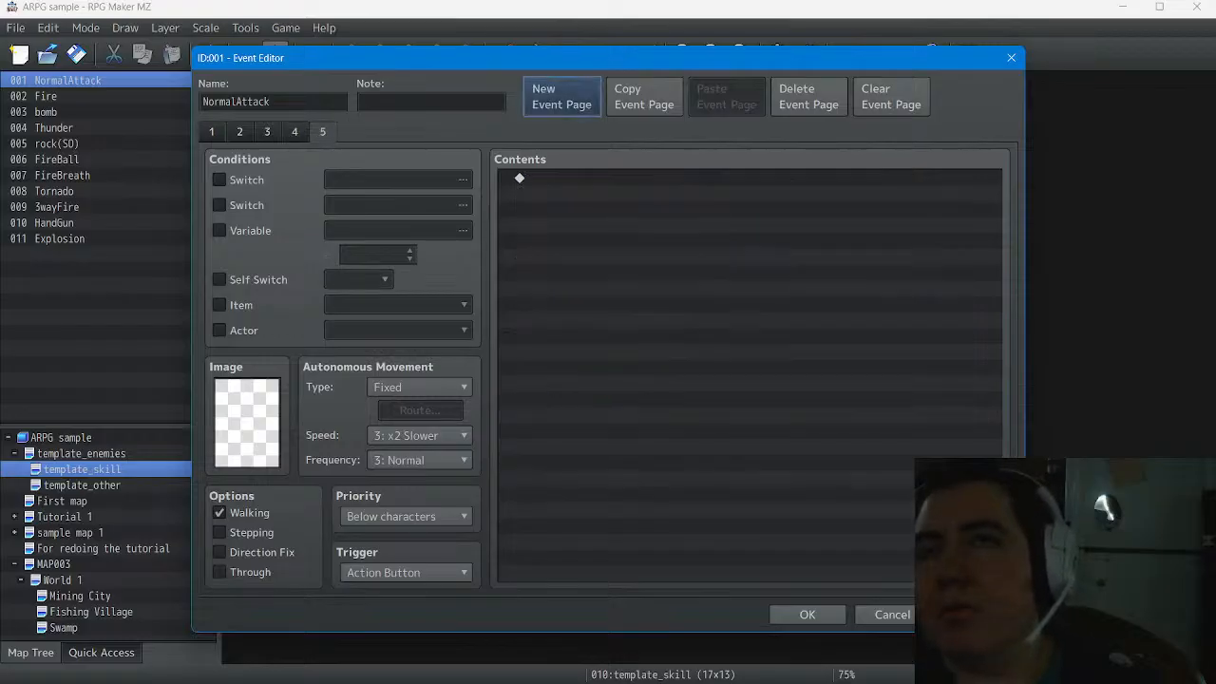
{"action": "left_click", "coordinate": [219, 180]}
{"action": "left_click", "coordinate": [399, 179]}
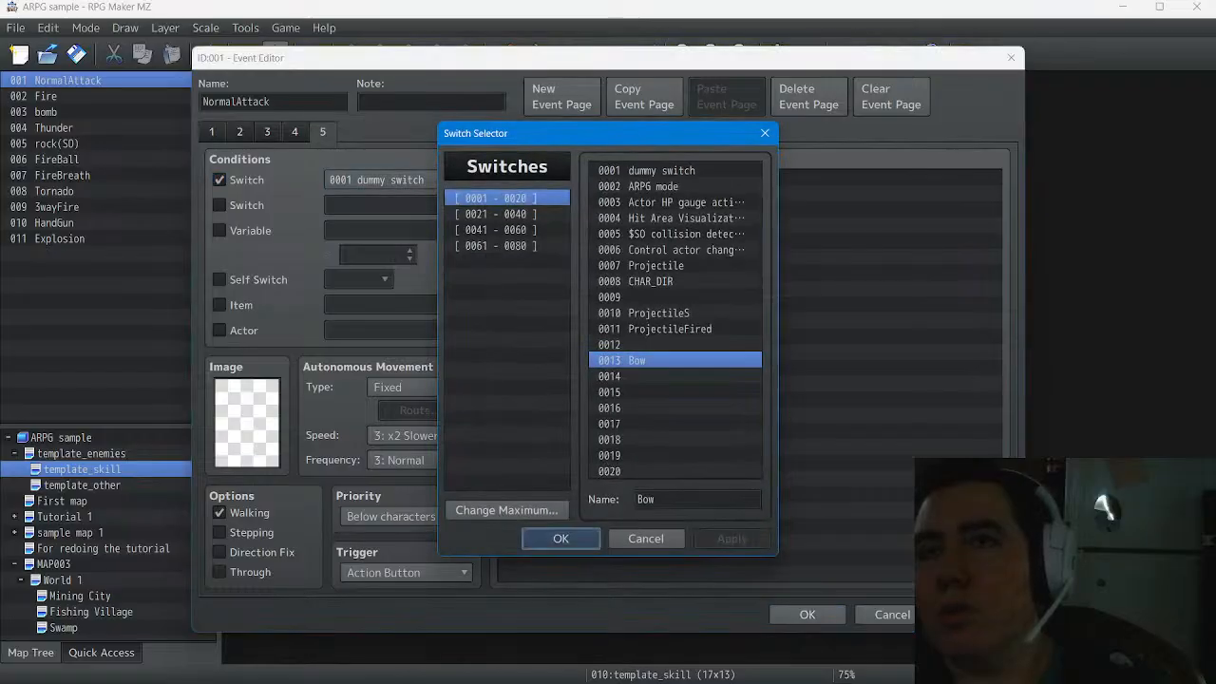
{"action": "left_click", "coordinate": [560, 538]}
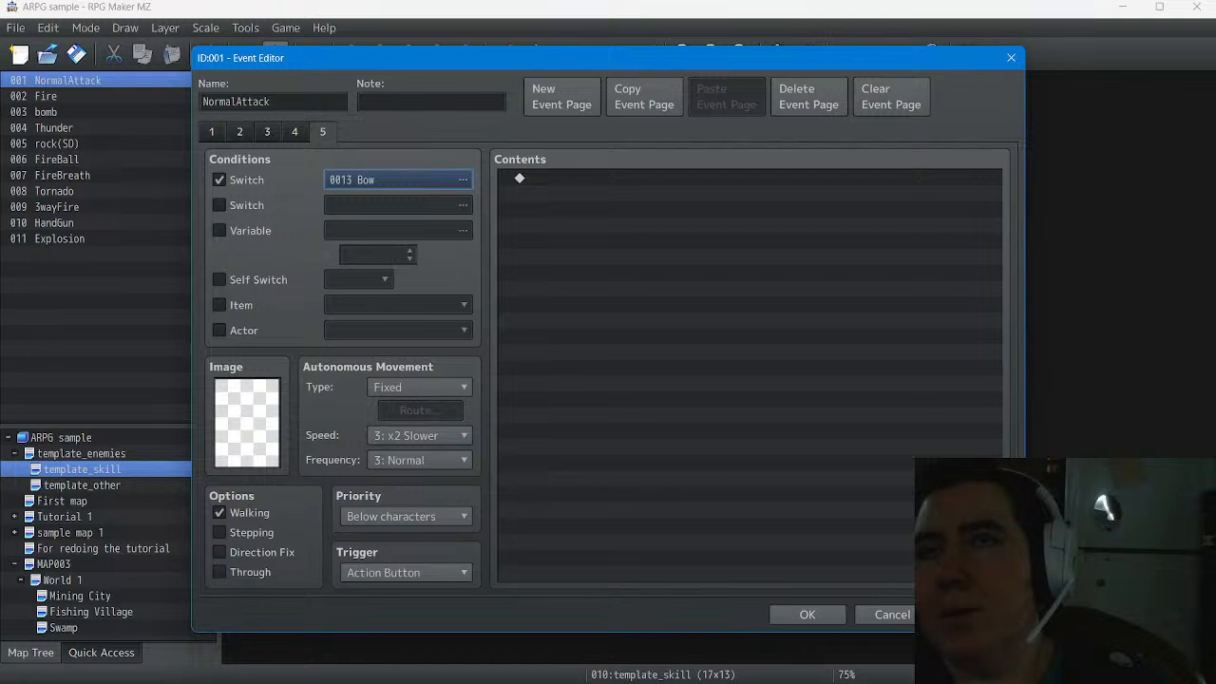
{"action": "left_click", "coordinate": [646, 179]}
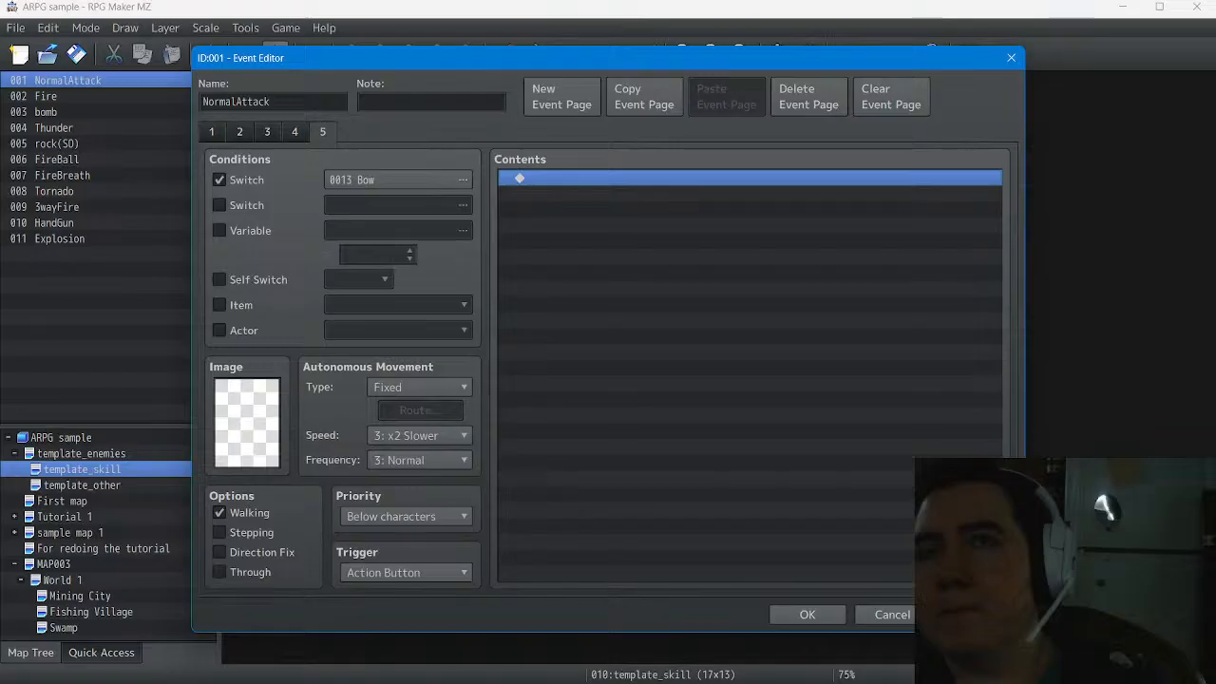
{"action": "left_click", "coordinate": [220, 205]}
{"action": "left_click", "coordinate": [220, 205]}
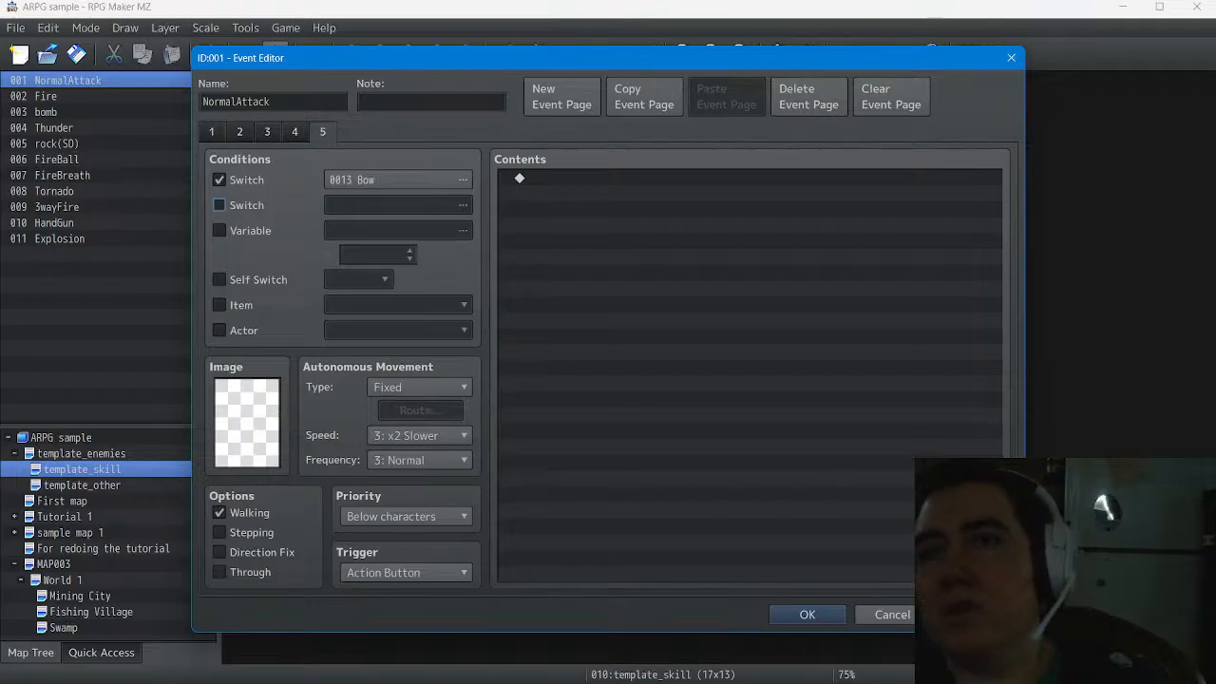
Set the trigger of event page 5 to Parallel
{"action": "left_click", "coordinate": [406, 572]}
{"action": "key", "text": "Down"}
{"action": "key", "text": "Down"}
{"action": "key", "text": "Down"}
{"action": "key", "text": "Down"}
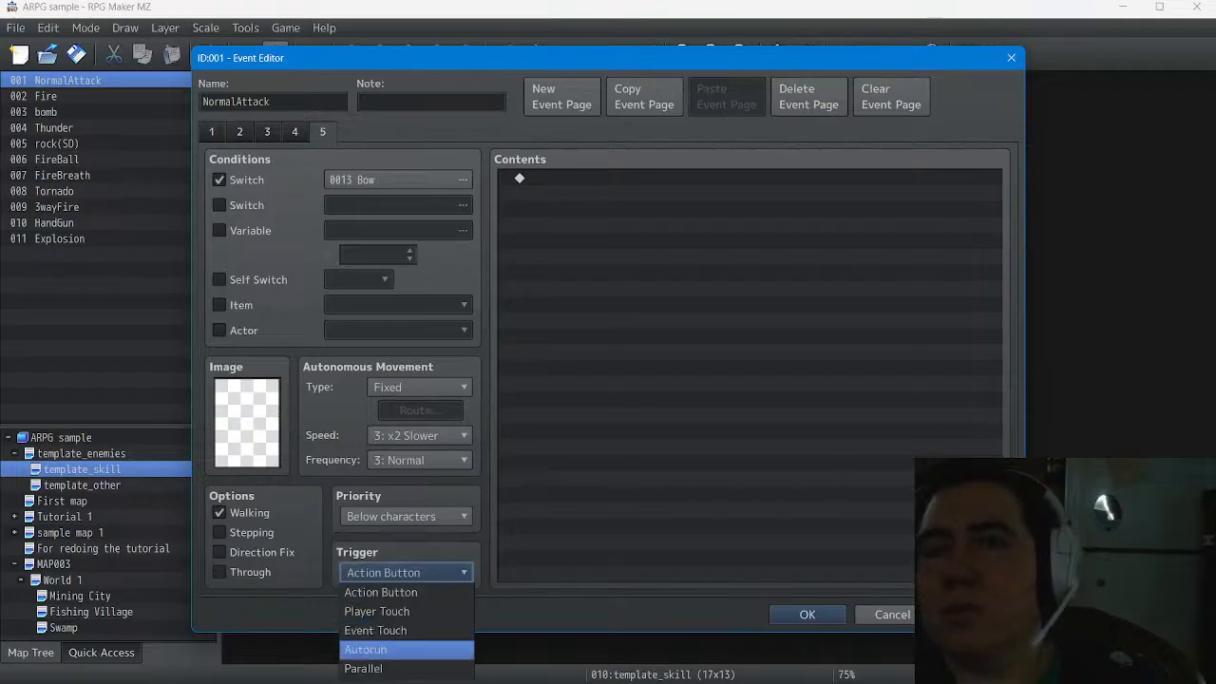
{"action": "key", "text": "Return"}
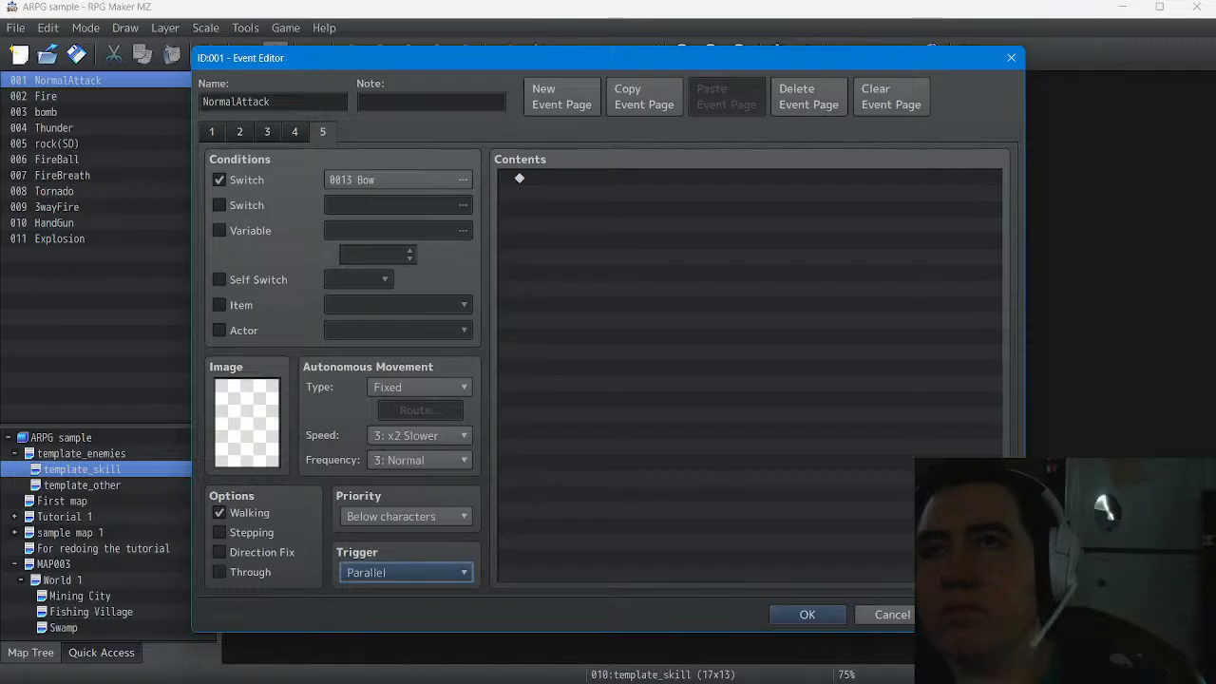
Add a Control Switches command to page 5 that turns switch 0013 Bow ON
{"action": "left_click", "coordinate": [646, 178]}
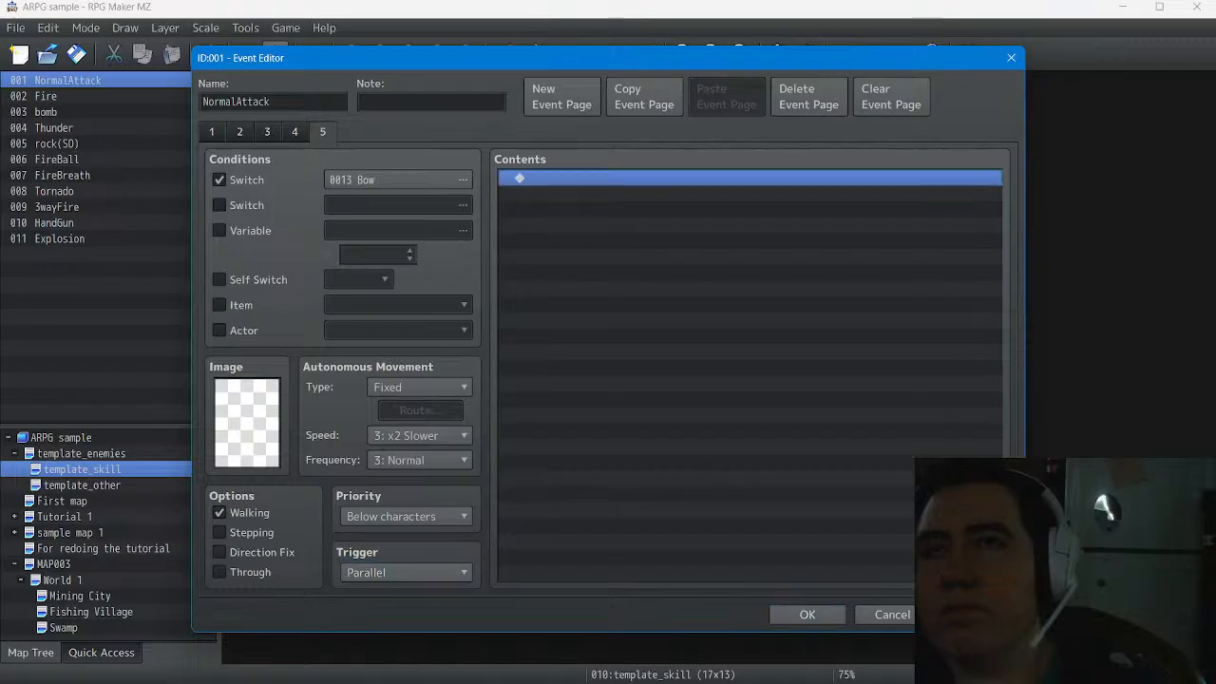
{"action": "double_click", "coordinate": [646, 179]}
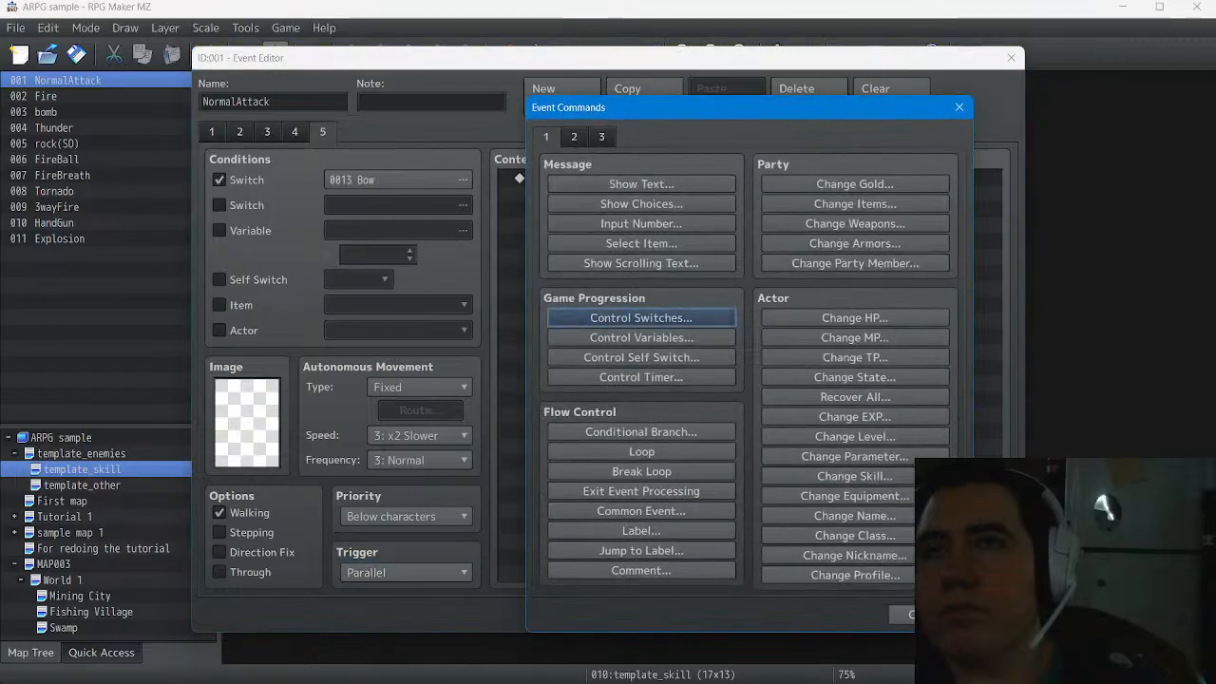
{"action": "left_click", "coordinate": [684, 317]}
{"action": "left_click", "coordinate": [794, 329]}
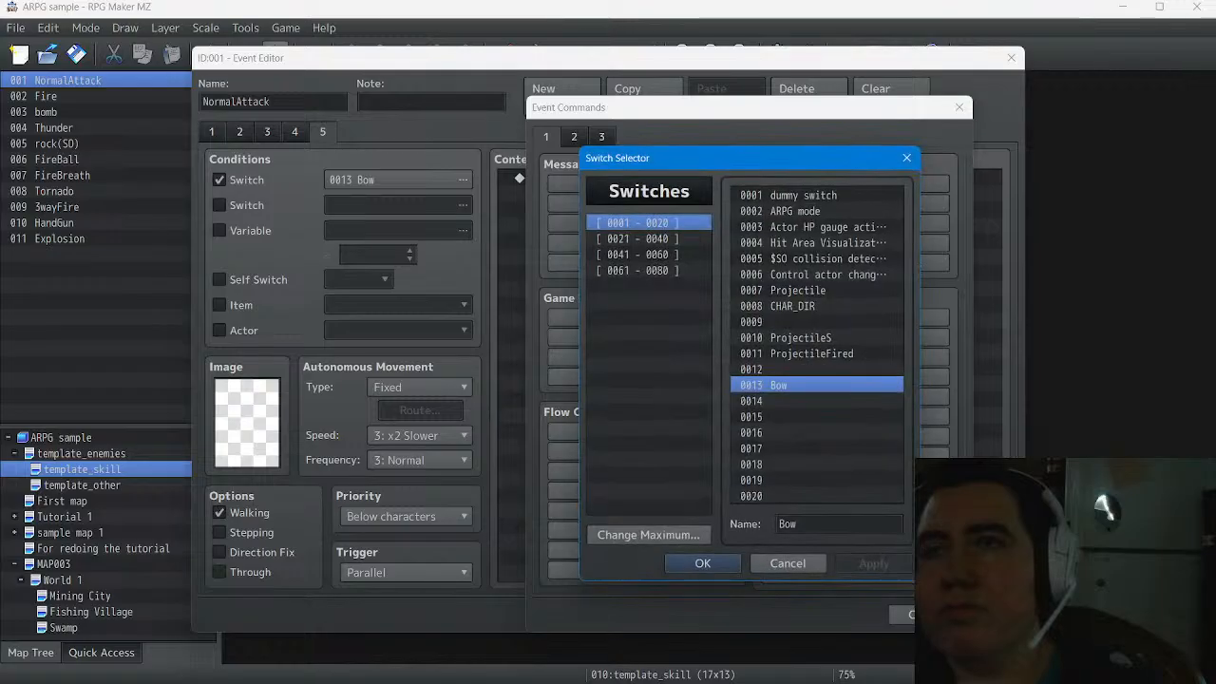
{"action": "left_click", "coordinate": [703, 562]}
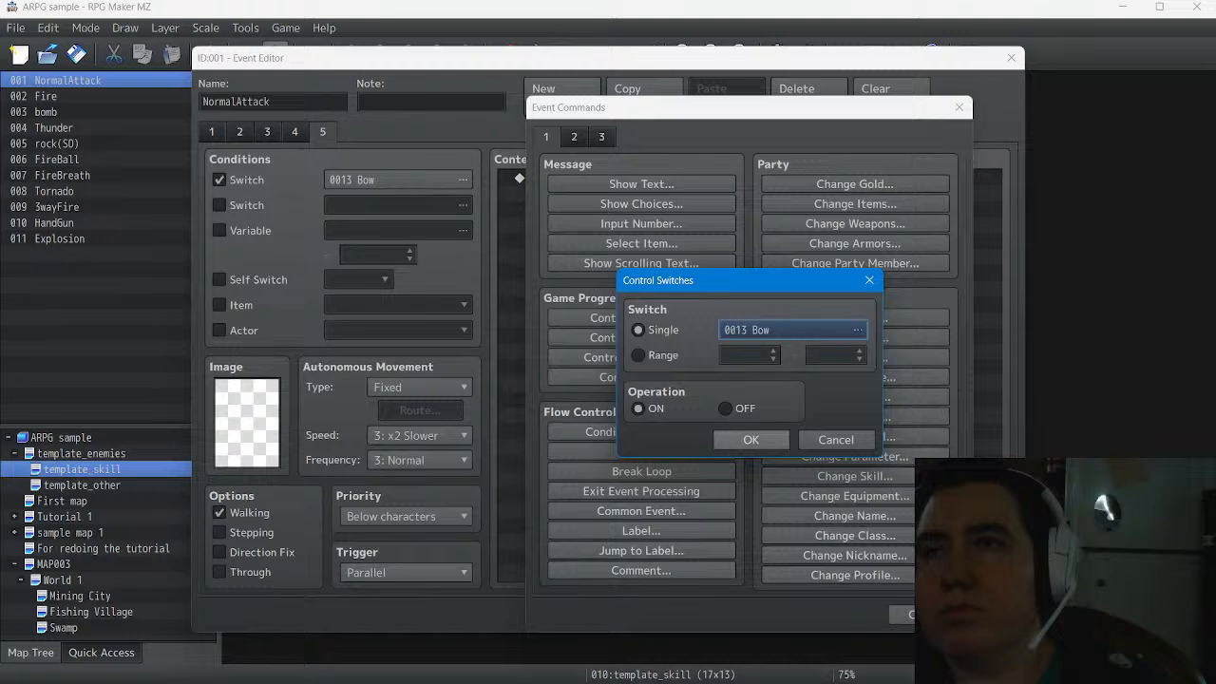
{"action": "key", "text": "Return"}
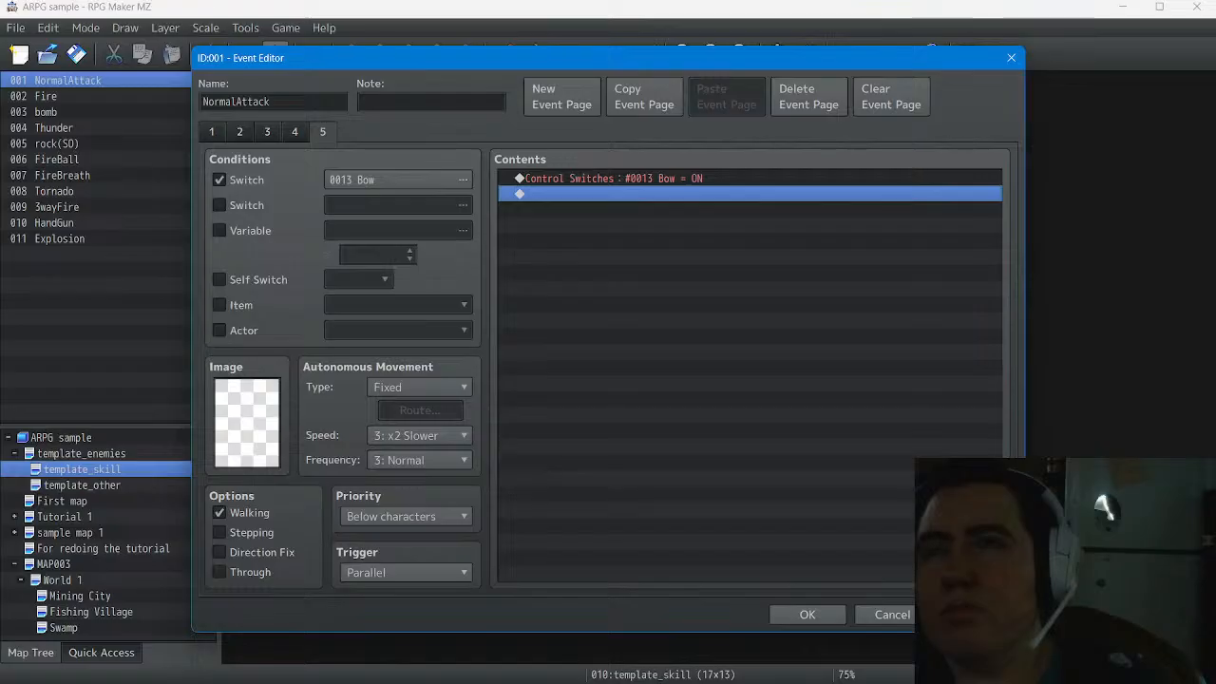
Delete the Bow = ON switch command from page 5 and check the contents of event page 2
{"action": "right_click", "coordinate": [582, 178]}
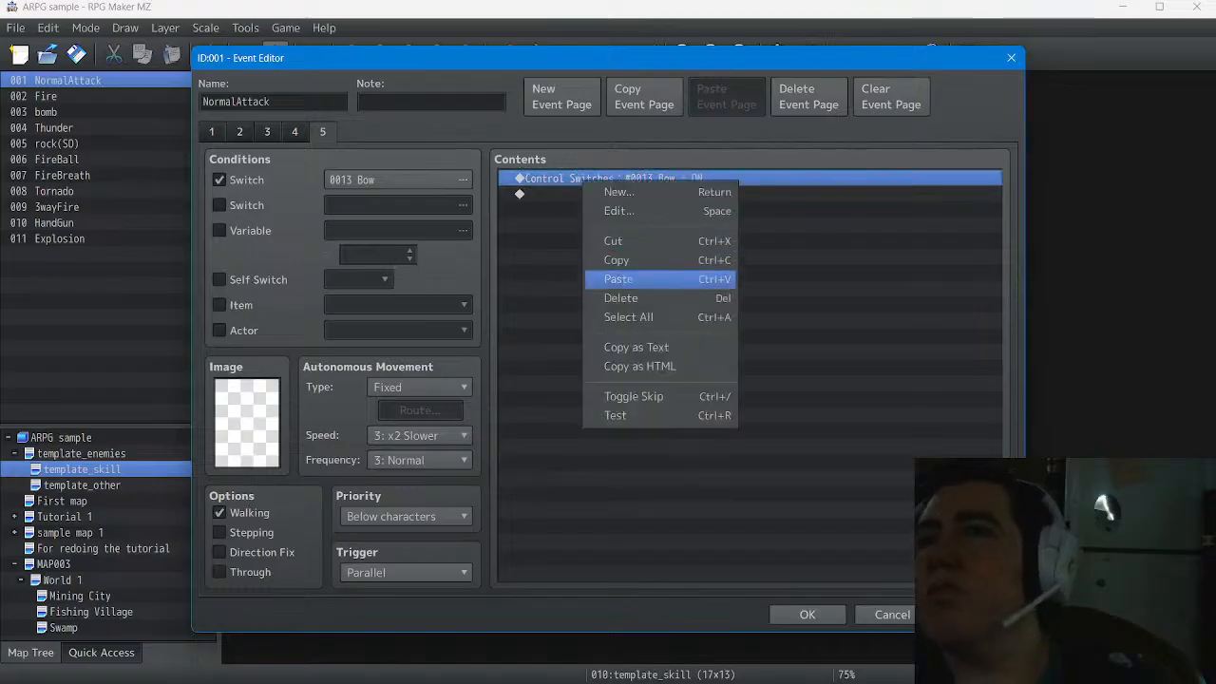
{"action": "left_click", "coordinate": [621, 297]}
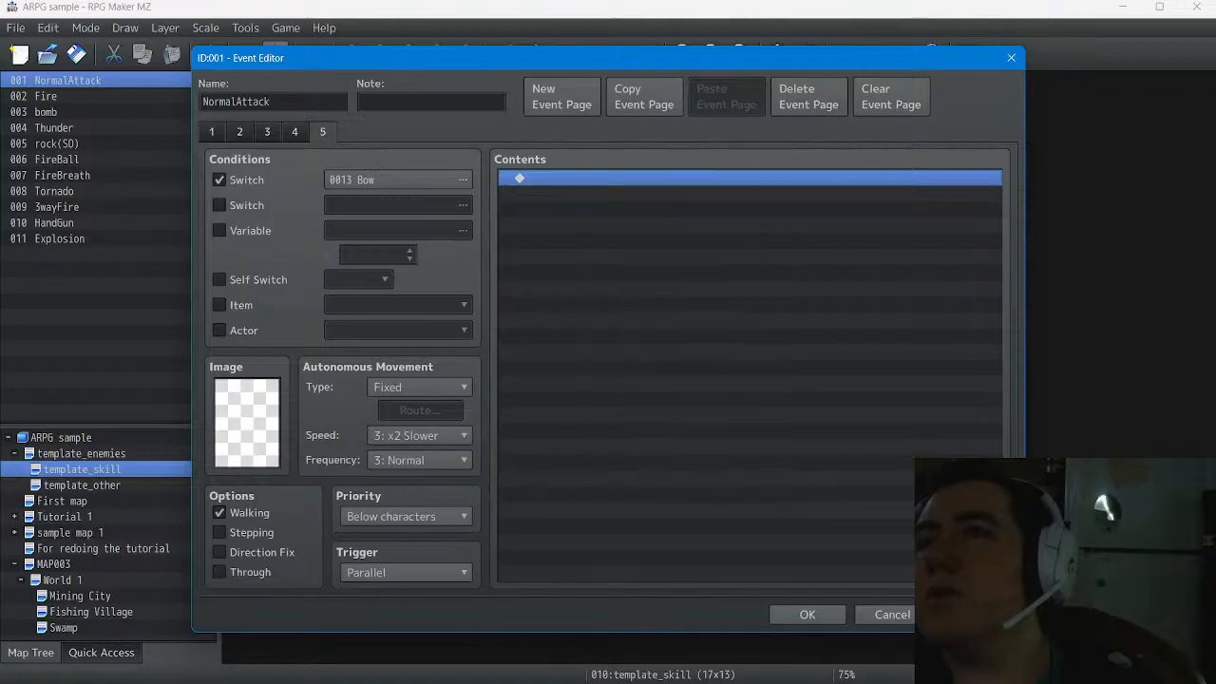
{"action": "left_click", "coordinate": [239, 132]}
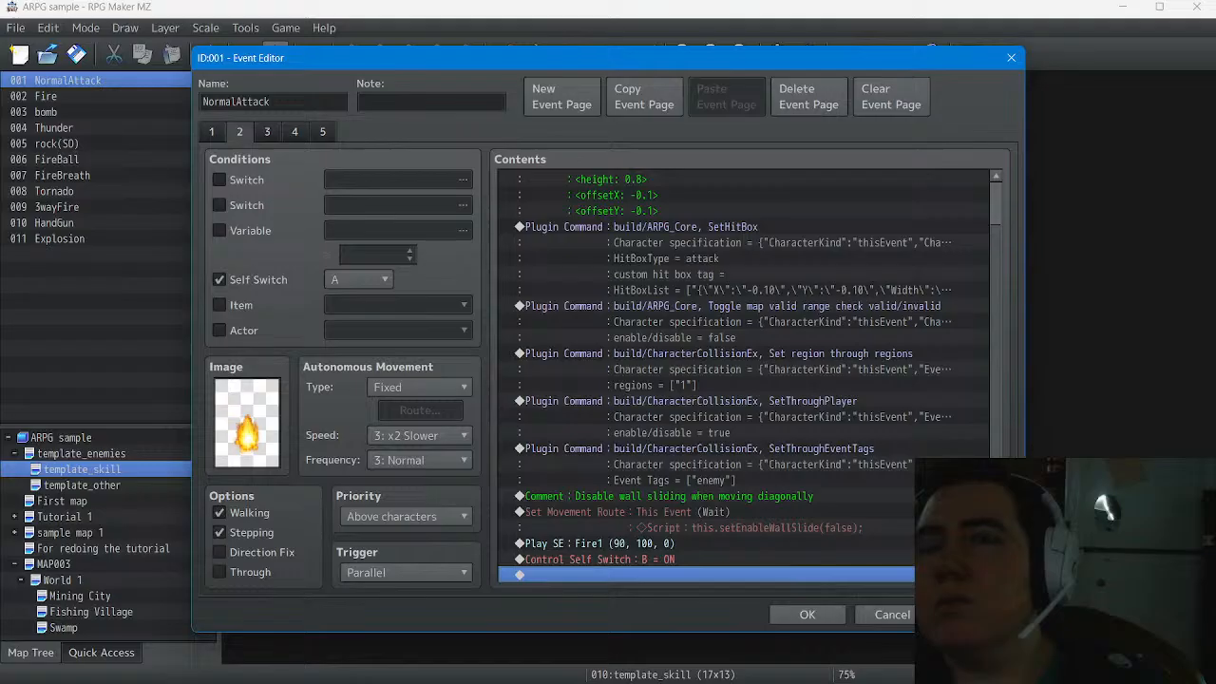
{"action": "left_click", "coordinate": [323, 132]}
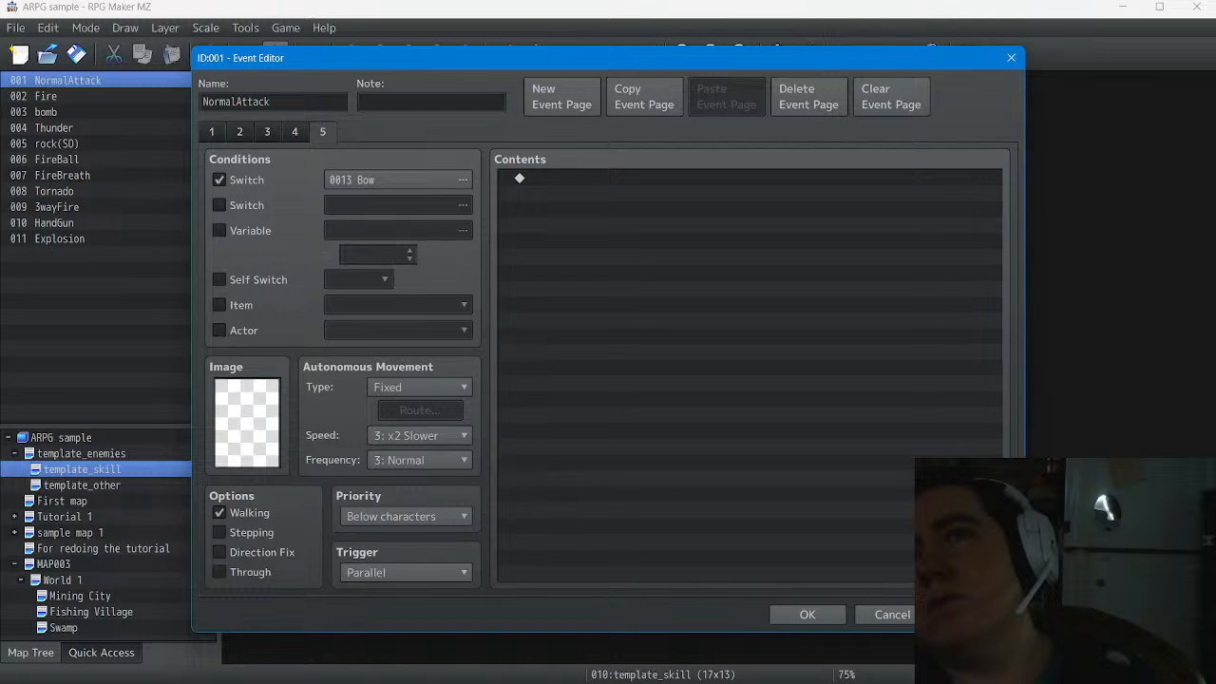
{"action": "double_click", "coordinate": [631, 179]}
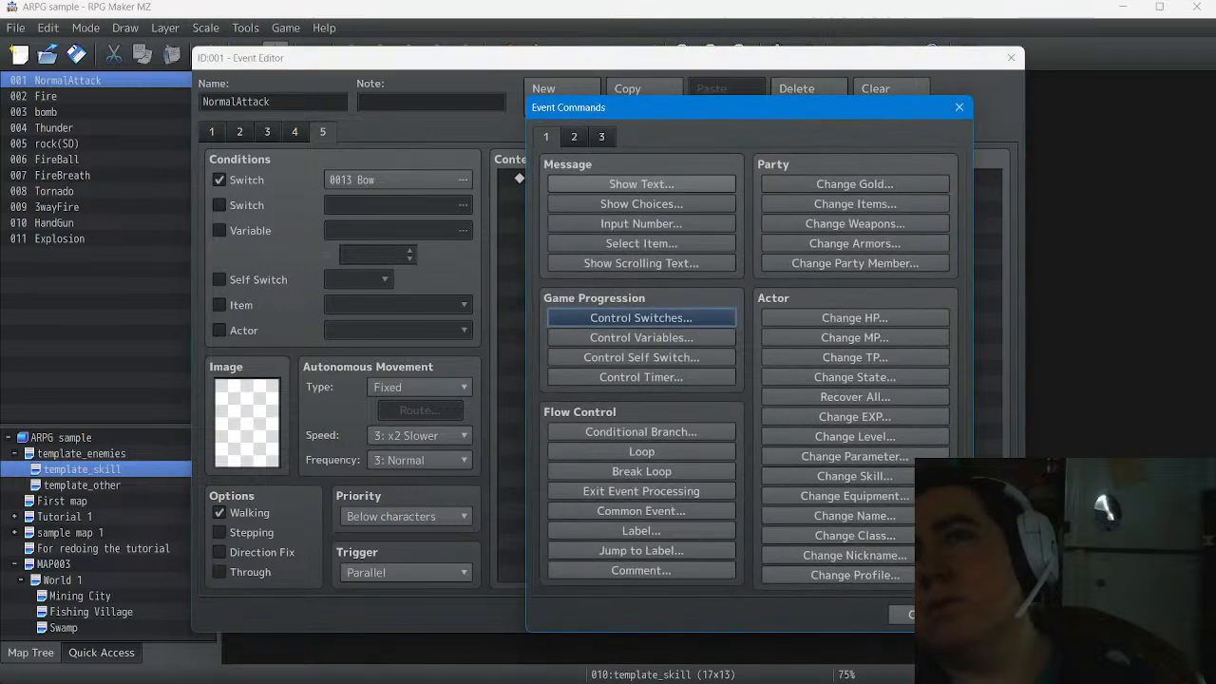
{"action": "left_click", "coordinate": [642, 338]}
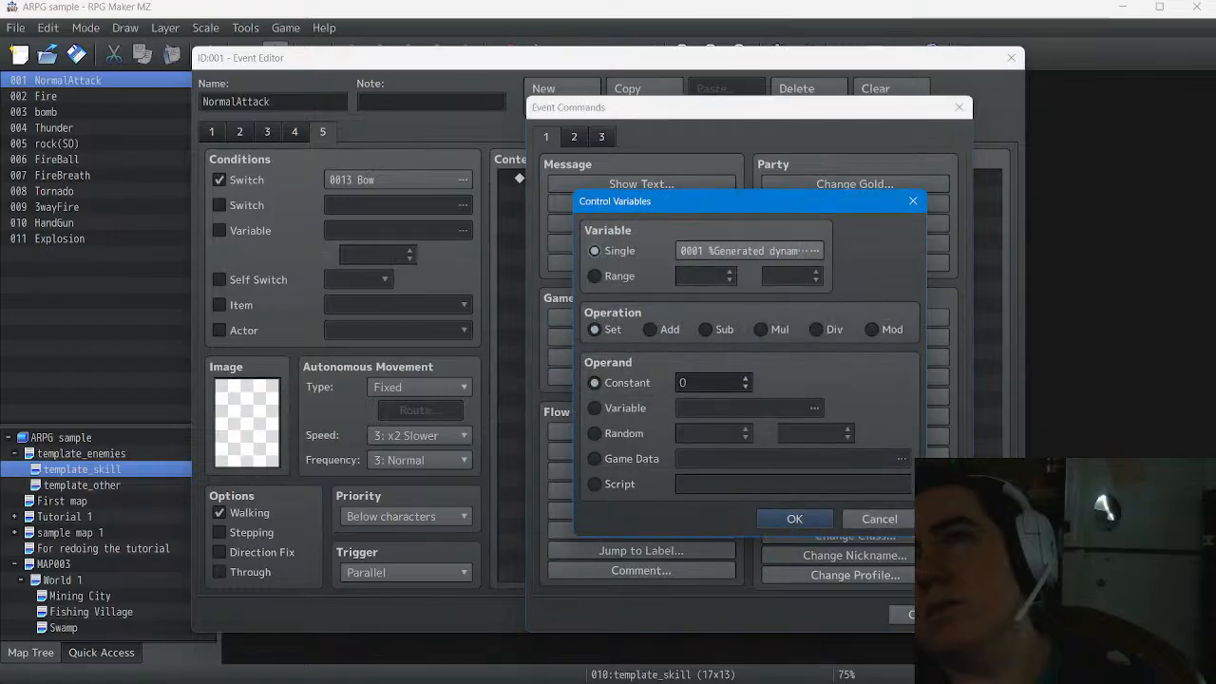
{"action": "left_click", "coordinate": [749, 250]}
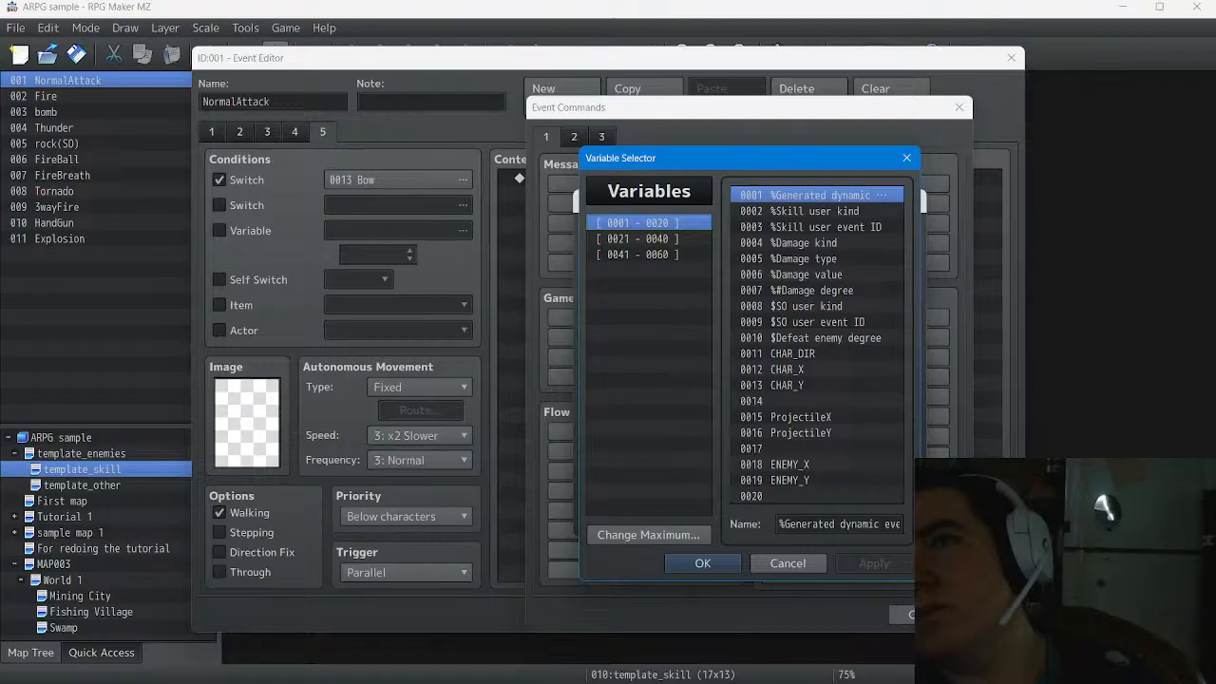
{"action": "left_click", "coordinate": [649, 239]}
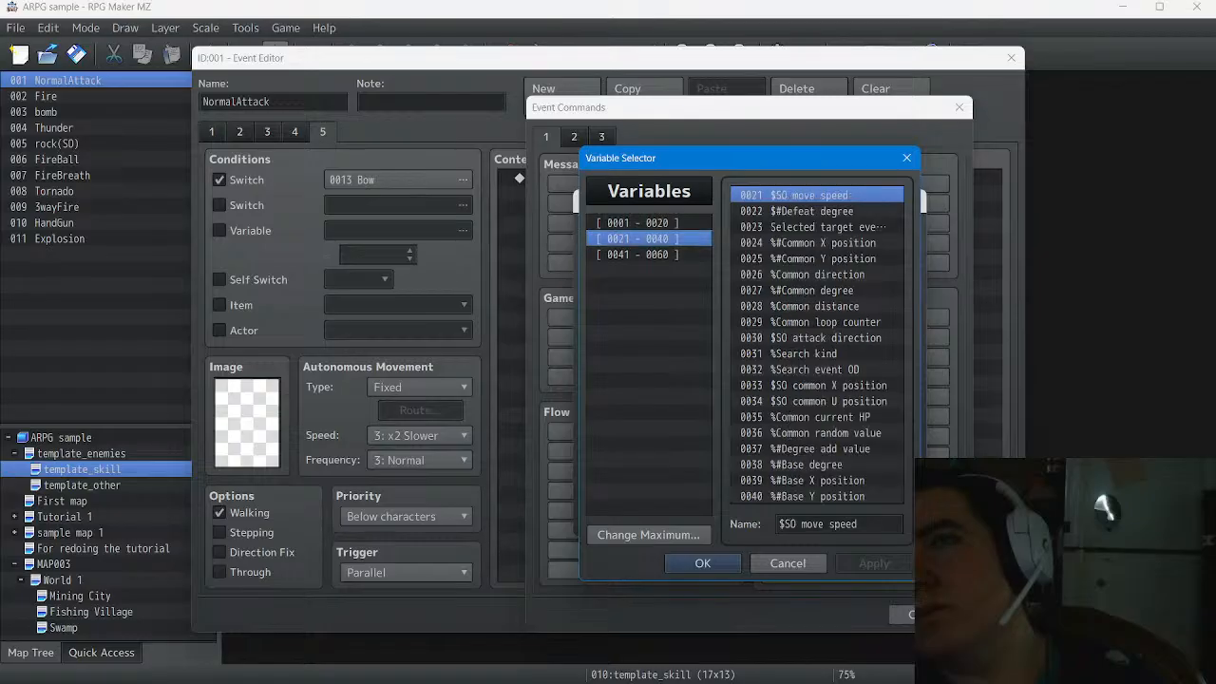
{"action": "left_click", "coordinate": [649, 255]}
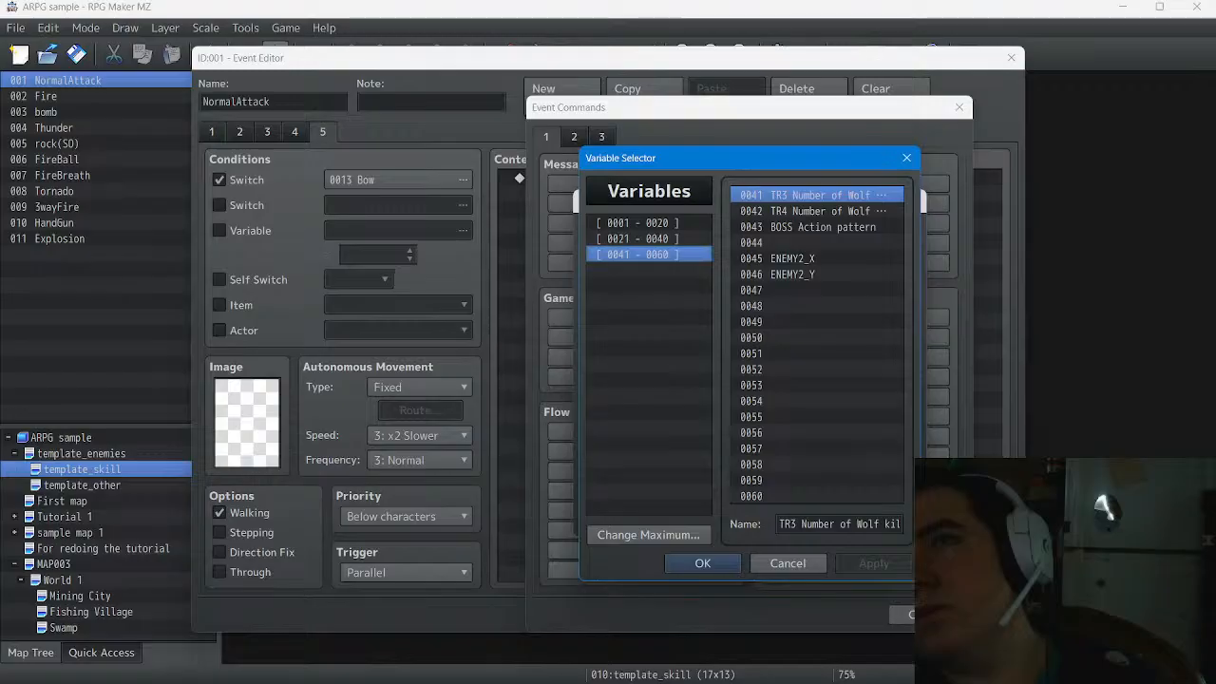
{"action": "left_click", "coordinate": [649, 223]}
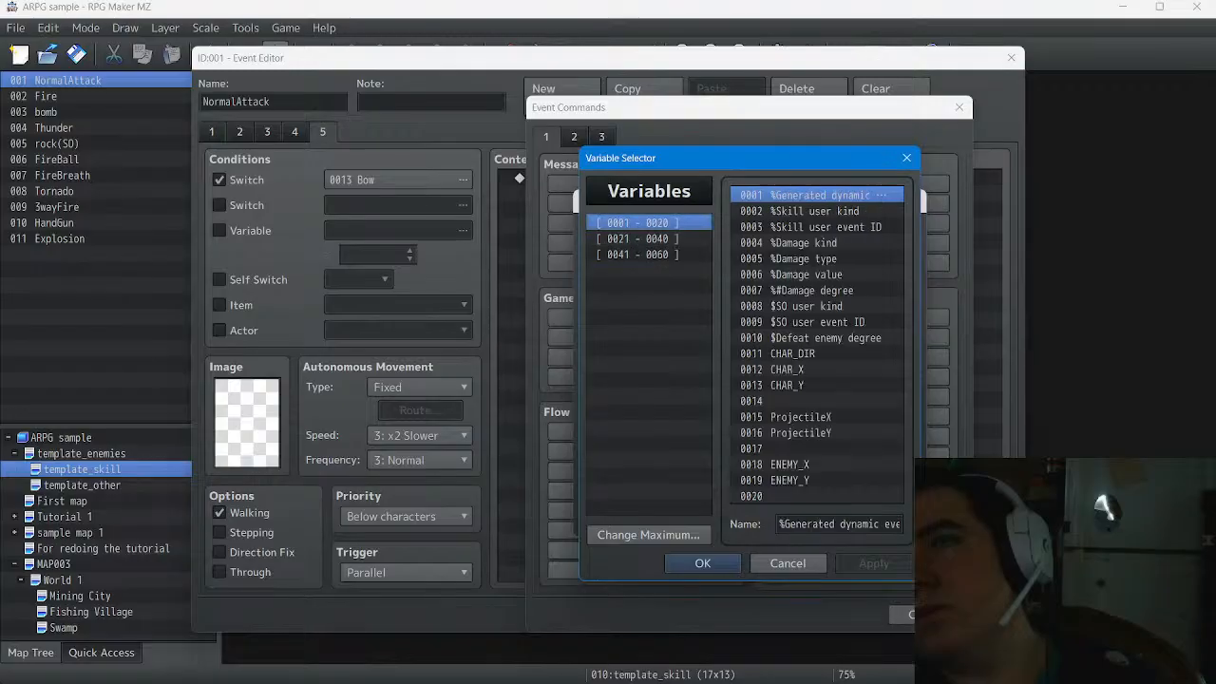
{"action": "left_click", "coordinate": [703, 564]}
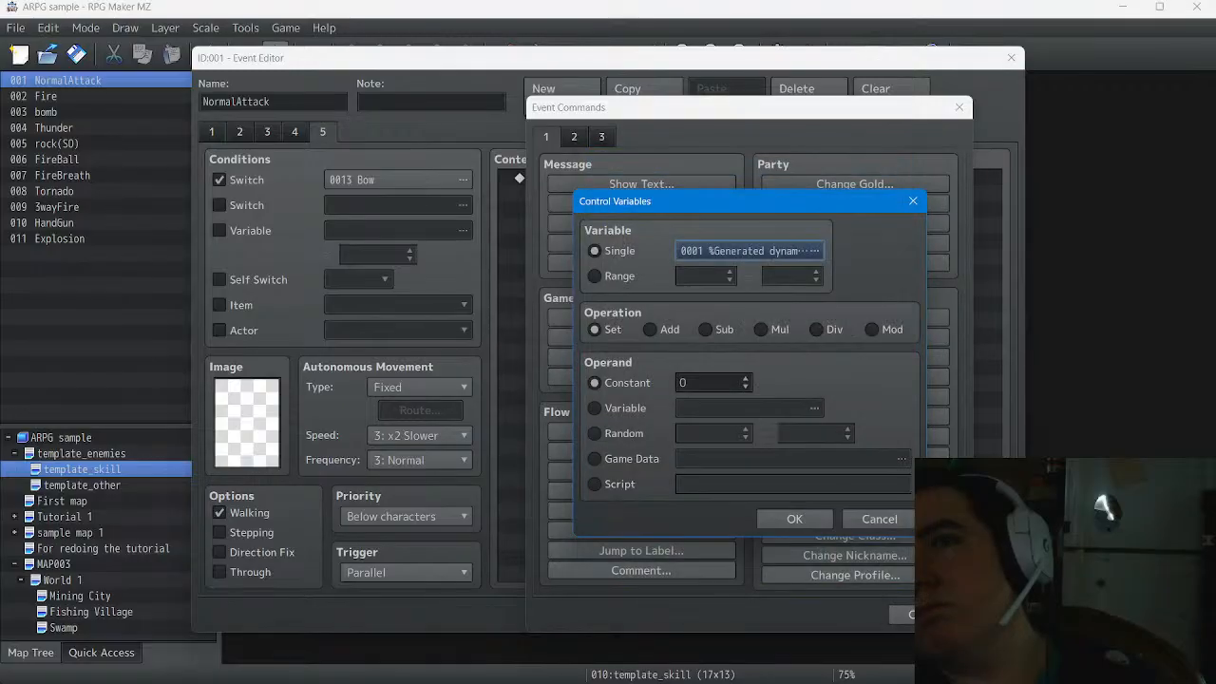
{"action": "left_click", "coordinate": [878, 519]}
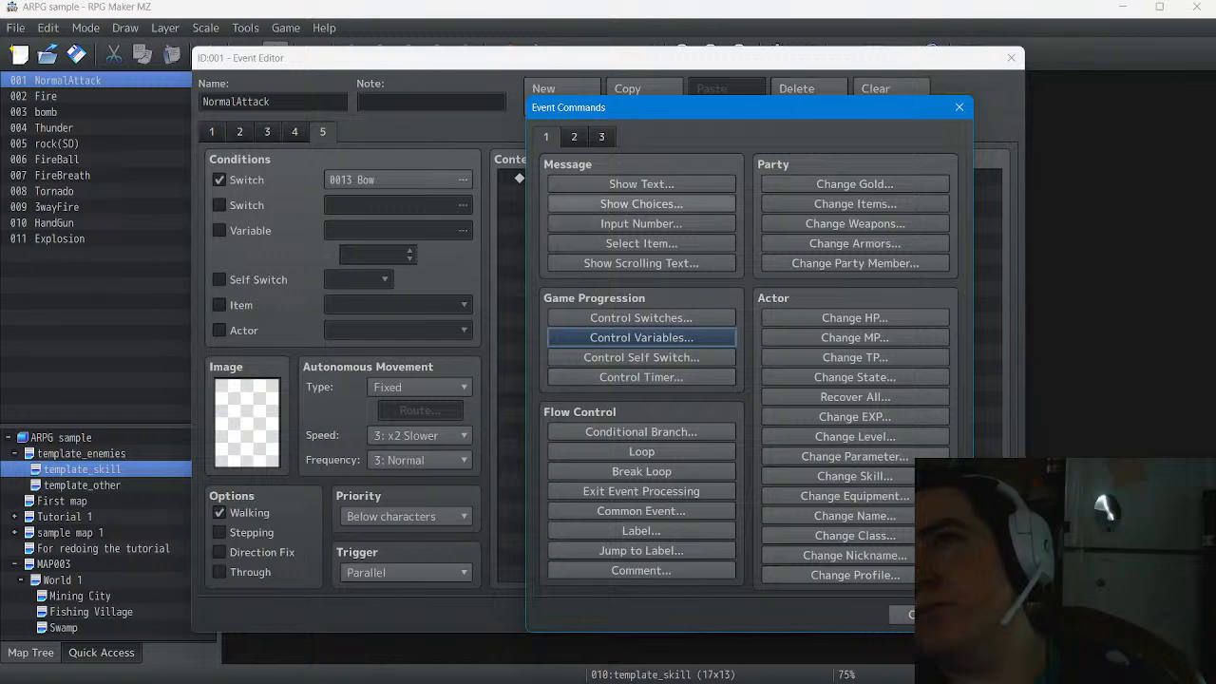
Start a Plugin Command on page 5, expand the build plugin group and select the SelfVariable plugin
{"action": "left_click", "coordinate": [573, 137]}
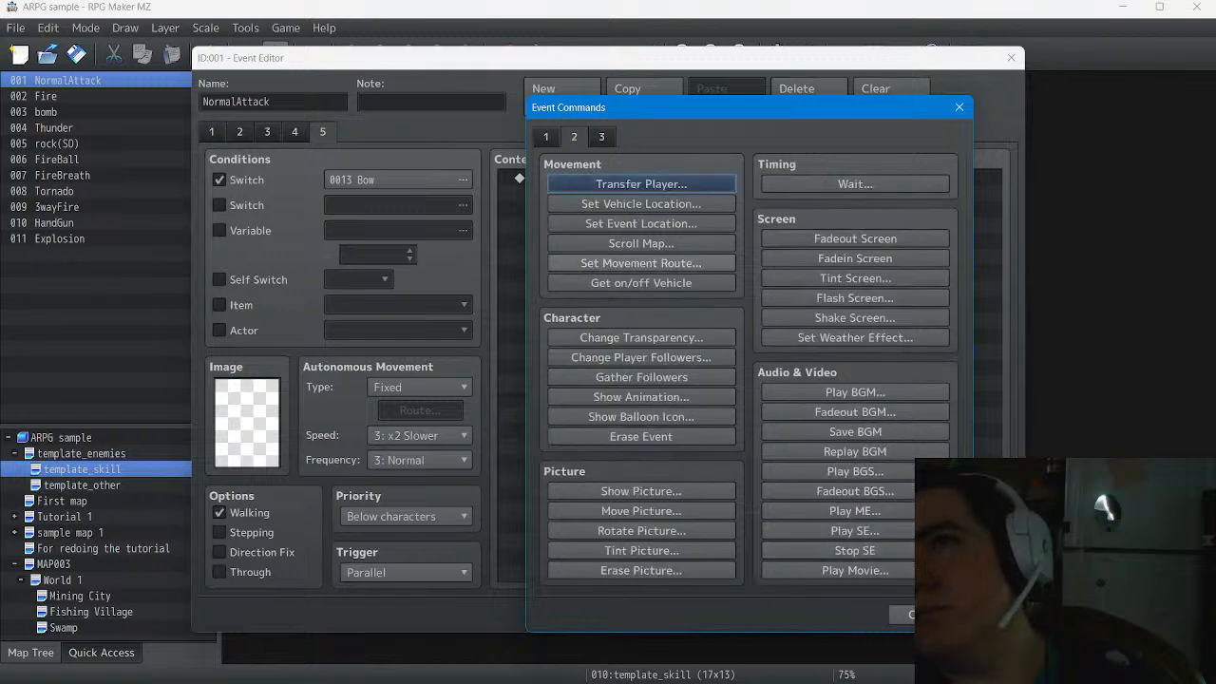
{"action": "left_click", "coordinate": [601, 137]}
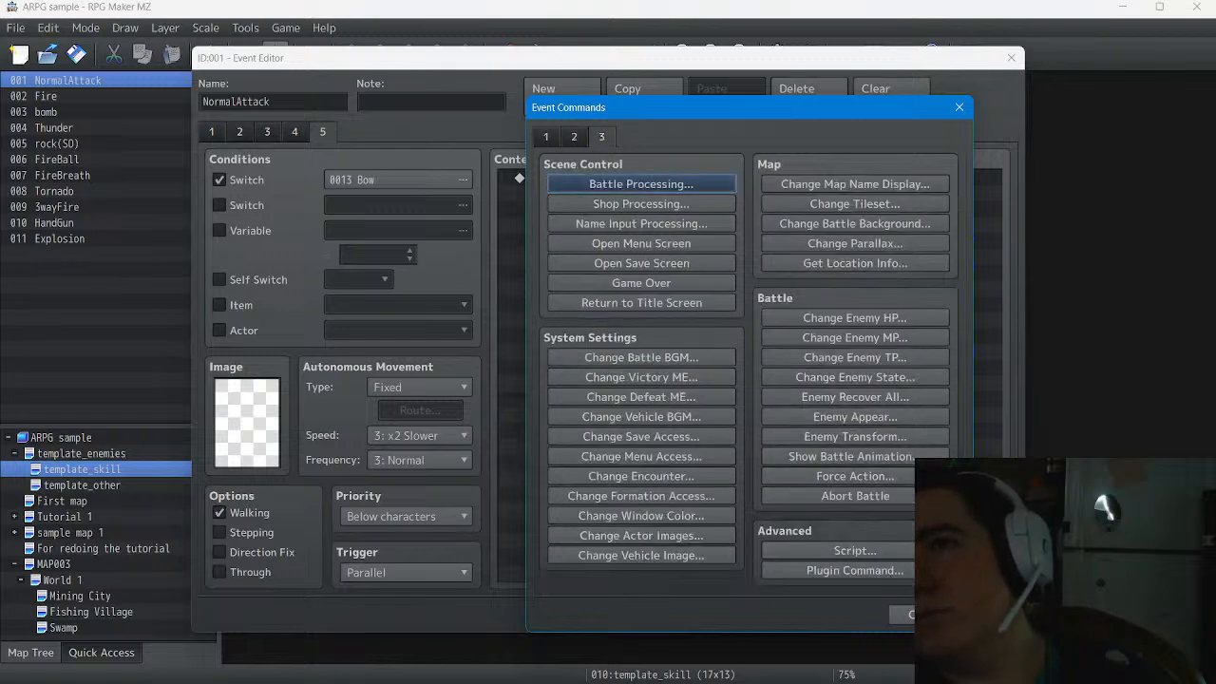
{"action": "left_click", "coordinate": [855, 570]}
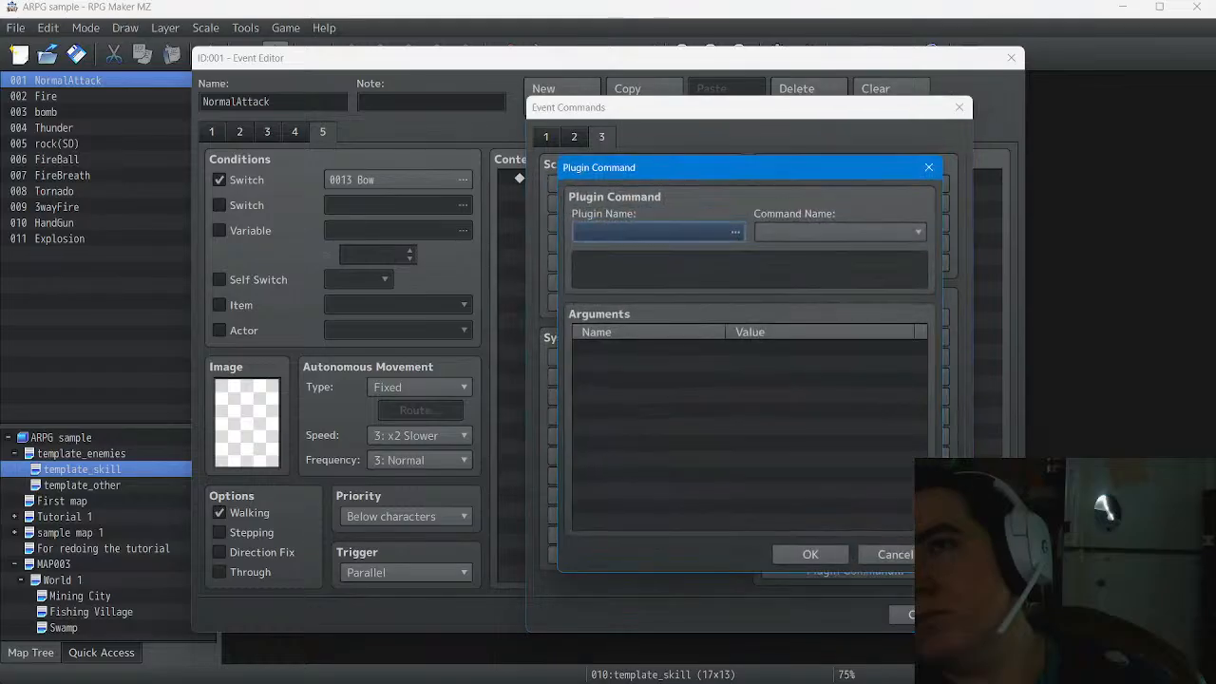
{"action": "left_click", "coordinate": [658, 232]}
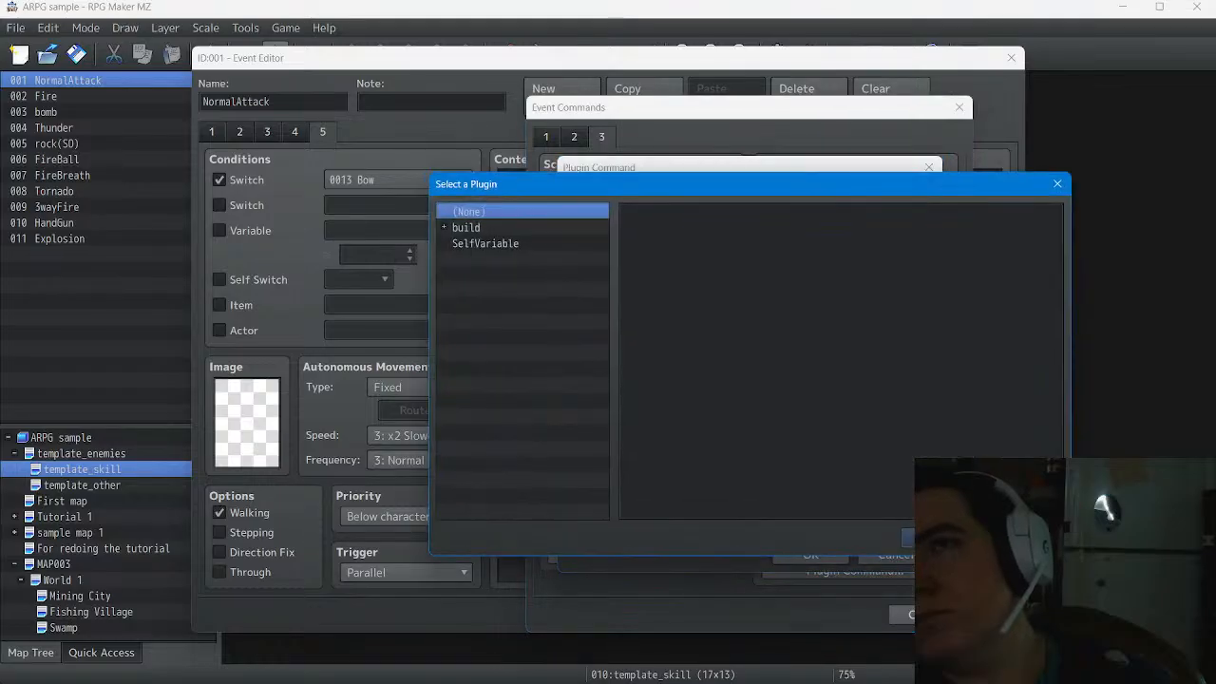
{"action": "double_click", "coordinate": [467, 228]}
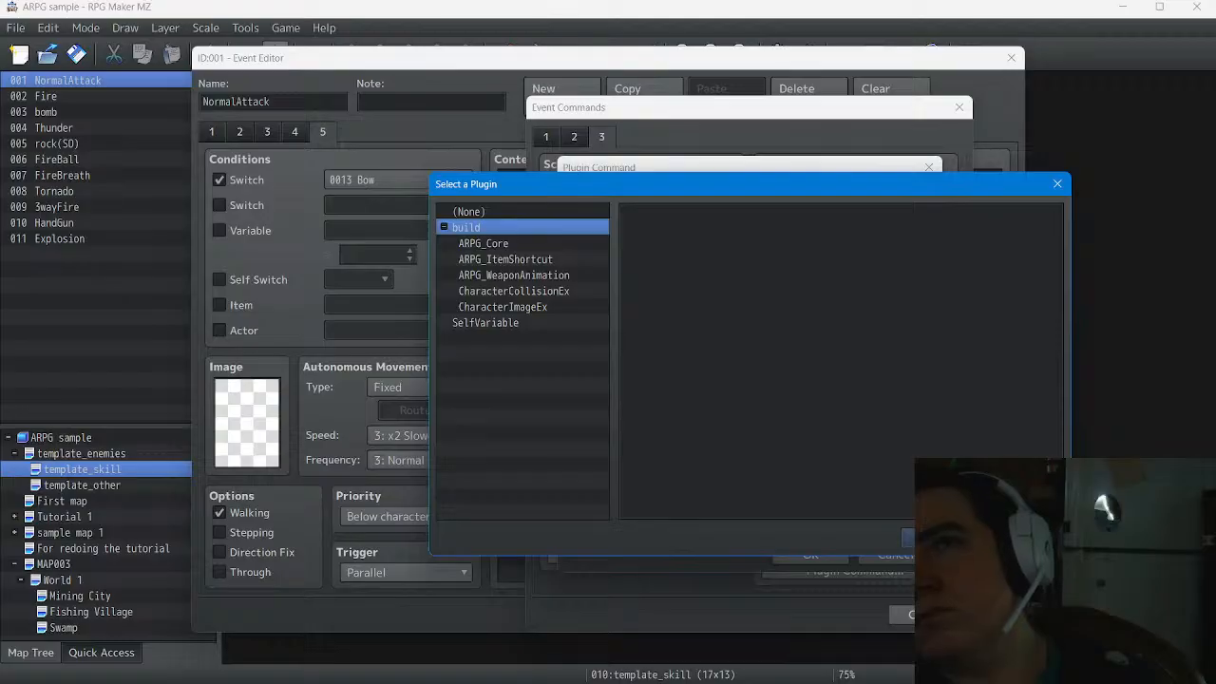
{"action": "left_click", "coordinate": [485, 323]}
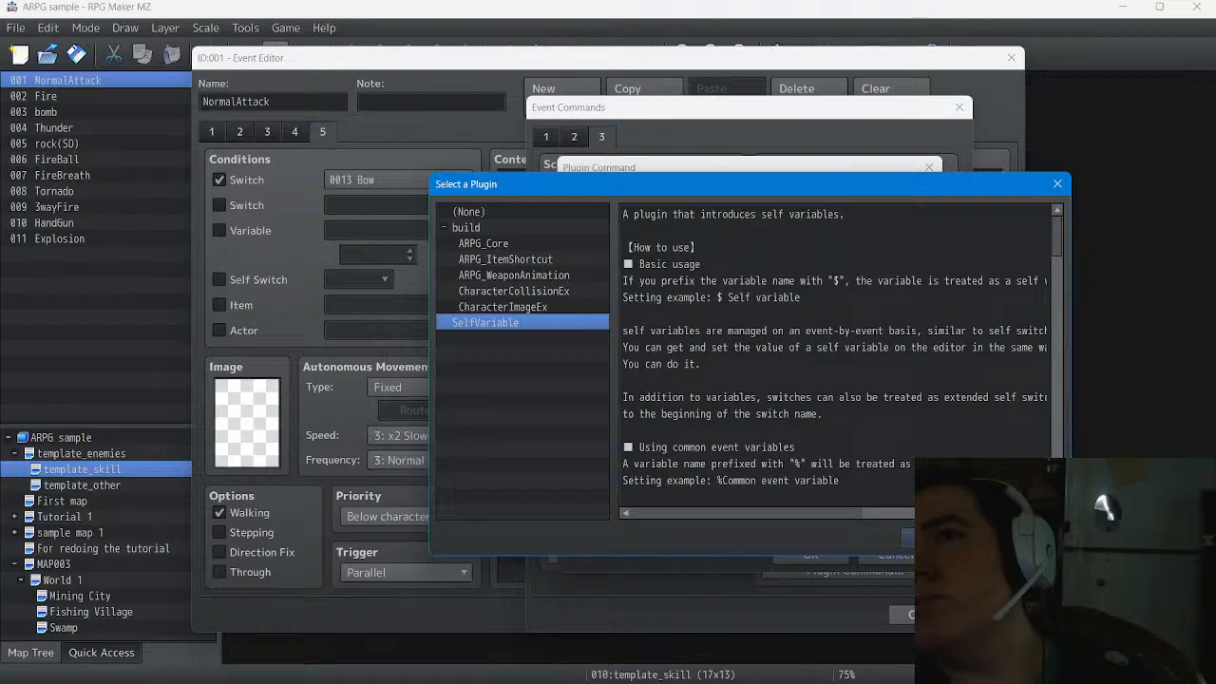
Read the SelfVariable plugin help on basic usage, common event variables and decimal variables
{"action": "mouse_move", "coordinate": [745, 513]}
{"action": "left_mouse_down"}
{"action": "mouse_move", "coordinate": [800, 513]}
{"action": "mouse_move", "coordinate": [744, 513]}
{"action": "left_mouse_up"}
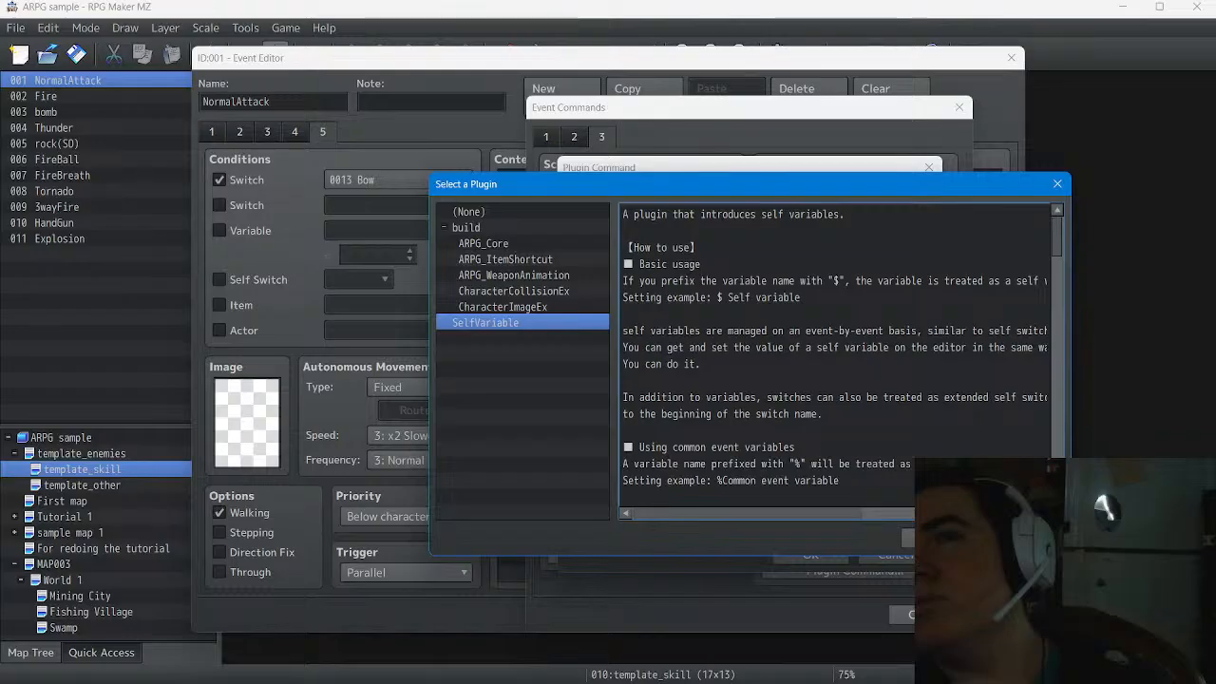
{"action": "mouse_move", "coordinate": [746, 513]}
{"action": "left_mouse_down"}
{"action": "mouse_move", "coordinate": [795, 513]}
{"action": "mouse_move", "coordinate": [742, 513]}
{"action": "left_mouse_up"}
{"action": "mouse_move", "coordinate": [742, 513]}
{"action": "left_mouse_down"}
{"action": "mouse_move", "coordinate": [847, 513]}
{"action": "mouse_move", "coordinate": [738, 513]}
{"action": "left_mouse_up"}
{"action": "mouse_move", "coordinate": [738, 513]}
{"action": "left_mouse_down"}
{"action": "mouse_move", "coordinate": [824, 513]}
{"action": "mouse_move", "coordinate": [738, 513]}
{"action": "left_mouse_up"}
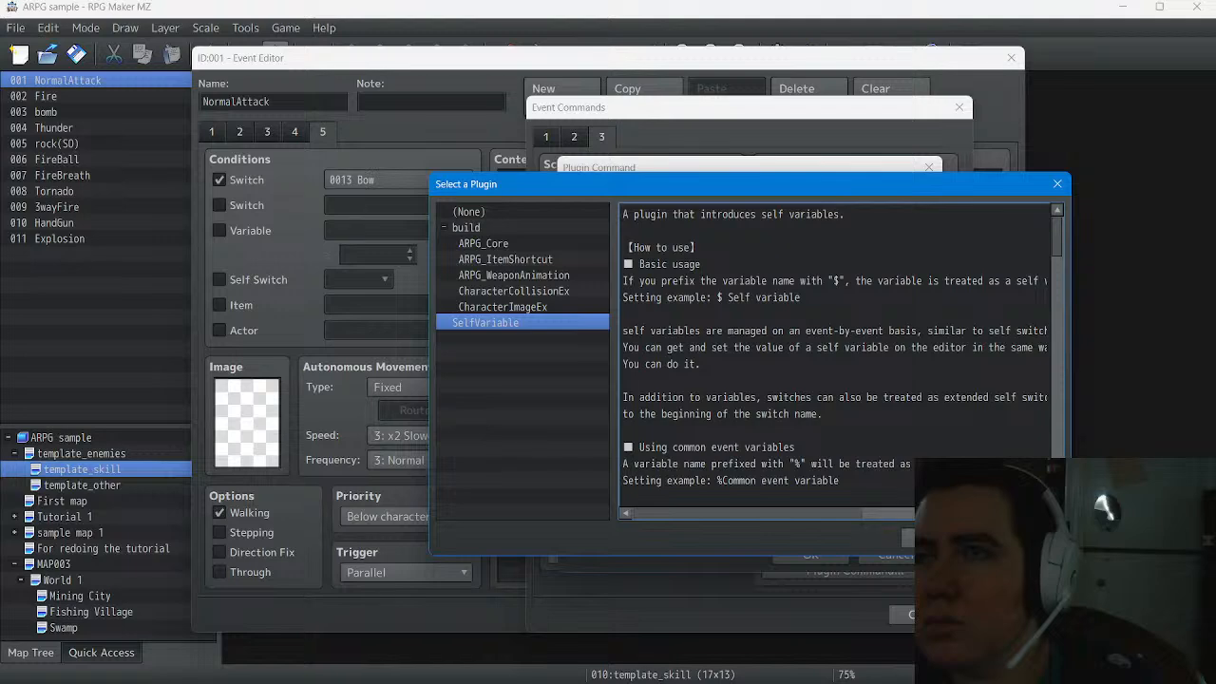
{"action": "mouse_move", "coordinate": [748, 513]}
{"action": "left_mouse_down"}
{"action": "mouse_move", "coordinate": [793, 513]}
{"action": "mouse_move", "coordinate": [748, 513]}
{"action": "left_mouse_up"}
{"action": "scroll", "coordinate": [836, 361], "scroll_direction": "down", "scroll_amount": 3}
{"action": "scroll", "coordinate": [836, 361], "scroll_direction": "down", "scroll_amount": 1}
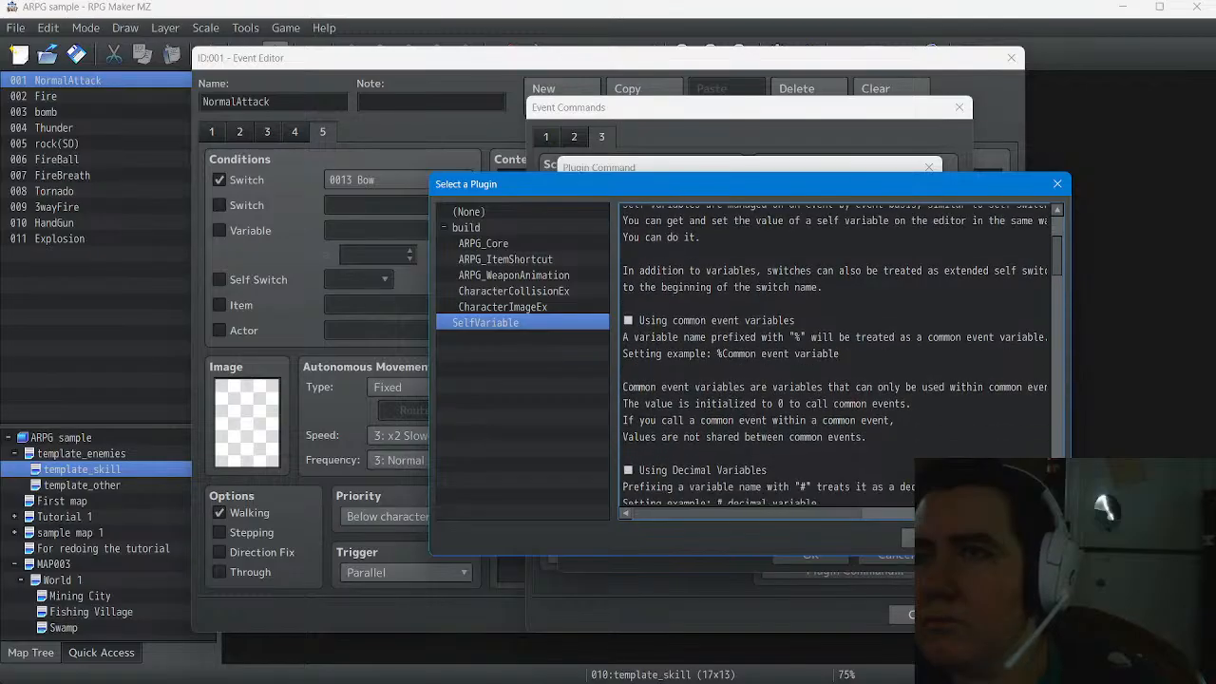
{"action": "scroll", "coordinate": [836, 361], "scroll_direction": "down", "scroll_amount": 1}
{"action": "scroll", "coordinate": [836, 361], "scroll_direction": "right", "scroll_amount": 1}
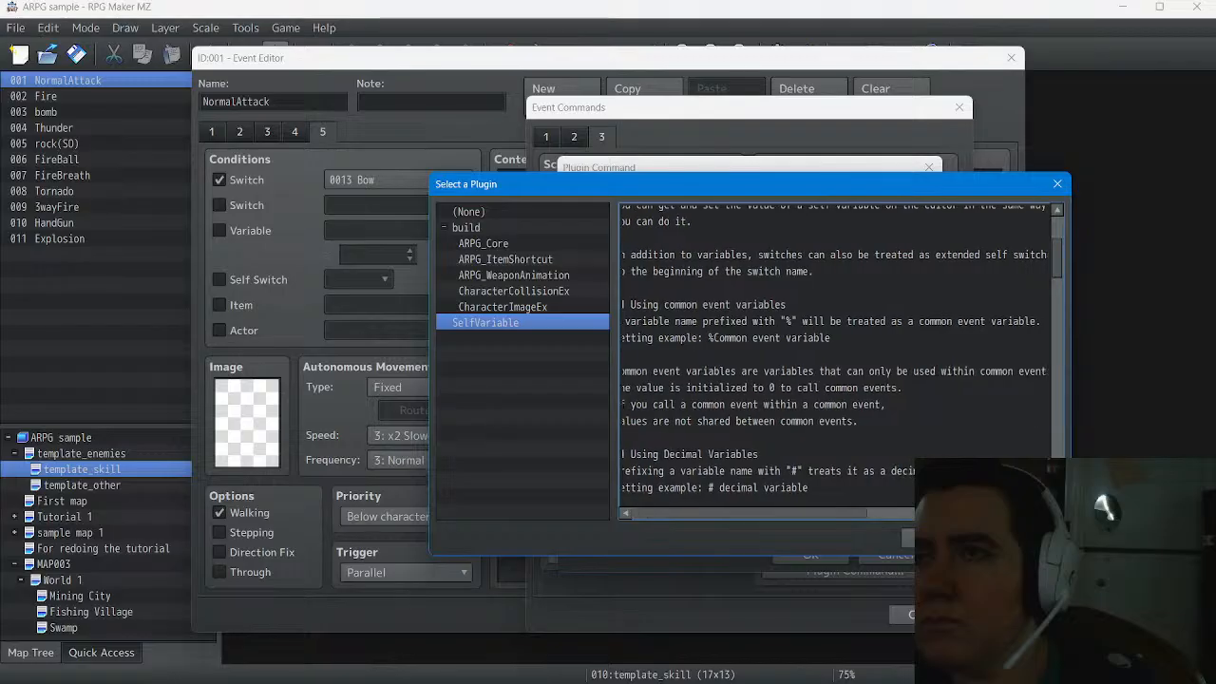
{"action": "scroll", "coordinate": [836, 361], "scroll_direction": "left", "scroll_amount": 1}
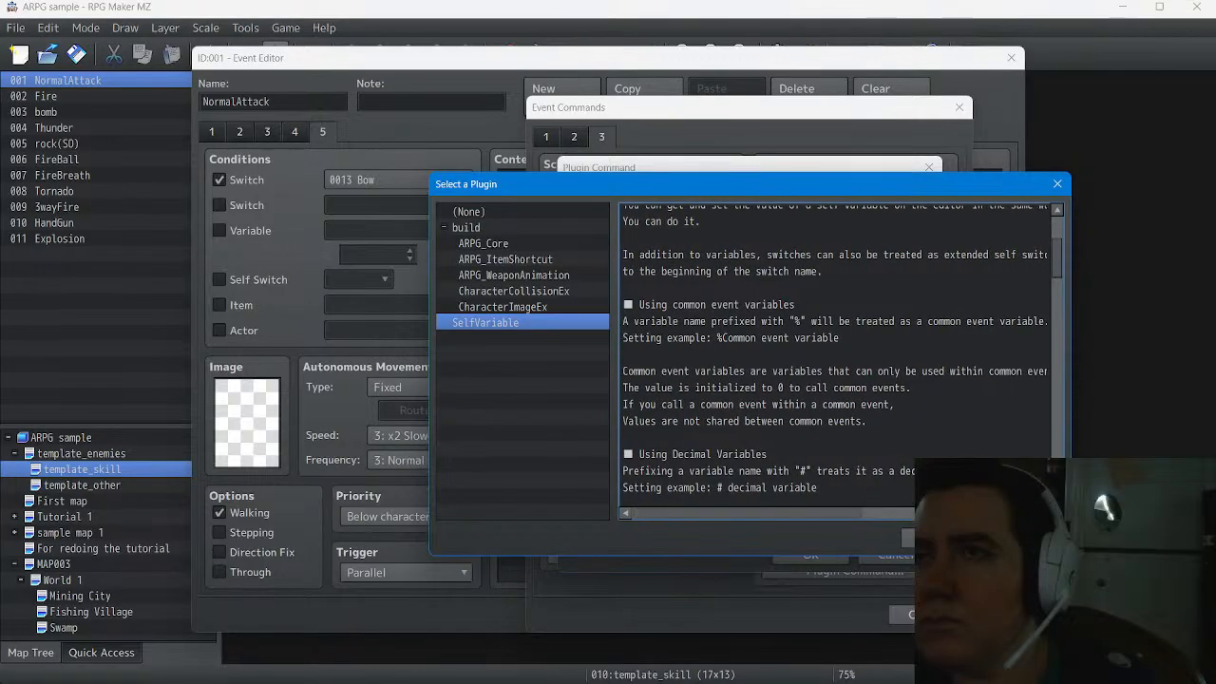
{"action": "scroll", "coordinate": [836, 361], "scroll_direction": "down", "scroll_amount": 5}
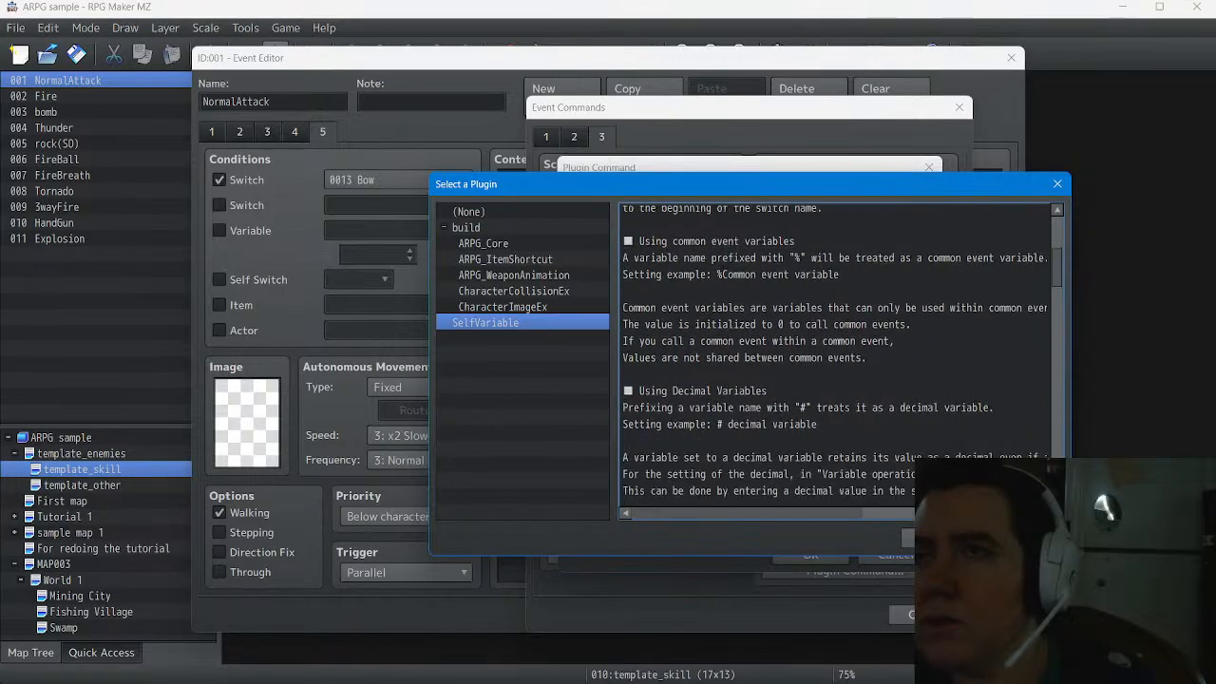
{"action": "scroll", "coordinate": [836, 361], "scroll_direction": "down", "scroll_amount": 3}
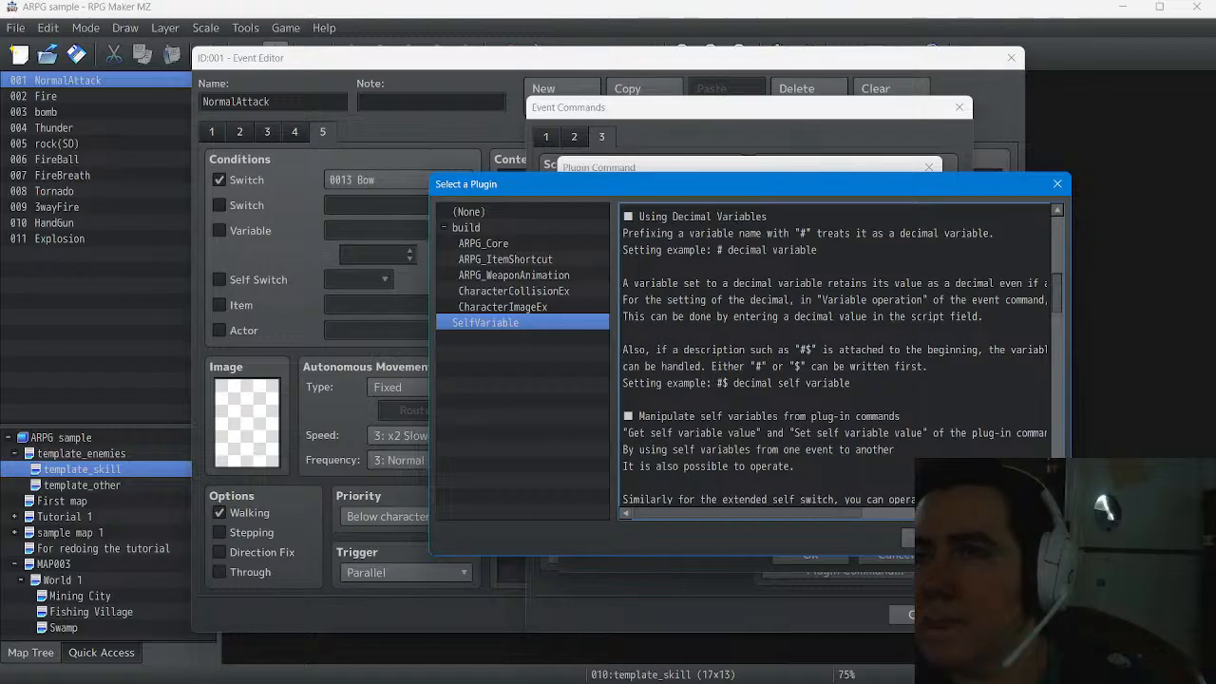
{"action": "scroll", "coordinate": [836, 361], "scroll_direction": "down", "scroll_amount": 1}
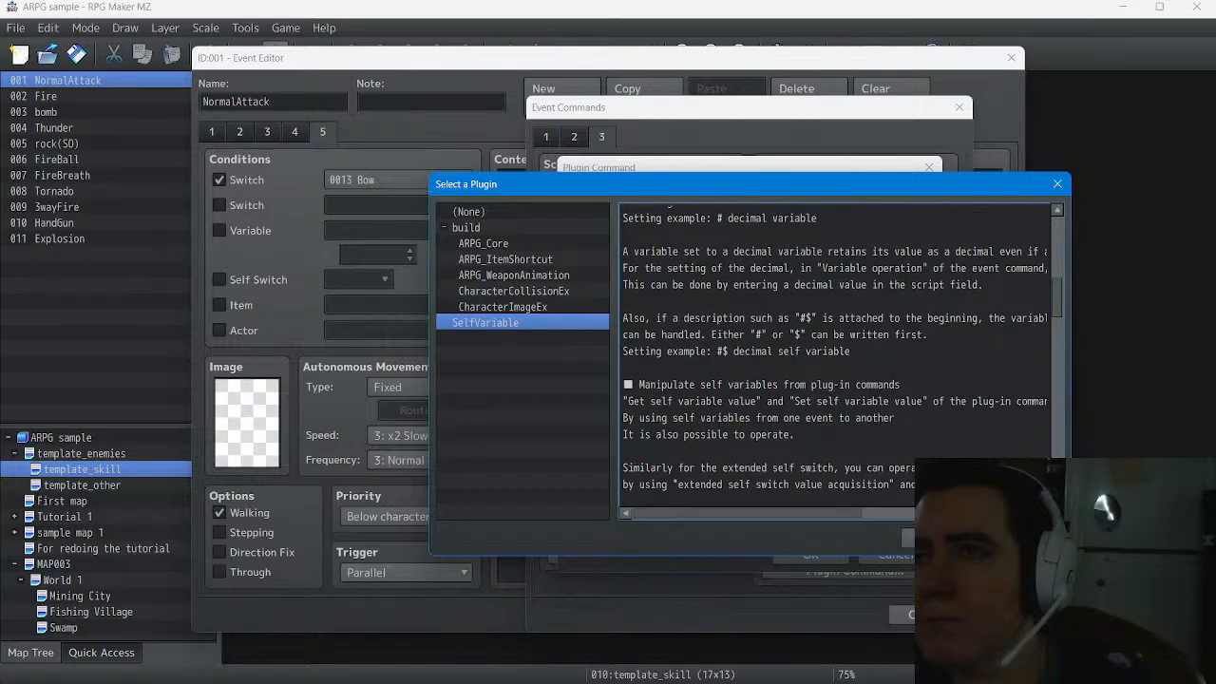
Read the SelfVariable help section on manipulating self variables and extended self switches from plugin commands, including the map ID and event ID rules
{"action": "mouse_move", "coordinate": [760, 513]}
{"action": "left_mouse_down"}
{"action": "mouse_move", "coordinate": [808, 513]}
{"action": "mouse_move", "coordinate": [760, 513]}
{"action": "left_mouse_up"}
{"action": "scroll", "coordinate": [836, 361], "scroll_direction": "down", "scroll_amount": 1}
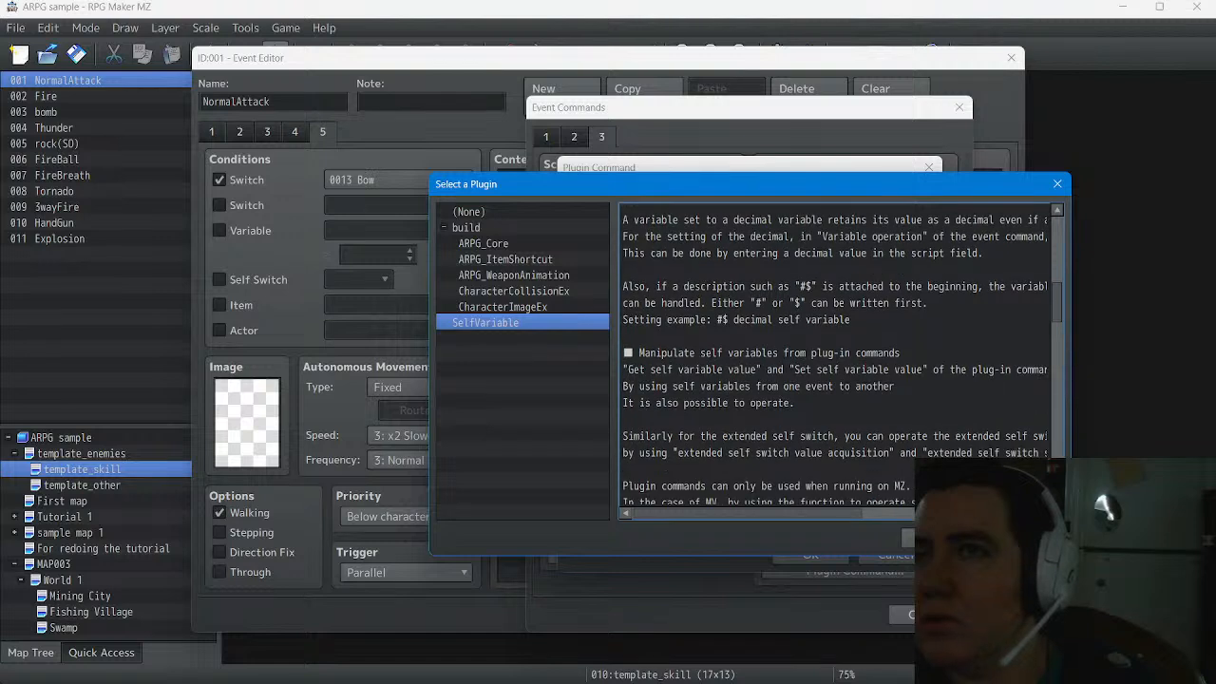
{"action": "scroll", "coordinate": [836, 361], "scroll_direction": "down", "scroll_amount": 1}
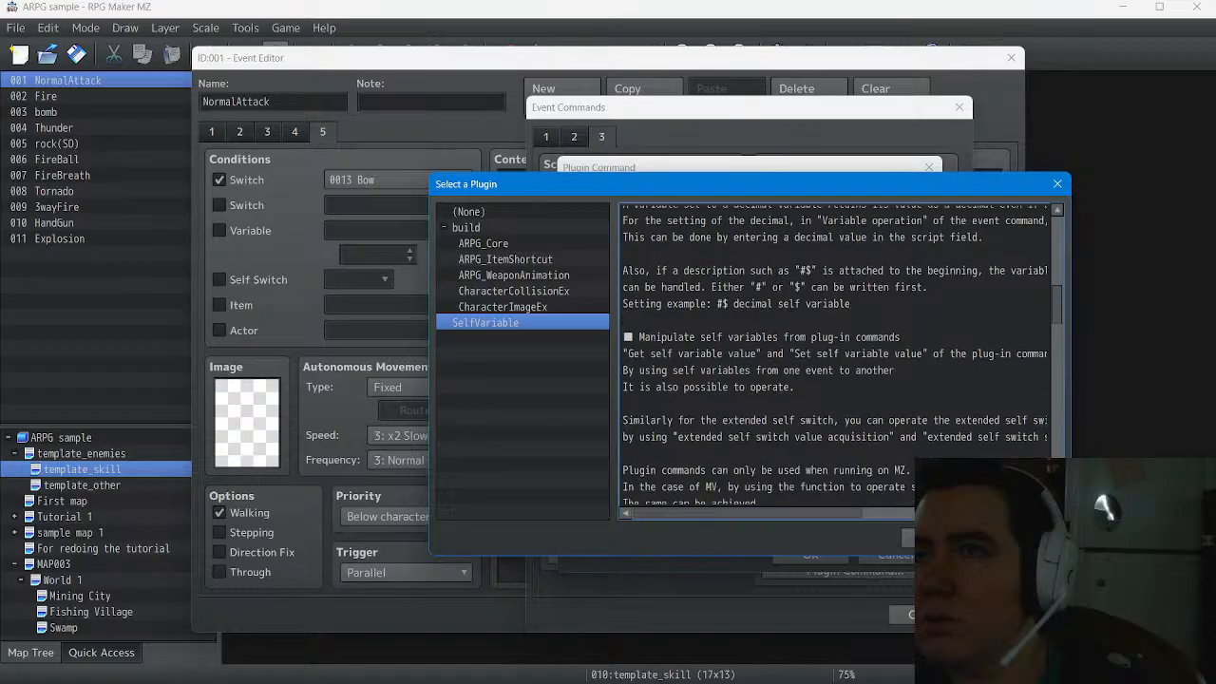
{"action": "scroll", "coordinate": [835, 355], "scroll_direction": "down", "scroll_amount": 1}
{"action": "scroll", "coordinate": [836, 355], "scroll_direction": "down", "scroll_amount": 1}
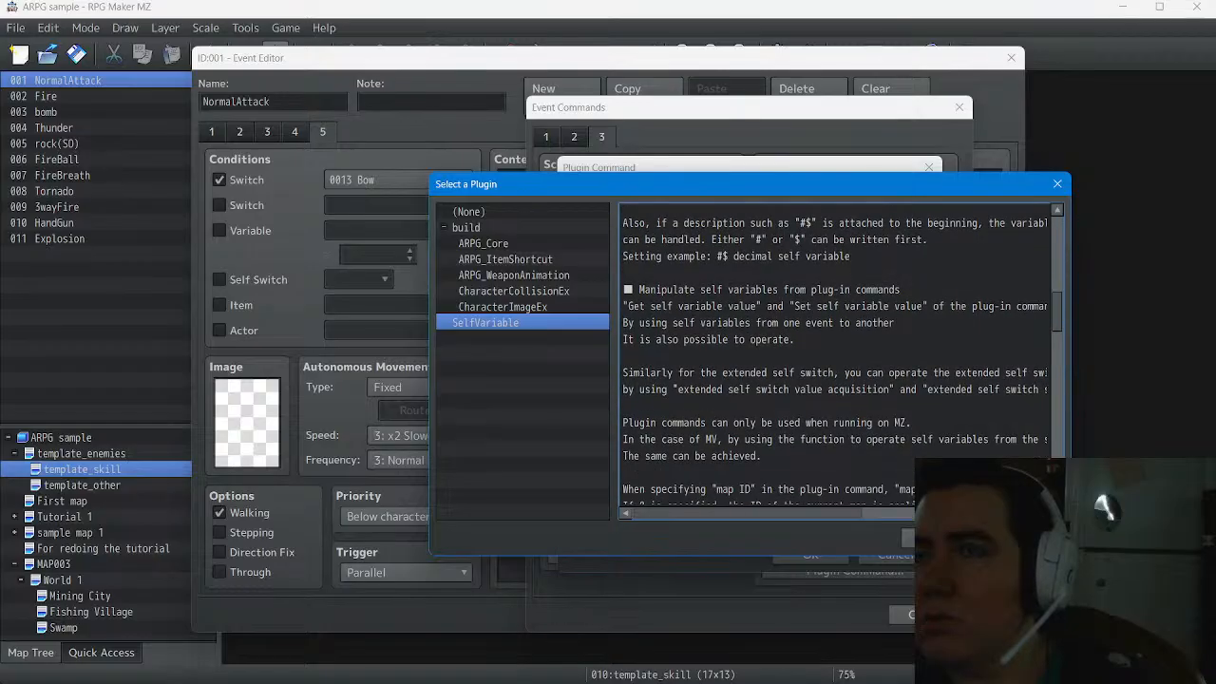
{"action": "left_click_drag", "start_coordinate": [749, 513], "coordinate": [800, 513]}
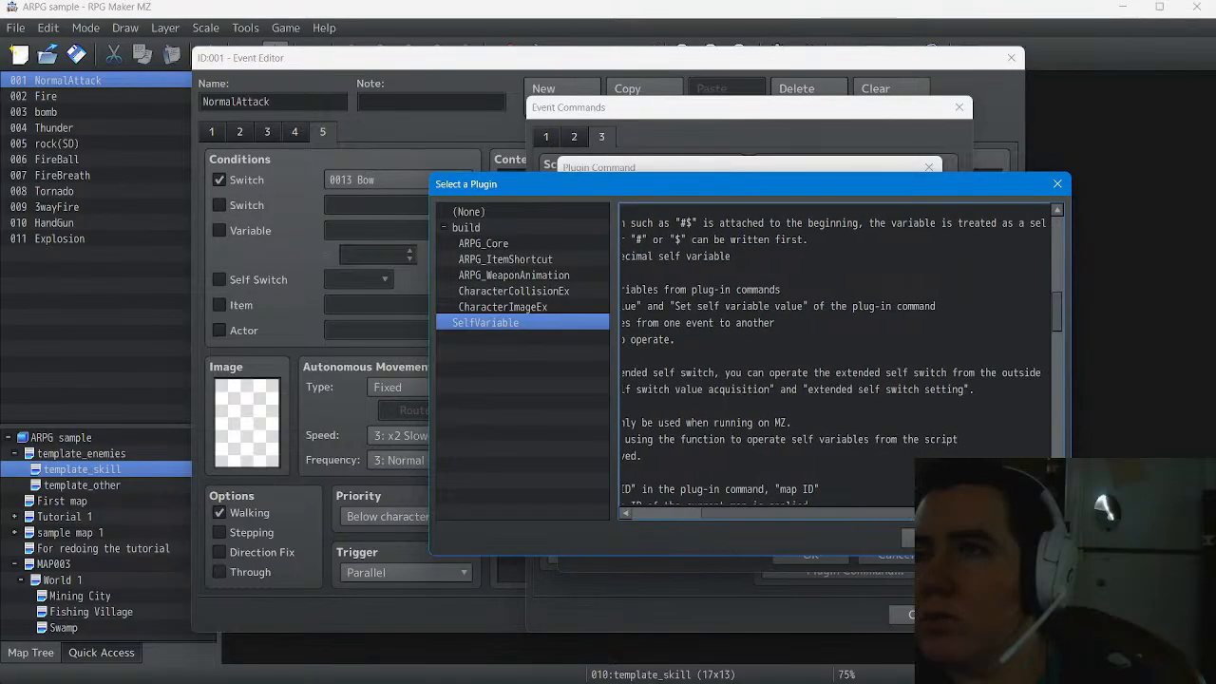
{"action": "left_click_drag", "start_coordinate": [800, 513], "coordinate": [731, 513]}
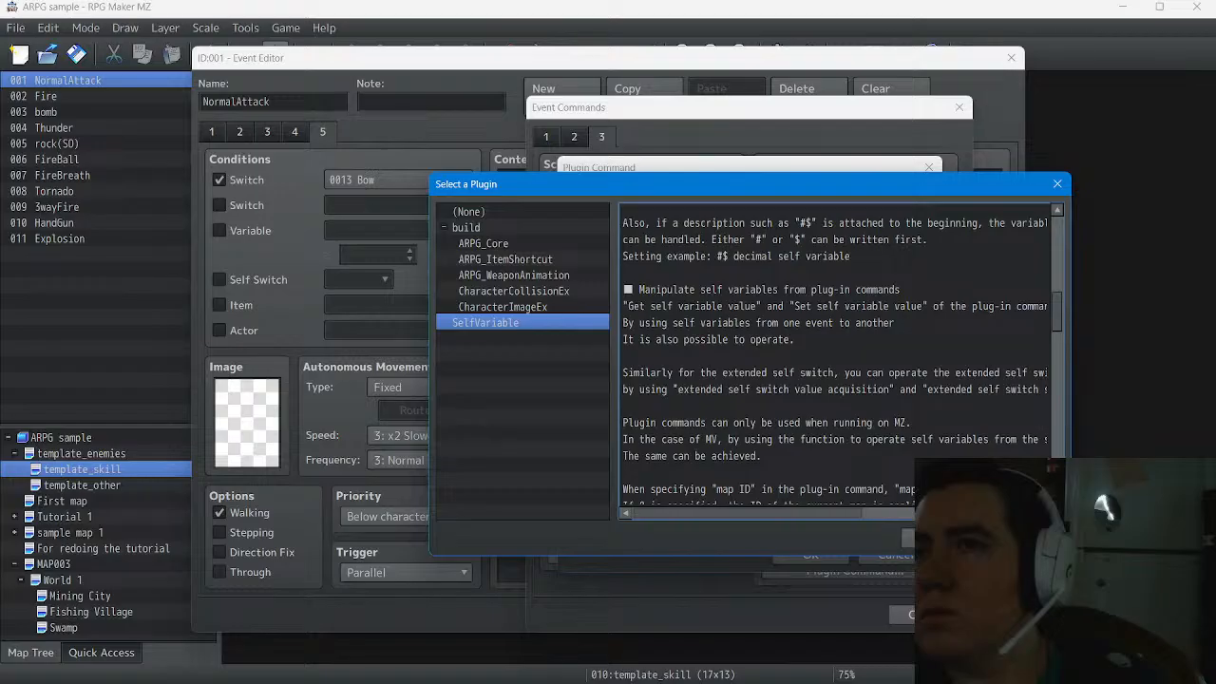
{"action": "scroll", "coordinate": [835, 361], "scroll_direction": "down", "scroll_amount": 2}
{"action": "scroll", "coordinate": [836, 361], "scroll_direction": "down", "scroll_amount": 3}
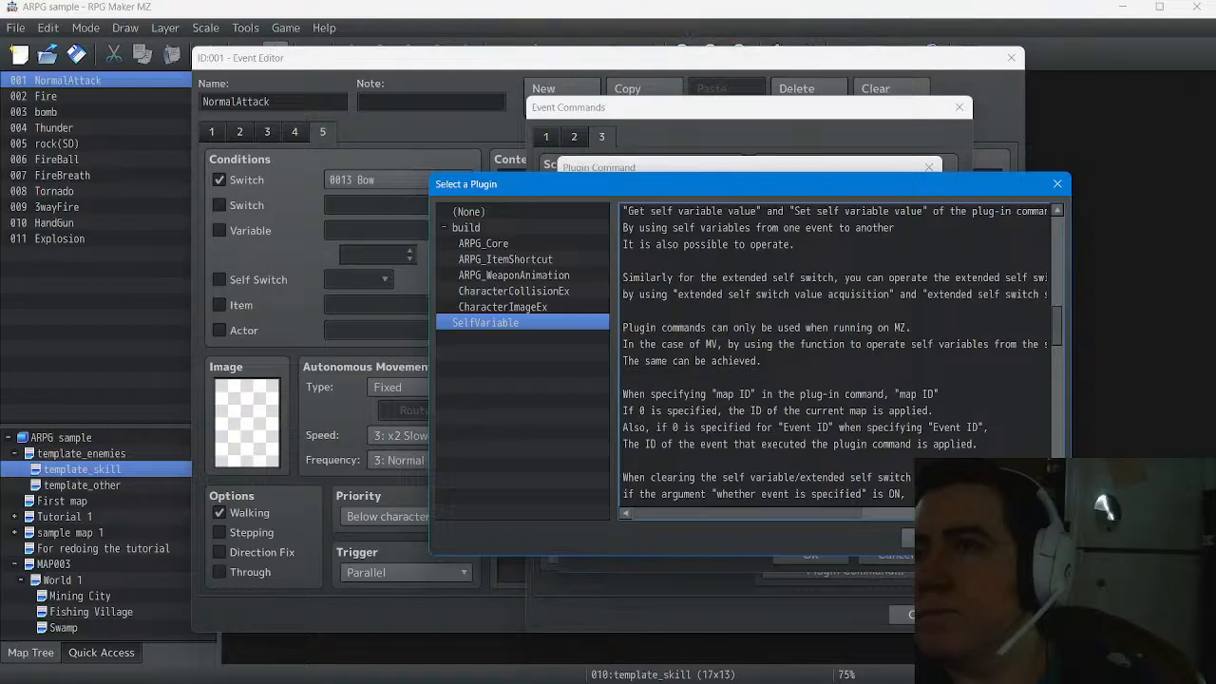
{"action": "scroll", "coordinate": [841, 353], "scroll_direction": "down", "scroll_amount": 1}
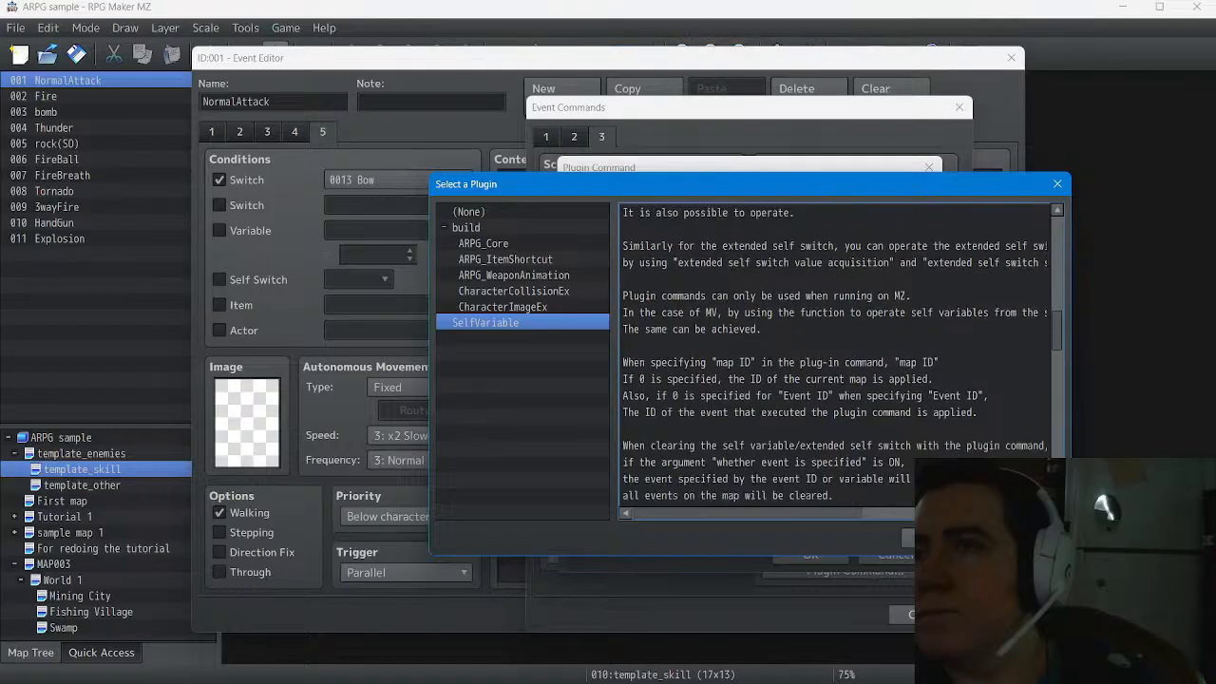
{"action": "scroll", "coordinate": [842, 353], "scroll_direction": "down", "scroll_amount": 1}
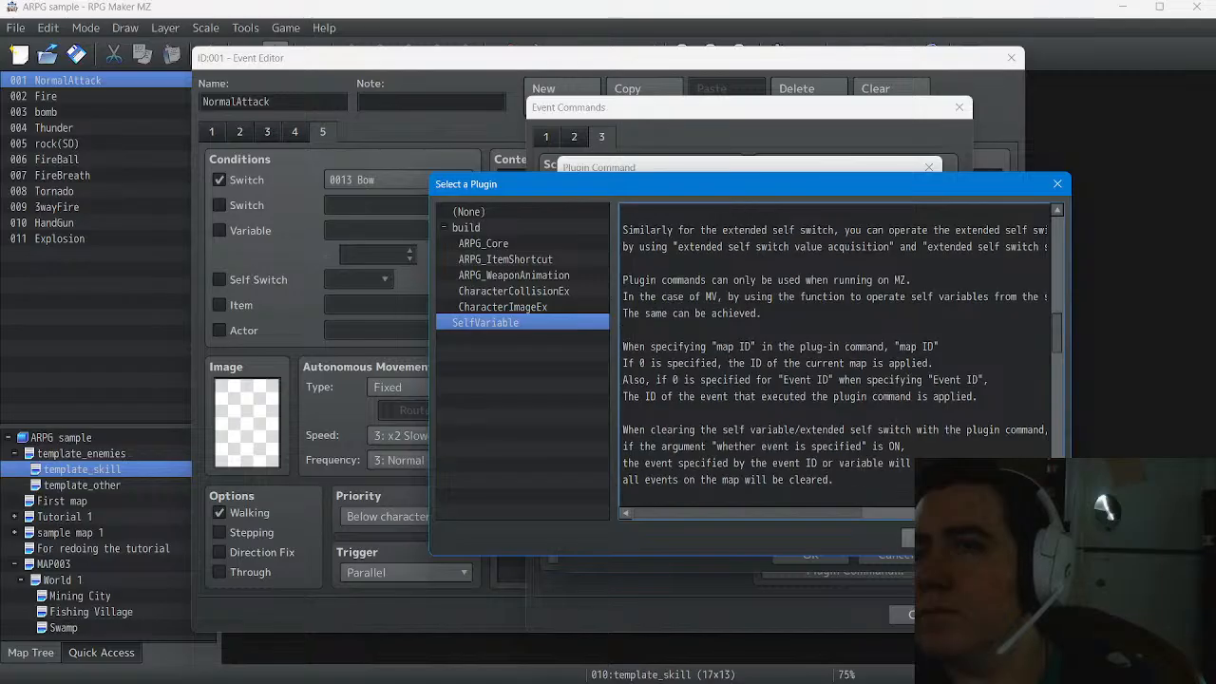
Confirm SelfVariable as the plugin and choose its extended self switch value setting command
{"action": "left_click", "coordinate": [928, 539]}
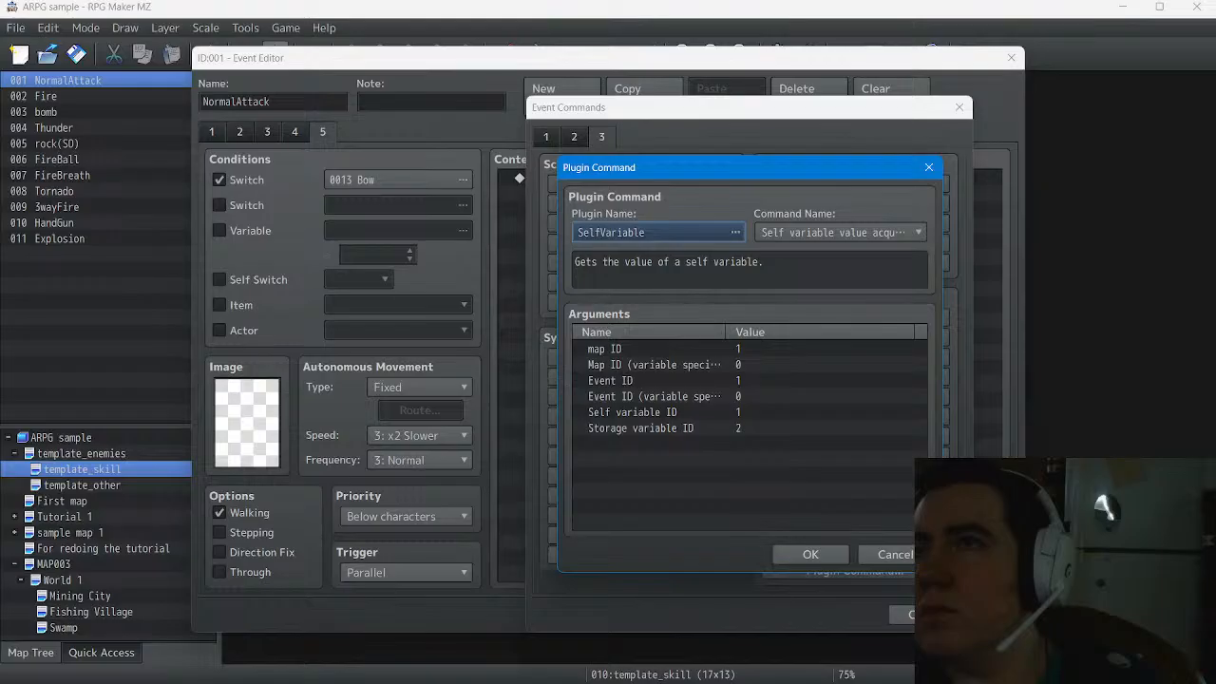
{"action": "left_click", "coordinate": [840, 233]}
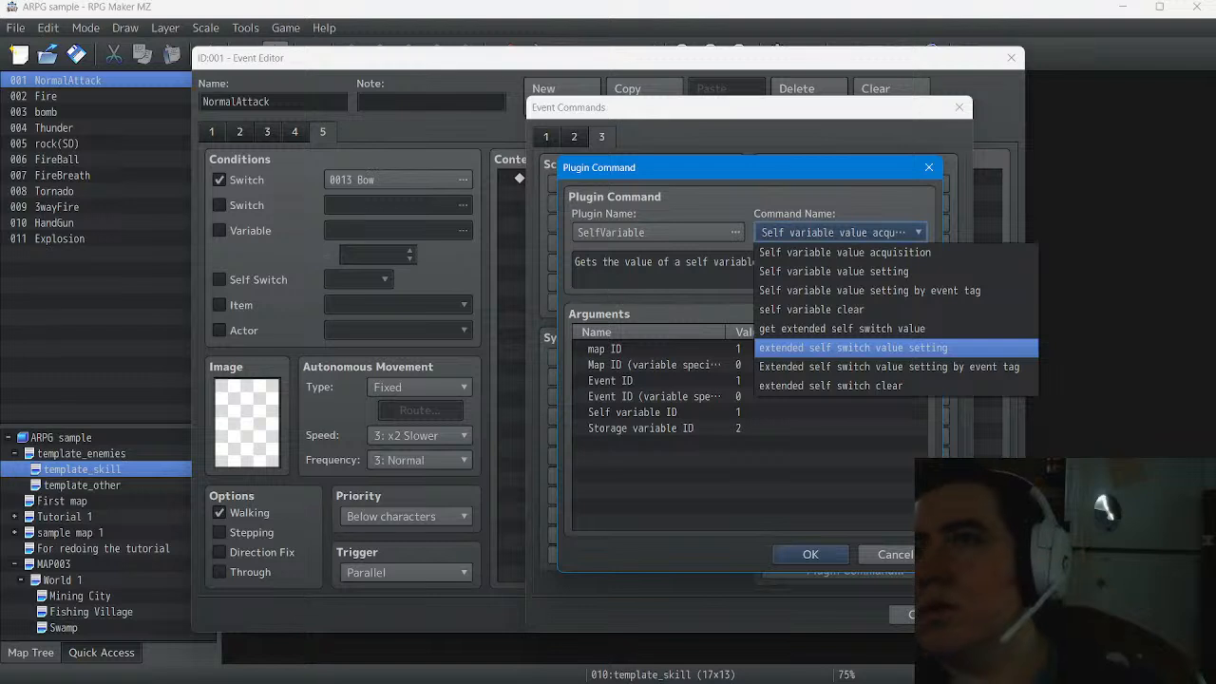
{"action": "key", "text": "Return"}
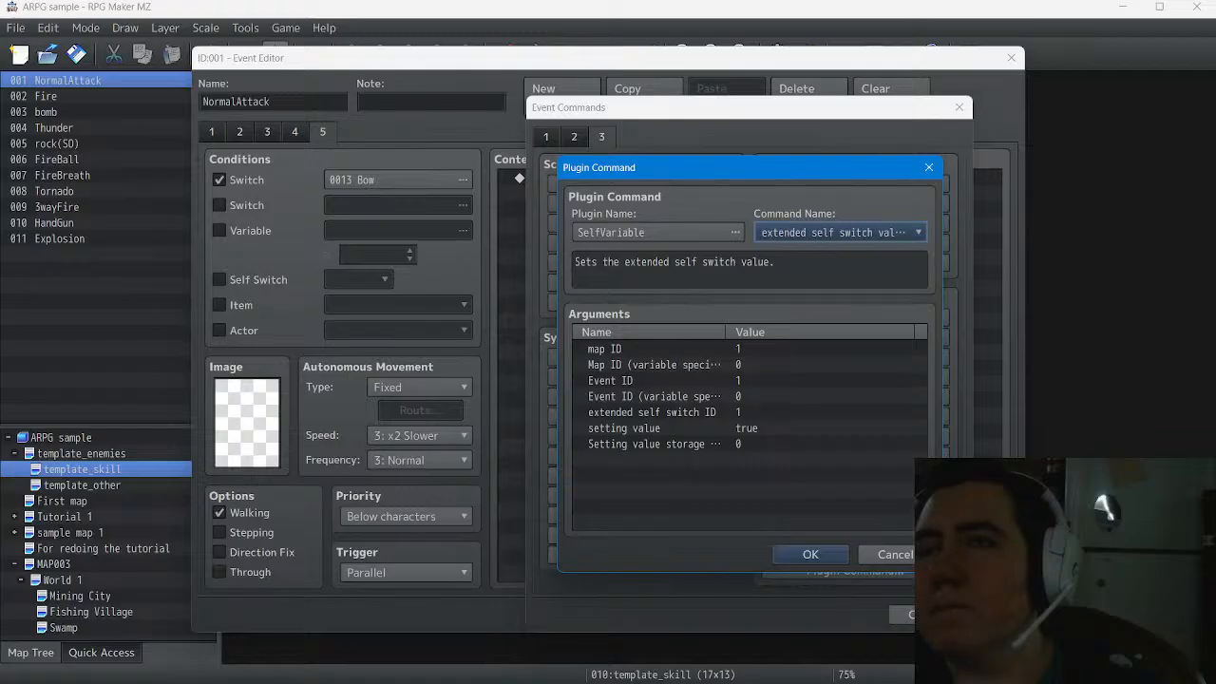
Set the command's map ID argument to 10 and add the plugin command to page 5
{"action": "key", "text": "Tab"}
{"action": "key", "text": "Return"}
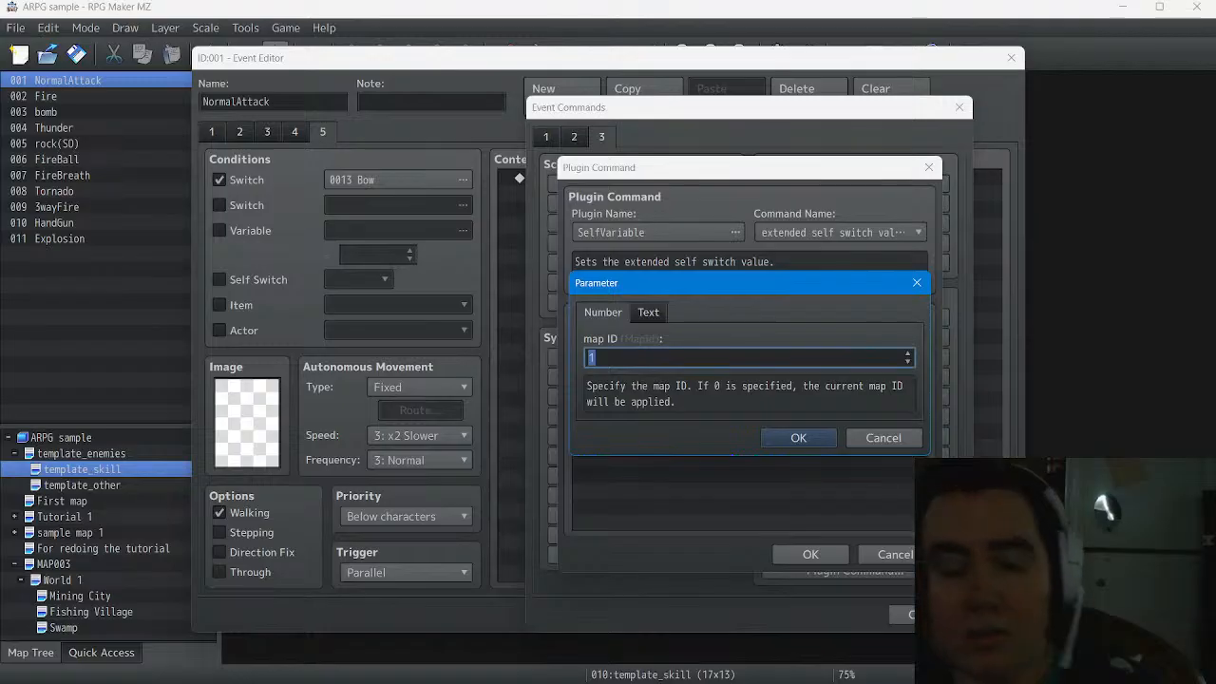
{"action": "type", "text": "1"}
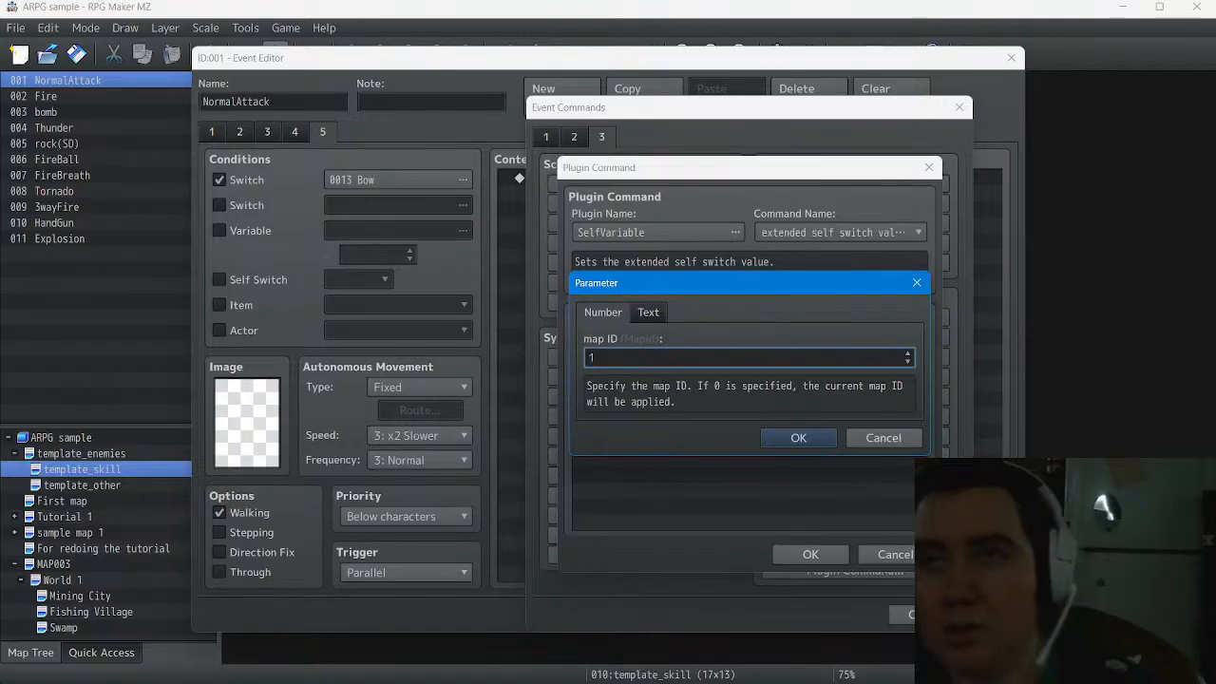
{"action": "type", "text": "0"}
{"action": "key", "text": "Tab"}
{"action": "key", "text": "Return"}
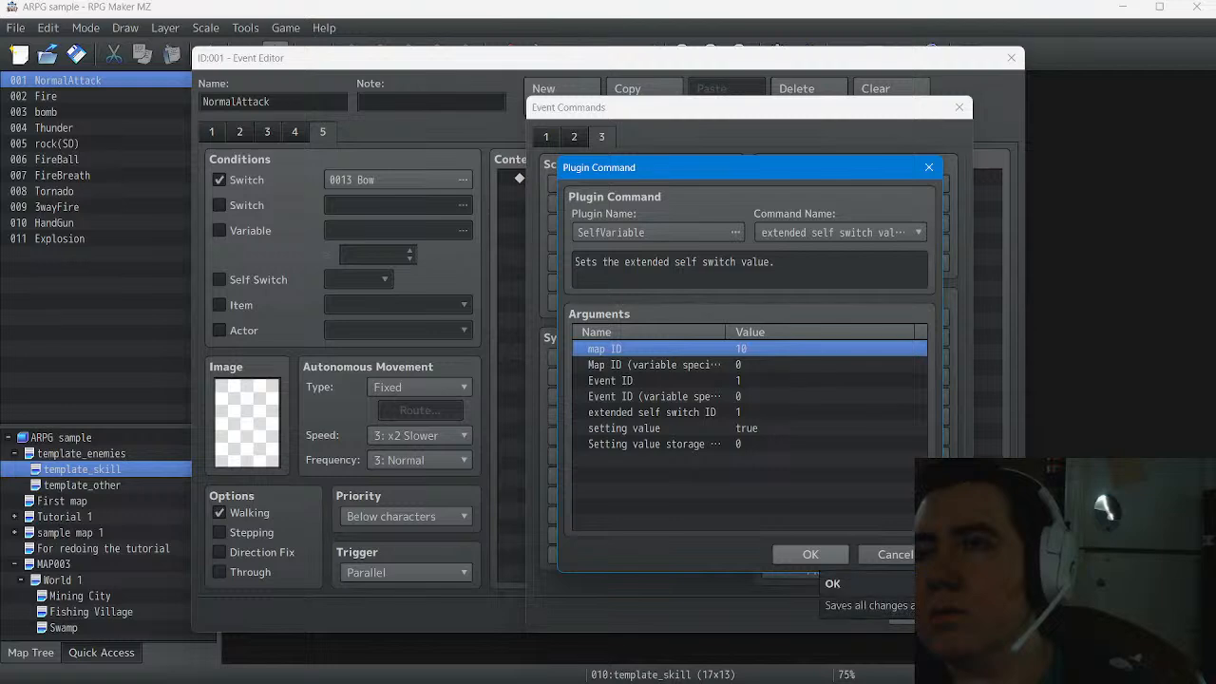
{"action": "left_click", "coordinate": [810, 554]}
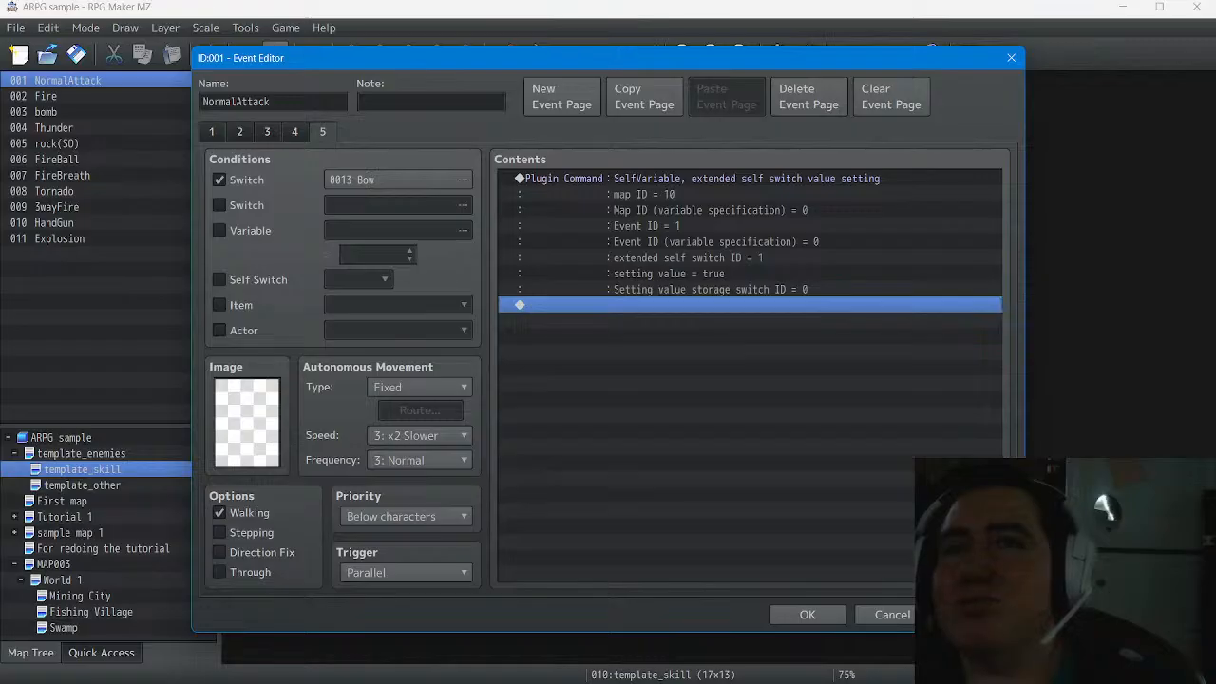
Remove the 0013 Bow switch condition from event page 5 and check the conditions of page 4
{"action": "left_click", "coordinate": [219, 179]}
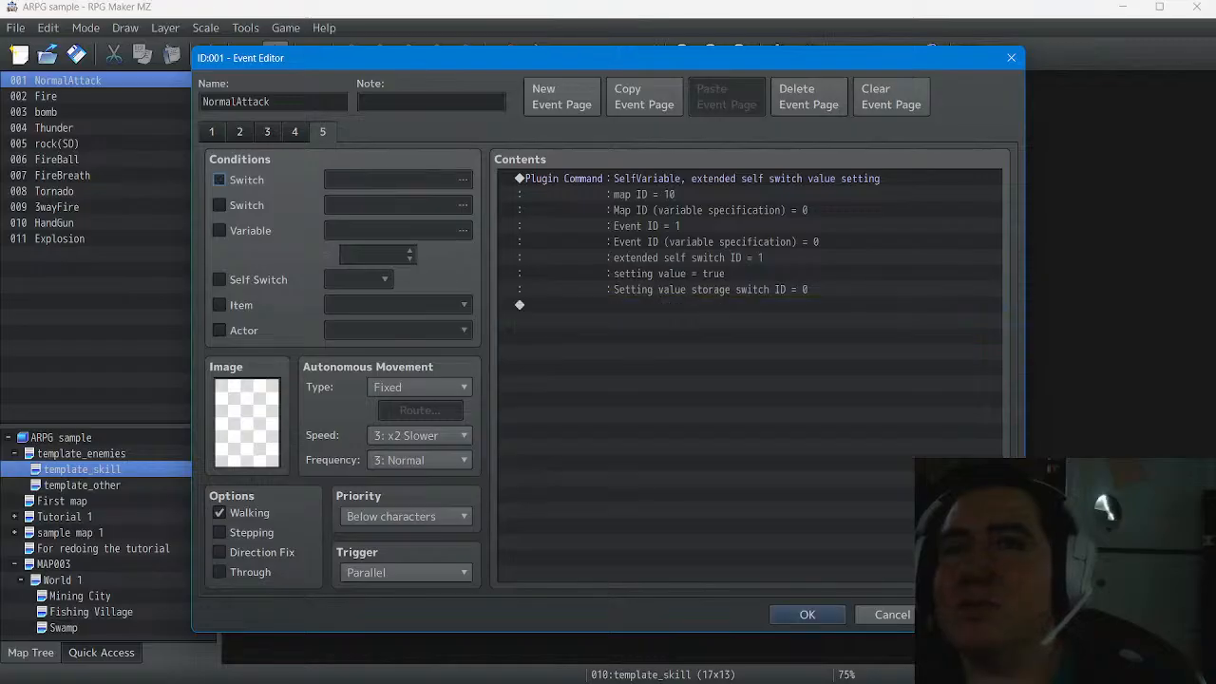
{"action": "left_click", "coordinate": [295, 132]}
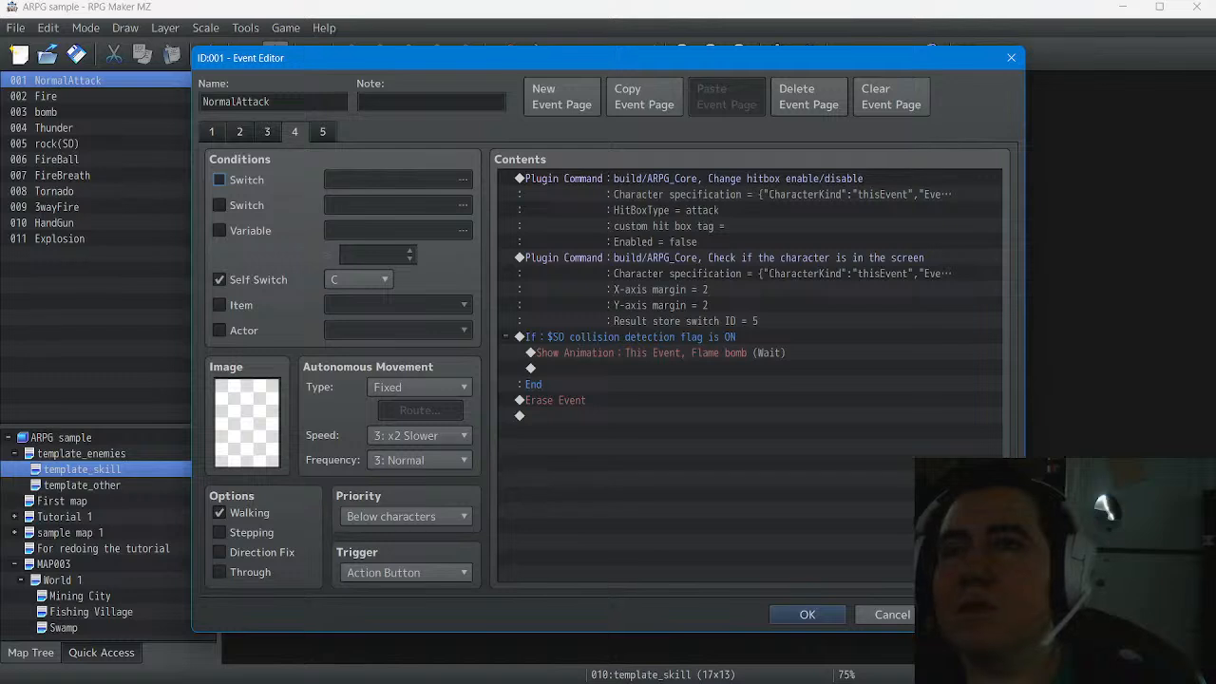
Delete the Control Switches #0013 Bow = ON command from the SimpleBow branch on event page 1
{"action": "left_click", "coordinate": [212, 132]}
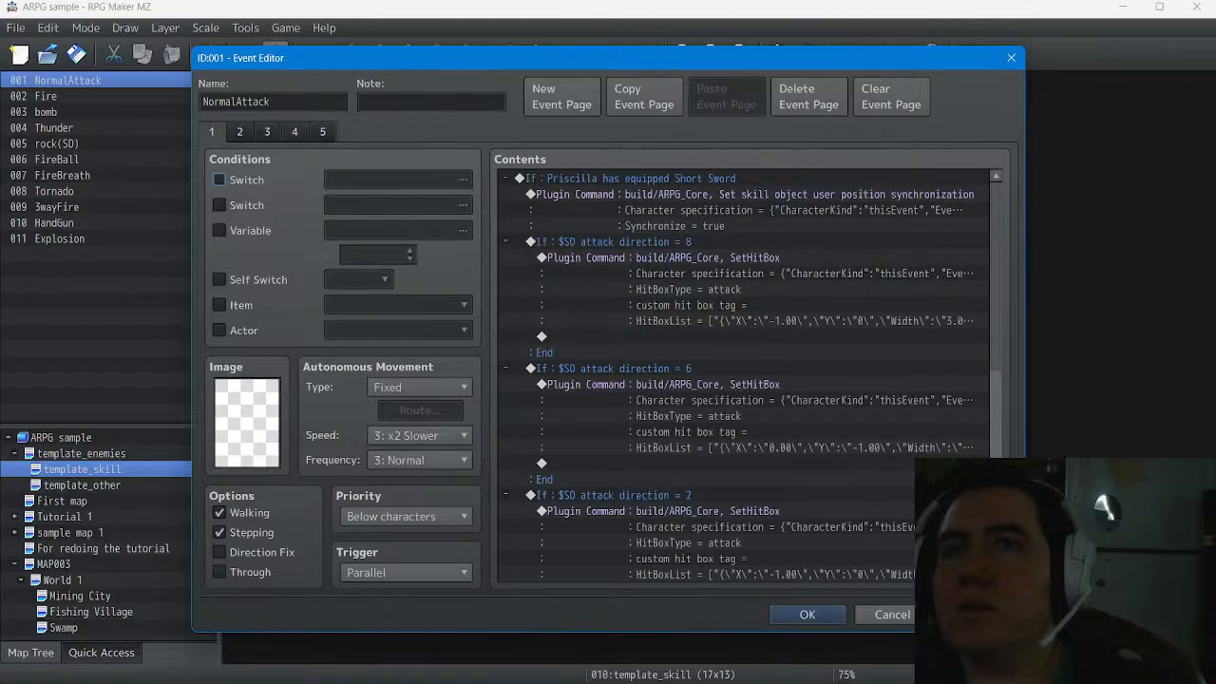
{"action": "scroll", "coordinate": [741, 375], "scroll_direction": "down", "scroll_amount": 9}
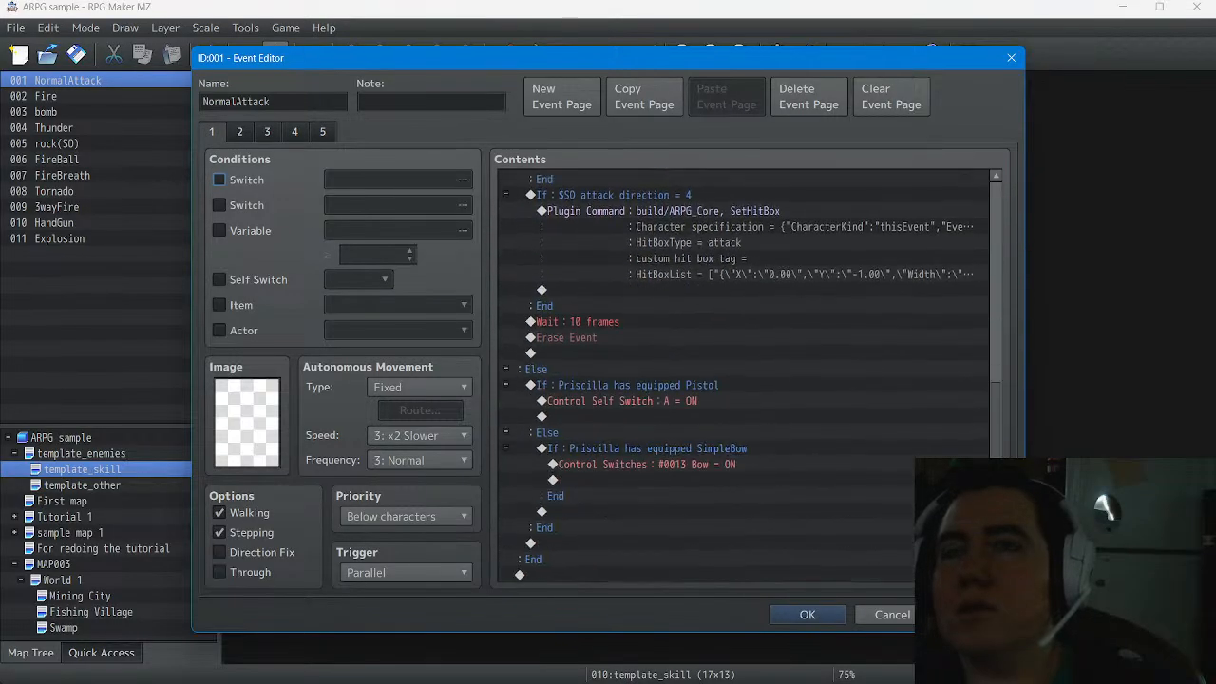
{"action": "left_click", "coordinate": [646, 464]}
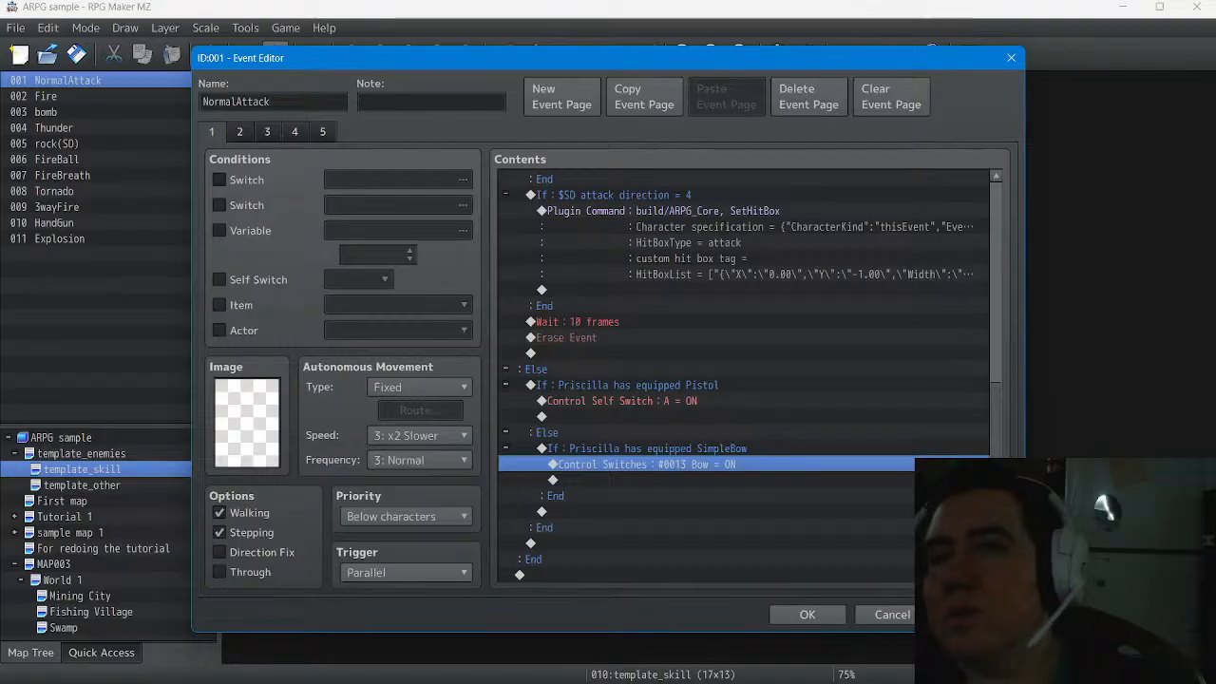
{"action": "right_click", "coordinate": [668, 465]}
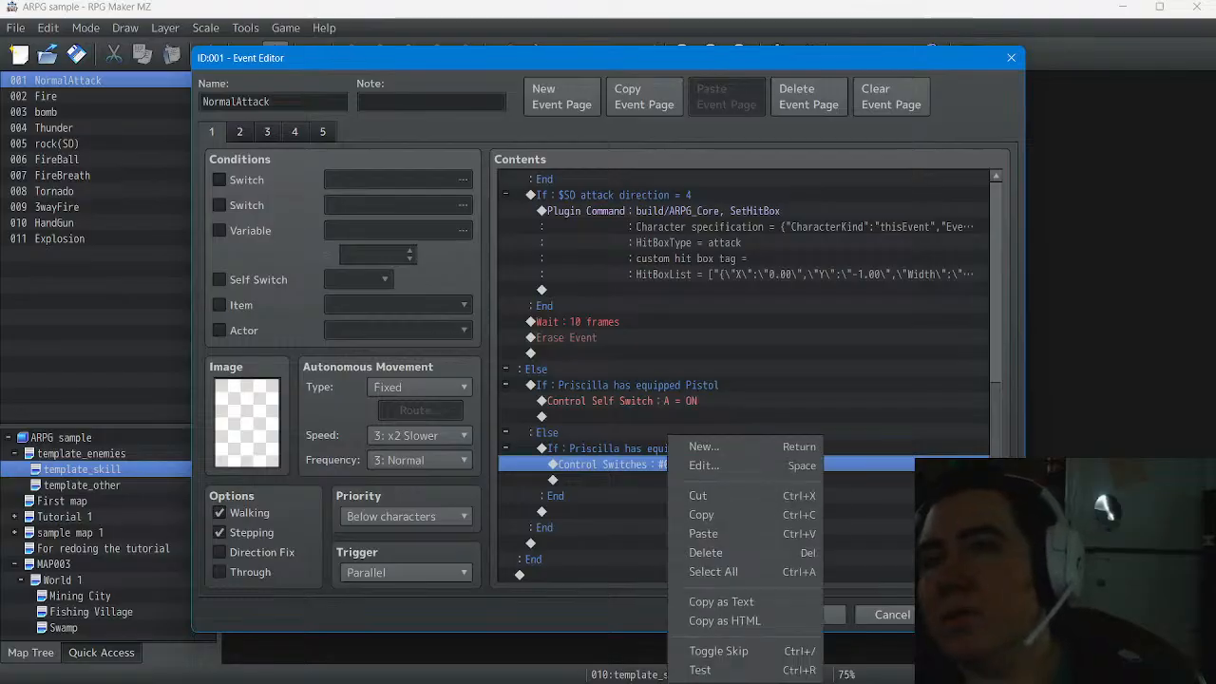
{"action": "left_click", "coordinate": [706, 553]}
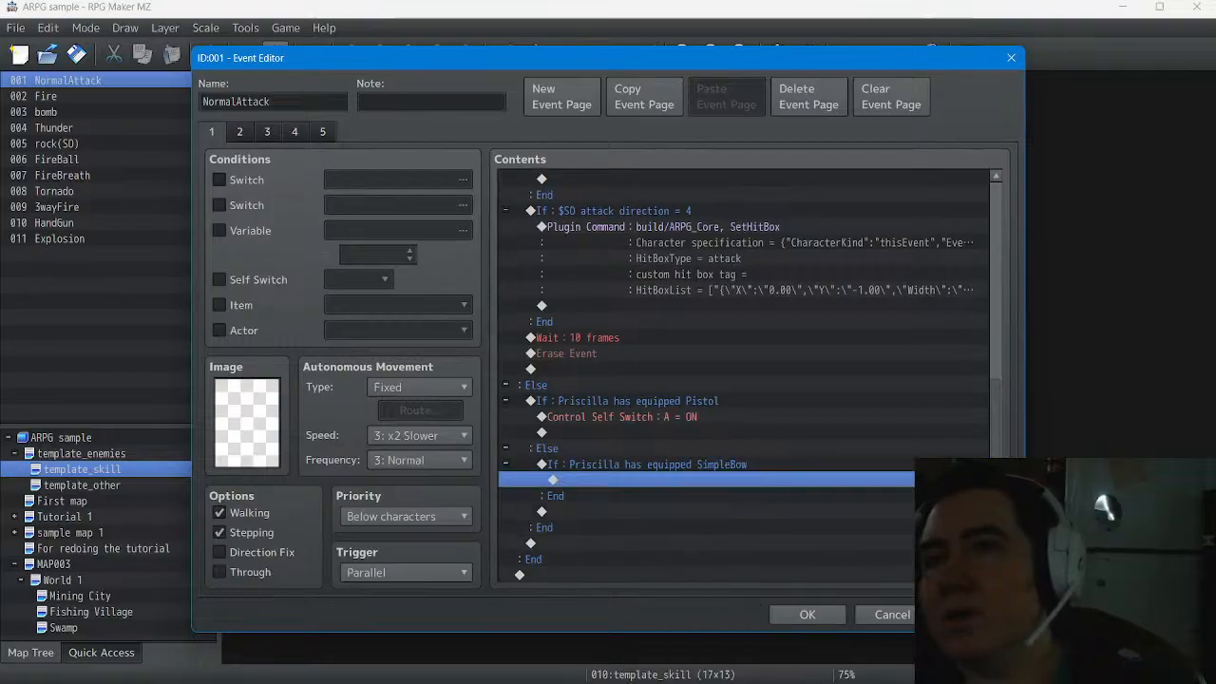
{"action": "double_click", "coordinate": [679, 479]}
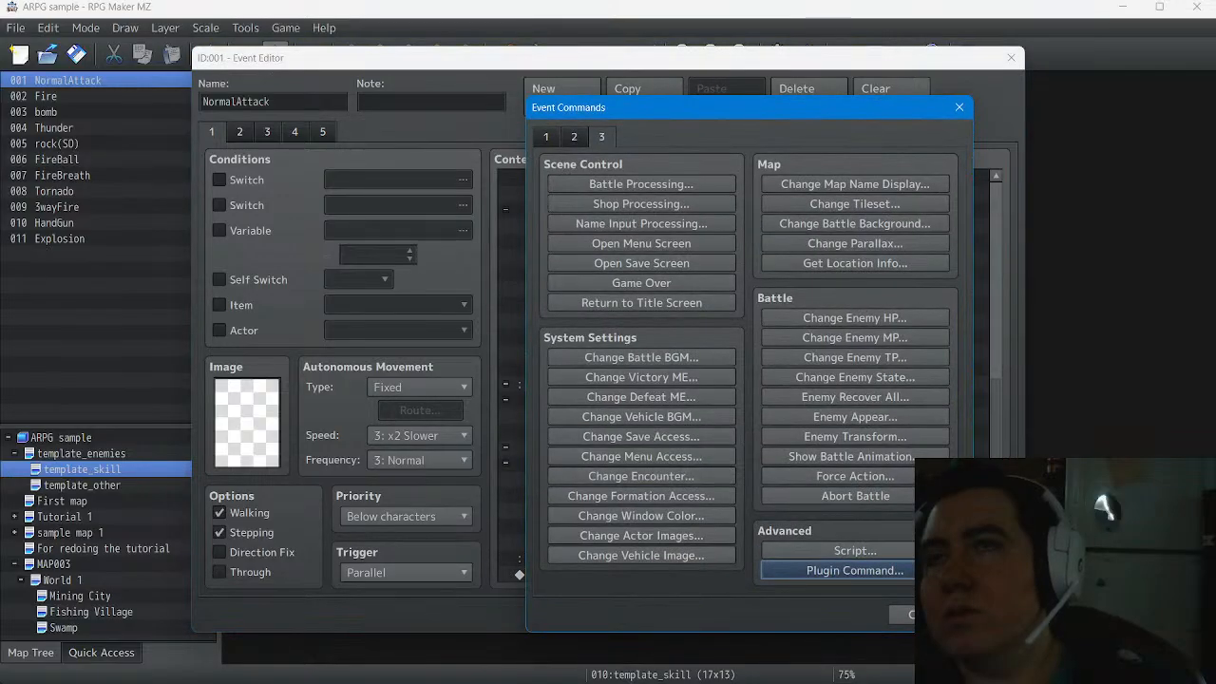
{"action": "left_click", "coordinate": [855, 570]}
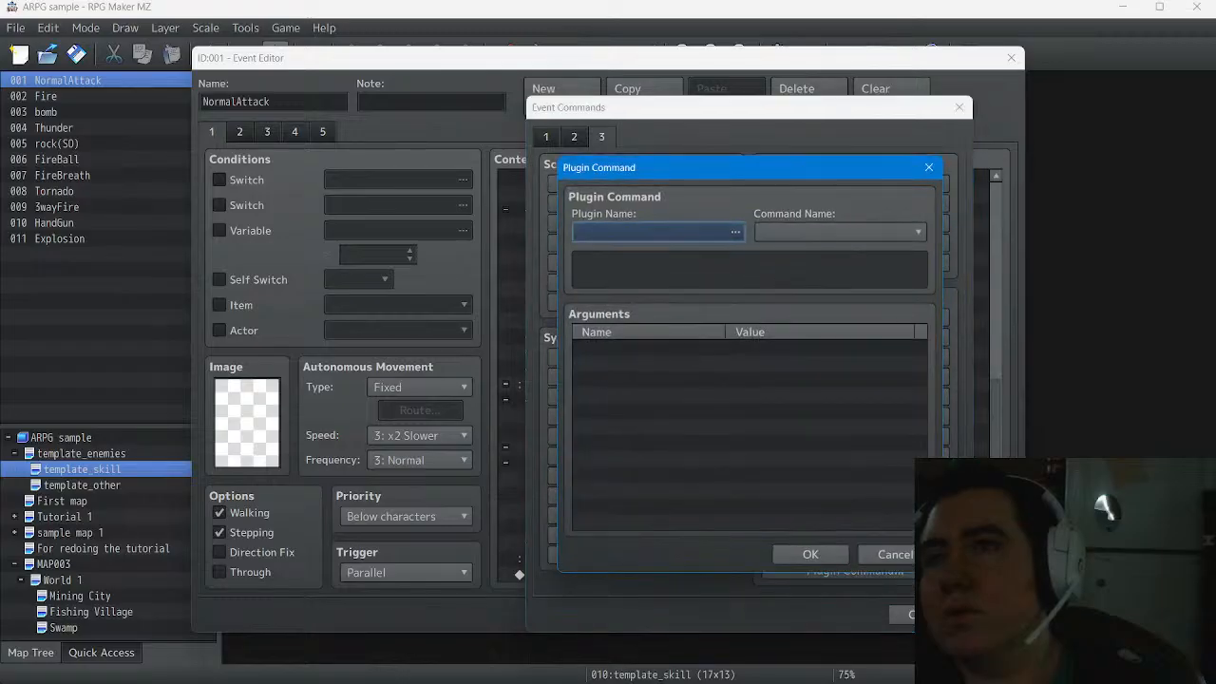
{"action": "left_click", "coordinate": [657, 233]}
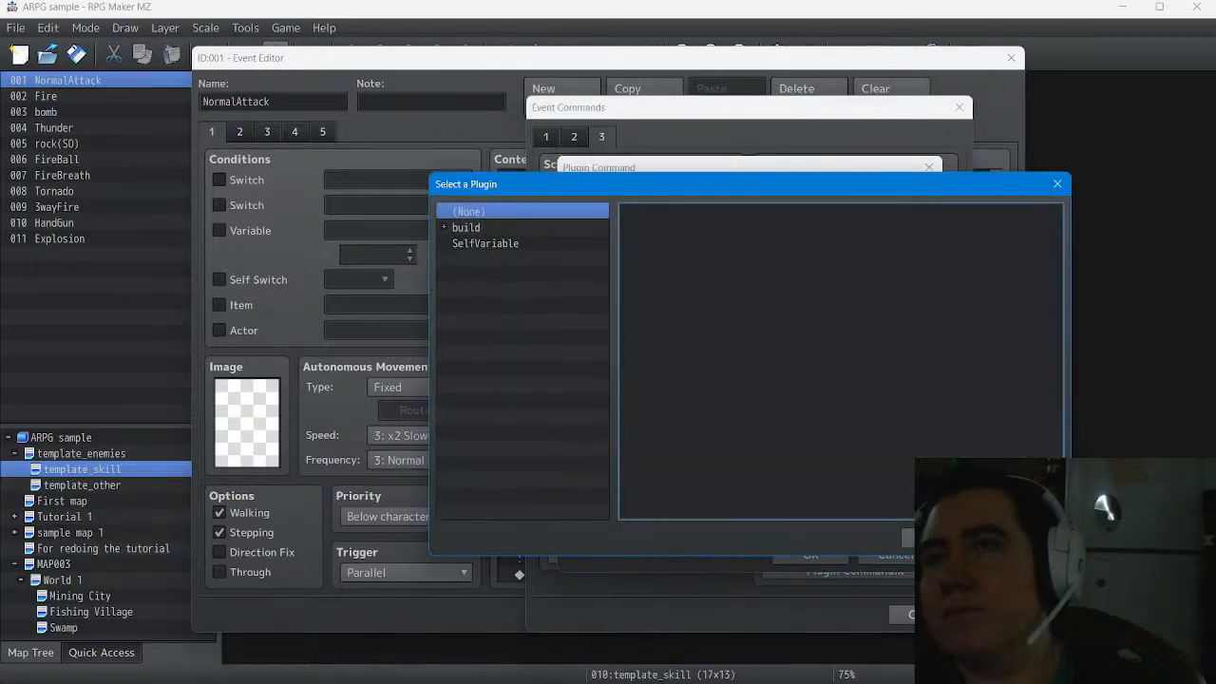
{"action": "left_click", "coordinate": [486, 243]}
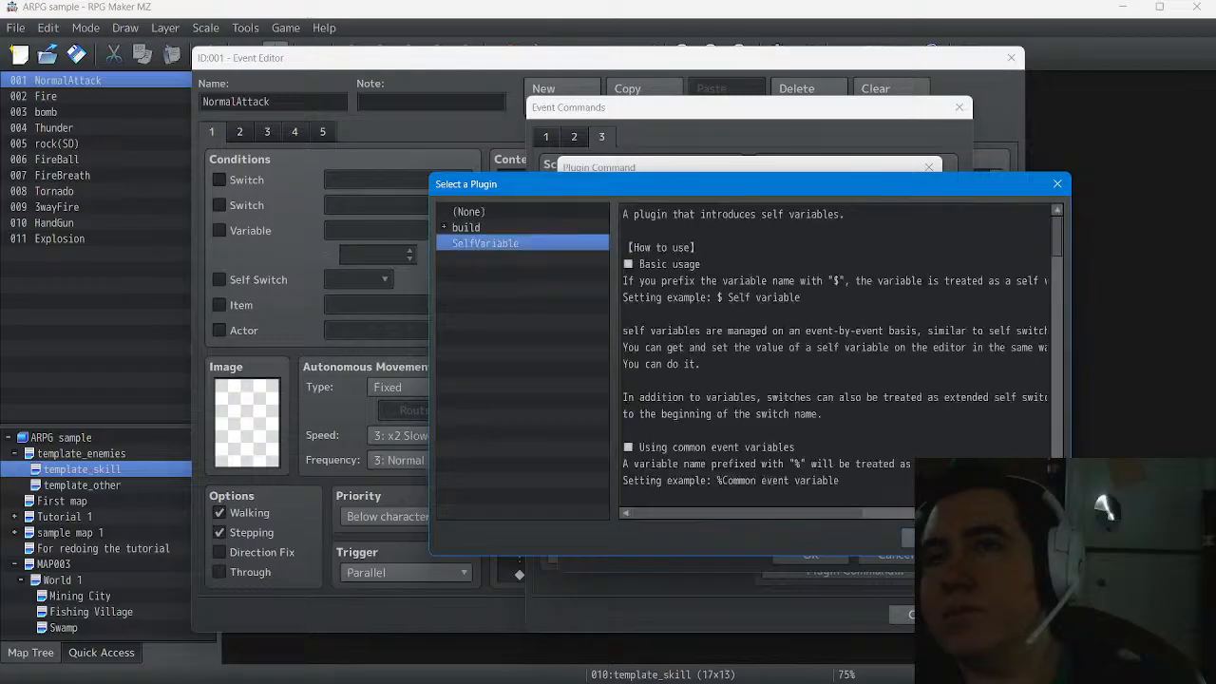
{"action": "left_click", "coordinate": [1023, 539]}
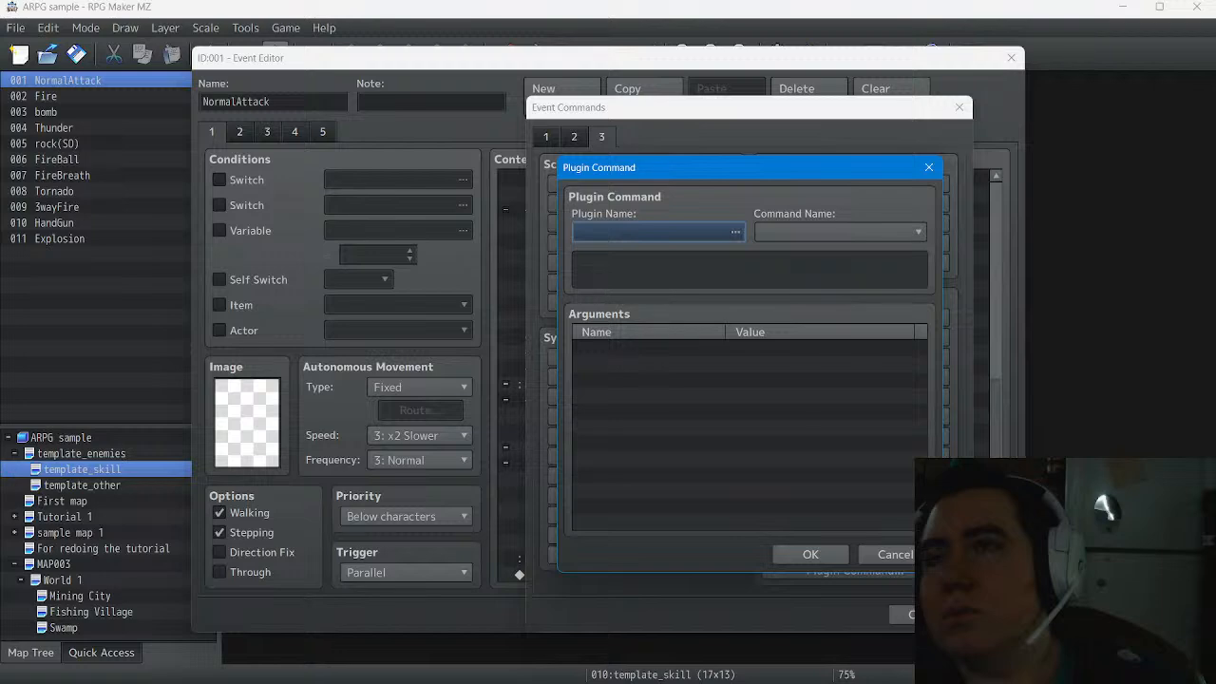
{"action": "left_click", "coordinate": [888, 554]}
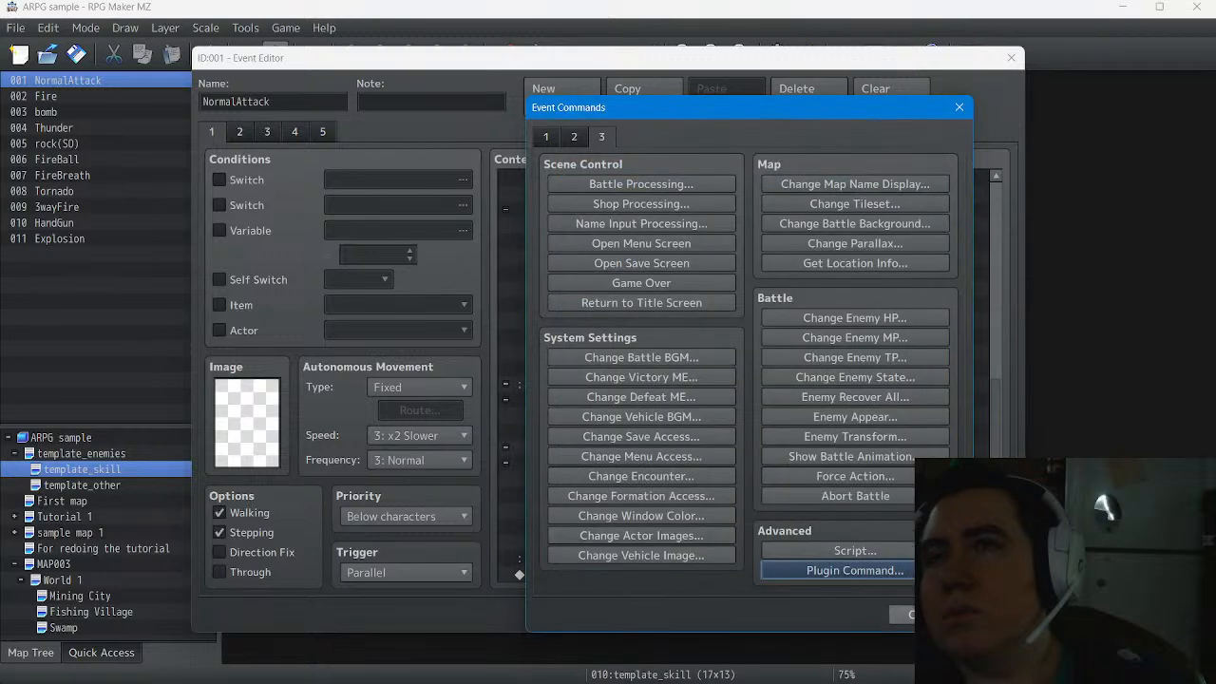
{"action": "left_click", "coordinate": [925, 615]}
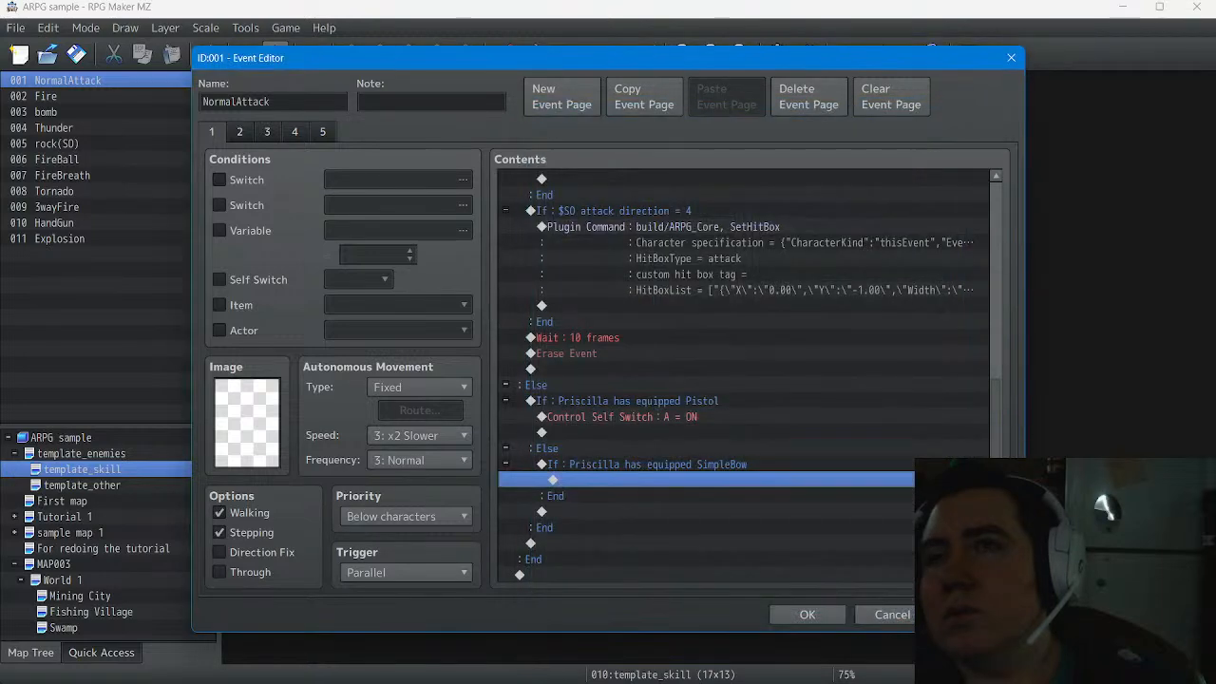
{"action": "double_click", "coordinate": [638, 478]}
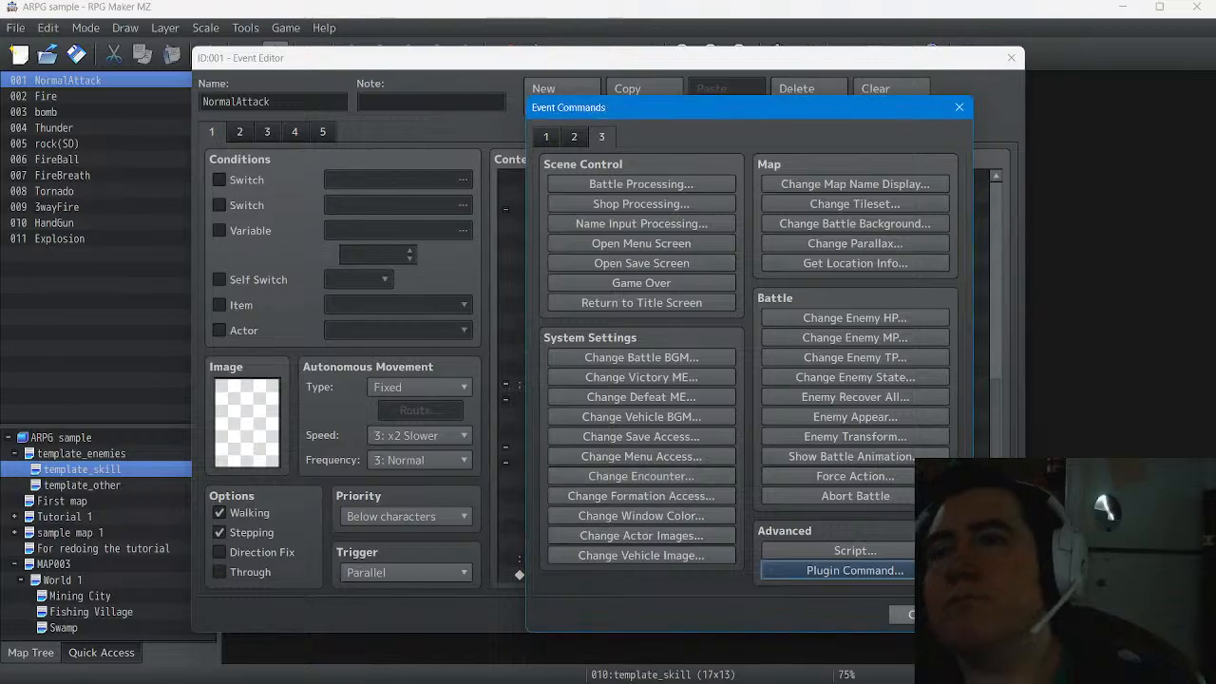
{"action": "key", "text": "Escape"}
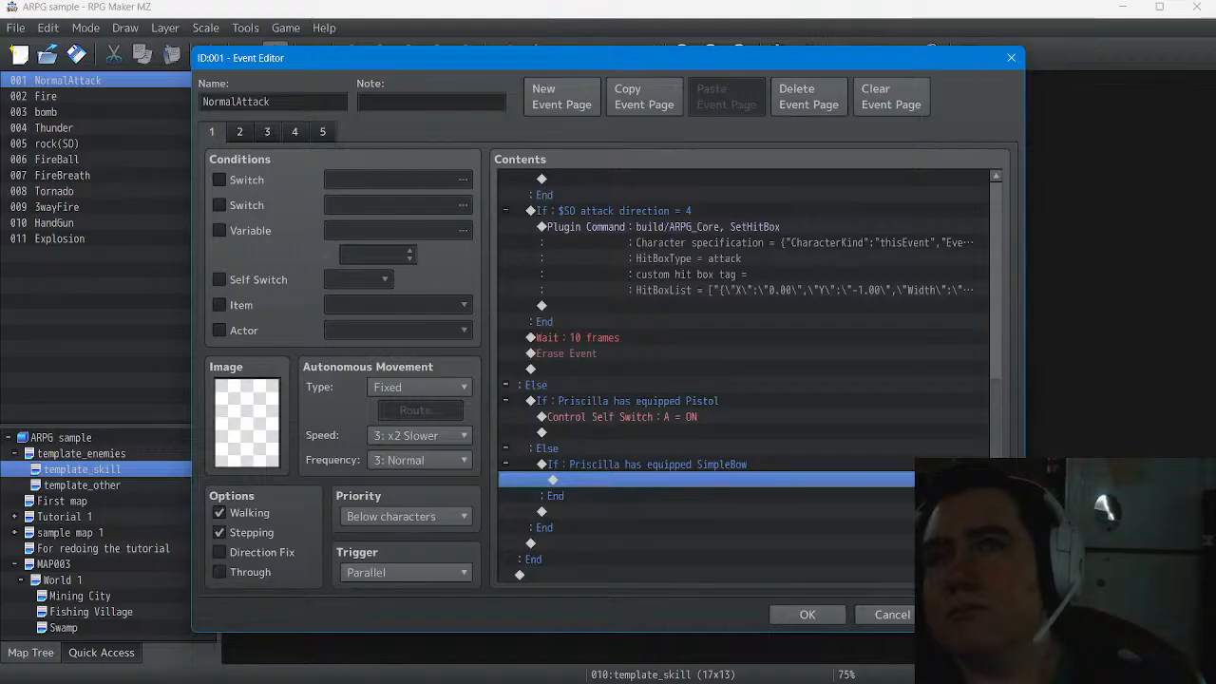
Check the conditions of event page 4, then enable the 0013 Bow switch condition on event page 5
{"action": "left_click", "coordinate": [294, 132]}
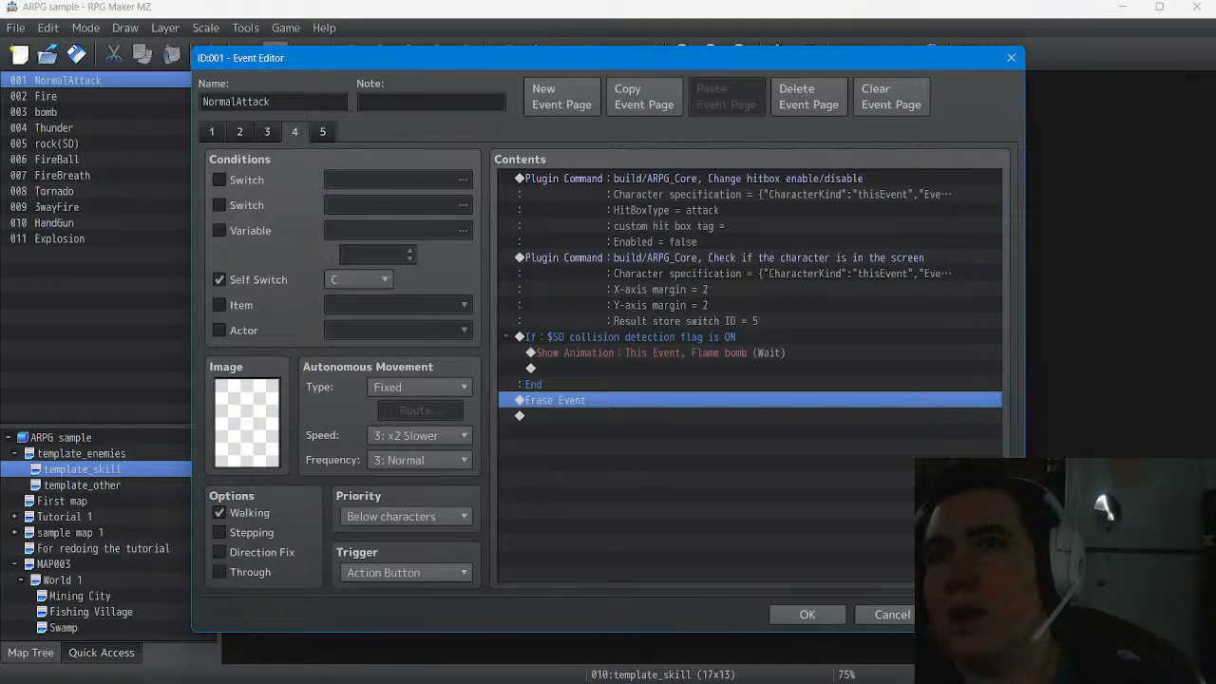
{"action": "left_click", "coordinate": [323, 132]}
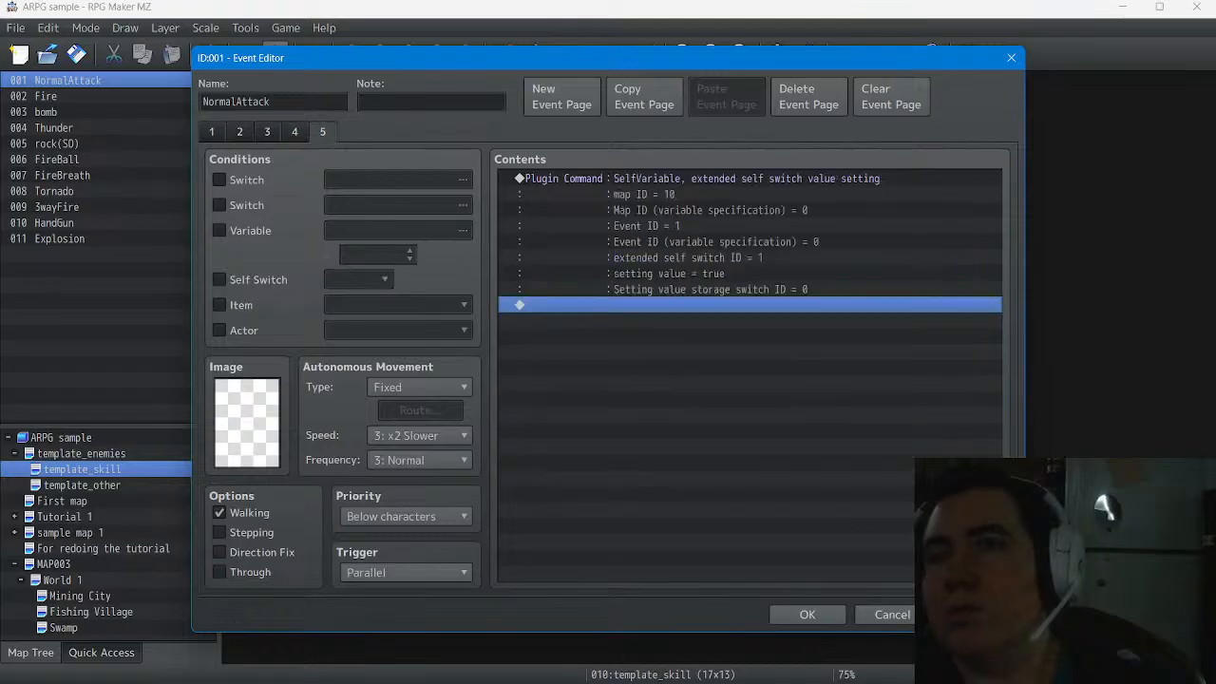
{"action": "left_click", "coordinate": [219, 179]}
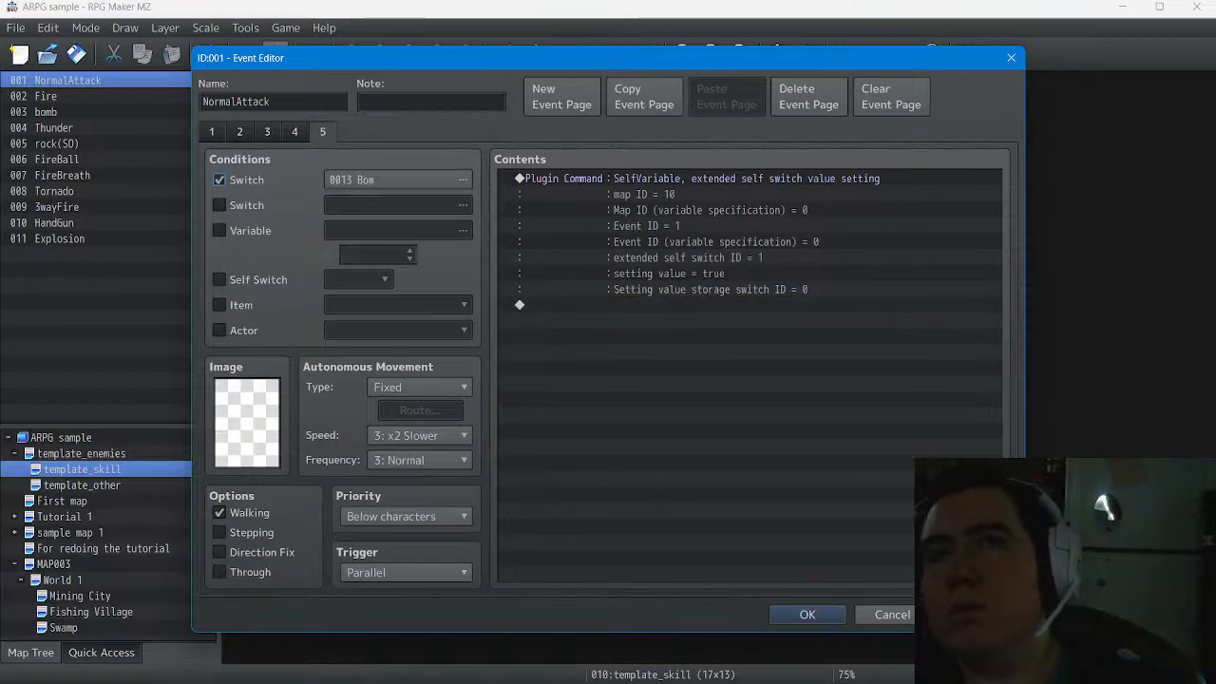
Look through the switch ranges, rename switch 0013 to $Bow and keep it as the page 5 condition
{"action": "left_click", "coordinate": [399, 179]}
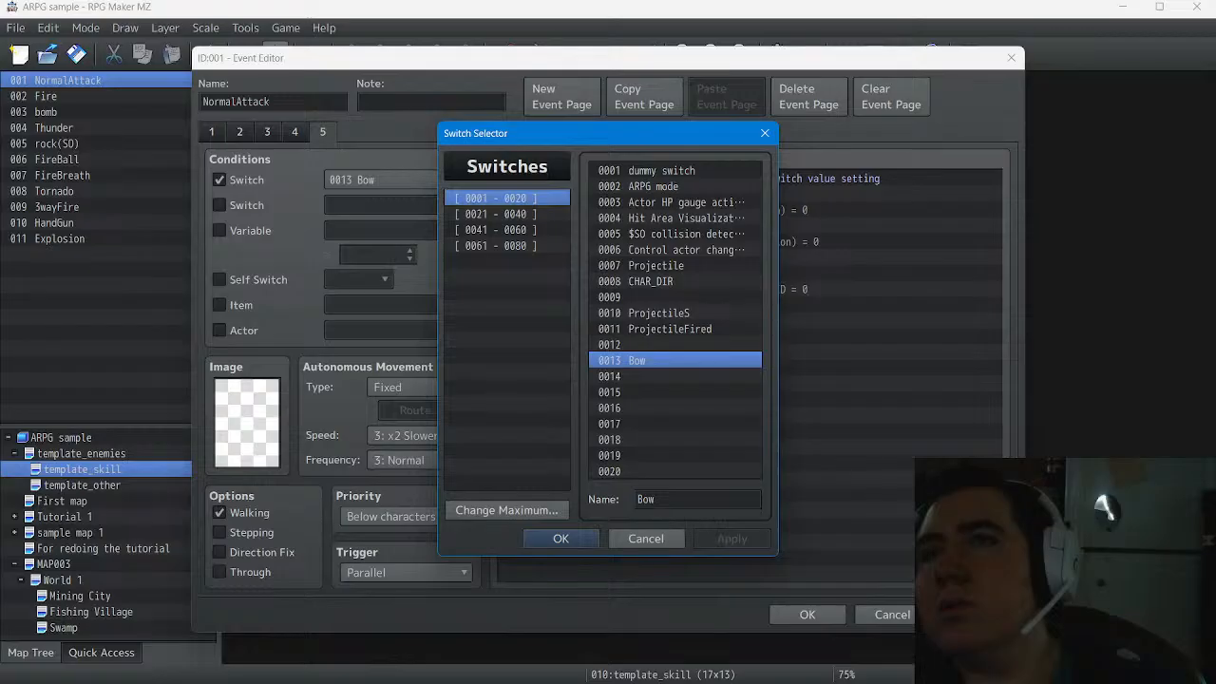
{"action": "left_click", "coordinate": [506, 214]}
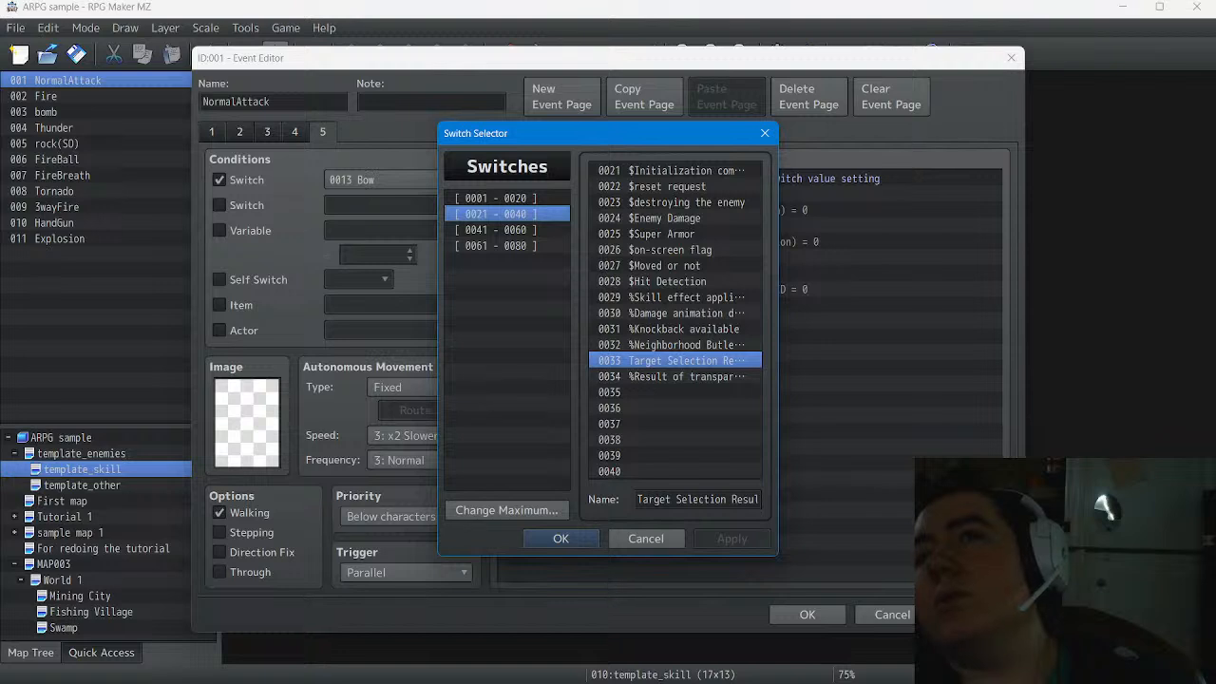
{"action": "left_click", "coordinate": [507, 230]}
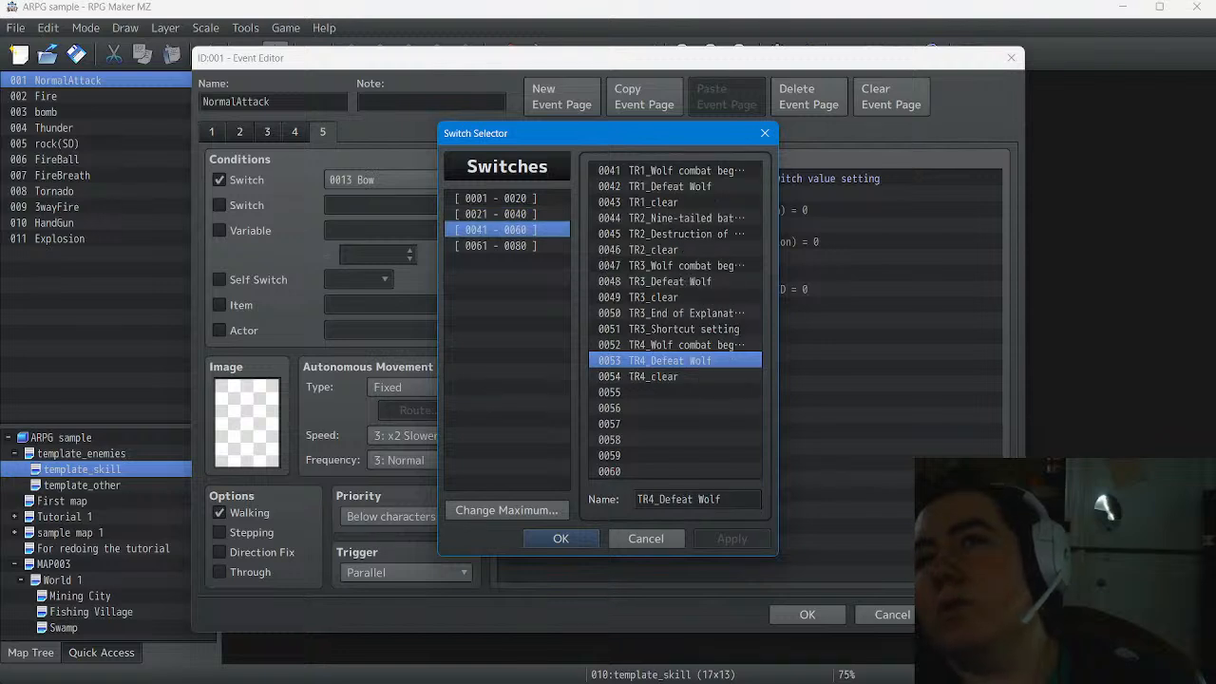
{"action": "left_click", "coordinate": [506, 246]}
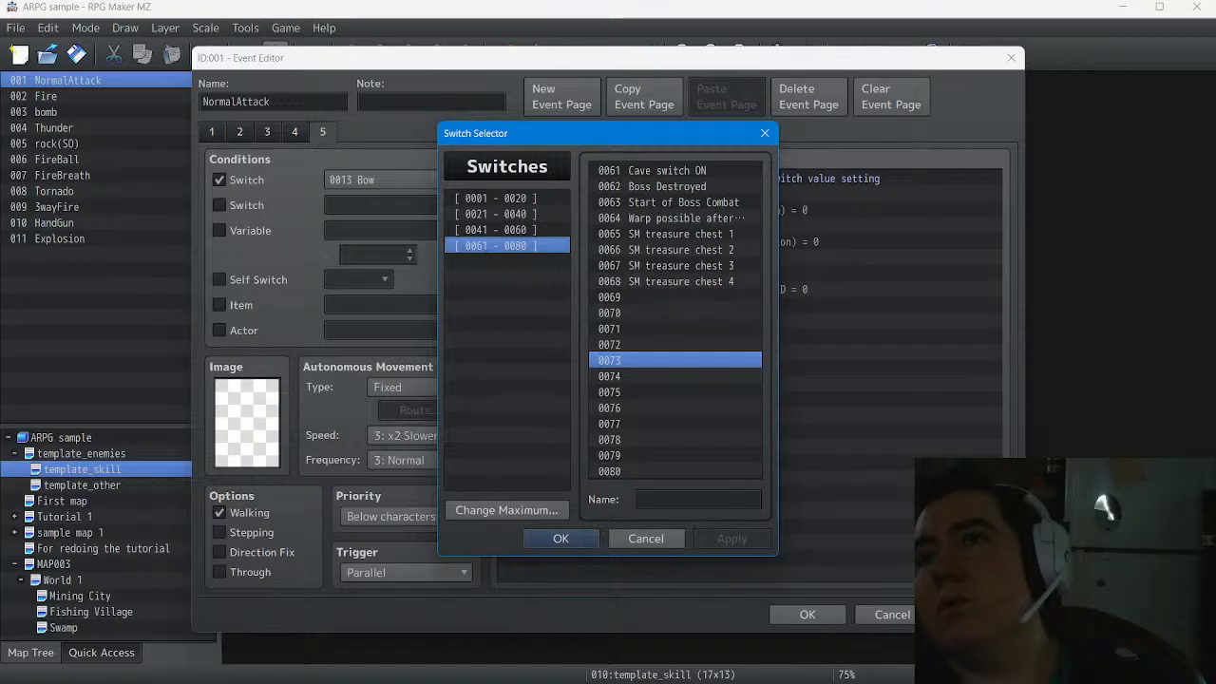
{"action": "left_click", "coordinate": [506, 199]}
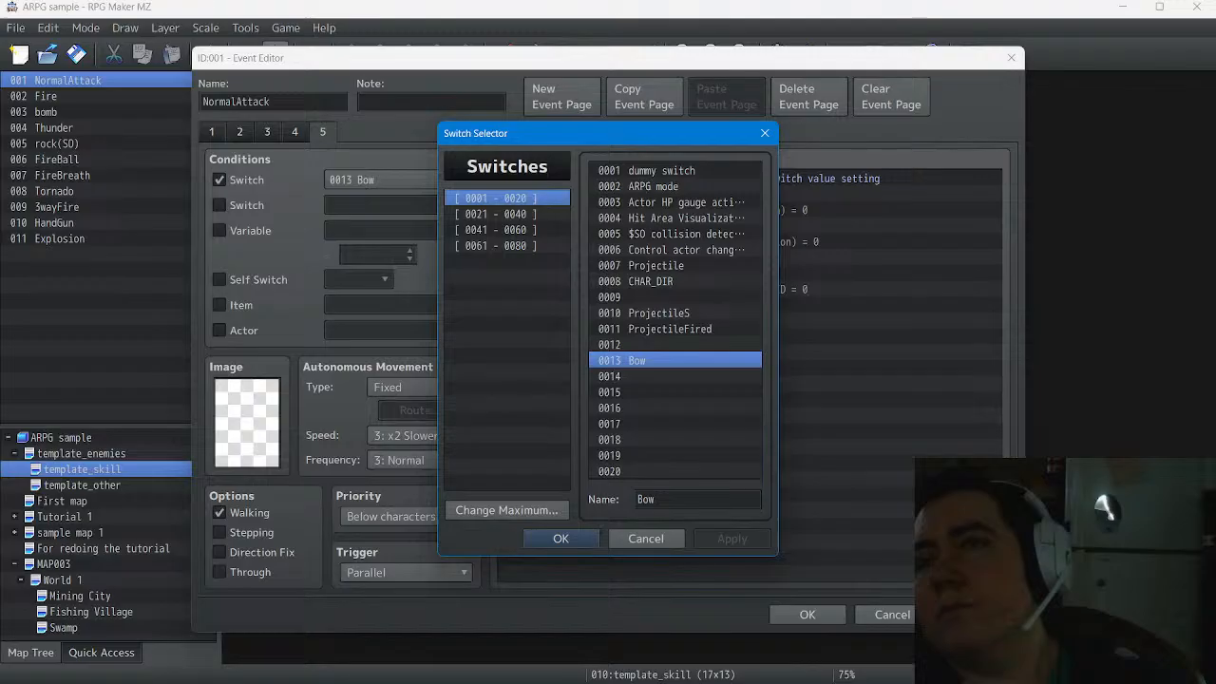
{"action": "key", "text": "Tab"}
{"action": "left_click", "coordinate": [638, 500]}
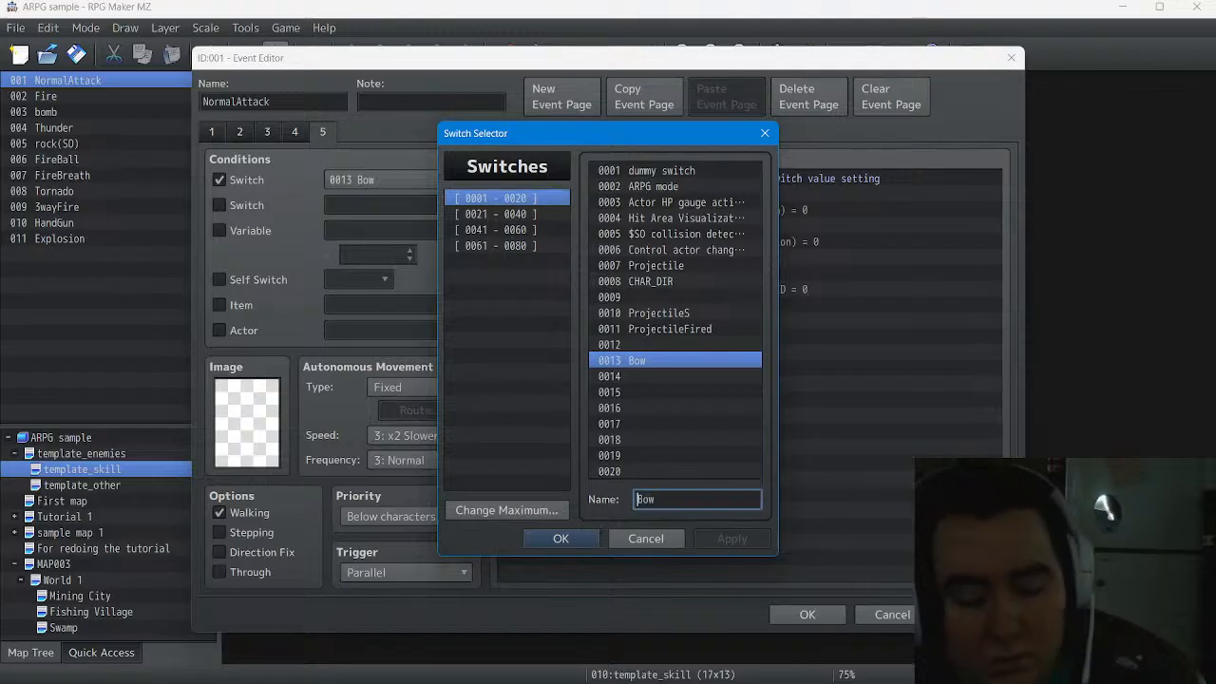
{"action": "type", "text": "$"}
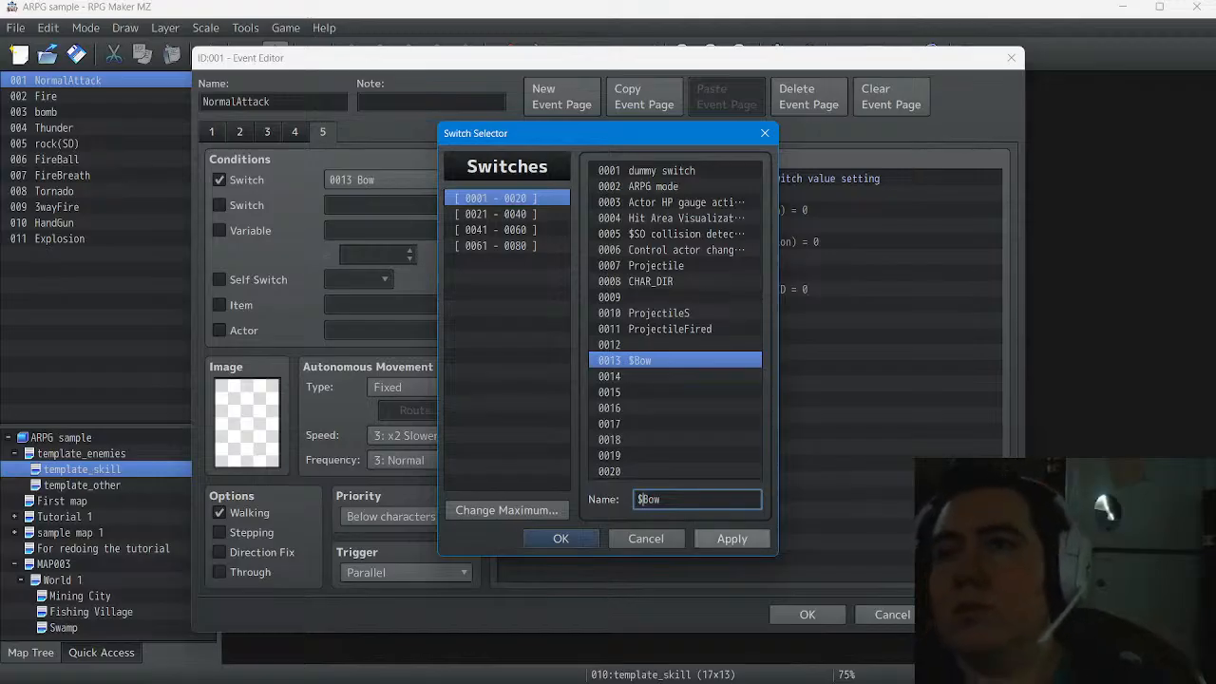
{"action": "left_click", "coordinate": [731, 539]}
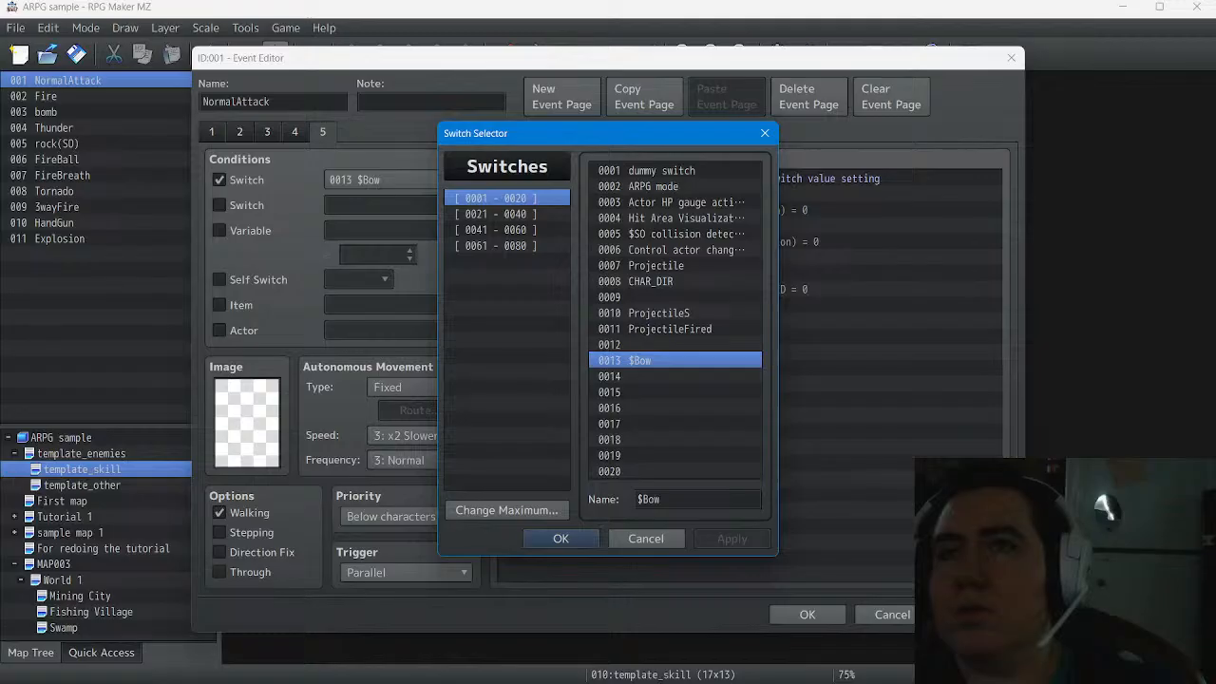
{"action": "left_click", "coordinate": [561, 538]}
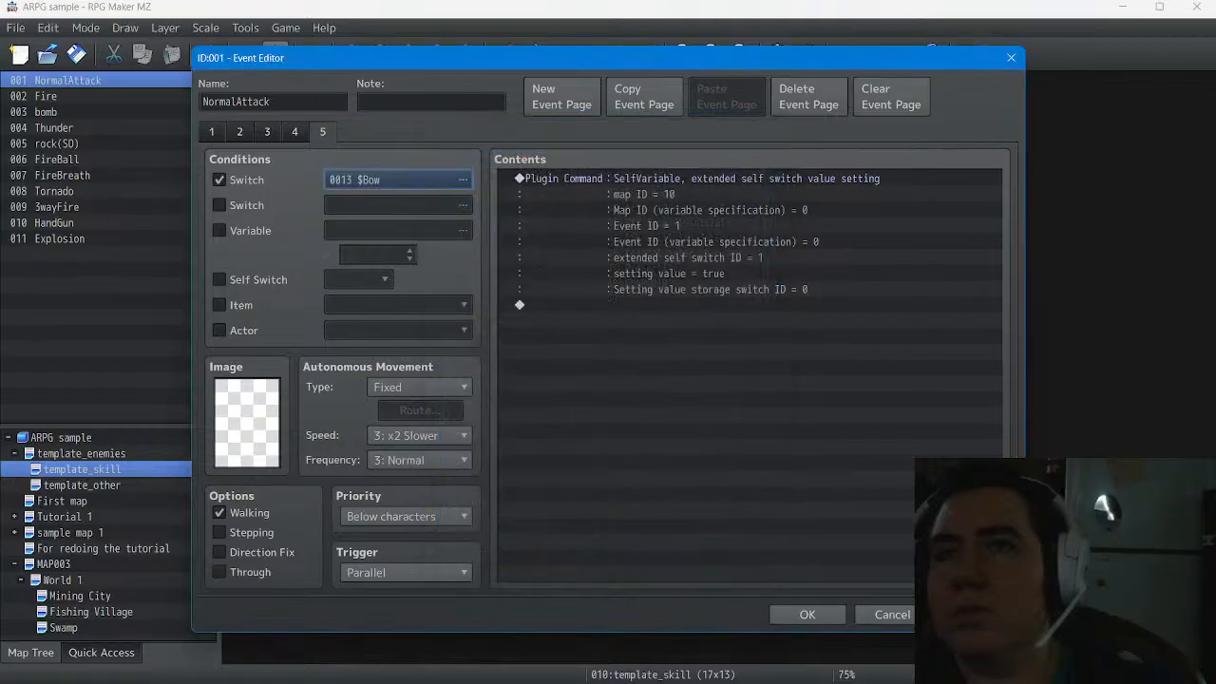
Start inserting a new event command on the empty line of the SimpleBow branch on event page 1
{"action": "left_click", "coordinate": [212, 132]}
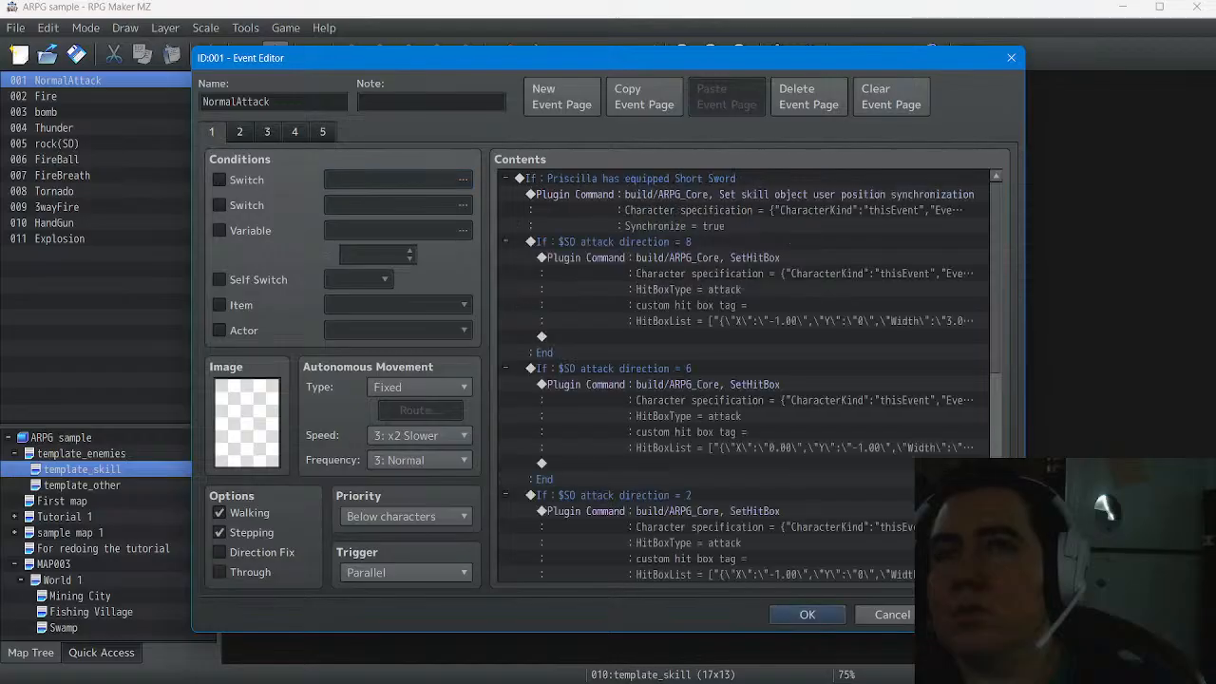
{"action": "scroll", "coordinate": [746, 380], "scroll_direction": "down", "scroll_amount": 8}
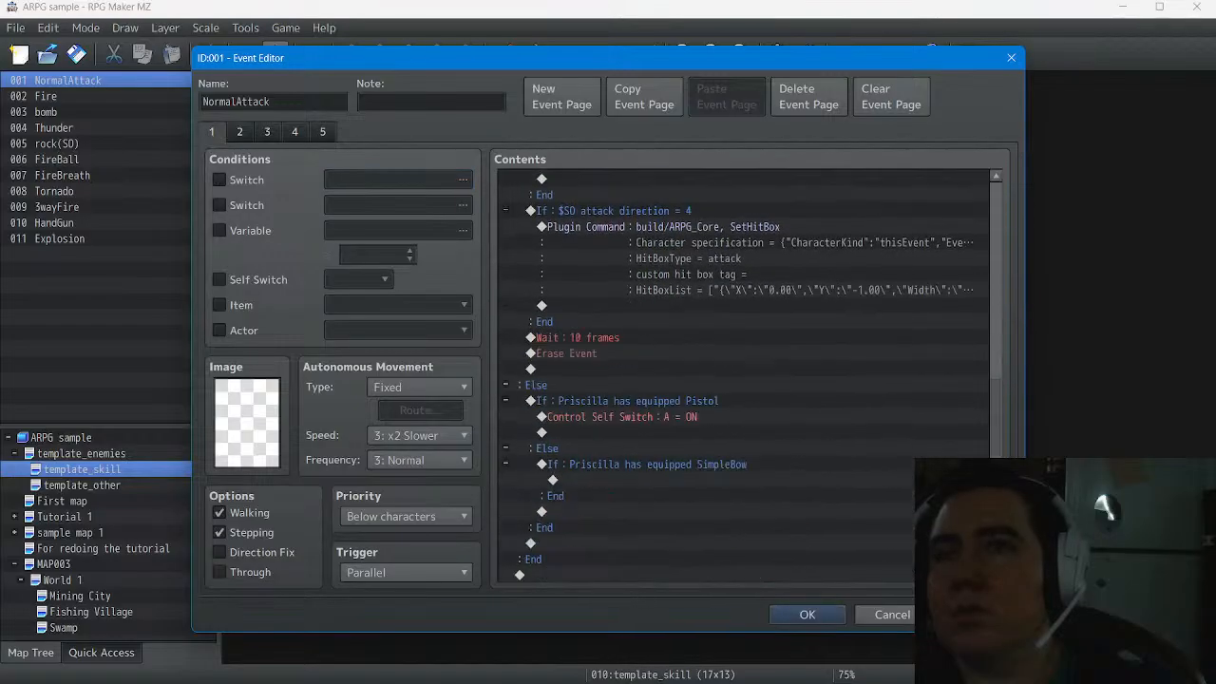
{"action": "double_click", "coordinate": [569, 479]}
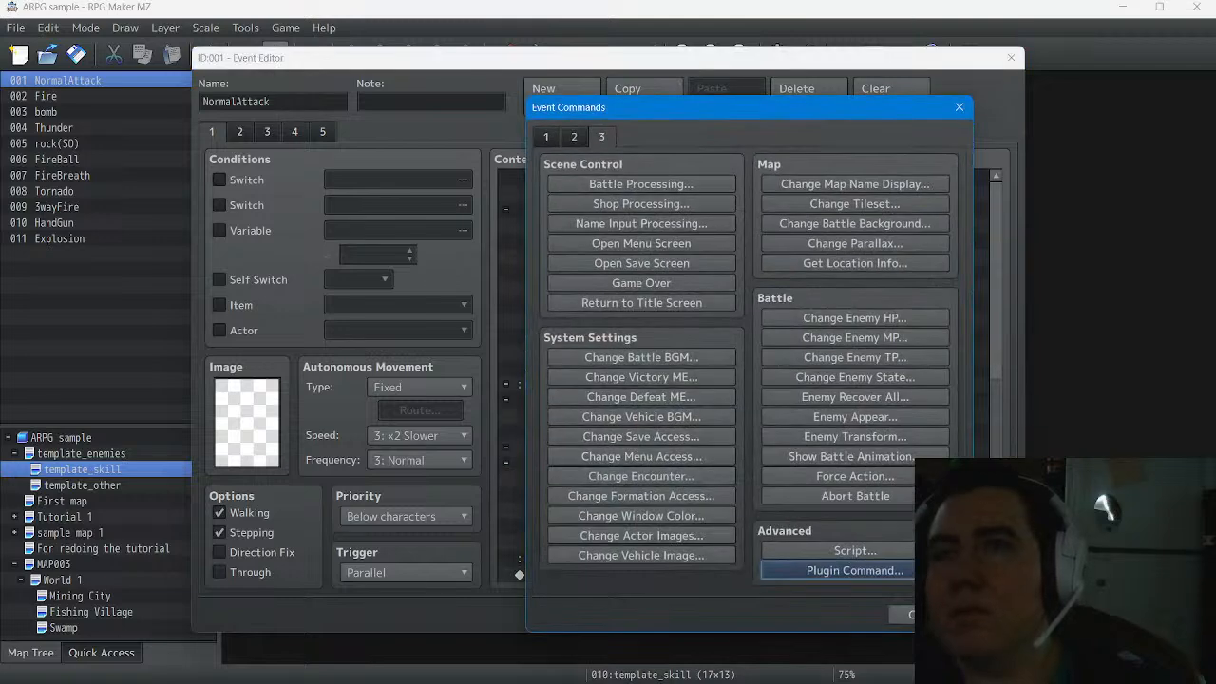
{"action": "left_click", "coordinate": [573, 137]}
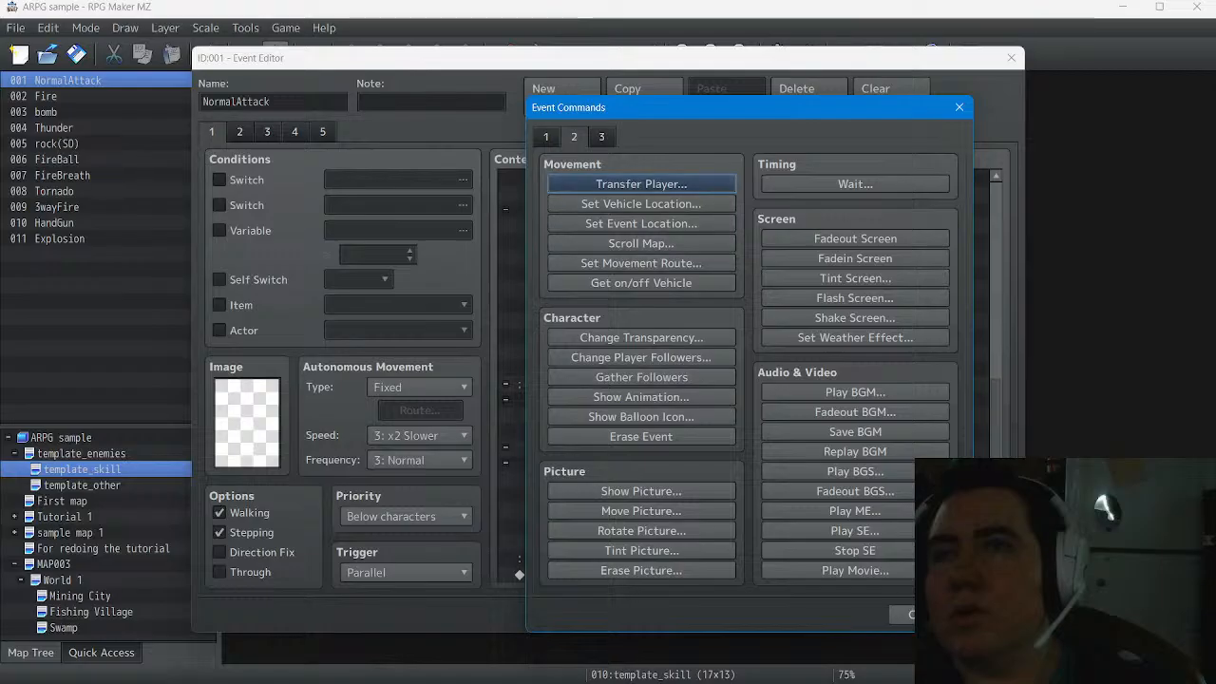
{"action": "left_click", "coordinate": [546, 136]}
{"action": "left_click", "coordinate": [641, 357]}
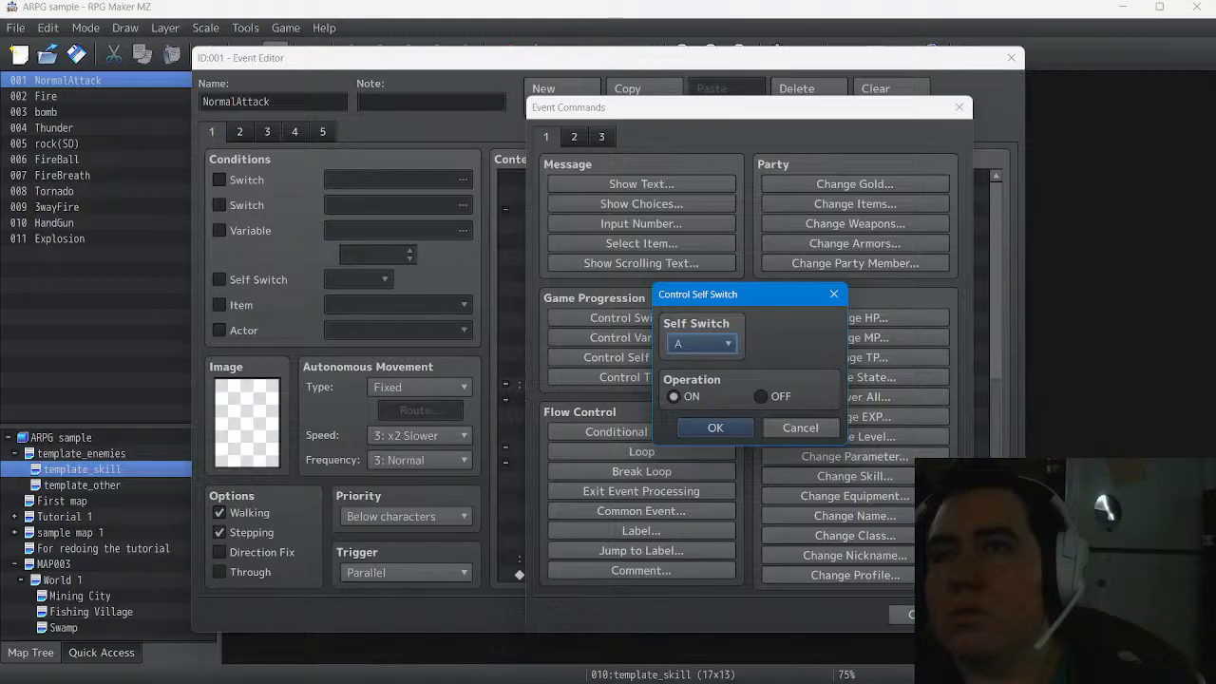
{"action": "left_click", "coordinate": [703, 344]}
{"action": "left_click", "coordinate": [703, 363]}
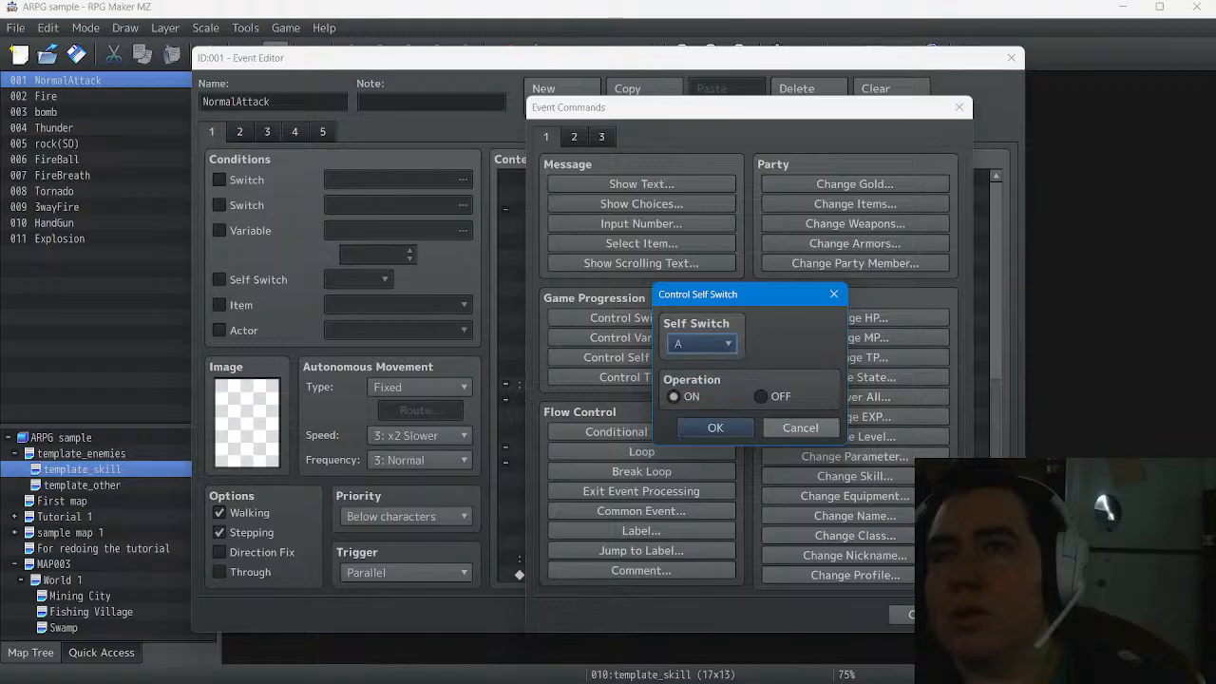
{"action": "left_click", "coordinate": [799, 427]}
{"action": "left_click", "coordinate": [573, 137]}
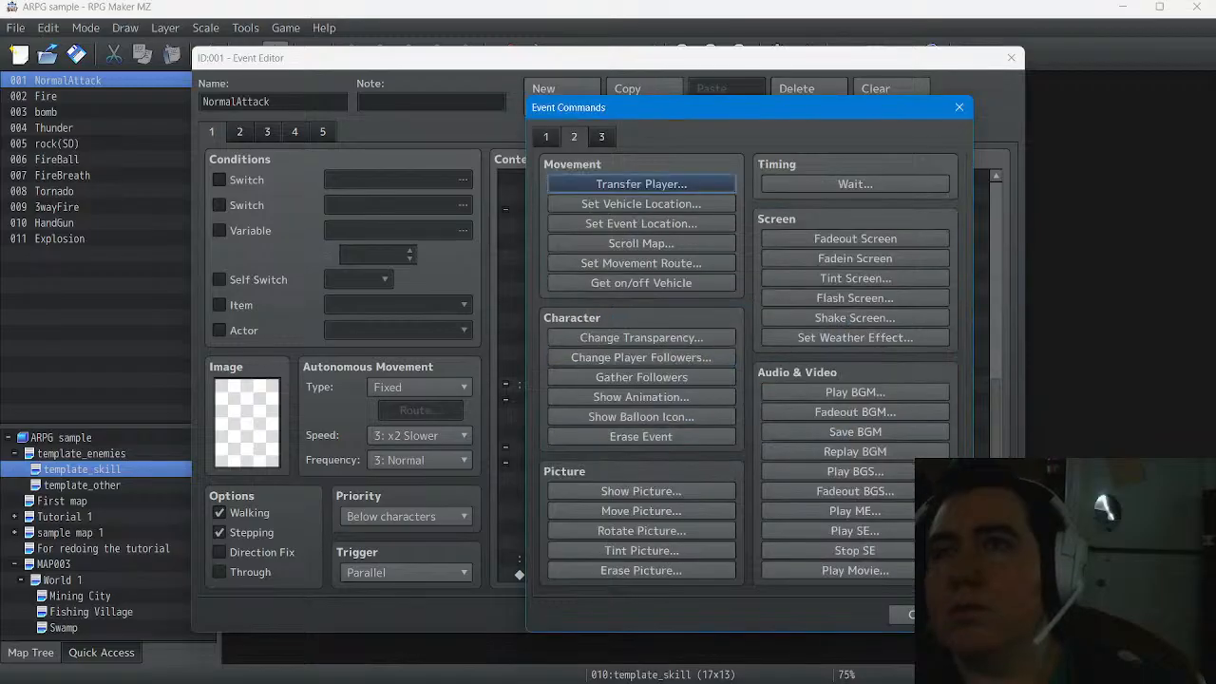
{"action": "left_click", "coordinate": [602, 137]}
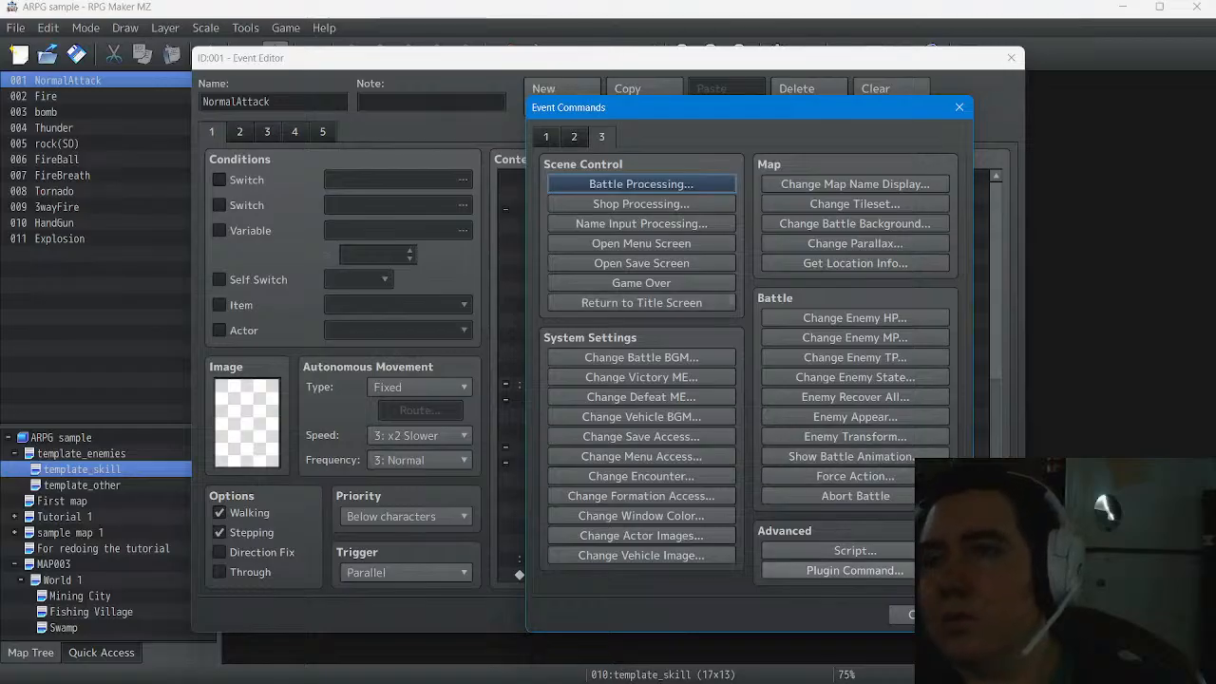
Add a plugin command to the SimpleBow branch on event page 1 and choose SelfVariable as its plugin
{"action": "left_click", "coordinate": [855, 570]}
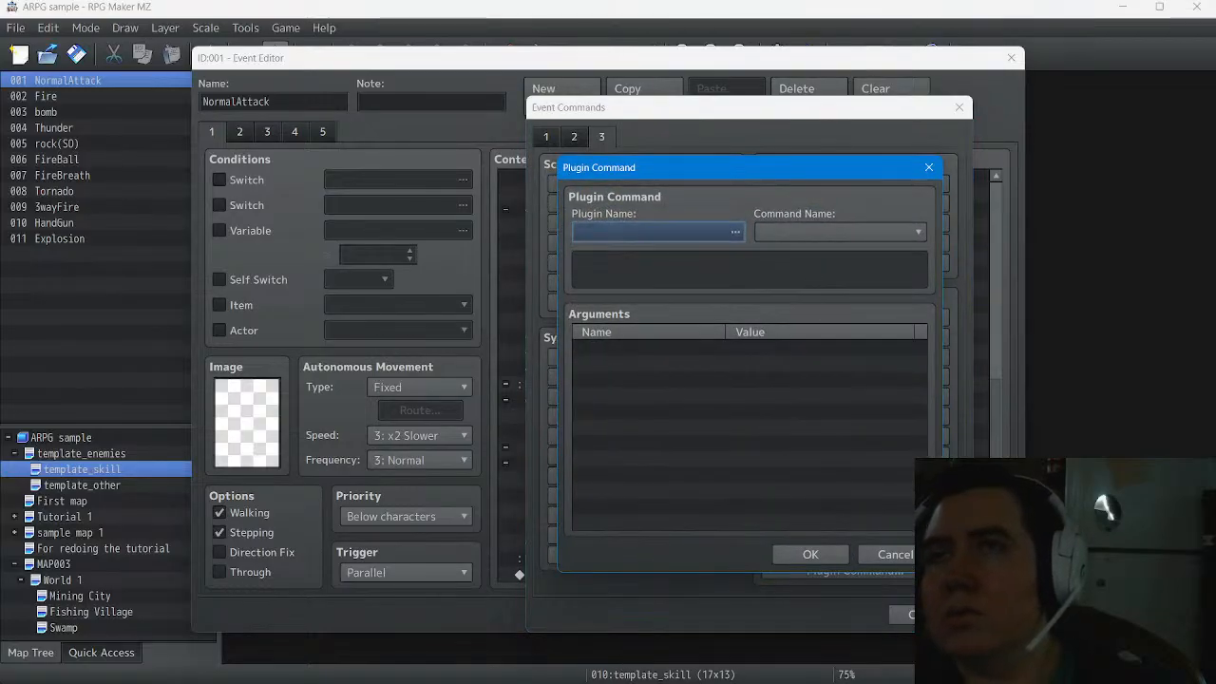
{"action": "left_click", "coordinate": [659, 231]}
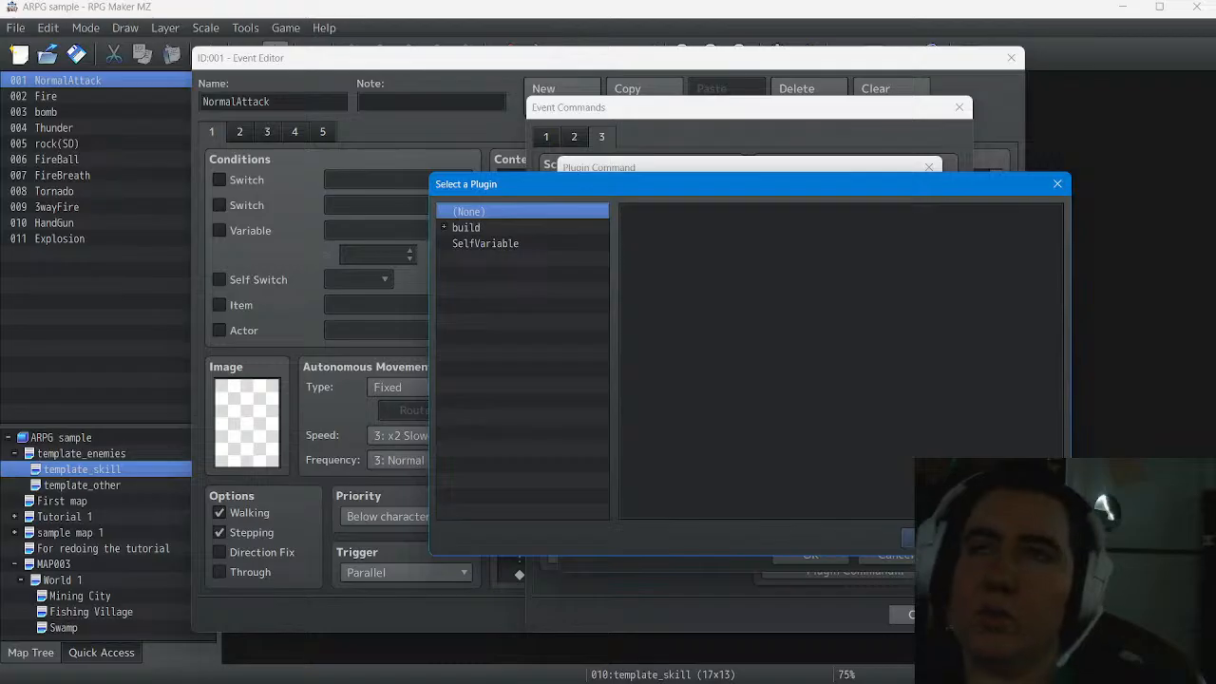
{"action": "left_click", "coordinate": [485, 244]}
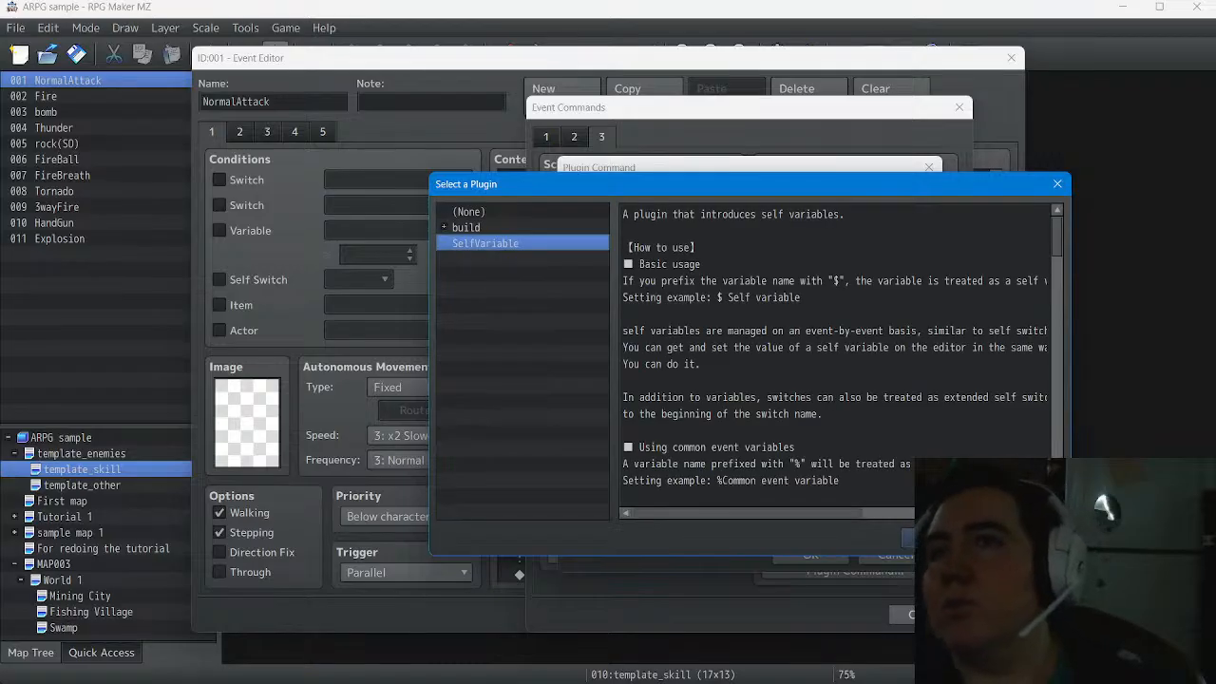
{"action": "left_click", "coordinate": [939, 538]}
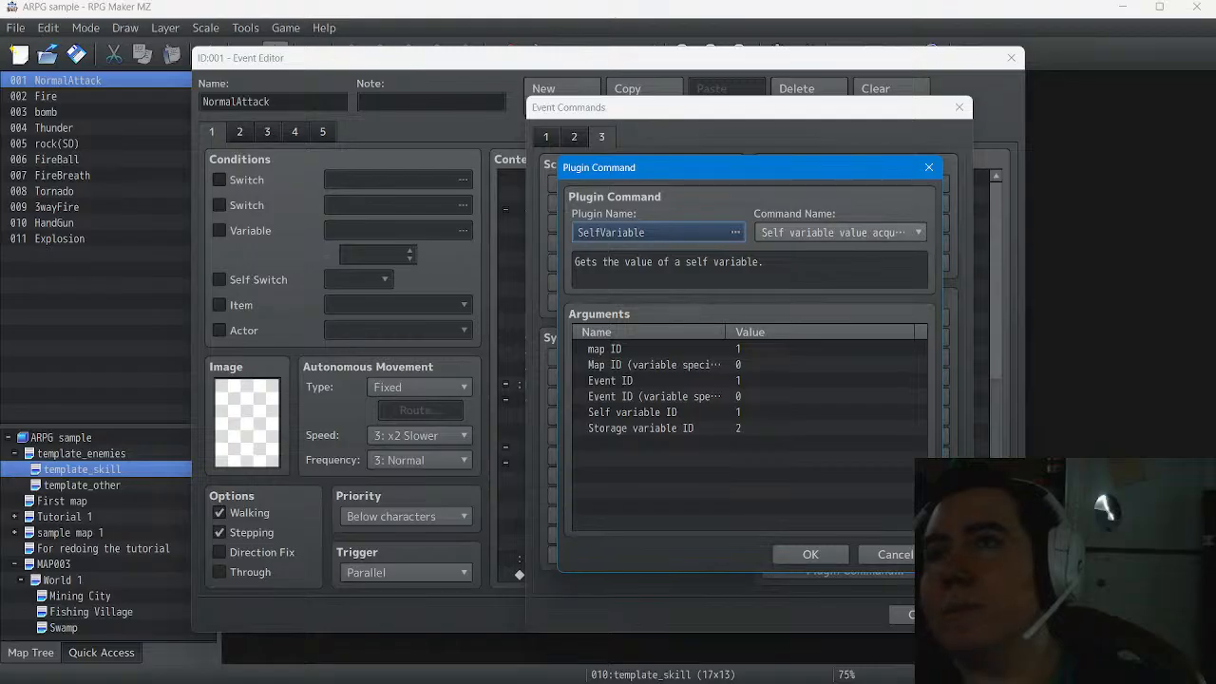
Look through the SelfVariable plugin's commands and choose get extended self switch value
{"action": "left_click", "coordinate": [836, 231]}
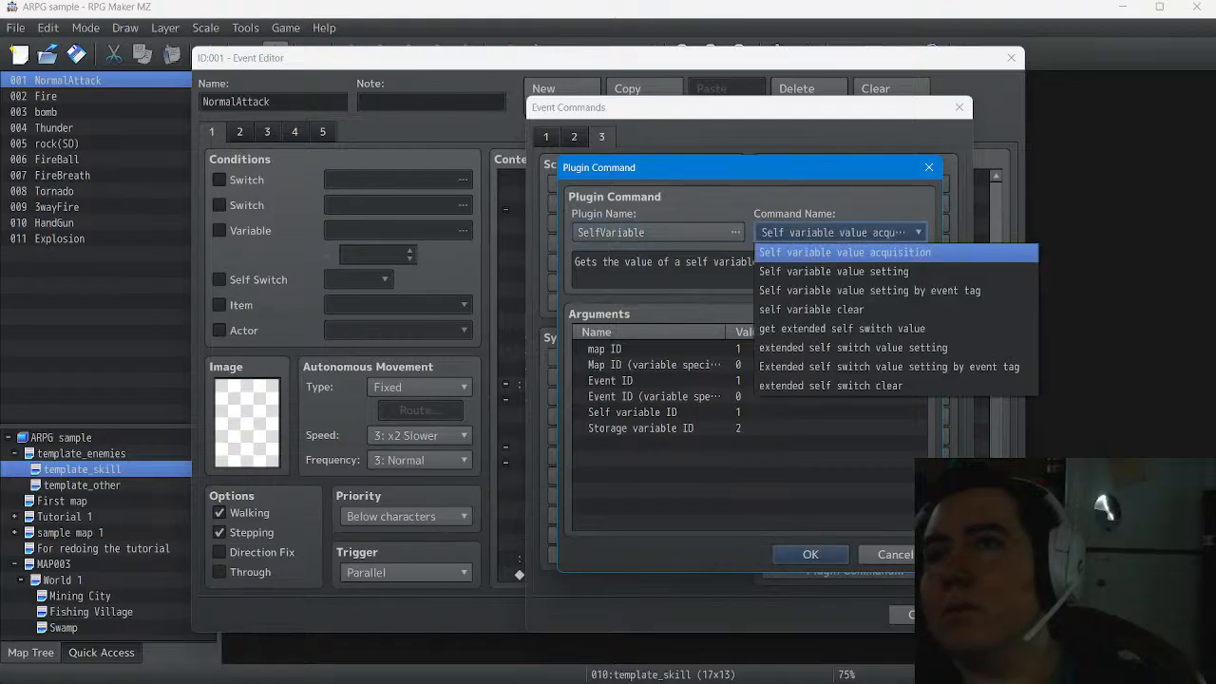
{"action": "key", "text": "Down"}
{"action": "key", "text": "Down"}
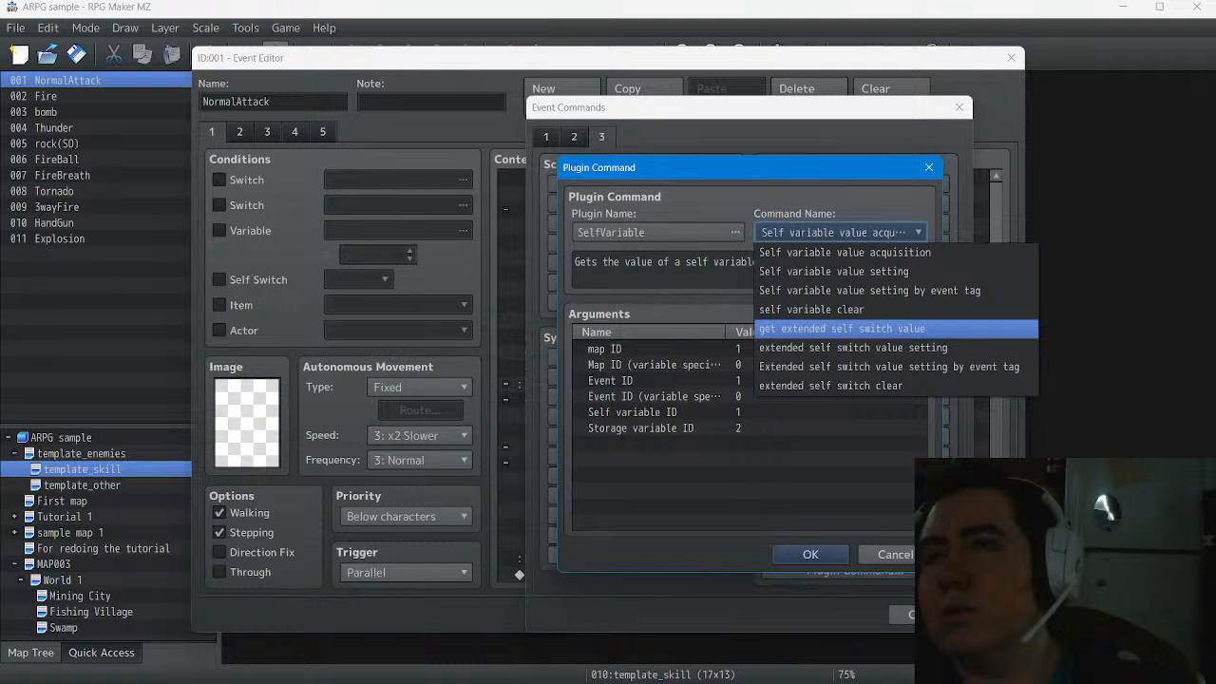
{"action": "key", "text": "Down"}
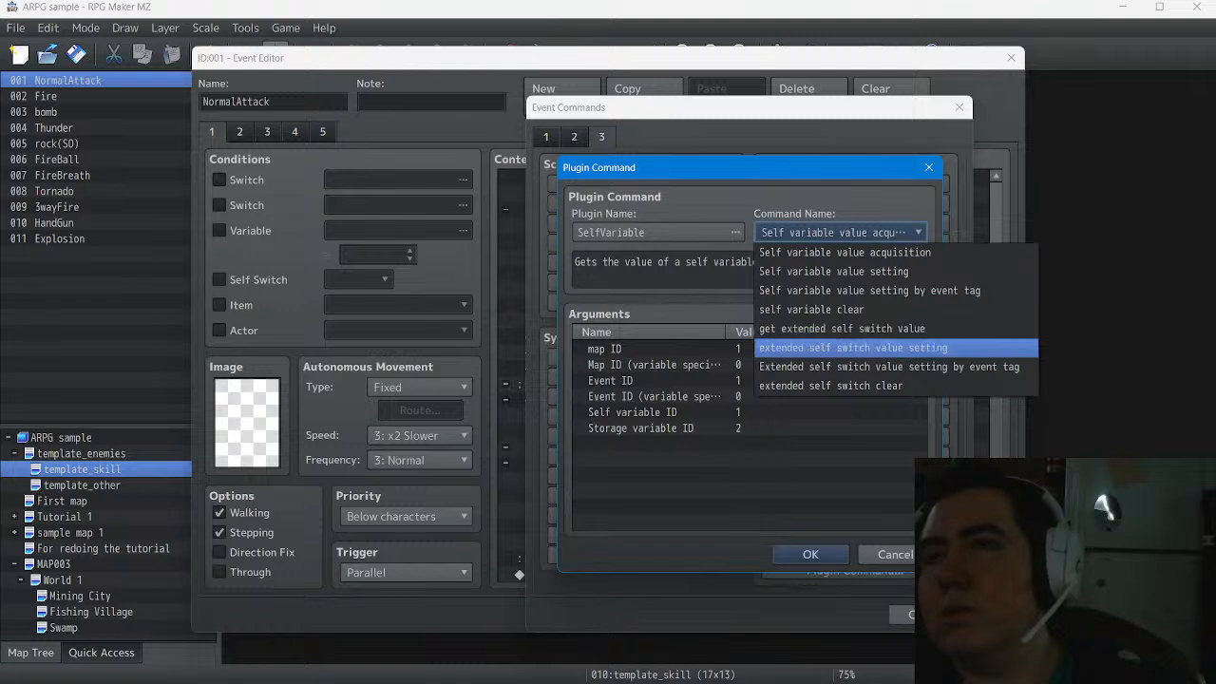
{"action": "key", "text": "Down"}
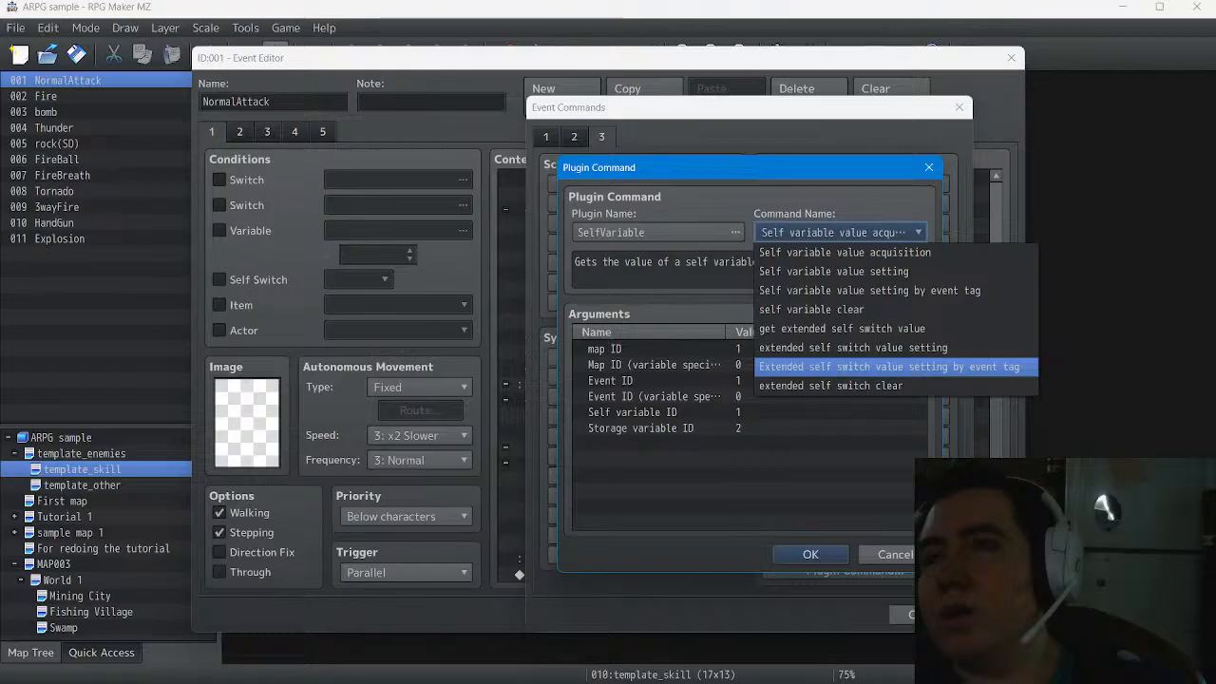
{"action": "key", "text": "Down"}
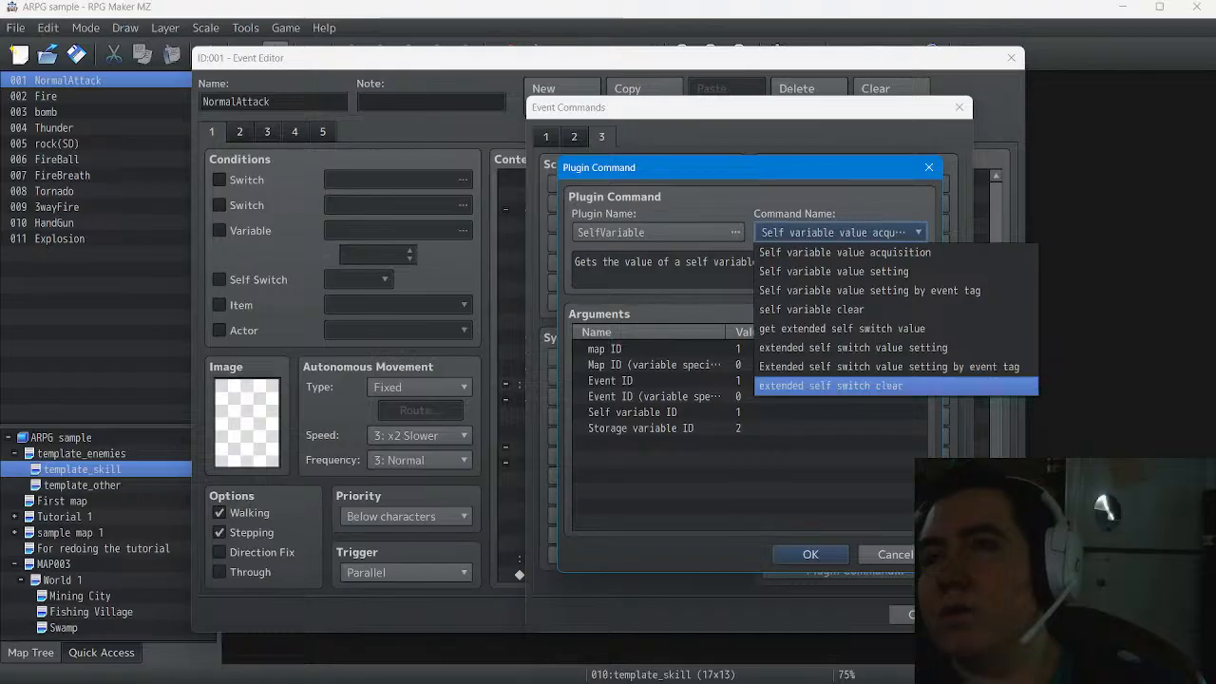
{"action": "key", "text": "Up"}
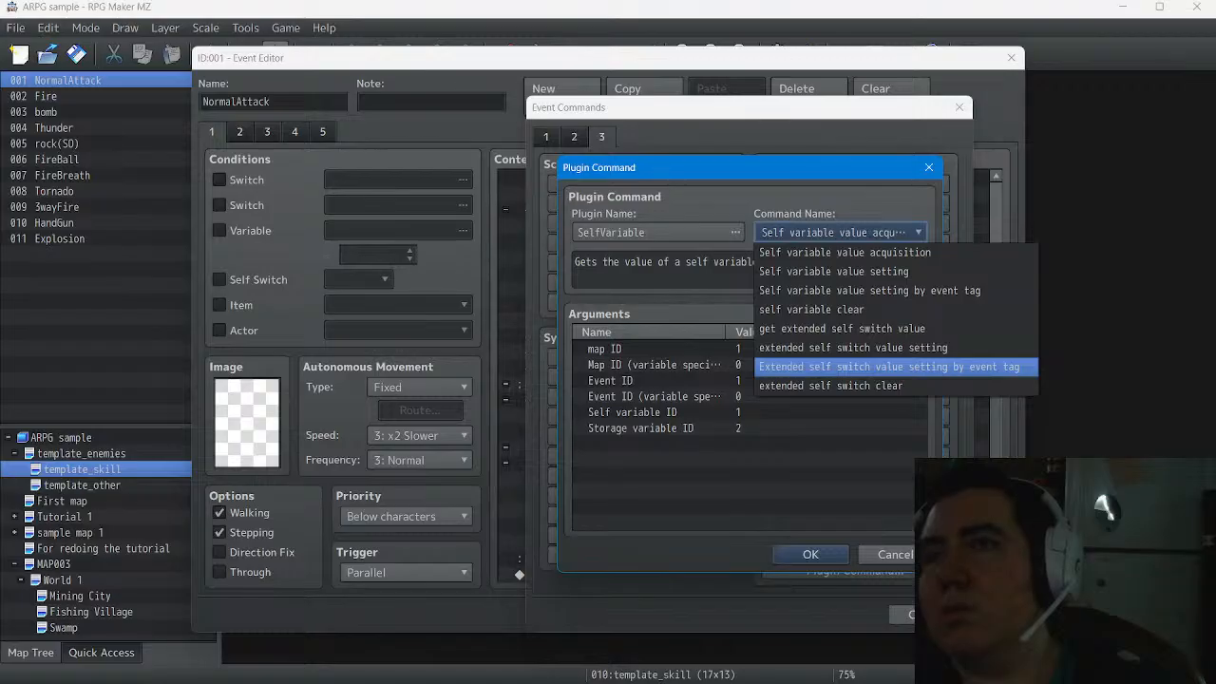
{"action": "key", "text": "Up"}
{"action": "key", "text": "Up"}
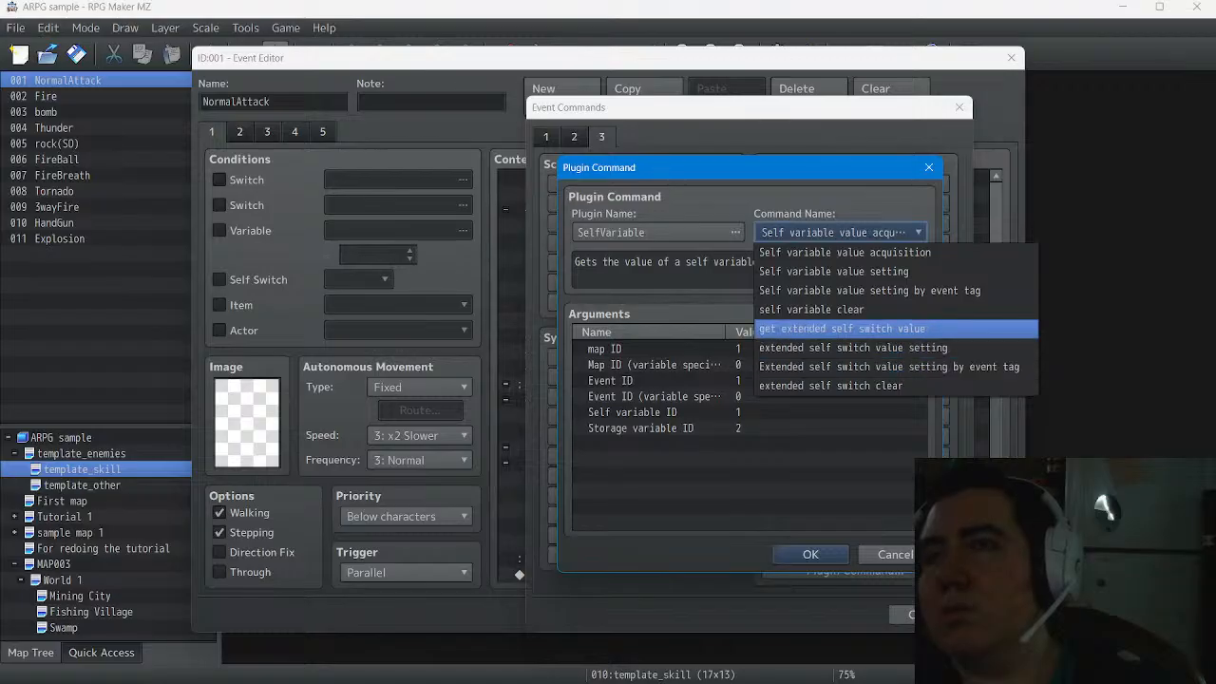
{"action": "key", "text": "Return"}
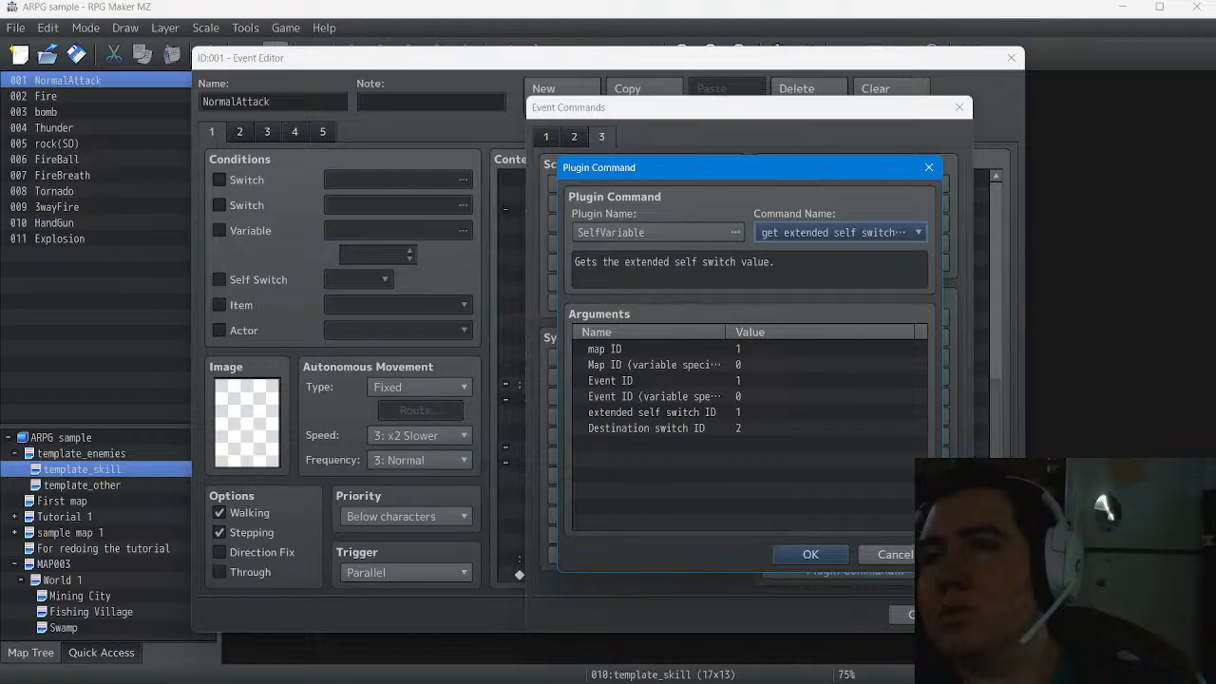
Check the arguments of Self variable value setting and return to the get extended self switch value command
{"action": "left_click", "coordinate": [840, 232]}
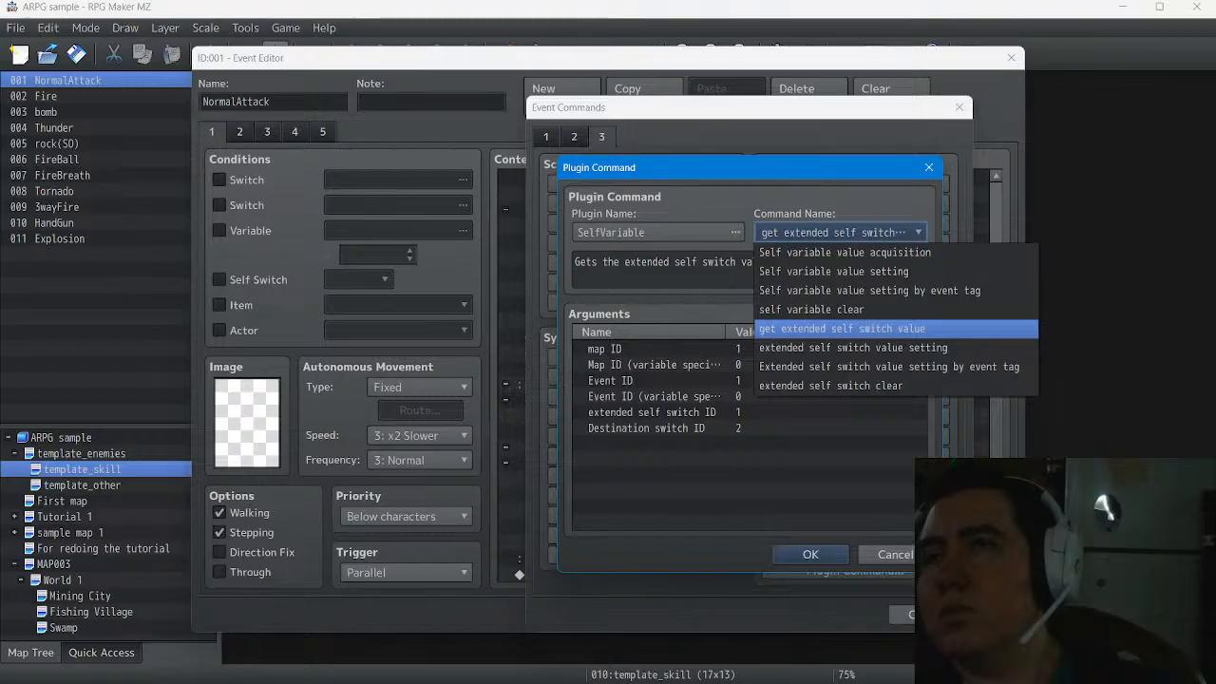
{"action": "key", "text": "Up"}
{"action": "key", "text": "Up"}
{"action": "key", "text": "Up"}
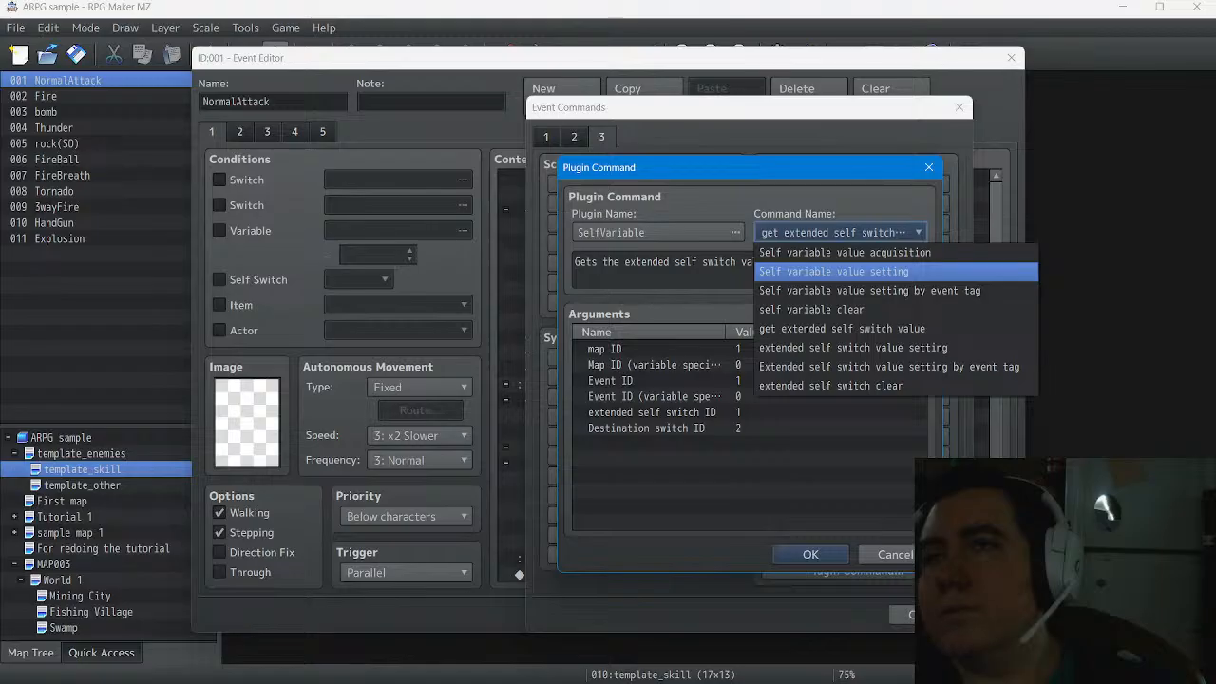
{"action": "key", "text": "Return"}
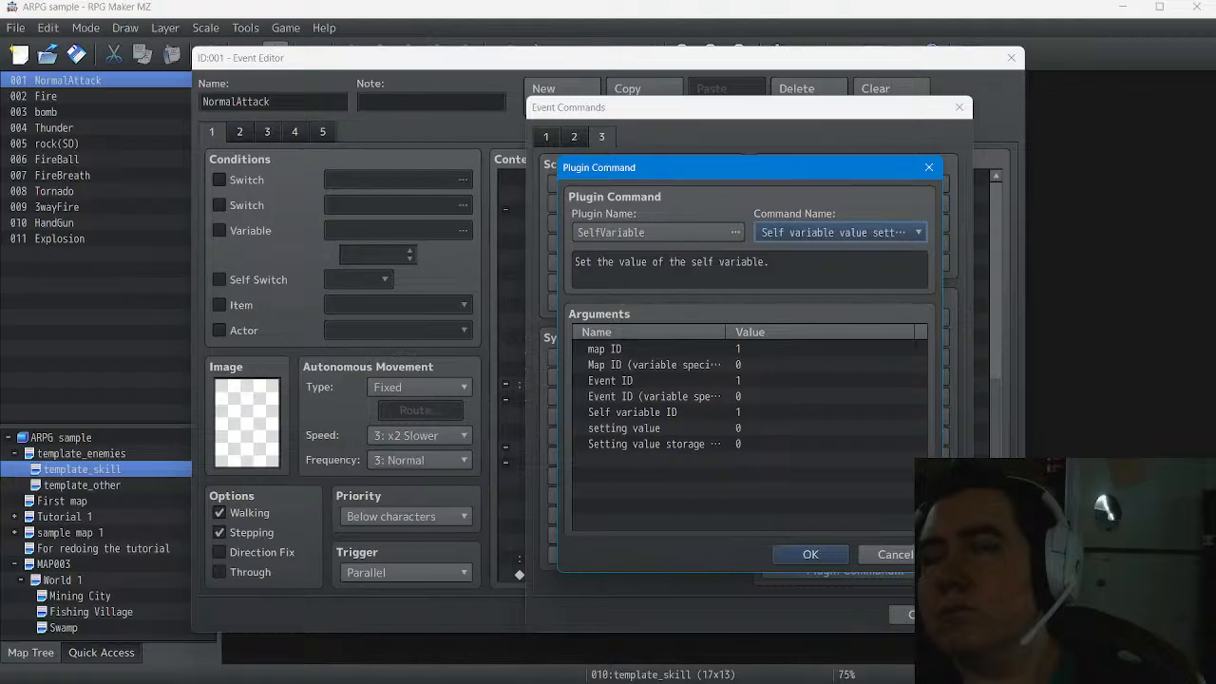
{"action": "left_click", "coordinate": [868, 233]}
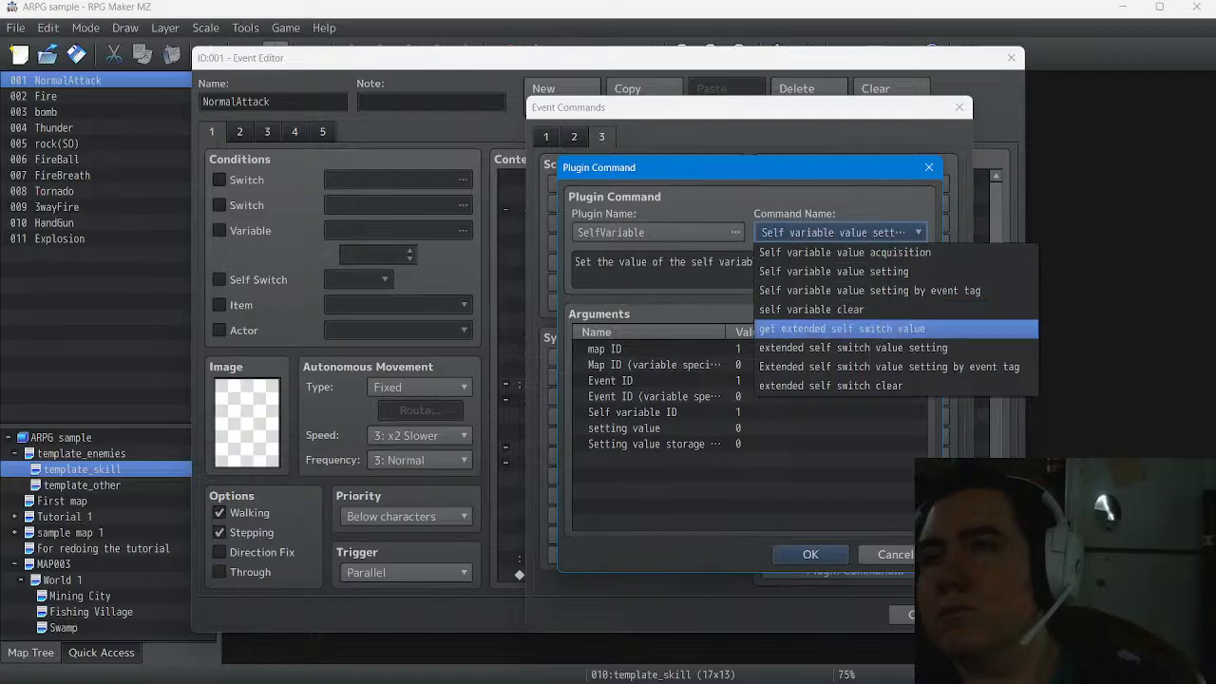
{"action": "left_click", "coordinate": [842, 328]}
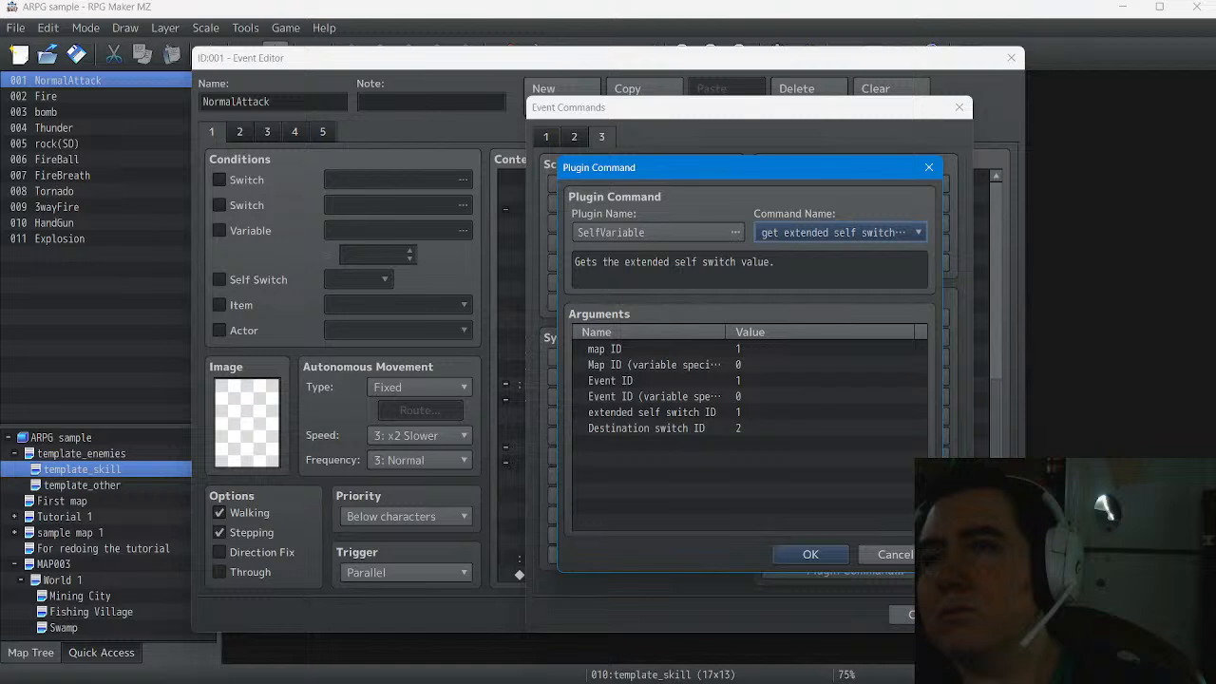
Set the map ID argument to 10 and insert the get extended self switch value command
{"action": "double_click", "coordinate": [604, 349]}
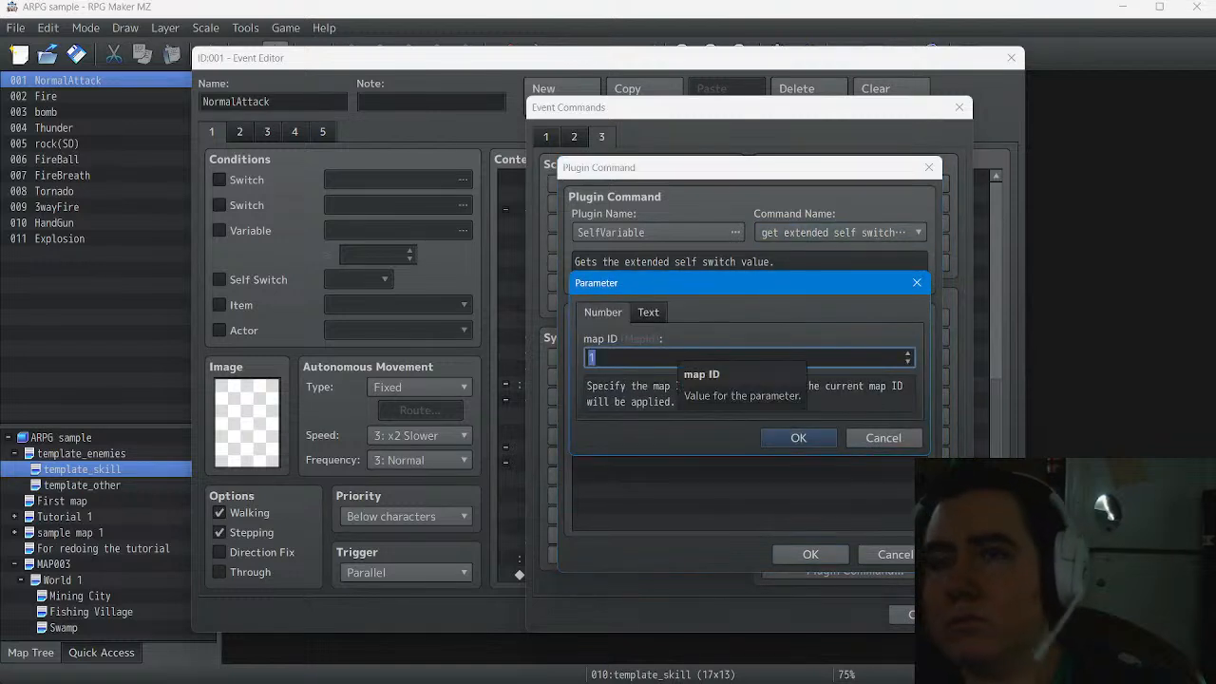
{"action": "type", "text": "10"}
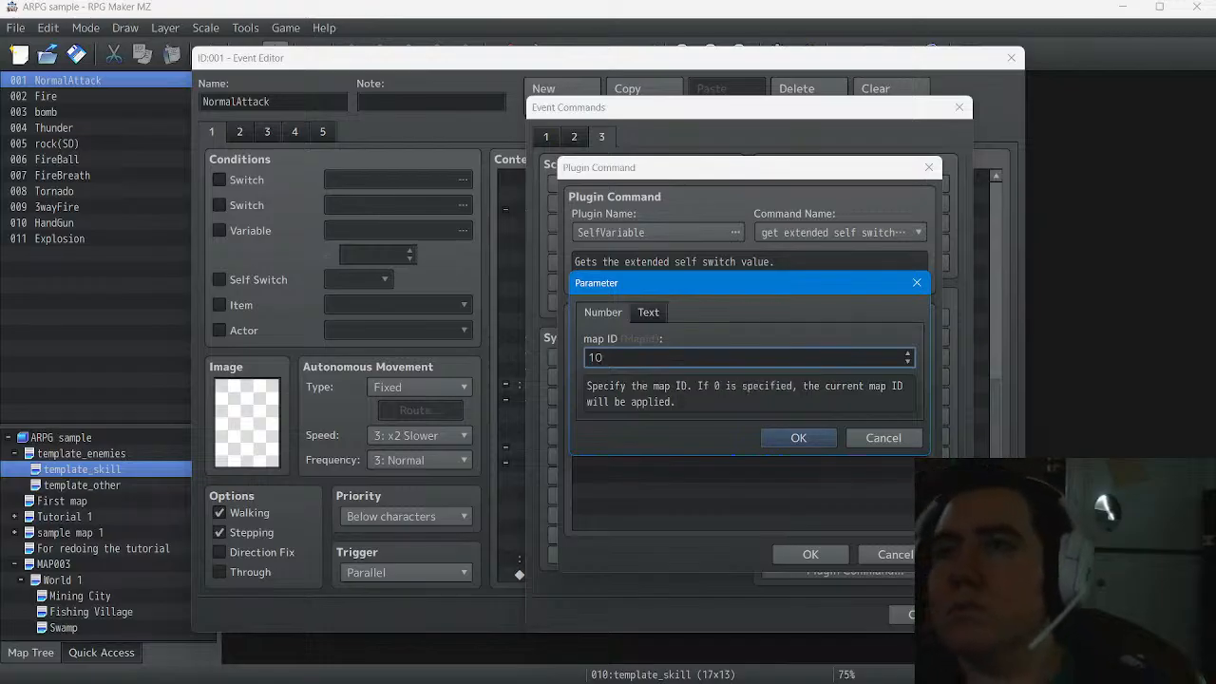
{"action": "left_click", "coordinate": [798, 437]}
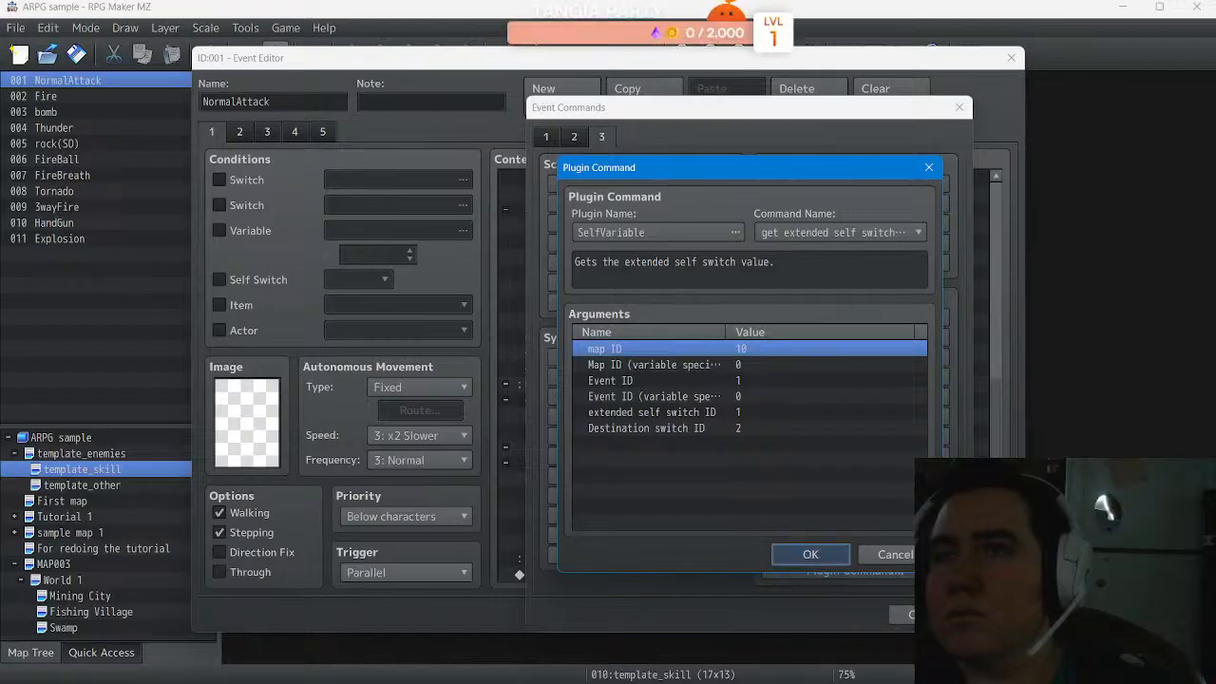
{"action": "left_click", "coordinate": [810, 554]}
Review the SimpleBow branch and delete its SelfVariable get extended self switch value command
{"action": "scroll", "coordinate": [743, 376], "scroll_direction": "down", "scroll_amount": 3}
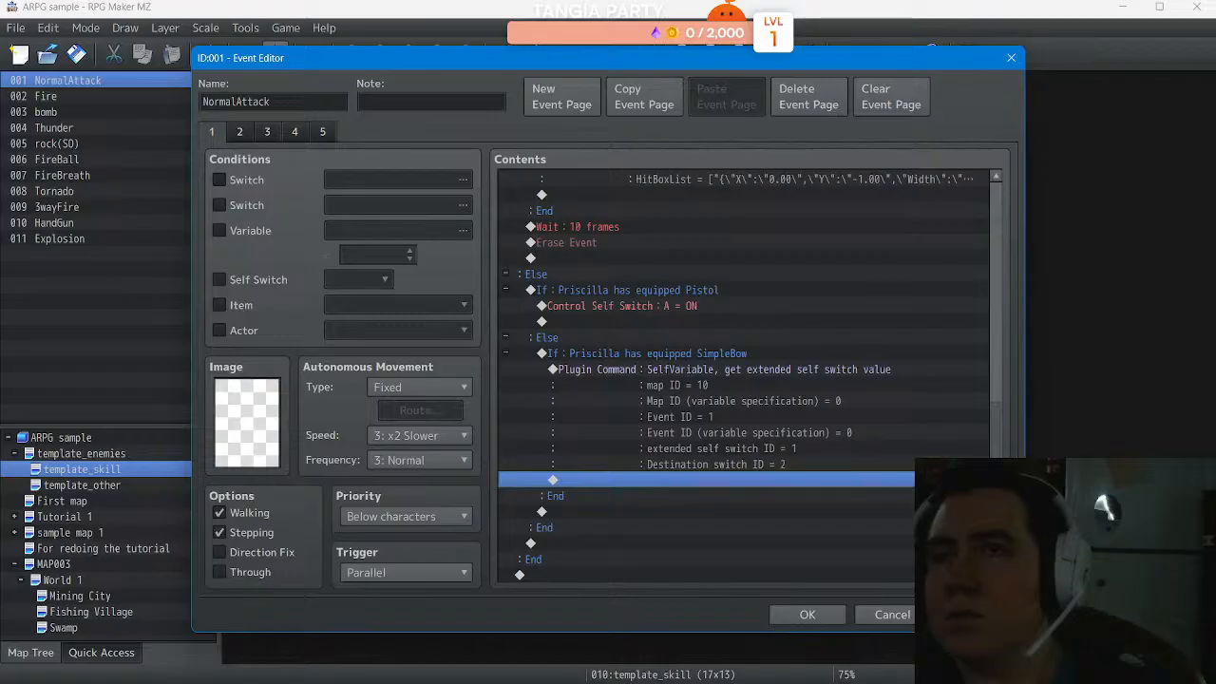
{"action": "scroll", "coordinate": [744, 376], "scroll_direction": "up", "scroll_amount": 1}
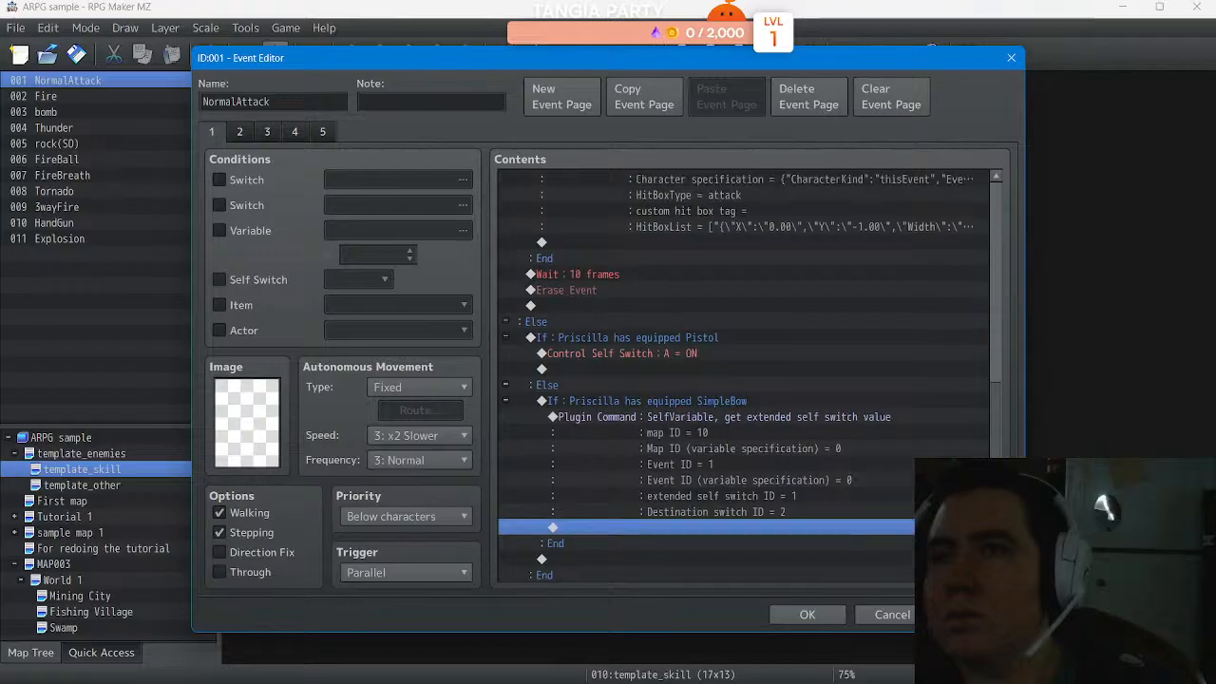
{"action": "scroll", "coordinate": [744, 376], "scroll_direction": "down", "scroll_amount": 1}
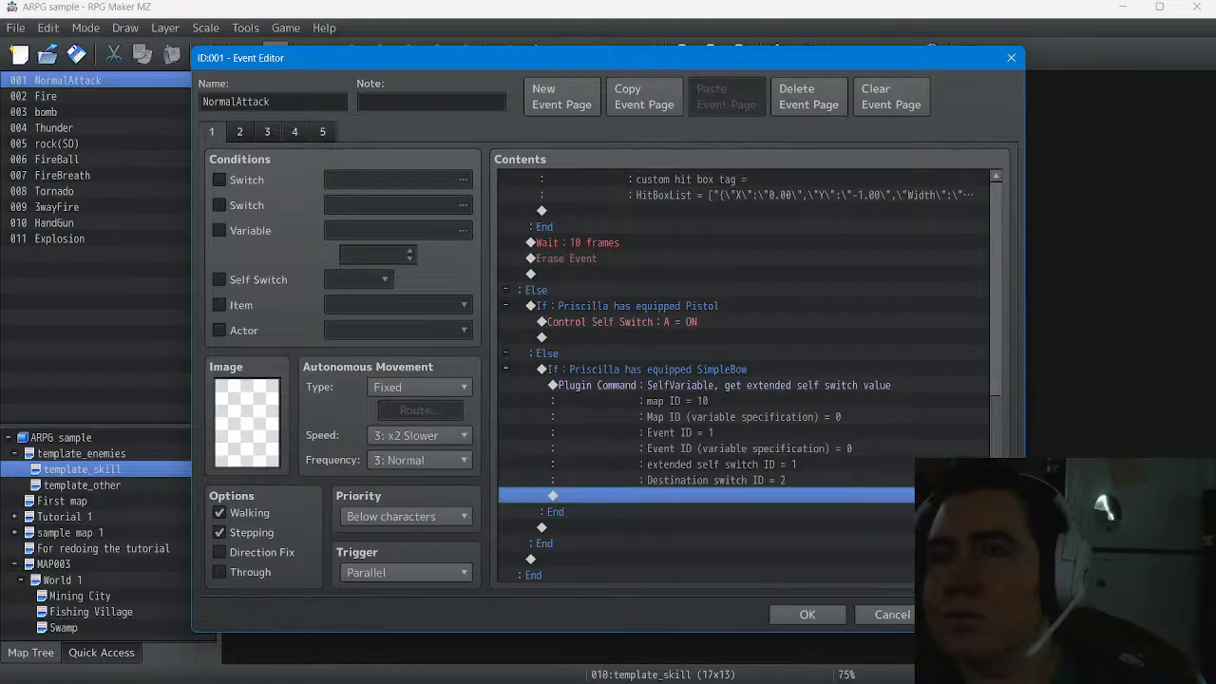
{"action": "left_click", "coordinate": [722, 432]}
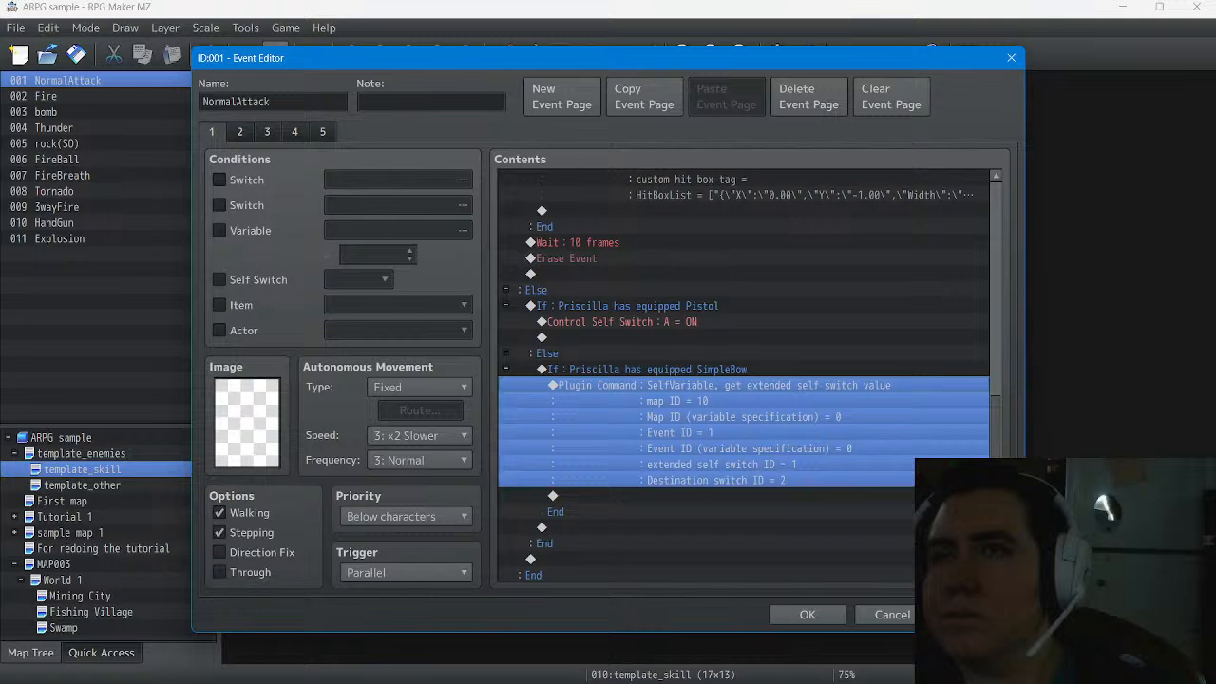
{"action": "right_click", "coordinate": [650, 384]}
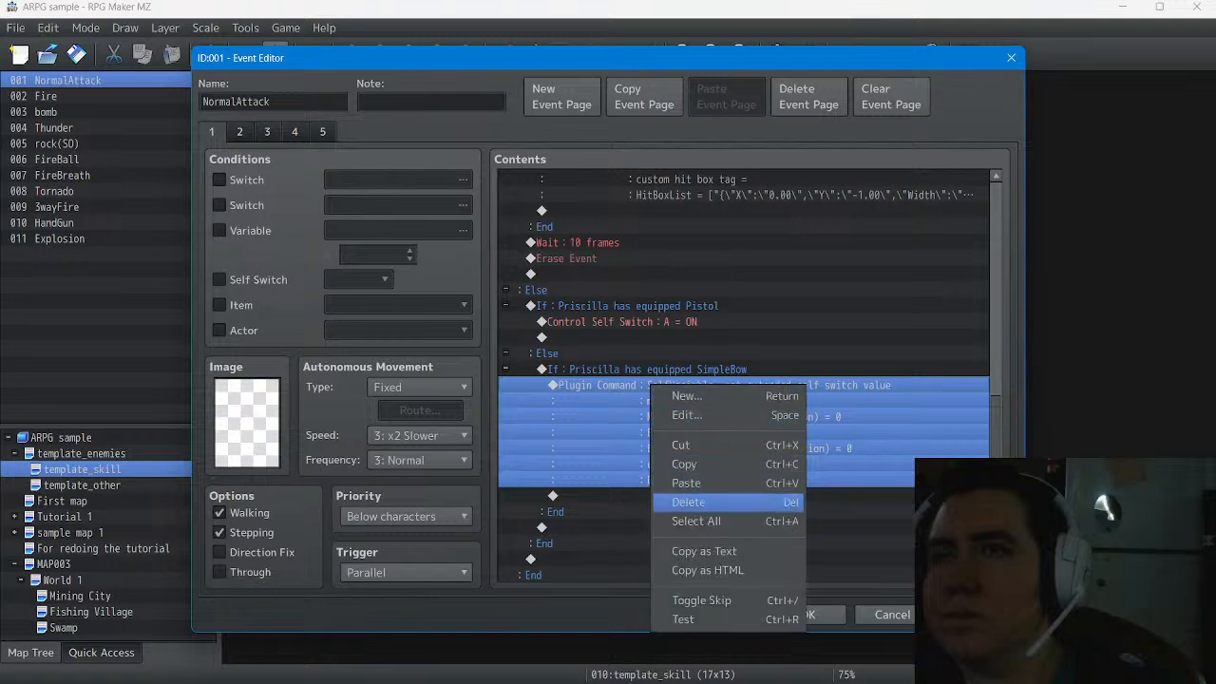
{"action": "left_click", "coordinate": [689, 501]}
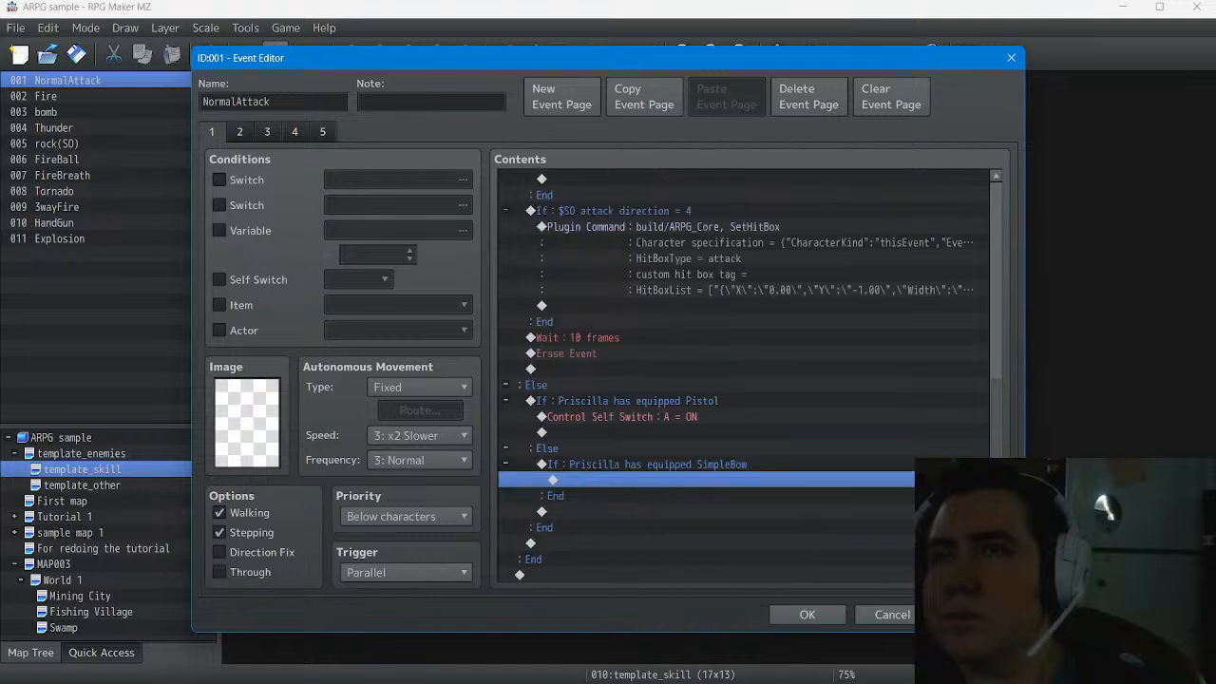
Insert a Control Switches command in the SimpleBow branch that turns switch 0013 $Bow ON
{"action": "key", "text": "Return"}
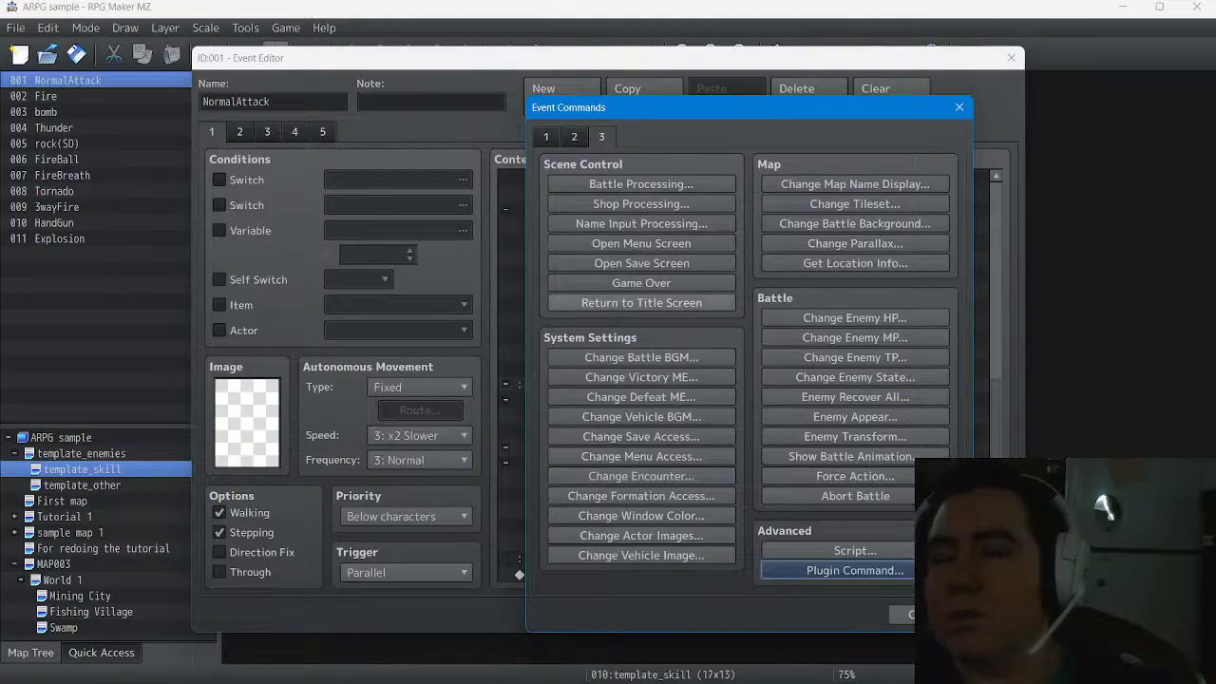
{"action": "left_click", "coordinate": [573, 137]}
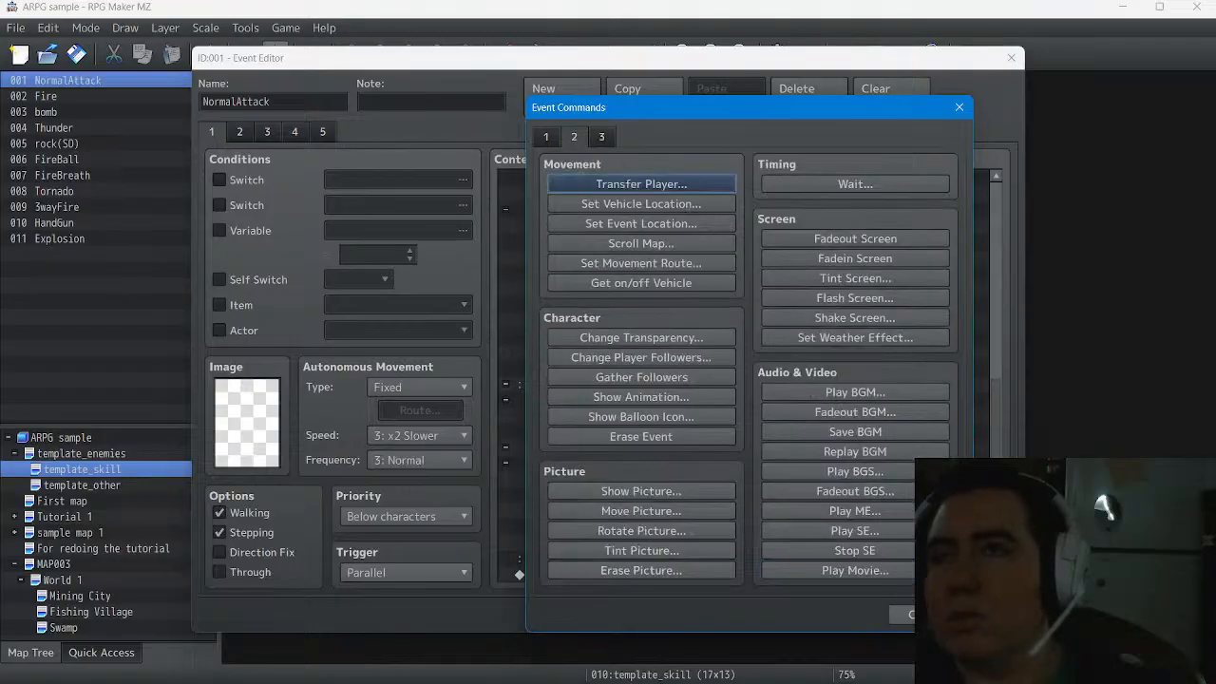
{"action": "left_click", "coordinate": [546, 137]}
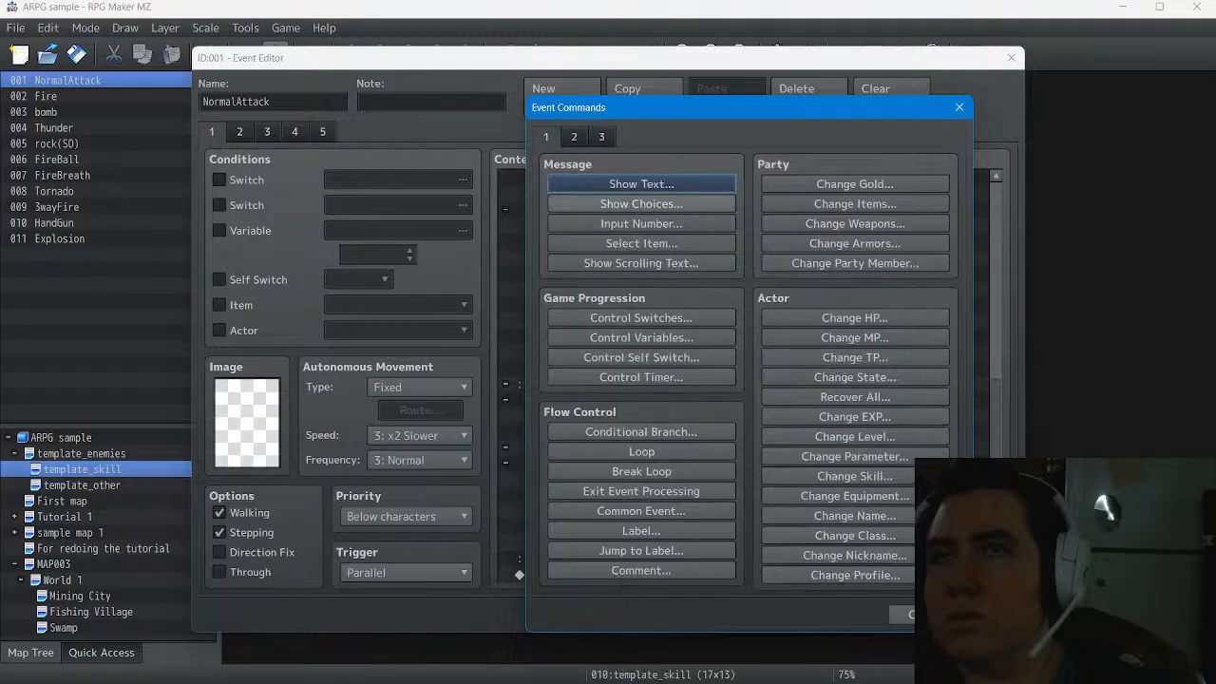
{"action": "left_click", "coordinate": [641, 318]}
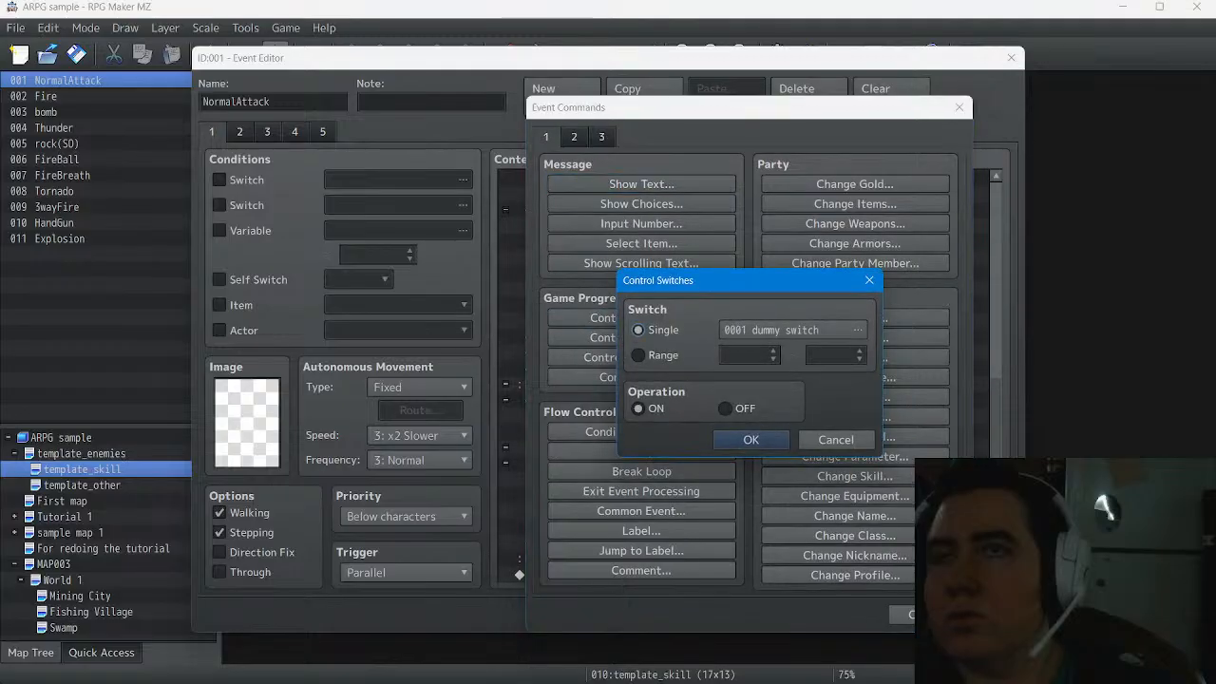
{"action": "left_click", "coordinate": [794, 330]}
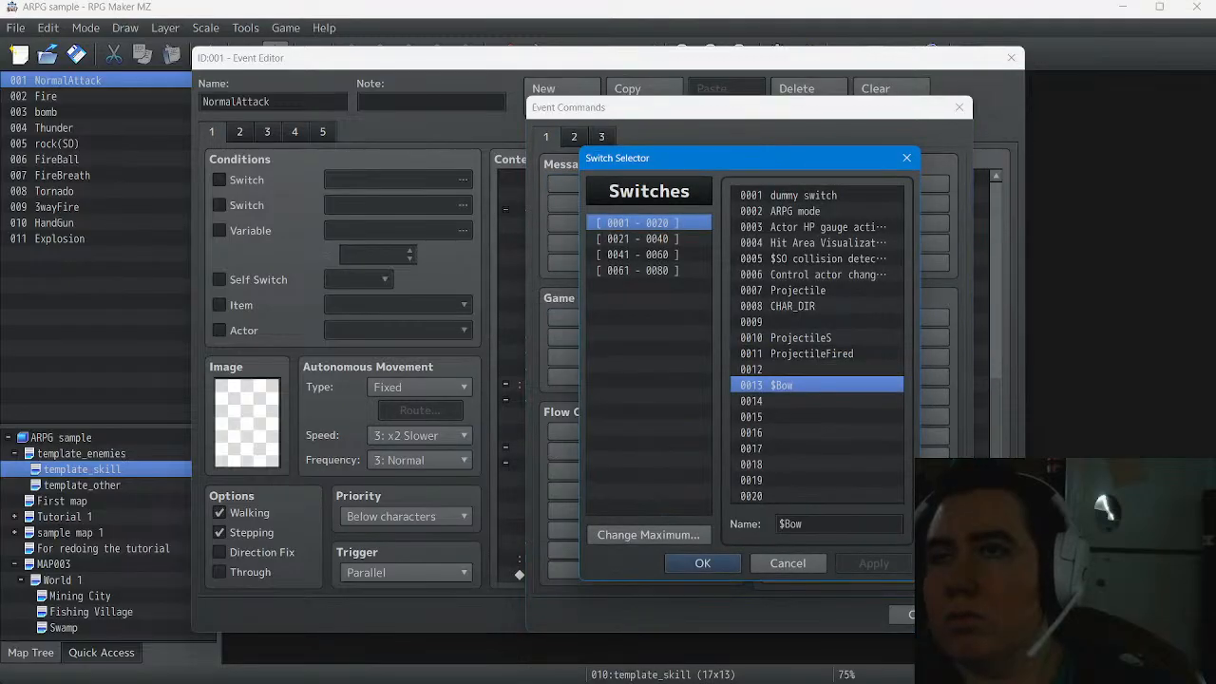
{"action": "left_click", "coordinate": [703, 564]}
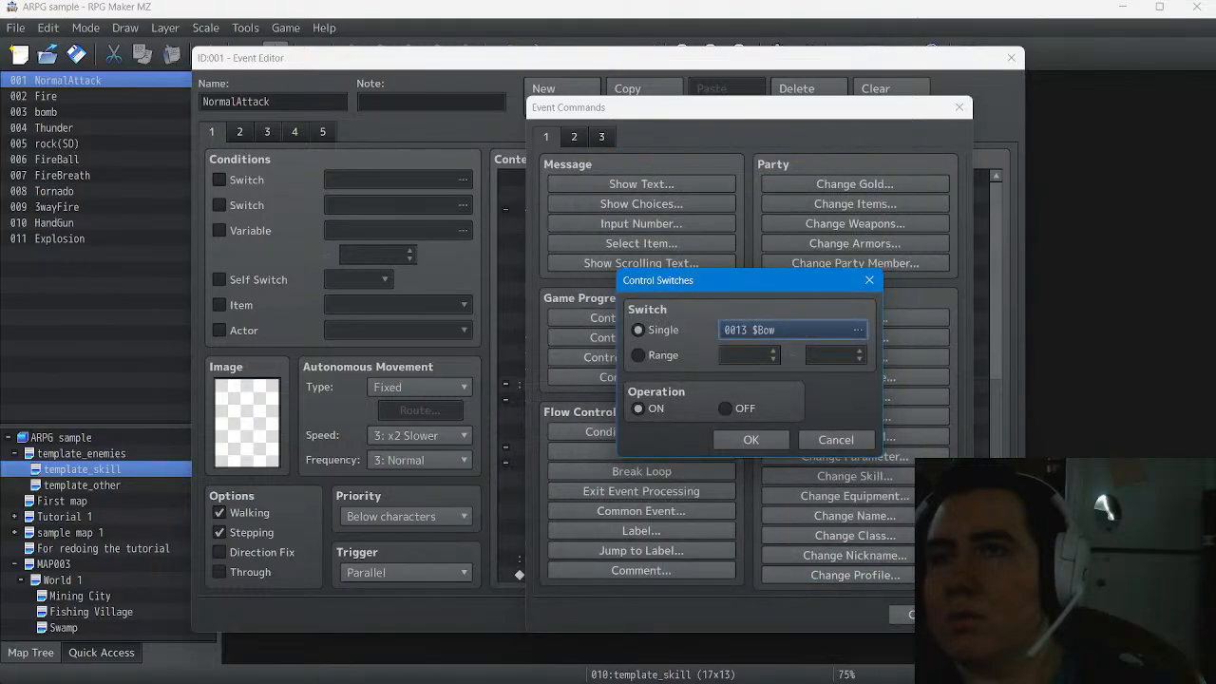
{"action": "left_click", "coordinate": [750, 438]}
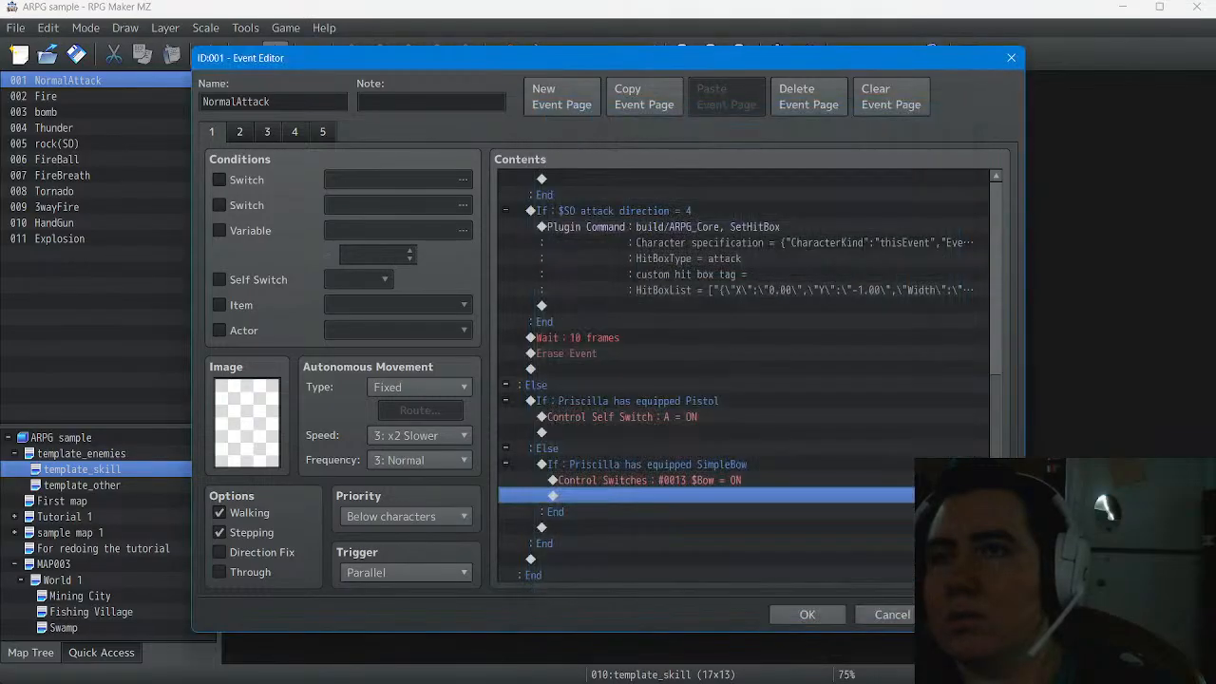
Delete the SelfVariable extended self switch value setting command from page 5 of NormalAttack
{"action": "left_click", "coordinate": [323, 132]}
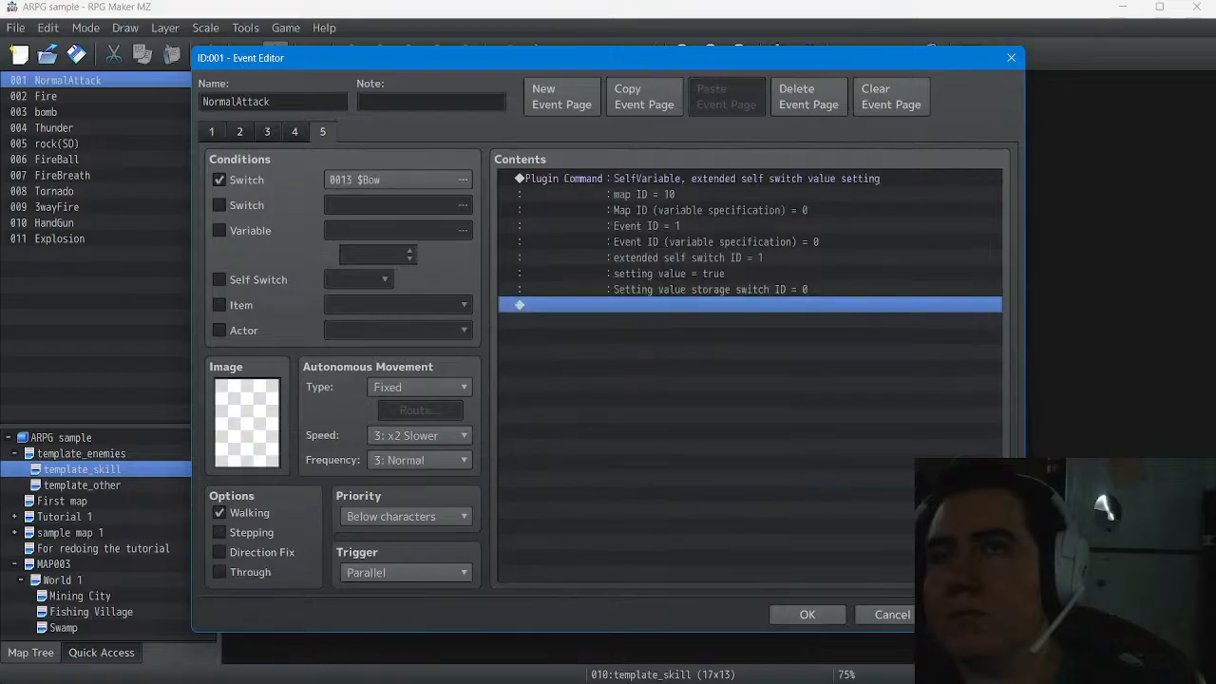
{"action": "left_click", "coordinate": [703, 234]}
{"action": "right_click", "coordinate": [691, 176]}
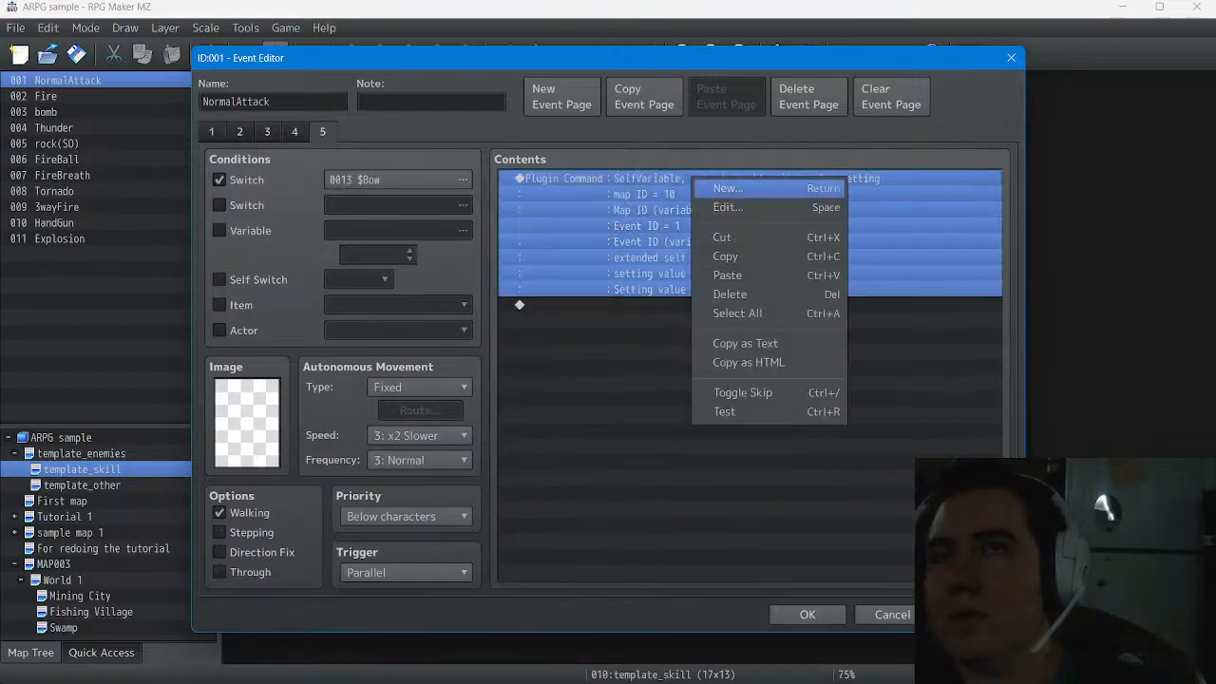
{"action": "left_click", "coordinate": [730, 295]}
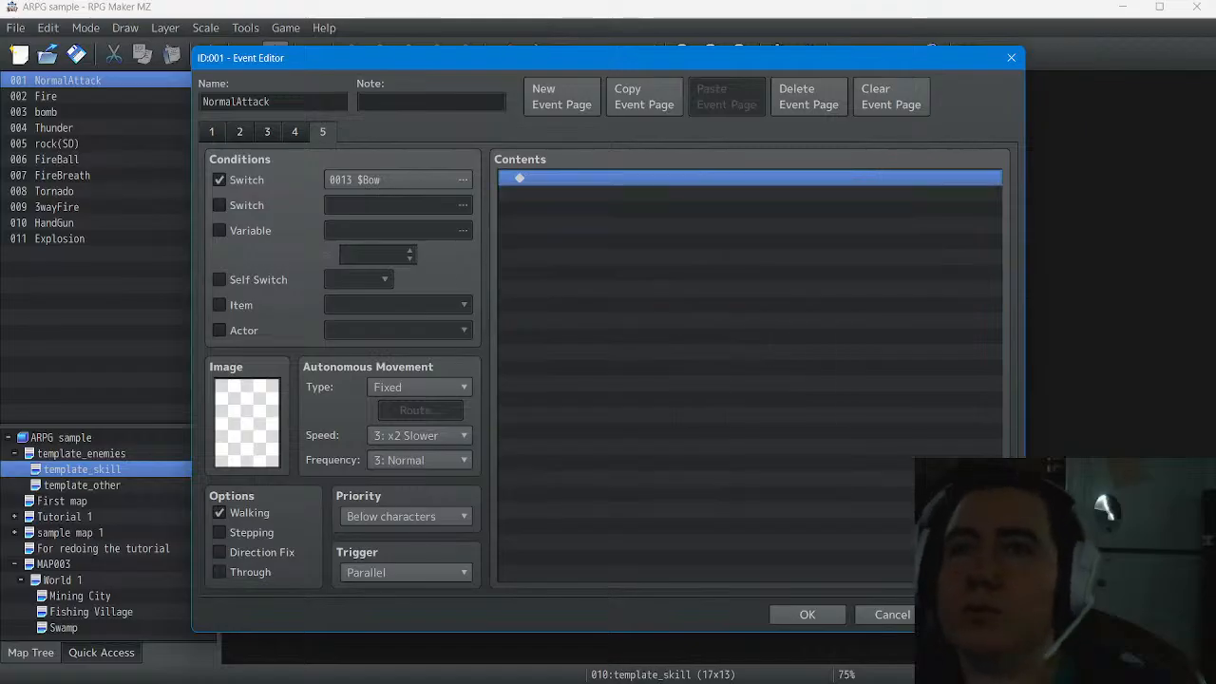
Set page 5's priority to Above characters and enable its Stepping option
{"action": "left_click", "coordinate": [406, 517]}
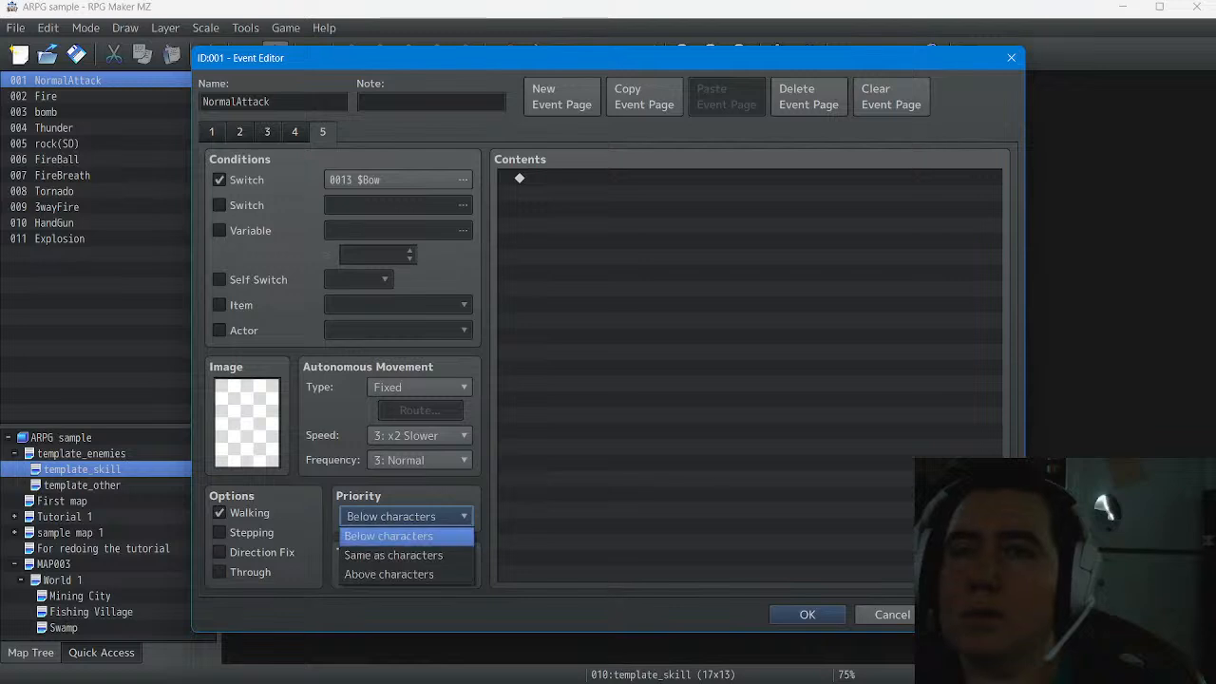
{"action": "left_click", "coordinate": [406, 573]}
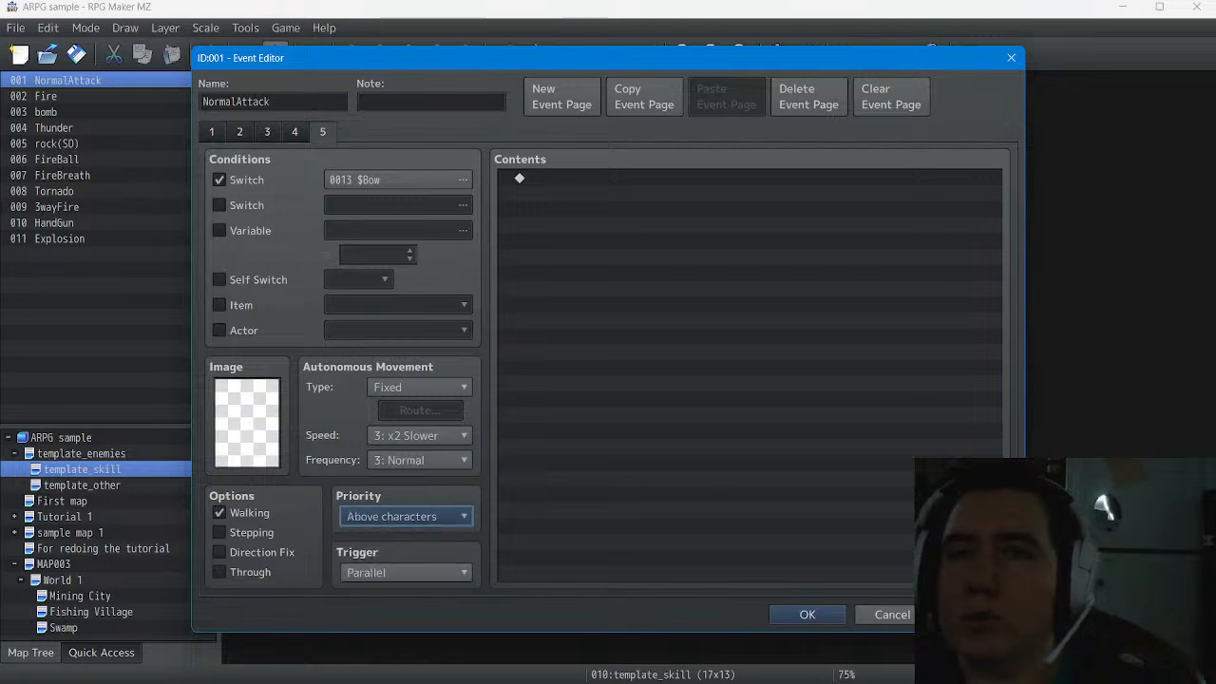
{"action": "left_click", "coordinate": [219, 533]}
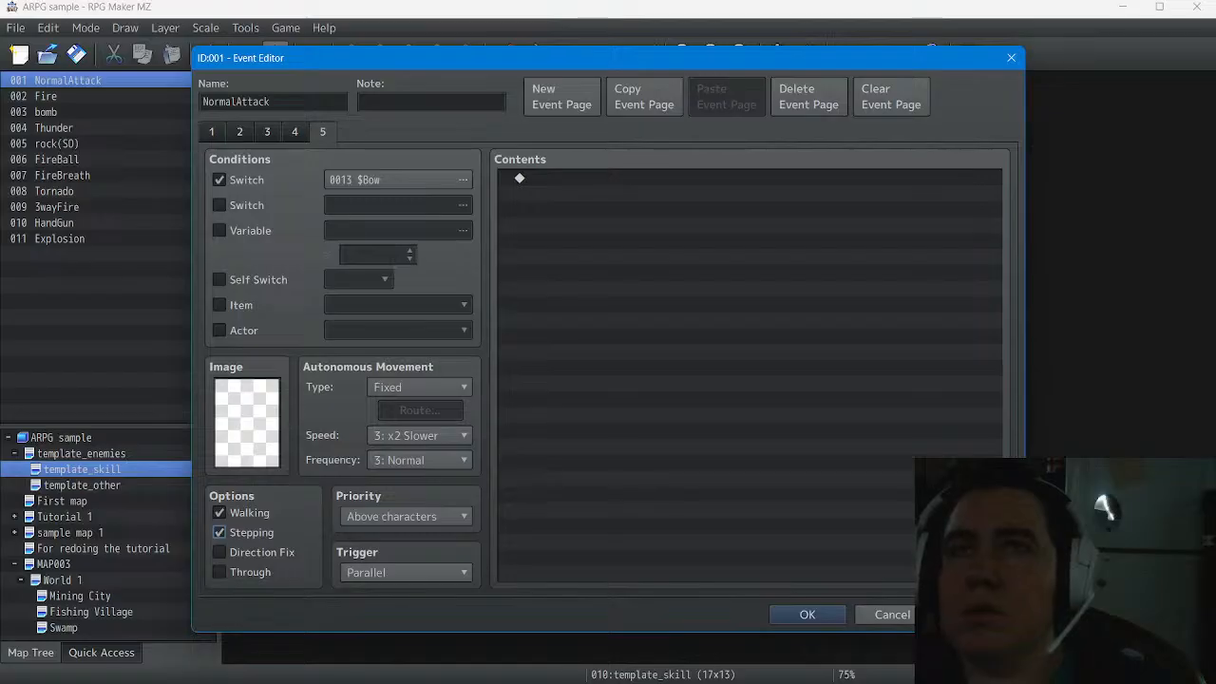
Copy all commands on page 2, from the slideLengthX comment through Control Self Switch B = ON
{"action": "left_click", "coordinate": [212, 133]}
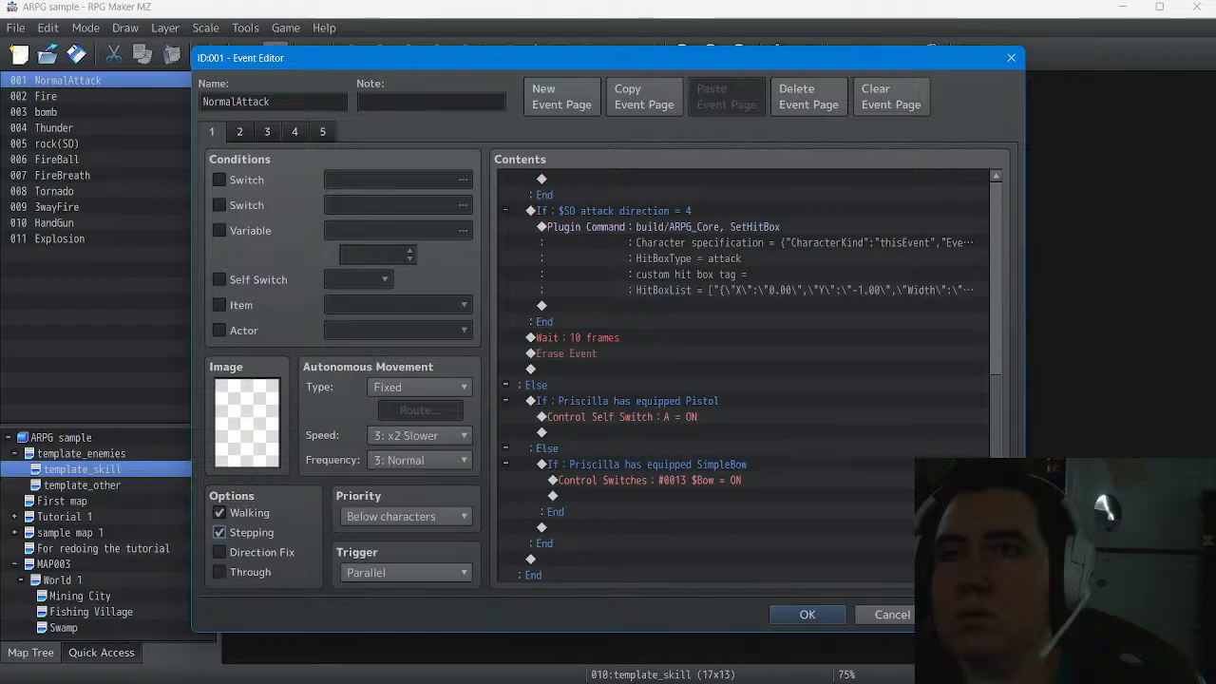
{"action": "left_click", "coordinate": [240, 132]}
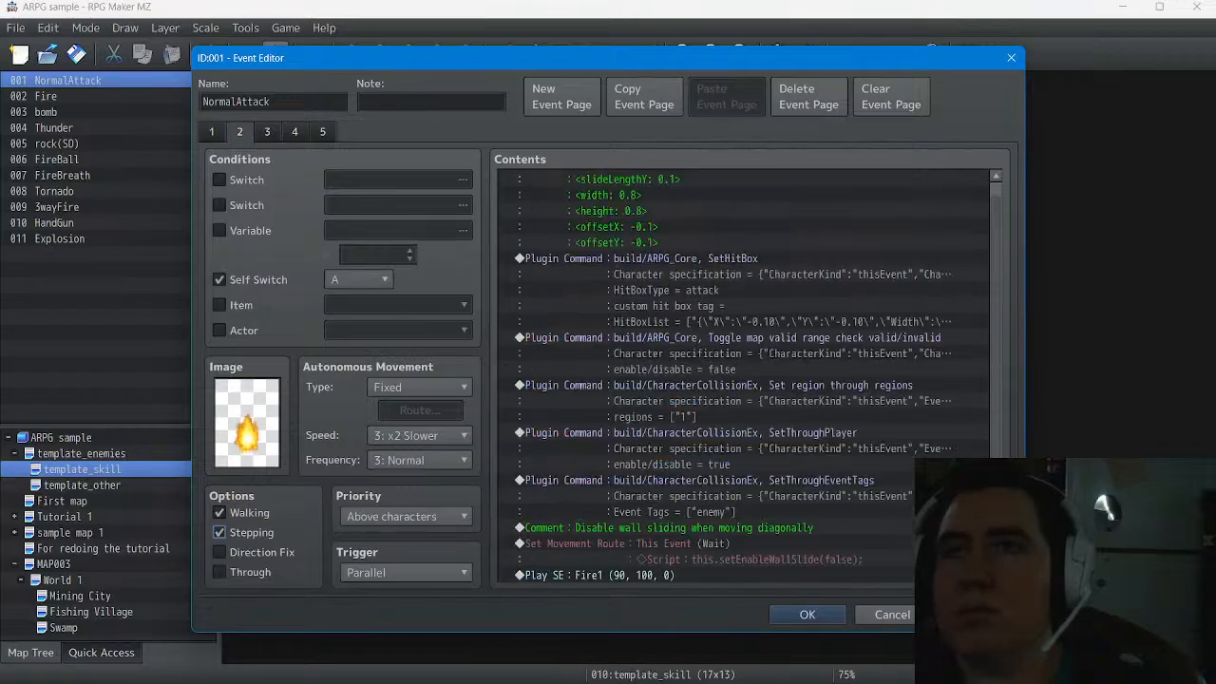
{"action": "scroll", "coordinate": [745, 376], "scroll_direction": "up", "scroll_amount": 1}
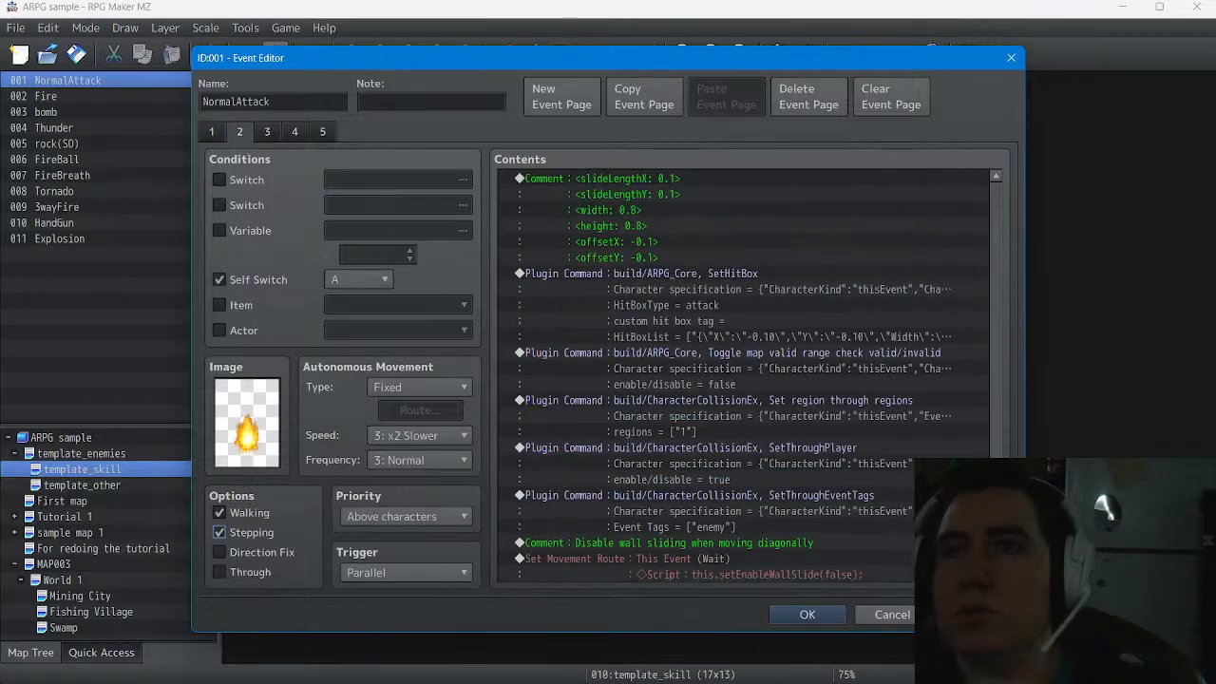
{"action": "left_click", "coordinate": [745, 219]}
{"action": "scroll", "coordinate": [745, 376], "scroll_direction": "down", "scroll_amount": 1}
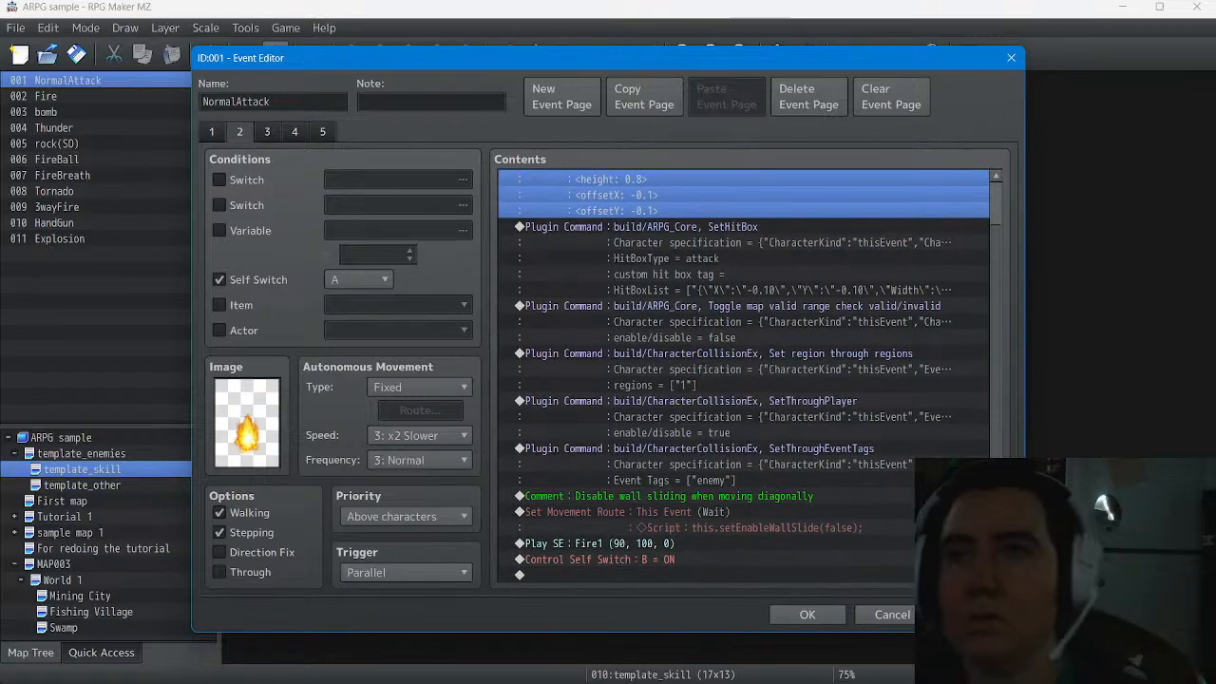
{"action": "left_click", "coordinate": [744, 559], "text": "shift"}
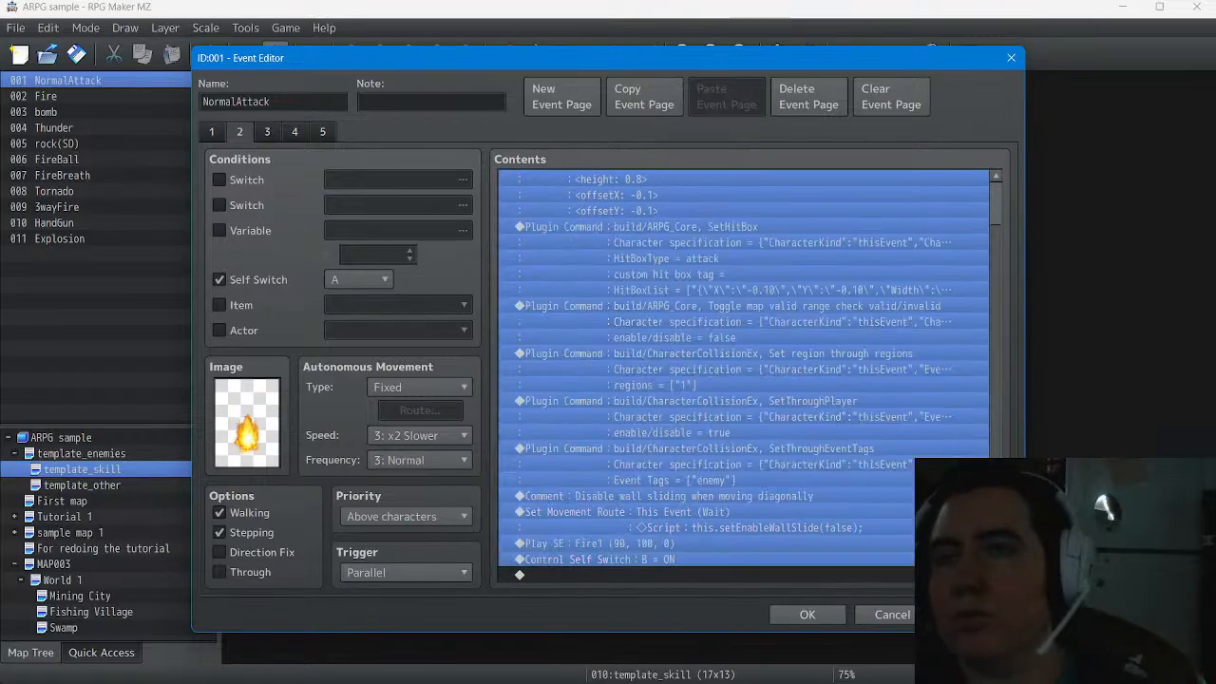
{"action": "right_click", "coordinate": [665, 203]}
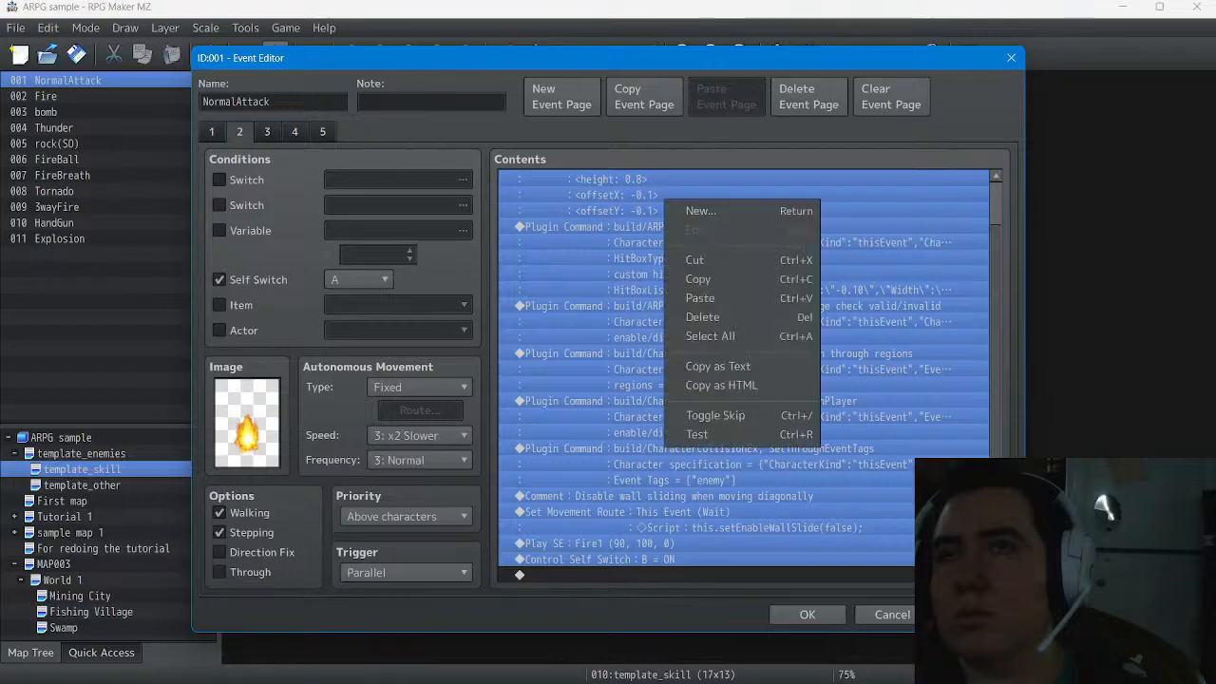
{"action": "left_click", "coordinate": [698, 278]}
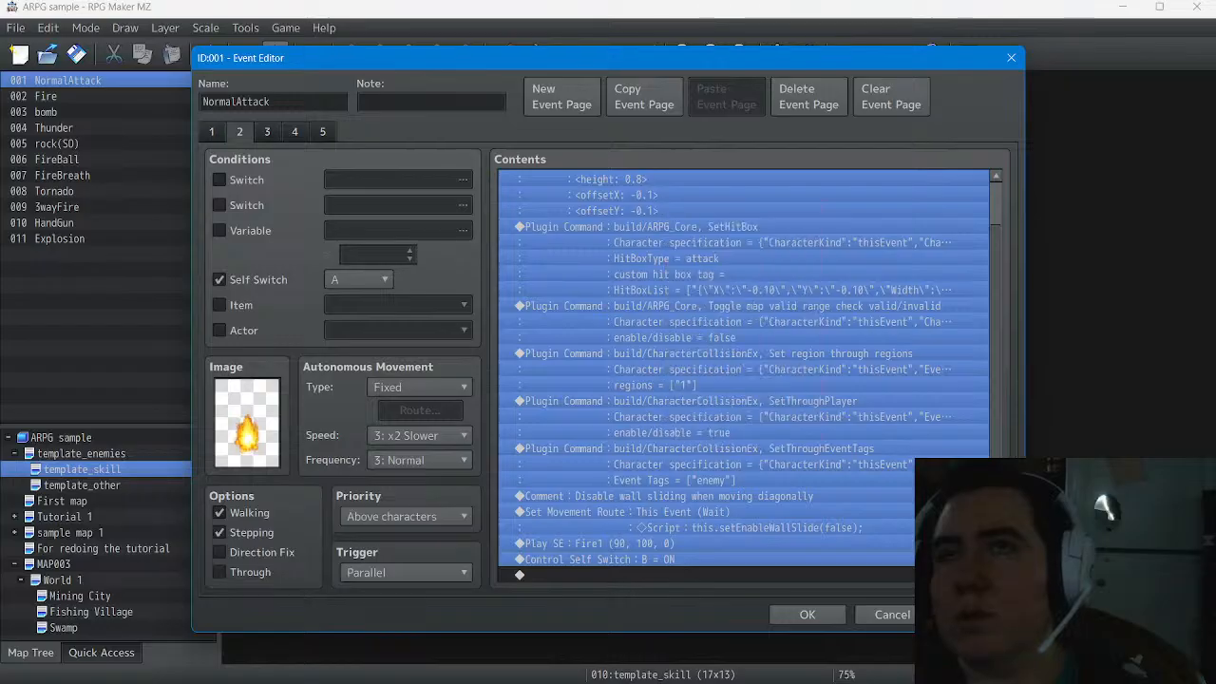
Paste the copied commands into the empty contents of page 5 and review the list
{"action": "left_click", "coordinate": [323, 132]}
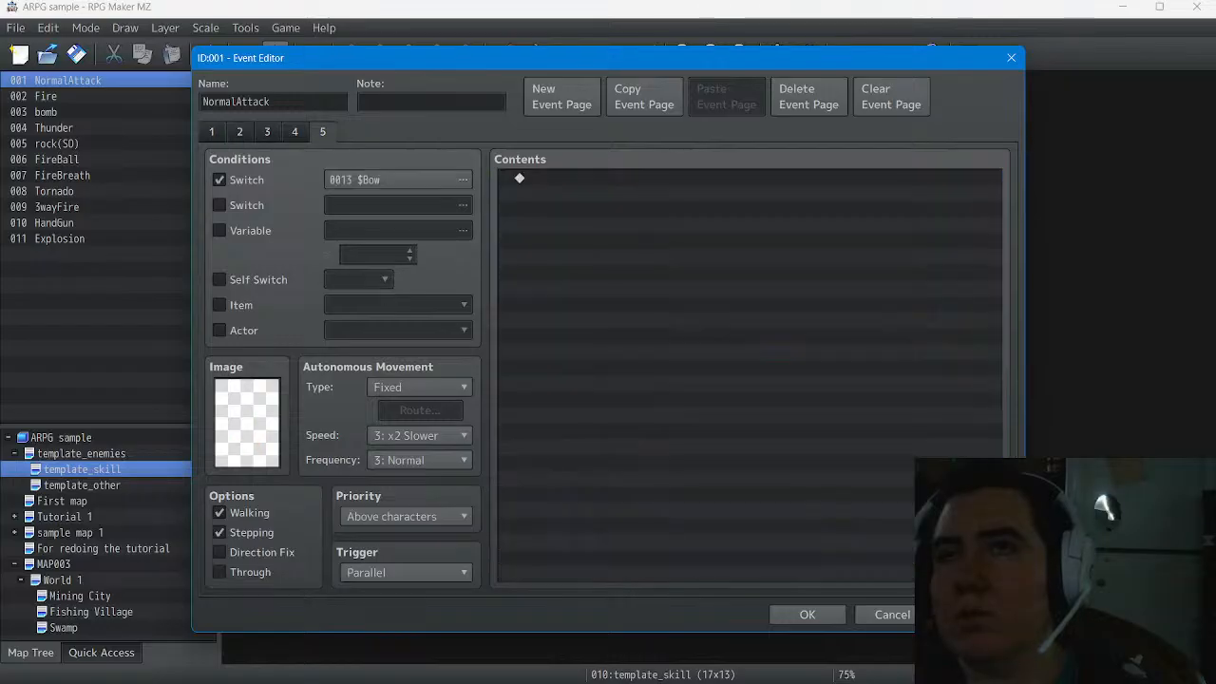
{"action": "left_click", "coordinate": [589, 179]}
{"action": "right_click", "coordinate": [571, 180]}
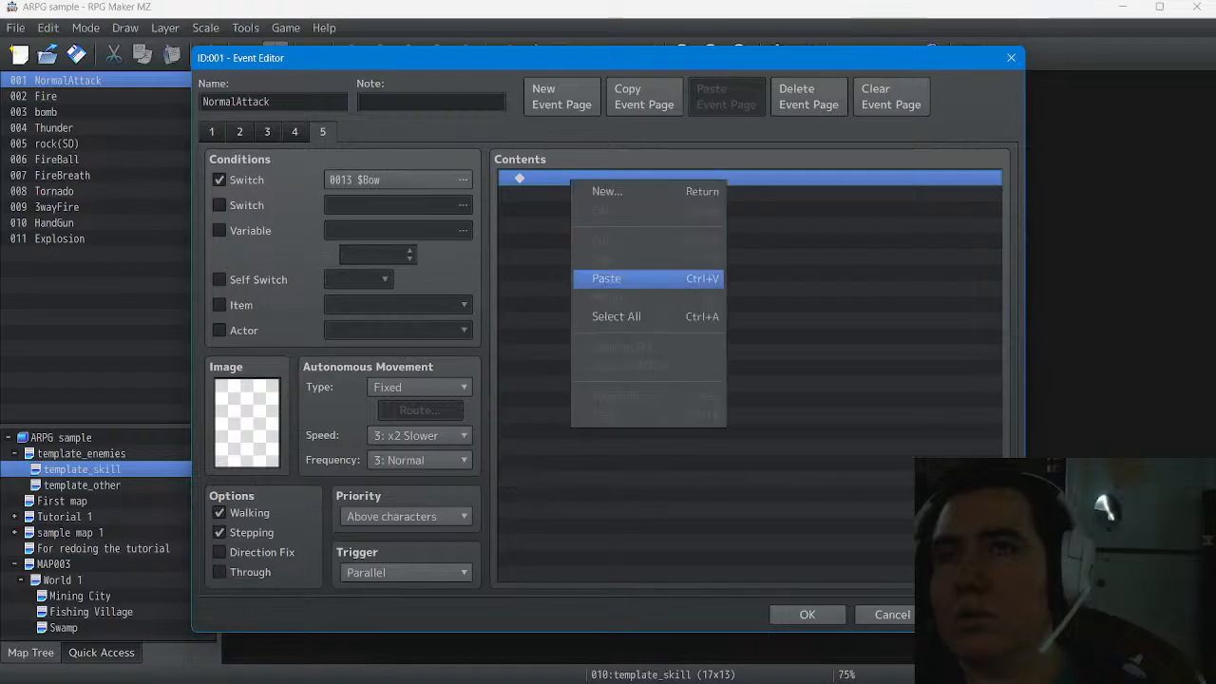
{"action": "left_click", "coordinate": [608, 278]}
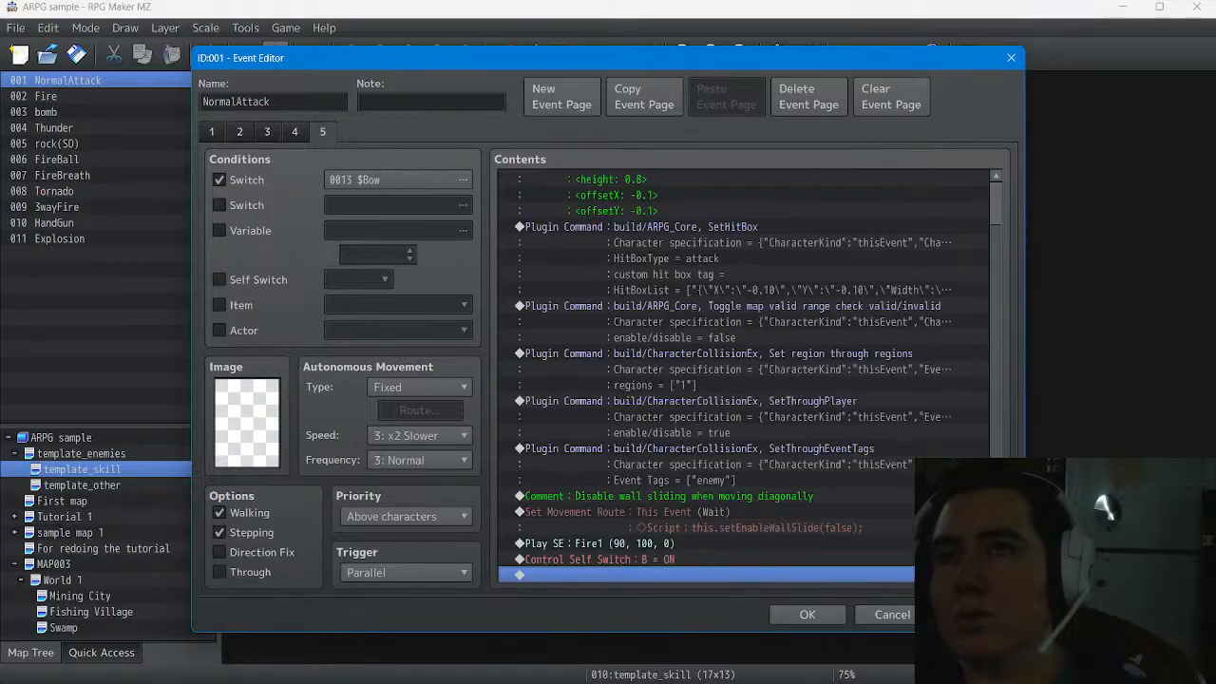
{"action": "scroll", "coordinate": [750, 377], "scroll_direction": "up", "scroll_amount": 1}
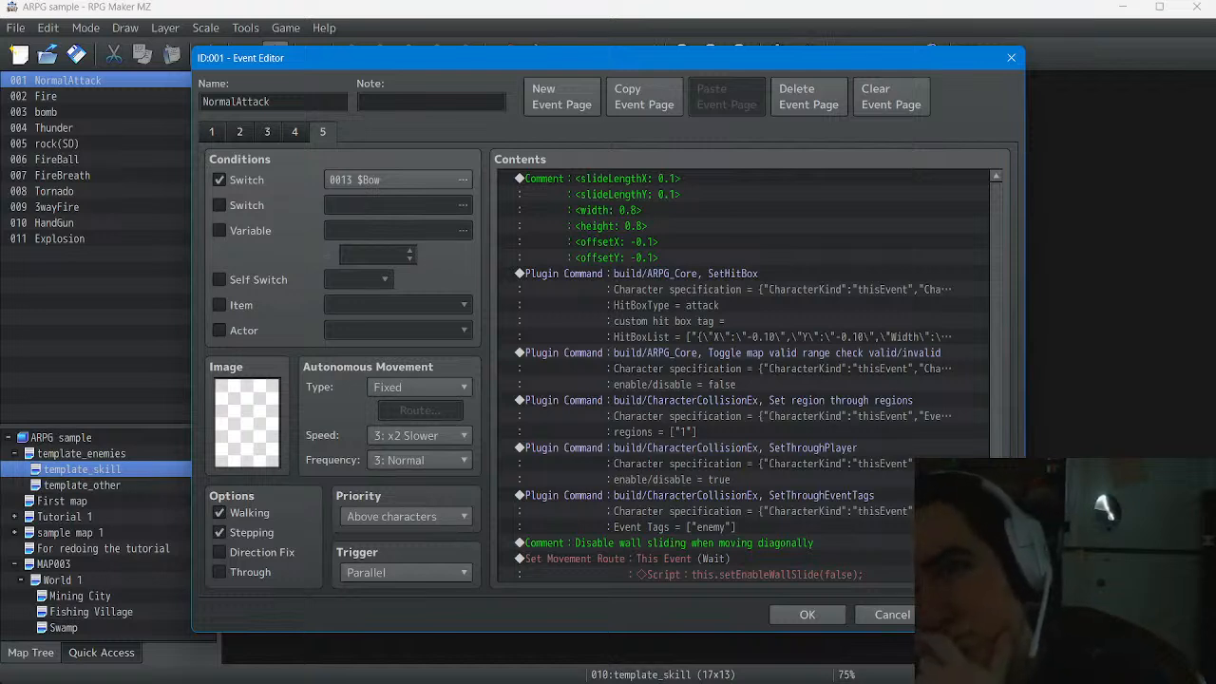
{"action": "scroll", "coordinate": [743, 376], "scroll_direction": "down", "scroll_amount": 1}
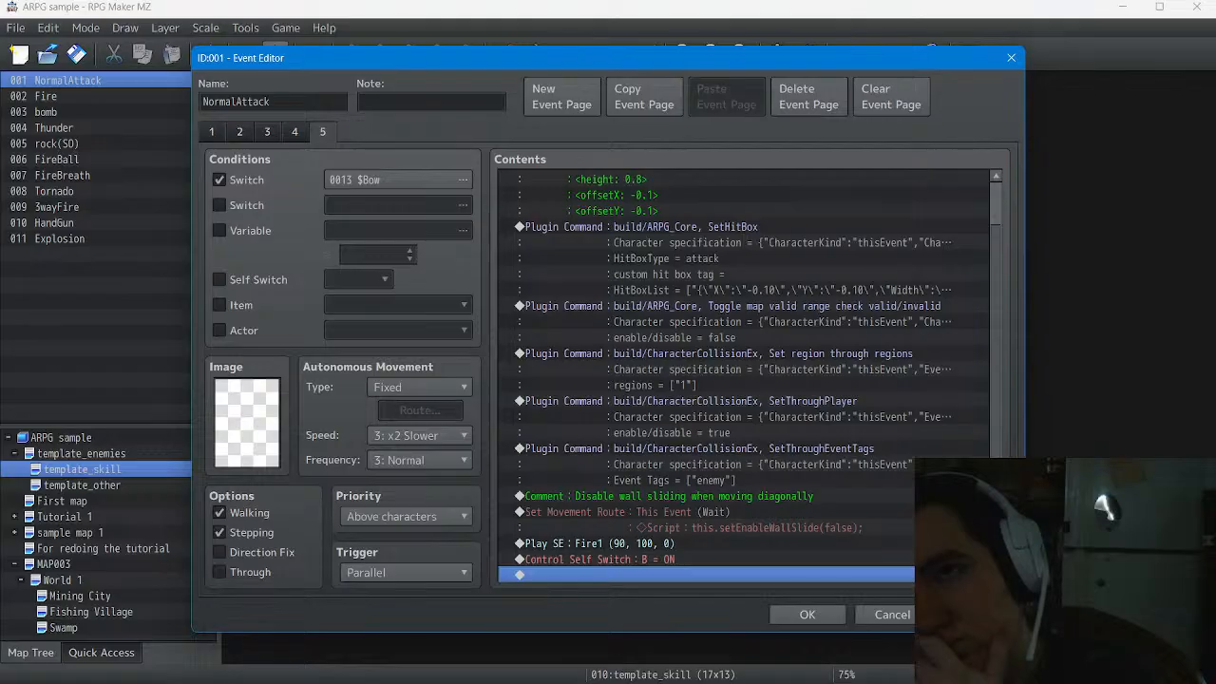
{"action": "scroll", "coordinate": [741, 375], "scroll_direction": "up", "scroll_amount": 1}
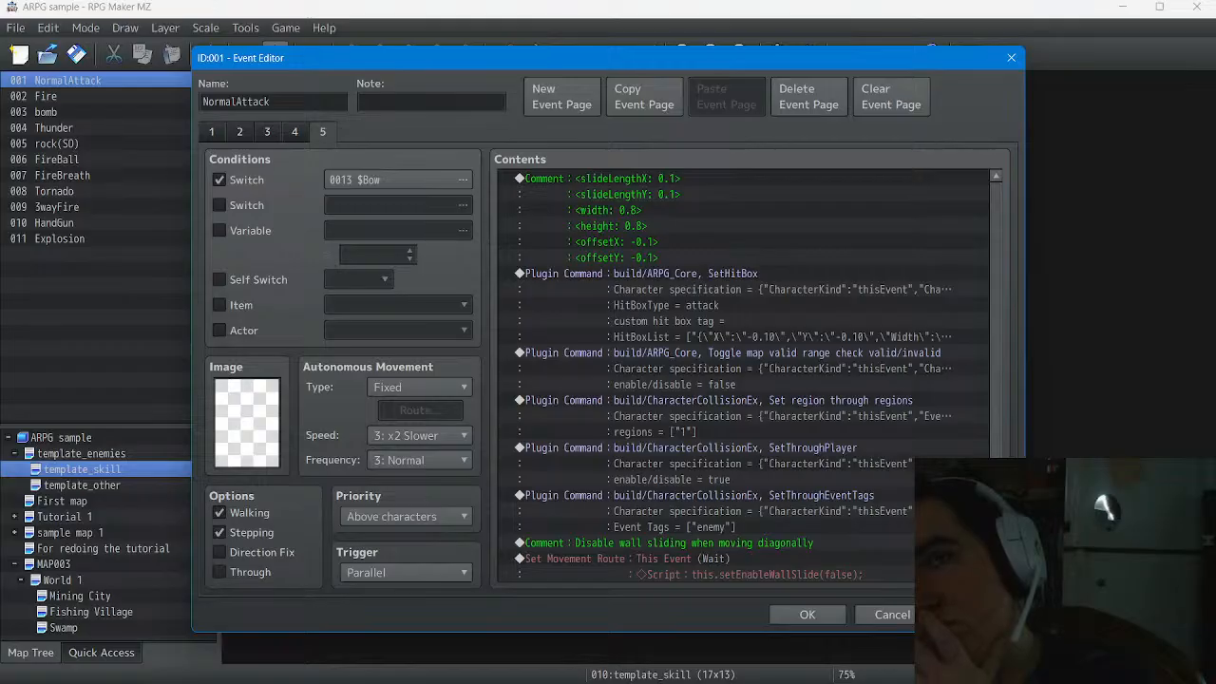
{"action": "key", "text": "ctrl+v"}
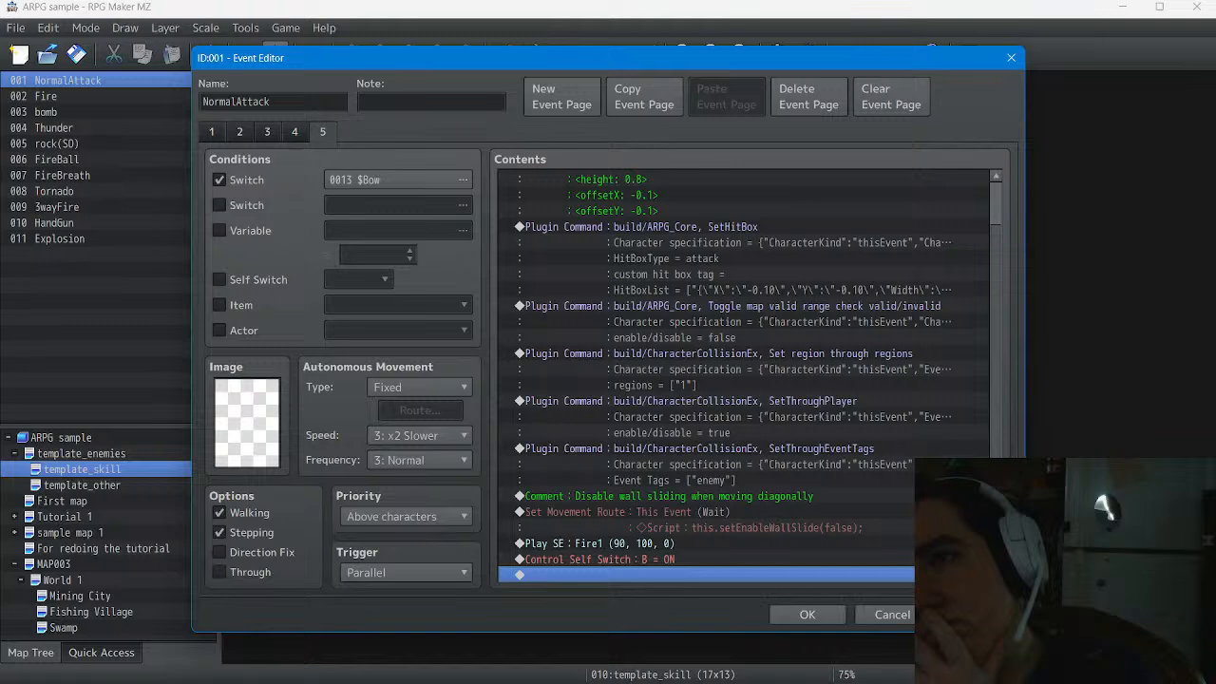
{"action": "left_click", "coordinate": [808, 615]}
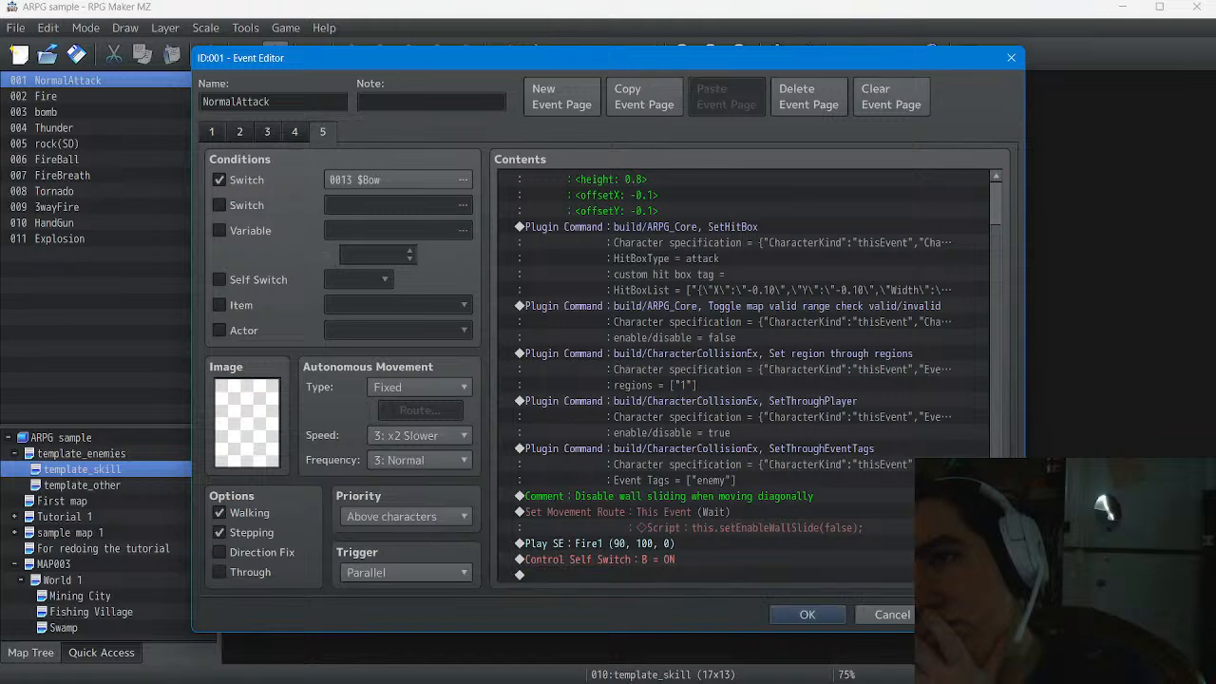
Open page 5's Play SE command for editing and preview the Equip3 and Fog2 sounds
{"action": "double_click", "coordinate": [656, 545]}
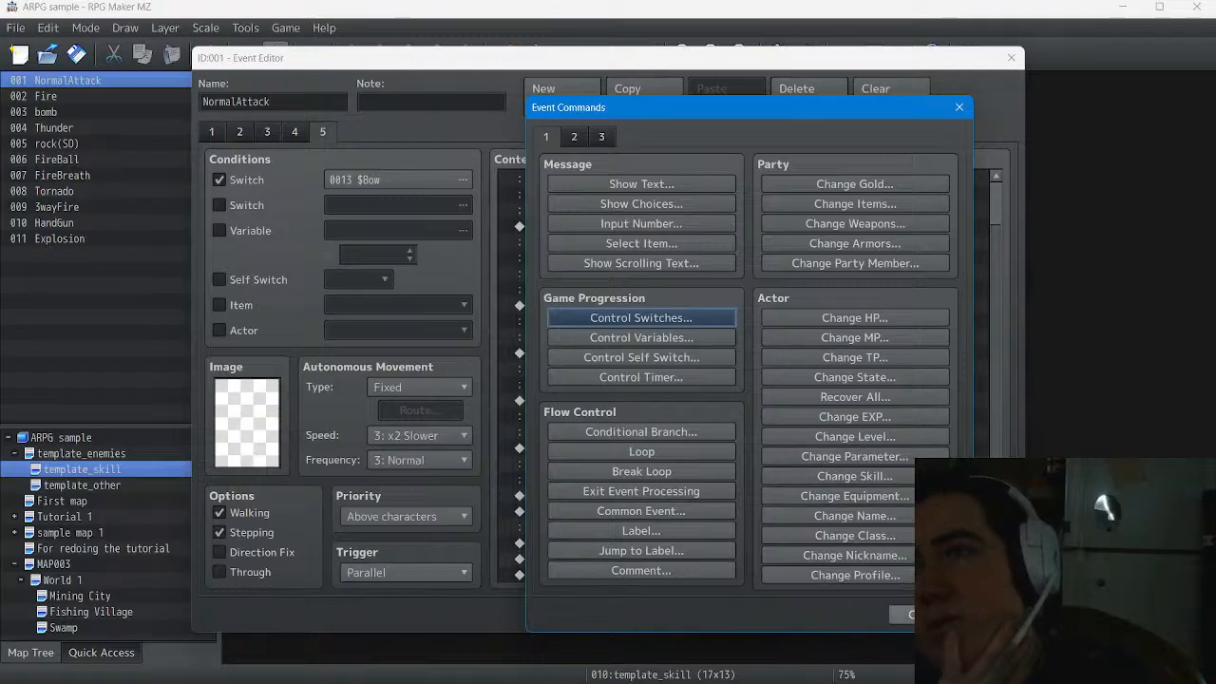
{"action": "key", "text": "Escape"}
{"action": "right_click", "coordinate": [587, 543]}
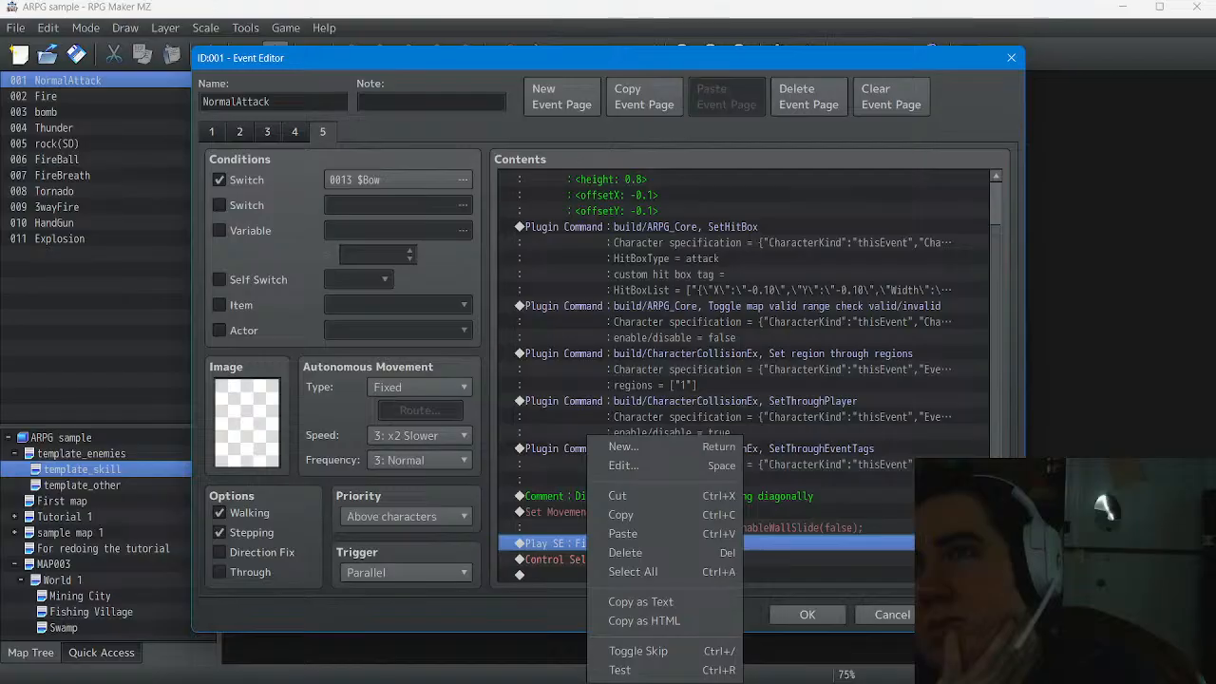
{"action": "left_click", "coordinate": [624, 466]}
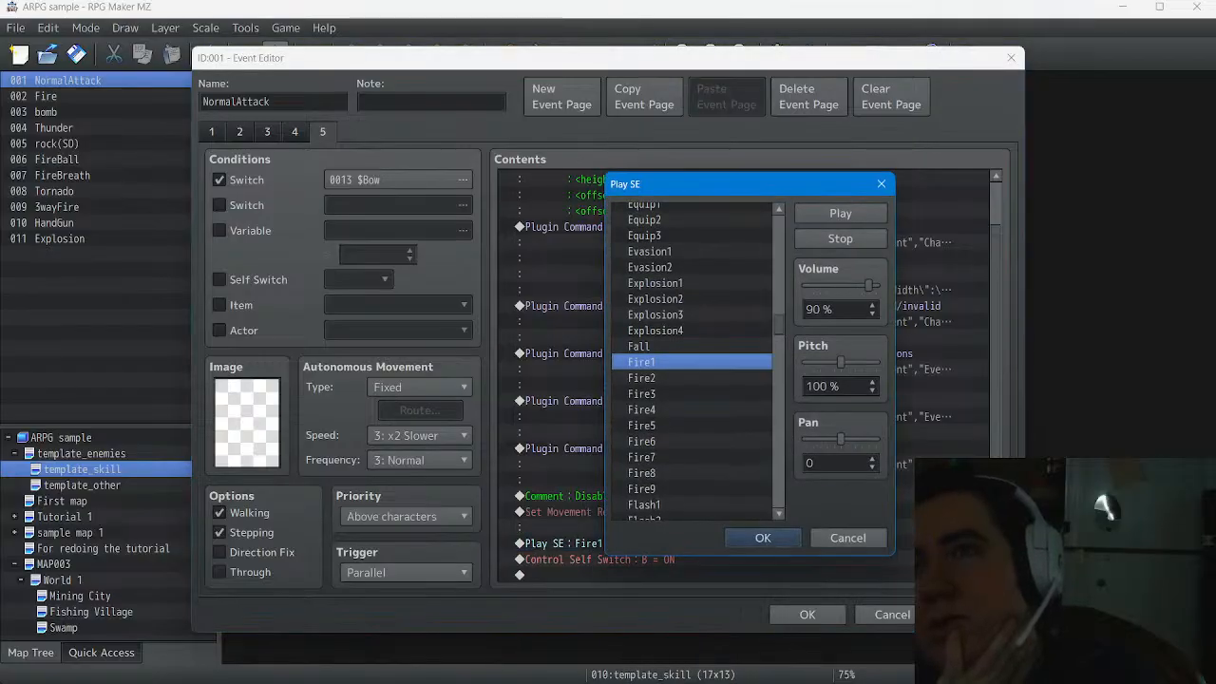
{"action": "left_click", "coordinate": [644, 235]}
{"action": "left_click", "coordinate": [839, 214]}
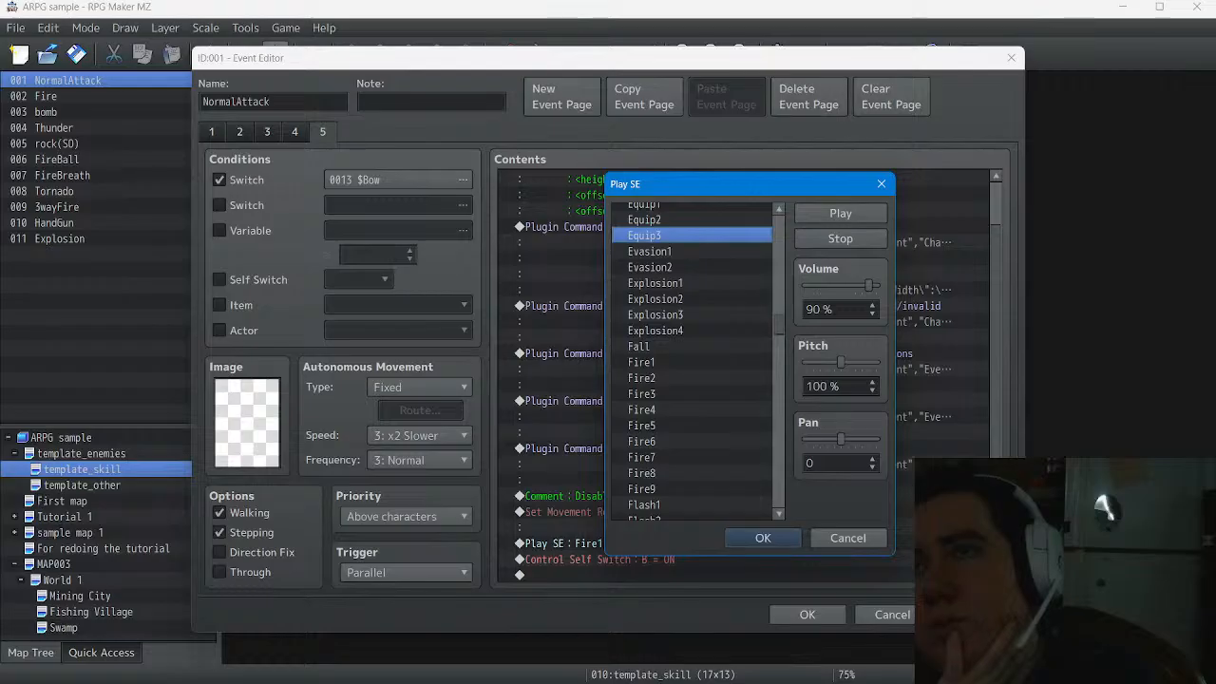
{"action": "left_click", "coordinate": [642, 362]}
{"action": "scroll", "coordinate": [643, 362], "scroll_direction": "down", "scroll_amount": 4}
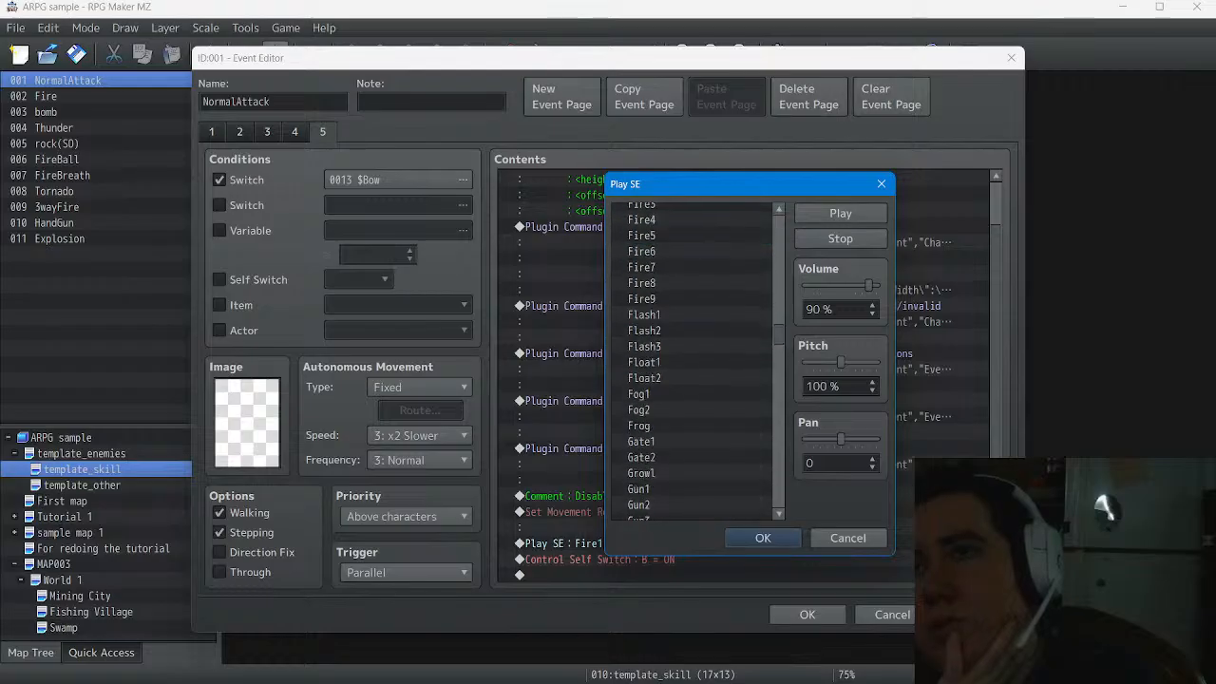
{"action": "left_click", "coordinate": [641, 410]}
{"action": "left_click", "coordinate": [840, 213]}
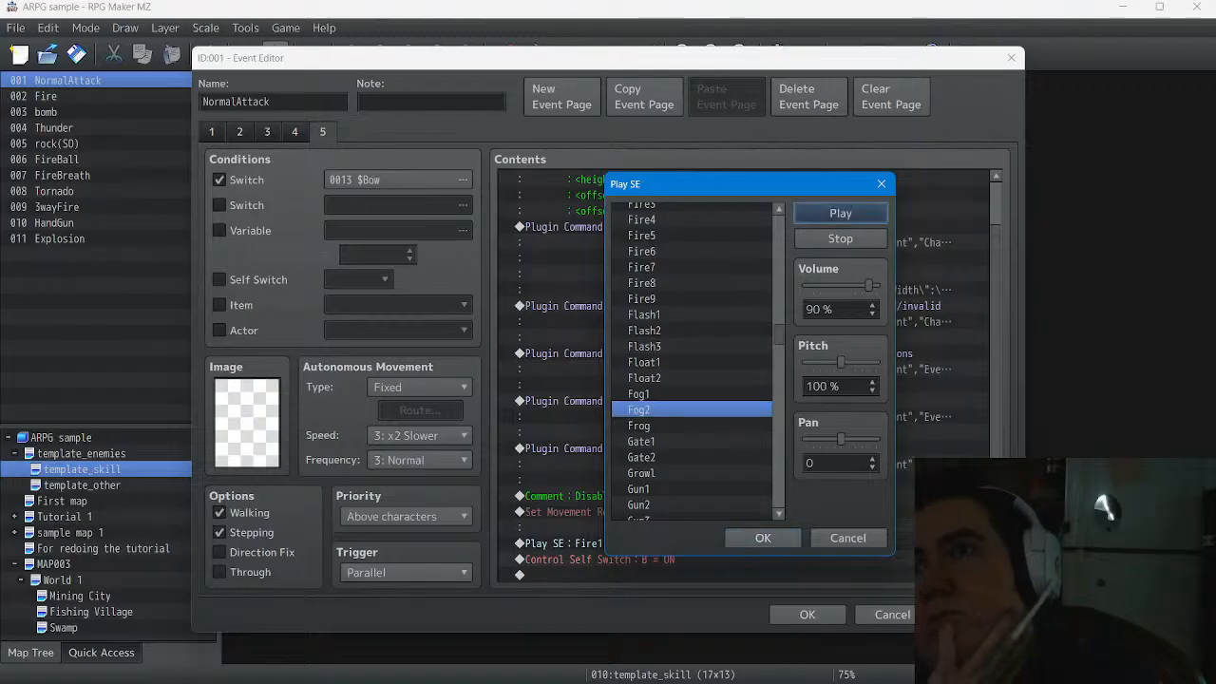
Lower the sound effect's volume to 10 % and preview Gate2
{"action": "left_click_drag", "start_coordinate": [869, 285], "coordinate": [820, 285]}
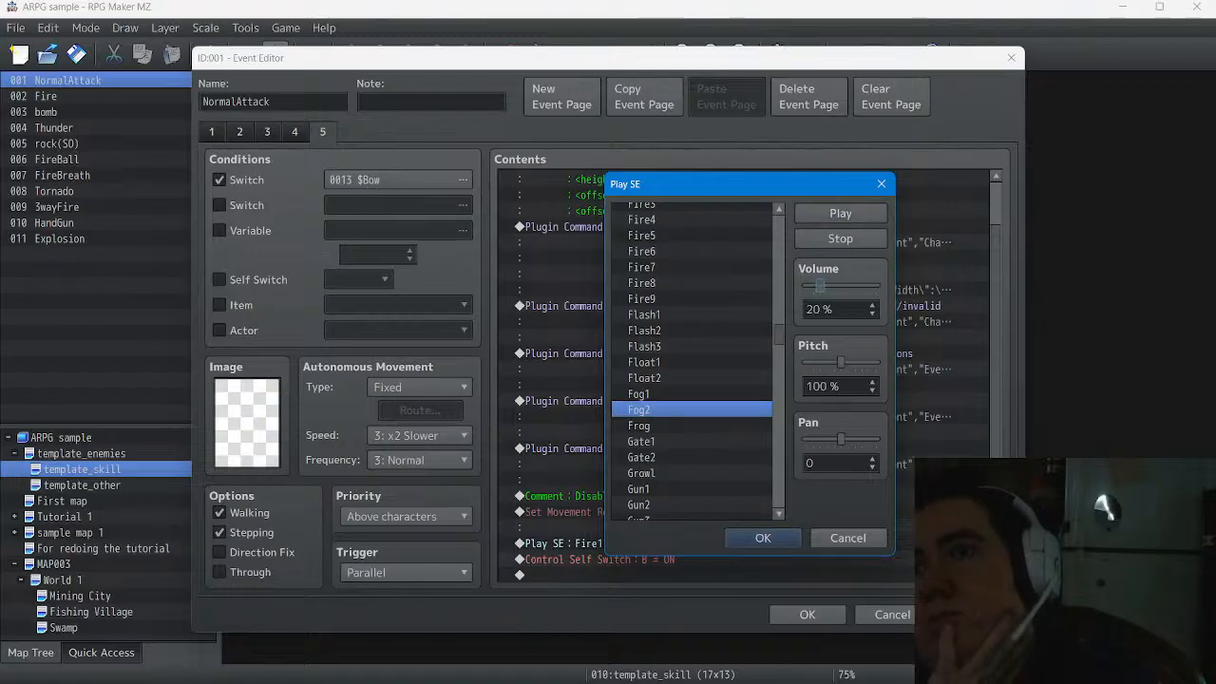
{"action": "key", "text": "Left"}
{"action": "key", "text": "Left"}
{"action": "left_click", "coordinate": [641, 457]}
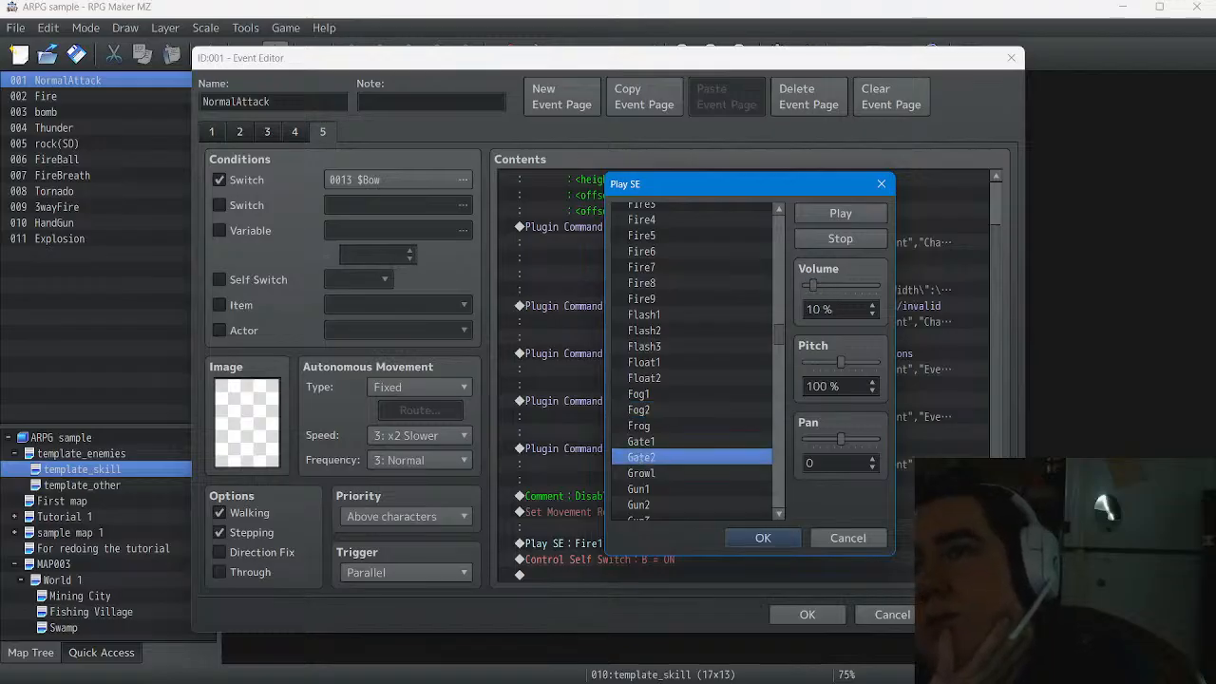
{"action": "left_click", "coordinate": [840, 213]}
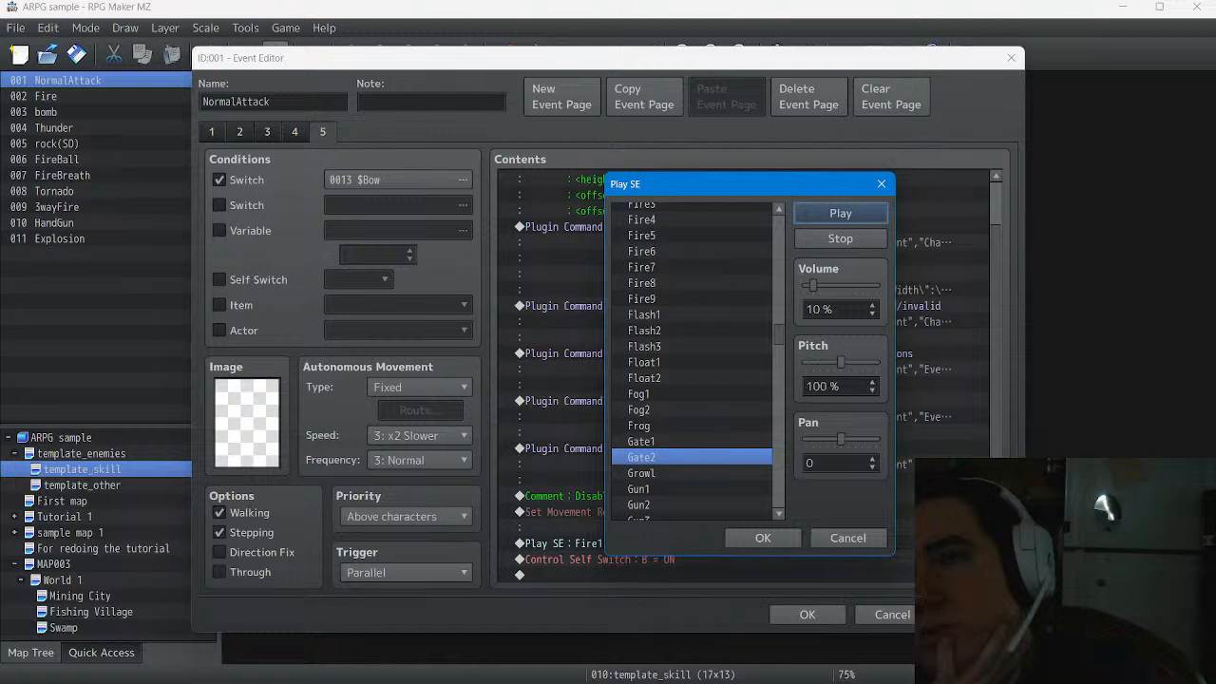
Preview Heal6 and apply it as the sound of page 5's Play SE command
{"action": "scroll", "coordinate": [665, 457], "scroll_direction": "down", "scroll_amount": 4}
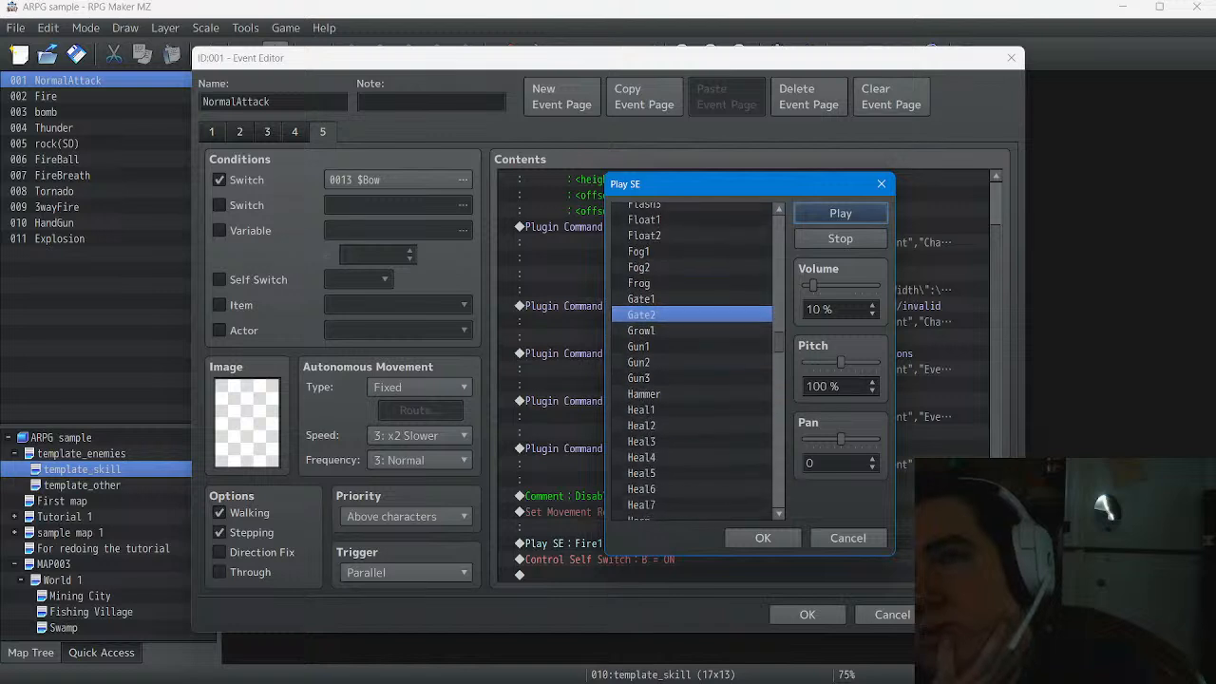
{"action": "left_click", "coordinate": [665, 457]}
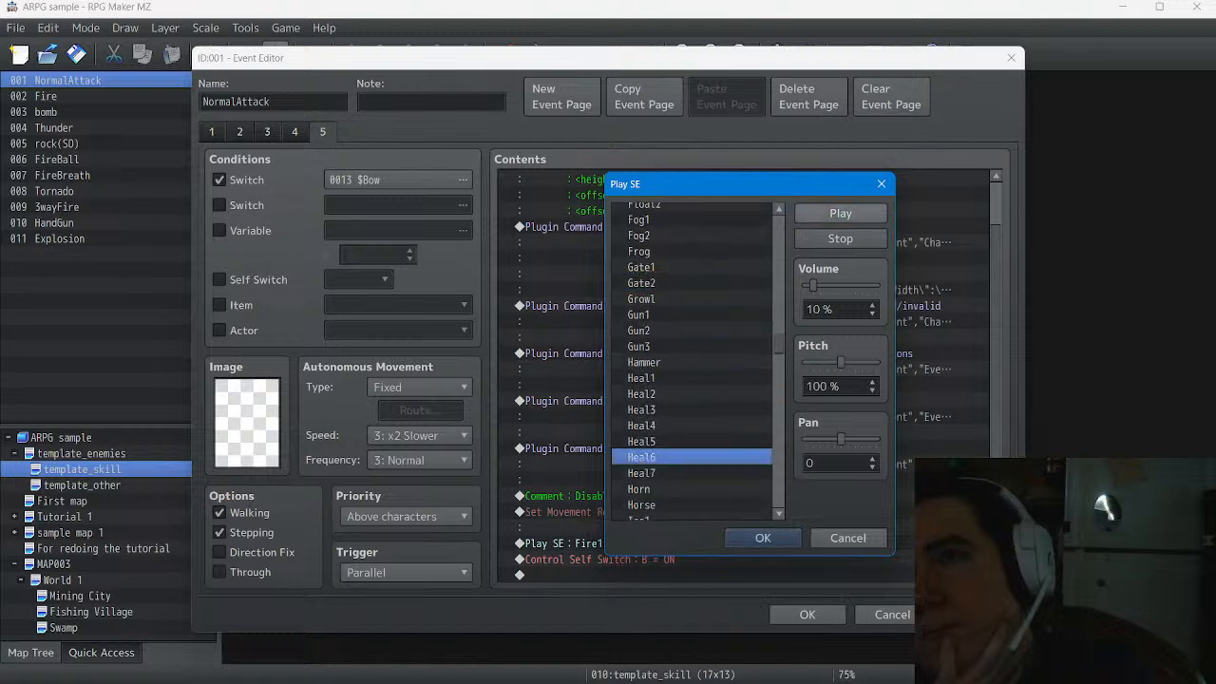
{"action": "left_click", "coordinate": [840, 212]}
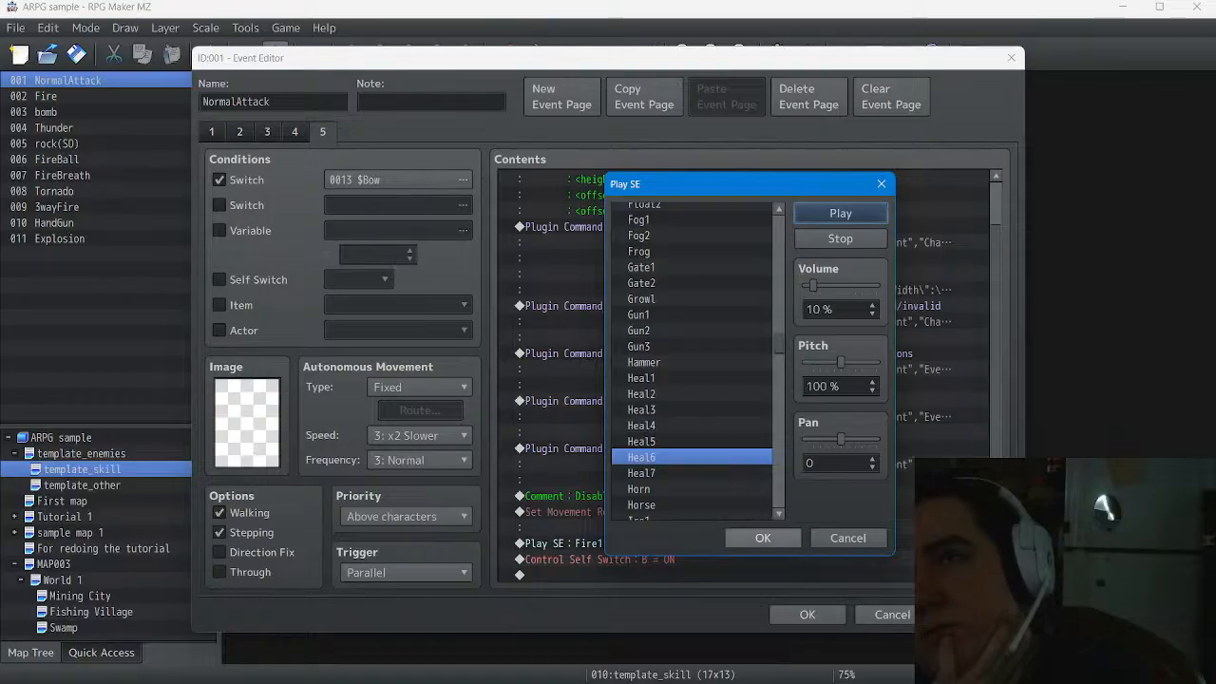
{"action": "left_click", "coordinate": [763, 538]}
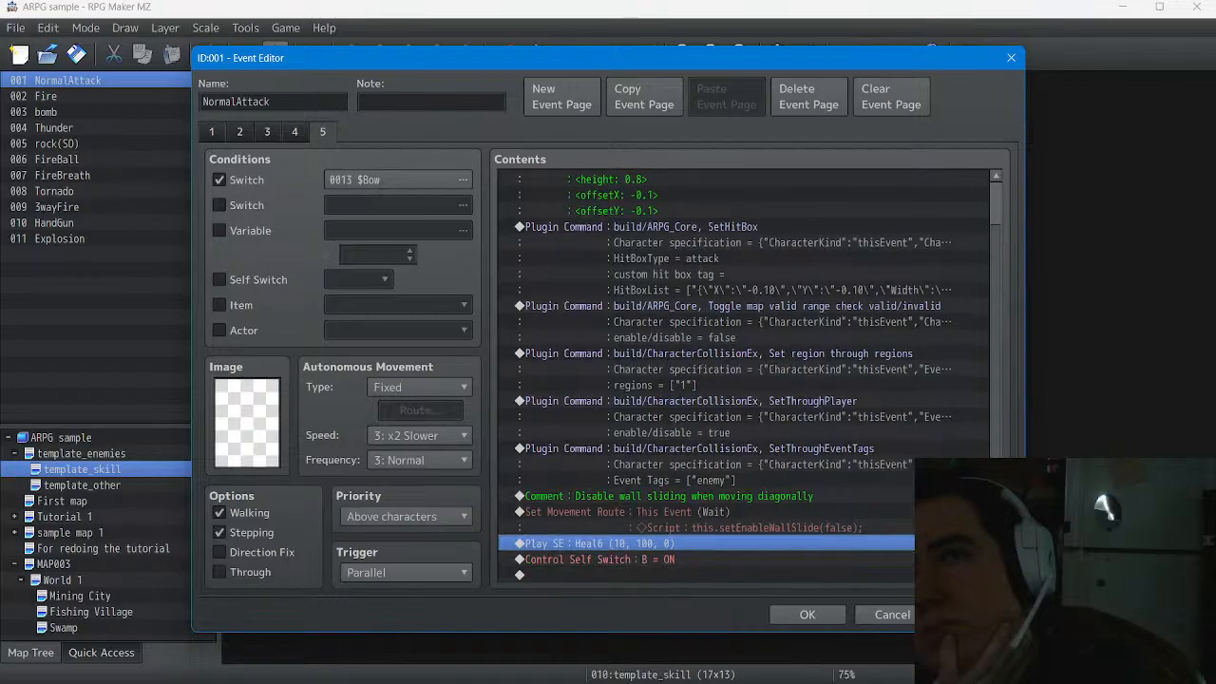
{"action": "scroll", "coordinate": [741, 380], "scroll_direction": "up", "scroll_amount": 1}
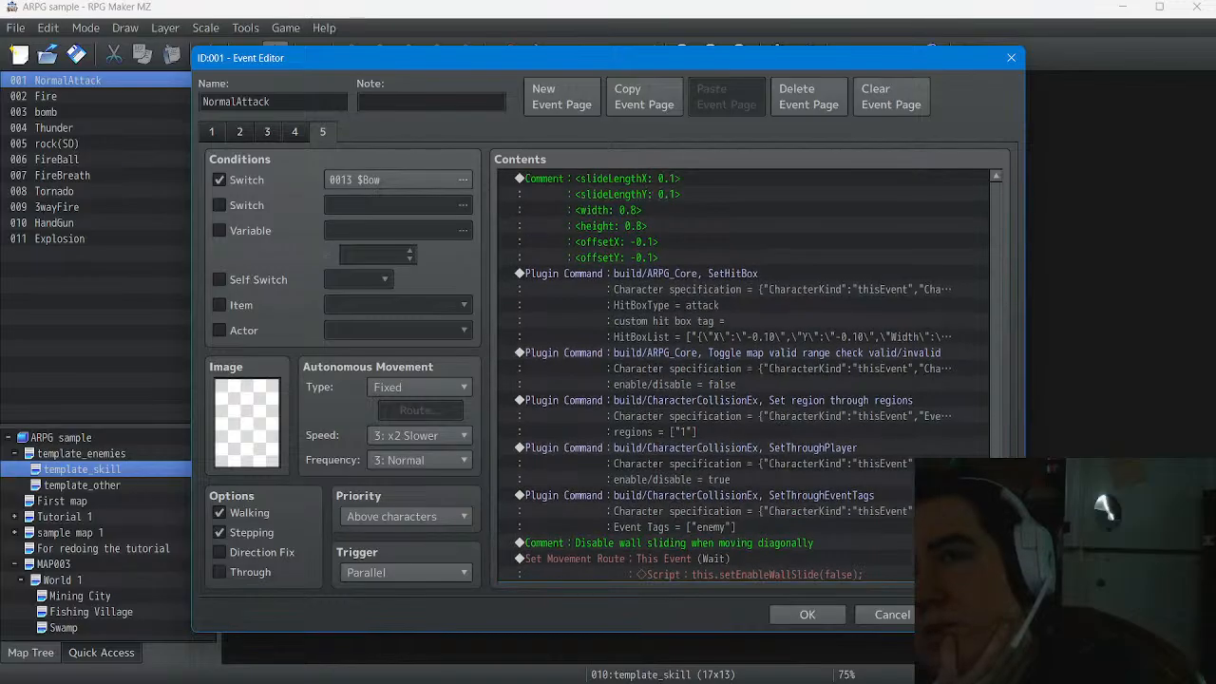
Review the command lists on pages 5 and 1, and save the changes to the NormalAttack event
{"action": "scroll", "coordinate": [741, 380], "scroll_direction": "down", "scroll_amount": 1}
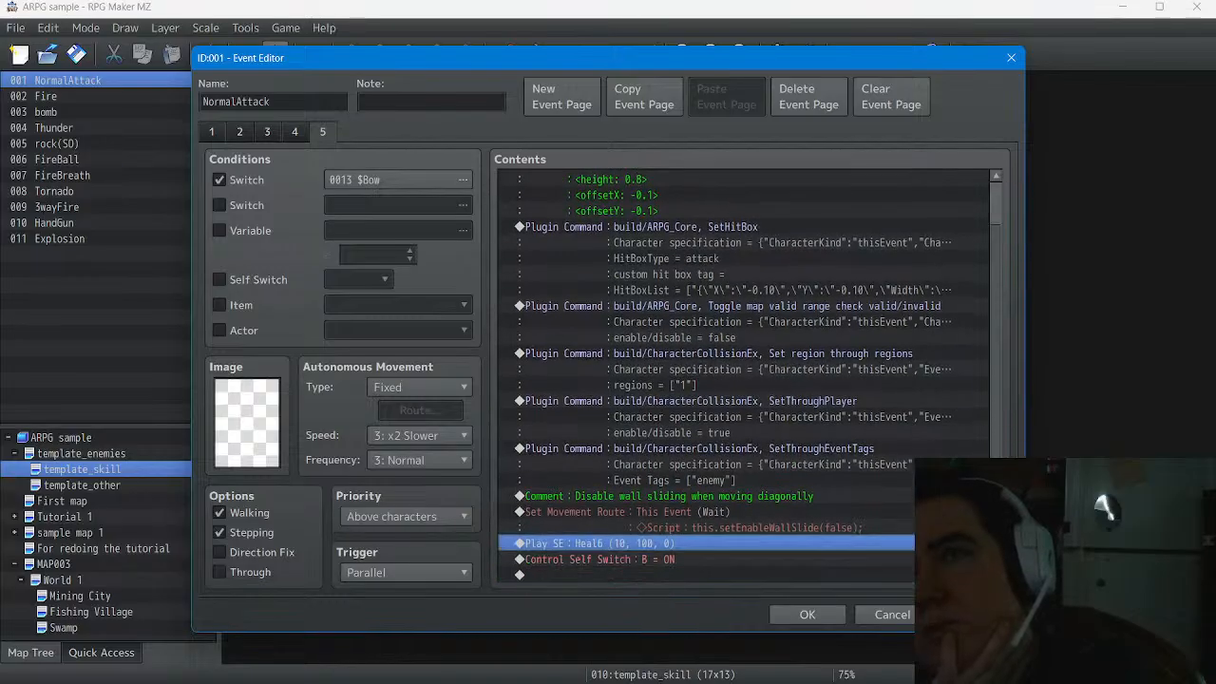
{"action": "left_click", "coordinate": [807, 615]}
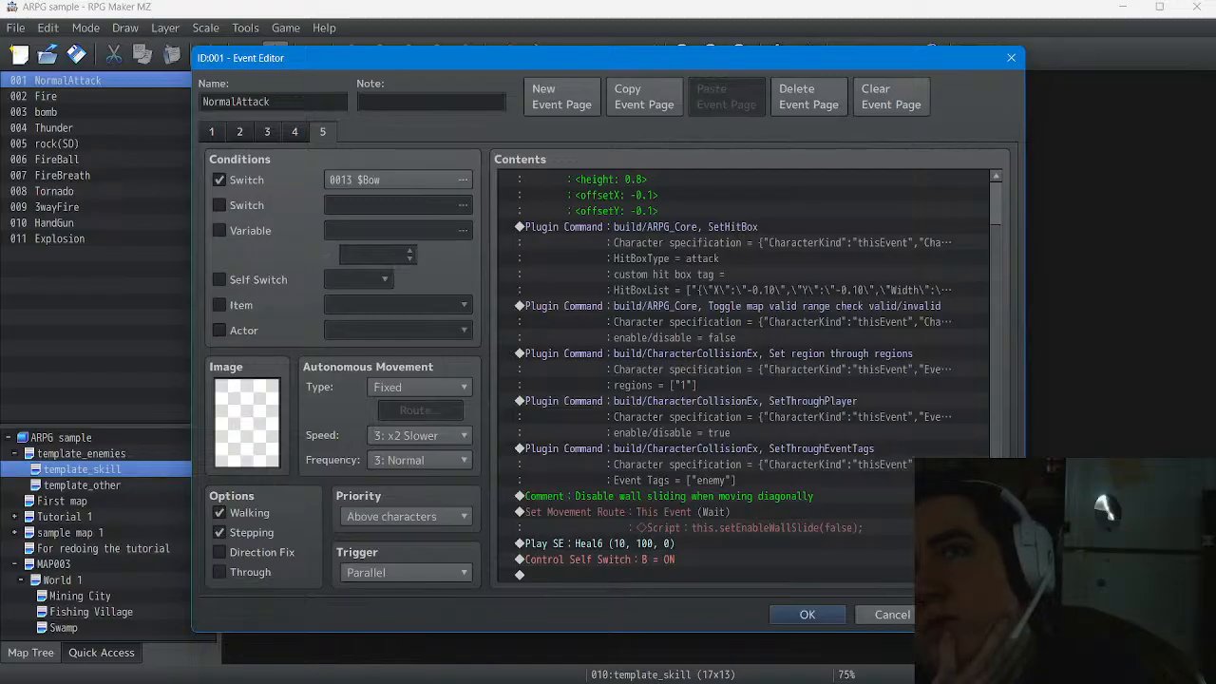
{"action": "left_click", "coordinate": [239, 132]}
{"action": "left_click", "coordinate": [212, 132]}
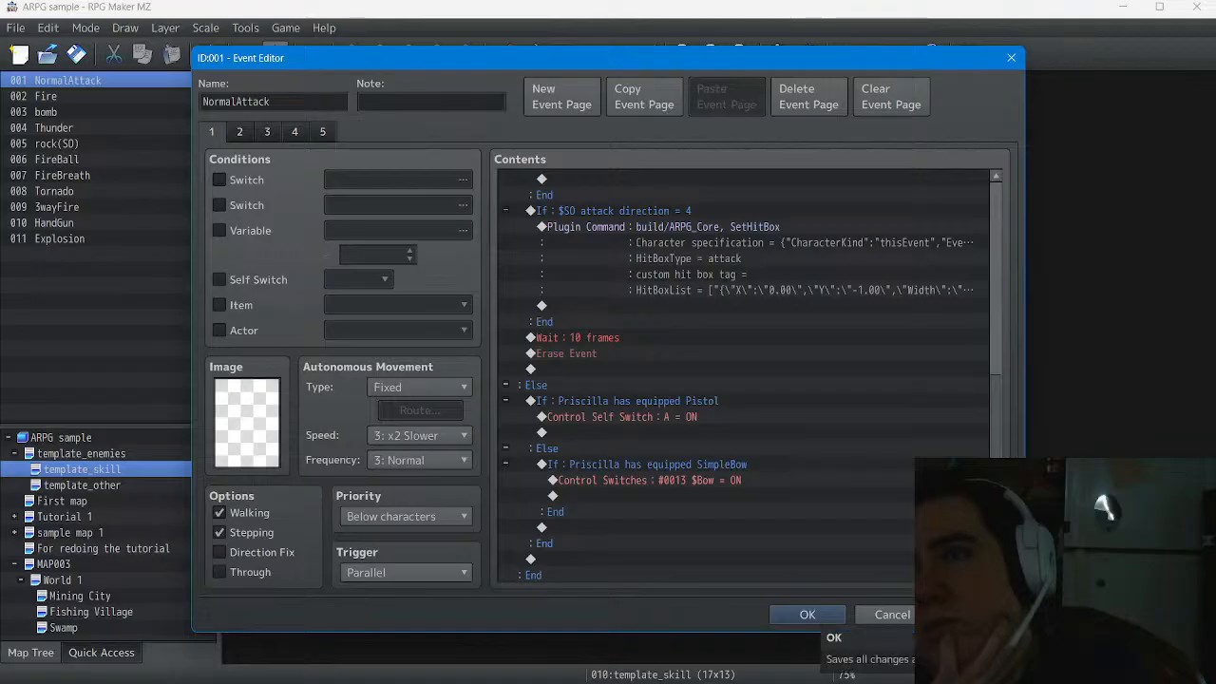
{"action": "left_click", "coordinate": [808, 614]}
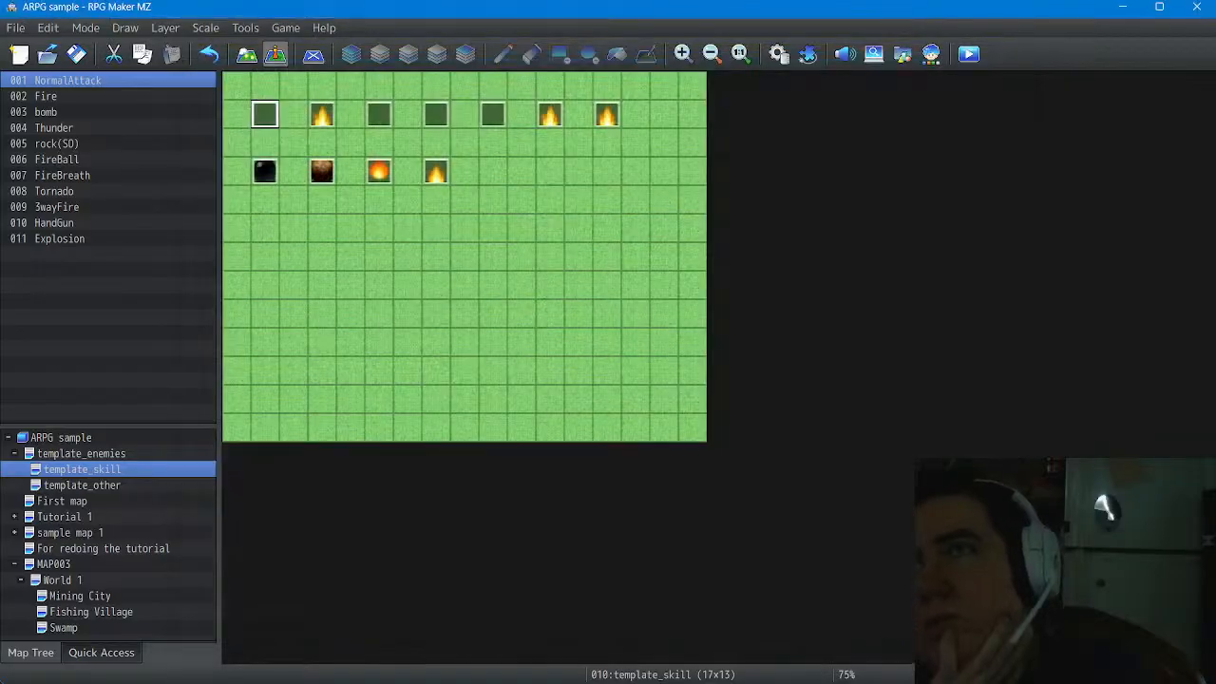
Check the actor's equippable weapon types and initial equipment in the database
{"action": "left_click", "coordinate": [777, 53]}
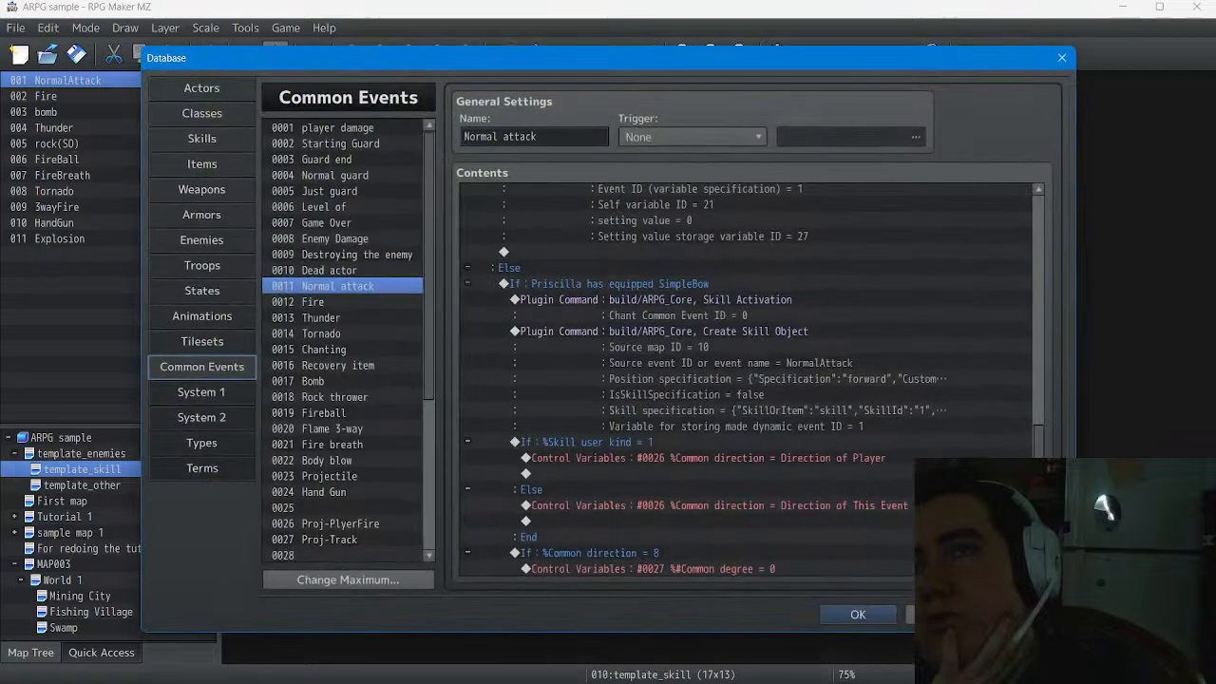
{"action": "left_click", "coordinate": [202, 89]}
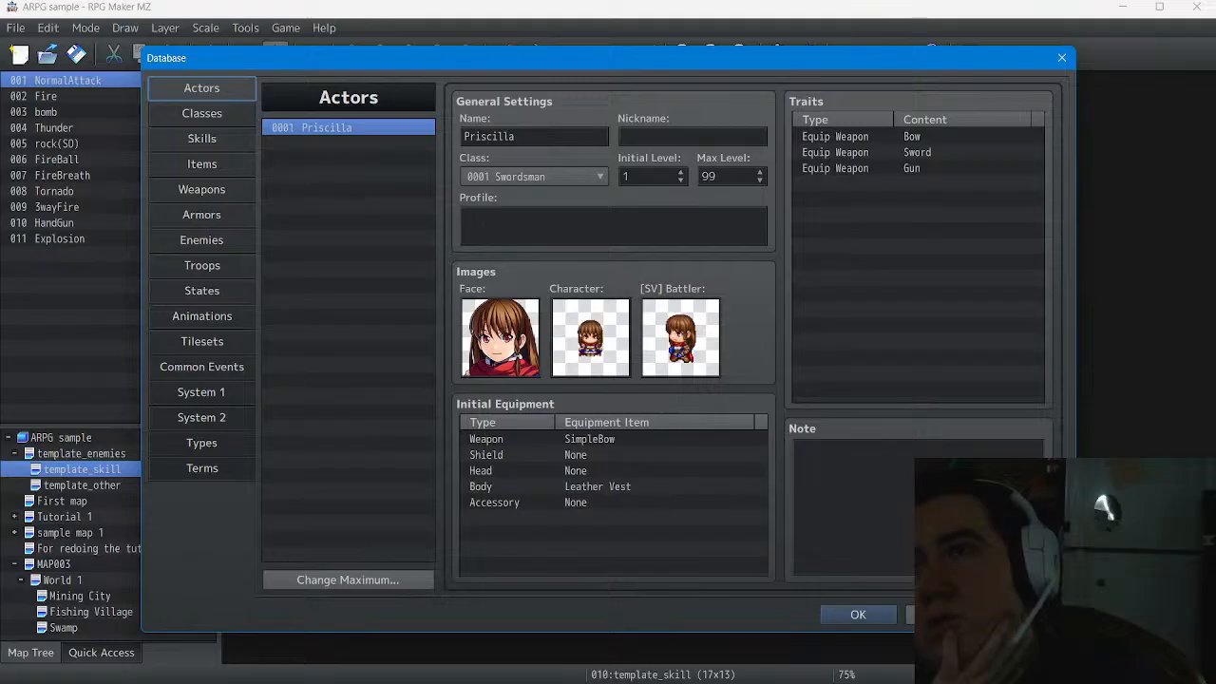
{"action": "left_click", "coordinate": [857, 615]}
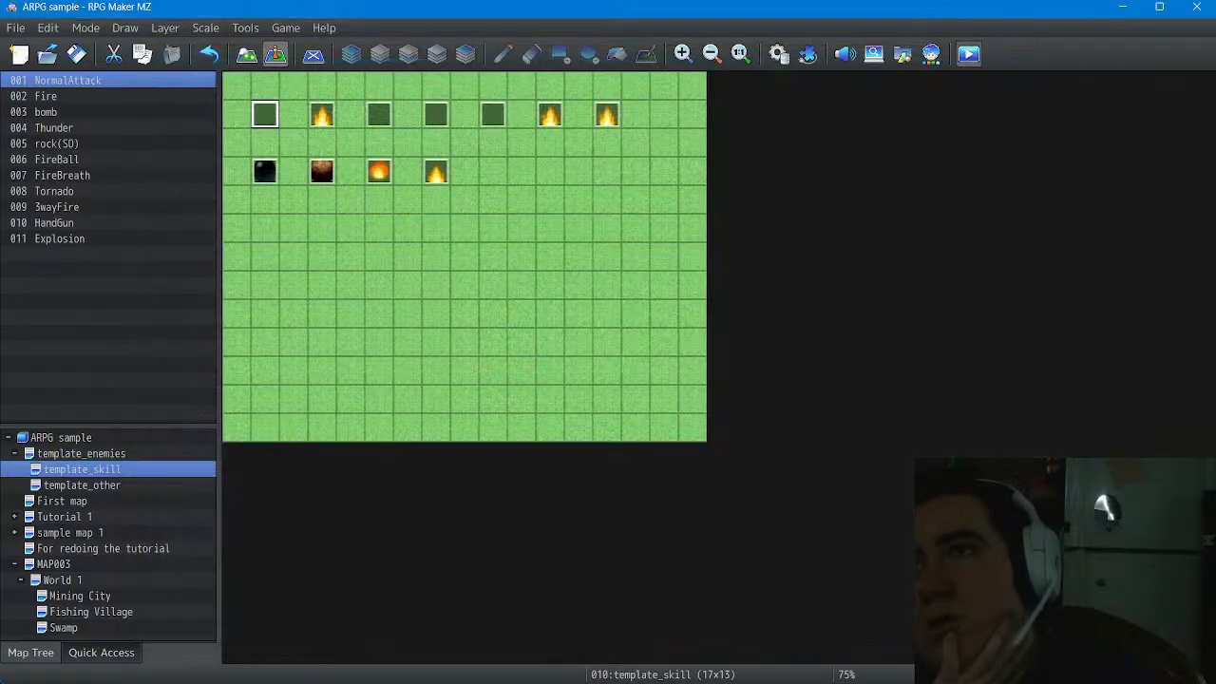
Save the project changes, run a playtest as far as the starting map, and close the game
{"action": "left_click", "coordinate": [969, 54]}
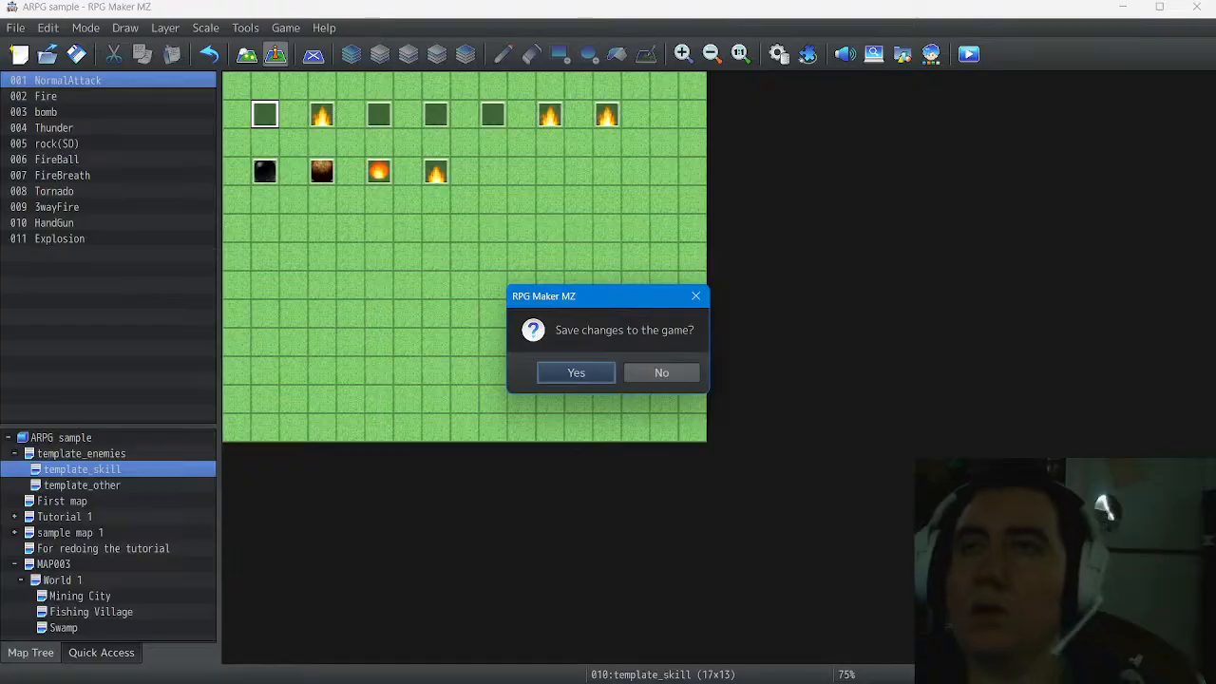
{"action": "key", "text": "Return"}
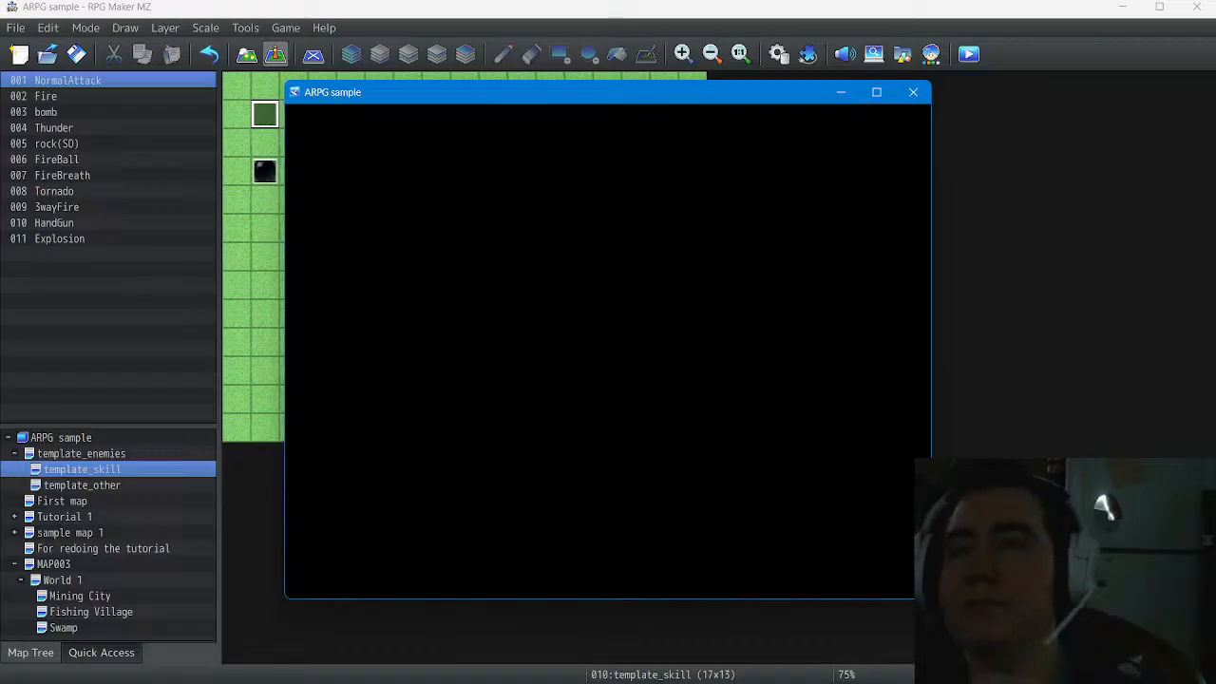
{"action": "key", "text": "Up"}
{"action": "key", "text": "Return"}
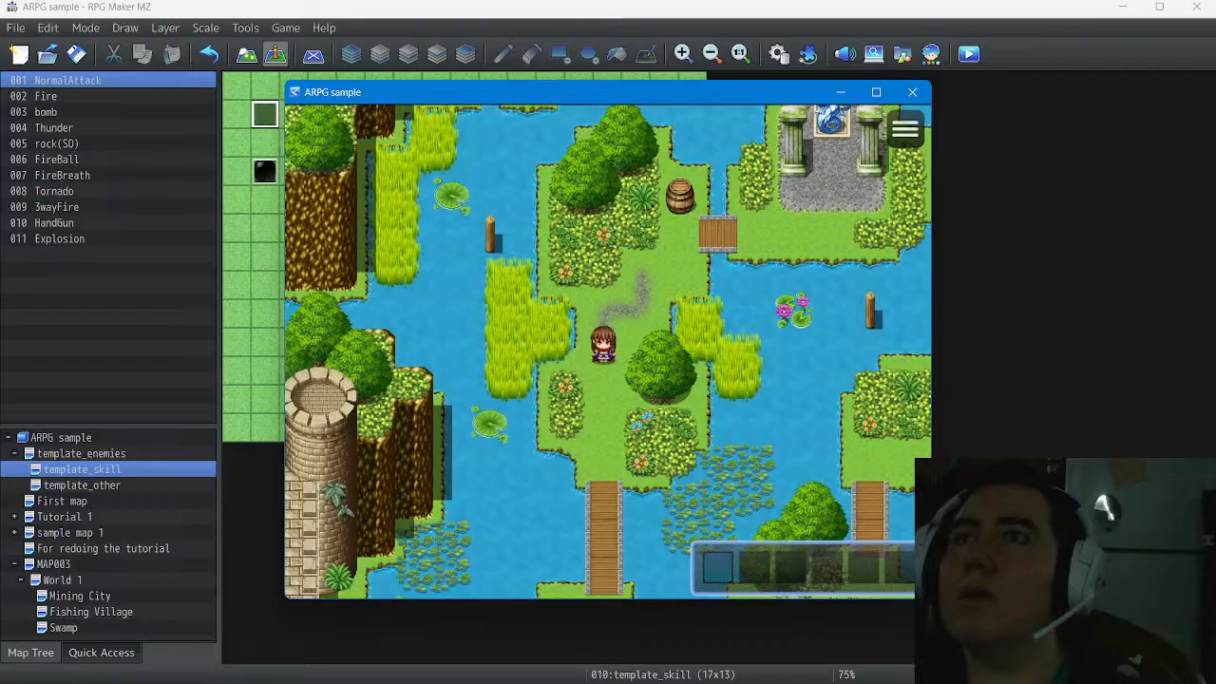
{"action": "left_click", "coordinate": [913, 92]}
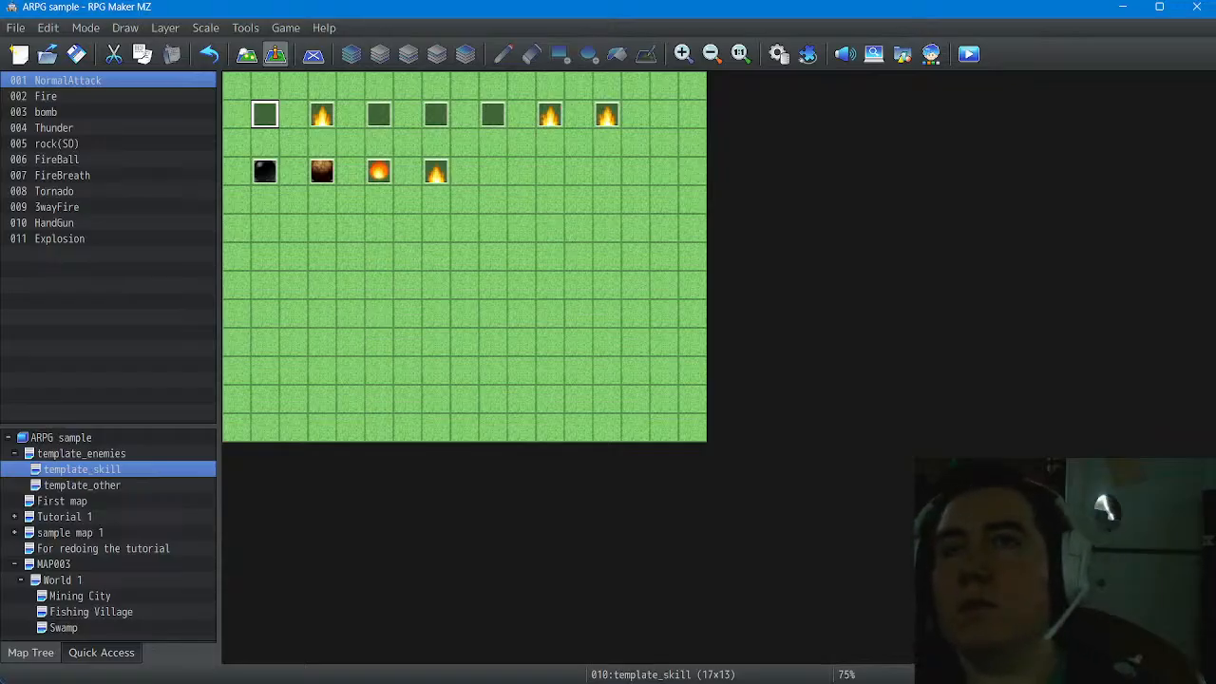
Set the HandGun event's page 1 condition to switch 0014 and name that switch $HandGun
{"action": "double_click", "coordinate": [54, 224]}
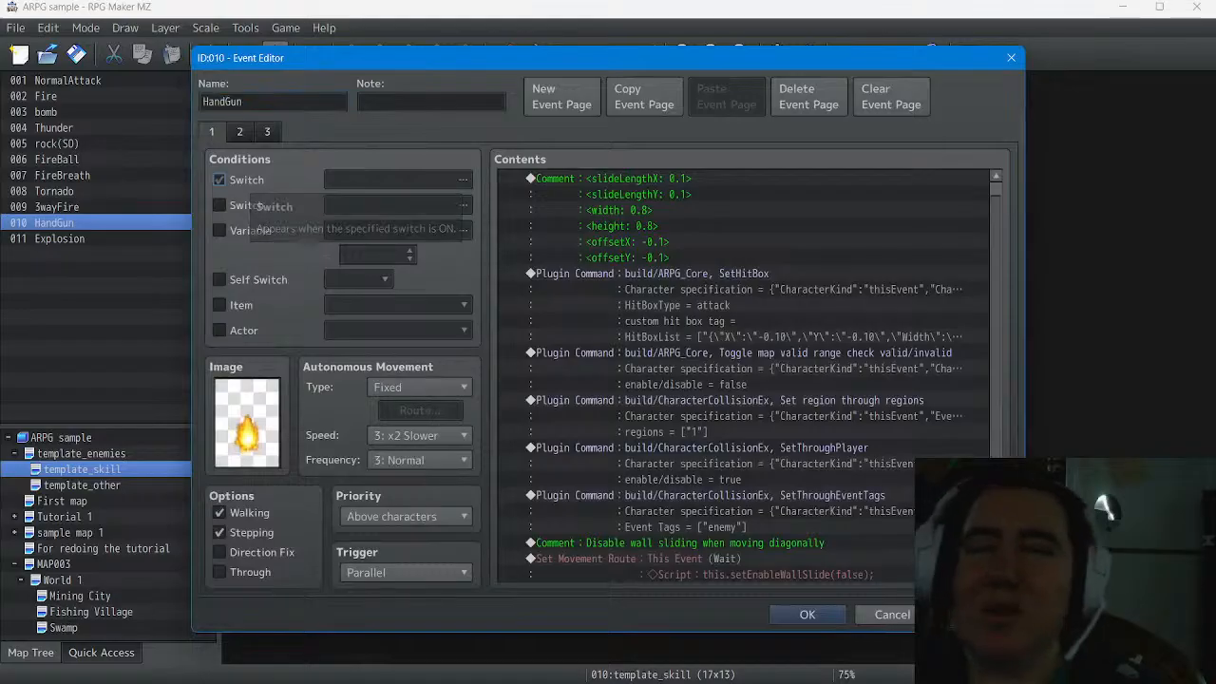
{"action": "left_click", "coordinate": [220, 179]}
{"action": "left_click", "coordinate": [411, 180]}
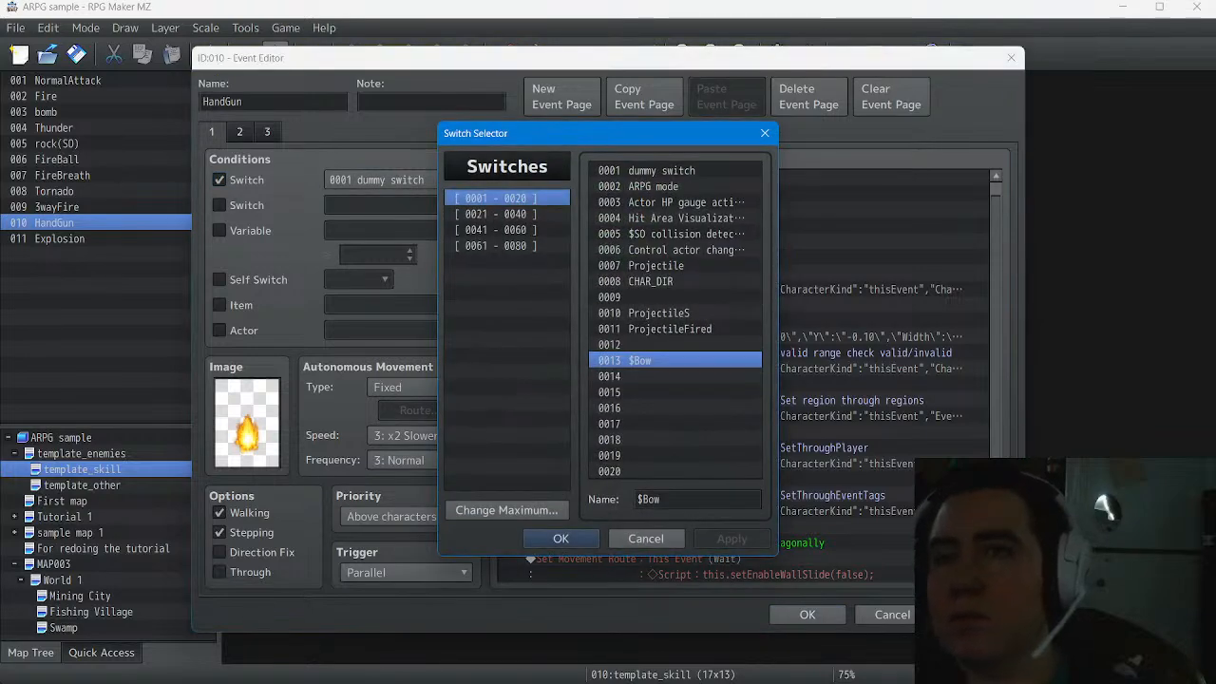
{"action": "left_click", "coordinate": [668, 375]}
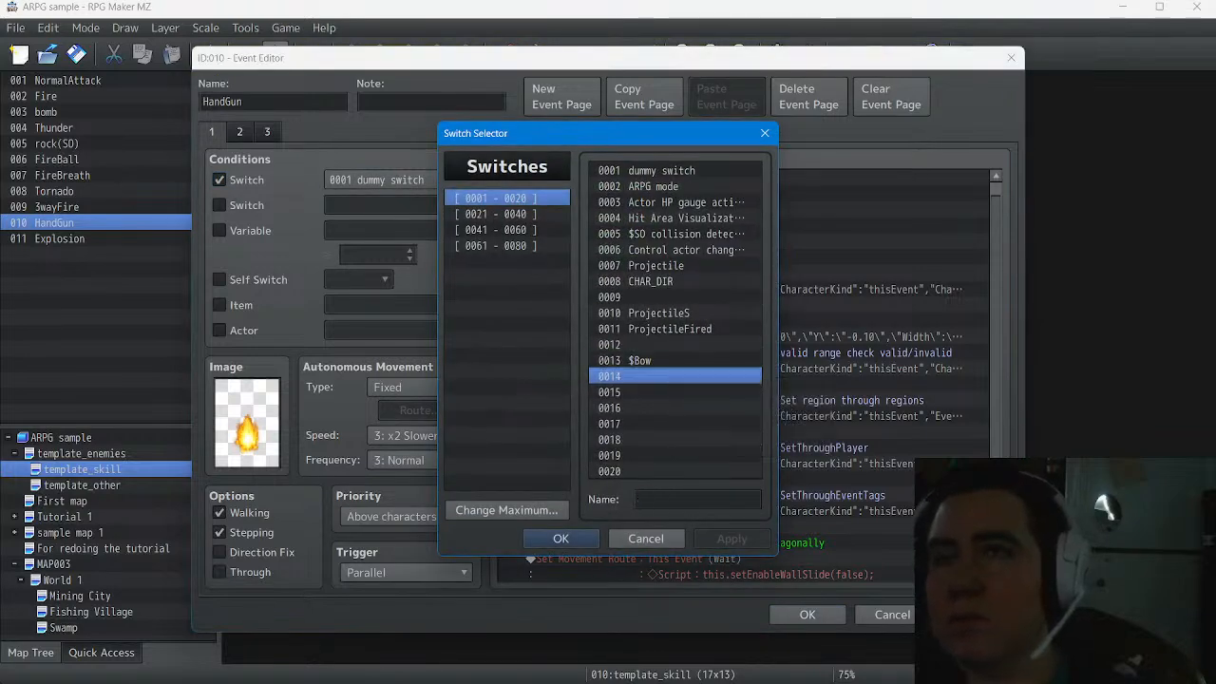
{"action": "left_click", "coordinate": [697, 500]}
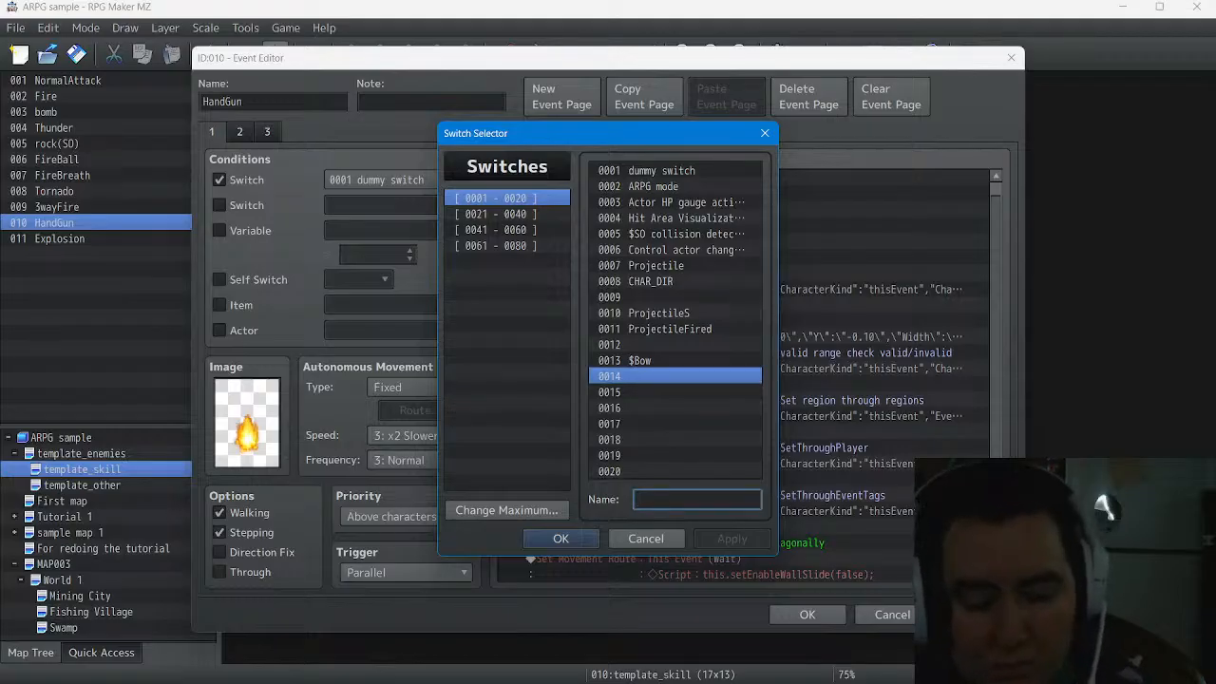
{"action": "type", "text": "$"}
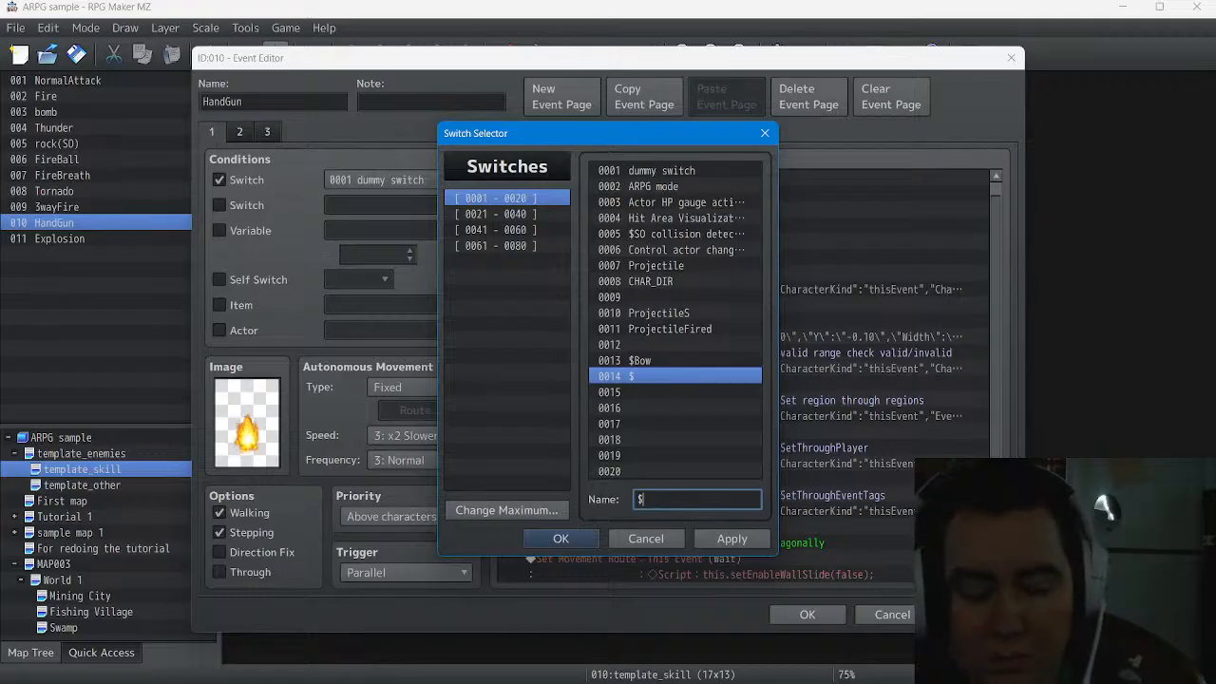
{"action": "type", "text": "H"}
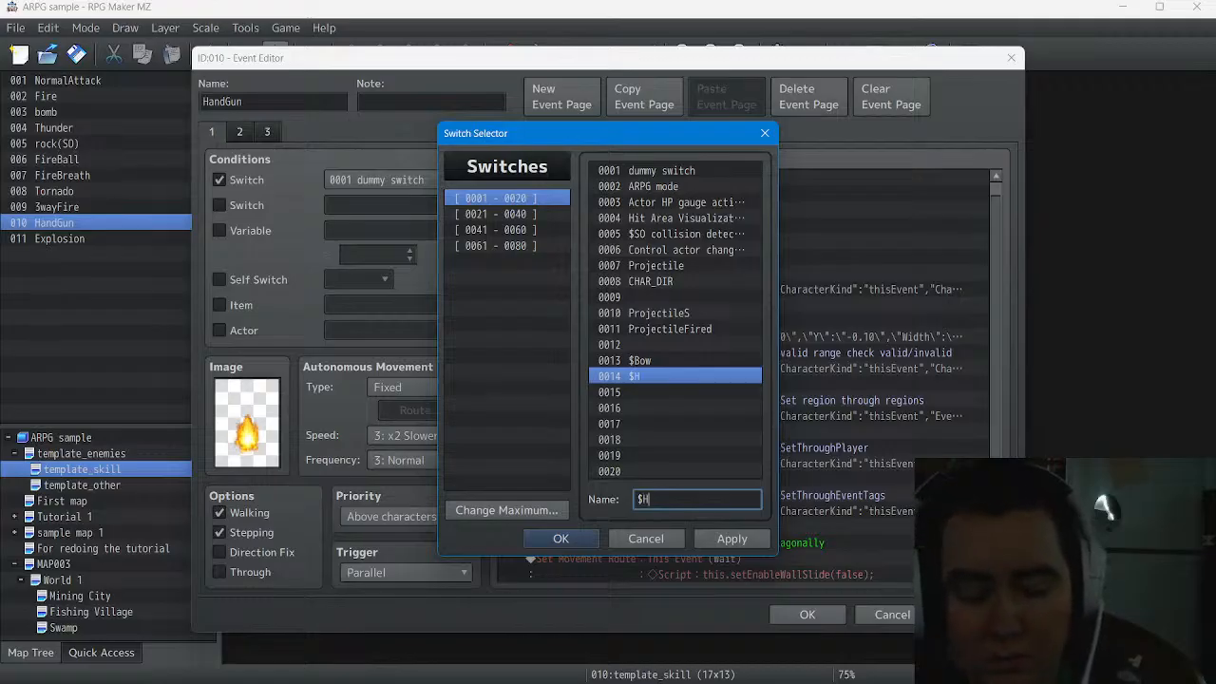
{"action": "type", "text": "andGun"}
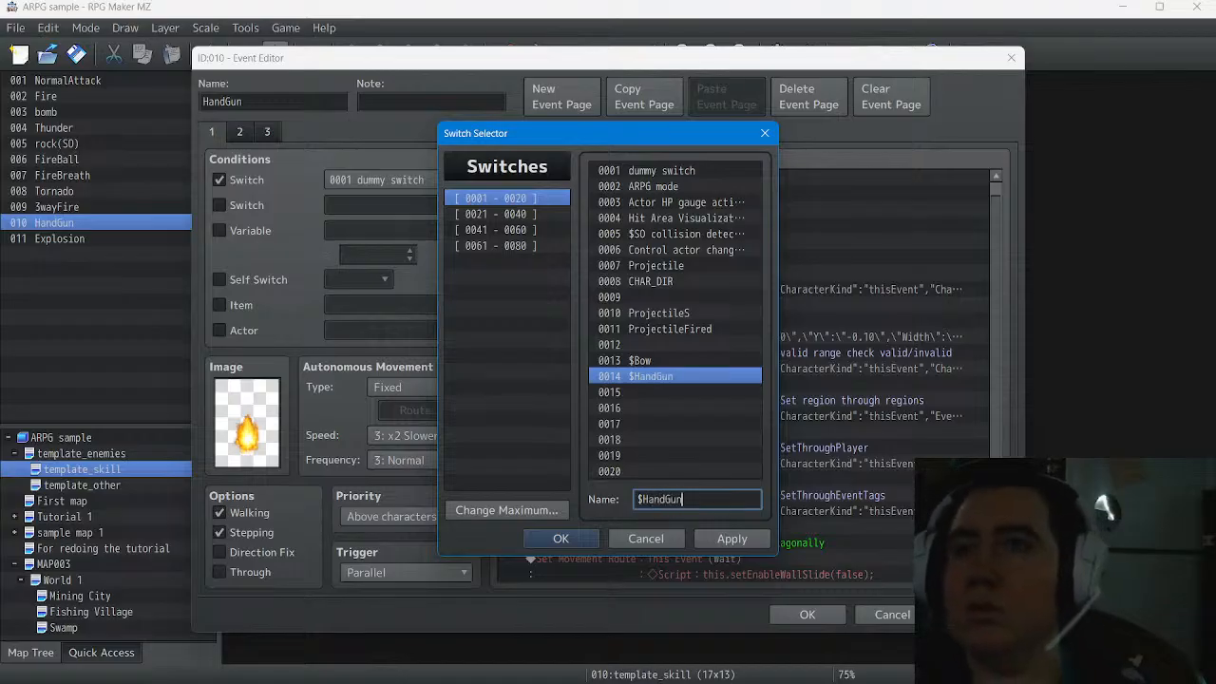
{"action": "left_click", "coordinate": [732, 539]}
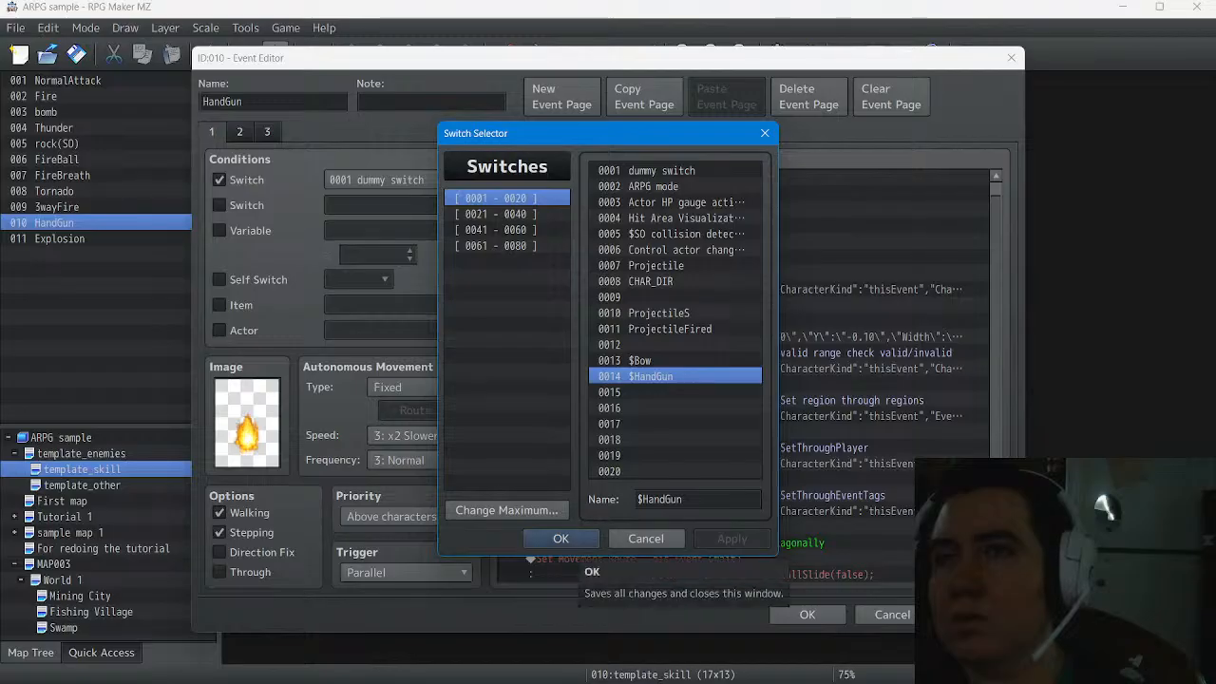
{"action": "left_click", "coordinate": [561, 538]}
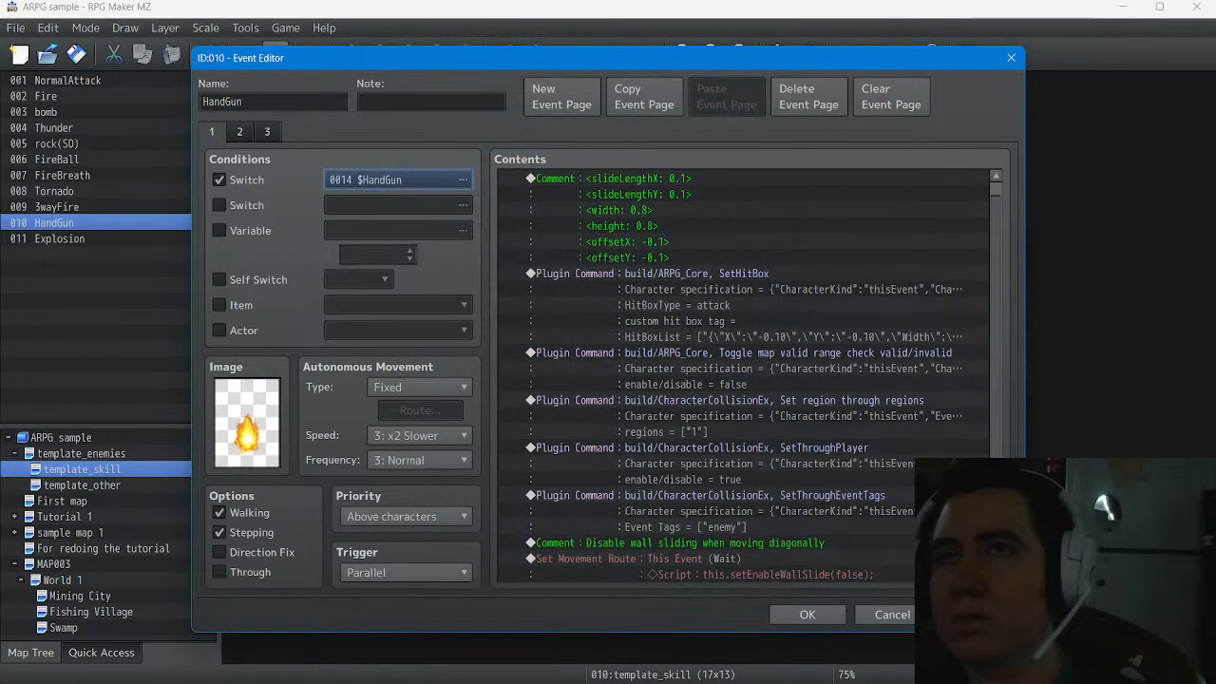
Look through the HandGun event's page 1 commands and save the event with its new switch condition
{"action": "scroll", "coordinate": [741, 380], "scroll_direction": "down", "scroll_amount": 3}
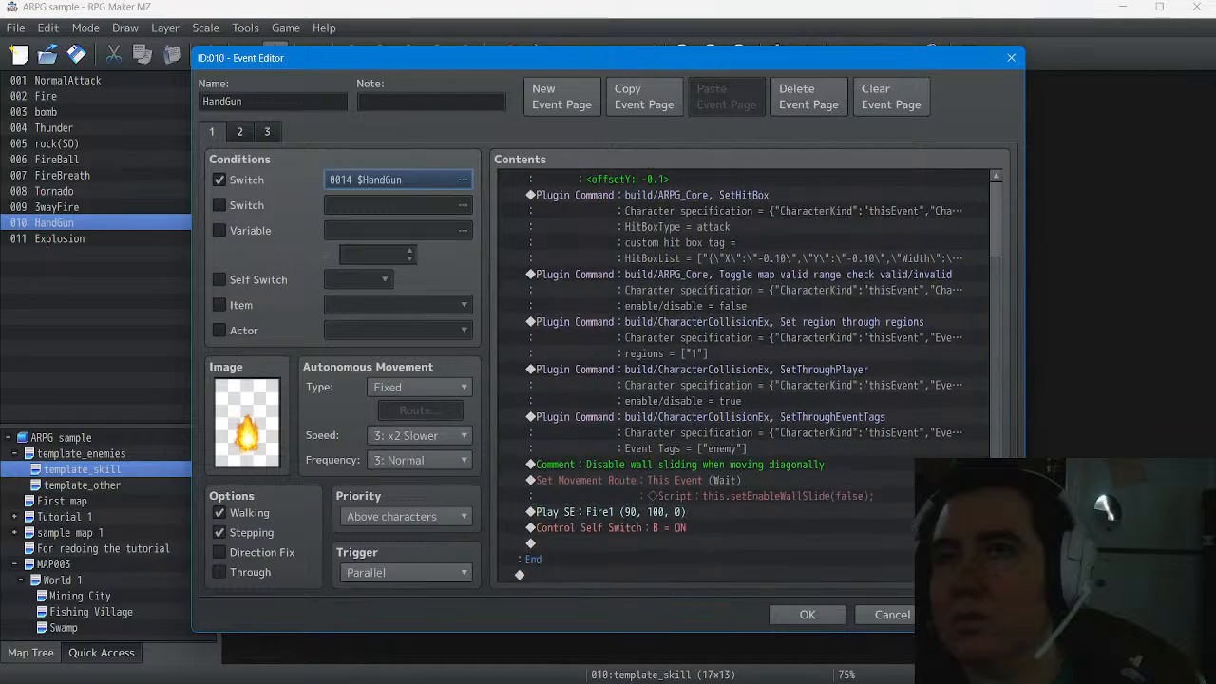
{"action": "scroll", "coordinate": [751, 380], "scroll_direction": "up", "scroll_amount": 3}
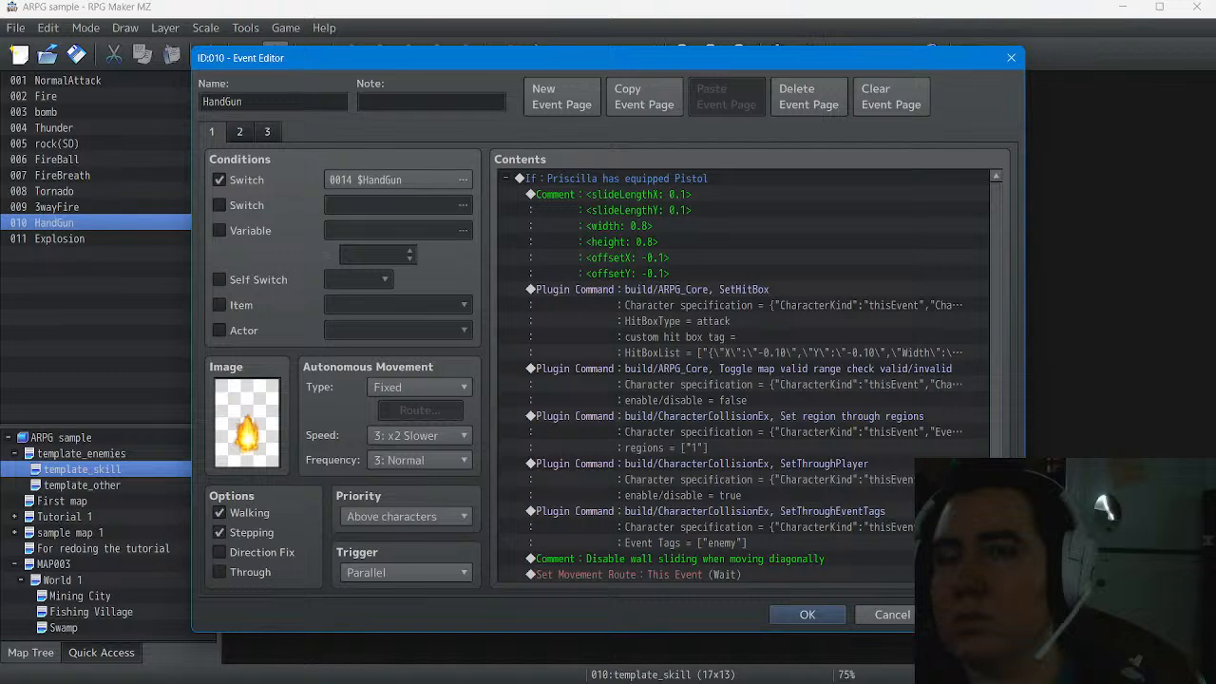
{"action": "left_click", "coordinate": [807, 615]}
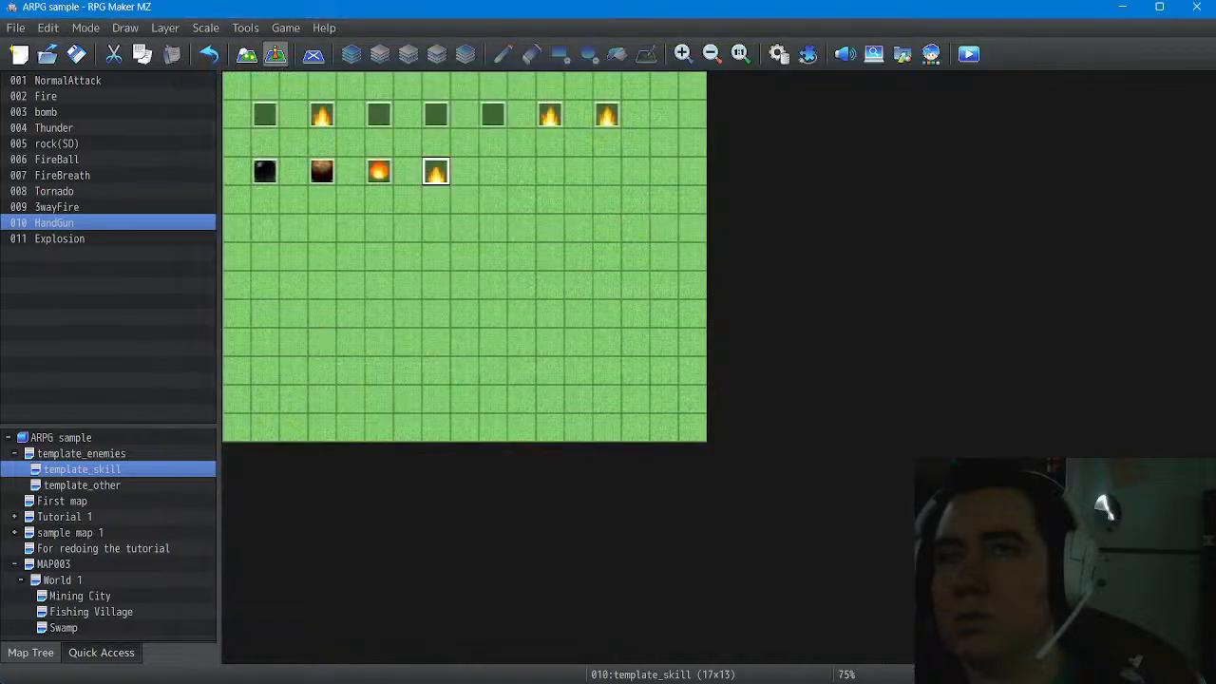
{"action": "double_click", "coordinate": [436, 171]}
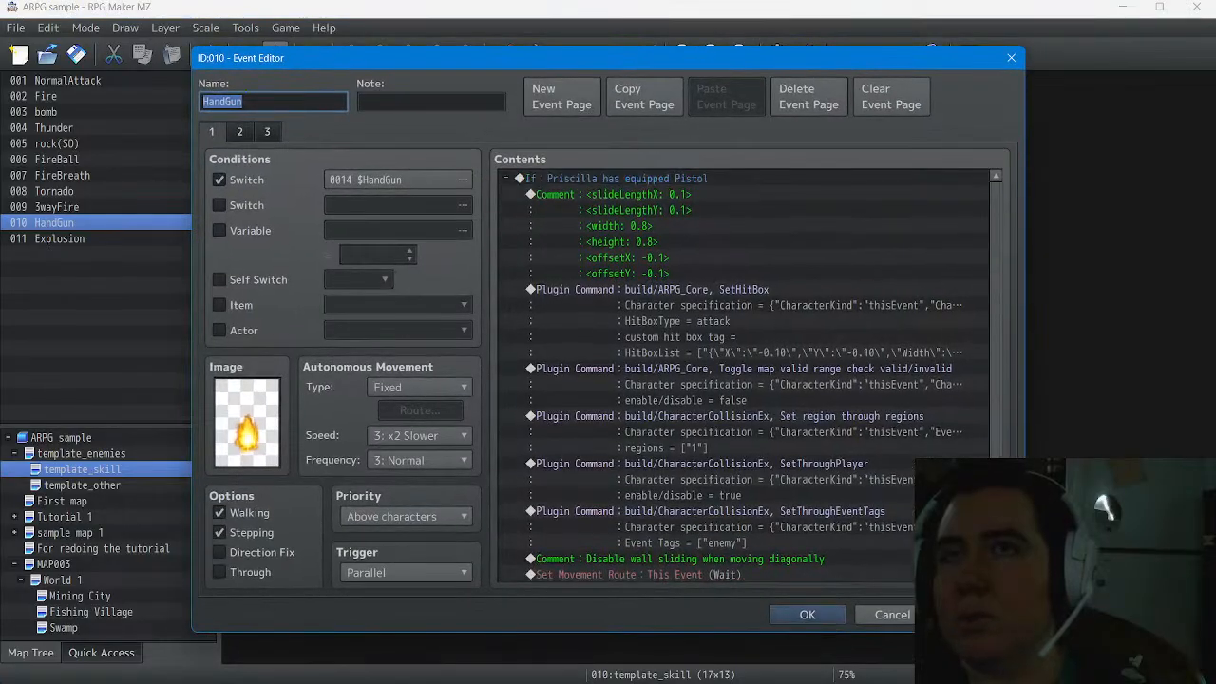
{"action": "left_click", "coordinate": [793, 615]}
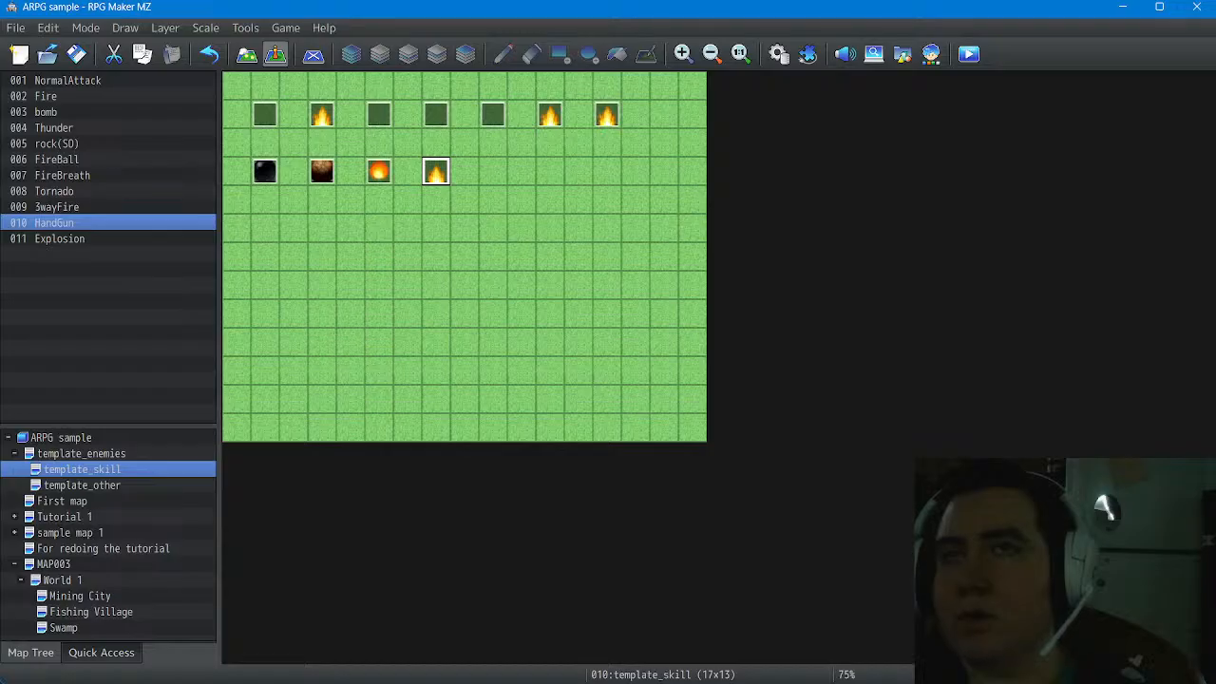
Duplicate the HandGun event two tiles to the right of the original on the template_skill map and open the copy
{"action": "right_click", "coordinate": [436, 176]}
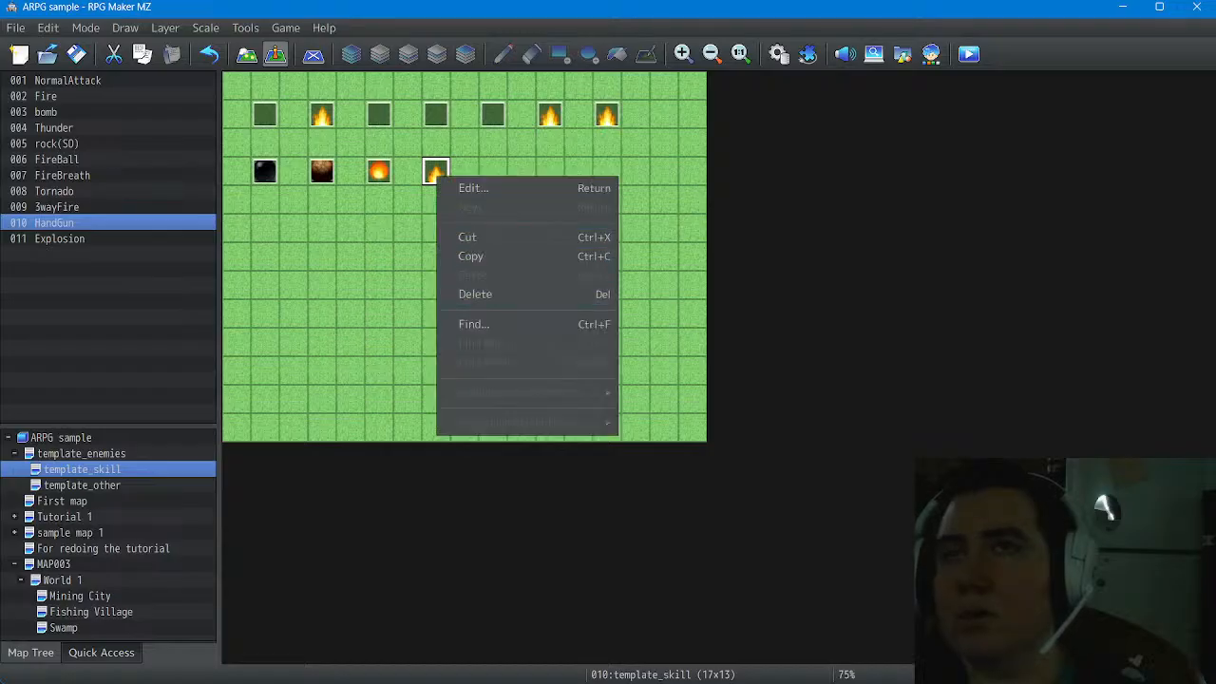
{"action": "left_click", "coordinate": [484, 256]}
{"action": "left_click", "coordinate": [493, 171]}
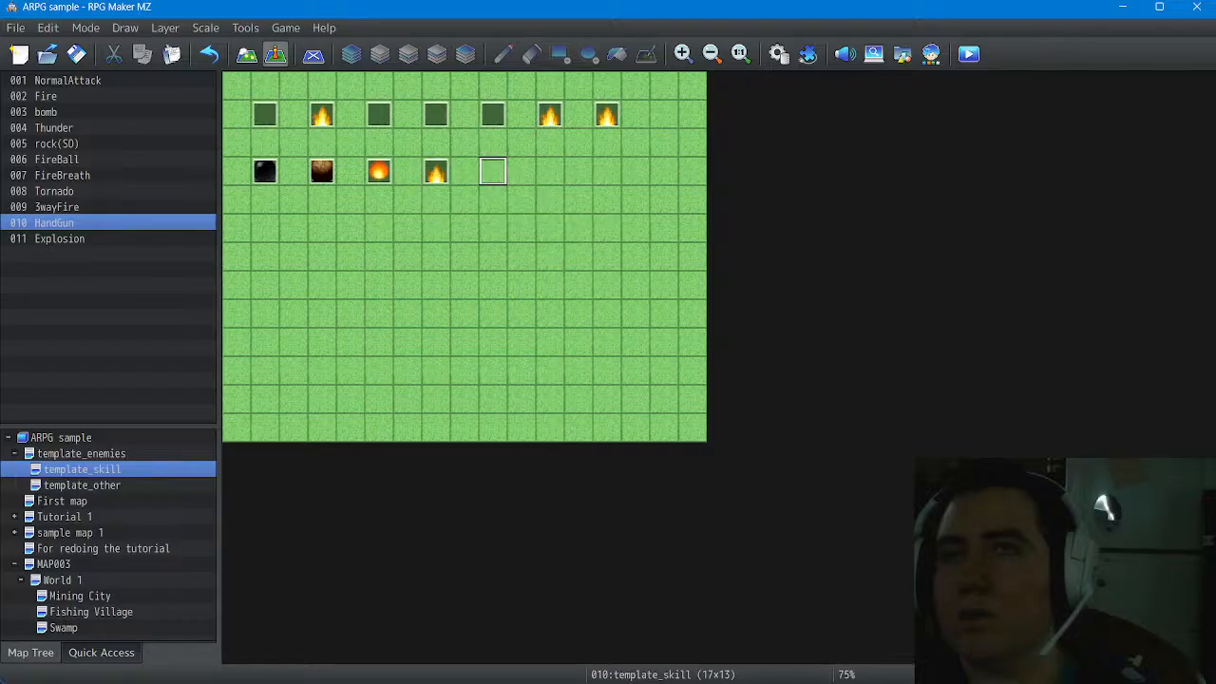
{"action": "right_click", "coordinate": [493, 173]}
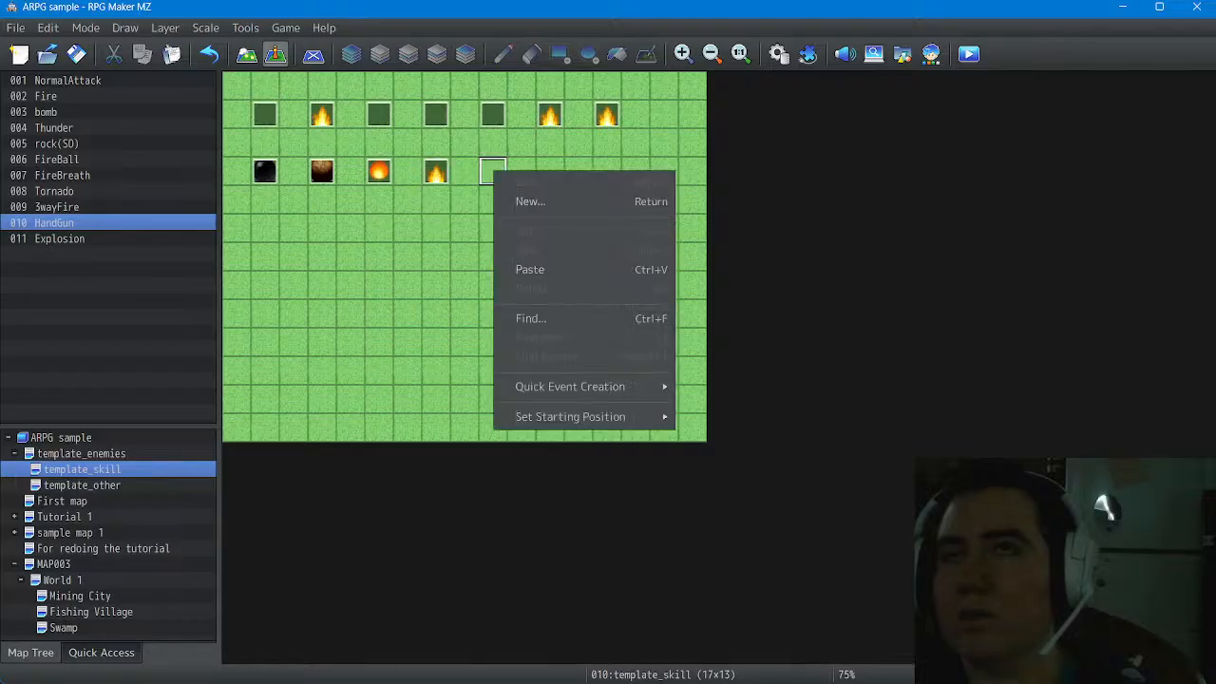
{"action": "left_click", "coordinate": [532, 270]}
{"action": "double_click", "coordinate": [493, 171]}
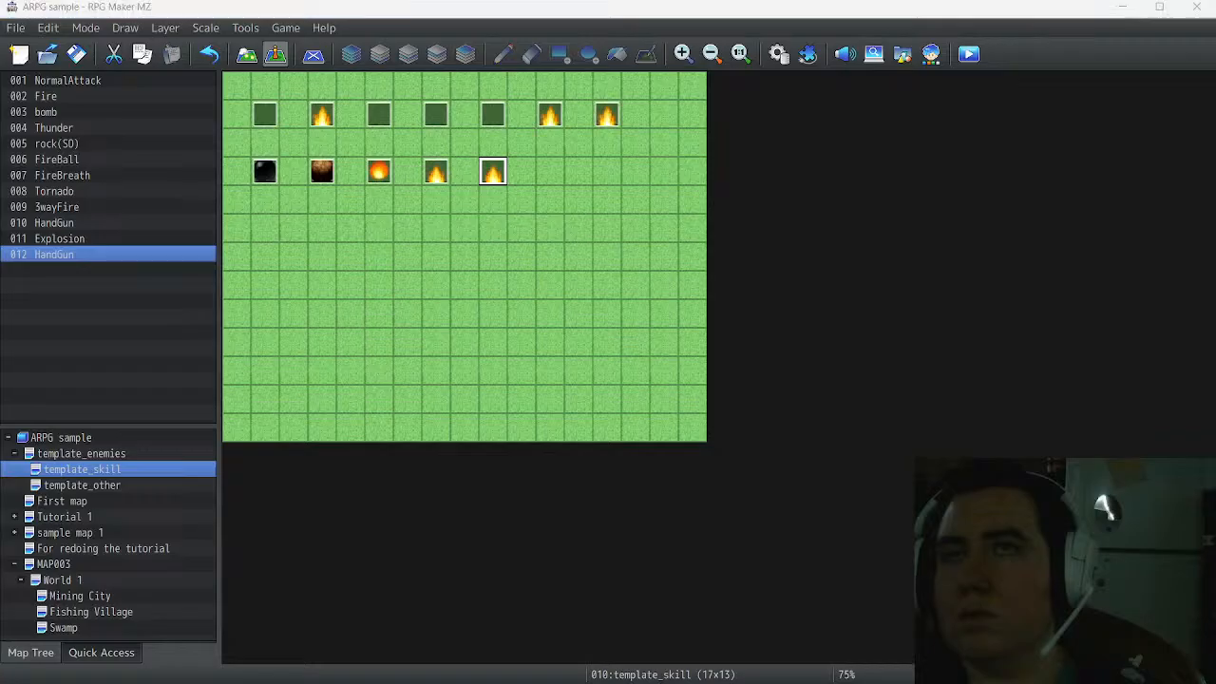
Change the copied event's page 1 image to the glowing yellow downward arrow from the !Effect sheet
{"action": "double_click", "coordinate": [247, 423]}
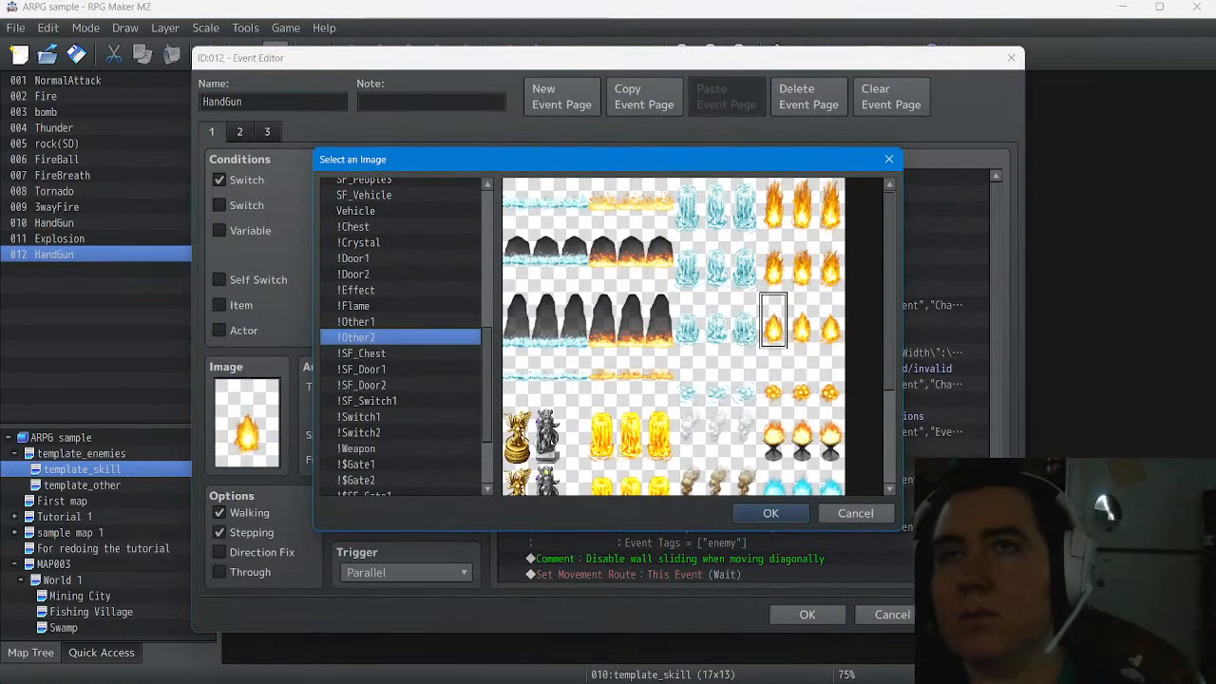
{"action": "scroll", "coordinate": [380, 337], "scroll_direction": "up", "scroll_amount": 1}
{"action": "left_click", "coordinate": [357, 337]}
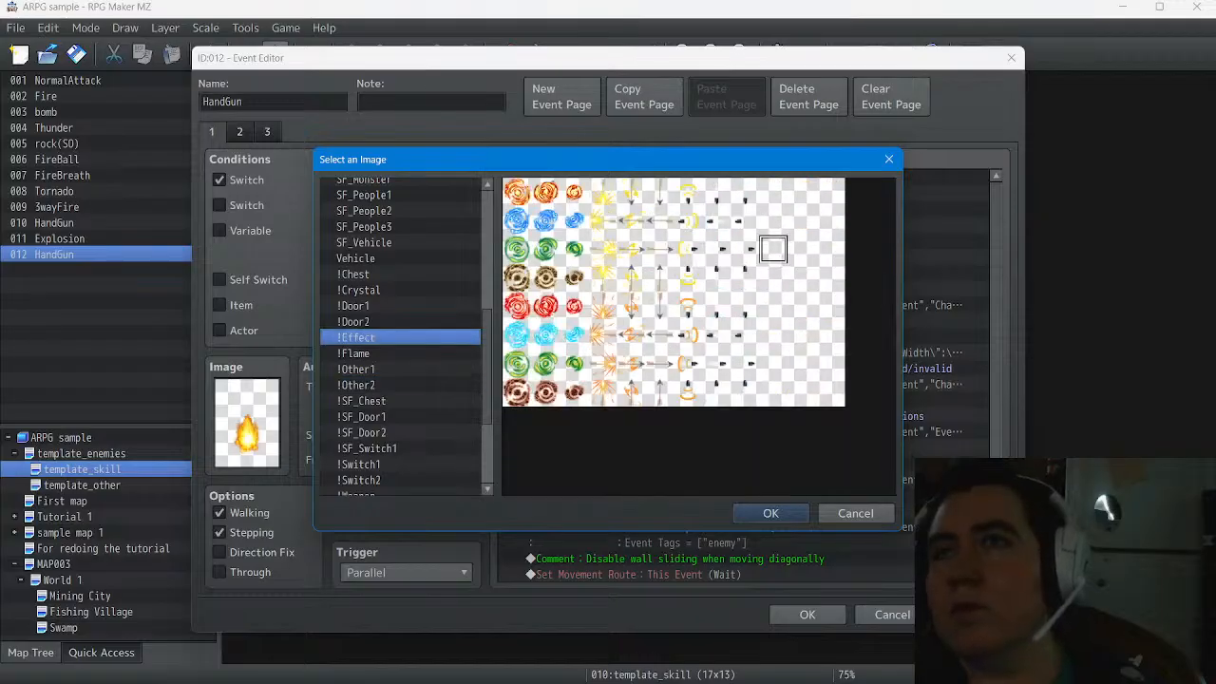
{"action": "left_click", "coordinate": [631, 193]}
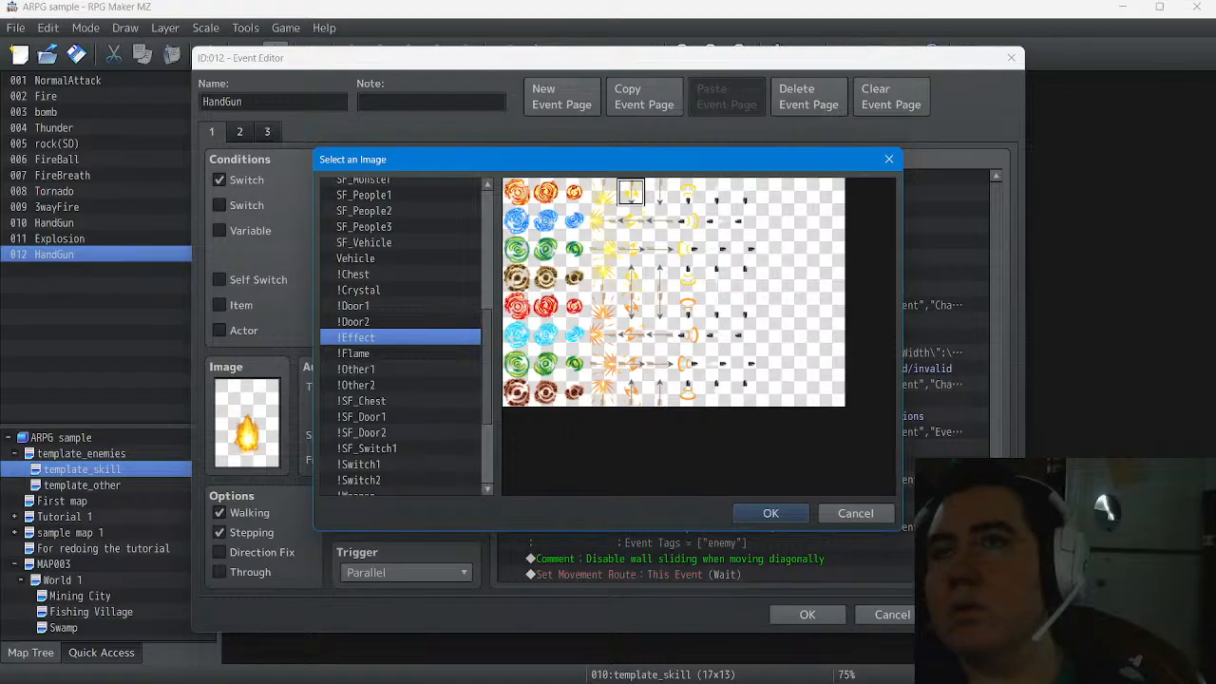
{"action": "left_click", "coordinate": [770, 513]}
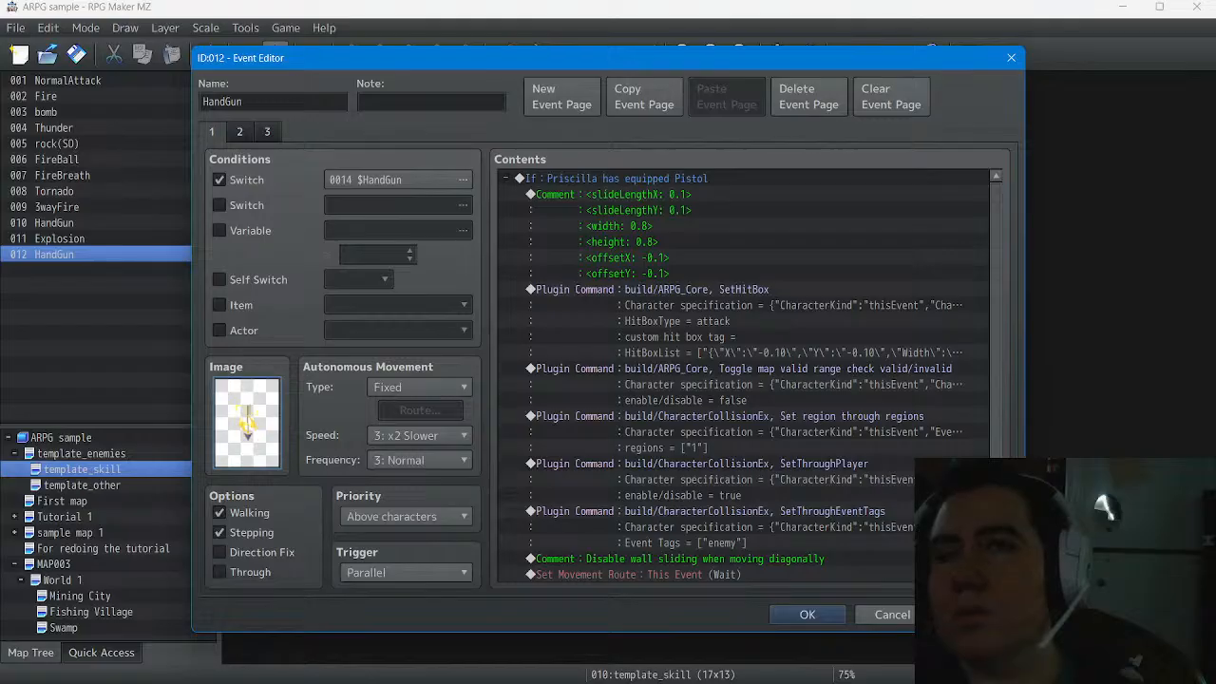
Change the Play SE command on page 1 of the copied HandGun event to Heal6 at 10% volume and preview the sound
{"action": "scroll", "coordinate": [741, 380], "scroll_direction": "down", "scroll_amount": 2}
{"action": "scroll", "coordinate": [751, 375], "scroll_direction": "up", "scroll_amount": 3}
{"action": "scroll", "coordinate": [750, 375], "scroll_direction": "down", "scroll_amount": 3}
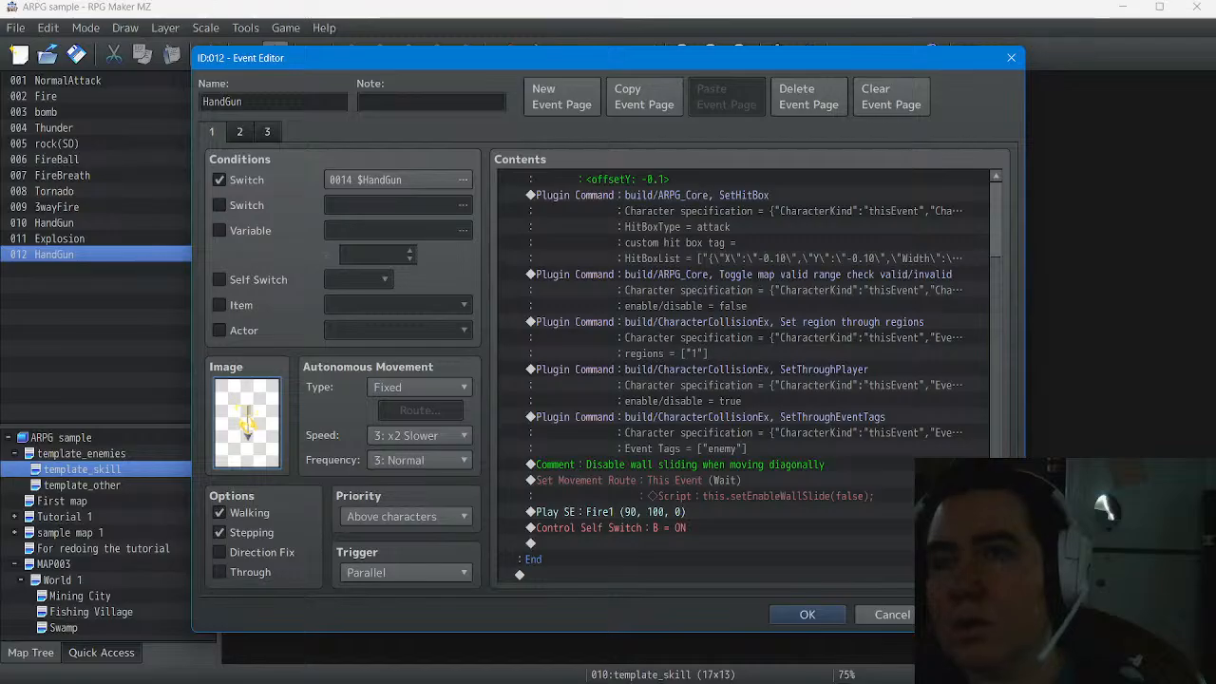
{"action": "double_click", "coordinate": [646, 512]}
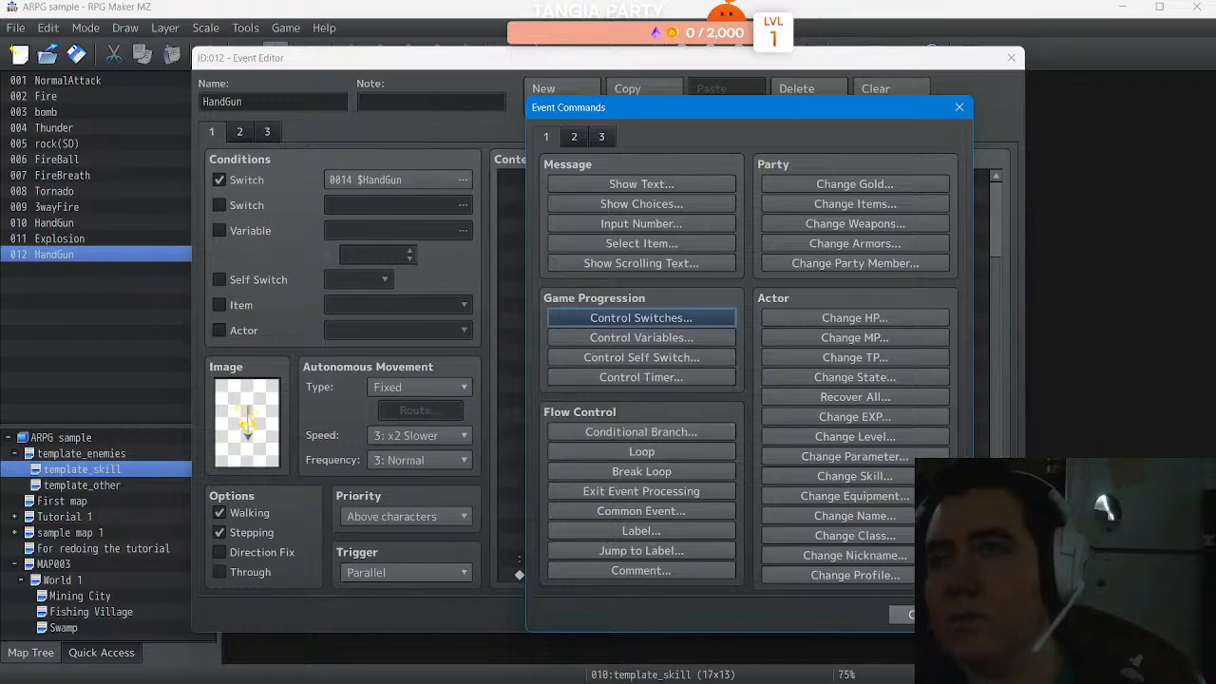
{"action": "key", "text": "Escape"}
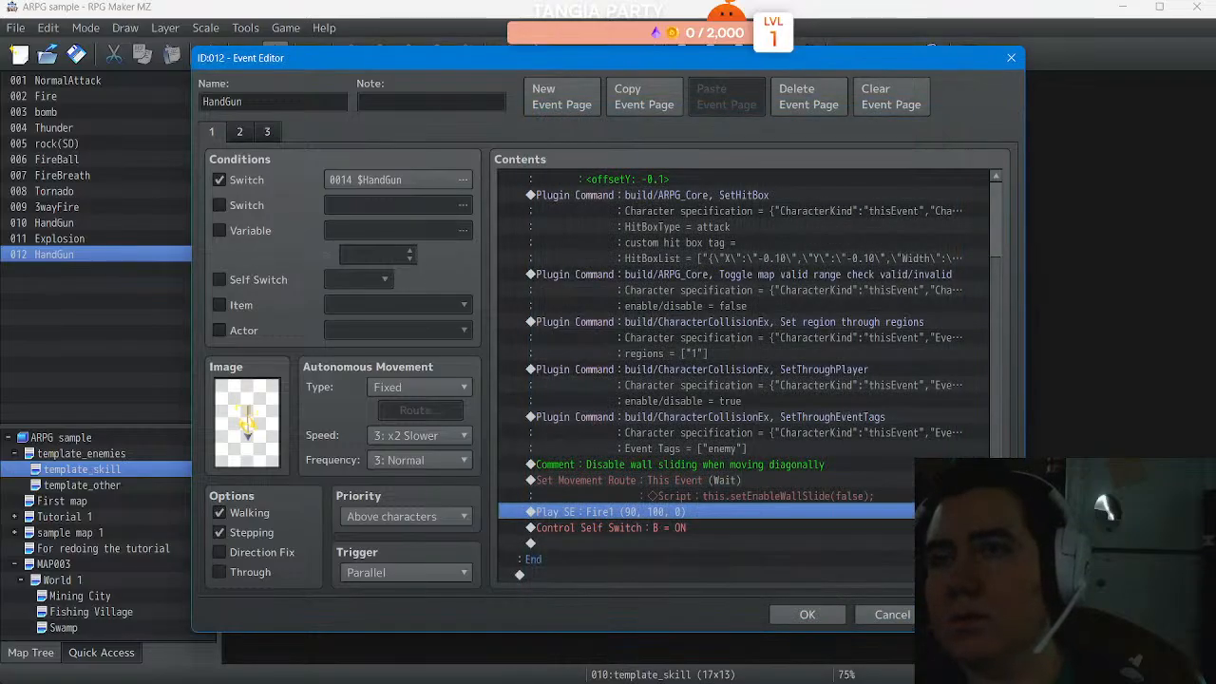
{"action": "right_click", "coordinate": [617, 511]}
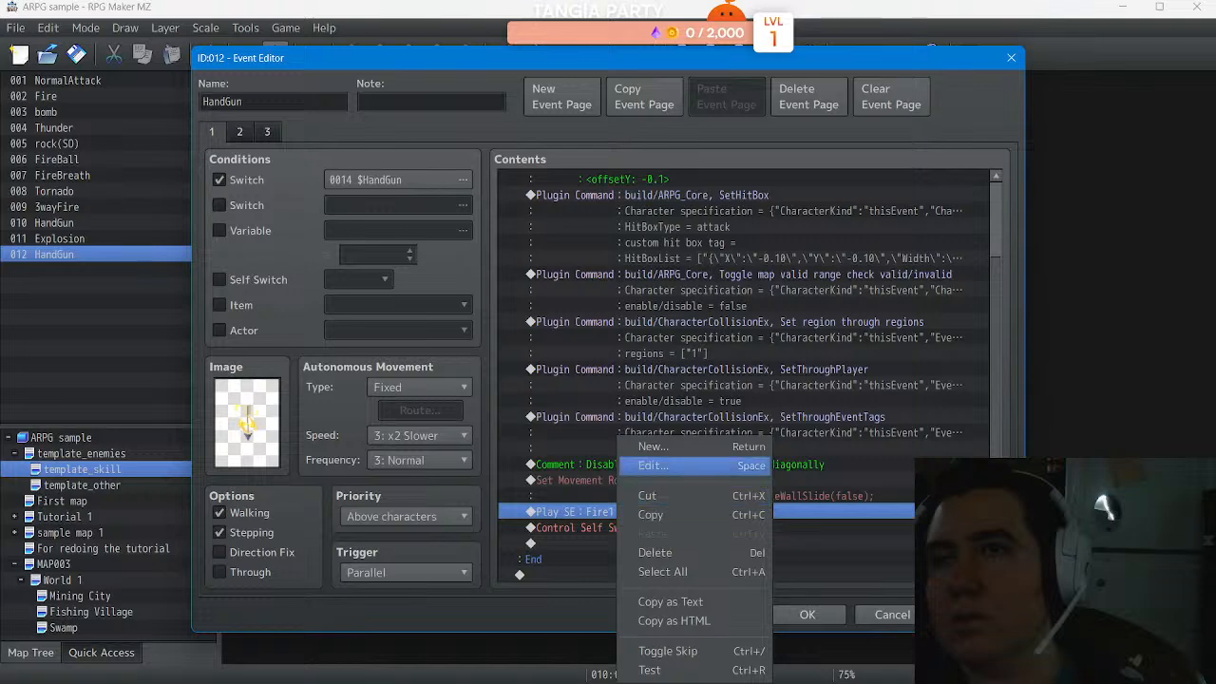
{"action": "left_click", "coordinate": [654, 466]}
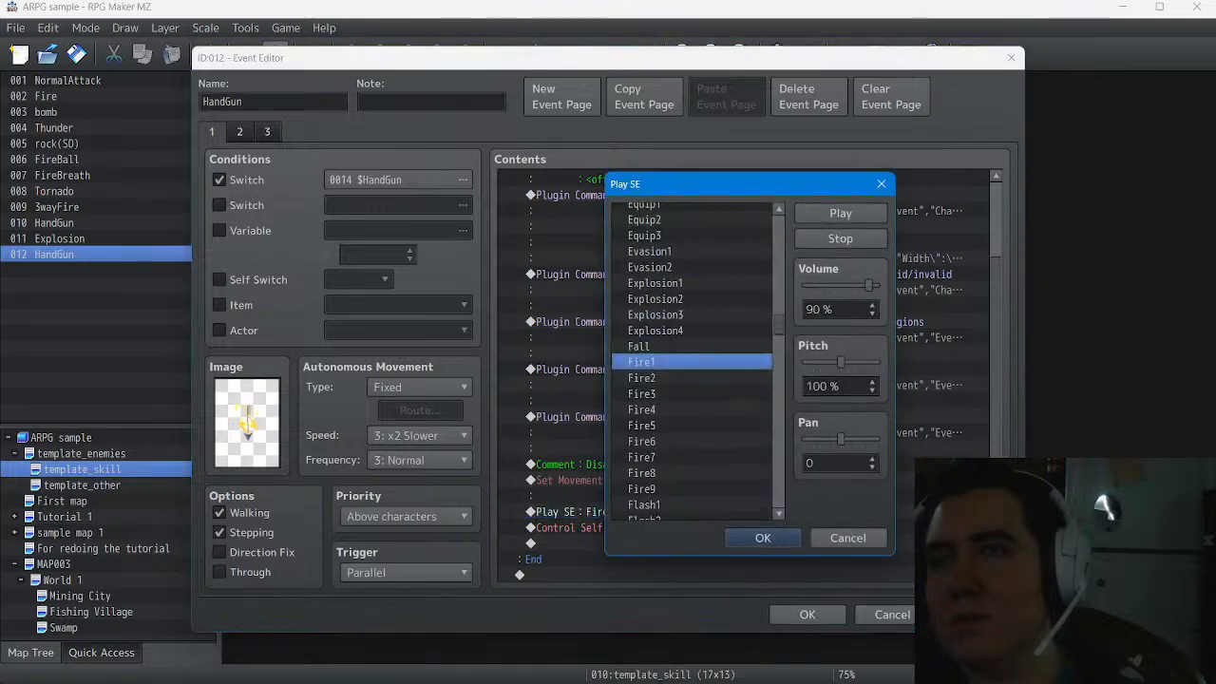
{"action": "left_click_drag", "start_coordinate": [868, 285], "coordinate": [813, 284]}
{"action": "scroll", "coordinate": [697, 361], "scroll_direction": "down", "scroll_amount": 5}
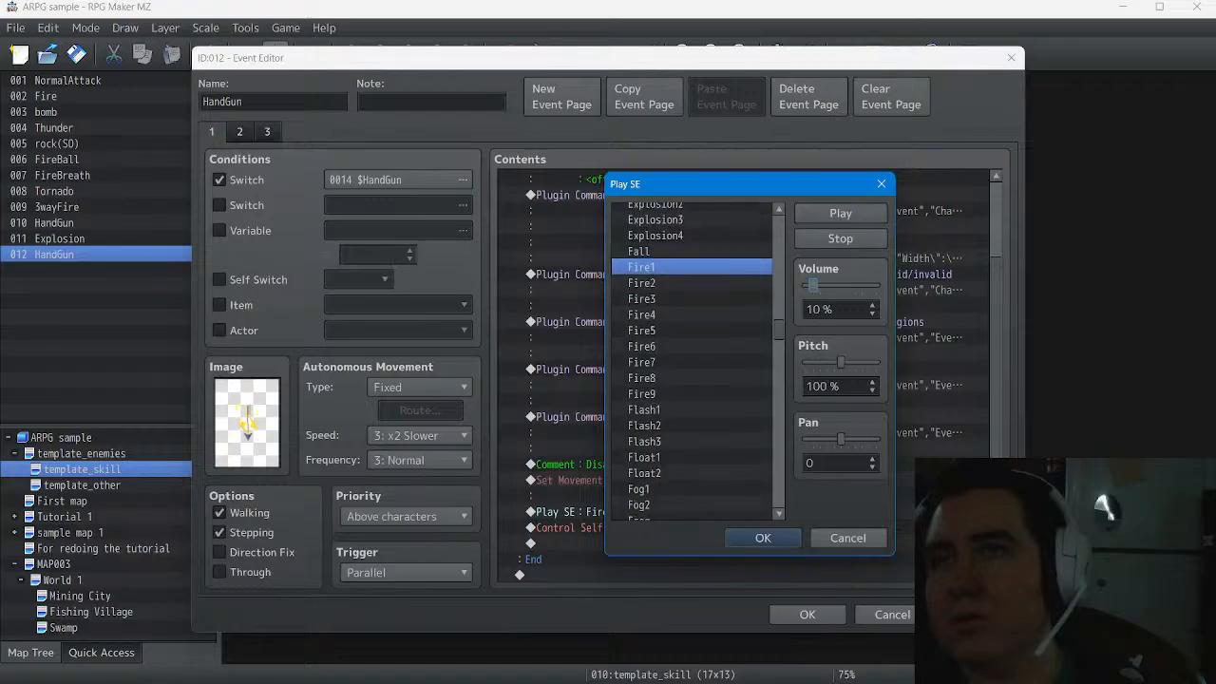
{"action": "left_click", "coordinate": [691, 409]}
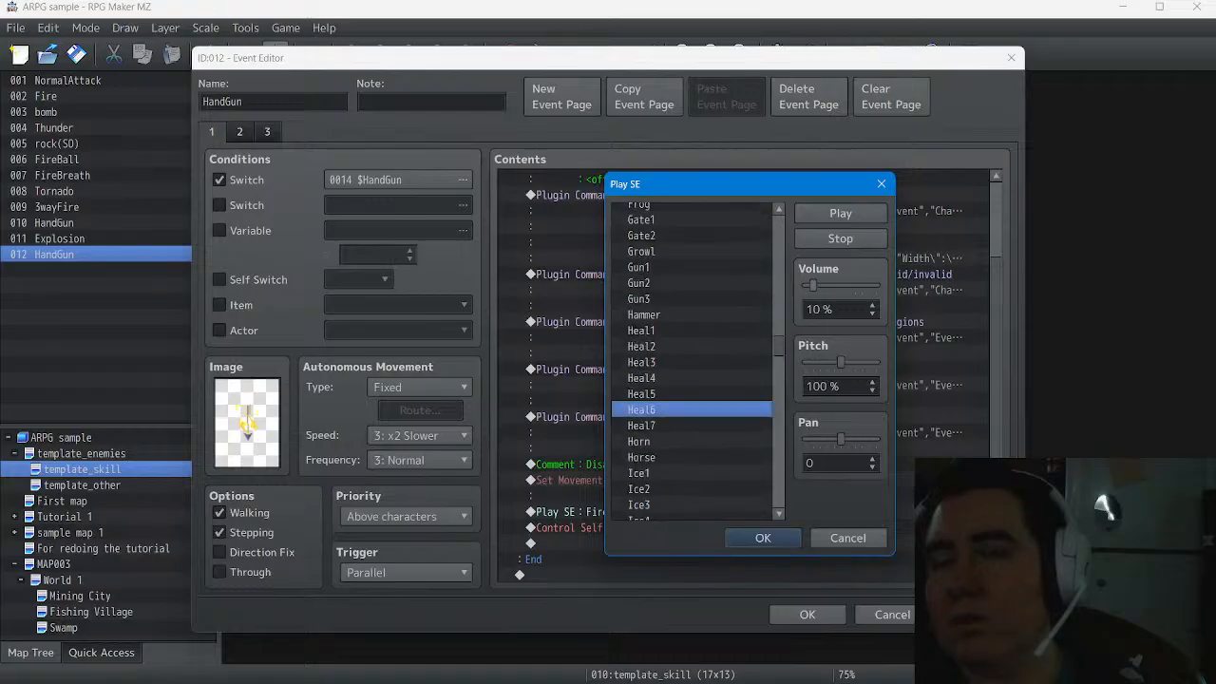
{"action": "left_click", "coordinate": [839, 213]}
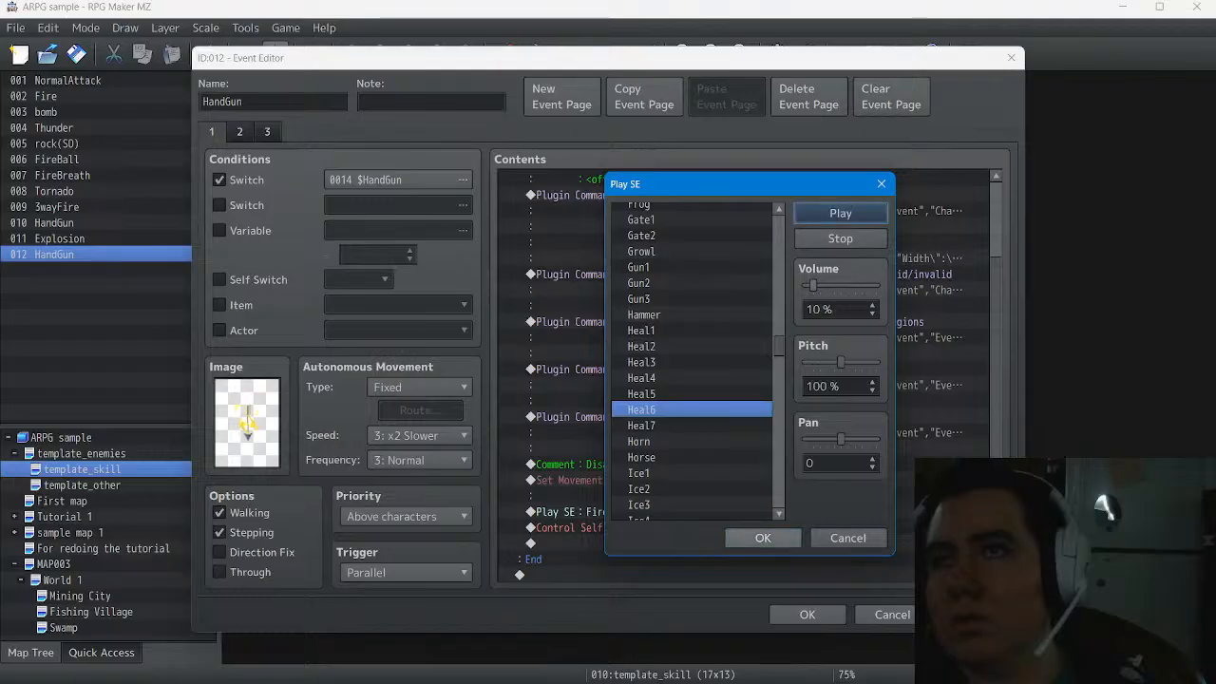
{"action": "left_click", "coordinate": [763, 538]}
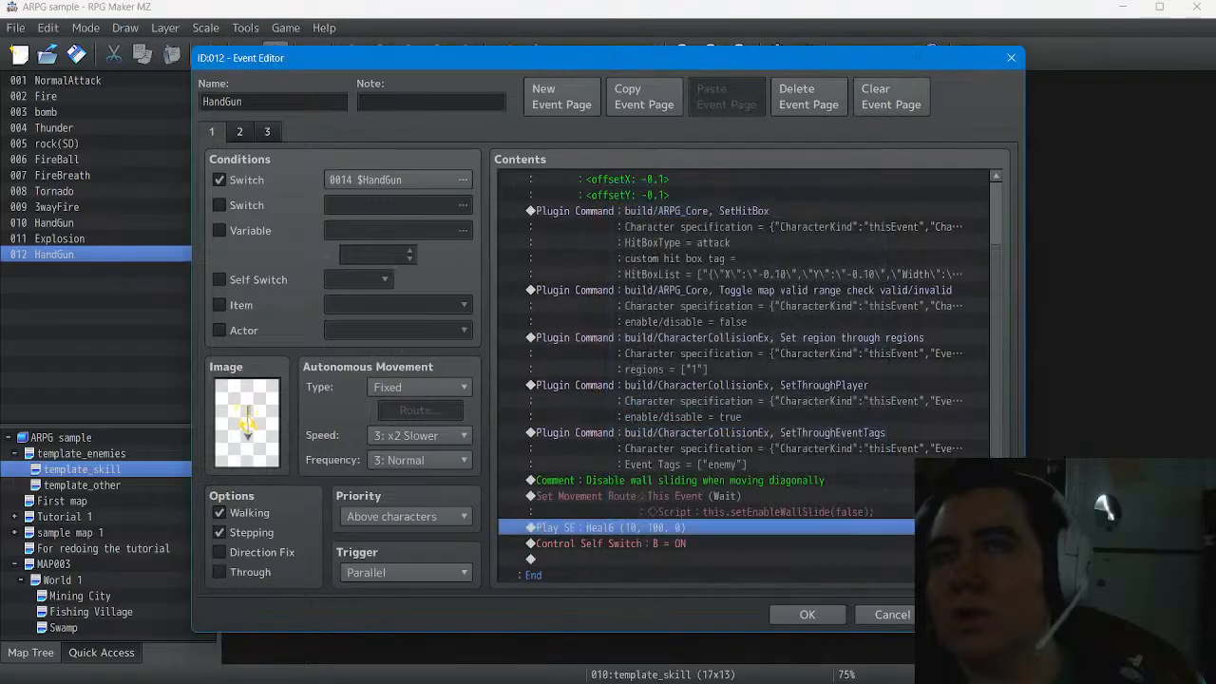
Change the copied event's page 2 image to the plain downward arrow without glow from the !Effect sheet
{"action": "left_click", "coordinate": [240, 131]}
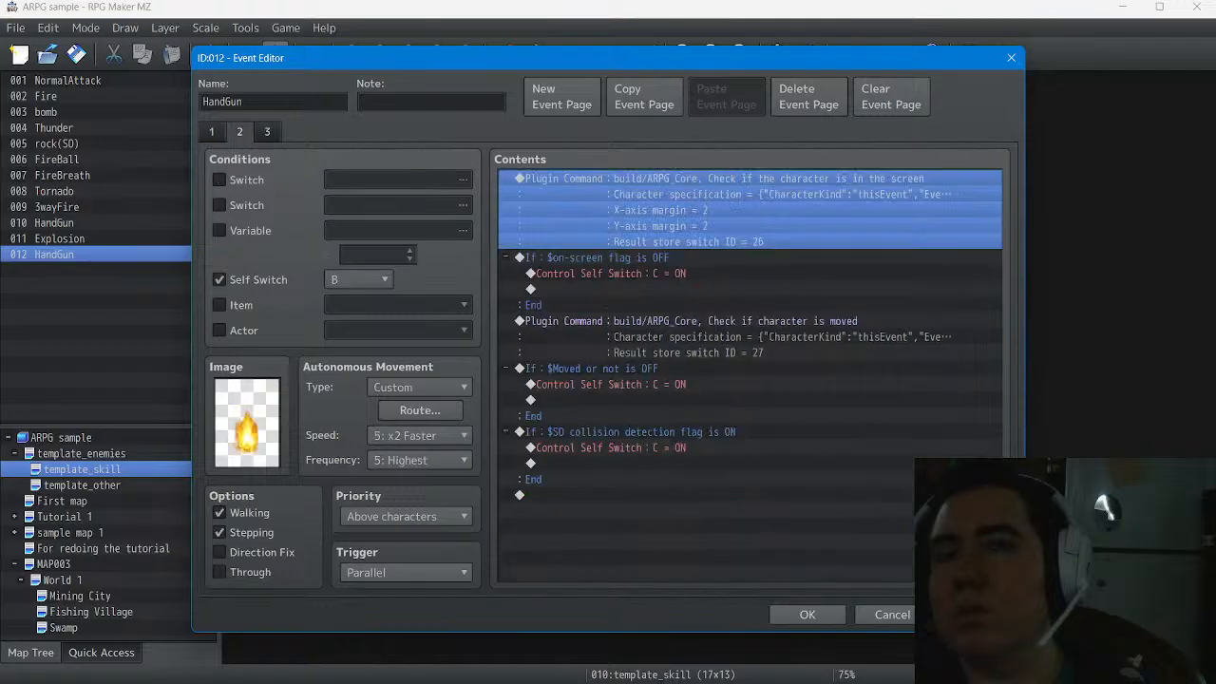
{"action": "double_click", "coordinate": [247, 423]}
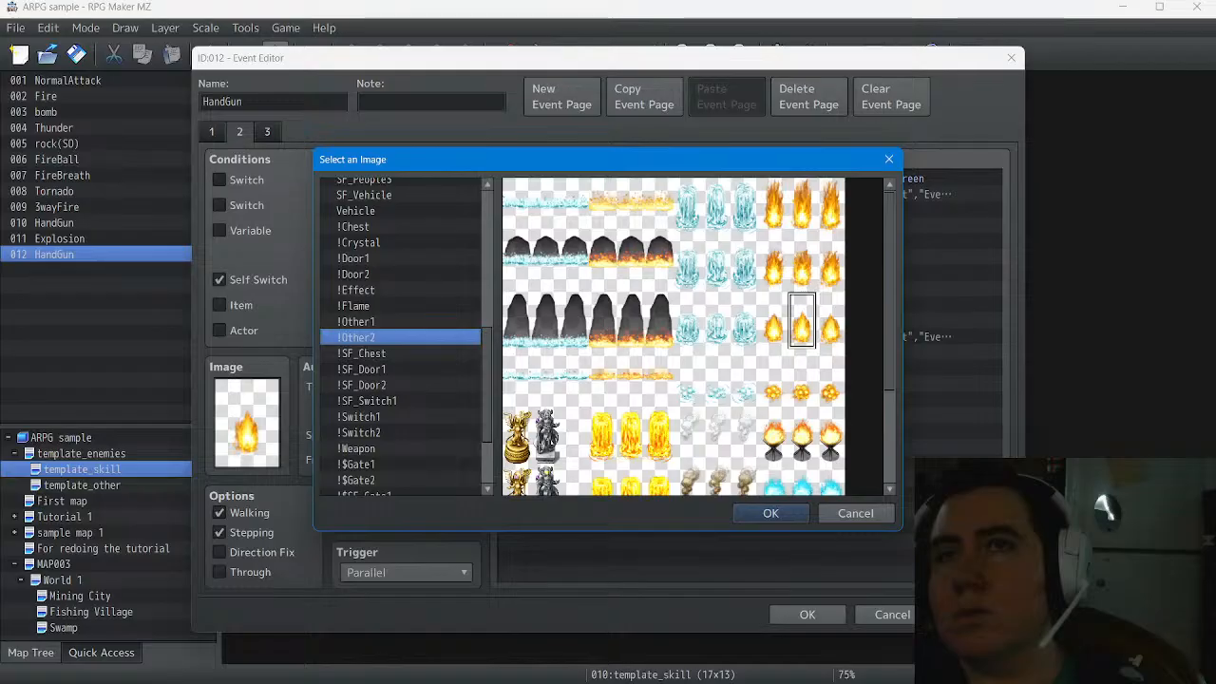
{"action": "left_click", "coordinate": [356, 290]}
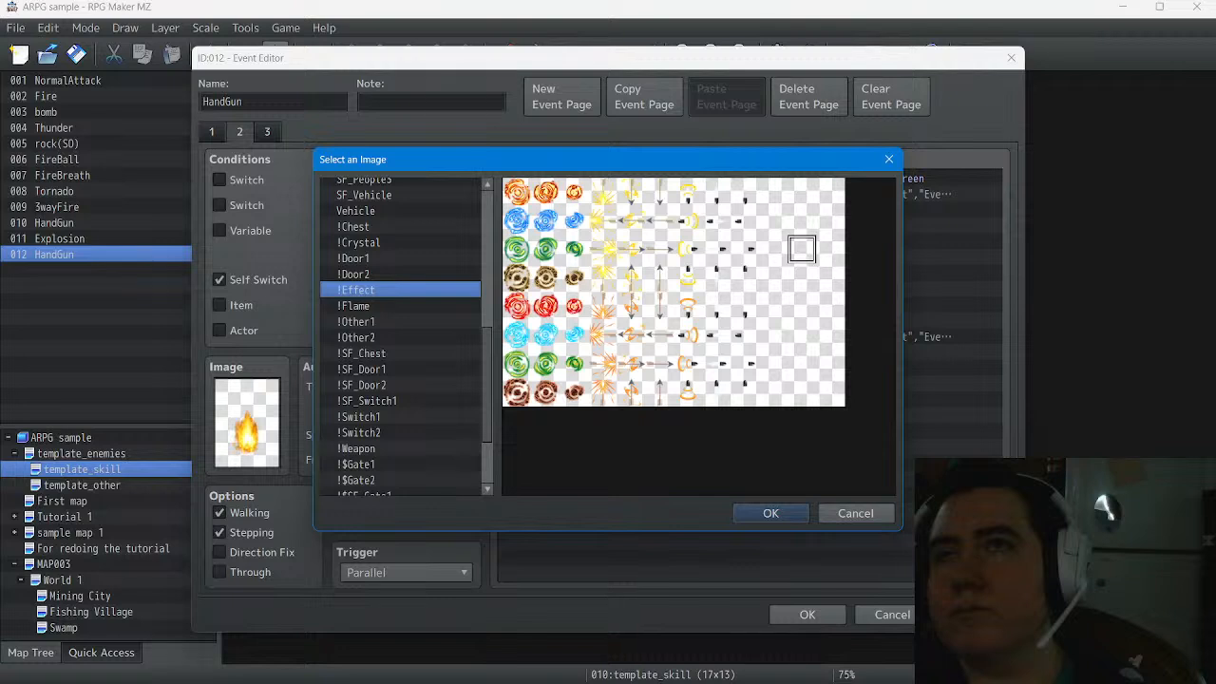
{"action": "left_click", "coordinate": [660, 192]}
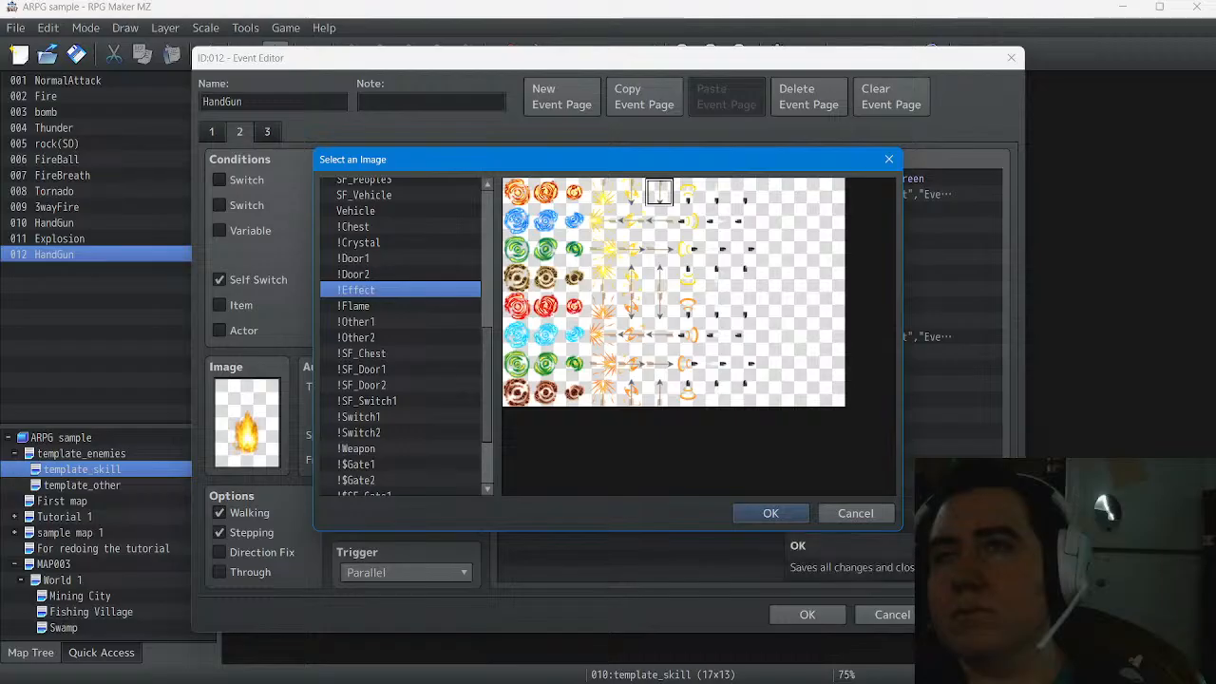
{"action": "left_click", "coordinate": [771, 513]}
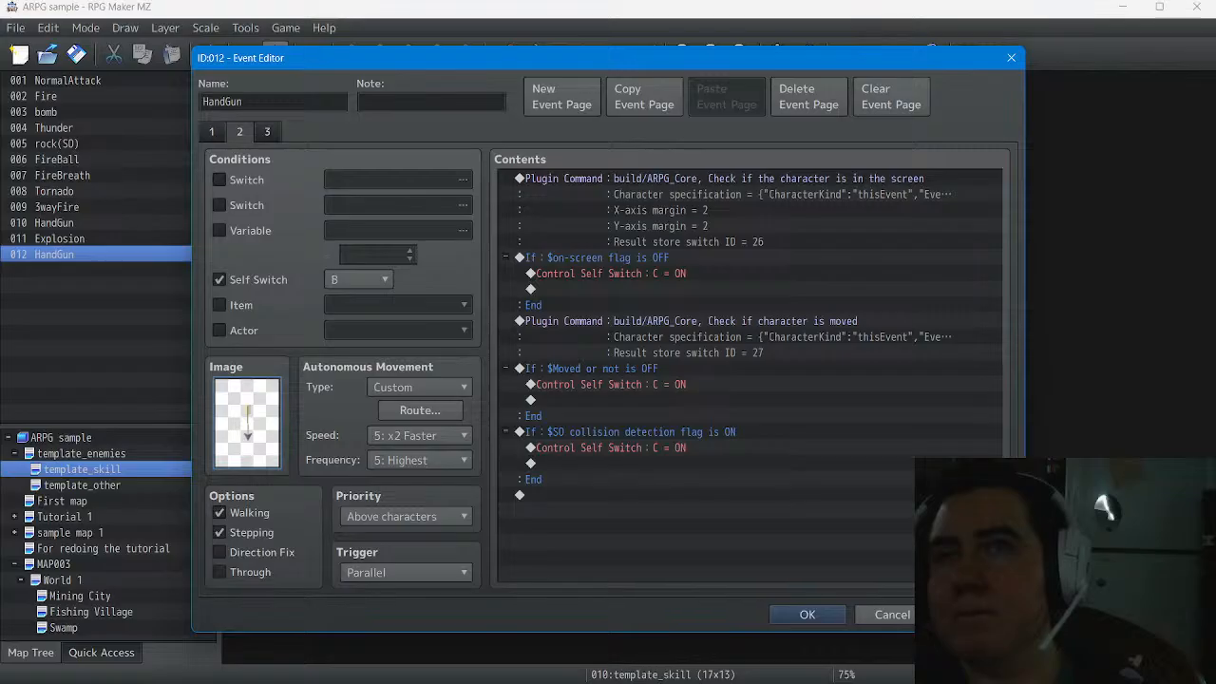
{"action": "left_click", "coordinate": [266, 132]}
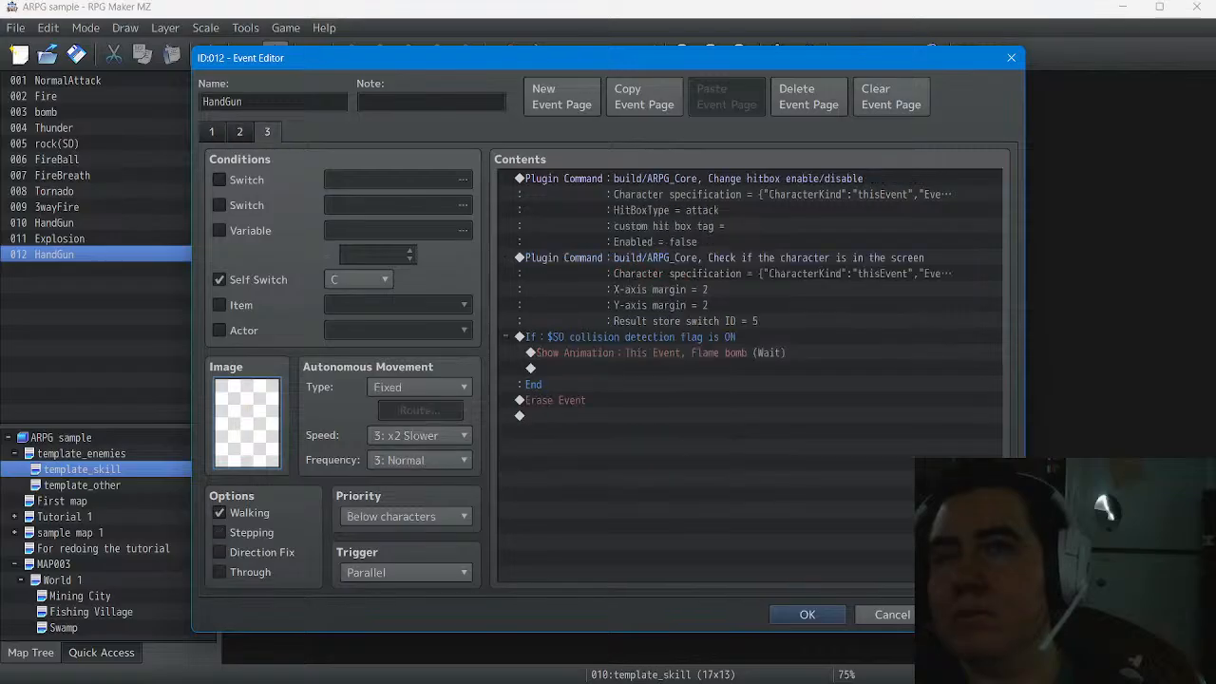
{"action": "left_click", "coordinate": [211, 132]}
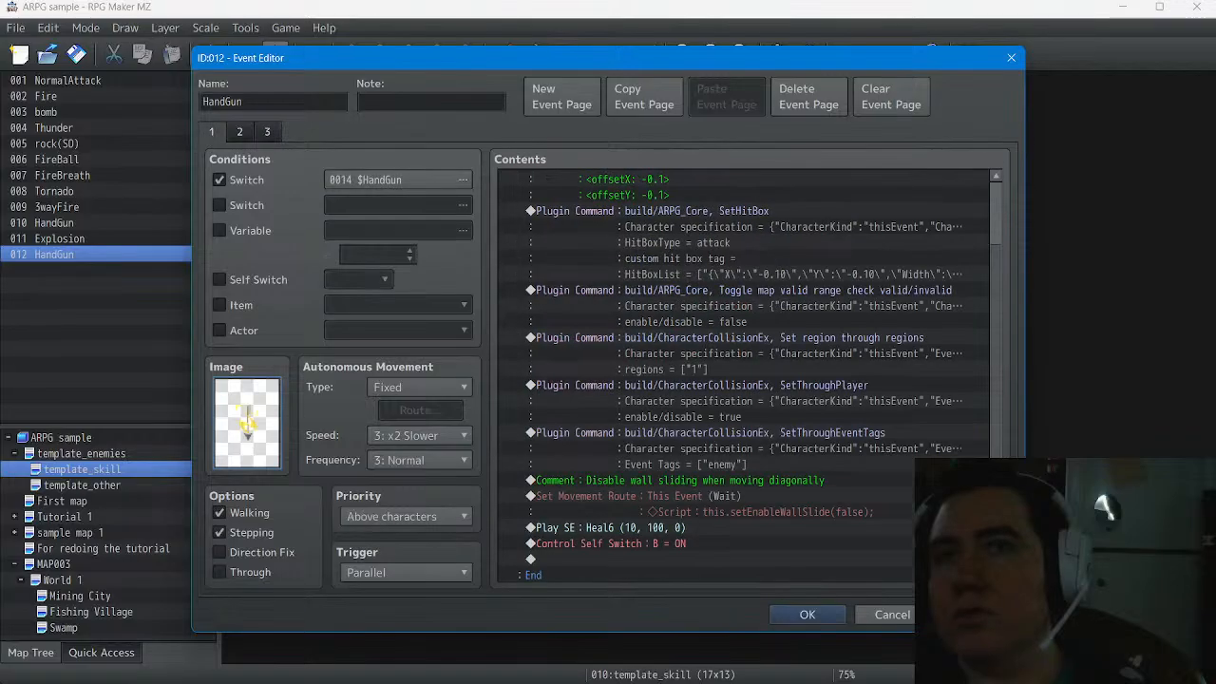
{"action": "left_click", "coordinate": [240, 132]}
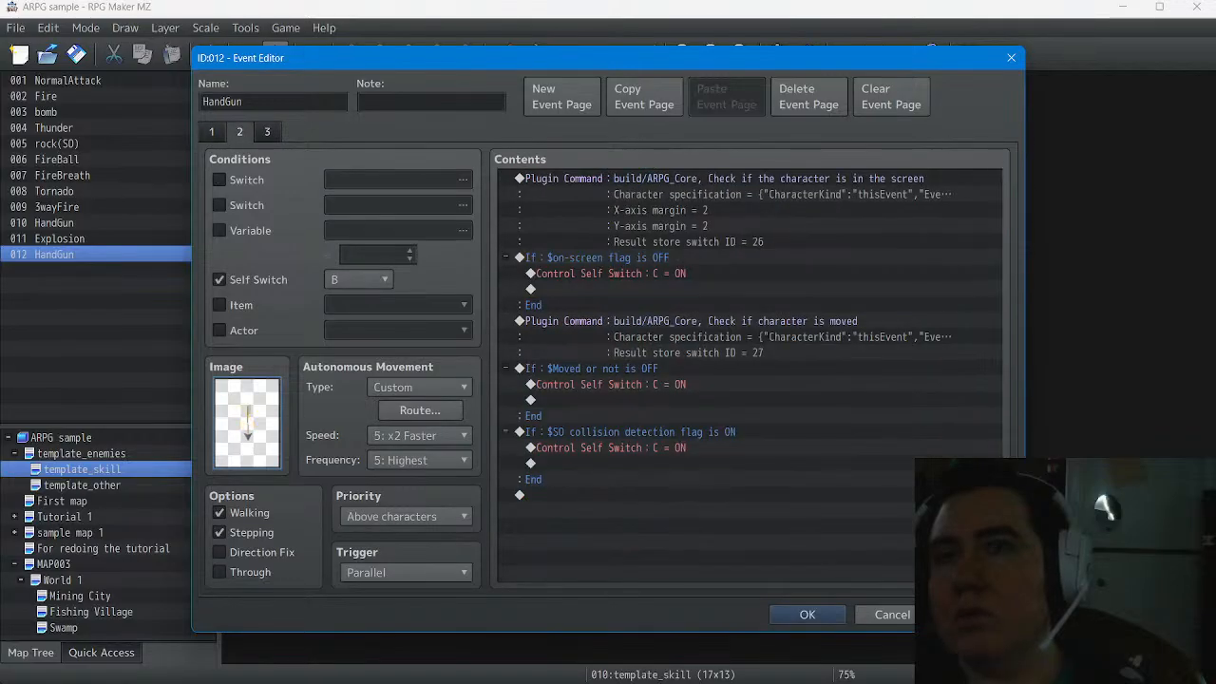
{"action": "left_click", "coordinate": [219, 179]}
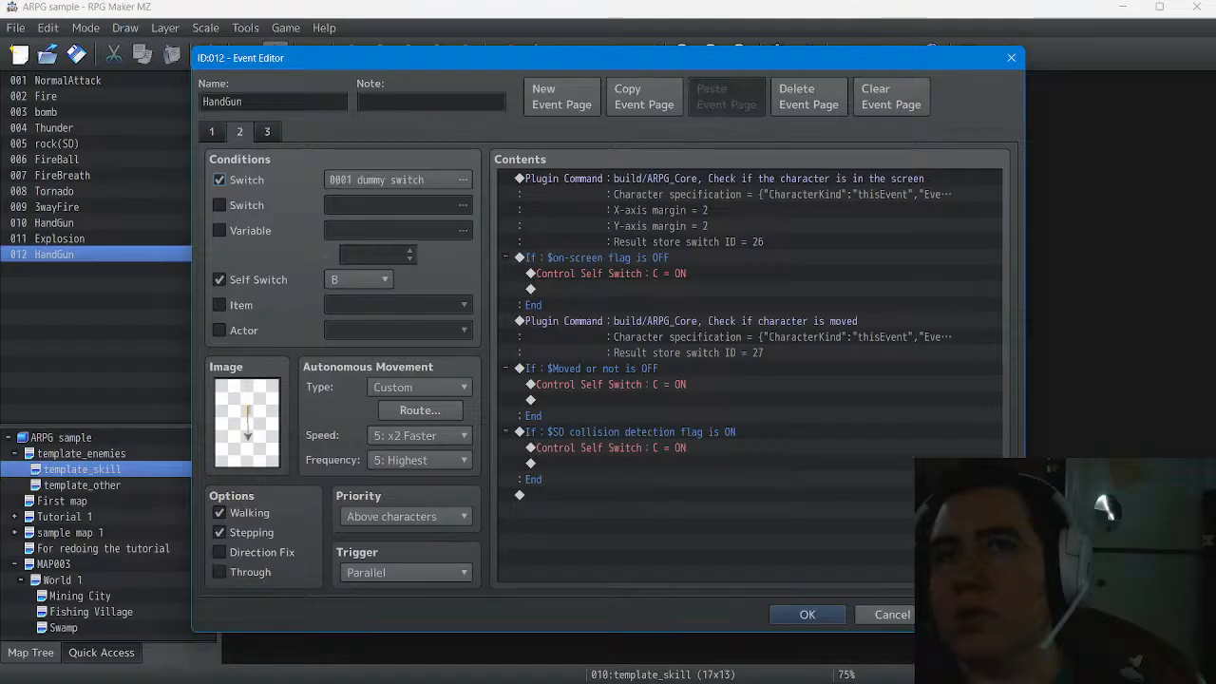
{"action": "left_click", "coordinate": [398, 179]}
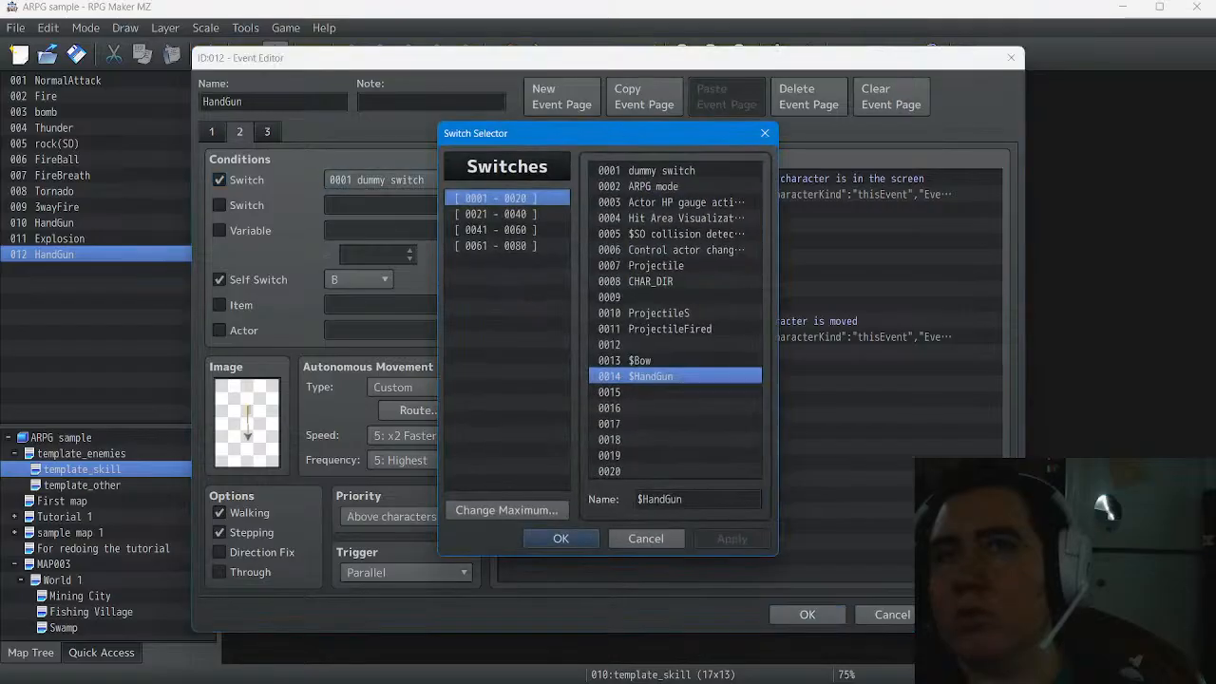
{"action": "left_click", "coordinate": [675, 361]}
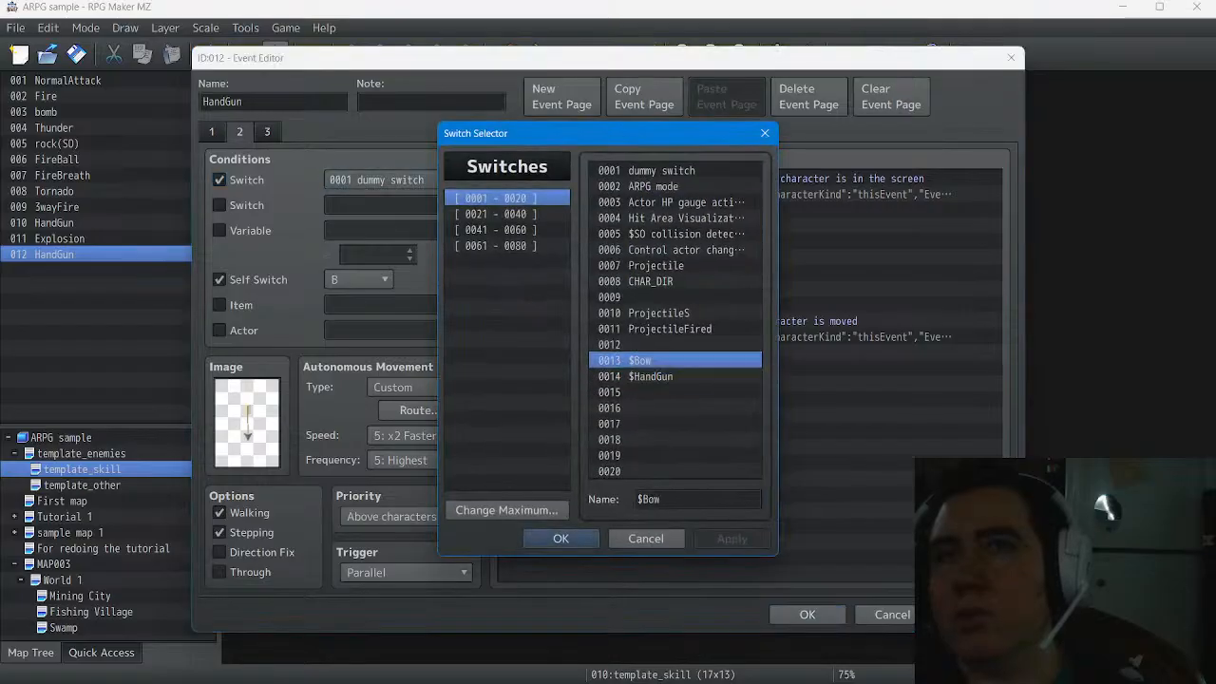
{"action": "left_click", "coordinate": [582, 537]}
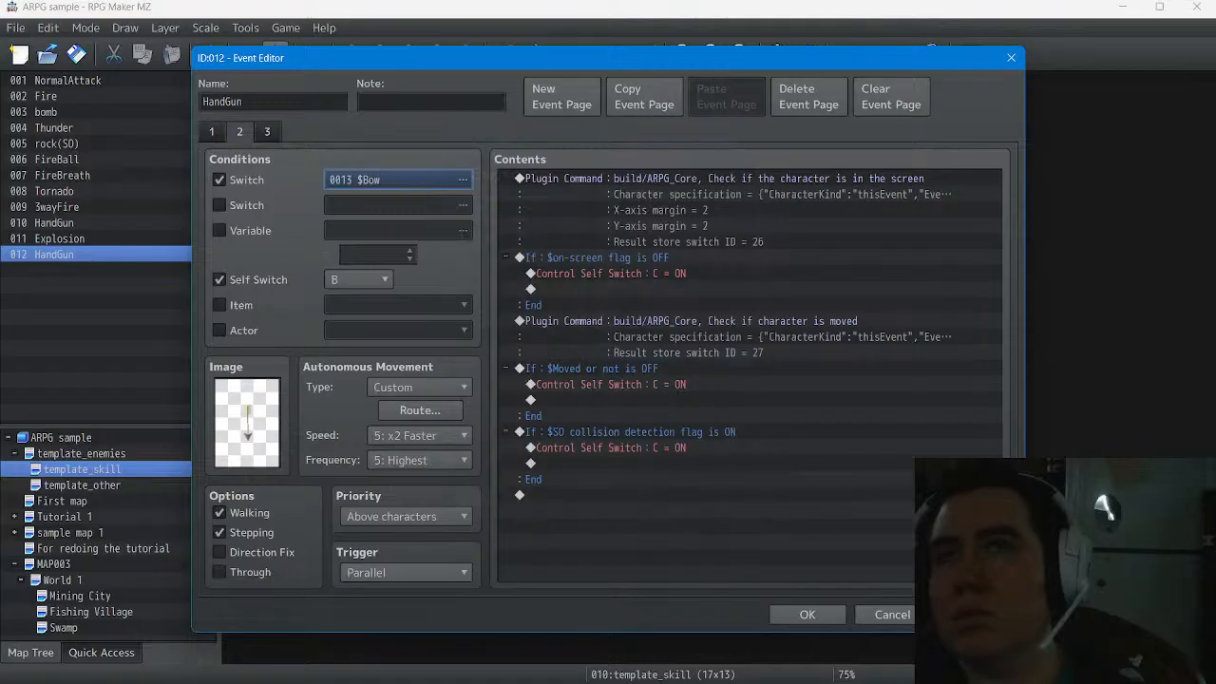
{"action": "left_click", "coordinate": [219, 180]}
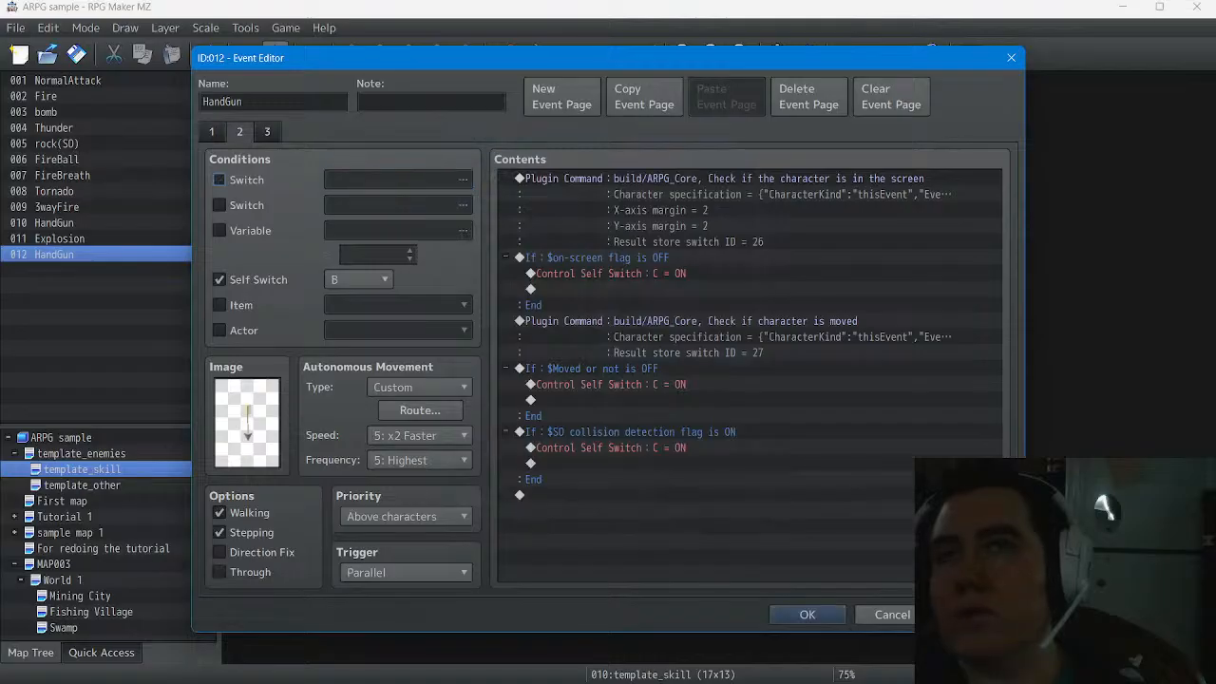
Set the copied event's page 1 condition to switch 0013 $Bow and save the event
{"action": "left_click", "coordinate": [212, 132]}
{"action": "left_click", "coordinate": [397, 179]}
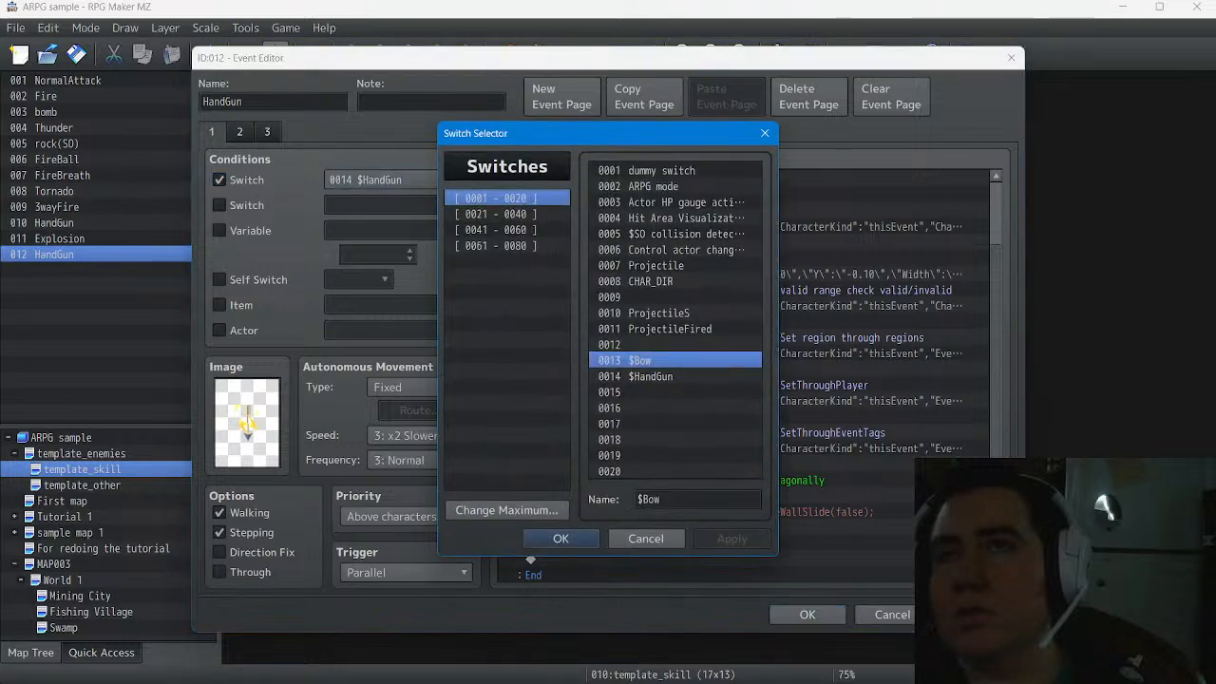
{"action": "left_click", "coordinate": [559, 538]}
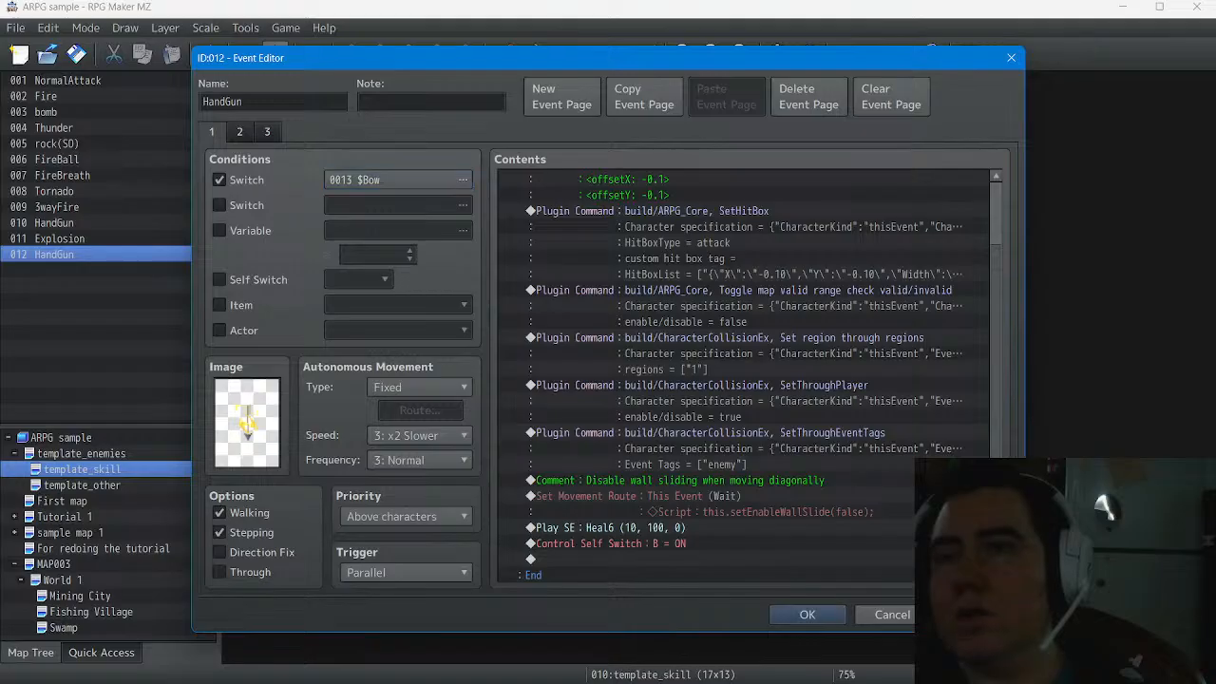
{"action": "left_click", "coordinate": [807, 614]}
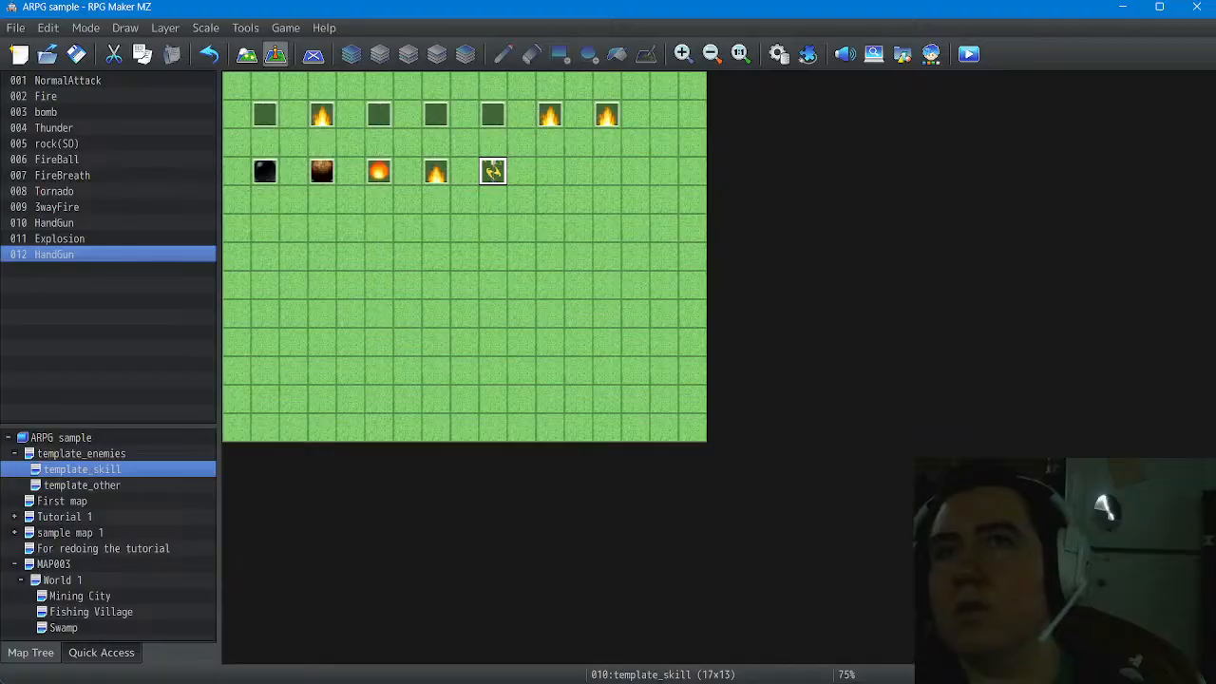
Open the NormalAttack event and select the page 1 branch that checks whether Priscilla has equipped the Pistol
{"action": "double_click", "coordinate": [68, 80]}
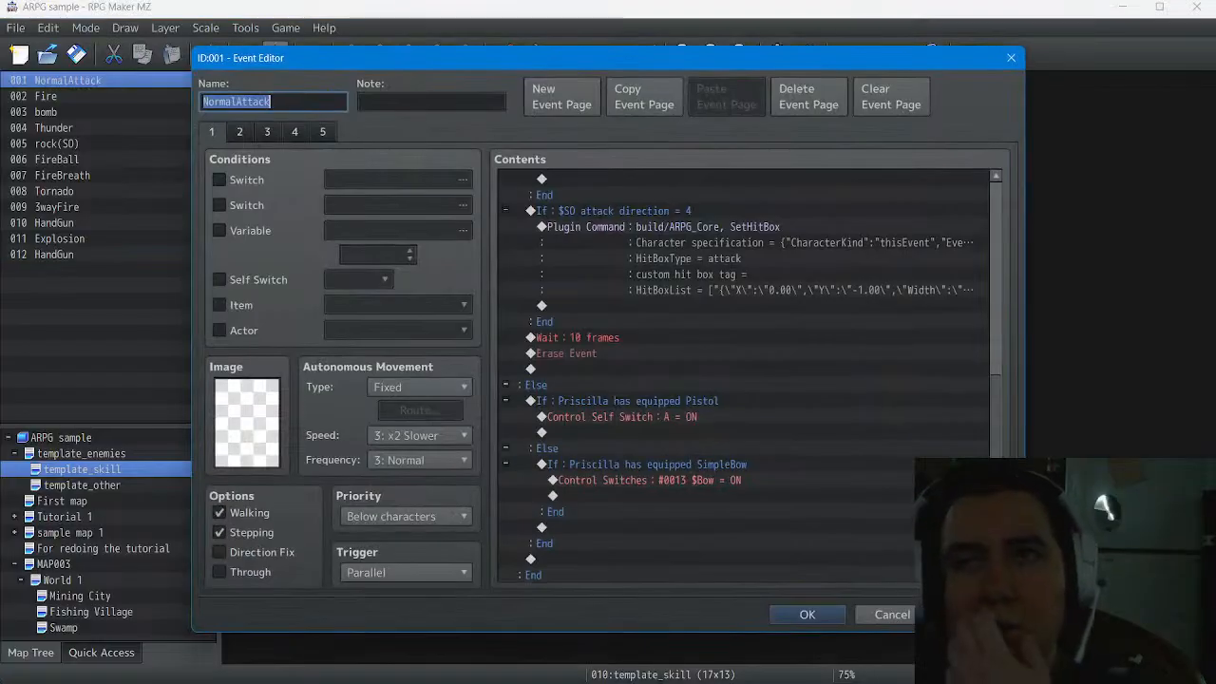
{"action": "left_click", "coordinate": [627, 401]}
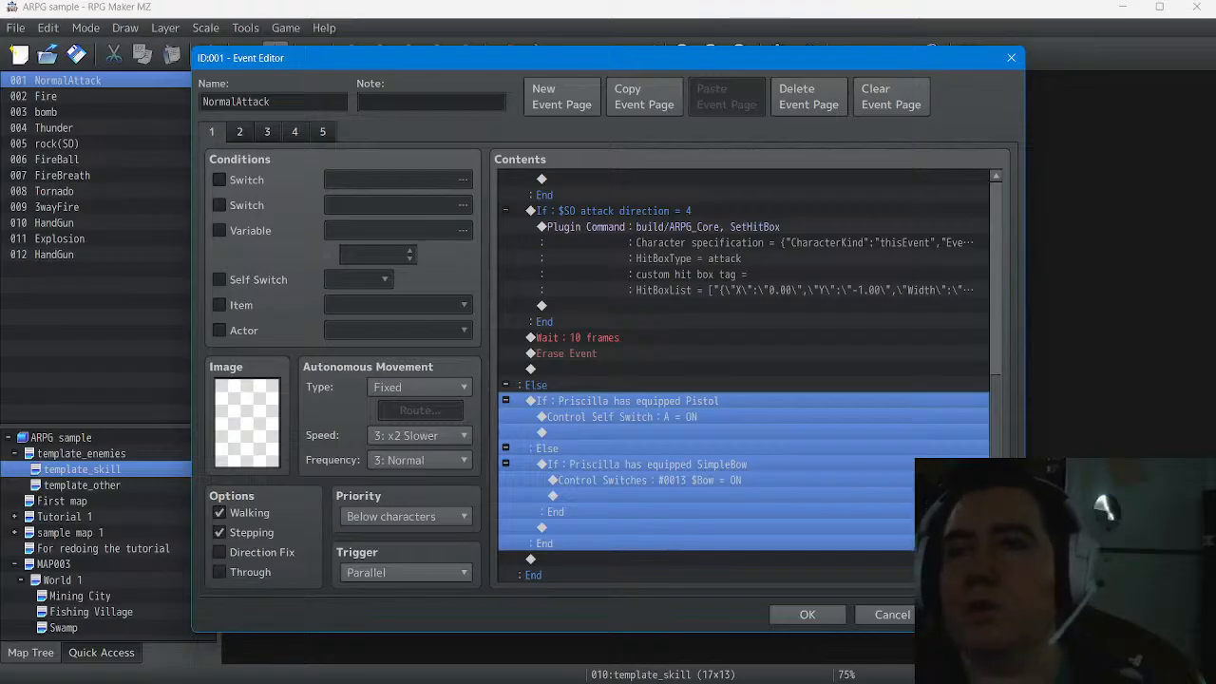
{"action": "right_click", "coordinate": [626, 400]}
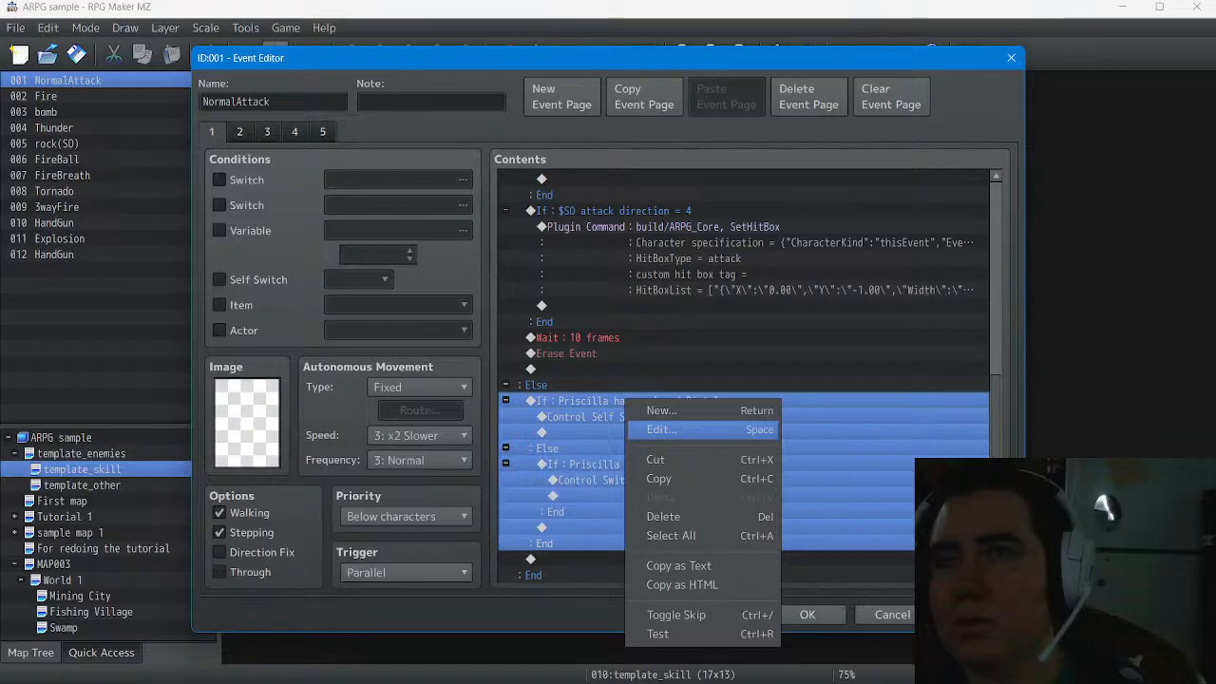
{"action": "key", "text": "Down"}
{"action": "key", "text": "Down"}
{"action": "key", "text": "Down"}
{"action": "key", "text": "Down"}
{"action": "key", "text": "Down"}
{"action": "key", "text": "Down"}
{"action": "key", "text": "Up"}
{"action": "key", "text": "Up"}
{"action": "key", "text": "Up"}
{"action": "key", "text": "Up"}
{"action": "key", "text": "Up"}
{"action": "key", "text": "Up"}
{"action": "key", "text": "Down"}
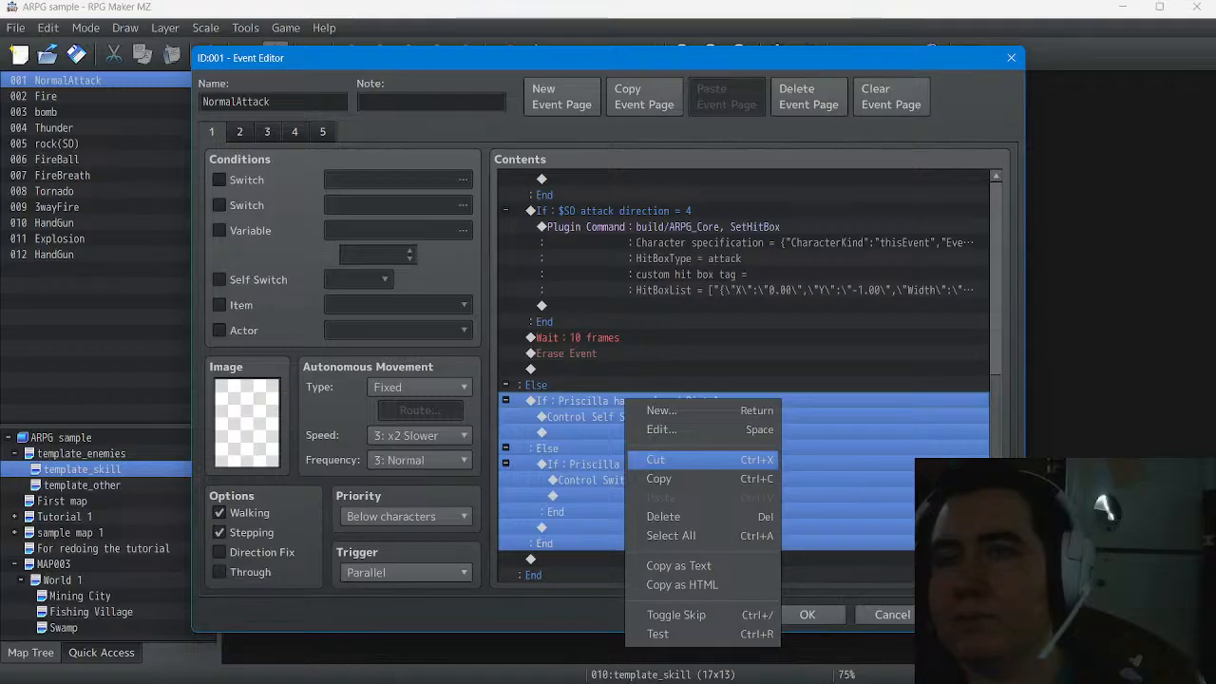
{"action": "key", "text": "Down"}
{"action": "key", "text": "Return"}
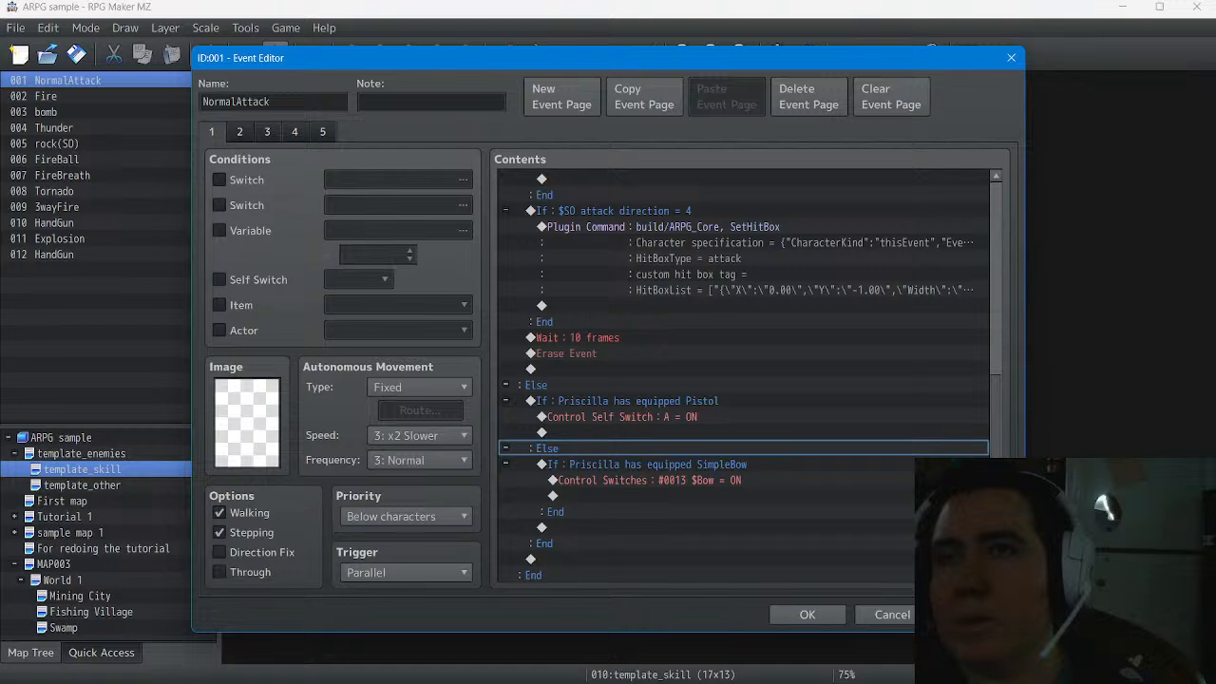
Replace the self switch A command in page 1's Pistol branch with a Control Switches command turning 0013 $Bow ON
{"action": "left_click", "coordinate": [622, 417]}
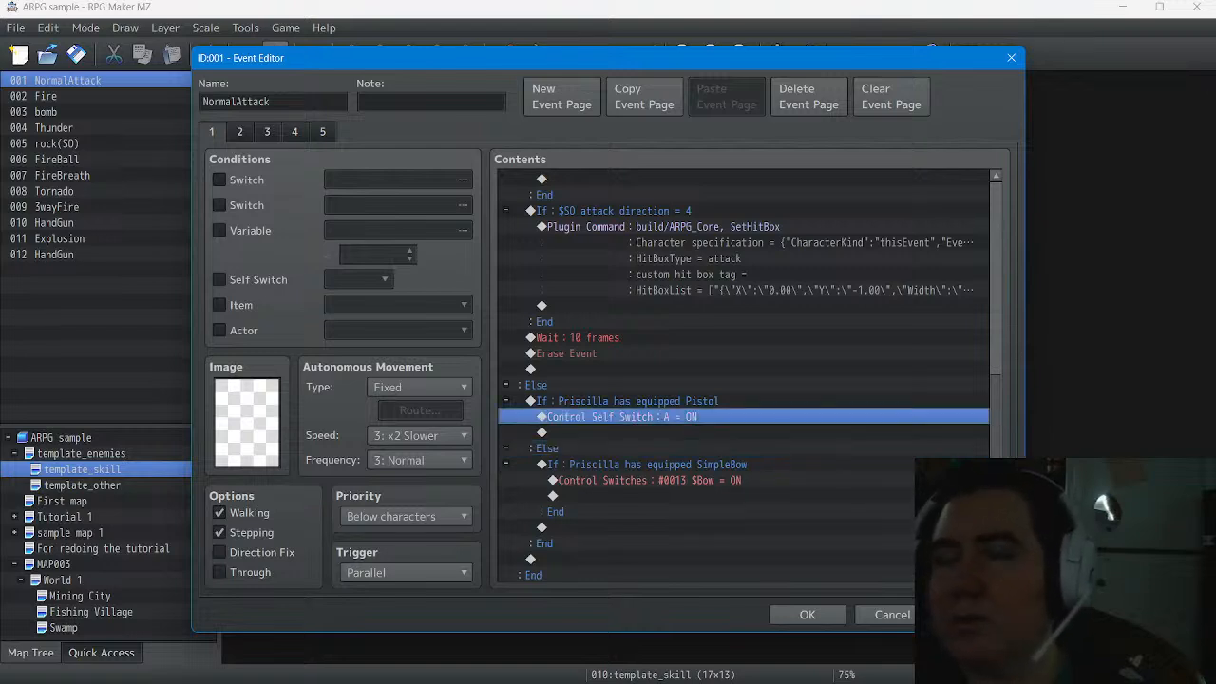
{"action": "double_click", "coordinate": [621, 417]}
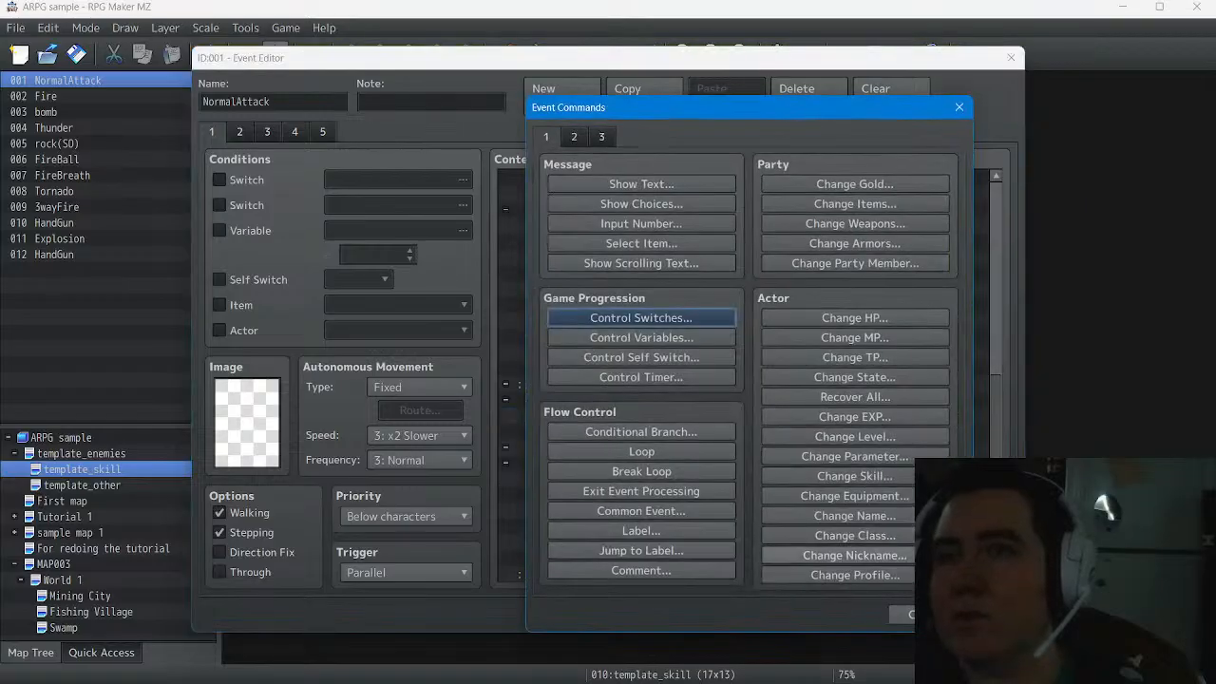
{"action": "key", "text": "Escape"}
{"action": "right_click", "coordinate": [628, 415]}
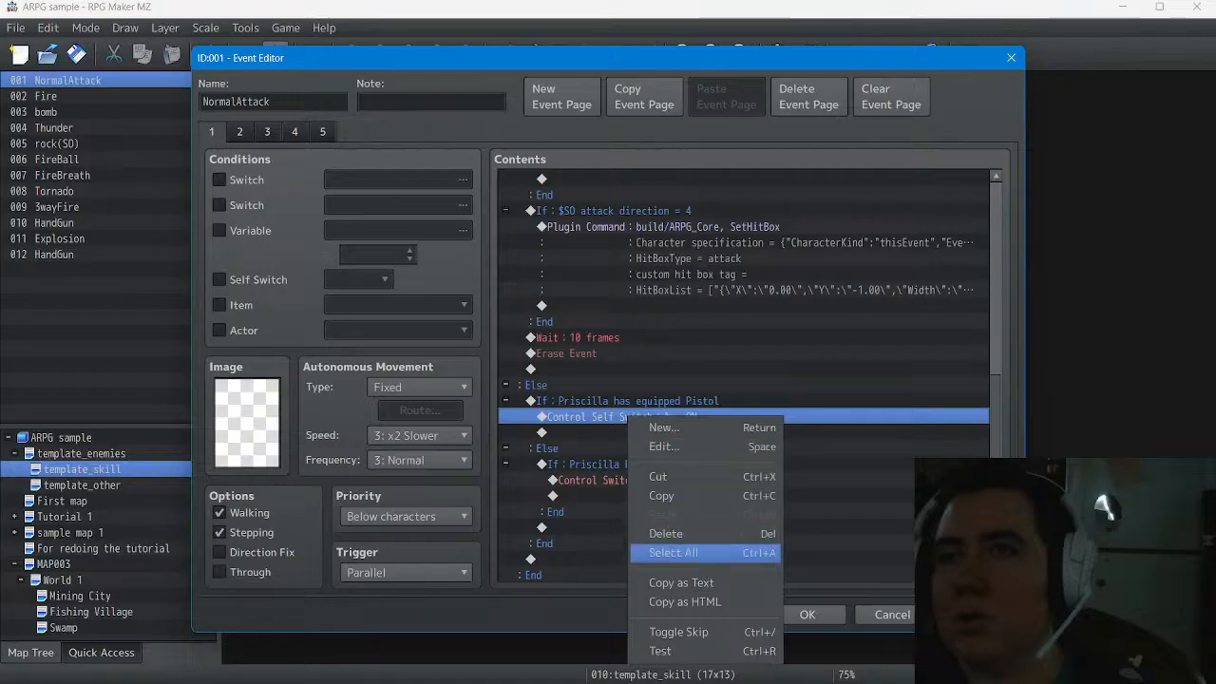
{"action": "key", "text": "Return"}
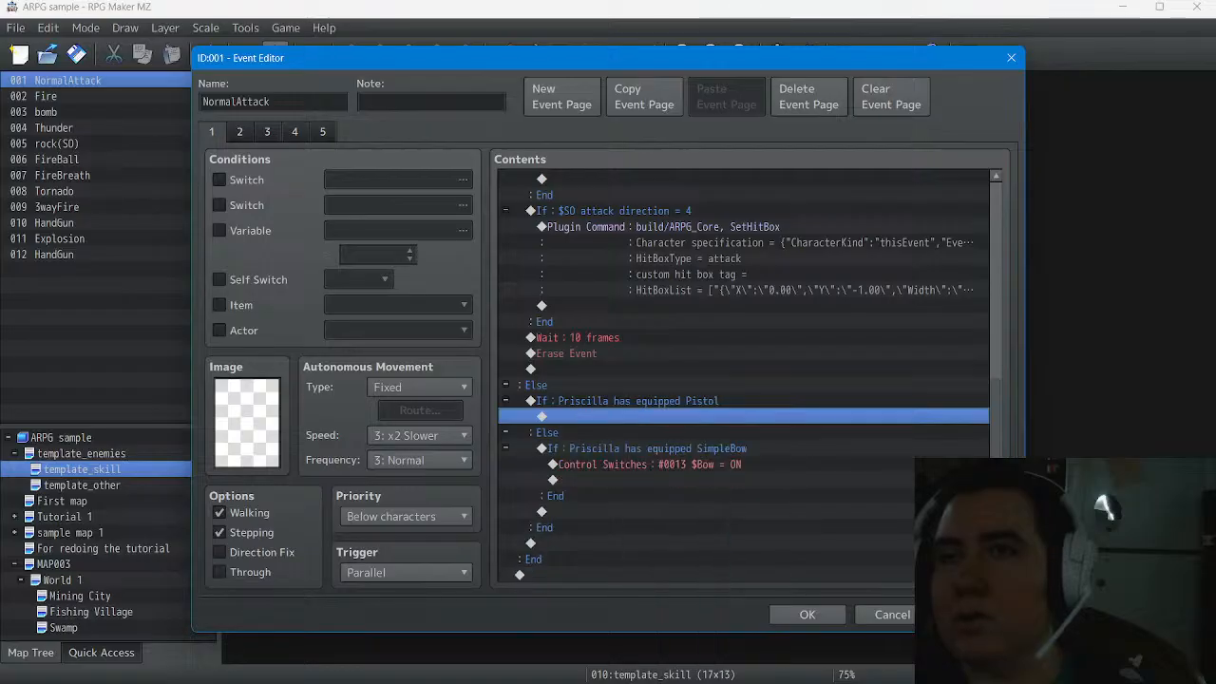
{"action": "key", "text": "Return"}
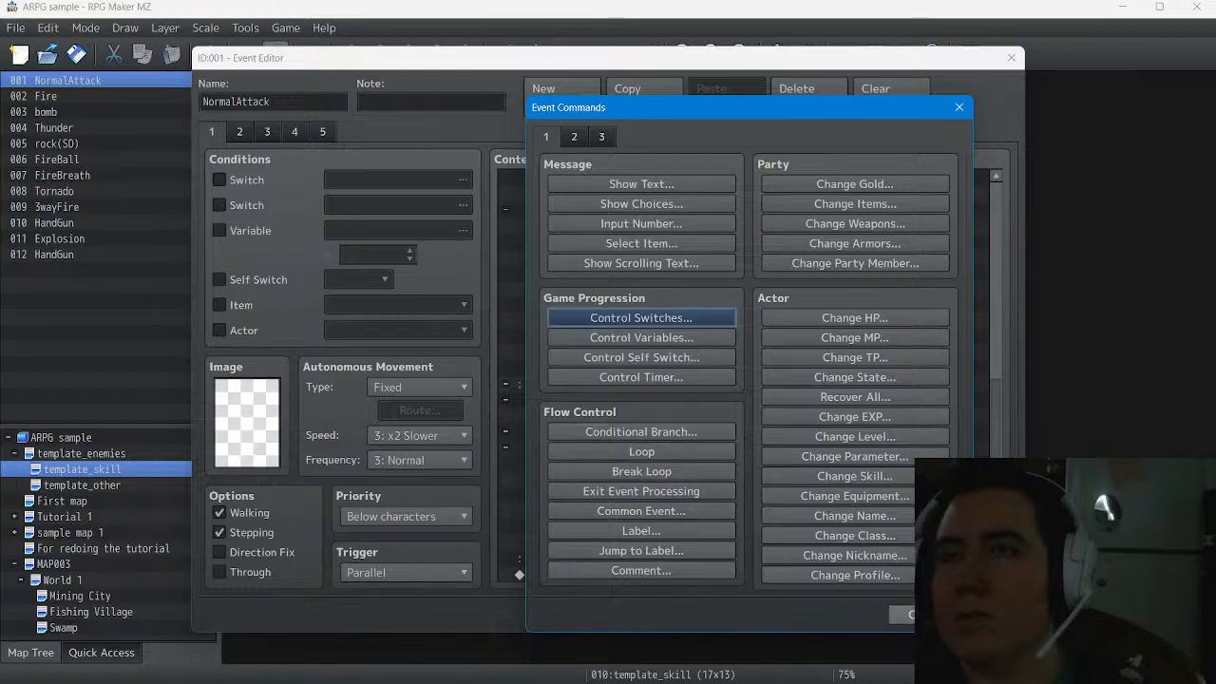
{"action": "key", "text": "Return"}
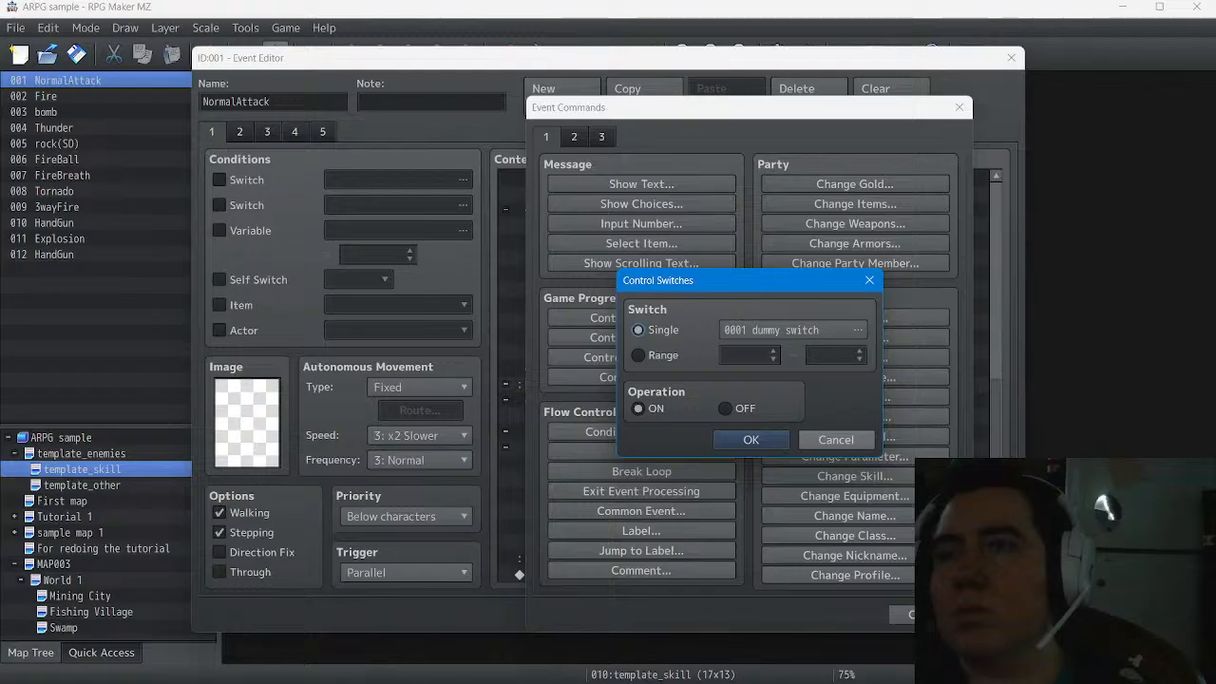
{"action": "left_click", "coordinate": [794, 330]}
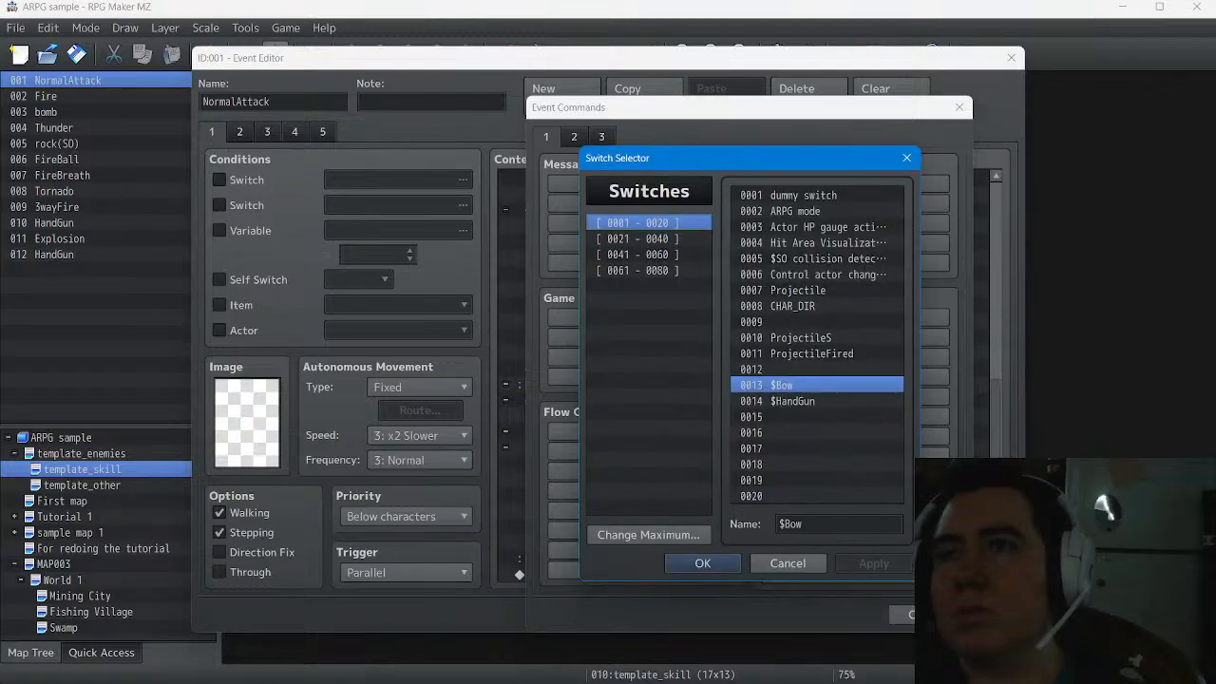
{"action": "left_click", "coordinate": [702, 562]}
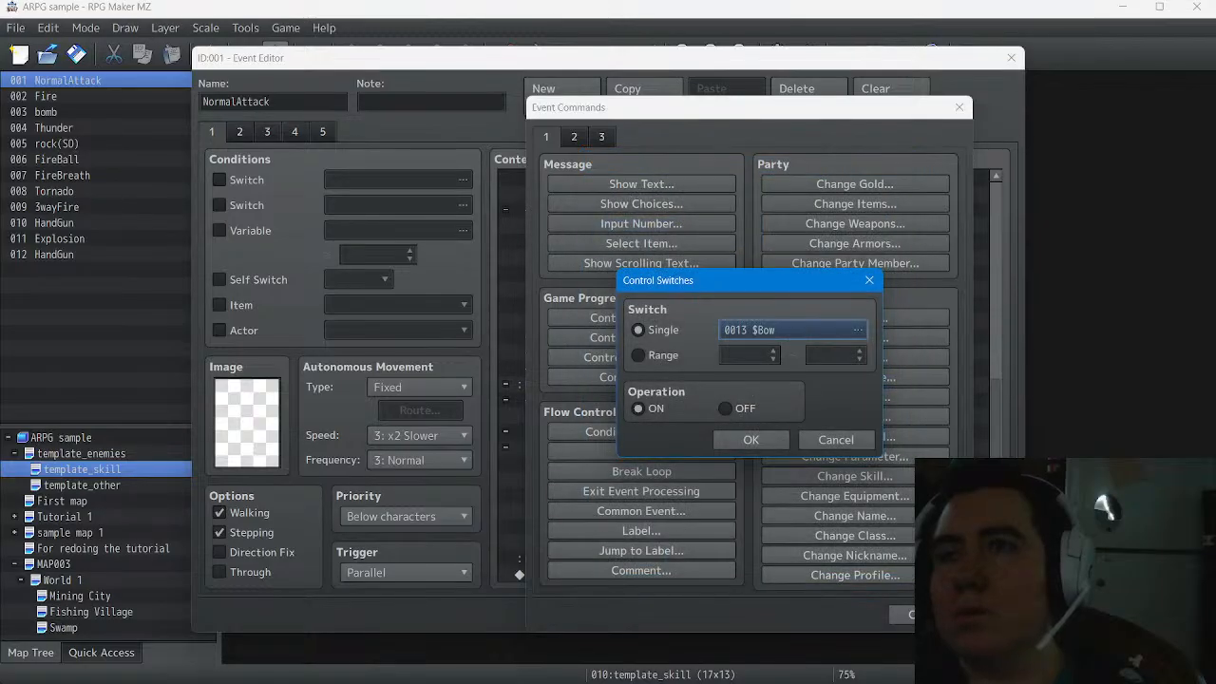
{"action": "left_click", "coordinate": [751, 438]}
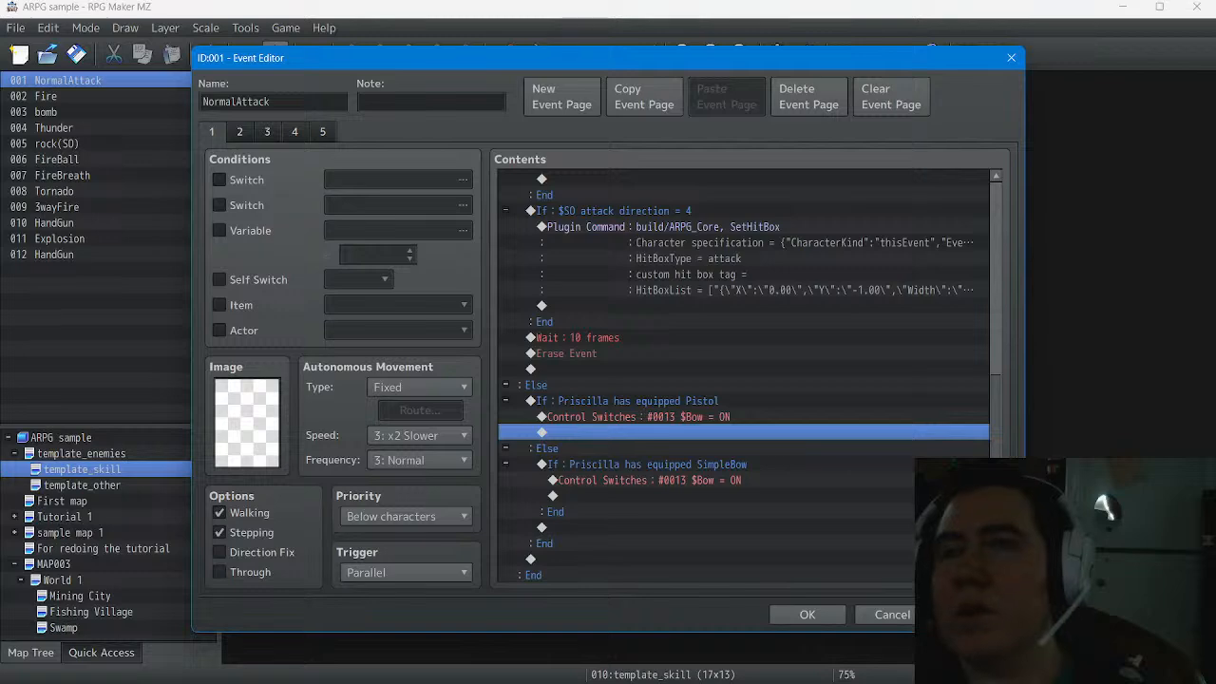
Change the Pistol branch's Control Switches command to turn on switch 0014 $HandGun
{"action": "left_click", "coordinate": [645, 417]}
{"action": "right_click", "coordinate": [645, 417]}
{"action": "left_click", "coordinate": [681, 448]}
{"action": "left_click", "coordinate": [794, 331]}
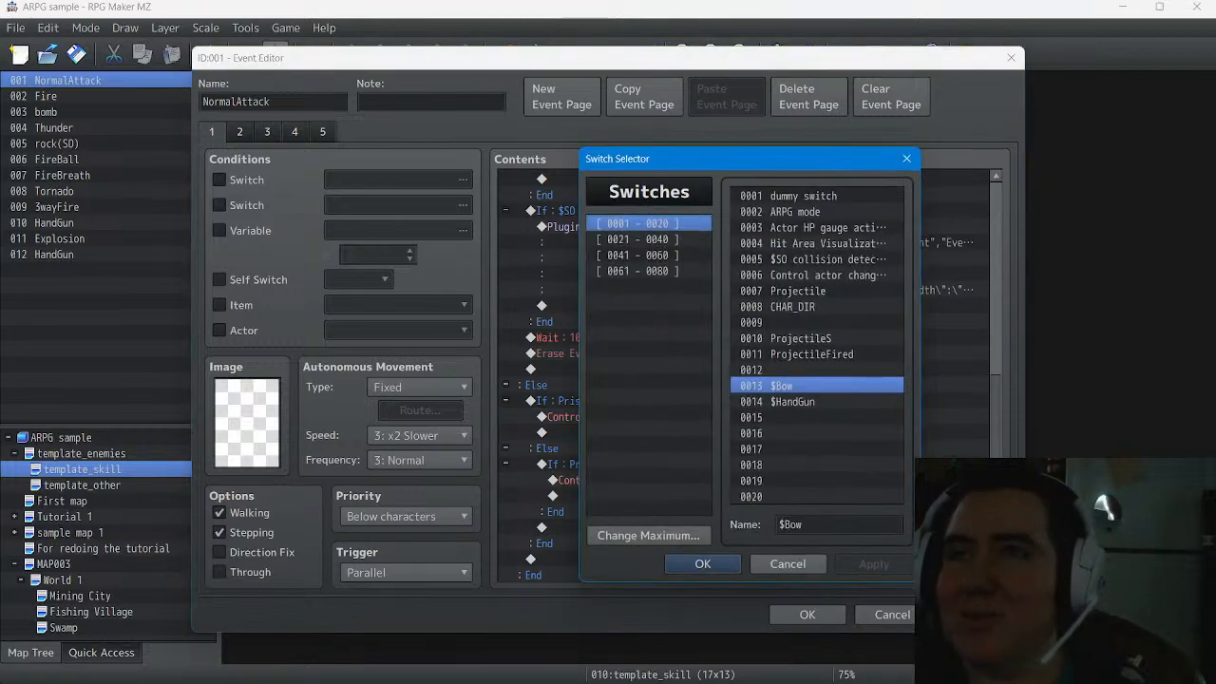
{"action": "left_click", "coordinate": [794, 402]}
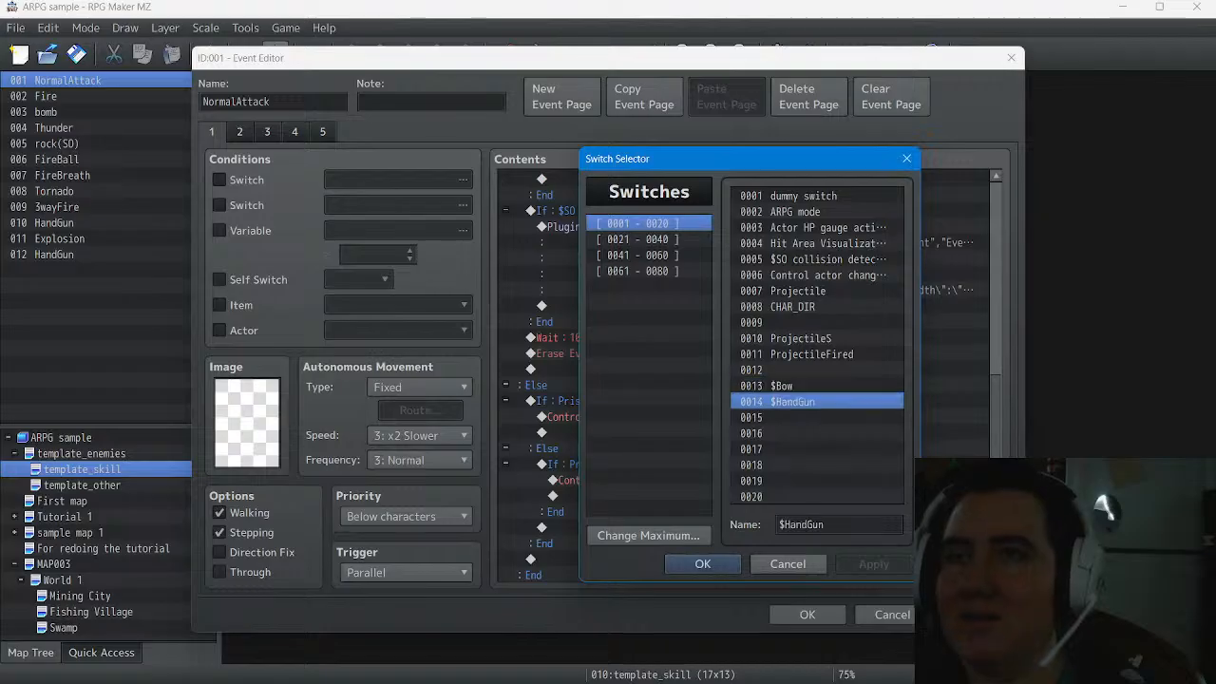
{"action": "left_click", "coordinate": [702, 563]}
{"action": "left_click", "coordinate": [750, 441]}
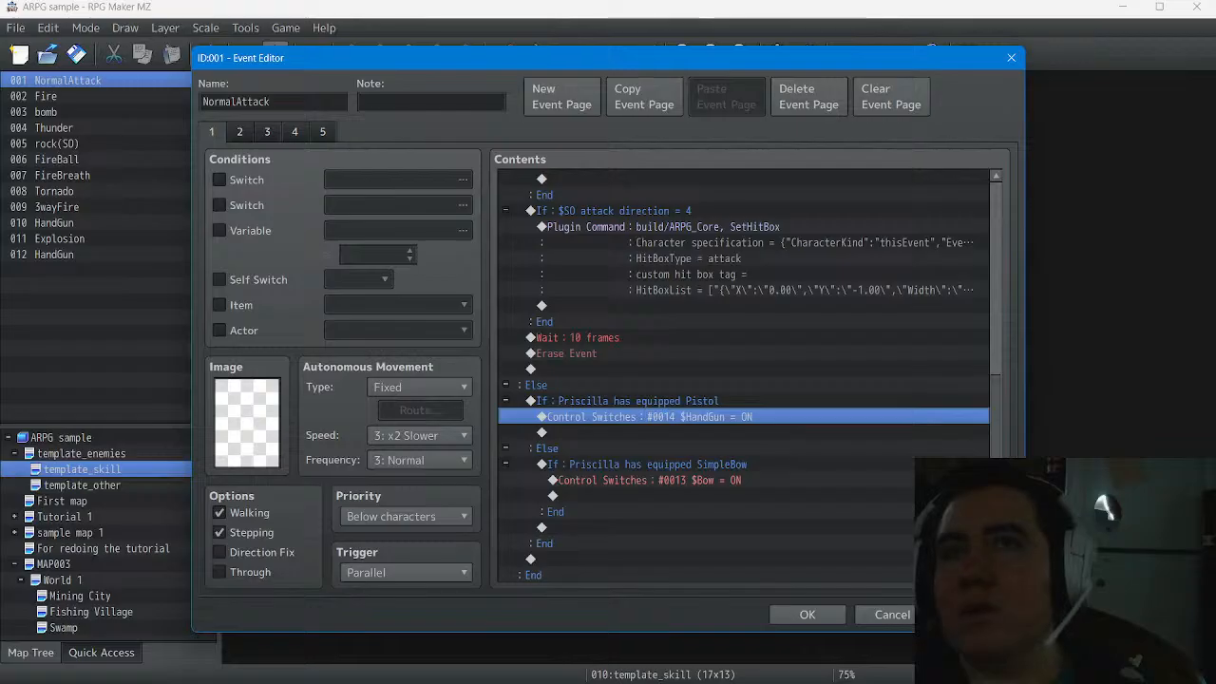
Remove the $Bow switch condition from page 5 of NormalAttack and save the event
{"action": "left_click", "coordinate": [240, 132]}
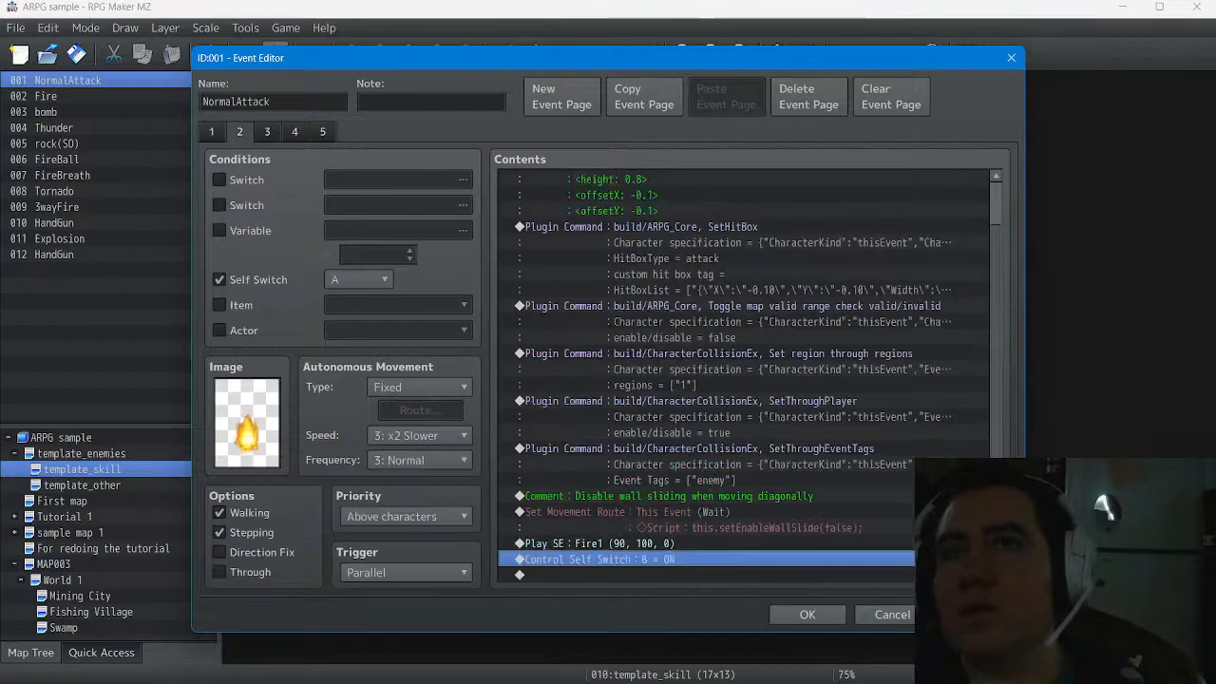
{"action": "left_click", "coordinate": [323, 132]}
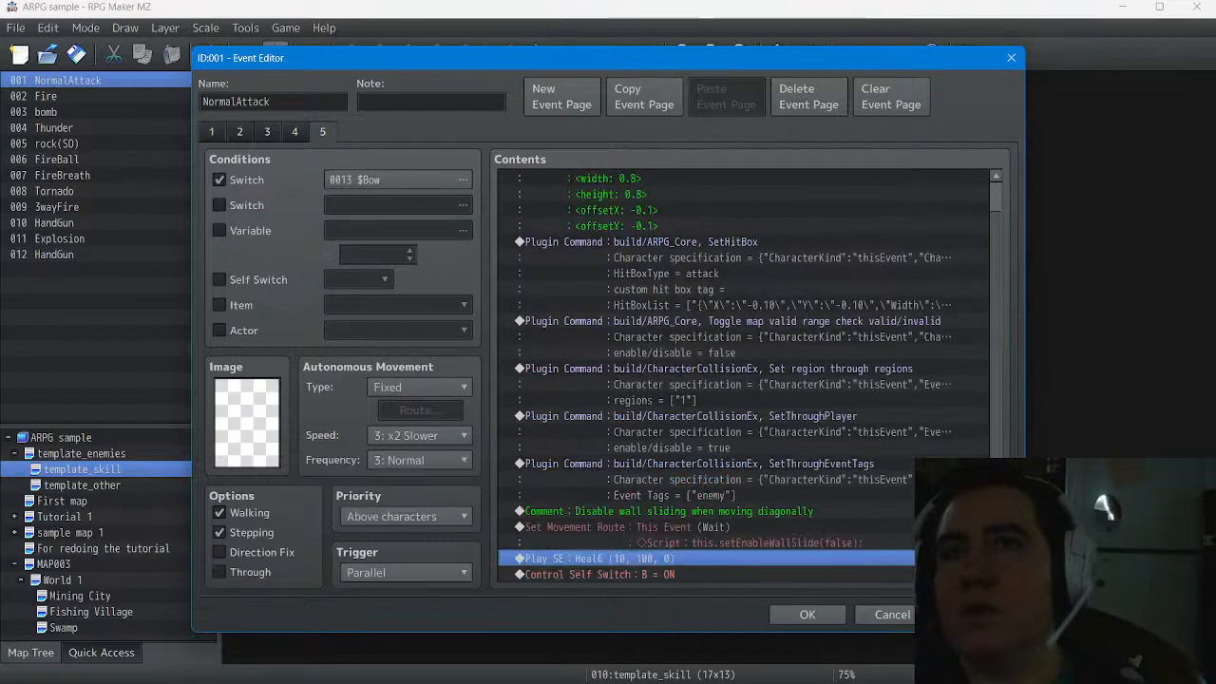
{"action": "left_click", "coordinate": [219, 179]}
{"action": "scroll", "coordinate": [751, 380], "scroll_direction": "up", "scroll_amount": 1}
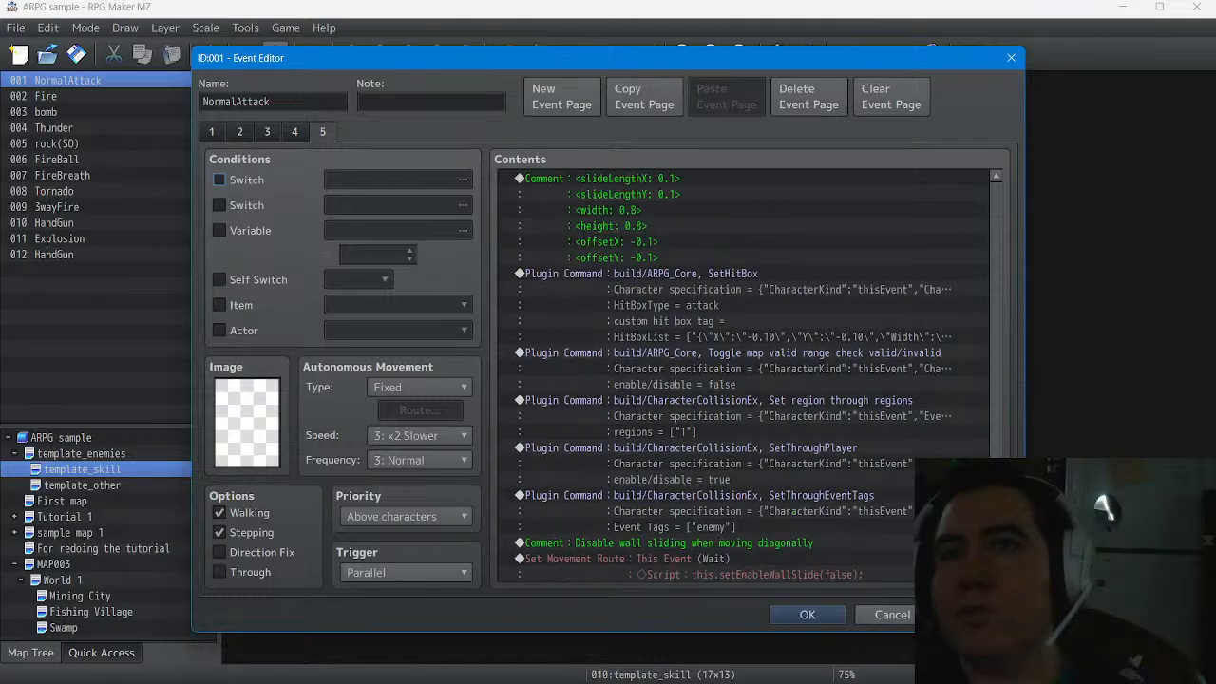
{"action": "scroll", "coordinate": [751, 380], "scroll_direction": "down", "scroll_amount": 1}
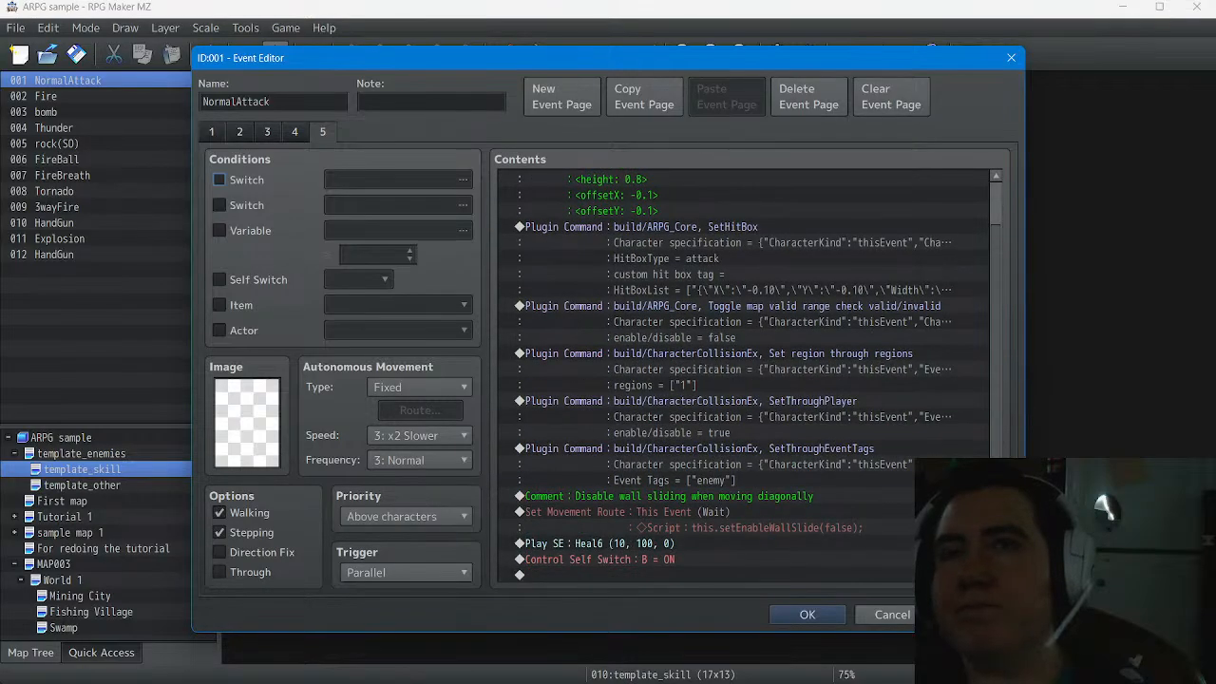
{"action": "left_click", "coordinate": [212, 132]}
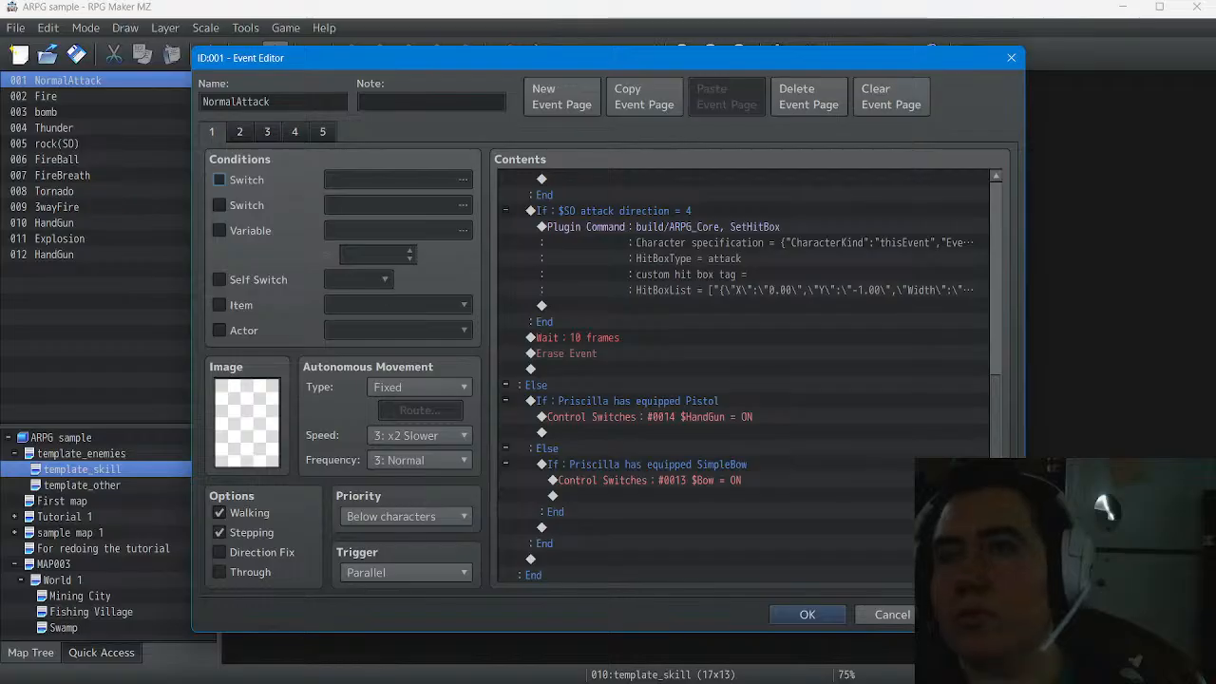
{"action": "scroll", "coordinate": [750, 380], "scroll_direction": "down", "scroll_amount": 1}
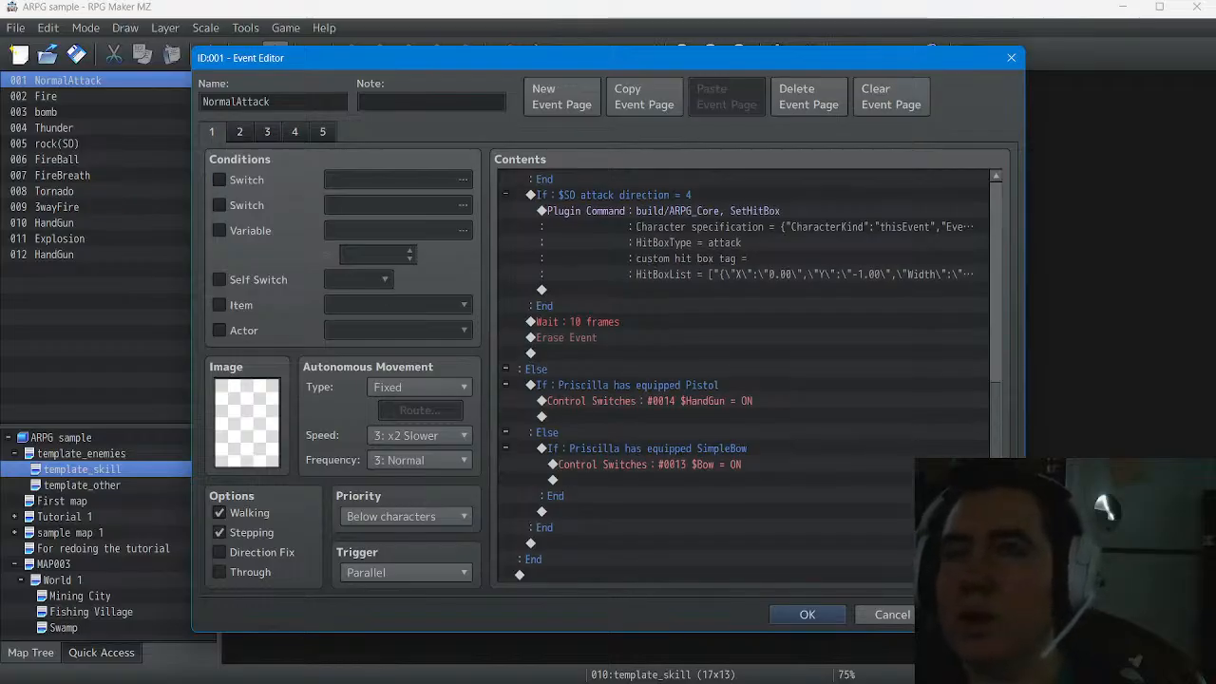
{"action": "left_click", "coordinate": [807, 615]}
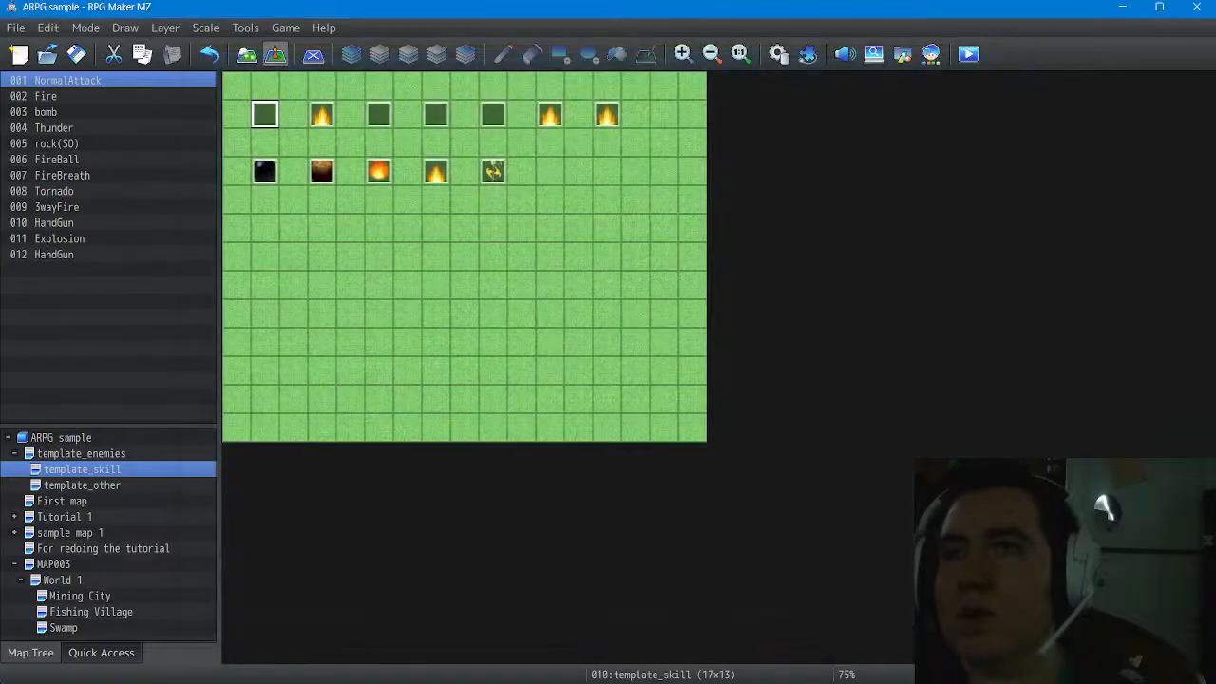
Save the project changes, launch a playtest and enter the game from the title screen
{"action": "left_click", "coordinate": [968, 53]}
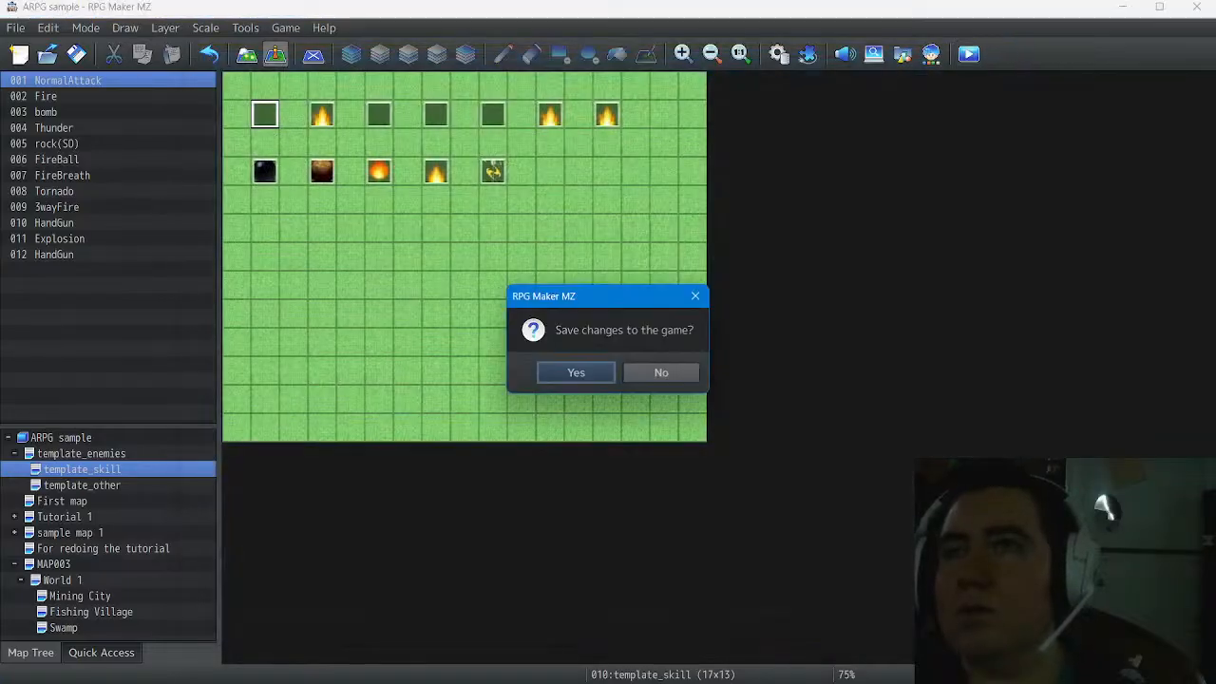
{"action": "left_click", "coordinate": [576, 372]}
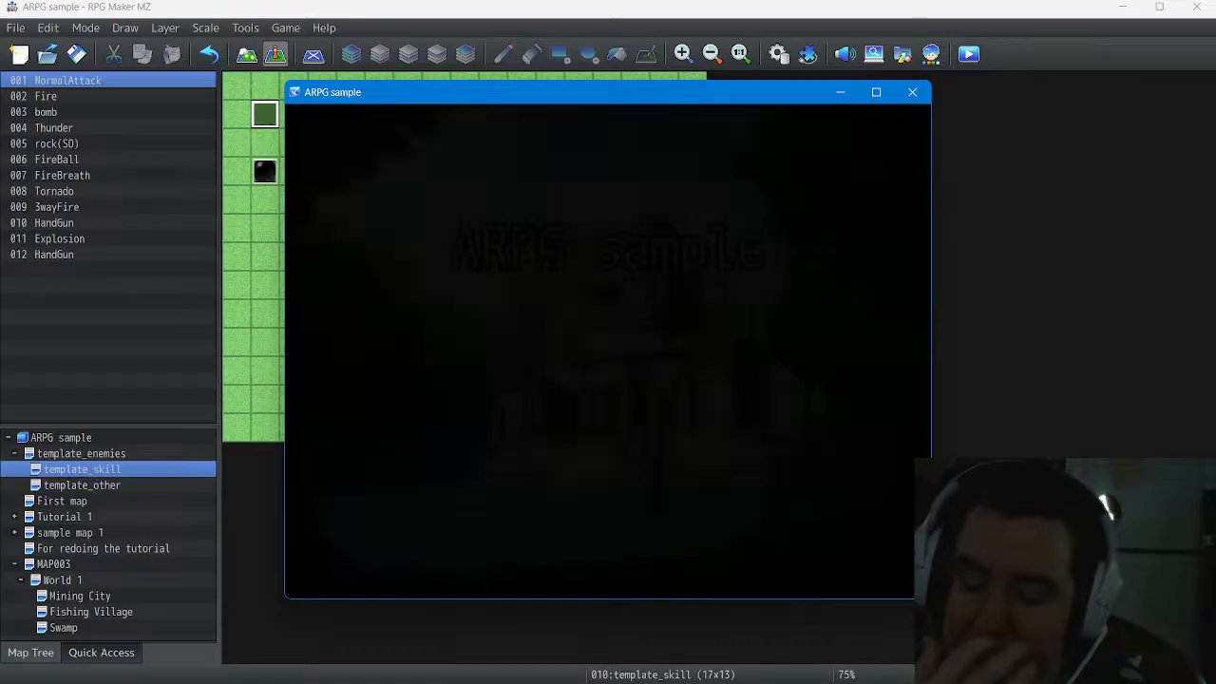
{"action": "key", "text": "Down"}
{"action": "key", "text": "Up"}
{"action": "key", "text": "Return"}
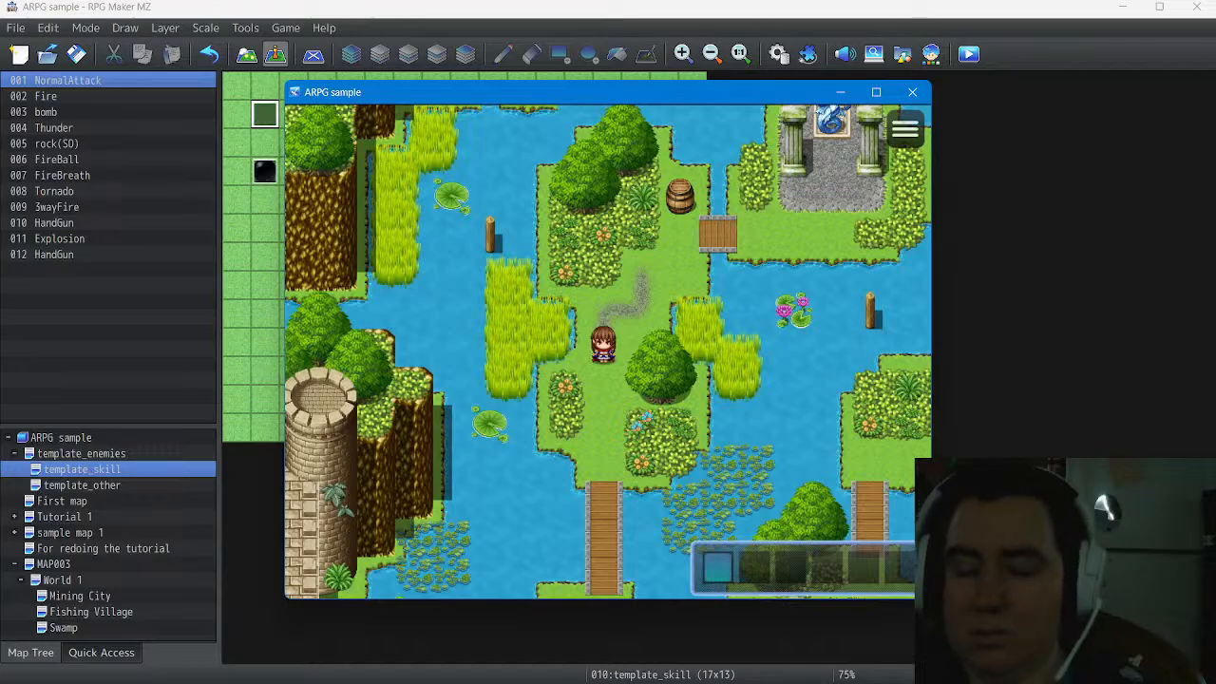
Walk the character around the clearing near the barrel to test the game, and close the playtest
{"action": "key", "text": "Up"}
{"action": "key", "text": "Up"}
{"action": "key", "text": "Right"}
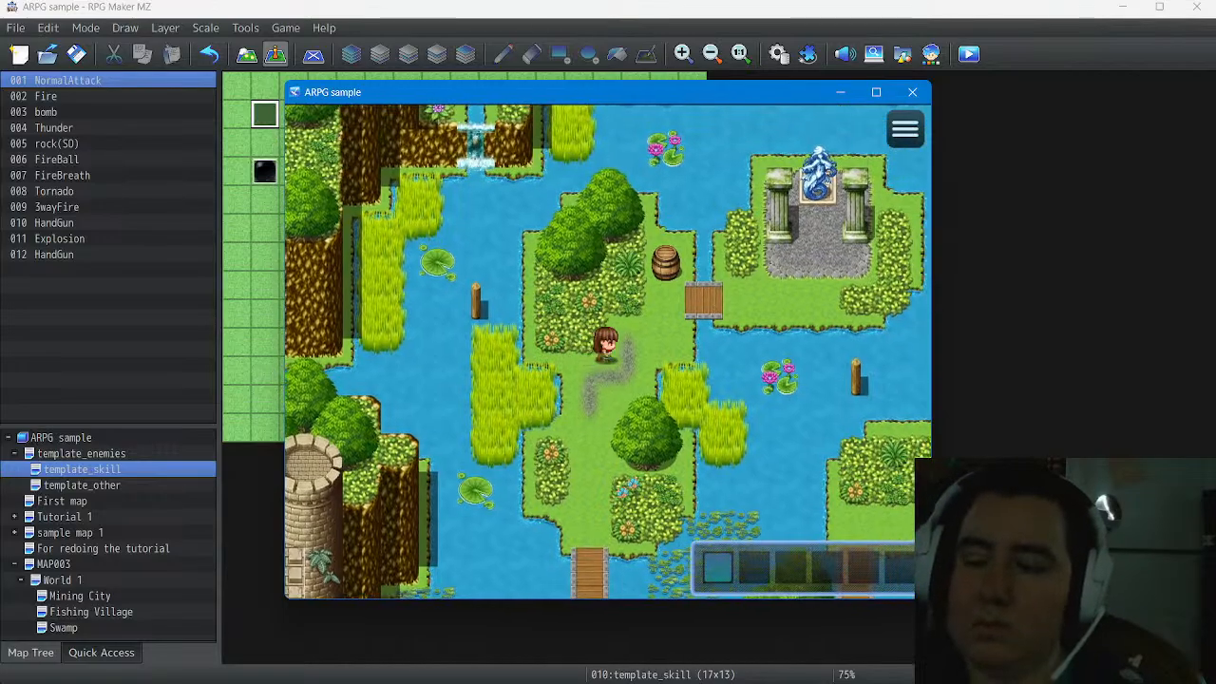
{"action": "key", "text": "Up"}
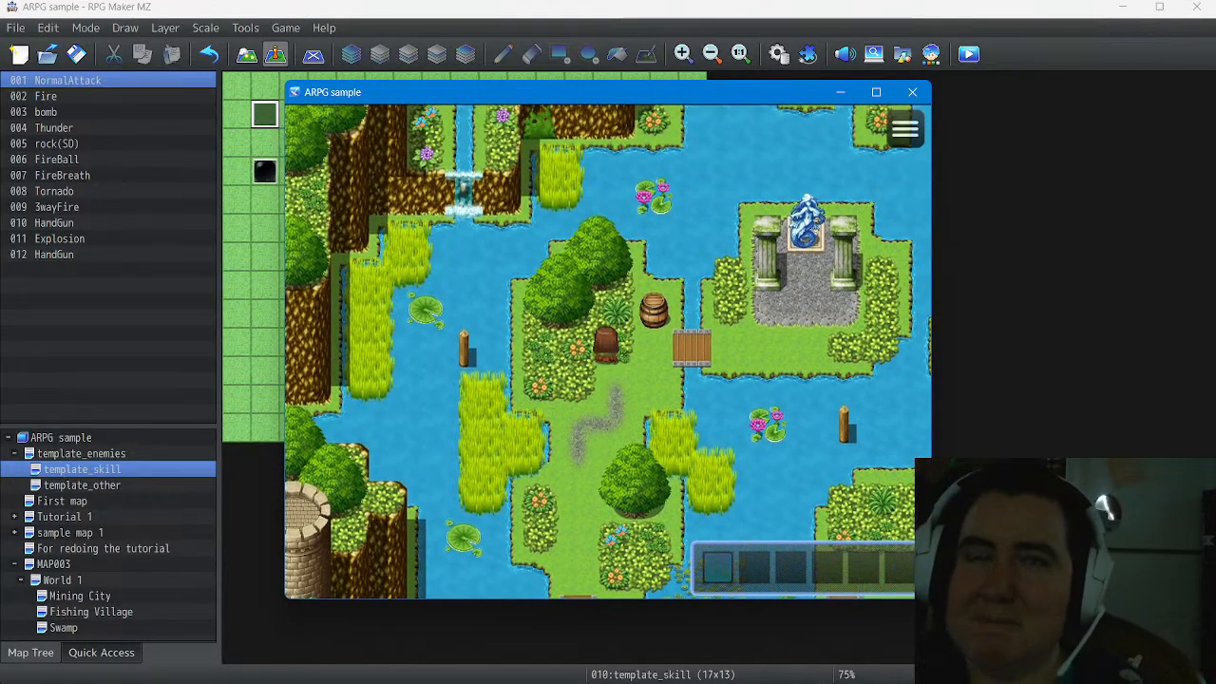
{"action": "key", "text": "Right"}
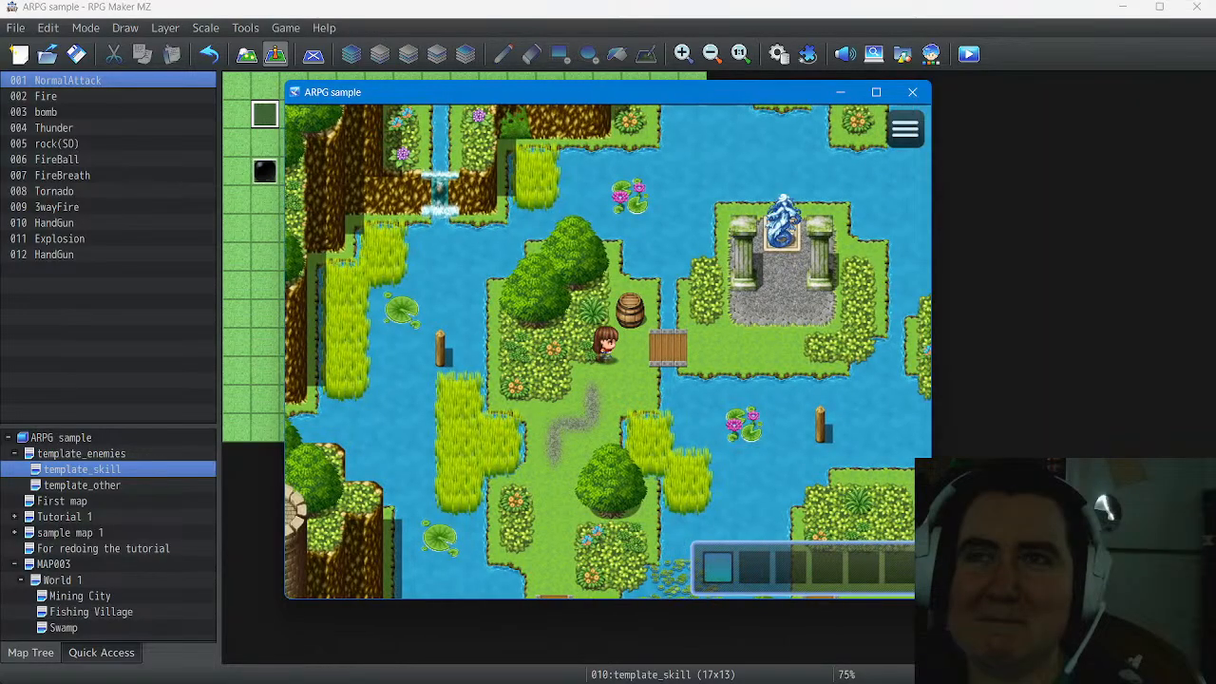
{"action": "key", "text": "Left"}
{"action": "key", "text": "Down"}
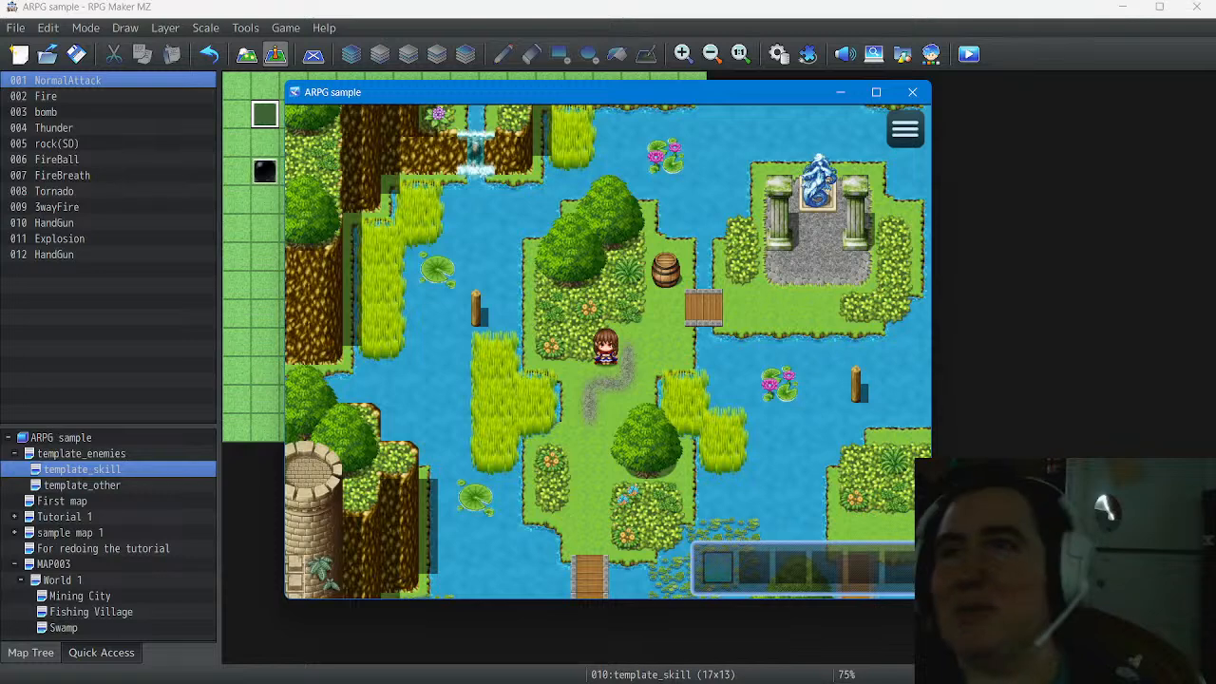
{"action": "left_click", "coordinate": [912, 92]}
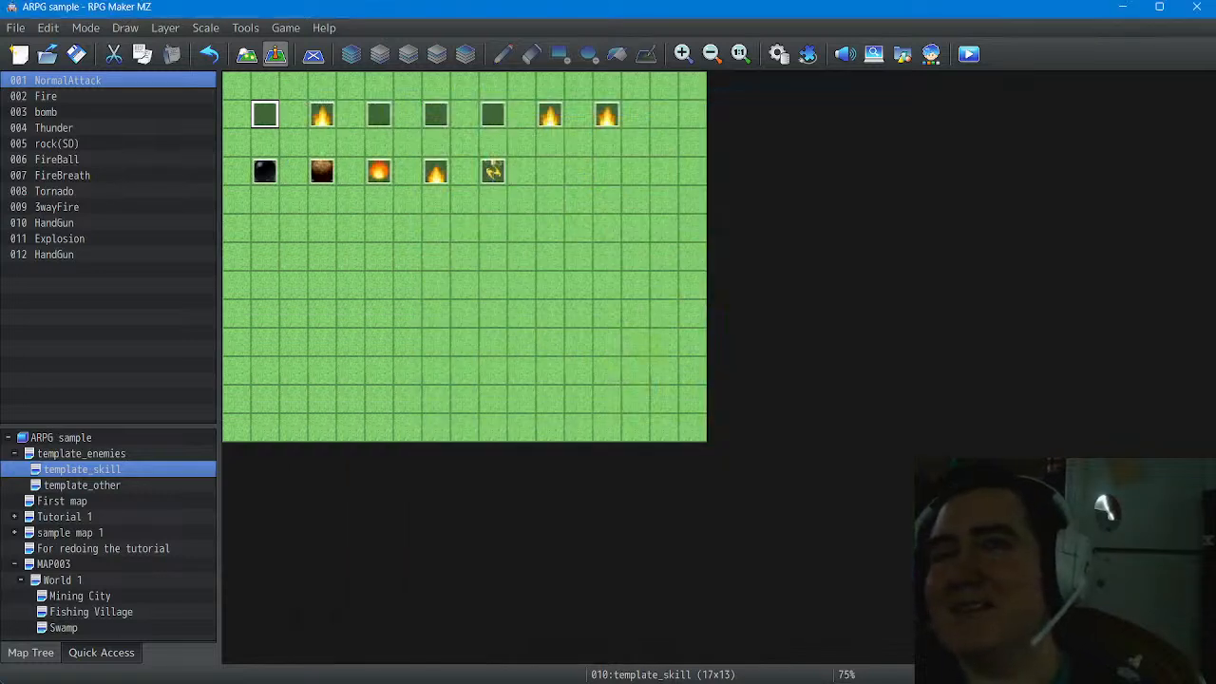
Delete page 5 of the NormalAttack event, check the remaining pages and save the event
{"action": "double_click", "coordinate": [265, 114]}
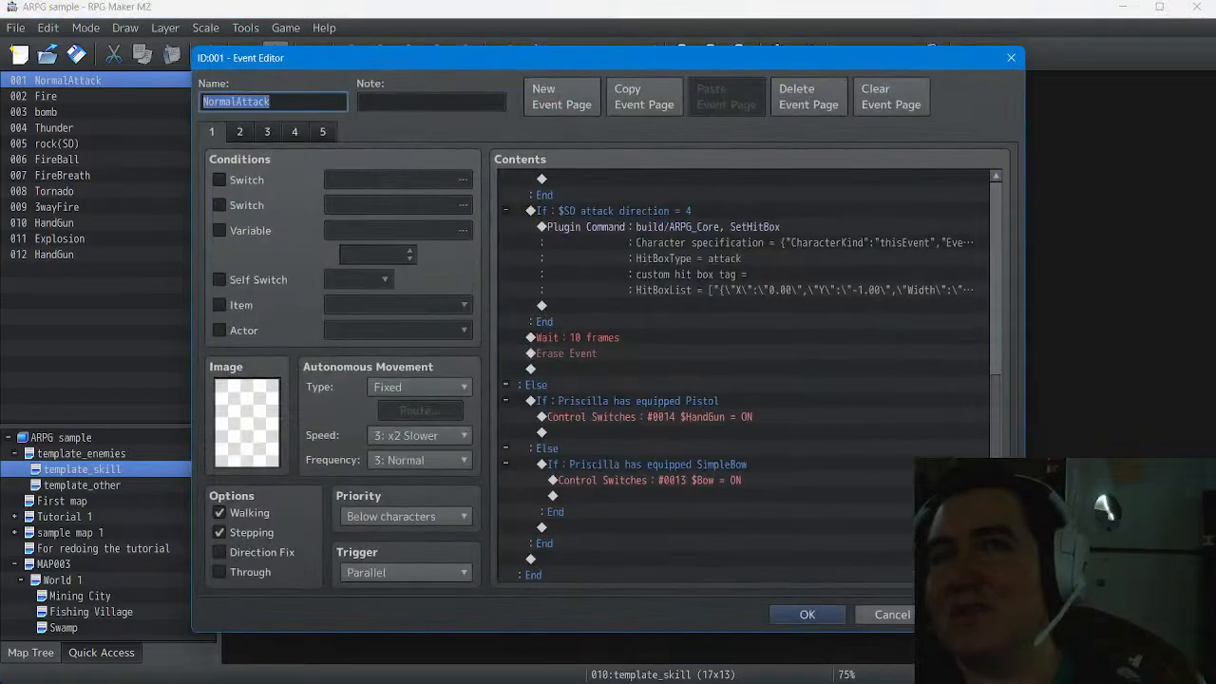
{"action": "left_click", "coordinate": [323, 132]}
{"action": "left_click", "coordinate": [808, 97]}
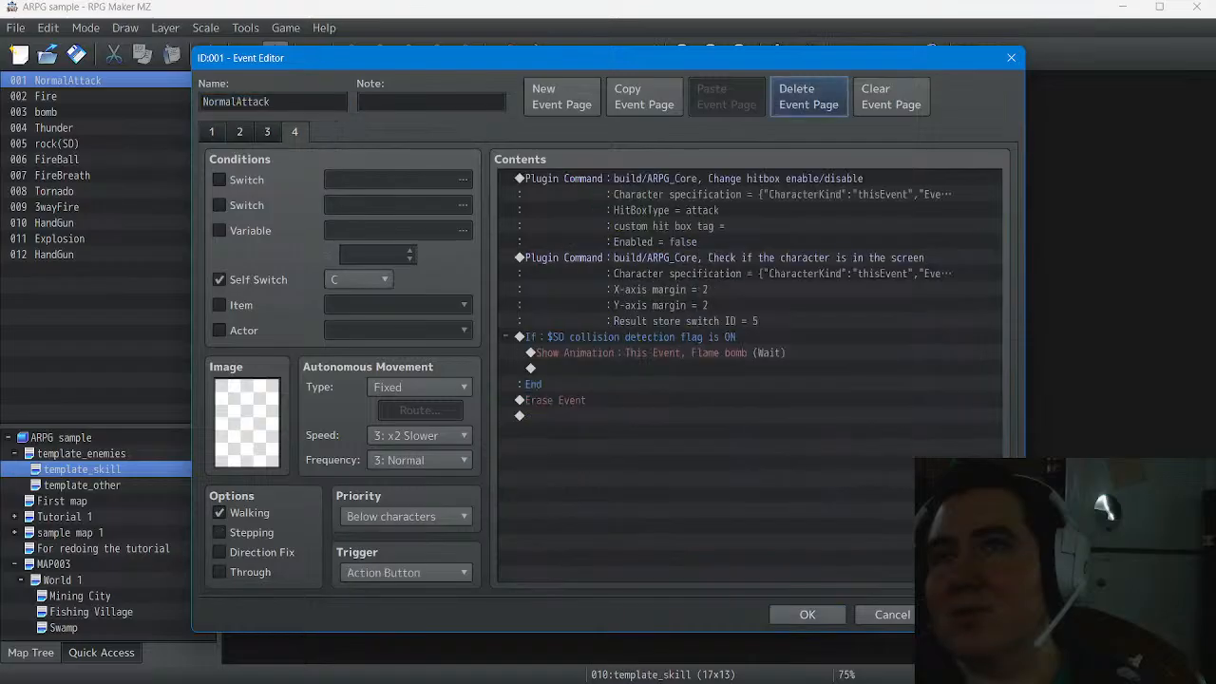
{"action": "left_click", "coordinate": [266, 132]}
{"action": "left_click", "coordinate": [239, 132]}
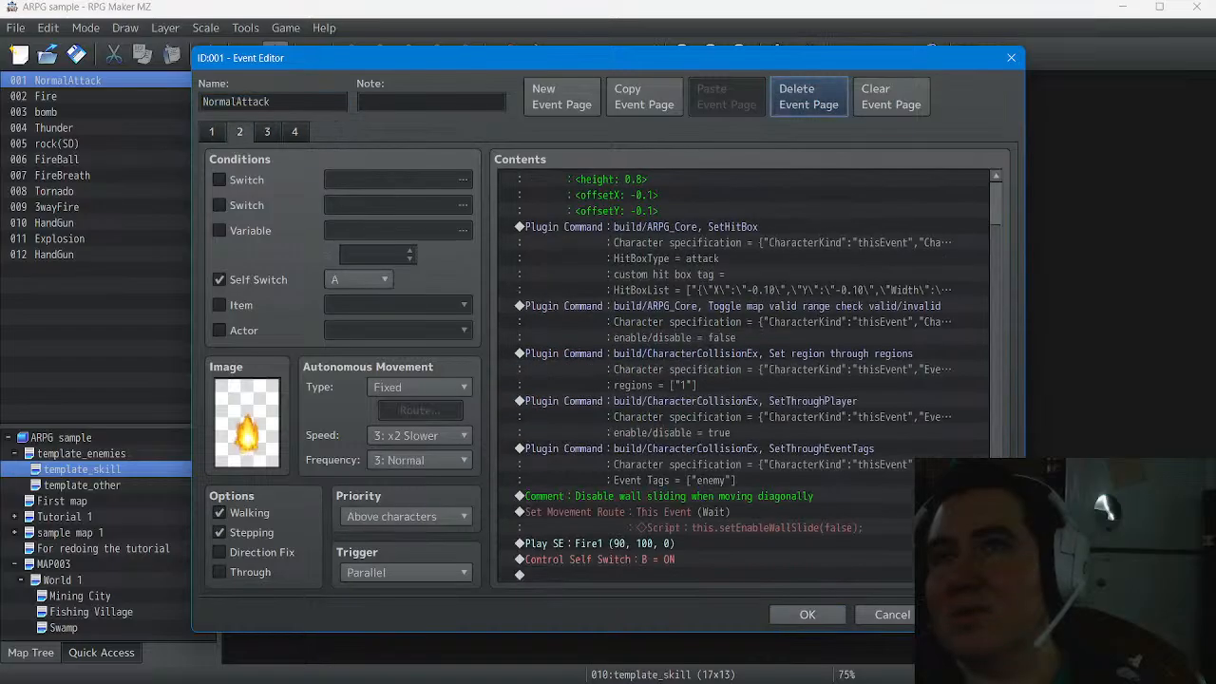
{"action": "left_click", "coordinate": [212, 132]}
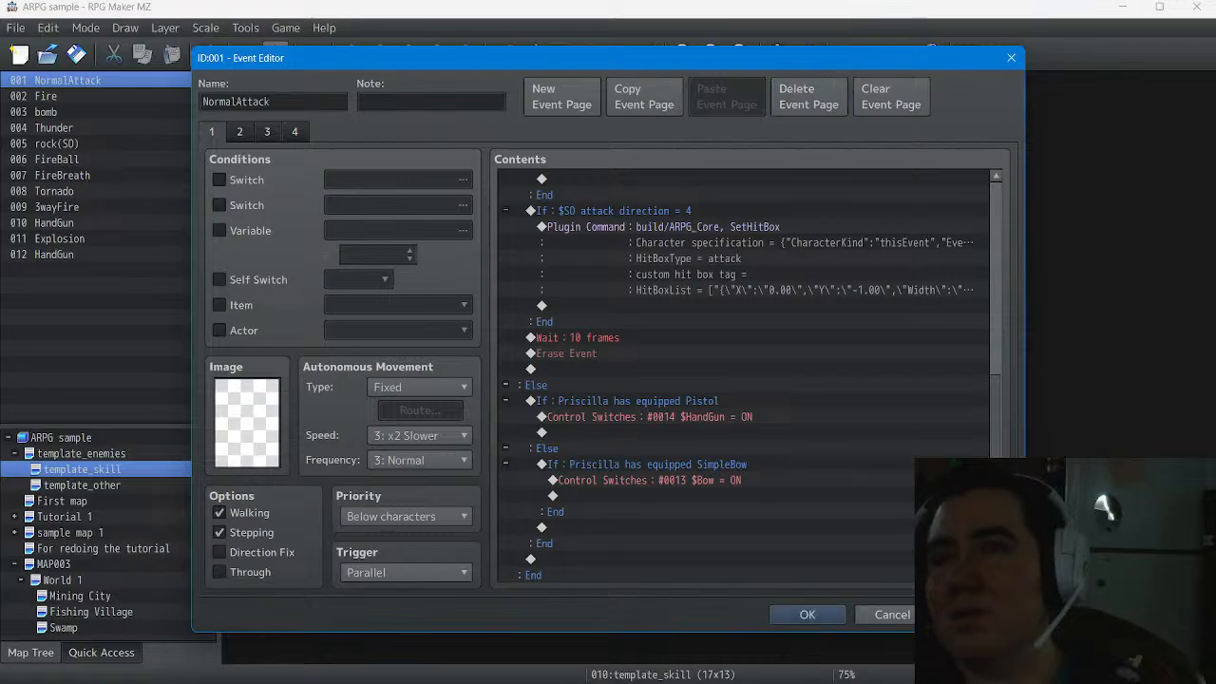
{"action": "left_click", "coordinate": [807, 614]}
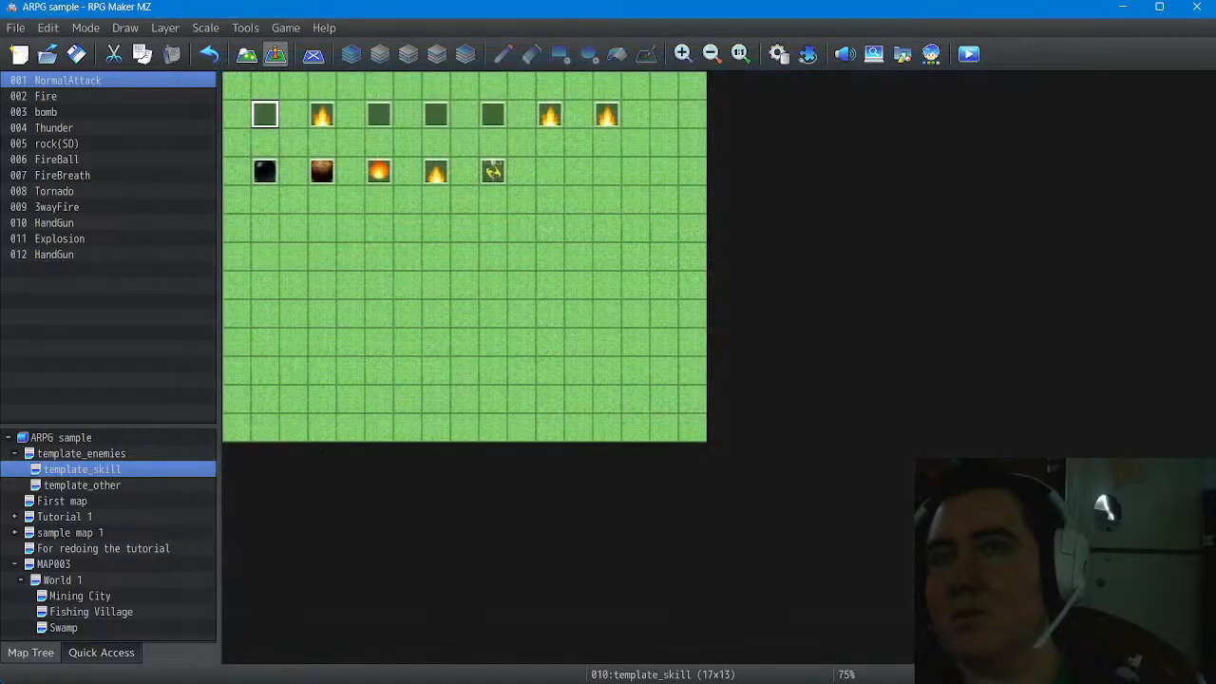
Check the page 1 switch conditions of both HandGun events and the Pistol and SimpleBow branches in NormalAttack
{"action": "double_click", "coordinate": [55, 224]}
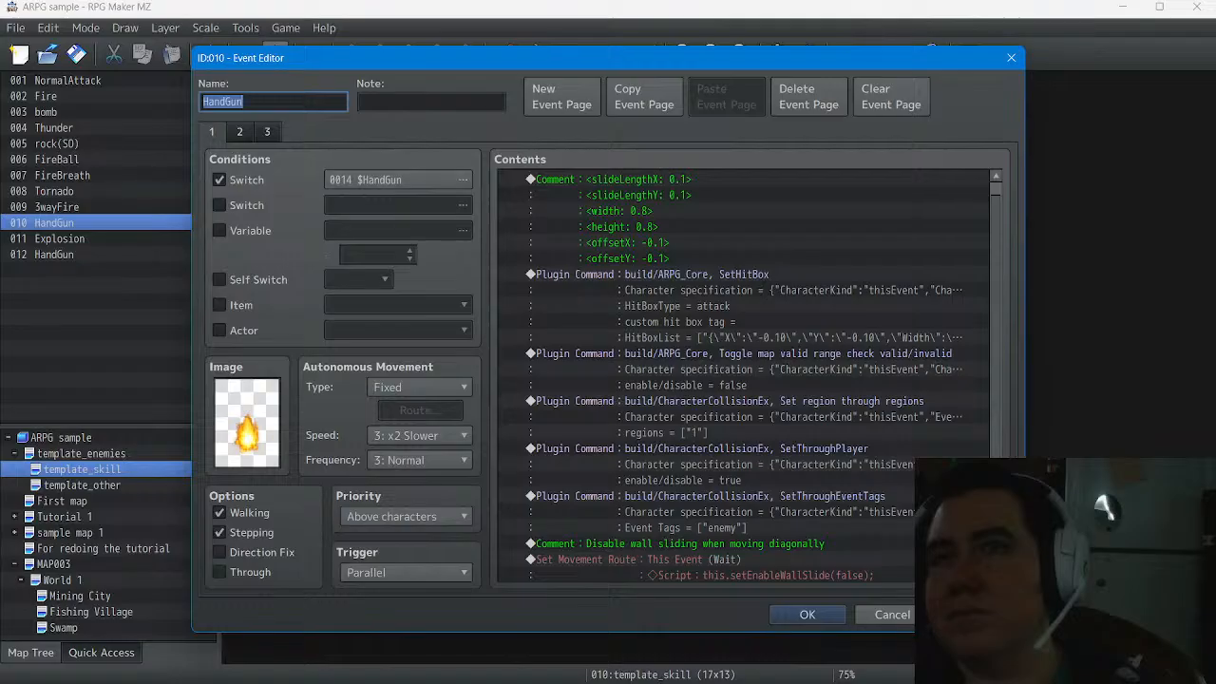
{"action": "key", "text": "Escape"}
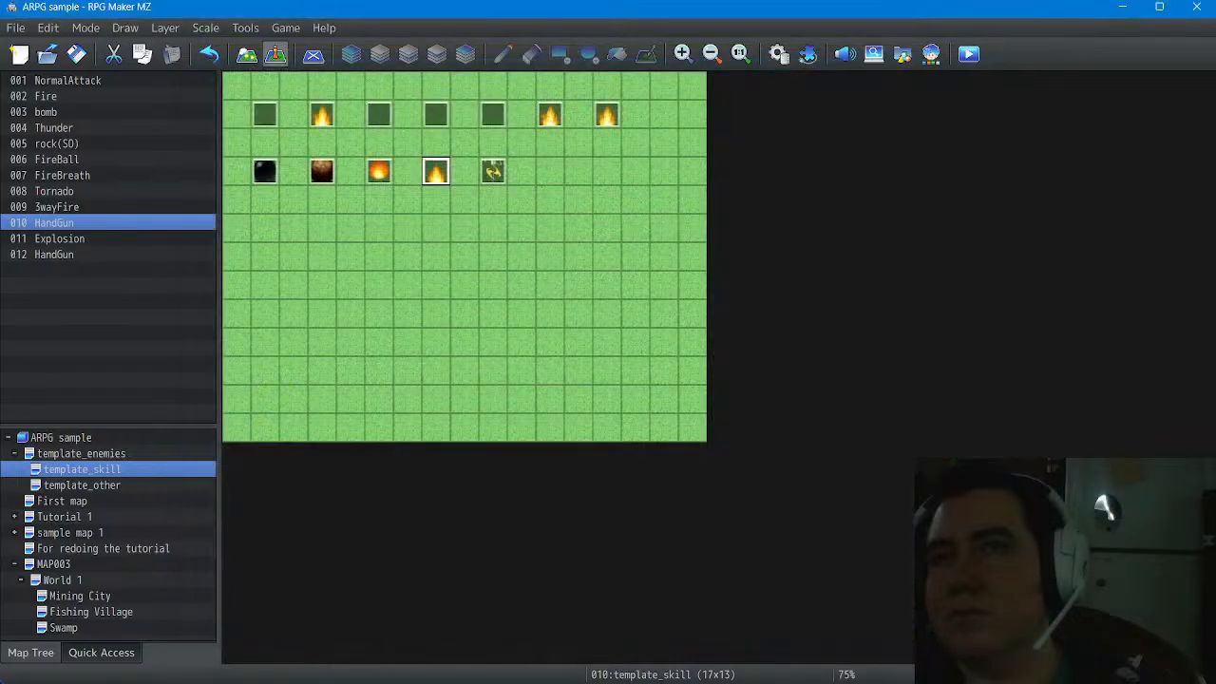
{"action": "double_click", "coordinate": [493, 171]}
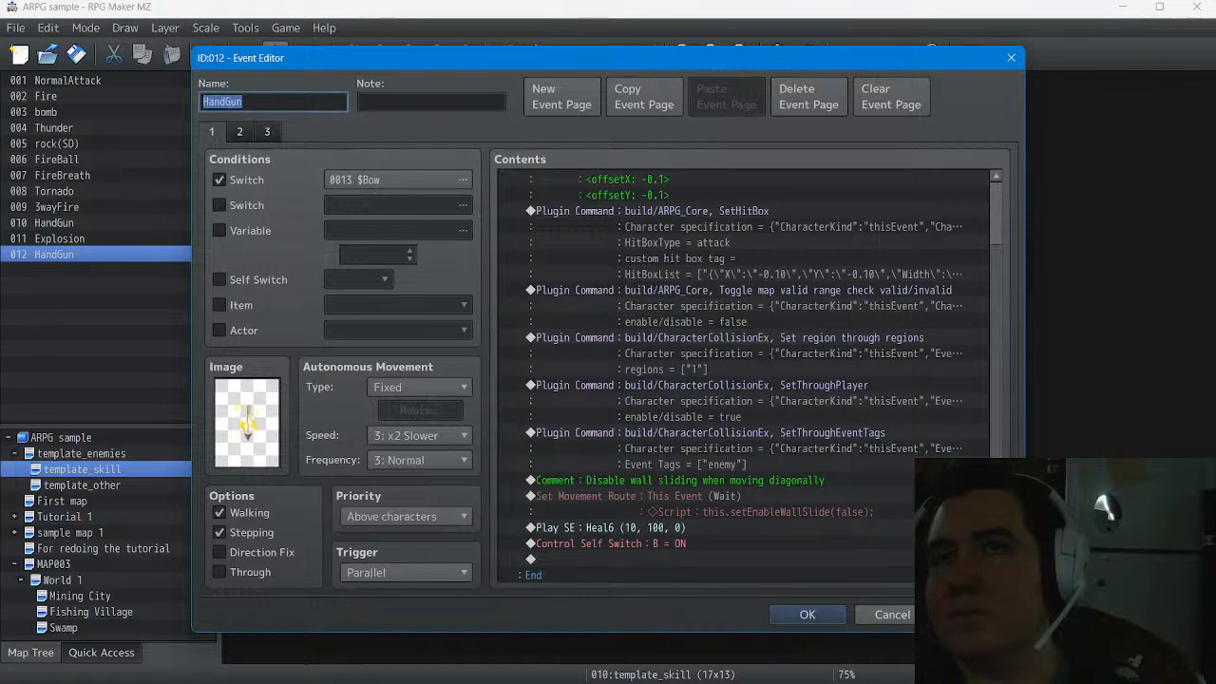
{"action": "left_click", "coordinate": [807, 614]}
{"action": "left_click", "coordinate": [265, 87]}
{"action": "double_click", "coordinate": [266, 114]}
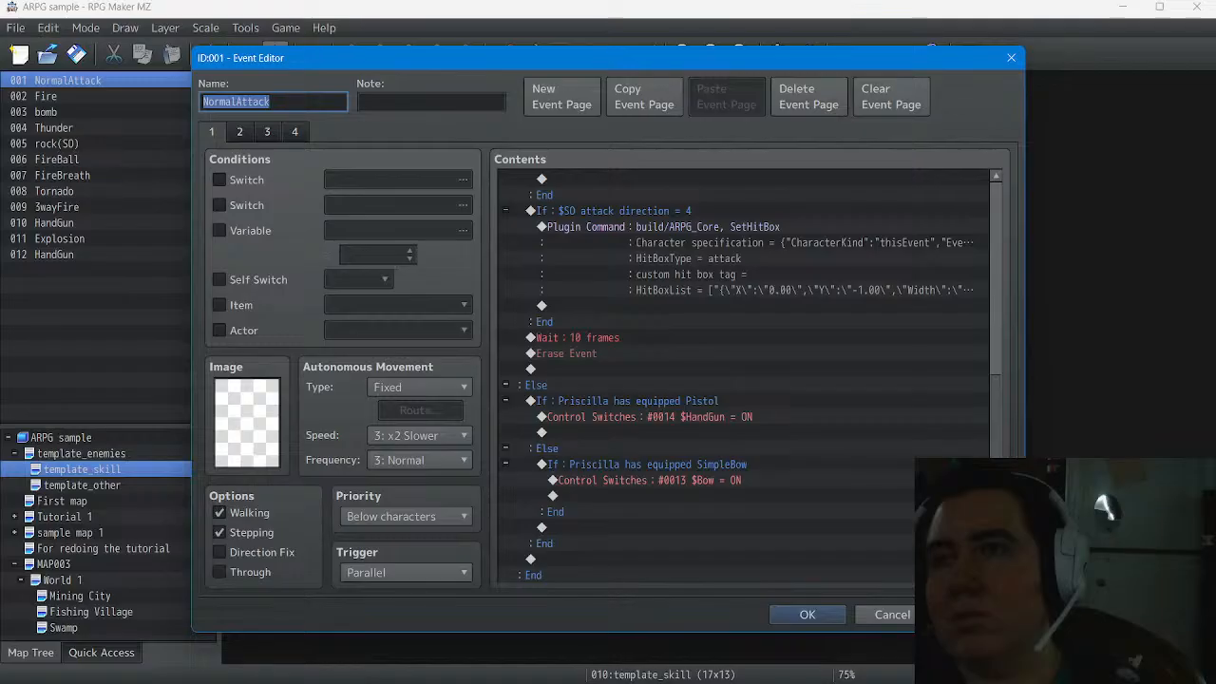
{"action": "left_click", "coordinate": [806, 615]}
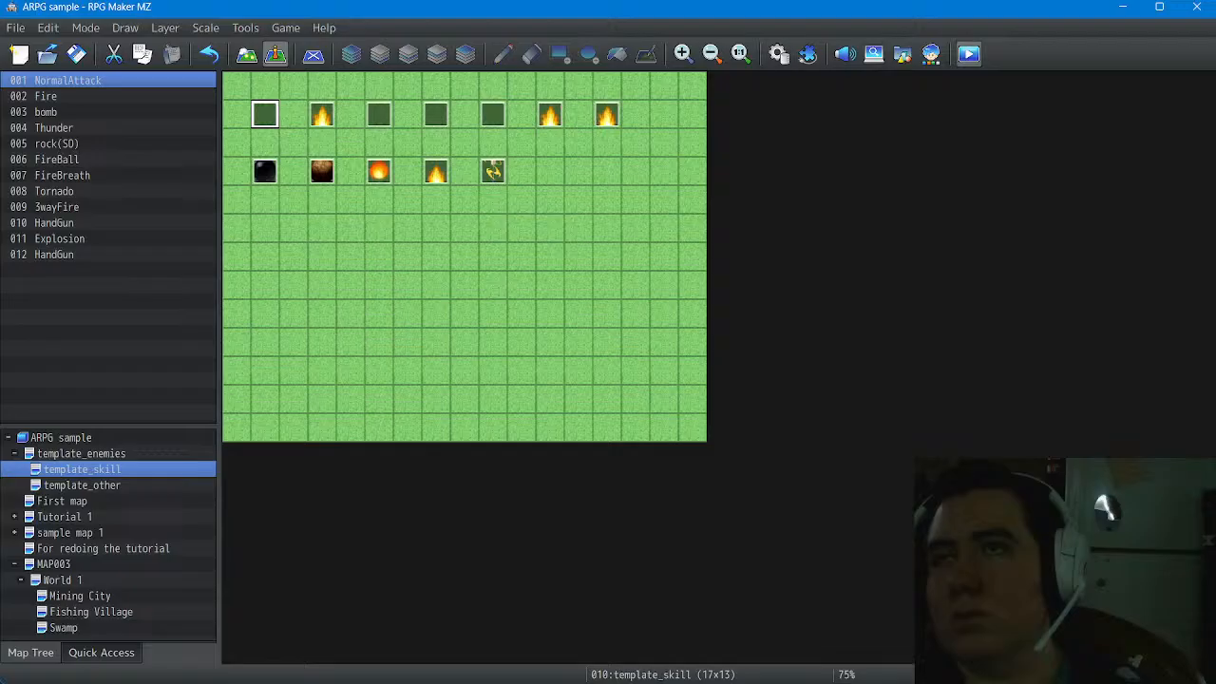
Launch another playtest of the project
{"action": "left_click", "coordinate": [969, 54]}
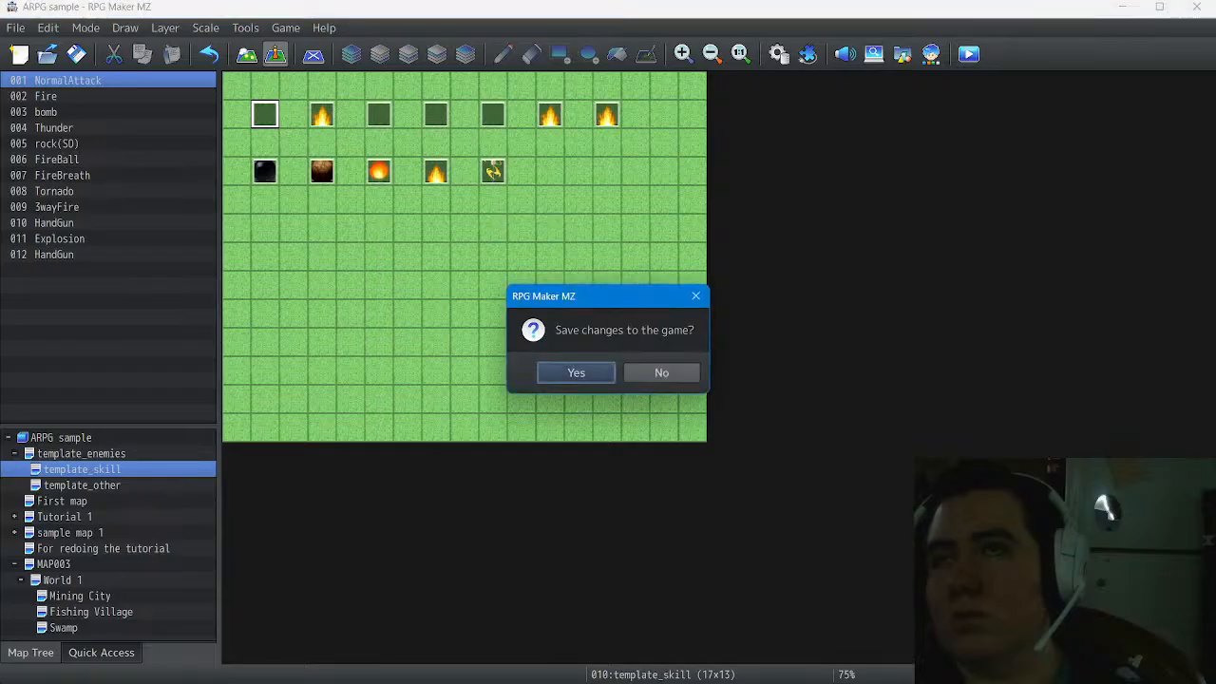
Save the changes to the game and playtest it briefly from a new game
{"action": "left_click", "coordinate": [576, 373]}
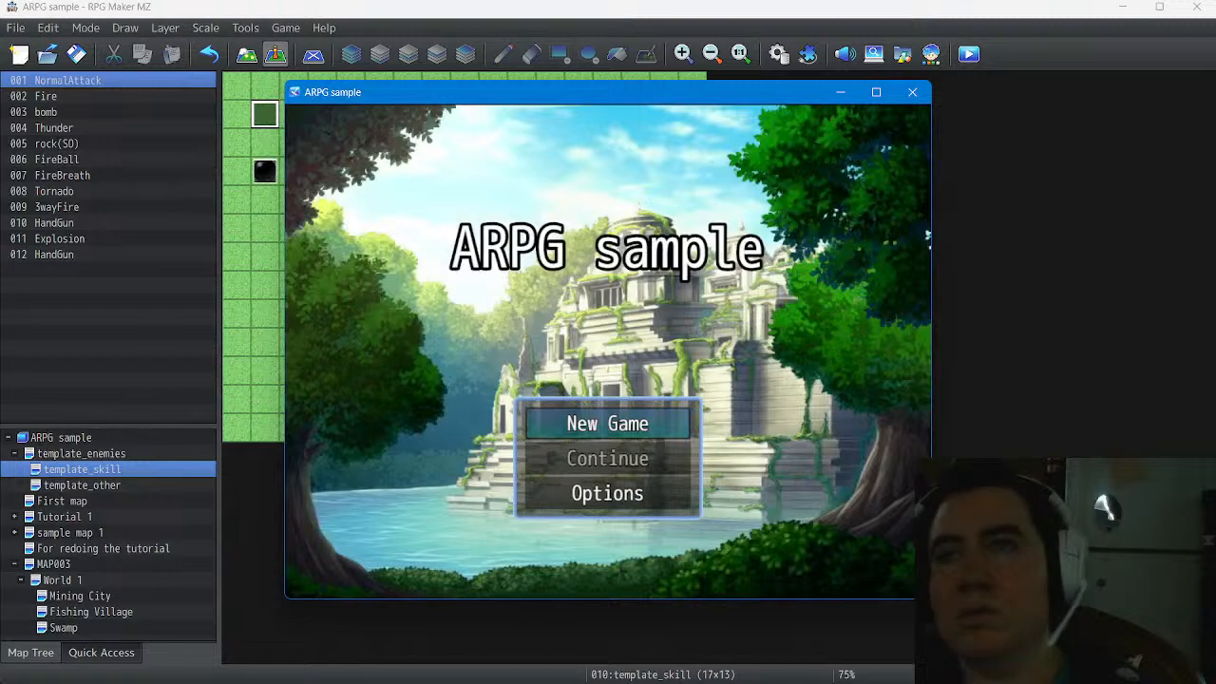
{"action": "key", "text": "Return"}
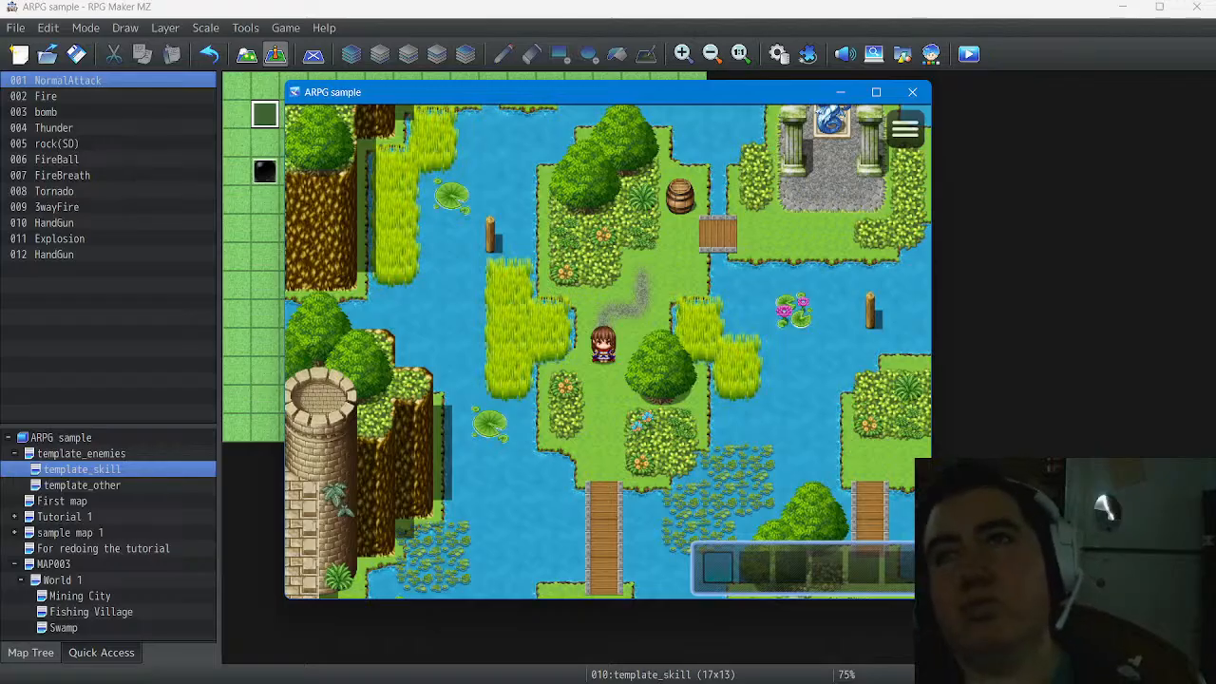
{"action": "left_click", "coordinate": [913, 93]}
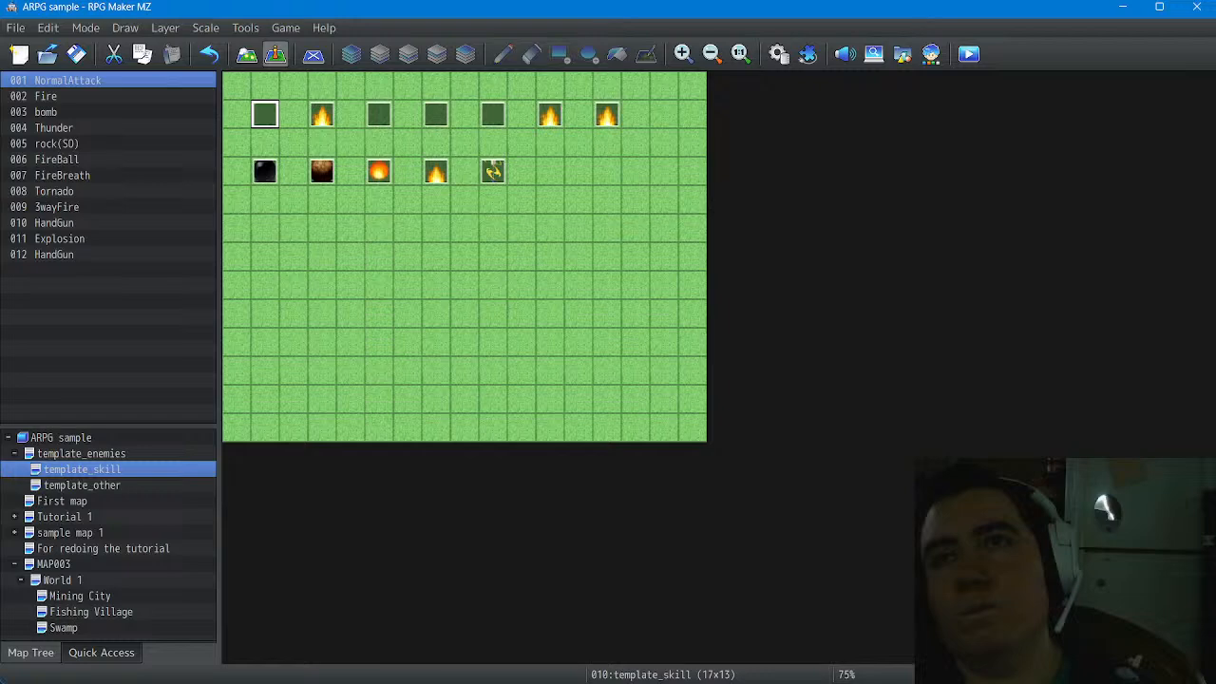
Delete the Control Switches command for 0014 $HandGun from the Pistol branch of the NormalAttack event's first page
{"action": "double_click", "coordinate": [54, 223]}
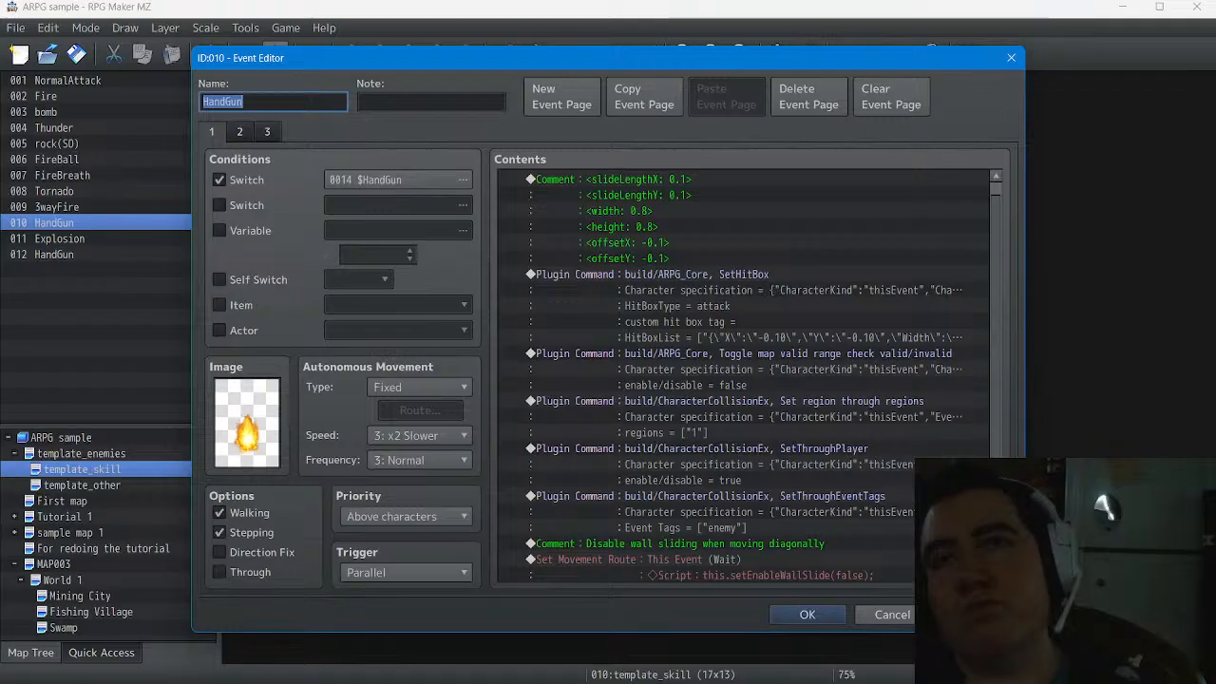
{"action": "left_click", "coordinate": [891, 615]}
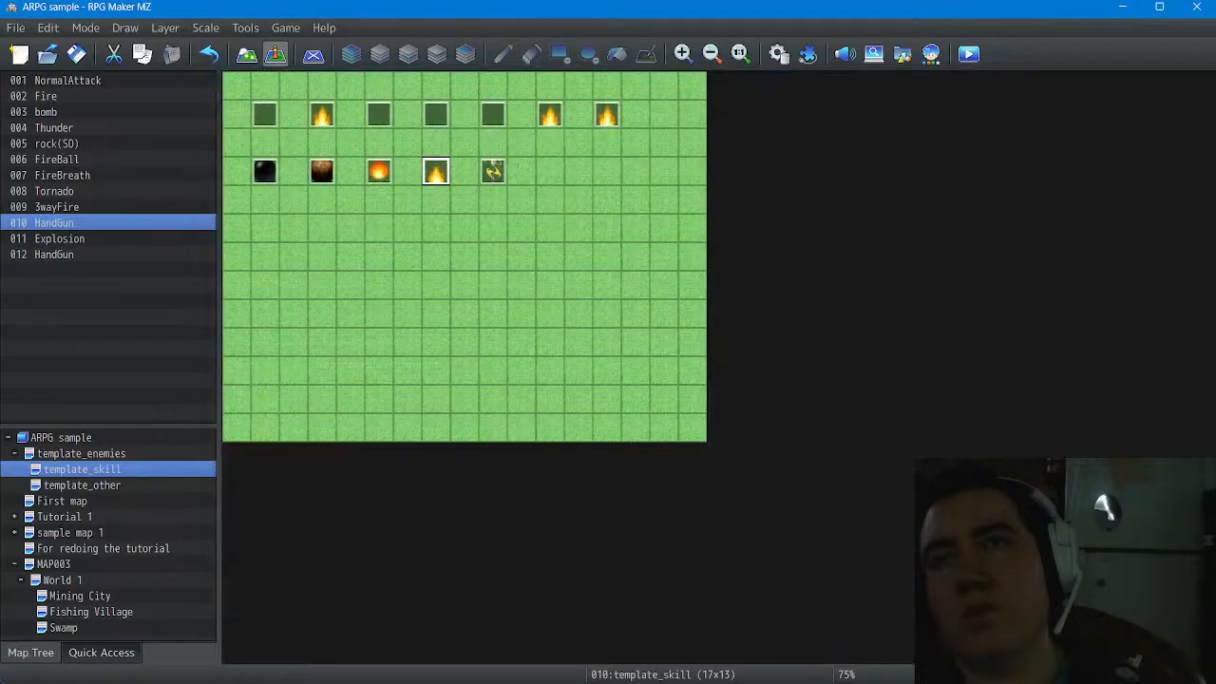
{"action": "double_click", "coordinate": [67, 80]}
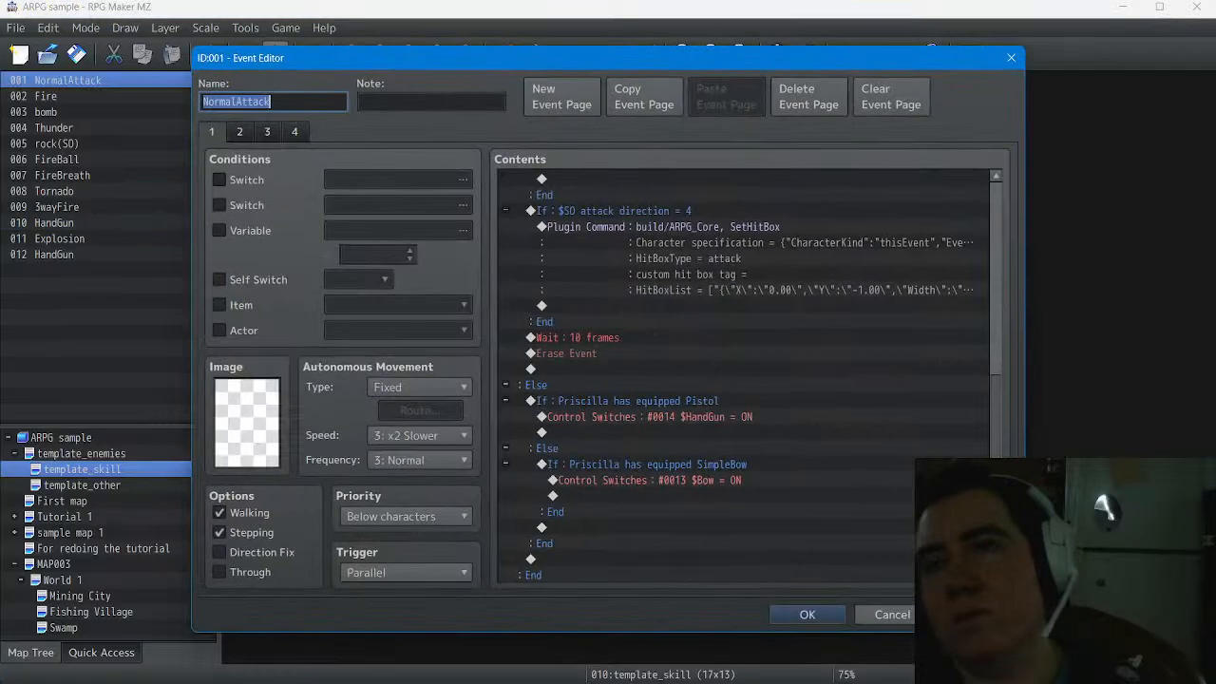
{"action": "left_click", "coordinate": [669, 417]}
{"action": "right_click", "coordinate": [669, 417]}
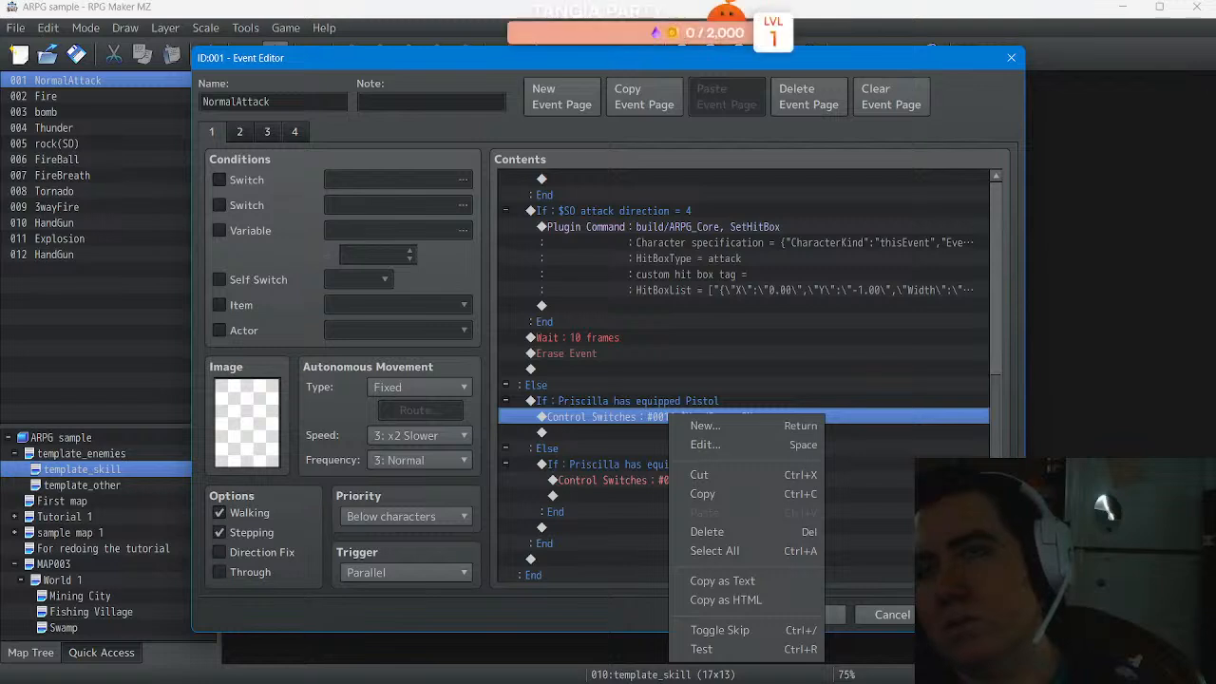
{"action": "left_click", "coordinate": [608, 432]}
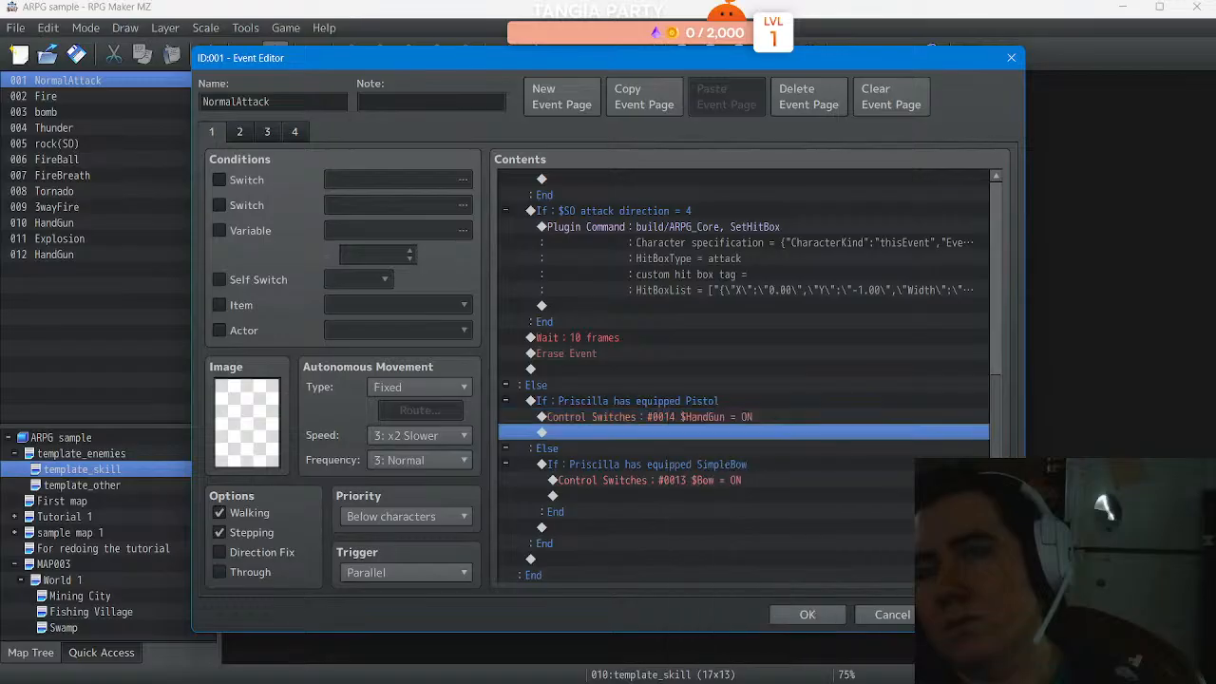
{"action": "left_click", "coordinate": [608, 417]}
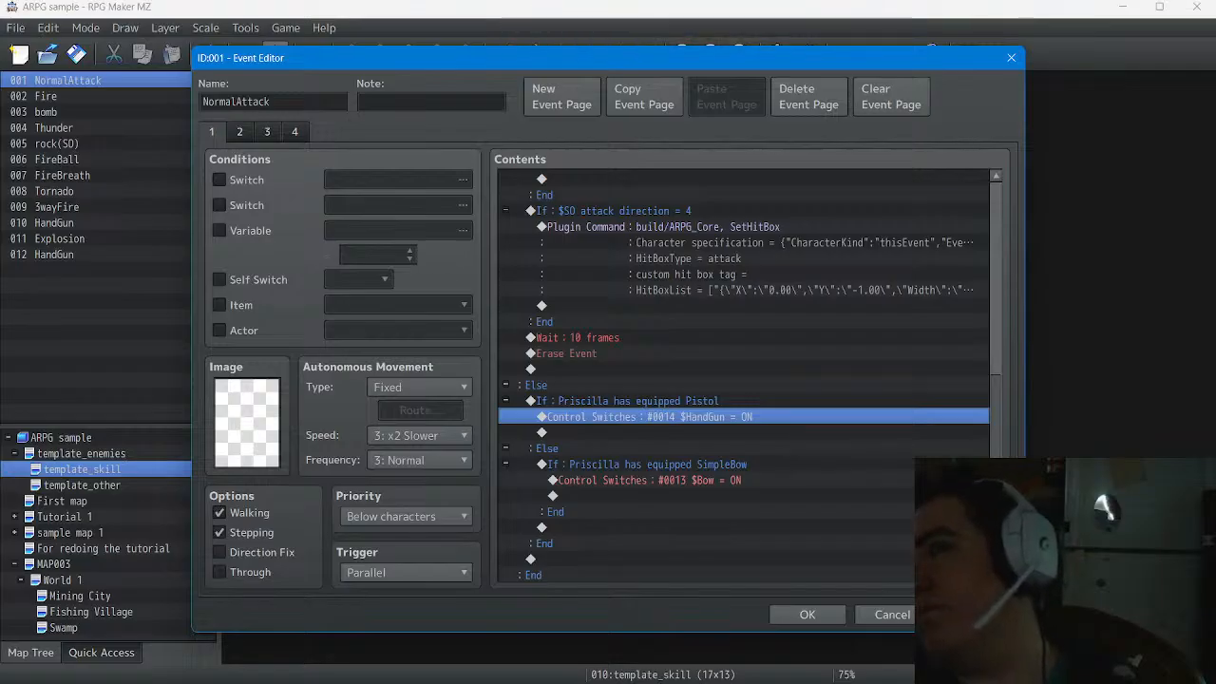
{"action": "right_click", "coordinate": [608, 417]}
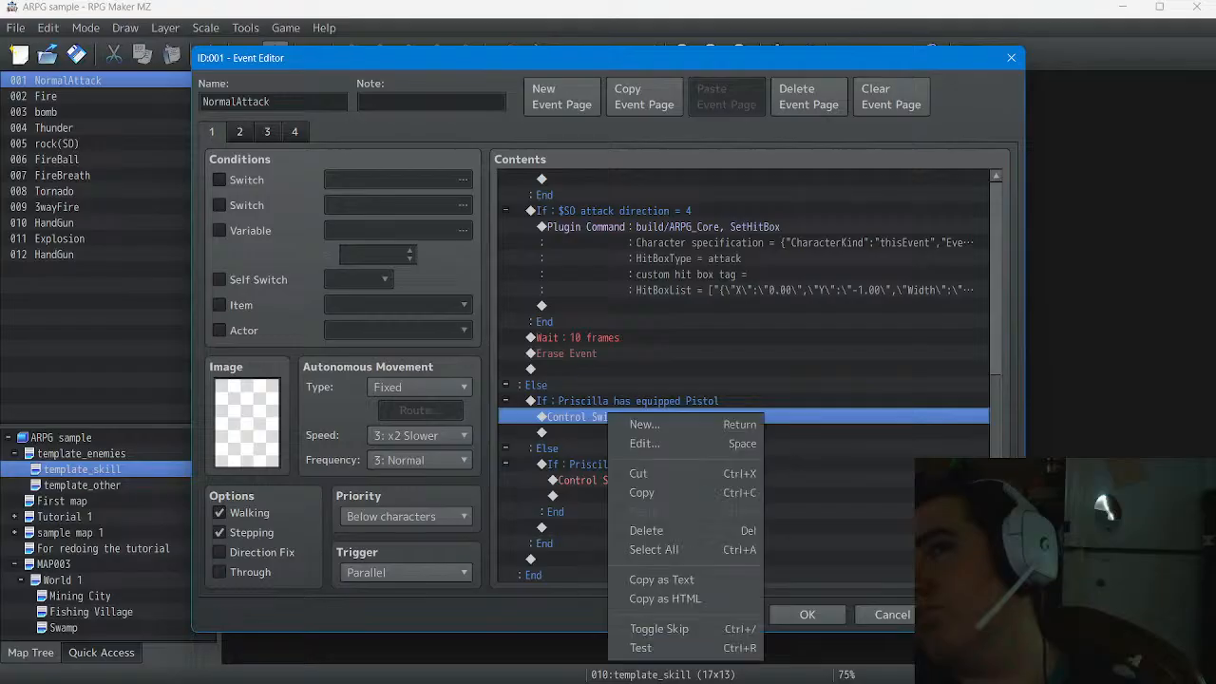
{"action": "left_click", "coordinate": [646, 530]}
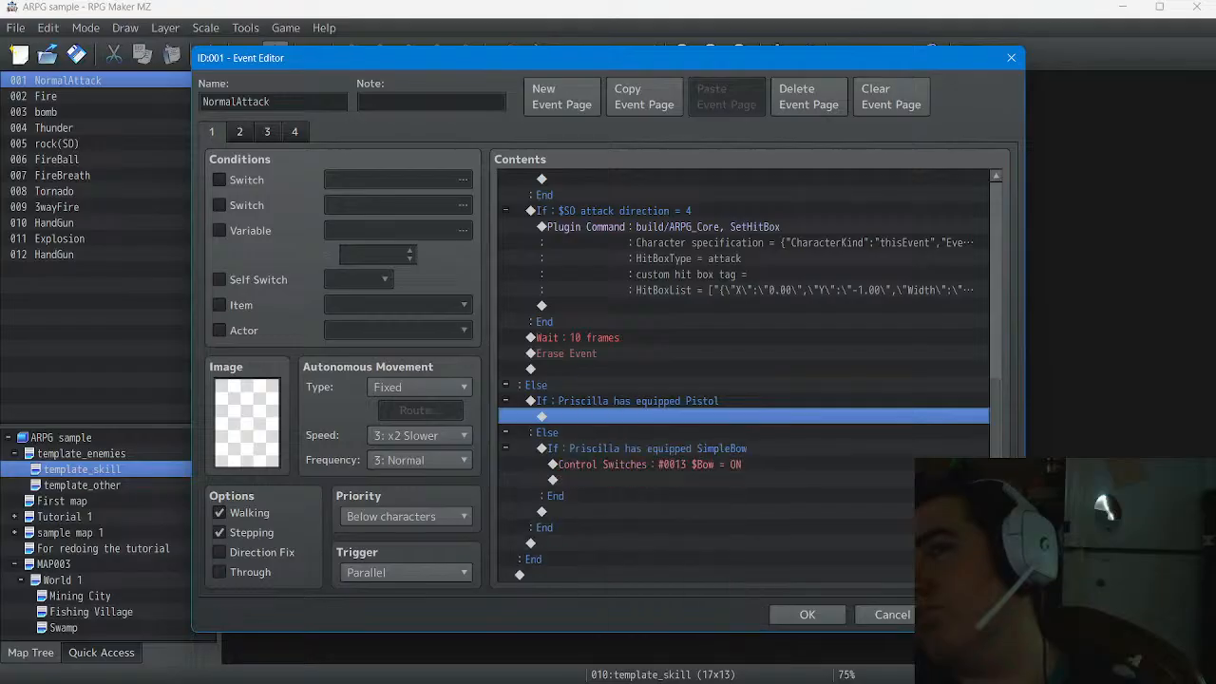
Delete the Control Switches command for 0013 $Bow from the NormalAttack event's SimpleBow branch and accept the event changes
{"action": "right_click", "coordinate": [629, 464]}
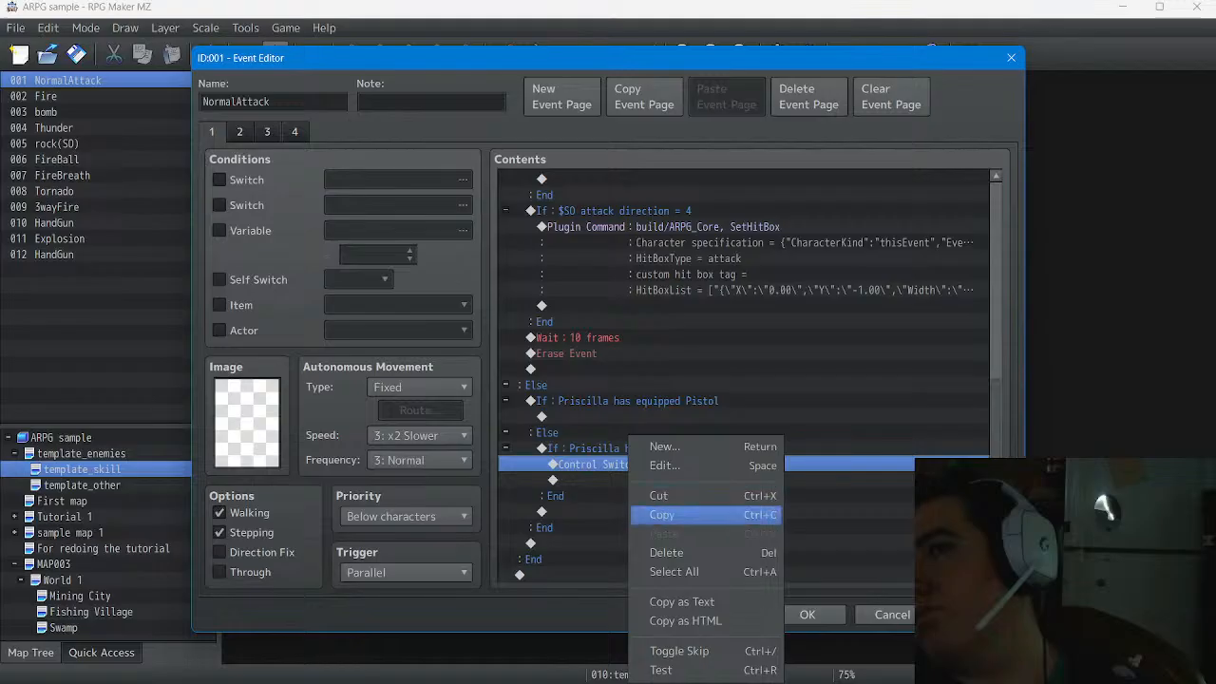
{"action": "left_click", "coordinate": [669, 552]}
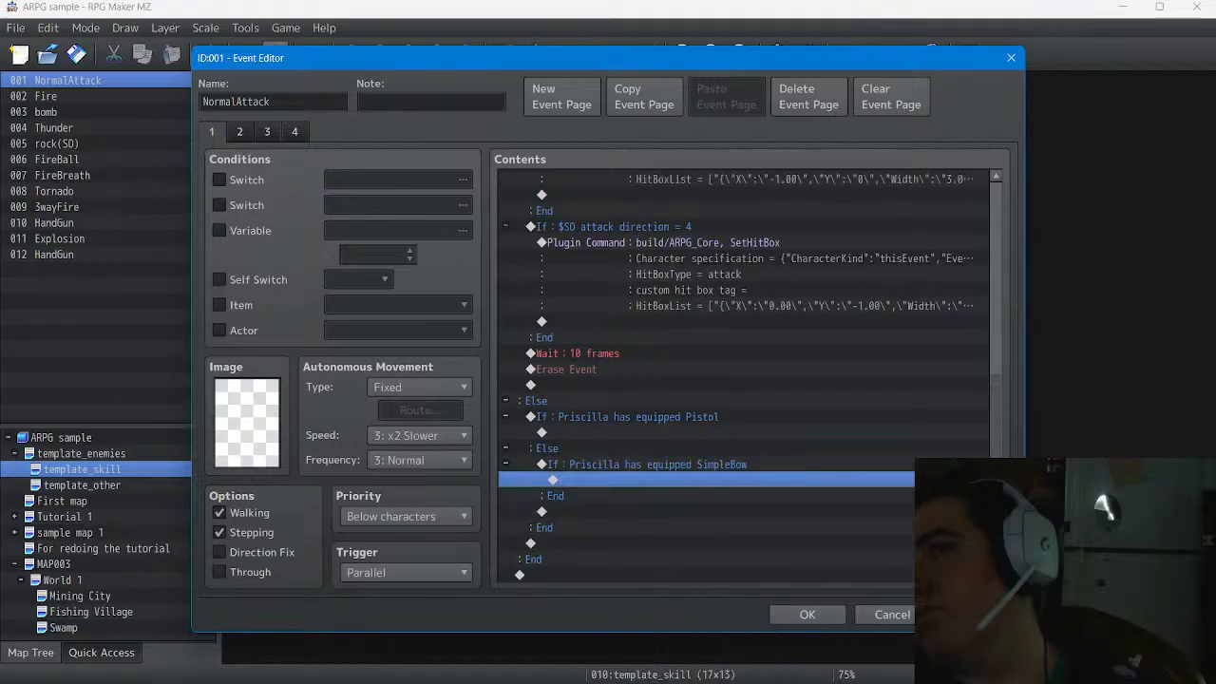
{"action": "left_click", "coordinate": [977, 615]}
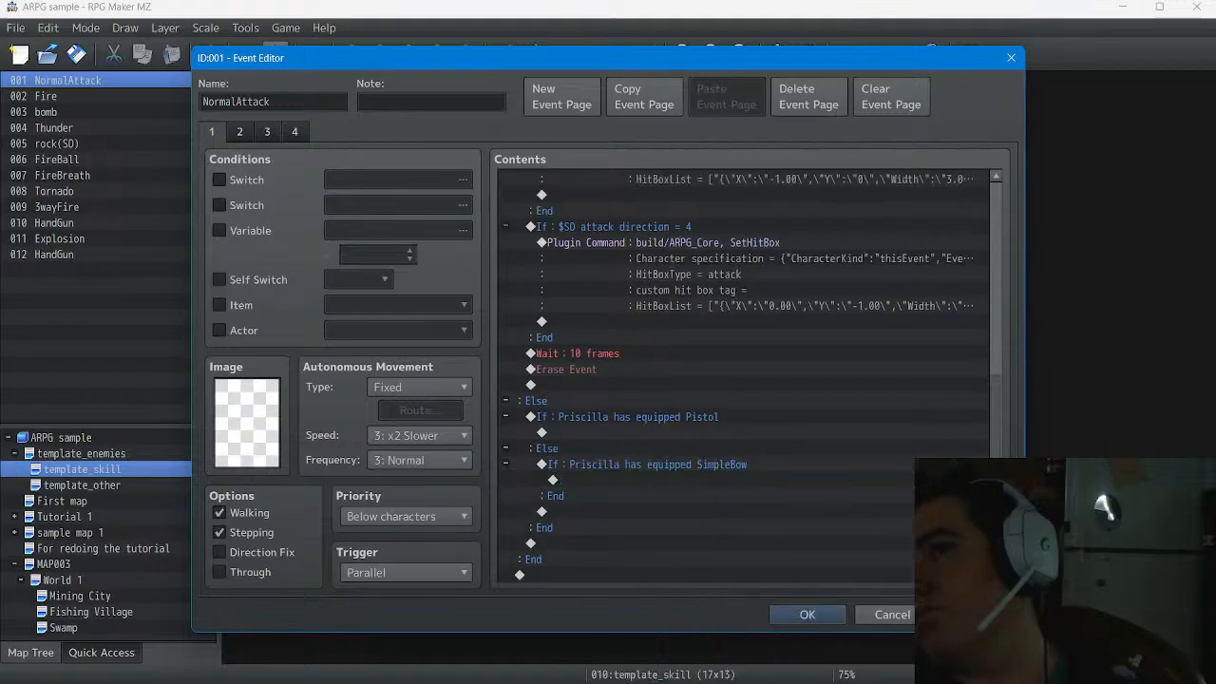
{"action": "key", "text": "Return"}
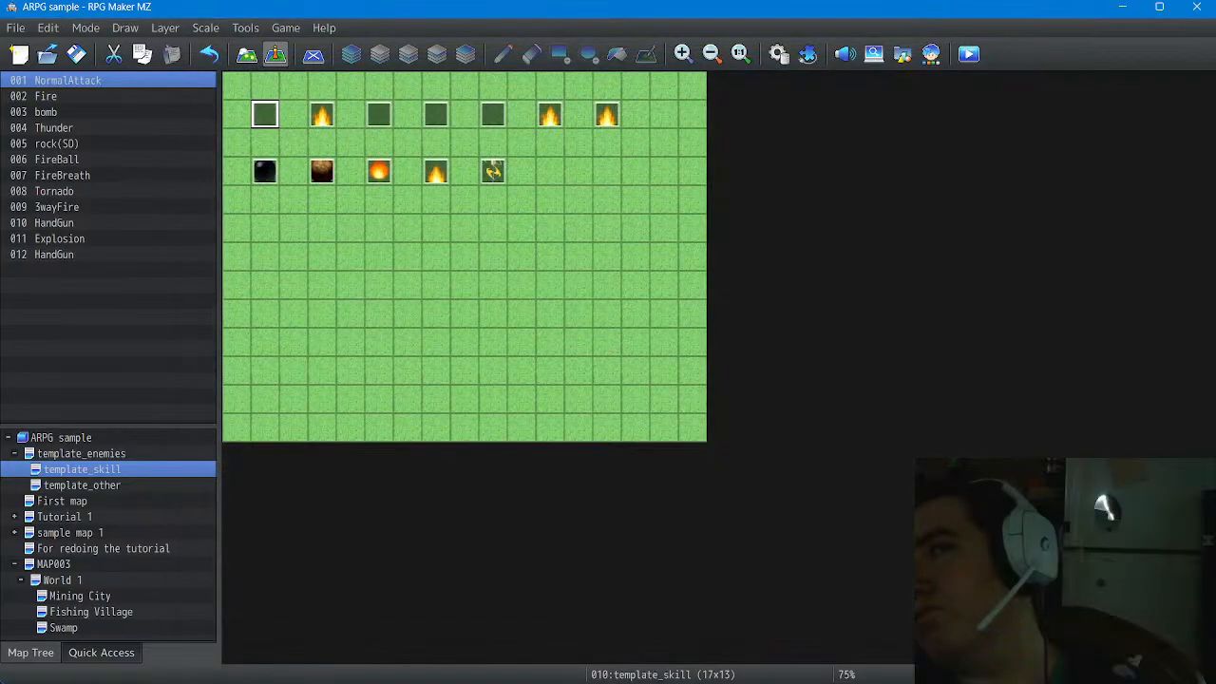
Open HandGun event 010 and check its first page's switch condition and the opening comment's text
{"action": "double_click", "coordinate": [493, 169]}
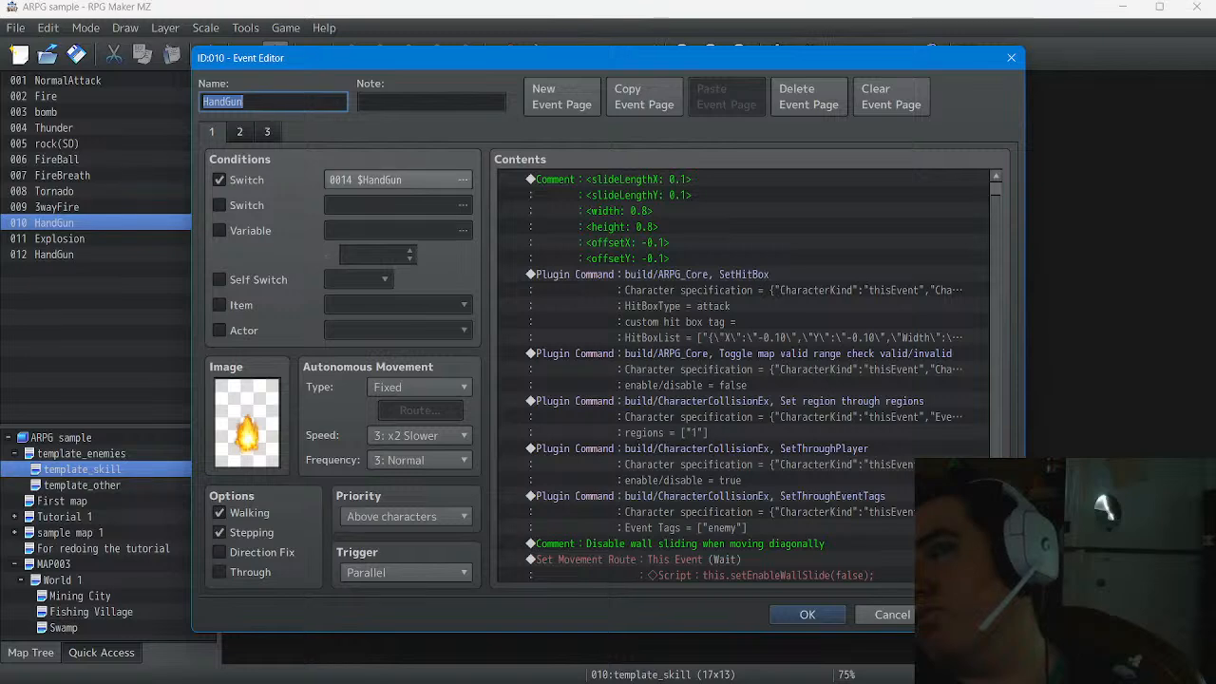
{"action": "left_click", "coordinate": [398, 181]}
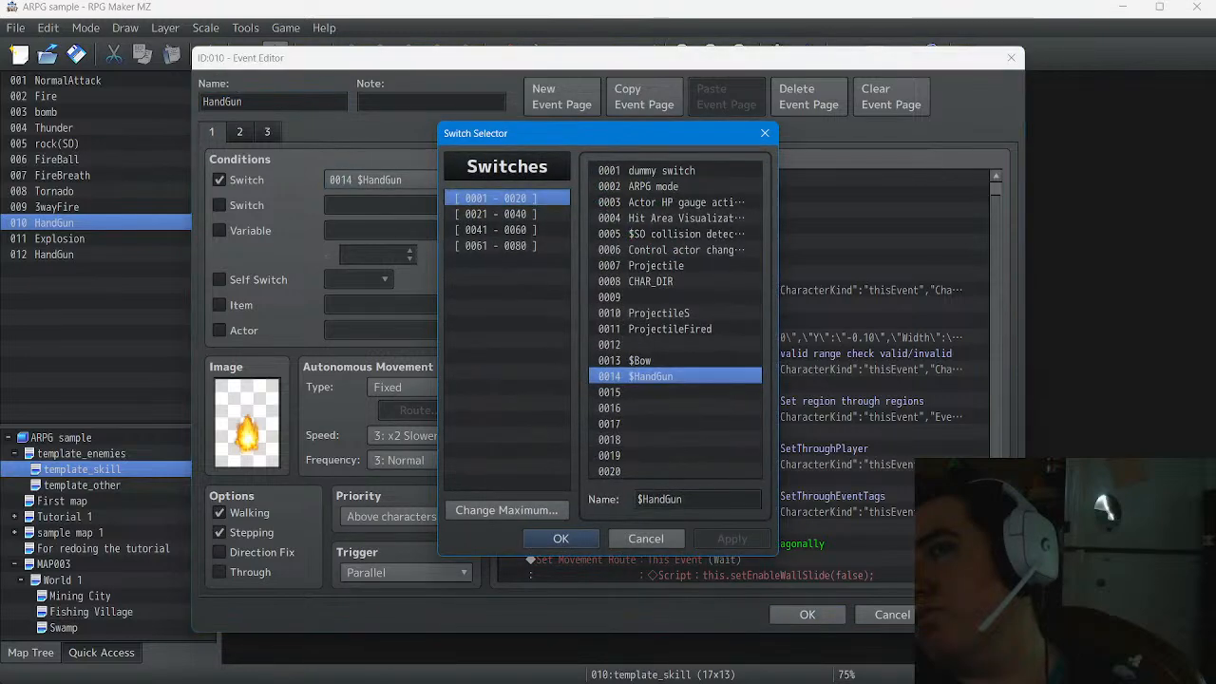
{"action": "left_click", "coordinate": [561, 539]}
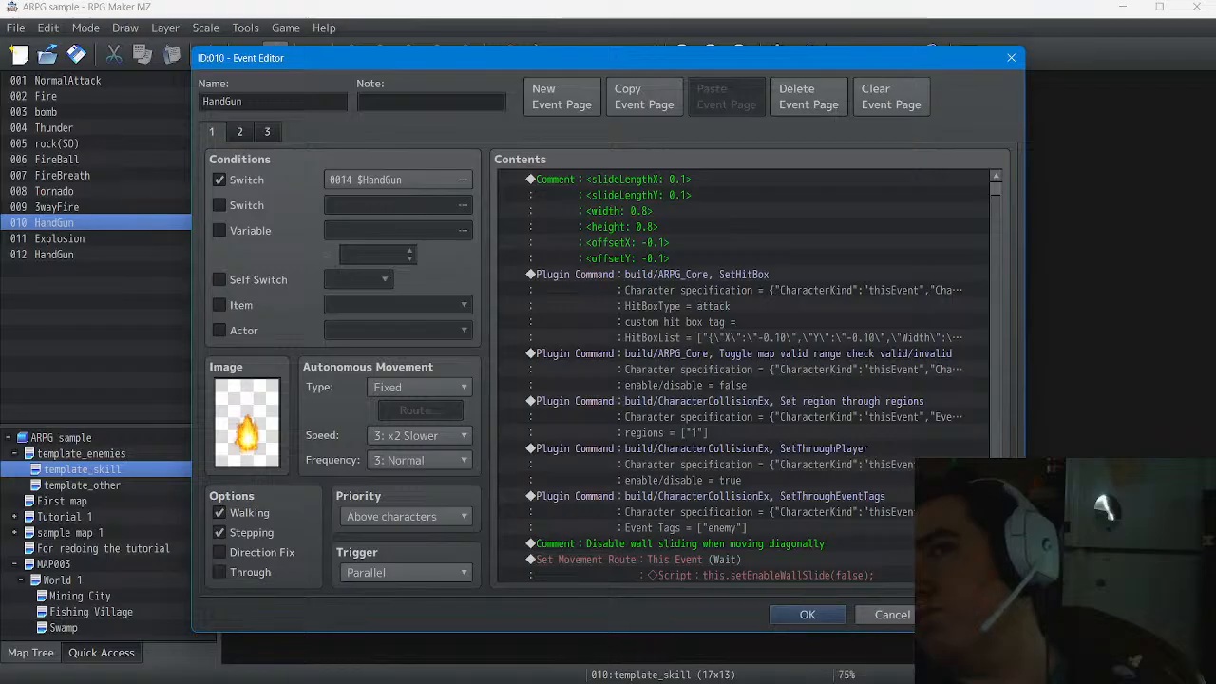
{"action": "left_click", "coordinate": [665, 219]}
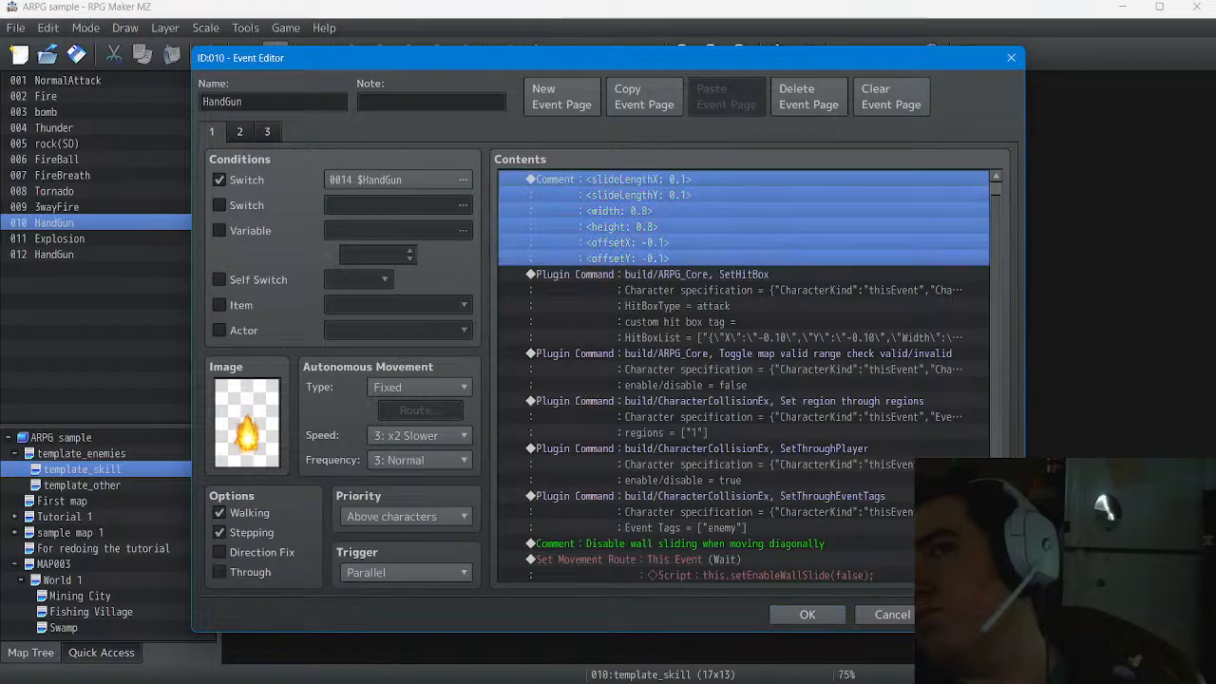
{"action": "right_click", "coordinate": [663, 181]}
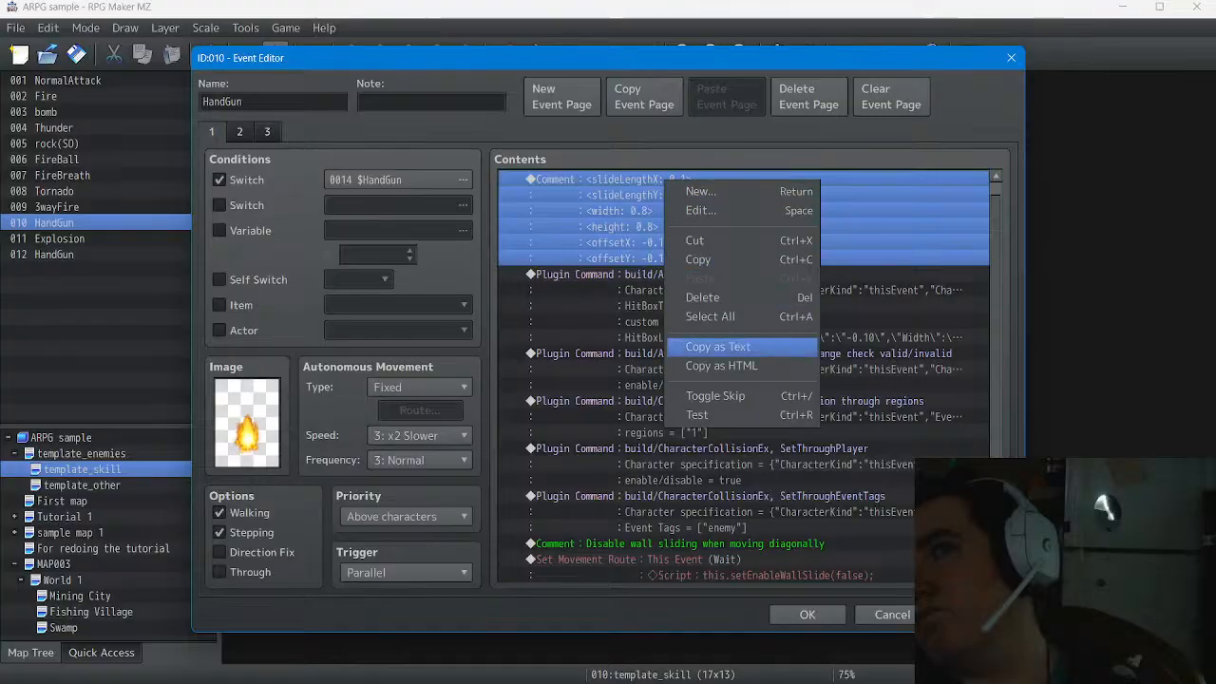
{"action": "left_click", "coordinate": [703, 210]}
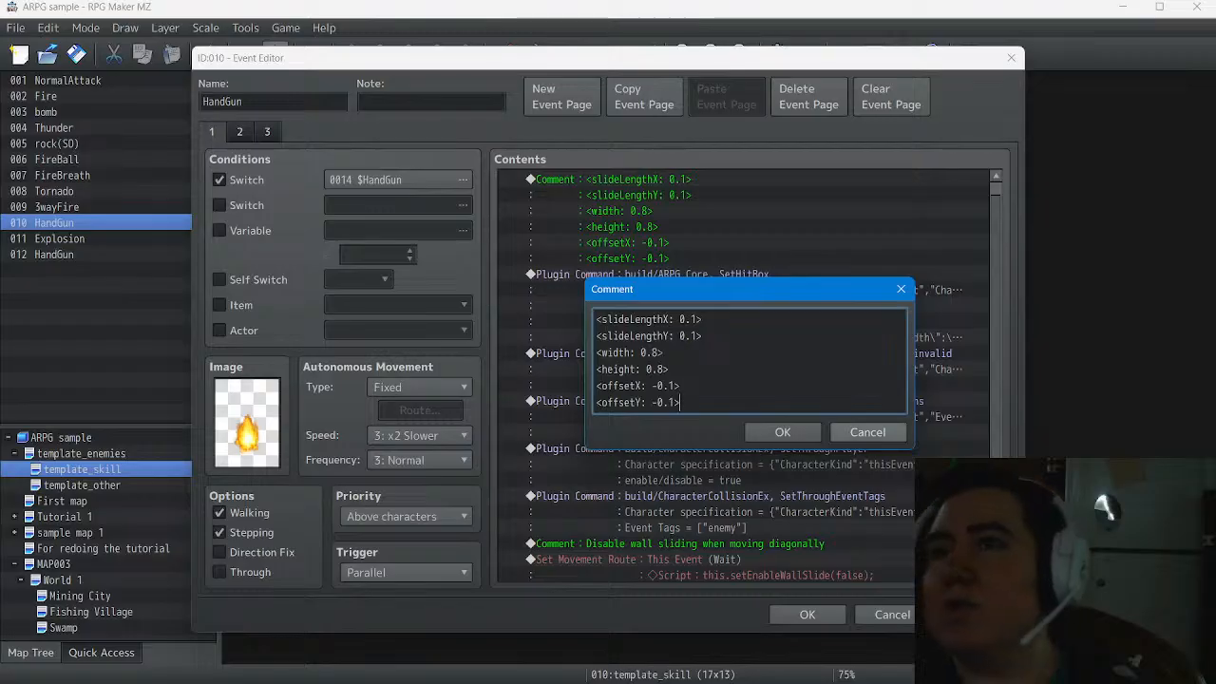
{"action": "left_click", "coordinate": [867, 431]}
Insert a command turning switch 0014 $HandGun ON above the comment in event 010's Pistol branch, and accept the event
{"action": "right_click", "coordinate": [693, 177]}
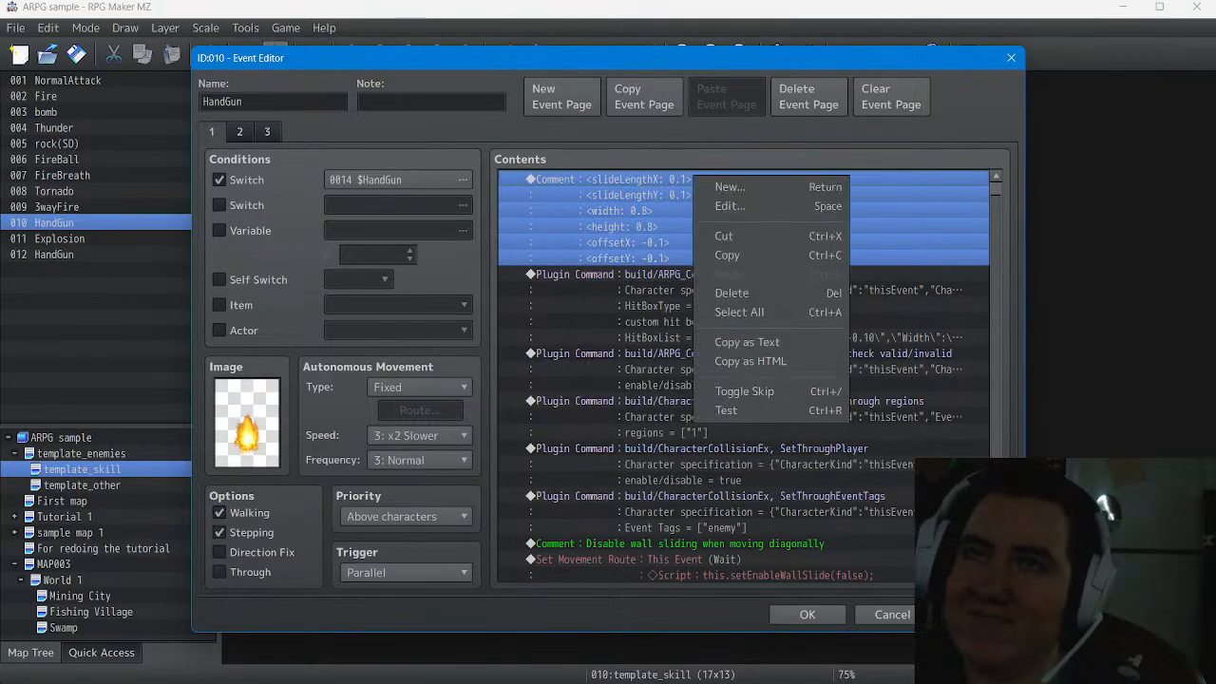
{"action": "left_click", "coordinate": [724, 185]}
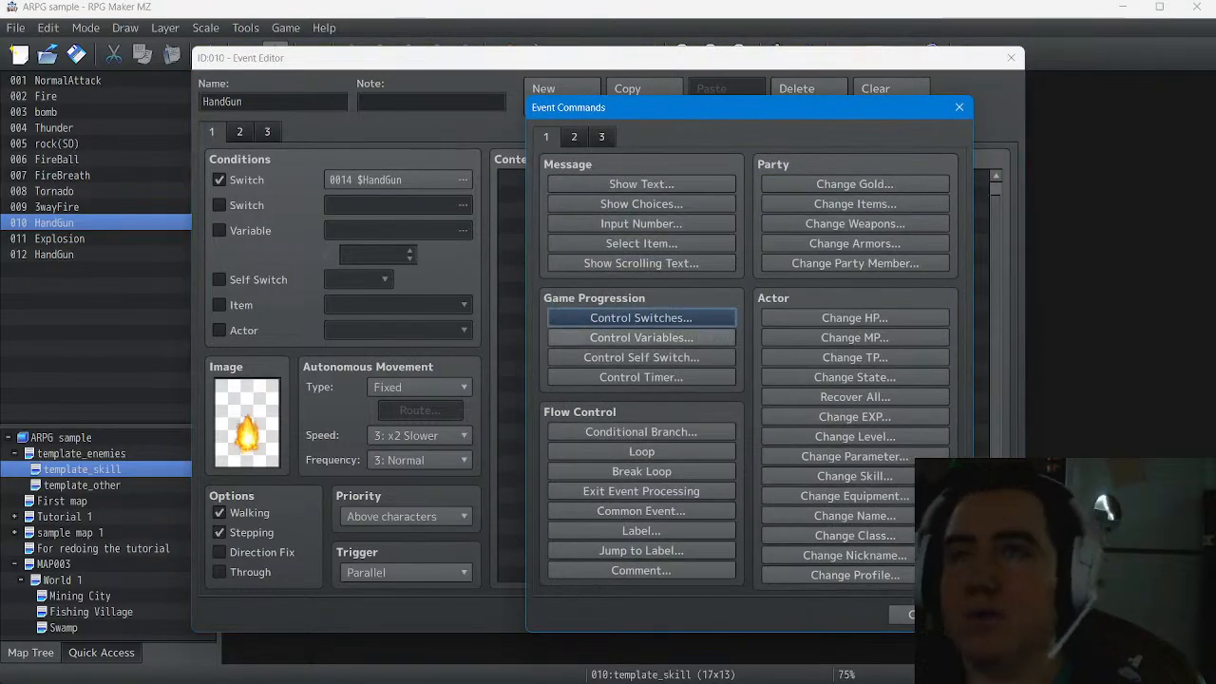
{"action": "left_click", "coordinate": [642, 317]}
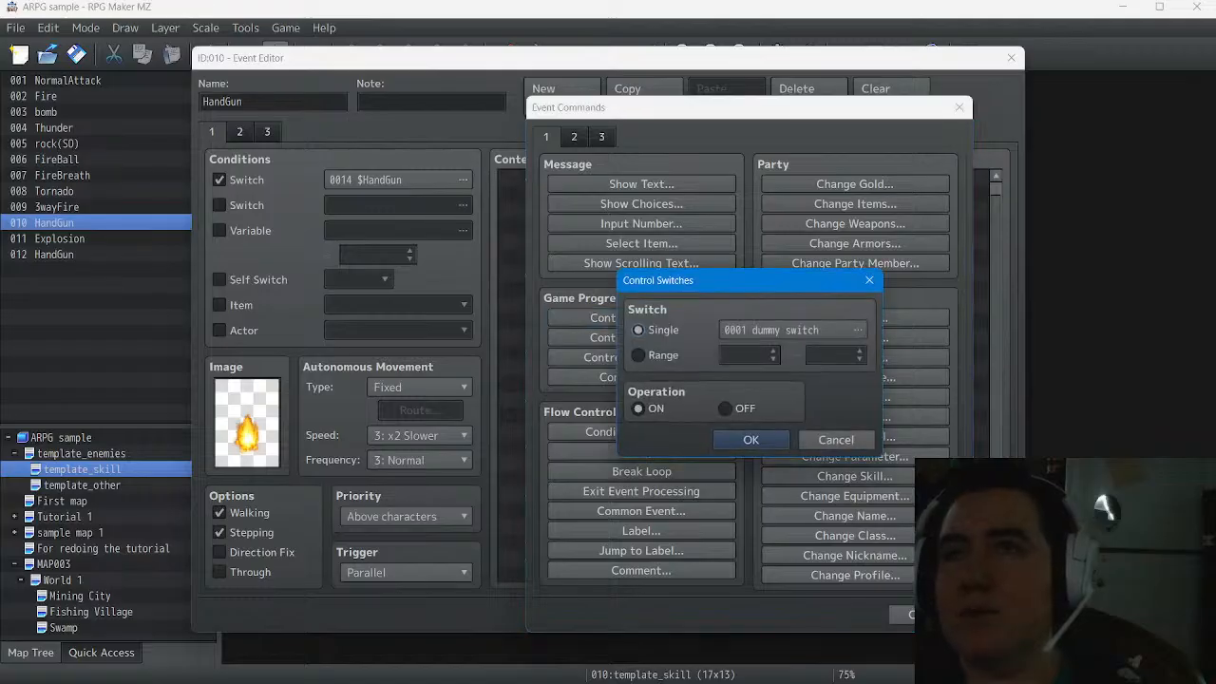
{"action": "left_click", "coordinate": [793, 329]}
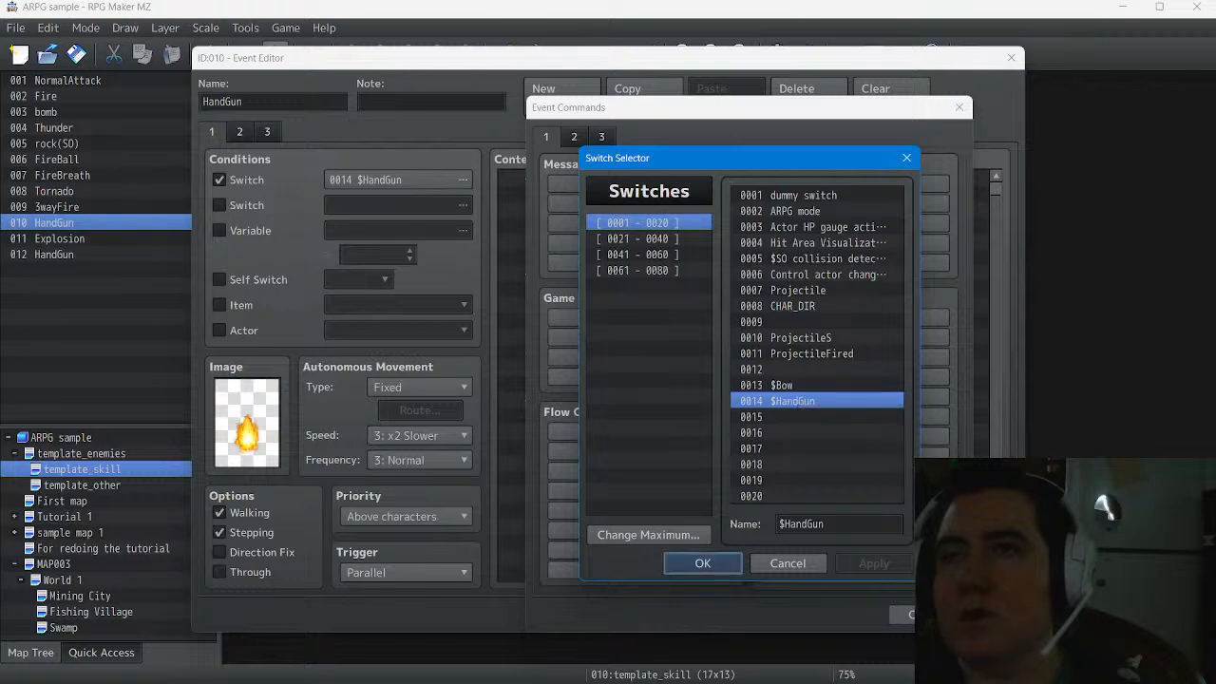
{"action": "left_click", "coordinate": [702, 562]}
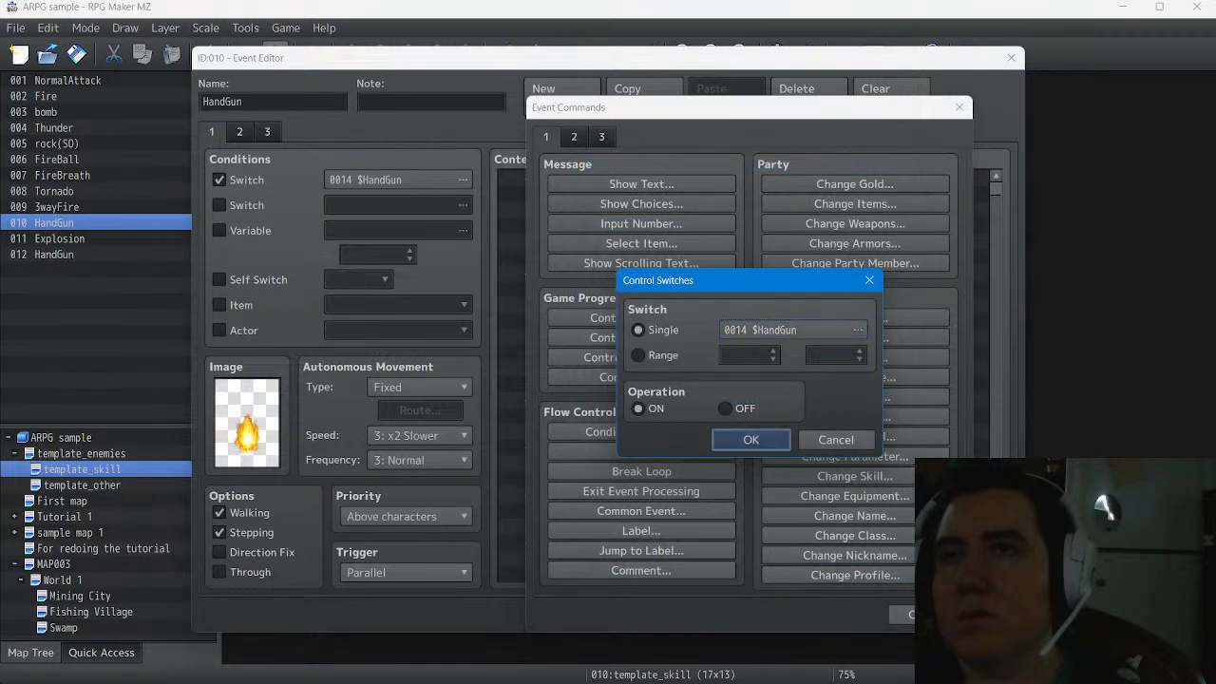
{"action": "left_click", "coordinate": [750, 439]}
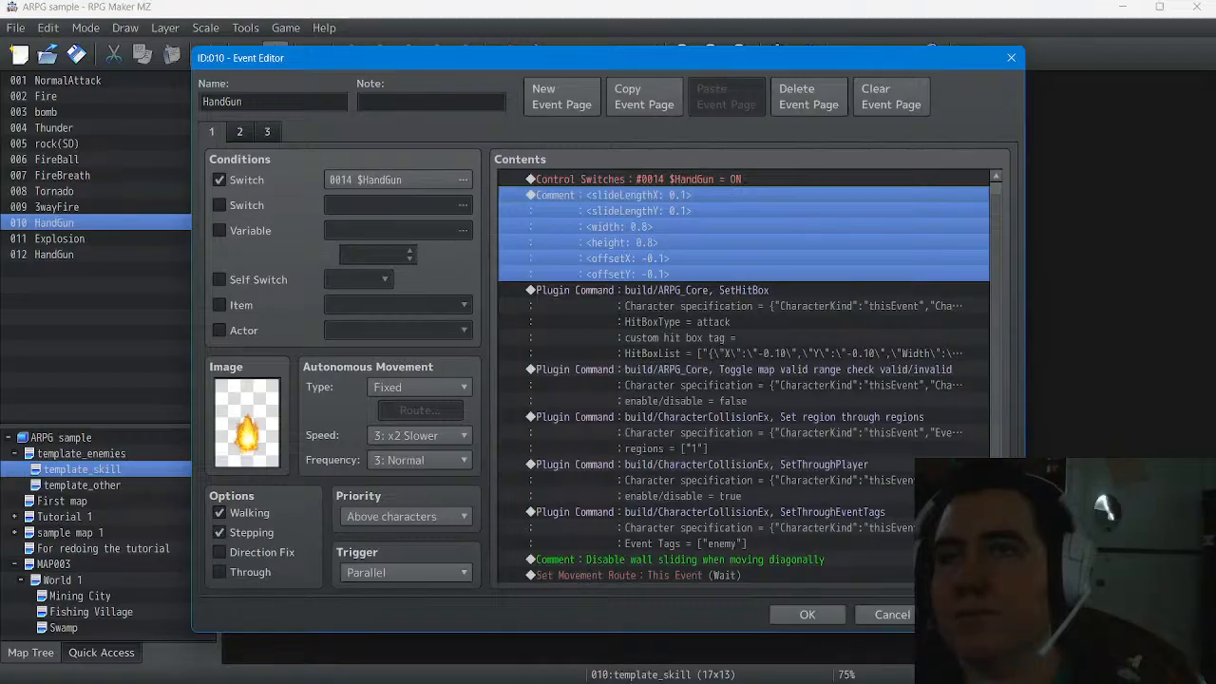
{"action": "left_click", "coordinate": [808, 615]}
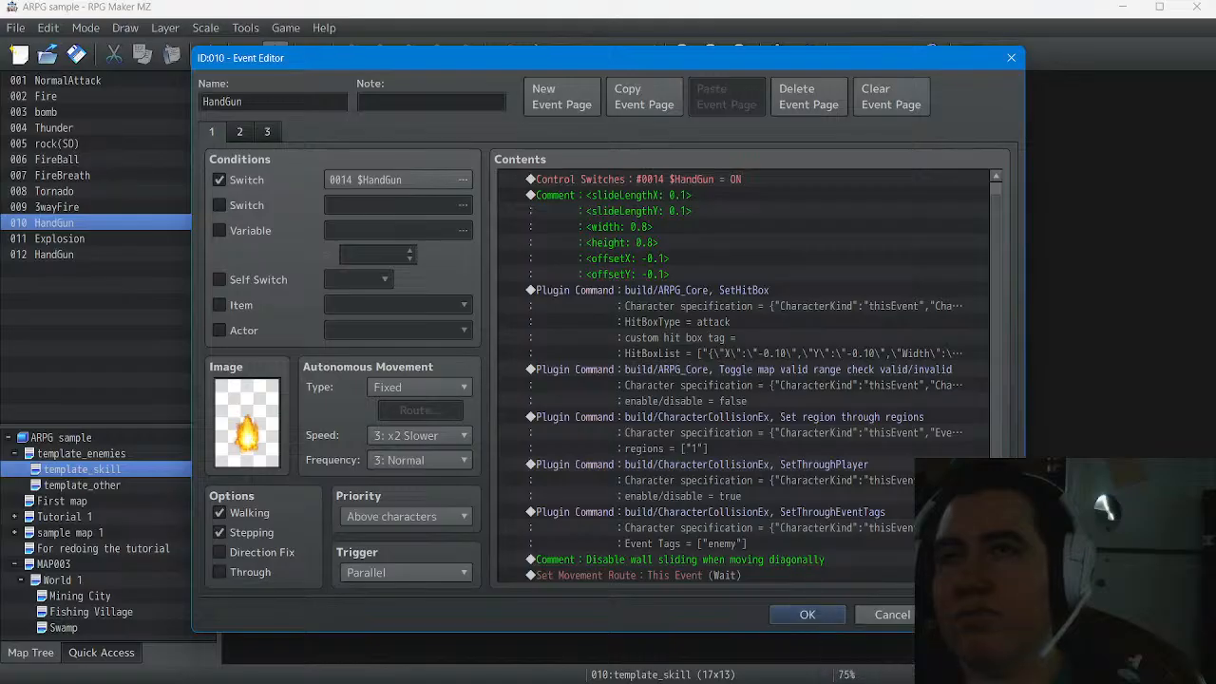
{"action": "scroll", "coordinate": [741, 380], "scroll_direction": "down", "scroll_amount": 2}
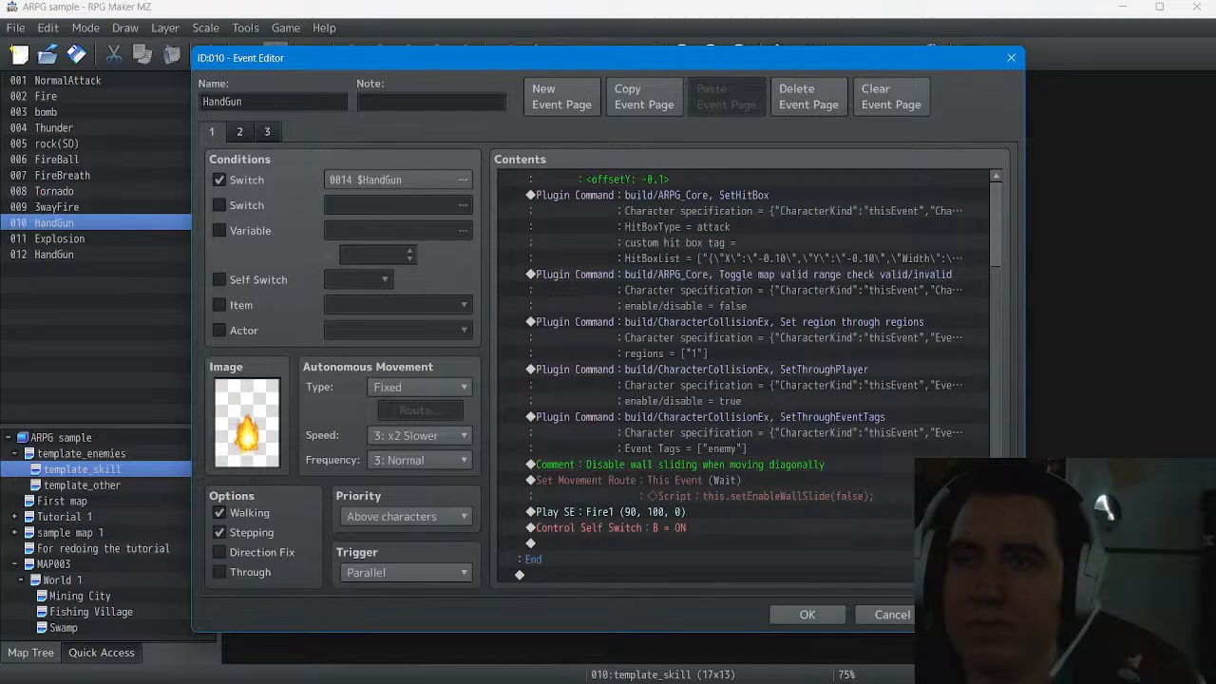
{"action": "scroll", "coordinate": [740, 380], "scroll_direction": "up", "scroll_amount": 2}
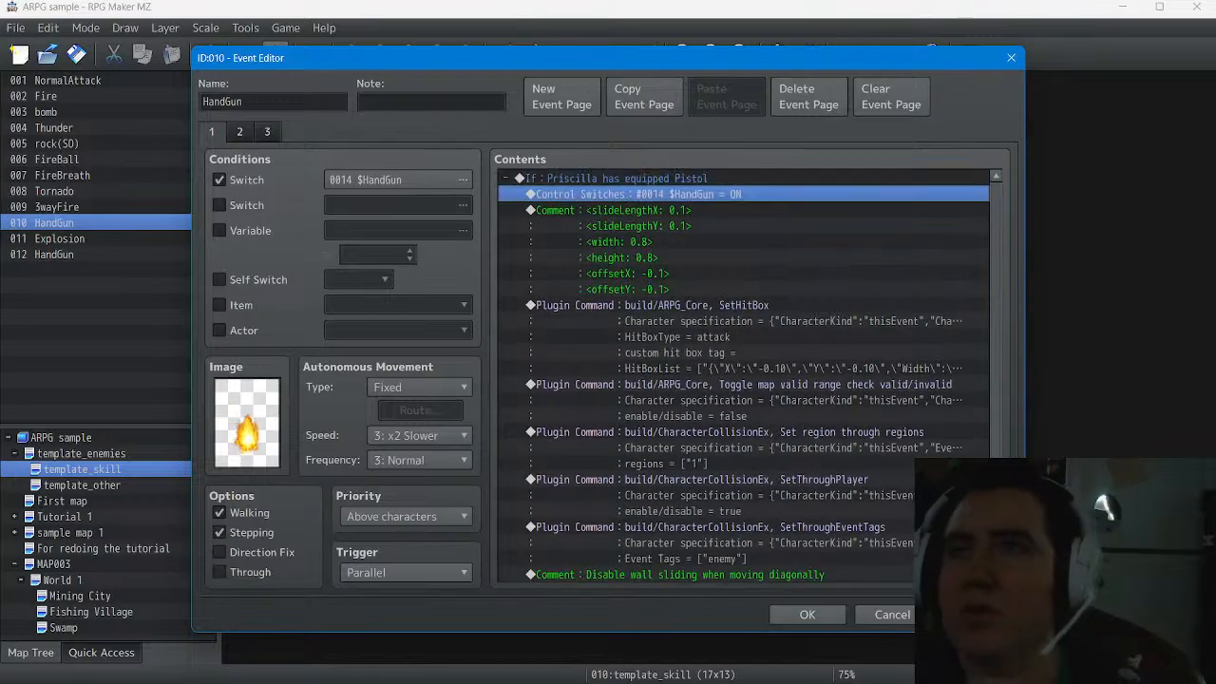
{"action": "key", "text": "ctrl+a"}
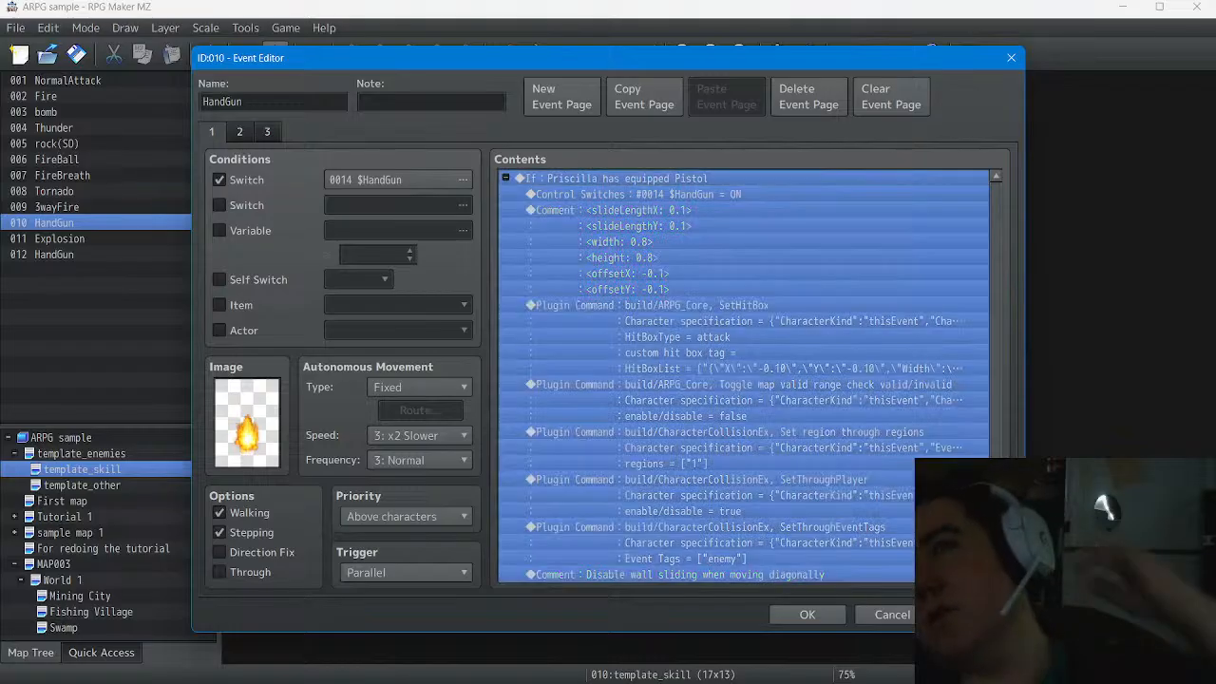
{"action": "left_click", "coordinate": [743, 257]}
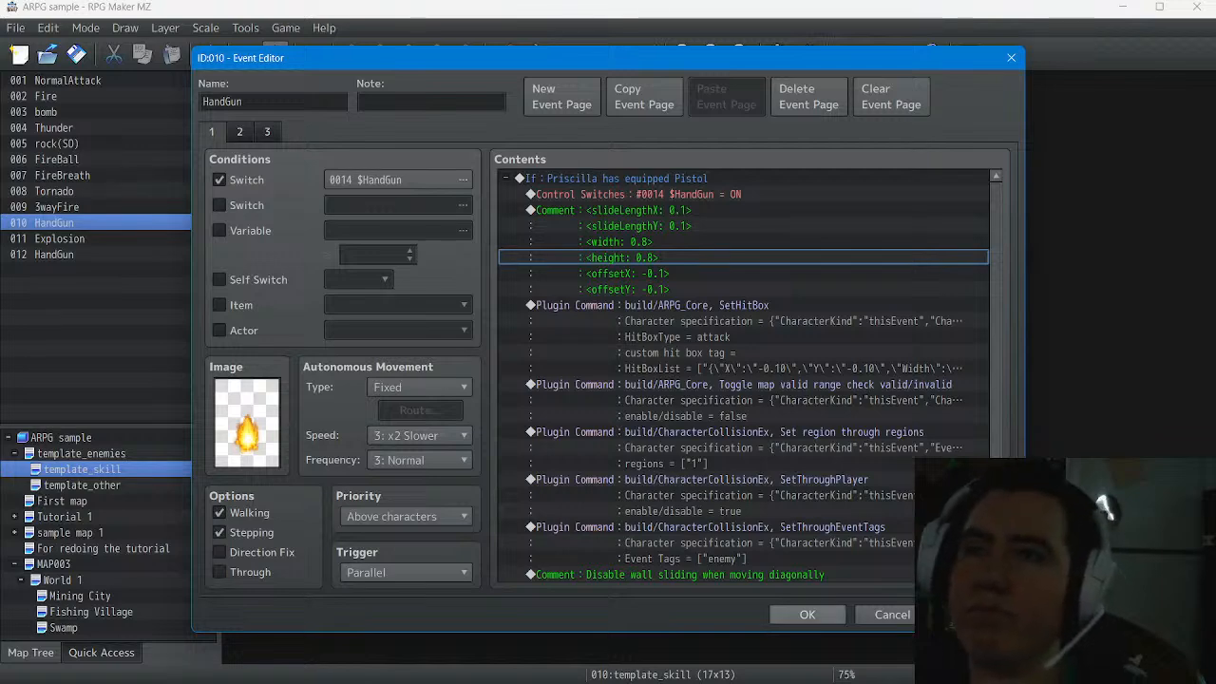
{"action": "left_click", "coordinate": [806, 615]}
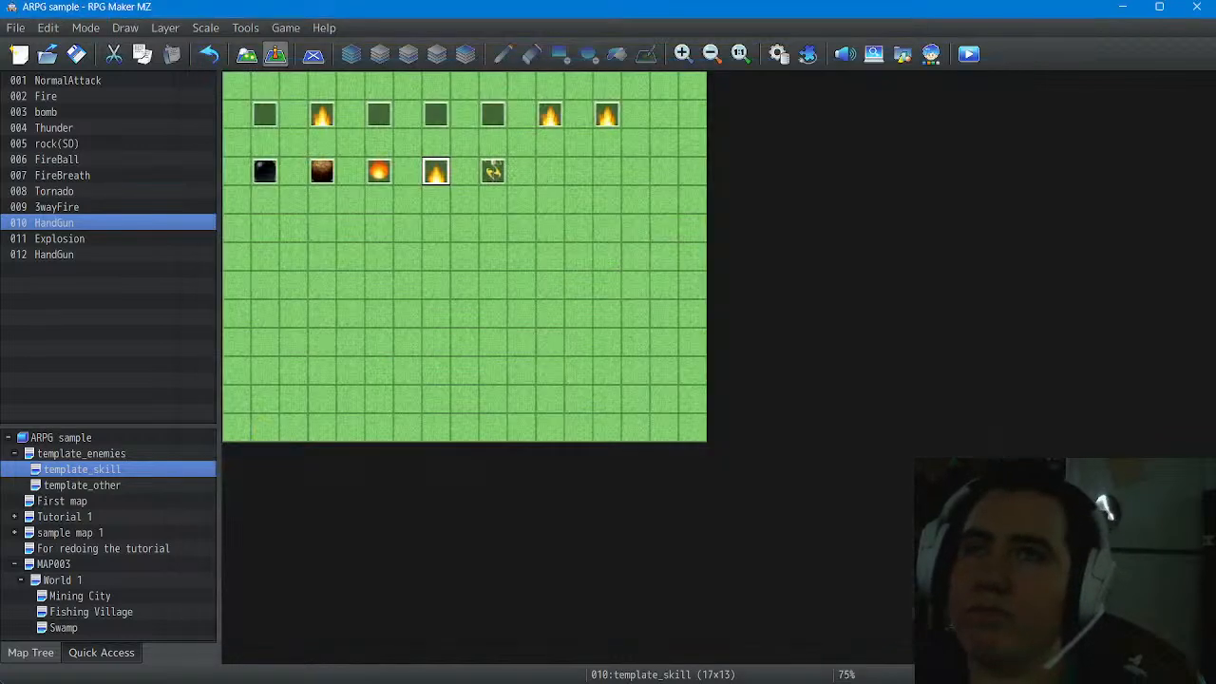
Insert a command turning switch 0013 $Bow ON above the opening comment in event 012's Pistol branch, and accept the event
{"action": "double_click", "coordinate": [493, 171]}
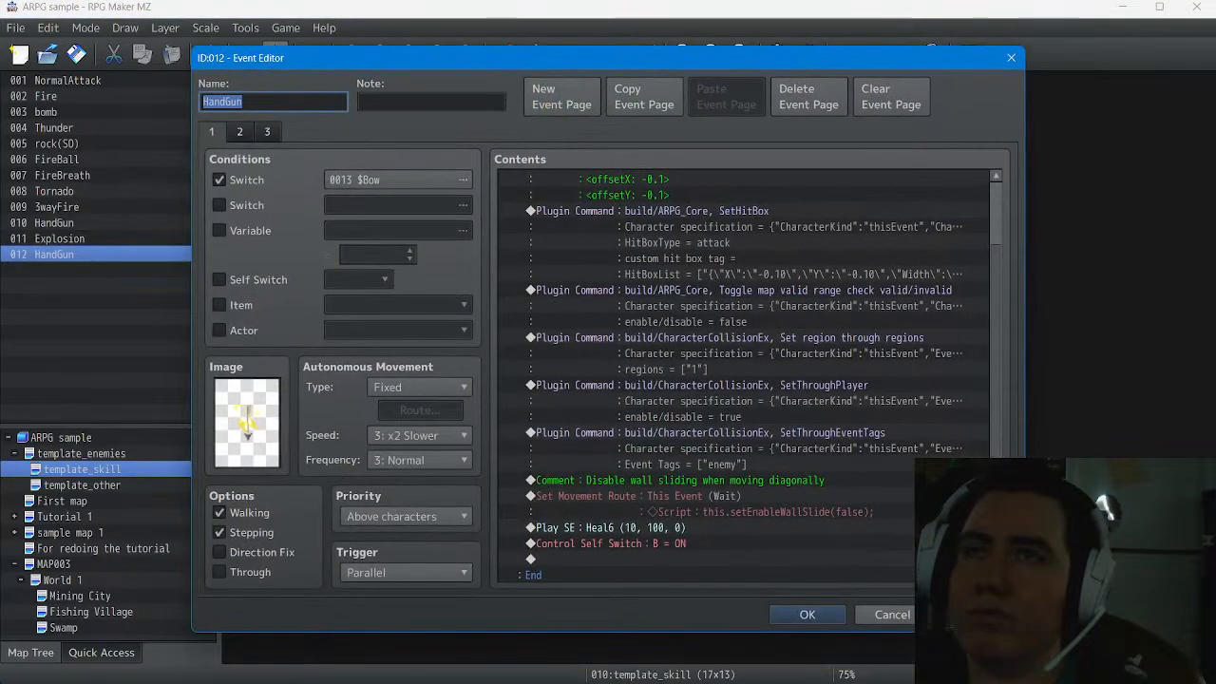
{"action": "scroll", "coordinate": [744, 376], "scroll_direction": "up", "scroll_amount": 2}
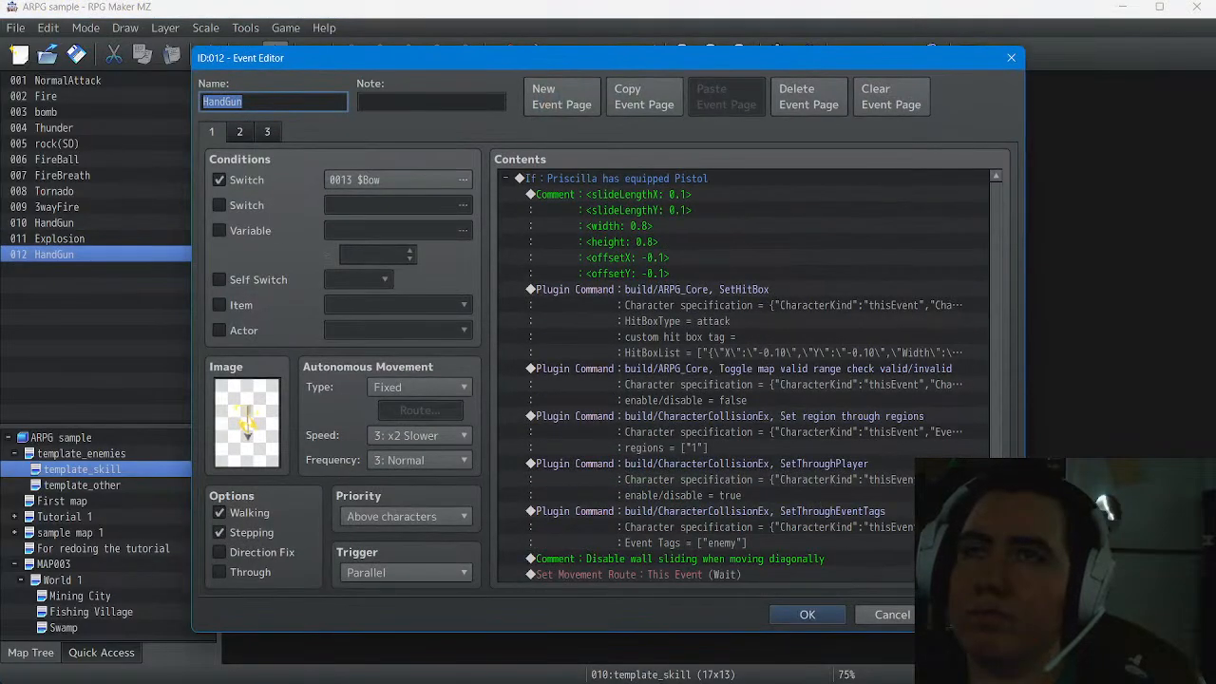
{"action": "left_click", "coordinate": [633, 194]}
{"action": "right_click", "coordinate": [633, 191]}
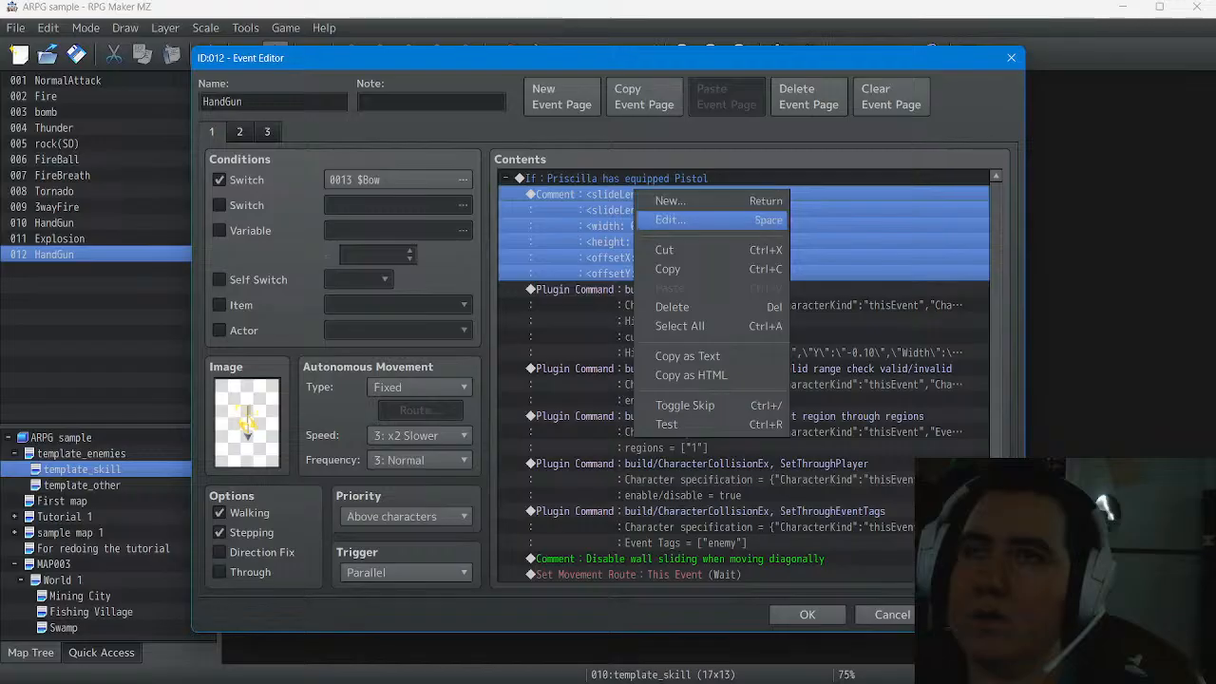
{"action": "left_click", "coordinate": [670, 200]}
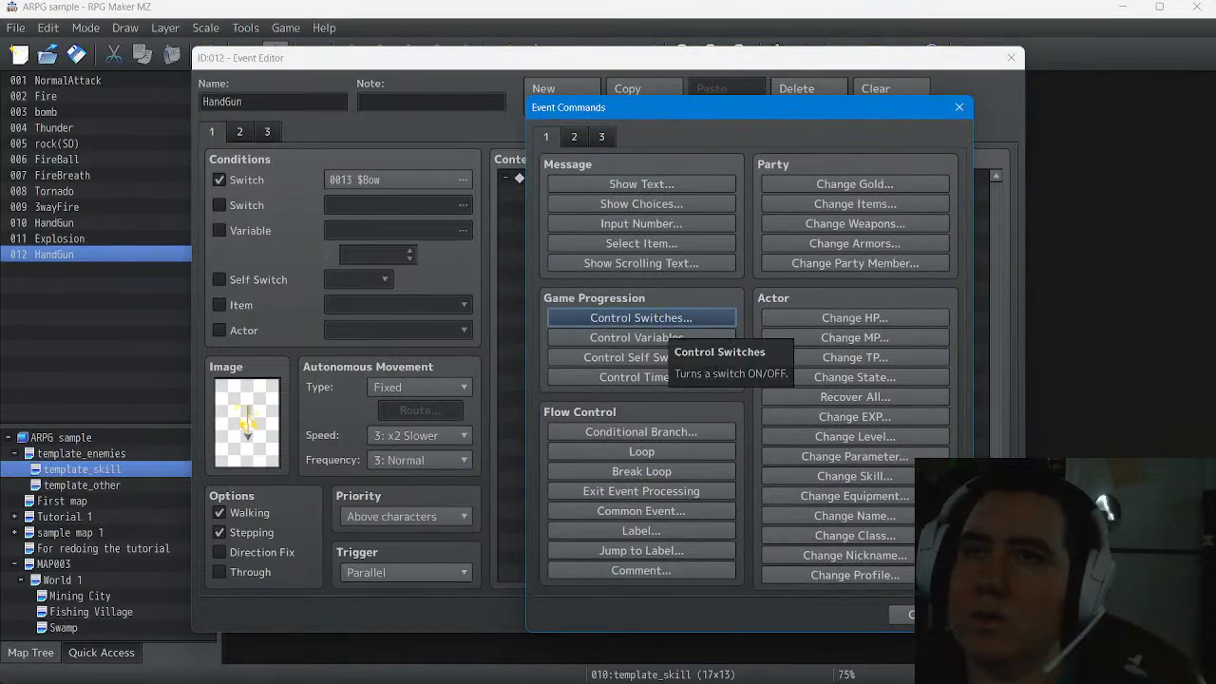
{"action": "left_click", "coordinate": [665, 321]}
{"action": "left_click", "coordinate": [793, 329]}
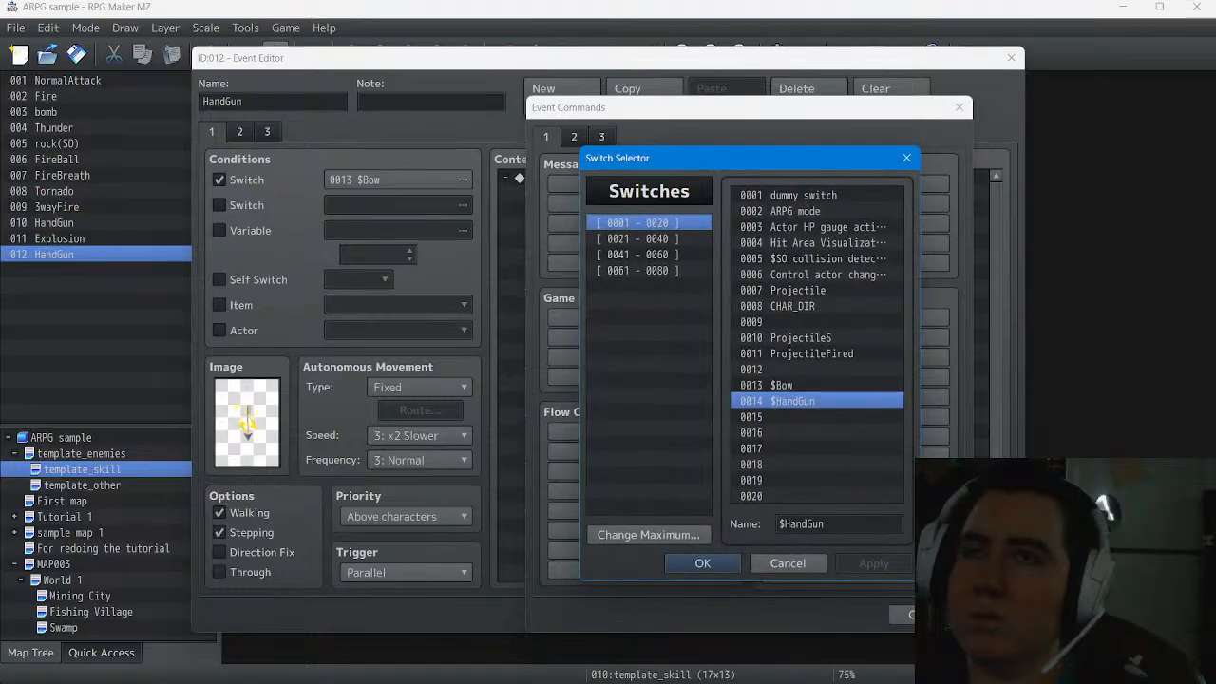
{"action": "left_click", "coordinate": [781, 385]}
{"action": "left_click", "coordinate": [702, 562]}
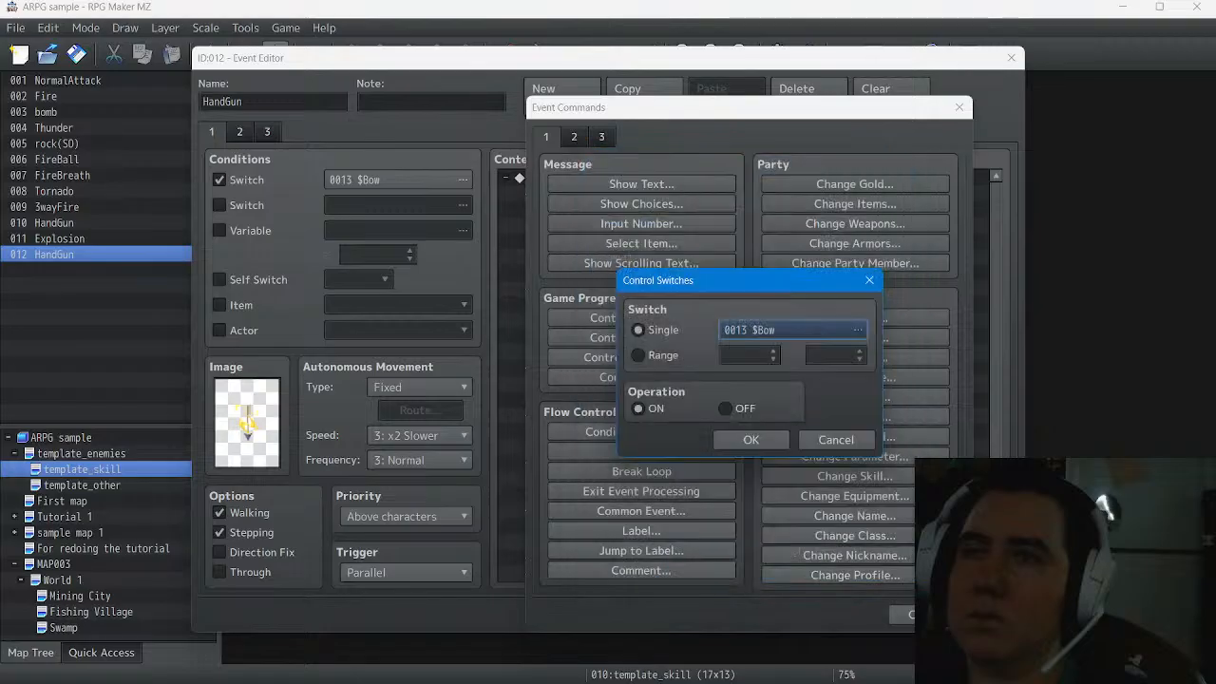
{"action": "left_click", "coordinate": [750, 439]}
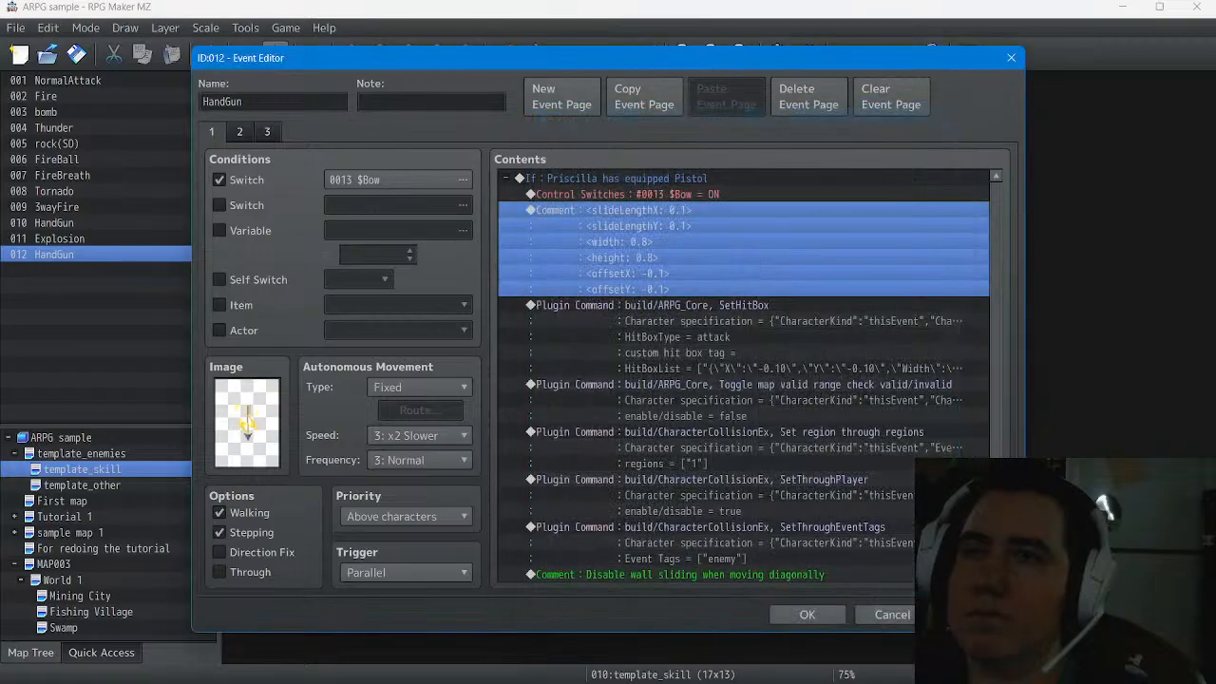
{"action": "left_click", "coordinate": [807, 615]}
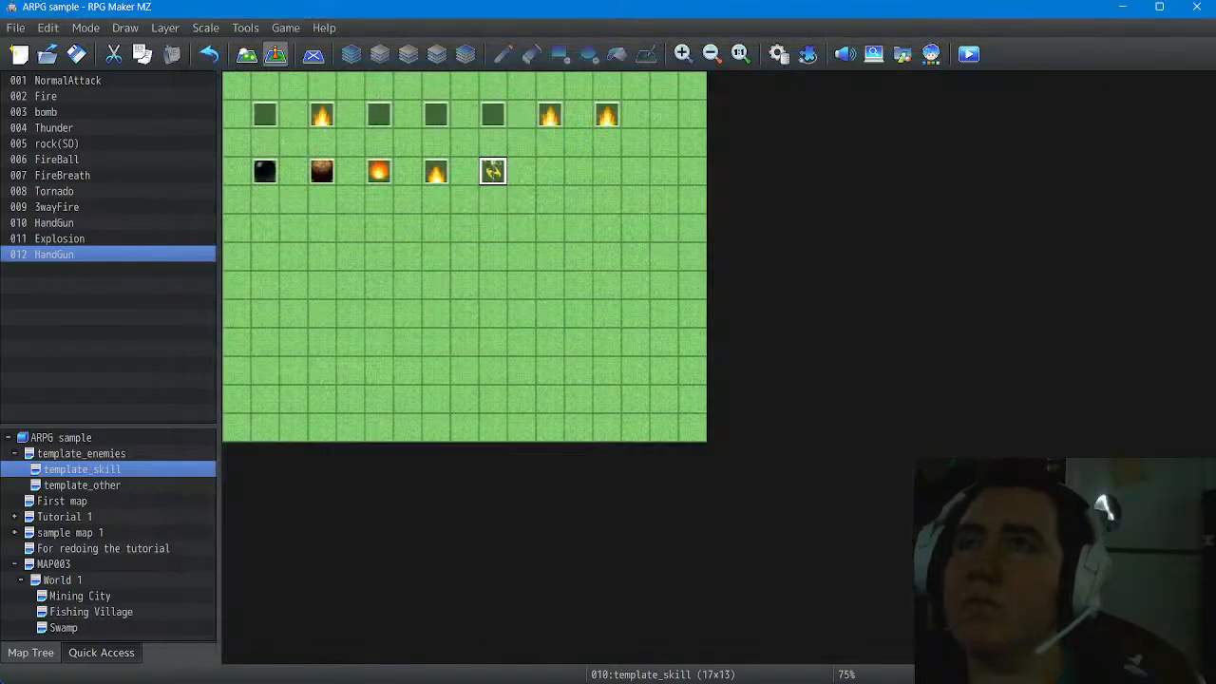
In the Normal attack common event's SimpleBow branch, insert a command turning switch 0013 $Bow ON above Skill Activation, and accept the database changes
{"action": "left_click", "coordinate": [778, 54]}
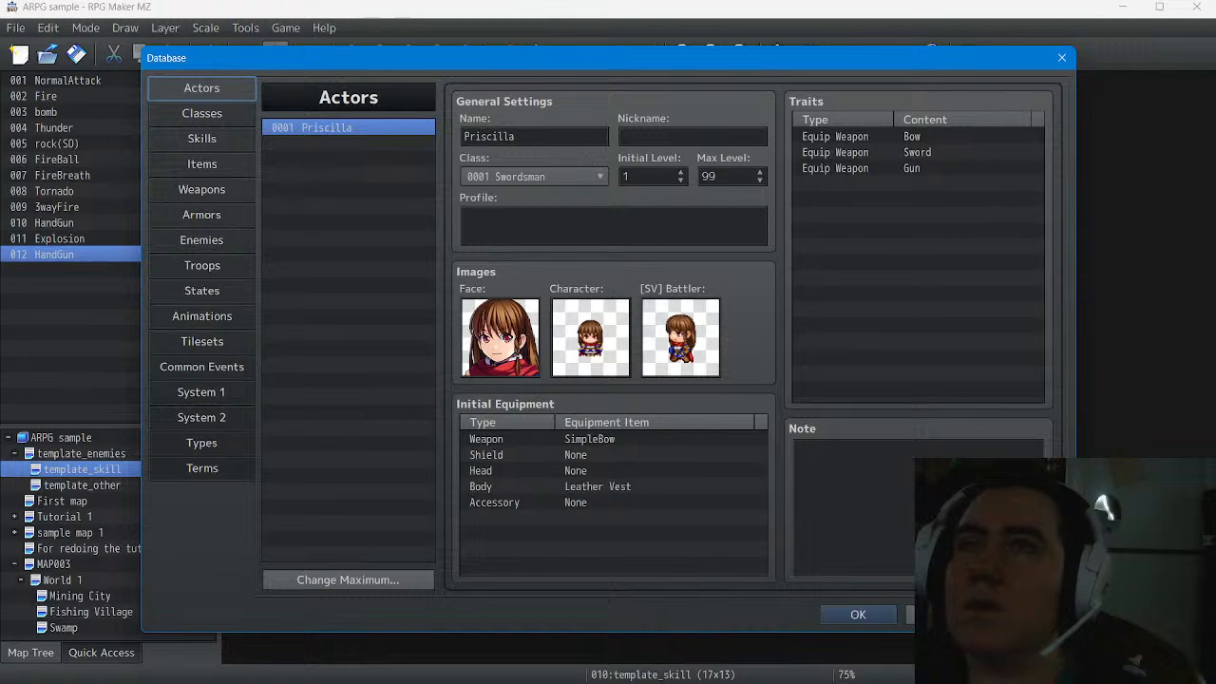
{"action": "left_click", "coordinate": [201, 367]}
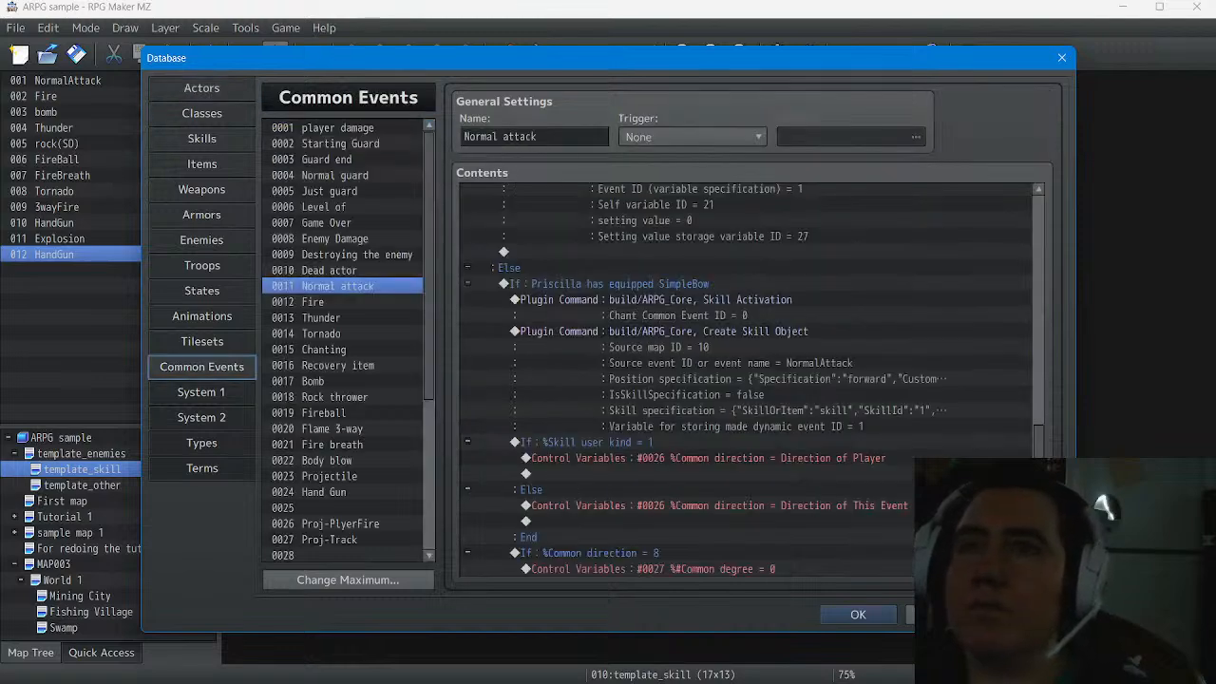
{"action": "scroll", "coordinate": [750, 380], "scroll_direction": "up", "scroll_amount": 1}
{"action": "left_click", "coordinate": [698, 355]}
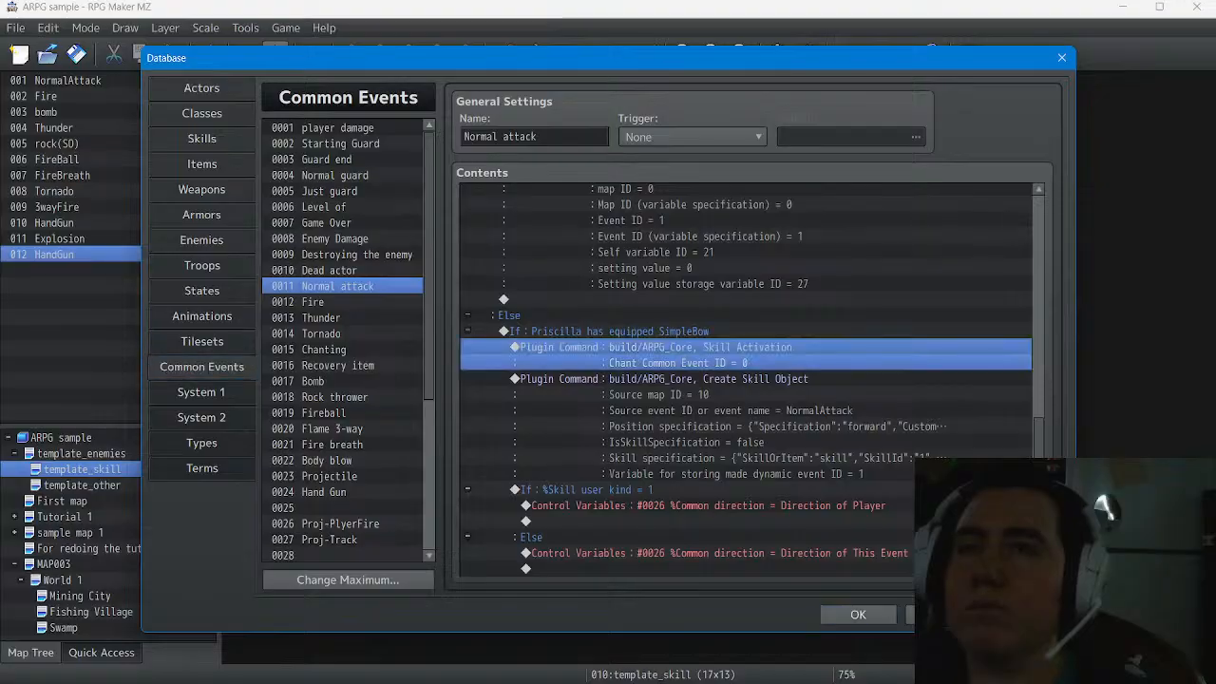
{"action": "right_click", "coordinate": [648, 345]}
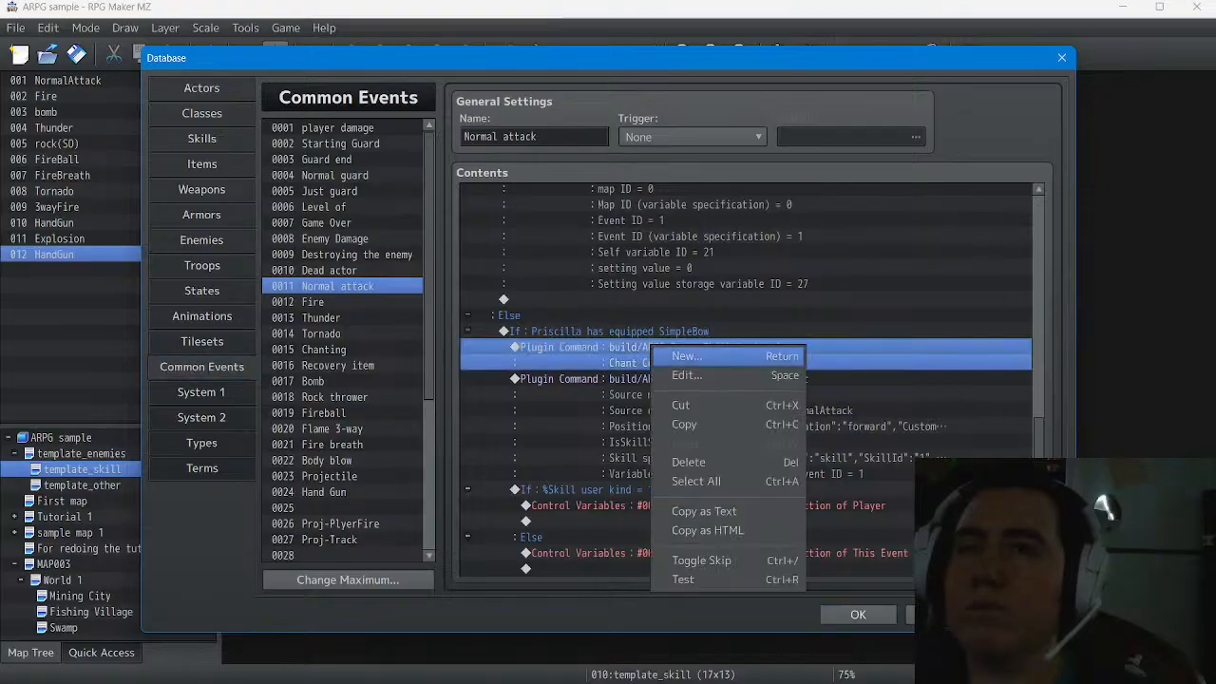
{"action": "left_click", "coordinate": [674, 356]}
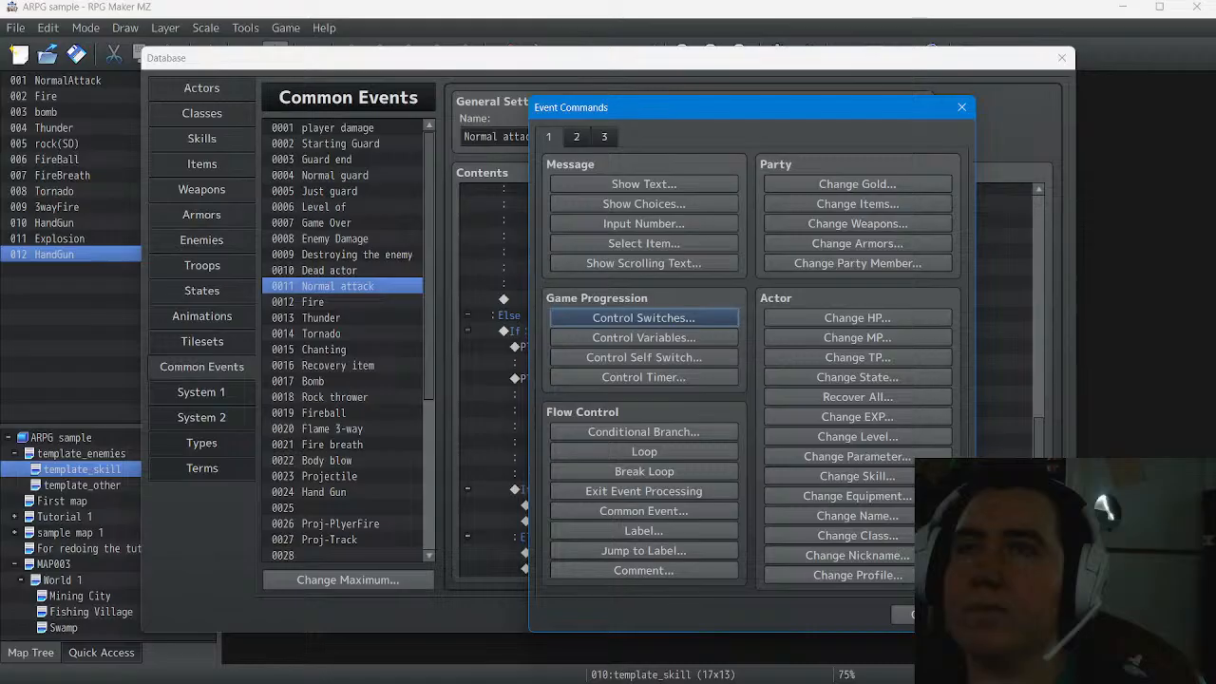
{"action": "left_click", "coordinate": [644, 317]}
{"action": "left_click", "coordinate": [796, 330]}
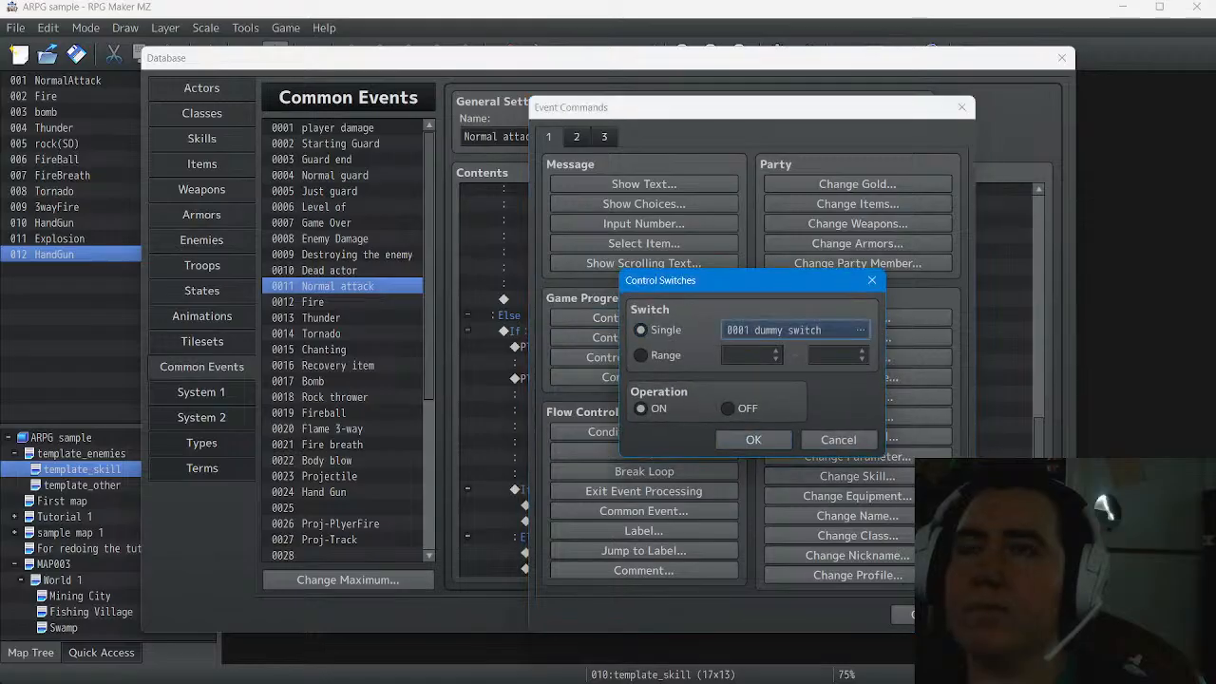
{"action": "left_click", "coordinate": [798, 385]}
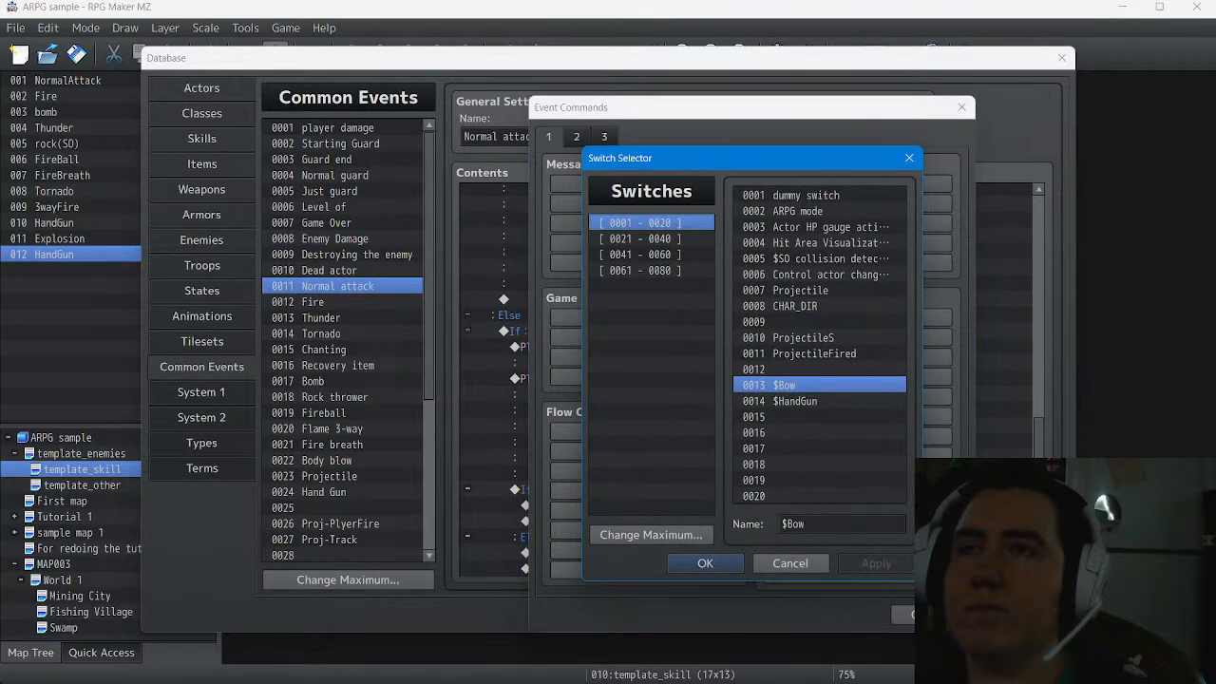
{"action": "key", "text": "Return"}
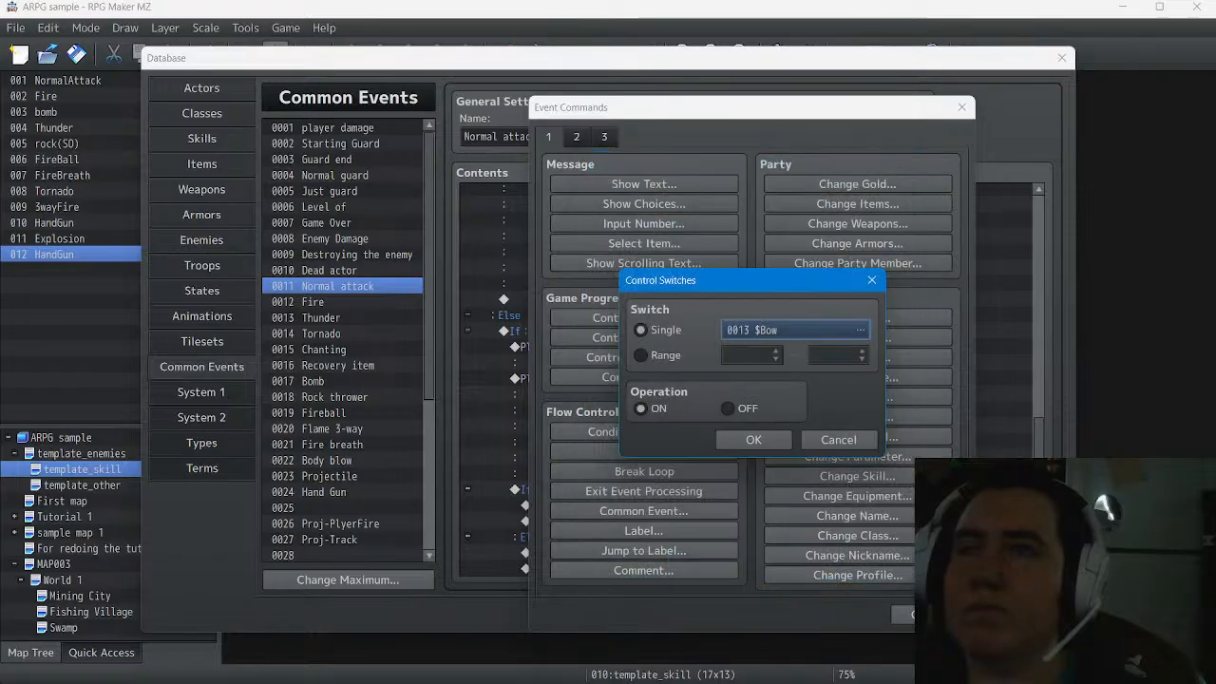
{"action": "key", "text": "Return"}
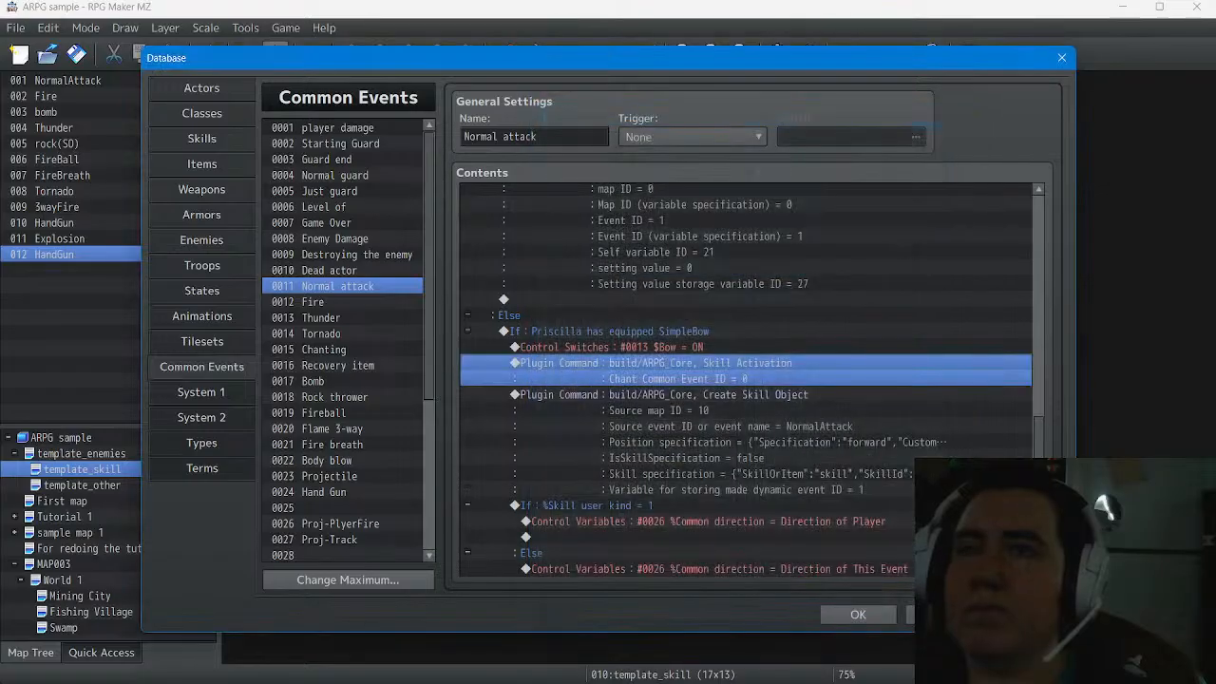
{"action": "left_click", "coordinate": [858, 615]}
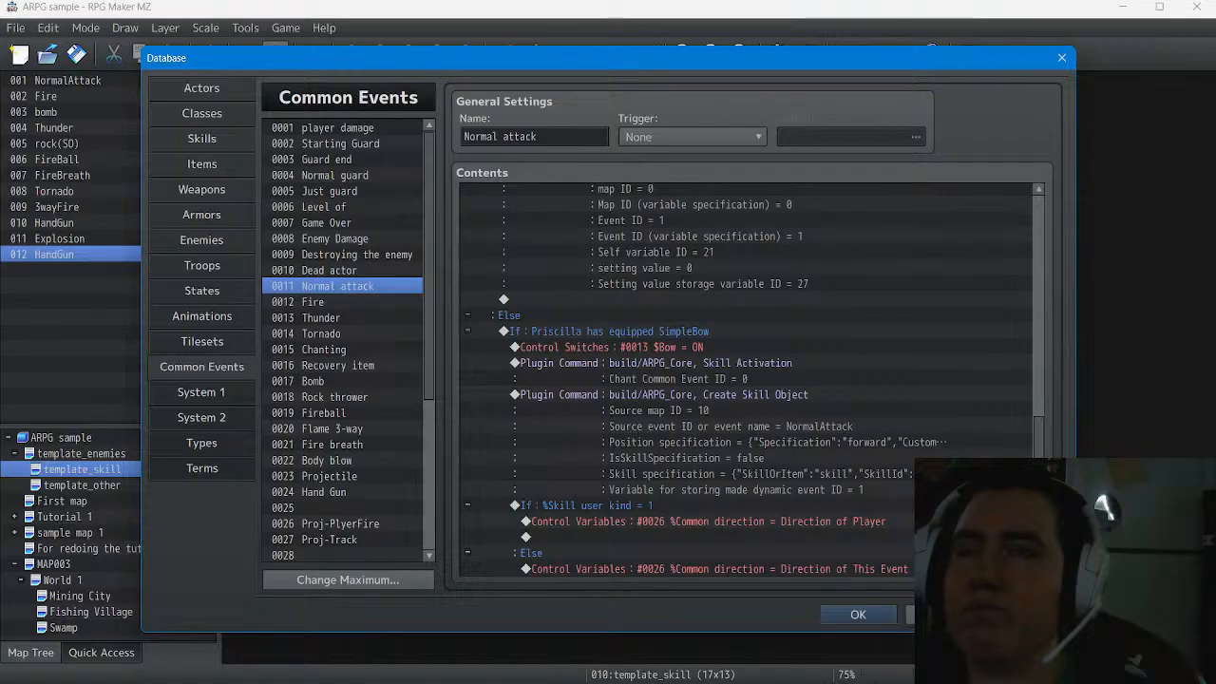
{"action": "left_click", "coordinate": [858, 615]}
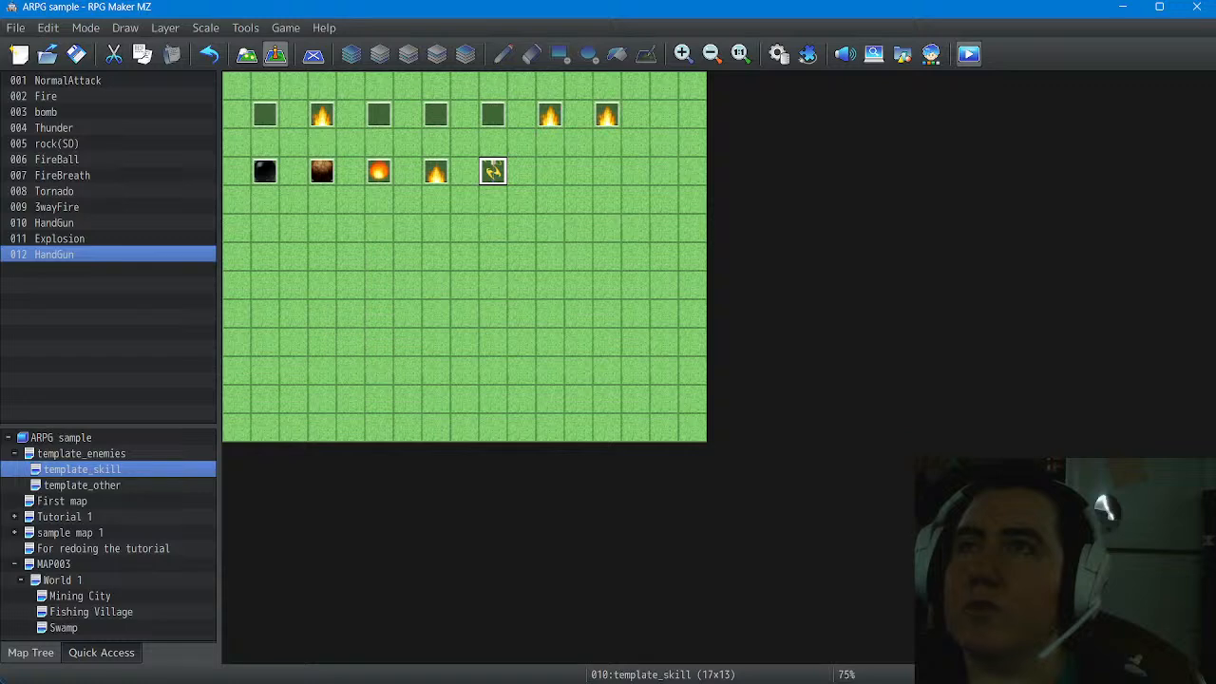
Save the project changes, playtest the weapon attacks in a new game, and close the playtest
{"action": "left_click", "coordinate": [968, 54]}
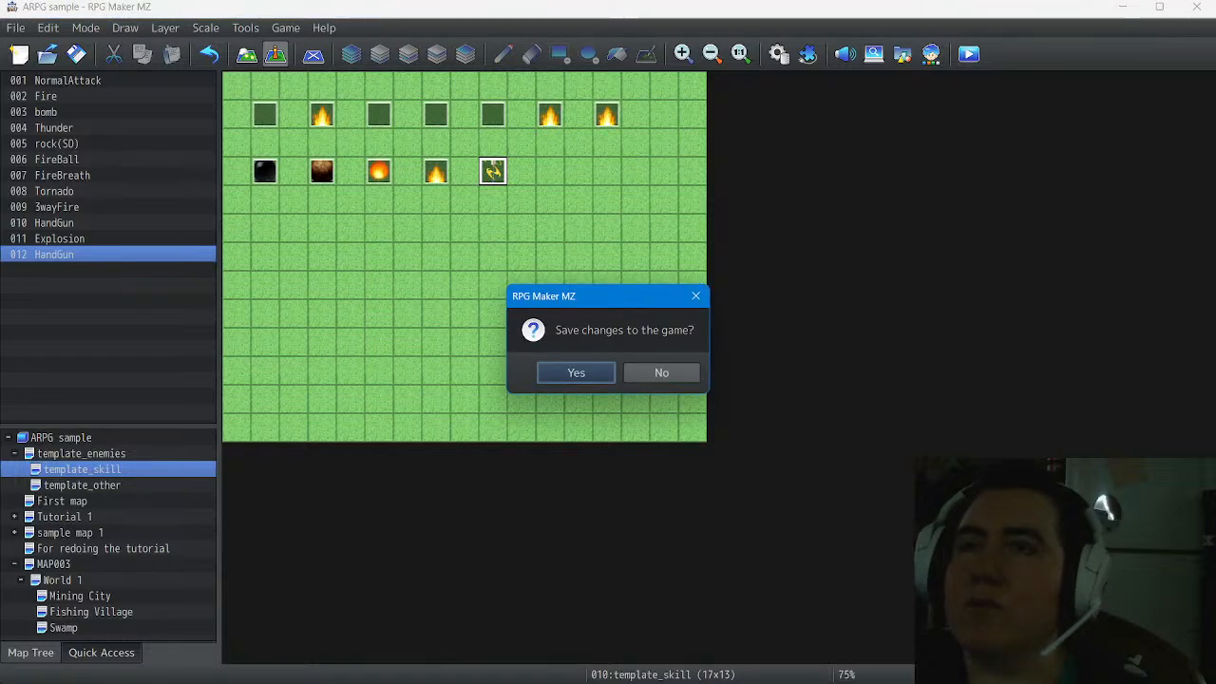
{"action": "left_click", "coordinate": [575, 372]}
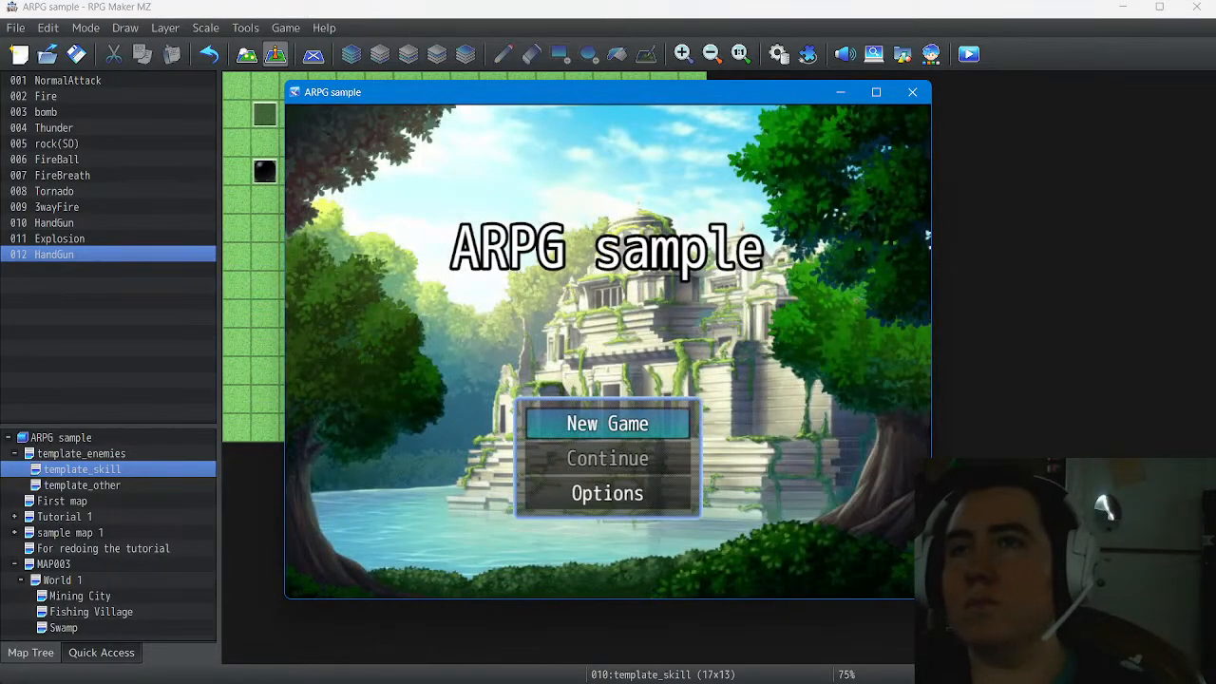
{"action": "key", "text": "Return"}
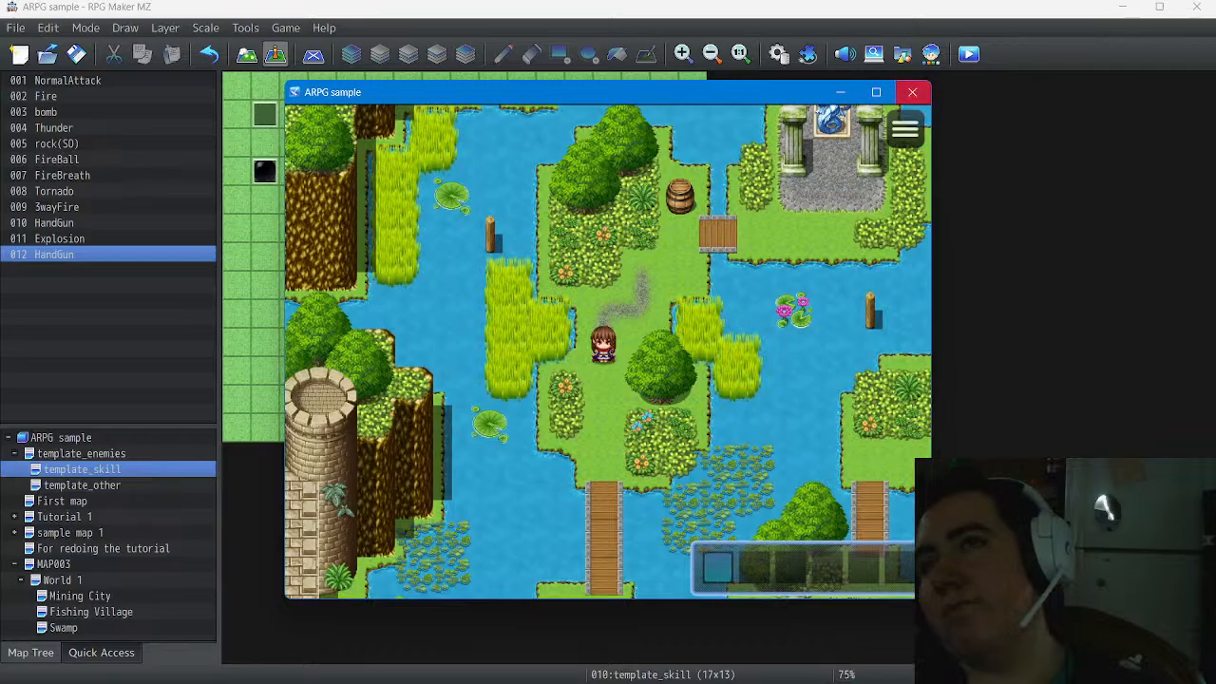
{"action": "left_click", "coordinate": [912, 92]}
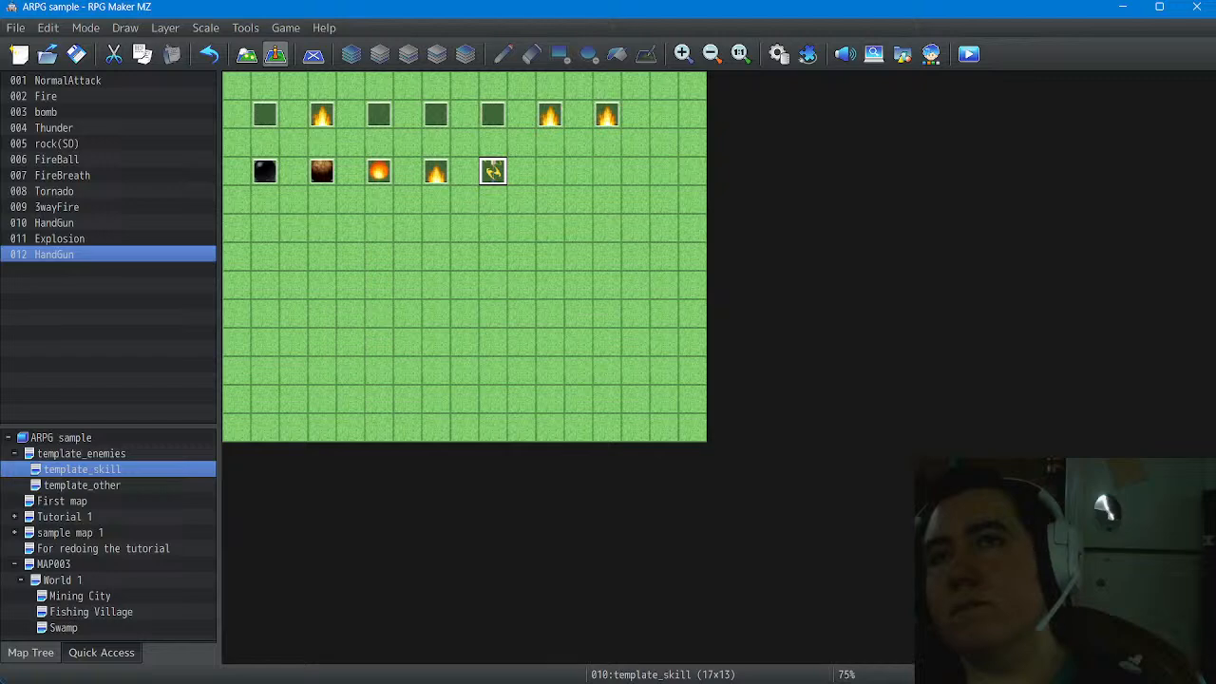
Rename HandGun event 010 to NormalAttack and accept the event
{"action": "double_click", "coordinate": [54, 223]}
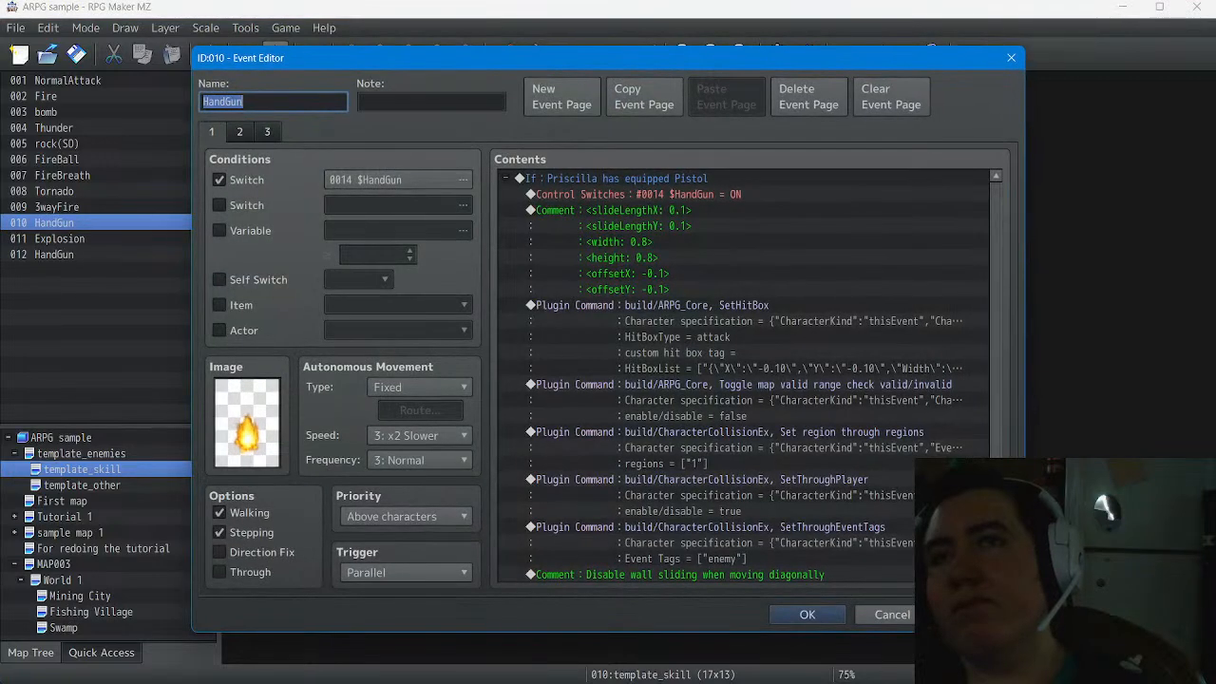
{"action": "type", "text": "Norm"}
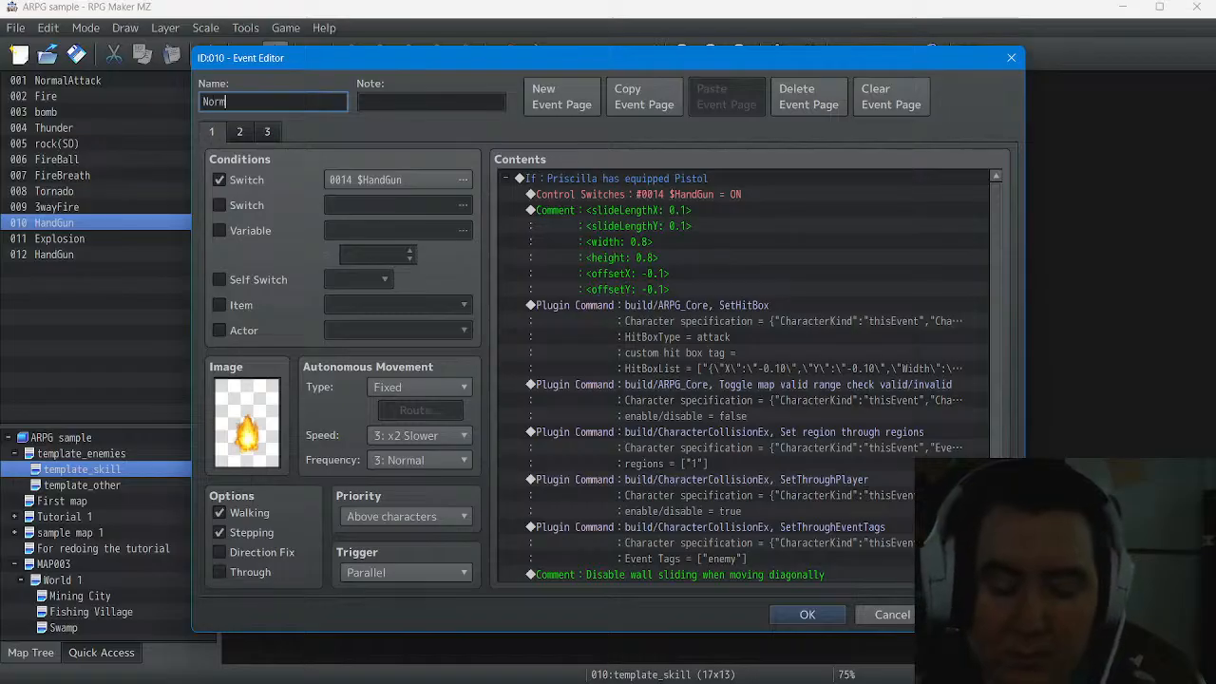
{"action": "type", "text": "alAtt"}
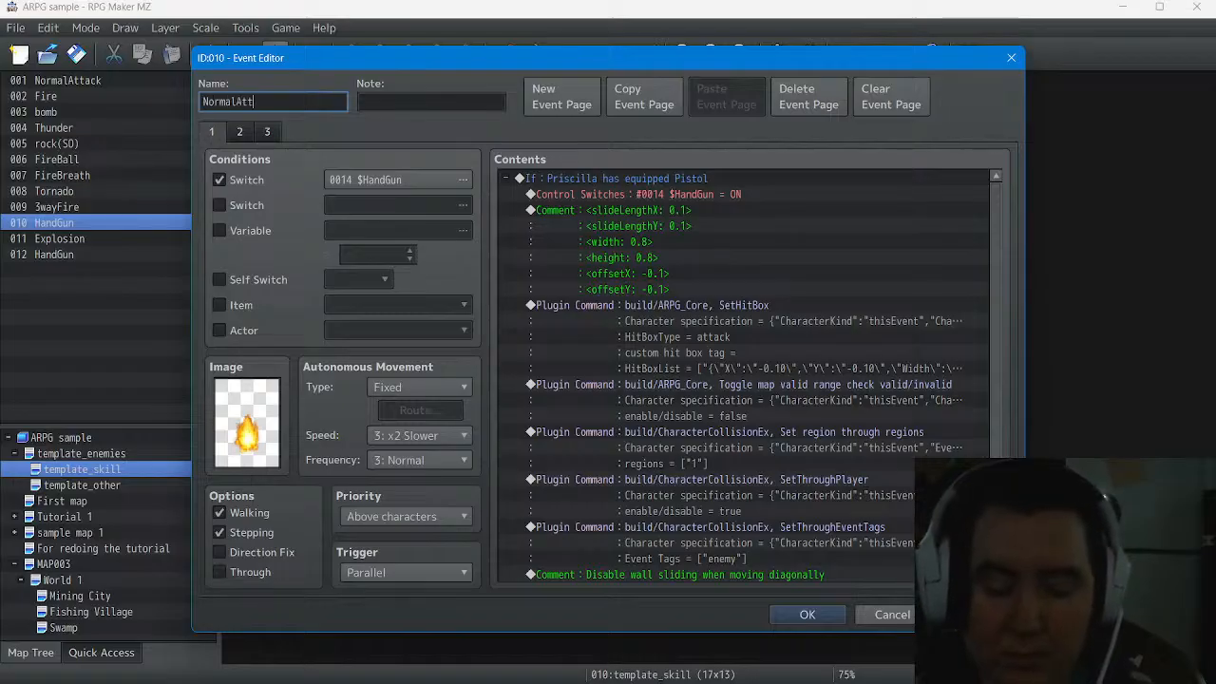
{"action": "type", "text": "ack"}
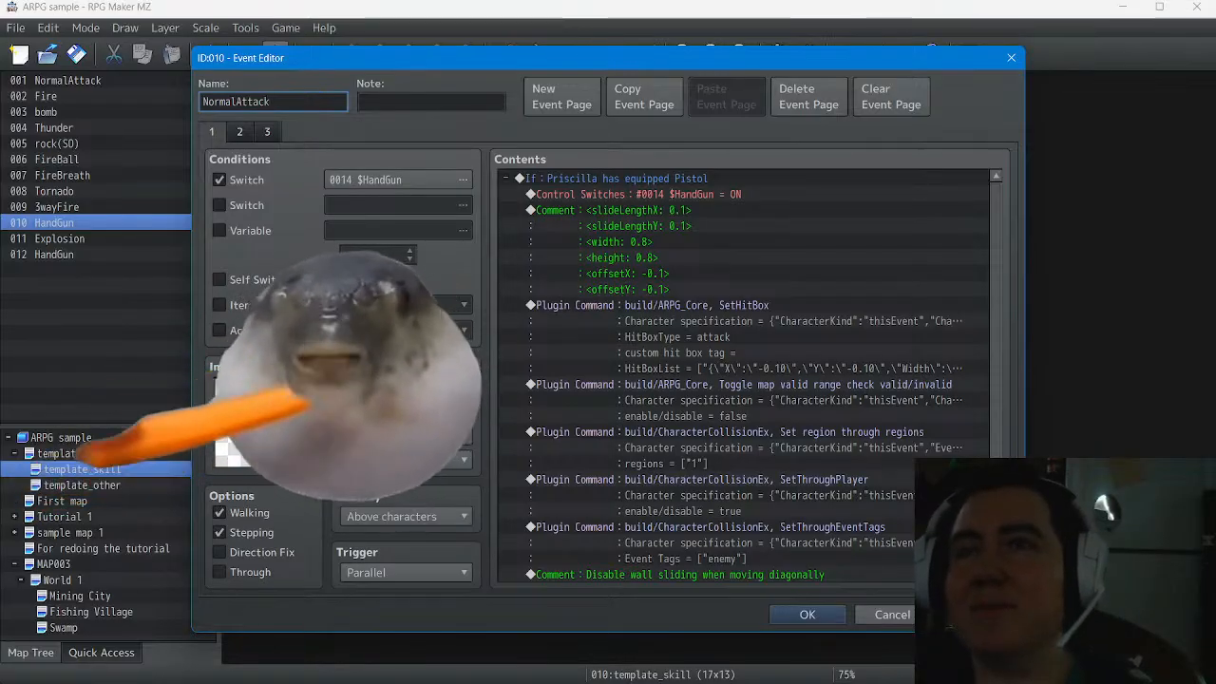
{"action": "left_click", "coordinate": [978, 615]}
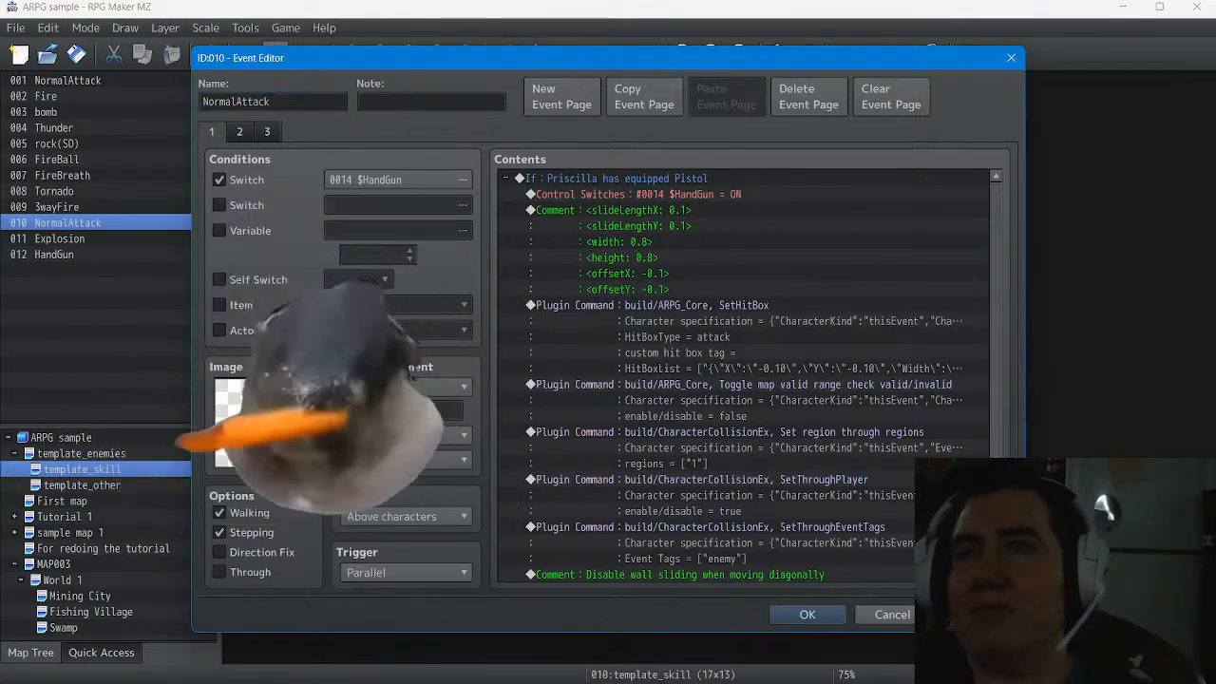
{"action": "left_click", "coordinate": [807, 615]}
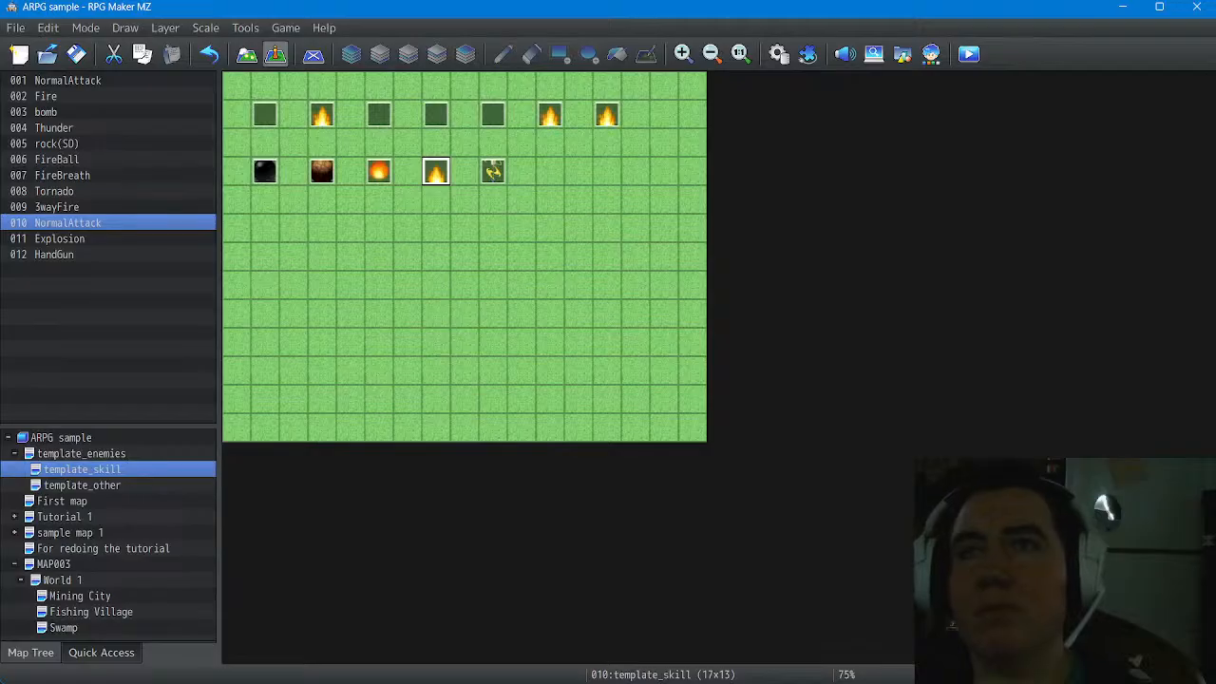
Rename HandGun event 012 to NormalAttack and apply the new name
{"action": "double_click", "coordinate": [54, 255]}
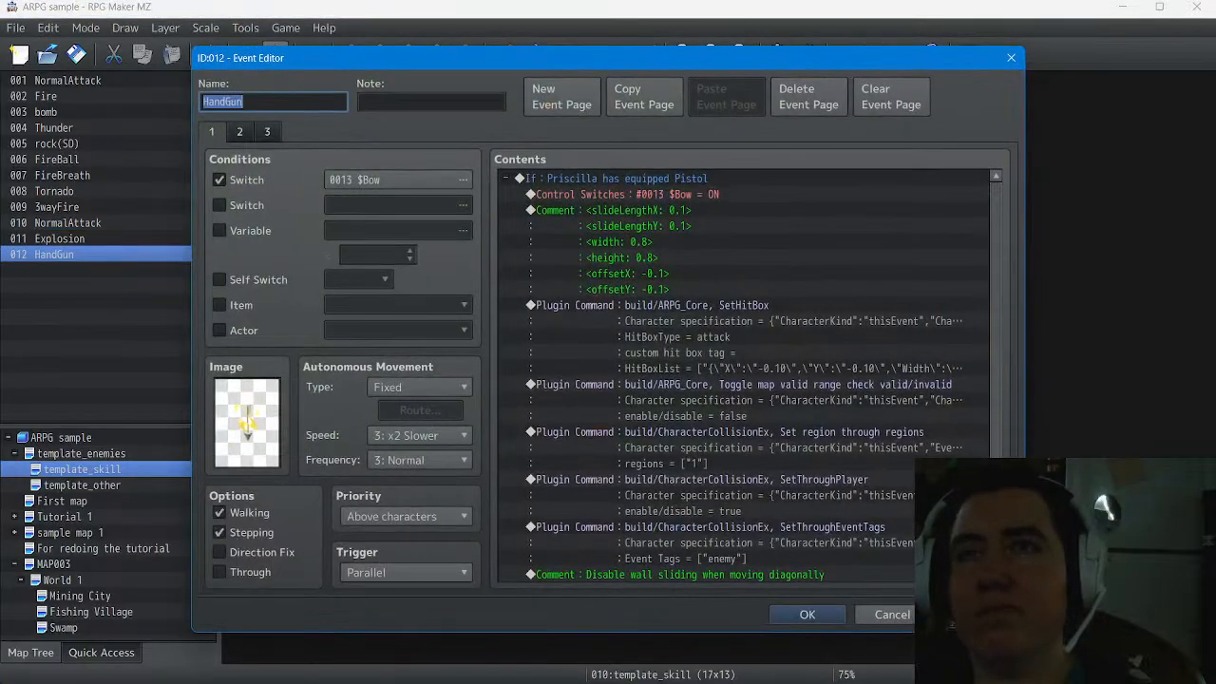
{"action": "type", "text": "N"}
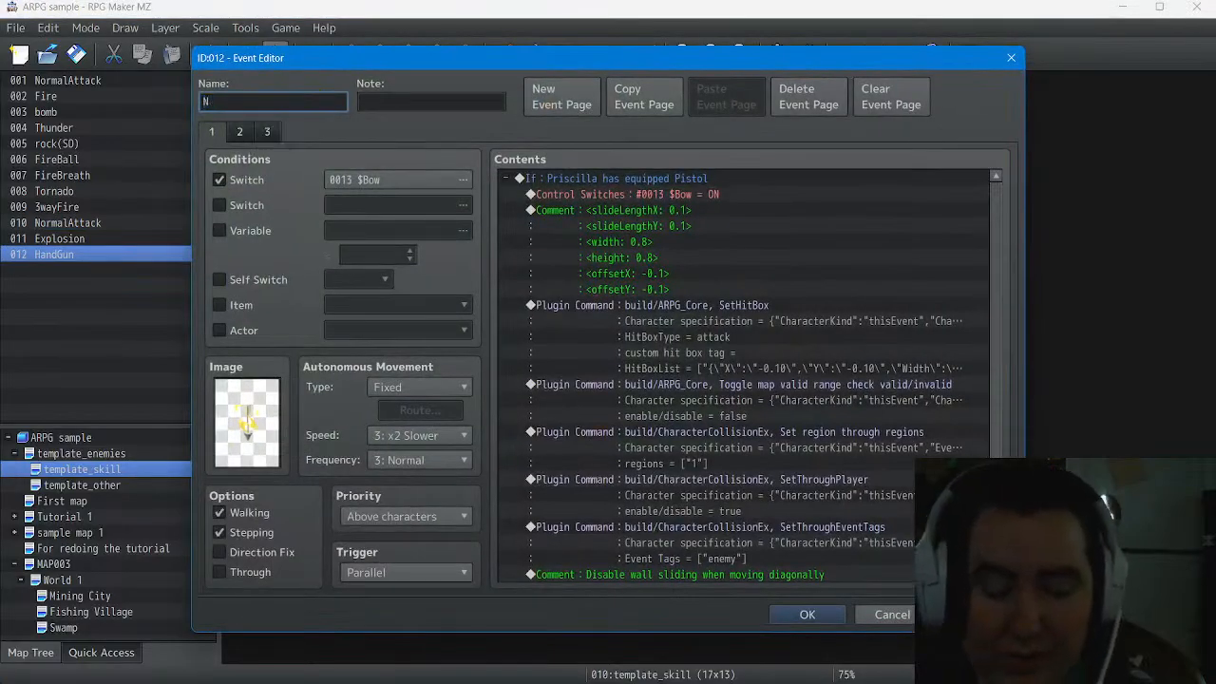
{"action": "type", "text": "ormal"}
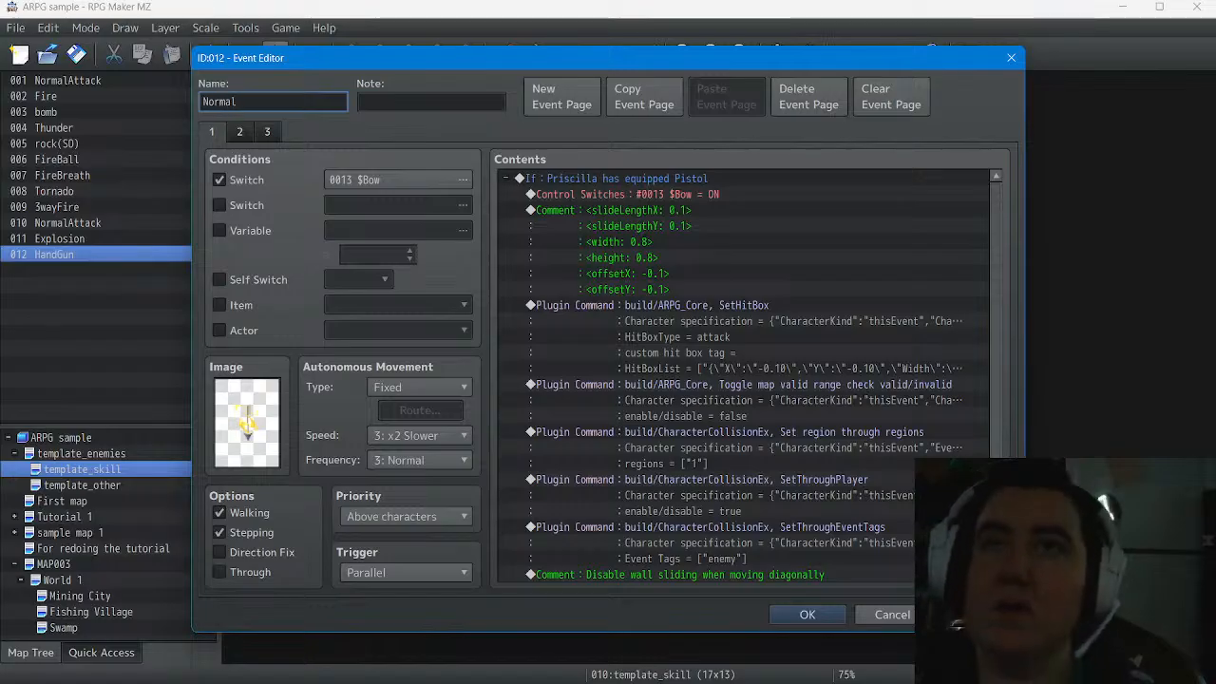
{"action": "type", "text": "Att"}
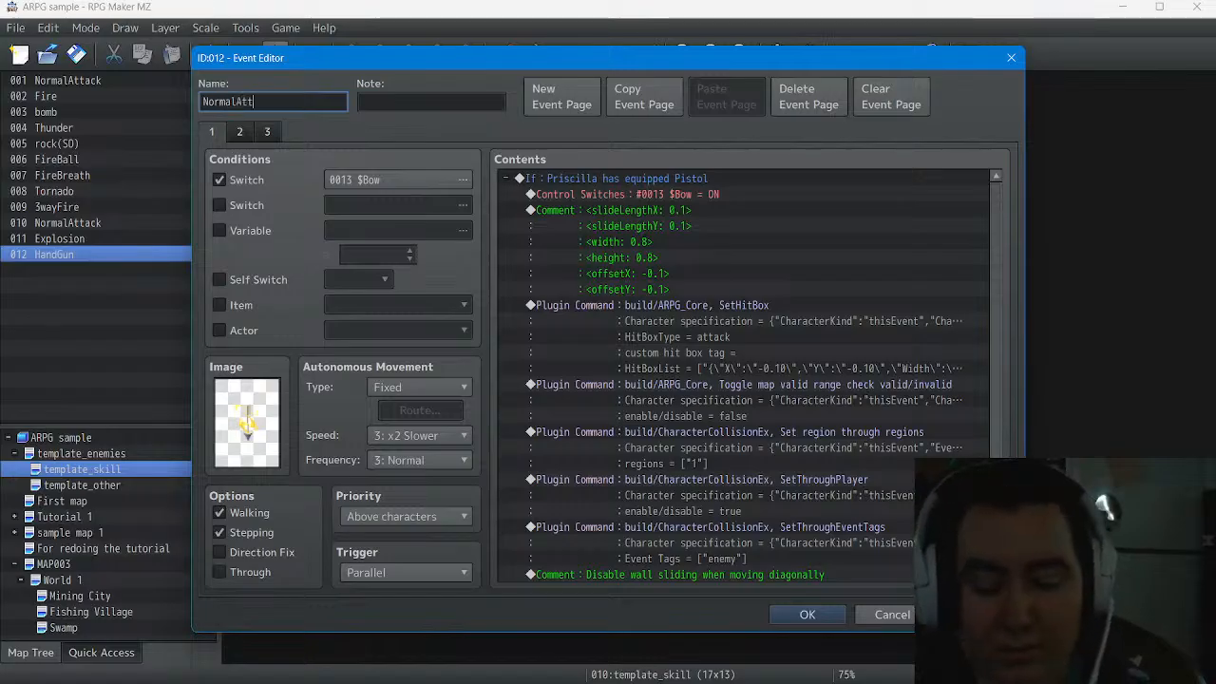
{"action": "type", "text": "ack"}
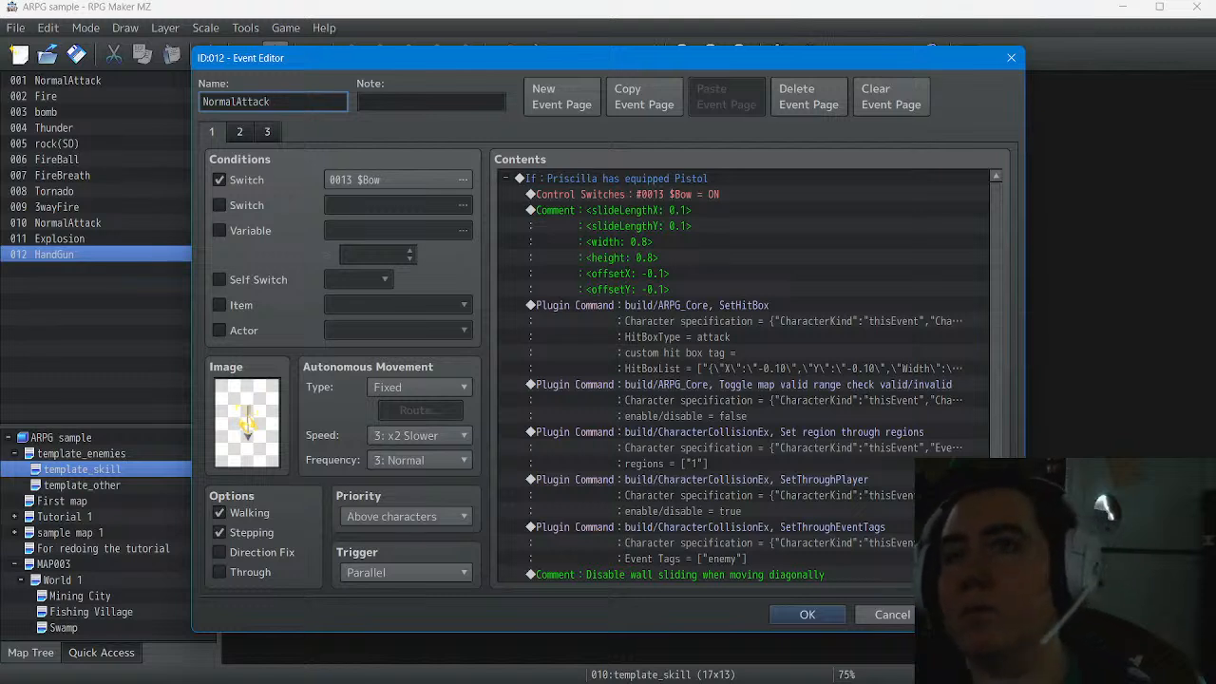
{"action": "key", "text": "Return"}
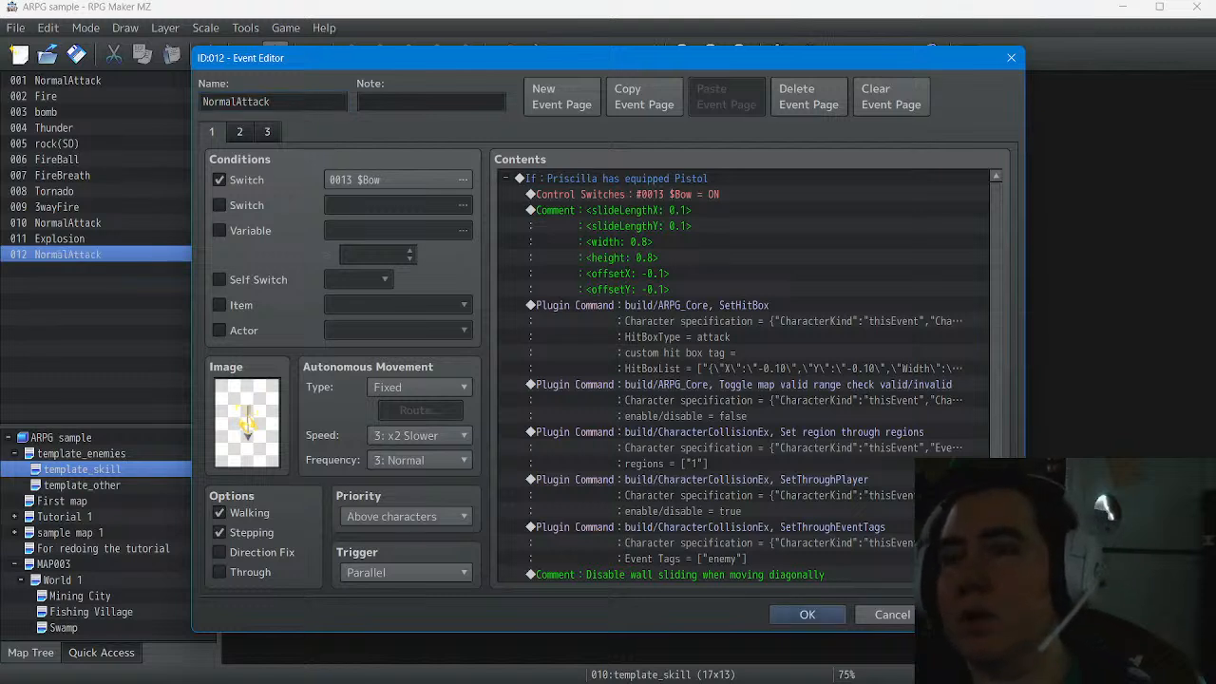
Accept the renamed event 012, save the project, playtest a new game, and close the playtest
{"action": "left_click", "coordinate": [807, 615]}
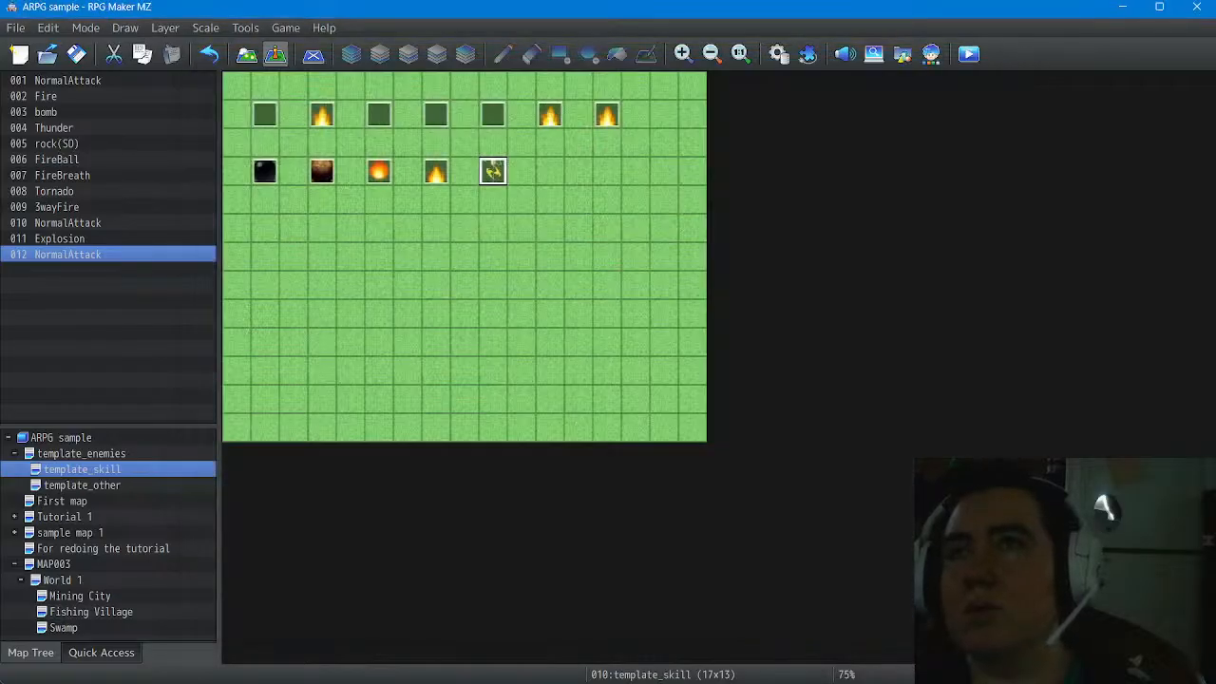
{"action": "left_click", "coordinate": [969, 54]}
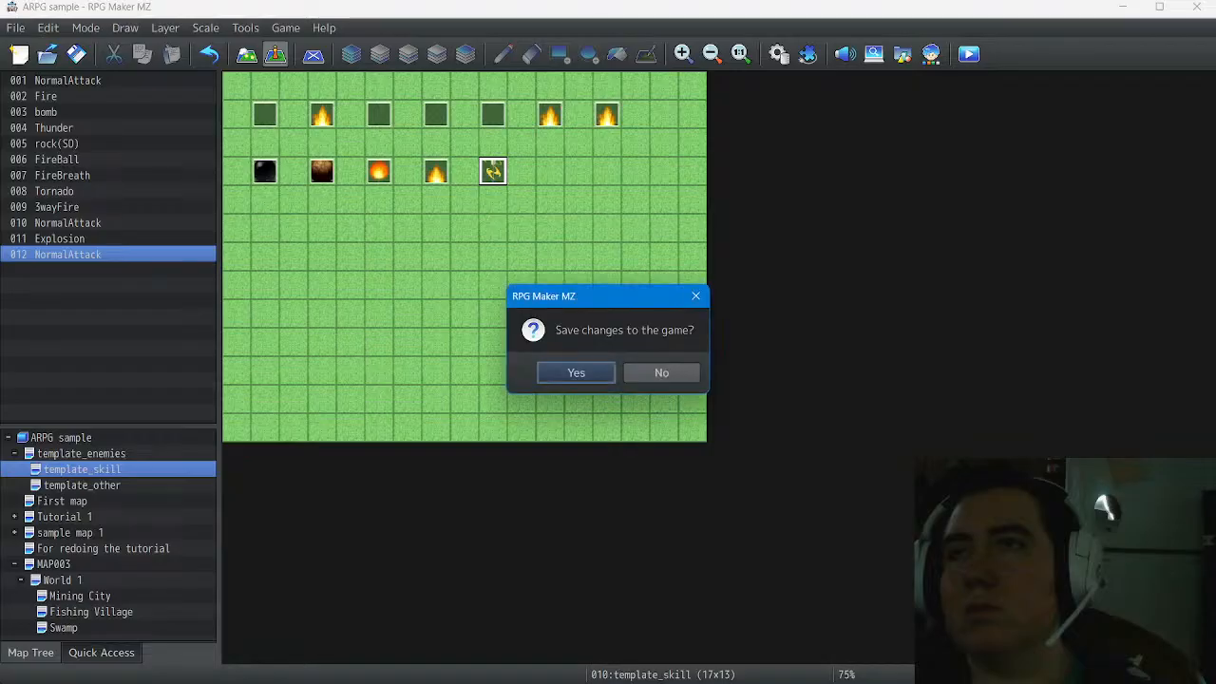
{"action": "key", "text": "Return"}
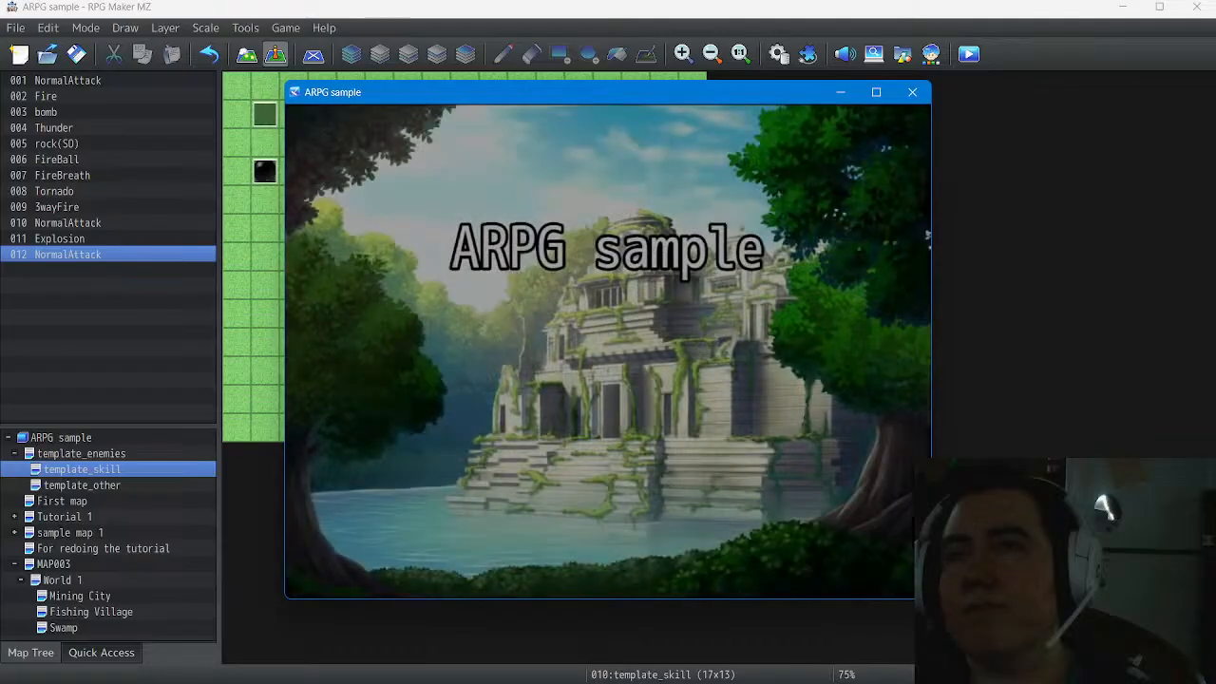
{"action": "key", "text": "Return"}
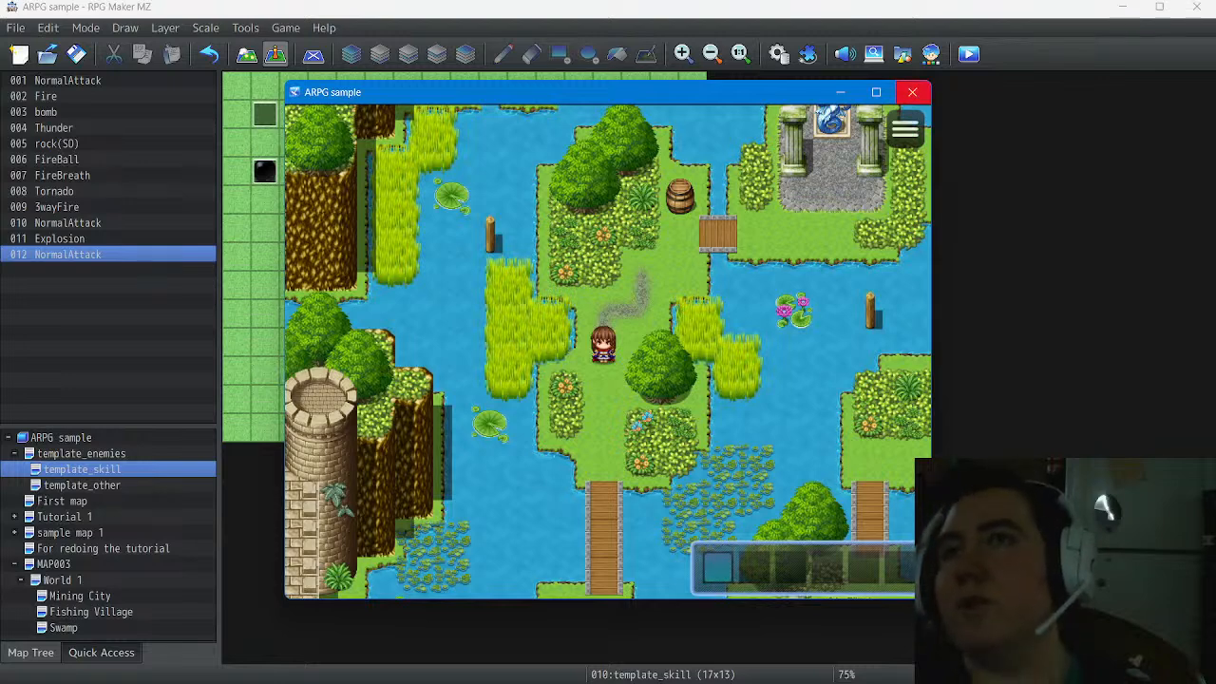
{"action": "left_click", "coordinate": [912, 93]}
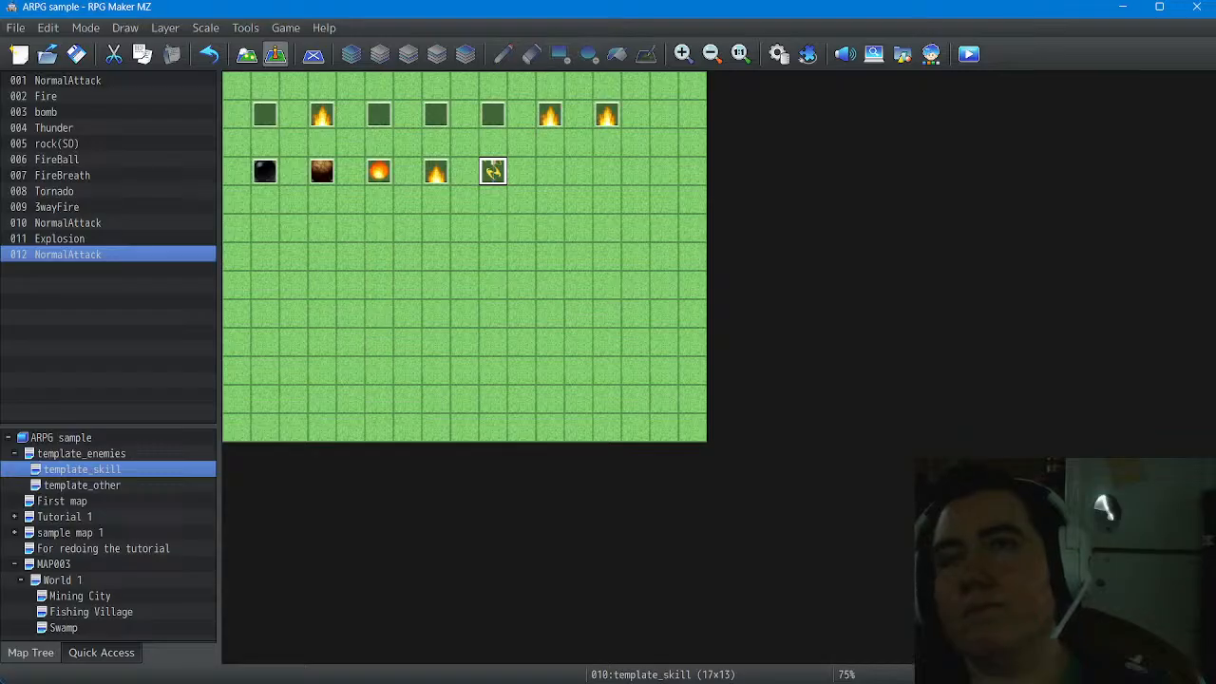
Remove the 0014 $HandGun switch condition from page 1 of event 010 NormalAttack, leaving both switch conditions disabled
{"action": "double_click", "coordinate": [68, 223]}
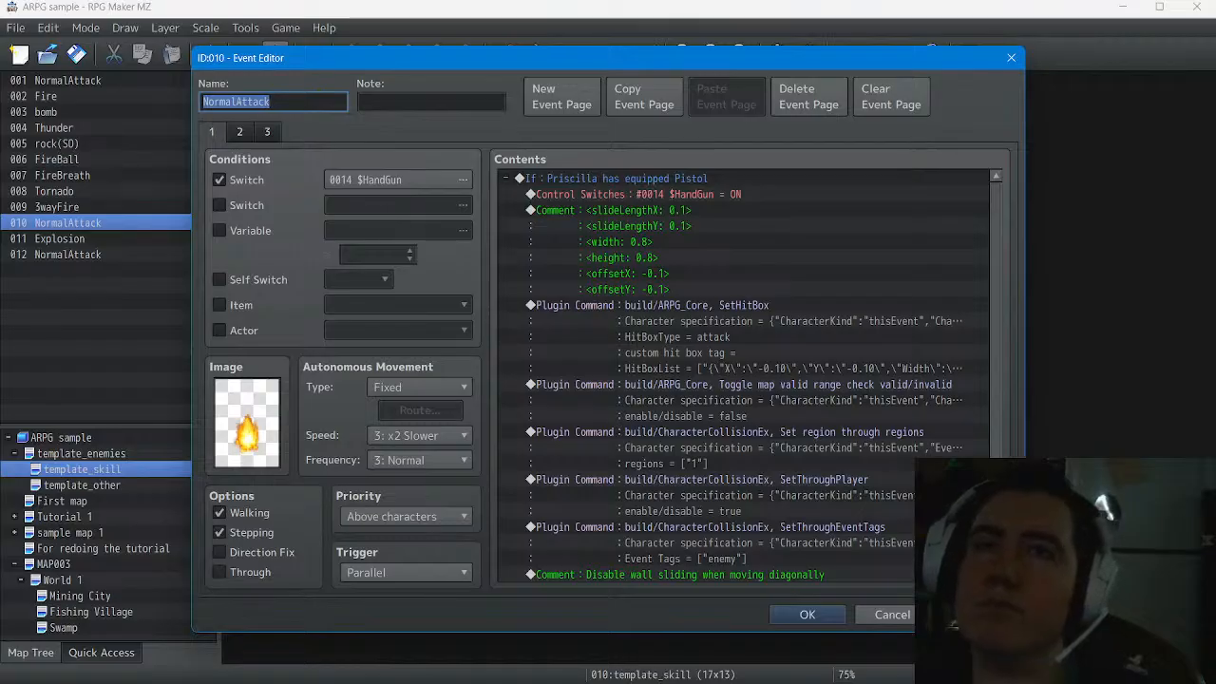
{"action": "left_click", "coordinate": [219, 205]}
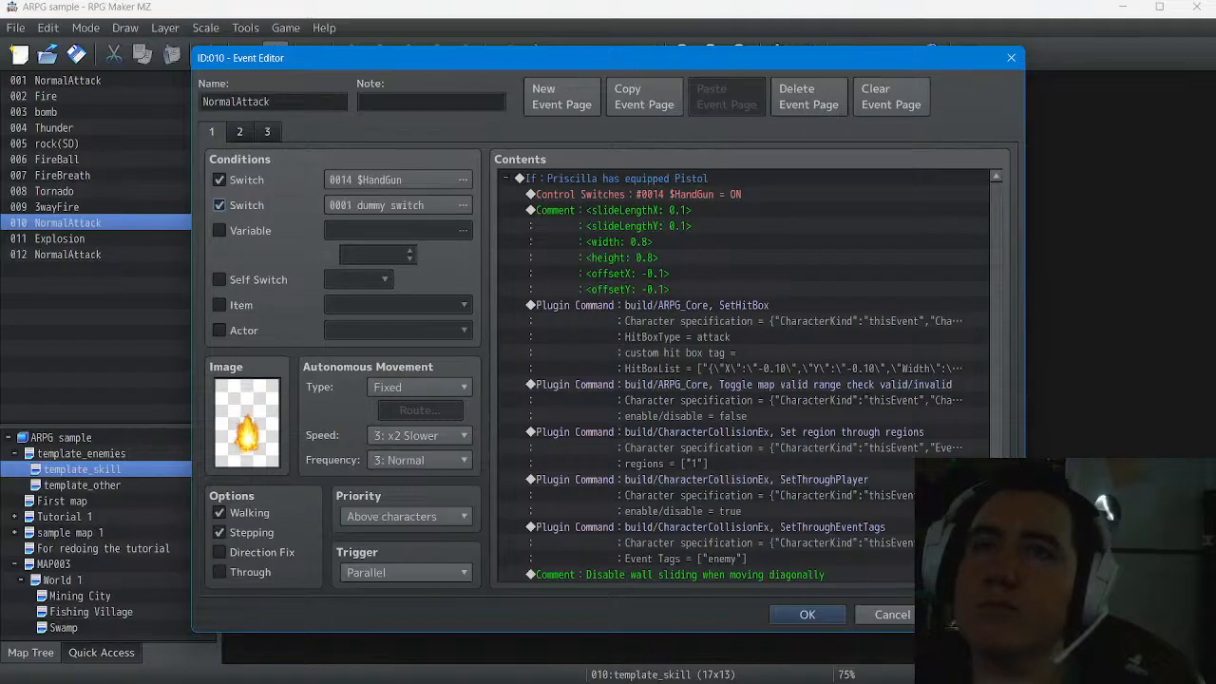
{"action": "left_click", "coordinate": [219, 180]}
{"action": "left_click", "coordinate": [220, 205]}
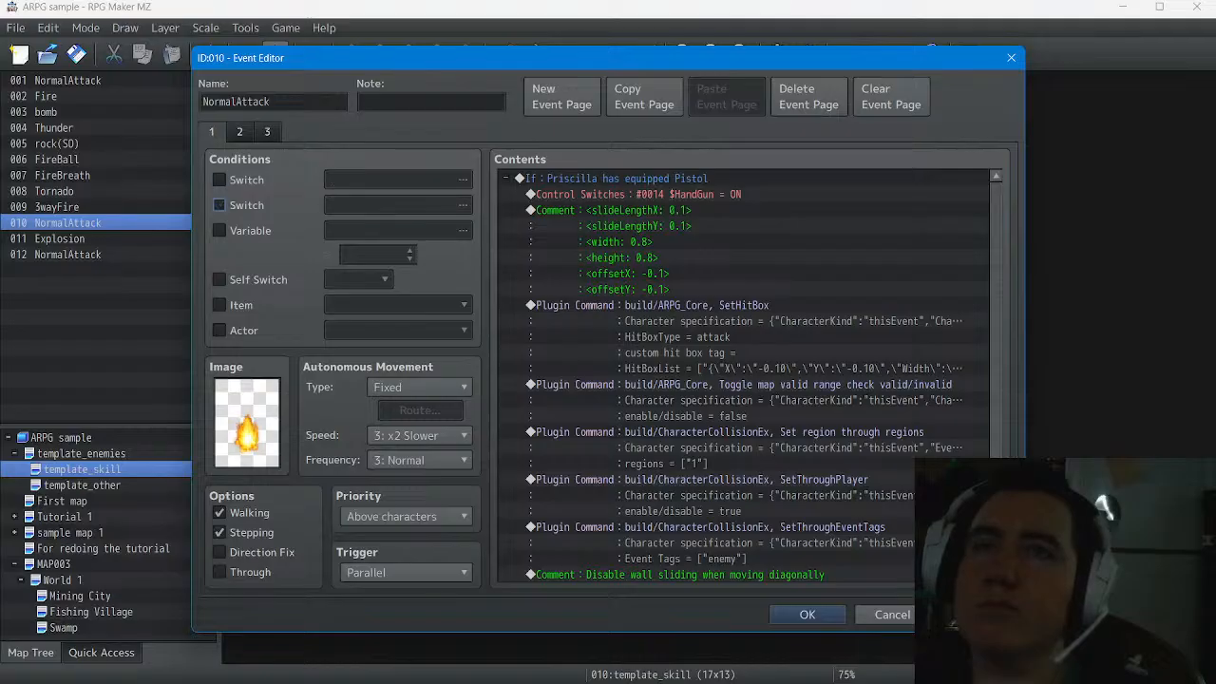
Try a condition on variable 0001 and a self switch condition on page 1 of event 010
{"action": "left_click", "coordinate": [219, 230]}
{"action": "left_click", "coordinate": [398, 231]}
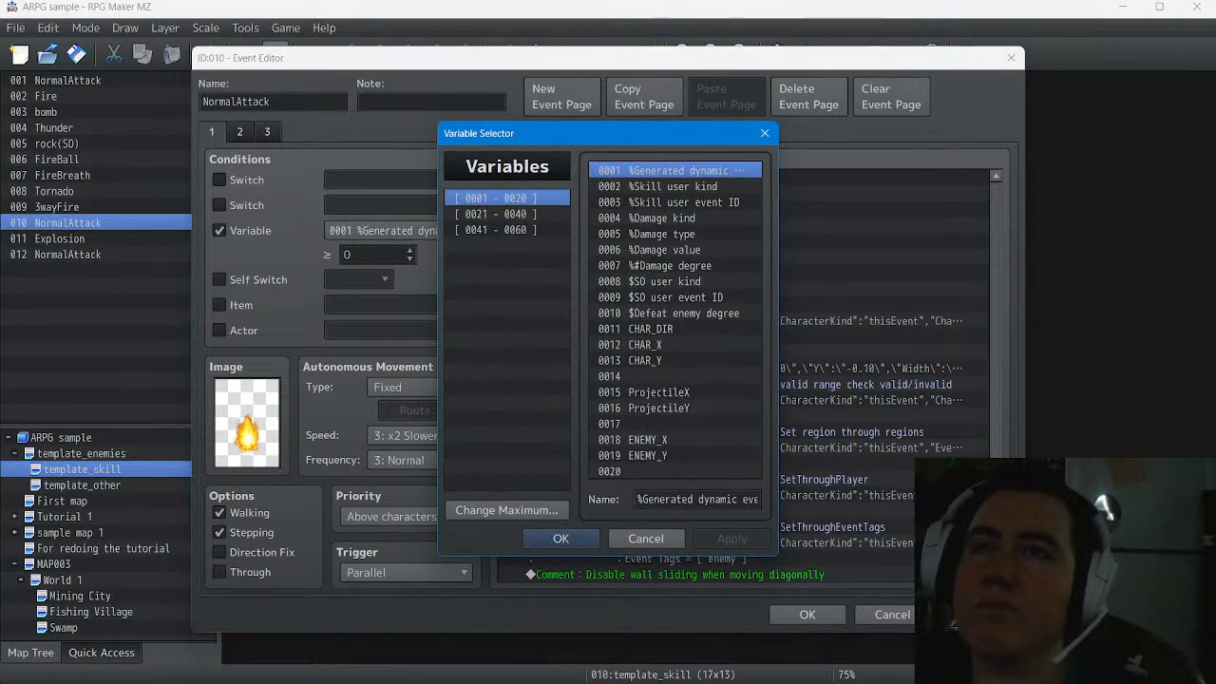
{"action": "left_click", "coordinate": [561, 539]}
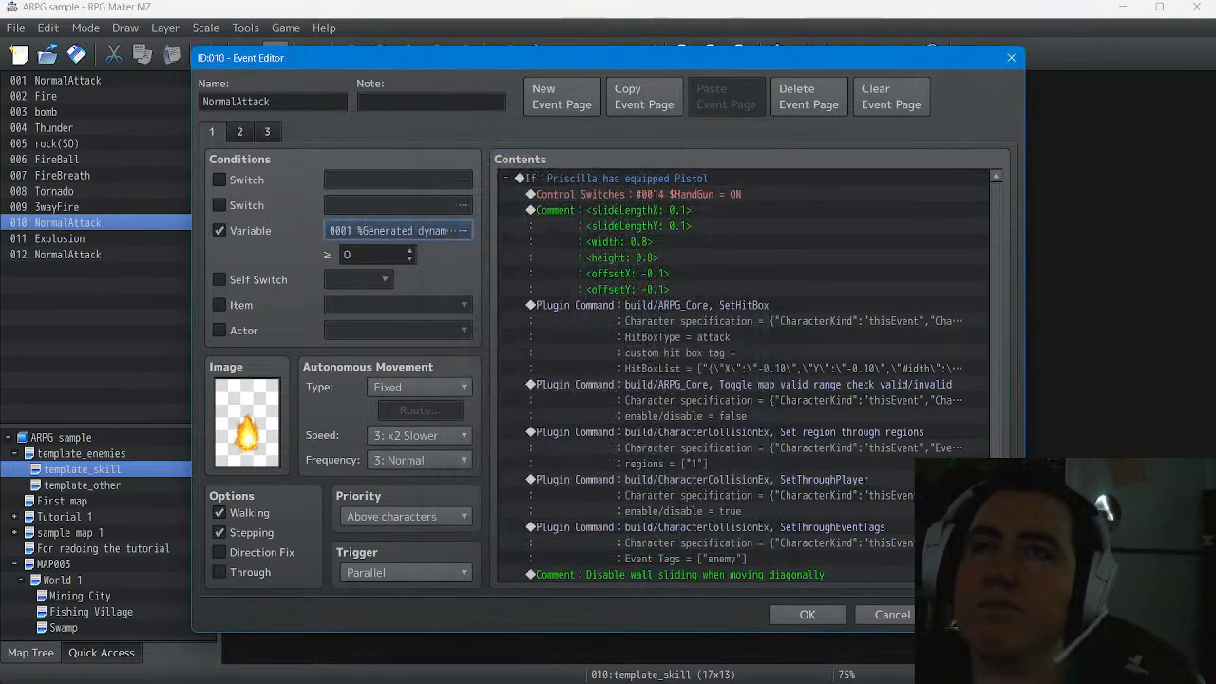
{"action": "left_click", "coordinate": [219, 230]}
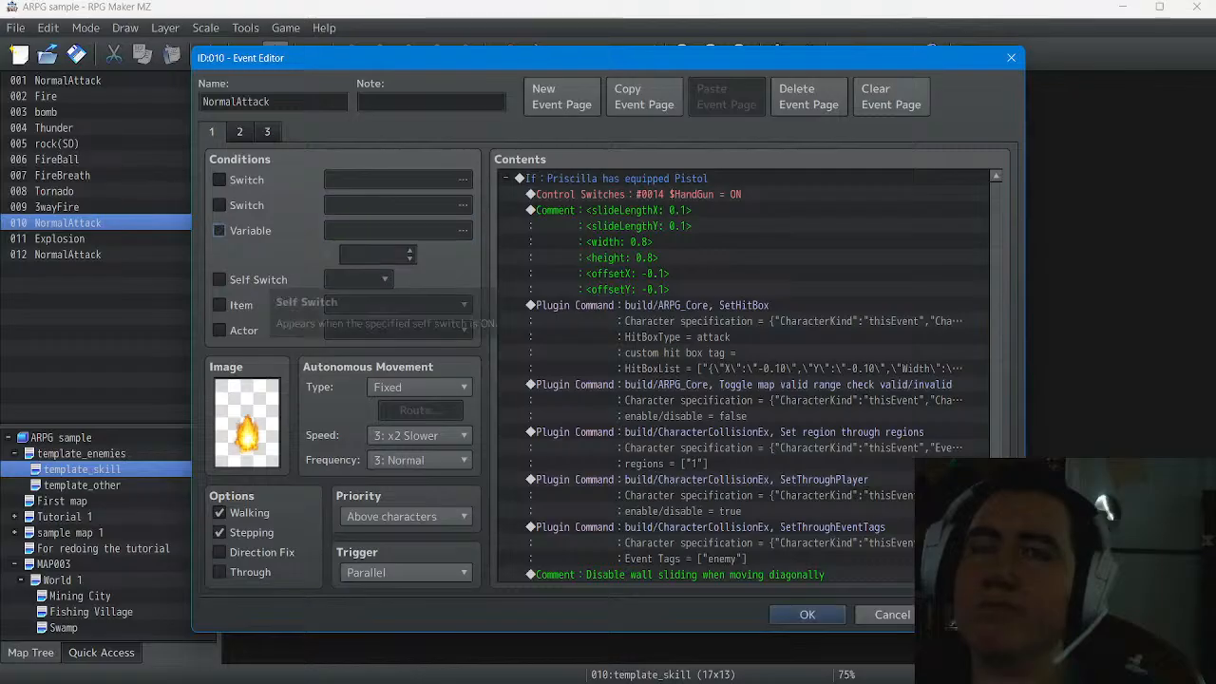
{"action": "left_click", "coordinate": [219, 279]}
{"action": "left_click", "coordinate": [360, 280]}
{"action": "left_click", "coordinate": [359, 279]}
{"action": "left_click", "coordinate": [219, 279]}
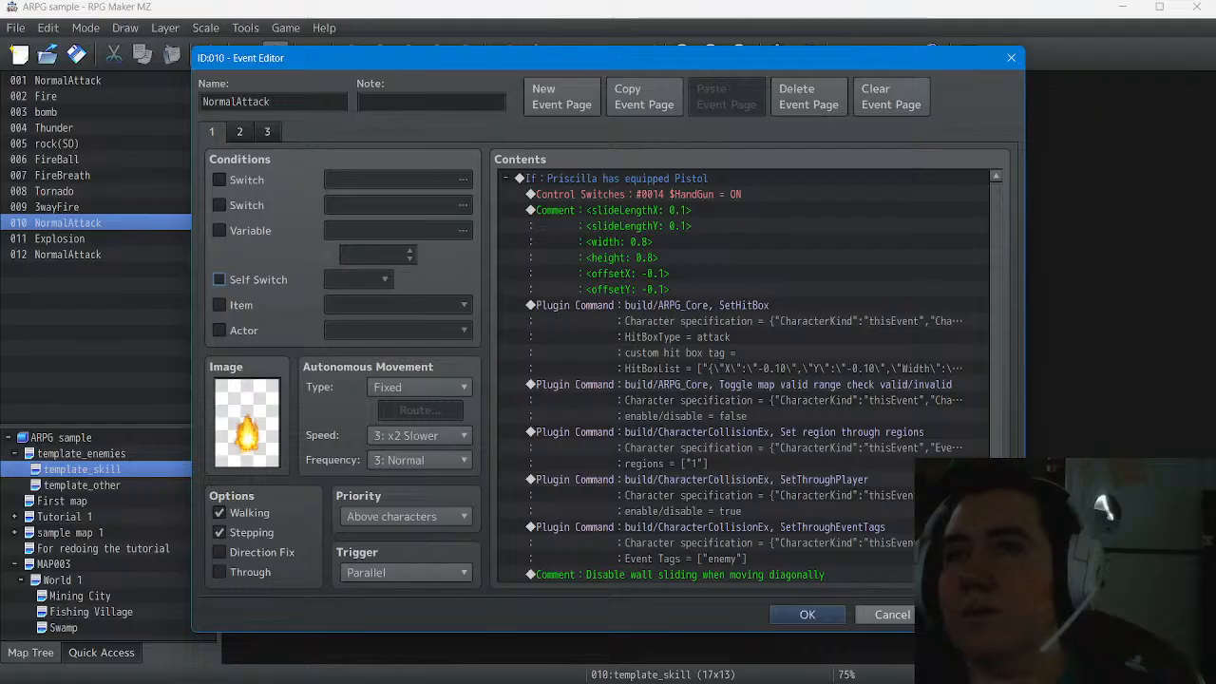
Keep the edited conditions of event 010 and accept the event
{"action": "left_click", "coordinate": [892, 614]}
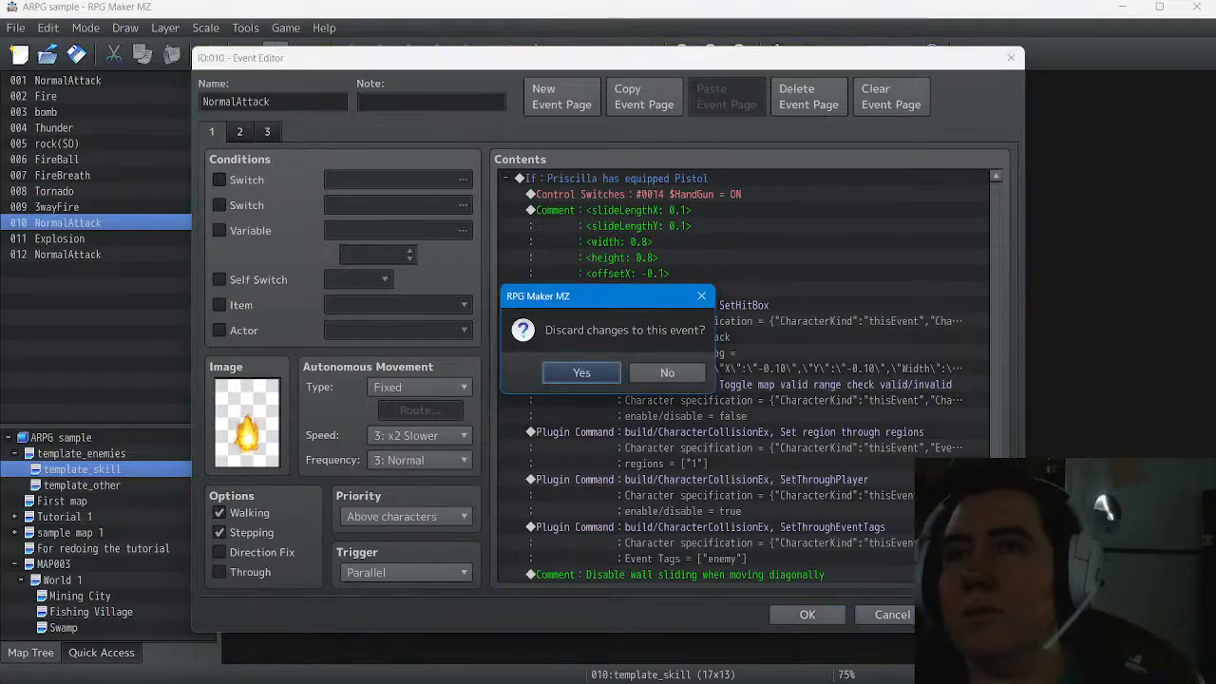
{"action": "key", "text": "Escape"}
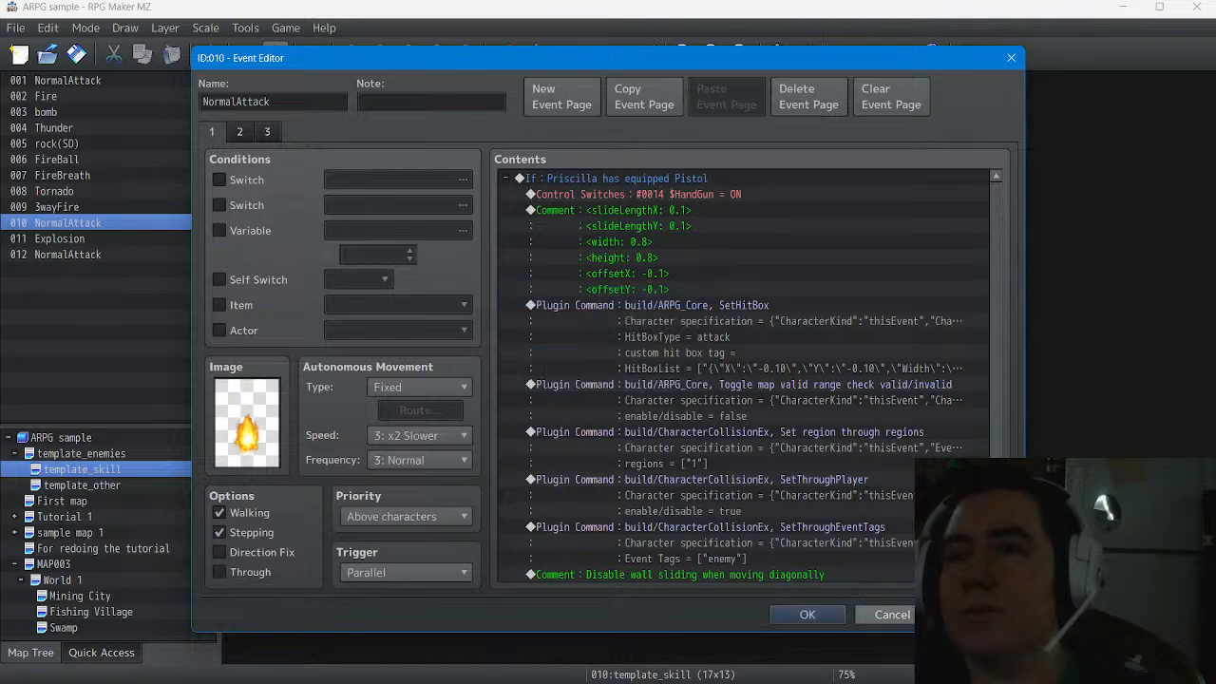
{"action": "left_click", "coordinate": [807, 615]}
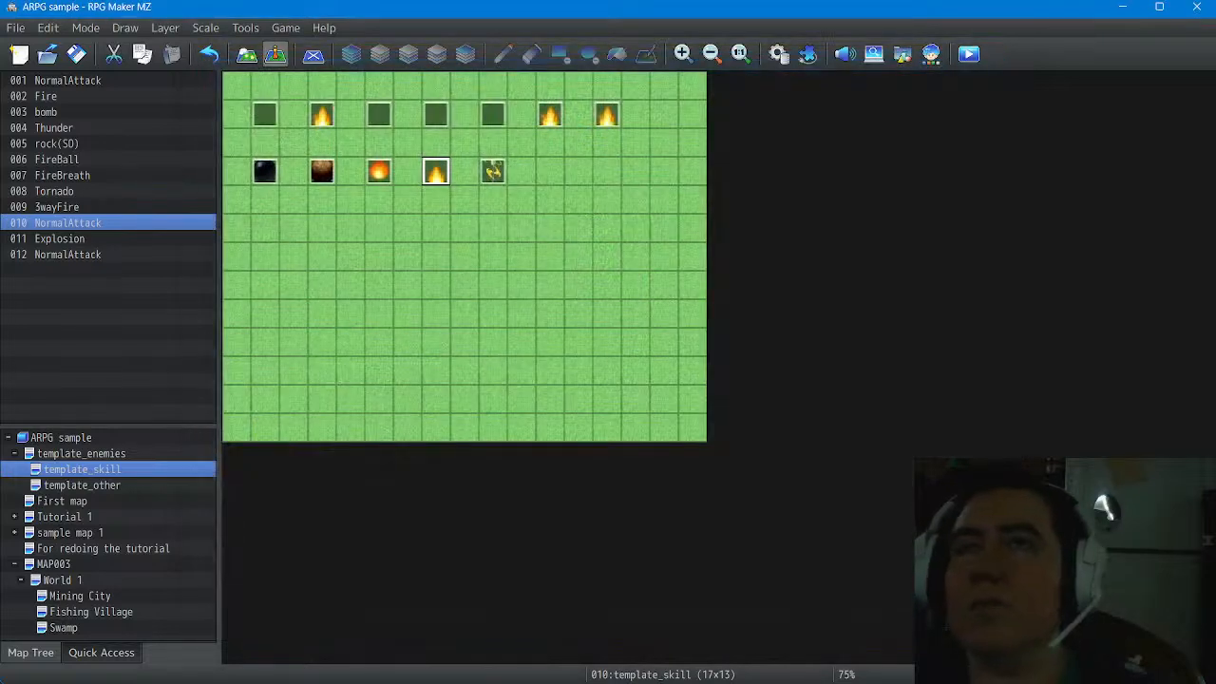
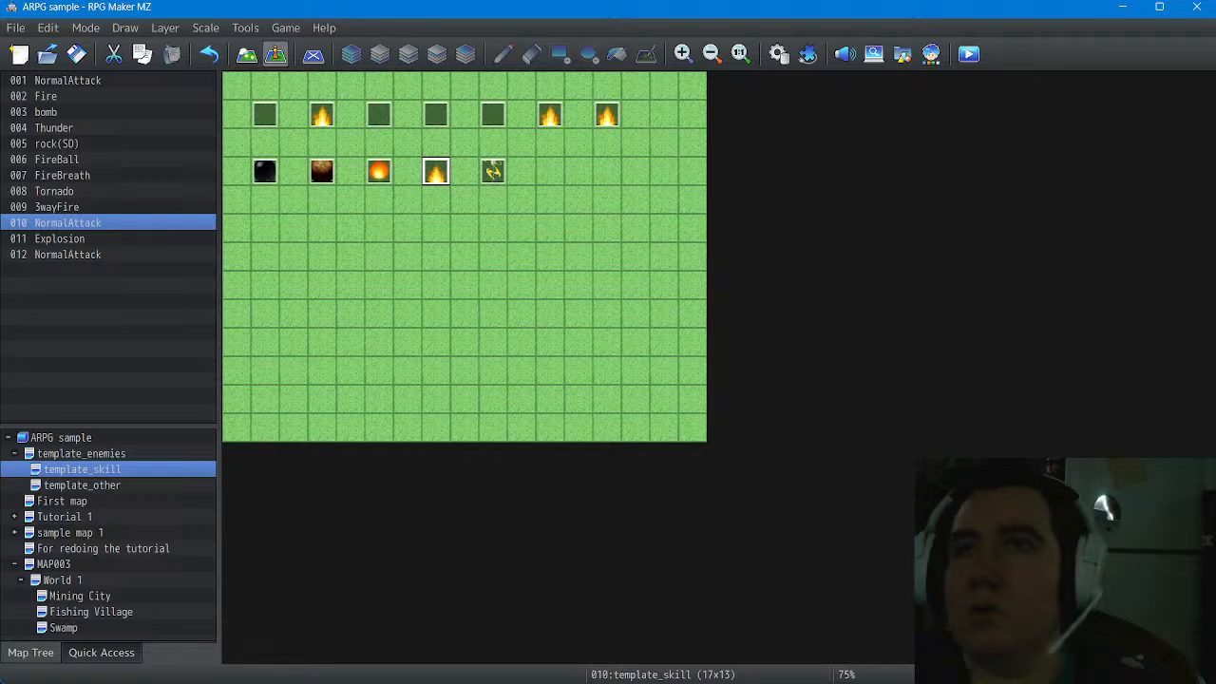
Switch to ARPG_Core.js in Notepad++, go to the ActorNormalAttack parameter, and dismiss the Find dialog
{"action": "key", "text": "super"}
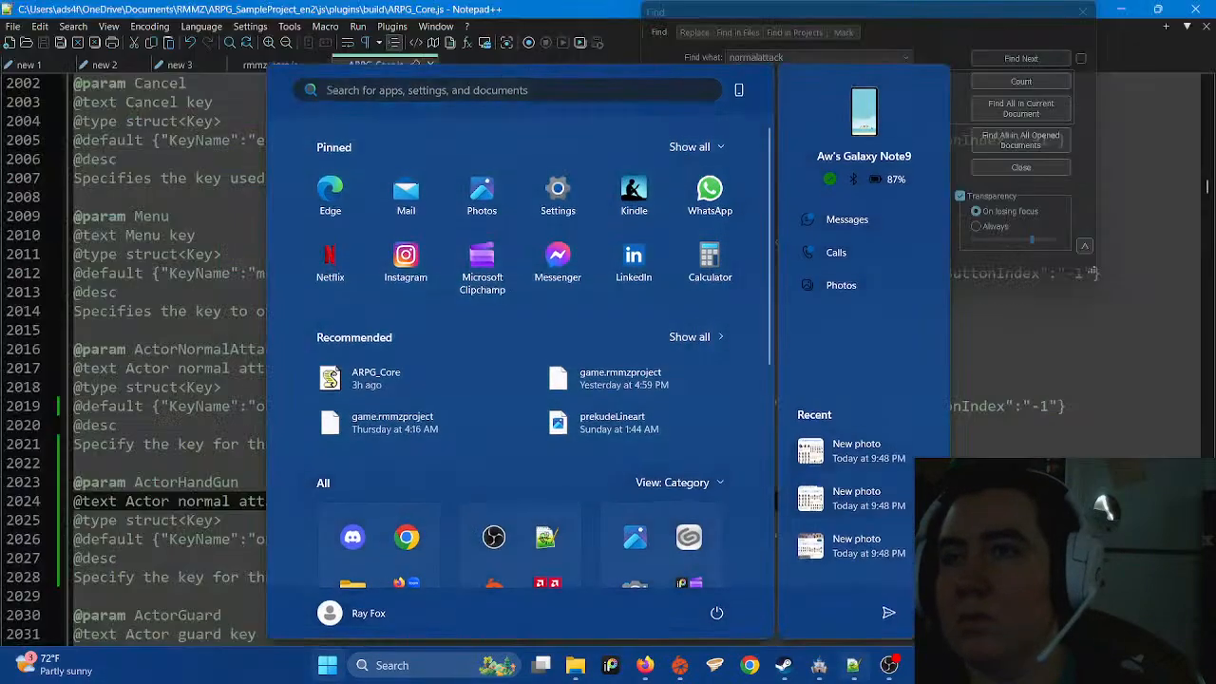
{"action": "key", "text": "super"}
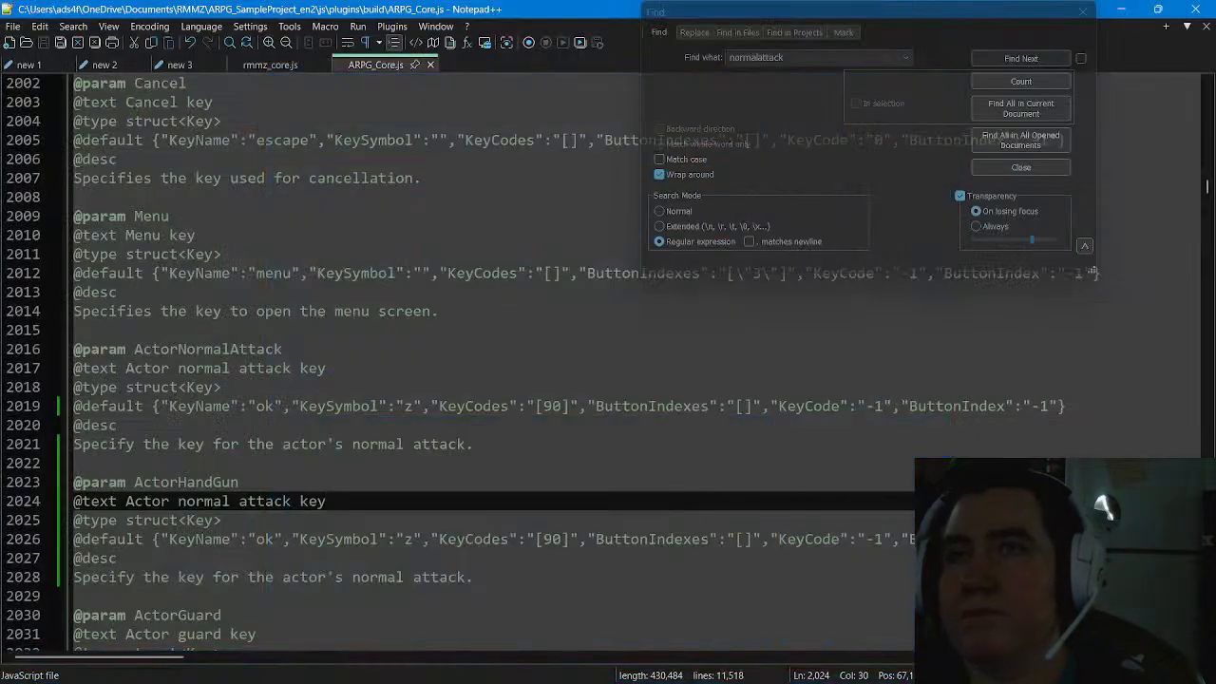
{"action": "left_click", "coordinate": [283, 349]}
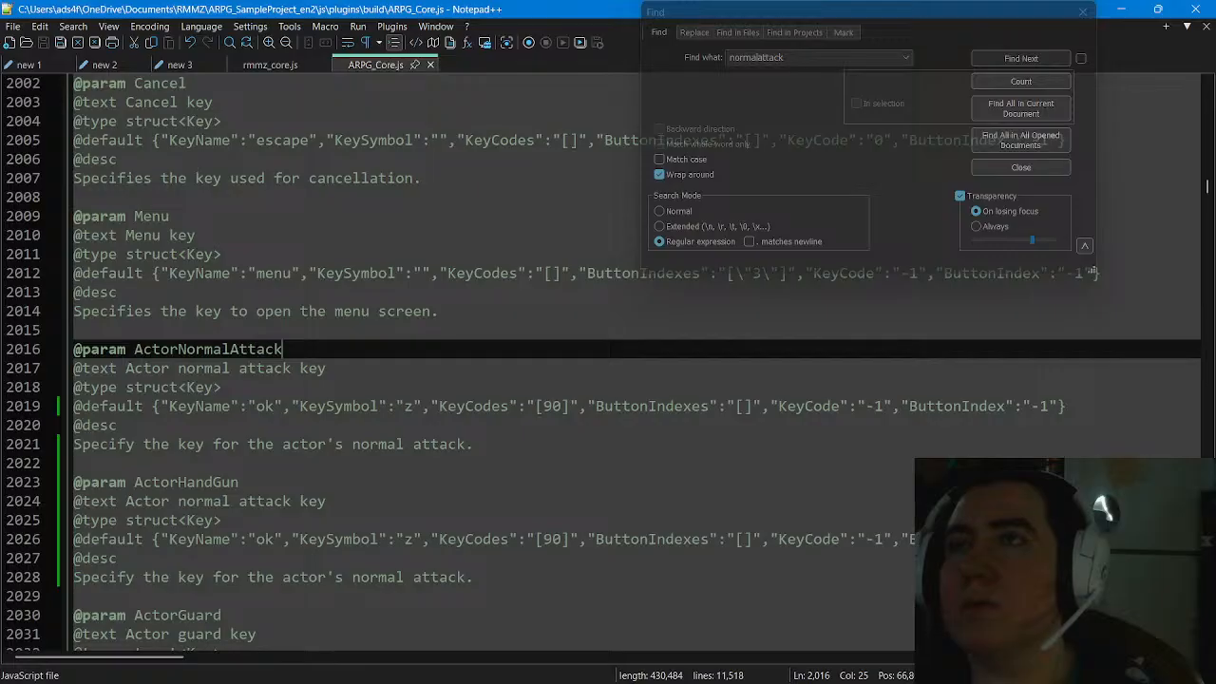
{"action": "key", "text": "ctrl+f"}
{"action": "key", "text": "Escape"}
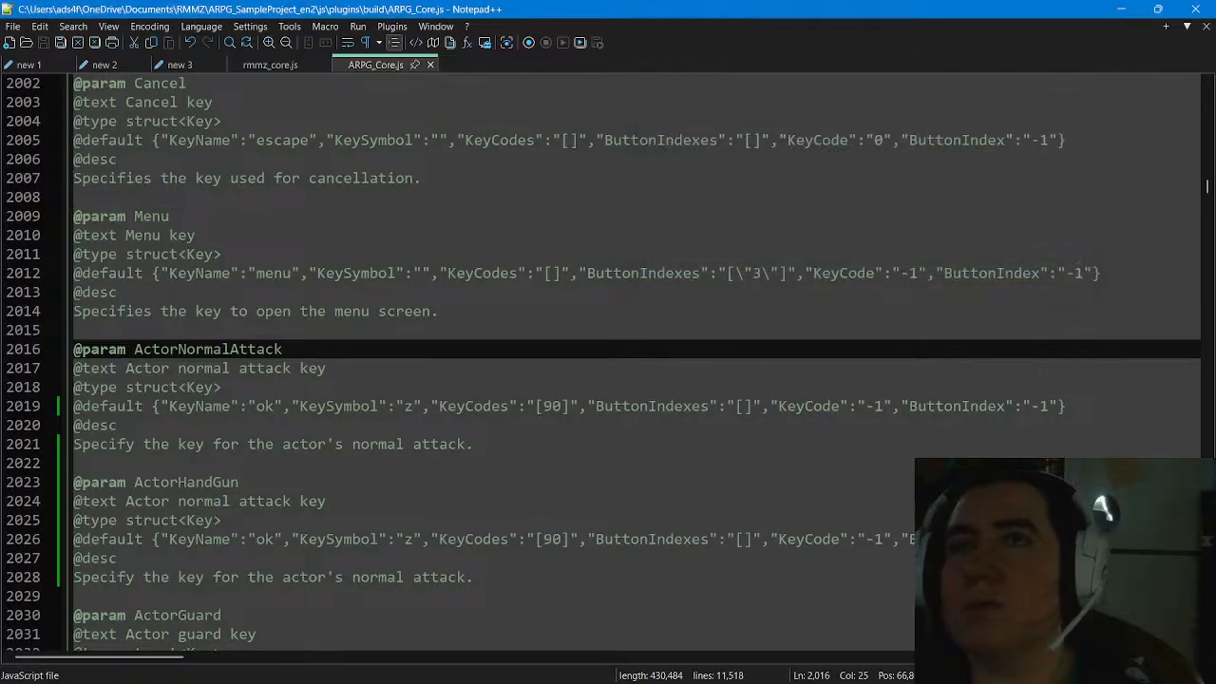
Copy the entire contents of ARPG_Core.js and paste them into a new blank document
{"action": "left_click", "coordinate": [414, 179]}
{"action": "right_click", "coordinate": [449, 198]}
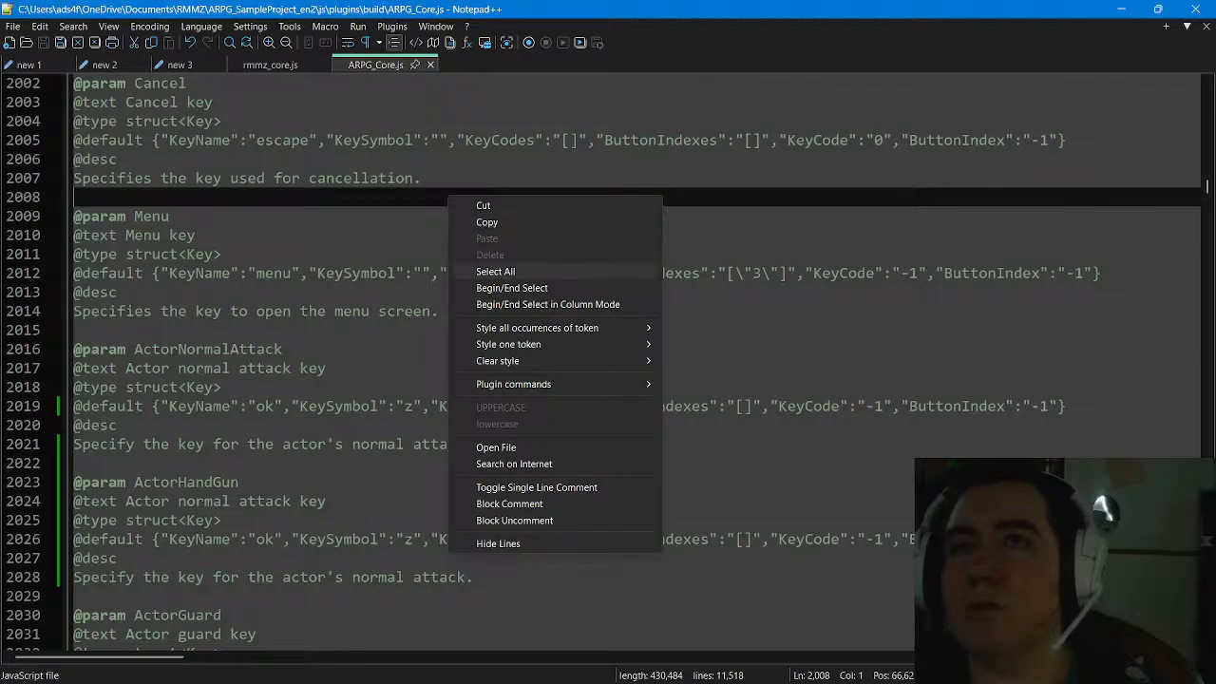
{"action": "left_click", "coordinate": [495, 271]}
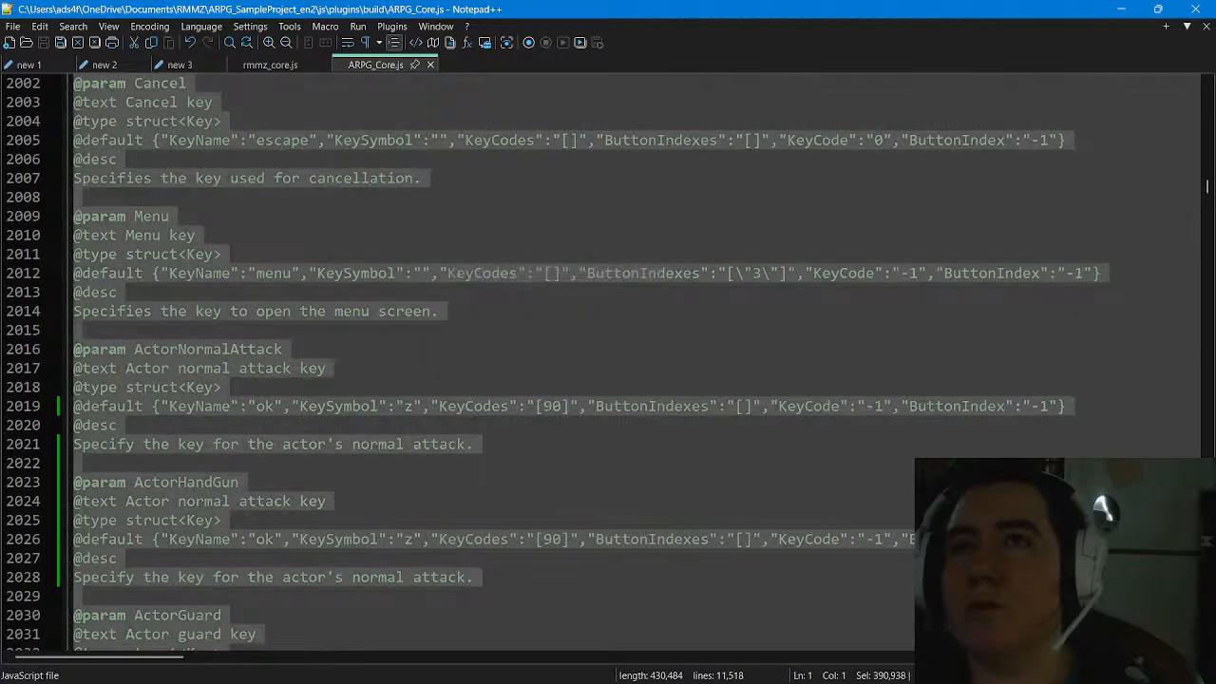
{"action": "right_click", "coordinate": [380, 266]}
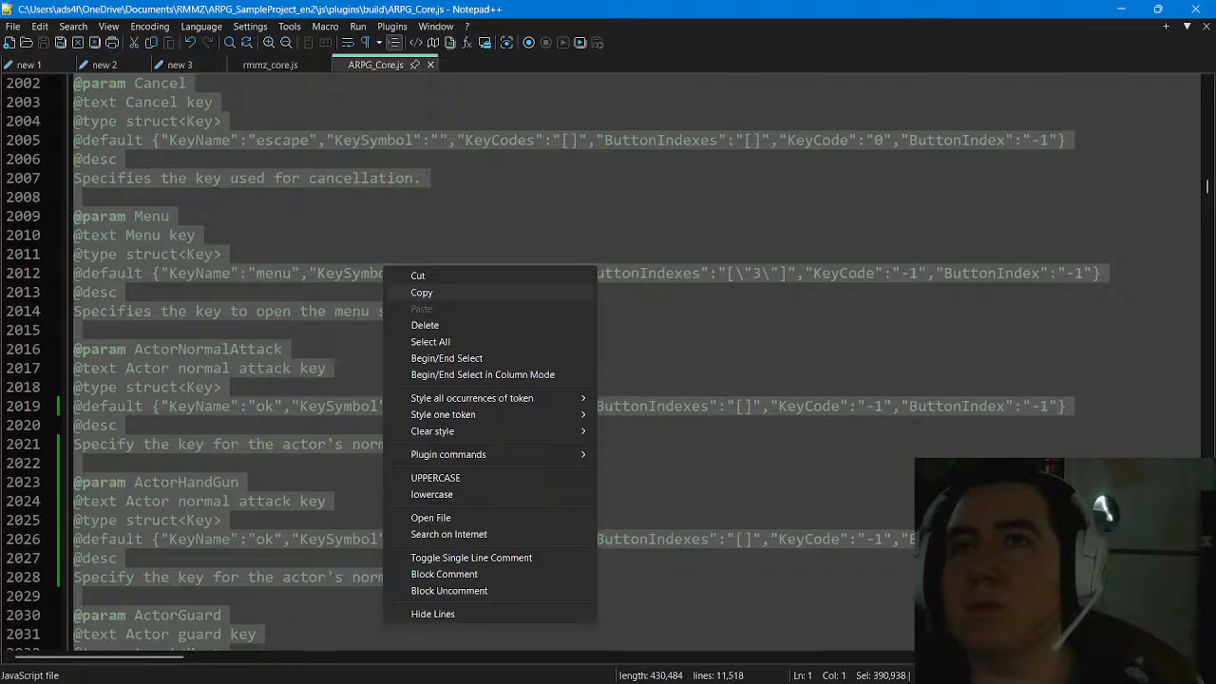
{"action": "left_click", "coordinate": [403, 291]}
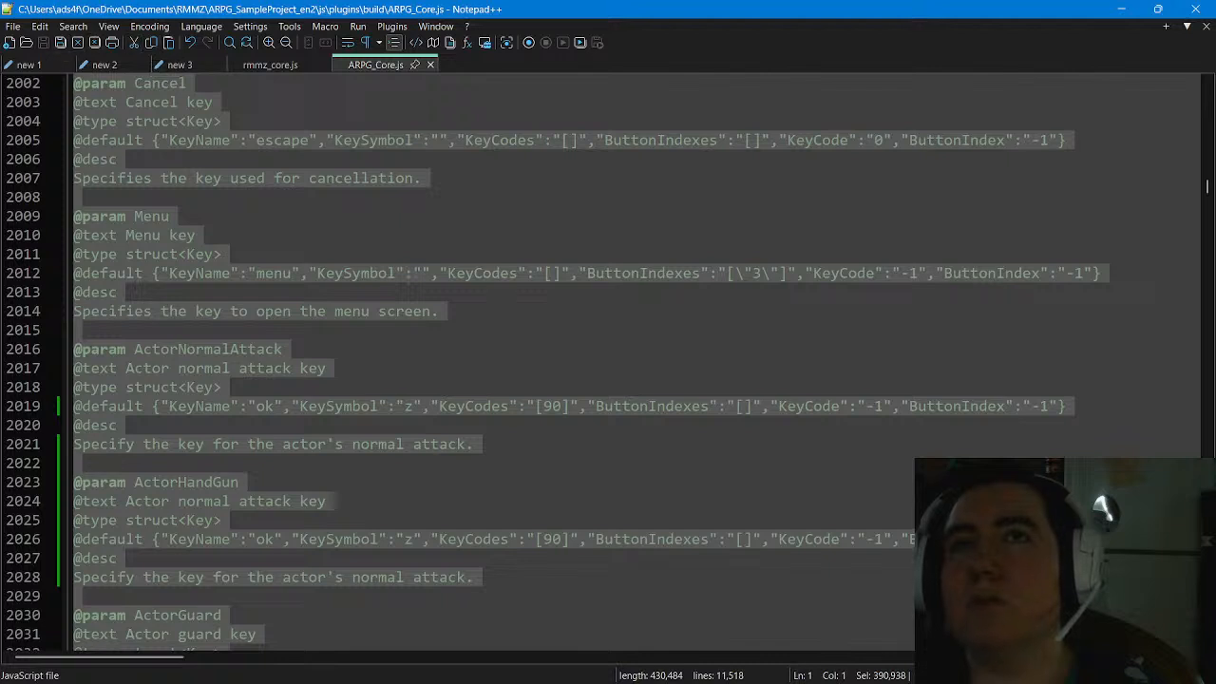
{"action": "left_click", "coordinate": [9, 43]}
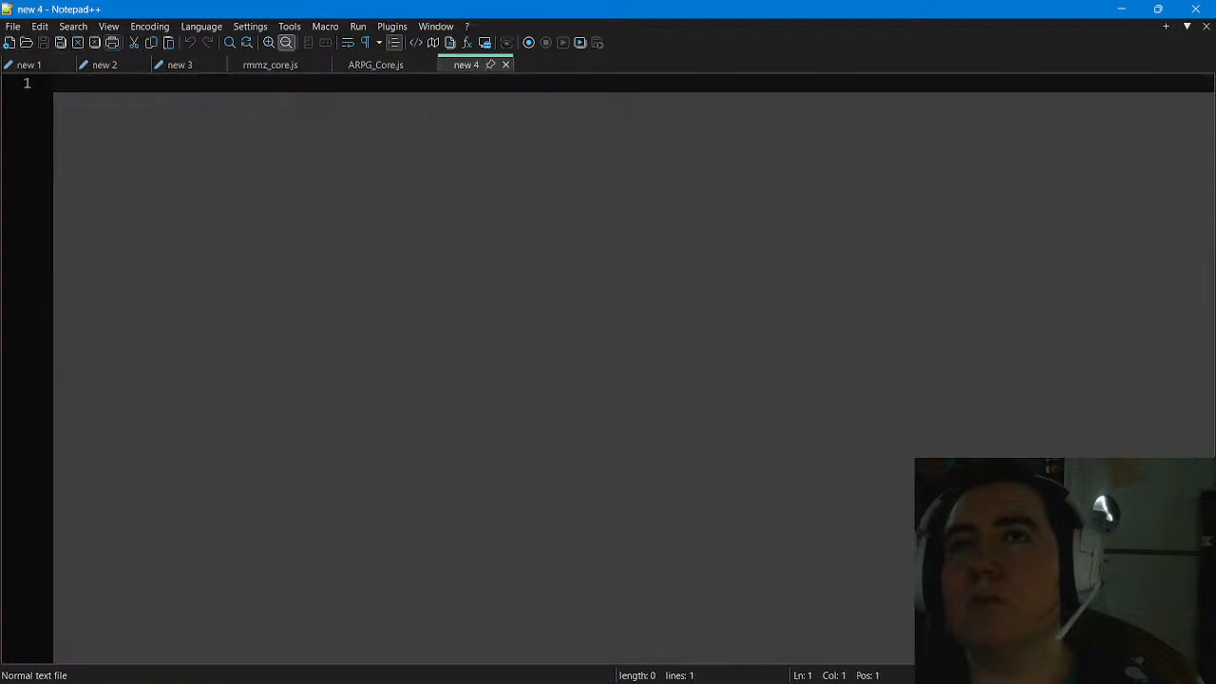
{"action": "right_click", "coordinate": [398, 96]}
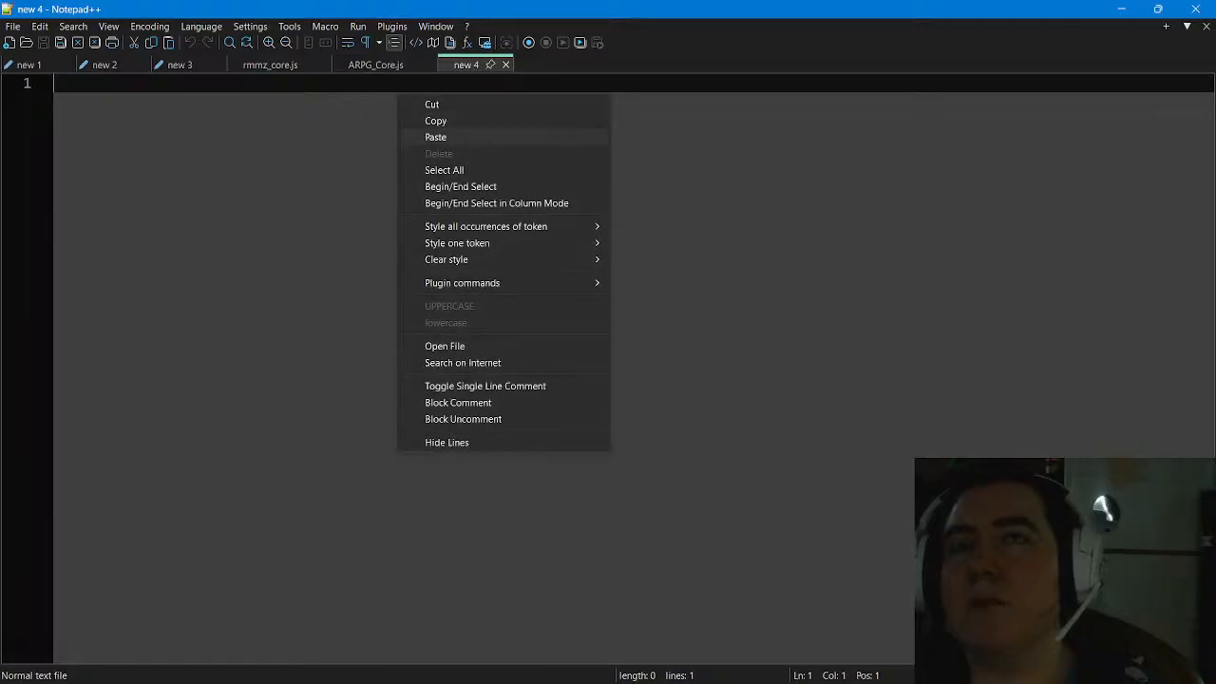
{"action": "left_click", "coordinate": [435, 137]}
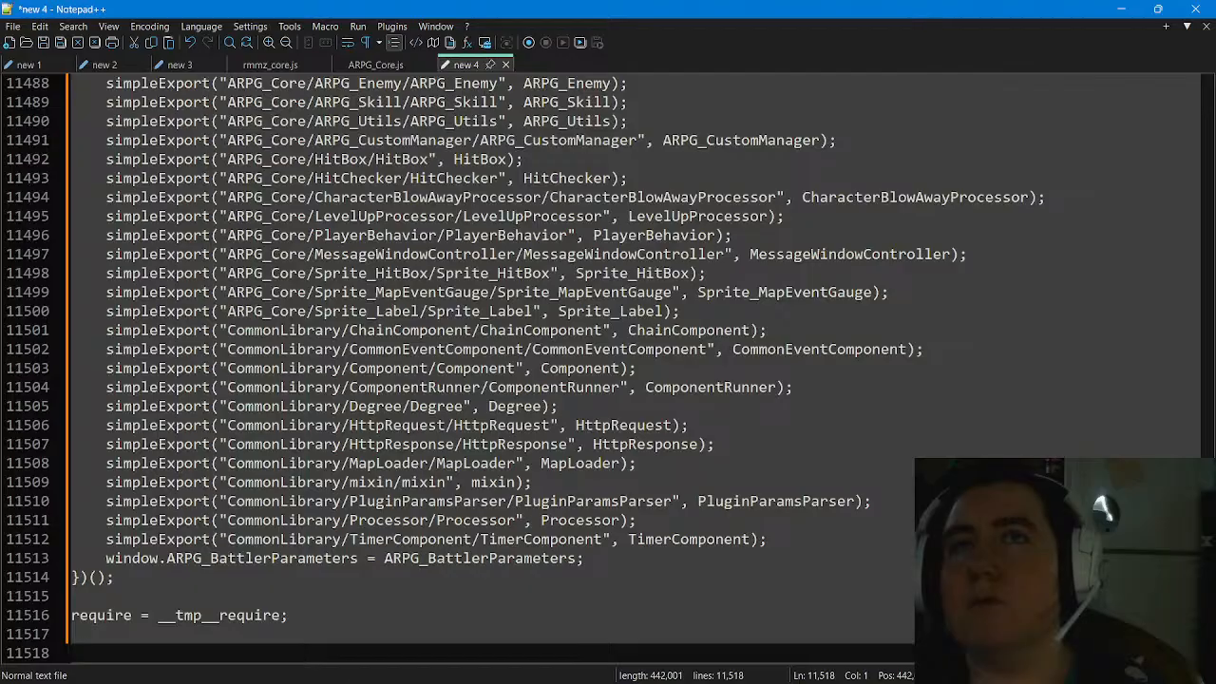
Examine the pasted code from its closing export statements back up to the Sprite_MapEventGauge class
{"action": "scroll", "coordinate": [608, 361], "scroll_direction": "down", "scroll_amount": 6}
{"action": "scroll", "coordinate": [608, 361], "scroll_direction": "up", "scroll_amount": 12}
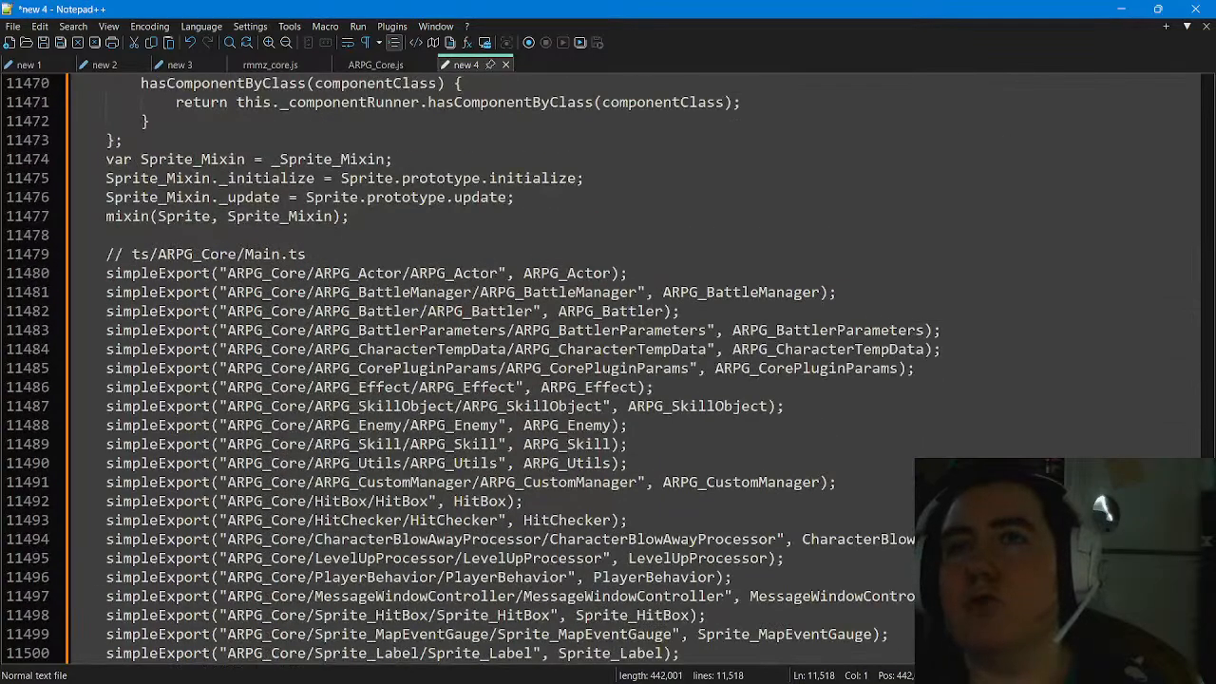
{"action": "scroll", "coordinate": [481, 371], "scroll_direction": "down", "scroll_amount": 2}
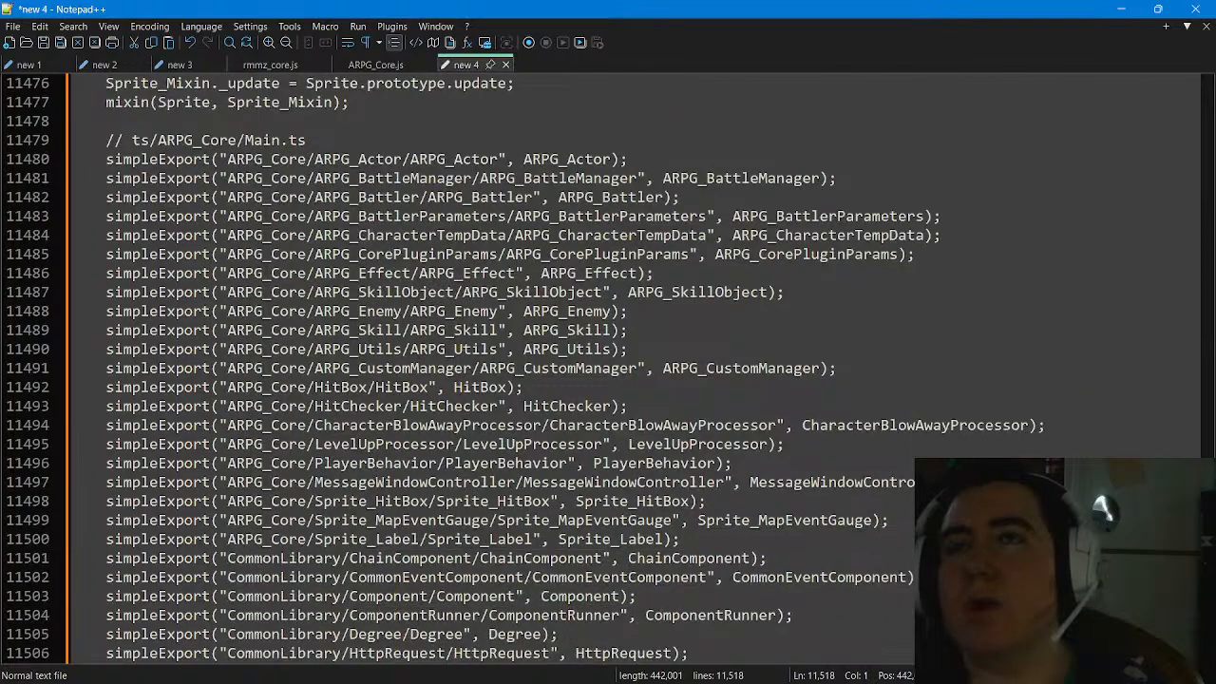
{"action": "scroll", "coordinate": [608, 361], "scroll_direction": "down", "scroll_amount": 4}
{"action": "scroll", "coordinate": [608, 361], "scroll_direction": "down", "scroll_amount": 4}
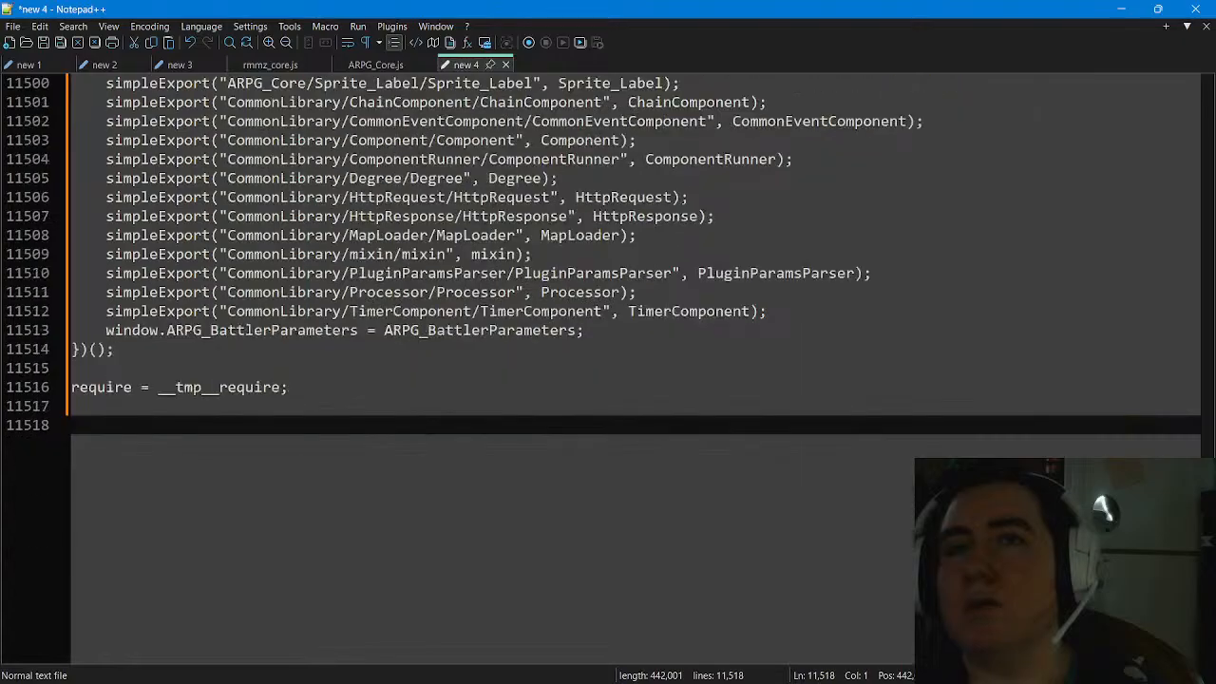
{"action": "scroll", "coordinate": [607, 361], "scroll_direction": "down", "scroll_amount": 5}
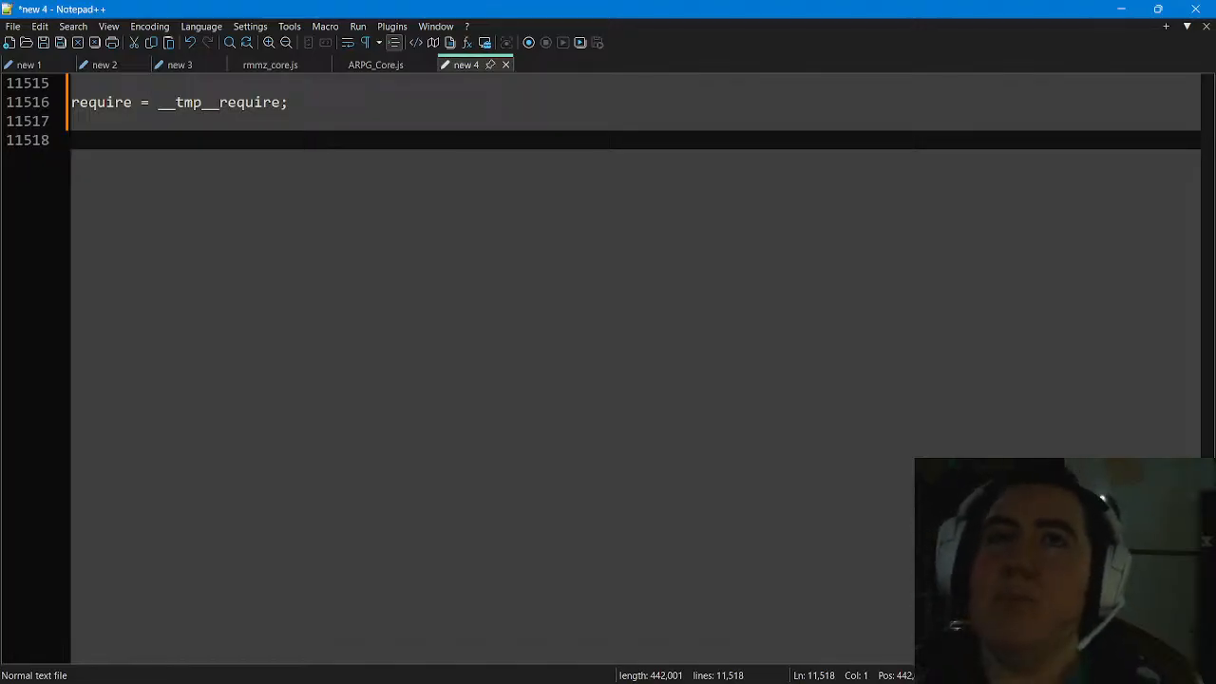
{"action": "scroll", "coordinate": [608, 371], "scroll_direction": "up", "scroll_amount": 20}
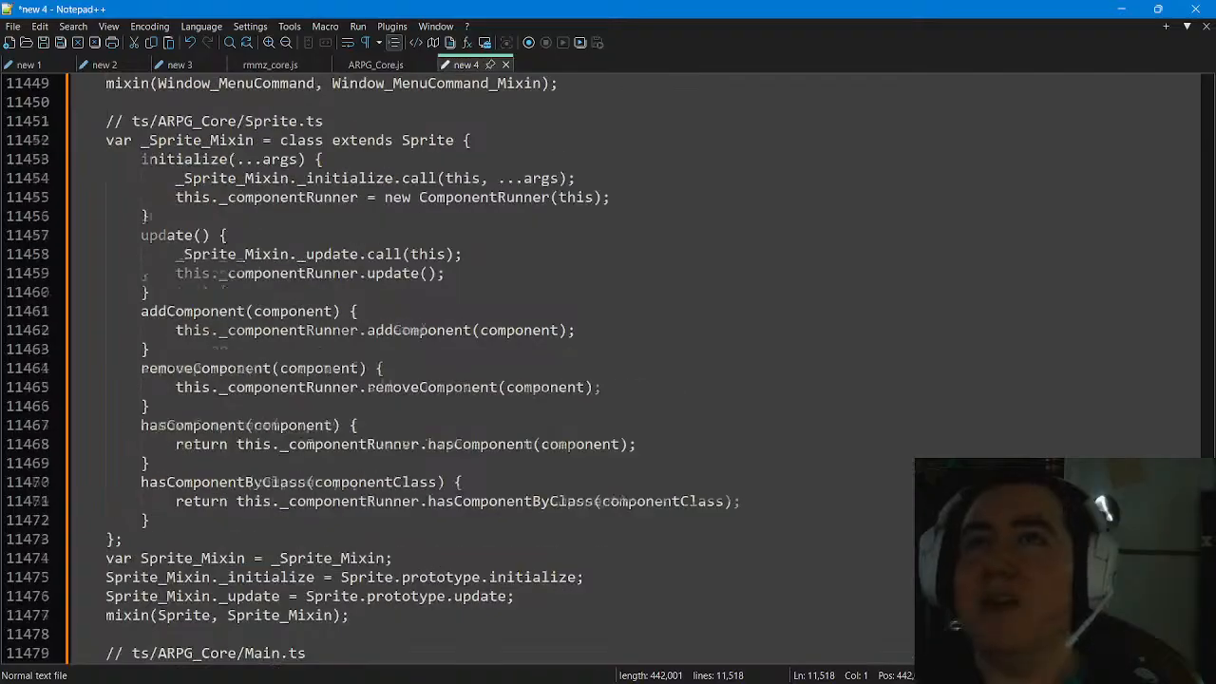
{"action": "scroll", "coordinate": [608, 370], "scroll_direction": "up", "scroll_amount": 6}
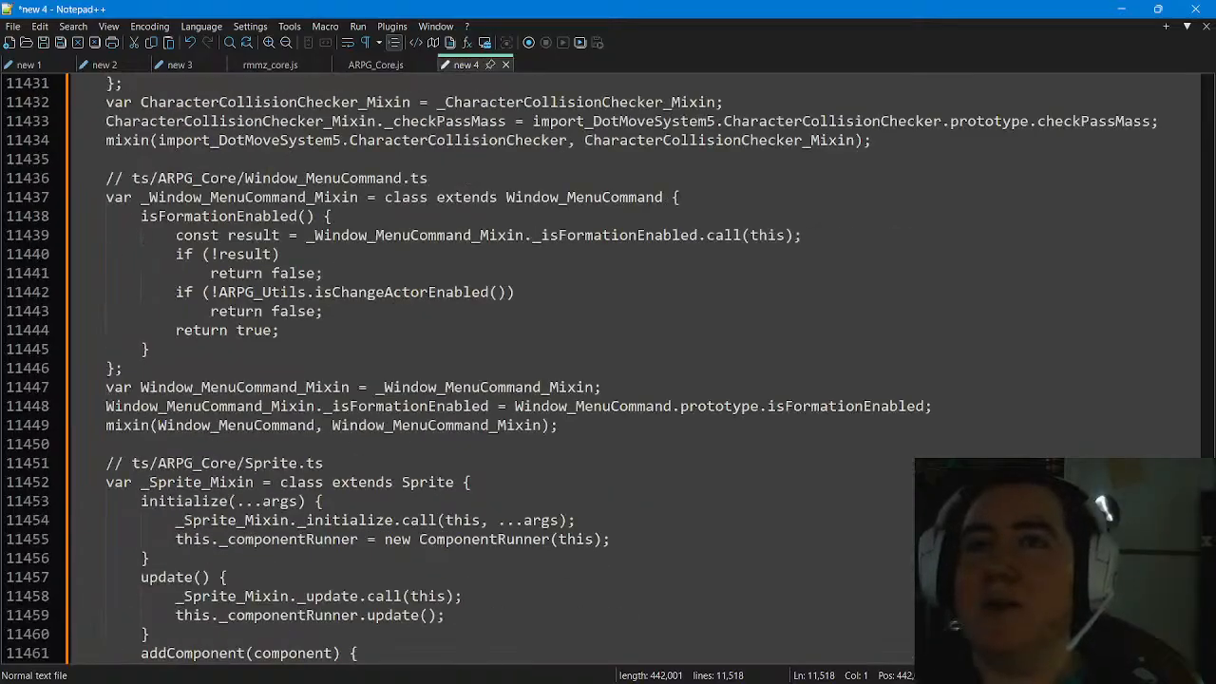
{"action": "scroll", "coordinate": [608, 371], "scroll_direction": "up", "scroll_amount": 20}
{"action": "scroll", "coordinate": [608, 370], "scroll_direction": "up", "scroll_amount": 20}
{"action": "scroll", "coordinate": [608, 371], "scroll_direction": "up", "scroll_amount": 20}
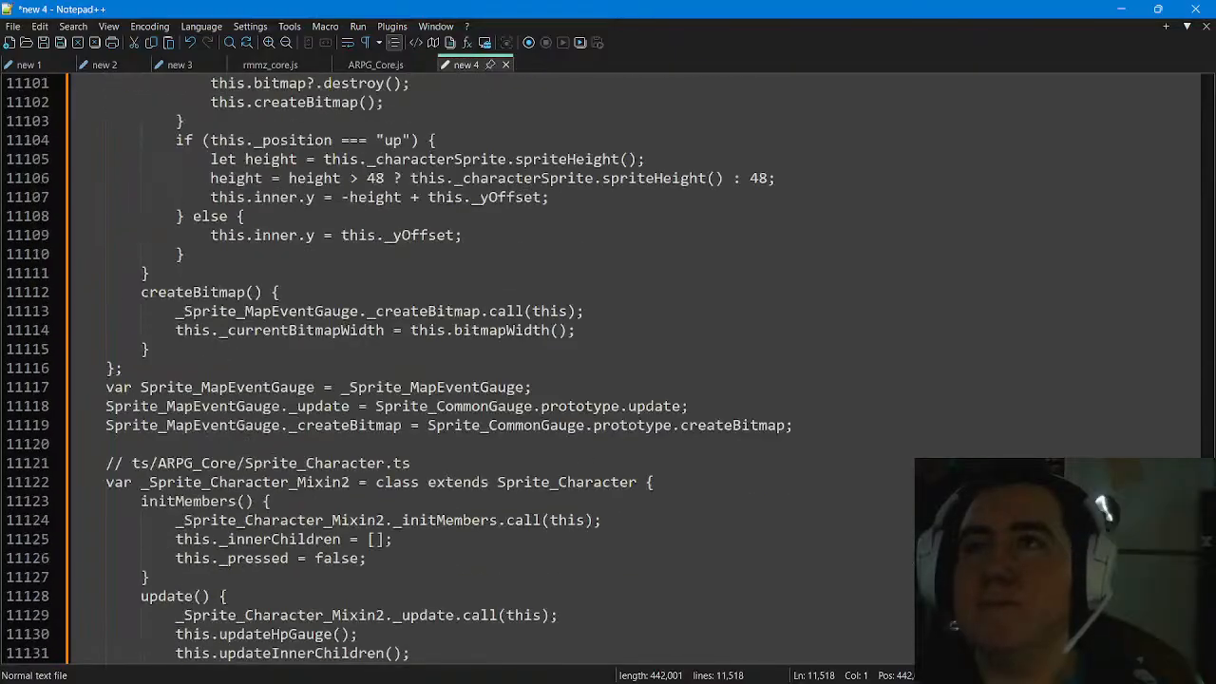
{"action": "scroll", "coordinate": [608, 370], "scroll_direction": "up", "scroll_amount": 4}
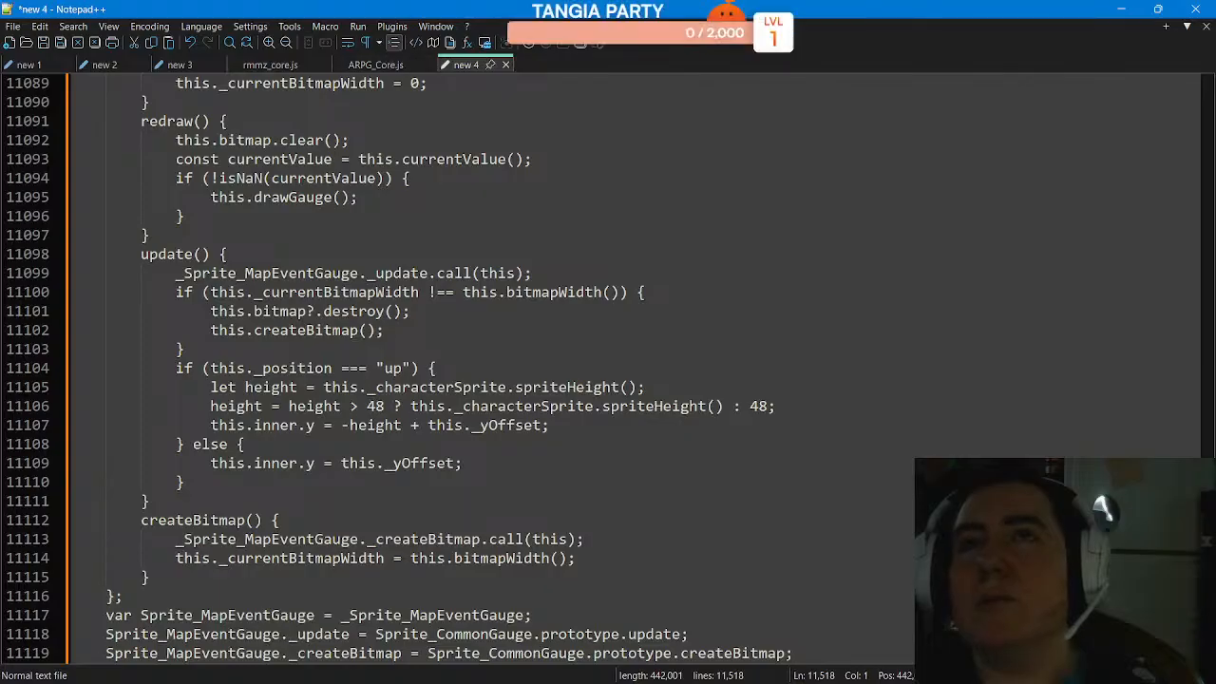
Search the pasted code for "normalattack", step repeatedly through its occurrences, and dismiss the search
{"action": "key", "text": "ctrl+f"}
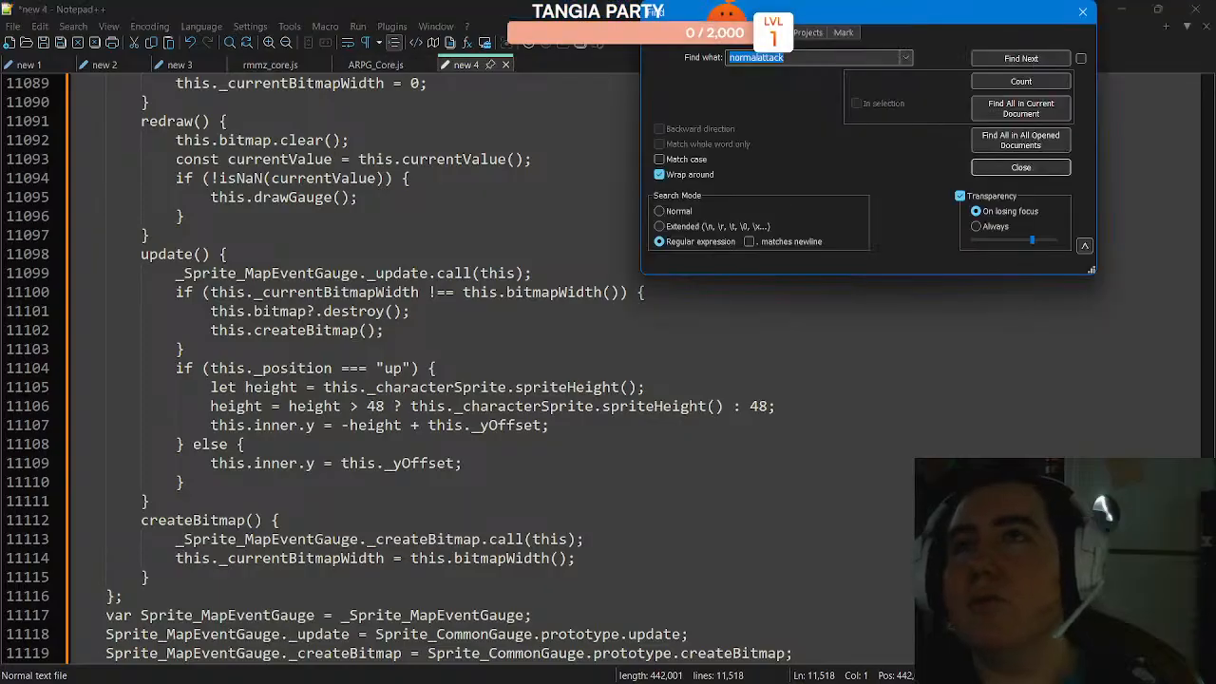
{"action": "key", "text": "Return"}
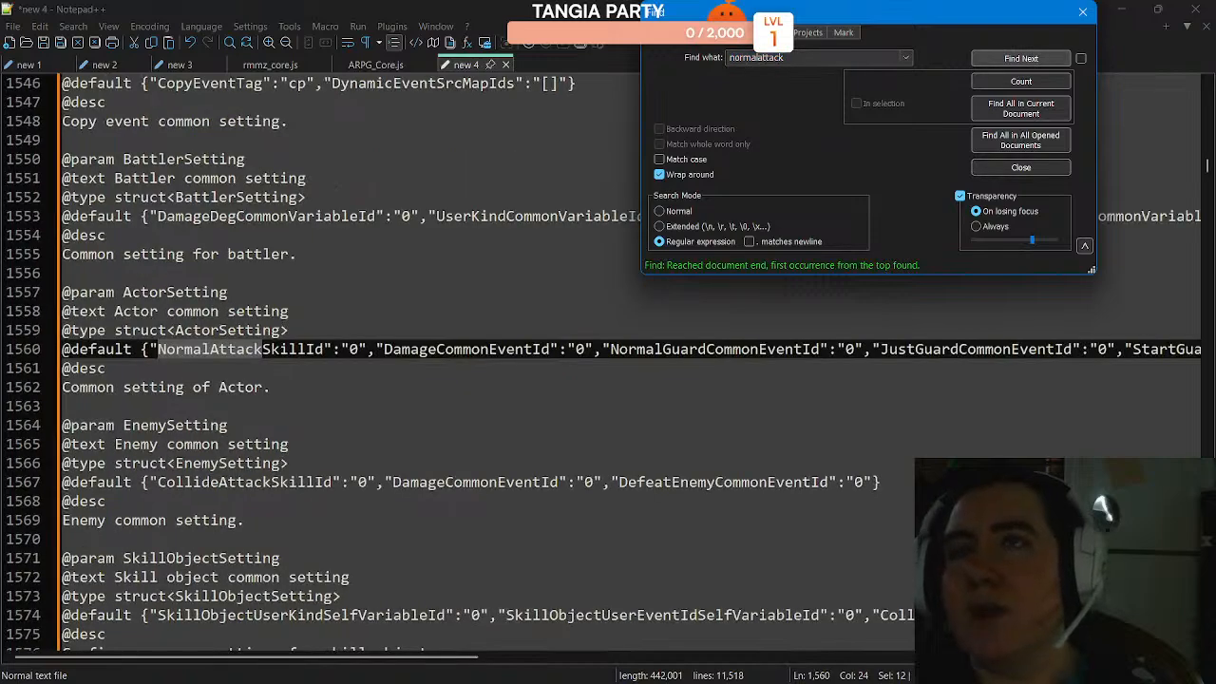
{"action": "key", "text": "Return"}
{"action": "key", "text": "Return"}
{"action": "key", "text": "Return"}
{"action": "key", "text": "Return"}
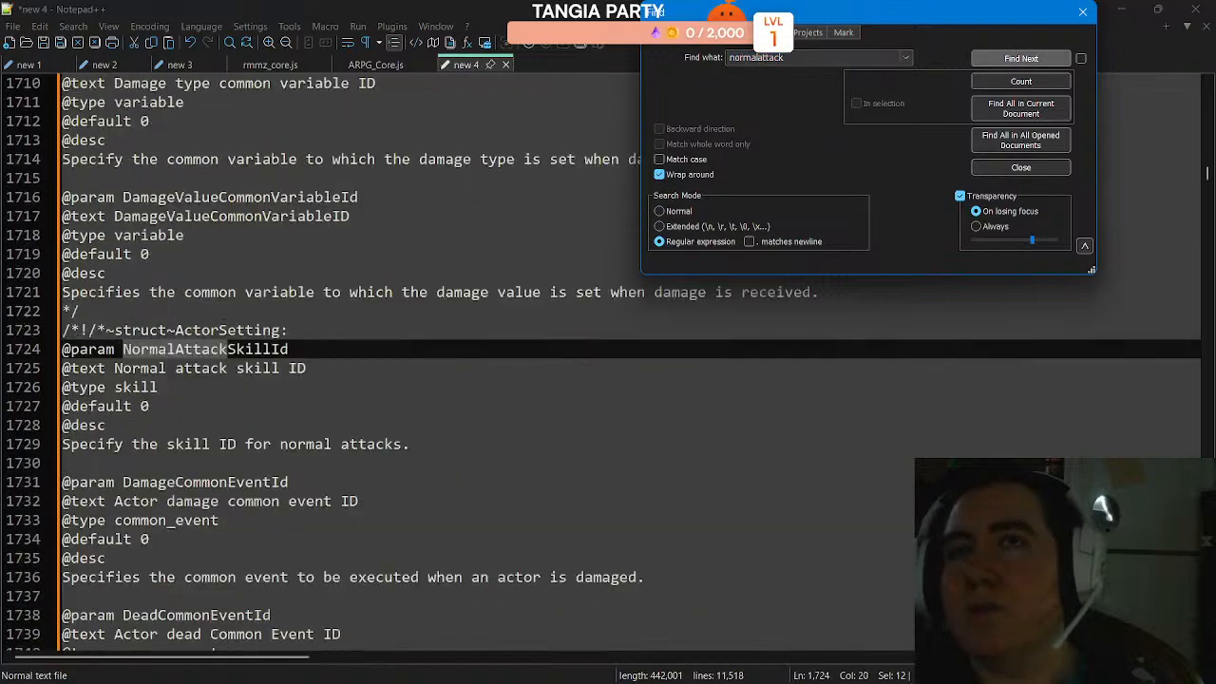
{"action": "key", "text": "Return"}
{"action": "key", "text": "Return"}
{"action": "key", "text": "Return"}
{"action": "key", "text": "Return"}
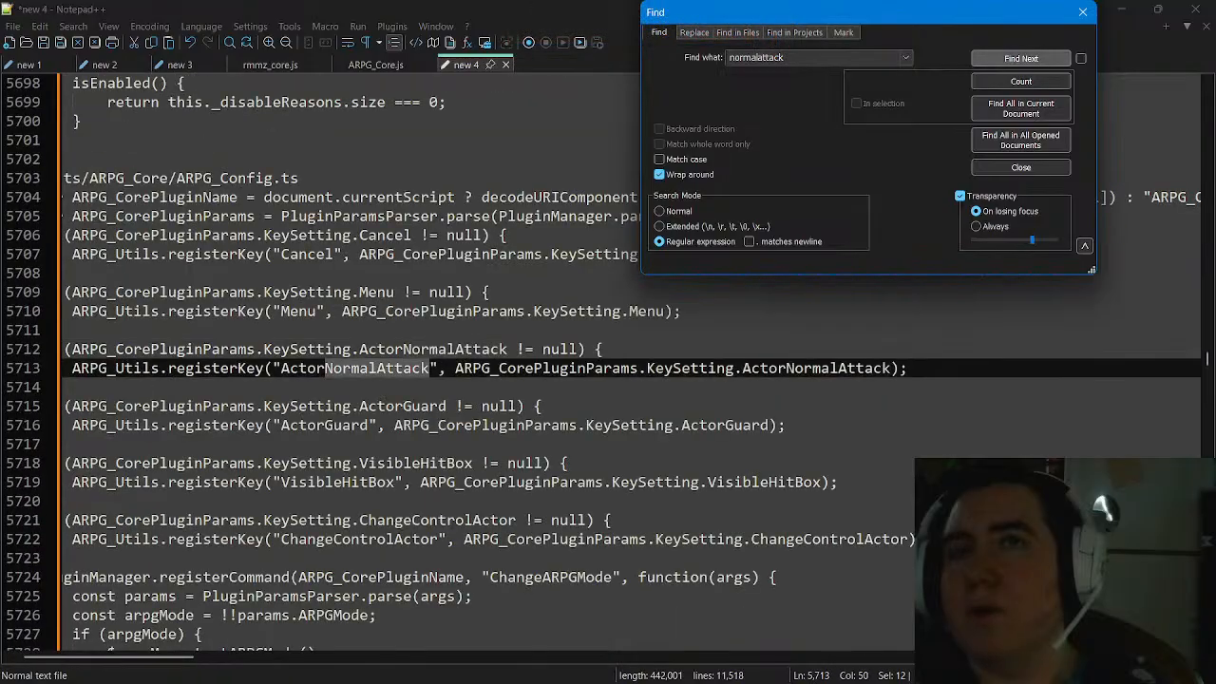
{"action": "key", "text": "Return"}
{"action": "key", "text": "Return"}
{"action": "key", "text": "Return"}
{"action": "key", "text": "Return"}
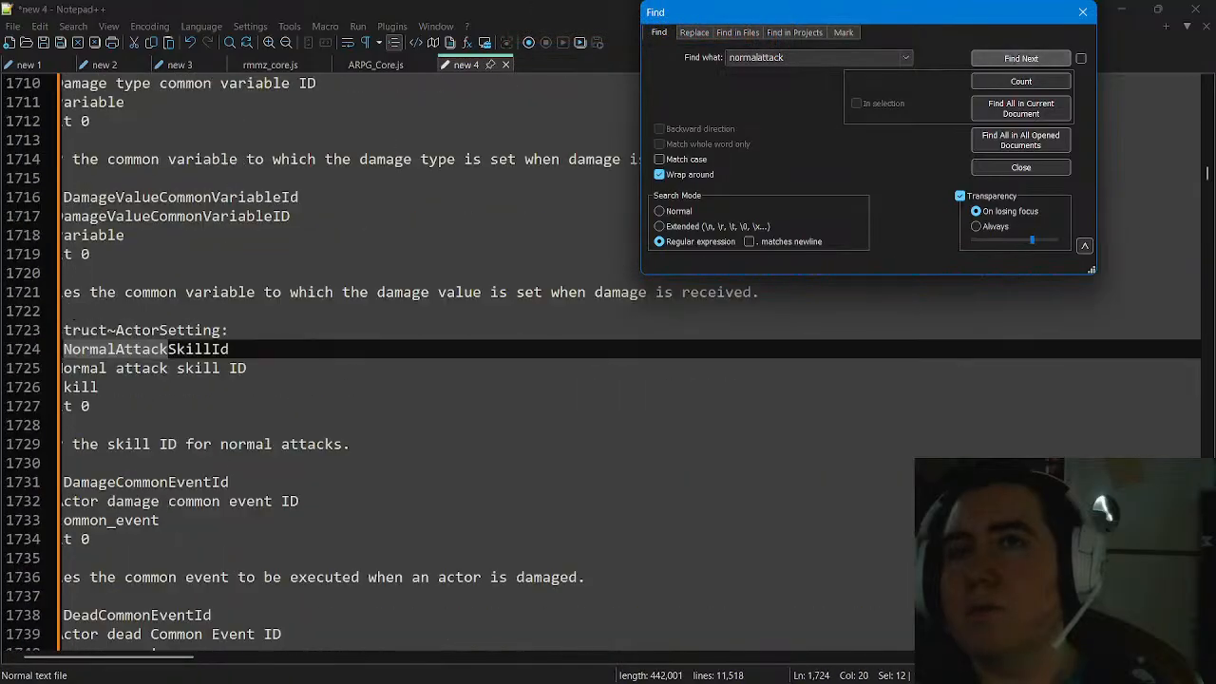
{"action": "key", "text": "Return"}
{"action": "key", "text": "Return"}
{"action": "key", "text": "Return"}
{"action": "key", "text": "Return"}
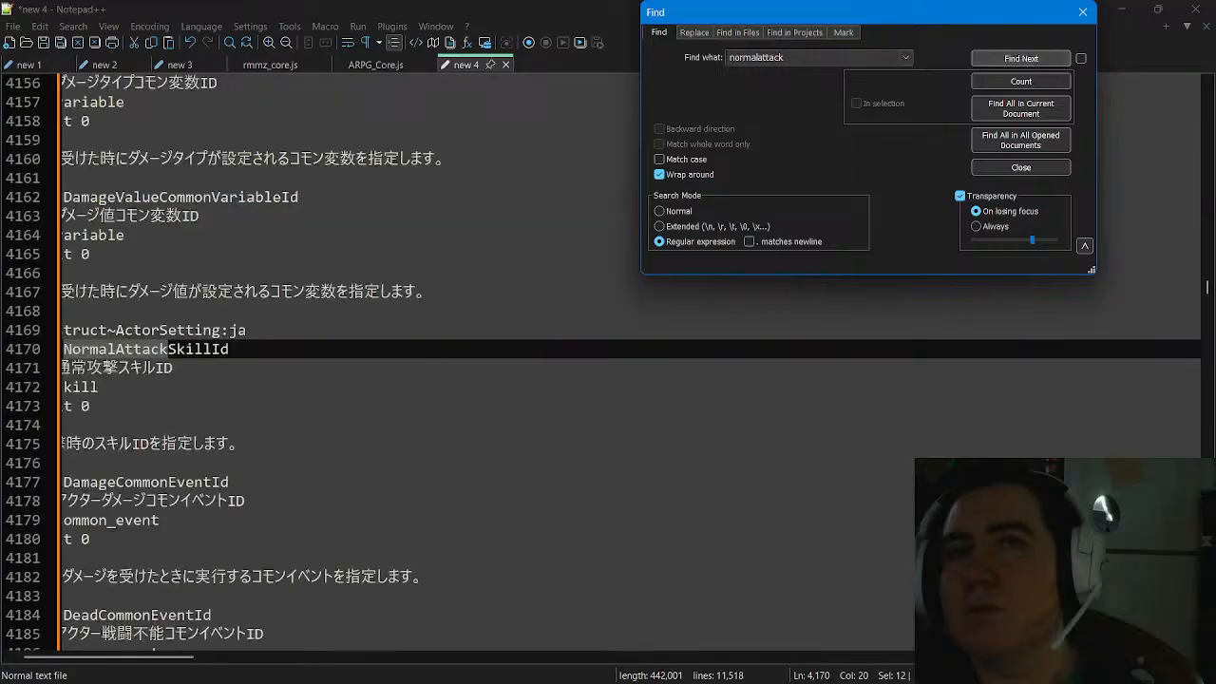
{"action": "key", "text": "Return"}
{"action": "key", "text": "Return"}
{"action": "key", "text": "Return"}
{"action": "key", "text": "Return"}
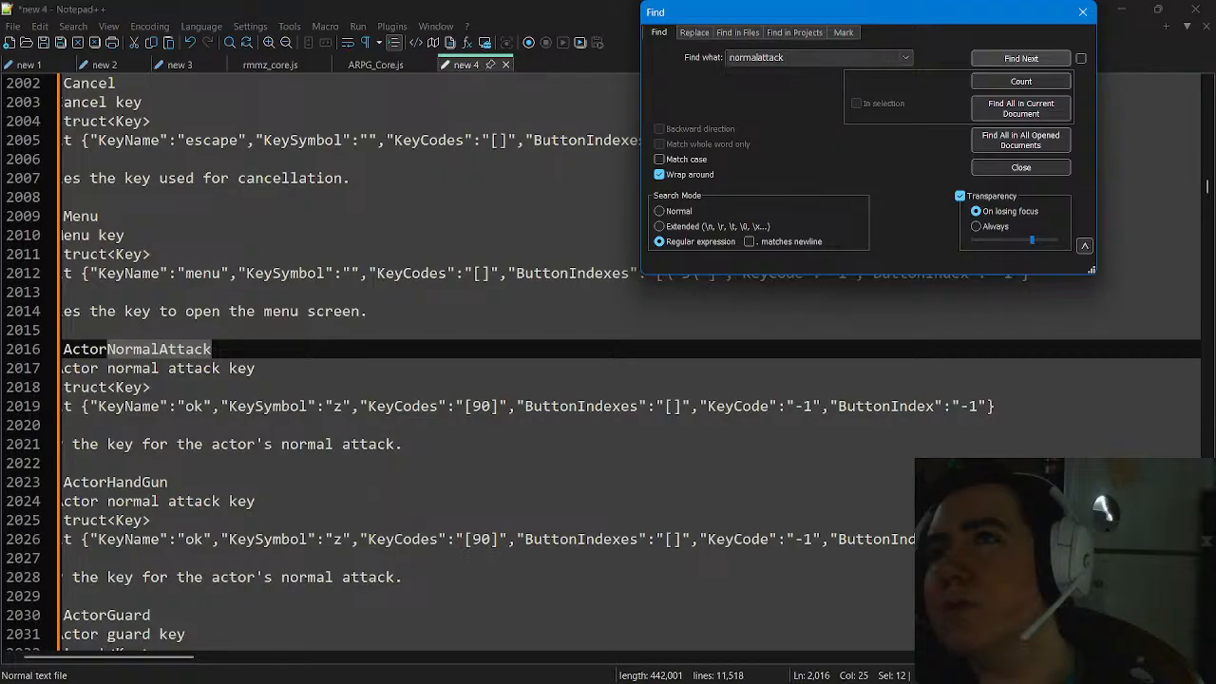
{"action": "key", "text": "Return"}
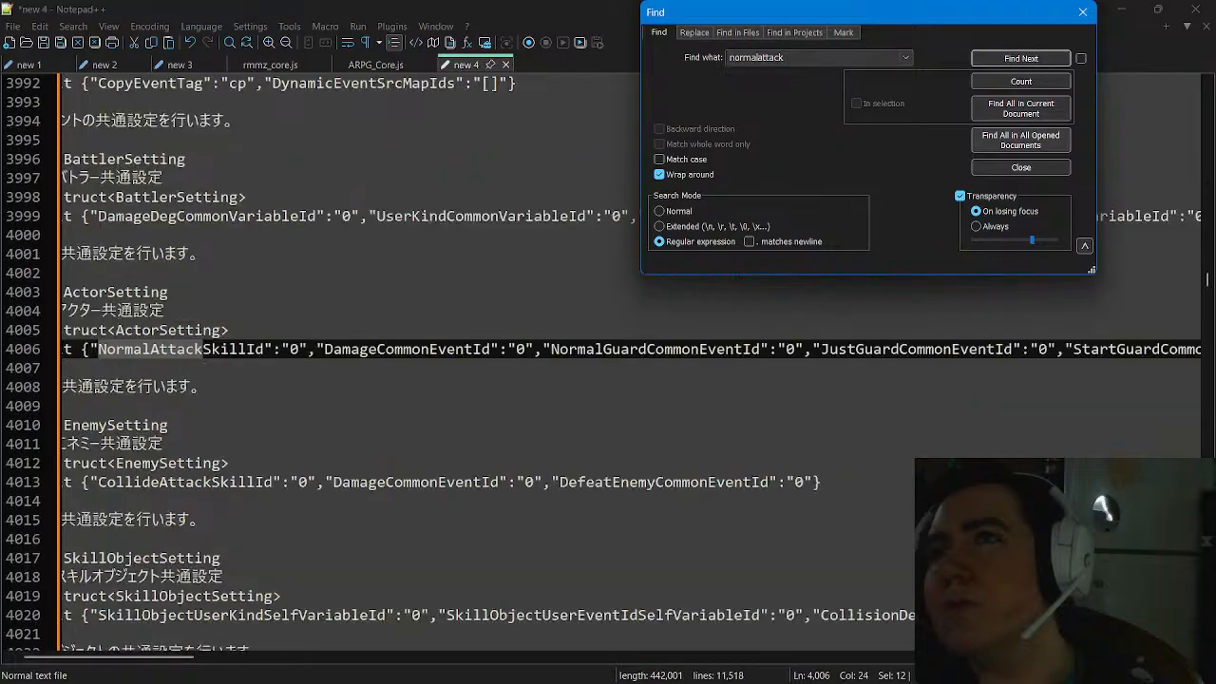
{"action": "left_click", "coordinate": [1020, 167]}
Search for "NormalAttack" again from the document's start and examine the full default line of the Japanese KeySetting parameter
{"action": "left_click_drag", "start_coordinate": [1207, 280], "coordinate": [1208, 91]}
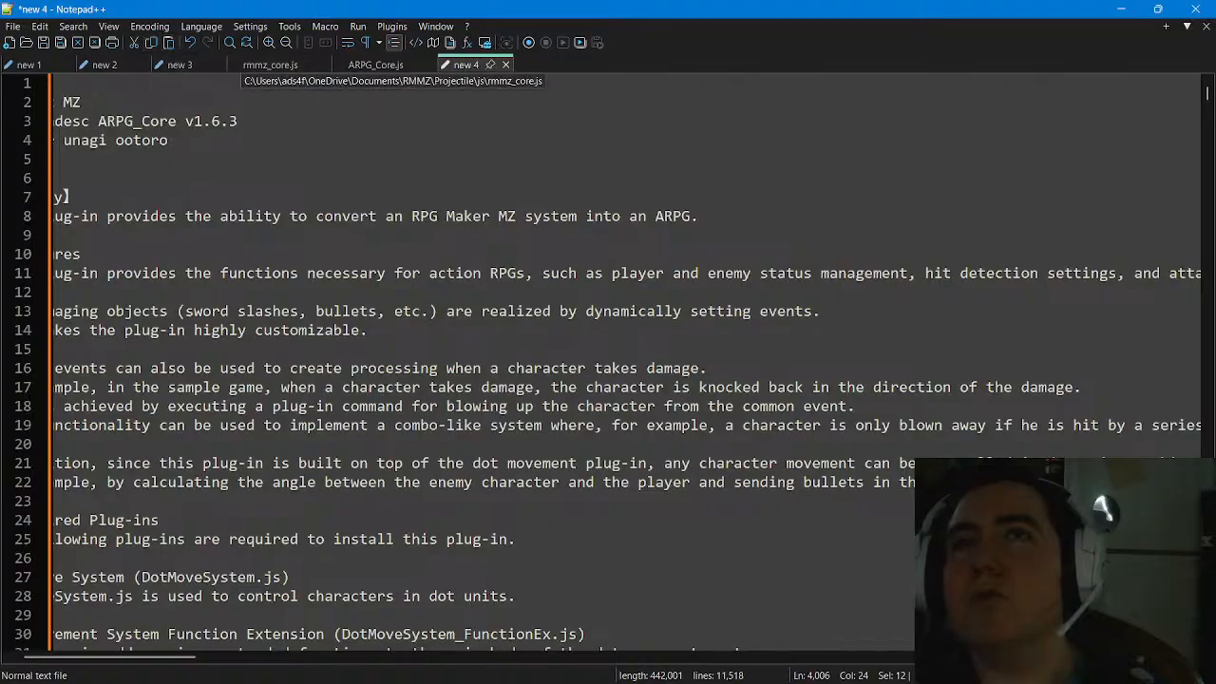
{"action": "left_click", "coordinate": [228, 43]}
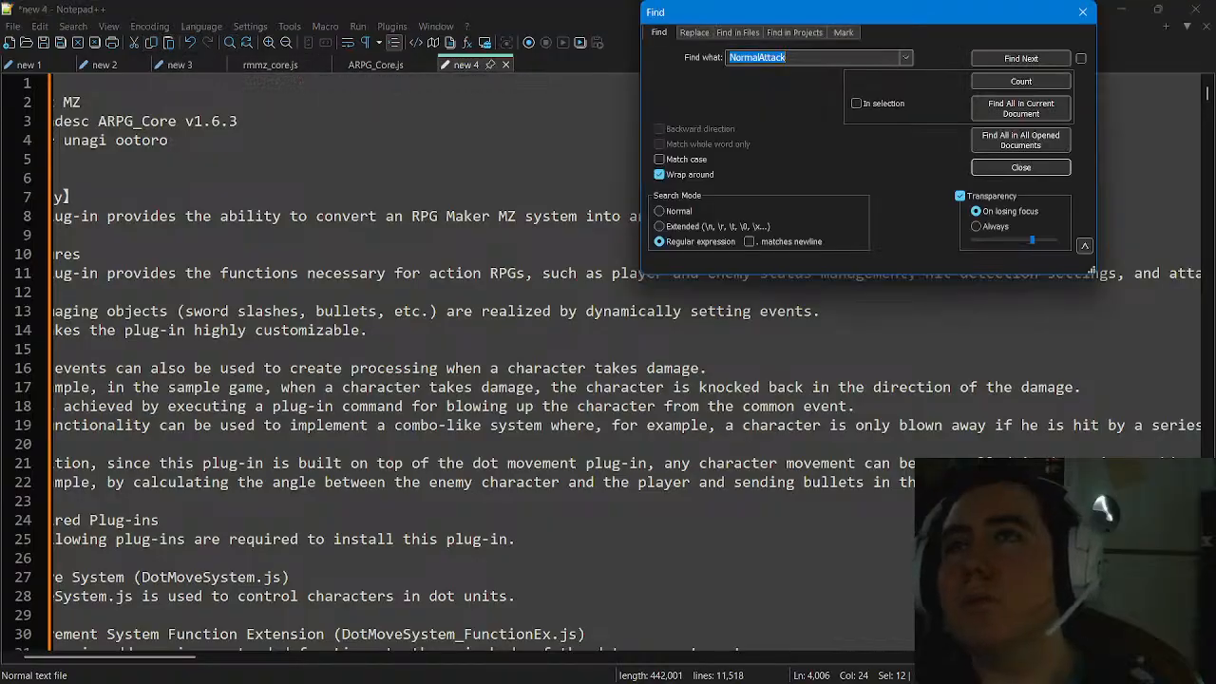
{"action": "left_click", "coordinate": [1021, 58]}
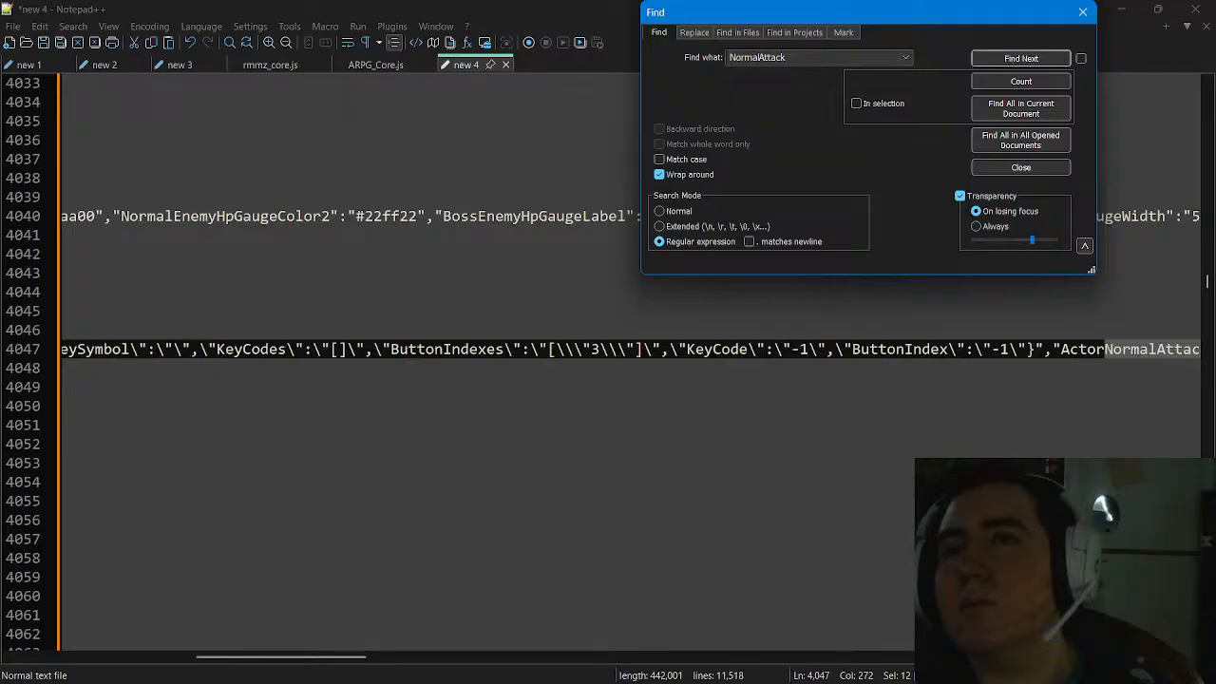
{"action": "left_click_drag", "start_coordinate": [282, 656], "coordinate": [534, 656]}
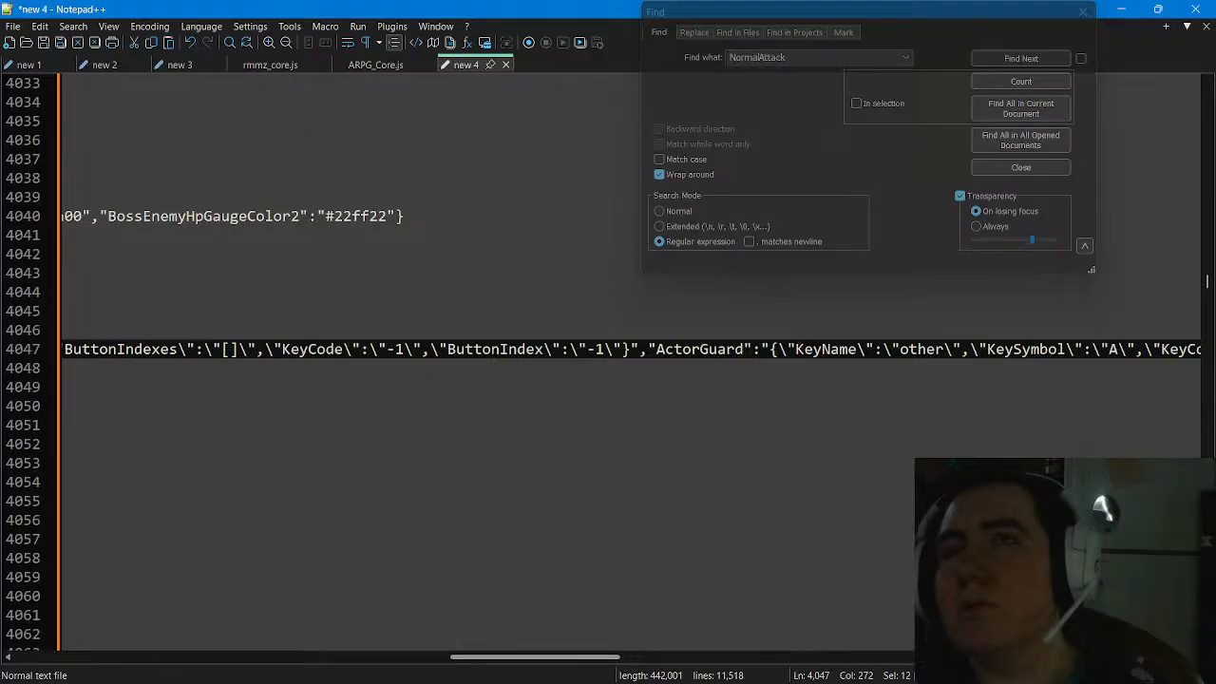
{"action": "left_click_drag", "start_coordinate": [534, 657], "coordinate": [100, 656]}
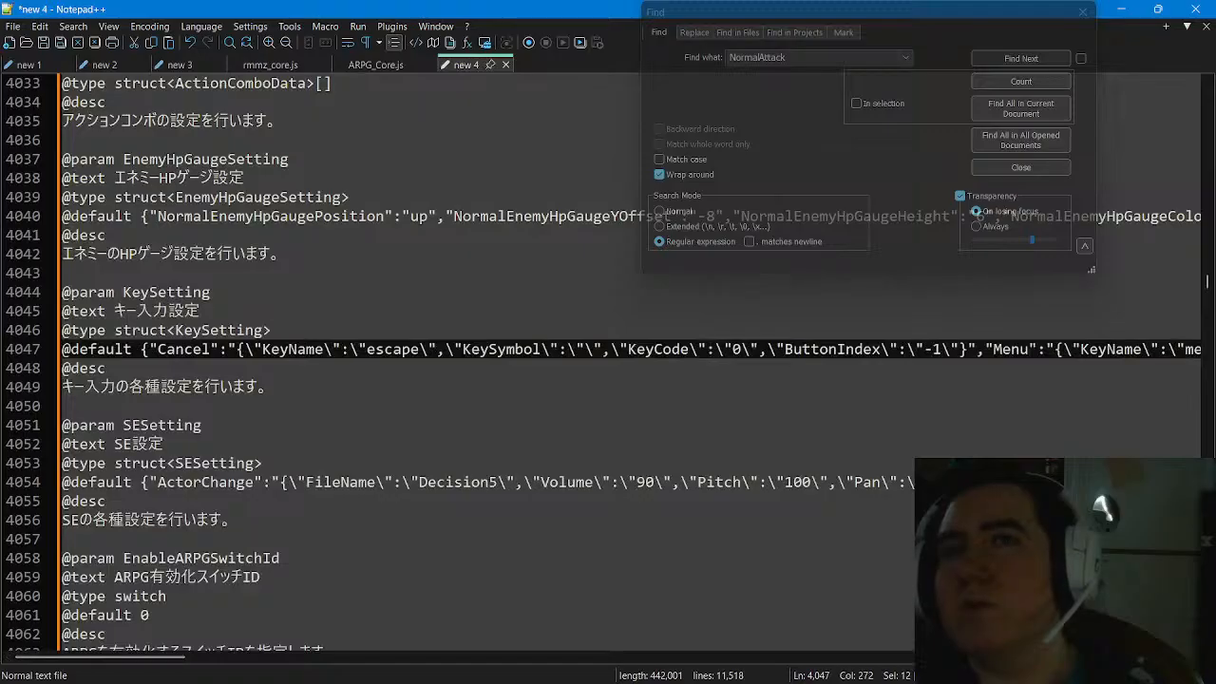
Return to the document's start and search for "ok" in double quotes as far as the switch in registerKey
{"action": "scroll", "coordinate": [475, 361], "scroll_direction": "up", "scroll_amount": 20}
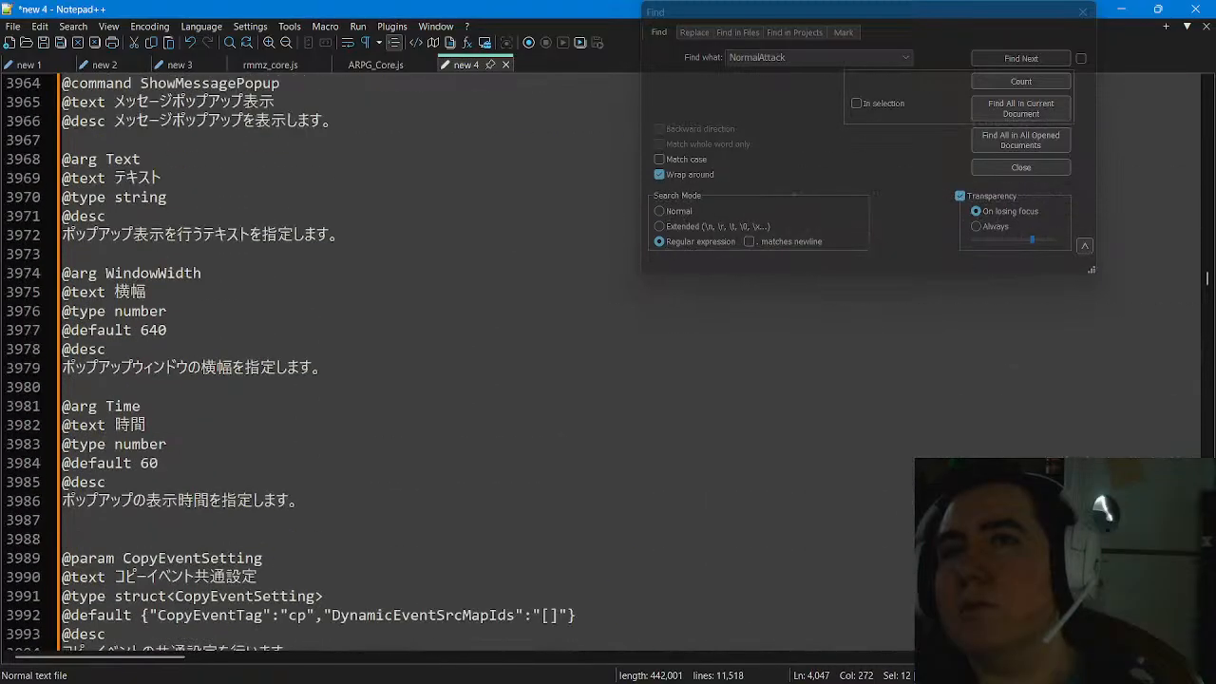
{"action": "scroll", "coordinate": [339, 363], "scroll_direction": "up", "scroll_amount": 20}
{"action": "scroll", "coordinate": [262, 358], "scroll_direction": "up", "scroll_amount": 20}
{"action": "scroll", "coordinate": [456, 361], "scroll_direction": "up", "scroll_amount": 18}
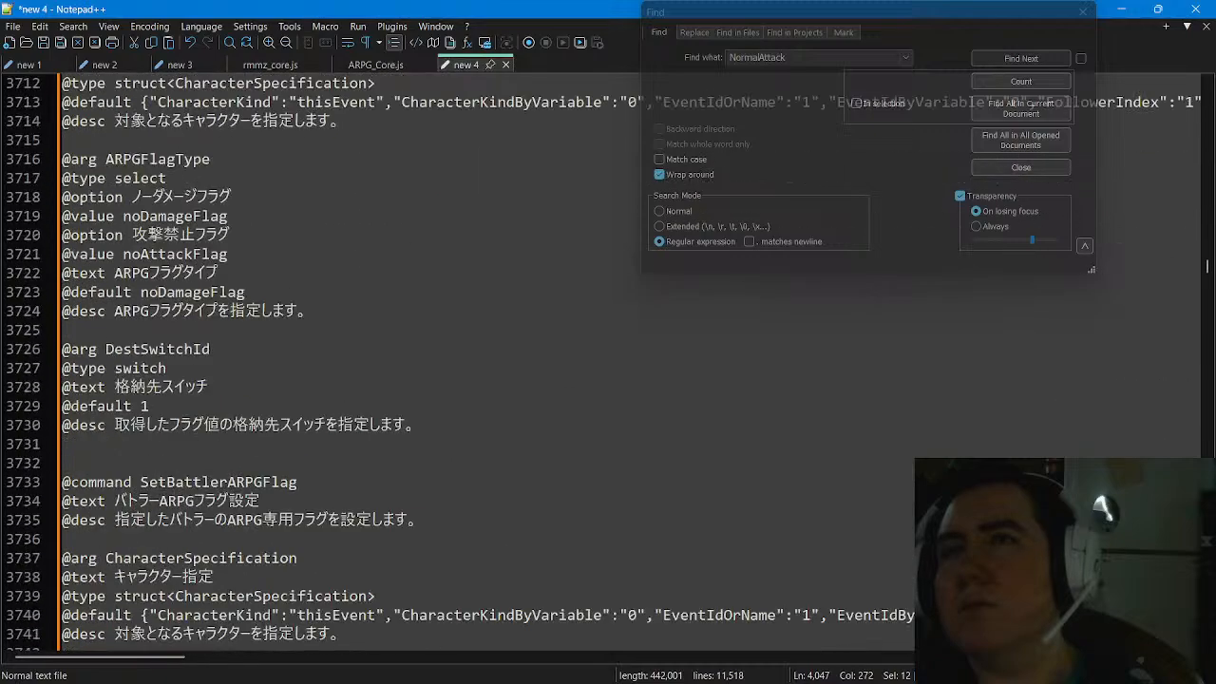
{"action": "scroll", "coordinate": [456, 361], "scroll_direction": "up", "scroll_amount": 20}
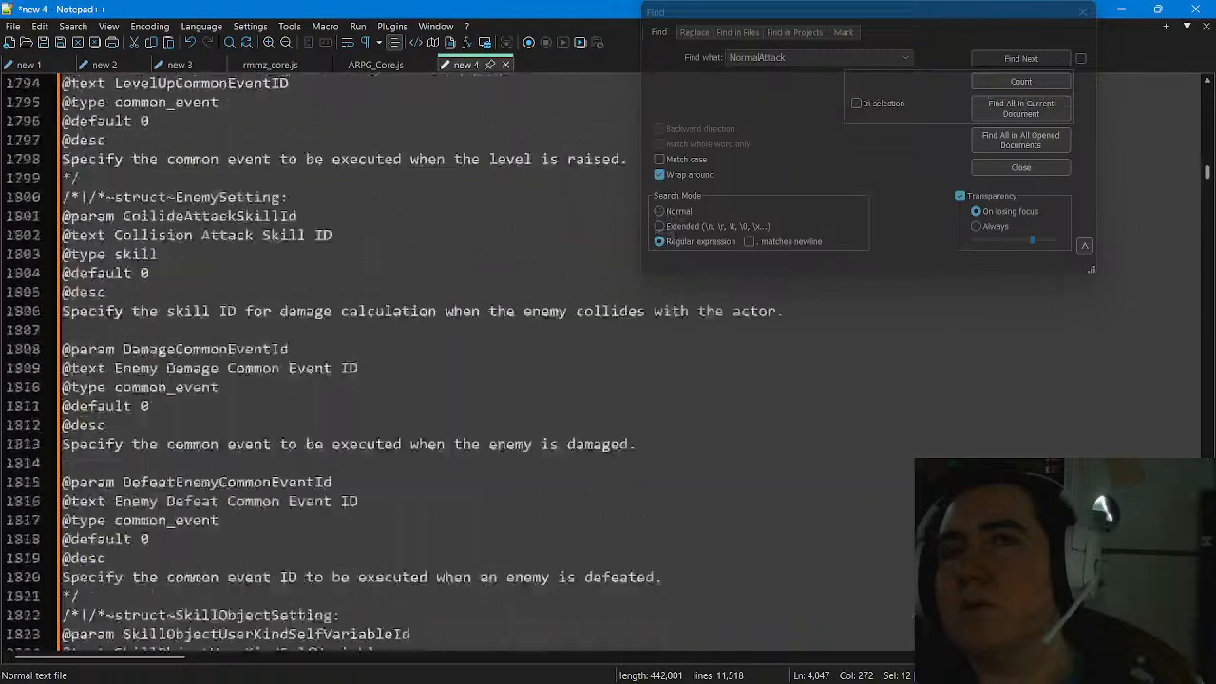
{"action": "scroll", "coordinate": [456, 361], "scroll_direction": "up", "scroll_amount": 20}
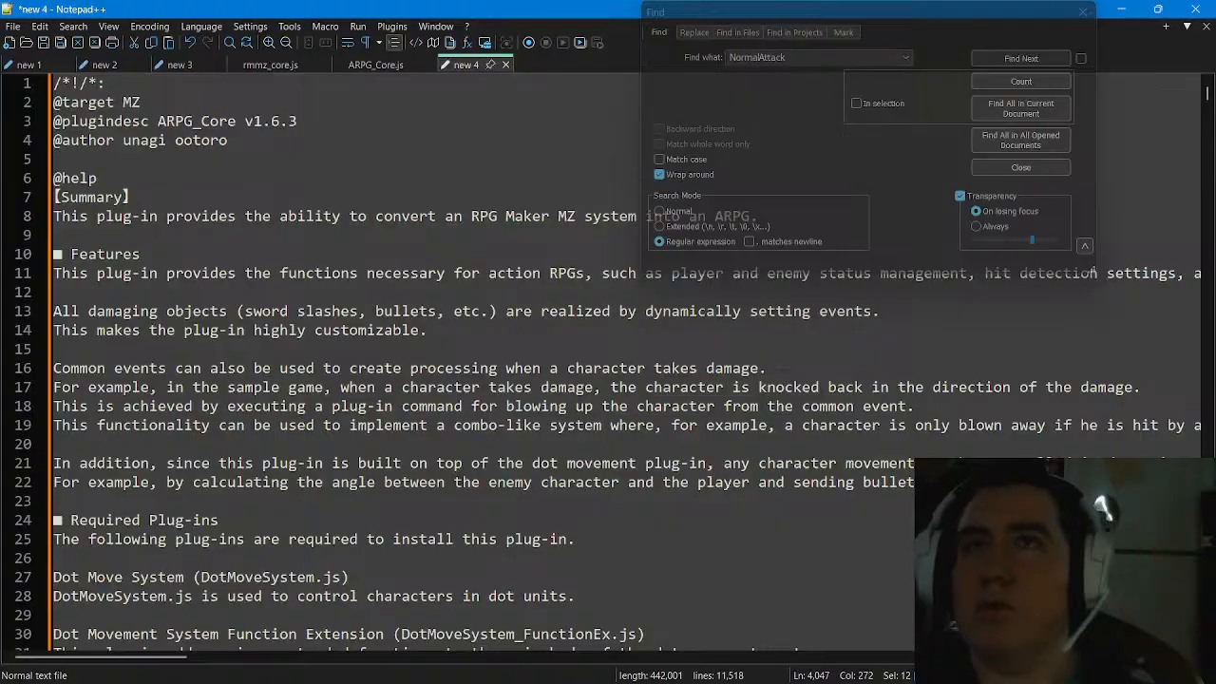
{"action": "key", "text": "ctrl+f"}
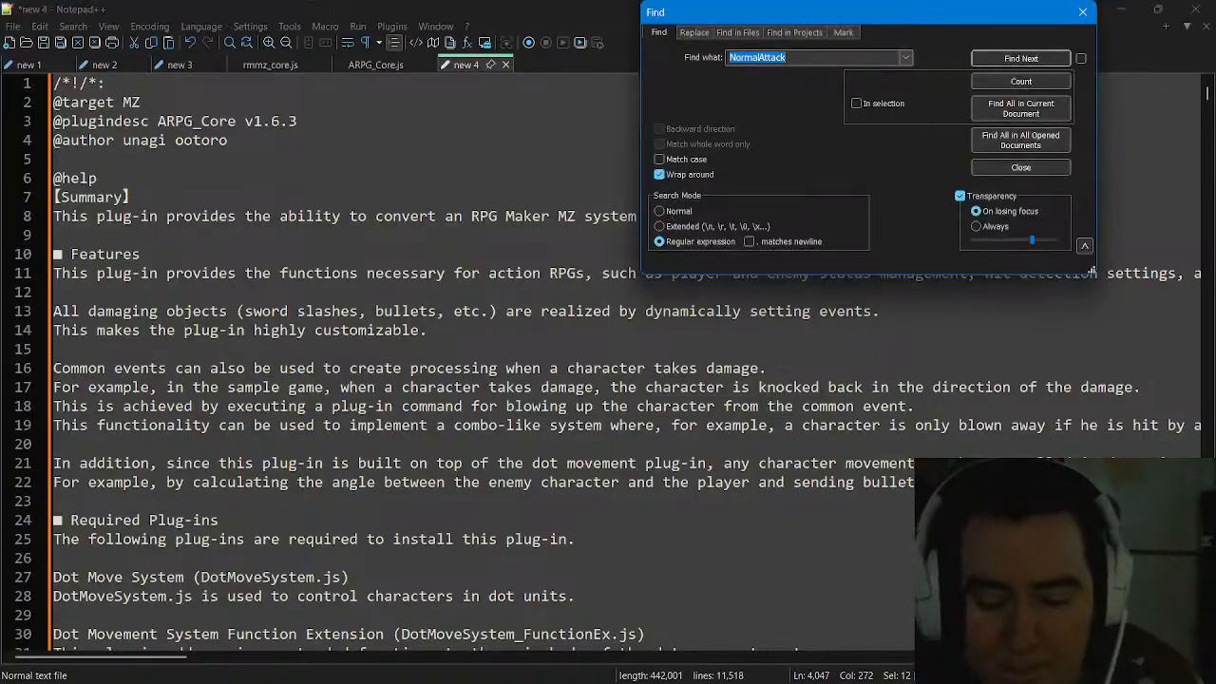
{"action": "type", "text": "'"}
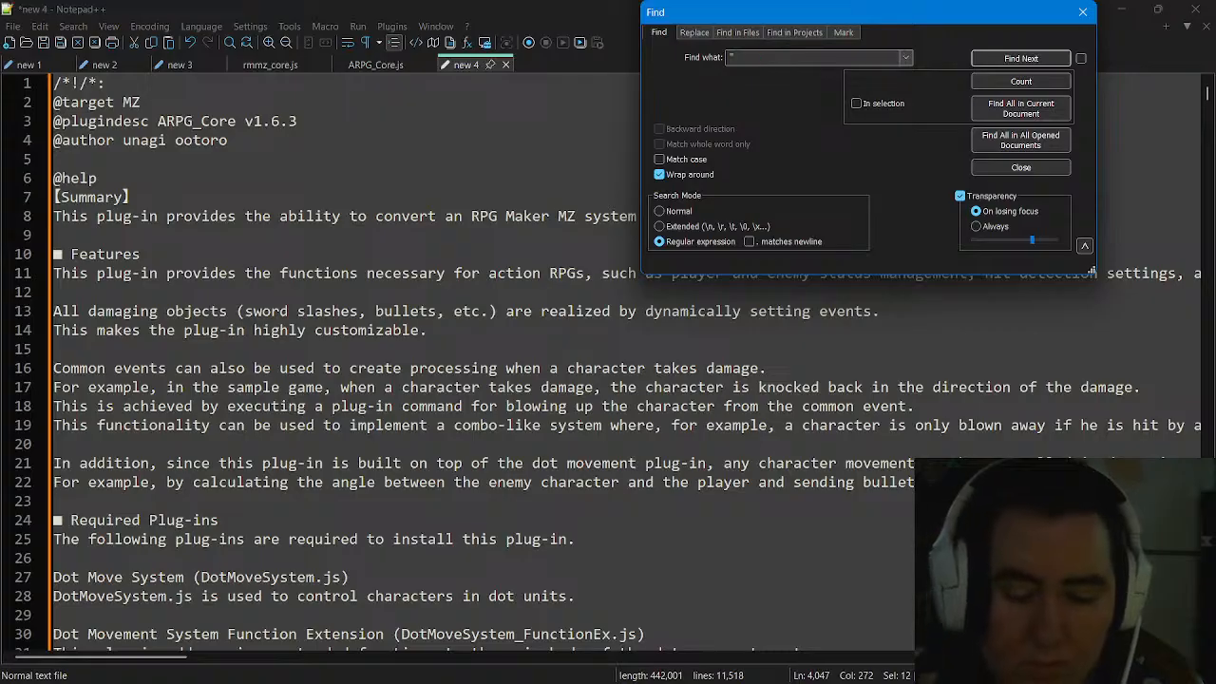
{"action": "type", "text": "ok\""}
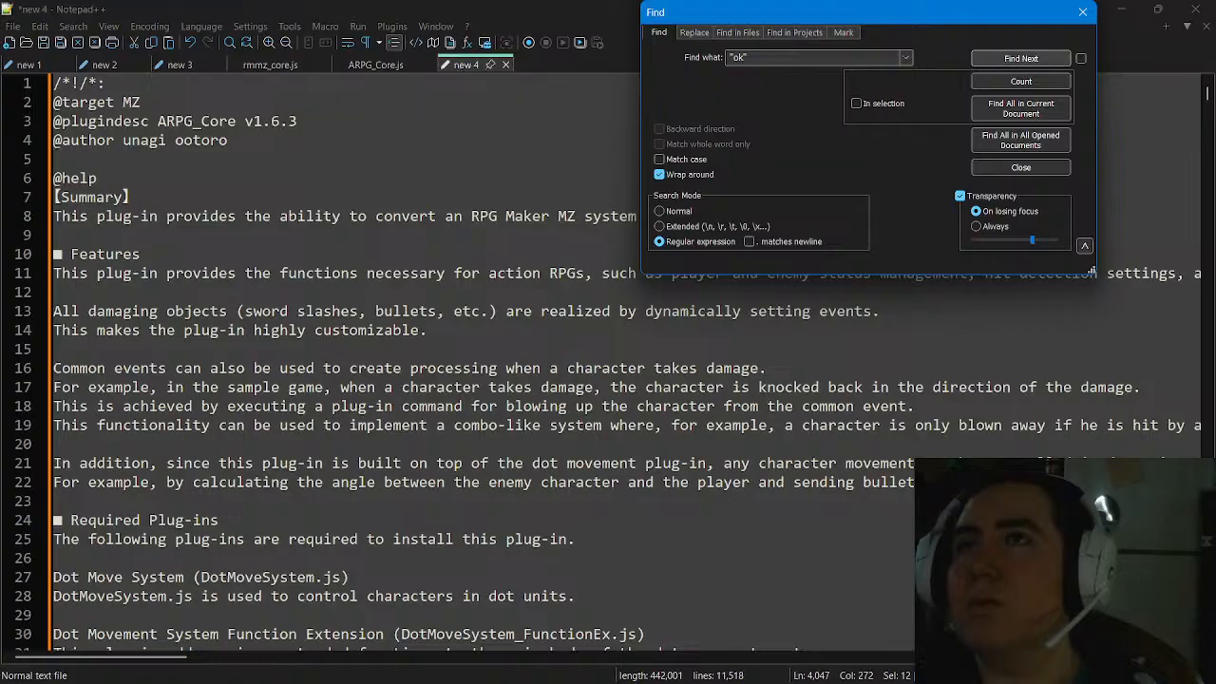
{"action": "key", "text": "Return"}
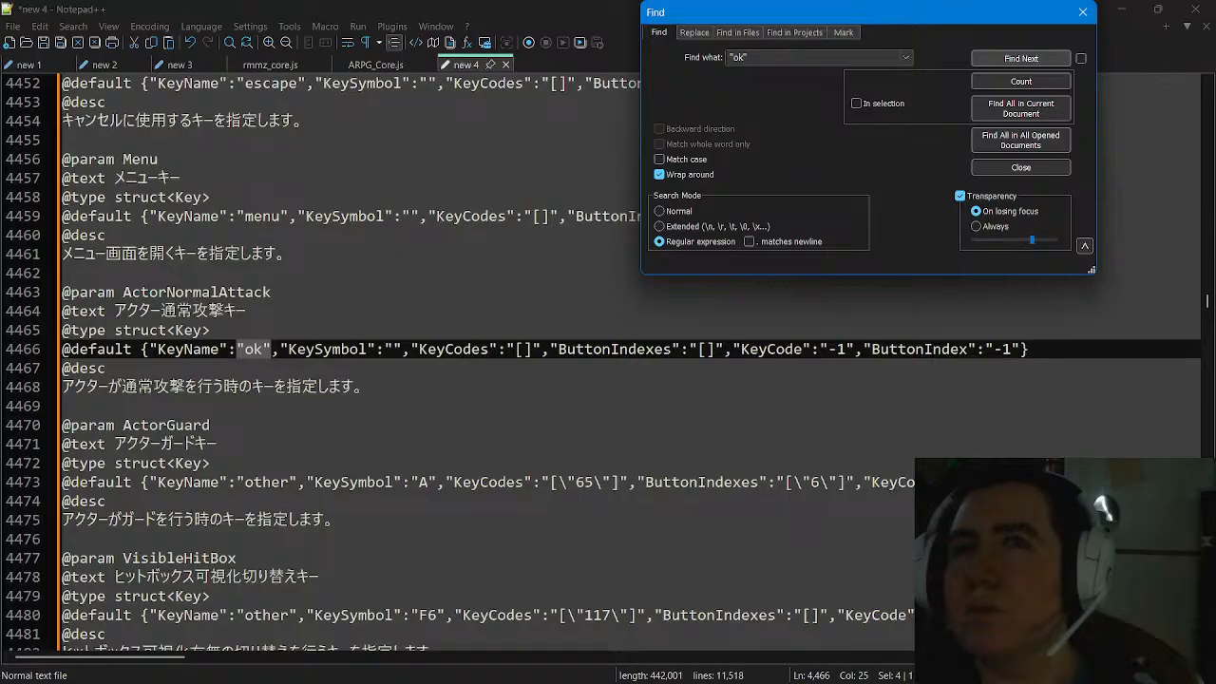
{"action": "key", "text": "Return"}
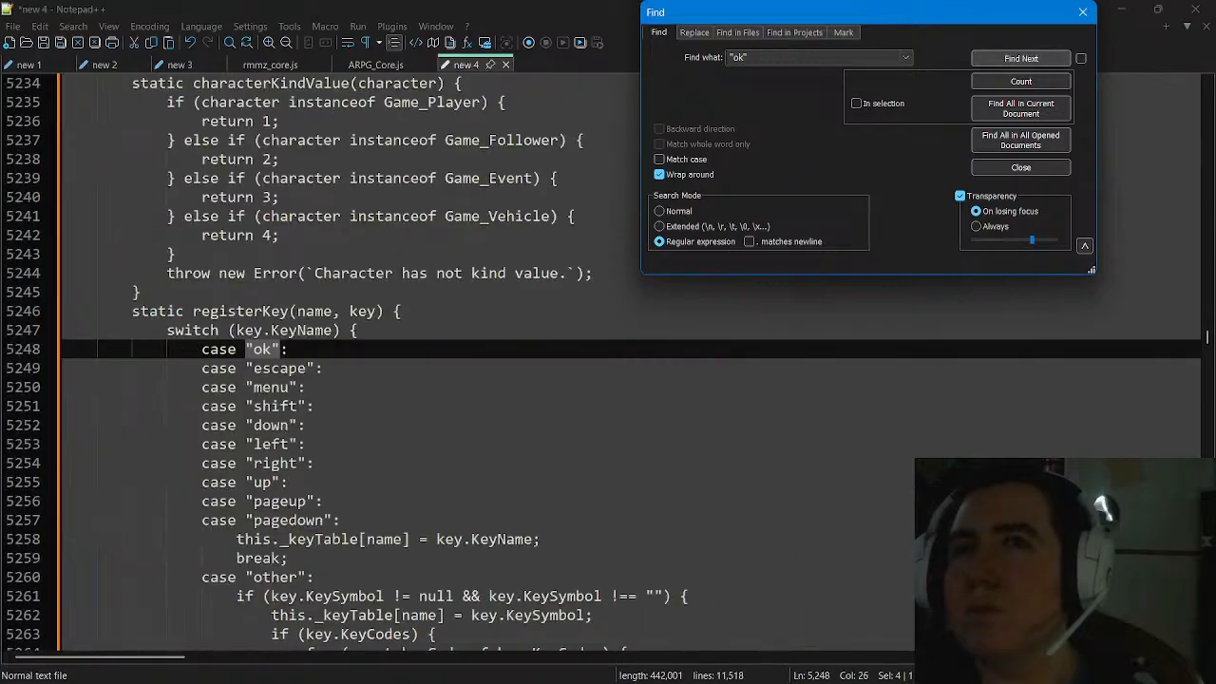
Examine the key cases in registerKey and the ARPG_Utils methods above it, up to searchNearBattler
{"action": "scroll", "coordinate": [380, 380], "scroll_direction": "down", "scroll_amount": 4}
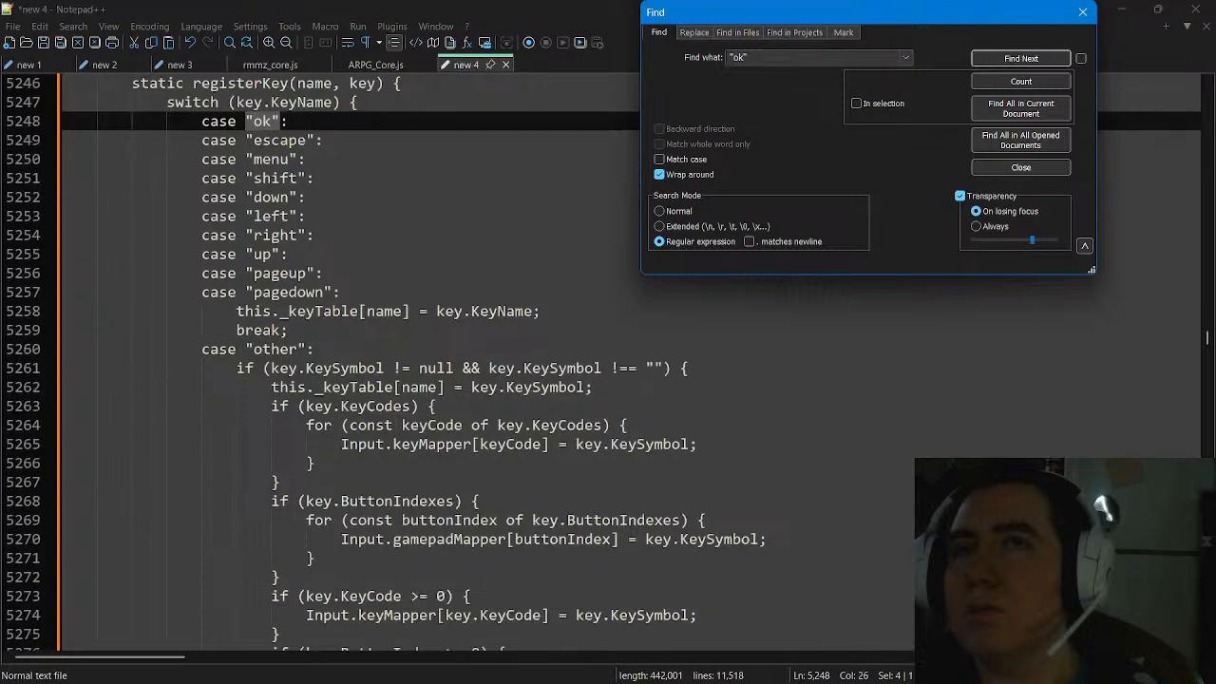
{"action": "scroll", "coordinate": [380, 380], "scroll_direction": "up", "scroll_amount": 2}
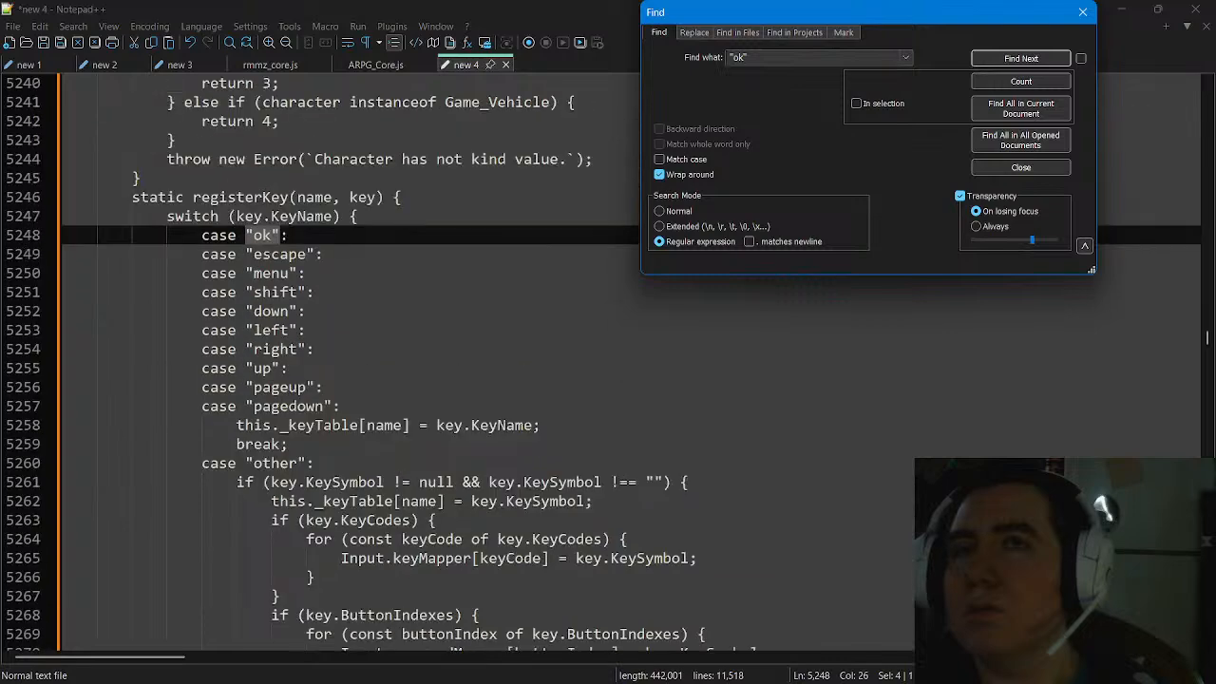
{"action": "scroll", "coordinate": [380, 361], "scroll_direction": "up", "scroll_amount": 12}
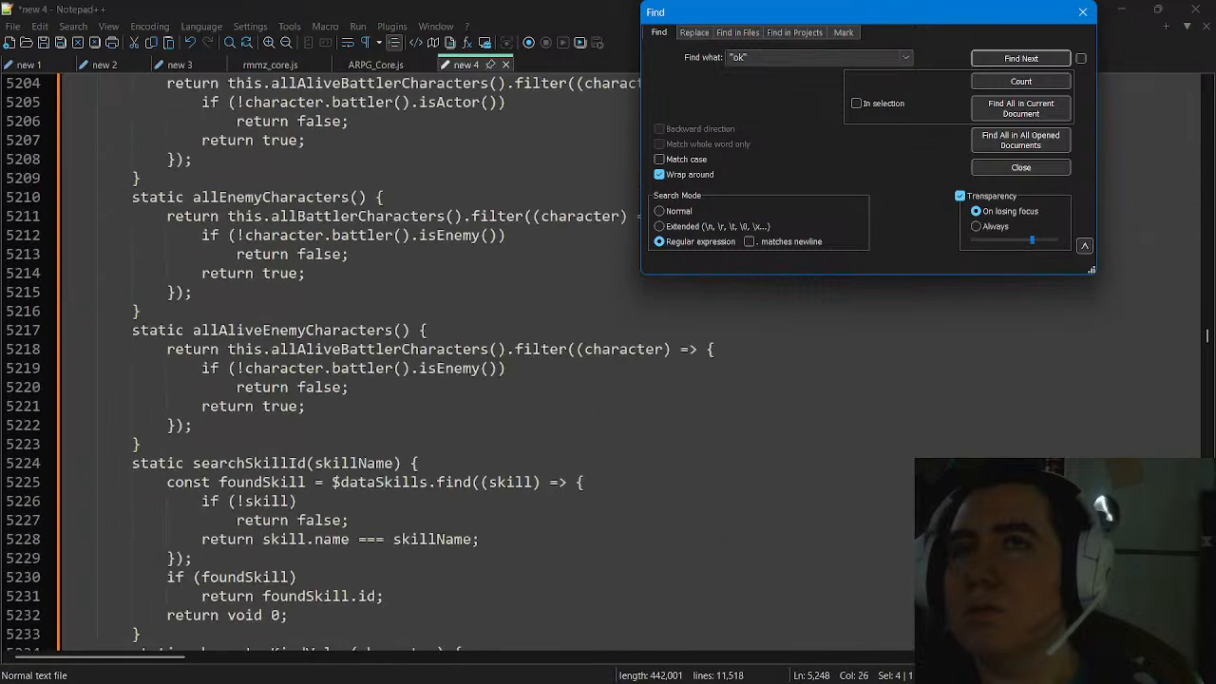
{"action": "scroll", "coordinate": [380, 361], "scroll_direction": "up", "scroll_amount": 5}
{"action": "scroll", "coordinate": [380, 361], "scroll_direction": "up", "scroll_amount": 7}
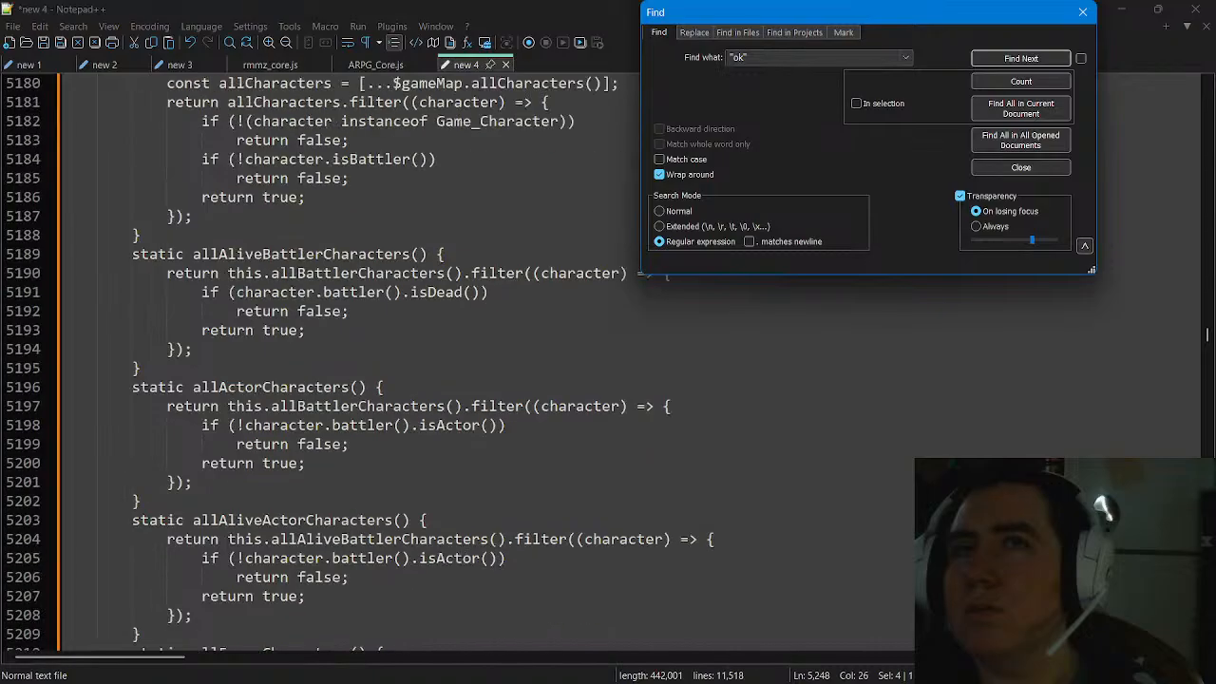
{"action": "scroll", "coordinate": [380, 361], "scroll_direction": "up", "scroll_amount": 6}
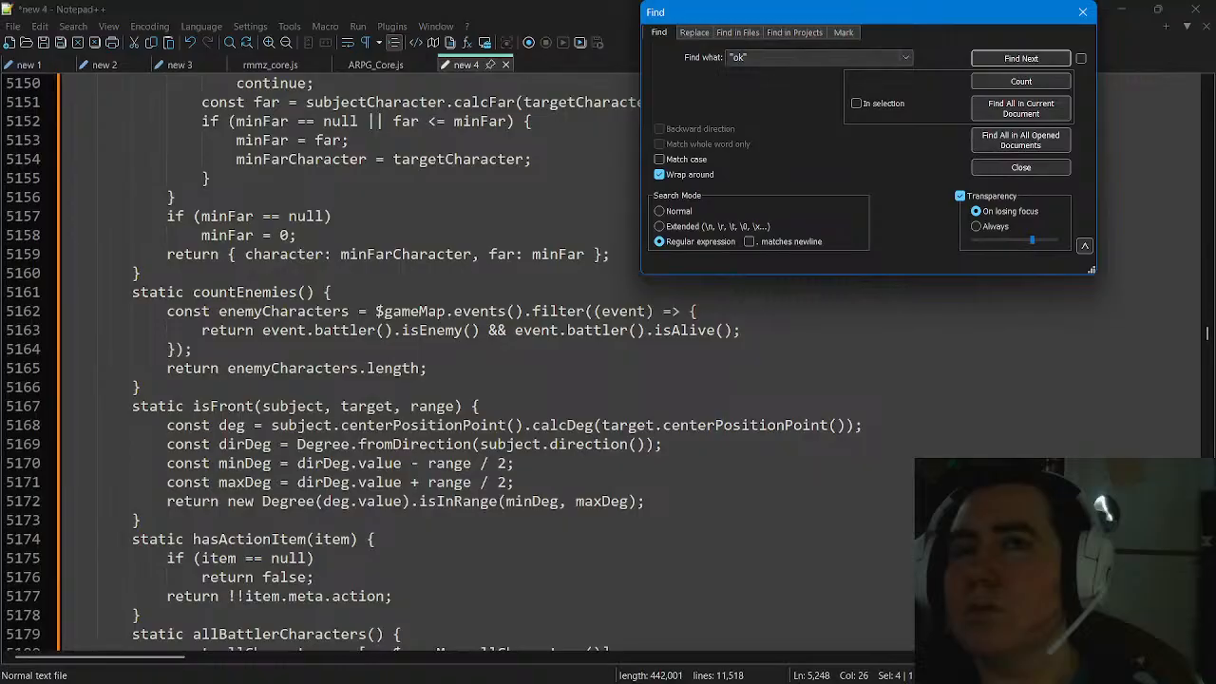
{"action": "scroll", "coordinate": [380, 361], "scroll_direction": "up", "scroll_amount": 3}
{"action": "scroll", "coordinate": [380, 361], "scroll_direction": "up", "scroll_amount": 5}
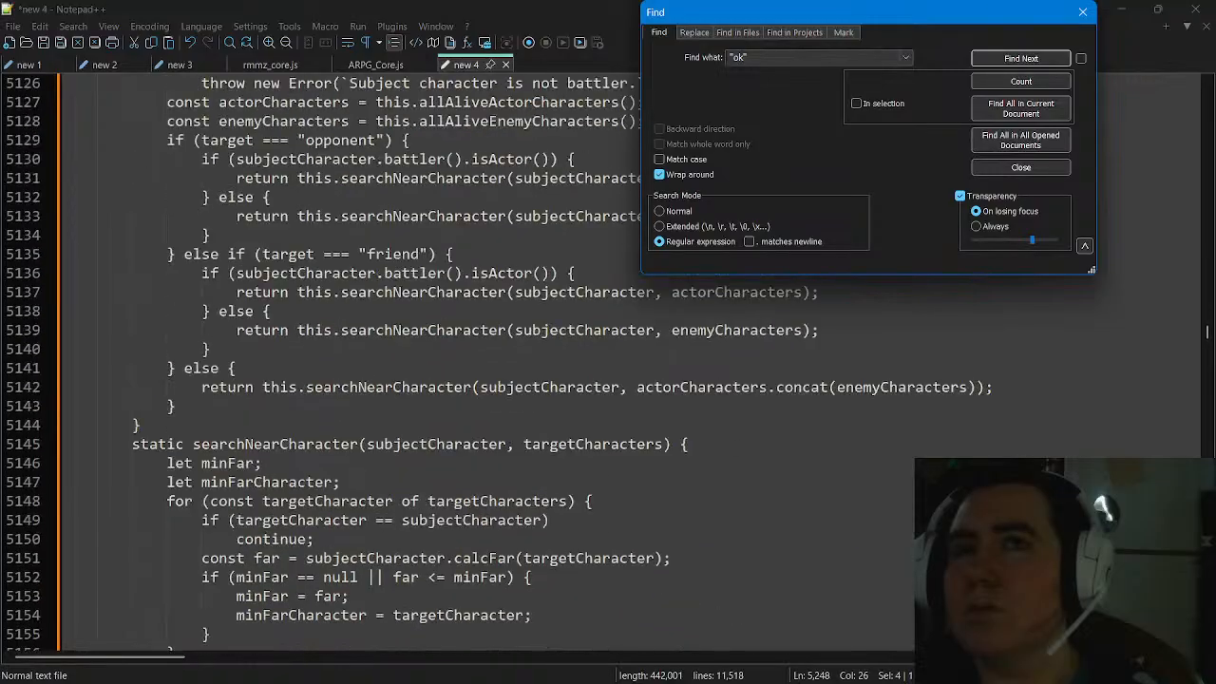
Examine the parameter-parsing methods from predict up to expandParam, and return to the key cases in registerKey
{"action": "scroll", "coordinate": [380, 361], "scroll_direction": "up", "scroll_amount": 10}
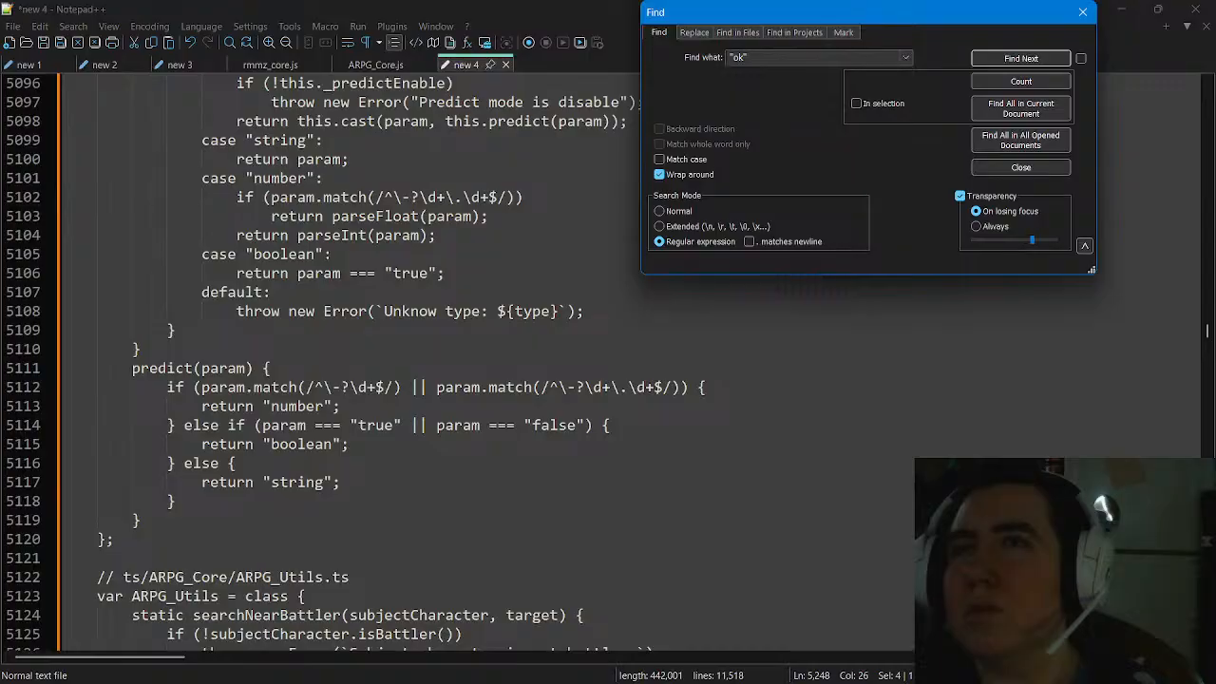
{"action": "scroll", "coordinate": [380, 361], "scroll_direction": "up", "scroll_amount": 4}
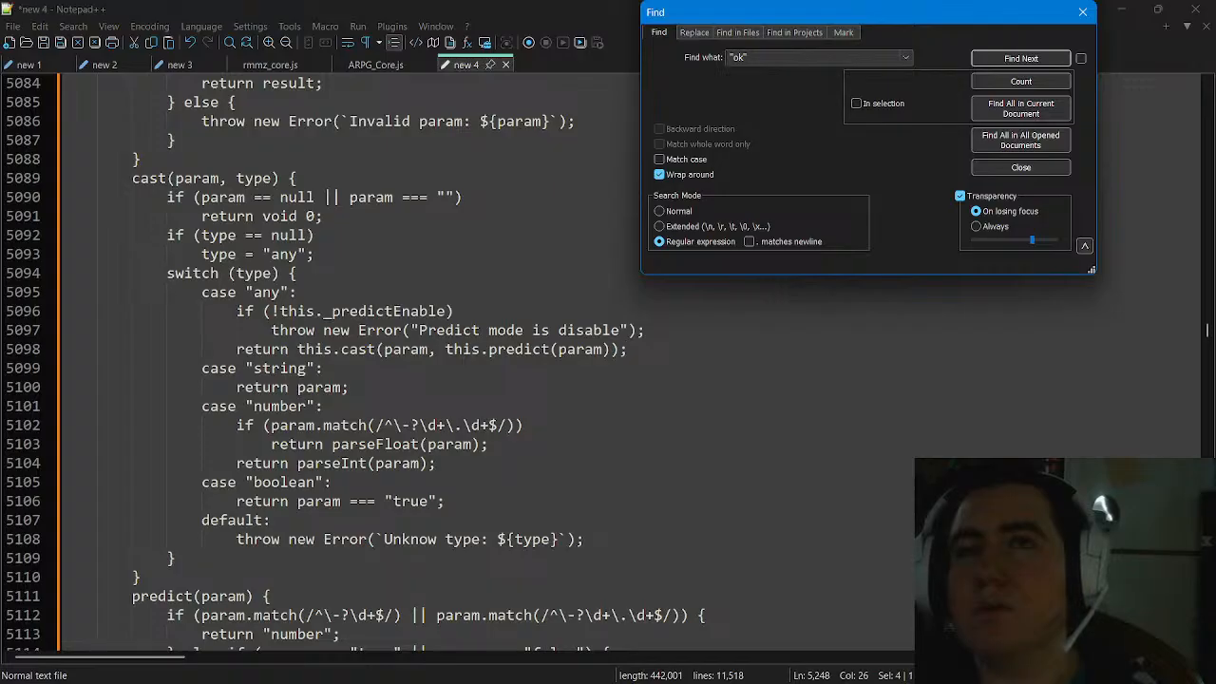
{"action": "scroll", "coordinate": [380, 361], "scroll_direction": "up", "scroll_amount": 4}
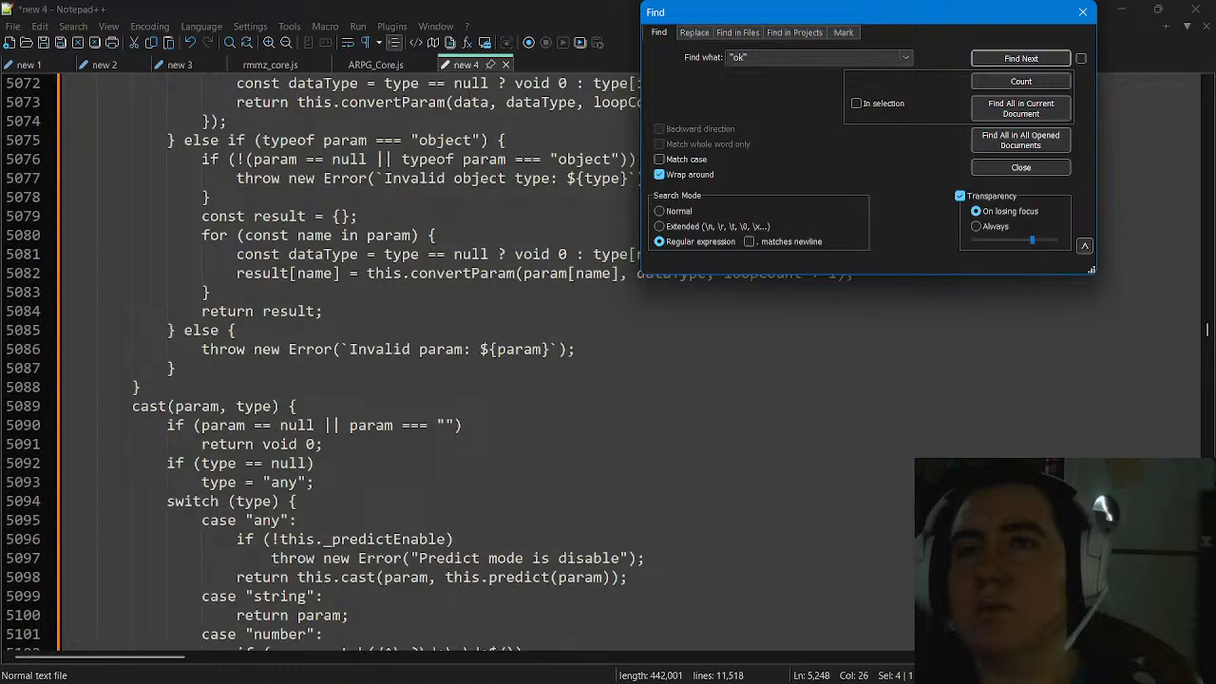
{"action": "scroll", "coordinate": [380, 361], "scroll_direction": "up", "scroll_amount": 5}
{"action": "scroll", "coordinate": [380, 361], "scroll_direction": "up", "scroll_amount": 5}
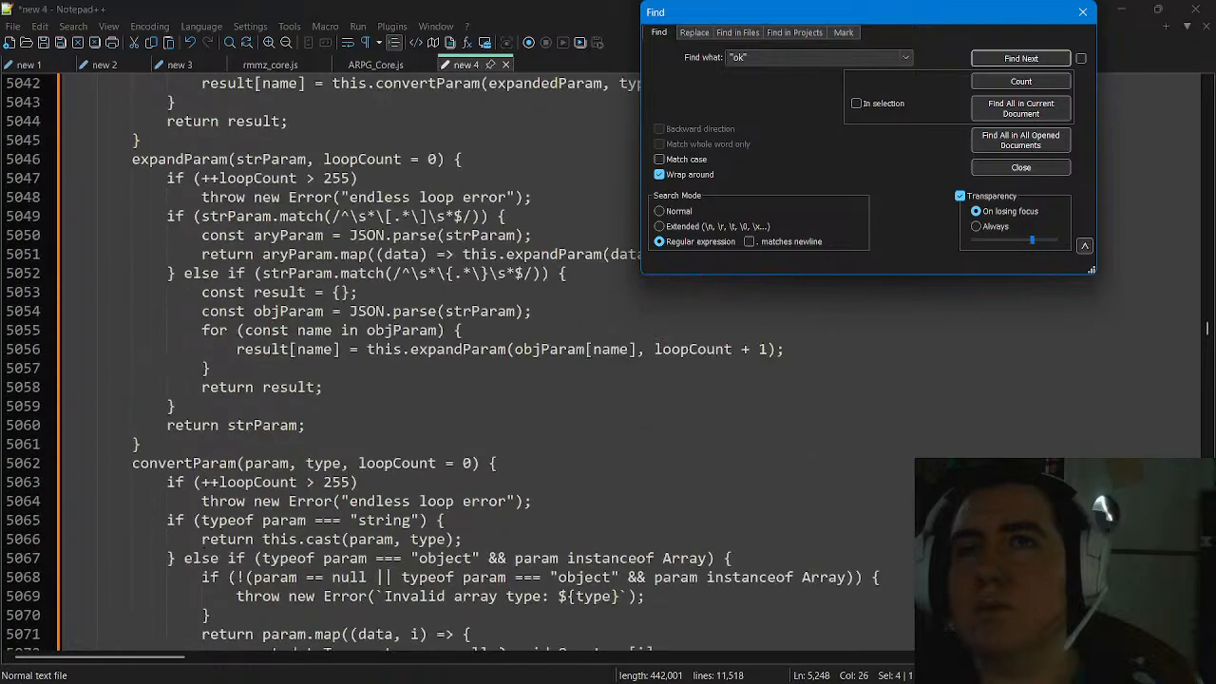
{"action": "scroll", "coordinate": [380, 361], "scroll_direction": "down", "scroll_amount": 20}
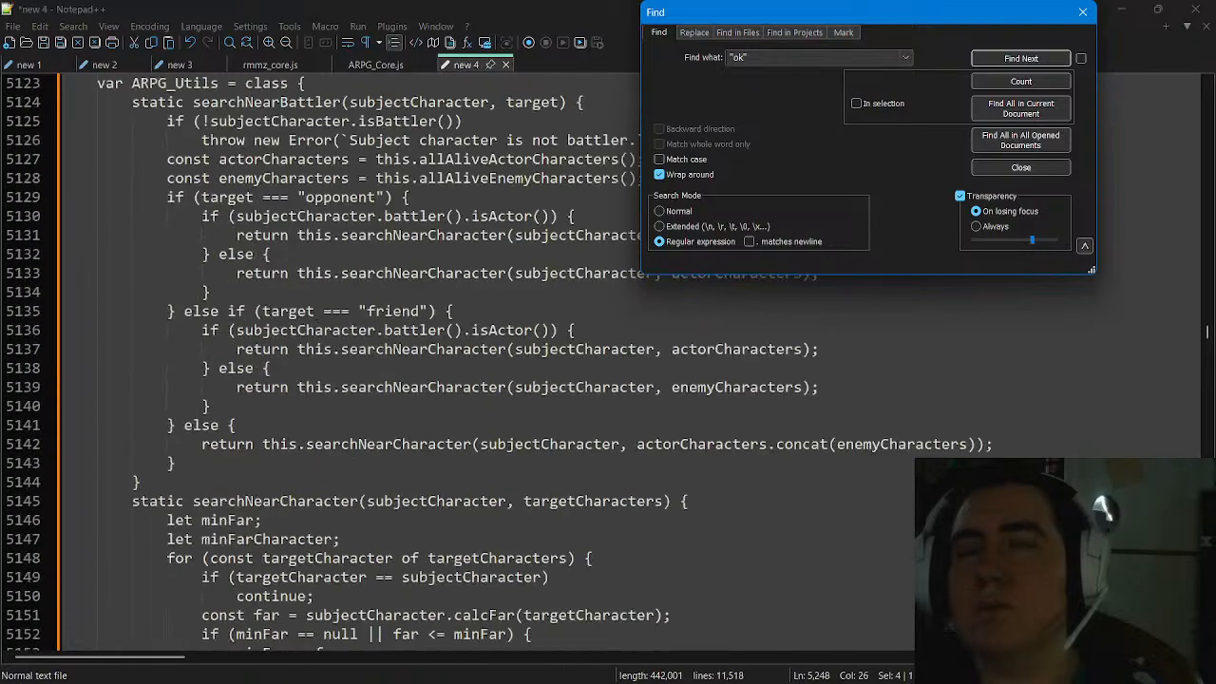
{"action": "scroll", "coordinate": [380, 361], "scroll_direction": "down", "scroll_amount": 20}
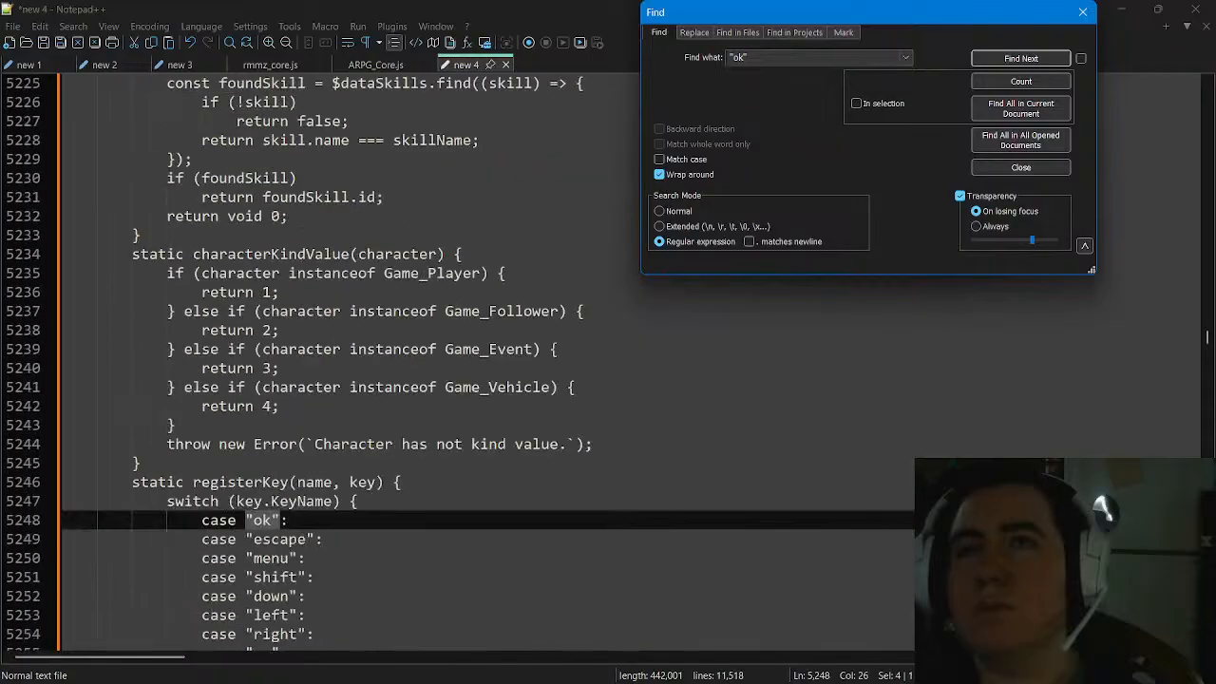
{"action": "scroll", "coordinate": [380, 361], "scroll_direction": "down", "scroll_amount": 1}
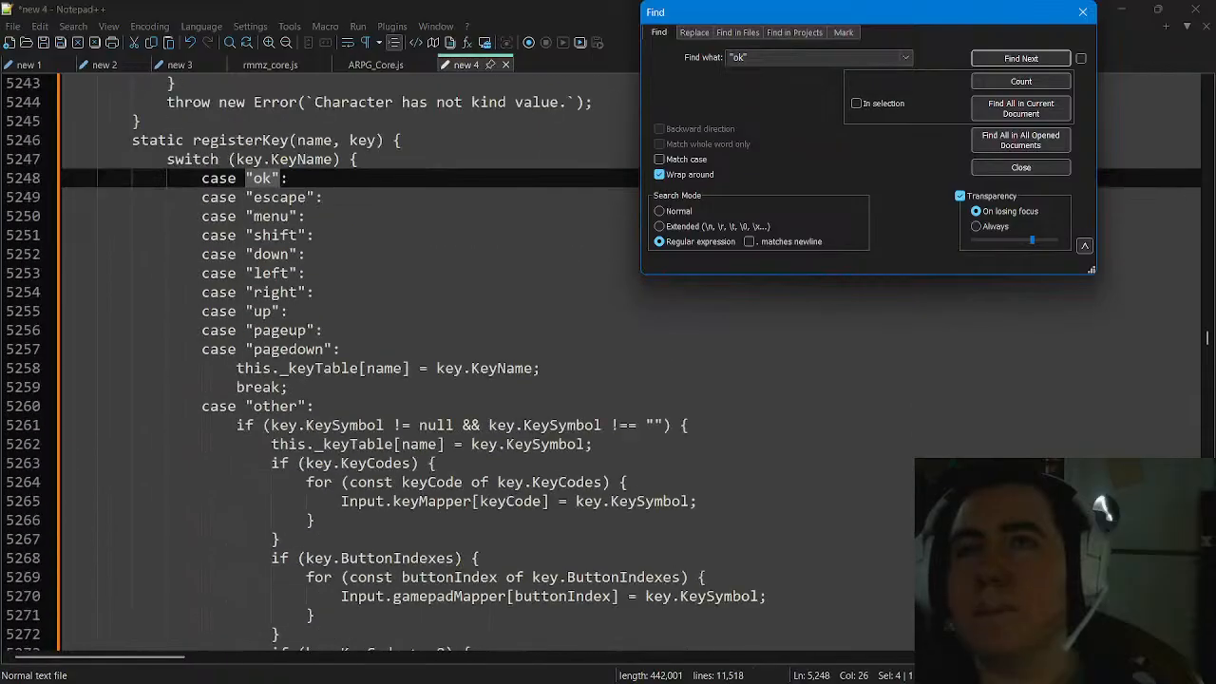
Examine the rest of registerKey, the remaining ARPG_Utils methods through itemAttackElementIds, and the ErrorManager class
{"action": "scroll", "coordinate": [380, 361], "scroll_direction": "down", "scroll_amount": 1}
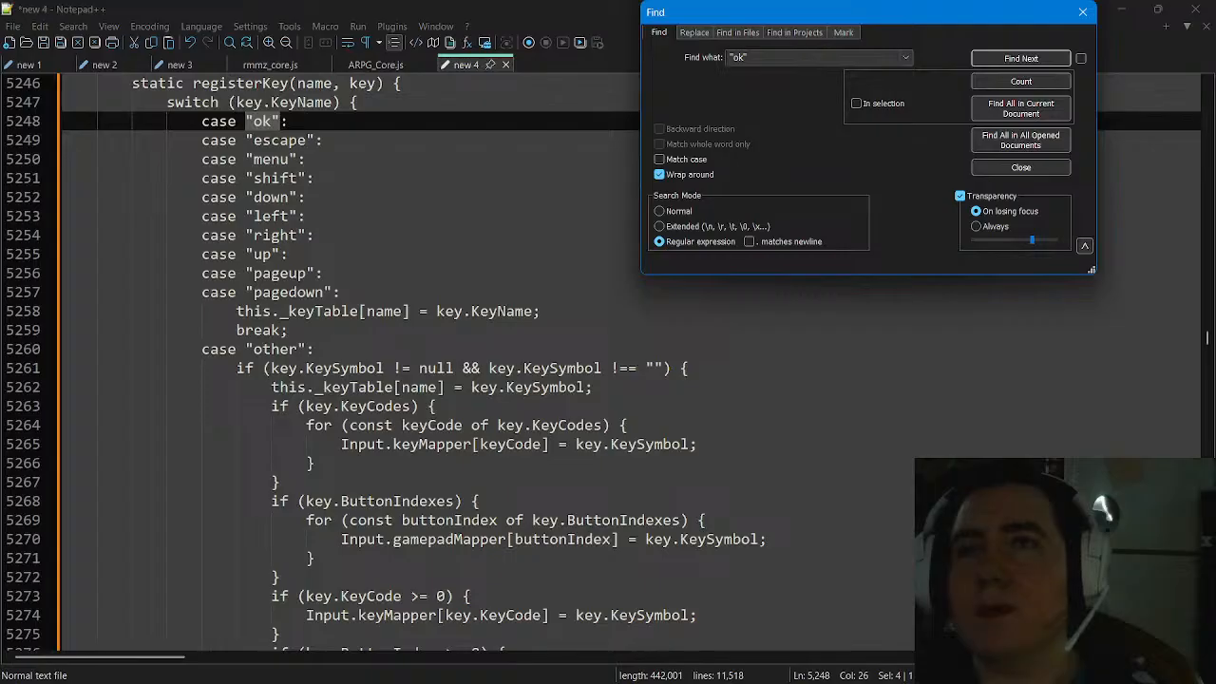
{"action": "scroll", "coordinate": [380, 361], "scroll_direction": "down", "scroll_amount": 4}
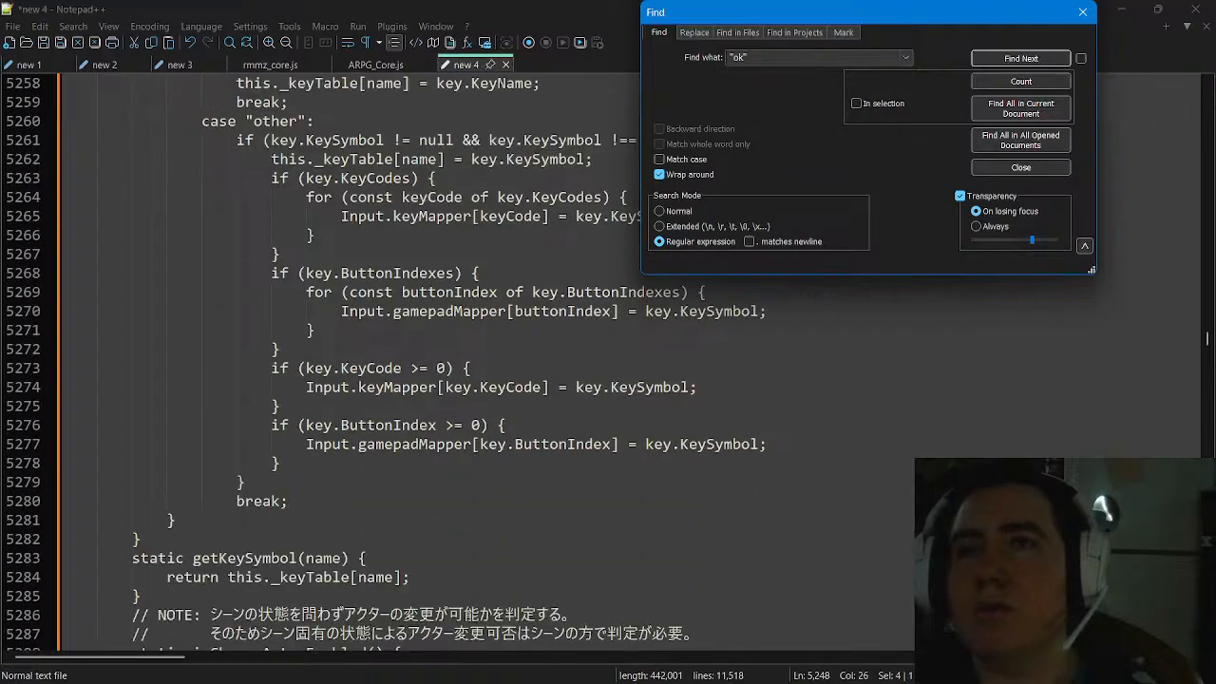
{"action": "scroll", "coordinate": [456, 361], "scroll_direction": "down", "scroll_amount": 2}
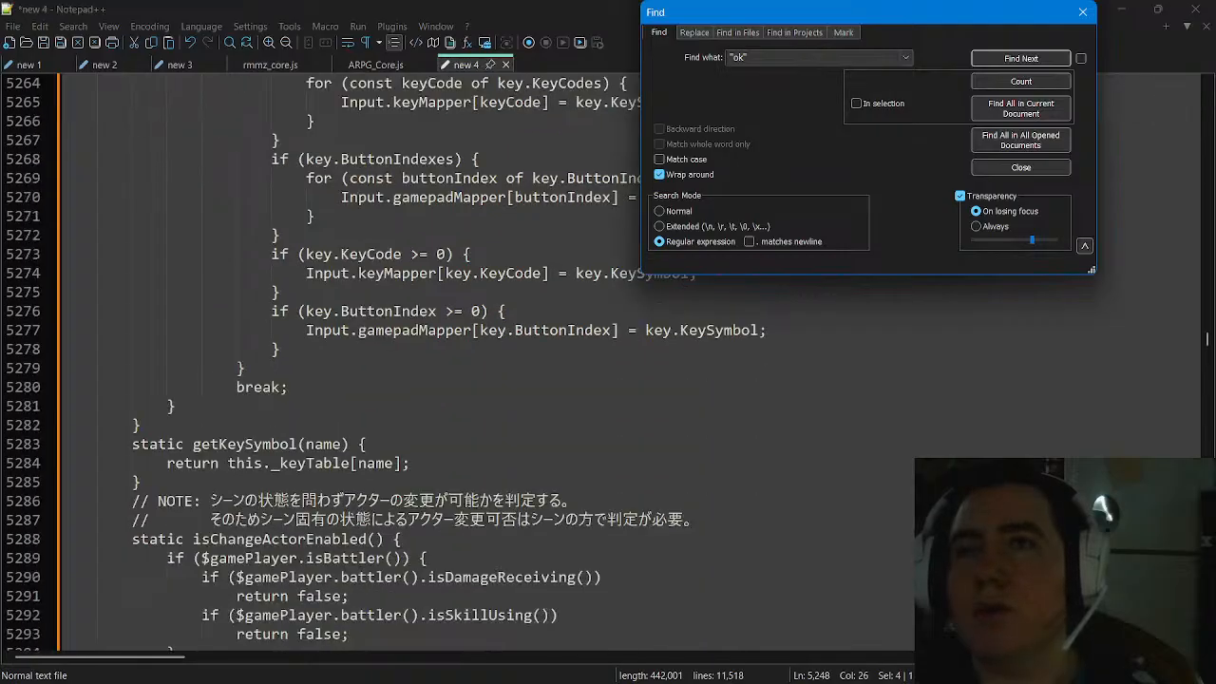
{"action": "scroll", "coordinate": [456, 361], "scroll_direction": "up", "scroll_amount": 1}
{"action": "scroll", "coordinate": [456, 361], "scroll_direction": "down", "scroll_amount": 3}
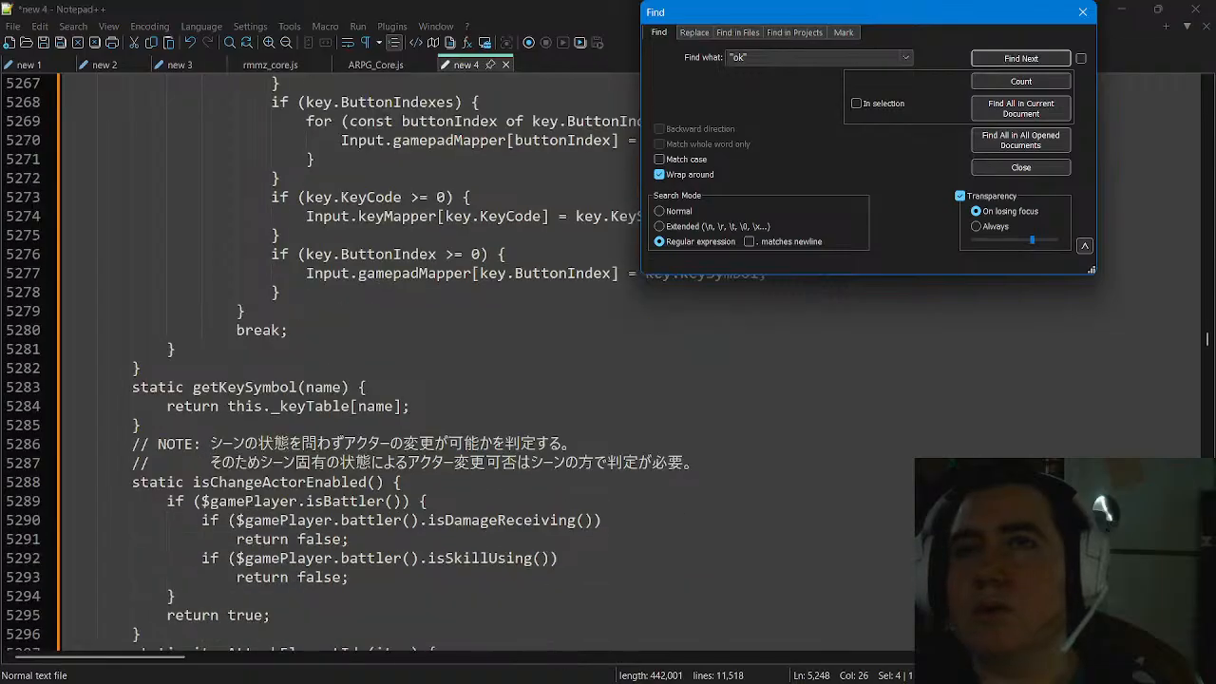
{"action": "scroll", "coordinate": [456, 361], "scroll_direction": "down", "scroll_amount": 2}
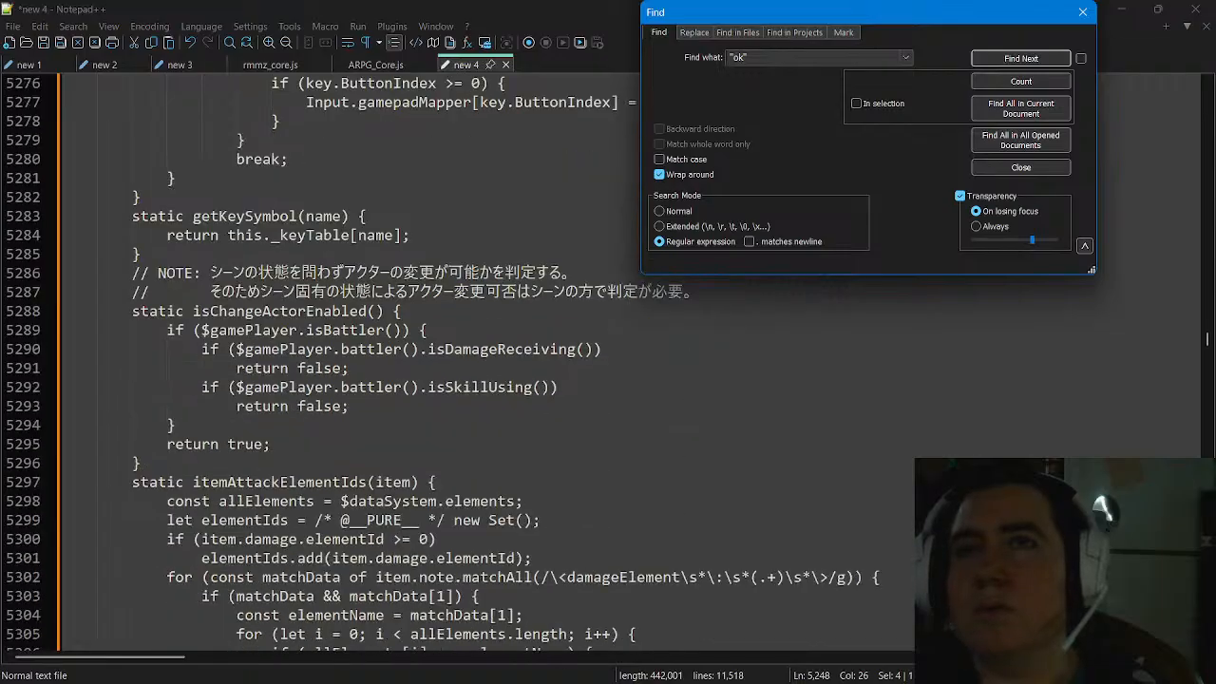
{"action": "scroll", "coordinate": [456, 361], "scroll_direction": "down", "scroll_amount": 6}
{"action": "scroll", "coordinate": [456, 361], "scroll_direction": "down", "scroll_amount": 3}
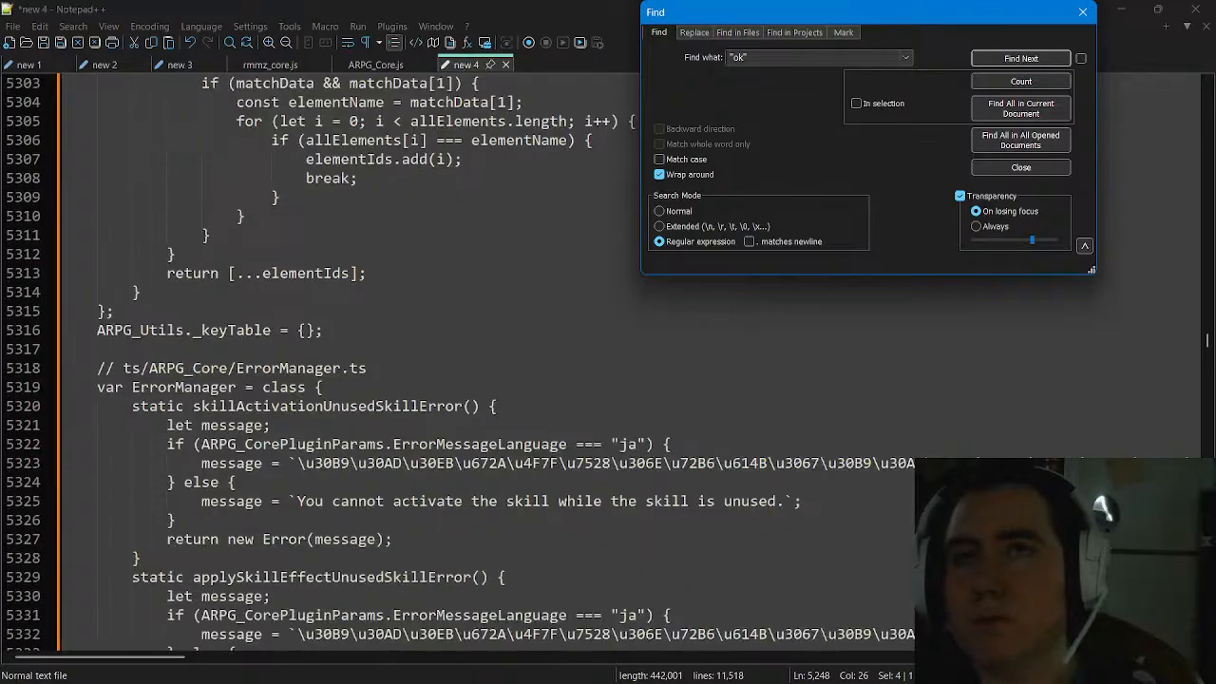
{"action": "scroll", "coordinate": [456, 361], "scroll_direction": "down", "scroll_amount": 1}
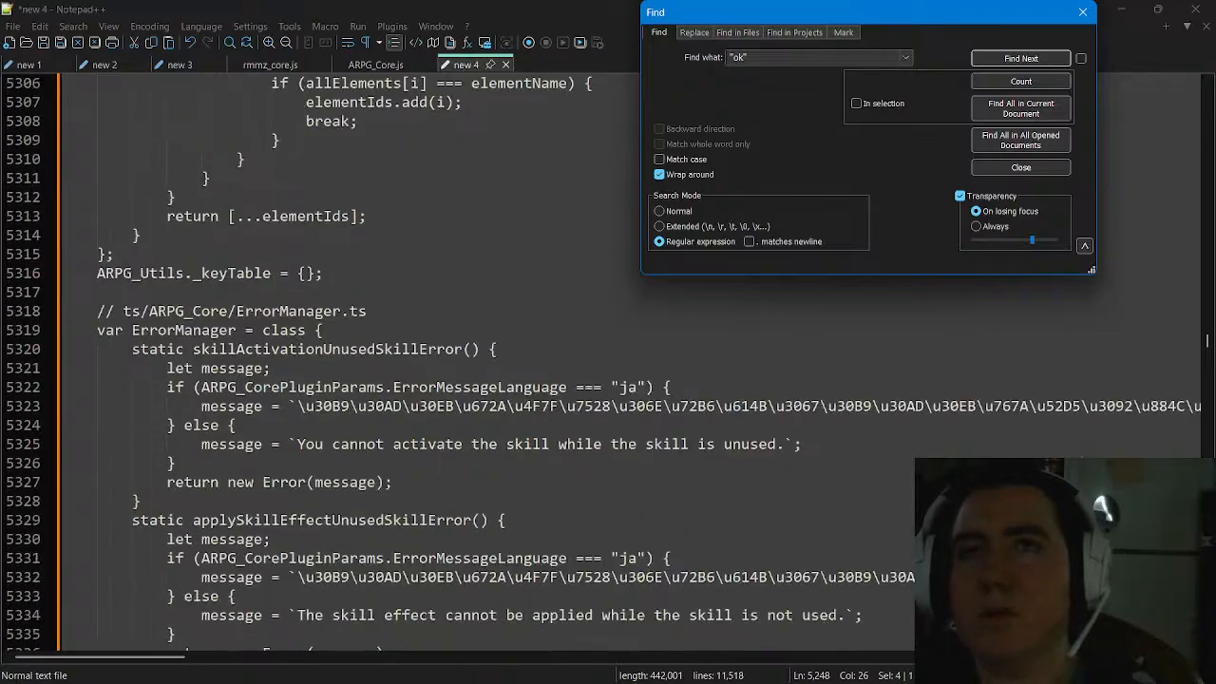
{"action": "scroll", "coordinate": [456, 361], "scroll_direction": "down", "scroll_amount": 2}
{"action": "scroll", "coordinate": [456, 361], "scroll_direction": "down", "scroll_amount": 7}
{"action": "scroll", "coordinate": [613, 359], "scroll_direction": "down", "scroll_amount": 7}
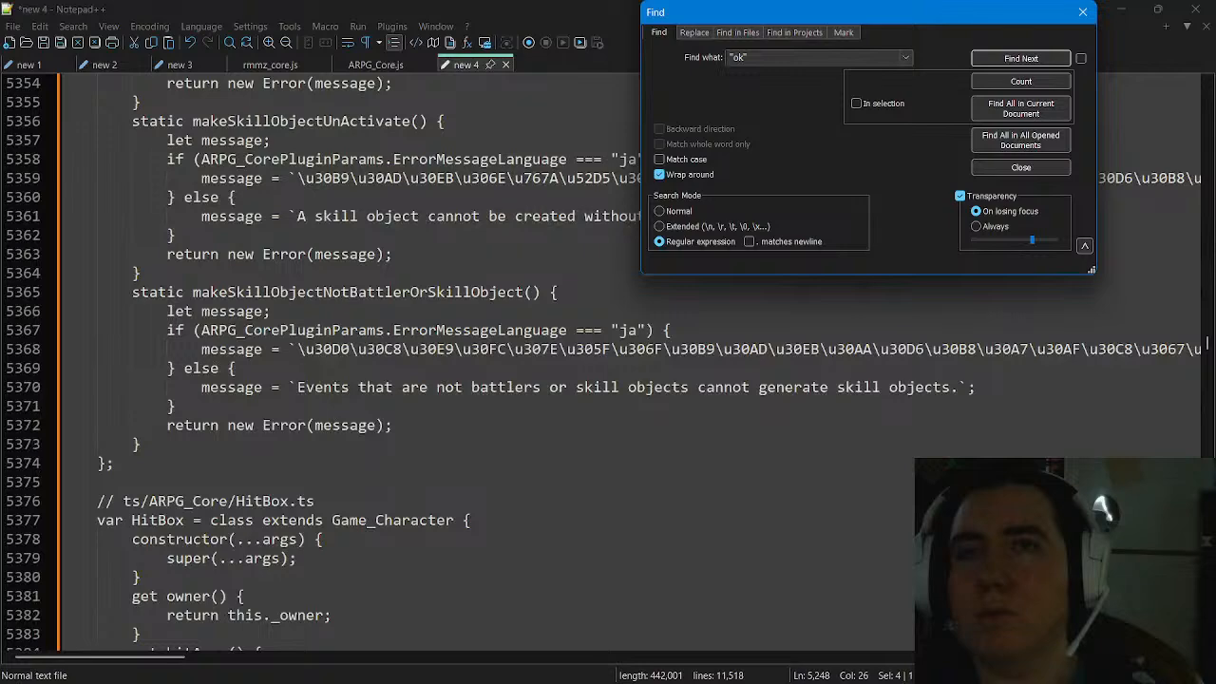
Examine the HitBox class from its constructor through checkHitCharactersByHitBox to isEnabled
{"action": "scroll", "coordinate": [456, 361], "scroll_direction": "down", "scroll_amount": 4}
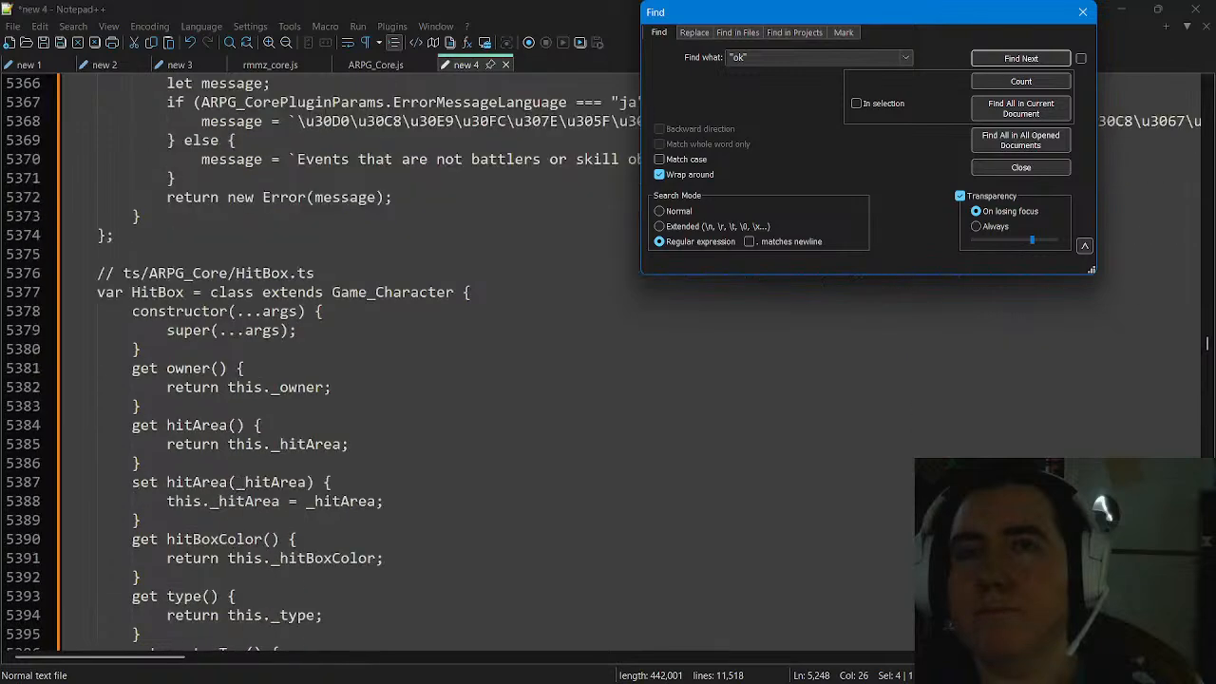
{"action": "scroll", "coordinate": [456, 361], "scroll_direction": "down", "scroll_amount": 3}
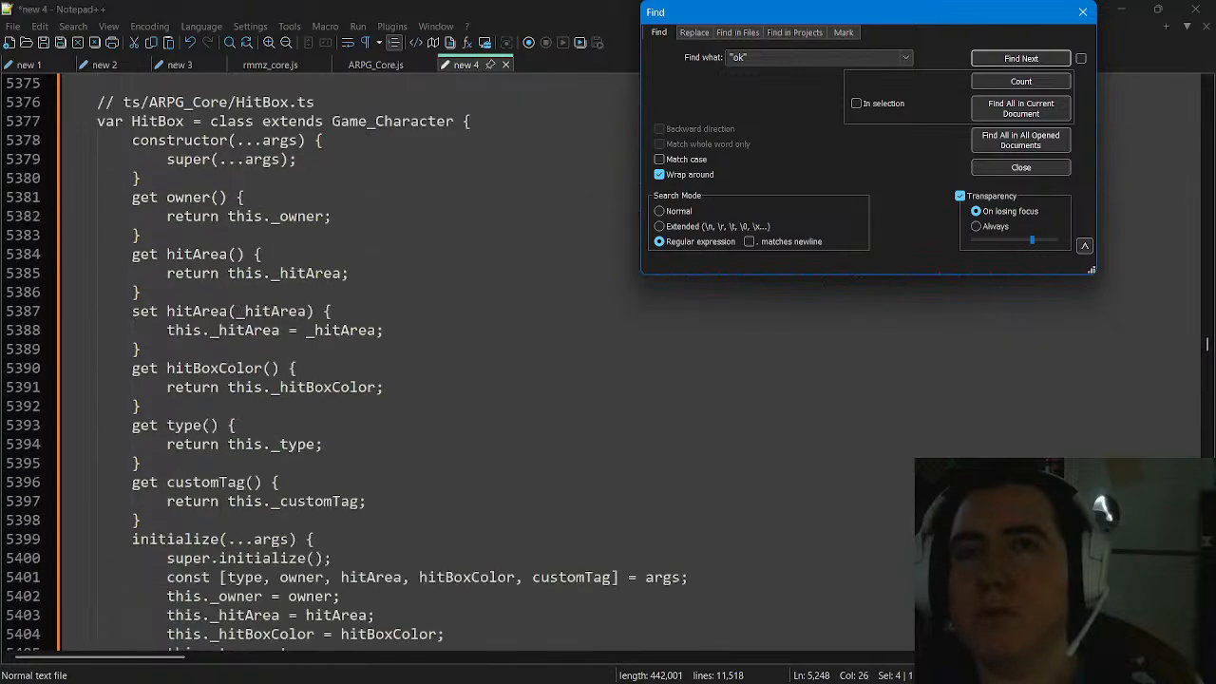
{"action": "scroll", "coordinate": [456, 361], "scroll_direction": "down", "scroll_amount": 4}
{"action": "scroll", "coordinate": [456, 361], "scroll_direction": "down", "scroll_amount": 4}
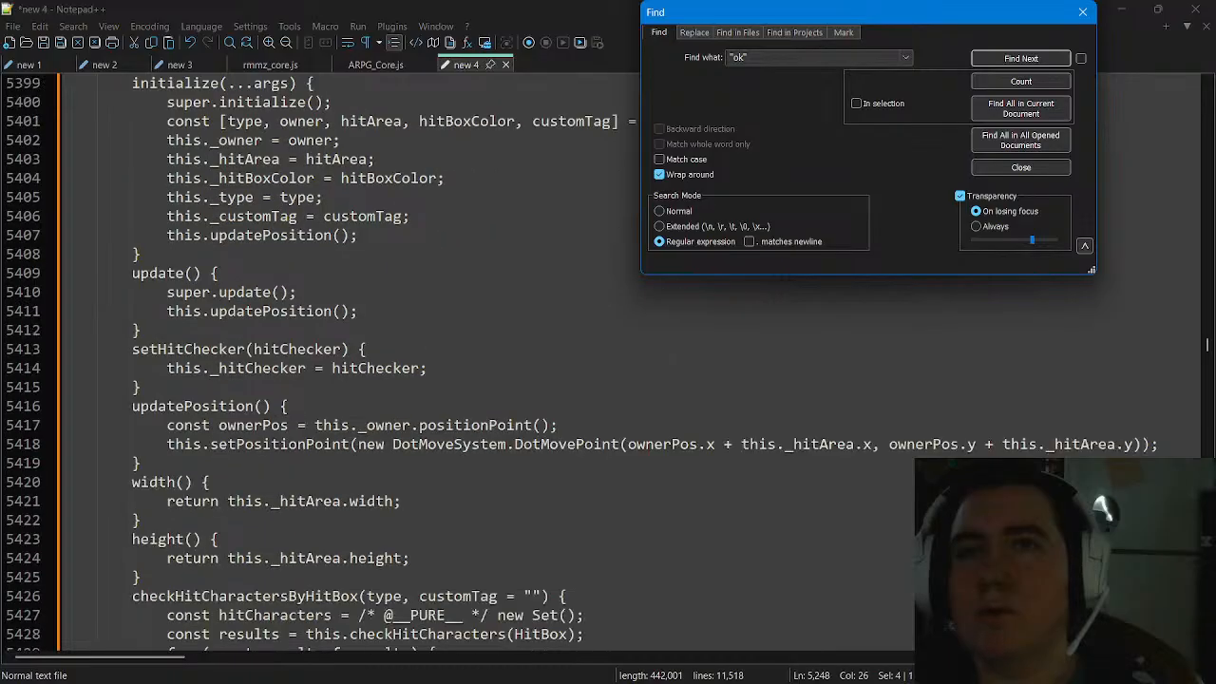
{"action": "scroll", "coordinate": [456, 361], "scroll_direction": "down", "scroll_amount": 4}
{"action": "scroll", "coordinate": [456, 361], "scroll_direction": "down", "scroll_amount": 5}
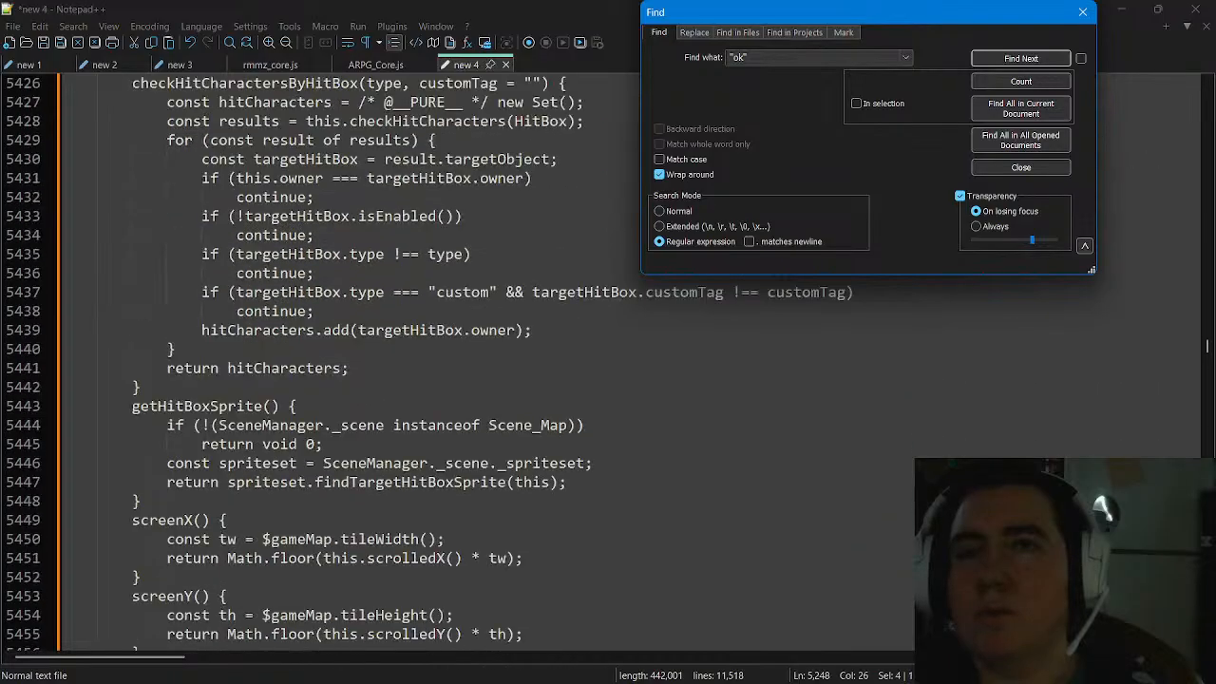
{"action": "scroll", "coordinate": [456, 361], "scroll_direction": "down", "scroll_amount": 3}
{"action": "scroll", "coordinate": [455, 361], "scroll_direction": "down", "scroll_amount": 8}
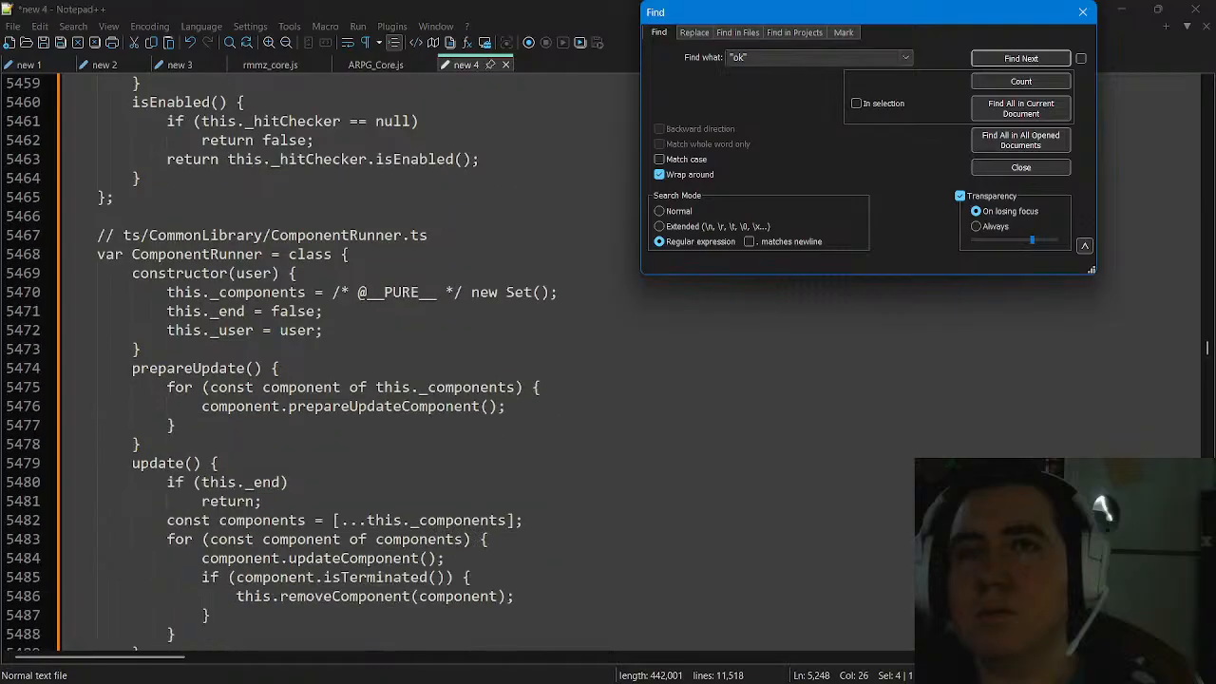
Examine the ComponentRunner and Component classes, including updateComponent and checkSuperMethodCalled
{"action": "scroll", "coordinate": [456, 361], "scroll_direction": "down", "scroll_amount": 4}
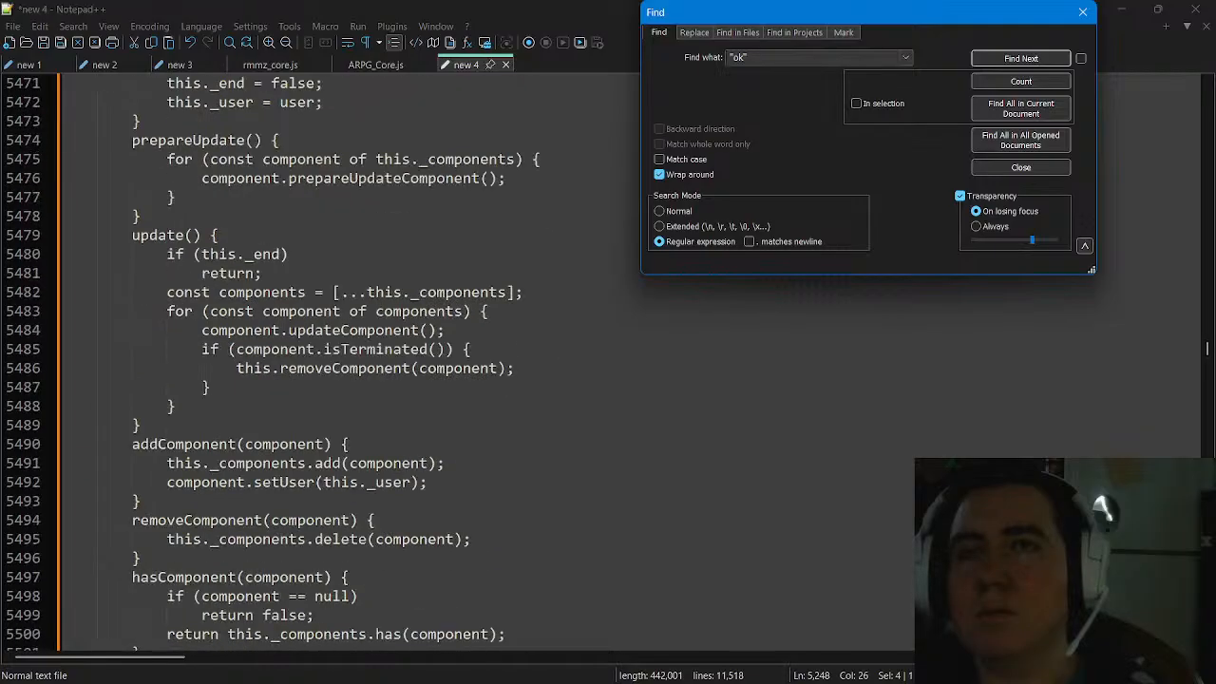
{"action": "scroll", "coordinate": [456, 361], "scroll_direction": "down", "scroll_amount": 3}
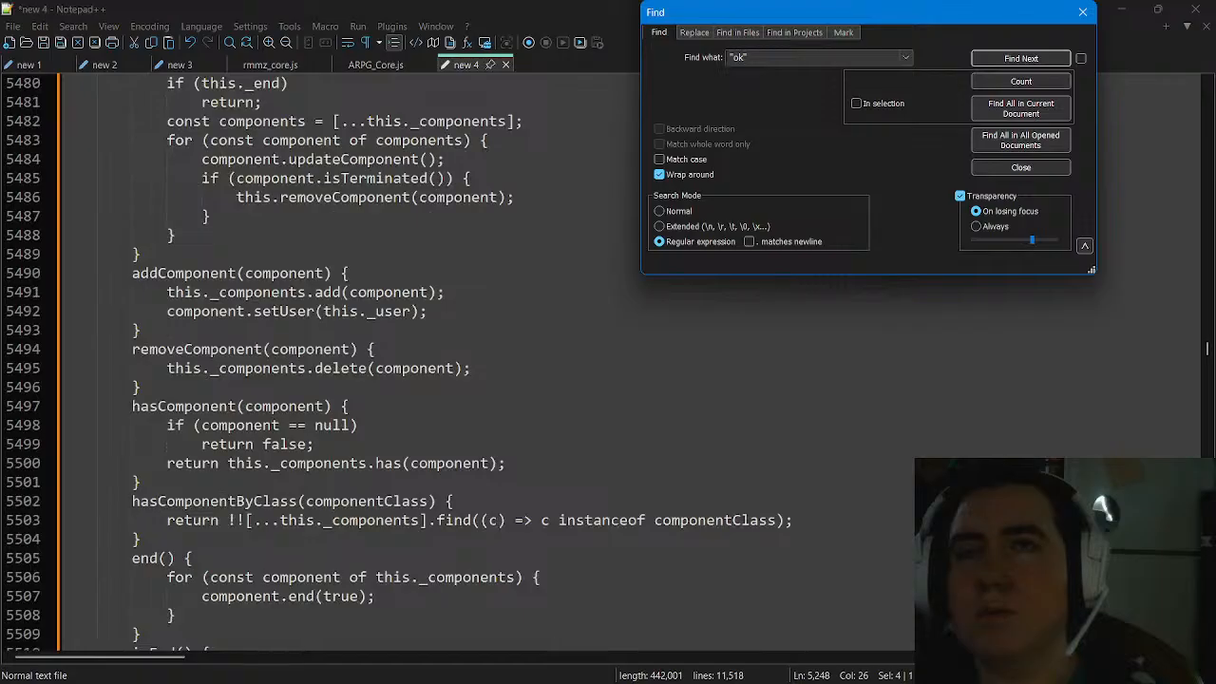
{"action": "scroll", "coordinate": [456, 361], "scroll_direction": "down", "scroll_amount": 4}
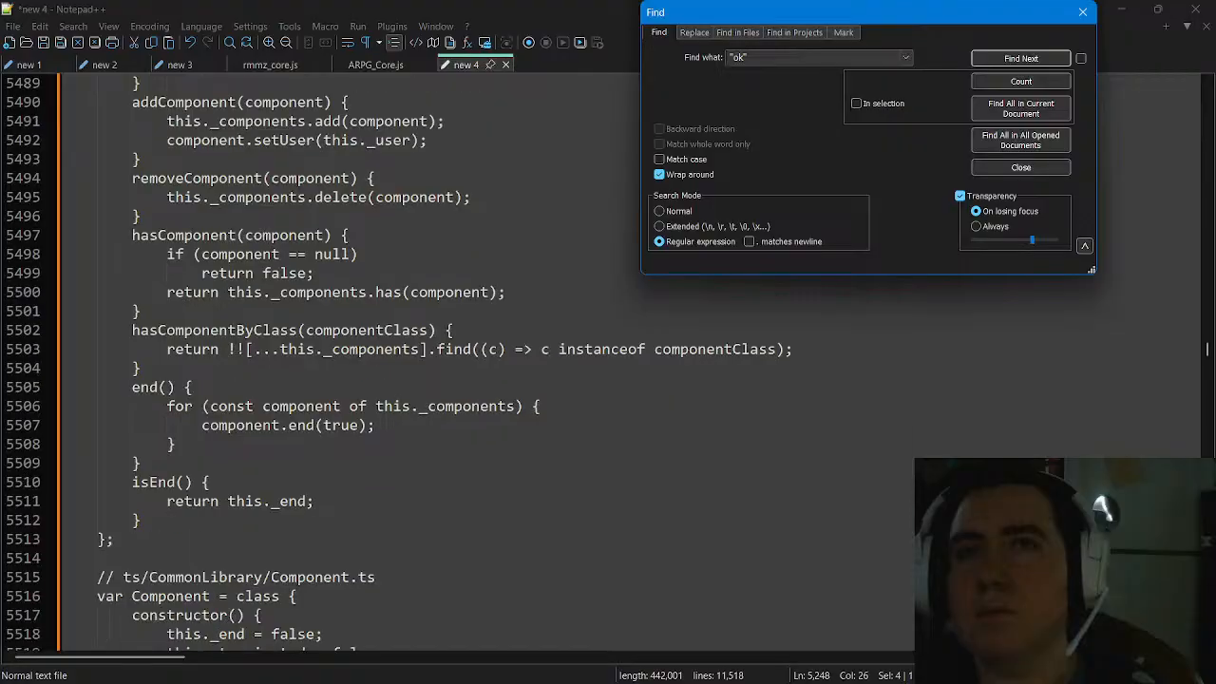
{"action": "scroll", "coordinate": [323, 361], "scroll_direction": "down", "scroll_amount": 3}
{"action": "scroll", "coordinate": [323, 361], "scroll_direction": "down", "scroll_amount": 14}
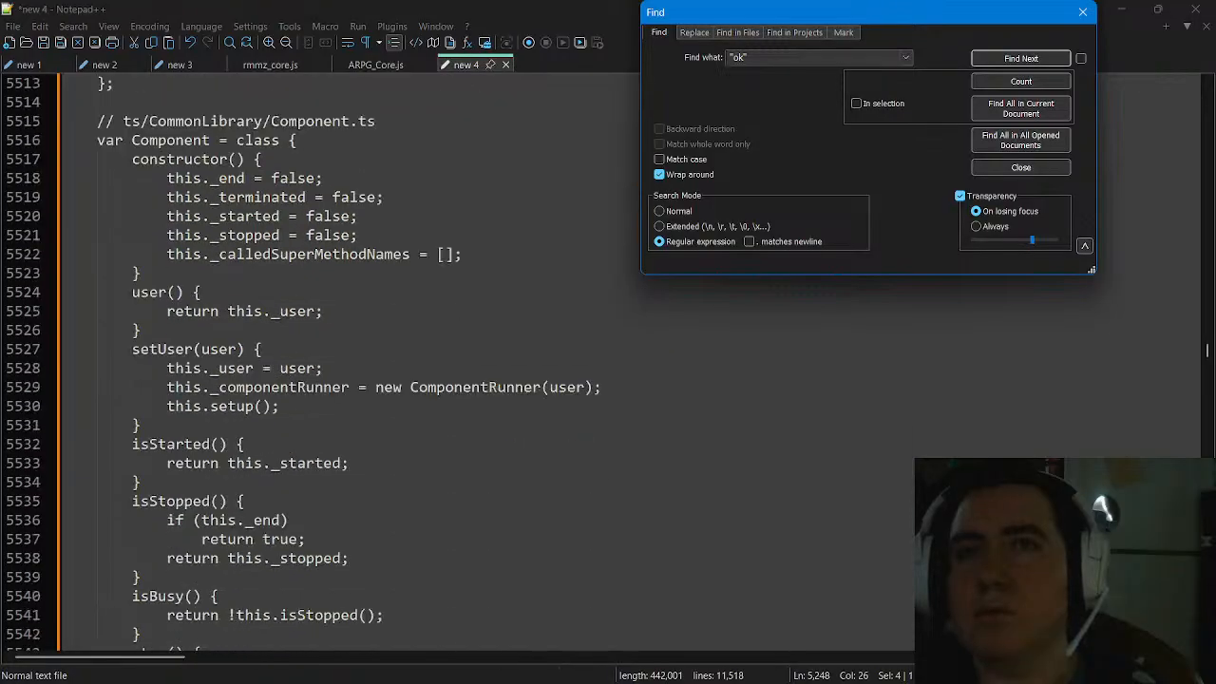
{"action": "scroll", "coordinate": [323, 361], "scroll_direction": "down", "scroll_amount": 6}
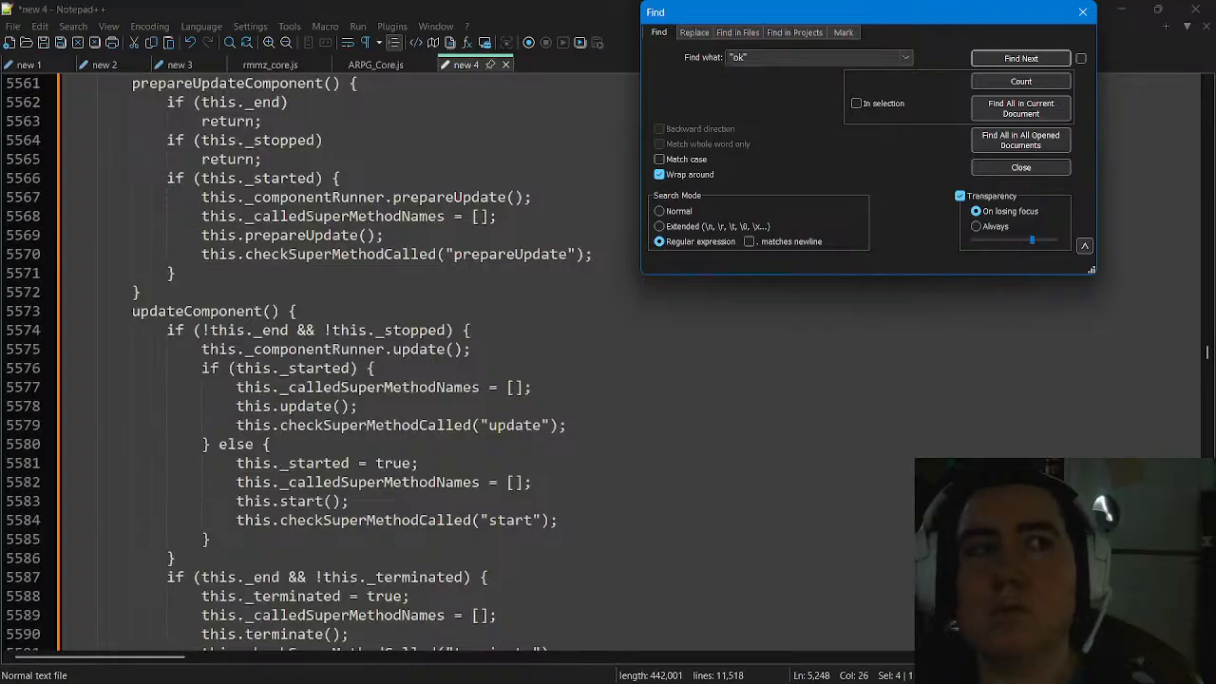
{"action": "scroll", "coordinate": [323, 361], "scroll_direction": "down", "scroll_amount": 2}
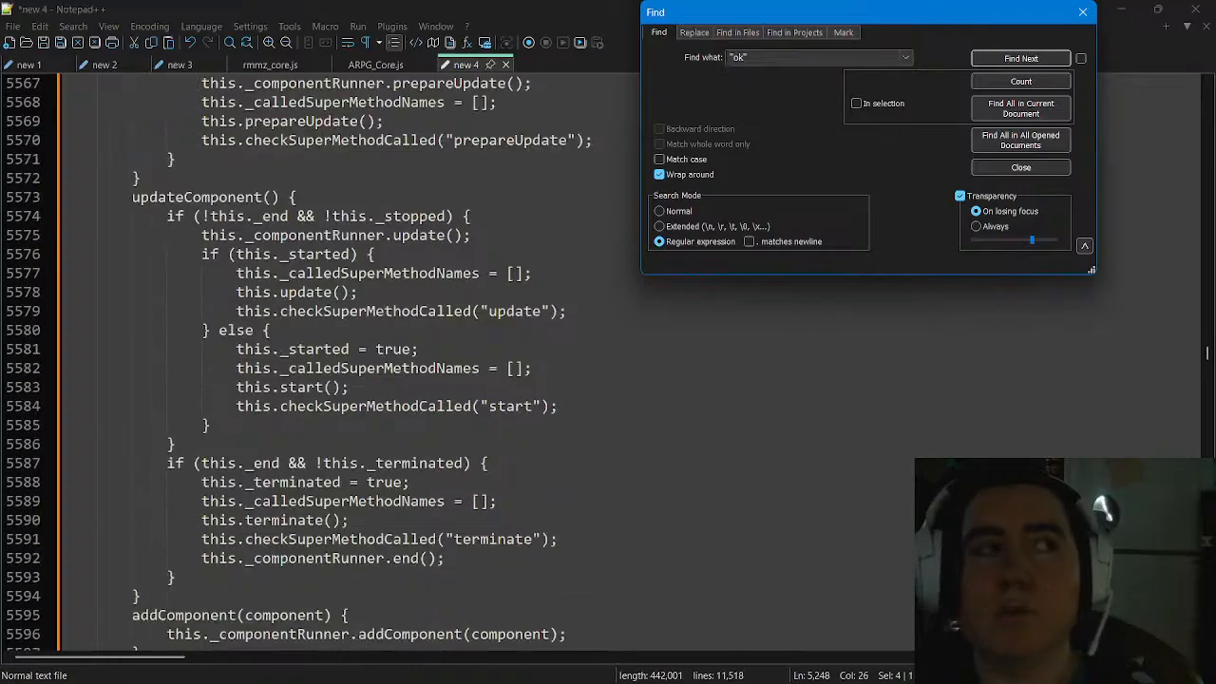
{"action": "scroll", "coordinate": [323, 361], "scroll_direction": "down", "scroll_amount": 2}
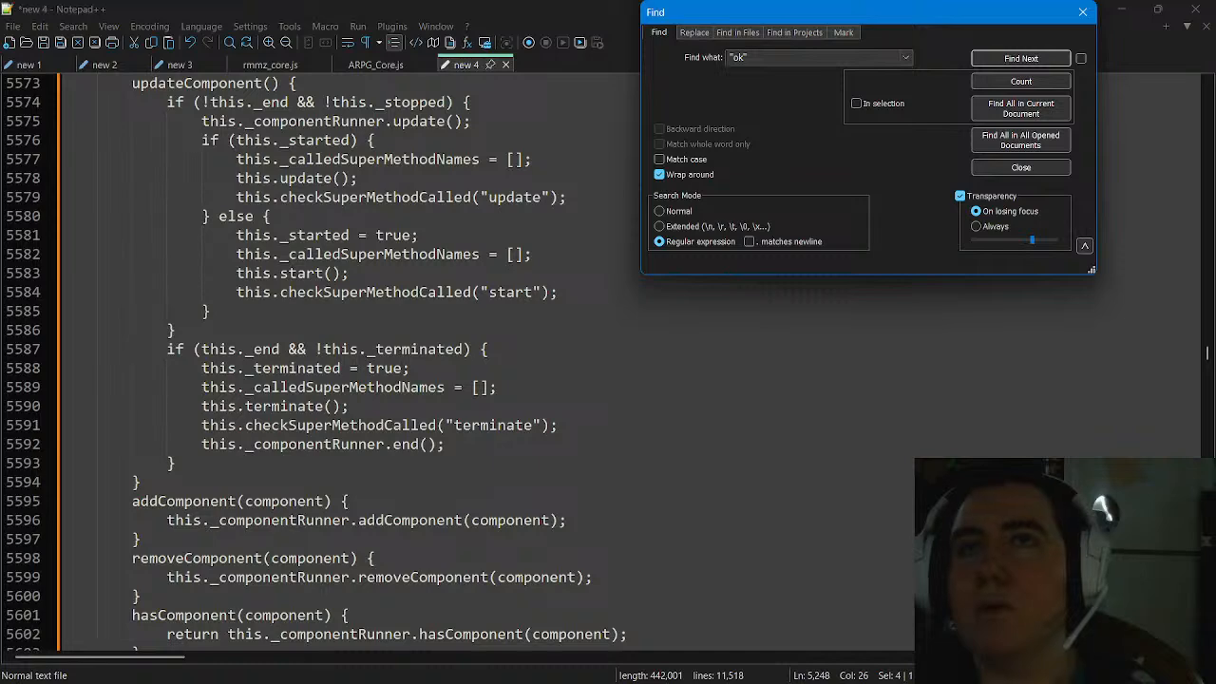
{"action": "scroll", "coordinate": [323, 361], "scroll_direction": "down", "scroll_amount": 6}
{"action": "scroll", "coordinate": [323, 361], "scroll_direction": "down", "scroll_amount": 5}
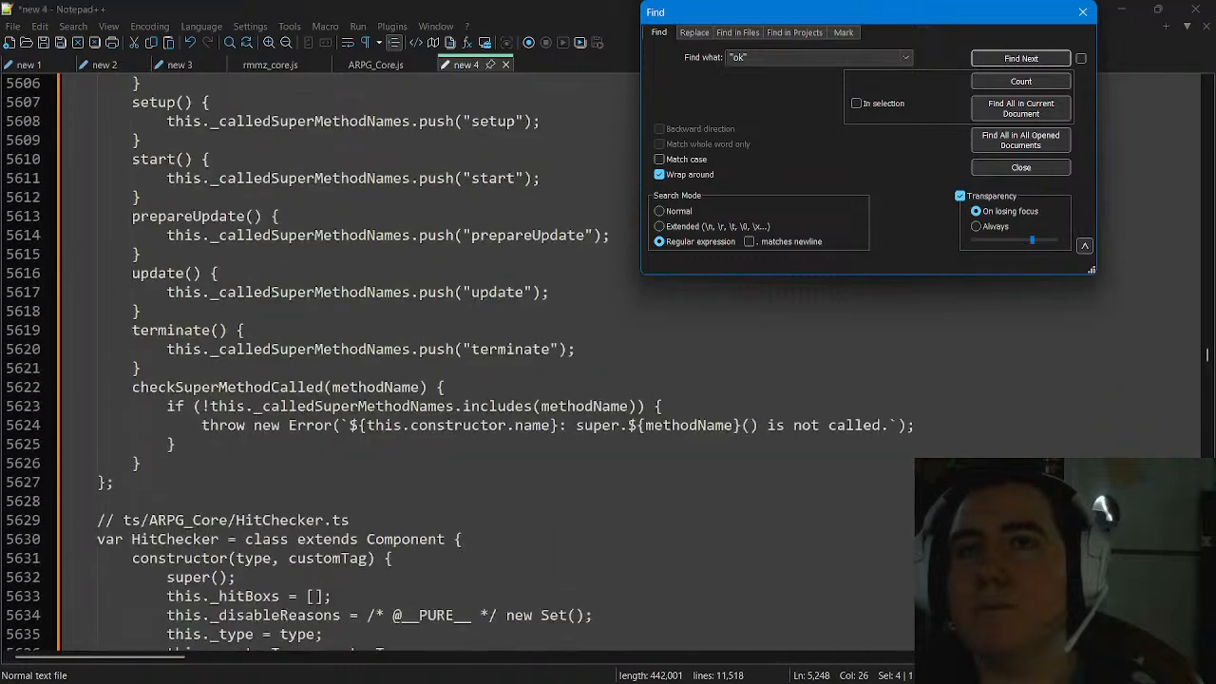
Read through the HitChecker class and examine the registerKey calls in the ARPG_Config.ts section
{"action": "scroll", "coordinate": [323, 361], "scroll_direction": "down", "scroll_amount": 3}
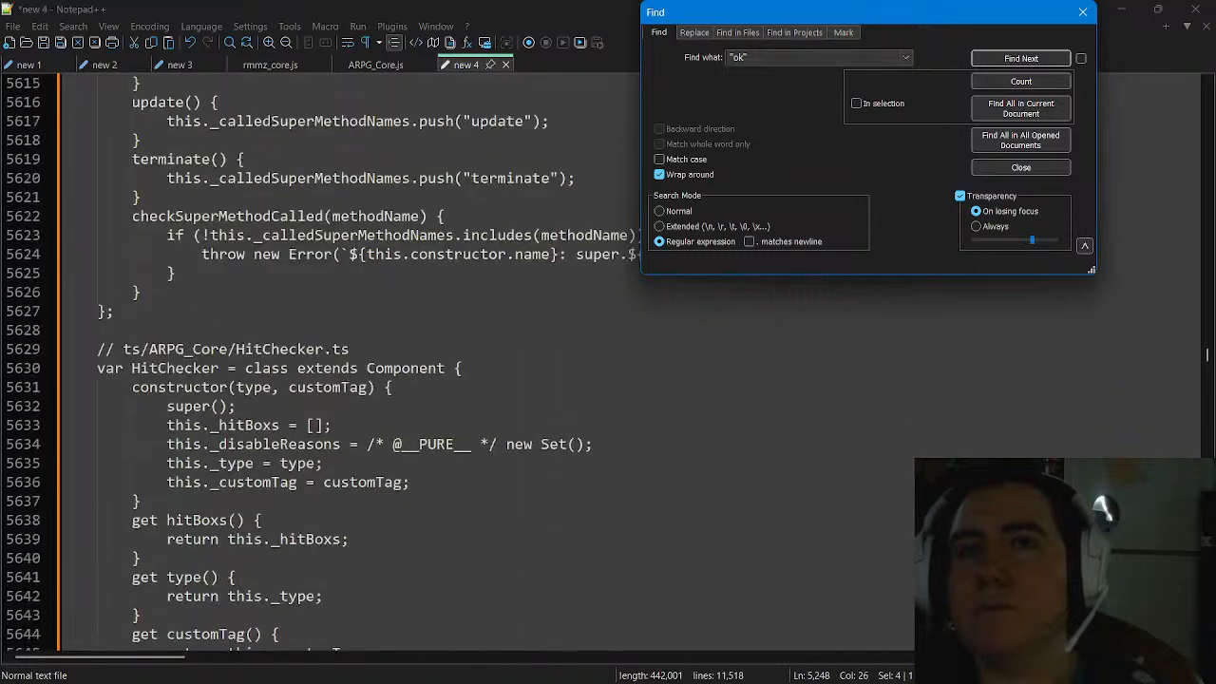
{"action": "scroll", "coordinate": [323, 361], "scroll_direction": "down", "scroll_amount": 13}
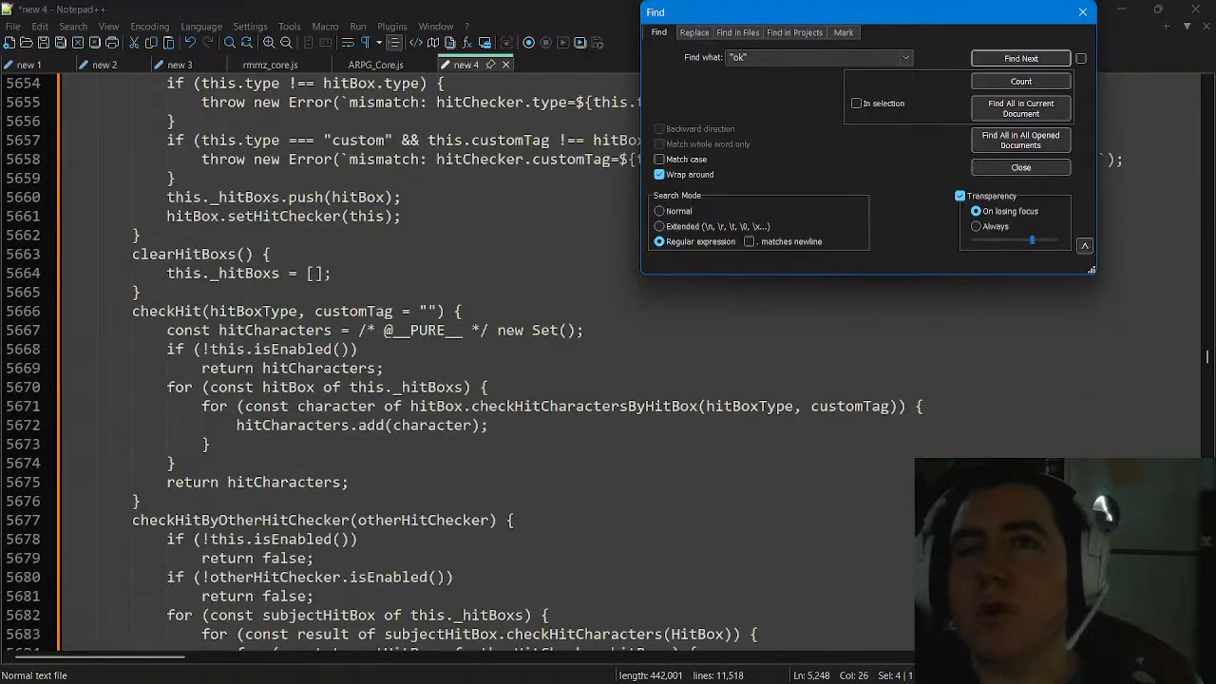
{"action": "scroll", "coordinate": [323, 361], "scroll_direction": "down", "scroll_amount": 3}
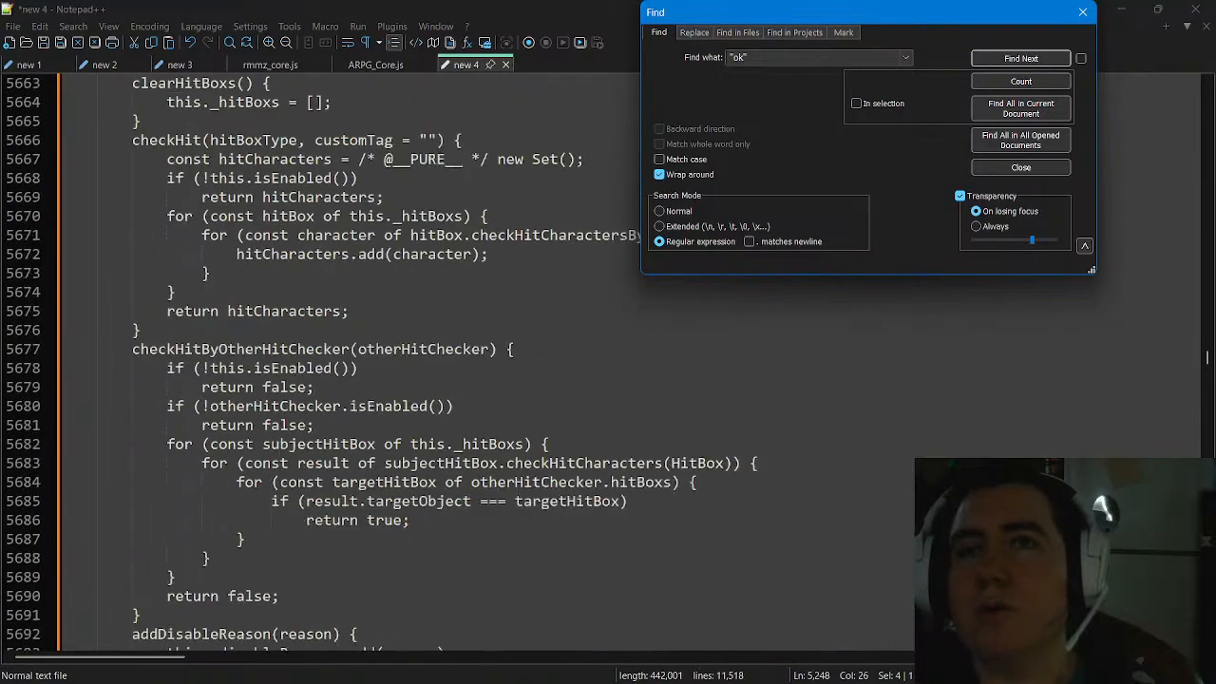
{"action": "scroll", "coordinate": [323, 361], "scroll_direction": "down", "scroll_amount": 9}
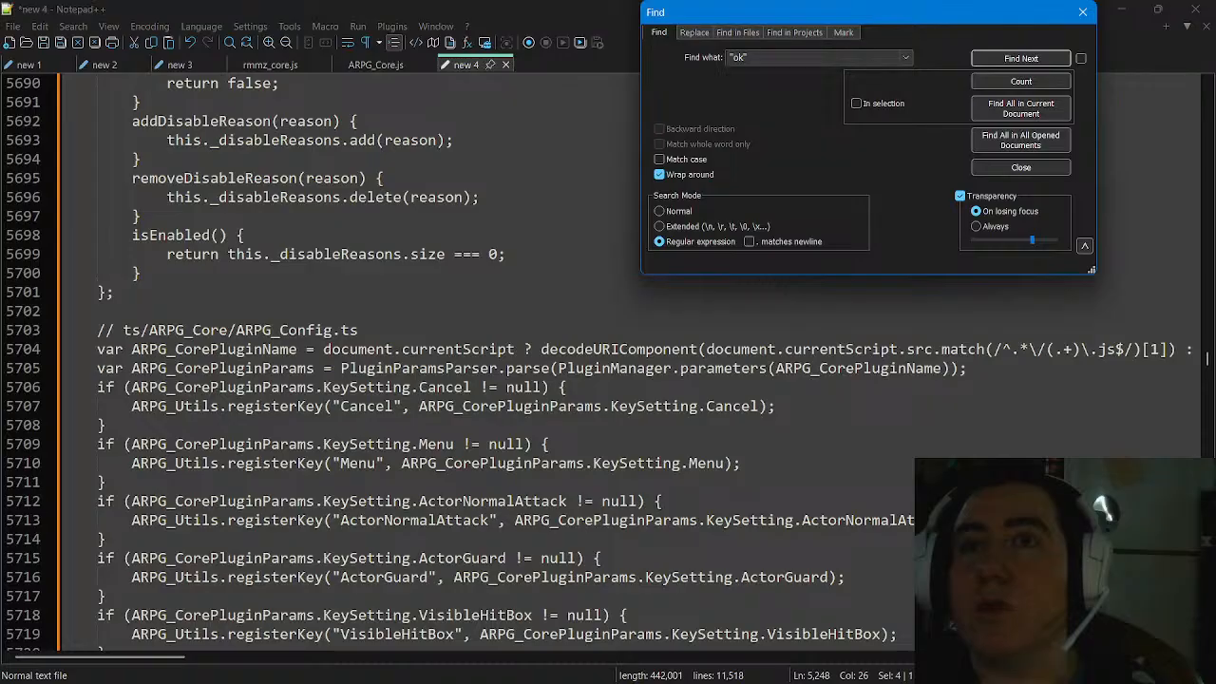
{"action": "scroll", "coordinate": [456, 361], "scroll_direction": "down", "scroll_amount": 1}
{"action": "scroll", "coordinate": [456, 361], "scroll_direction": "down", "scroll_amount": 1}
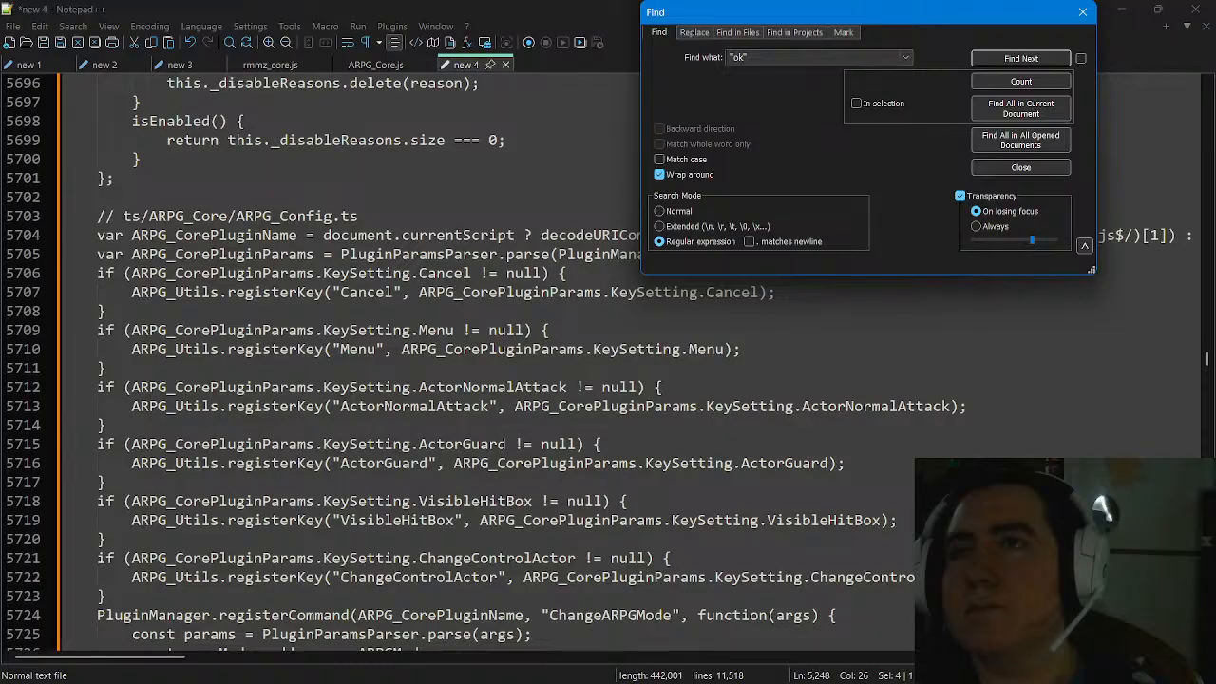
Copy the ActorNormalAttack null check and its registerKey line together with the closing brace just above them
{"action": "left_click_drag", "start_coordinate": [969, 405], "coordinate": [95, 386]}
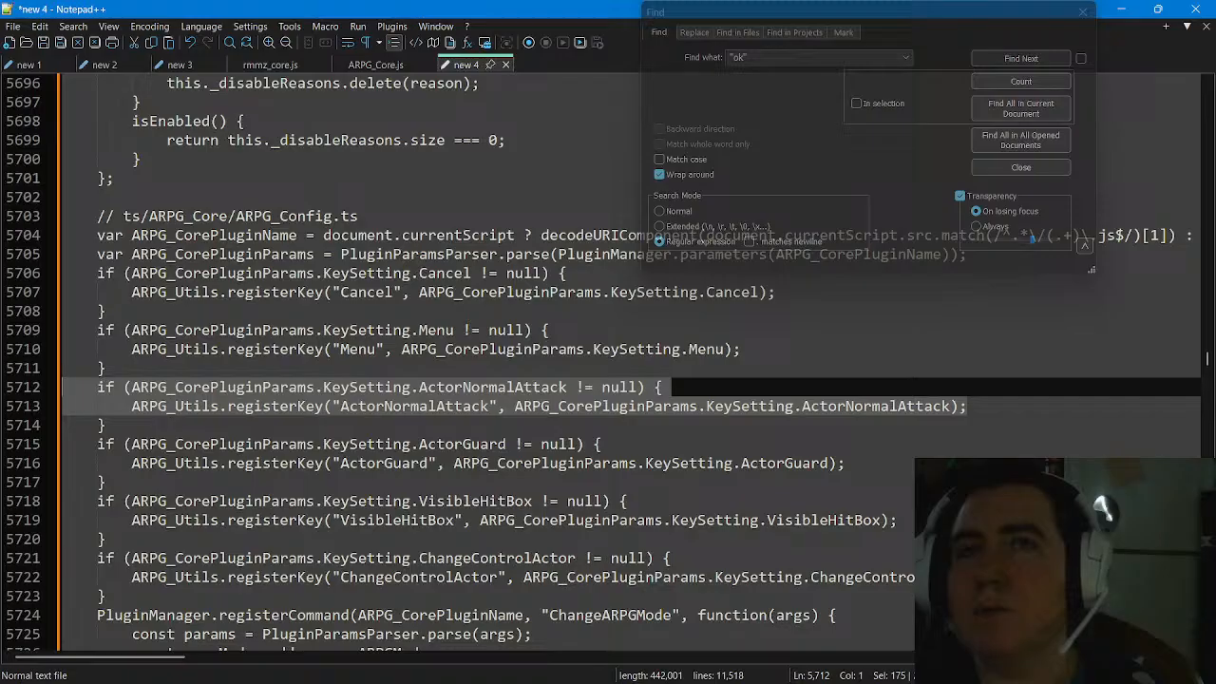
{"action": "left_click", "coordinate": [64, 368]}
{"action": "left_click_drag", "start_coordinate": [65, 367], "coordinate": [969, 407]}
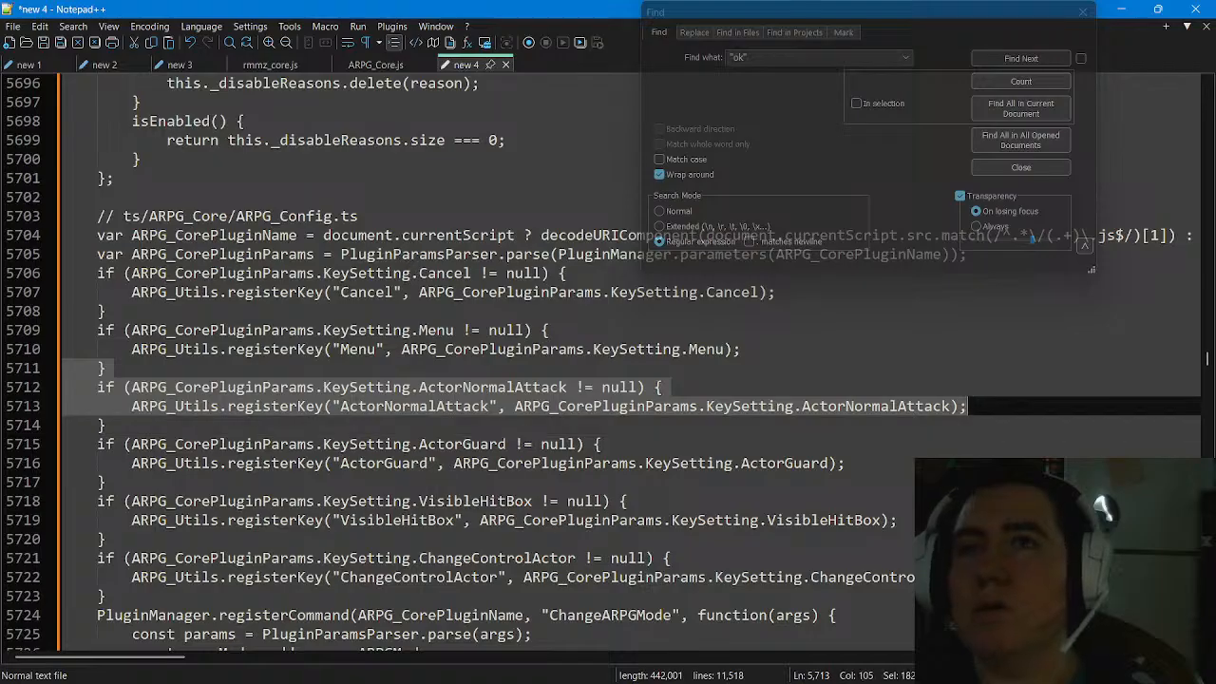
{"action": "right_click", "coordinate": [172, 396]}
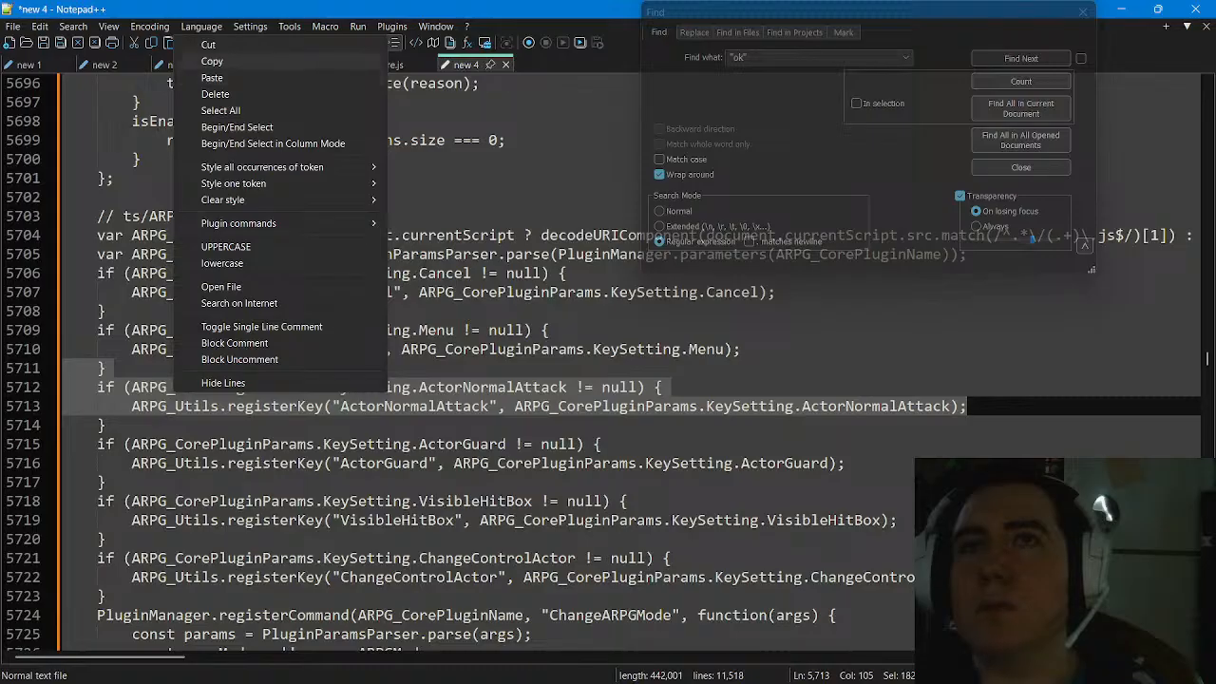
{"action": "left_click", "coordinate": [218, 61]}
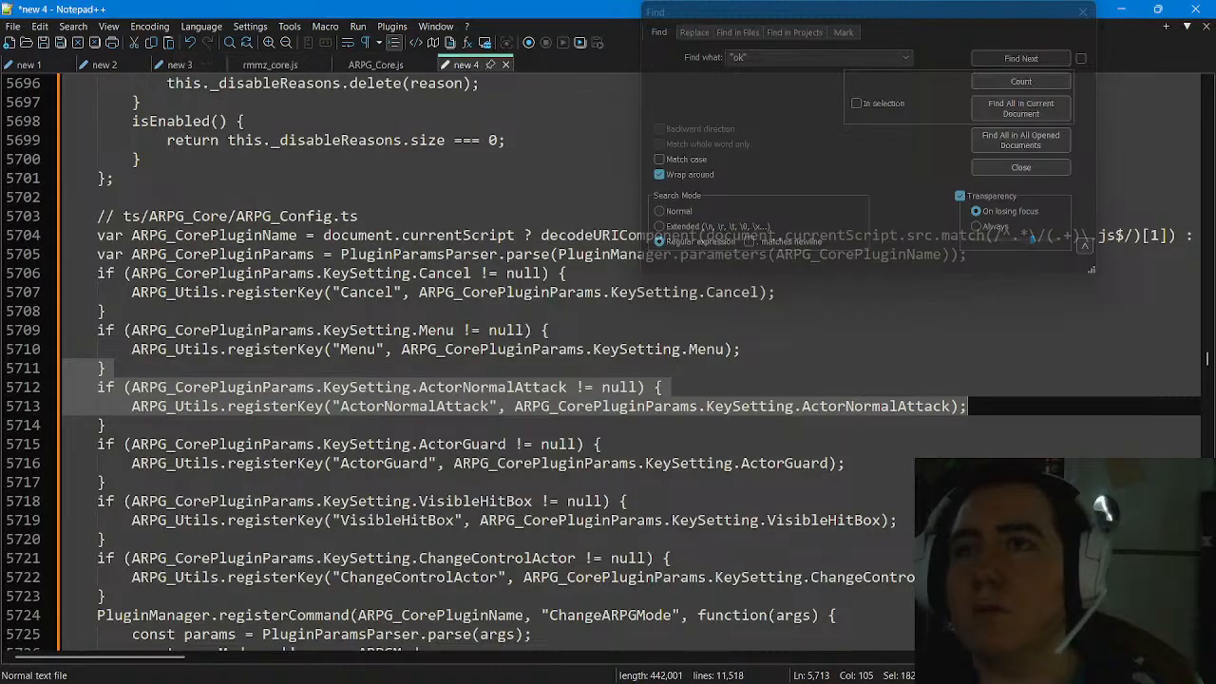
Paste the copied ActorNormalAttack null check and registerKey code on a new line below the original registerKey call
{"action": "left_click", "coordinate": [967, 407]}
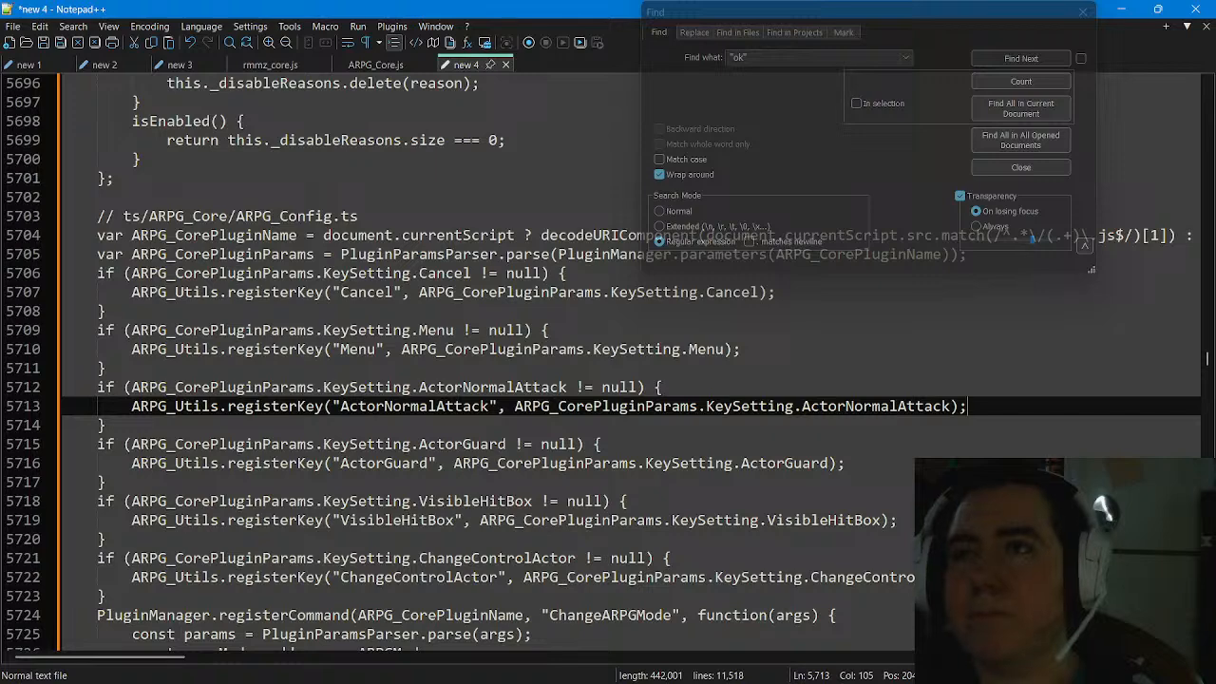
{"action": "key", "text": "Return"}
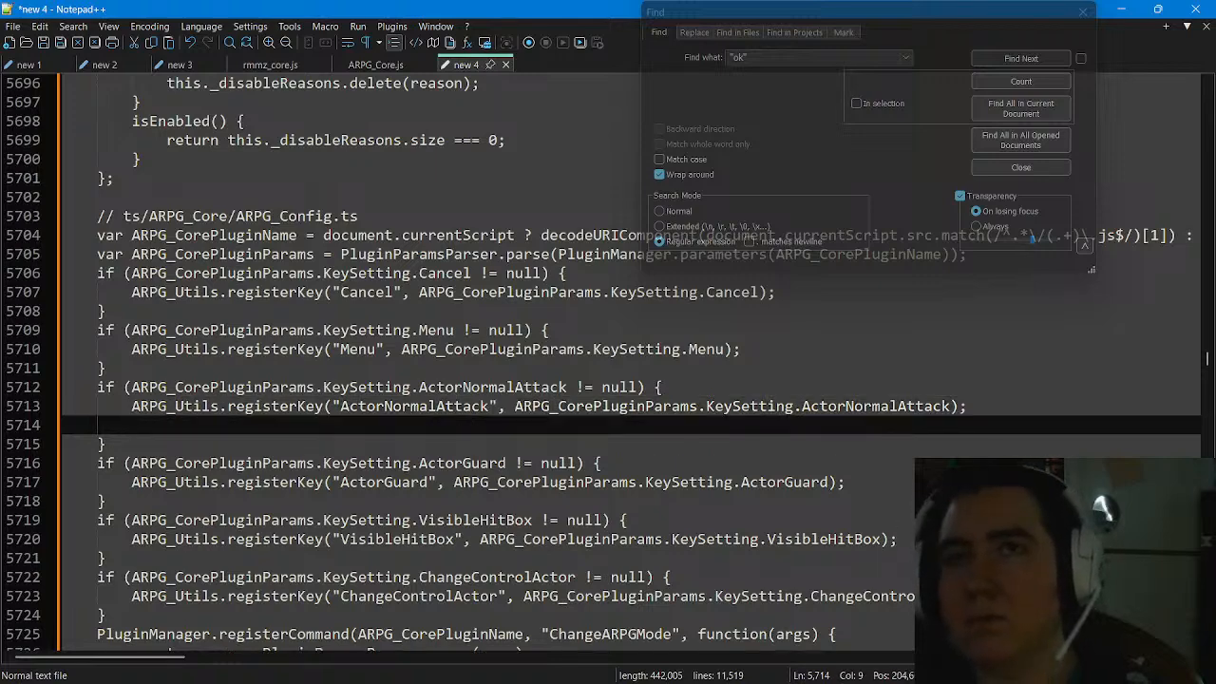
{"action": "right_click", "coordinate": [132, 425]}
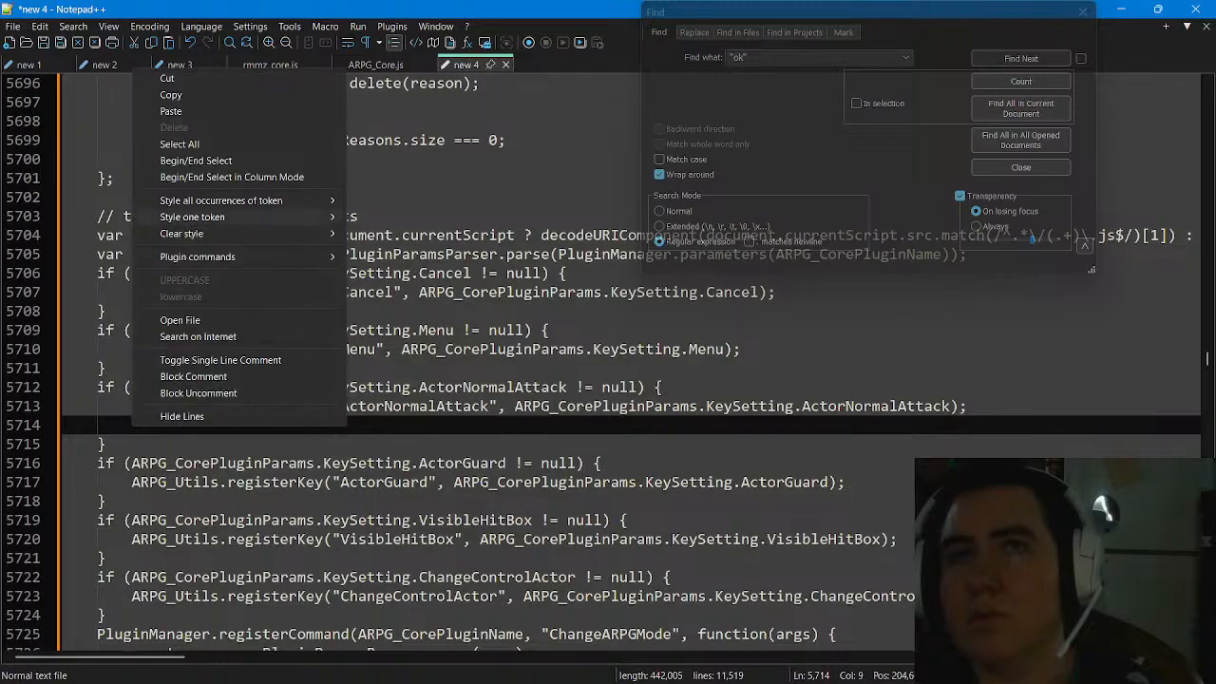
{"action": "left_click", "coordinate": [173, 111]}
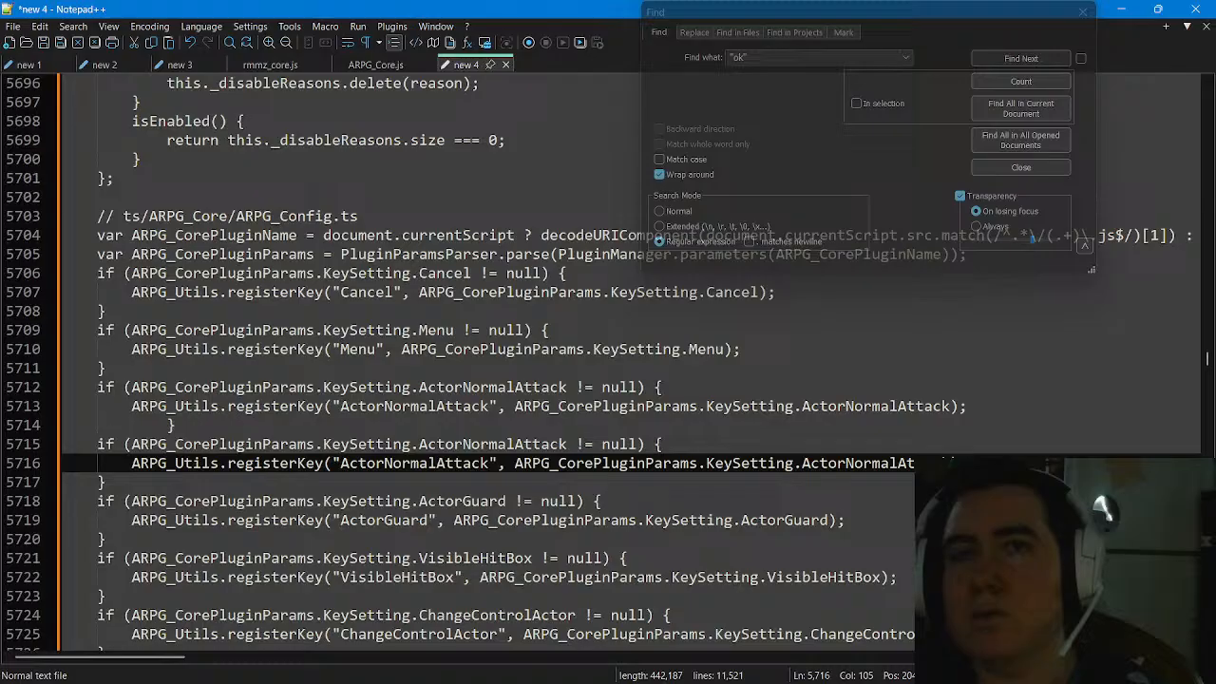
Realign the closing brace above the duplicated null check with the other closing braces
{"action": "left_click", "coordinate": [159, 426]}
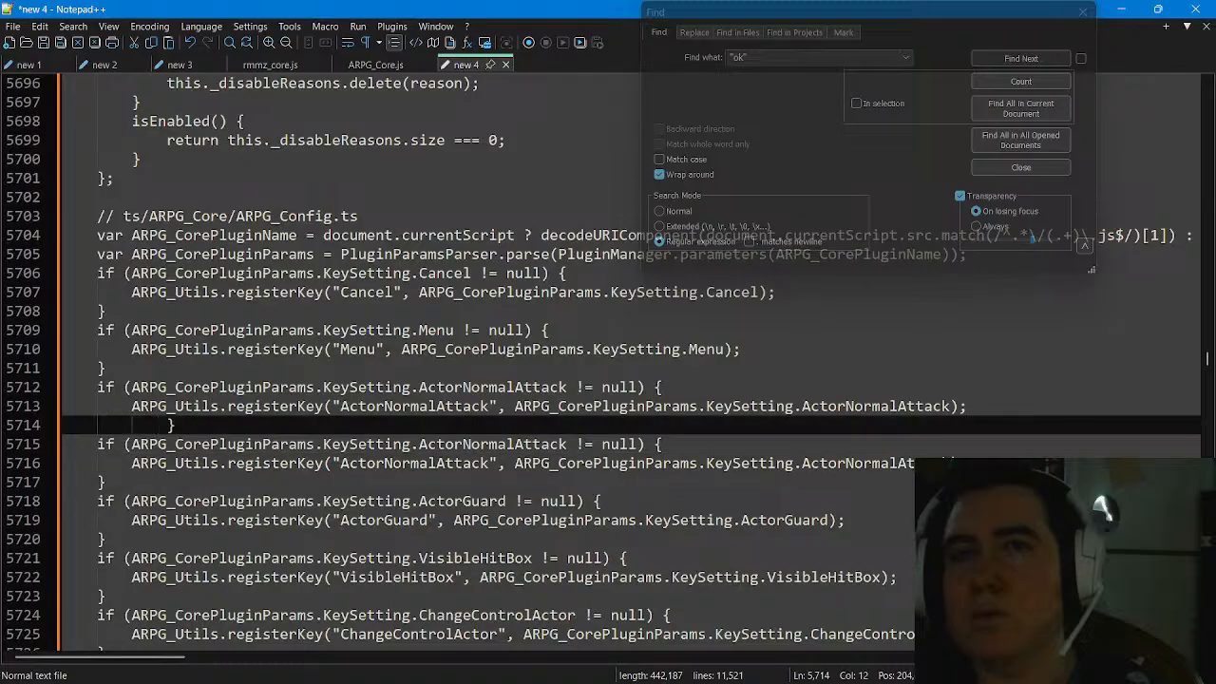
{"action": "key", "text": "BackSpace"}
{"action": "key", "text": "BackSpace"}
{"action": "key", "text": "BackSpace"}
{"action": "key", "text": "BackSpace"}
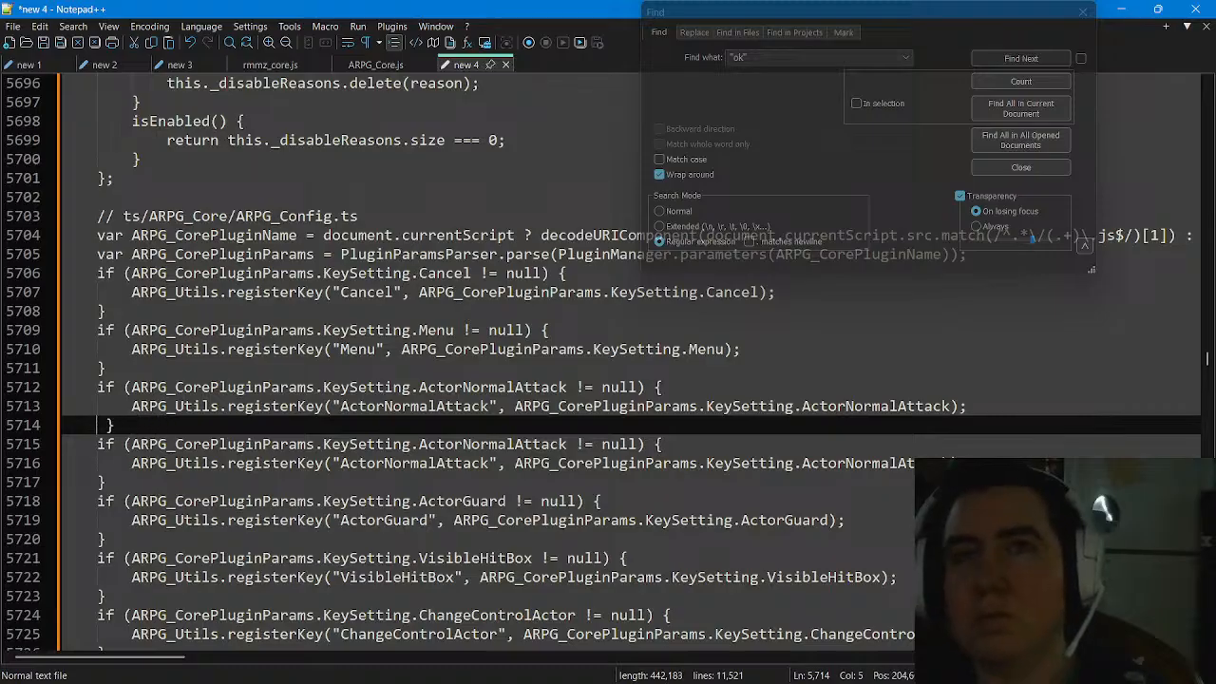
{"action": "key", "text": "BackSpace"}
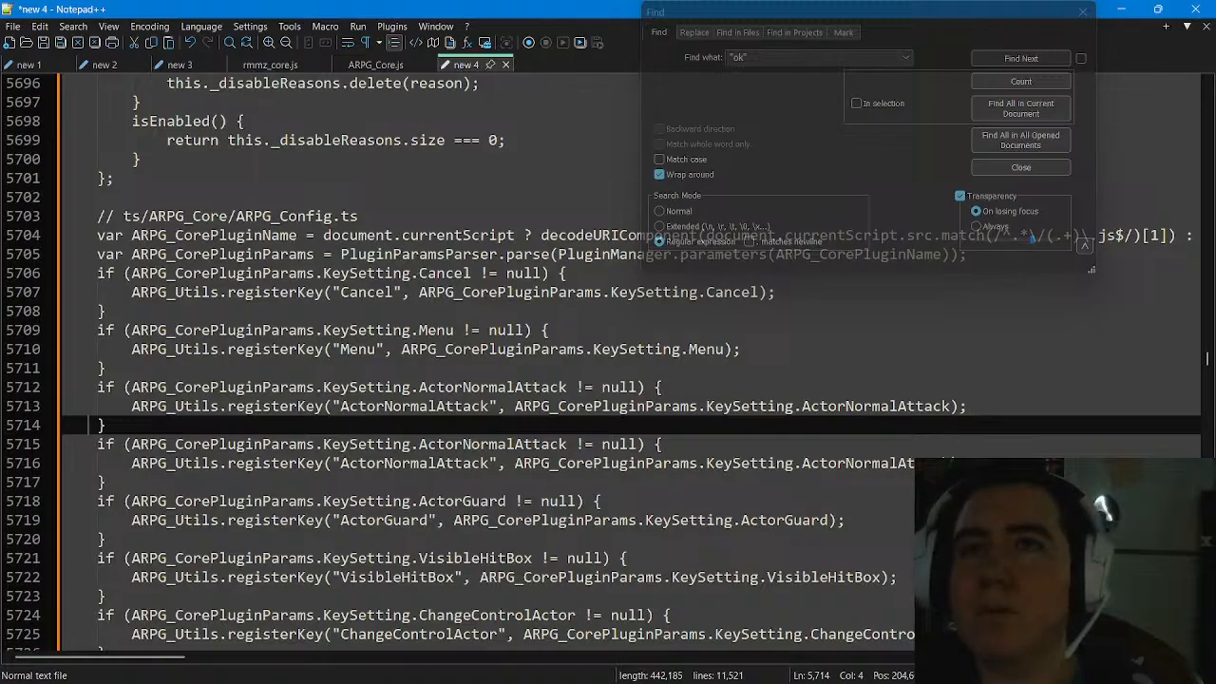
Try changing the key setting in the duplicated null check to ActorHandGun
{"action": "left_click", "coordinate": [332, 463]}
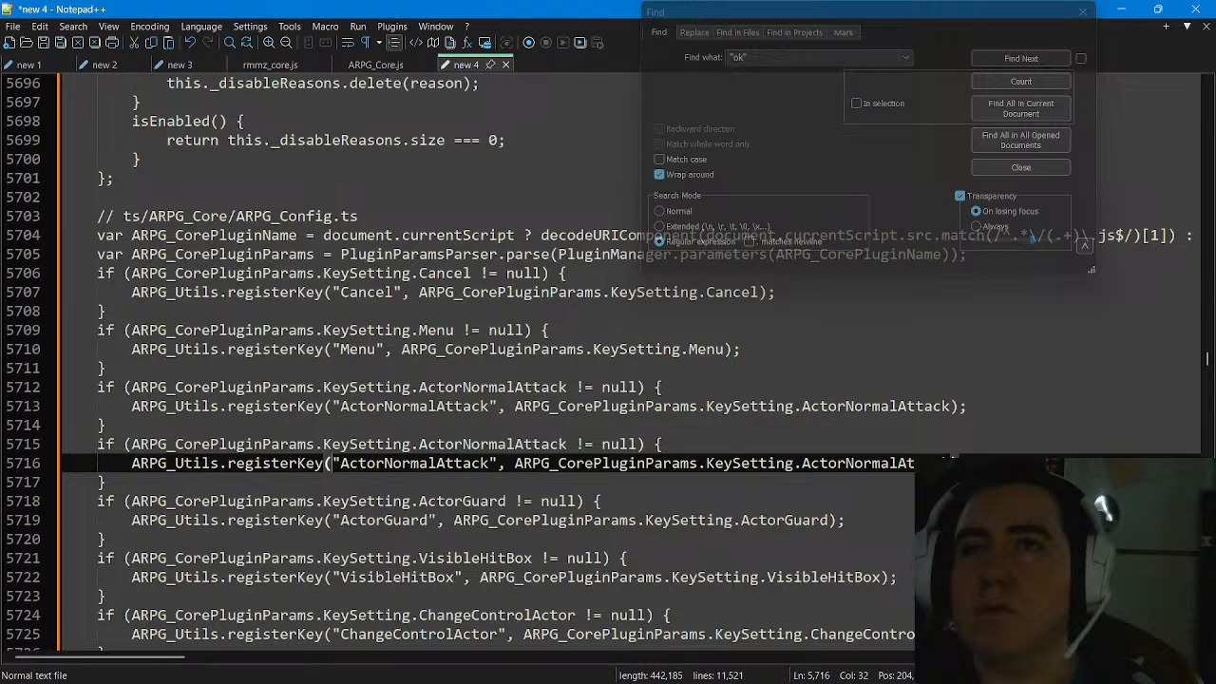
{"action": "left_click_drag", "start_coordinate": [567, 443], "coordinate": [463, 444]}
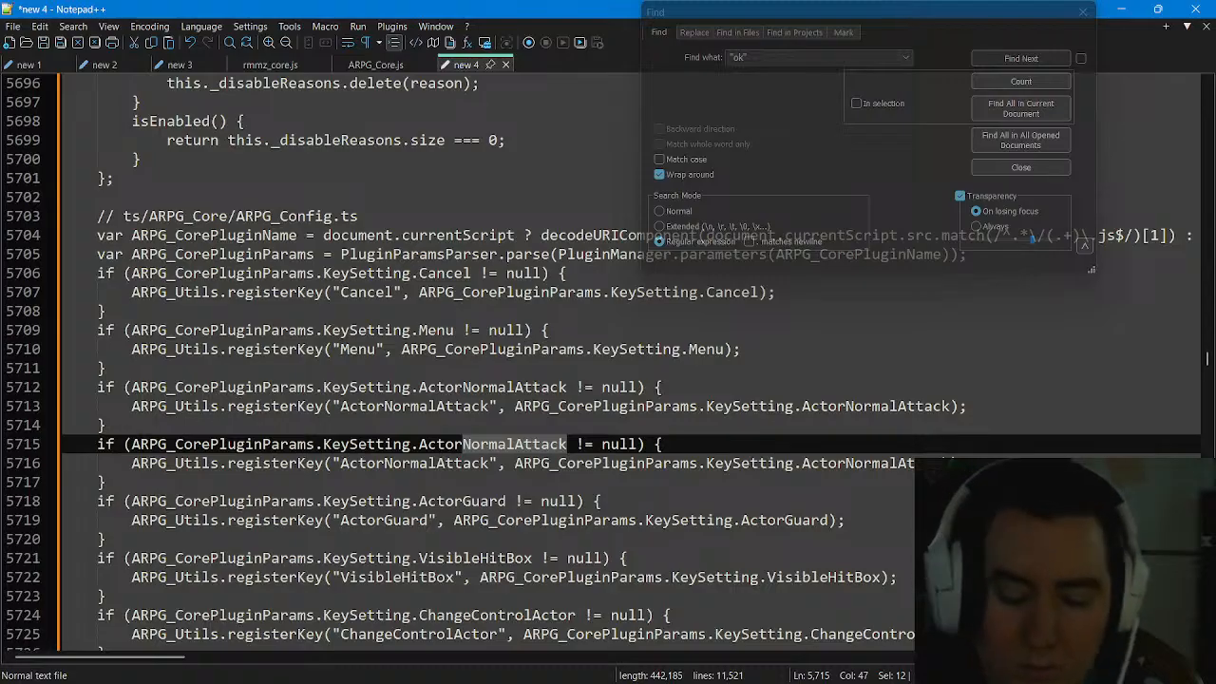
{"action": "type", "text": "H"}
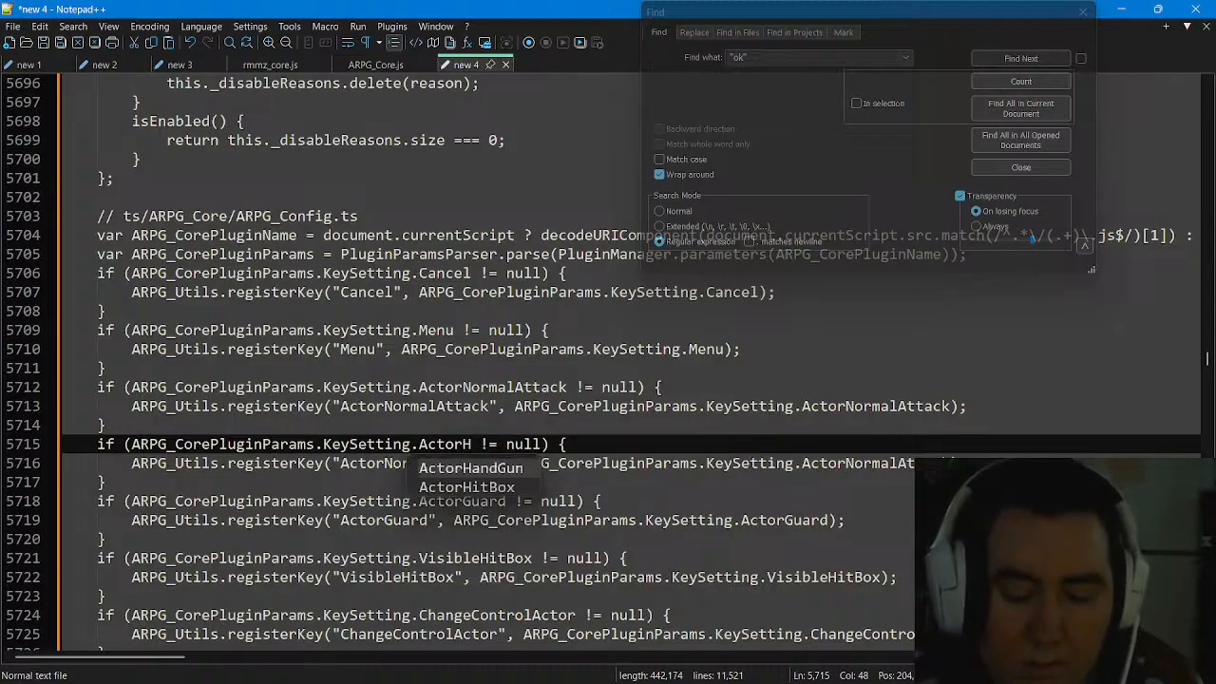
{"action": "type", "text": "andG"}
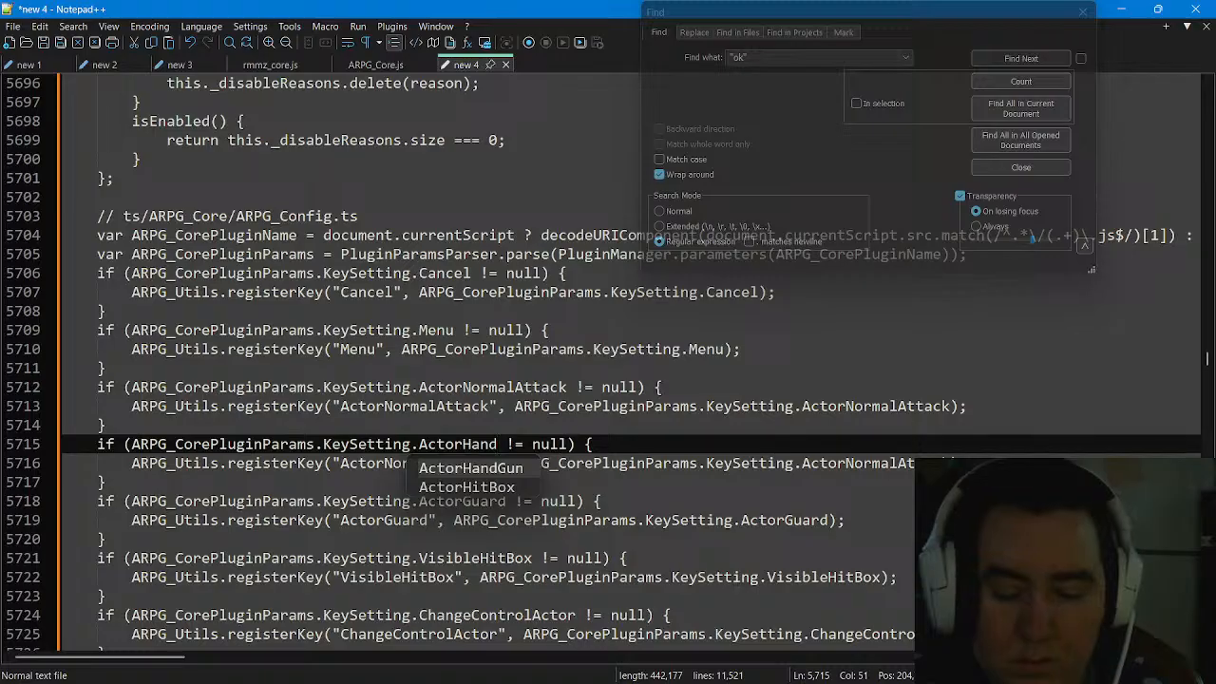
{"action": "type", "text": "un"}
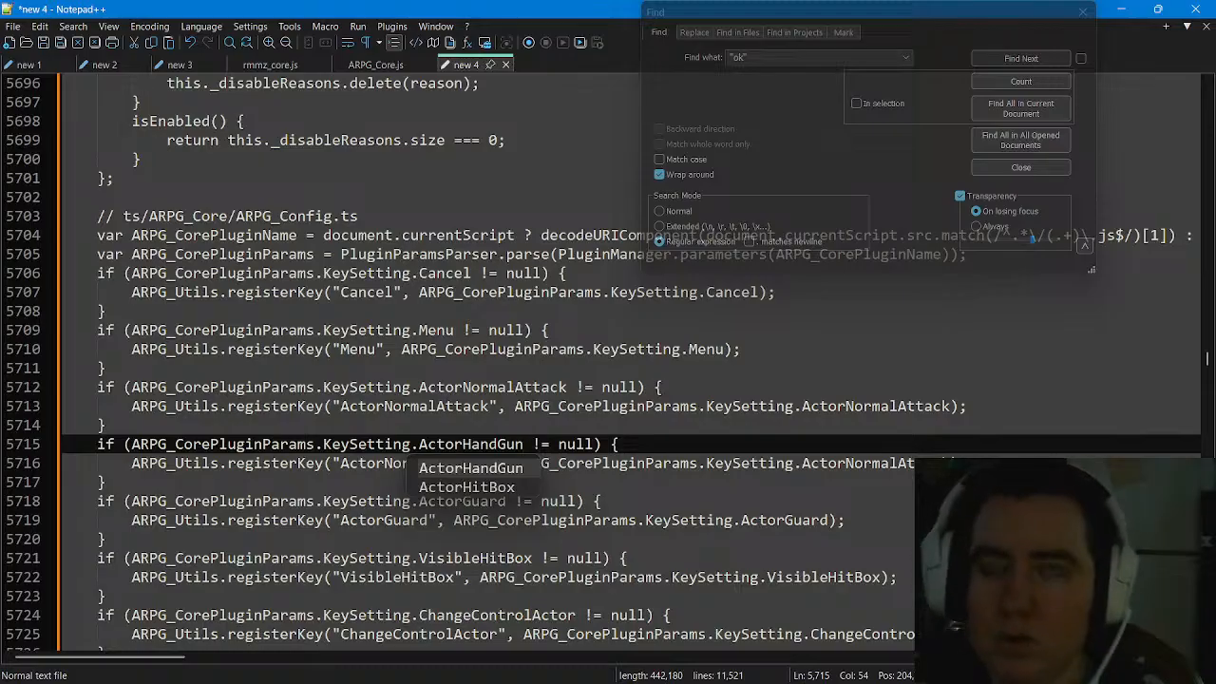
Change the key setting name in the duplicated null check to ActorBow
{"action": "key", "text": "BackSpace"}
{"action": "key", "text": "BackSpace"}
{"action": "key", "text": "BackSpace"}
{"action": "key", "text": "BackSpace"}
{"action": "key", "text": "BackSpace"}
{"action": "key", "text": "BackSpace"}
{"action": "key", "text": "BackSpace"}
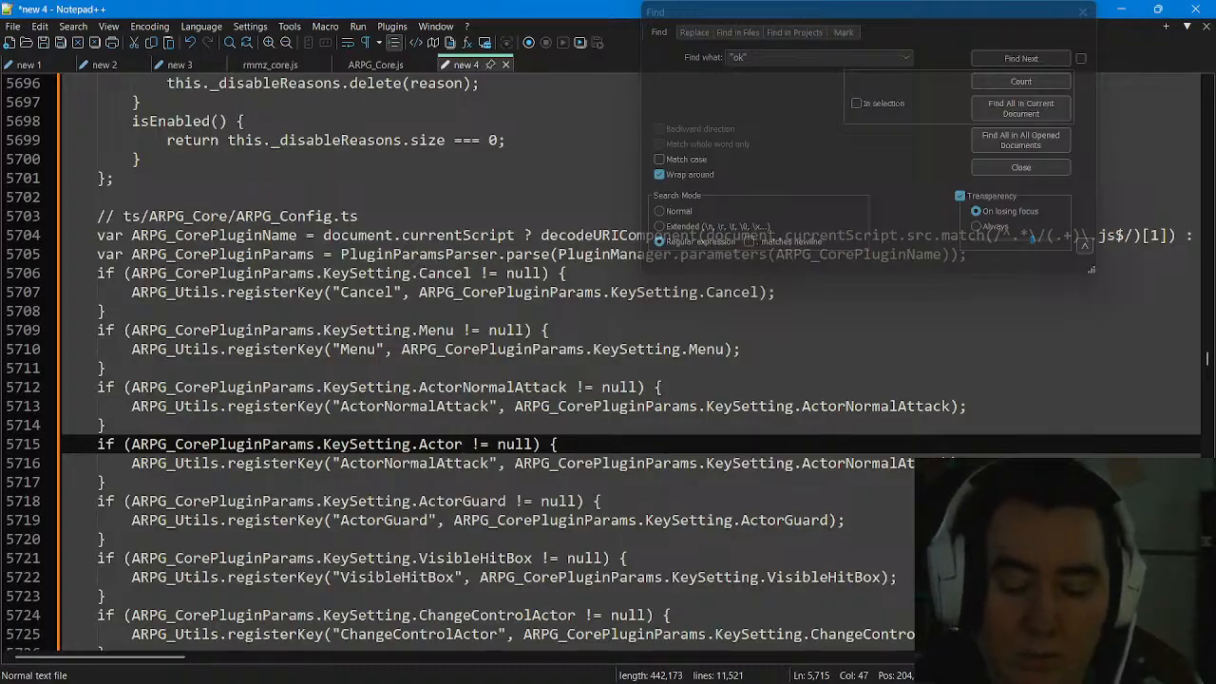
{"action": "type", "text": "Bow"}
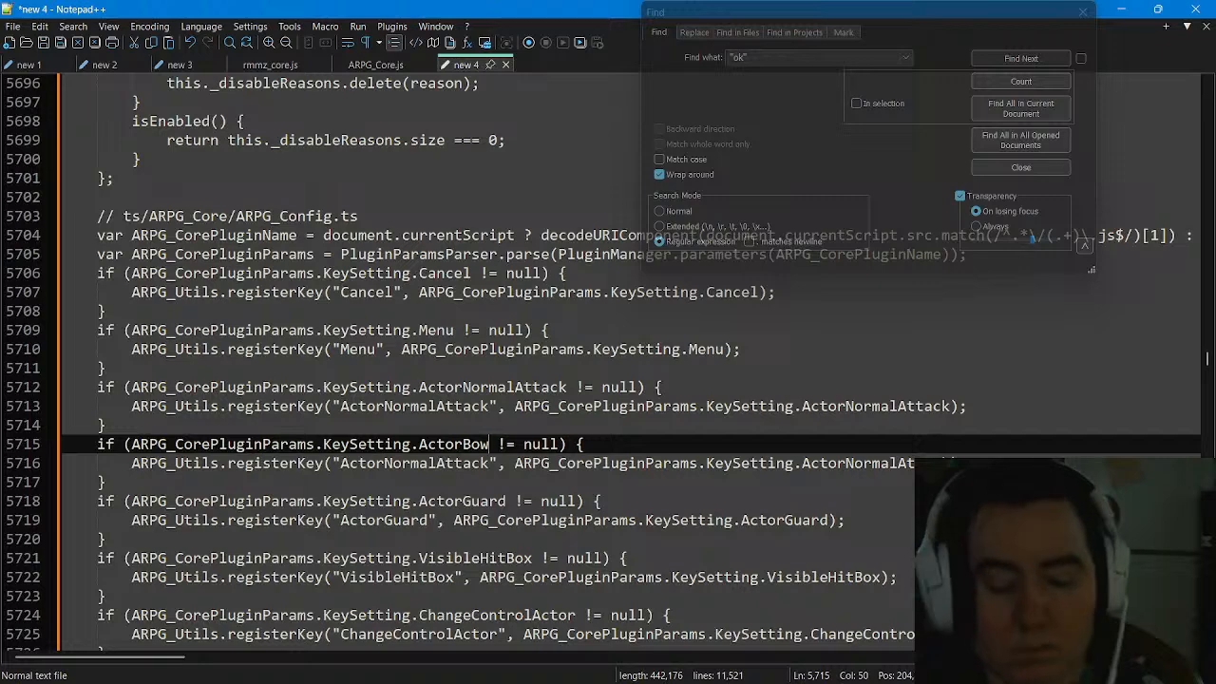
Switch to RPG Maker MZ and rename event 012 on the template_skill map as Bow
{"action": "key", "text": "super"}
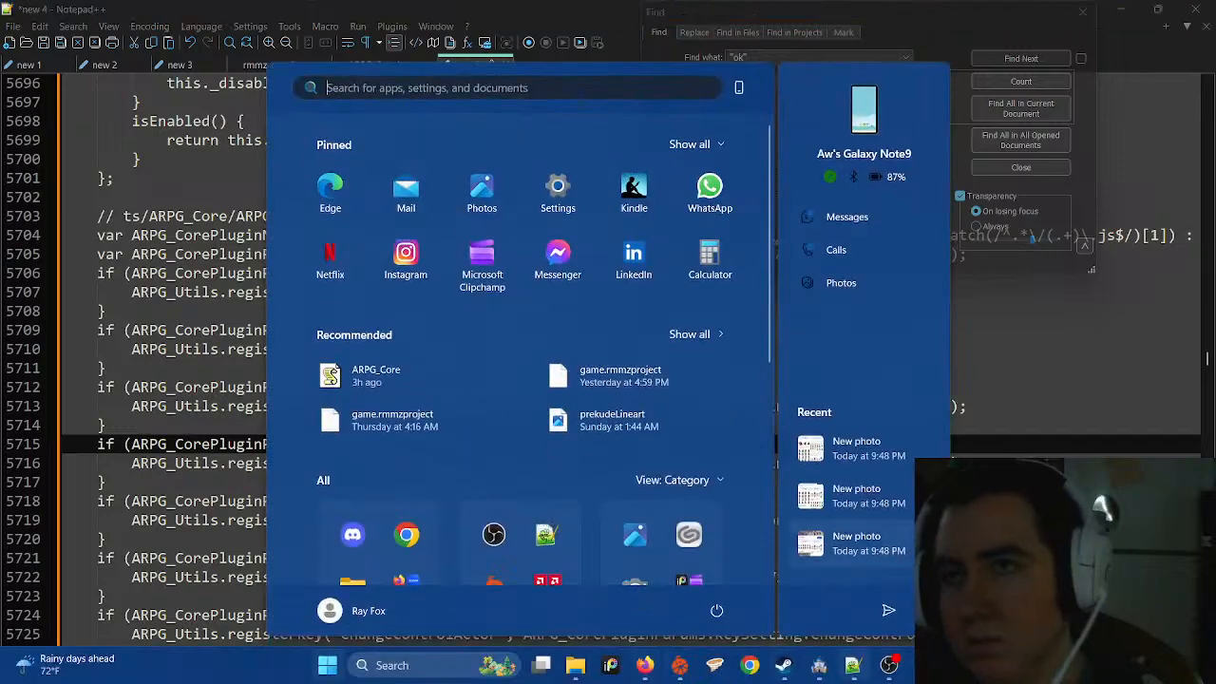
{"action": "left_click", "coordinate": [819, 665]}
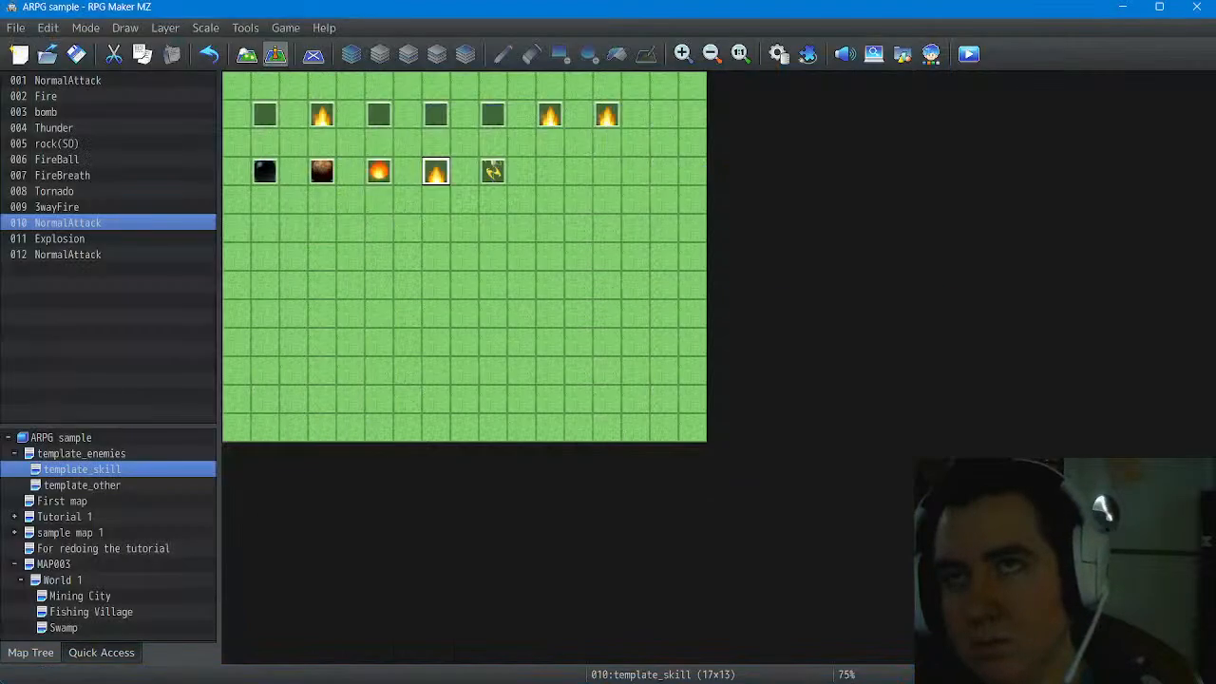
{"action": "left_click", "coordinate": [493, 172]}
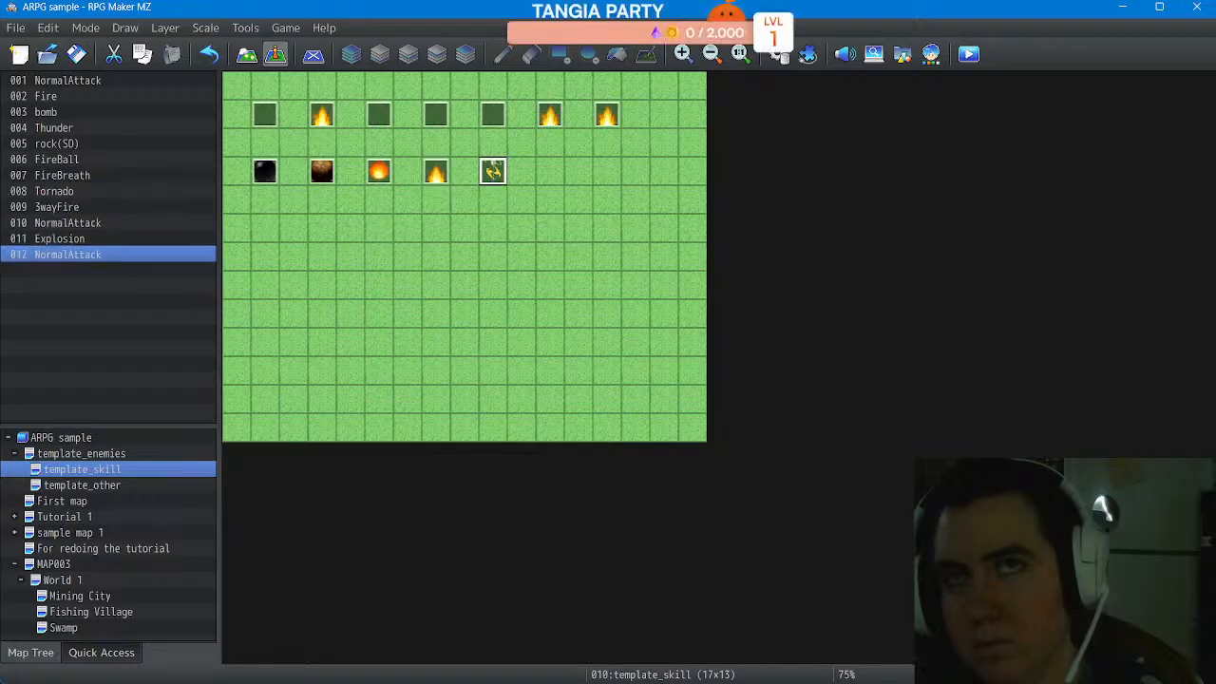
{"action": "double_click", "coordinate": [493, 172]}
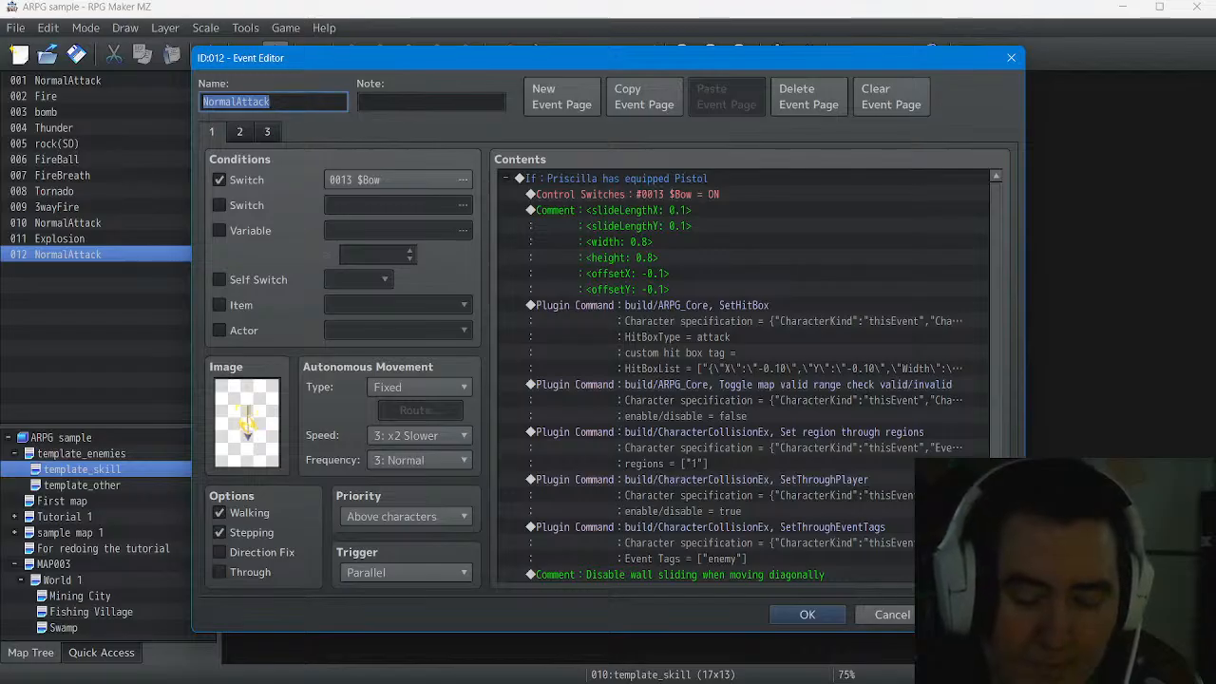
{"action": "type", "text": "Bow"}
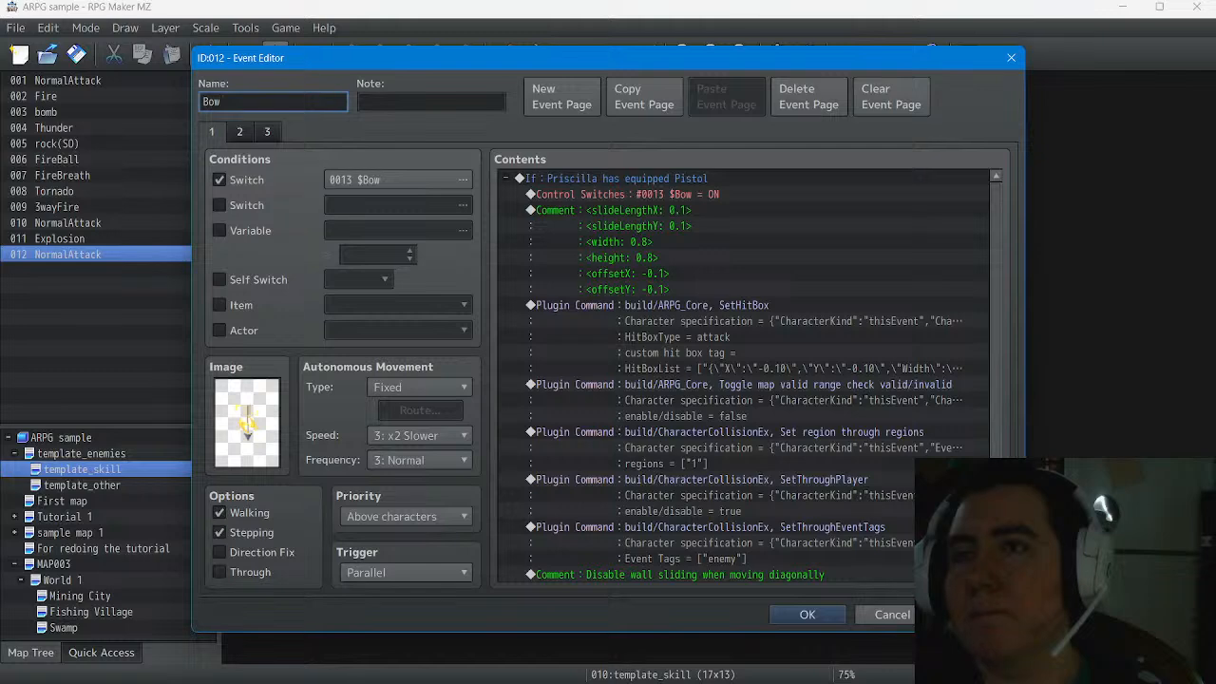
{"action": "key", "text": "Return"}
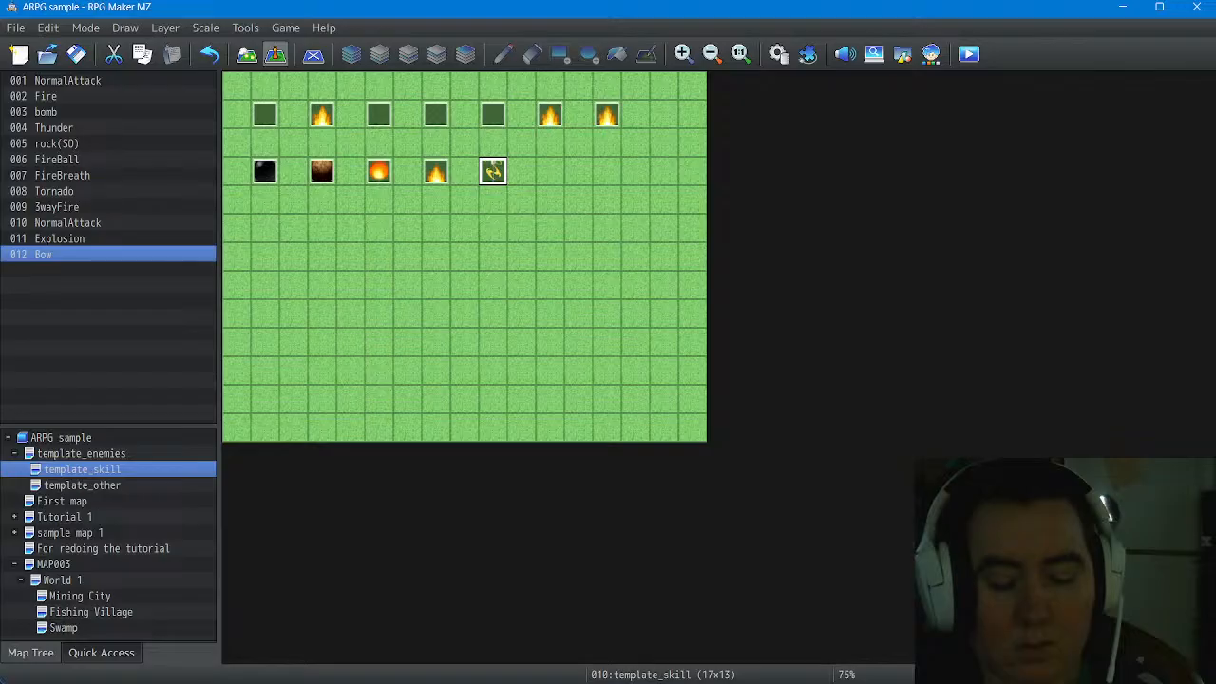
Return to Notepad++ and check the registerKey line under the duplicated ActorBow null check
{"action": "key", "text": "super"}
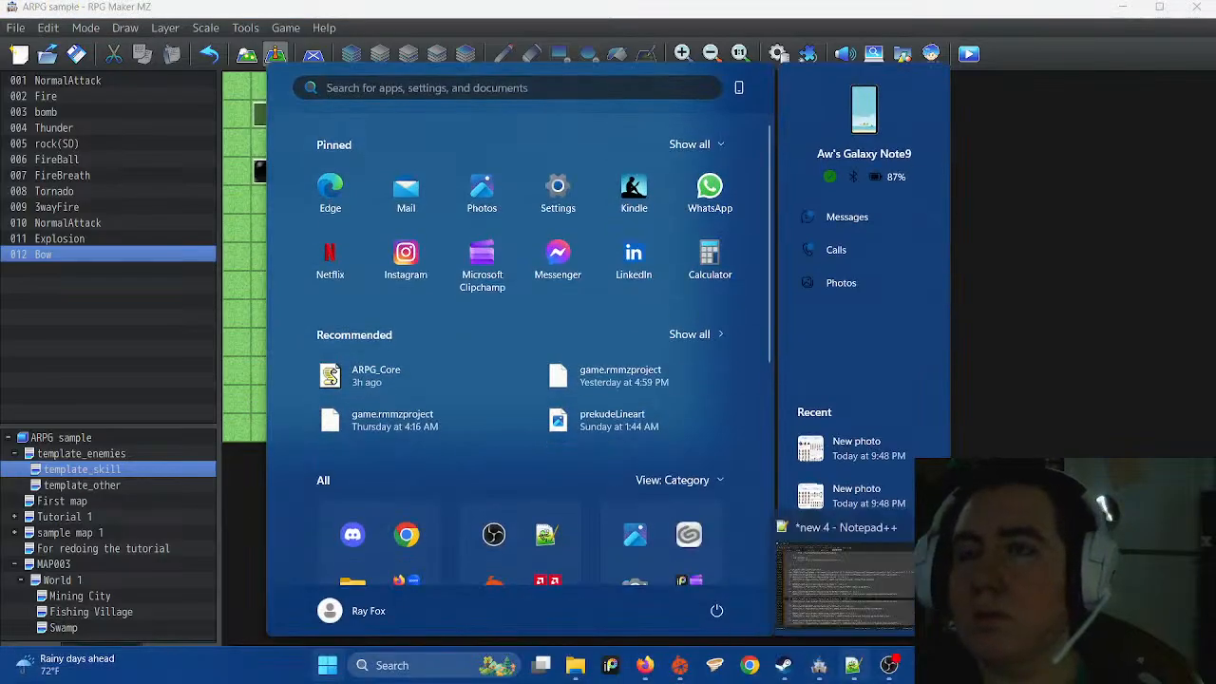
{"action": "left_click", "coordinate": [852, 665]}
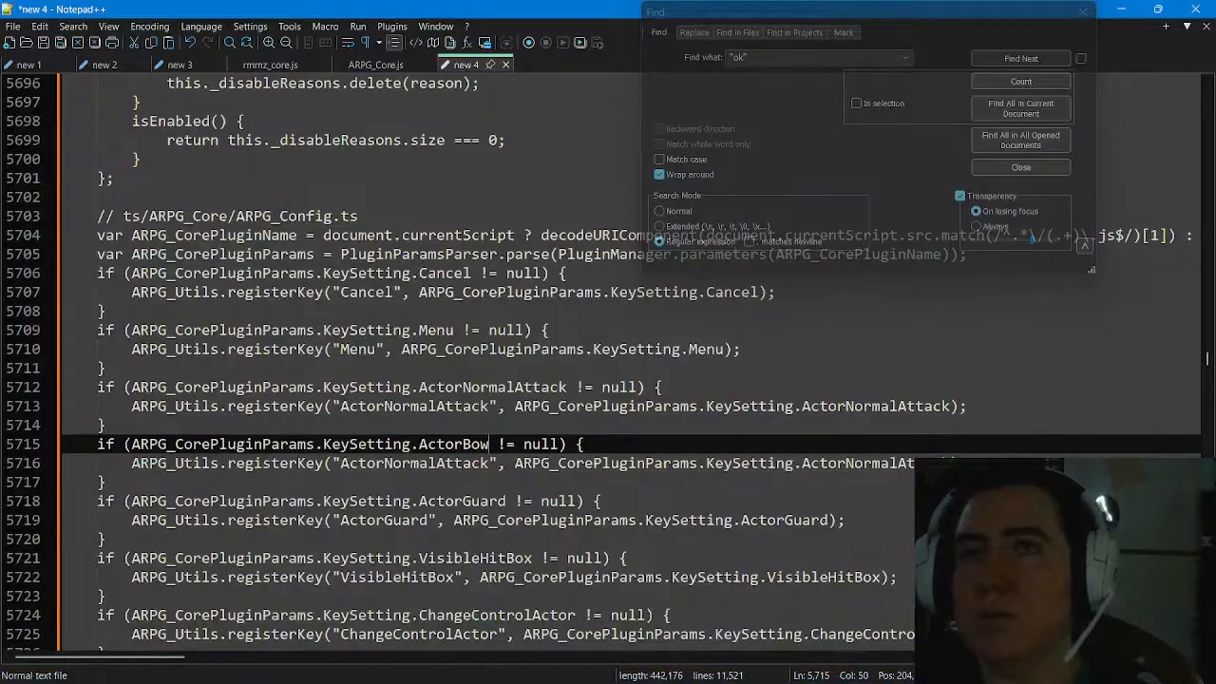
{"action": "scroll", "coordinate": [475, 361], "scroll_direction": "down", "scroll_amount": 1}
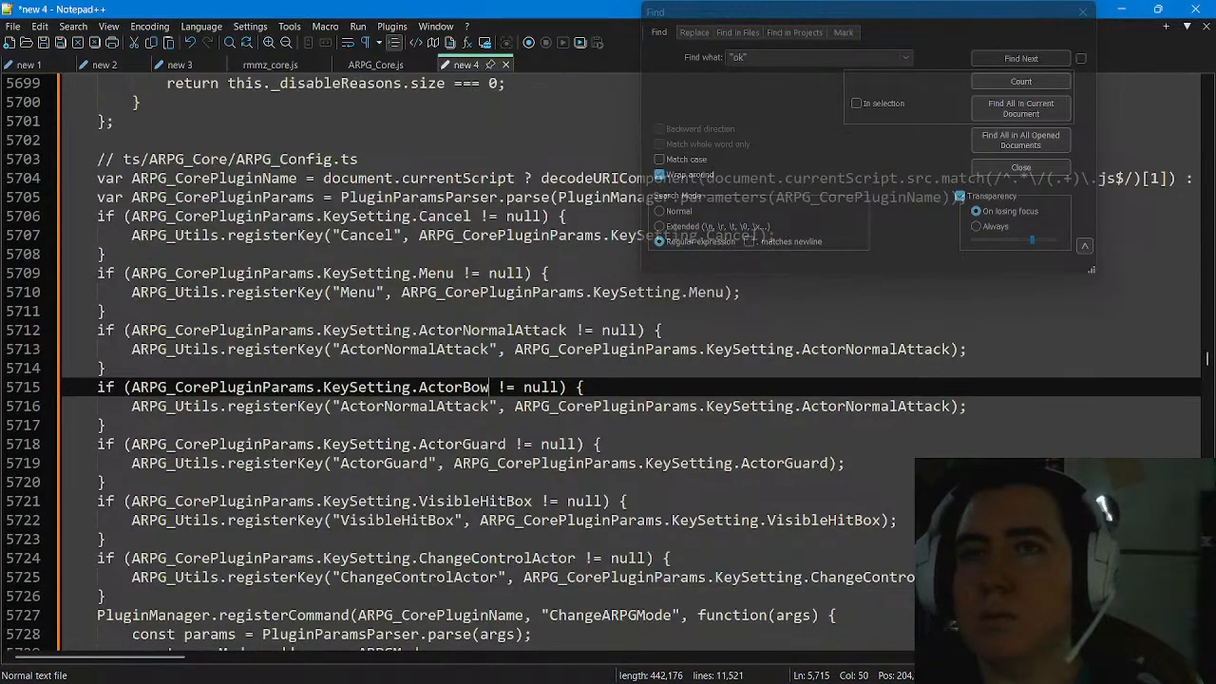
{"action": "left_click", "coordinate": [465, 406]}
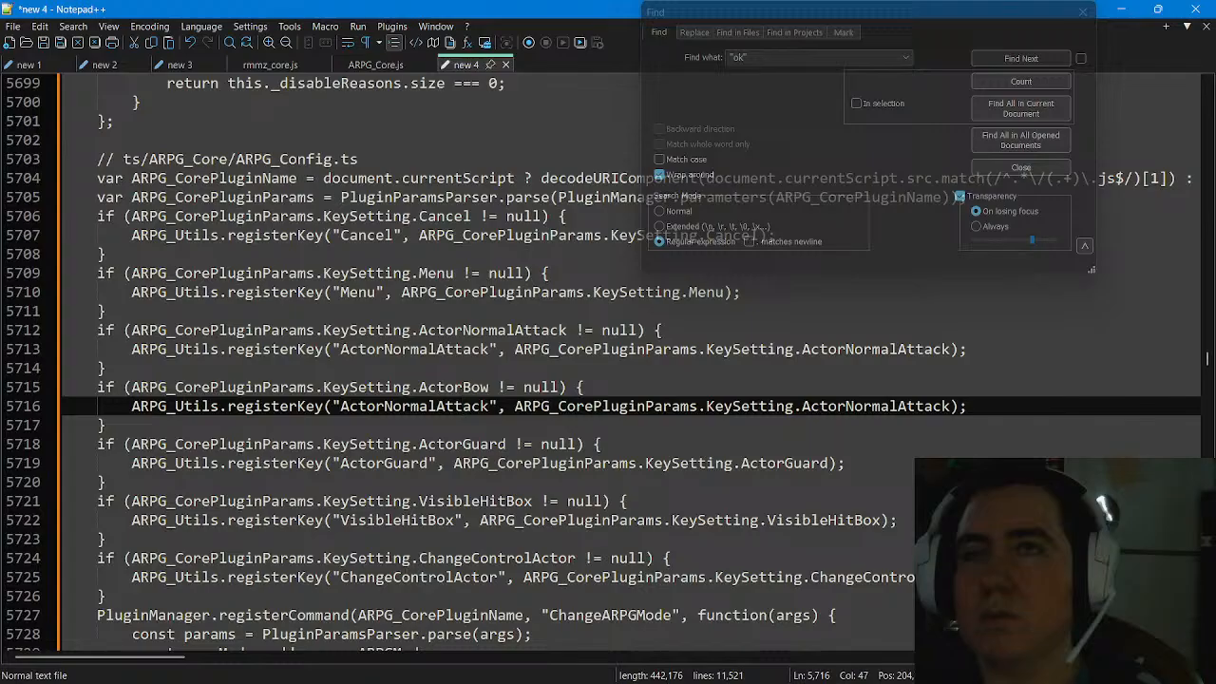
Switch to RPG Maker MZ and rename the Bow event on the template_skill map as NormalBow
{"action": "key", "text": "super"}
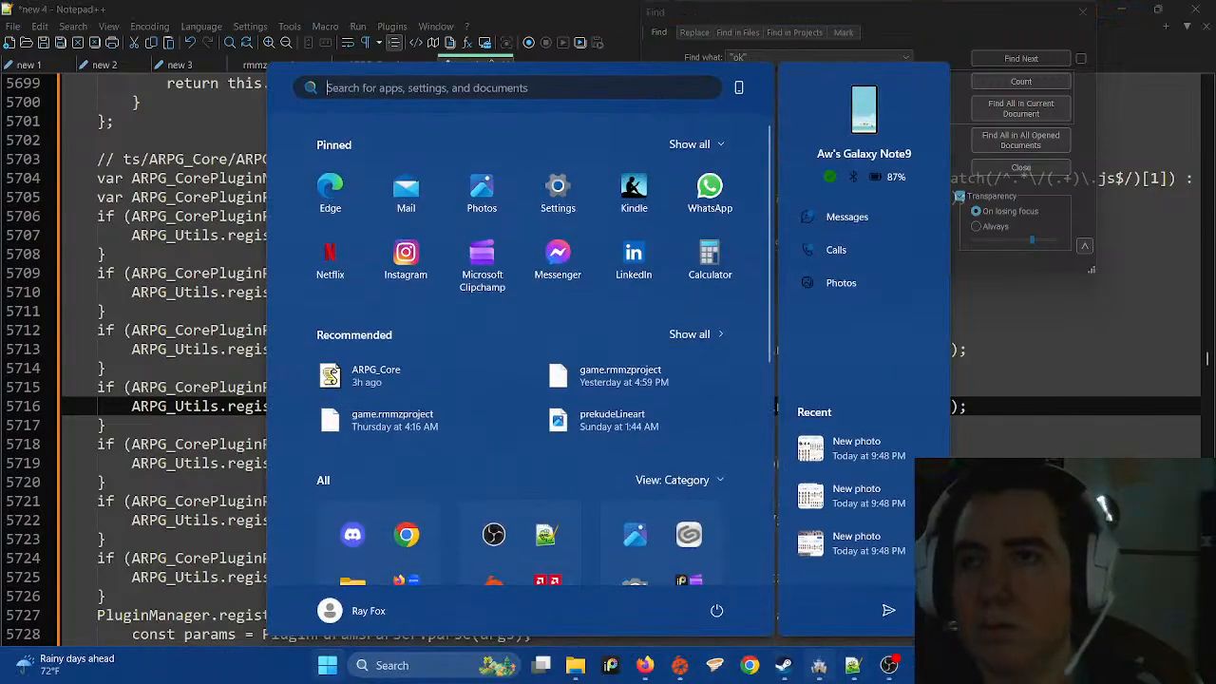
{"action": "left_click", "coordinate": [819, 666]}
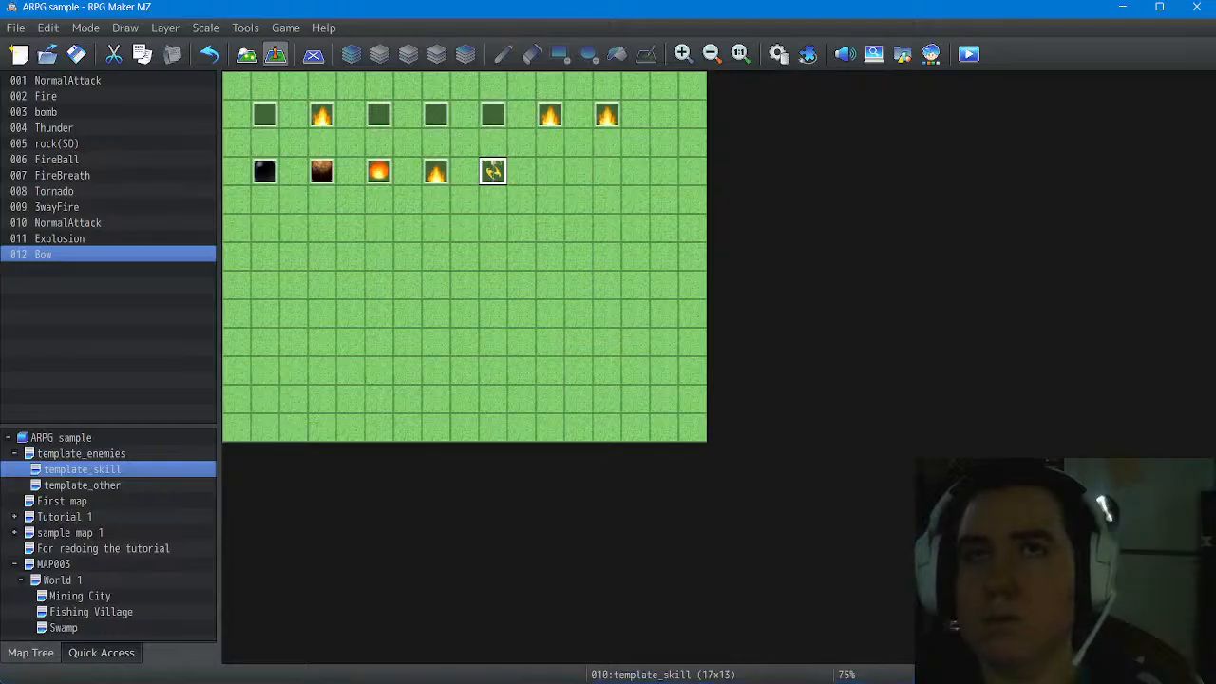
{"action": "double_click", "coordinate": [493, 171]}
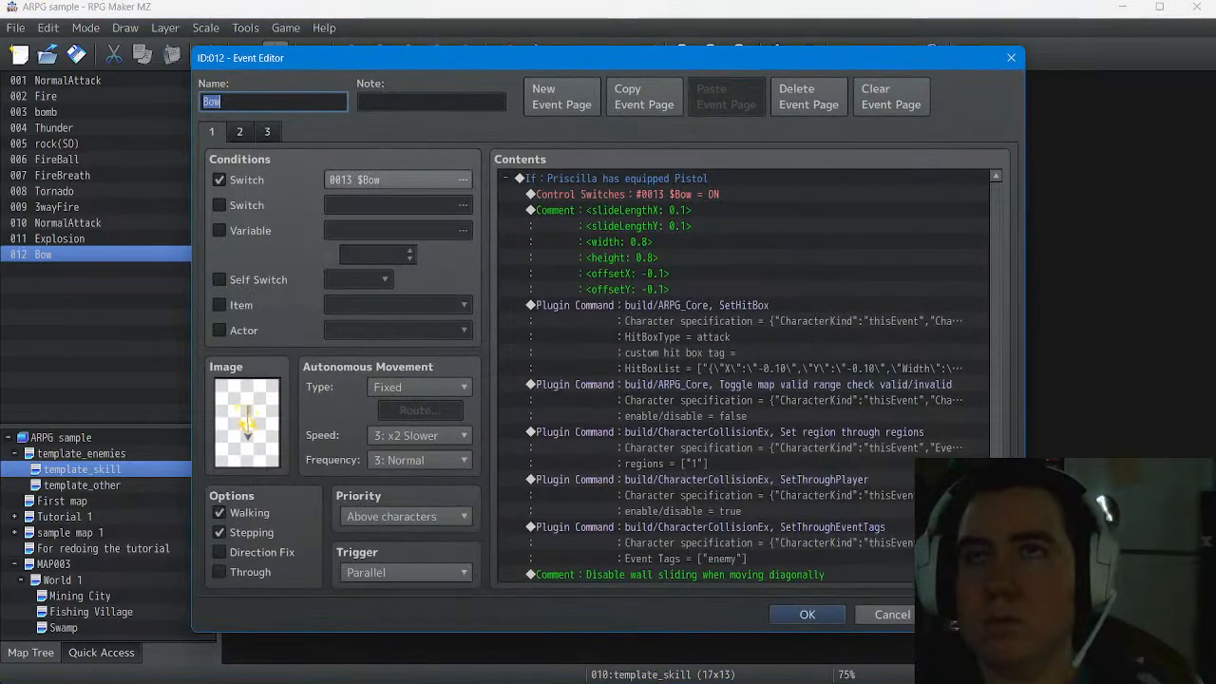
{"action": "left_click", "coordinate": [222, 102]}
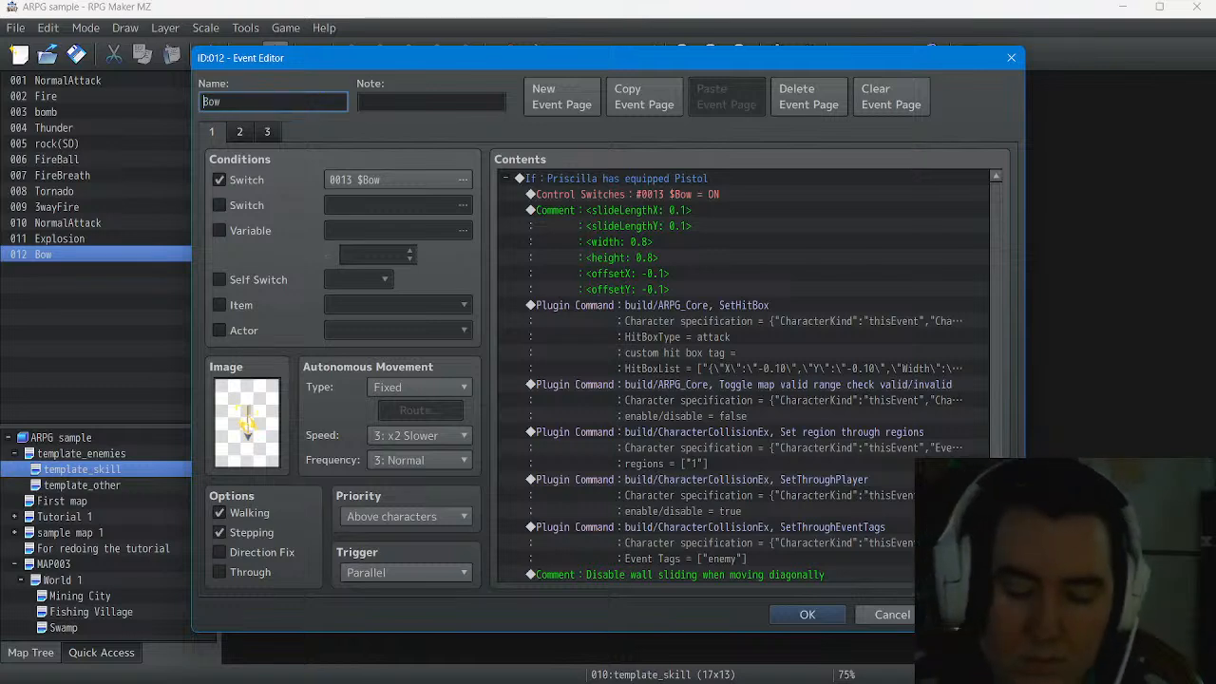
{"action": "type", "text": "Normal"}
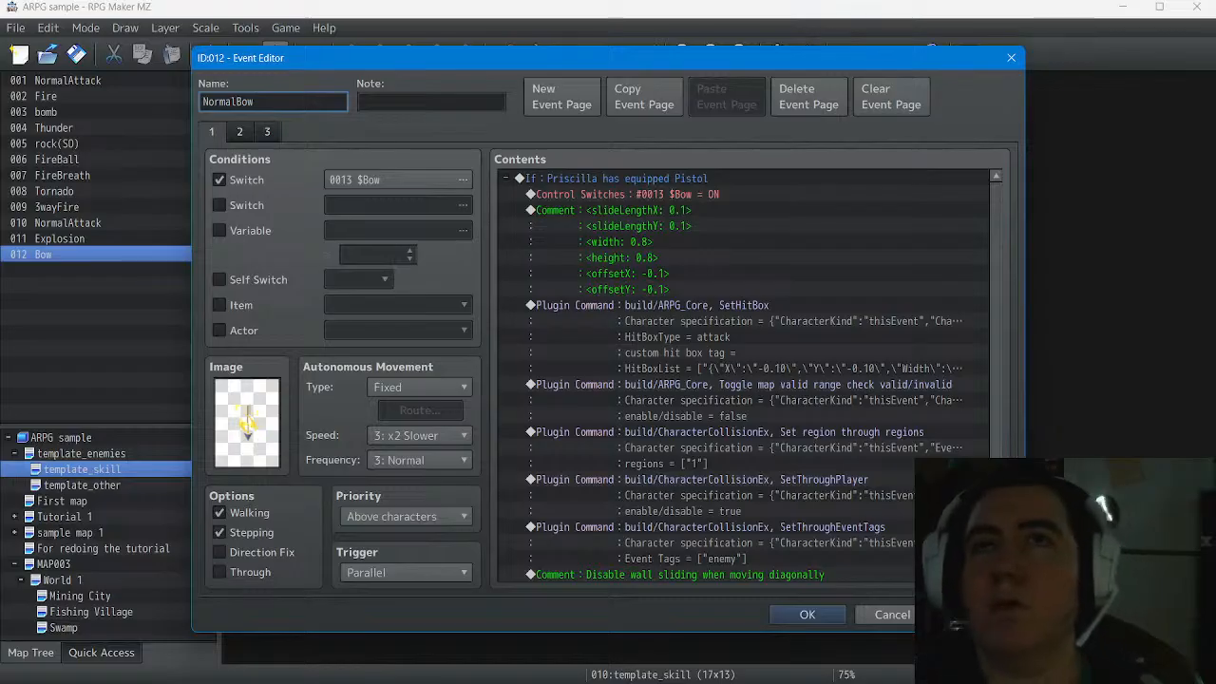
{"action": "left_click", "coordinate": [976, 615]}
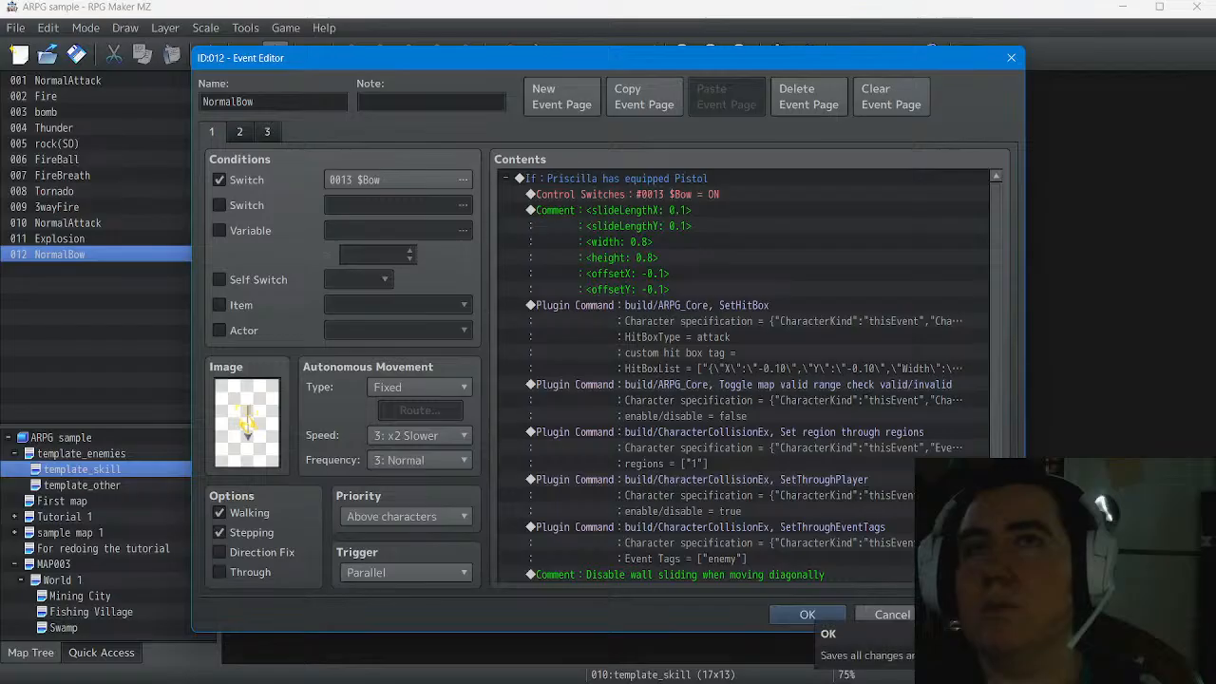
{"action": "left_click", "coordinate": [806, 614]}
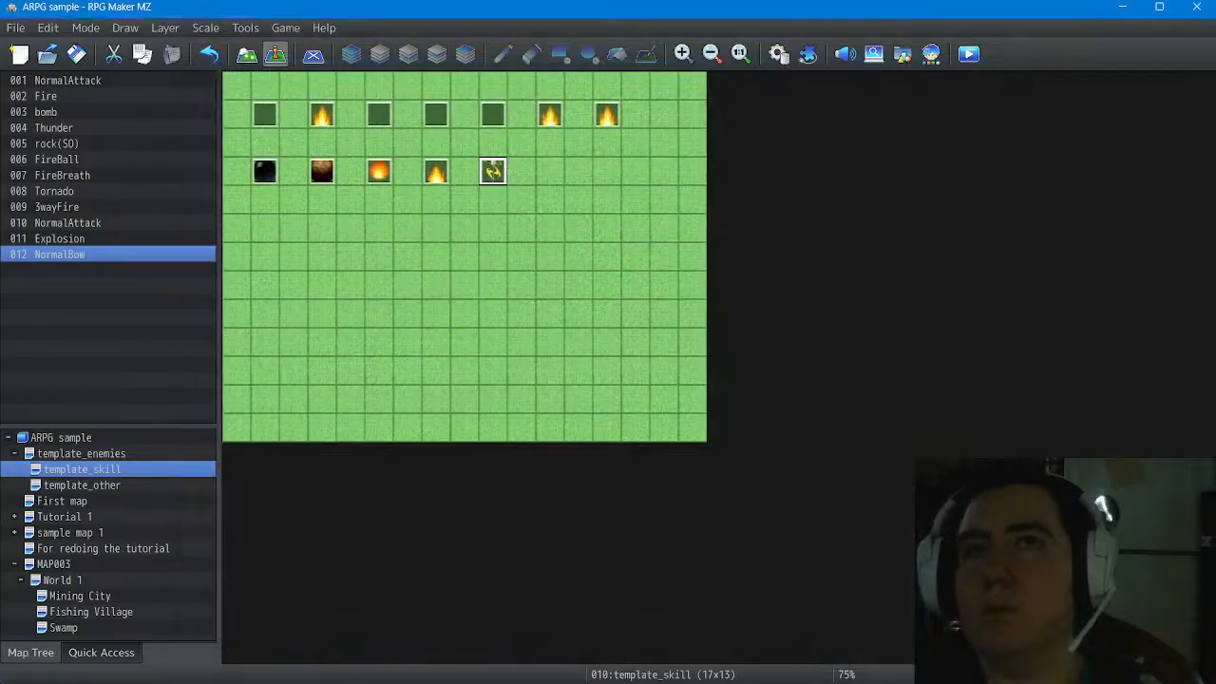
Switch to Notepad++ and change the key setting name in the ActorBow null check to ActorNormalBow
{"action": "key", "text": "super"}
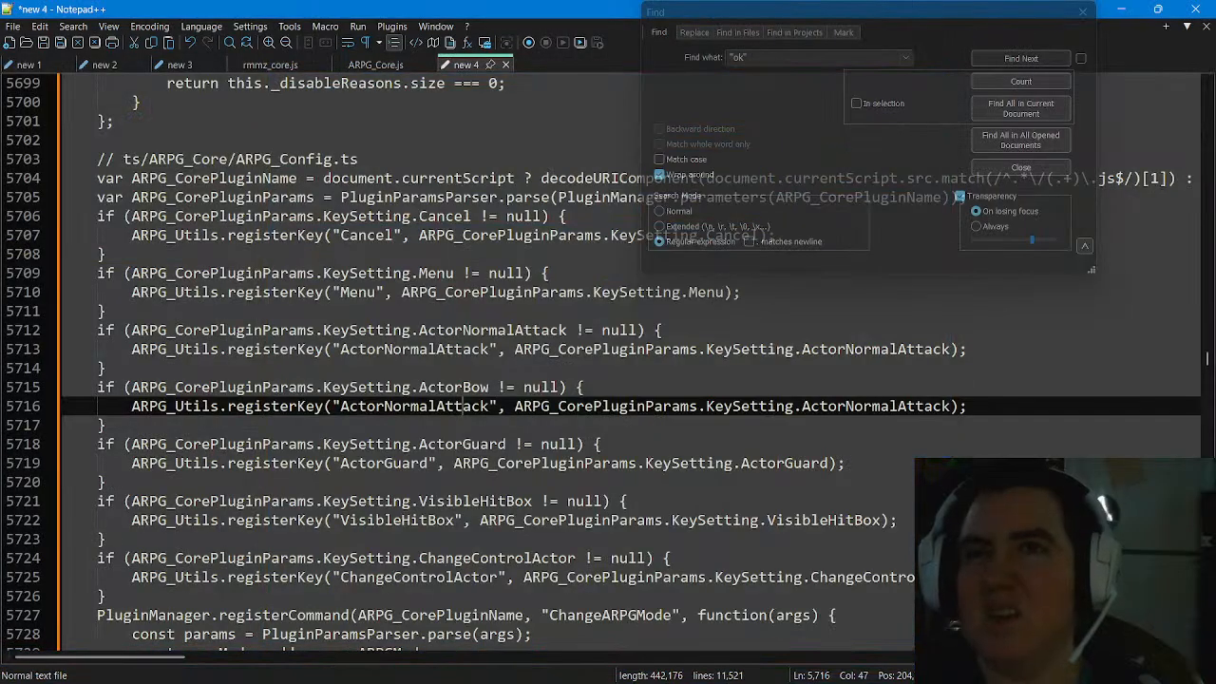
{"action": "key", "text": "Right"}
{"action": "key", "text": "Right"}
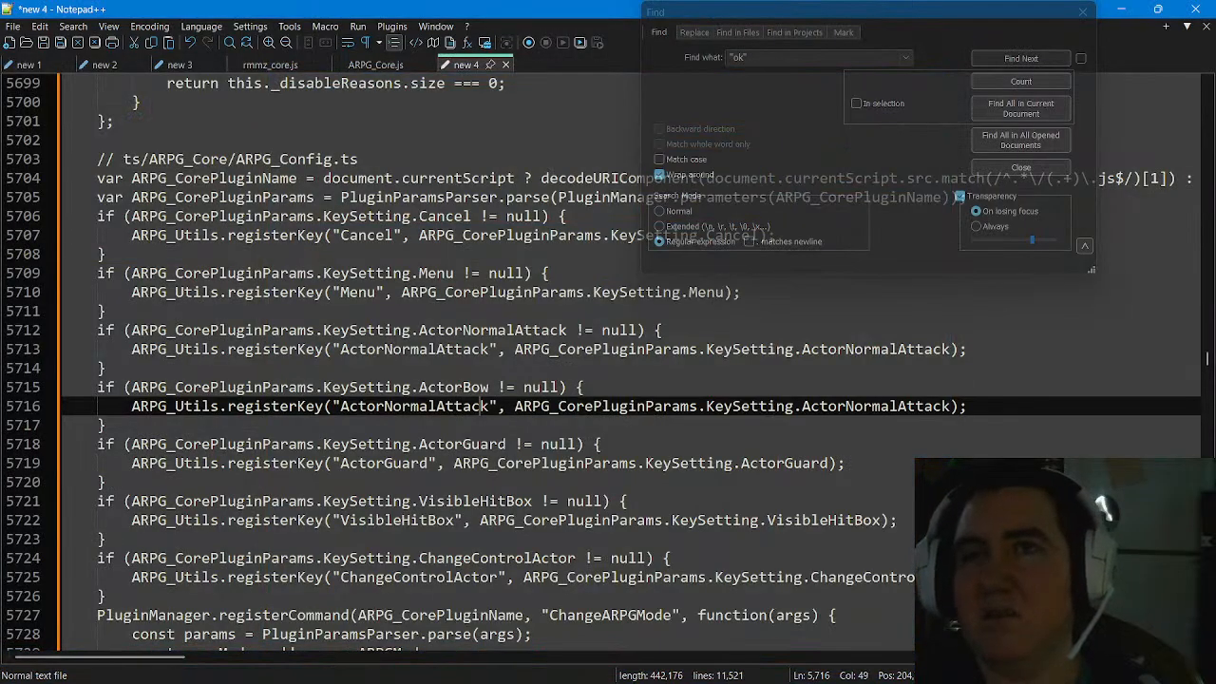
{"action": "left_click", "coordinate": [462, 388]}
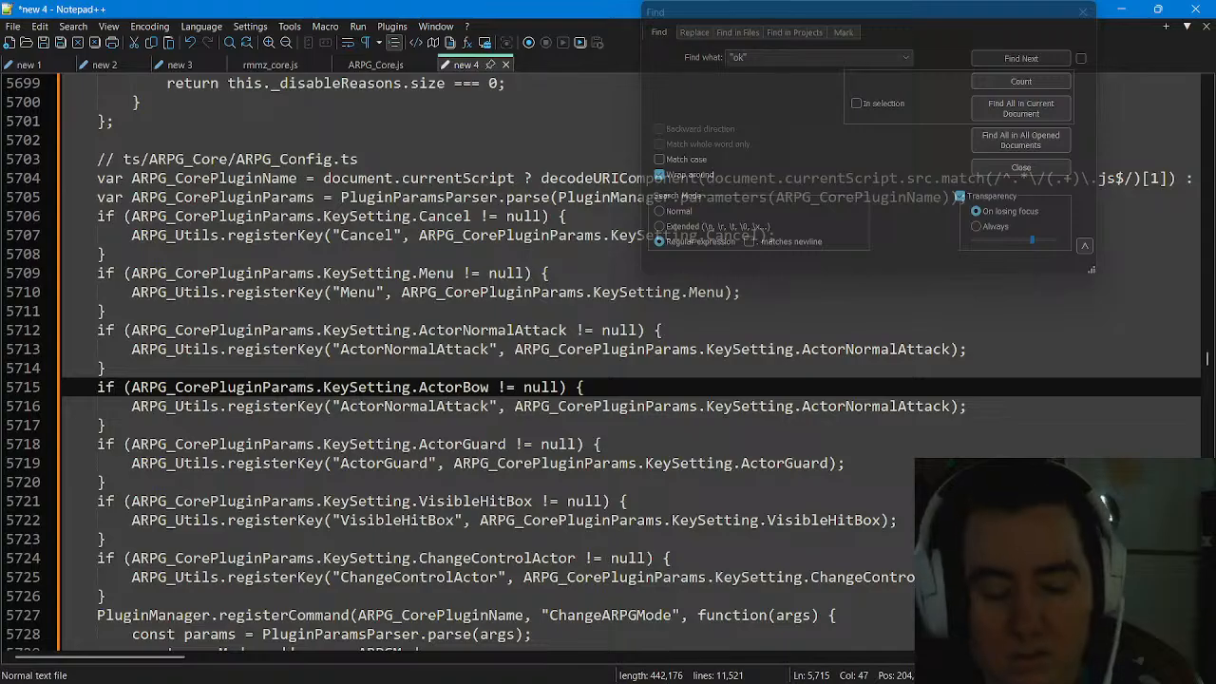
{"action": "type", "text": "Nor"}
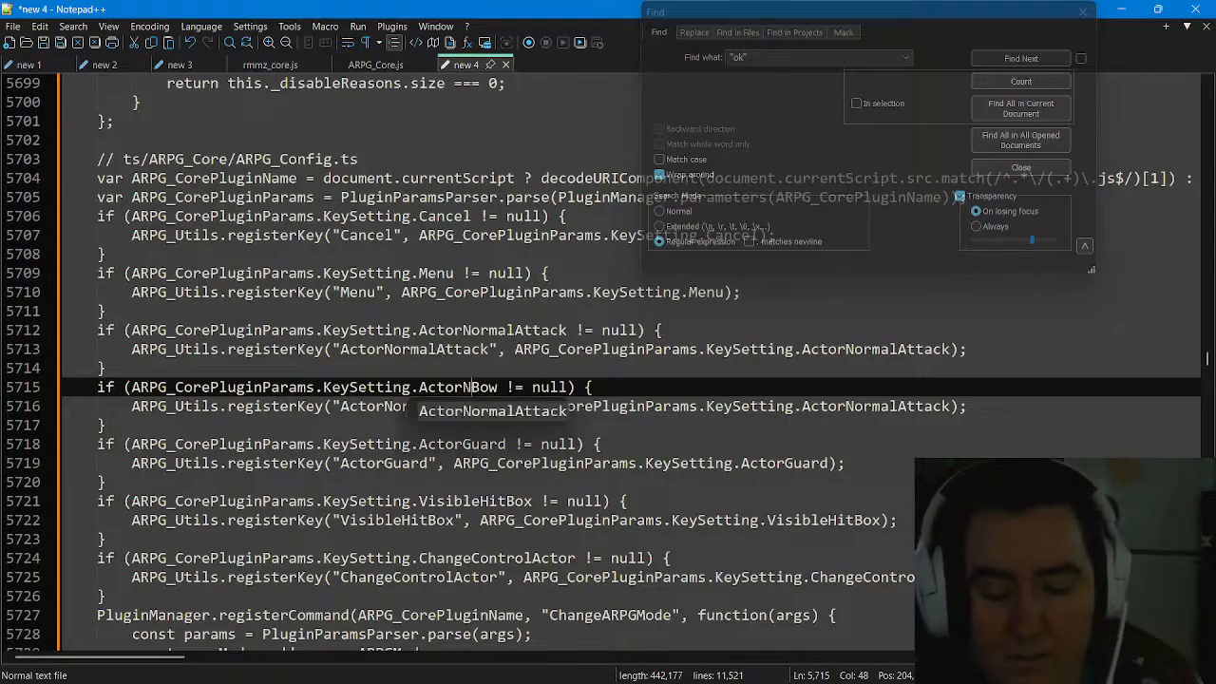
{"action": "type", "text": "mal"}
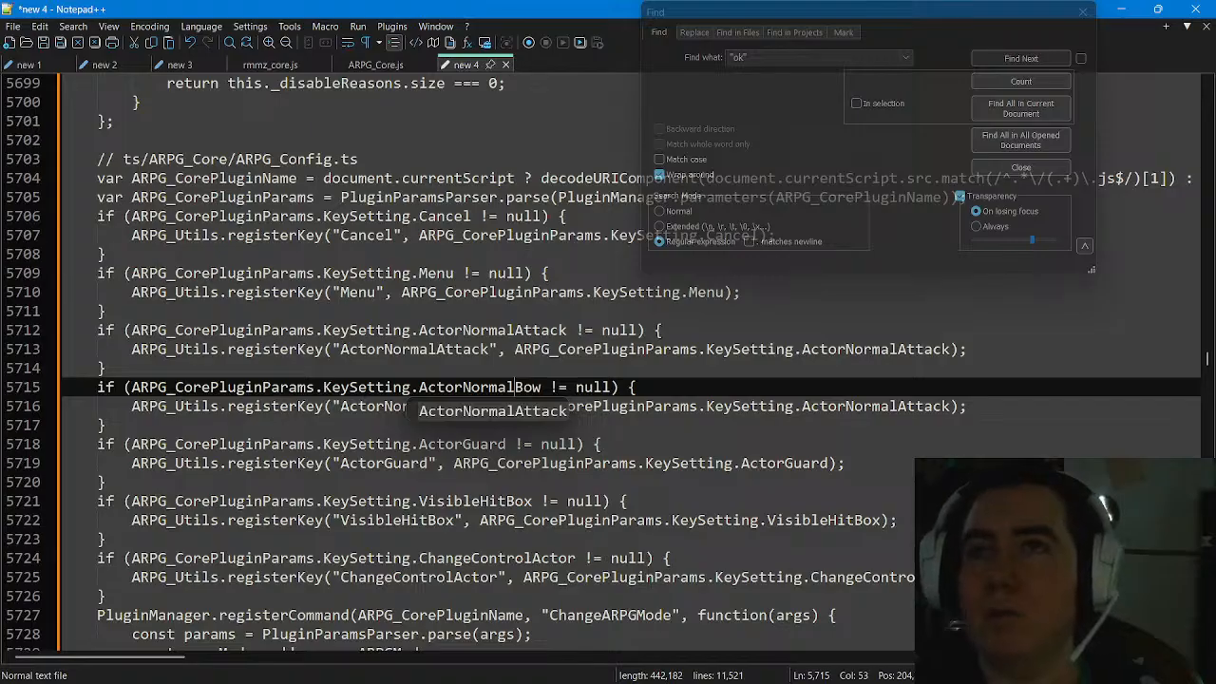
{"action": "left_click", "coordinate": [106, 424]}
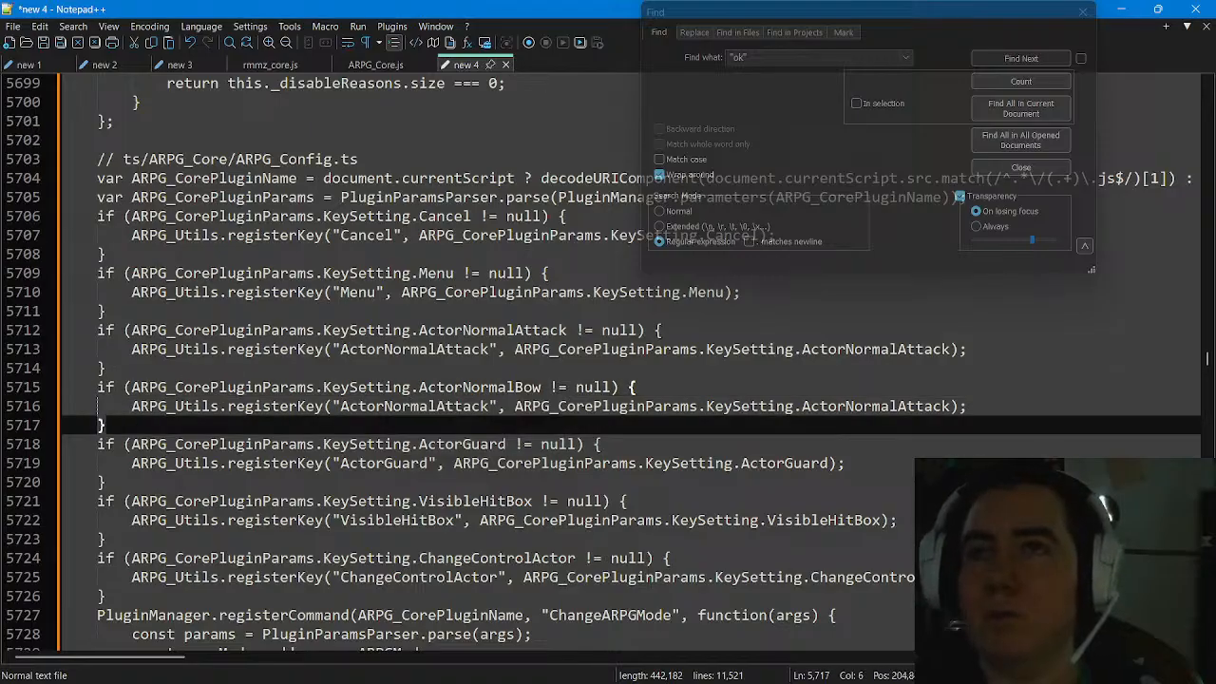
Change the key name string in the registerKey call under the ActorNormalBow null check to "ActorNormalBow"
{"action": "left_click", "coordinate": [377, 406]}
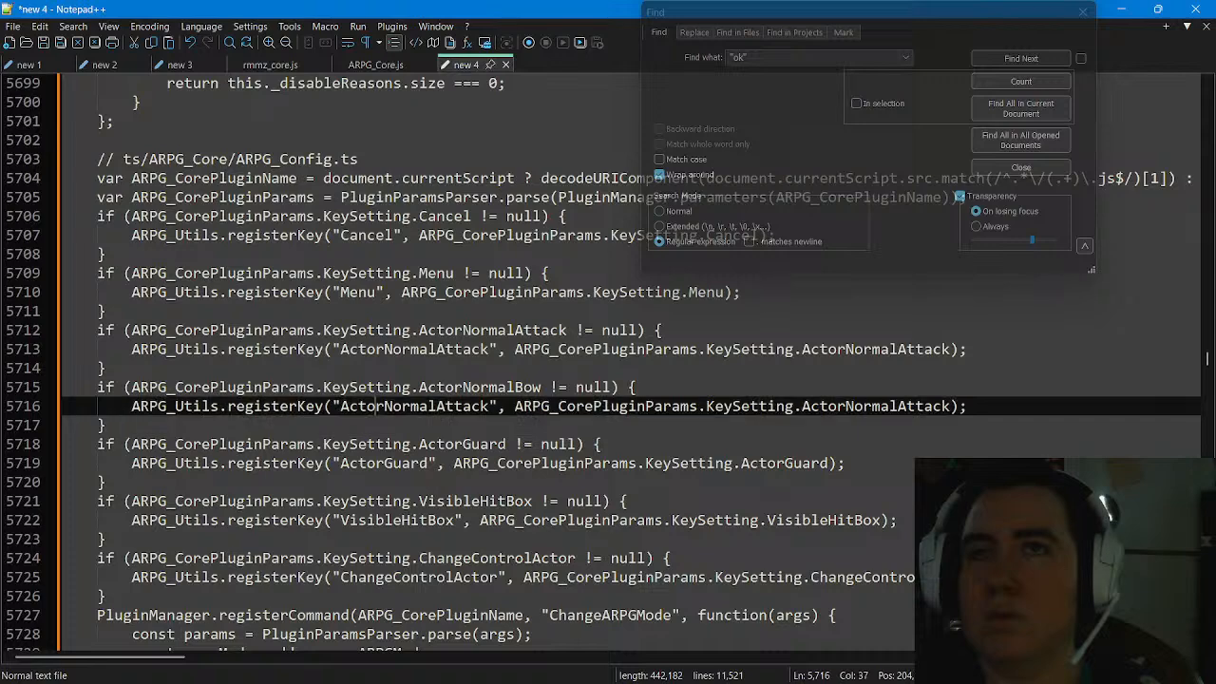
{"action": "key", "text": "ctrl+Right"}
{"action": "key", "text": "shift+Left"}
{"action": "key", "text": "shift+Left"}
{"action": "key", "text": "shift+Left"}
{"action": "key", "text": "shift+Left"}
{"action": "key", "text": "shift+Left"}
{"action": "key", "text": "shift+Left"}
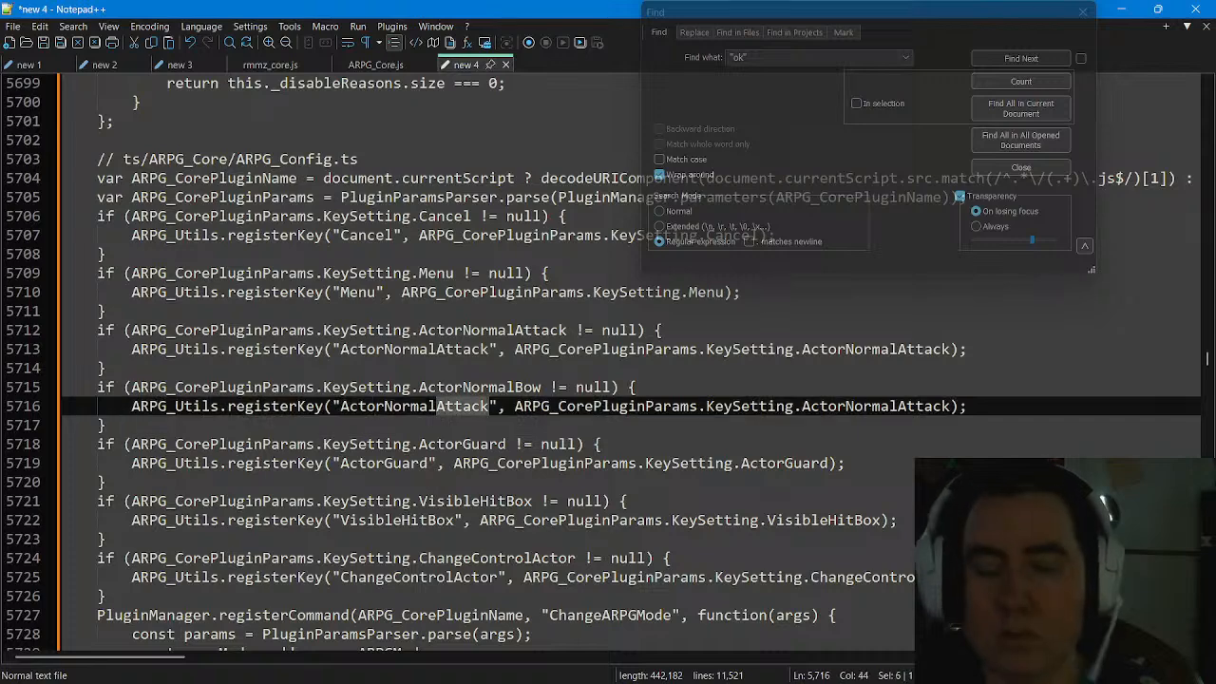
{"action": "type", "text": "Bow"}
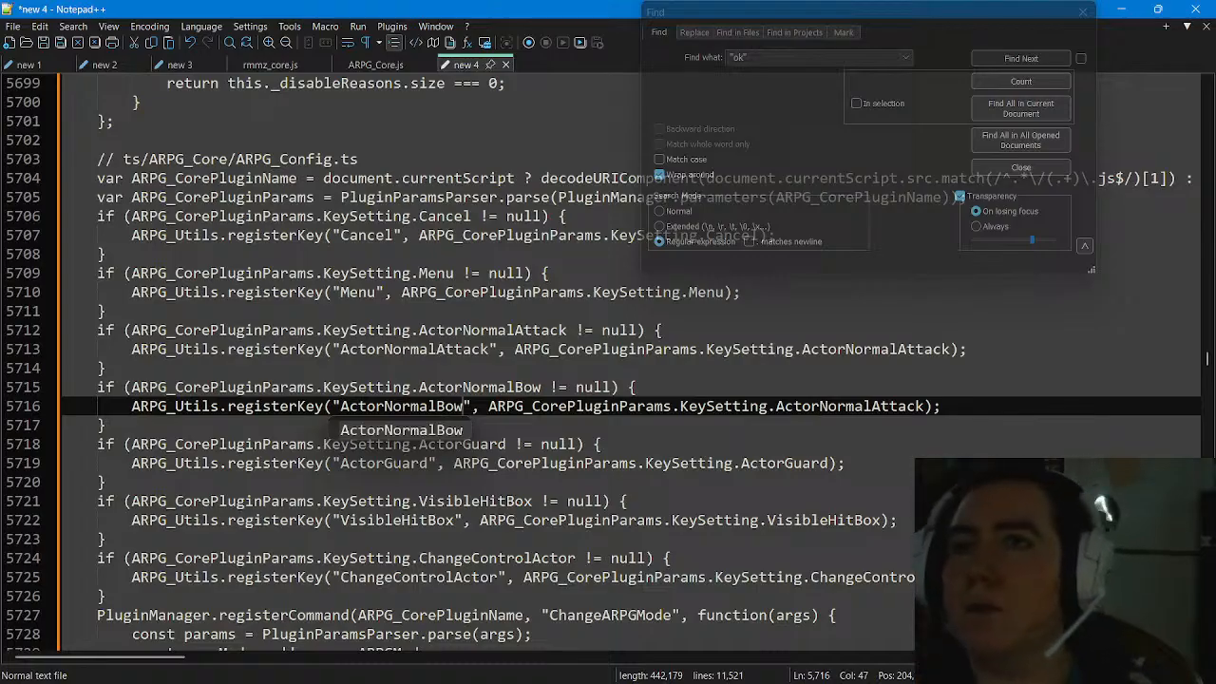
Change the KeySetting property passed as the second argument of the ActorNormalBow registerKey call to ActorNormalBow
{"action": "left_click", "coordinate": [925, 407]}
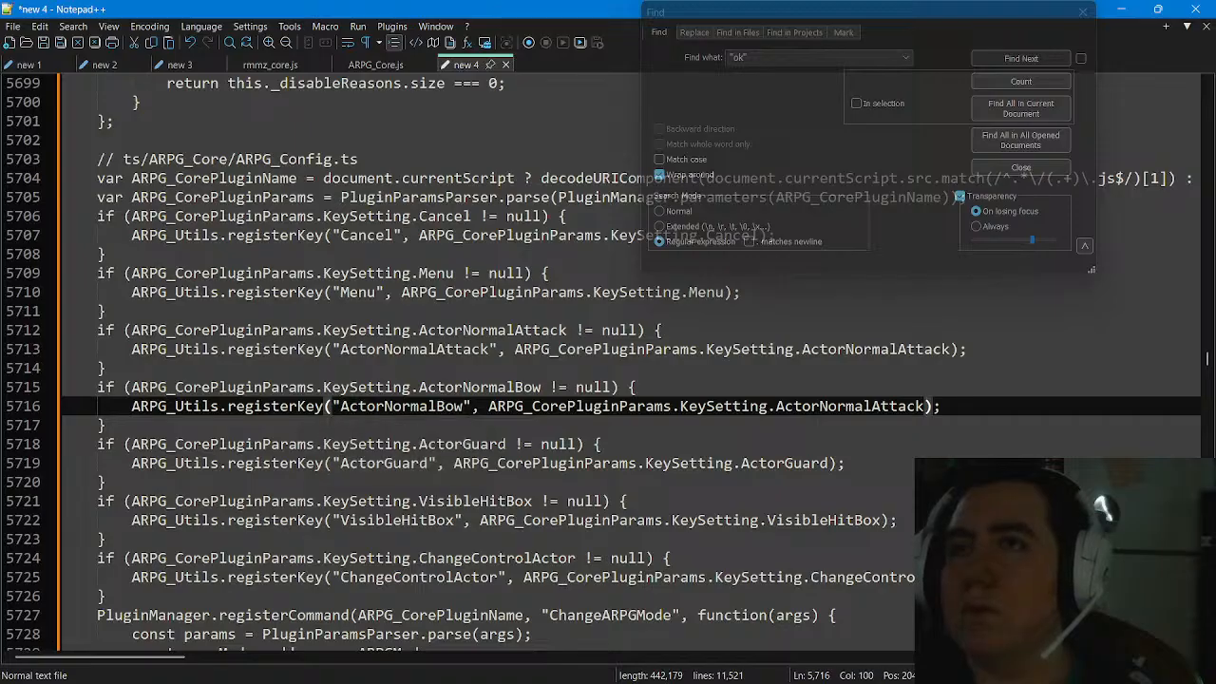
{"action": "key", "text": "shift+Left"}
{"action": "key", "text": "shift+Left"}
{"action": "key", "text": "shift+Left"}
{"action": "key", "text": "shift+Left"}
{"action": "key", "text": "shift+Left"}
{"action": "key", "text": "shift+Left"}
{"action": "key", "text": "shift+Left"}
{"action": "key", "text": "shift+Left"}
{"action": "key", "text": "shift+Left"}
{"action": "key", "text": "shift+Left"}
{"action": "key", "text": "shift+Left"}
{"action": "key", "text": "shift+Right"}
{"action": "key", "text": "shift+Right"}
{"action": "key", "text": "shift+Right"}
{"action": "key", "text": "shift+Right"}
{"action": "key", "text": "shift+Right"}
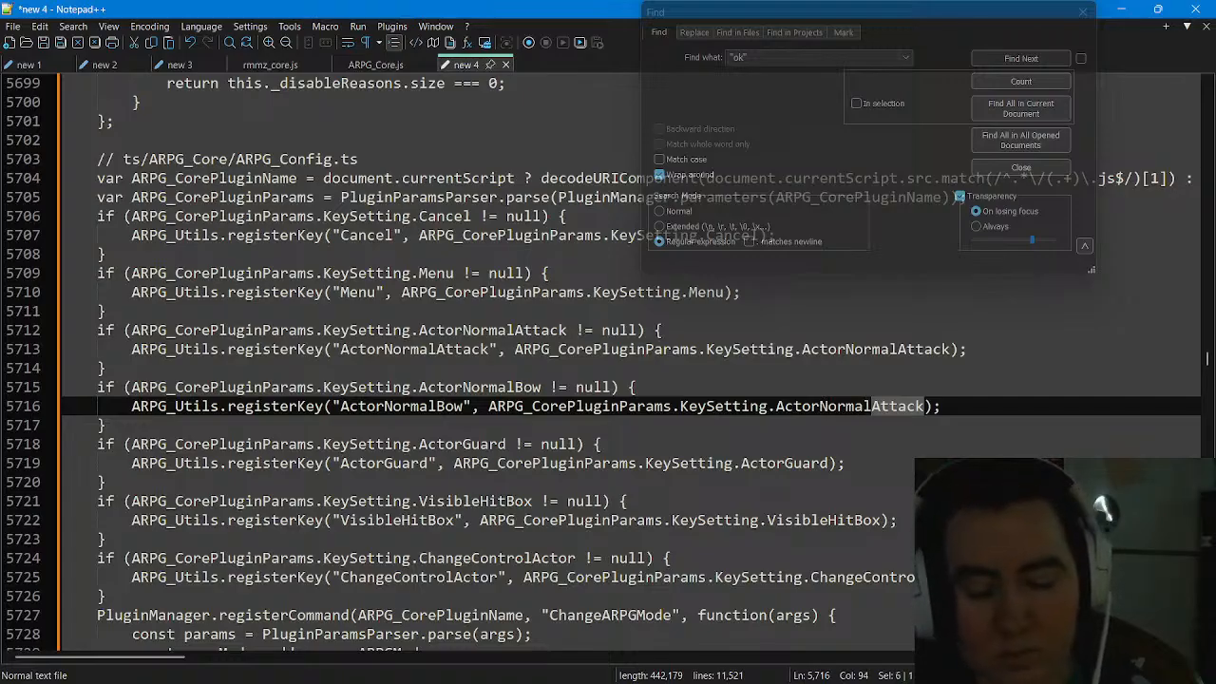
{"action": "type", "text": "Bo"}
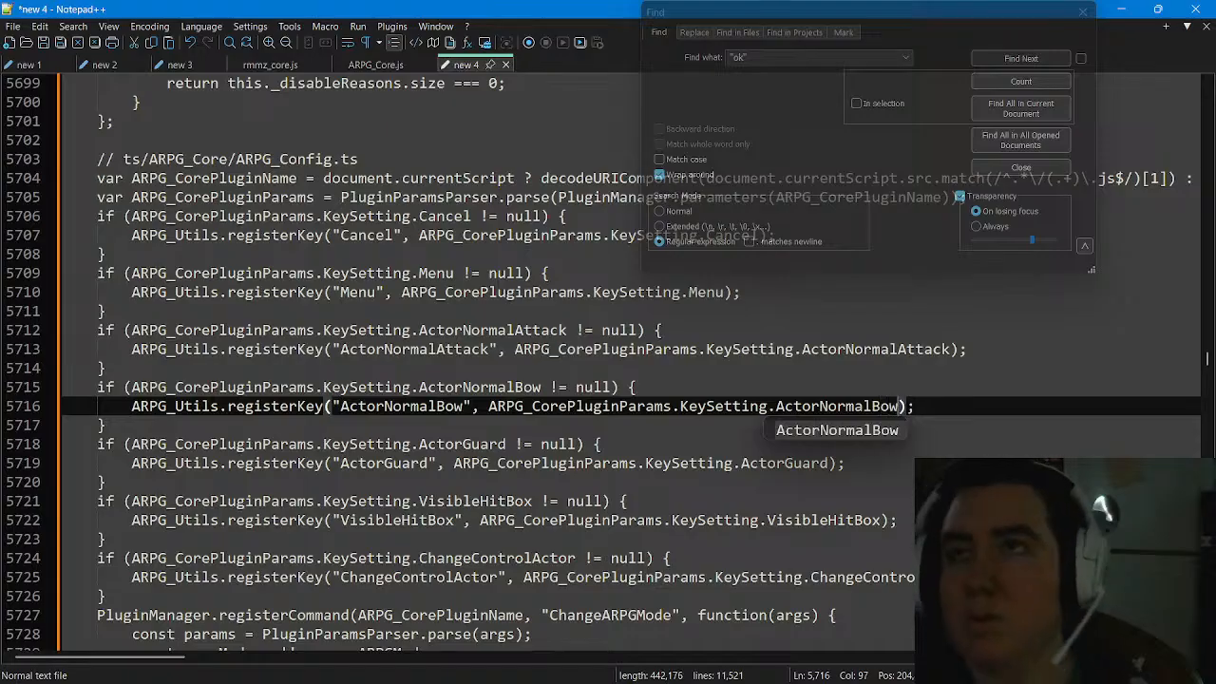
{"action": "type", "text": "w"}
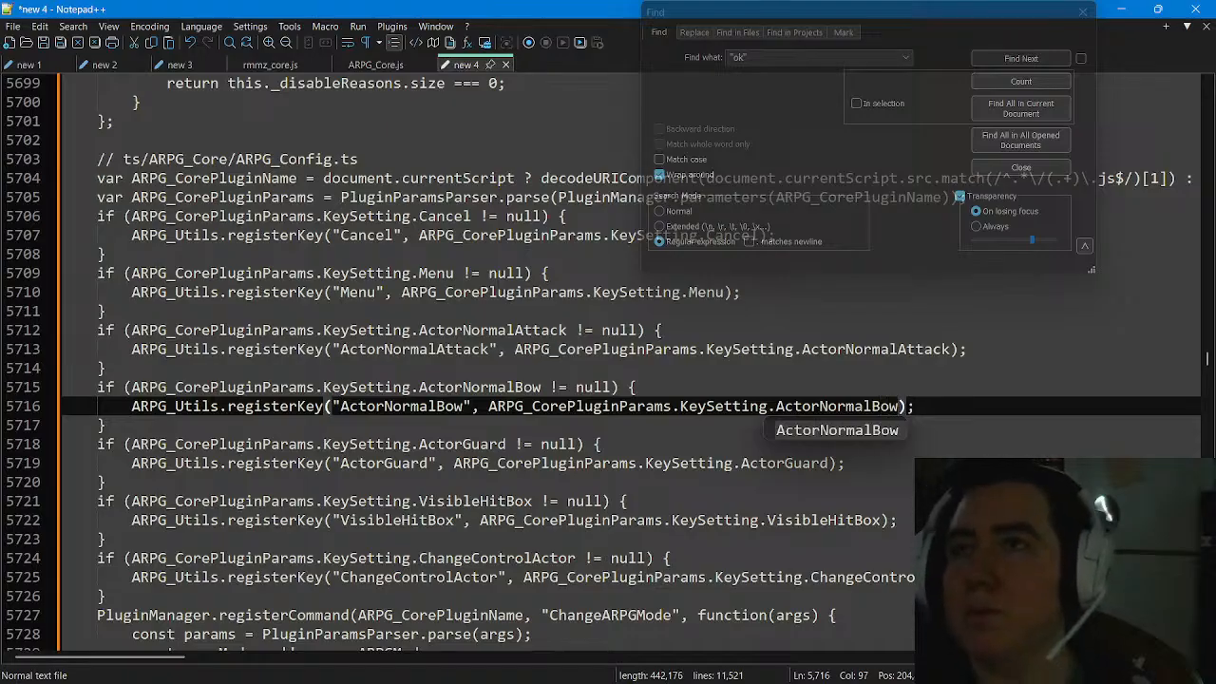
{"action": "key", "text": "shift+Left"}
{"action": "key", "text": "shift+Left"}
{"action": "key", "text": "shift+Left"}
{"action": "key", "text": "shift+Left"}
{"action": "key", "text": "shift+Left"}
{"action": "key", "text": "shift+Left"}
{"action": "key", "text": "shift+Left"}
{"action": "key", "text": "shift+Left"}
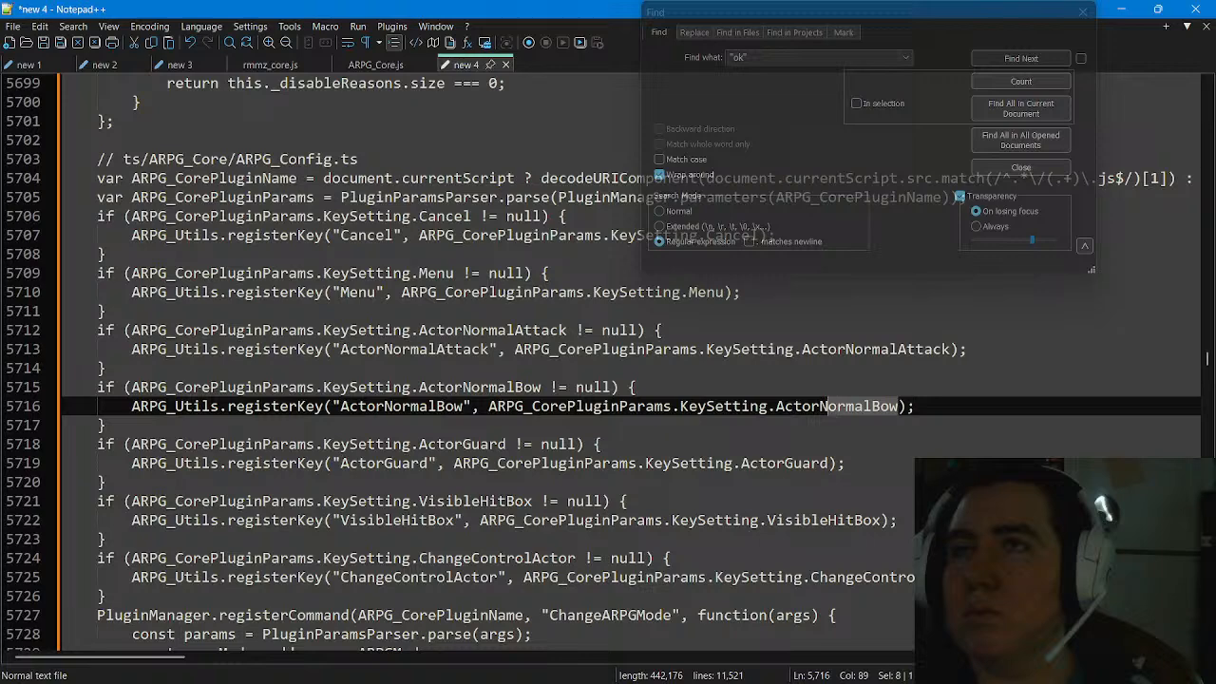
{"action": "key", "text": "shift+Left"}
{"action": "key", "text": "shift+F10"}
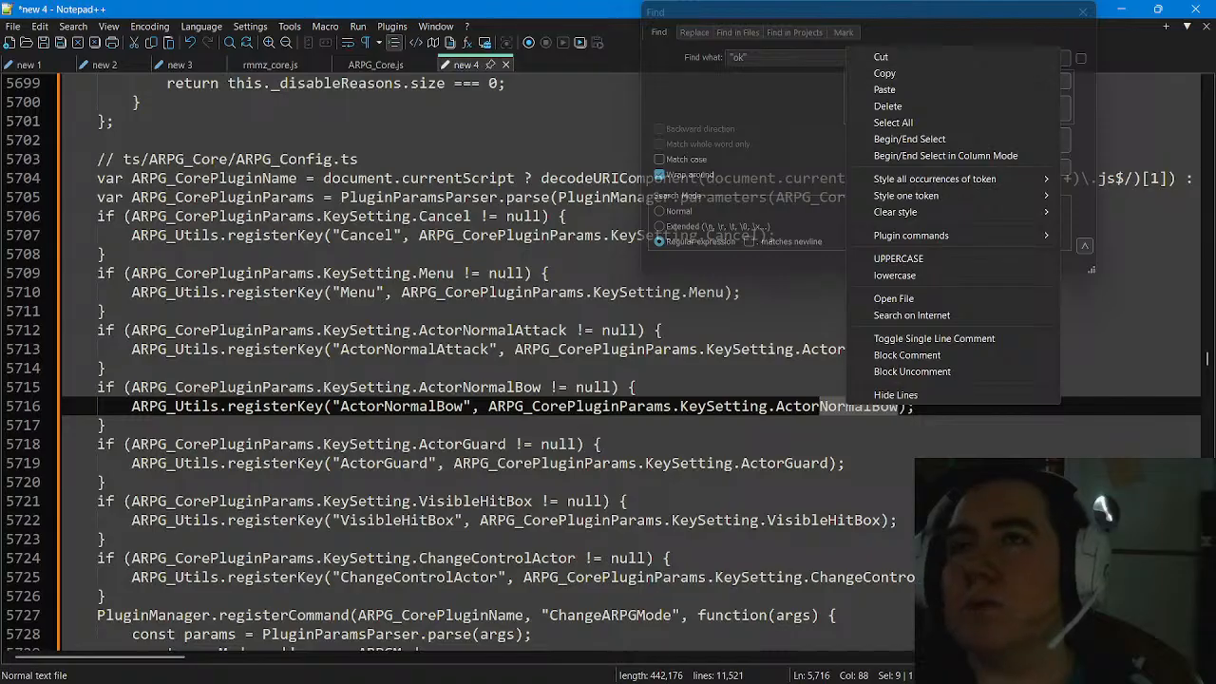
{"action": "key", "text": "Escape"}
{"action": "key", "text": "Down"}
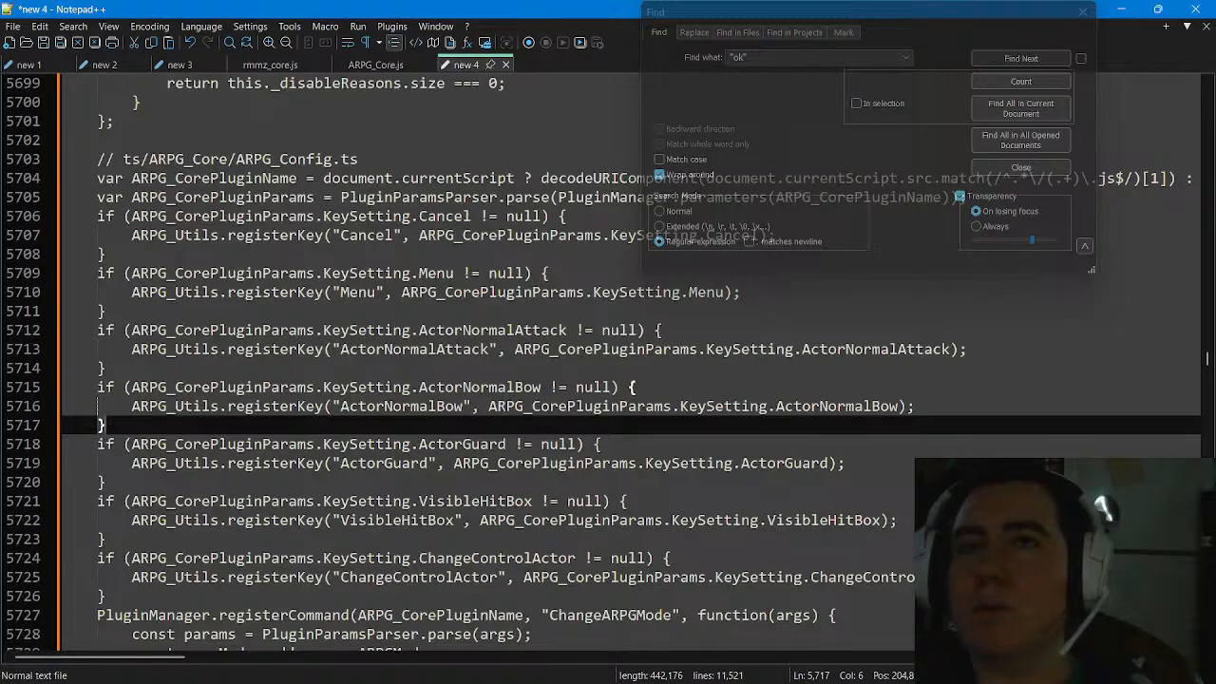
{"action": "scroll", "coordinate": [608, 364], "scroll_direction": "down", "scroll_amount": 1}
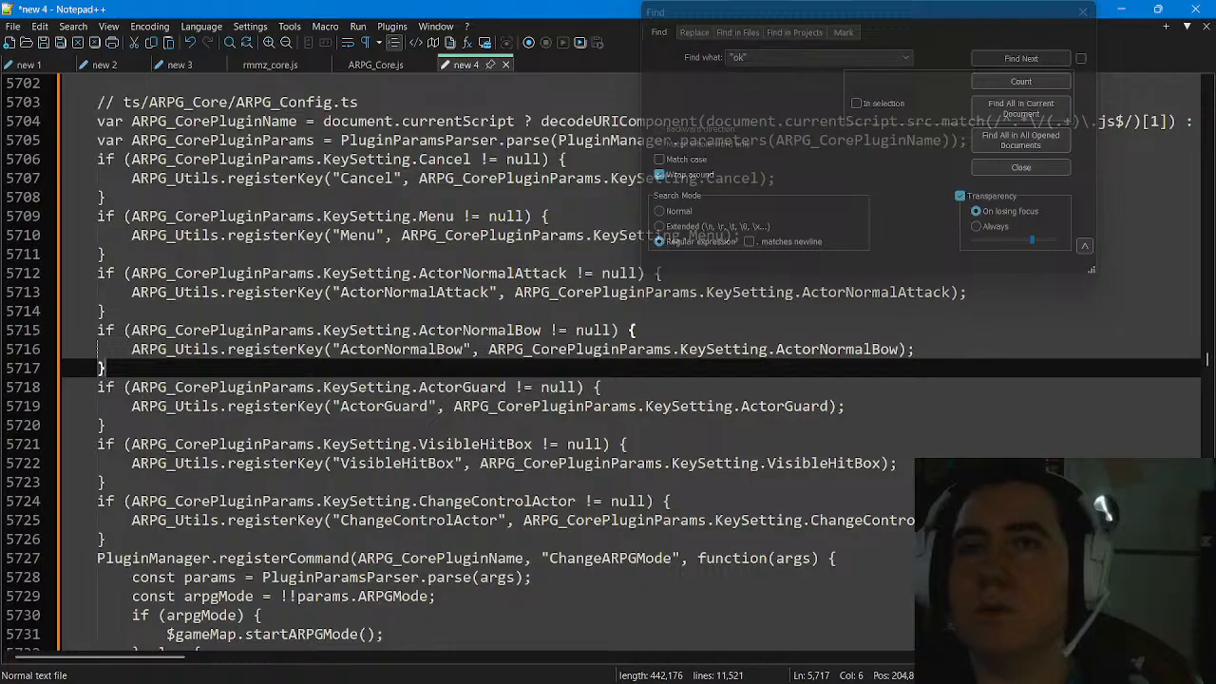
{"action": "scroll", "coordinate": [607, 364], "scroll_direction": "down", "scroll_amount": 1}
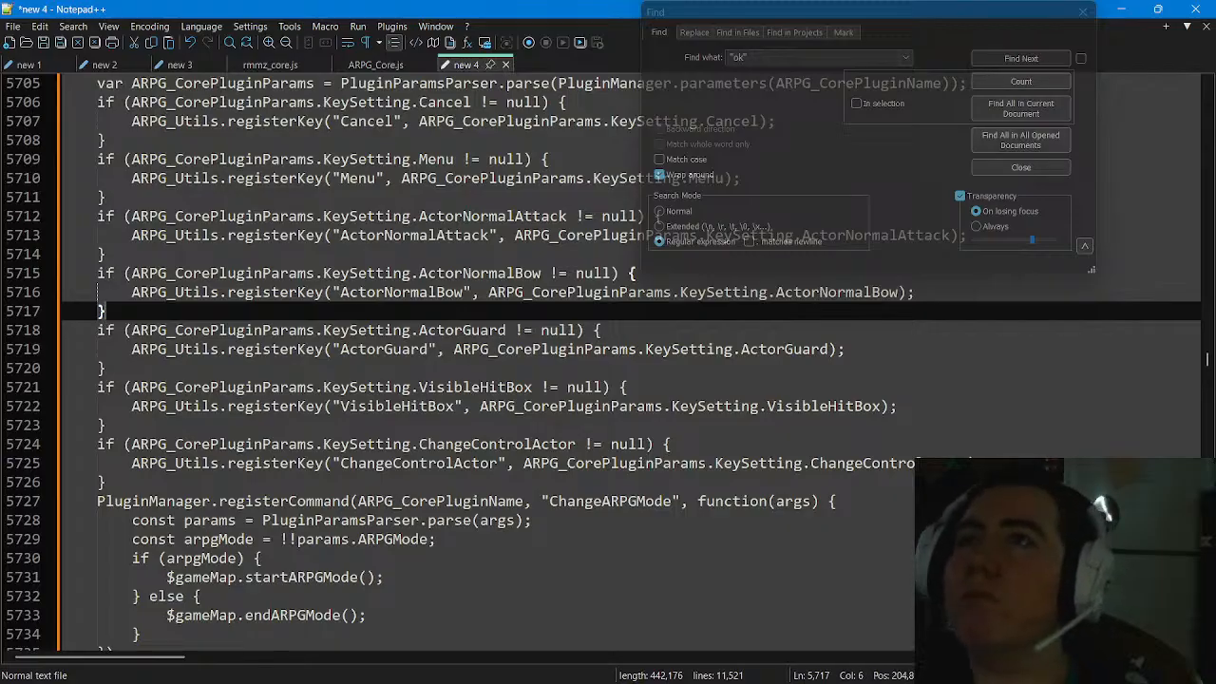
Close the Find dialog and save the code as a normal text file named MoreWeaponCodeTest in the plugins build folder
{"action": "key", "text": "ctrl+f"}
{"action": "key", "text": "Escape"}
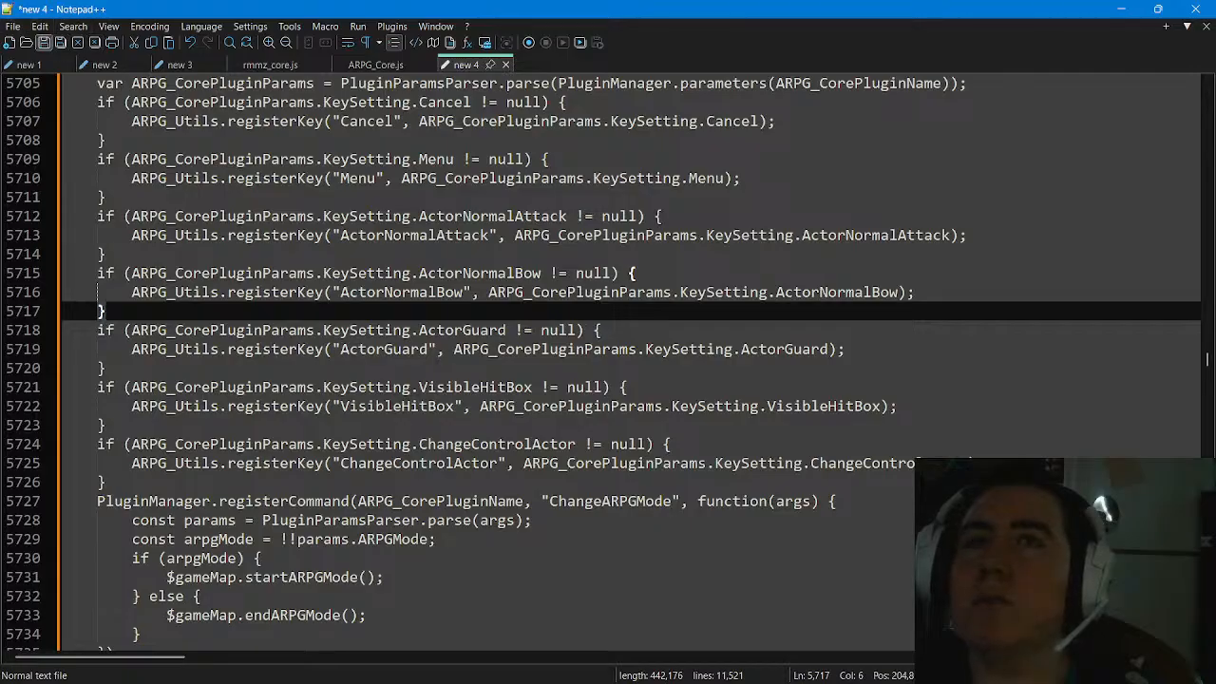
{"action": "left_click", "coordinate": [42, 42]}
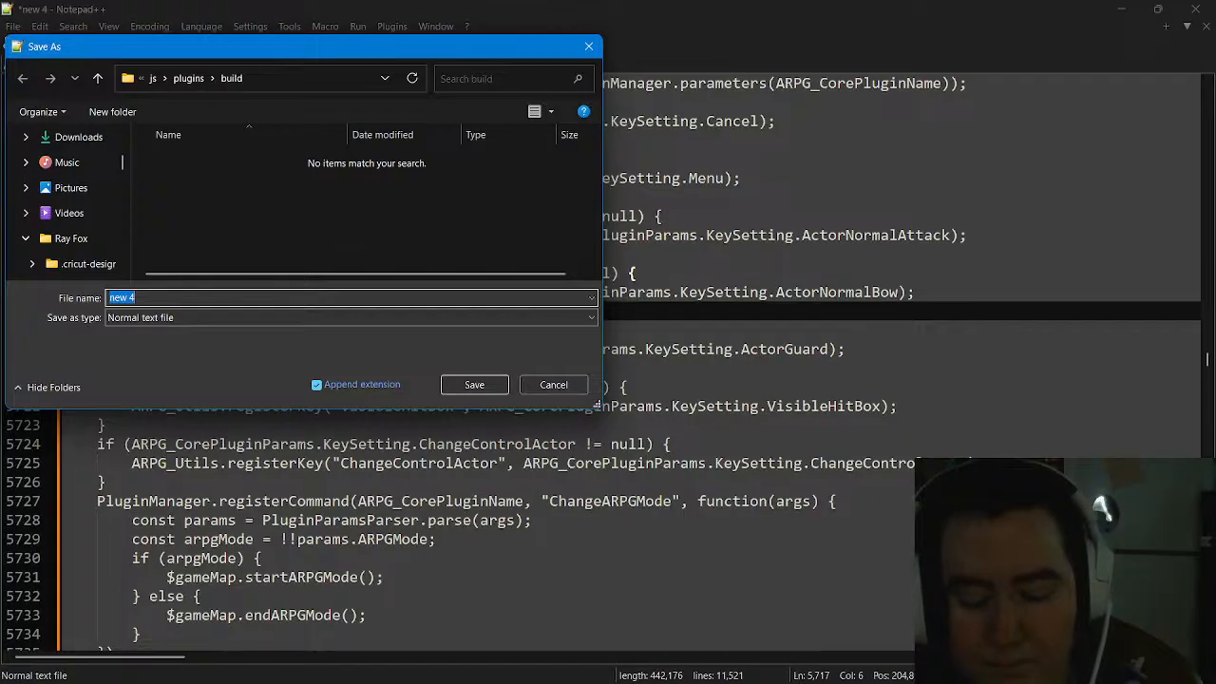
{"action": "type", "text": "MoreW"}
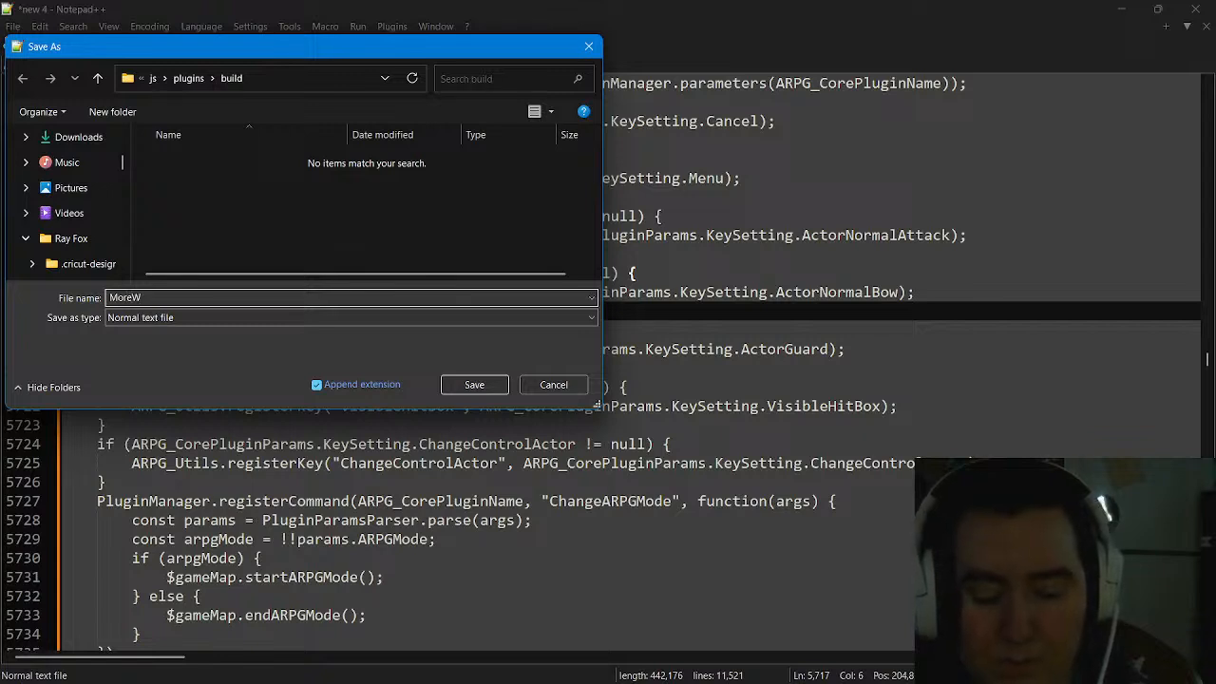
{"action": "type", "text": "eapon"}
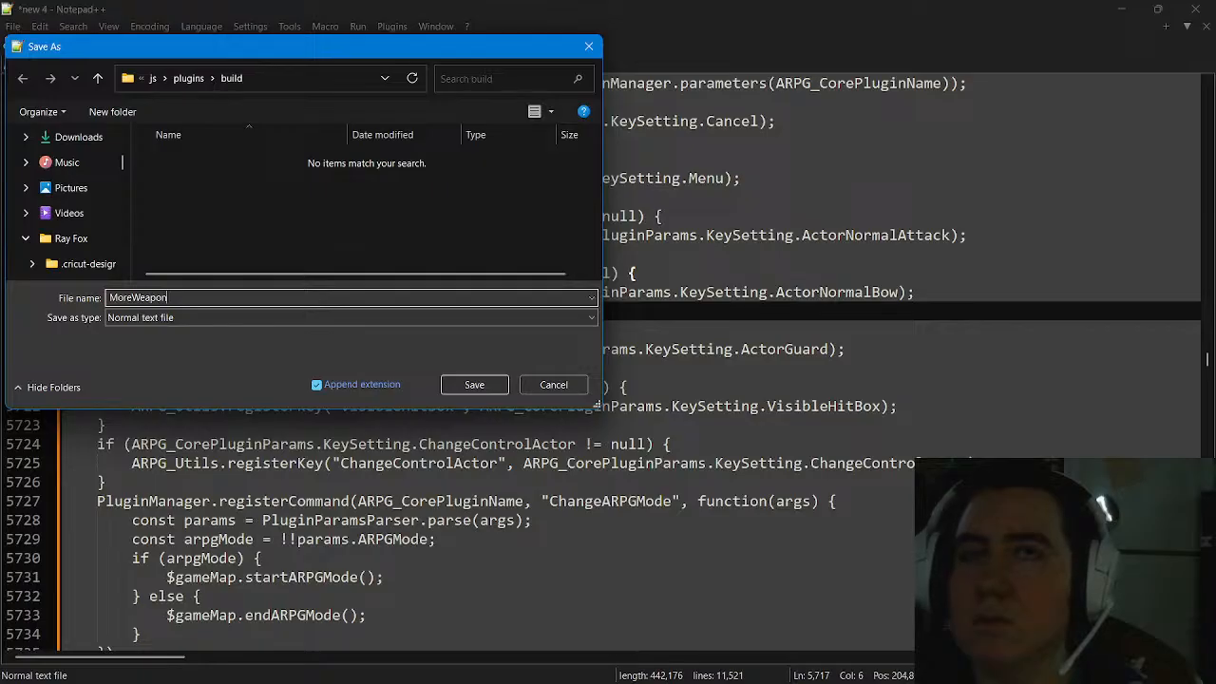
{"action": "type", "text": "CodeTest"}
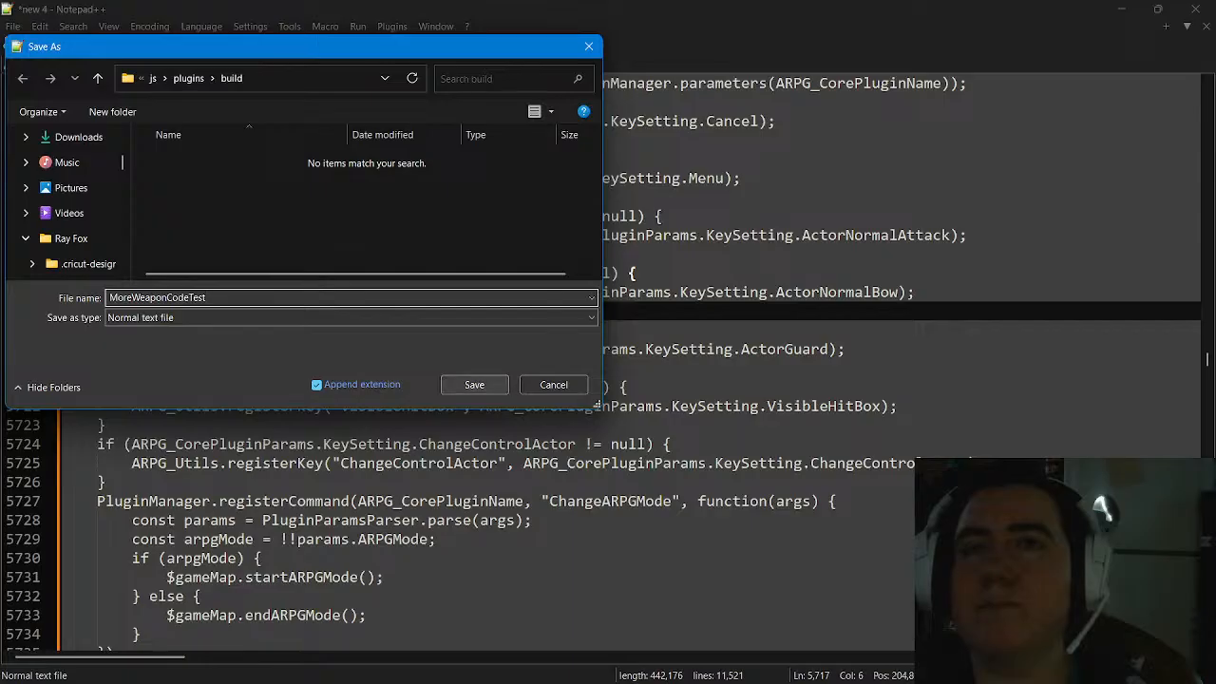
{"action": "key", "text": "Return"}
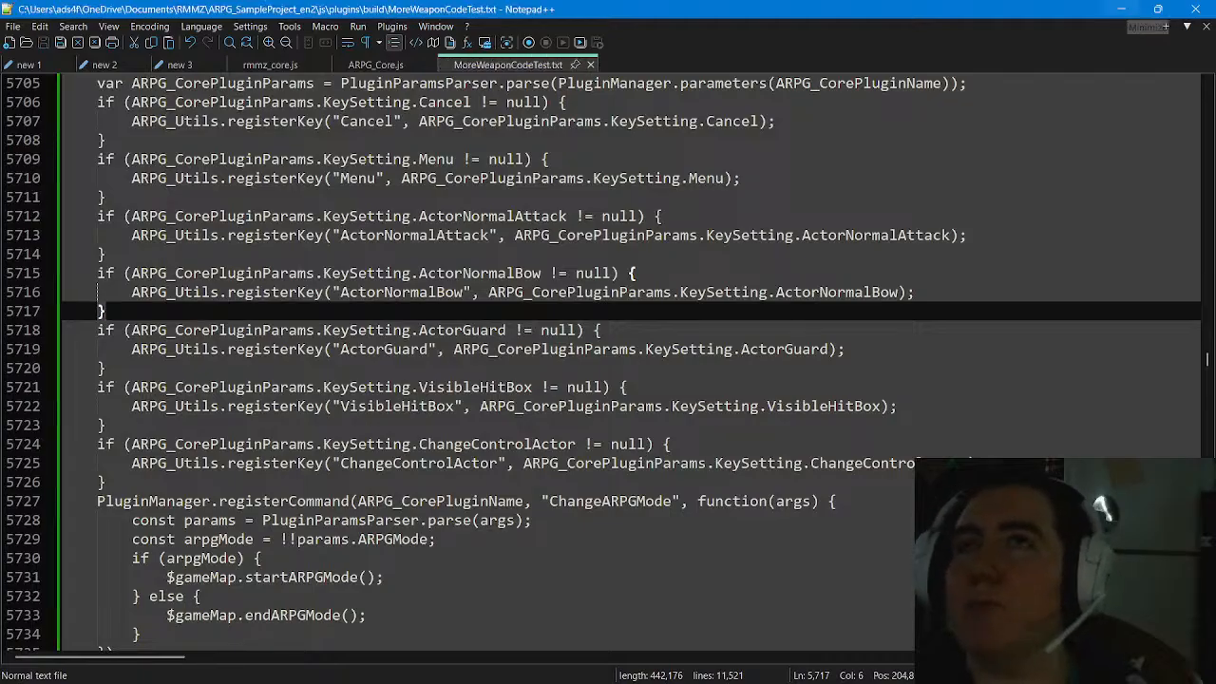
Switch to RPG Maker MZ and review the Normal attack common event, selecting the Weapon Animation plugin command just before the Pistol branch
{"action": "left_click", "coordinate": [1121, 9]}
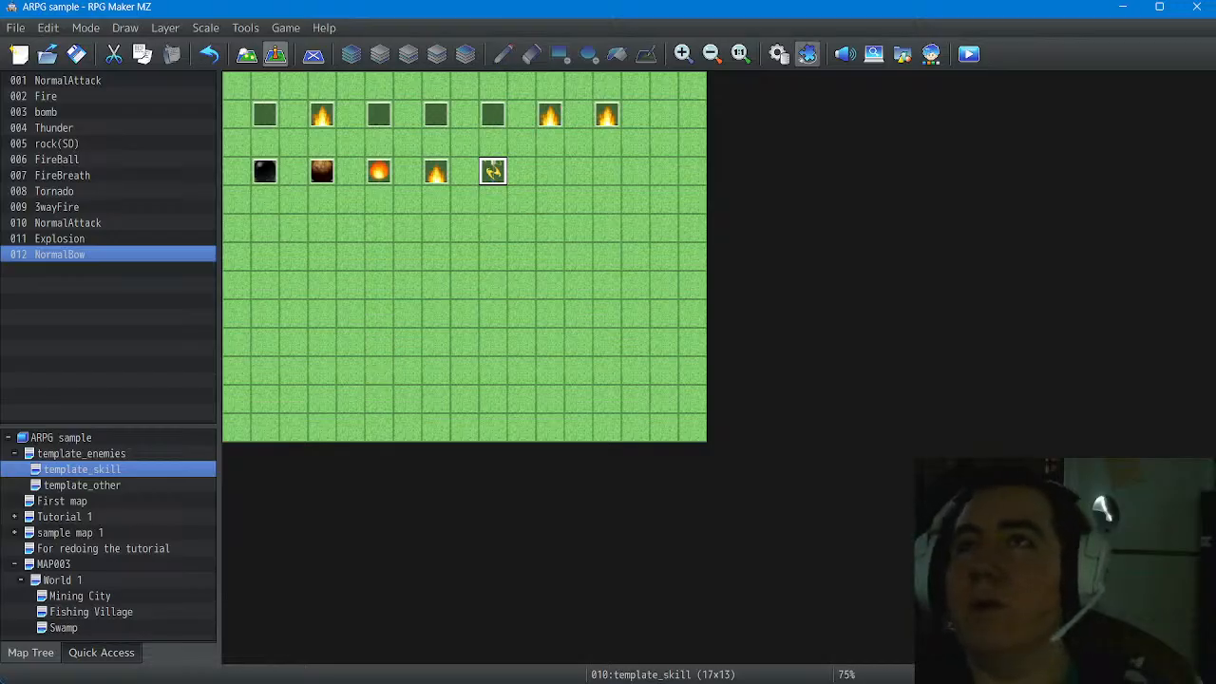
{"action": "left_click", "coordinate": [779, 55]}
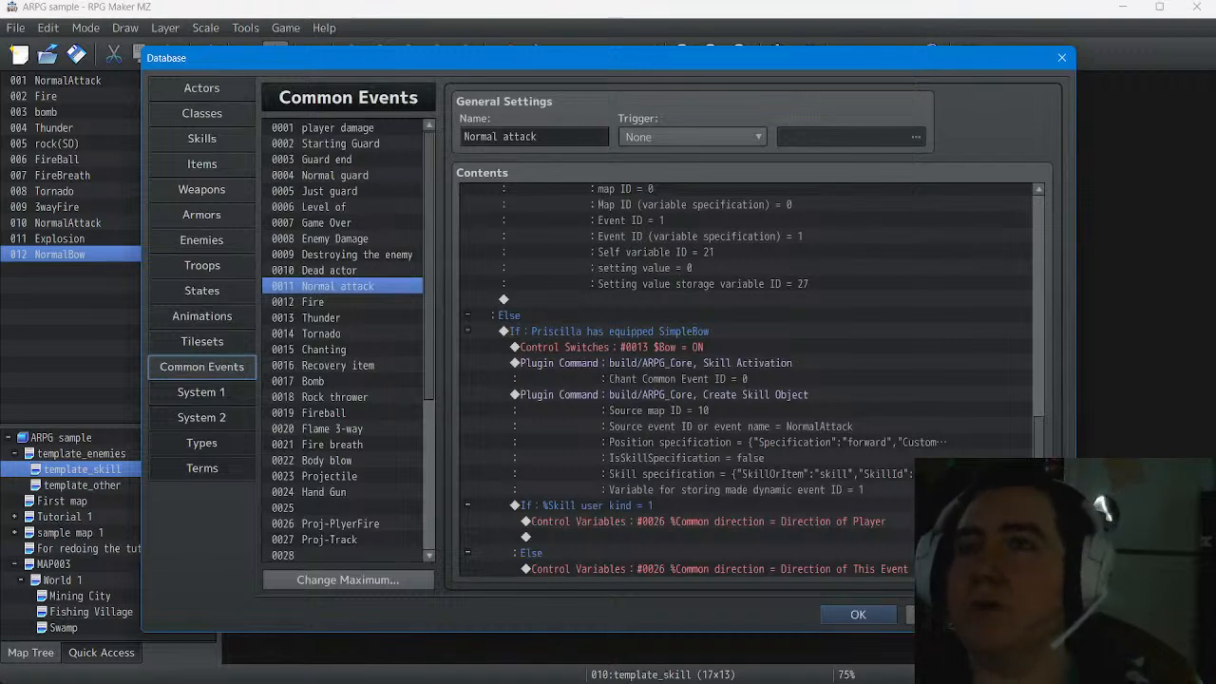
{"action": "scroll", "coordinate": [751, 380], "scroll_direction": "down", "scroll_amount": 2}
{"action": "scroll", "coordinate": [750, 380], "scroll_direction": "down", "scroll_amount": 9}
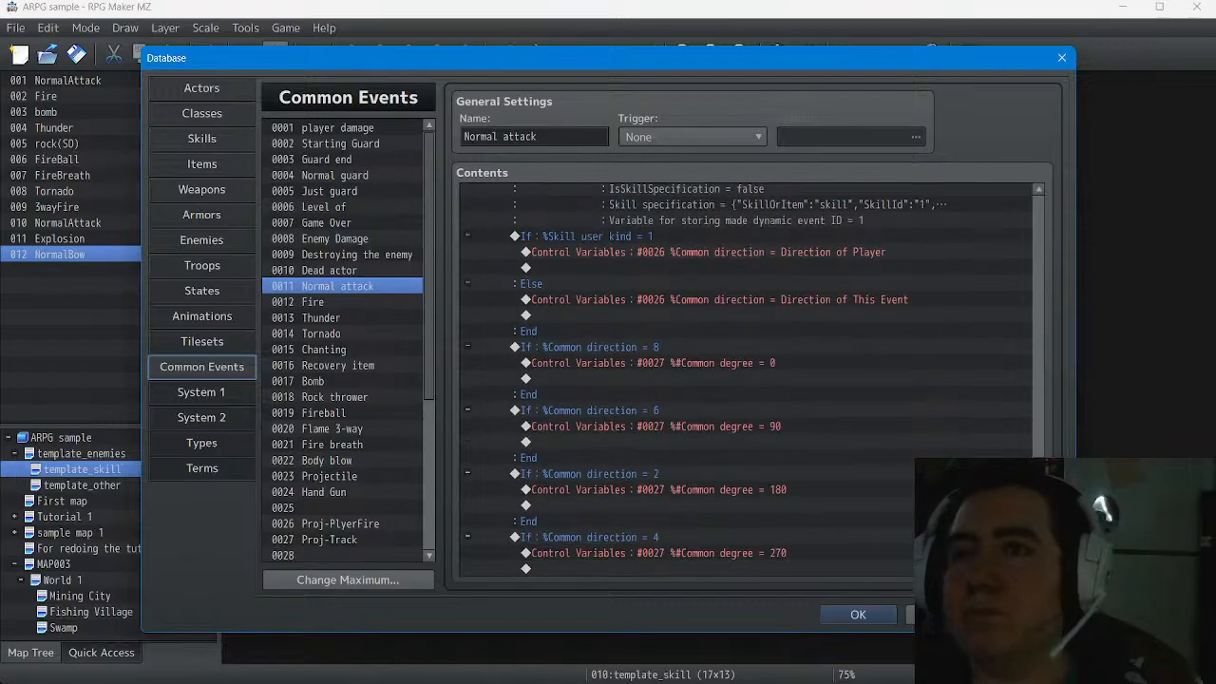
{"action": "scroll", "coordinate": [750, 380], "scroll_direction": "down", "scroll_amount": 2}
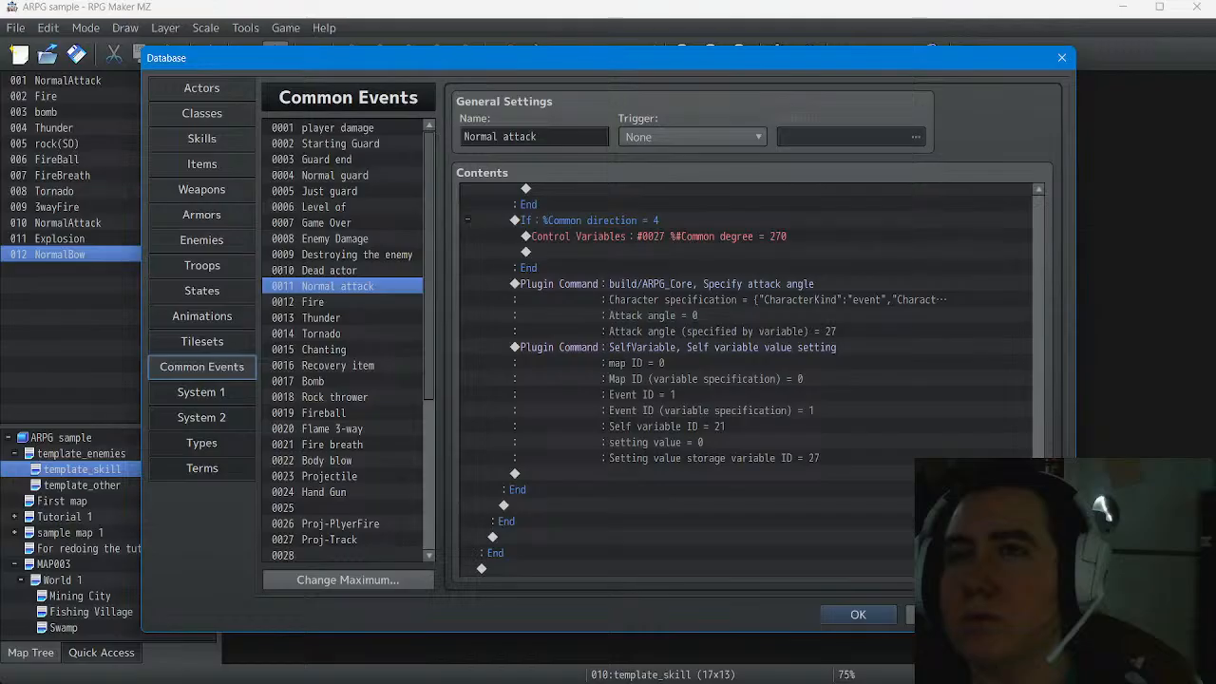
{"action": "scroll", "coordinate": [750, 380], "scroll_direction": "up", "scroll_amount": 8}
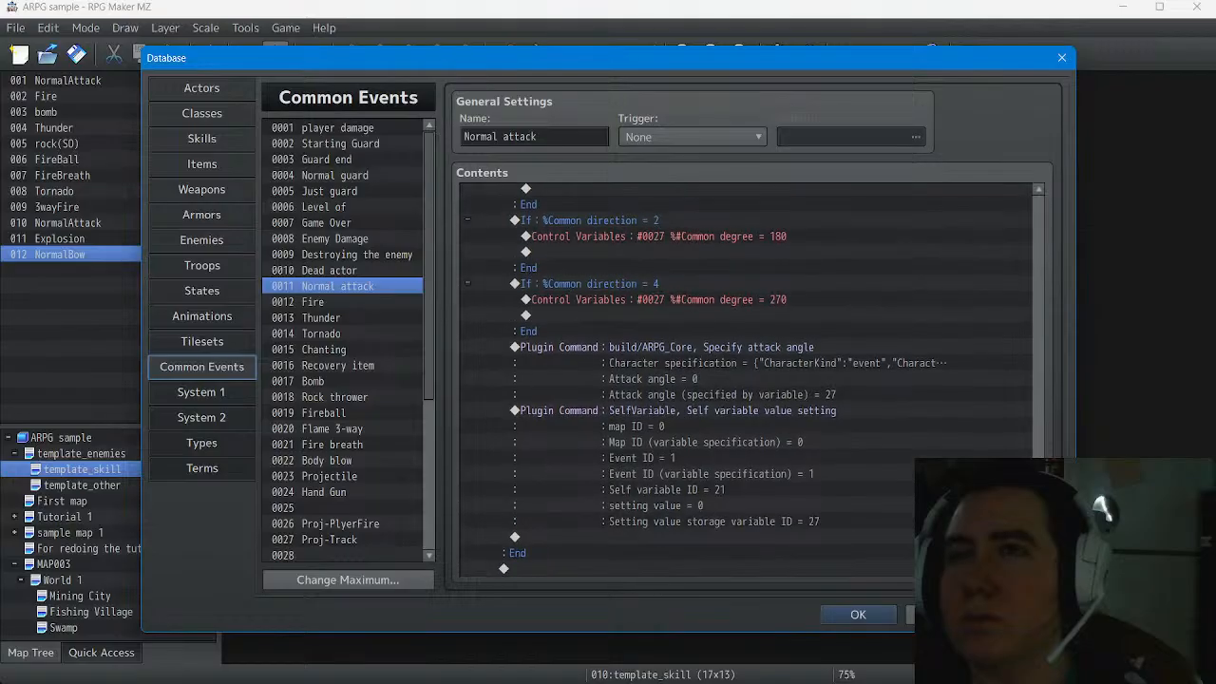
{"action": "scroll", "coordinate": [751, 380], "scroll_direction": "up", "scroll_amount": 7}
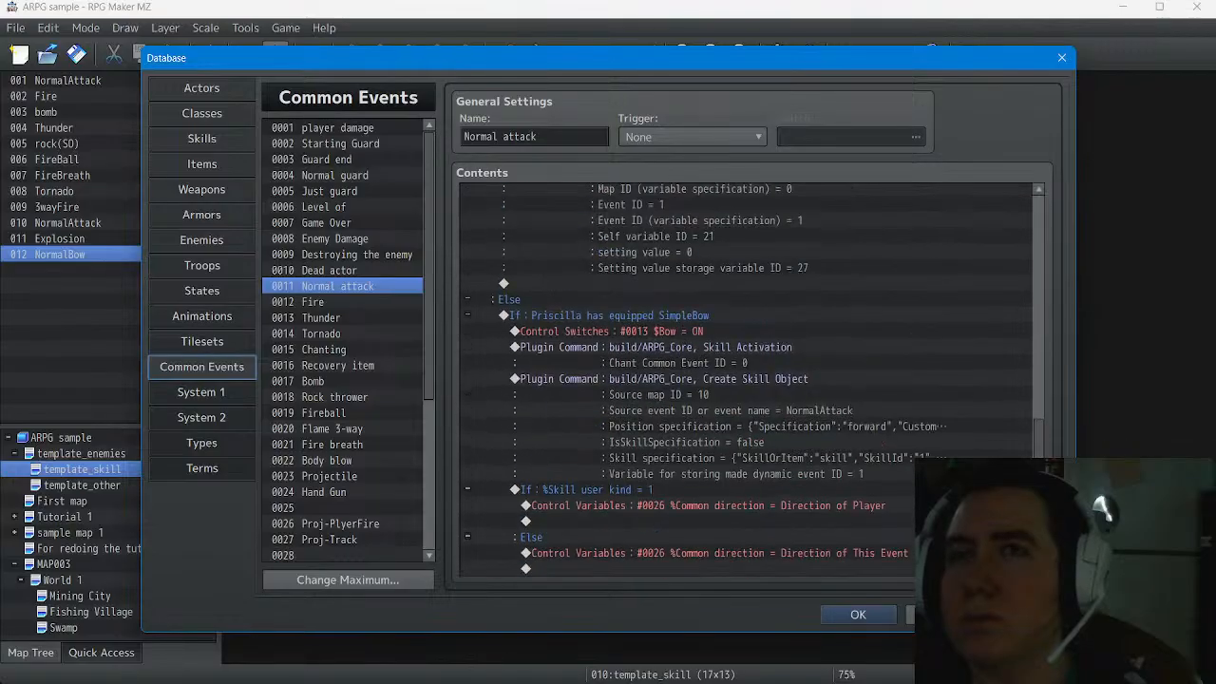
{"action": "scroll", "coordinate": [751, 380], "scroll_direction": "up", "scroll_amount": 1}
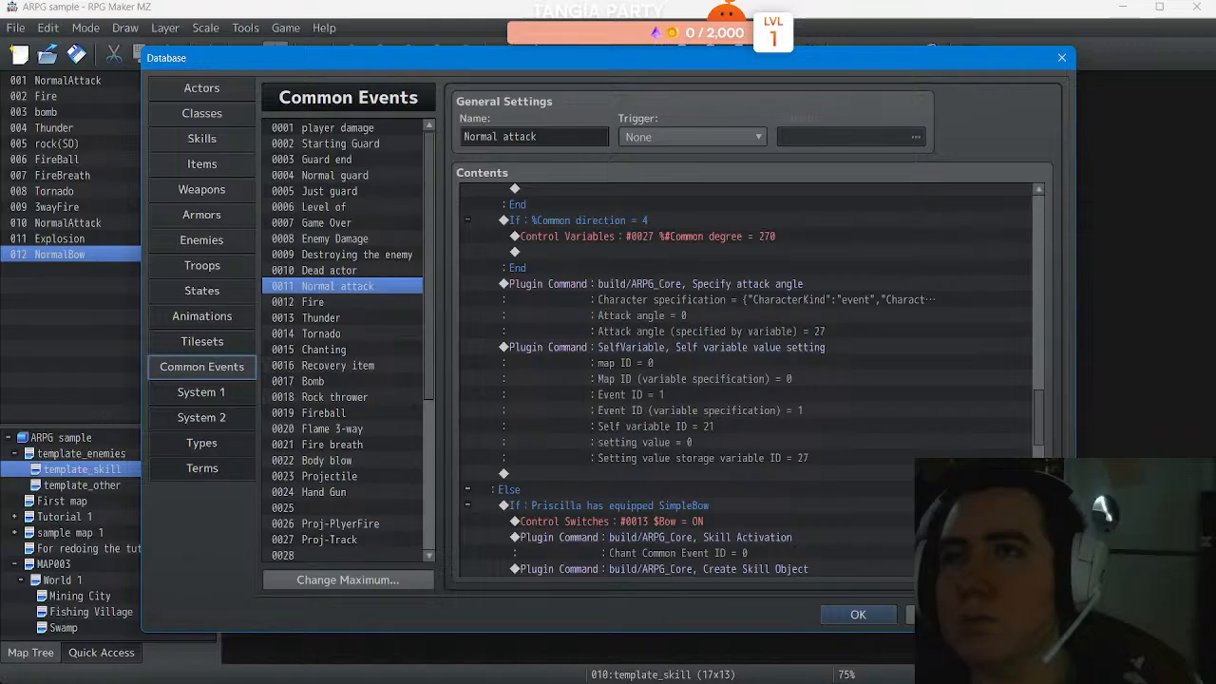
{"action": "scroll", "coordinate": [750, 380], "scroll_direction": "up", "scroll_amount": 3}
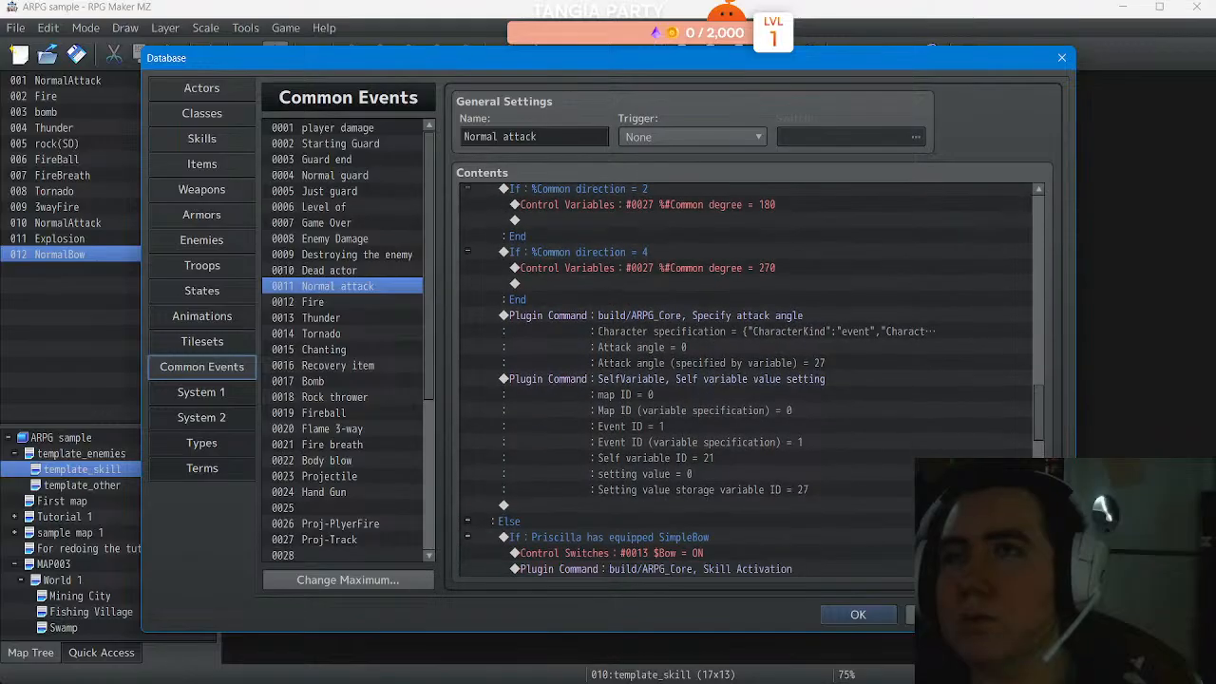
{"action": "scroll", "coordinate": [751, 380], "scroll_direction": "up", "scroll_amount": 10}
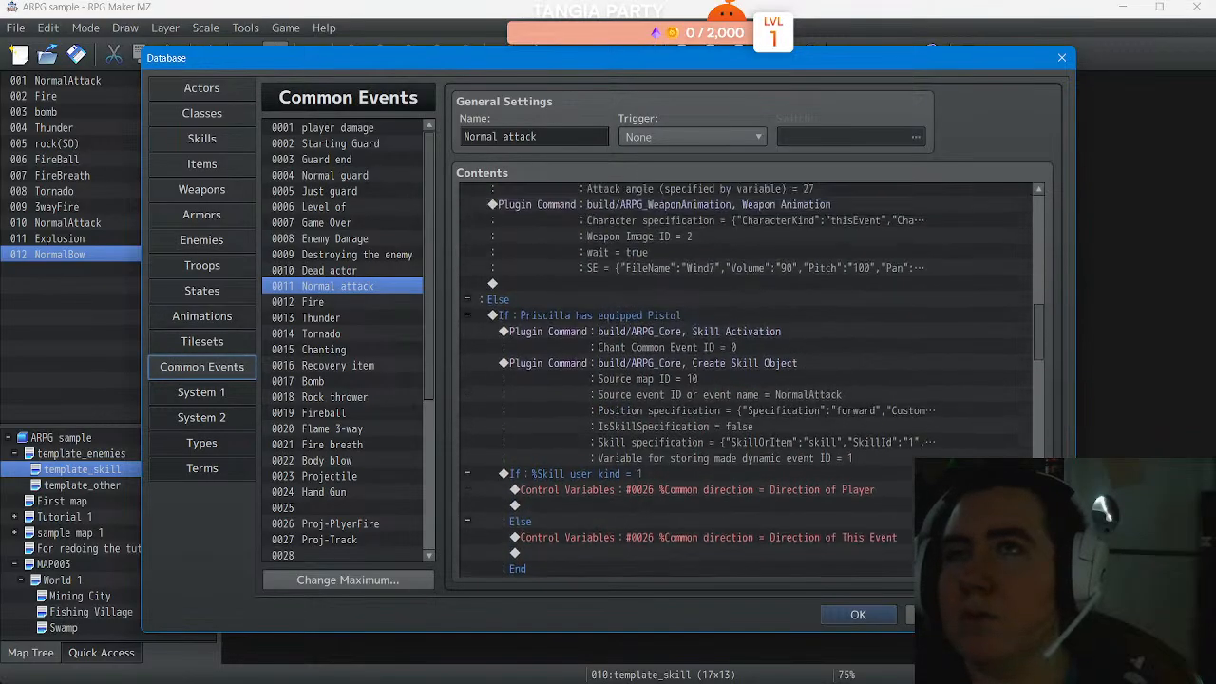
{"action": "scroll", "coordinate": [750, 380], "scroll_direction": "up", "scroll_amount": 3}
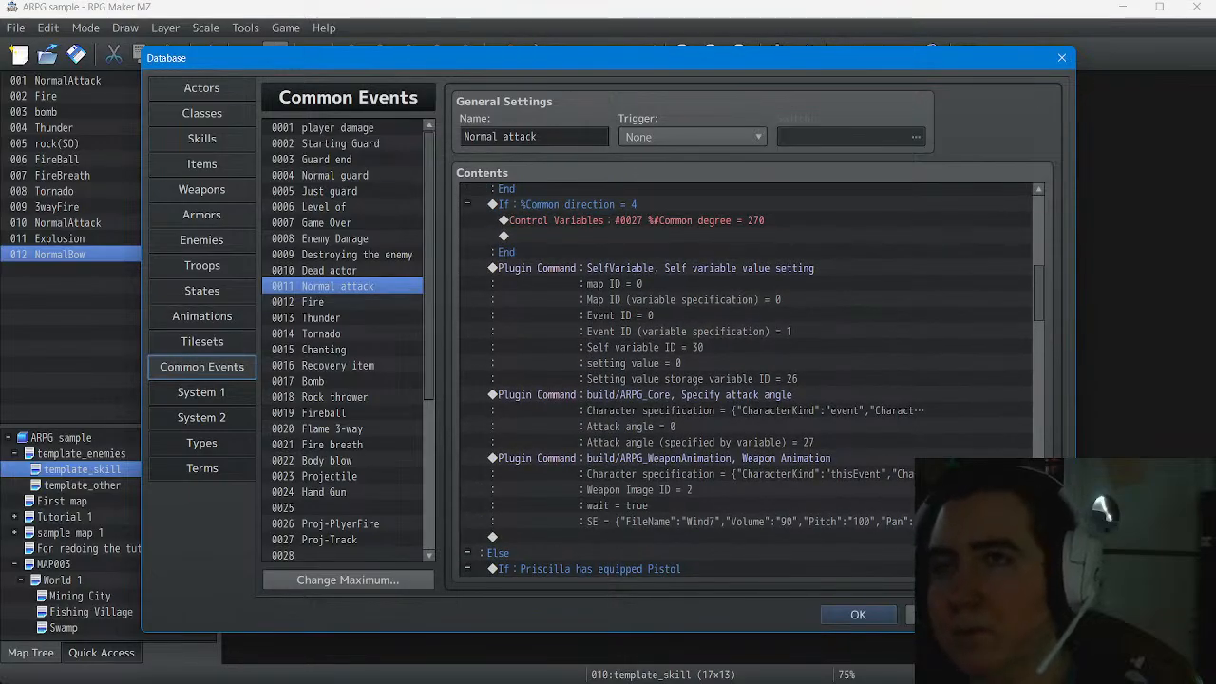
{"action": "left_click", "coordinate": [723, 486]}
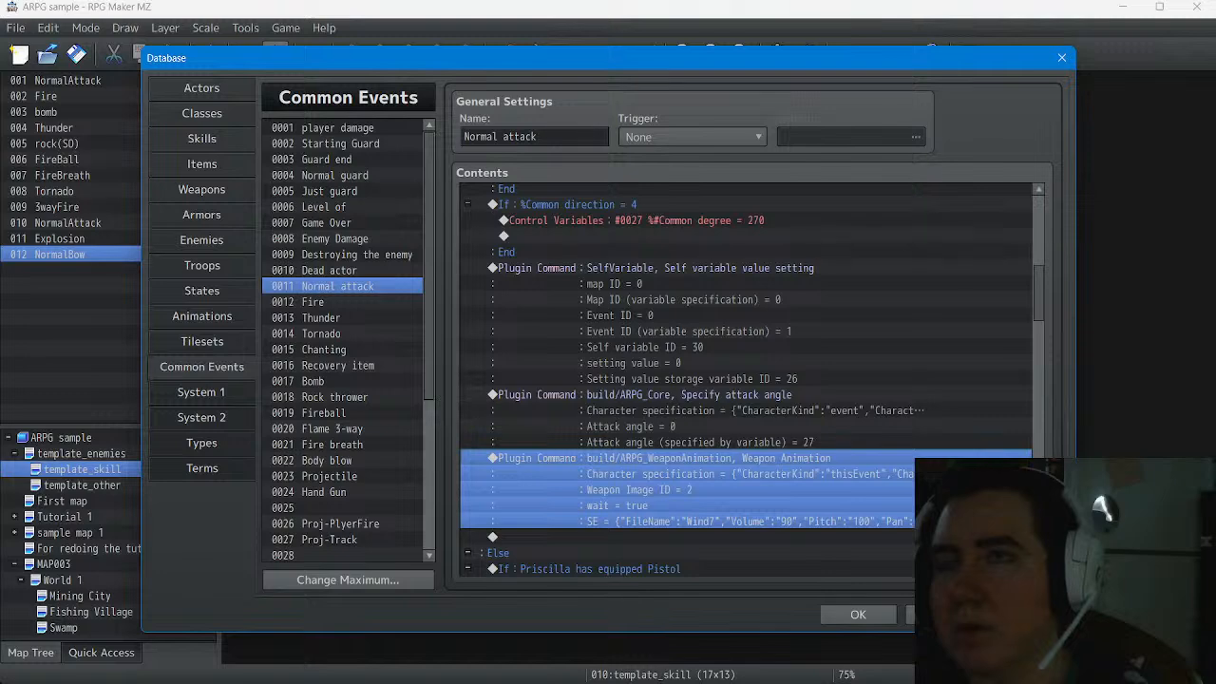
Examine the Weapon Image ID of the Normal attack event's Weapon Animation command, plus the database's weapon, animation and side-view attack motion settings
{"action": "right_click", "coordinate": [723, 487]}
{"action": "left_click", "coordinate": [760, 465]}
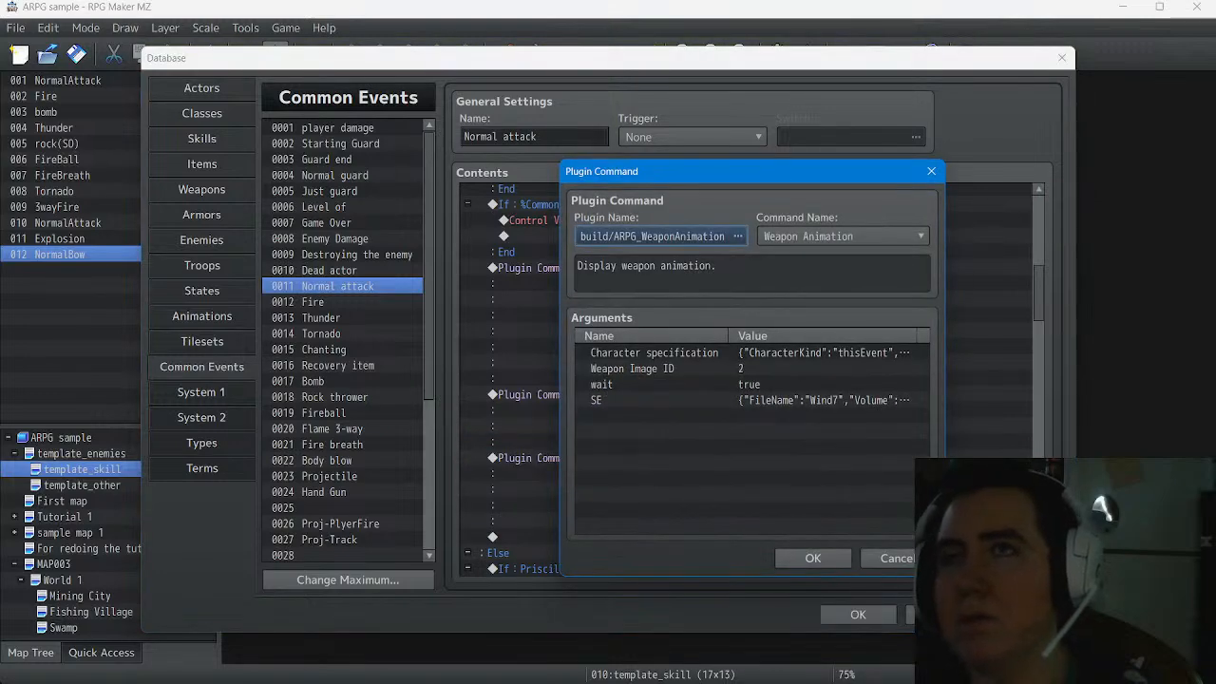
{"action": "double_click", "coordinate": [665, 369]}
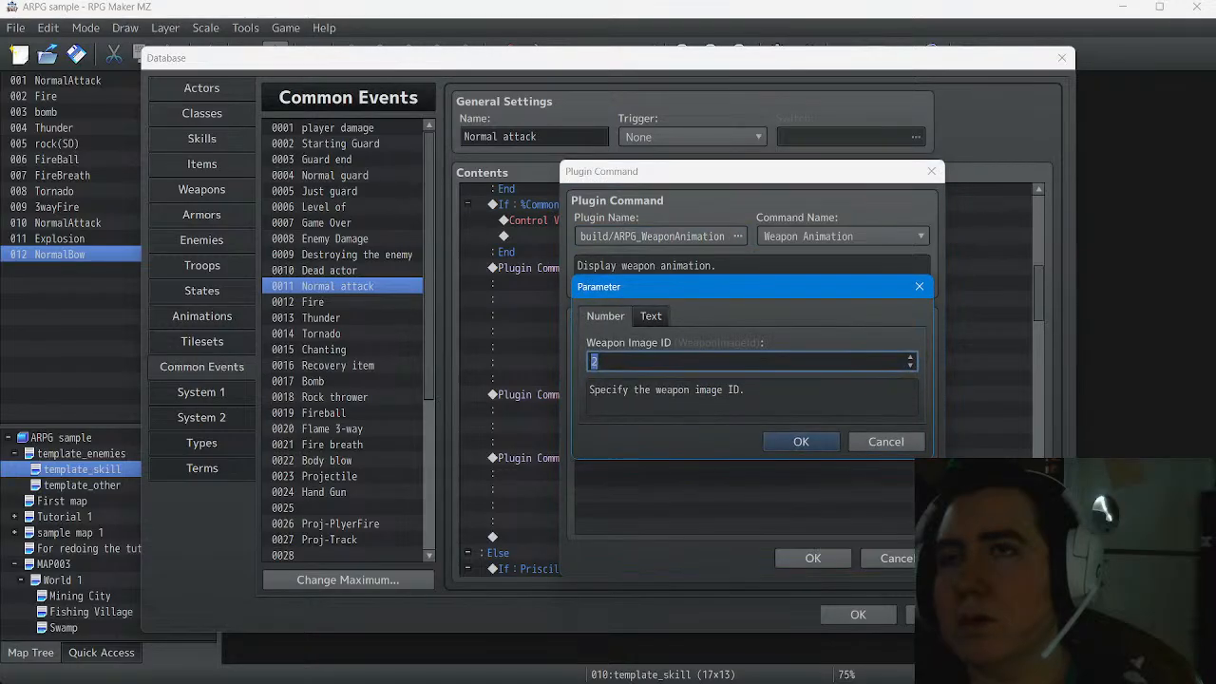
{"action": "left_click", "coordinate": [635, 357]}
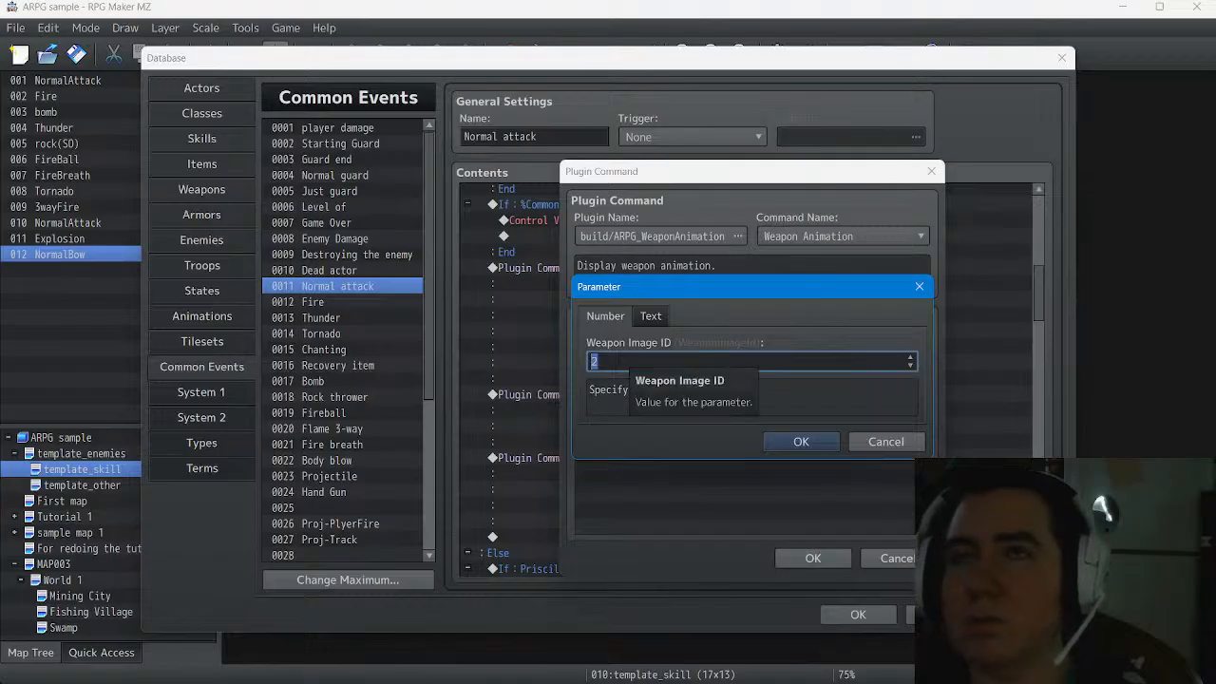
{"action": "left_click", "coordinate": [886, 441]}
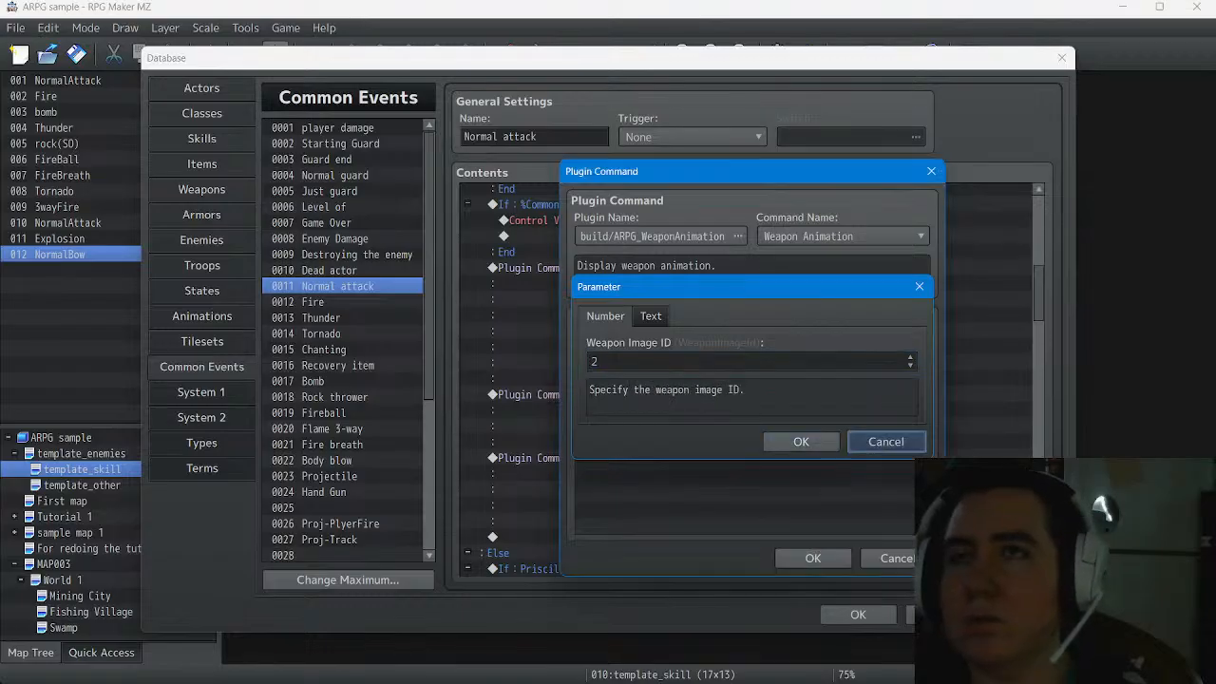
{"action": "left_click", "coordinate": [893, 558]}
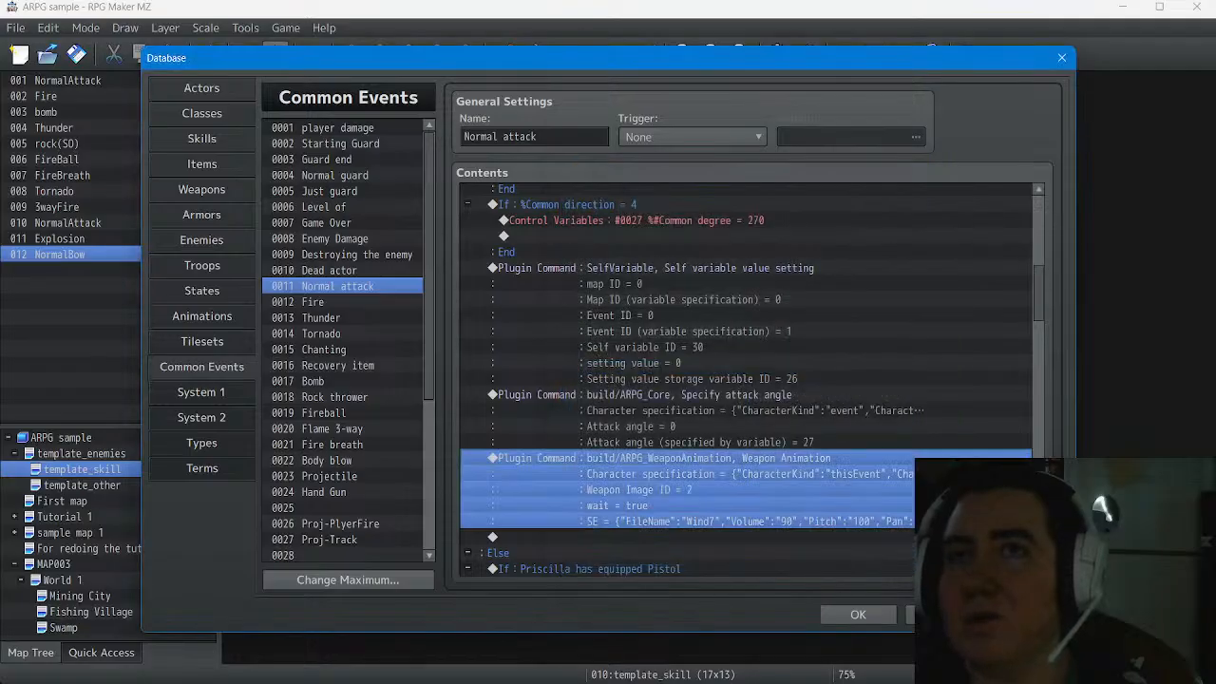
{"action": "left_click", "coordinate": [202, 190]}
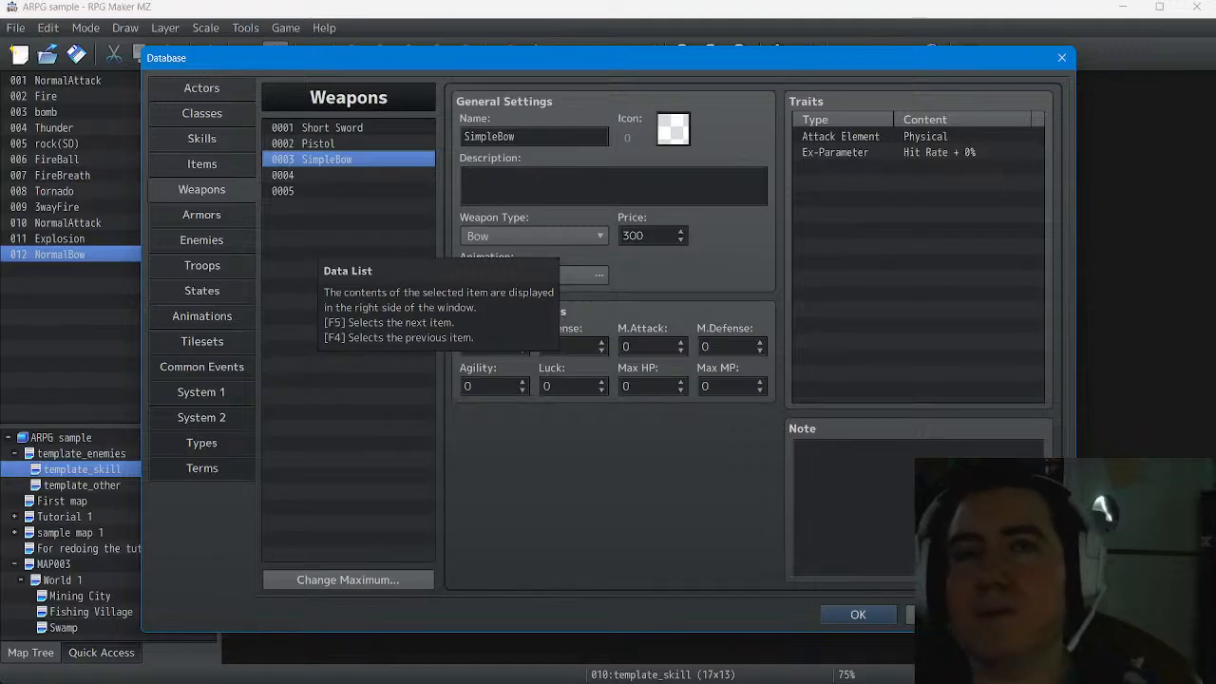
{"action": "left_click", "coordinate": [202, 317]}
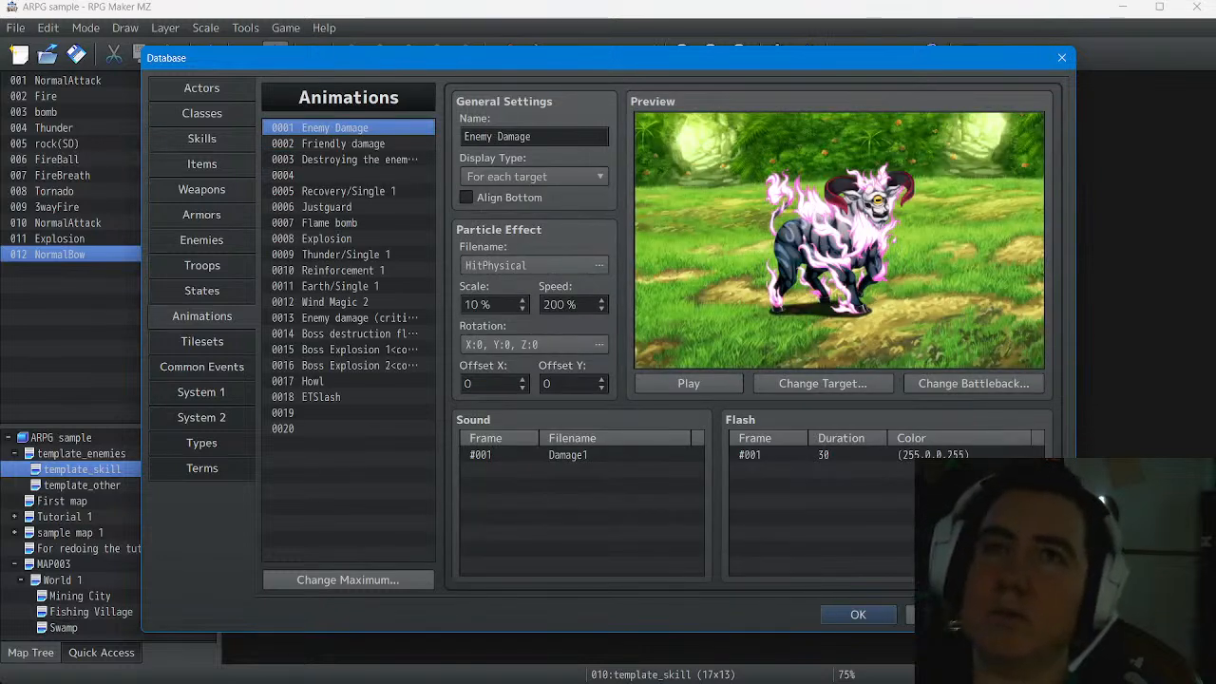
{"action": "left_click", "coordinate": [202, 393]}
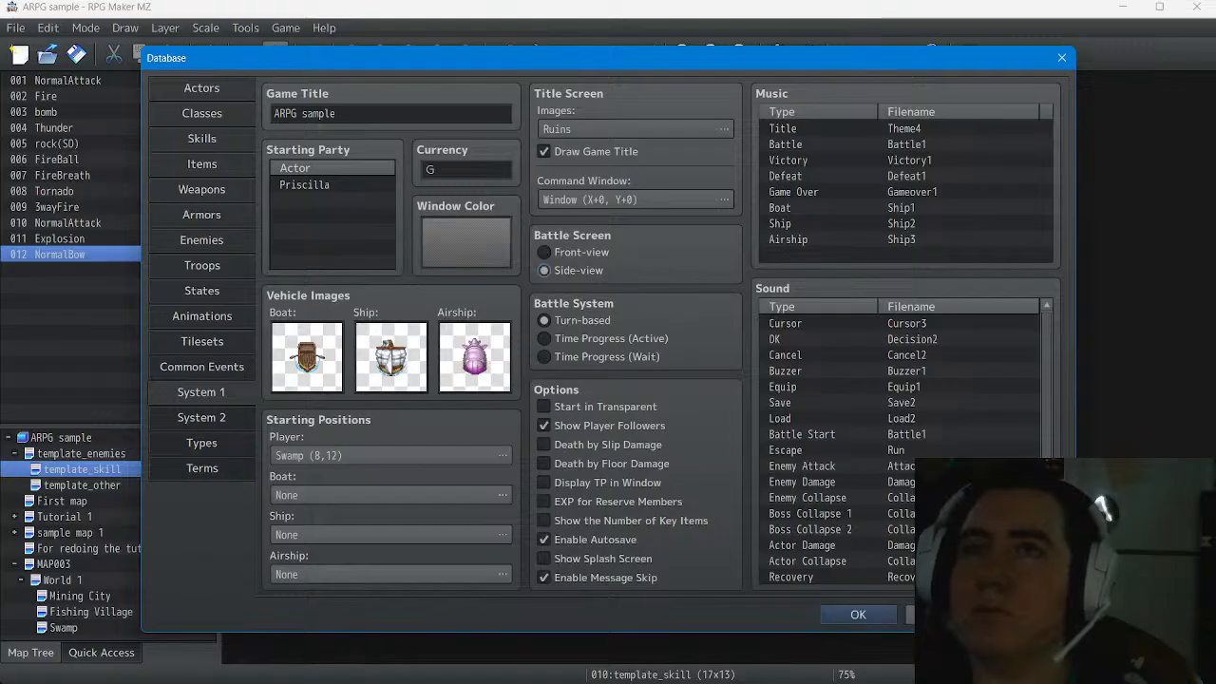
{"action": "left_click", "coordinate": [202, 418]}
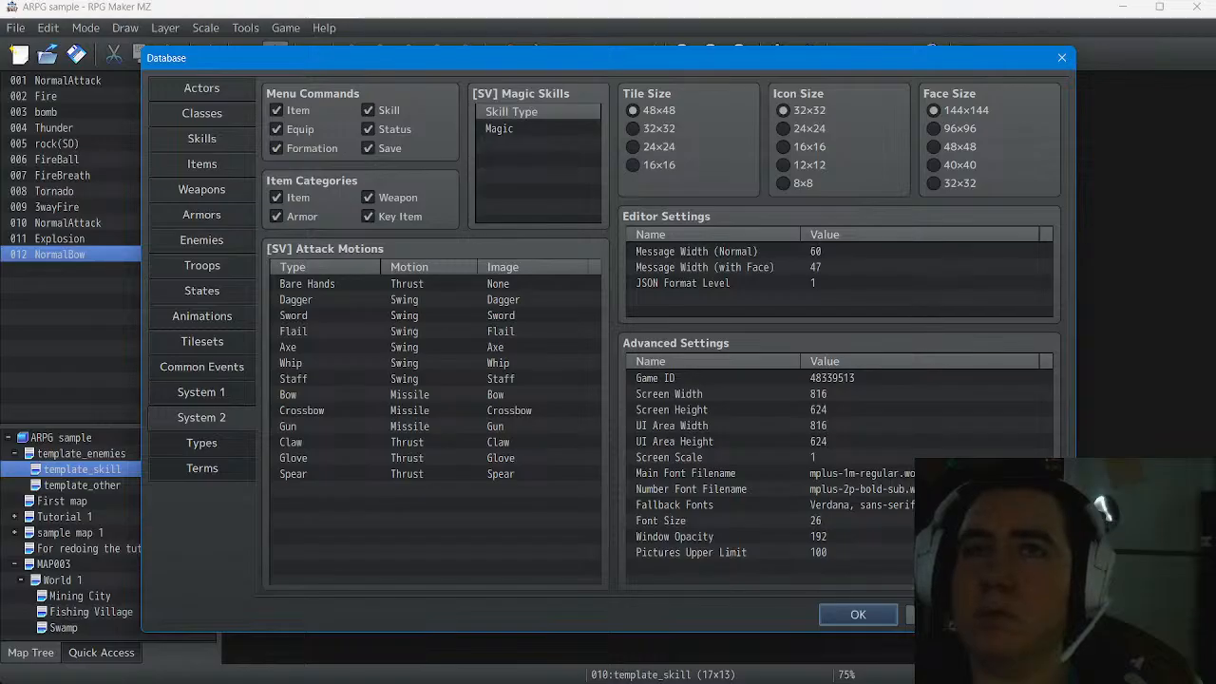
Set the Weapon Image ID to 1 in the Weapon Animation plugin command before the Pistol branch of the Normal attack common event
{"action": "left_click", "coordinate": [201, 367]}
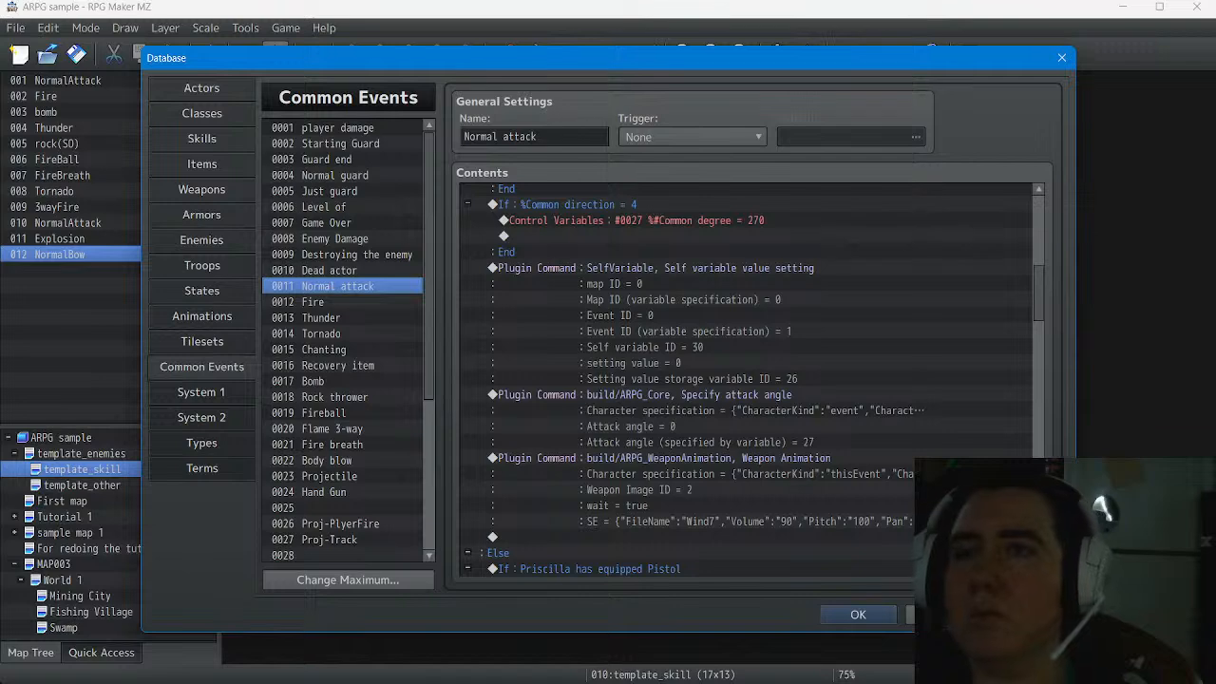
{"action": "left_click", "coordinate": [665, 489]}
{"action": "right_click", "coordinate": [689, 435]}
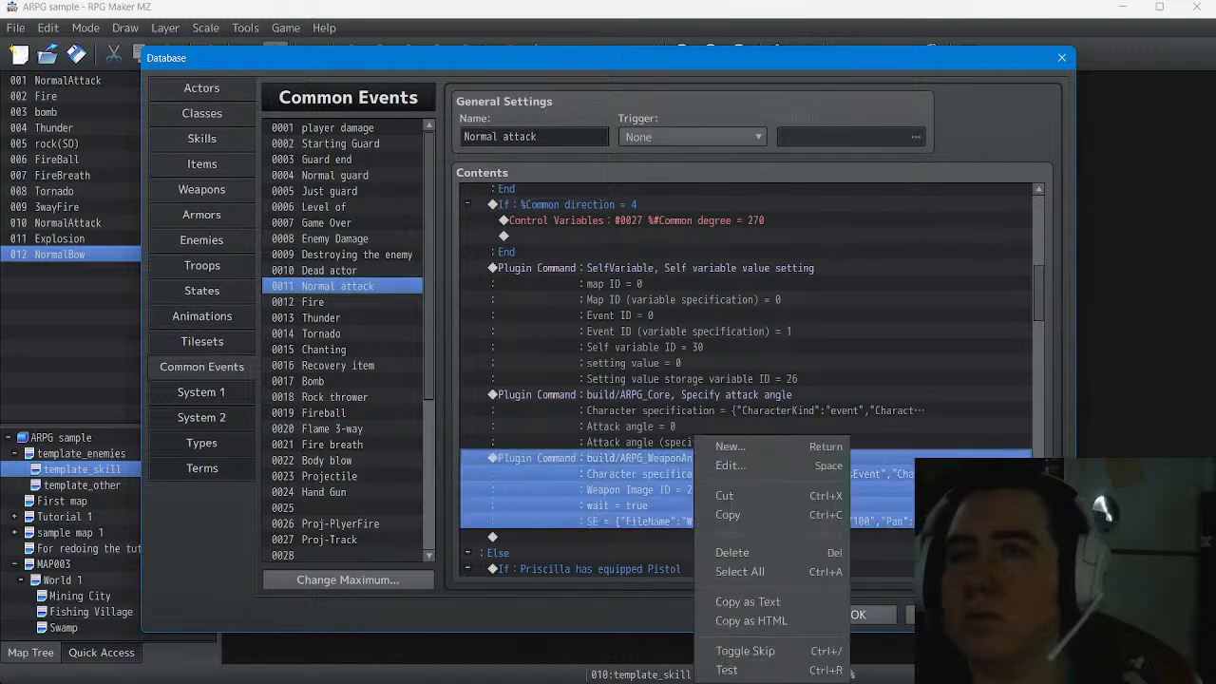
{"action": "left_click", "coordinate": [727, 467]}
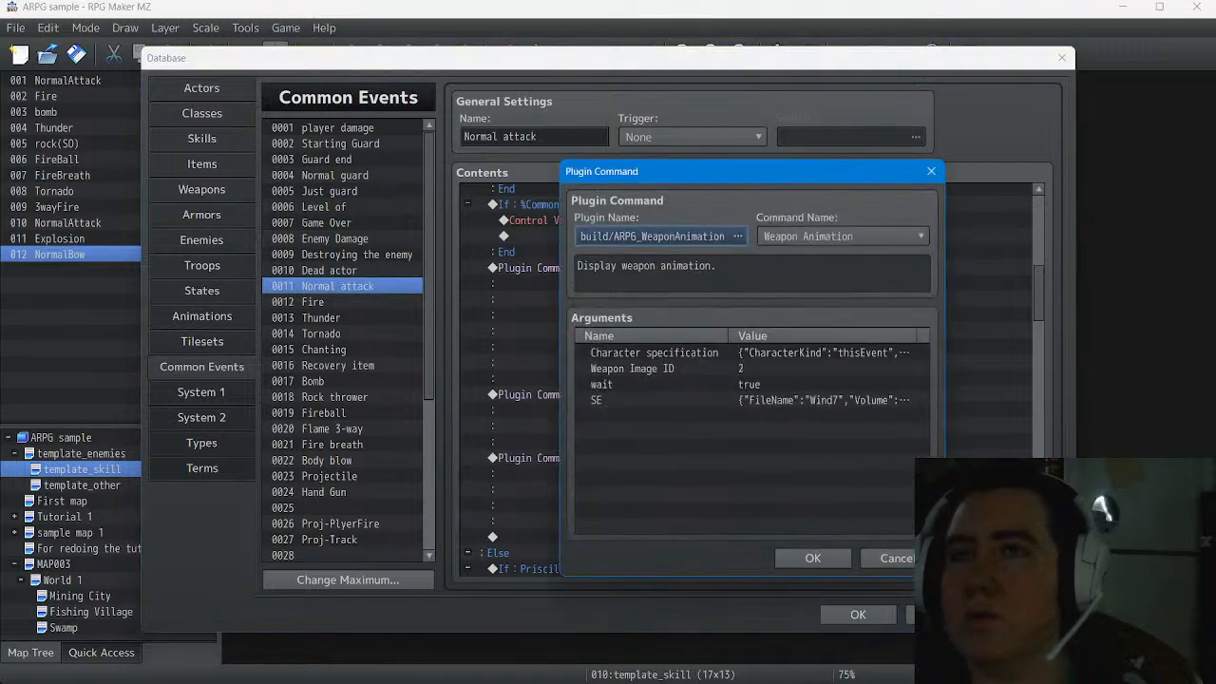
{"action": "left_click", "coordinate": [727, 385]}
{"action": "double_click", "coordinate": [727, 368]}
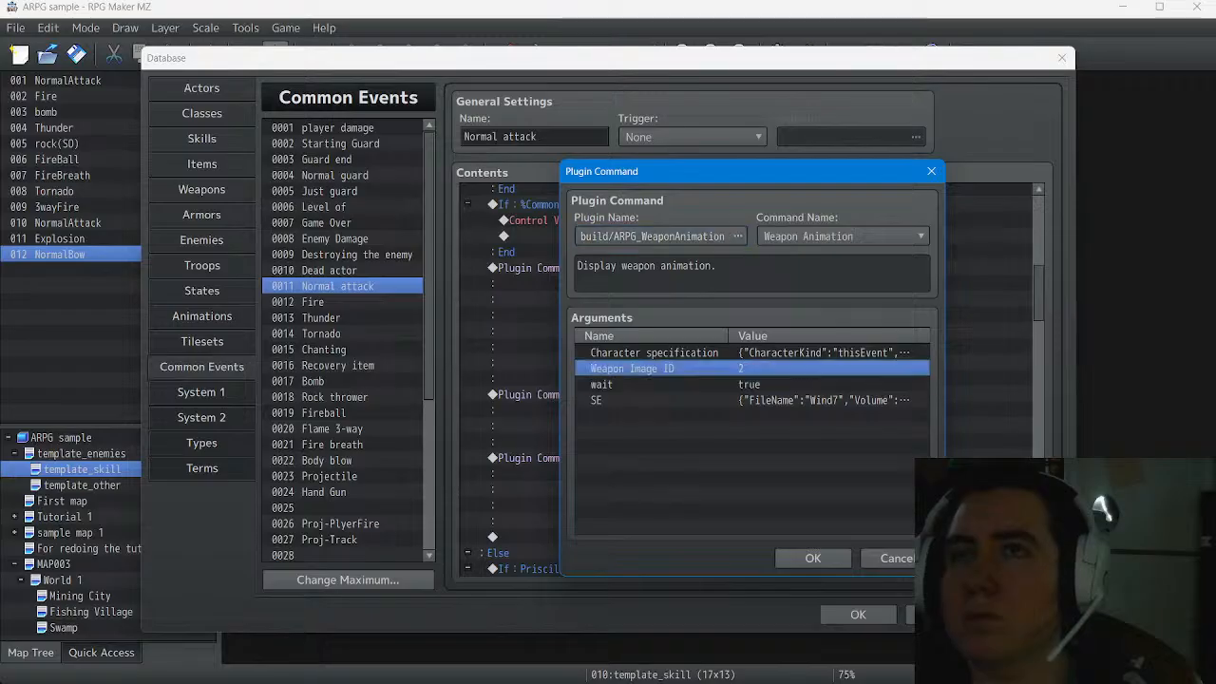
{"action": "type", "text": "1"}
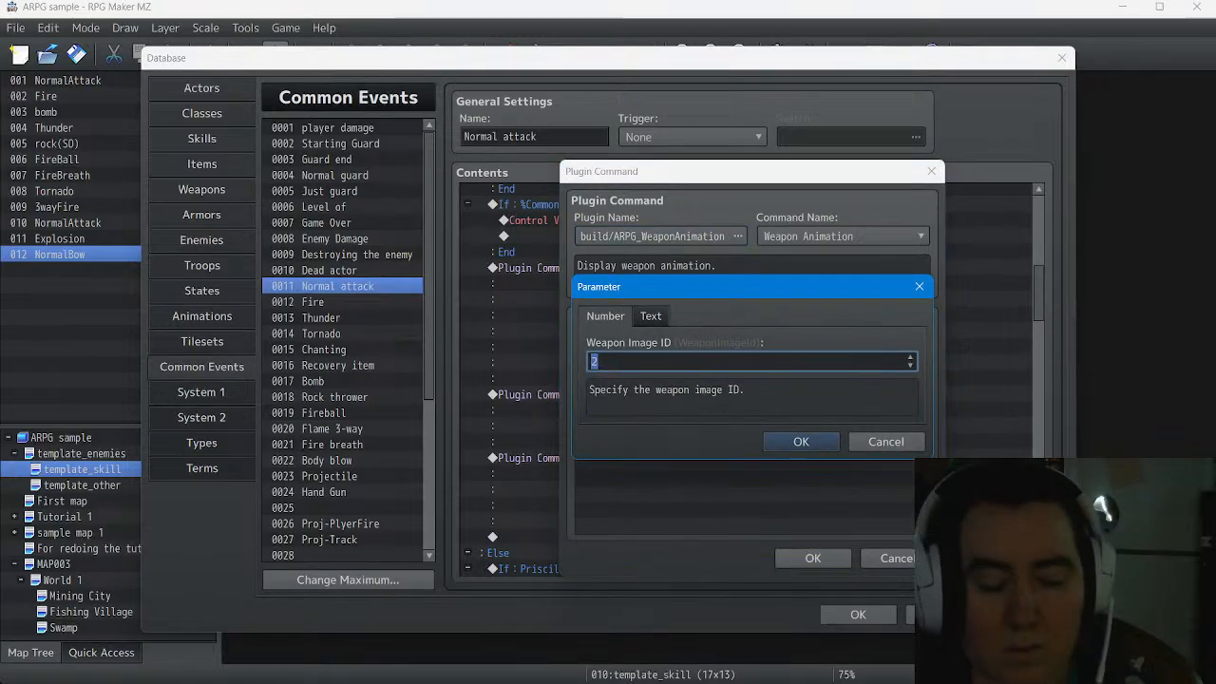
{"action": "key", "text": "Return"}
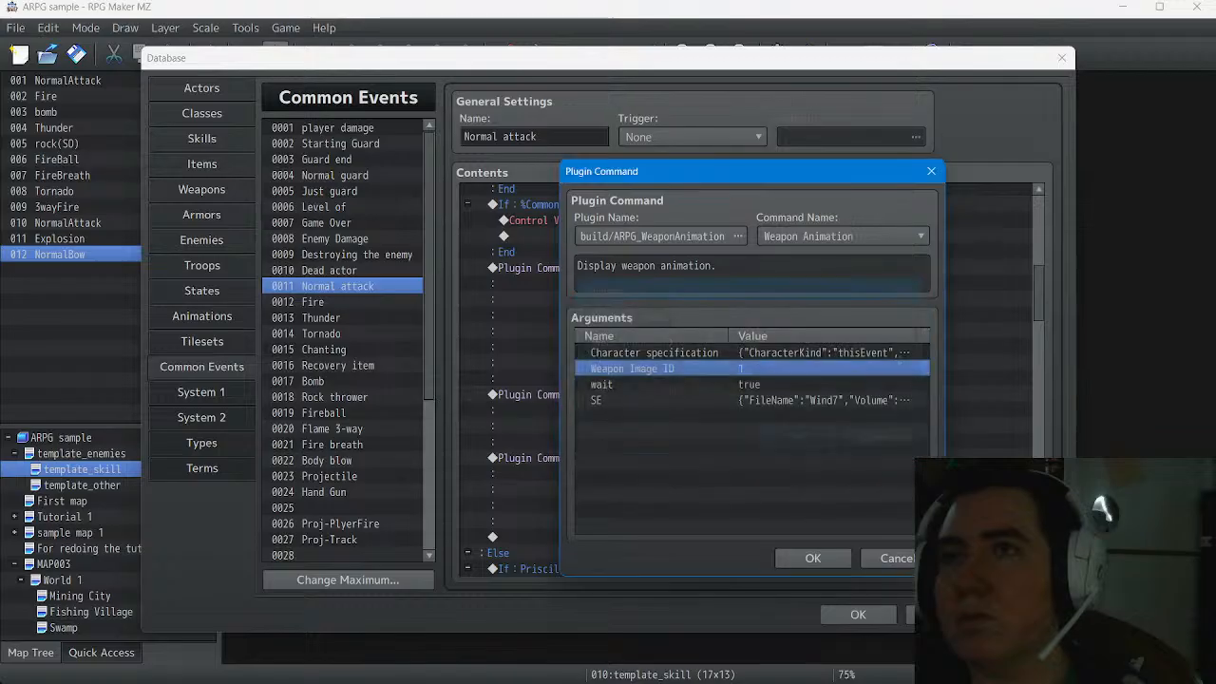
{"action": "left_click", "coordinate": [813, 559]}
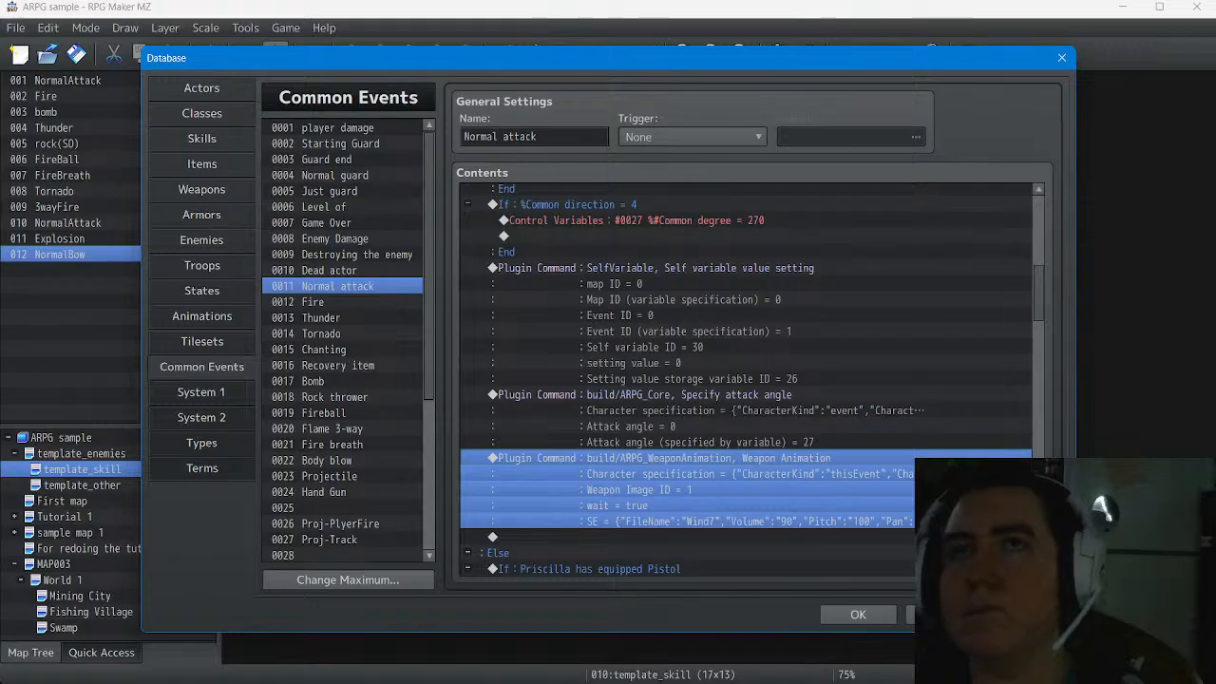
Add an Equip Weapon trait for Dagger to the actor Priscilla
{"action": "left_click", "coordinate": [201, 88]}
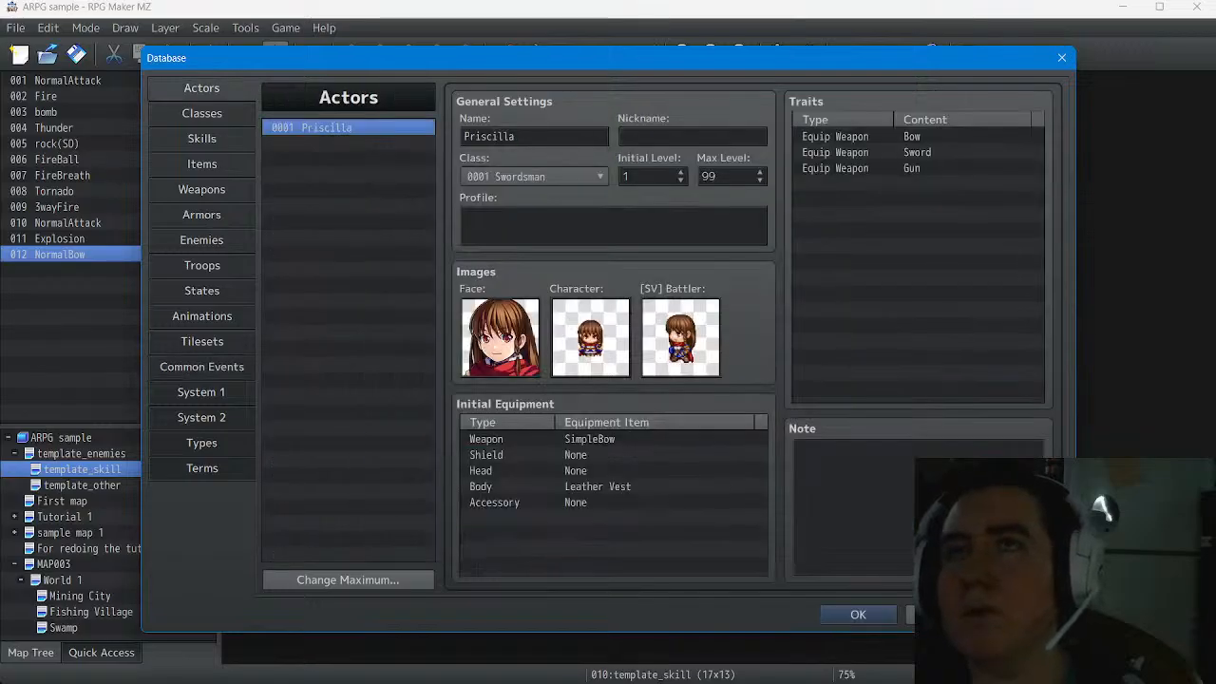
{"action": "double_click", "coordinate": [916, 184]}
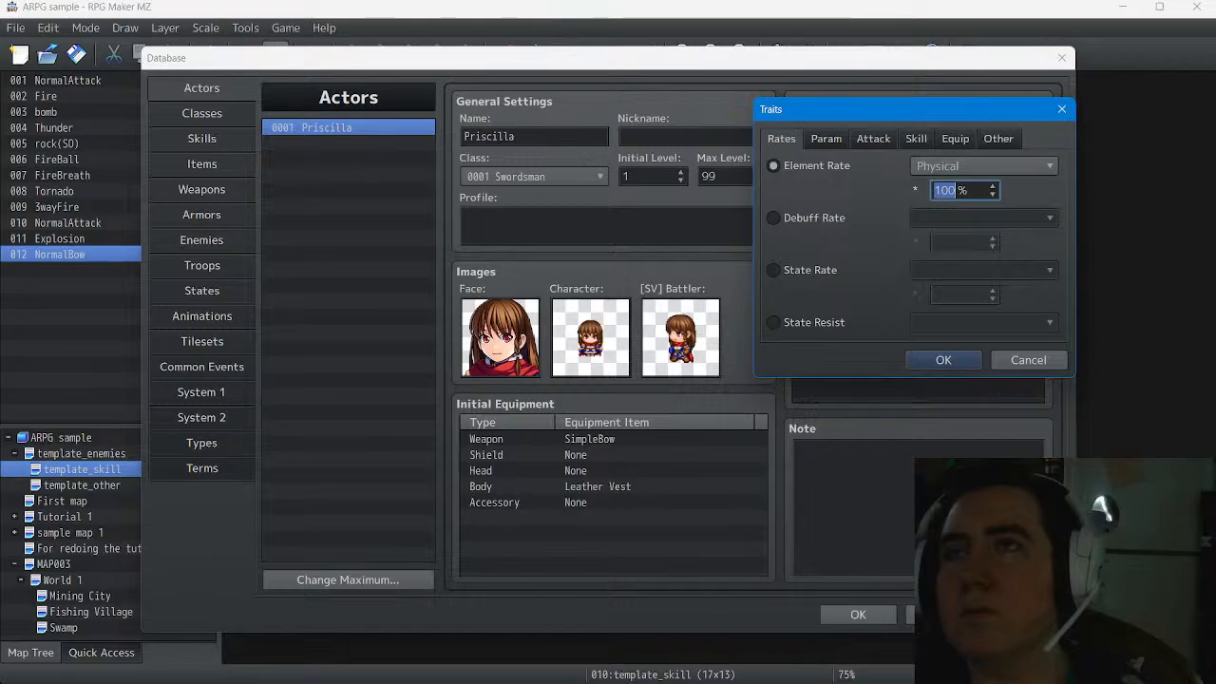
{"action": "left_click", "coordinate": [955, 139]}
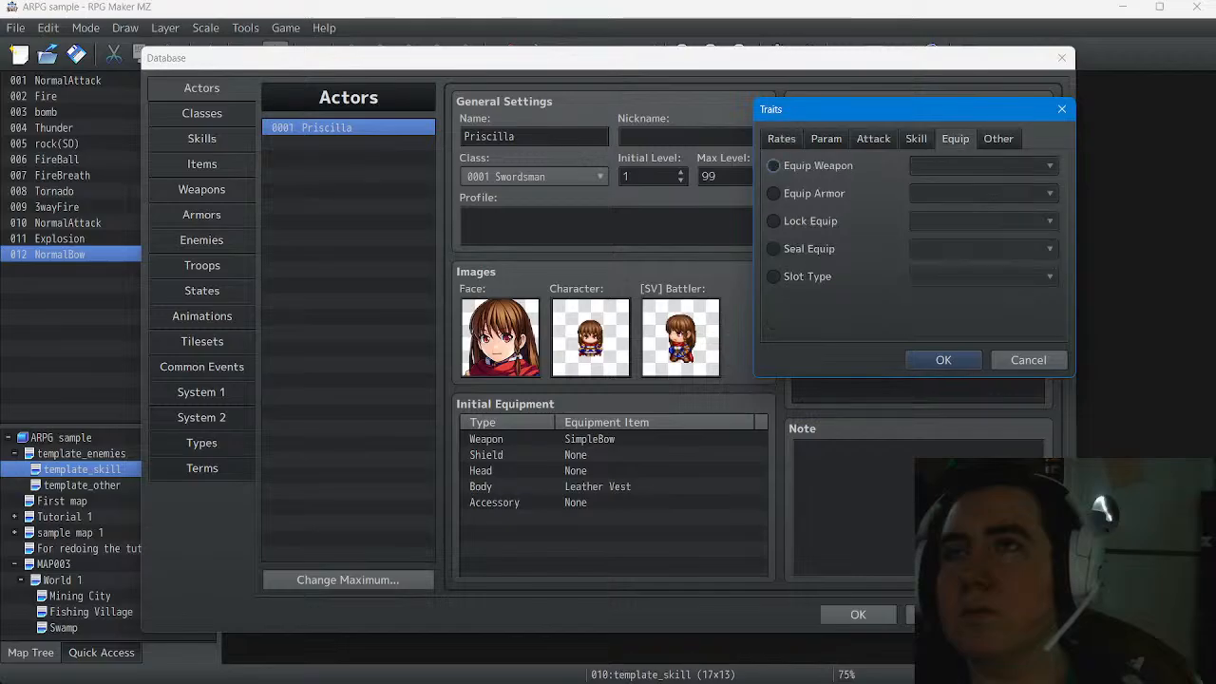
{"action": "left_click", "coordinate": [774, 167]}
{"action": "left_click", "coordinate": [984, 166]}
{"action": "left_click", "coordinate": [984, 166]}
{"action": "left_click", "coordinate": [943, 360]}
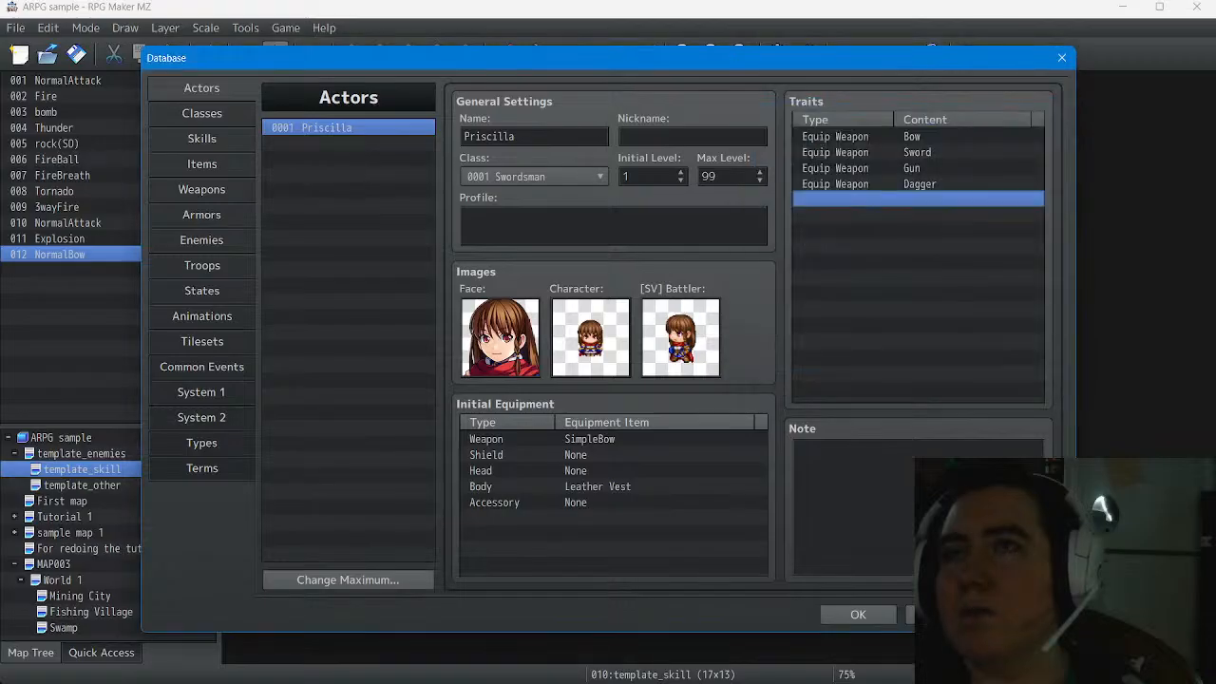
{"action": "double_click", "coordinate": [591, 439]}
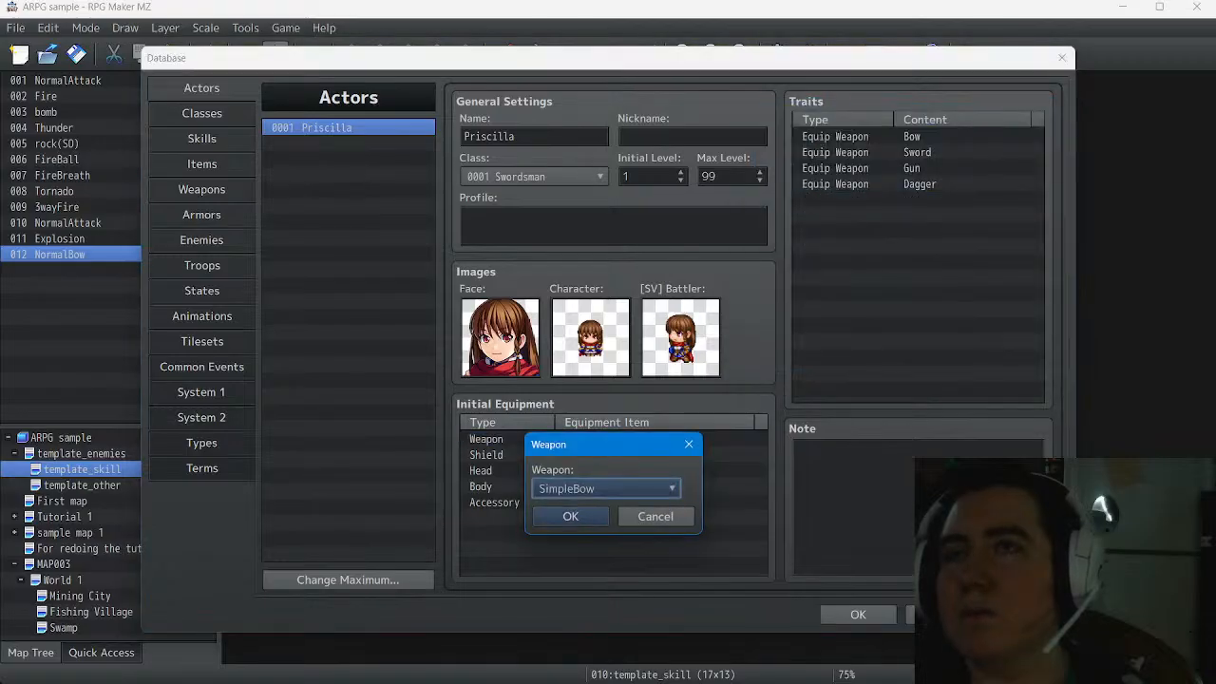
{"action": "left_click", "coordinate": [605, 488]}
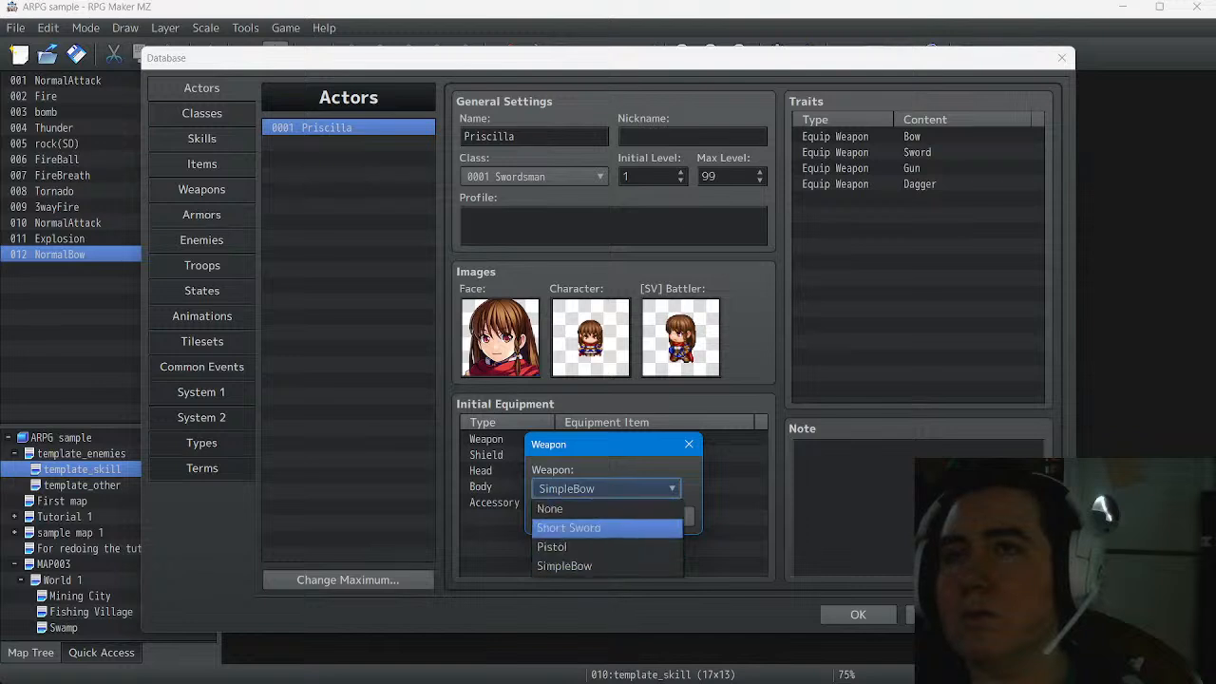
{"action": "left_click", "coordinate": [605, 509]}
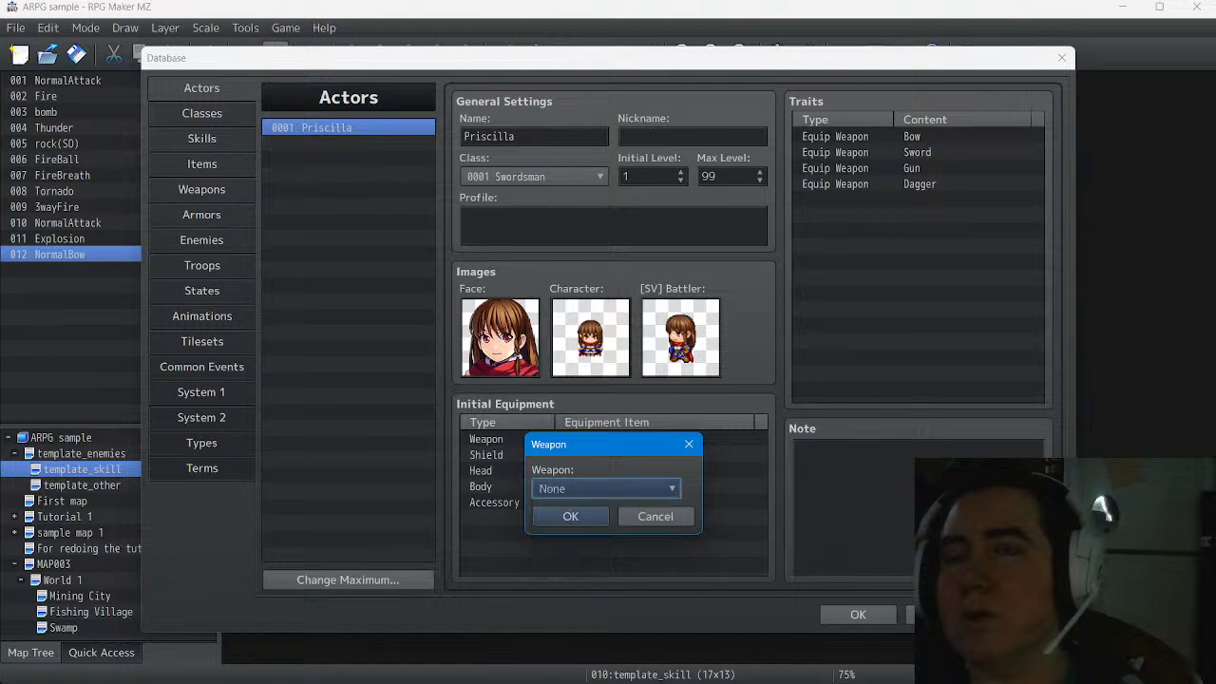
{"action": "key", "text": "Escape"}
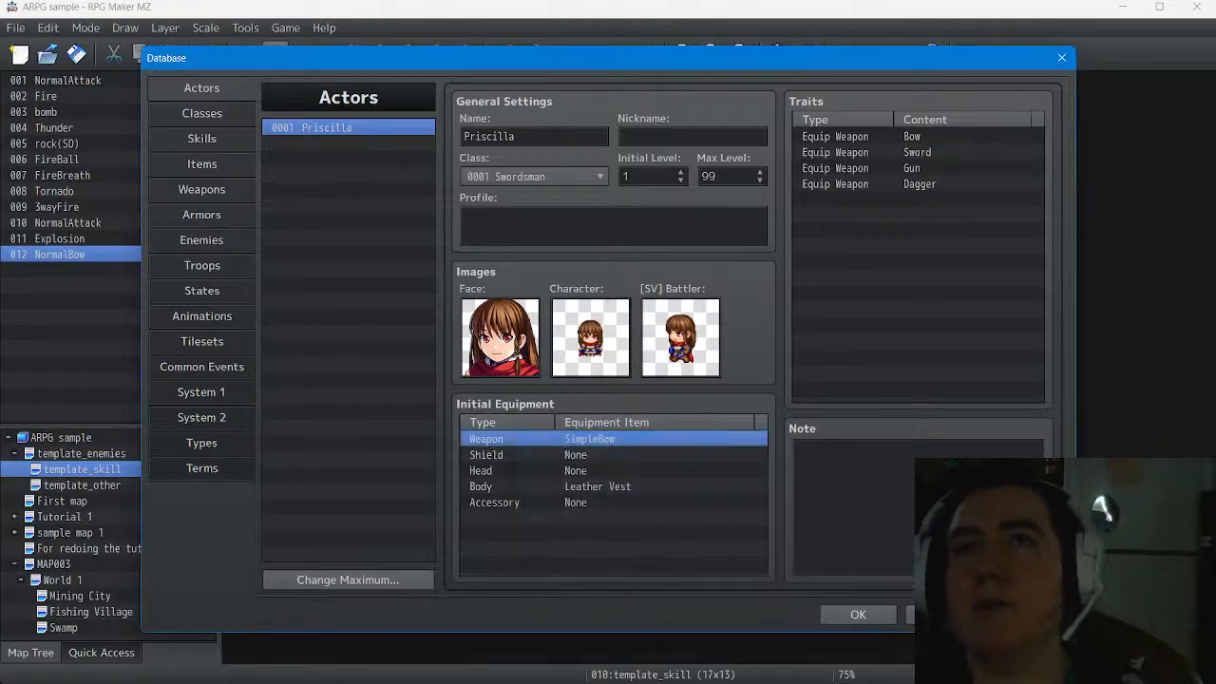
Name the empty weapon entry 0004 "Knife" in the weapons database
{"action": "left_click", "coordinate": [201, 190]}
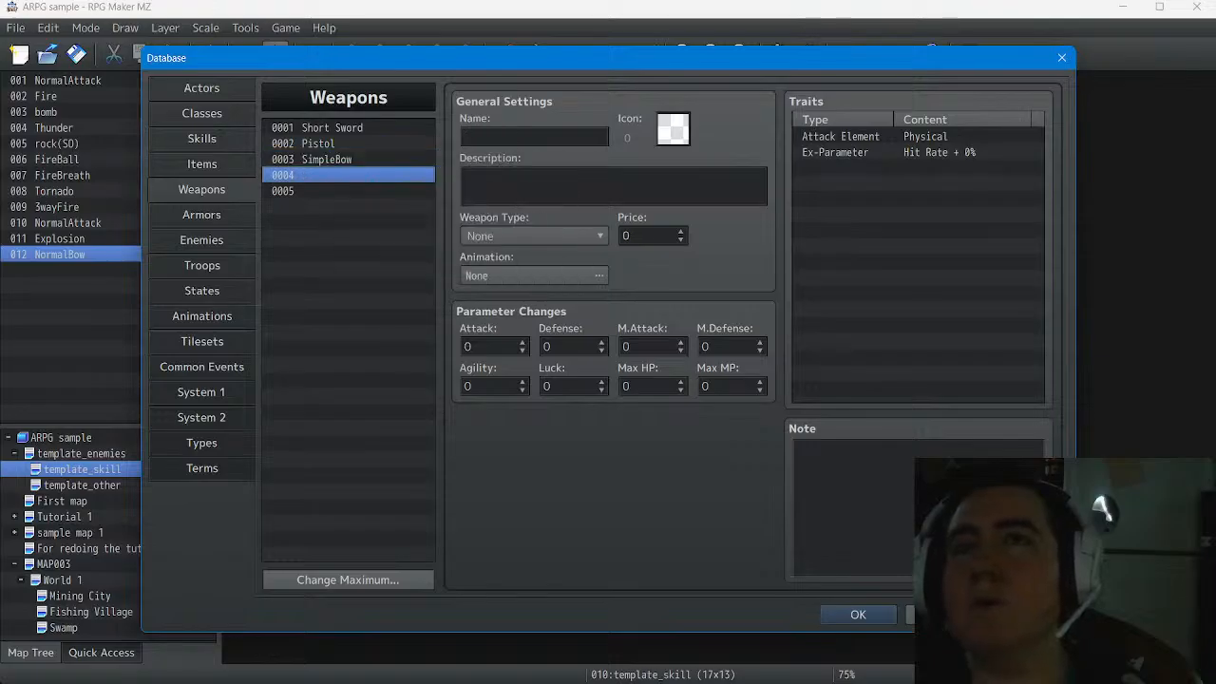
{"action": "left_click", "coordinate": [534, 137]}
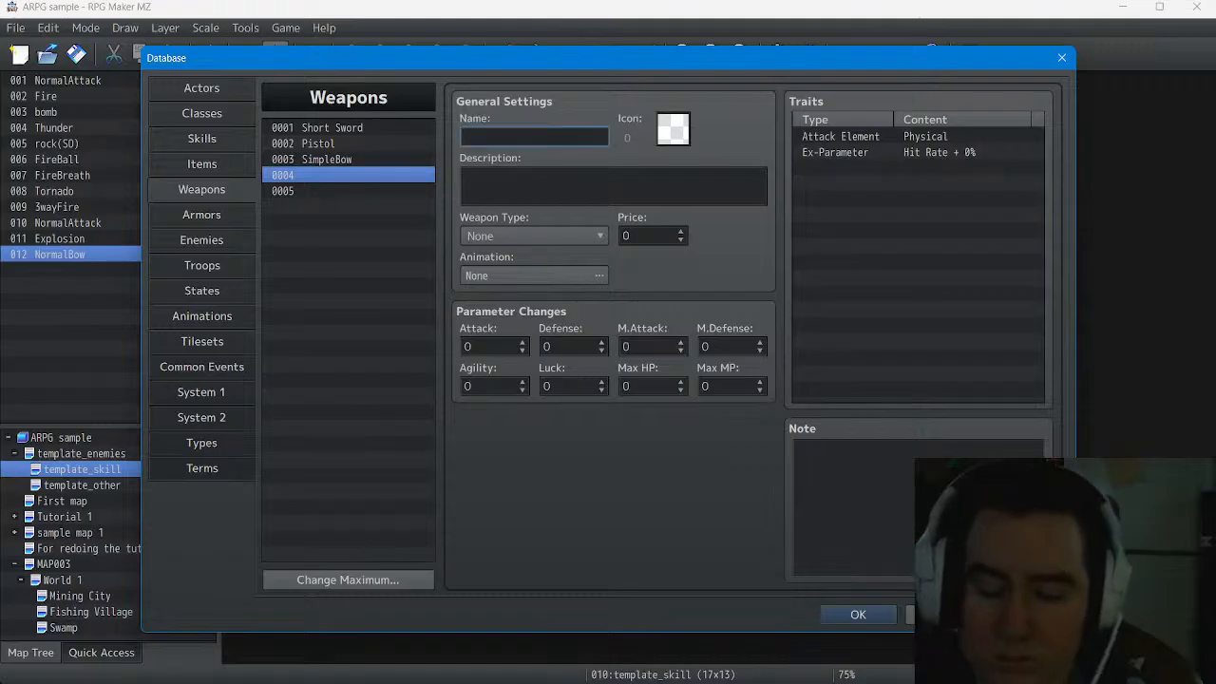
{"action": "type", "text": "Da"}
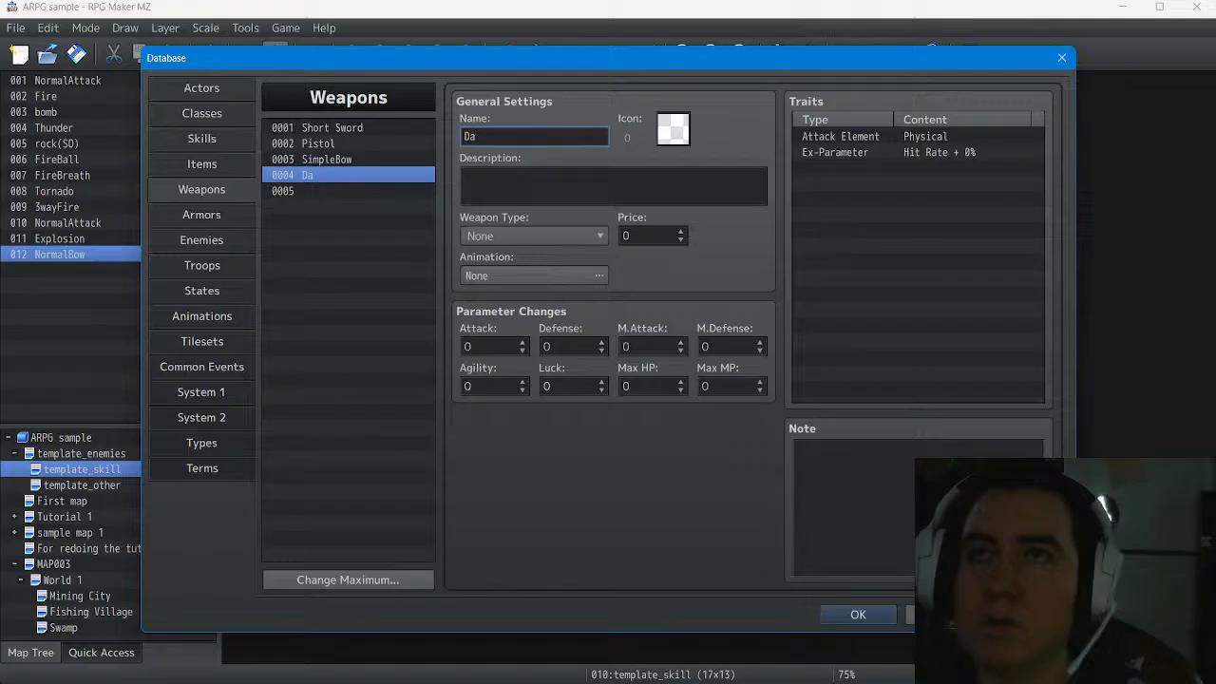
{"action": "key", "text": "BackSpace"}
{"action": "type", "text": "Knife"}
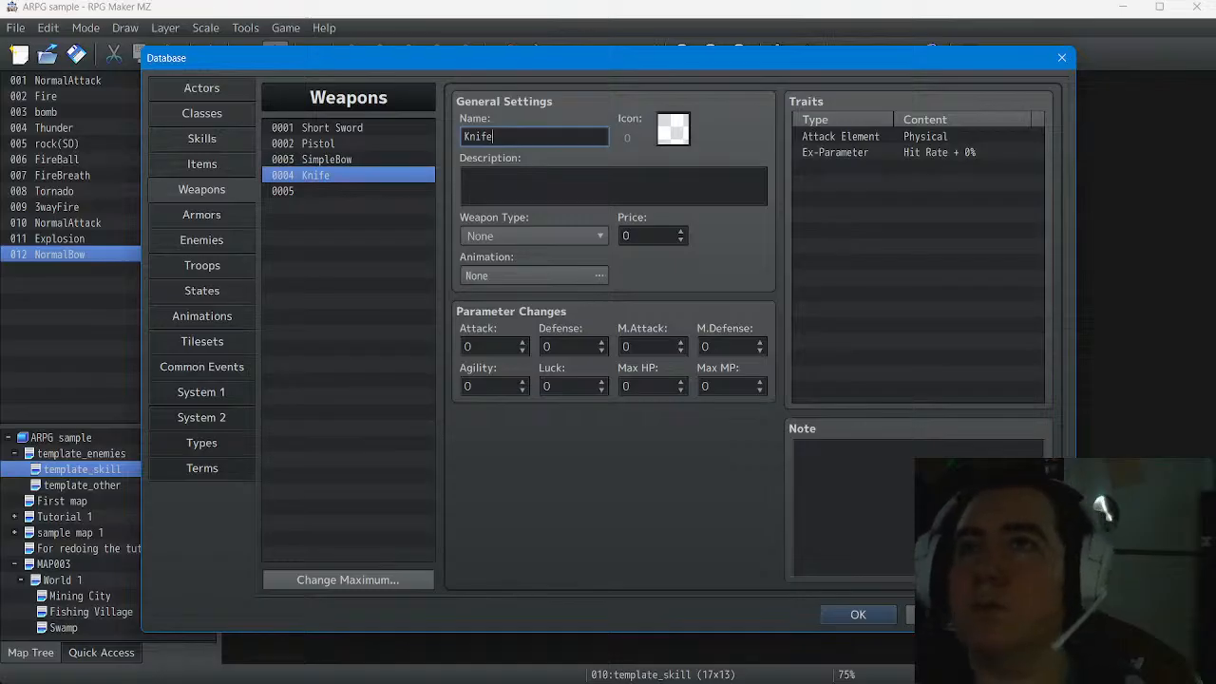
Browse the icon set and assign blade icon 96 to the Knife weapon
{"action": "double_click", "coordinate": [673, 130]}
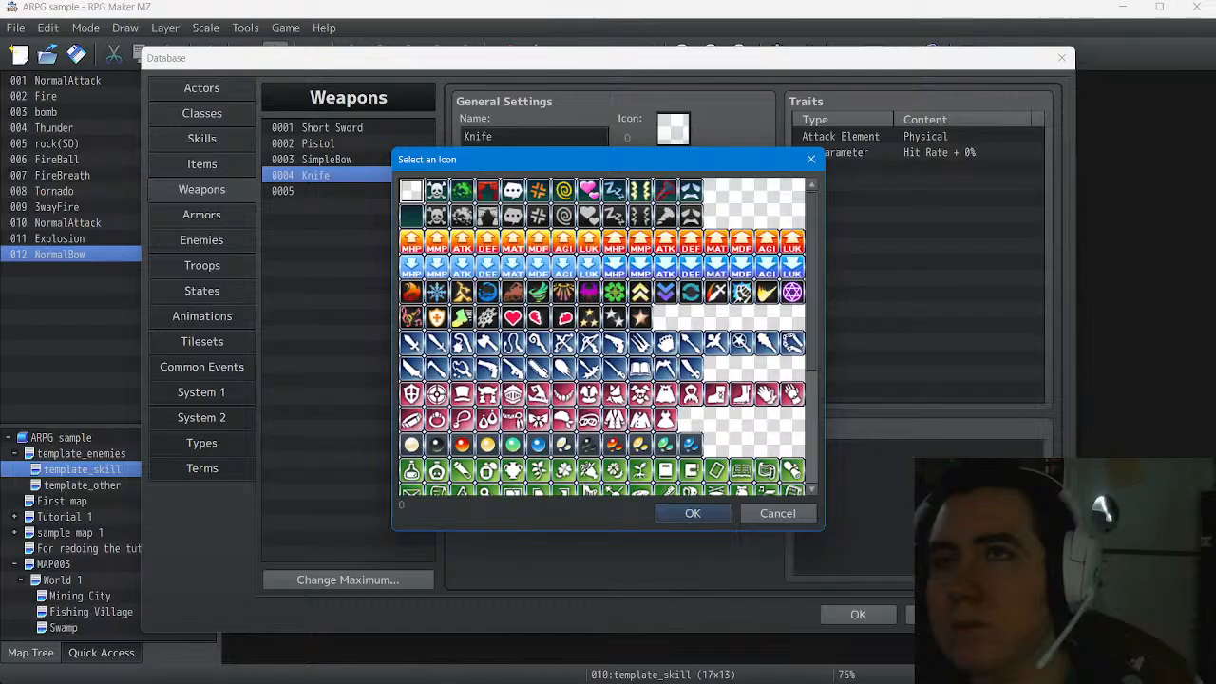
{"action": "left_click", "coordinate": [412, 343]}
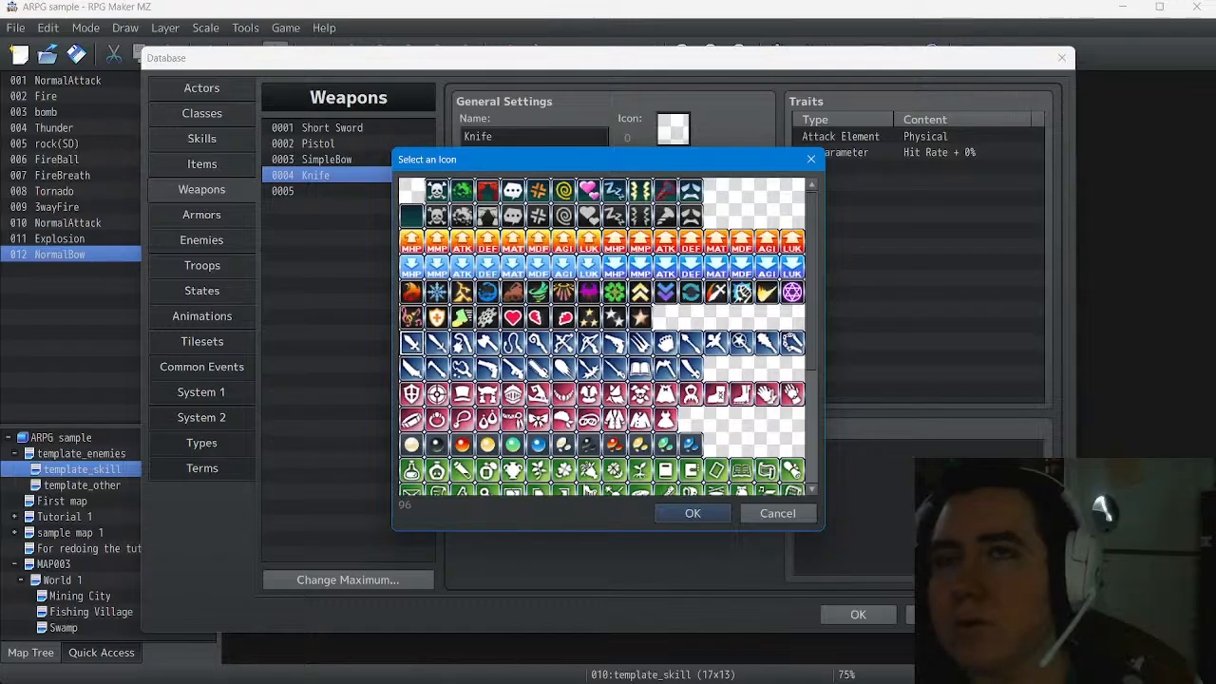
{"action": "scroll", "coordinate": [602, 337], "scroll_direction": "down", "scroll_amount": 1}
{"action": "scroll", "coordinate": [601, 336], "scroll_direction": "down", "scroll_amount": 4}
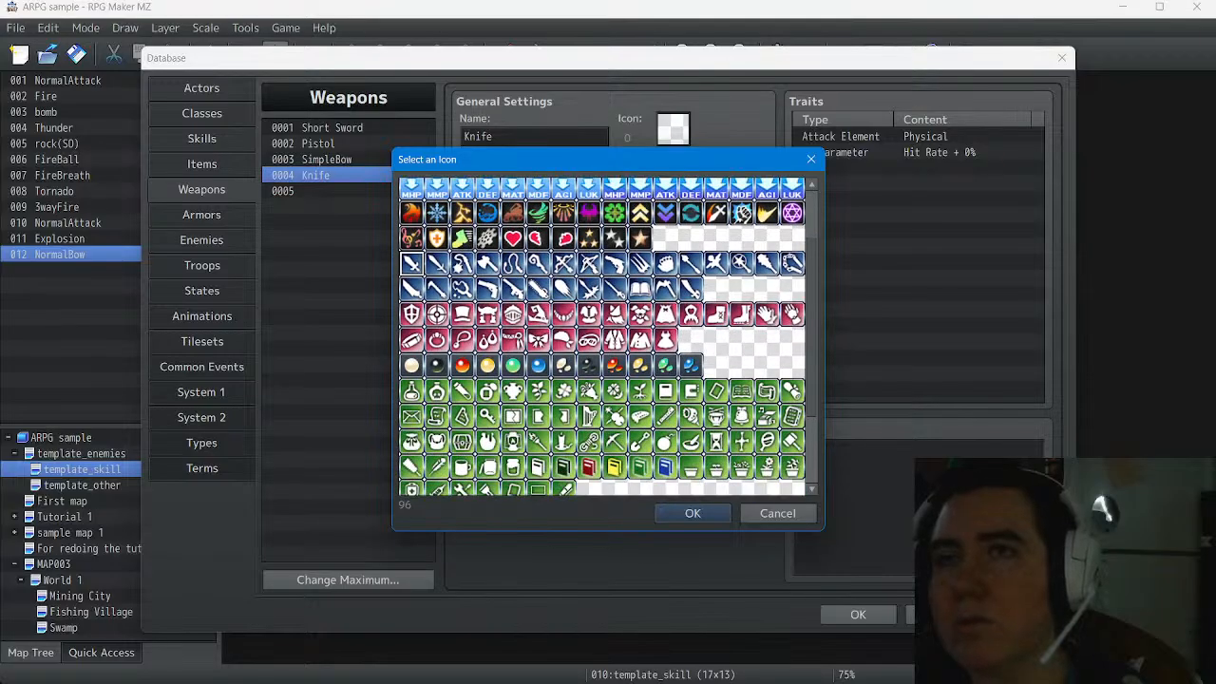
{"action": "scroll", "coordinate": [601, 337], "scroll_direction": "down", "scroll_amount": 2}
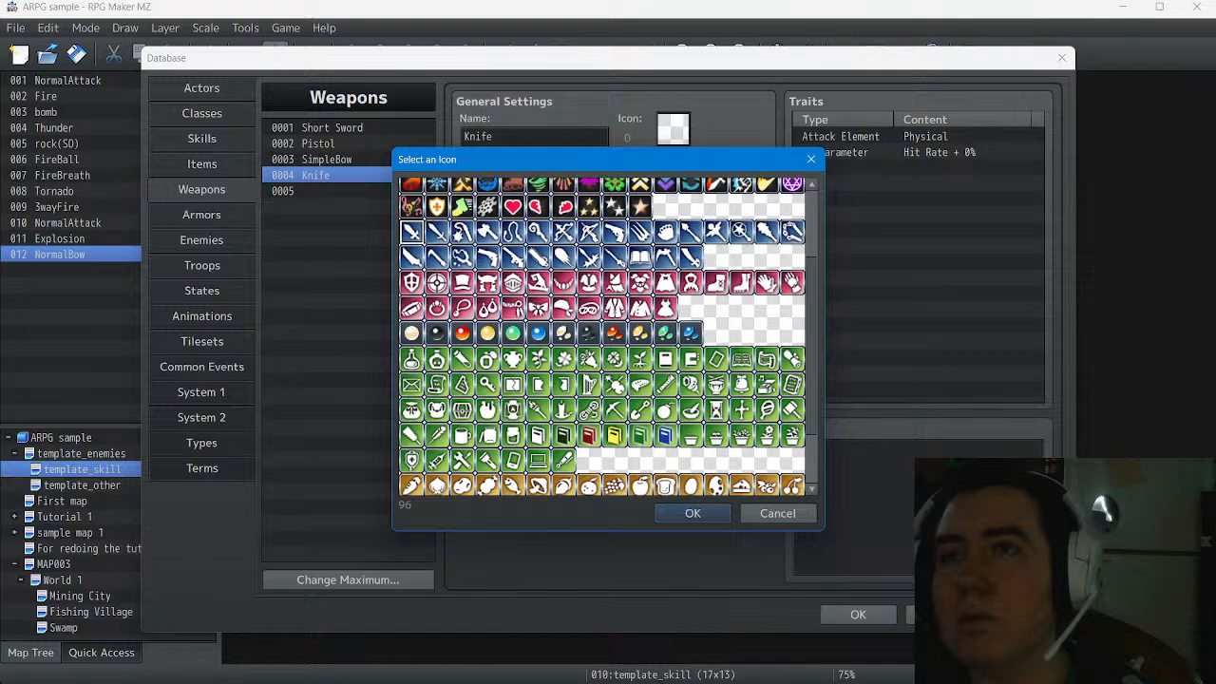
{"action": "scroll", "coordinate": [606, 336], "scroll_direction": "down", "scroll_amount": 3}
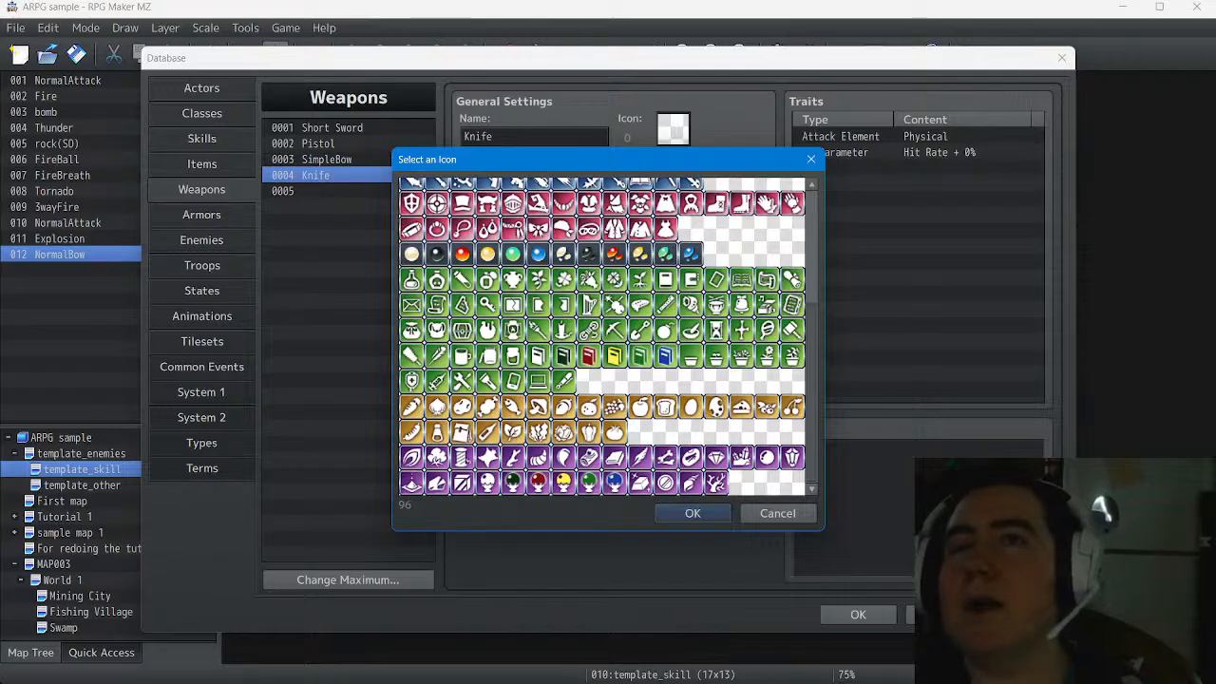
{"action": "scroll", "coordinate": [606, 337], "scroll_direction": "up", "scroll_amount": 5}
{"action": "scroll", "coordinate": [606, 337], "scroll_direction": "up", "scroll_amount": 3}
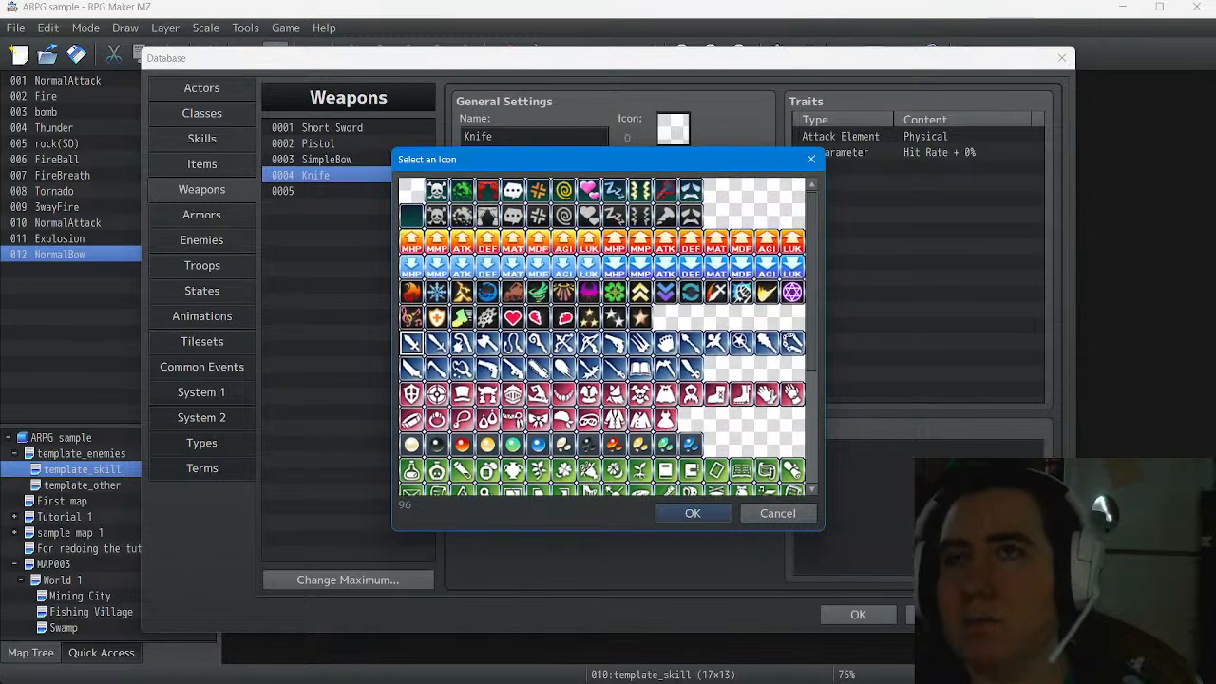
{"action": "left_click", "coordinate": [693, 513]}
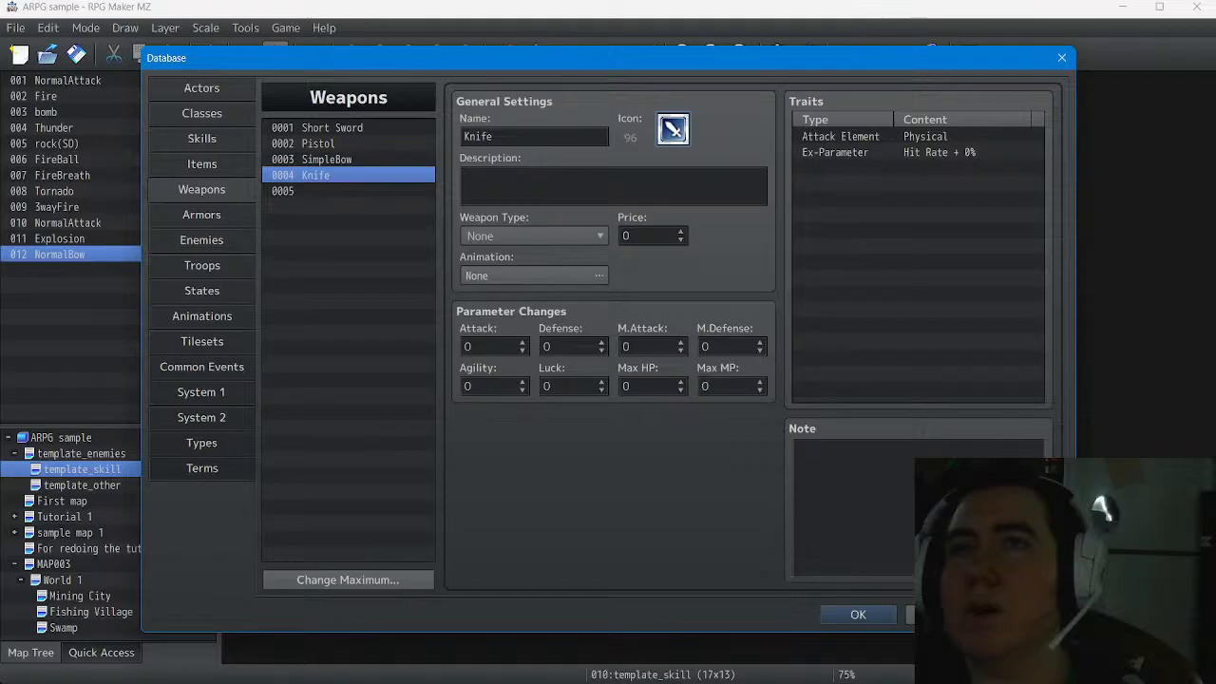
Set the Knife's weapon type to Dagger and its animation to 0006 Justguard
{"action": "left_click", "coordinate": [533, 235]}
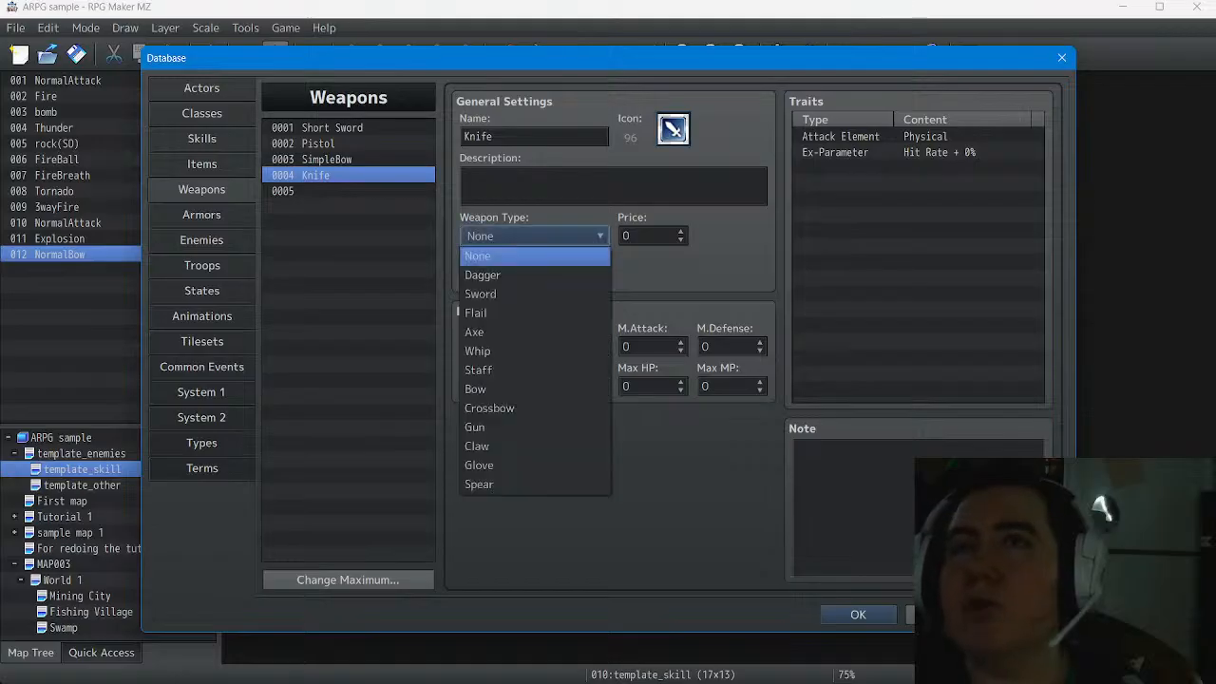
{"action": "left_click", "coordinate": [482, 274]}
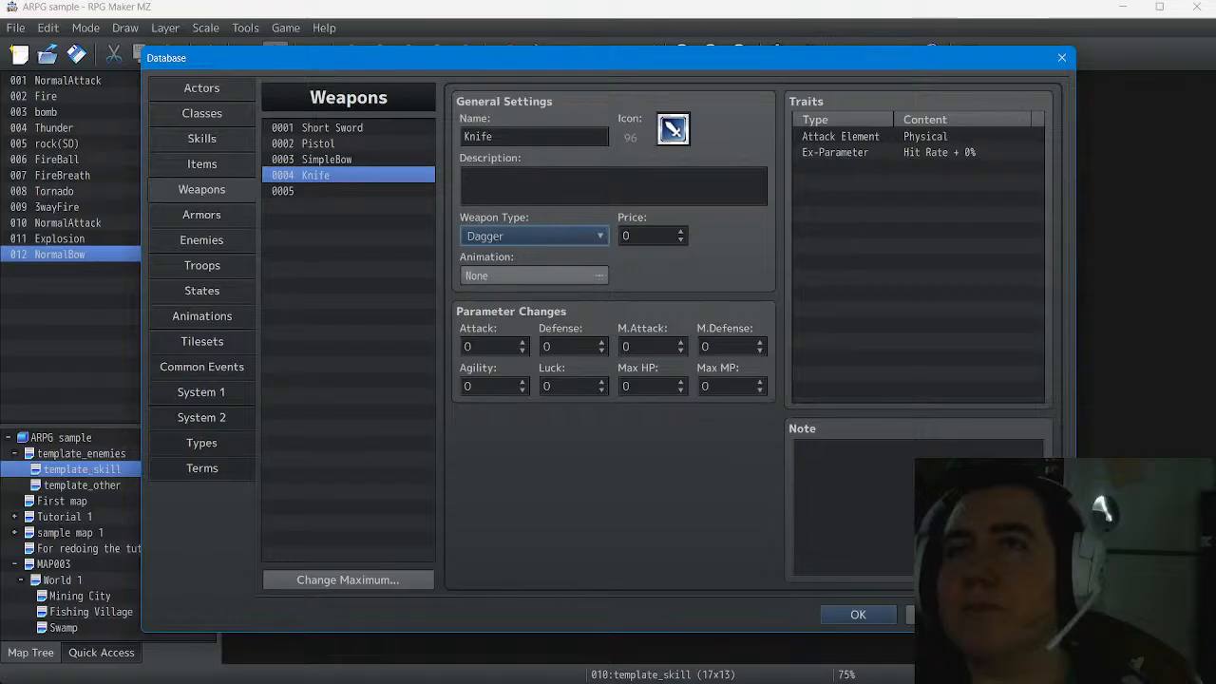
{"action": "left_click", "coordinate": [533, 276]}
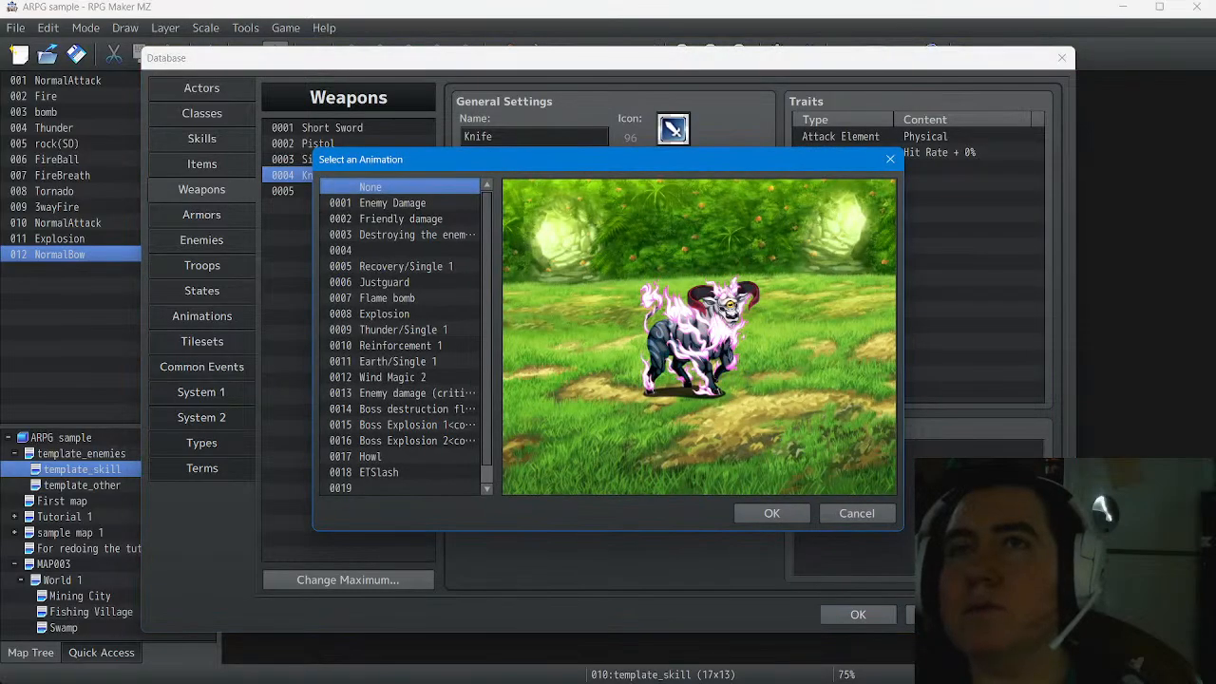
{"action": "left_click", "coordinate": [399, 282]}
{"action": "left_click", "coordinate": [772, 513]}
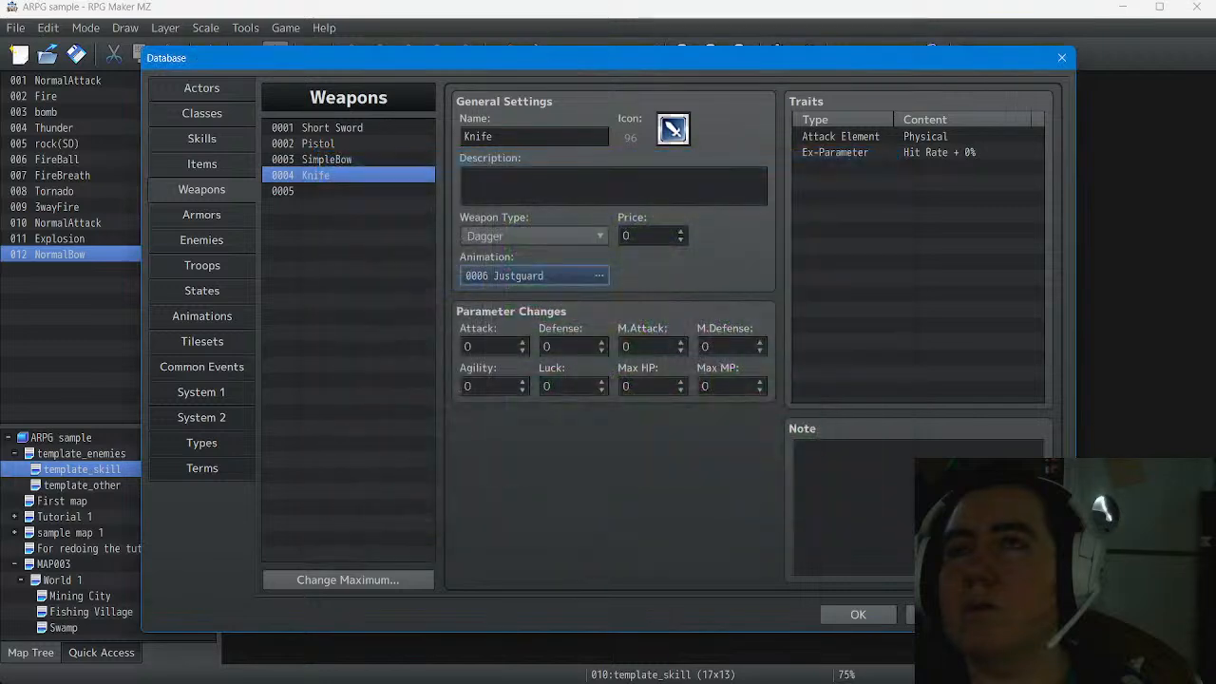
Set the Knife's price to 100 and its Attack parameter change to 8
{"action": "double_click", "coordinate": [627, 236]}
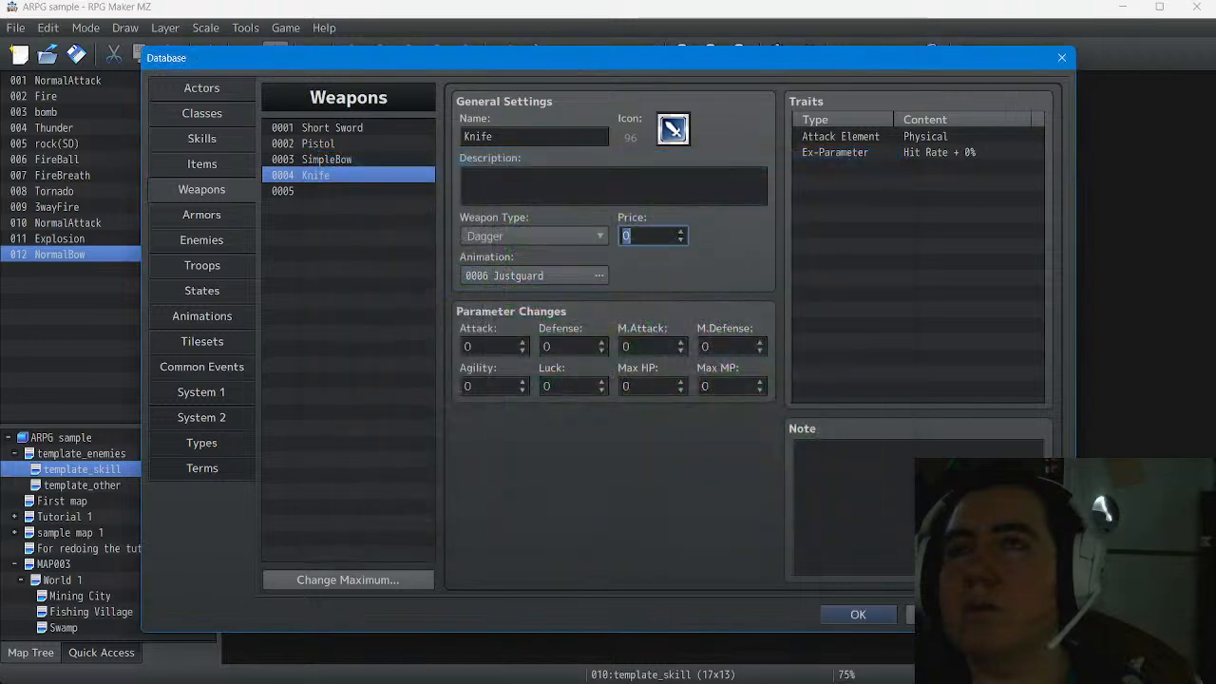
{"action": "type", "text": "100"}
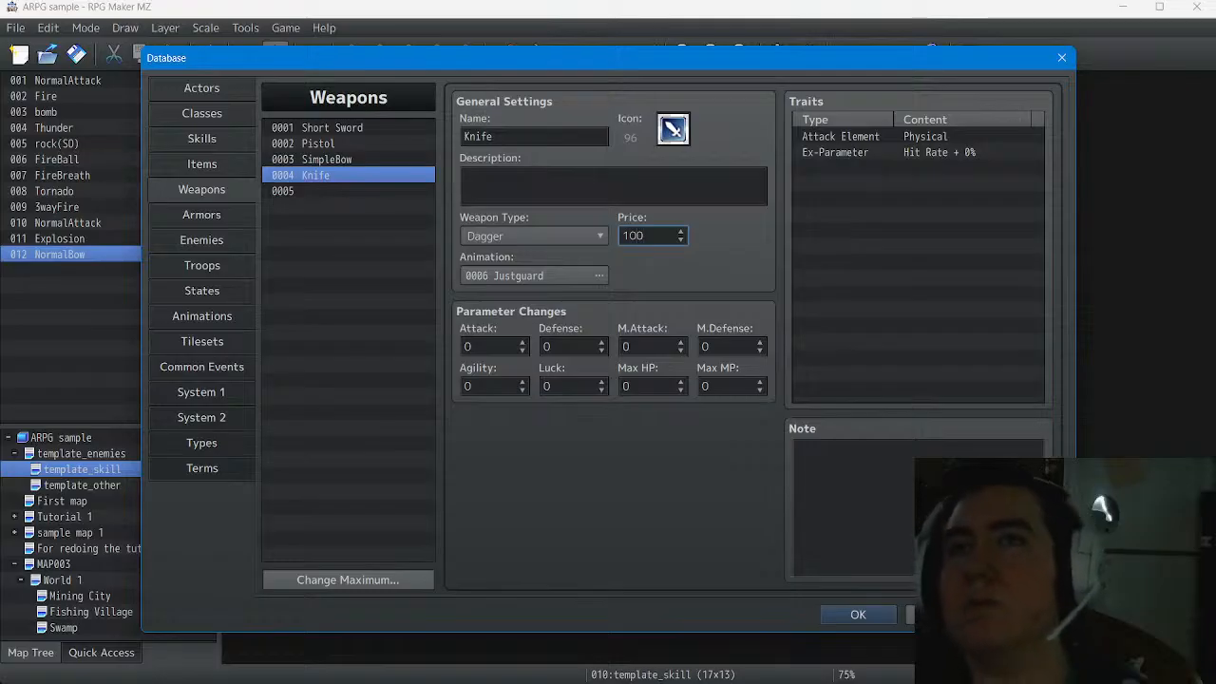
{"action": "double_click", "coordinate": [471, 346]}
{"action": "key", "text": "Up"}
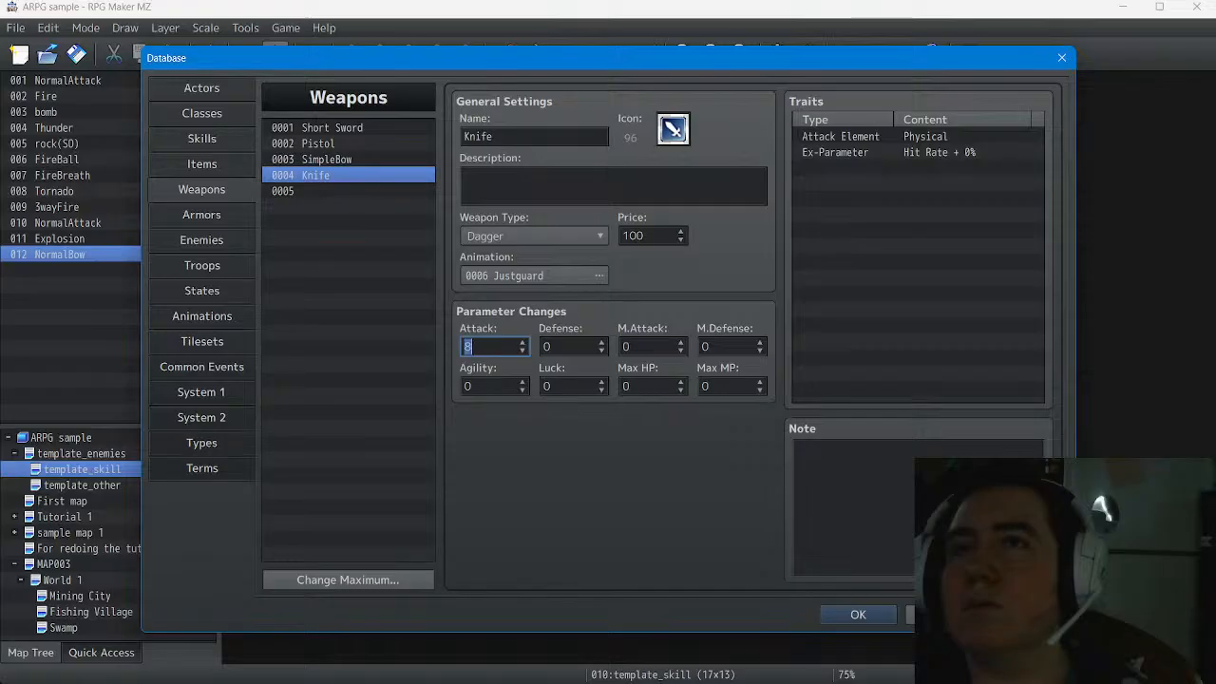
{"action": "left_click", "coordinate": [1029, 615]}
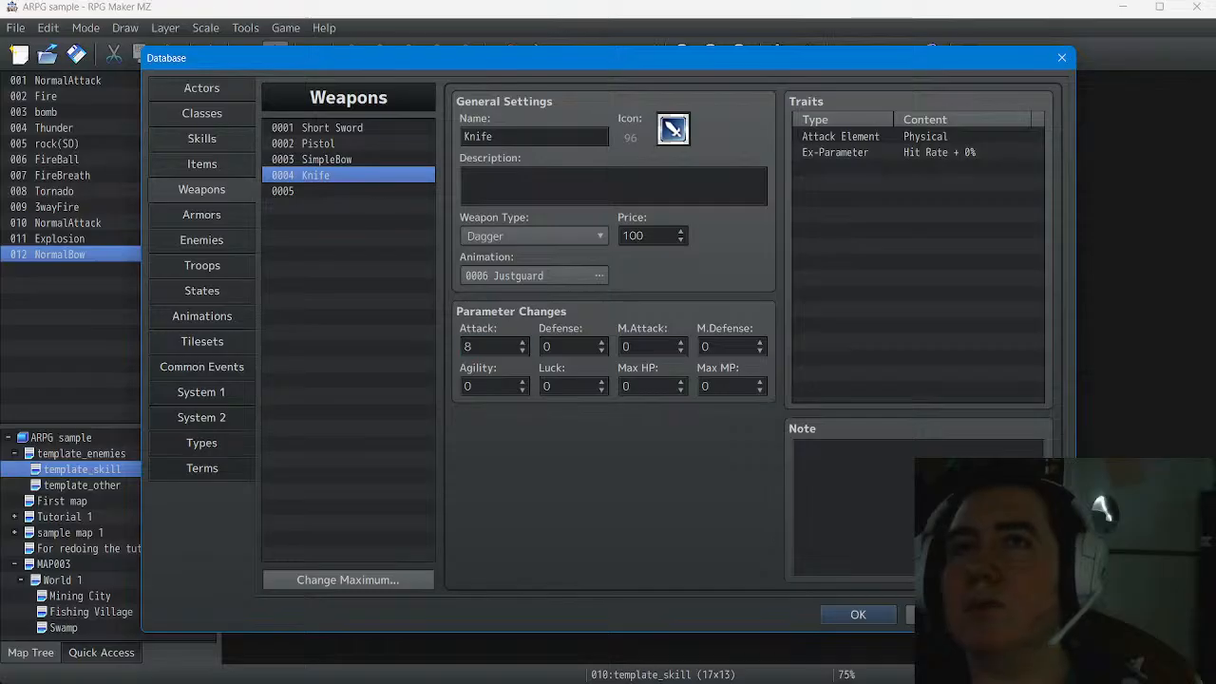
Set Priscilla's initial equipment weapon to Knife in the actor database
{"action": "left_click", "coordinate": [201, 88]}
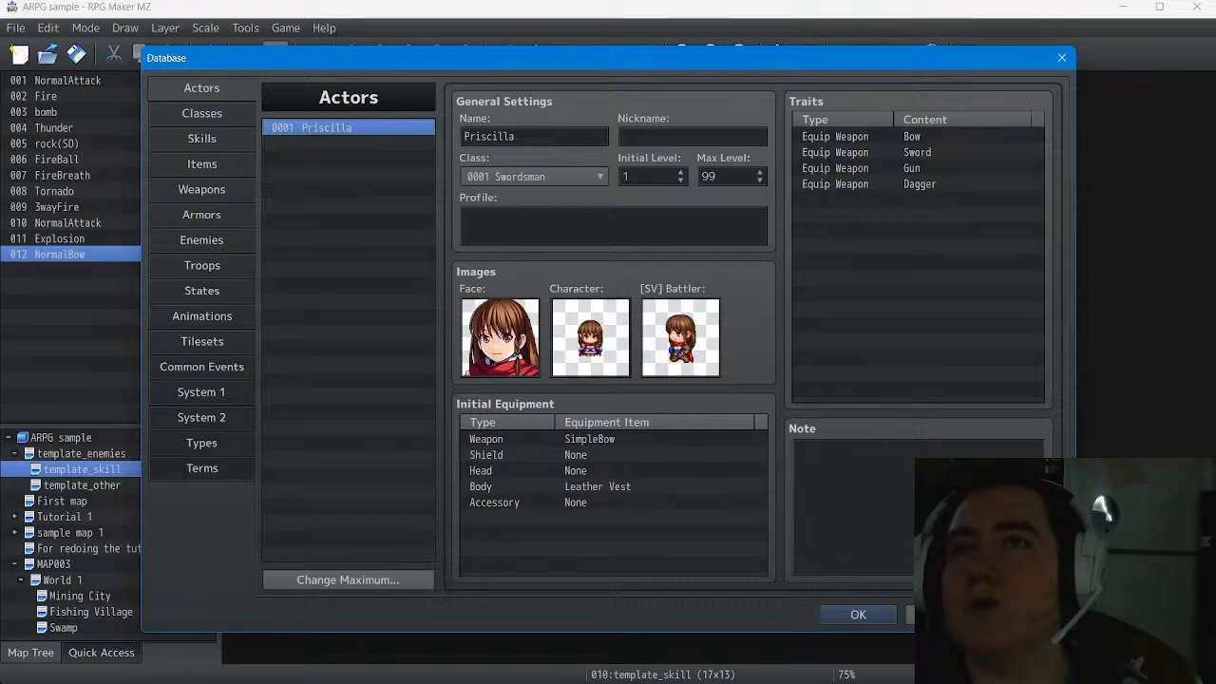
{"action": "double_click", "coordinate": [589, 439]}
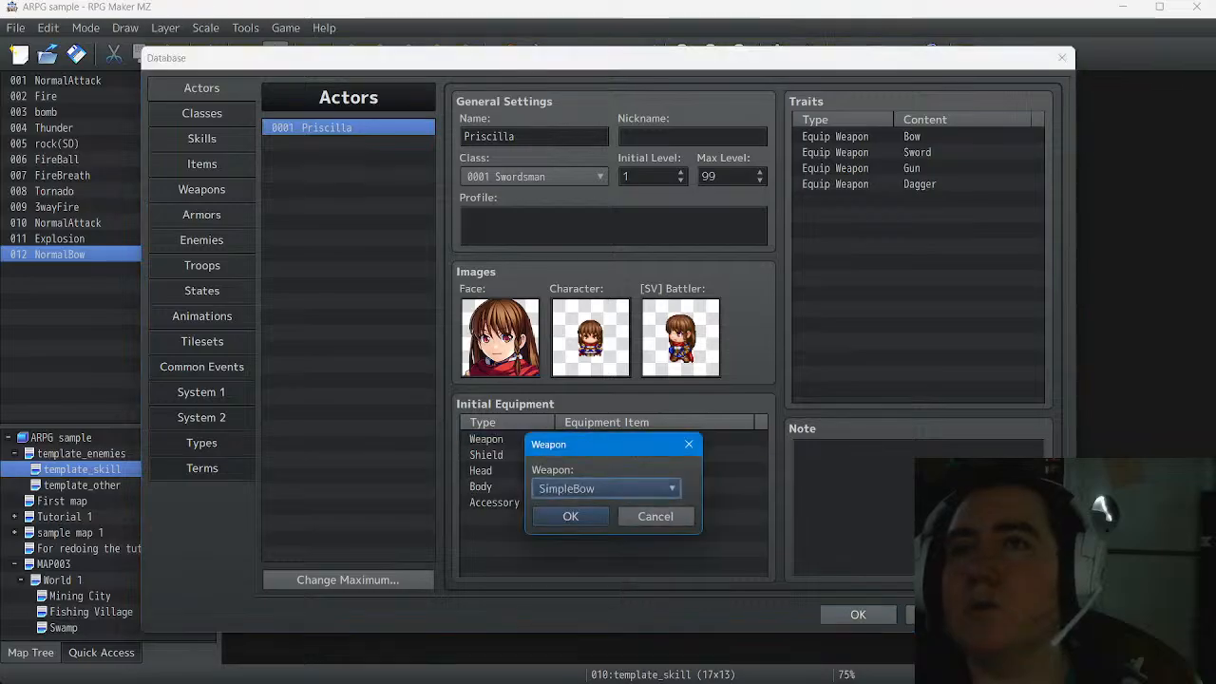
{"action": "left_click", "coordinate": [607, 488]}
{"action": "left_click", "coordinate": [606, 585]}
{"action": "left_click", "coordinate": [570, 516]}
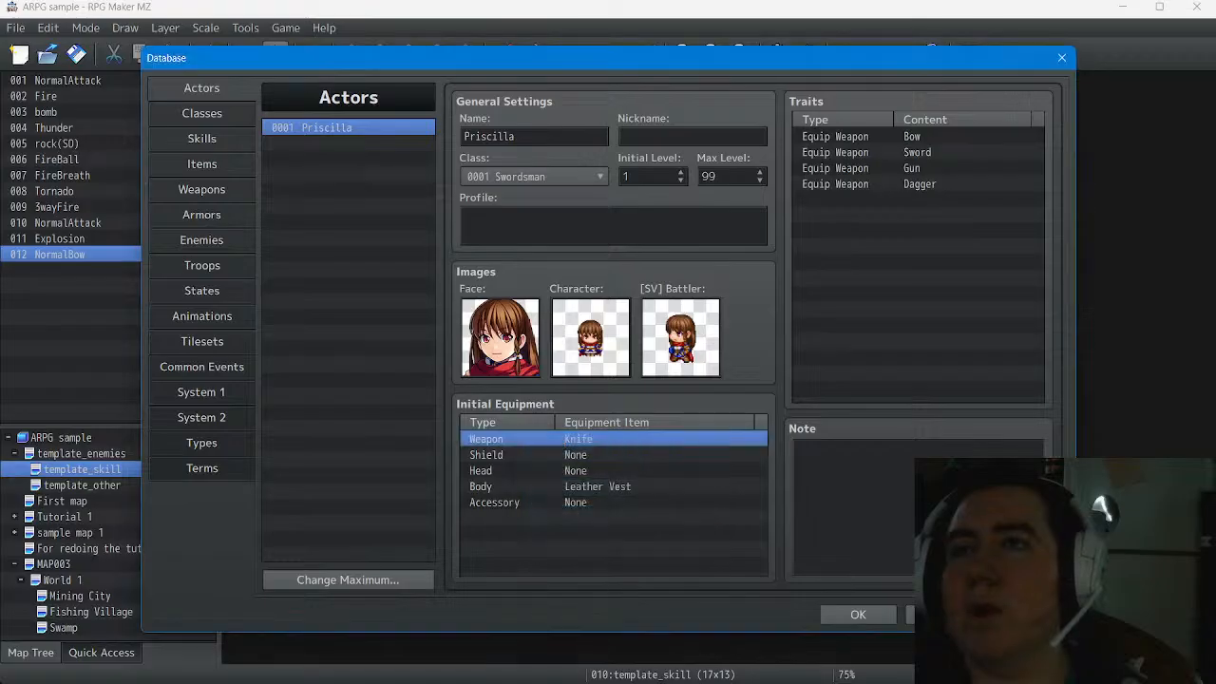
{"action": "left_click", "coordinate": [858, 614]}
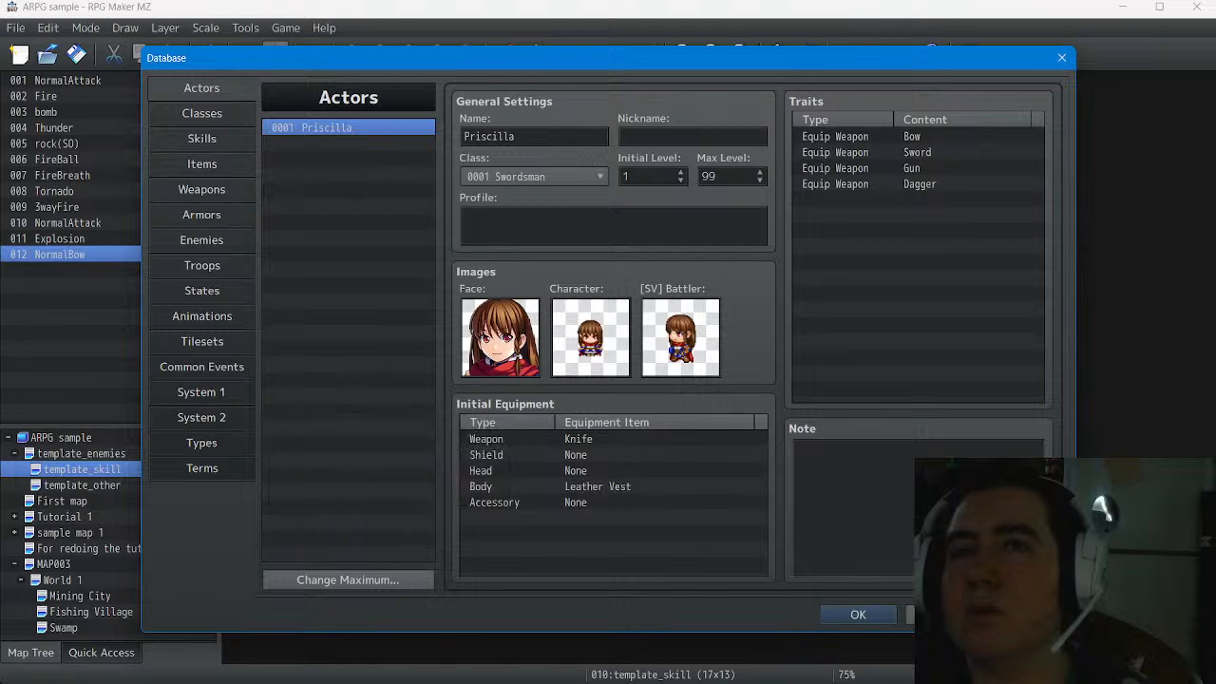
Change the Short Sword condition opening the Normal attack common event to Knife, check the following commands, and save the database changes
{"action": "left_click", "coordinate": [202, 367]}
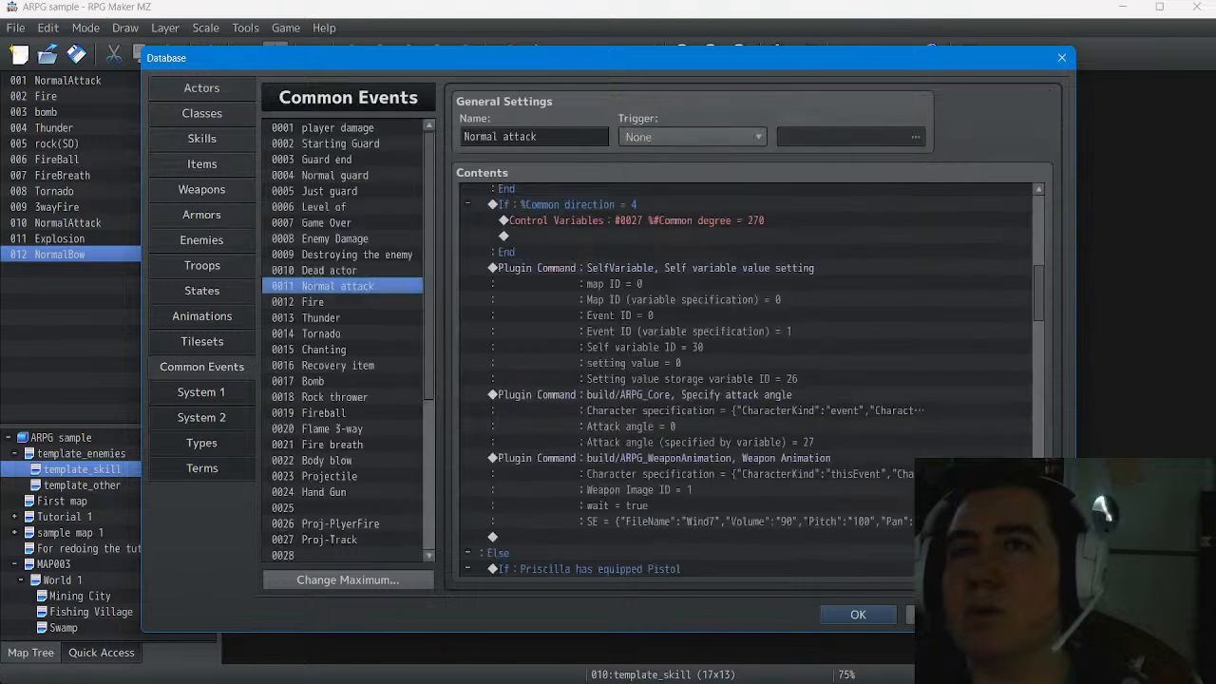
{"action": "scroll", "coordinate": [751, 380], "scroll_direction": "up", "scroll_amount": 10}
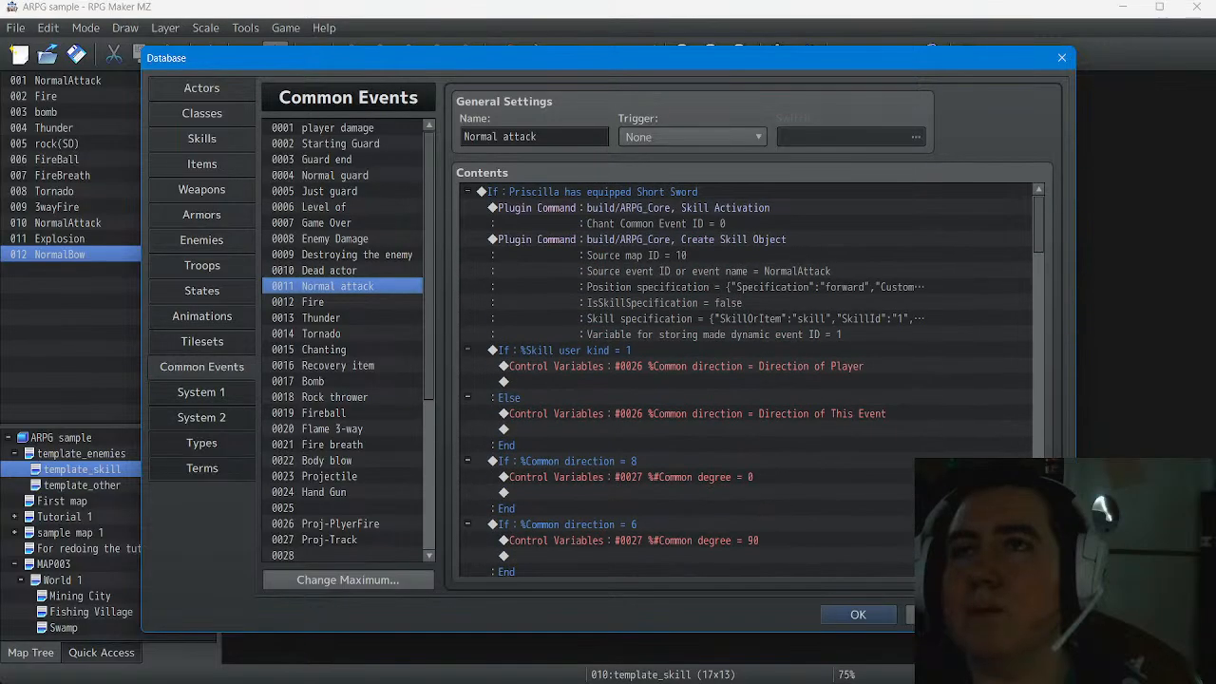
{"action": "key", "text": "ctrl+a"}
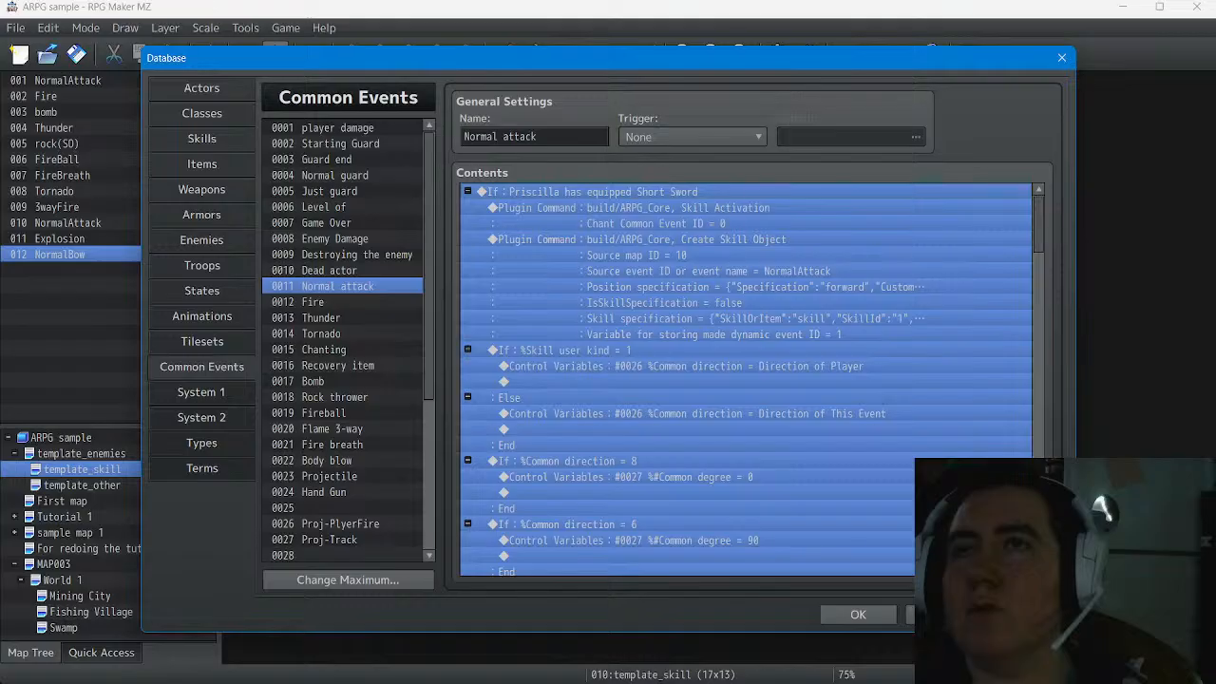
{"action": "right_click", "coordinate": [582, 186]}
{"action": "left_click", "coordinate": [617, 216]}
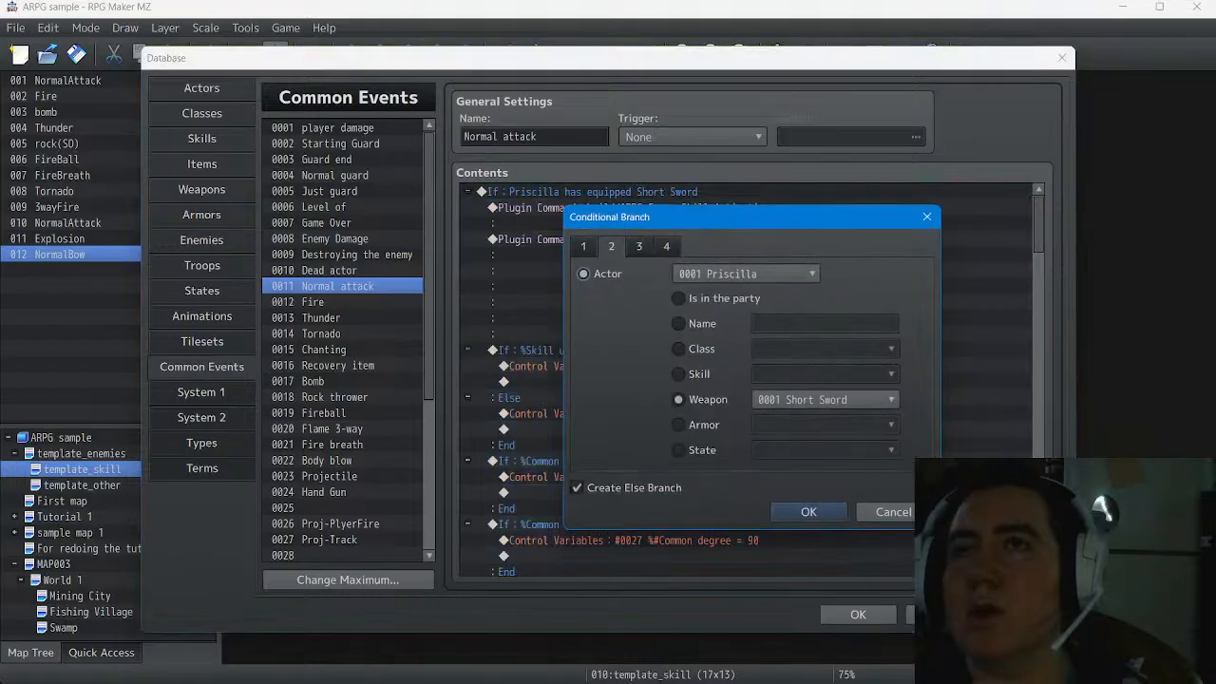
{"action": "left_click", "coordinate": [825, 399]}
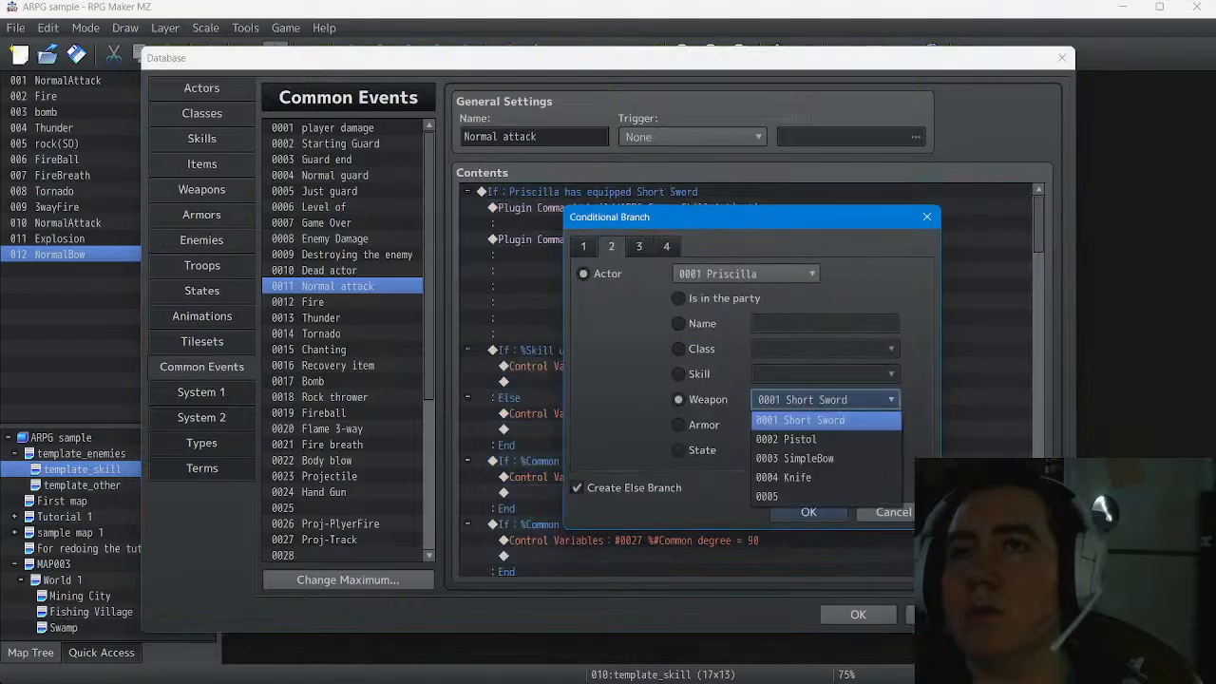
{"action": "left_click", "coordinate": [783, 477]}
{"action": "left_click", "coordinate": [809, 512]}
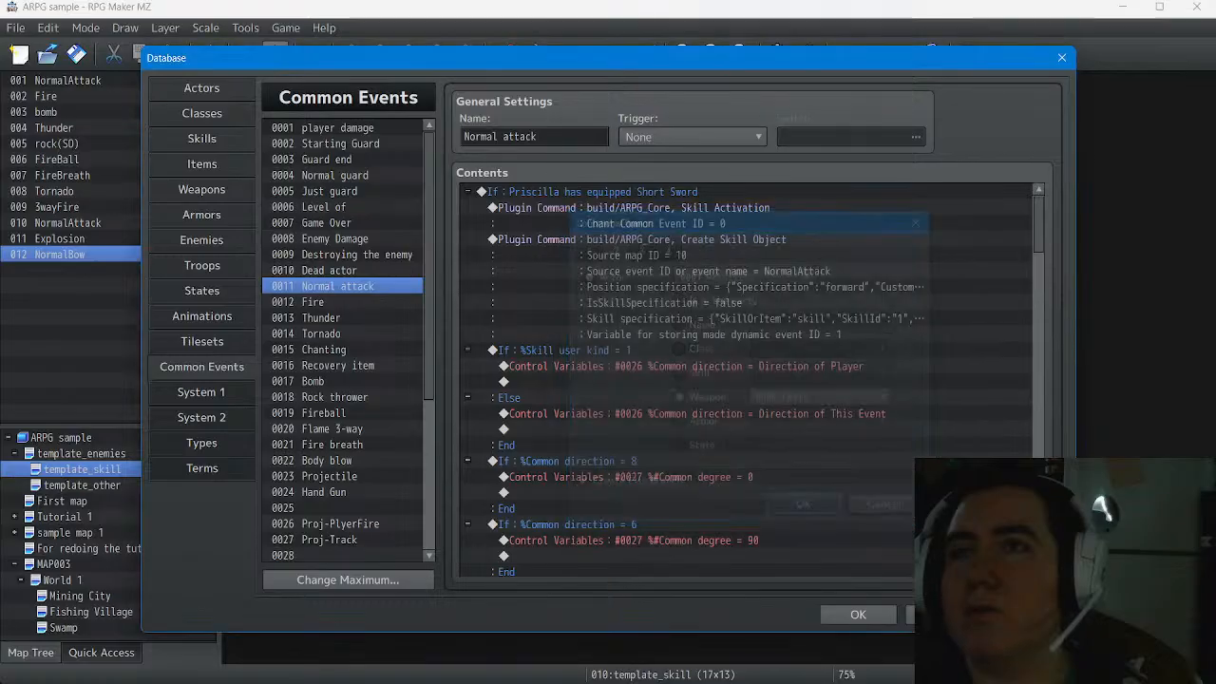
{"action": "scroll", "coordinate": [746, 379], "scroll_direction": "down", "scroll_amount": 12}
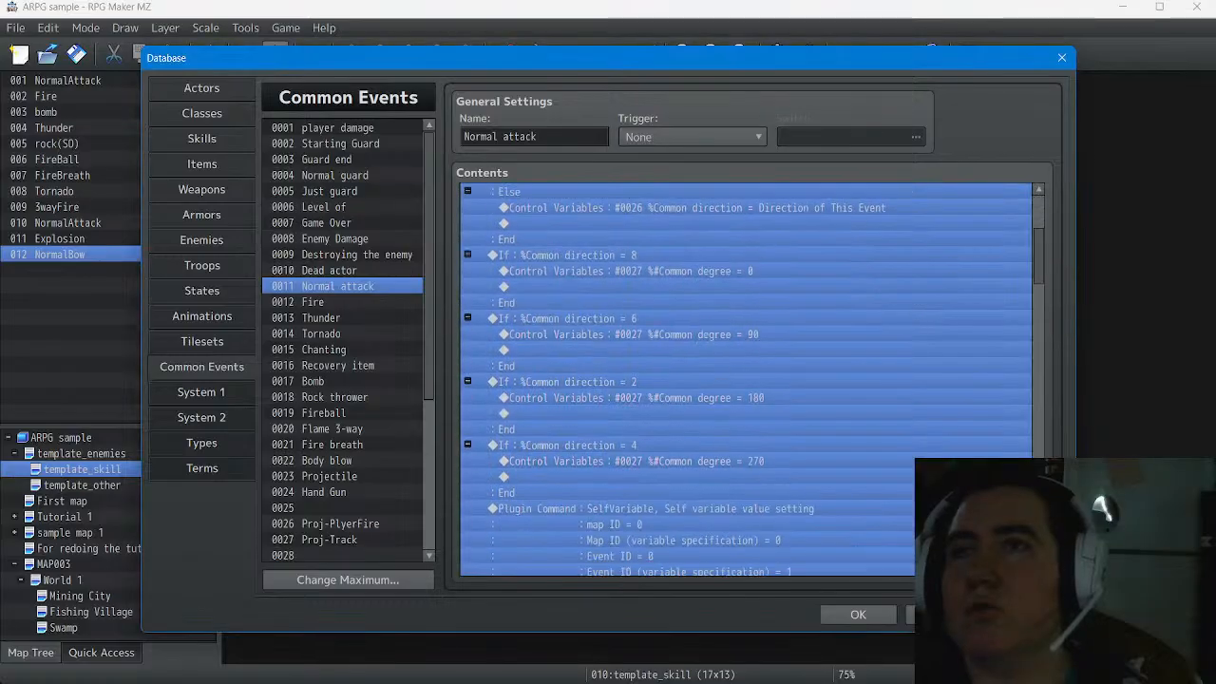
{"action": "scroll", "coordinate": [746, 380], "scroll_direction": "down", "scroll_amount": 12}
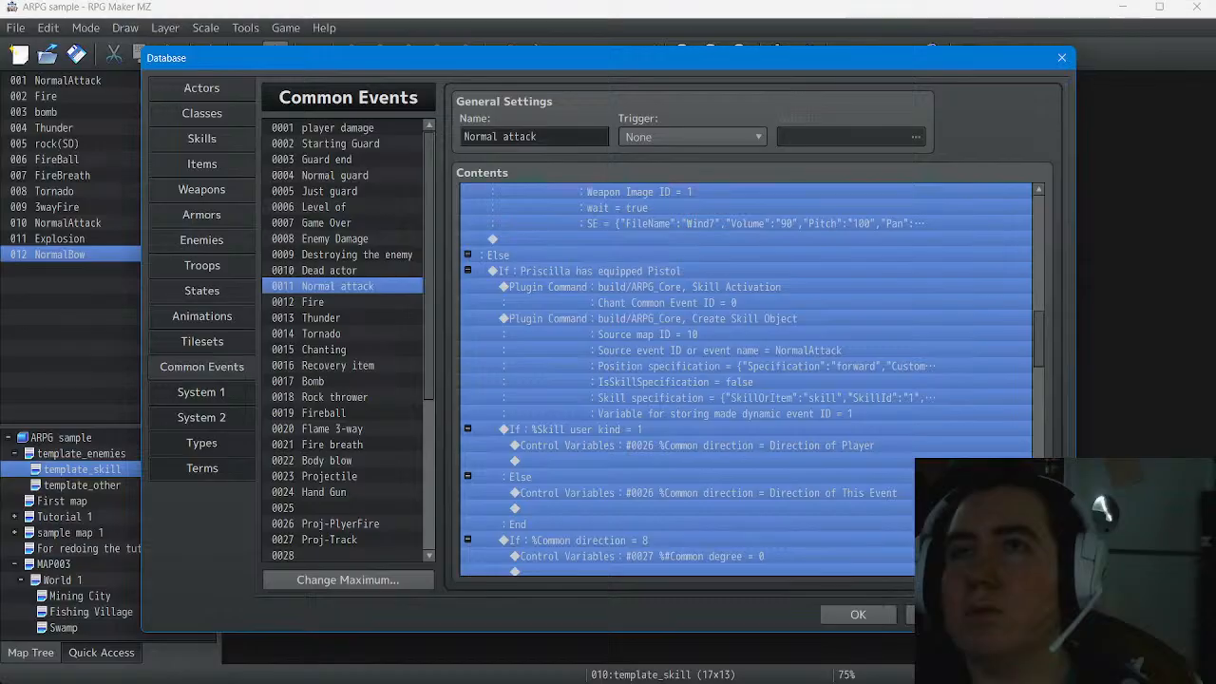
{"action": "scroll", "coordinate": [746, 380], "scroll_direction": "down", "scroll_amount": 8}
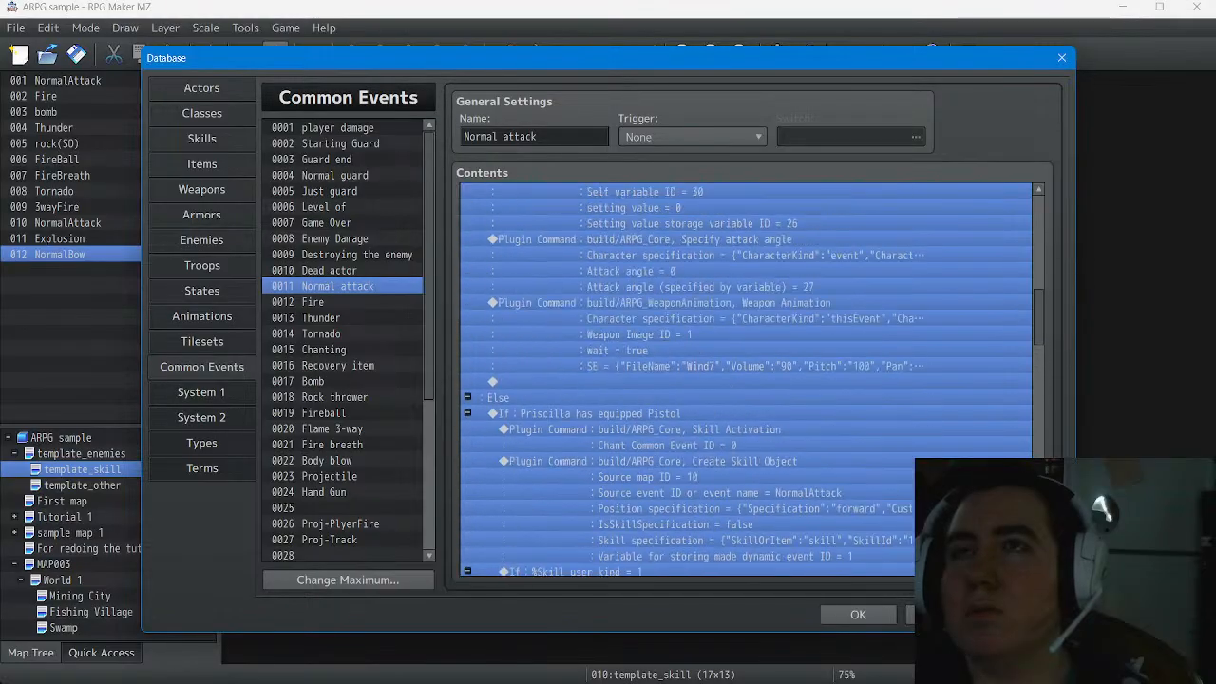
{"action": "scroll", "coordinate": [745, 380], "scroll_direction": "up", "scroll_amount": 12}
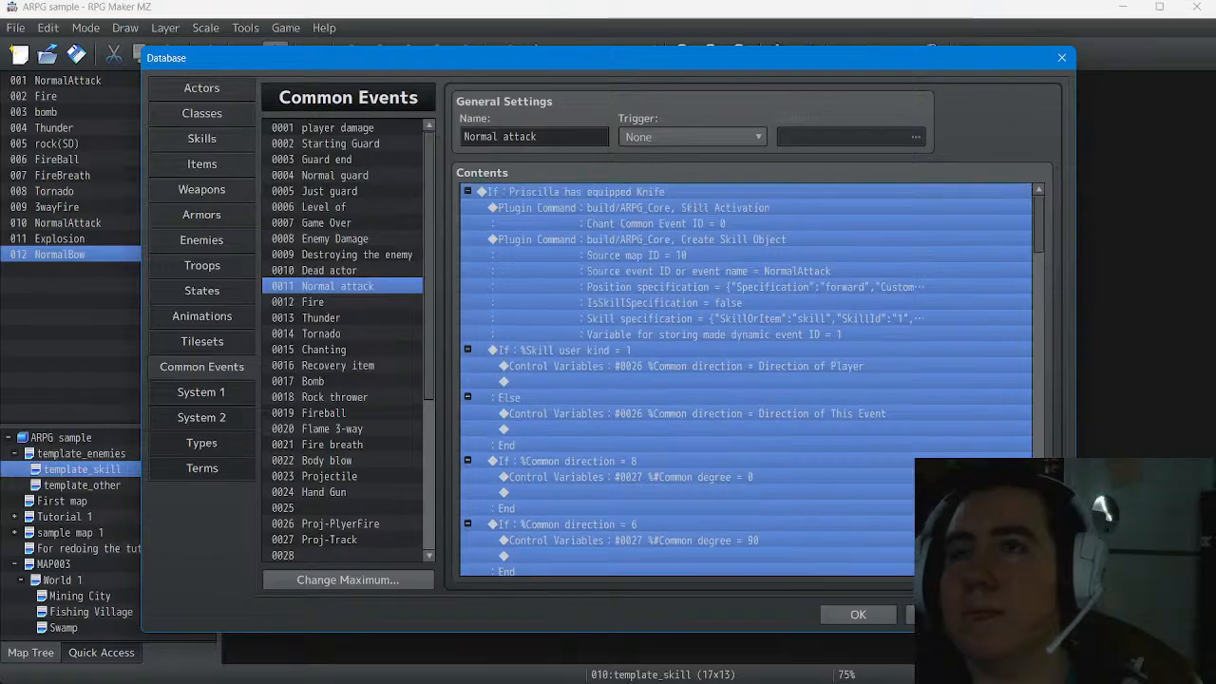
{"action": "left_click", "coordinate": [858, 615]}
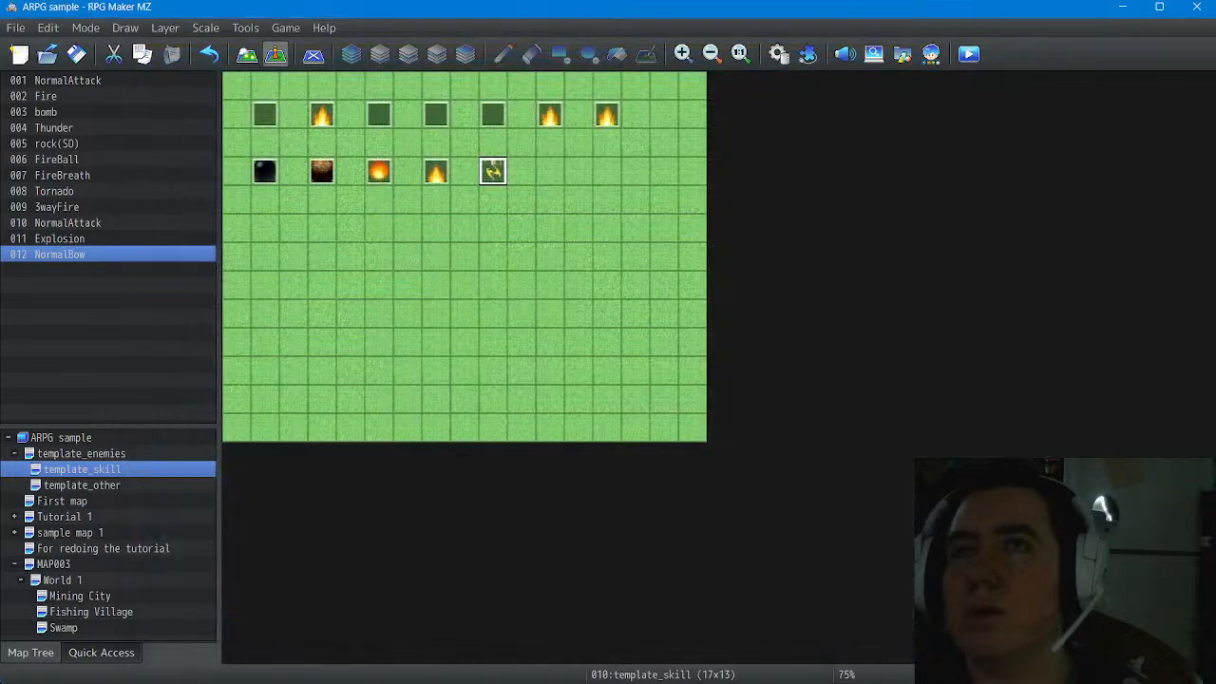
Change the equipped-weapon condition at the start of page 1 of map event 001 NormalAttack to Knife
{"action": "double_click", "coordinate": [67, 81]}
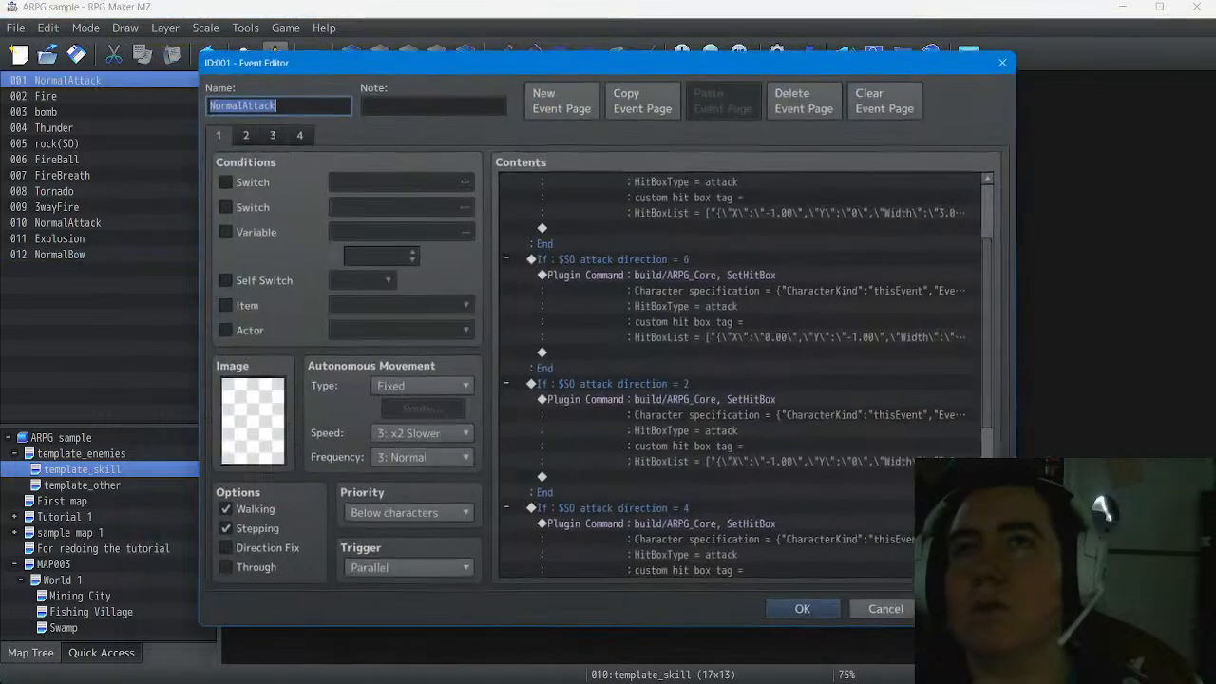
{"action": "scroll", "coordinate": [745, 380], "scroll_direction": "up", "scroll_amount": 3}
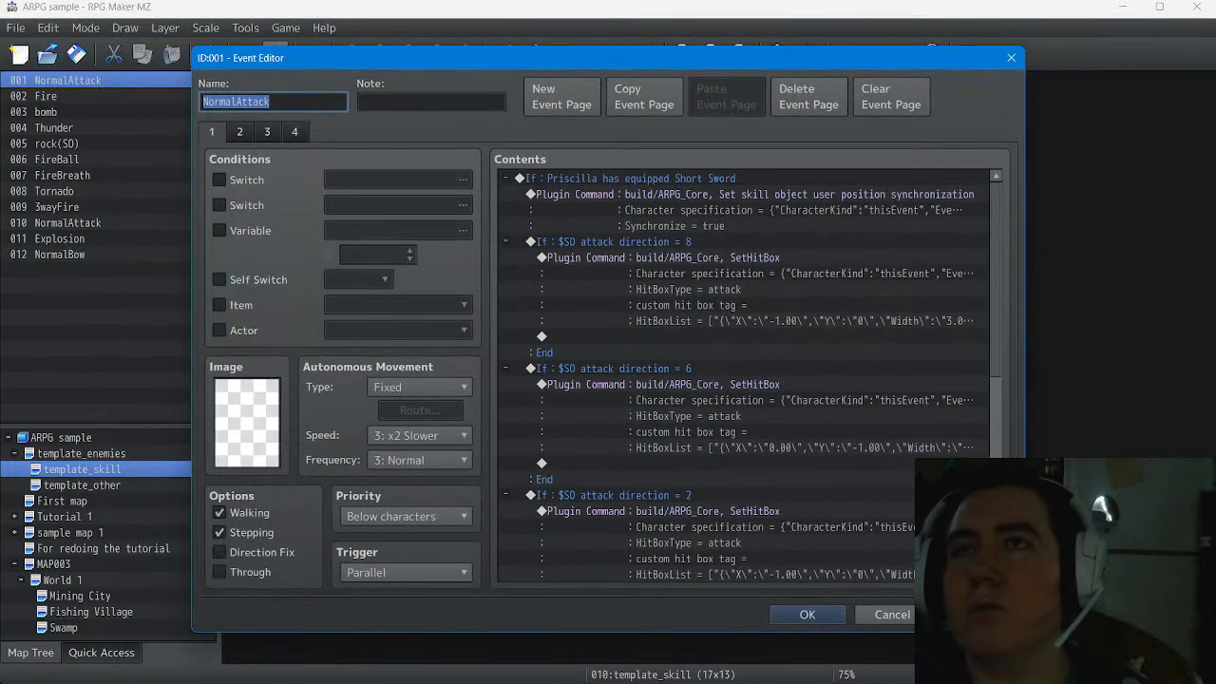
{"action": "left_click", "coordinate": [647, 181]}
{"action": "right_click", "coordinate": [647, 182]}
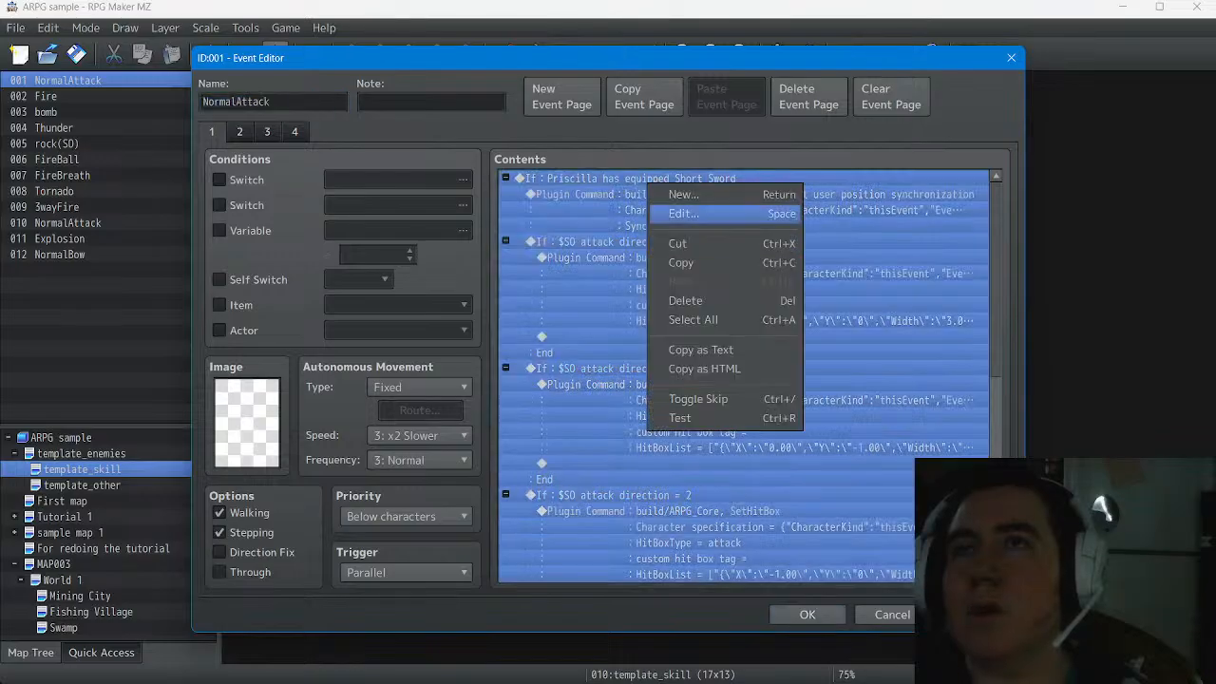
{"action": "left_click", "coordinate": [683, 213]}
{"action": "left_click", "coordinate": [822, 395]}
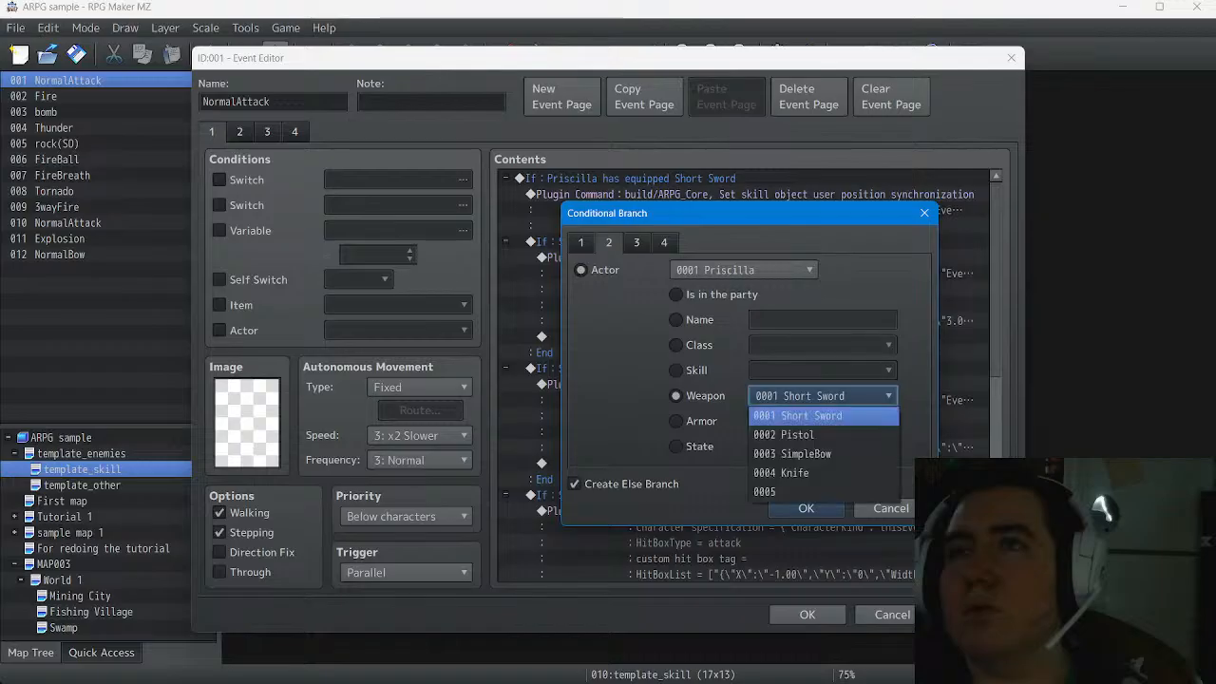
{"action": "left_click", "coordinate": [798, 473]}
{"action": "left_click", "coordinate": [805, 509]}
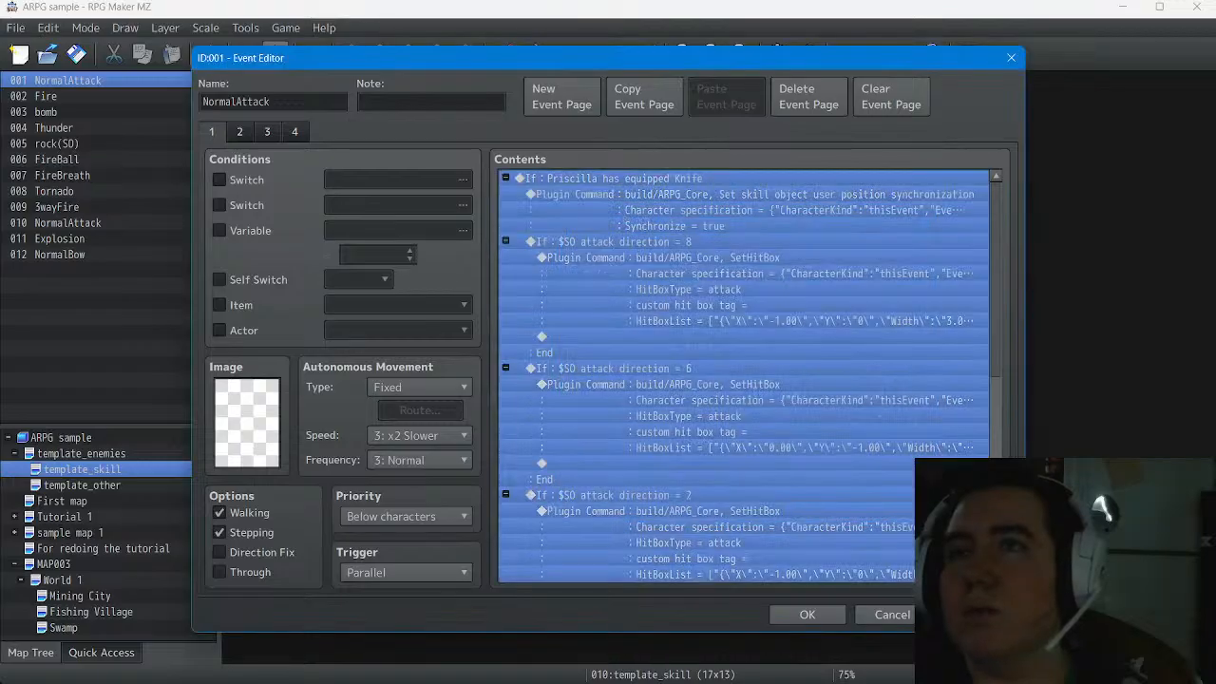
{"action": "left_click", "coordinate": [807, 614]}
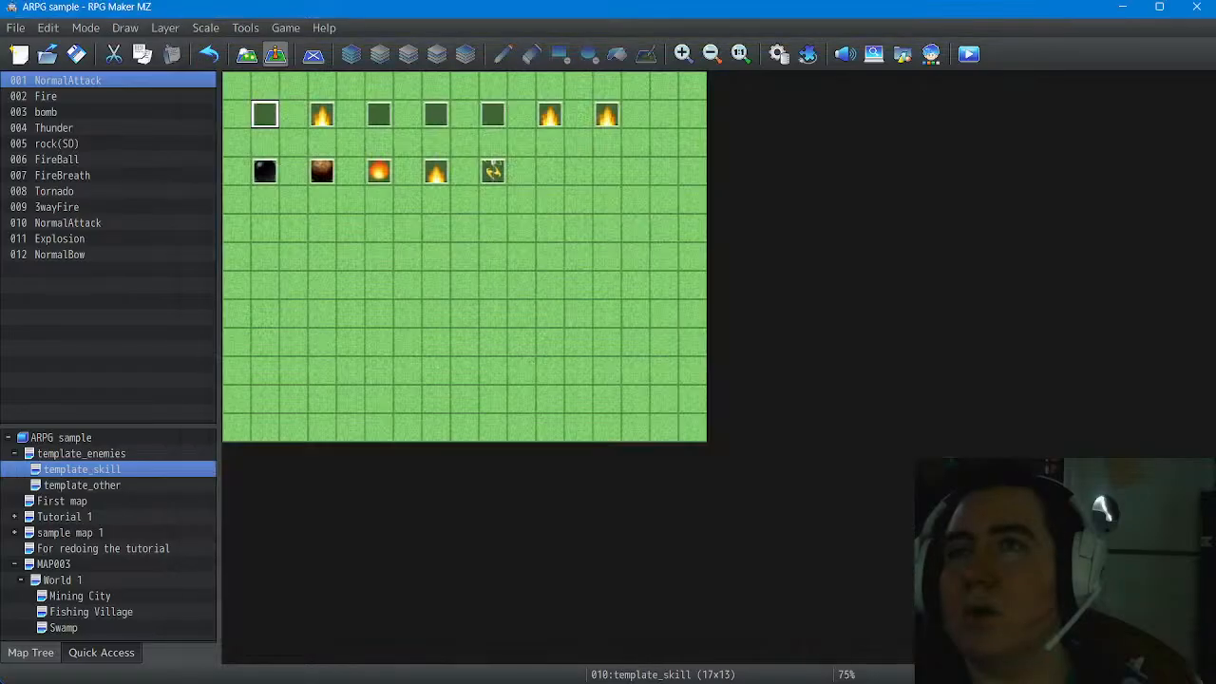
Launch a playtest of the project and enter the game from the title screen
{"action": "left_click", "coordinate": [969, 54]}
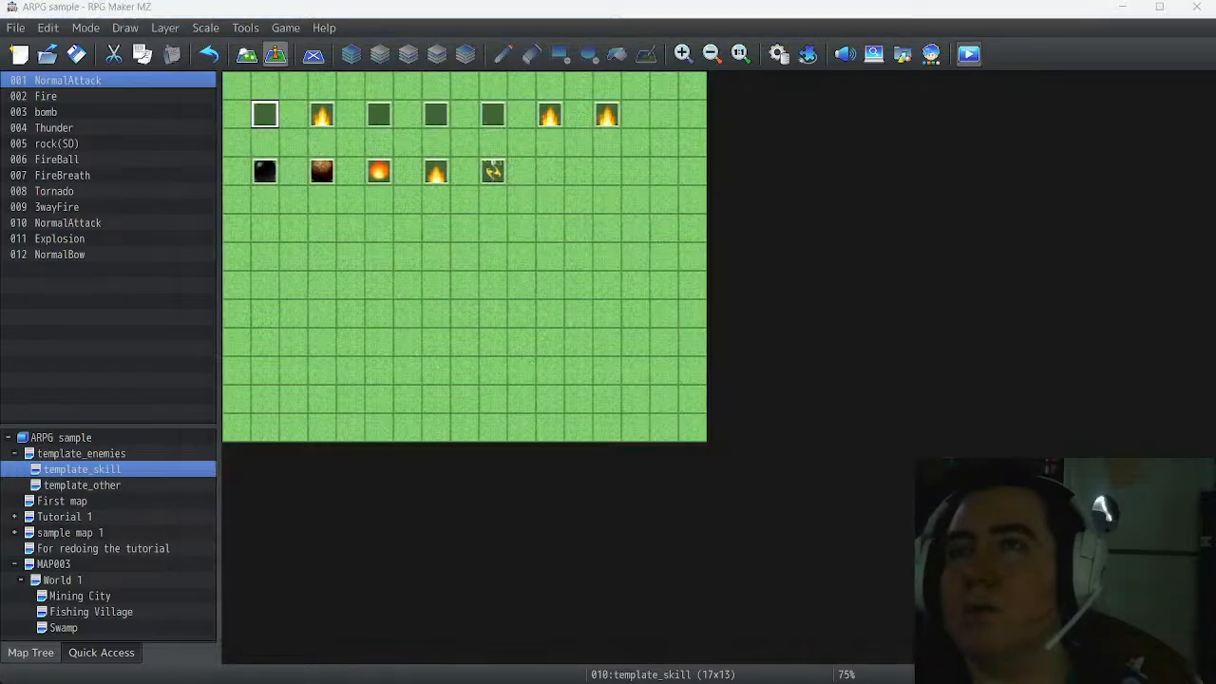
{"action": "key", "text": "Return"}
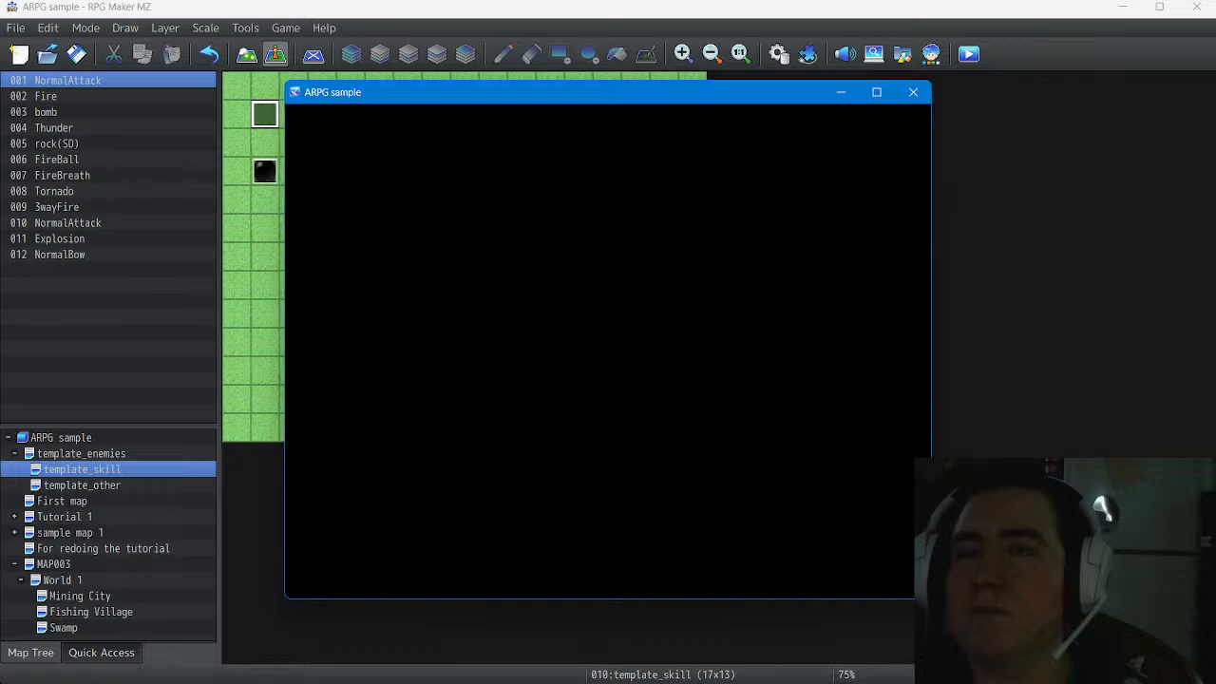
{"action": "key", "text": "Return"}
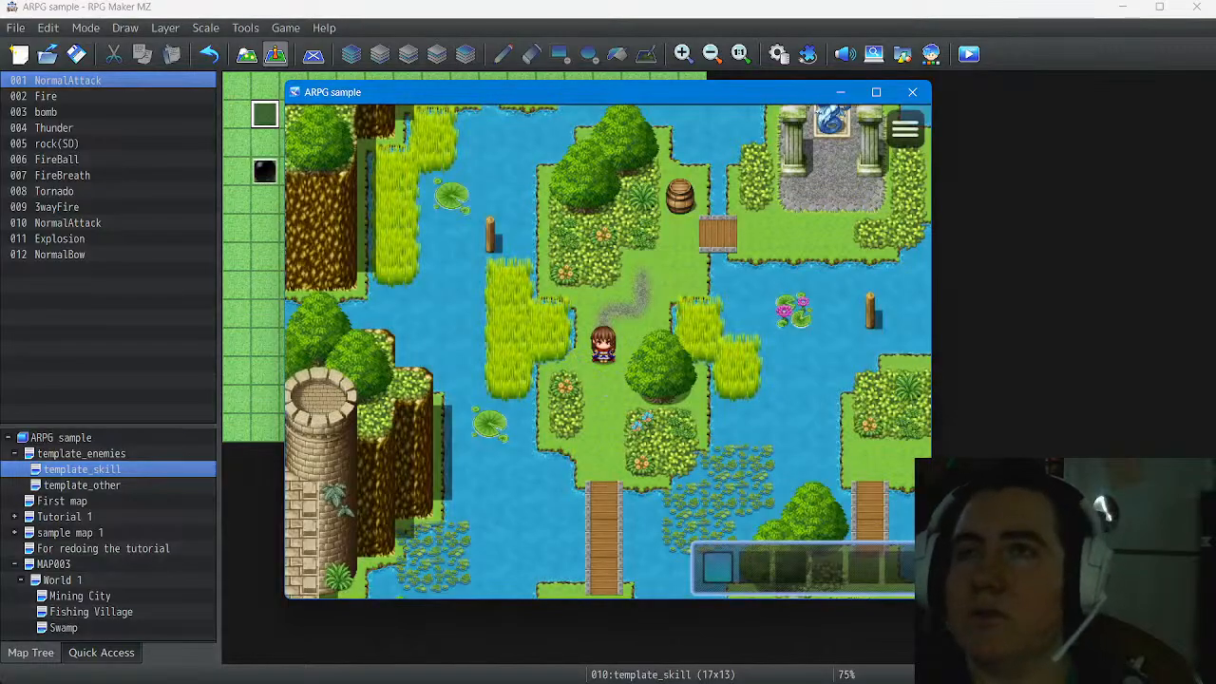
Walk Priscilla around the map and test the Knife attack facing up and right
{"action": "key", "text": "Up"}
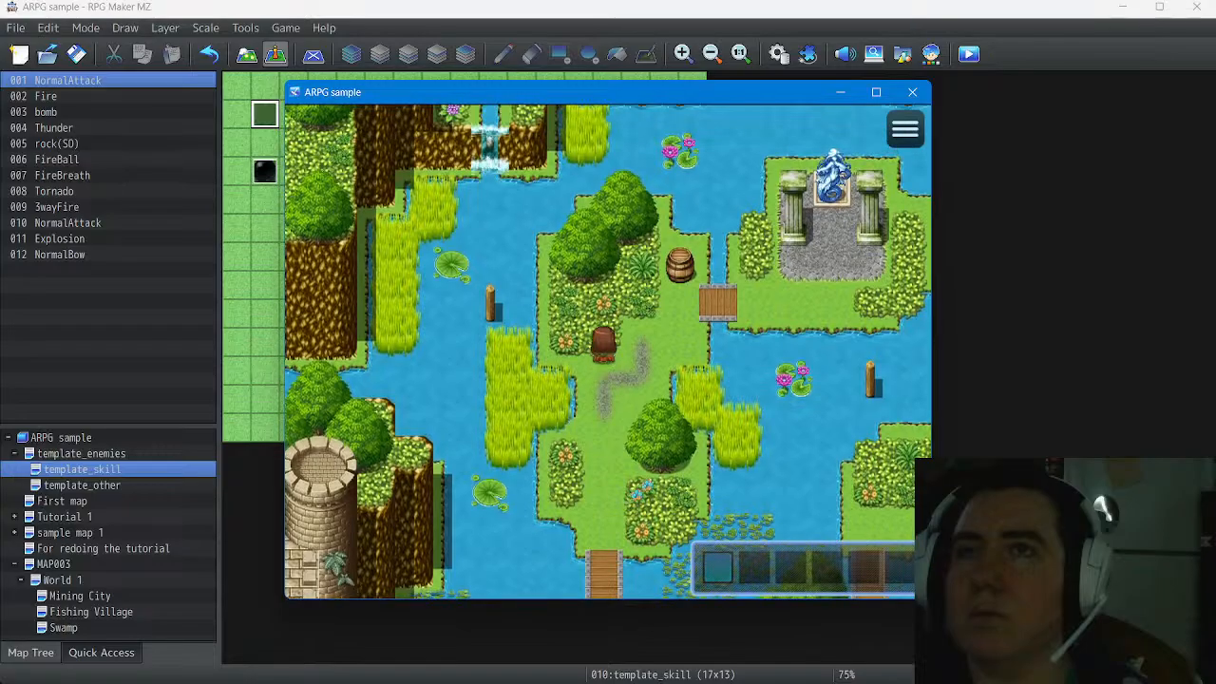
{"action": "key", "text": "z"}
{"action": "key", "text": "Right"}
{"action": "key", "text": "z"}
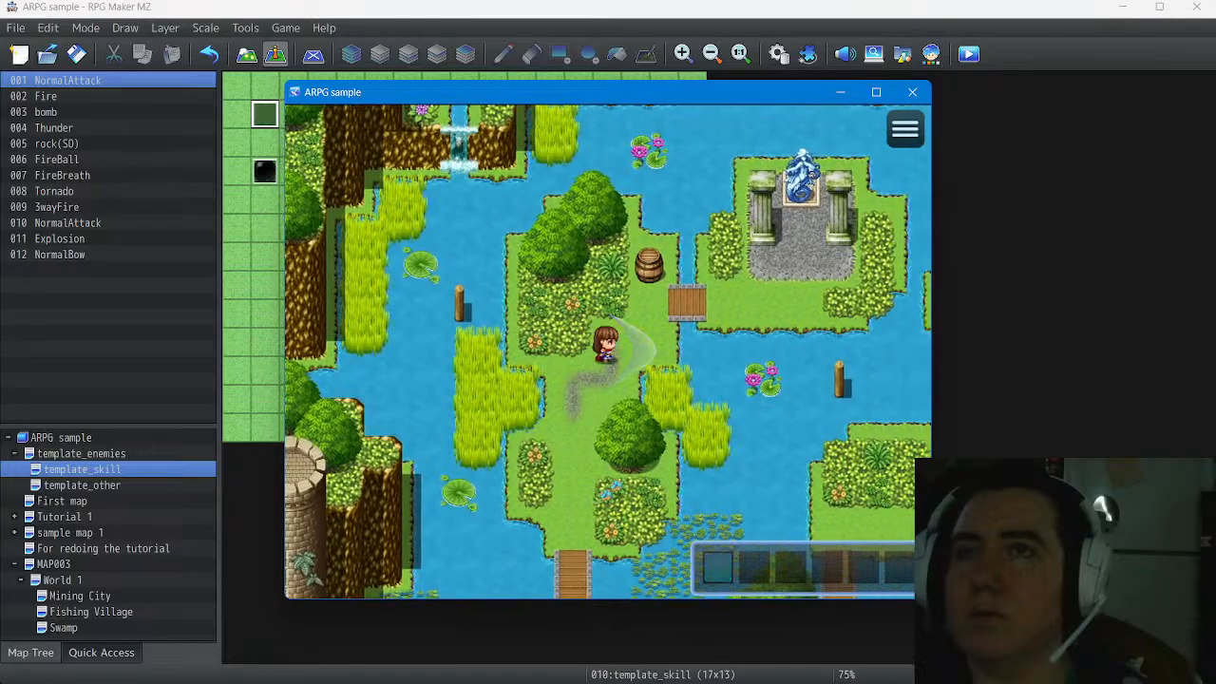
{"action": "key", "text": "z"}
{"action": "key", "text": "Up"}
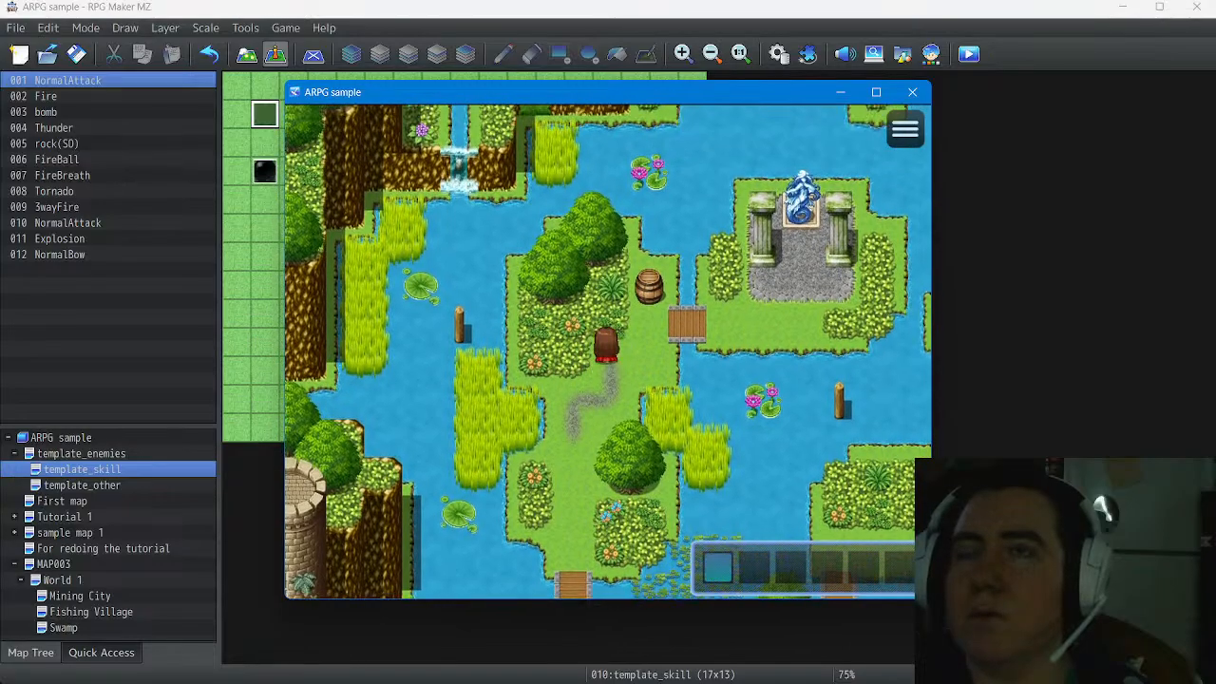
Walk Priscilla south across the bridge, test the Knife attack in different directions along the way, and close the playtest
{"action": "key", "text": "Right"}
{"action": "key", "text": "Left"}
{"action": "key", "text": "Down"}
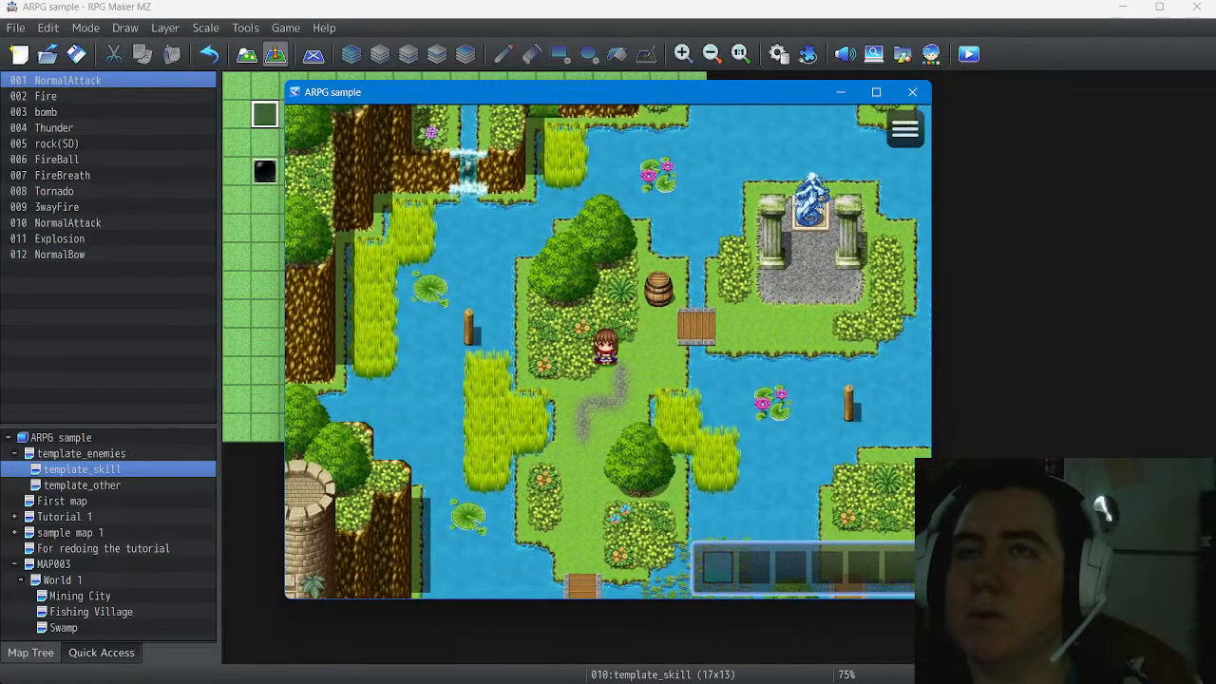
{"action": "key", "text": "Down"}
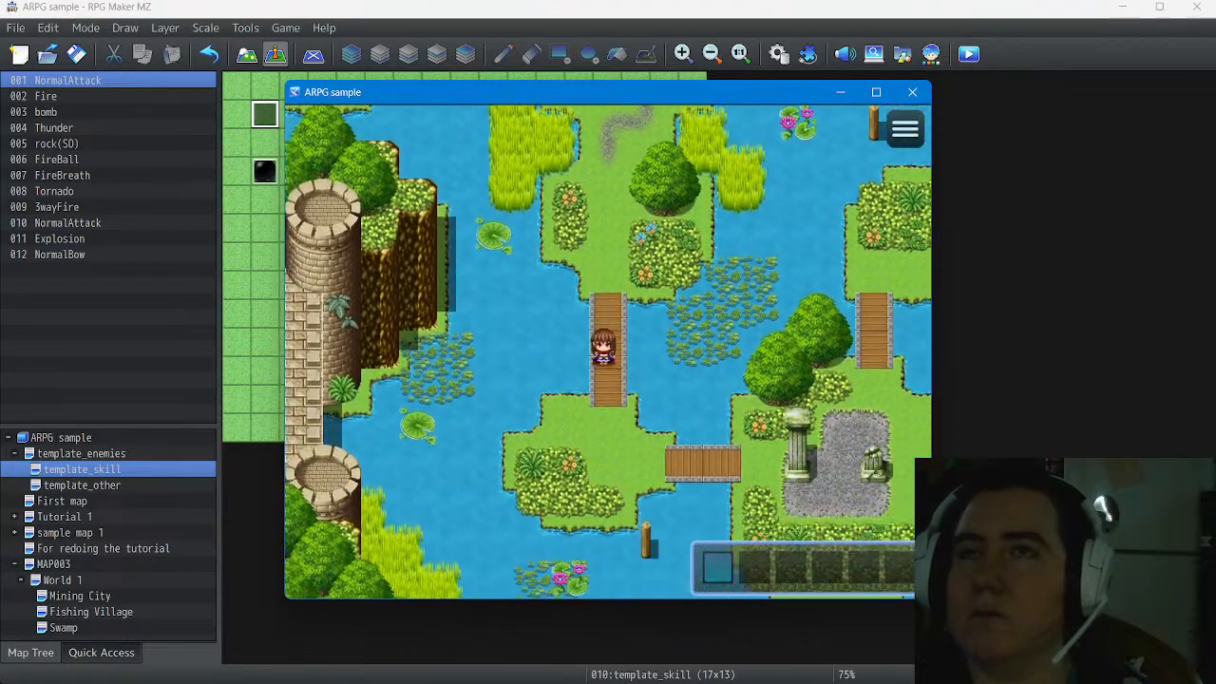
{"action": "key", "text": "z"}
{"action": "key", "text": "Down"}
{"action": "key", "text": "z"}
{"action": "key", "text": "Down"}
{"action": "key", "text": "Right"}
{"action": "key", "text": "z"}
{"action": "key", "text": "Left"}
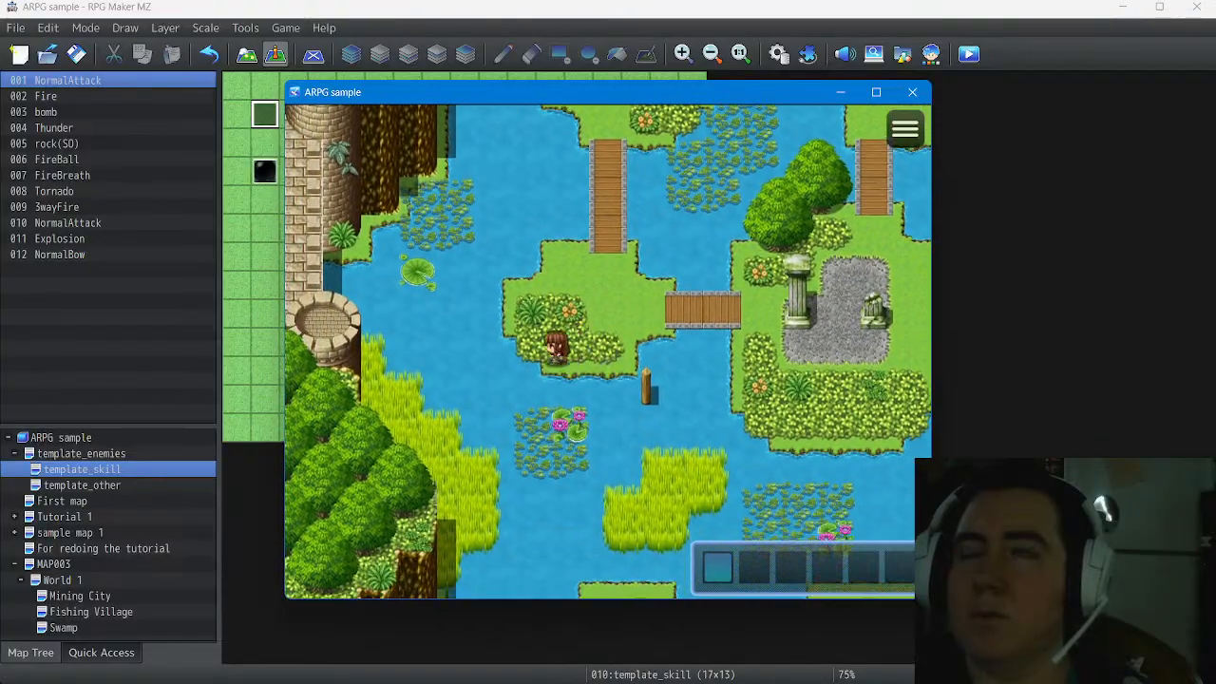
{"action": "key", "text": "z"}
{"action": "key", "text": "Up"}
{"action": "key", "text": "Right"}
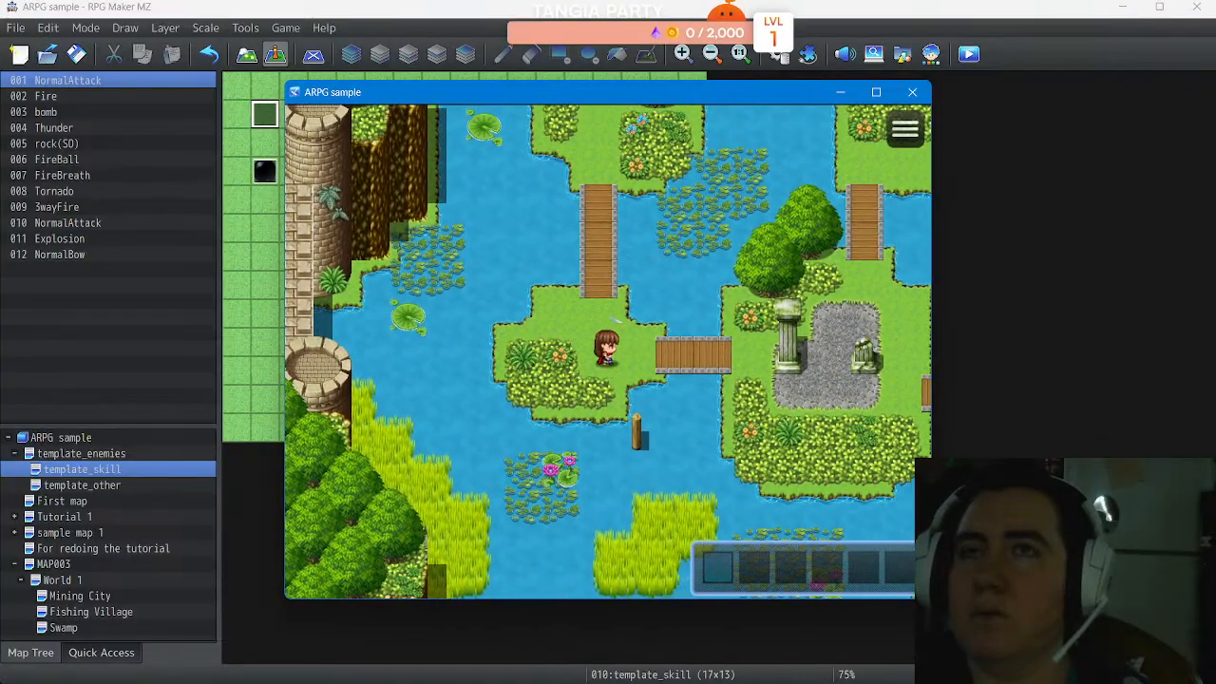
{"action": "key", "text": "Right"}
{"action": "key", "text": "Left"}
{"action": "key", "text": "z"}
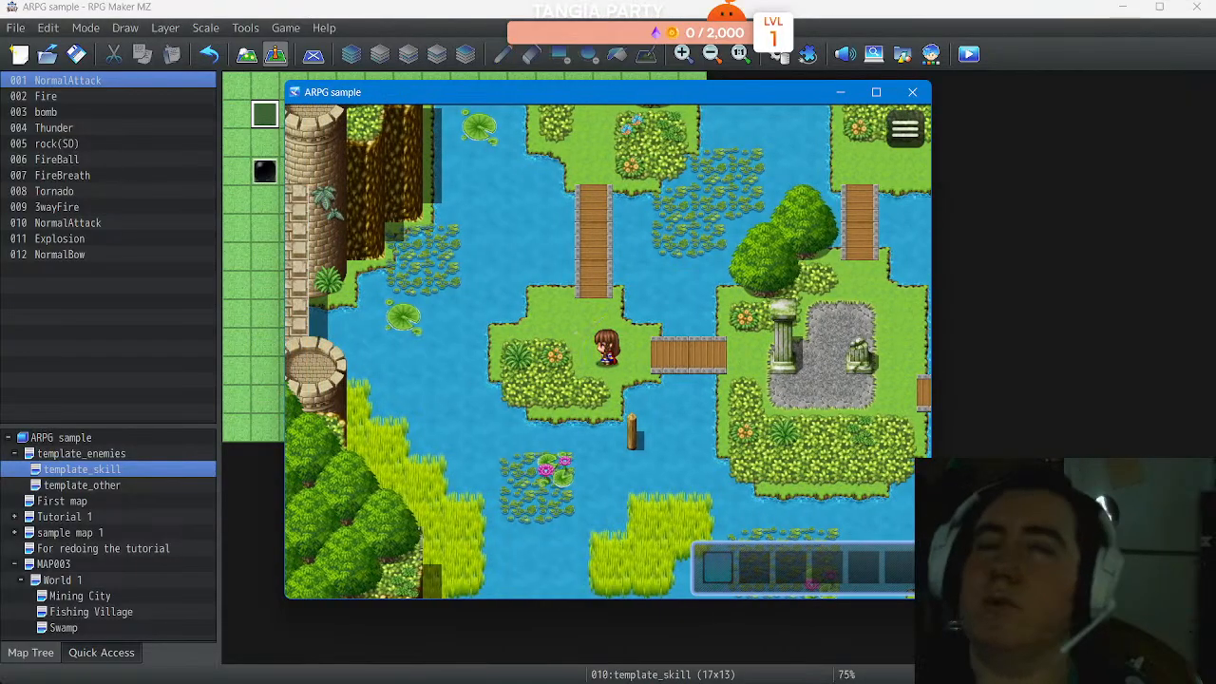
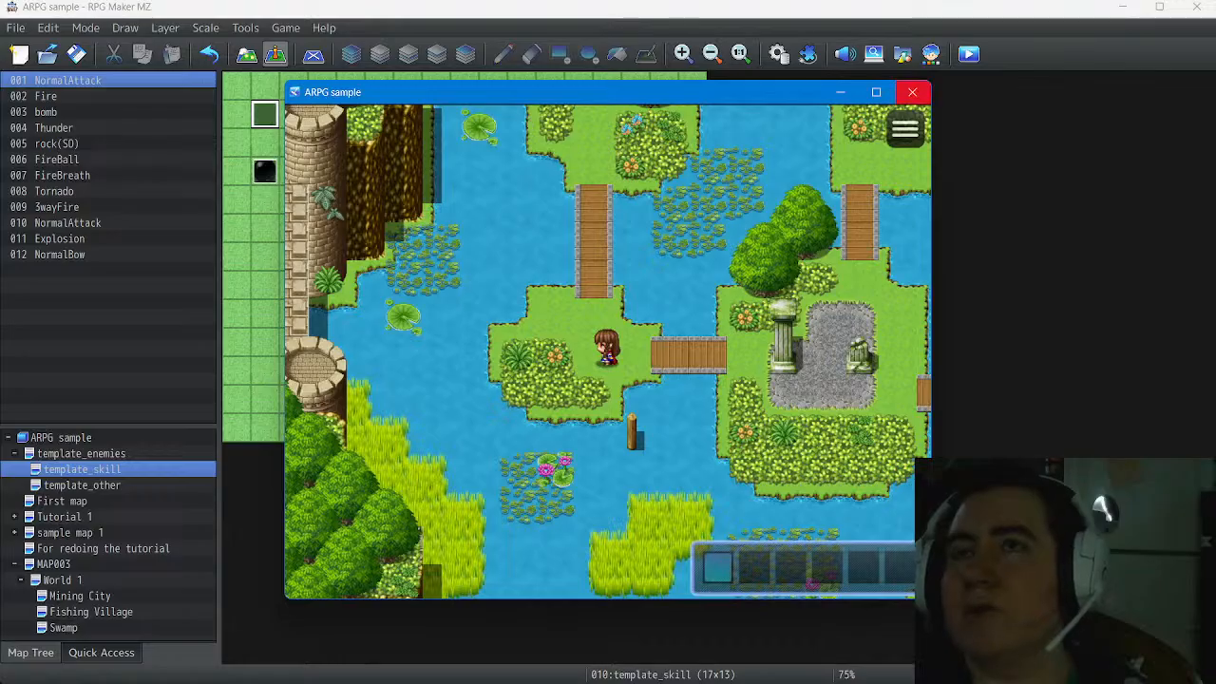
{"action": "left_click", "coordinate": [912, 92]}
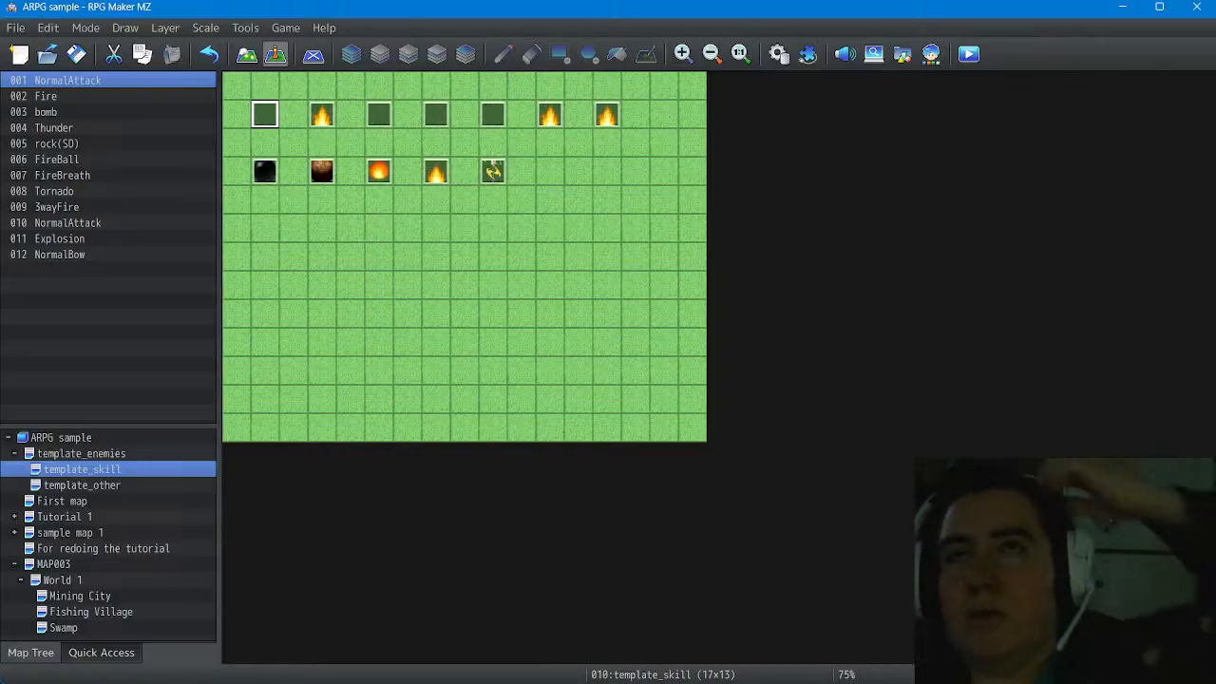
{"action": "left_click", "coordinate": [322, 115]}
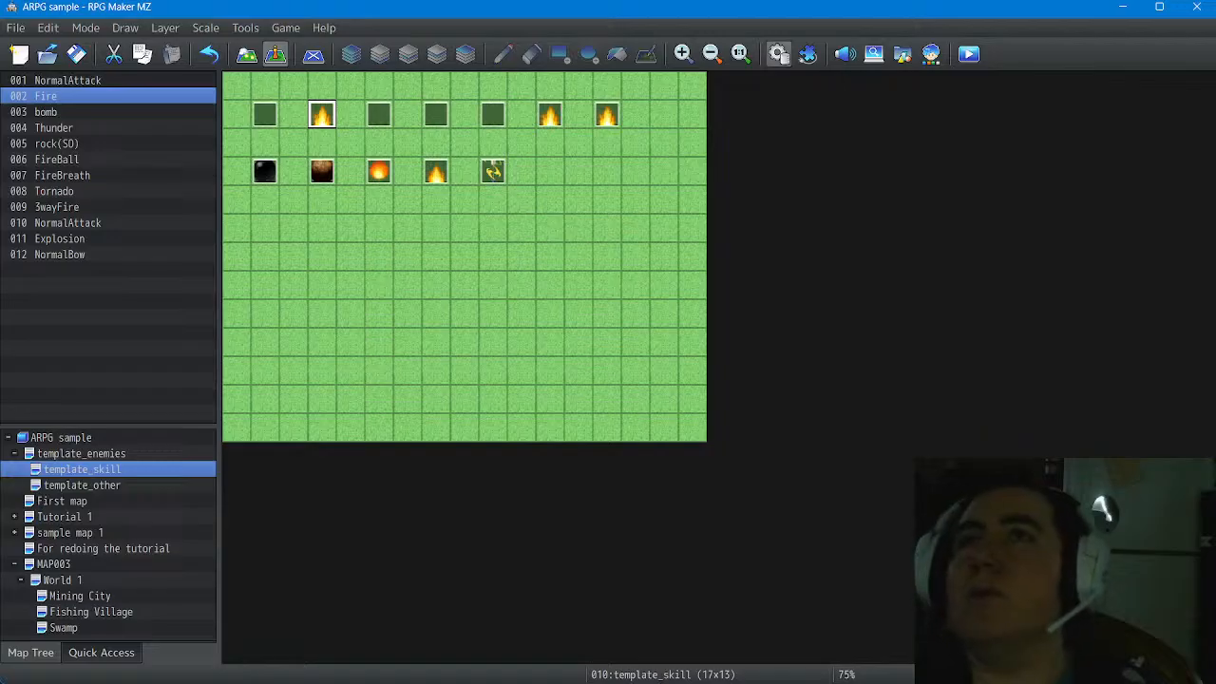
{"action": "left_click", "coordinate": [778, 54]}
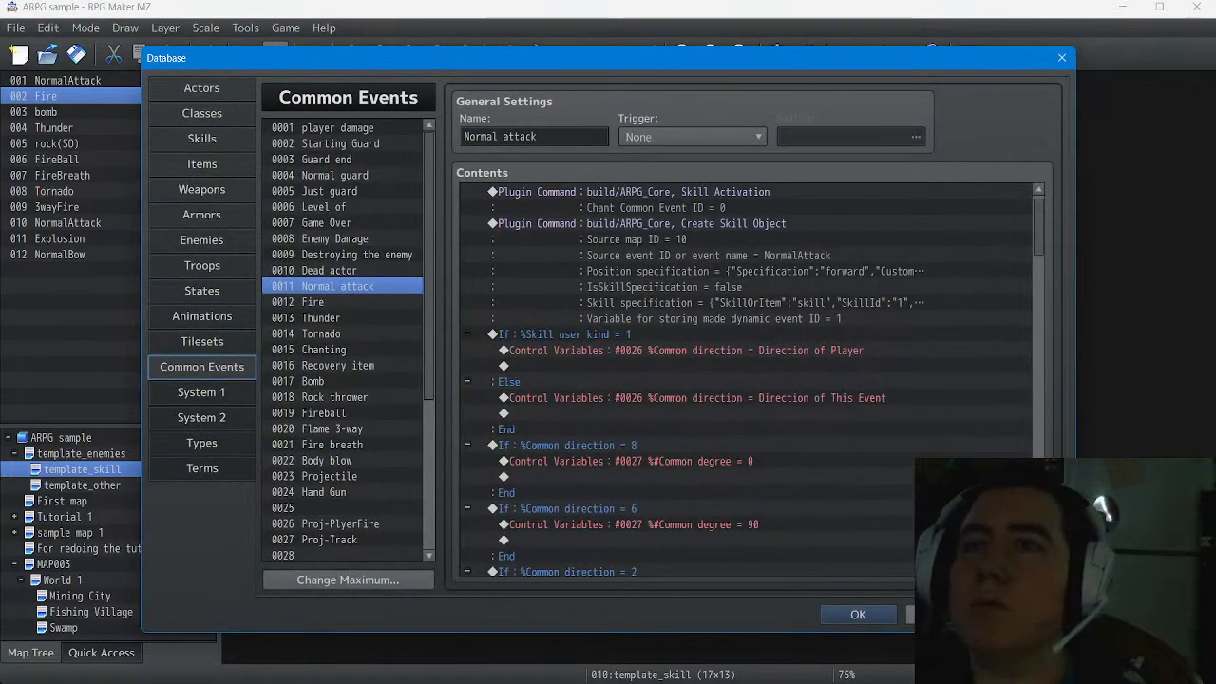
{"action": "key", "text": "Escape"}
Rename map event 010 NormalAttack on template_skill as NormalGun and save the event
{"action": "left_click", "coordinate": [67, 222]}
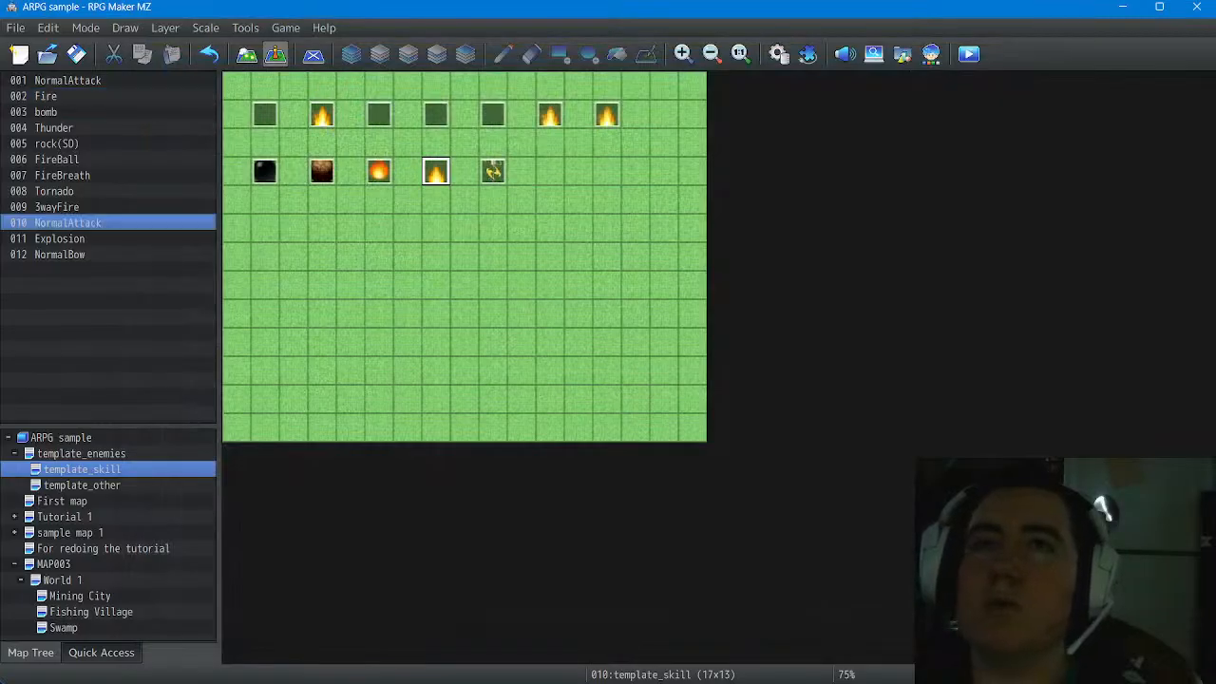
{"action": "left_click", "coordinate": [407, 171]}
{"action": "double_click", "coordinate": [436, 171]}
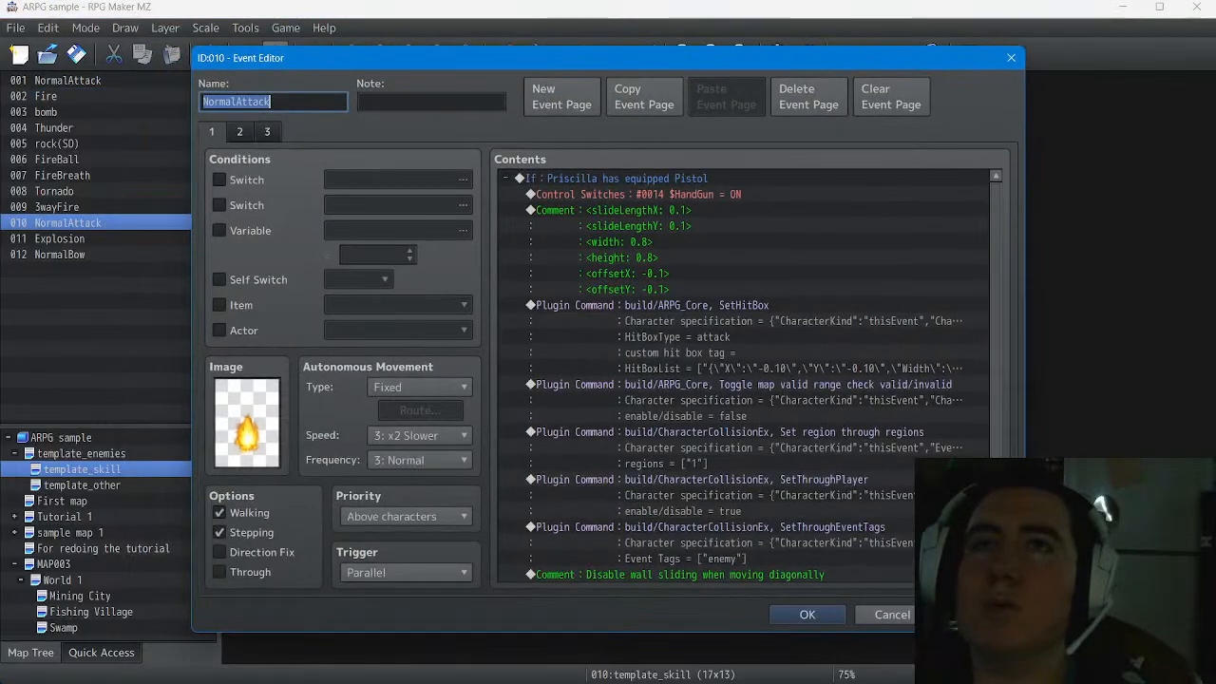
{"action": "left_click", "coordinate": [272, 102]}
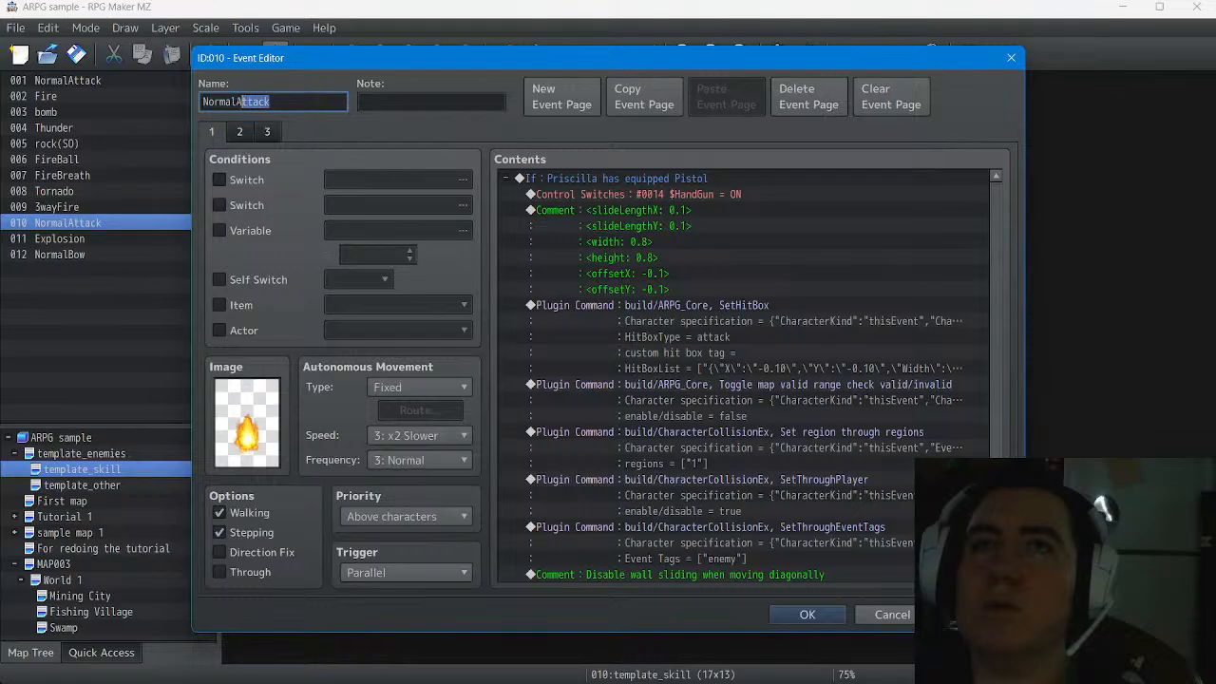
{"action": "key", "text": "BackSpace"}
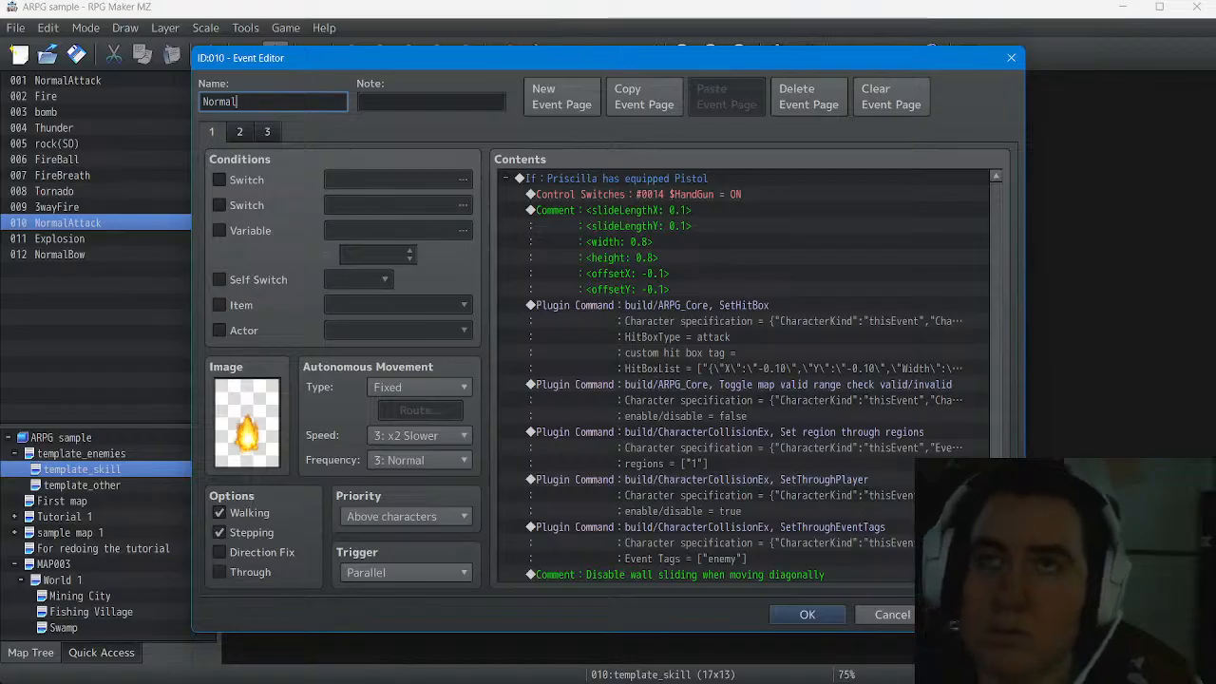
{"action": "type", "text": "Gu"}
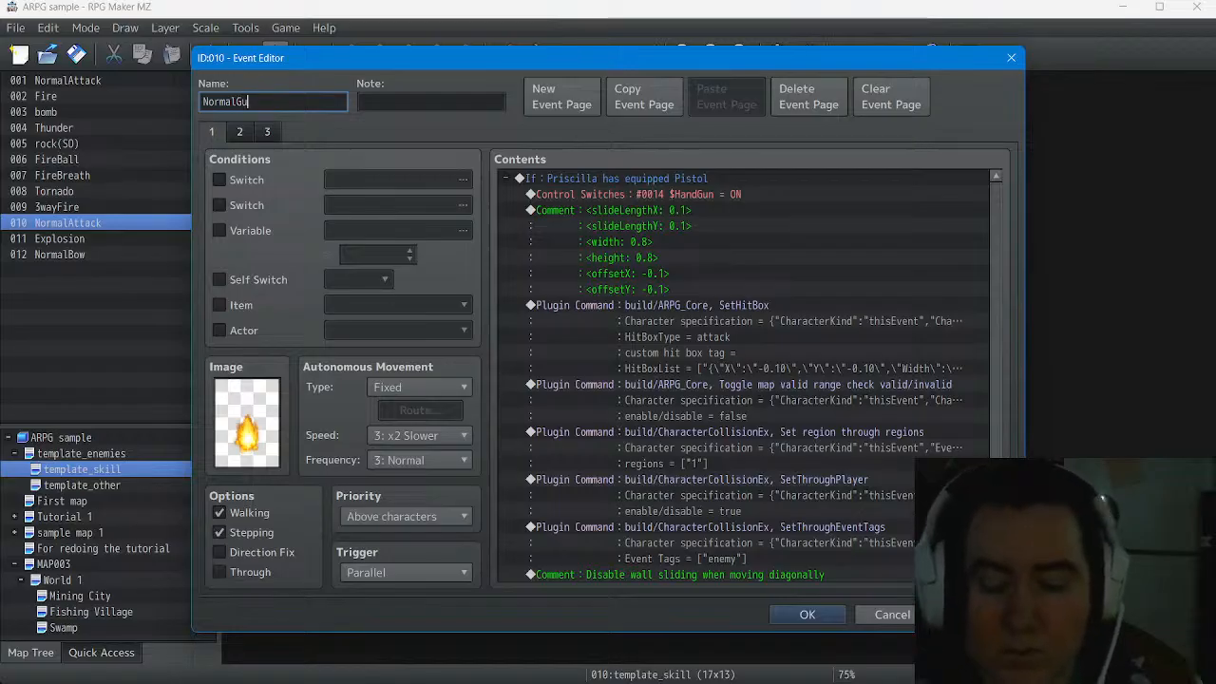
{"action": "type", "text": "n"}
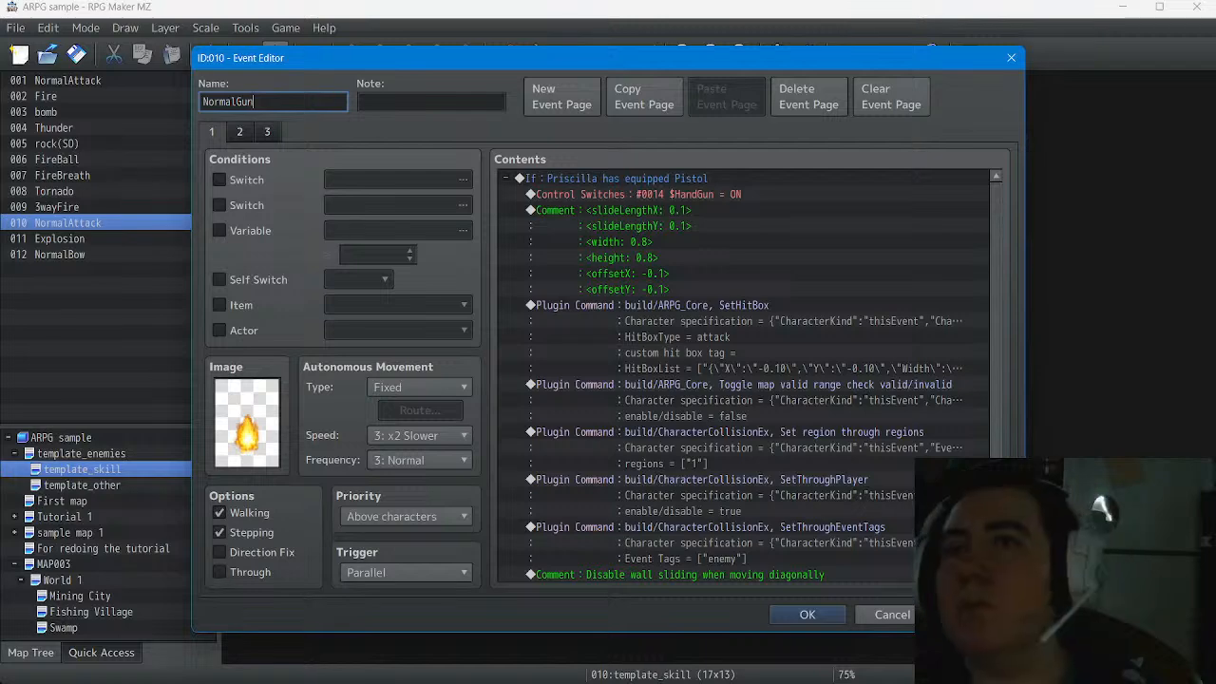
{"action": "key", "text": "Return"}
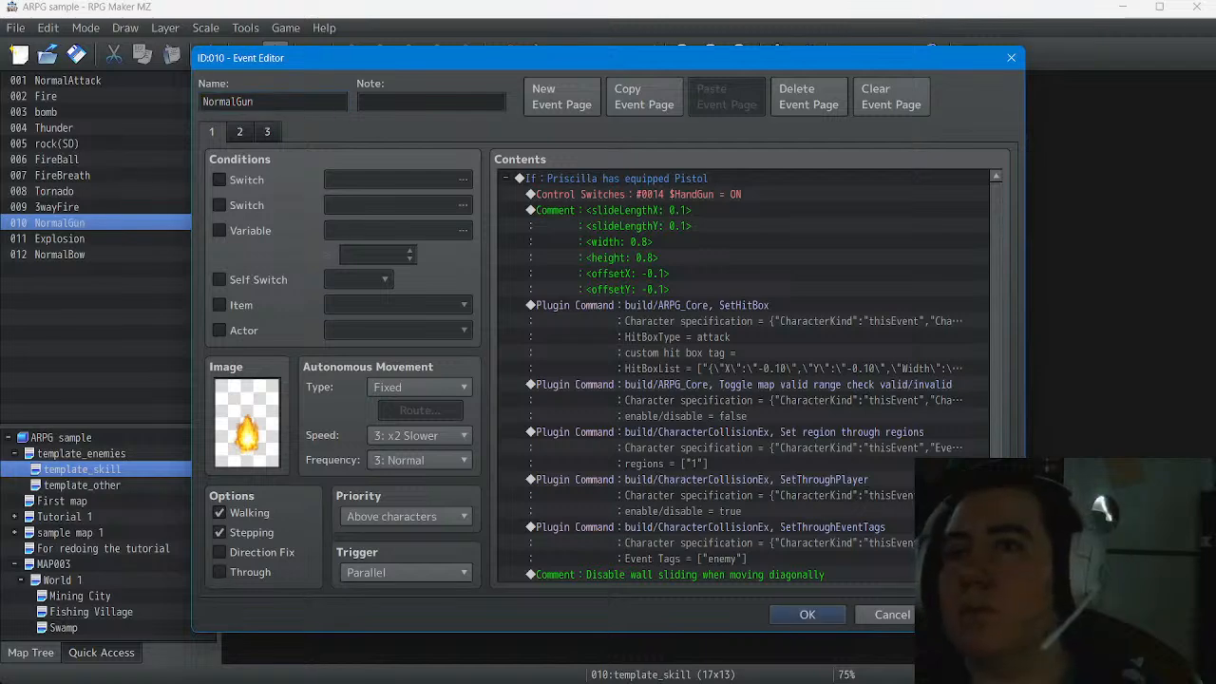
{"action": "key", "text": "Return"}
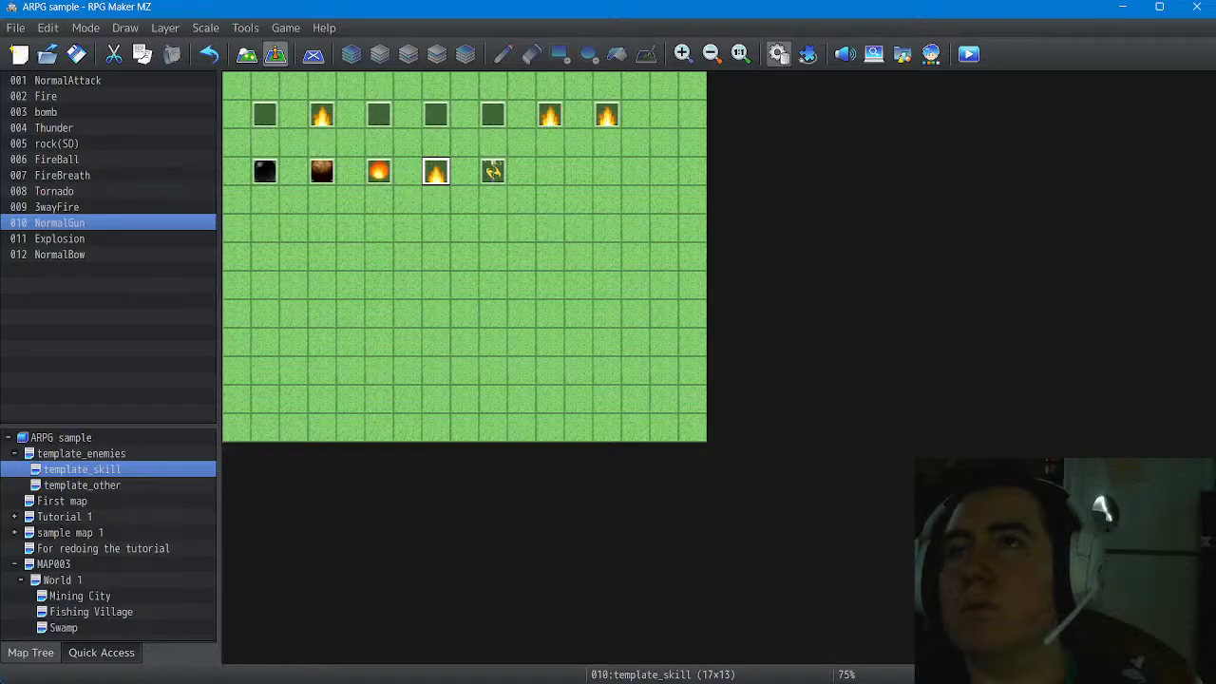
{"action": "key", "text": "Return"}
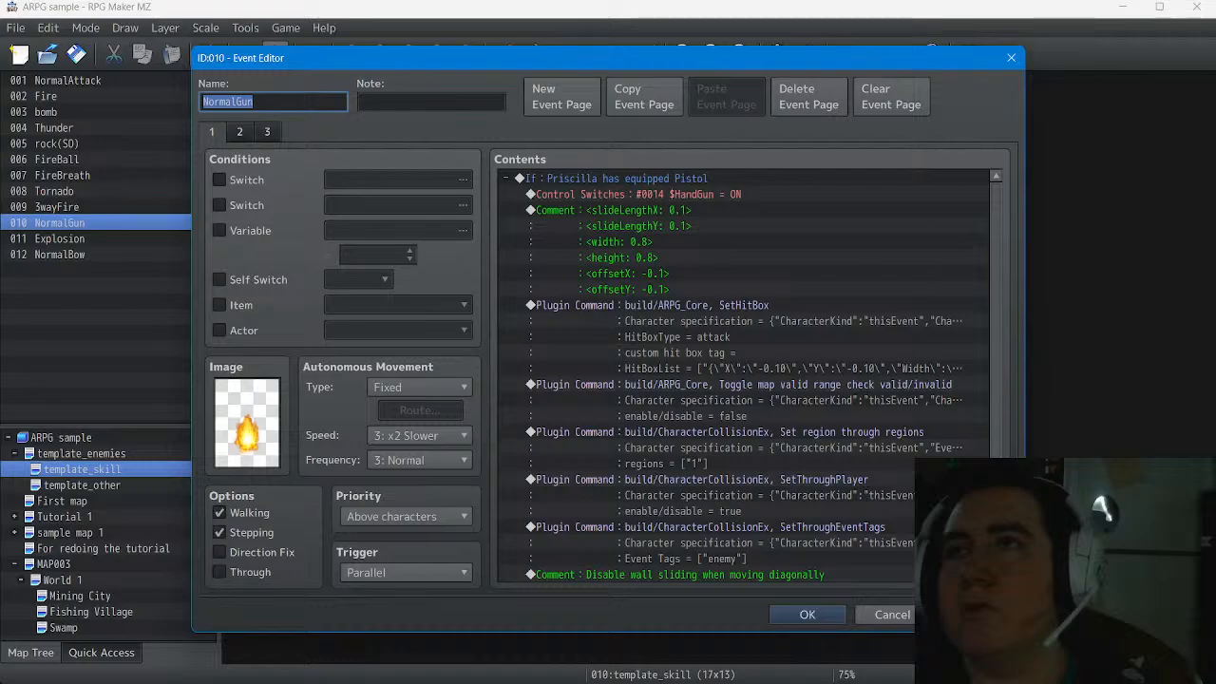
{"action": "left_click", "coordinate": [1011, 58]}
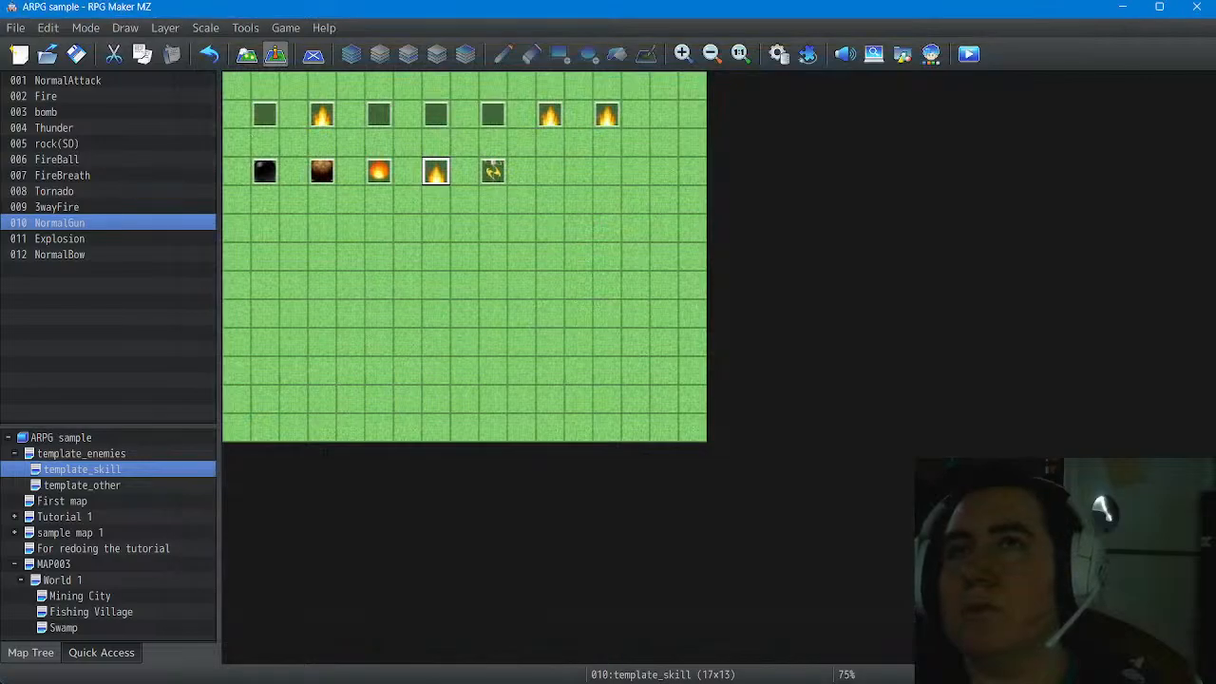
Remove the $Bow switch condition from page 1 of map event 012 NormalBow, and check the page 1 conditions of NormalGun
{"action": "key", "text": "Right"}
{"action": "key", "text": "Return"}
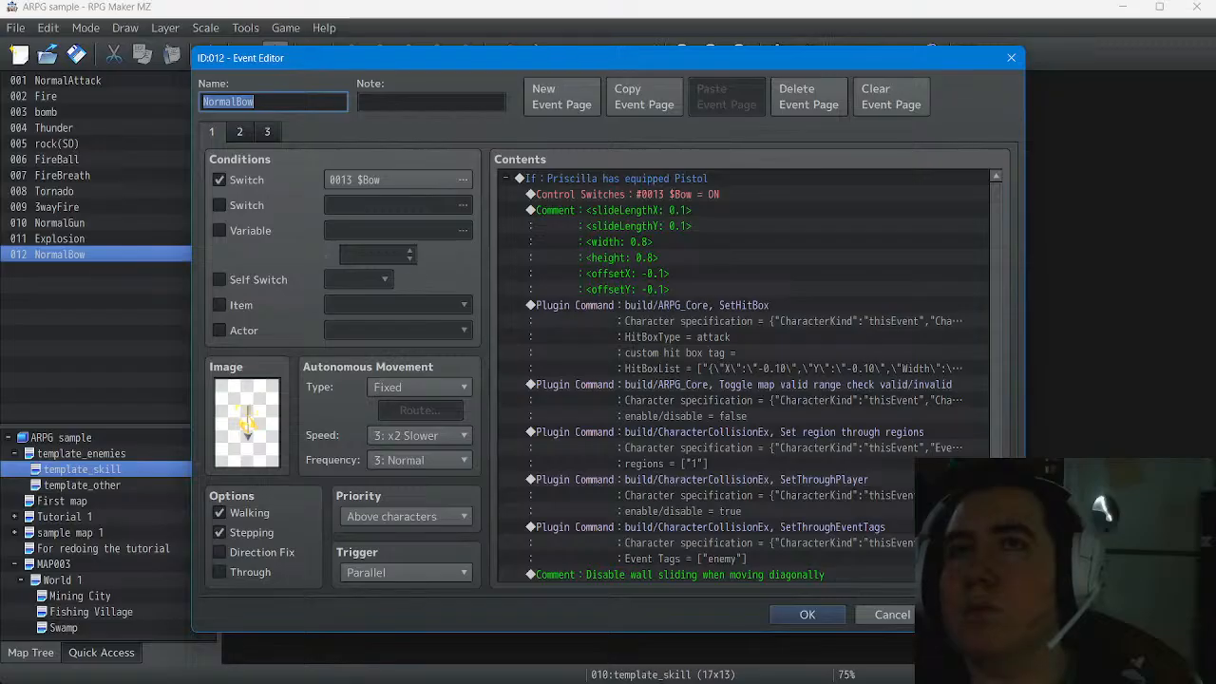
{"action": "left_click", "coordinate": [219, 179]}
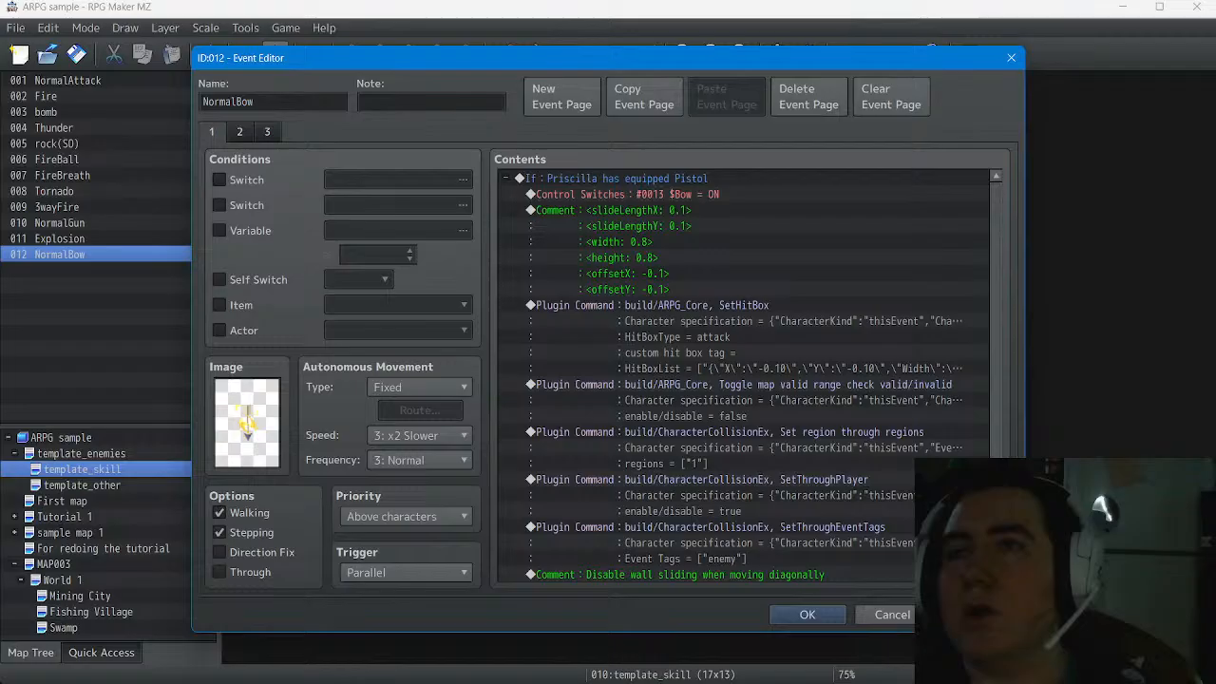
{"action": "left_click", "coordinate": [806, 614]}
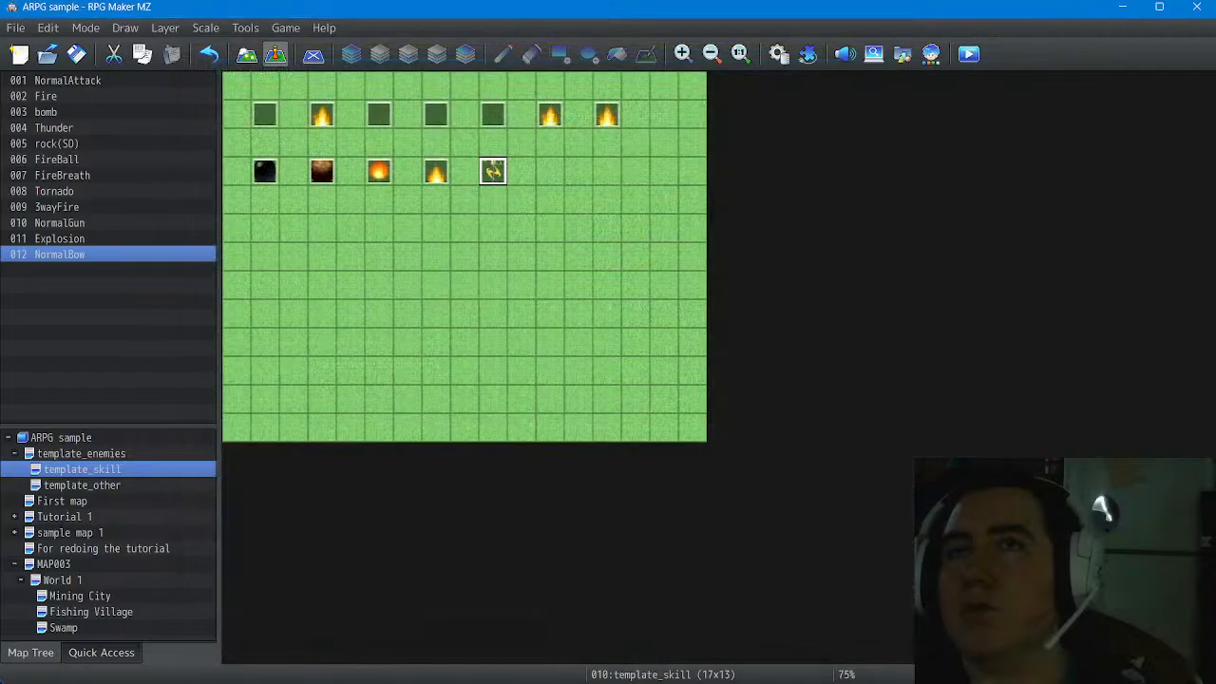
{"action": "left_click", "coordinate": [436, 171]}
{"action": "double_click", "coordinate": [436, 171]}
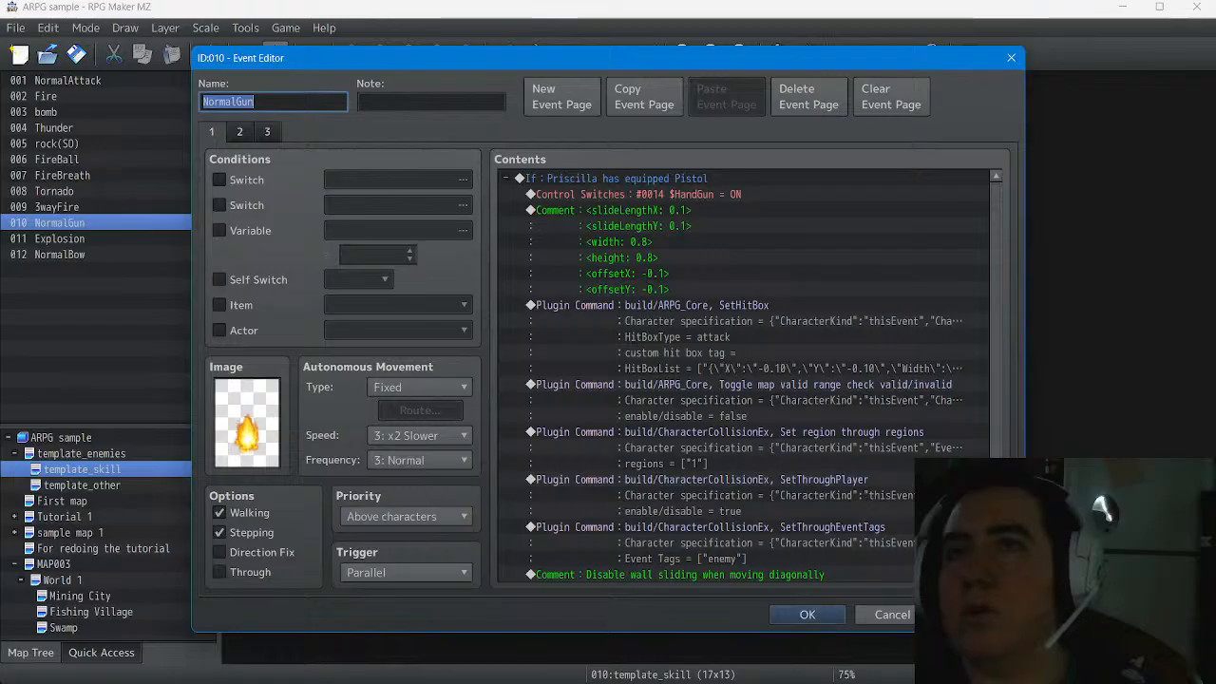
{"action": "key", "text": "Escape"}
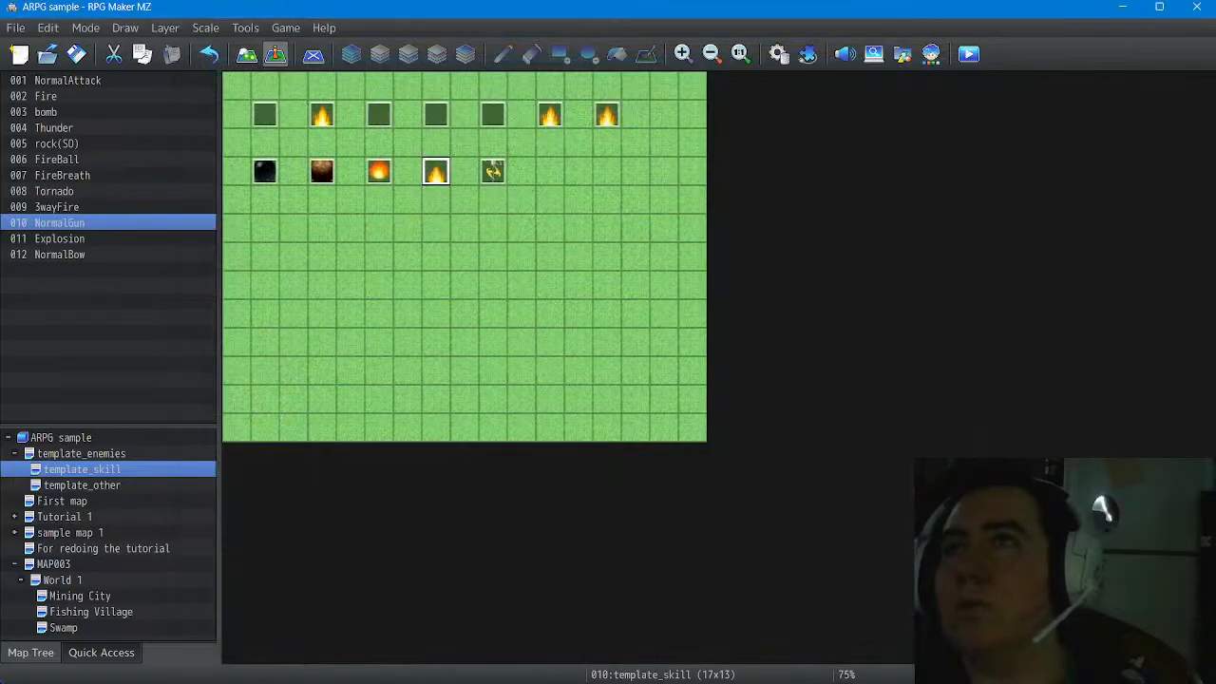
Rename common event 0024 Hand Gun in the database as Normal Gun
{"action": "left_click", "coordinate": [778, 55]}
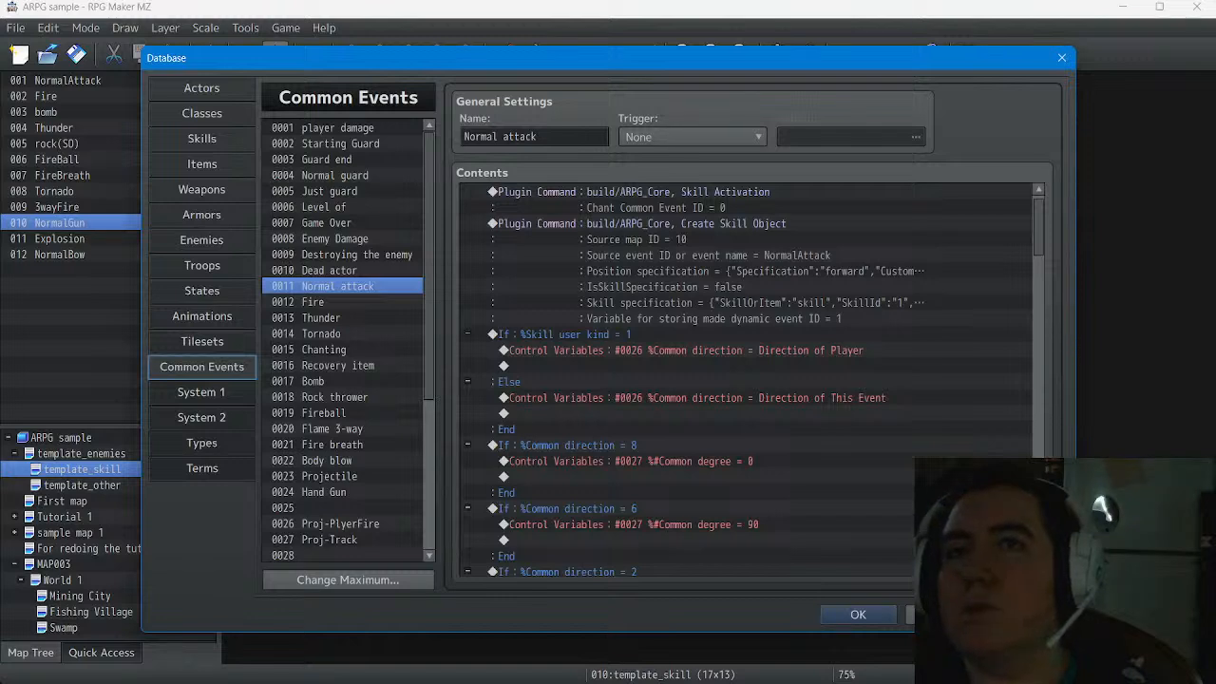
{"action": "left_click", "coordinate": [328, 492]}
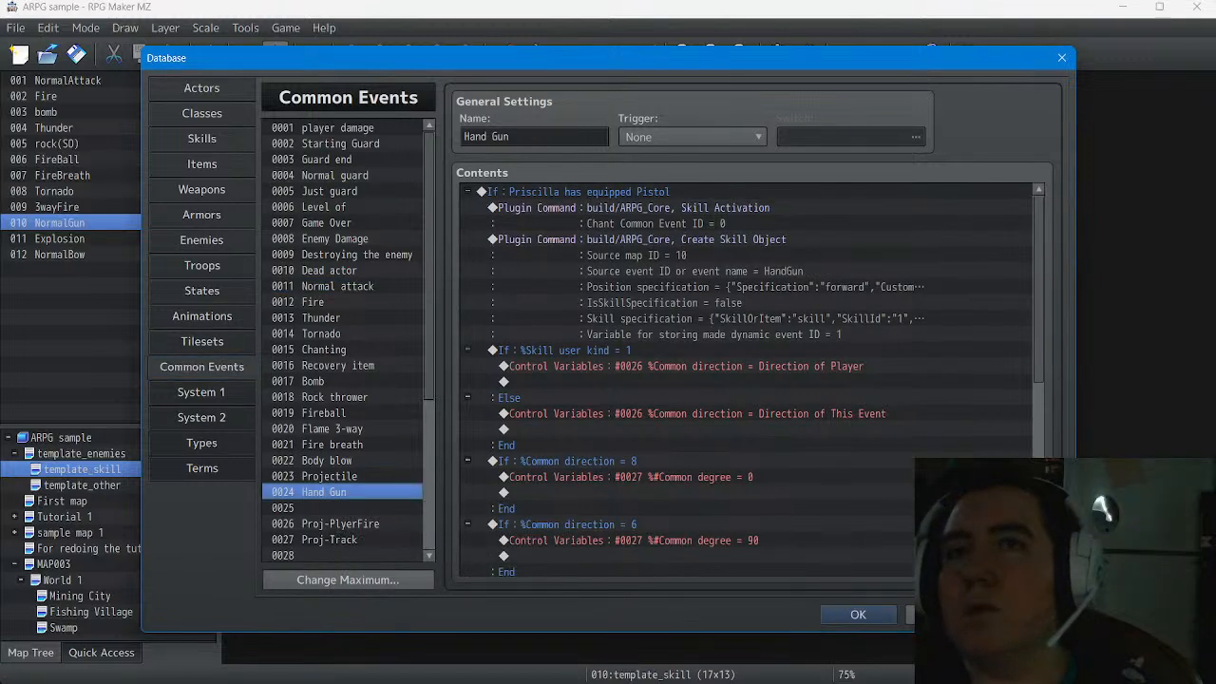
{"action": "left_click_drag", "start_coordinate": [463, 137], "coordinate": [476, 137]}
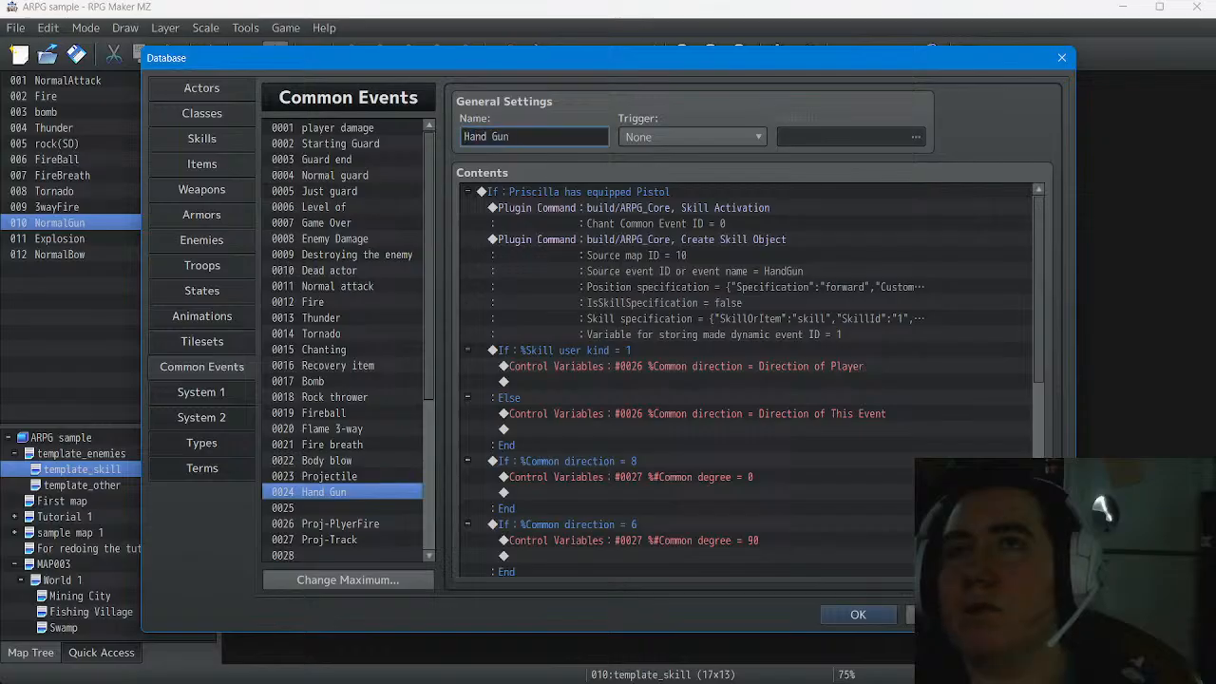
{"action": "key", "text": "ctrl+a"}
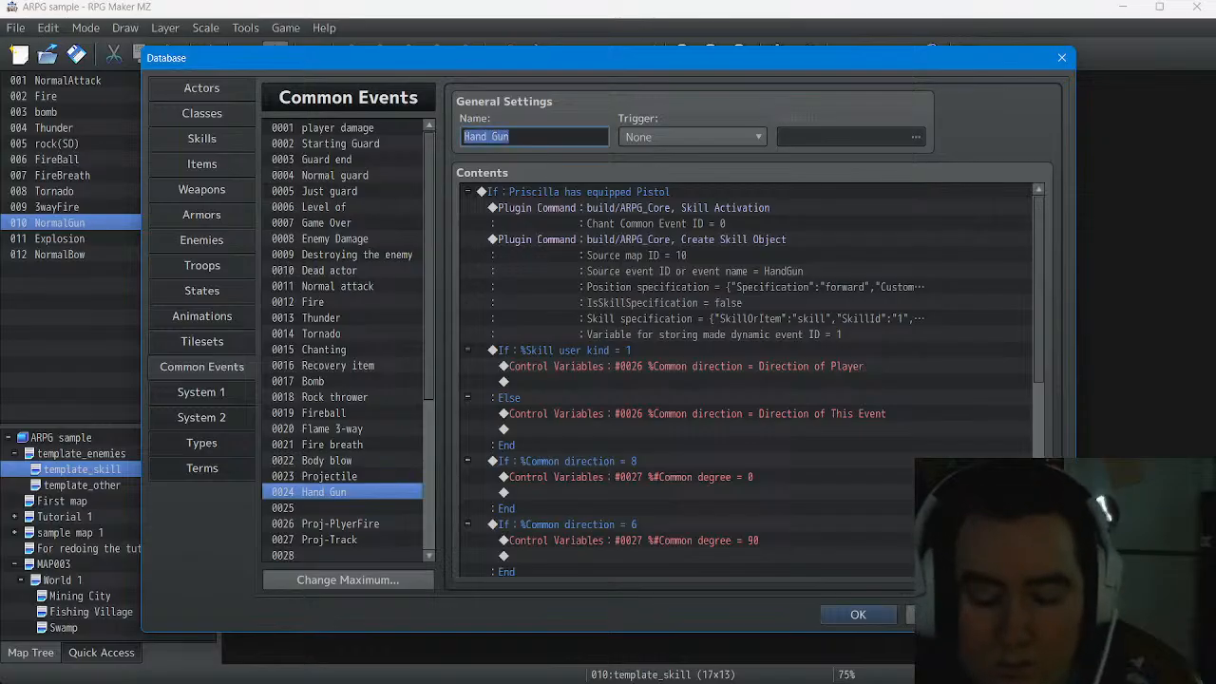
{"action": "type", "text": "Normal"}
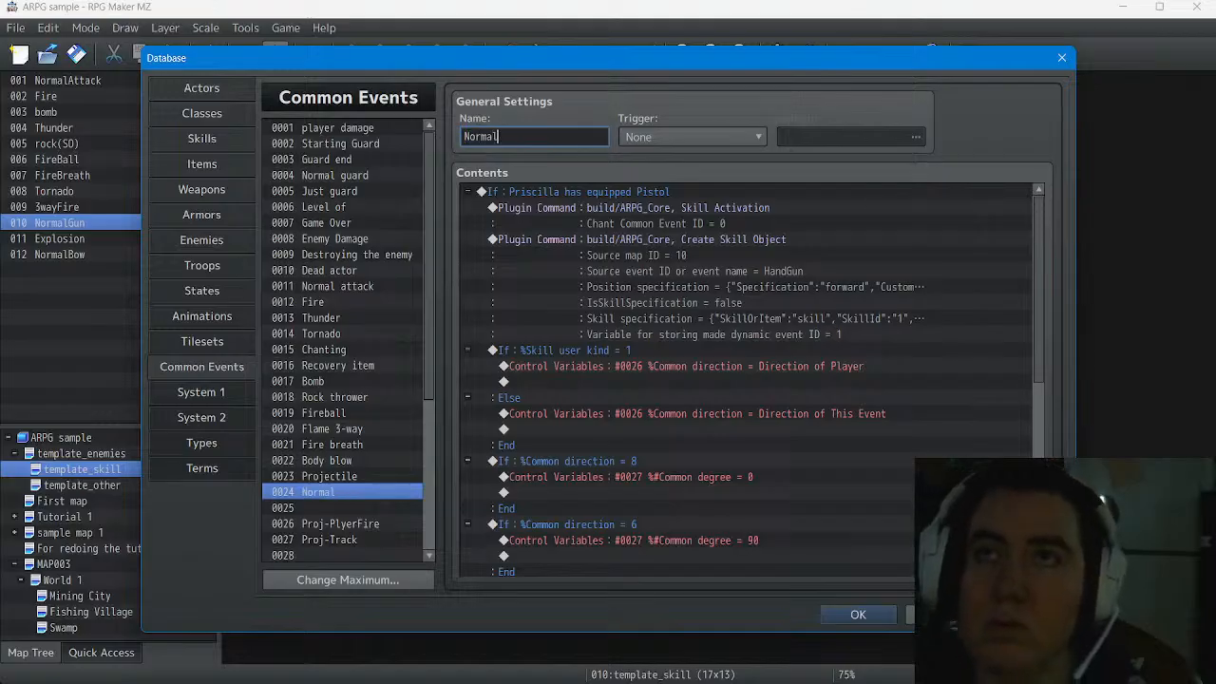
{"action": "type", "text": " Gun"}
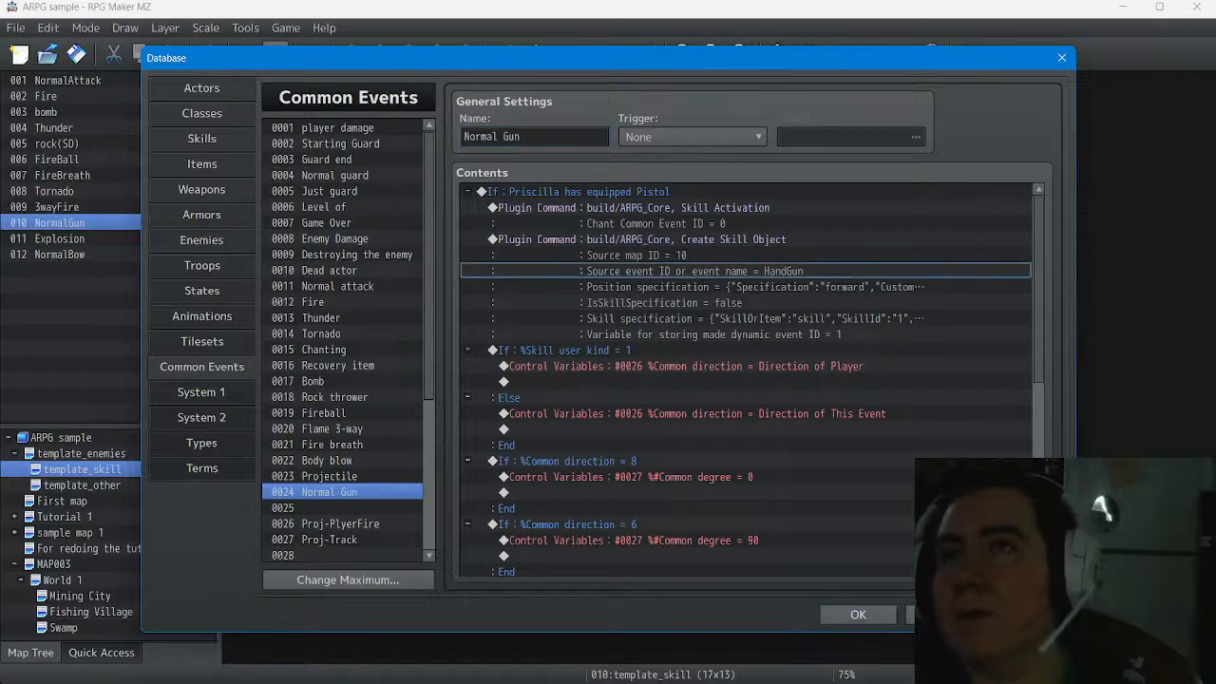
Set the source event name of the Create Skill Object command in the Normal Gun common event to NormalGun, and review the remaining commands
{"action": "left_click", "coordinate": [768, 254]}
{"action": "right_click", "coordinate": [767, 247]}
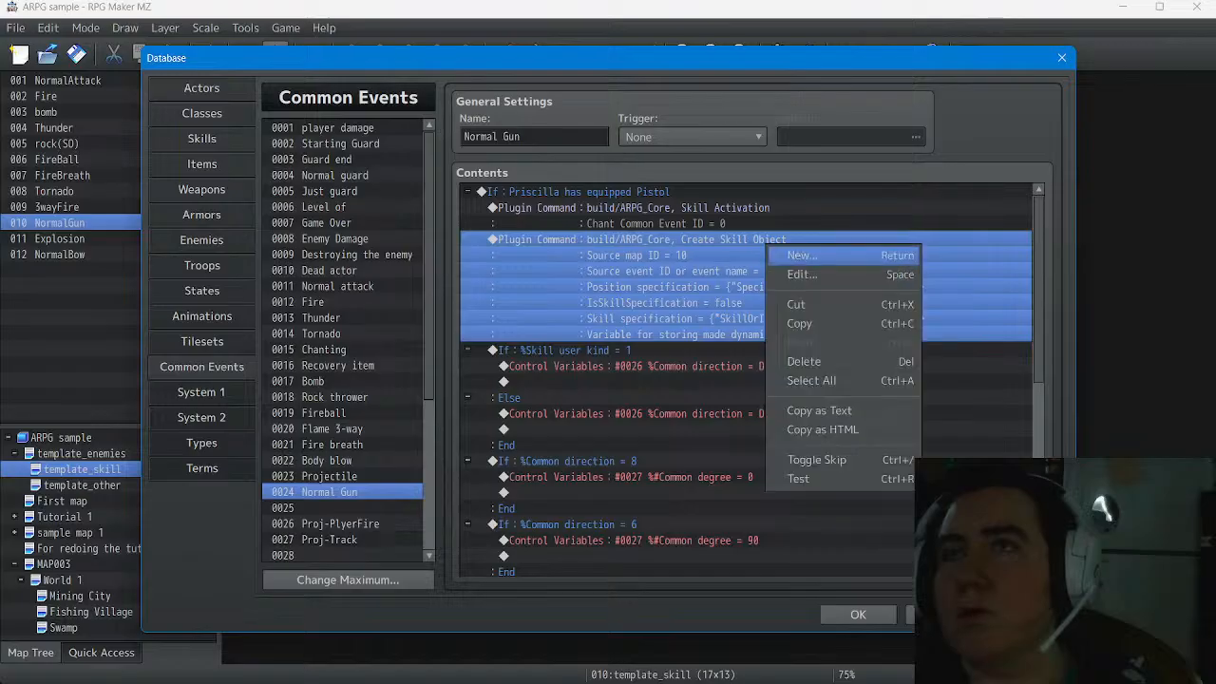
{"action": "left_click", "coordinate": [801, 274]}
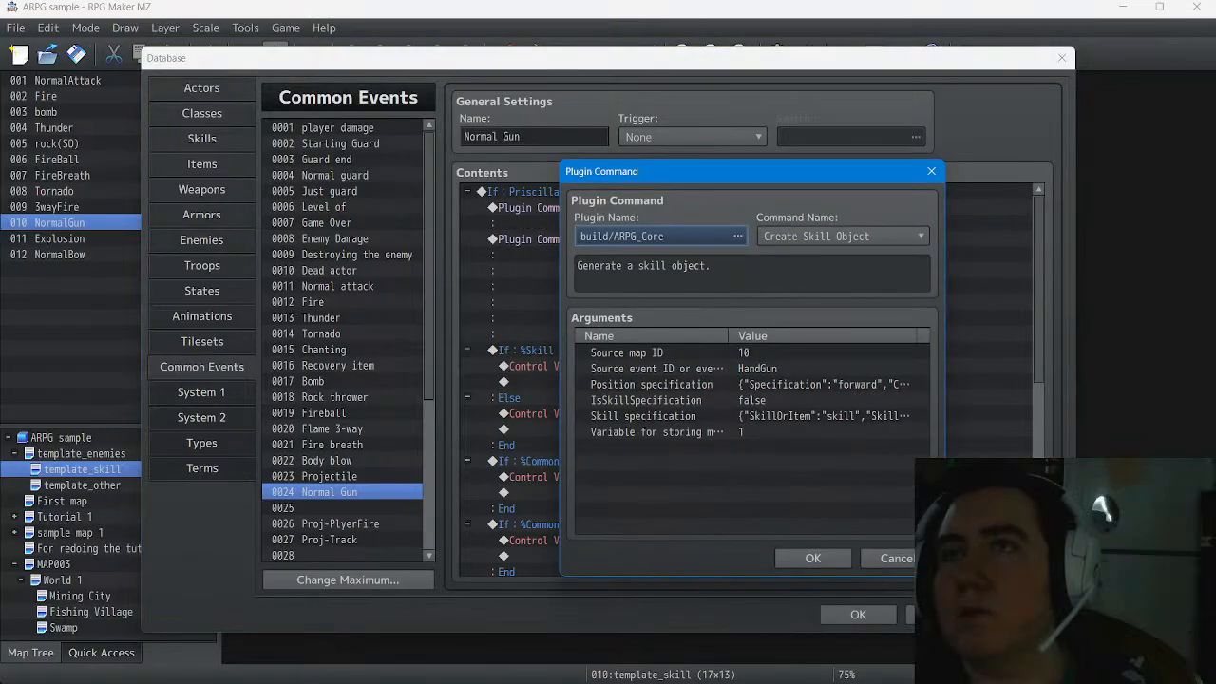
{"action": "double_click", "coordinate": [757, 368]}
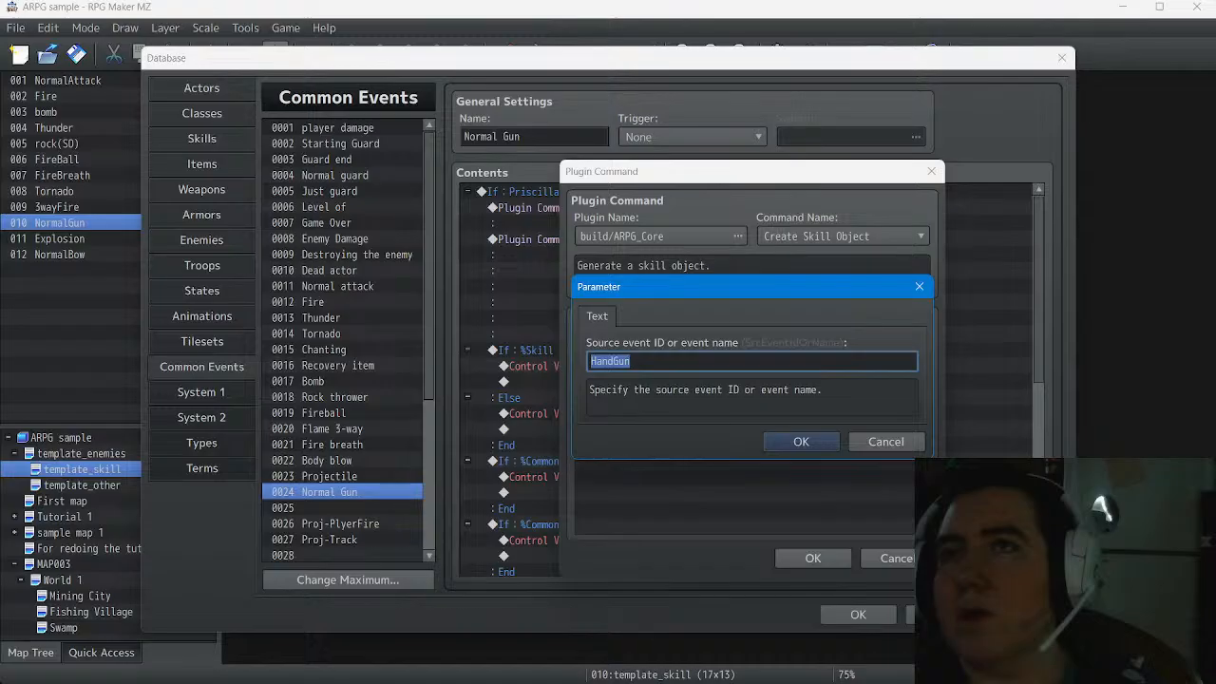
{"action": "left_click_drag", "start_coordinate": [613, 361], "coordinate": [589, 361]}
{"action": "type", "text": "Nor"}
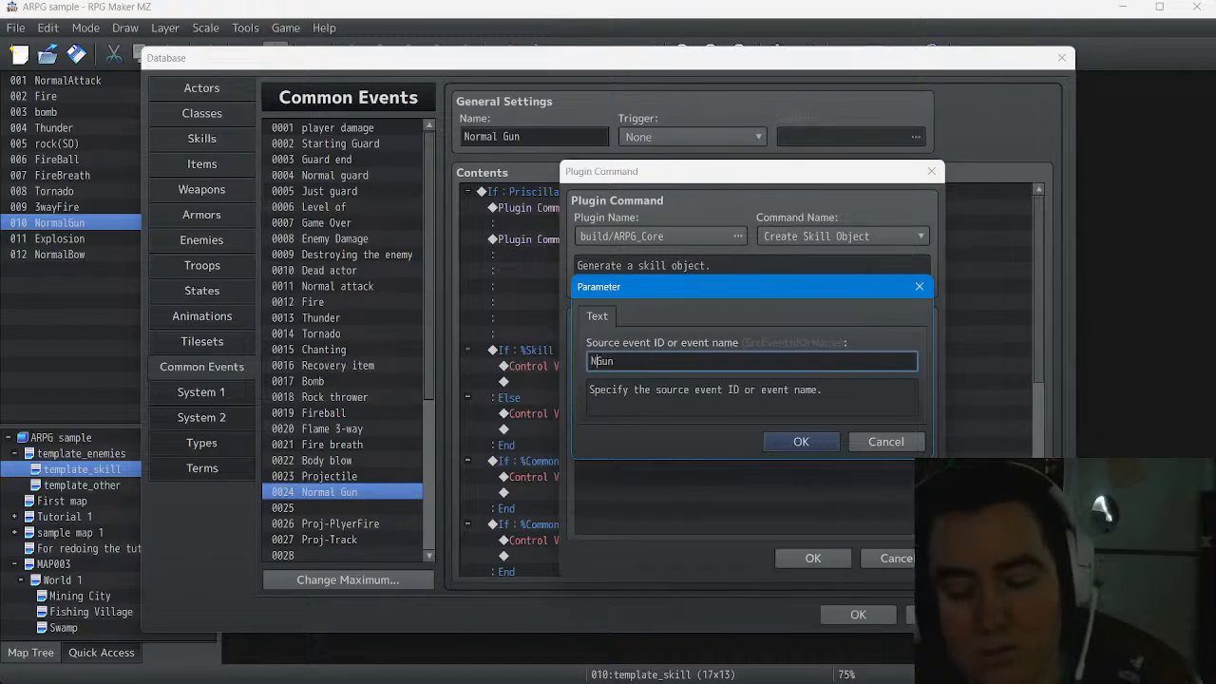
{"action": "type", "text": "mal"}
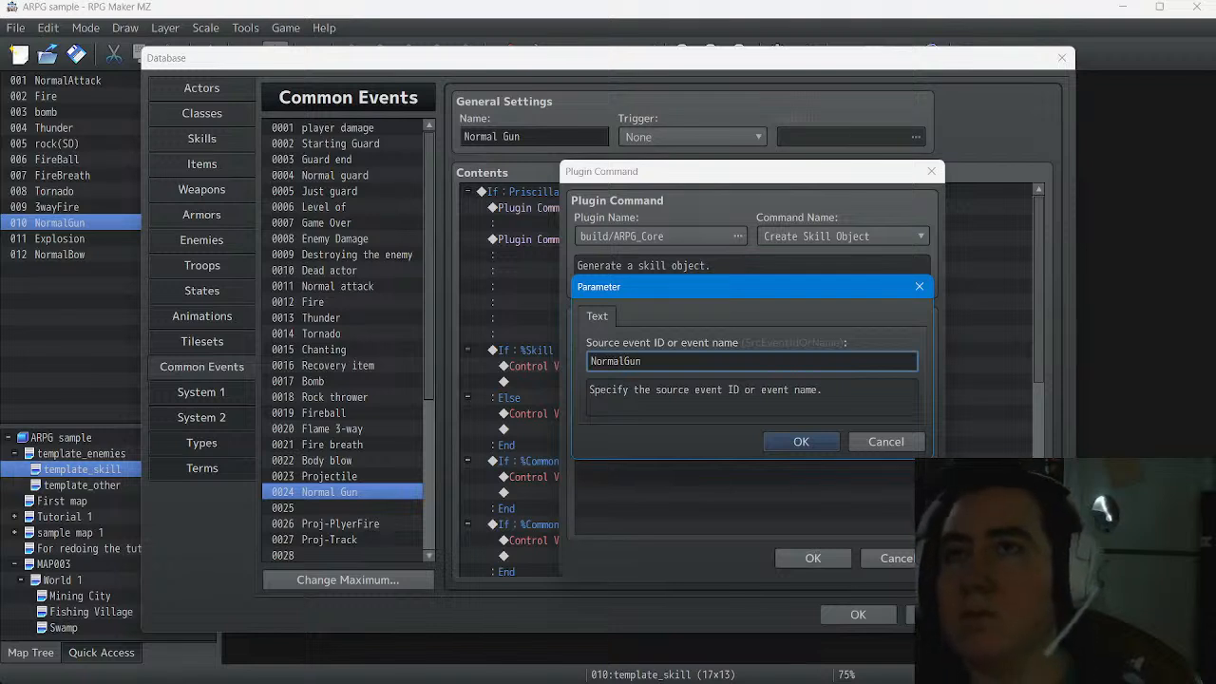
{"action": "key", "text": "Return"}
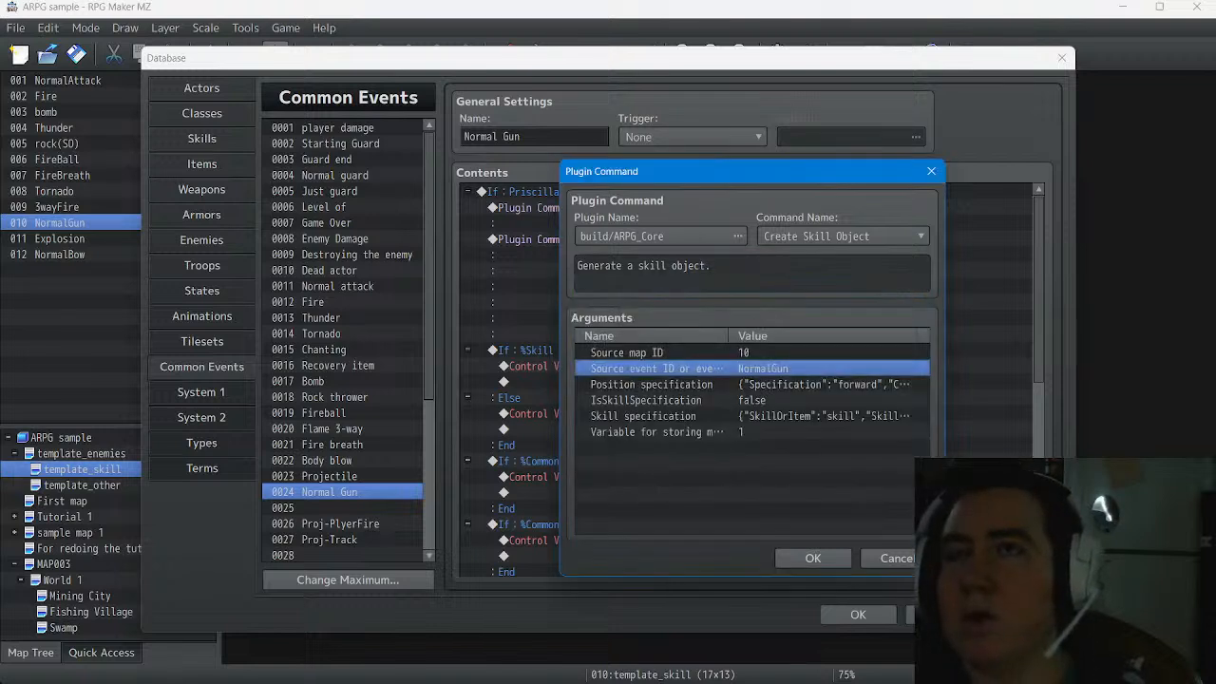
{"action": "left_click", "coordinate": [812, 557]}
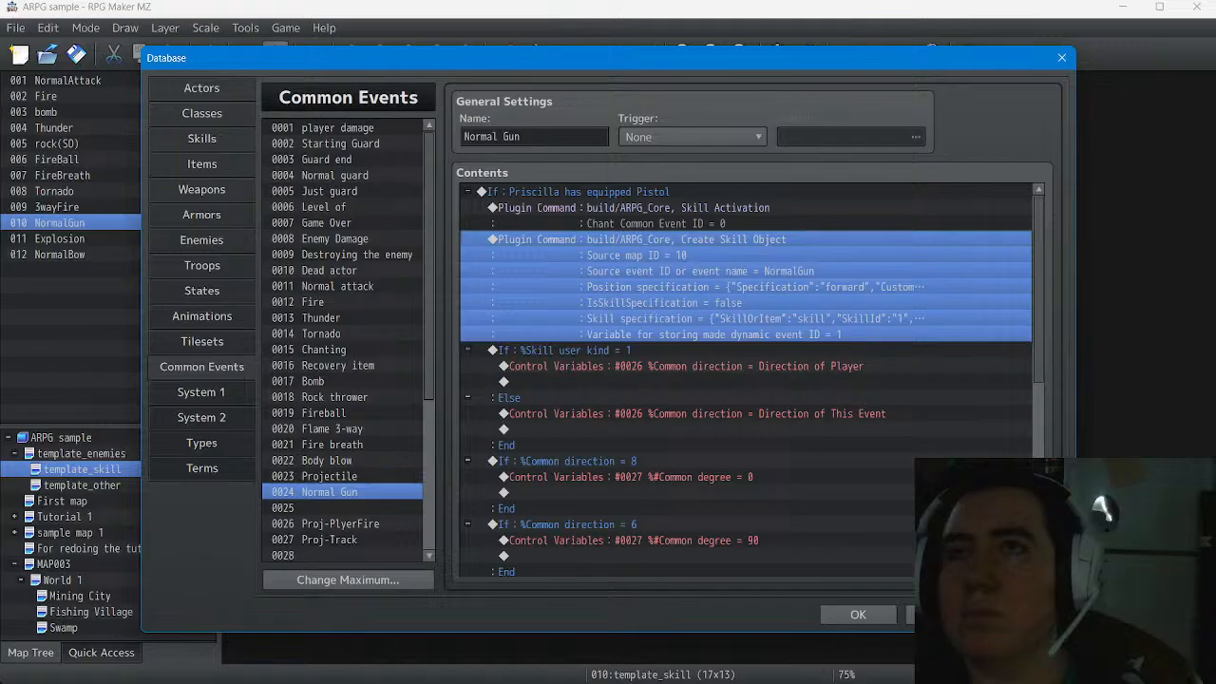
{"action": "scroll", "coordinate": [751, 380], "scroll_direction": "down", "scroll_amount": 8}
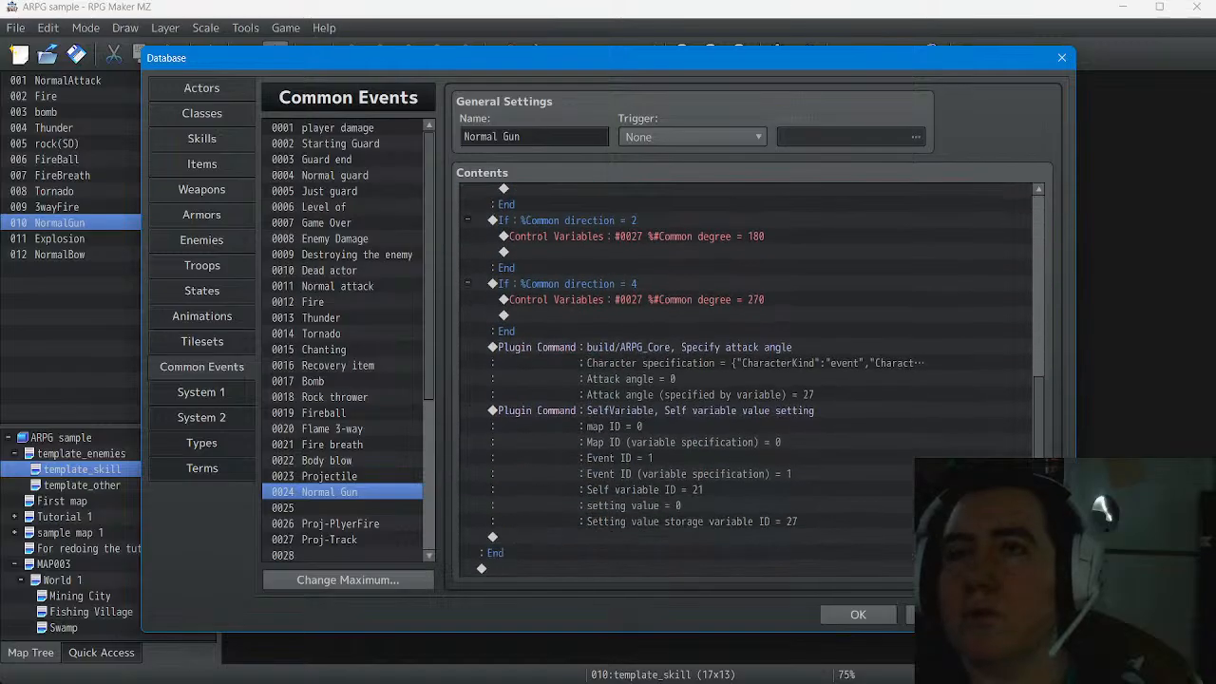
{"action": "scroll", "coordinate": [750, 380], "scroll_direction": "up", "scroll_amount": 8}
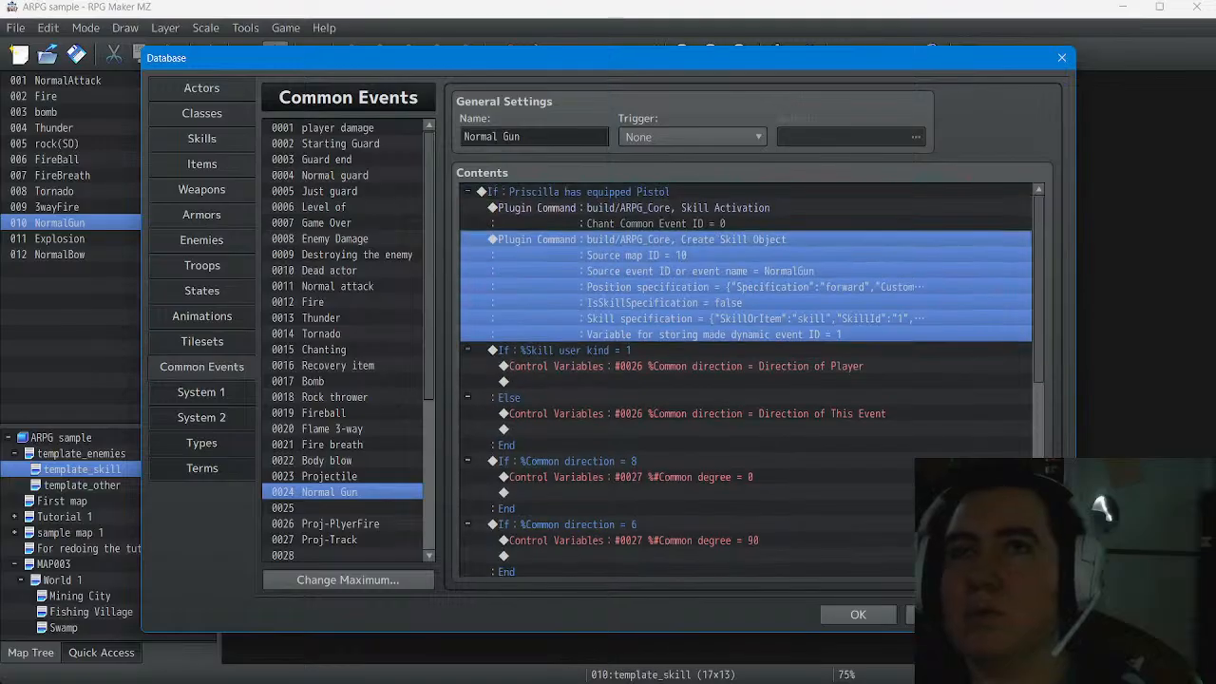
Cut the conditional branch for Priscilla having SimpleBow equipped out of common event 0011 Normal attack
{"action": "left_click", "coordinate": [337, 286]}
{"action": "scroll", "coordinate": [751, 380], "scroll_direction": "down", "scroll_amount": 9}
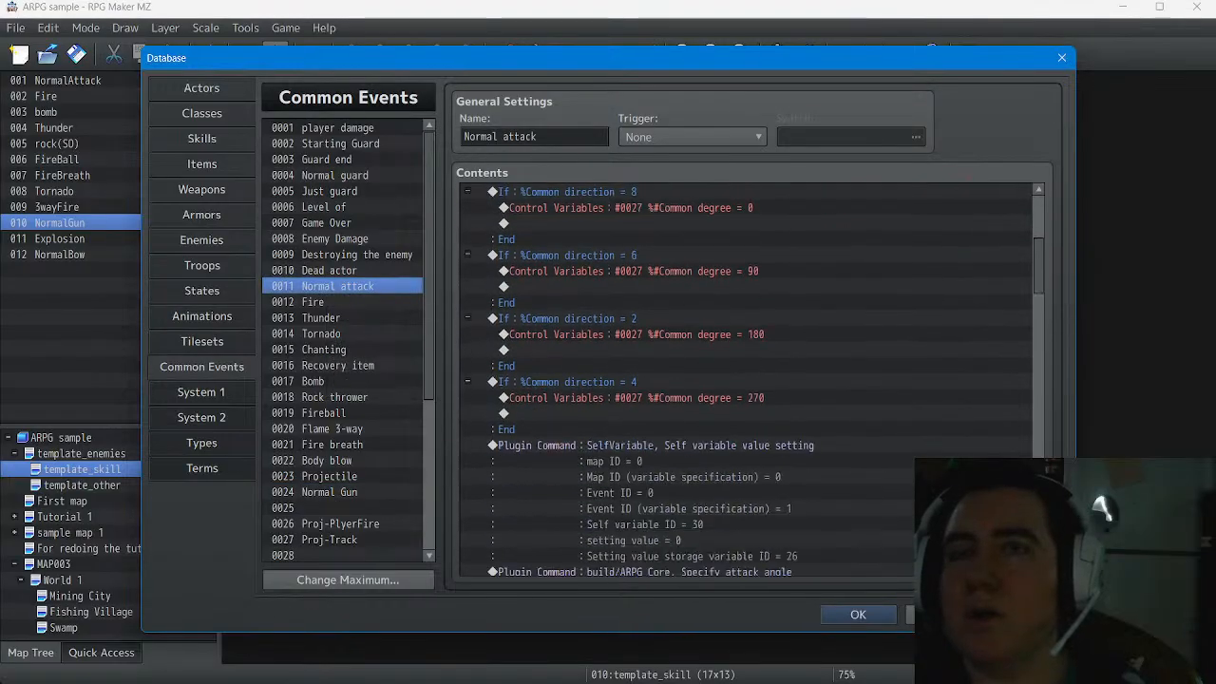
{"action": "scroll", "coordinate": [751, 380], "scroll_direction": "down", "scroll_amount": 5}
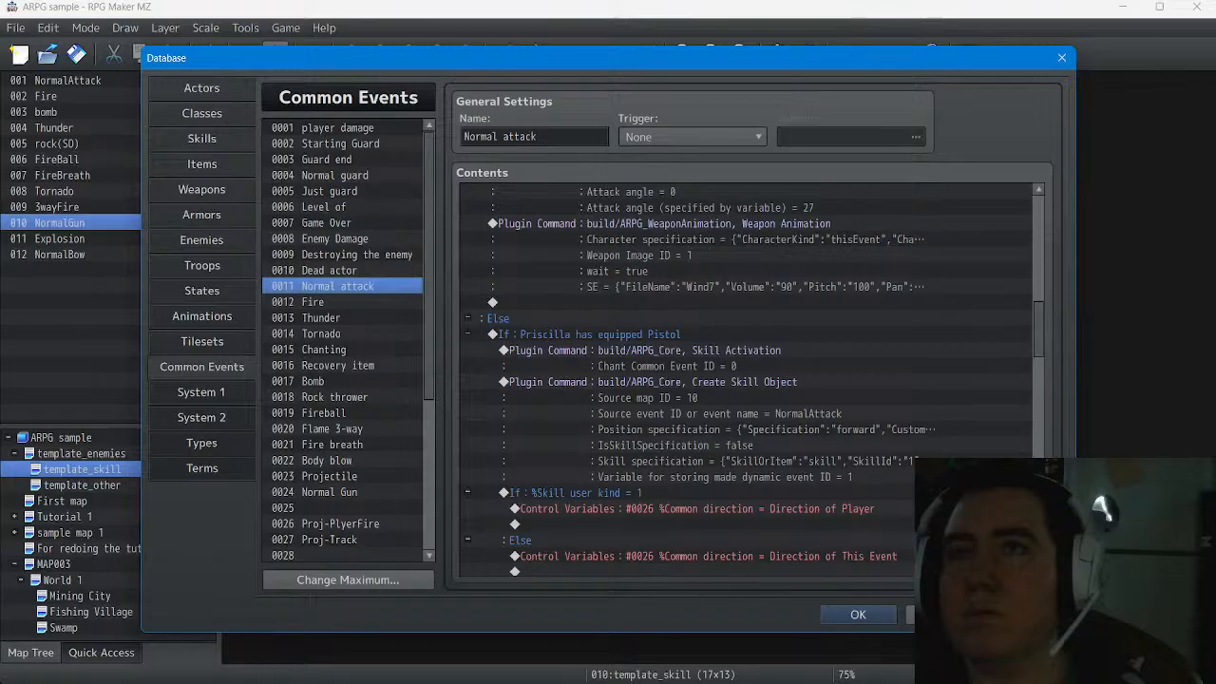
{"action": "scroll", "coordinate": [750, 380], "scroll_direction": "down", "scroll_amount": 10}
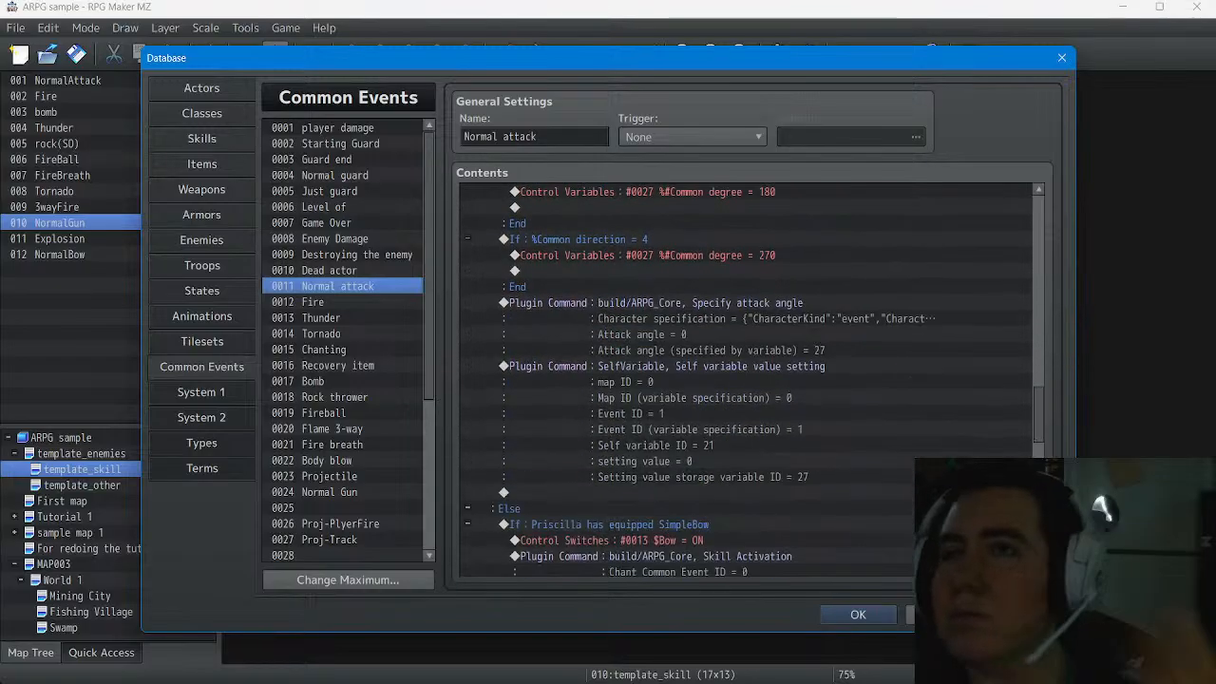
{"action": "scroll", "coordinate": [750, 380], "scroll_direction": "down", "scroll_amount": 2}
{"action": "scroll", "coordinate": [750, 380], "scroll_direction": "down", "scroll_amount": 1}
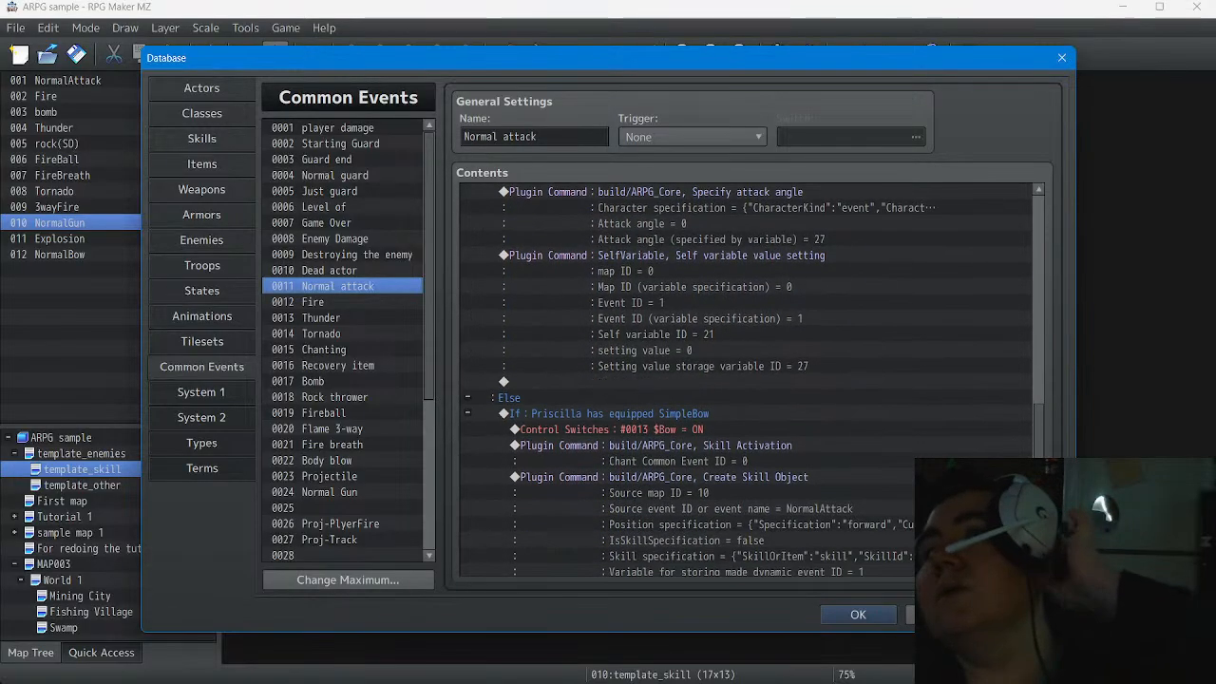
{"action": "scroll", "coordinate": [751, 380], "scroll_direction": "down", "scroll_amount": 3}
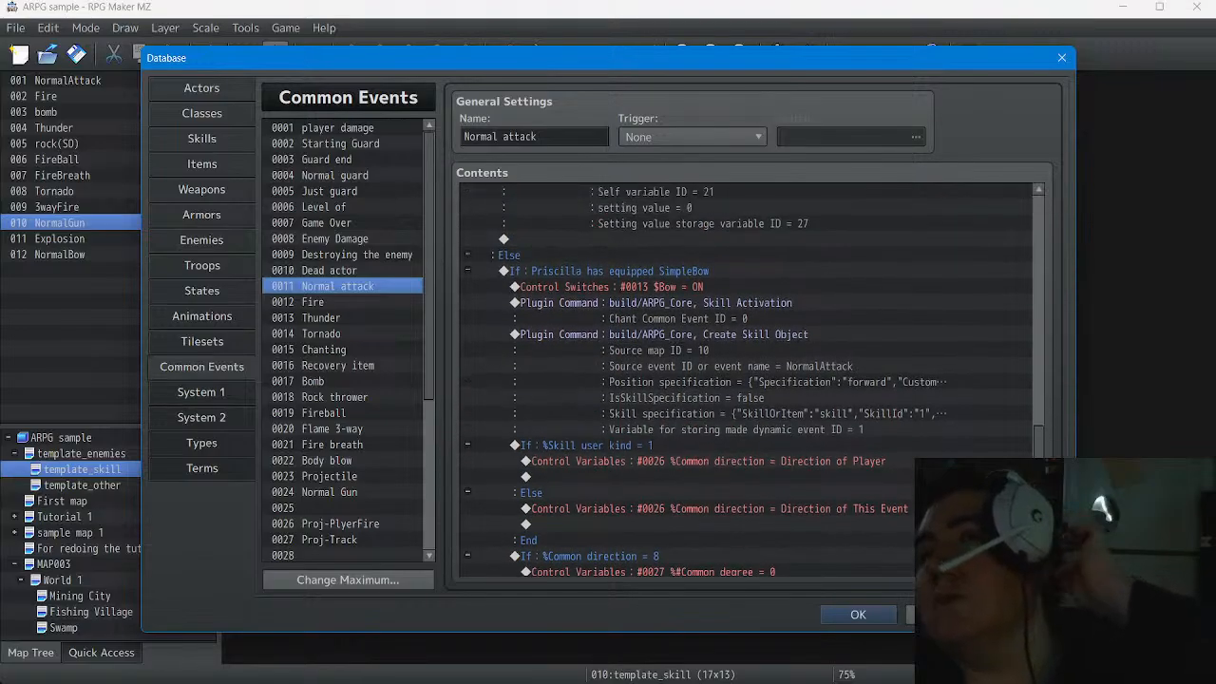
{"action": "left_click", "coordinate": [618, 271]}
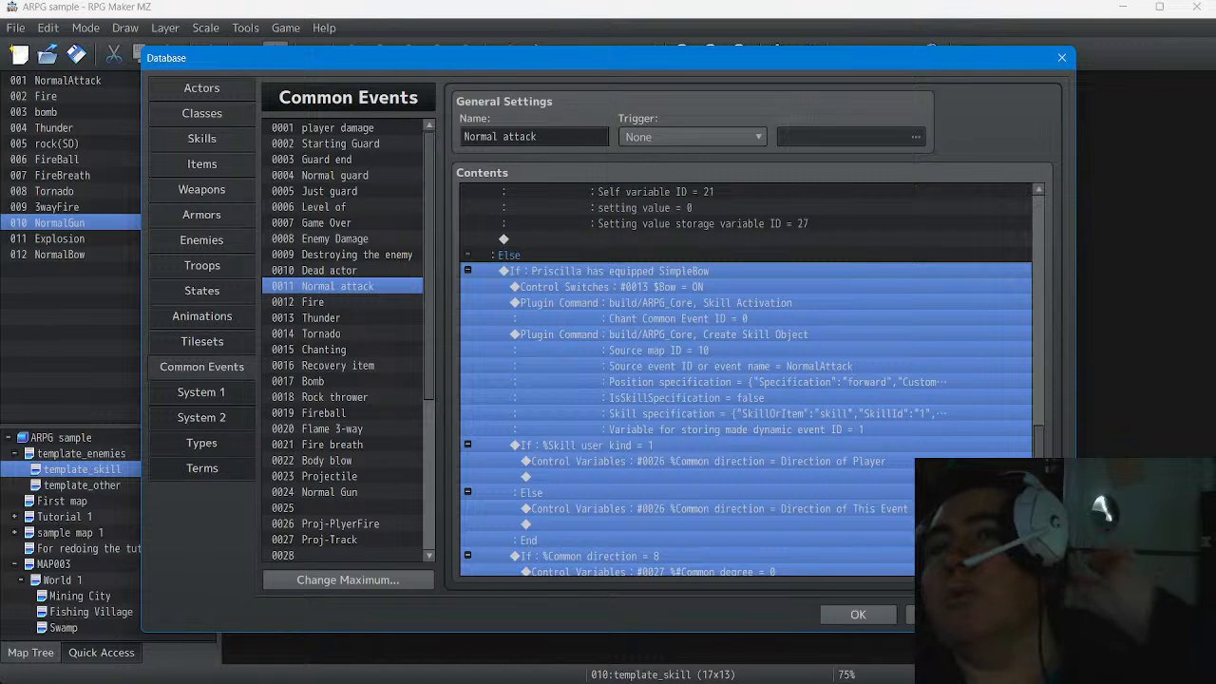
{"action": "right_click", "coordinate": [582, 274]}
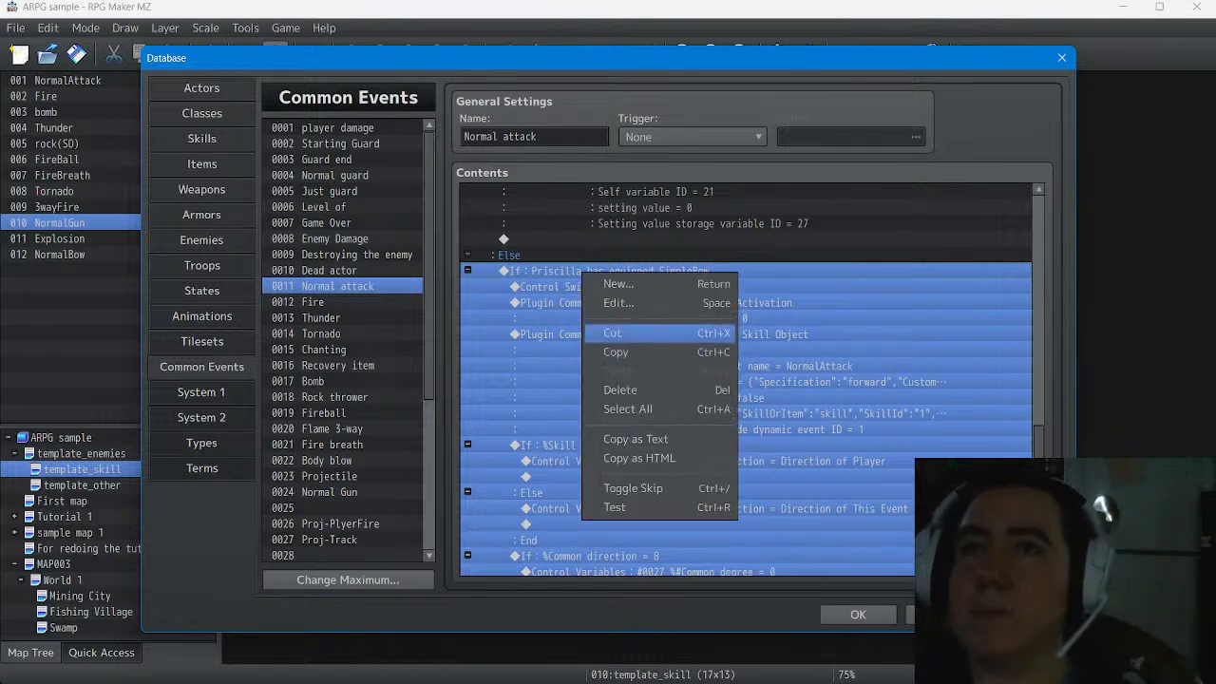
{"action": "left_click", "coordinate": [613, 333]}
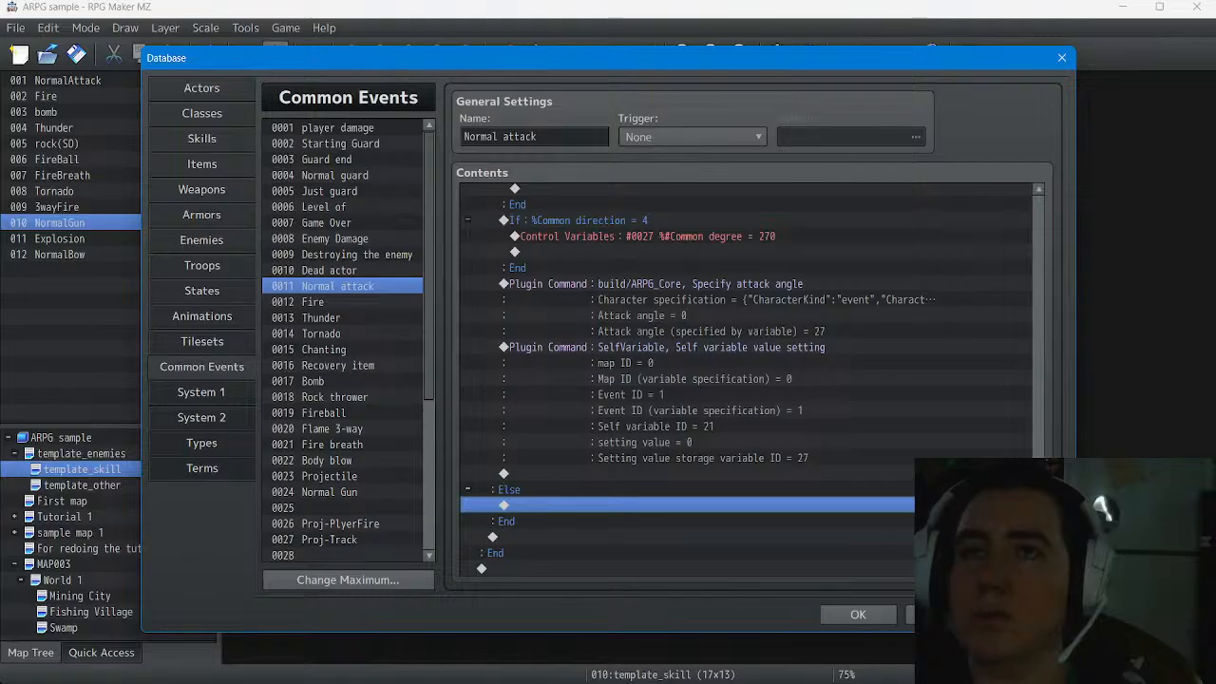
Delete the conditional branch for Priscilla having Pistol equipped from the Normal attack common event
{"action": "scroll", "coordinate": [737, 380], "scroll_direction": "up", "scroll_amount": 6}
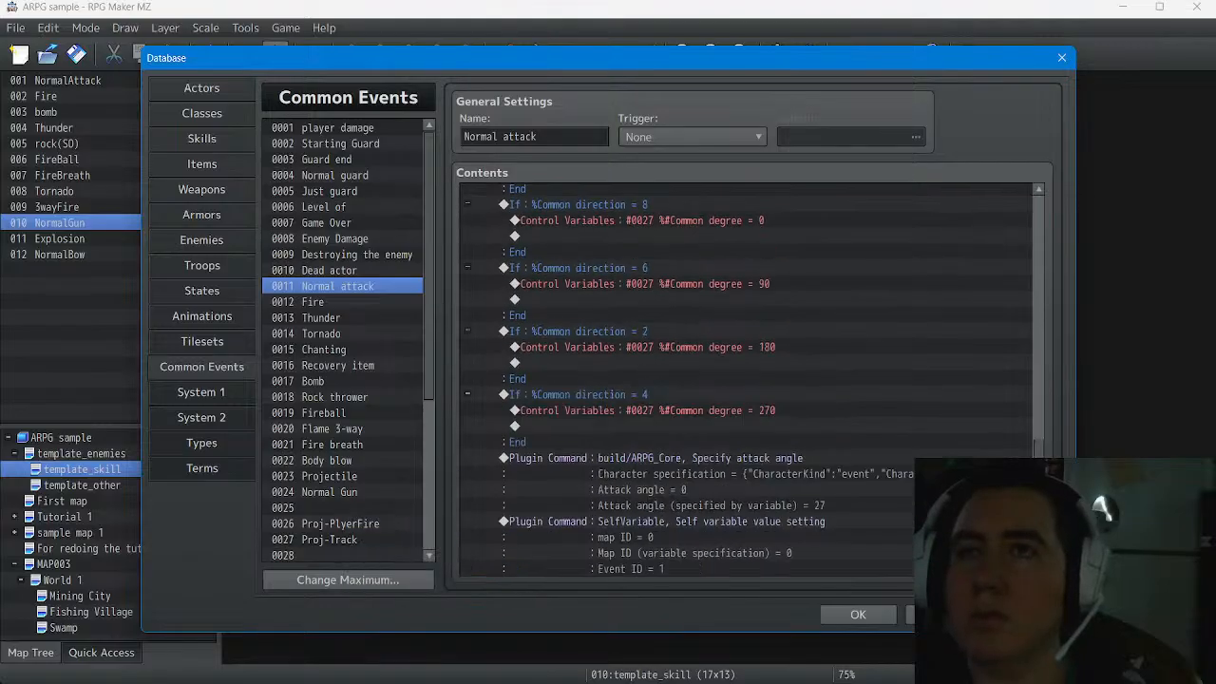
{"action": "scroll", "coordinate": [737, 380], "scroll_direction": "up", "scroll_amount": 7}
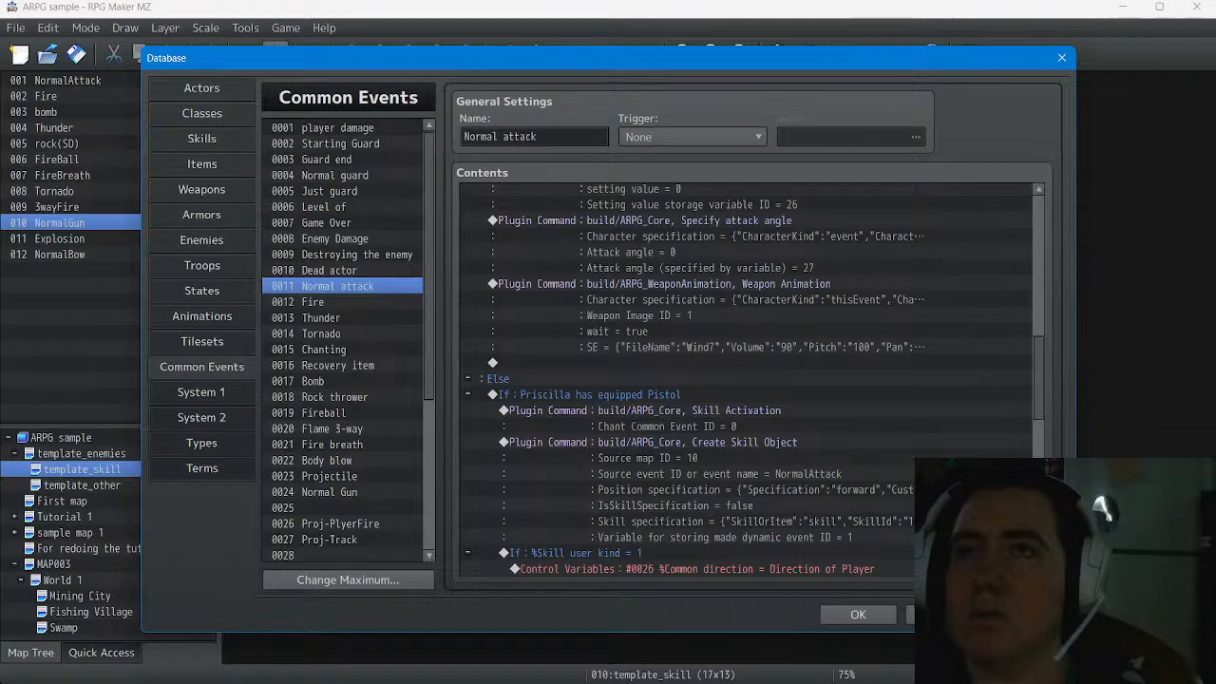
{"action": "left_click", "coordinate": [613, 394]}
{"action": "right_click", "coordinate": [564, 389]}
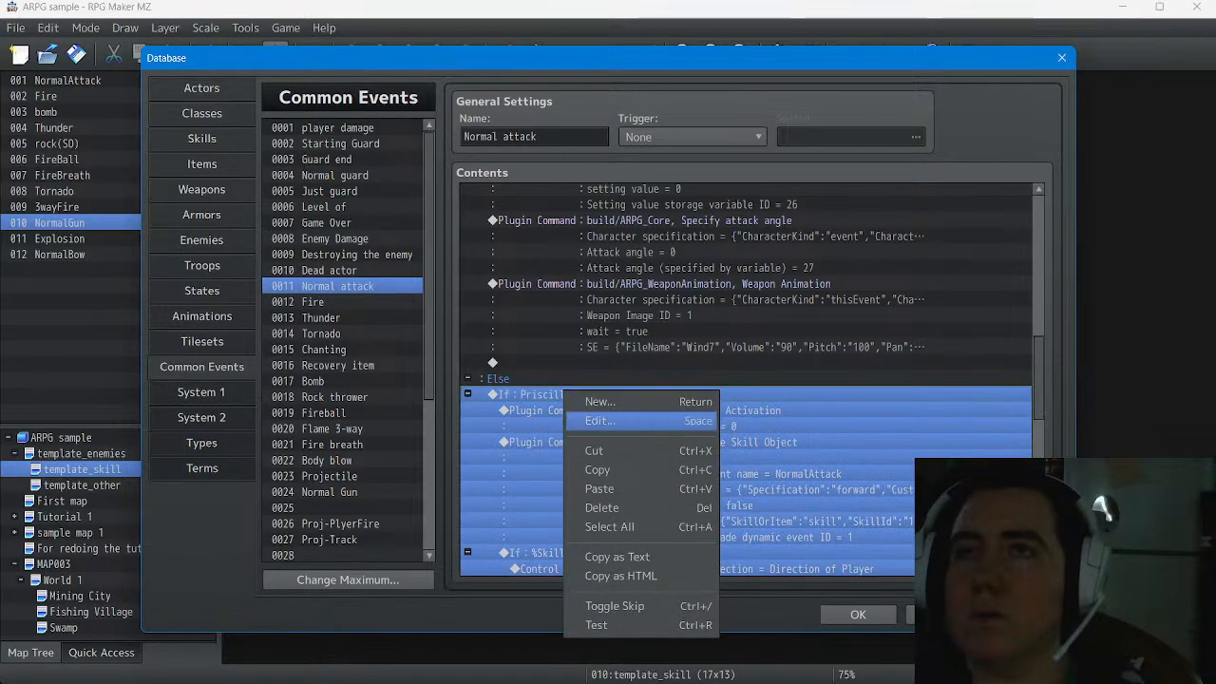
{"action": "left_click", "coordinate": [602, 507]}
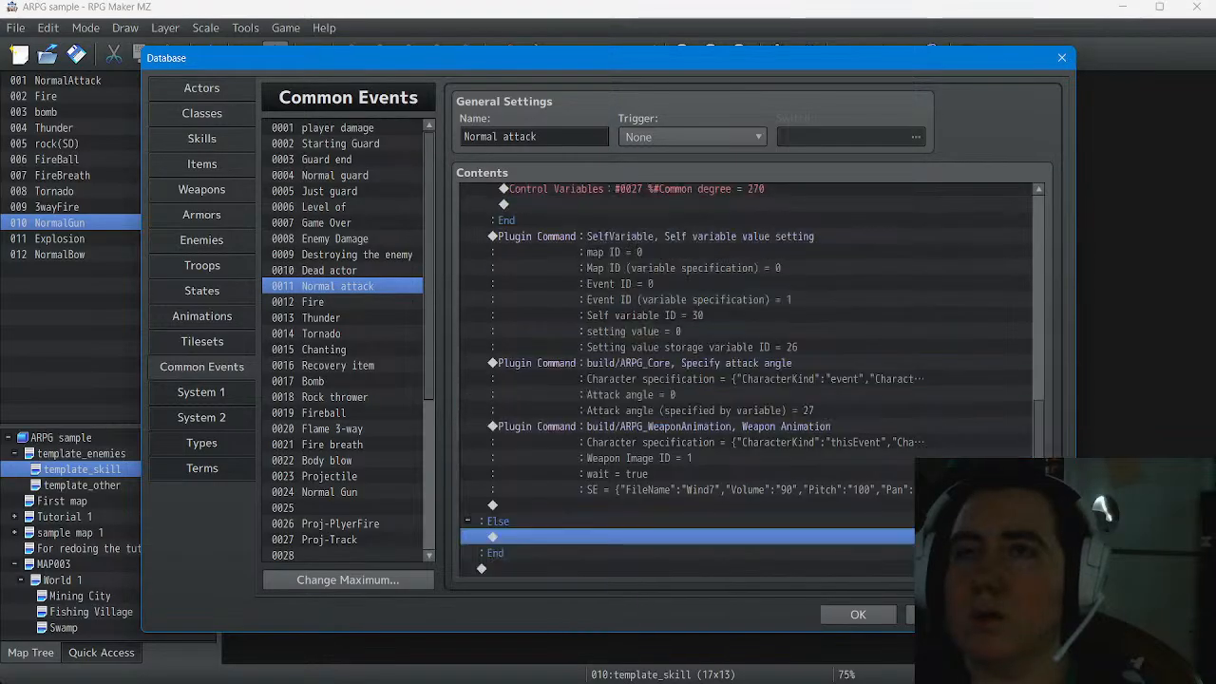
Check the settings of the Knife conditional branch at the start of the Normal attack common event
{"action": "scroll", "coordinate": [752, 379], "scroll_direction": "up", "scroll_amount": 12}
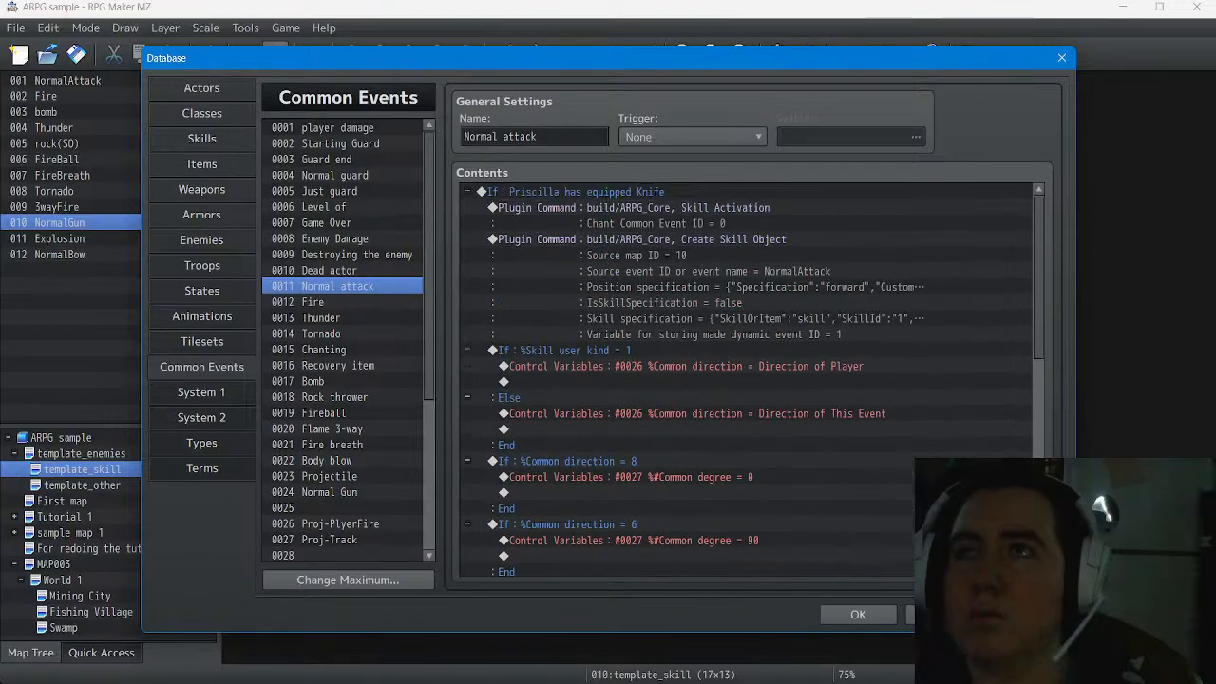
{"action": "left_click", "coordinate": [587, 192]}
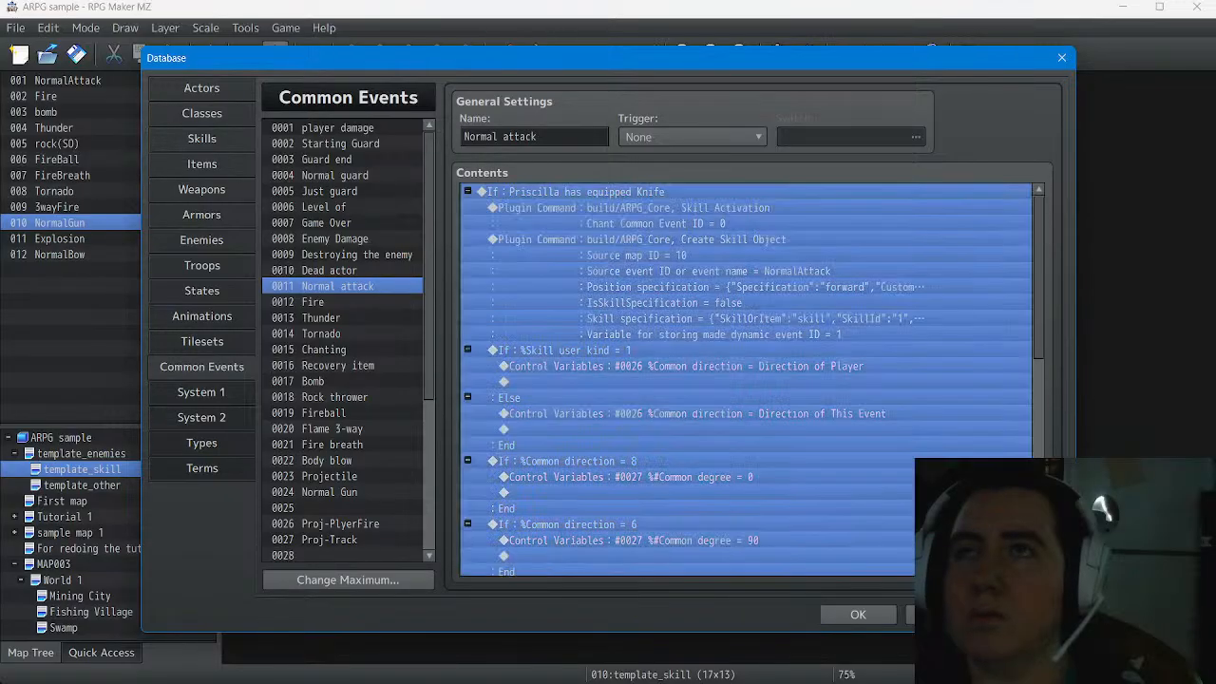
{"action": "right_click", "coordinate": [564, 196]}
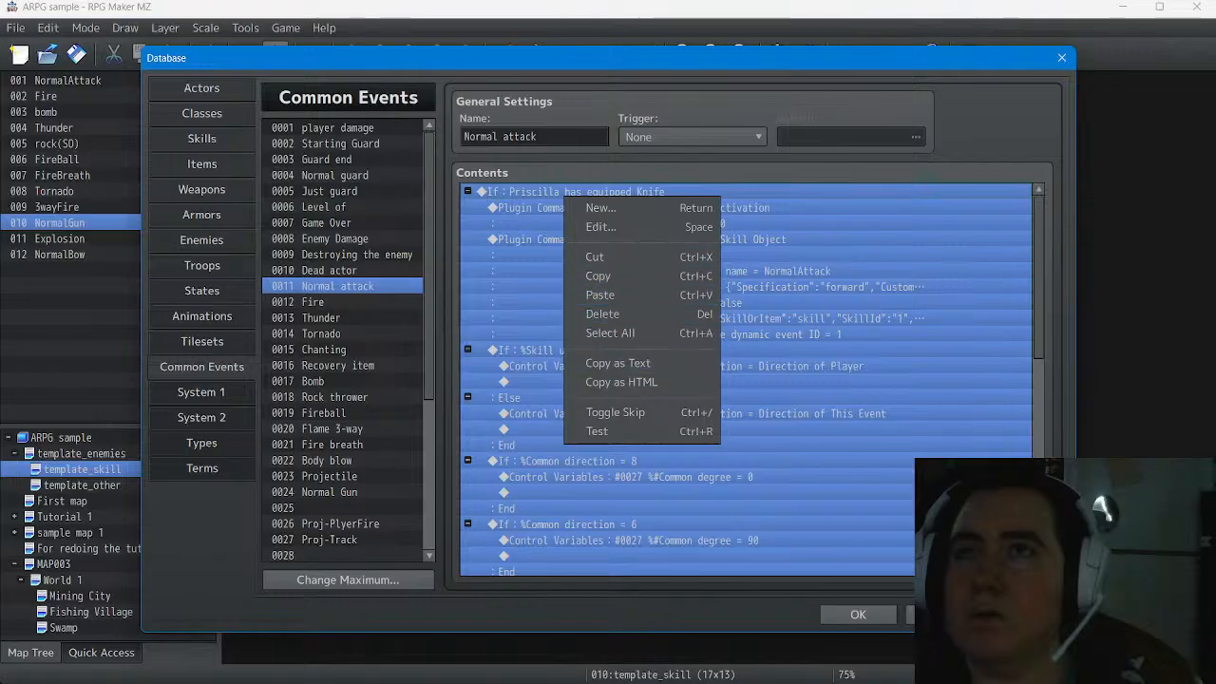
{"action": "left_click", "coordinate": [602, 227]}
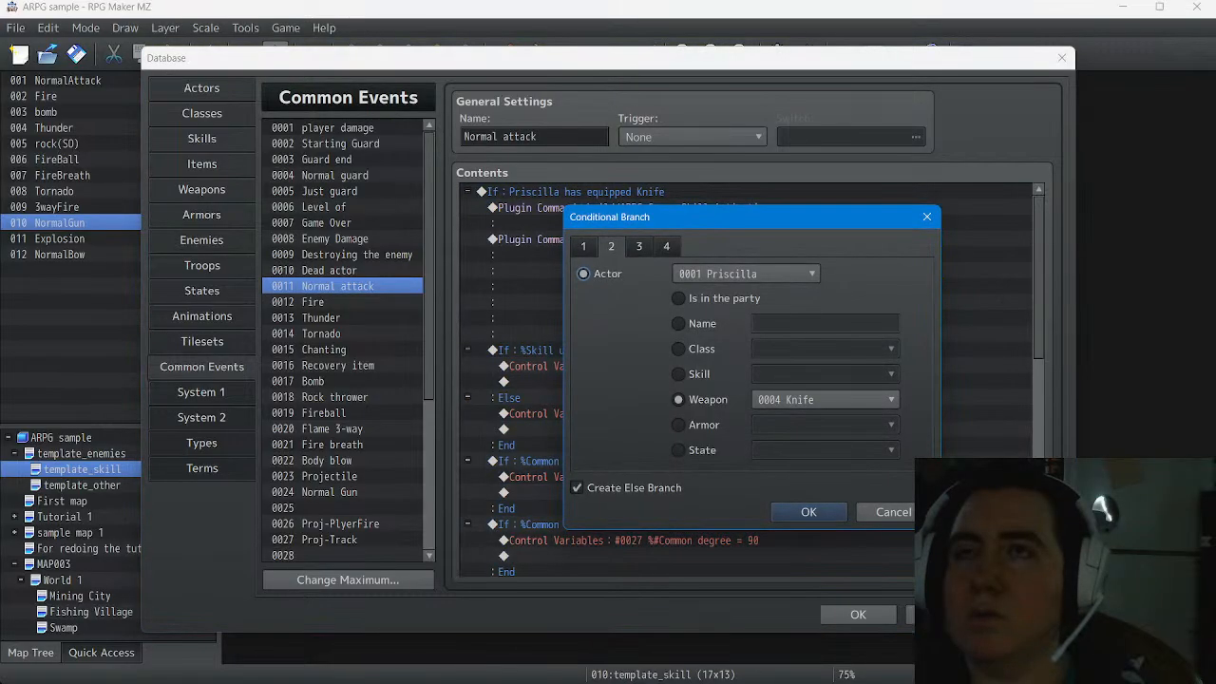
{"action": "left_click", "coordinate": [808, 512]}
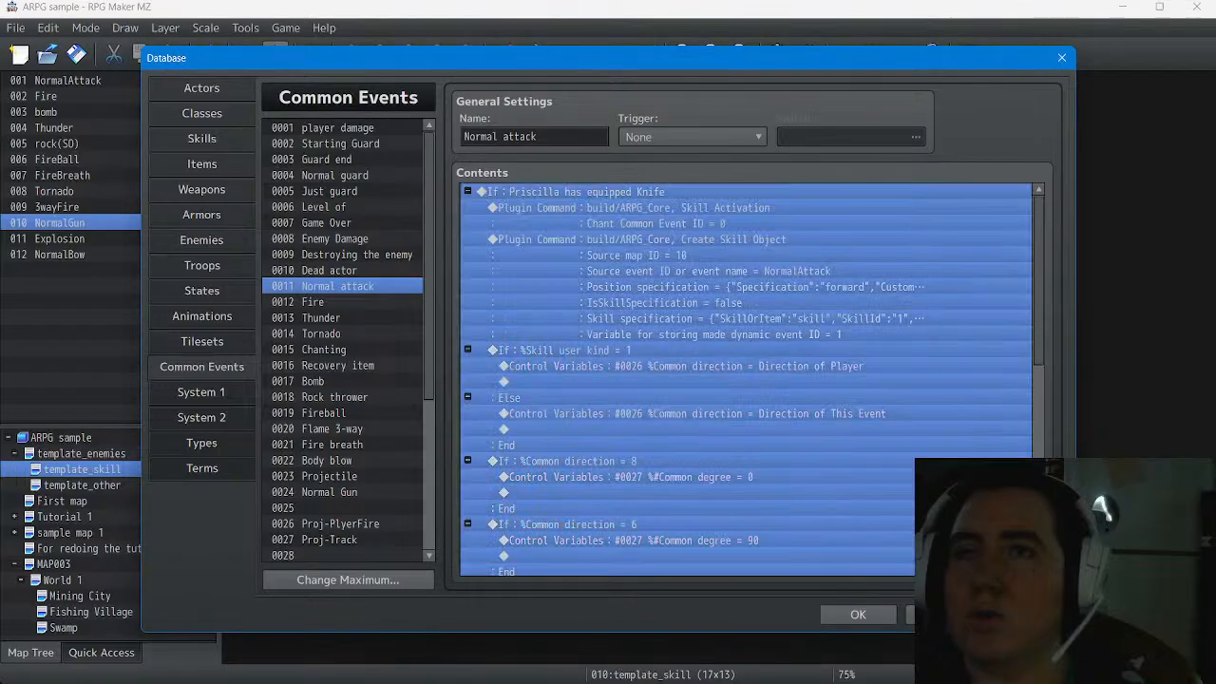
Open the empty common event slot 0025
{"action": "left_click", "coordinate": [329, 476]}
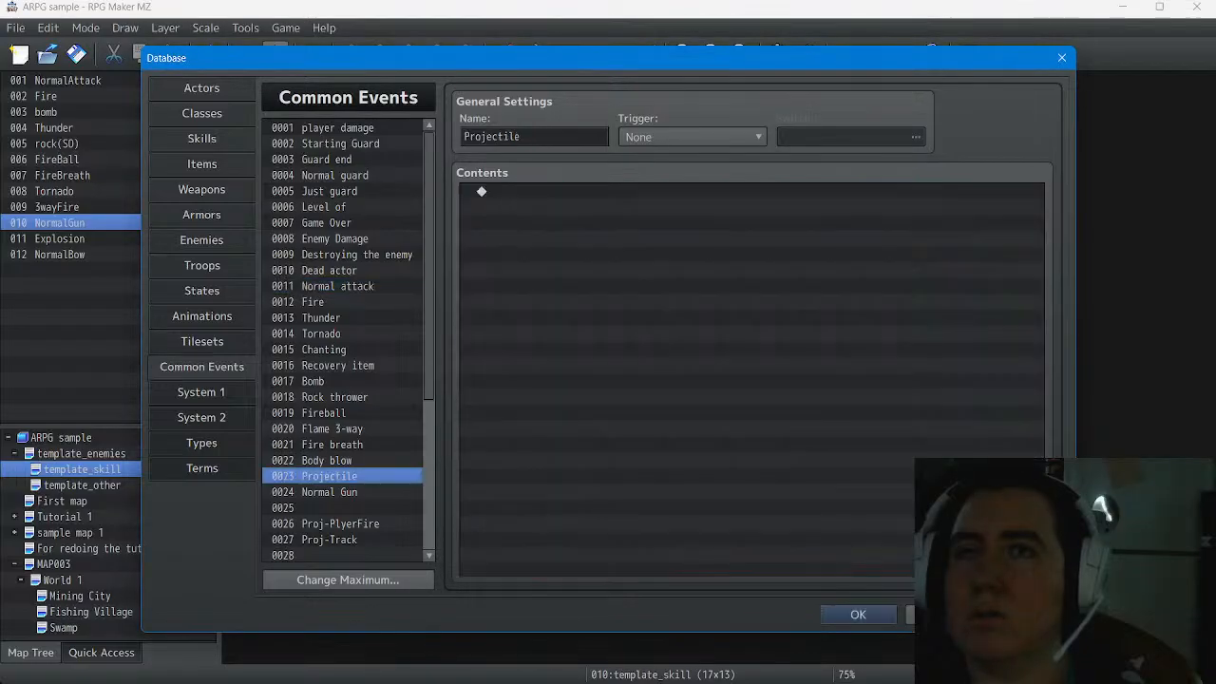
{"action": "left_click", "coordinate": [330, 507]}
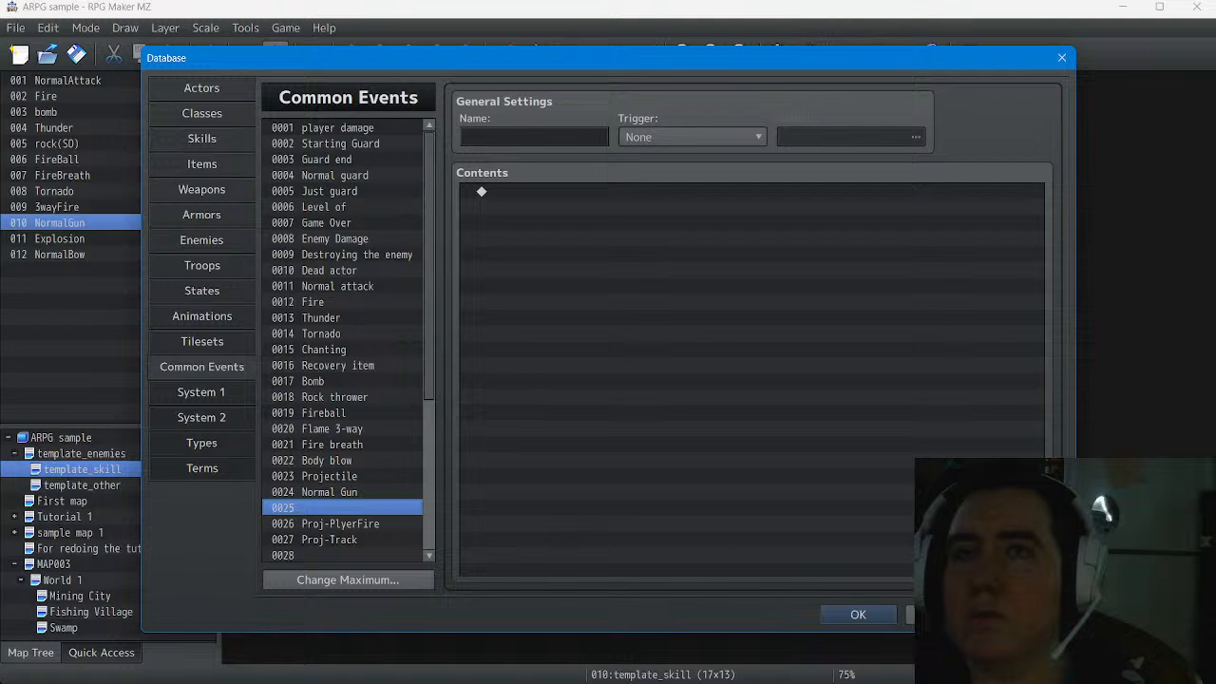
Paste the copied SimpleBow event commands into the contents of the empty common event 0025
{"action": "left_click", "coordinate": [534, 136]}
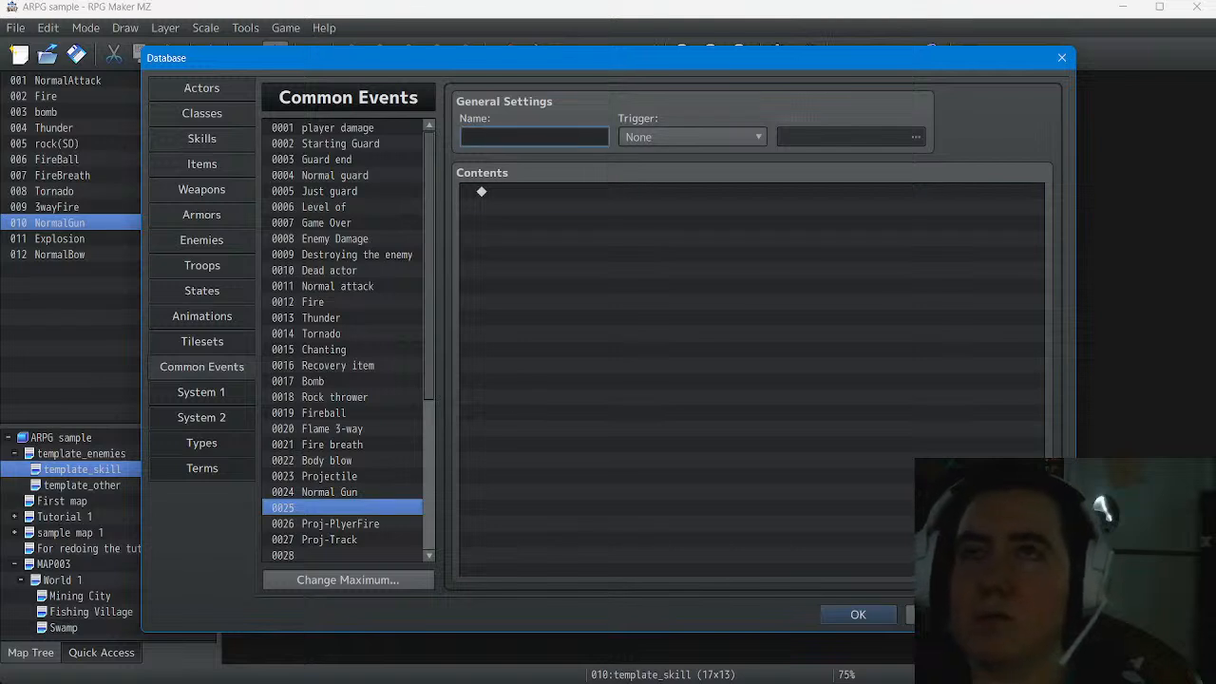
{"action": "left_click", "coordinate": [534, 192]}
{"action": "right_click", "coordinate": [555, 192]}
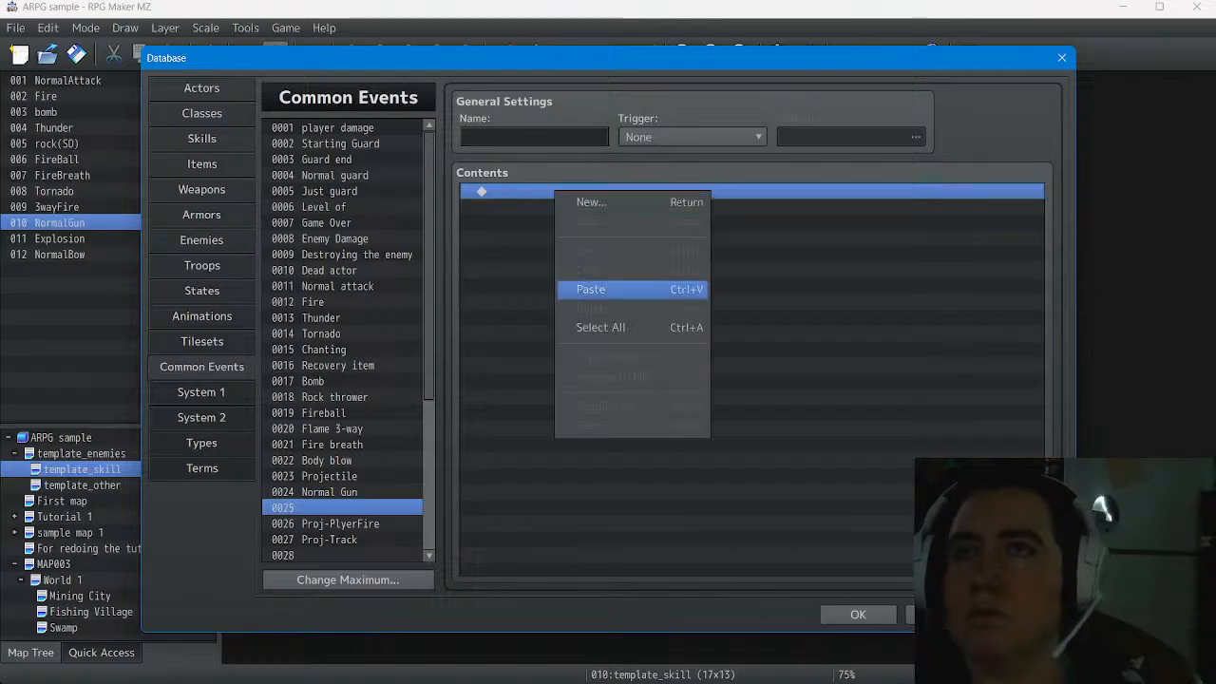
{"action": "left_click", "coordinate": [589, 290]}
{"action": "scroll", "coordinate": [750, 380], "scroll_direction": "up", "scroll_amount": 8}
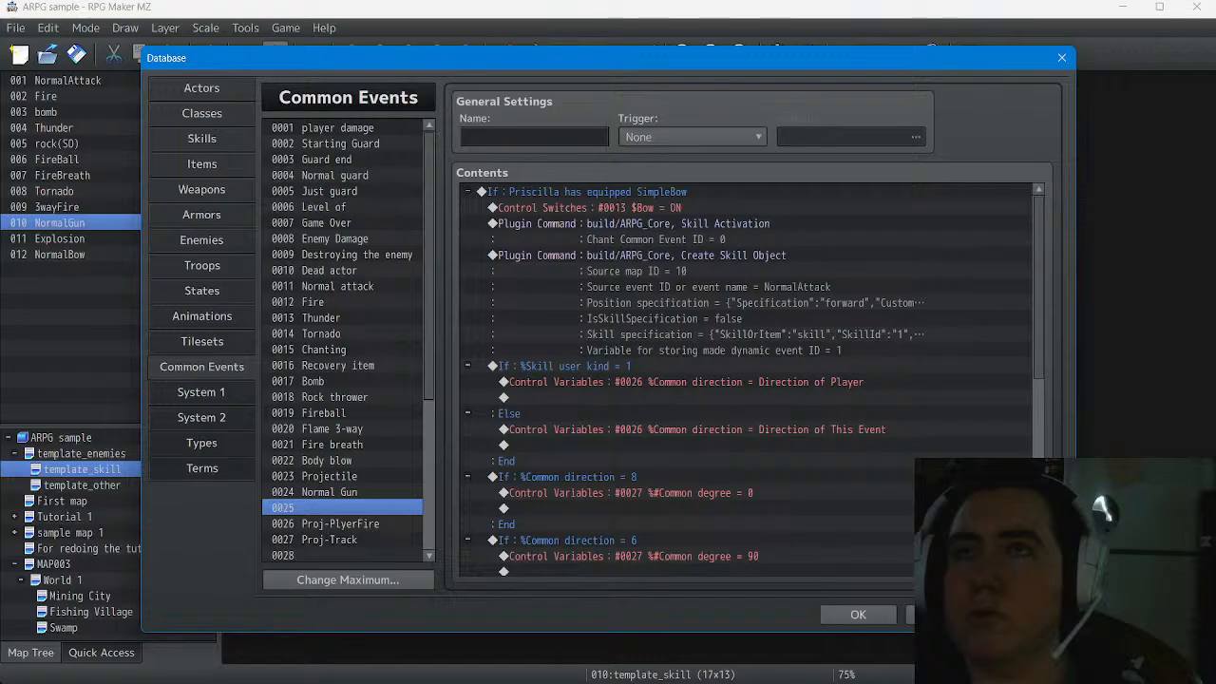
Name common event 0025 "Normal Bow"
{"action": "left_click", "coordinate": [534, 137]}
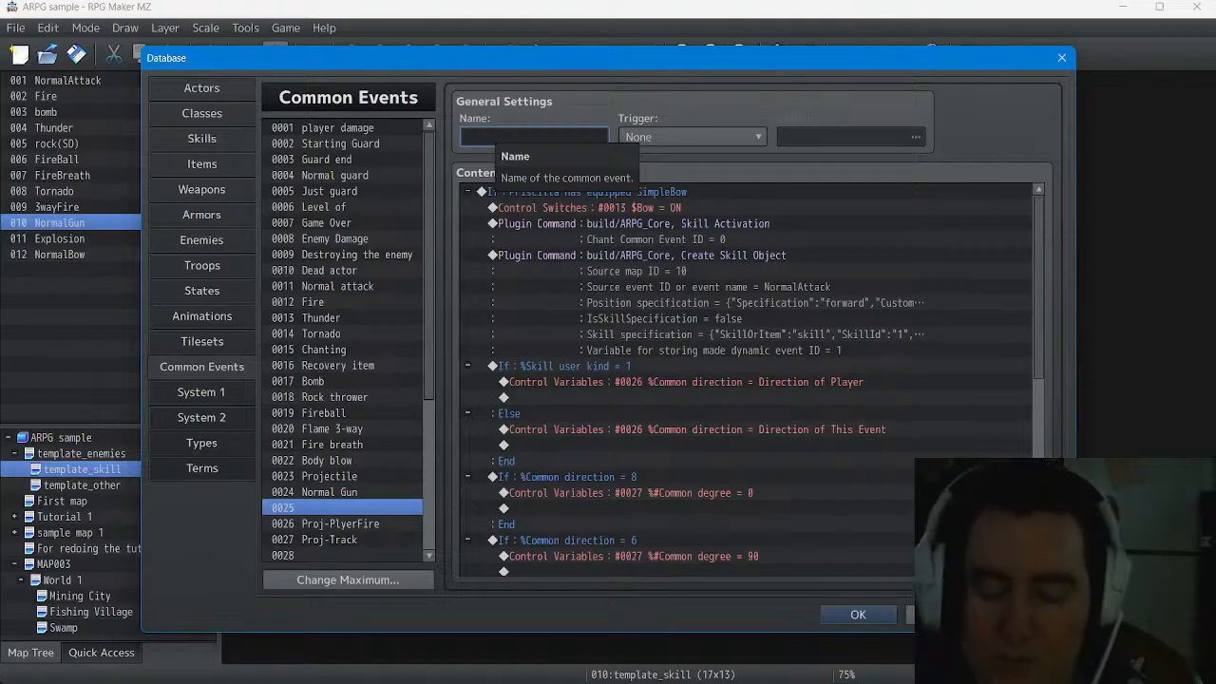
{"action": "type", "text": "Normal"}
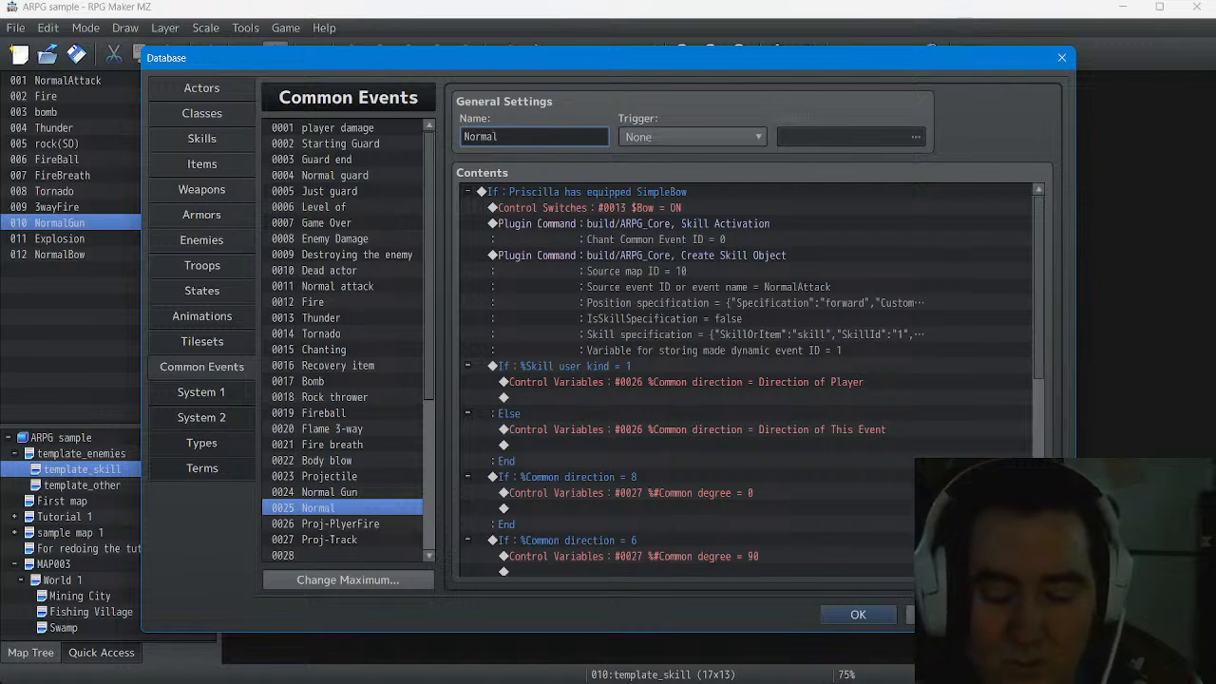
{"action": "type", "text": "w"}
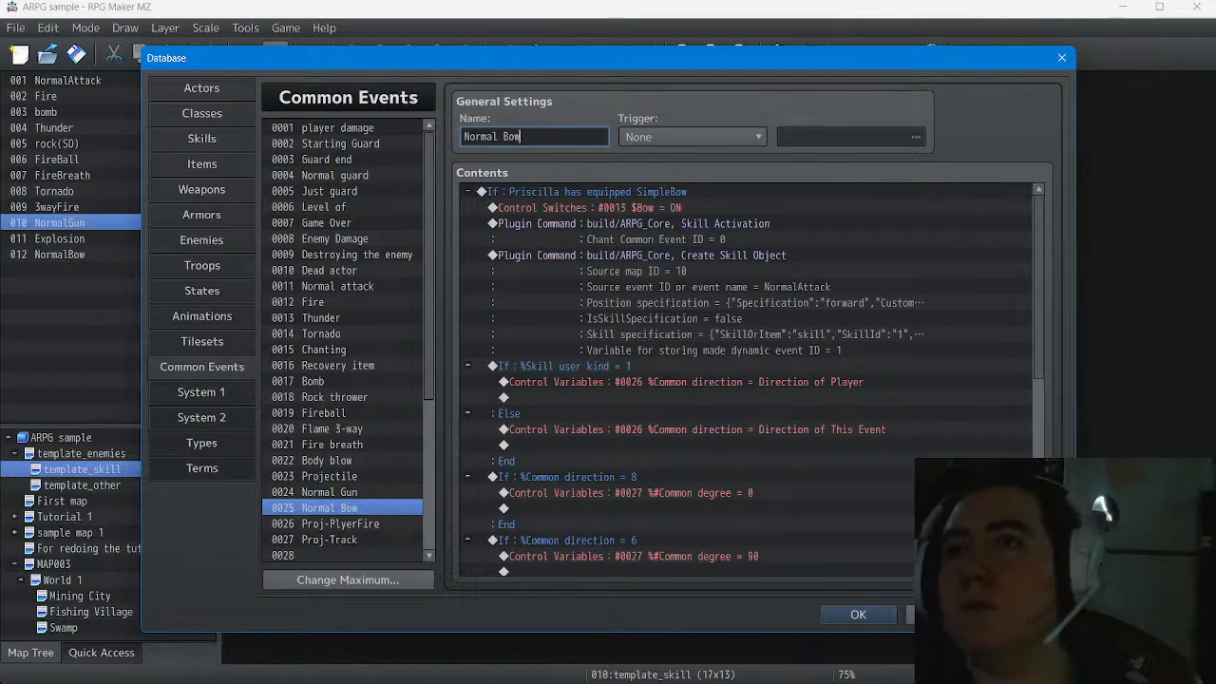
Set the source event name of the Create Skill Object plugin command in Normal Bow to NormalBow
{"action": "left_click", "coordinate": [764, 254]}
{"action": "right_click", "coordinate": [763, 254]}
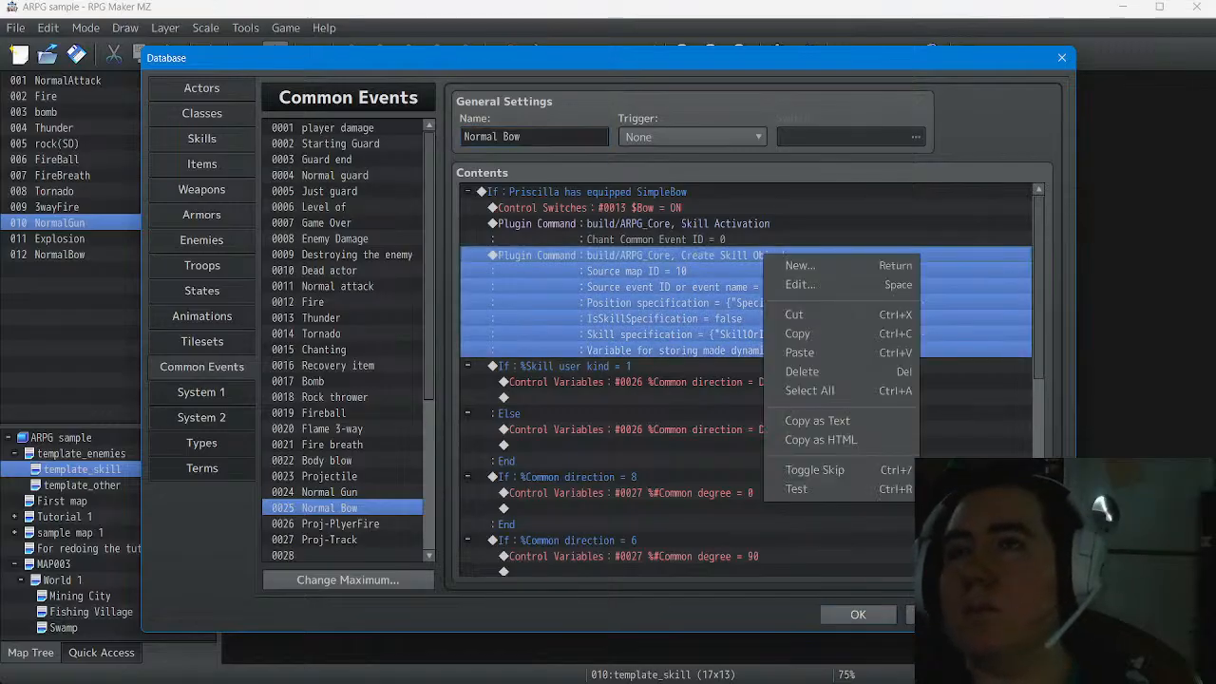
{"action": "left_click", "coordinate": [800, 284]}
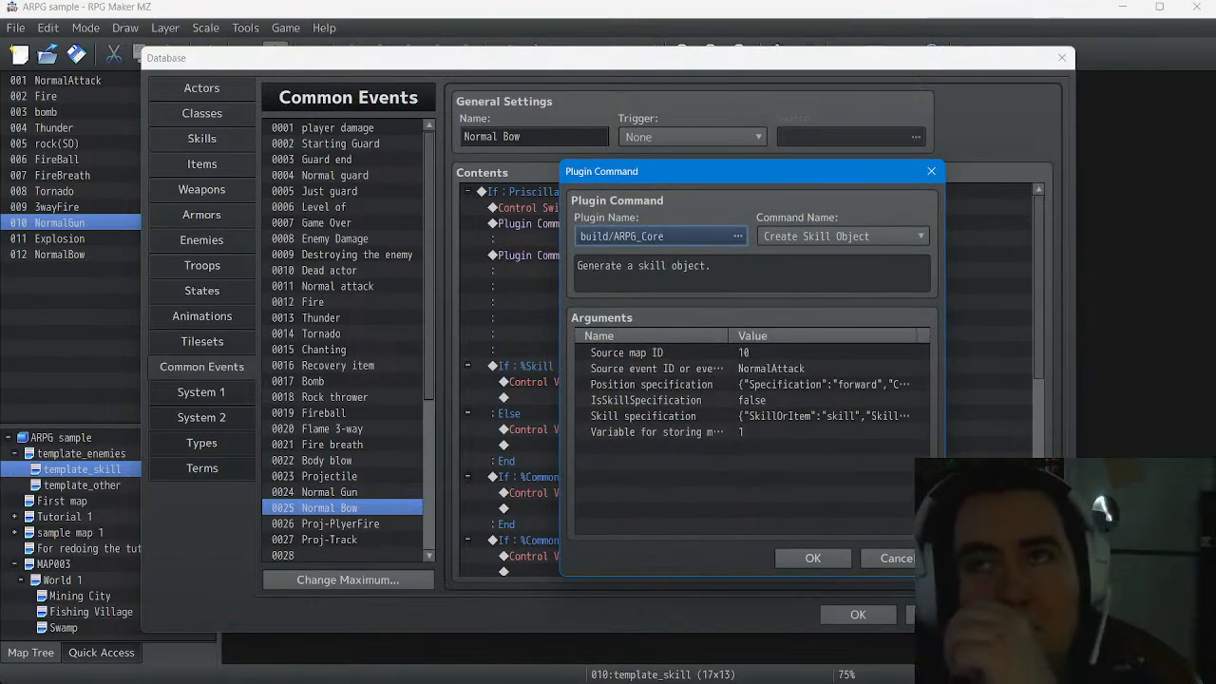
{"action": "left_click", "coordinate": [655, 368]}
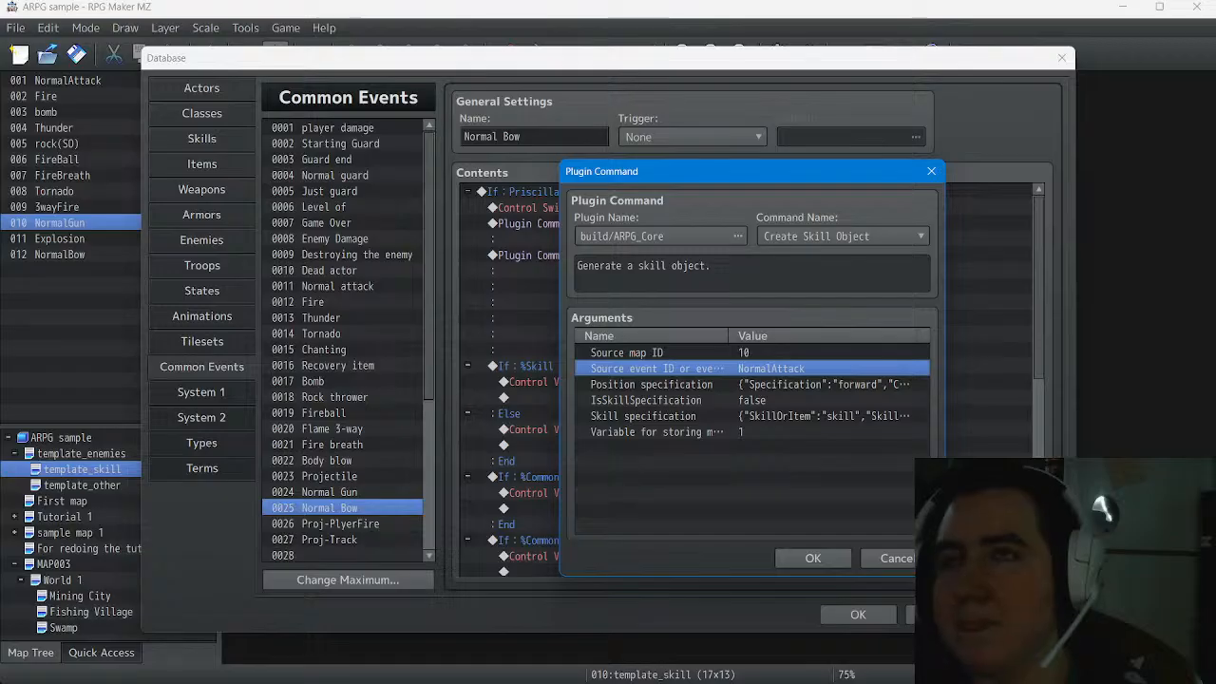
{"action": "key", "text": "Return"}
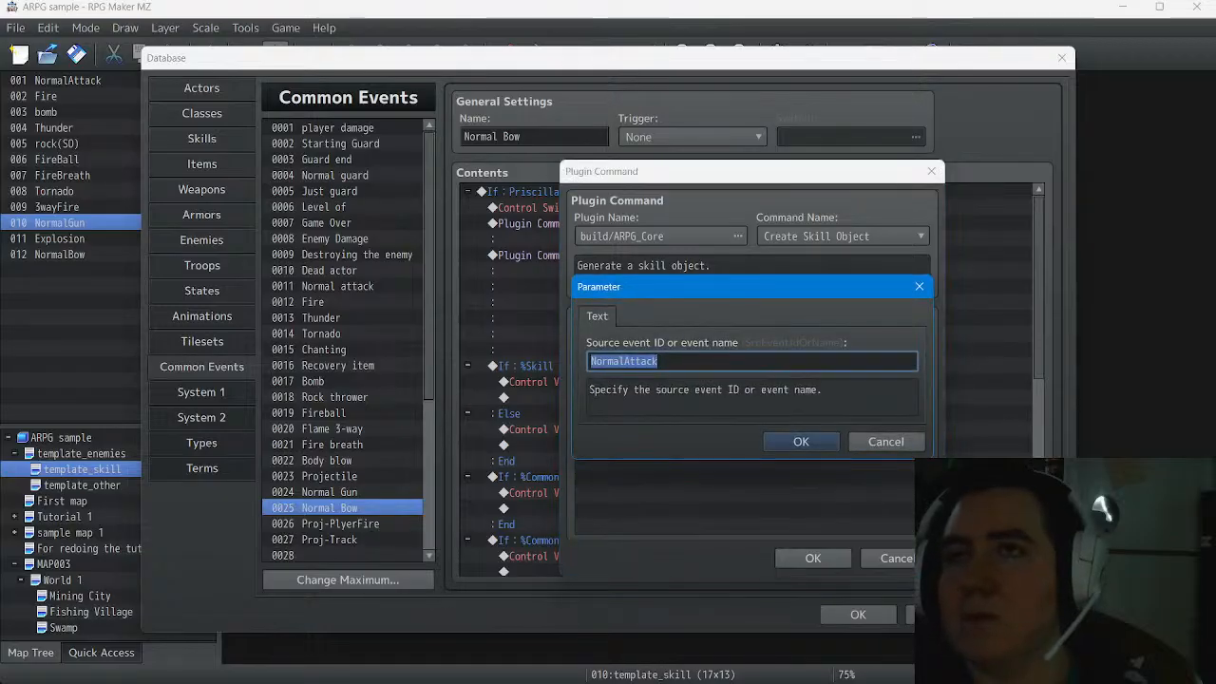
{"action": "key", "text": "End"}
{"action": "key", "text": "shift+Left"}
{"action": "key", "text": "shift+Left"}
{"action": "key", "text": "shift+Left"}
{"action": "key", "text": "shift+Left"}
{"action": "key", "text": "shift+Left"}
{"action": "key", "text": "shift+Left"}
{"action": "key", "text": "shift+Left"}
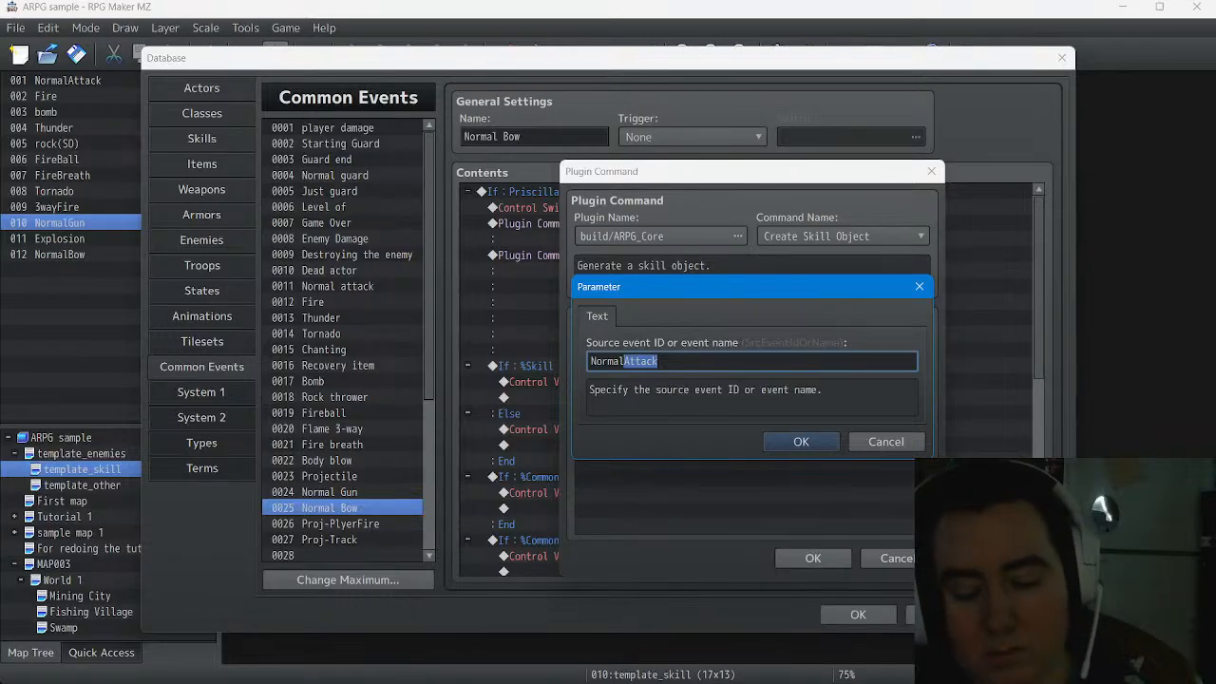
{"action": "type", "text": "Bow"}
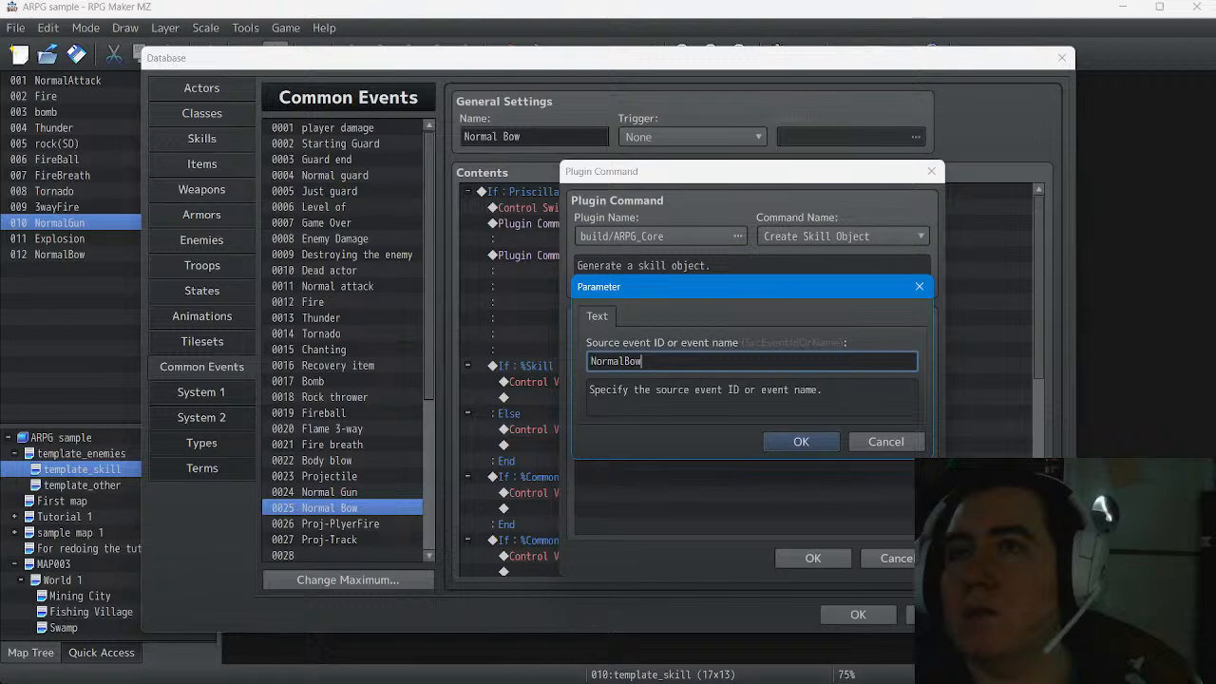
{"action": "key", "text": "Return"}
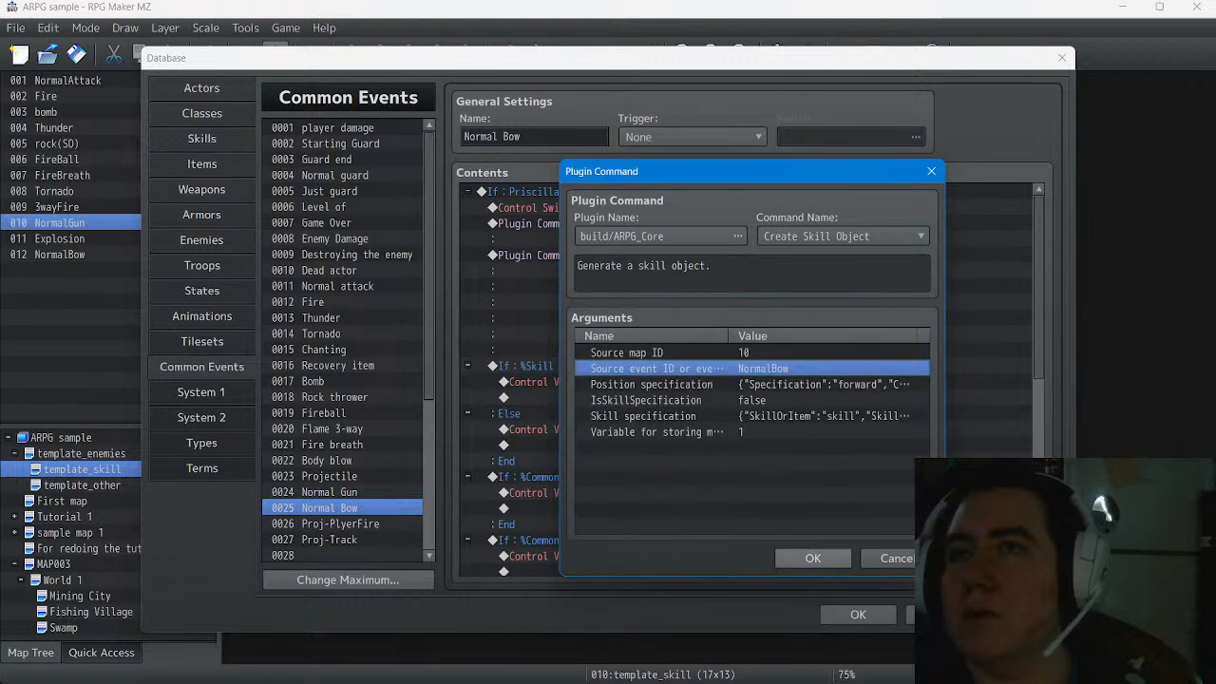
{"action": "left_click", "coordinate": [813, 557]}
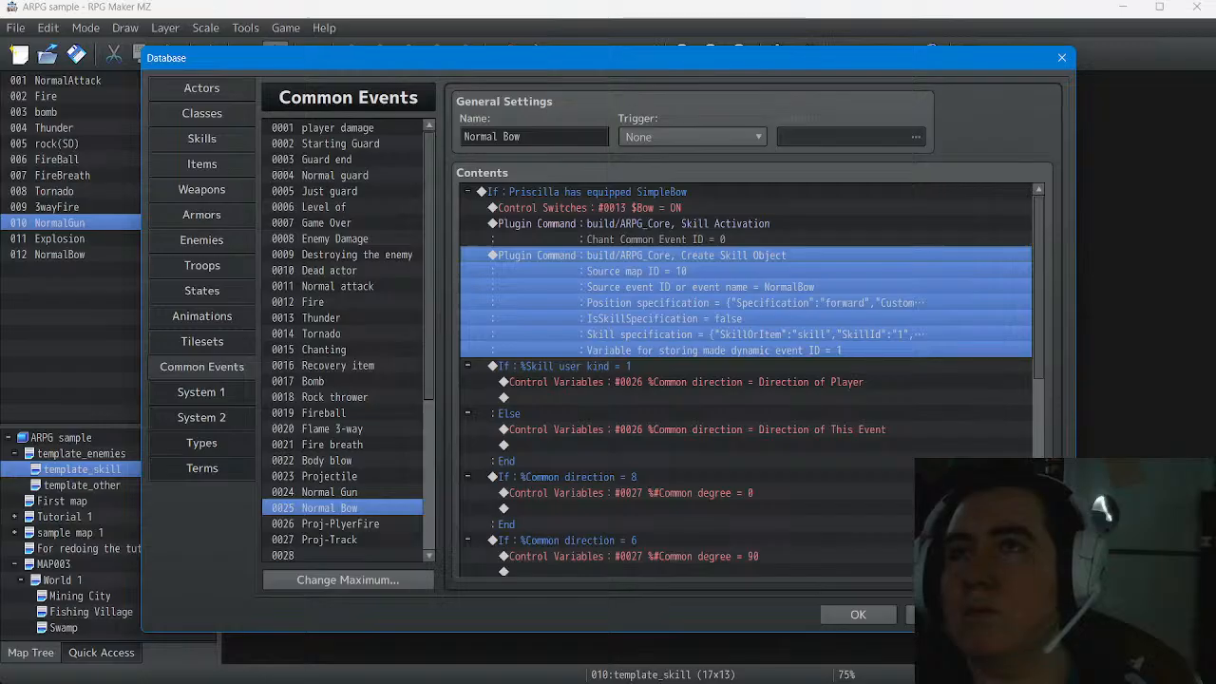
Delete the Control Switches command for $Bow from the Normal Bow common event
{"action": "left_click", "coordinate": [656, 240]}
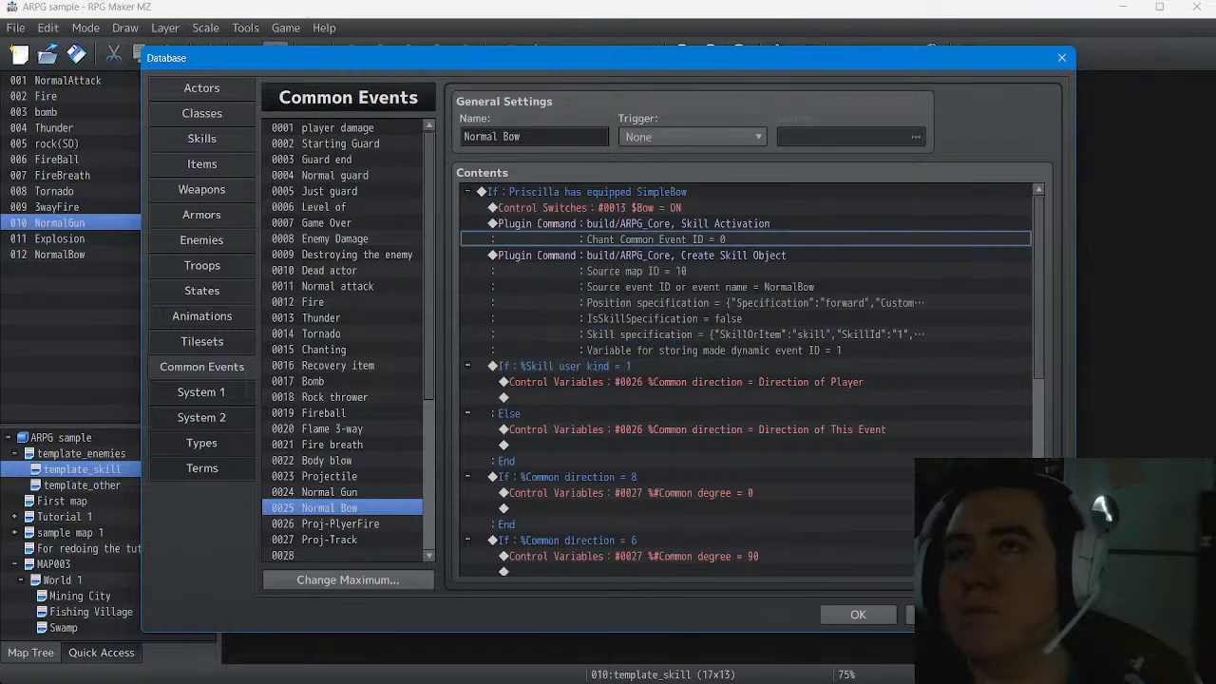
{"action": "left_click", "coordinate": [670, 208]}
{"action": "right_click", "coordinate": [669, 207]}
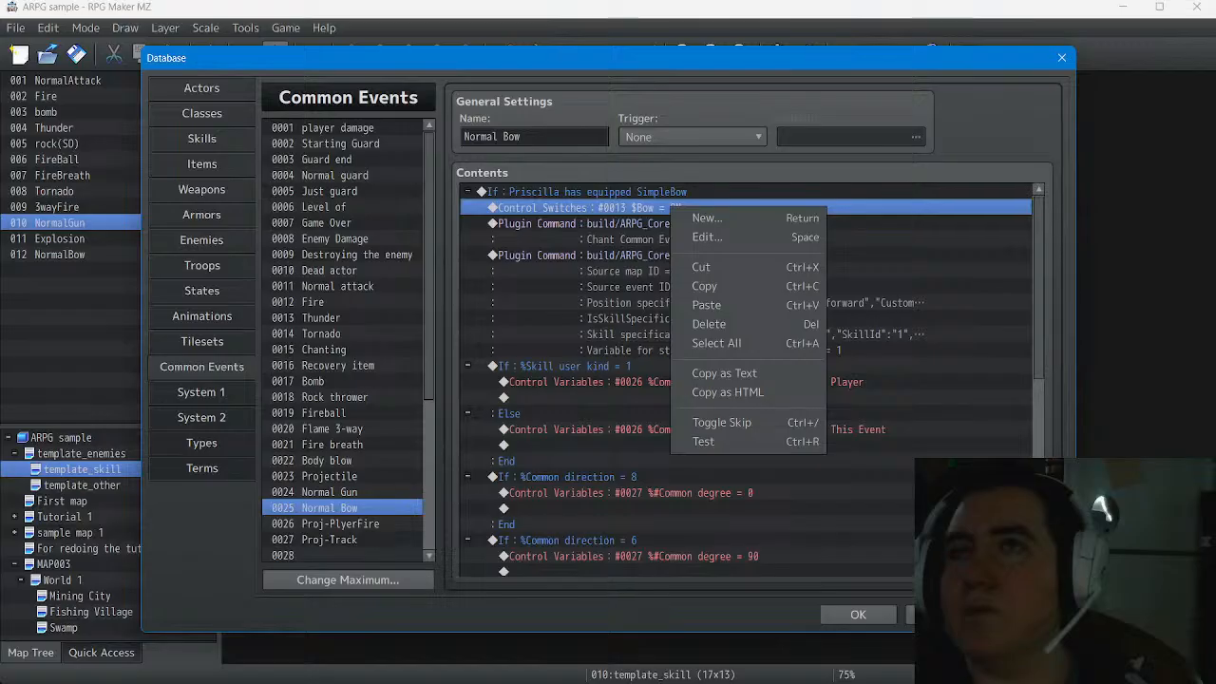
{"action": "left_click", "coordinate": [709, 324]}
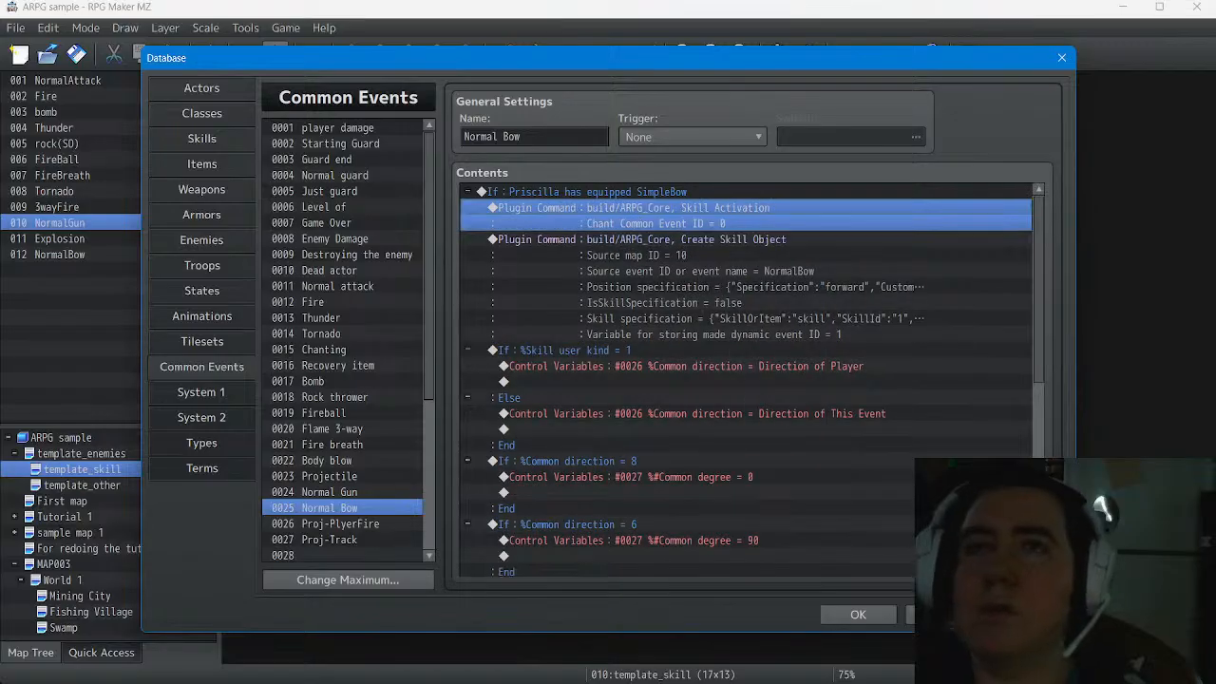
Compare the Normal Bow common event's commands with Normal Gun's and accept the database changes
{"action": "left_click", "coordinate": [328, 491]}
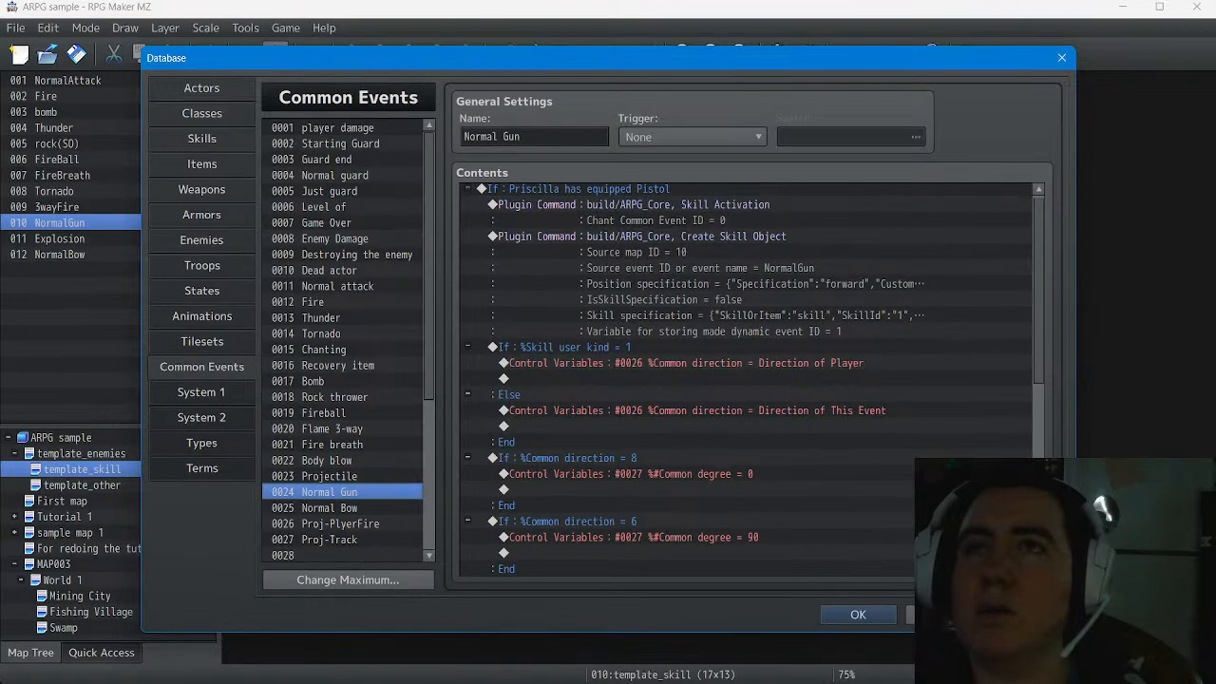
{"action": "scroll", "coordinate": [747, 380], "scroll_direction": "up", "scroll_amount": 1}
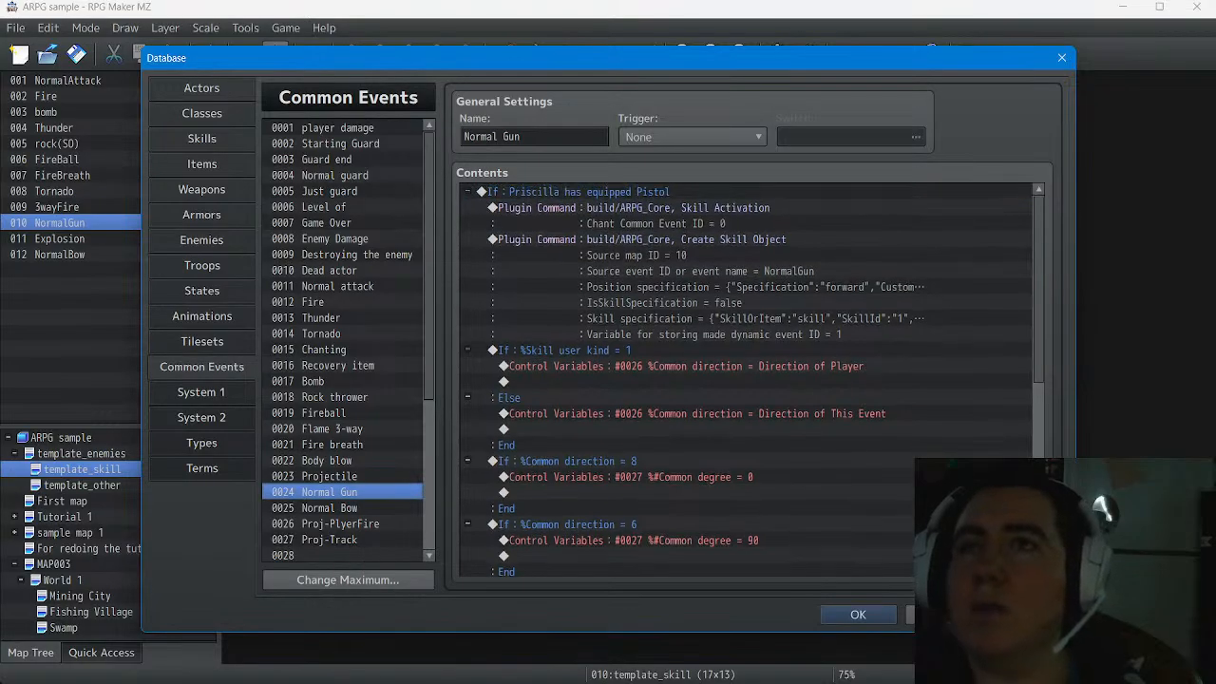
{"action": "left_click", "coordinate": [328, 507]}
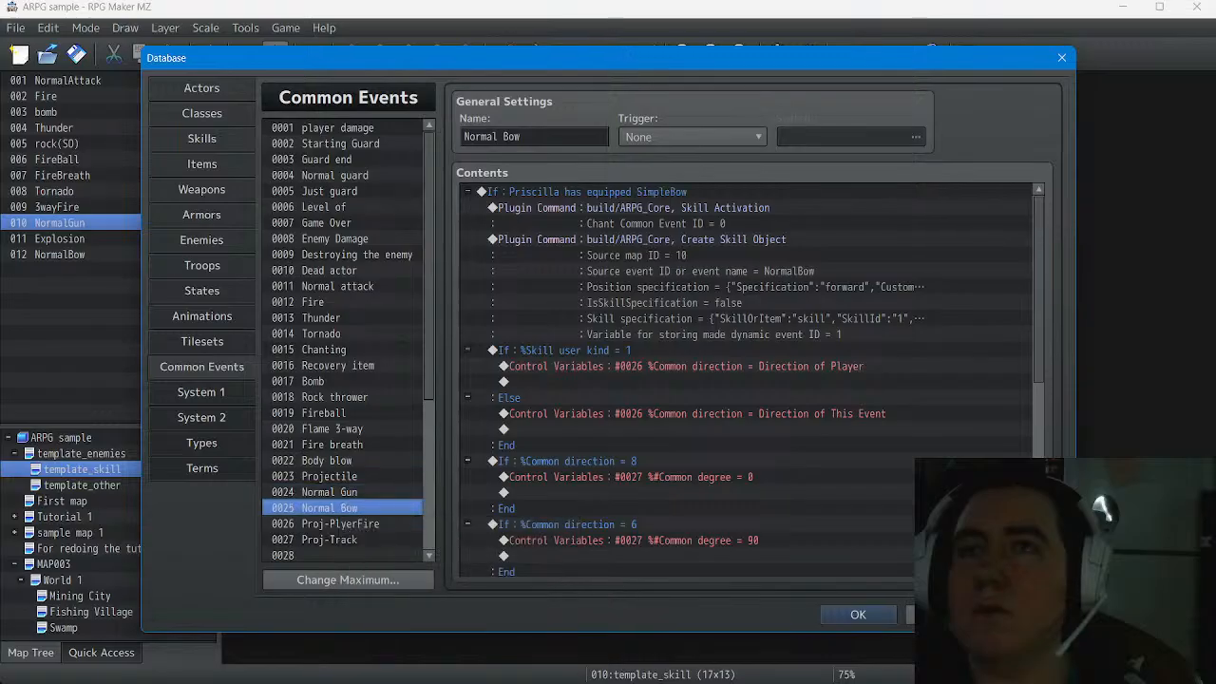
{"action": "scroll", "coordinate": [754, 380], "scroll_direction": "down", "scroll_amount": 8}
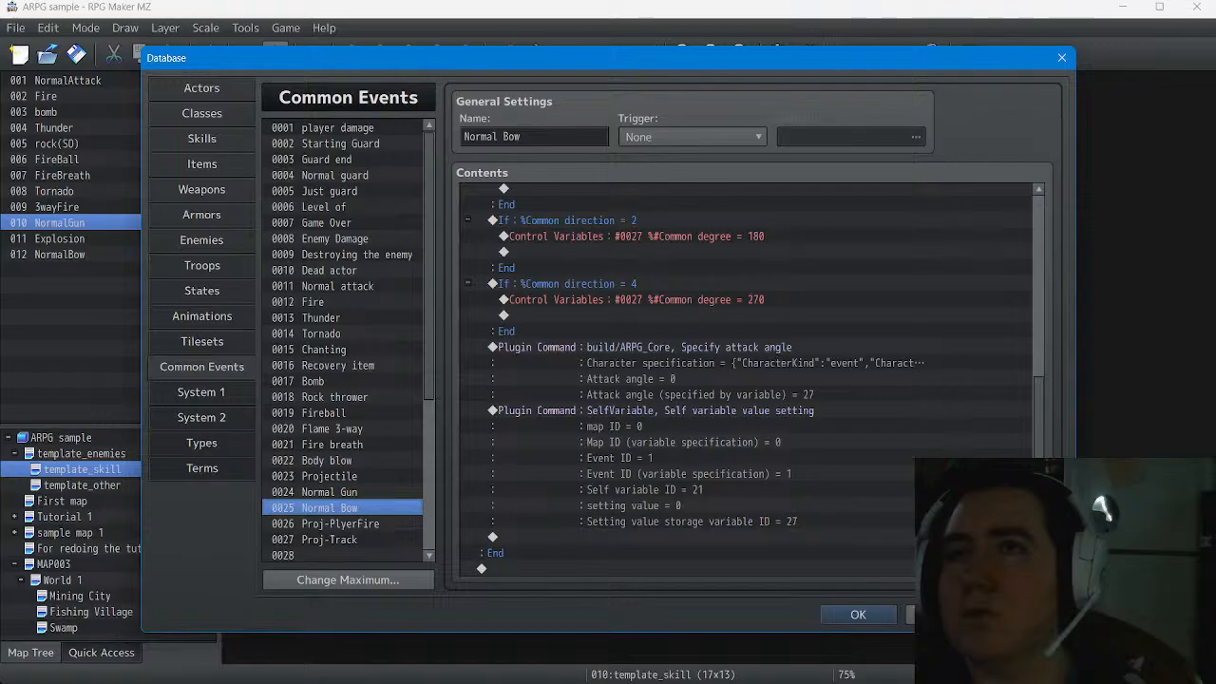
{"action": "scroll", "coordinate": [751, 380], "scroll_direction": "up", "scroll_amount": 8}
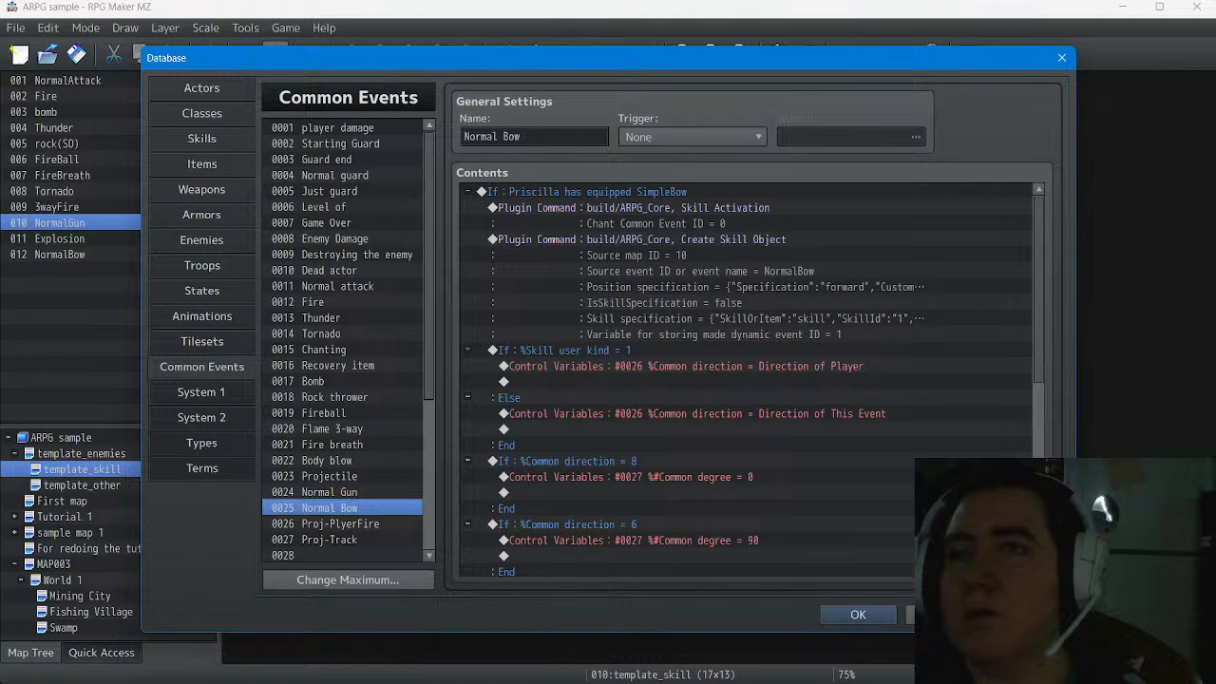
{"action": "left_click", "coordinate": [858, 615]}
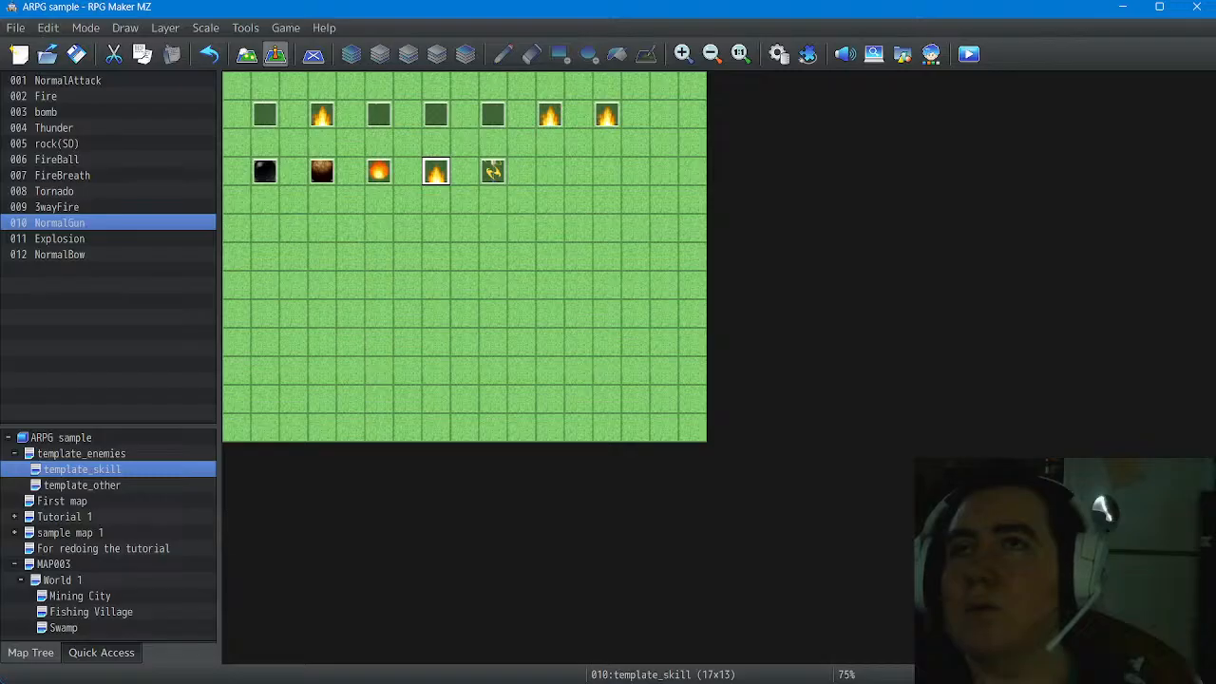
Rename the Hand Gun skill in the database to NormalGun and change the action tag in its note to NormalGun
{"action": "left_click", "coordinate": [493, 171]}
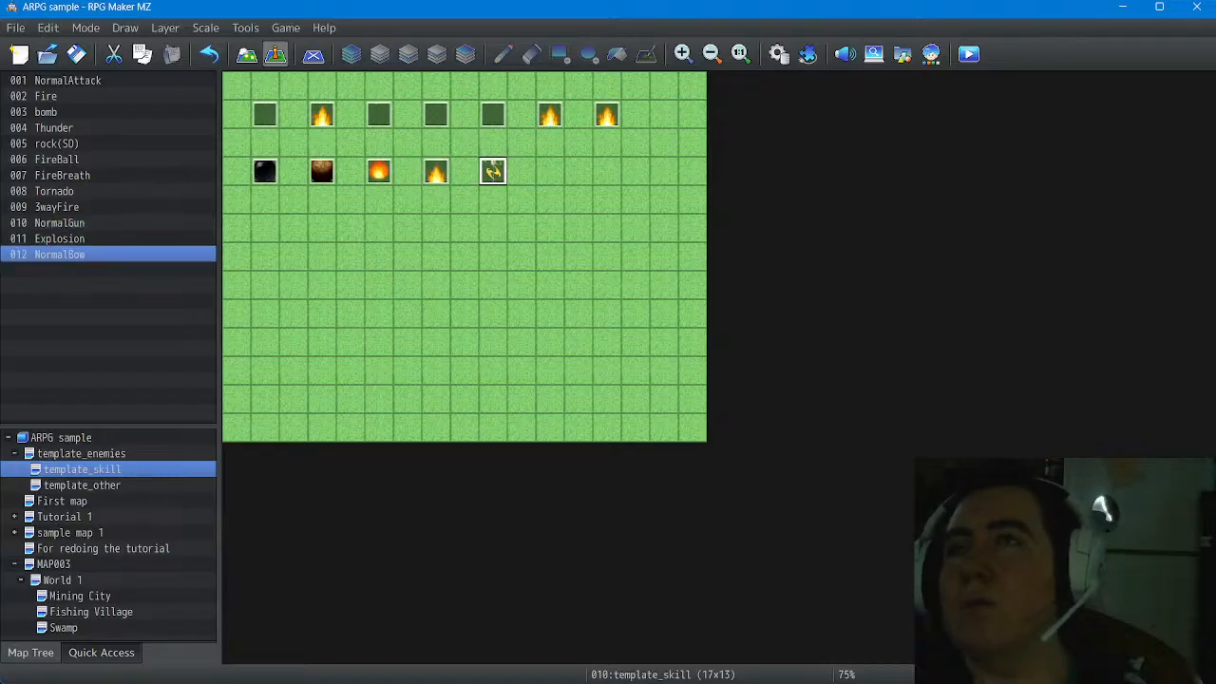
{"action": "left_click", "coordinate": [778, 54]}
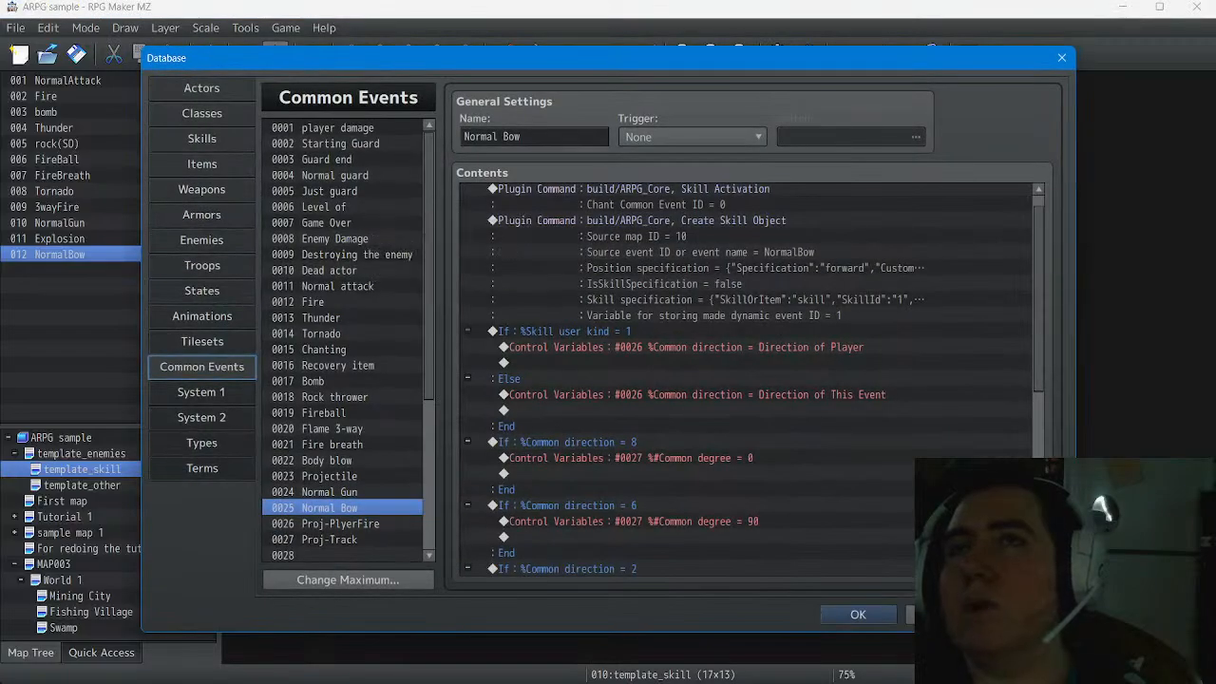
{"action": "left_click", "coordinate": [201, 139]}
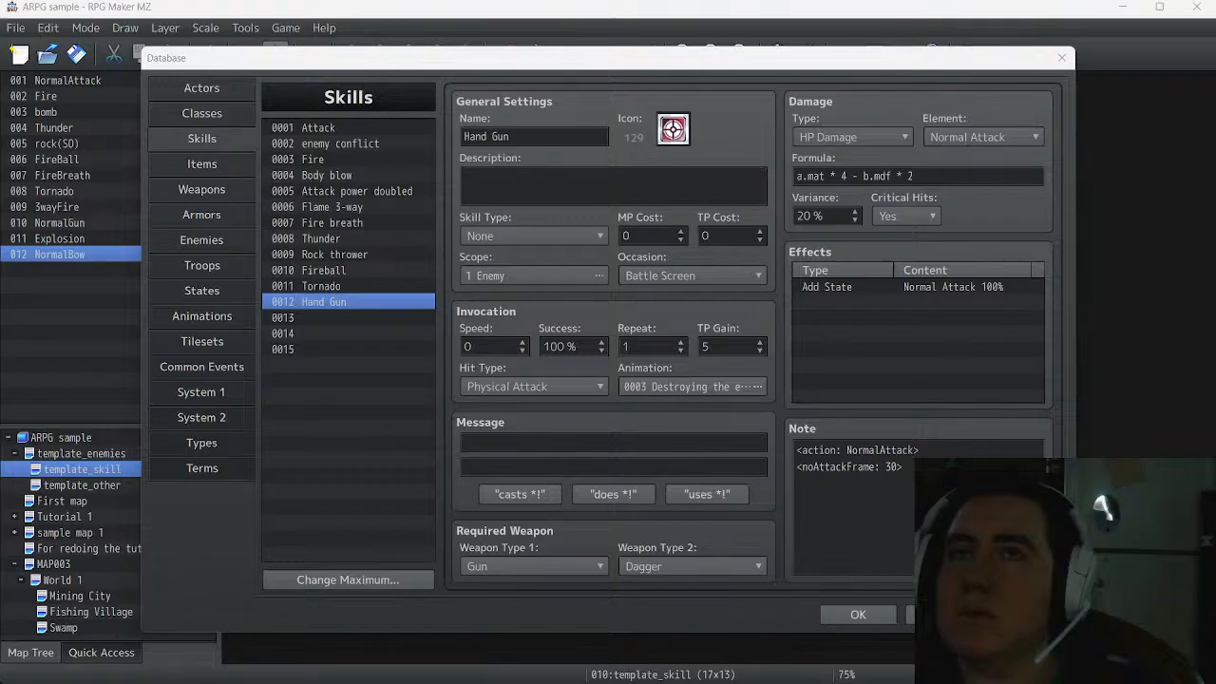
{"action": "key", "text": "alt+Tab"}
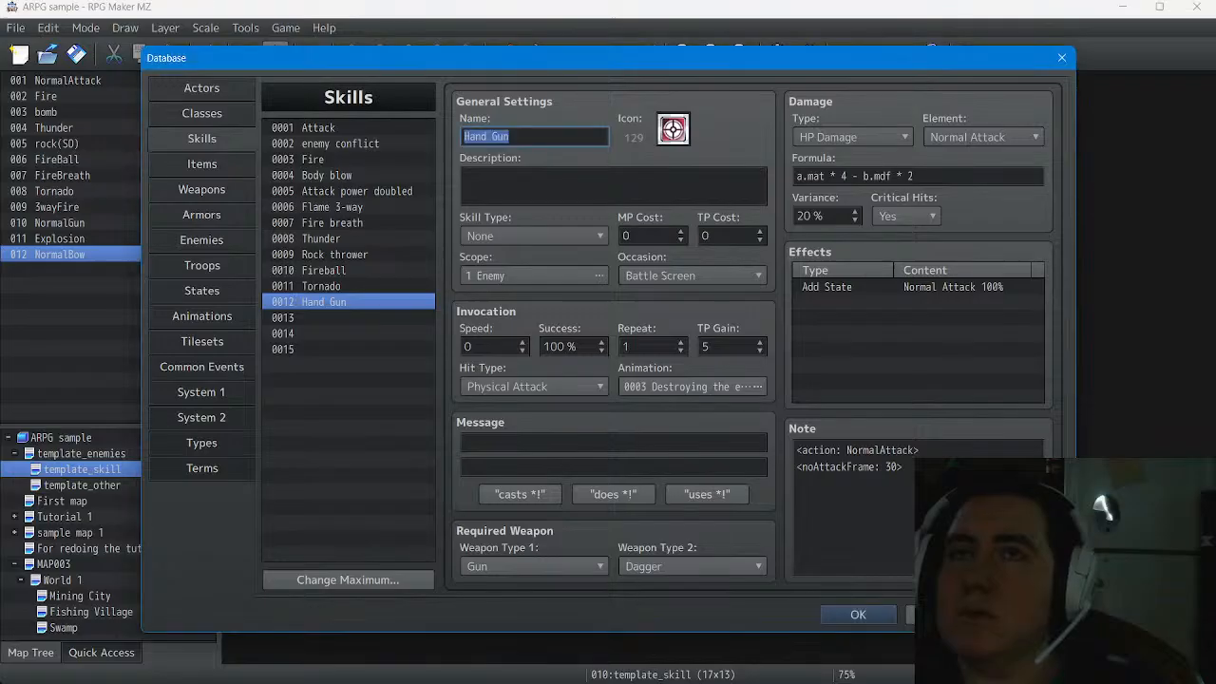
{"action": "type", "text": "N"}
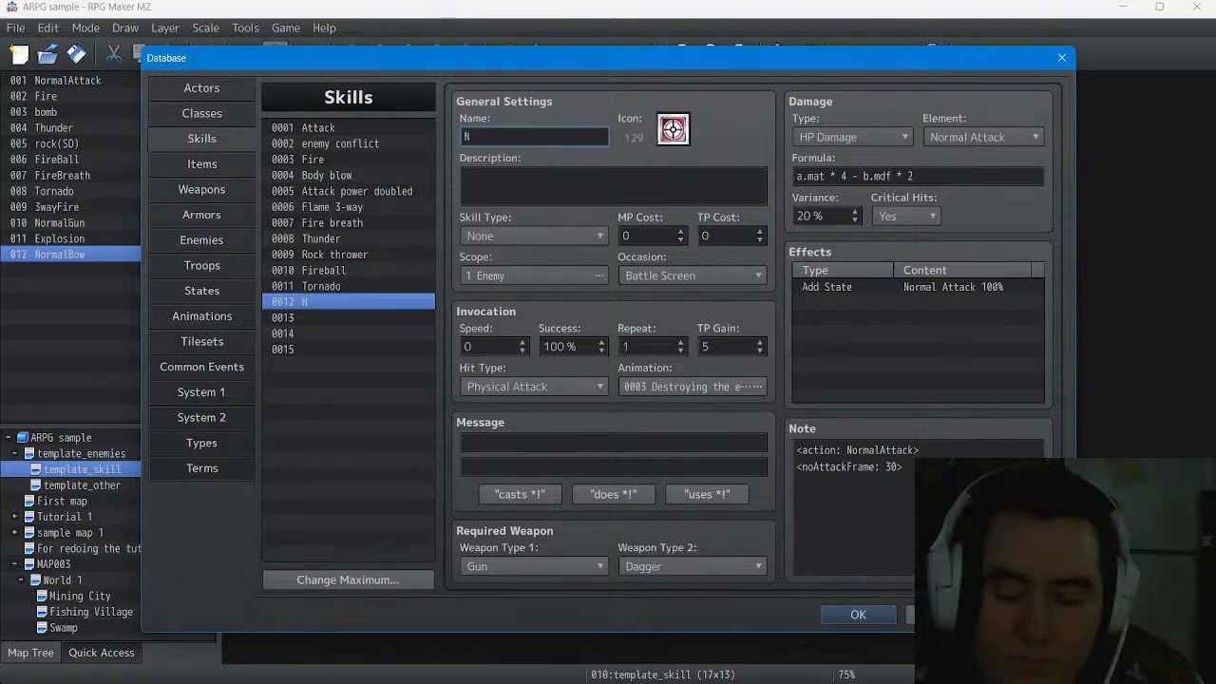
{"action": "type", "text": "ormal"}
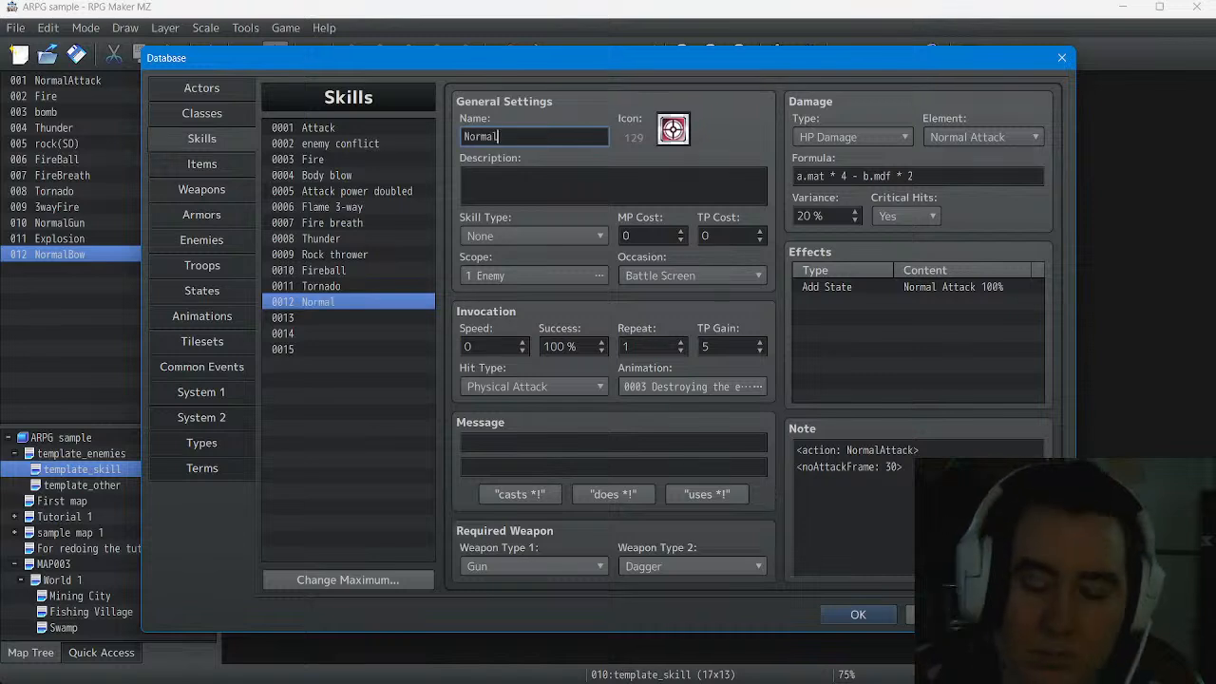
{"action": "type", "text": "Gun"}
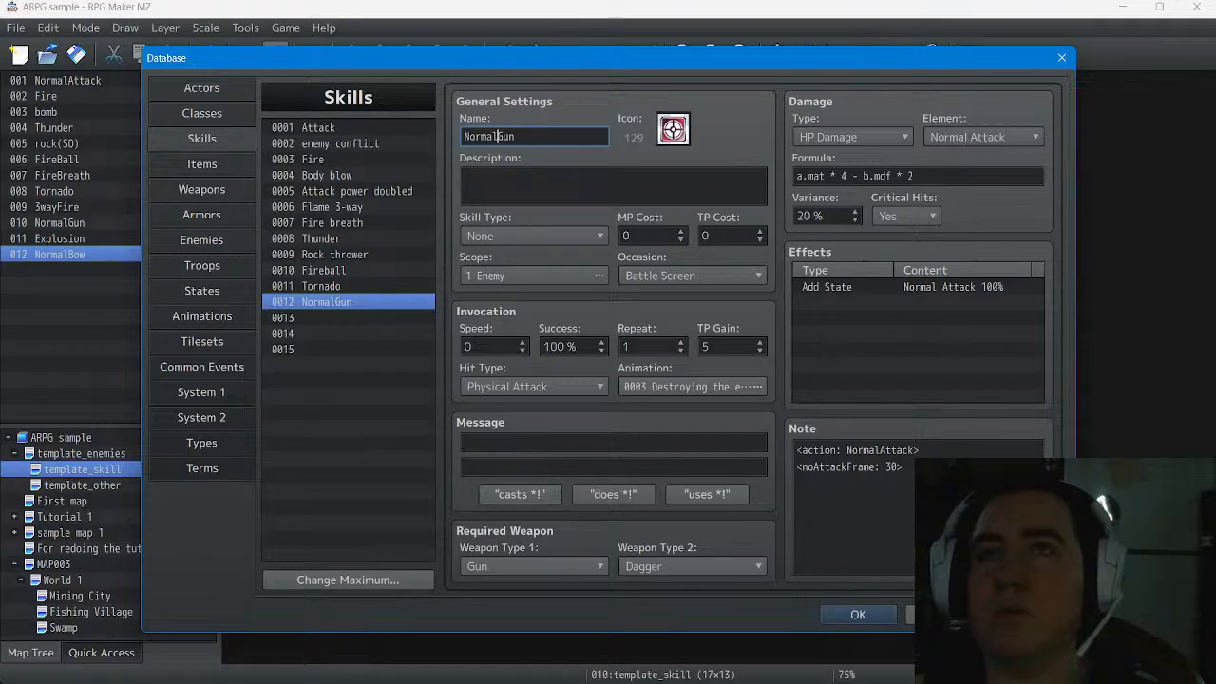
{"action": "left_click_drag", "start_coordinate": [915, 450], "coordinate": [881, 450]}
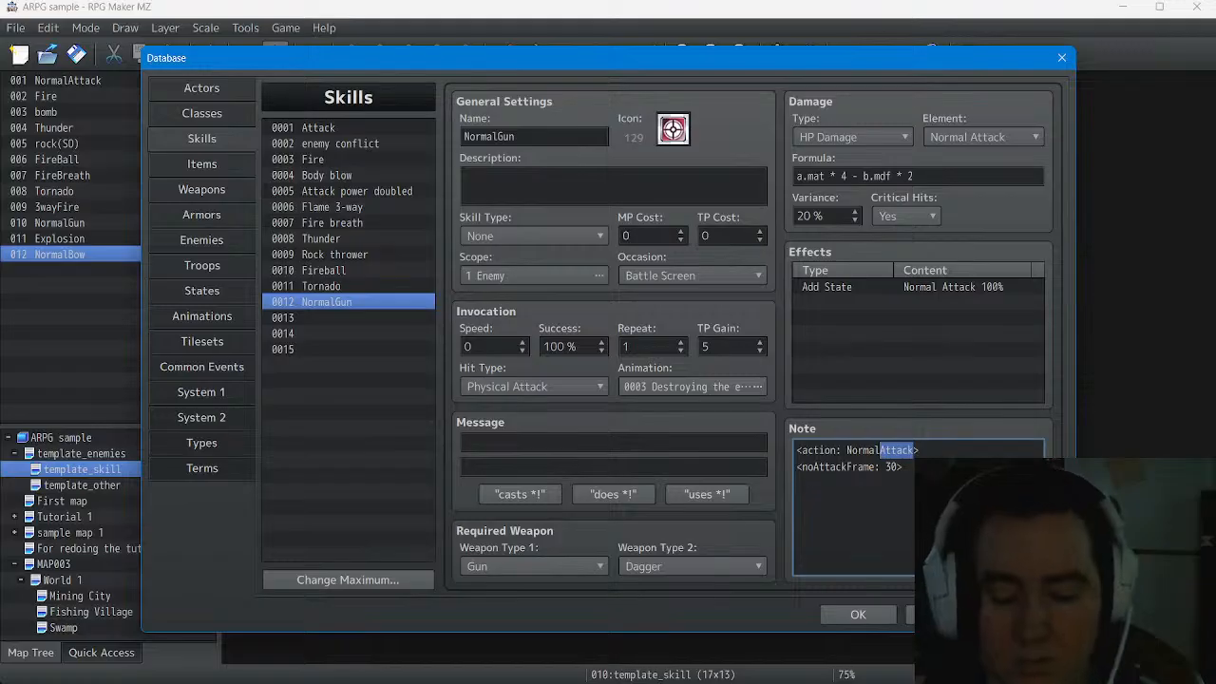
{"action": "type", "text": "Gun"}
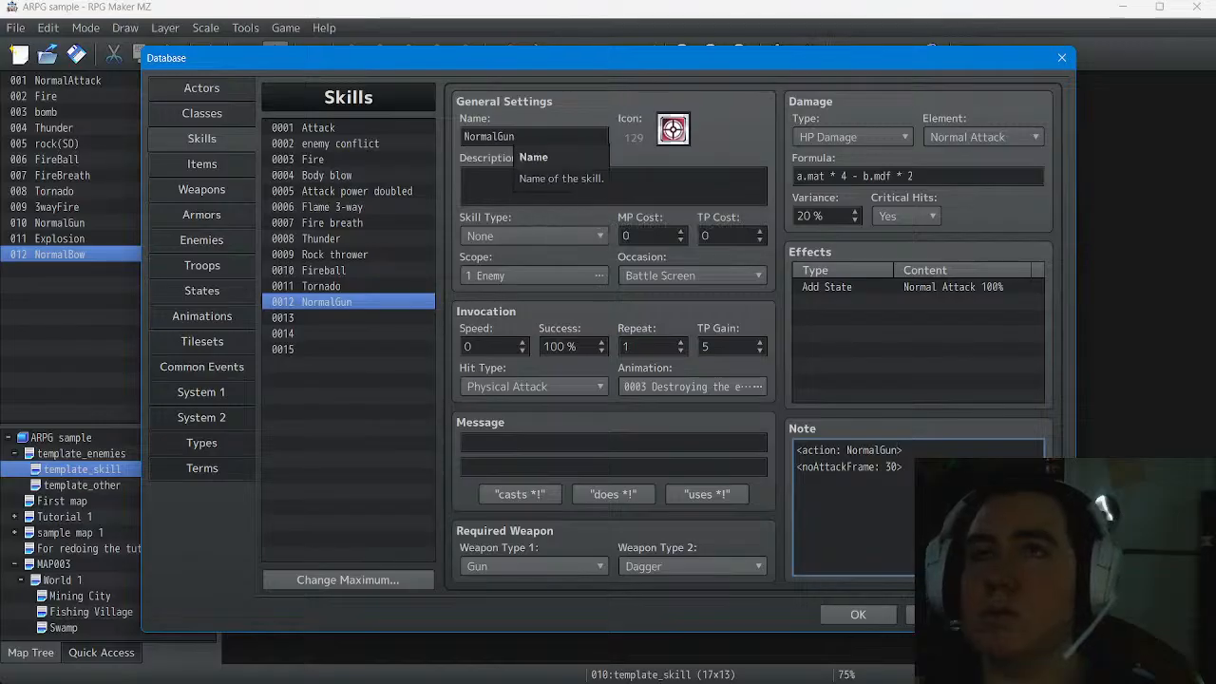
Name the empty skill entry 0013 NormalBow
{"action": "left_click", "coordinate": [512, 136]}
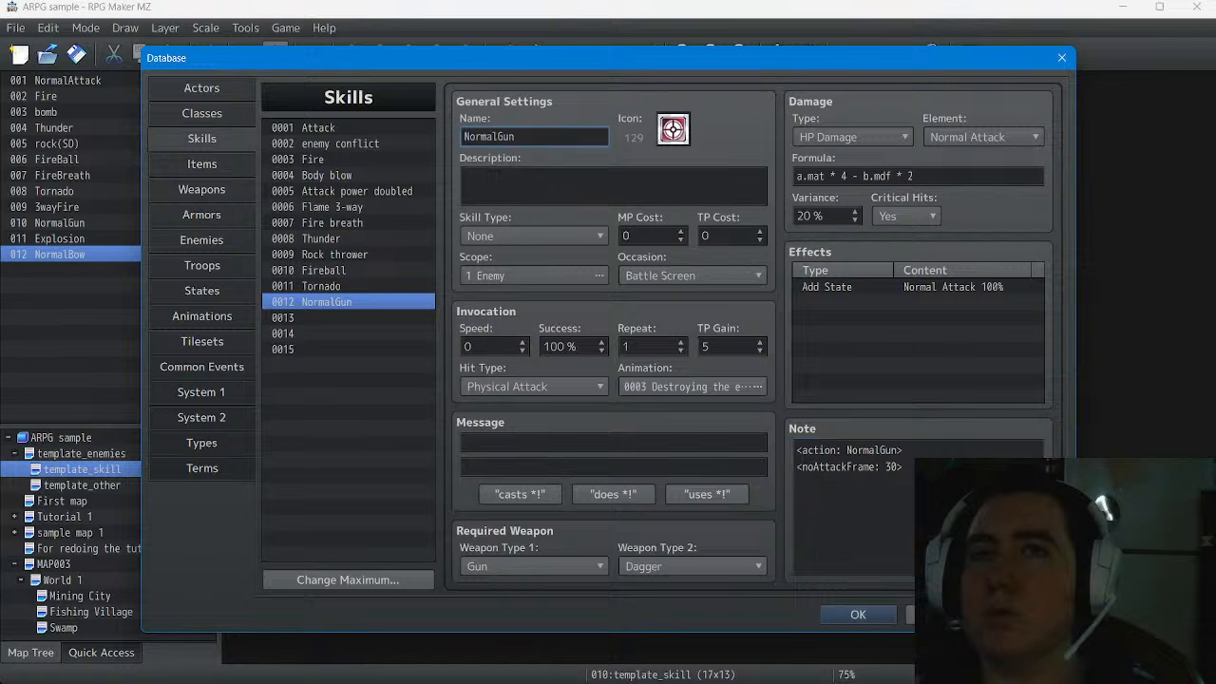
{"action": "left_click_drag", "start_coordinate": [516, 137], "coordinate": [462, 137]}
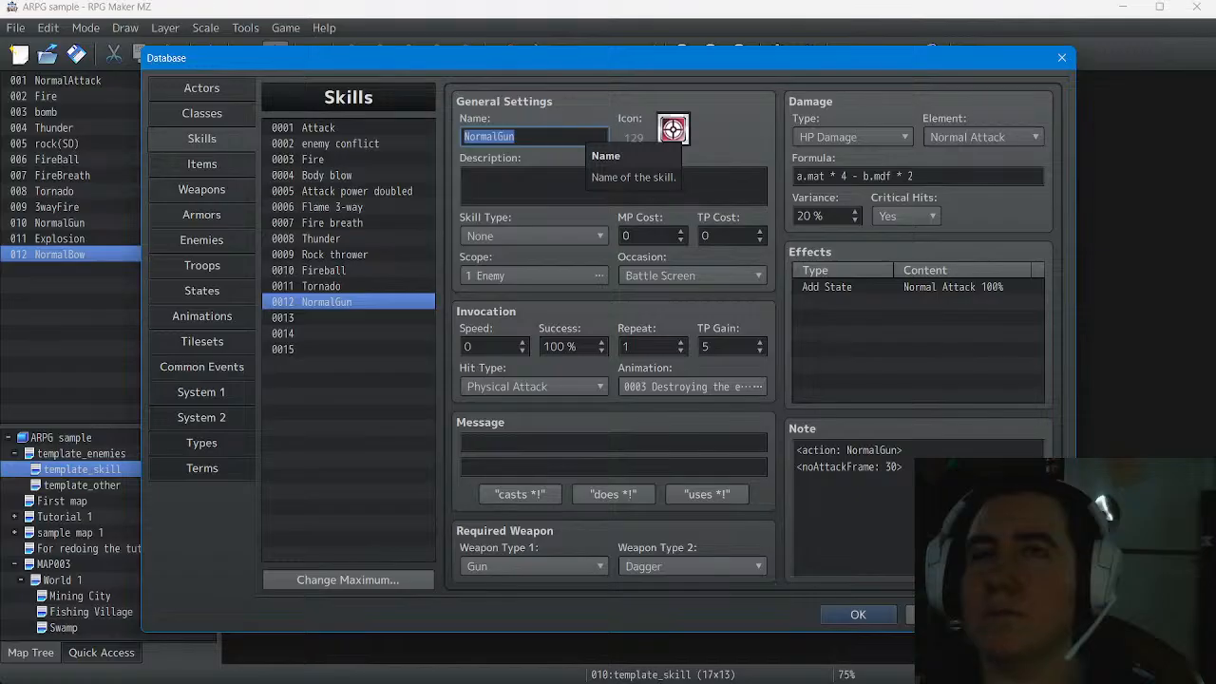
{"action": "left_click", "coordinate": [338, 316]}
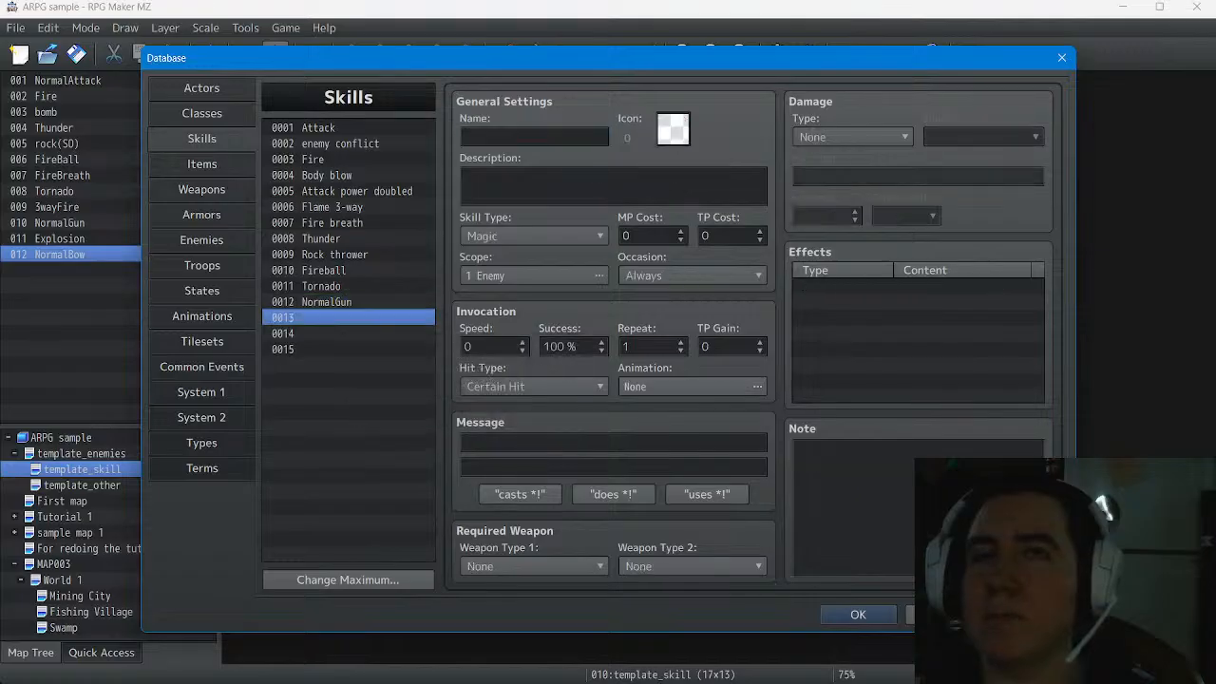
{"action": "left_click", "coordinate": [533, 137]}
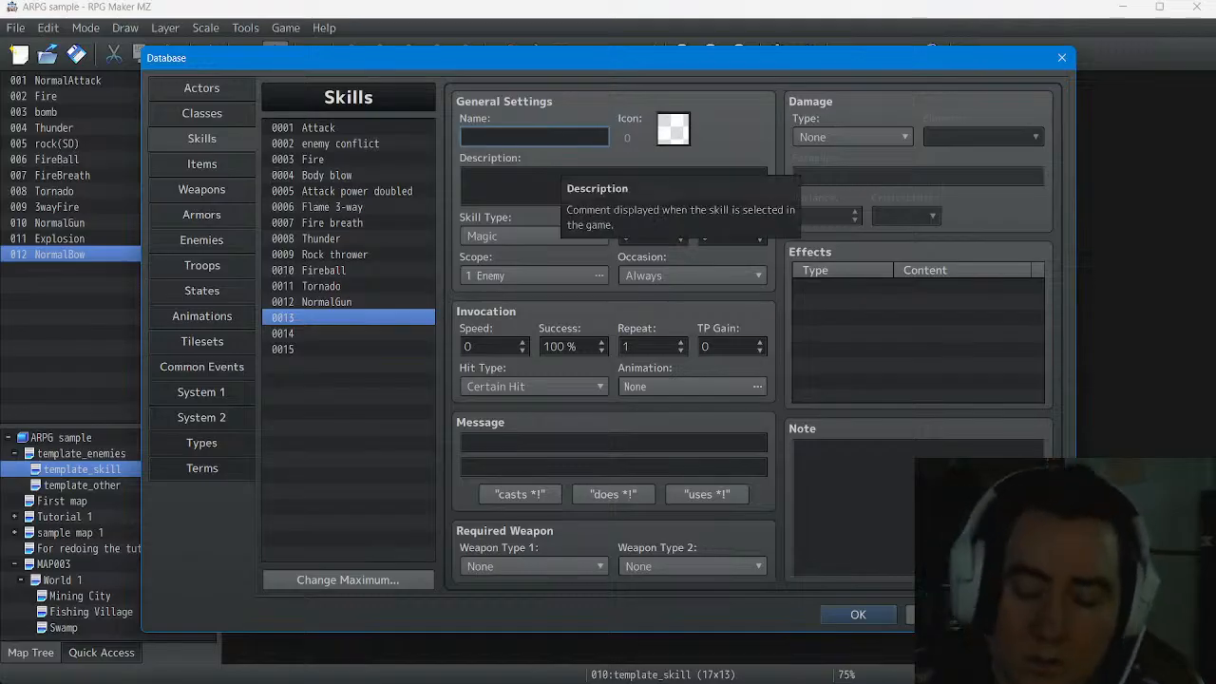
{"action": "type", "text": "Normasl"}
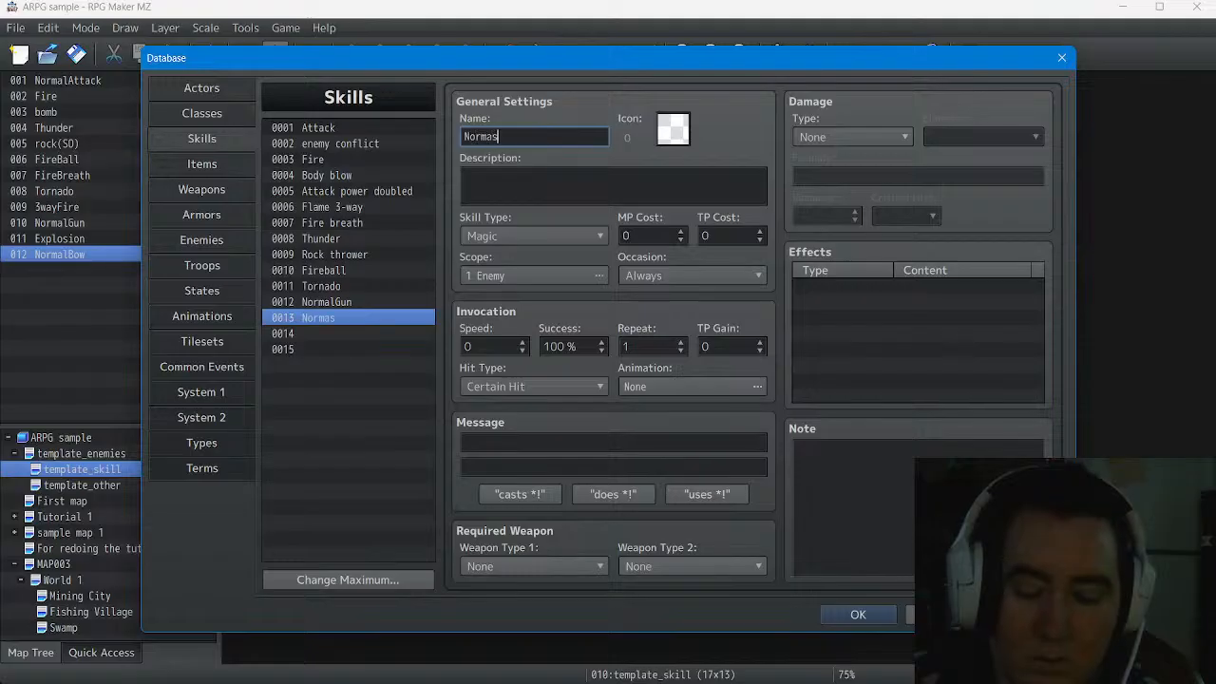
{"action": "key", "text": "BackSpace"}
{"action": "key", "text": "BackSpace"}
{"action": "key", "text": "BackSpace"}
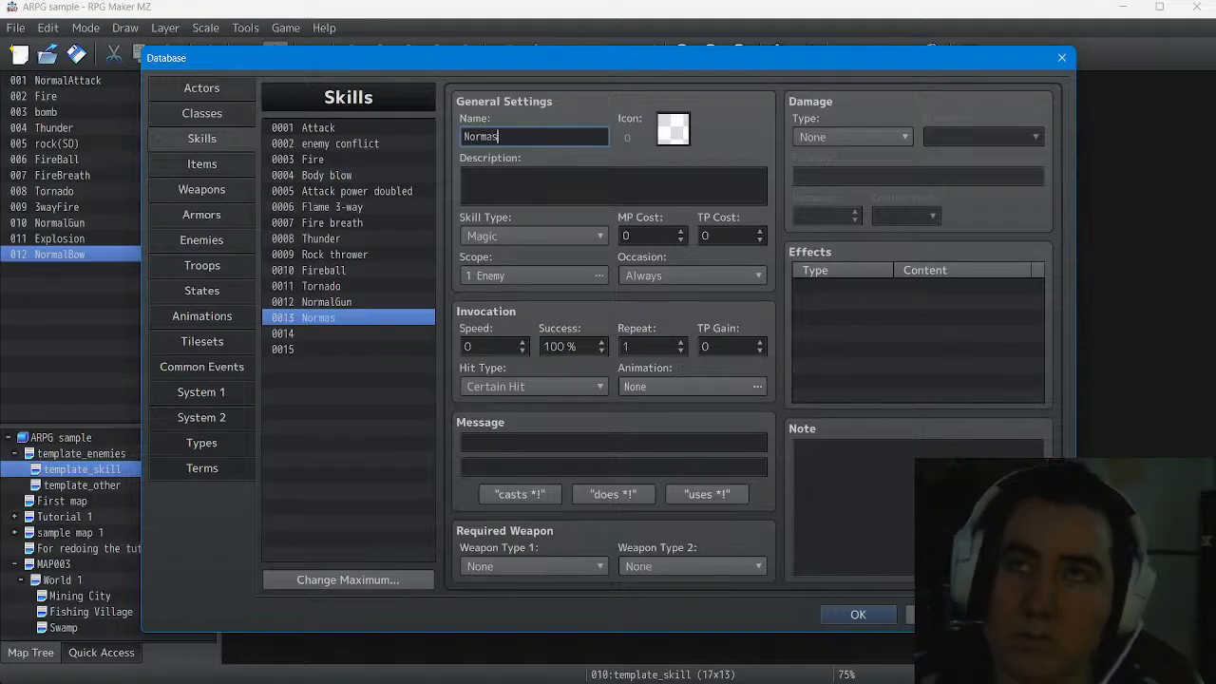
{"action": "type", "text": "a"}
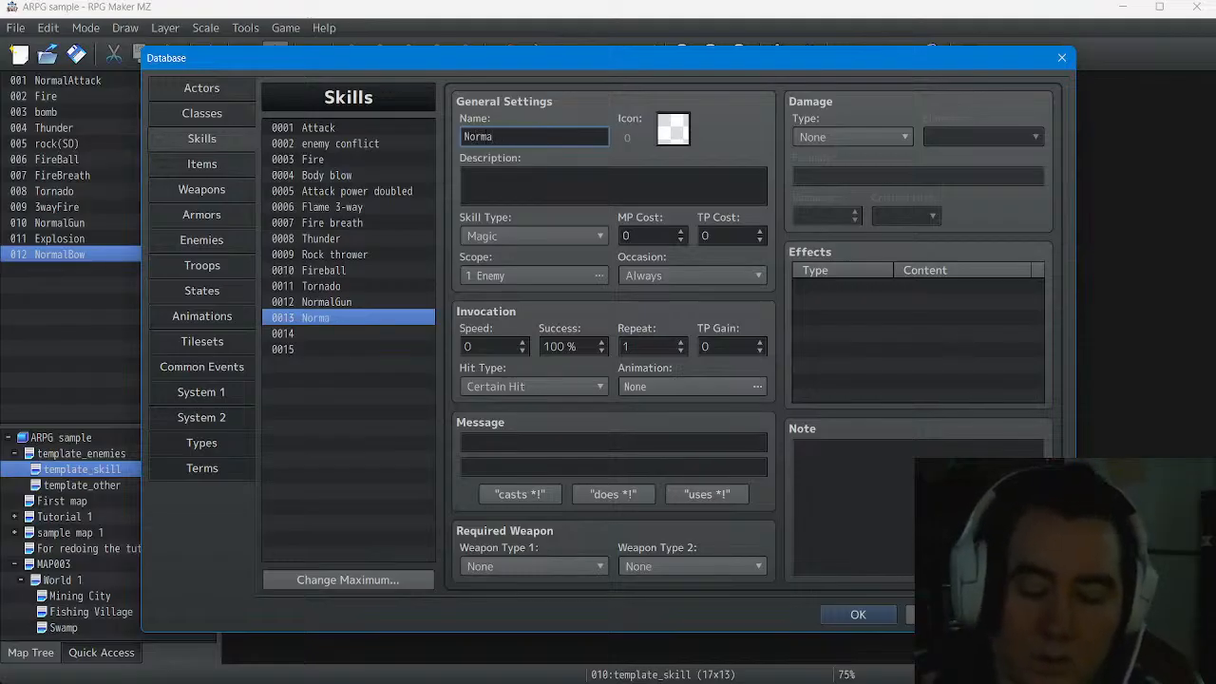
{"action": "type", "text": "lBow"}
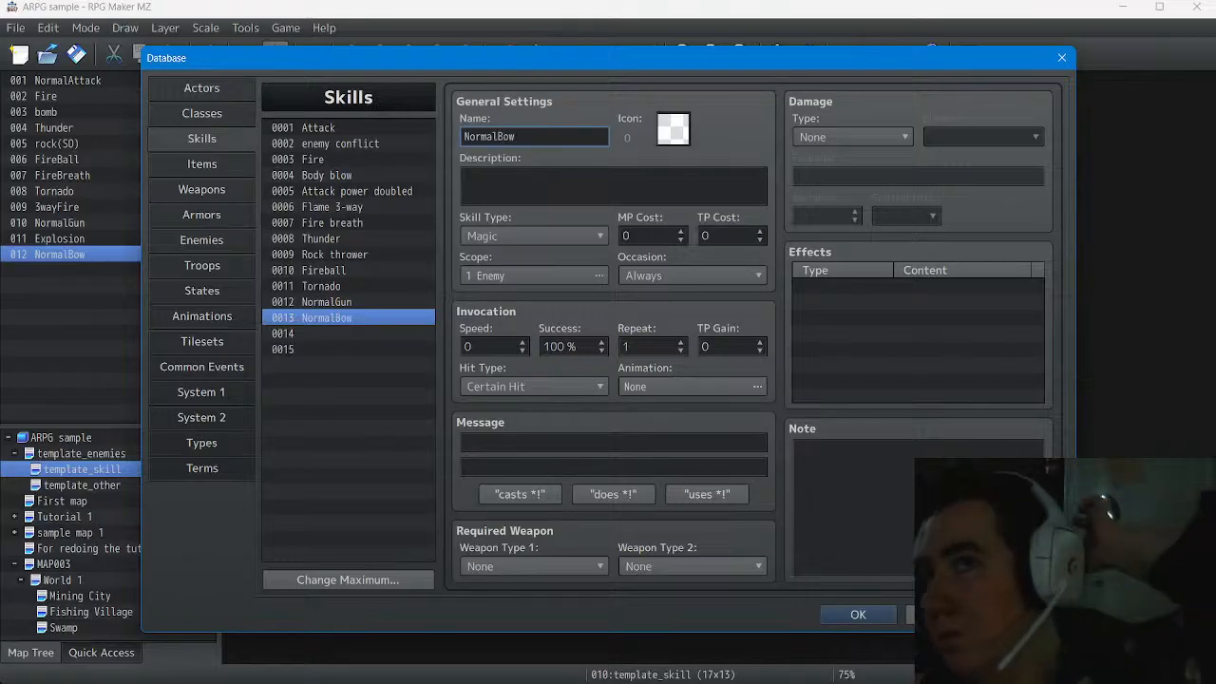
Set the NormalBow skill's occasion to Battle Screen and its hit type to Physical Attack, using NormalGun as reference
{"action": "left_click", "coordinate": [327, 302]}
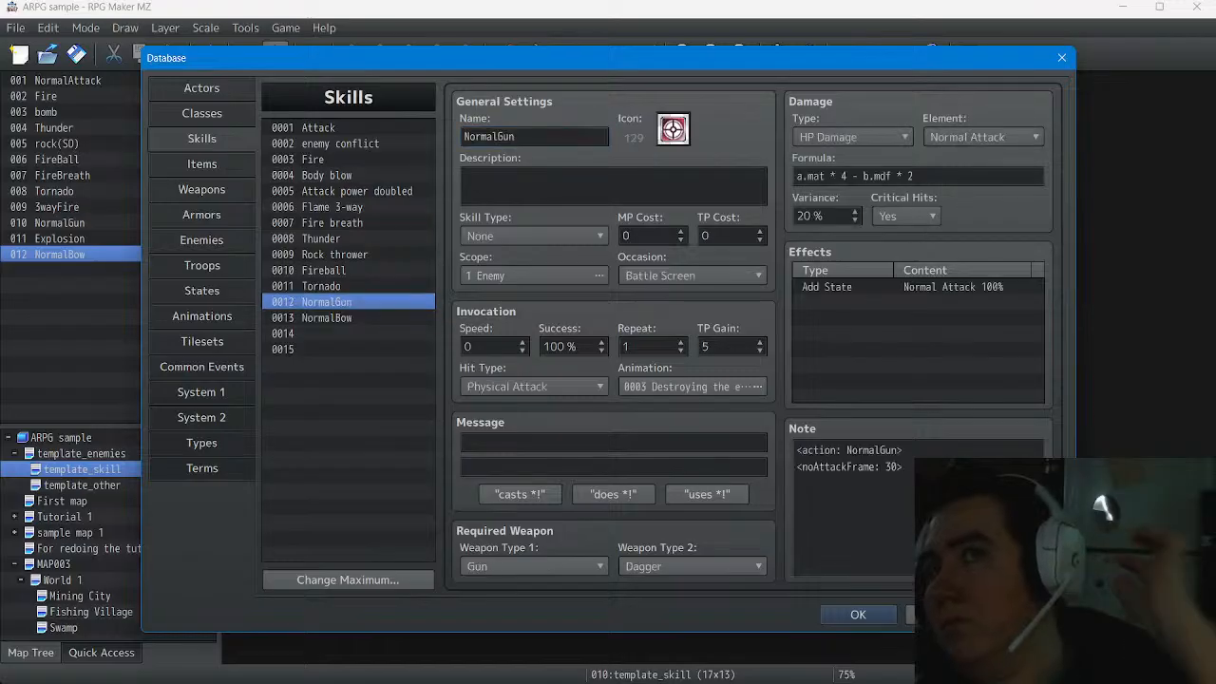
{"action": "left_click", "coordinate": [534, 235]}
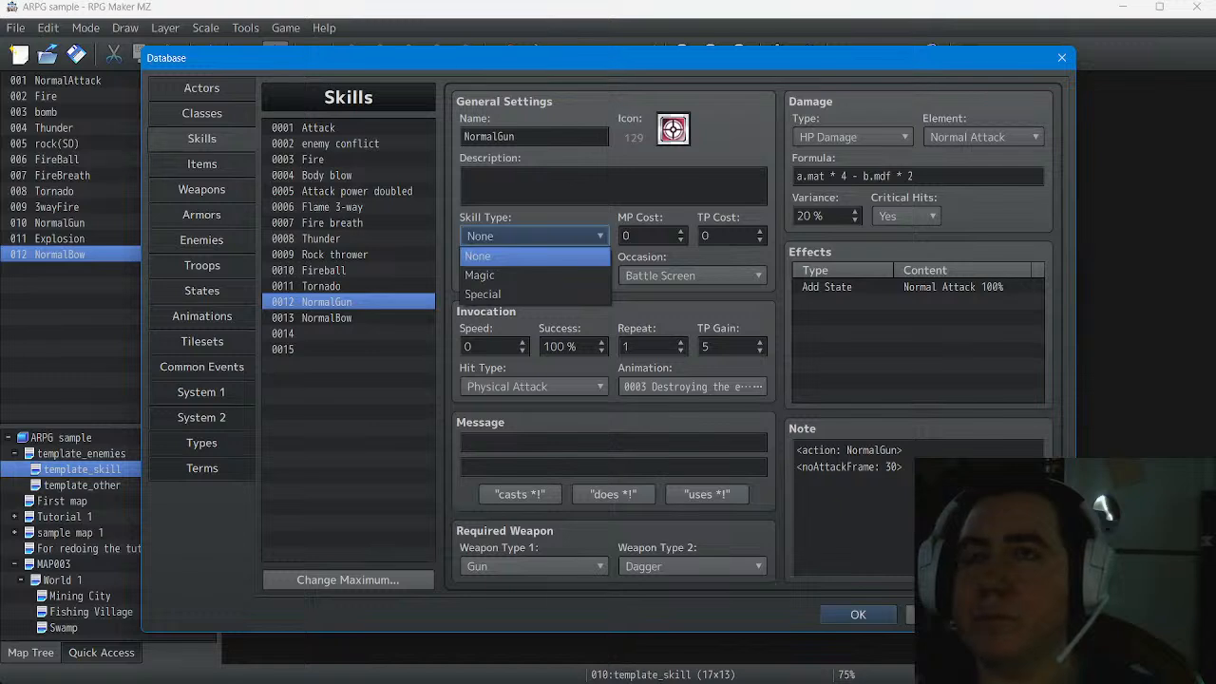
{"action": "key", "text": "Return"}
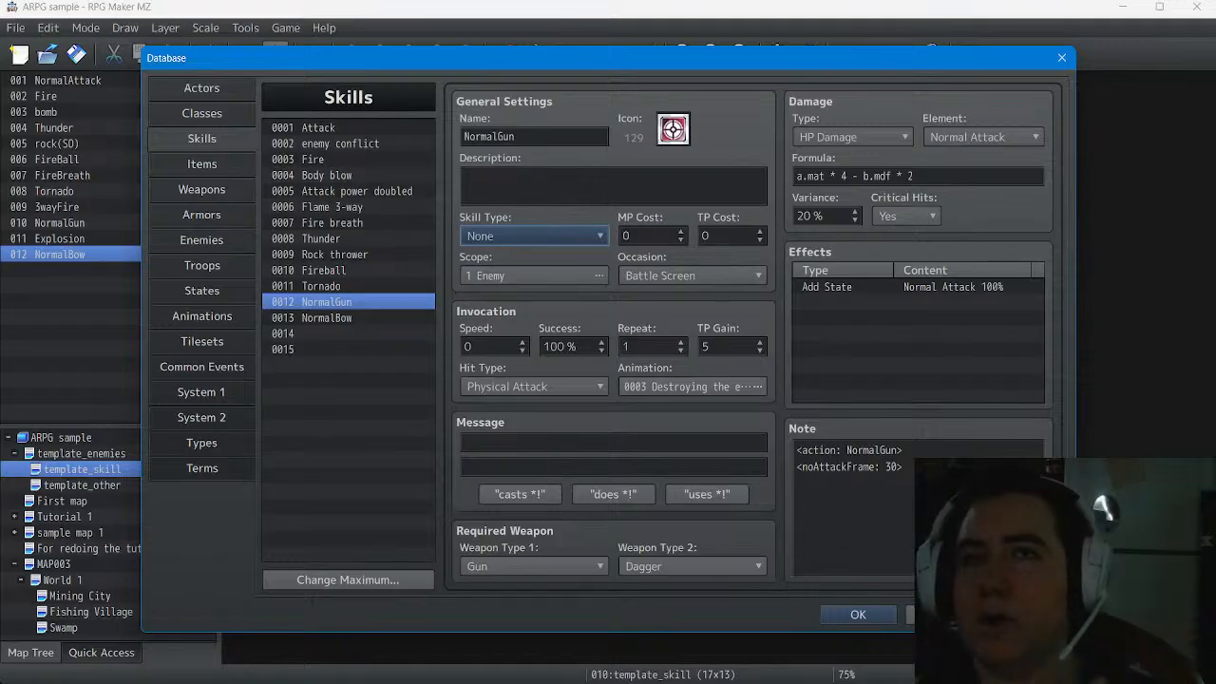
{"action": "left_click", "coordinate": [326, 318]}
{"action": "left_click", "coordinate": [692, 276]}
{"action": "left_click", "coordinate": [658, 313]}
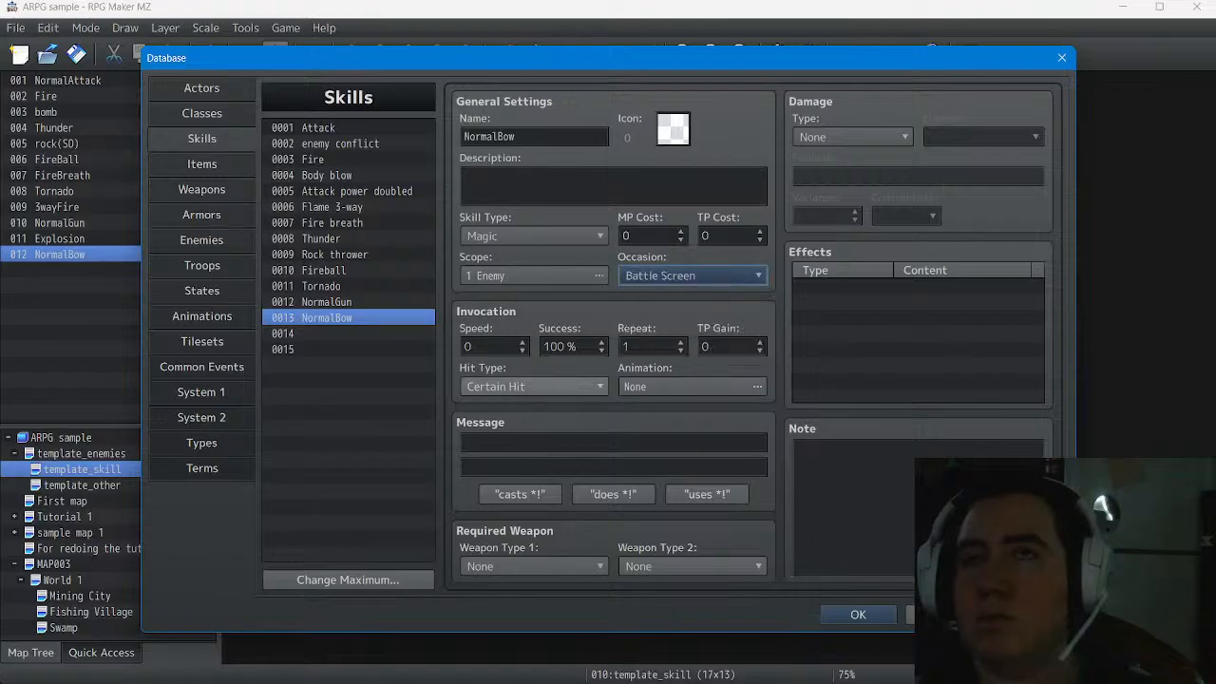
{"action": "left_click", "coordinate": [533, 386]}
{"action": "left_click", "coordinate": [504, 425]}
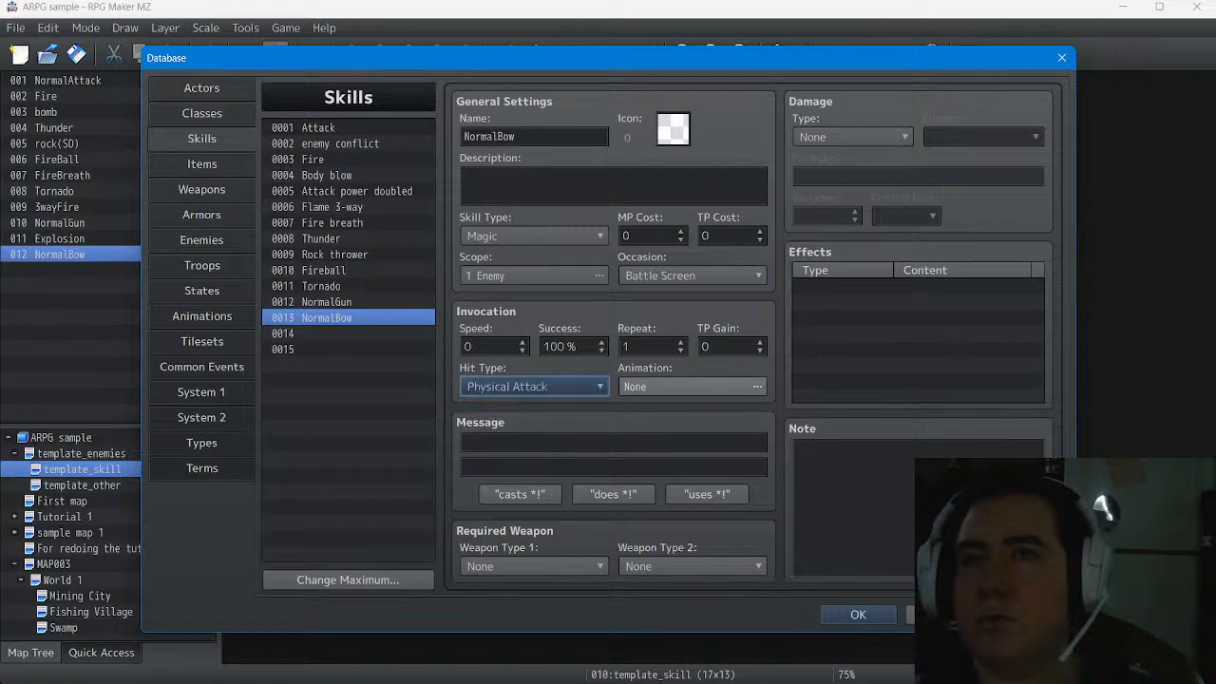
{"action": "left_click", "coordinate": [691, 387]}
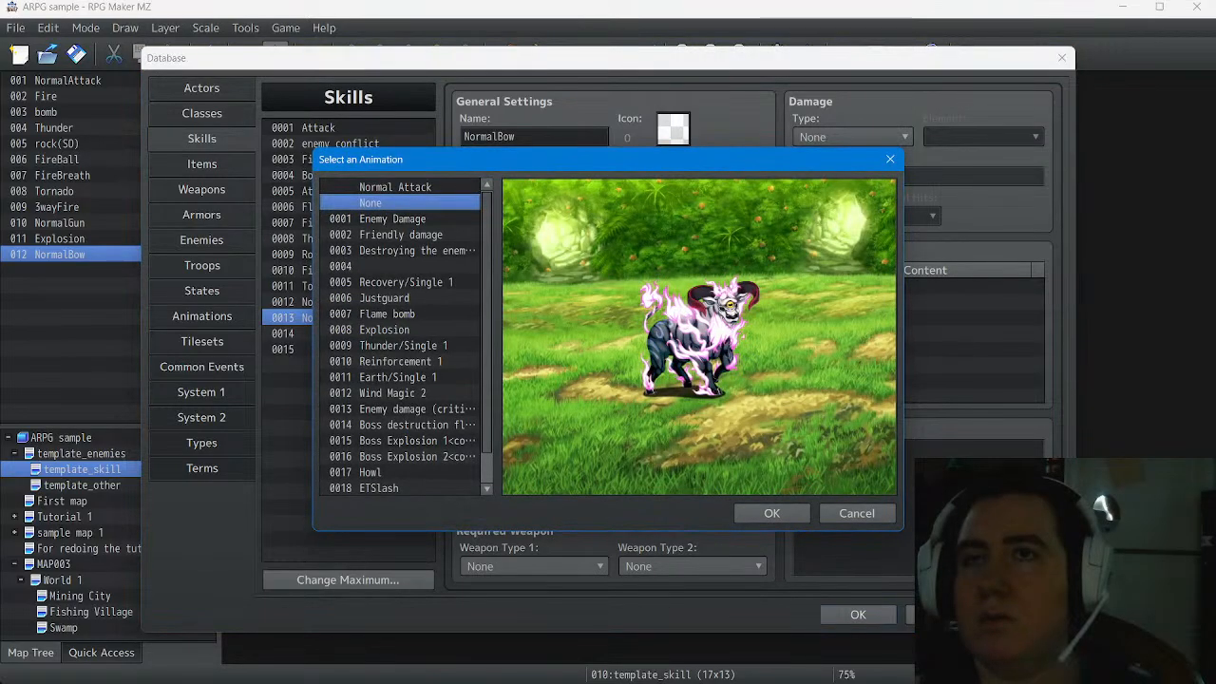
{"action": "left_click", "coordinate": [856, 513]}
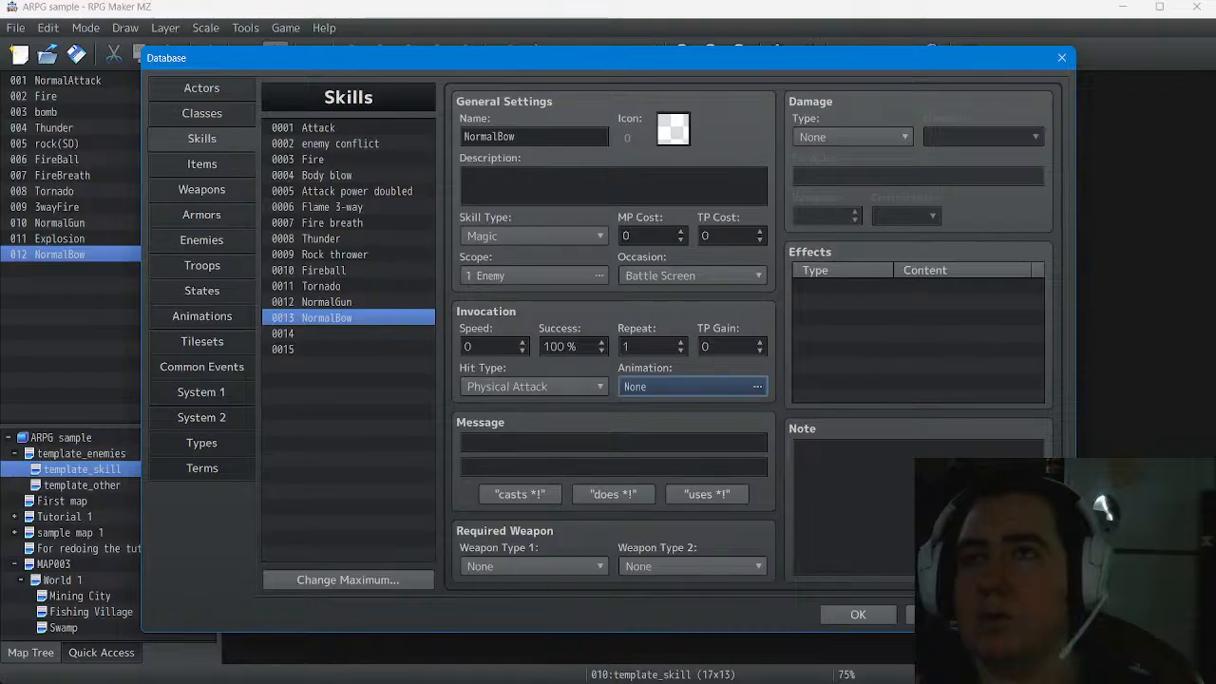
Set the NormalBow skill's damage type to HP Damage with the element None
{"action": "left_click", "coordinate": [851, 136]}
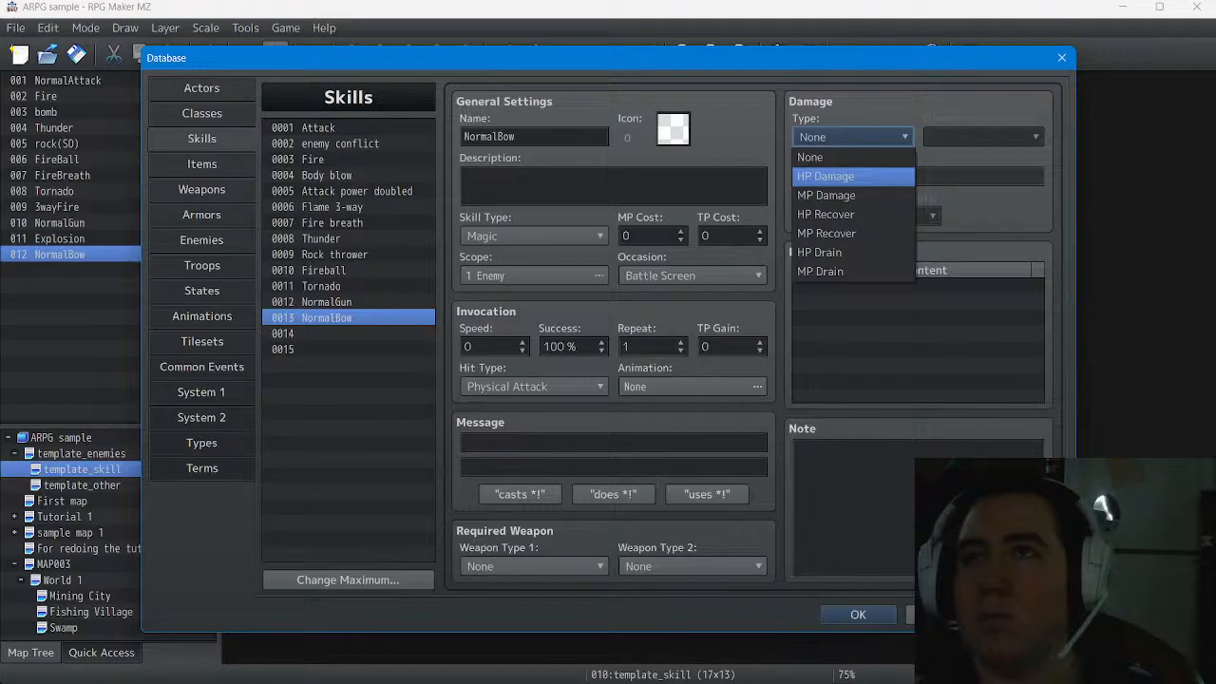
{"action": "left_click", "coordinate": [826, 177]}
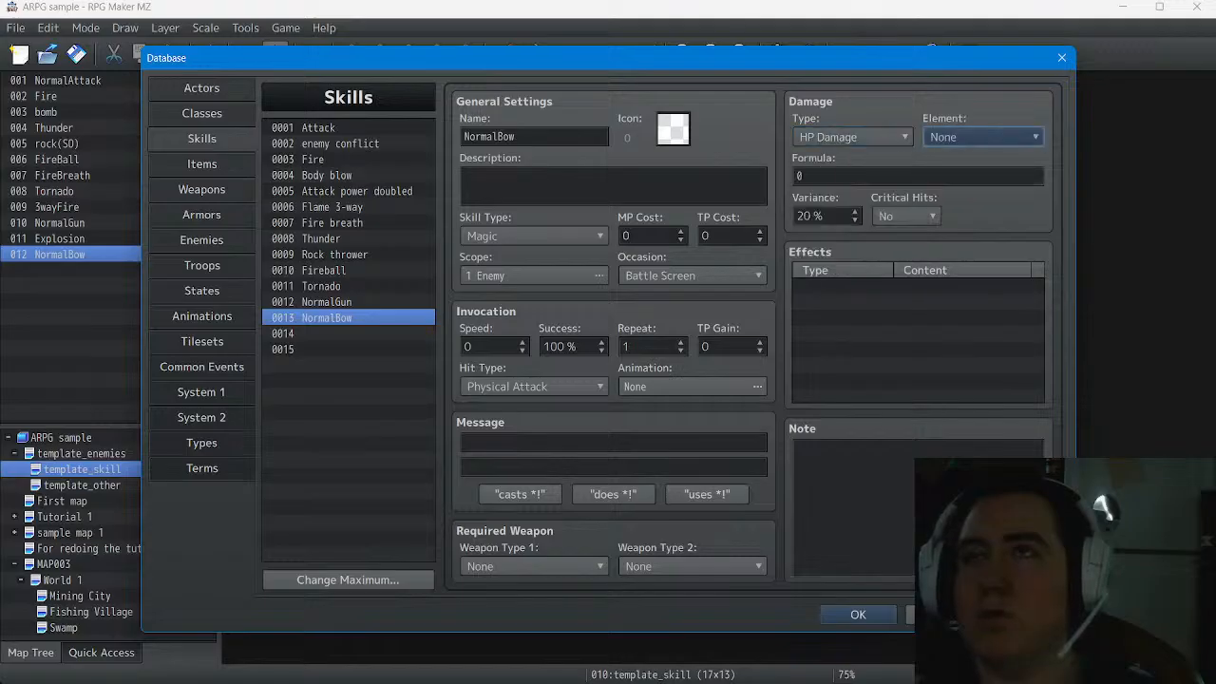
{"action": "left_click", "coordinate": [982, 136]}
{"action": "left_click", "coordinate": [982, 177]}
Copy the damage formula a.mat * 4 - b.mdf * 2 from NormalGun to NormalBow and set NormalBow's critical hits to Yes
{"action": "left_click", "coordinate": [321, 301]}
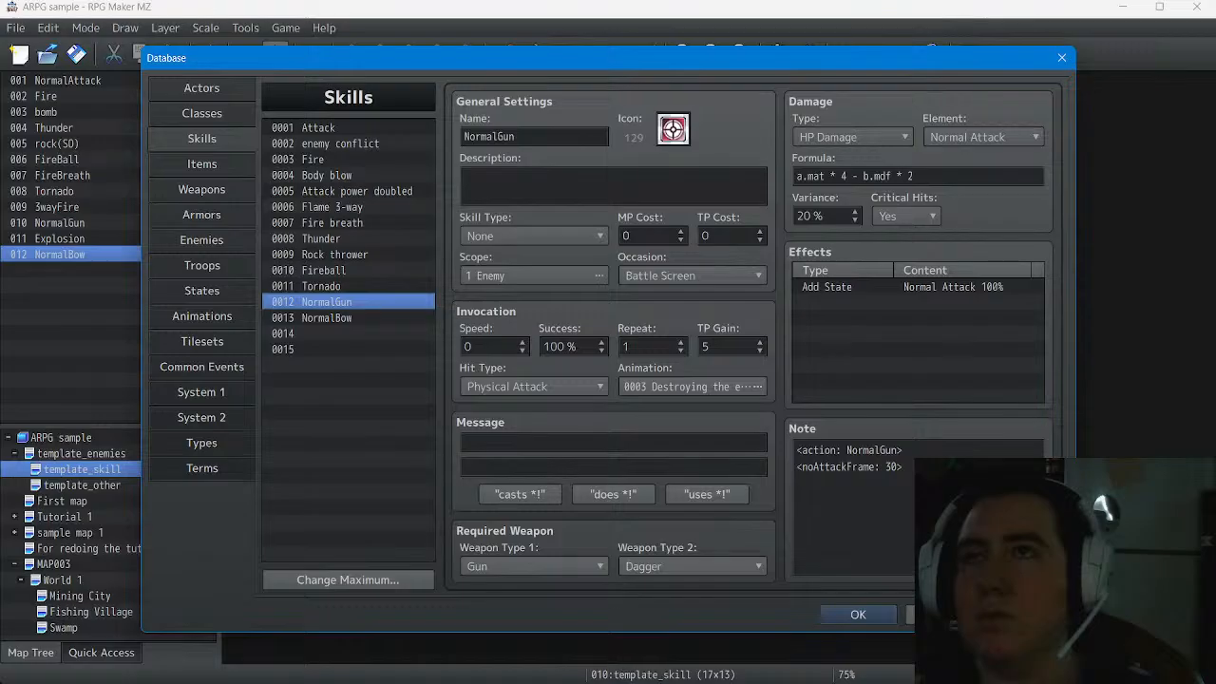
{"action": "left_click_drag", "start_coordinate": [924, 177], "coordinate": [794, 177]}
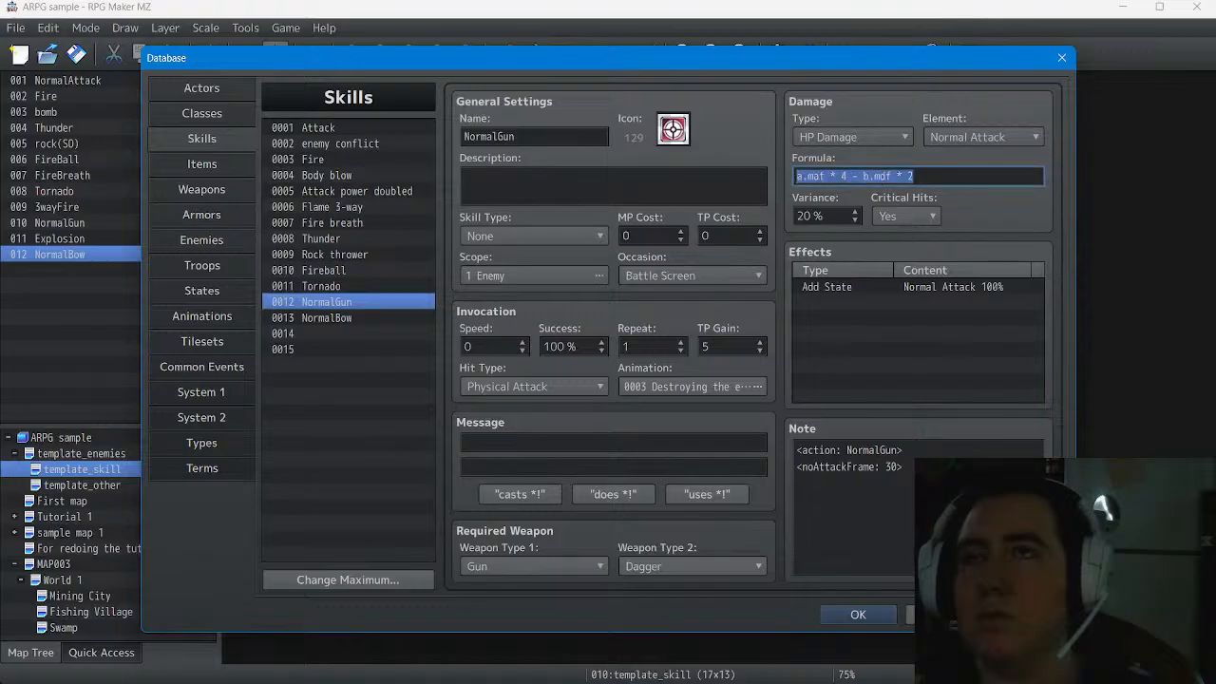
{"action": "right_click", "coordinate": [839, 173]}
{"action": "left_click", "coordinate": [860, 202]}
{"action": "left_click", "coordinate": [326, 318]}
{"action": "double_click", "coordinate": [807, 177]}
{"action": "right_click", "coordinate": [817, 179]}
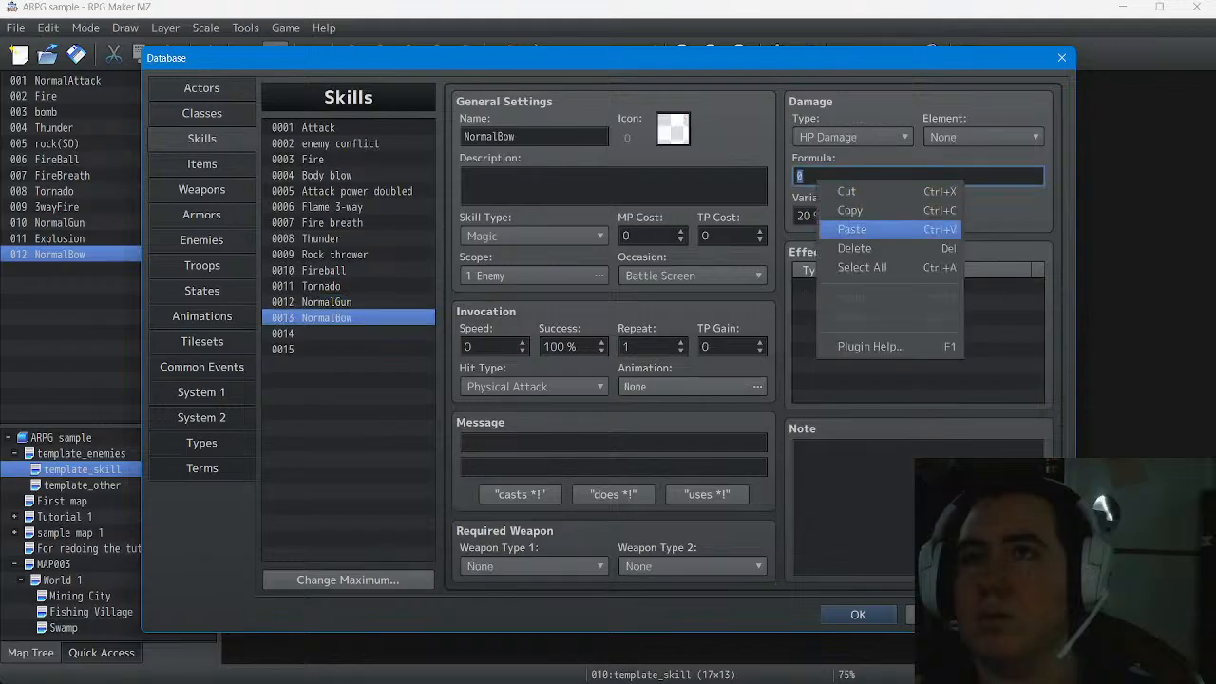
{"action": "left_click", "coordinate": [852, 229]}
{"action": "left_click", "coordinate": [905, 216]}
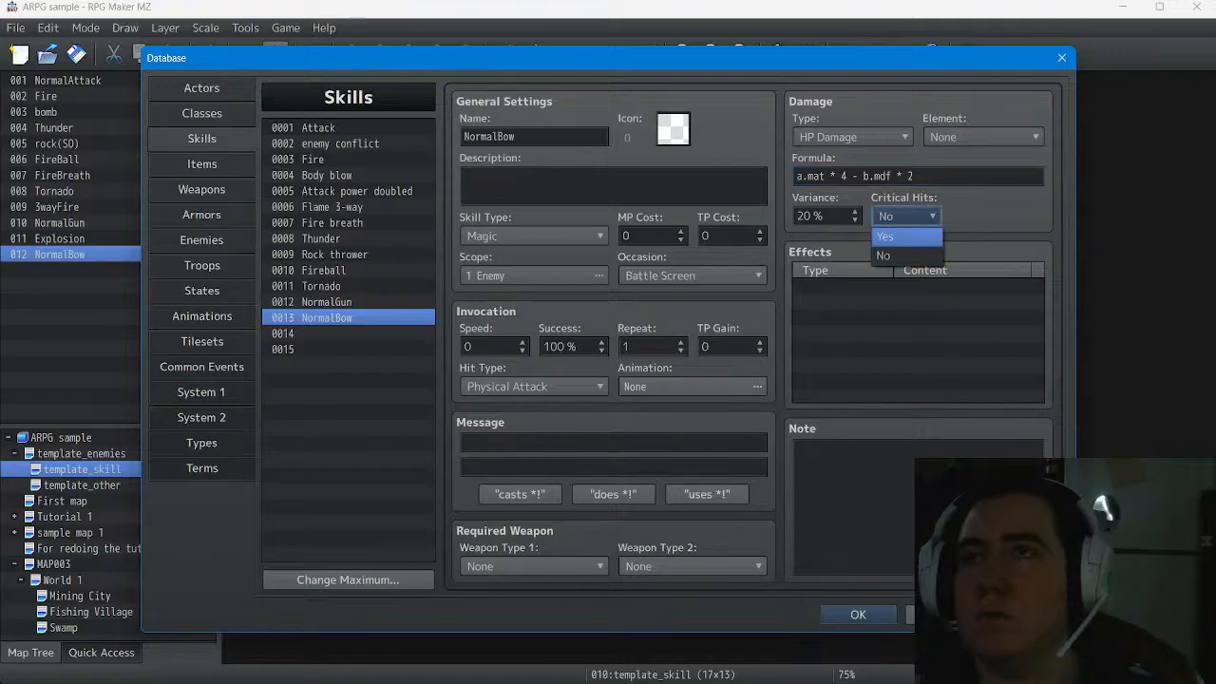
{"action": "left_click", "coordinate": [898, 249]}
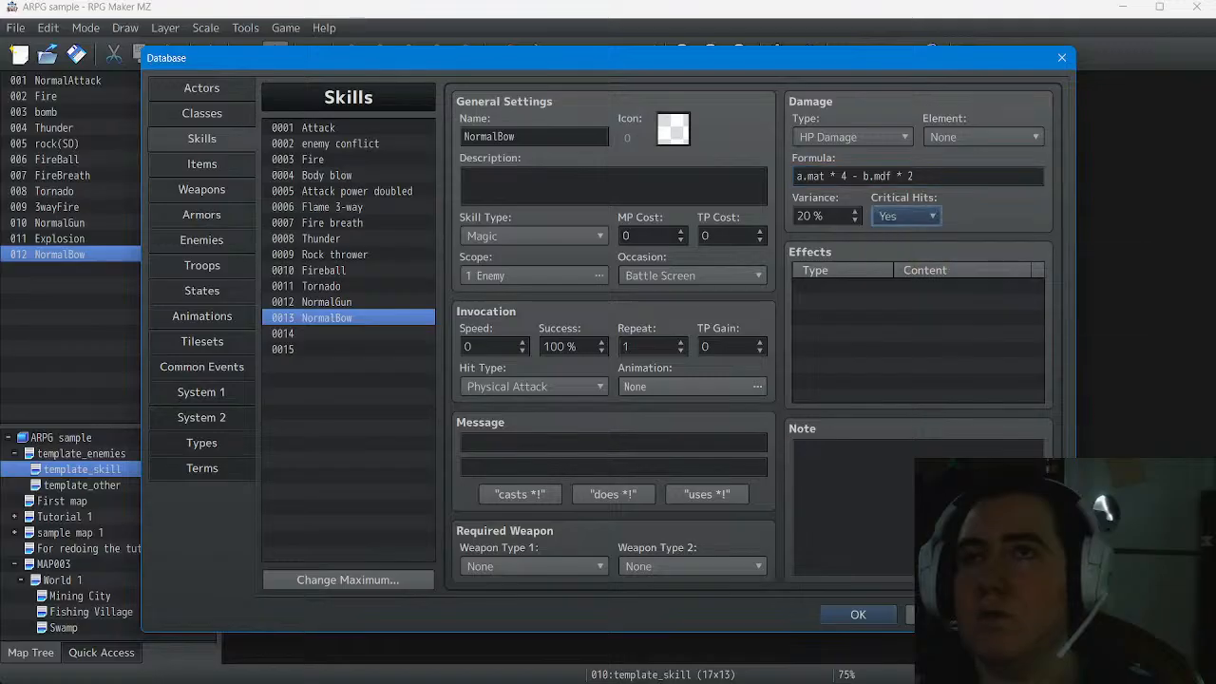
{"action": "left_click", "coordinate": [327, 302]}
{"action": "left_click", "coordinate": [327, 318]}
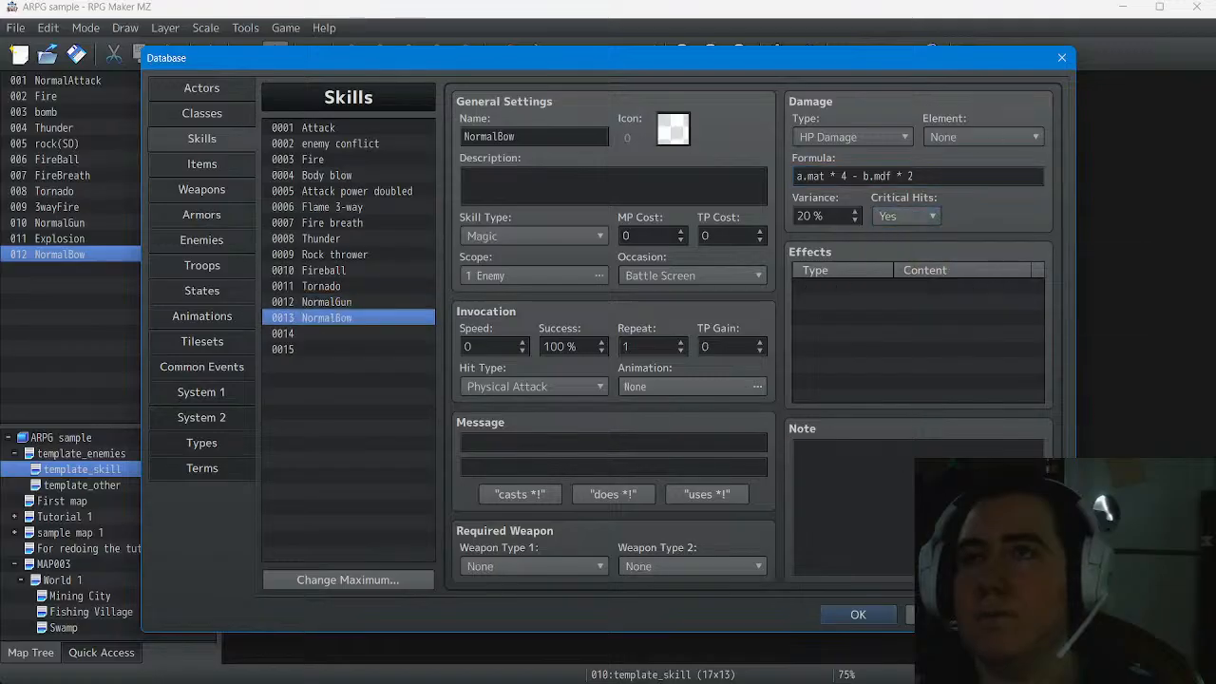
{"action": "double_click", "coordinate": [884, 285]}
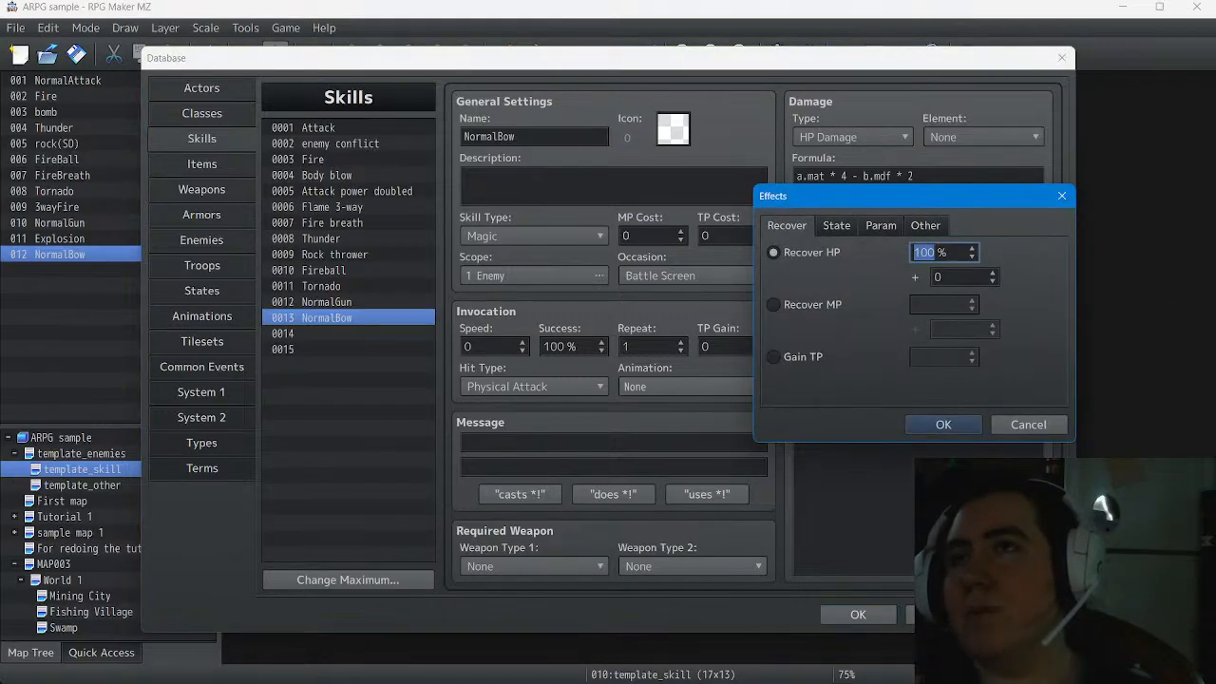
{"action": "left_click", "coordinate": [836, 226]}
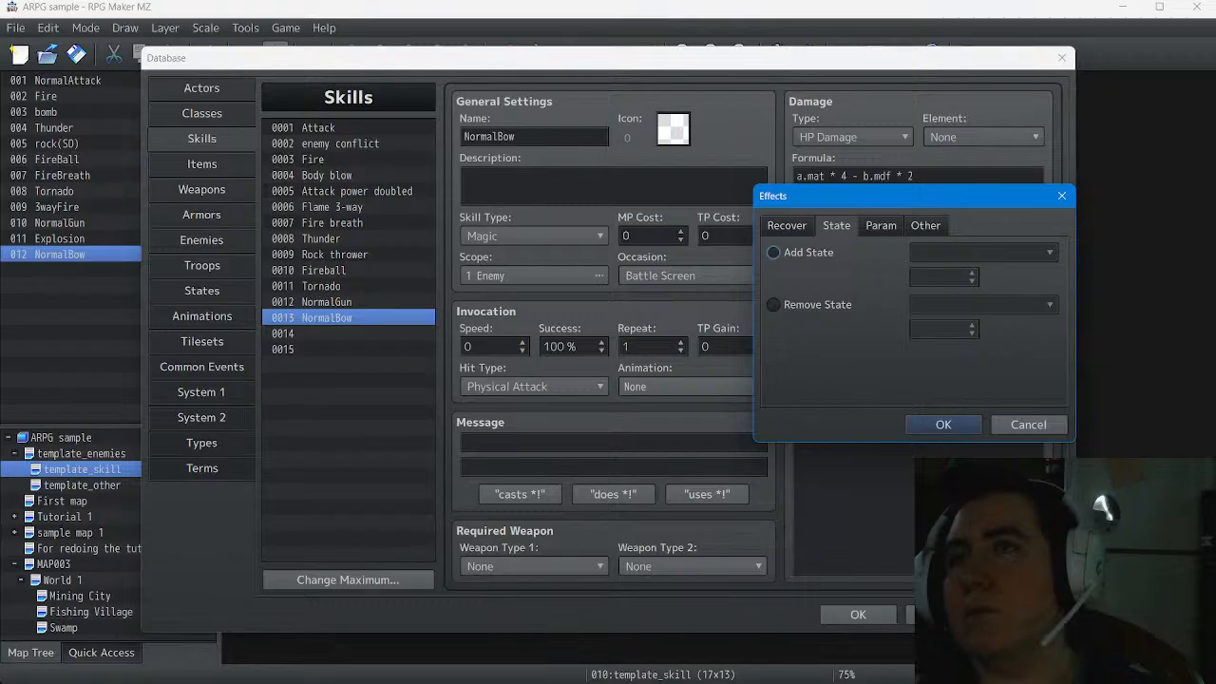
{"action": "left_click", "coordinate": [881, 226]}
{"action": "left_click", "coordinate": [926, 226]}
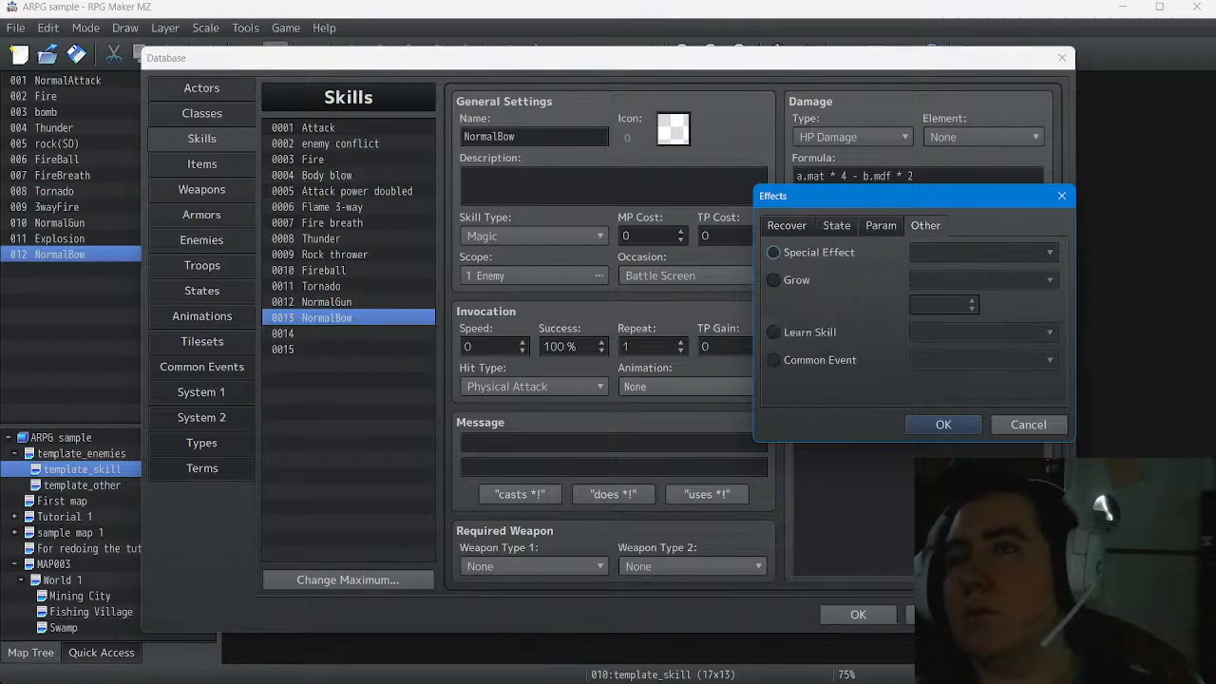
{"action": "left_click", "coordinate": [773, 252]}
{"action": "left_click", "coordinate": [984, 251]}
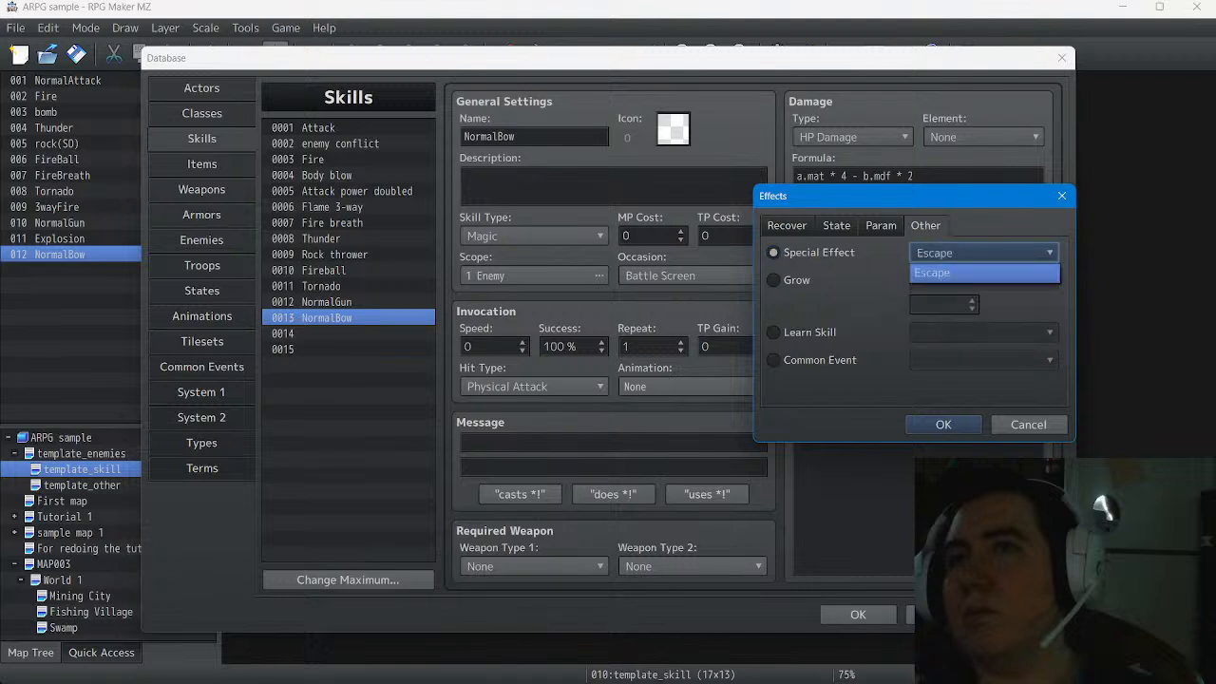
{"action": "left_click", "coordinate": [984, 273]}
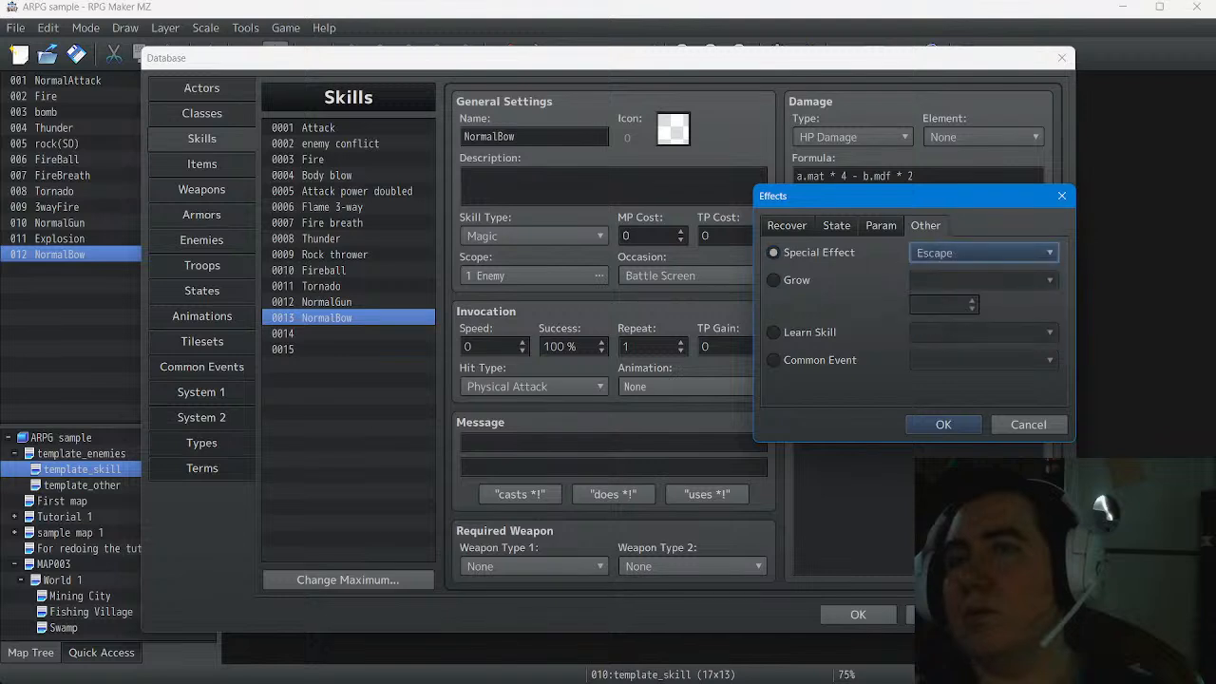
{"action": "left_click", "coordinate": [1027, 425]}
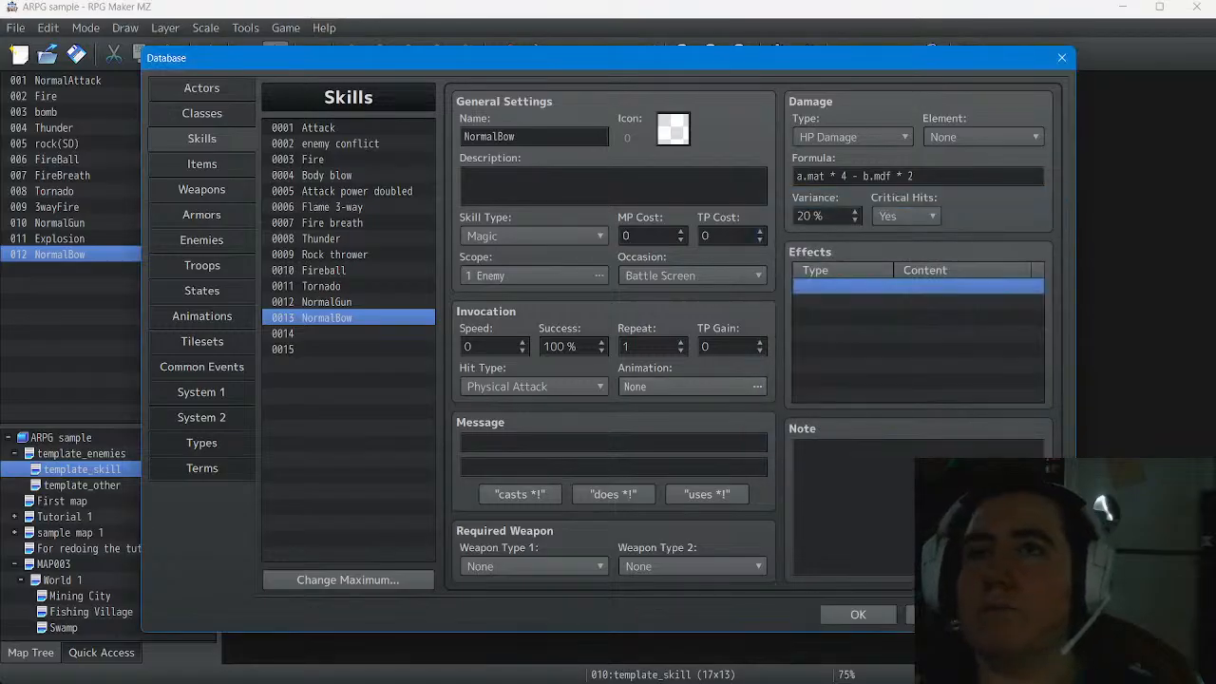
Add an Add State effect of Normal Attack at 100% to the NormalBow skill, matching NormalGun
{"action": "left_click", "coordinate": [327, 302]}
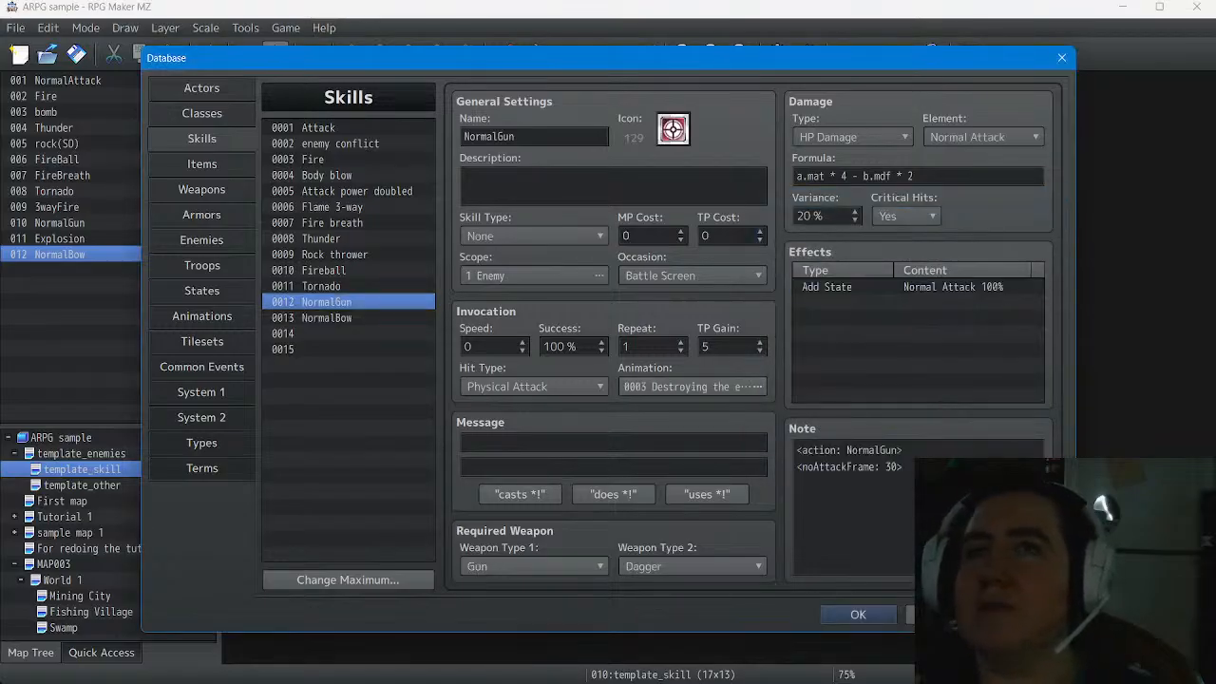
{"action": "left_click", "coordinate": [327, 318]}
{"action": "double_click", "coordinate": [912, 286]}
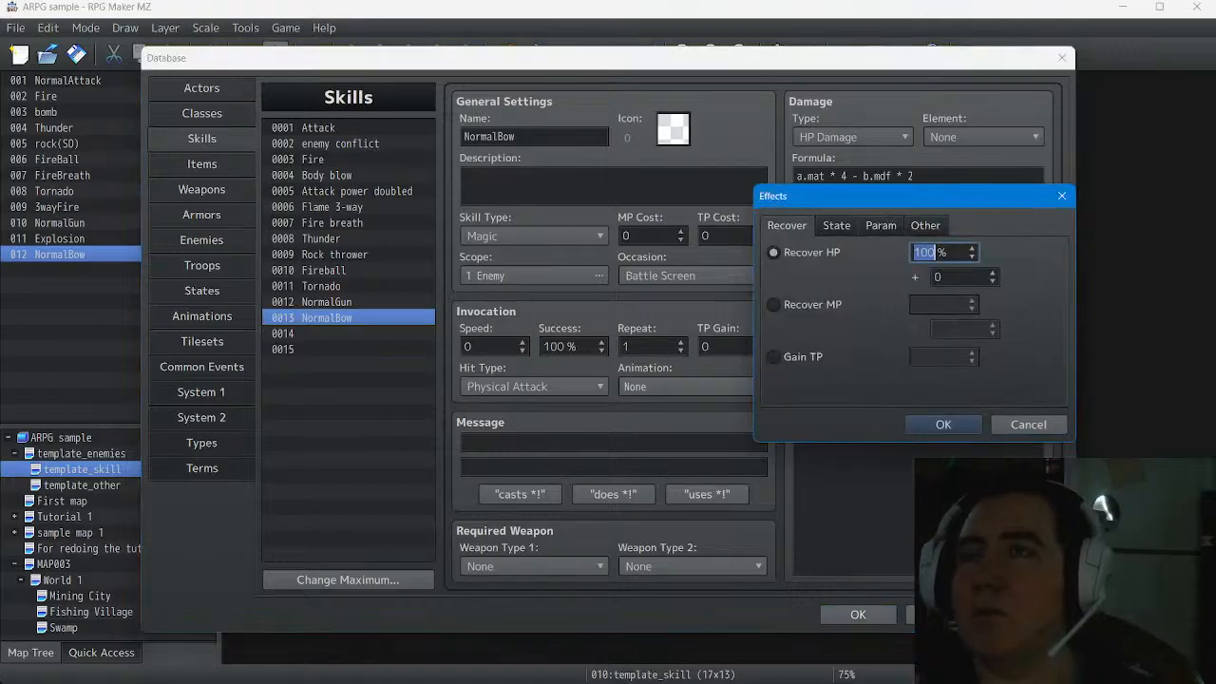
{"action": "left_click", "coordinate": [836, 226]}
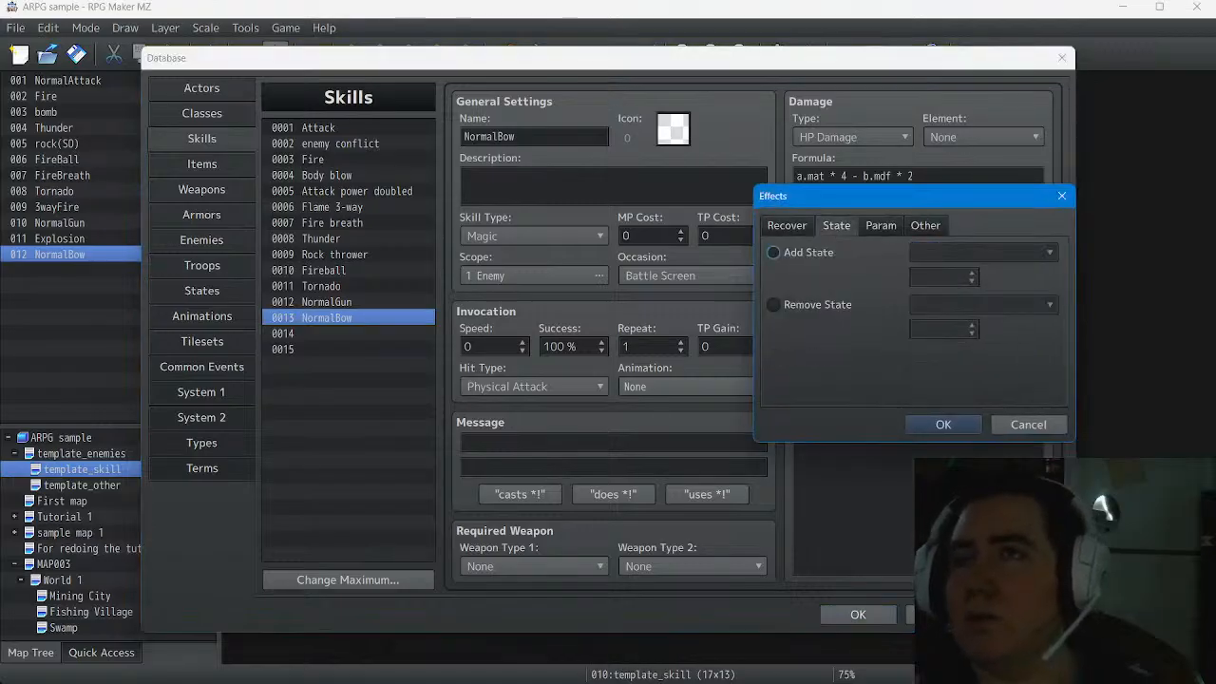
{"action": "left_click", "coordinate": [790, 253]}
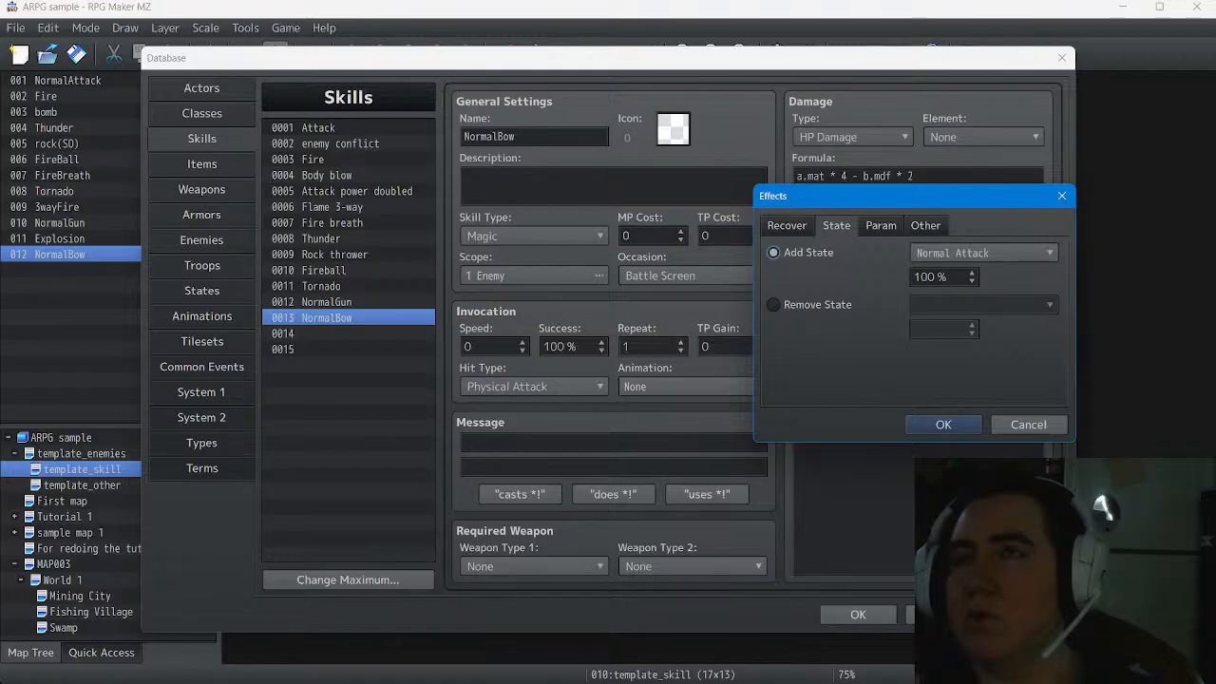
{"action": "key", "text": "Return"}
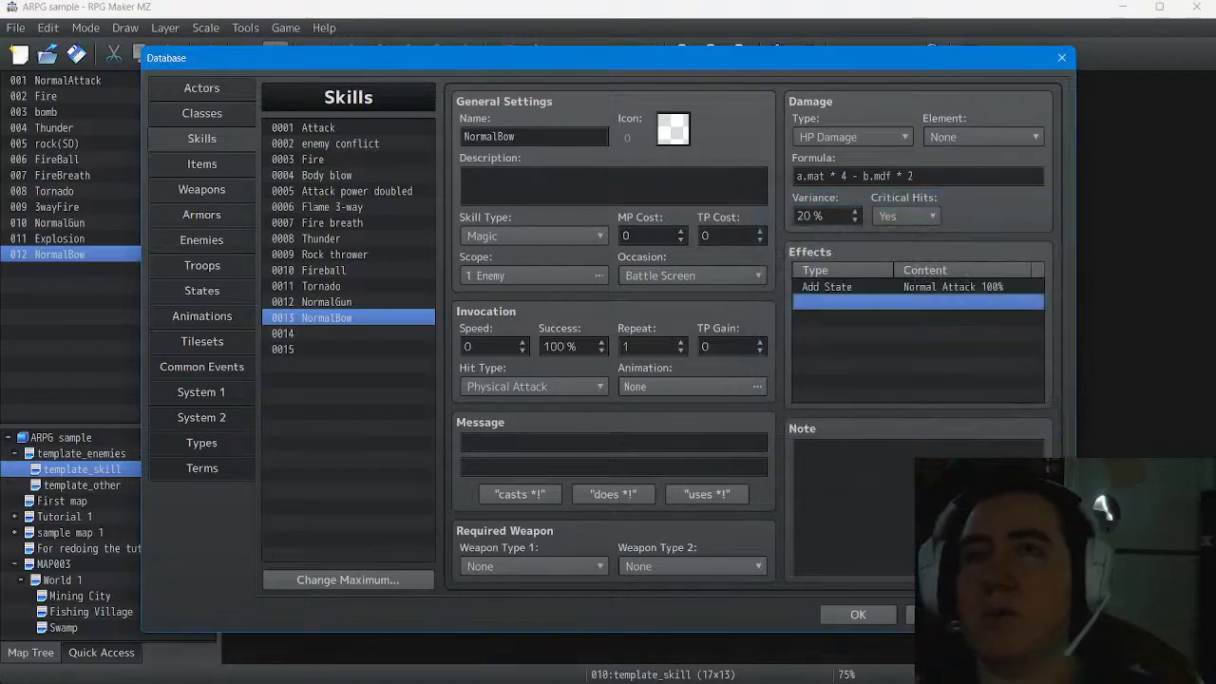
{"action": "left_click", "coordinate": [327, 302]}
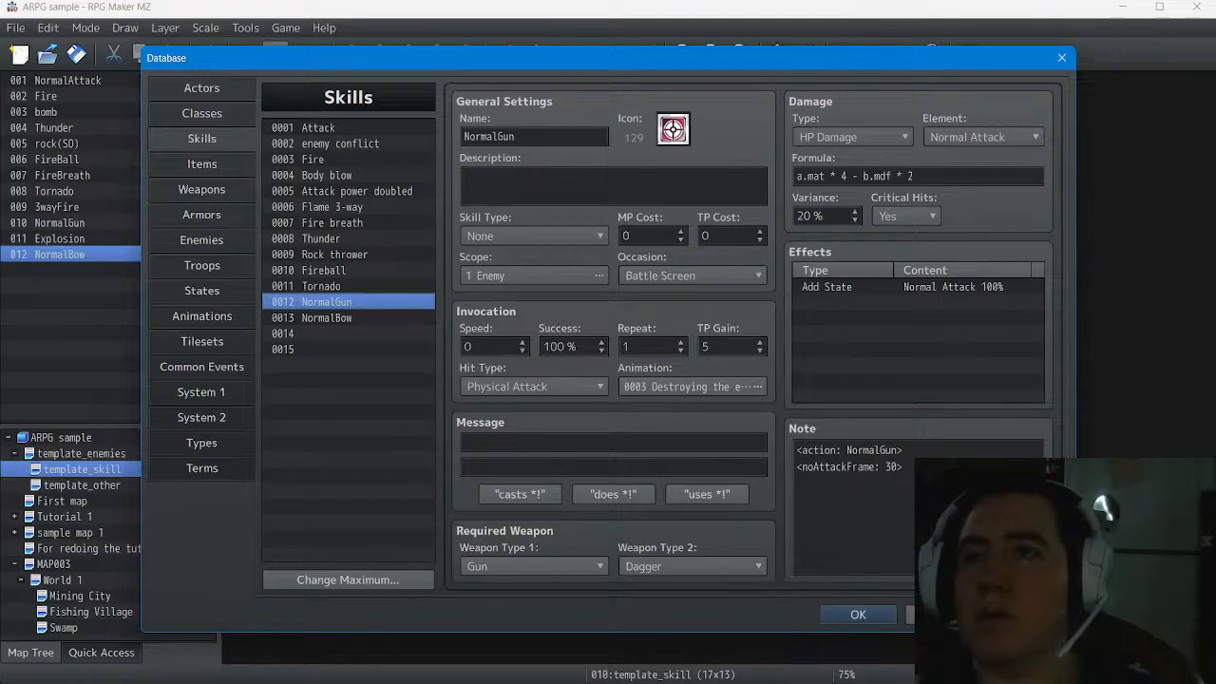
Set the noAttackFrame tag in the NormalGun skill's note to 60
{"action": "left_click_drag", "start_coordinate": [906, 468], "coordinate": [797, 451]}
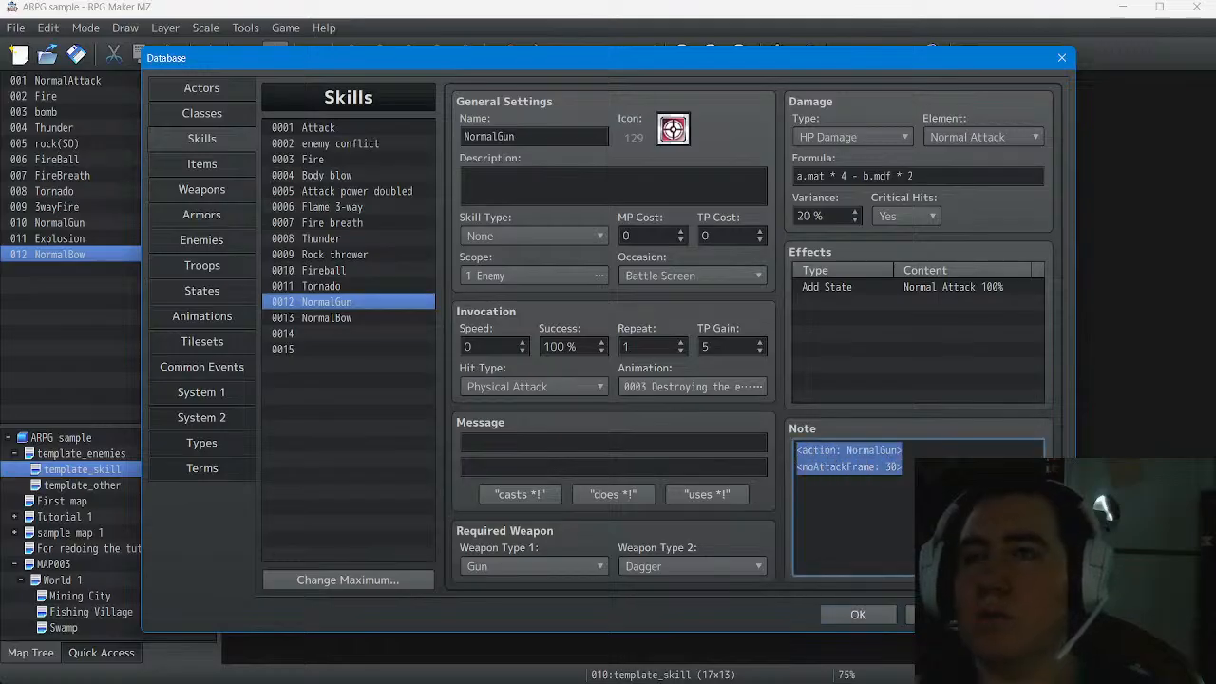
{"action": "left_click", "coordinate": [891, 466]}
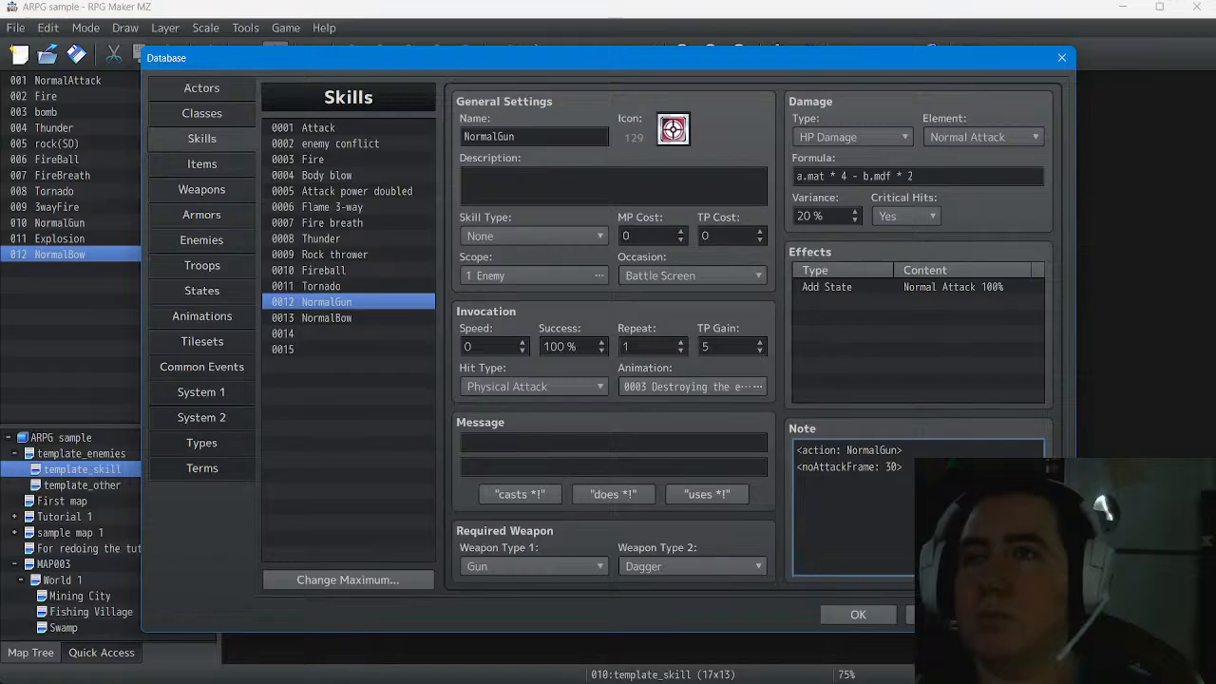
{"action": "double_click", "coordinate": [893, 467]}
{"action": "type", "text": "60"}
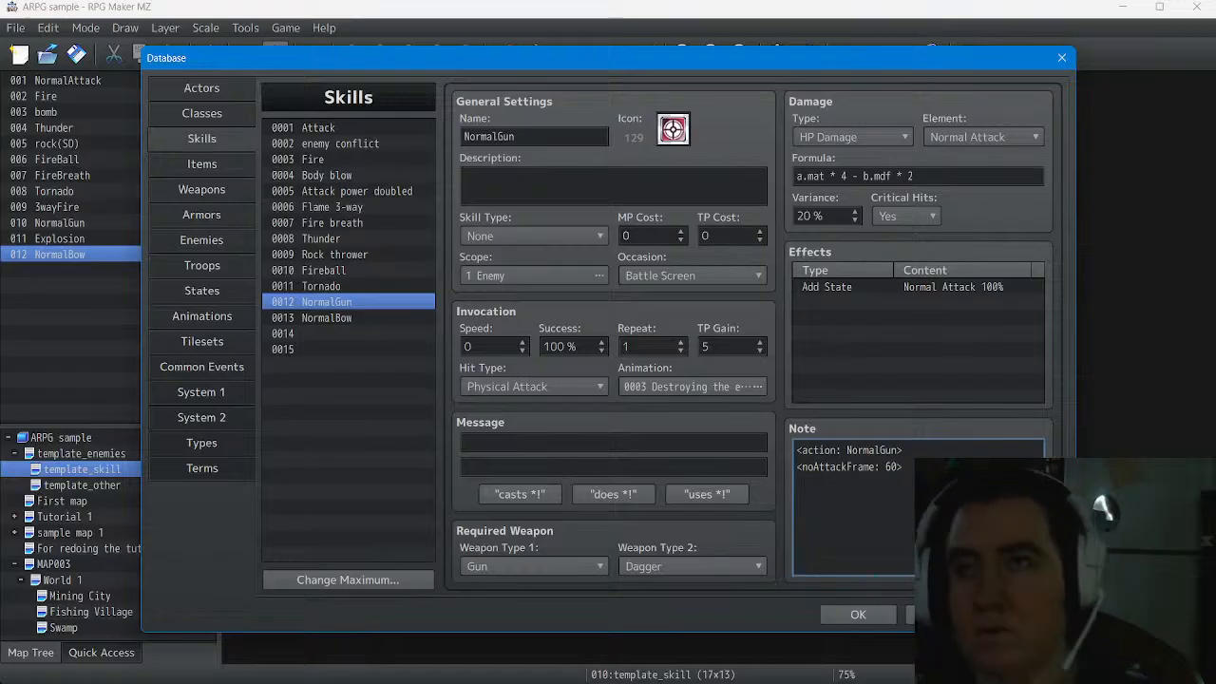
Copy both note tags from the NormalGun skill into the NormalBow skill's note
{"action": "left_click_drag", "start_coordinate": [900, 467], "coordinate": [796, 451]}
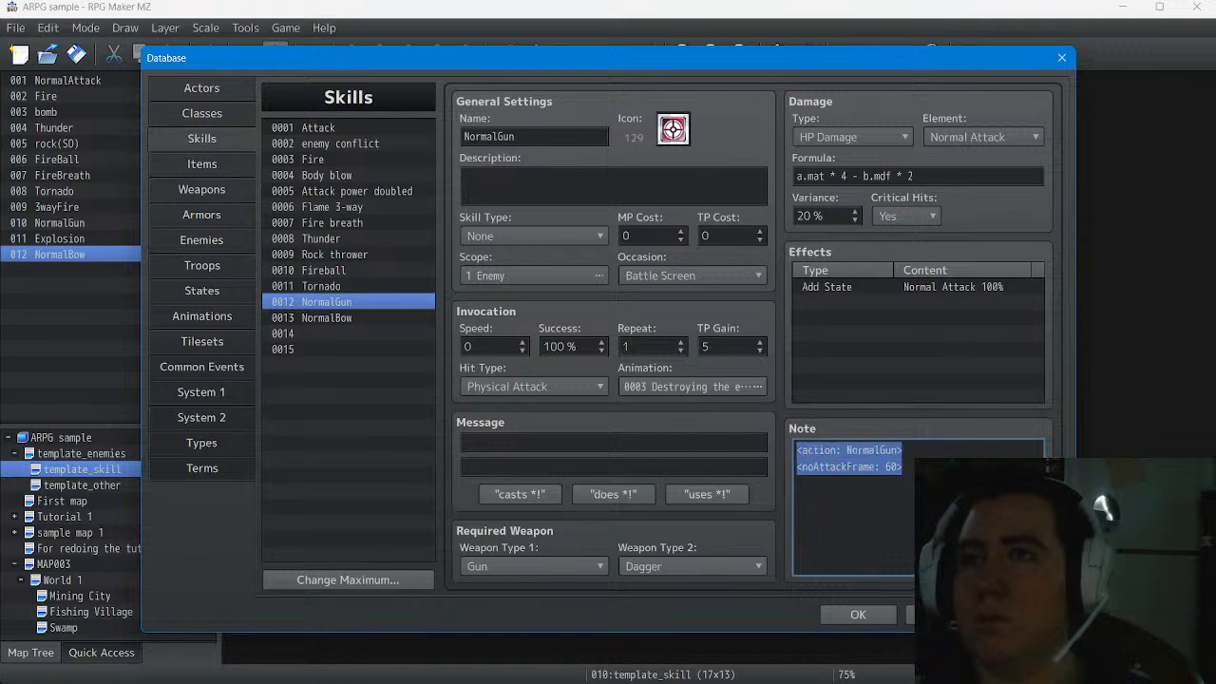
{"action": "right_click", "coordinate": [842, 449]}
{"action": "left_click", "coordinate": [878, 480]}
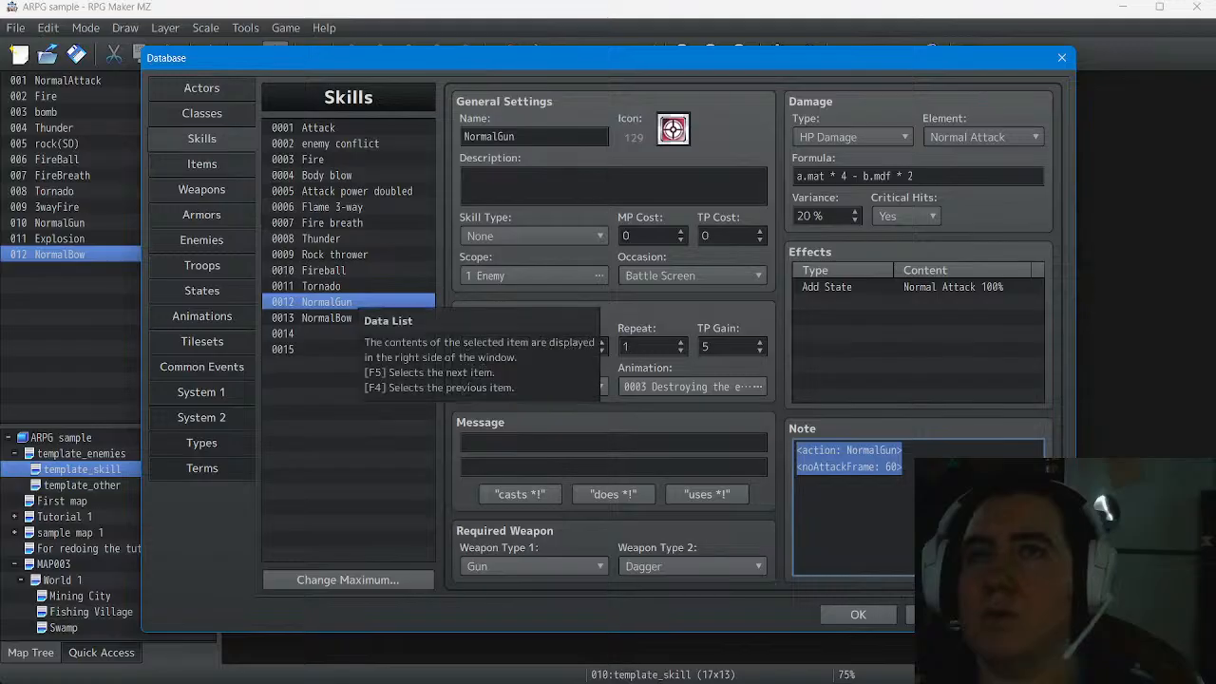
{"action": "left_click", "coordinate": [311, 160]}
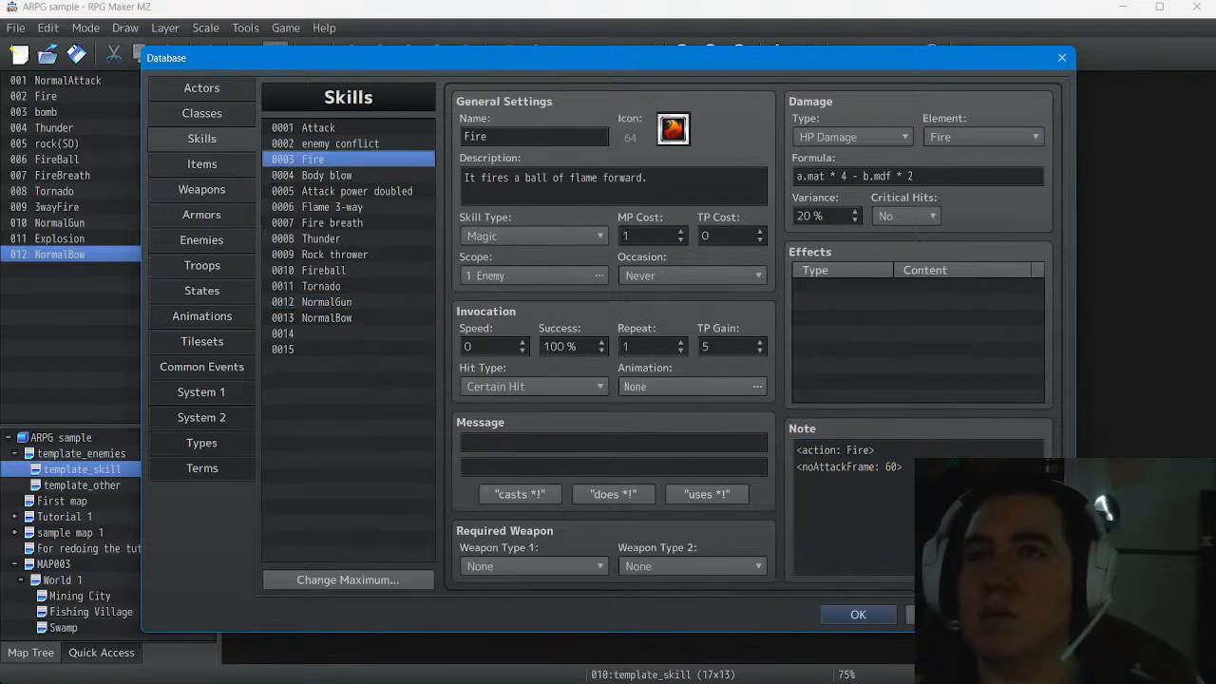
{"action": "left_click", "coordinate": [327, 318]}
{"action": "left_click", "coordinate": [859, 458]}
{"action": "right_click", "coordinate": [858, 456]}
{"action": "left_click", "coordinate": [889, 505]}
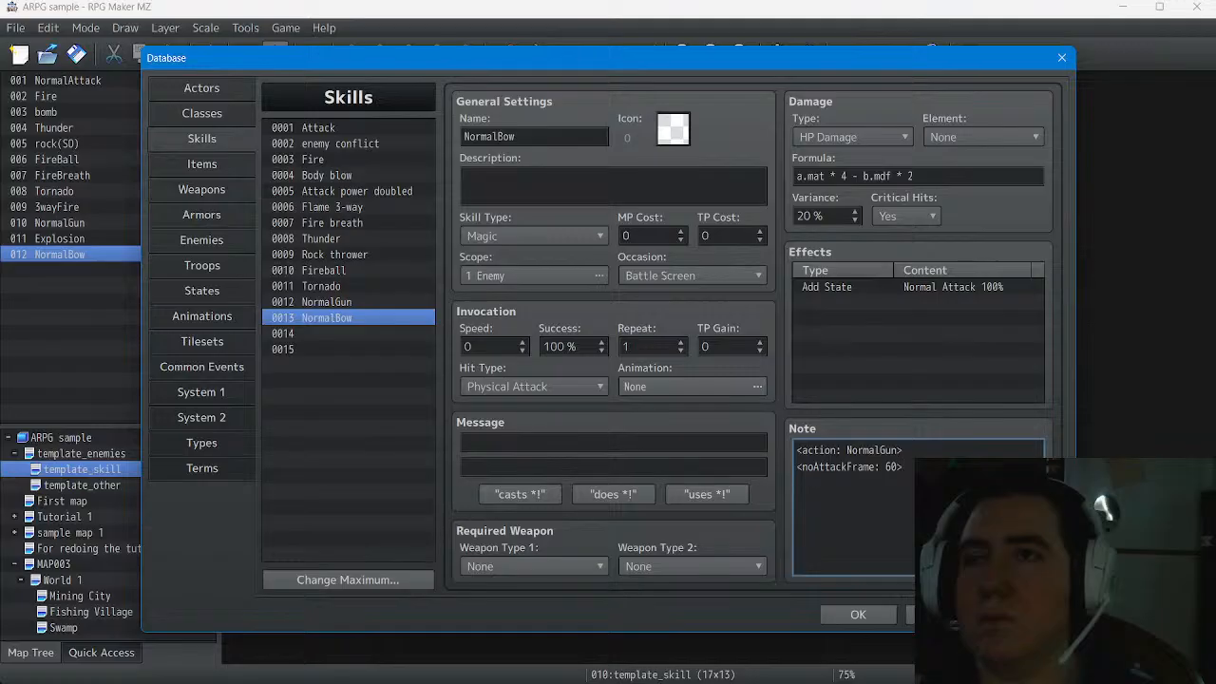
Change the action tag in NormalBow's note to NormalBow and apply the database changes
{"action": "mouse_move", "coordinate": [897, 450]}
{"action": "left_mouse_down"}
{"action": "mouse_move", "coordinate": [874, 450]}
{"action": "mouse_move", "coordinate": [886, 451]}
{"action": "left_mouse_up"}
{"action": "type", "text": "Bo"}
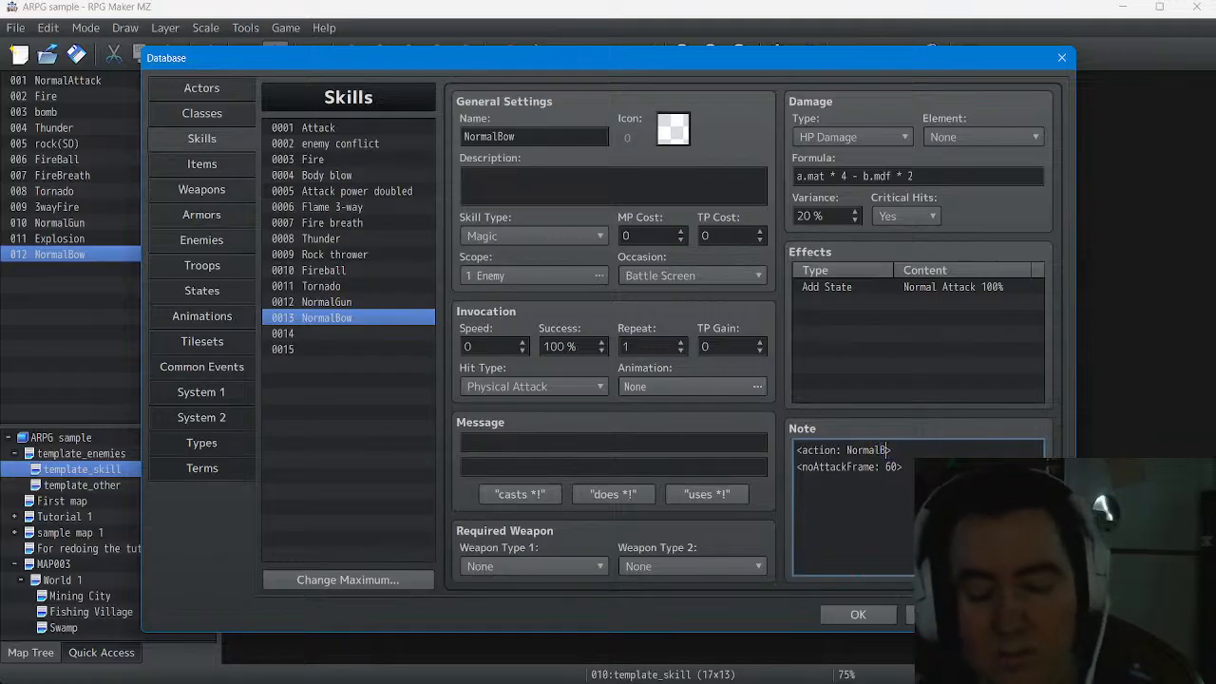
{"action": "type", "text": "w"}
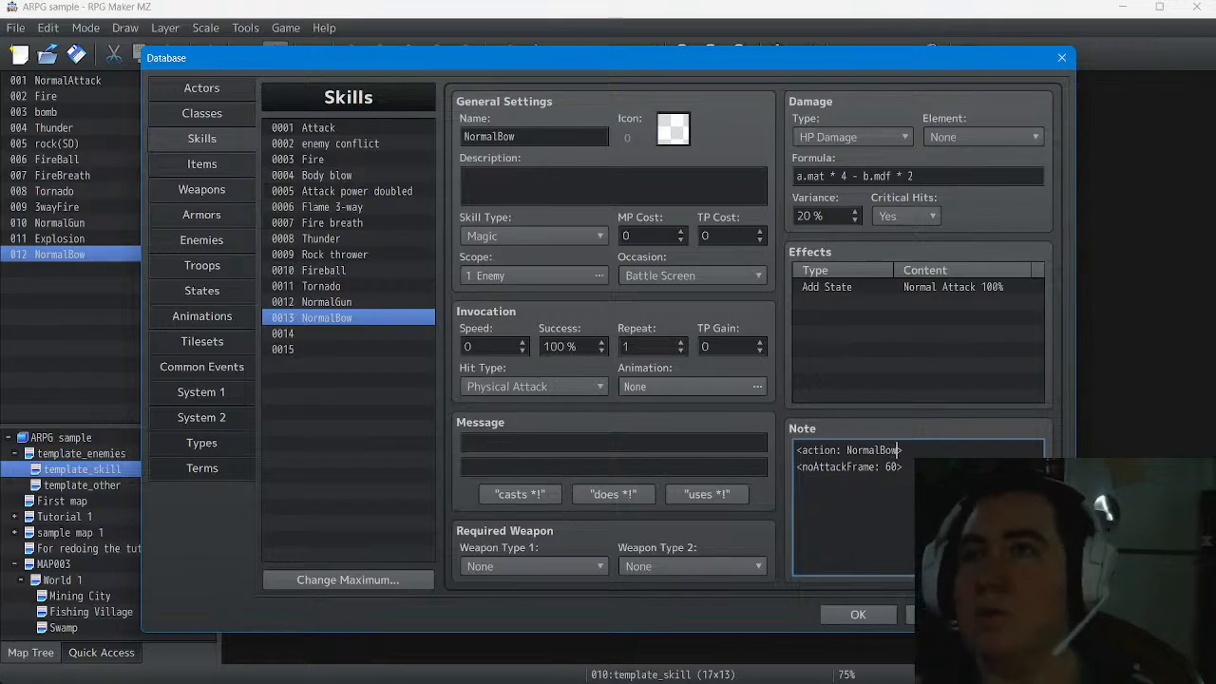
{"action": "left_click", "coordinate": [1029, 615]}
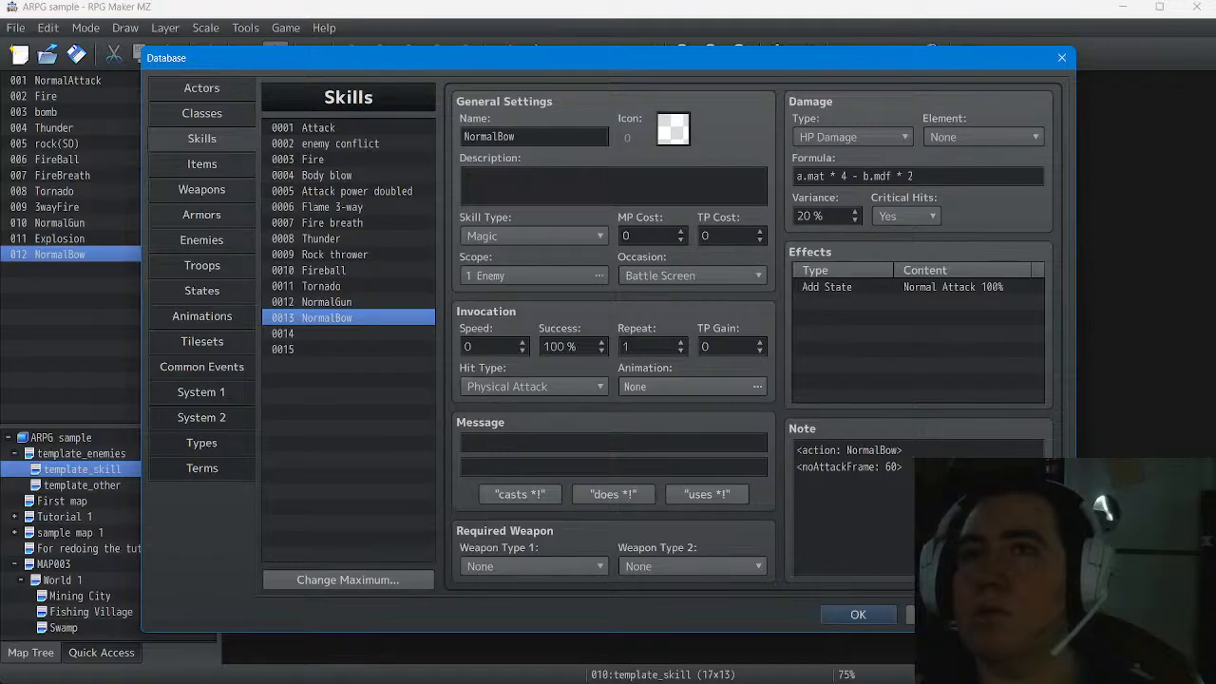
Preview several animations for the NormalBow skill and assign 0011 Earth/Single 1
{"action": "left_click", "coordinate": [327, 302]}
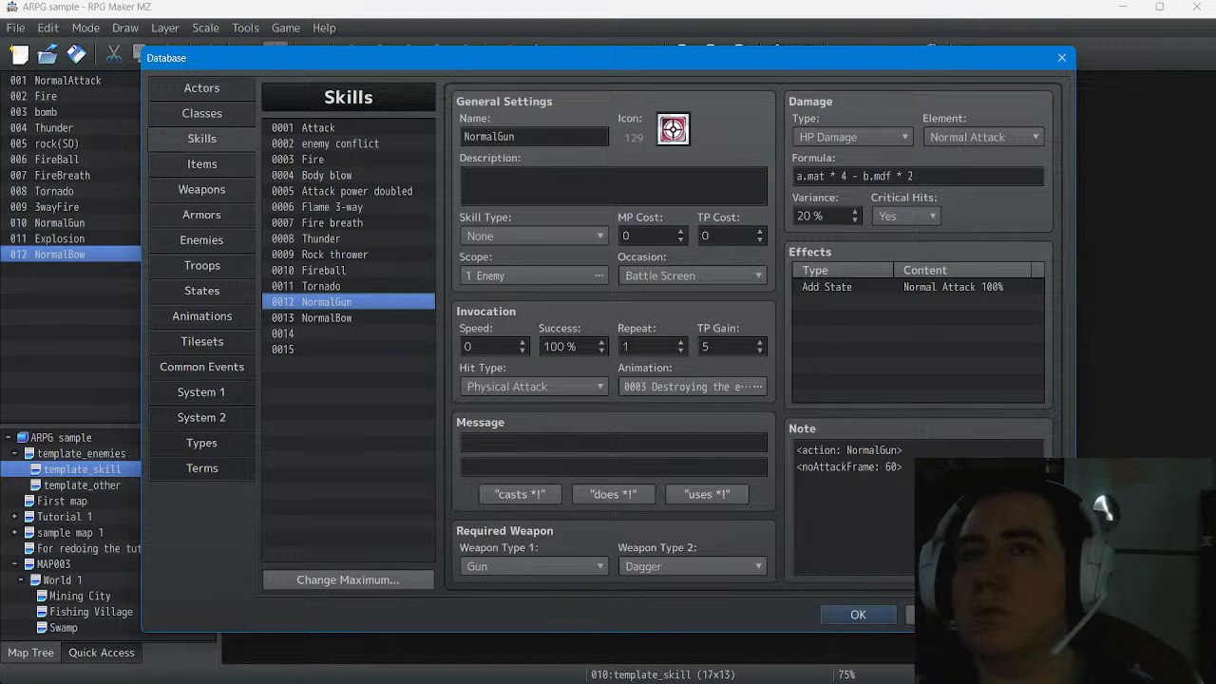
{"action": "left_click", "coordinate": [327, 318]}
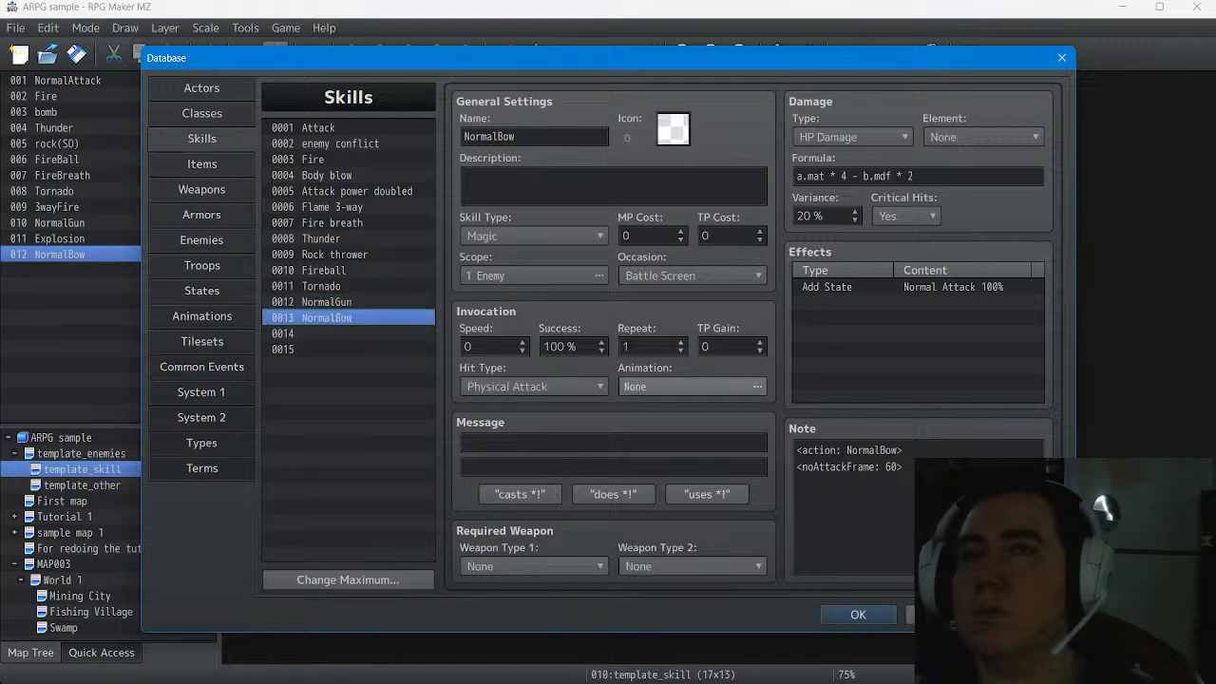
{"action": "left_click", "coordinate": [692, 385]}
{"action": "left_click", "coordinate": [405, 282]}
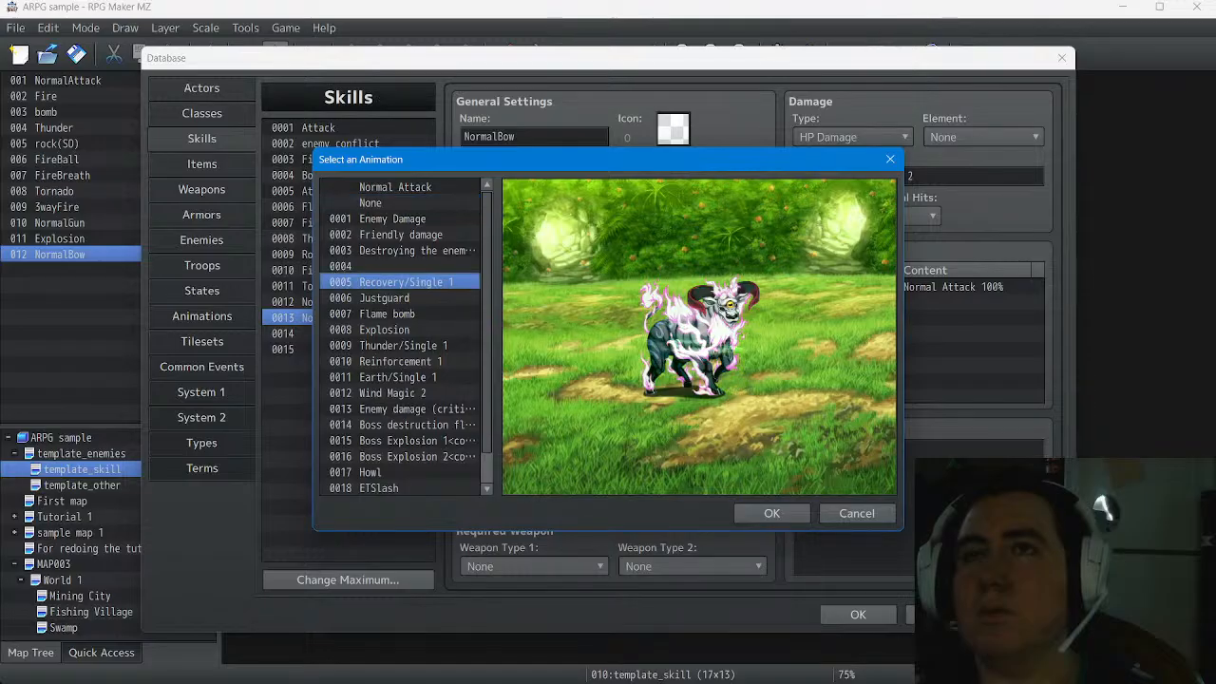
{"action": "left_click", "coordinate": [385, 298]}
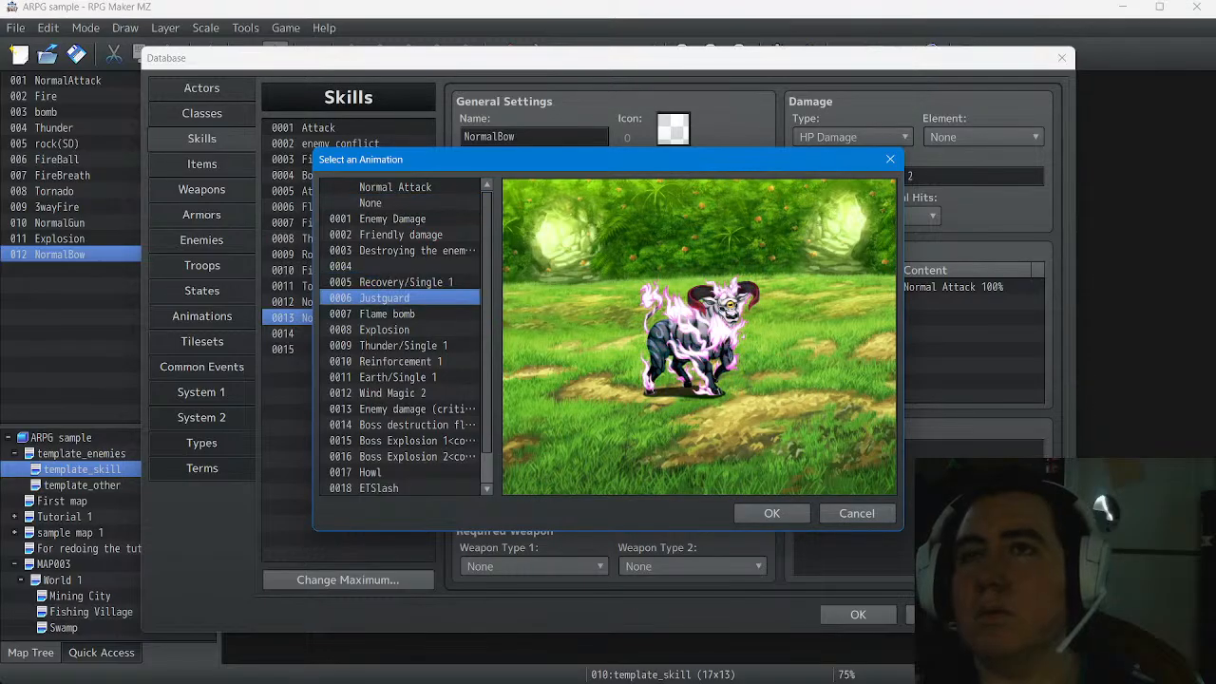
{"action": "left_click", "coordinate": [415, 250]}
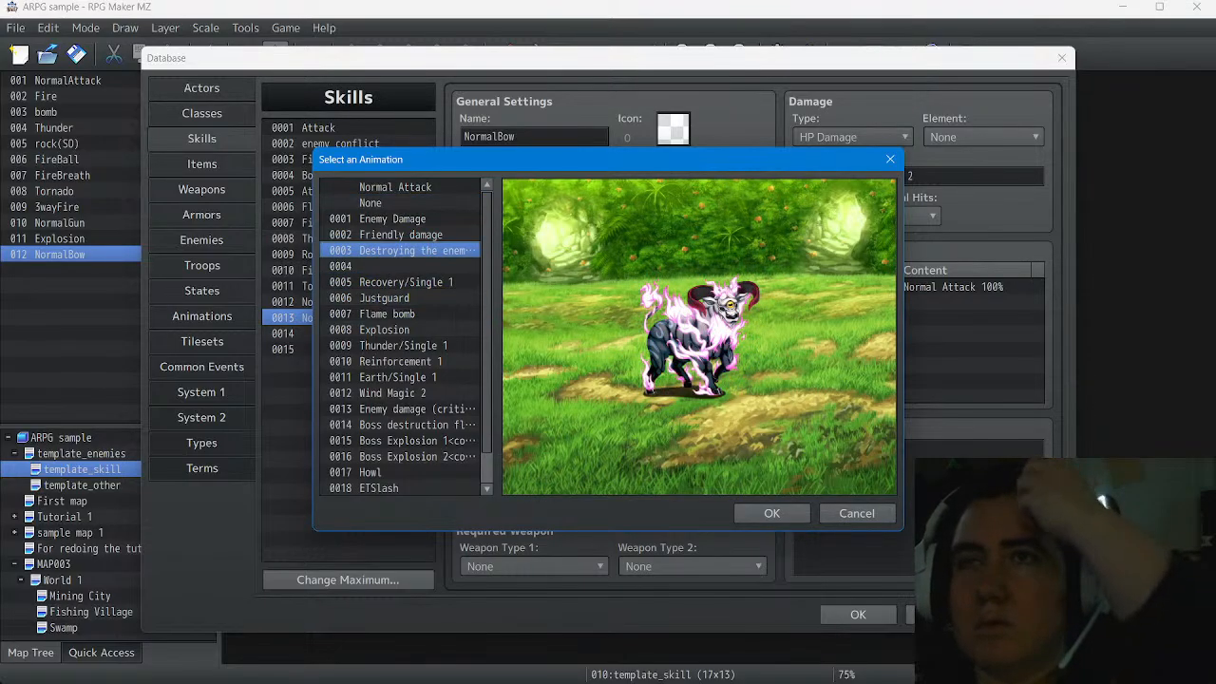
{"action": "left_click", "coordinate": [401, 234]}
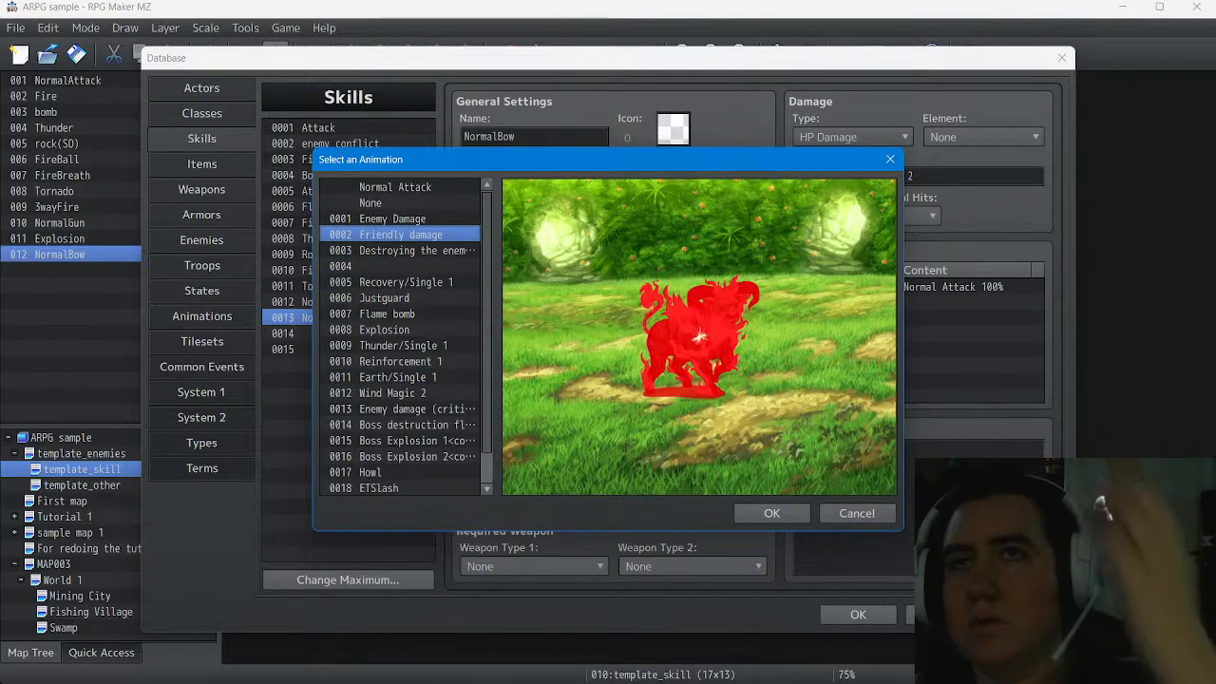
{"action": "left_click", "coordinate": [393, 218]}
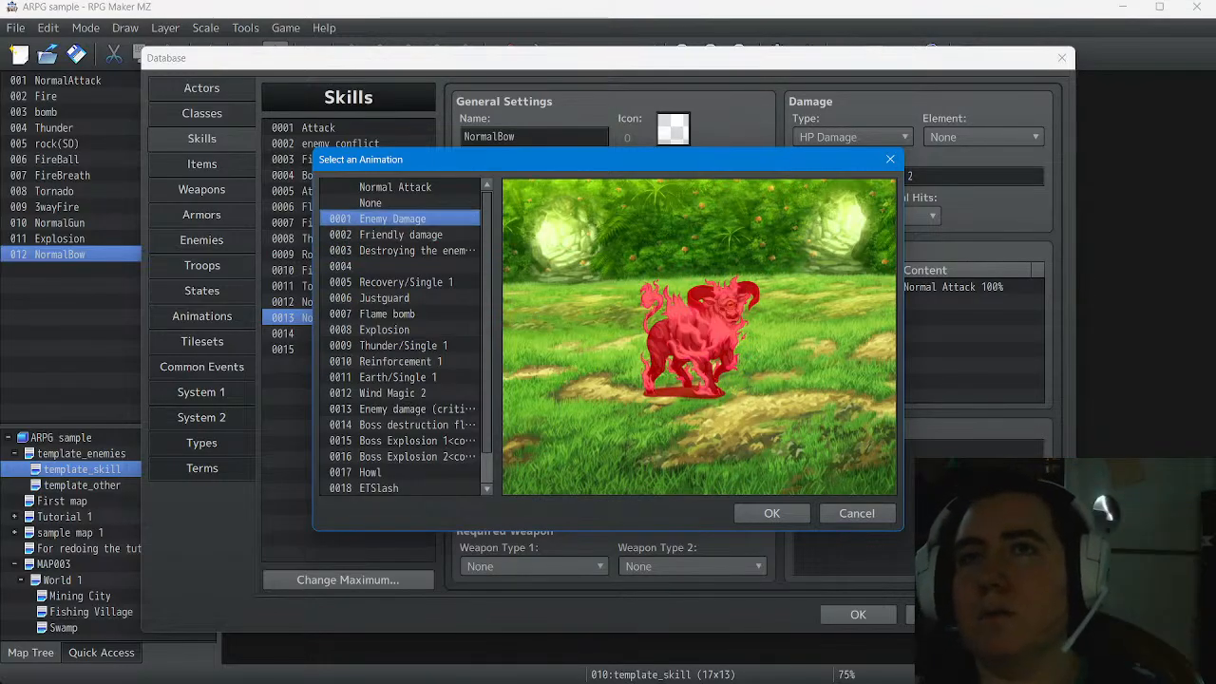
{"action": "left_click", "coordinate": [395, 187]}
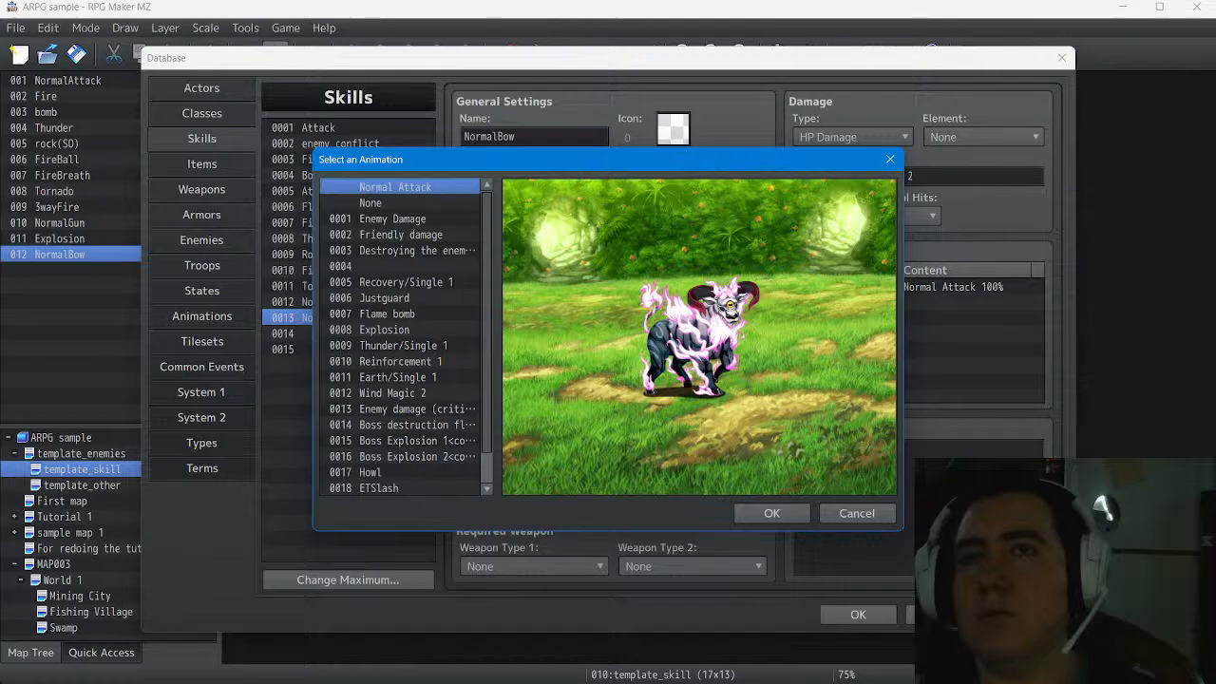
{"action": "left_click", "coordinate": [401, 362]}
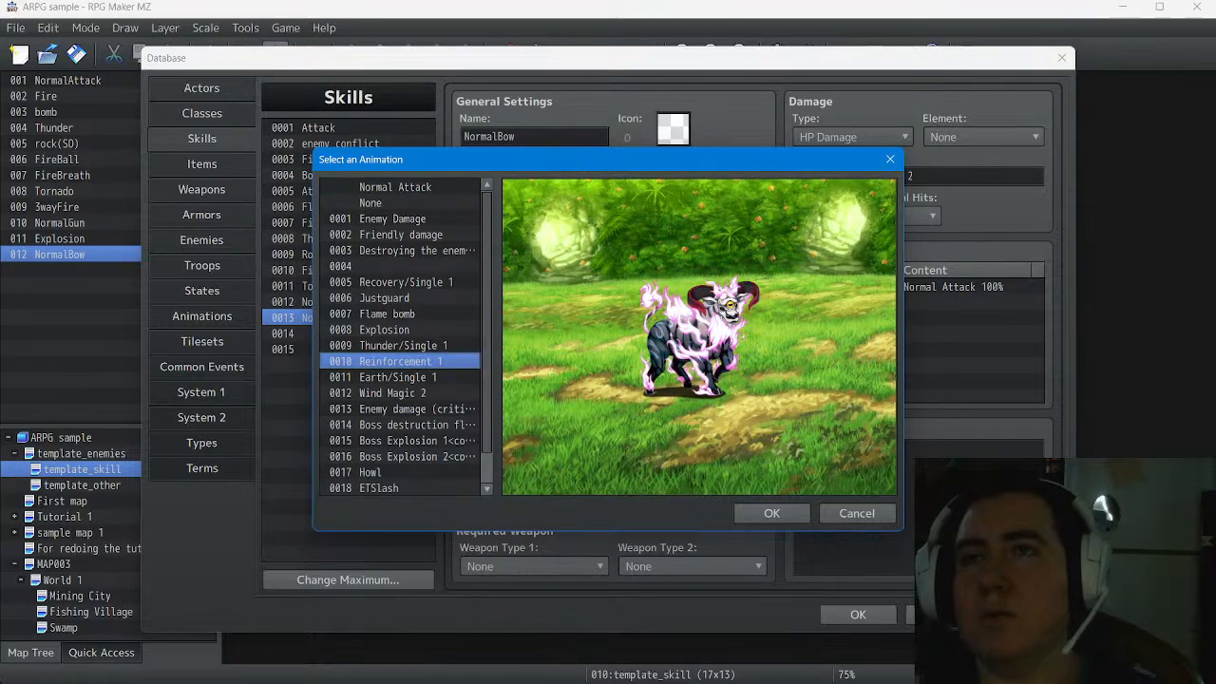
{"action": "left_click", "coordinate": [398, 377]}
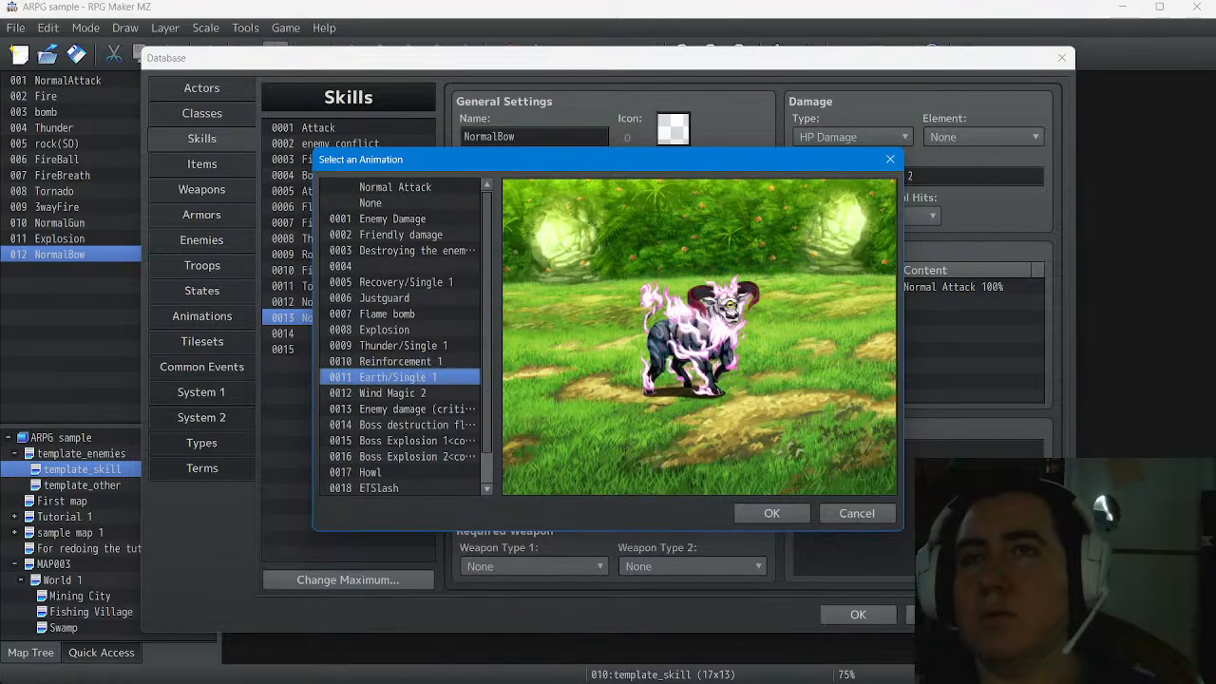
{"action": "left_click", "coordinate": [771, 512]}
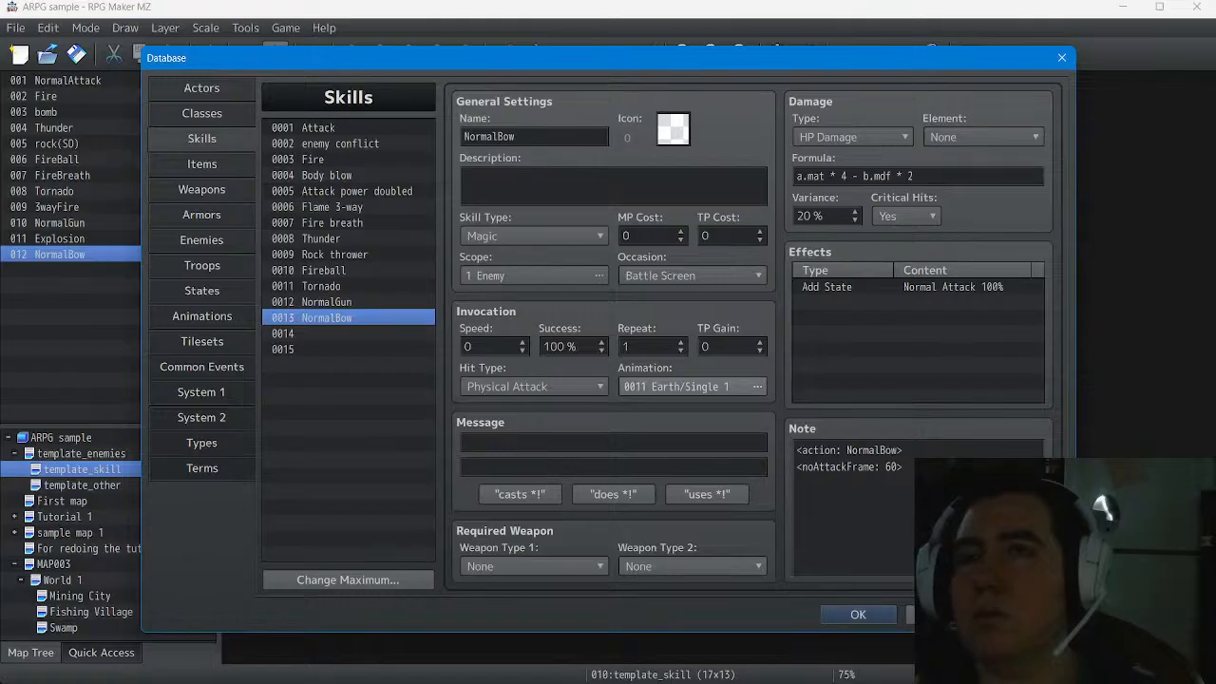
{"action": "left_click", "coordinate": [692, 386]}
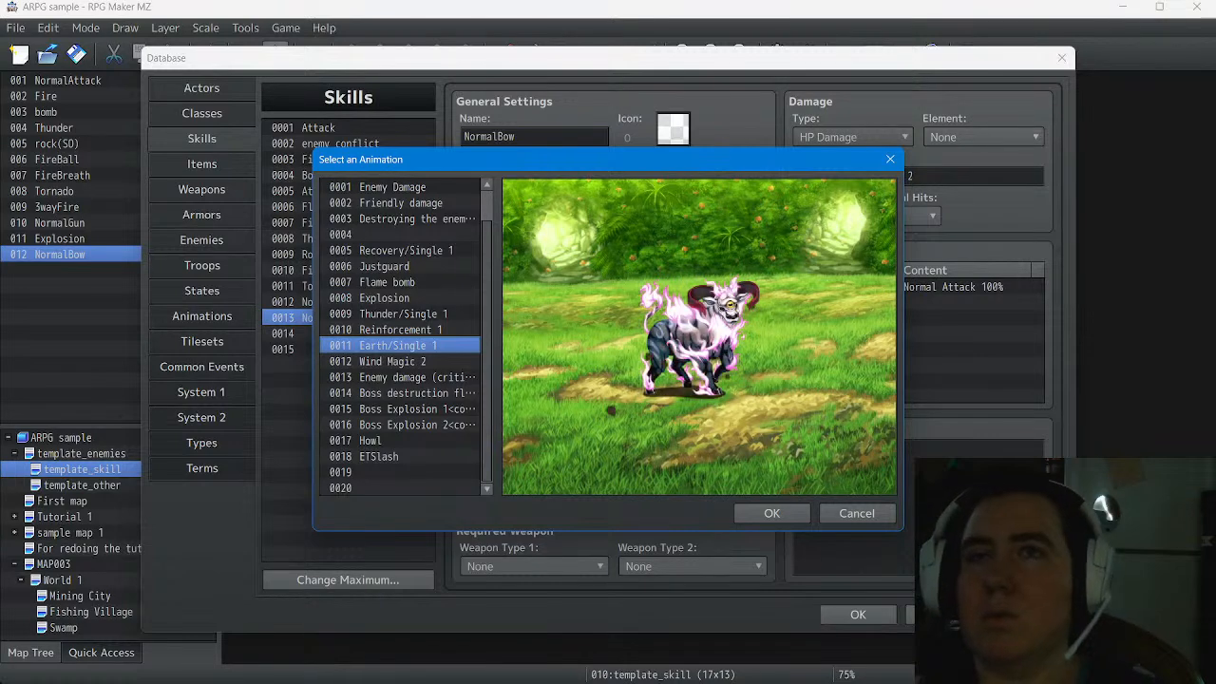
{"action": "left_click", "coordinate": [772, 513]}
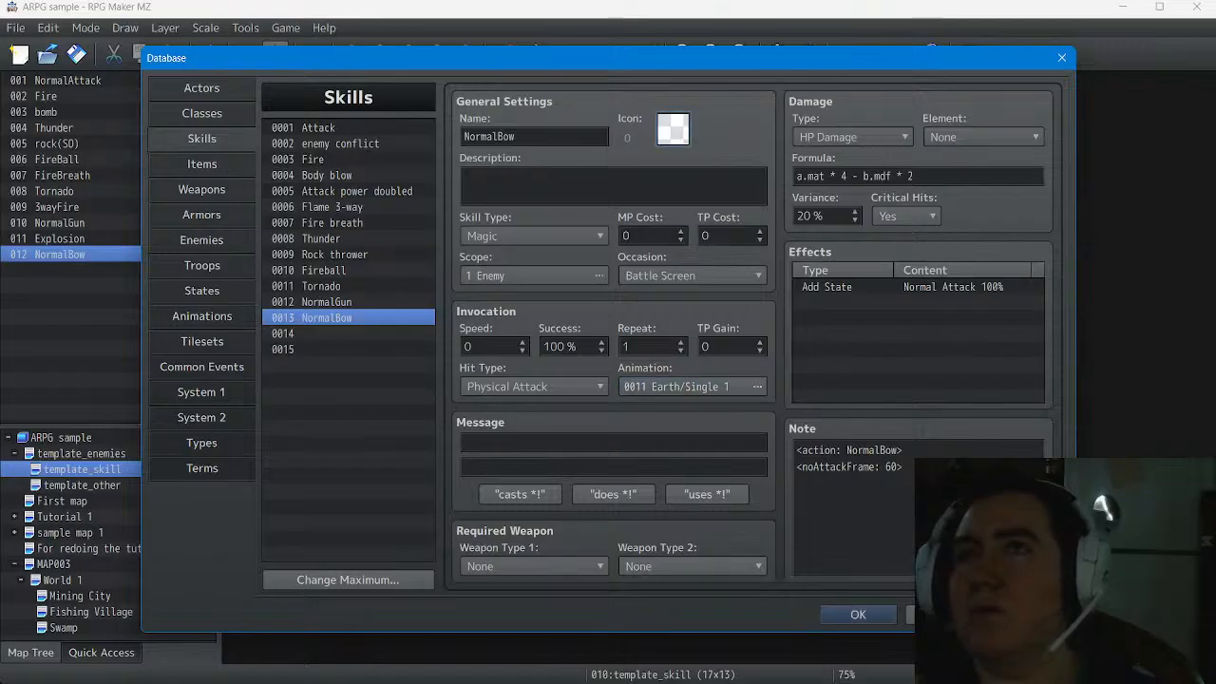
Set the NormalBow skill's icon to the blue bow, icon 102
{"action": "left_click", "coordinate": [673, 128]}
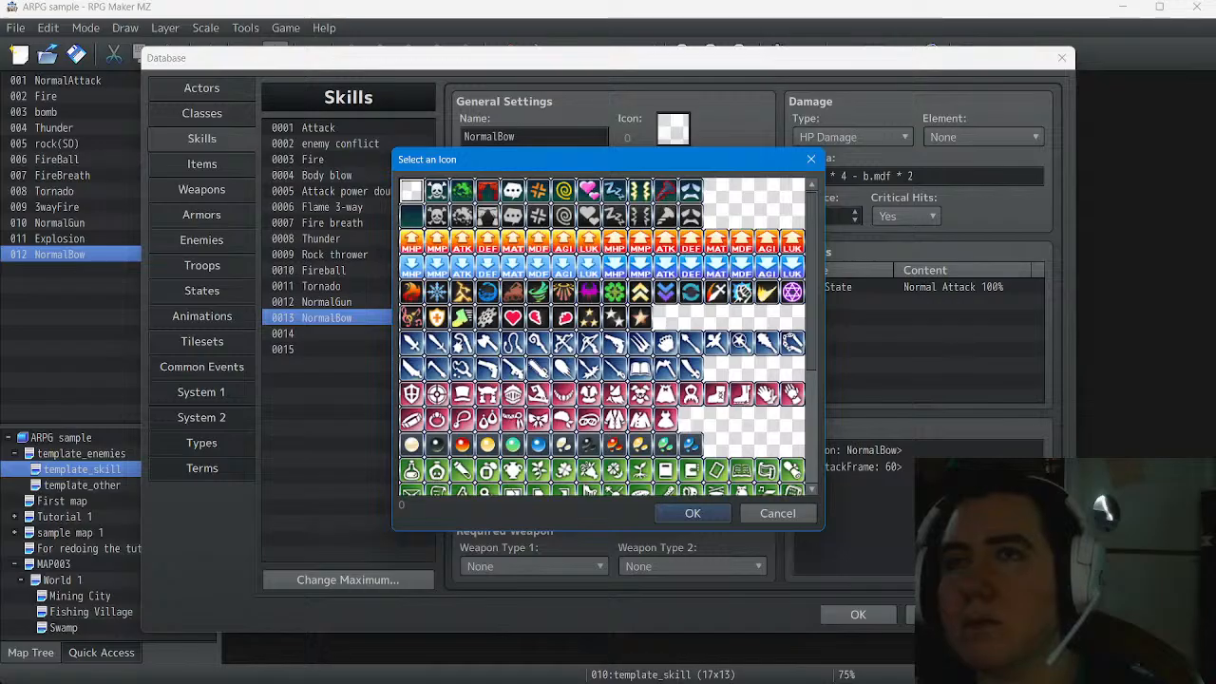
{"action": "left_click", "coordinate": [564, 343]}
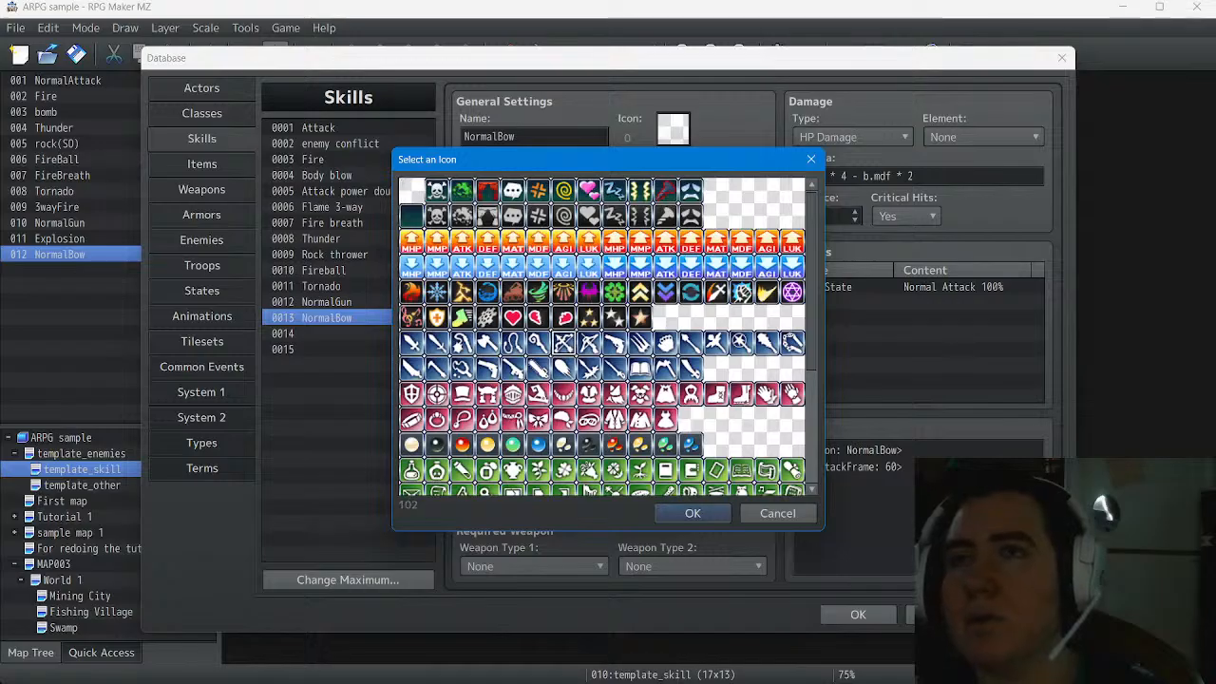
{"action": "left_click", "coordinate": [692, 513]}
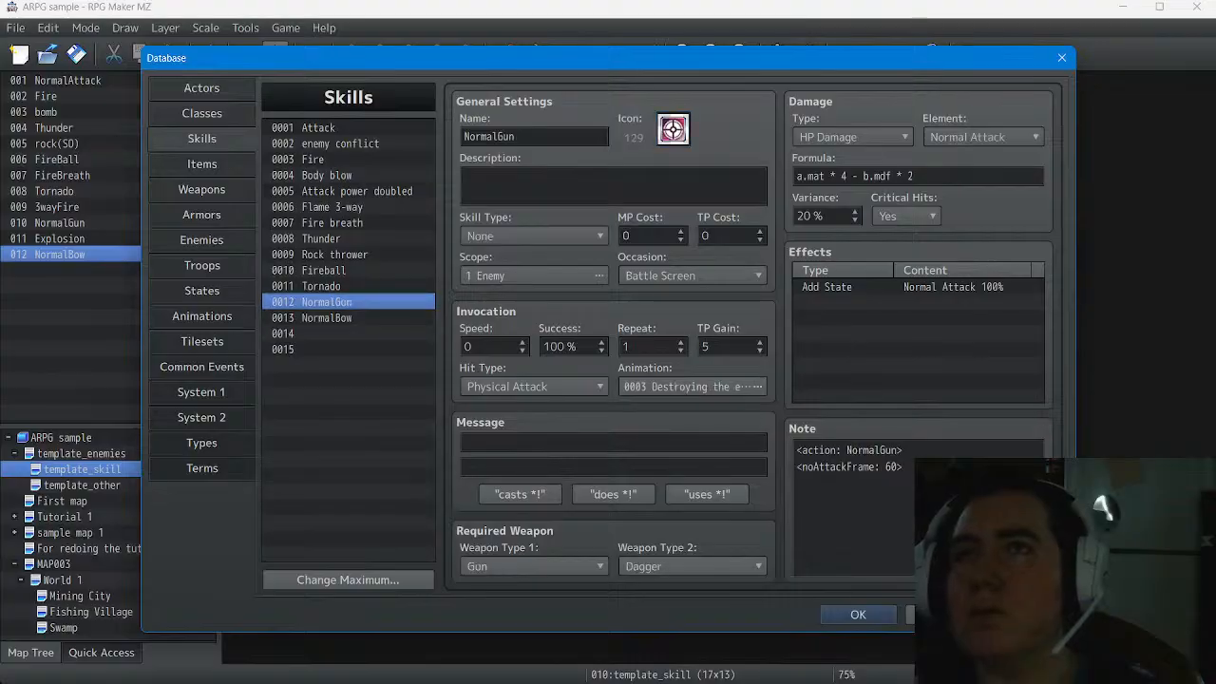
Compare NormalGun's settings with NormalBow and other skills such as Rock thrower, and save the database changes
{"action": "left_click", "coordinate": [326, 317]}
{"action": "left_click", "coordinate": [326, 301]}
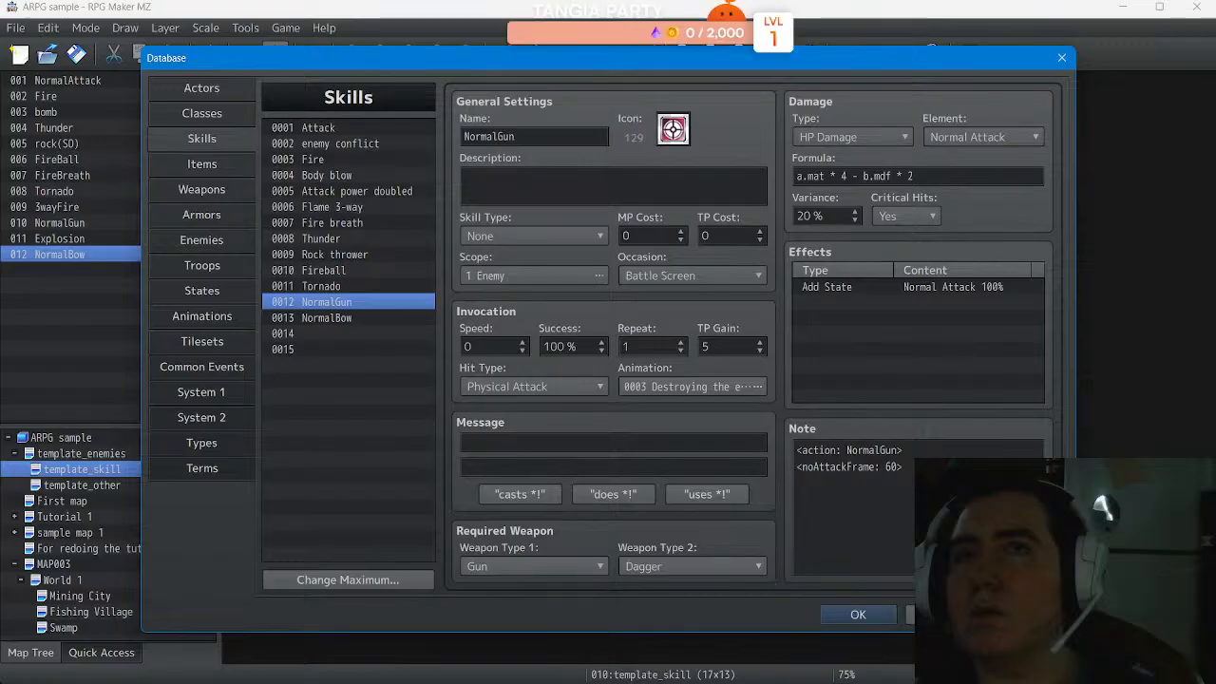
{"action": "left_click", "coordinate": [313, 159]}
{"action": "left_click", "coordinate": [348, 191]}
{"action": "left_click", "coordinate": [338, 255]}
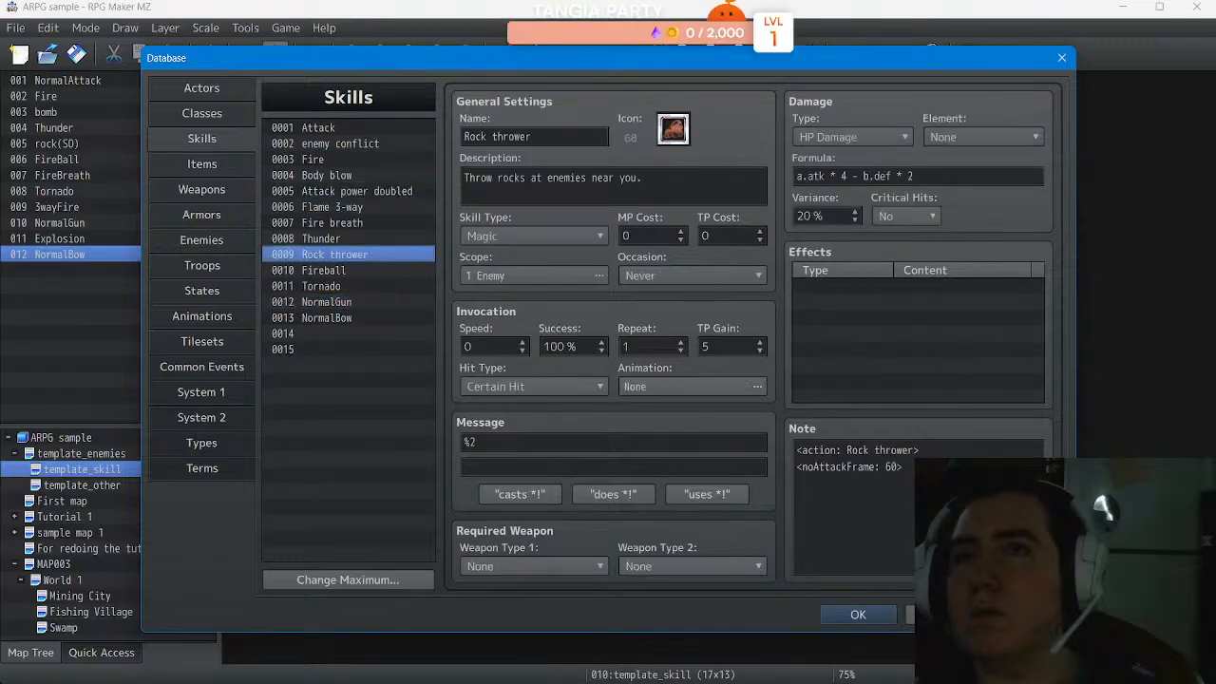
{"action": "left_click", "coordinate": [327, 302]}
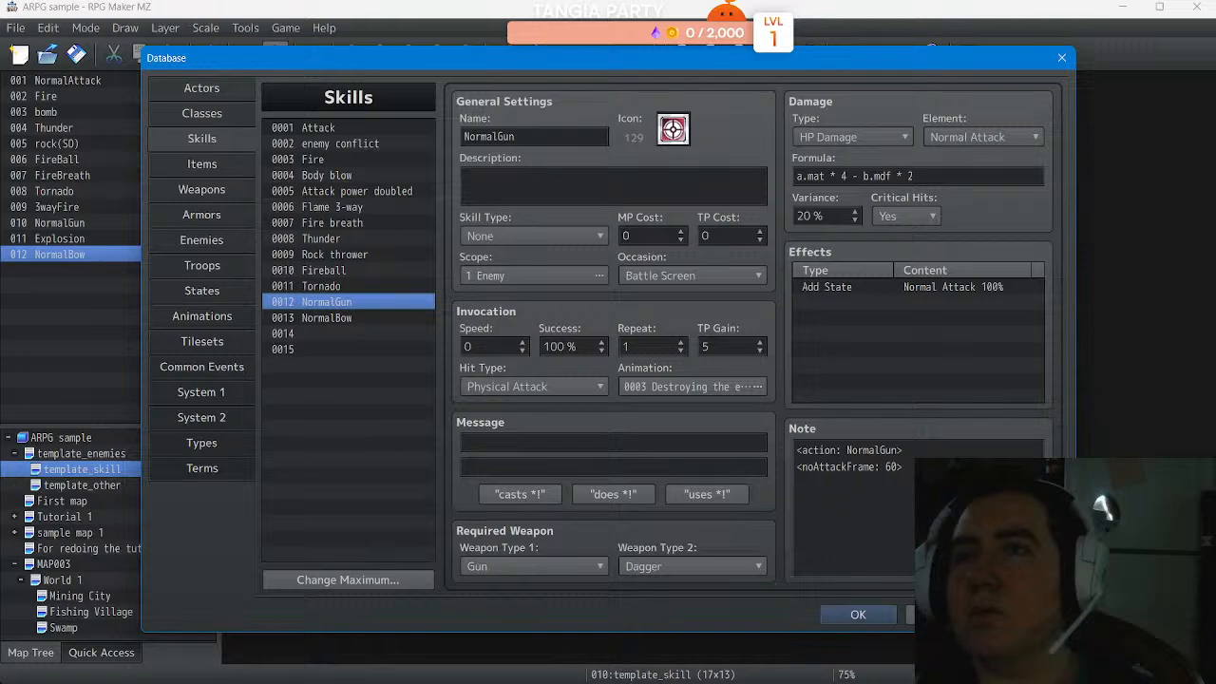
{"action": "left_click", "coordinate": [858, 614]}
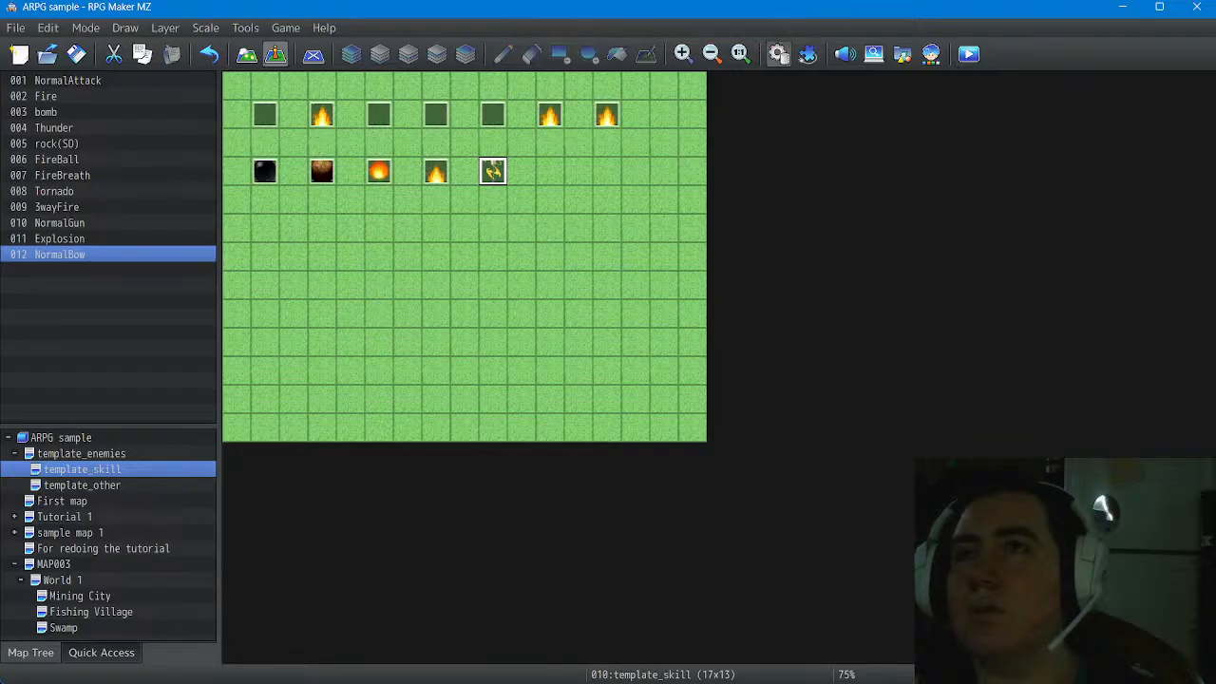
Add an Add Skill trait for 0012 NormalGun to the first actor in the database
{"action": "key", "text": "F9"}
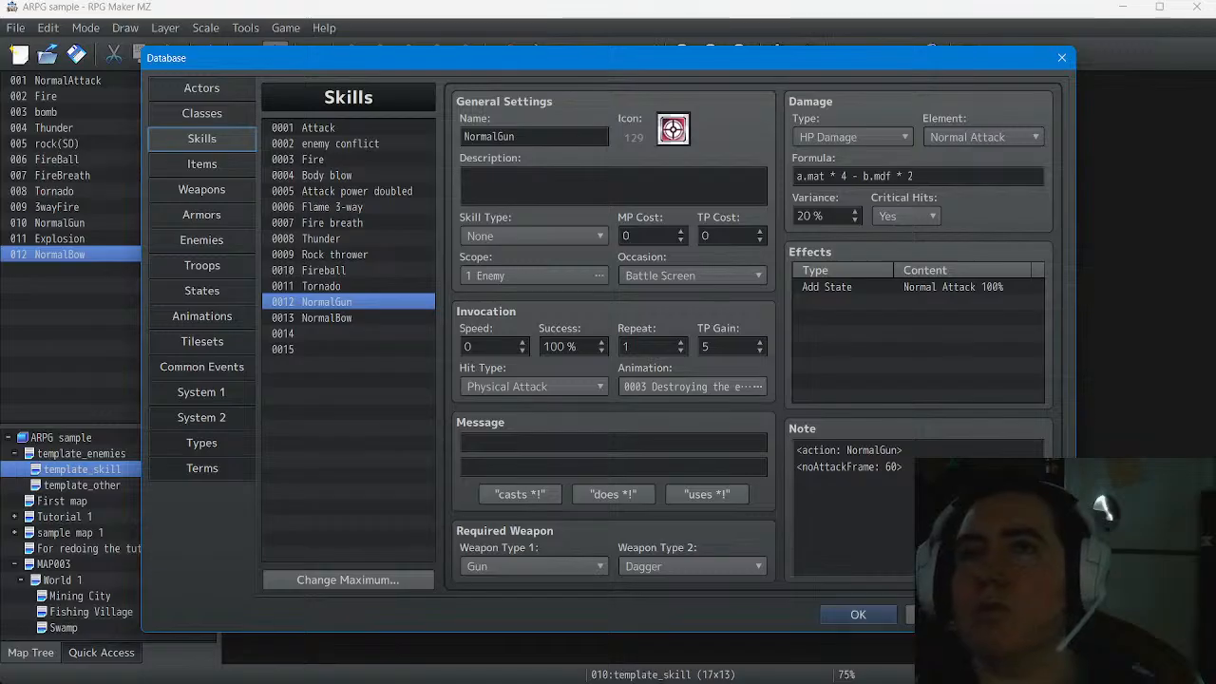
{"action": "left_click", "coordinate": [202, 89]}
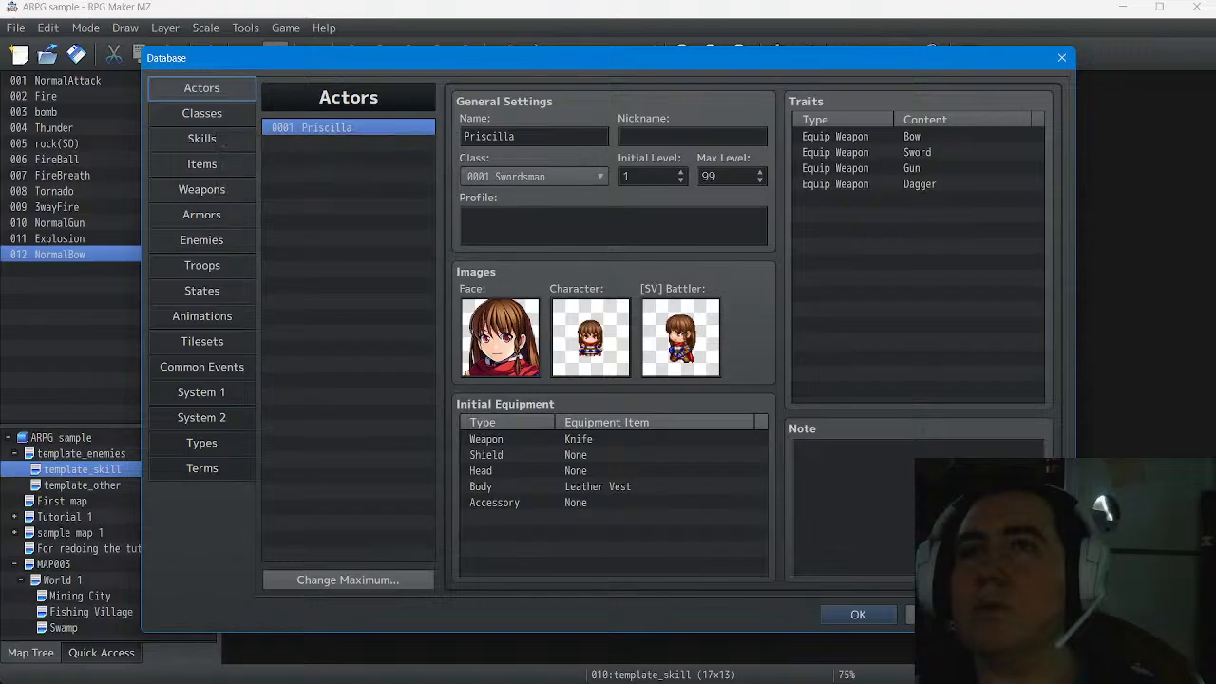
{"action": "double_click", "coordinate": [893, 199]}
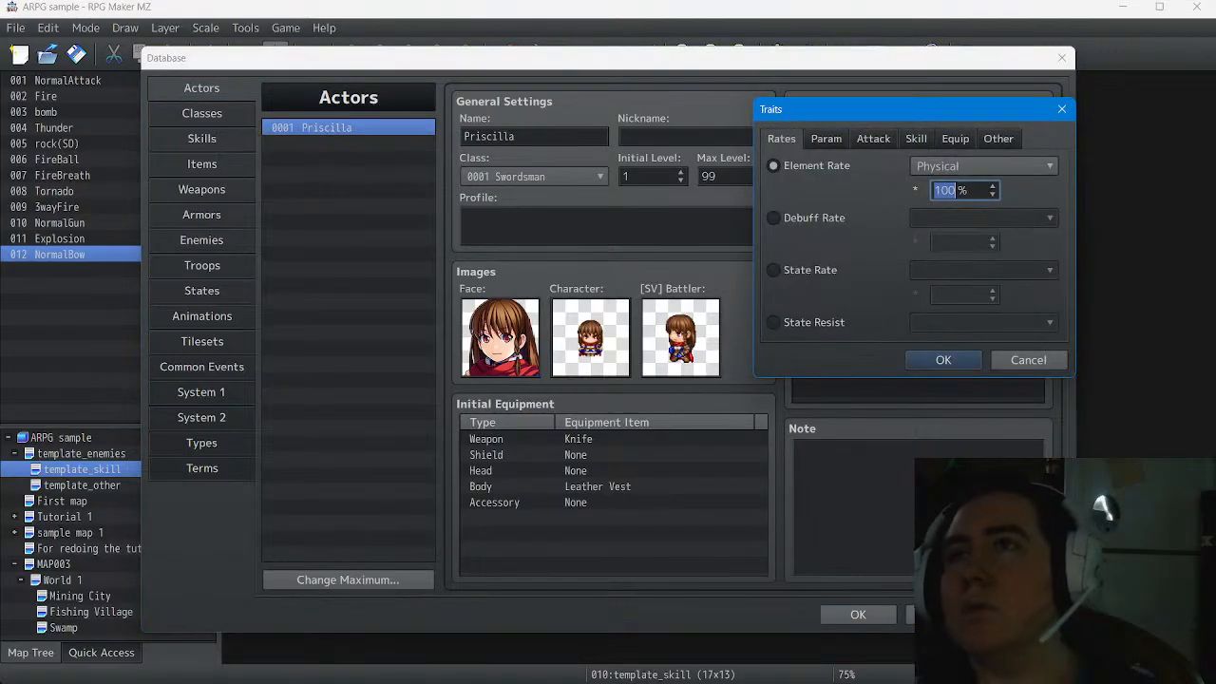
{"action": "left_click", "coordinate": [916, 139]}
{"action": "left_click", "coordinate": [773, 165]}
{"action": "left_click", "coordinate": [983, 165]}
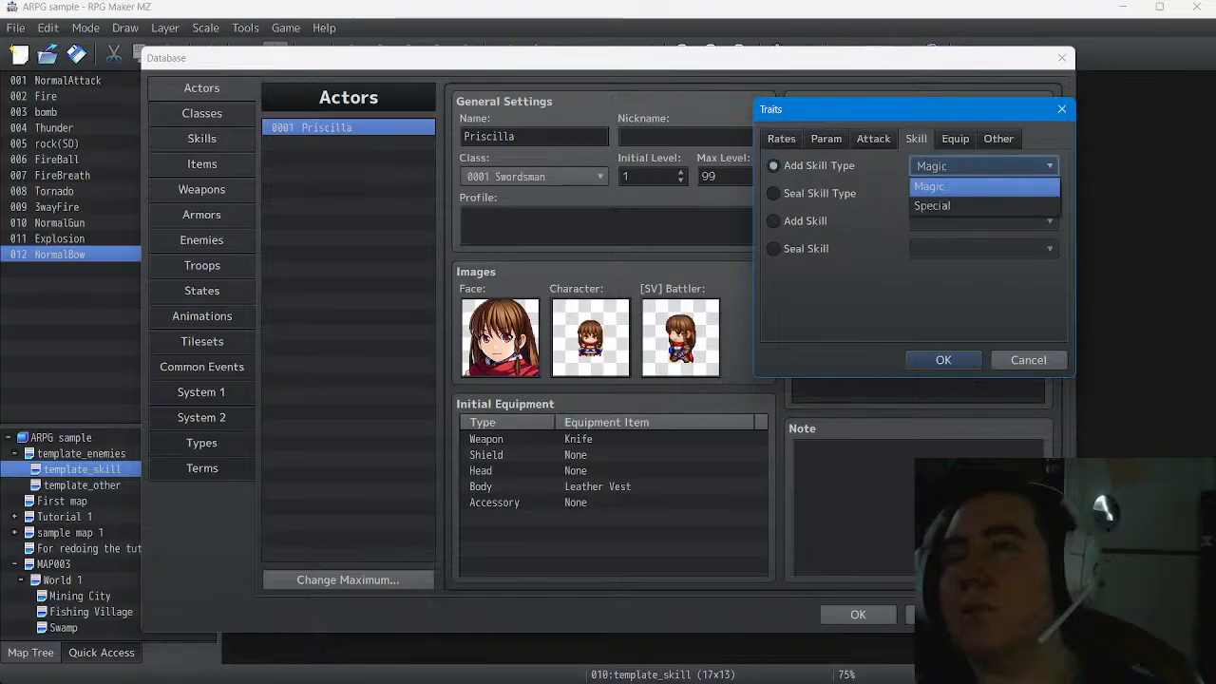
{"action": "left_click", "coordinate": [983, 167]}
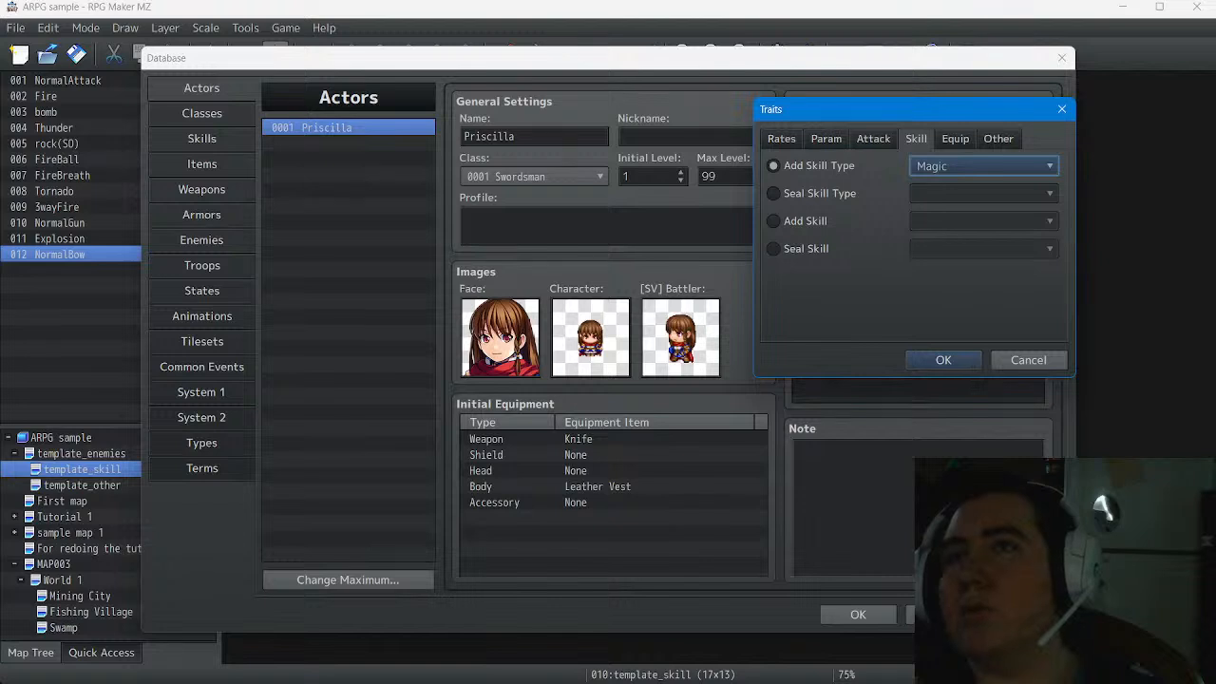
{"action": "left_click", "coordinate": [773, 221]}
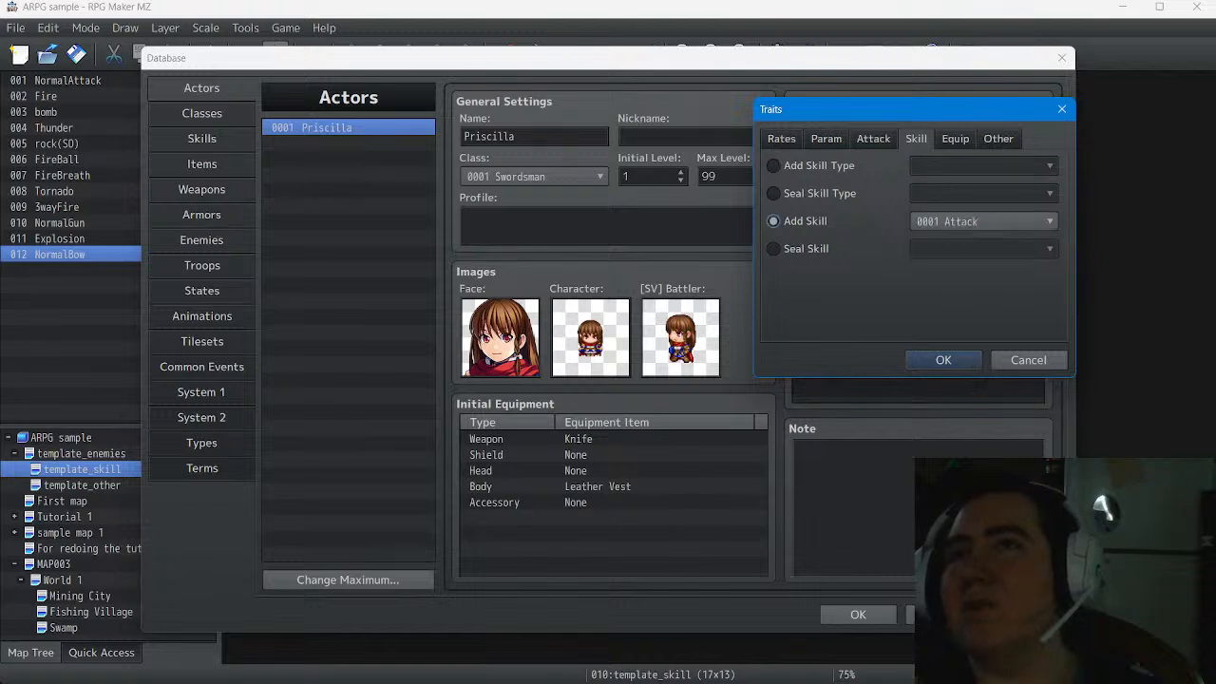
{"action": "left_click", "coordinate": [983, 222]}
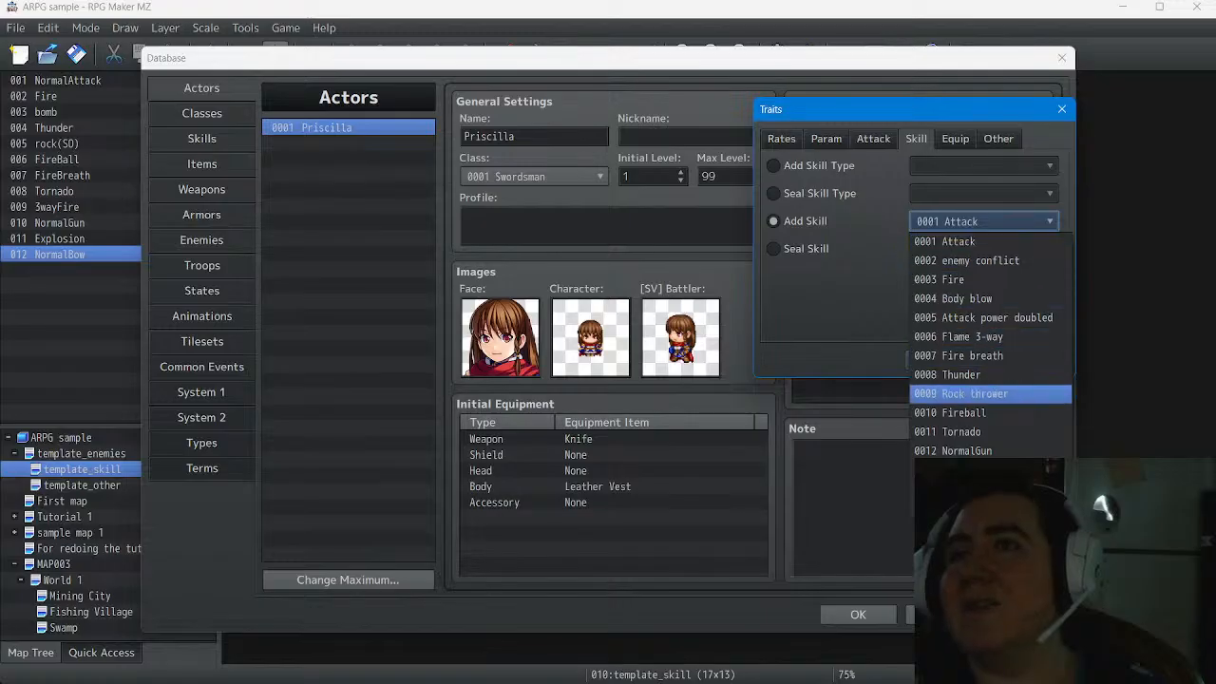
{"action": "left_click", "coordinate": [983, 451]}
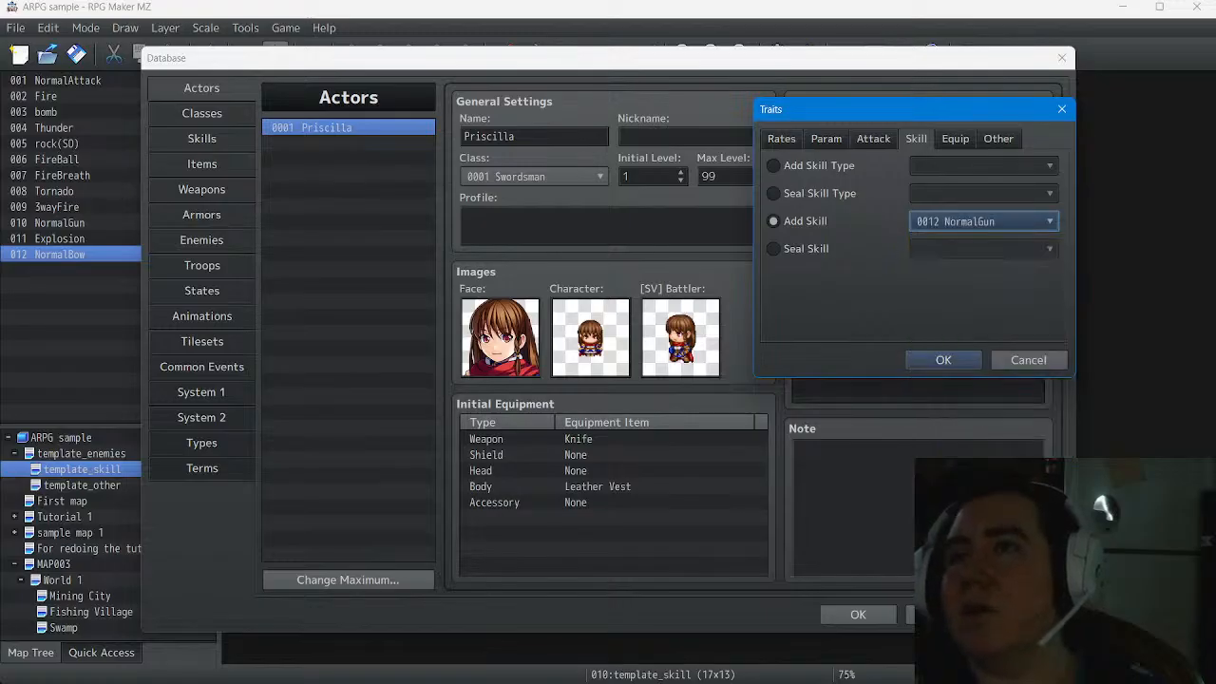
{"action": "key", "text": "Return"}
Add a second Add Skill trait to the same actor for 0013 NormalBow
{"action": "key", "text": "Return"}
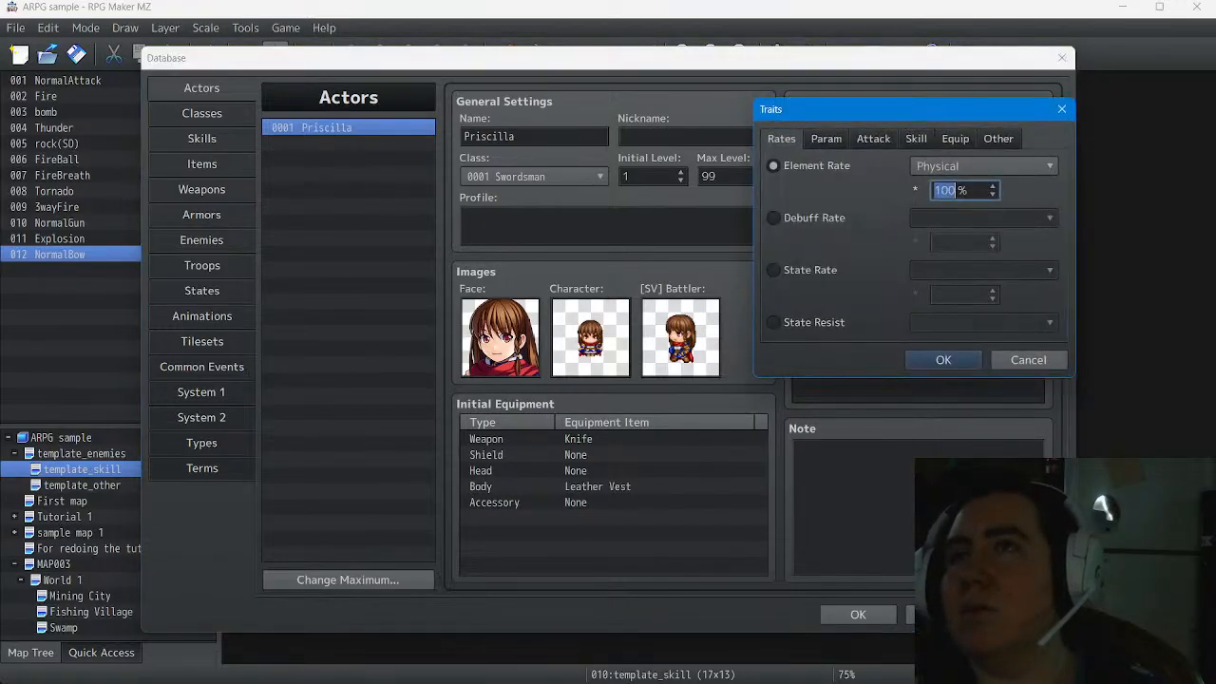
{"action": "left_click", "coordinate": [915, 138]}
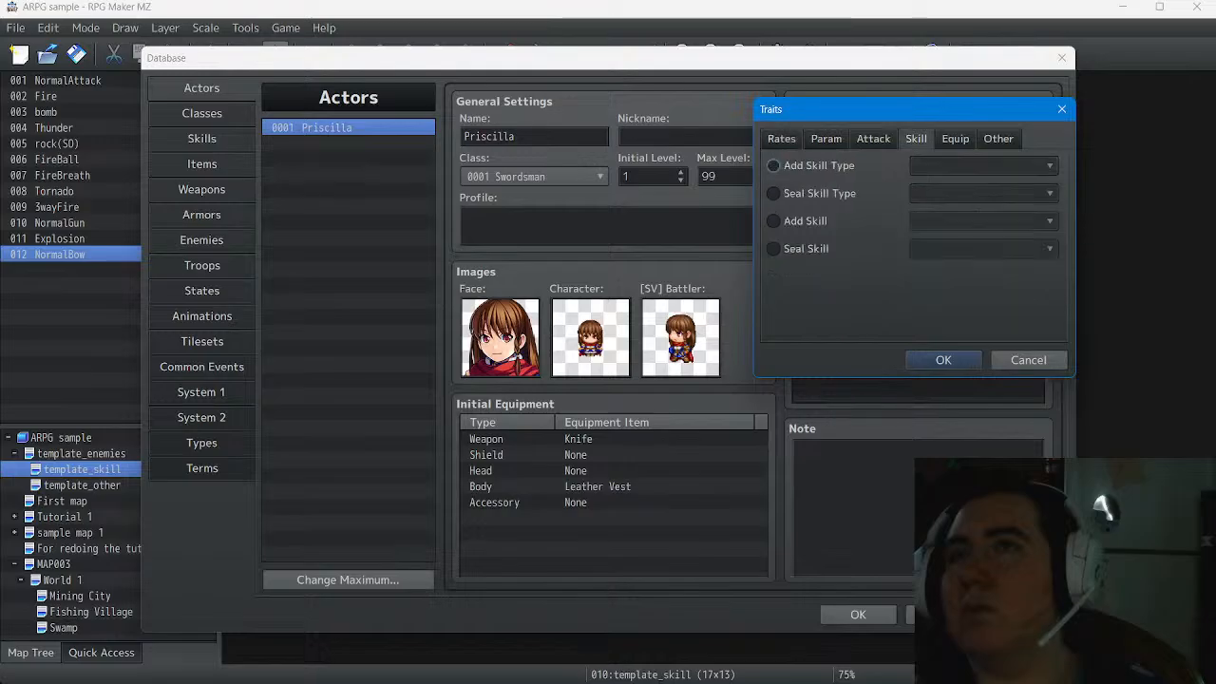
{"action": "left_click", "coordinate": [773, 221]}
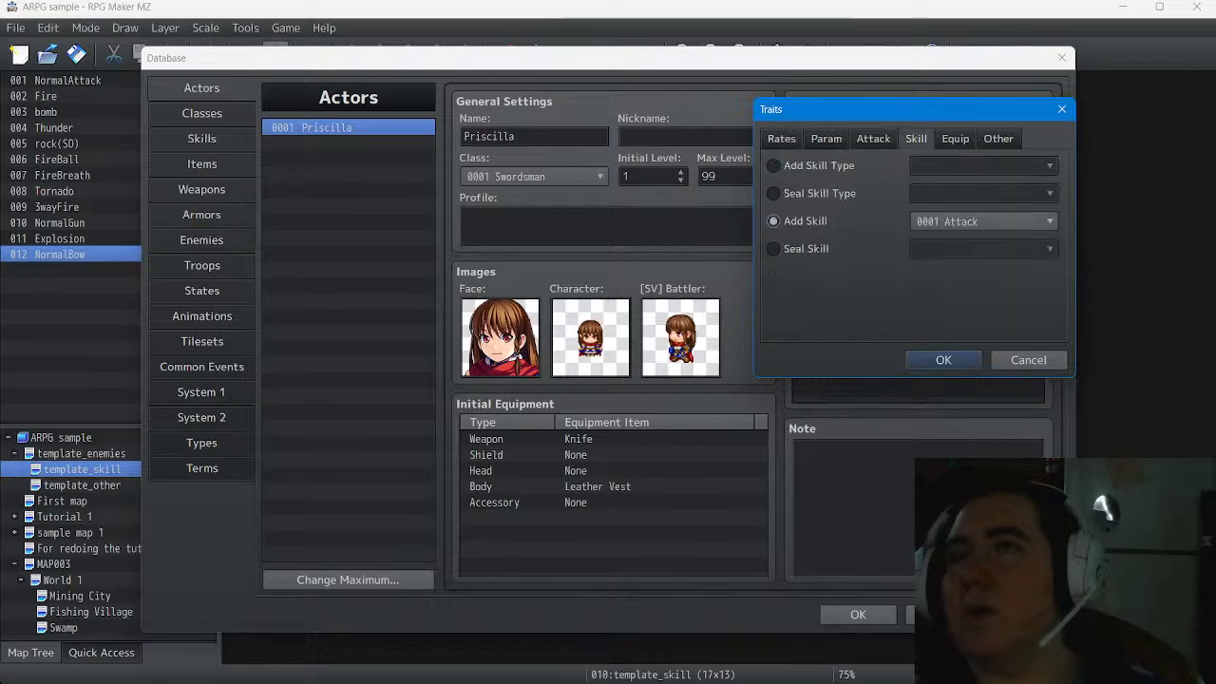
{"action": "left_click", "coordinate": [983, 221]}
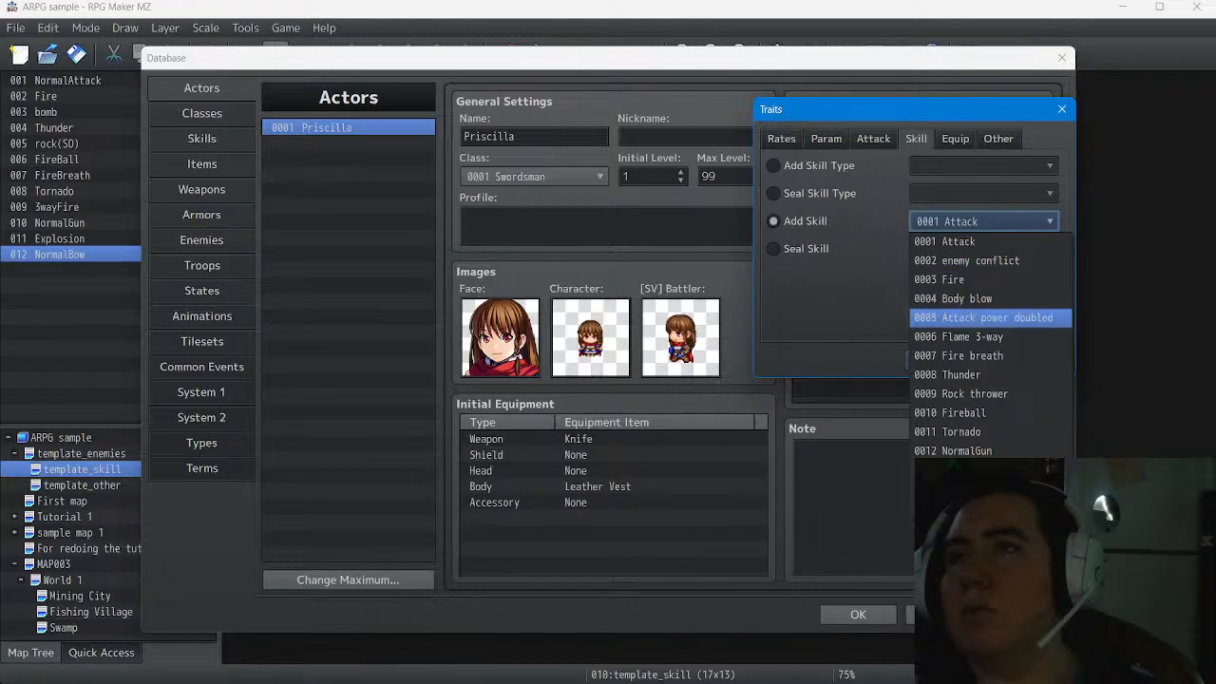
{"action": "left_click", "coordinate": [960, 469]}
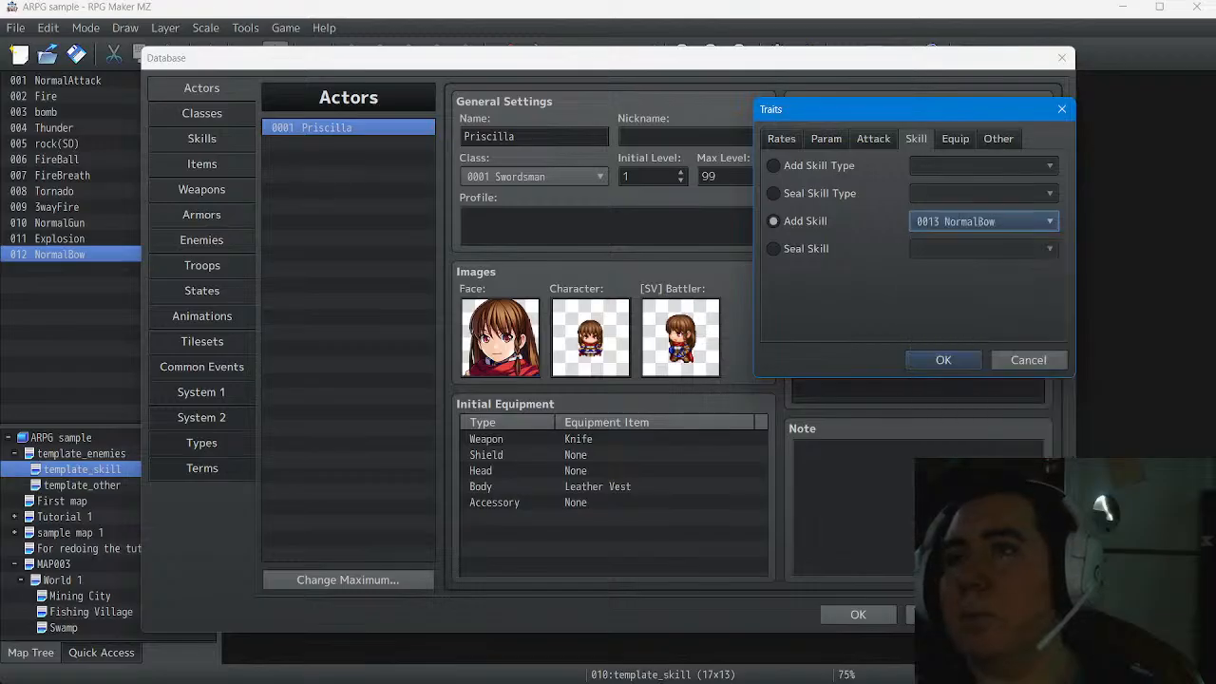
{"action": "left_click", "coordinate": [944, 359]}
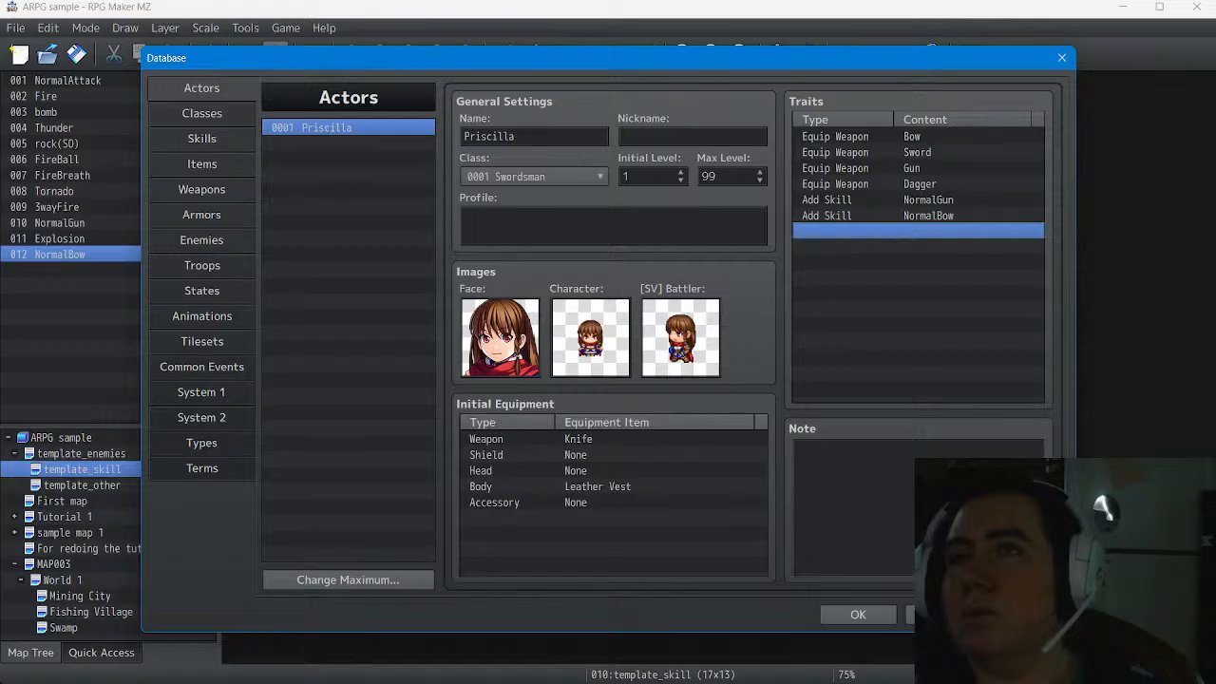
Check the Swordsman class's learnable skills against the class assigned to the actor
{"action": "left_click", "coordinate": [608, 439]}
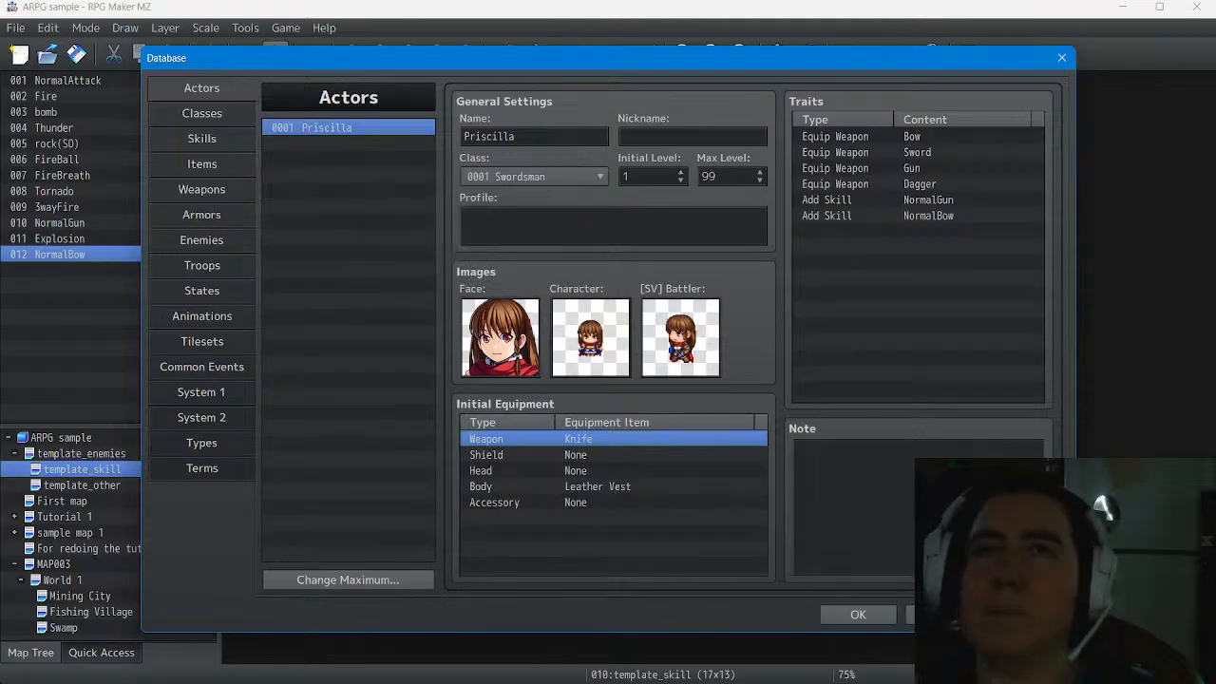
{"action": "left_click", "coordinate": [201, 113]}
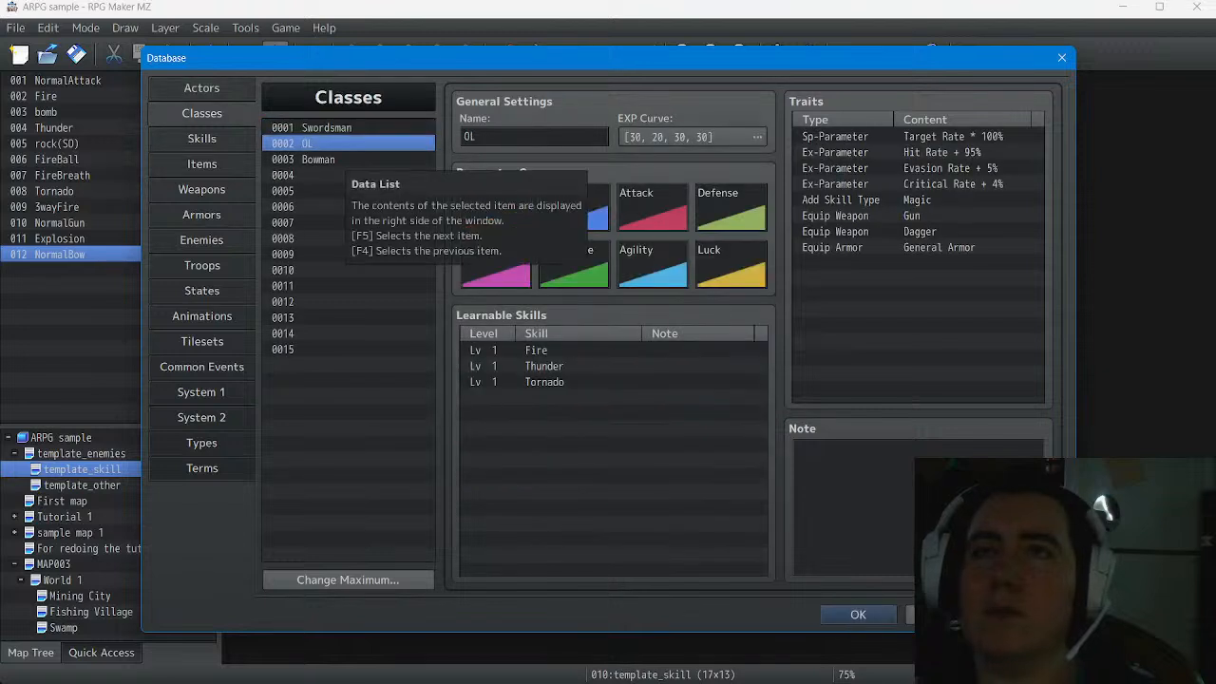
{"action": "left_click", "coordinate": [340, 128]}
{"action": "double_click", "coordinate": [607, 397]}
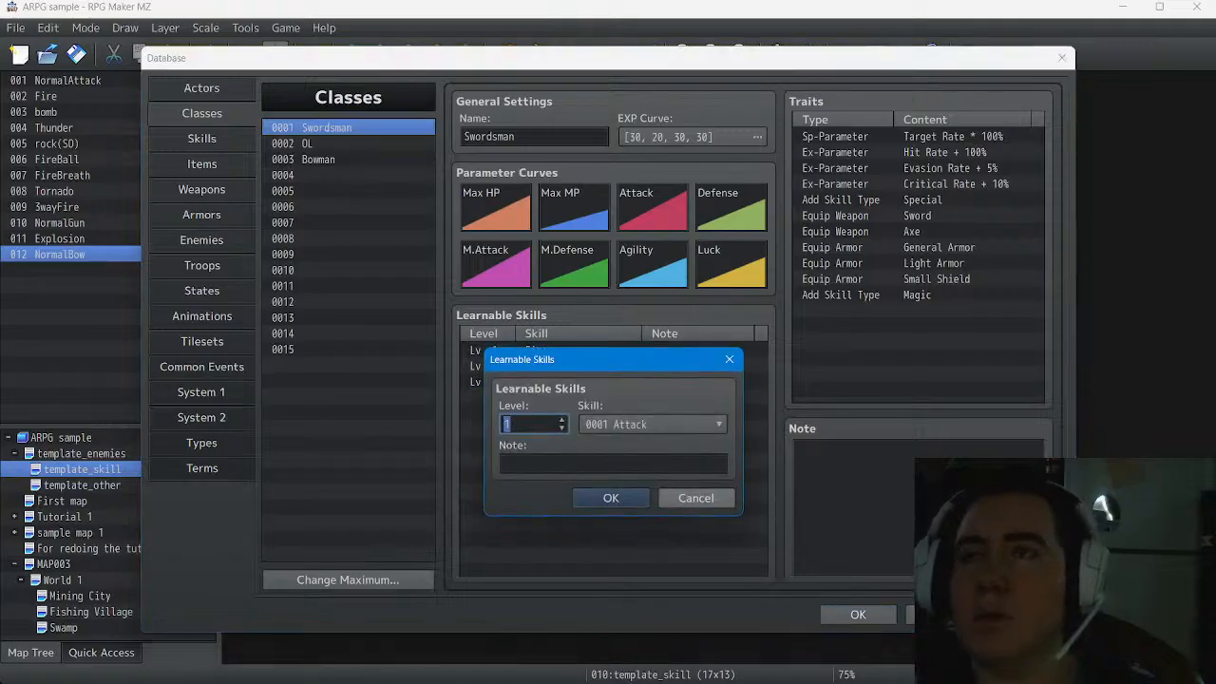
{"action": "left_click", "coordinate": [695, 498]}
{"action": "left_click", "coordinate": [201, 89]}
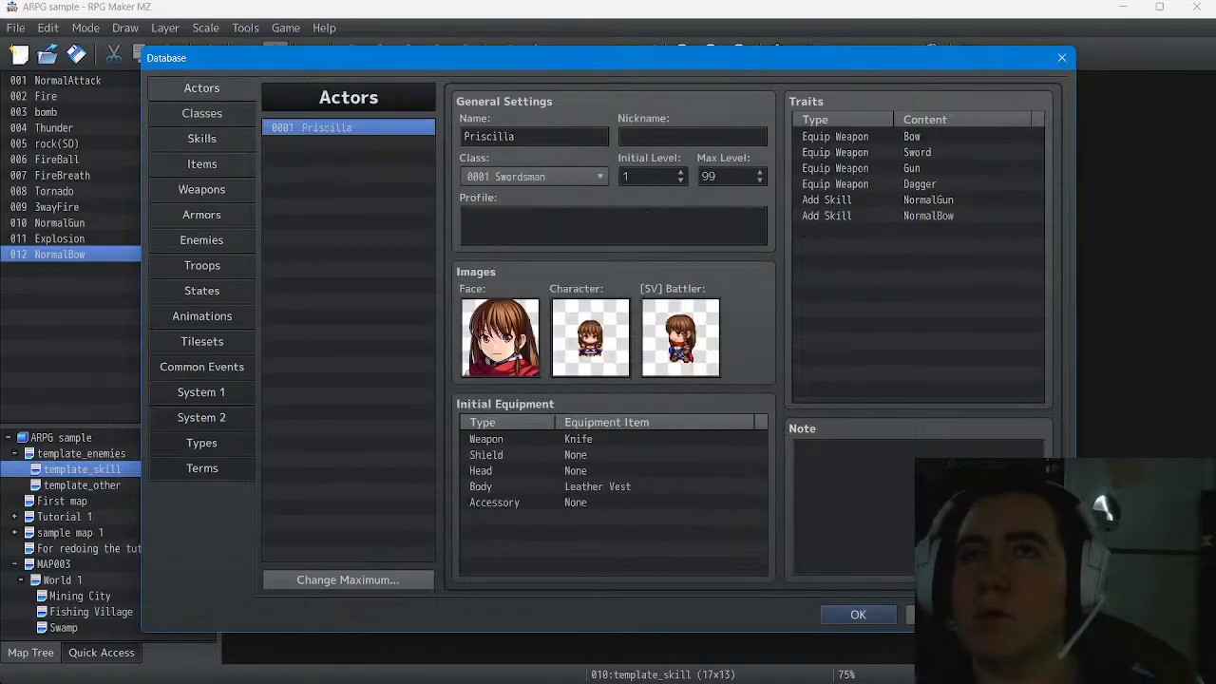
Add 0012 NormalGun to the Swordsman class's learnable skills at level 1
{"action": "left_click", "coordinate": [201, 114]}
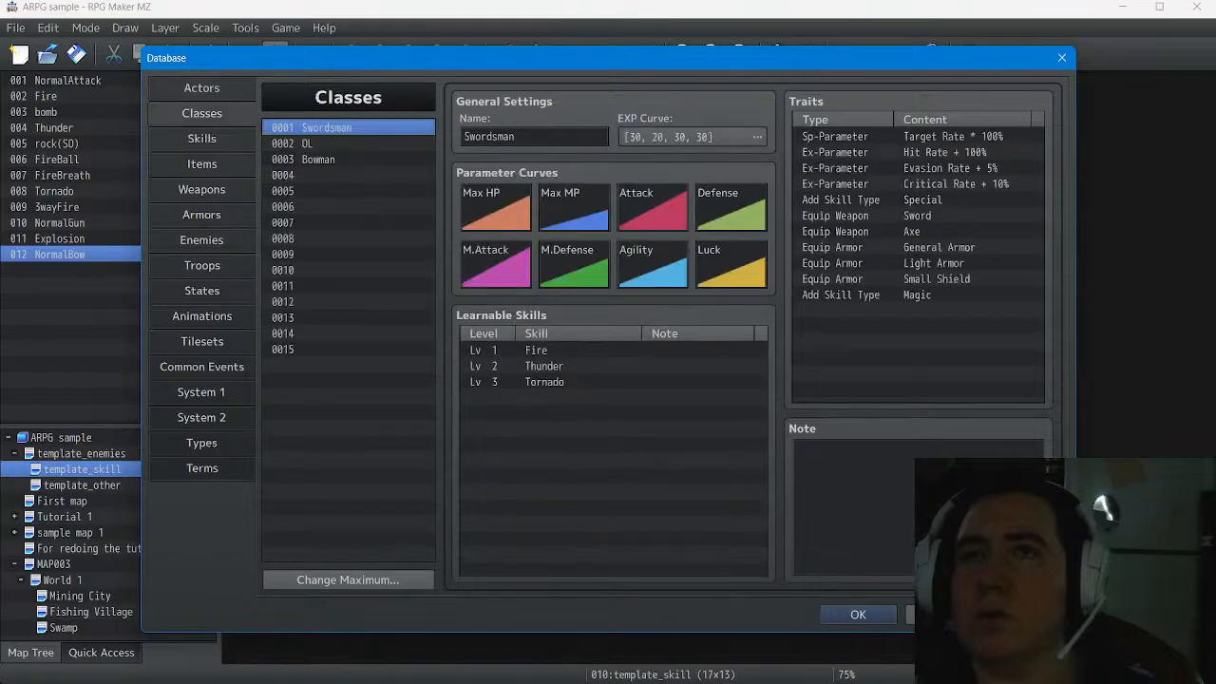
{"action": "double_click", "coordinate": [578, 398]}
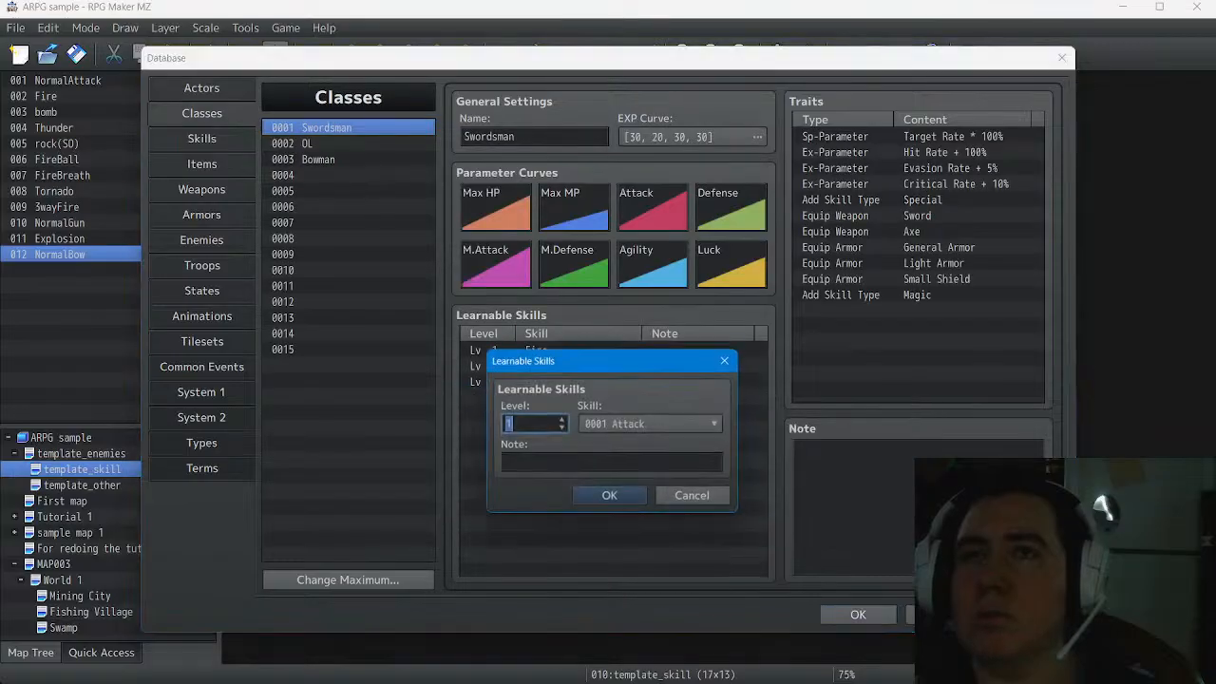
{"action": "left_click", "coordinate": [653, 425]}
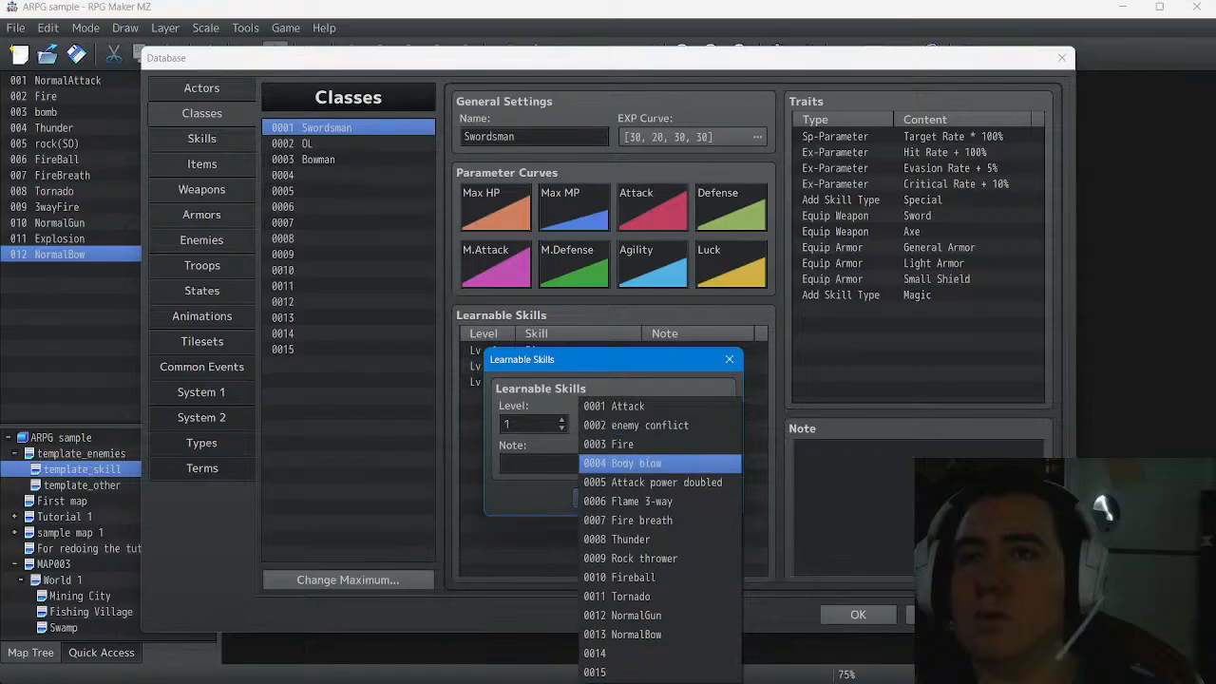
{"action": "left_click", "coordinate": [636, 616]}
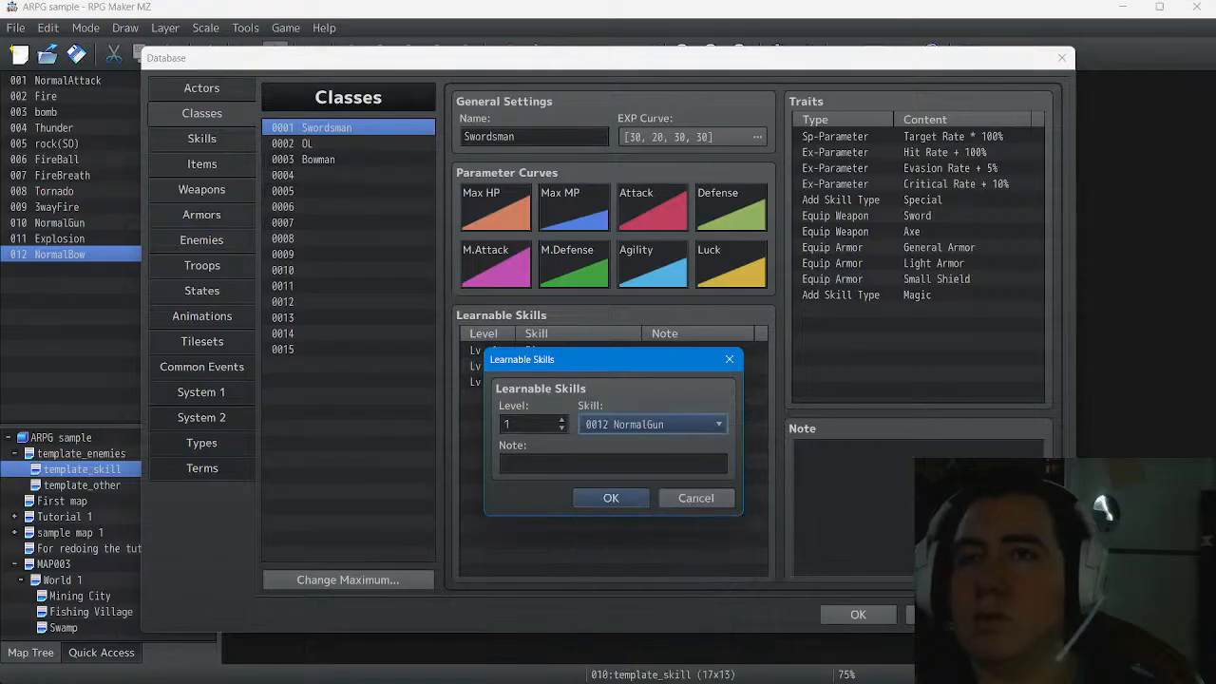
{"action": "double_click", "coordinate": [509, 425]}
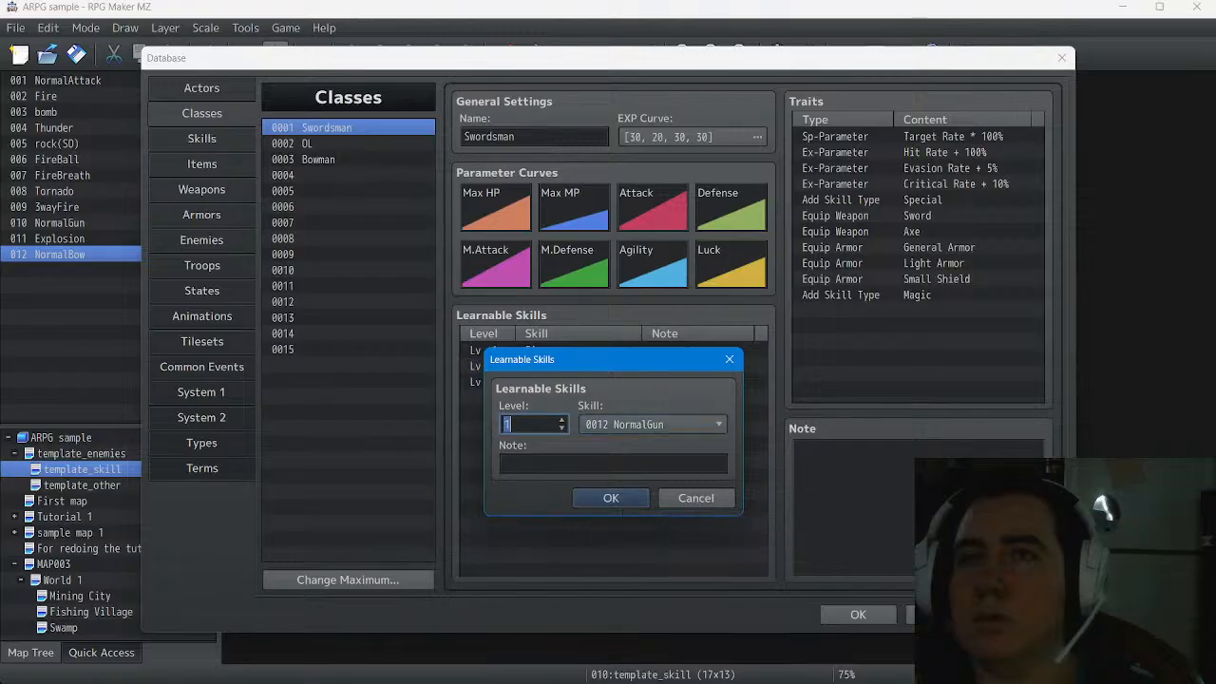
{"action": "type", "text": "0"}
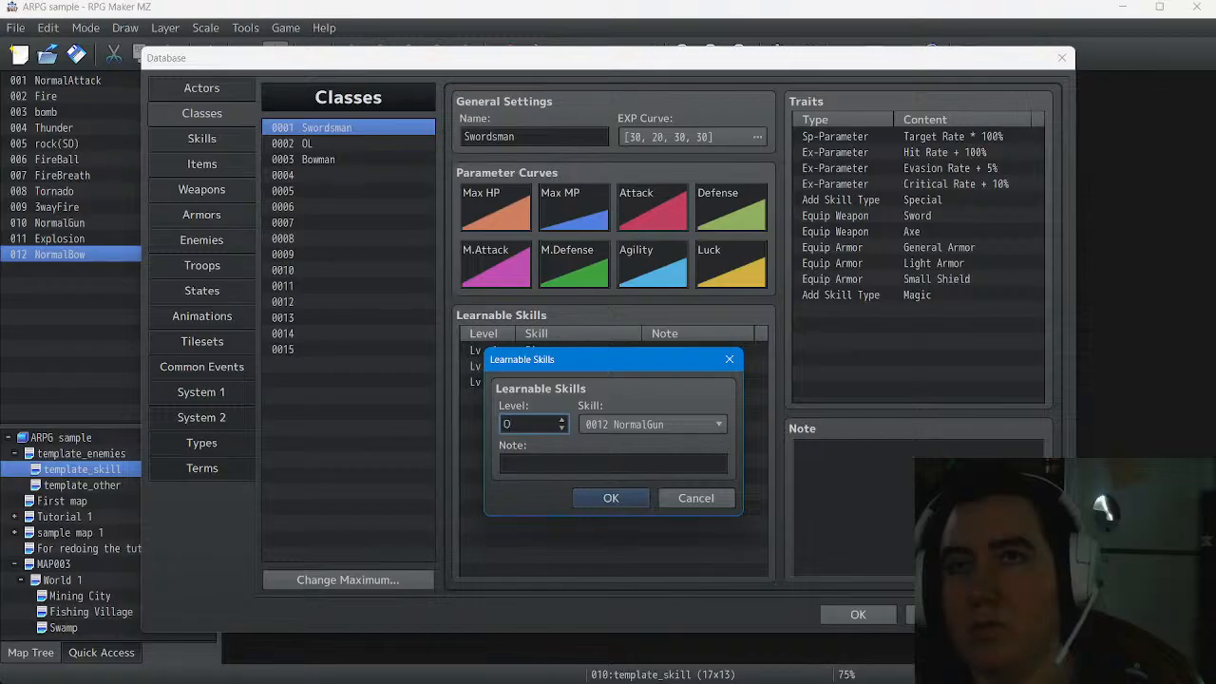
{"action": "left_click", "coordinate": [610, 498]}
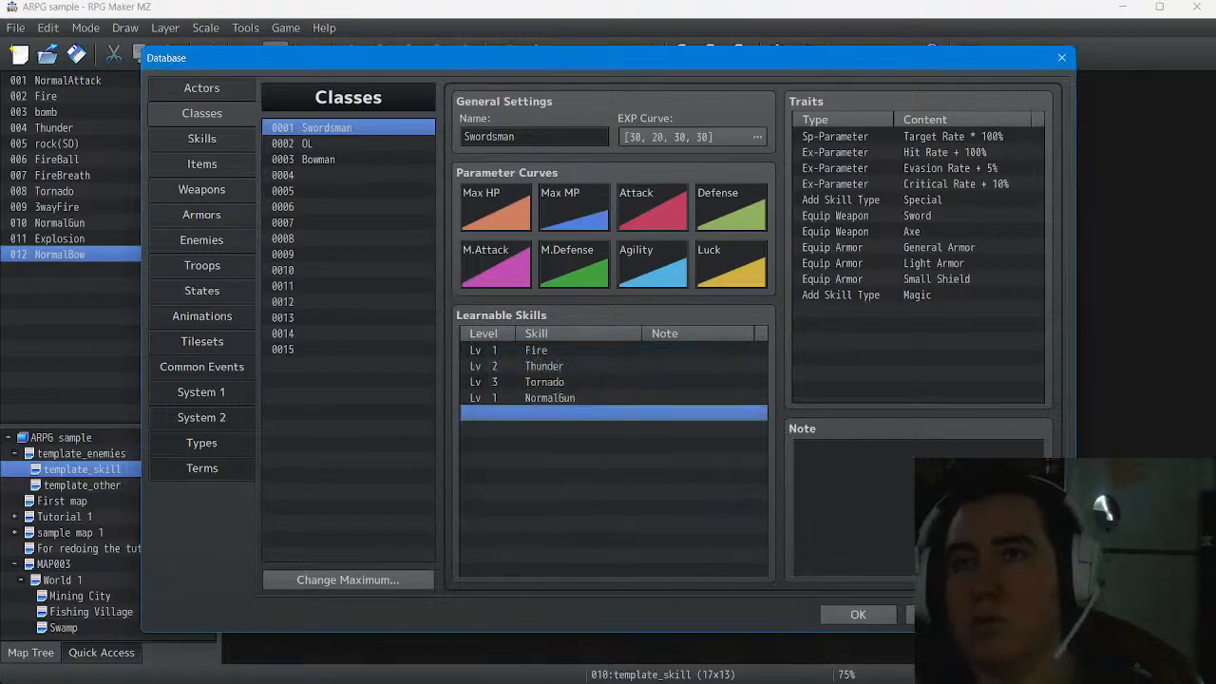
Add 0013 NormalBow to the Swordsman class's learnable skills at level 1
{"action": "double_click", "coordinate": [613, 413]}
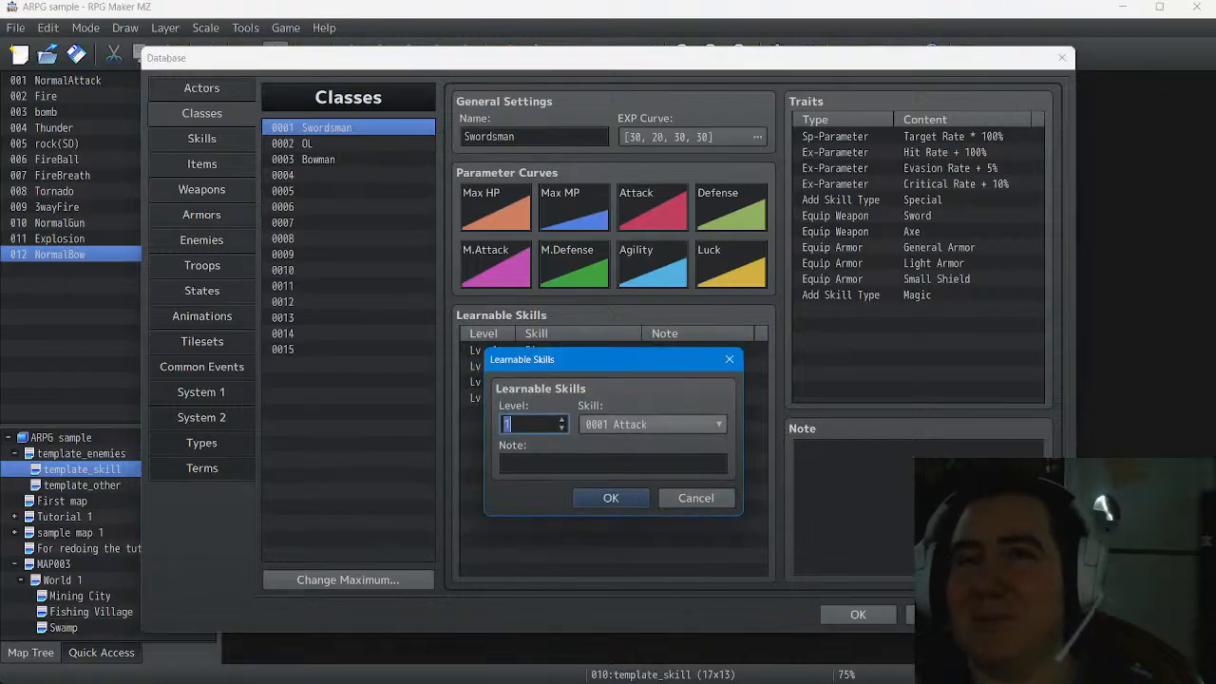
{"action": "left_click", "coordinate": [653, 425]}
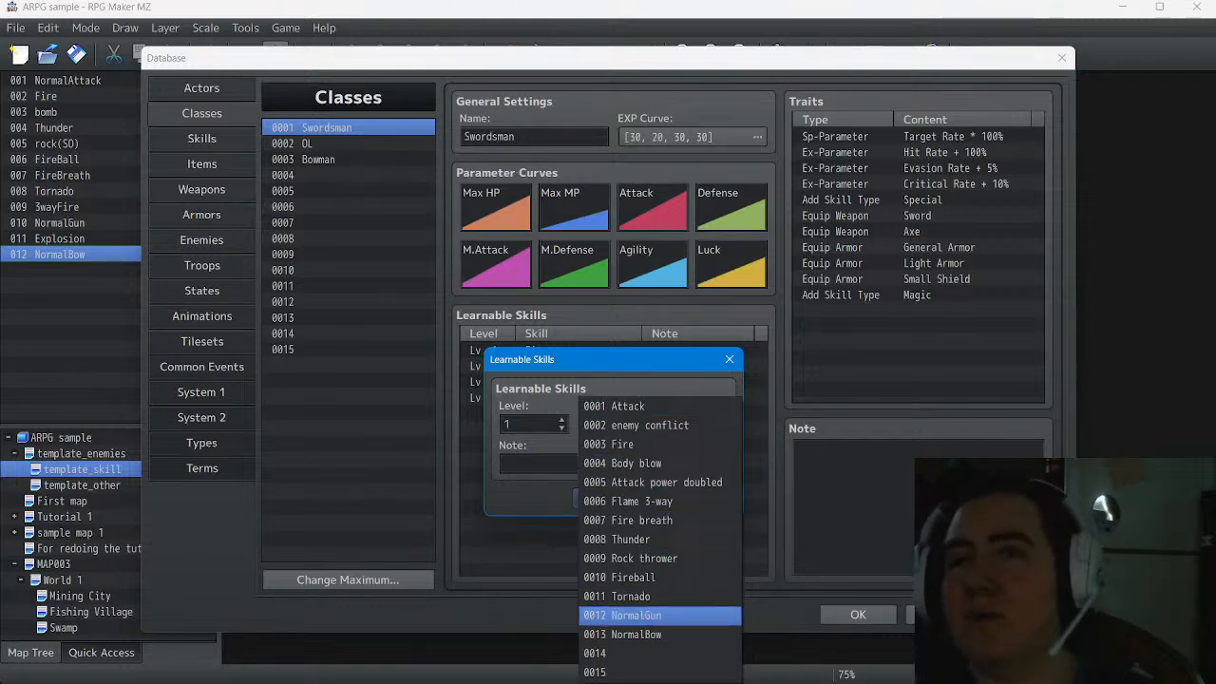
{"action": "key", "text": "Down"}
{"action": "key", "text": "Return"}
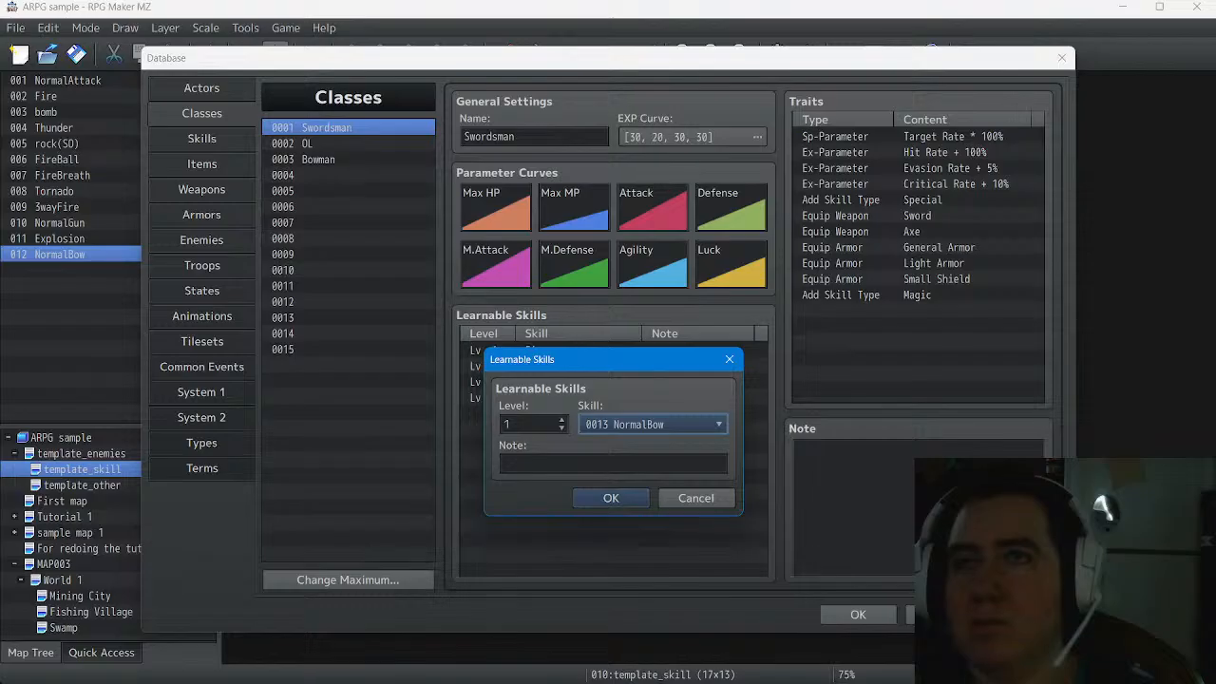
{"action": "double_click", "coordinate": [509, 425]}
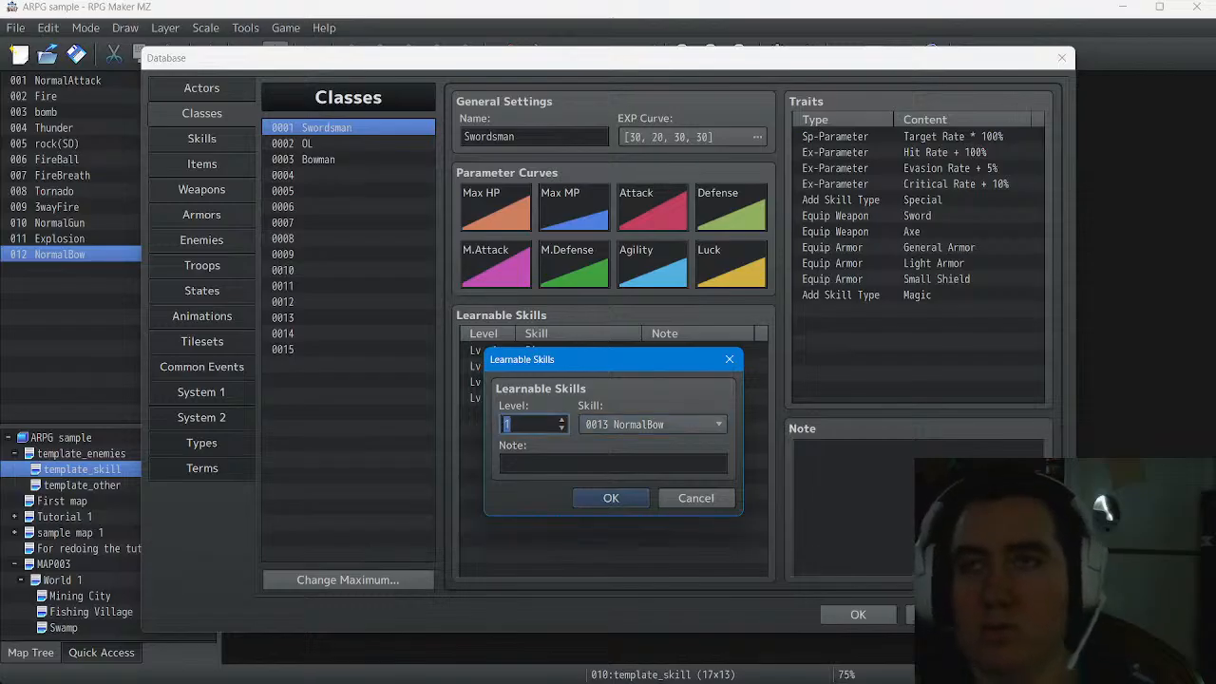
{"action": "key", "text": "BackSpace"}
{"action": "type", "text": "1"}
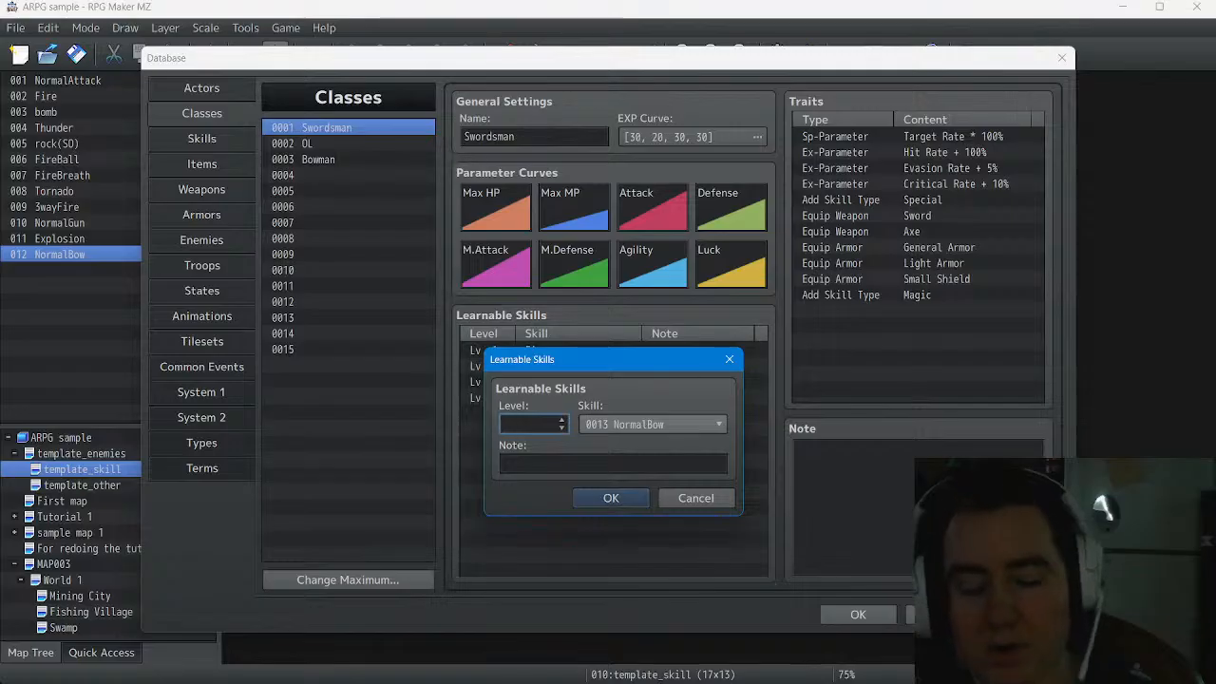
{"action": "left_click", "coordinate": [610, 498]}
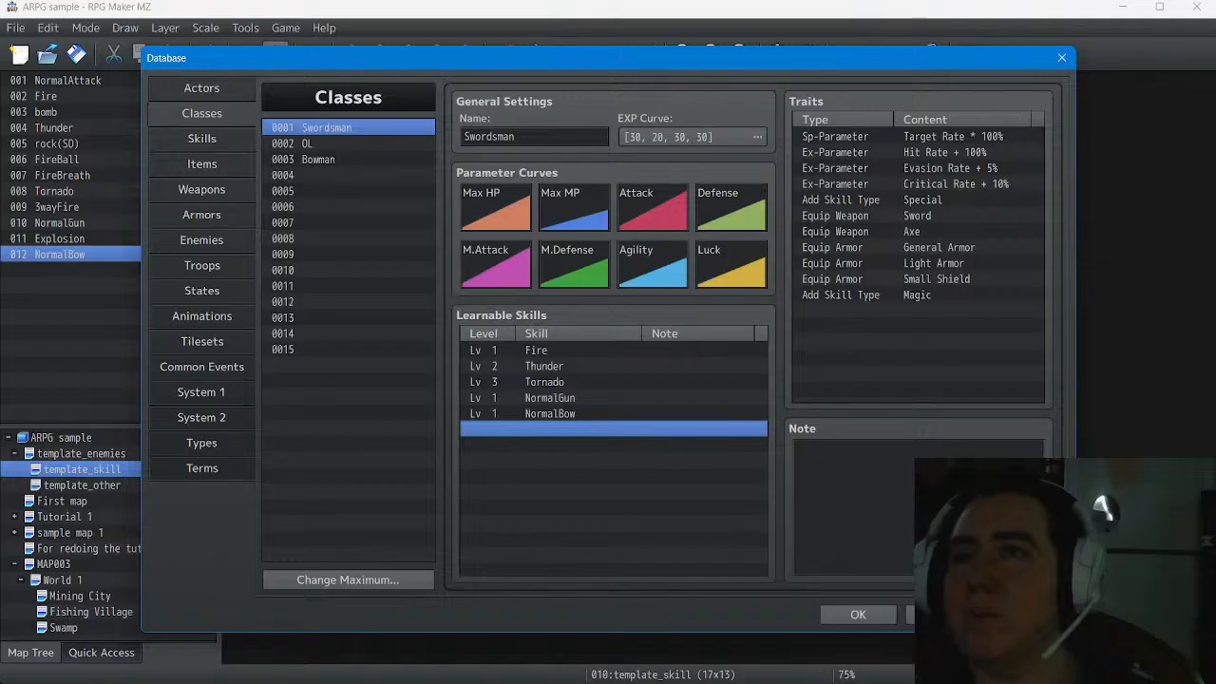
Save the database changes and start a playtest, saving the game project
{"action": "left_click", "coordinate": [858, 615]}
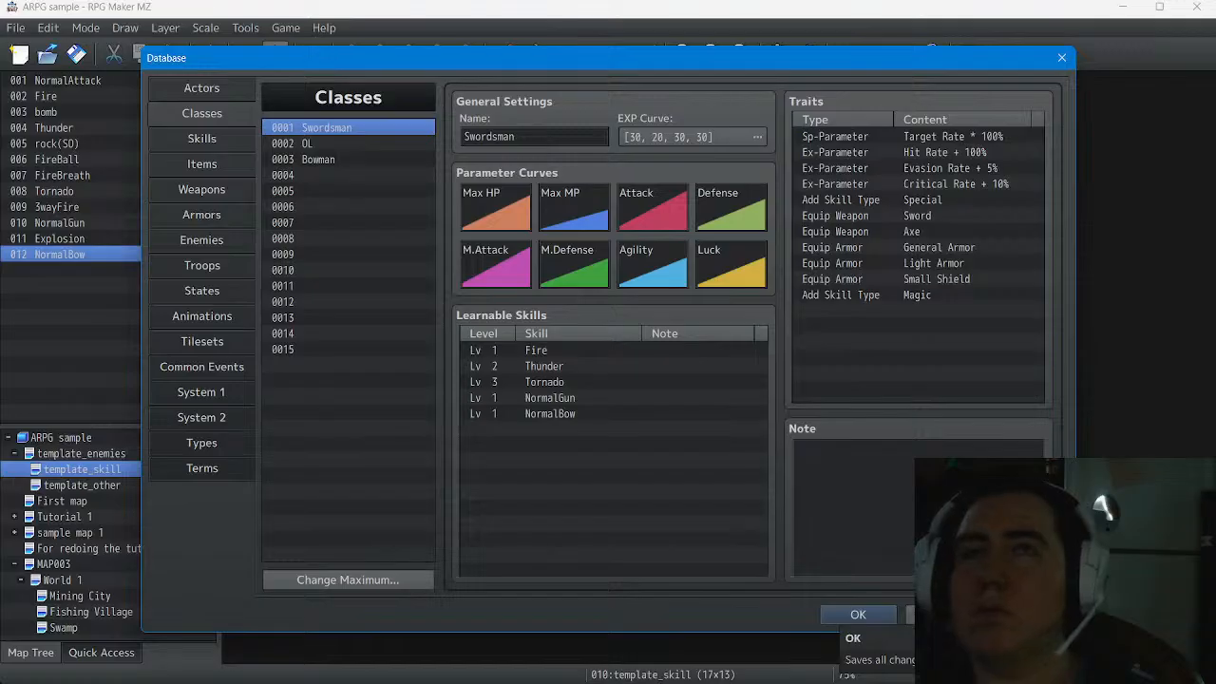
{"action": "left_click", "coordinate": [857, 615]}
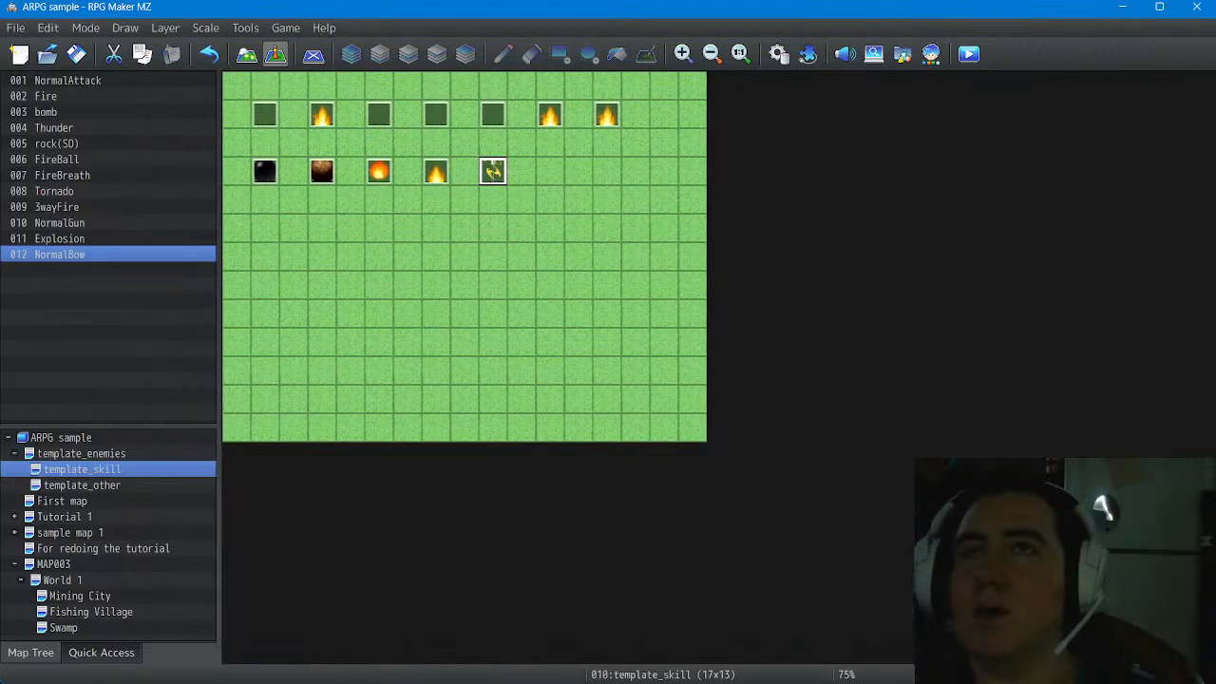
{"action": "left_click", "coordinate": [969, 54]}
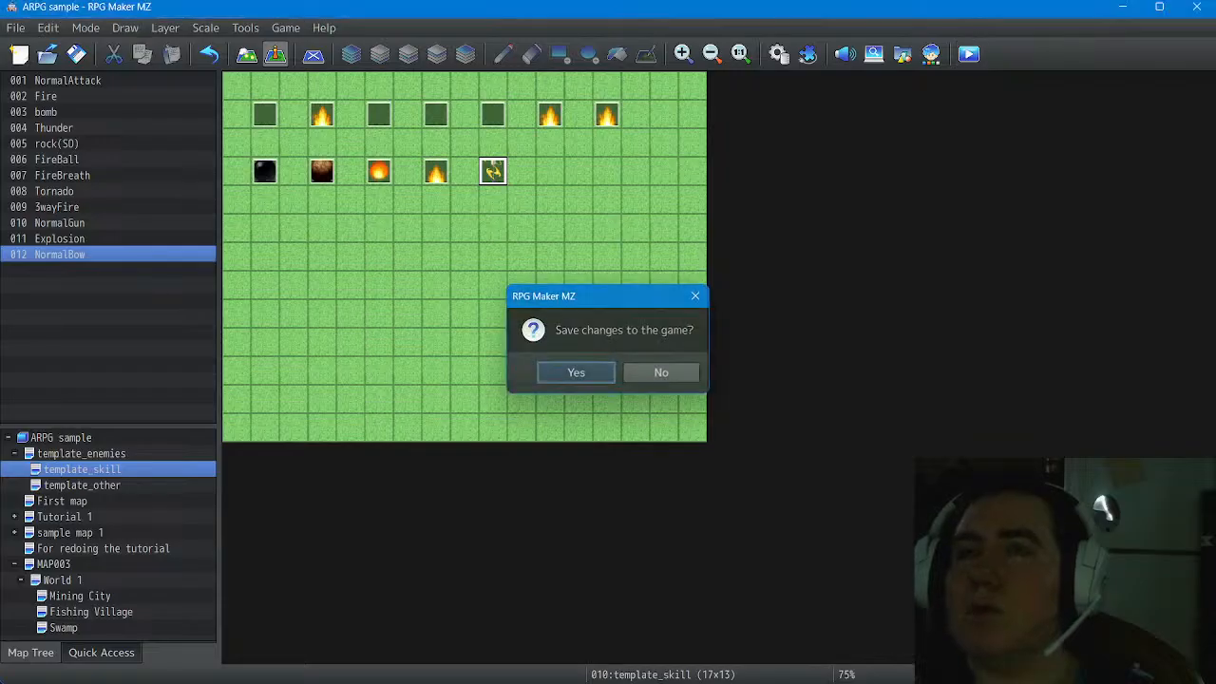
{"action": "key", "text": "Return"}
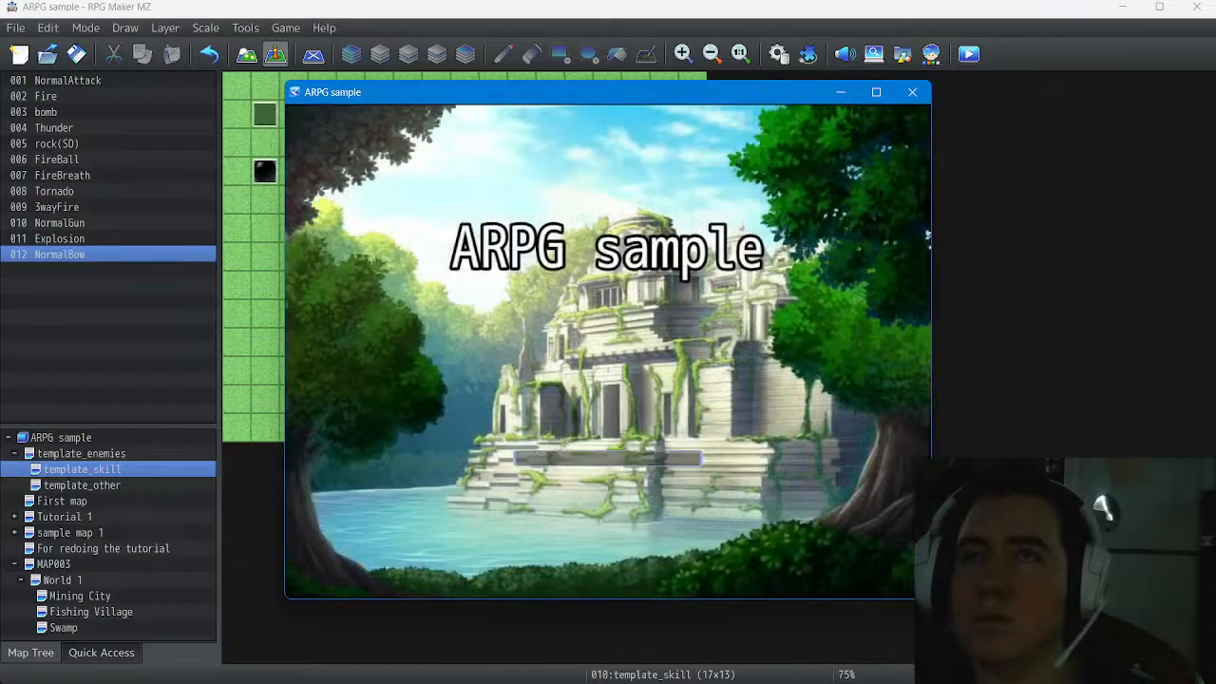
Start a new game in the playtest and view the actor's Magic skills
{"action": "key", "text": "Down"}
{"action": "key", "text": "Up"}
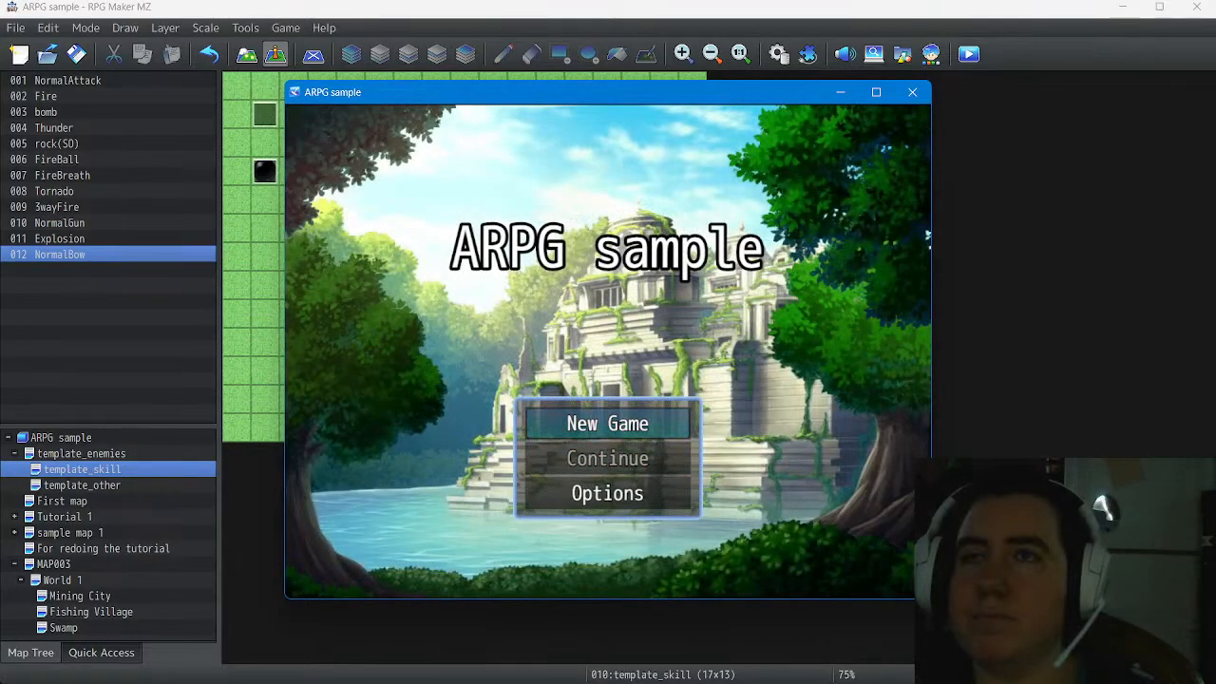
{"action": "key", "text": "Return"}
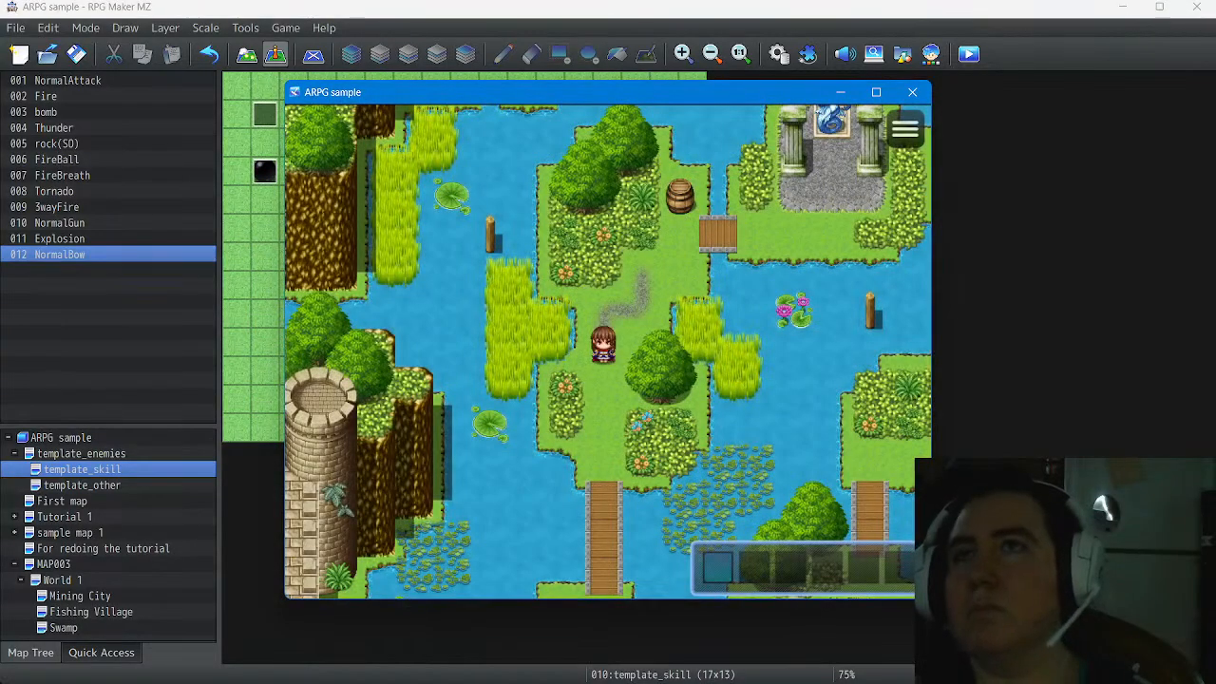
{"action": "left_click", "coordinate": [906, 129]}
{"action": "key", "text": "Down"}
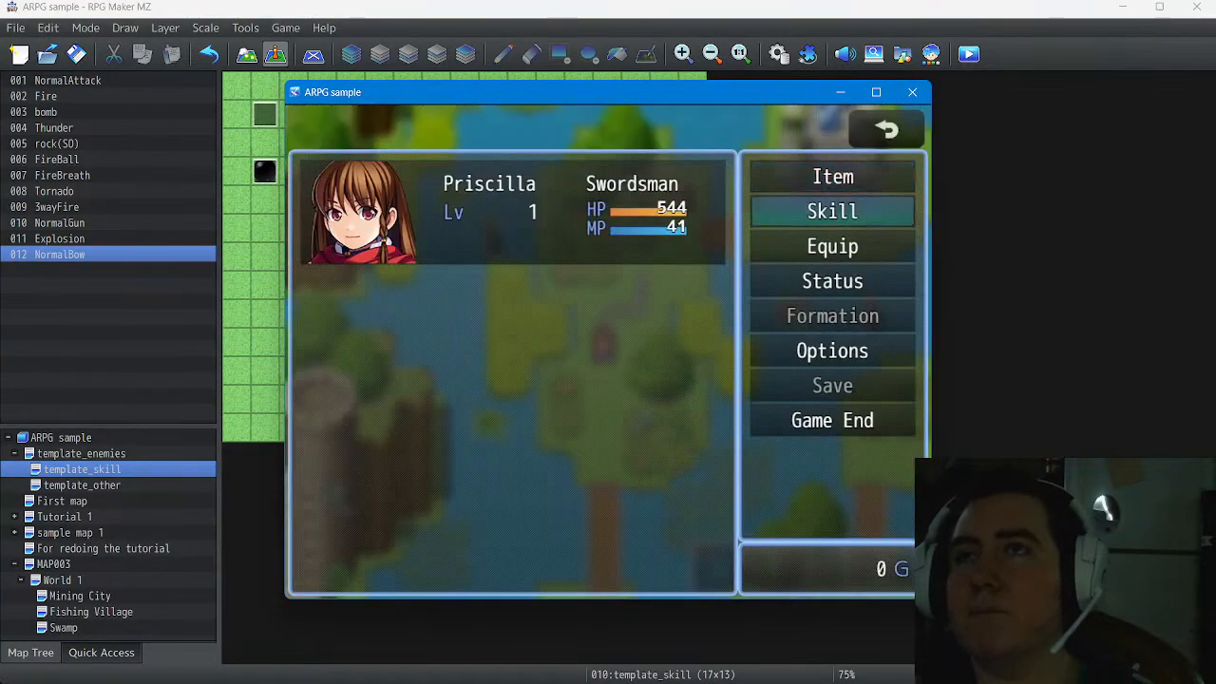
{"action": "key", "text": "Return"}
{"action": "key", "text": "Return"}
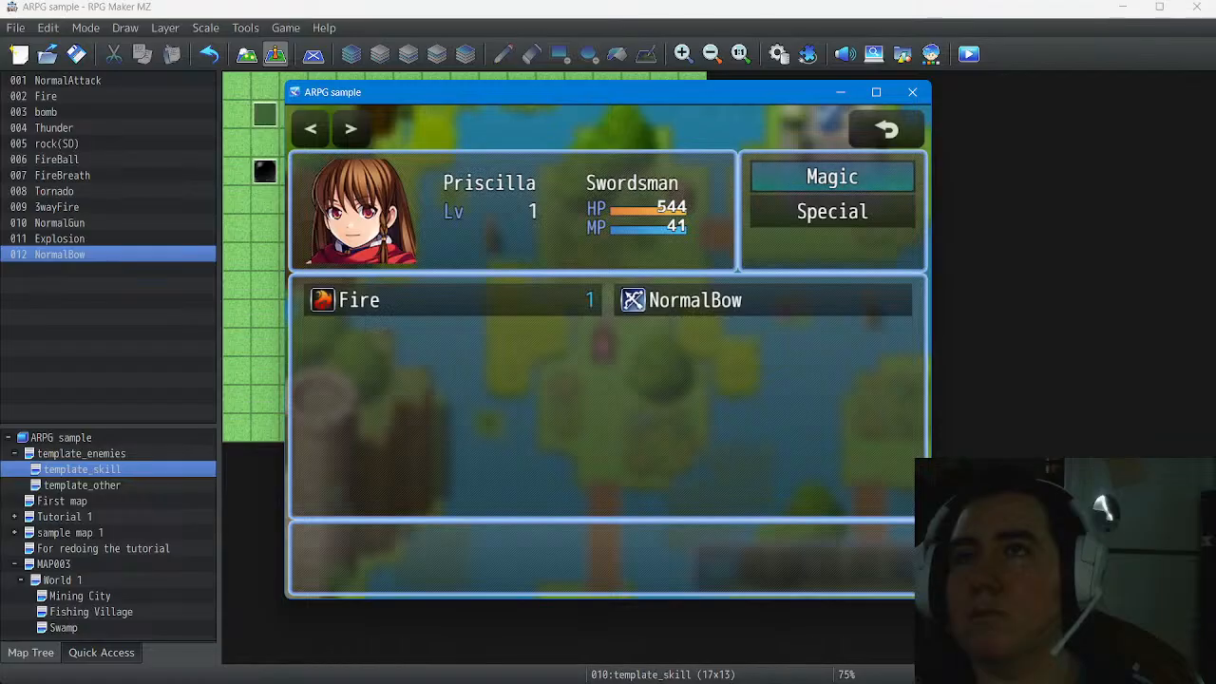
Register the NormalBow skill in the first shortcut slot
{"action": "key", "text": "Return"}
{"action": "key", "text": "Right"}
{"action": "key", "text": "Return"}
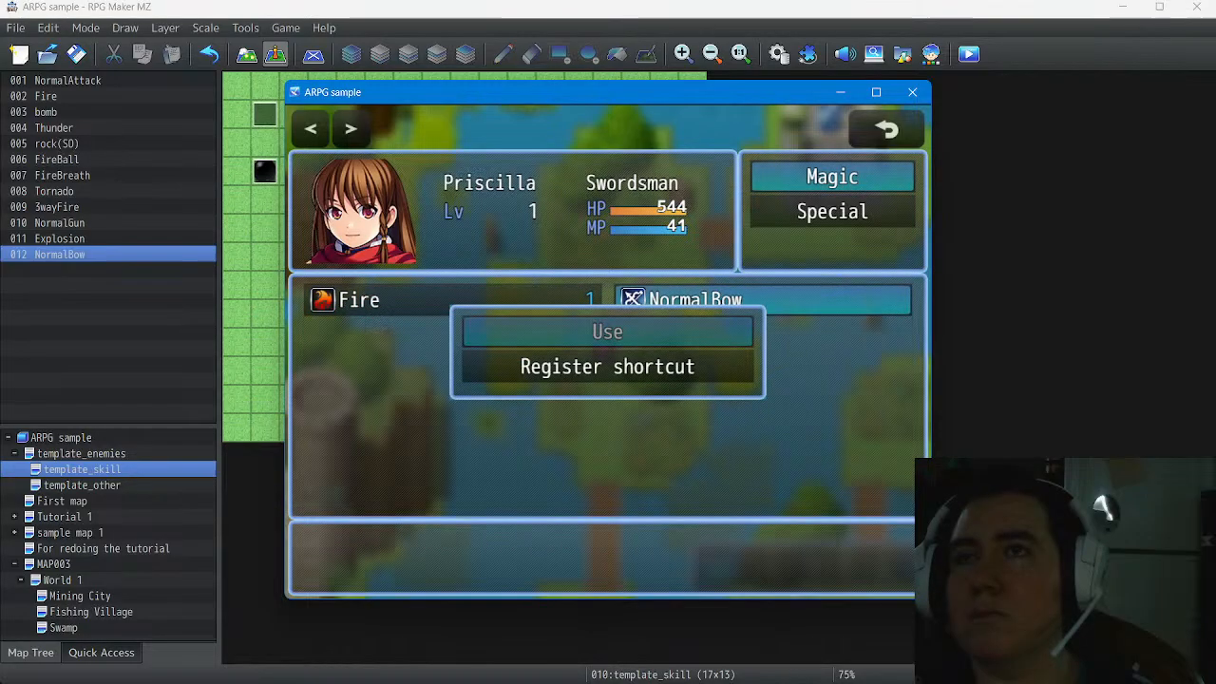
{"action": "key", "text": "Down"}
{"action": "key", "text": "Return"}
{"action": "key", "text": "Right"}
{"action": "key", "text": "Left"}
{"action": "key", "text": "Return"}
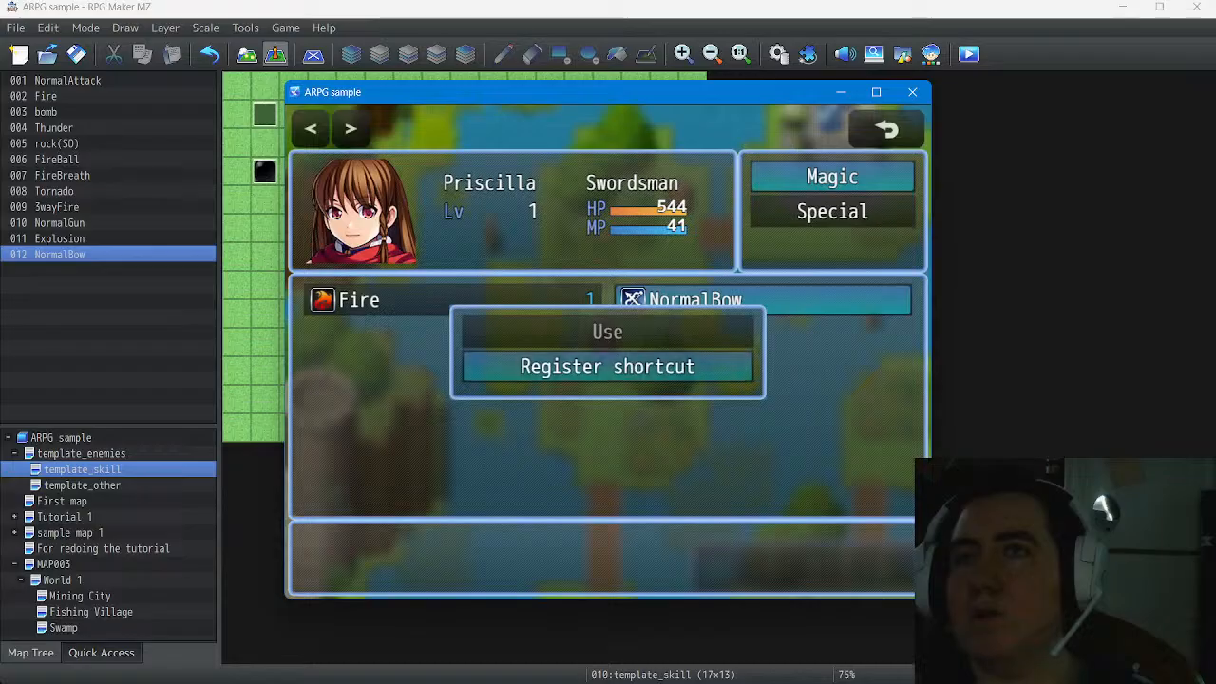
{"action": "key", "text": "Up"}
{"action": "key", "text": "Escape"}
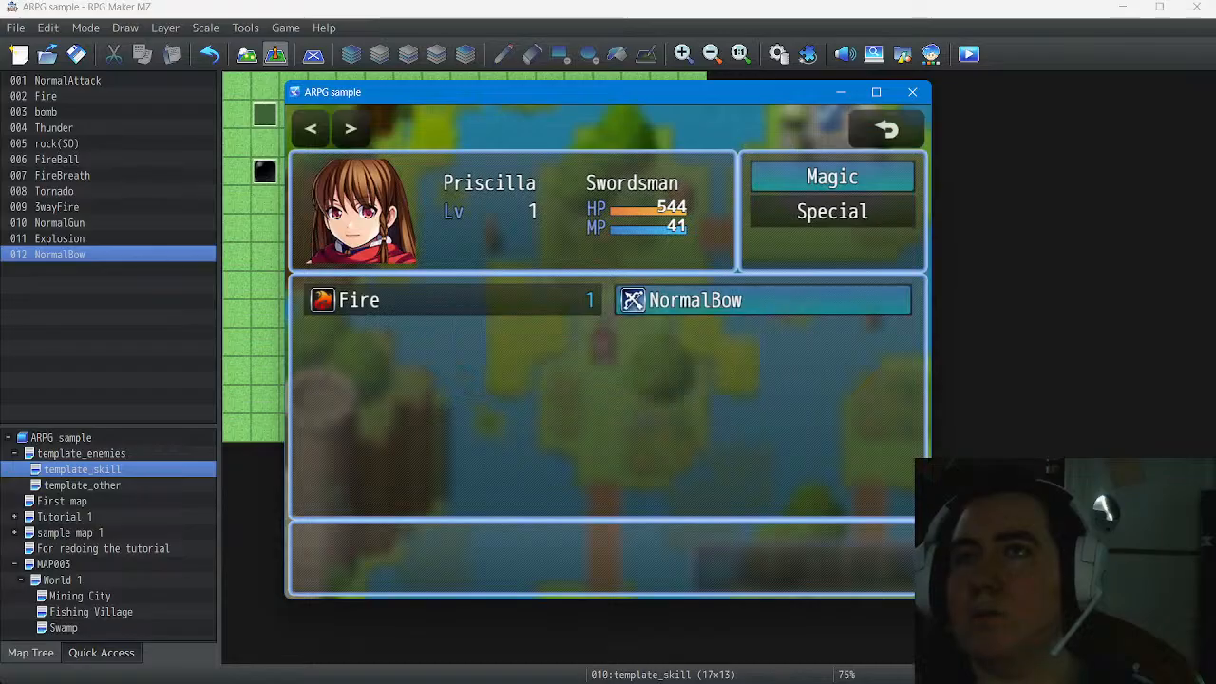
Register the Fire skill in the second shortcut slot
{"action": "key", "text": "Left"}
{"action": "key", "text": "Return"}
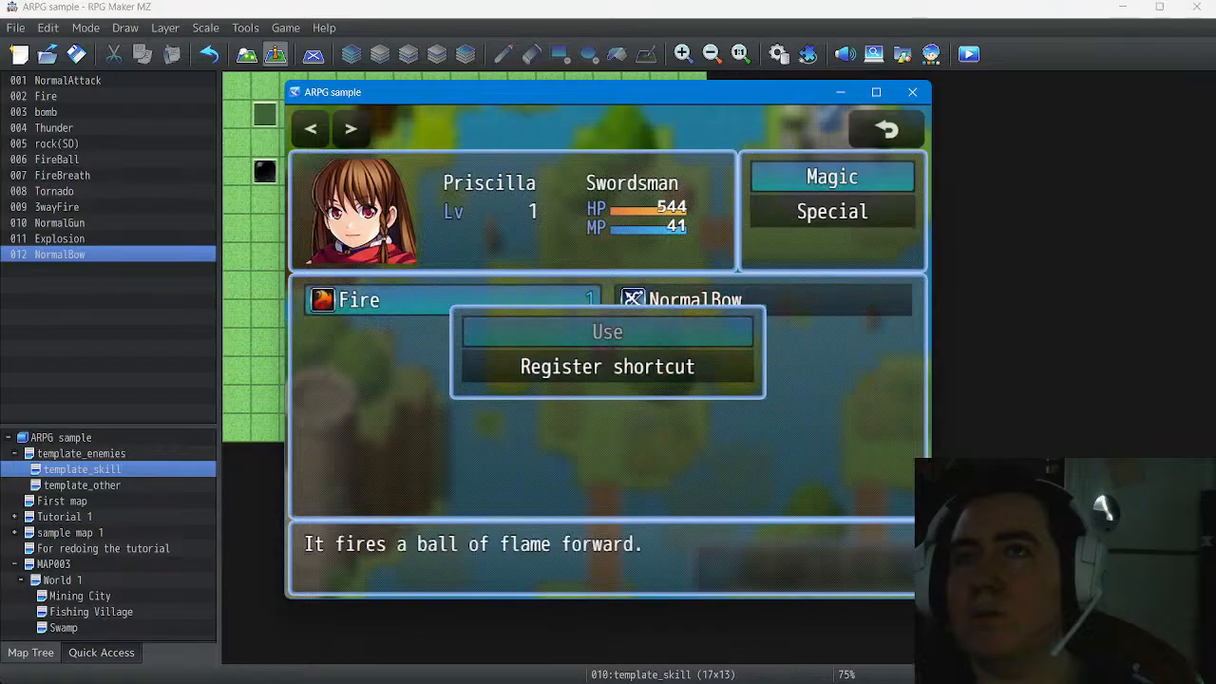
{"action": "key", "text": "Down"}
{"action": "key", "text": "Return"}
{"action": "key", "text": "Right"}
{"action": "key", "text": "Return"}
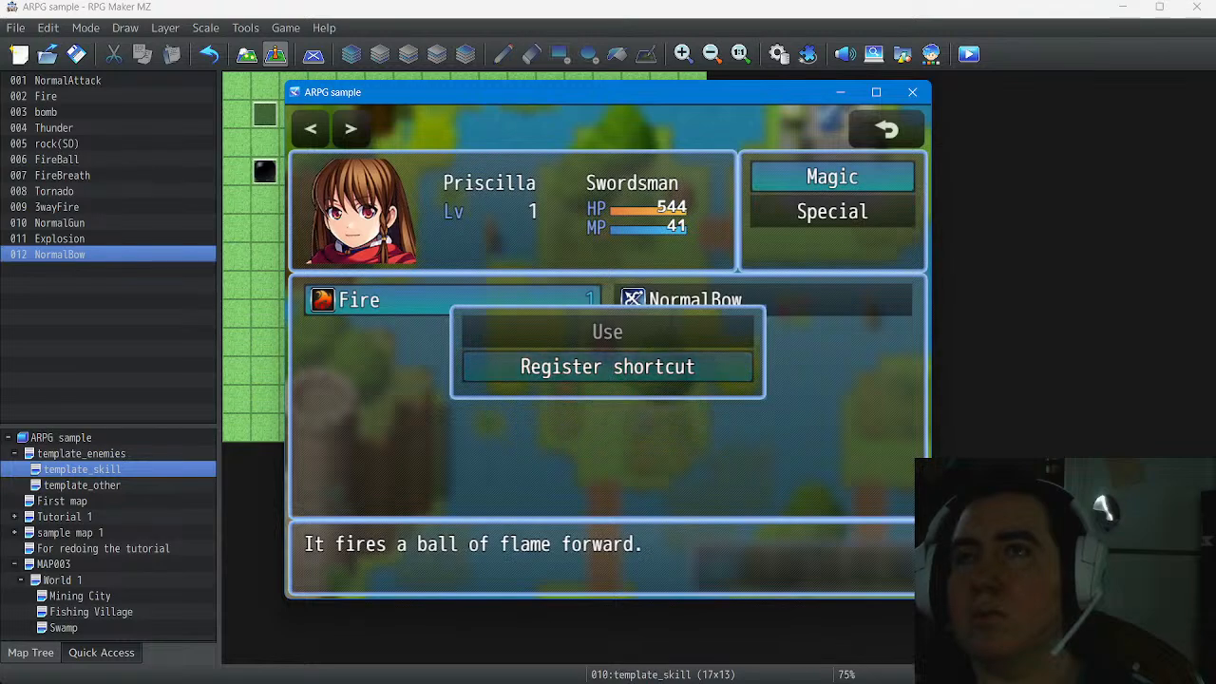
{"action": "key", "text": "Escape"}
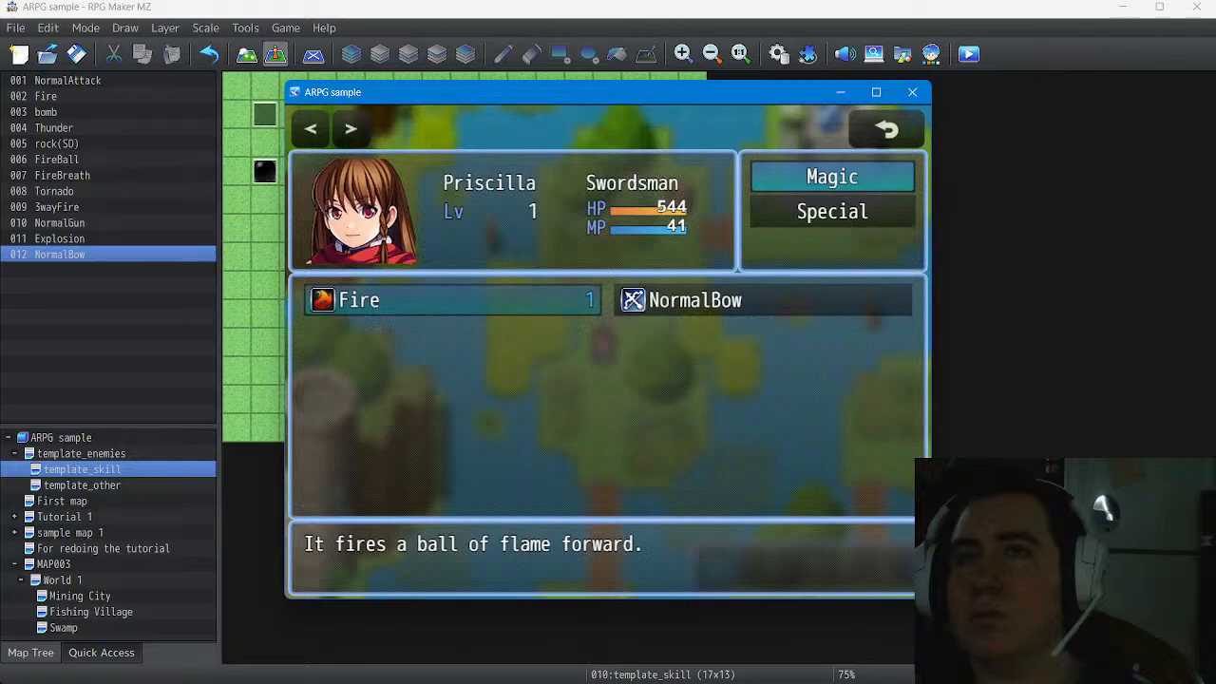
Compare the Fire and NormalBow entries in the skill list, and return to the game map
{"action": "key", "text": "Right"}
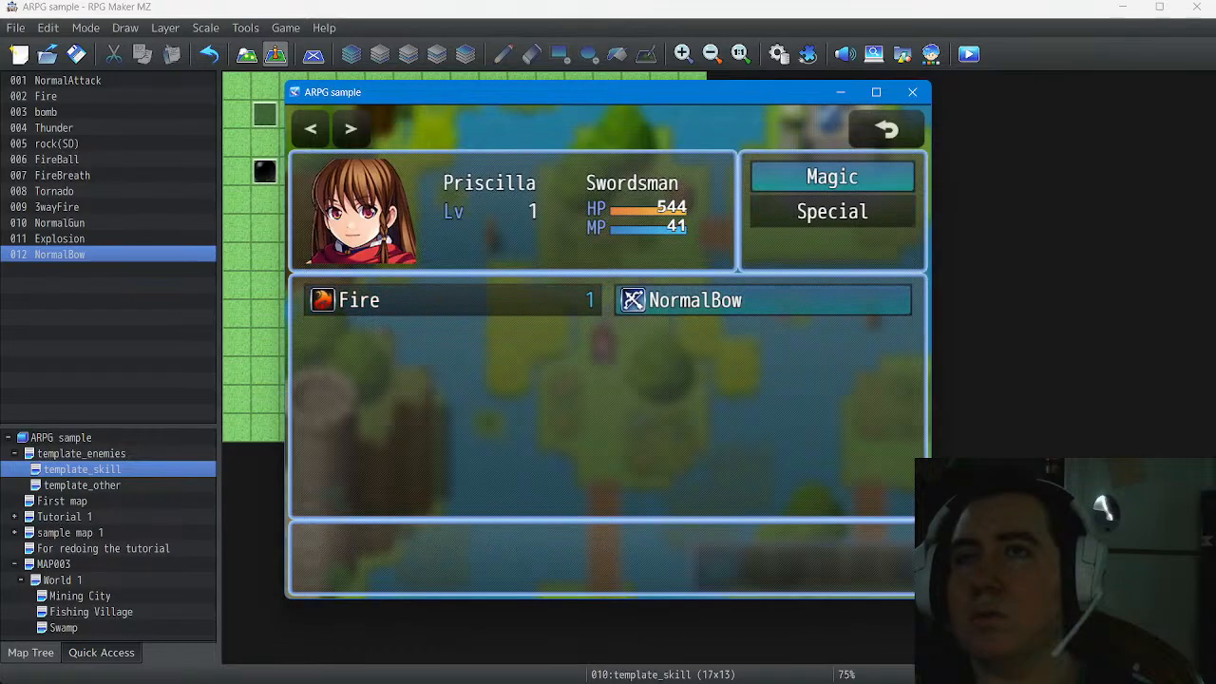
{"action": "key", "text": "Left"}
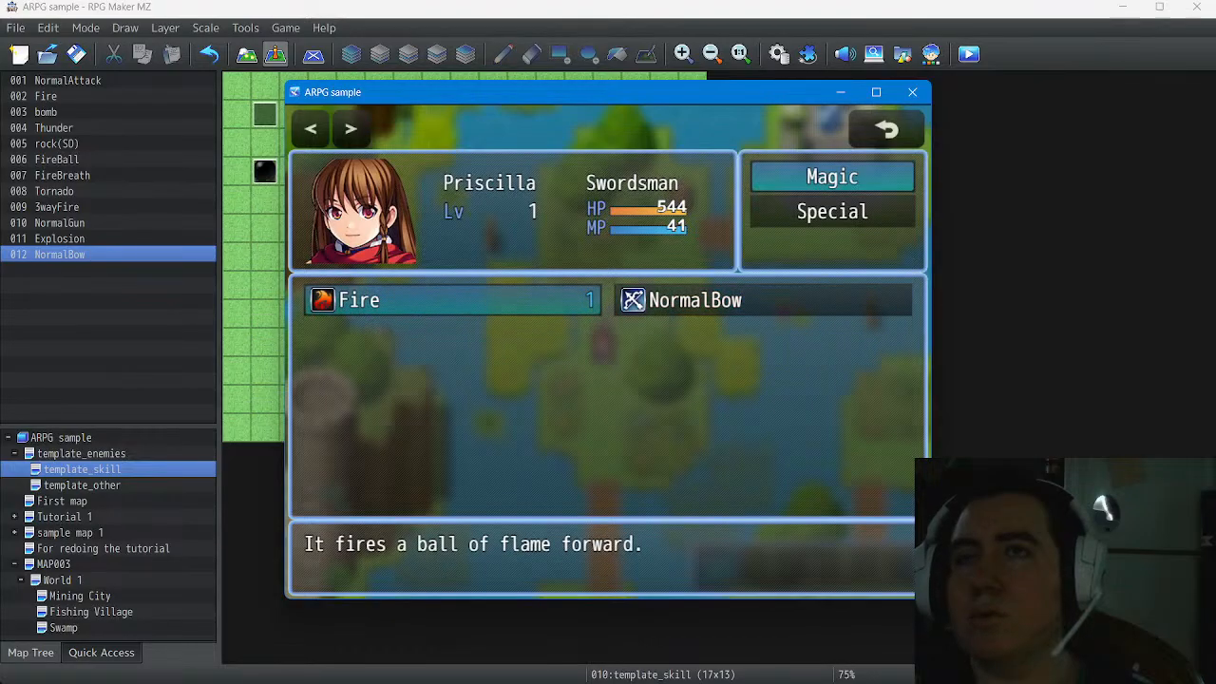
{"action": "key", "text": "Right"}
{"action": "key", "text": "Escape"}
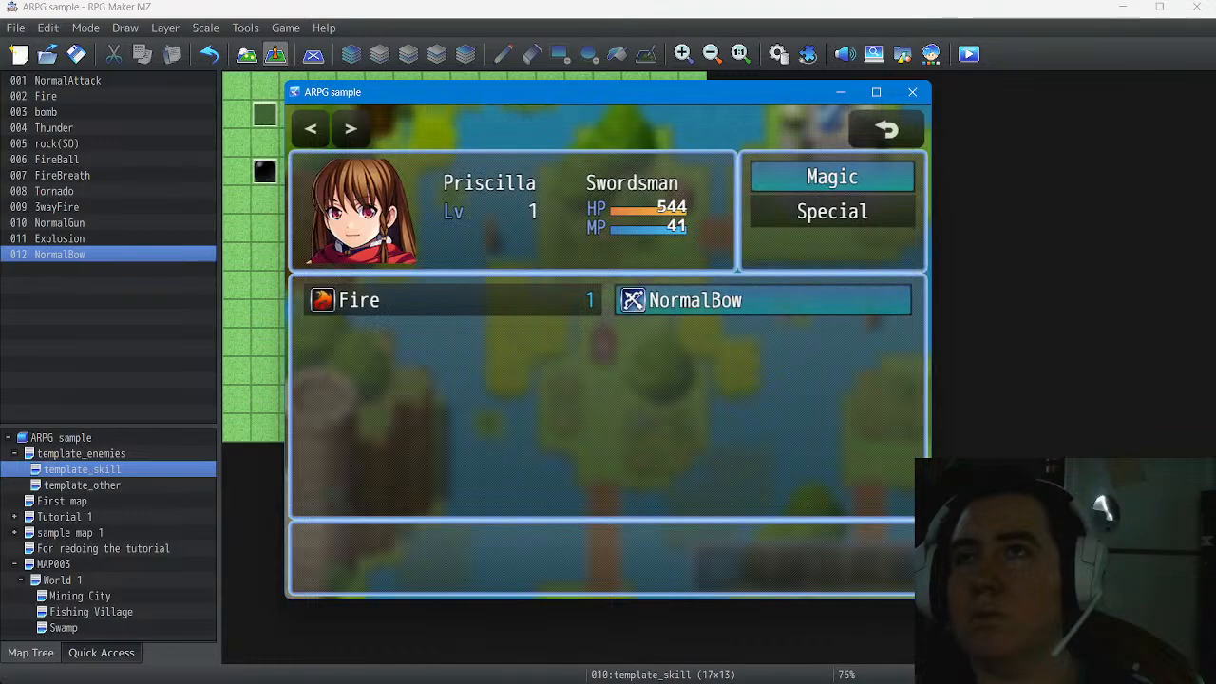
{"action": "key", "text": "Escape"}
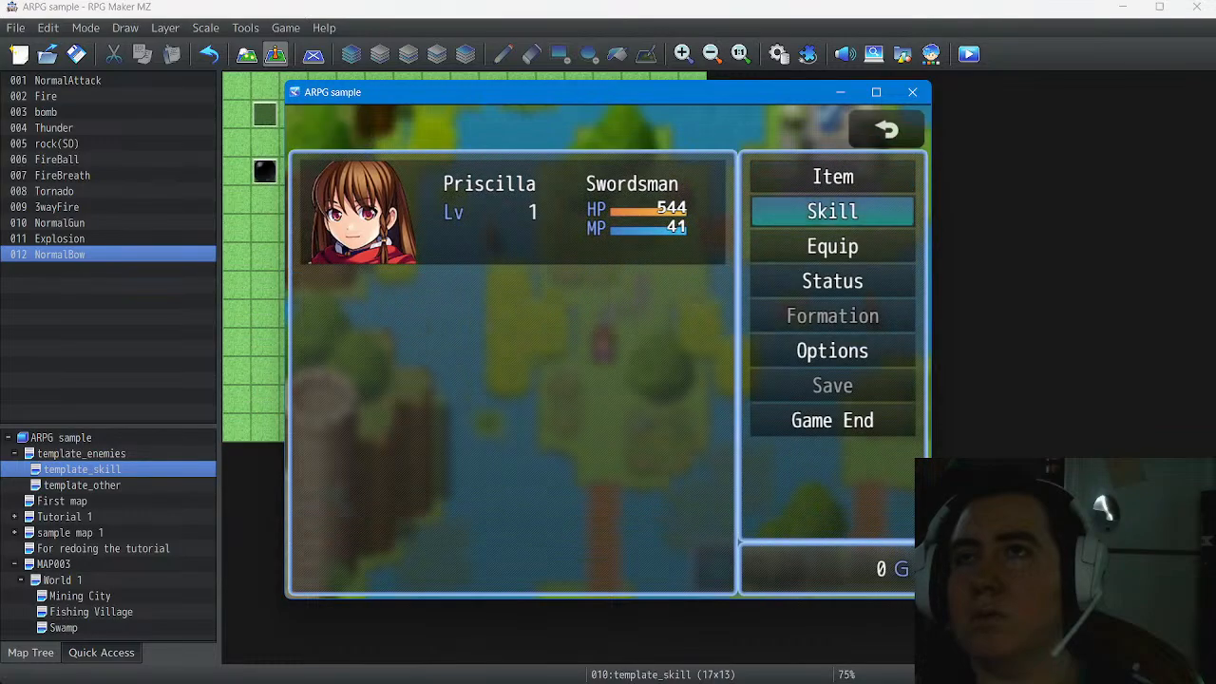
{"action": "key", "text": "Escape"}
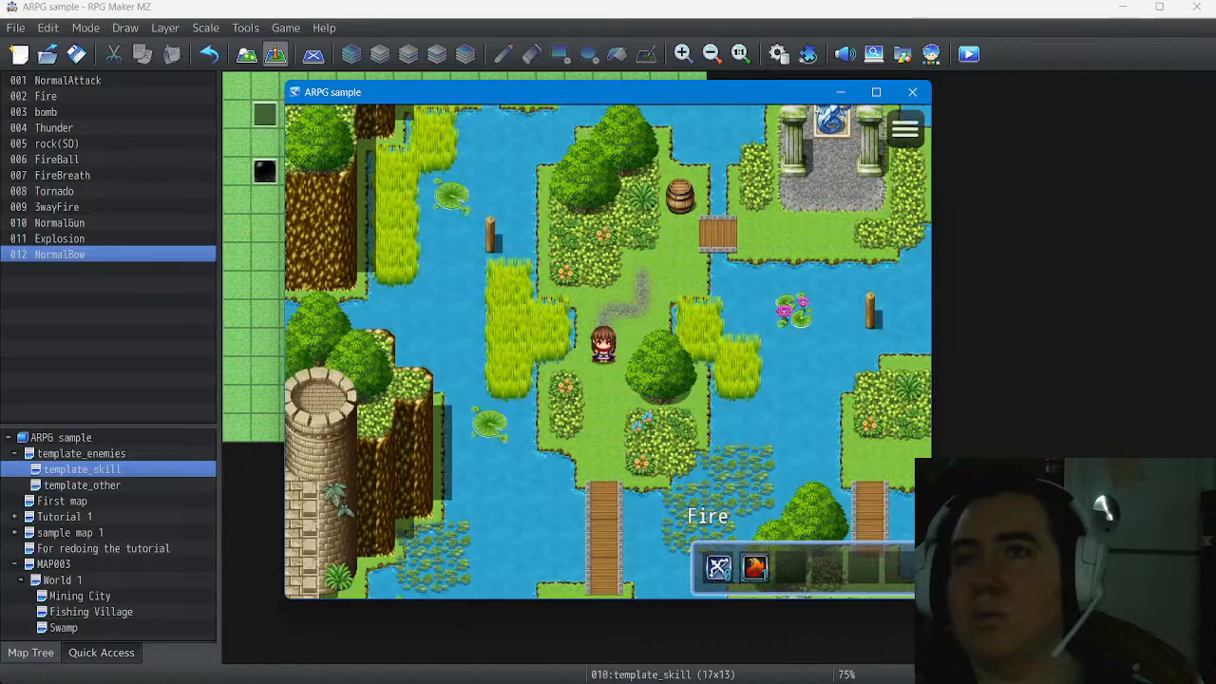
Test switching between the NormalBow and Fire shortcuts while moving the character around the map, and end the playtest
{"action": "key", "text": "q"}
{"action": "key", "text": "w"}
{"action": "key", "text": "q"}
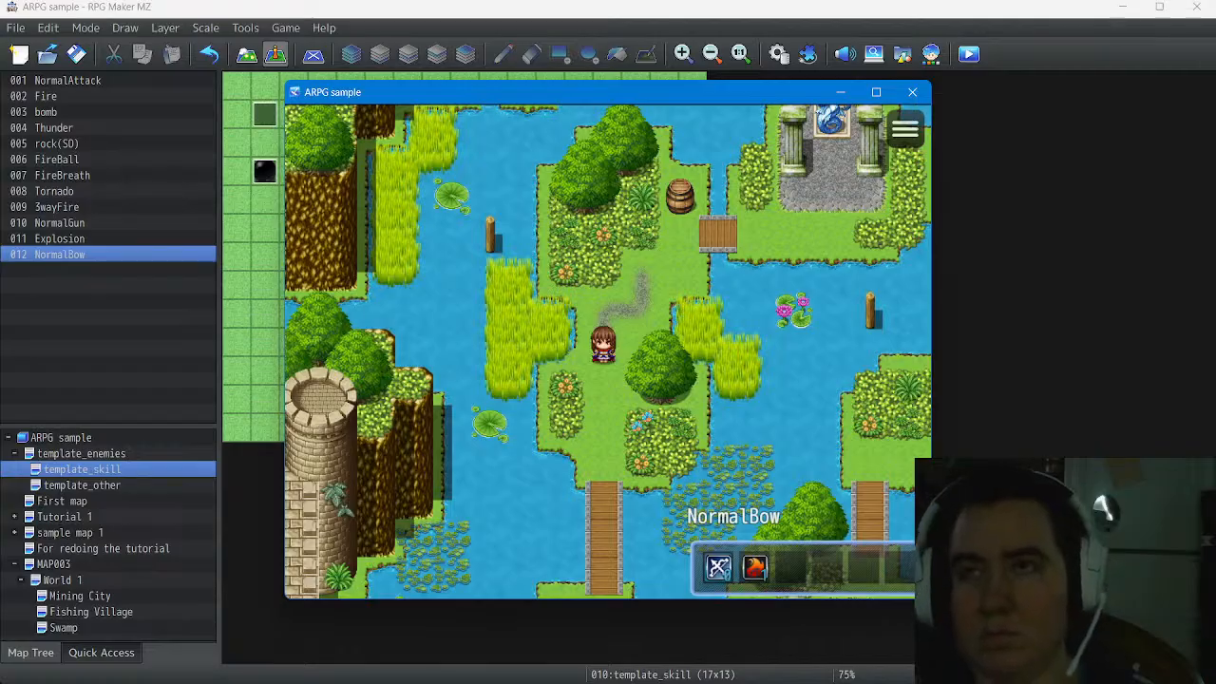
{"action": "key", "text": "Right"}
{"action": "key", "text": "w"}
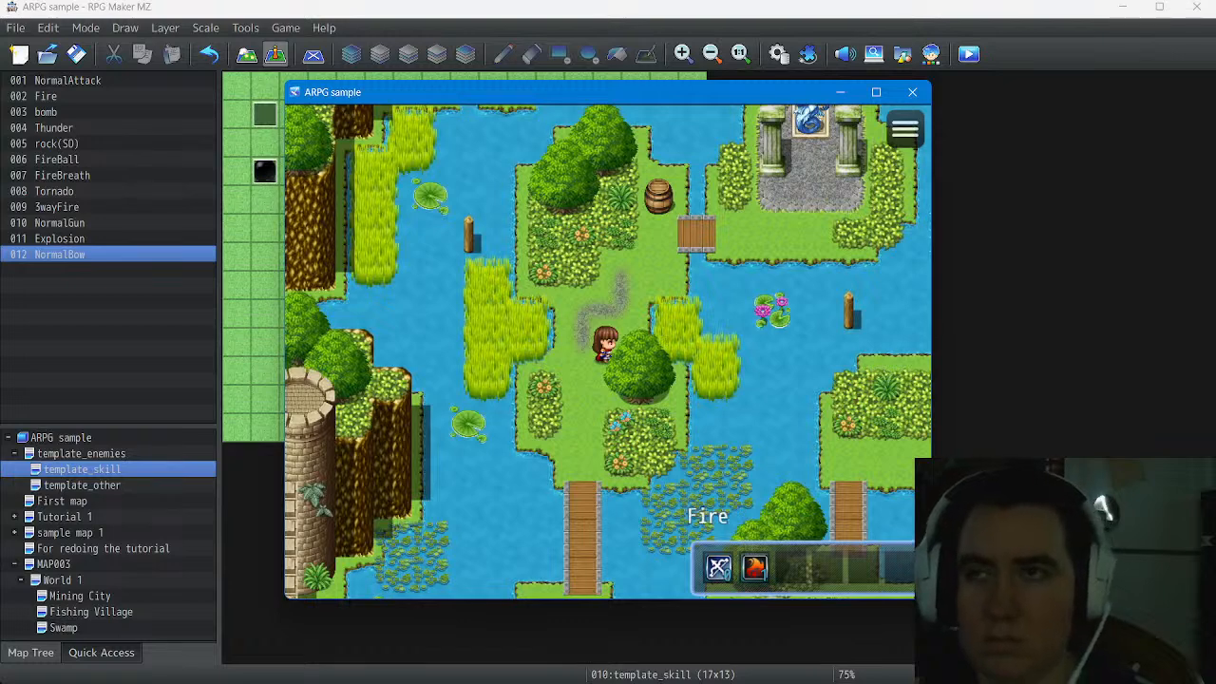
{"action": "key", "text": "Left"}
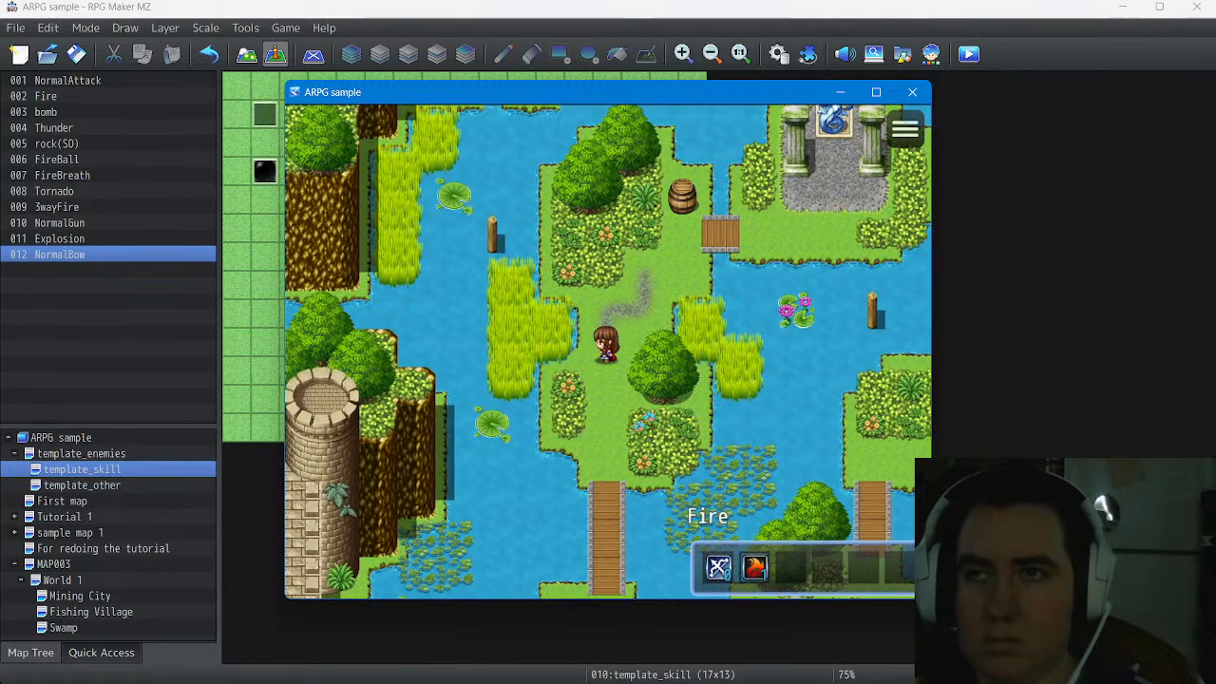
{"action": "key", "text": "q"}
{"action": "key", "text": "w"}
{"action": "key", "text": "q"}
{"action": "key", "text": "w"}
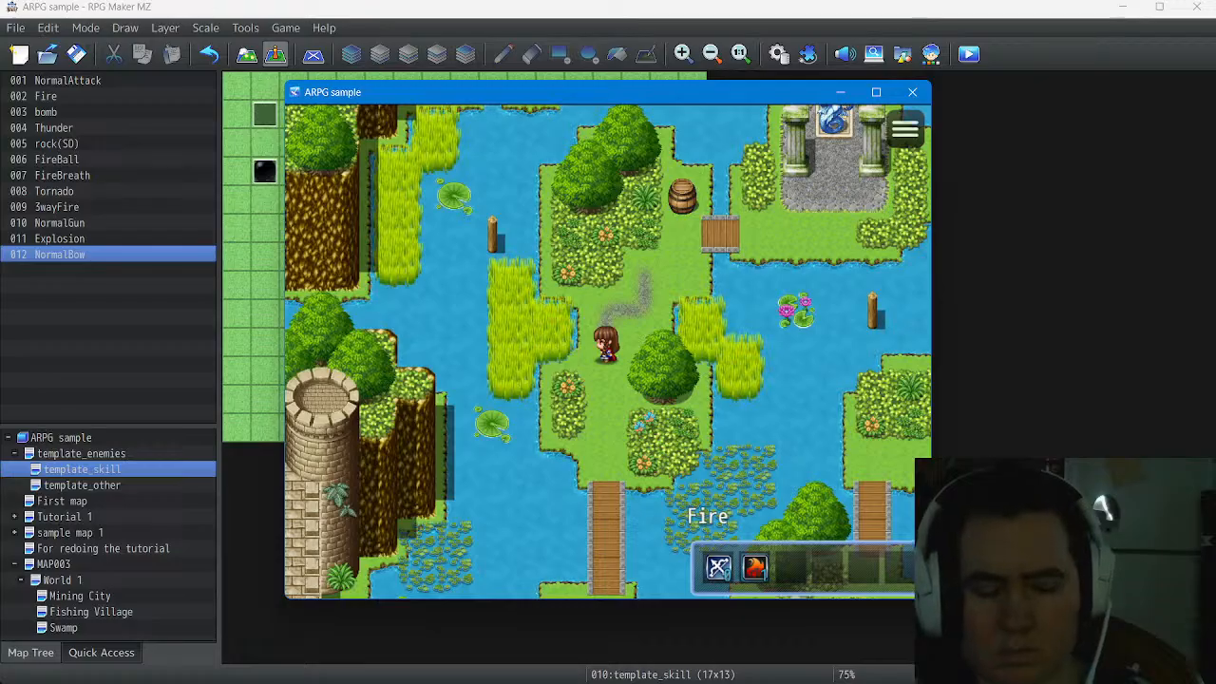
{"action": "key", "text": "w"}
{"action": "key", "text": "q"}
{"action": "key", "text": "q"}
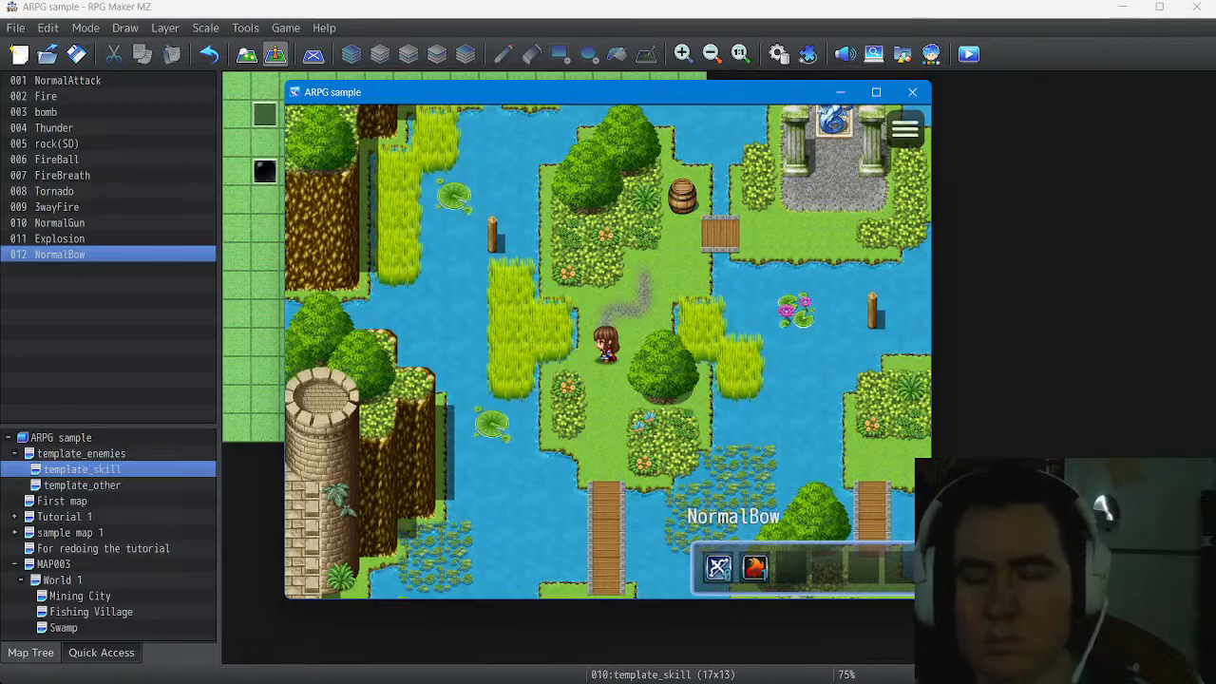
{"action": "key", "text": "w"}
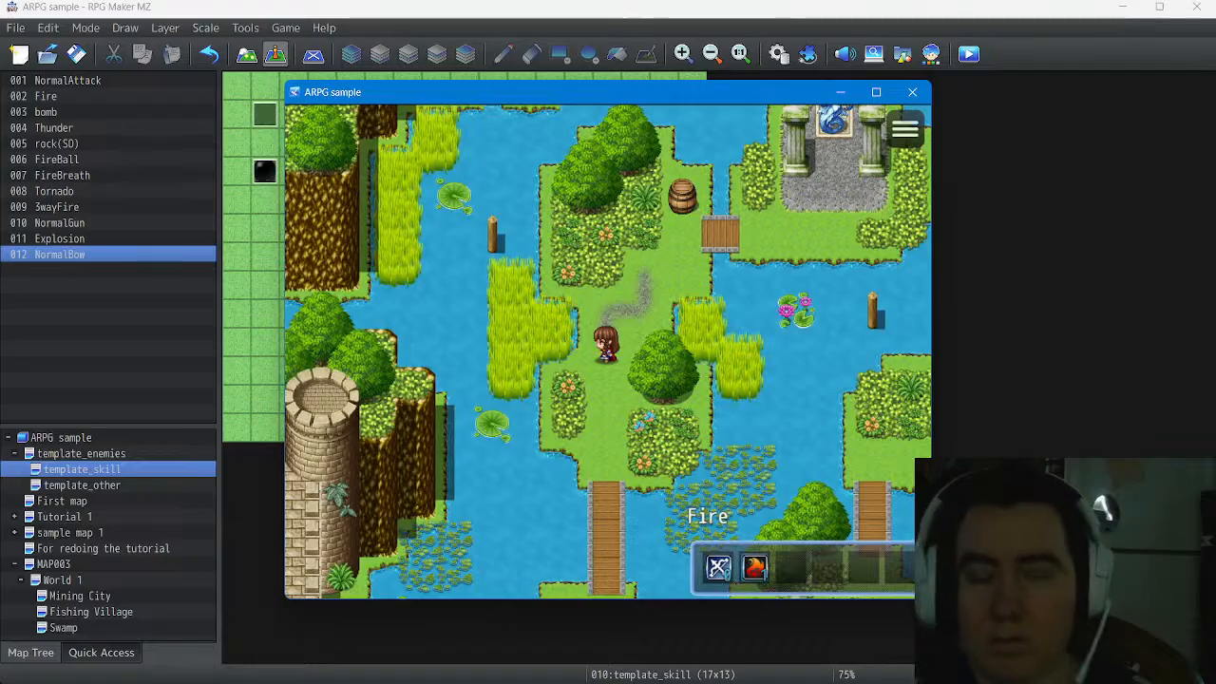
{"action": "key", "text": "Down"}
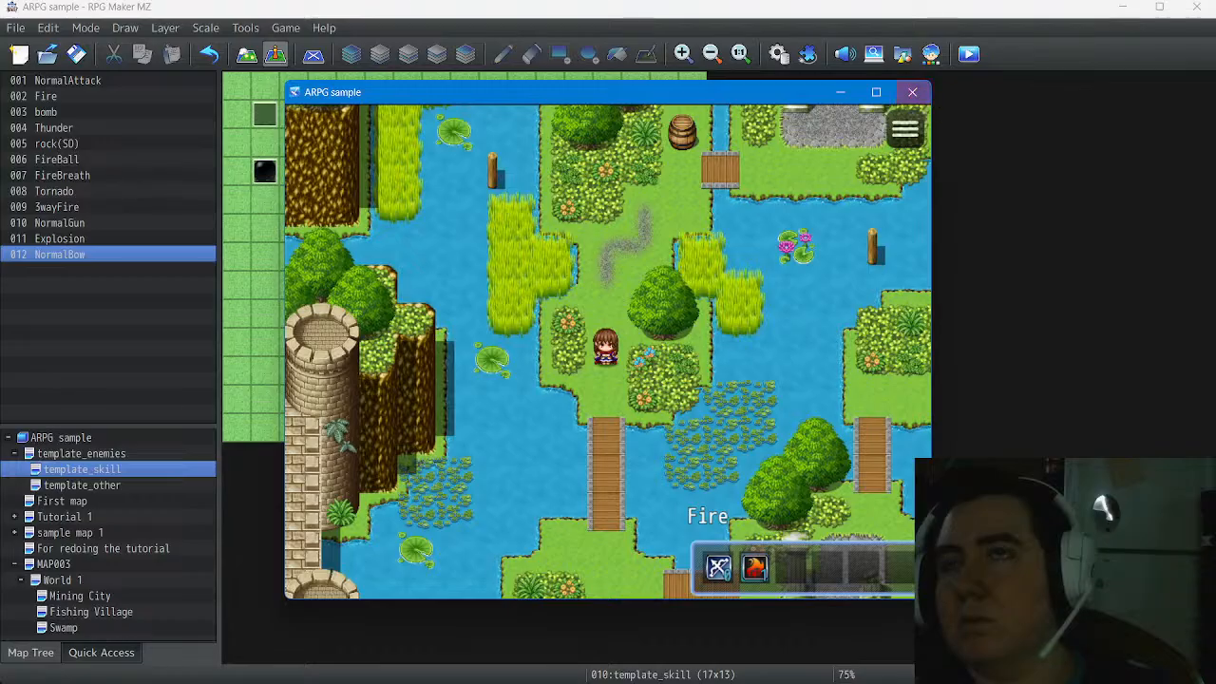
{"action": "left_click", "coordinate": [912, 93]}
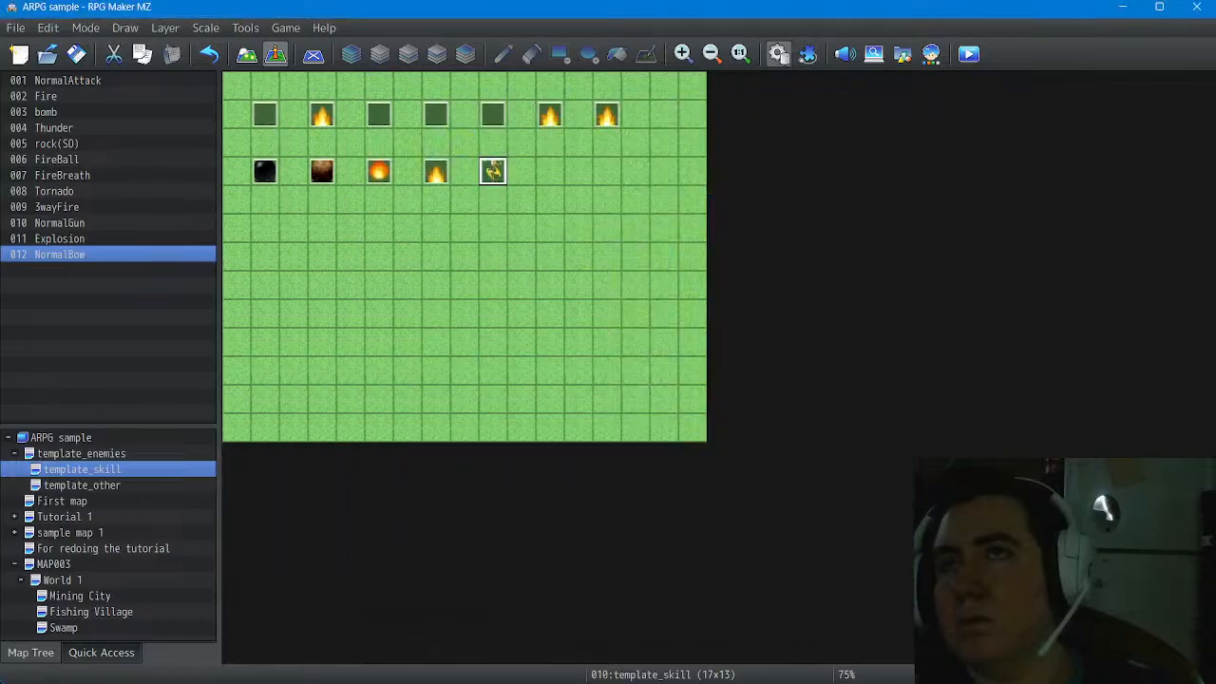
Compare the commands of the Fire, Body blow, Projectile and Normal Bow common events in the database
{"action": "left_click", "coordinate": [778, 53]}
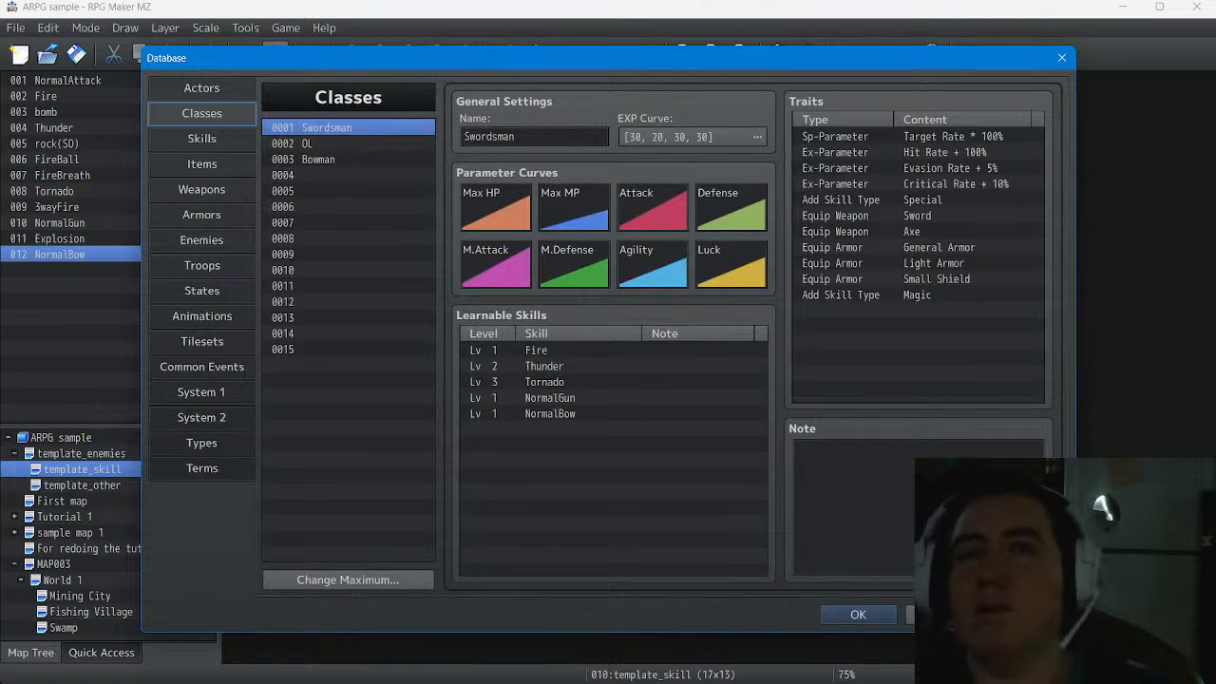
{"action": "left_click", "coordinate": [202, 367]}
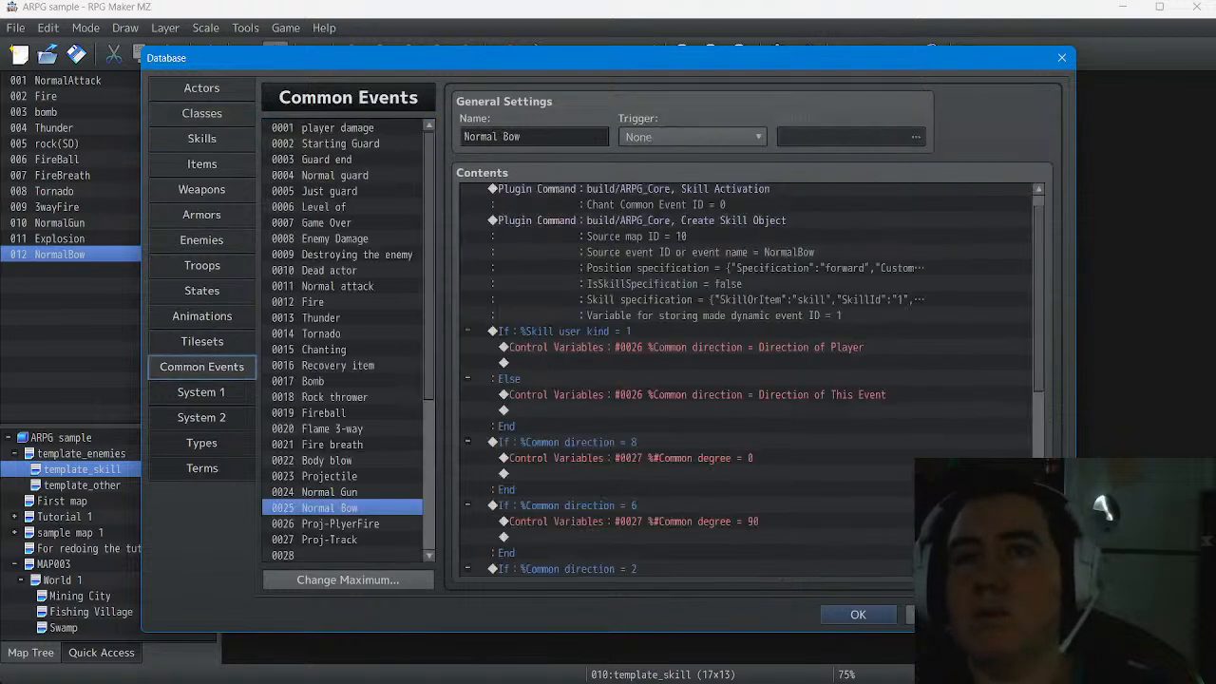
{"action": "left_click", "coordinate": [327, 302]}
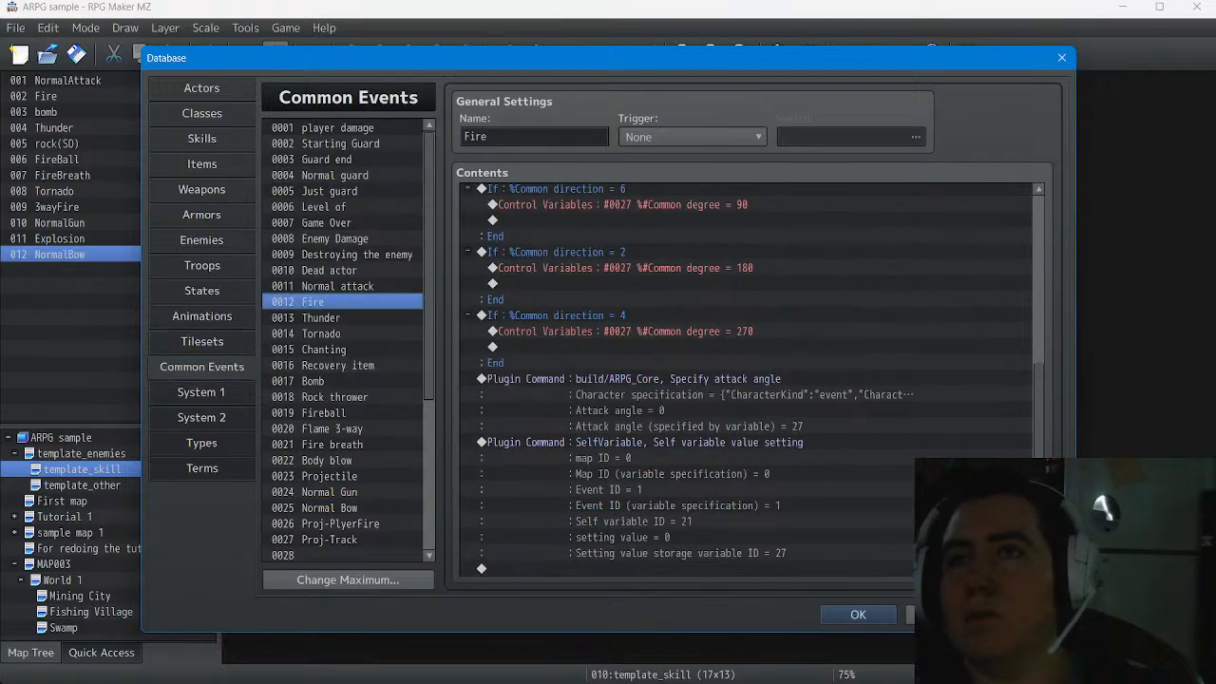
{"action": "scroll", "coordinate": [745, 380], "scroll_direction": "up", "scroll_amount": 1}
{"action": "scroll", "coordinate": [745, 380], "scroll_direction": "up", "scroll_amount": 6}
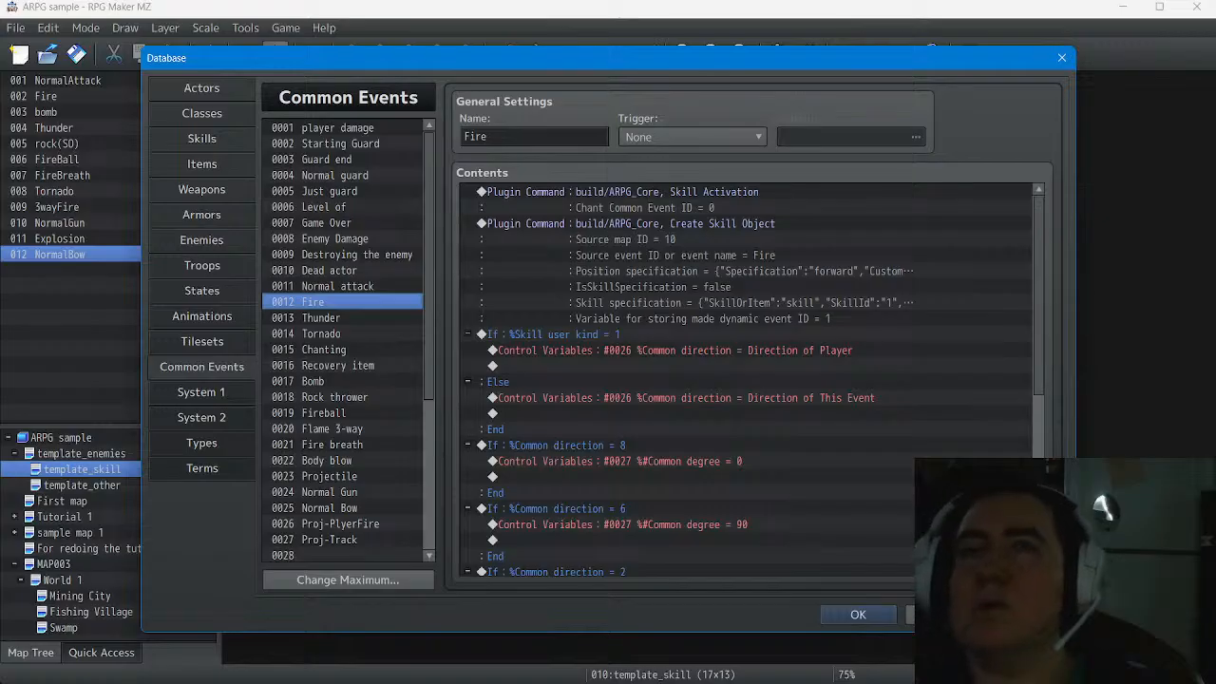
{"action": "left_click", "coordinate": [336, 461]}
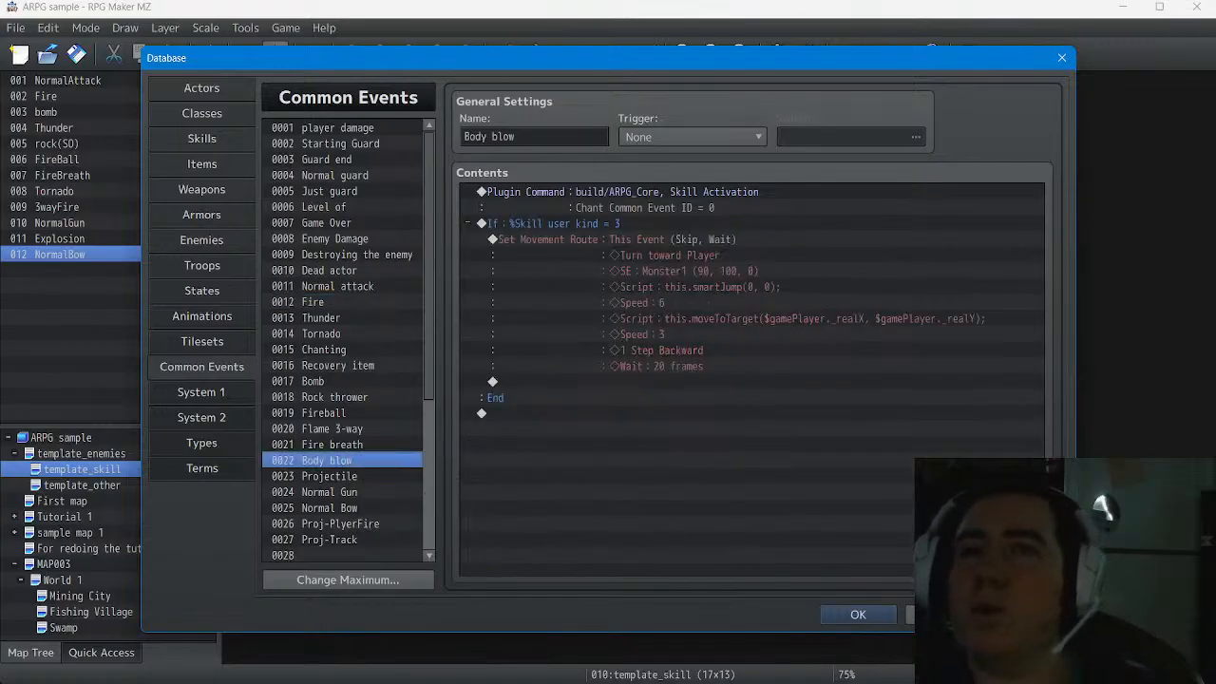
{"action": "left_click", "coordinate": [356, 477]}
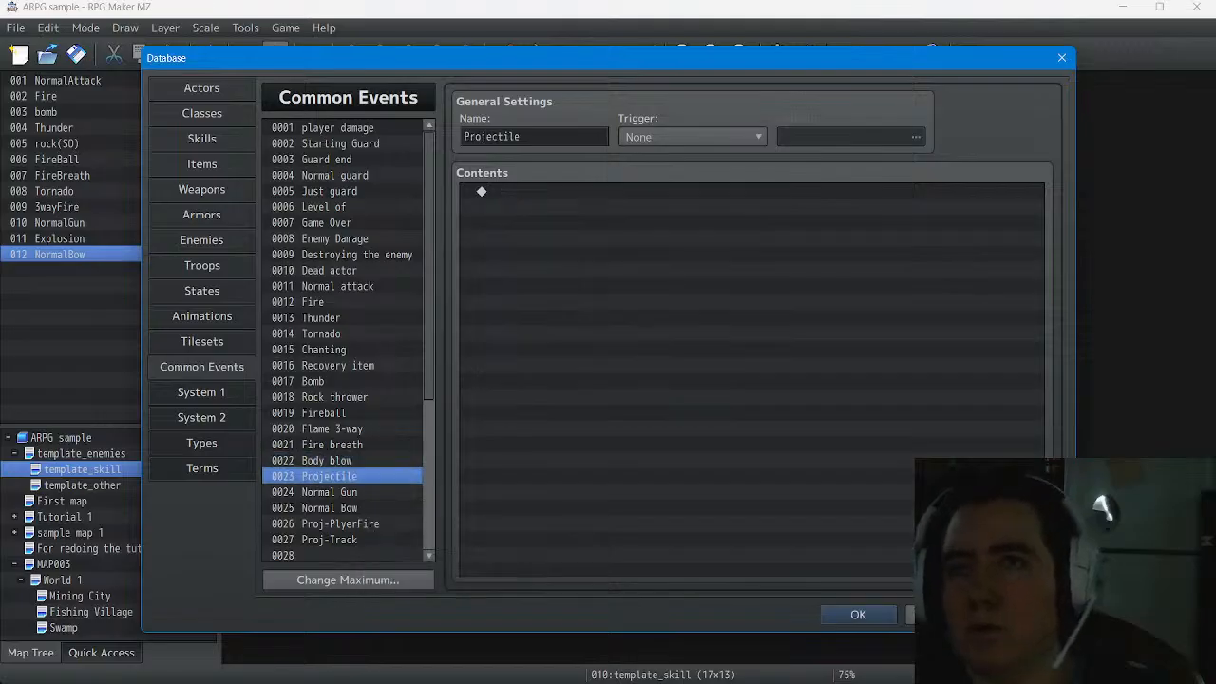
{"action": "left_click", "coordinate": [342, 508]}
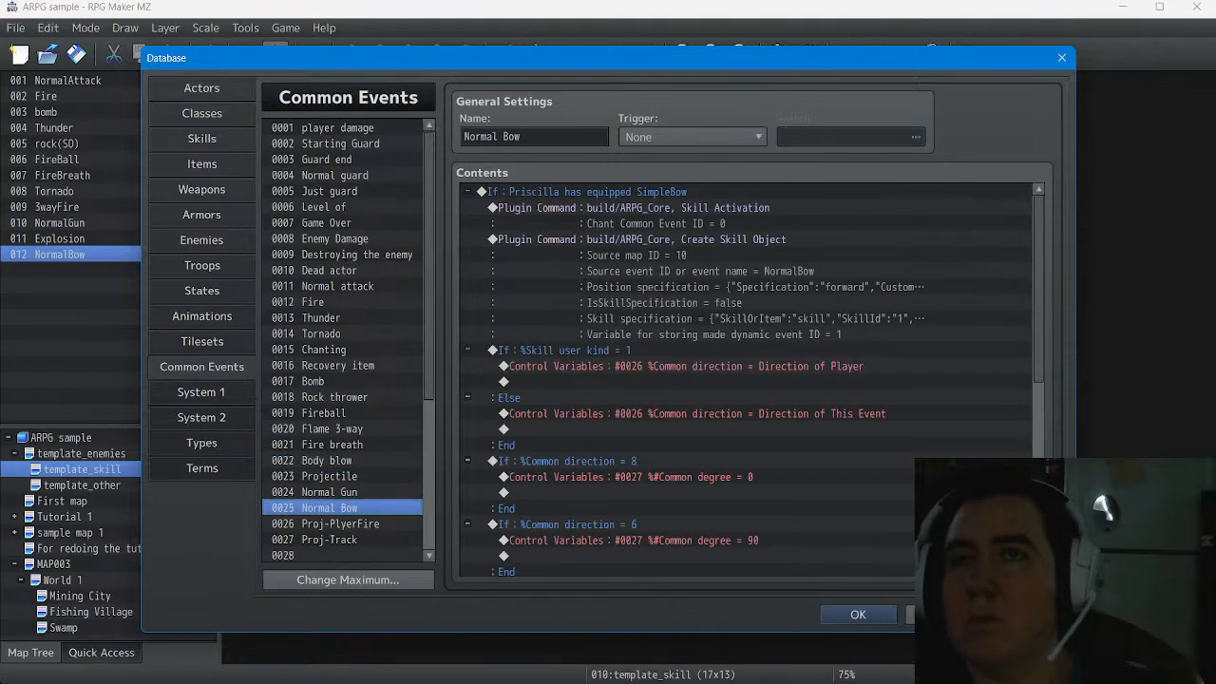
Cut all commands nested inside the Pistol-equipped condition of the Normal Gun common event
{"action": "left_click", "coordinate": [342, 492]}
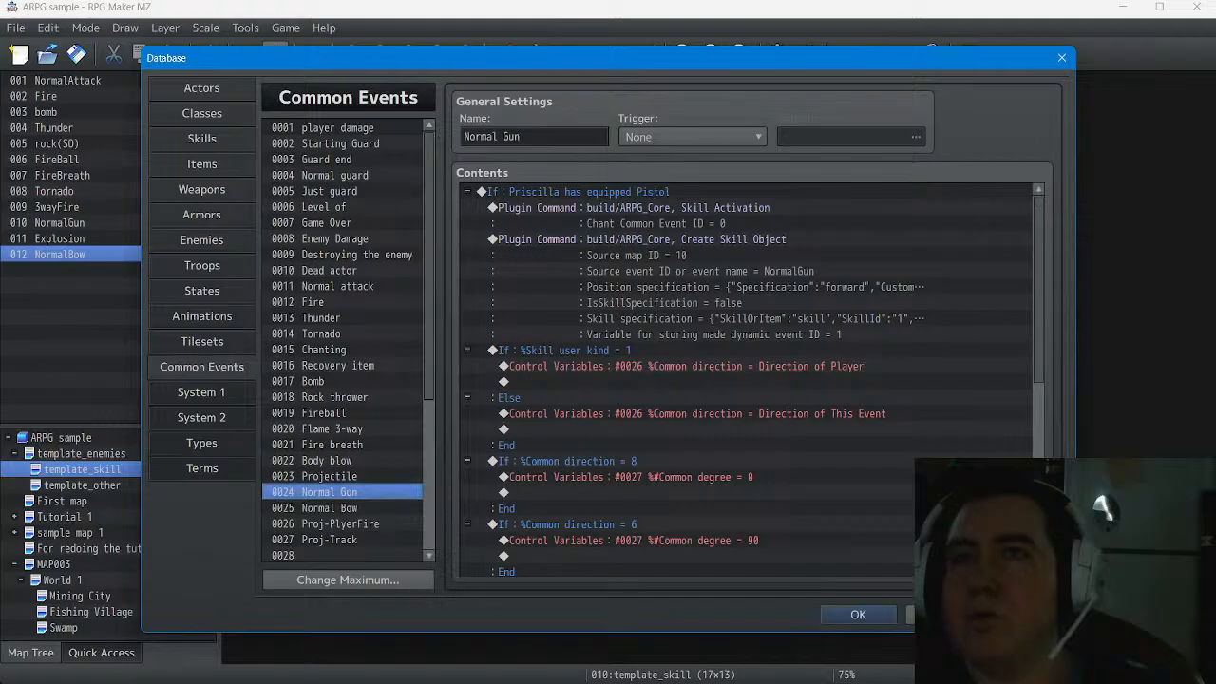
{"action": "left_click", "coordinate": [684, 214]}
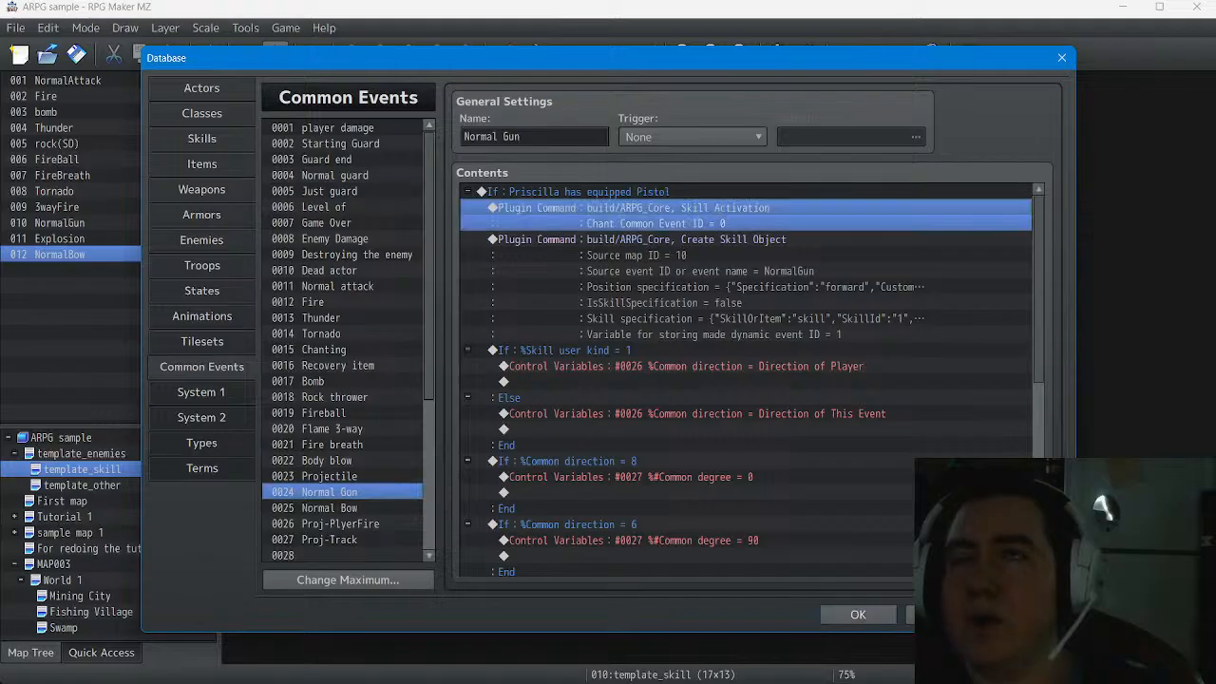
{"action": "scroll", "coordinate": [684, 214], "scroll_direction": "down", "scroll_amount": 8}
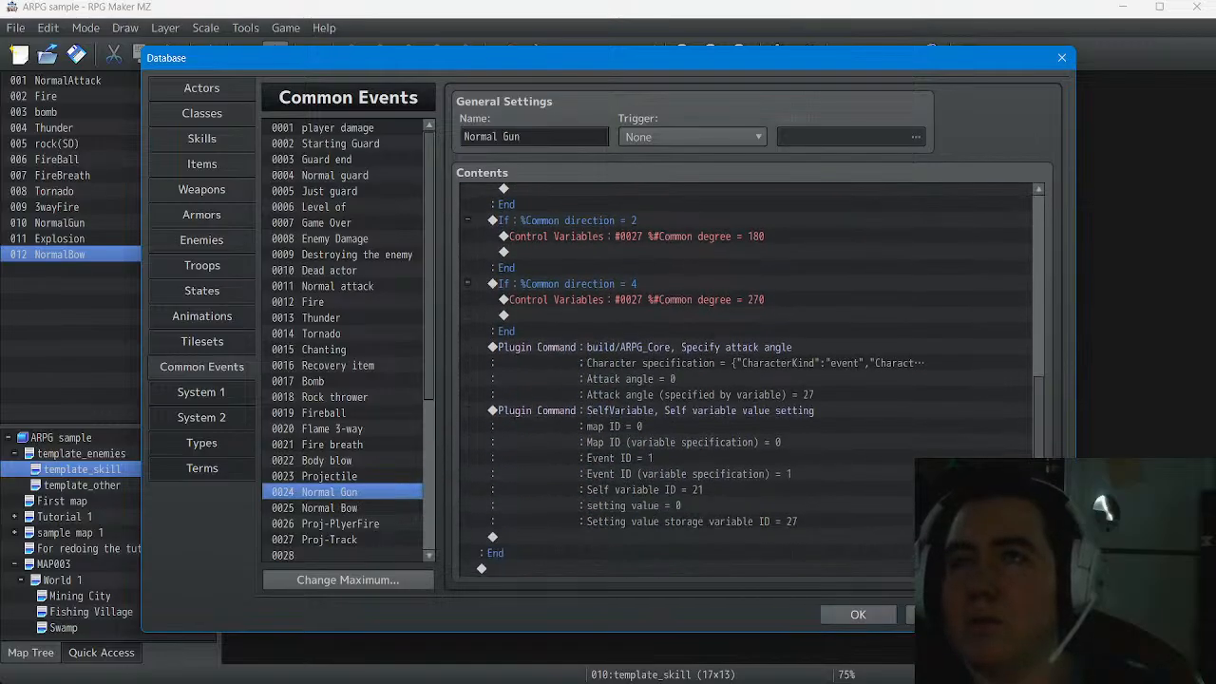
{"action": "left_click", "coordinate": [684, 506], "text": "shift"}
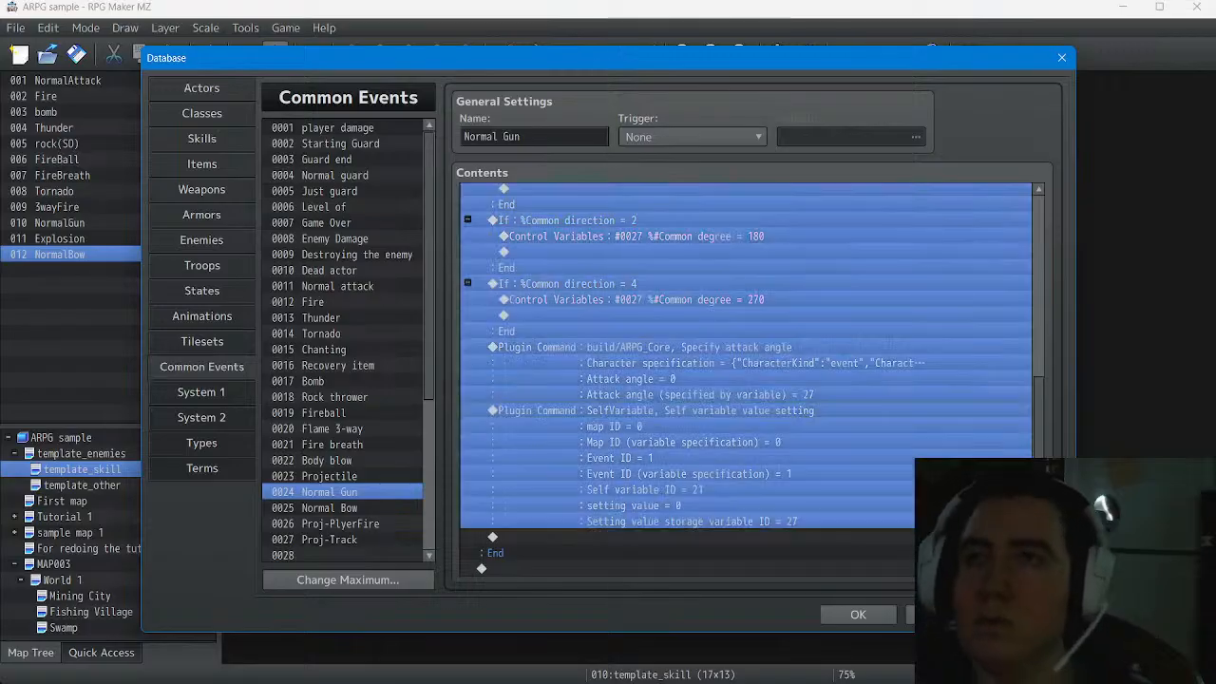
{"action": "scroll", "coordinate": [746, 380], "scroll_direction": "up", "scroll_amount": 7}
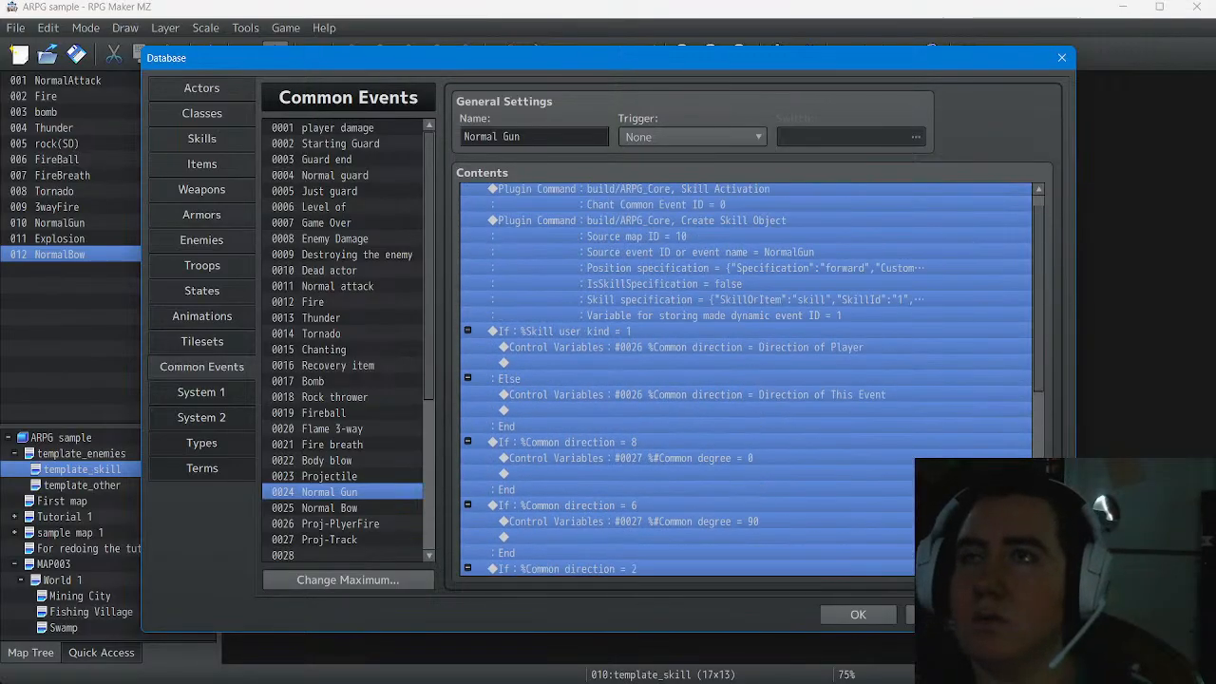
{"action": "scroll", "coordinate": [745, 380], "scroll_direction": "up", "scroll_amount": 1}
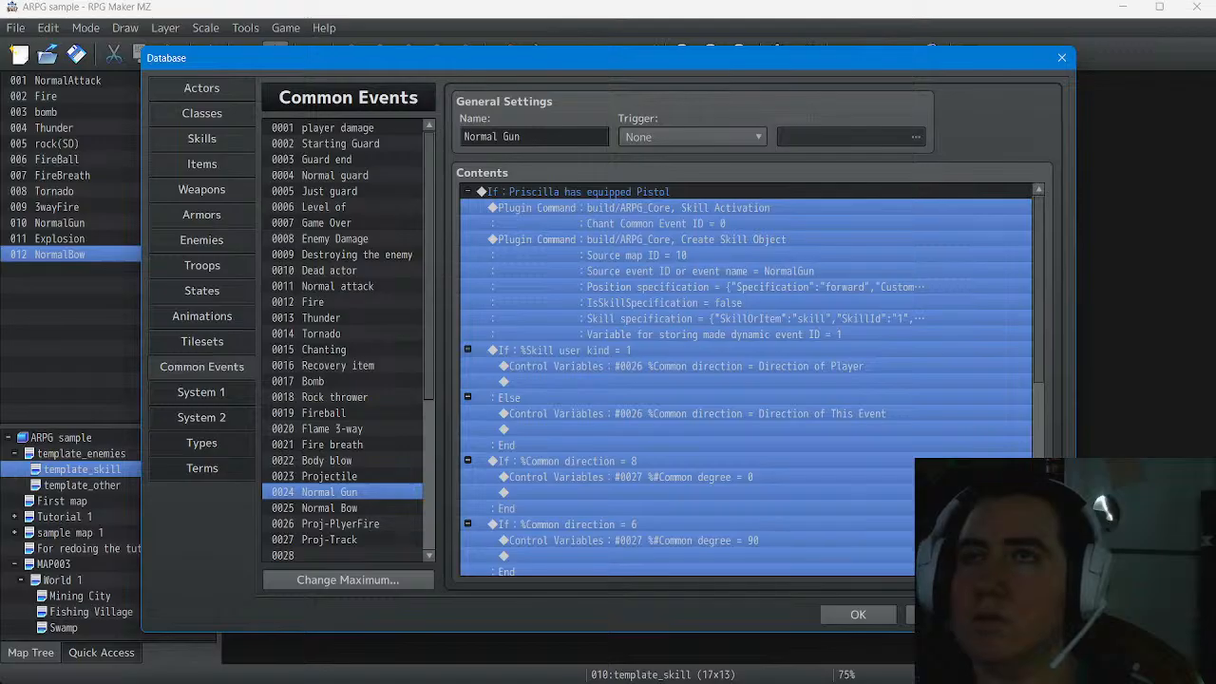
{"action": "right_click", "coordinate": [662, 205]}
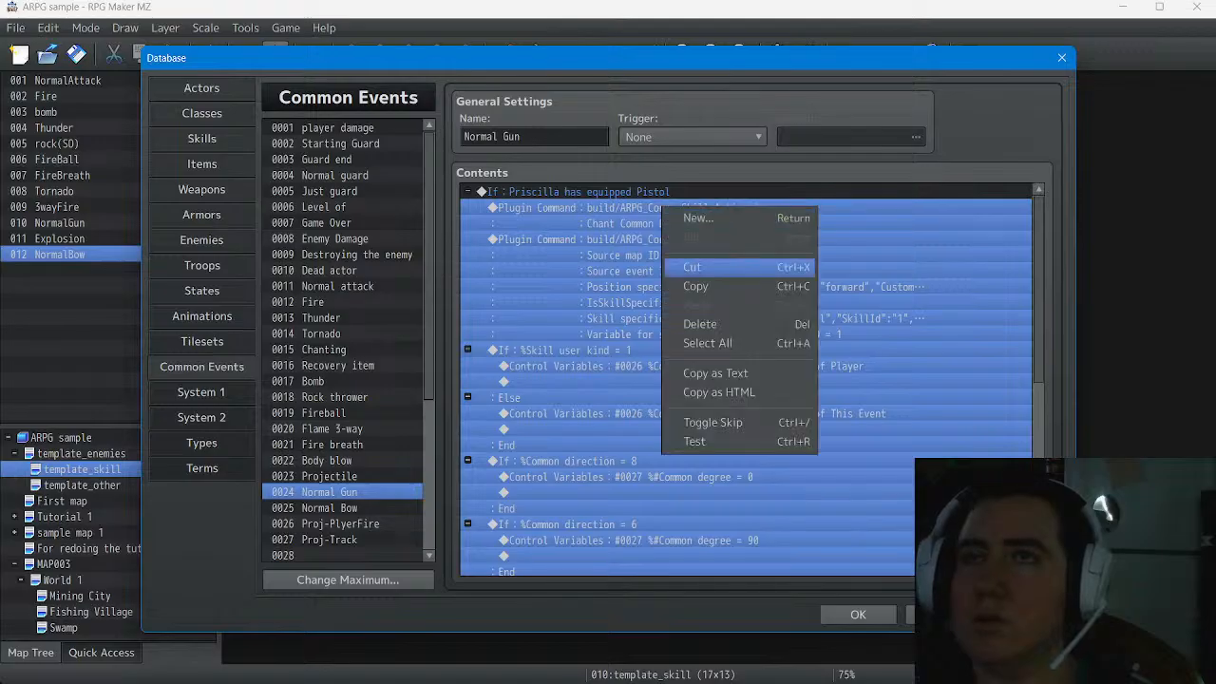
{"action": "left_click", "coordinate": [692, 267]}
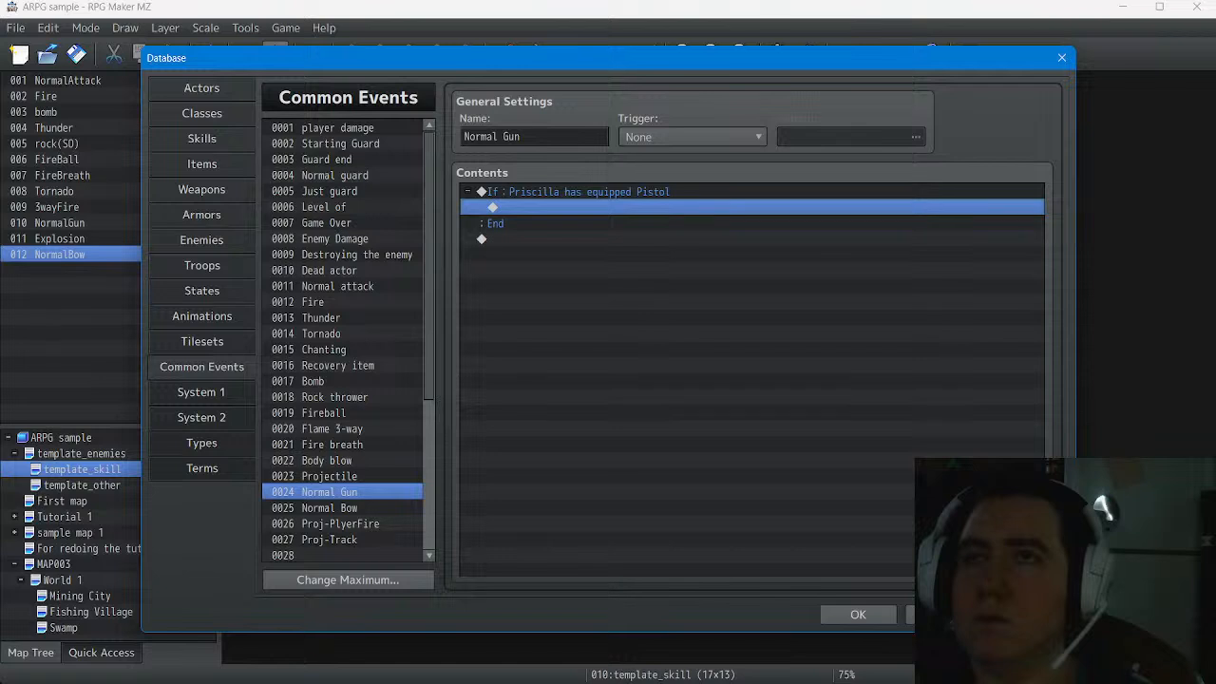
Delete the emptied Pistol condition from Normal Gun and paste the cut commands at the event's top level
{"action": "right_click", "coordinate": [608, 191]}
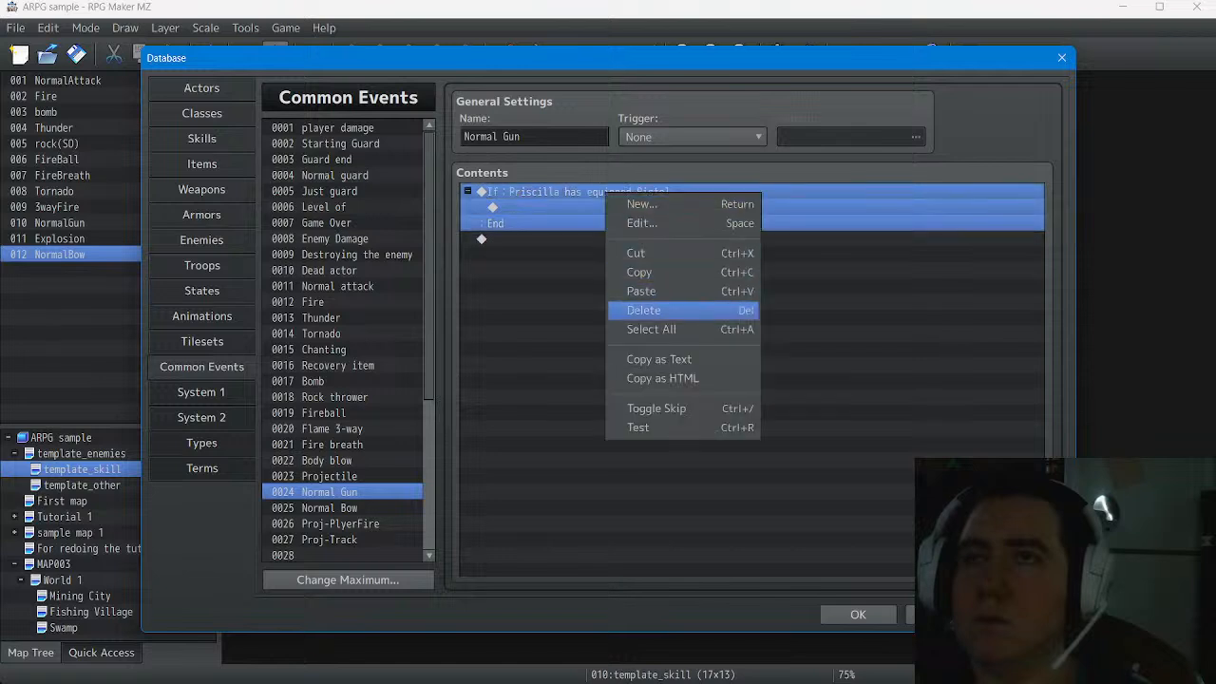
{"action": "left_click", "coordinate": [665, 311]}
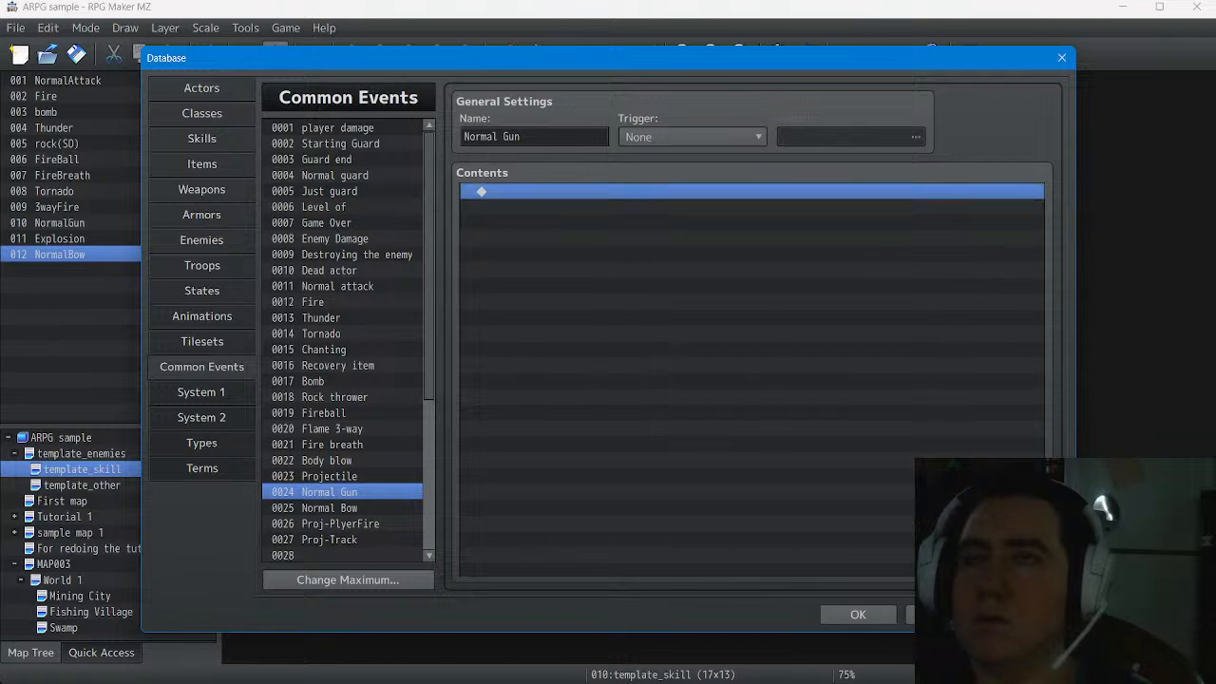
{"action": "right_click", "coordinate": [573, 188]}
{"action": "left_click", "coordinate": [646, 288]}
{"action": "scroll", "coordinate": [751, 380], "scroll_direction": "up", "scroll_amount": 7}
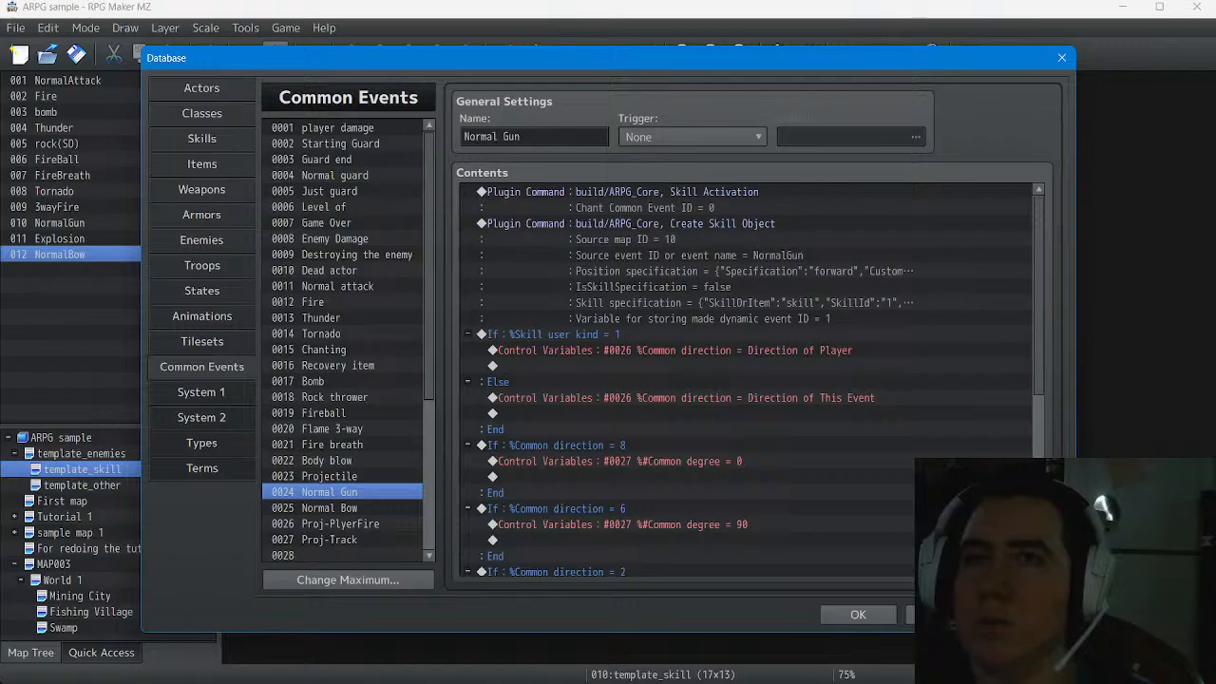
Cut all commands nested inside the SimpleBow-equipped condition of the Normal Bow common event
{"action": "left_click", "coordinate": [330, 509]}
{"action": "scroll", "coordinate": [745, 380], "scroll_direction": "up", "scroll_amount": 1}
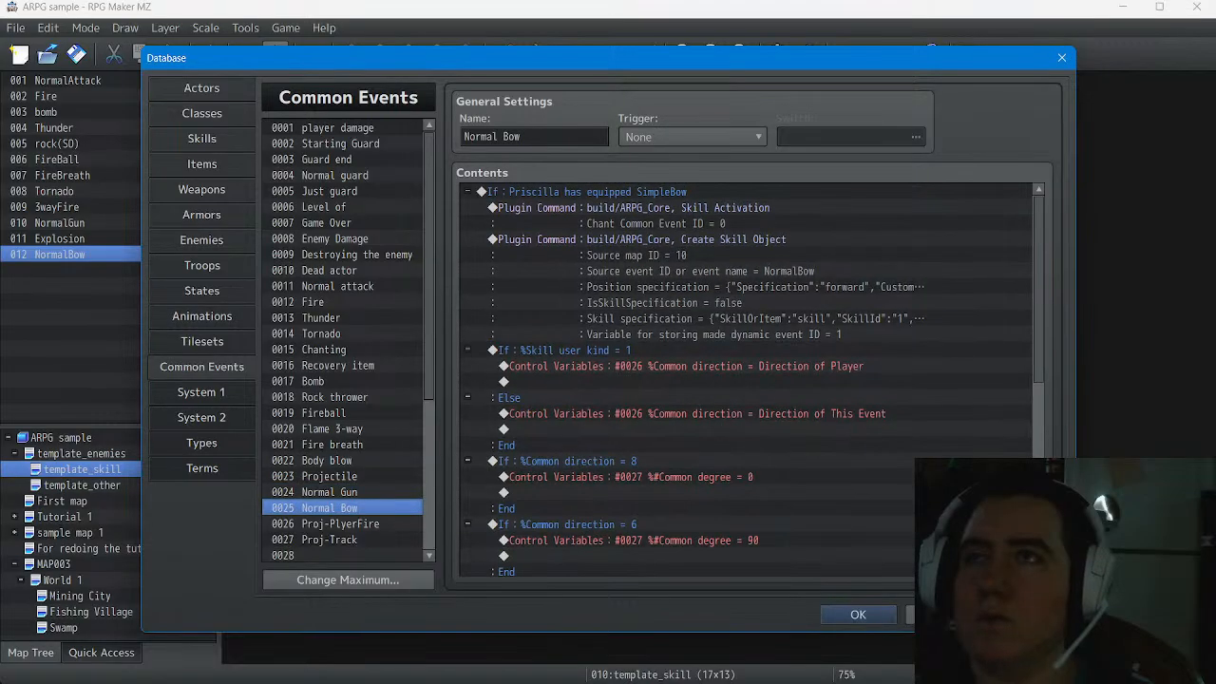
{"action": "left_click", "coordinate": [633, 208]}
{"action": "scroll", "coordinate": [746, 380], "scroll_direction": "down", "scroll_amount": 8}
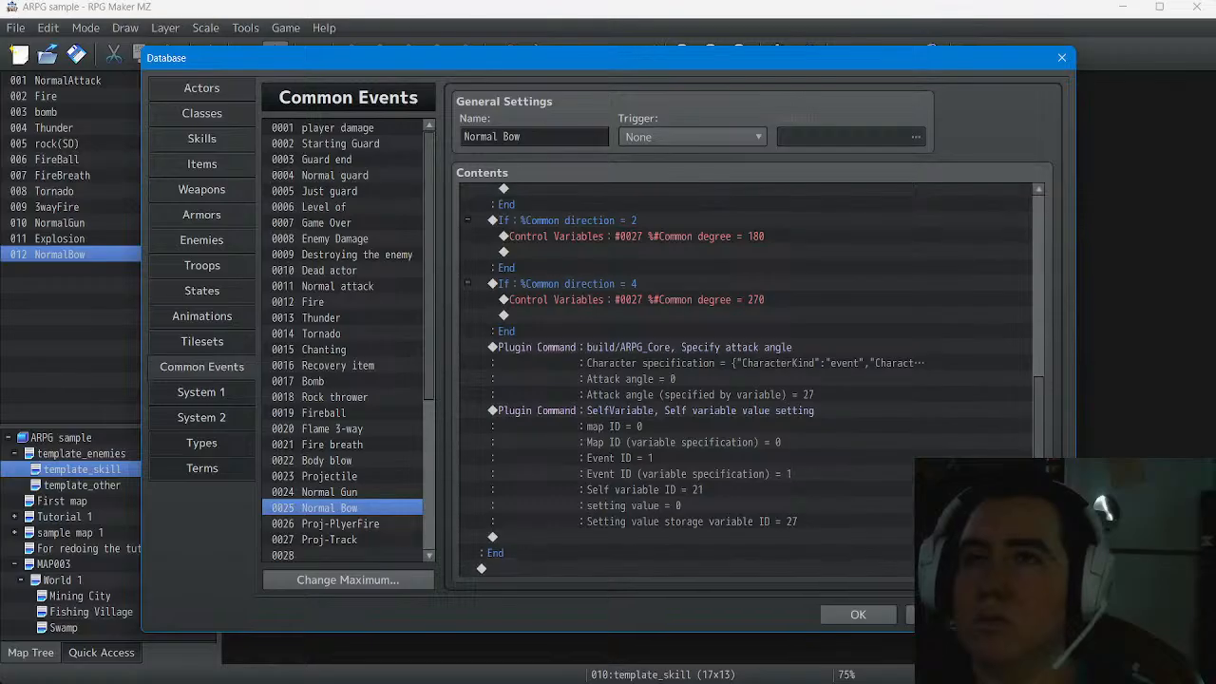
{"action": "left_click", "coordinate": [665, 474], "text": "shift"}
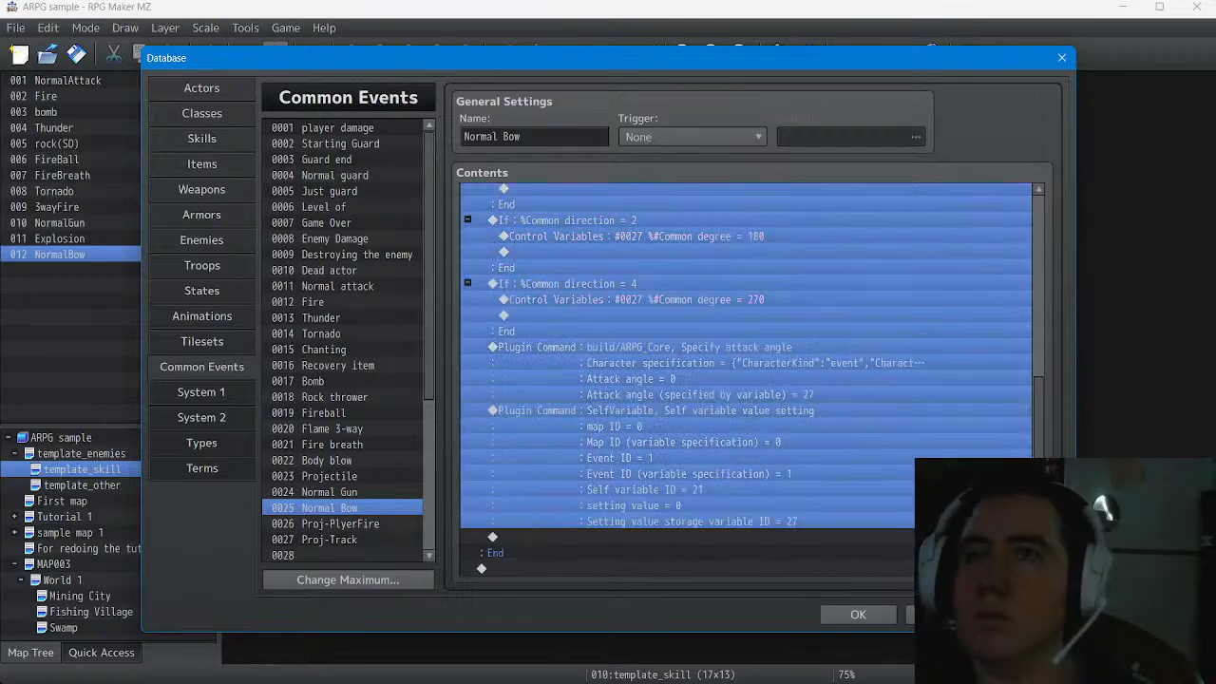
{"action": "scroll", "coordinate": [746, 380], "scroll_direction": "up", "scroll_amount": 8}
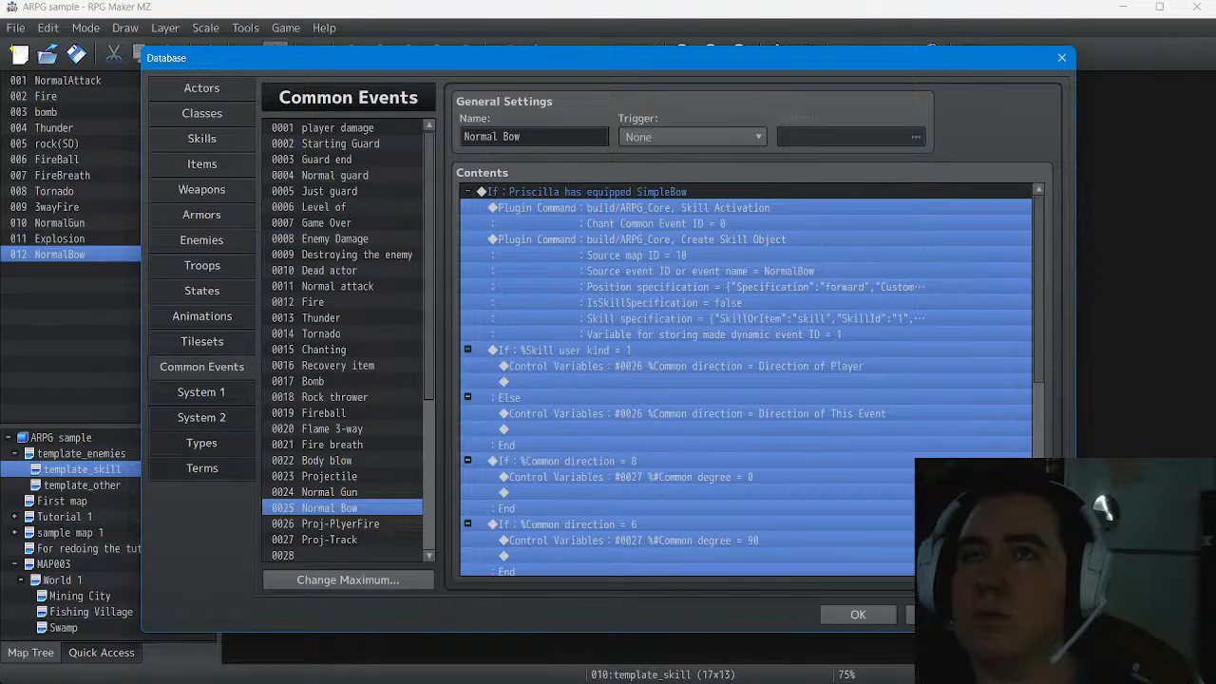
{"action": "right_click", "coordinate": [611, 211]}
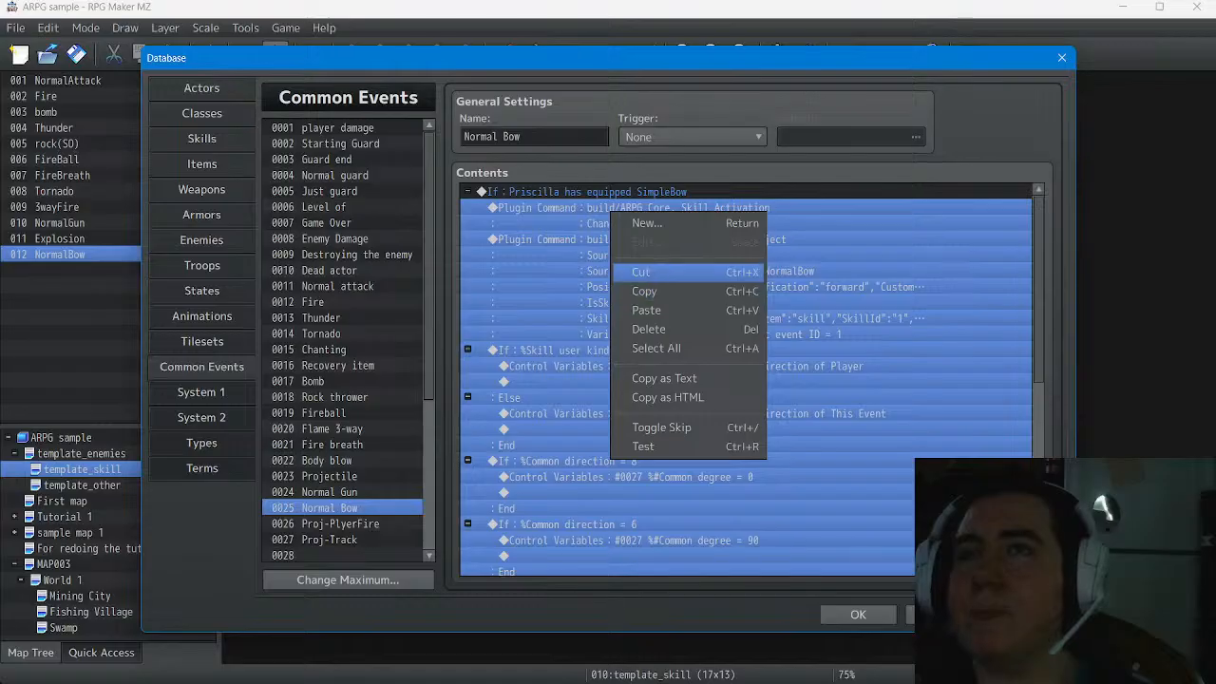
{"action": "left_click", "coordinate": [641, 272]}
Delete the emptied SimpleBow condition from Normal Bow and paste the cut commands at the event's top level
{"action": "left_click", "coordinate": [570, 192]}
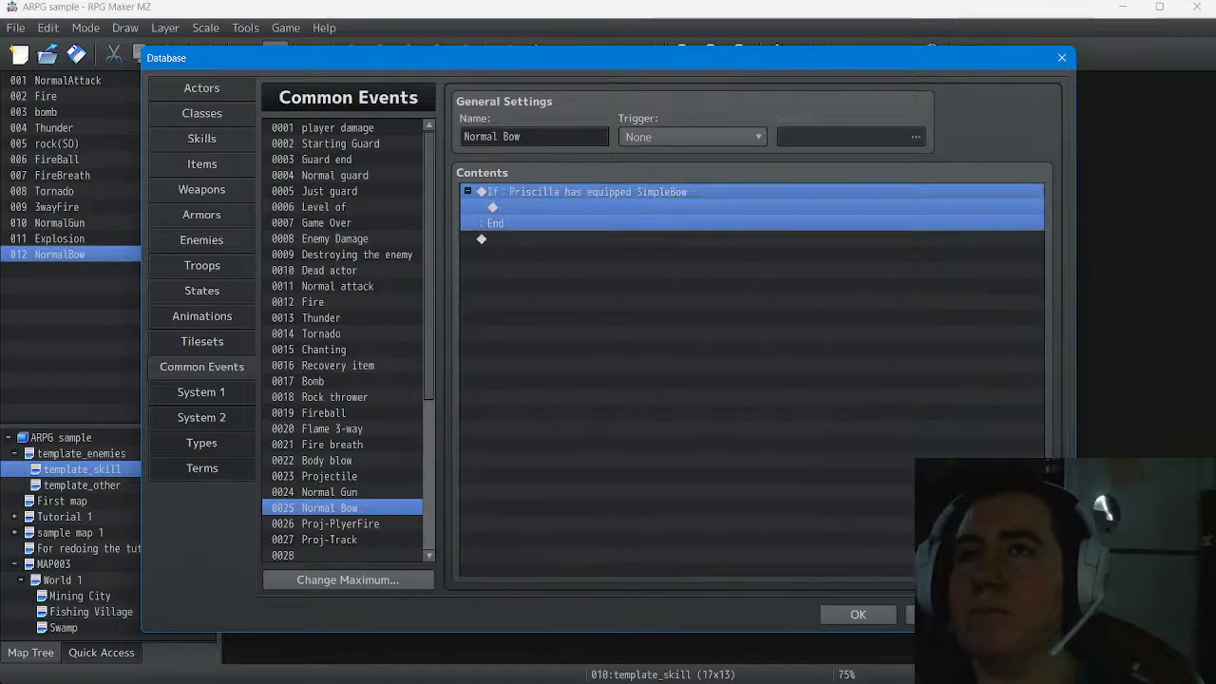
{"action": "right_click", "coordinate": [591, 193]}
{"action": "left_click", "coordinate": [630, 310]}
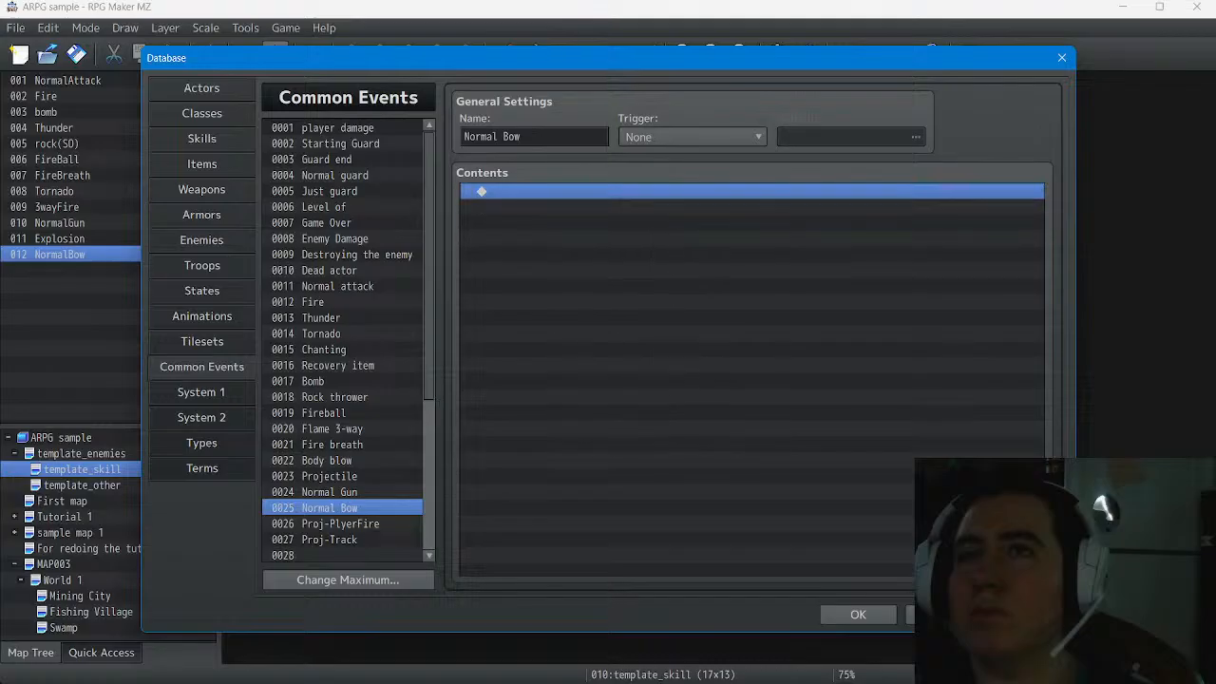
{"action": "right_click", "coordinate": [603, 193]}
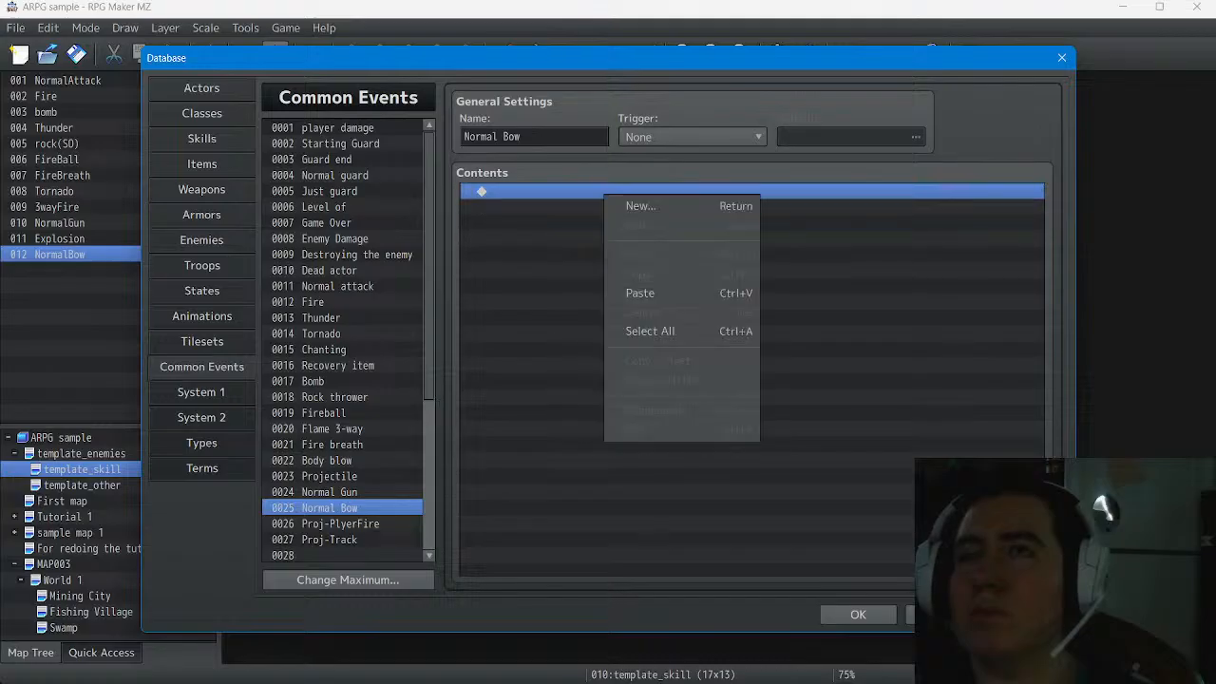
{"action": "left_click", "coordinate": [640, 292]}
{"action": "scroll", "coordinate": [750, 380], "scroll_direction": "up", "scroll_amount": 7}
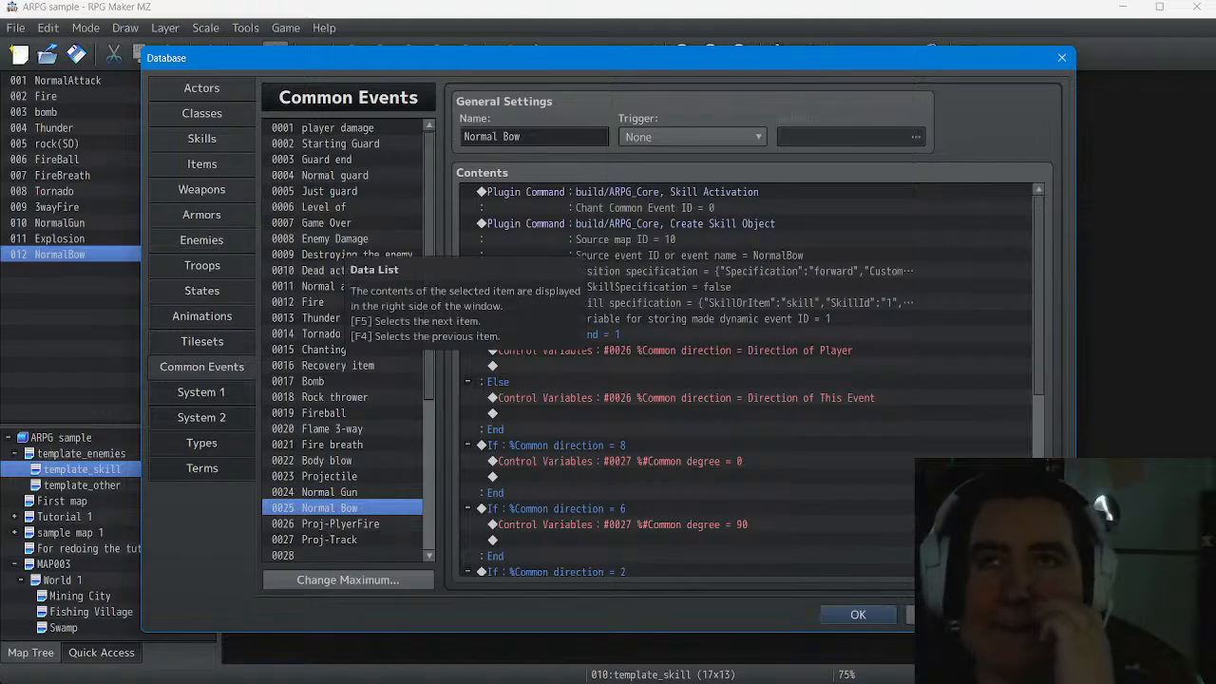
Compare the NormalGun and NormalBow skills, and set NormalBow's damage element to Normal Attack
{"action": "left_click", "coordinate": [202, 139]}
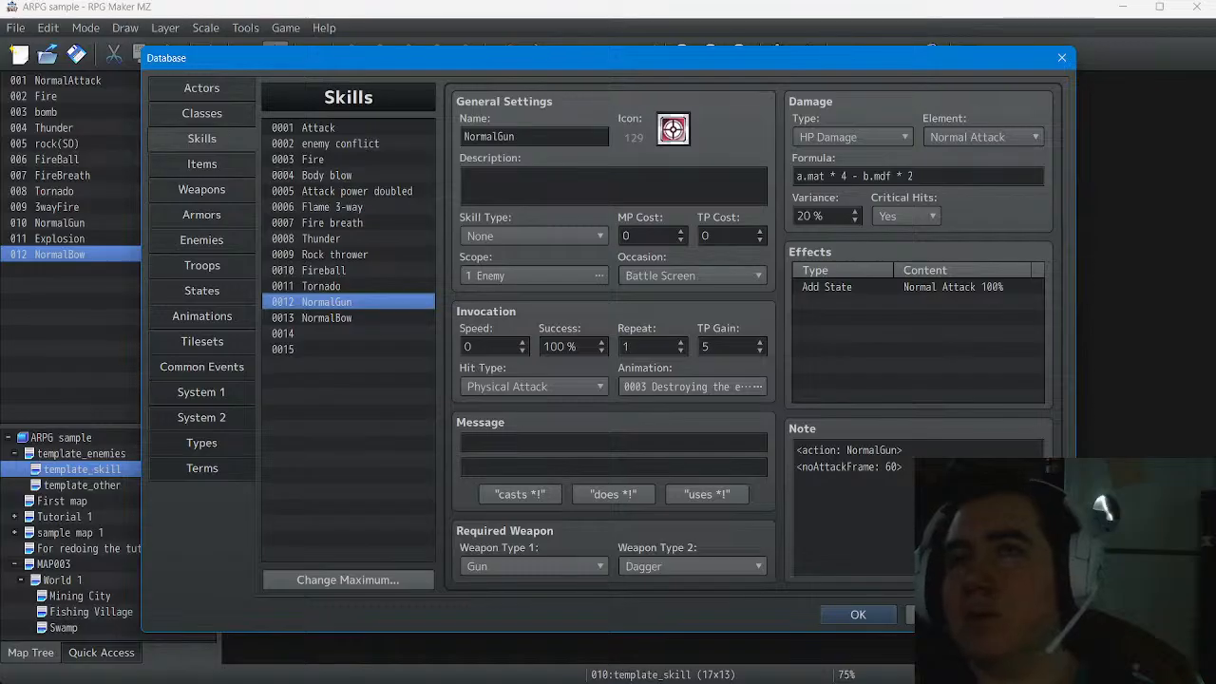
{"action": "left_click", "coordinate": [327, 318]}
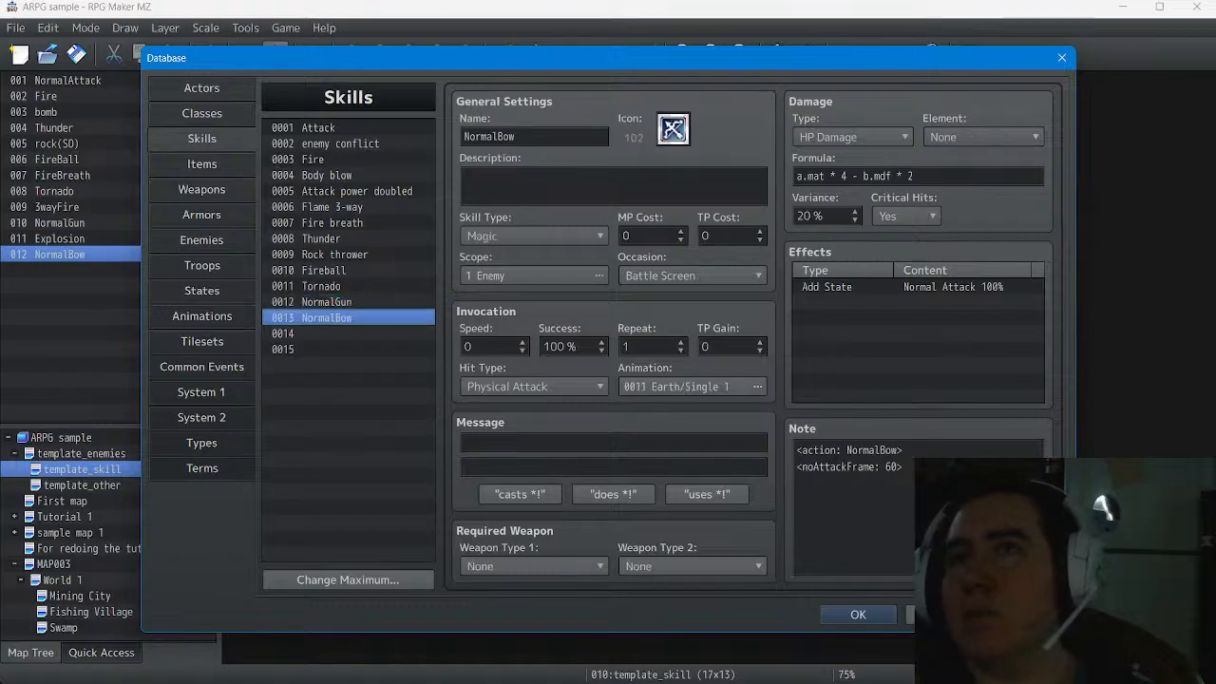
{"action": "left_click", "coordinate": [327, 302]}
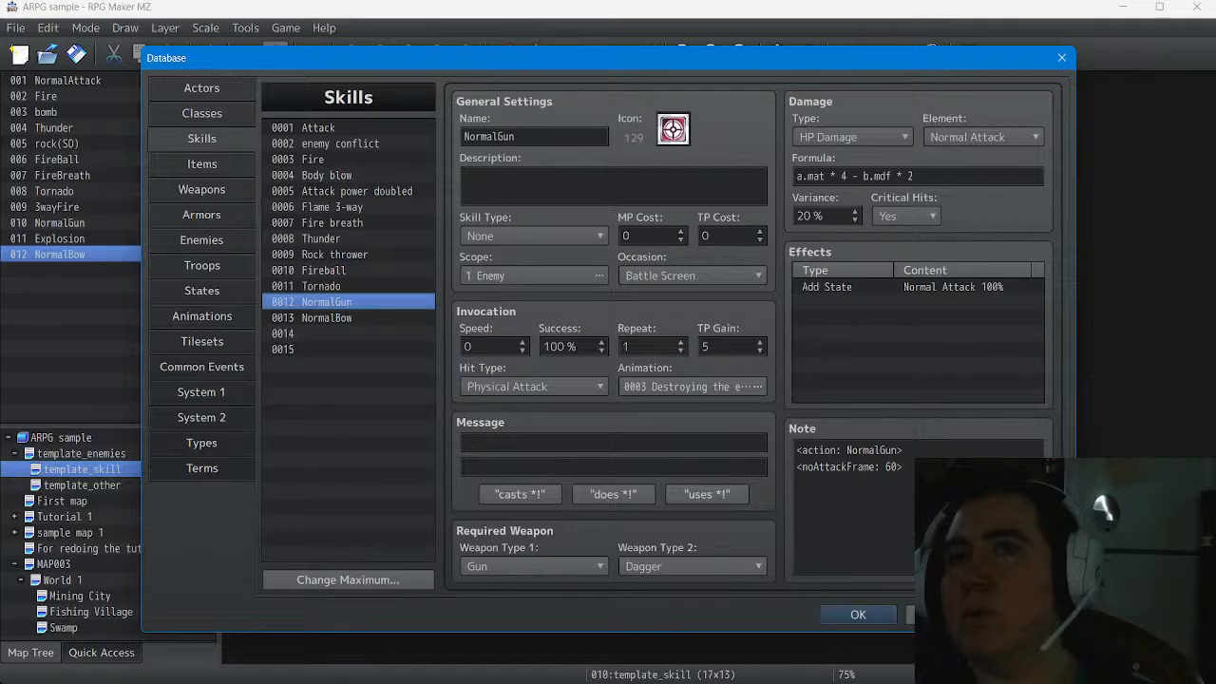
{"action": "left_click", "coordinate": [327, 319]}
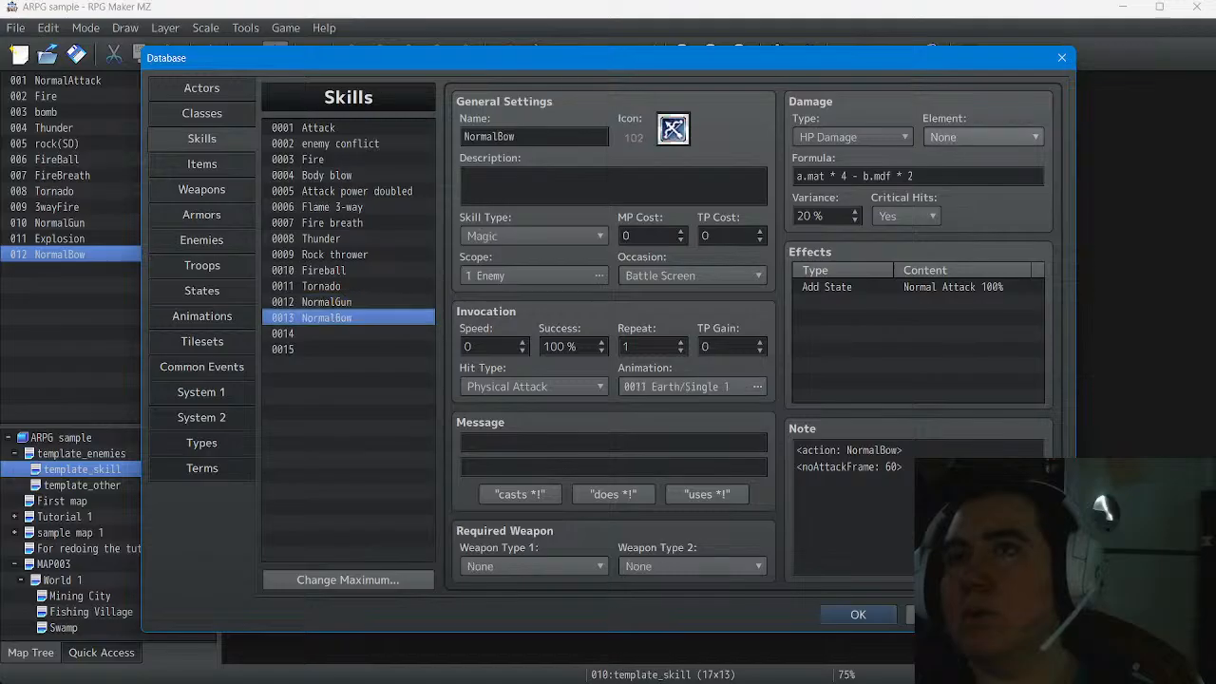
{"action": "left_click", "coordinate": [982, 137]}
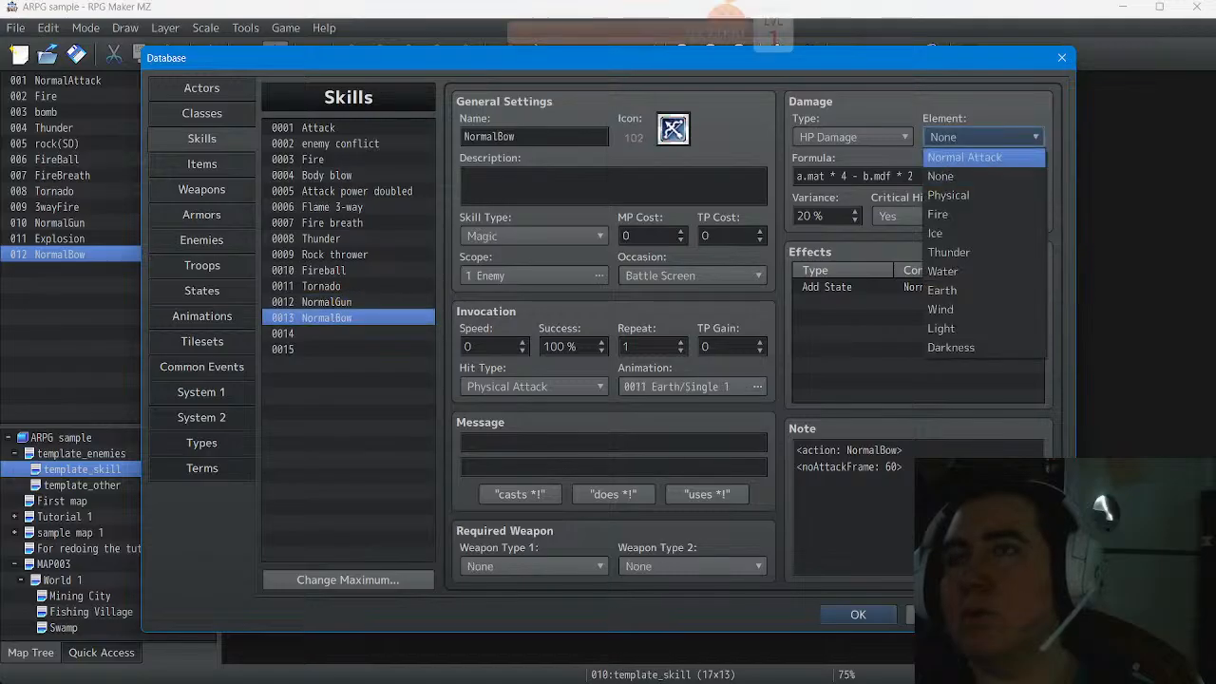
{"action": "left_click", "coordinate": [965, 158]}
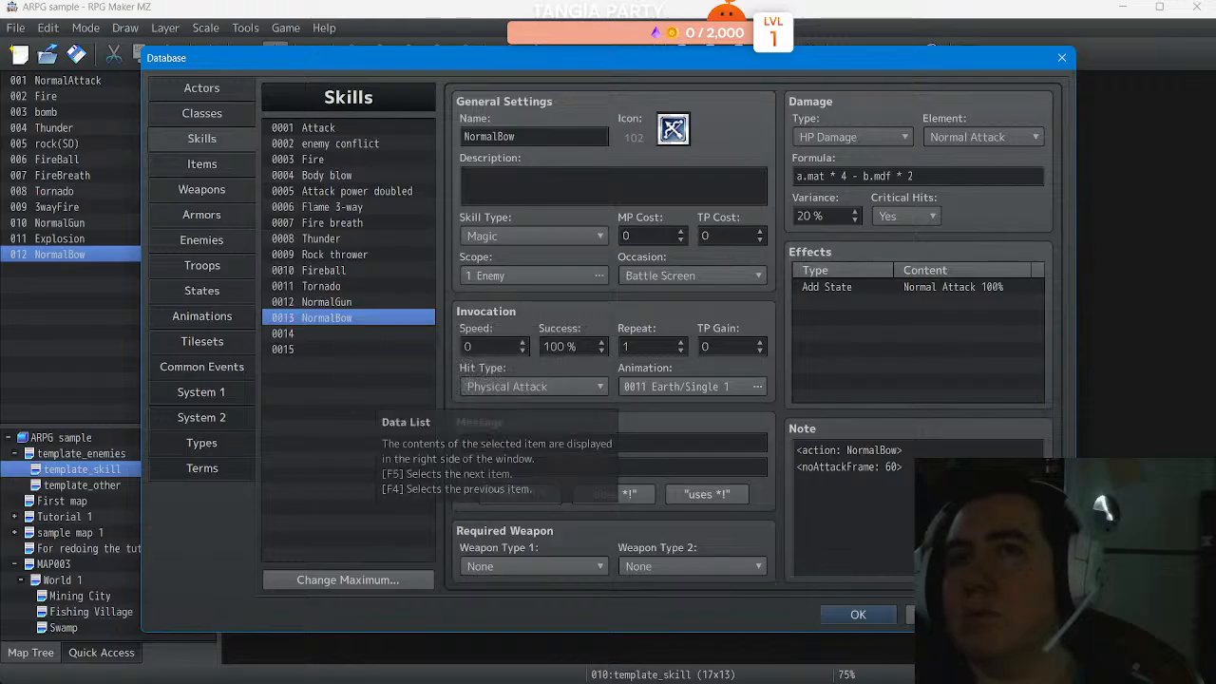
Set the NormalGun skill's type to Magic and apply the database changes
{"action": "left_click", "coordinate": [533, 236]}
{"action": "left_click", "coordinate": [534, 235]}
{"action": "left_click", "coordinate": [327, 303]}
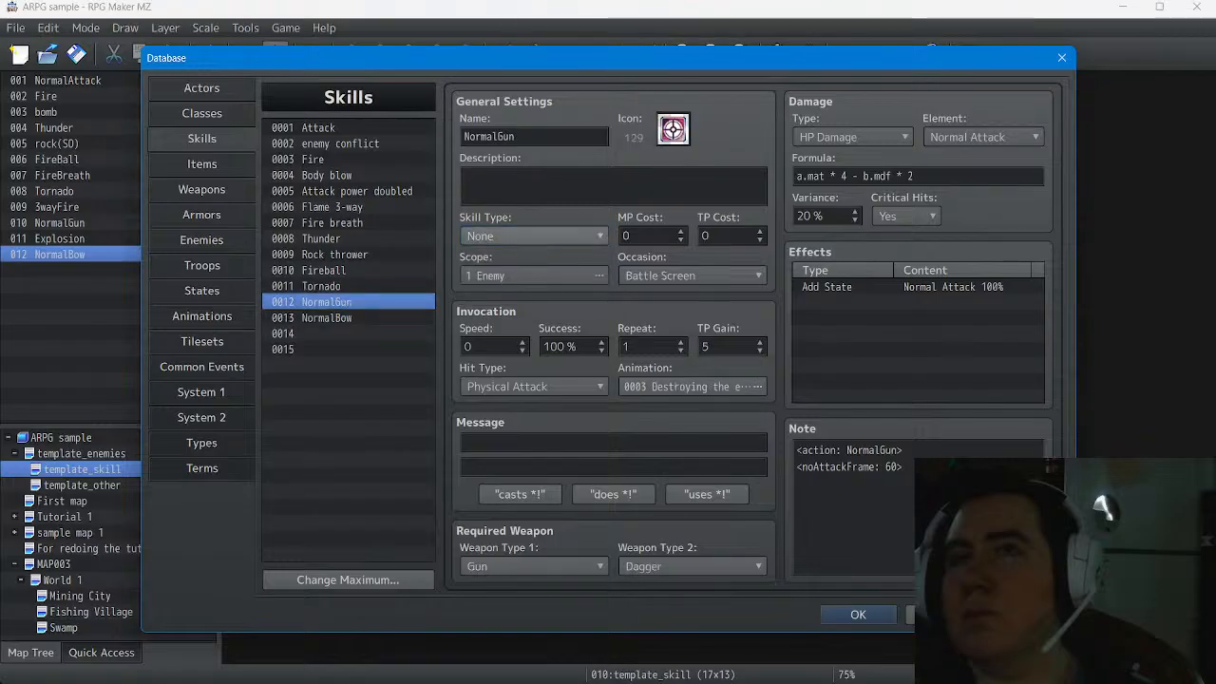
{"action": "left_click", "coordinate": [534, 235]}
{"action": "left_click", "coordinate": [534, 275]}
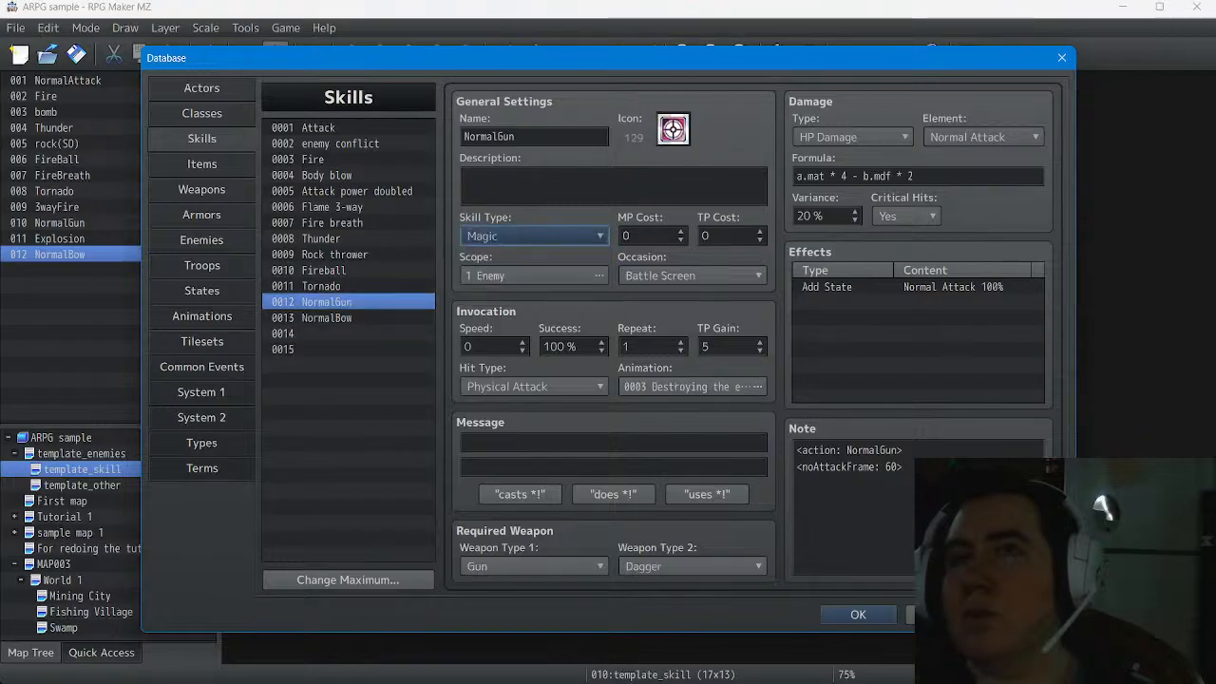
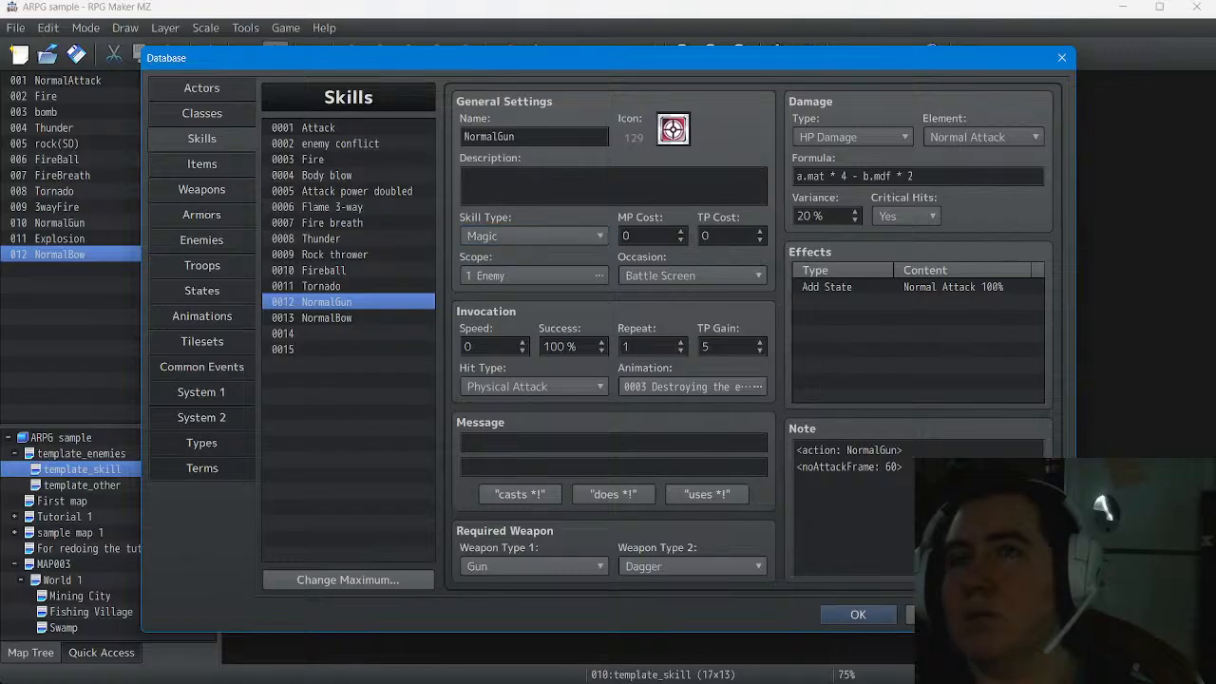
{"action": "left_click", "coordinate": [857, 615]}
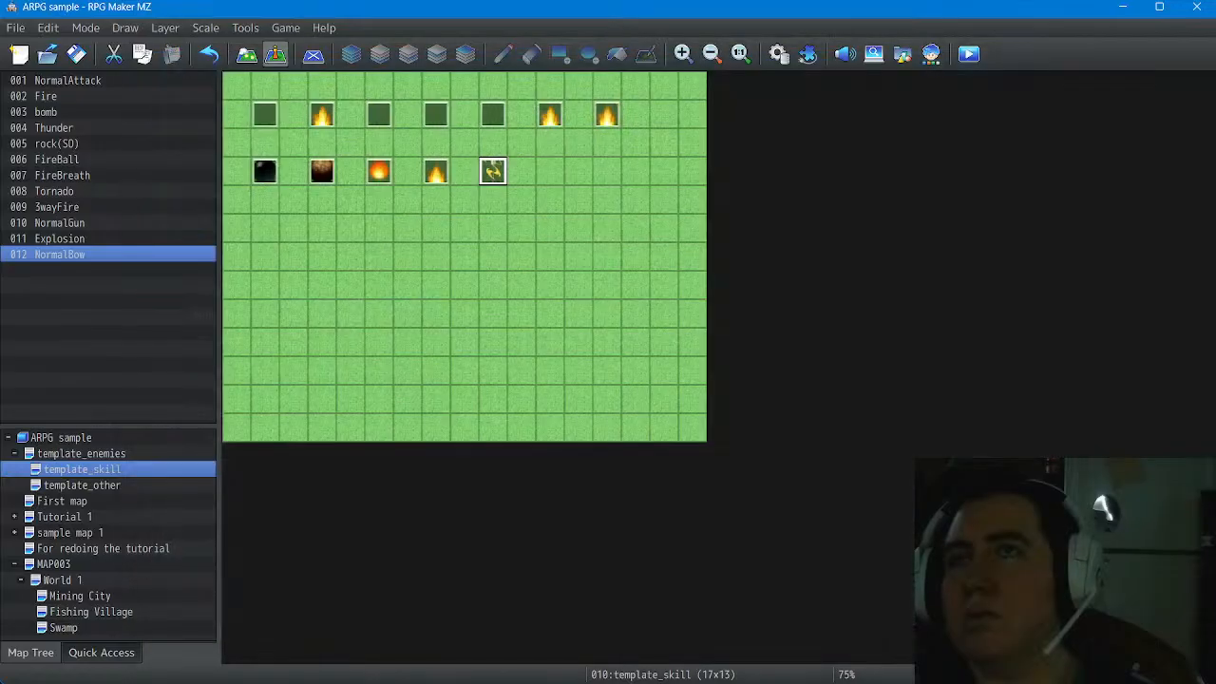
{"action": "left_click", "coordinate": [968, 54]}
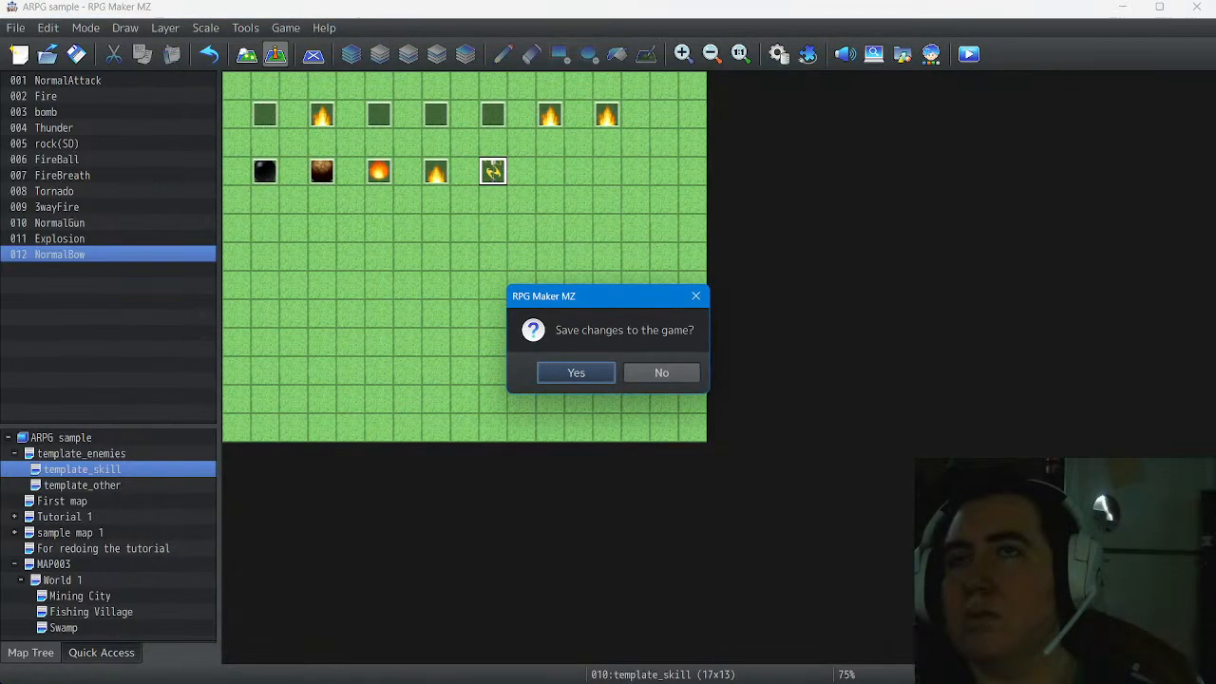
{"action": "left_click", "coordinate": [663, 373]}
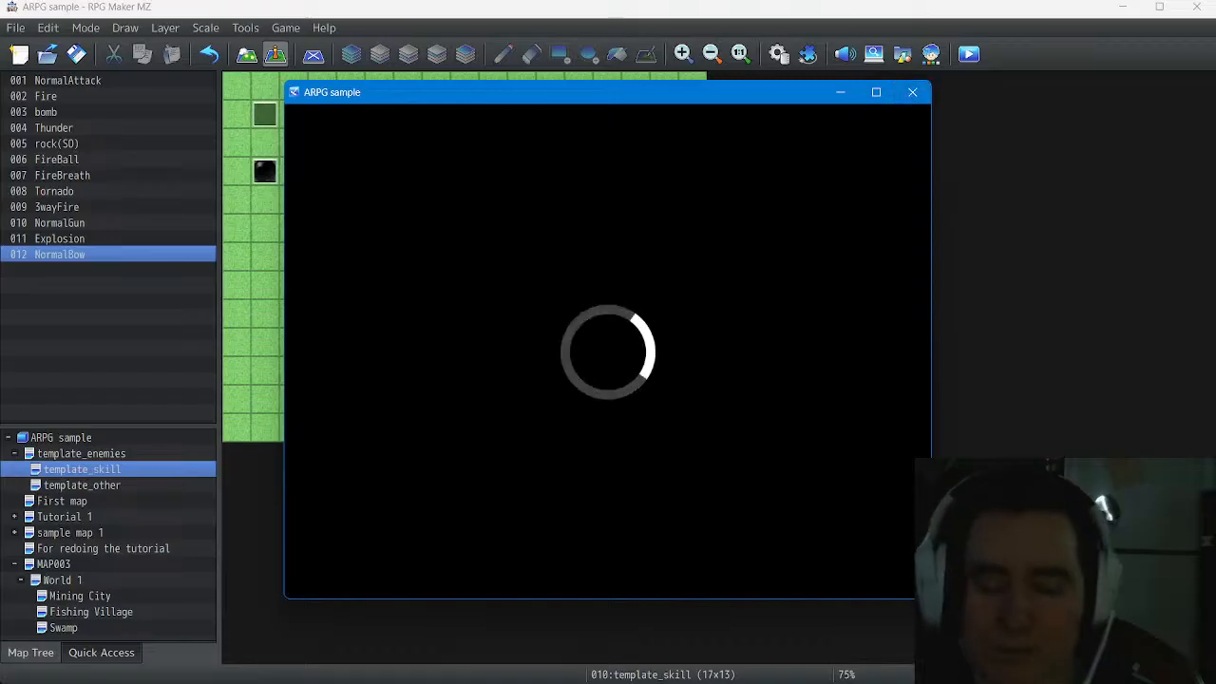
{"action": "left_click", "coordinate": [912, 92]}
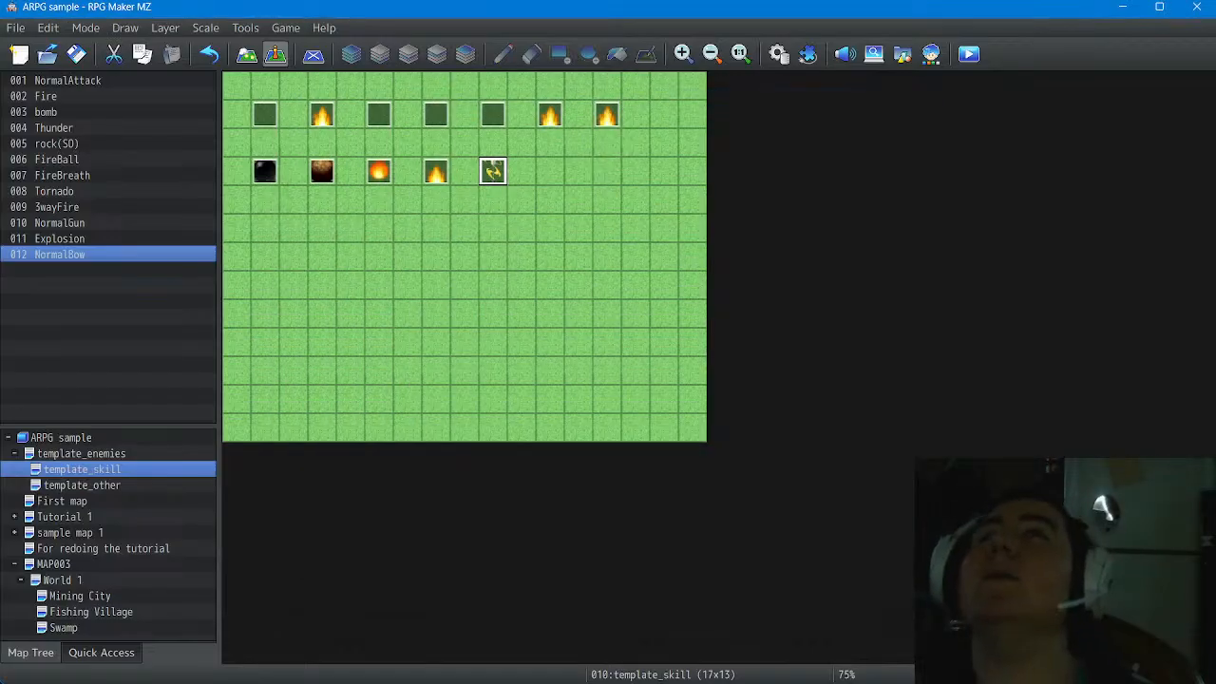
Examine the Fire skill event's first page for its hit box, collision and option settings as a reference
{"action": "left_click", "coordinate": [322, 115]}
{"action": "double_click", "coordinate": [322, 115]}
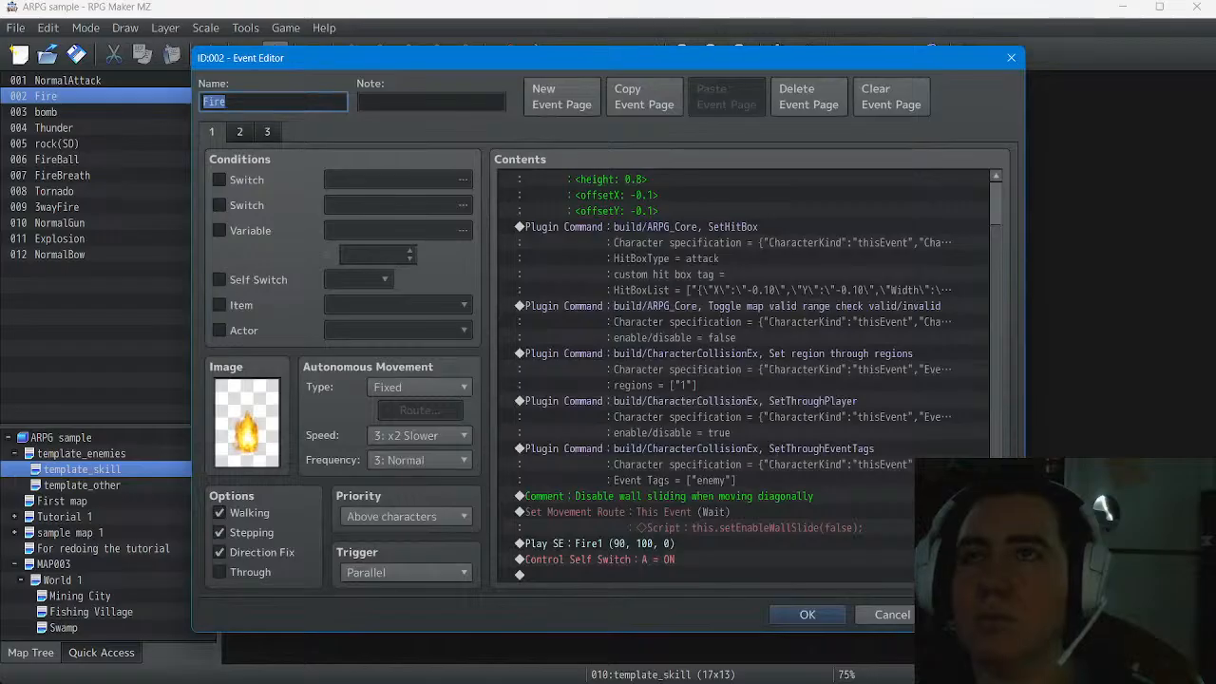
{"action": "scroll", "coordinate": [743, 376], "scroll_direction": "up", "scroll_amount": 1}
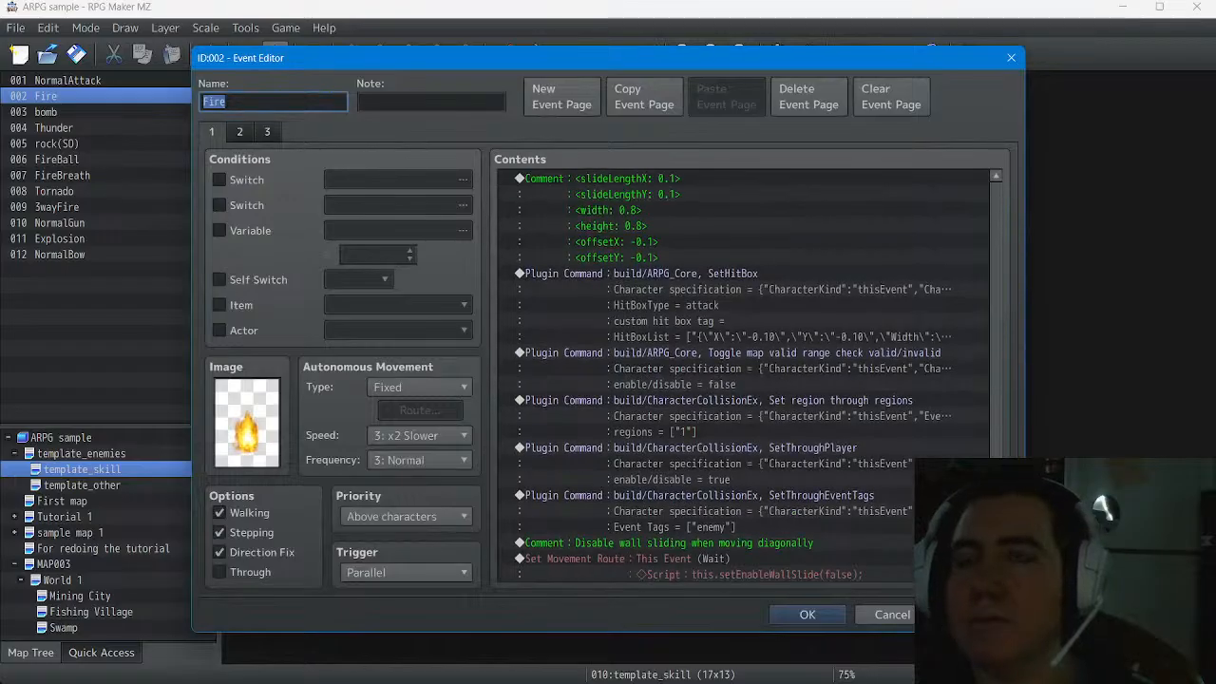
{"action": "scroll", "coordinate": [744, 376], "scroll_direction": "down", "scroll_amount": 1}
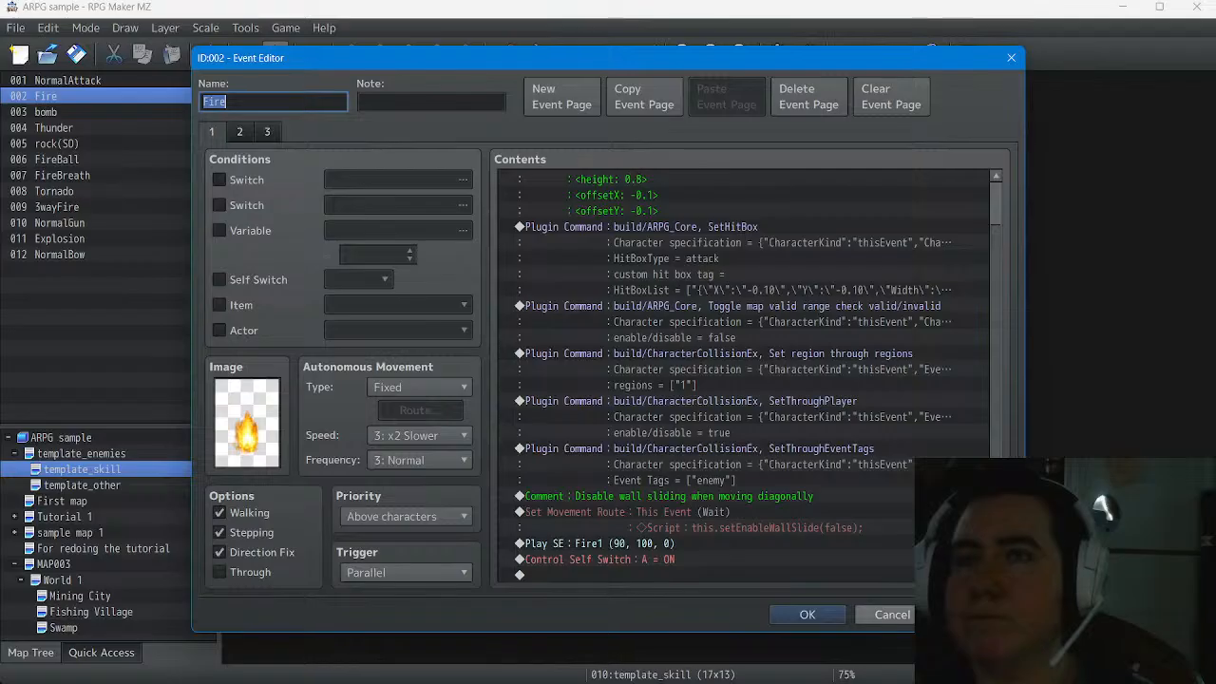
{"action": "left_click", "coordinate": [807, 615]}
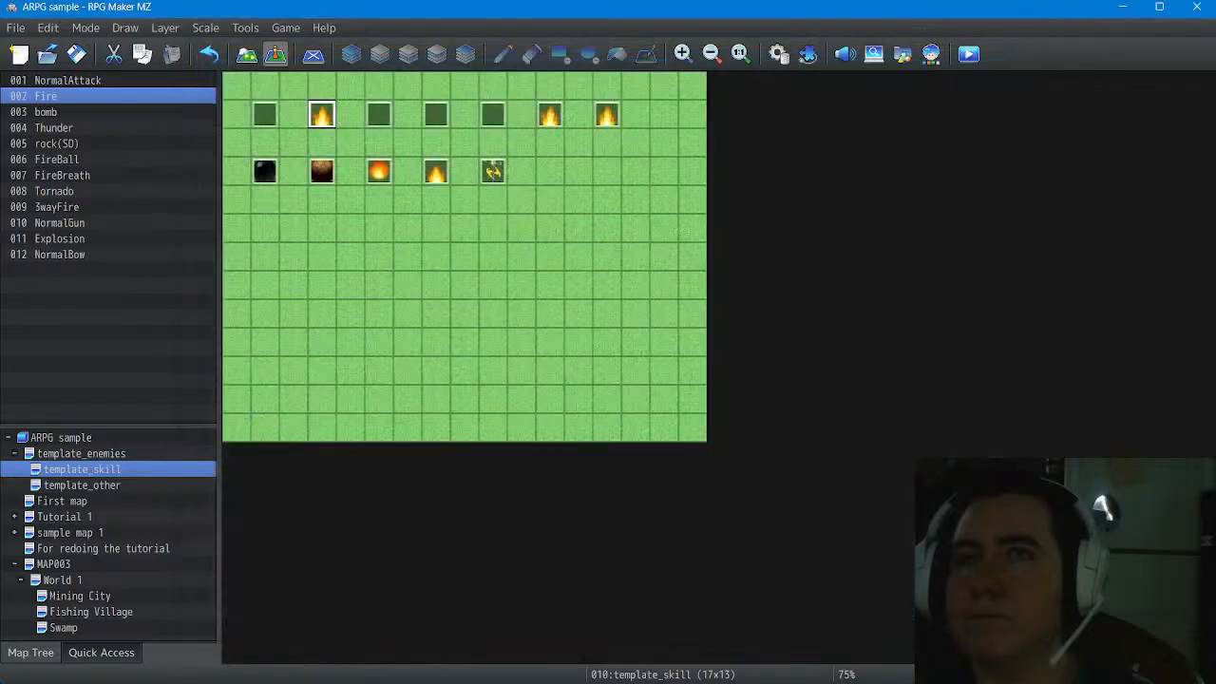
Change the first page image of the NormalGun event to the down-facing bullet with a yellow muzzle flash from !Effect
{"action": "double_click", "coordinate": [493, 171]}
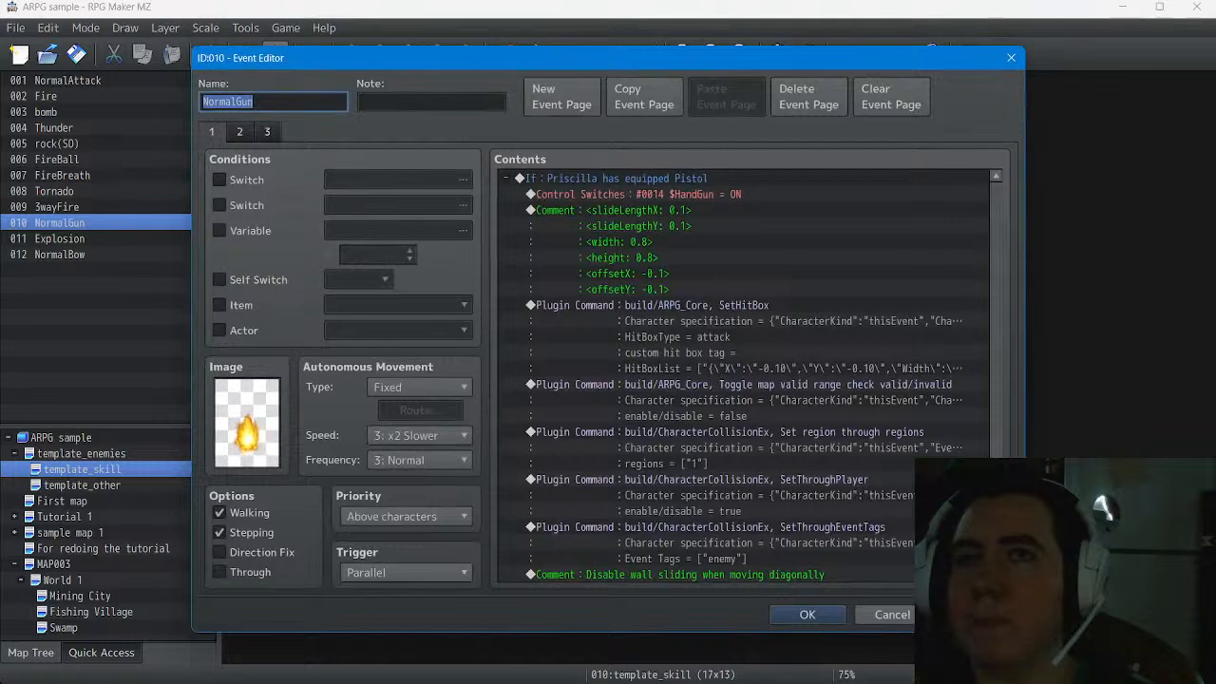
{"action": "double_click", "coordinate": [247, 423]}
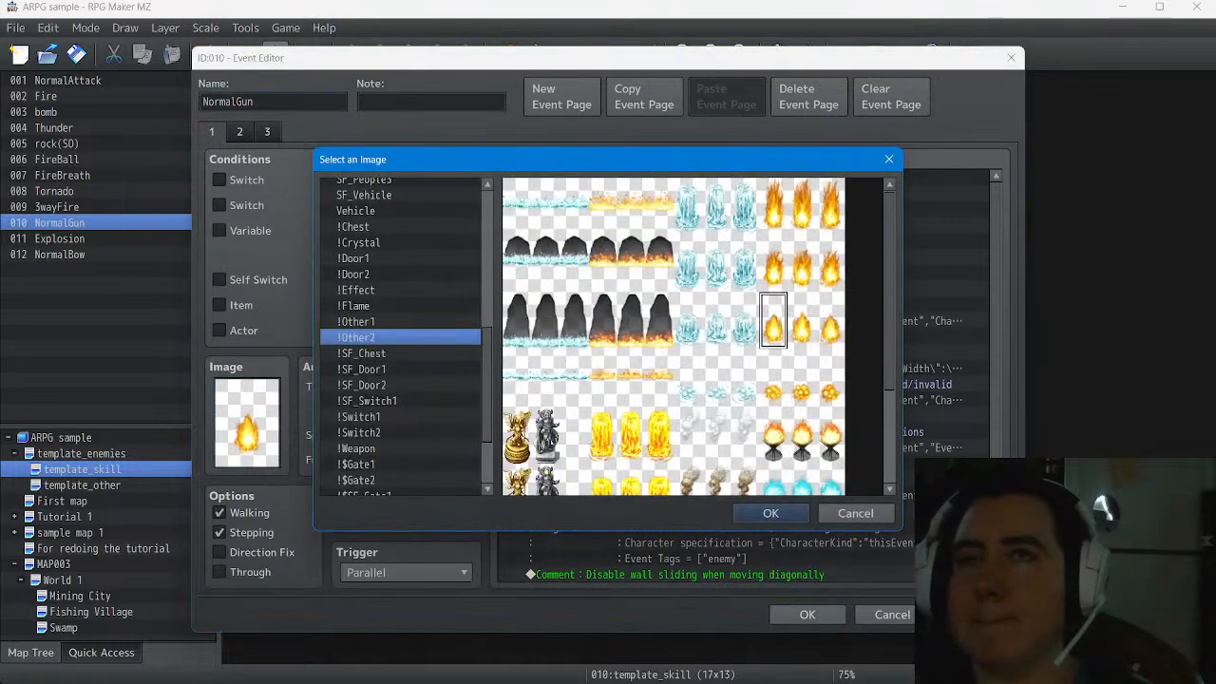
{"action": "left_click", "coordinate": [354, 305]}
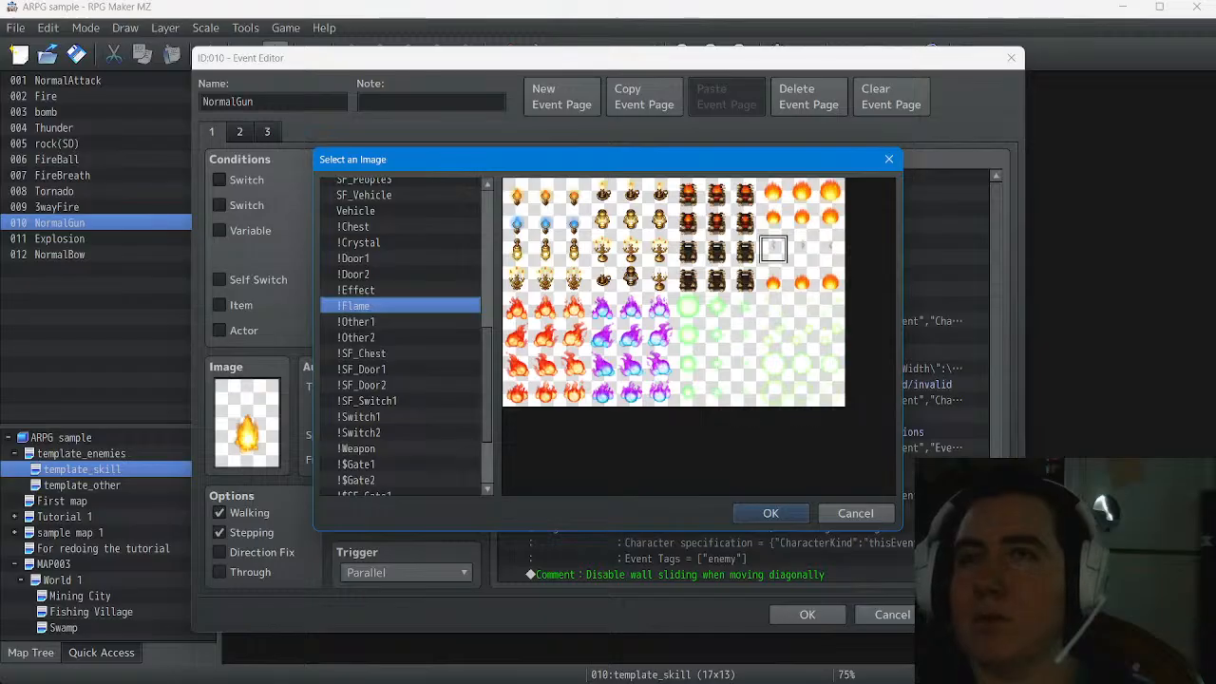
{"action": "left_click", "coordinate": [357, 289]}
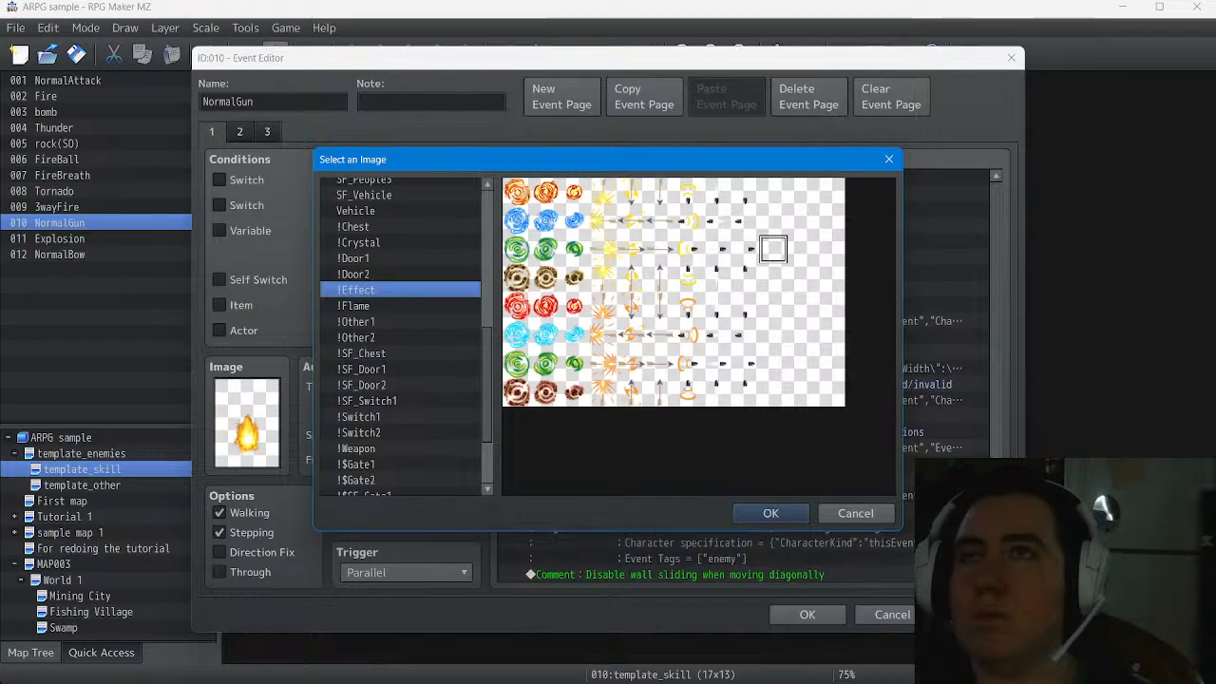
{"action": "left_click", "coordinate": [687, 193]}
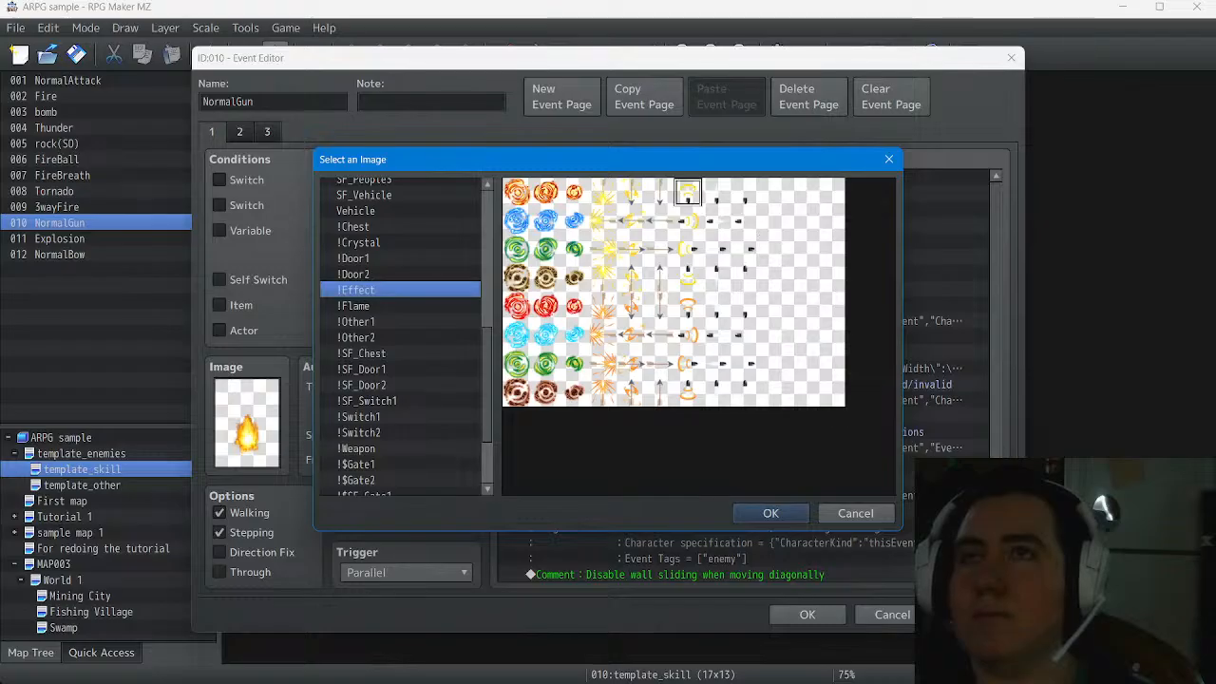
{"action": "left_click", "coordinate": [771, 513]}
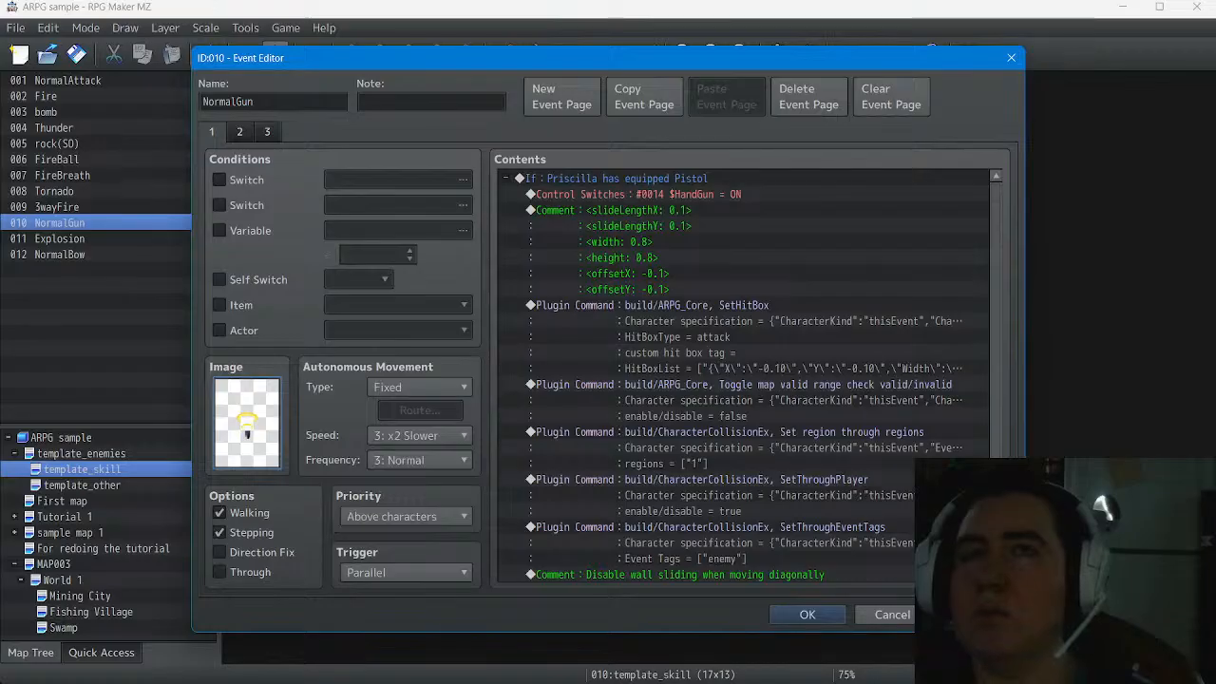
Set the NormalGun event's second page image to the plain down-facing bullet from !Effect and confirm the event
{"action": "left_click", "coordinate": [240, 132]}
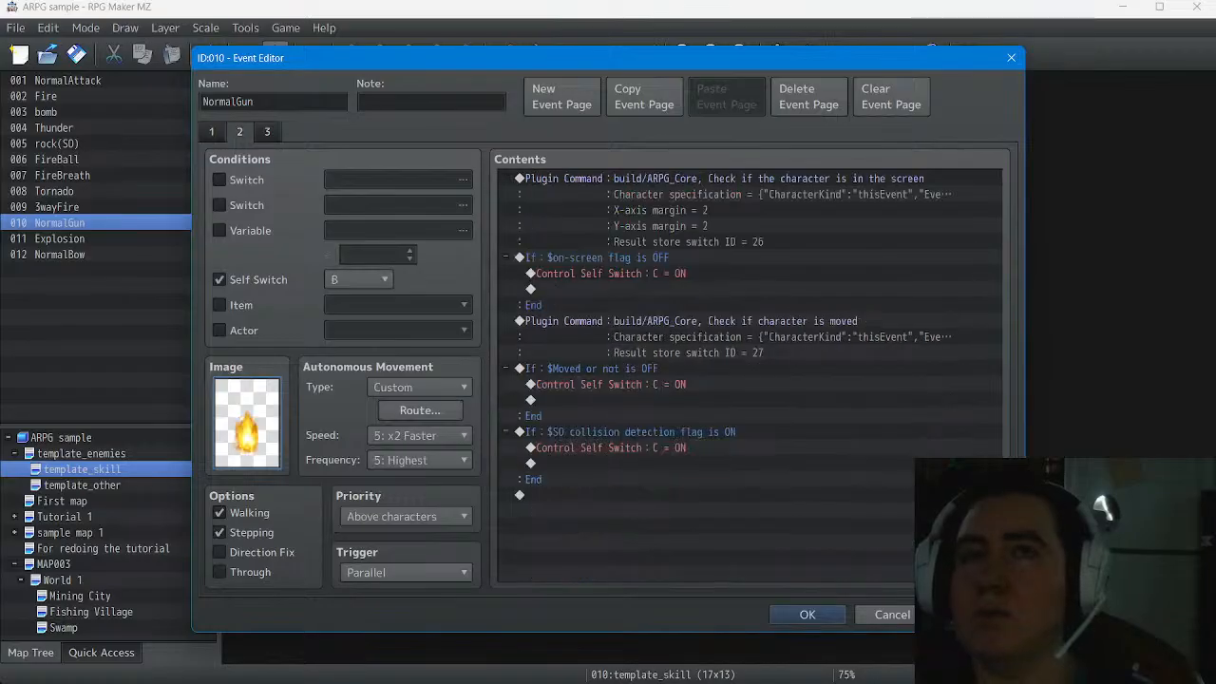
{"action": "double_click", "coordinate": [247, 424]}
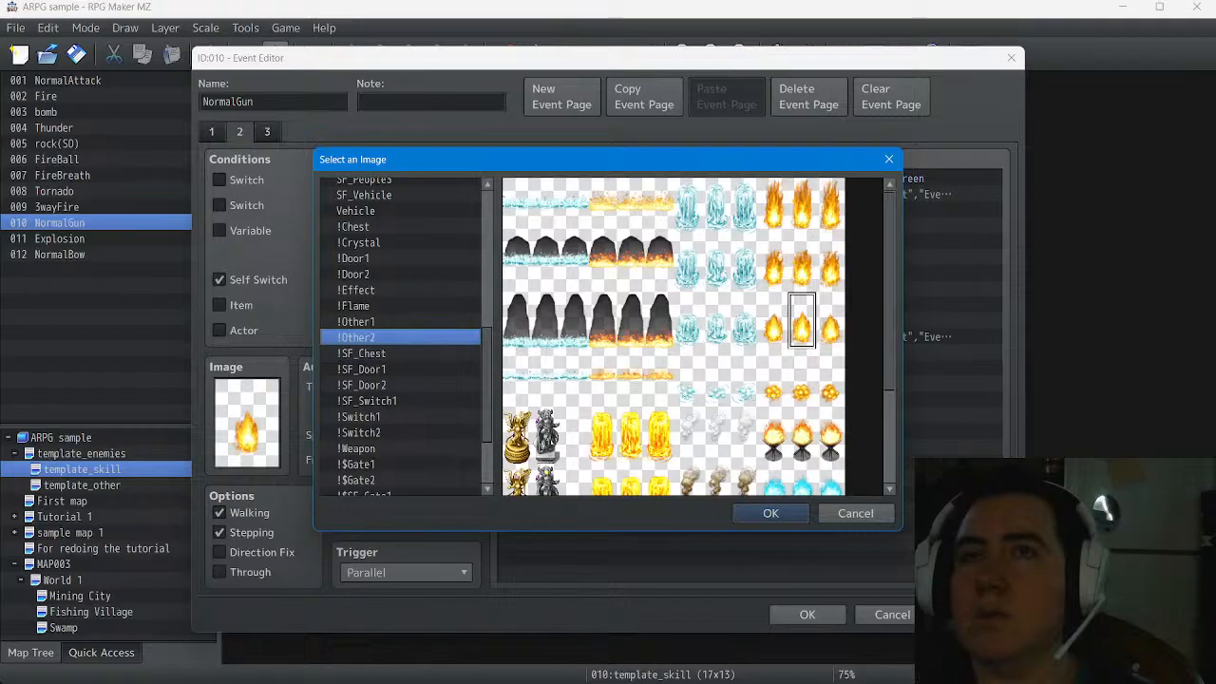
{"action": "left_click", "coordinate": [356, 290]}
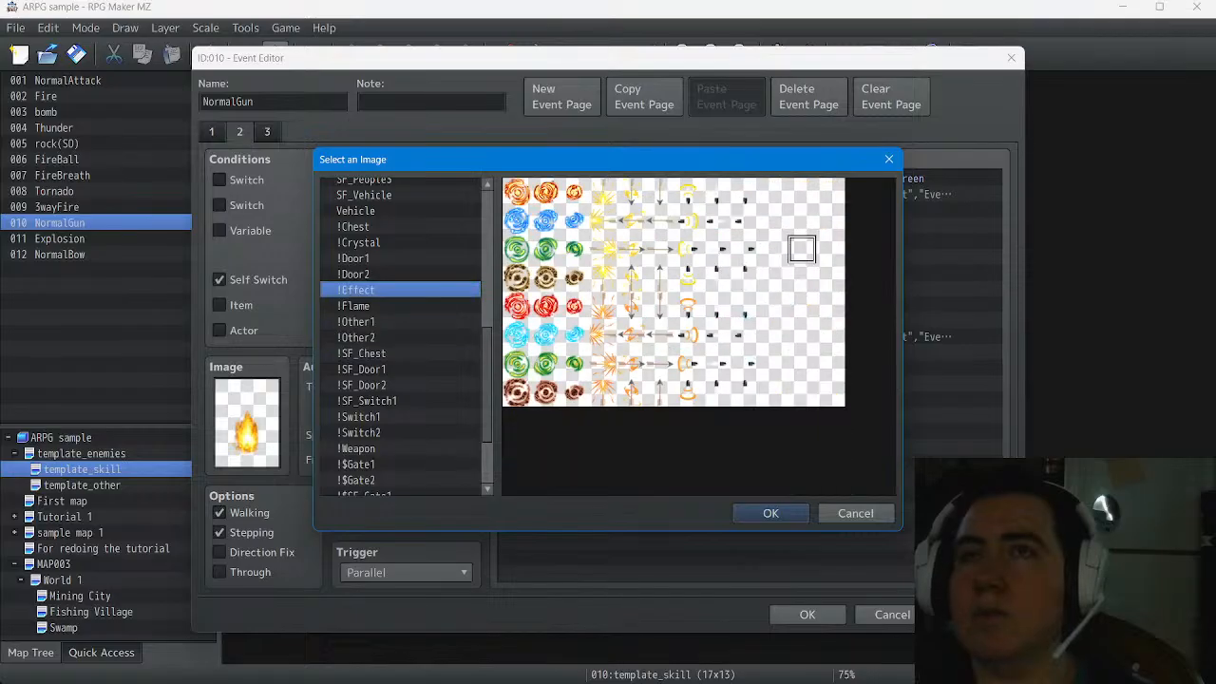
{"action": "left_click", "coordinate": [716, 193]}
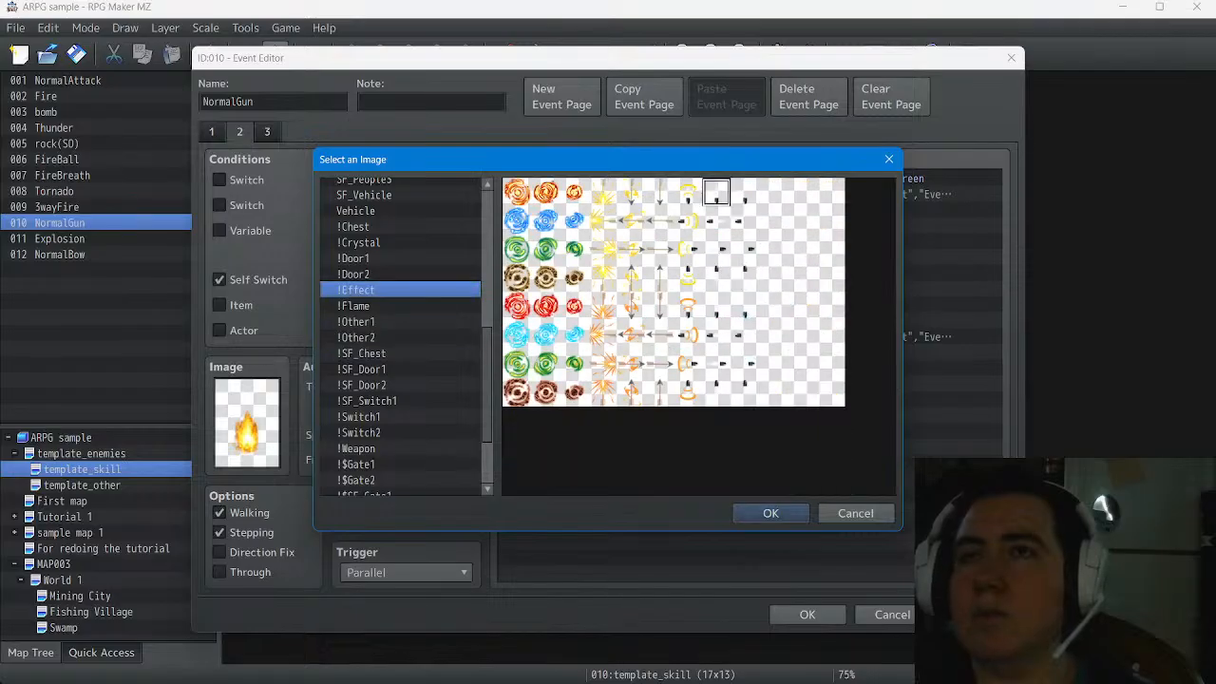
{"action": "left_click", "coordinate": [770, 513]}
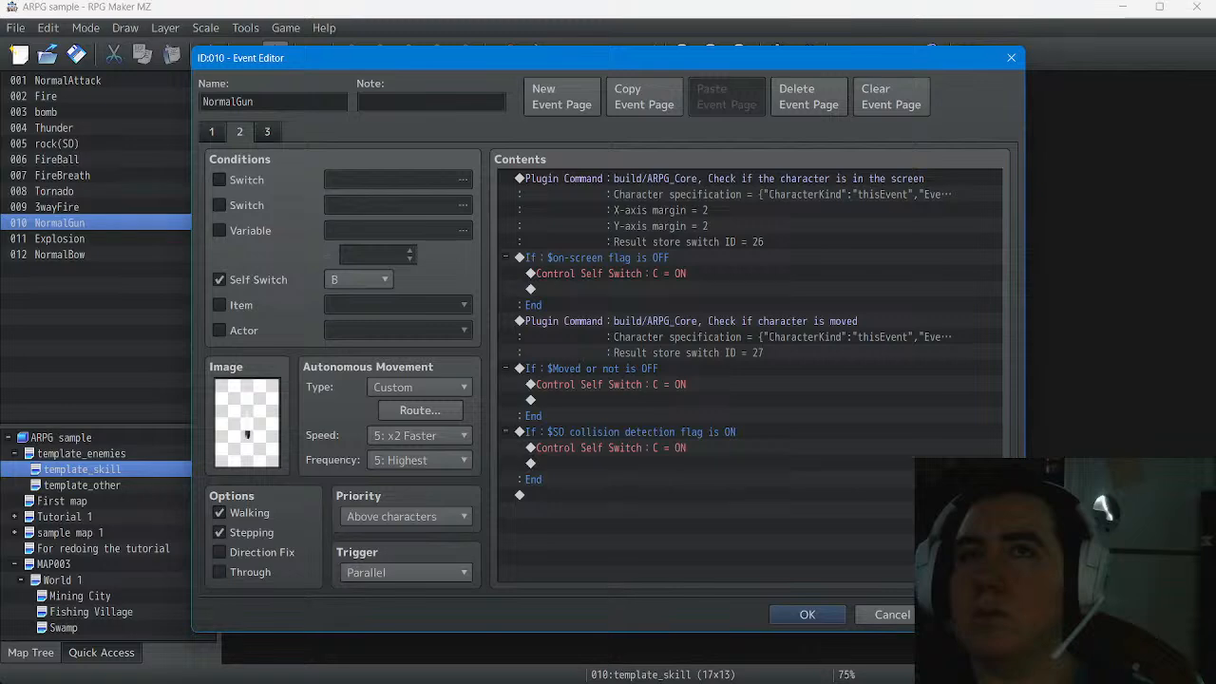
{"action": "left_click", "coordinate": [212, 132]}
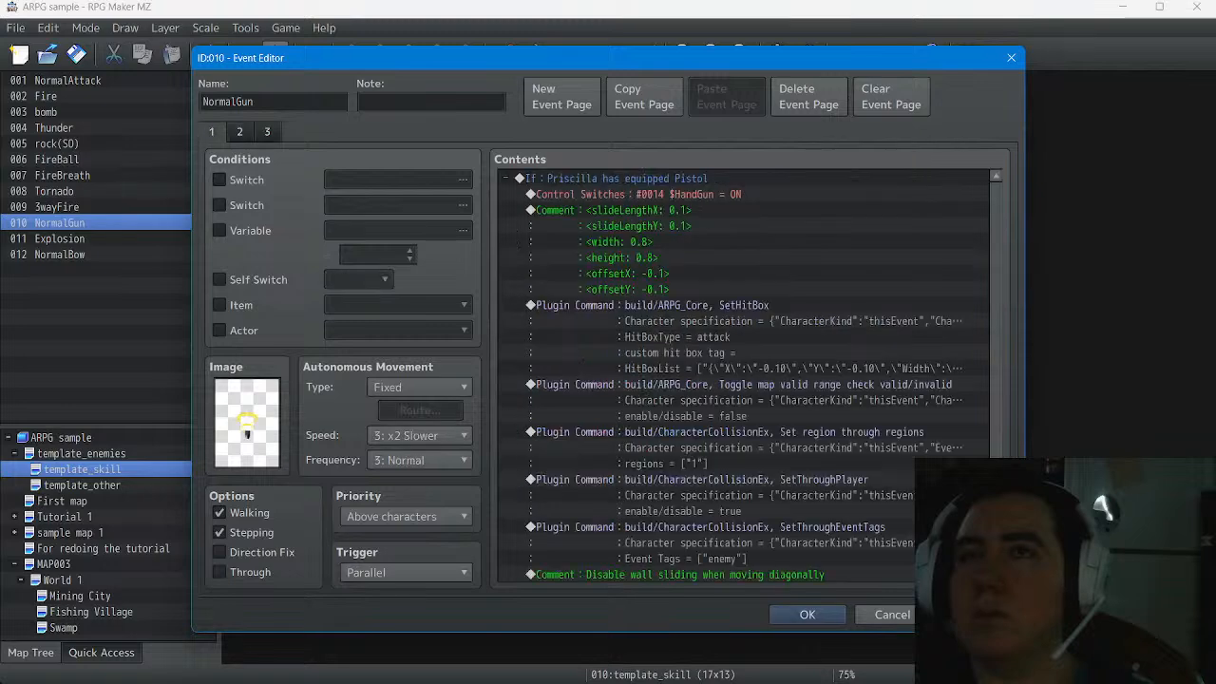
{"action": "left_click", "coordinate": [807, 615]}
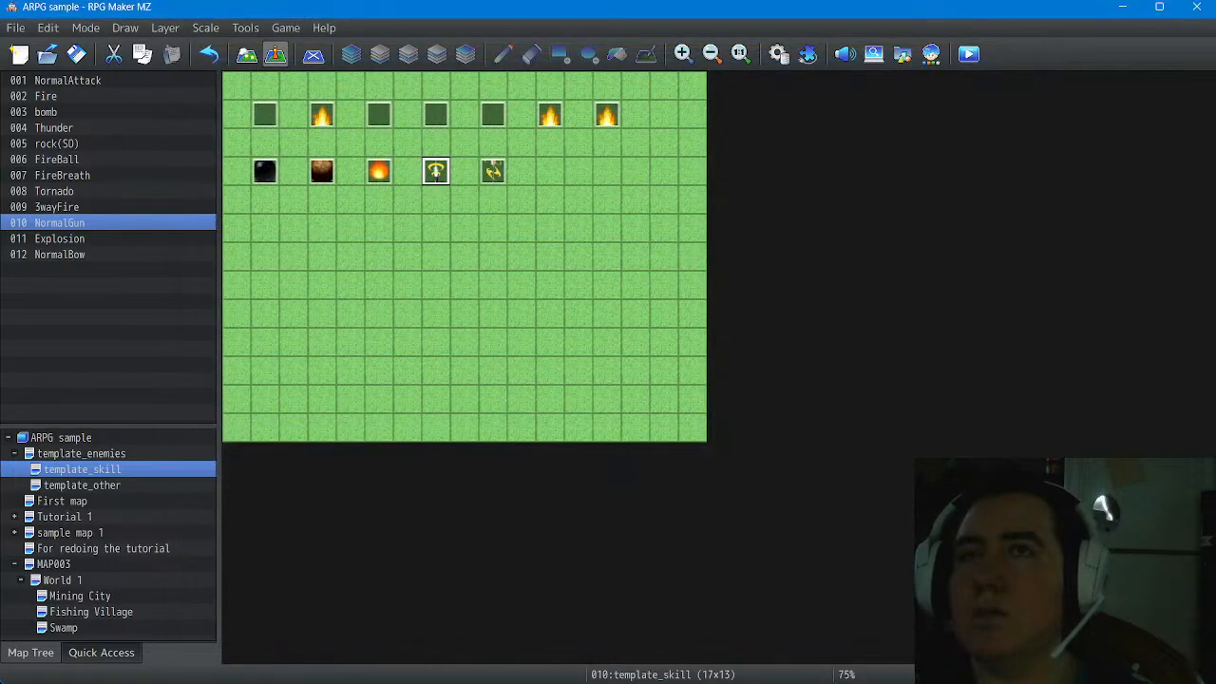
Compare the command lists of the Normal Gun and Normal Bow common events through to their ends
{"action": "left_click", "coordinate": [778, 53]}
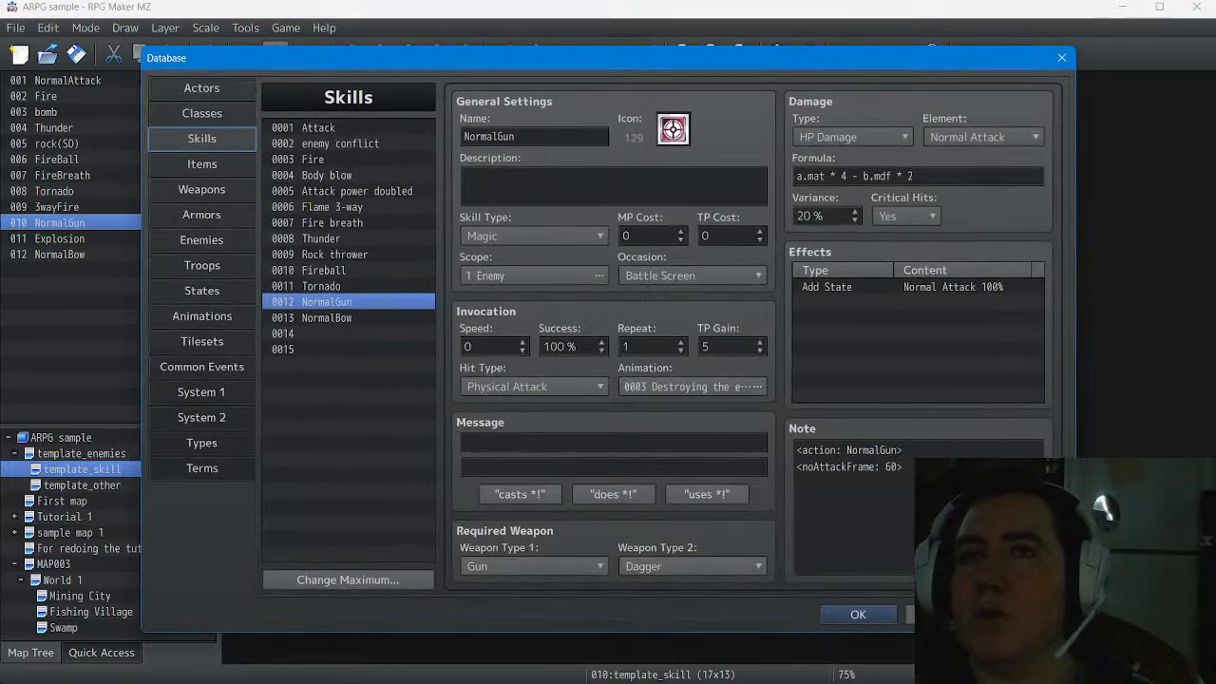
{"action": "left_click", "coordinate": [202, 367]}
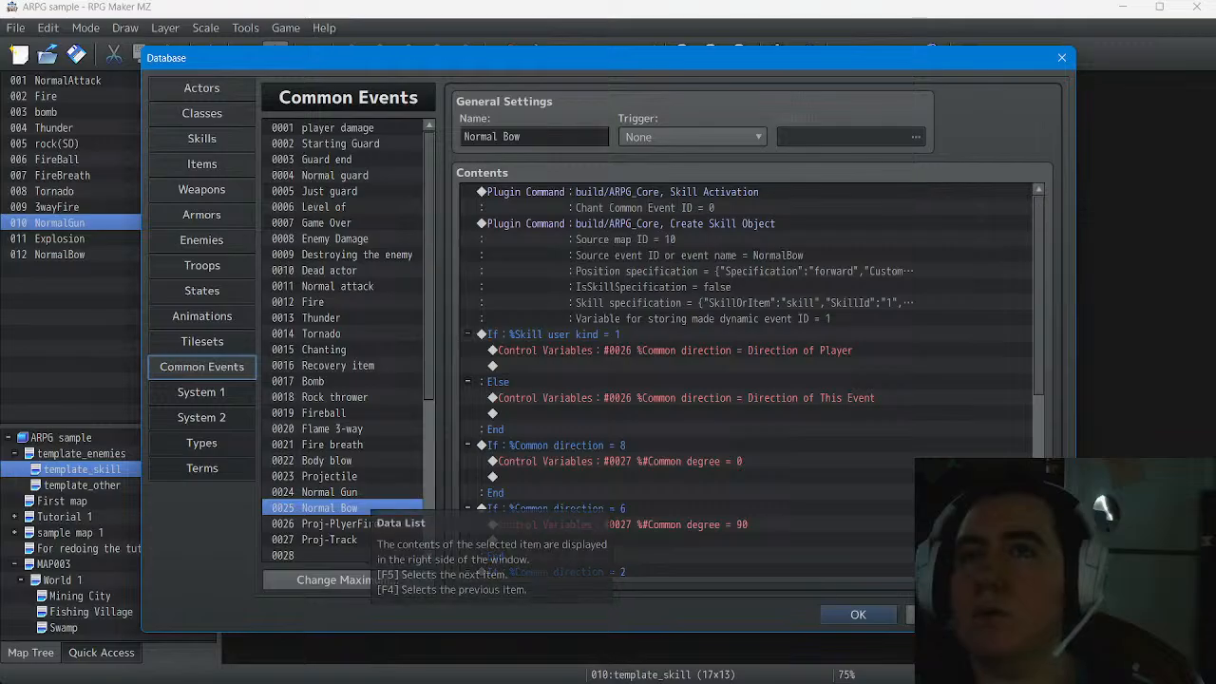
{"action": "left_click", "coordinate": [361, 492]}
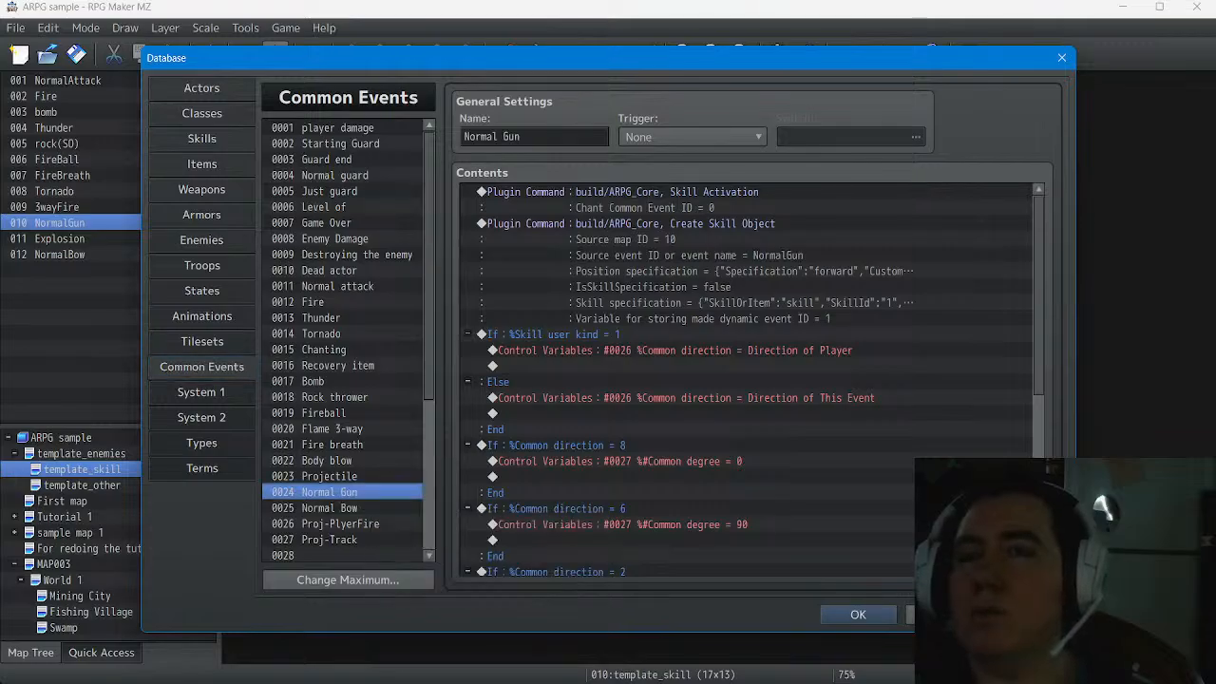
{"action": "scroll", "coordinate": [750, 380], "scroll_direction": "down", "scroll_amount": 7}
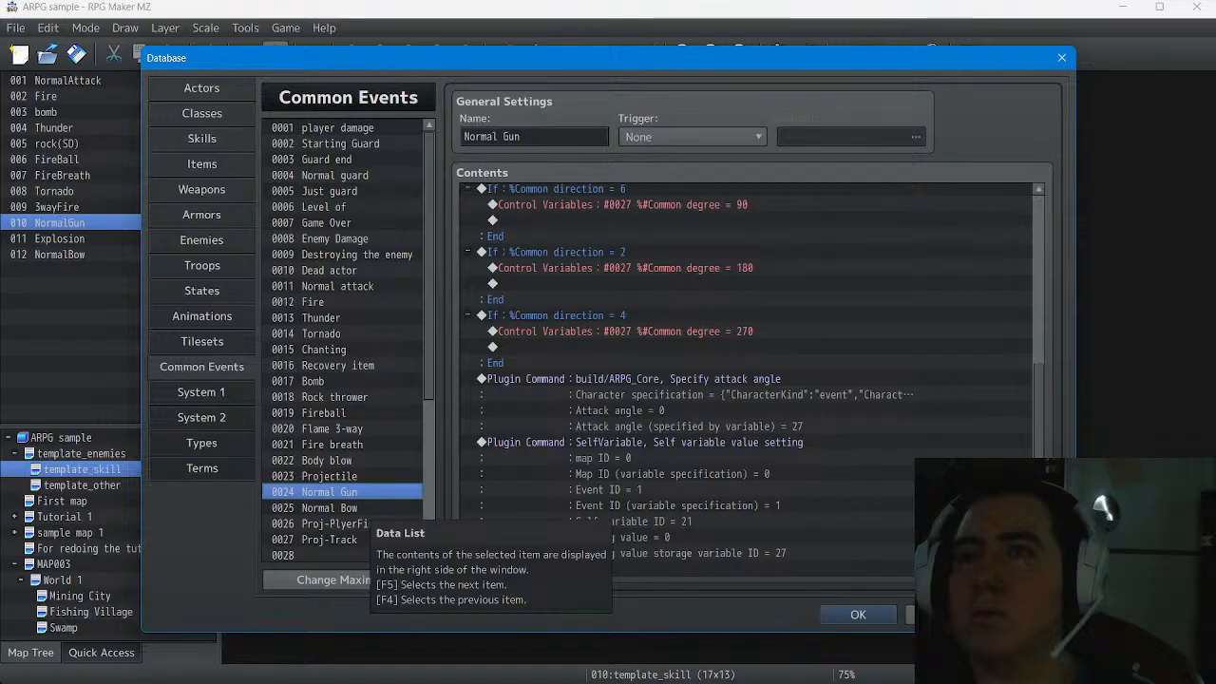
{"action": "left_click", "coordinate": [367, 507]}
{"action": "scroll", "coordinate": [750, 380], "scroll_direction": "down", "scroll_amount": 7}
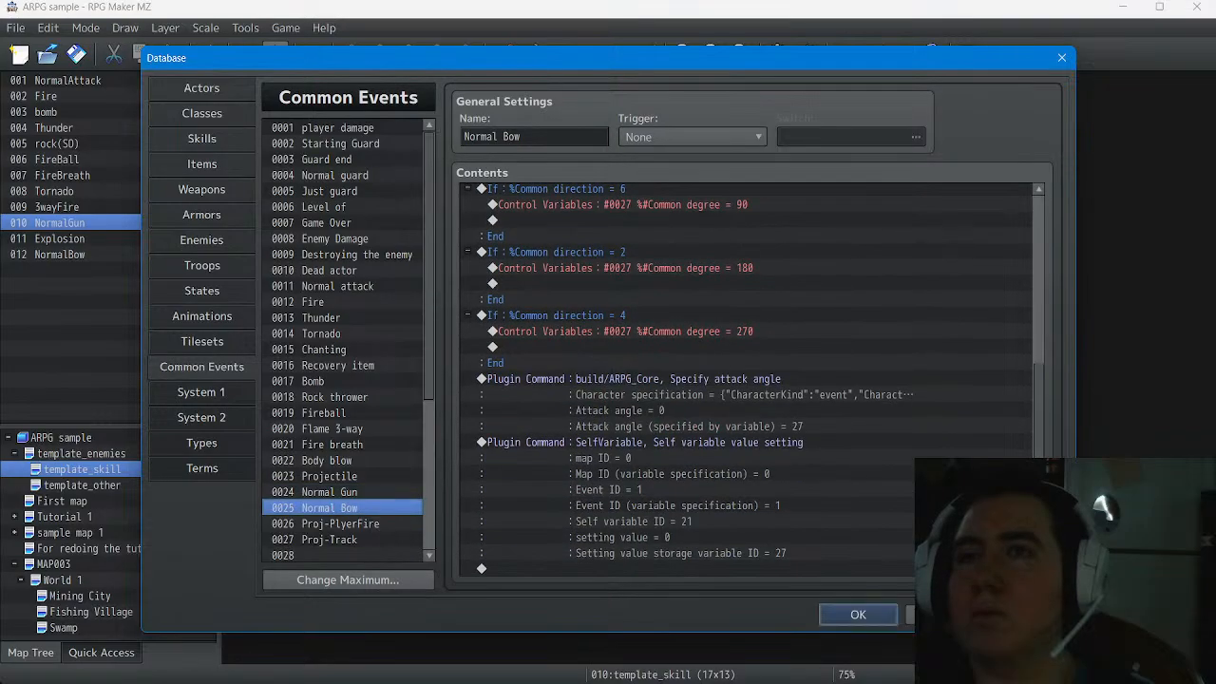
{"action": "left_click", "coordinate": [858, 615]}
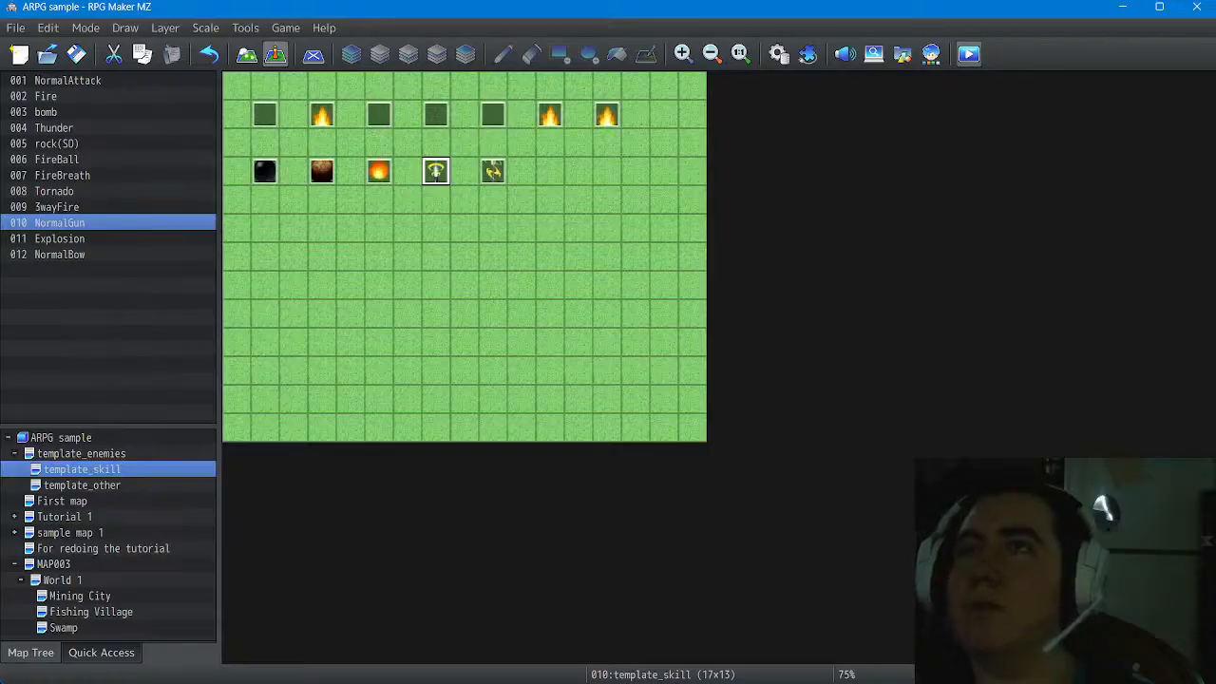
Start a playtest of the project and begin a new game from the title screen
{"action": "left_click", "coordinate": [969, 54]}
{"action": "key", "text": "Return"}
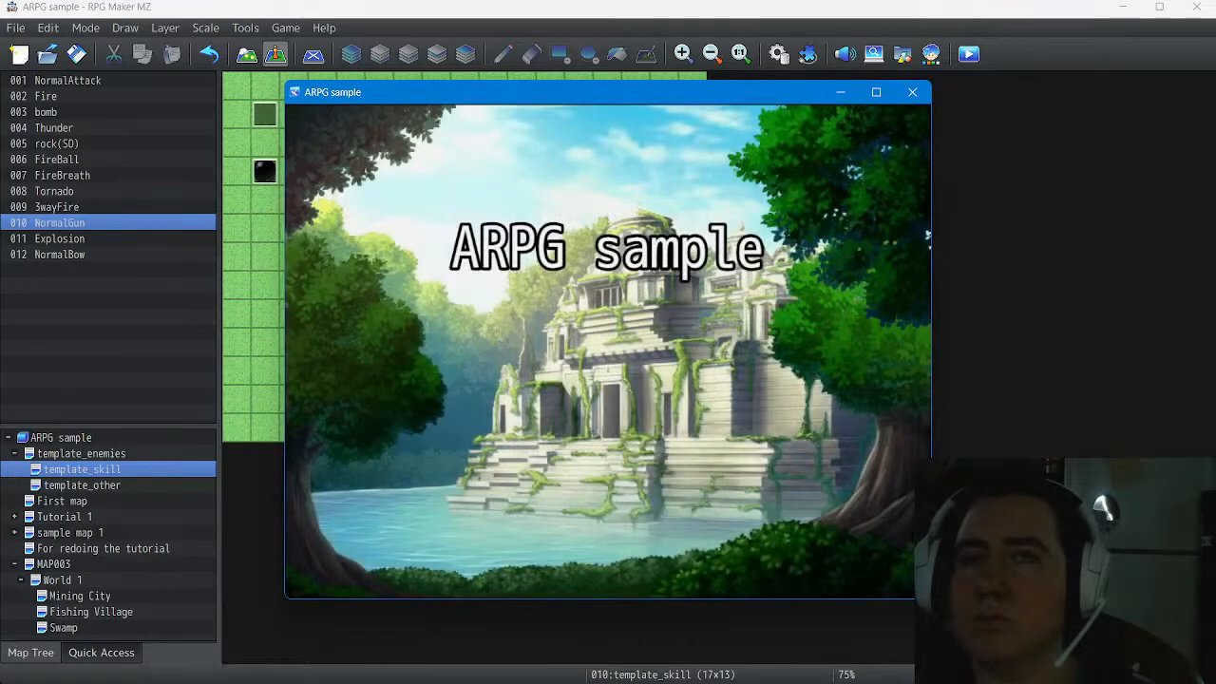
{"action": "key", "text": "Return"}
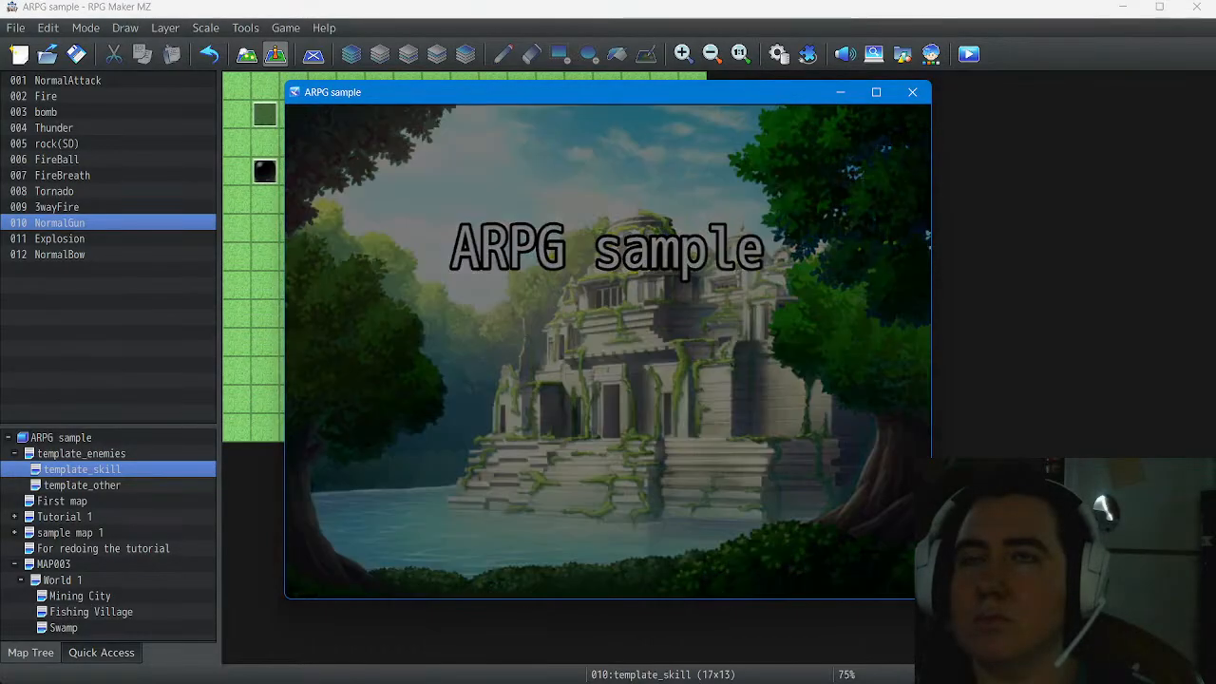
{"action": "key", "text": "z"}
{"action": "key", "text": "z"}
{"action": "key", "text": "z"}
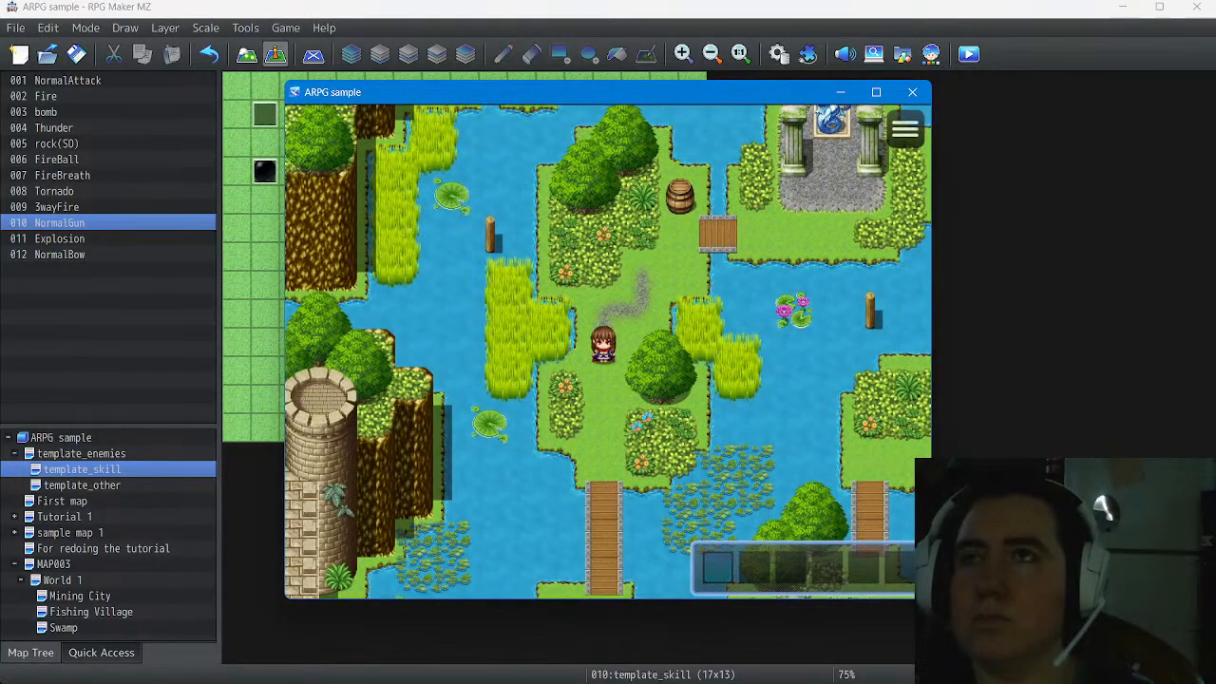
Open the in-game Skill menu and enter Priscilla's Magic skill list
{"action": "key", "text": "Escape"}
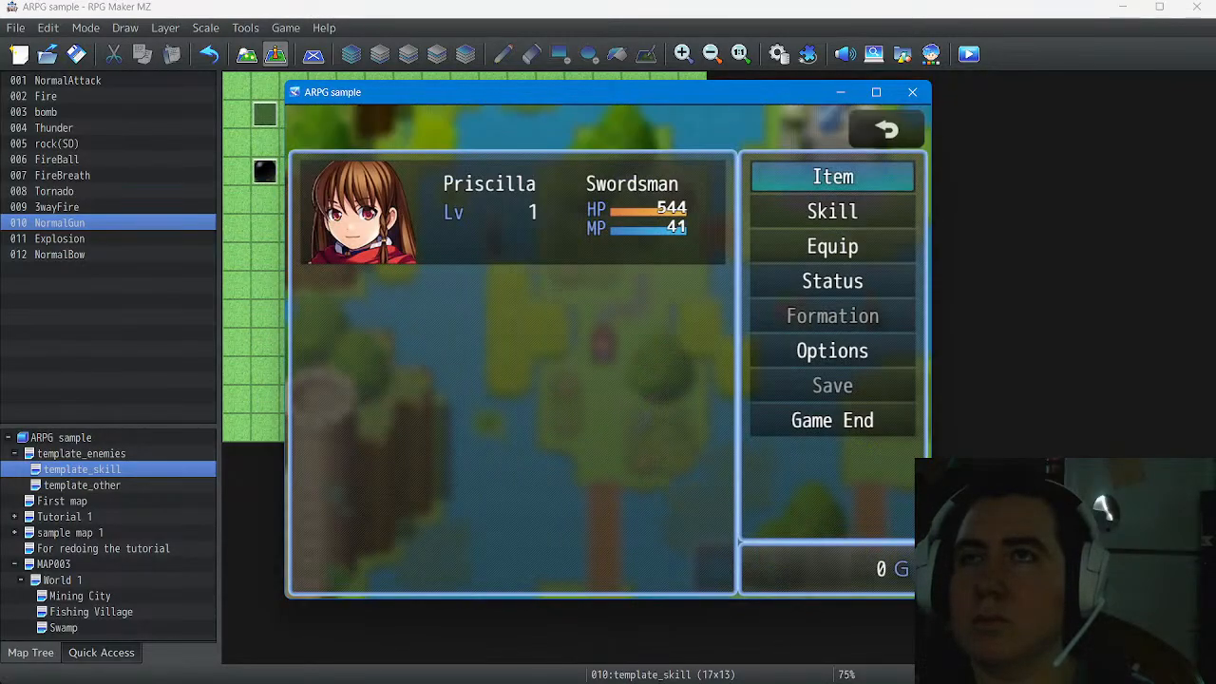
{"action": "key", "text": "Down"}
{"action": "key", "text": "Return"}
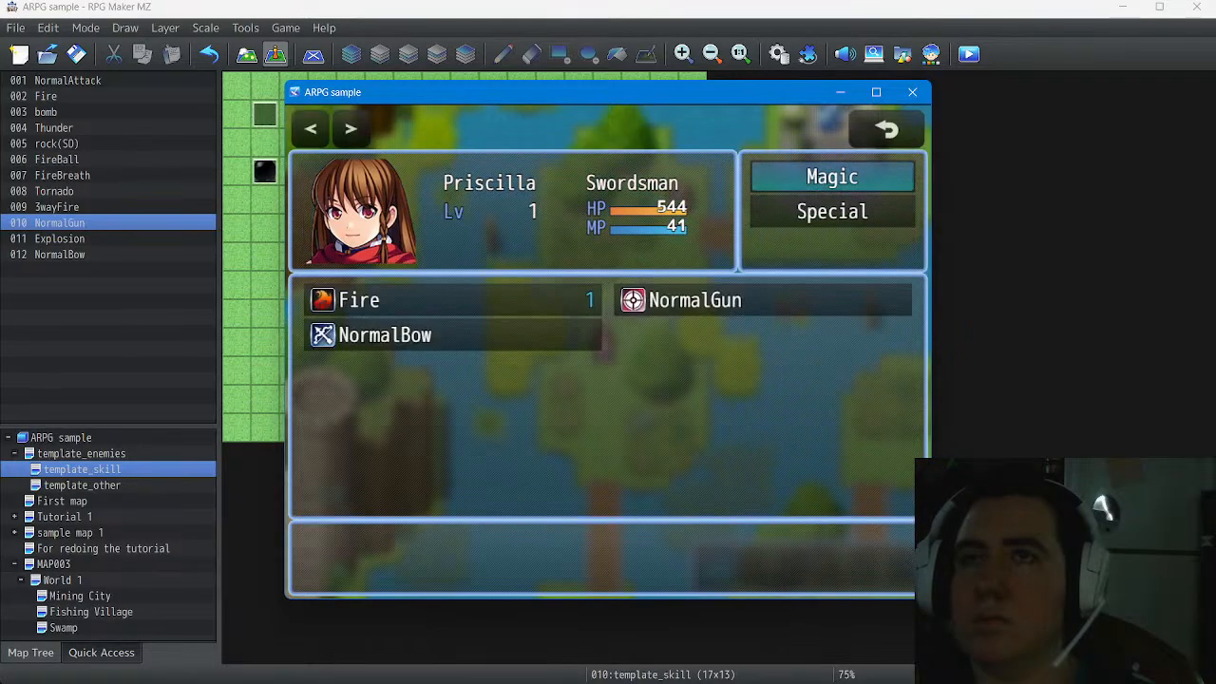
{"action": "key", "text": "Down"}
{"action": "key", "text": "Up"}
{"action": "key", "text": "Return"}
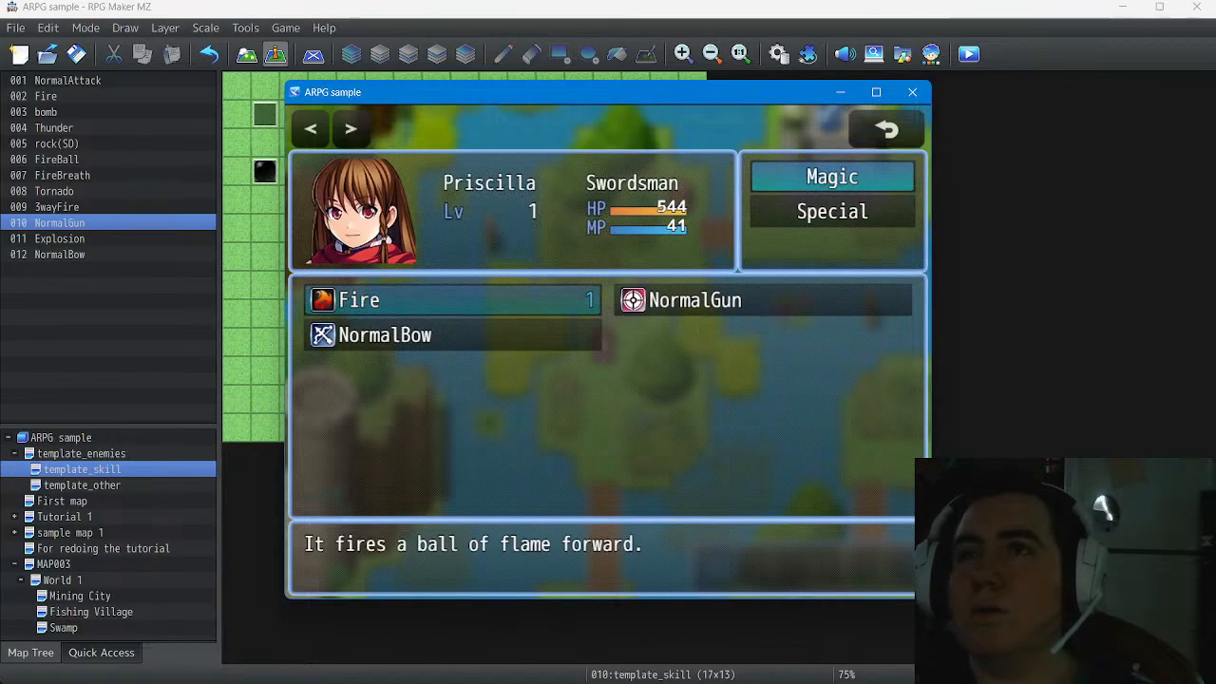
Register the Fire skill in the first shortcut slot and return to the Magic skill list
{"action": "key", "text": "Return"}
{"action": "key", "text": "Down"}
{"action": "key", "text": "Return"}
{"action": "key", "text": "Escape"}
{"action": "key", "text": "Up"}
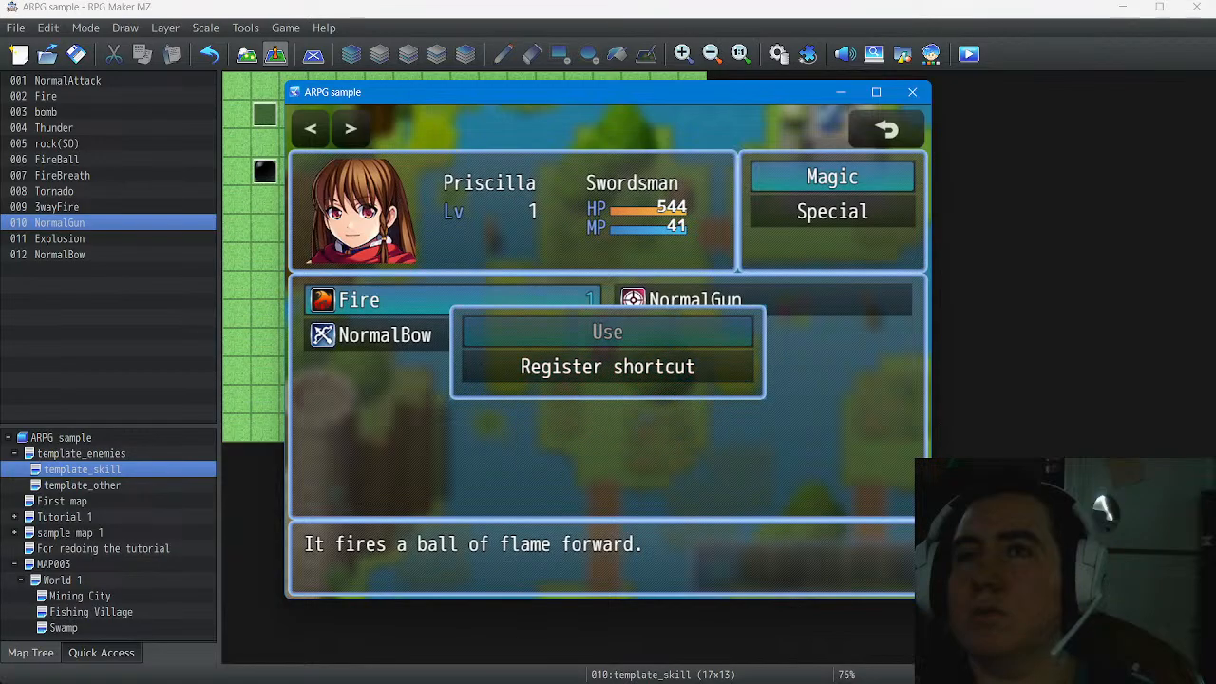
{"action": "key", "text": "Escape"}
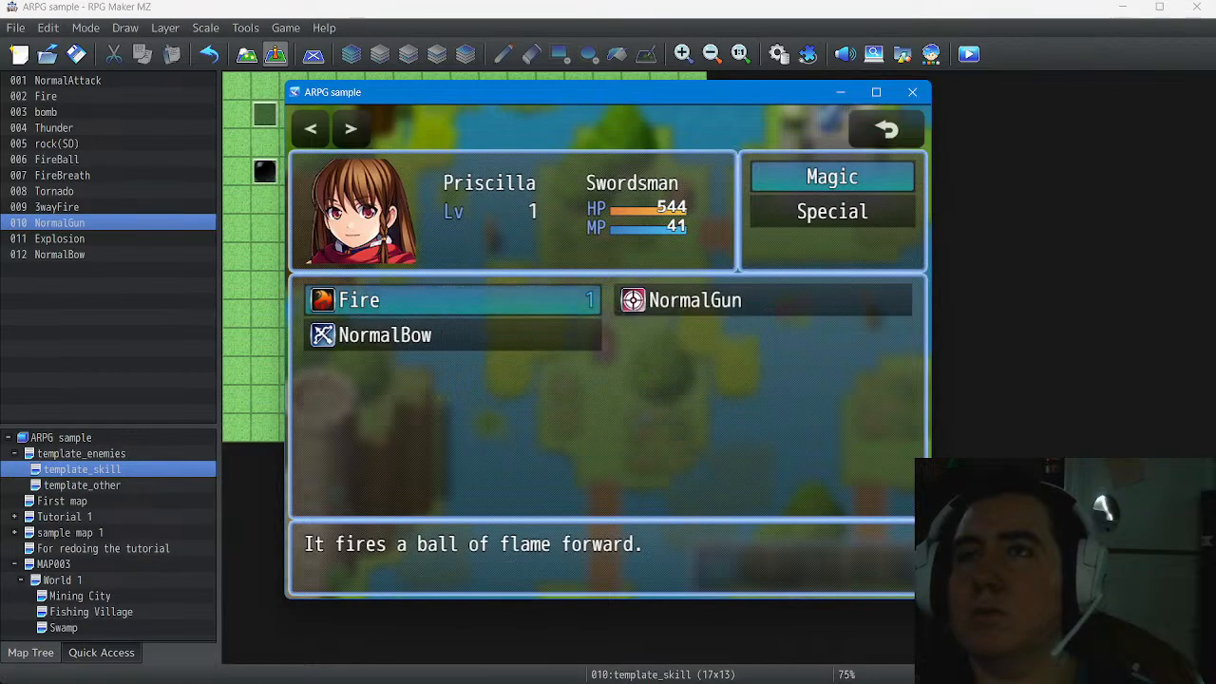
Register the NormalGun skill in the second shortcut slot and leave the Magic skill list
{"action": "key", "text": "Right"}
{"action": "key", "text": "Return"}
{"action": "key", "text": "Down"}
{"action": "key", "text": "Return"}
{"action": "key", "text": "Right"}
{"action": "key", "text": "Escape"}
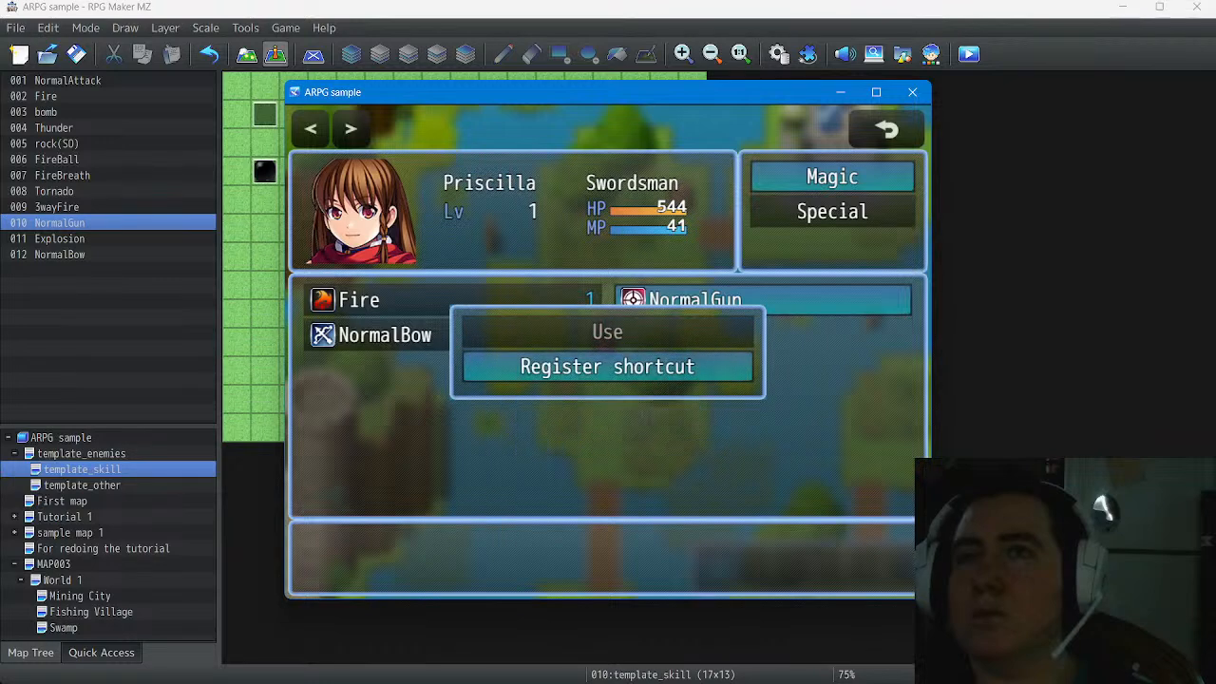
{"action": "key", "text": "Escape"}
{"action": "key", "text": "Escape"}
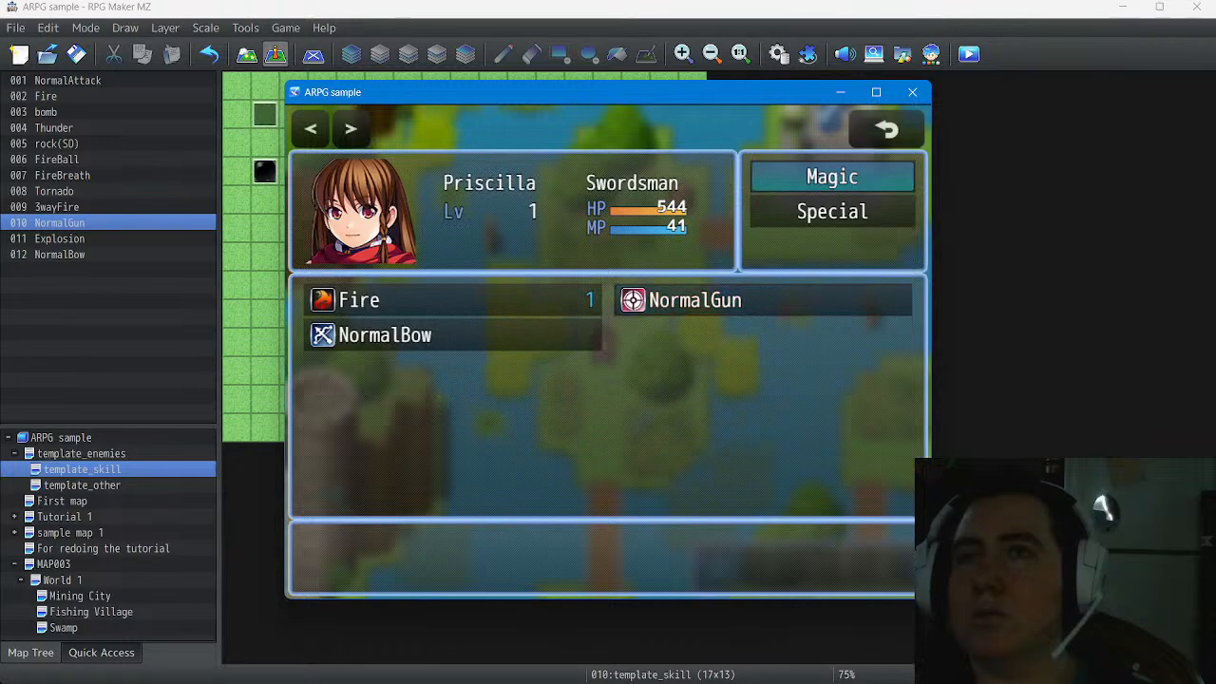
Register the NormalBow skill in an empty shortcut slot after Fire and NormalGun
{"action": "key", "text": "Down"}
{"action": "key", "text": "Up"}
{"action": "key", "text": "Return"}
{"action": "key", "text": "Down"}
{"action": "key", "text": "Return"}
{"action": "key", "text": "Up"}
{"action": "key", "text": "Down"}
{"action": "key", "text": "Return"}
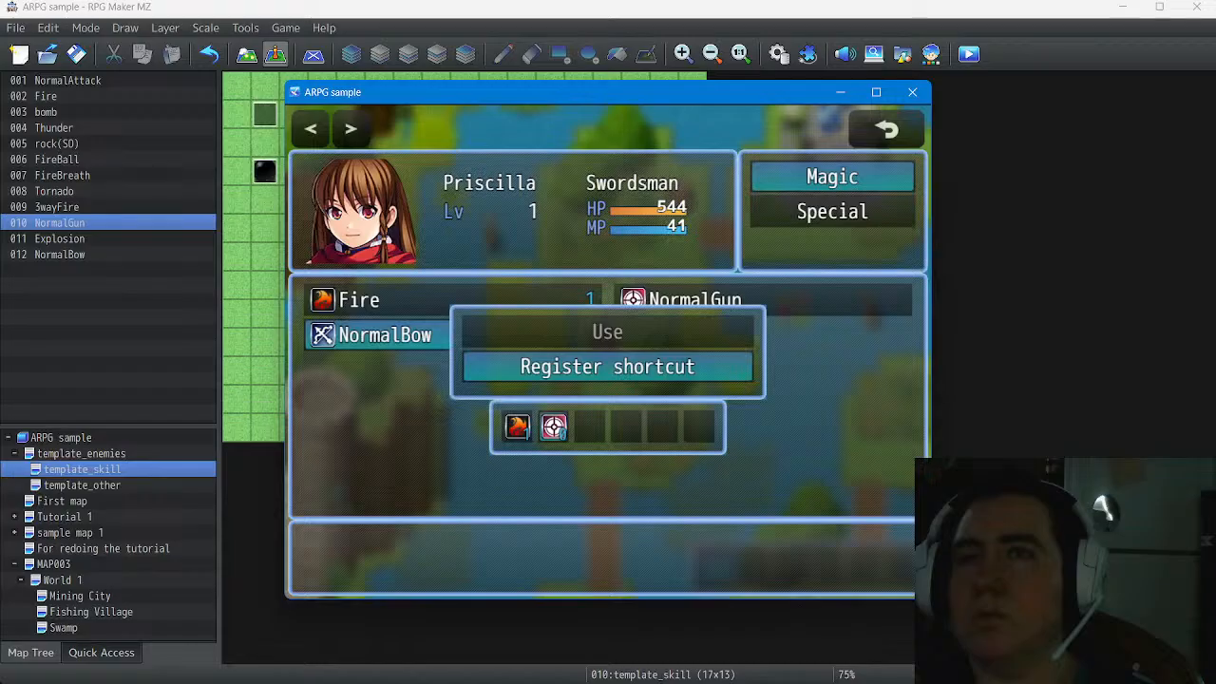
{"action": "key", "text": "Right"}
{"action": "key", "text": "Return"}
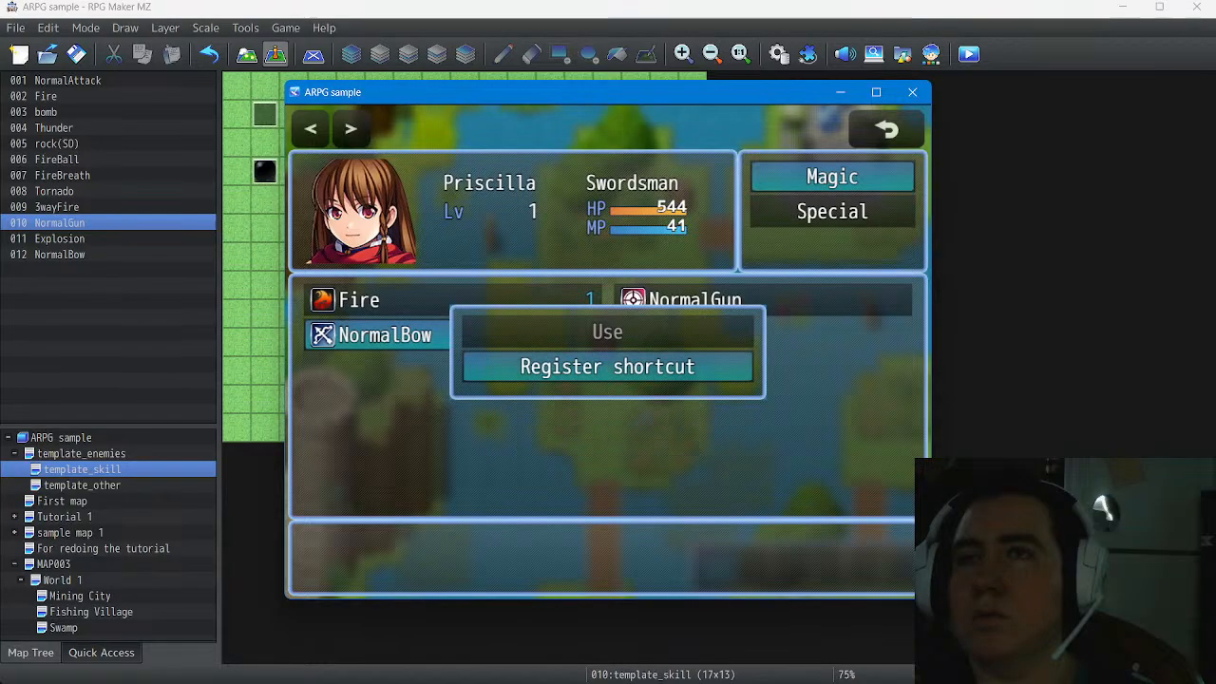
Return from the skill menu to the map and cycle the shortcut selection to Fire
{"action": "key", "text": "Escape"}
{"action": "key", "text": "Escape"}
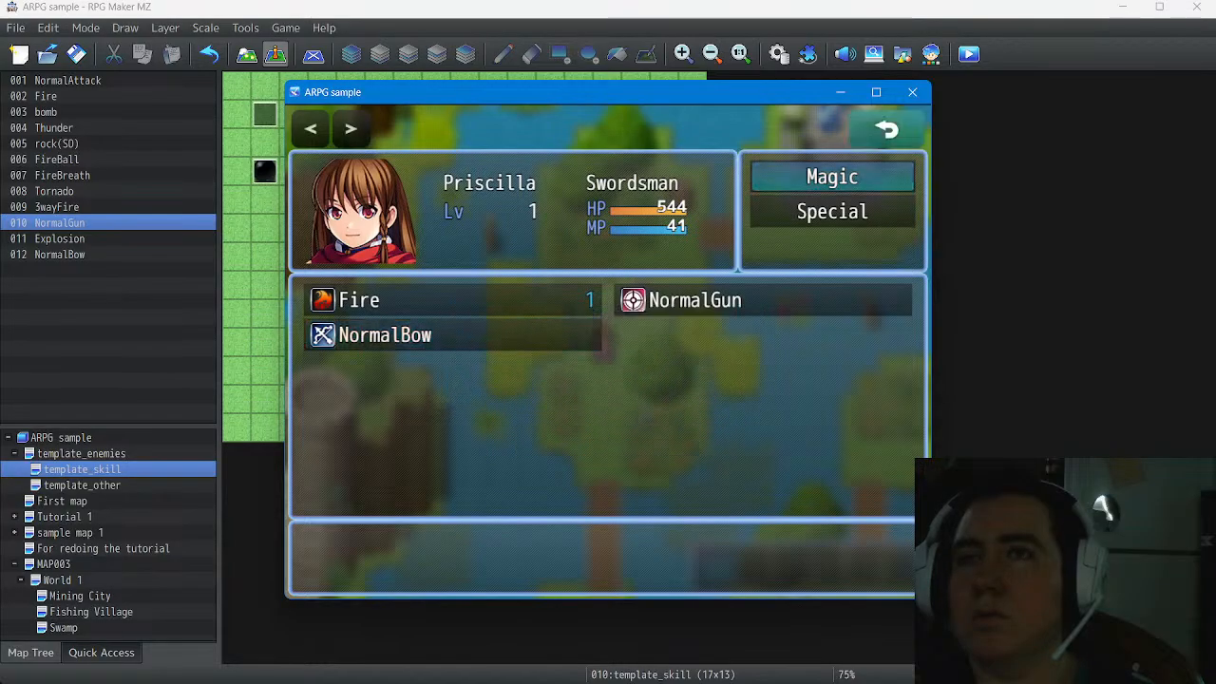
{"action": "key", "text": "Escape"}
{"action": "key", "text": "Escape"}
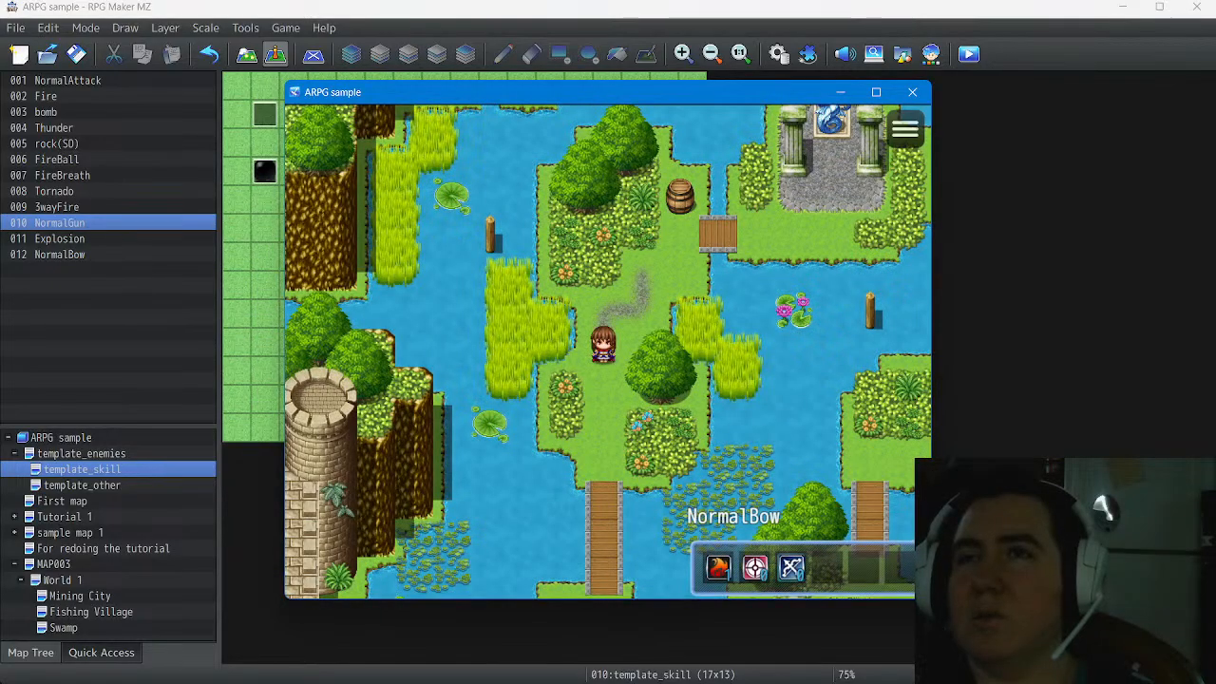
{"action": "key", "text": "q"}
{"action": "key", "text": "q"}
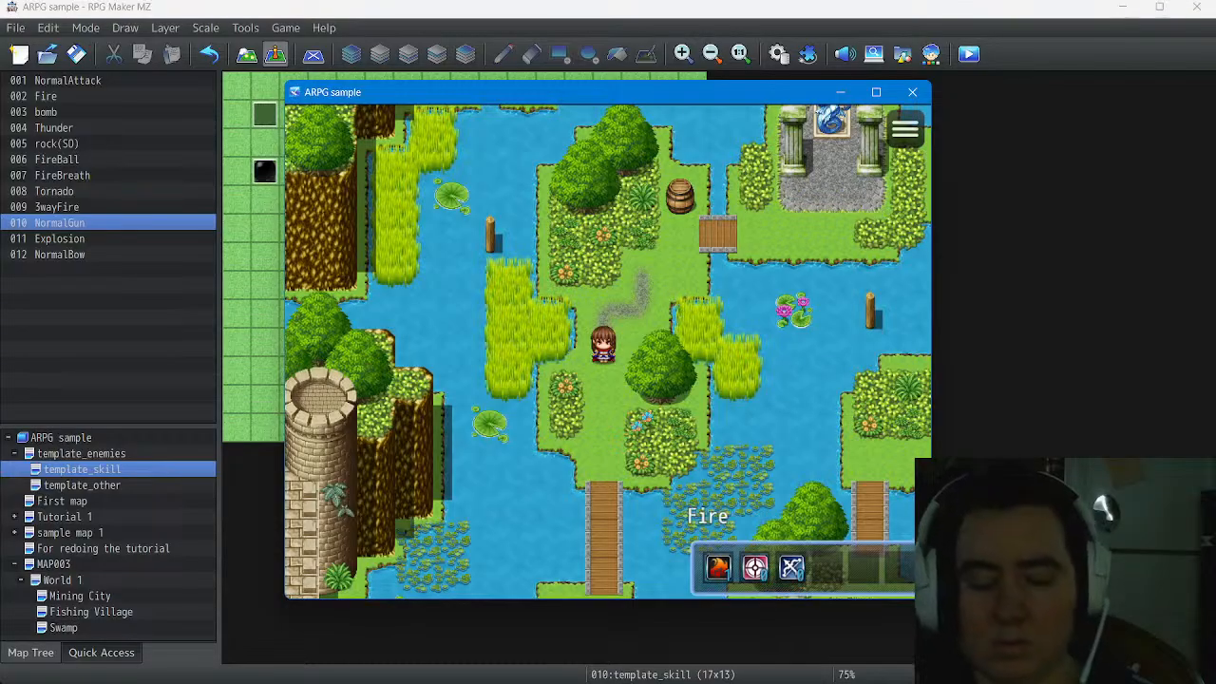
Test the player's attack on the map with Fire selected and end the playtest
{"action": "key", "text": "Escape"}
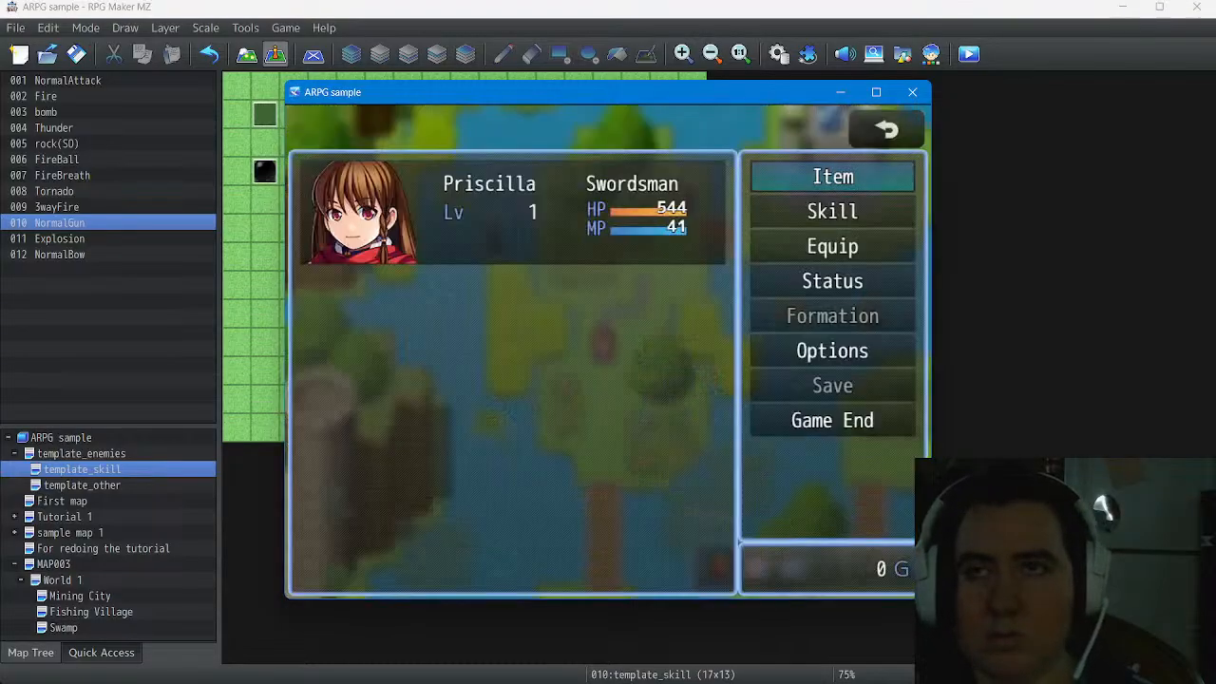
{"action": "key", "text": "Escape"}
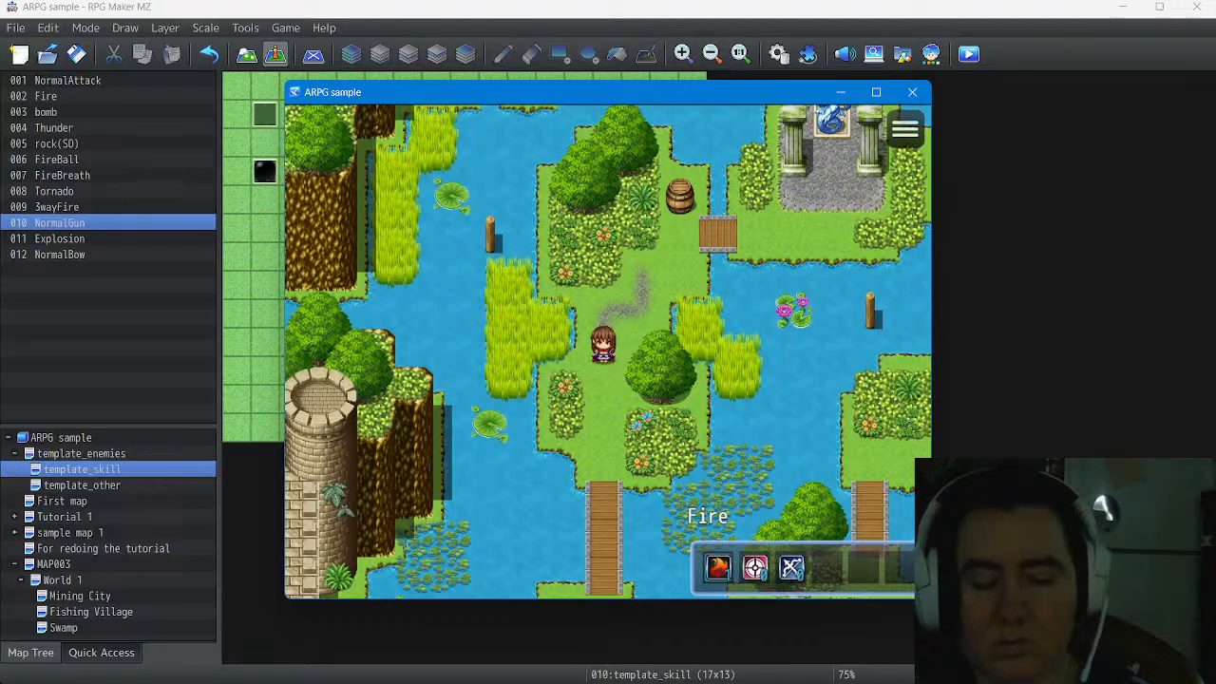
{"action": "key", "text": "z"}
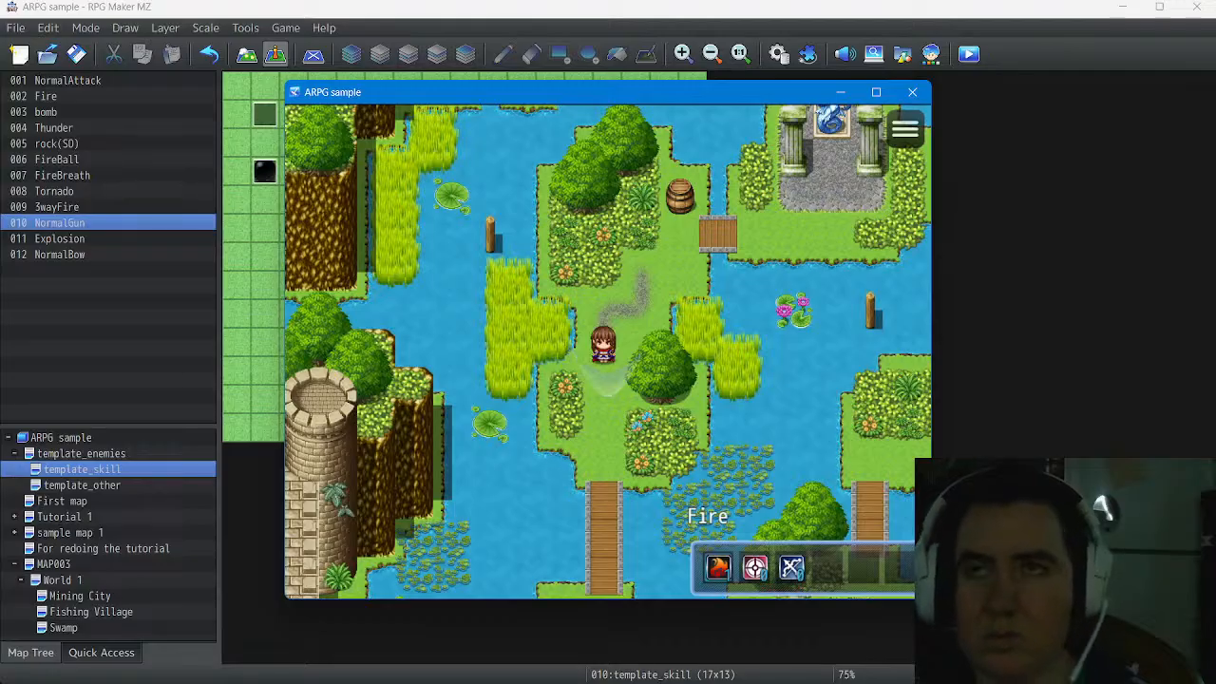
{"action": "key", "text": "Escape"}
{"action": "key", "text": "Escape"}
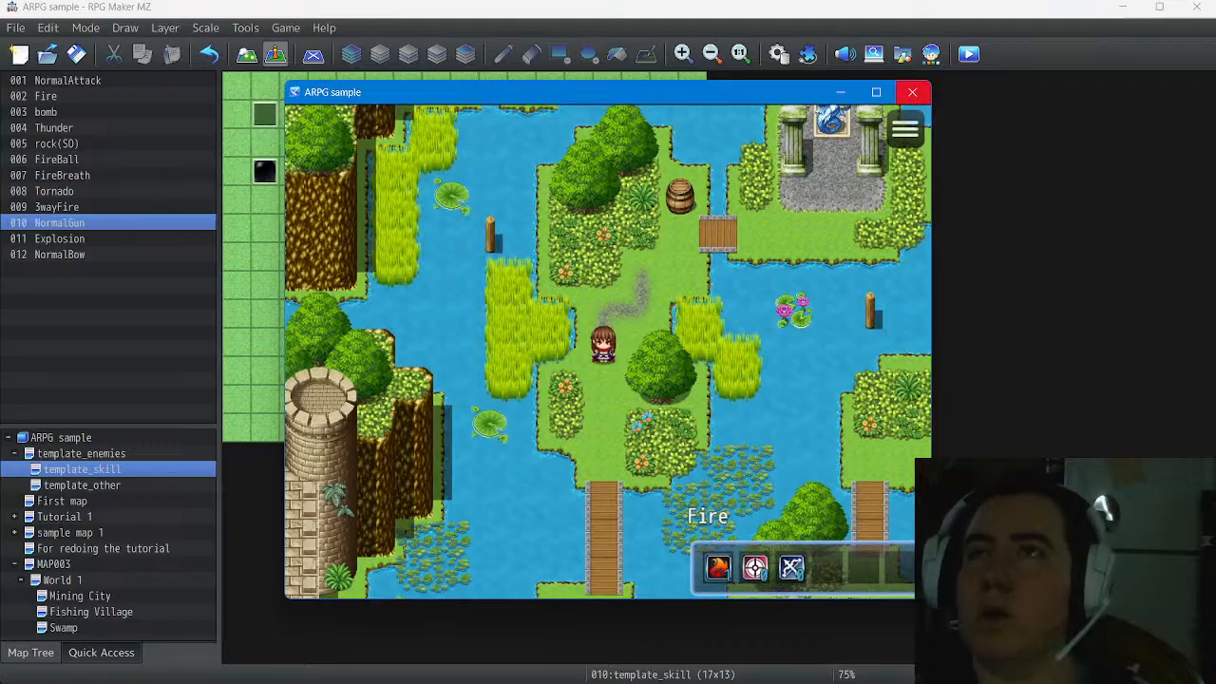
{"action": "left_click", "coordinate": [912, 92]}
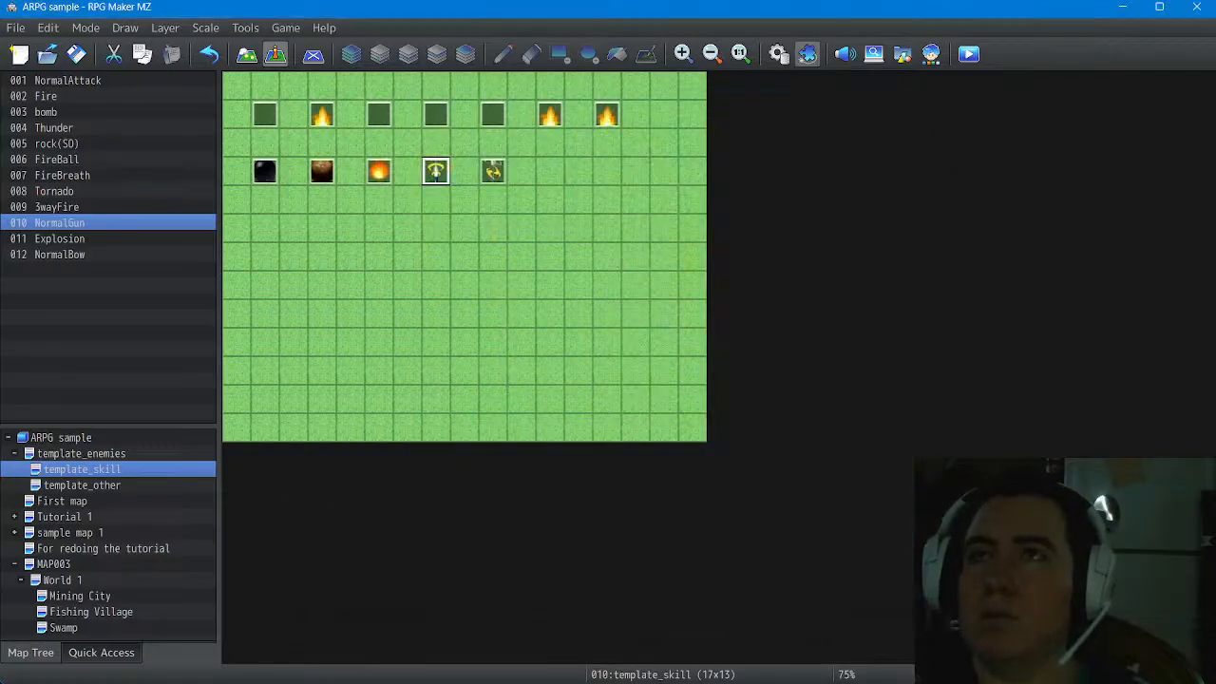
Review the Fire and Normal attack common events in the database, including the plugin commands ending Normal attack
{"action": "left_click", "coordinate": [778, 54]}
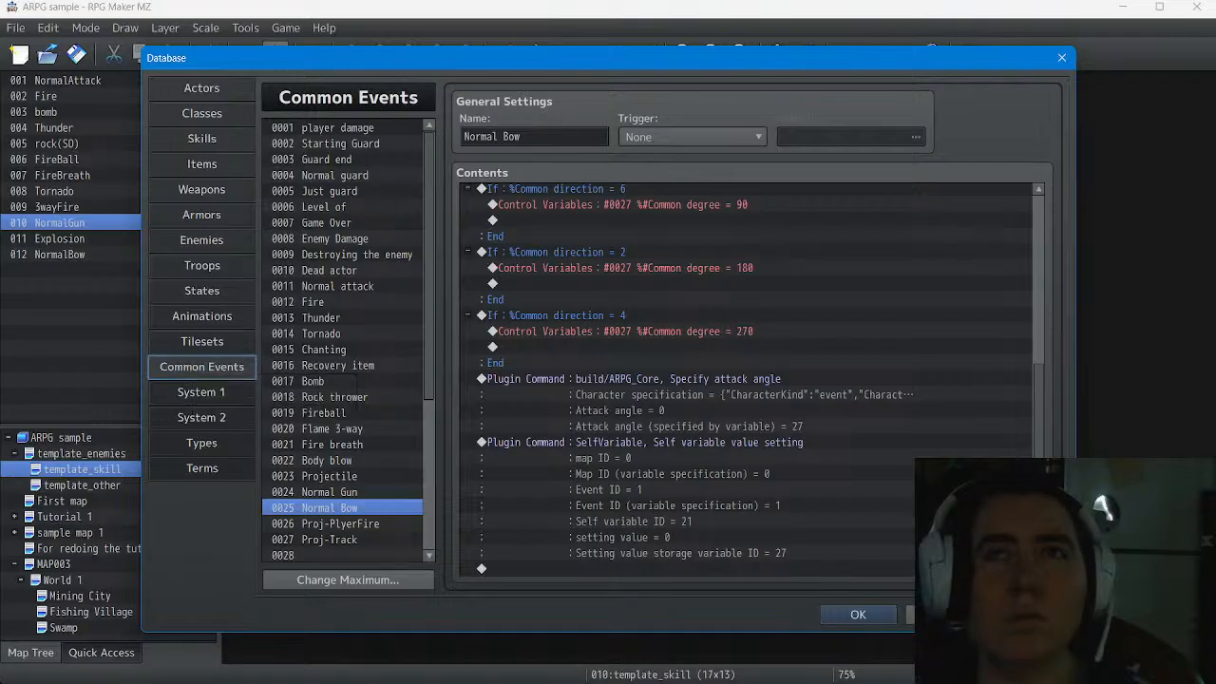
{"action": "left_click", "coordinate": [314, 302]}
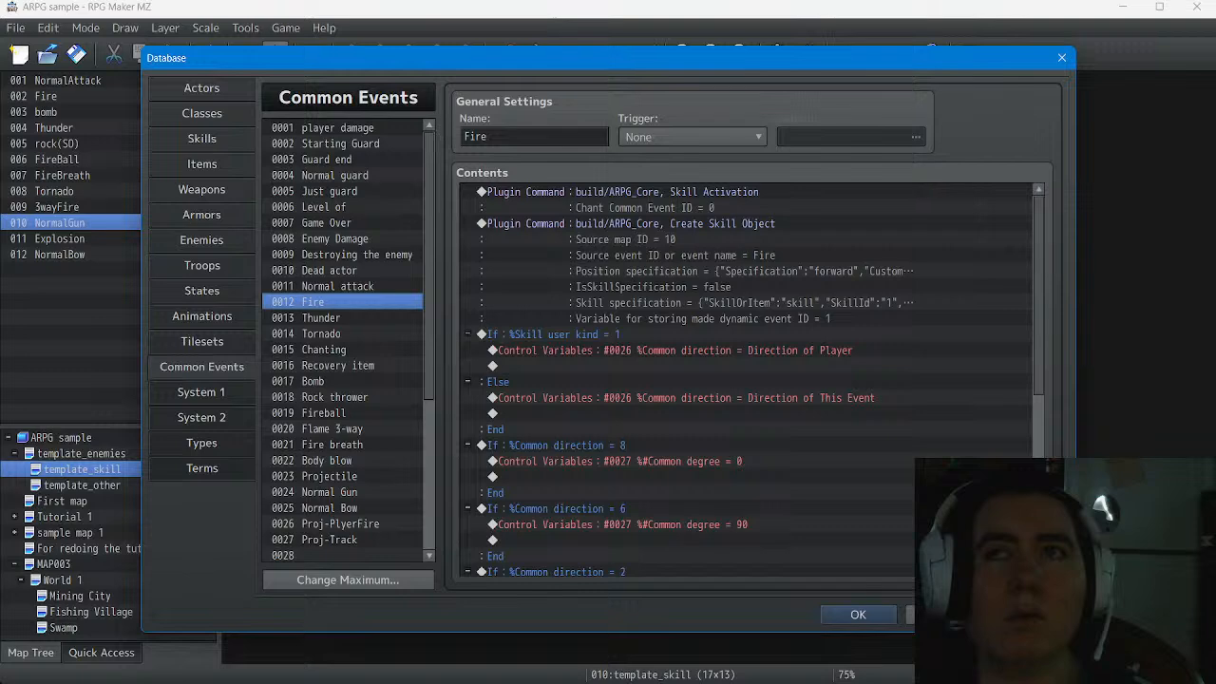
{"action": "left_click", "coordinate": [337, 286]}
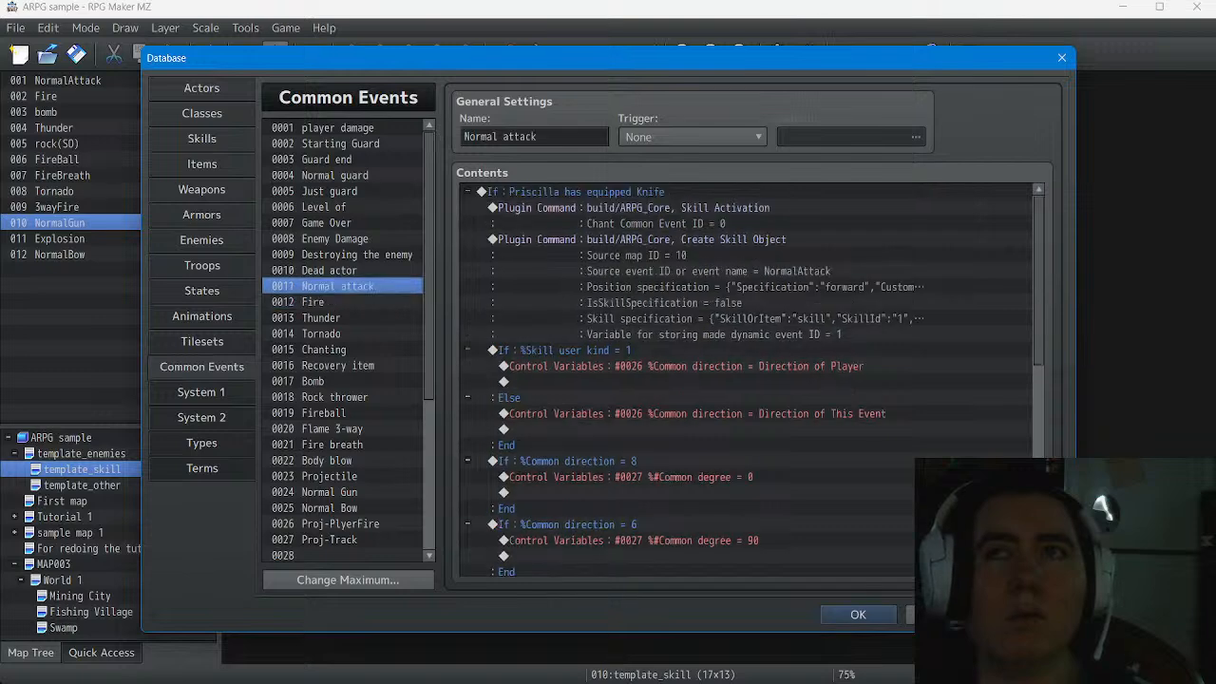
{"action": "scroll", "coordinate": [751, 380], "scroll_direction": "down", "scroll_amount": 8}
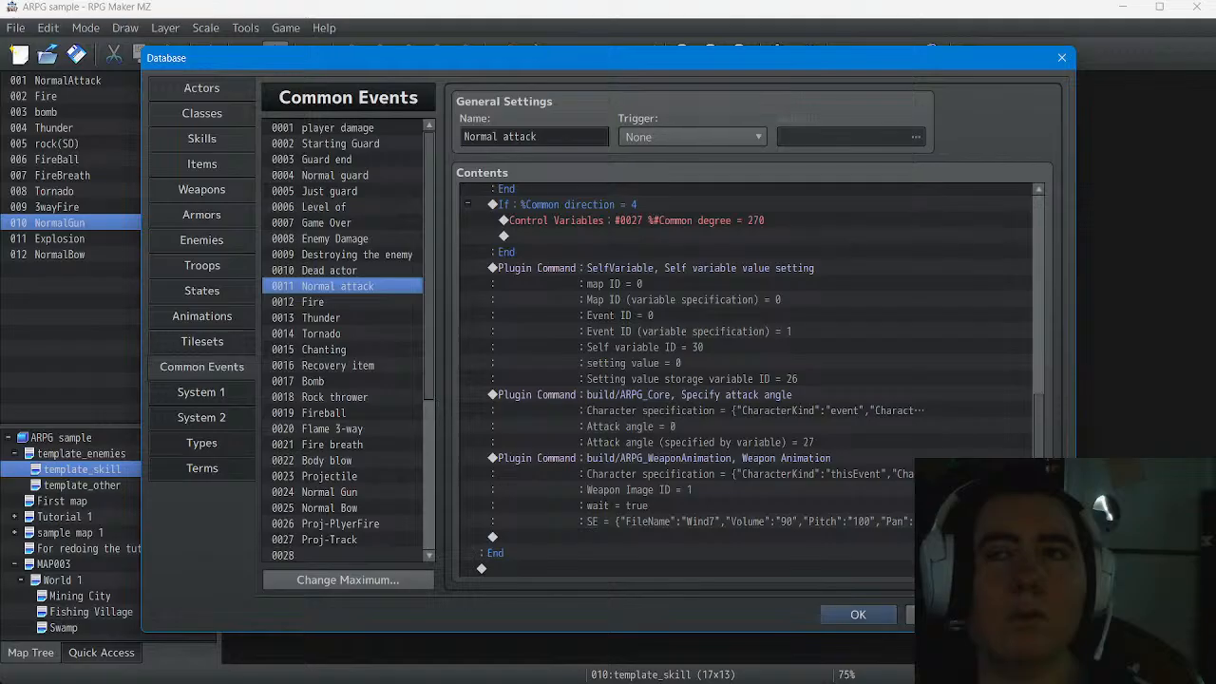
{"action": "left_click", "coordinate": [857, 615]}
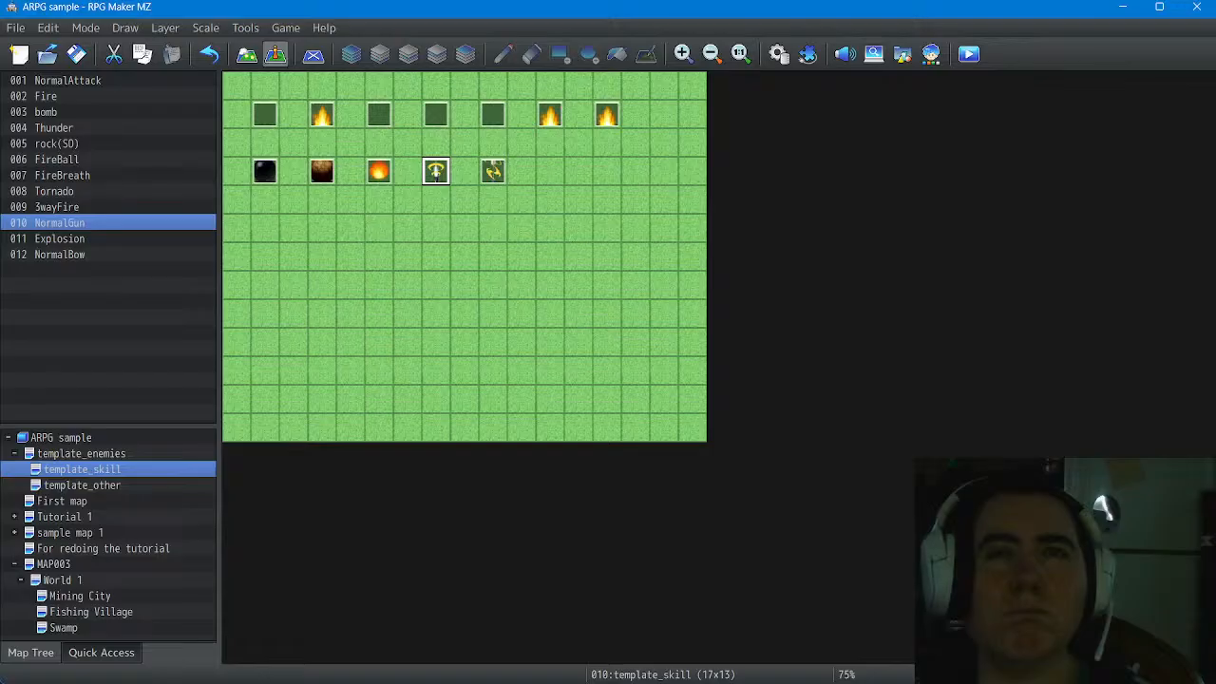
Examine all three pages of the Fire event on the template_skill map and close its editor
{"action": "left_click", "coordinate": [45, 96]}
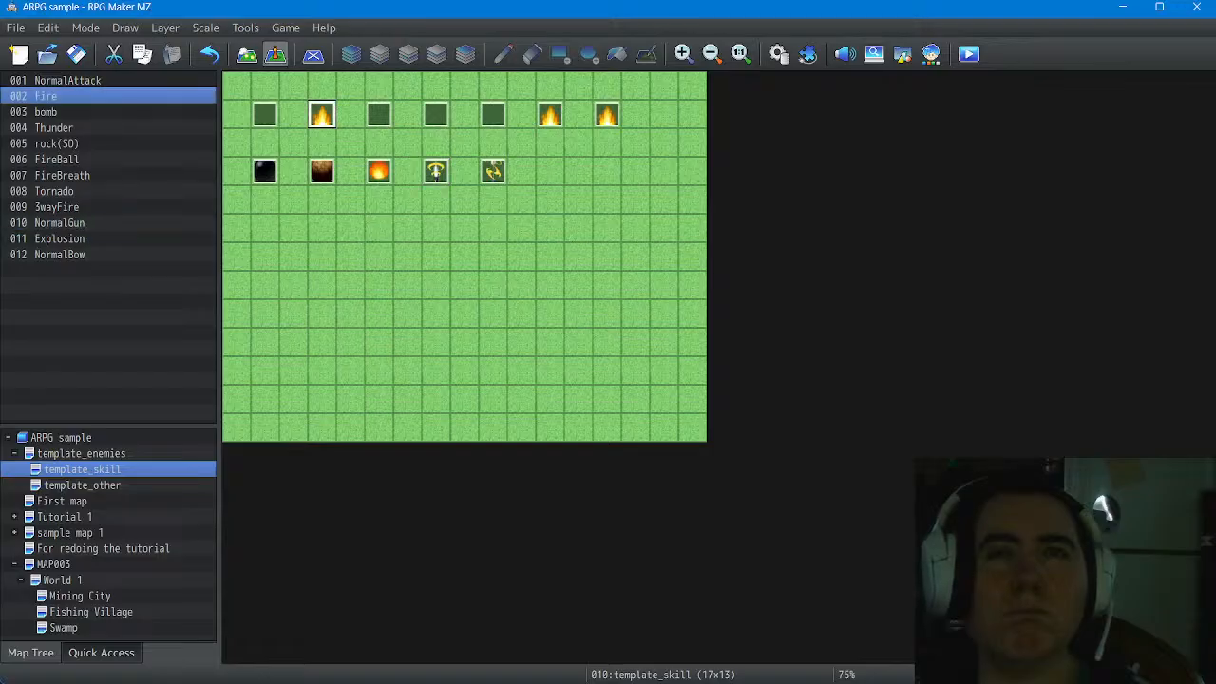
{"action": "double_click", "coordinate": [45, 96]}
{"action": "scroll", "coordinate": [743, 376], "scroll_direction": "up", "scroll_amount": 1}
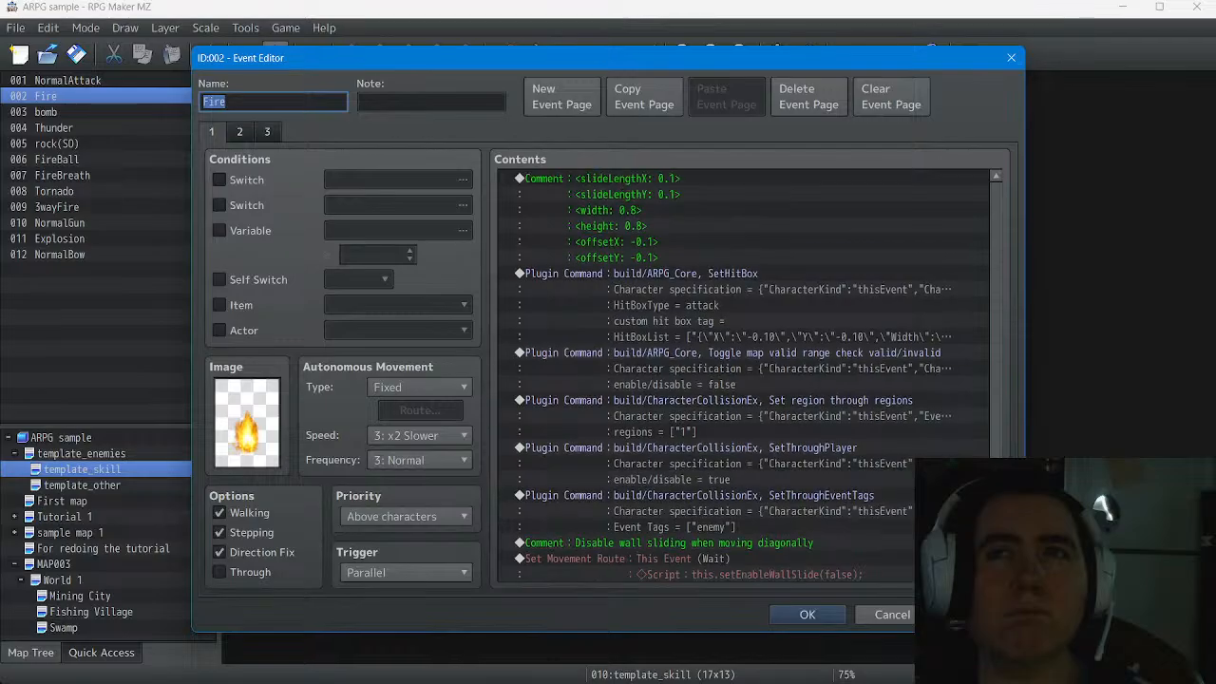
{"action": "scroll", "coordinate": [743, 376], "scroll_direction": "down", "scroll_amount": 1}
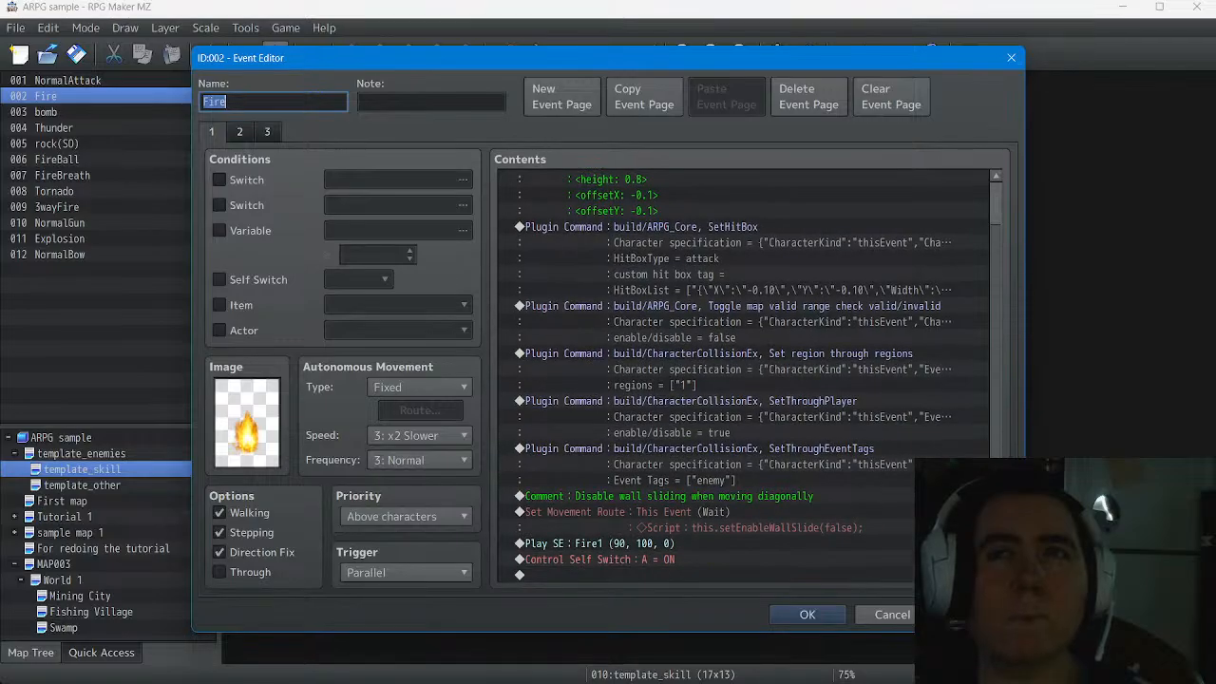
{"action": "left_click", "coordinate": [240, 132]}
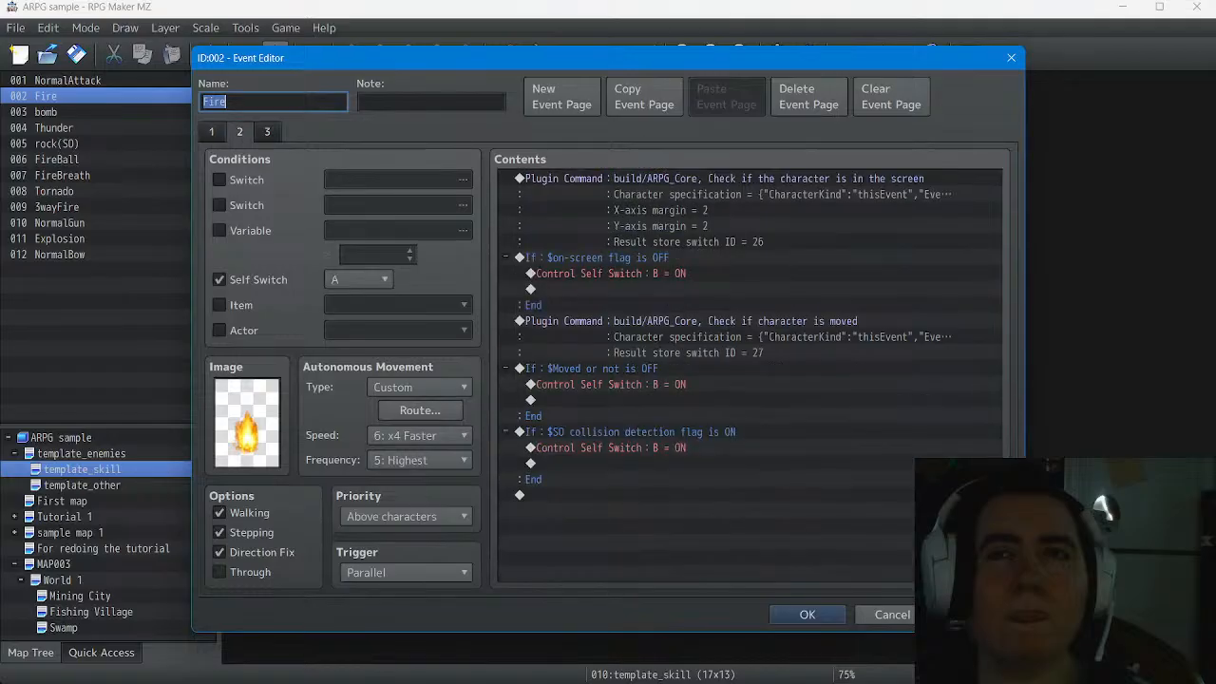
{"action": "left_click", "coordinate": [267, 132]}
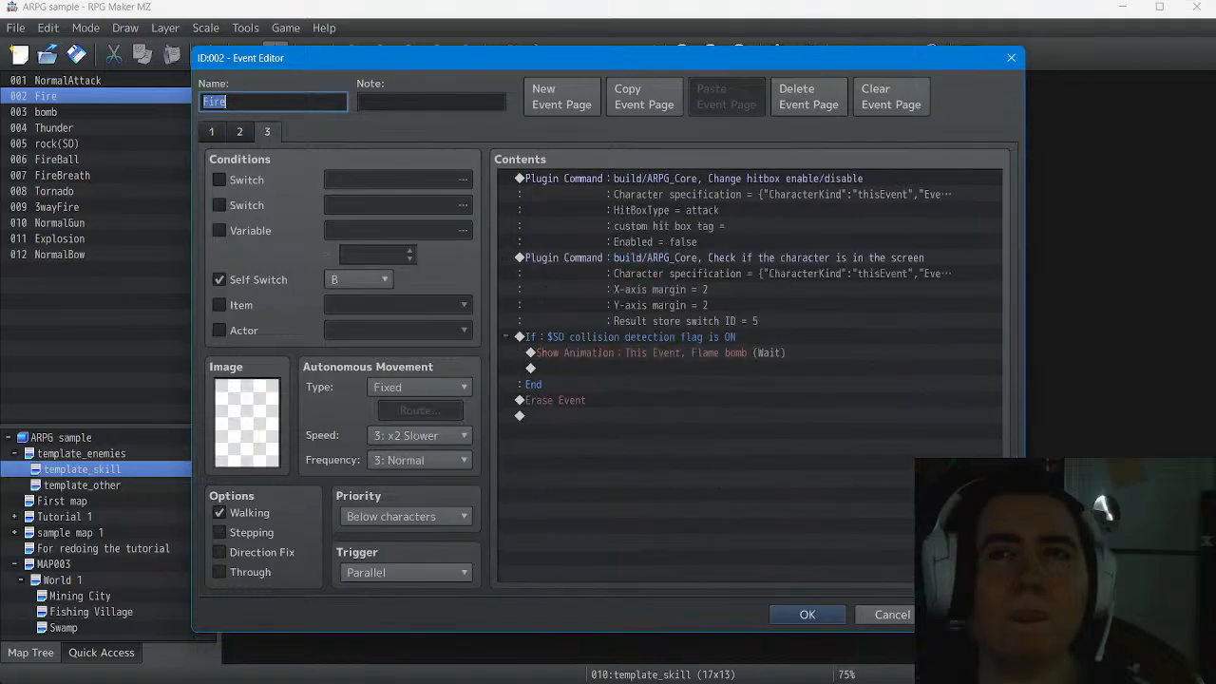
{"action": "left_click", "coordinate": [212, 132]}
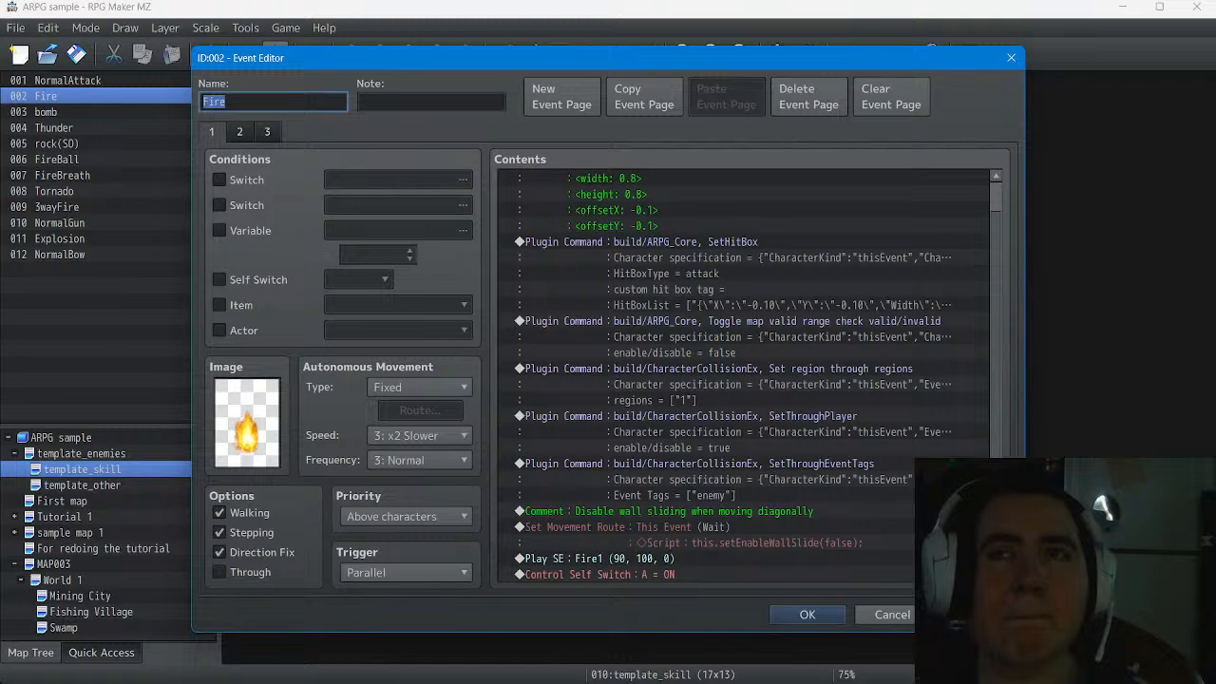
{"action": "scroll", "coordinate": [741, 376], "scroll_direction": "up", "scroll_amount": 1}
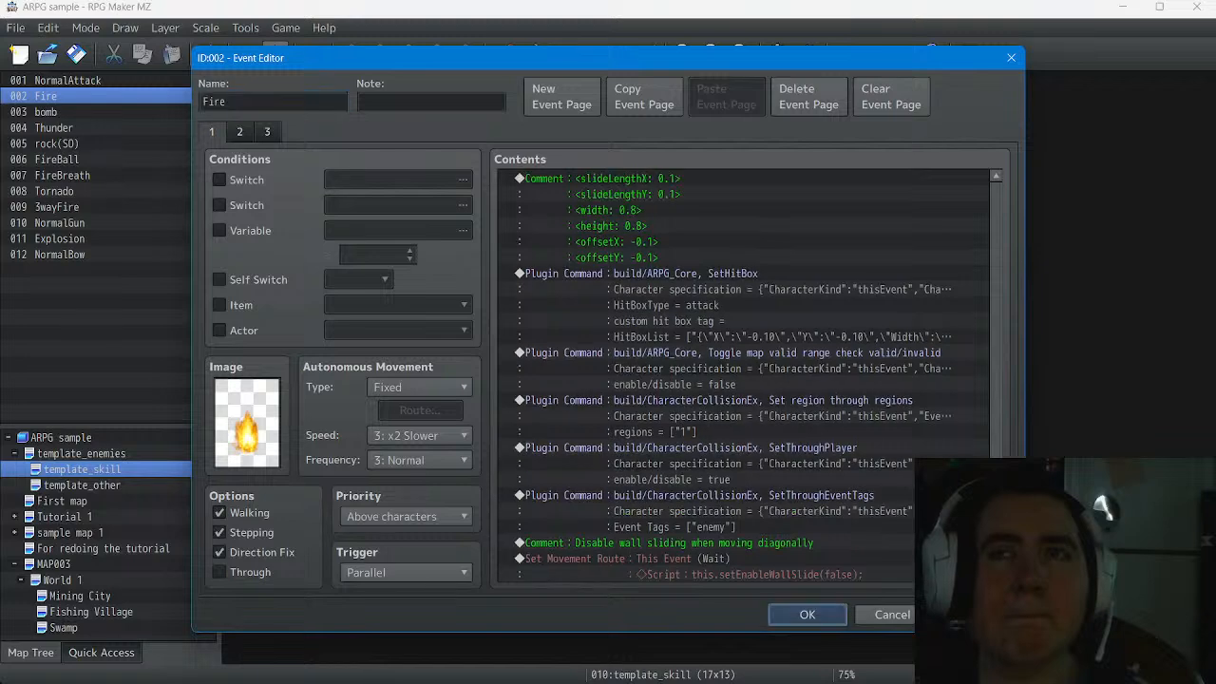
{"action": "left_click", "coordinate": [807, 615]}
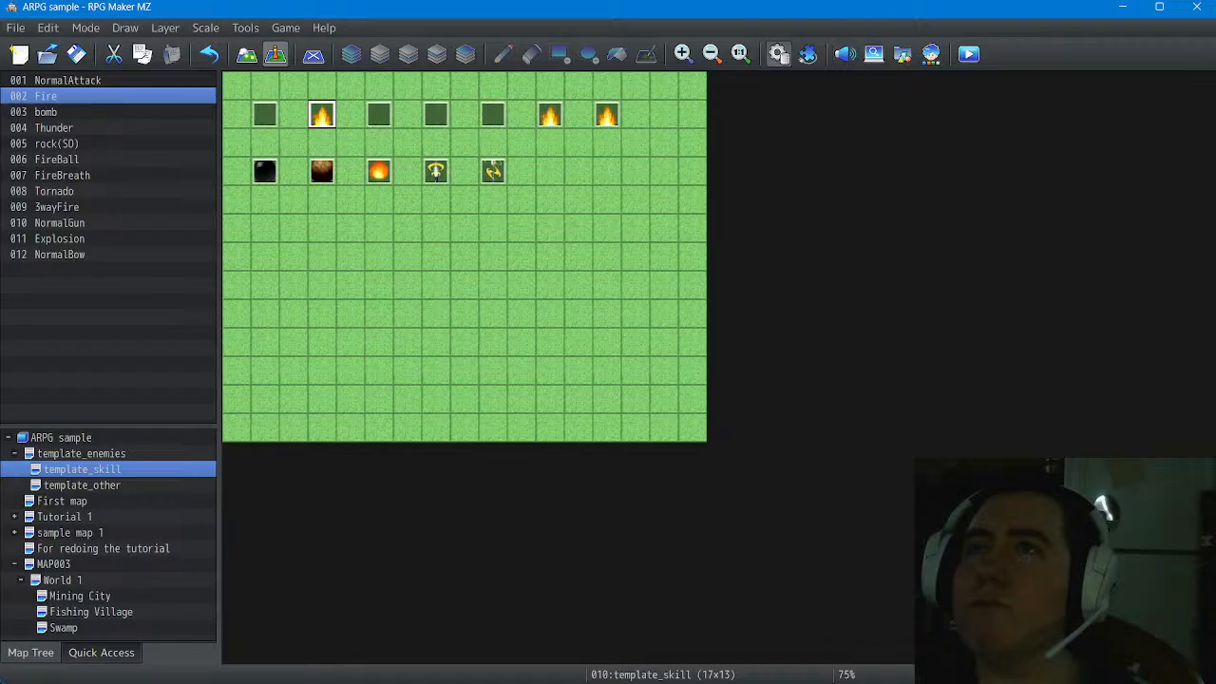
Compare the Fire skill's settings and set the MP cost of both NormalGun and NormalBow to 1
{"action": "left_click", "coordinate": [779, 54]}
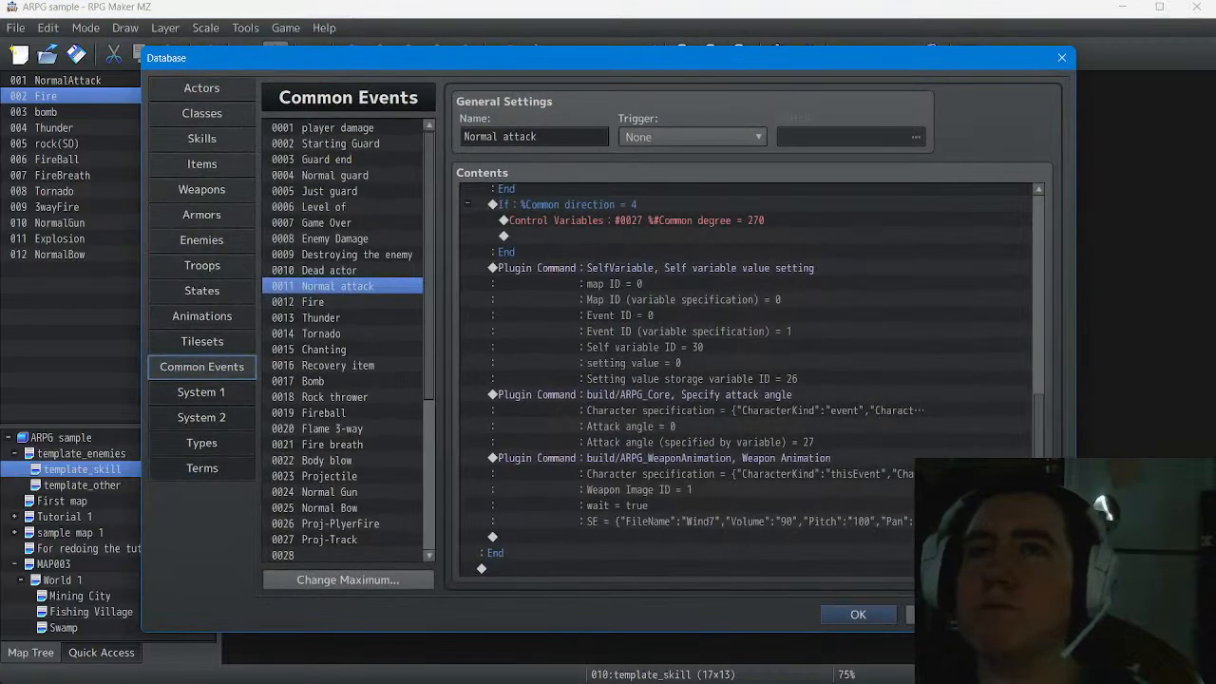
{"action": "left_click", "coordinate": [202, 138]}
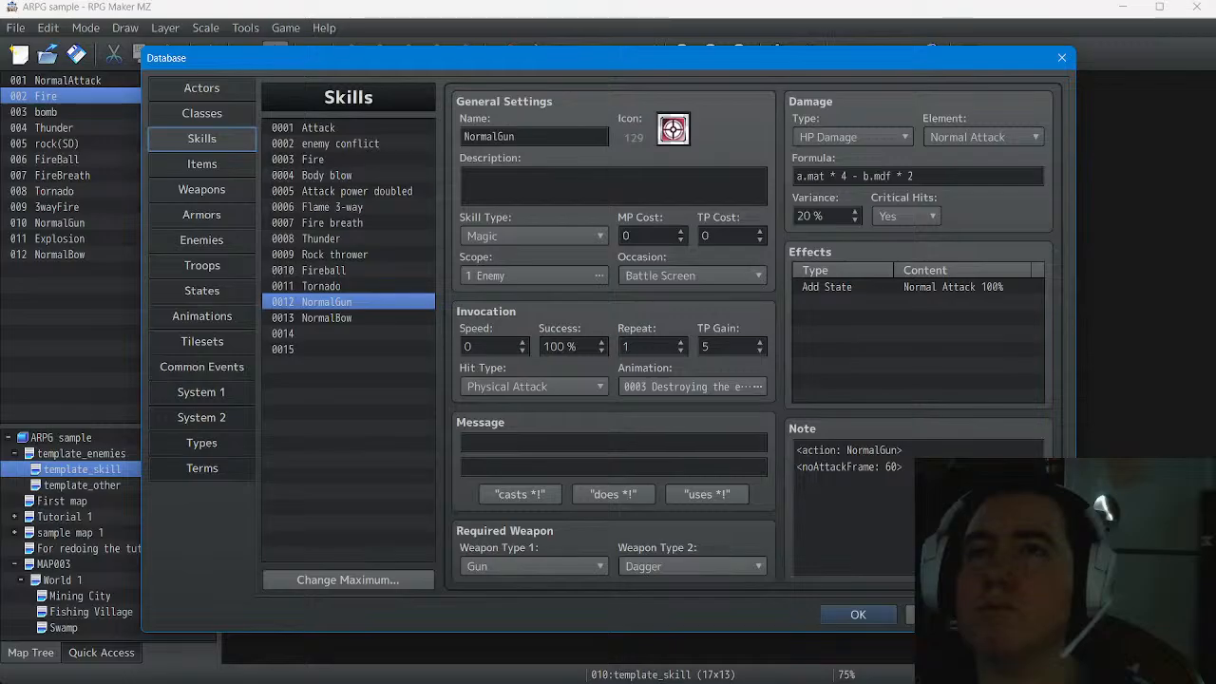
{"action": "left_click", "coordinate": [329, 159]}
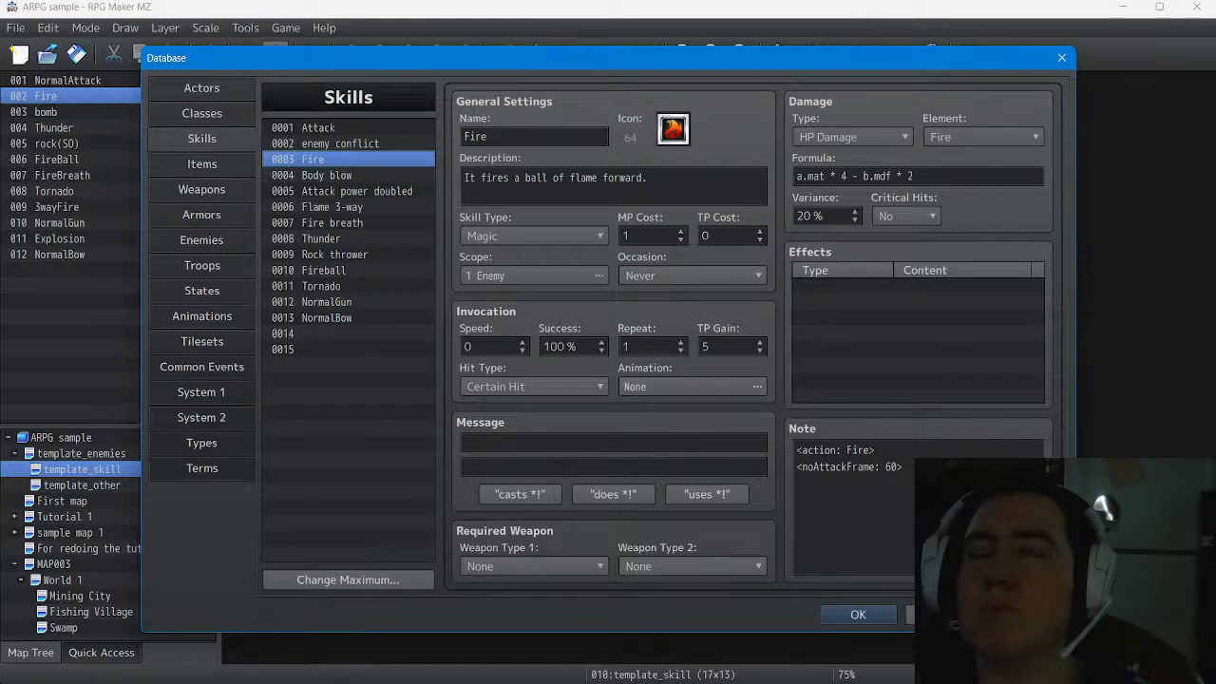
{"action": "left_click", "coordinate": [326, 302]}
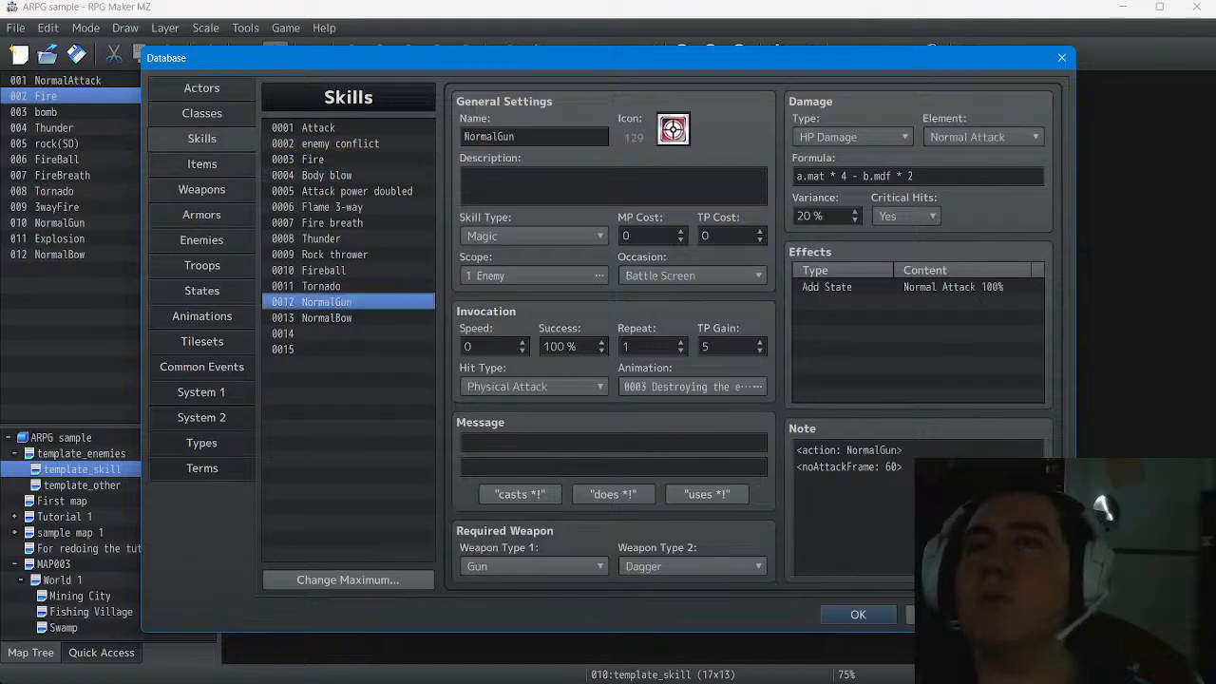
{"action": "left_click", "coordinate": [682, 231]}
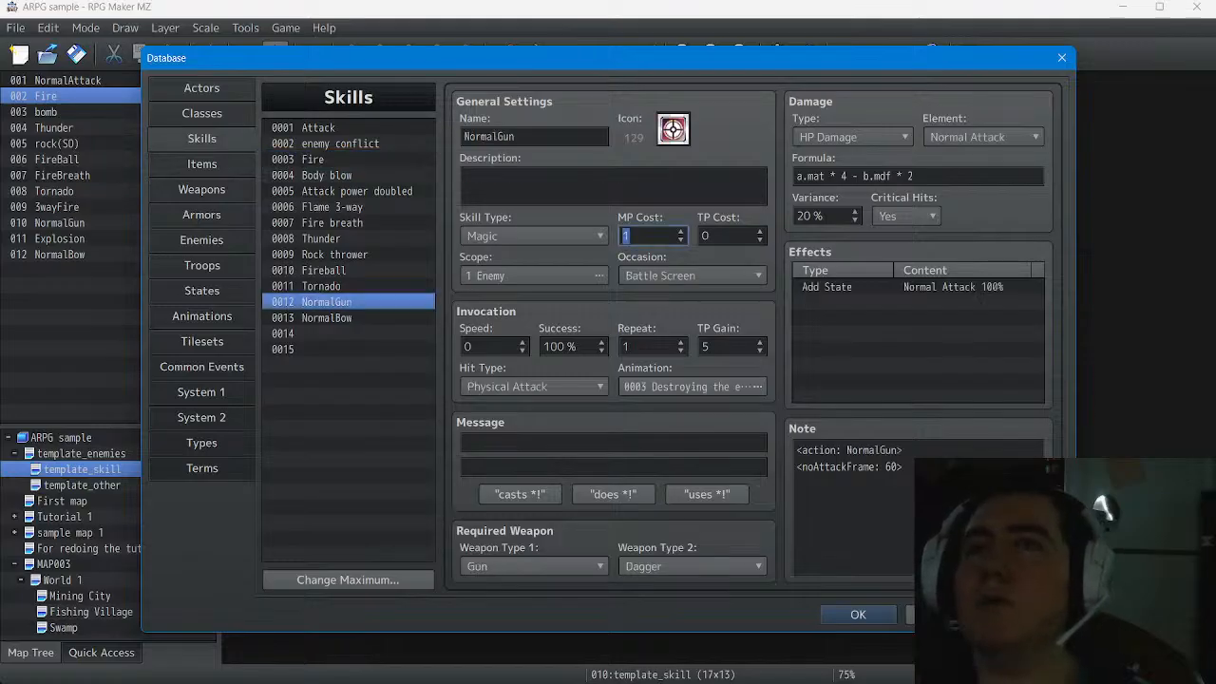
{"action": "left_click", "coordinate": [327, 318]}
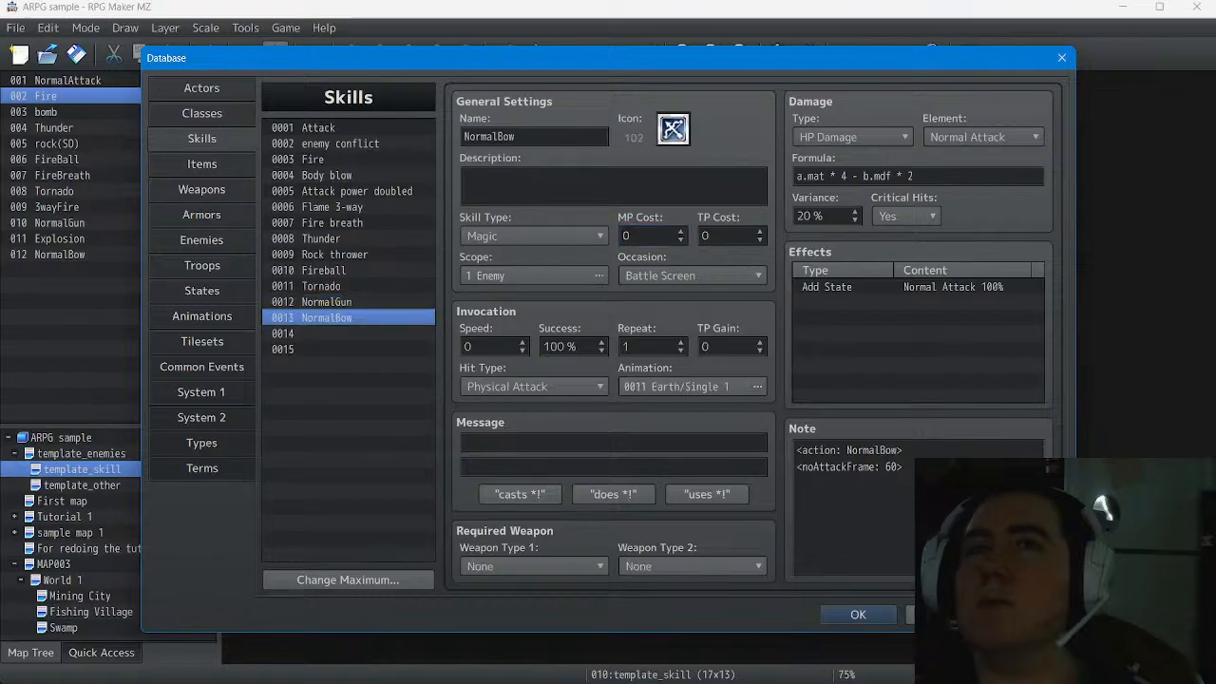
{"action": "left_click", "coordinate": [681, 231]}
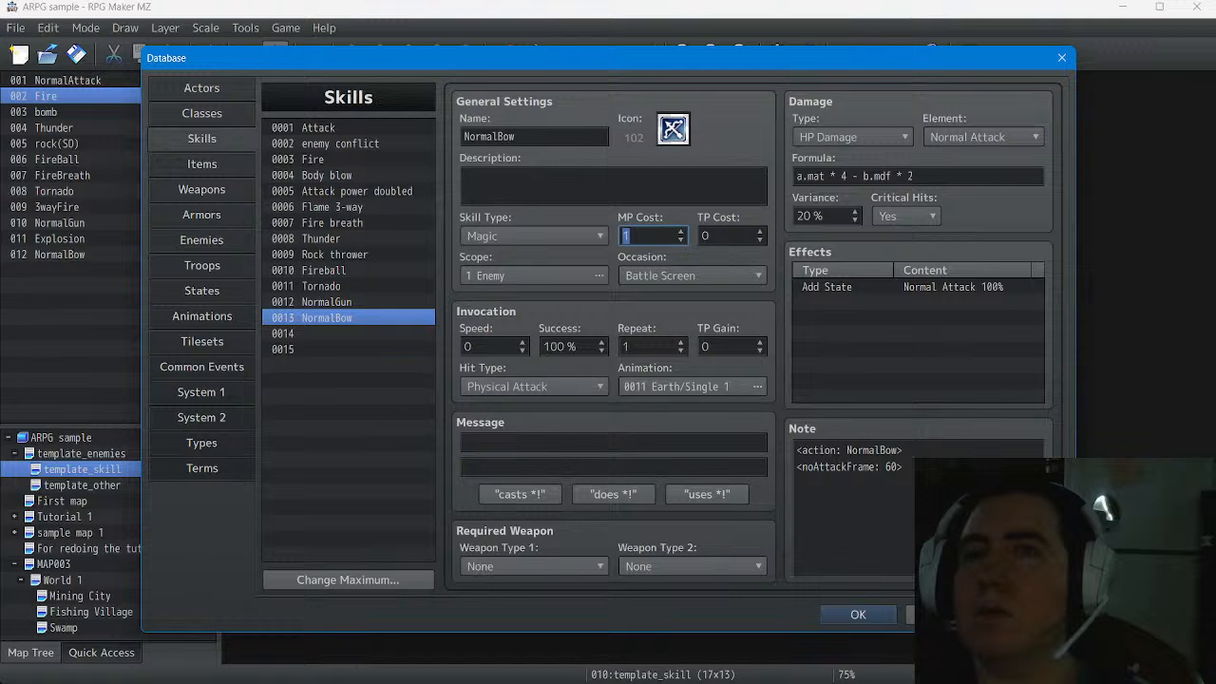
Set the Fire skill's occasion to Battle Screen
{"action": "left_click", "coordinate": [313, 160]}
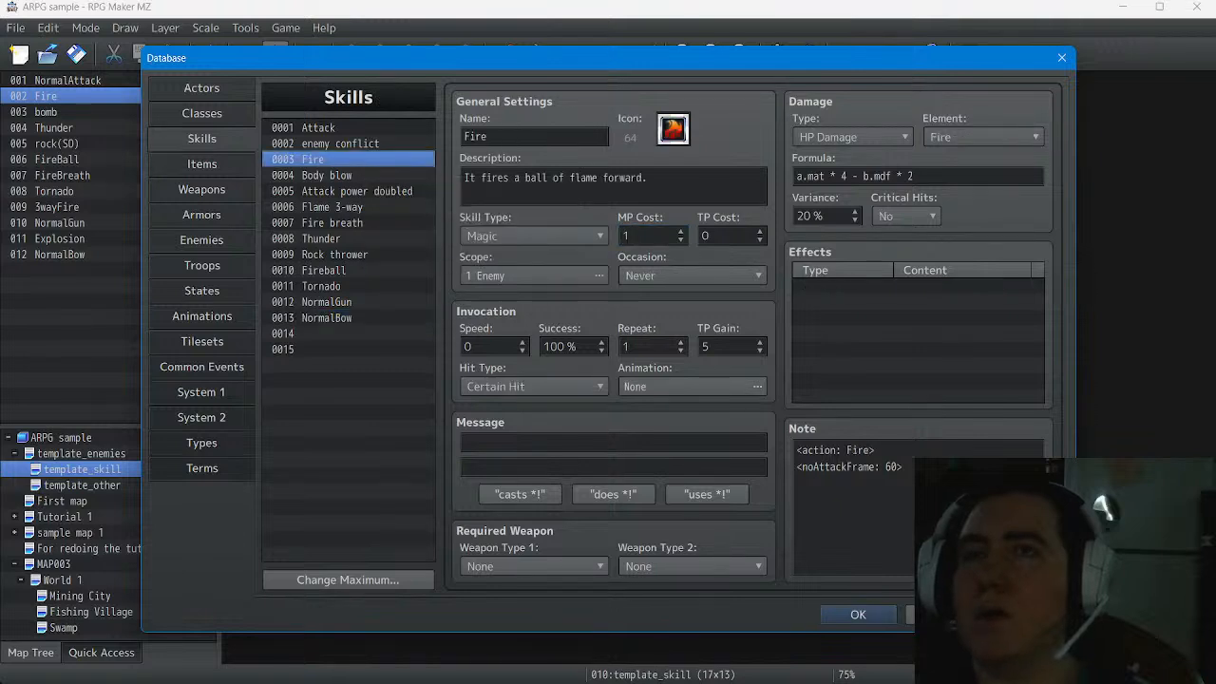
{"action": "left_click", "coordinate": [692, 275]}
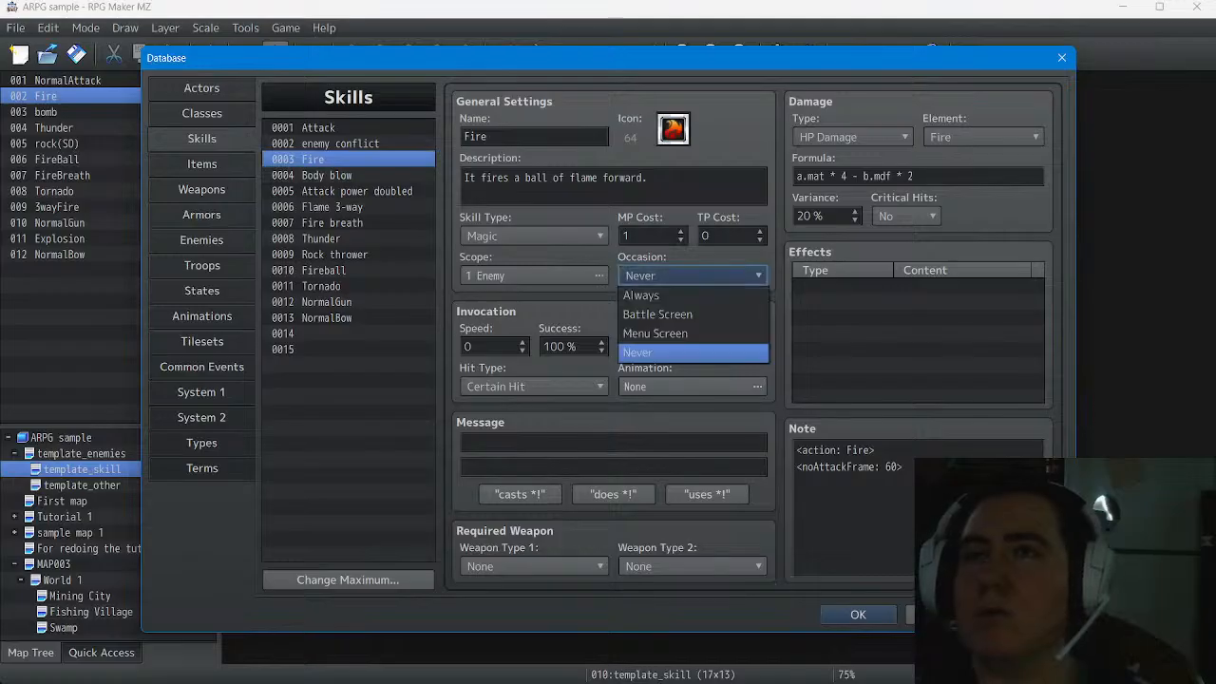
{"action": "left_click", "coordinate": [669, 314]}
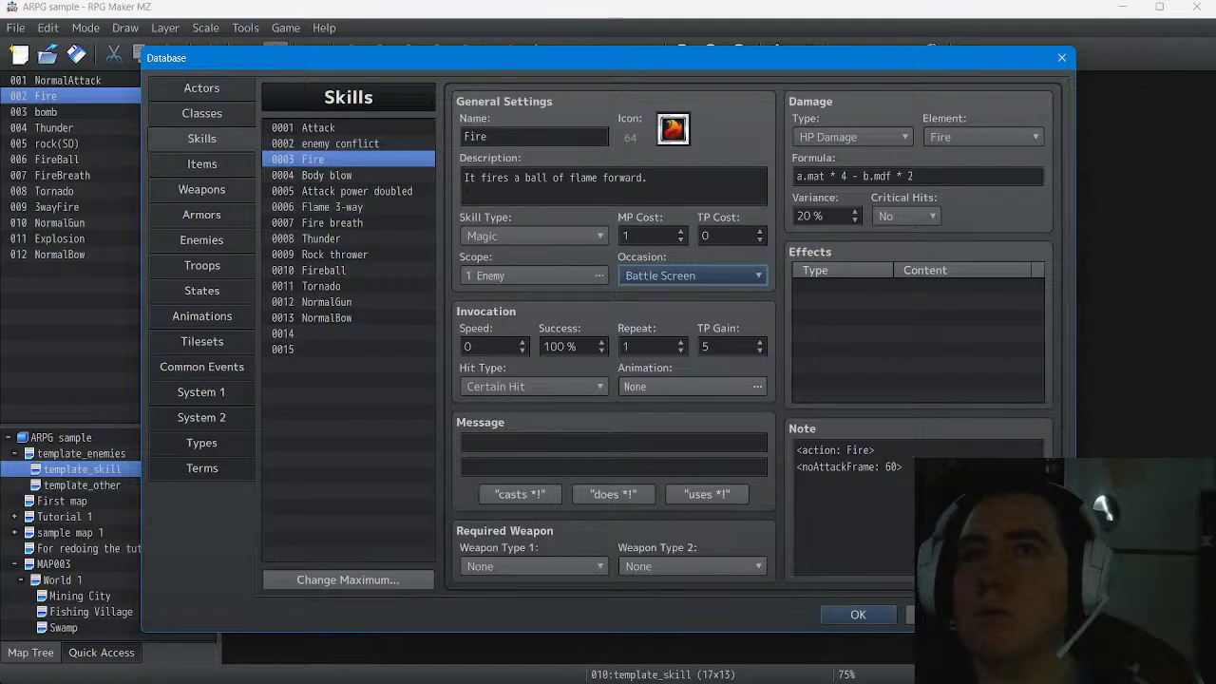
Look through the settings of the database skills from Body blow to NormalBow, including effects, occasion and notes
{"action": "left_click", "coordinate": [327, 175]}
{"action": "left_click", "coordinate": [341, 190]}
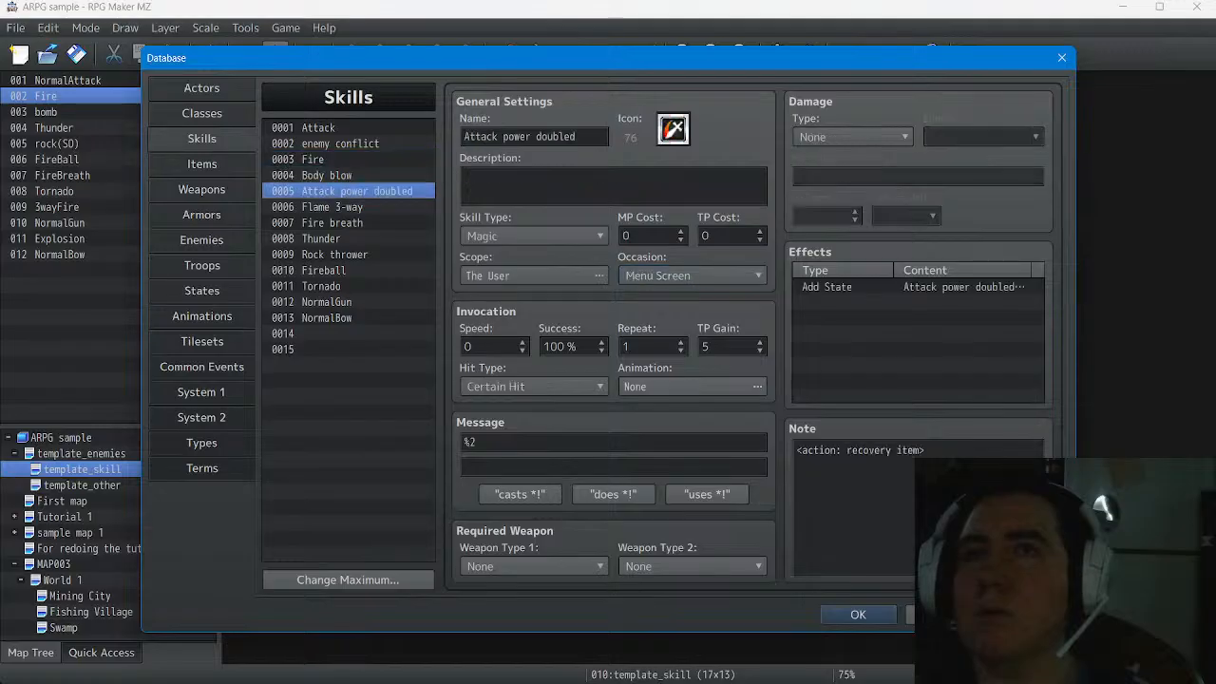
{"action": "left_click", "coordinate": [342, 207]}
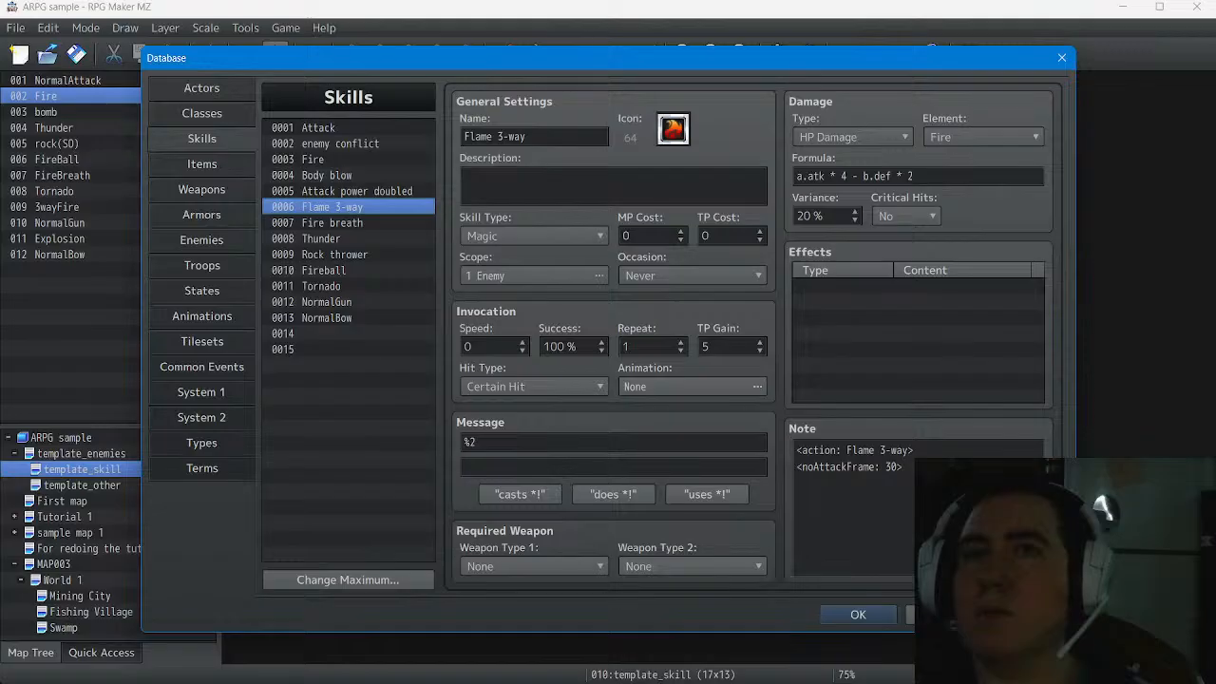
{"action": "left_click", "coordinate": [332, 224]}
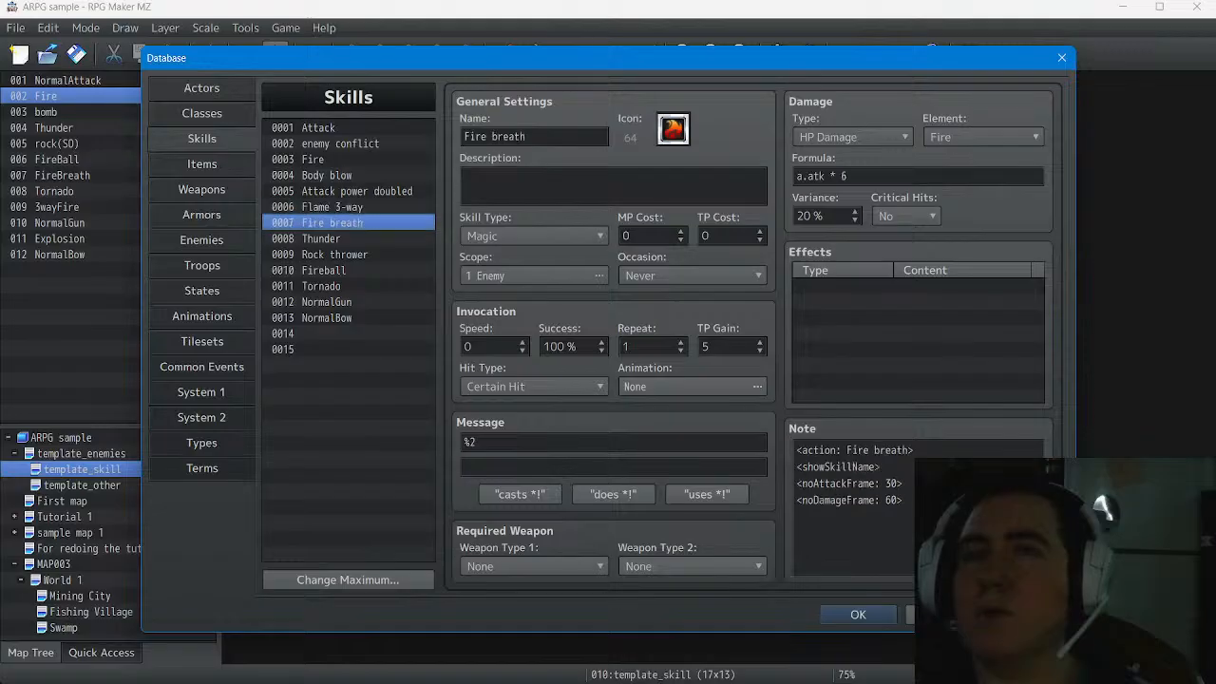
{"action": "left_click", "coordinate": [332, 239]}
{"action": "left_click", "coordinate": [335, 255]}
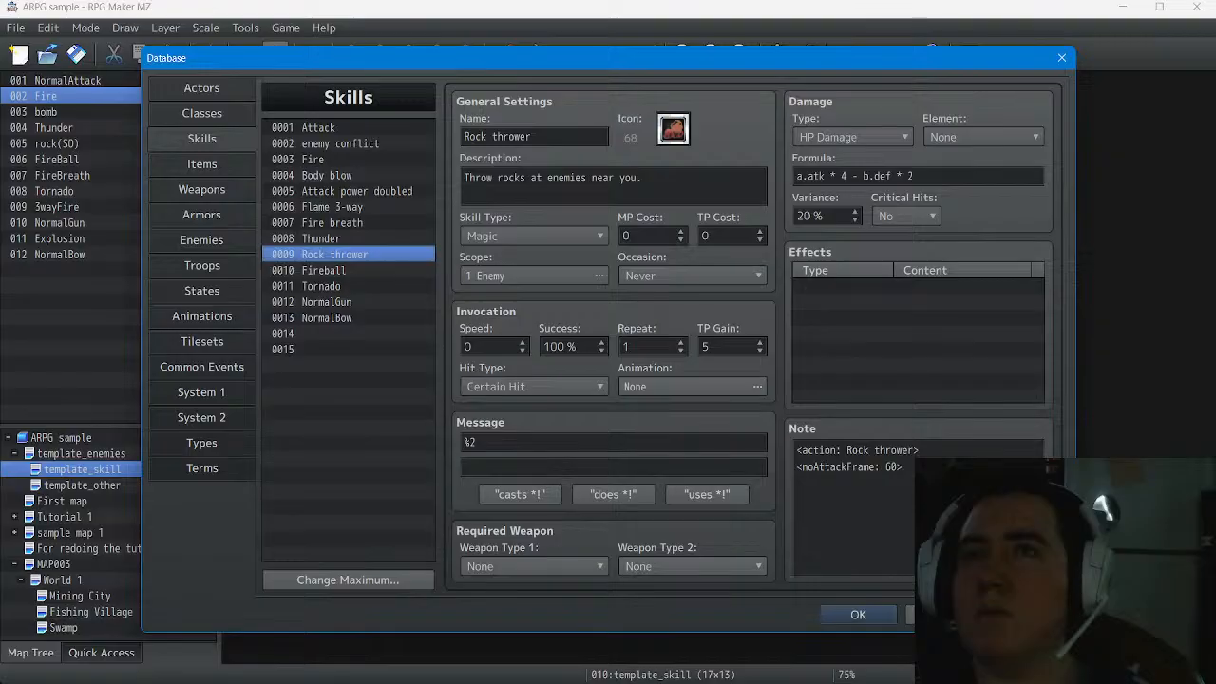
{"action": "left_click", "coordinate": [332, 270]}
{"action": "left_click", "coordinate": [333, 286]}
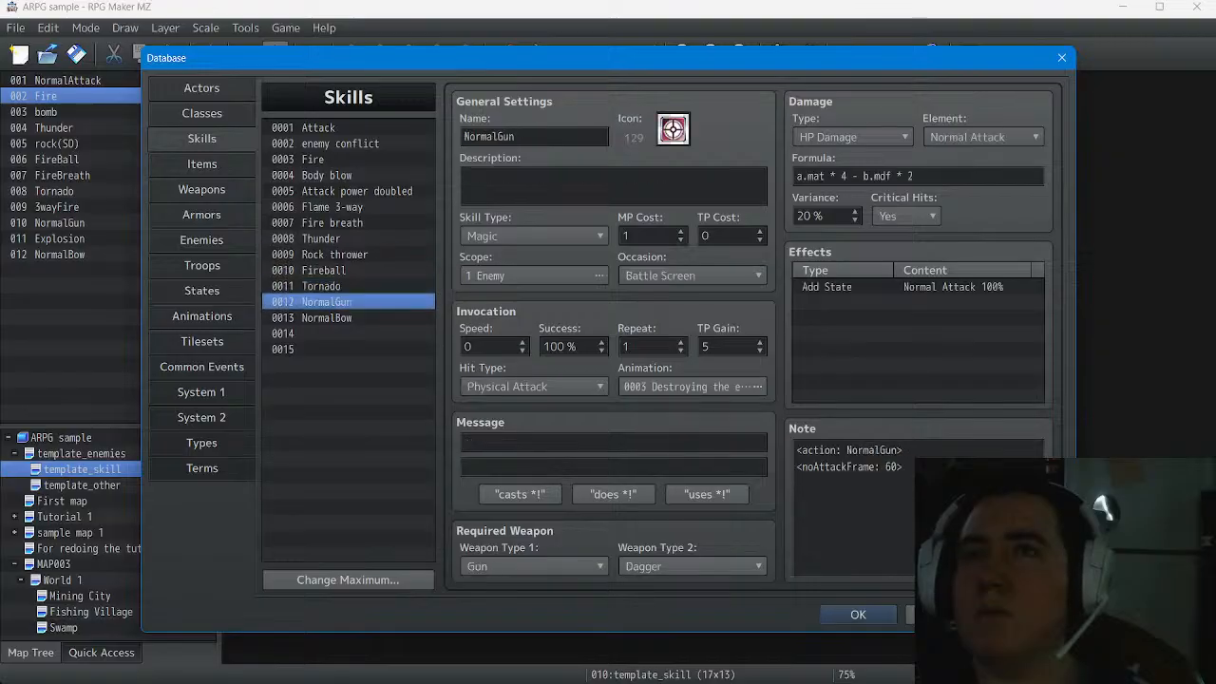
{"action": "left_click", "coordinate": [304, 333]}
{"action": "left_click", "coordinate": [304, 318]}
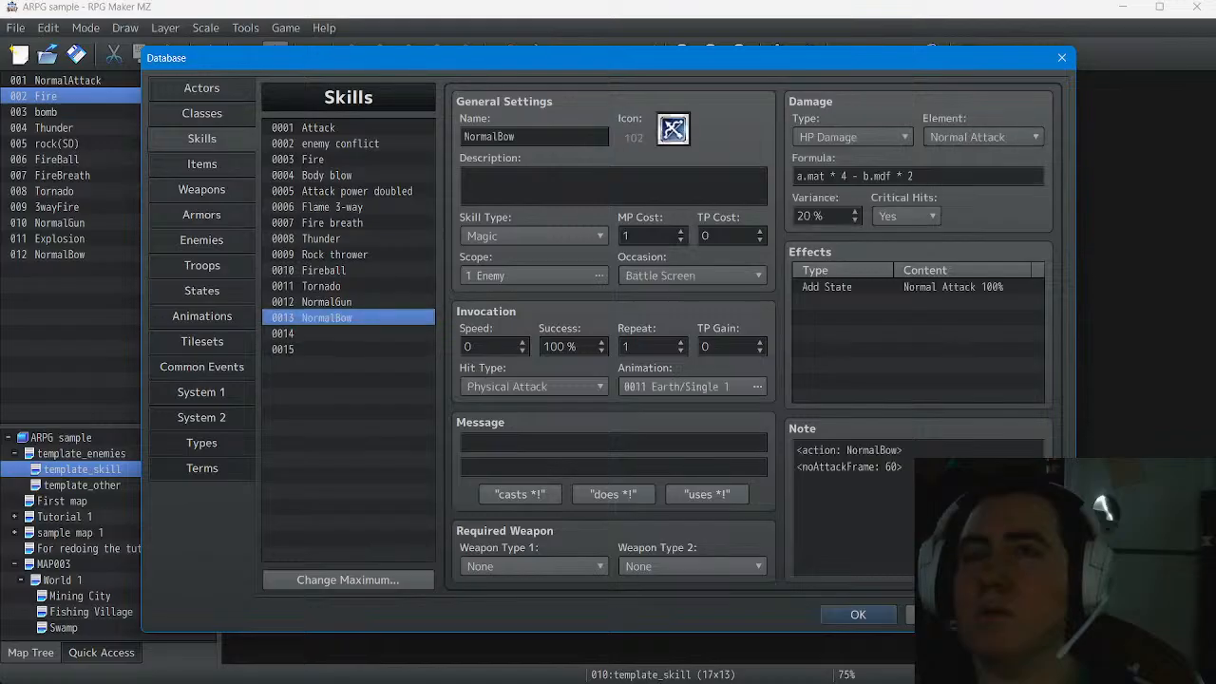
{"action": "left_click", "coordinate": [304, 301]}
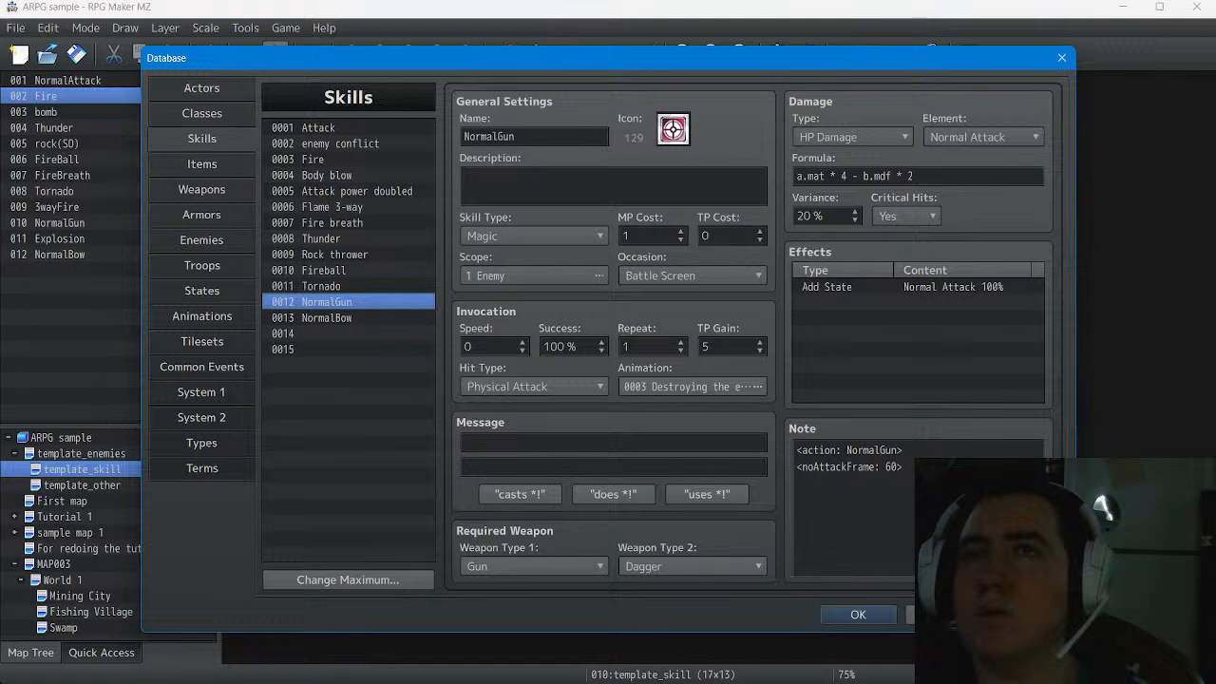
Compare the settings of the Attack, Fire, NormalGun and NormalBow skills and accept the database changes
{"action": "left_click", "coordinate": [319, 128]}
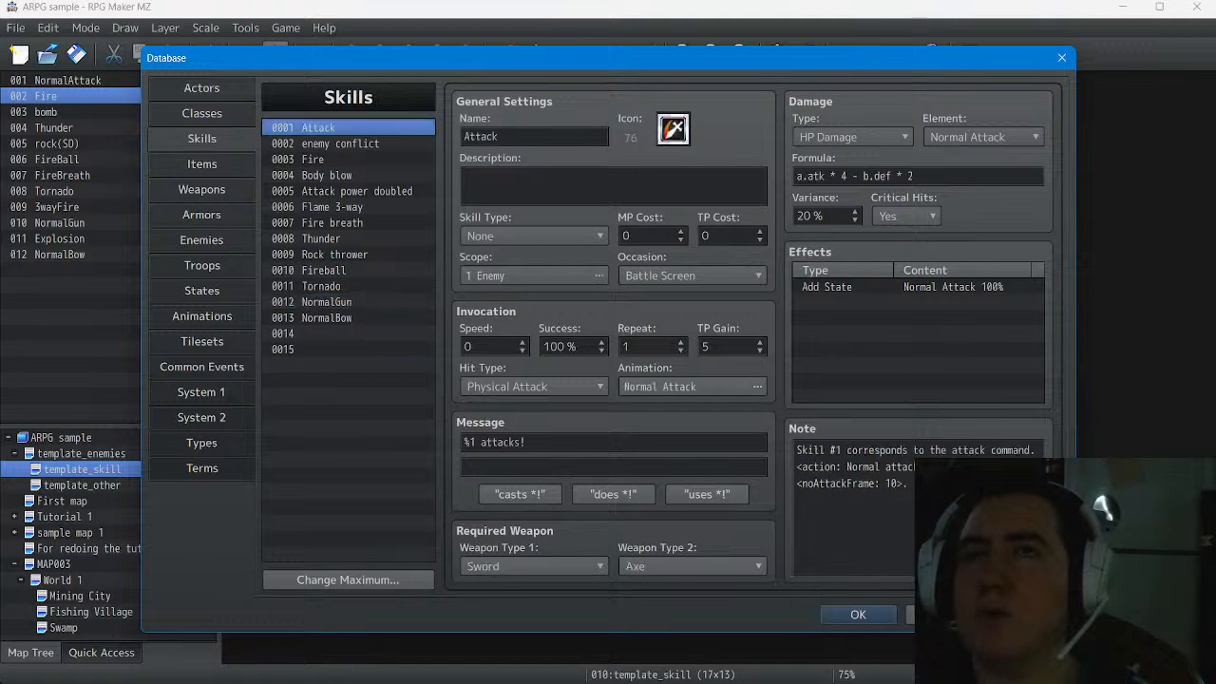
{"action": "left_click", "coordinate": [314, 160]}
{"action": "left_click", "coordinate": [326, 302]}
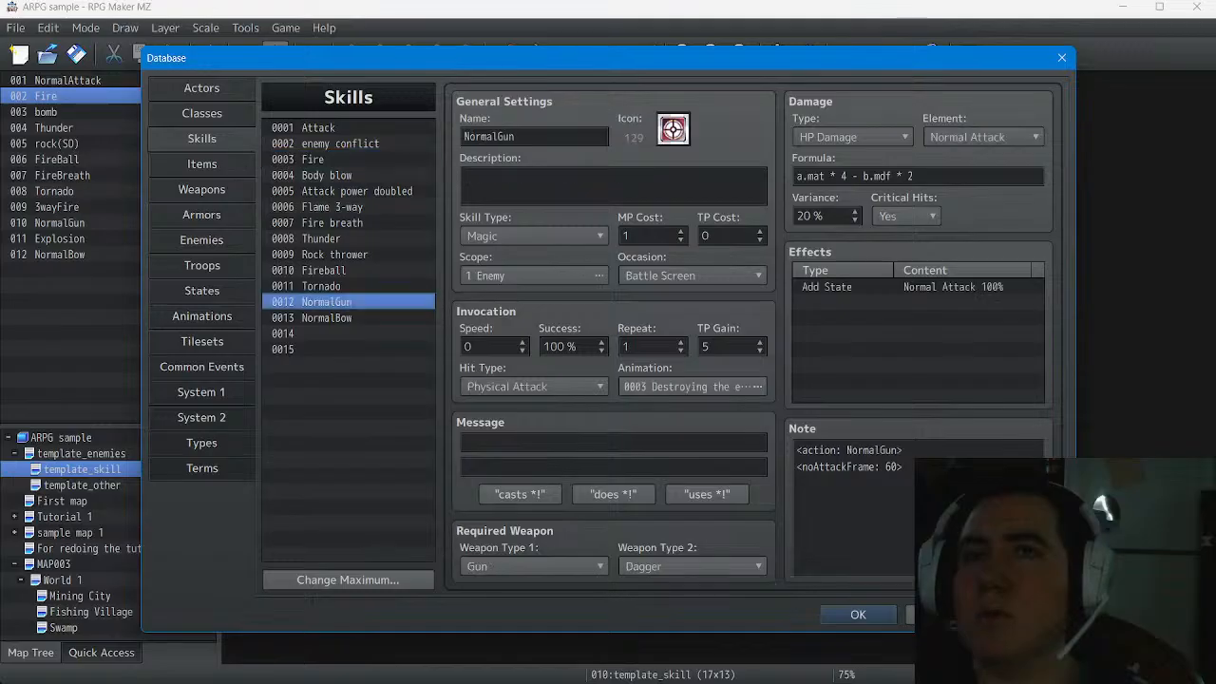
{"action": "left_click", "coordinate": [325, 318]}
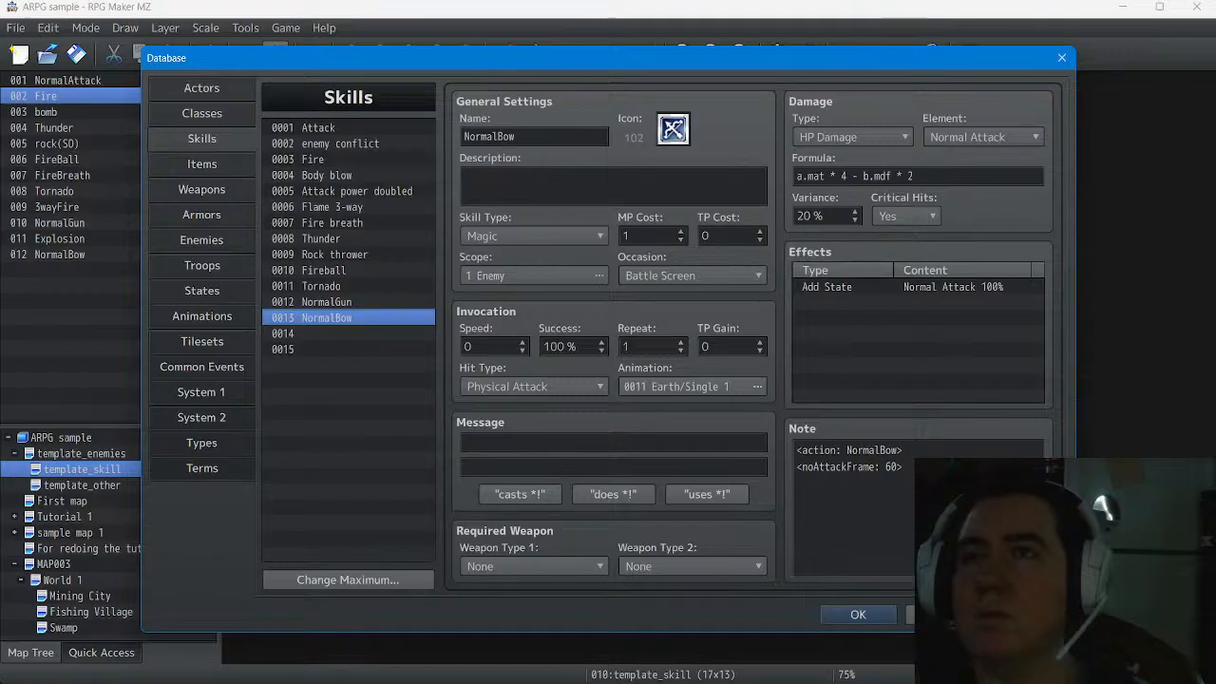
{"action": "left_click", "coordinate": [326, 302]}
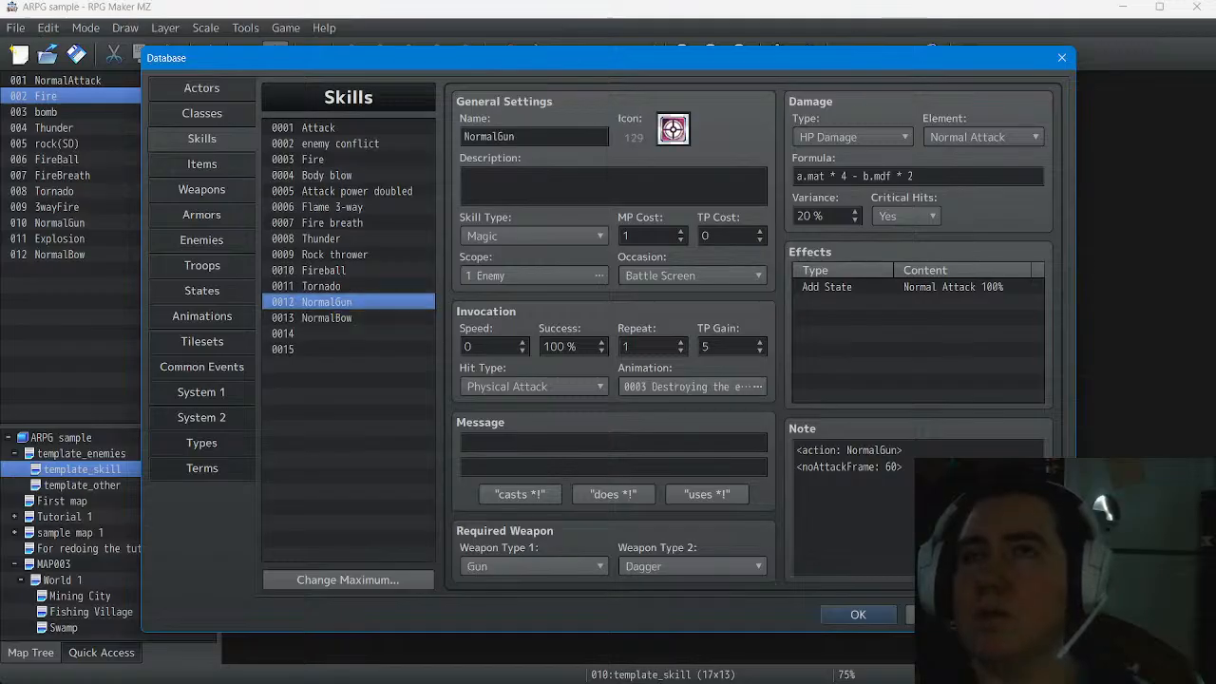
{"action": "left_click", "coordinate": [314, 160]}
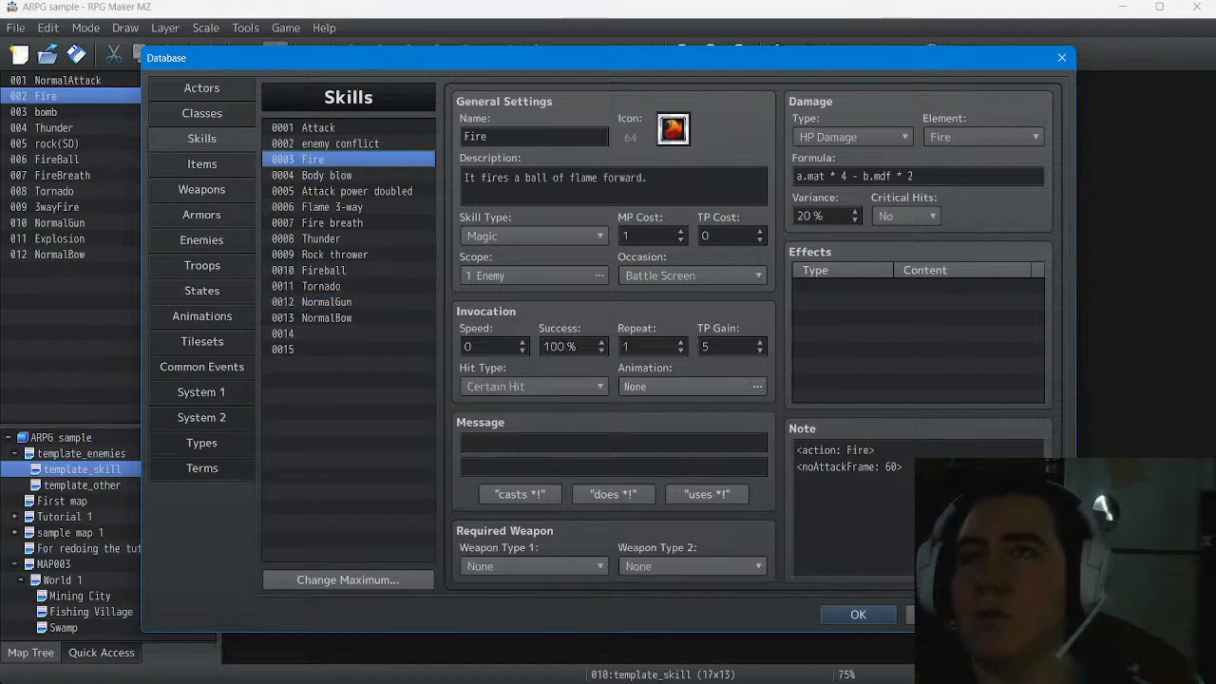
{"action": "left_click", "coordinate": [327, 302]}
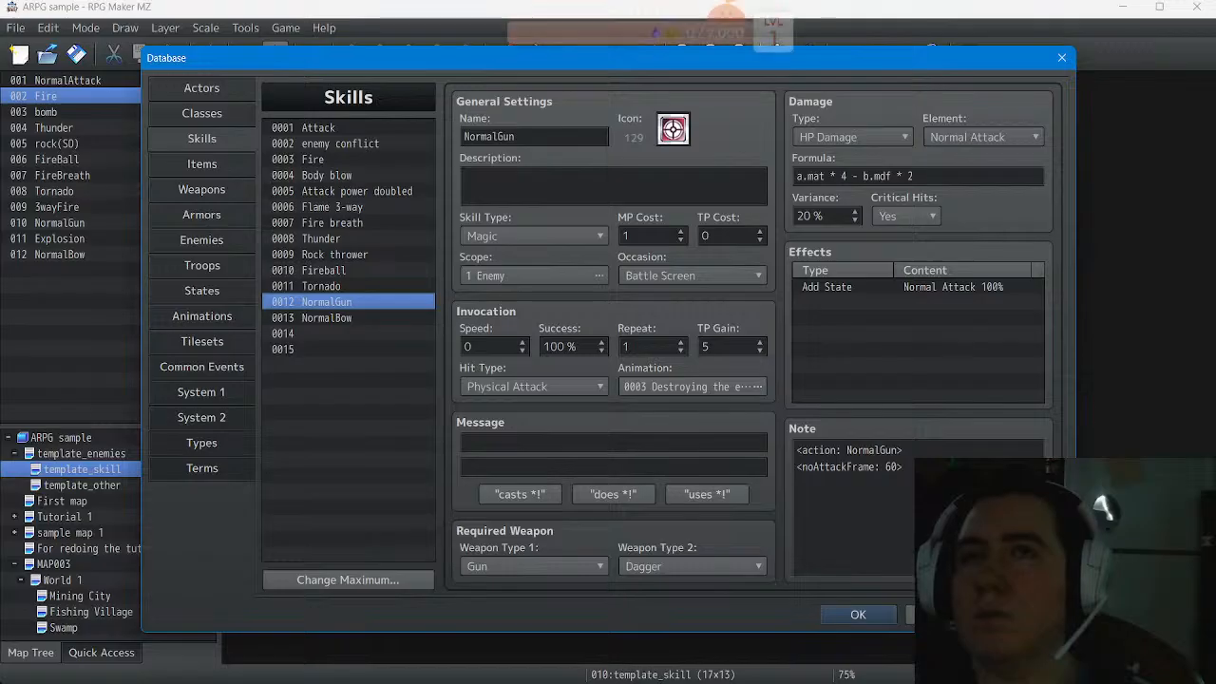
{"action": "left_click", "coordinate": [326, 318]}
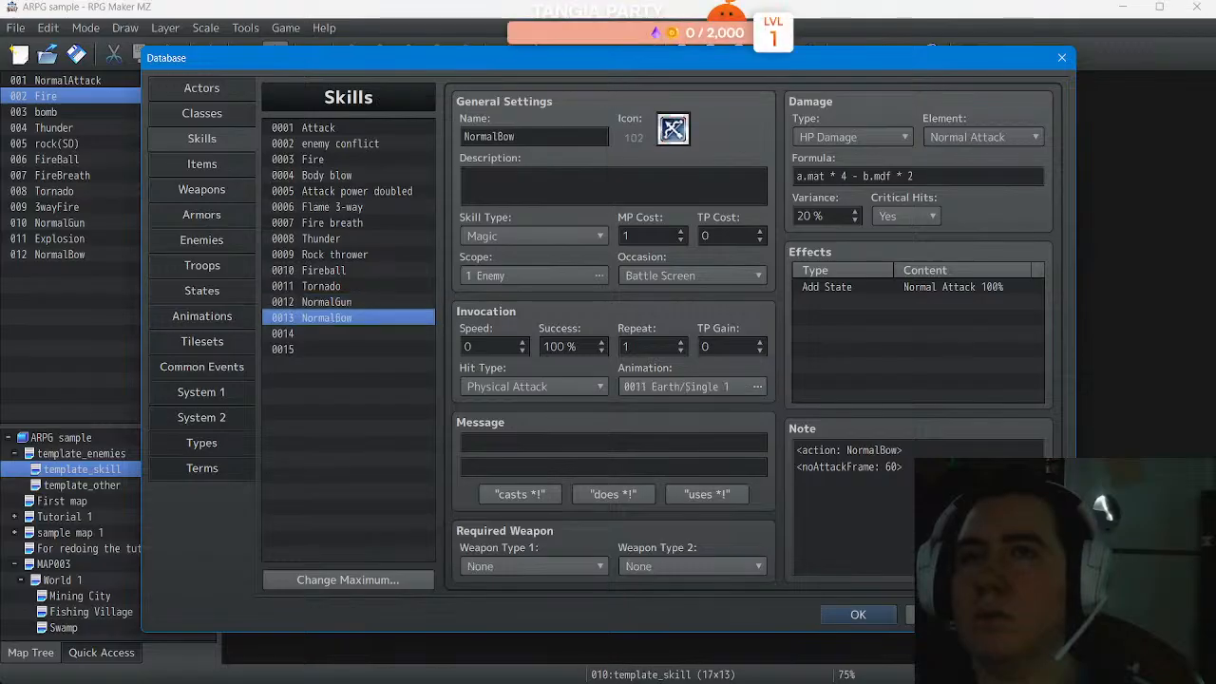
{"action": "left_click", "coordinate": [326, 302]}
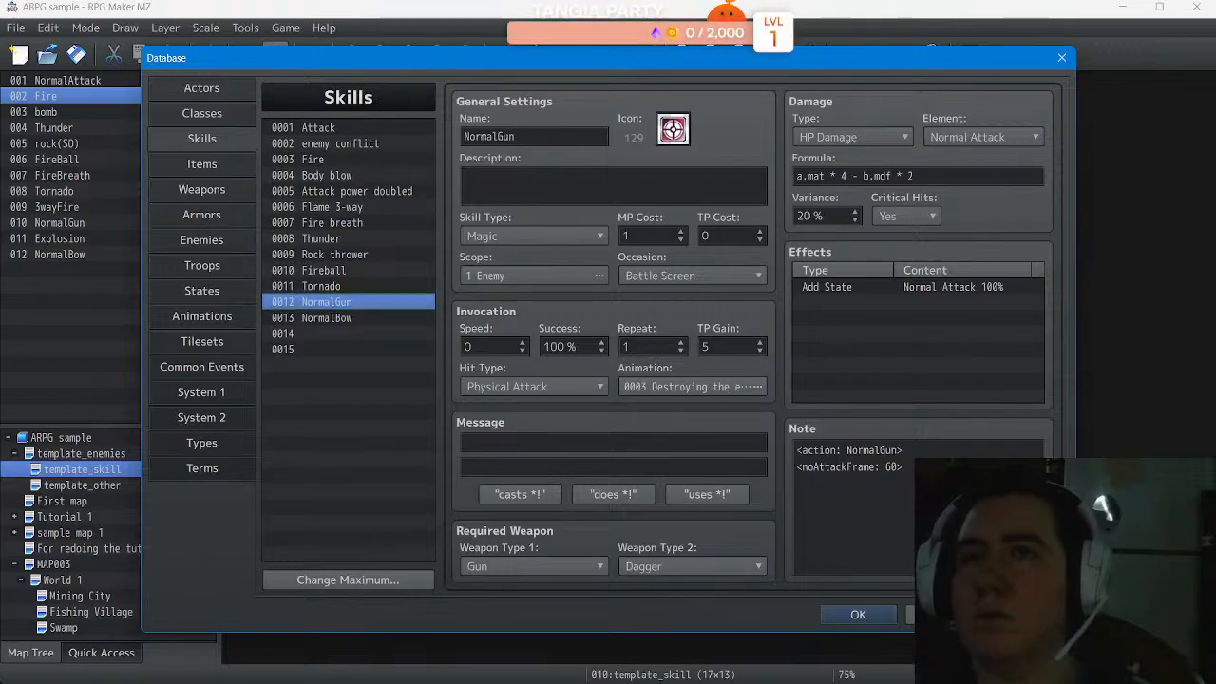
{"action": "left_click", "coordinate": [327, 318]}
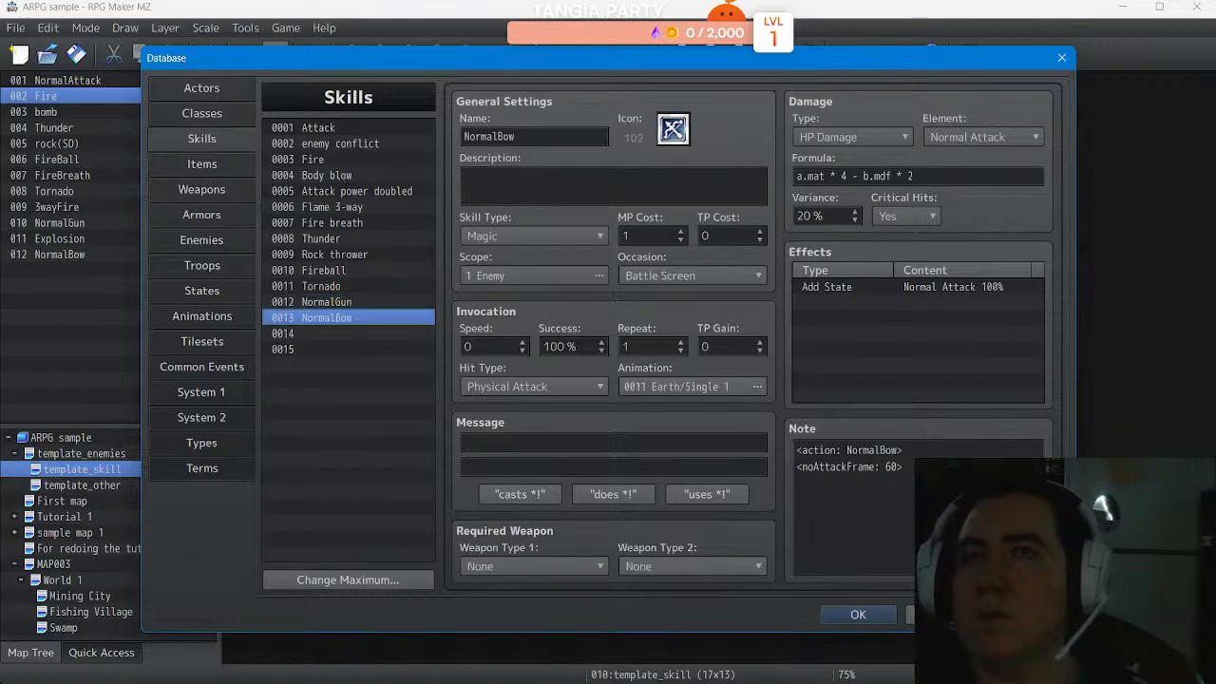
{"action": "left_click", "coordinate": [314, 160]}
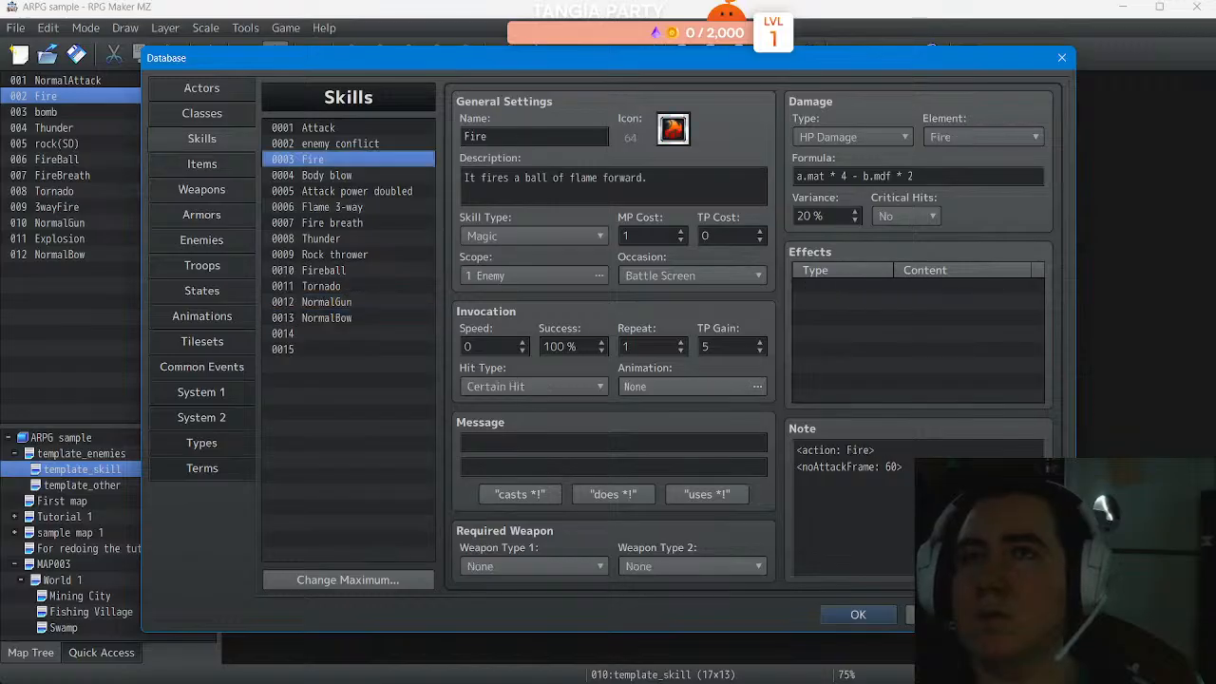
{"action": "left_click", "coordinate": [327, 302]}
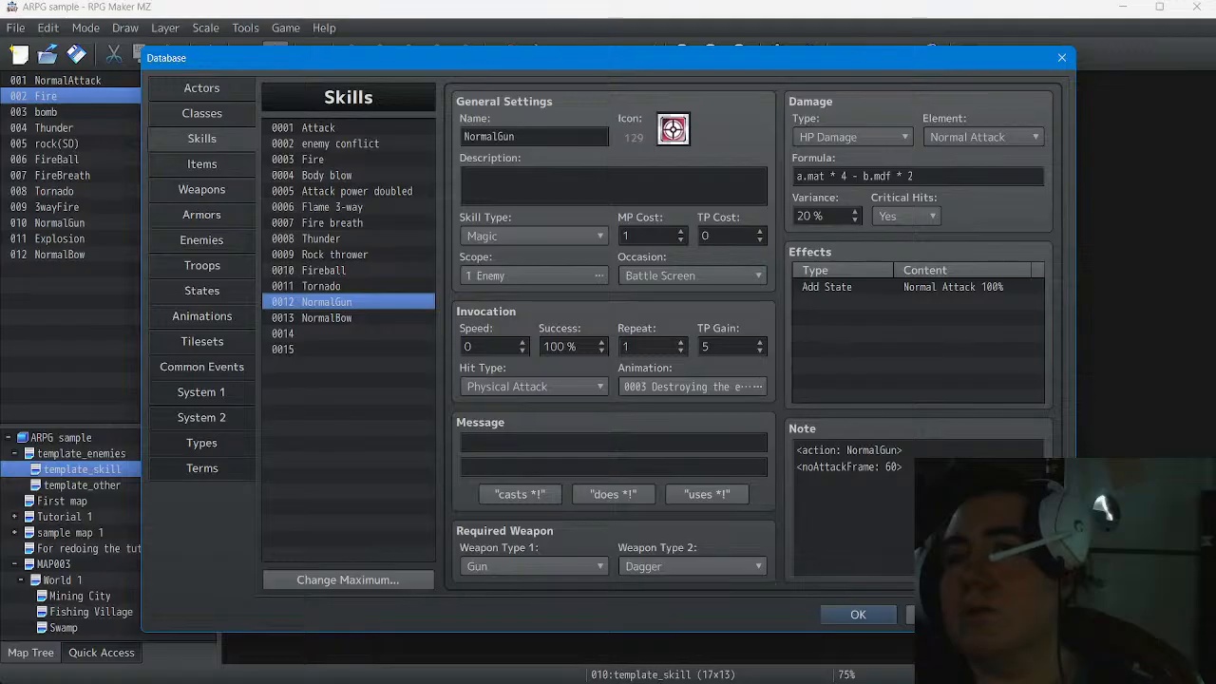
{"action": "left_click", "coordinate": [858, 615]}
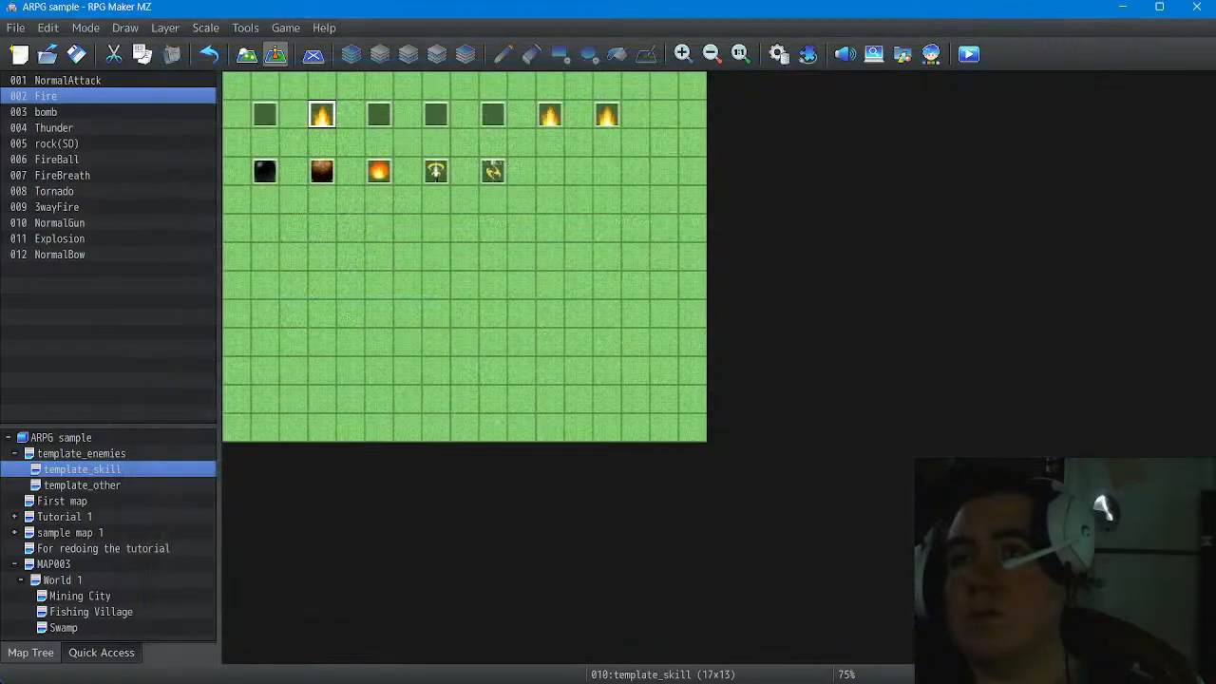
Switch to Notepad++ and bring up the ARPG_Core.js file at its key setting parameters
{"action": "key", "text": "super"}
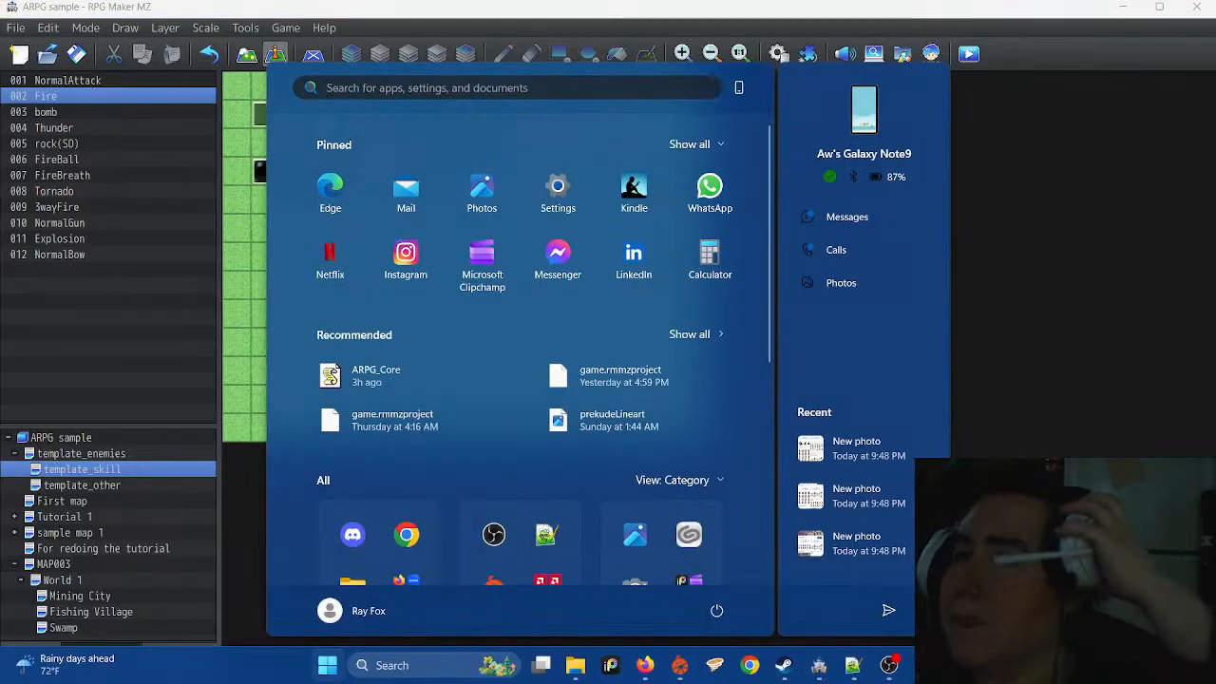
{"action": "mouse_move", "coordinate": [645, 665]}
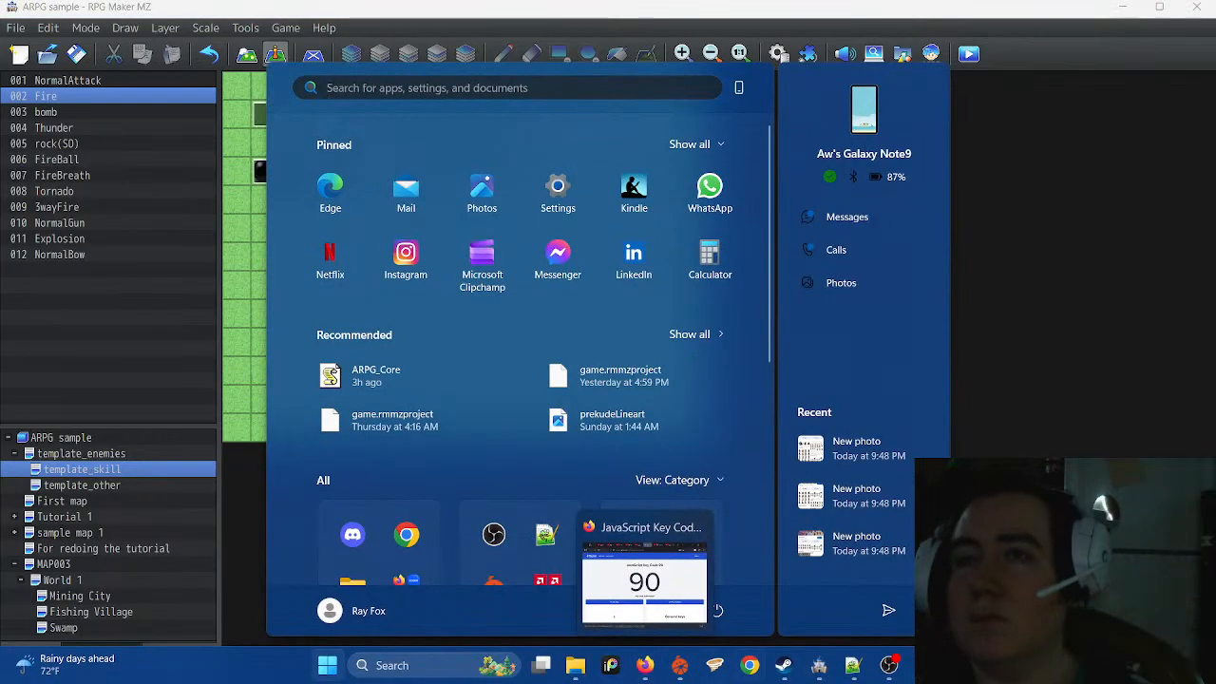
{"action": "mouse_move", "coordinate": [783, 665]}
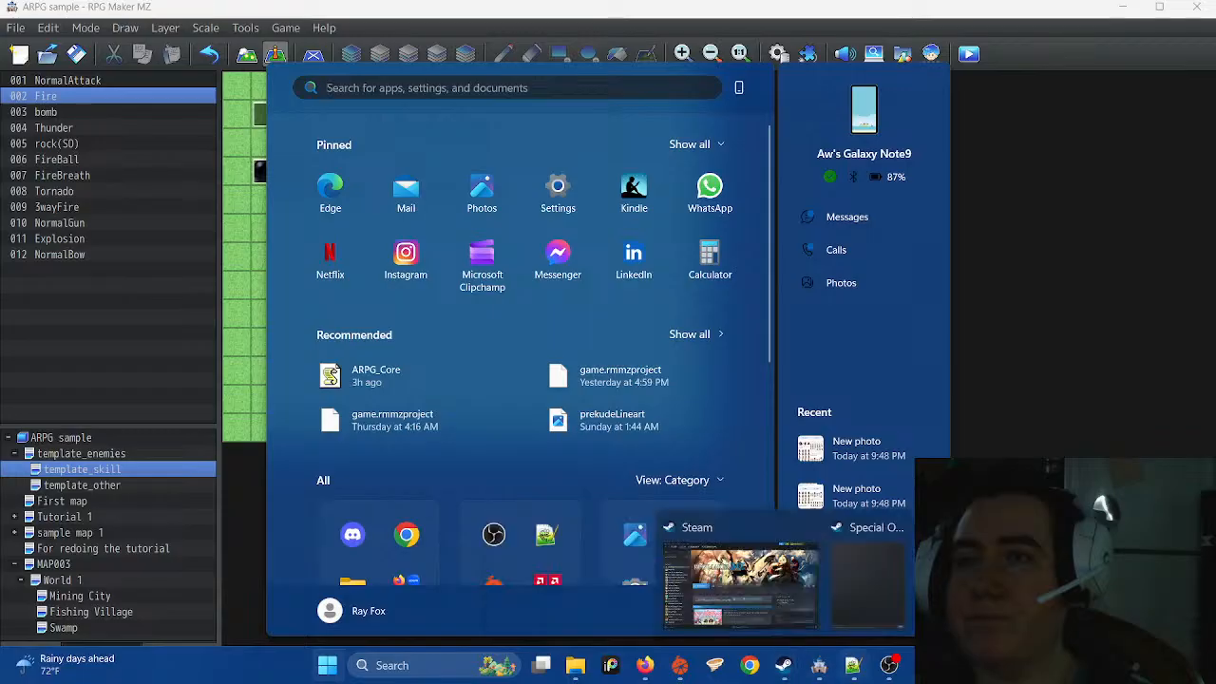
{"action": "left_click", "coordinate": [852, 665]}
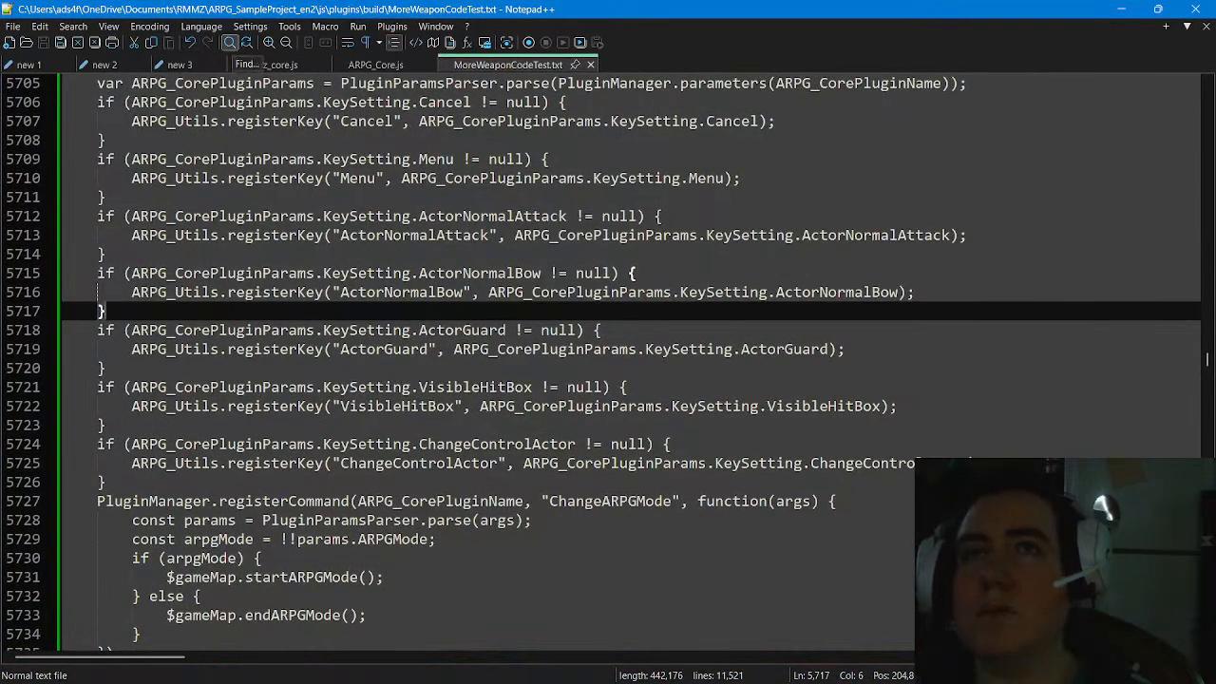
{"action": "left_click", "coordinate": [229, 42]}
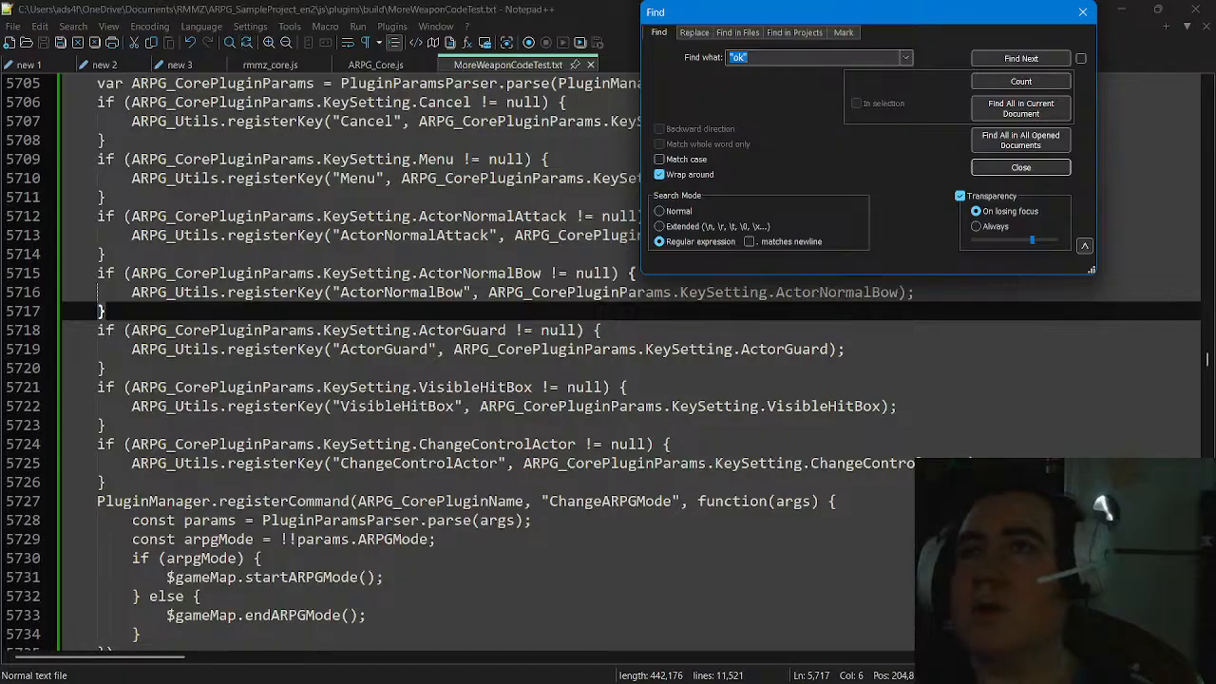
{"action": "left_click", "coordinate": [1021, 167]}
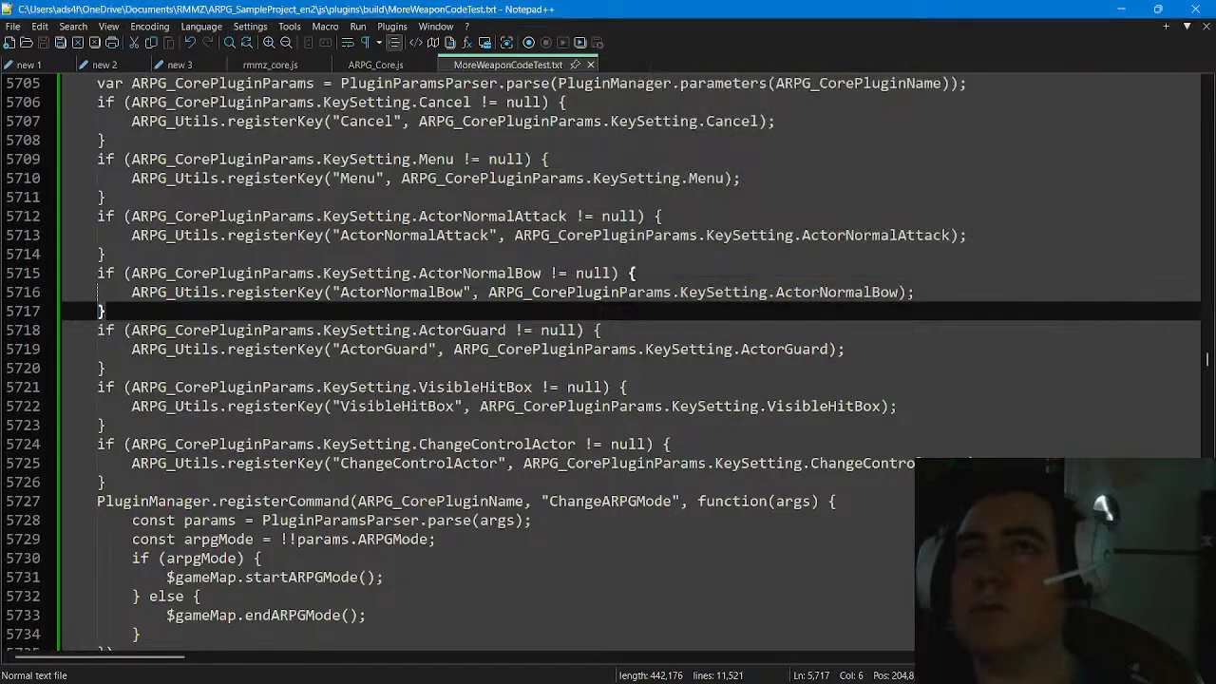
{"action": "left_click", "coordinate": [375, 65]}
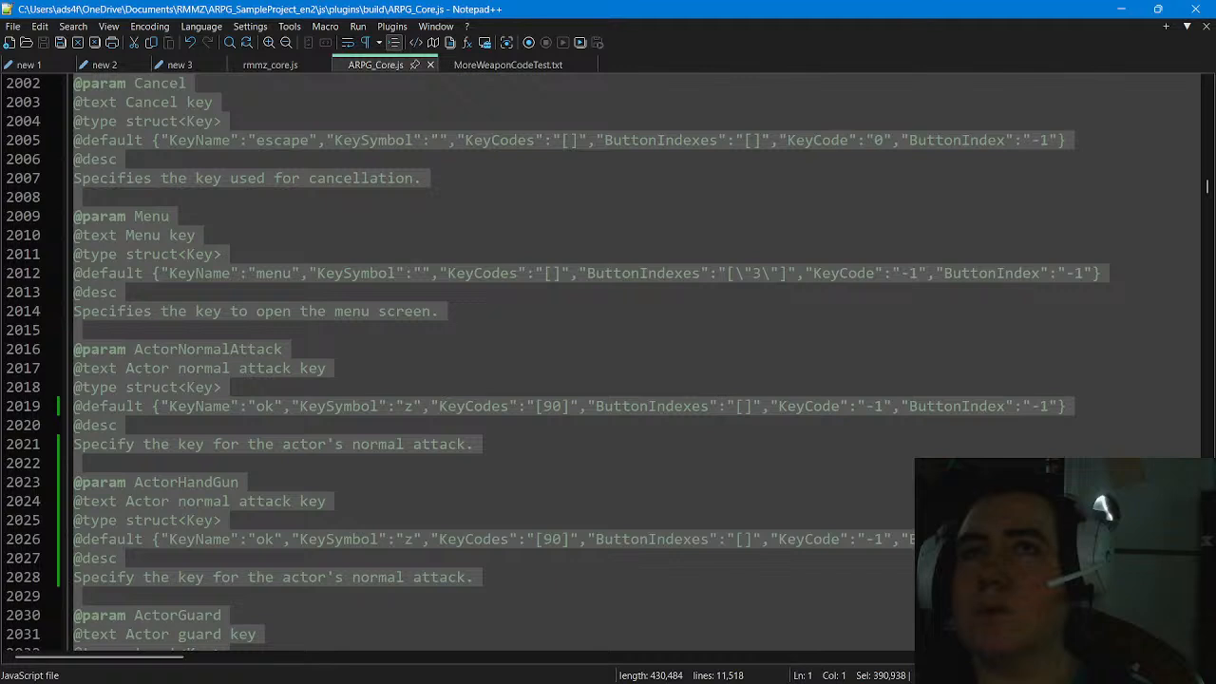
{"action": "left_click", "coordinate": [222, 122]}
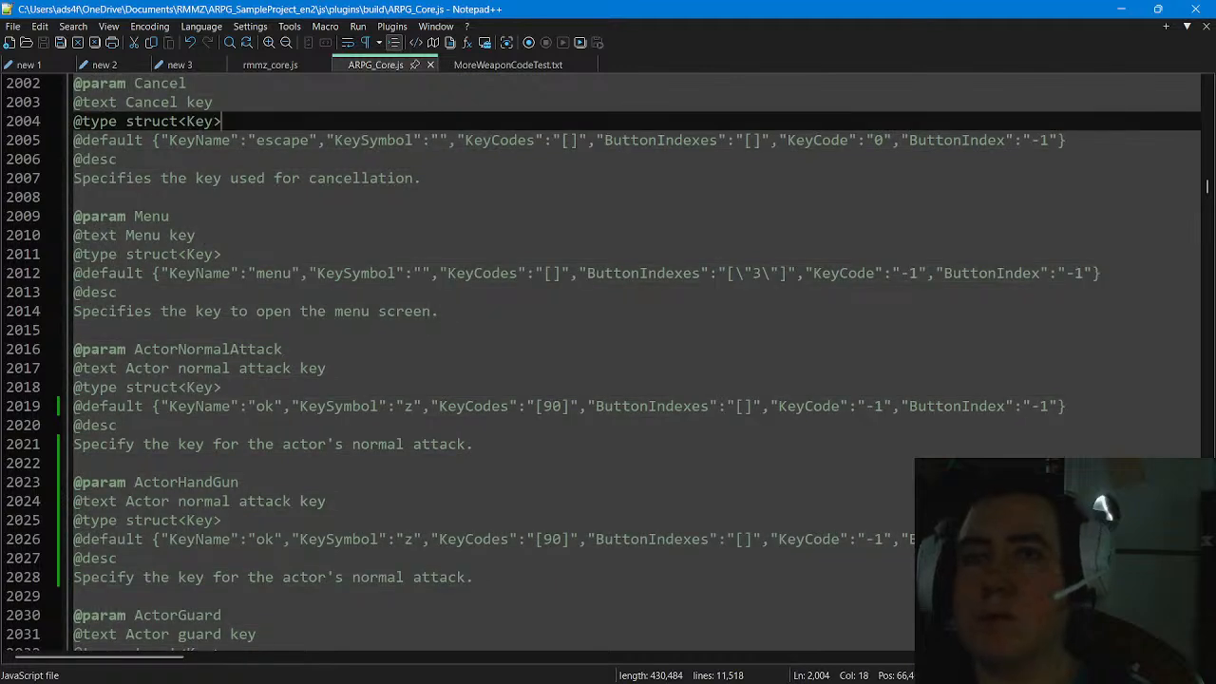
Delete the ActorHandGun parameter block and its leftover blank lines from ARPG_Core.js and save the file
{"action": "left_click_drag", "start_coordinate": [474, 576], "coordinate": [74, 482]}
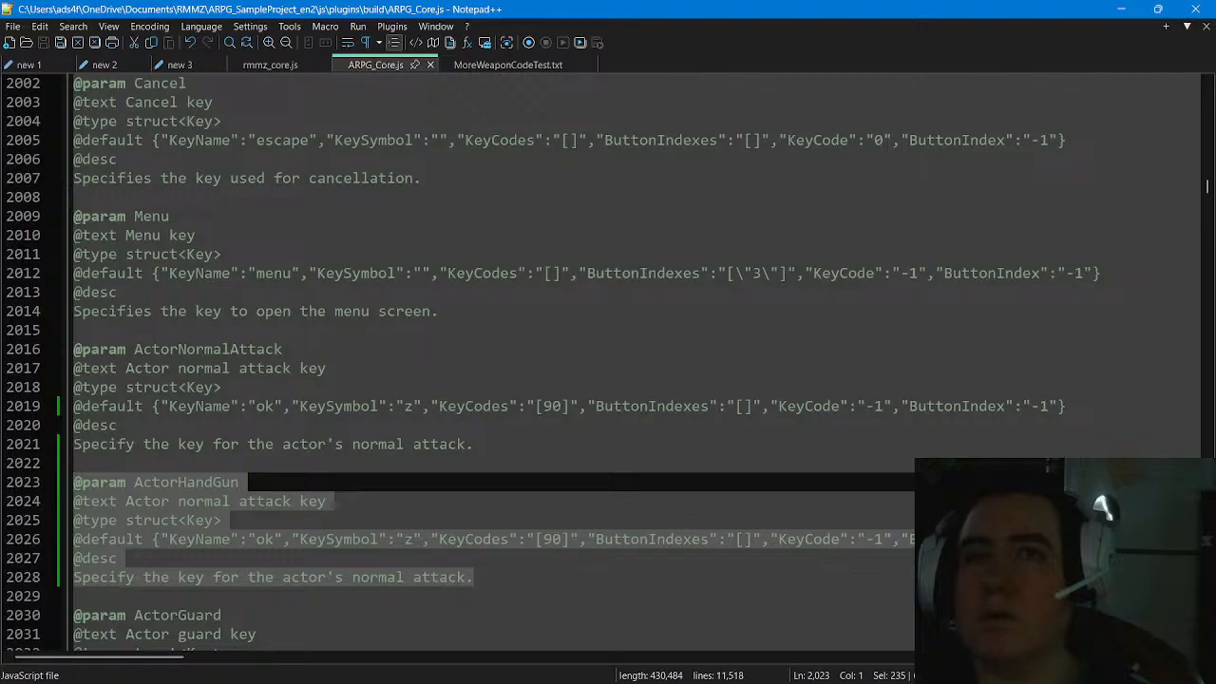
{"action": "key", "text": "Delete"}
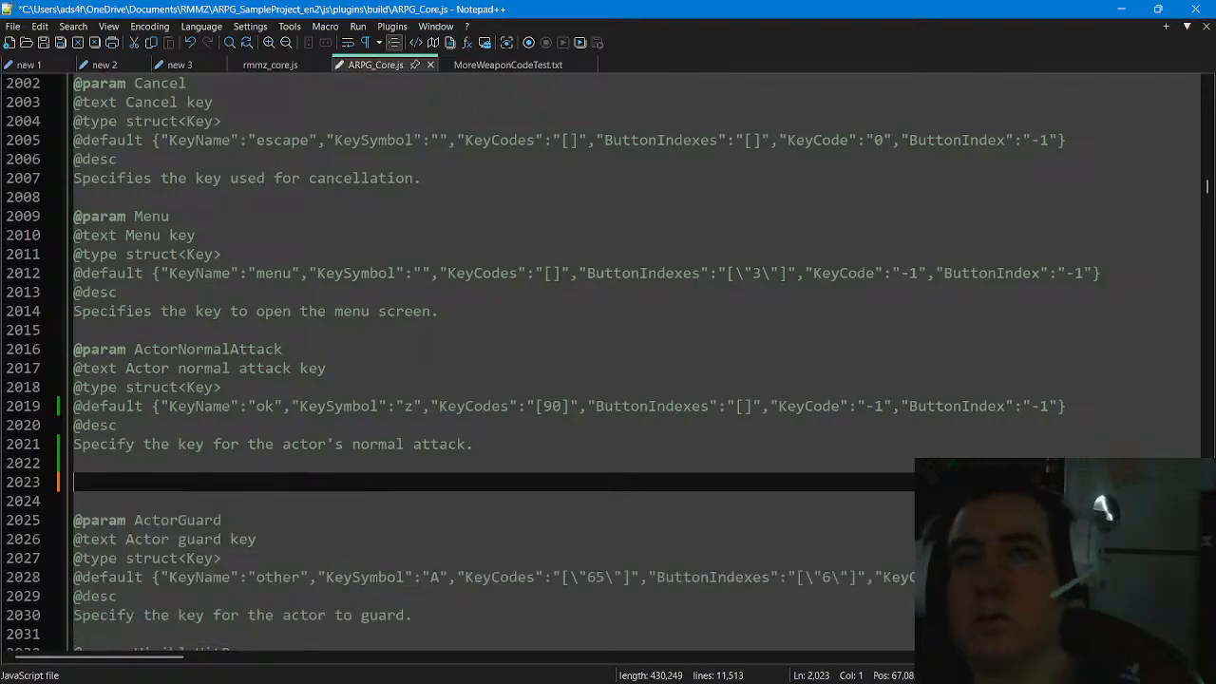
{"action": "key", "text": "BackSpace"}
{"action": "key", "text": "BackSpace"}
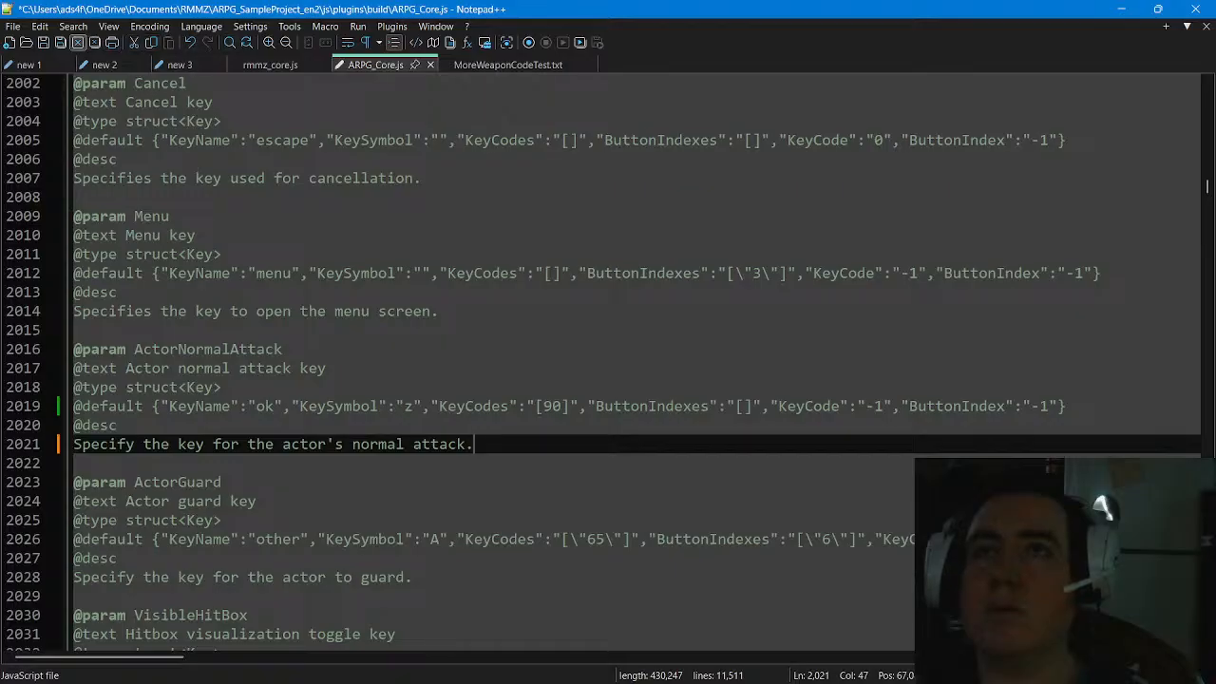
{"action": "left_click", "coordinate": [43, 43]}
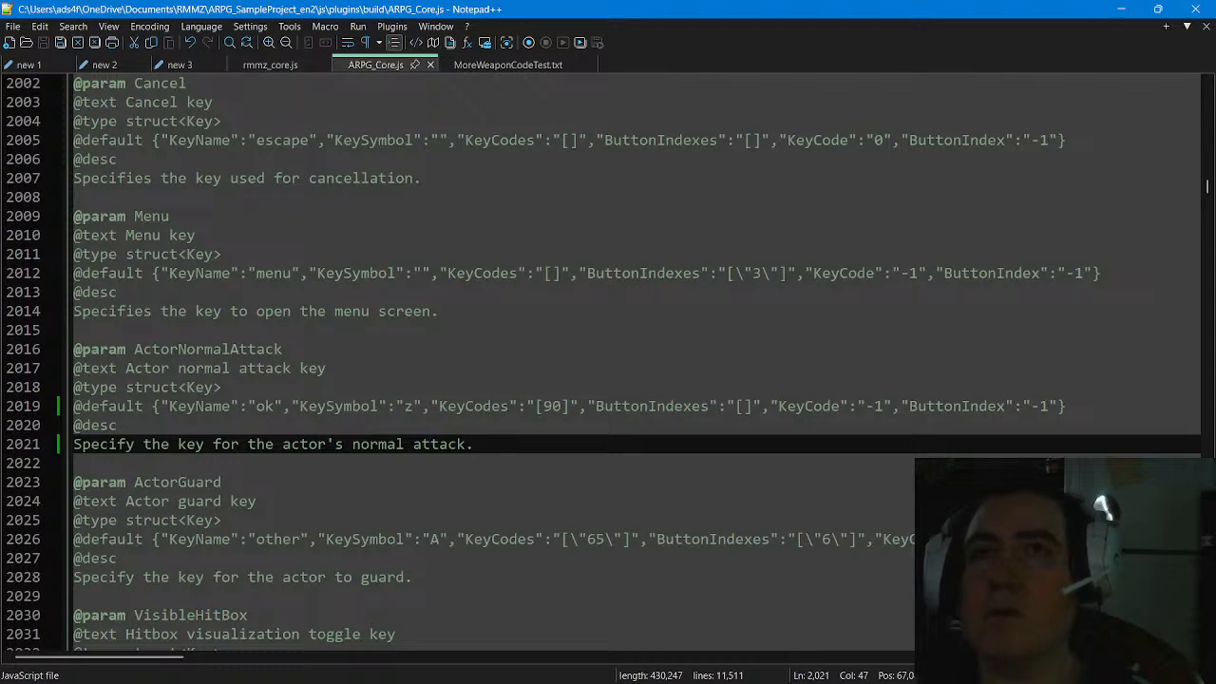
Search ARPG_Core.js for "fire"
{"action": "left_click", "coordinate": [229, 43]}
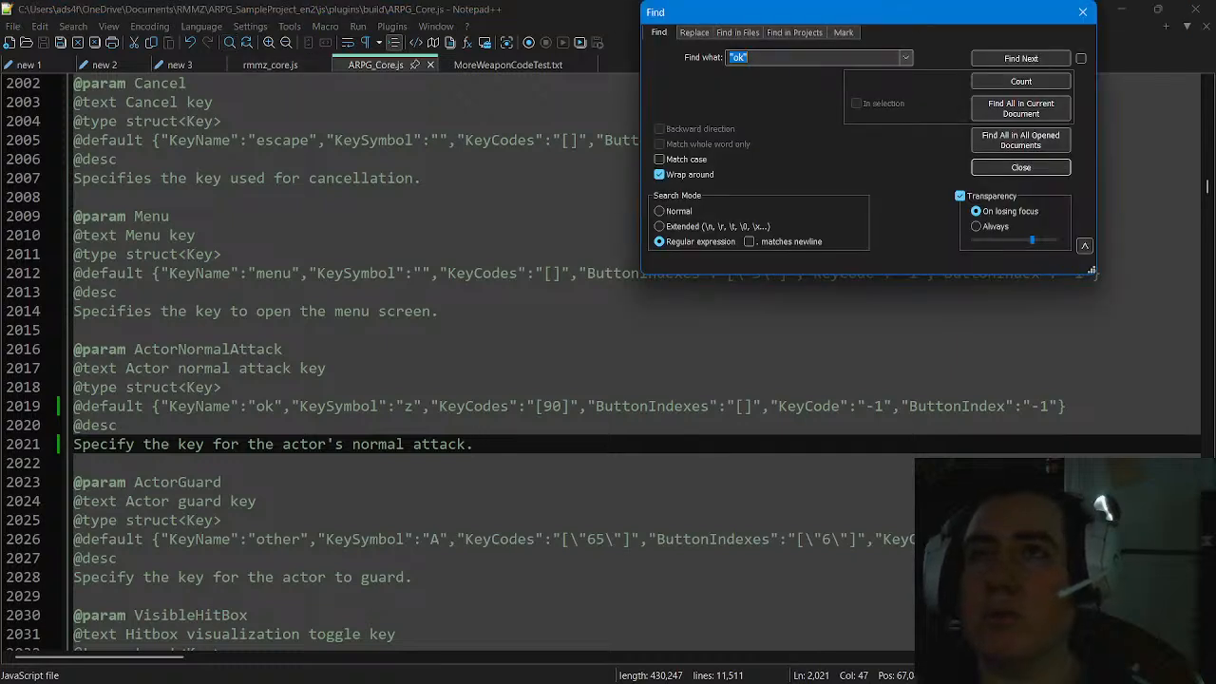
{"action": "type", "text": "f"}
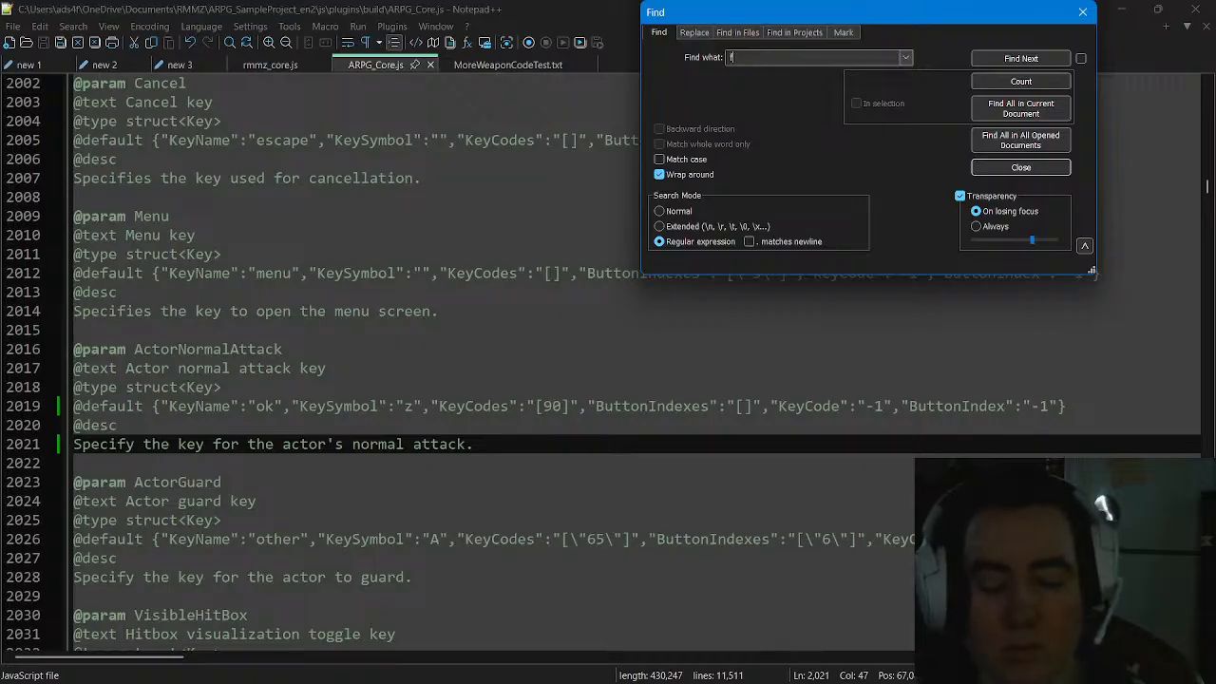
{"action": "type", "text": "ire"}
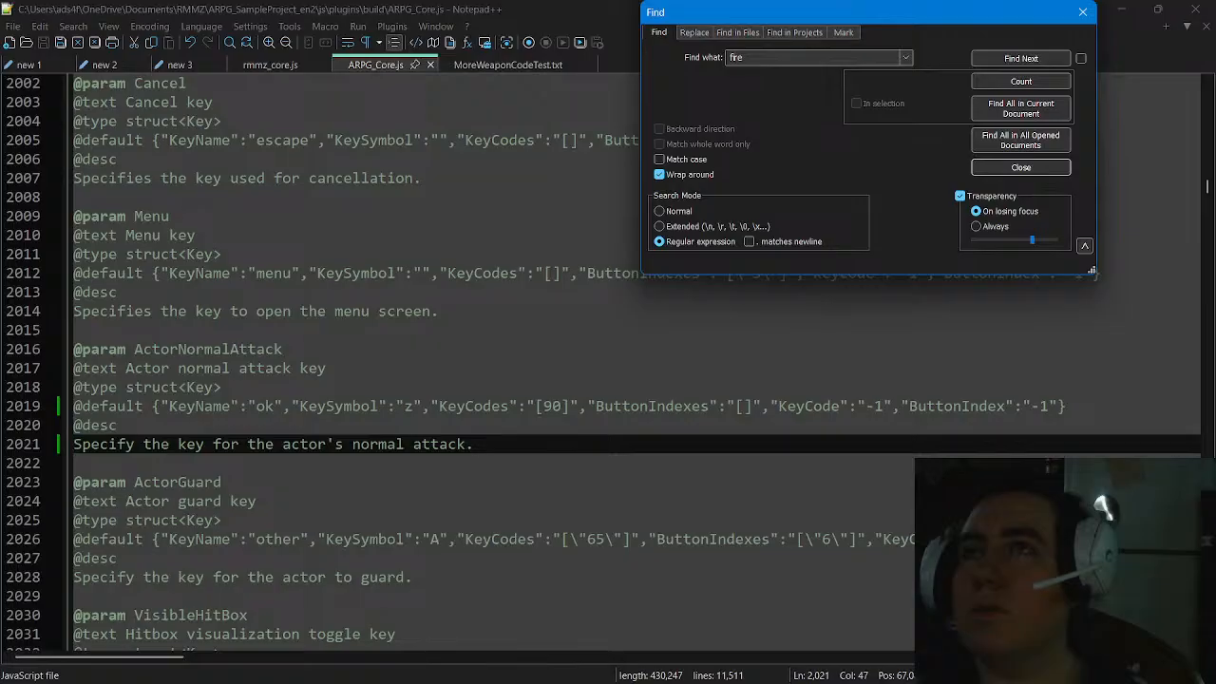
{"action": "key", "text": "Return"}
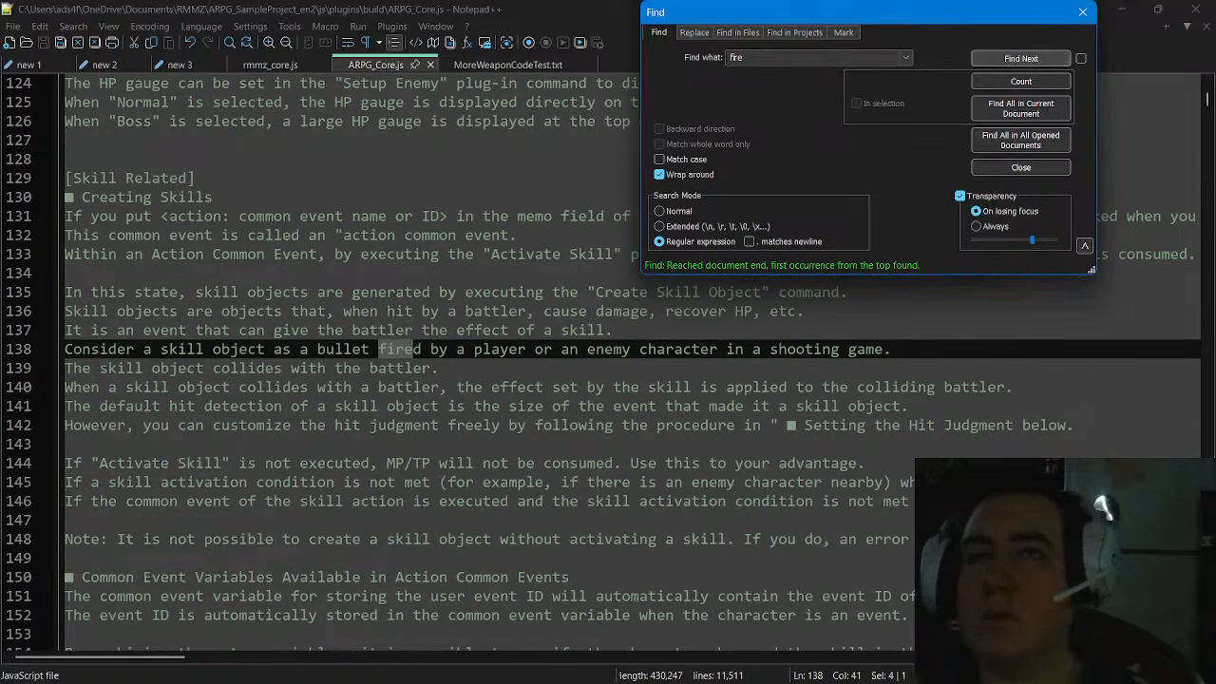
Step through the occurrences of "fire" in the help text and command definitions of ARPG_Core.js
{"action": "key", "text": "Return"}
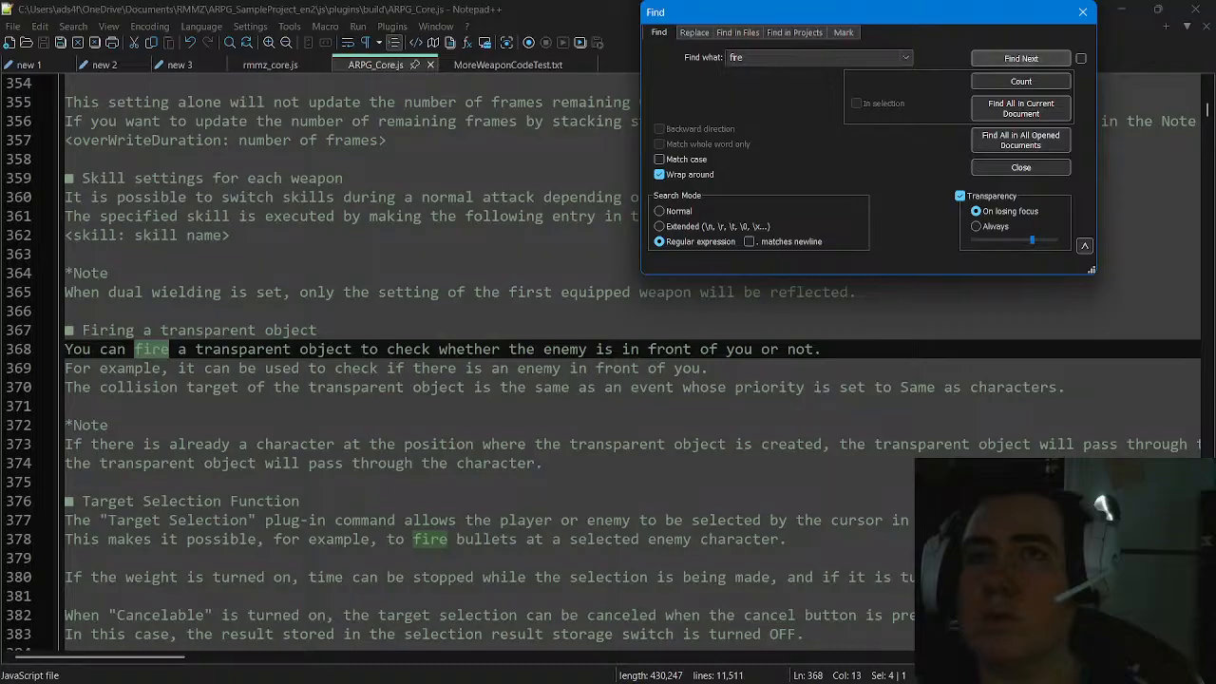
{"action": "key", "text": "Return"}
{"action": "key", "text": "Return"}
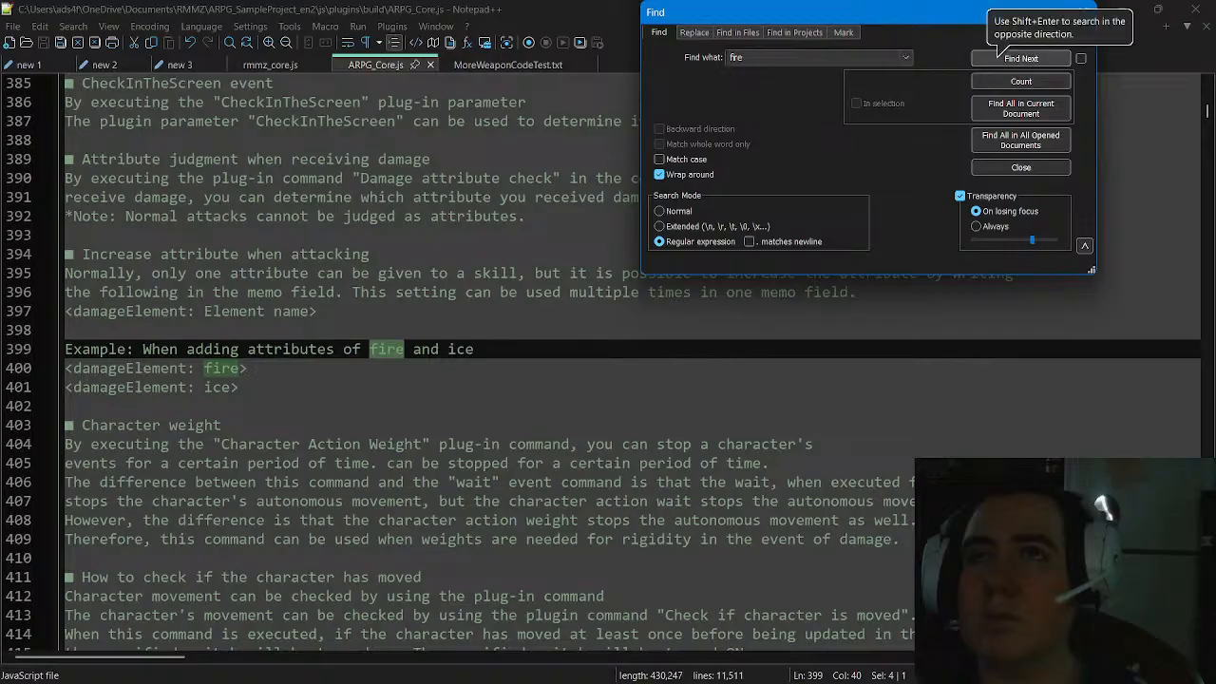
{"action": "key", "text": "Return"}
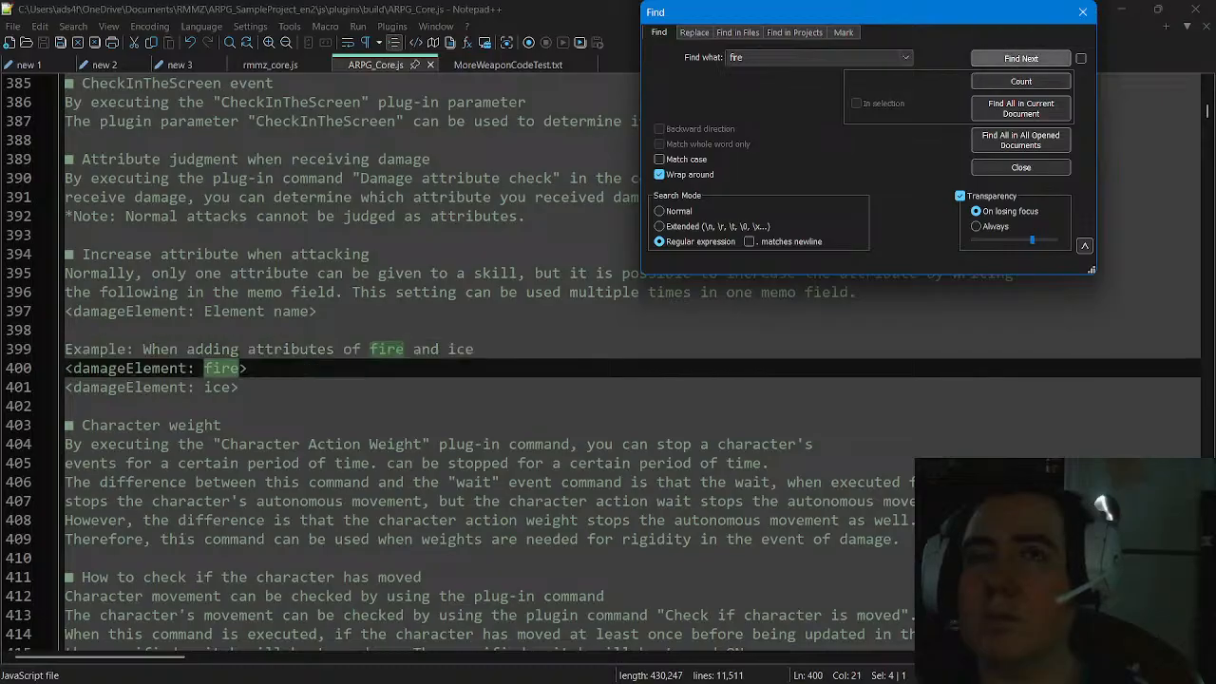
{"action": "key", "text": "Return"}
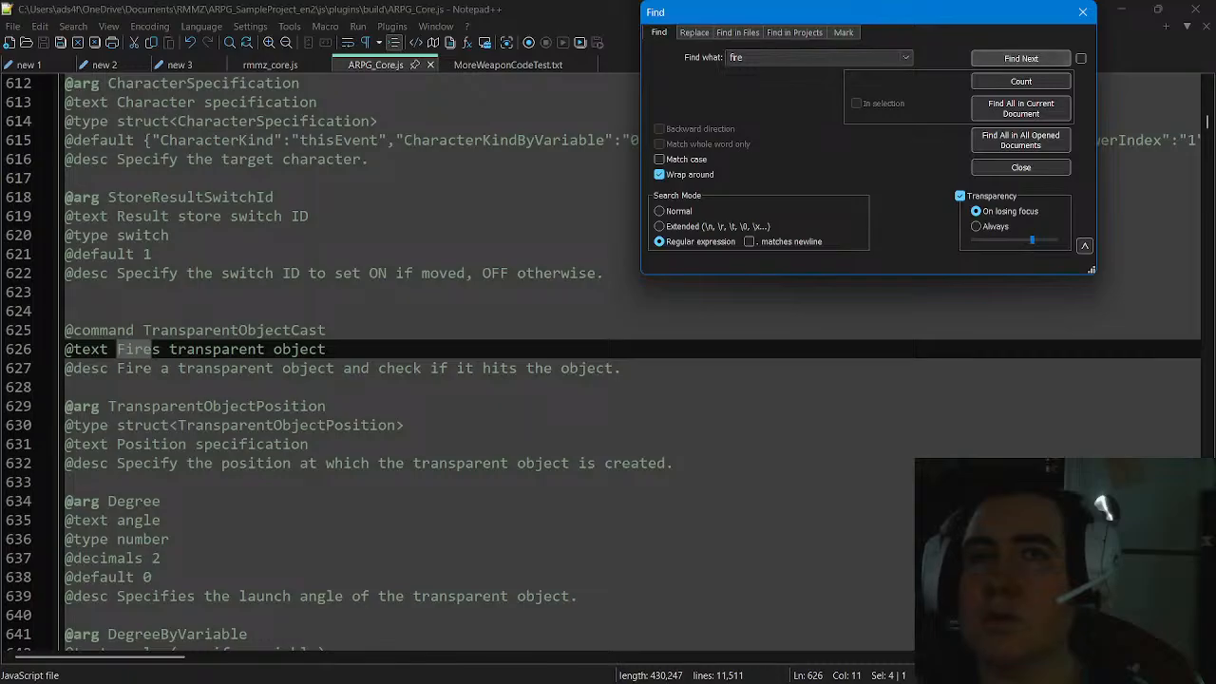
Search ARPG_Core.js for the word fire enclosed in double quotation marks
{"action": "double_click", "coordinate": [737, 58]}
{"action": "left_click", "coordinate": [743, 58]}
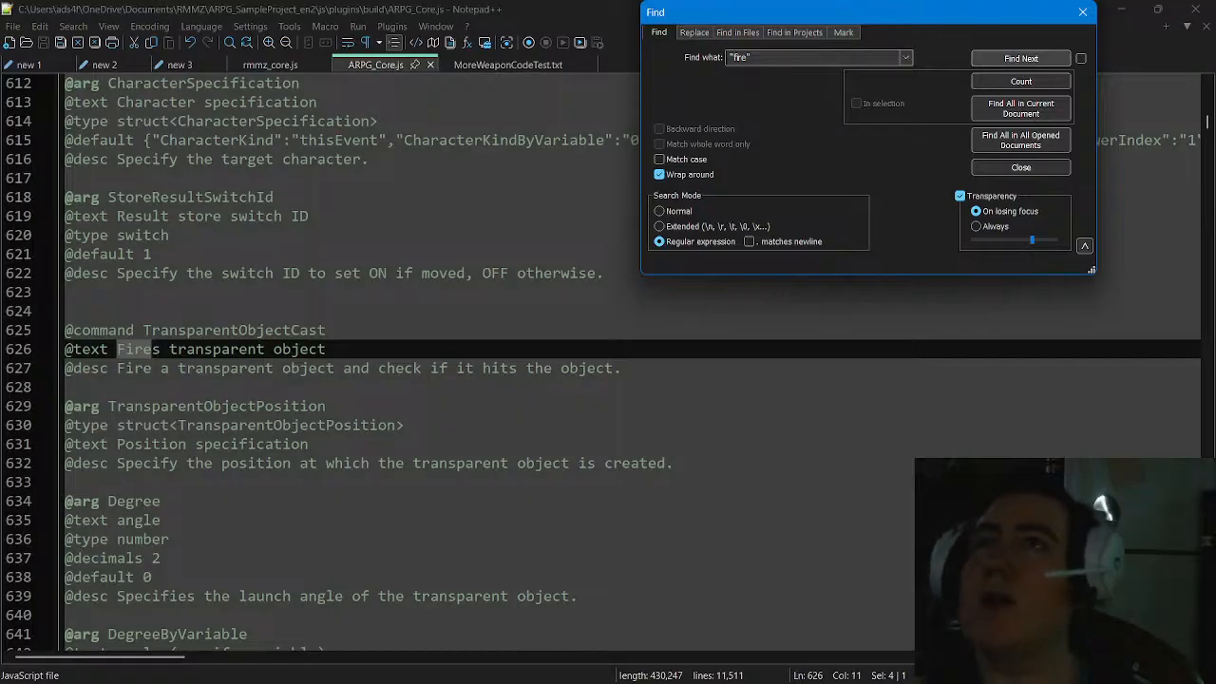
{"action": "left_click", "coordinate": [1021, 58]}
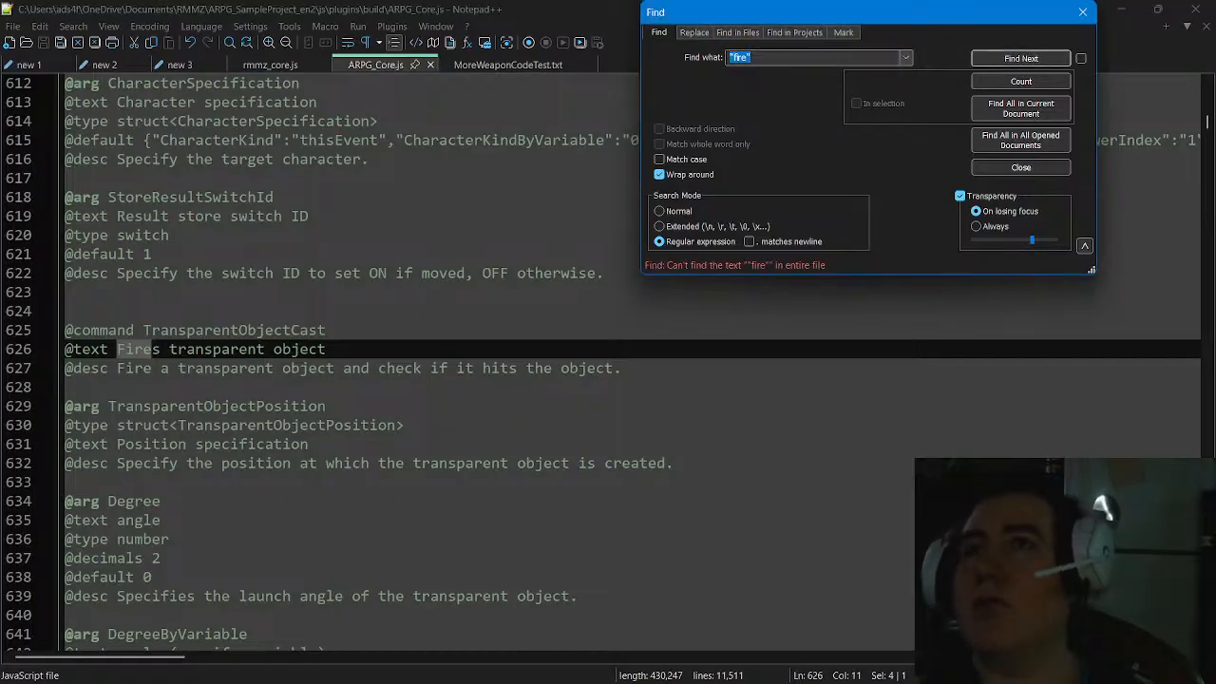
Replace the quoted search term with Fire, without quotation marks, and search ARPG_Core.js for it
{"action": "left_click", "coordinate": [751, 58]}
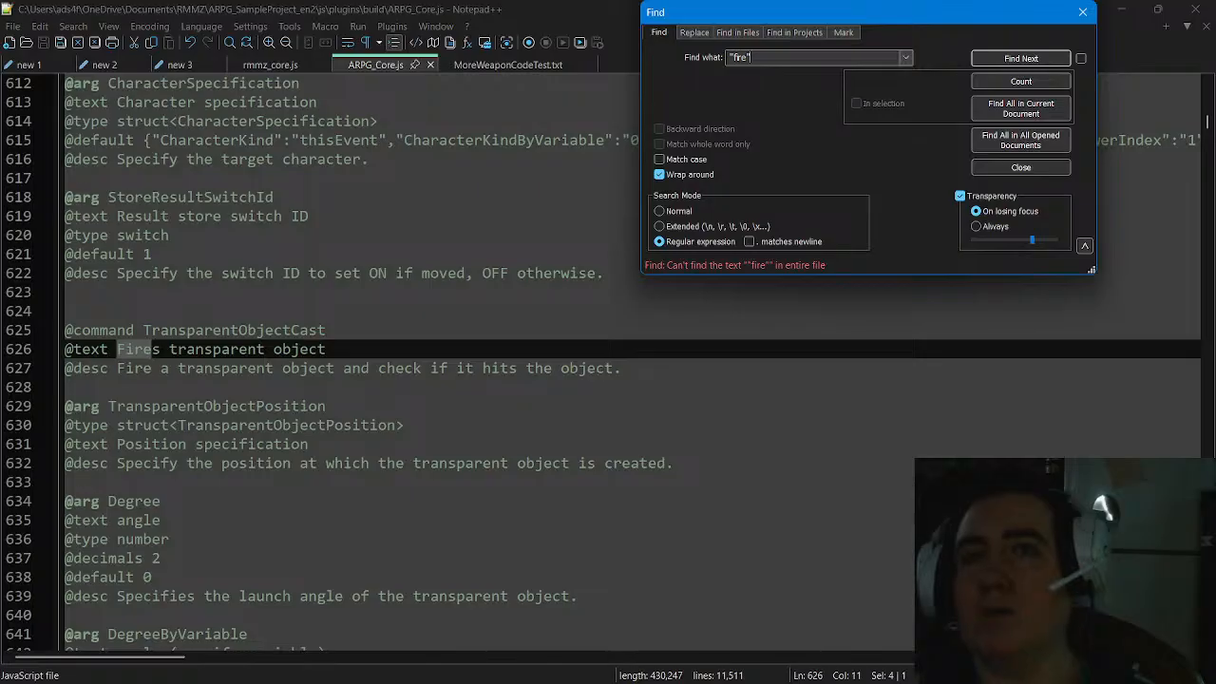
{"action": "key", "text": "BackSpace"}
{"action": "key", "text": "BackSpace"}
{"action": "key", "text": "BackSpace"}
{"action": "key", "text": "BackSpace"}
{"action": "key", "text": "BackSpace"}
{"action": "key", "text": "BackSpace"}
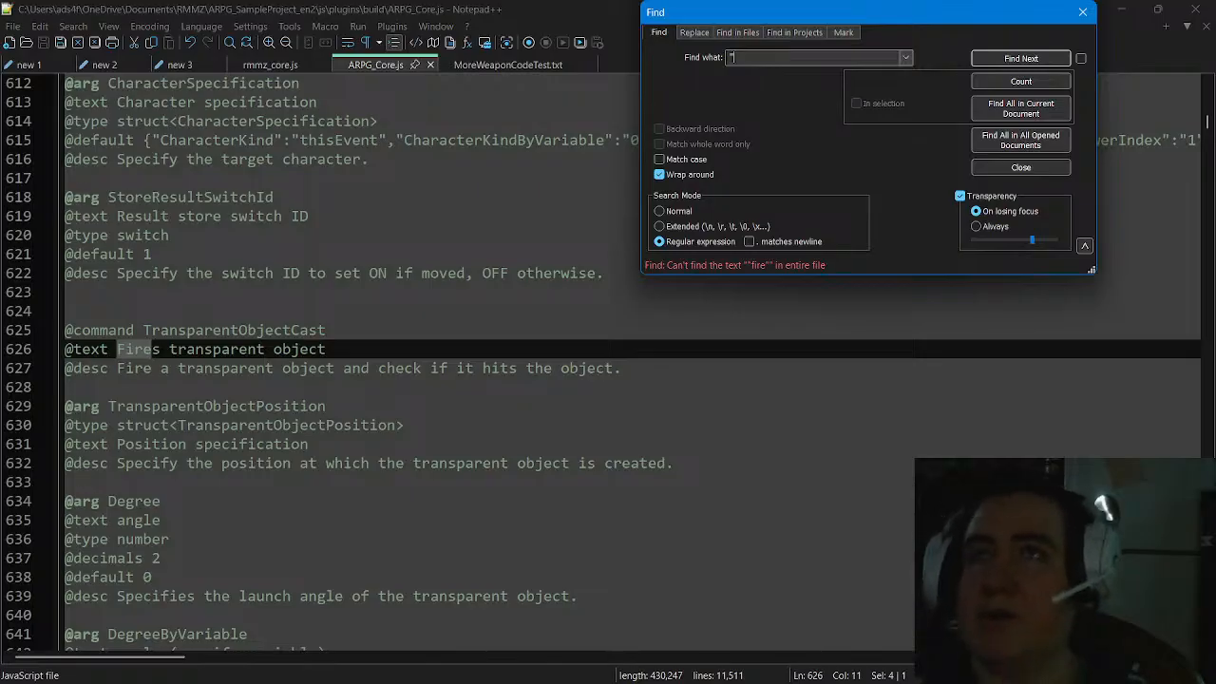
{"action": "type", "text": "Fire"}
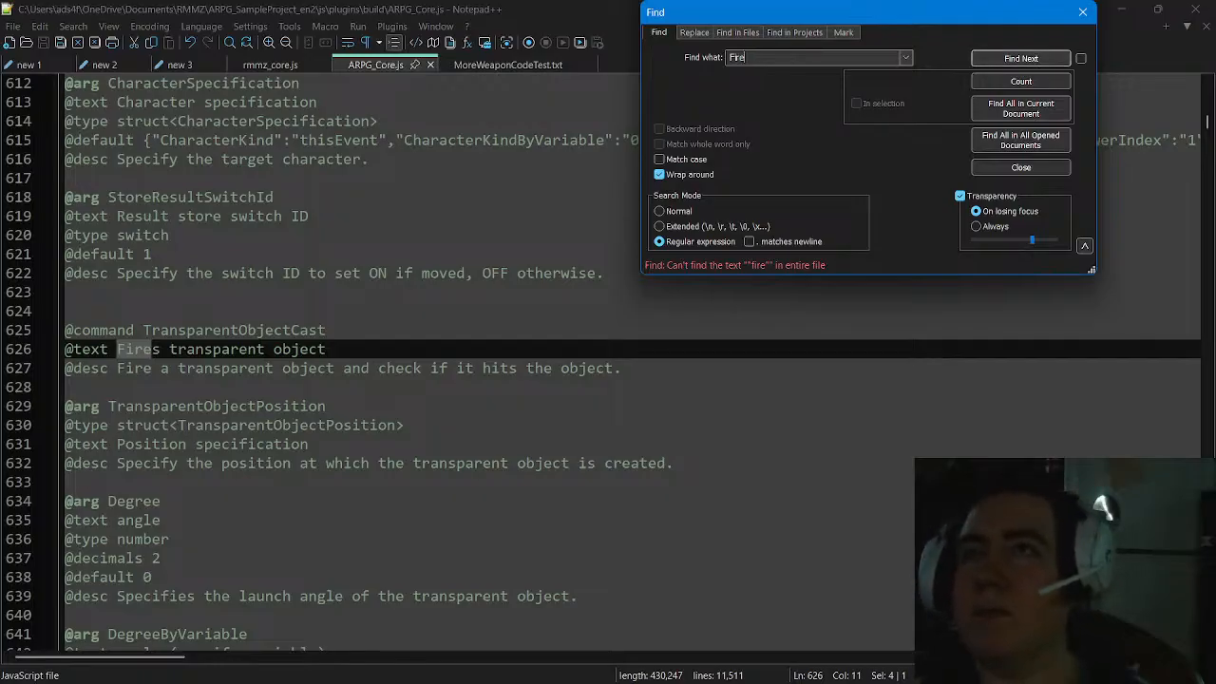
{"action": "key", "text": "Return"}
{"action": "key", "text": "Return"}
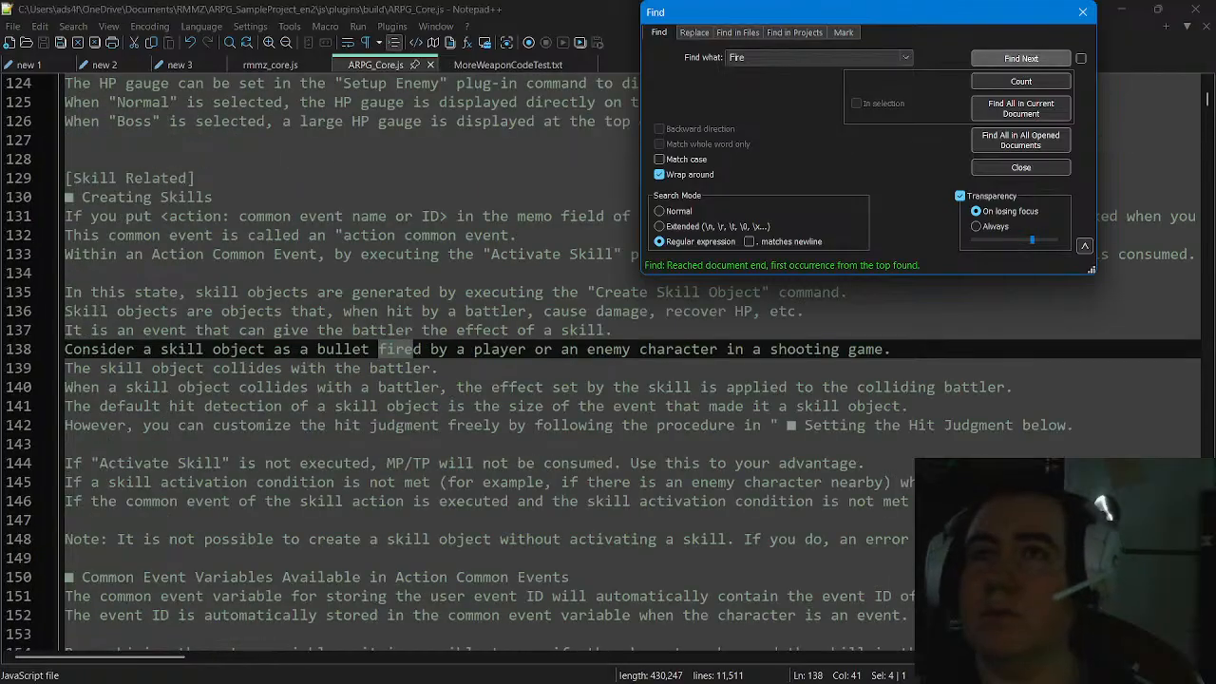
Go through all matches of Fire in ARPG_Core.js until the search wraps around to the first one
{"action": "key", "text": "Return"}
{"action": "key", "text": "Return"}
{"action": "key", "text": "Return"}
{"action": "key", "text": "Return"}
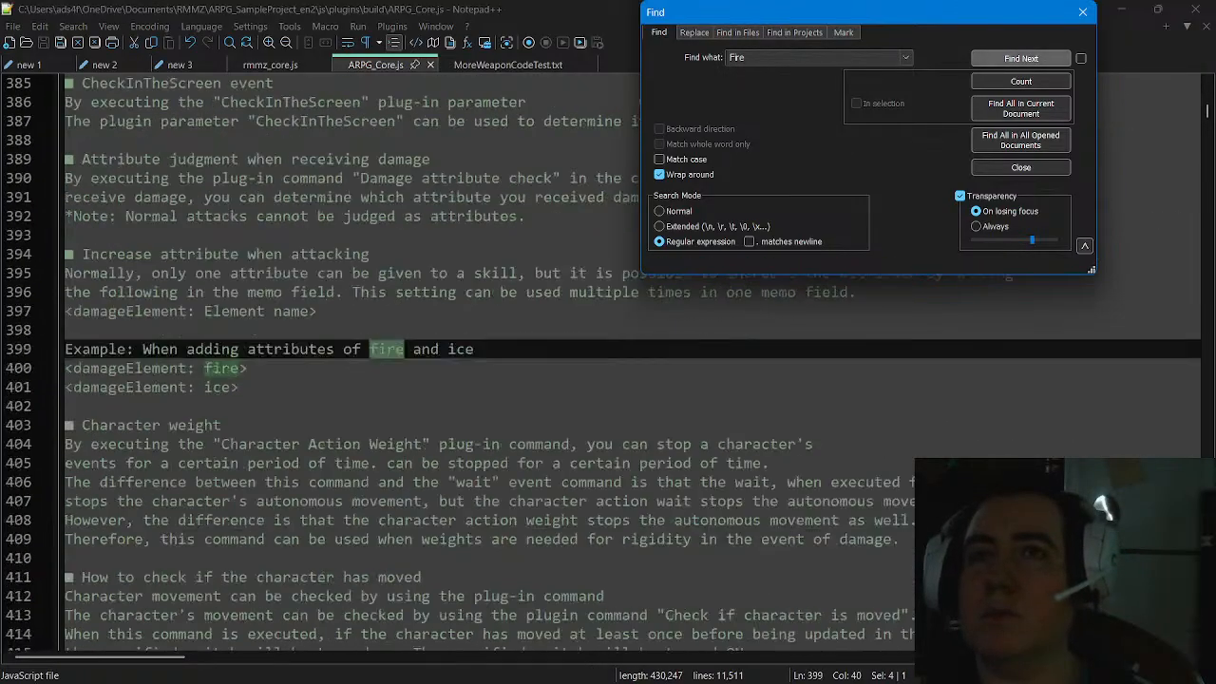
{"action": "key", "text": "Return"}
{"action": "key", "text": "Return"}
{"action": "key", "text": "Return"}
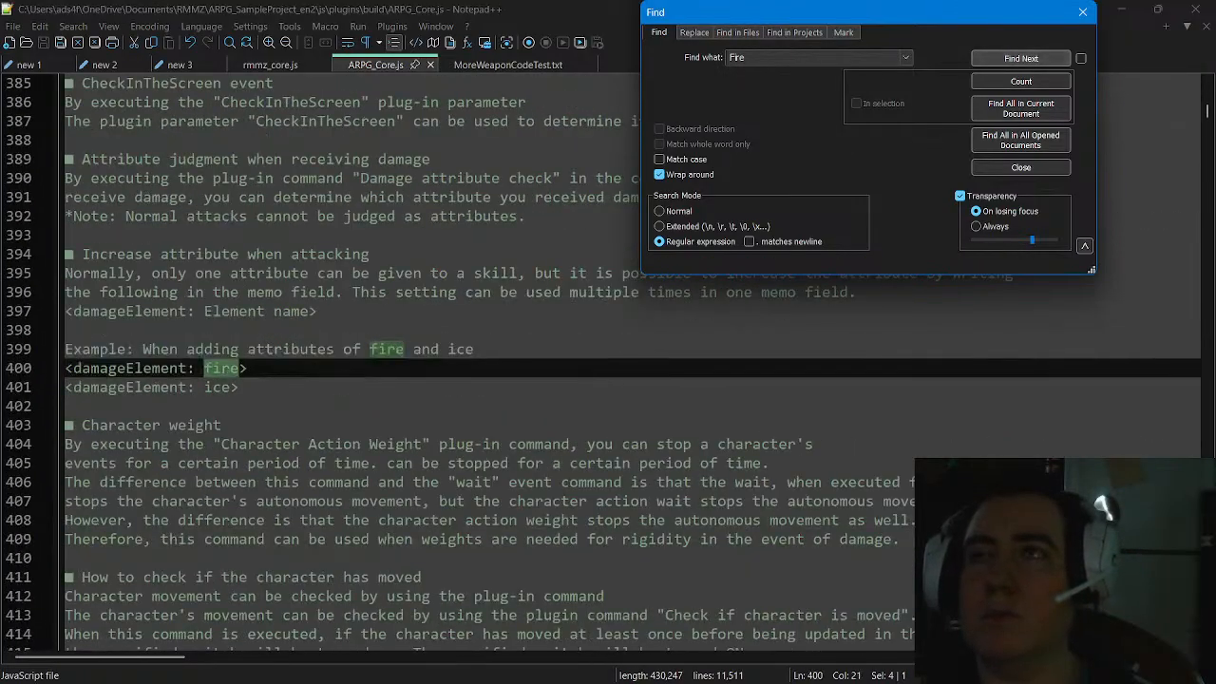
{"action": "key", "text": "Return"}
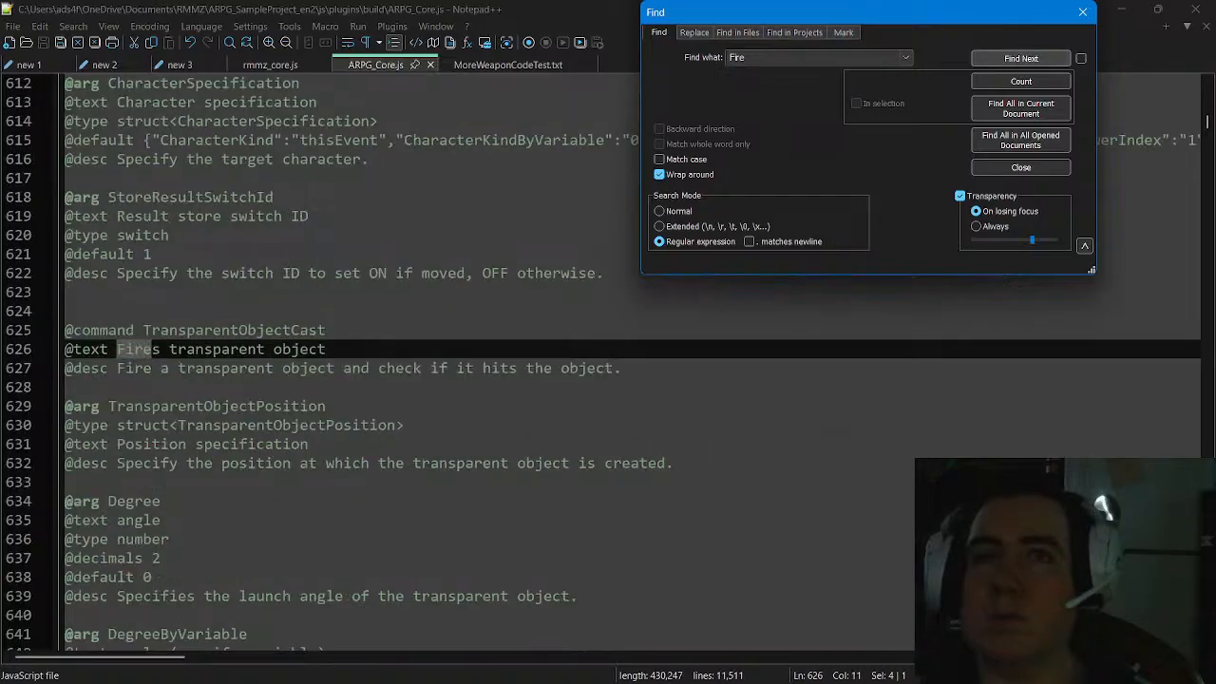
{"action": "key", "text": "Return"}
{"action": "key", "text": "Return"}
{"action": "key", "text": "Return"}
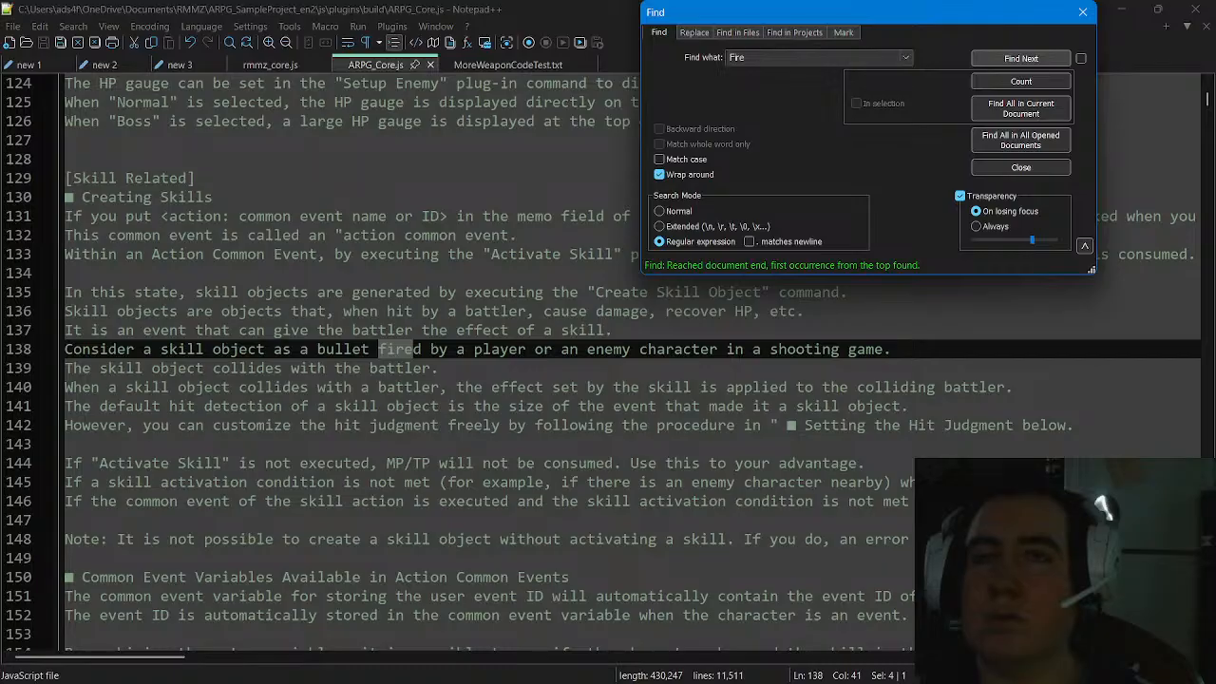
{"action": "key", "text": "Return"}
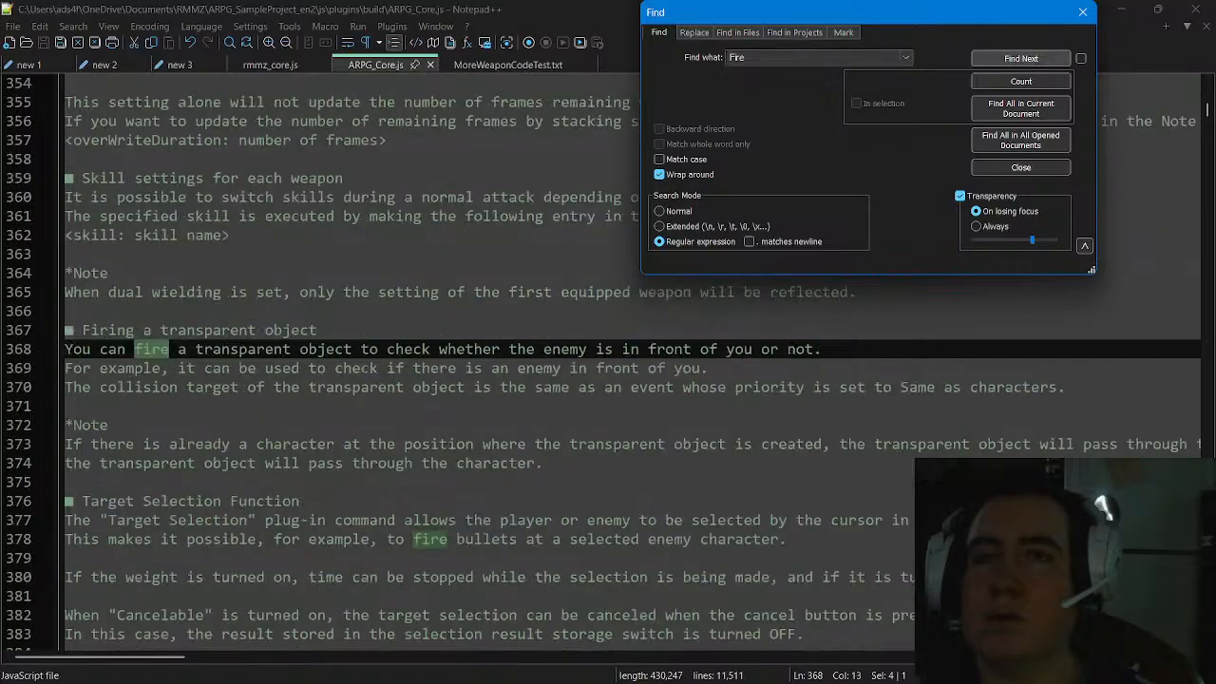
{"action": "key", "text": "Return"}
{"action": "key", "text": "Return"}
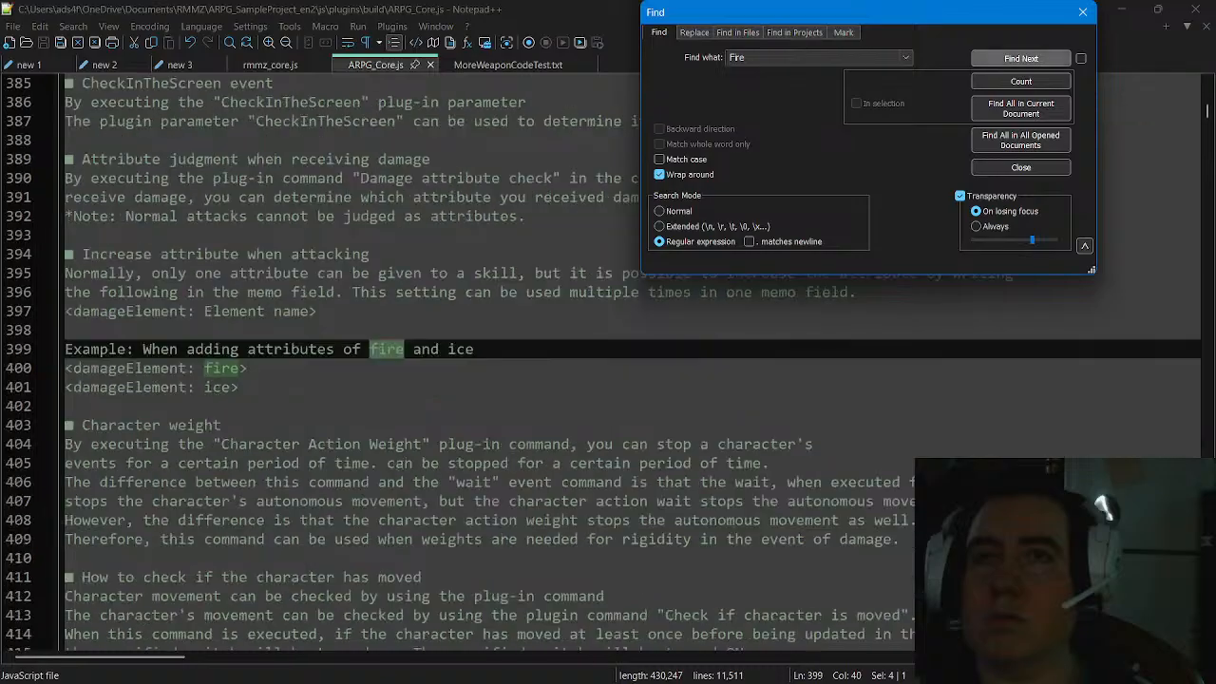
{"action": "key", "text": "Return"}
{"action": "key", "text": "Return"}
{"action": "key", "text": "Return"}
{"action": "key", "text": "Return"}
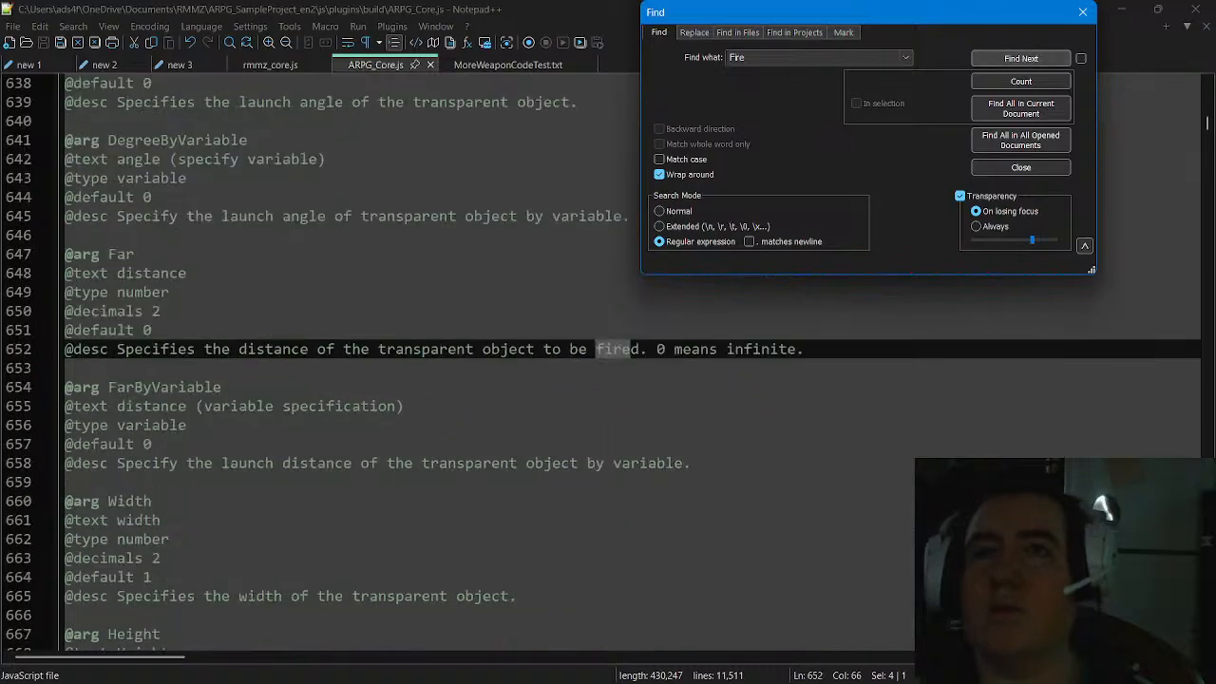
{"action": "key", "text": "Return"}
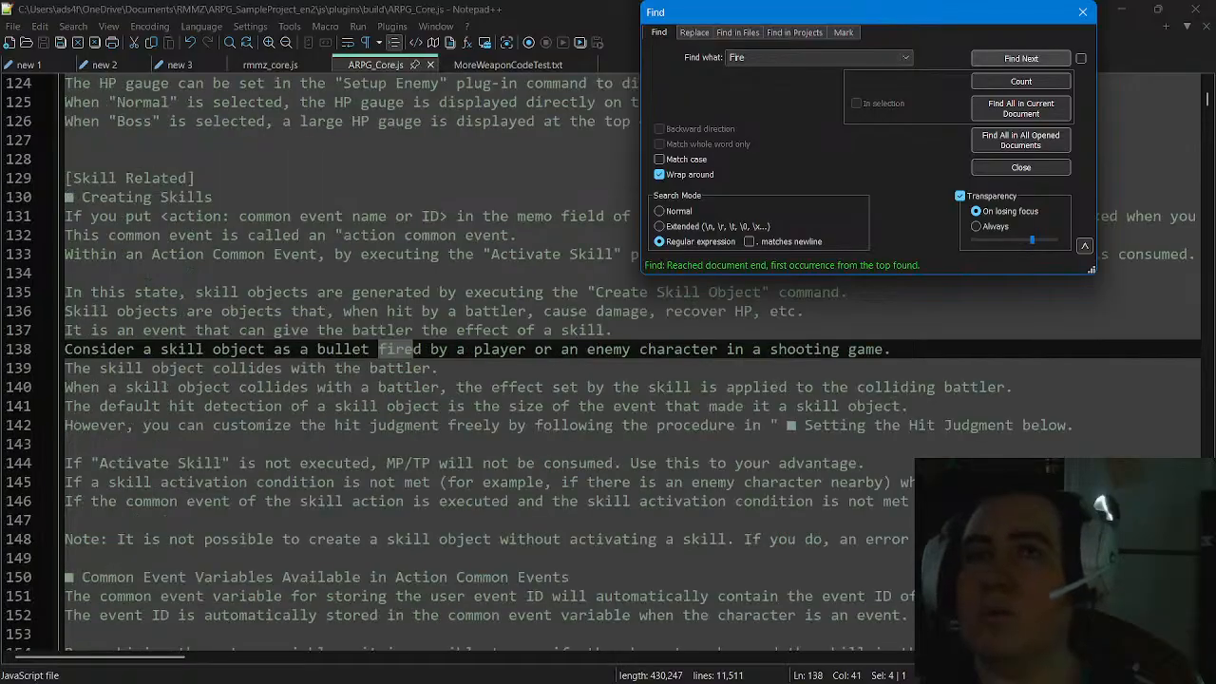
Examine the skill and collision help text and the plugin command definitions through CheckInTheScreen, and close the search dialog
{"action": "scroll", "coordinate": [475, 380], "scroll_direction": "down", "scroll_amount": 20}
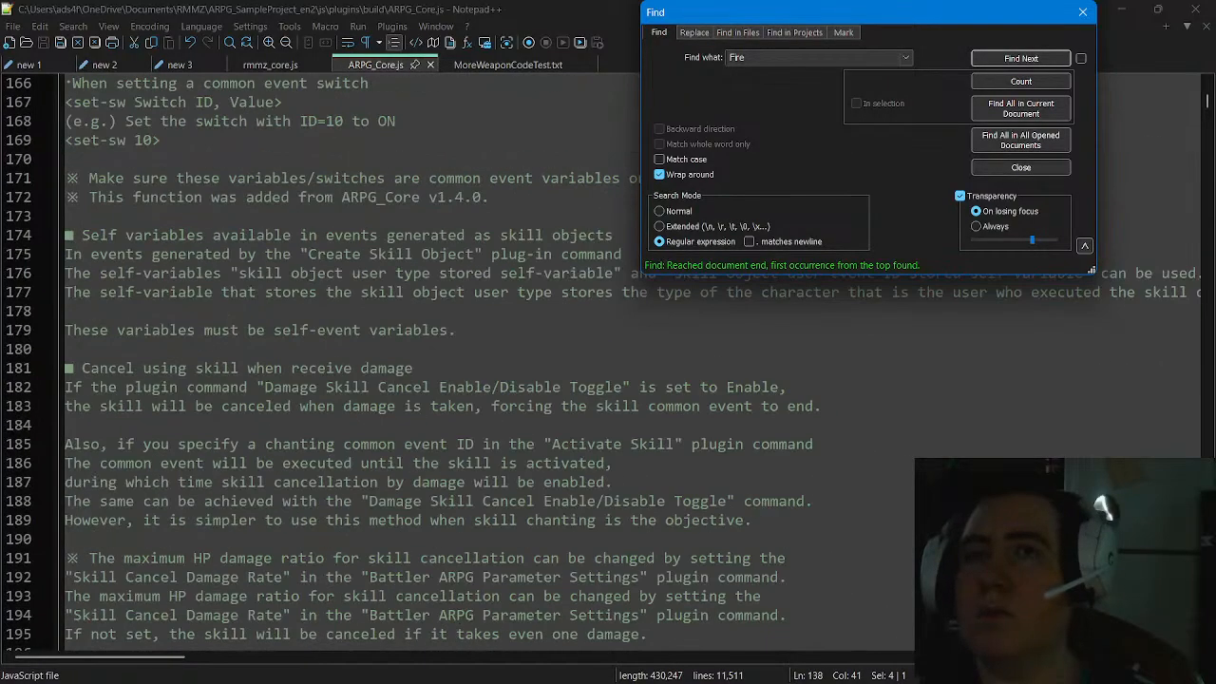
{"action": "scroll", "coordinate": [475, 380], "scroll_direction": "down", "scroll_amount": 20}
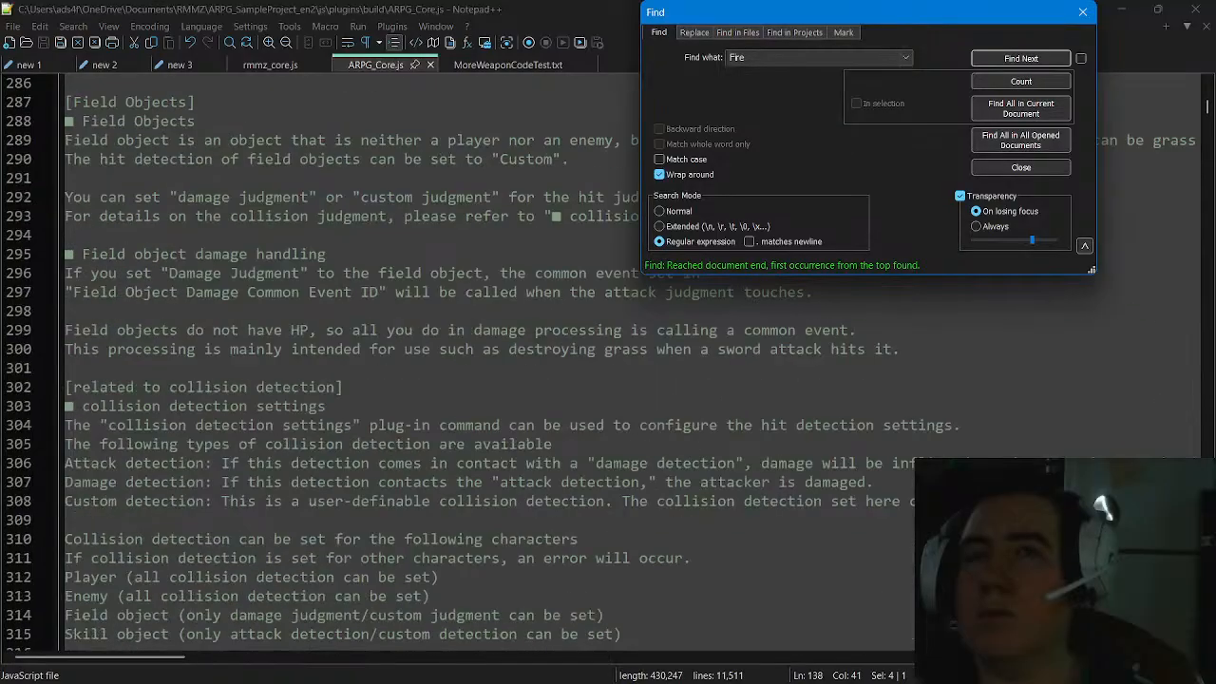
{"action": "scroll", "coordinate": [475, 379], "scroll_direction": "down", "scroll_amount": 20}
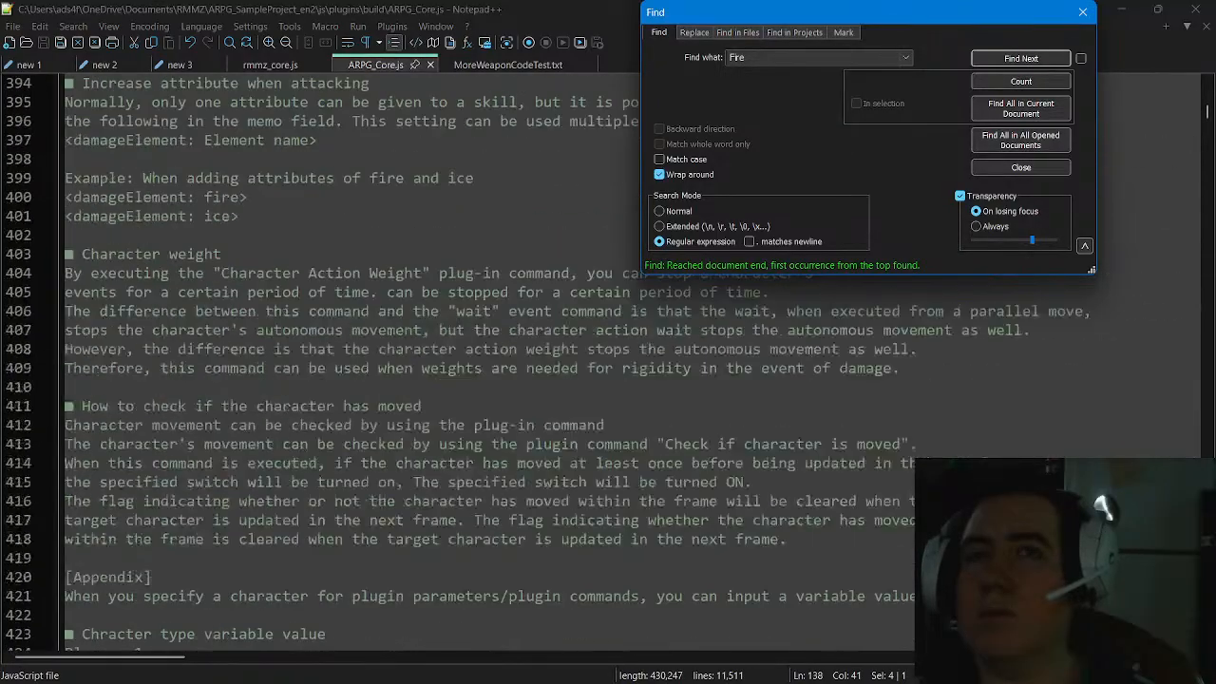
{"action": "scroll", "coordinate": [475, 380], "scroll_direction": "up", "scroll_amount": 6}
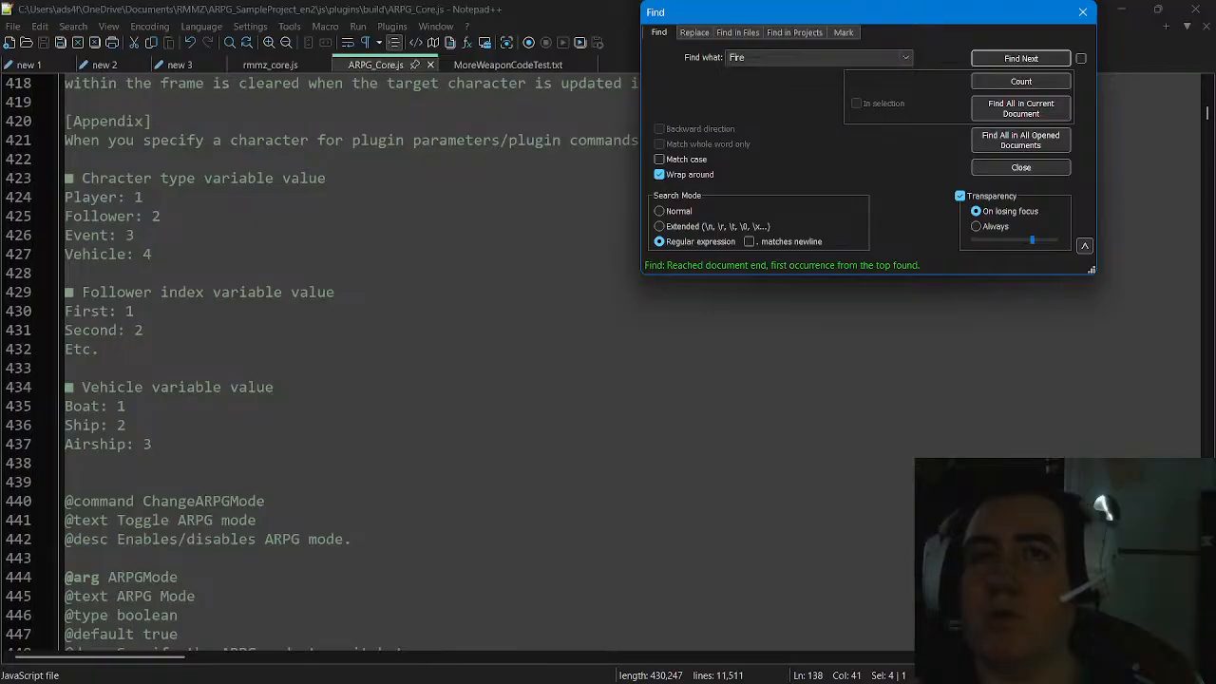
{"action": "scroll", "coordinate": [323, 361], "scroll_direction": "down", "scroll_amount": 7}
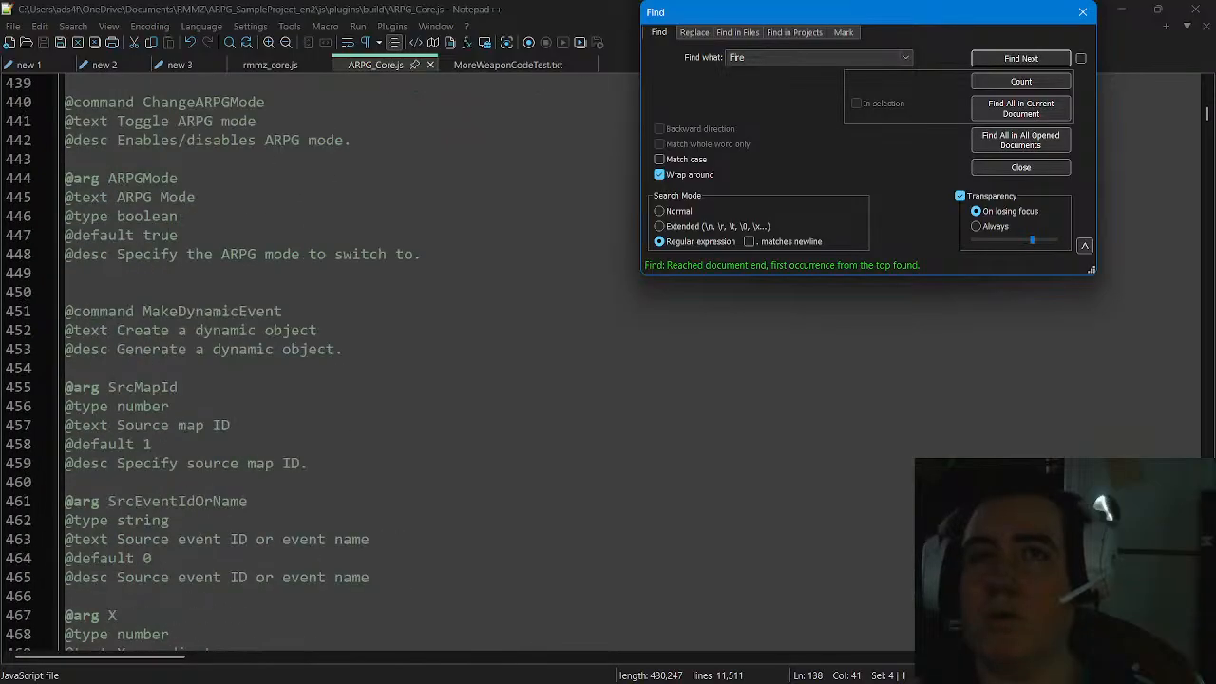
{"action": "scroll", "coordinate": [323, 361], "scroll_direction": "down", "scroll_amount": 7}
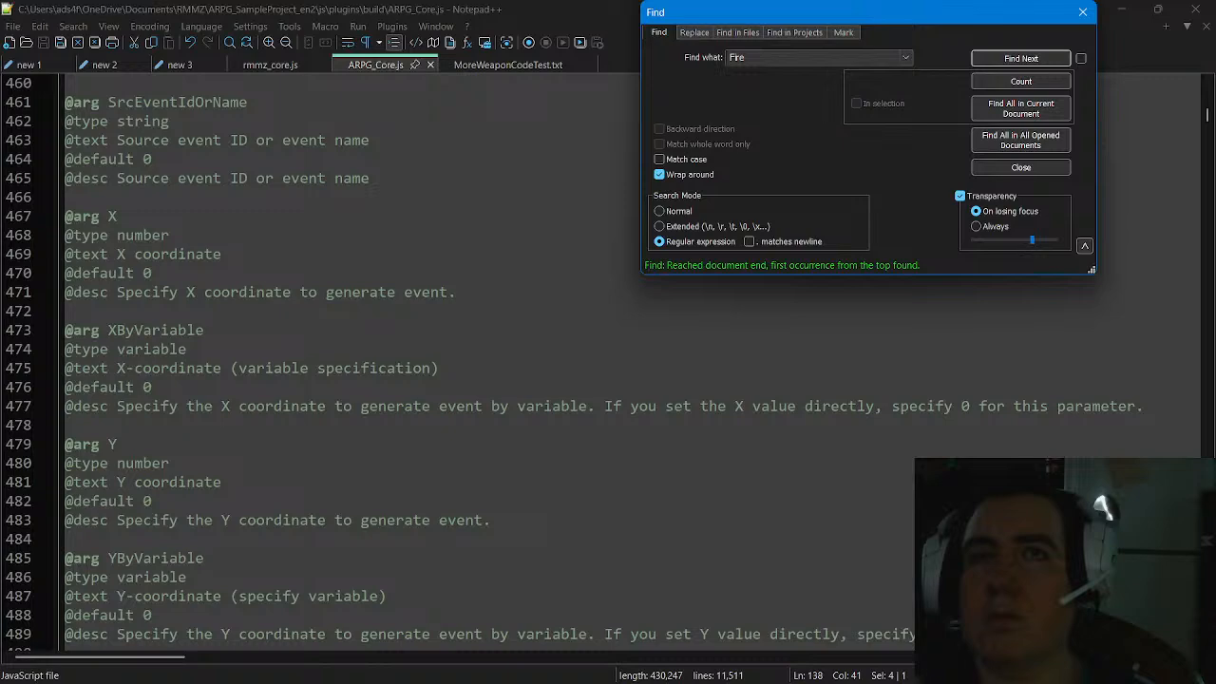
{"action": "scroll", "coordinate": [323, 361], "scroll_direction": "down", "scroll_amount": 4}
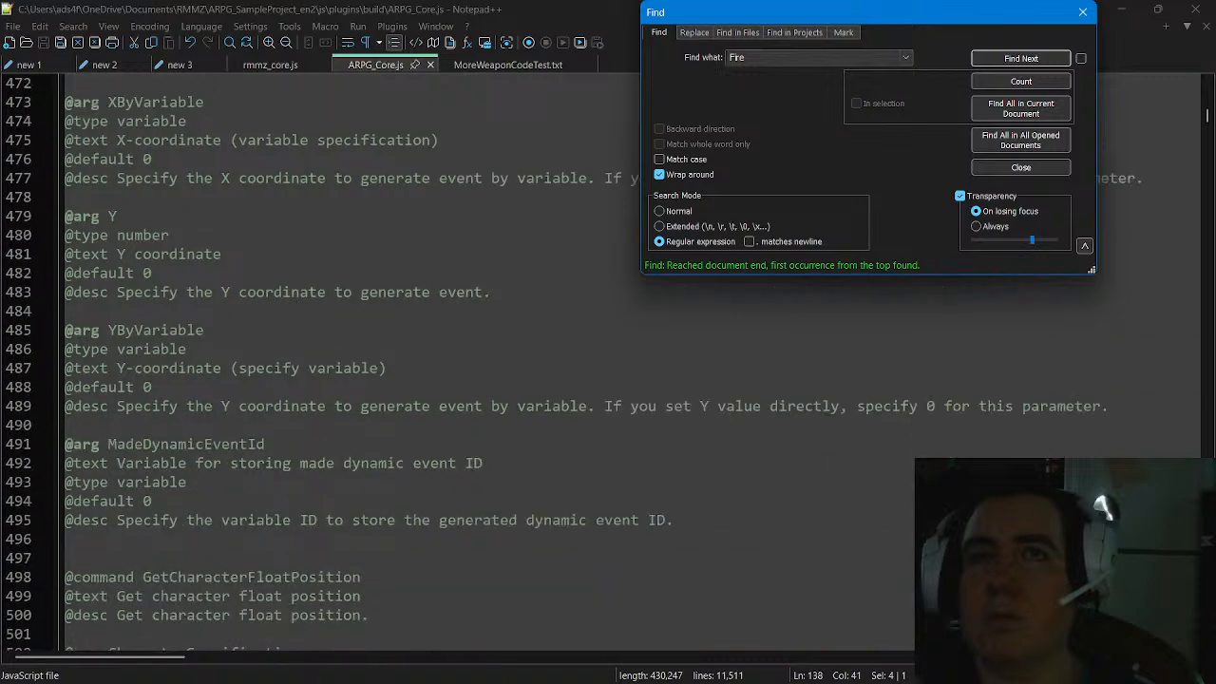
{"action": "scroll", "coordinate": [323, 361], "scroll_direction": "down", "scroll_amount": 6}
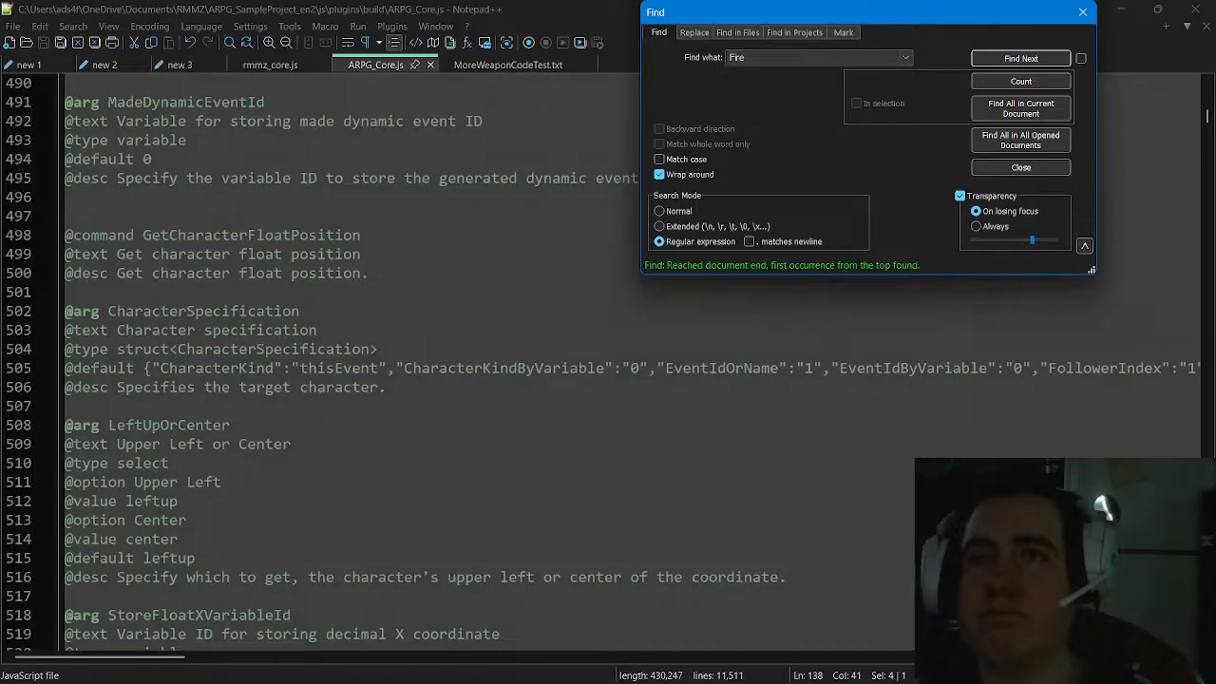
{"action": "scroll", "coordinate": [323, 361], "scroll_direction": "down", "scroll_amount": 2}
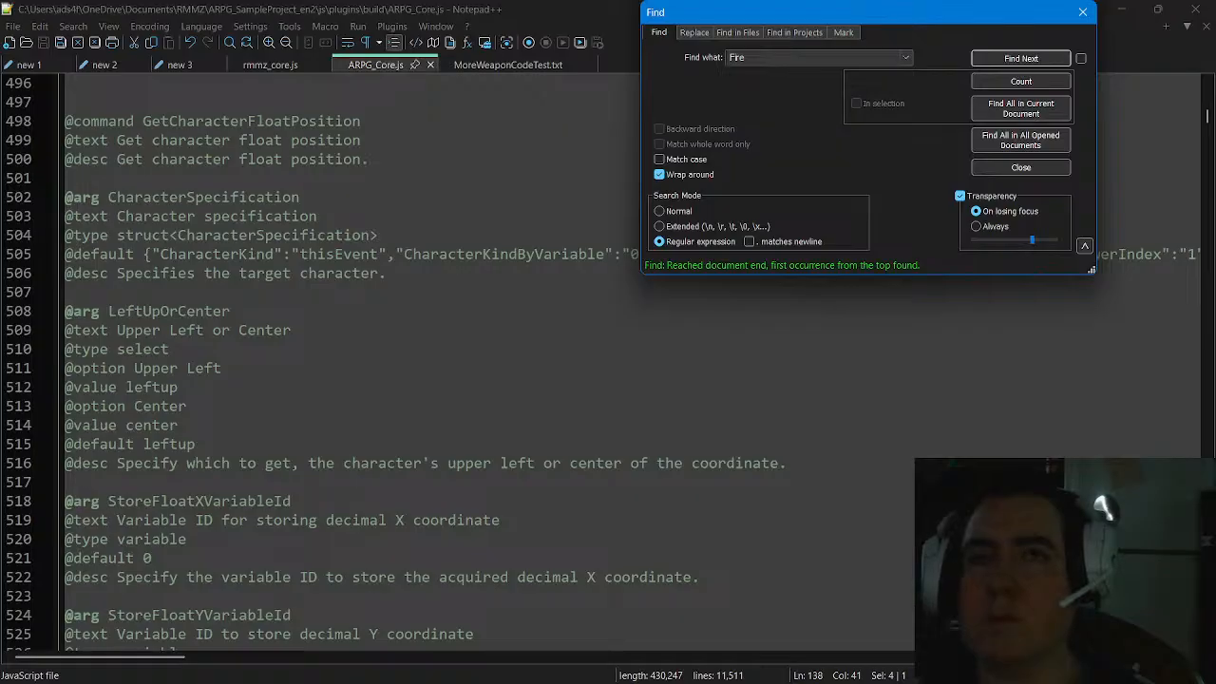
{"action": "scroll", "coordinate": [323, 361], "scroll_direction": "down", "scroll_amount": 2}
{"action": "scroll", "coordinate": [456, 361], "scroll_direction": "down", "scroll_amount": 6}
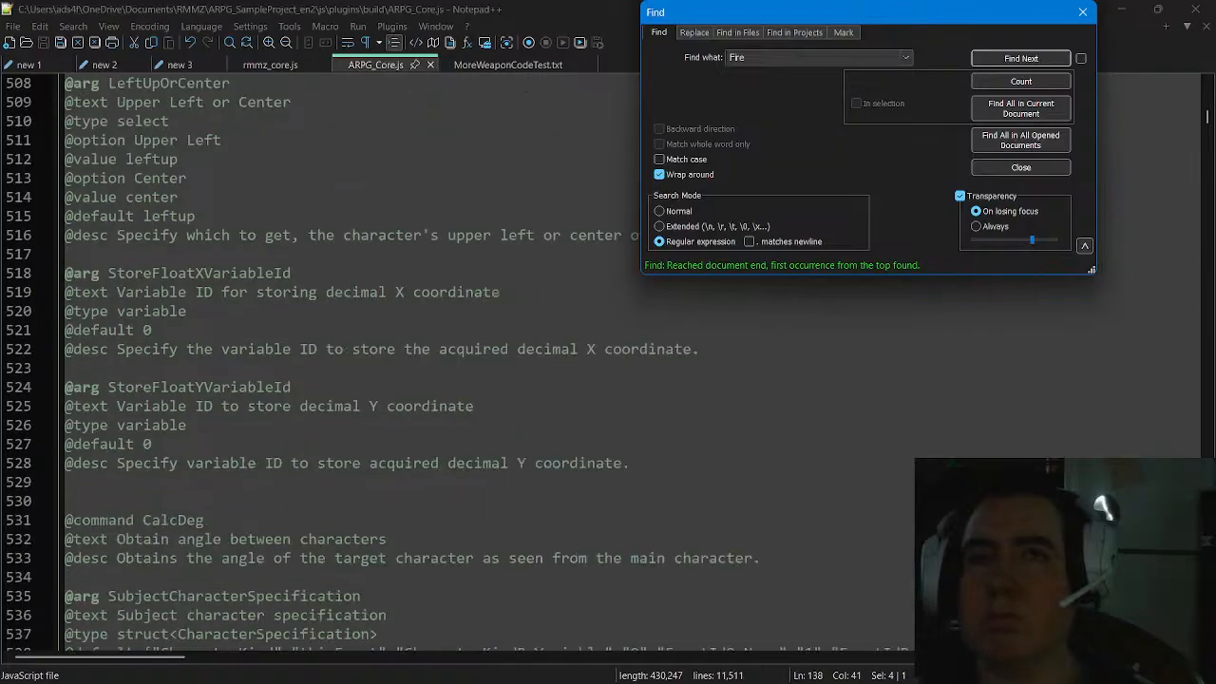
{"action": "scroll", "coordinate": [456, 361], "scroll_direction": "down", "scroll_amount": 5}
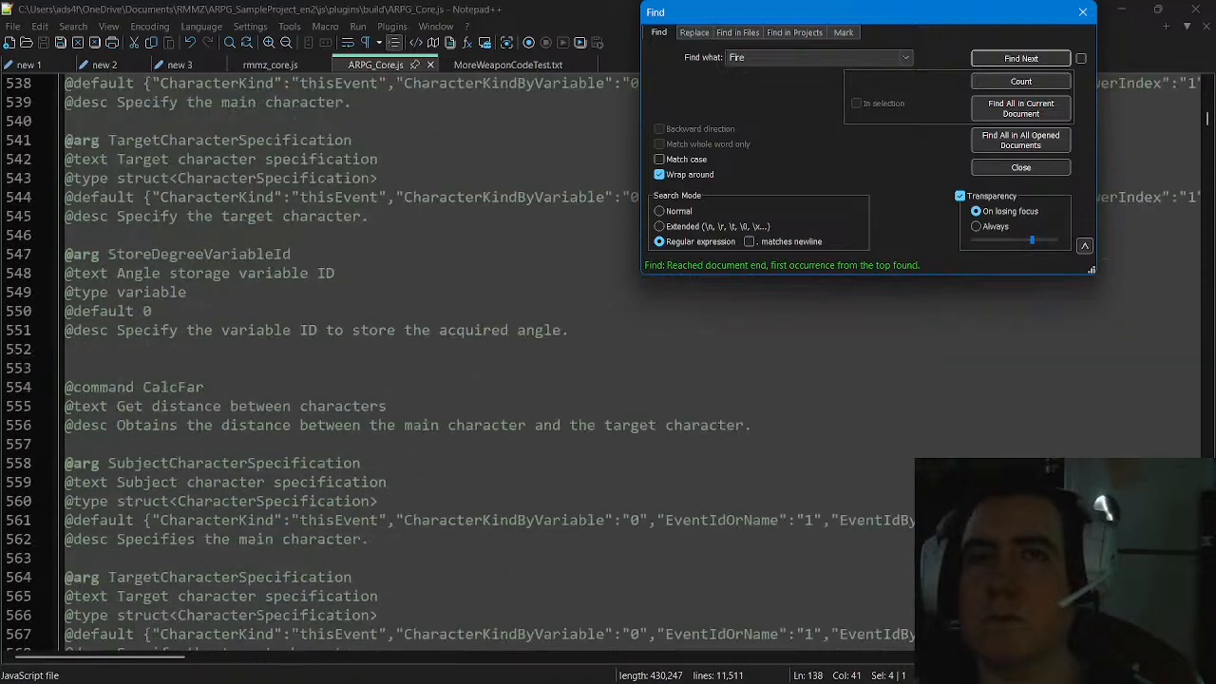
{"action": "scroll", "coordinate": [456, 361], "scroll_direction": "down", "scroll_amount": 6}
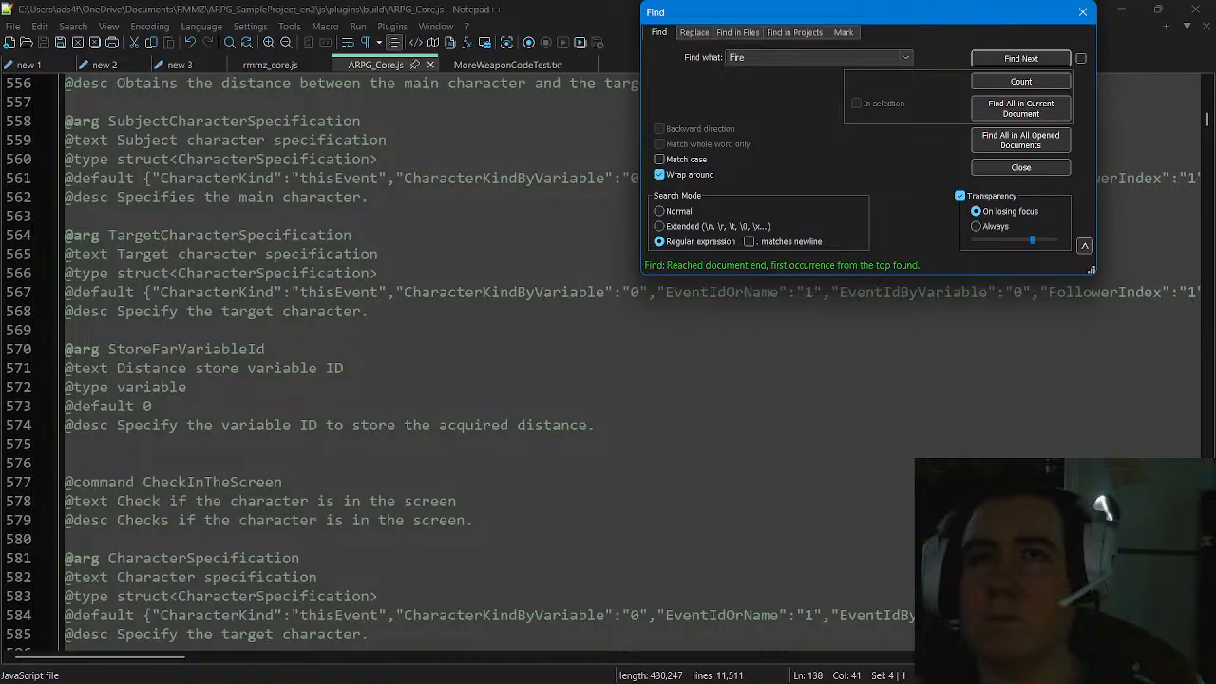
{"action": "scroll", "coordinate": [456, 361], "scroll_direction": "down", "scroll_amount": 4}
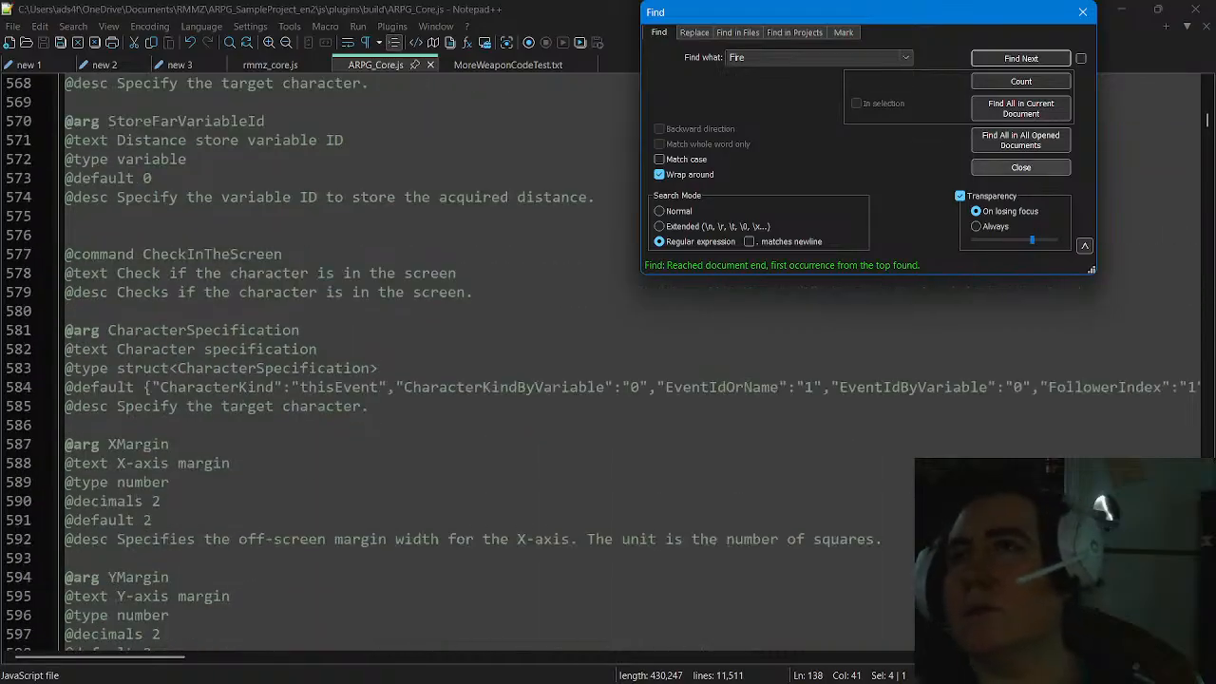
{"action": "key", "text": "Escape"}
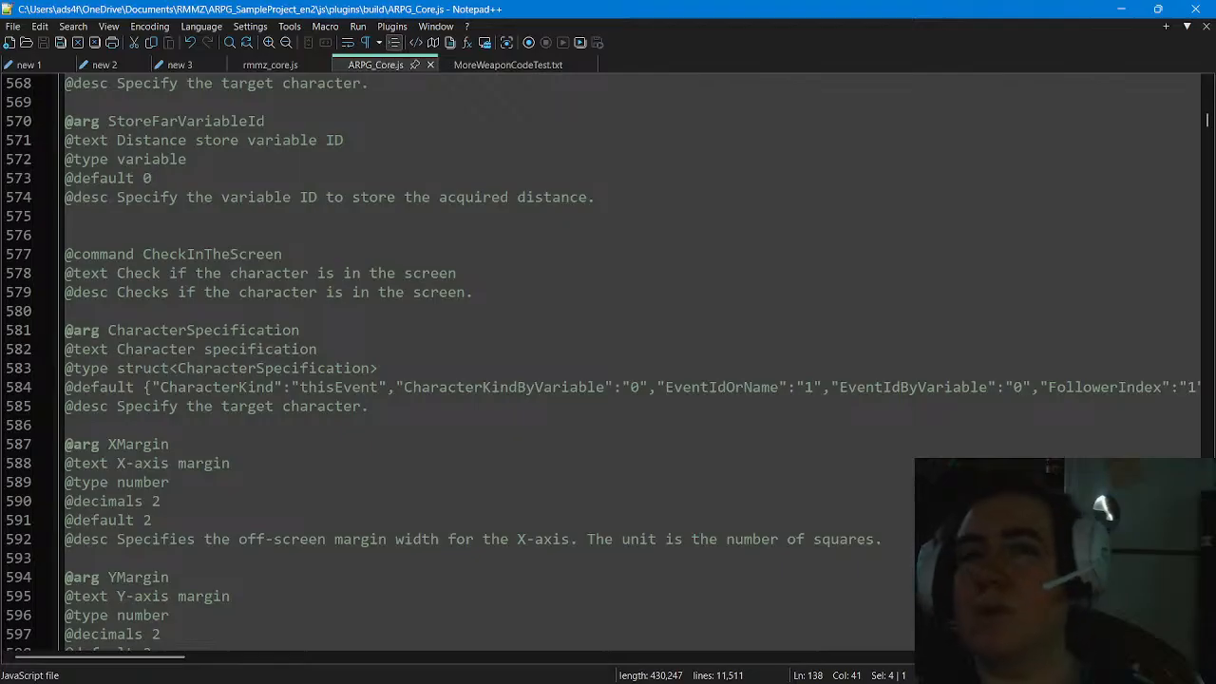
{"action": "key", "text": "alt+Tab"}
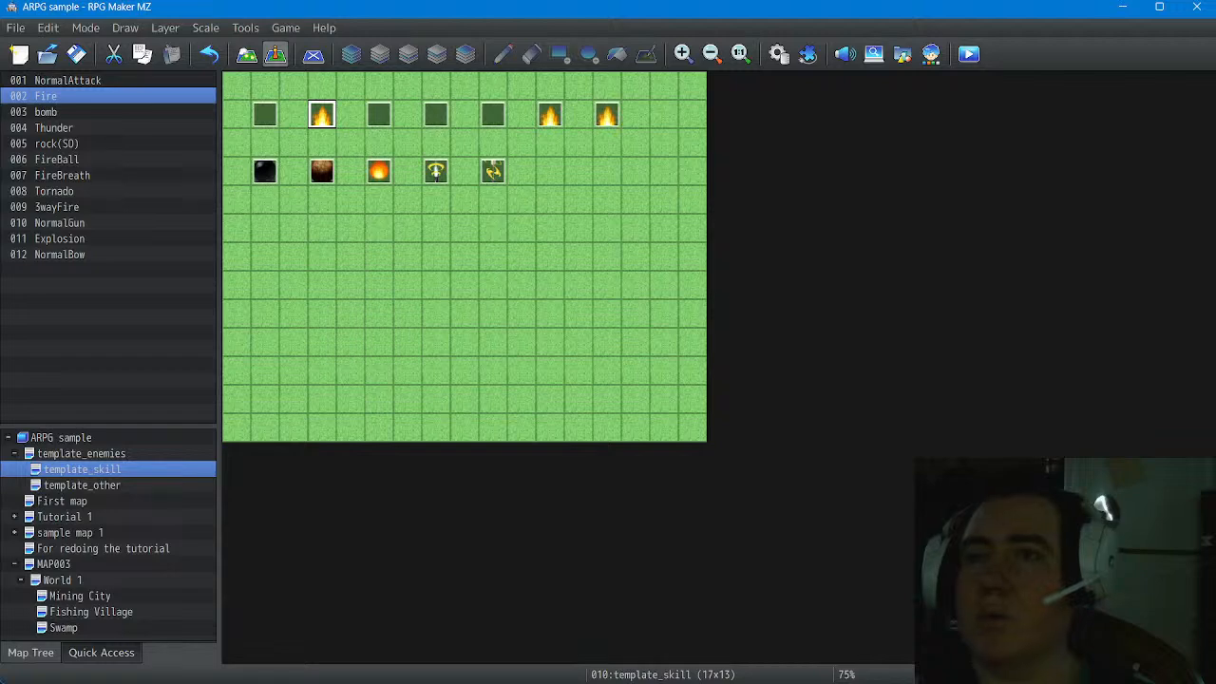
{"action": "key", "text": "super"}
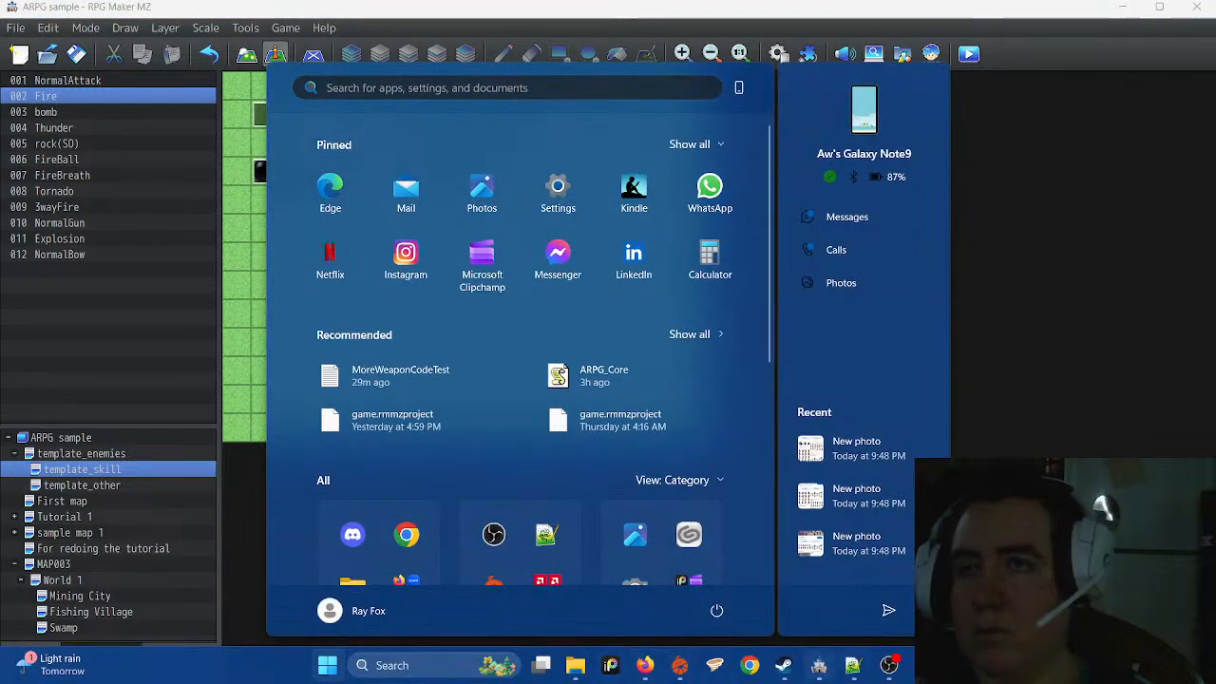
{"action": "key", "text": "alt+Tab"}
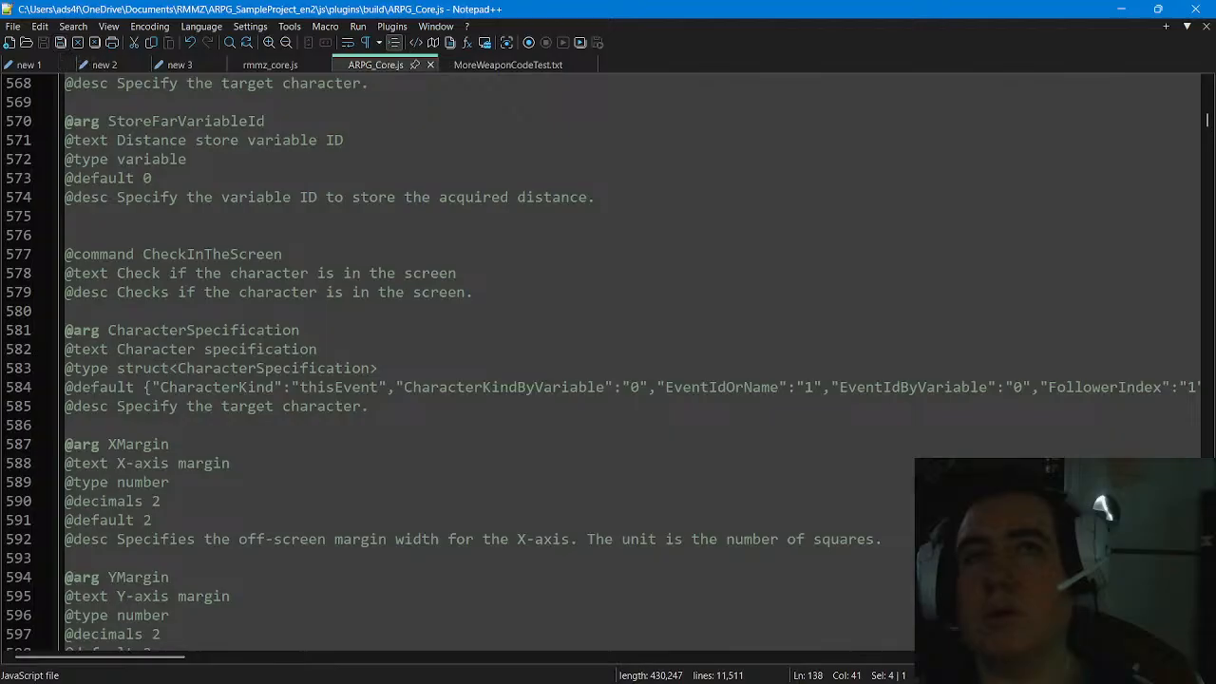
Switch to RPG Maker MZ and open the First map, after a glance at Tutorial 1
{"action": "left_click", "coordinate": [1121, 9]}
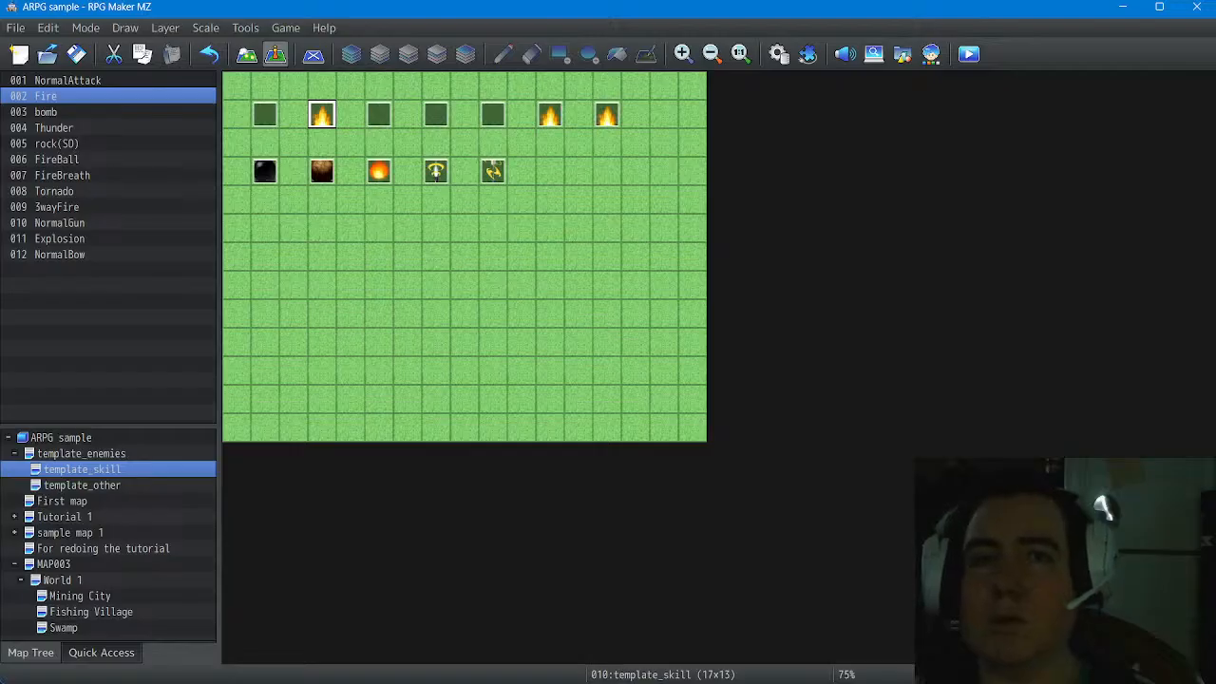
{"action": "left_click", "coordinate": [65, 516]}
{"action": "left_click", "coordinate": [63, 501]}
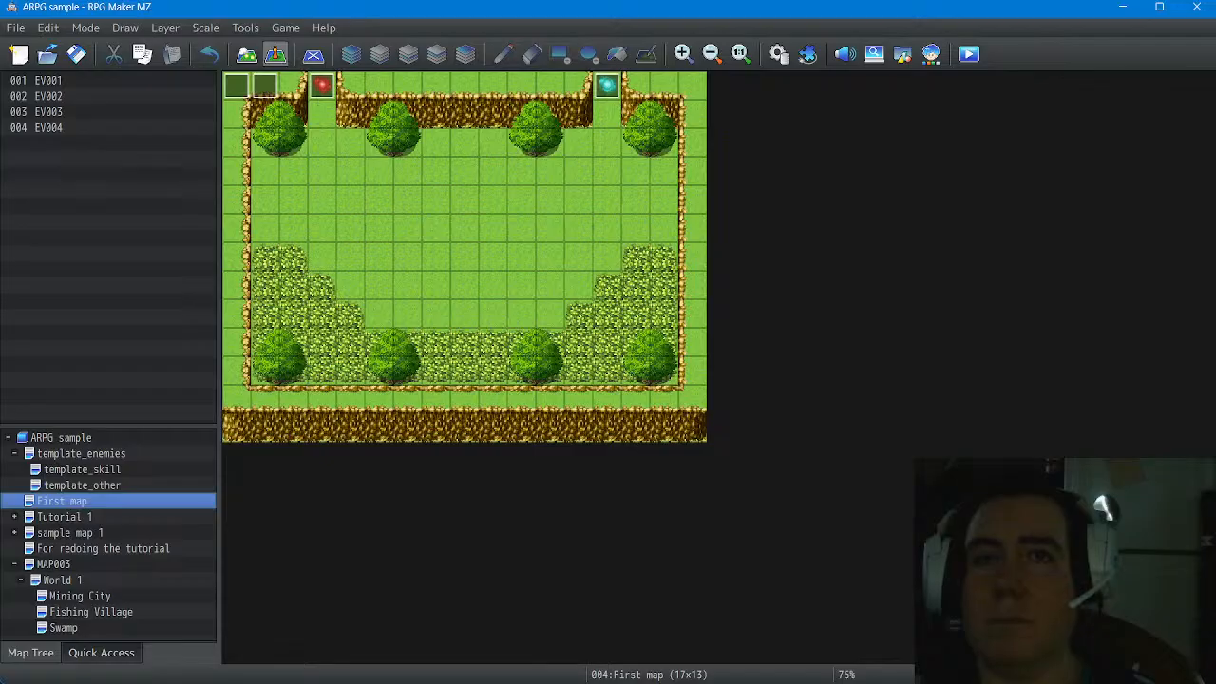
{"action": "left_click", "coordinate": [65, 516]}
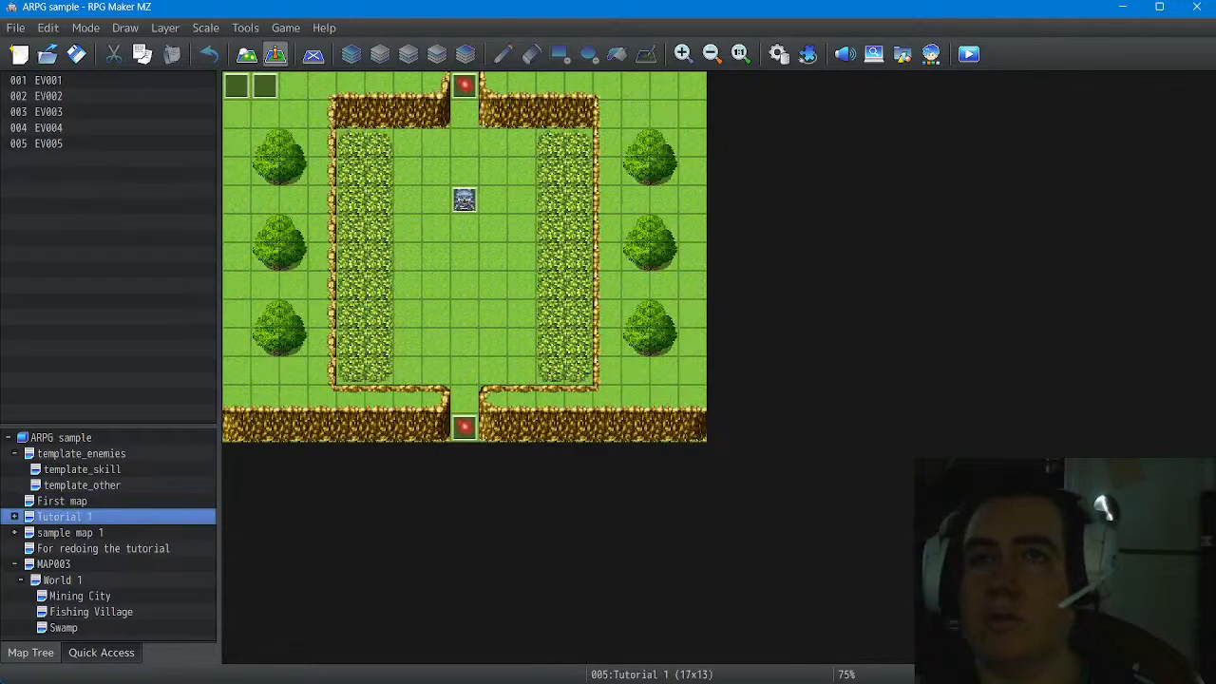
{"action": "left_click", "coordinate": [63, 501]}
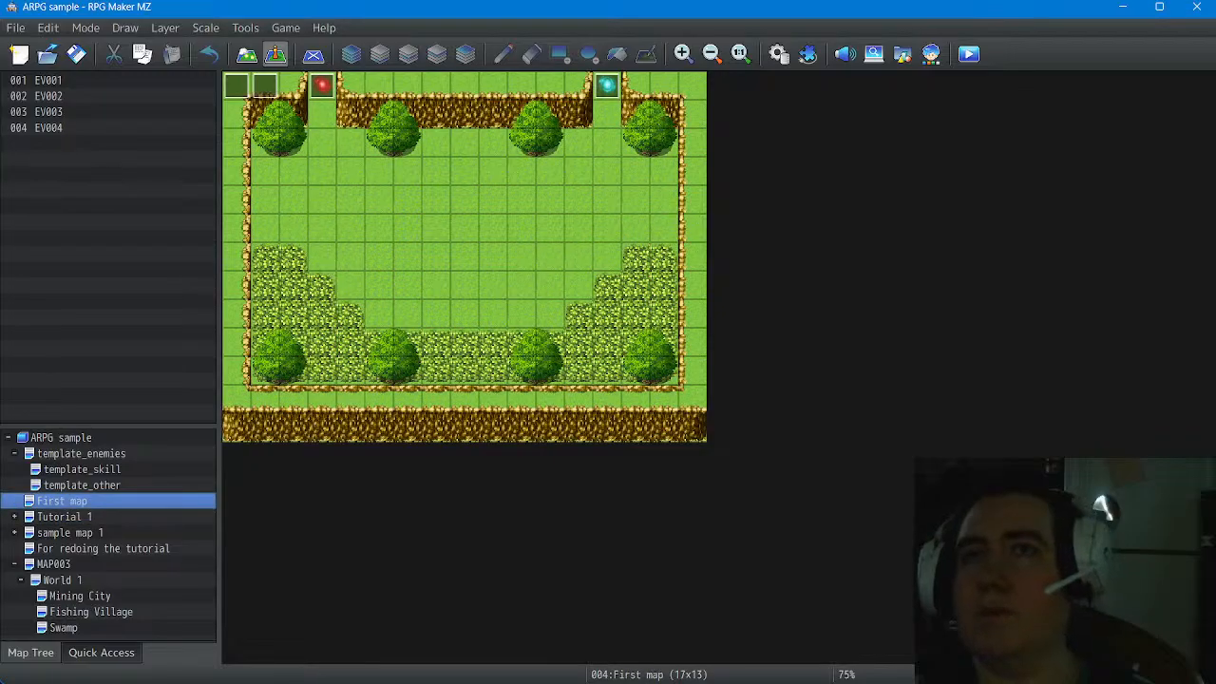
Set the player's starting position on the open grass near the middle of the First map
{"action": "right_click", "coordinate": [467, 262]}
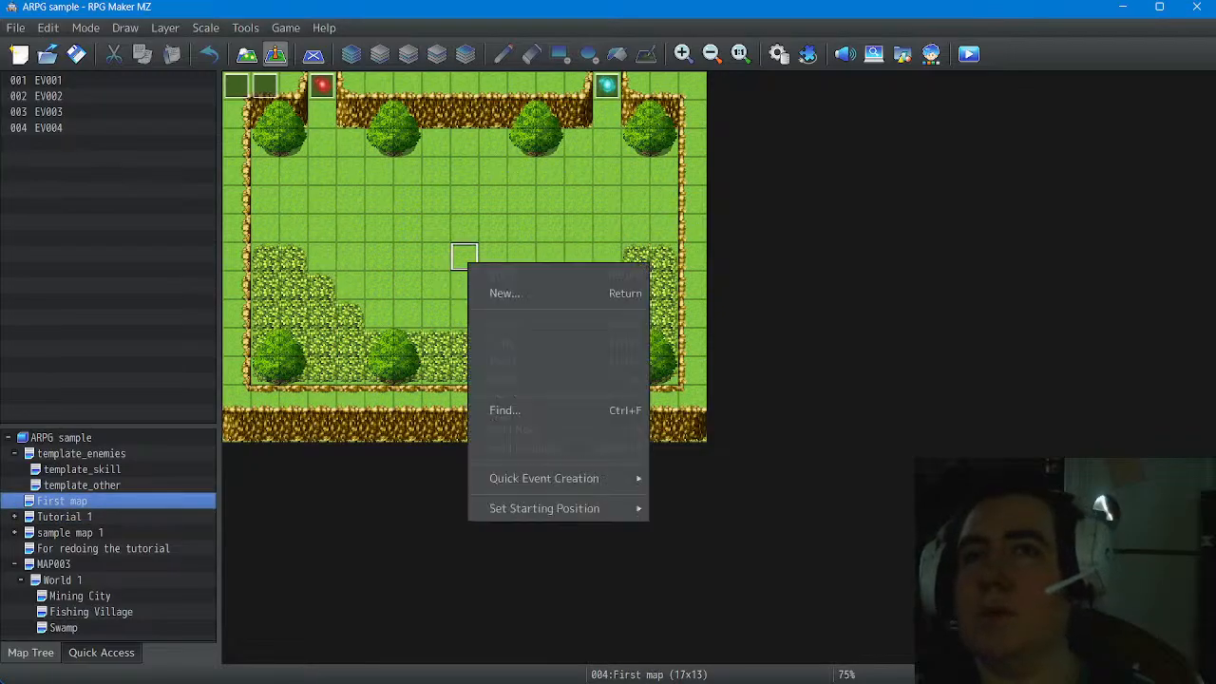
{"action": "key", "text": "Down"}
{"action": "key", "text": "Down"}
{"action": "key", "text": "Down"}
{"action": "key", "text": "Down"}
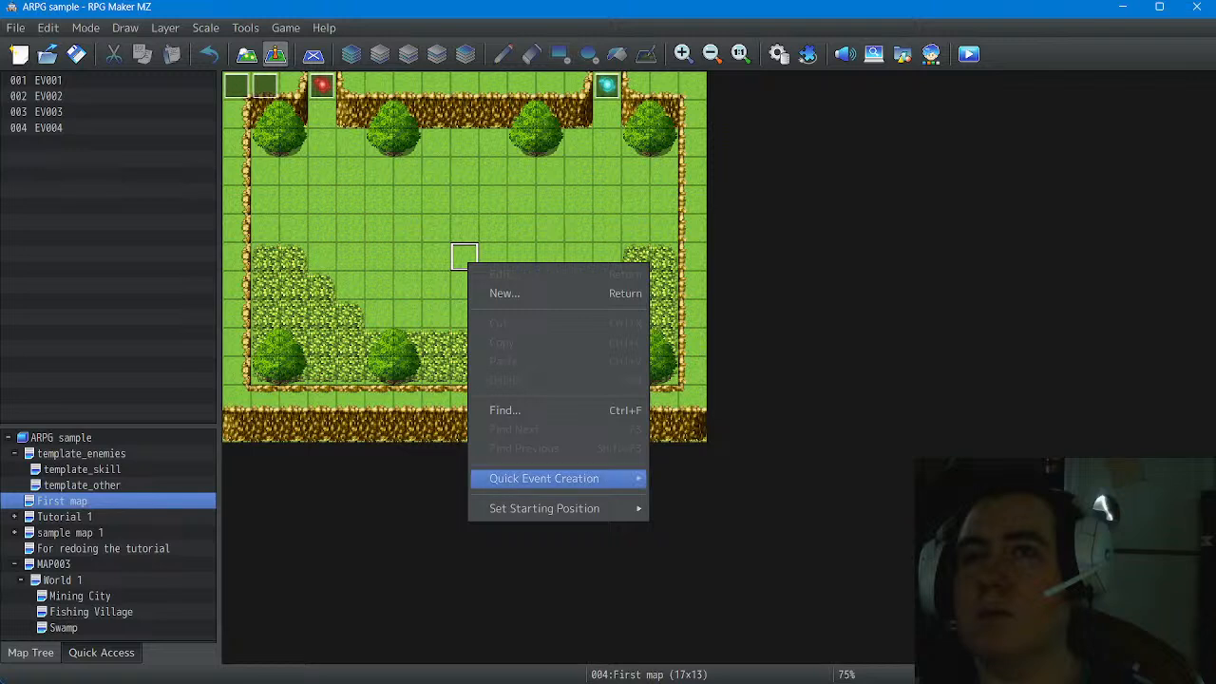
{"action": "key", "text": "Right"}
{"action": "key", "text": "Return"}
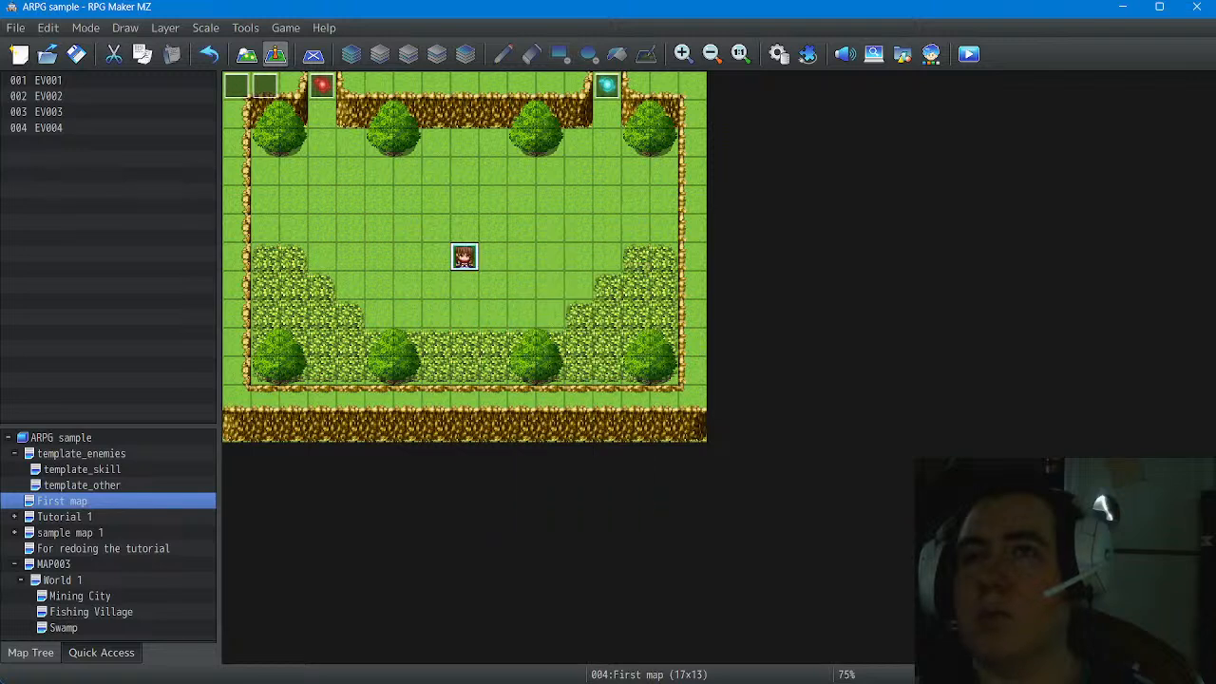
Playtest the project with its changes saved, start a new game and go through the welcome messages
{"action": "left_click", "coordinate": [969, 54]}
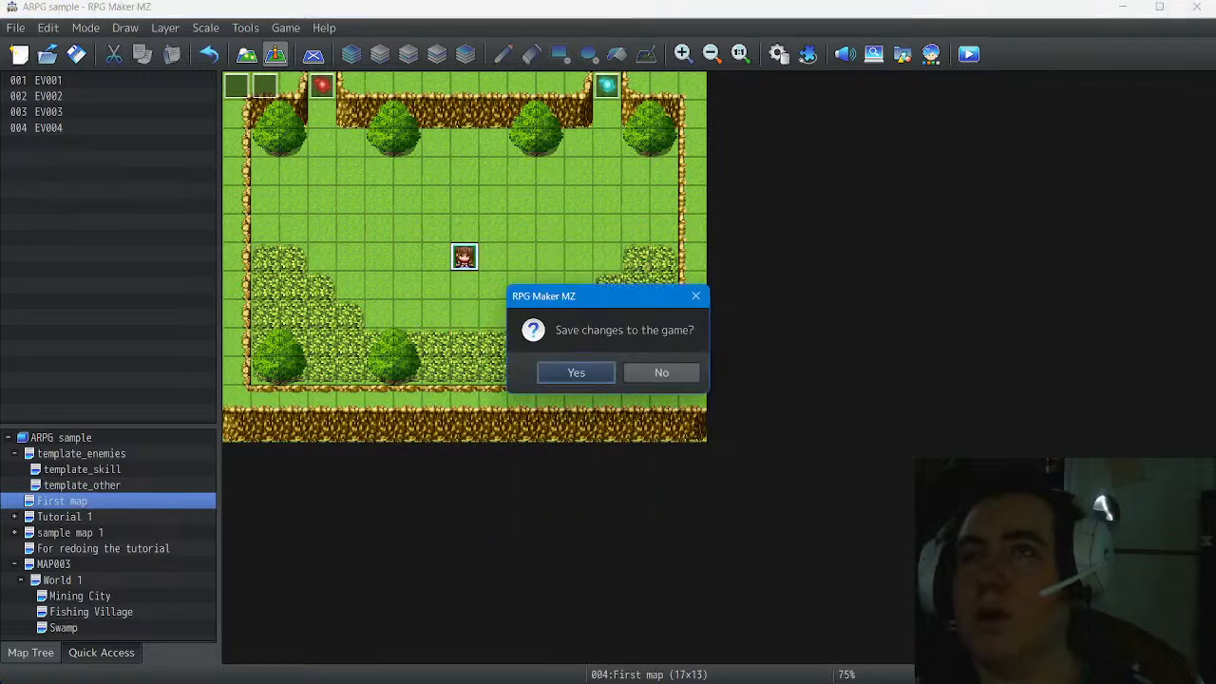
{"action": "key", "text": "Return"}
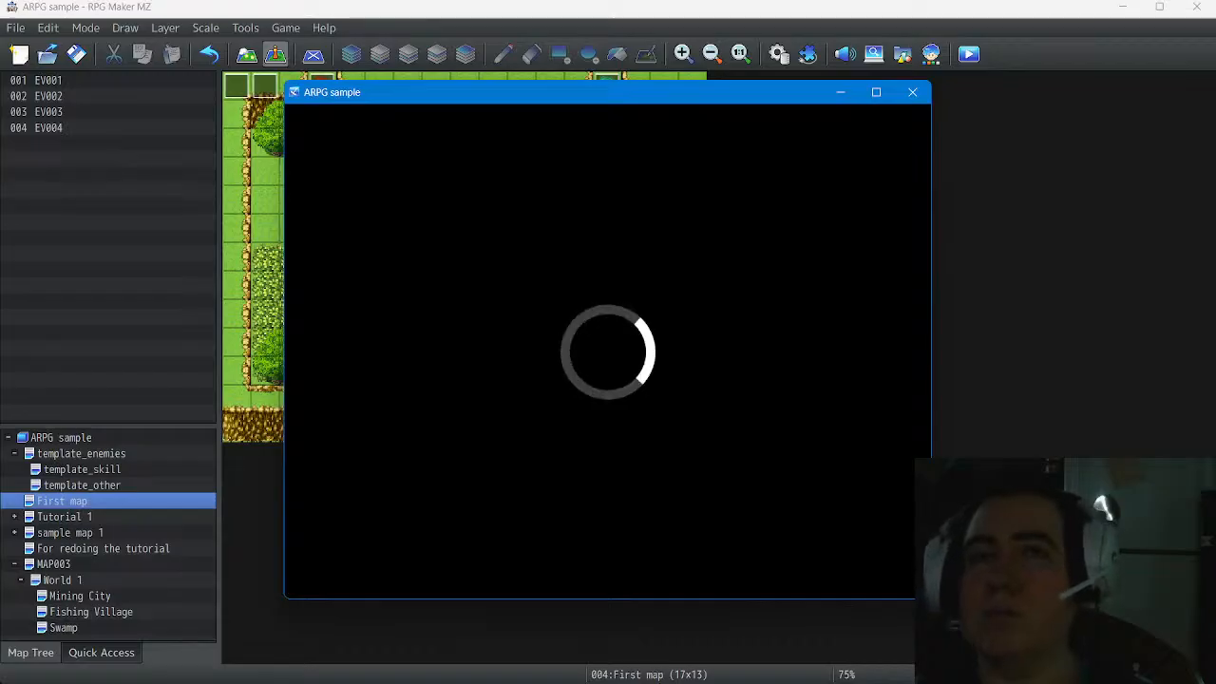
{"action": "key", "text": "Down"}
{"action": "key", "text": "Up"}
{"action": "key", "text": "Return"}
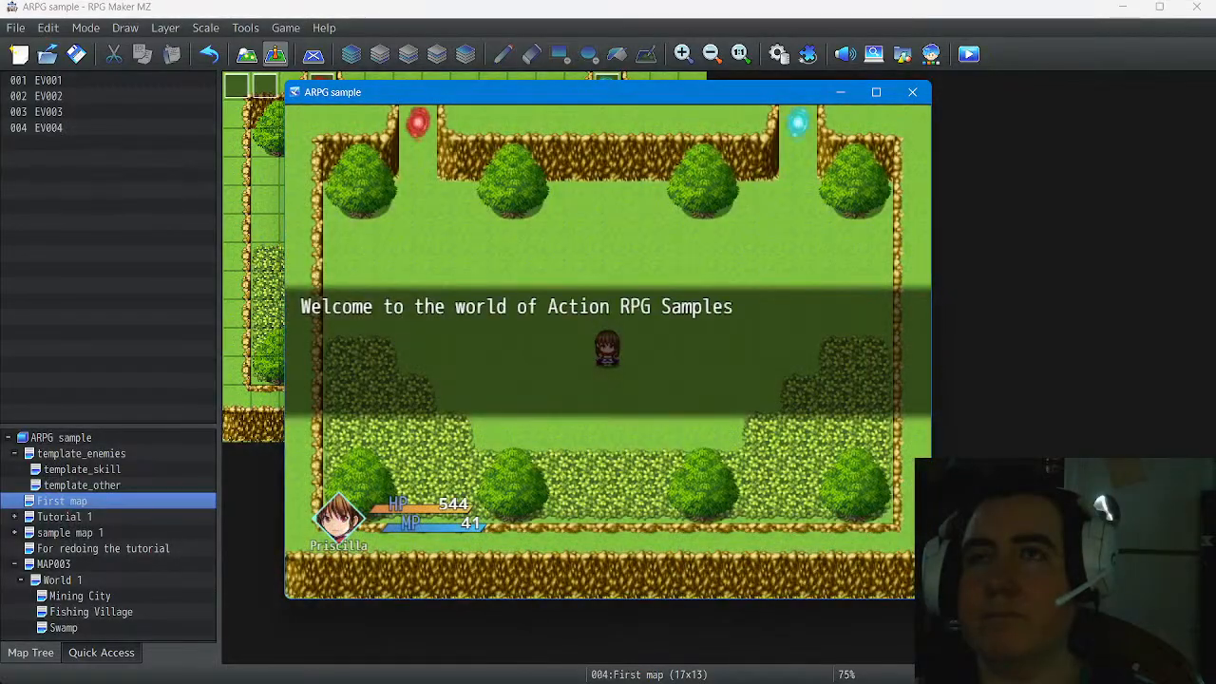
{"action": "key", "text": "Return"}
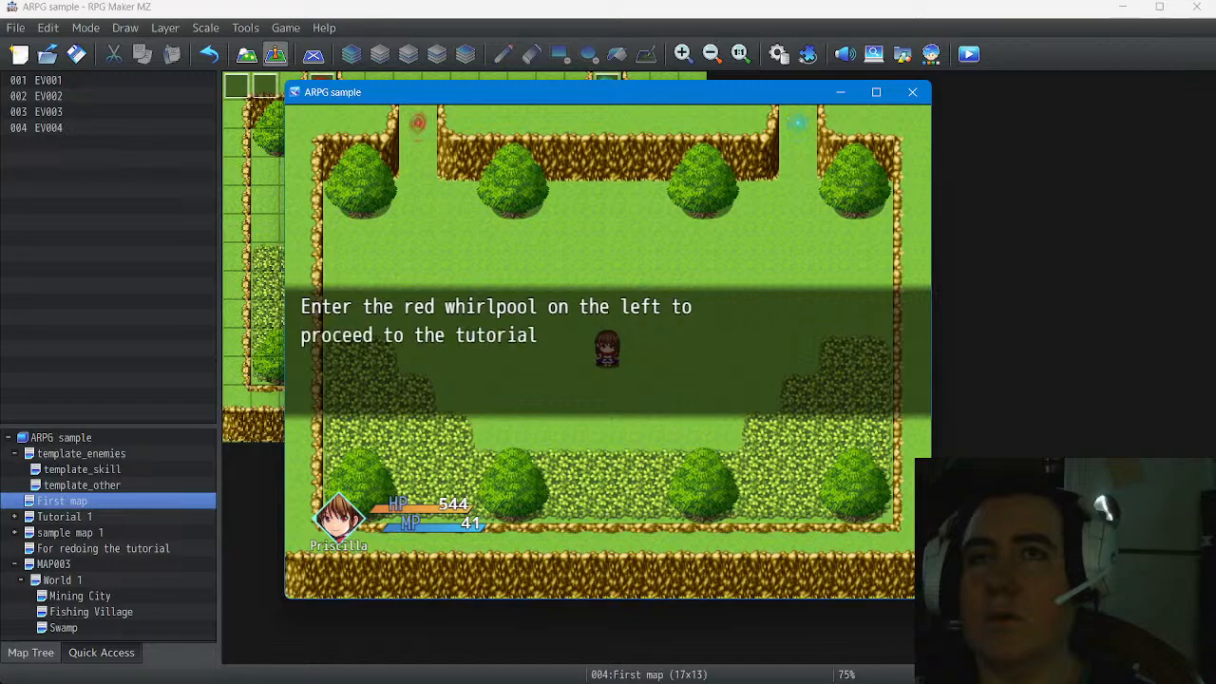
{"action": "key", "text": "Return"}
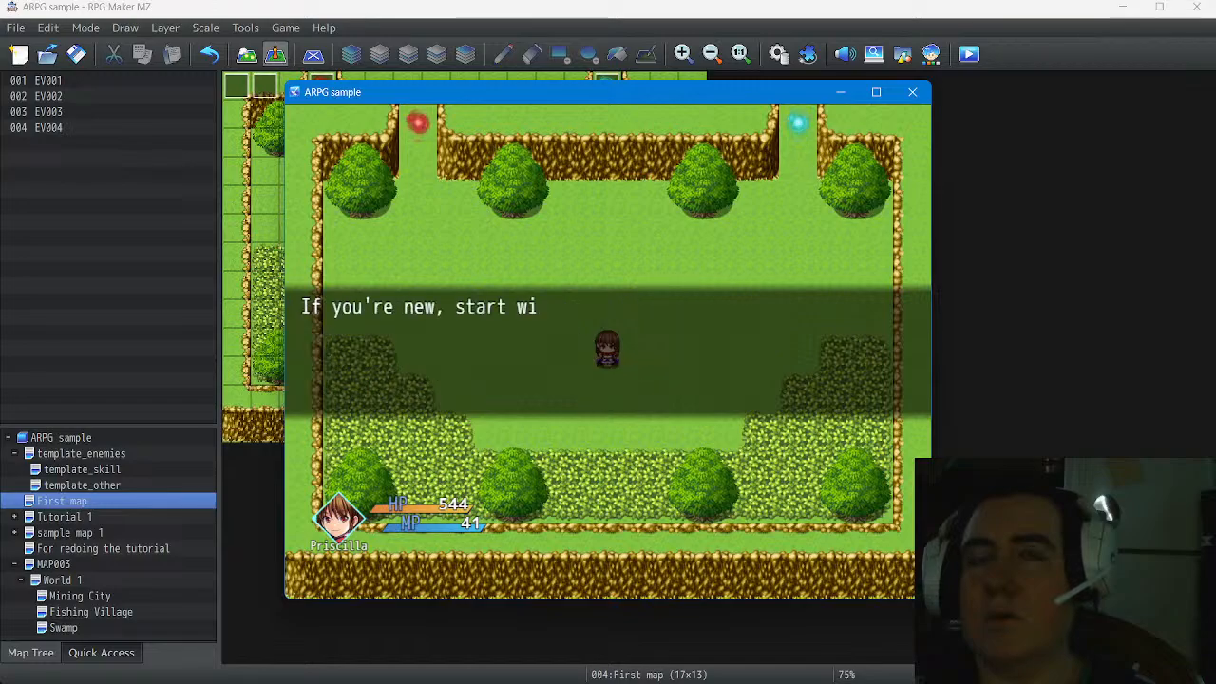
{"action": "key", "text": "Return"}
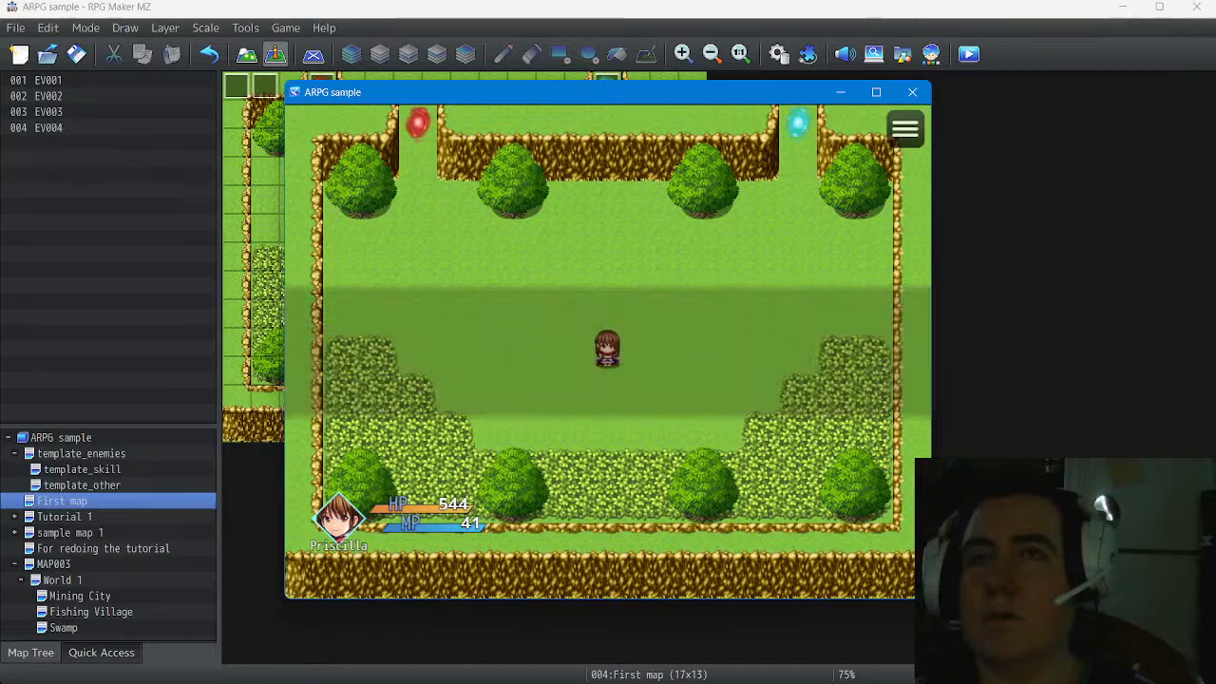
Walk the character through the blue whirlpool and test the normal attack on the nearest enemy on the map reached
{"action": "key", "text": "Right"}
{"action": "key", "text": "Left"}
{"action": "key", "text": "Up"}
{"action": "key", "text": "Up"}
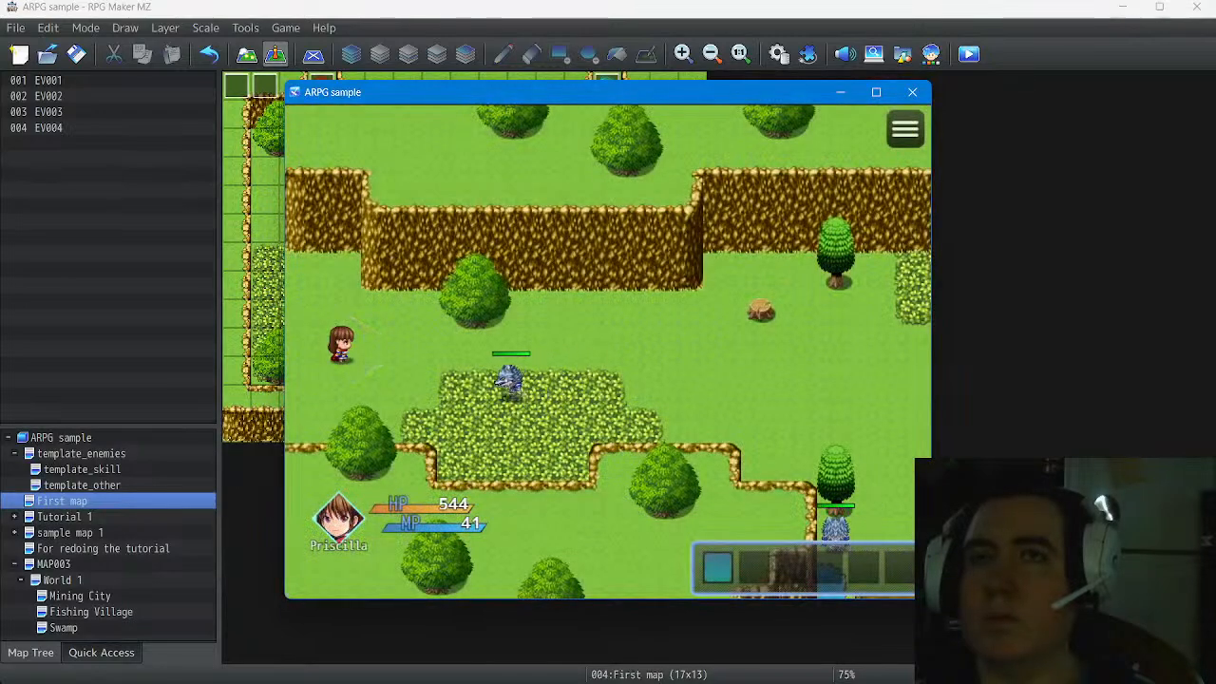
{"action": "key", "text": "z"}
{"action": "key", "text": "z"}
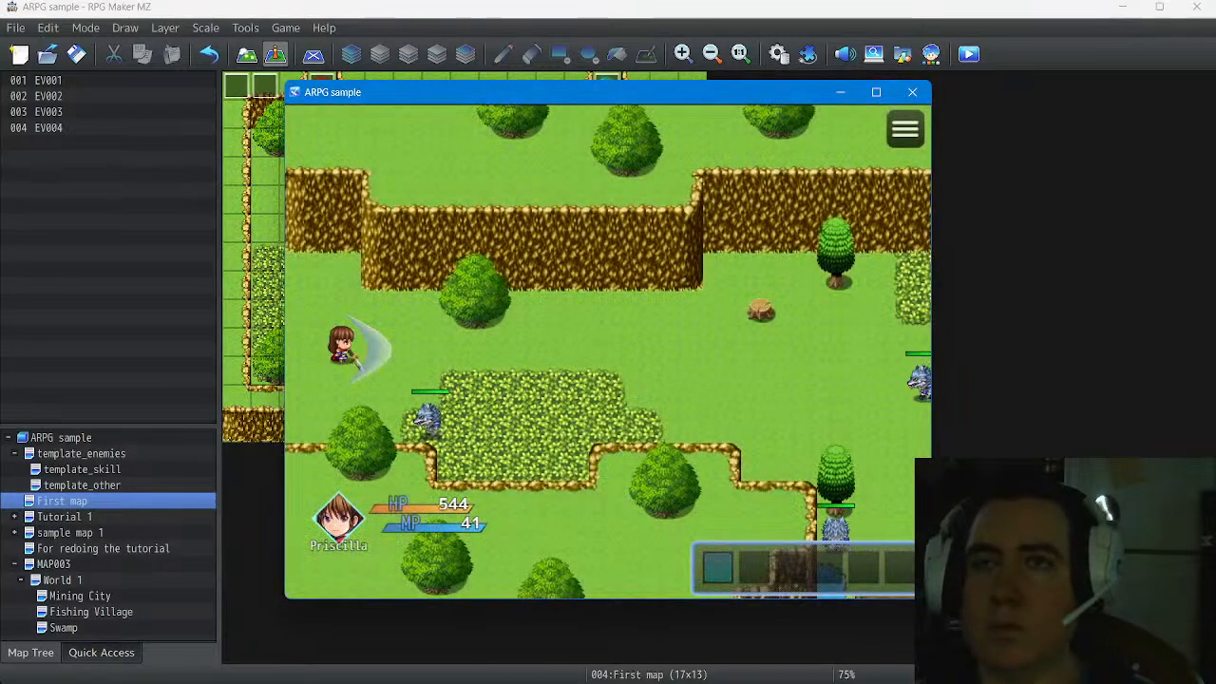
{"action": "key", "text": "Down"}
{"action": "key", "text": "z"}
{"action": "key", "text": "z"}
{"action": "key", "text": "z"}
{"action": "key", "text": "z"}
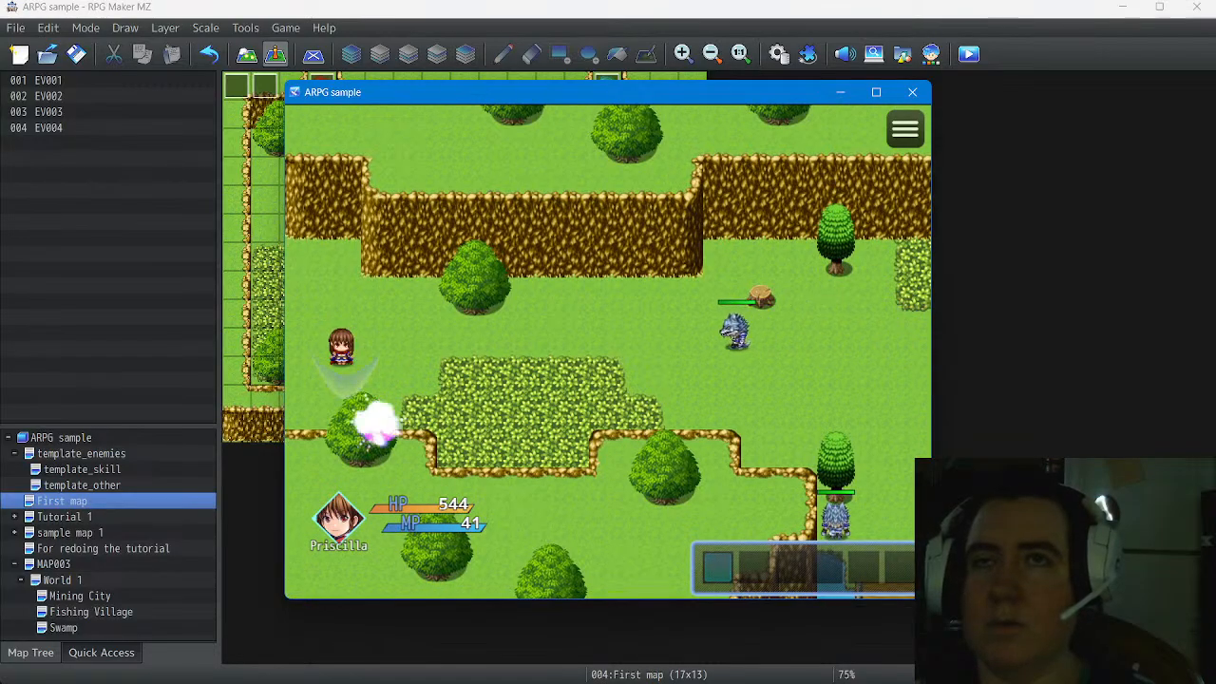
Move east along the path and use the normal attack against the next enemy
{"action": "key", "text": "Right"}
{"action": "key", "text": "Right"}
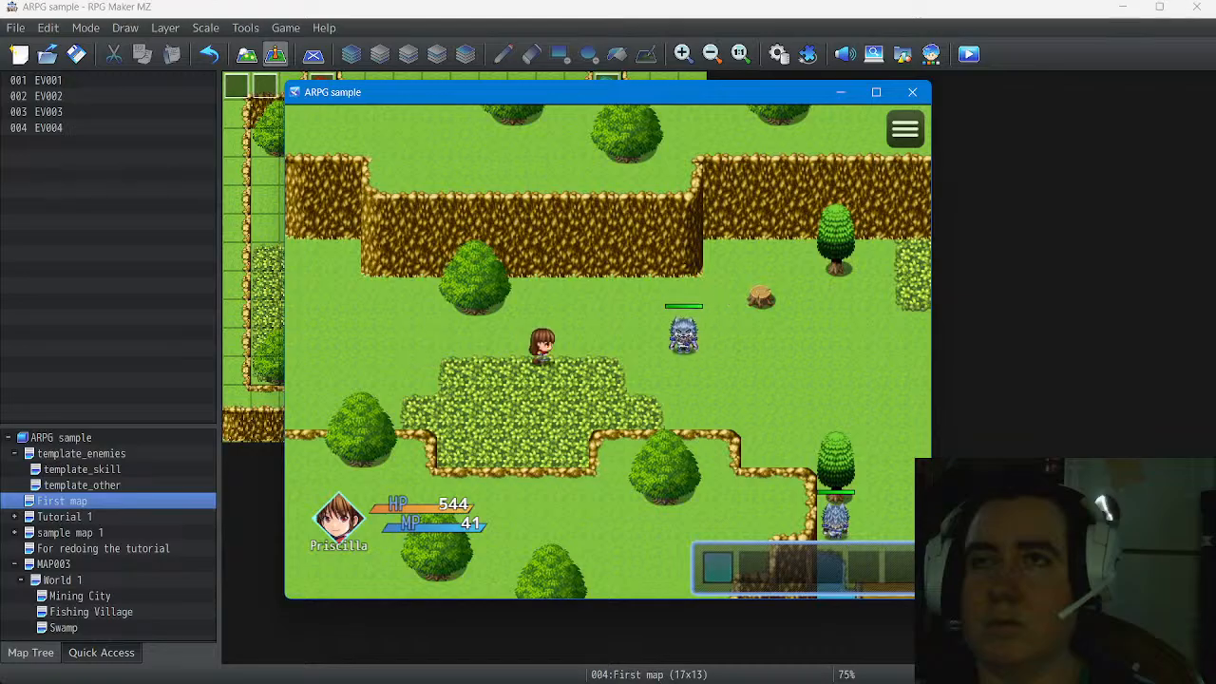
{"action": "key", "text": "z"}
{"action": "key", "text": "z"}
{"action": "key", "text": "z"}
{"action": "key", "text": "z"}
{"action": "key", "text": "z"}
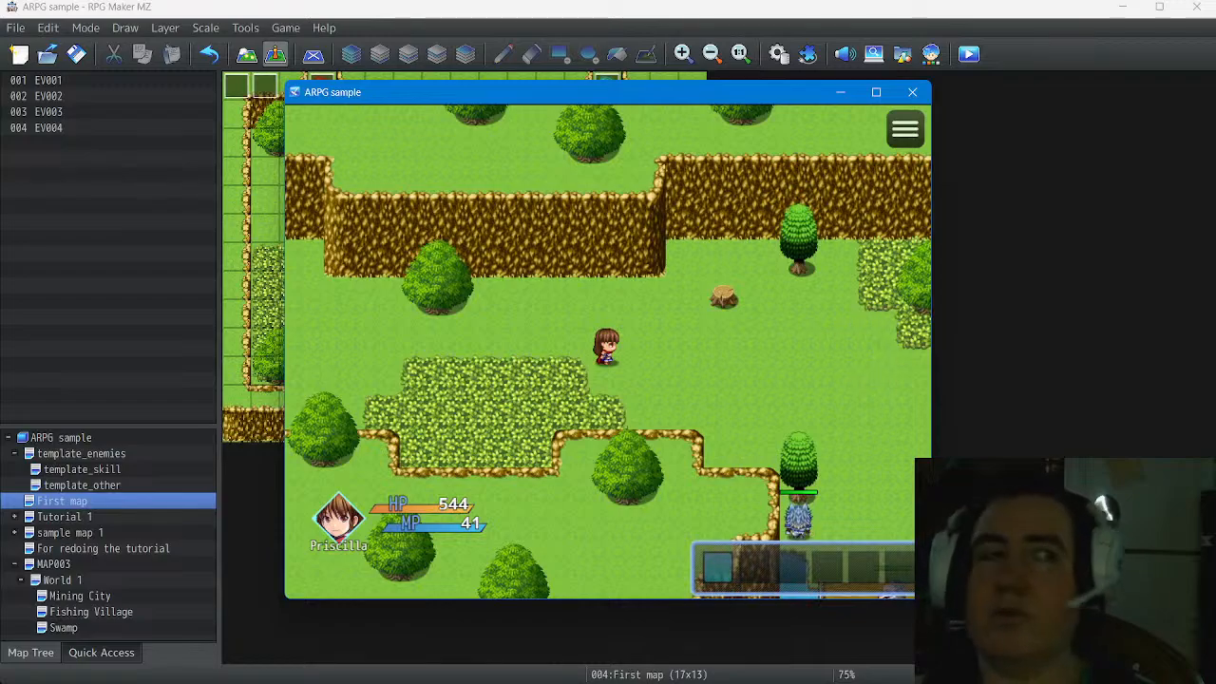
Open the swordsman's skill list from the in-game menu
{"action": "key", "text": "Escape"}
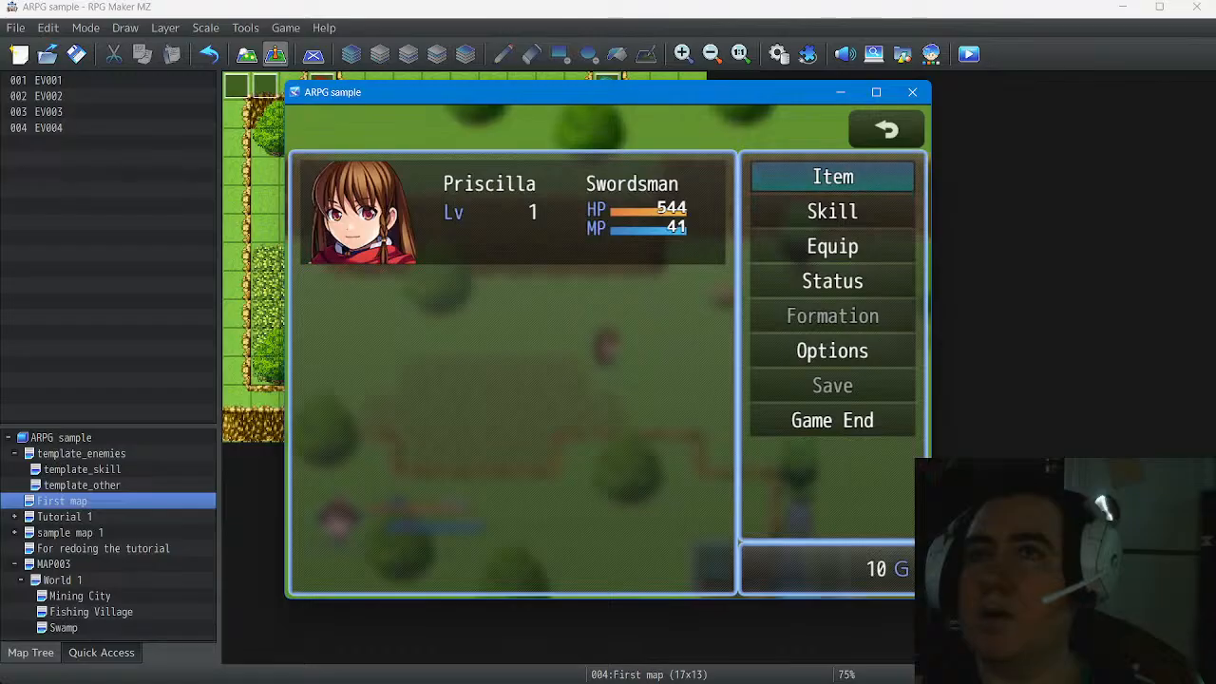
{"action": "key", "text": "Down"}
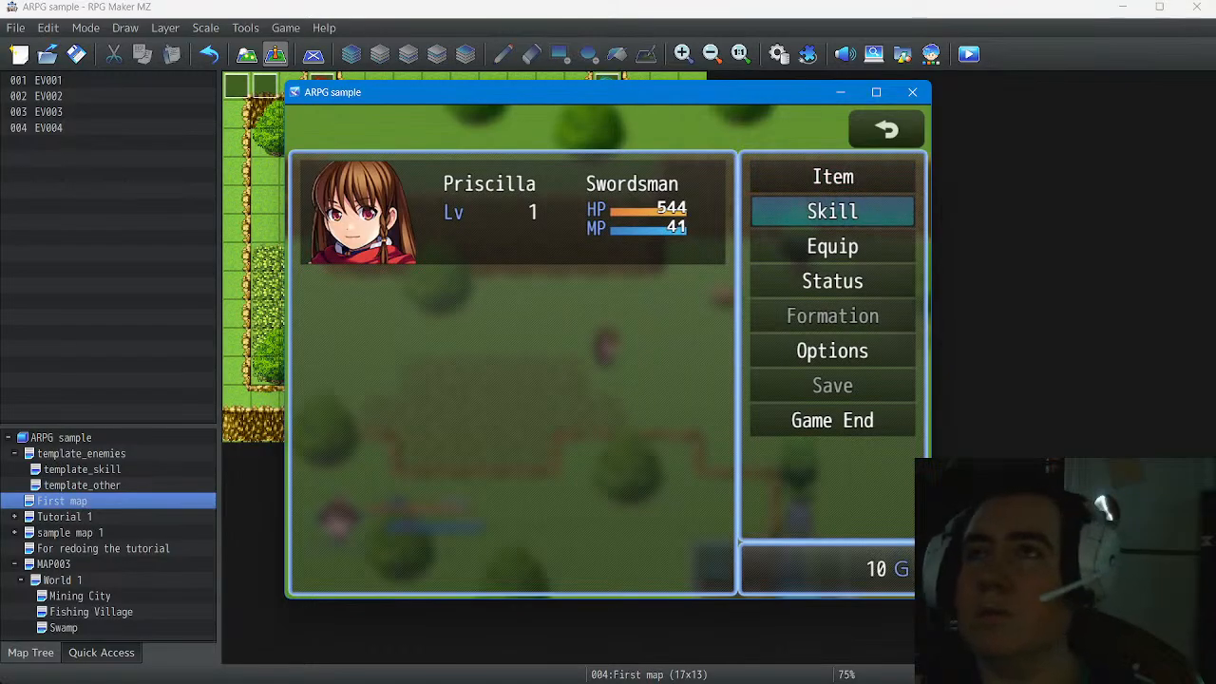
{"action": "key", "text": "Return"}
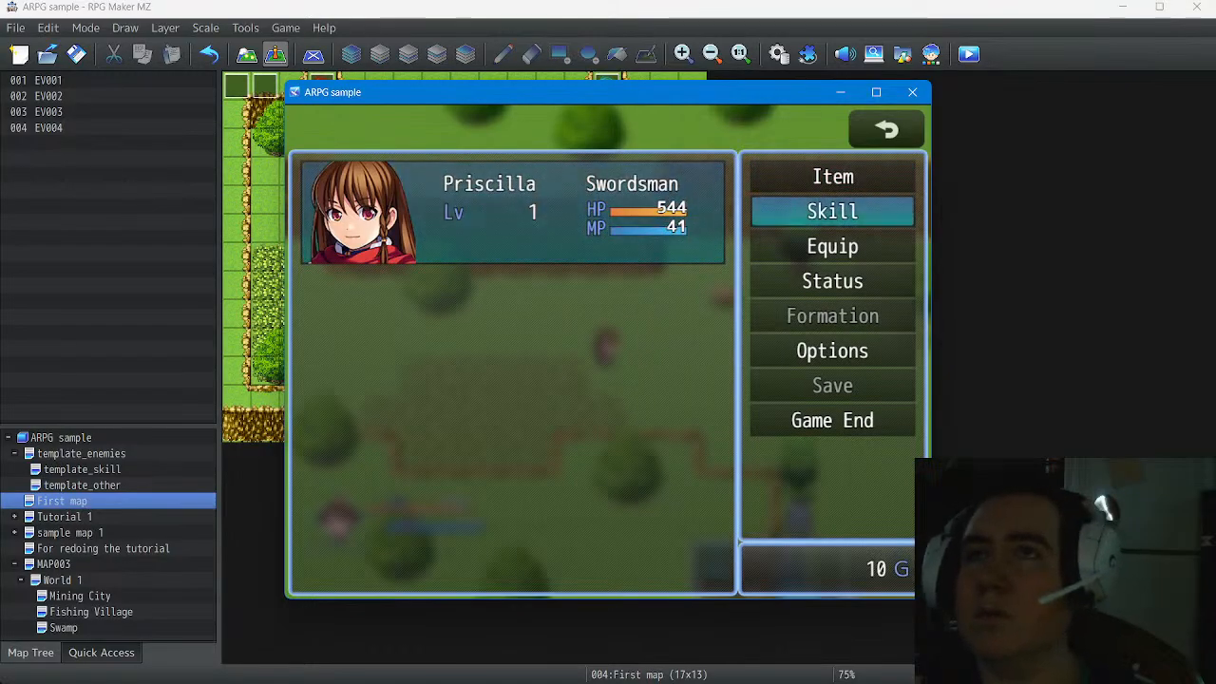
{"action": "key", "text": "Return"}
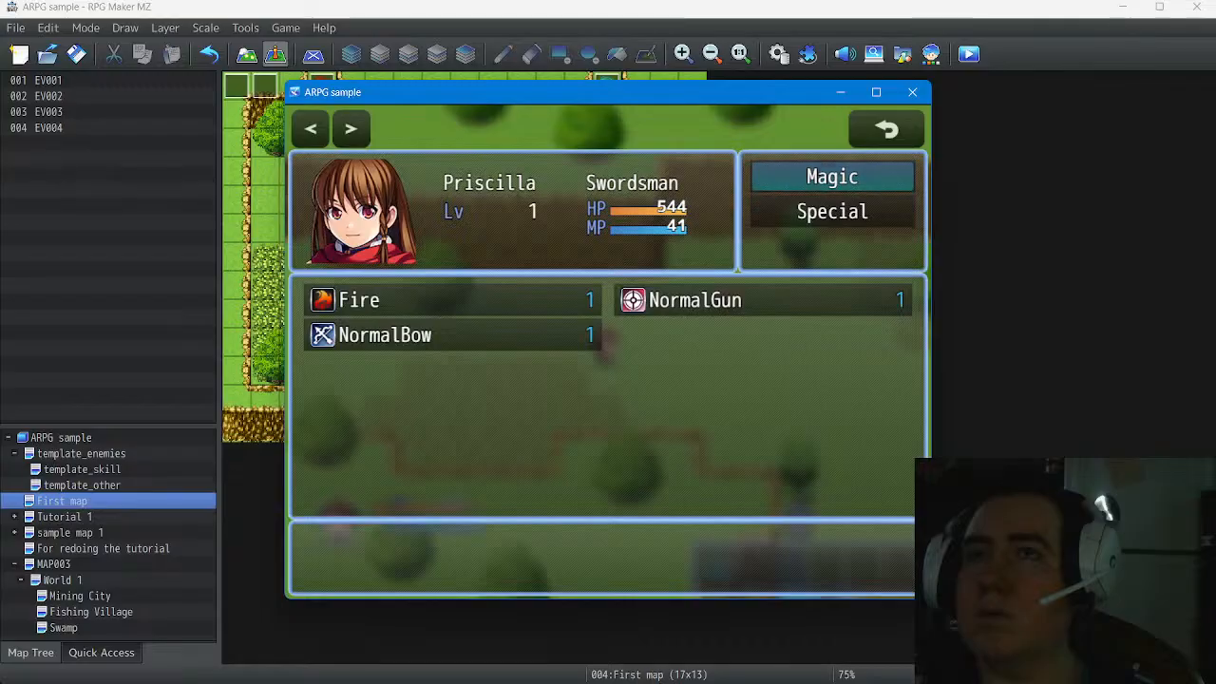
Check the Use and Register shortcut options of the Fire magic skill, leaving without registering it
{"action": "key", "text": "Down"}
{"action": "key", "text": "Up"}
{"action": "key", "text": "Return"}
{"action": "key", "text": "Return"}
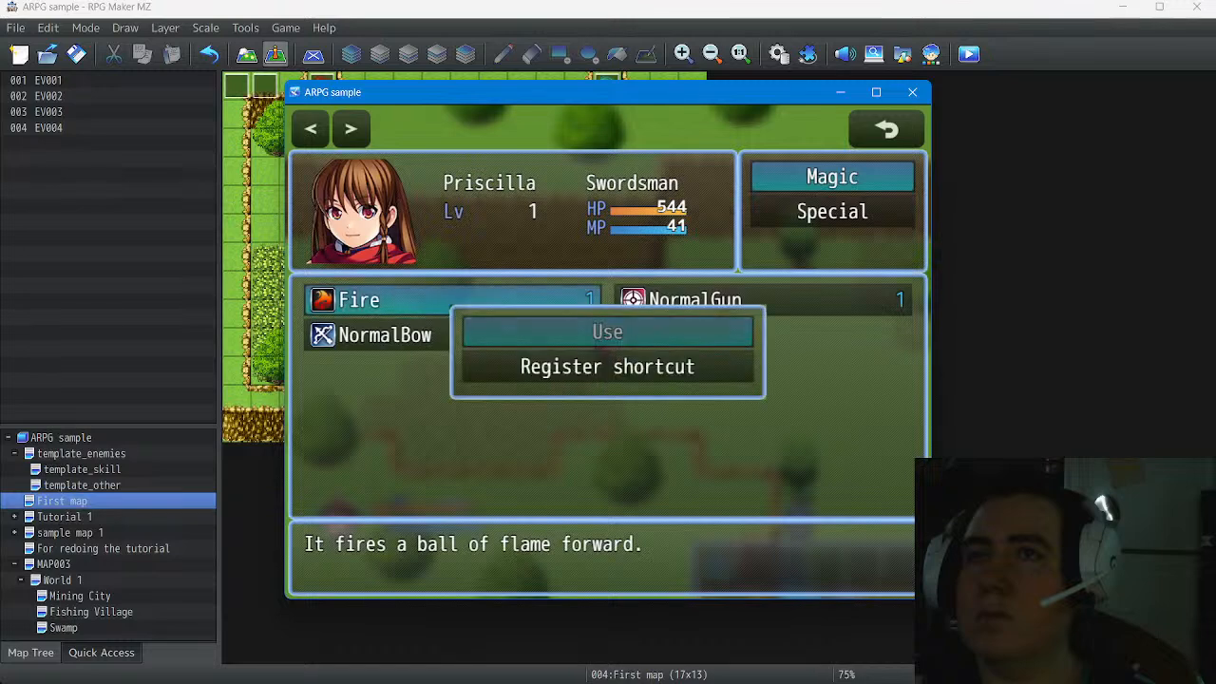
{"action": "key", "text": "Down"}
{"action": "key", "text": "Return"}
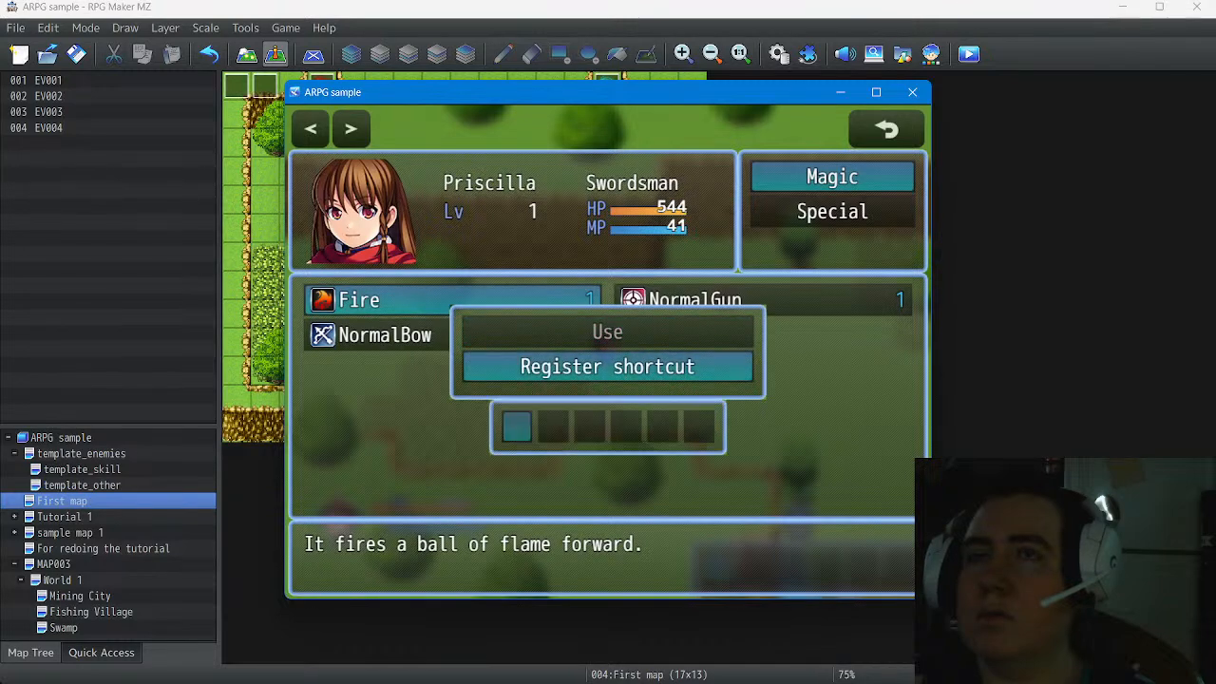
{"action": "key", "text": "Escape"}
{"action": "key", "text": "Up"}
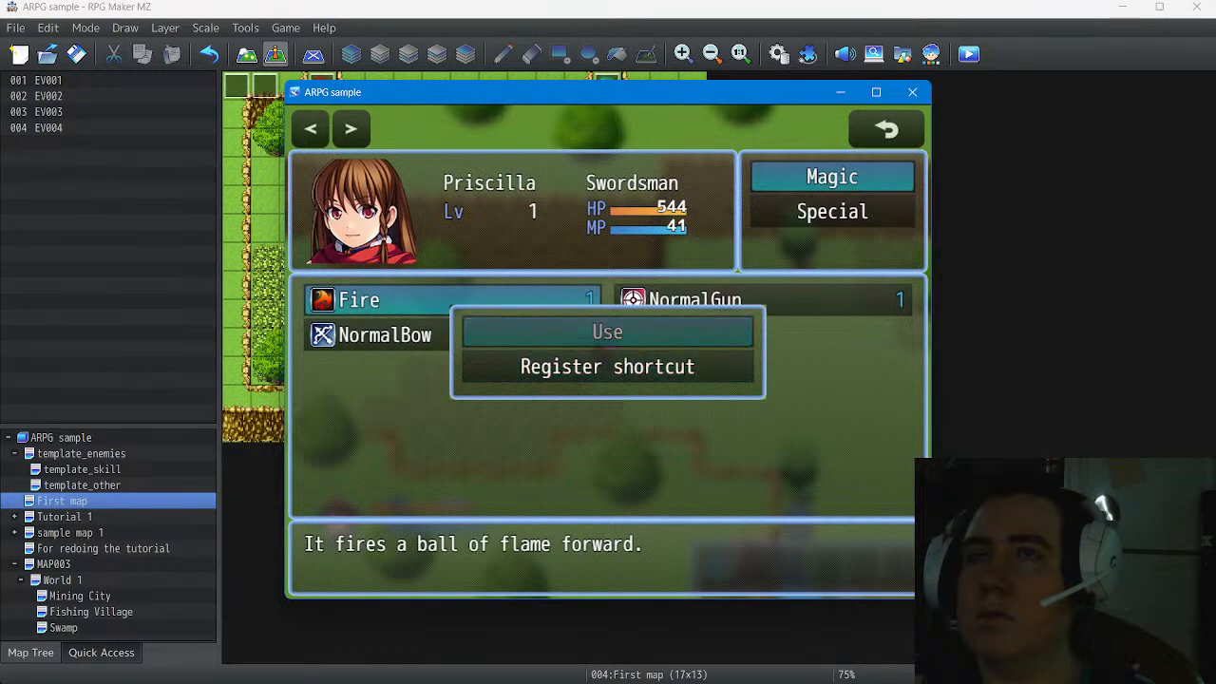
{"action": "key", "text": "Escape"}
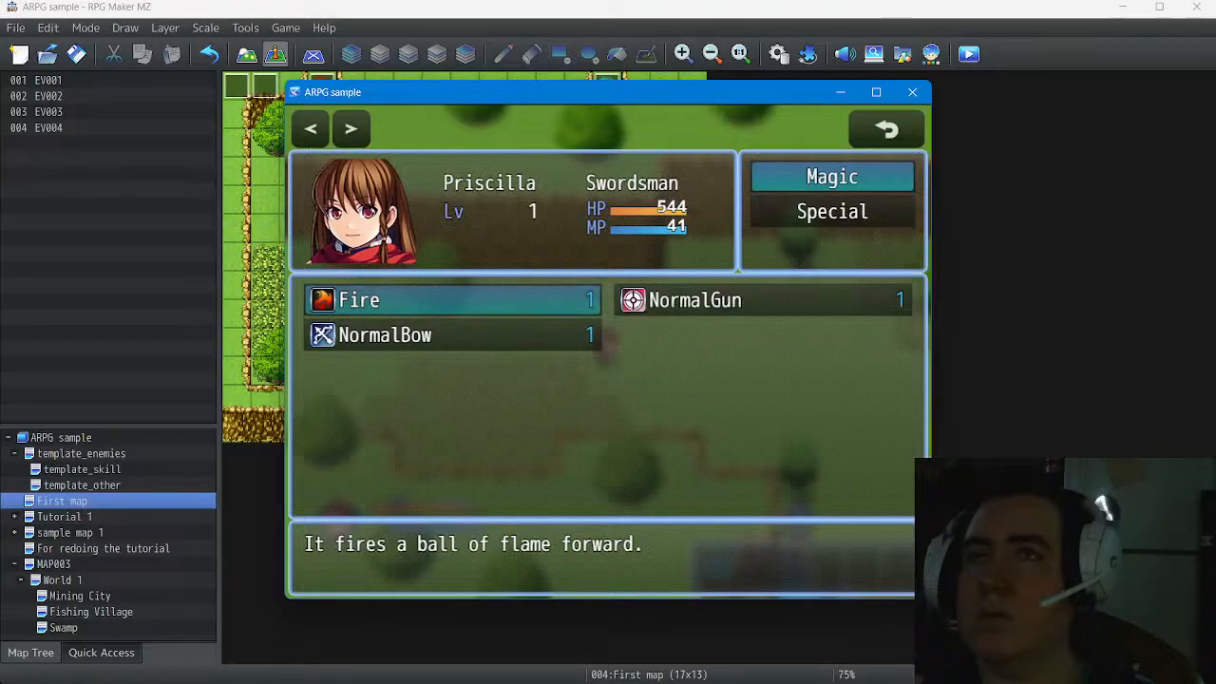
Check the Use and Register shortcut options of the NormalGun skill, leaving without registering it
{"action": "key", "text": "Right"}
{"action": "key", "text": "Return"}
{"action": "key", "text": "Down"}
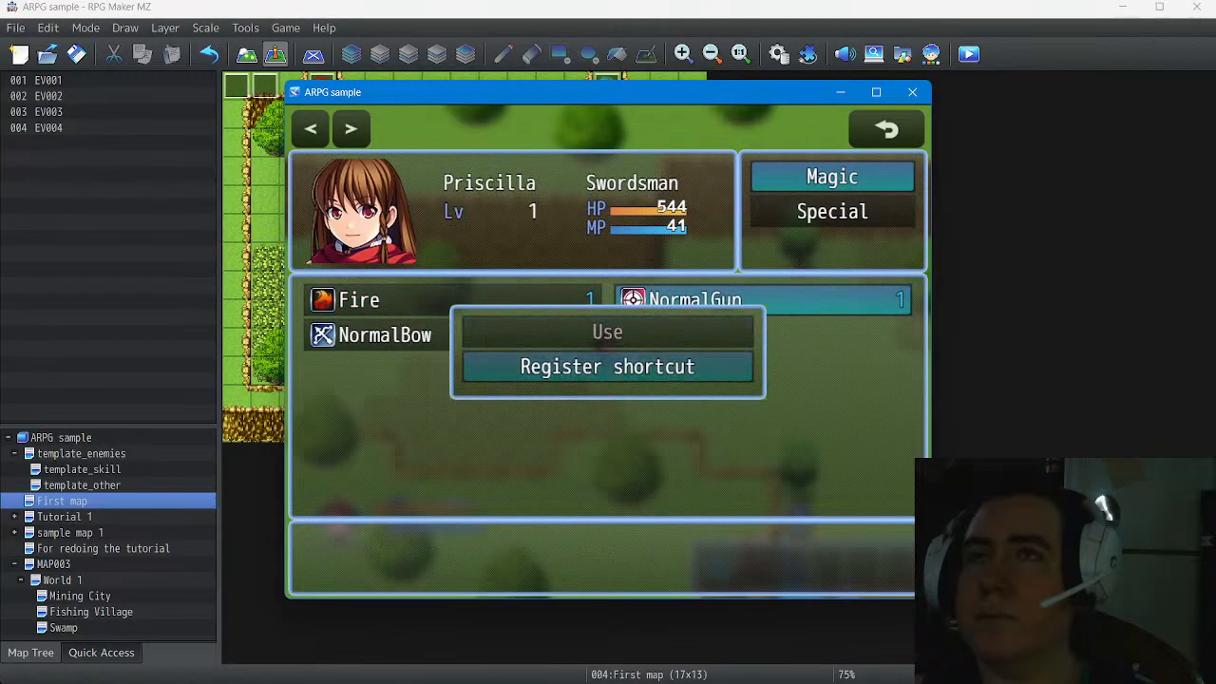
{"action": "key", "text": "Return"}
{"action": "key", "text": "Escape"}
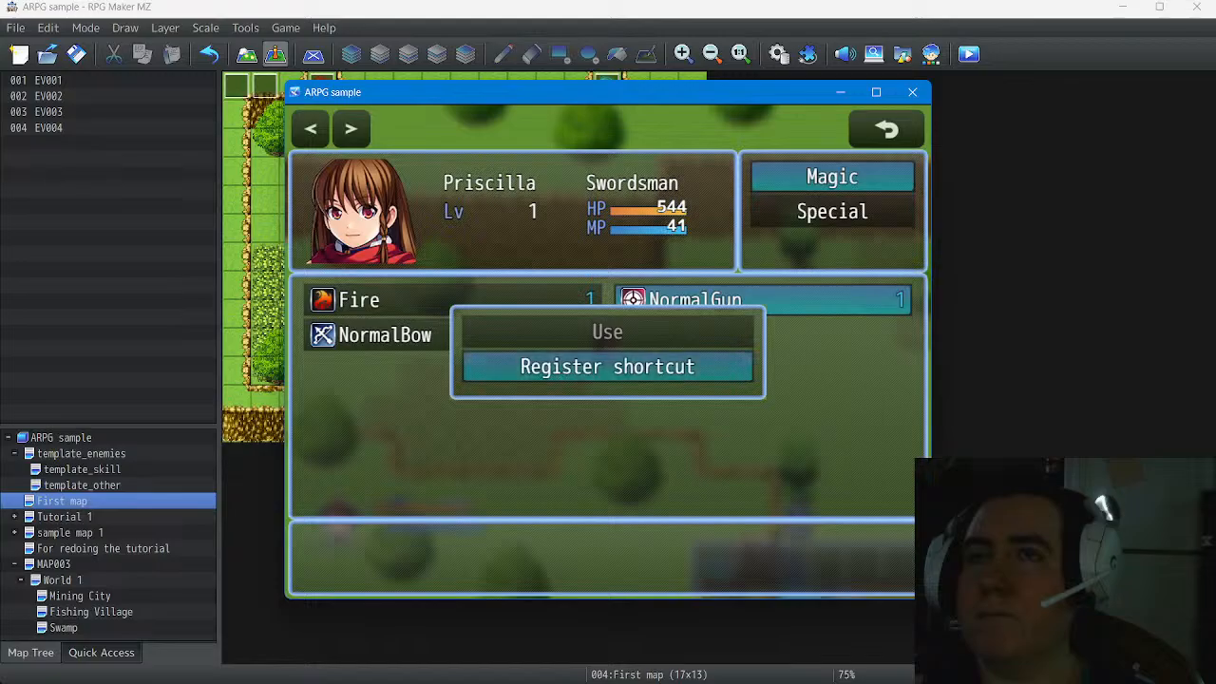
{"action": "key", "text": "Up"}
{"action": "key", "text": "Escape"}
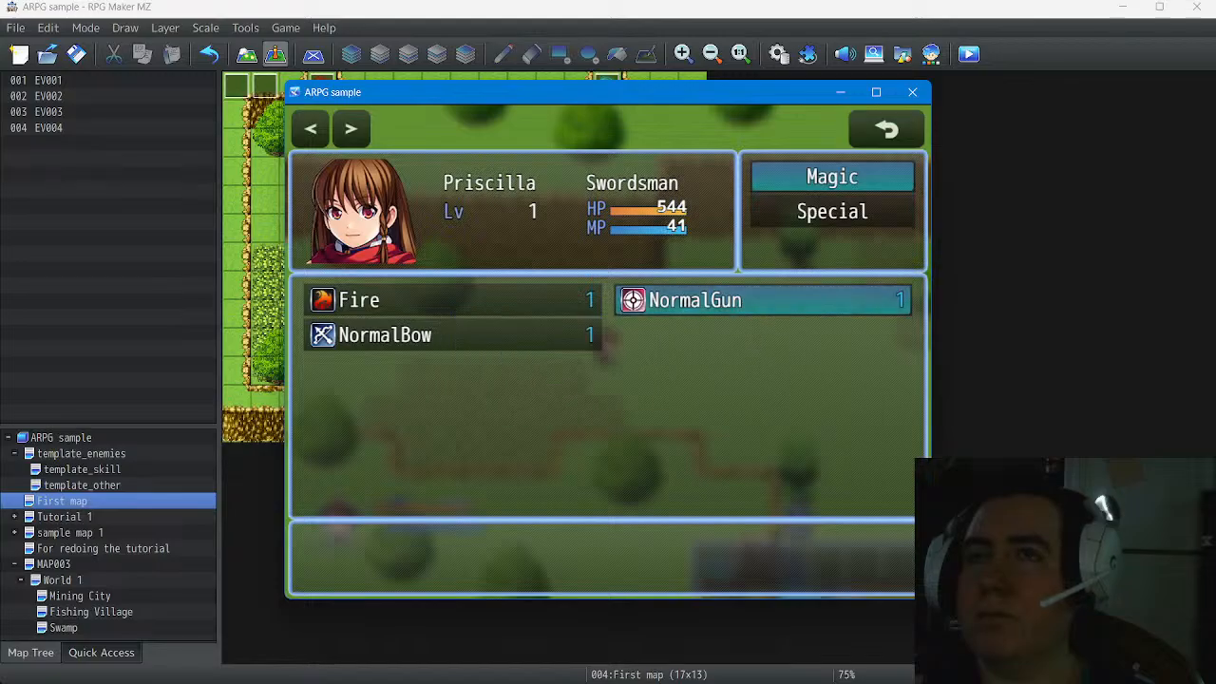
Check the Use and Register shortcut options of the NormalBow skill
{"action": "key", "text": "Left"}
{"action": "key", "text": "Down"}
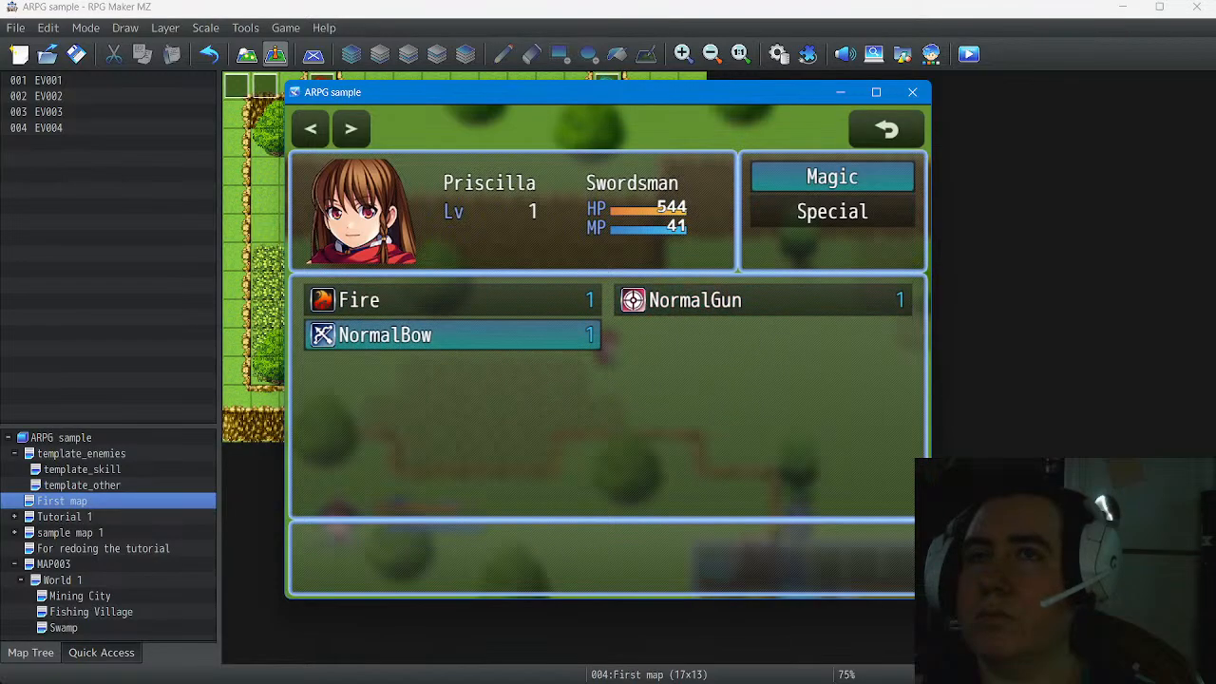
{"action": "key", "text": "Return"}
{"action": "key", "text": "Down"}
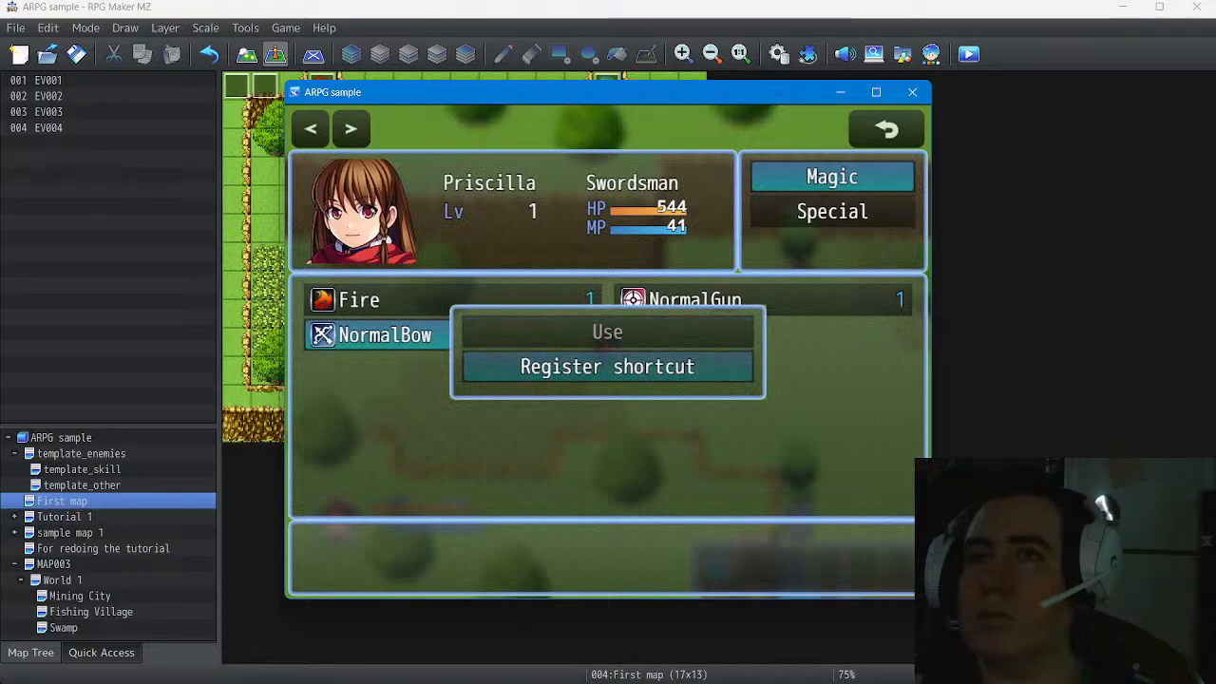
Leave the NormalBow shortcut options and exit the skill and main menus to return to the map
{"action": "key", "text": "Return"}
{"action": "key", "text": "Escape"}
{"action": "key", "text": "Up"}
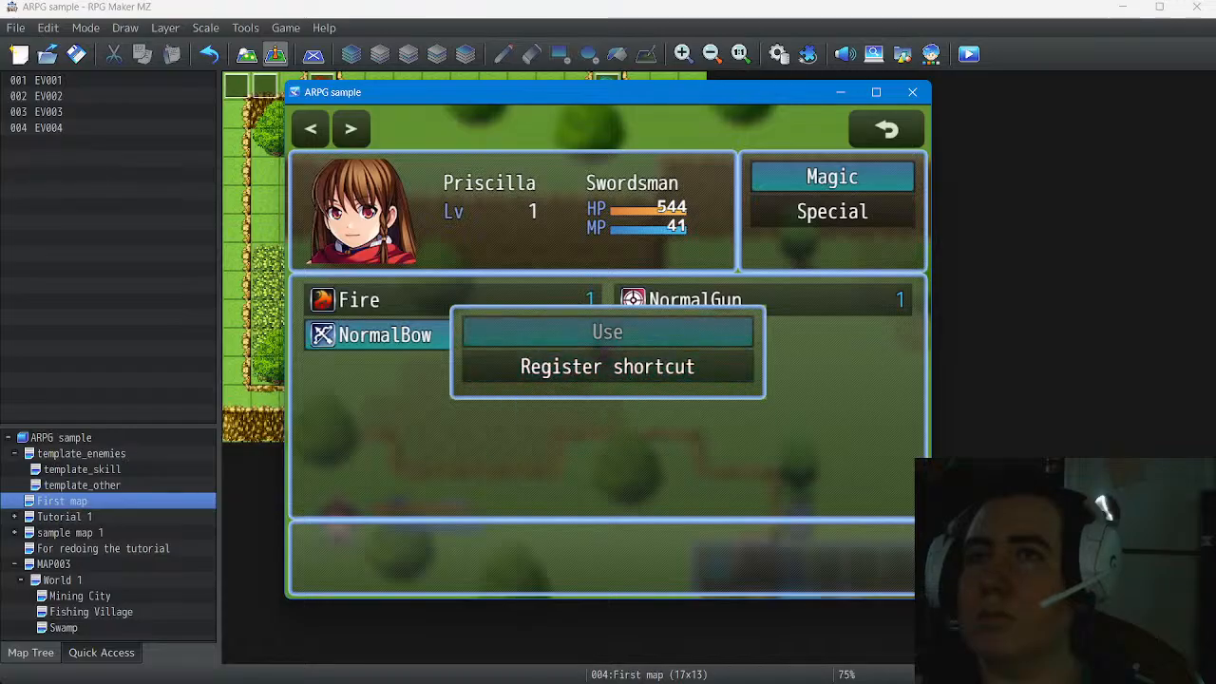
{"action": "key", "text": "Escape"}
{"action": "key", "text": "Escape"}
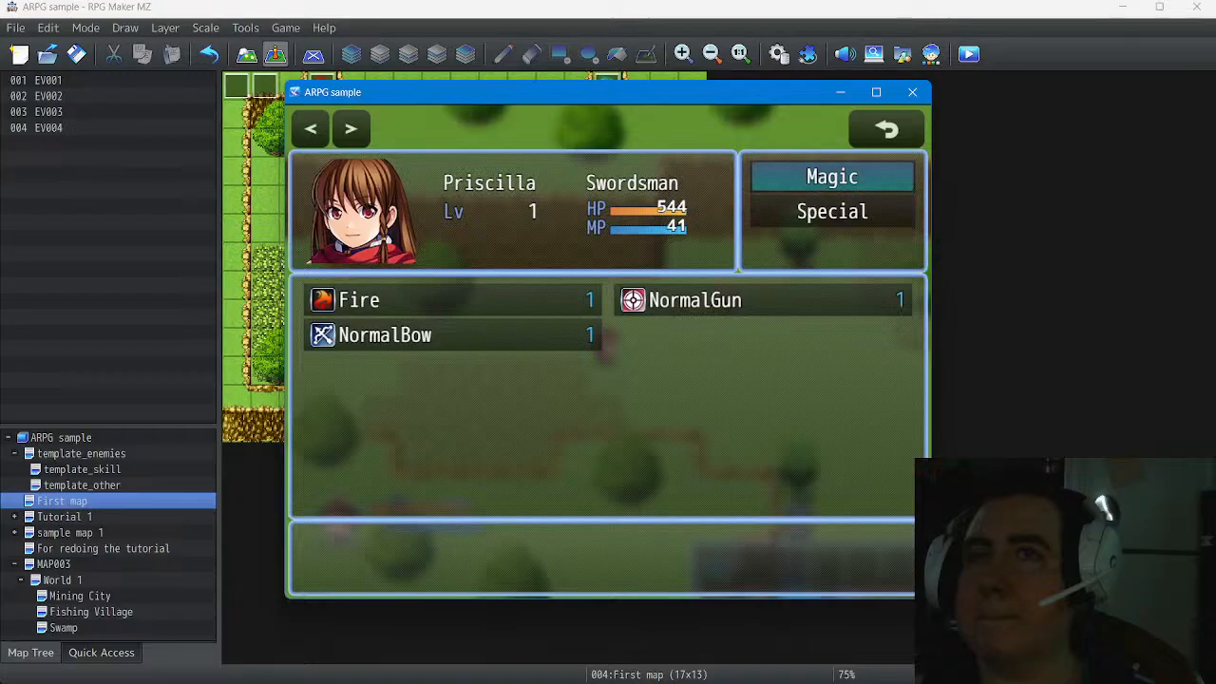
{"action": "key", "text": "Escape"}
{"action": "key", "text": "Escape"}
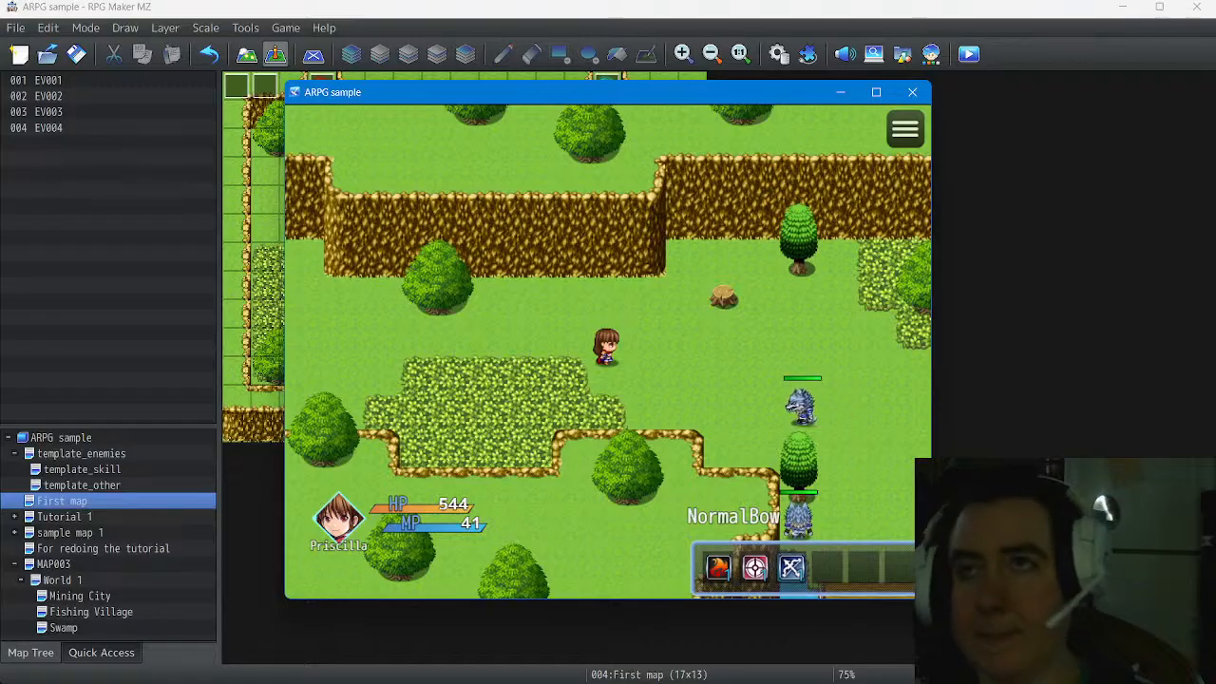
Switch the selected shortcut to Fire and defeat the approaching wolf with sword attacks
{"action": "key", "text": "q"}
{"action": "key", "text": "q"}
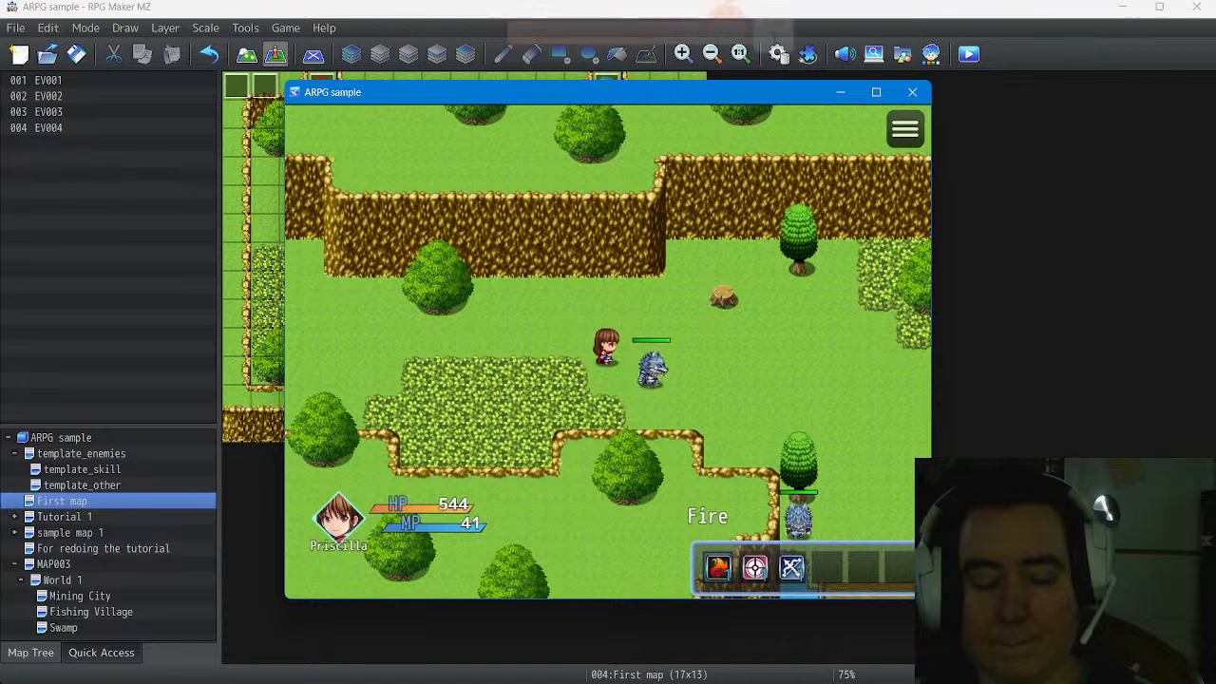
{"action": "key", "text": "z"}
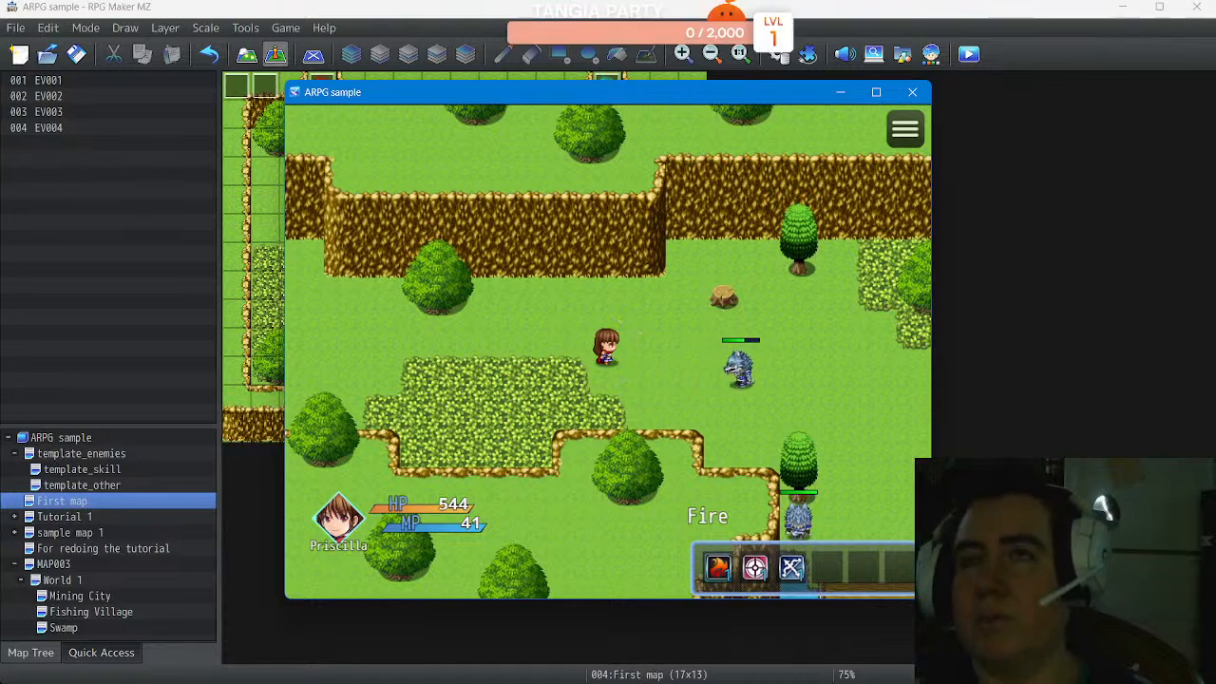
{"action": "key", "text": "z"}
{"action": "key", "text": "z"}
{"action": "key", "text": "z"}
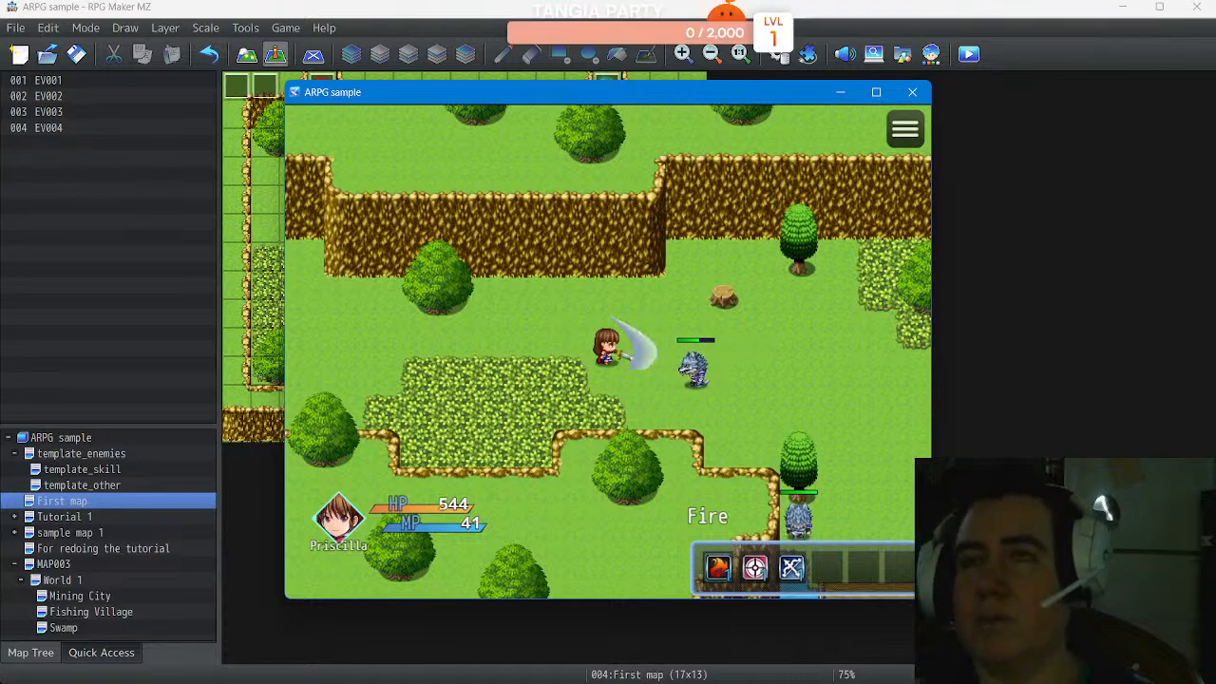
{"action": "key", "text": "z"}
{"action": "key", "text": "z"}
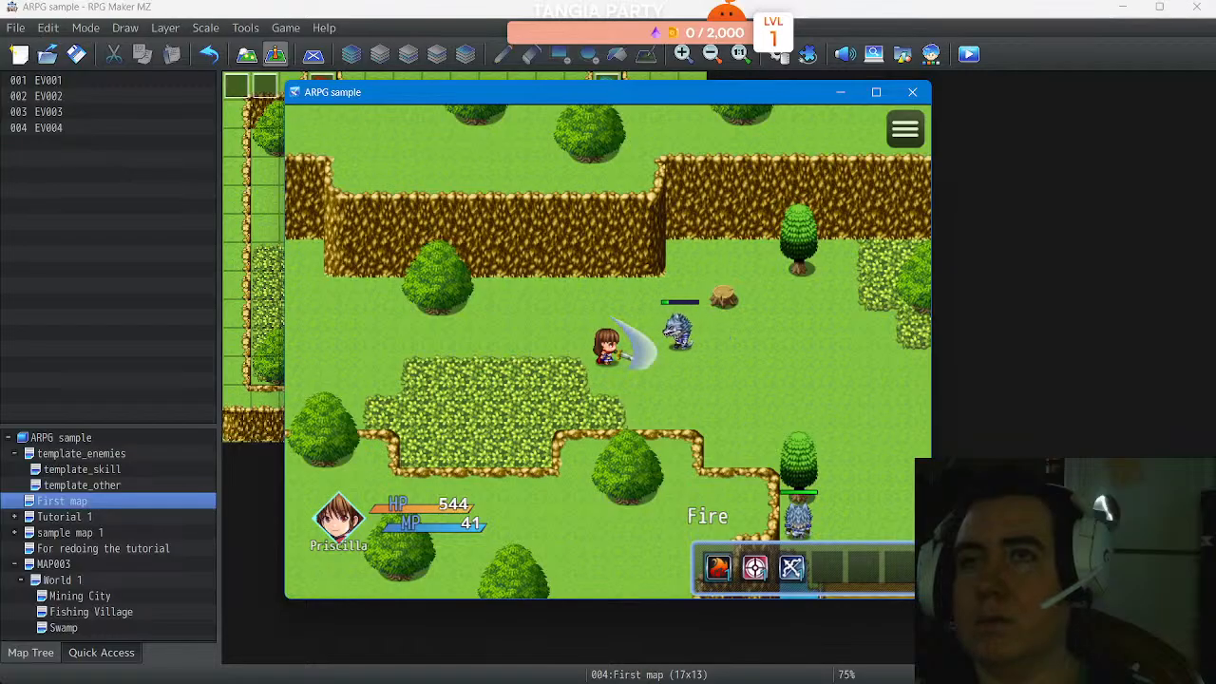
{"action": "key", "text": "z"}
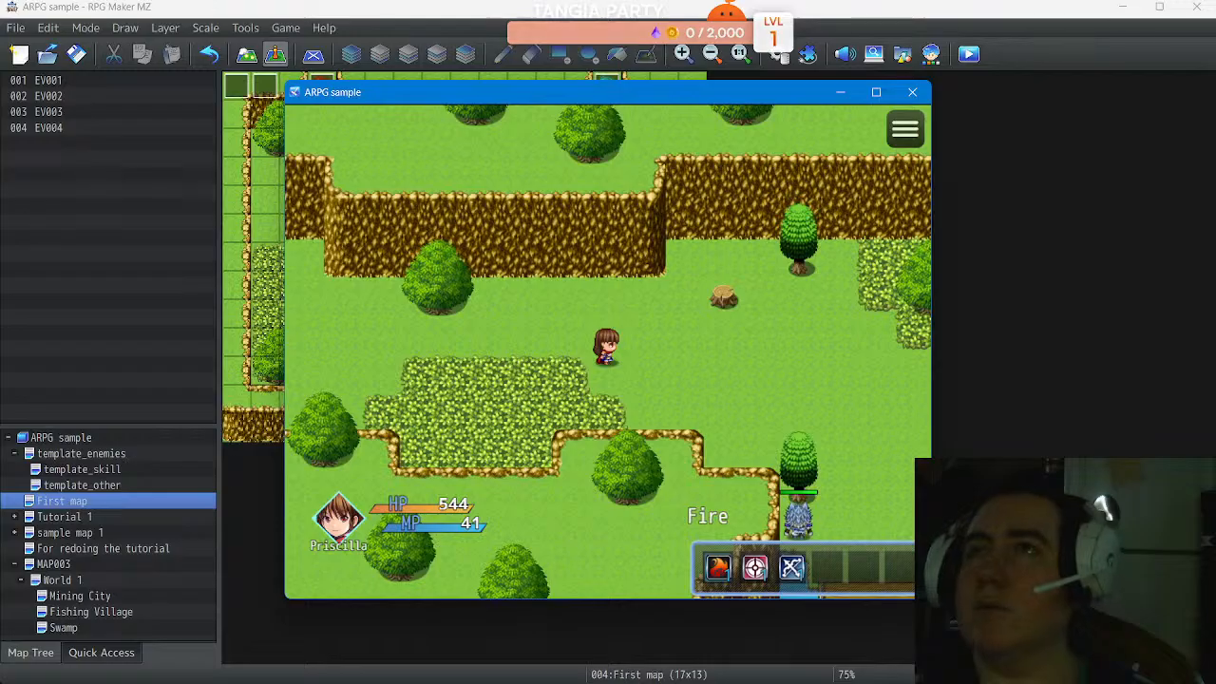
Close the playtest, inspect the Tutorial 1 map in the editor, and reopen First map
{"action": "left_click", "coordinate": [912, 93]}
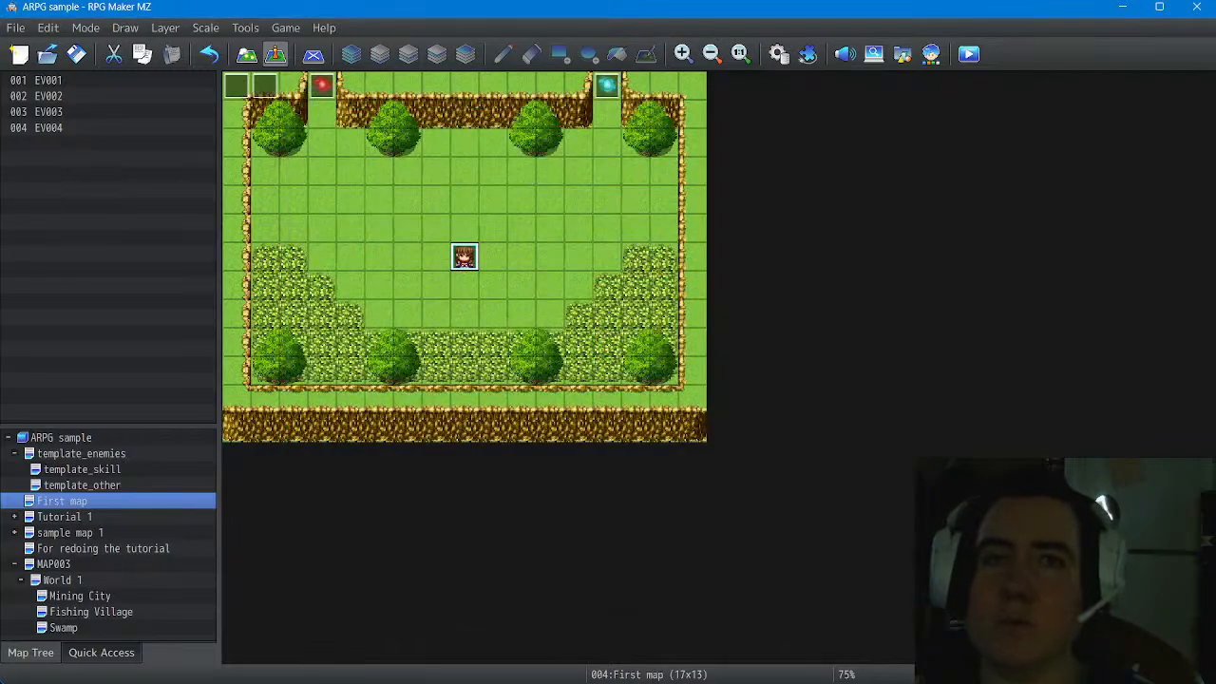
{"action": "left_click", "coordinate": [65, 517]}
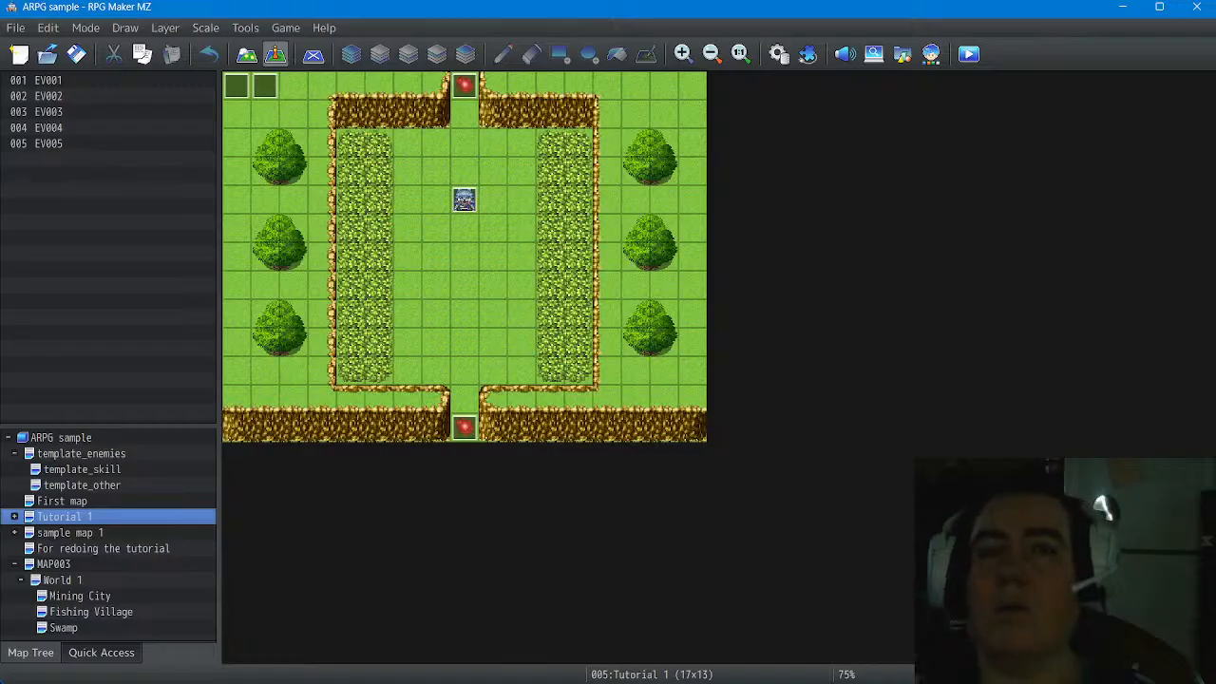
{"action": "left_click", "coordinate": [61, 500]}
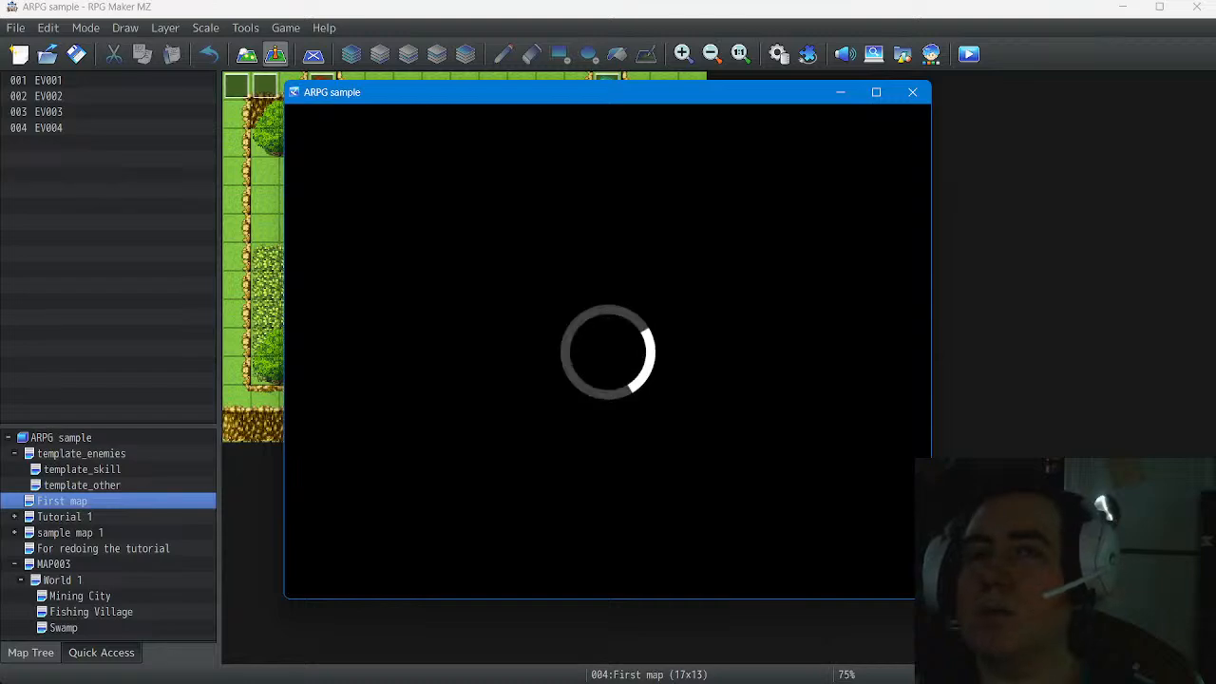
Start a new game in the playtest and advance past the welcome messages on First map
{"action": "key", "text": "Up"}
{"action": "key", "text": "Up"}
{"action": "key", "text": "Down"}
{"action": "key", "text": "Return"}
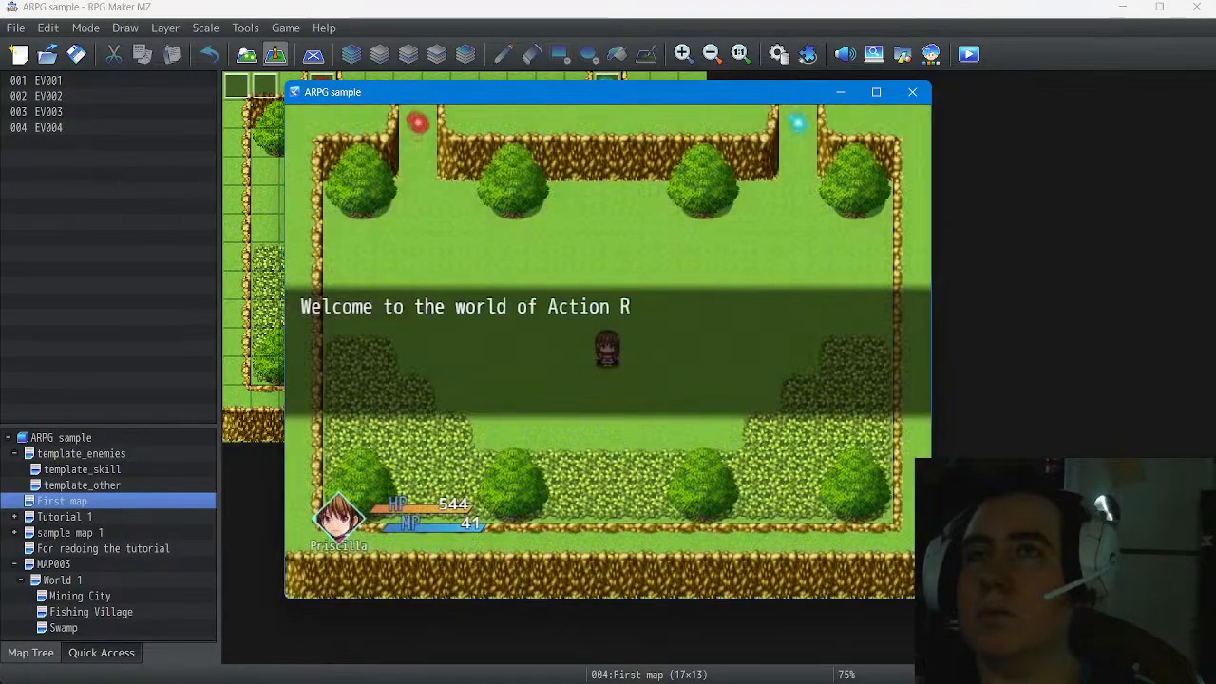
{"action": "key", "text": "Return"}
{"action": "key", "text": "Return"}
{"action": "left_click", "coordinate": [570, 390]}
{"action": "left_click", "coordinate": [570, 389]}
{"action": "left_click", "coordinate": [570, 390]}
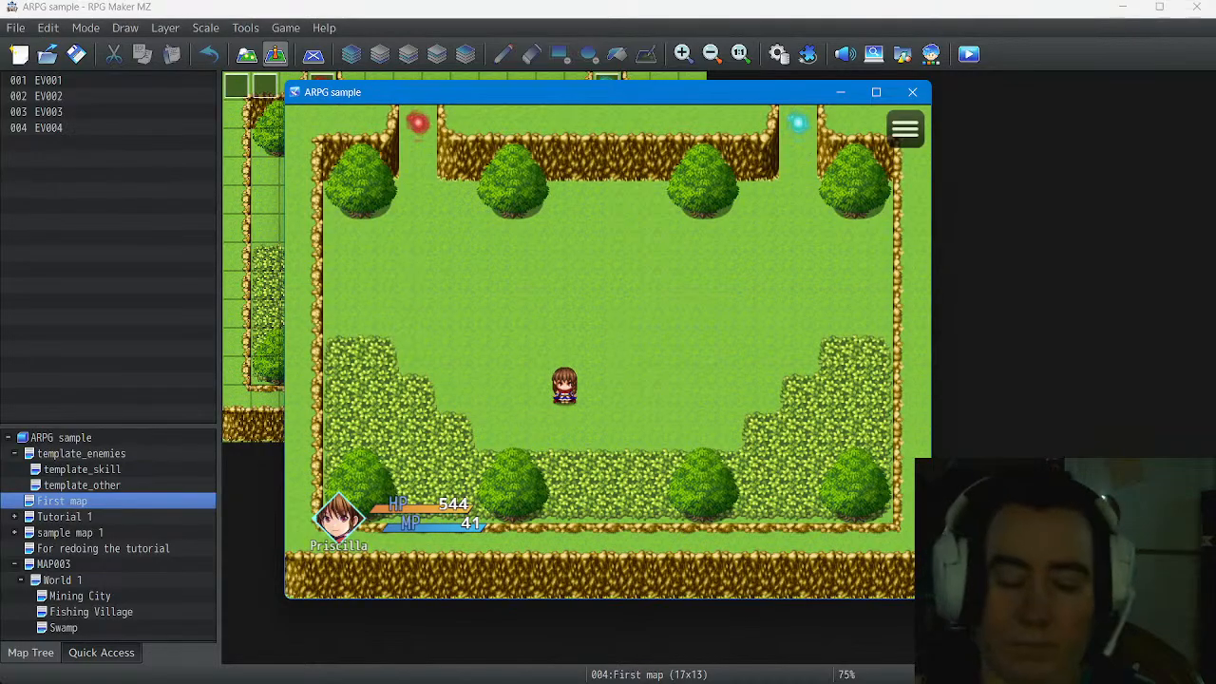
Walk the character through the red portal into the first tutorial room and dismiss the wolf instructions
{"action": "key", "text": "Left"}
{"action": "key", "text": "Up"}
{"action": "key", "text": "Right"}
{"action": "key", "text": "Up"}
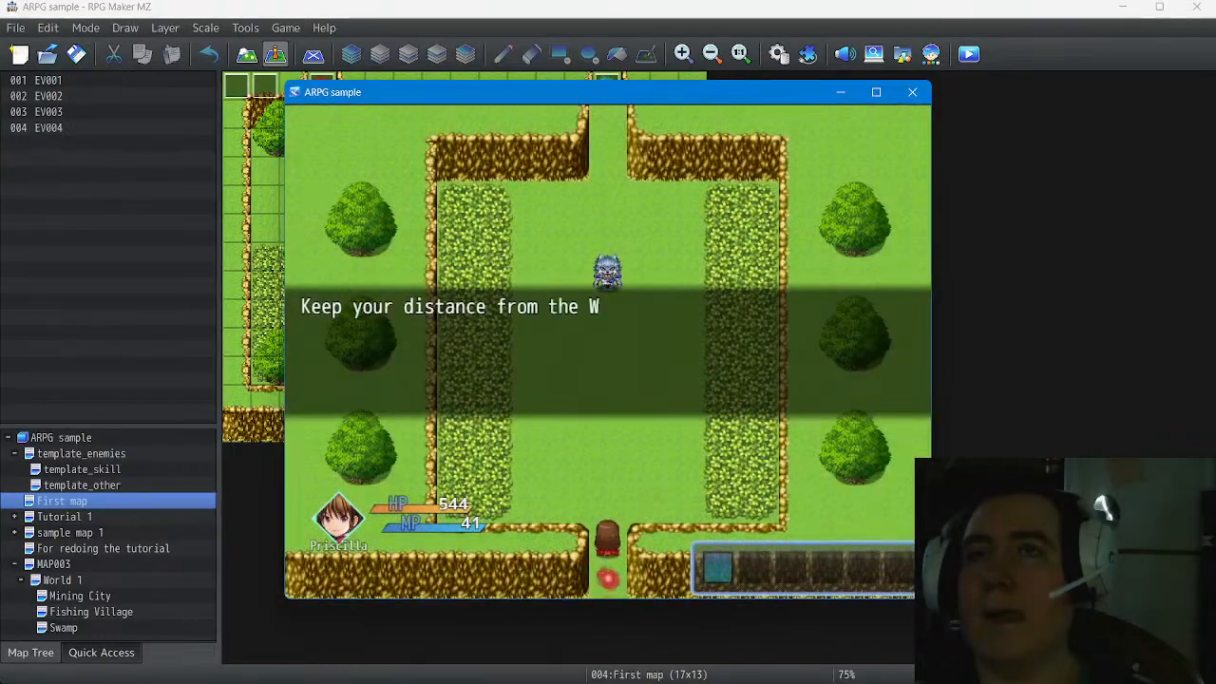
{"action": "key", "text": "Return"}
Defeat the wolf in the first tutorial room with sword attacks and dismiss the closing message
{"action": "key", "text": "Up"}
{"action": "key", "text": "z"}
{"action": "key", "text": "Down"}
{"action": "key", "text": "z"}
{"action": "key", "text": "Left"}
{"action": "key", "text": "Right"}
{"action": "key", "text": "z"}
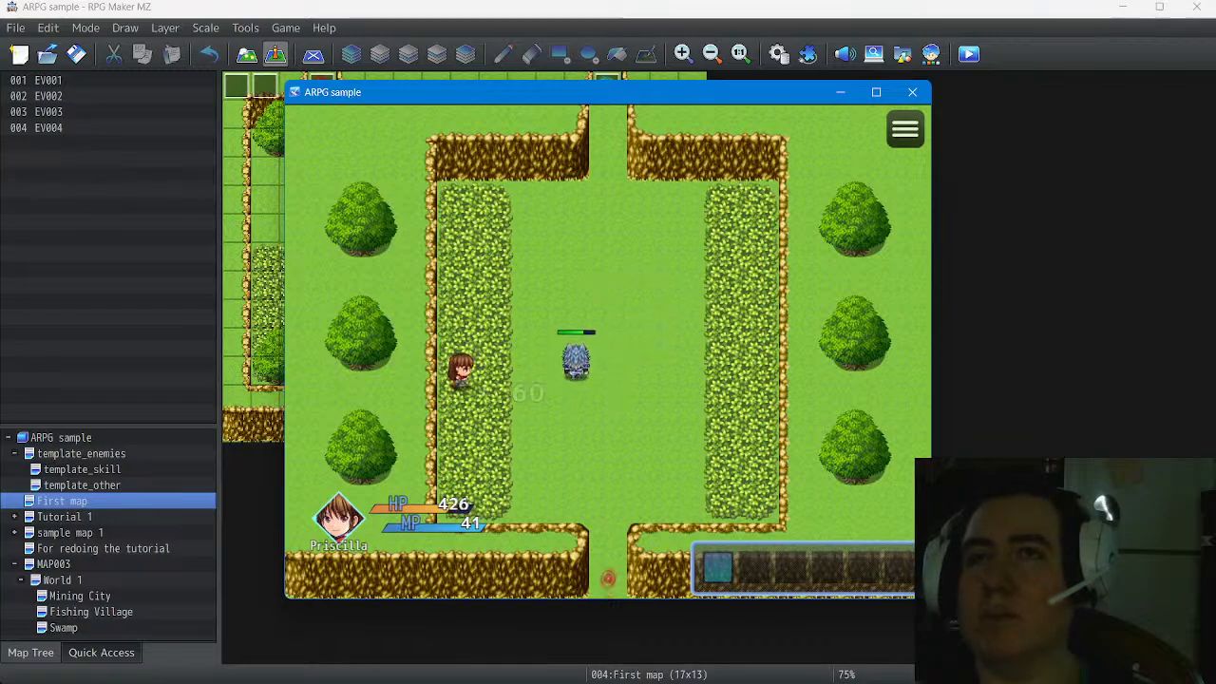
{"action": "key", "text": "z"}
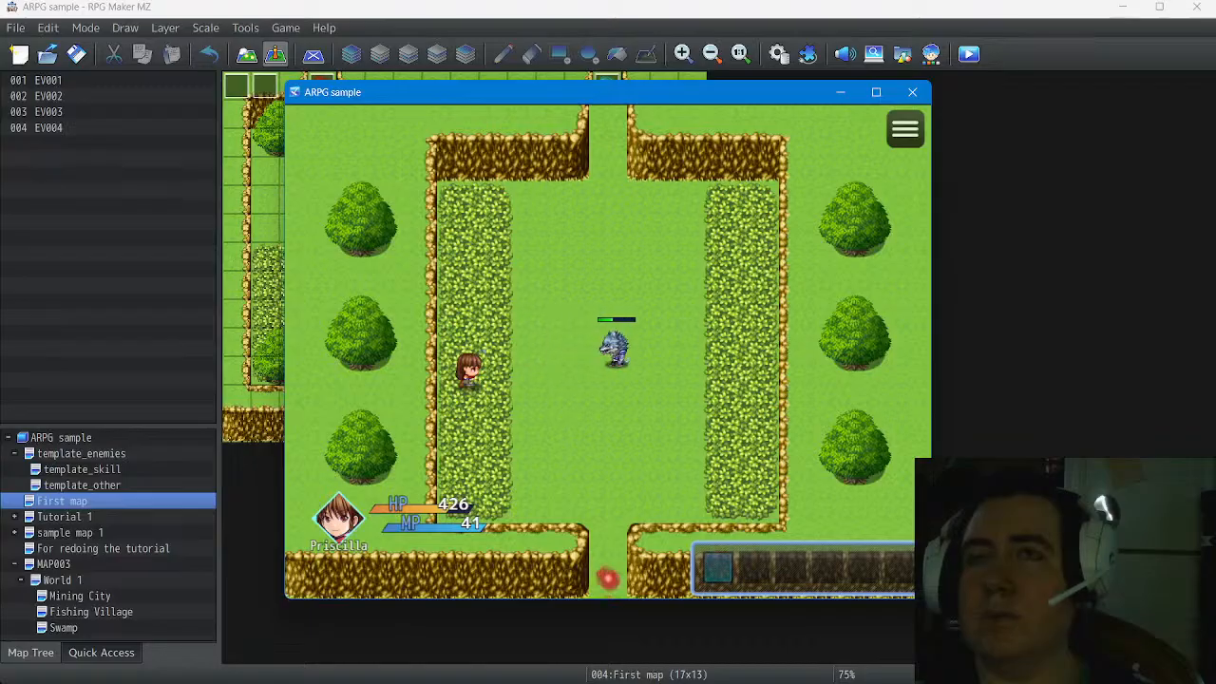
{"action": "key", "text": "Right"}
{"action": "key", "text": "z"}
{"action": "key", "text": "z"}
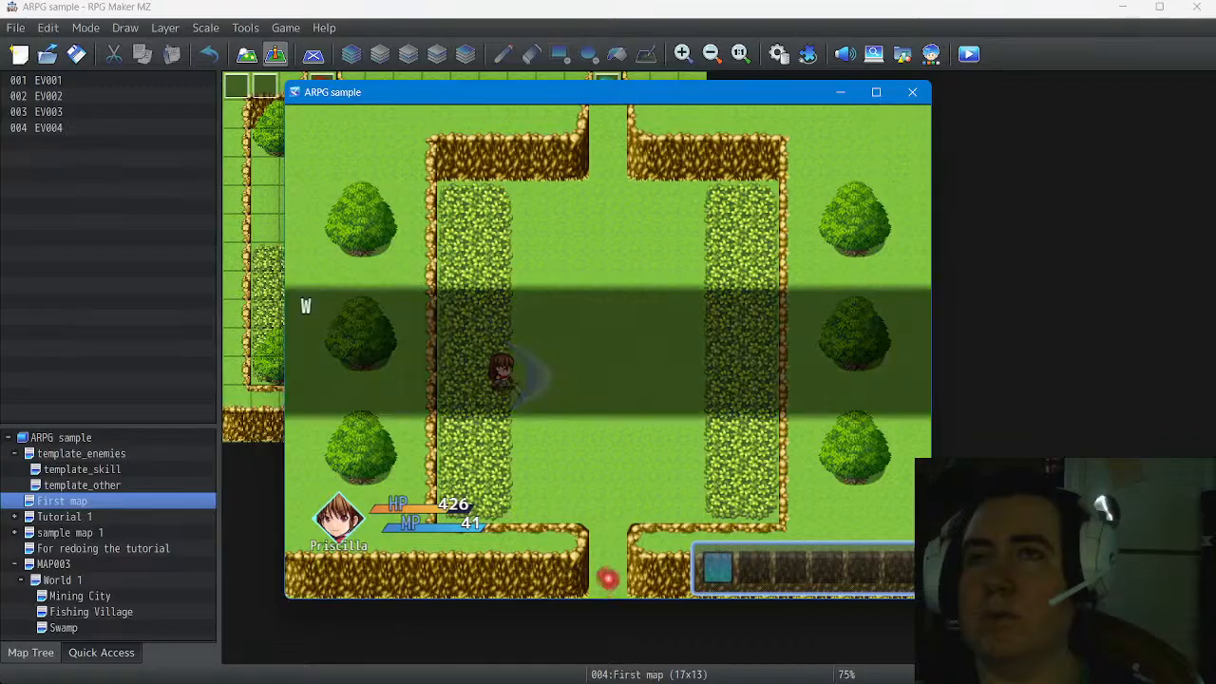
{"action": "key", "text": "z"}
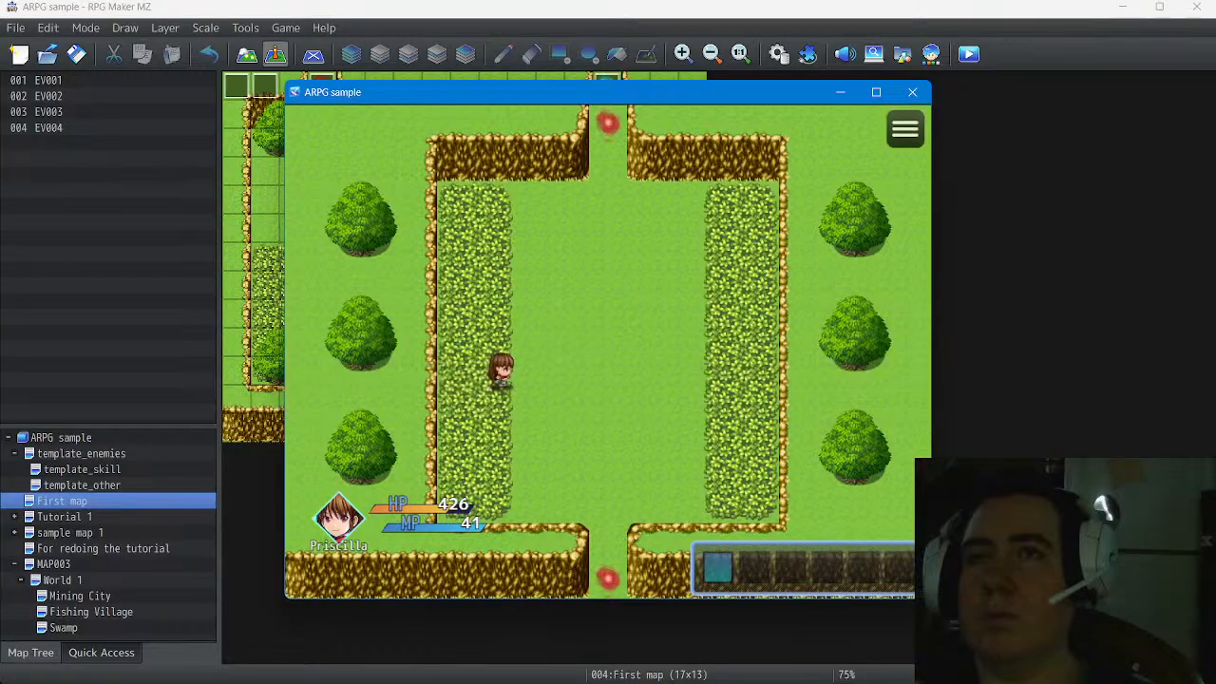
Walk through the north red portal into the guard tutorial room and dismiss its instructions
{"action": "key", "text": "Right"}
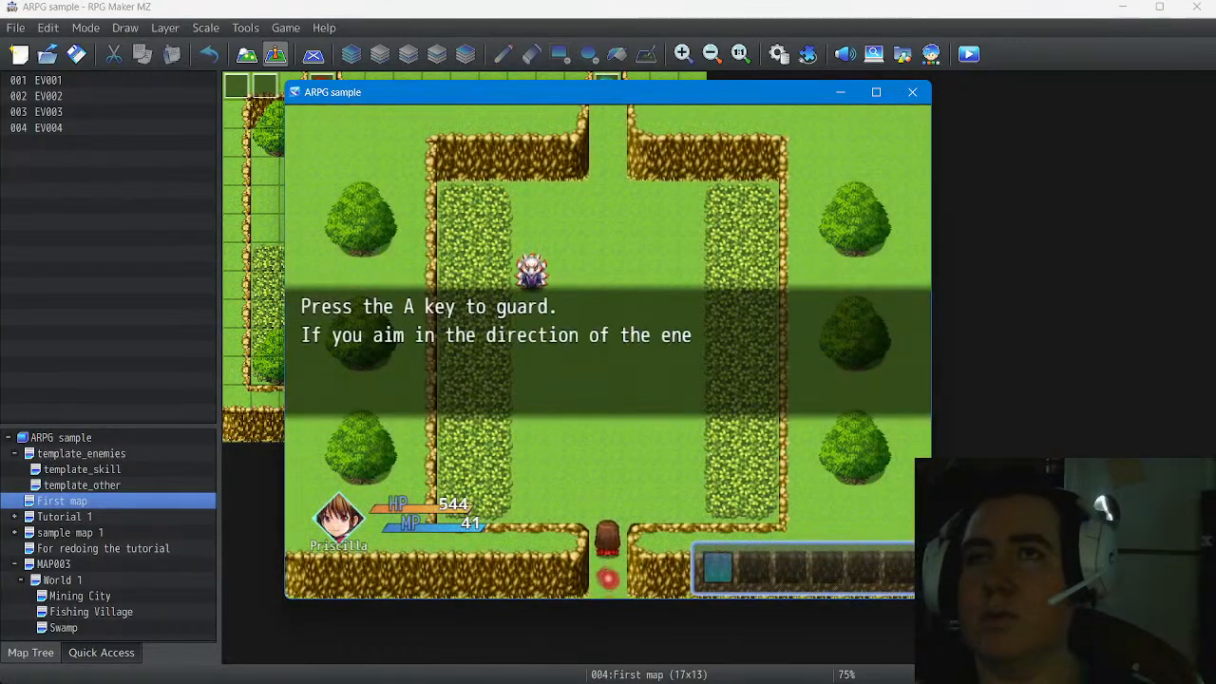
{"action": "key", "text": "z"}
{"action": "key", "text": "z"}
{"action": "key", "text": "z"}
{"action": "key", "text": "z"}
{"action": "key", "text": "z"}
{"action": "key", "text": "z"}
Chase the enemy to the room's northwest corner and defeat it with sword attacks
{"action": "key", "text": "Up"}
{"action": "key", "text": "Left"}
{"action": "key", "text": "z"}
{"action": "key", "text": "z"}
{"action": "key", "text": "Up"}
{"action": "key", "text": "z"}
{"action": "key", "text": "Up"}
{"action": "key", "text": "z"}
{"action": "key", "text": "Left"}
{"action": "key", "text": "z"}
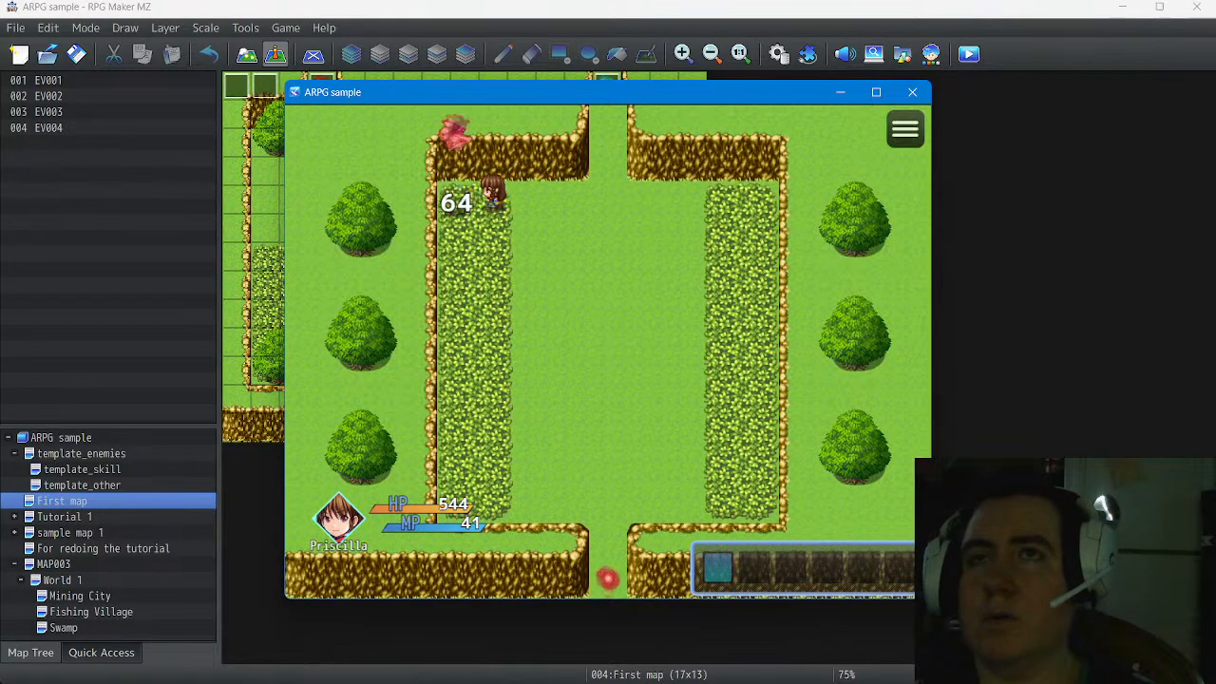
{"action": "key", "text": "z"}
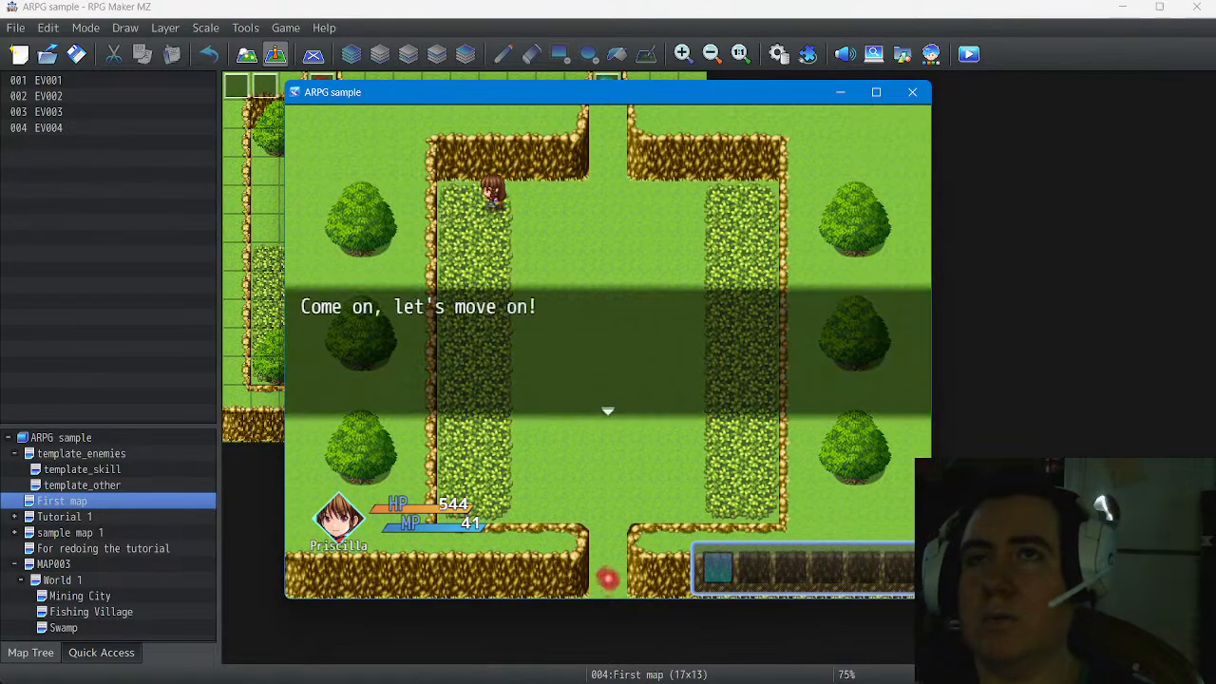
Dismiss the victory message, walk through the north exit into the water channel room, and dismiss the skill instructions
{"action": "key", "text": "z"}
{"action": "key", "text": "Right"}
{"action": "key", "text": "Up"}
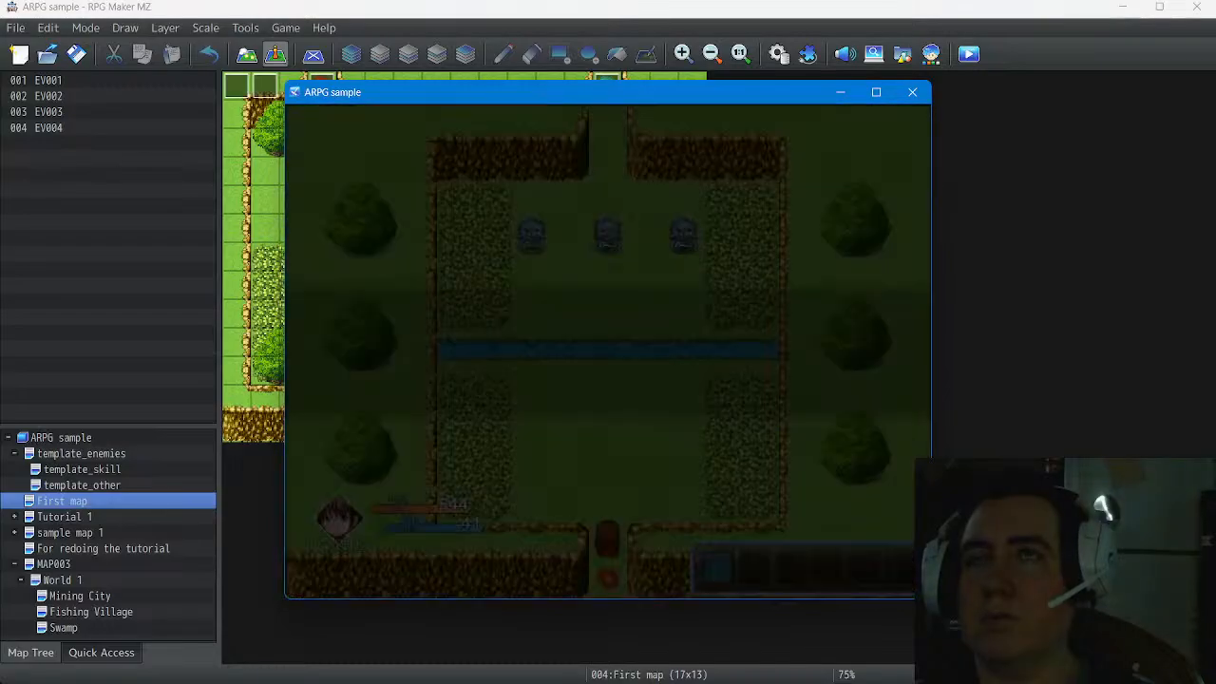
{"action": "key", "text": "z"}
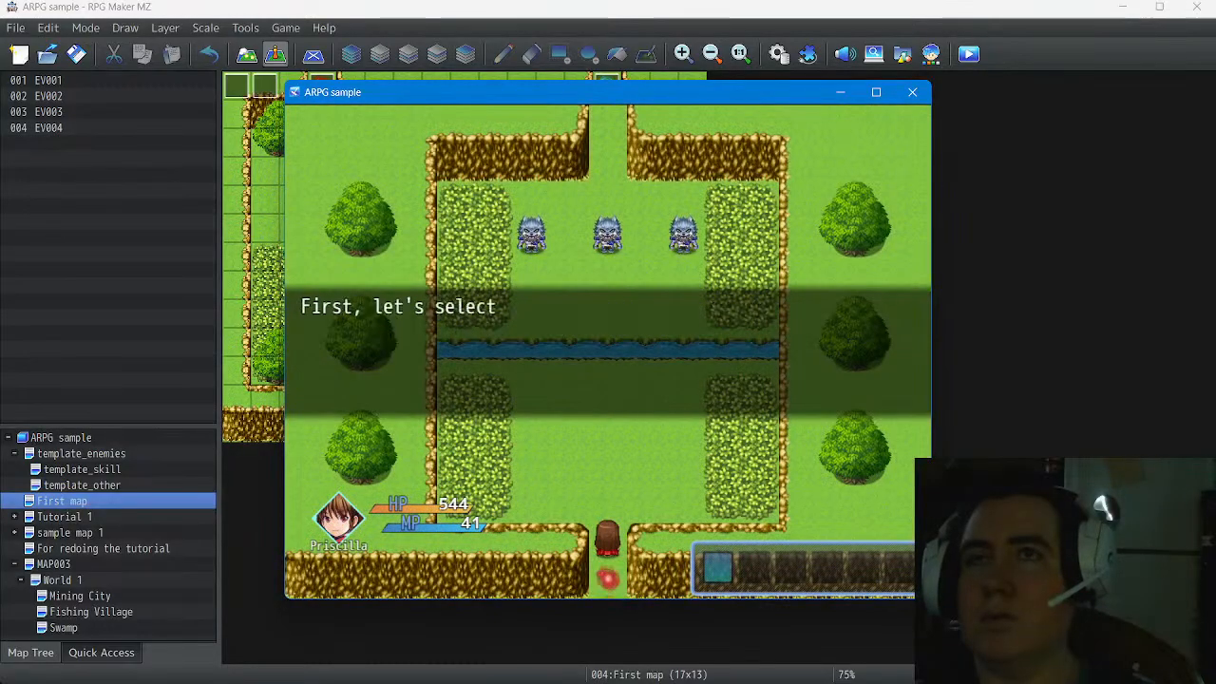
{"action": "key", "text": "z"}
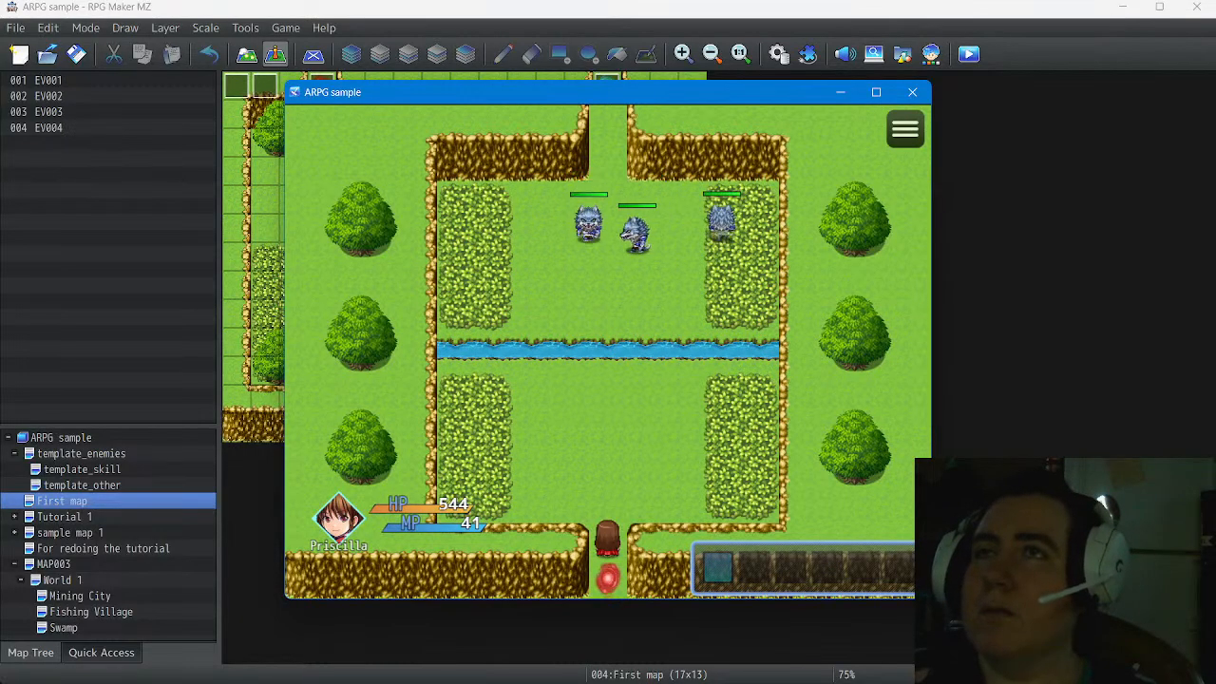
Open the character's Magic skill list from the game menu
{"action": "key", "text": "x"}
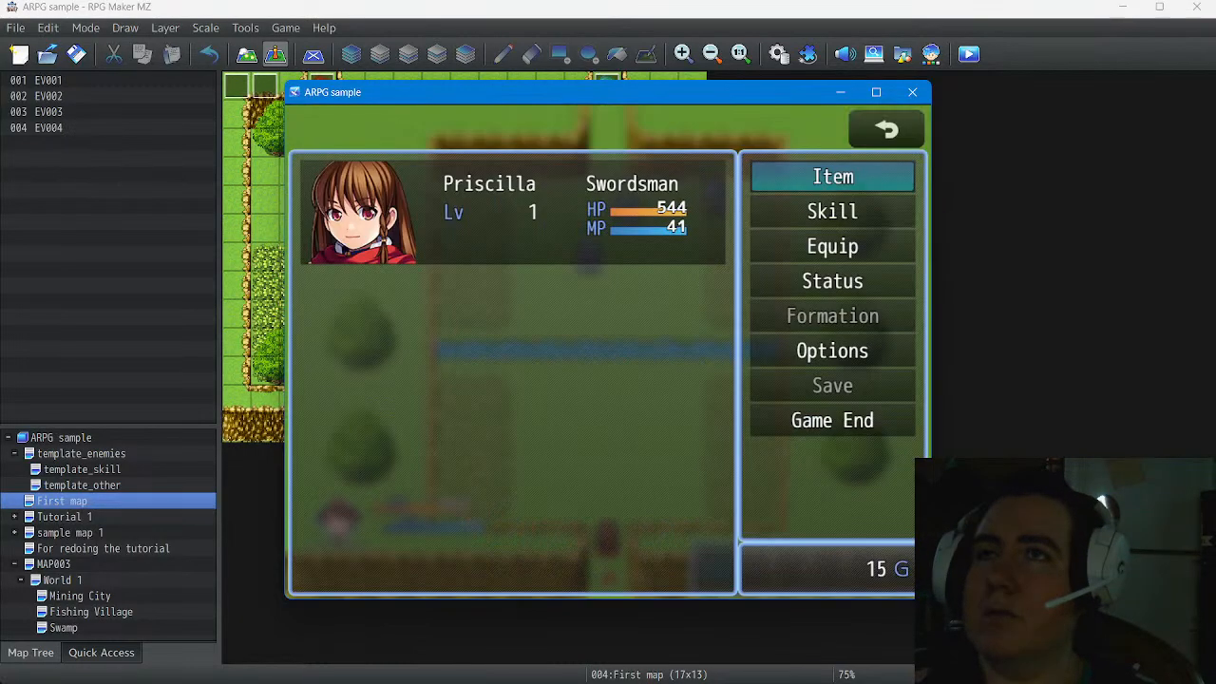
{"action": "key", "text": "Down"}
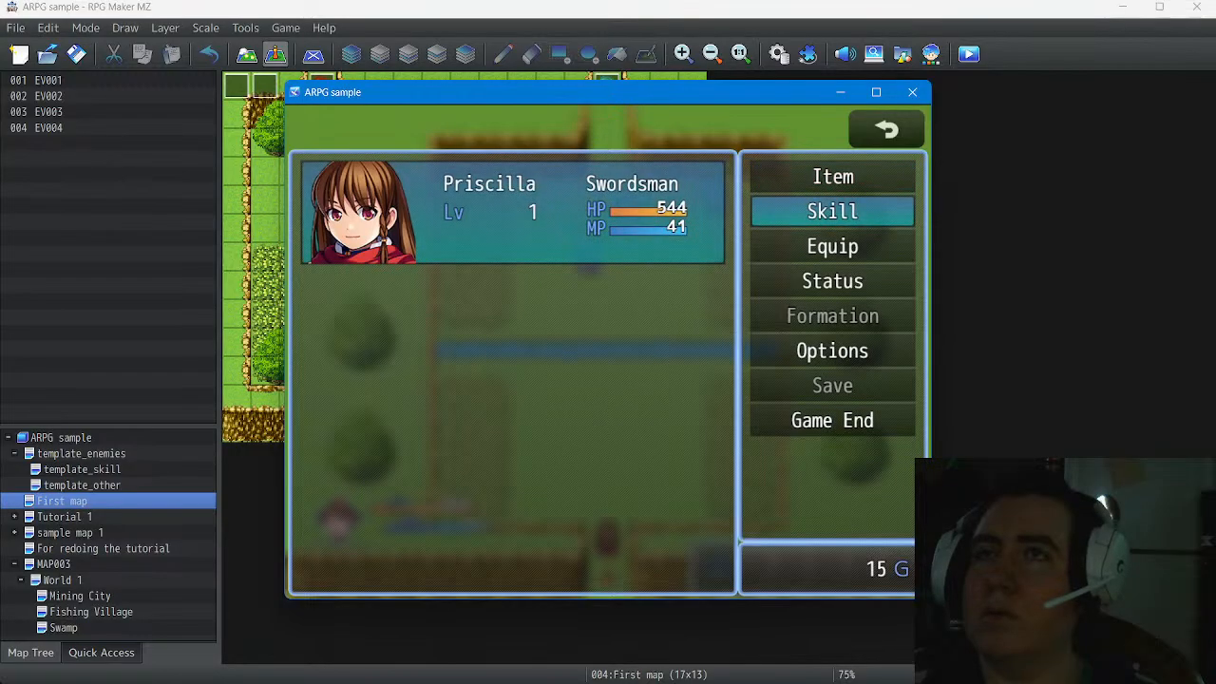
{"action": "key", "text": "z"}
{"action": "key", "text": "Down"}
{"action": "key", "text": "Up"}
{"action": "key", "text": "z"}
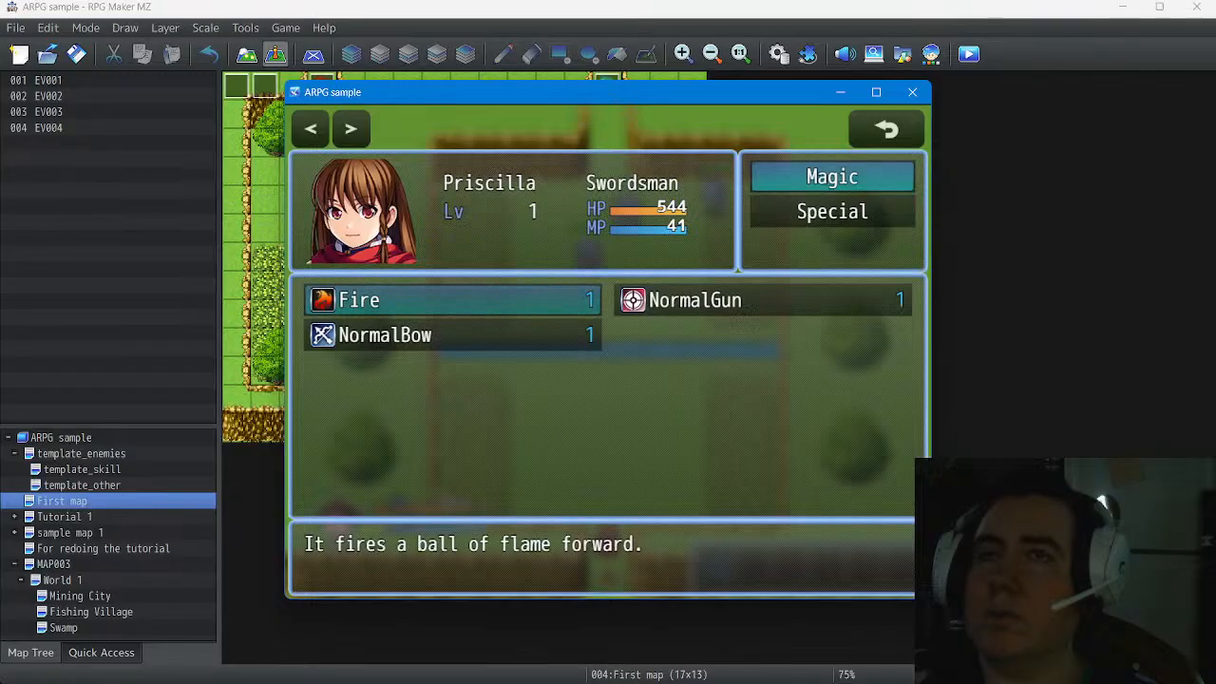
Register Fire in the first shortcut slot and exit the menus back to the map
{"action": "key", "text": "z"}
{"action": "key", "text": "Down"}
{"action": "key", "text": "z"}
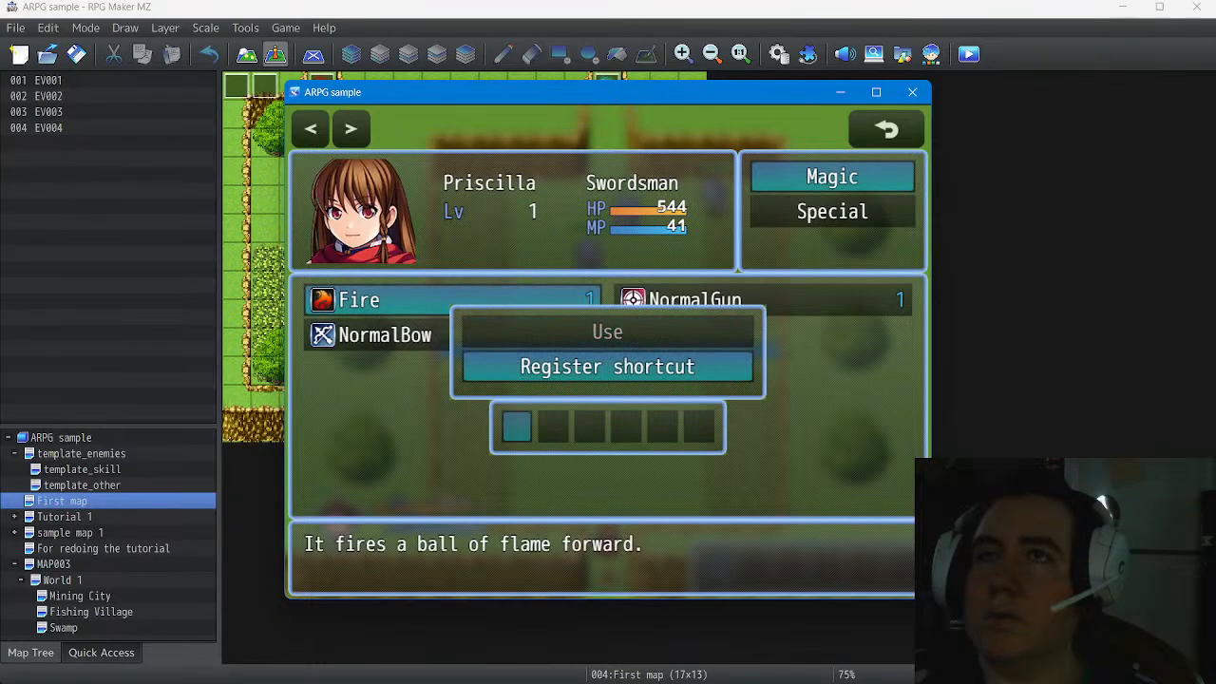
{"action": "key", "text": "Right"}
{"action": "key", "text": "Left"}
{"action": "key", "text": "x"}
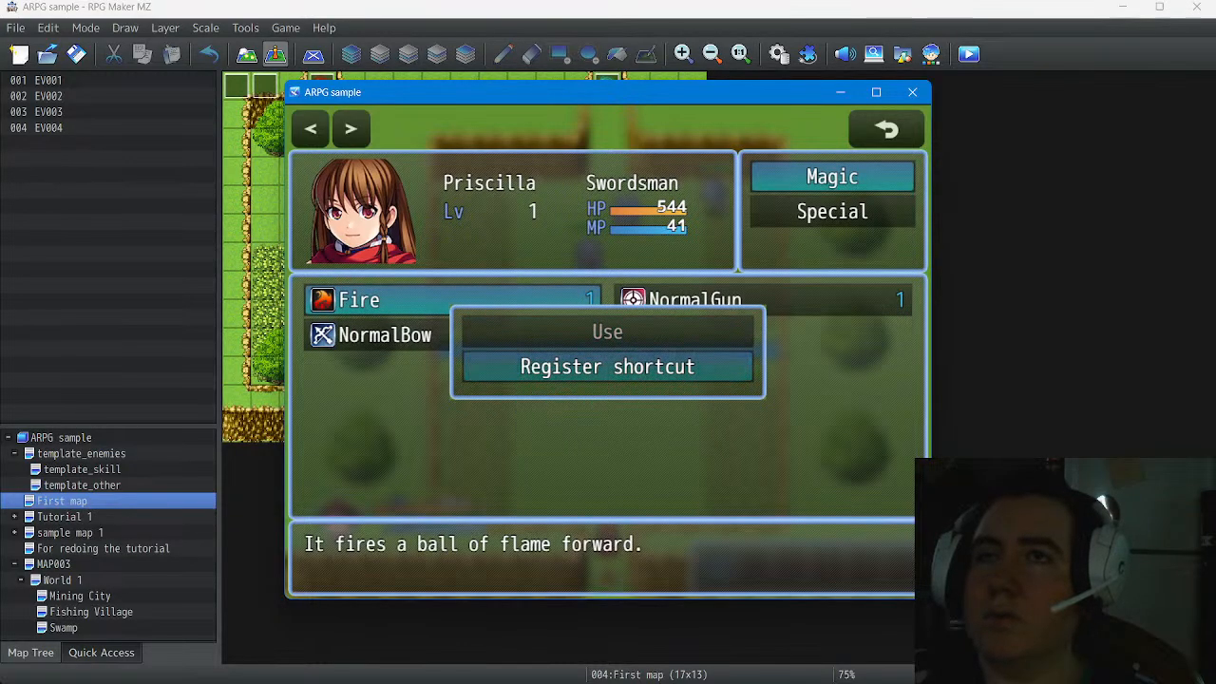
{"action": "key", "text": "Up"}
{"action": "key", "text": "x"}
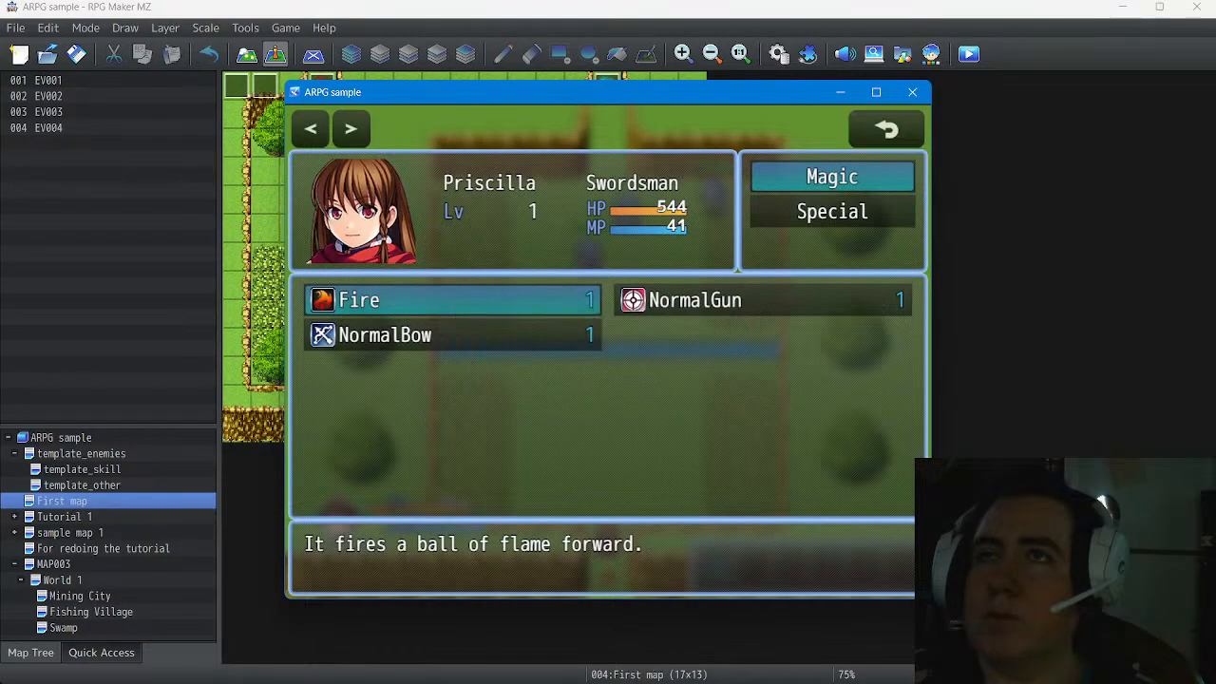
{"action": "key", "text": "x"}
{"action": "key", "text": "x"}
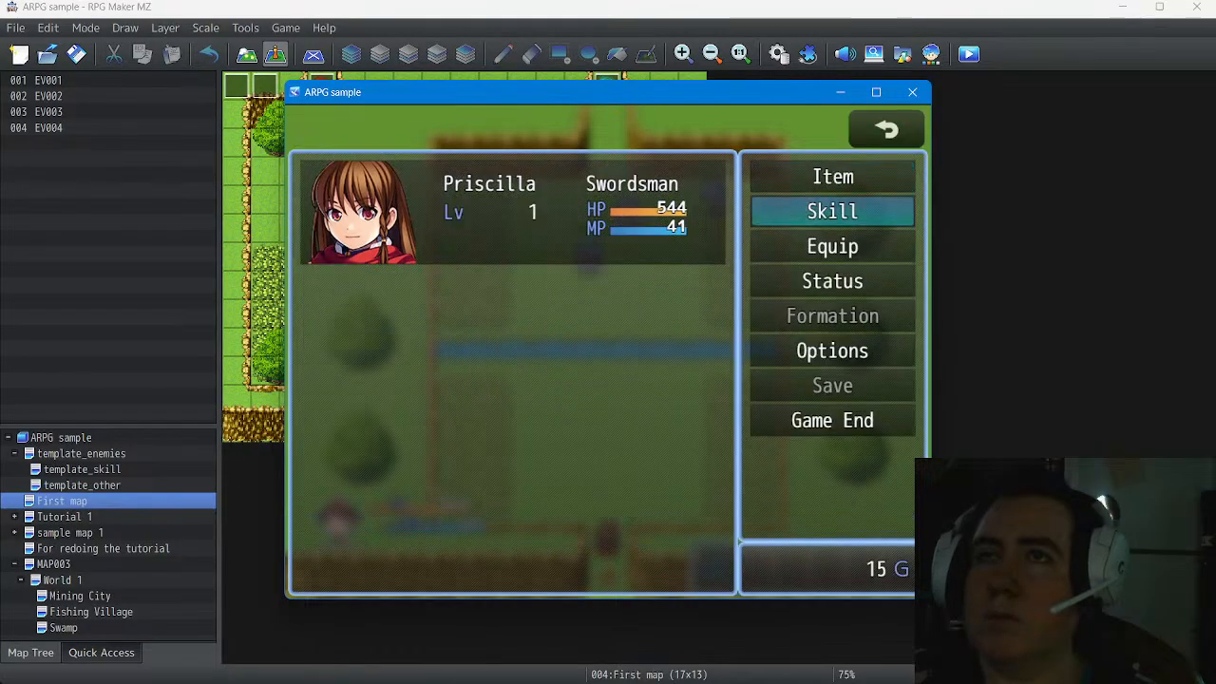
{"action": "key", "text": "x"}
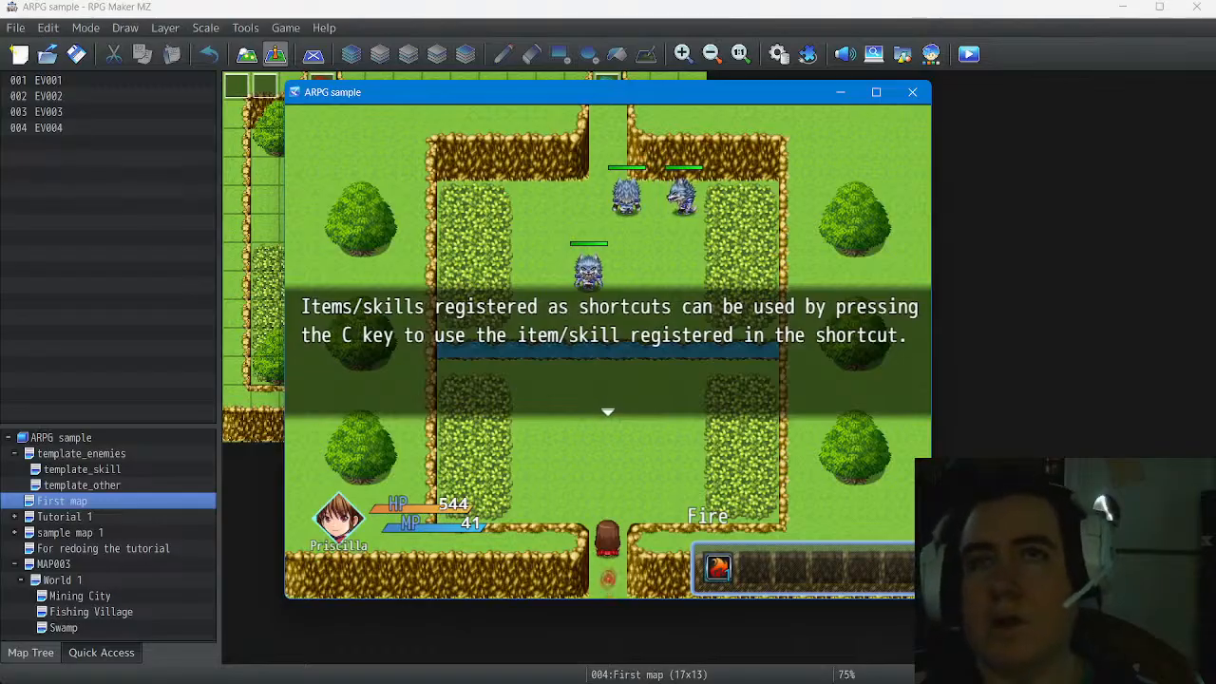
Read and dismiss the tutorial messages about using and switching shortcuts
{"action": "key", "text": "Return"}
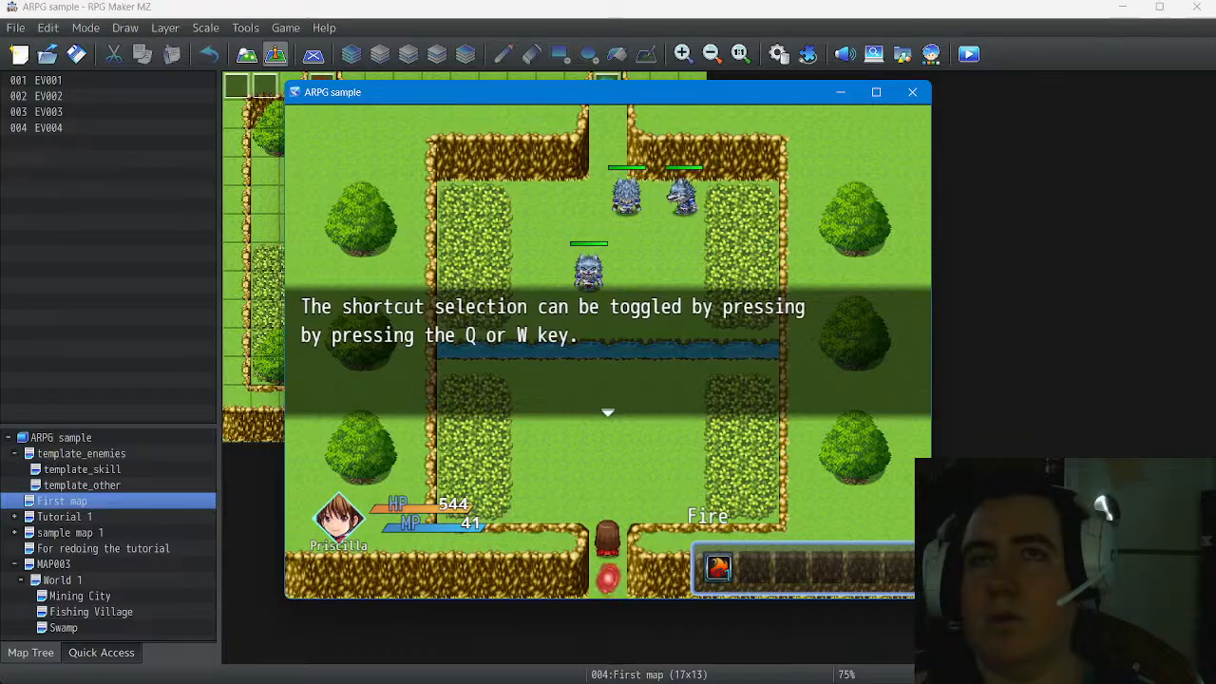
{"action": "key", "text": "Return"}
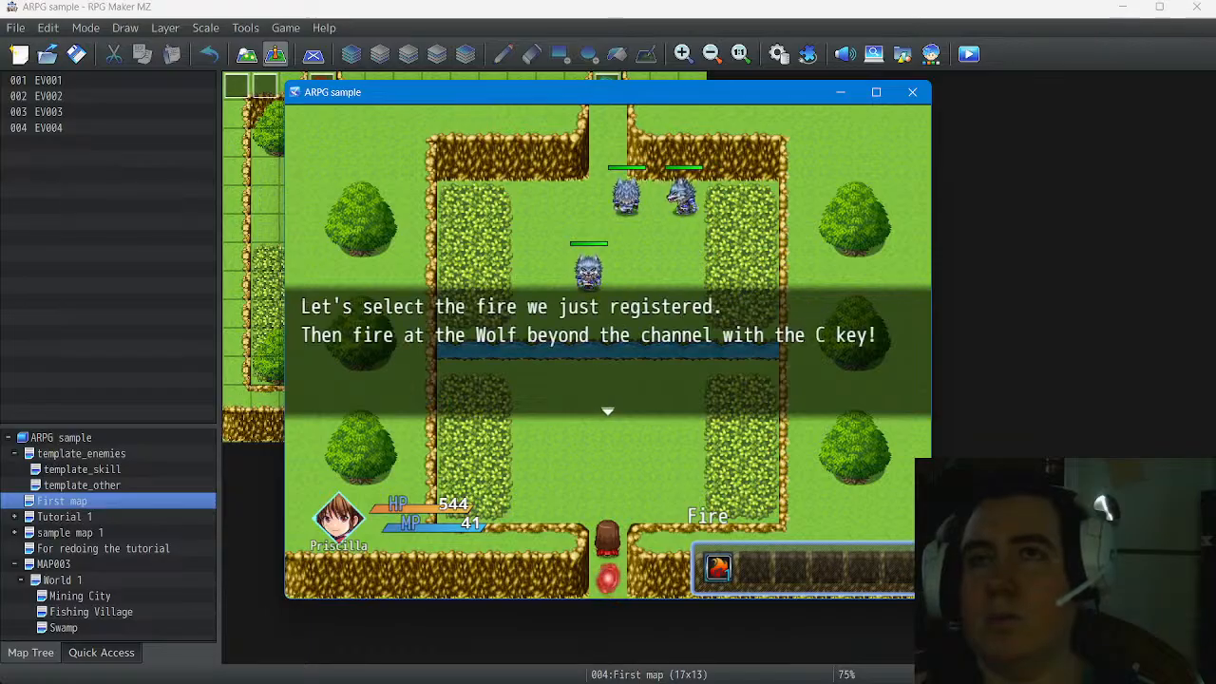
{"action": "key", "text": "Return"}
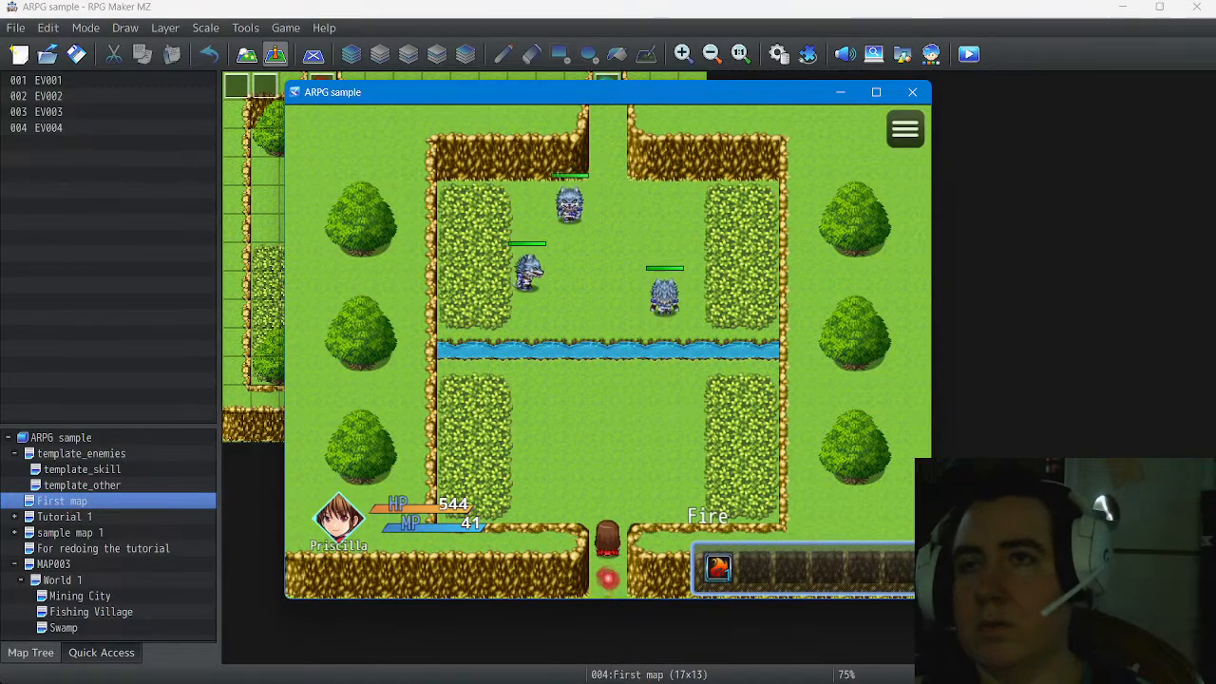
Walk the character around the lower half of the water channel room and end the playtest
{"action": "key", "text": "Up"}
{"action": "key", "text": "Right"}
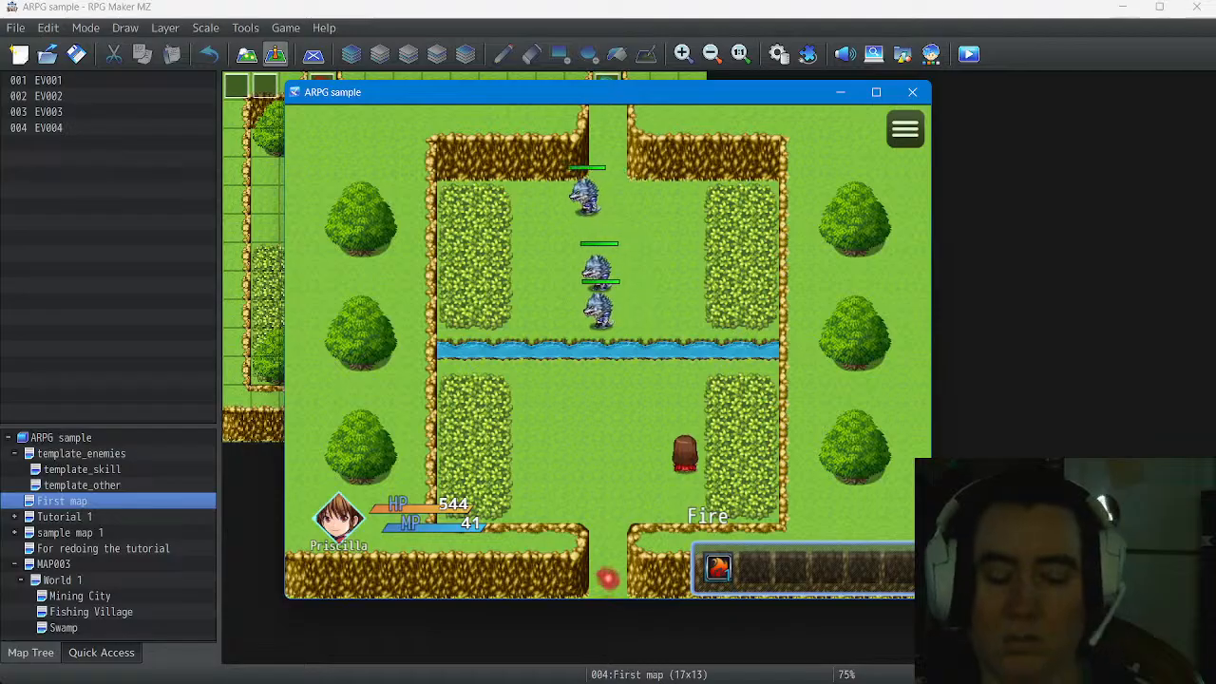
{"action": "key", "text": "Left"}
{"action": "key", "text": "Left"}
{"action": "key", "text": "Up"}
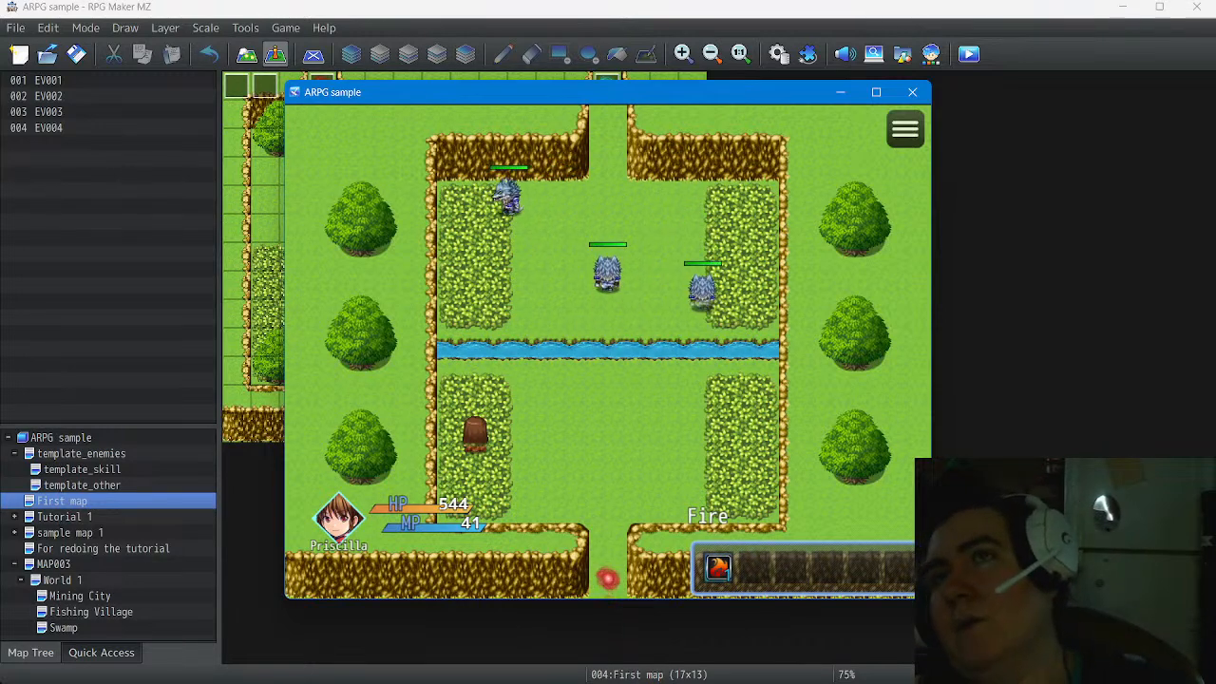
{"action": "left_click", "coordinate": [912, 93]}
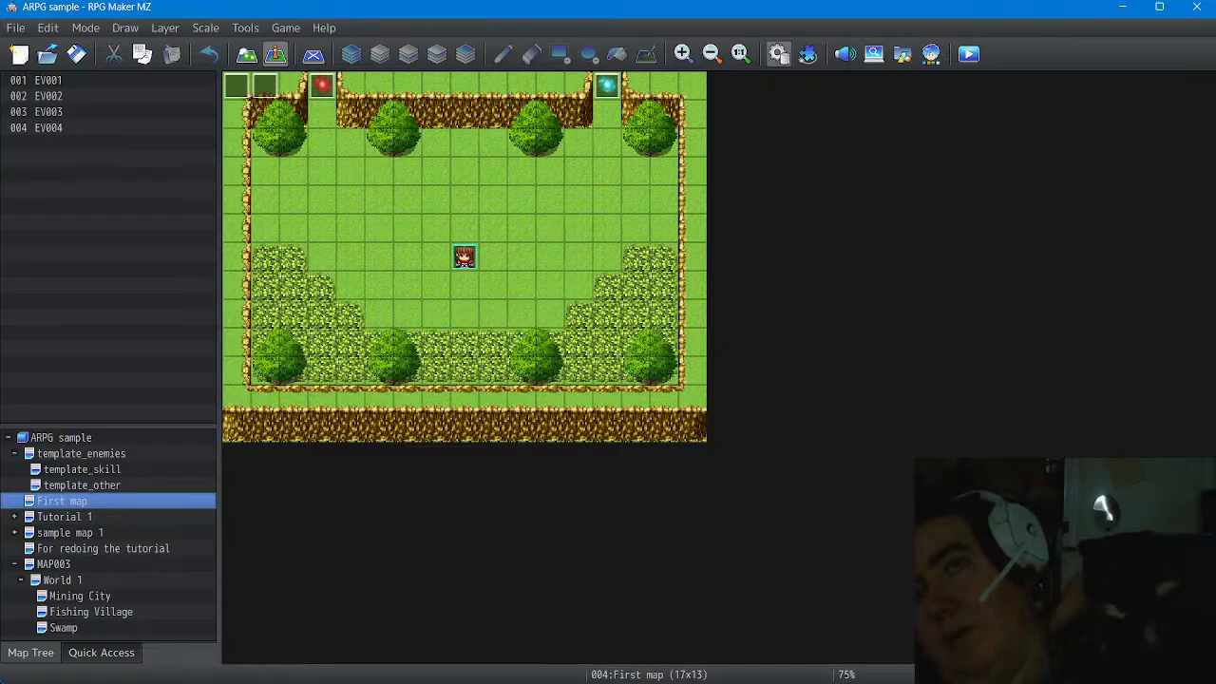
Examine the Fire skill's database settings and the full command list of the Fire common event, and close the database
{"action": "left_click", "coordinate": [778, 53]}
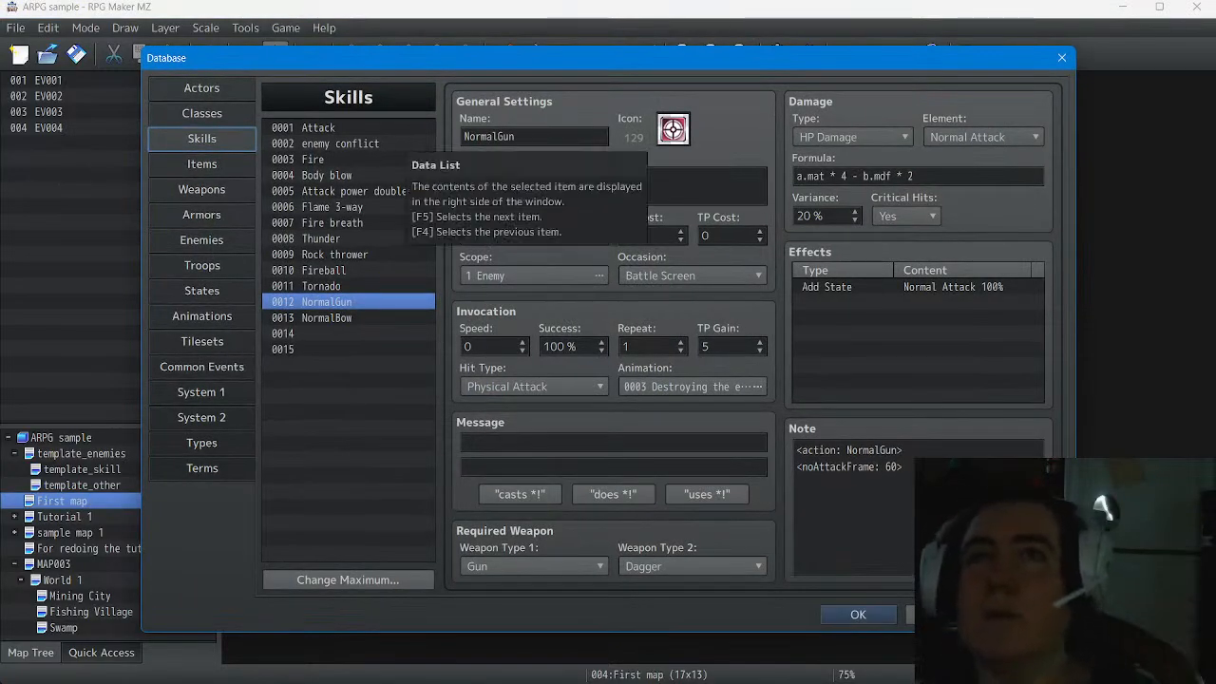
{"action": "left_click", "coordinate": [378, 160]}
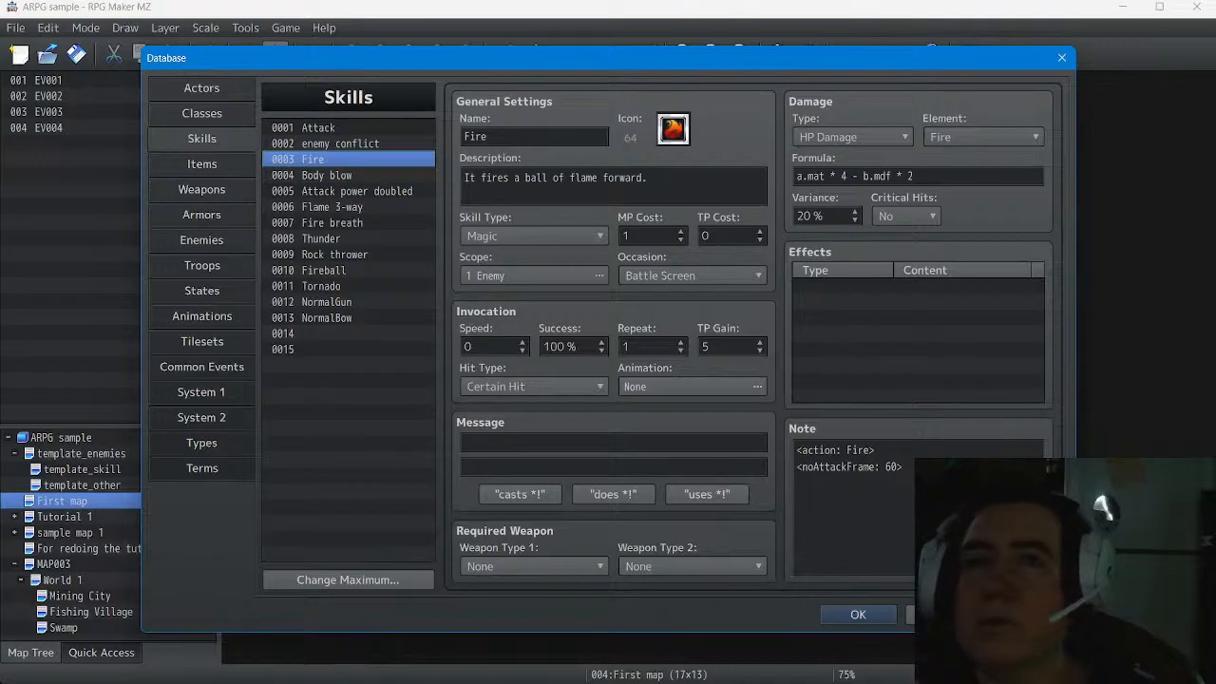
{"action": "left_click", "coordinate": [201, 367]}
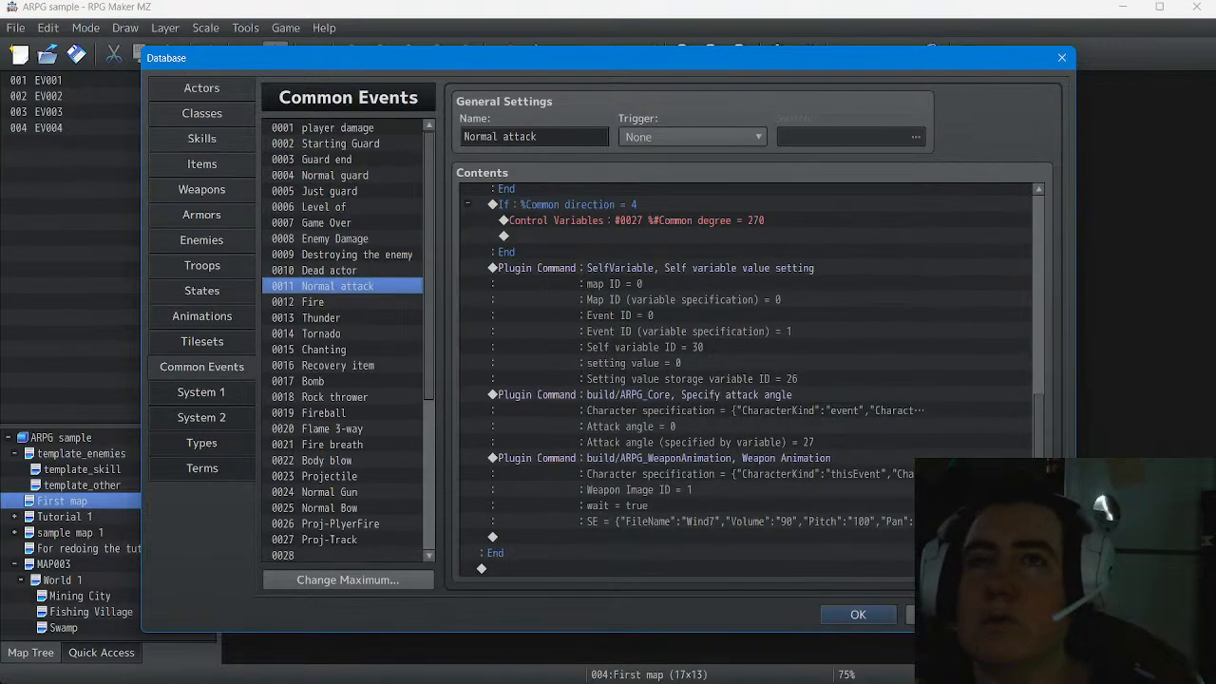
{"action": "left_click", "coordinate": [345, 302]}
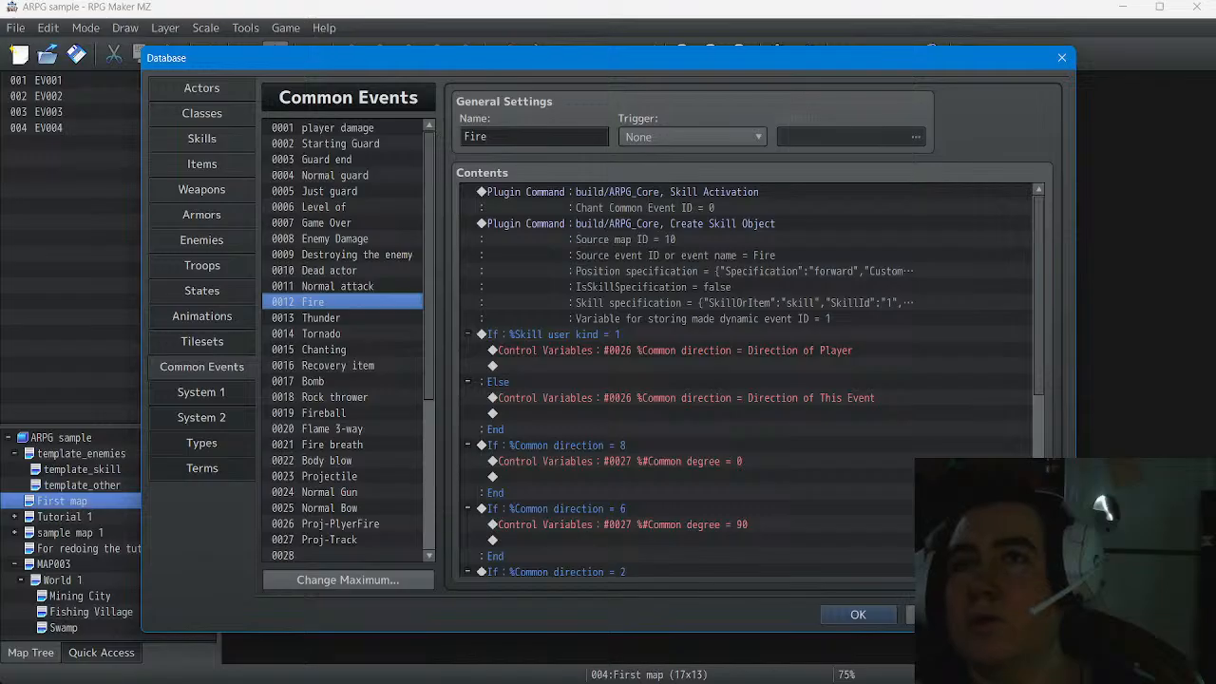
{"action": "scroll", "coordinate": [746, 380], "scroll_direction": "down", "scroll_amount": 7}
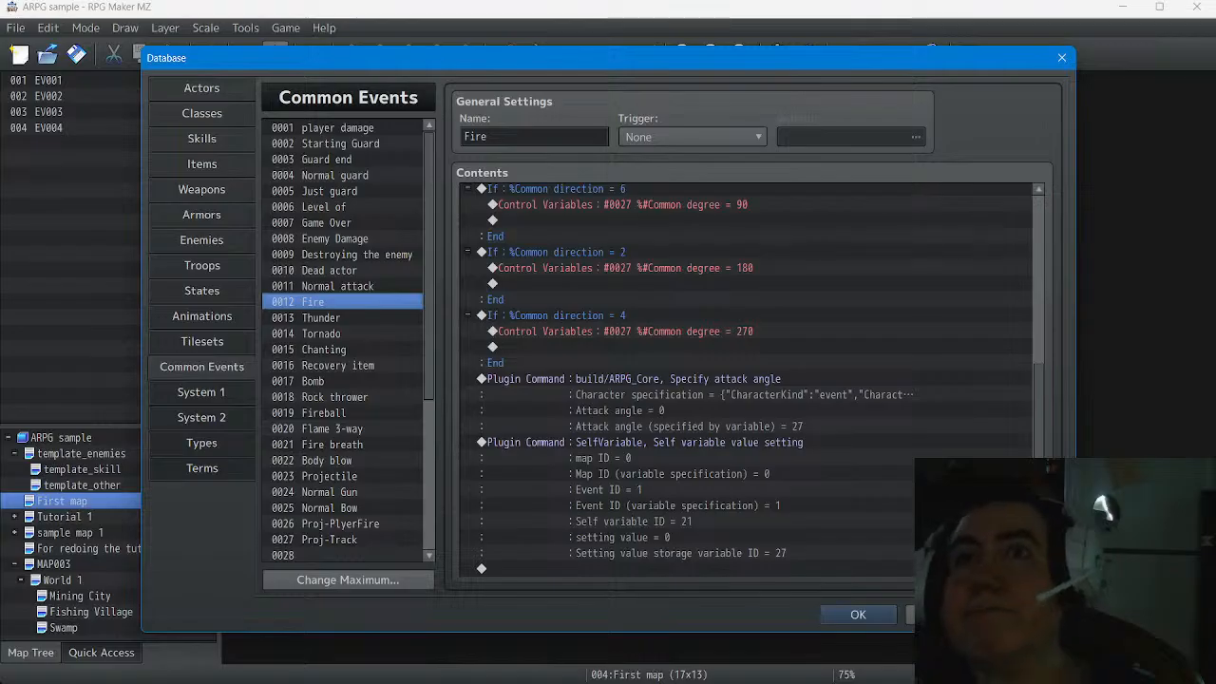
{"action": "scroll", "coordinate": [745, 380], "scroll_direction": "up", "scroll_amount": 4}
{"action": "scroll", "coordinate": [745, 380], "scroll_direction": "up", "scroll_amount": 3}
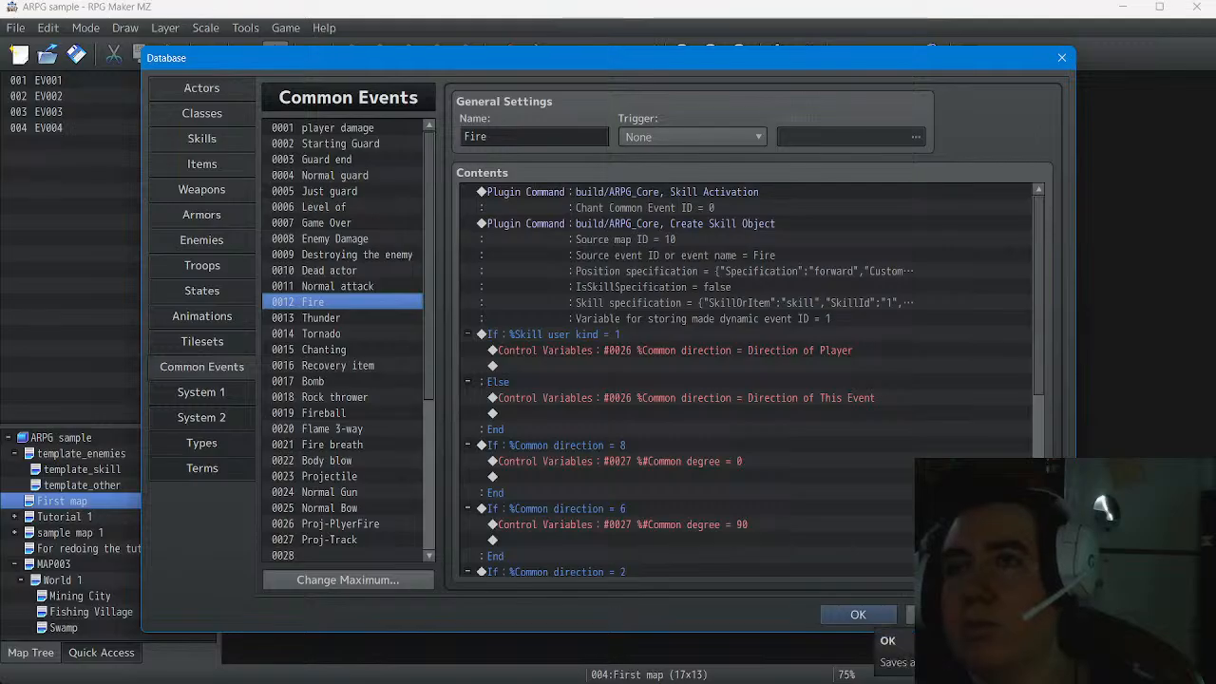
{"action": "left_click", "coordinate": [858, 614]}
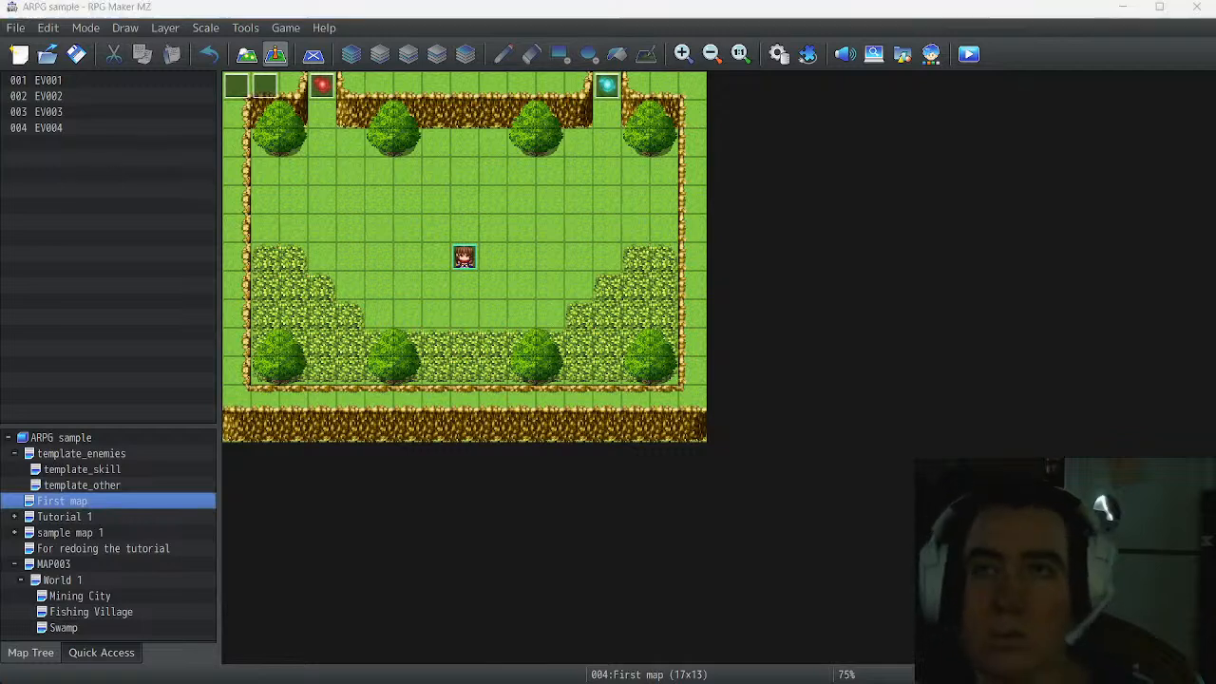
{"action": "key", "text": "super"}
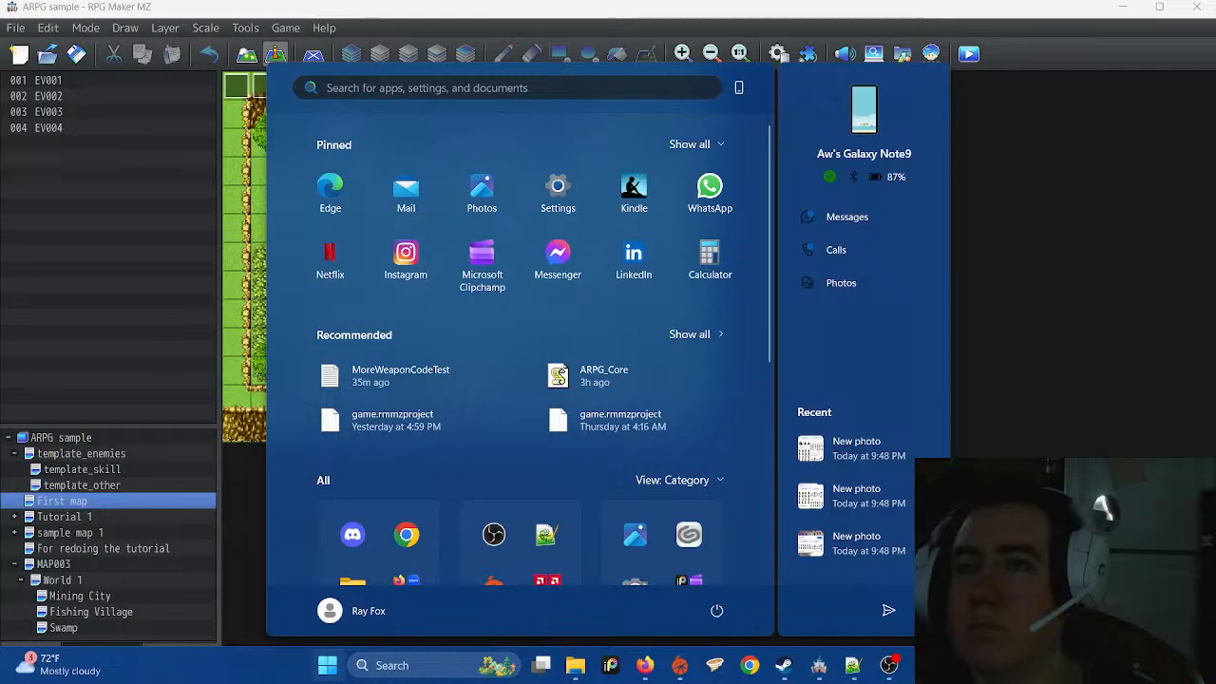
{"action": "mouse_move", "coordinate": [575, 665]}
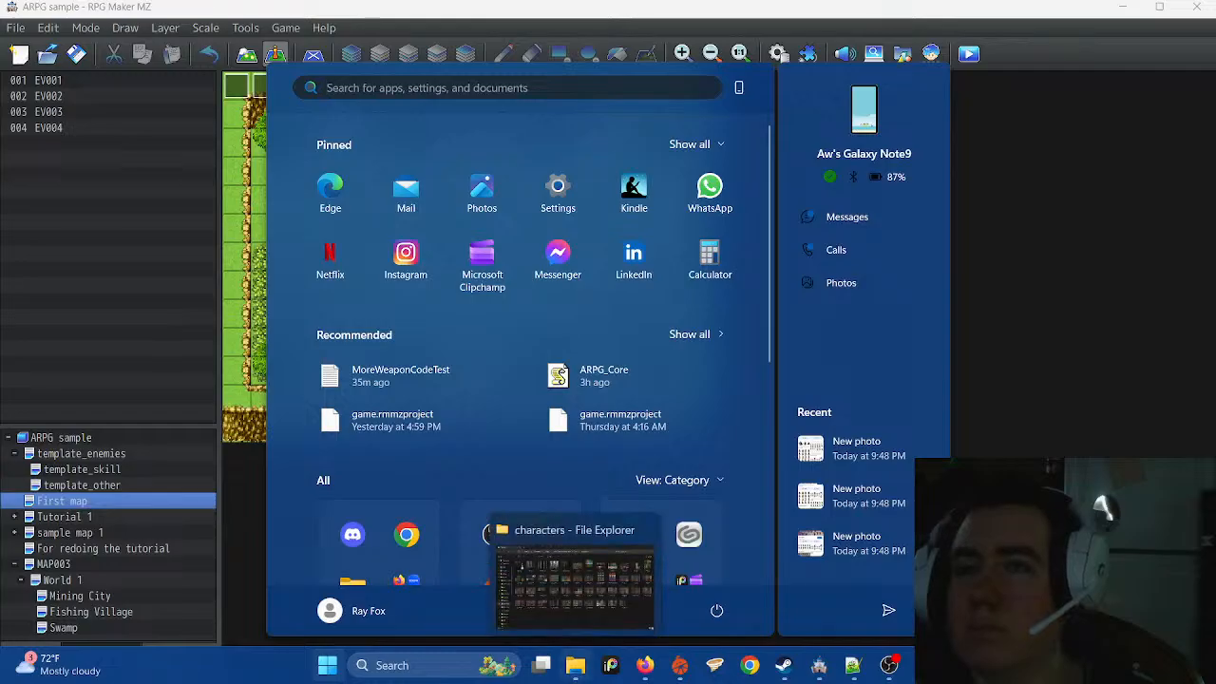
{"action": "key", "text": "super"}
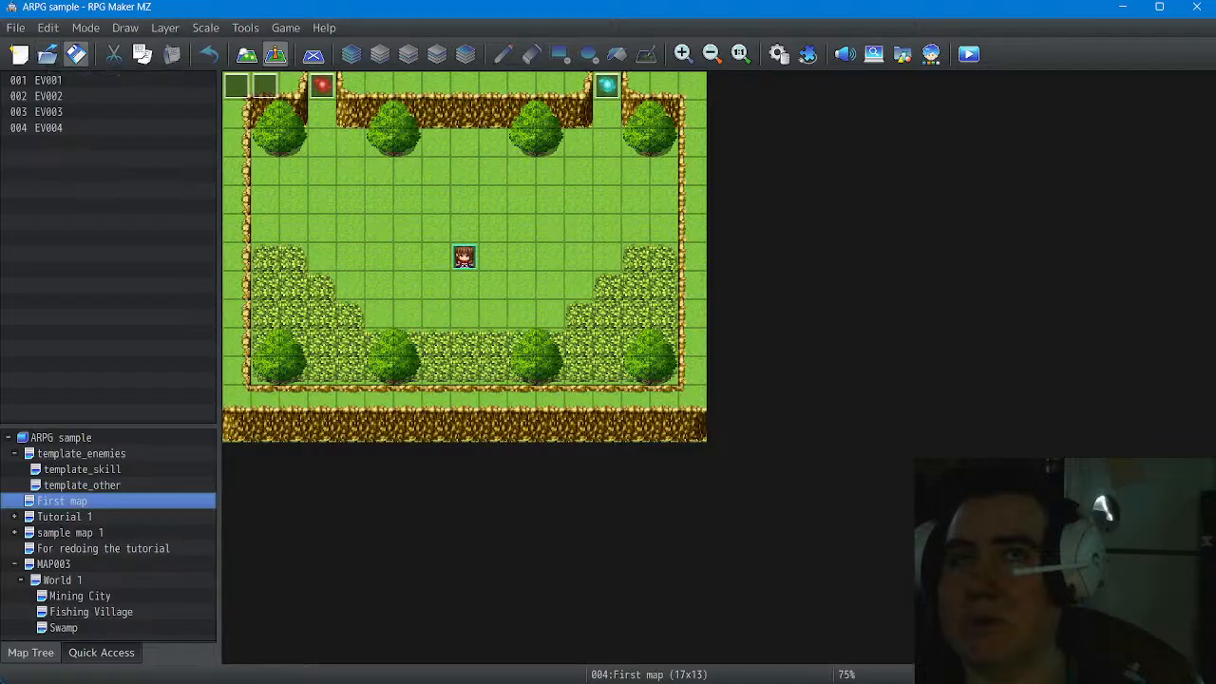
Start opening a project and copy the ARPG_SampleProject_en folder from RMMZ's ARPG plug-in set folder
{"action": "left_click", "coordinate": [47, 53]}
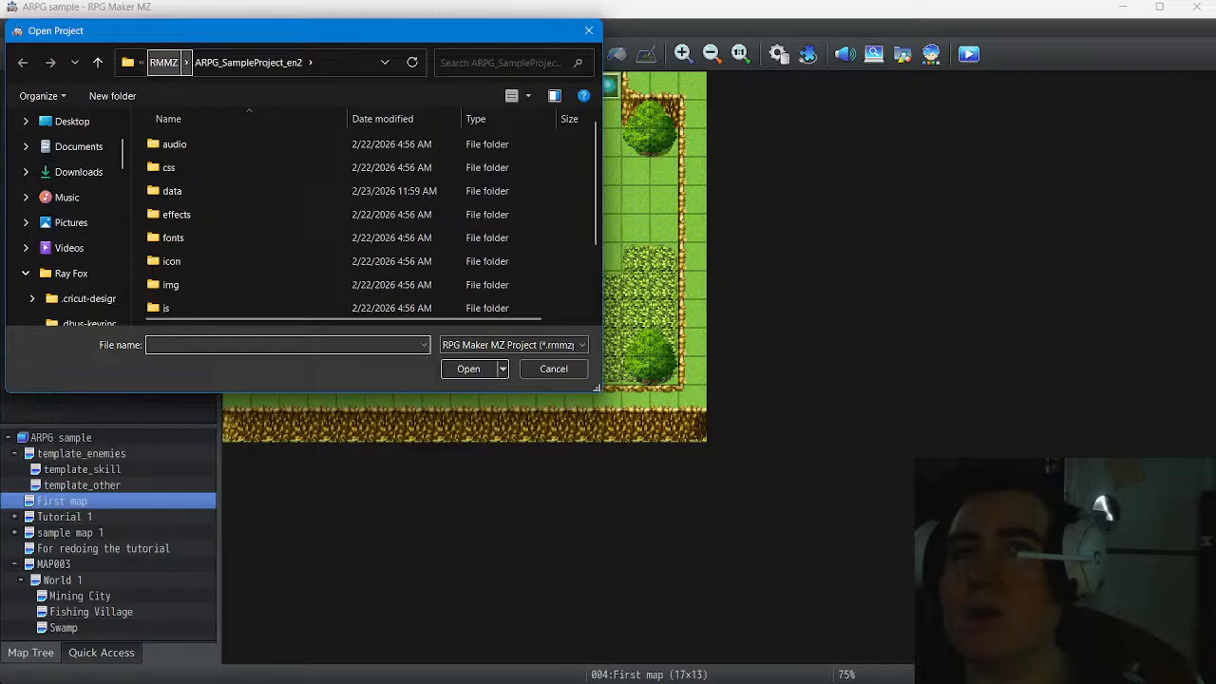
{"action": "left_click", "coordinate": [163, 62]}
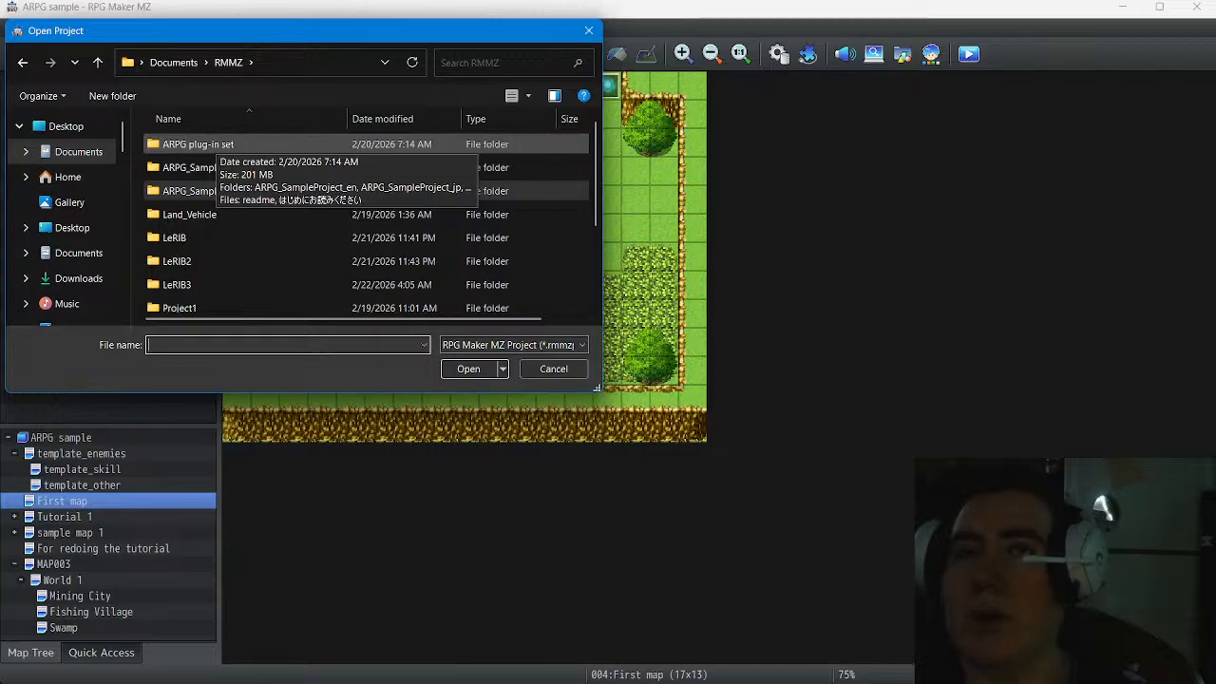
{"action": "double_click", "coordinate": [199, 144]}
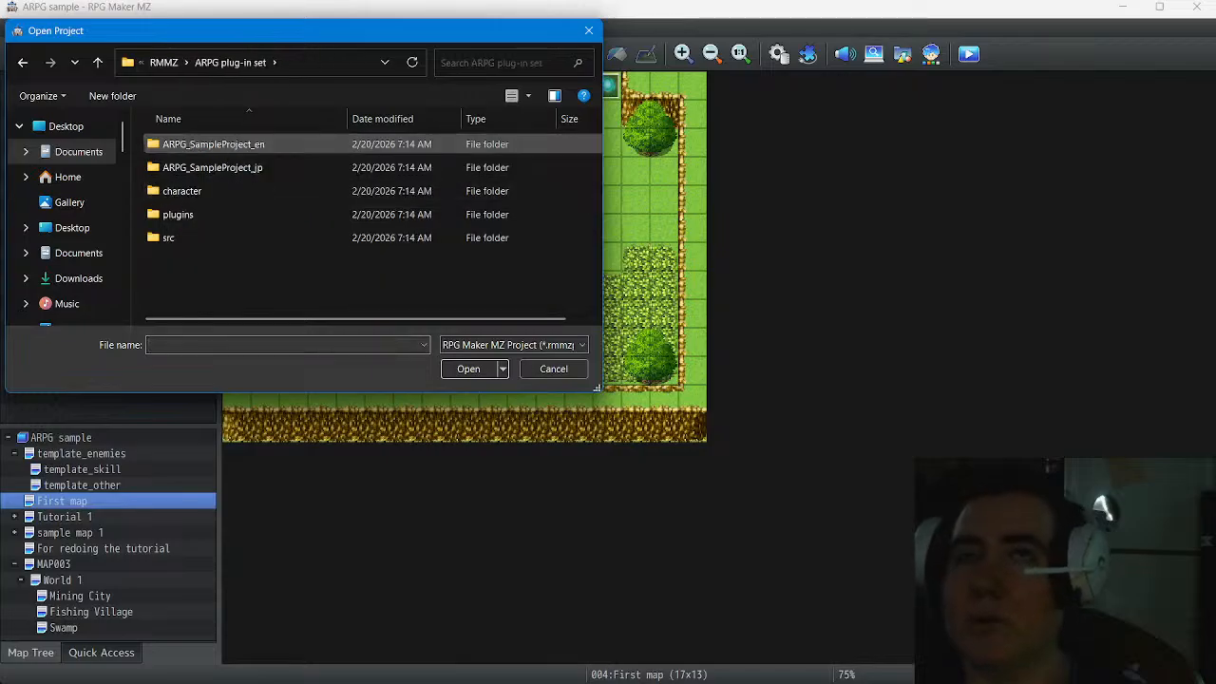
{"action": "left_click", "coordinate": [201, 144]}
{"action": "right_click", "coordinate": [207, 144]}
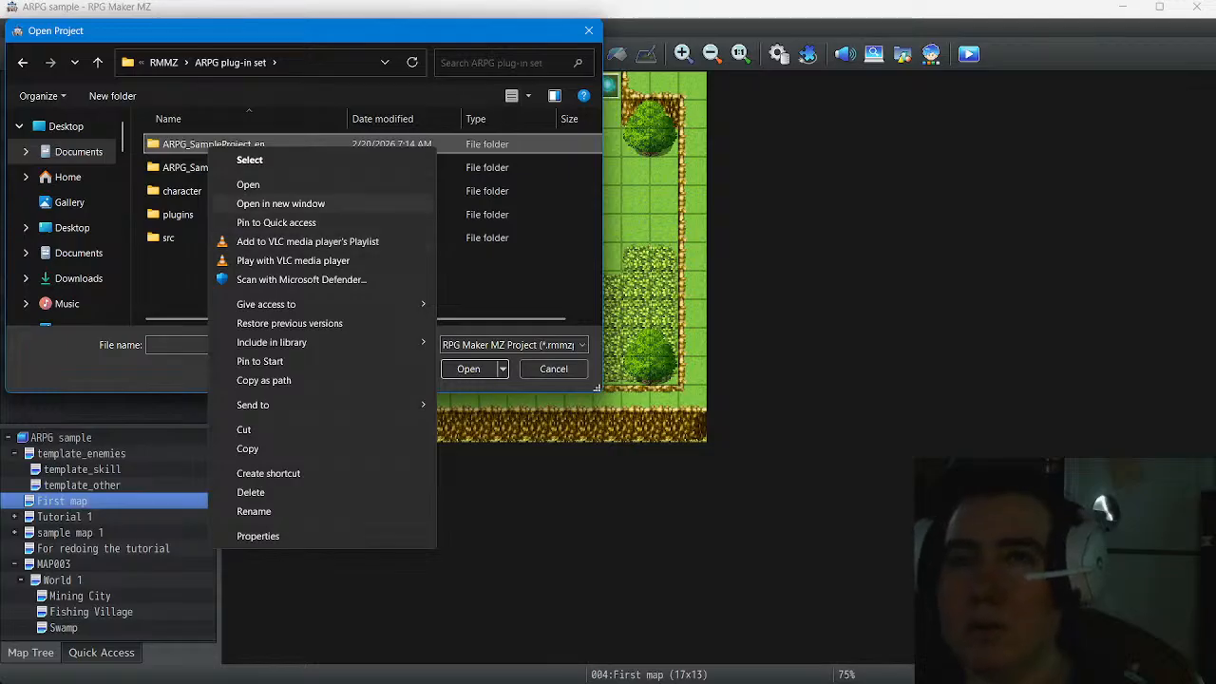
{"action": "left_click", "coordinate": [247, 448]}
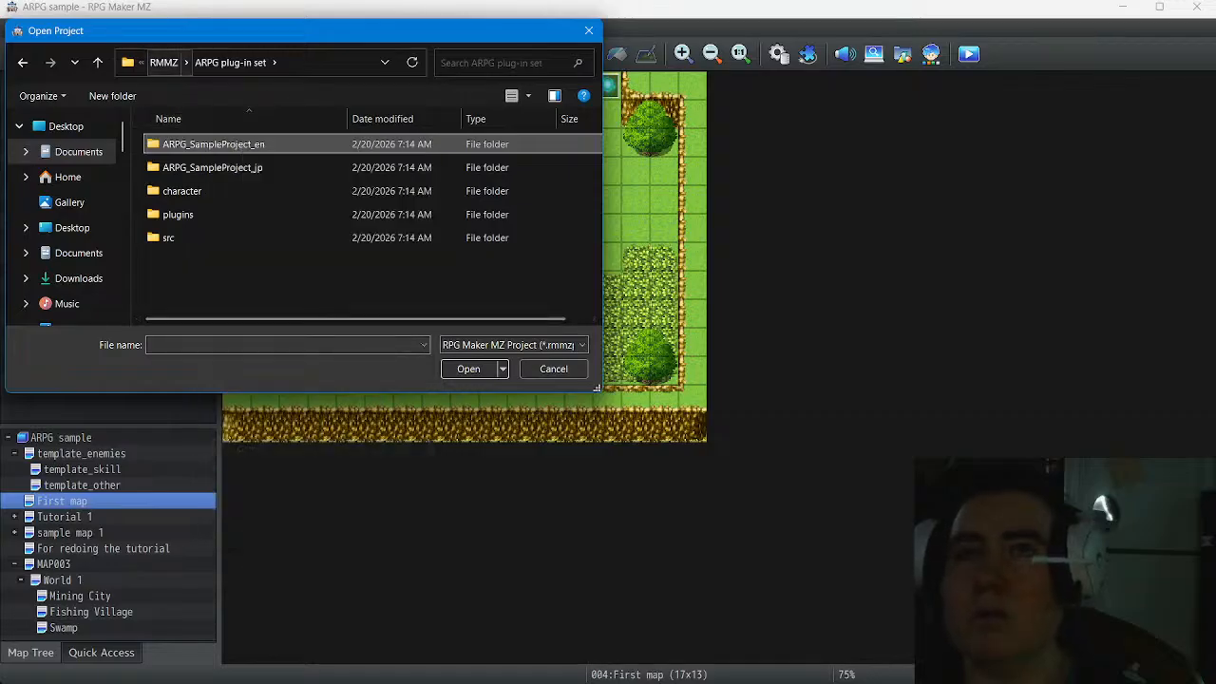
Paste the copied sample project folder into the RMMZ folder
{"action": "left_click", "coordinate": [164, 63]}
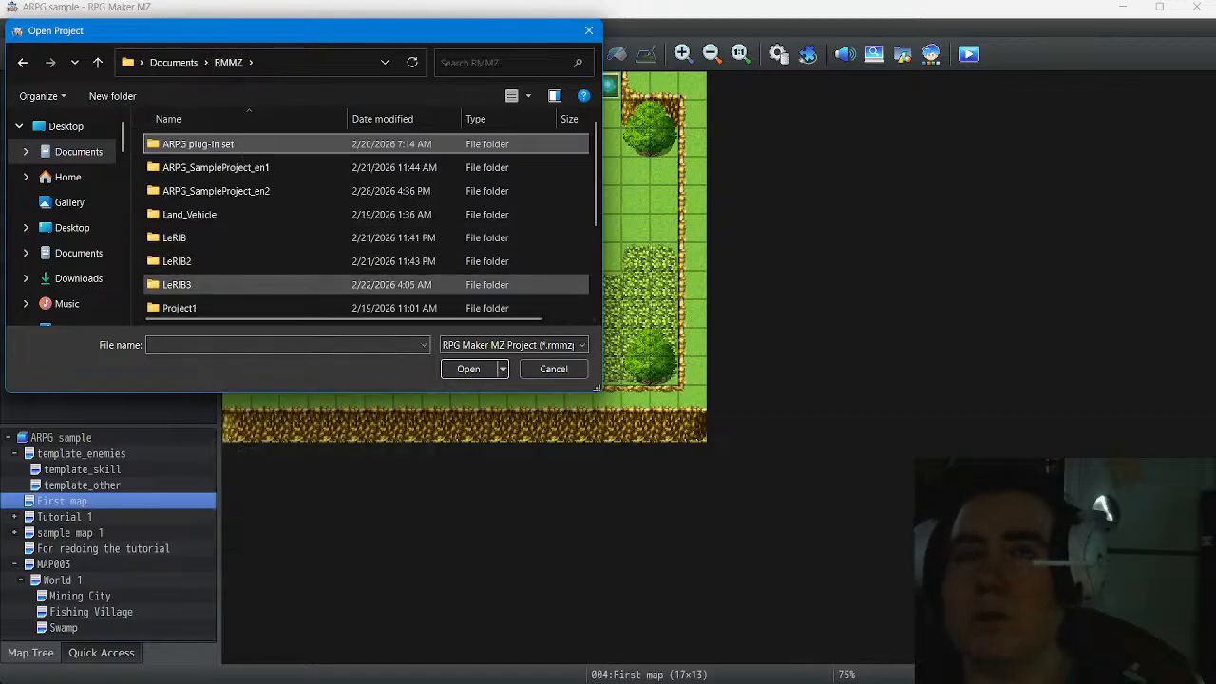
{"action": "scroll", "coordinate": [285, 280], "scroll_direction": "down", "scroll_amount": 2}
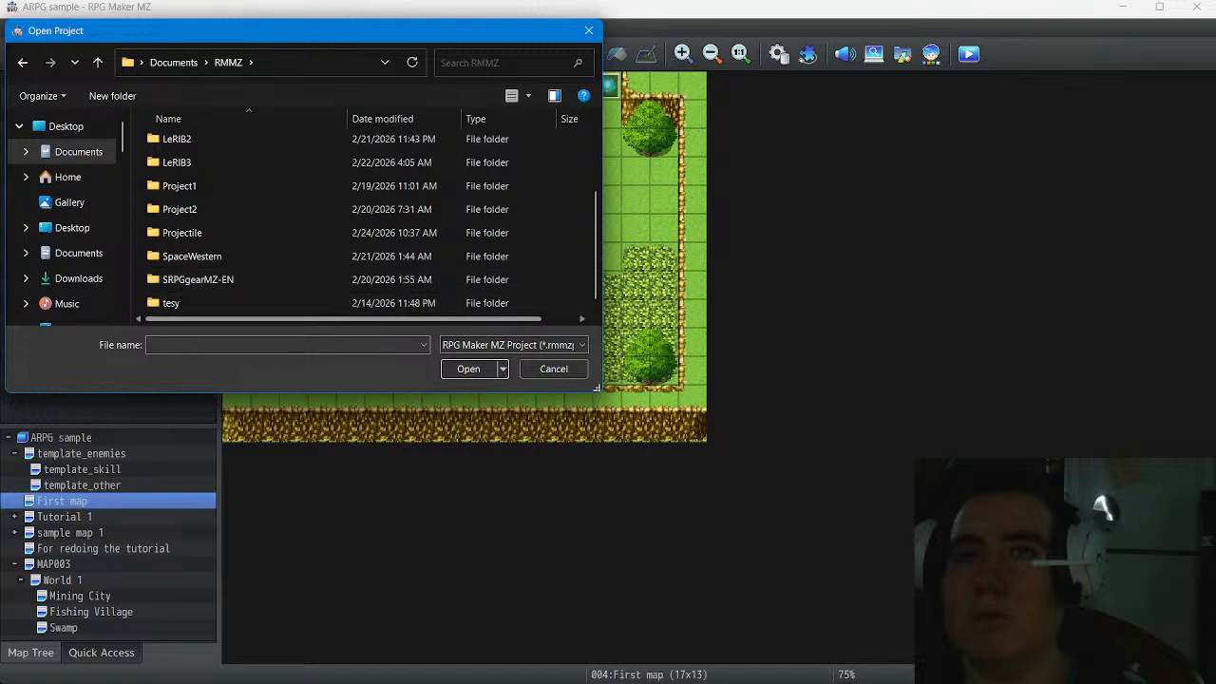
{"action": "scroll", "coordinate": [314, 303], "scroll_direction": "up", "scroll_amount": 2}
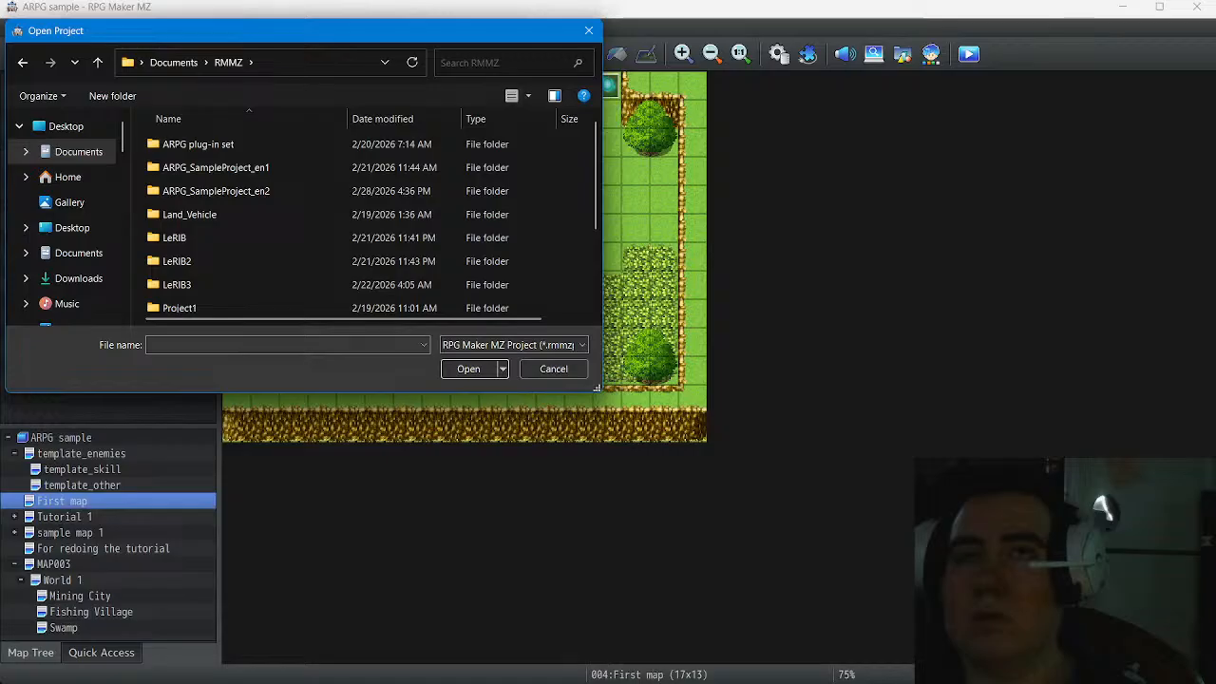
{"action": "right_click", "coordinate": [135, 164]}
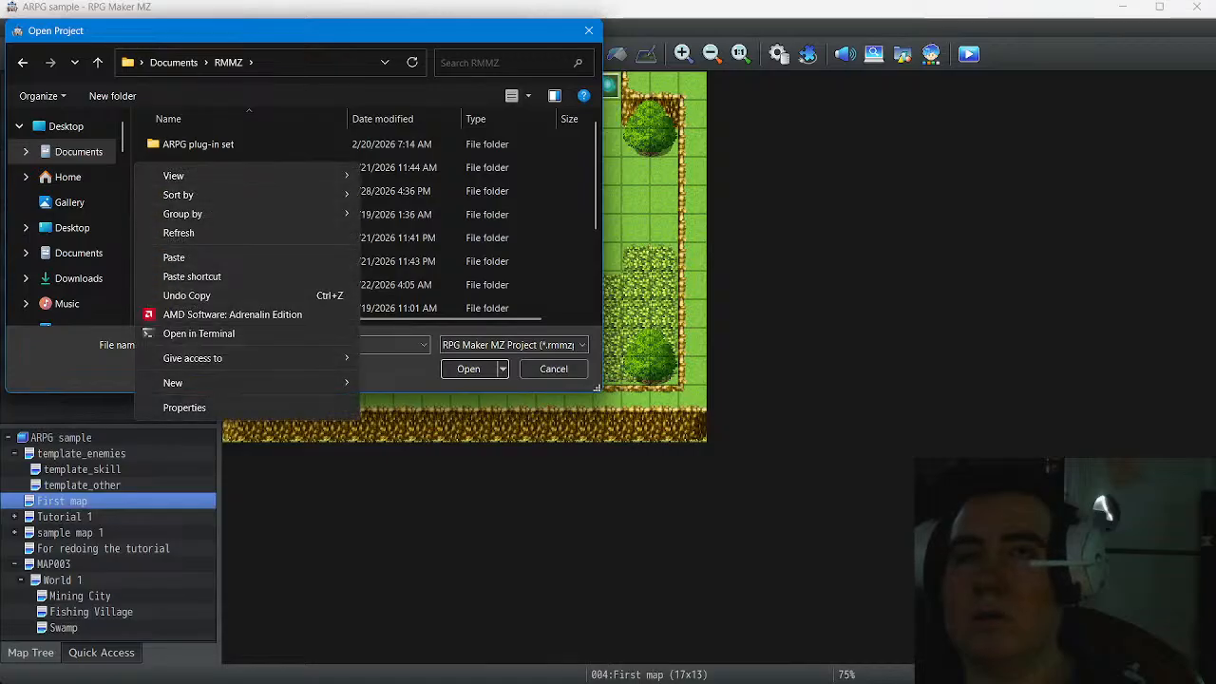
{"action": "left_click", "coordinate": [174, 258]}
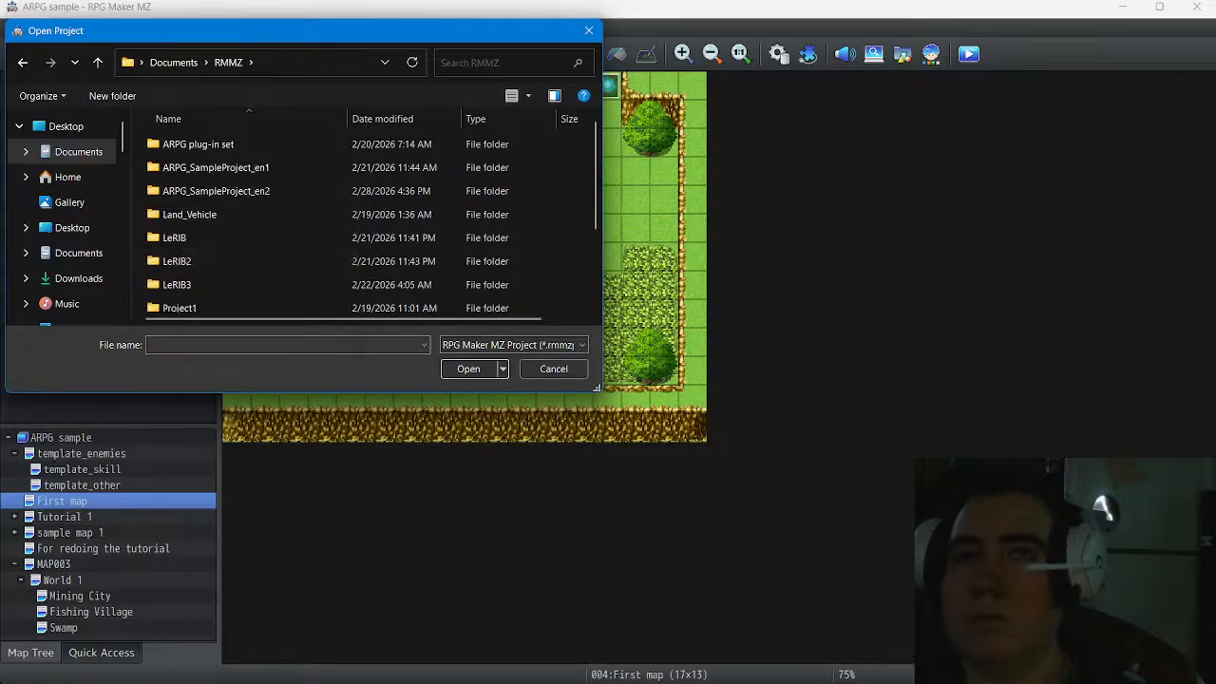
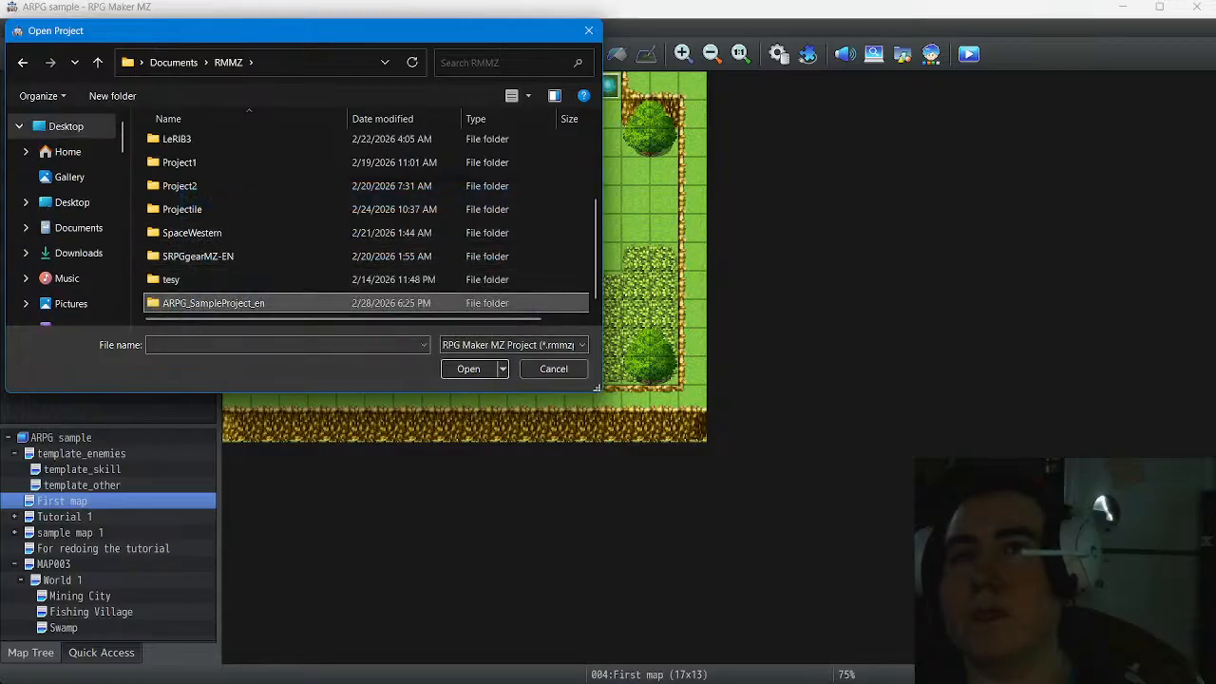
Rename the pasted project folder as ARPG_SampleProject_en3
{"action": "right_click", "coordinate": [245, 302]}
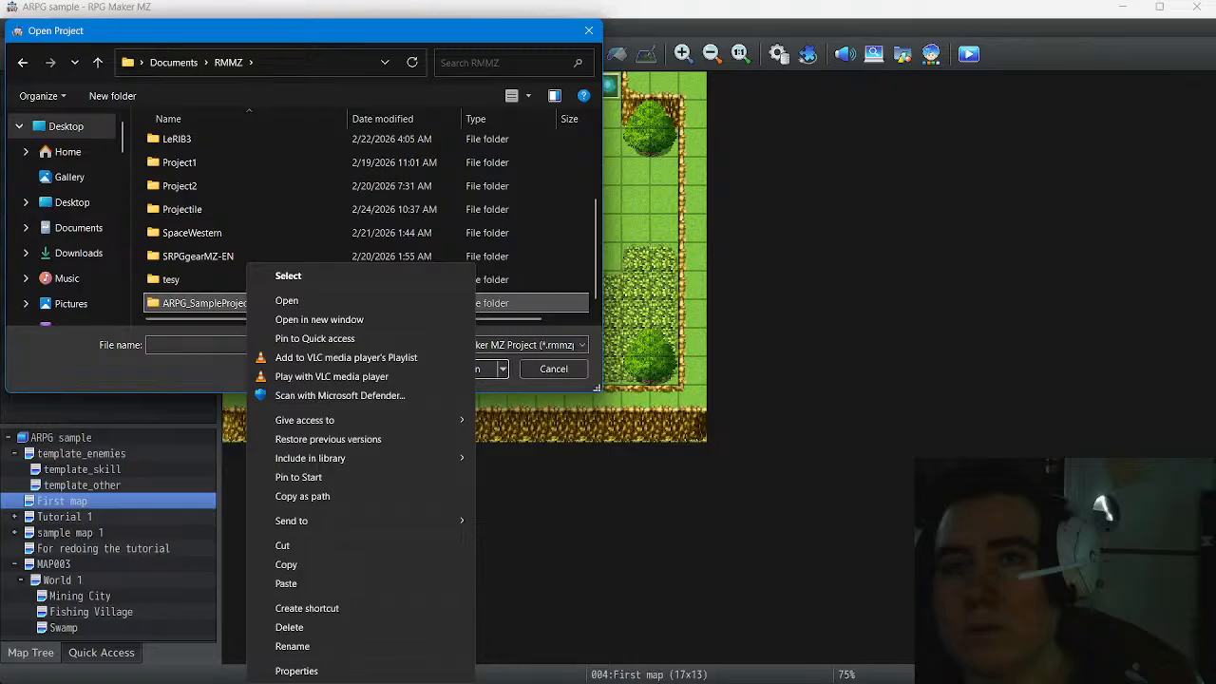
{"action": "left_click", "coordinate": [292, 646]}
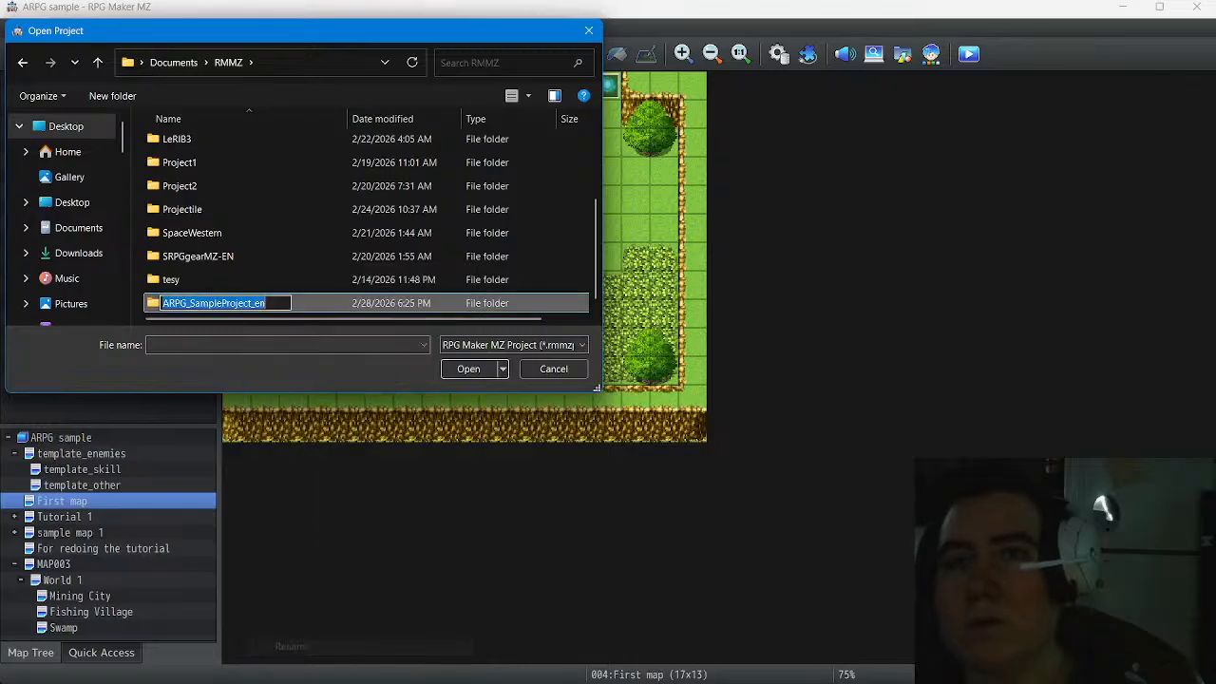
{"action": "left_click", "coordinate": [271, 304]}
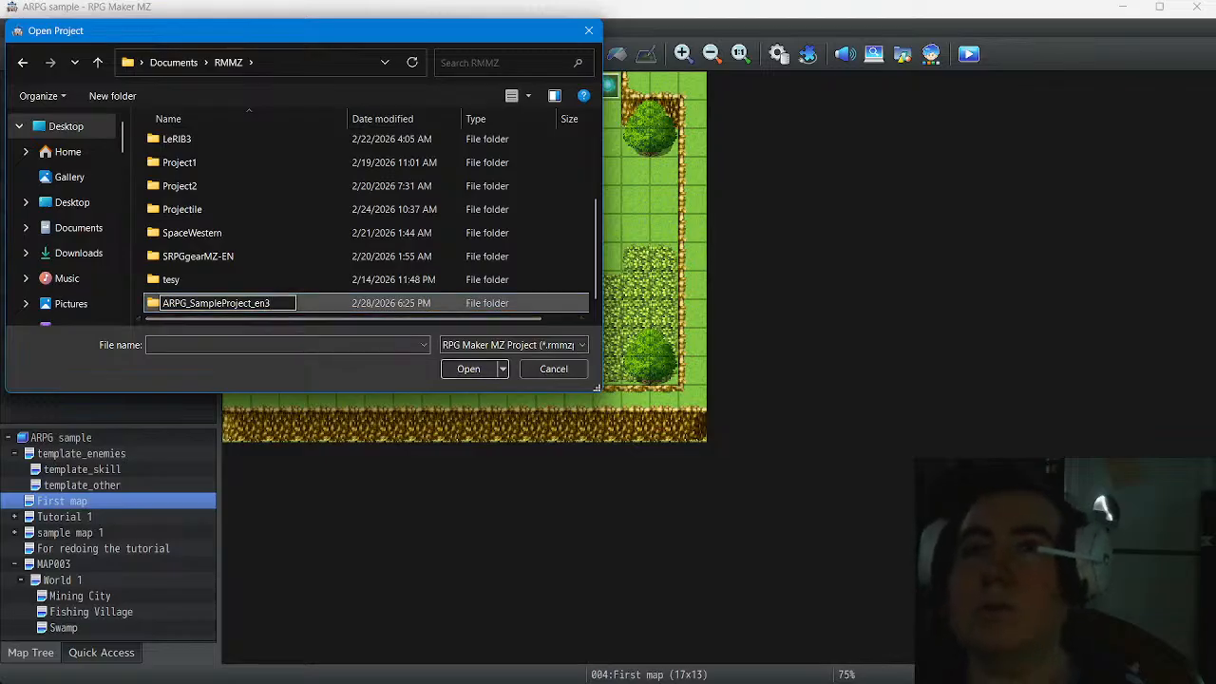
{"action": "key", "text": "Return"}
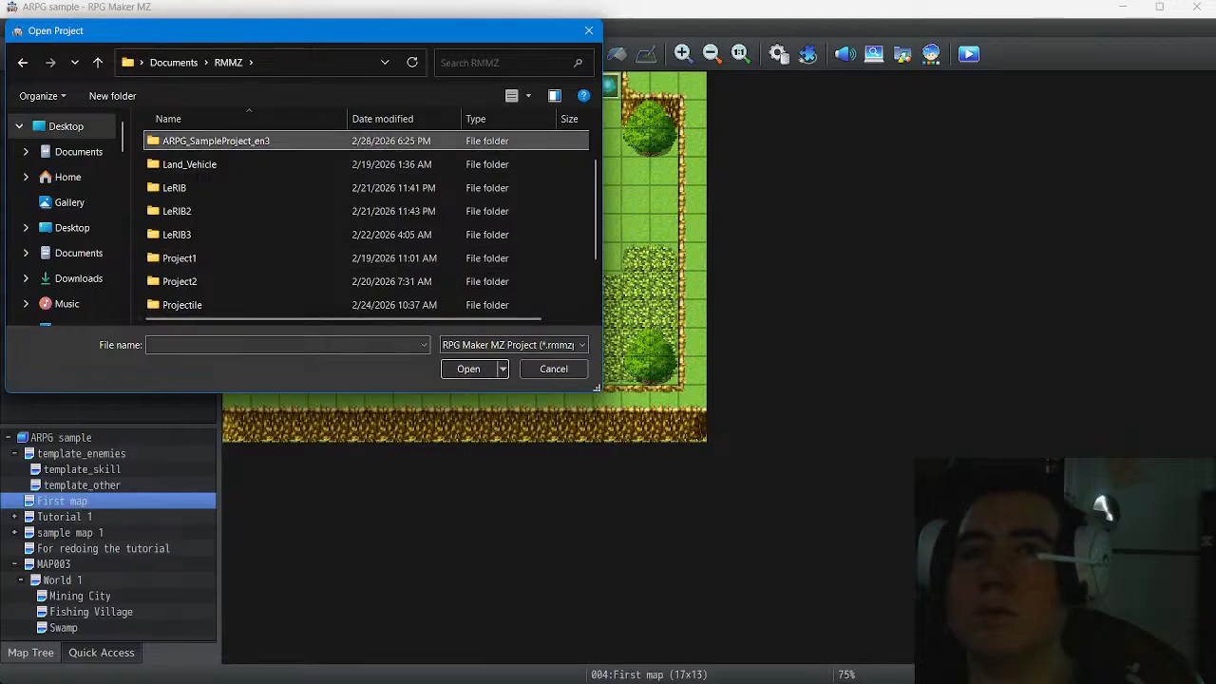
Open game.rmmzproject from the ARPG_SampleProject_en3 folder
{"action": "key", "text": "Return"}
{"action": "scroll", "coordinate": [246, 285], "scroll_direction": "down", "scroll_amount": 1}
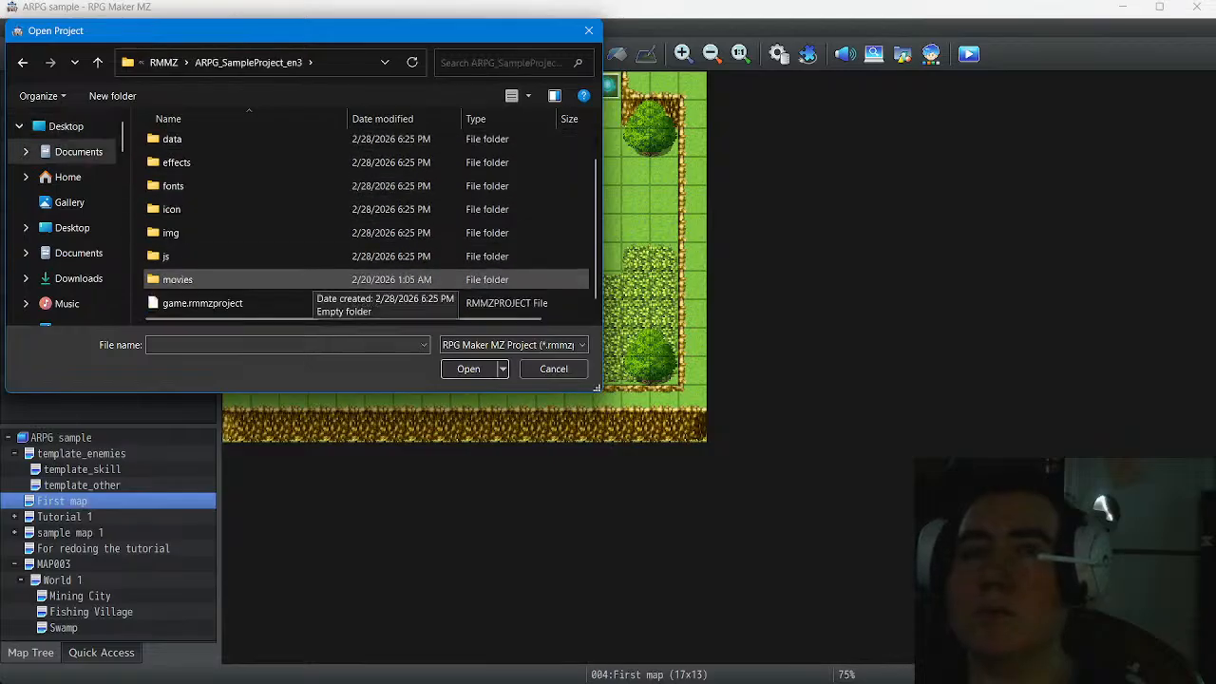
{"action": "left_click", "coordinate": [242, 302]}
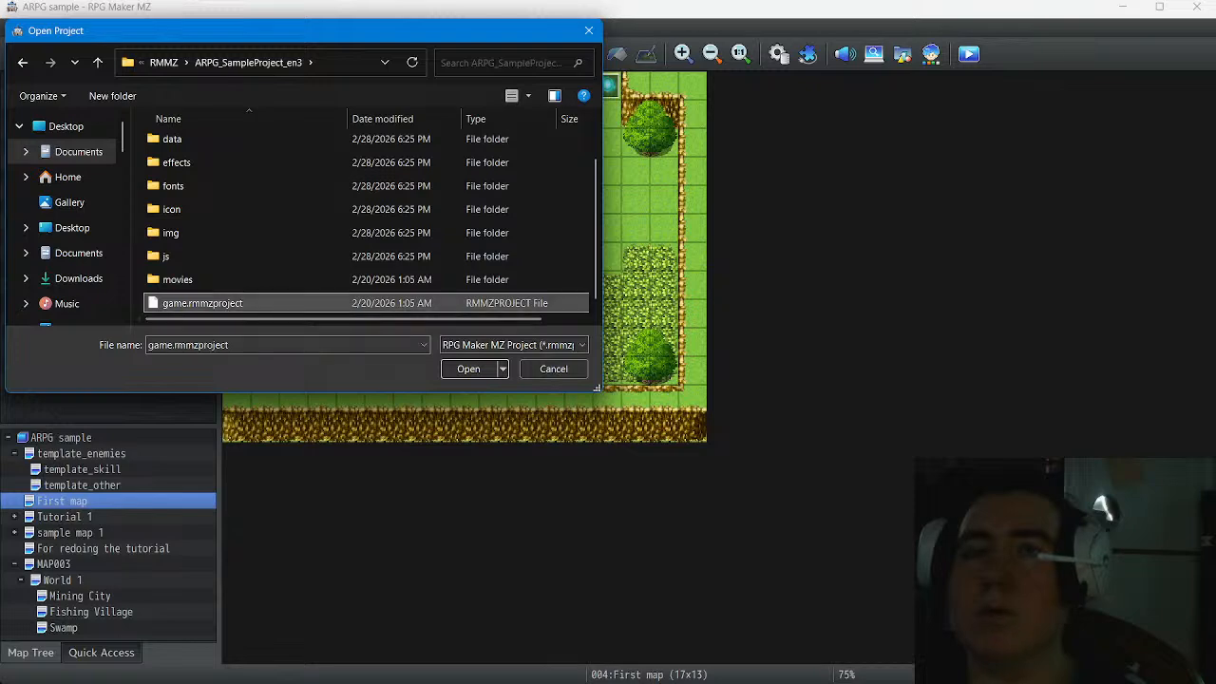
{"action": "key", "text": "Return"}
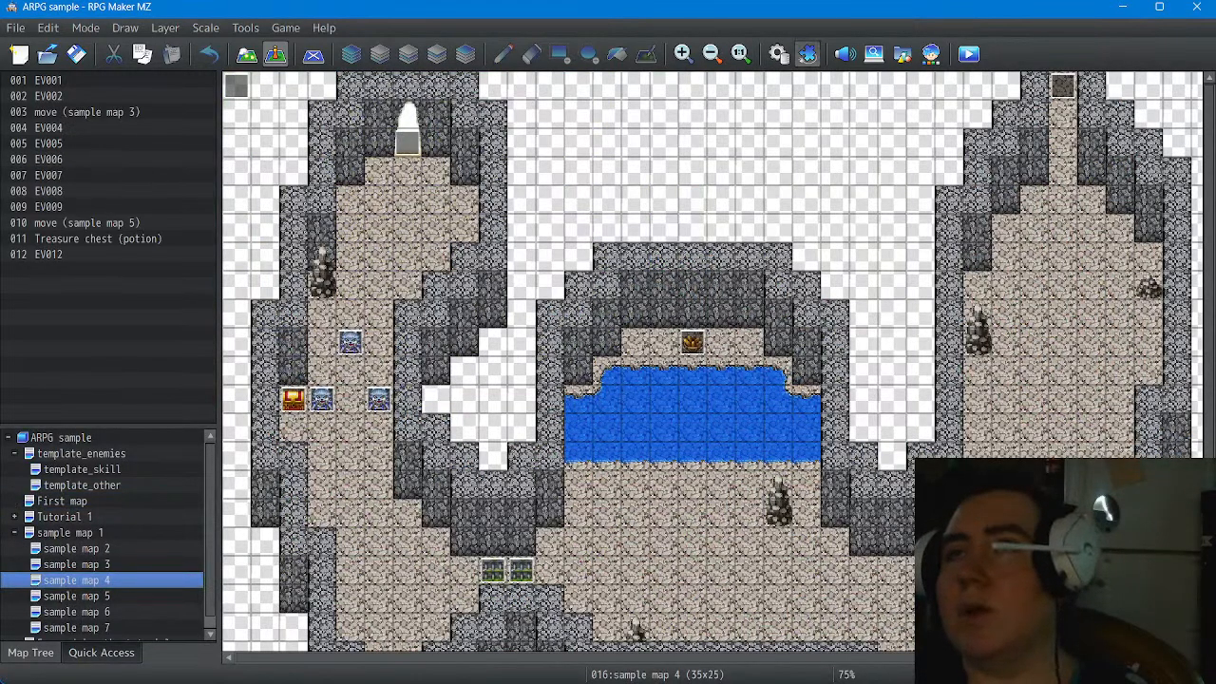
Review the project's plugin list without changing it, and view the For redoing the tutorial map with the sample map 1 branch collapsed
{"action": "left_click", "coordinate": [806, 53]}
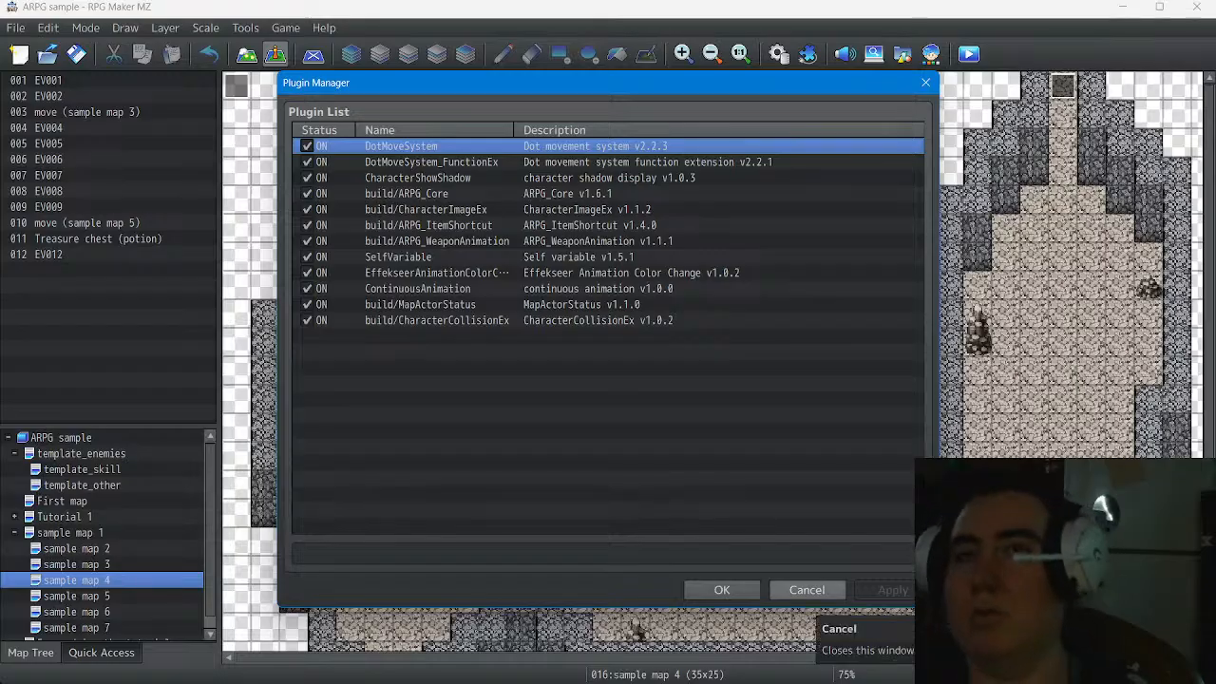
{"action": "left_click", "coordinate": [806, 590]}
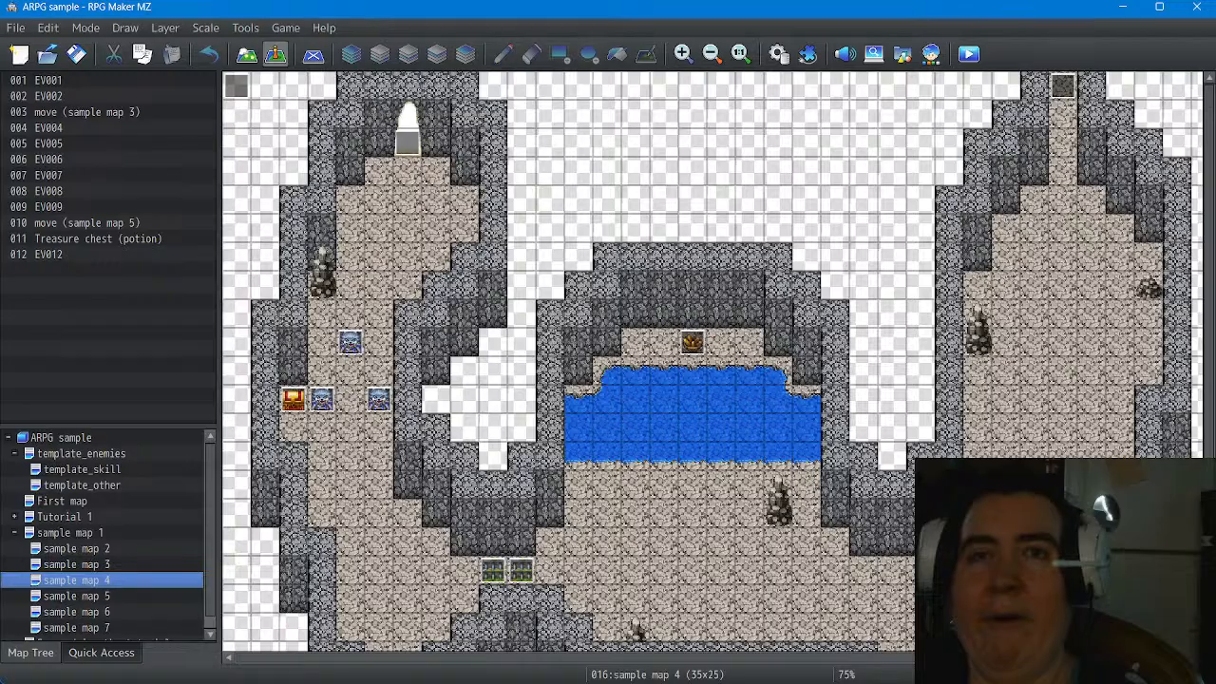
{"action": "left_click", "coordinate": [15, 533]}
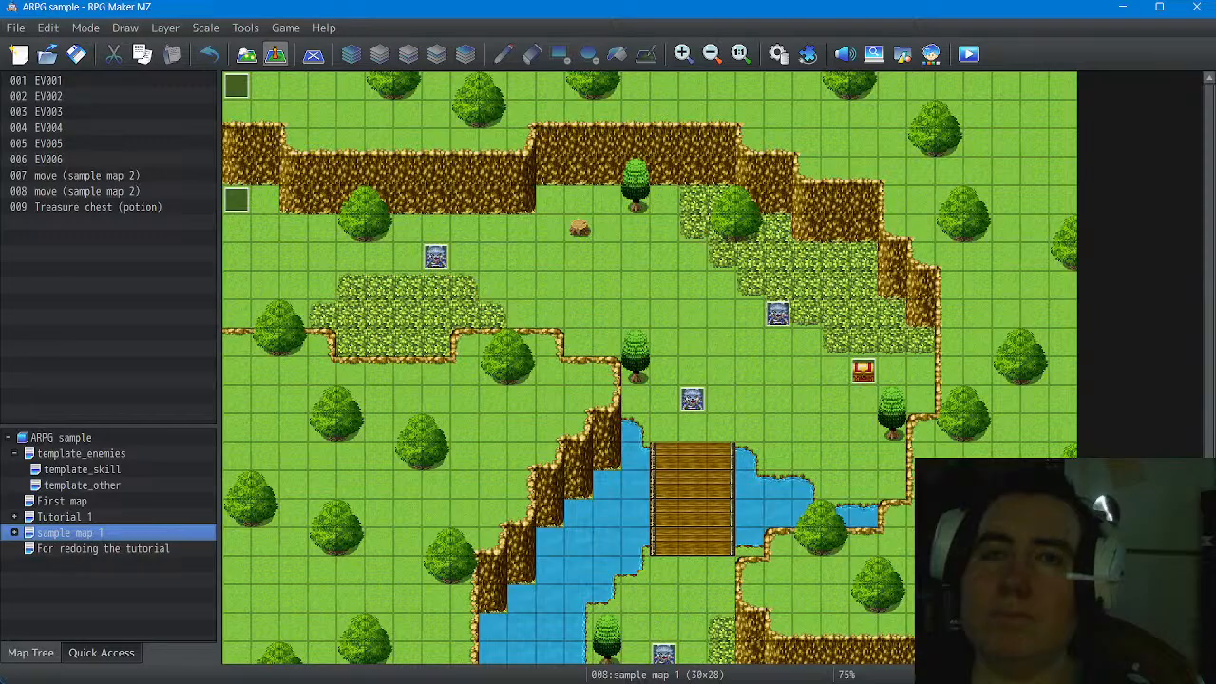
{"action": "left_click", "coordinate": [103, 548]}
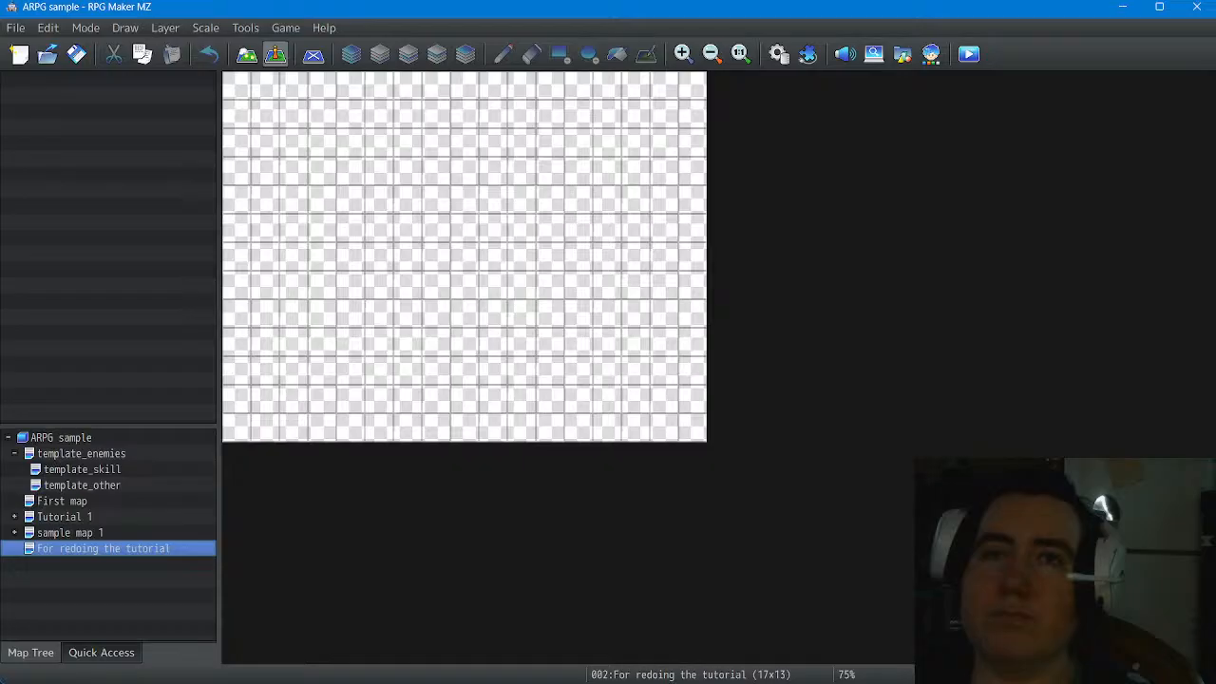
Load the Abandoned Town sample map under the For redoing the tutorial map
{"action": "right_click", "coordinate": [88, 548]}
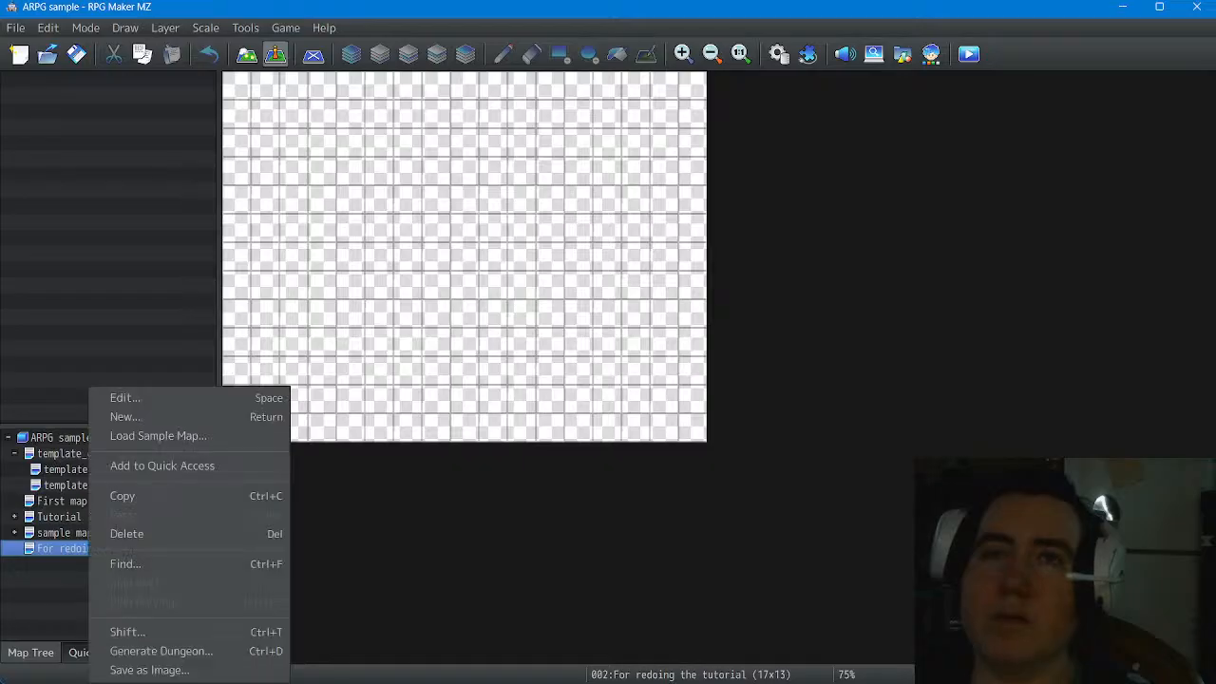
{"action": "key", "text": "Escape"}
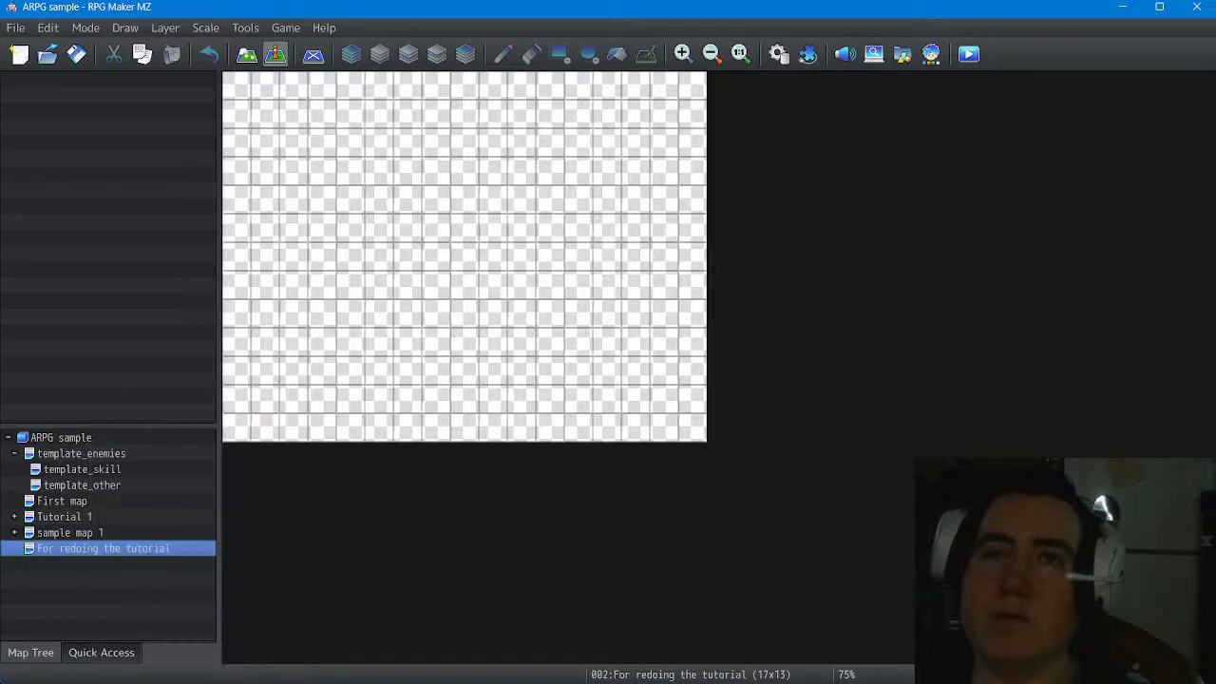
{"action": "right_click", "coordinate": [89, 548]}
{"action": "left_click", "coordinate": [95, 434]}
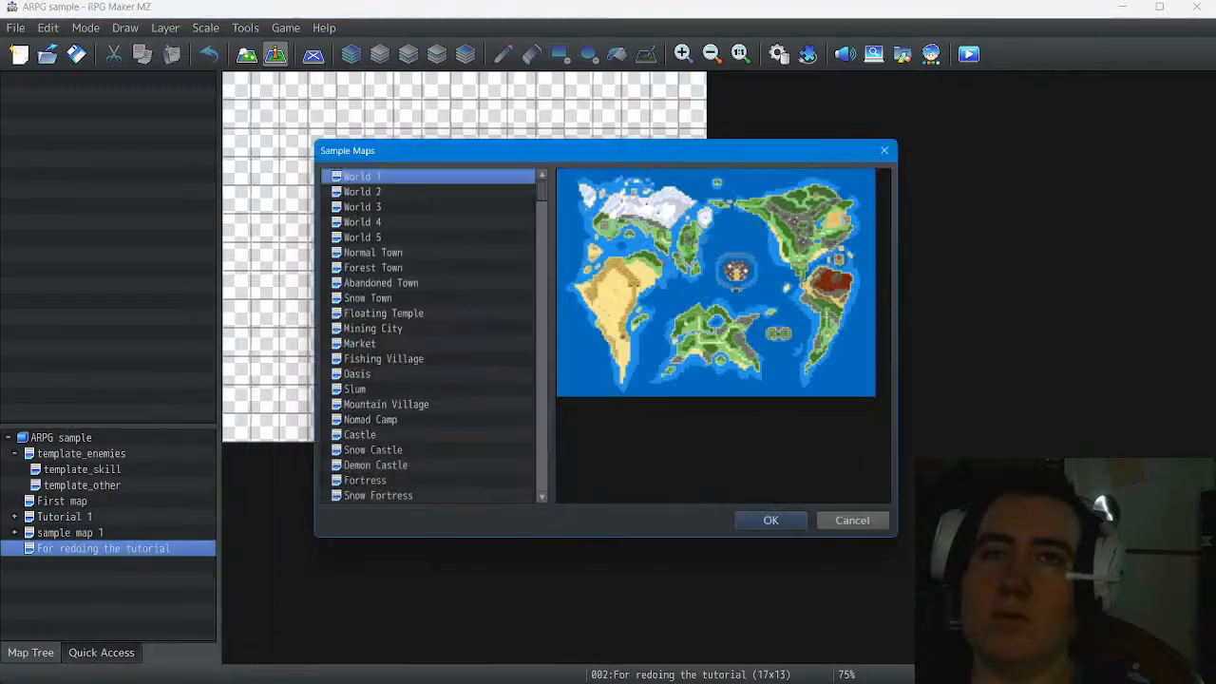
{"action": "left_click", "coordinate": [373, 281]}
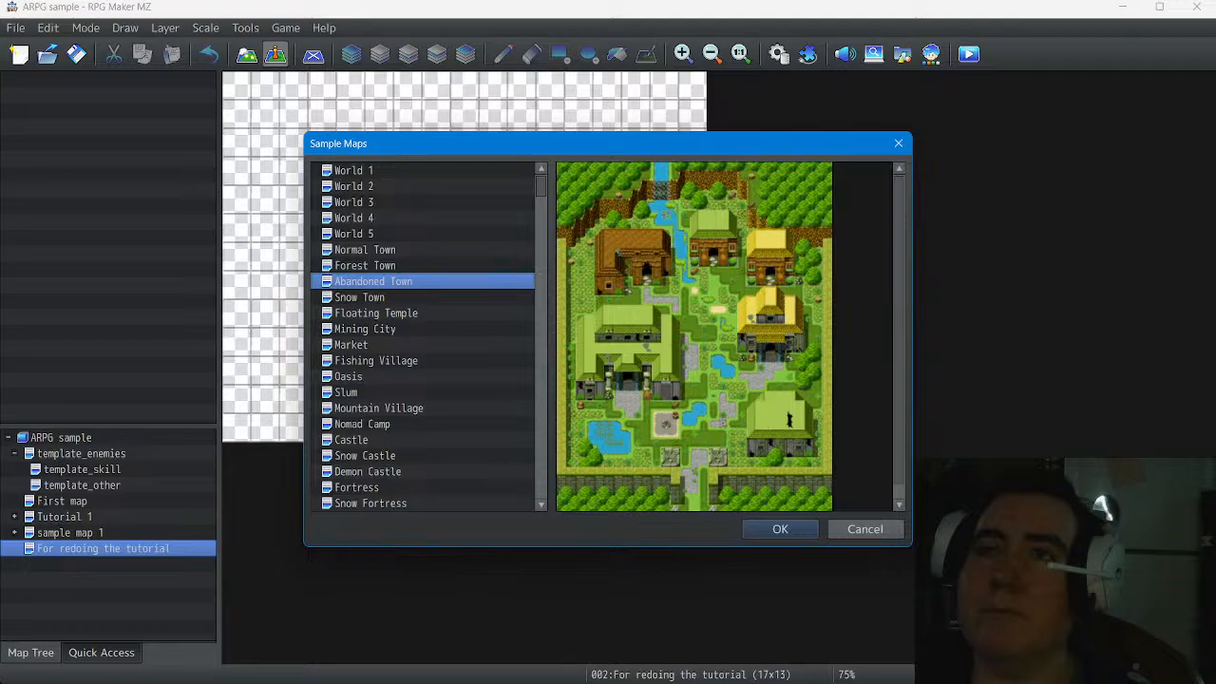
{"action": "left_click", "coordinate": [779, 529]}
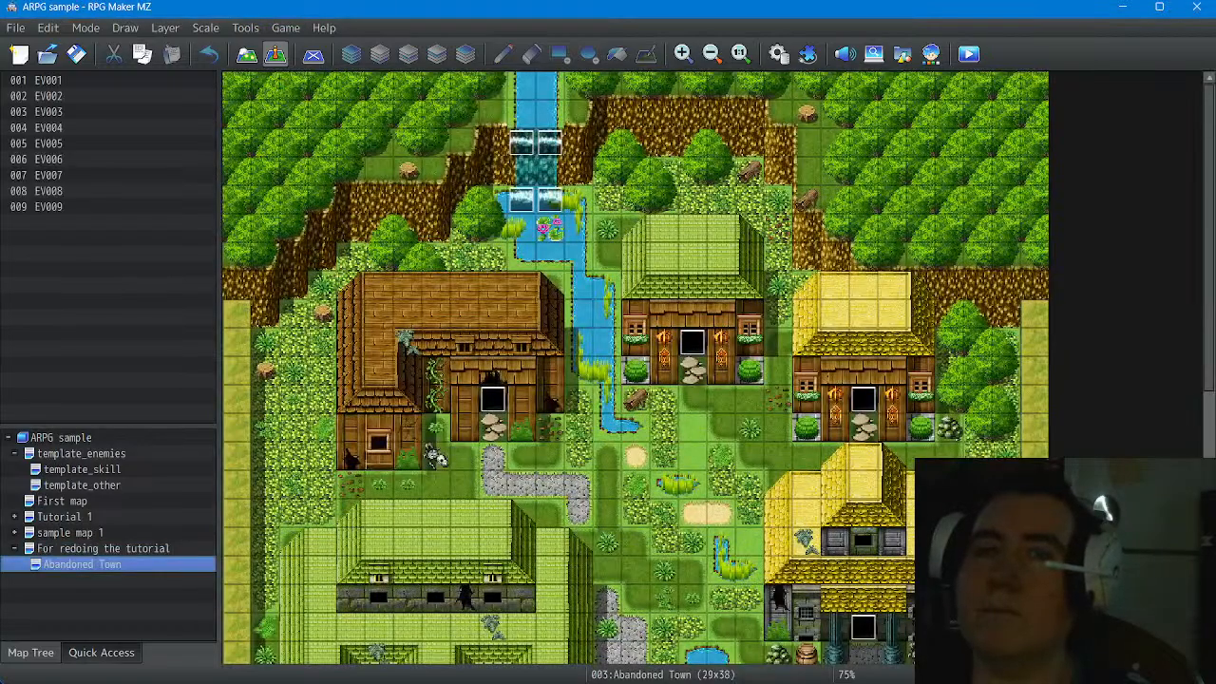
Set the player's starting position on the grass tile just below the small pond beside the campfire in Abandoned Town
{"action": "scroll", "coordinate": [634, 369], "scroll_direction": "down", "scroll_amount": 1}
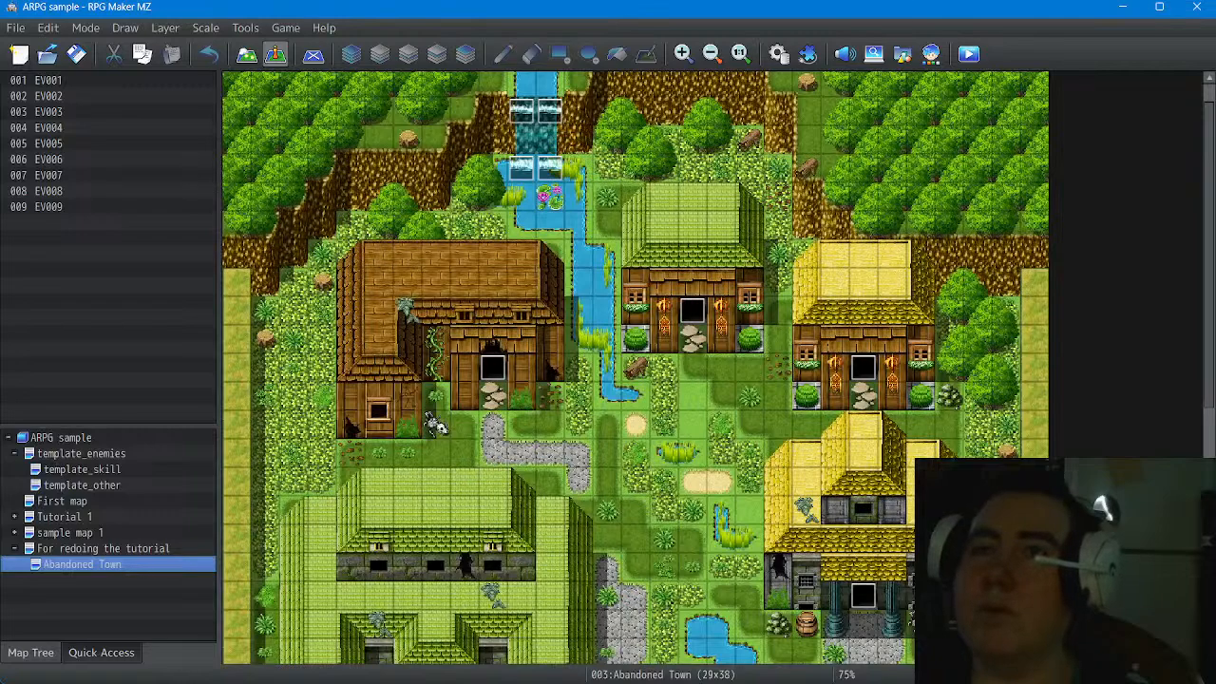
{"action": "scroll", "coordinate": [634, 368], "scroll_direction": "down", "scroll_amount": 7}
{"action": "scroll", "coordinate": [635, 369], "scroll_direction": "down", "scroll_amount": 6}
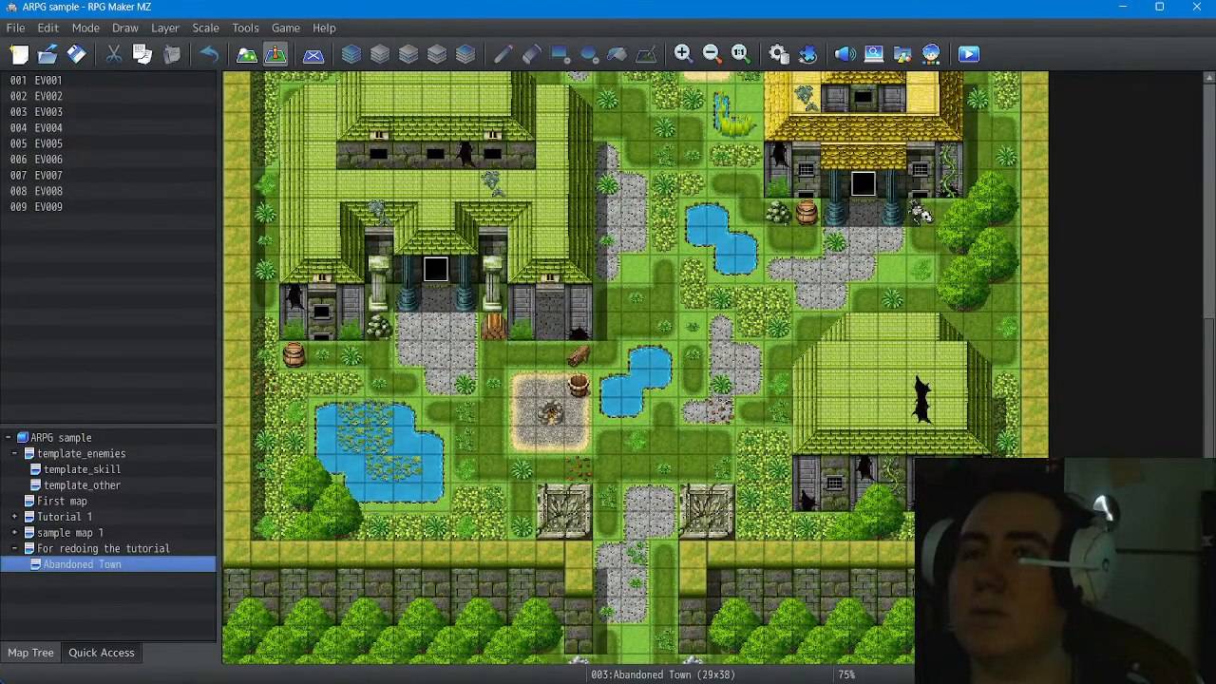
{"action": "double_click", "coordinate": [608, 440]}
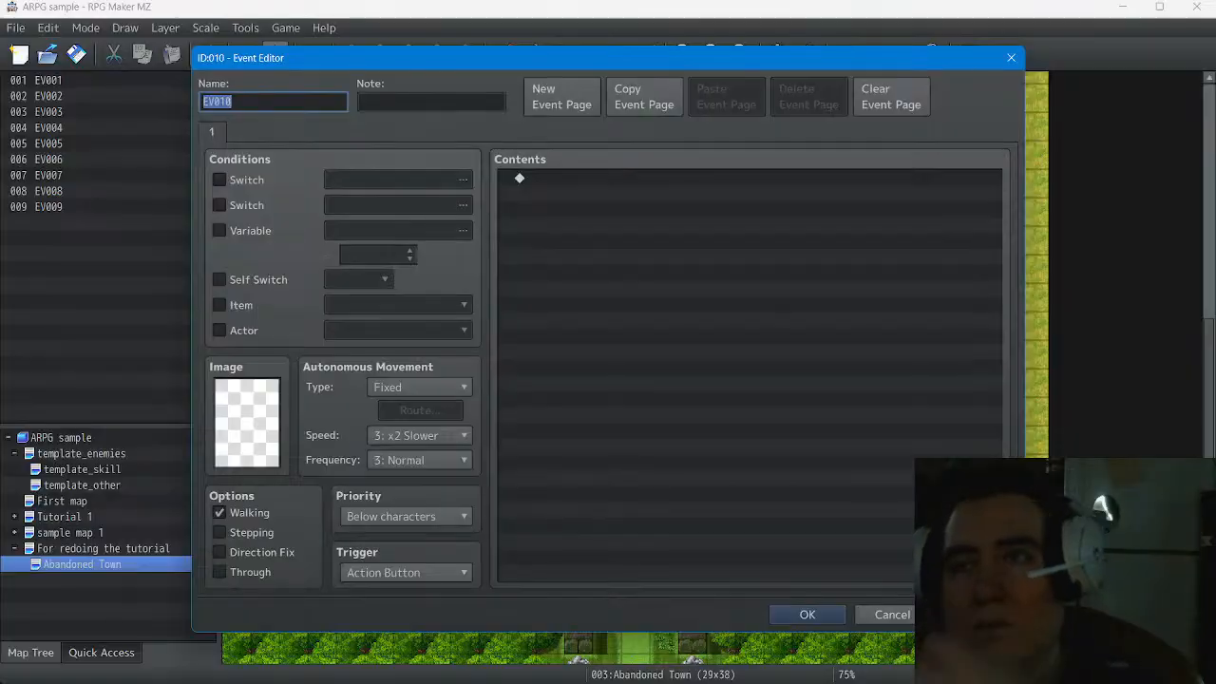
{"action": "left_click", "coordinate": [898, 615]}
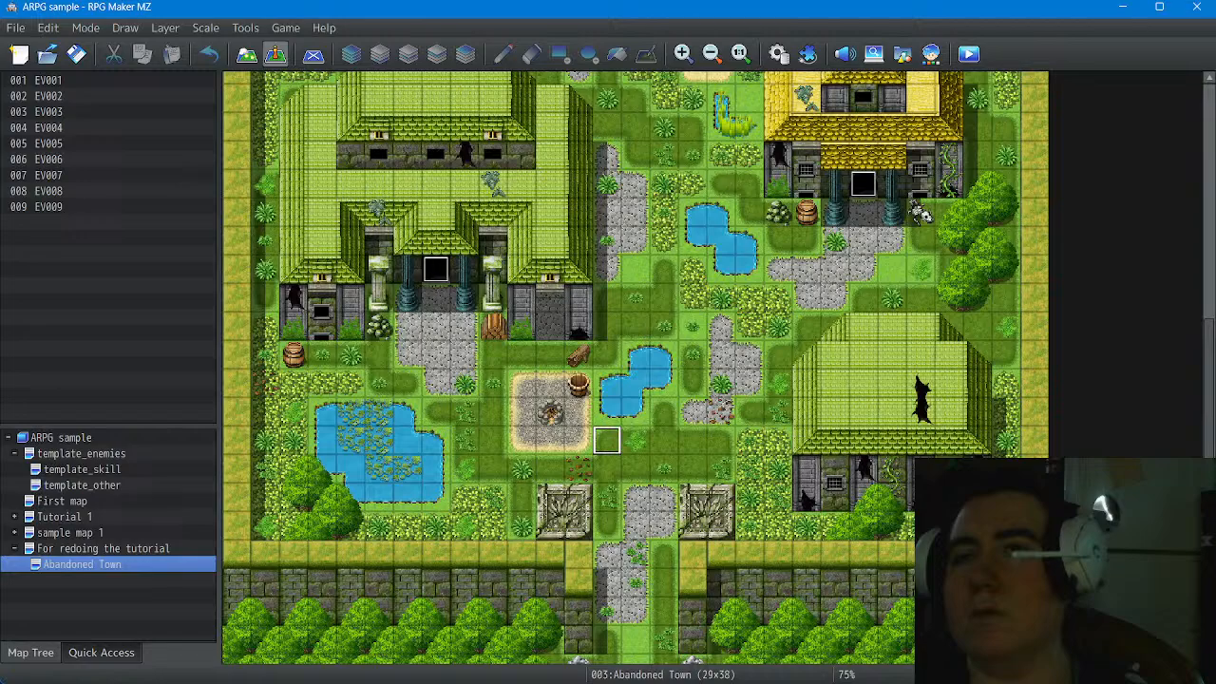
{"action": "right_click", "coordinate": [608, 426]}
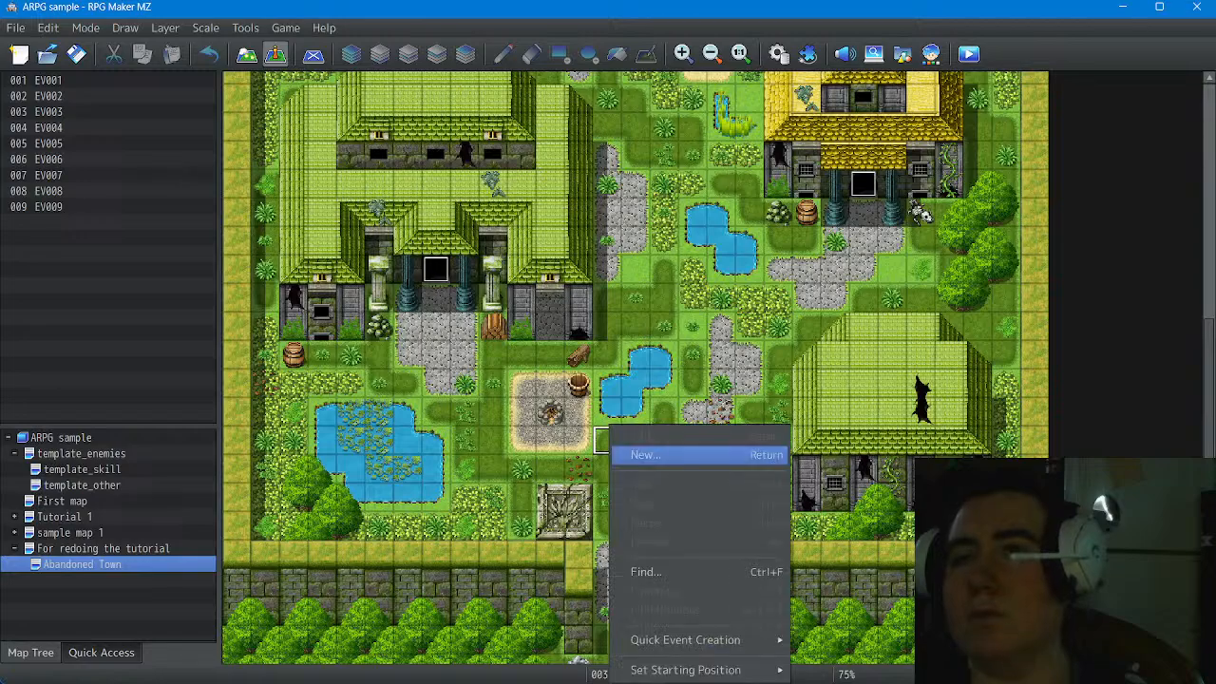
{"action": "key", "text": "Down"}
{"action": "key", "text": "Down"}
{"action": "key", "text": "Down"}
{"action": "key", "text": "Right"}
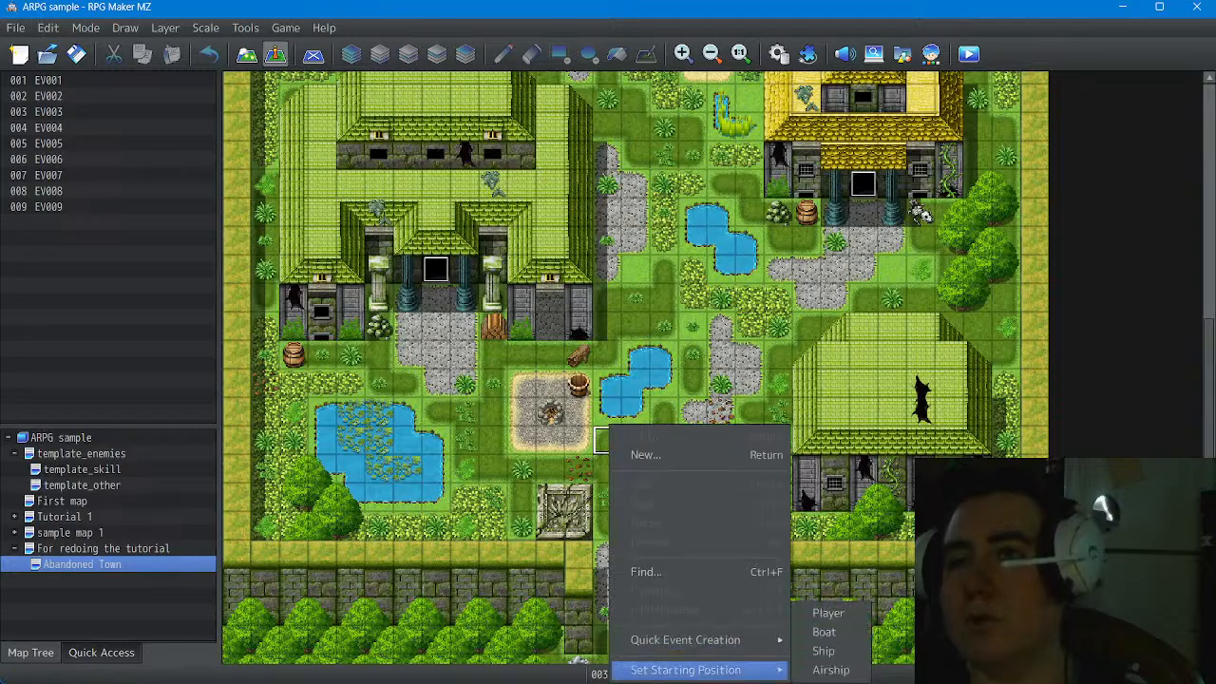
{"action": "key", "text": "Return"}
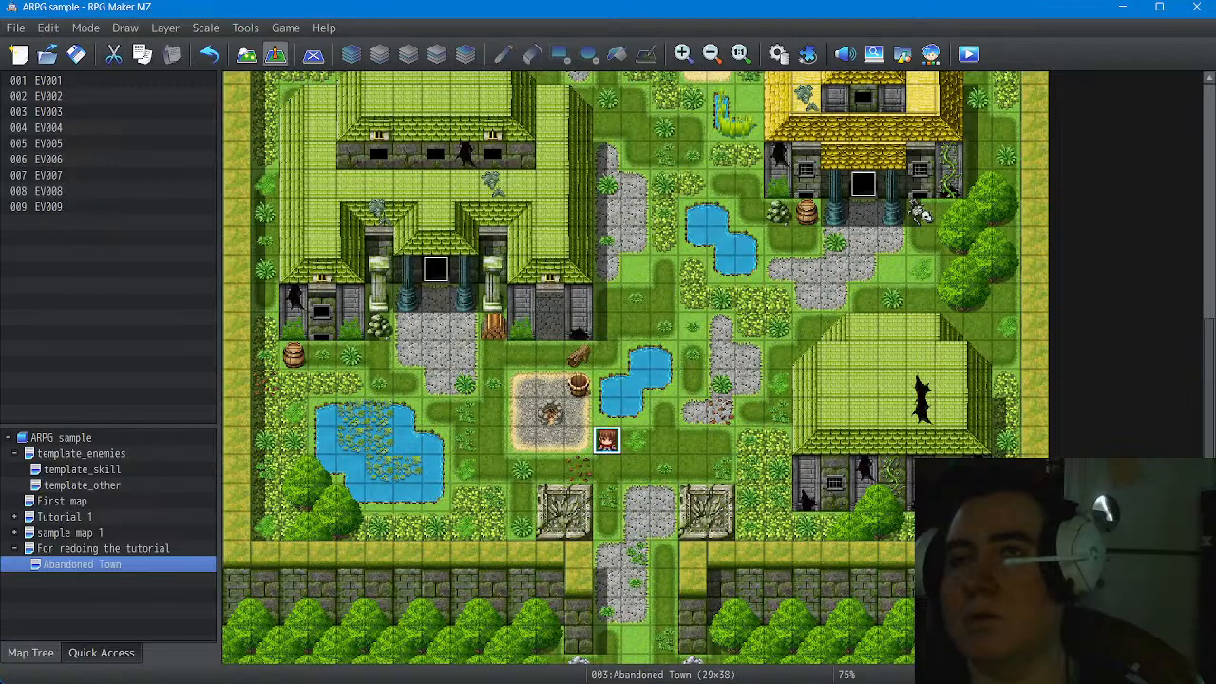
Start a playtest of the project and begin a new game
{"action": "left_click", "coordinate": [968, 54]}
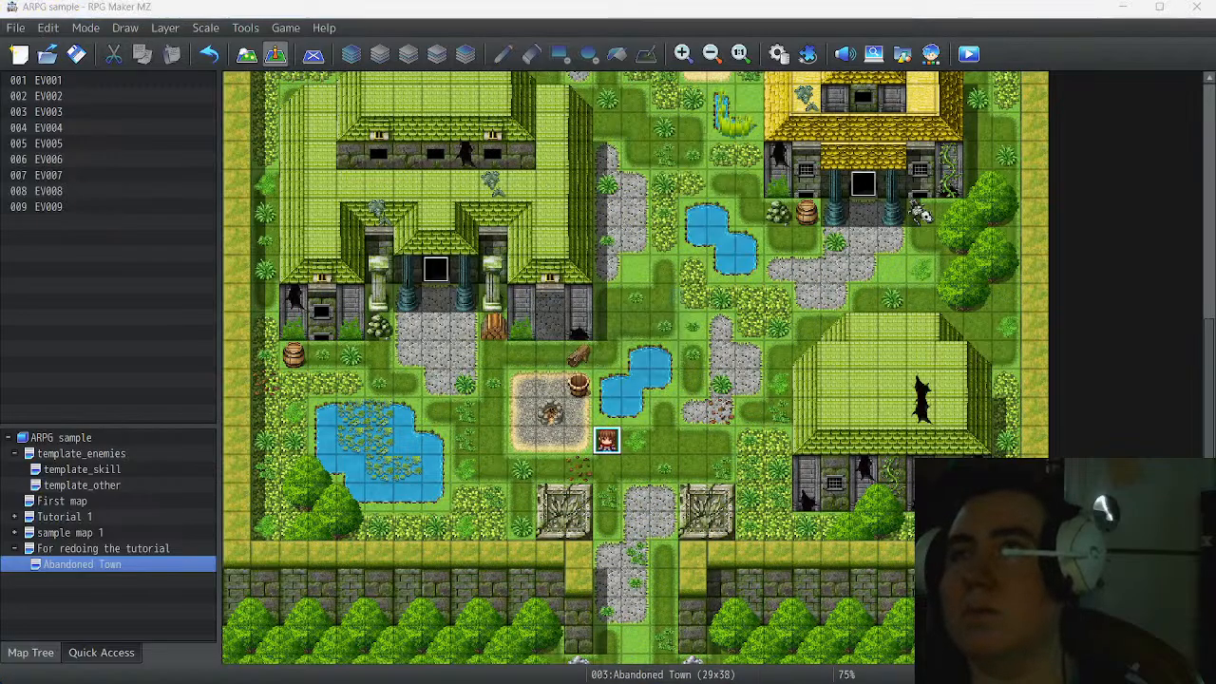
{"action": "key", "text": "Return"}
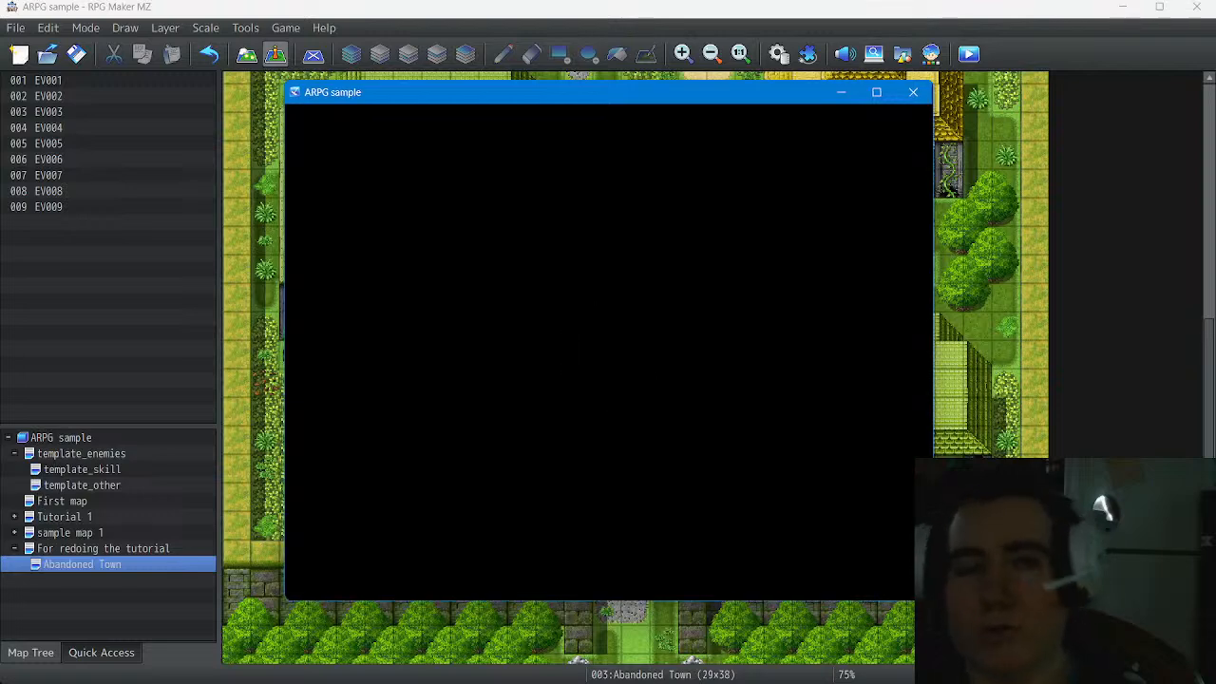
{"action": "key", "text": "Down"}
{"action": "key", "text": "Up"}
{"action": "key", "text": "Return"}
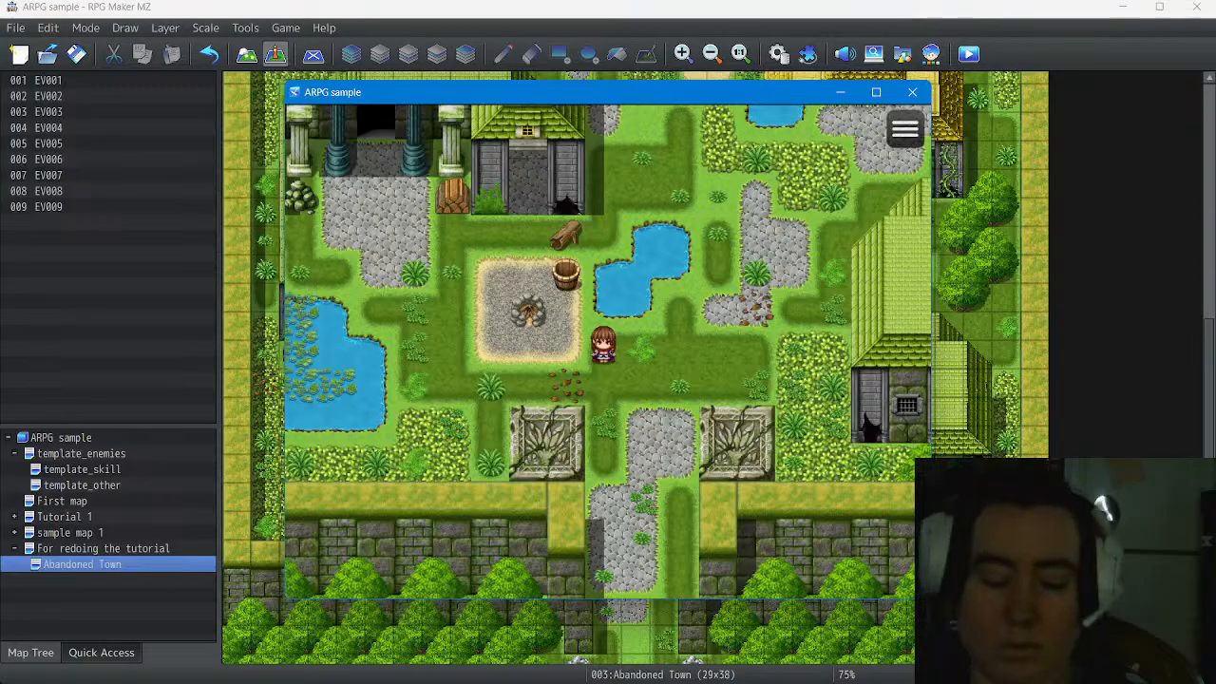
Walk the character around the campfire area in all directions to test movement, and close the playtest
{"action": "key", "text": "Right"}
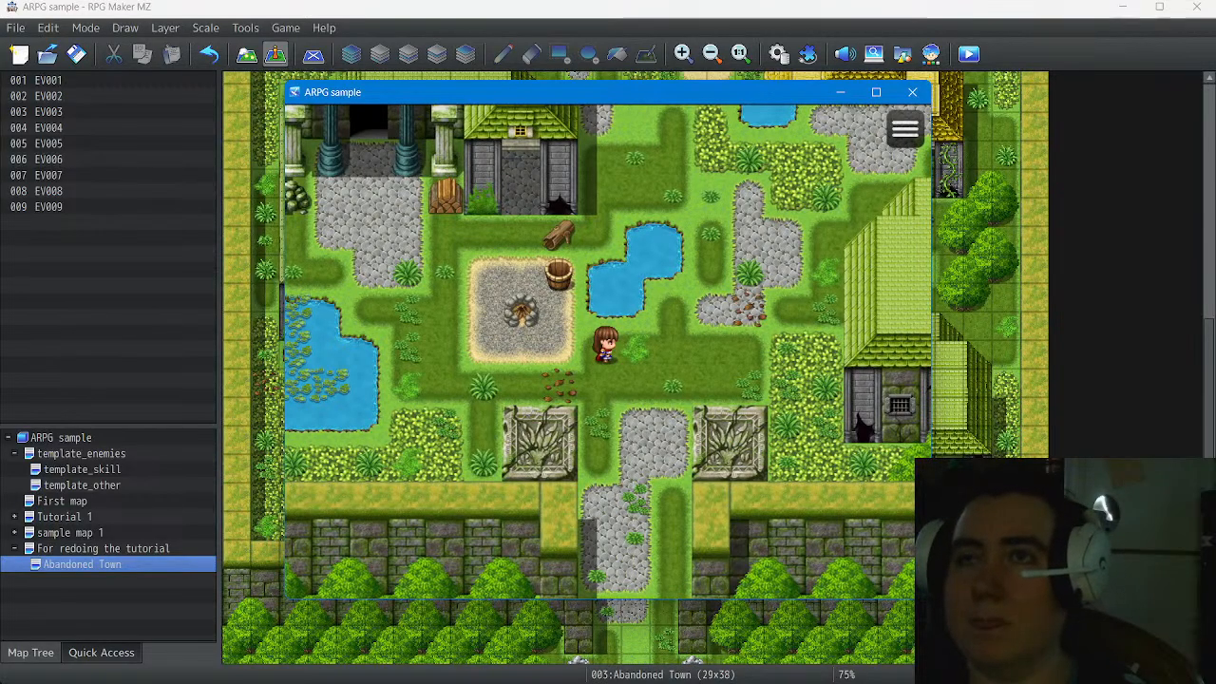
{"action": "key", "text": "Left"}
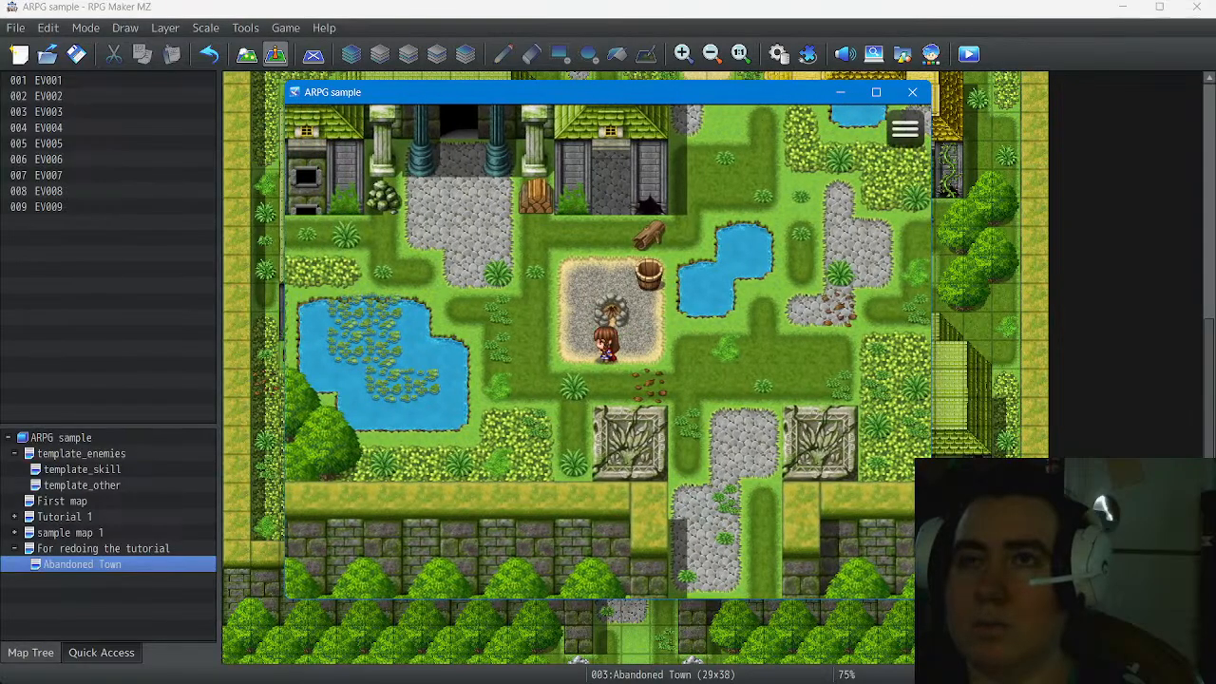
{"action": "key", "text": "Right"}
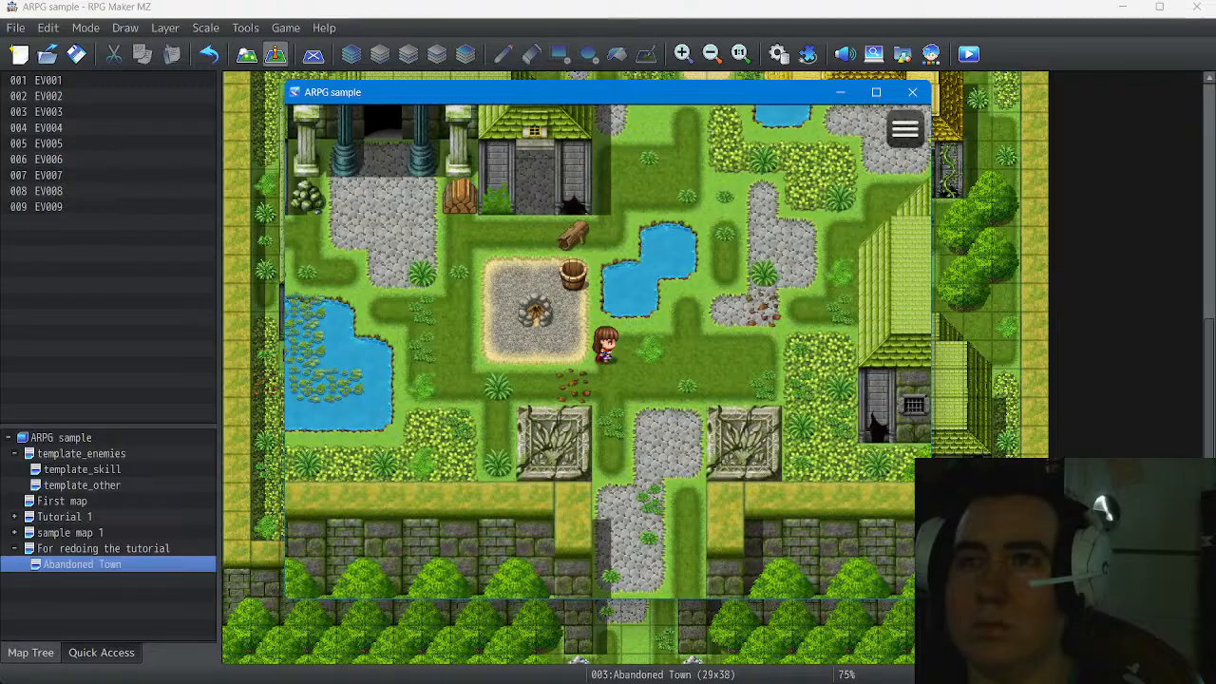
{"action": "key", "text": "Right"}
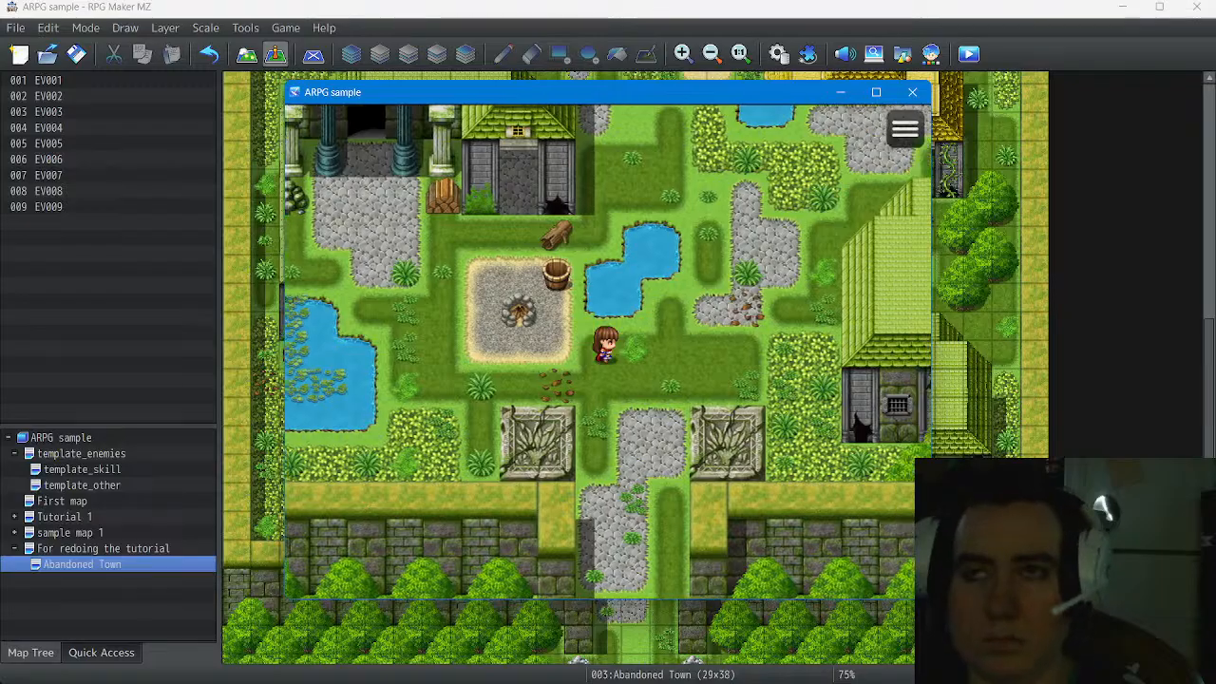
{"action": "key", "text": "Left"}
{"action": "key", "text": "Up"}
{"action": "key", "text": "Left"}
{"action": "key", "text": "Down"}
{"action": "key", "text": "Right"}
{"action": "key", "text": "Up"}
{"action": "key", "text": "Left"}
{"action": "key", "text": "Down"}
{"action": "key", "text": "Right"}
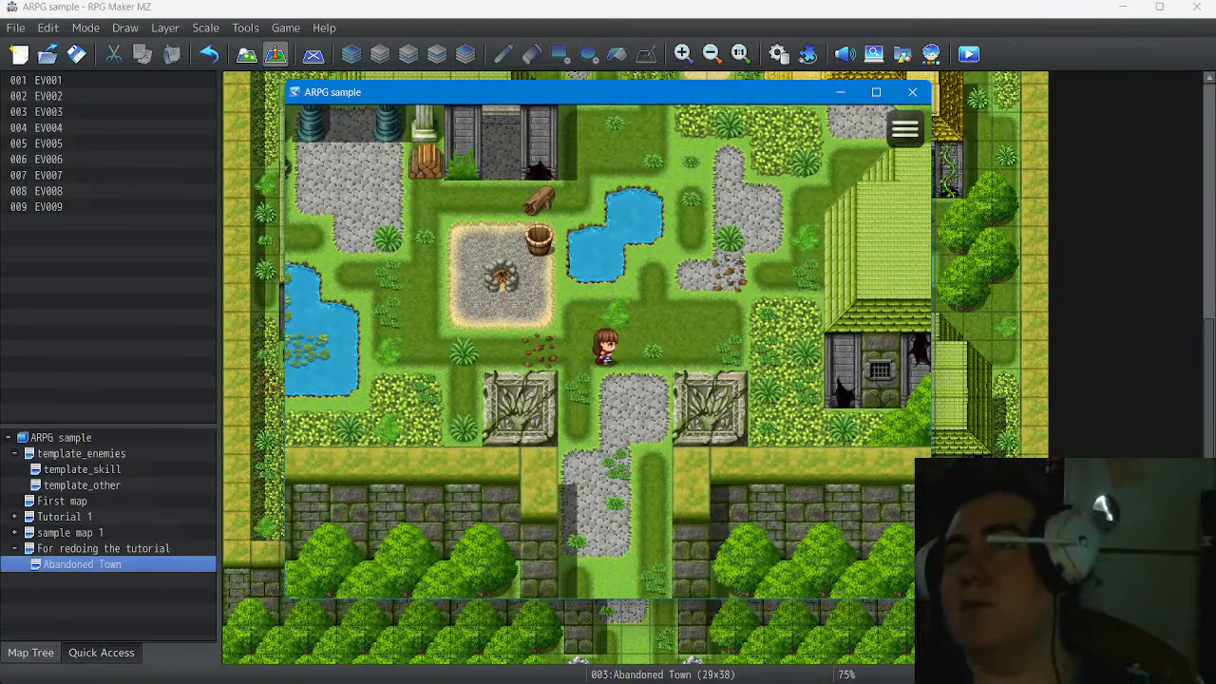
{"action": "left_click", "coordinate": [912, 92]}
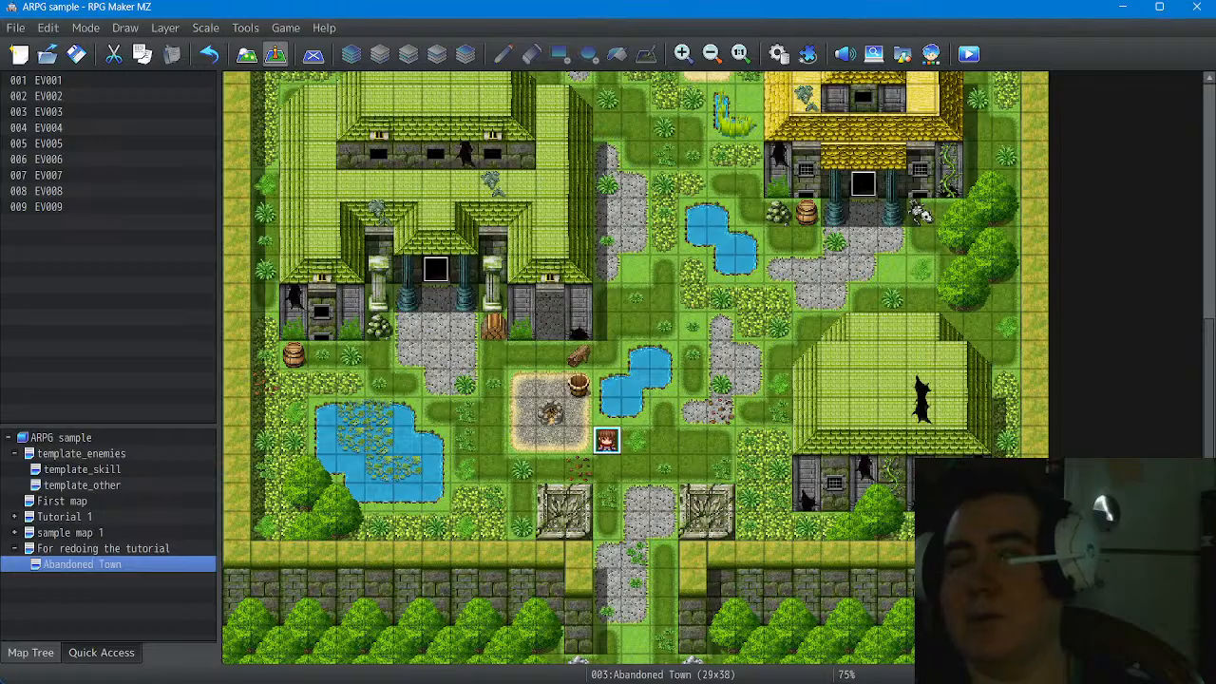
Create a new event named BattleOn on a roof tile of the large green-roofed house
{"action": "left_click", "coordinate": [322, 240]}
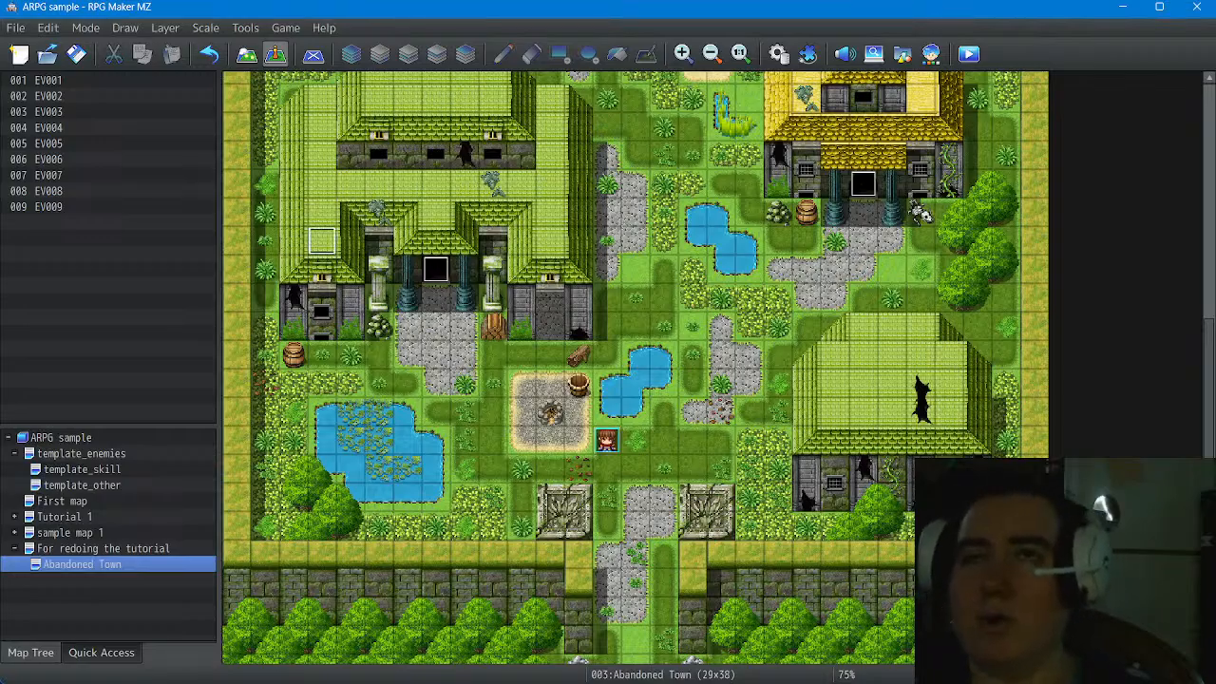
{"action": "key", "text": "Return"}
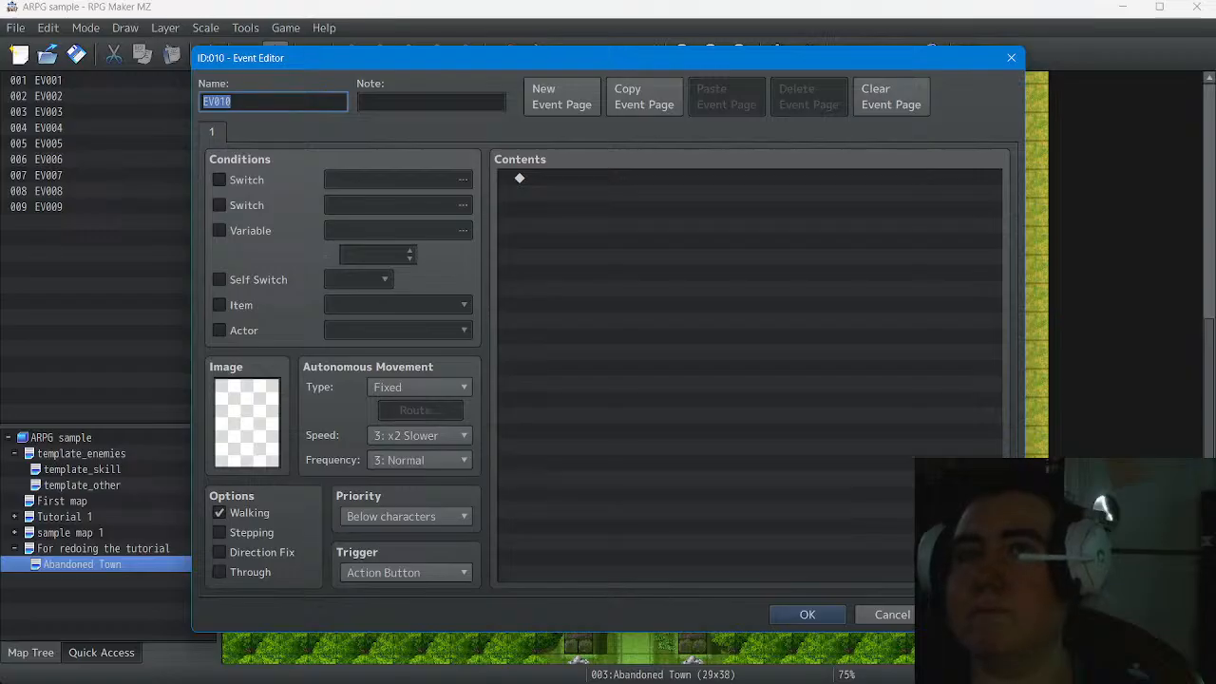
{"action": "type", "text": "Battl"}
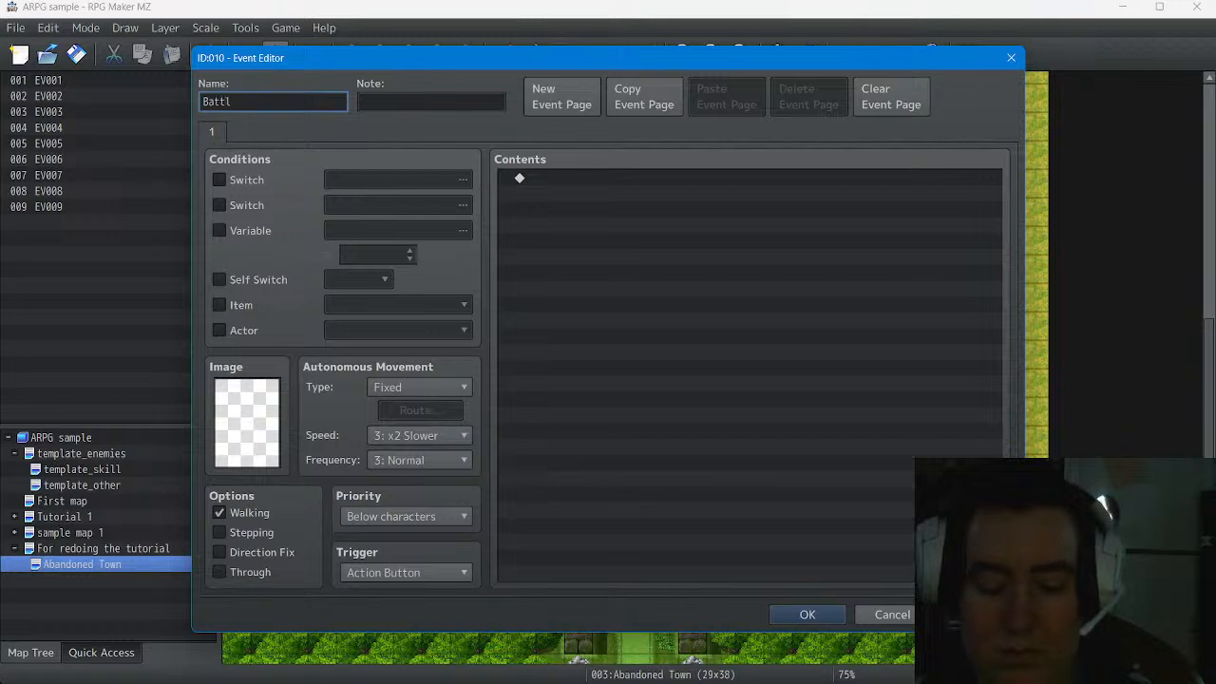
{"action": "type", "text": "eO"}
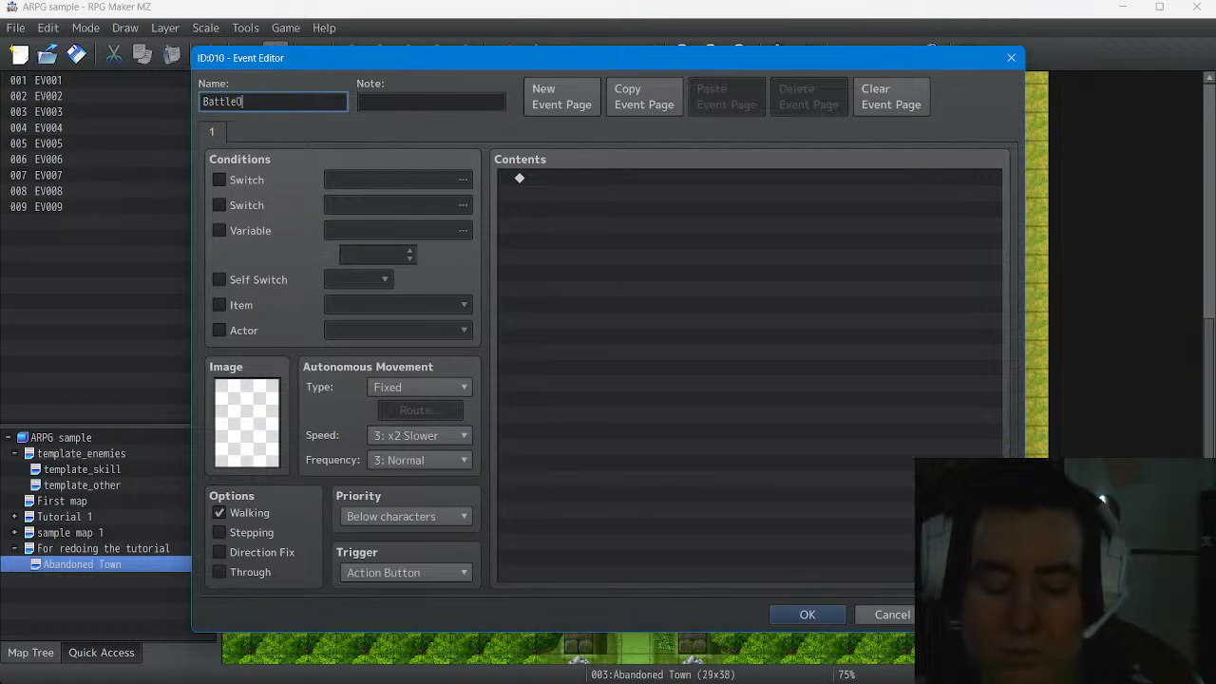
{"action": "type", "text": "n"}
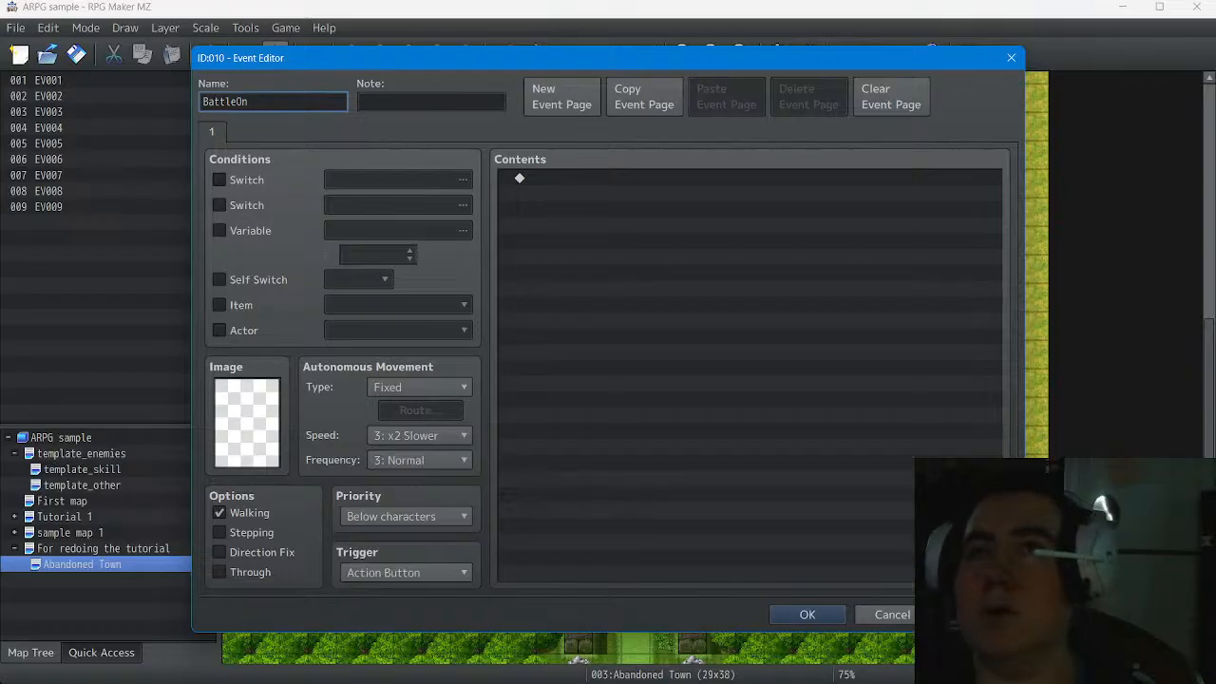
Add the build/ARPG_Core plugin command Toggle ARPG mode with ARPG Mode set to true to the BattleOn event, and save the event
{"action": "double_click", "coordinate": [627, 179]}
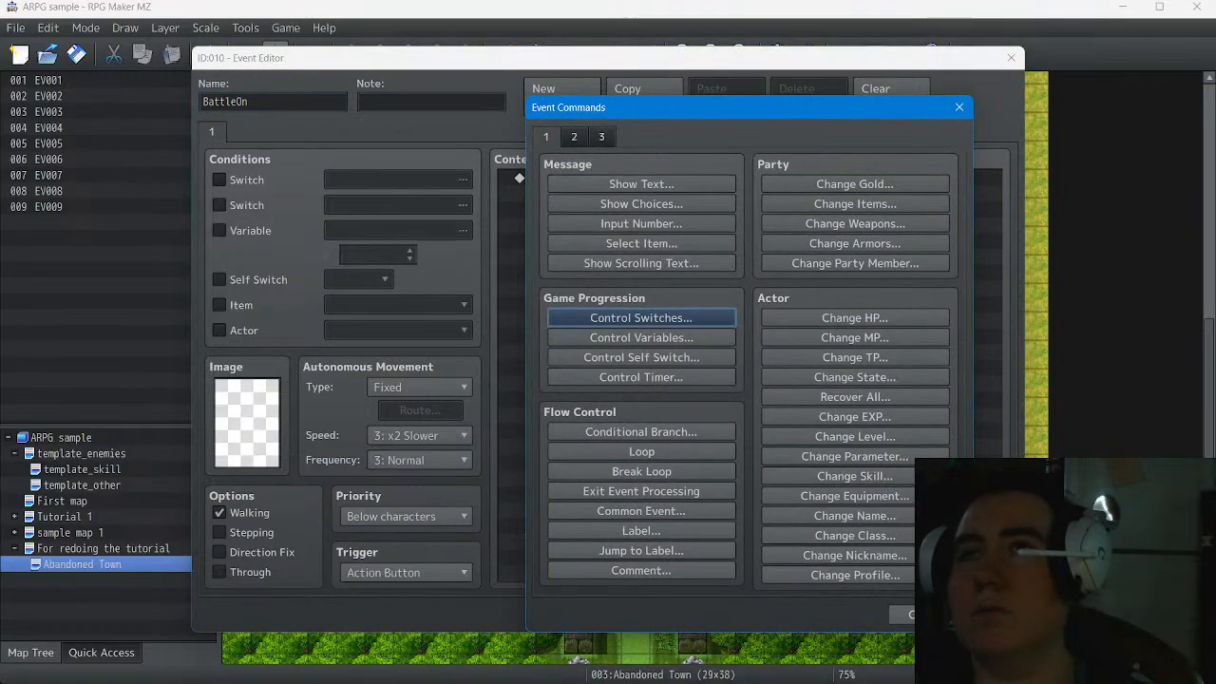
{"action": "left_click", "coordinate": [601, 137]}
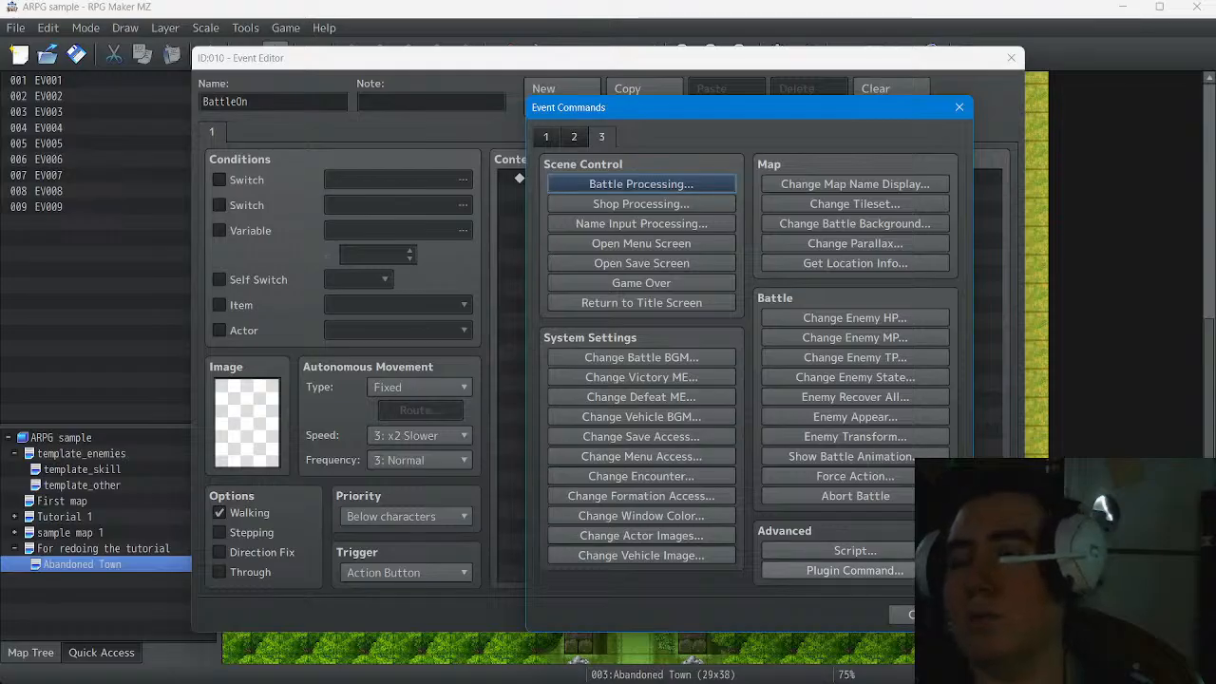
{"action": "left_click", "coordinate": [854, 571]}
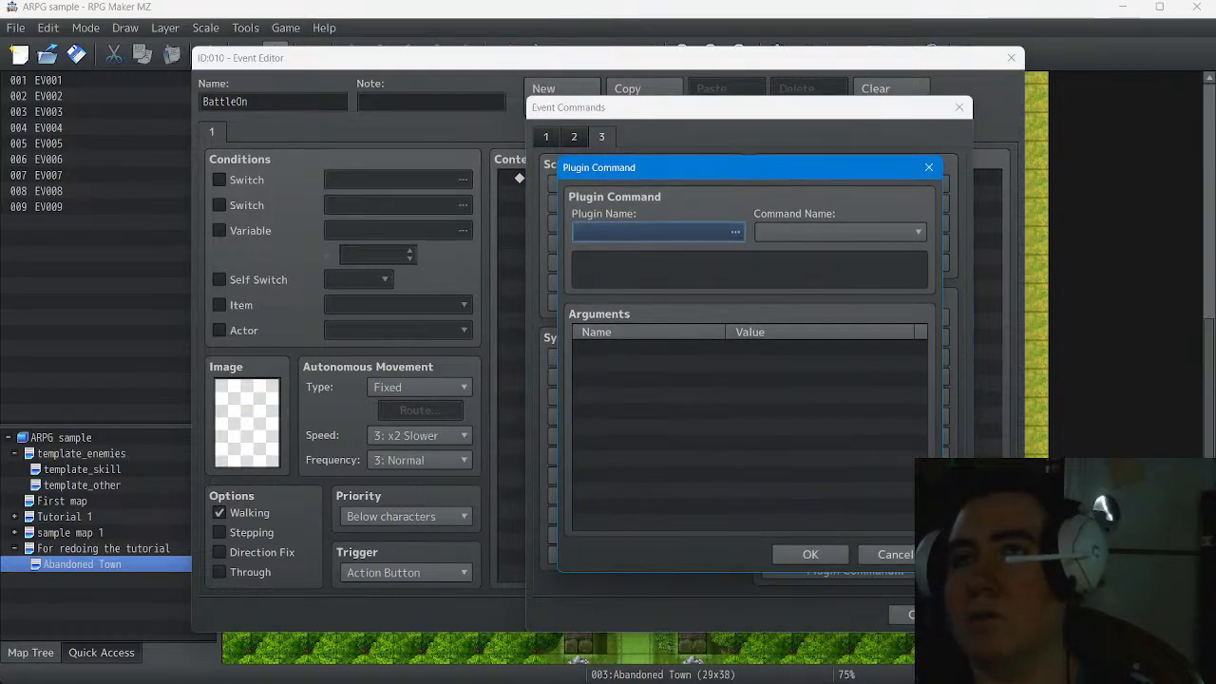
{"action": "left_click", "coordinate": [655, 232]}
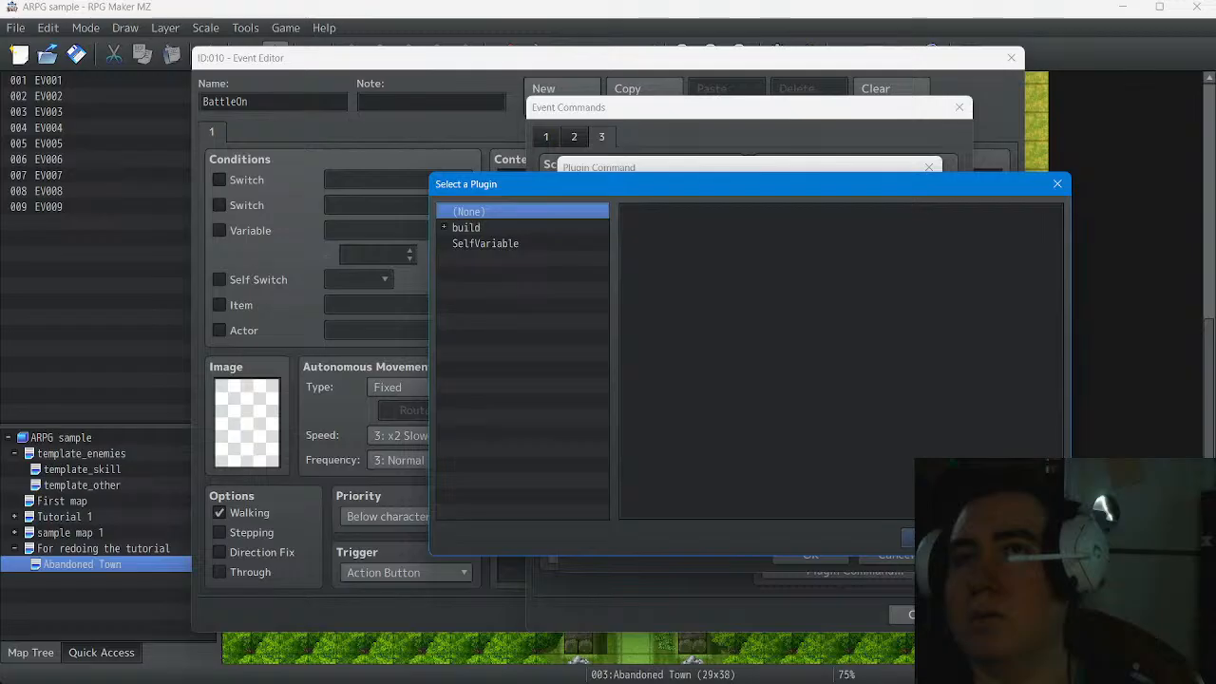
{"action": "double_click", "coordinate": [467, 228]}
{"action": "left_click", "coordinate": [483, 243]}
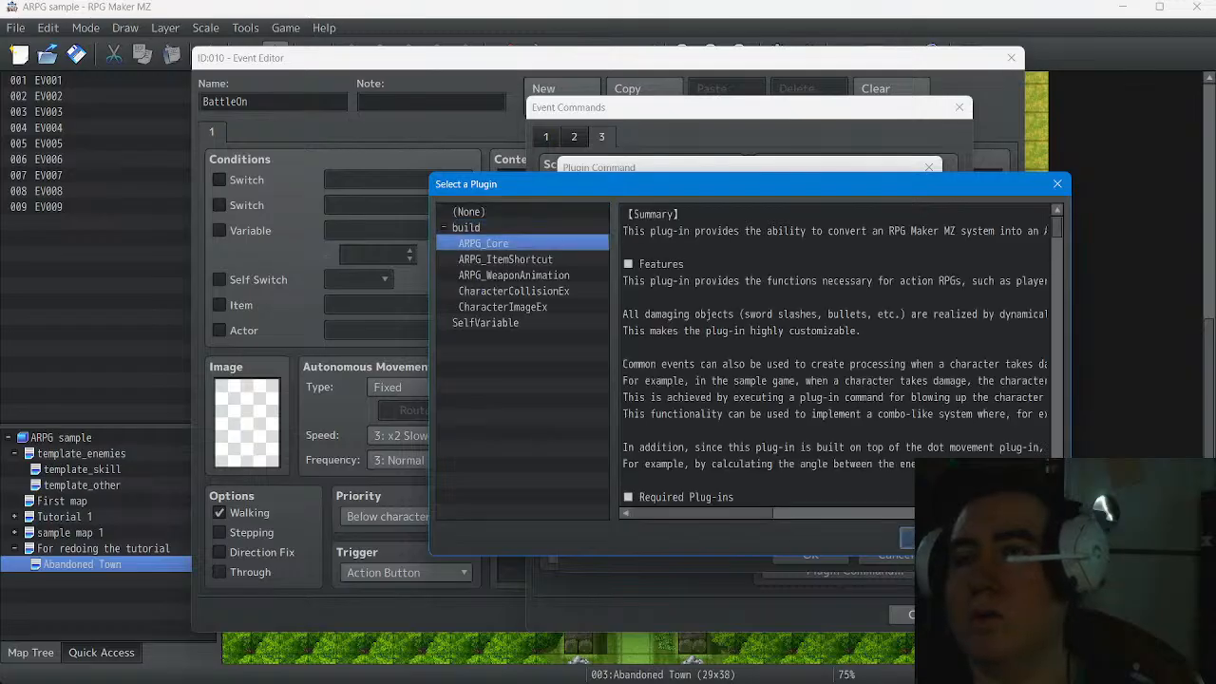
{"action": "left_click", "coordinate": [938, 539]}
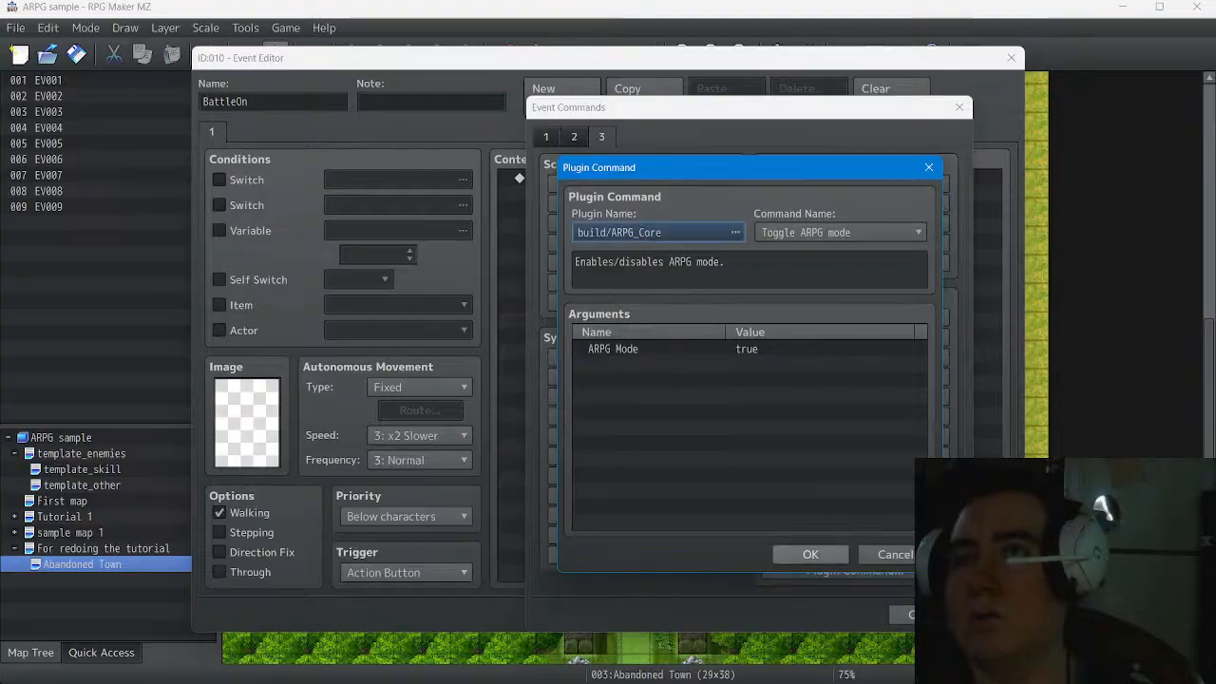
{"action": "left_click", "coordinate": [810, 554]}
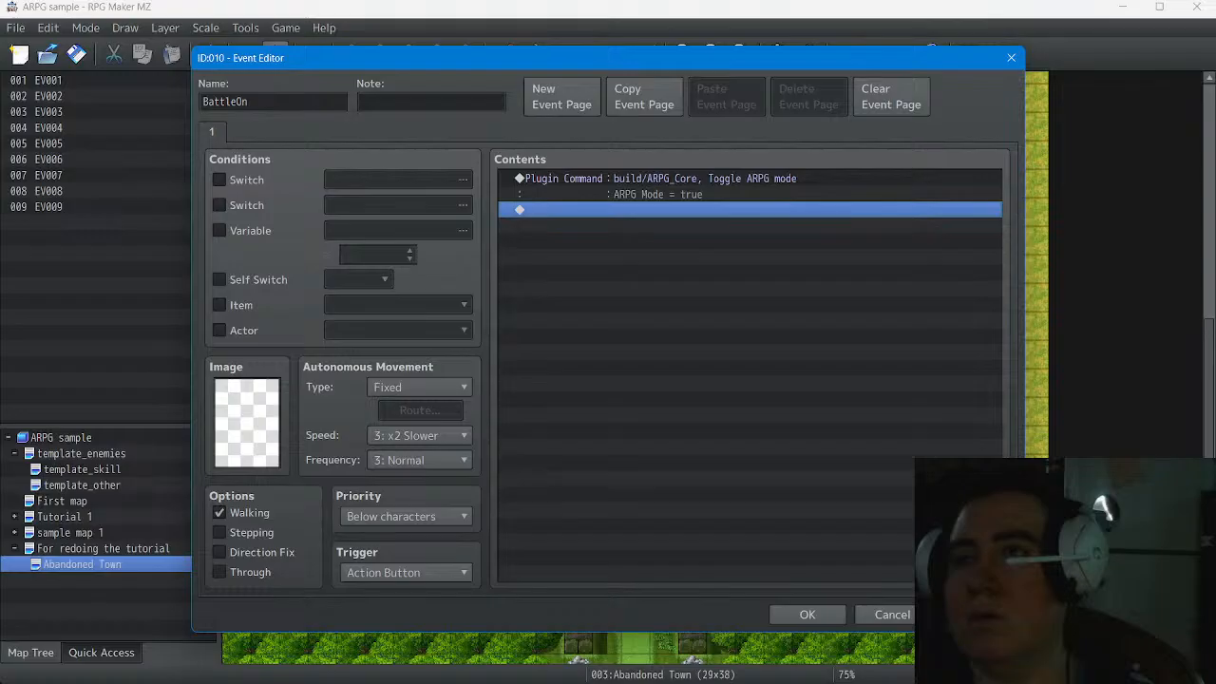
{"action": "left_click", "coordinate": [807, 615]}
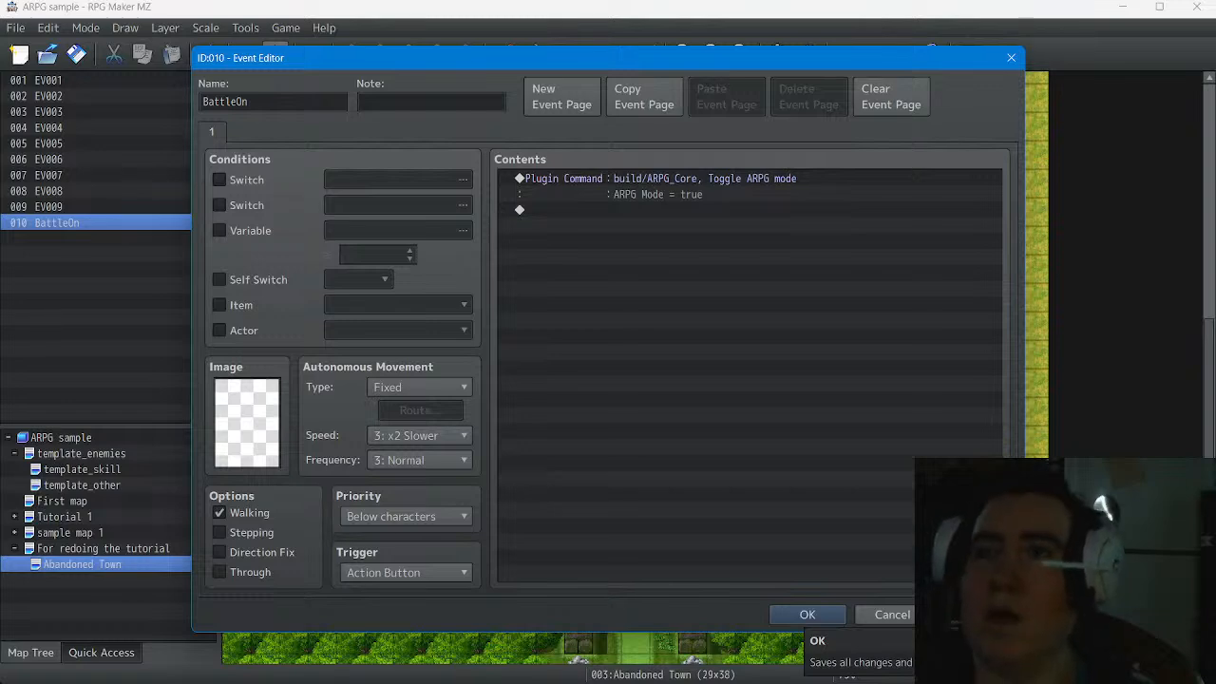
{"action": "left_click", "coordinate": [807, 614]}
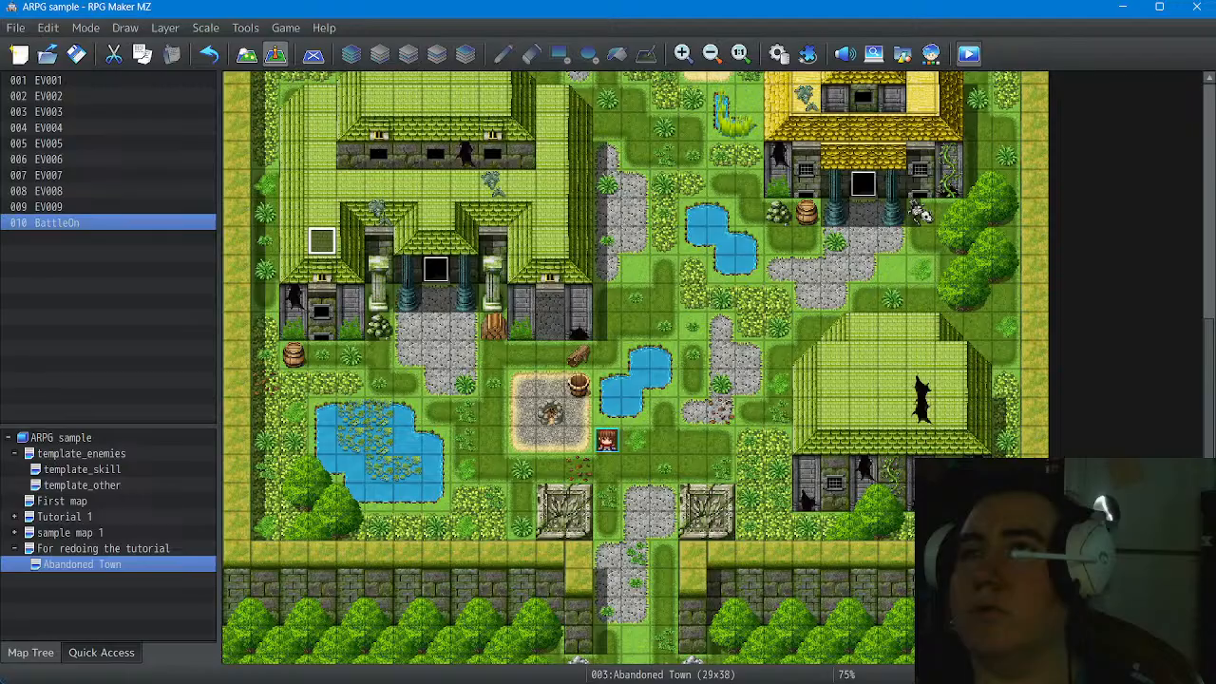
Save the changes, start a playtest of the project, and begin a new game
{"action": "left_click", "coordinate": [968, 53]}
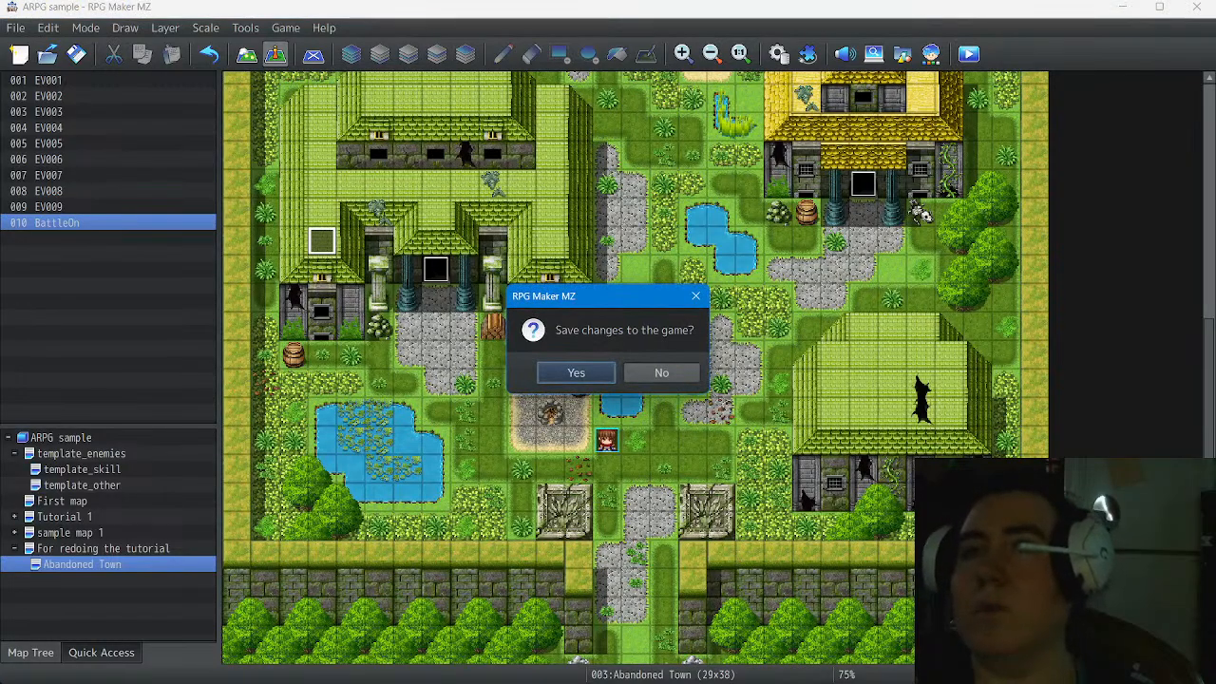
{"action": "key", "text": "Return"}
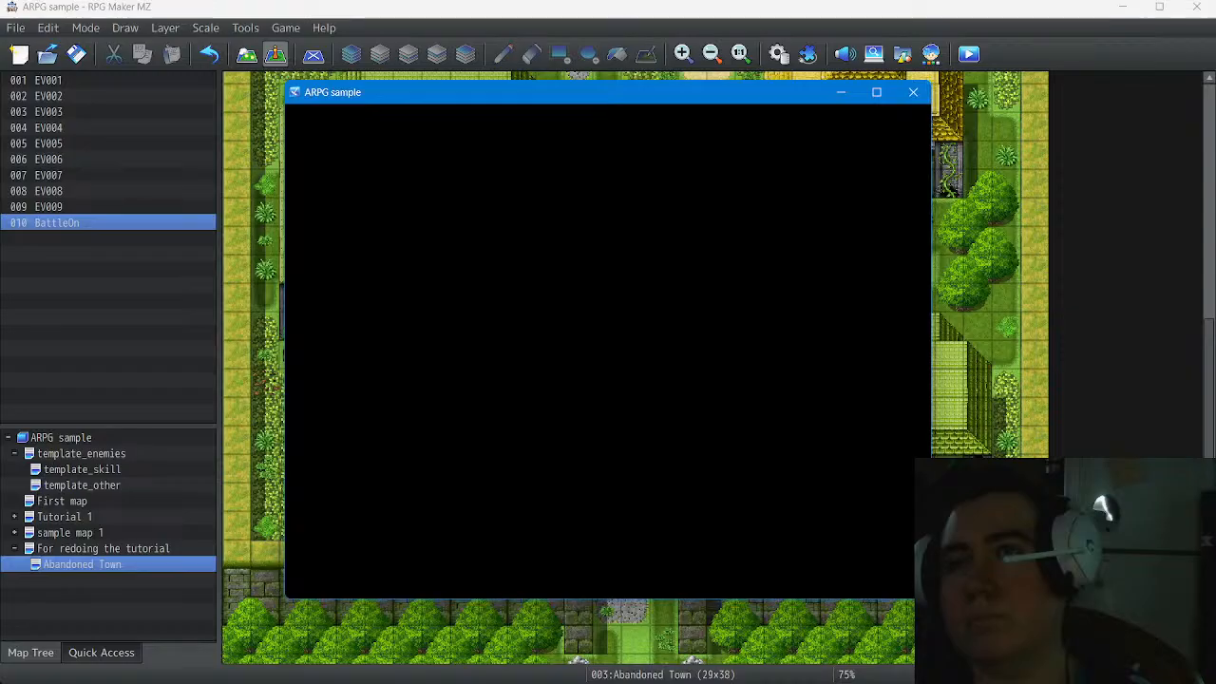
{"action": "key", "text": "Return"}
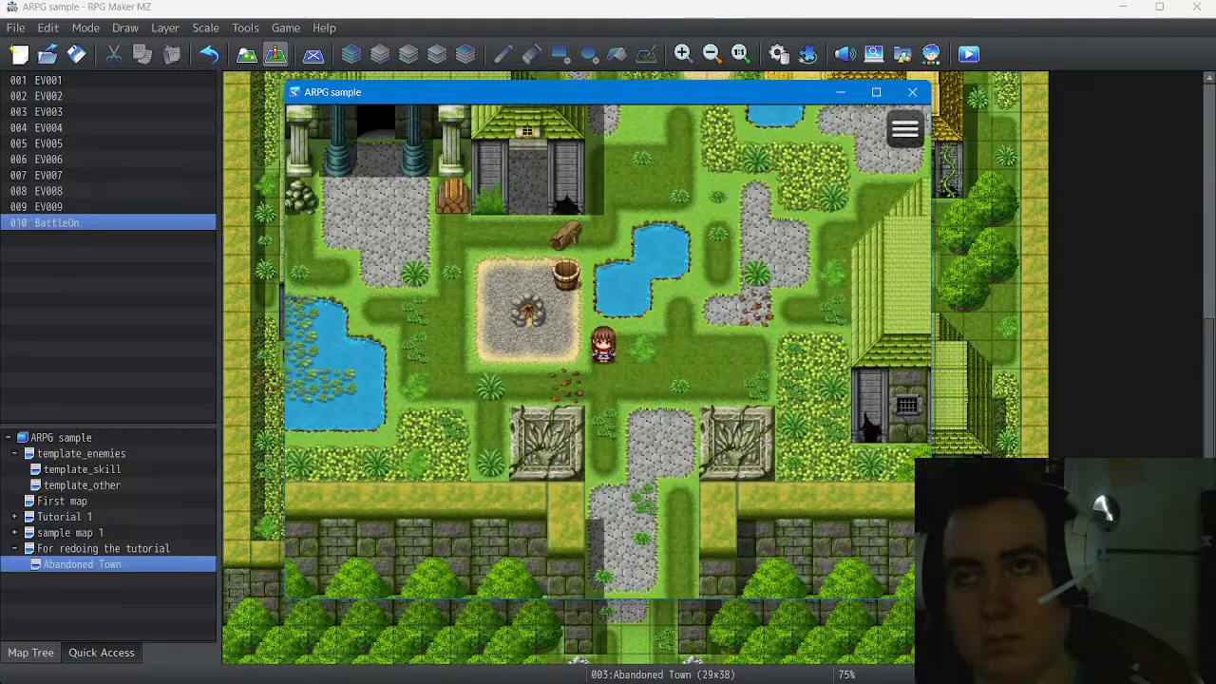
Walk the character from the campfire area past the ponds and up the stone path to test movement on Abandoned Town
{"action": "key", "text": "Right"}
{"action": "key", "text": "Right"}
{"action": "key", "text": "Right"}
{"action": "key", "text": "Left"}
{"action": "key", "text": "Down"}
{"action": "key", "text": "Right"}
{"action": "key", "text": "Left"}
{"action": "key", "text": "Right"}
{"action": "key", "text": "Up"}
{"action": "key", "text": "Left"}
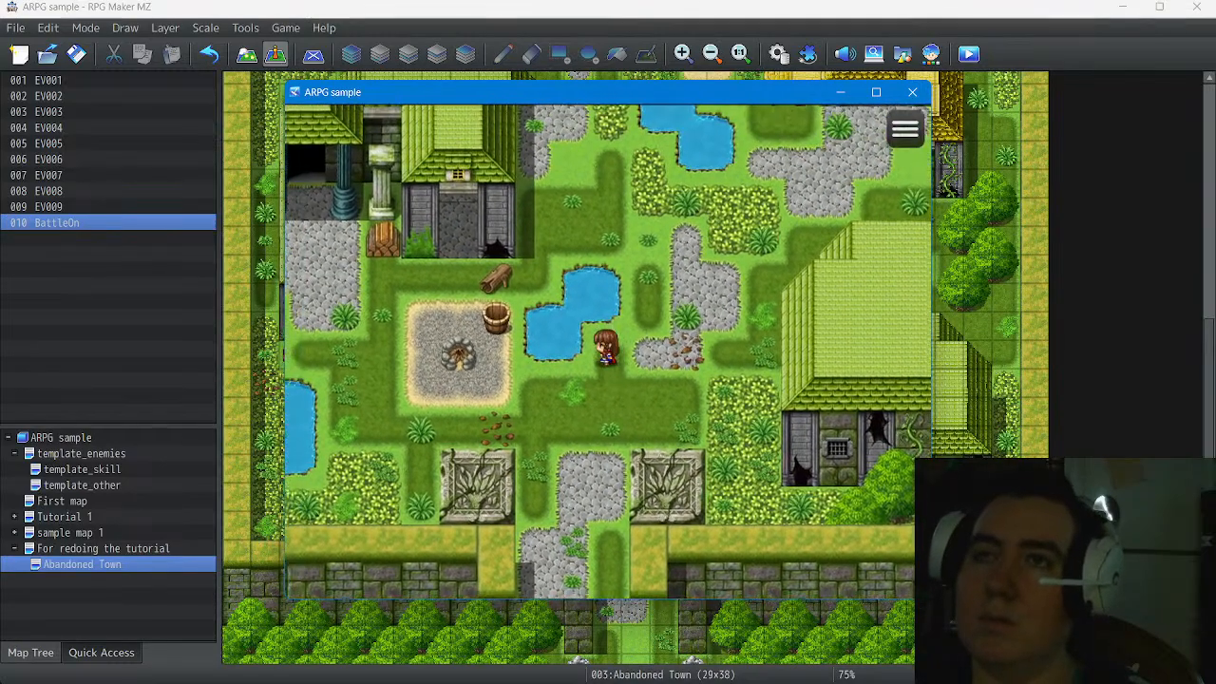
{"action": "key", "text": "Down"}
{"action": "key", "text": "Right"}
{"action": "key", "text": "Up"}
{"action": "key", "text": "Left"}
{"action": "key", "text": "Down"}
{"action": "key", "text": "Right"}
{"action": "key", "text": "Up"}
{"action": "key", "text": "Left"}
{"action": "key", "text": "Down"}
{"action": "key", "text": "Right"}
{"action": "key", "text": "Up"}
{"action": "key", "text": "Left"}
{"action": "key", "text": "Down"}
{"action": "key", "text": "Right"}
{"action": "key", "text": "Up"}
{"action": "key", "text": "Left"}
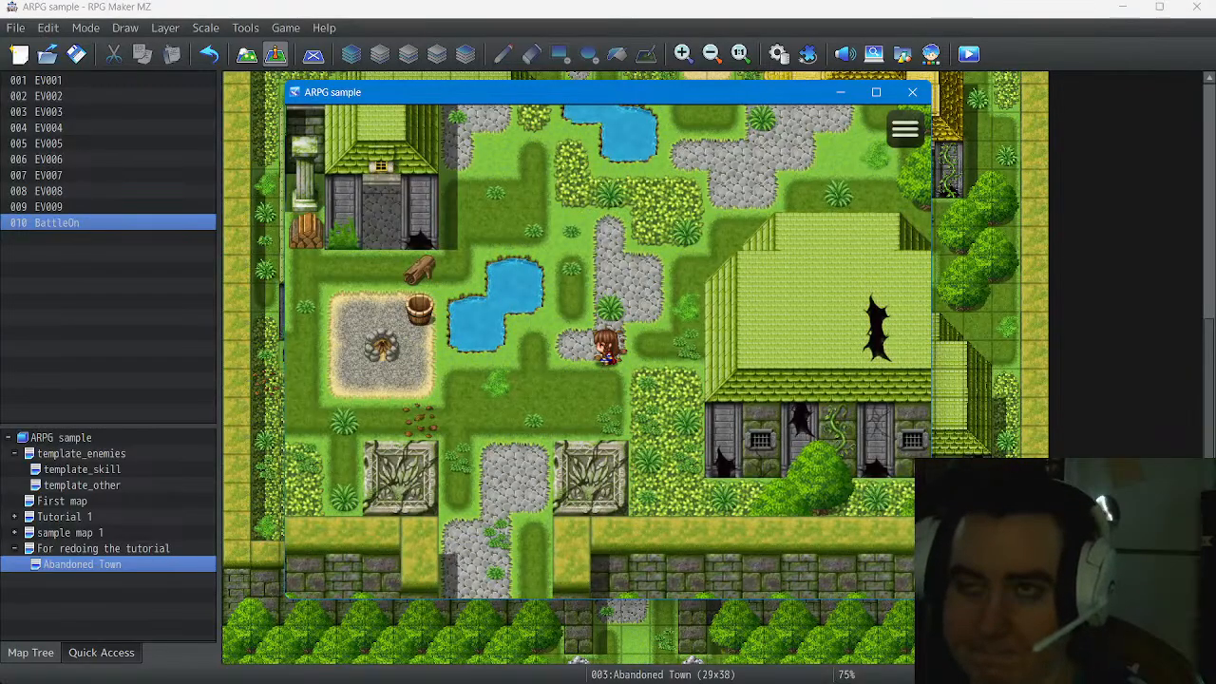
{"action": "key", "text": "Up"}
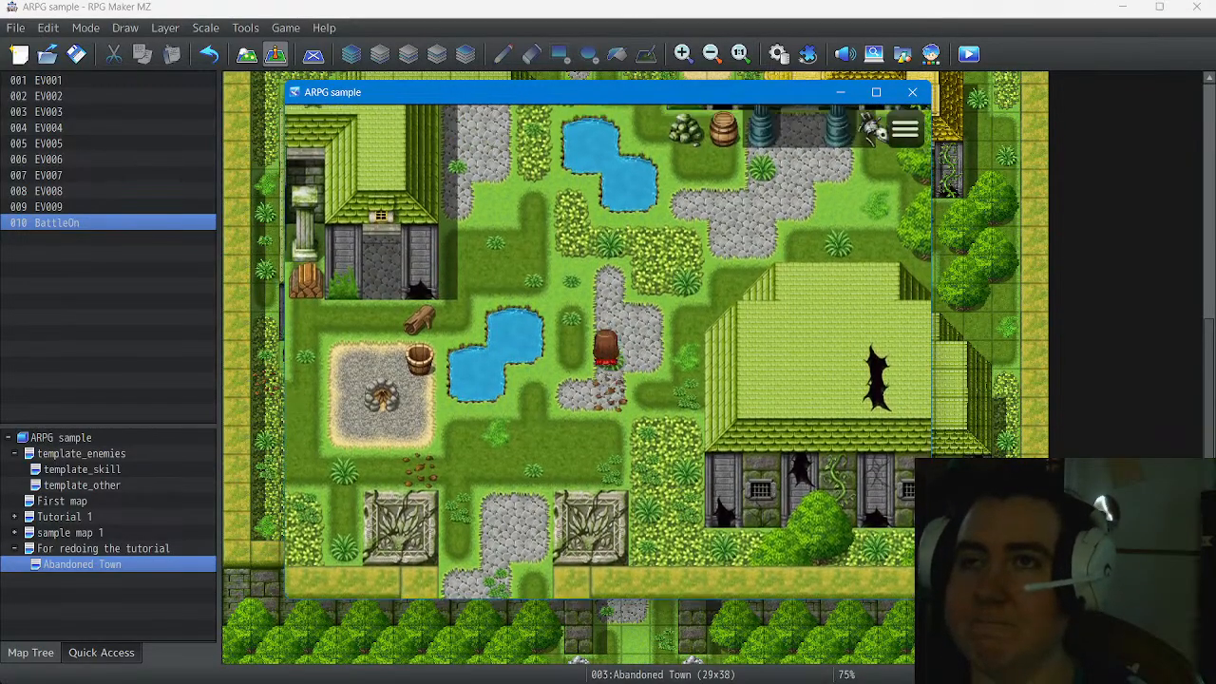
{"action": "key", "text": "Up"}
{"action": "key", "text": "Up"}
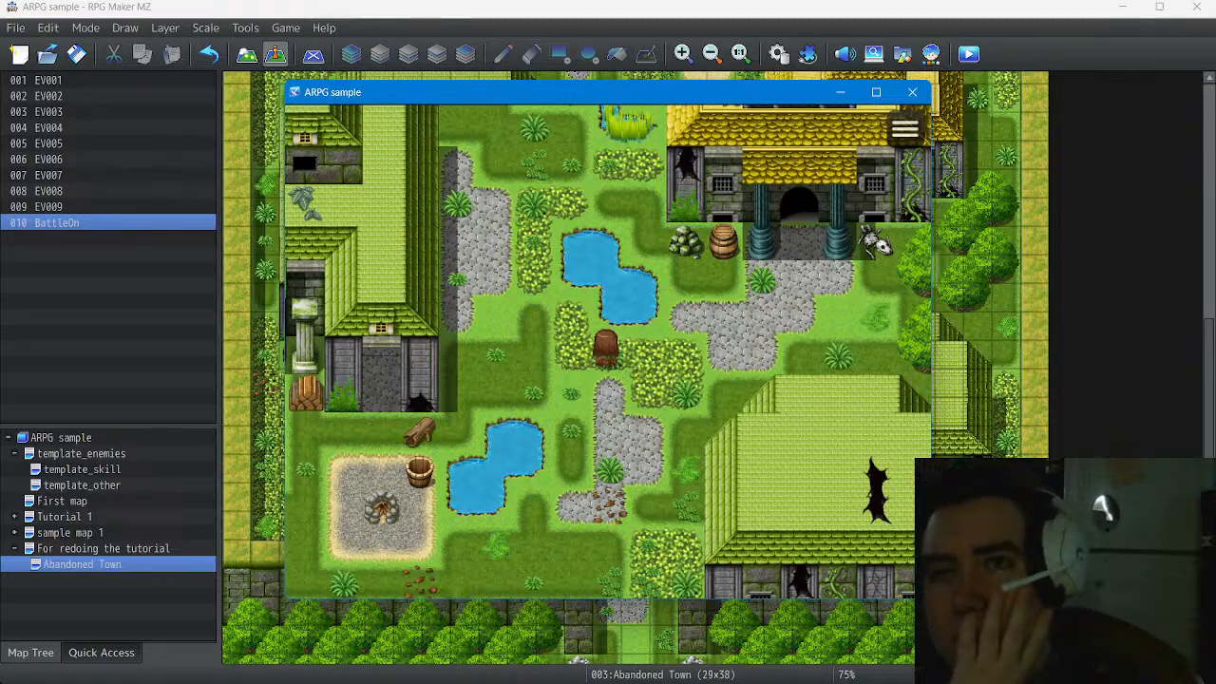
Move the Abandoned Town map out of the For redoing the tutorial map, placing it just above that map in the project
{"action": "left_click", "coordinate": [81, 564]}
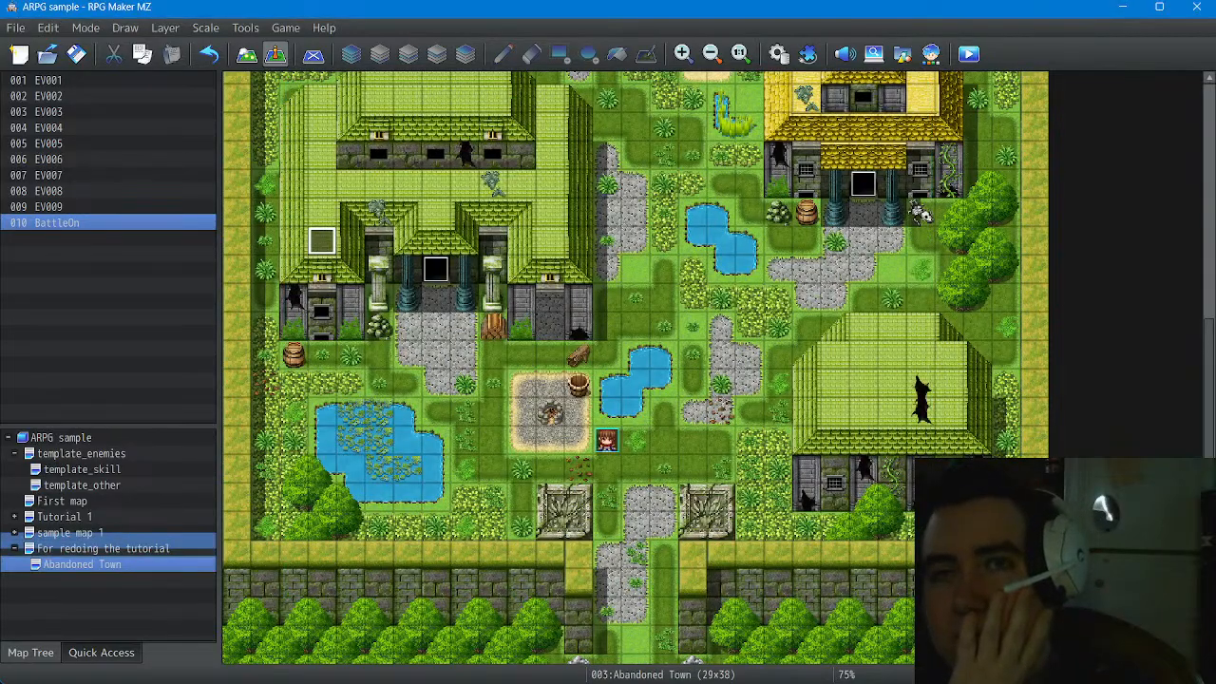
{"action": "left_click_drag", "start_coordinate": [82, 564], "coordinate": [82, 540]}
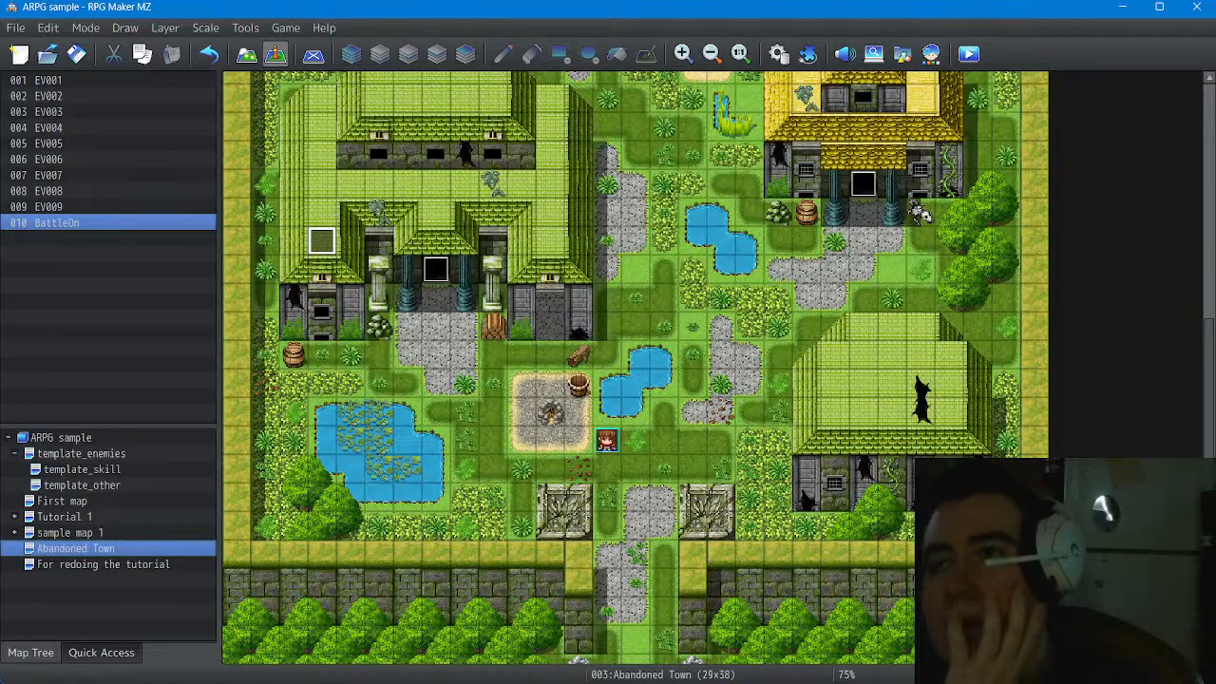
Close the ARPG sample playtest window that is still running behind the editor
{"action": "key", "text": "super"}
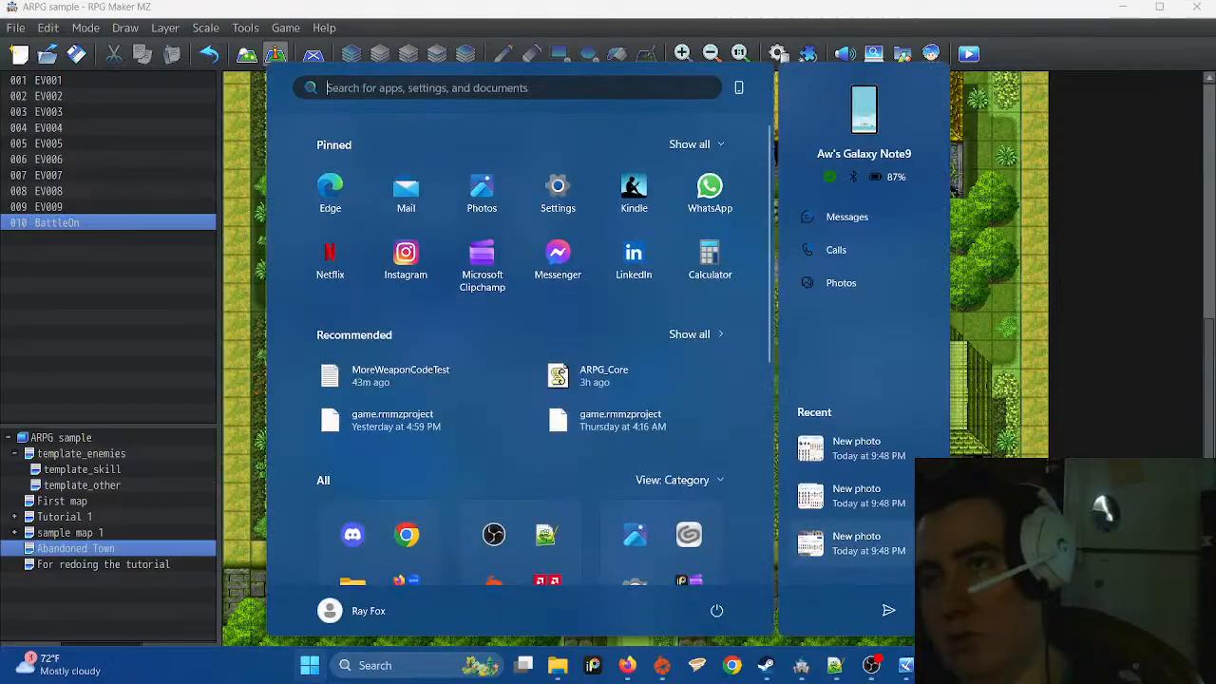
{"action": "mouse_move", "coordinate": [906, 666]}
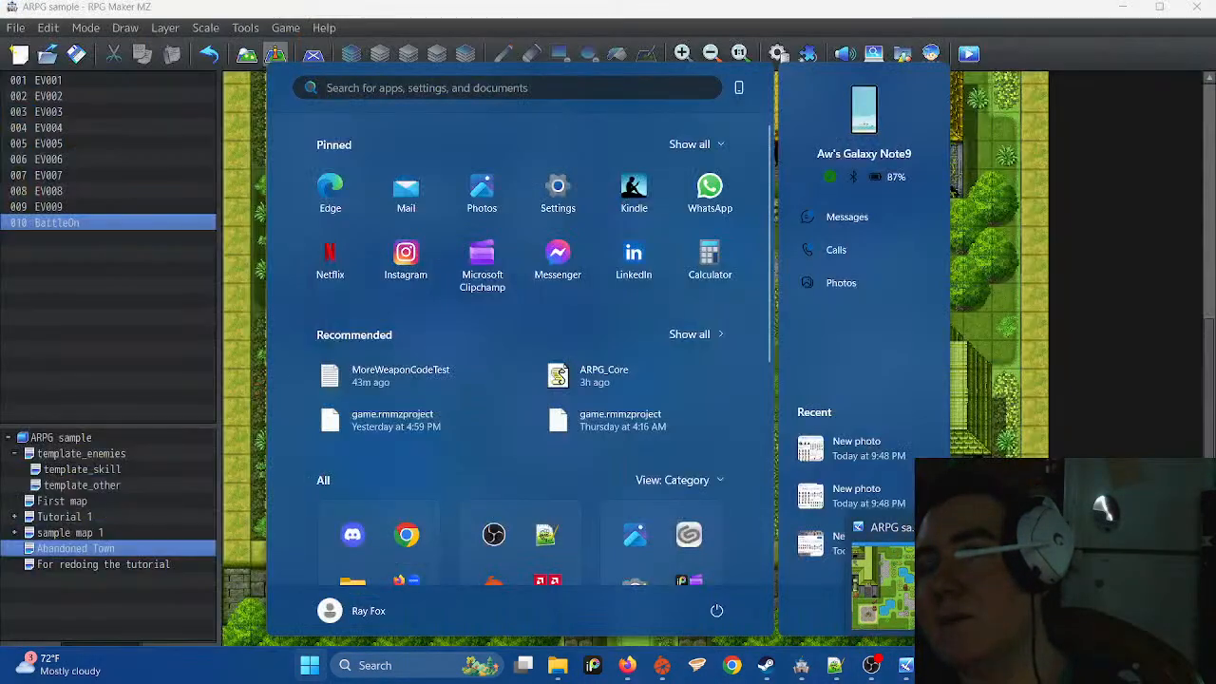
{"action": "left_click", "coordinate": [954, 527]}
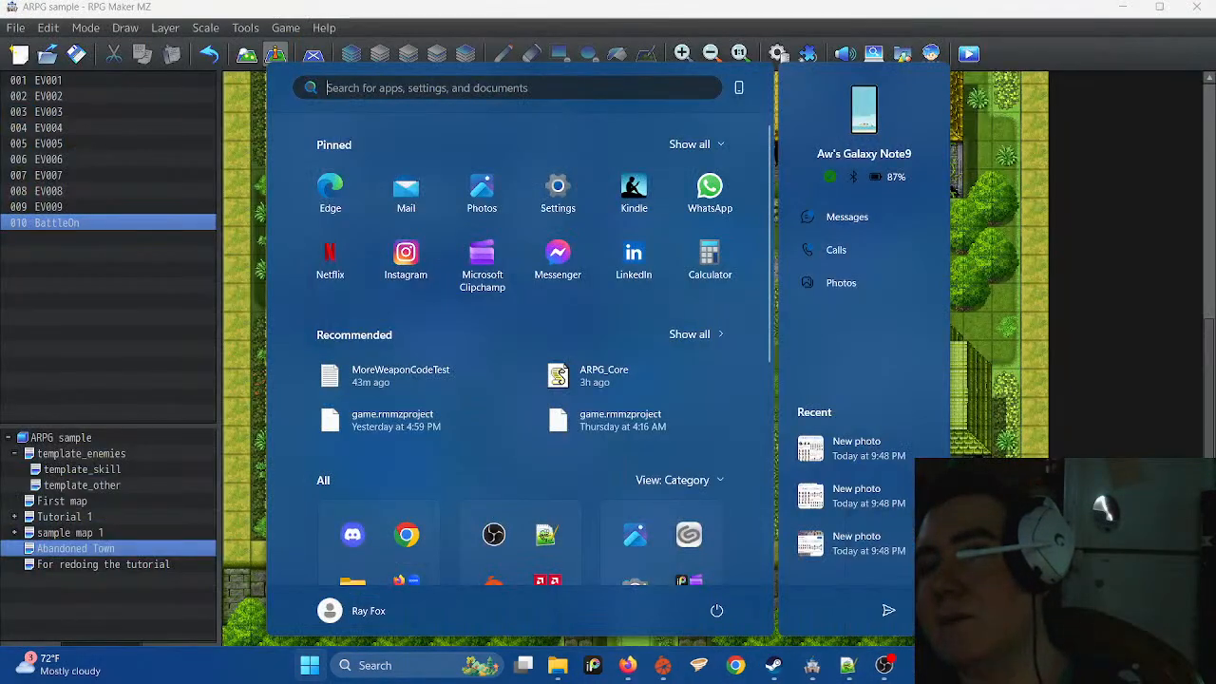
{"action": "key", "text": "super"}
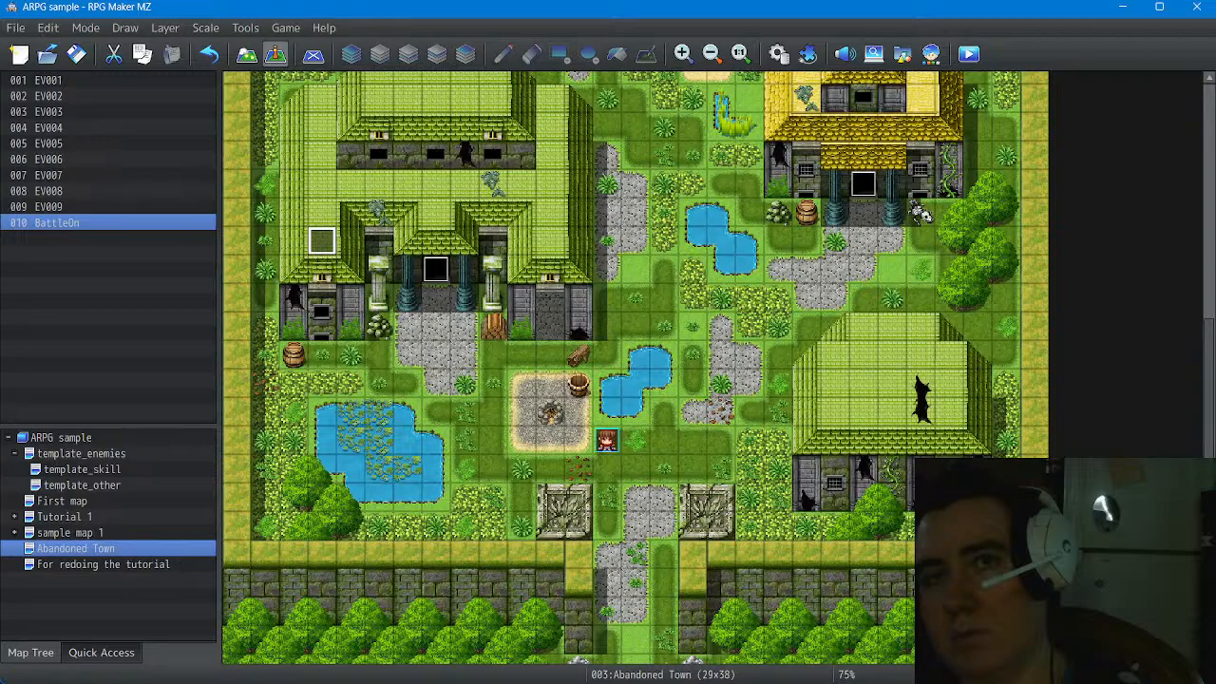
Compare First map with Tutorial 1, and set the player's starting position on a grass tile in the middle of First map
{"action": "left_click", "coordinate": [62, 501]}
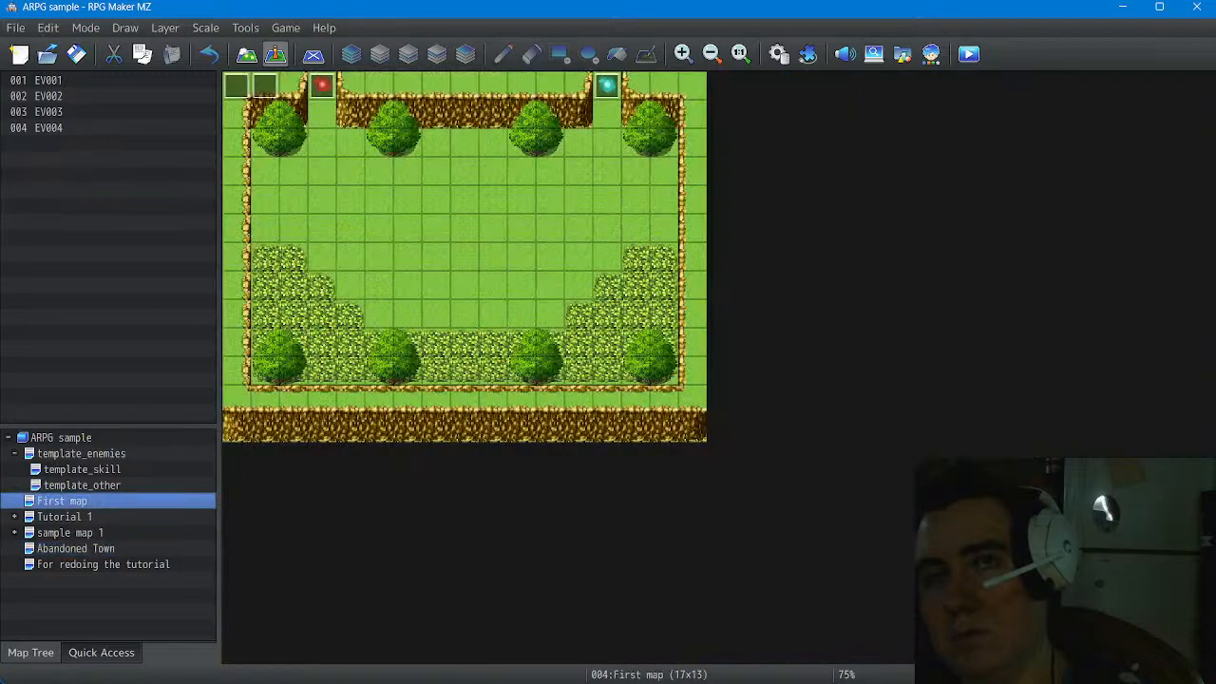
{"action": "left_click", "coordinate": [65, 517]}
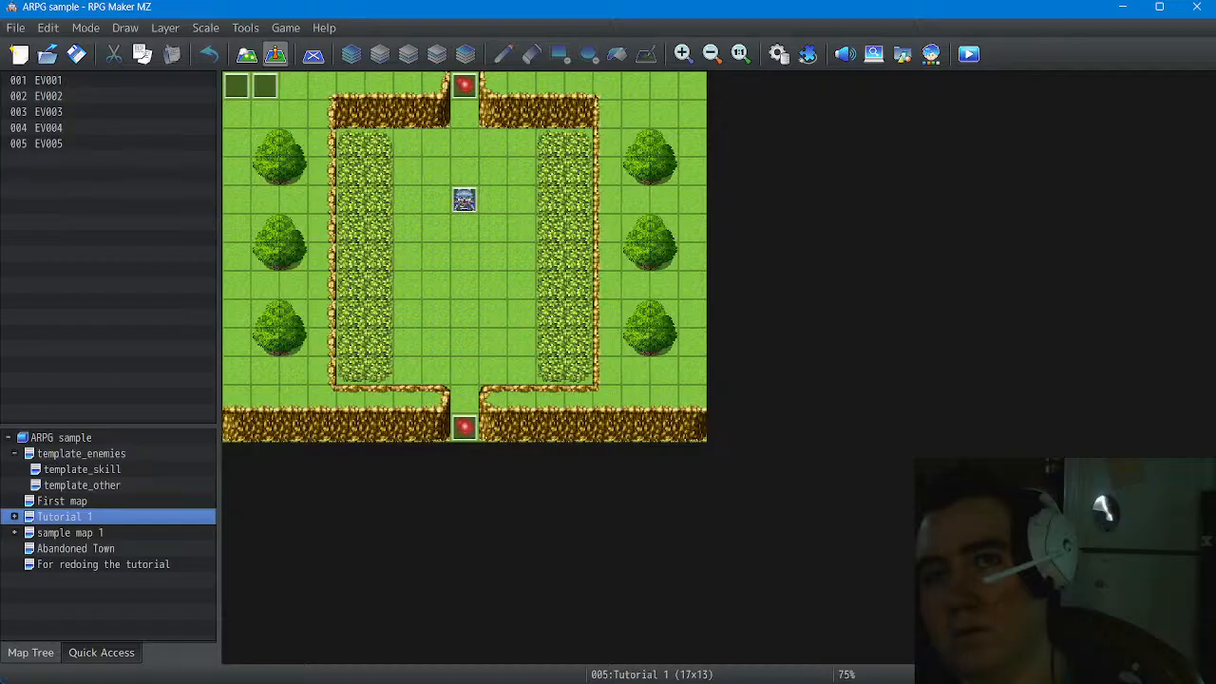
{"action": "left_click", "coordinate": [63, 500]}
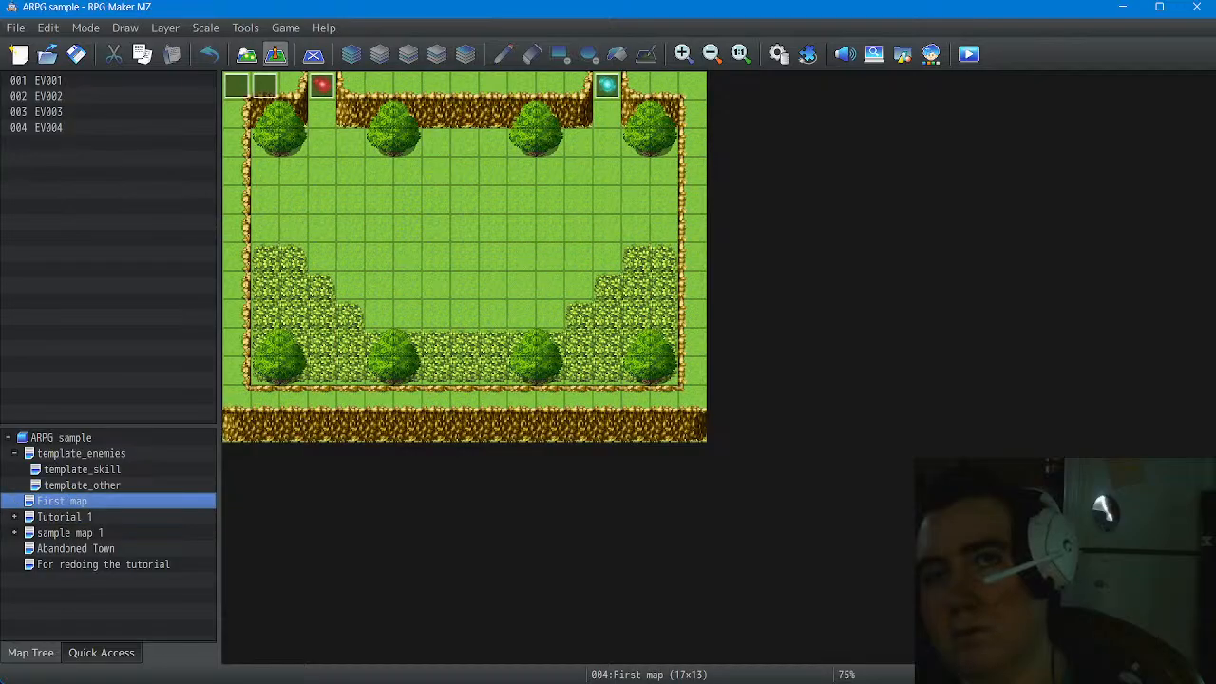
{"action": "left_click", "coordinate": [64, 517]}
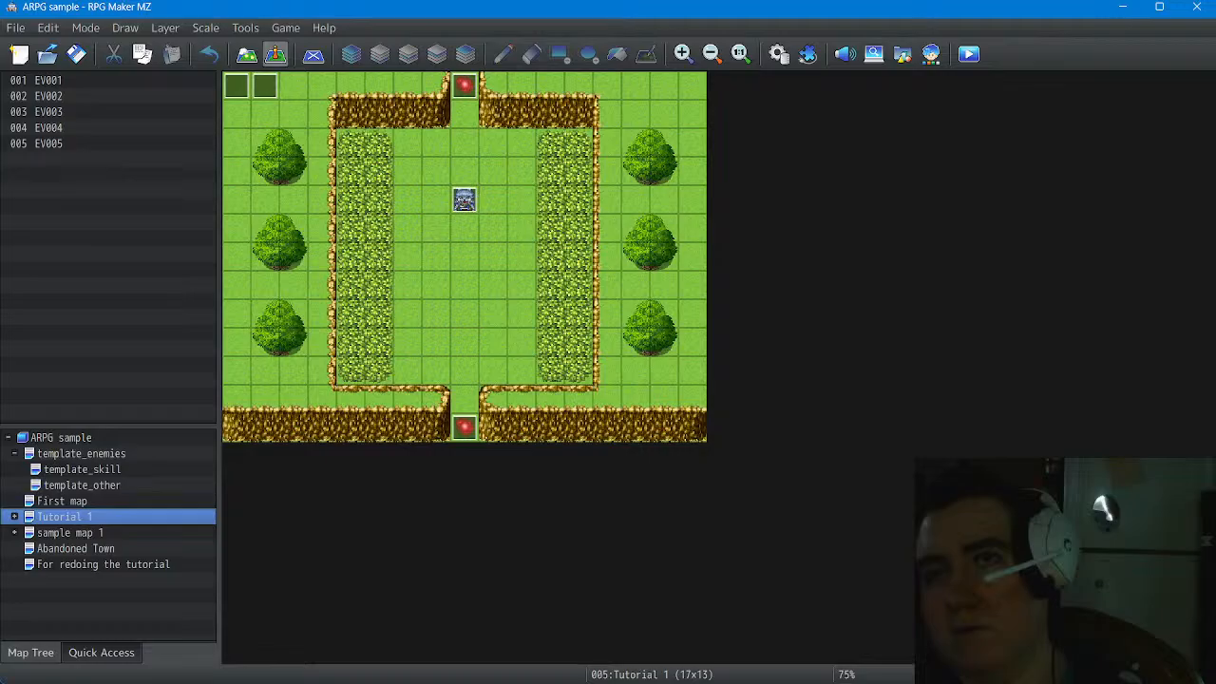
{"action": "left_click", "coordinate": [63, 501]}
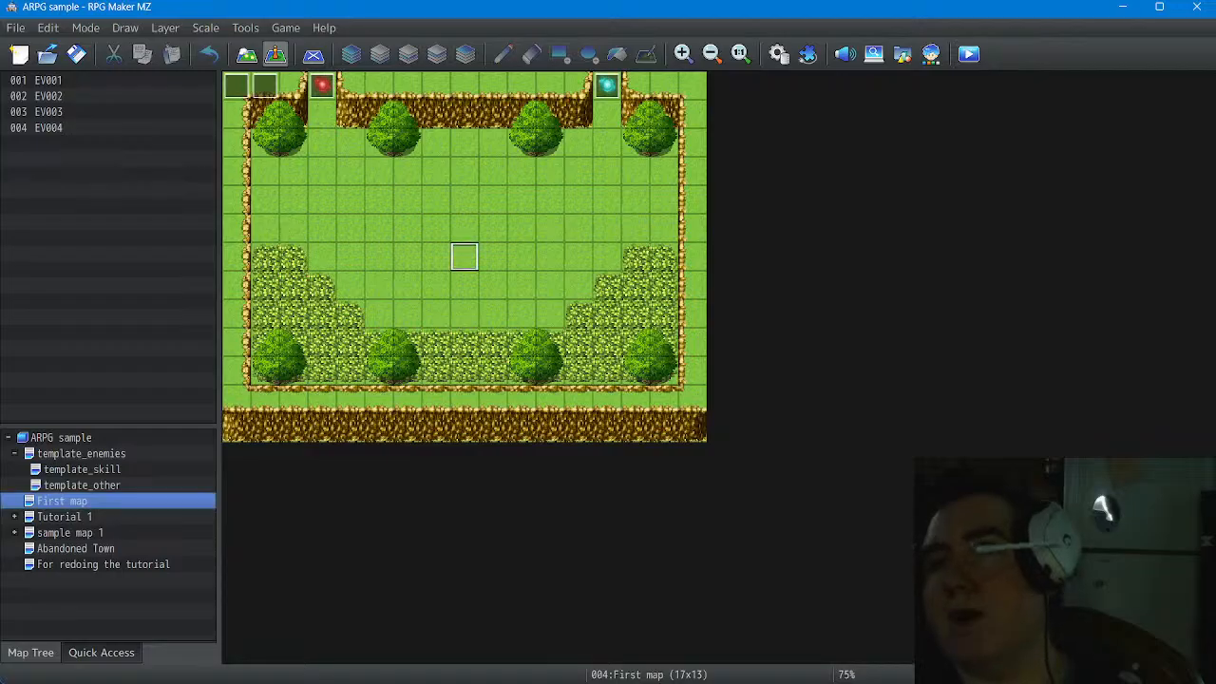
{"action": "right_click", "coordinate": [473, 263]}
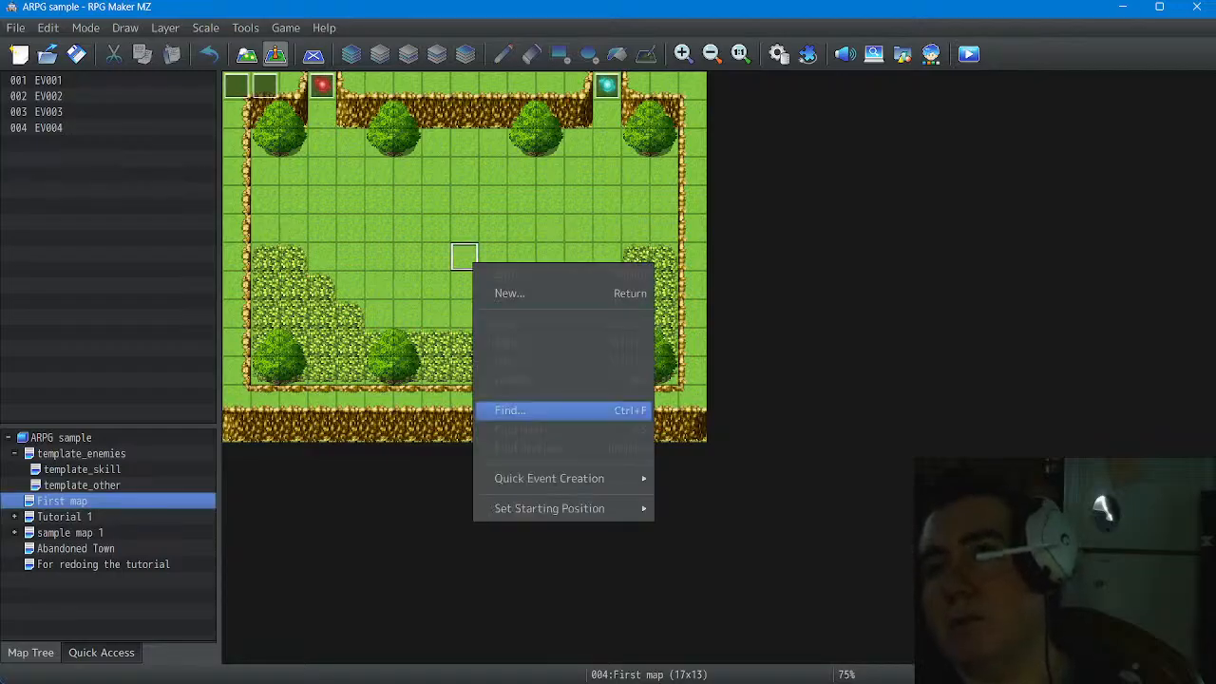
{"action": "mouse_move", "coordinate": [560, 508]}
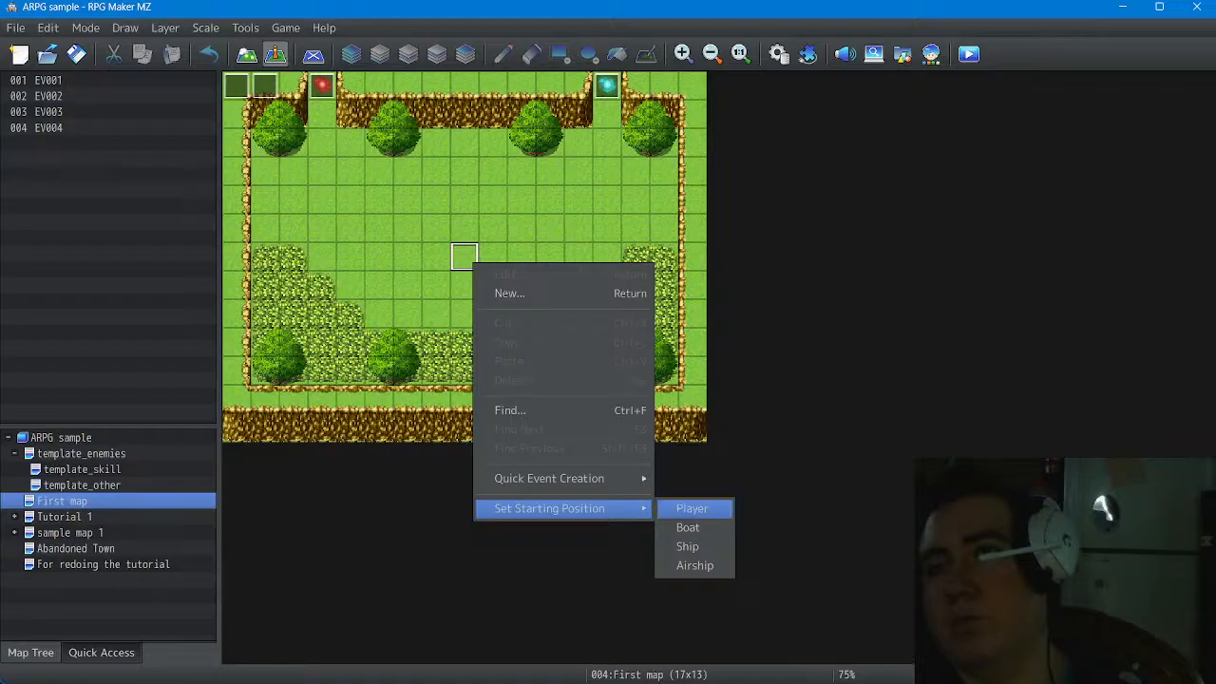
{"action": "left_click", "coordinate": [691, 509]}
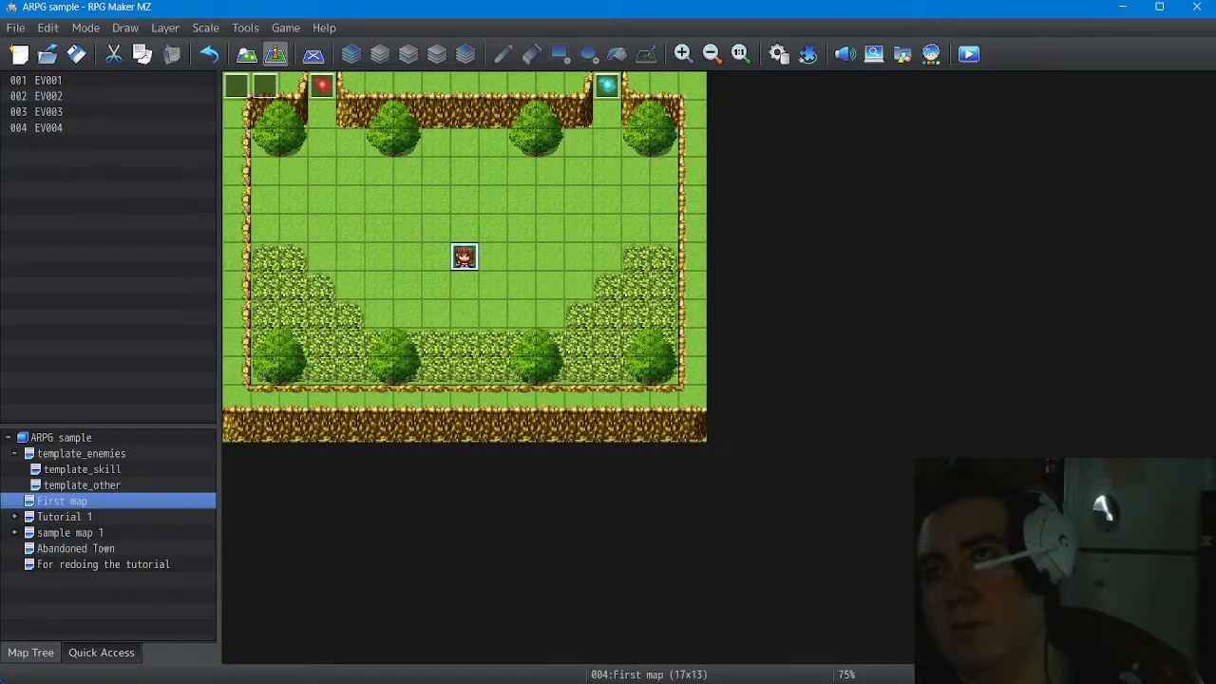
Save and playtest the project from First map, starting a new game and dismissing the welcome messages
{"action": "left_click", "coordinate": [968, 54]}
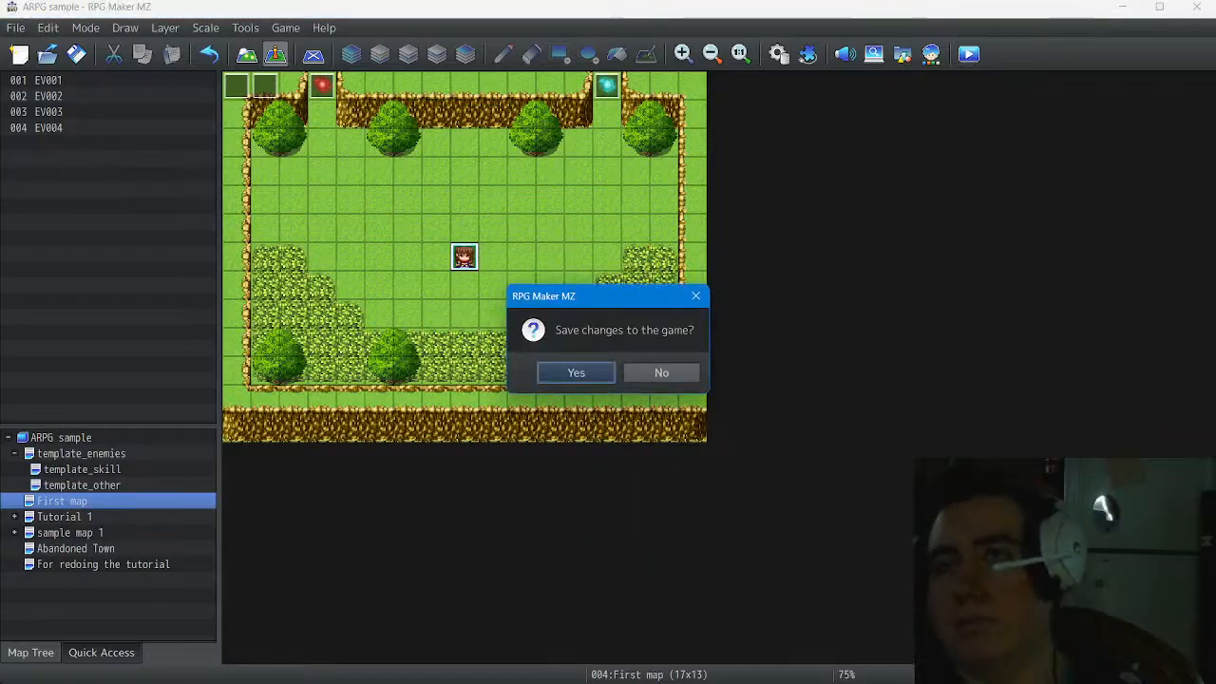
{"action": "key", "text": "Return"}
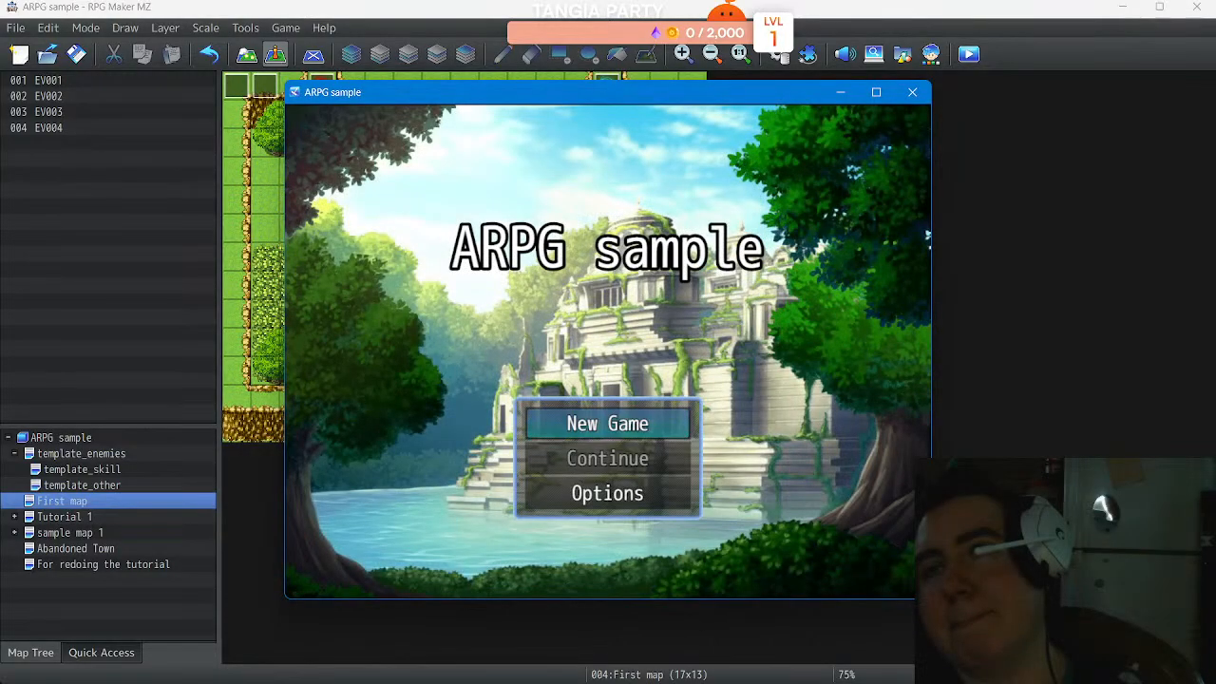
{"action": "key", "text": "Return"}
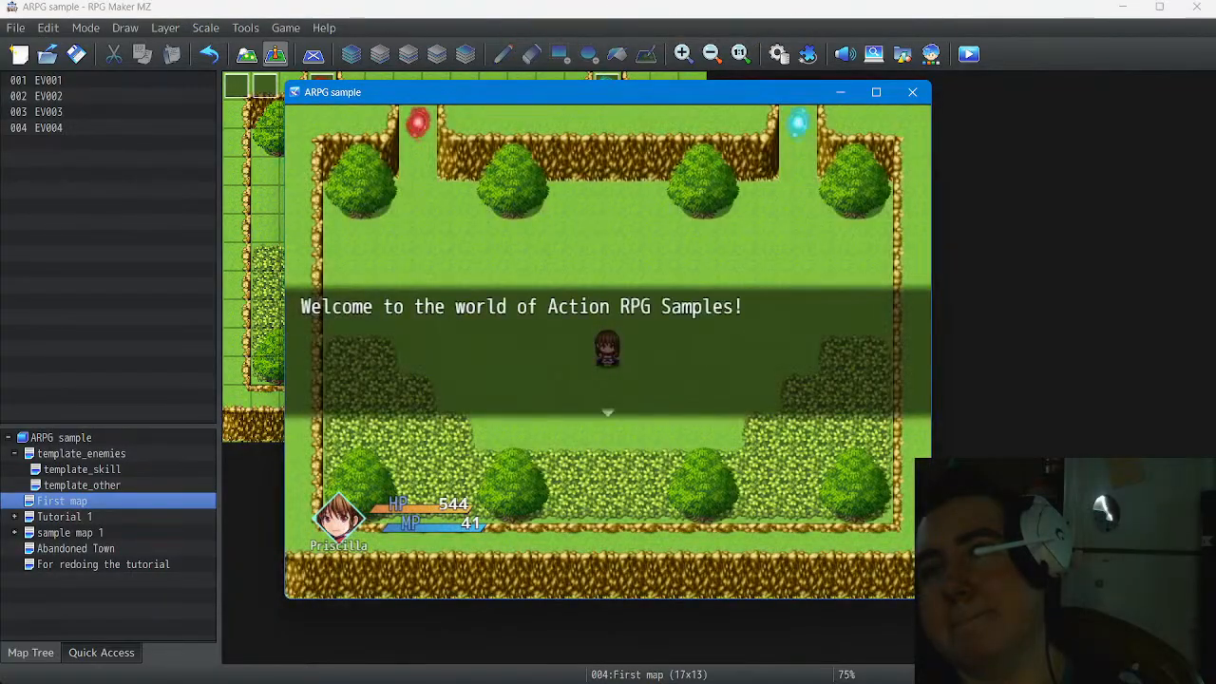
{"action": "key", "text": "Return"}
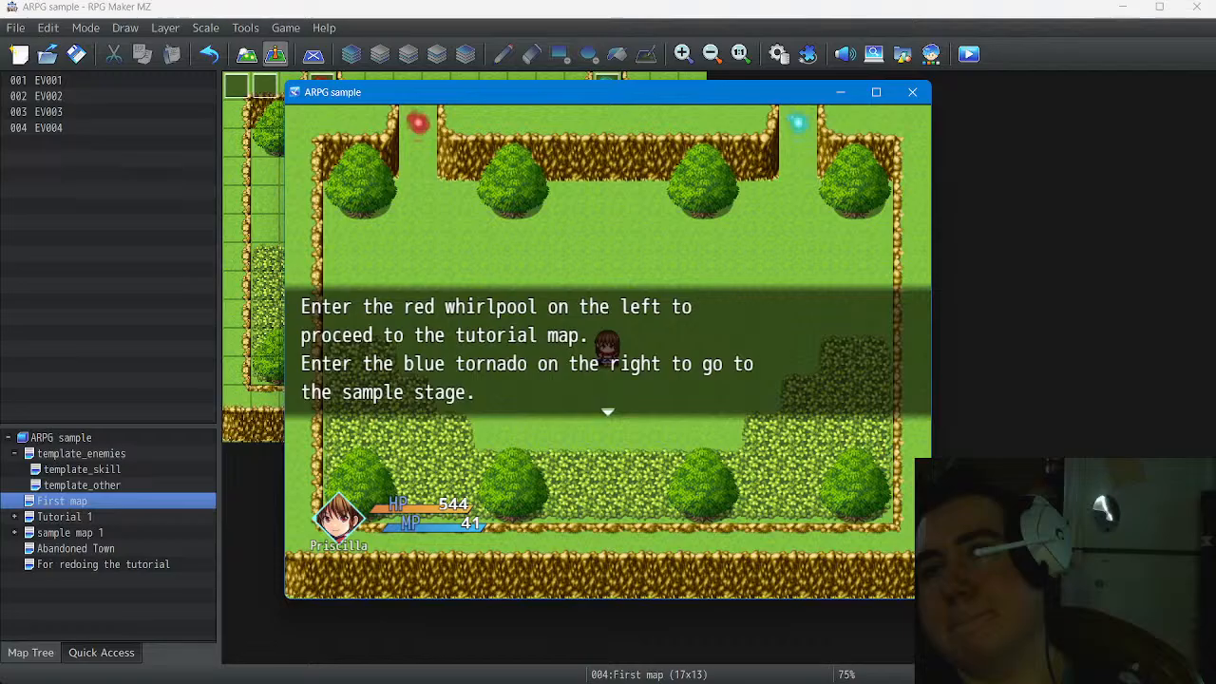
{"action": "key", "text": "Return"}
{"action": "key", "text": "Return"}
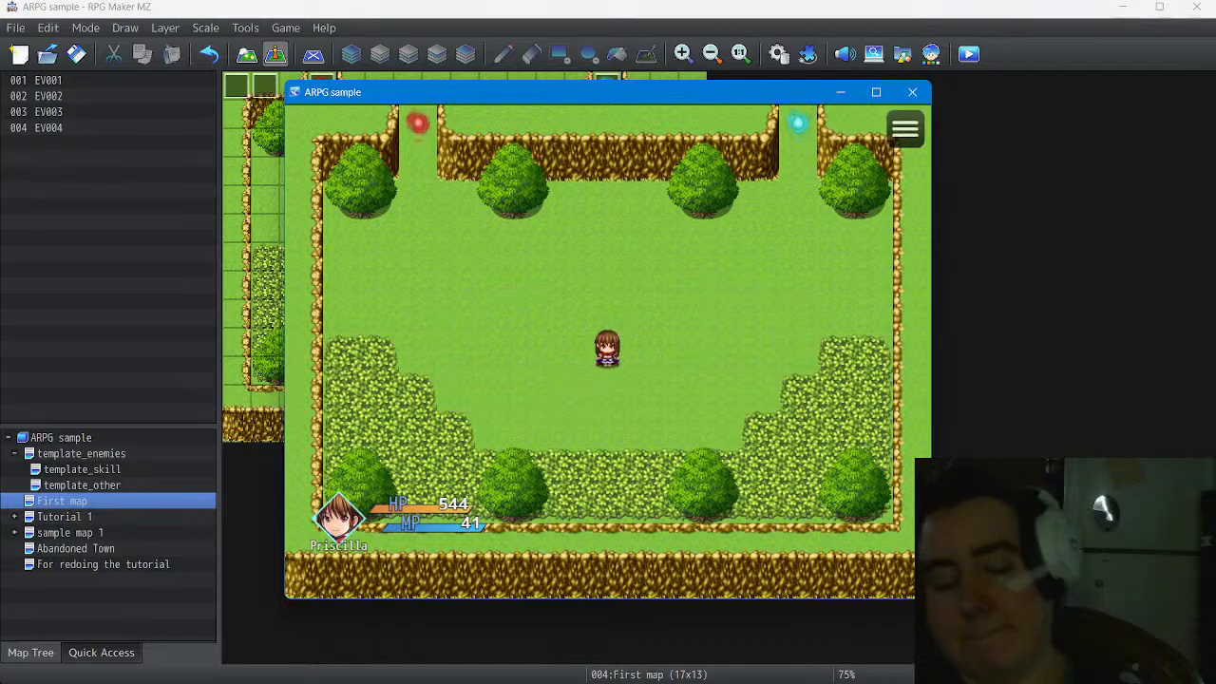
Enter the red whirlpool to the tutorial map and defeat its single enemy with the basic attack
{"action": "key", "text": "Left"}
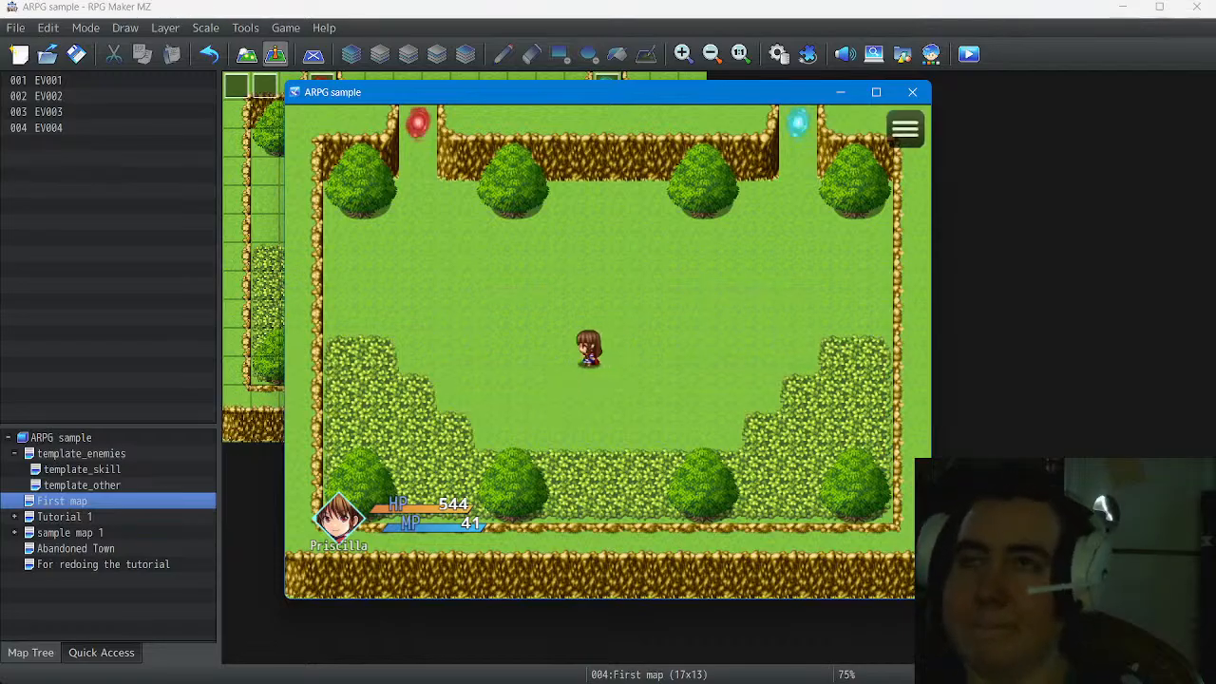
{"action": "key", "text": "Right"}
{"action": "key", "text": "Up"}
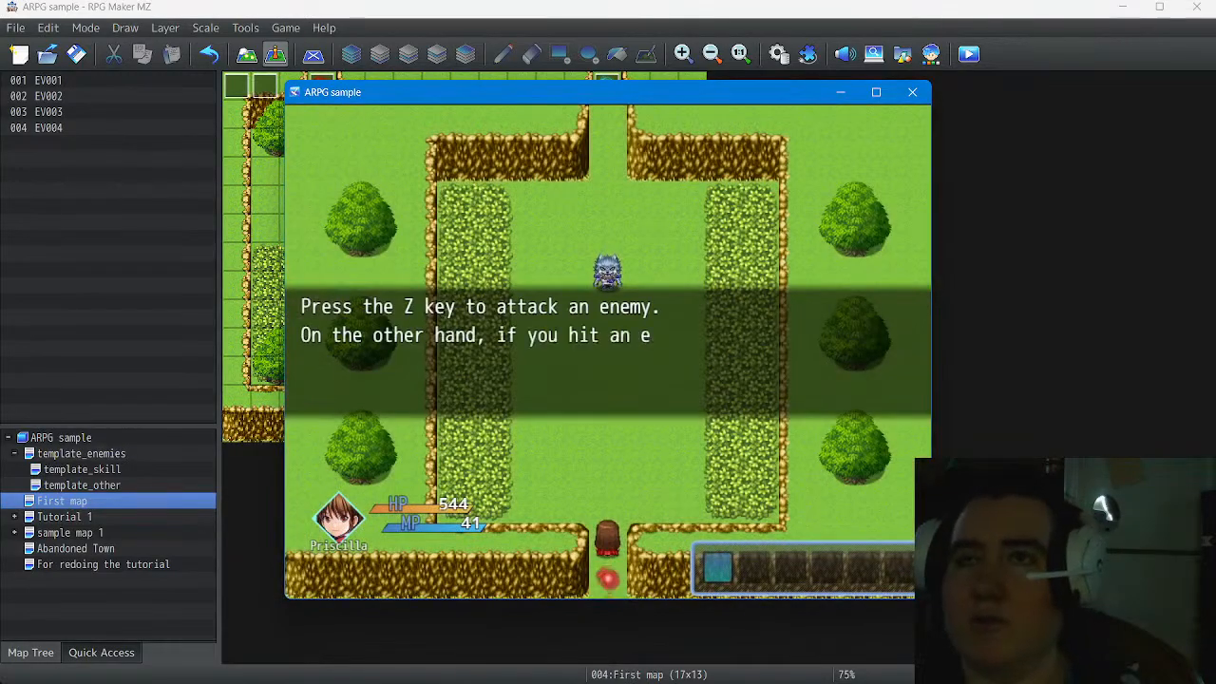
{"action": "key", "text": "z"}
{"action": "key", "text": "z"}
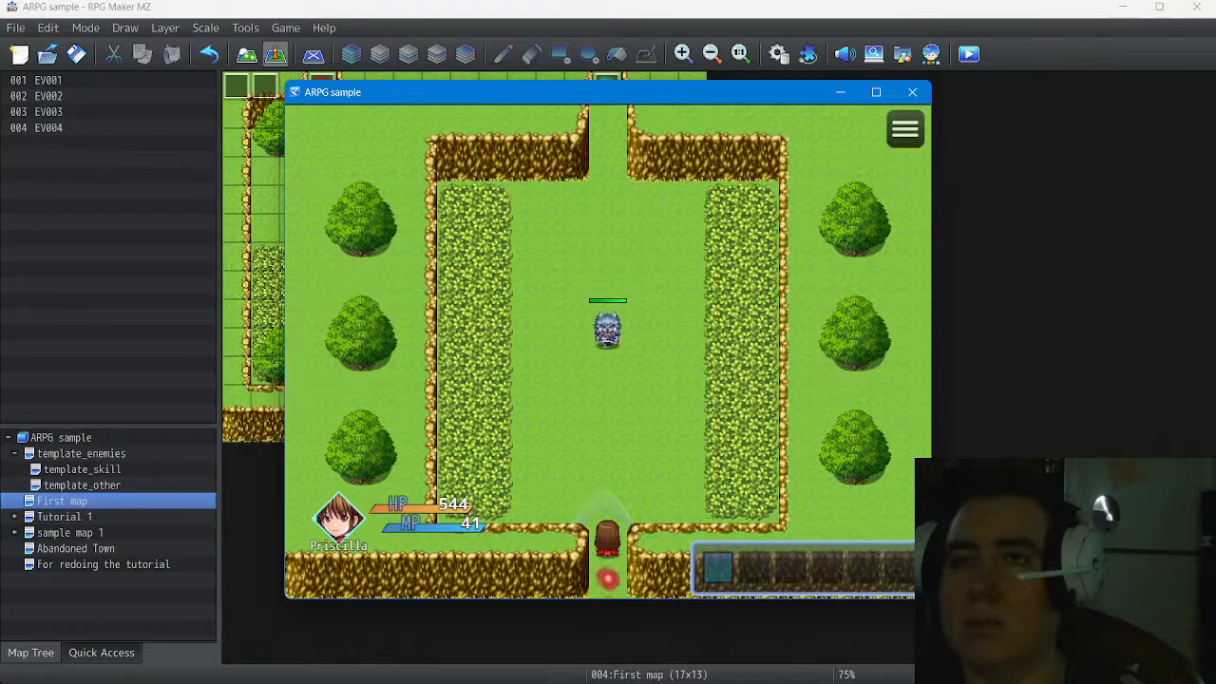
{"action": "key", "text": "Up"}
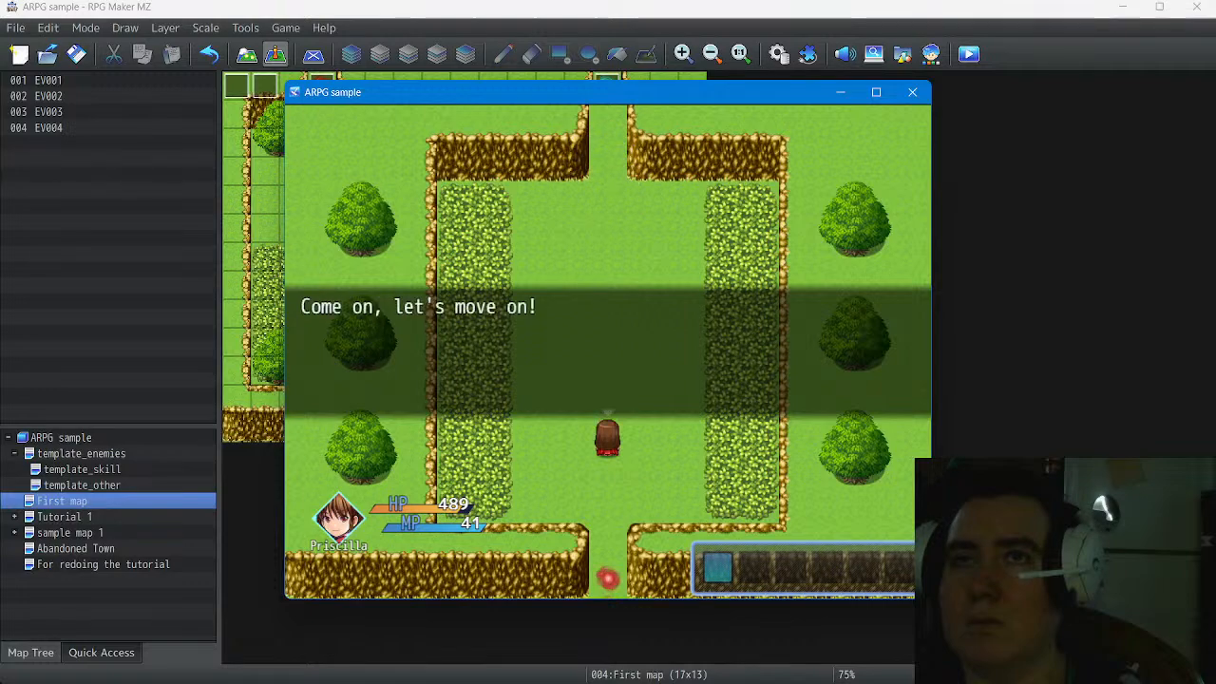
{"action": "key", "text": "Return"}
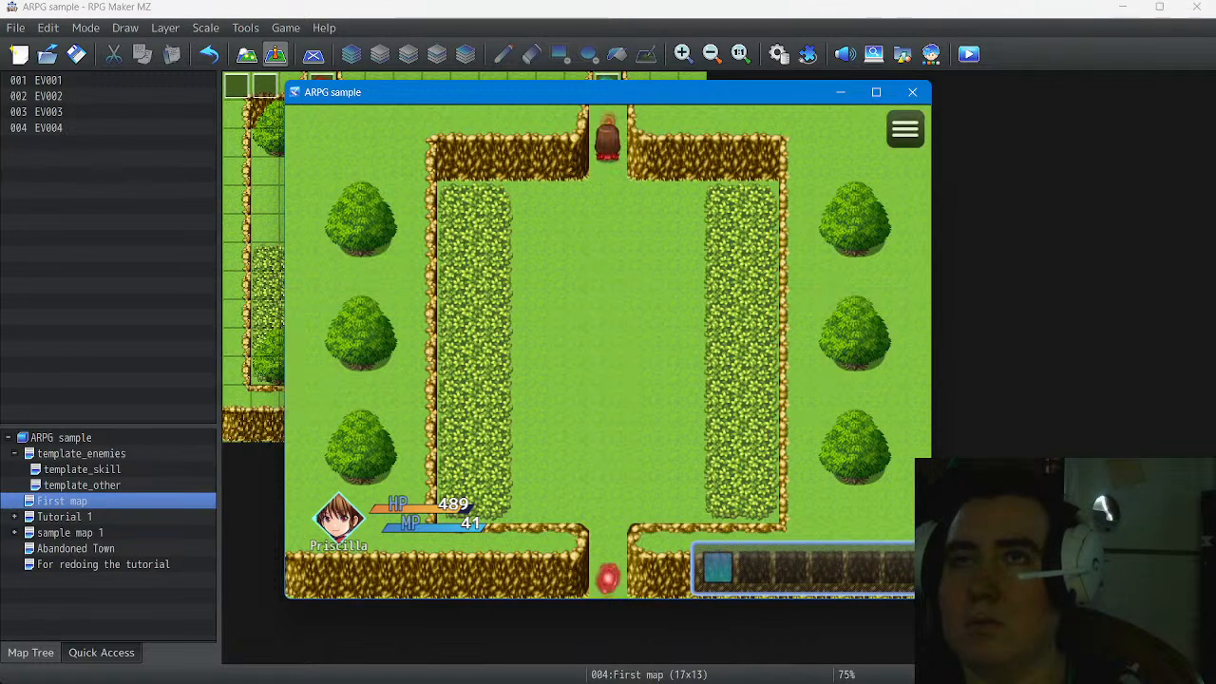
Proceed to the second tutorial map, dismiss its instructions, and attack the enemies until the area is cleared
{"action": "key", "text": "Up"}
{"action": "key", "text": "Return"}
{"action": "key", "text": "Return"}
{"action": "key", "text": "Return"}
{"action": "key", "text": "z"}
{"action": "key", "text": "Up"}
{"action": "key", "text": "Left"}
{"action": "key", "text": "z"}
{"action": "key", "text": "Up"}
{"action": "key", "text": "Up"}
{"action": "key", "text": "Left"}
{"action": "key", "text": "z"}
{"action": "key", "text": "z"}
{"action": "key", "text": "Down"}
{"action": "key", "text": "z"}
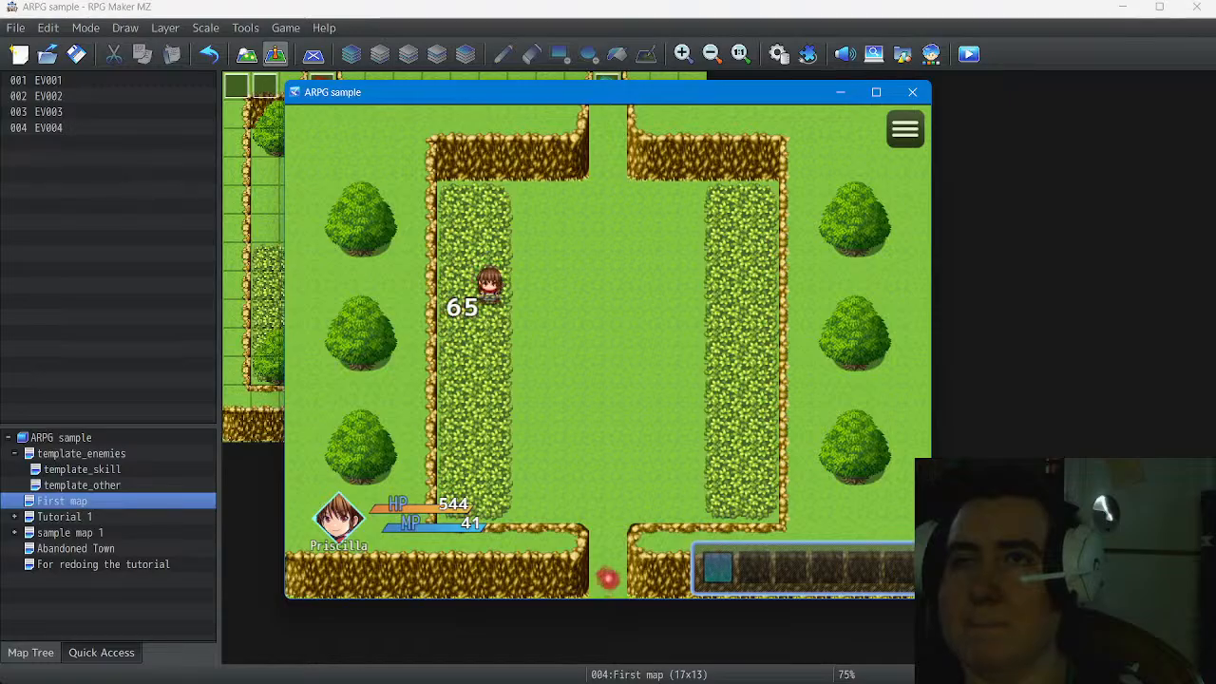
{"action": "key", "text": "z"}
{"action": "key", "text": "z"}
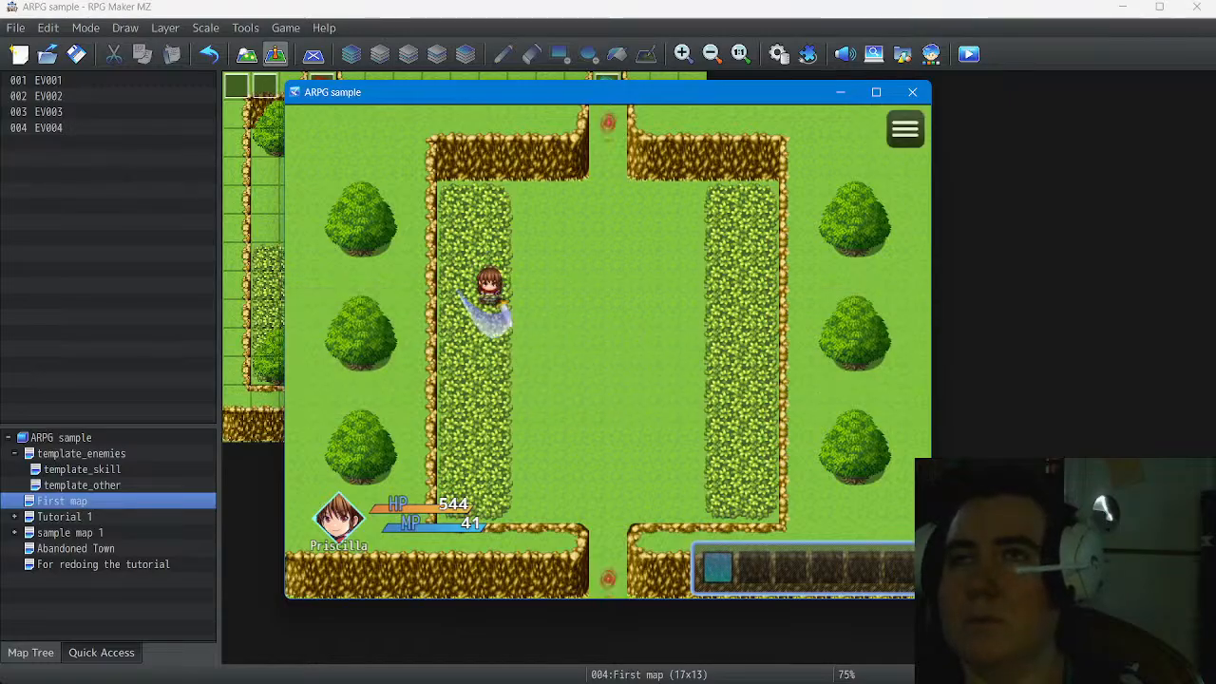
Proceed to the third tutorial map, dismiss its instructions, and move around on the near side of the river
{"action": "key", "text": "Up"}
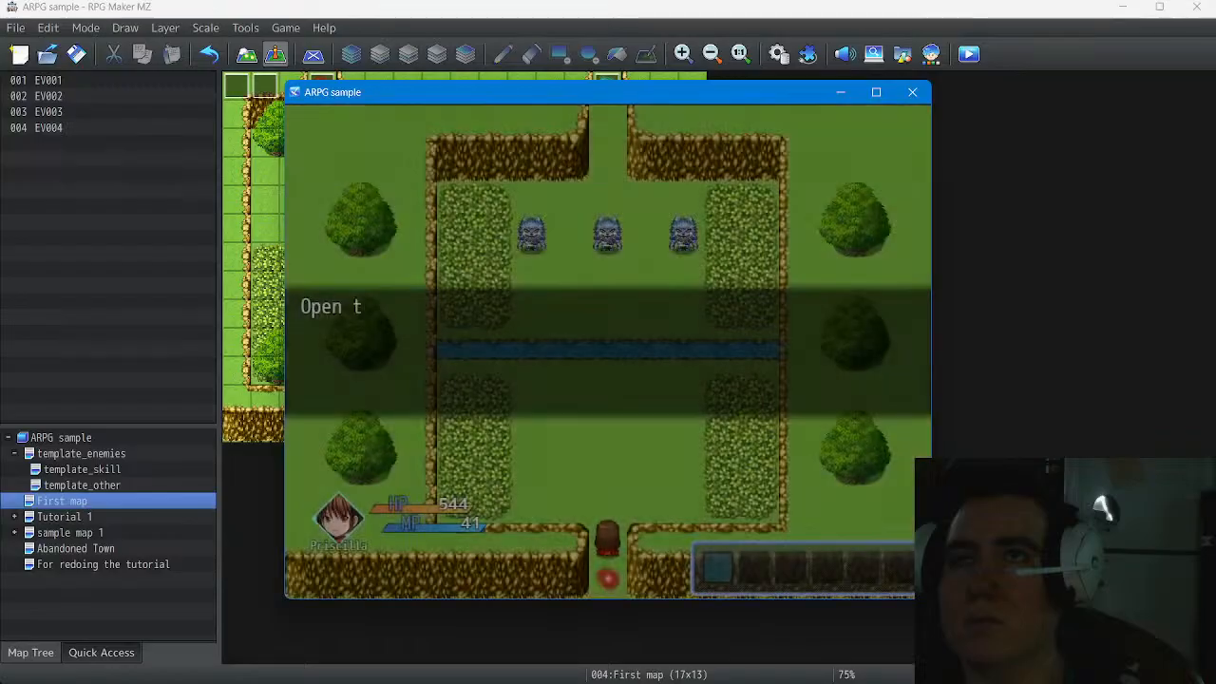
{"action": "key", "text": "z"}
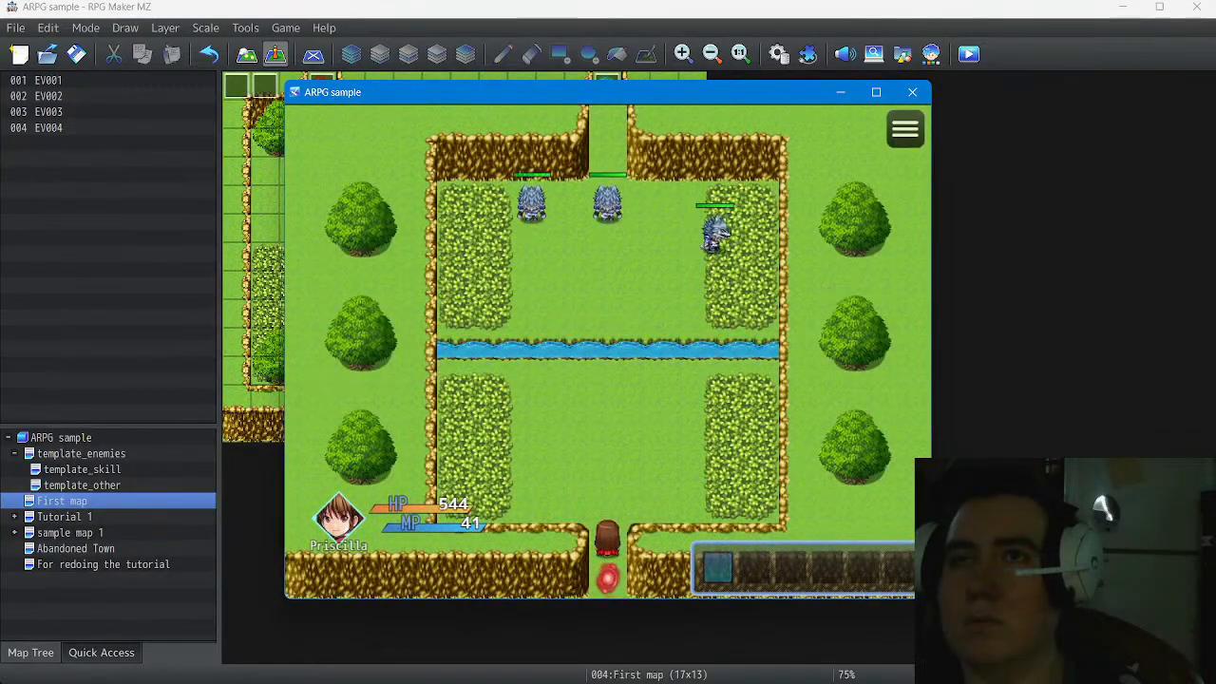
{"action": "key", "text": "Up"}
{"action": "key", "text": "z"}
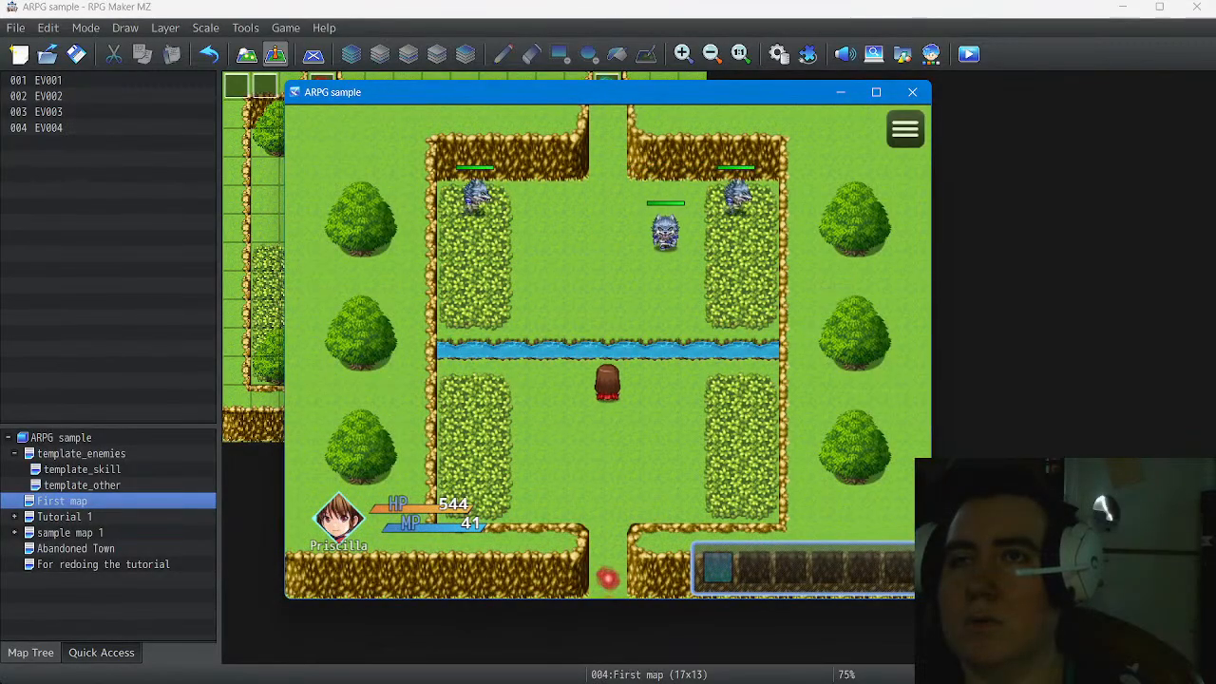
{"action": "key", "text": "Down"}
{"action": "key", "text": "Right"}
{"action": "key", "text": "Up"}
{"action": "key", "text": "z"}
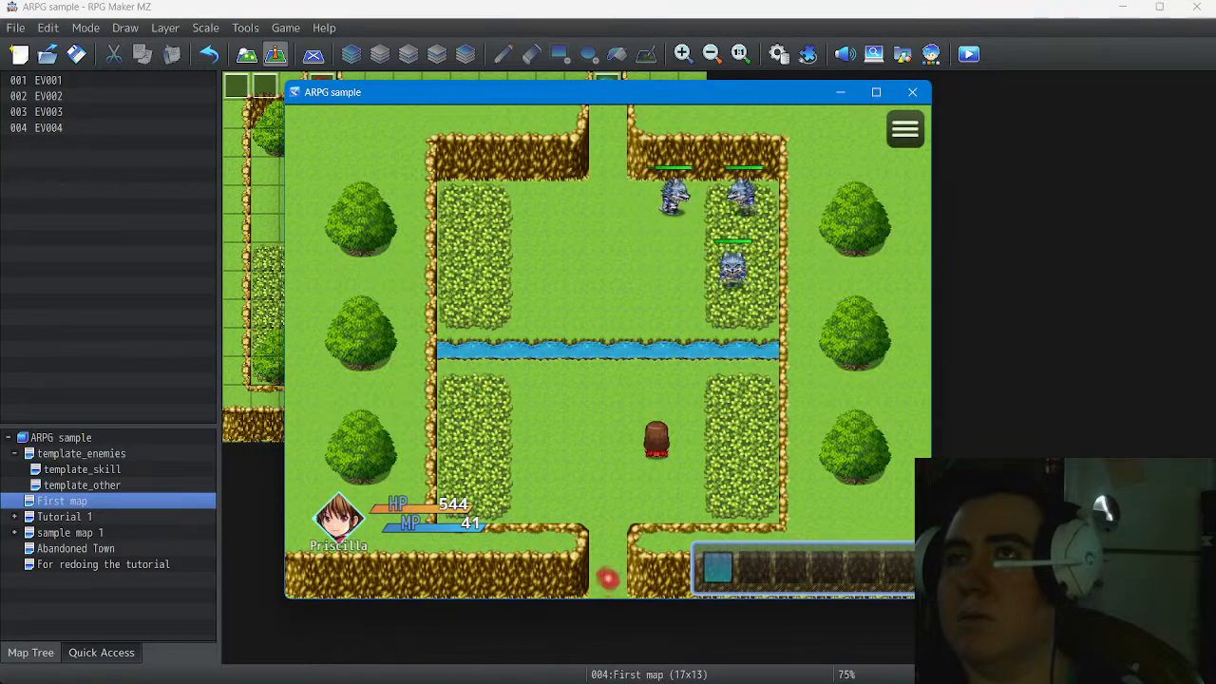
Register the Fire magic skill as a shortcut from the character's skill screen
{"action": "key", "text": "Escape"}
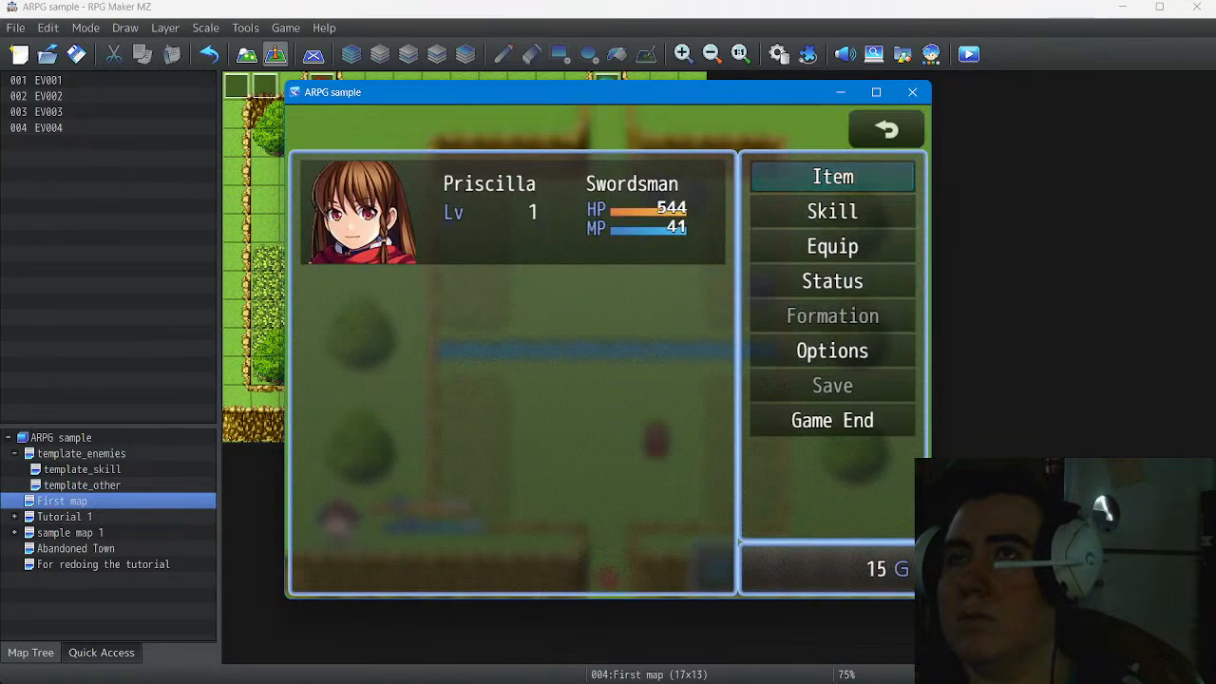
{"action": "key", "text": "Down"}
{"action": "key", "text": "Down"}
{"action": "key", "text": "Up"}
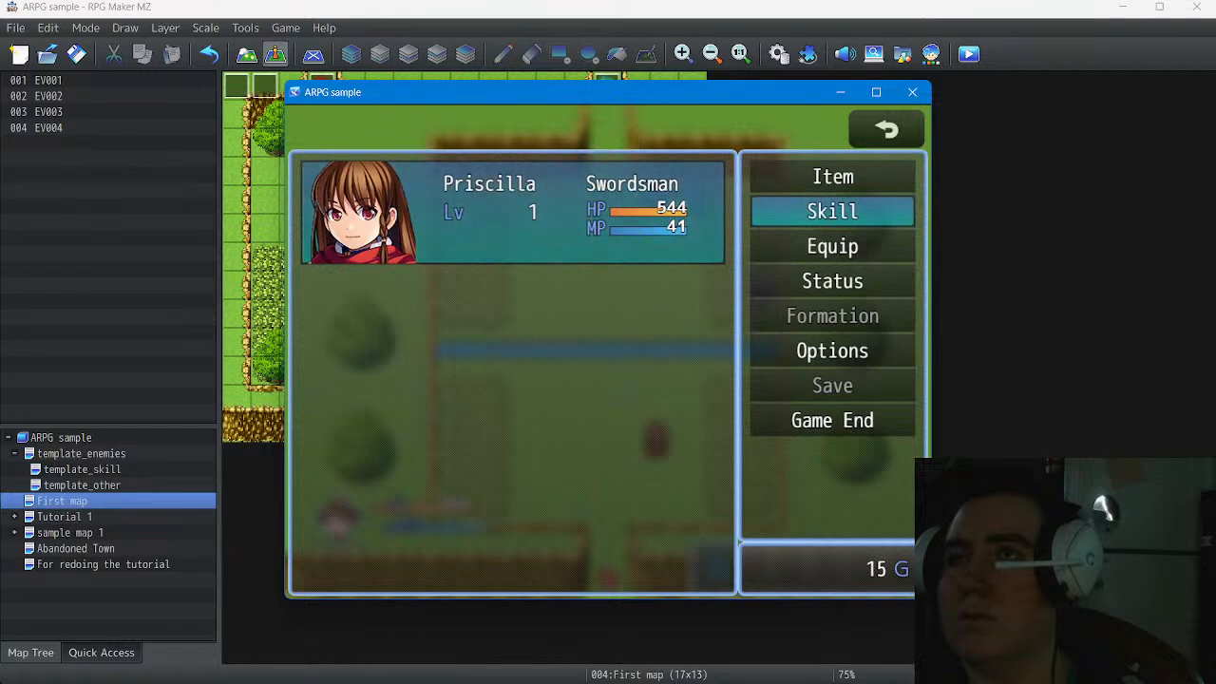
{"action": "key", "text": "Return"}
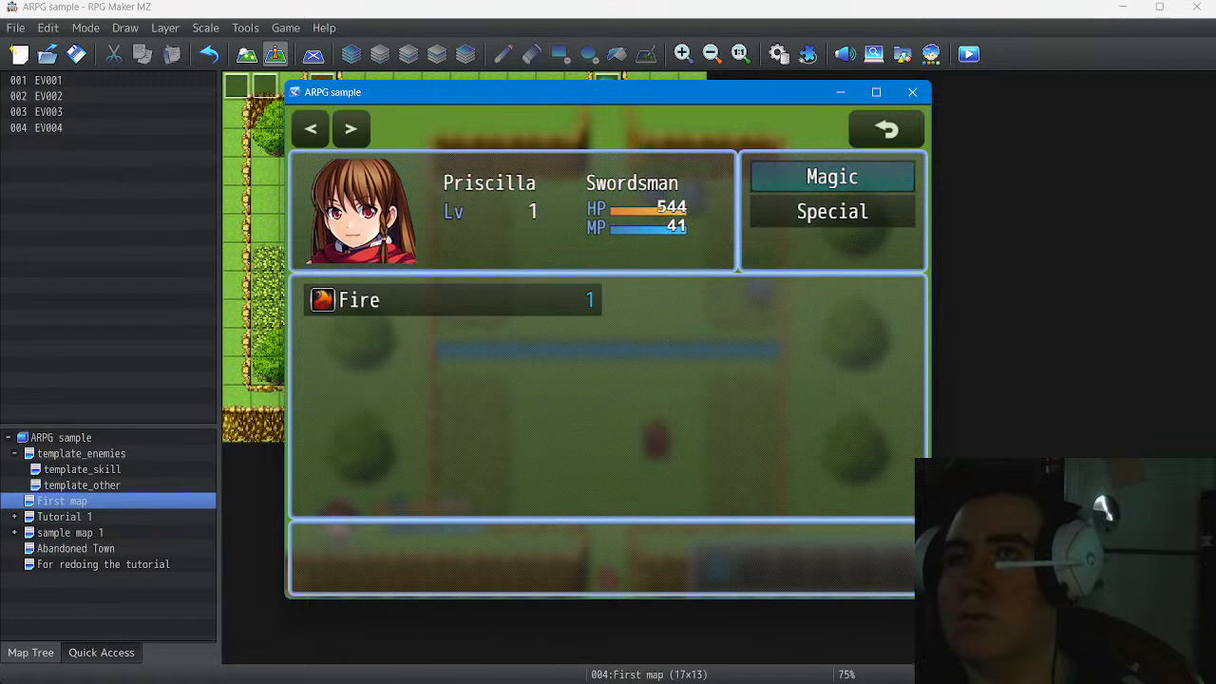
{"action": "key", "text": "Return"}
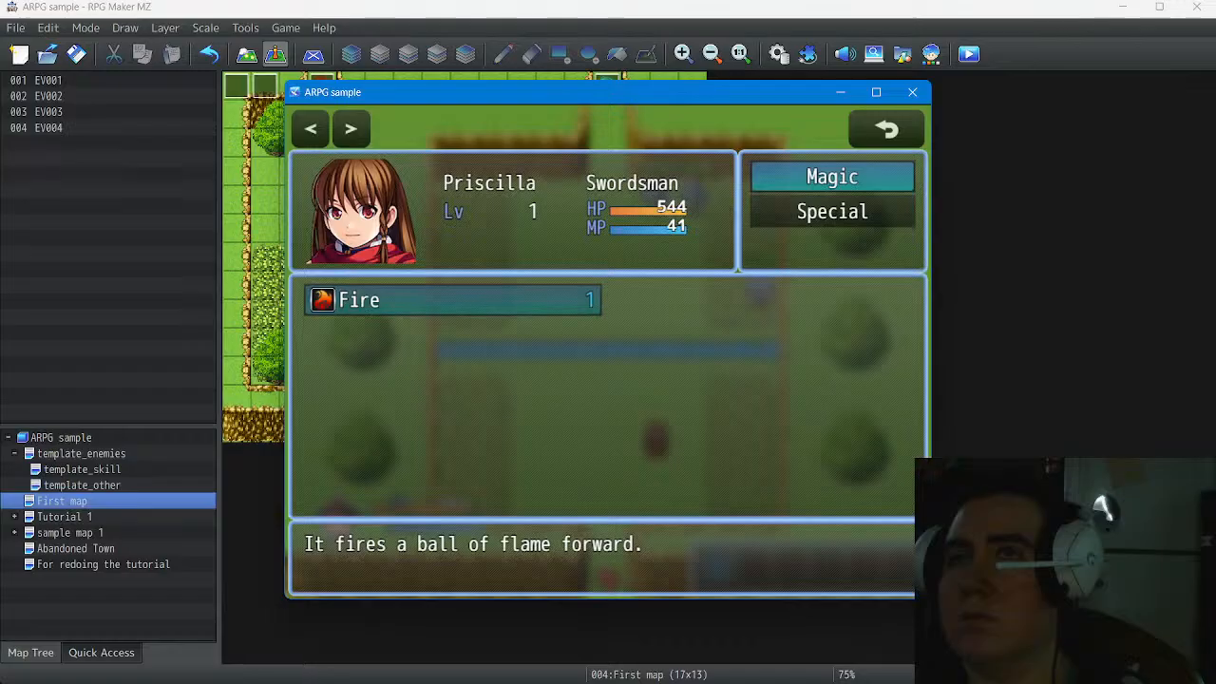
{"action": "key", "text": "Return"}
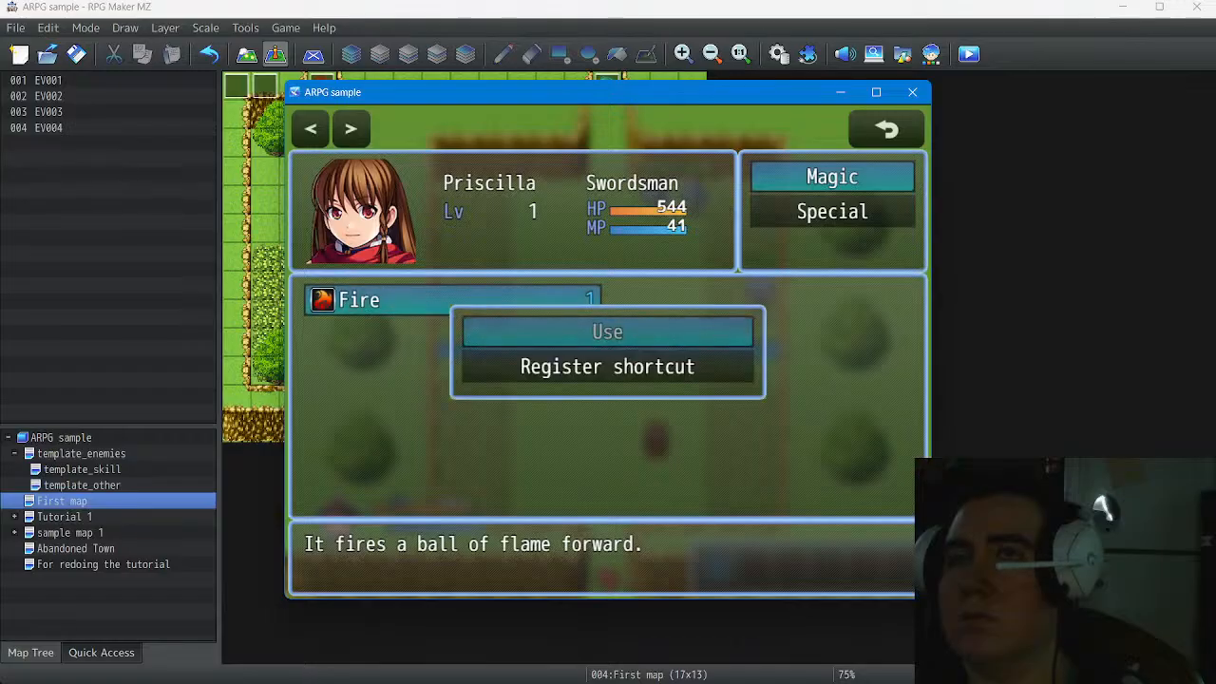
{"action": "key", "text": "Down"}
{"action": "key", "text": "Return"}
{"action": "key", "text": "Return"}
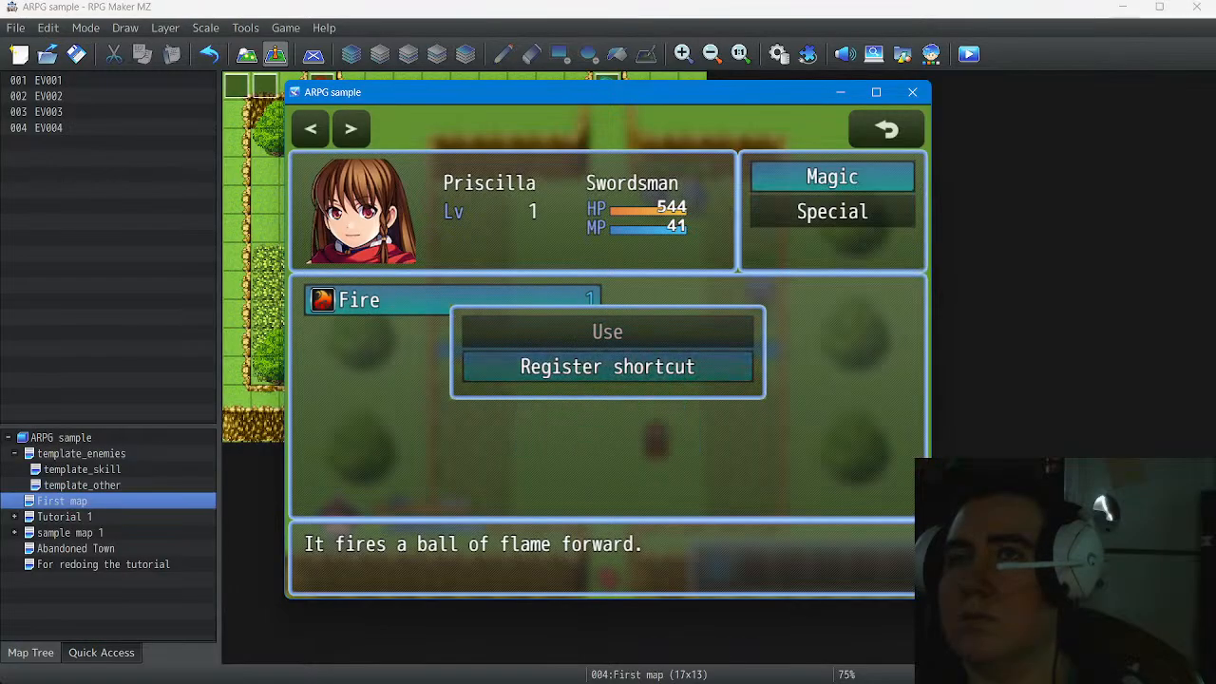
{"action": "key", "text": "Up"}
{"action": "key", "text": "Escape"}
{"action": "key", "text": "Escape"}
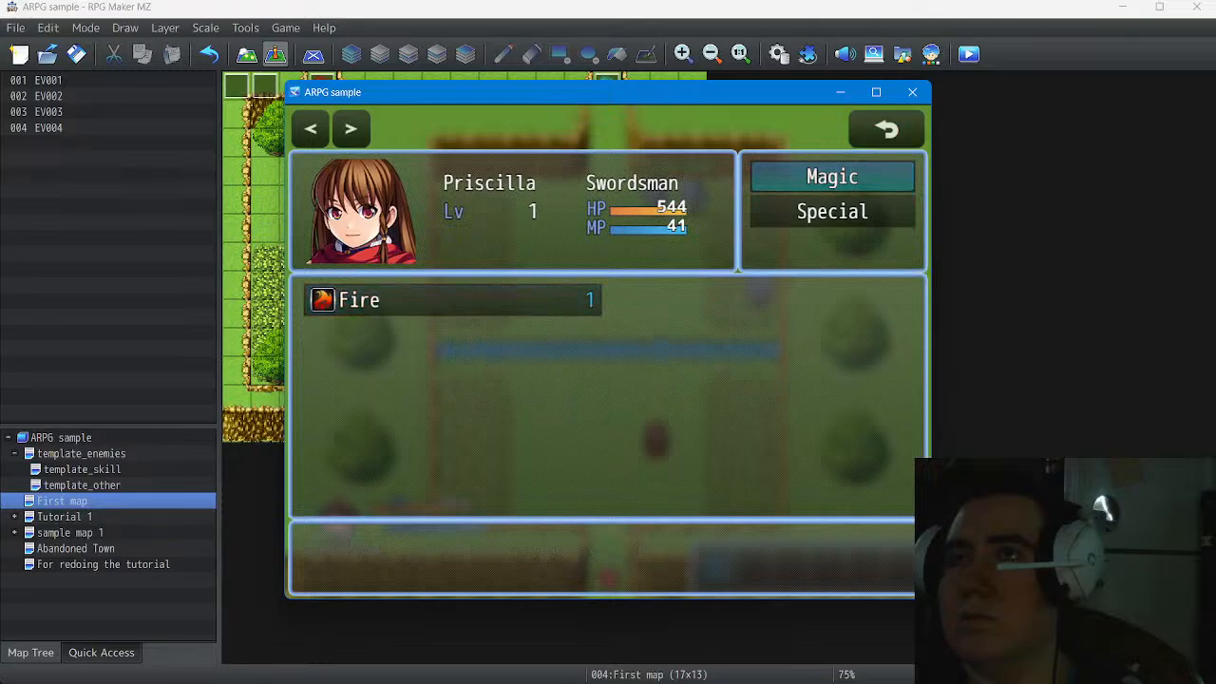
Return from the game menu to the map and dismiss the messages about using and switching shortcuts
{"action": "key", "text": "Escape"}
{"action": "key", "text": "Down"}
{"action": "key", "text": "Down"}
{"action": "key", "text": "Up"}
{"action": "key", "text": "Up"}
{"action": "key", "text": "Up"}
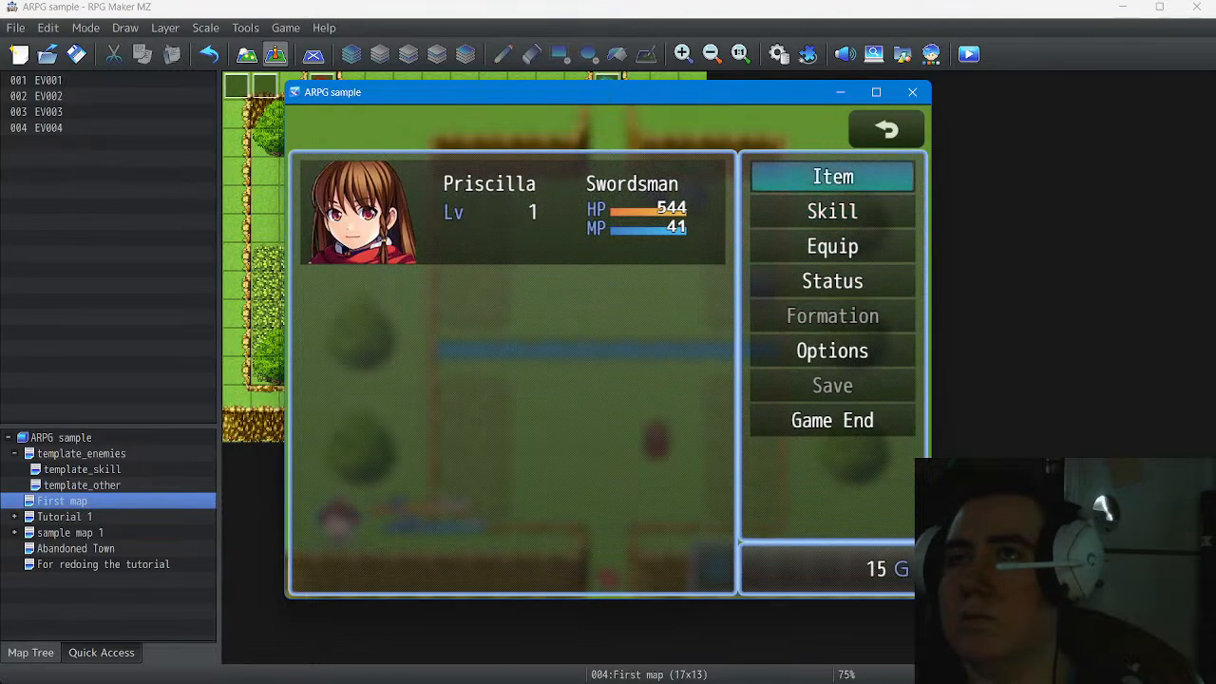
{"action": "key", "text": "Escape"}
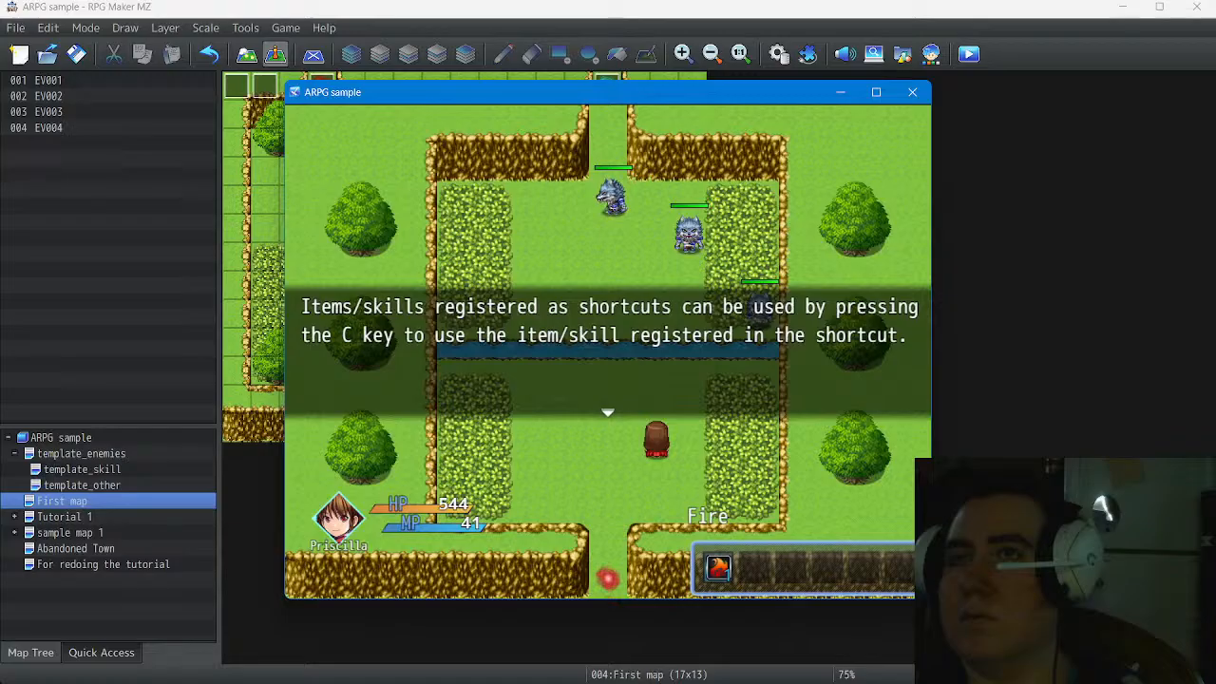
{"action": "key", "text": "Return"}
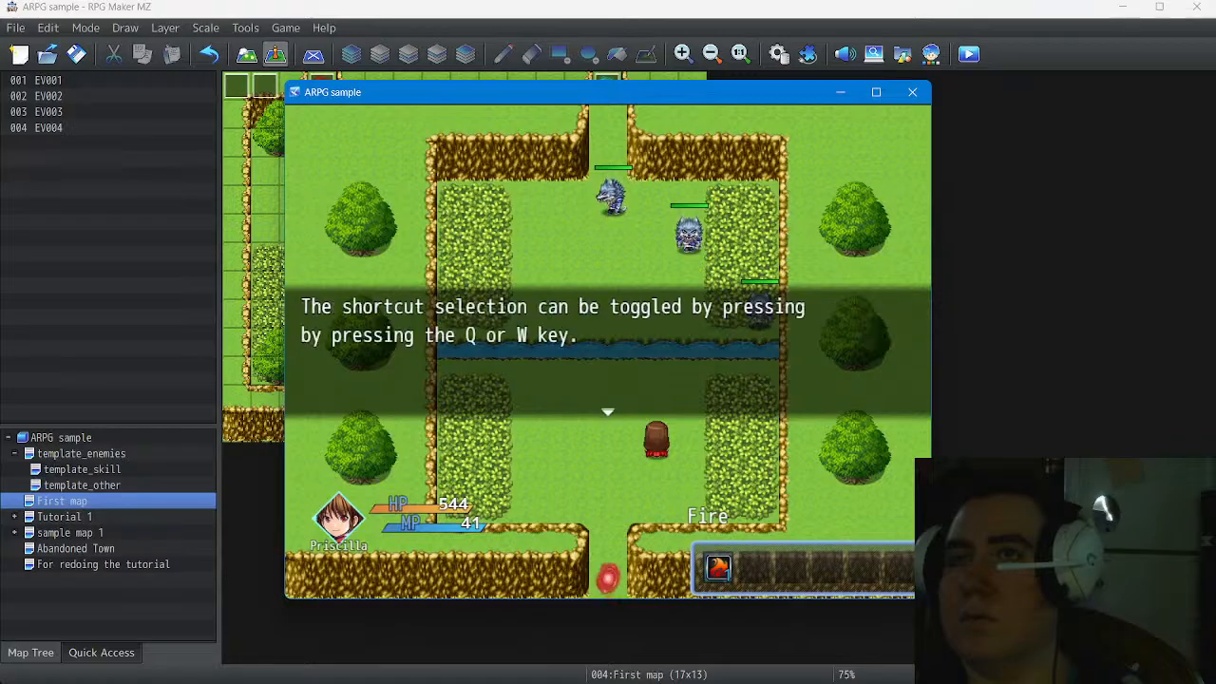
{"action": "key", "text": "Return"}
{"action": "key", "text": "Return"}
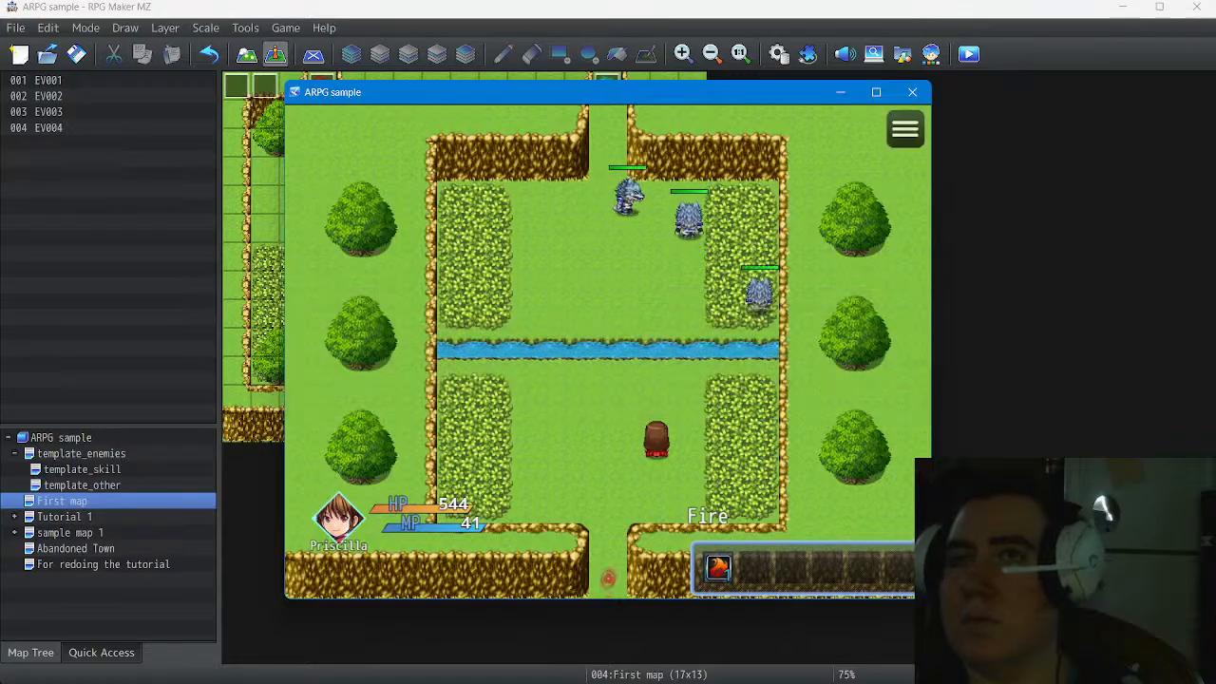
Cast Fire across the river at the wolves from several positions
{"action": "key", "text": "q"}
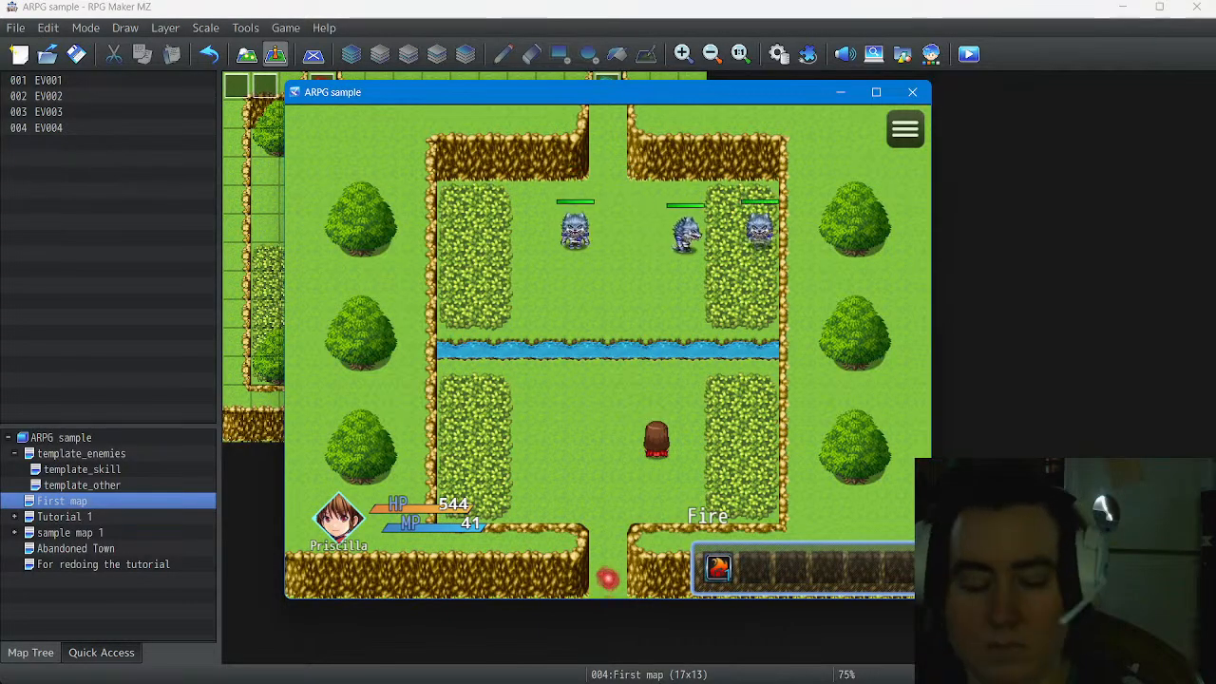
{"action": "key", "text": "c"}
{"action": "key", "text": "Right"}
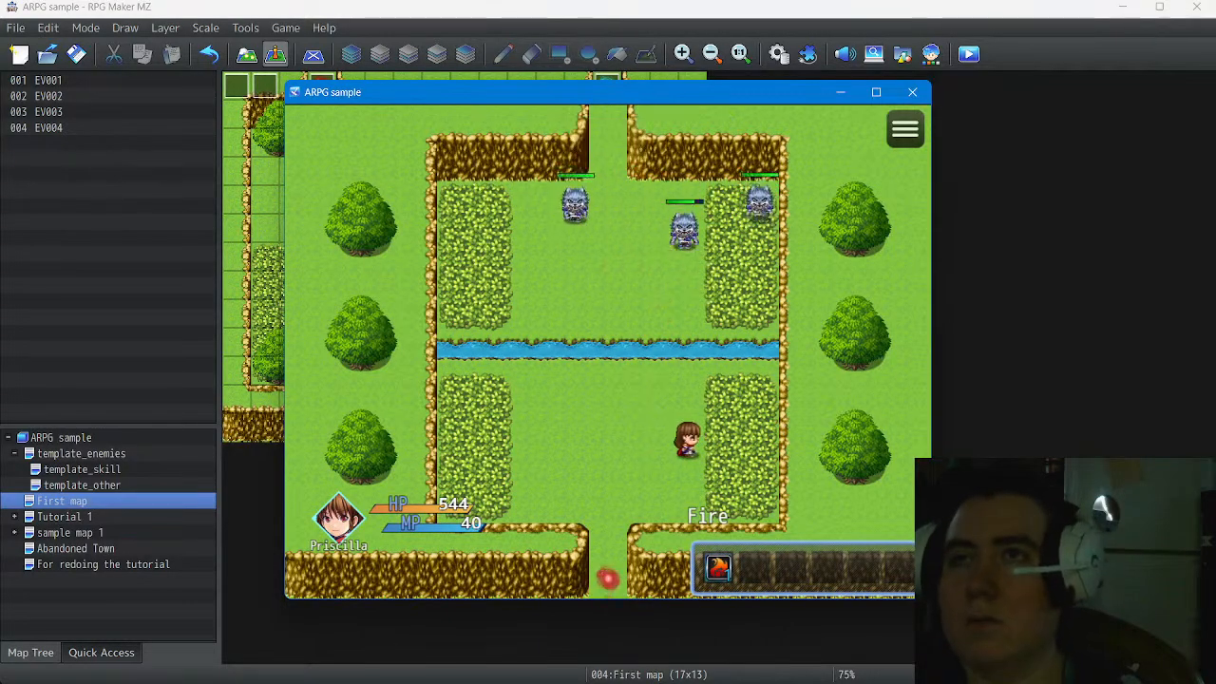
{"action": "key", "text": "c"}
{"action": "key", "text": "Left"}
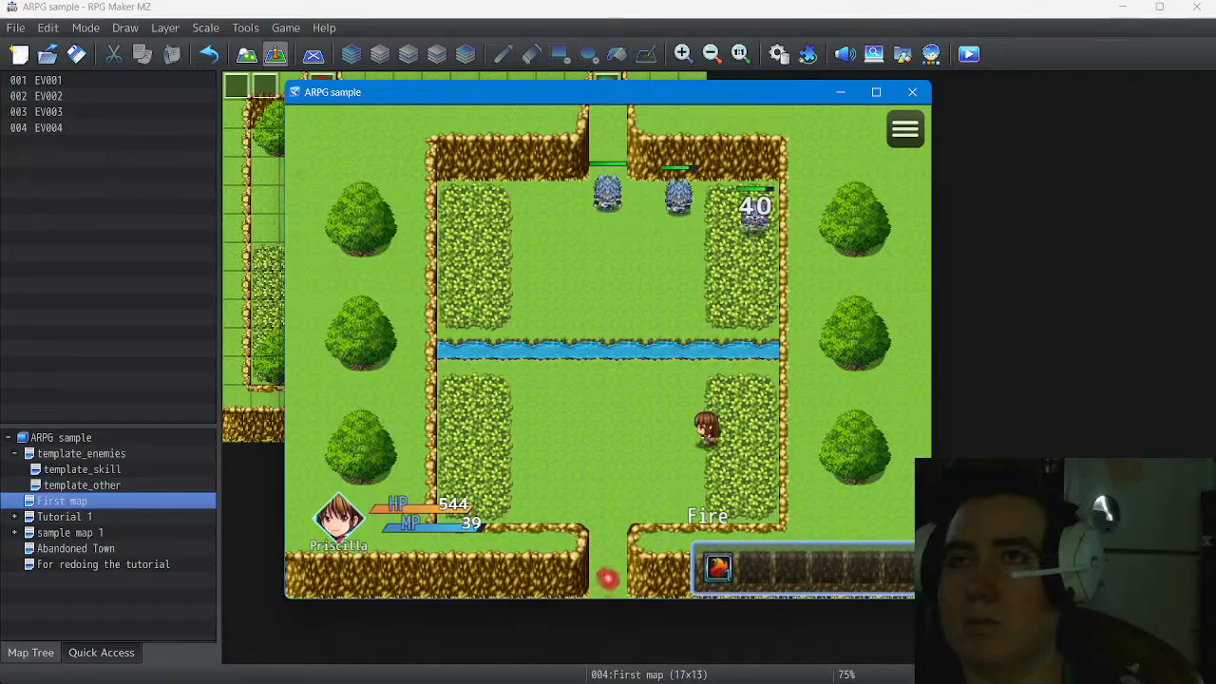
{"action": "key", "text": "Up"}
{"action": "key", "text": "c"}
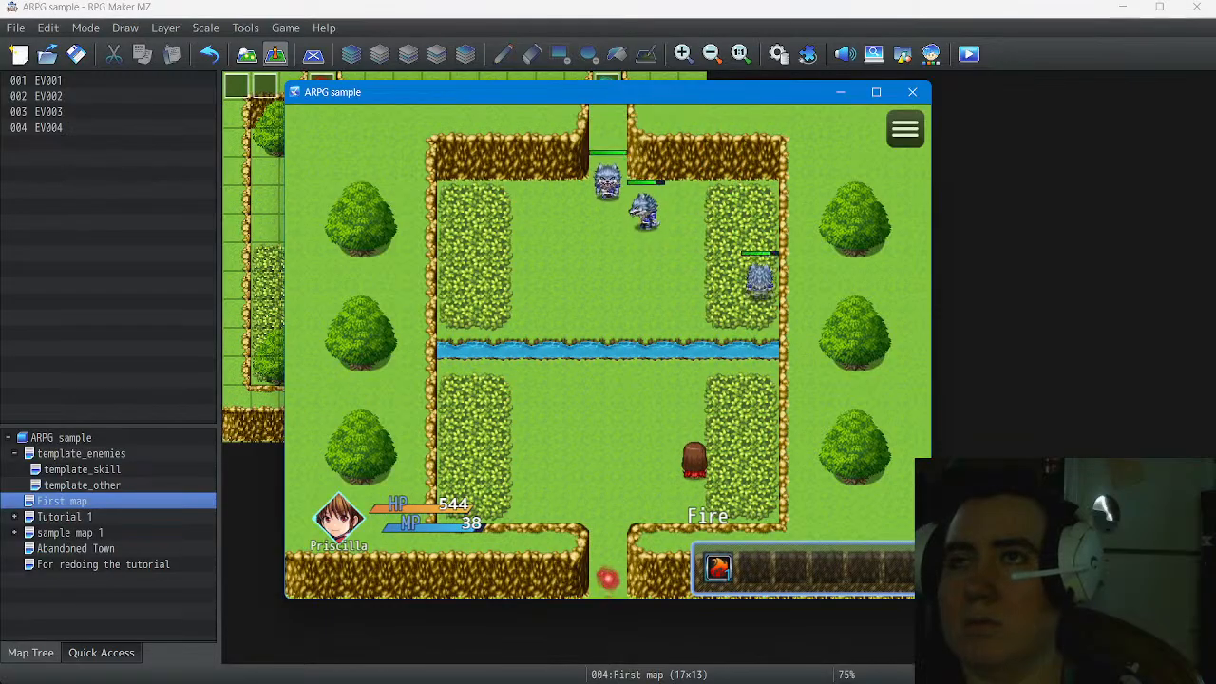
{"action": "key", "text": "Right"}
{"action": "key", "text": "Up"}
{"action": "key", "text": "c"}
{"action": "key", "text": "Left"}
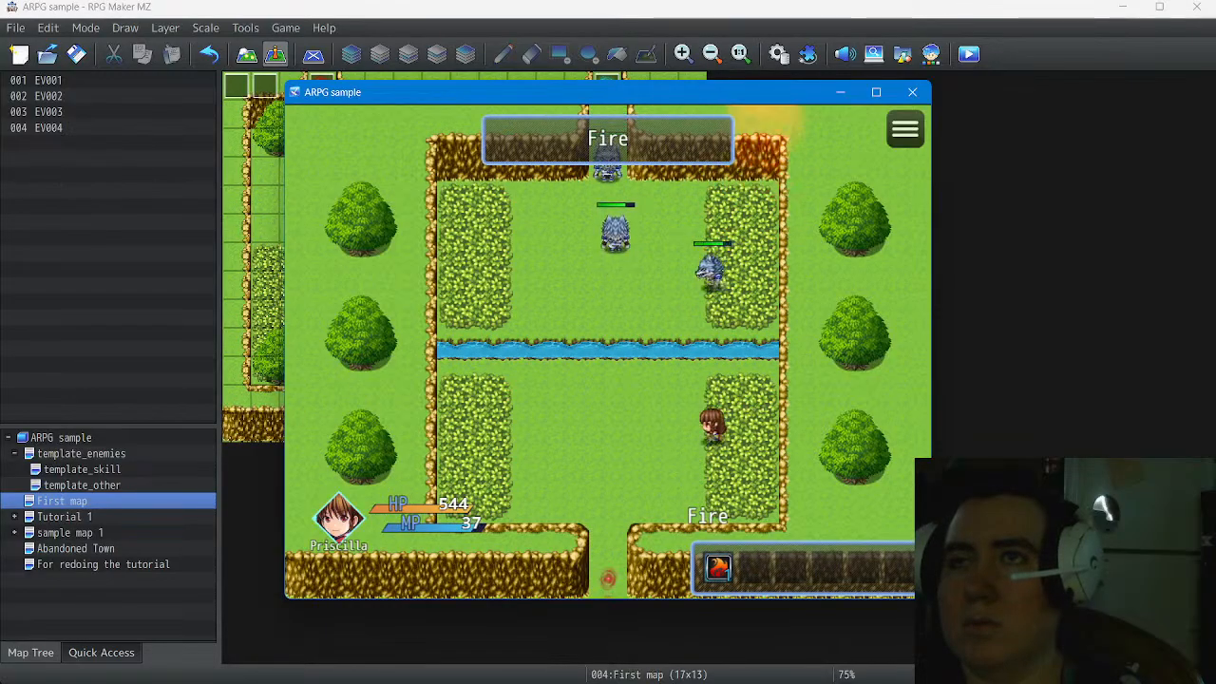
{"action": "key", "text": "Down"}
{"action": "key", "text": "Up"}
{"action": "key", "text": "c"}
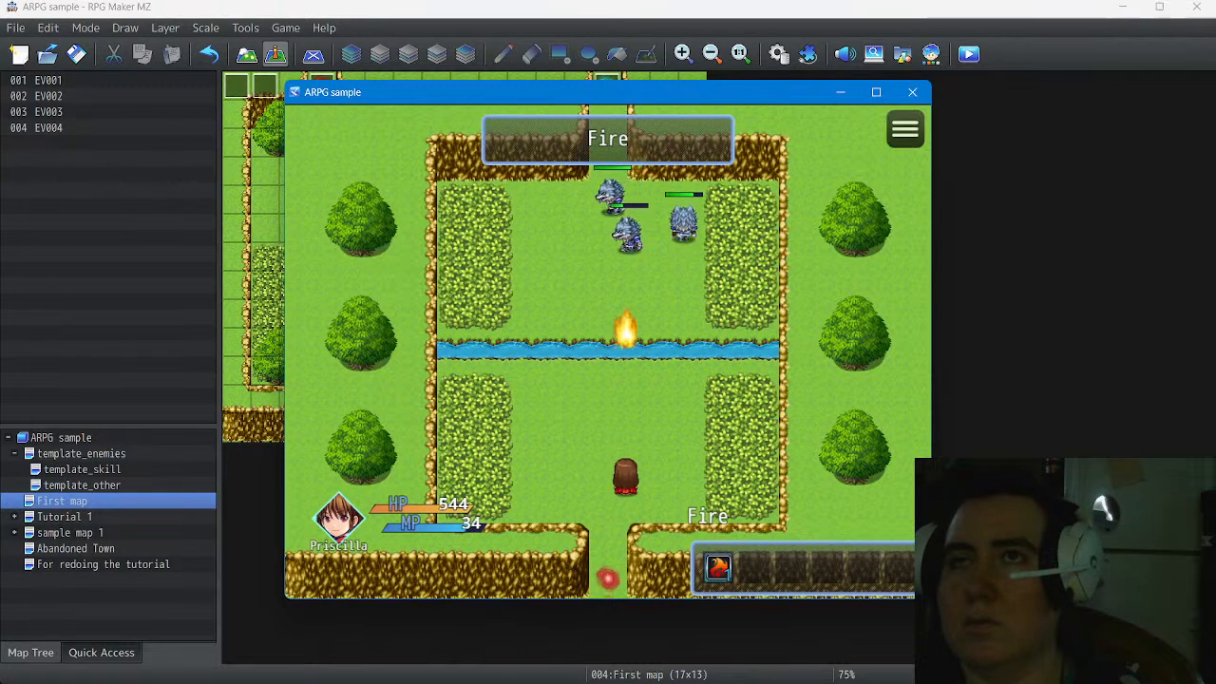
Keep casting Fire, lining up with the remaining wolves until all are defeated, and dismiss the closing message
{"action": "key", "text": "c"}
{"action": "key", "text": "c"}
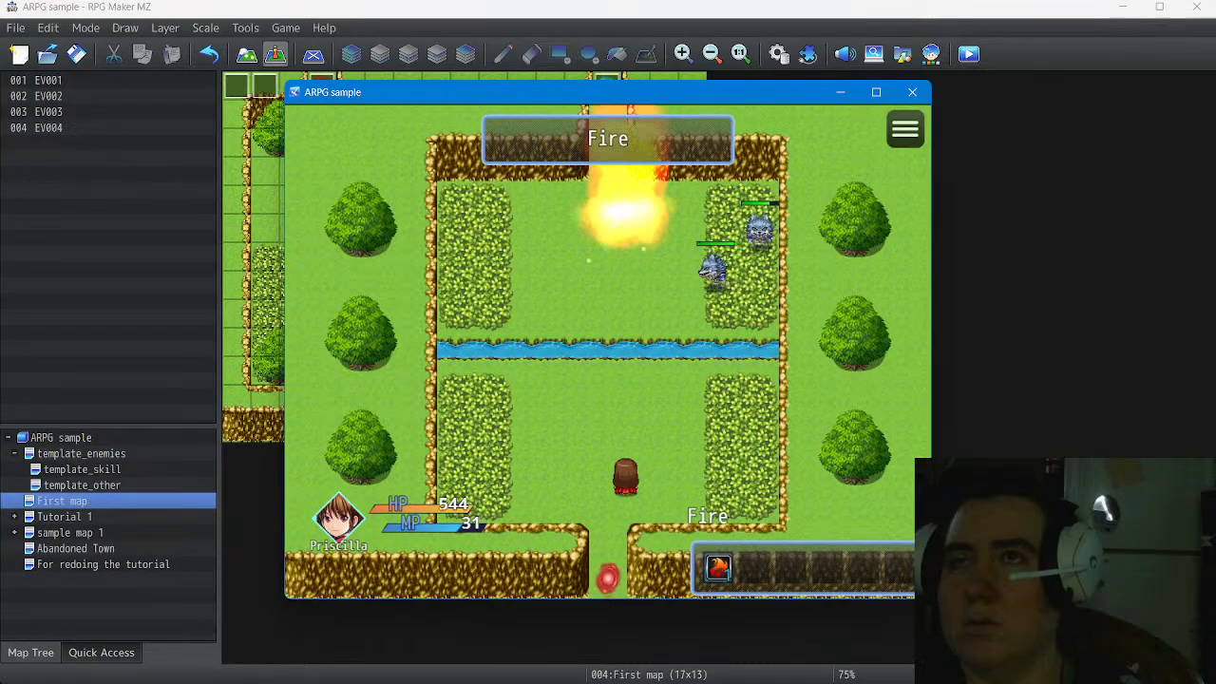
{"action": "key", "text": "c"}
{"action": "key", "text": "c"}
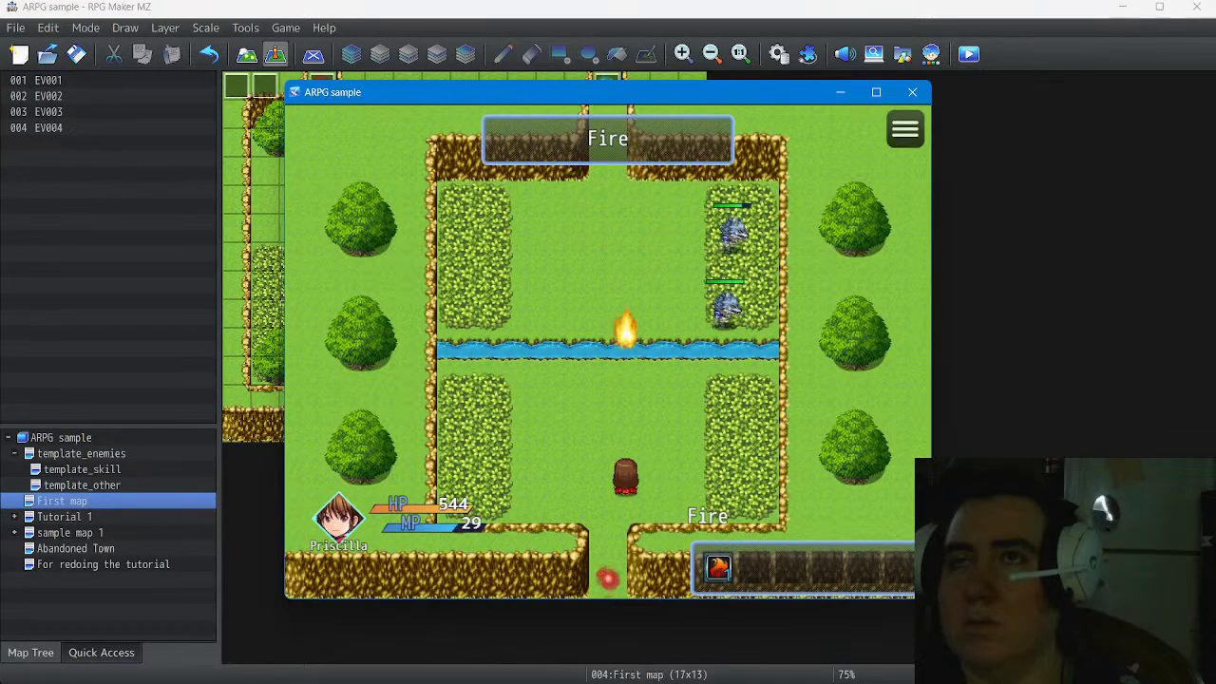
{"action": "key", "text": "Right"}
{"action": "key", "text": "c"}
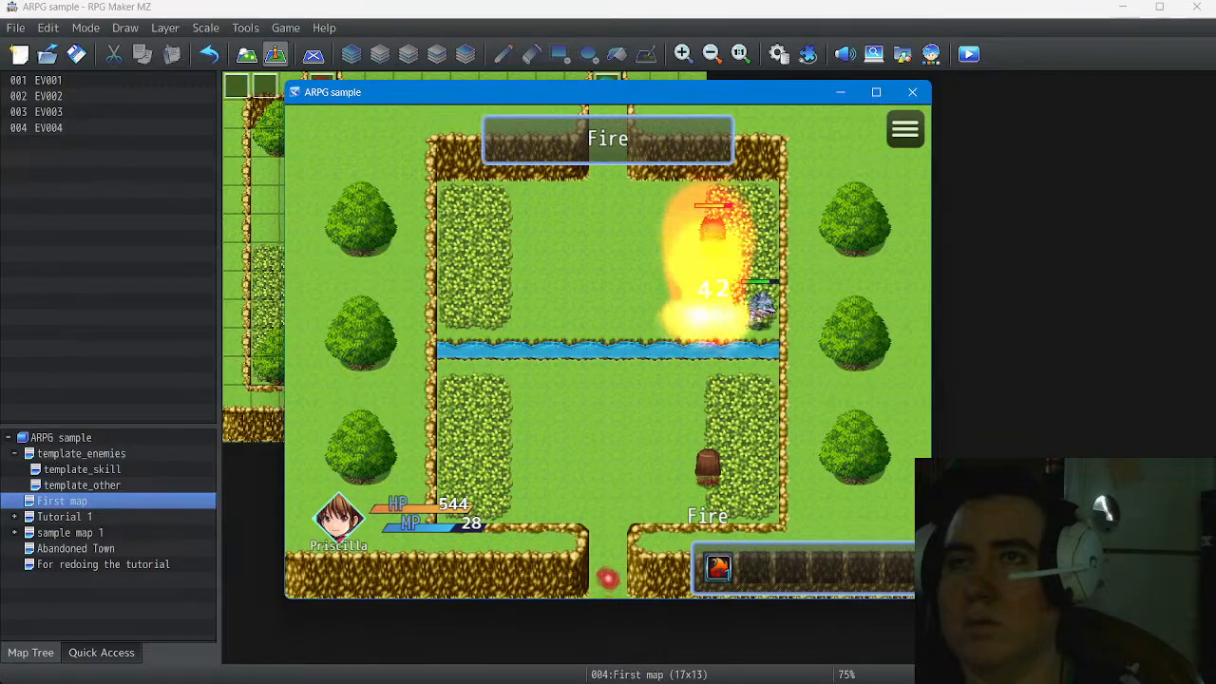
{"action": "key", "text": "c"}
{"action": "key", "text": "c"}
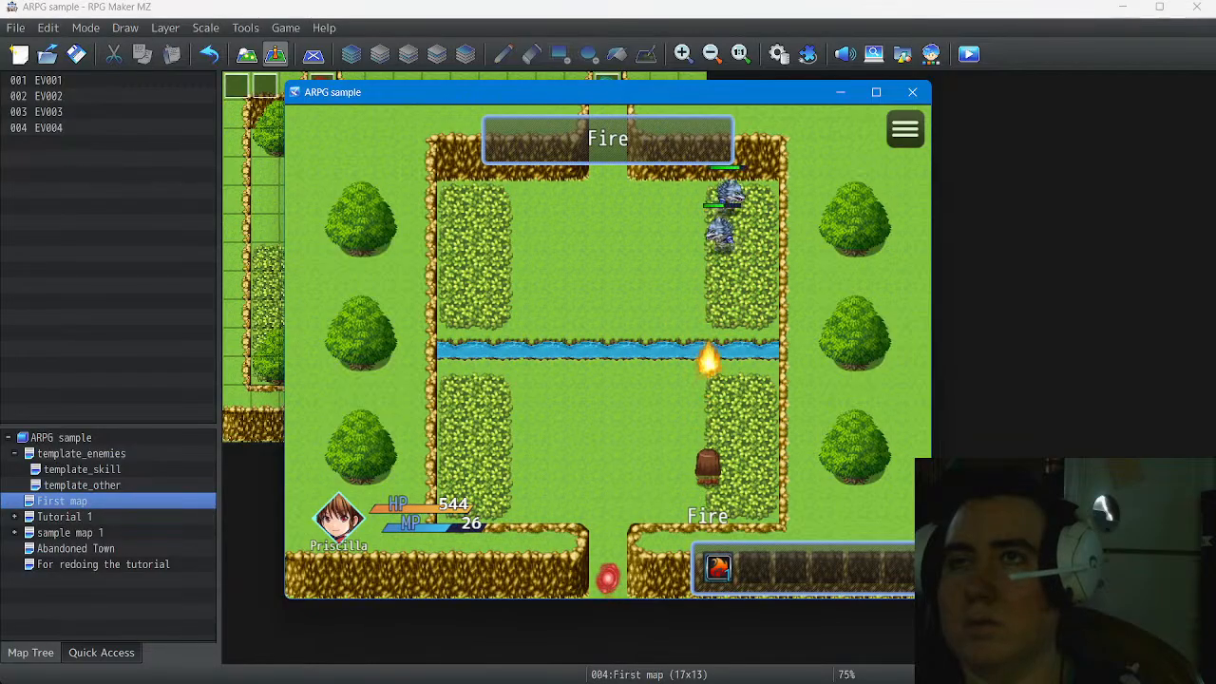
{"action": "key", "text": "c"}
{"action": "key", "text": "c"}
{"action": "key", "text": "c"}
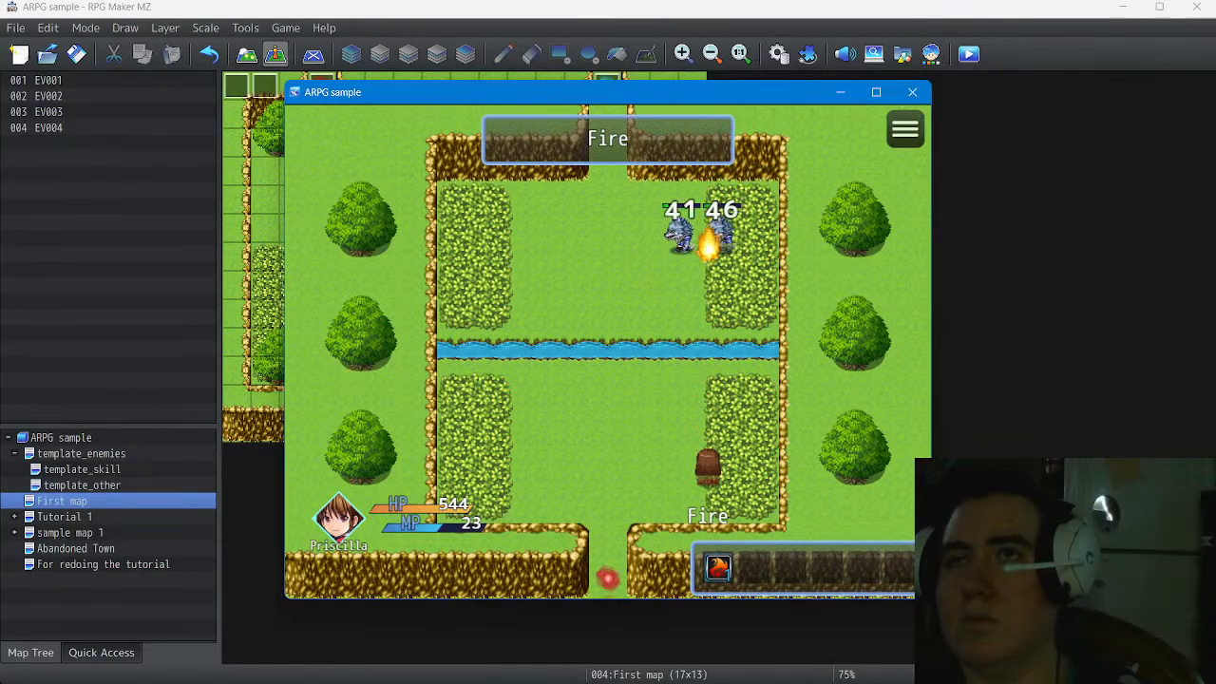
{"action": "key", "text": "c"}
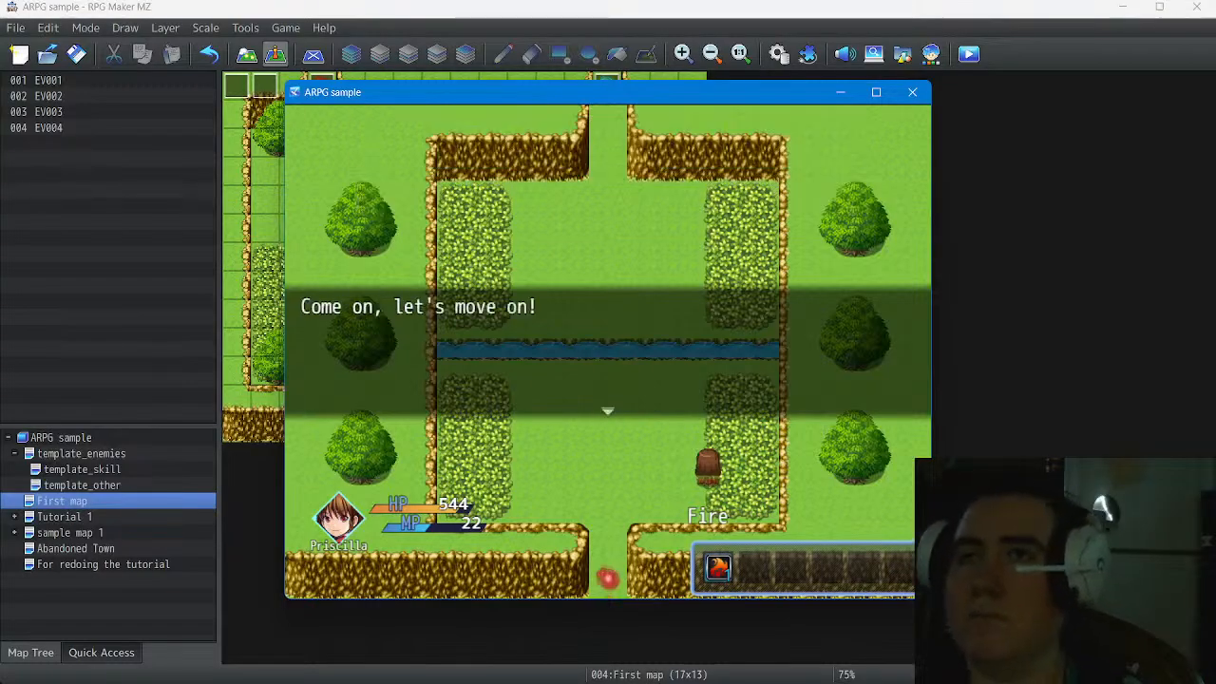
{"action": "key", "text": "Return"}
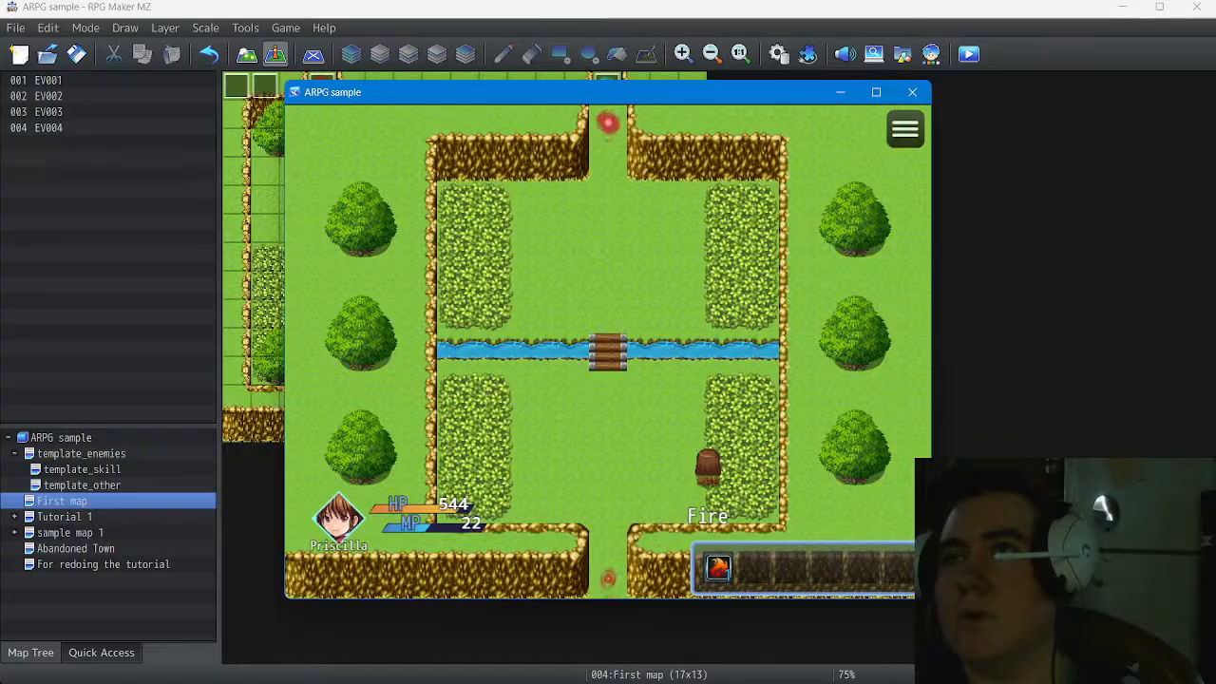
Close the playtest and examine the contents of events EV004 and EV002 on the Tutorial 1 map
{"action": "left_click", "coordinate": [912, 92]}
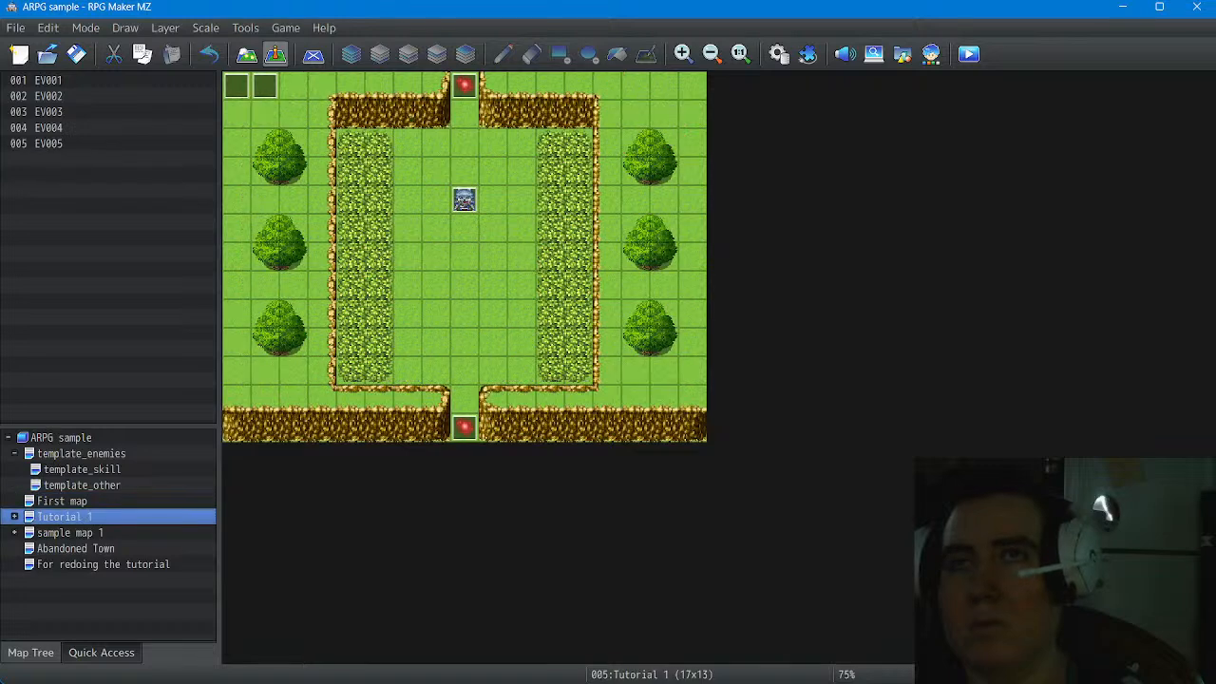
{"action": "left_click", "coordinate": [265, 86]}
{"action": "double_click", "coordinate": [265, 86]}
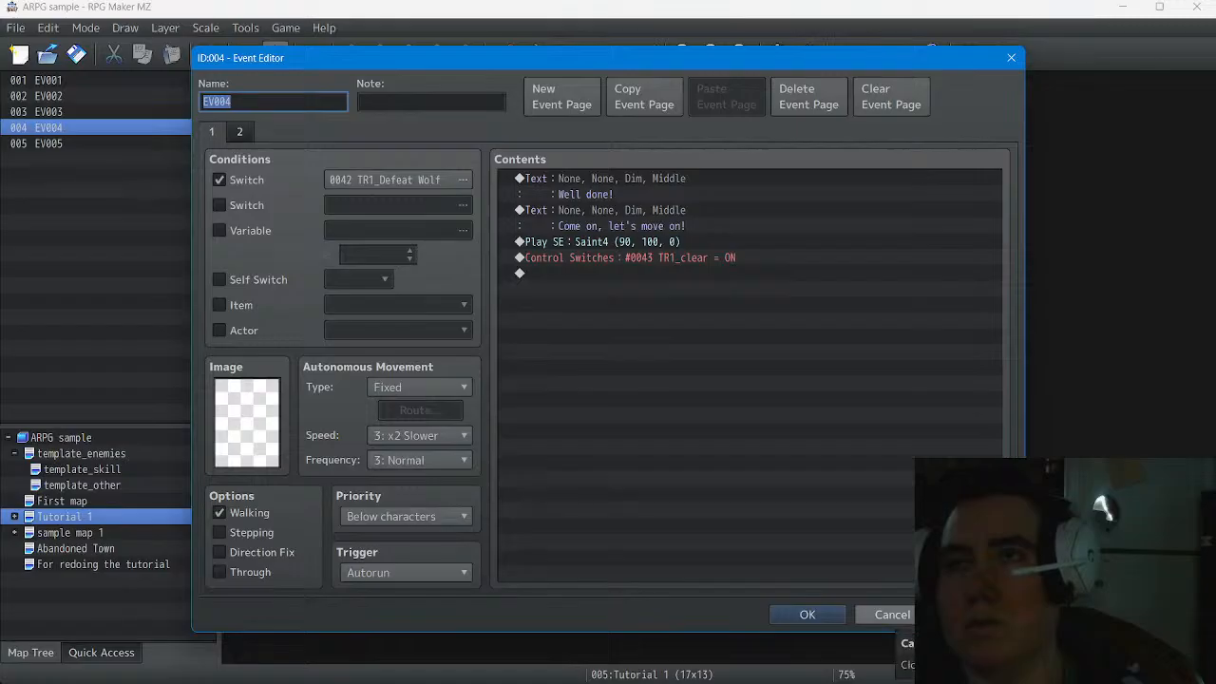
{"action": "left_click", "coordinate": [893, 615]}
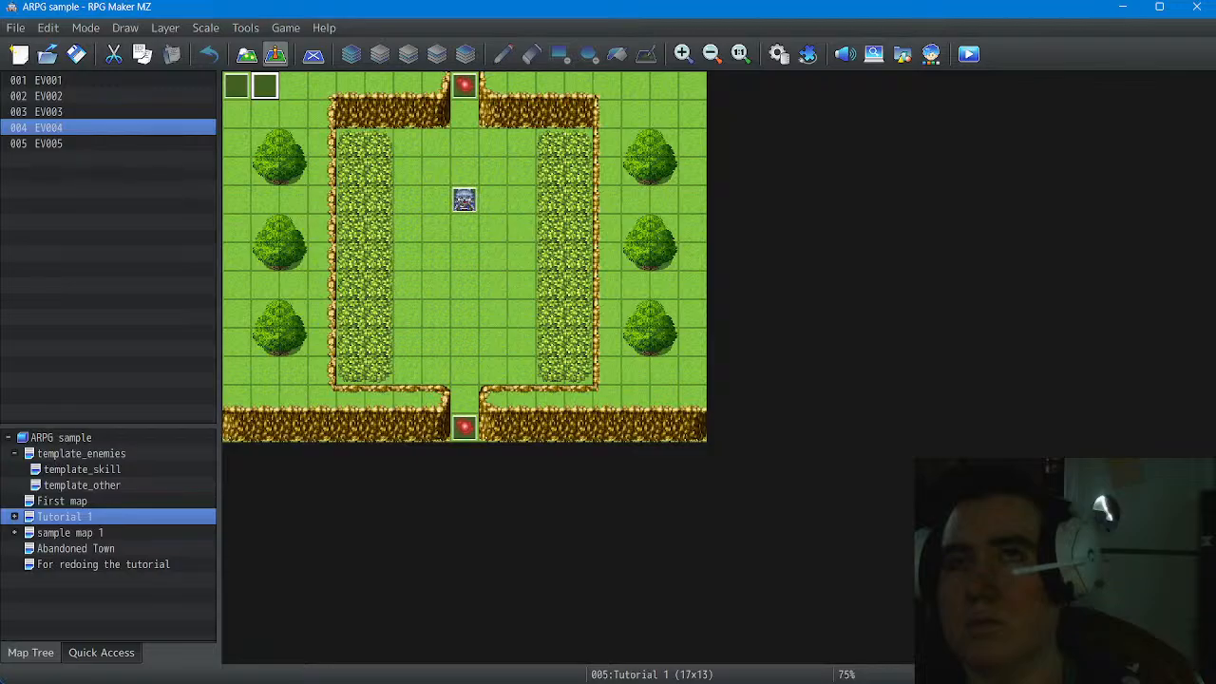
{"action": "double_click", "coordinate": [48, 96]}
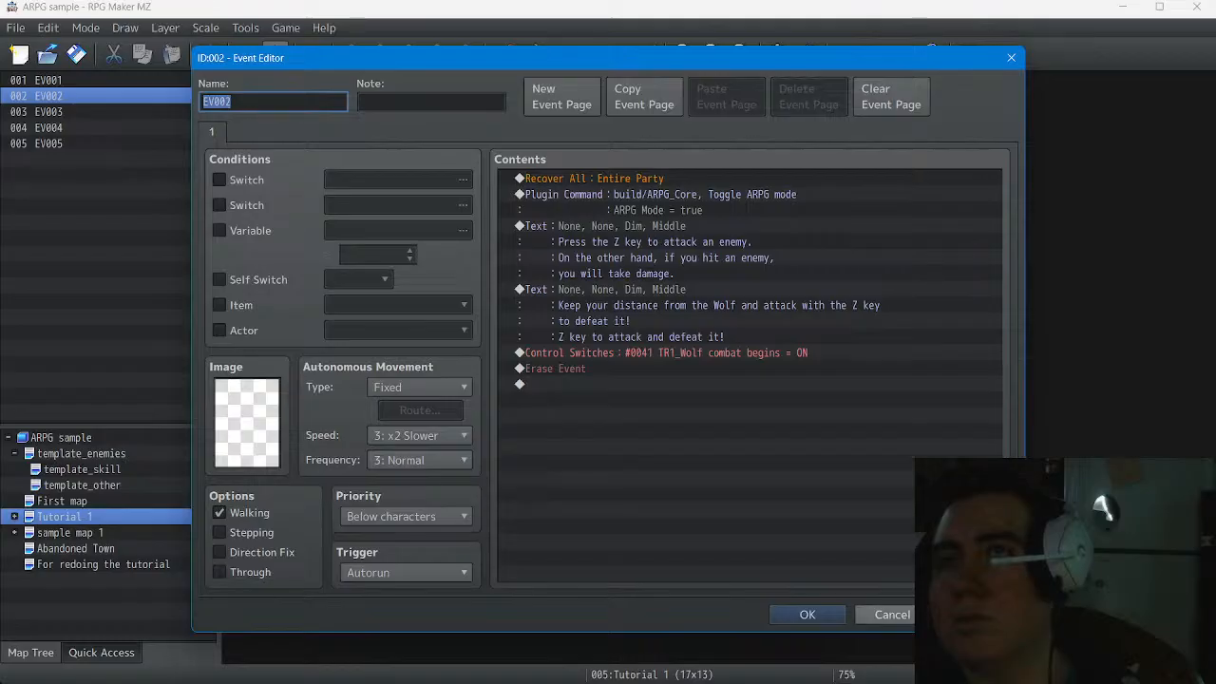
{"action": "left_click", "coordinate": [891, 614]}
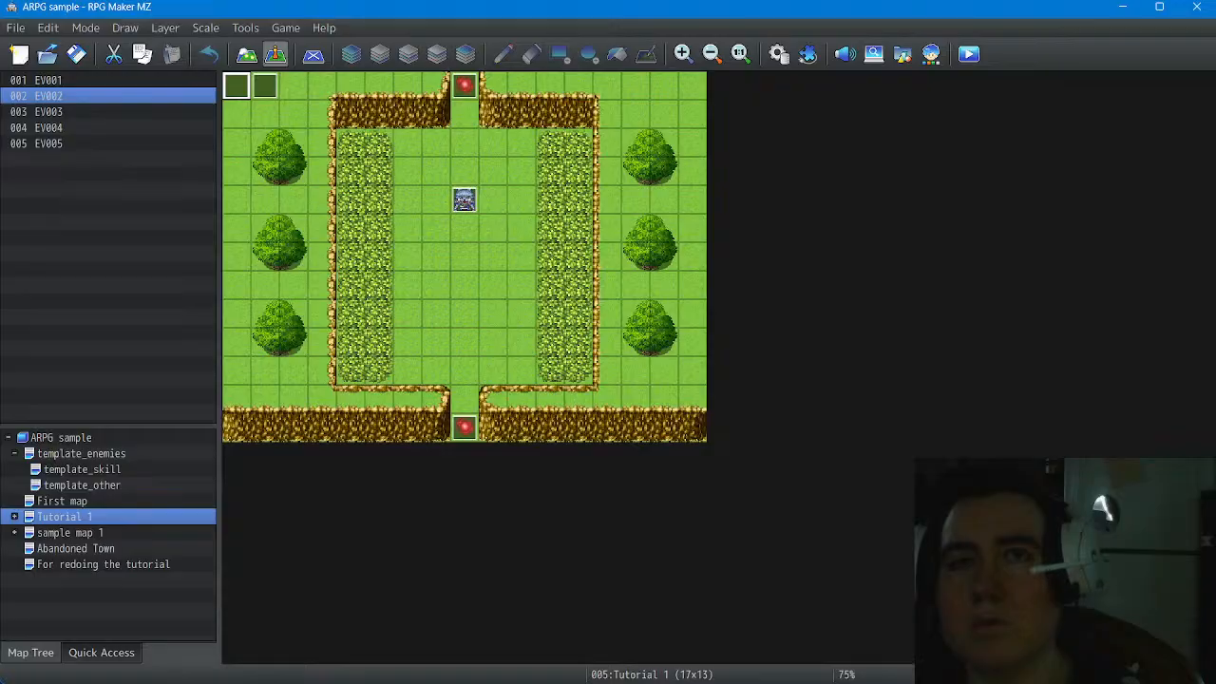
Examine the contents of event EV006 on sample map 1
{"action": "left_click", "coordinate": [70, 533]}
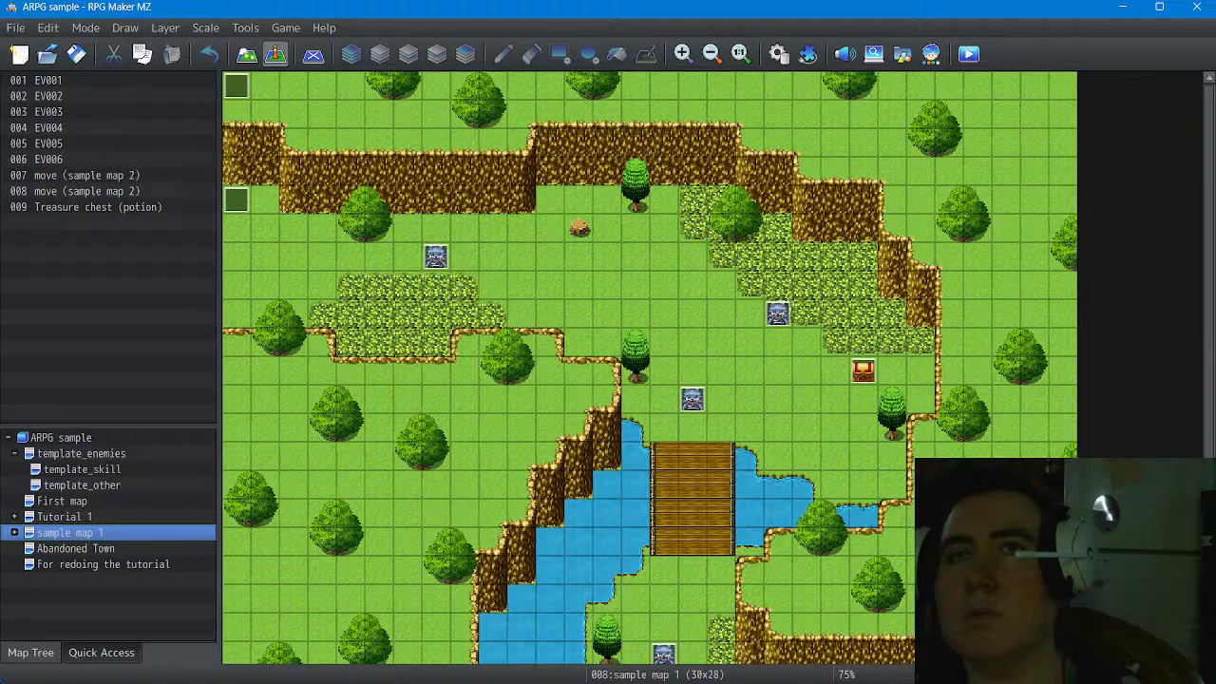
{"action": "double_click", "coordinate": [236, 86]}
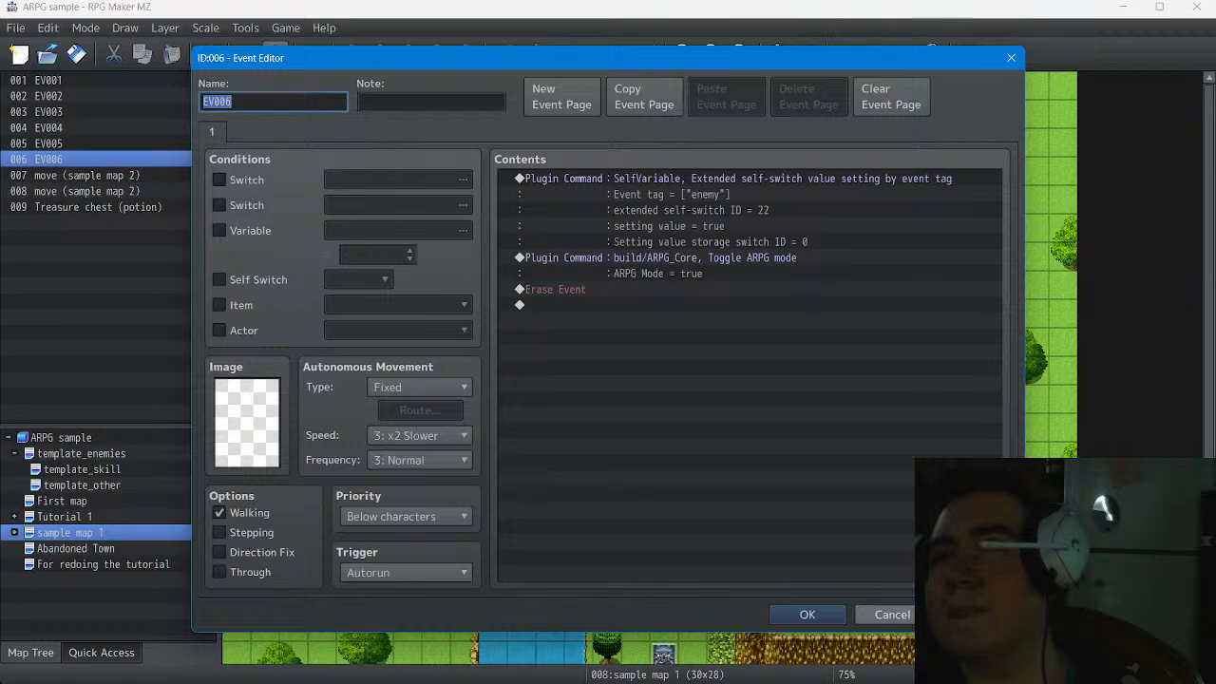
{"action": "left_click", "coordinate": [888, 614]}
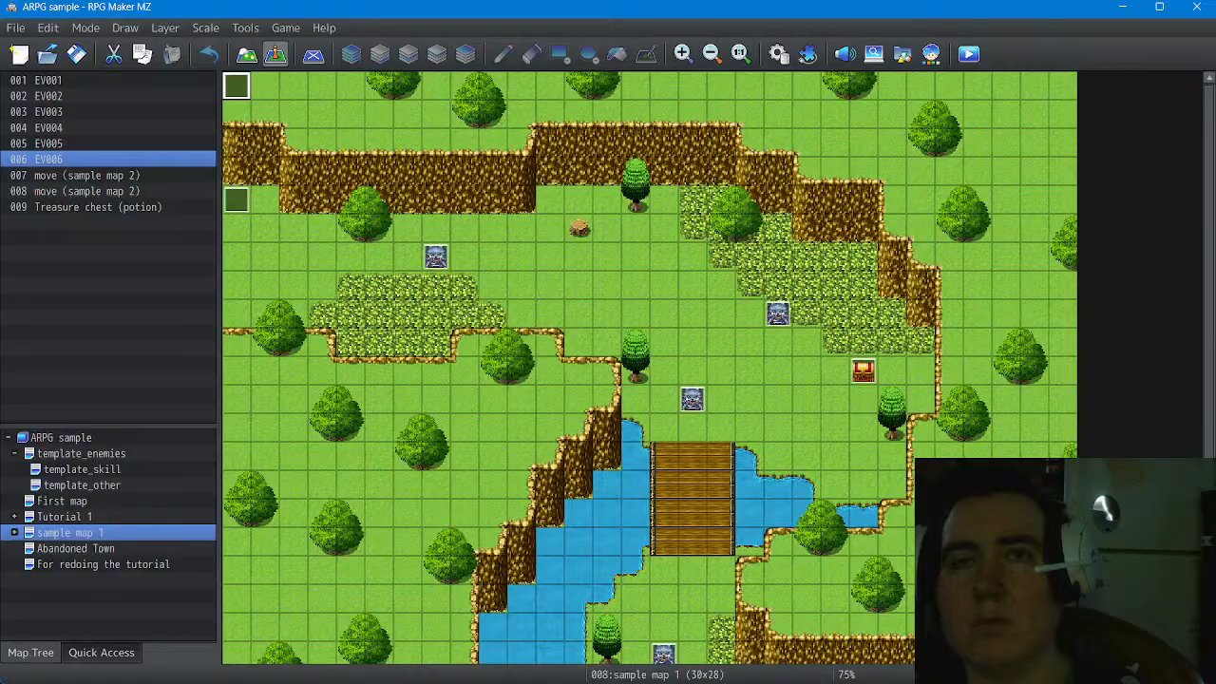
Examine the contents of events EV004 and EV002 on the Tutorial 3 map
{"action": "double_click", "coordinate": [65, 517]}
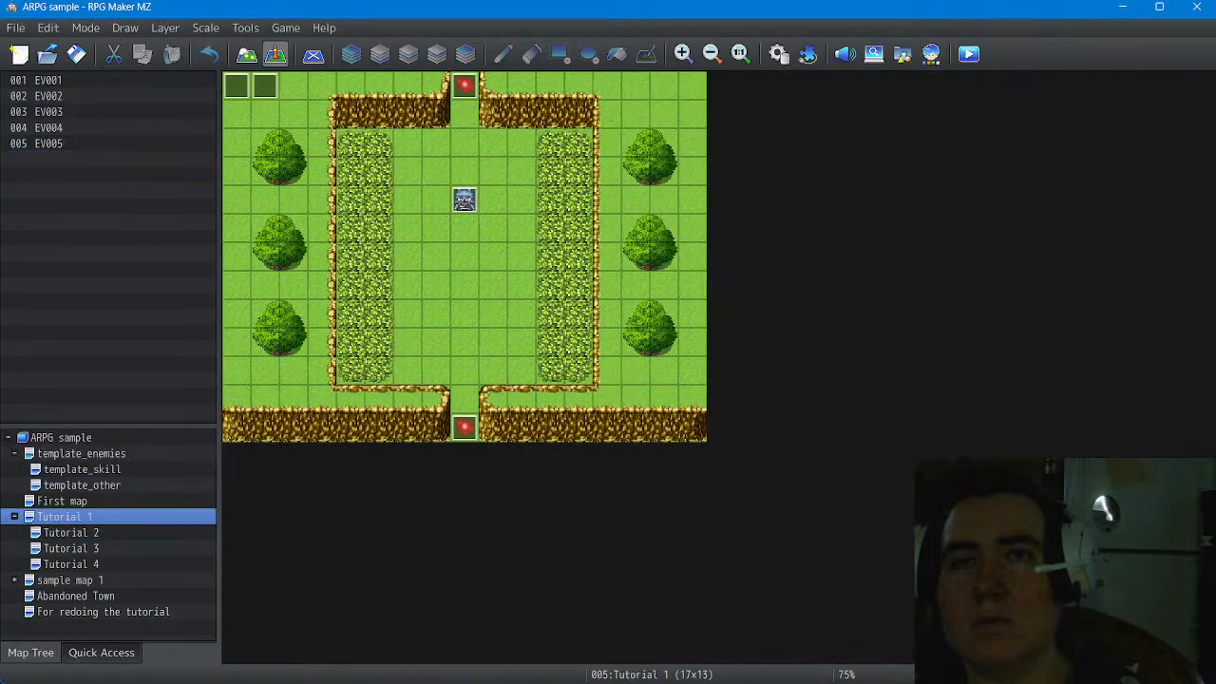
{"action": "left_click", "coordinate": [72, 549]}
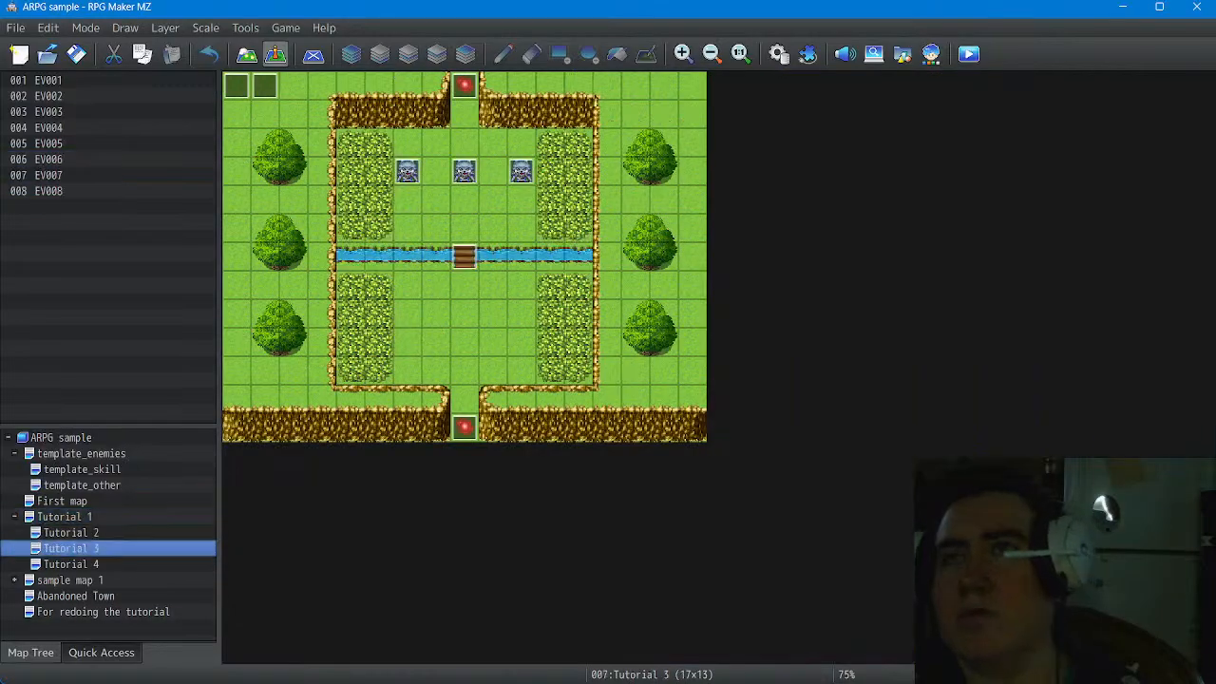
{"action": "double_click", "coordinate": [265, 87]}
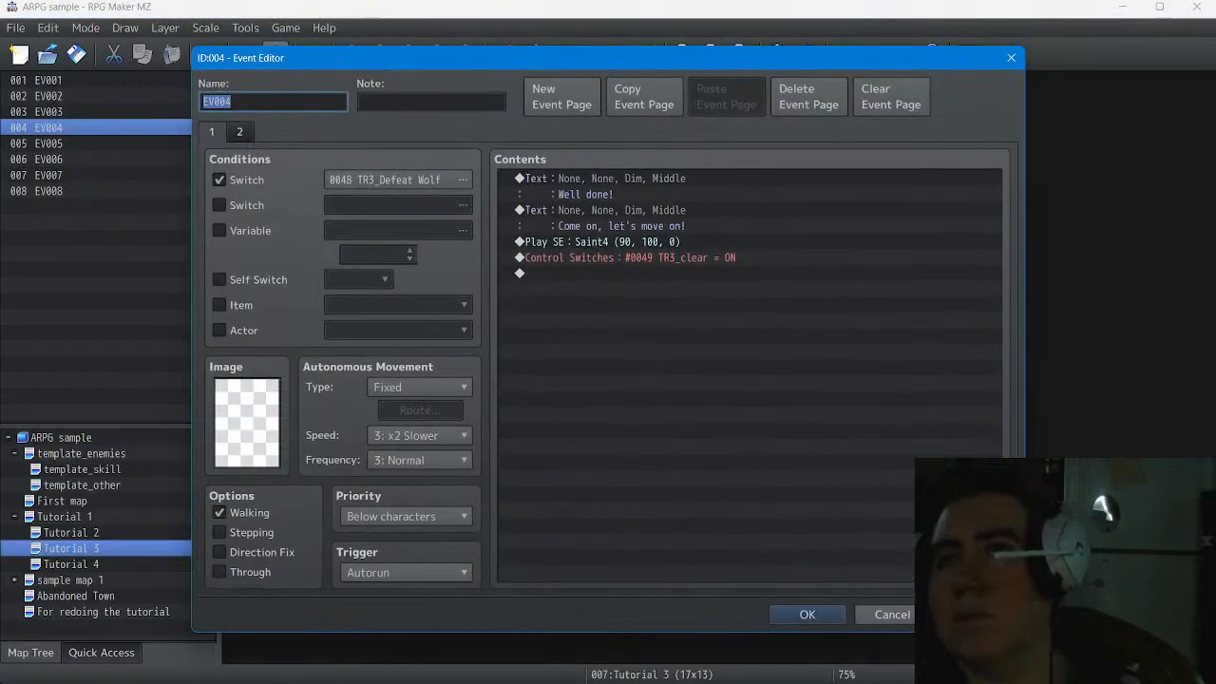
{"action": "left_click", "coordinate": [891, 614]}
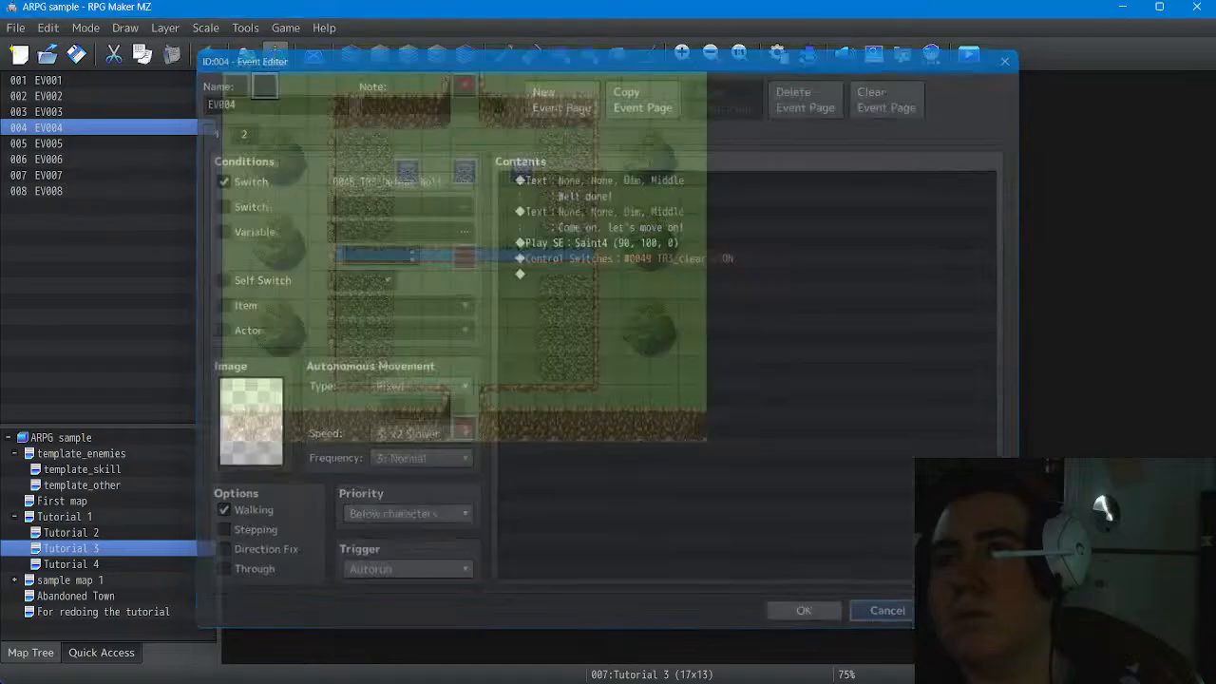
{"action": "double_click", "coordinate": [237, 87]}
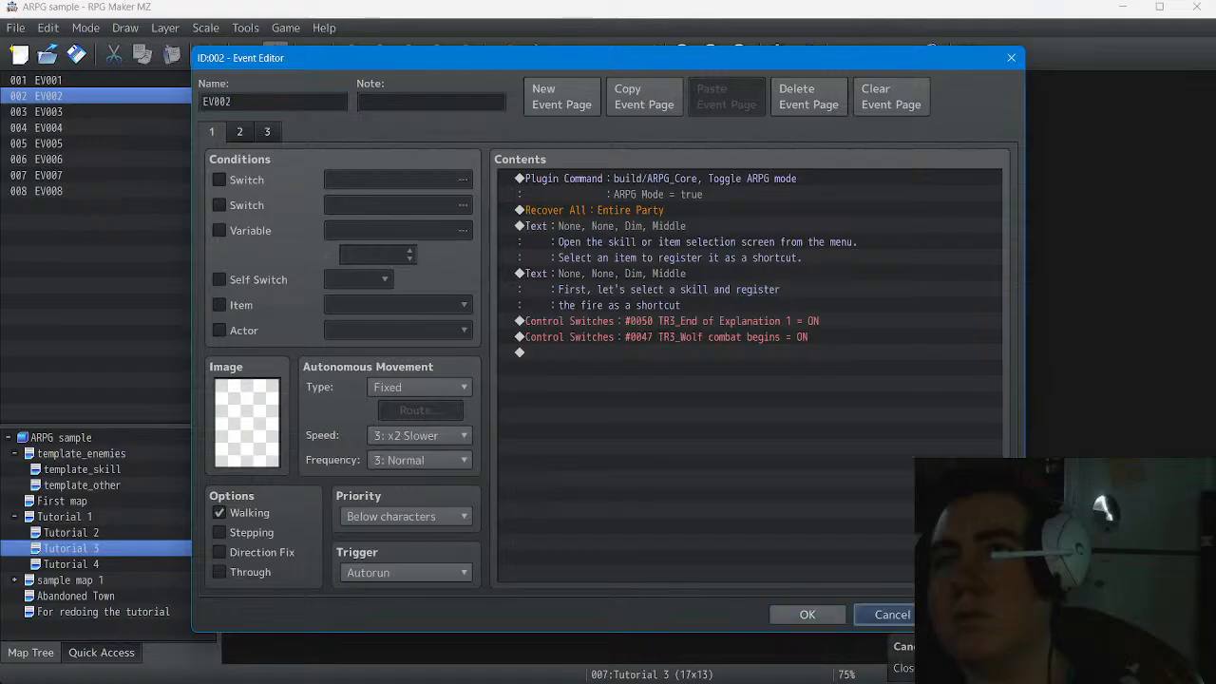
{"action": "left_click", "coordinate": [891, 614]}
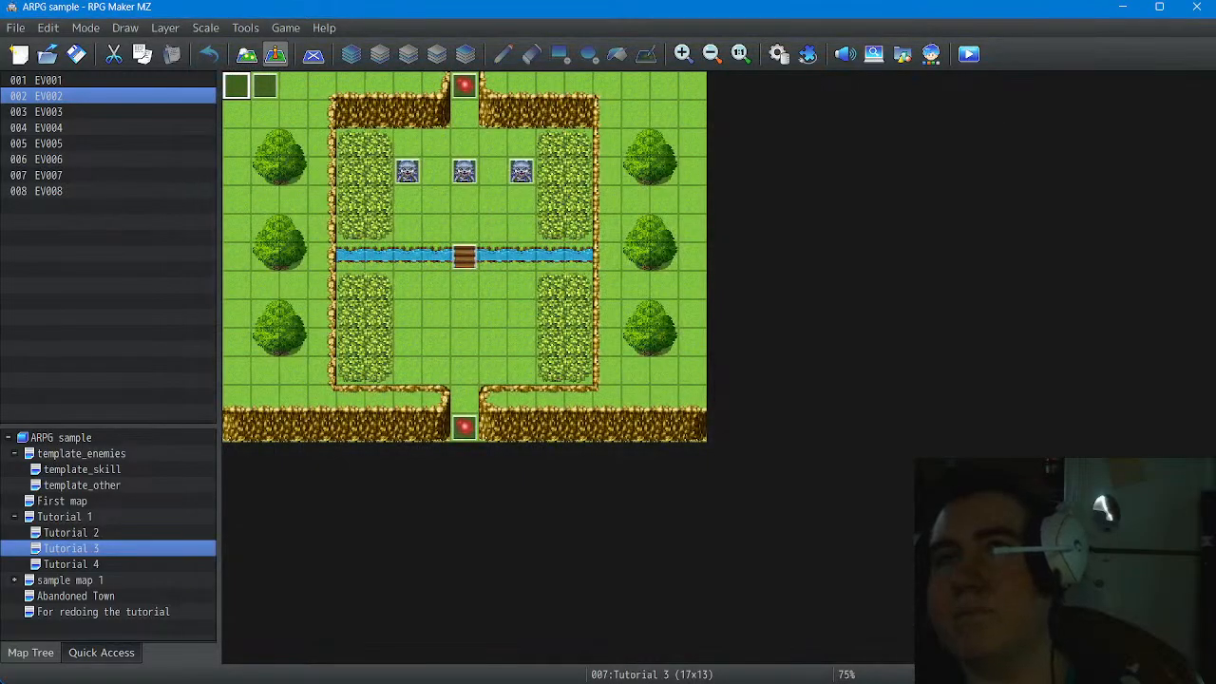
{"action": "double_click", "coordinate": [237, 86]}
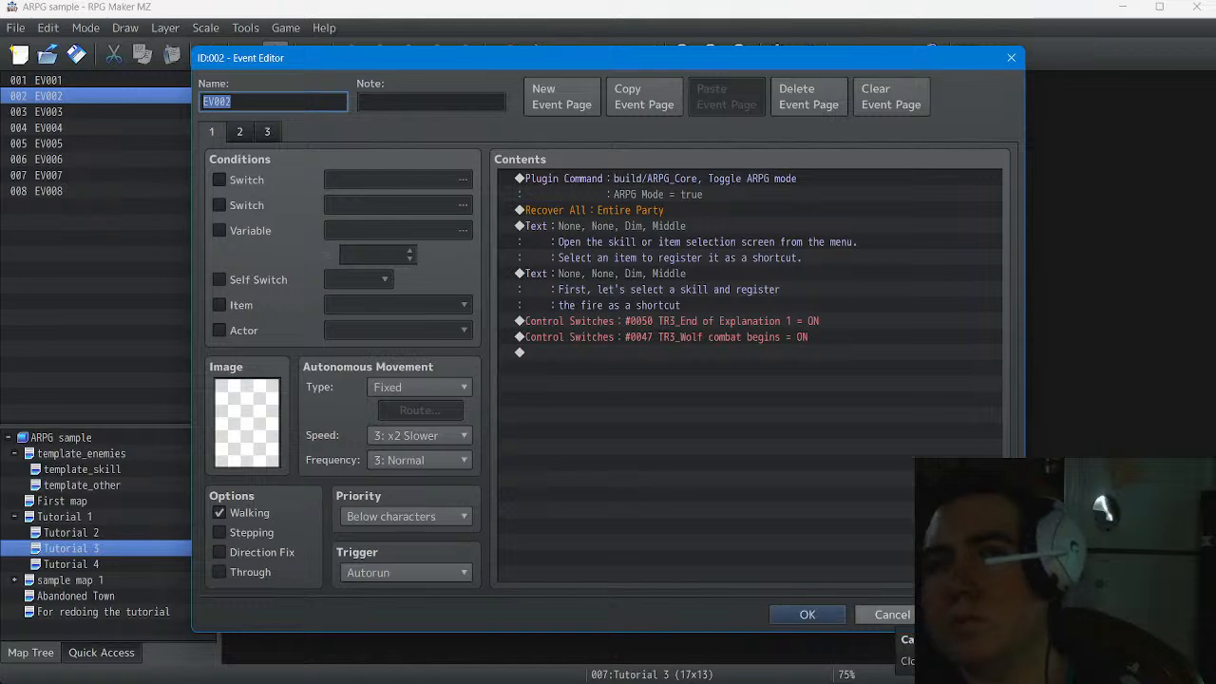
{"action": "left_click", "coordinate": [891, 613]}
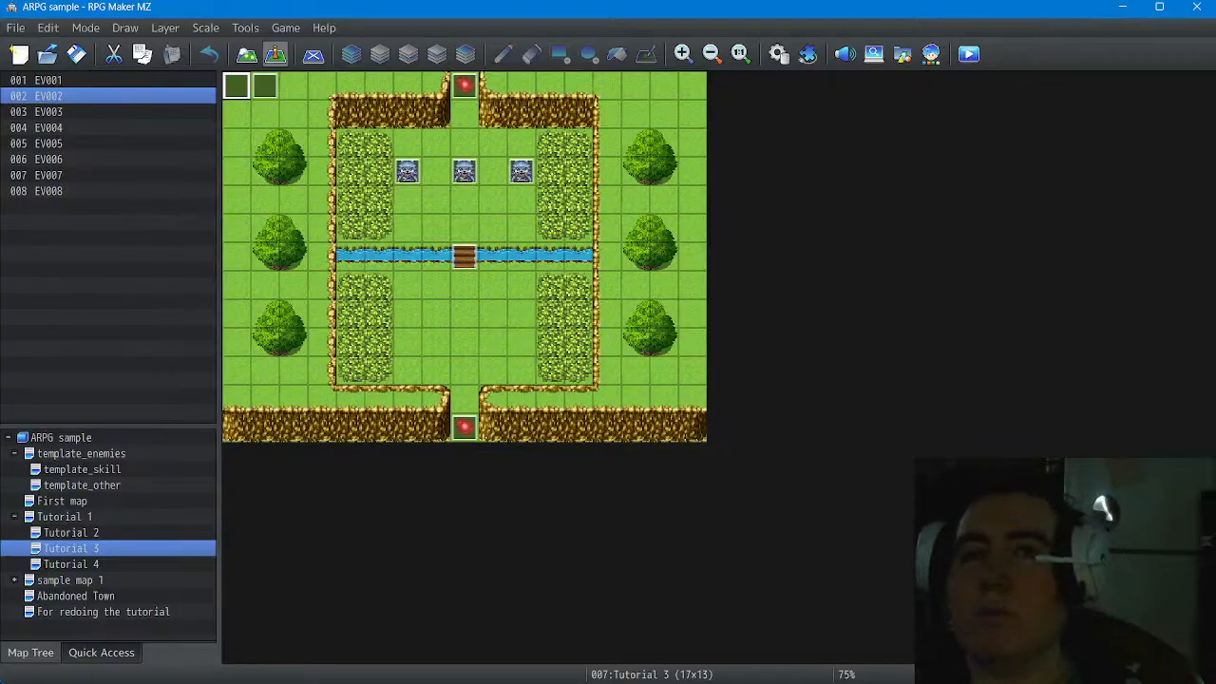
Set the BattleOn event on the Abandoned Town map to a Parallel trigger and enable its Stepping option
{"action": "left_click", "coordinate": [76, 596]}
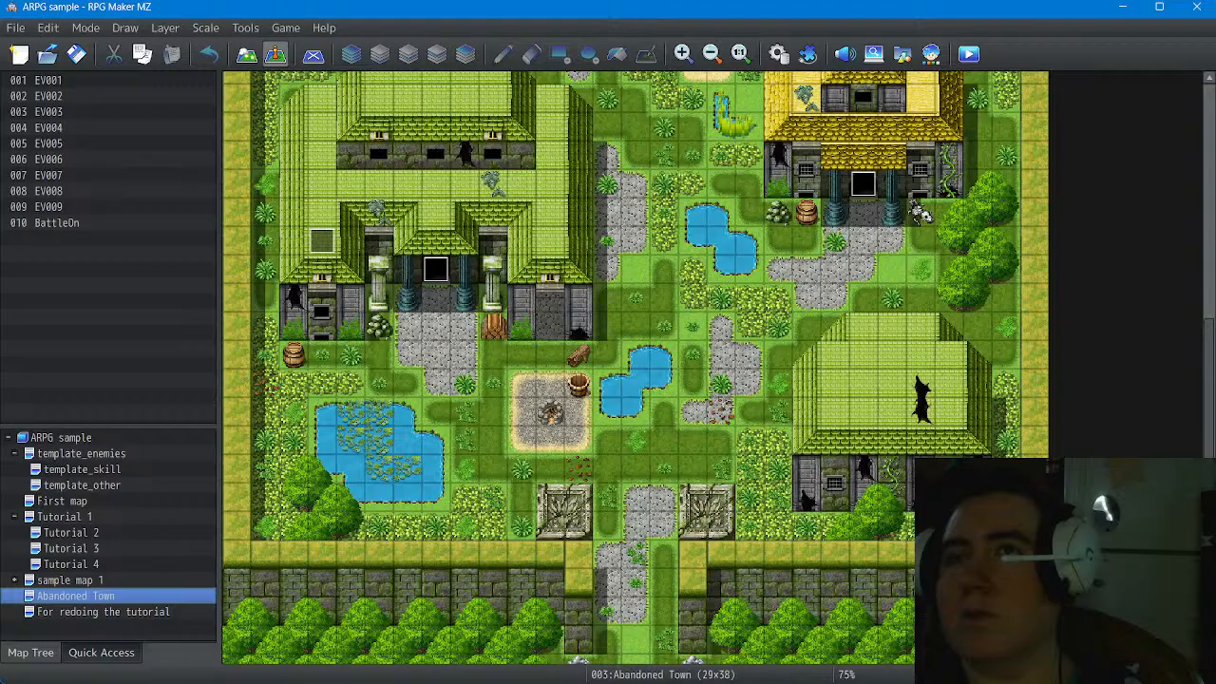
{"action": "double_click", "coordinate": [57, 223]}
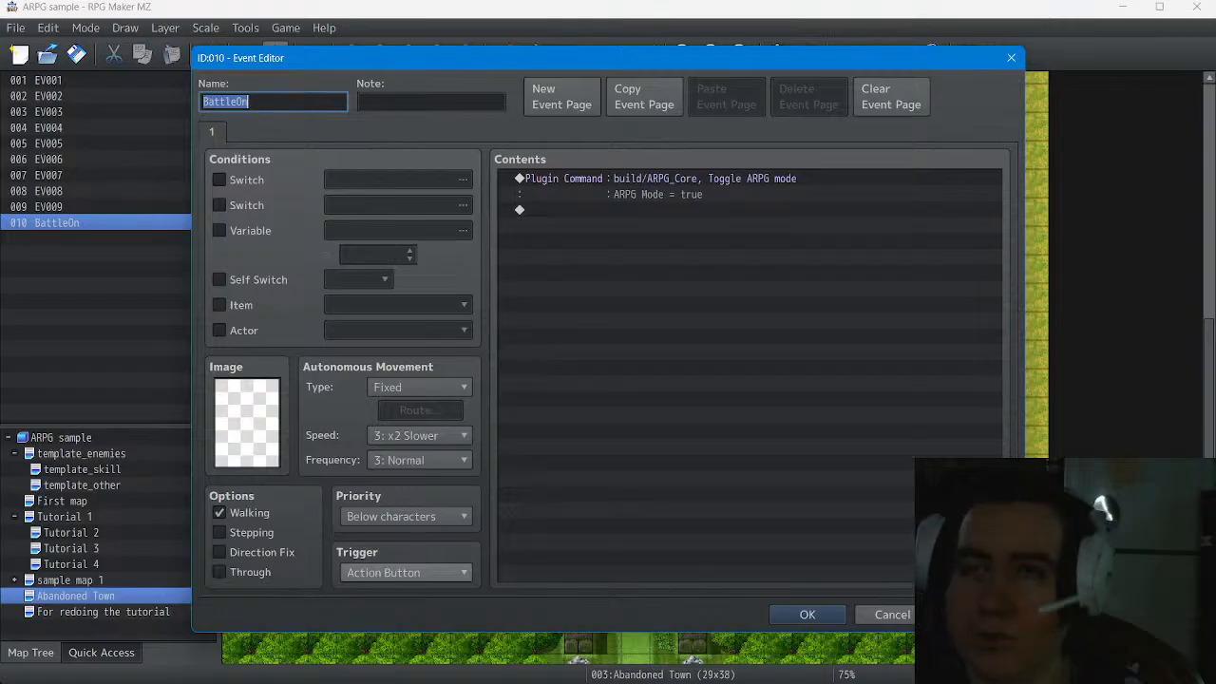
{"action": "left_click", "coordinate": [390, 572]}
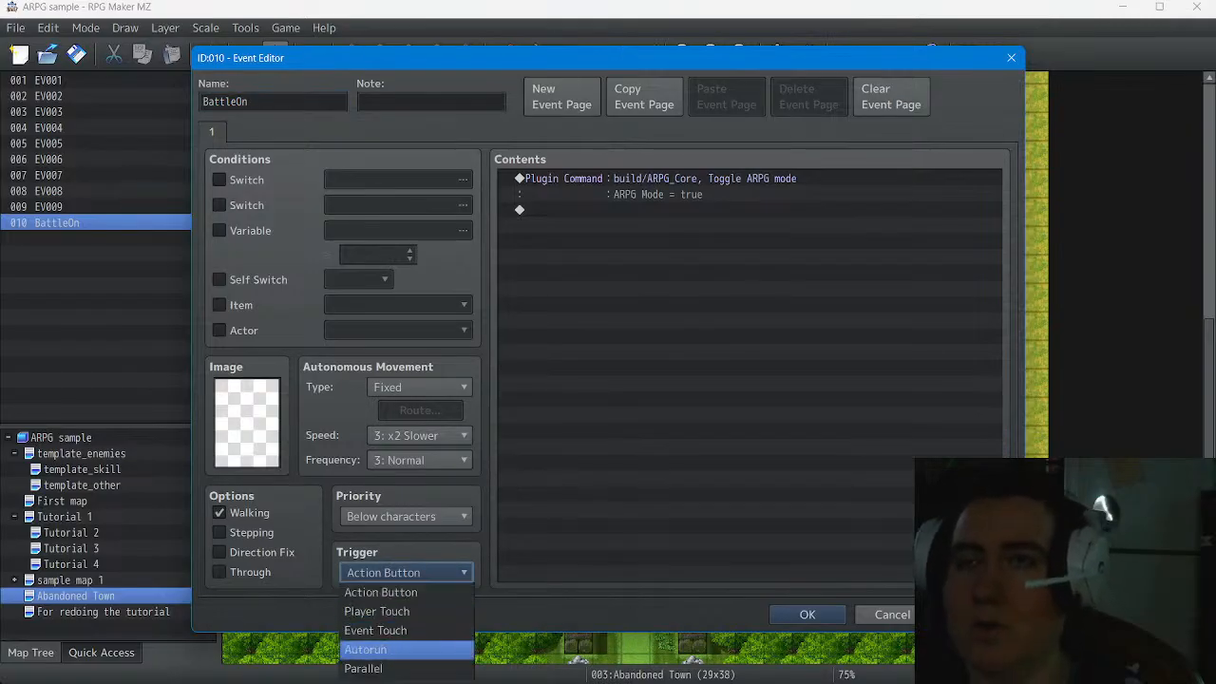
{"action": "left_click", "coordinate": [365, 667]}
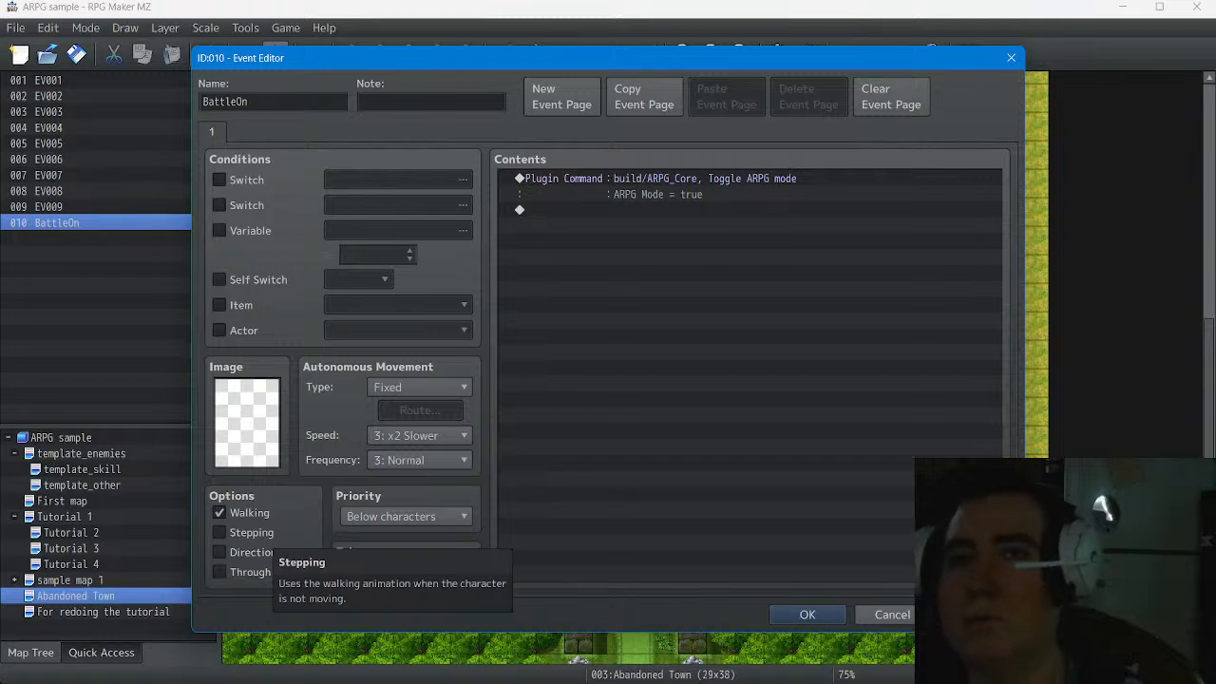
{"action": "left_click", "coordinate": [237, 532]}
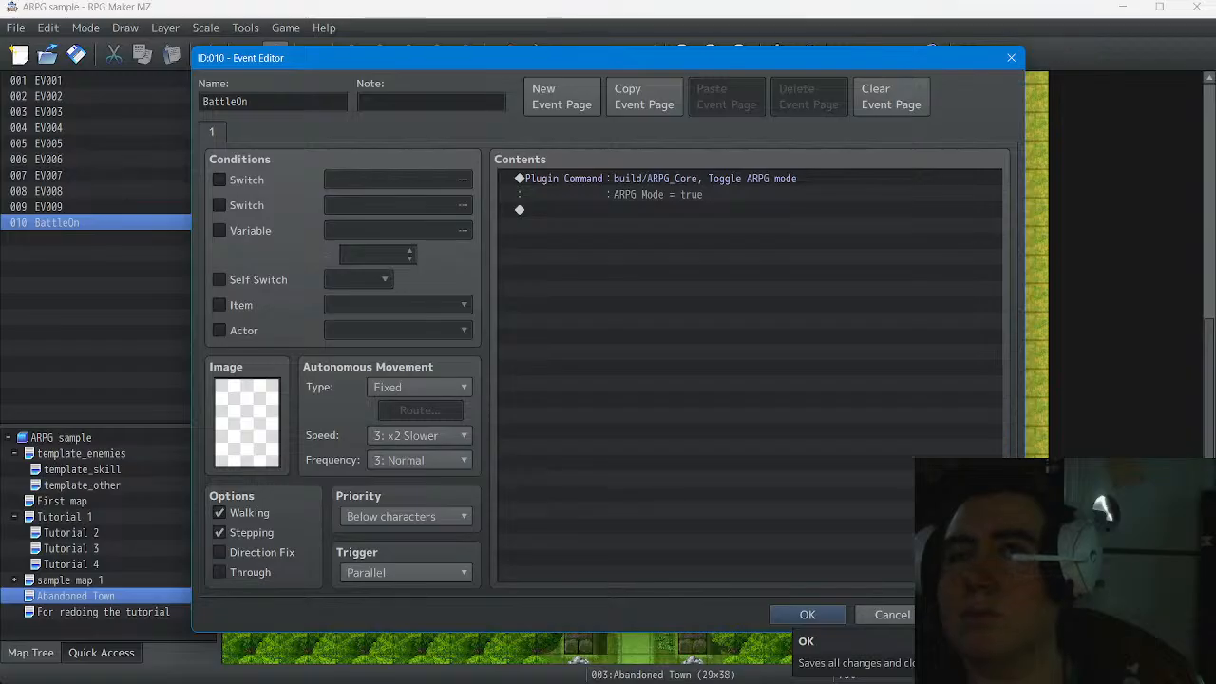
{"action": "left_click", "coordinate": [806, 614]}
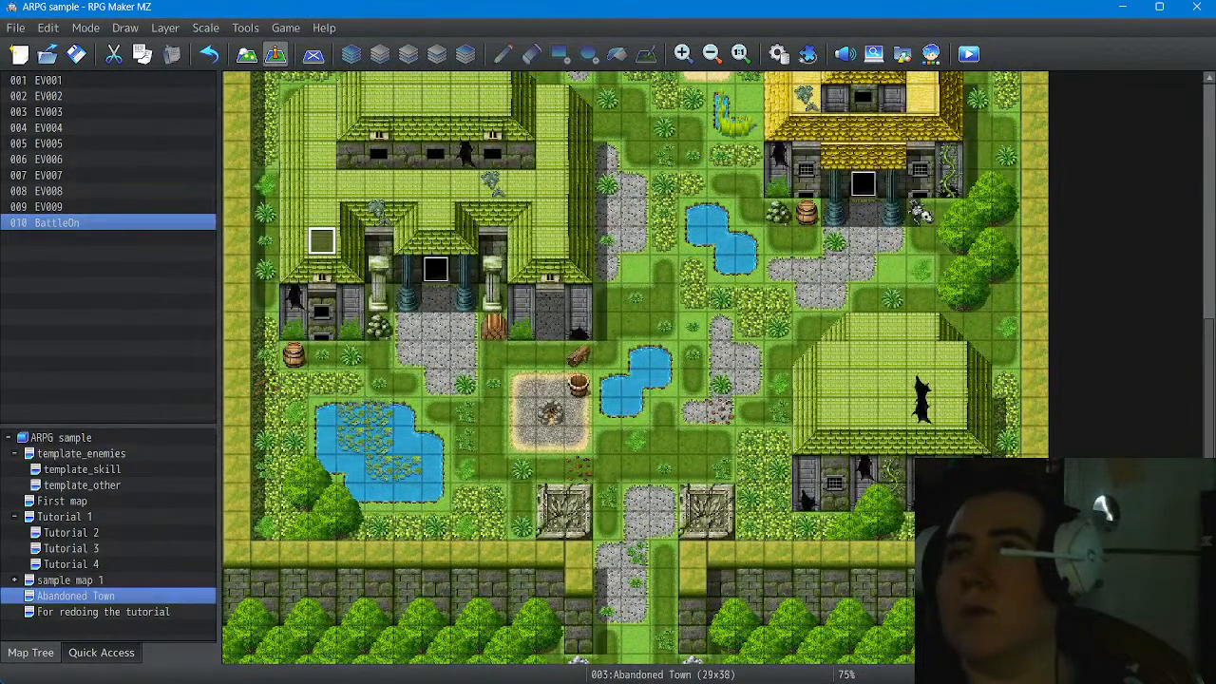
Set the player's starting position on Abandoned Town to the grass tile just southeast of the campfire, below the pond
{"action": "left_click", "coordinate": [608, 438]}
{"action": "right_click", "coordinate": [608, 439]}
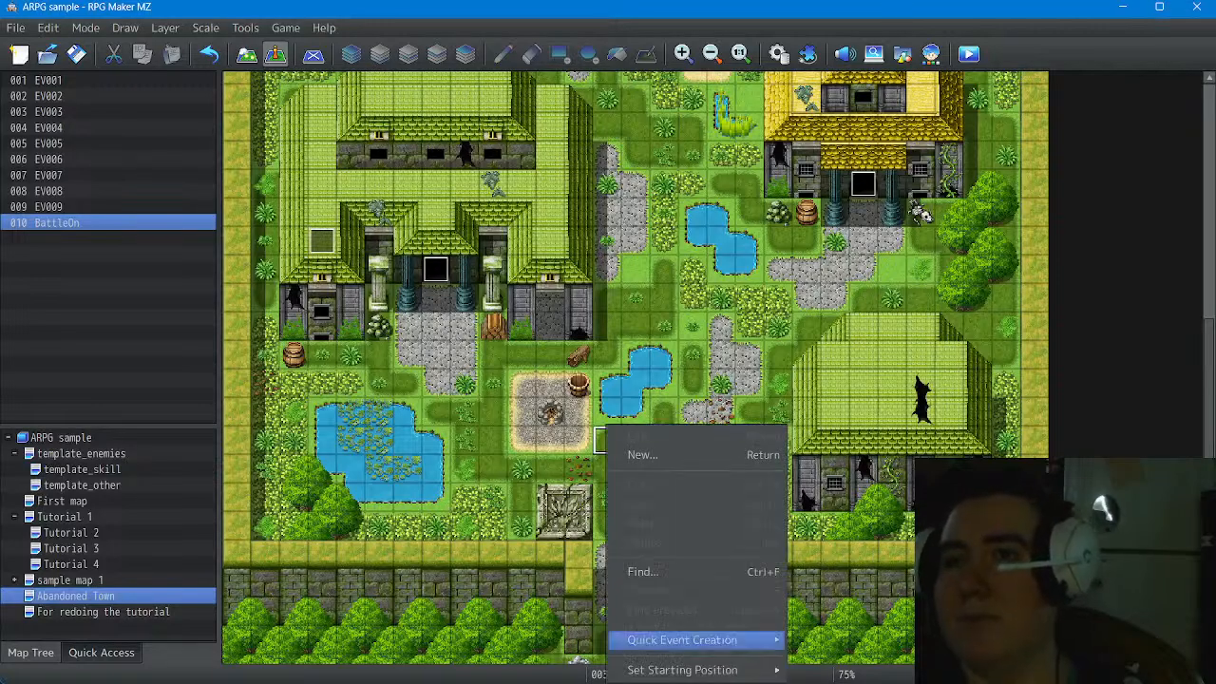
{"action": "mouse_move", "coordinate": [696, 669]}
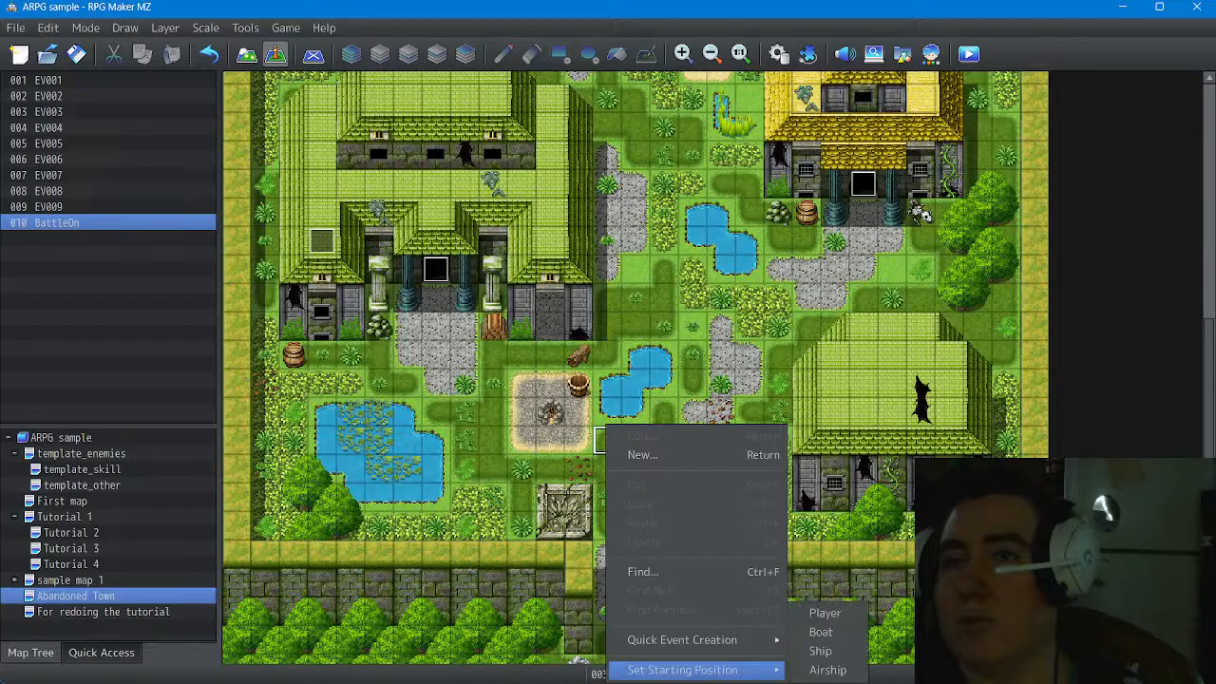
{"action": "left_click", "coordinate": [825, 613]}
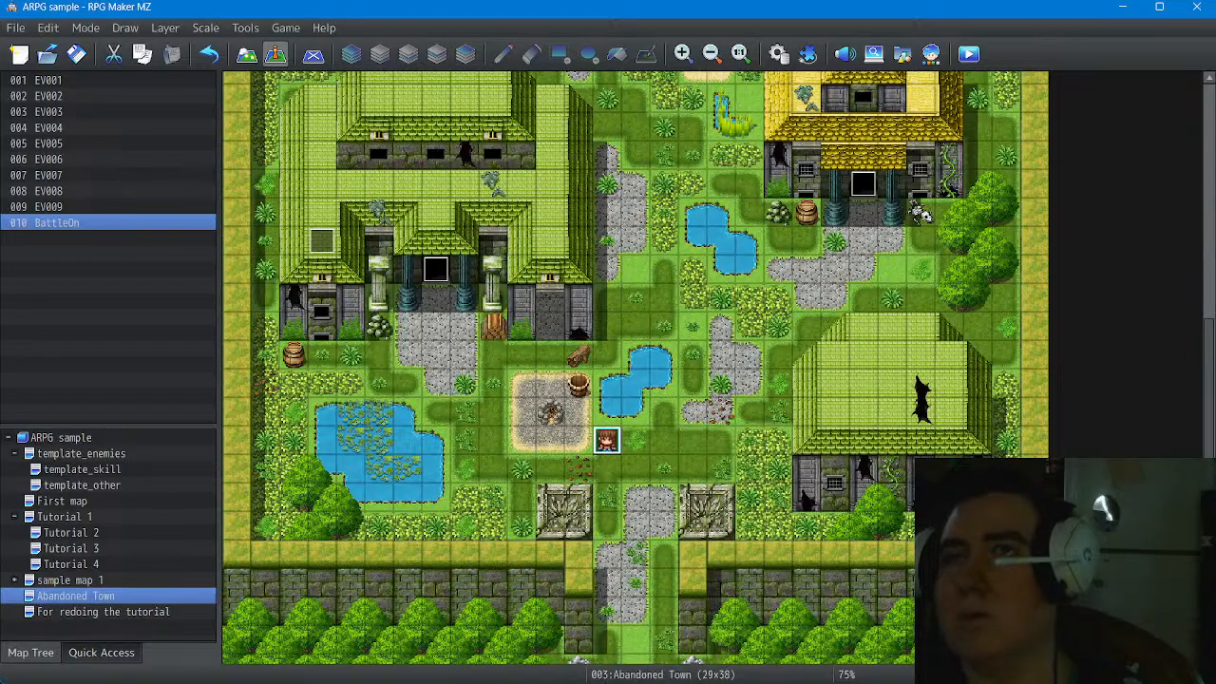
Start a playtest of the project and begin a new game
{"action": "left_click", "coordinate": [969, 54]}
{"action": "key", "text": "Return"}
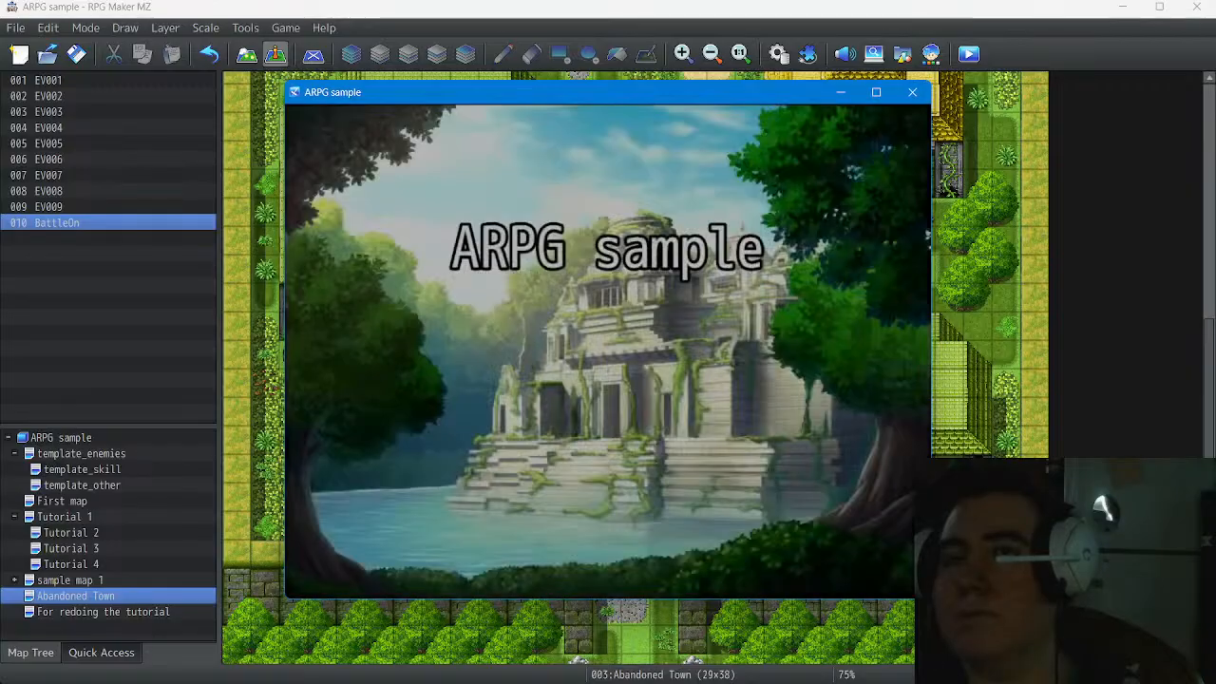
{"action": "key", "text": "Up"}
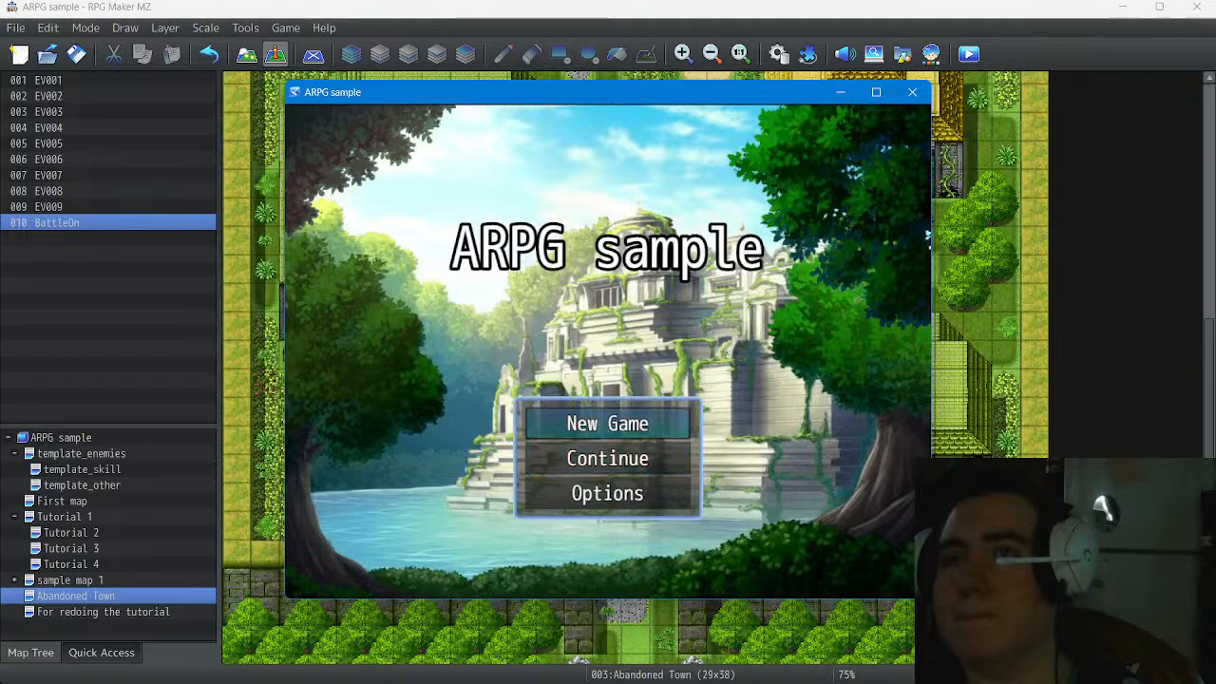
{"action": "key", "text": "Return"}
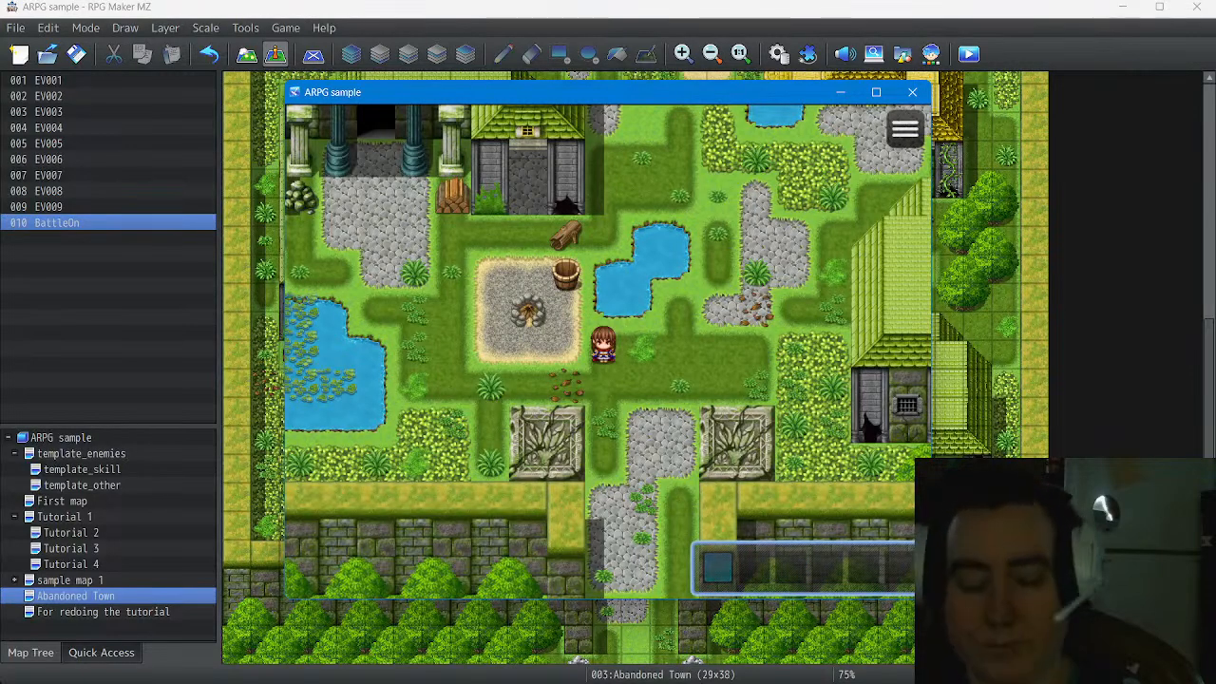
Test the sword attack in Abandoned Town by swinging it while facing down, right and up between short moves
{"action": "key", "text": "z"}
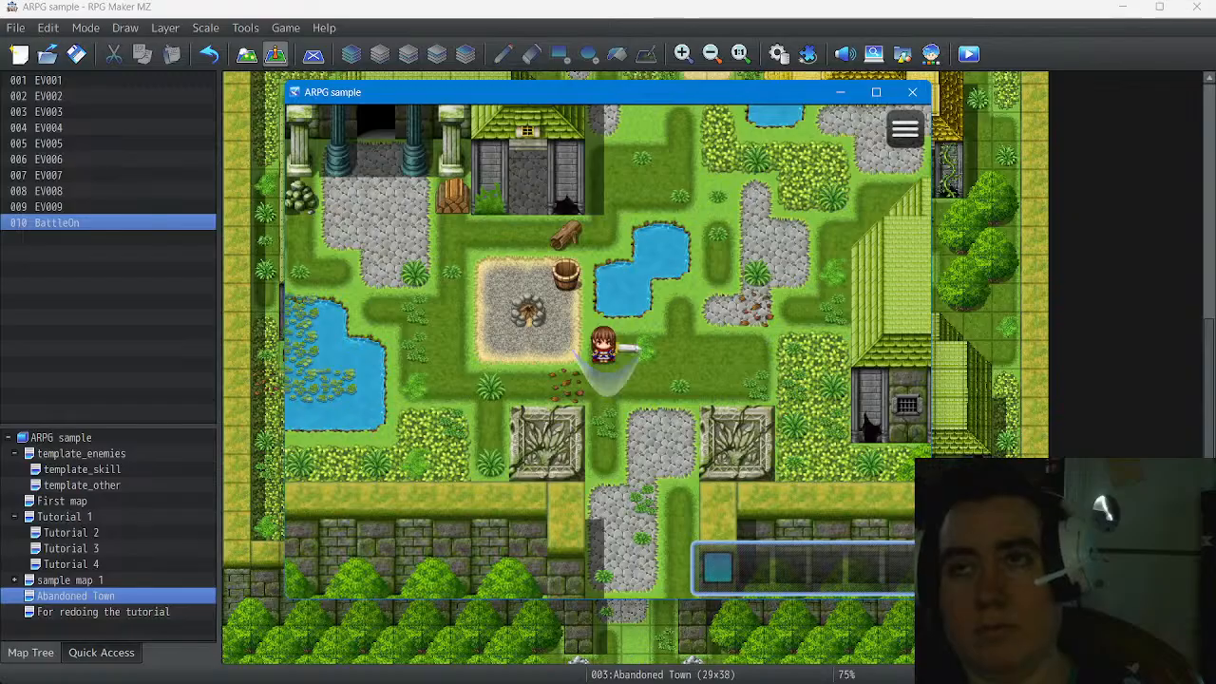
{"action": "key", "text": "z"}
{"action": "key", "text": "z"}
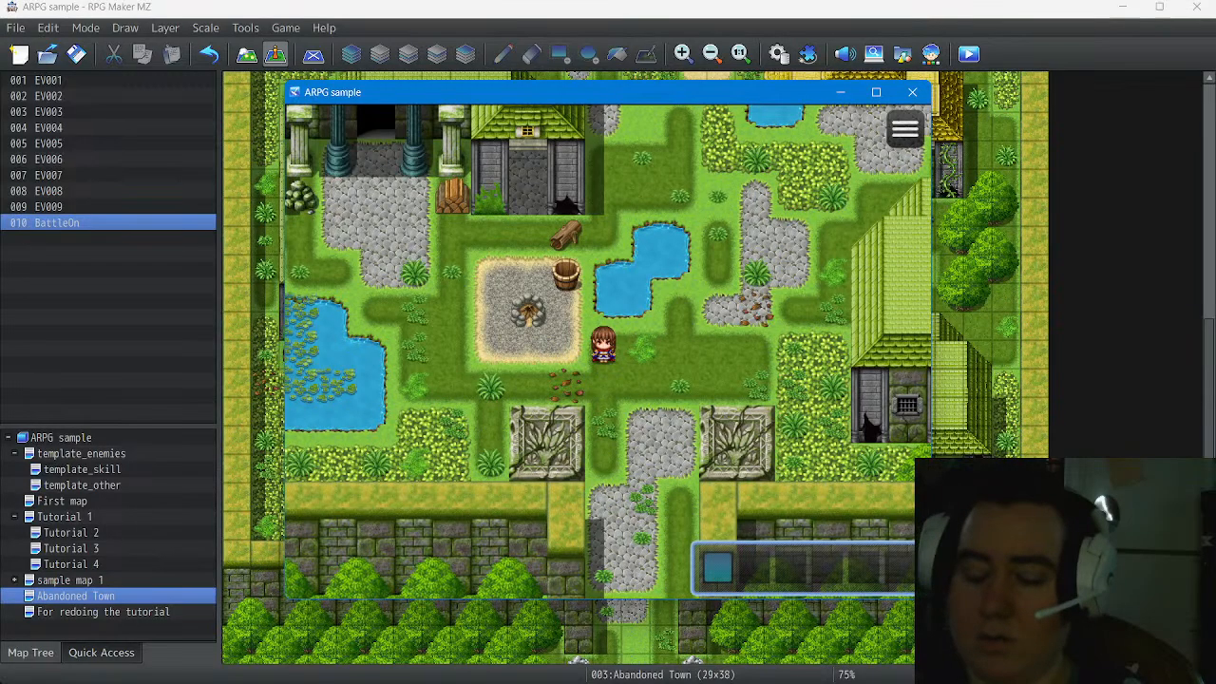
{"action": "key", "text": "Right"}
{"action": "key", "text": "z"}
{"action": "key", "text": "z"}
{"action": "key", "text": "Up"}
{"action": "key", "text": "z"}
{"action": "key", "text": "z"}
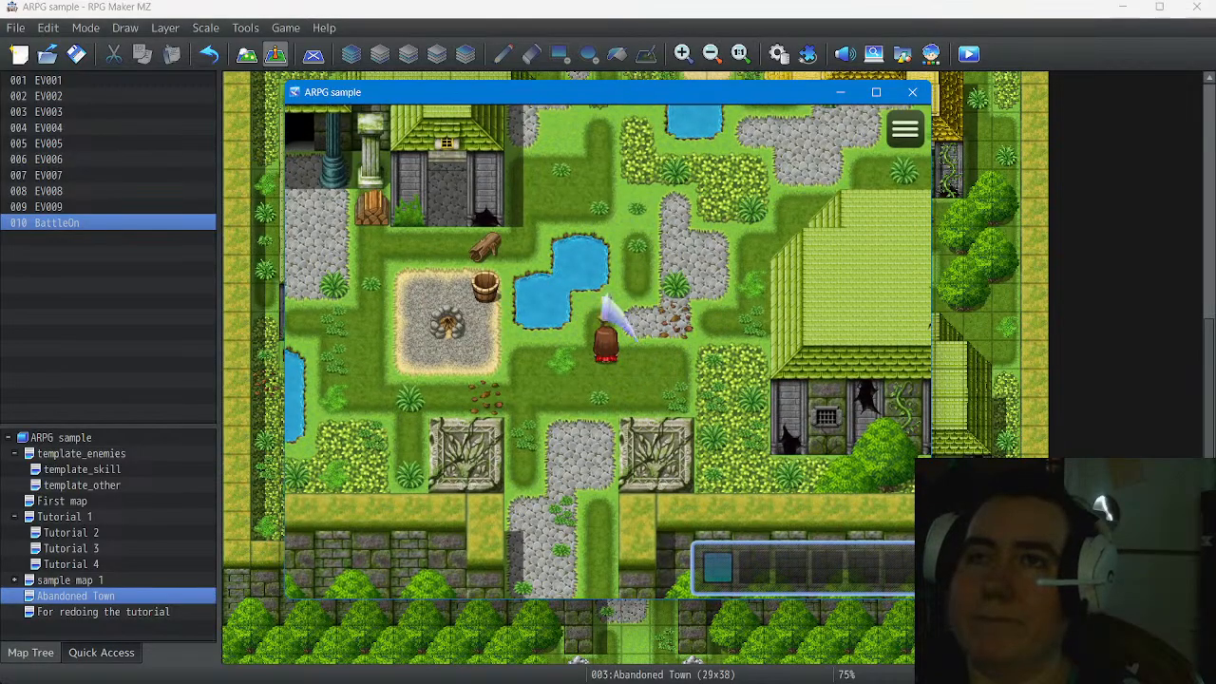
{"action": "key", "text": "Down"}
{"action": "key", "text": "z"}
{"action": "key", "text": "z"}
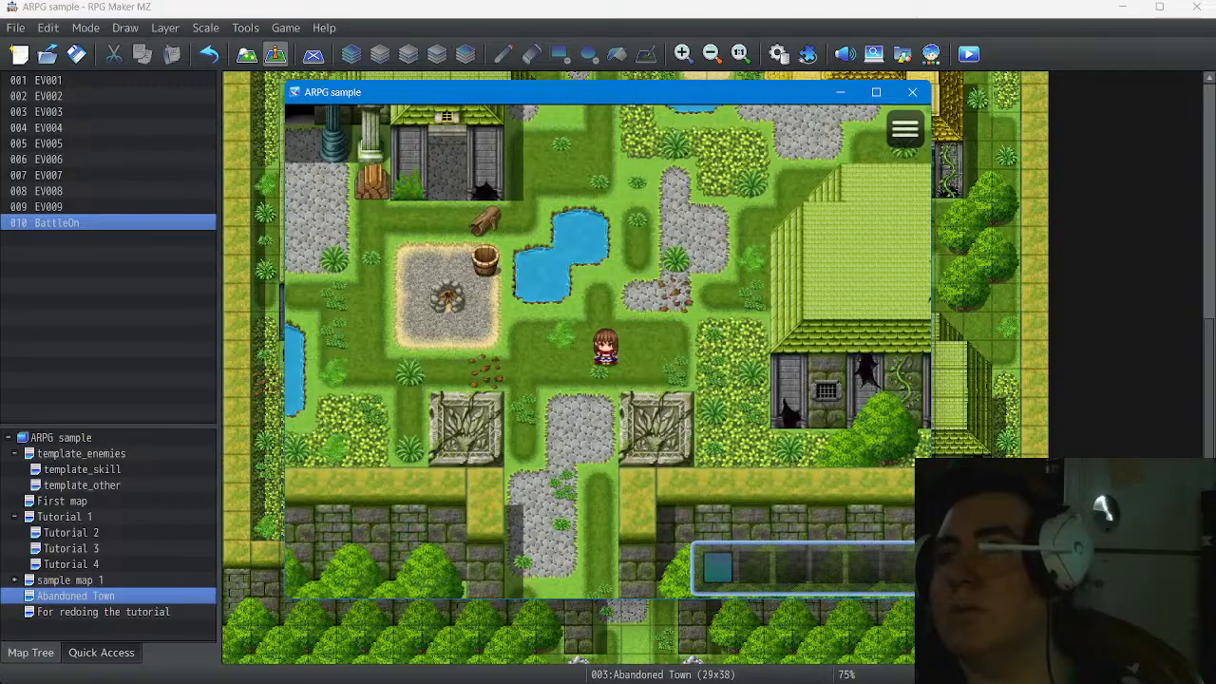
Register the Fire magic skill as a shortcut from the character's skill list
{"action": "key", "text": "x"}
{"action": "key", "text": "Down"}
{"action": "key", "text": "z"}
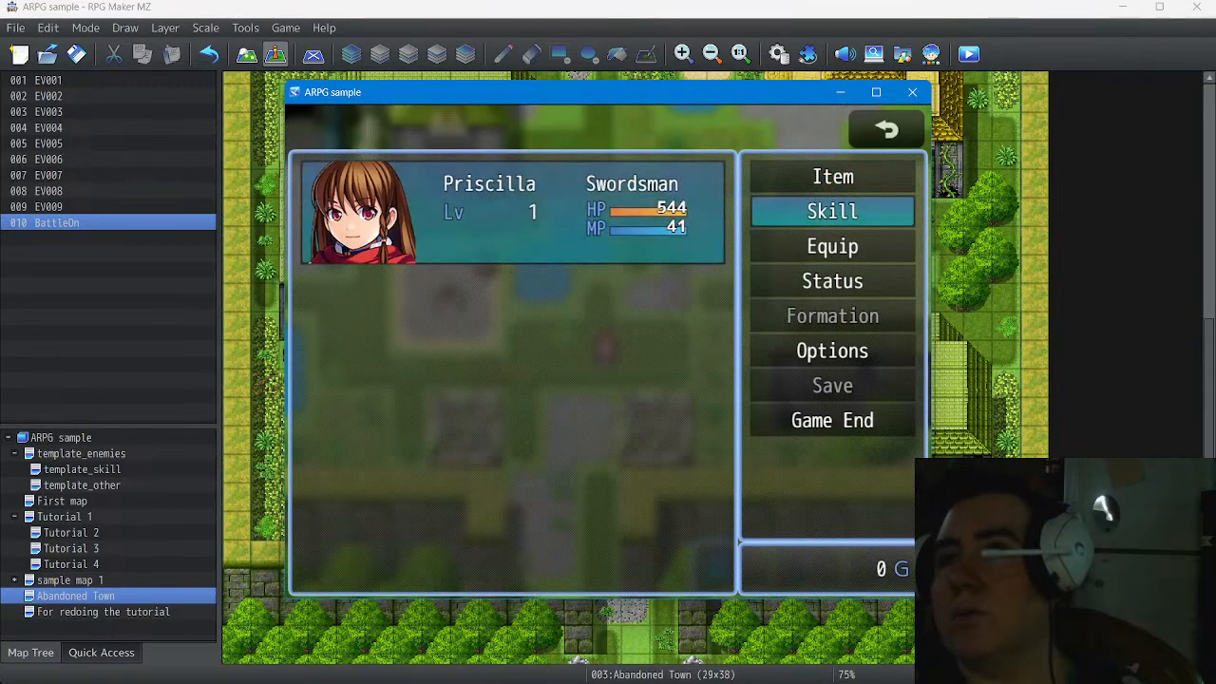
{"action": "key", "text": "z"}
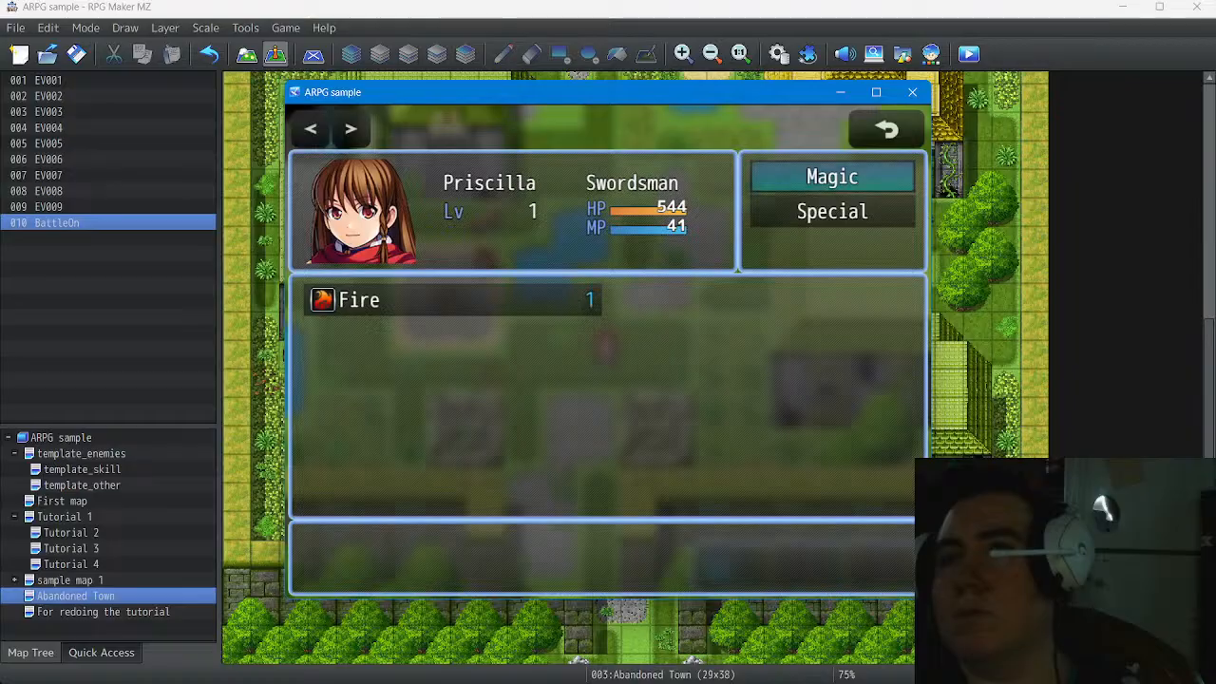
{"action": "key", "text": "z"}
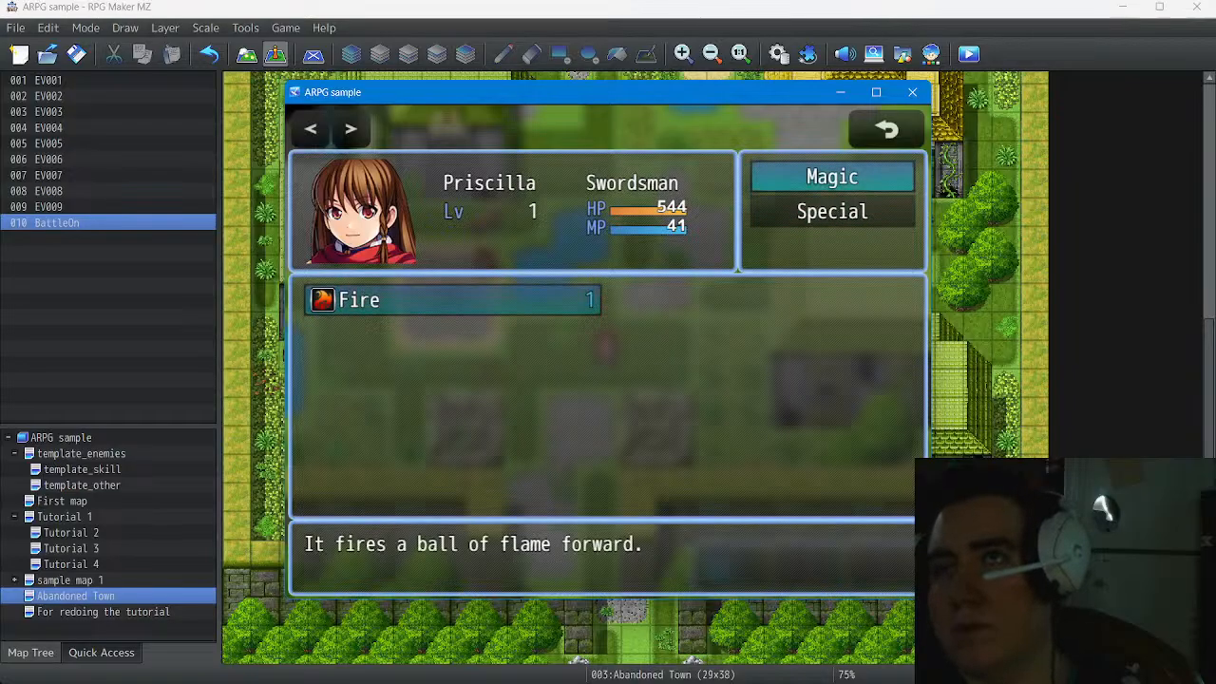
{"action": "key", "text": "z"}
{"action": "key", "text": "Down"}
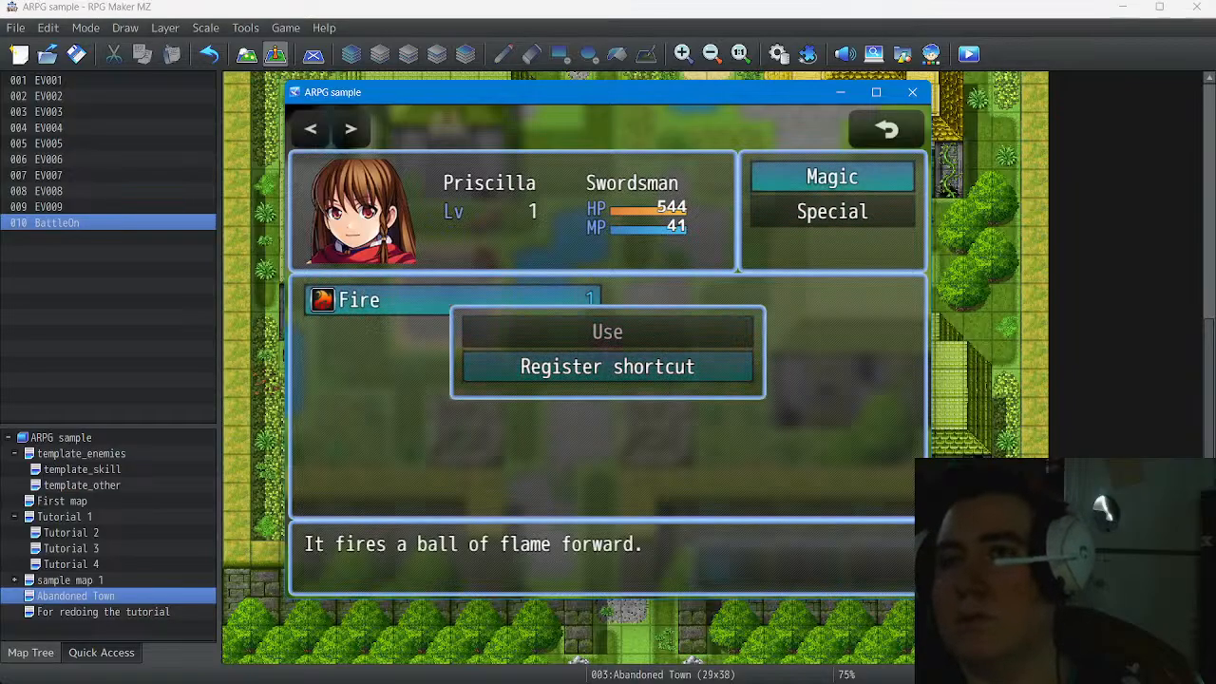
{"action": "key", "text": "z"}
Return from the game menu to the map, walk toward the yellow-roofed building and cast Fire with the shortcut
{"action": "key", "text": "x"}
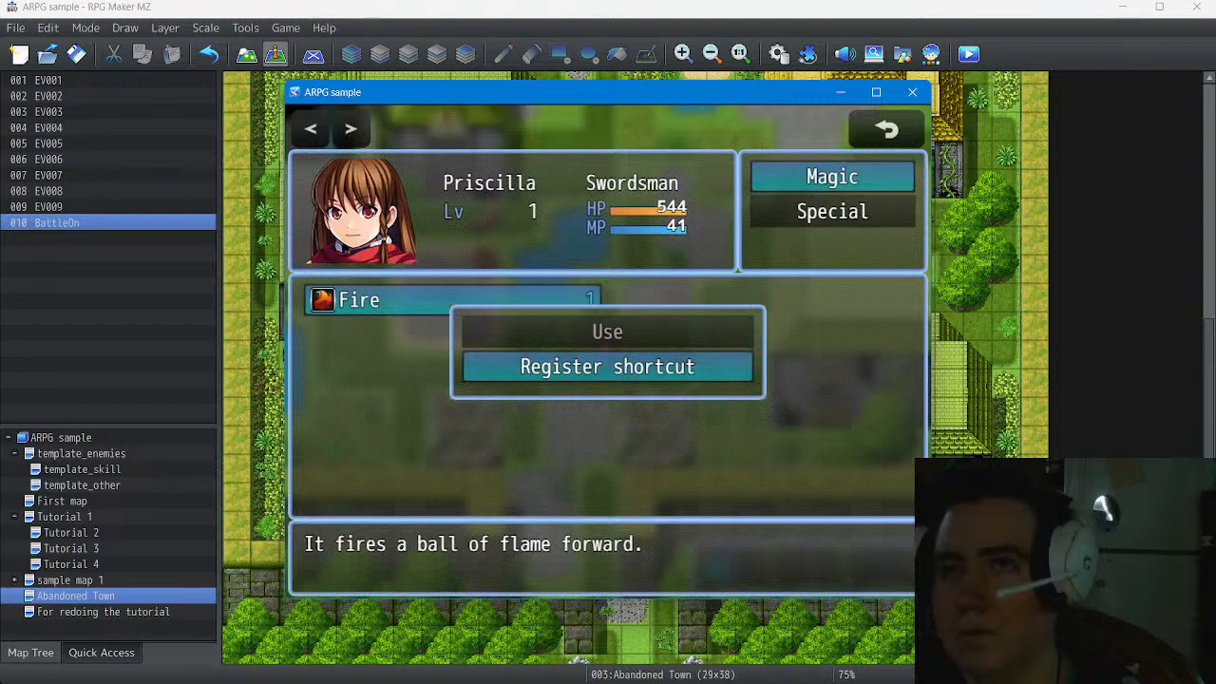
{"action": "key", "text": "x"}
{"action": "key", "text": "x"}
{"action": "key", "text": "x"}
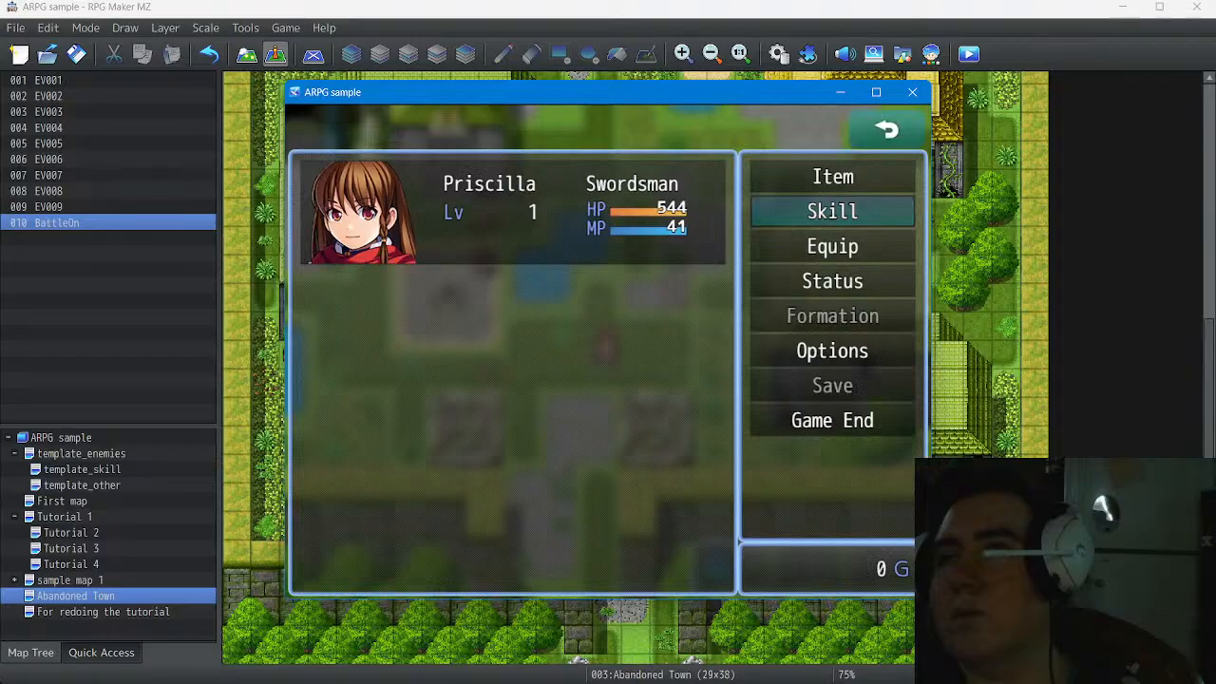
{"action": "left_click", "coordinate": [870, 136]}
{"action": "left_click", "coordinate": [870, 139]}
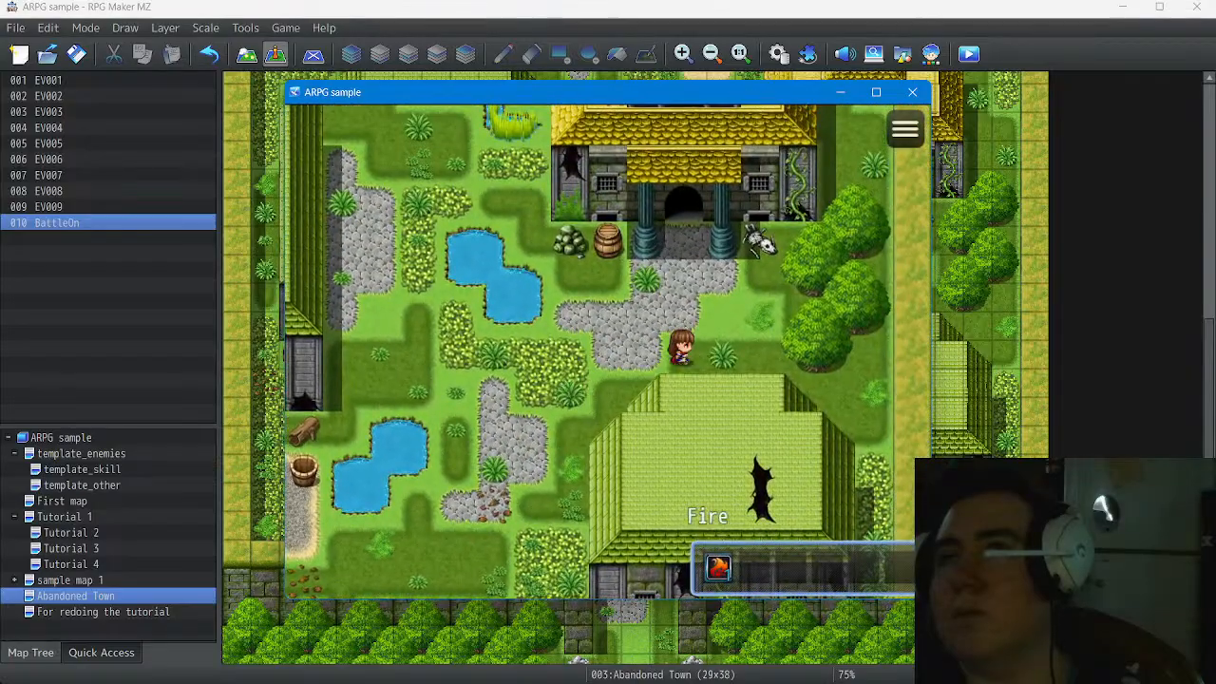
{"action": "key", "text": "c"}
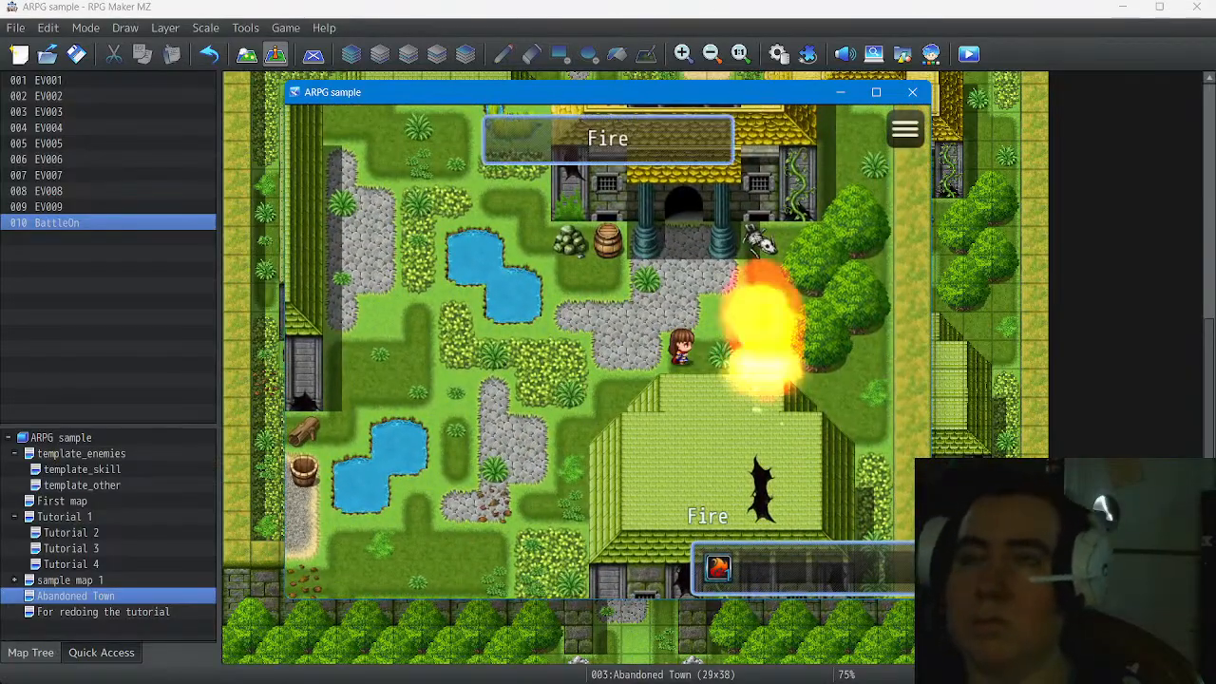
Cast Fire repeatedly while walking left from the plaza toward the green-roofed building
{"action": "key", "text": "Left"}
{"action": "key", "text": "c"}
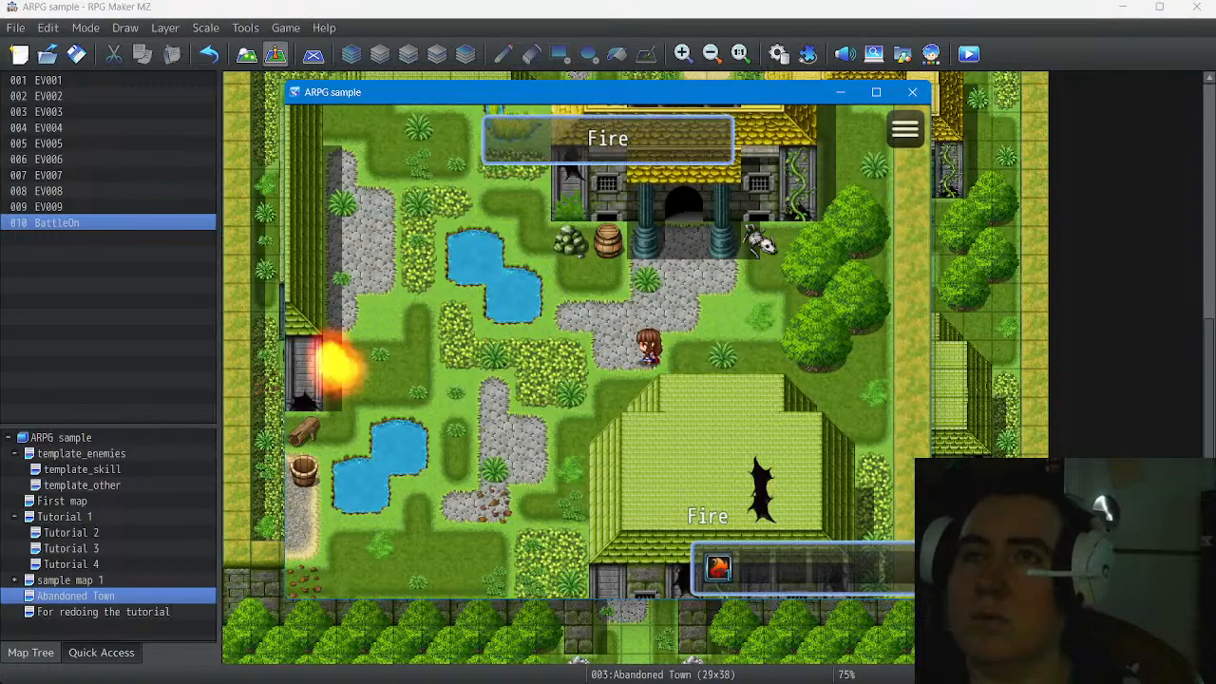
{"action": "key", "text": "c"}
{"action": "key", "text": "c"}
{"action": "key", "text": "Left"}
{"action": "key", "text": "Left"}
{"action": "key", "text": "Left"}
{"action": "key", "text": "c"}
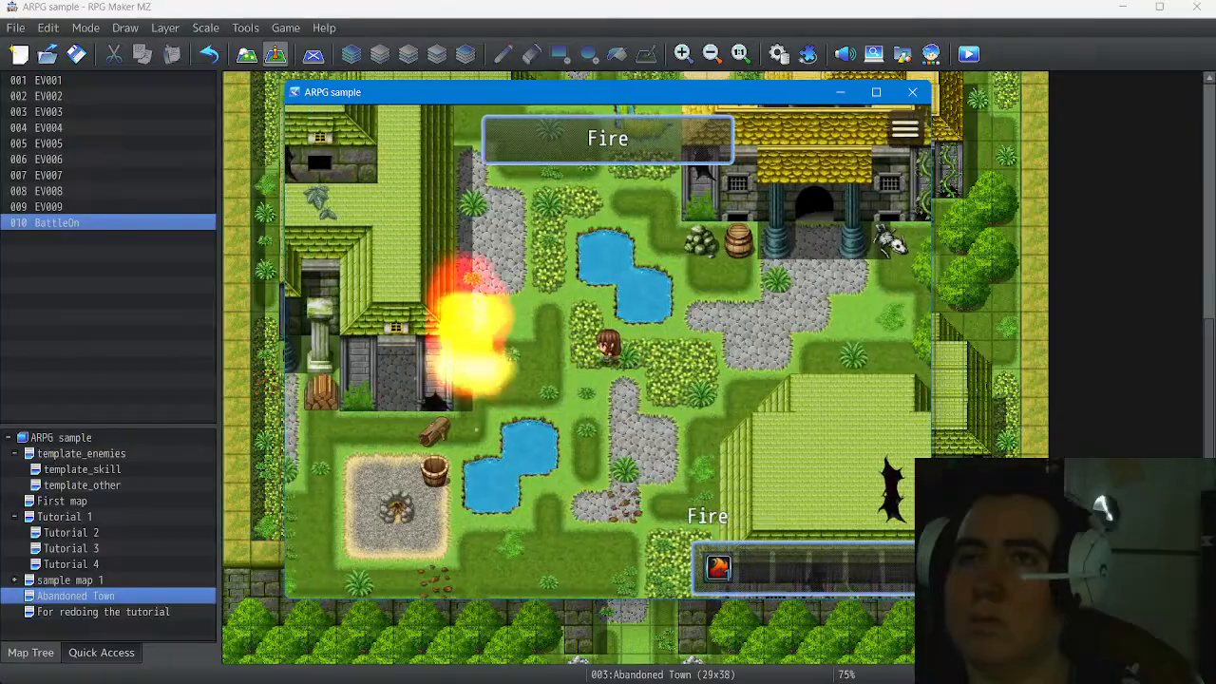
Walk down past the lower pond in Abandoned Town, casting Fire while facing down and left
{"action": "key", "text": "Down"}
{"action": "key", "text": "c"}
{"action": "key", "text": "Down"}
{"action": "key", "text": "Down"}
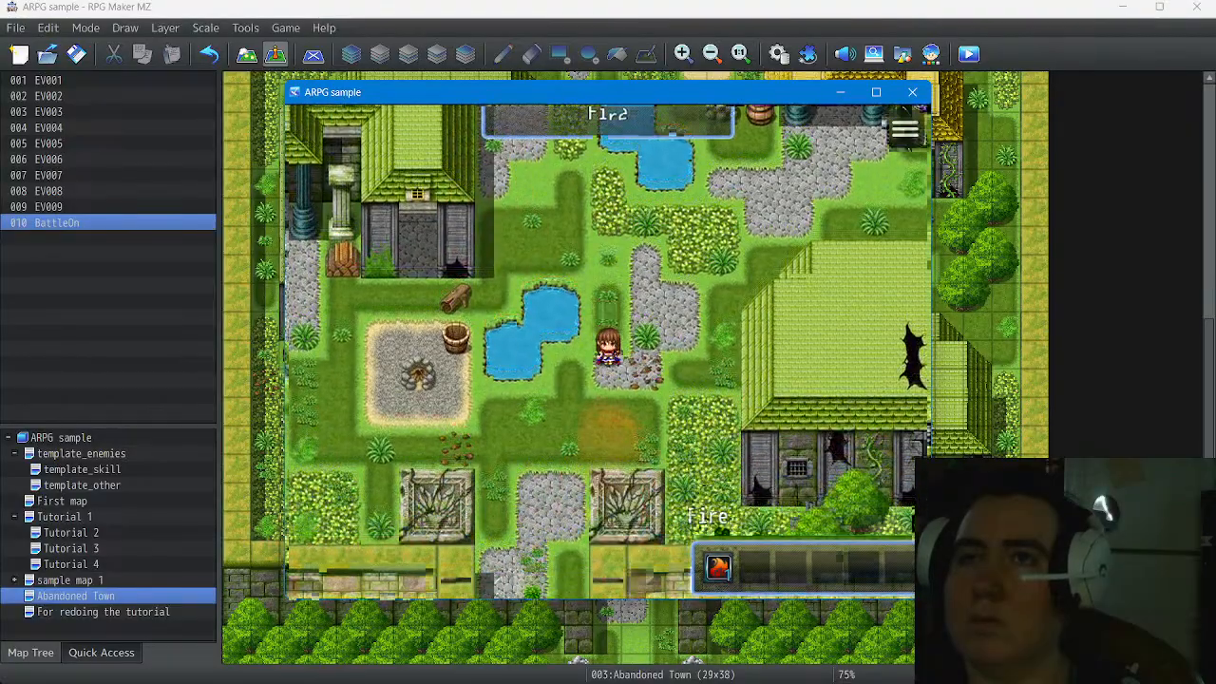
{"action": "key", "text": "Left"}
{"action": "key", "text": "c"}
Walk up past the ponds to the stone path beside the green-roofed building, casting Fire along the way
{"action": "key", "text": "Up"}
{"action": "key", "text": "Up"}
{"action": "key", "text": "Up"}
{"action": "key", "text": "Up"}
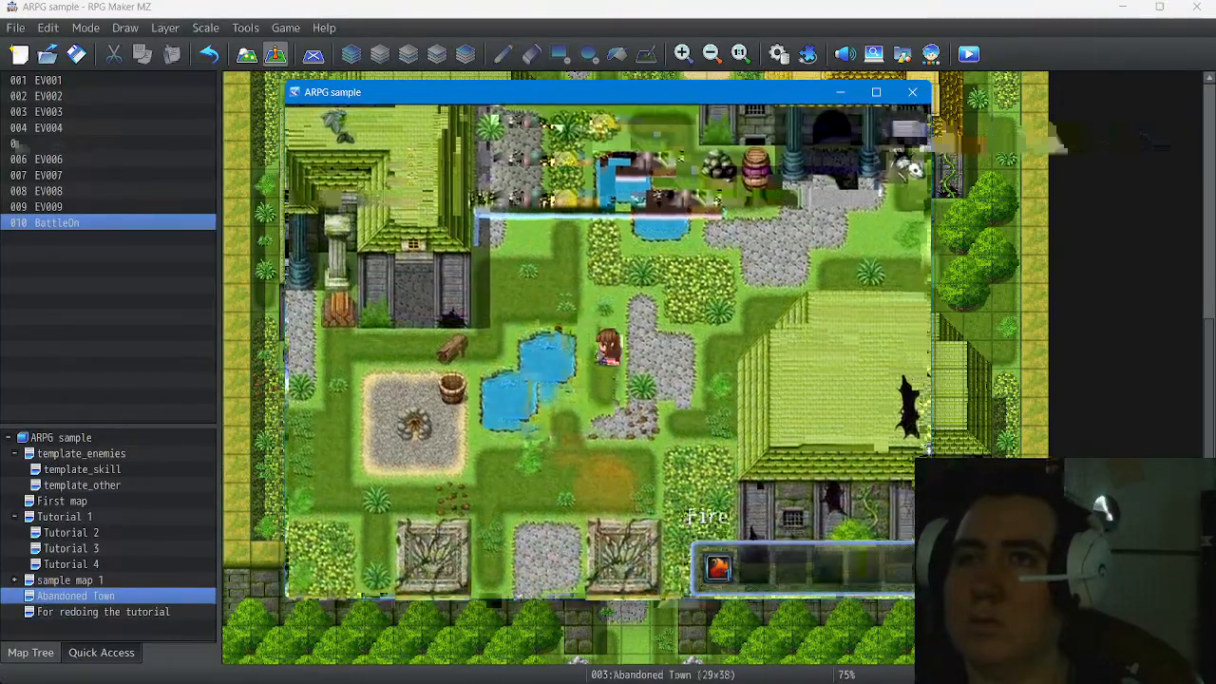
{"action": "key", "text": "c"}
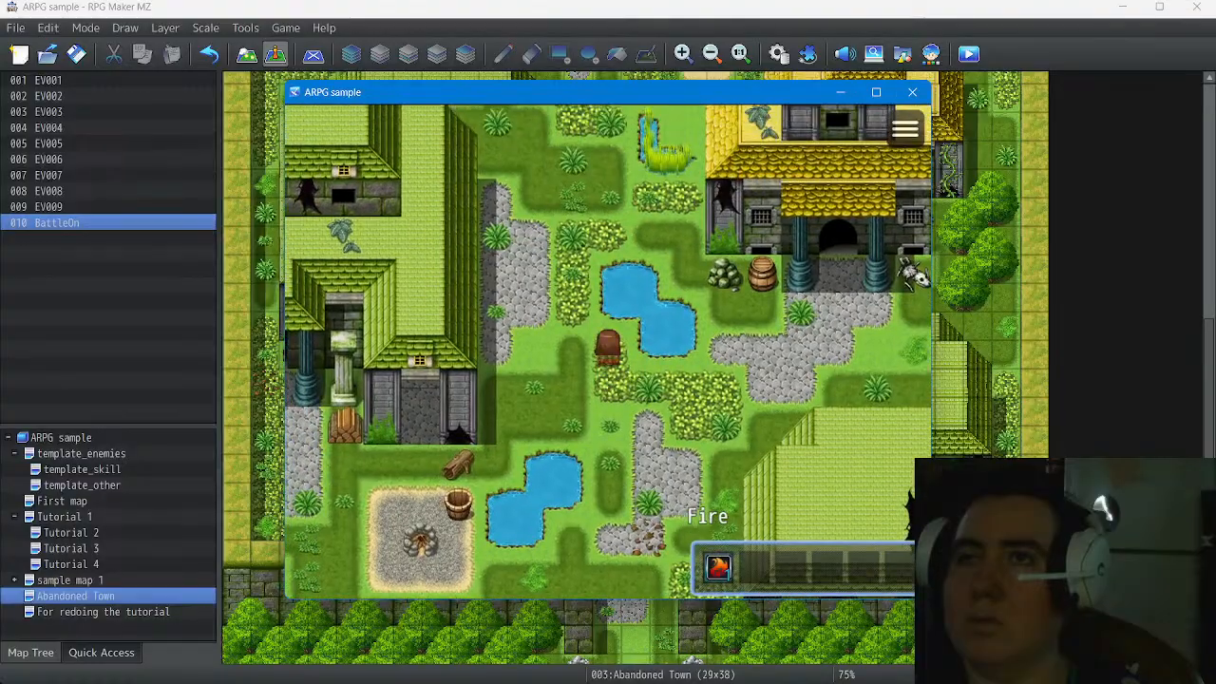
{"action": "key", "text": "Up"}
{"action": "key", "text": "Up"}
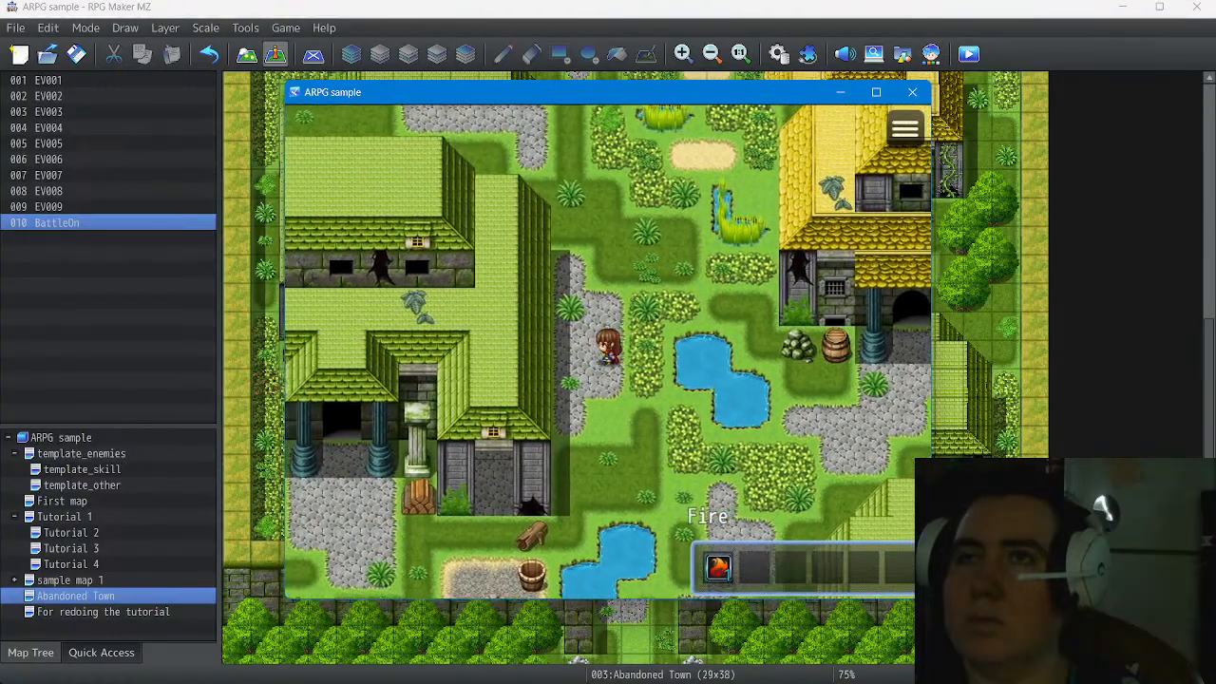
{"action": "key", "text": "c"}
Walk north along the green-roofed building to the stone path in front of the ruined wooden house
{"action": "key", "text": "Up"}
{"action": "key", "text": "Up"}
{"action": "key", "text": "Up"}
{"action": "key", "text": "Up"}
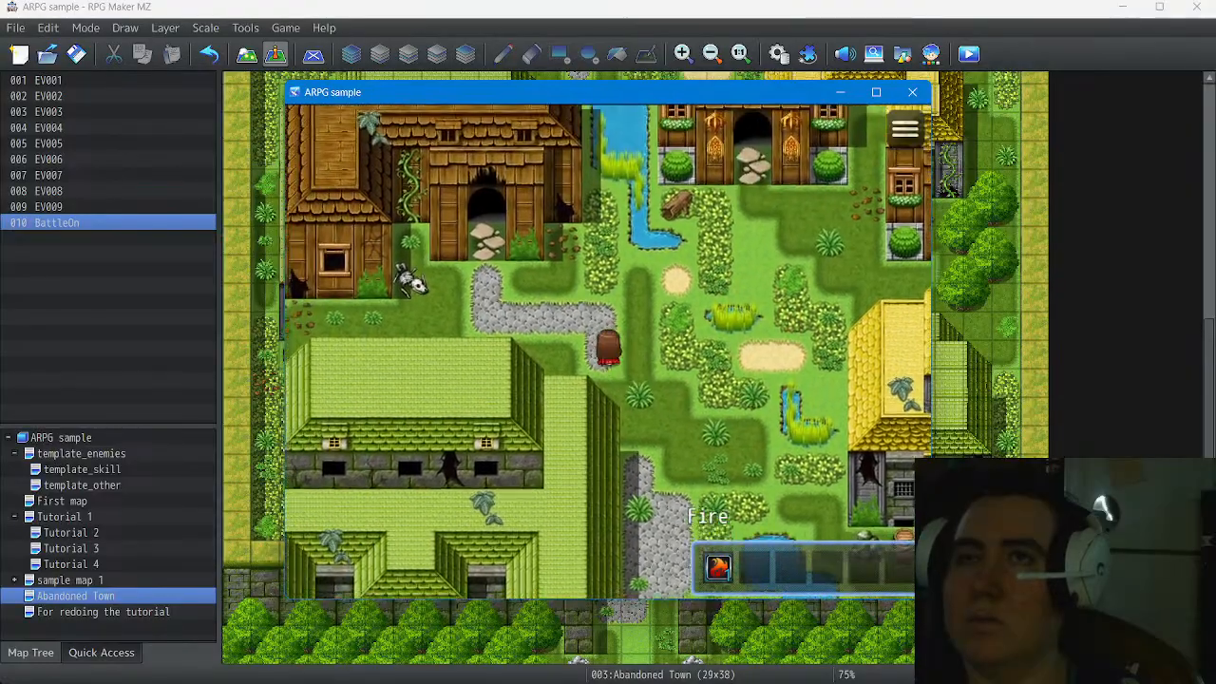
{"action": "key", "text": "Left"}
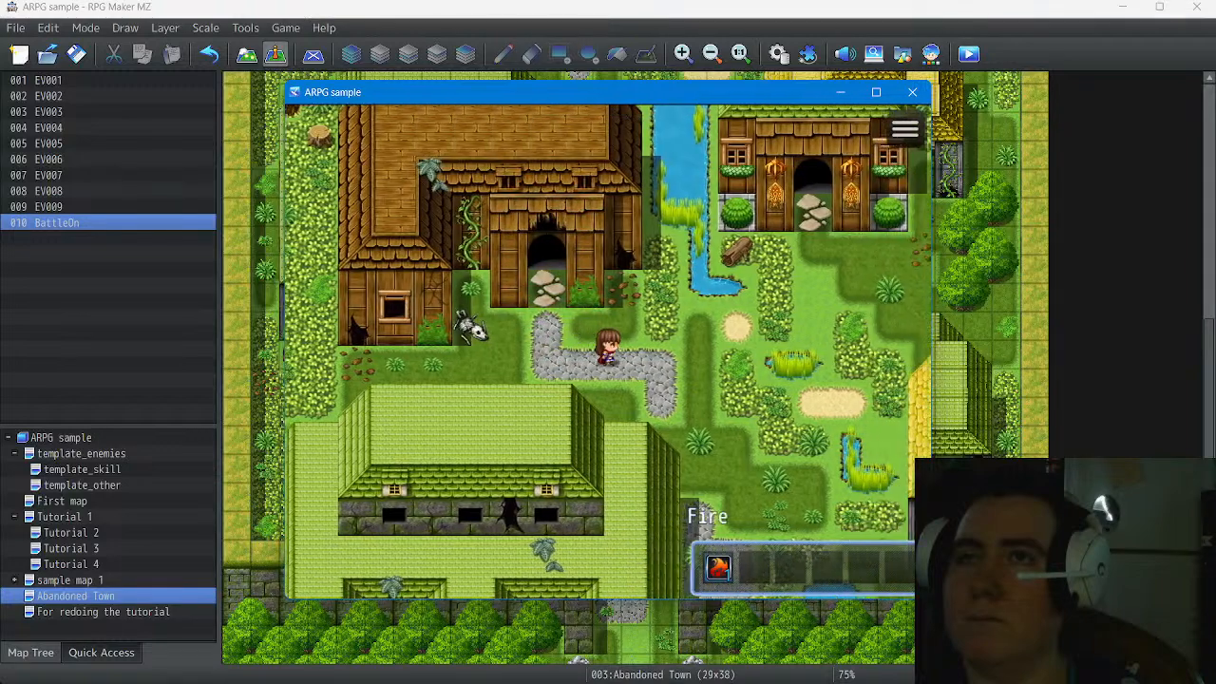
Test Fire to the right and left near the wooden house and end the playtest
{"action": "key", "text": "Right"}
{"action": "key", "text": "c"}
{"action": "key", "text": "Left"}
{"action": "key", "text": "c"}
{"action": "key", "text": "Right"}
{"action": "key", "text": "c"}
{"action": "key", "text": "Right"}
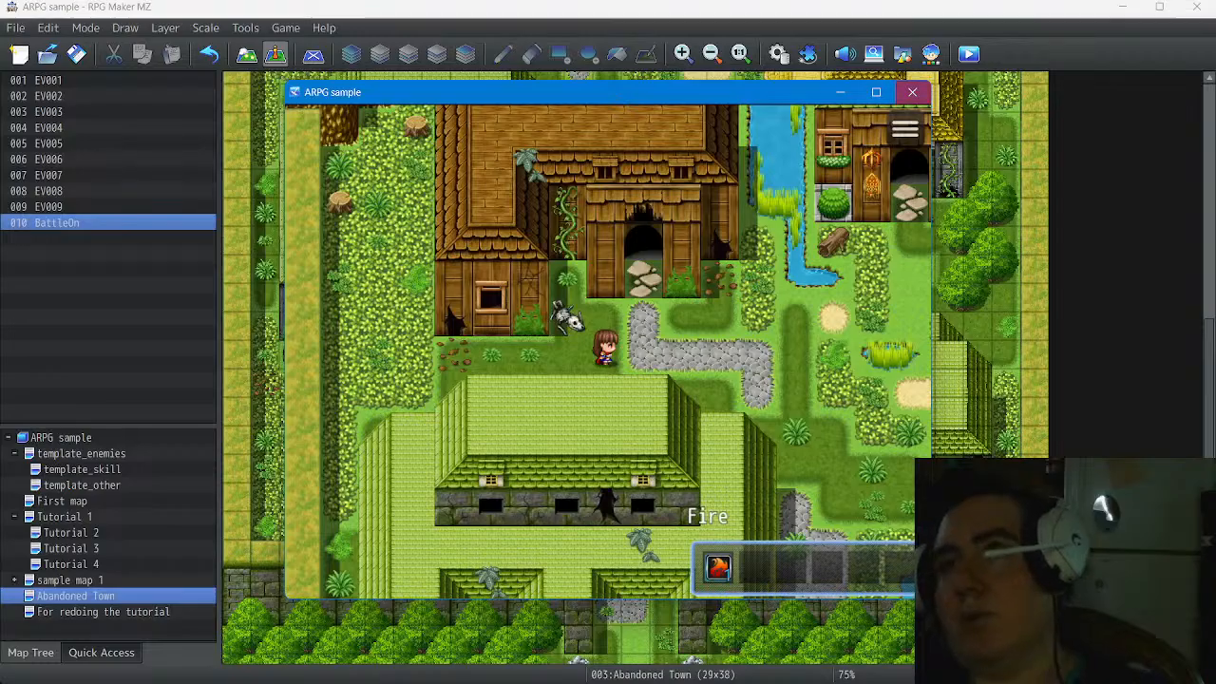
{"action": "left_click", "coordinate": [912, 93]}
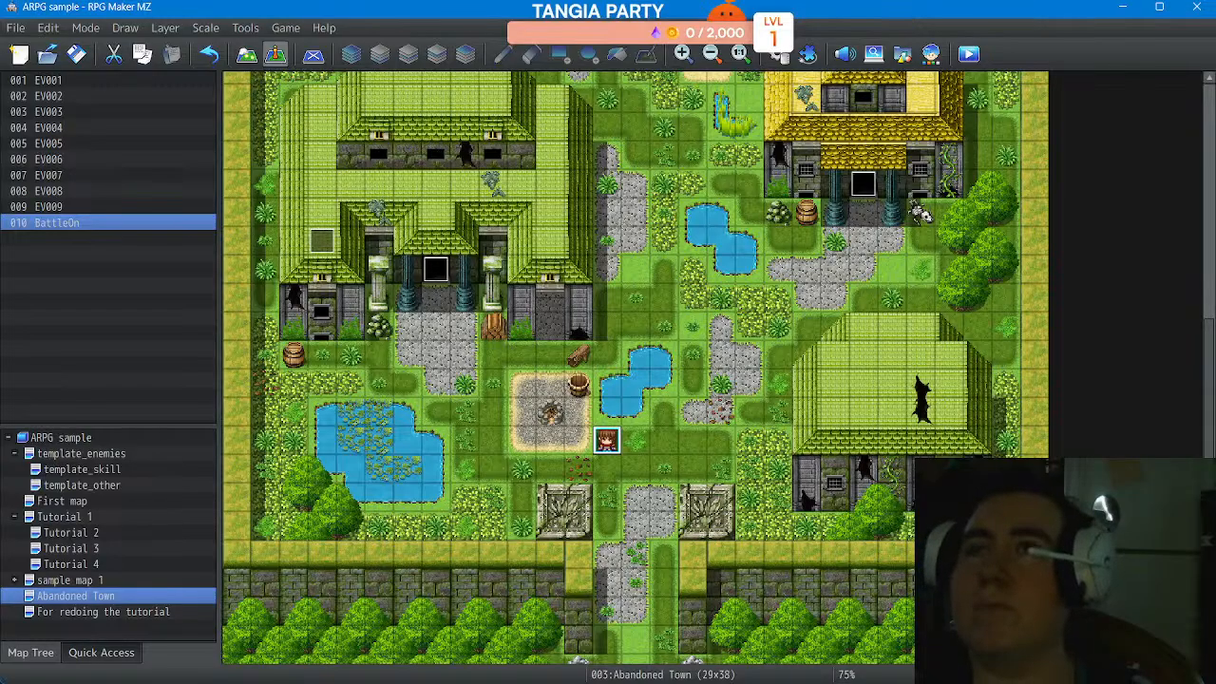
Review the Fire common event in the database and copy all of its commands
{"action": "left_click", "coordinate": [777, 54]}
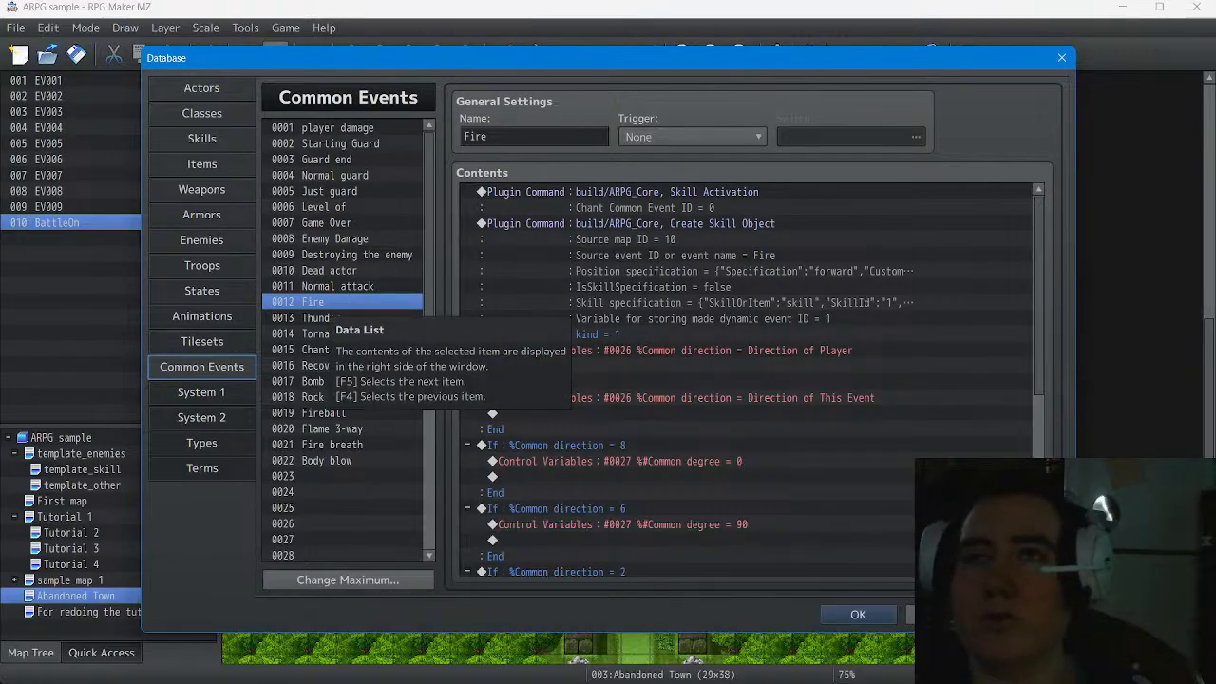
{"action": "scroll", "coordinate": [751, 380], "scroll_direction": "down", "scroll_amount": 4}
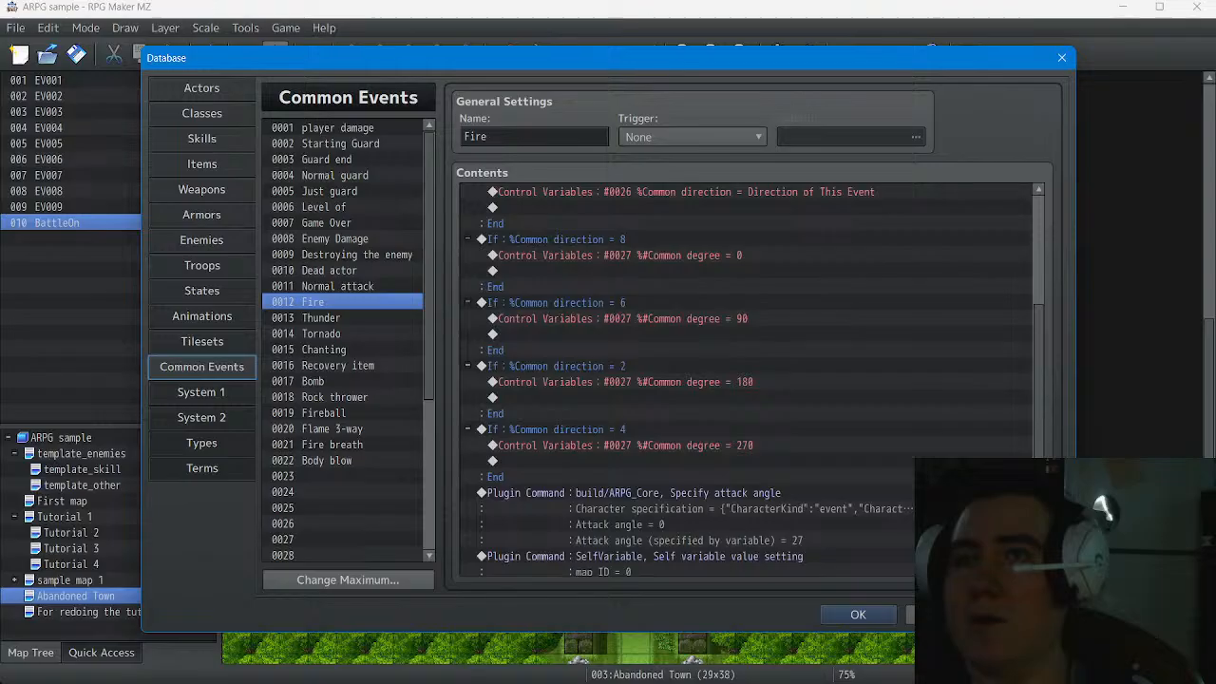
{"action": "scroll", "coordinate": [751, 380], "scroll_direction": "up", "scroll_amount": 4}
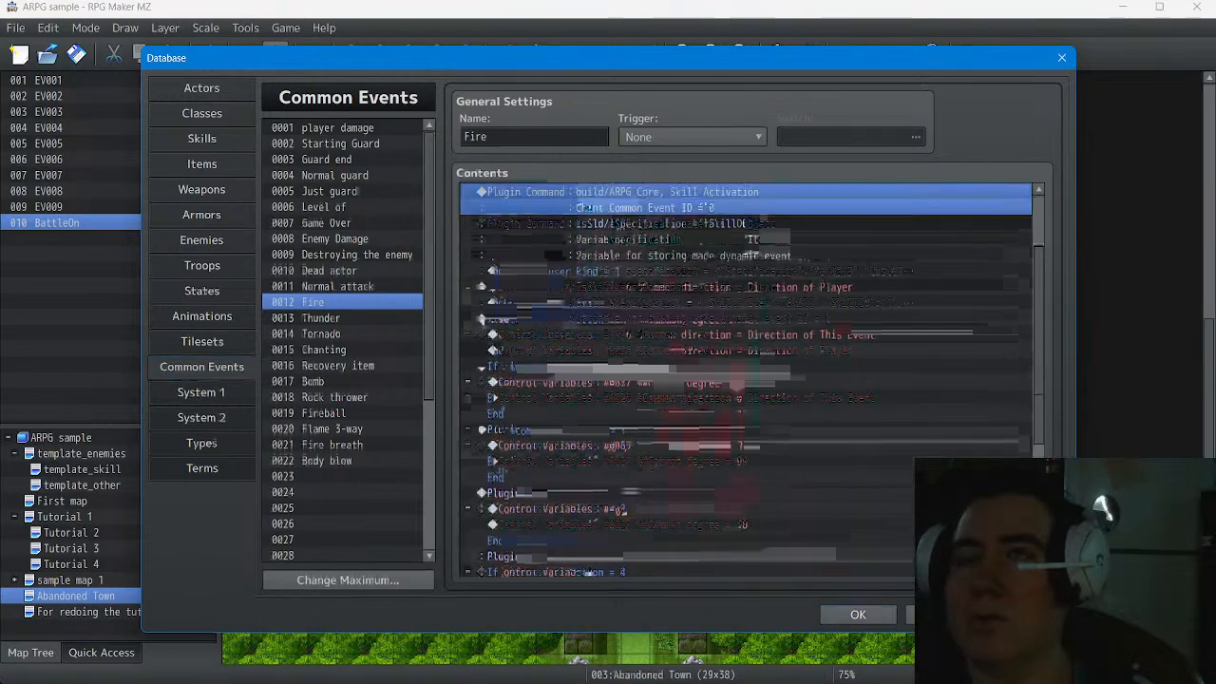
{"action": "scroll", "coordinate": [751, 380], "scroll_direction": "down", "scroll_amount": 4}
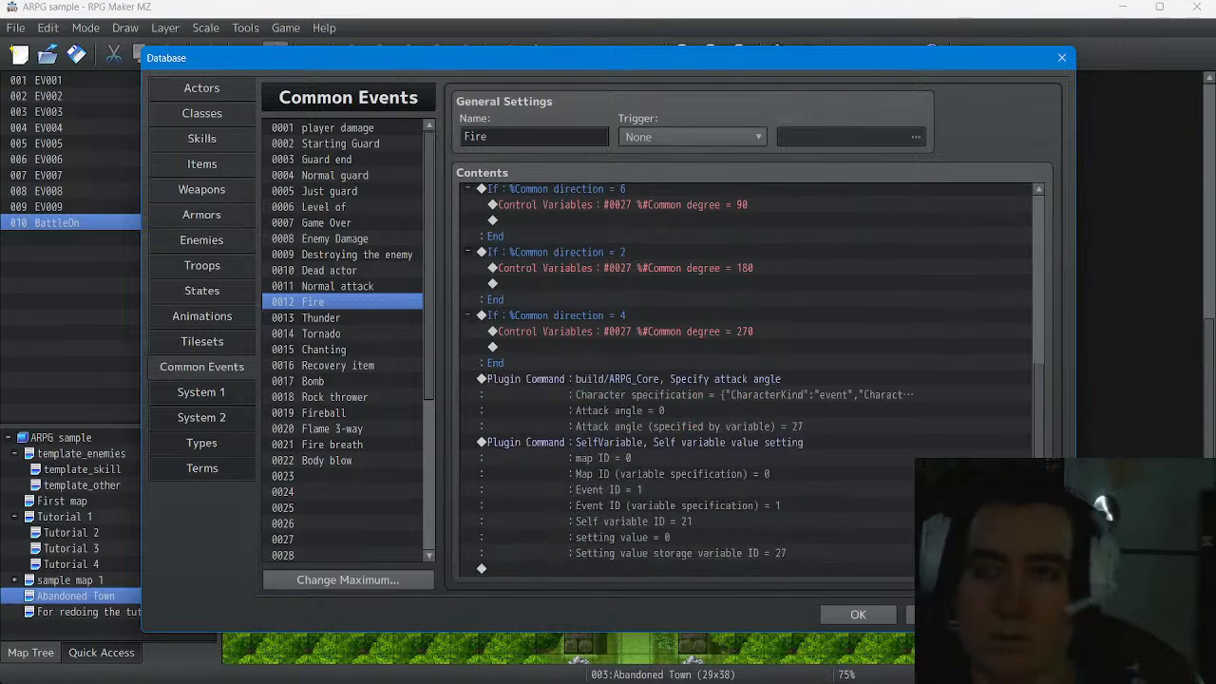
{"action": "key", "text": "ctrl+a"}
{"action": "right_click", "coordinate": [652, 436]}
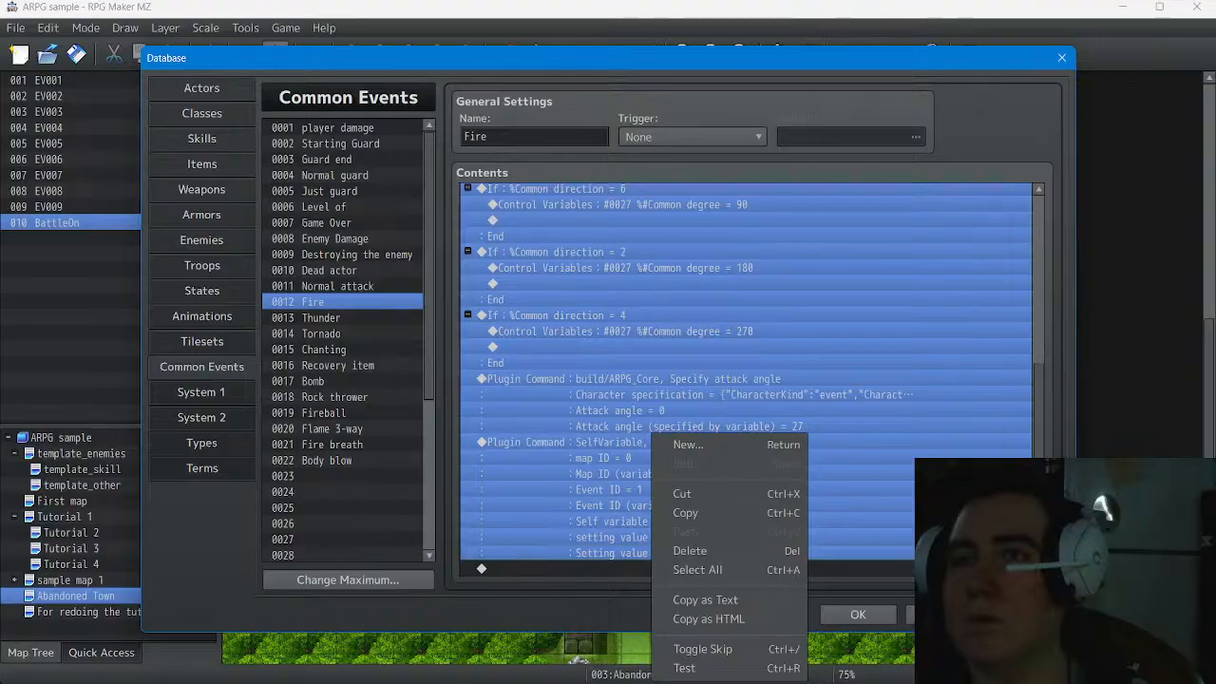
{"action": "left_click", "coordinate": [686, 512]}
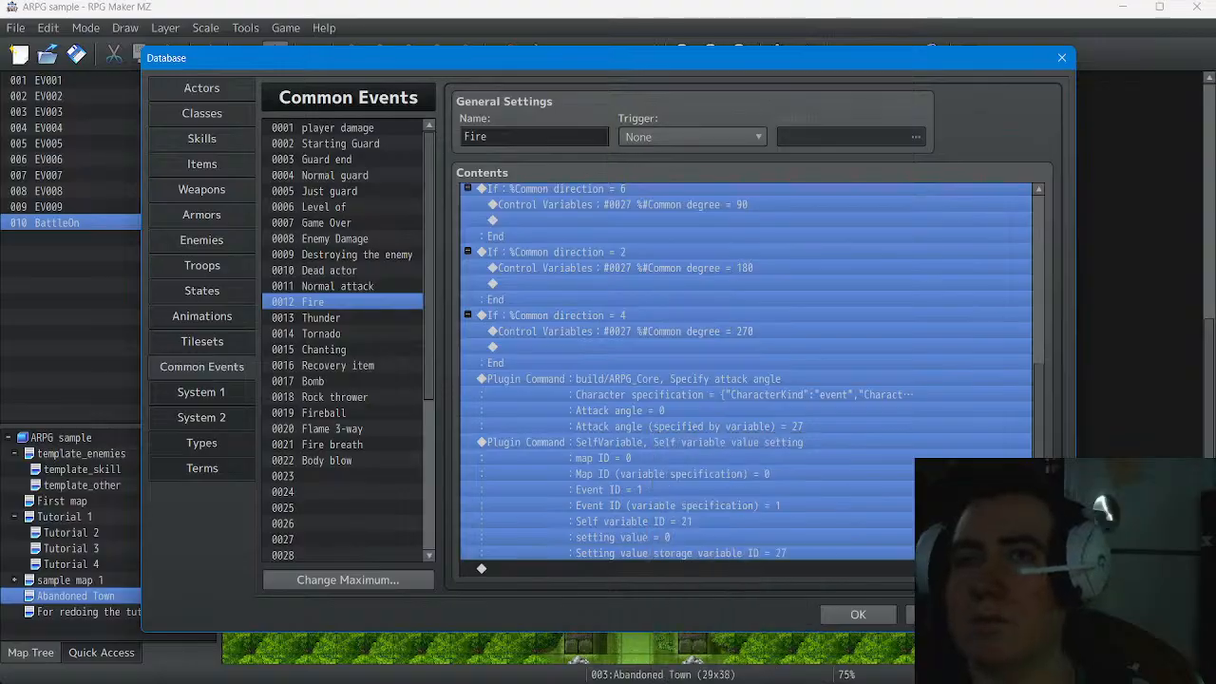
Name common event 0023 Gun and common event 0024 Bow
{"action": "left_click", "coordinate": [342, 476]}
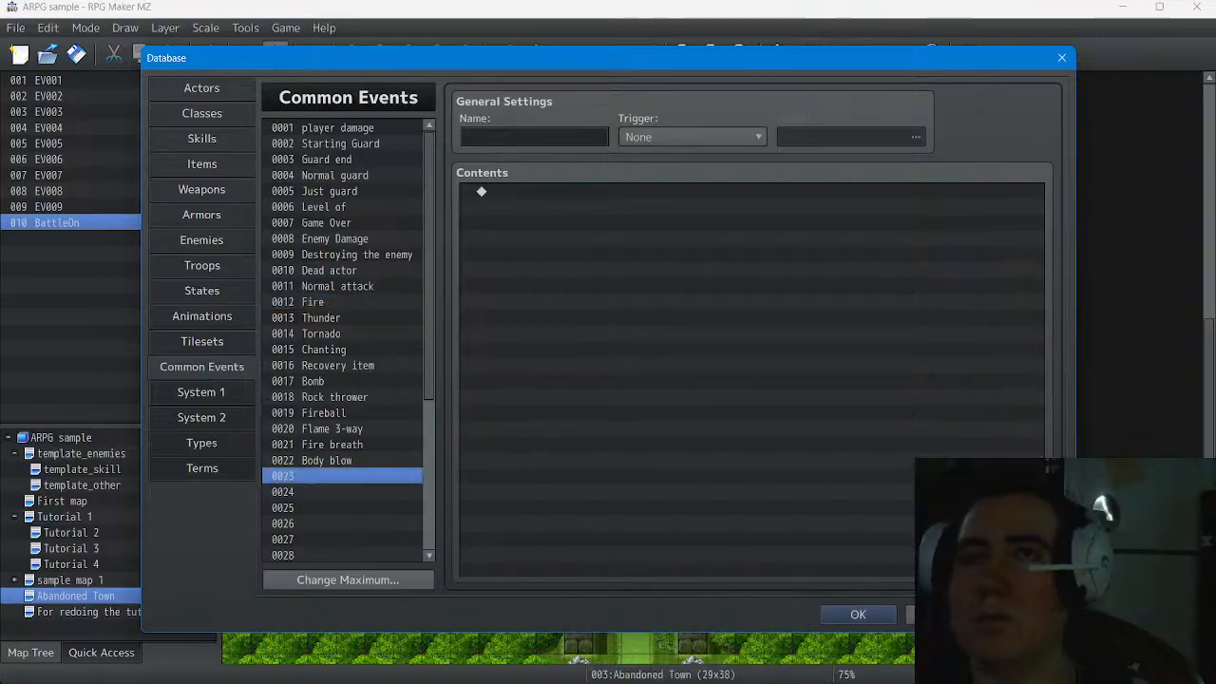
{"action": "left_click", "coordinate": [534, 137]}
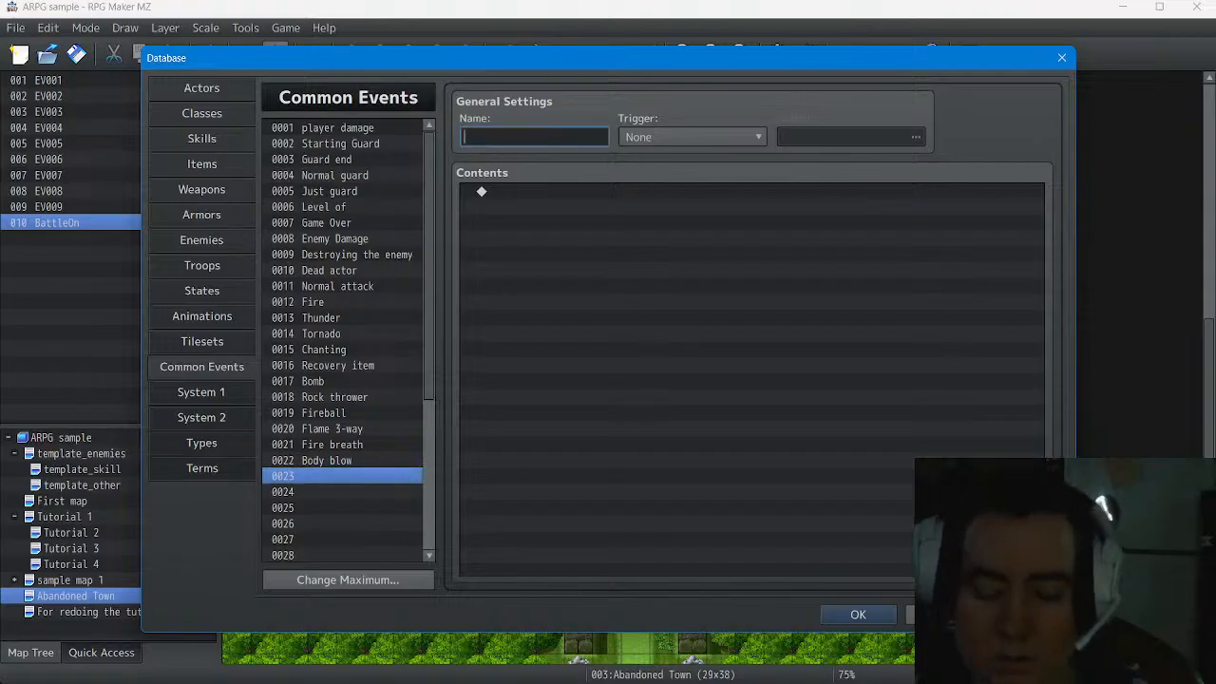
{"action": "type", "text": "Gun"}
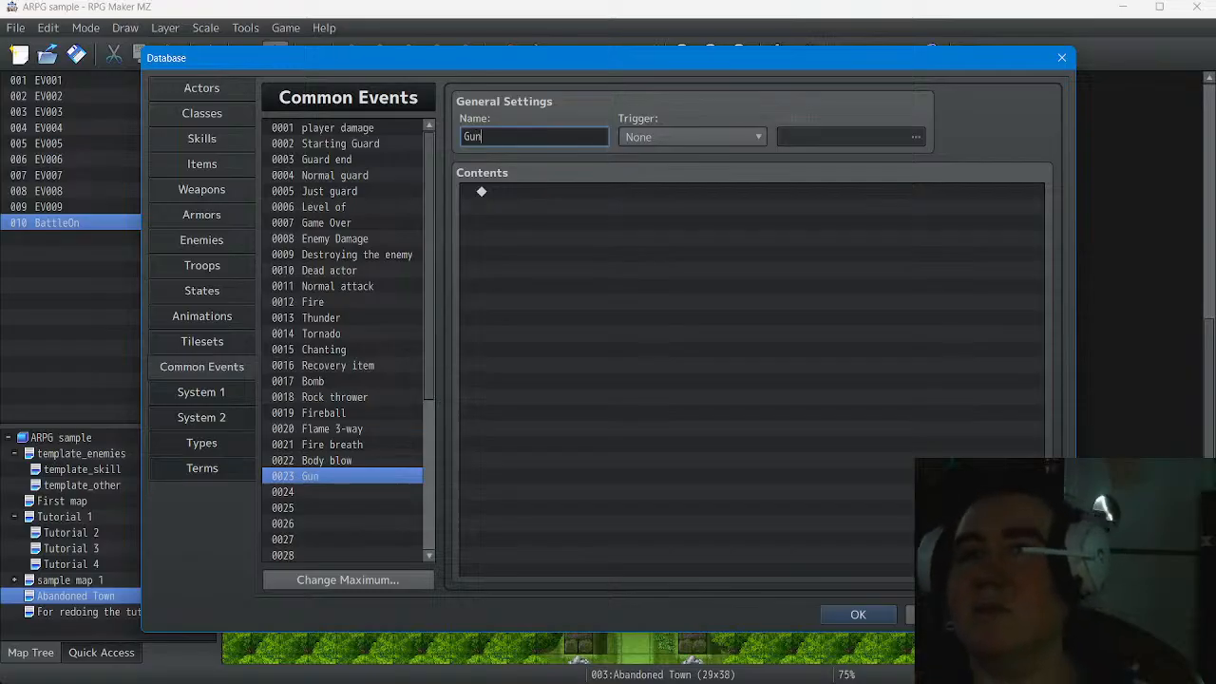
{"action": "left_click", "coordinate": [342, 476]}
{"action": "left_click", "coordinate": [342, 492]}
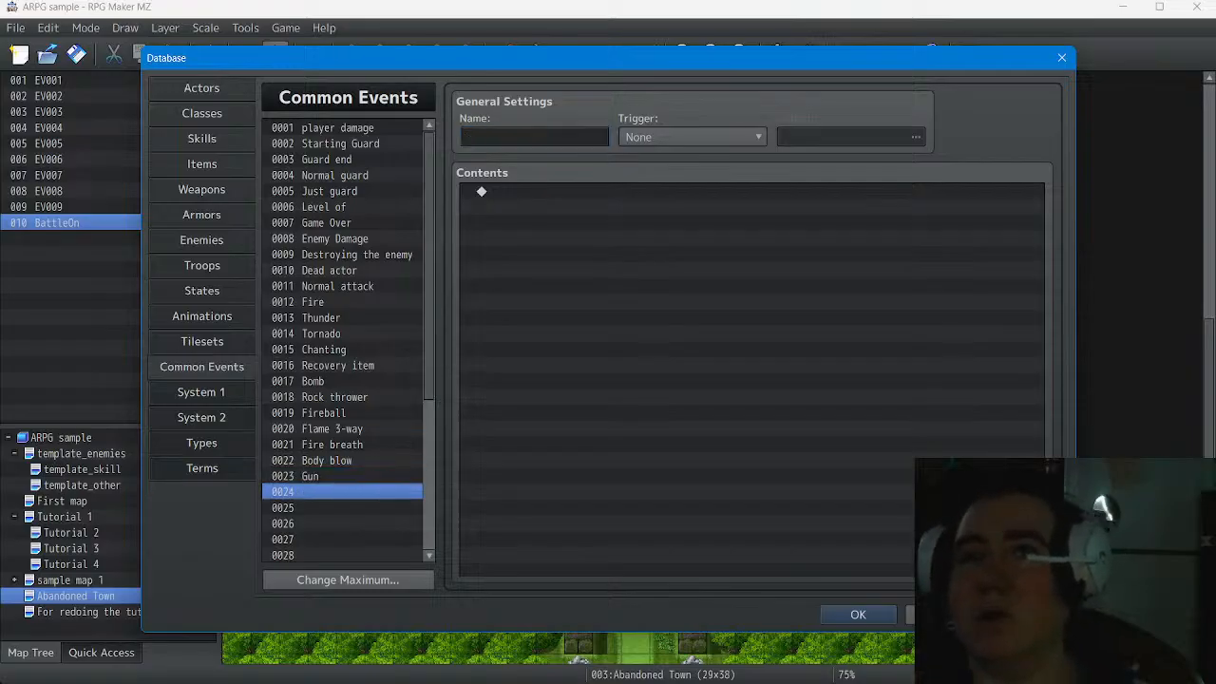
{"action": "left_click", "coordinate": [533, 137]}
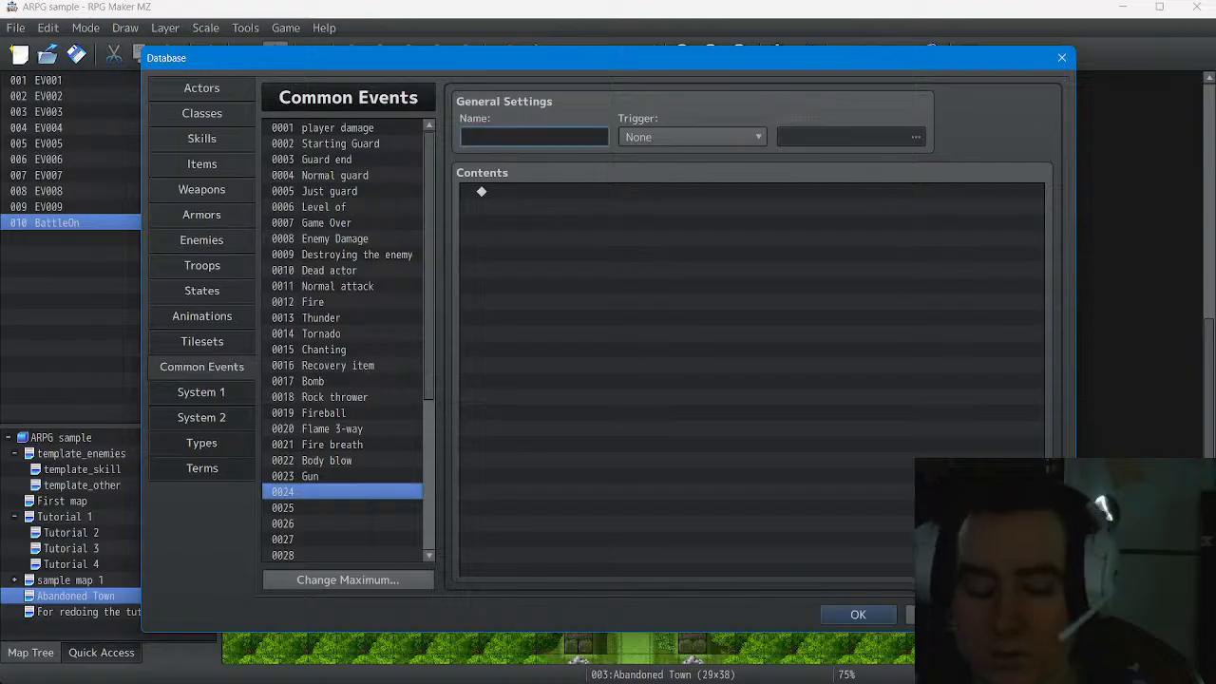
{"action": "type", "text": "Bow"}
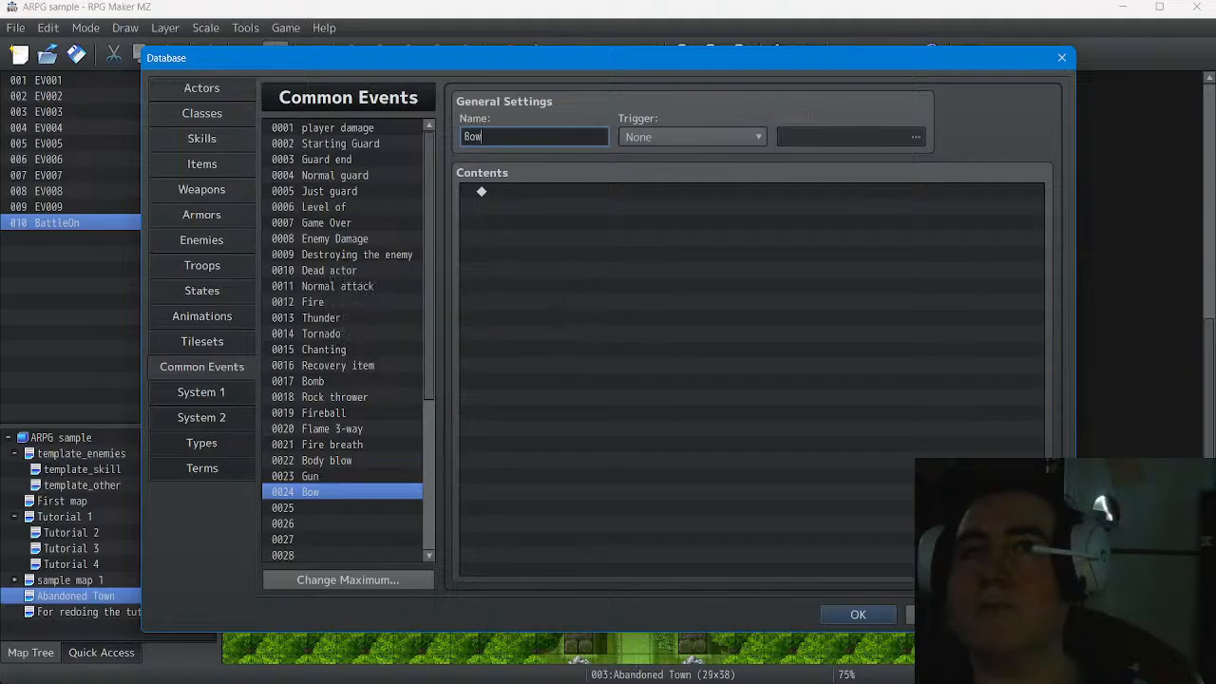
Raise the maximum number of skills in the database to 15
{"action": "left_click", "coordinate": [201, 139]}
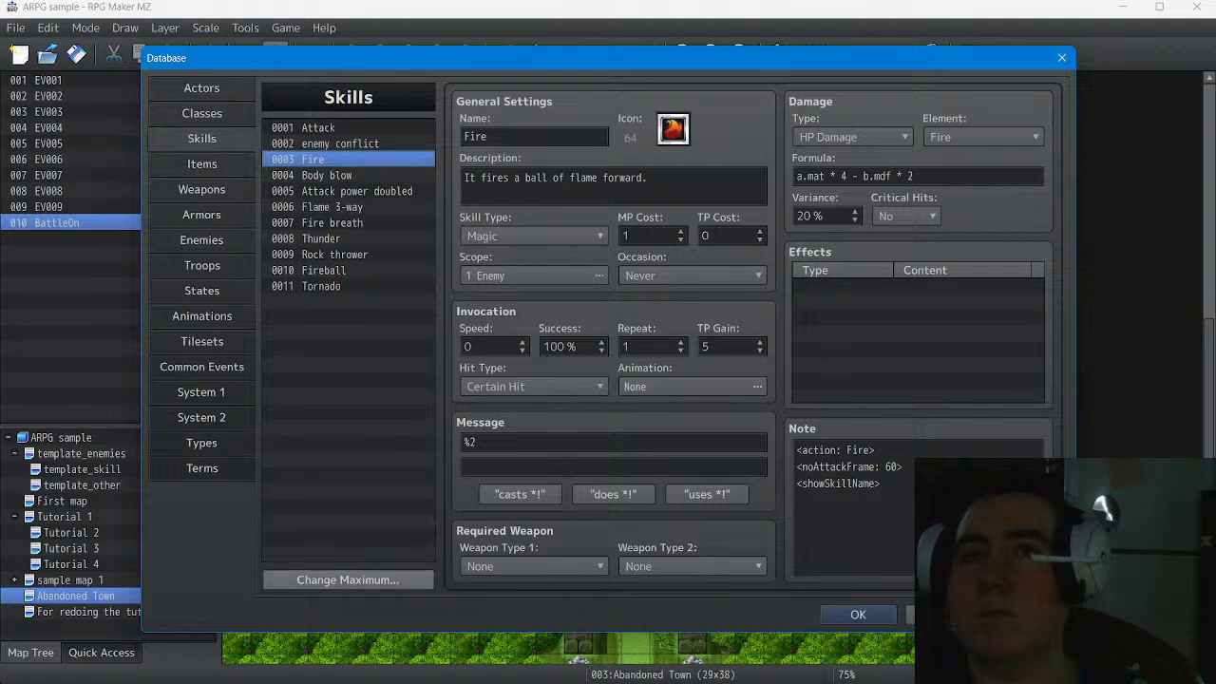
{"action": "left_click", "coordinate": [348, 579]}
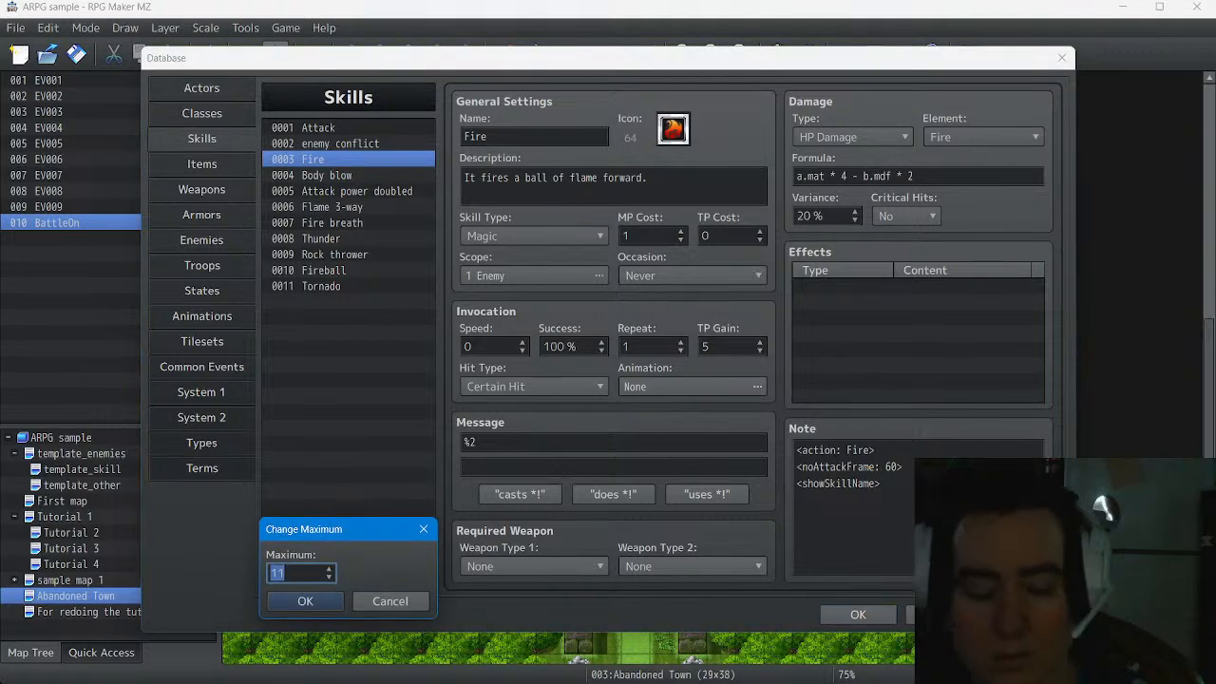
{"action": "type", "text": "15"}
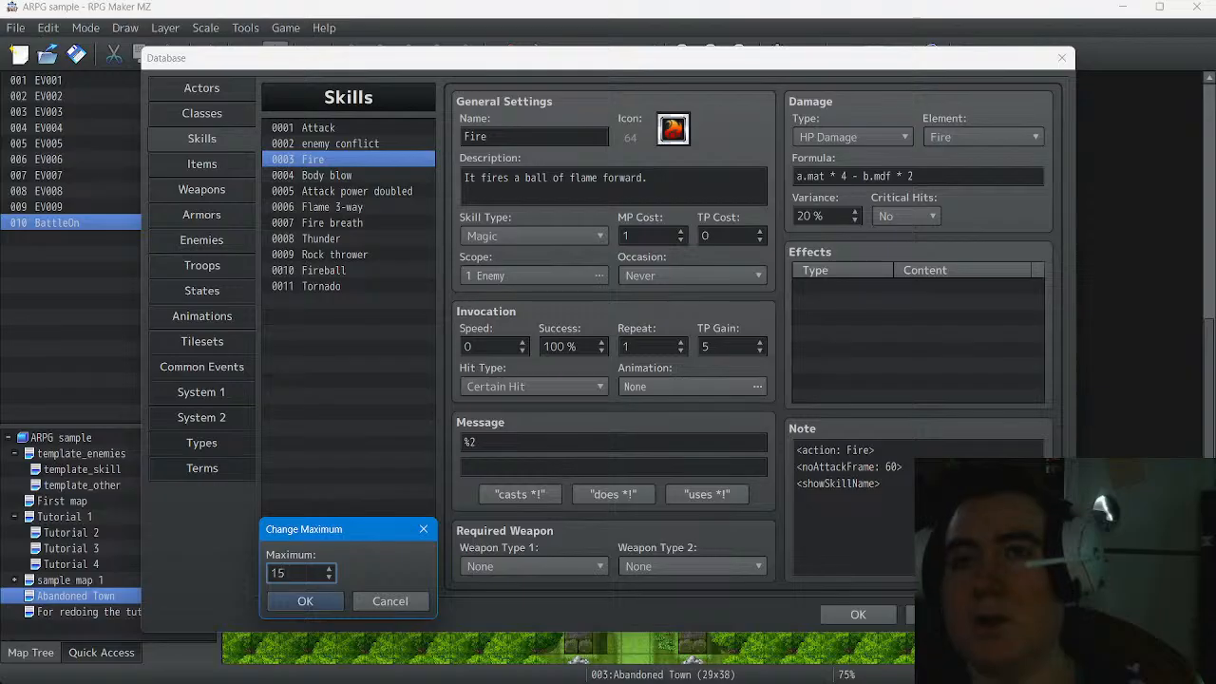
{"action": "key", "text": "Return"}
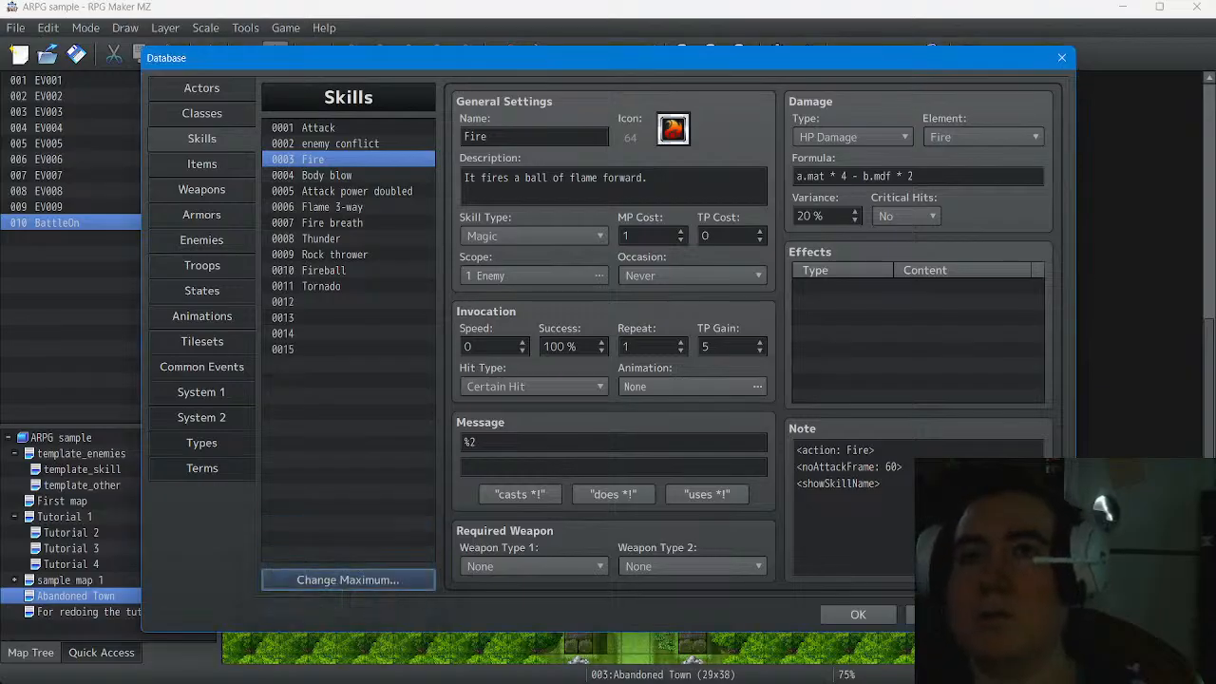
Name skill 0013 Gun and set its MP cost to 1
{"action": "left_click", "coordinate": [295, 317]}
{"action": "left_click", "coordinate": [534, 137]}
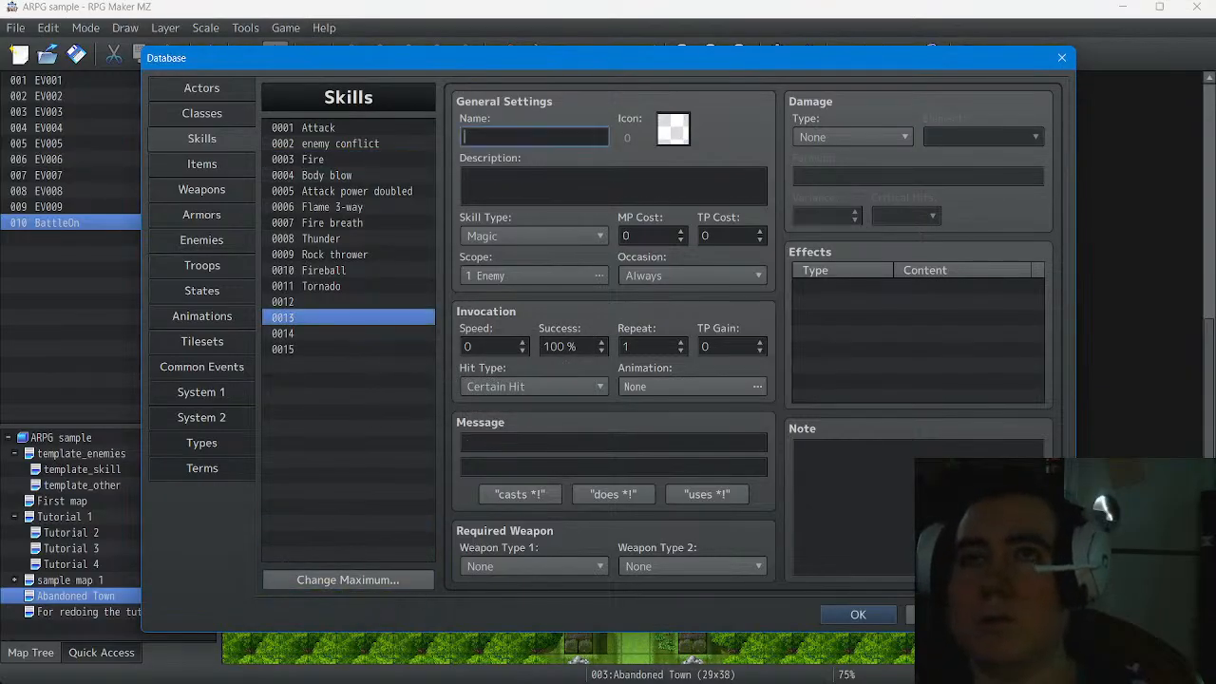
{"action": "type", "text": "Gun"}
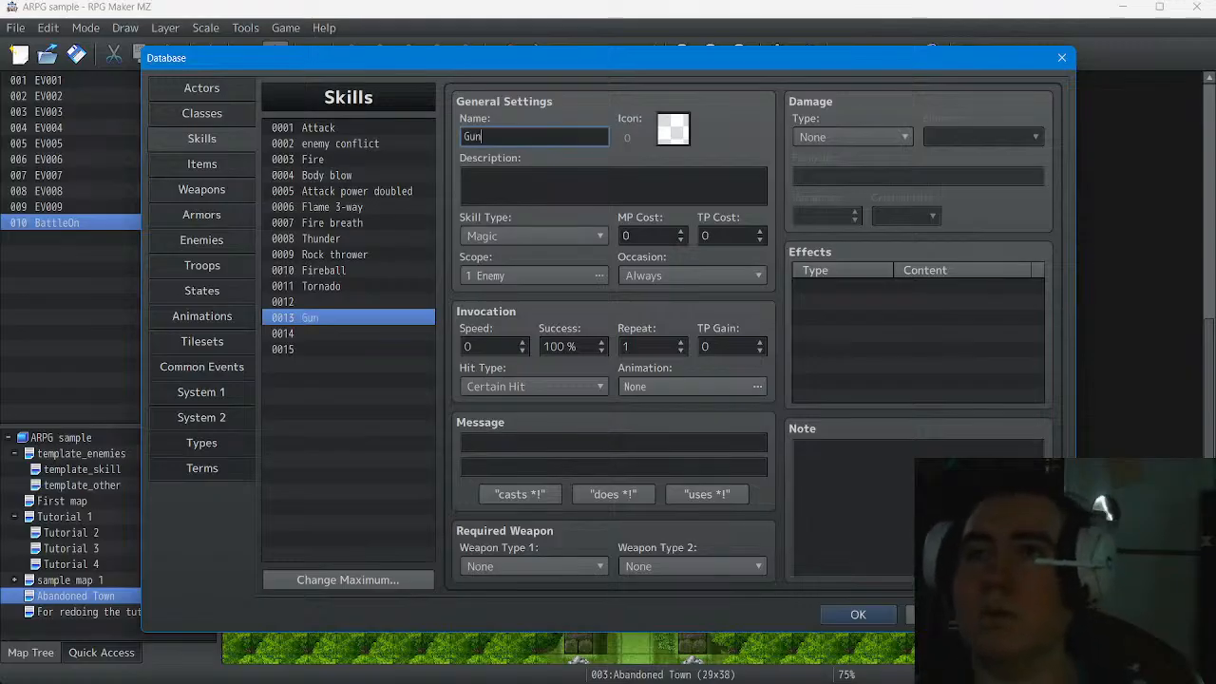
{"action": "left_click", "coordinate": [681, 232]}
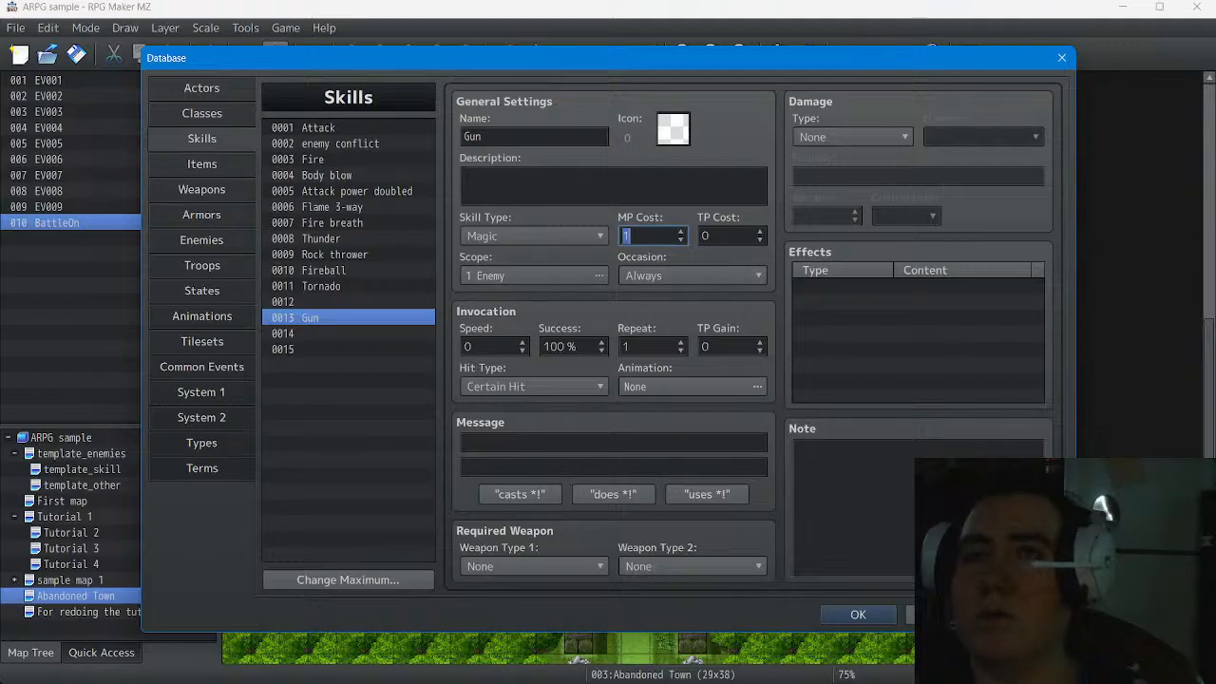
Check the Fire skill's settings for reference and set the Gun skill's occasion to Never
{"action": "left_click", "coordinate": [313, 159]}
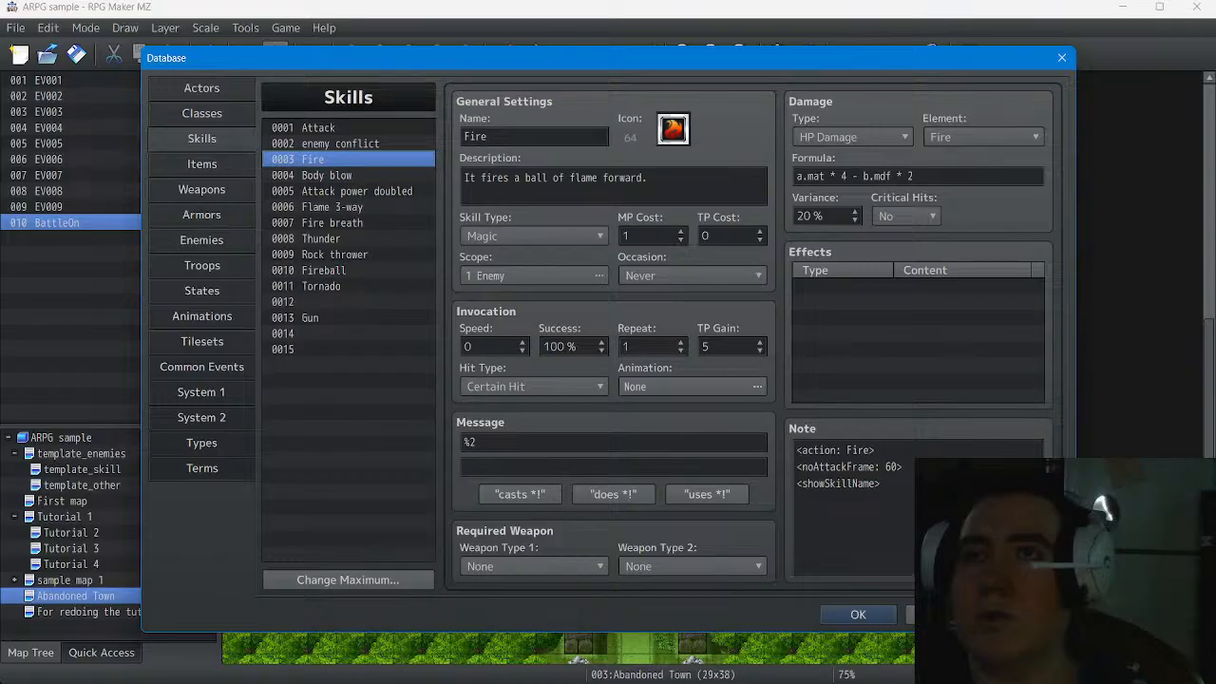
{"action": "left_click", "coordinate": [311, 318]}
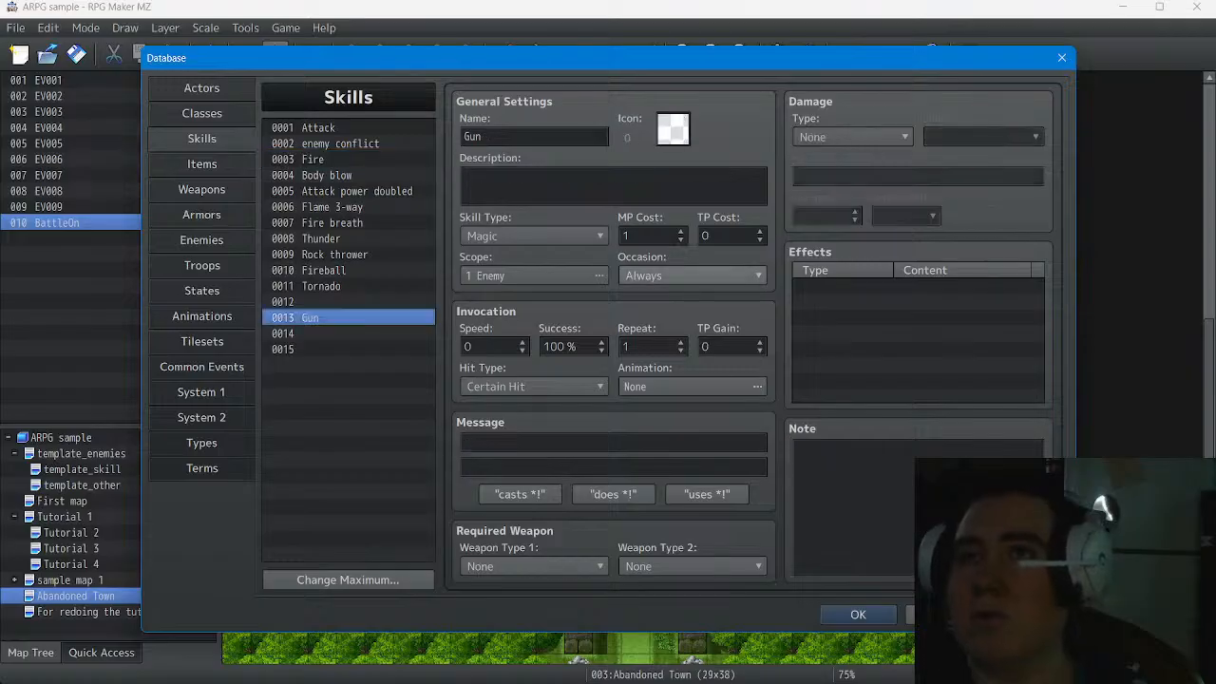
{"action": "left_click", "coordinate": [692, 276]}
{"action": "key", "text": "Down"}
{"action": "key", "text": "Down"}
{"action": "key", "text": "Down"}
{"action": "key", "text": "Return"}
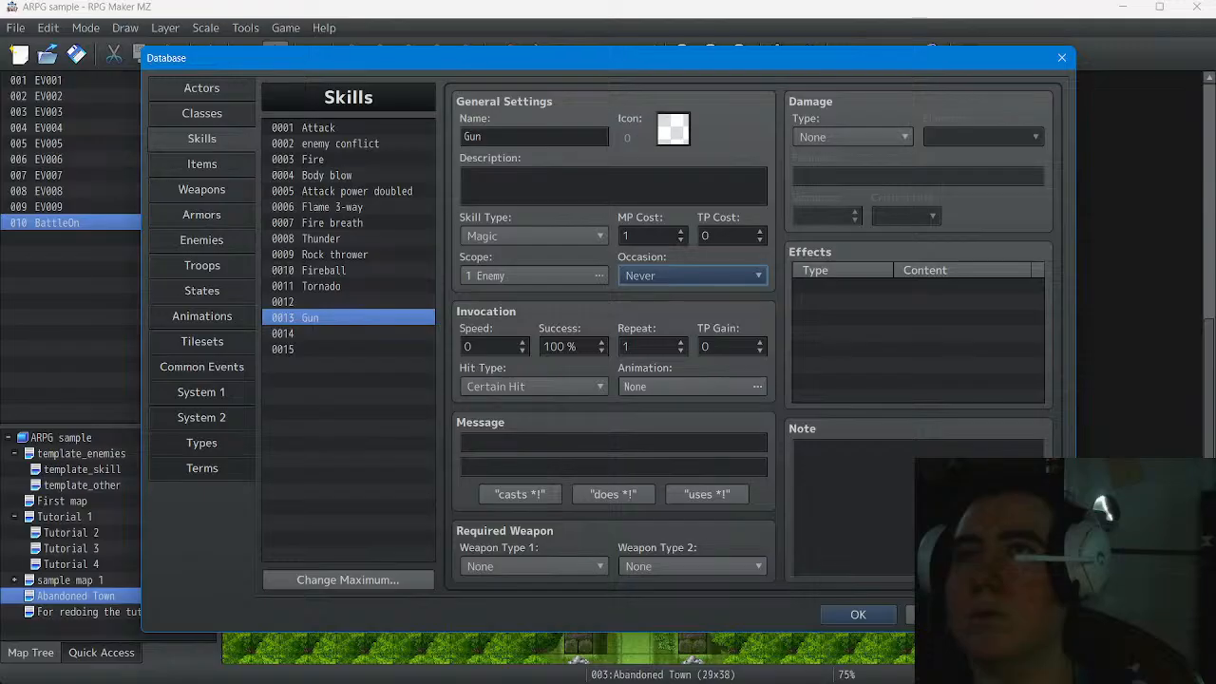
Give the Gun skill the pistol icon, number 115
{"action": "double_click", "coordinate": [673, 130]}
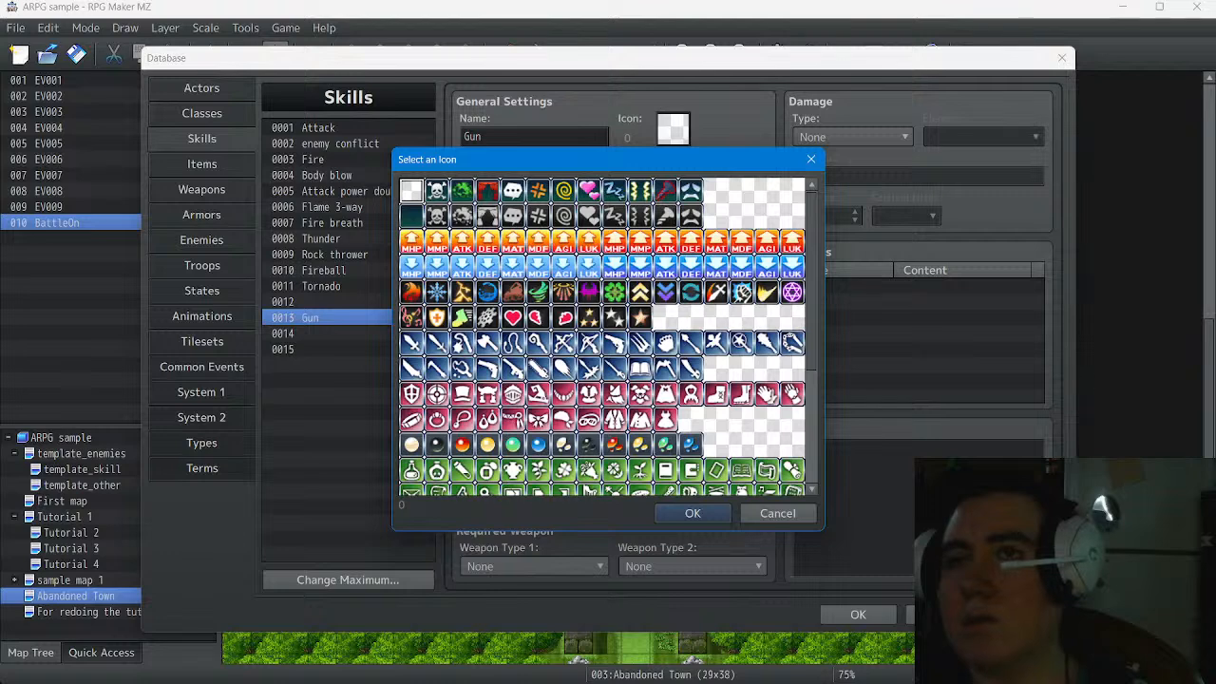
{"action": "left_click", "coordinate": [487, 369]}
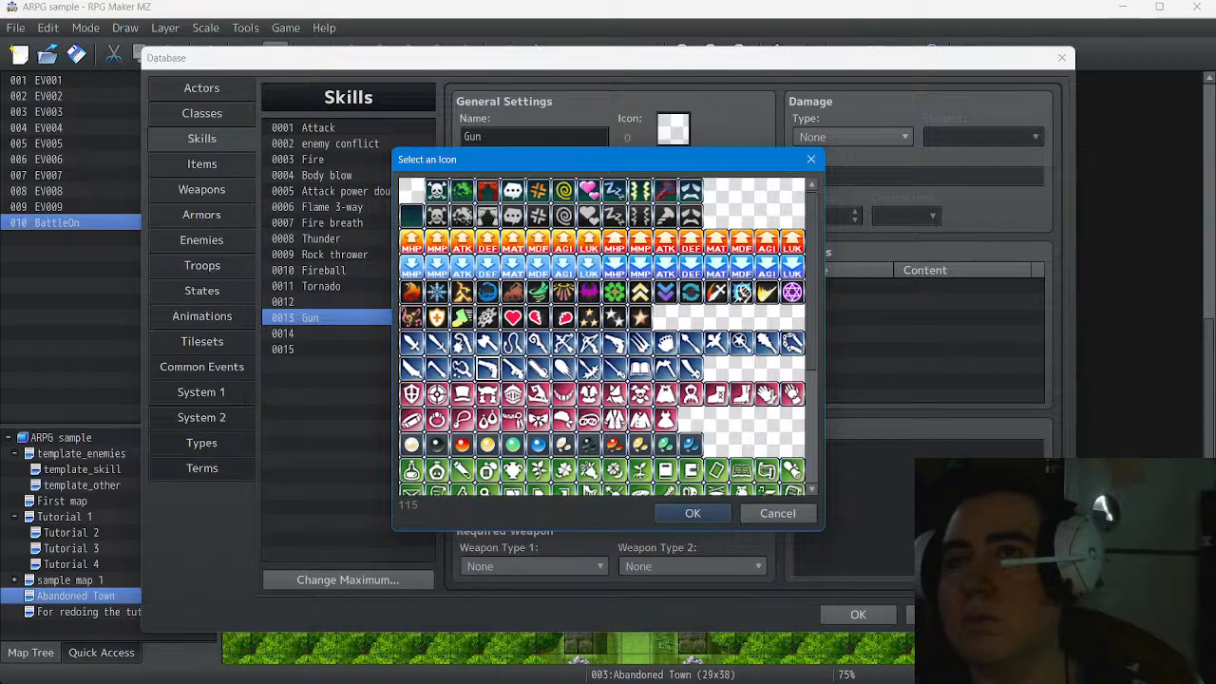
{"action": "left_click", "coordinate": [692, 513]}
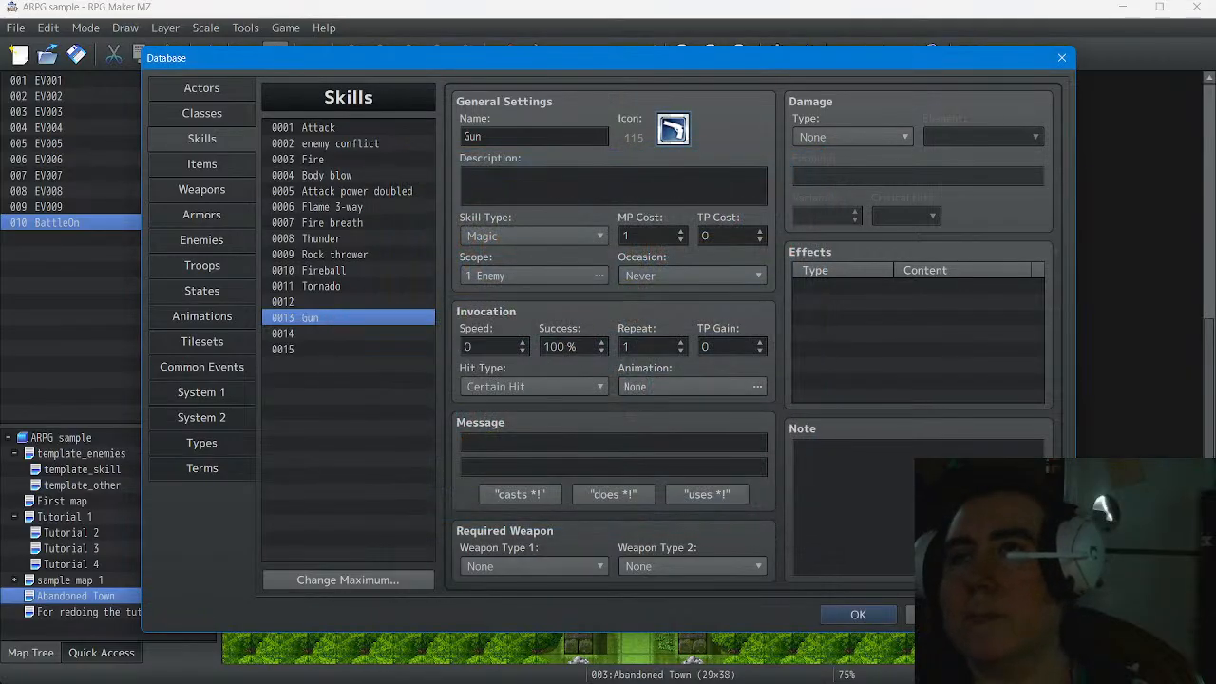
Set the Gun skill's damage type to HP Damage and copy Fire's formula, a.mat * 4 - b.mdf * 2, into it
{"action": "left_click", "coordinate": [852, 137]}
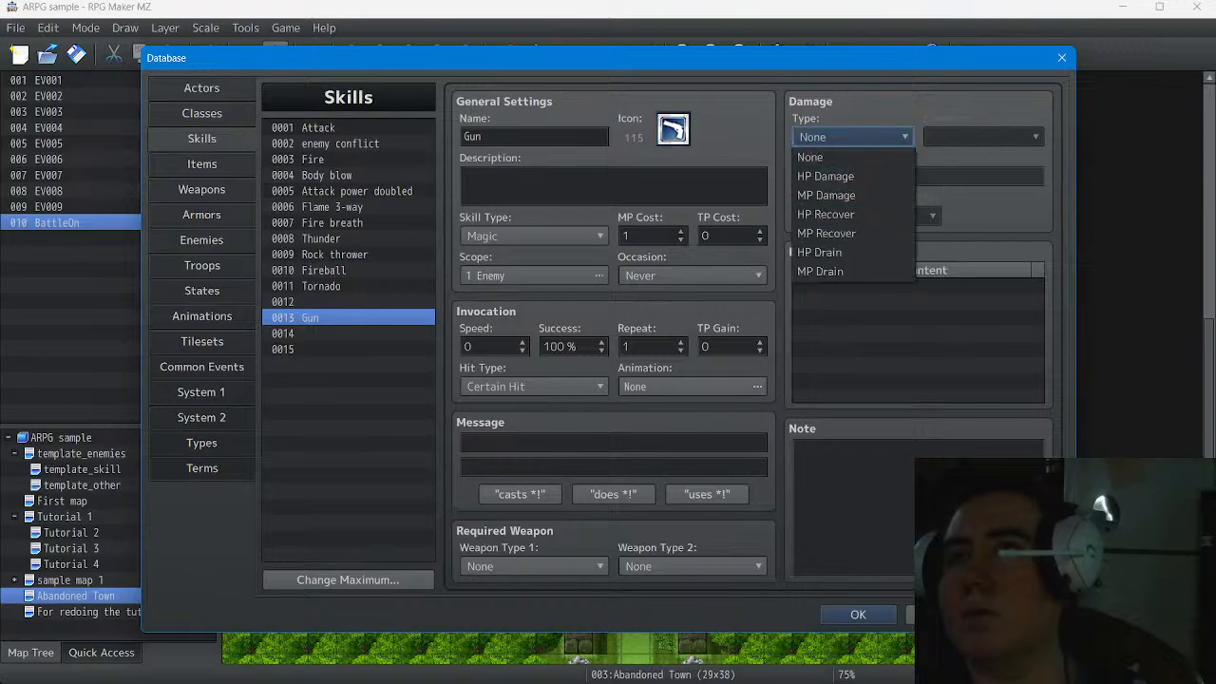
{"action": "left_click", "coordinate": [826, 175]}
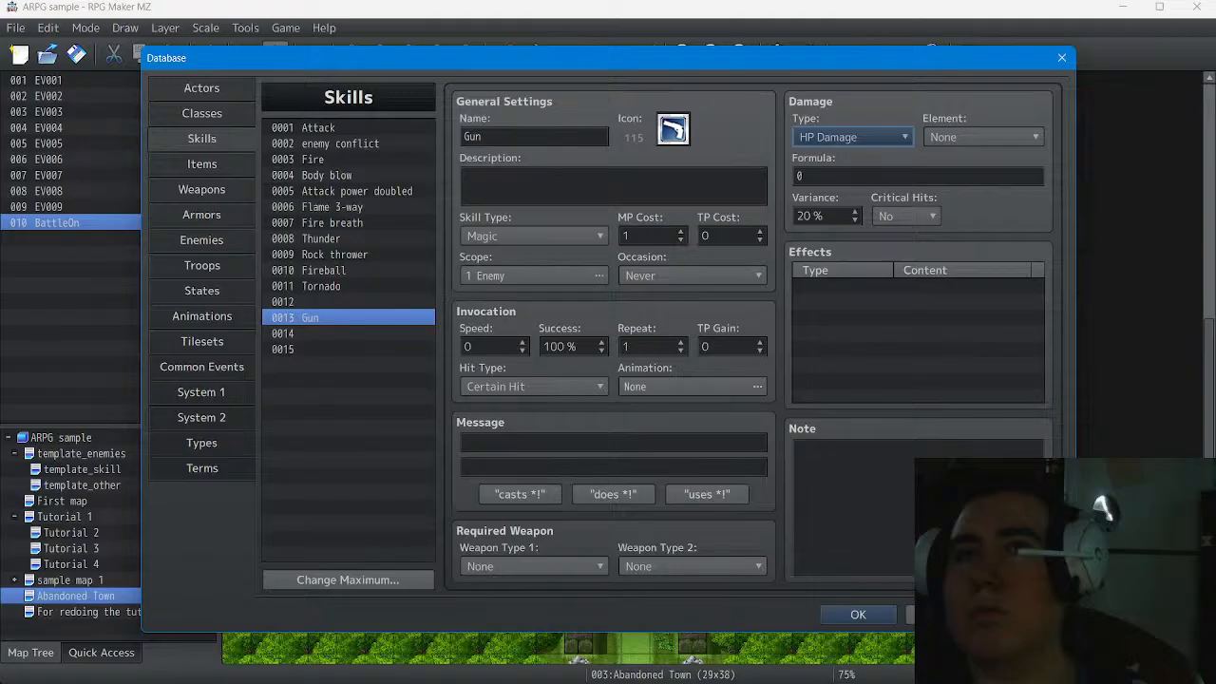
{"action": "left_click", "coordinate": [312, 159]}
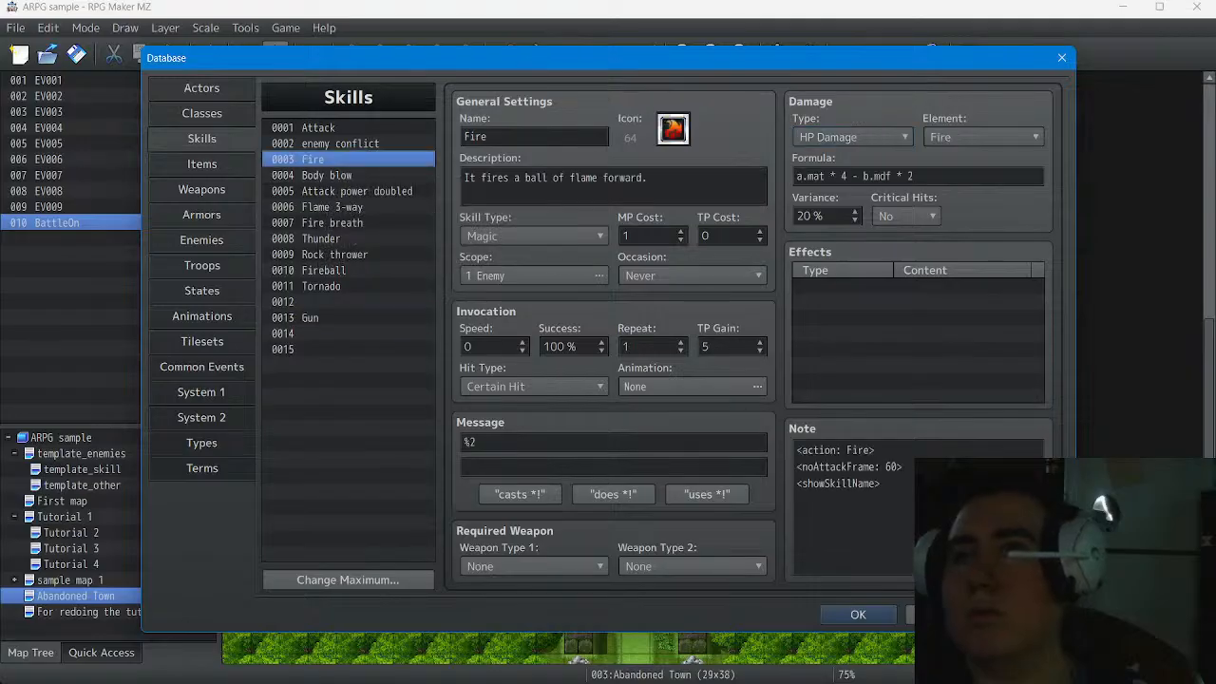
{"action": "left_click_drag", "start_coordinate": [922, 177], "coordinate": [794, 177]}
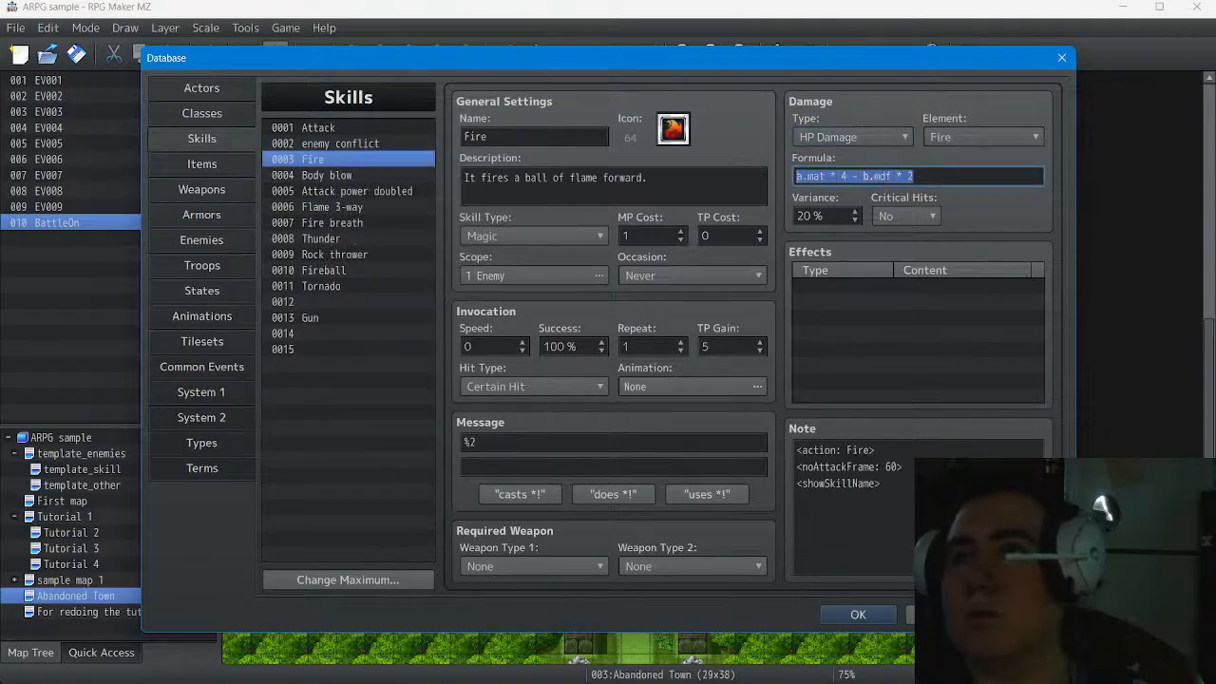
{"action": "right_click", "coordinate": [849, 177]}
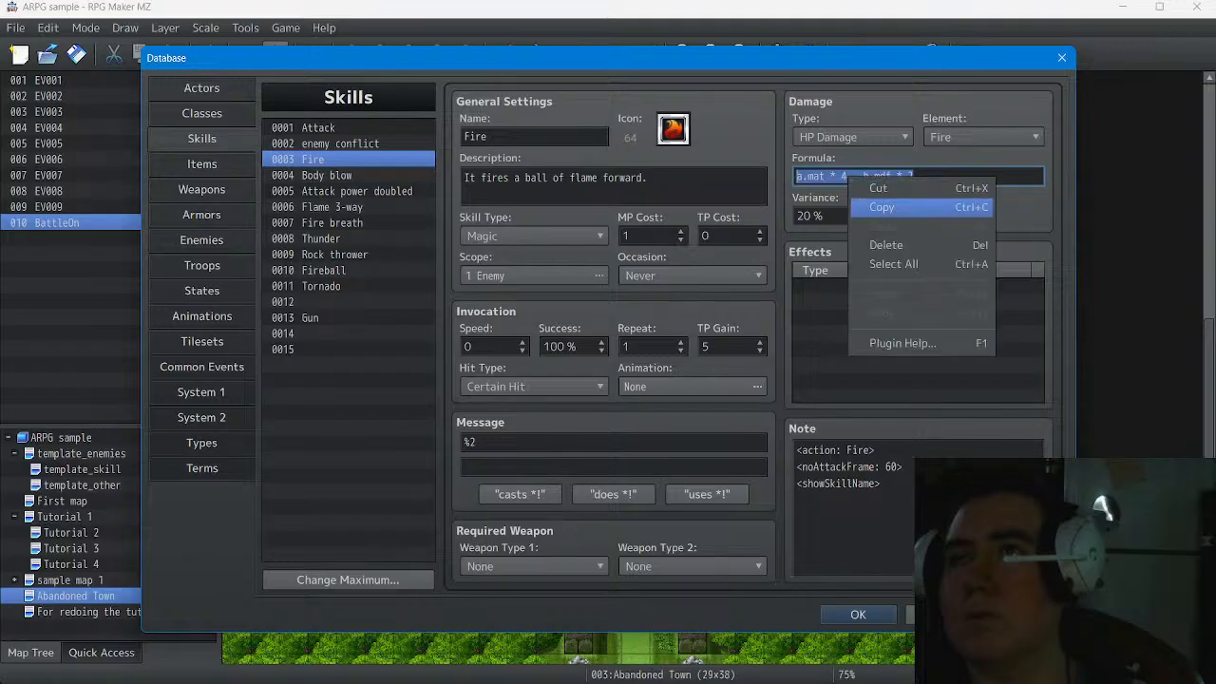
{"action": "left_click", "coordinate": [881, 207]}
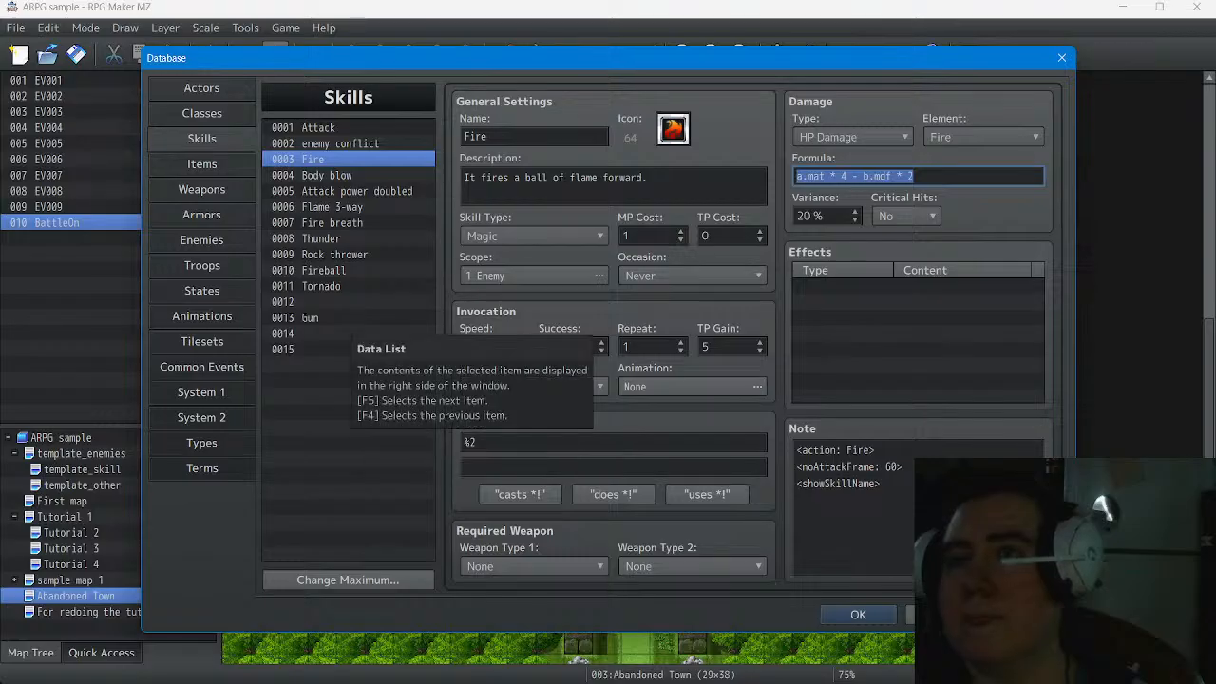
{"action": "left_click", "coordinate": [348, 318]}
{"action": "double_click", "coordinate": [845, 177]}
{"action": "right_click", "coordinate": [848, 176]}
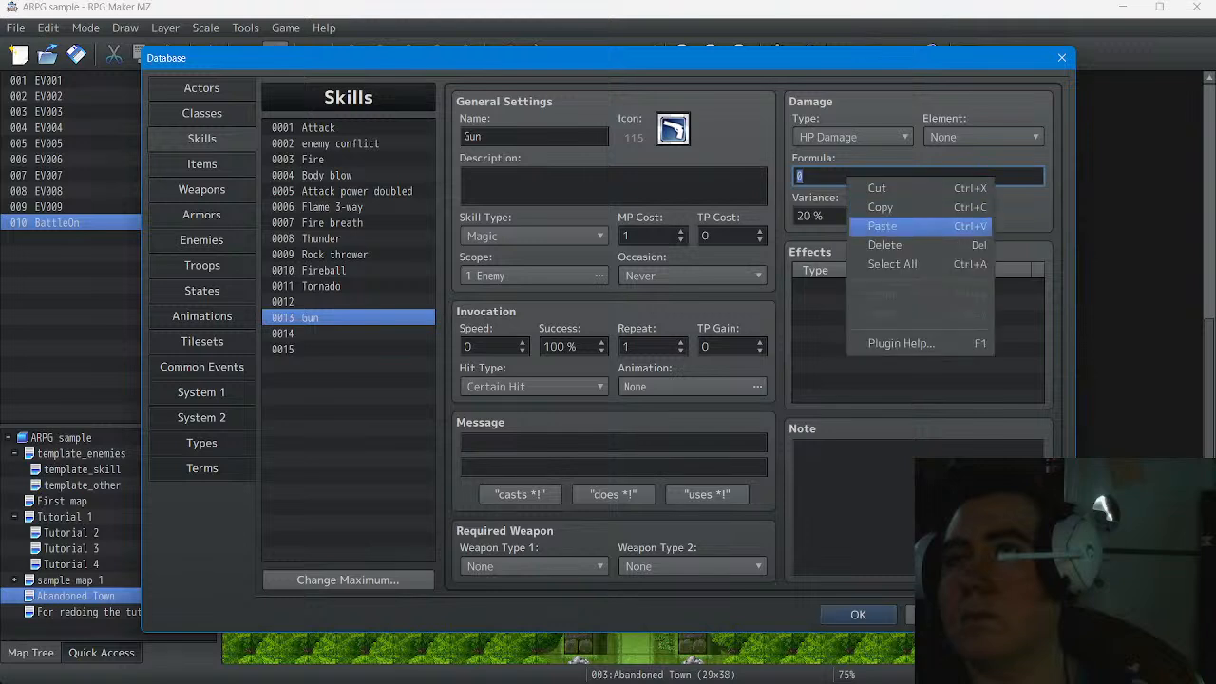
{"action": "left_click", "coordinate": [882, 226]}
Enable critical hits for the Gun skill and set its damage element to Normal Attack
{"action": "left_click", "coordinate": [905, 216]}
{"action": "left_click", "coordinate": [898, 257]}
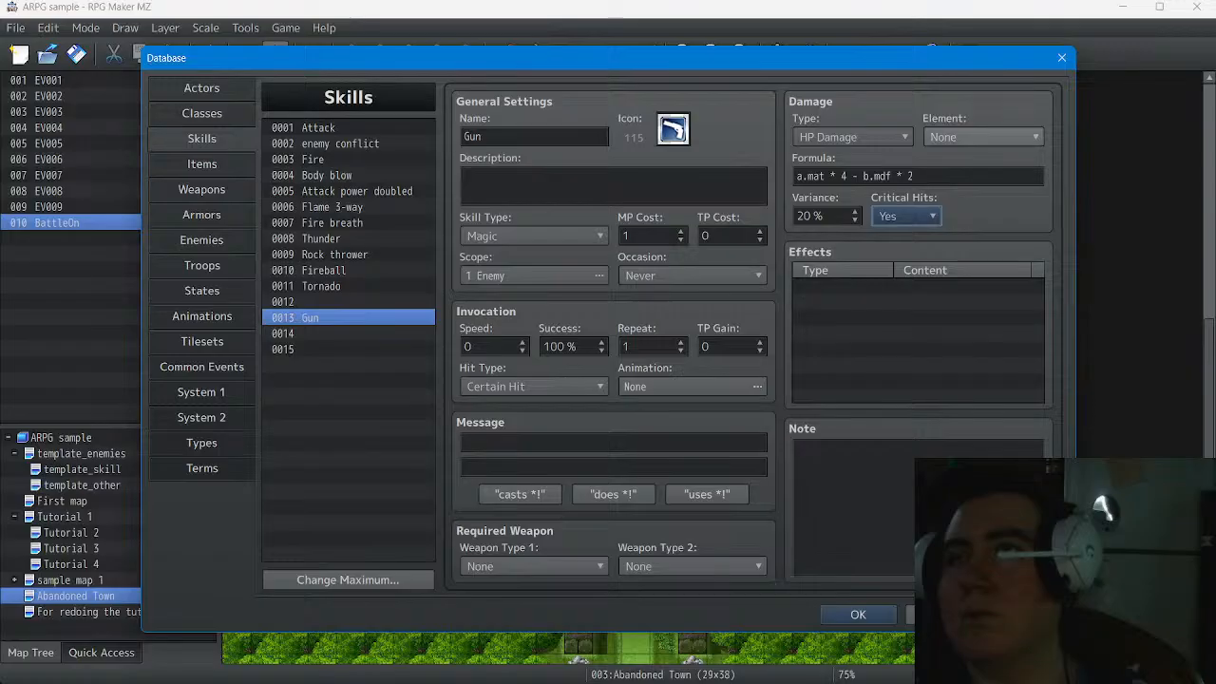
{"action": "left_click", "coordinate": [982, 136]}
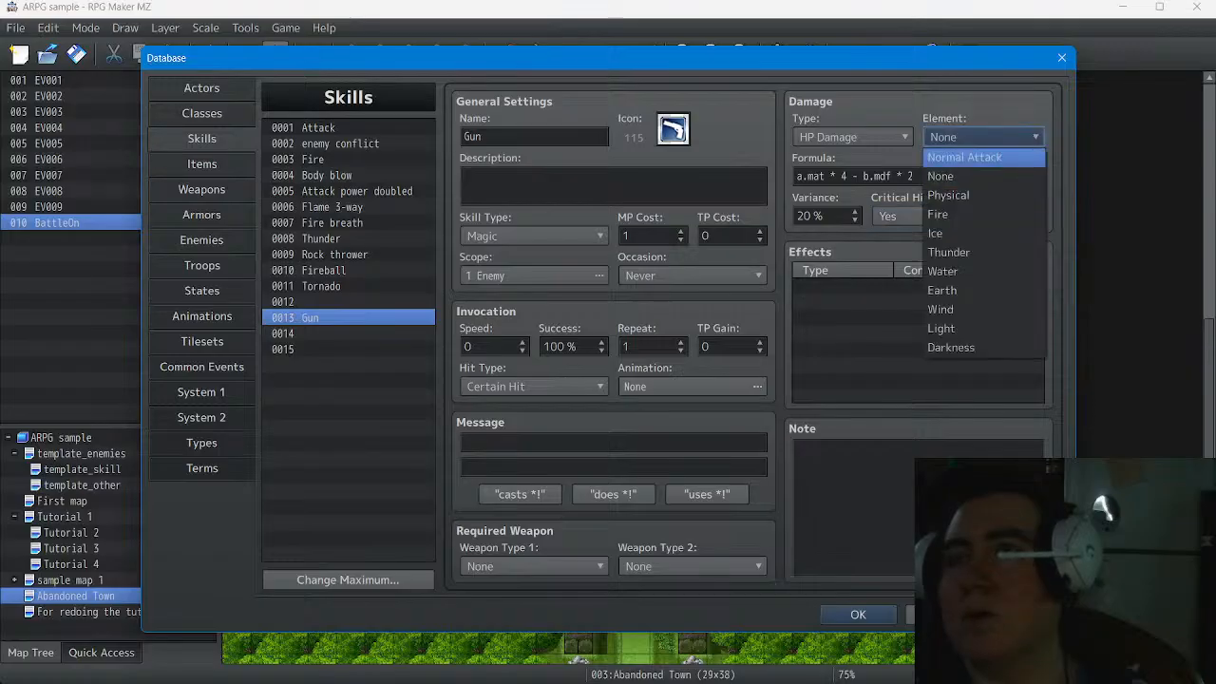
{"action": "left_click", "coordinate": [965, 158]}
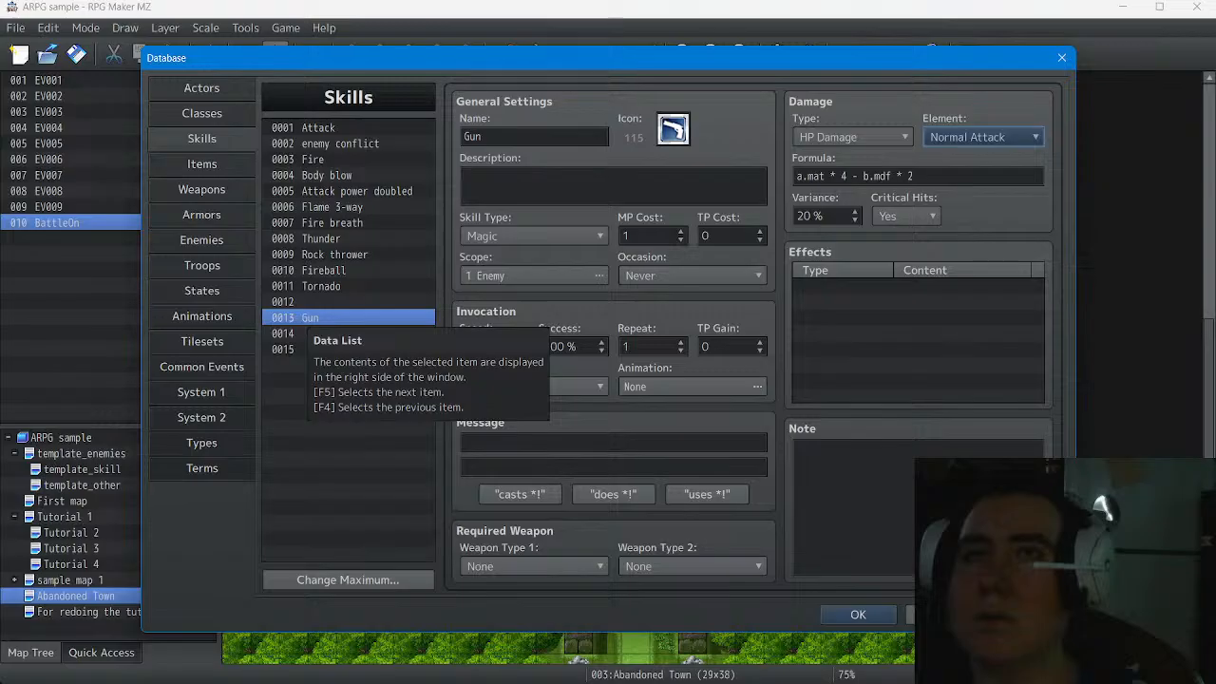
Copy the three note tags of the Fire skill into the Gun skill's note
{"action": "left_click", "coordinate": [312, 159]}
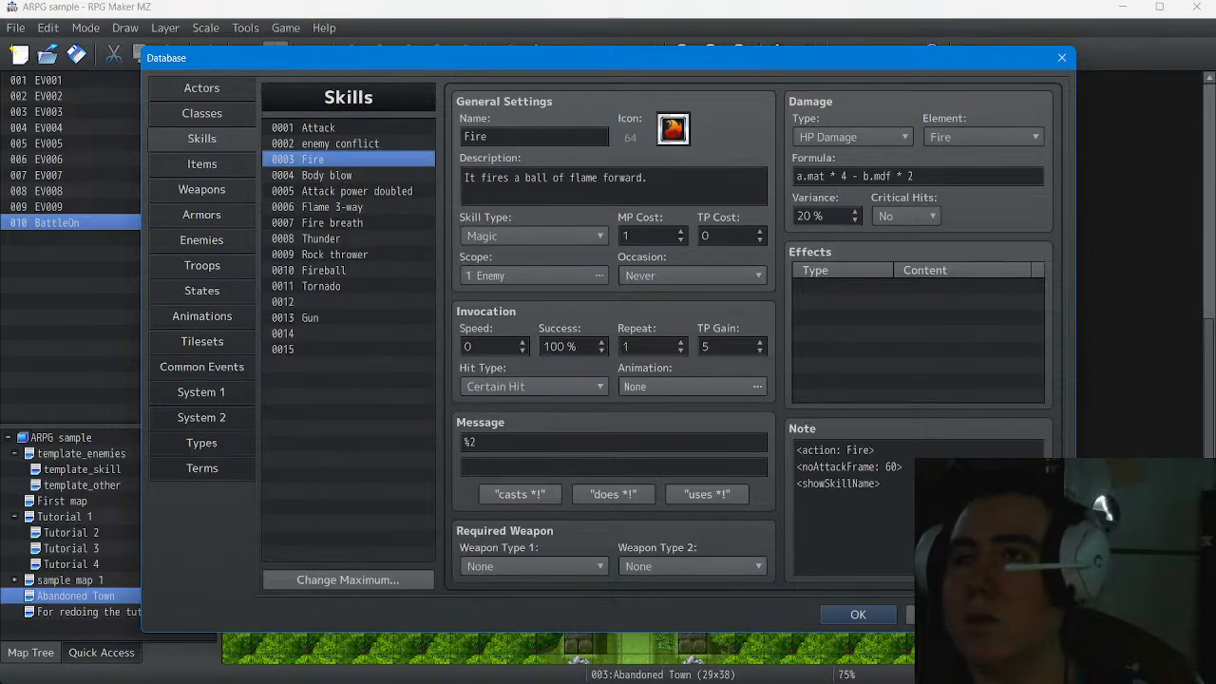
{"action": "left_click_drag", "start_coordinate": [883, 486], "coordinate": [796, 450]}
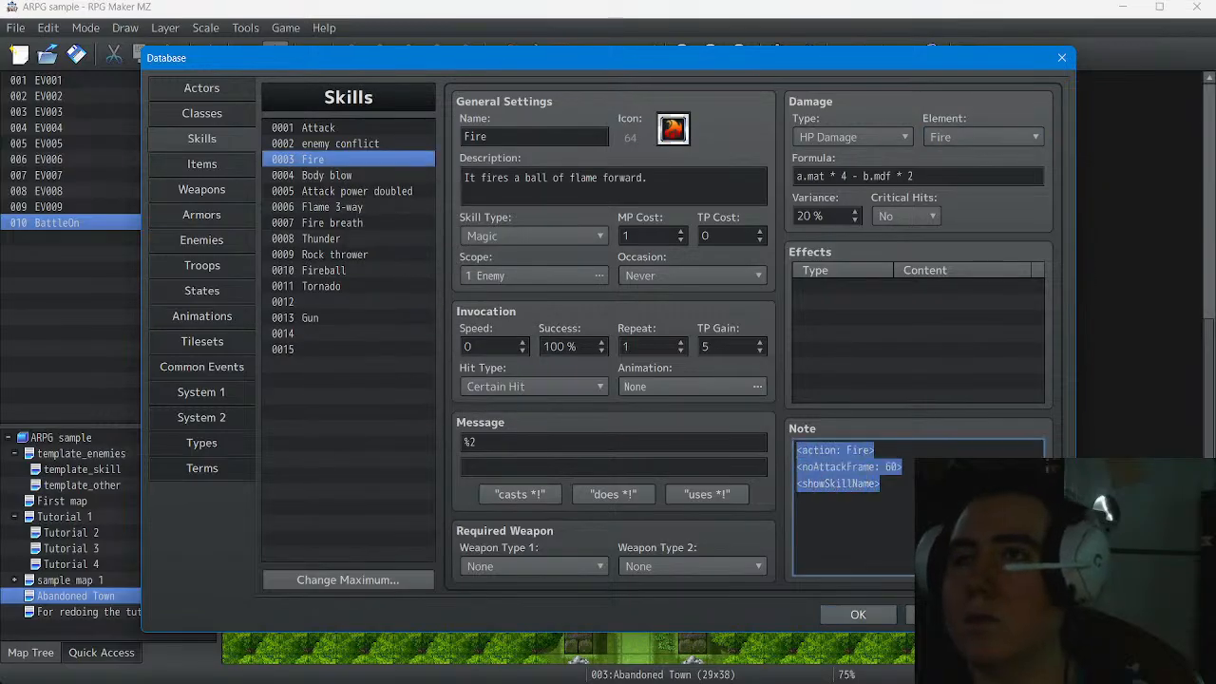
{"action": "right_click", "coordinate": [869, 460]}
{"action": "left_click", "coordinate": [903, 510]}
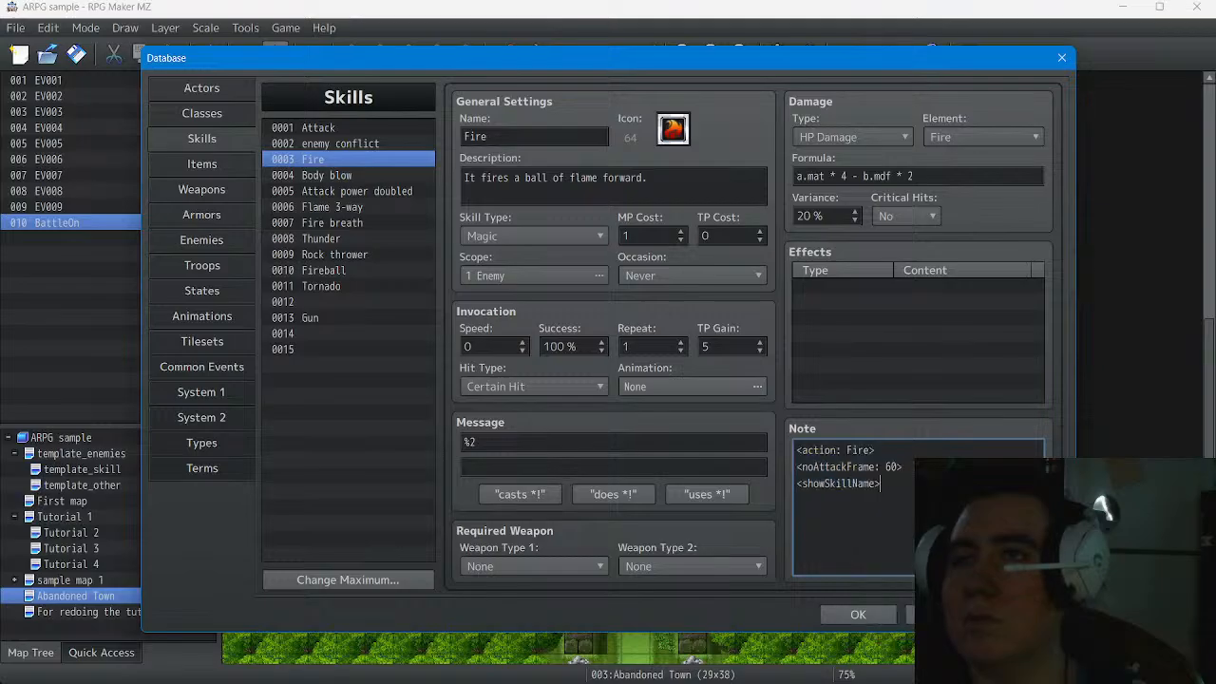
{"action": "left_click_drag", "start_coordinate": [883, 485], "coordinate": [796, 451]}
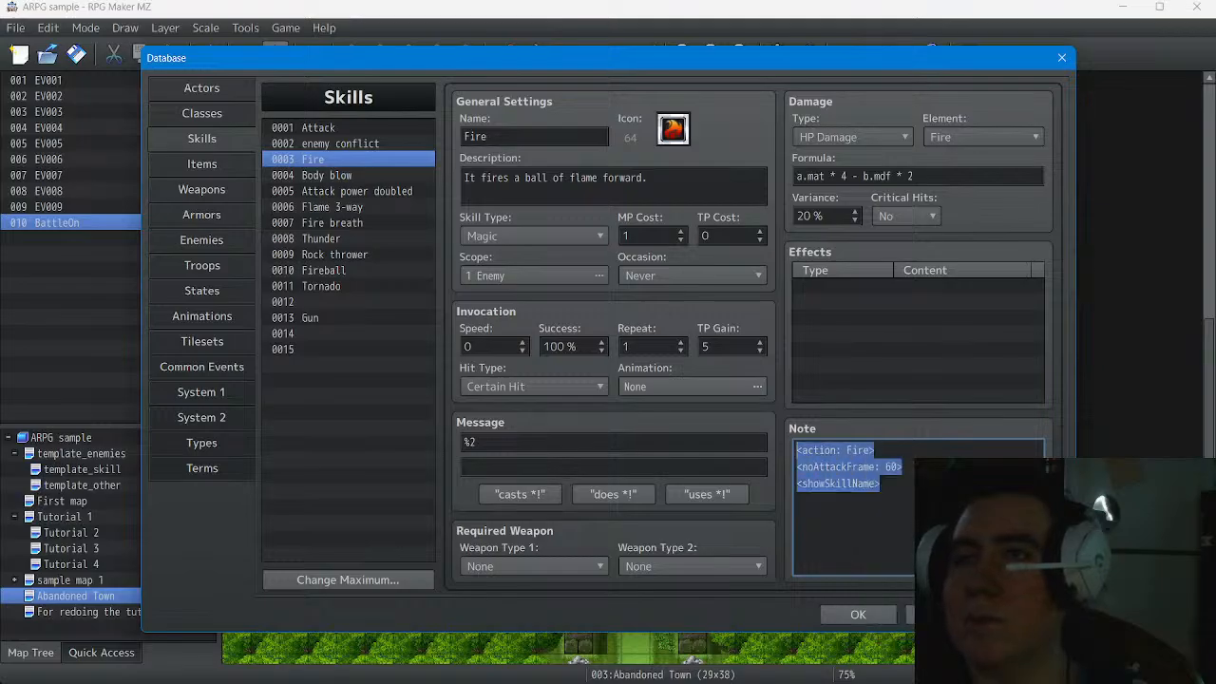
{"action": "right_click", "coordinate": [853, 462]}
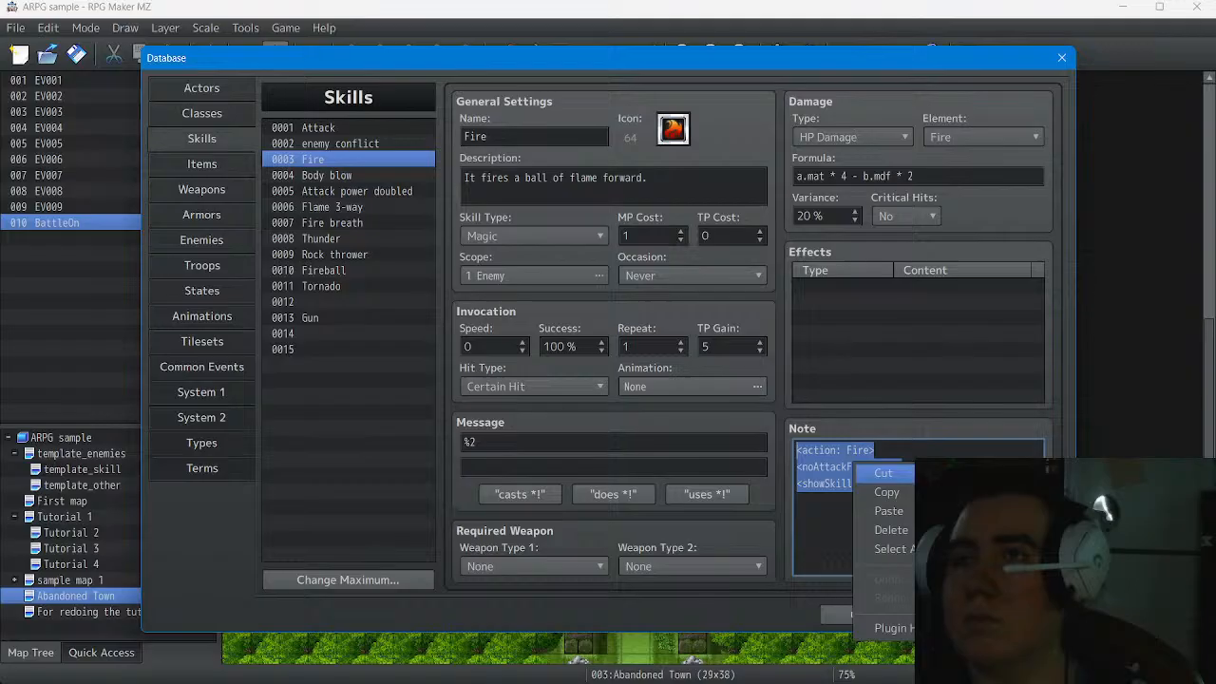
{"action": "left_click", "coordinate": [879, 487]}
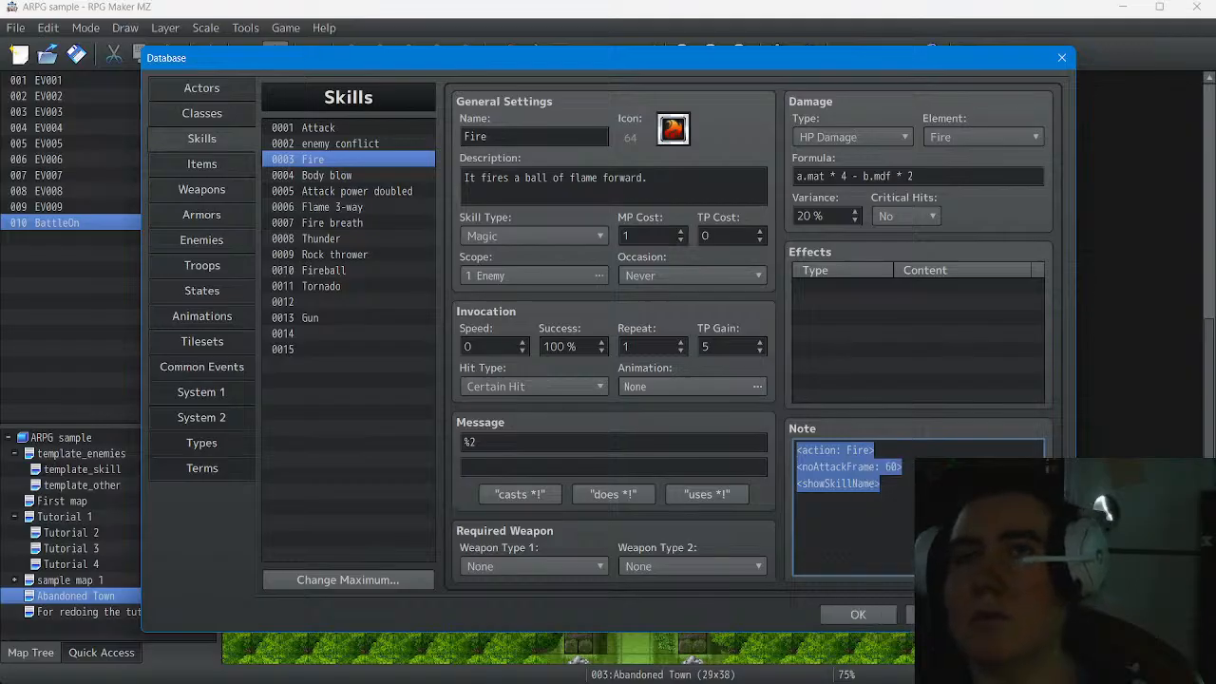
{"action": "left_click", "coordinate": [310, 317]}
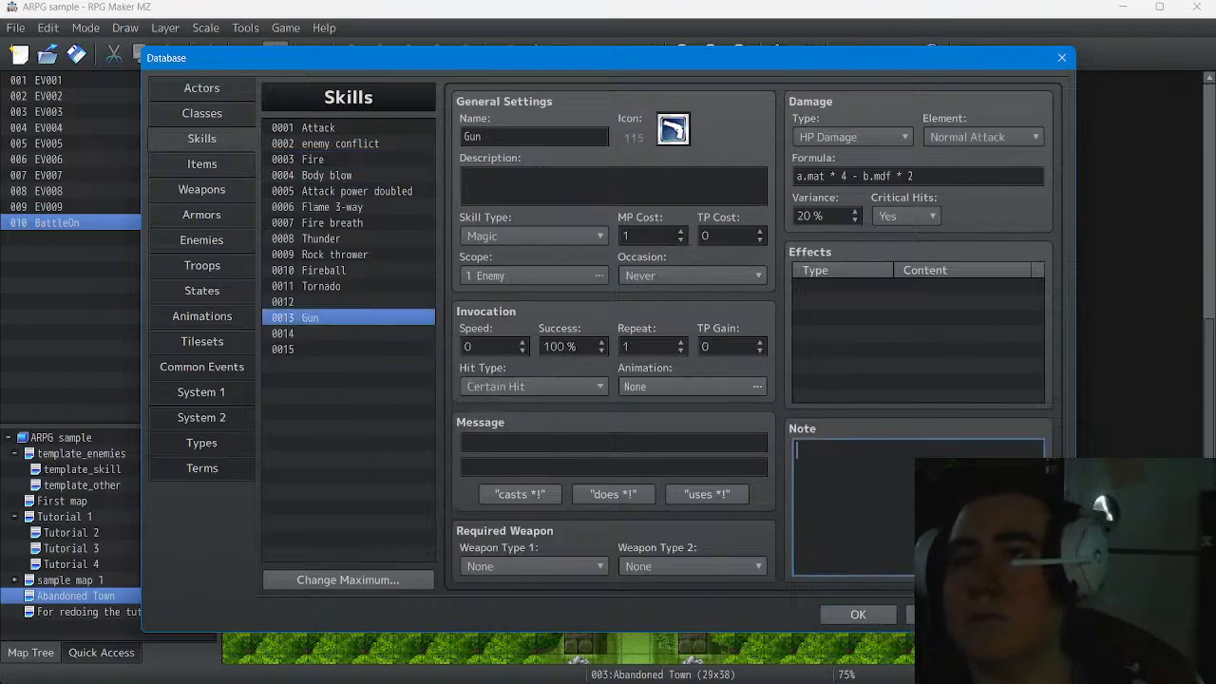
{"action": "right_click", "coordinate": [828, 455]}
{"action": "left_click", "coordinate": [863, 502]}
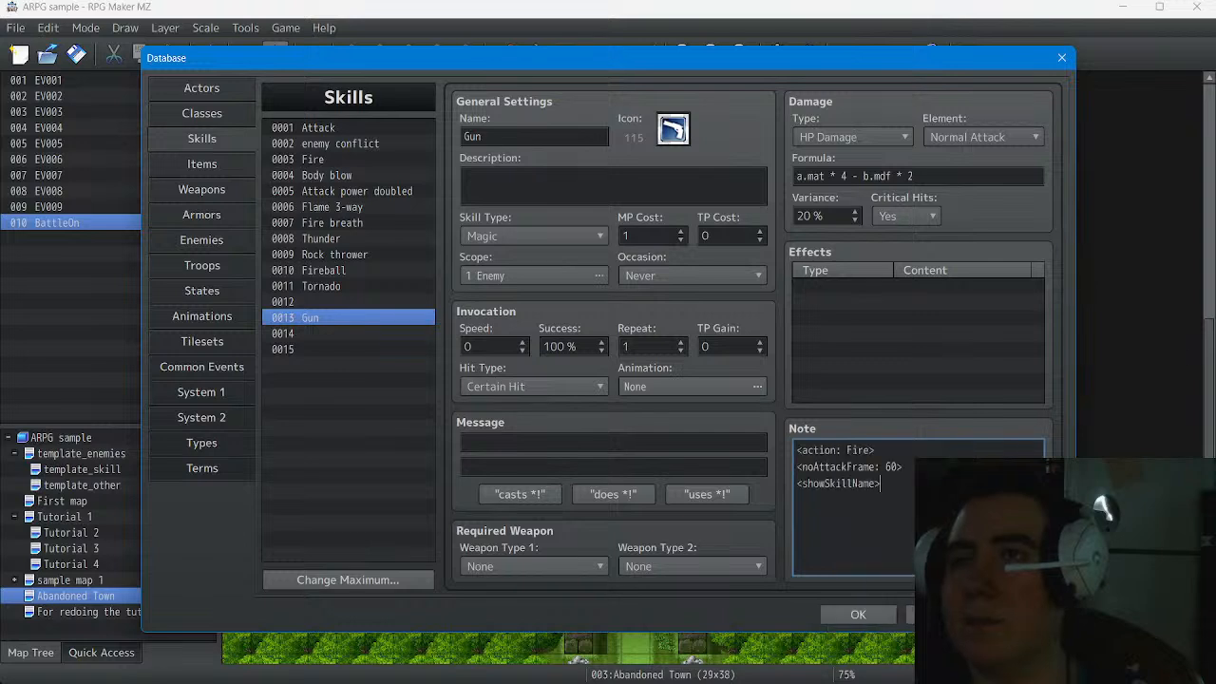
Change the action tag in the Gun skill's note to Gun and remove the <showSkillName> tag
{"action": "left_click_drag", "start_coordinate": [872, 451], "coordinate": [848, 450]}
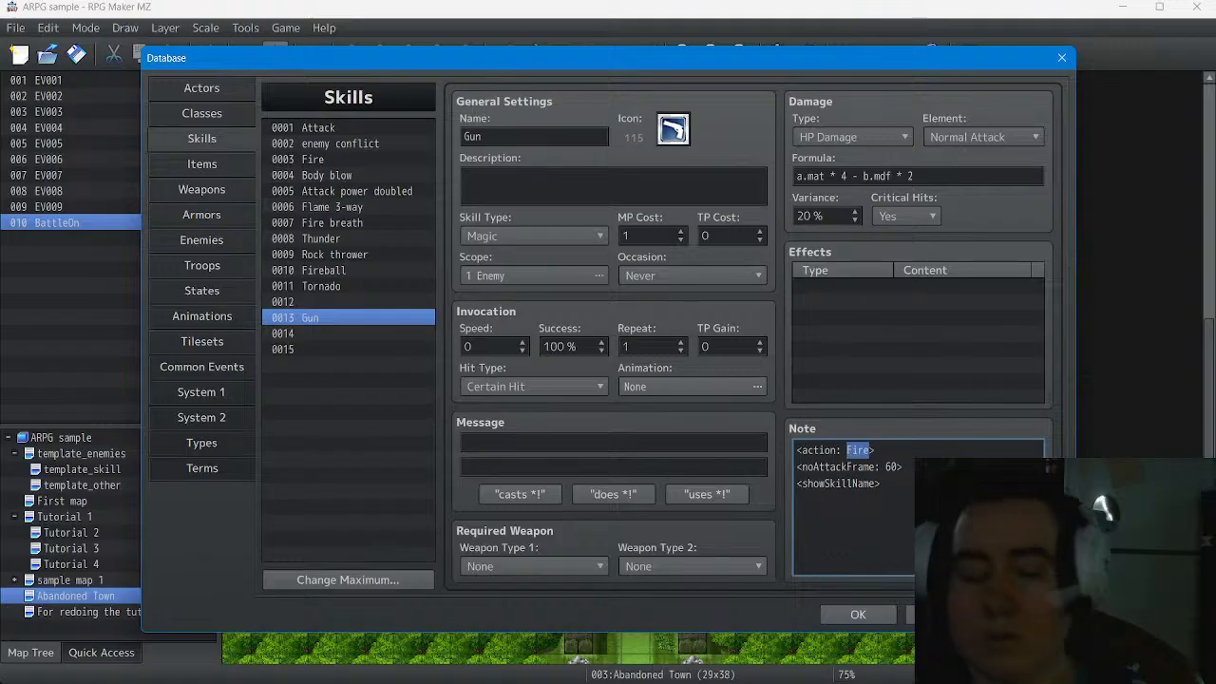
{"action": "type", "text": "6un"}
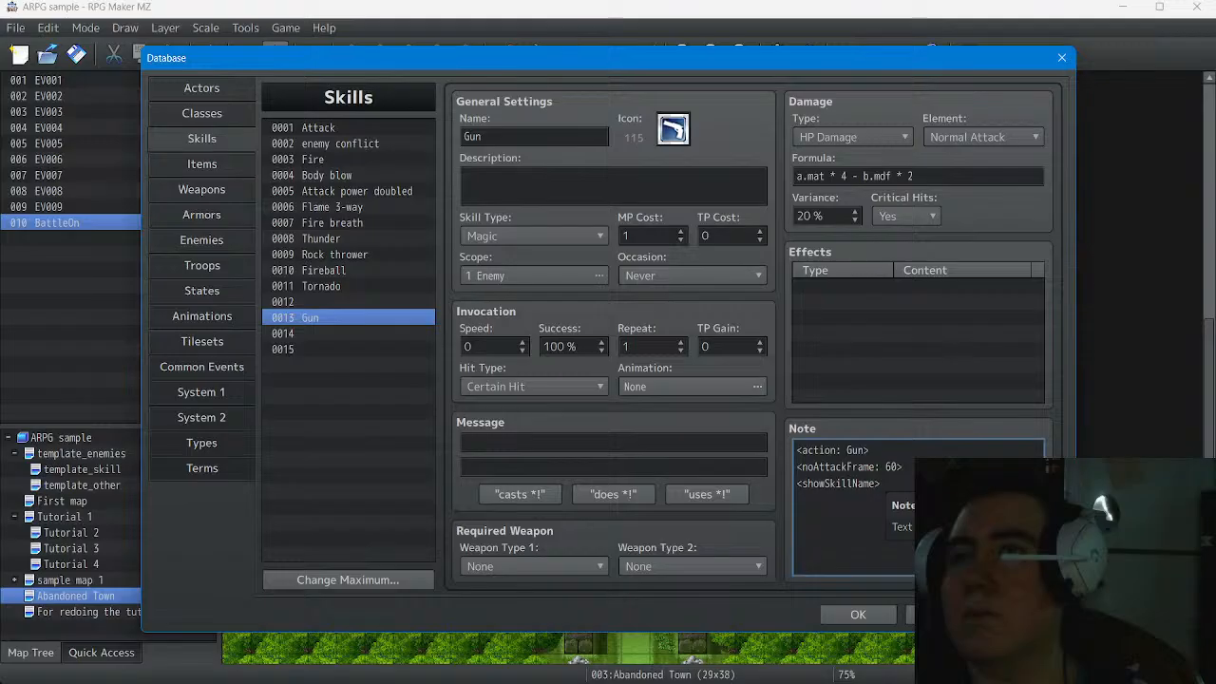
{"action": "left_click_drag", "start_coordinate": [883, 483], "coordinate": [795, 483]}
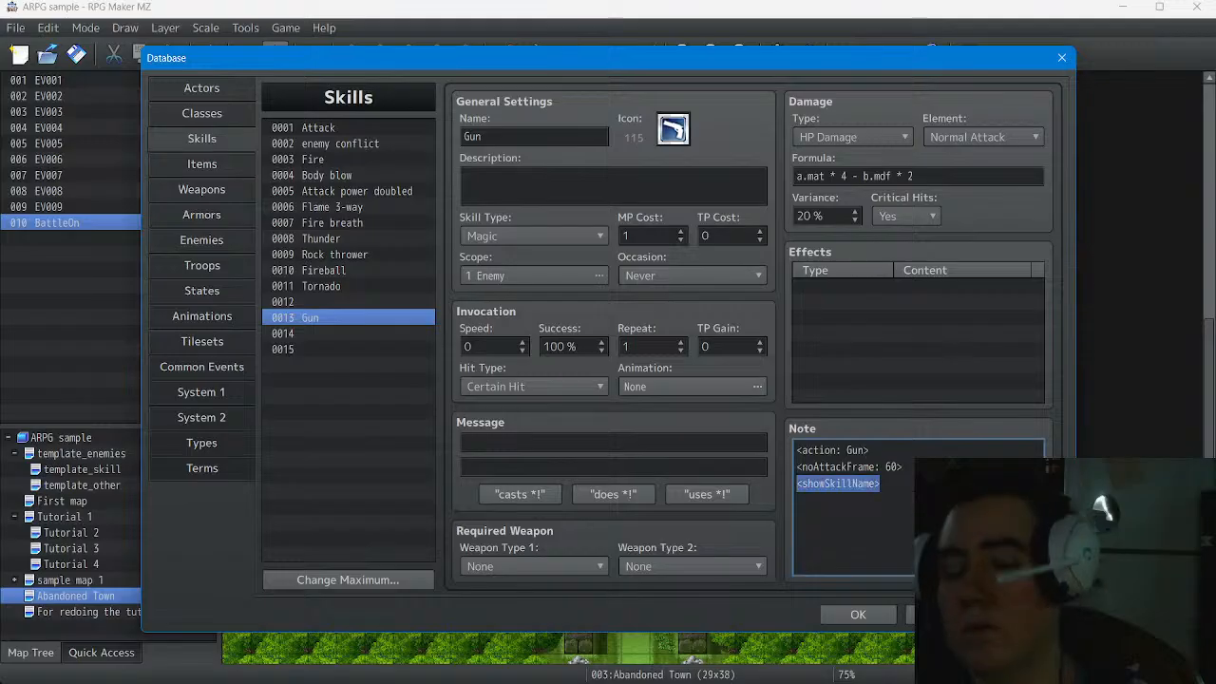
{"action": "key", "text": "BackSpace"}
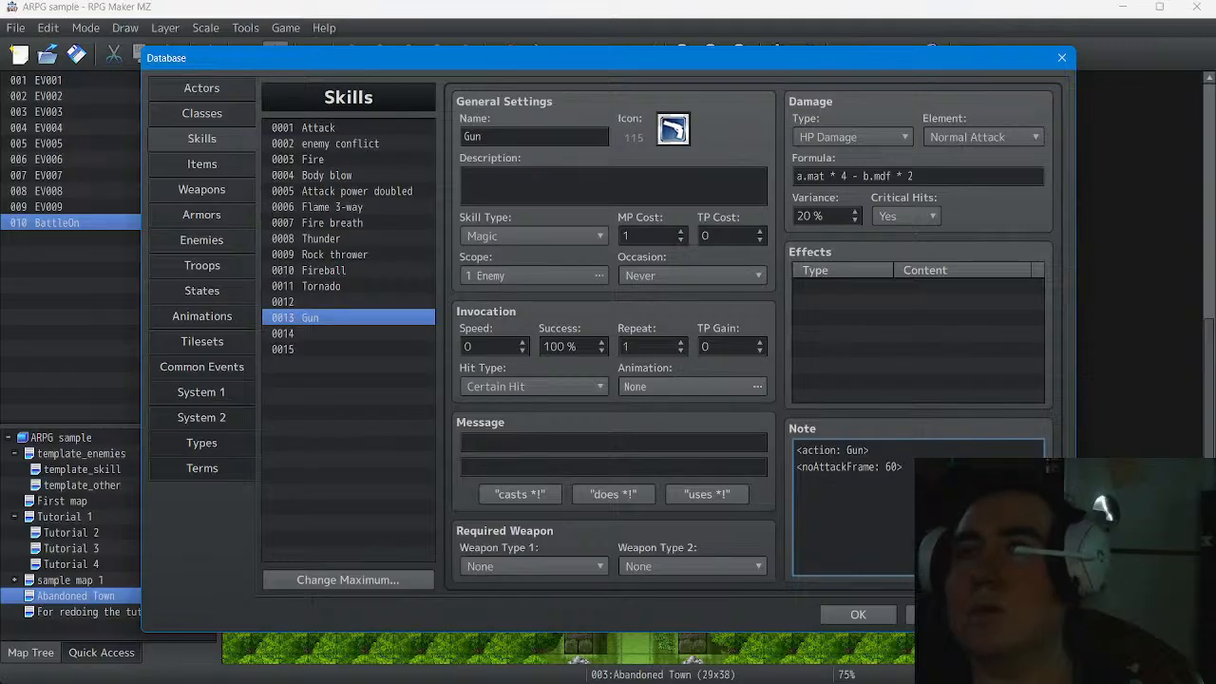
Copy the entire damage formula of the Gun skill
{"action": "left_click", "coordinate": [916, 176]}
{"action": "key", "text": "ctrl+a"}
{"action": "key", "text": "super+c"}
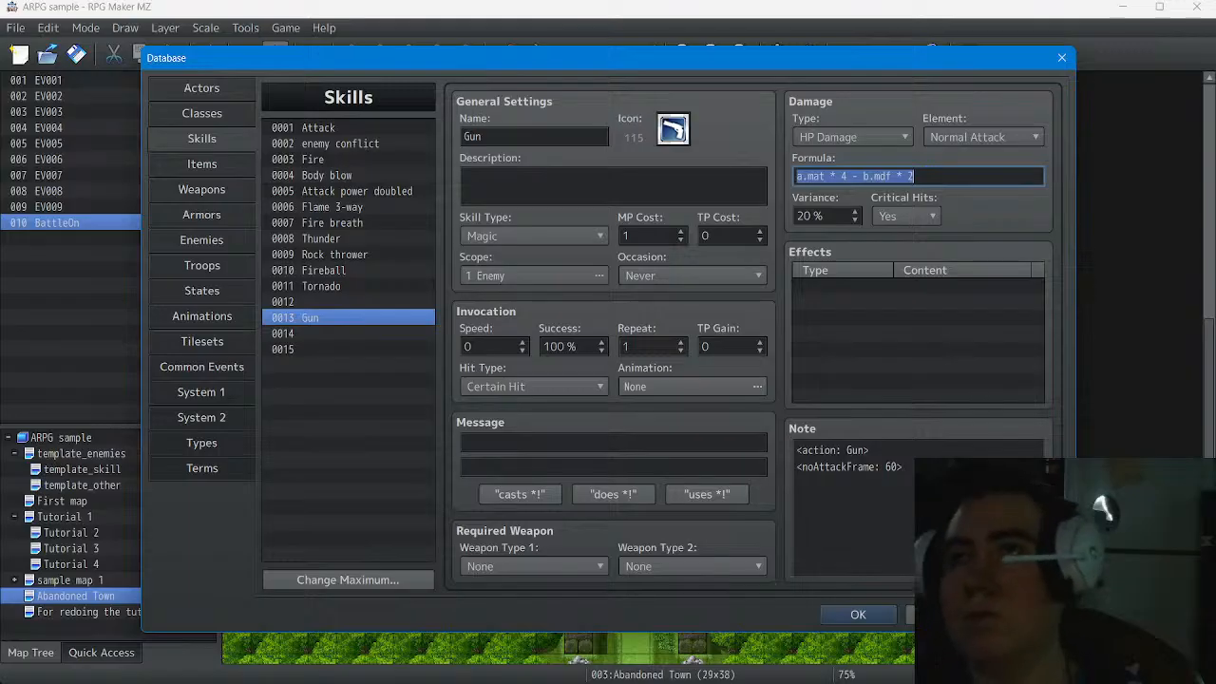
Name skill 0012 Bow and give it the bow-and-arrow icon, number 102
{"action": "left_click", "coordinate": [348, 302]}
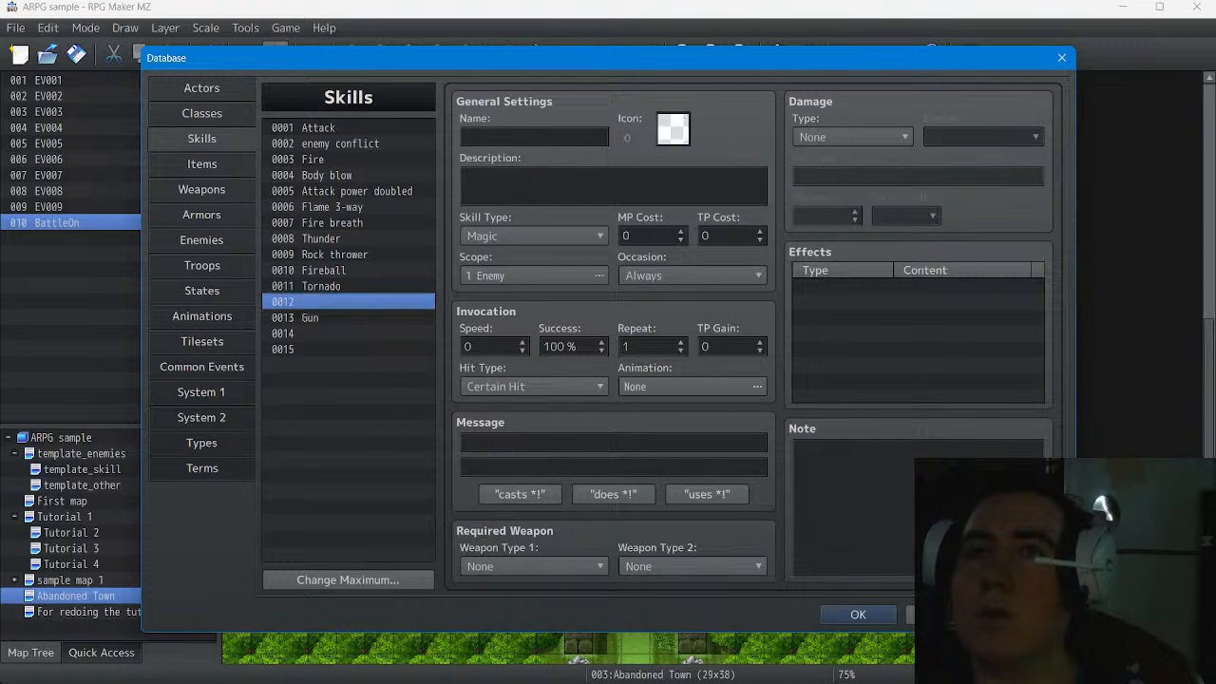
{"action": "left_click", "coordinate": [534, 137]}
{"action": "type", "text": "B"}
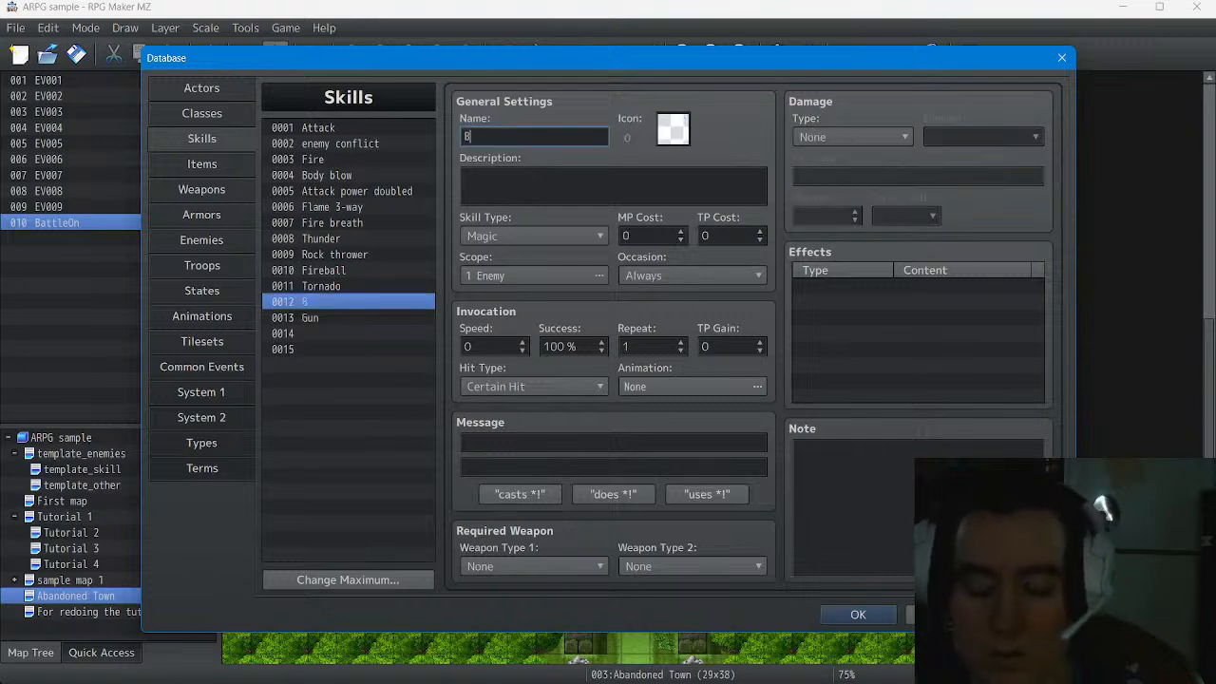
{"action": "type", "text": "Ow"}
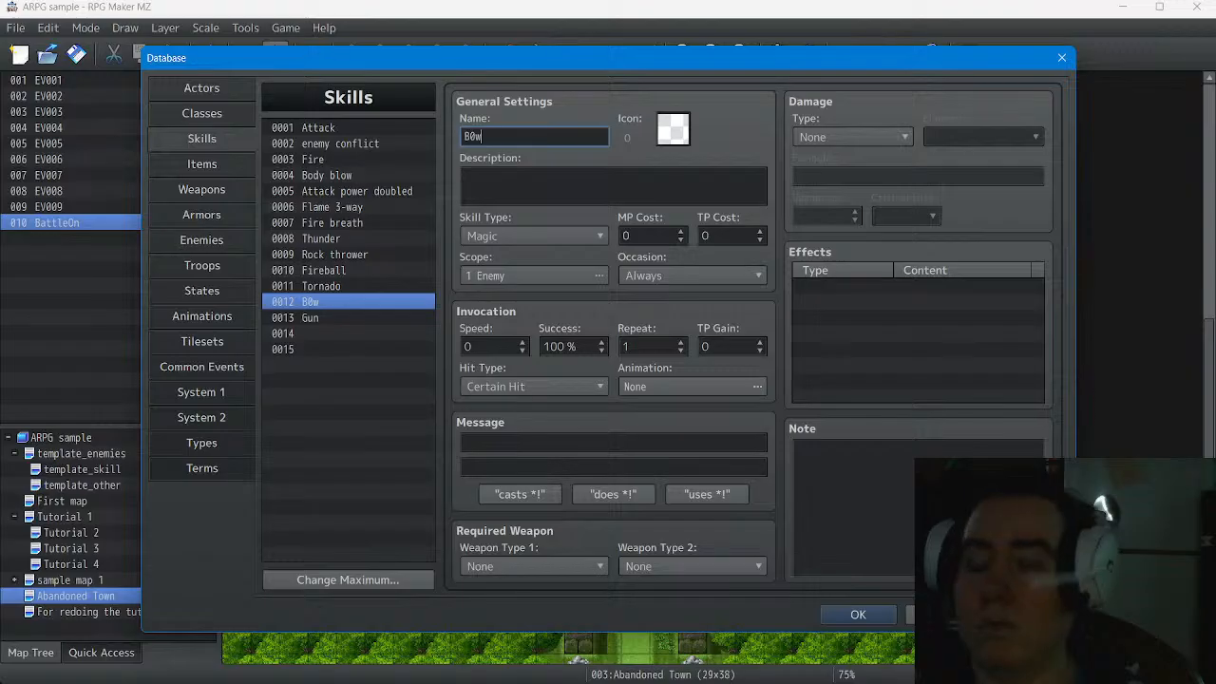
{"action": "key", "text": "BackSpace"}
{"action": "key", "text": "BackSpace"}
{"action": "type", "text": "ow"}
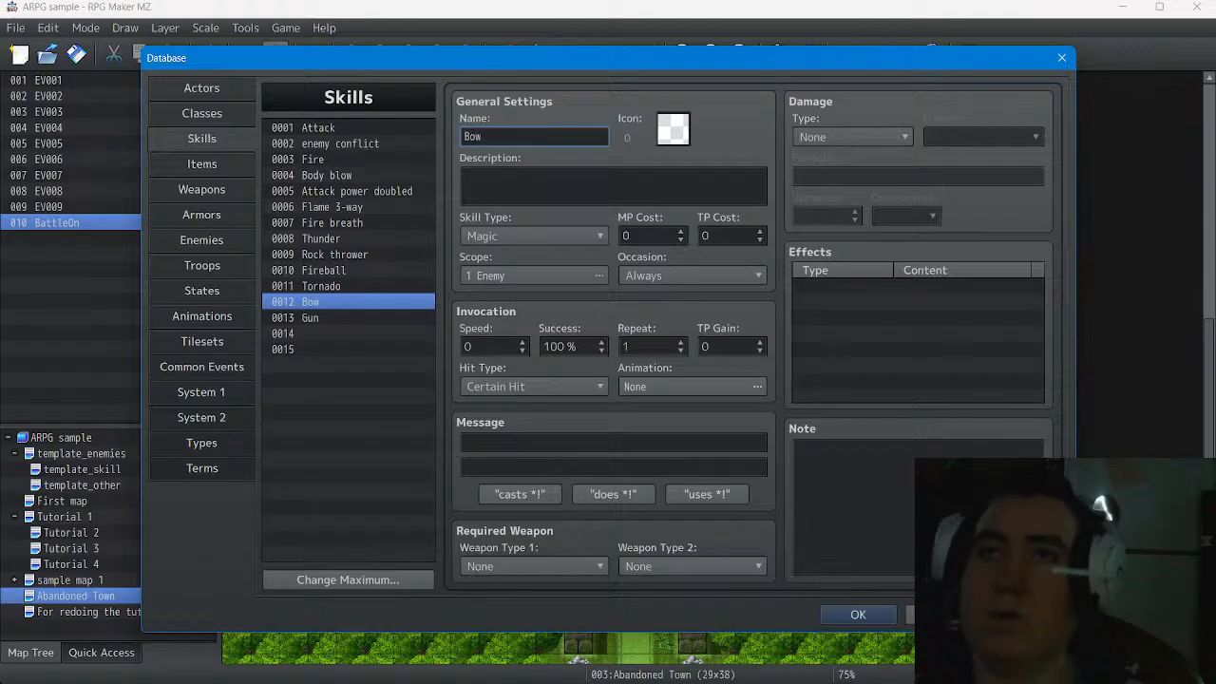
{"action": "key", "text": "Tab"}
{"action": "double_click", "coordinate": [673, 129]}
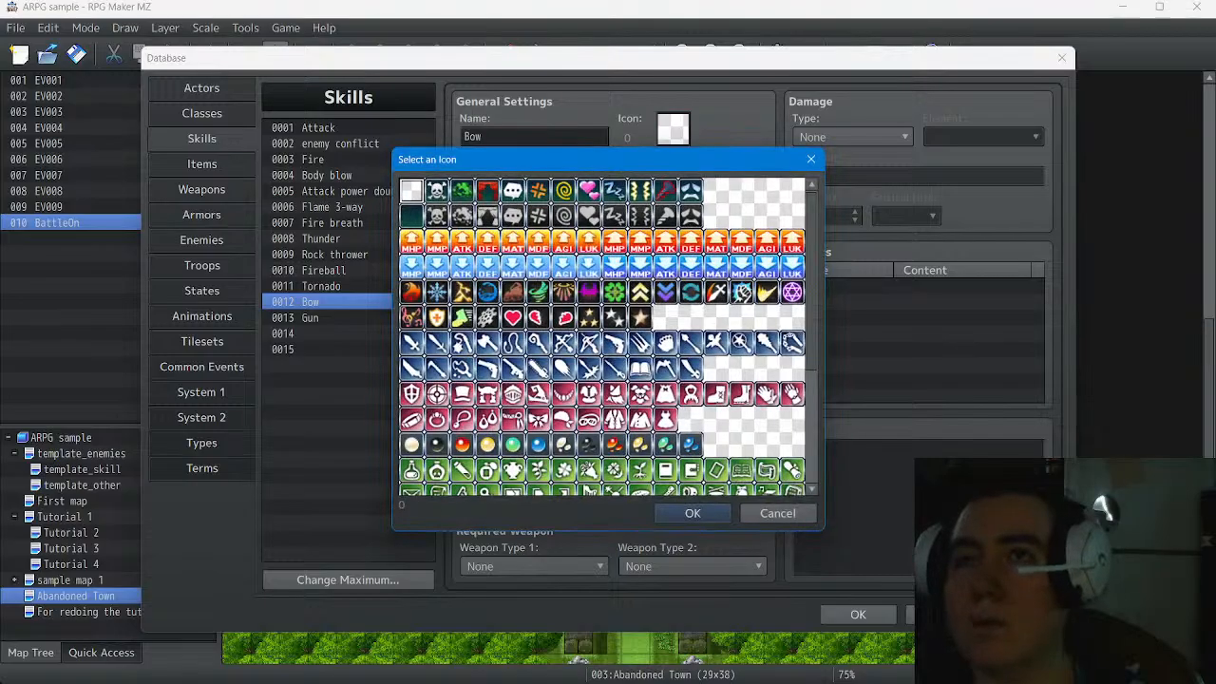
{"action": "left_click", "coordinate": [563, 343]}
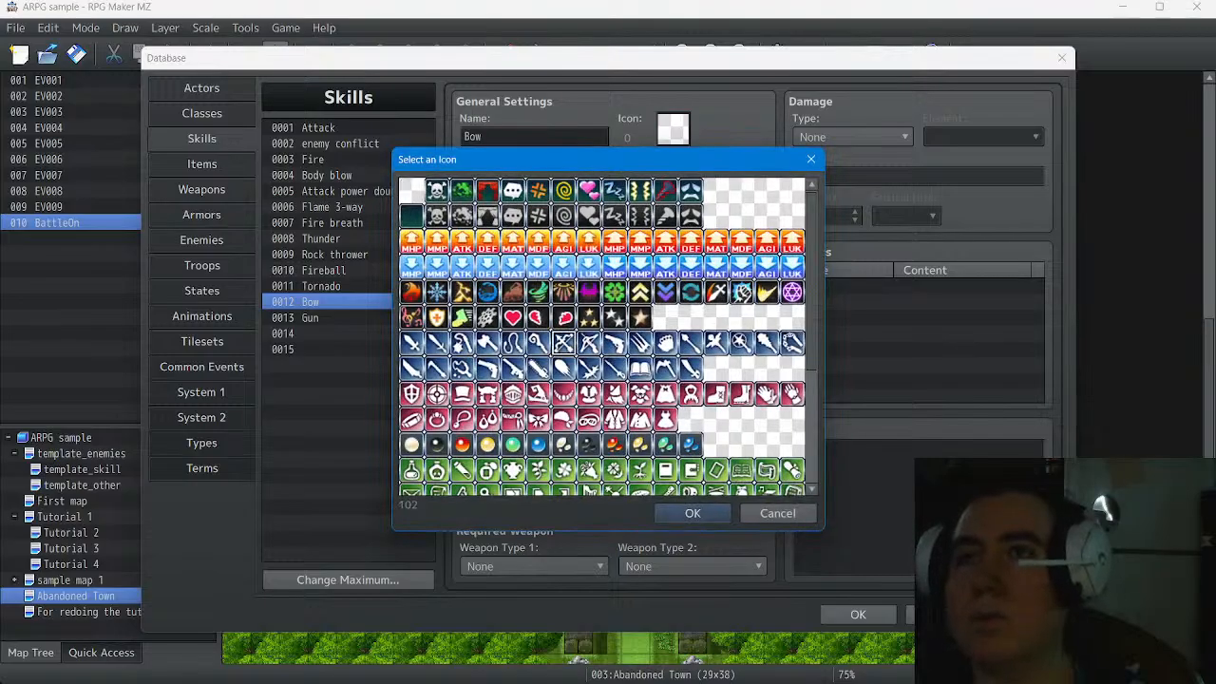
{"action": "left_click", "coordinate": [693, 513]}
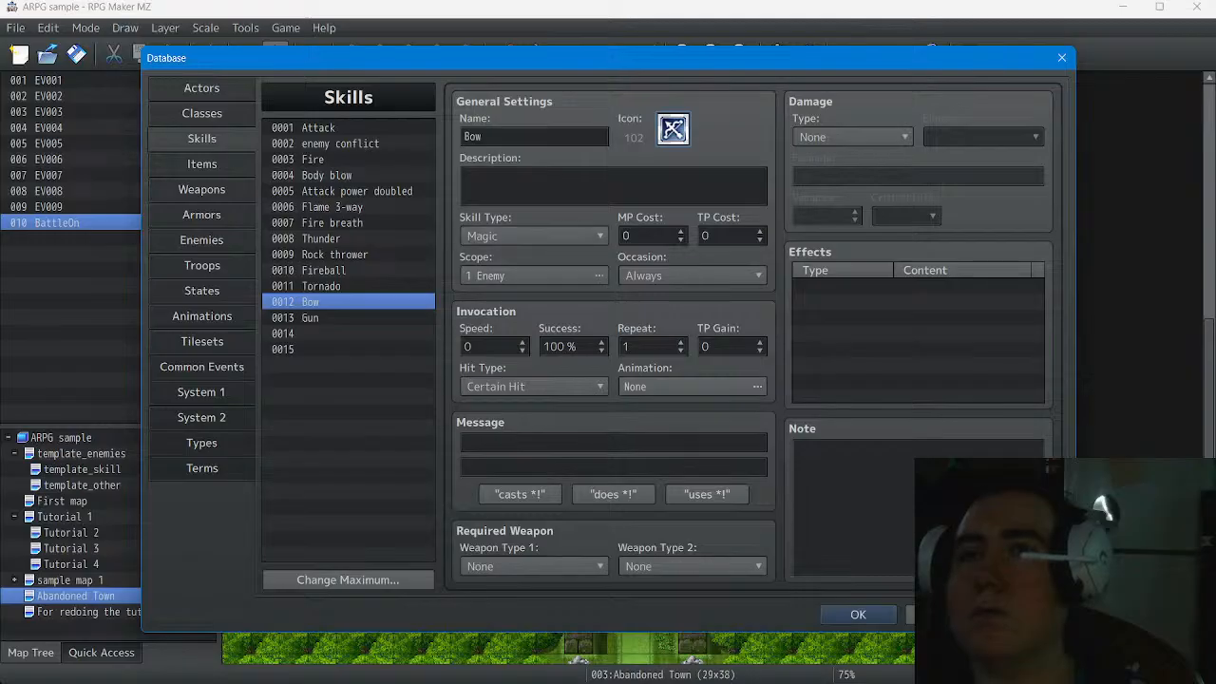
Set the Bow skill's MP cost to 1 and its occasion to Never, and reopen the Gun skill for comparison
{"action": "left_click", "coordinate": [681, 232]}
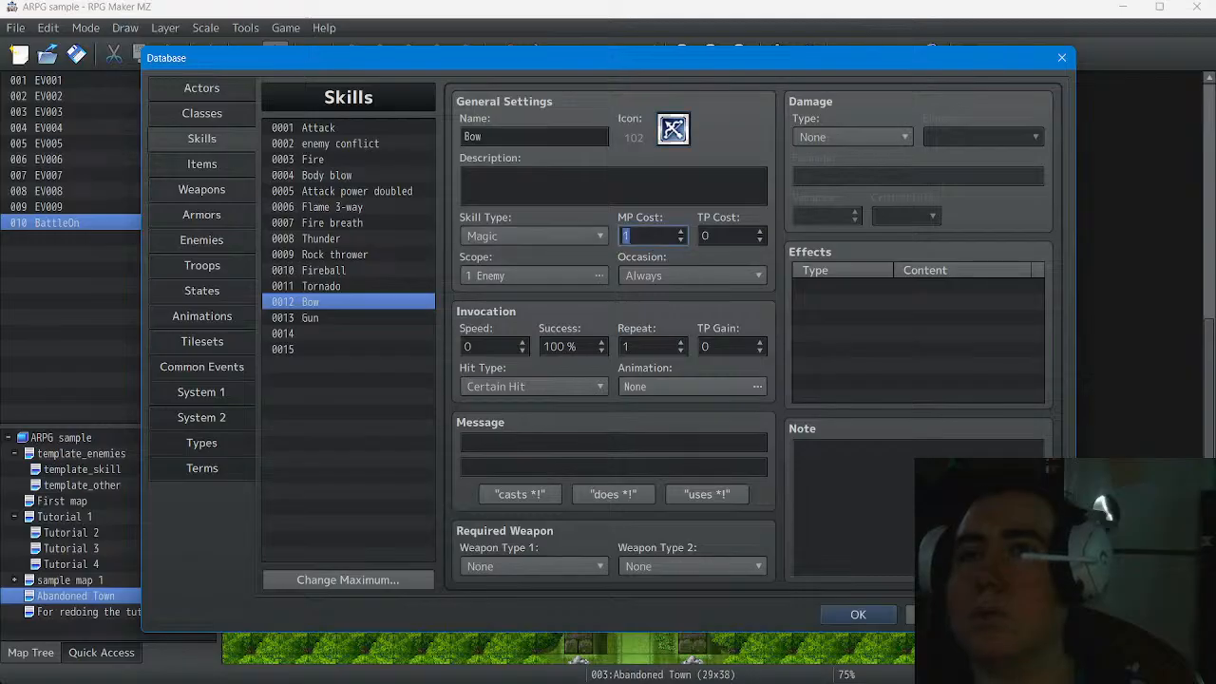
{"action": "left_click", "coordinate": [692, 275]}
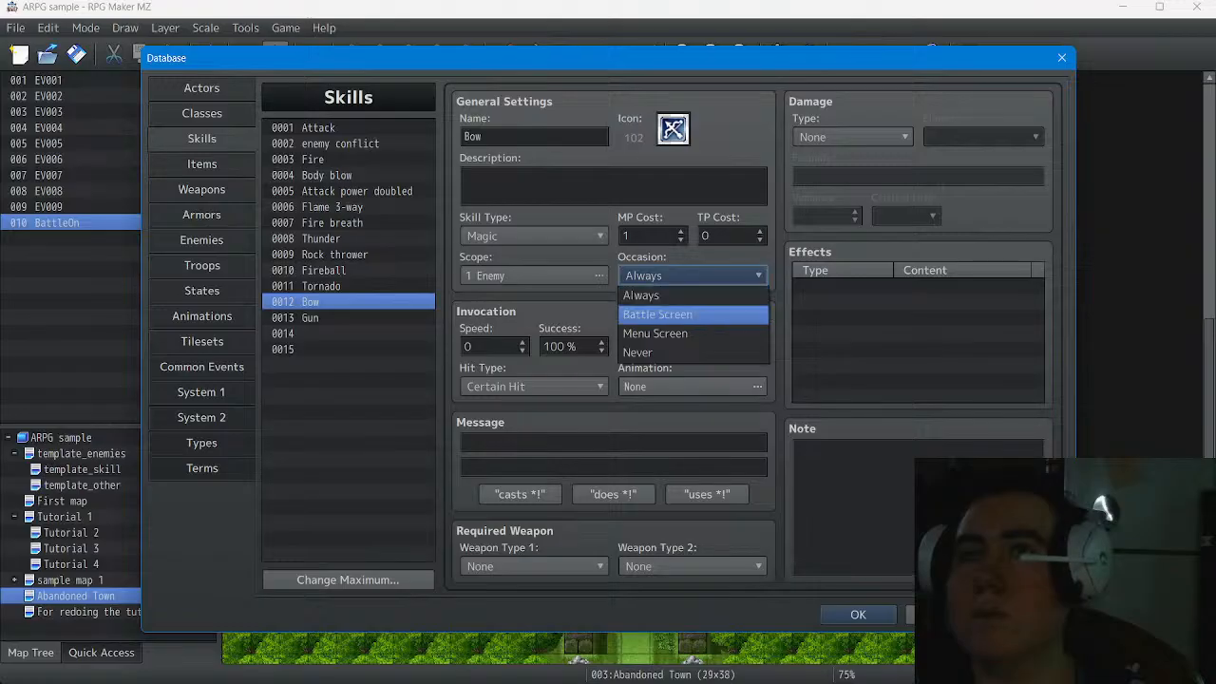
{"action": "left_click", "coordinate": [657, 314]}
{"action": "left_click", "coordinate": [692, 275]}
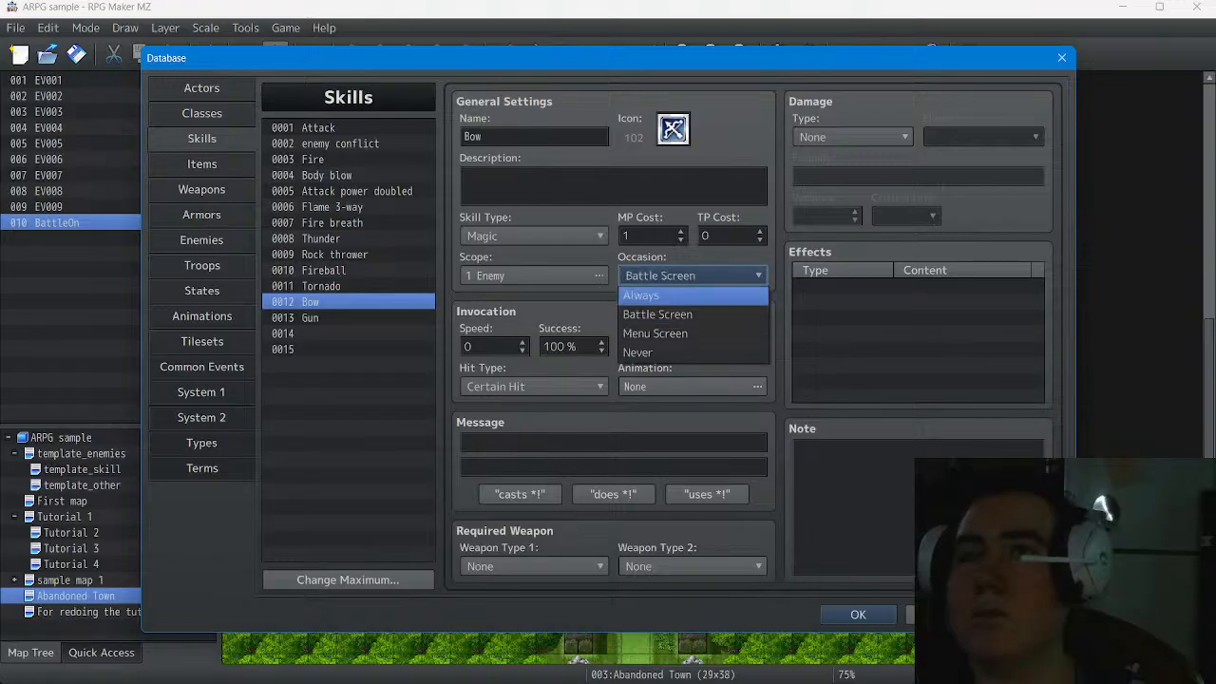
{"action": "left_click", "coordinate": [655, 351]}
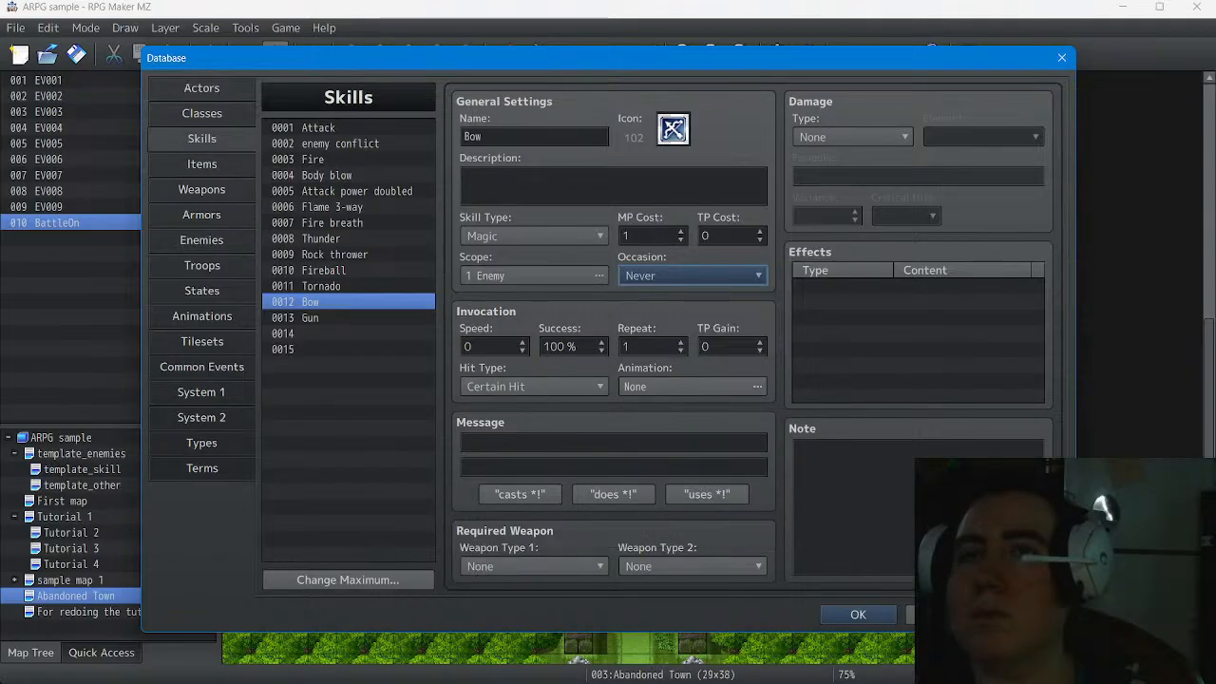
{"action": "left_click", "coordinate": [311, 318]}
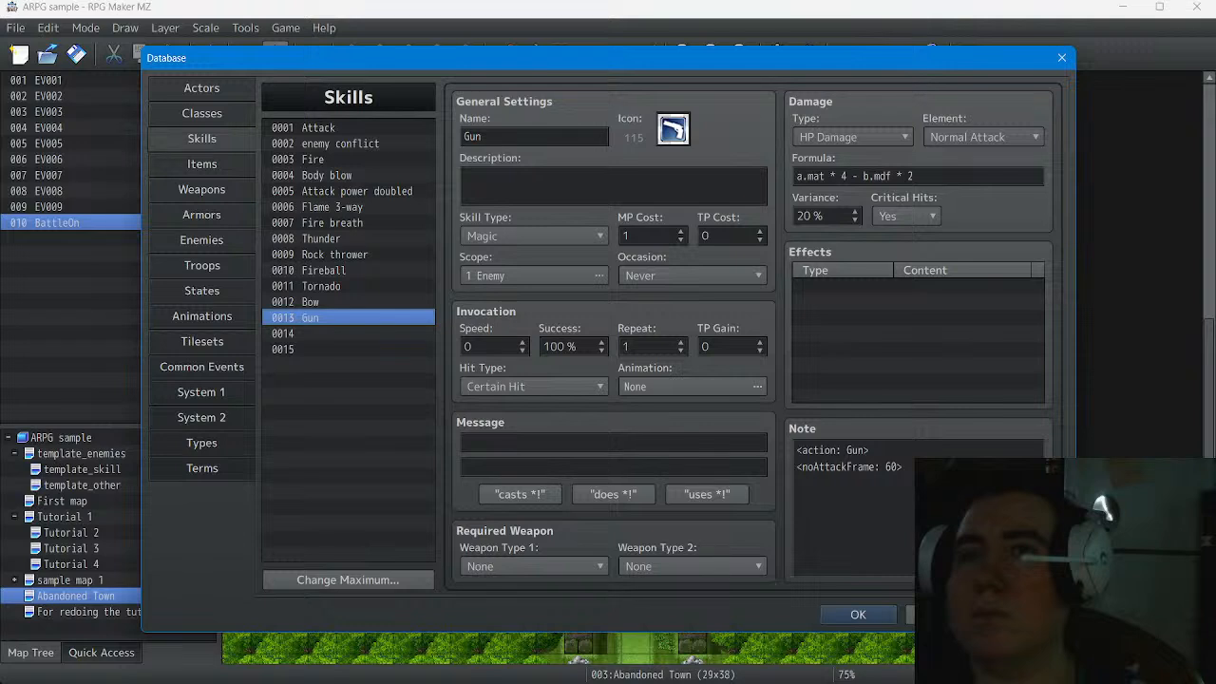
Set the Bow skill's damage type to HP Damage and its element to Normal Attack
{"action": "left_click", "coordinate": [313, 160]}
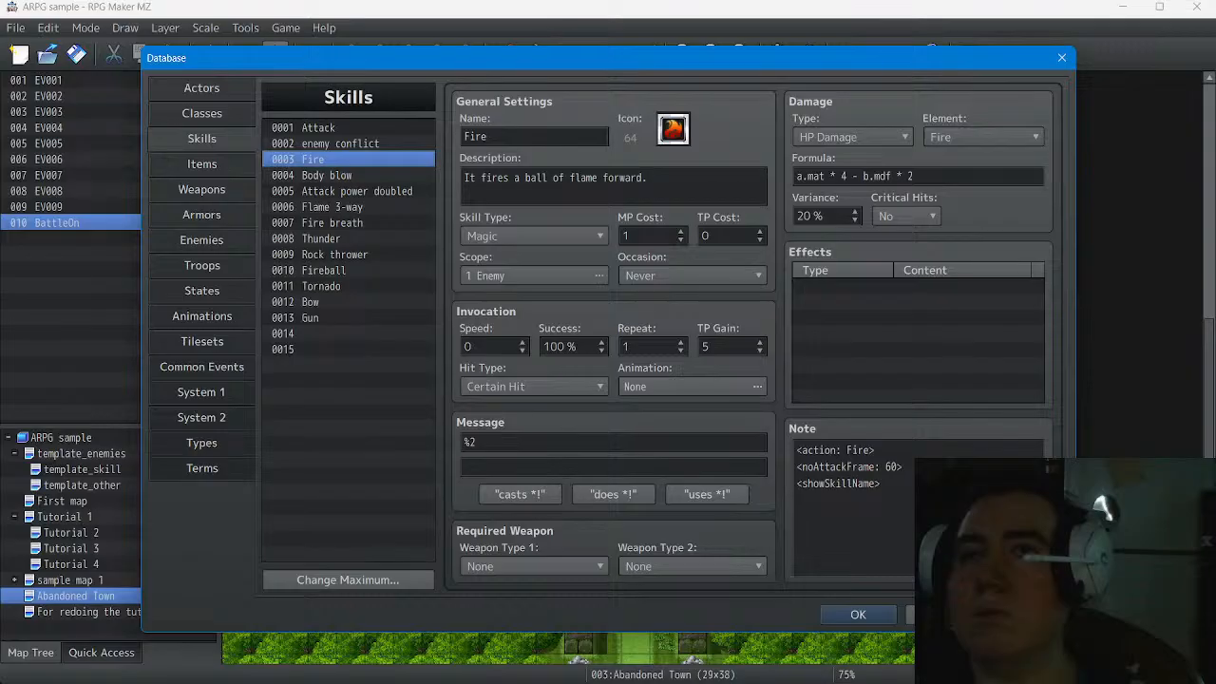
{"action": "left_click", "coordinate": [314, 302]}
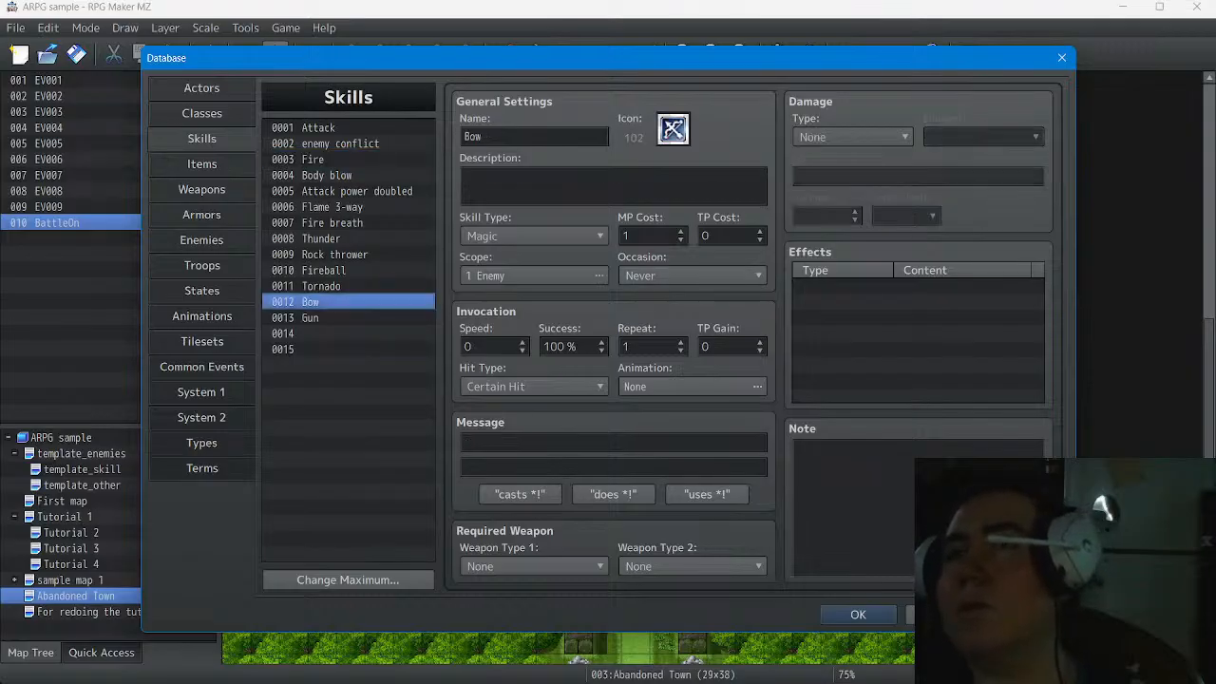
{"action": "left_click", "coordinate": [850, 137]}
{"action": "left_click", "coordinate": [826, 177]}
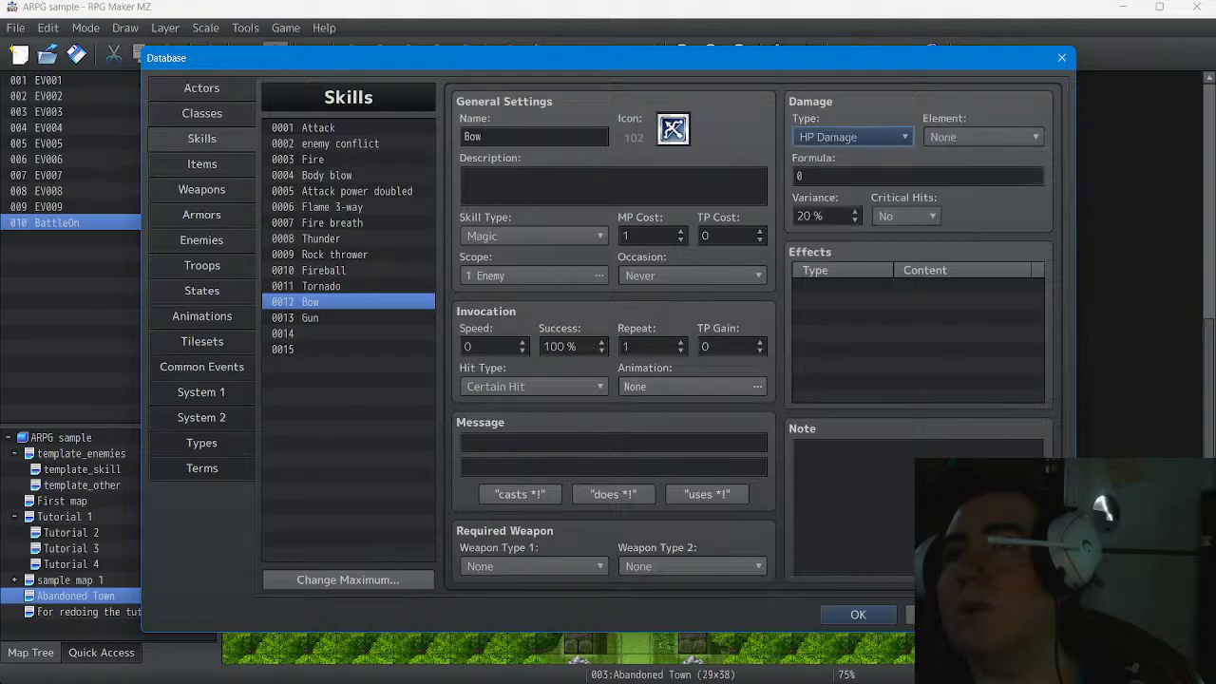
{"action": "left_click", "coordinate": [983, 138]}
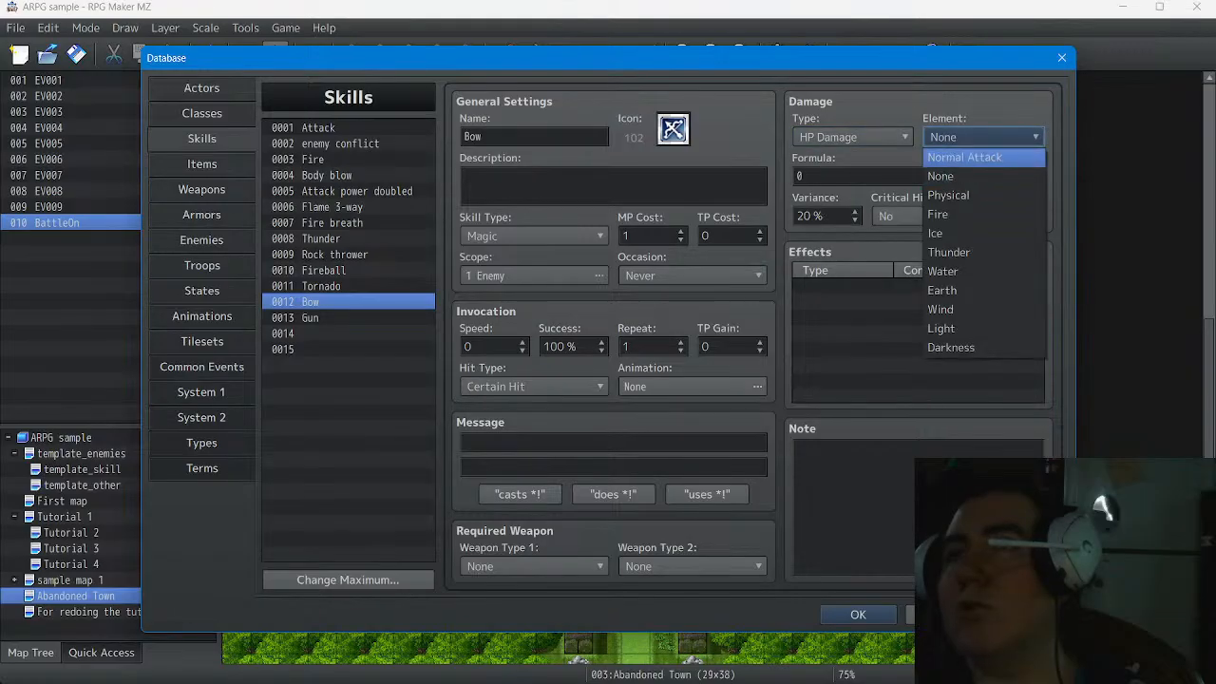
{"action": "left_click", "coordinate": [966, 157]}
Paste the formula a.mat * 4 - b.mdf * 2 into the Bow skill's damage and set its critical hits to Yes
{"action": "key", "text": "Tab"}
{"action": "right_click", "coordinate": [845, 176]}
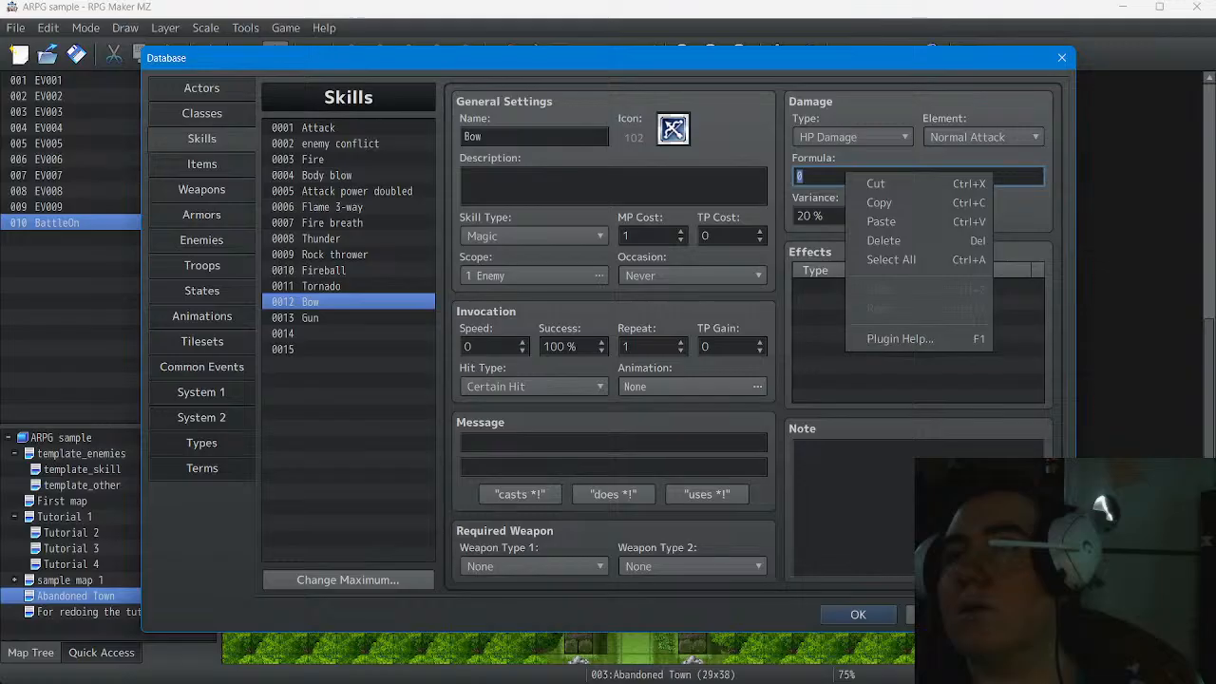
{"action": "left_click", "coordinate": [881, 221]}
{"action": "left_click", "coordinate": [905, 216]}
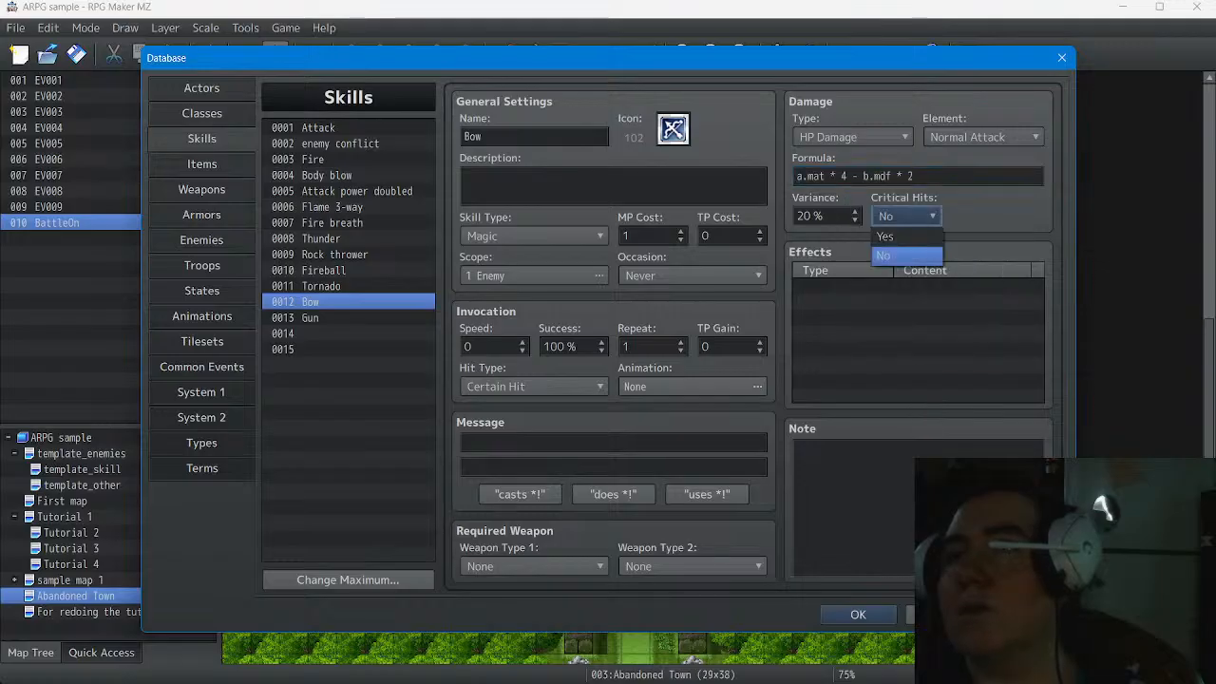
{"action": "left_click", "coordinate": [888, 233]}
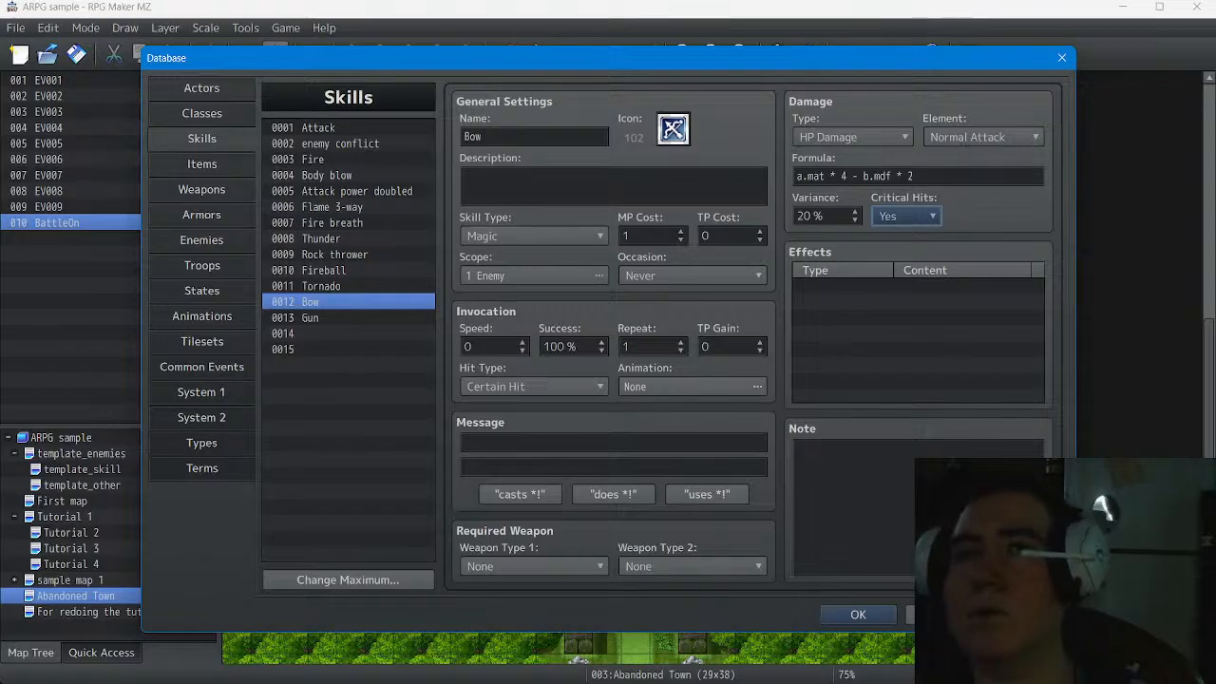
Copy the action and noAttackFrame tags from the Gun skill's note into the Bow skill's note
{"action": "left_click", "coordinate": [348, 318]}
{"action": "left_click_drag", "start_coordinate": [906, 467], "coordinate": [796, 450]}
{"action": "right_click", "coordinate": [836, 449]}
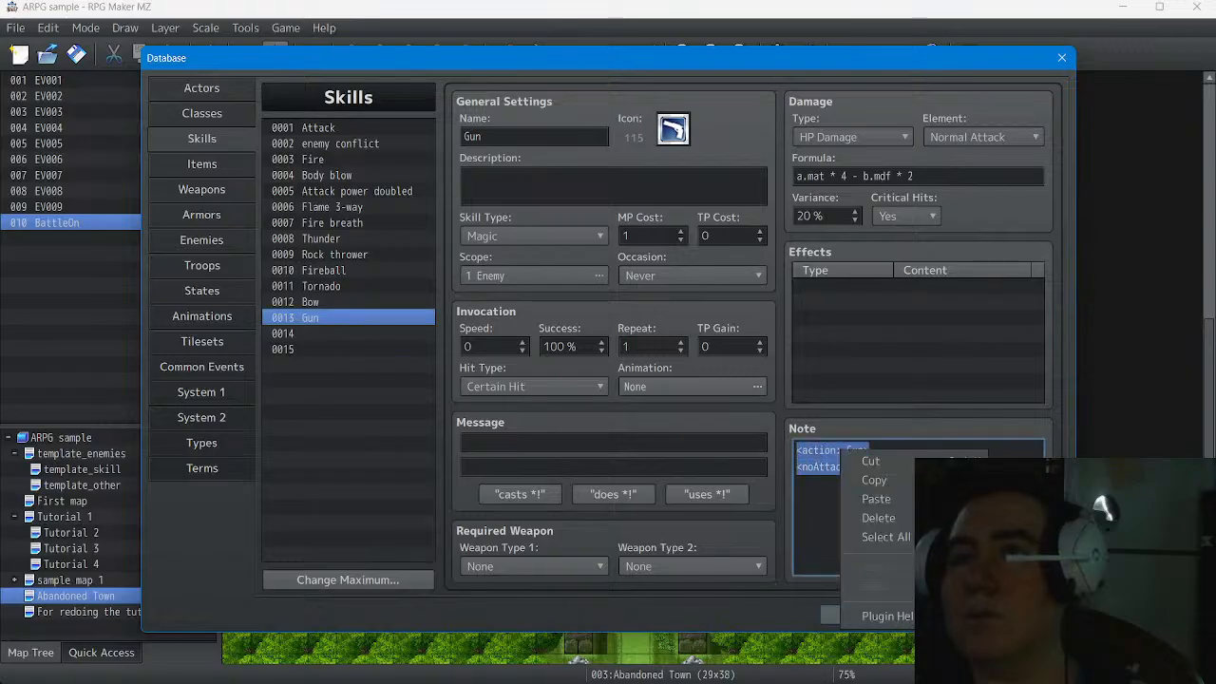
{"action": "left_click", "coordinate": [869, 480]}
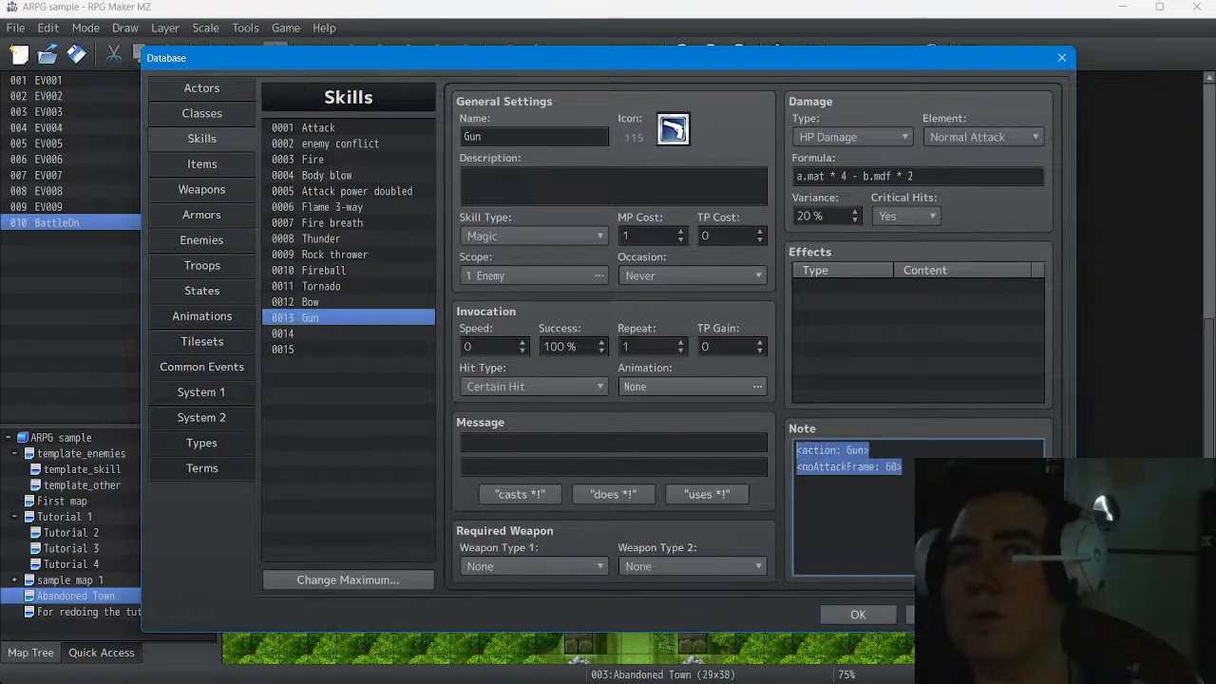
{"action": "left_click", "coordinate": [348, 302]}
{"action": "left_click", "coordinate": [836, 460]}
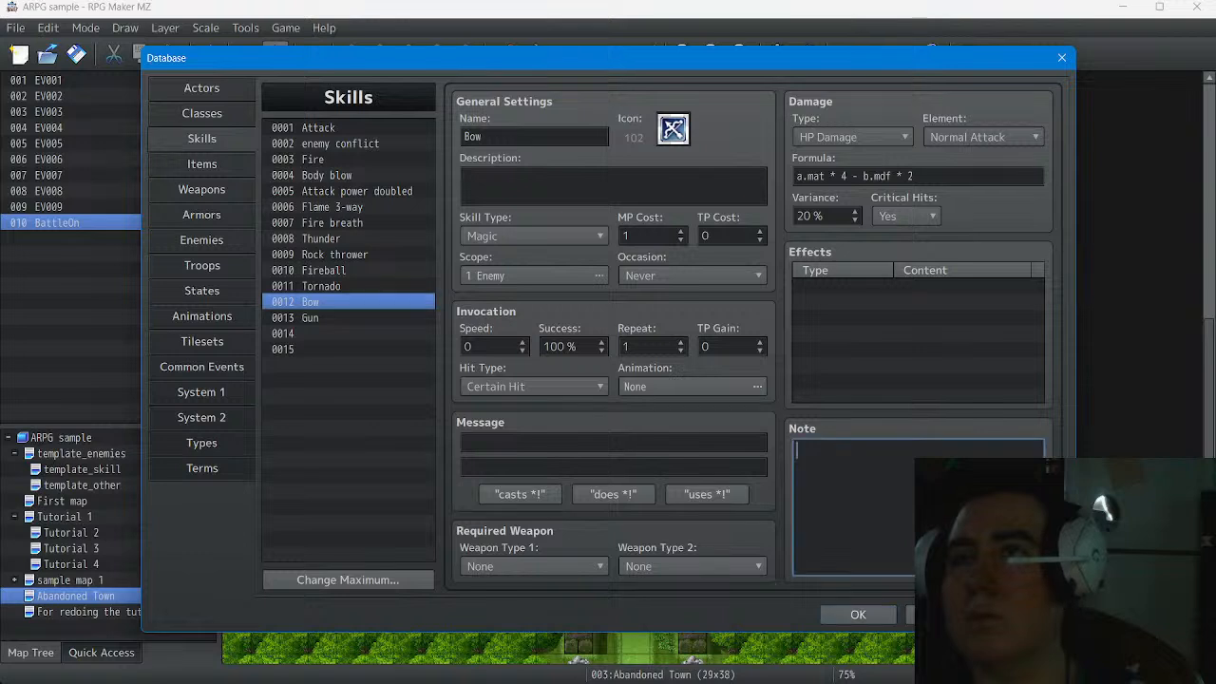
{"action": "right_click", "coordinate": [836, 460]}
{"action": "left_click", "coordinate": [869, 514]}
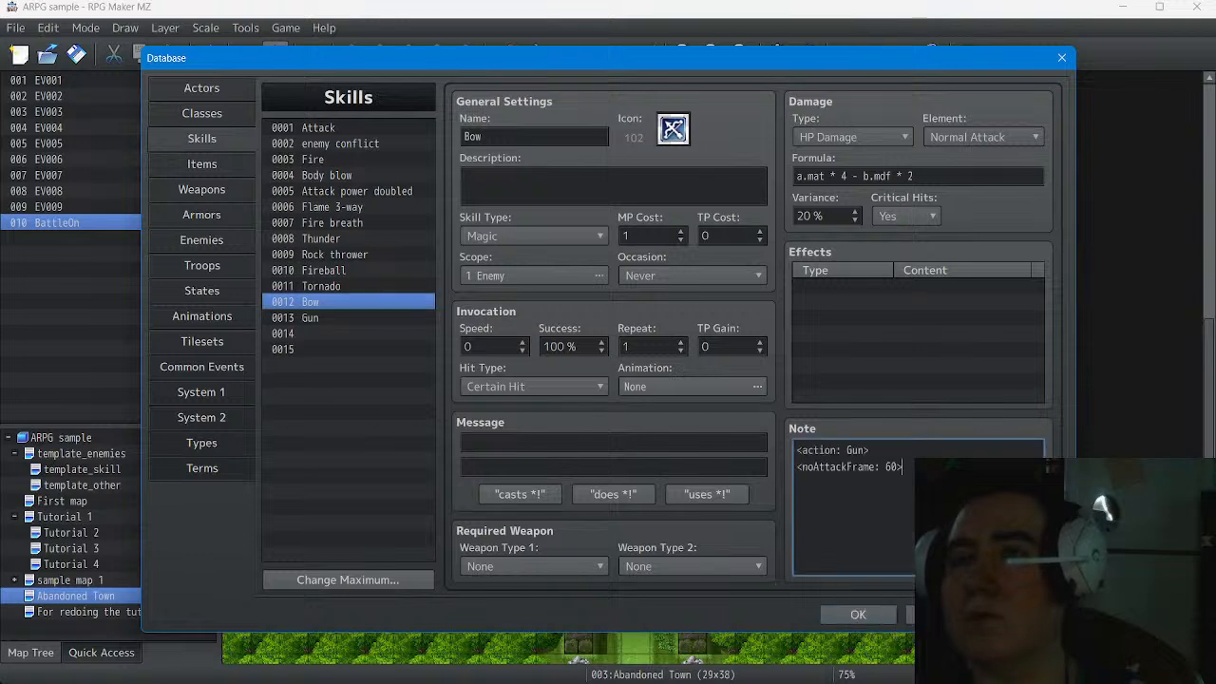
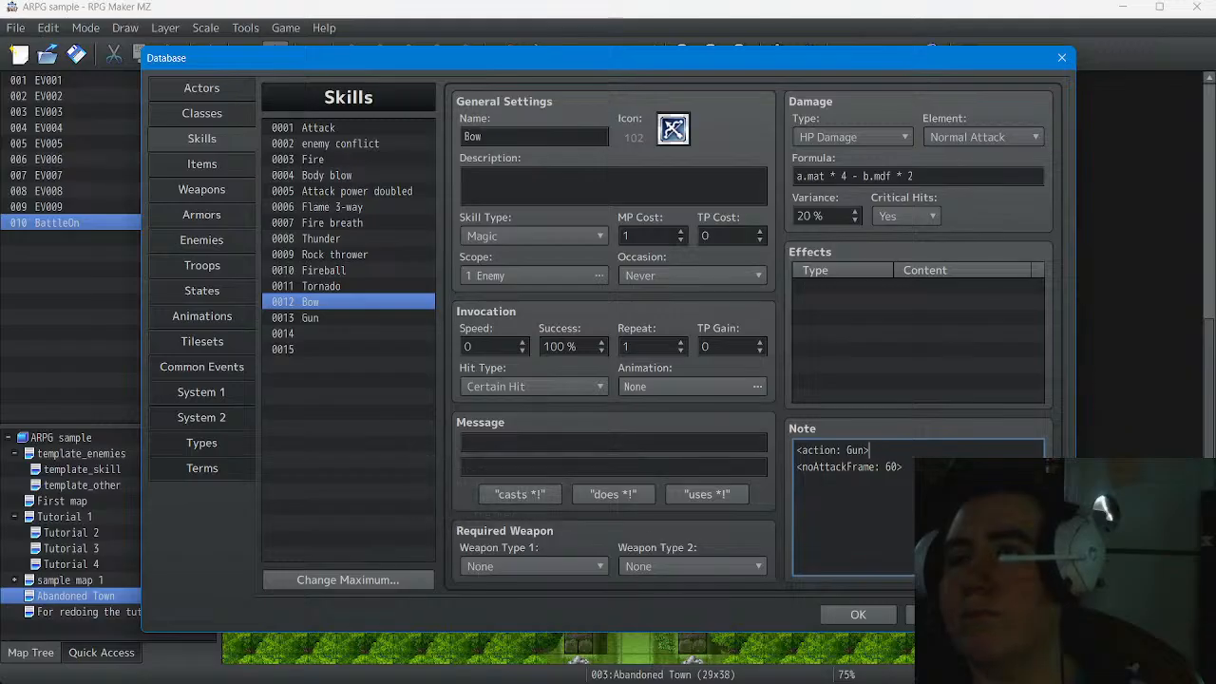
{"action": "left_click", "coordinate": [858, 615]}
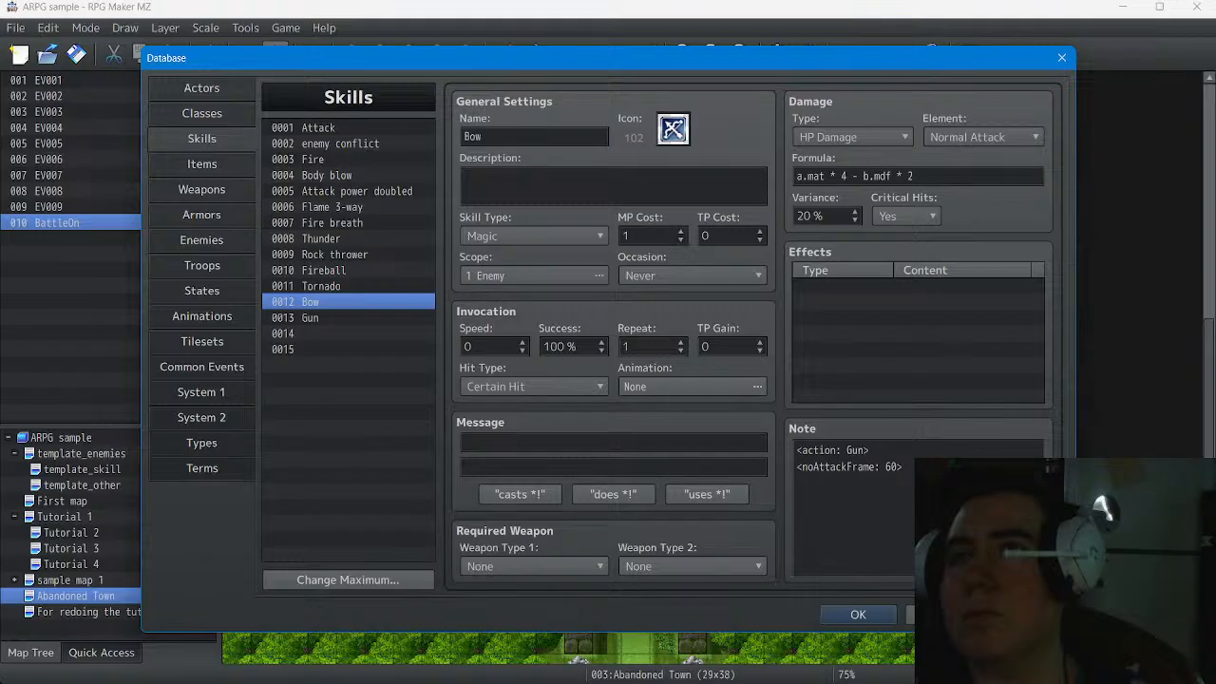
Change the action tag in the Bow skill's note to Bow, and compare the skill with Gun and Fire
{"action": "left_click", "coordinate": [342, 318]}
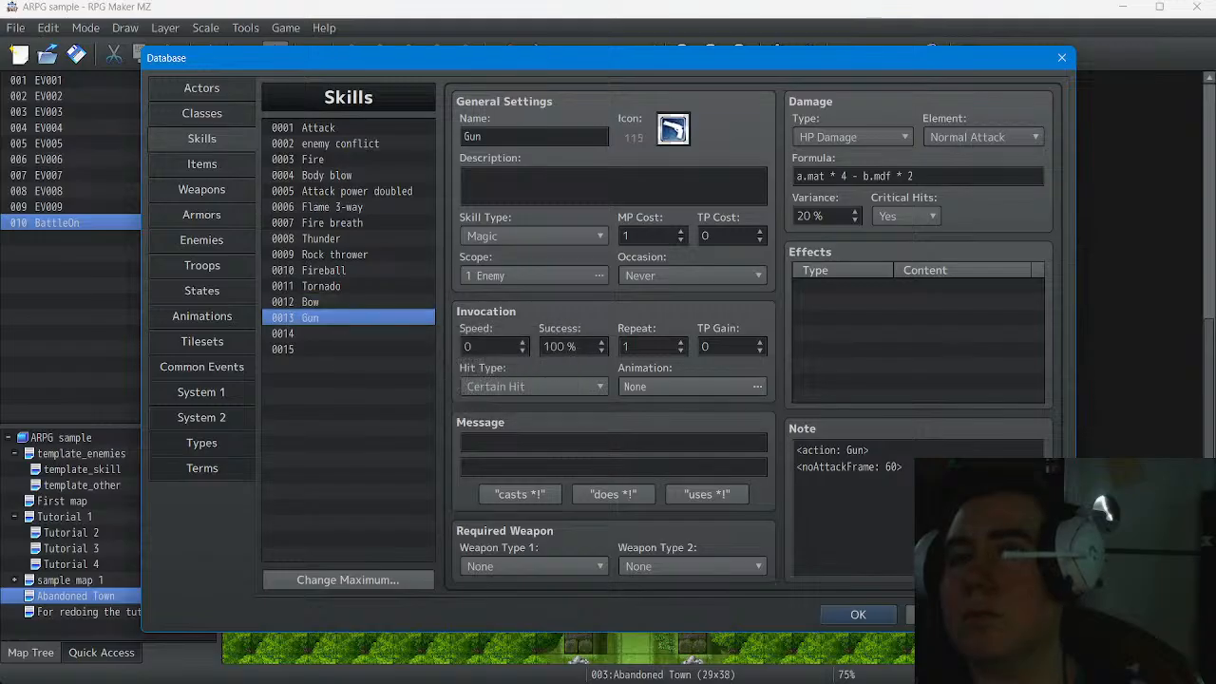
{"action": "left_click", "coordinate": [342, 286]}
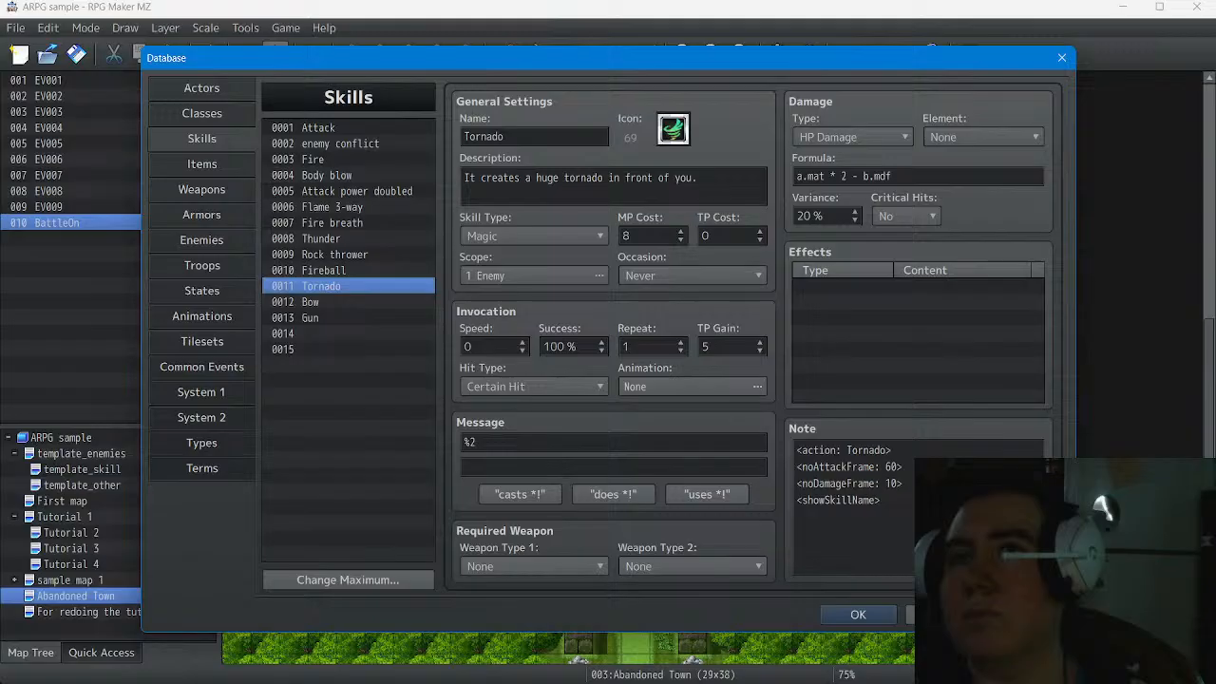
{"action": "left_click", "coordinate": [342, 302]}
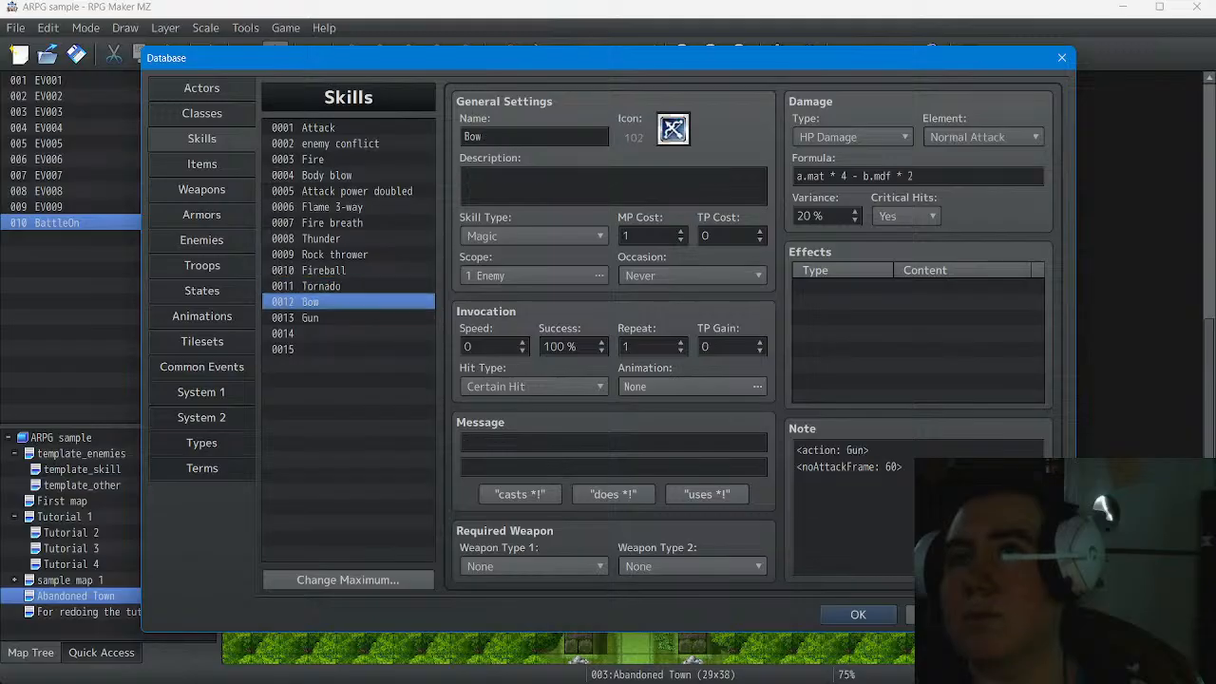
{"action": "left_click", "coordinate": [863, 450]}
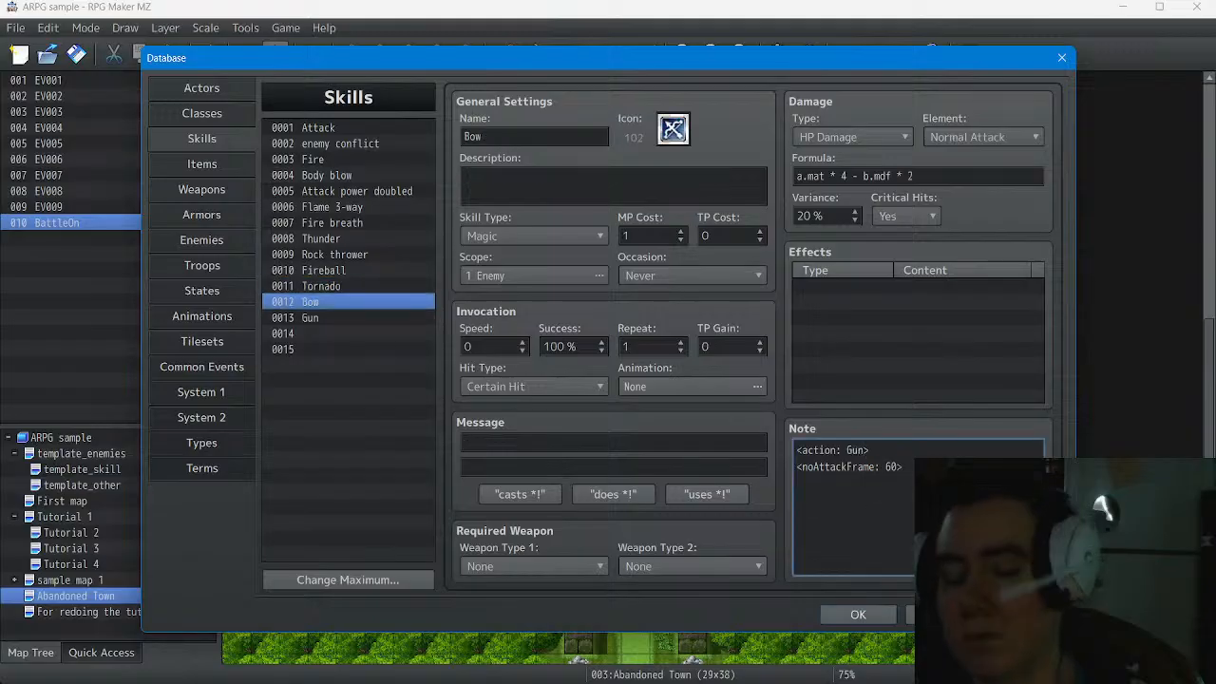
{"action": "key", "text": "BackSpace"}
{"action": "key", "text": "BackSpace"}
{"action": "key", "text": "BackSpace"}
{"action": "type", "text": "Bow"}
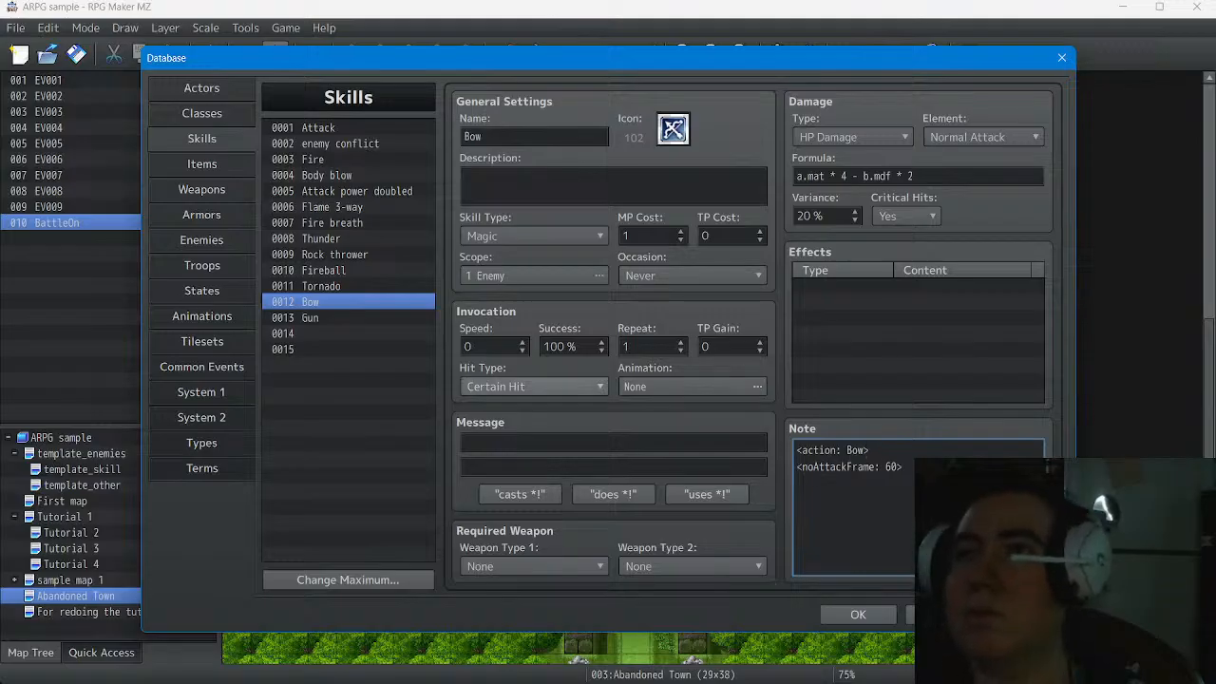
{"action": "left_click", "coordinate": [328, 318]}
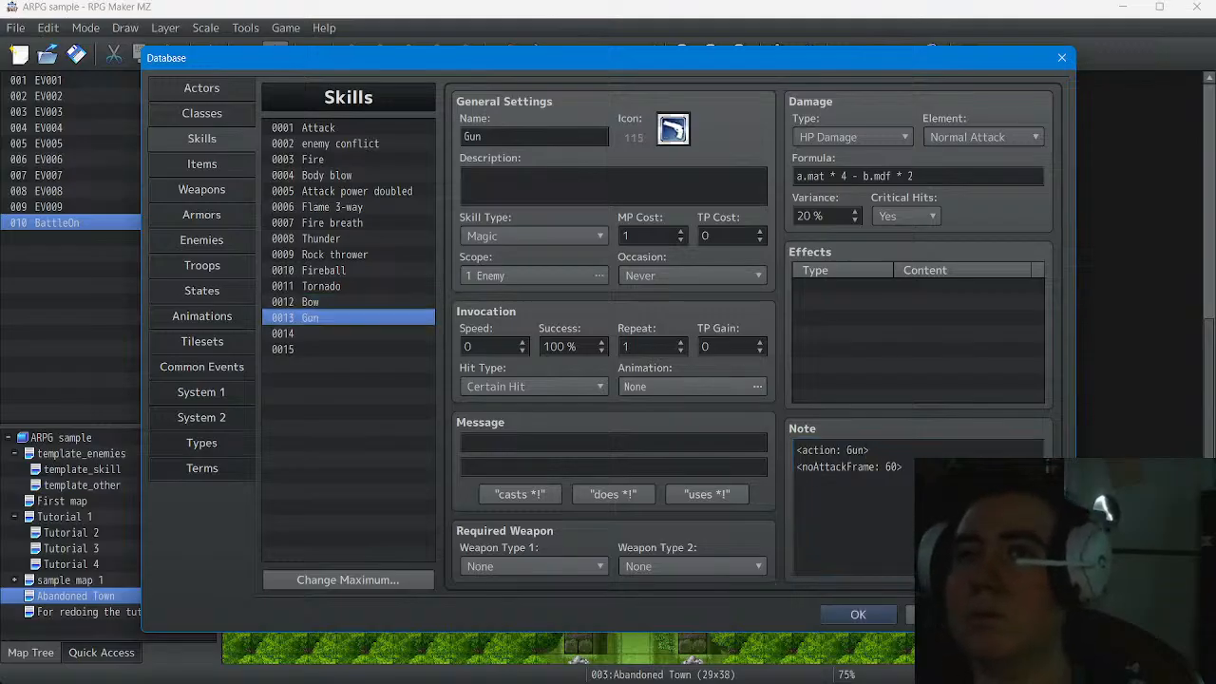
{"action": "left_click", "coordinate": [328, 160]}
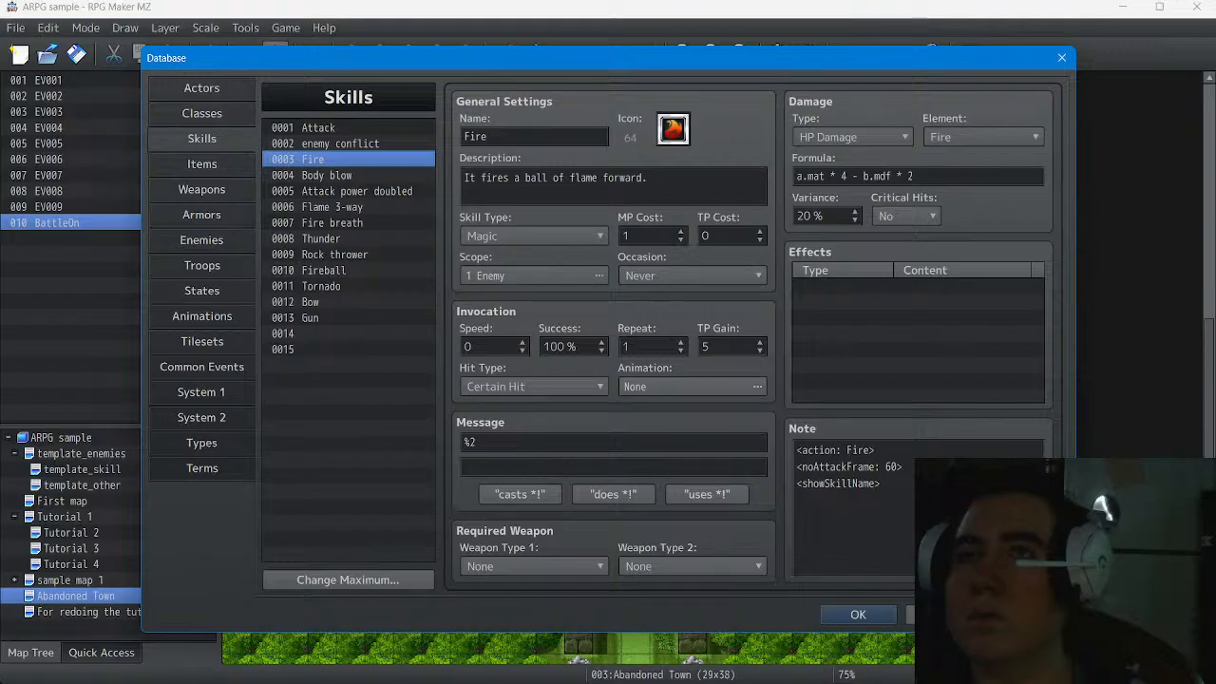
{"action": "left_click", "coordinate": [328, 319]}
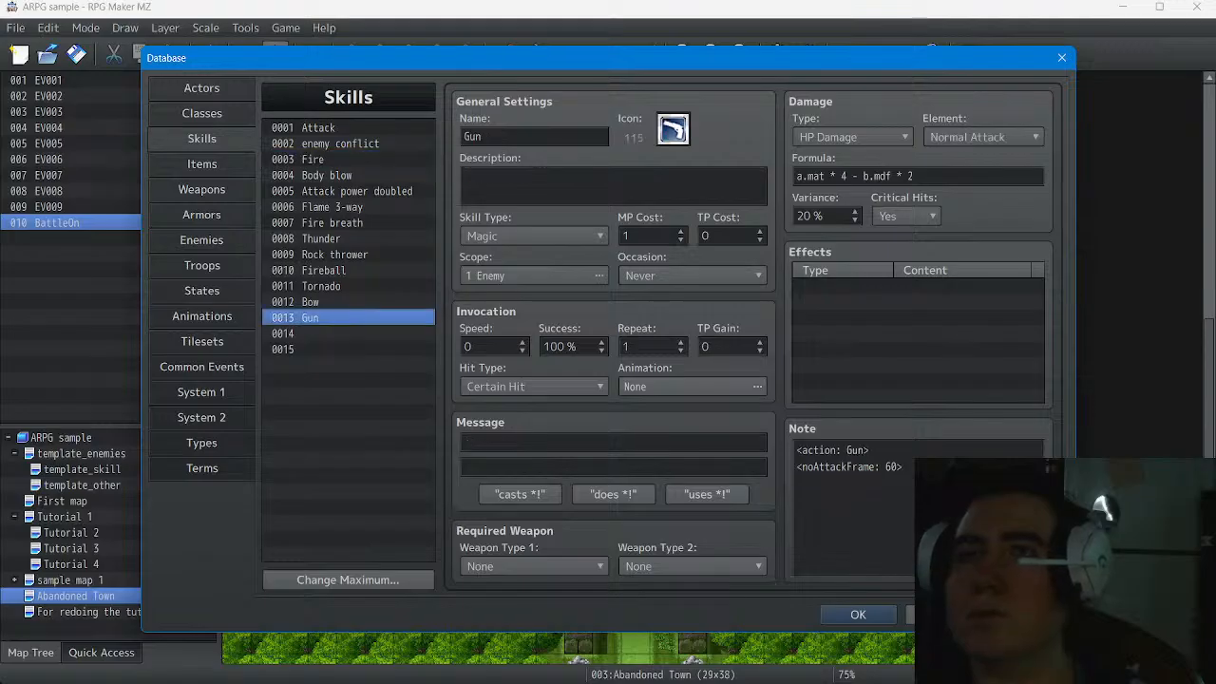
{"action": "left_click", "coordinate": [328, 302]}
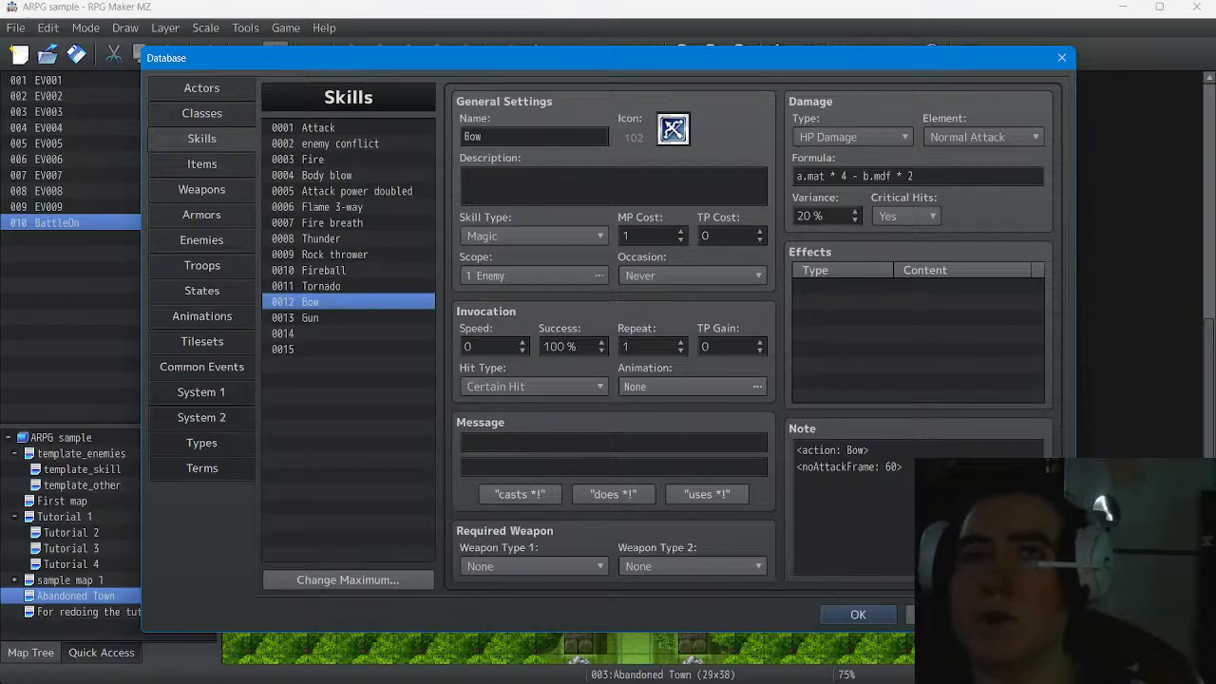
Copy all the commands of the Fire common event
{"action": "left_click", "coordinate": [202, 367]}
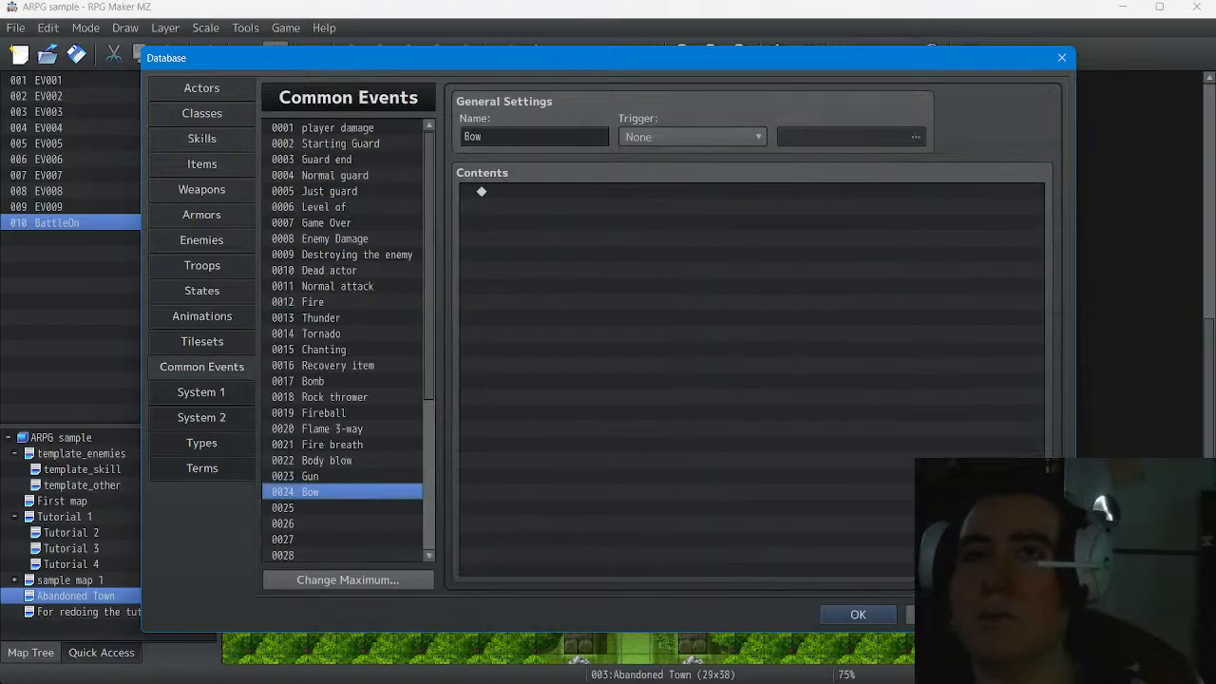
{"action": "left_click", "coordinate": [328, 476]}
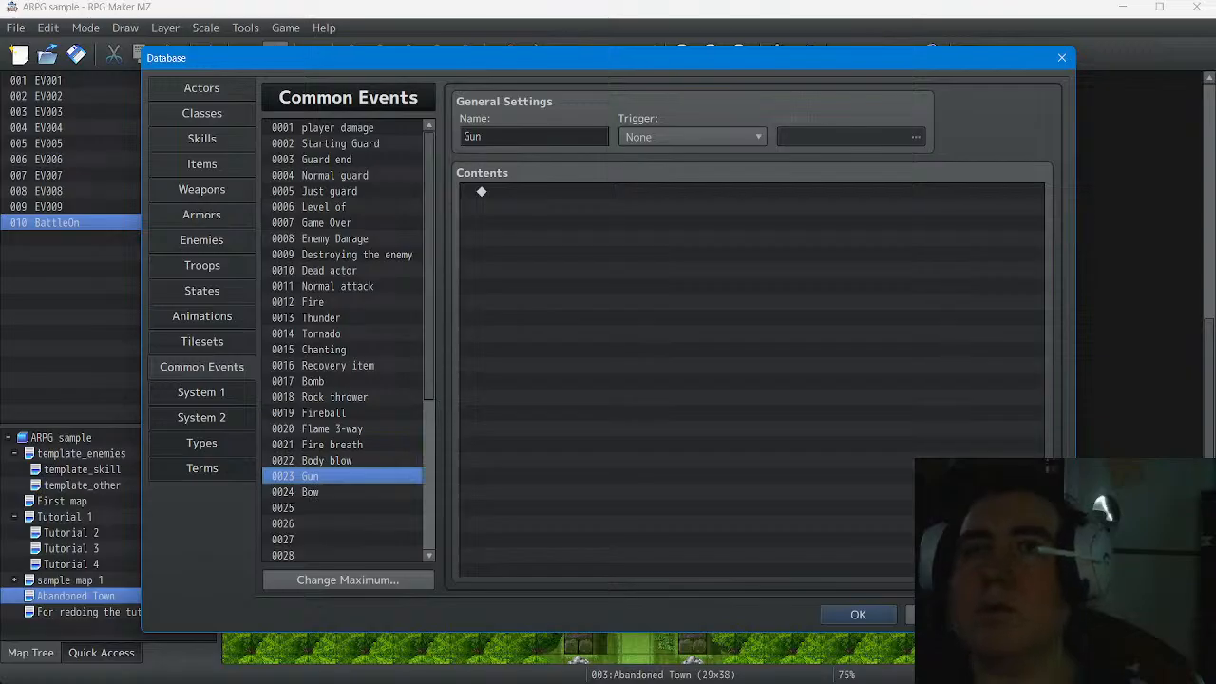
{"action": "left_click", "coordinate": [328, 302]}
{"action": "scroll", "coordinate": [750, 380], "scroll_direction": "up", "scroll_amount": 6}
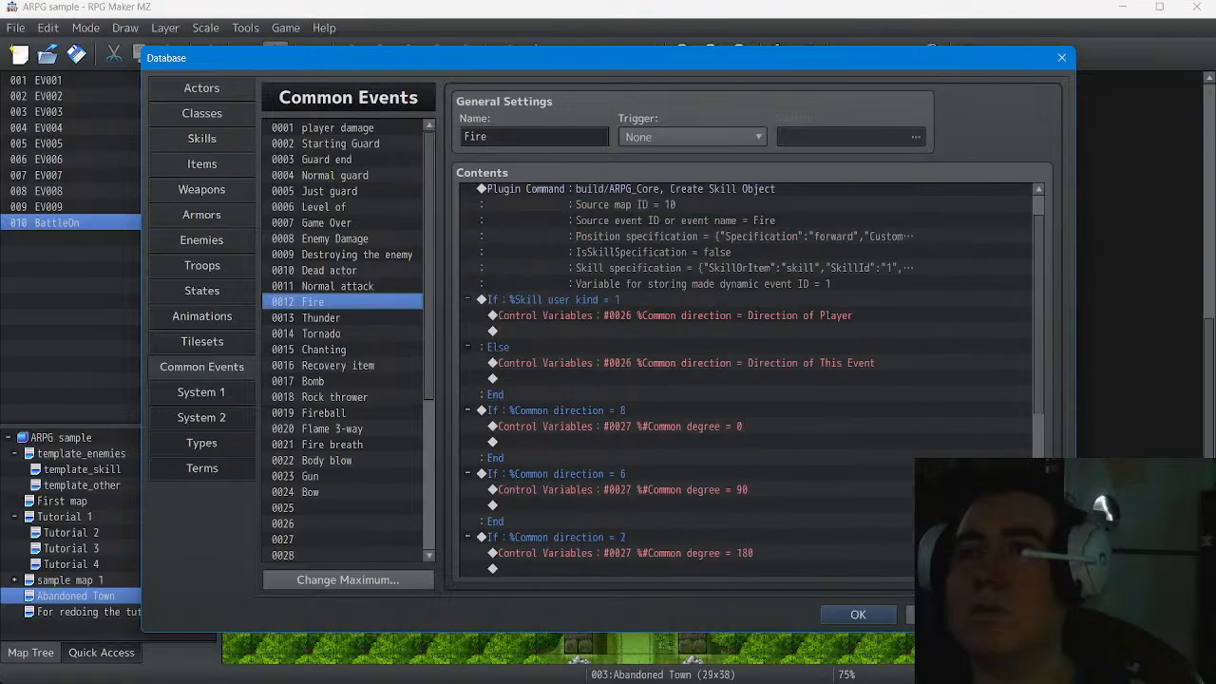
{"action": "scroll", "coordinate": [751, 380], "scroll_direction": "up", "scroll_amount": 2}
{"action": "left_click", "coordinate": [665, 198]}
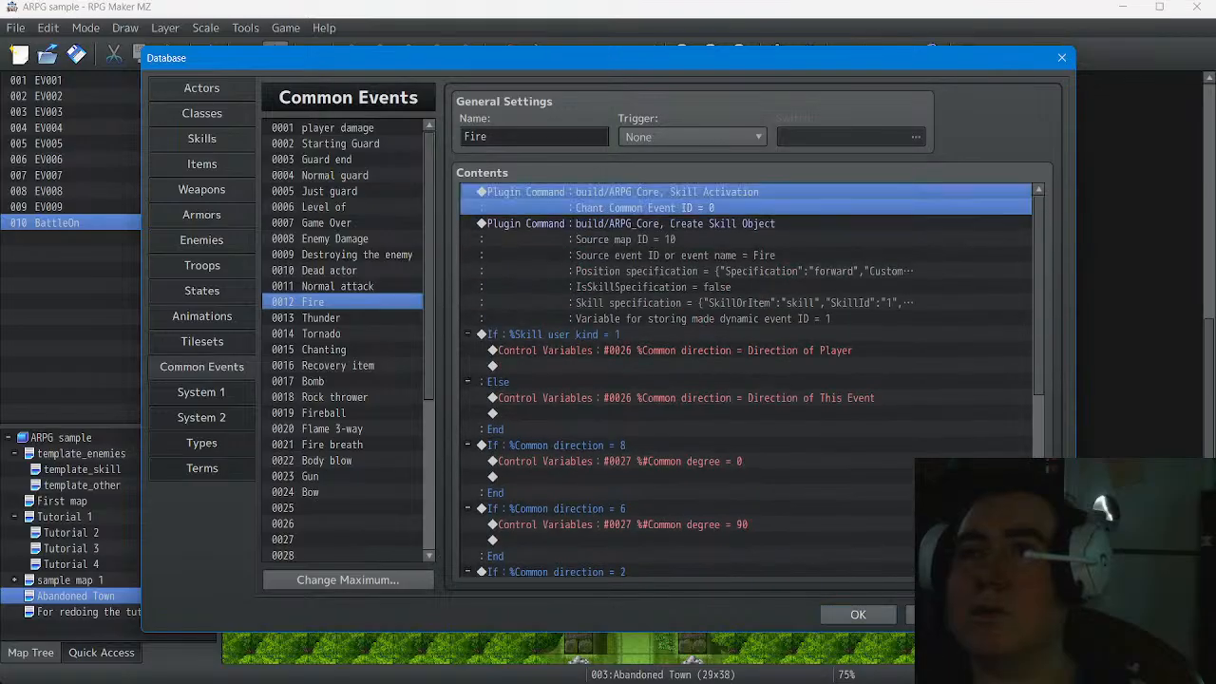
{"action": "scroll", "coordinate": [746, 380], "scroll_direction": "down", "scroll_amount": 7}
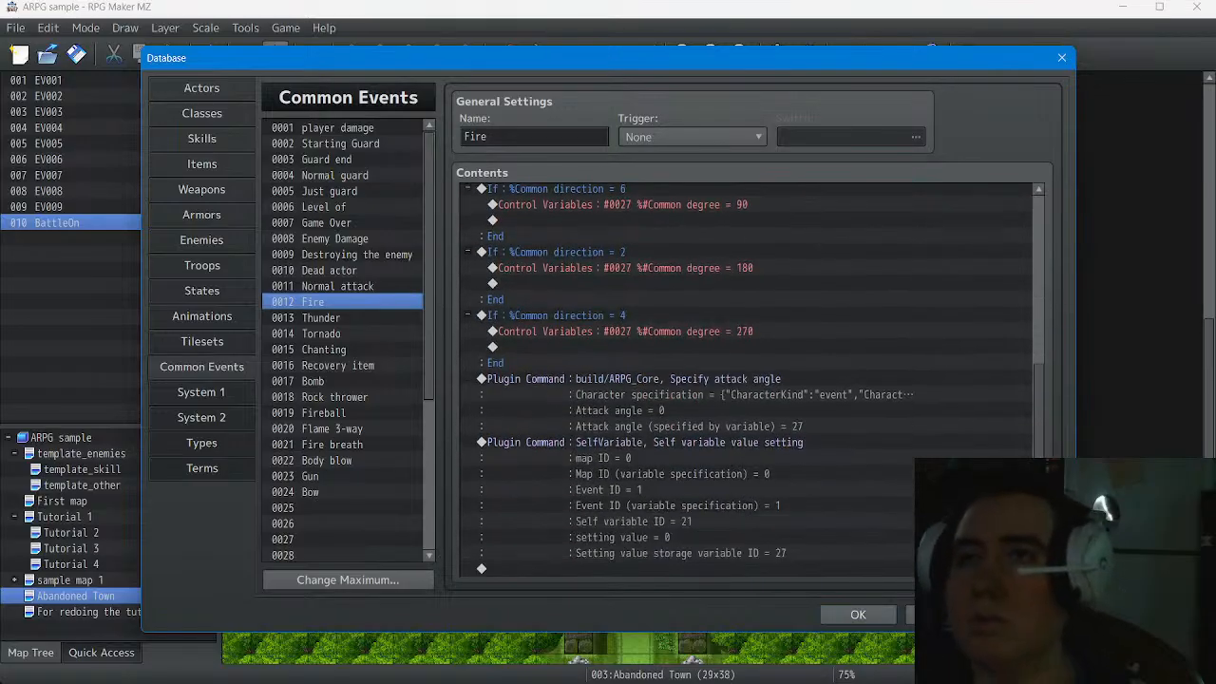
{"action": "left_click", "coordinate": [703, 503], "text": "shift"}
{"action": "right_click", "coordinate": [646, 435]}
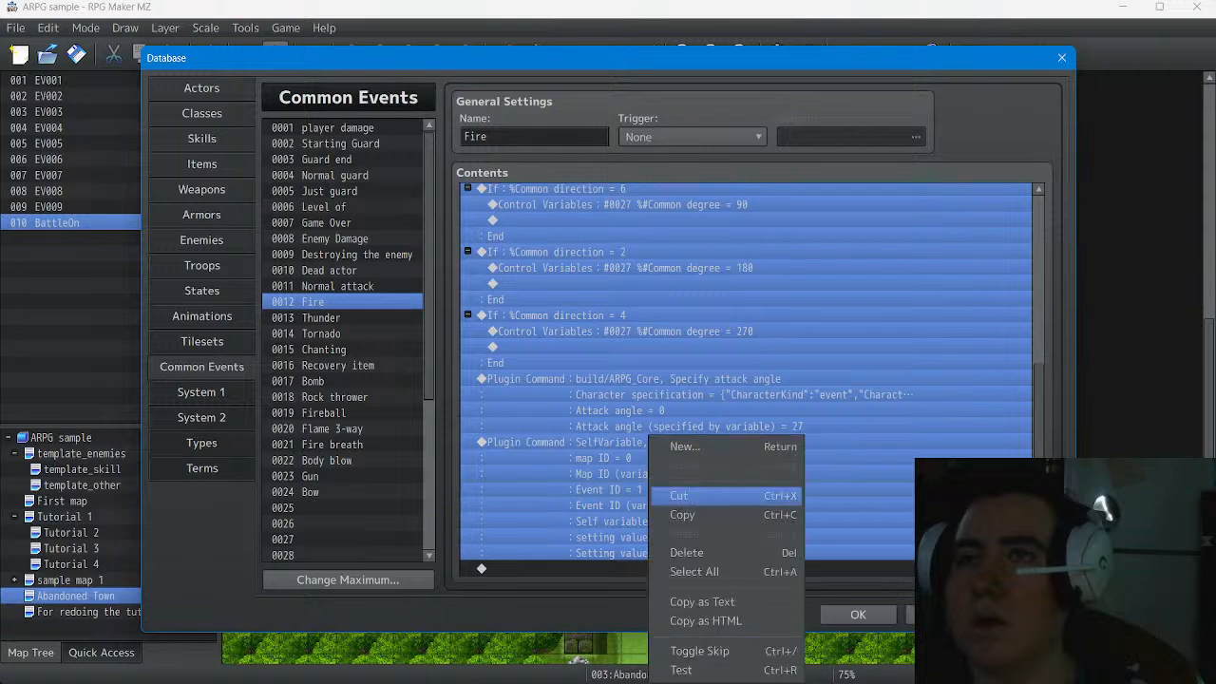
{"action": "left_click", "coordinate": [684, 515]}
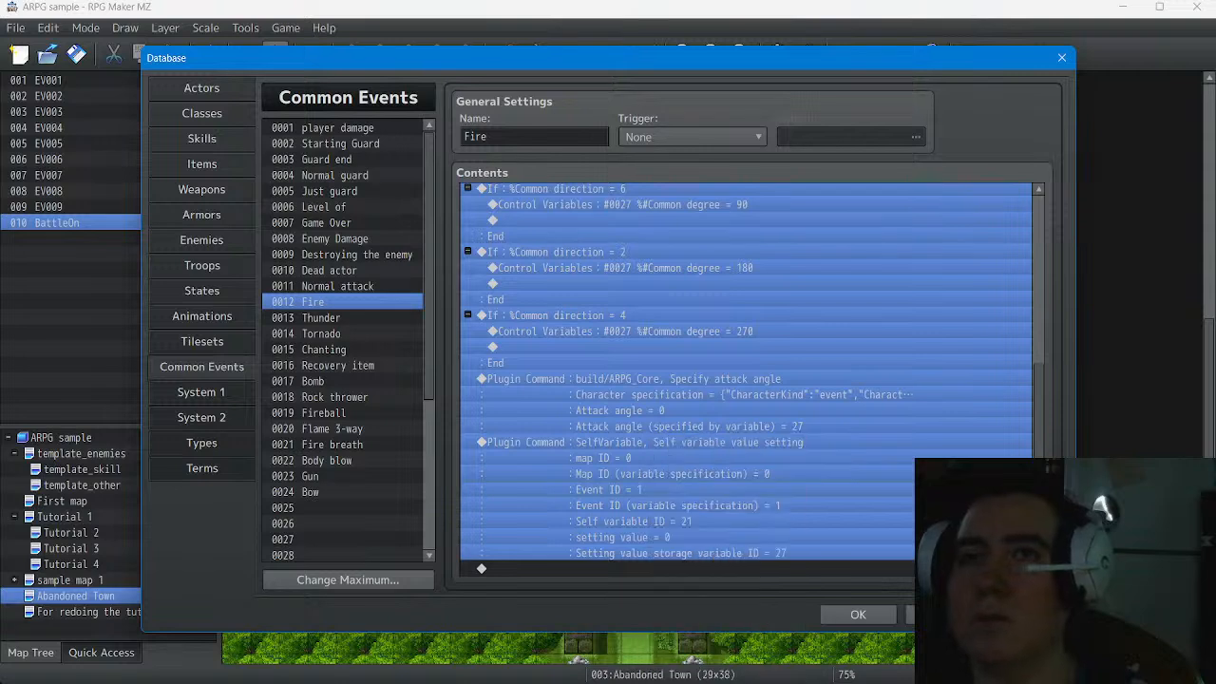
Paste the copied Fire commands into the empty Gun common event
{"action": "left_click", "coordinate": [311, 476]}
{"action": "left_click", "coordinate": [589, 190]}
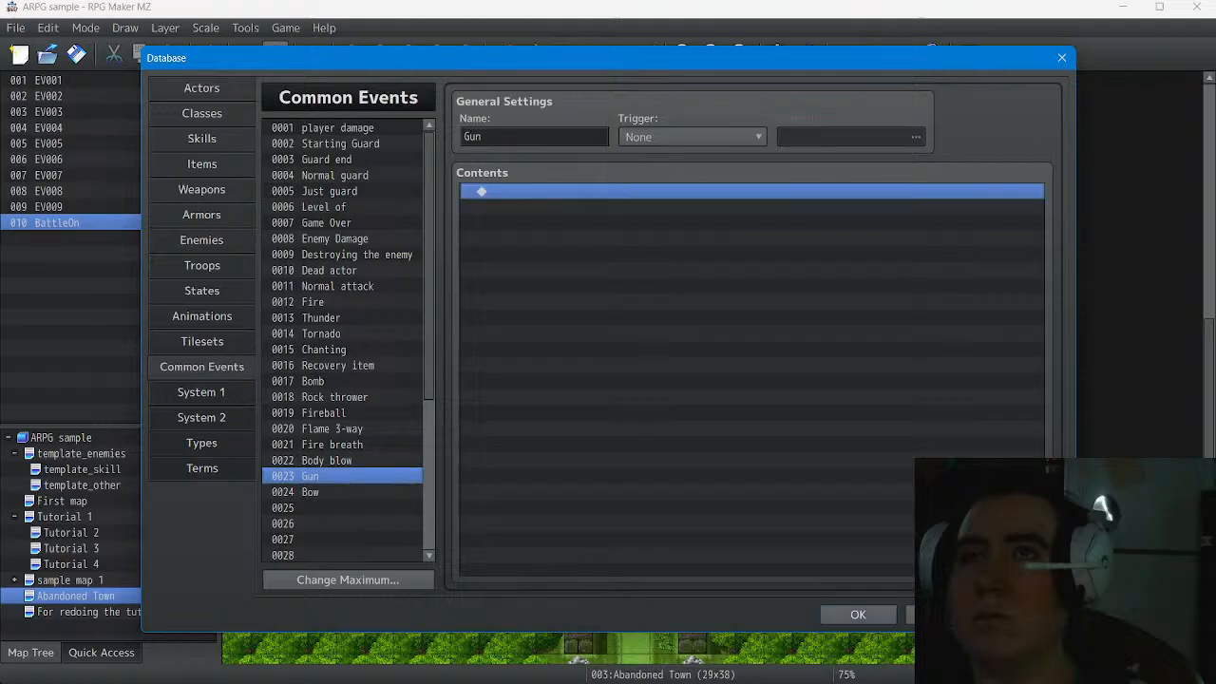
{"action": "right_click", "coordinate": [589, 186]}
{"action": "left_click", "coordinate": [627, 284]}
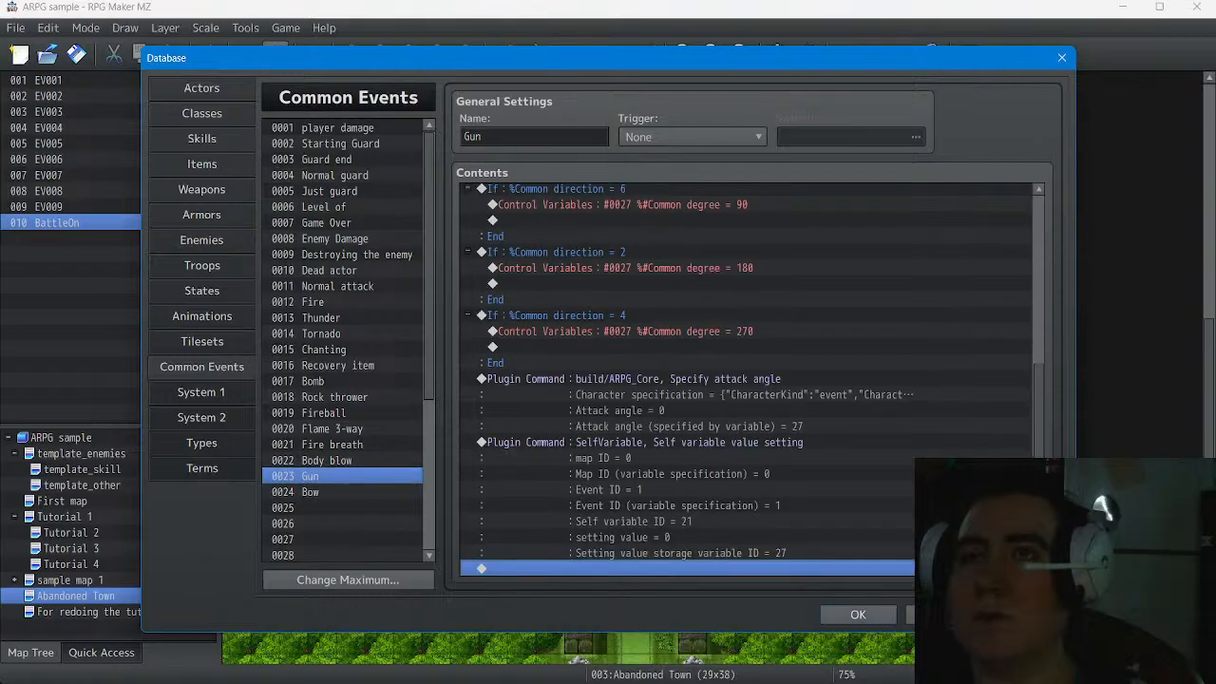
Set the source event name of the Create Skill Object command in the Gun common event to Gun
{"action": "scroll", "coordinate": [750, 380], "scroll_direction": "up", "scroll_amount": 7}
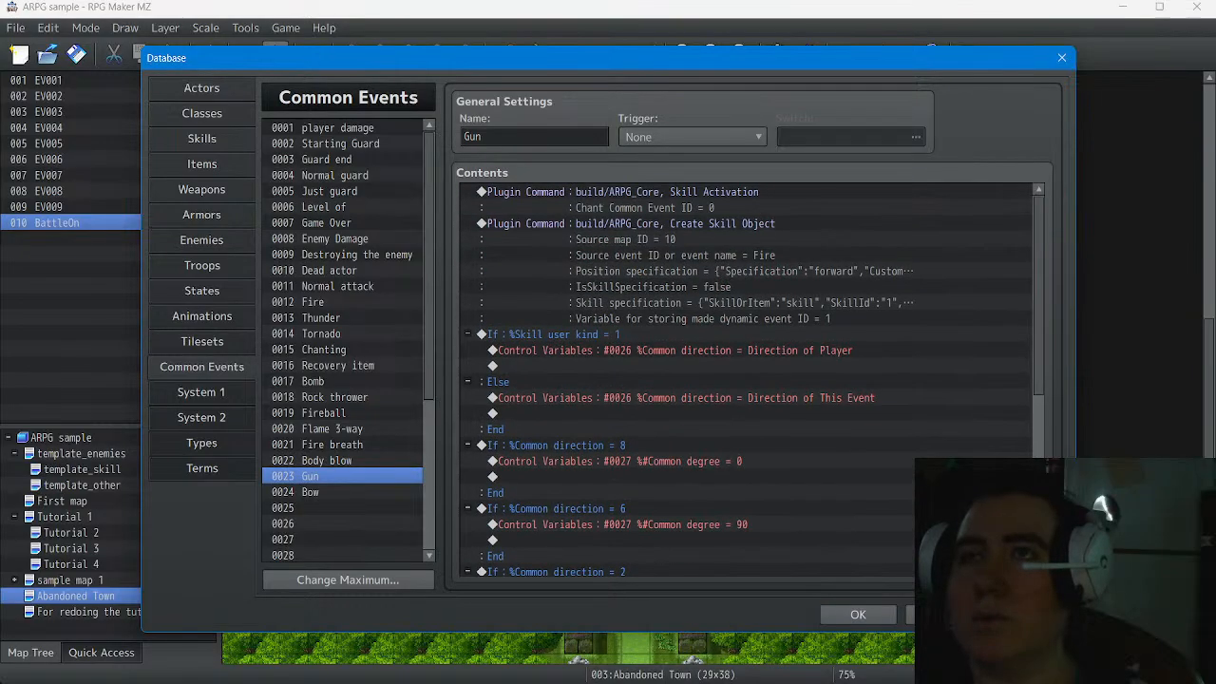
{"action": "left_click", "coordinate": [667, 224]}
{"action": "right_click", "coordinate": [666, 224]}
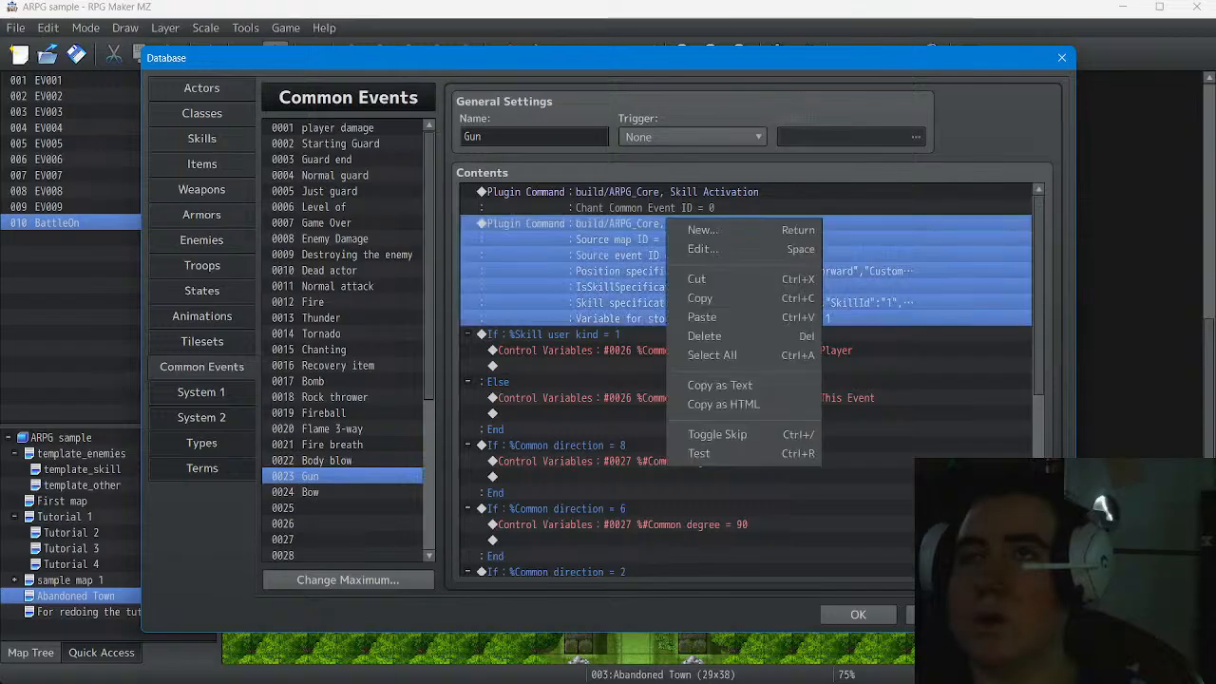
{"action": "left_click", "coordinate": [703, 249]}
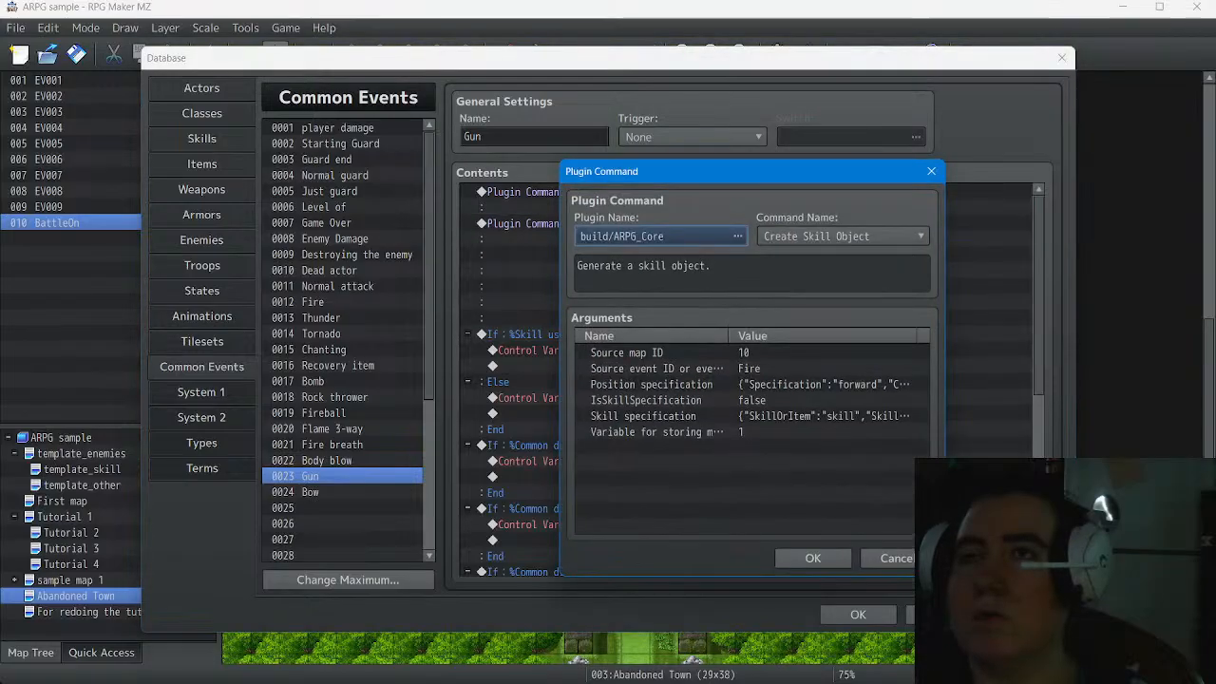
{"action": "double_click", "coordinate": [667, 369]}
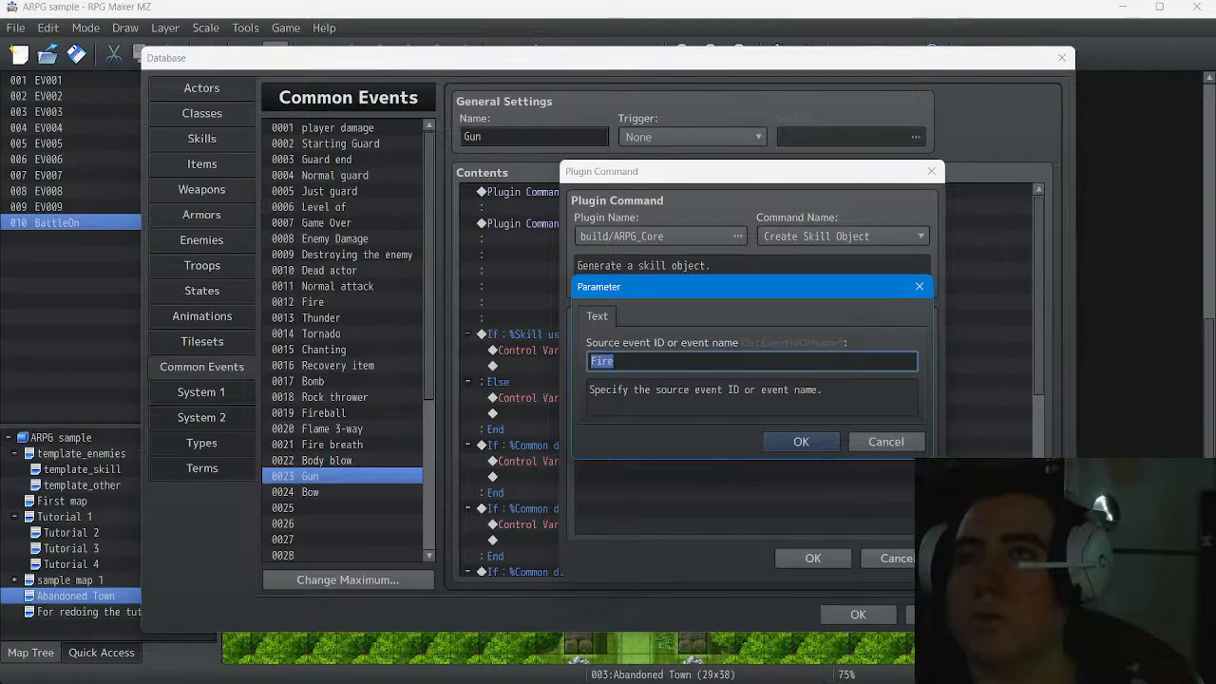
{"action": "type", "text": "Gun"}
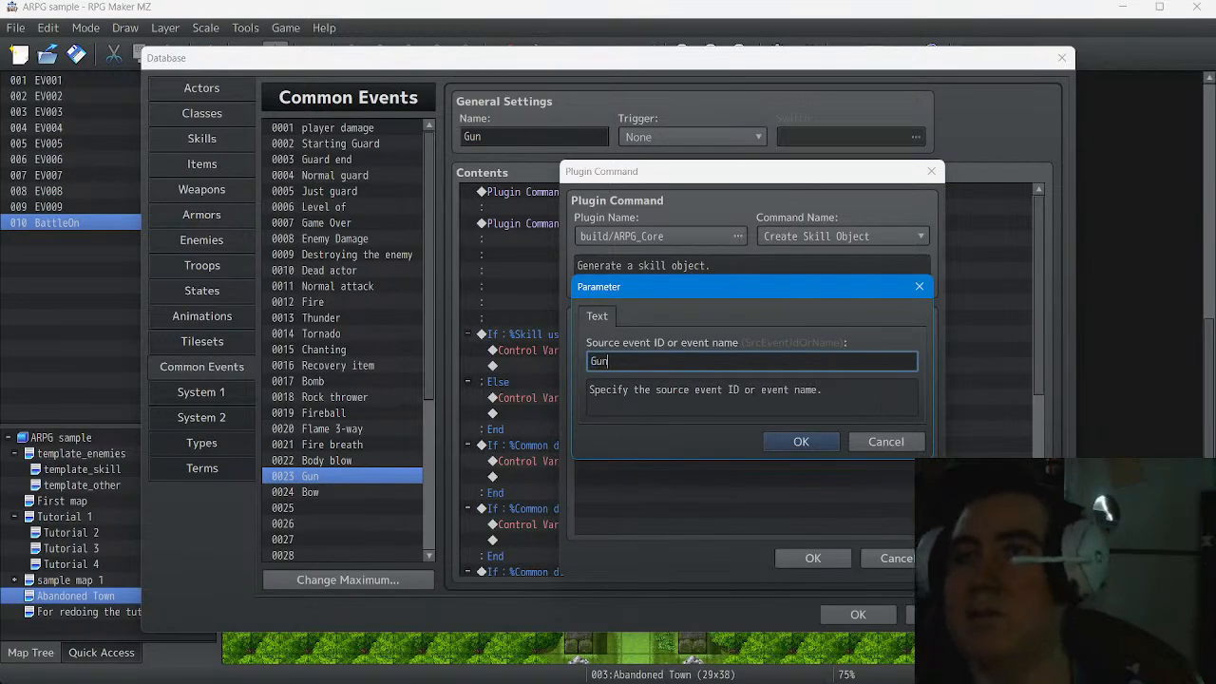
{"action": "left_click", "coordinate": [801, 442]}
{"action": "left_click", "coordinate": [812, 559]}
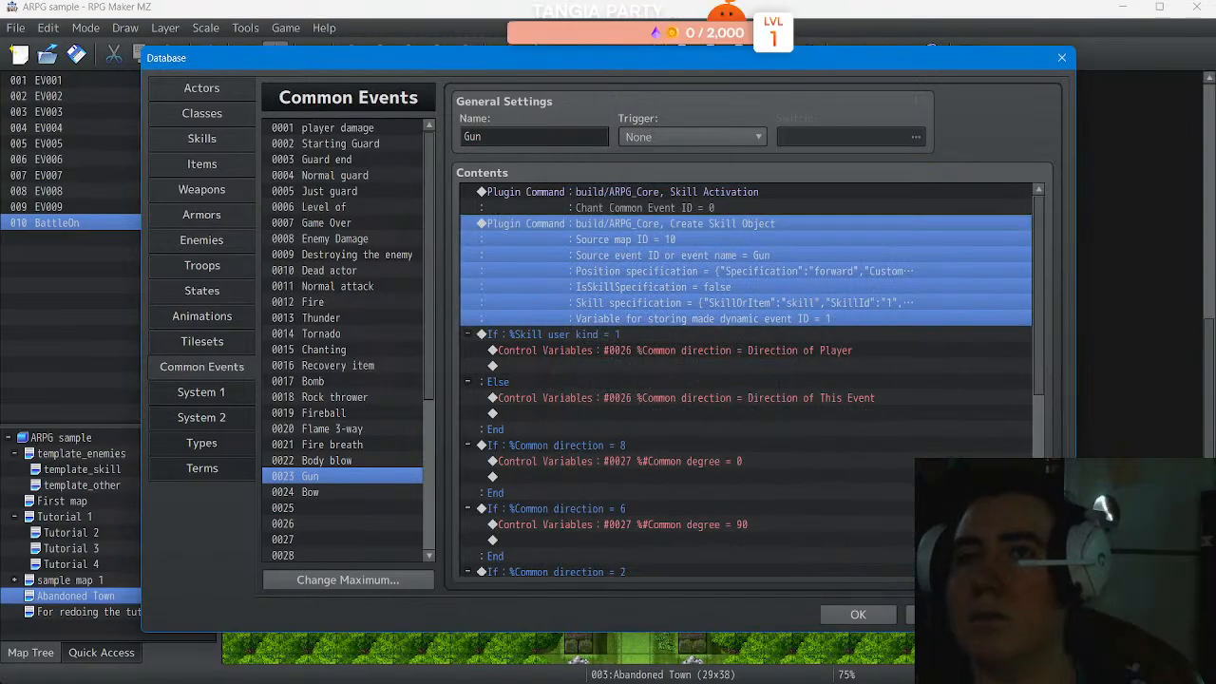
Paste the copied Fire commands into the empty Bow common event
{"action": "left_click", "coordinate": [311, 493]}
{"action": "left_click", "coordinate": [635, 191]}
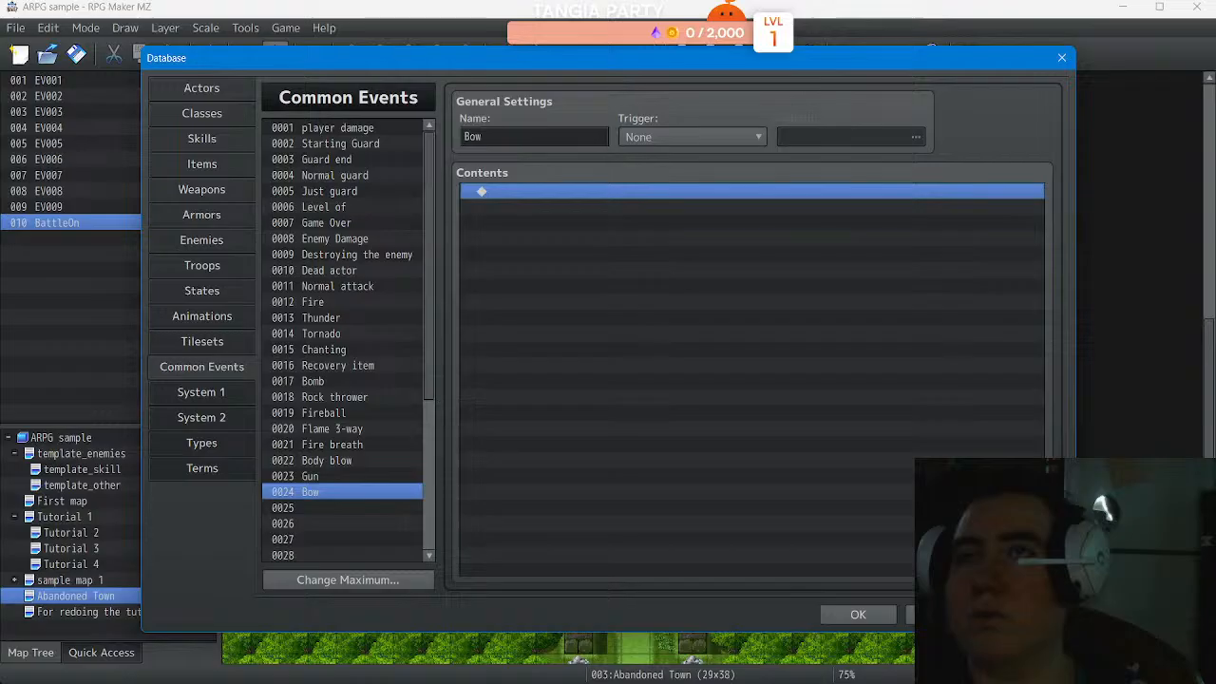
{"action": "right_click", "coordinate": [635, 191]}
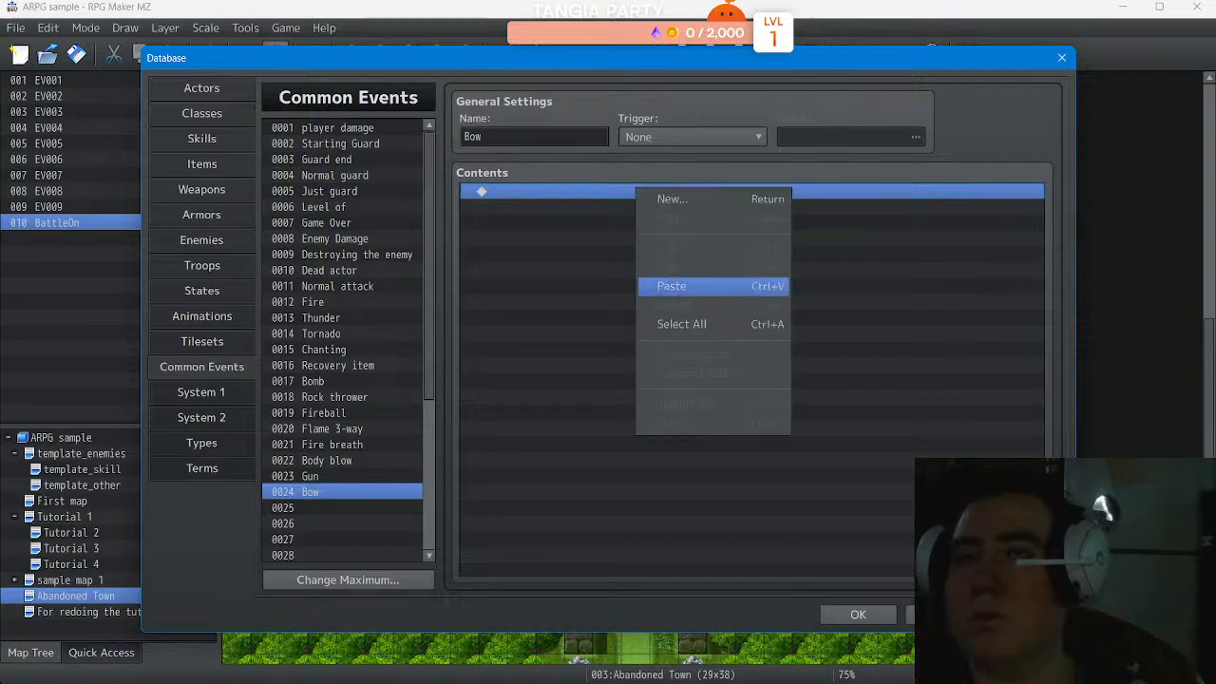
{"action": "left_click", "coordinate": [671, 286]}
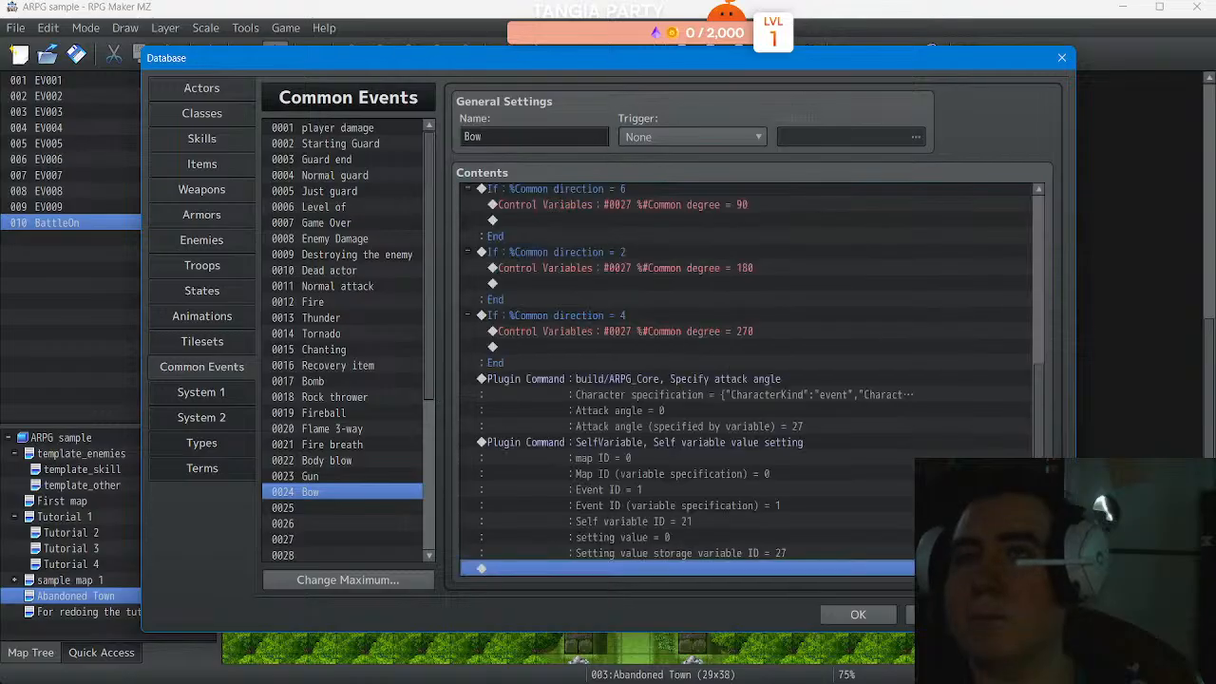
{"action": "scroll", "coordinate": [750, 380], "scroll_direction": "down", "scroll_amount": 5}
{"action": "scroll", "coordinate": [751, 380], "scroll_direction": "up", "scroll_amount": 1}
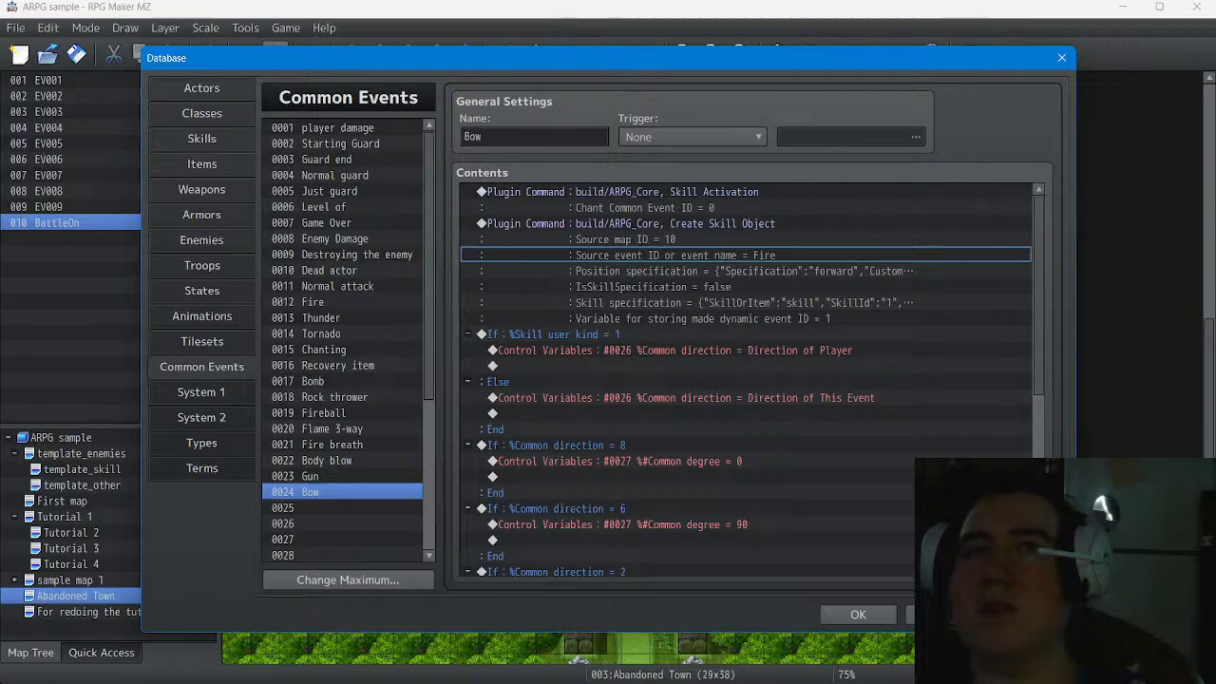
Check the order of the Bow and Gun skills, and rename common event 0023 to Bow
{"action": "left_click", "coordinate": [201, 139]}
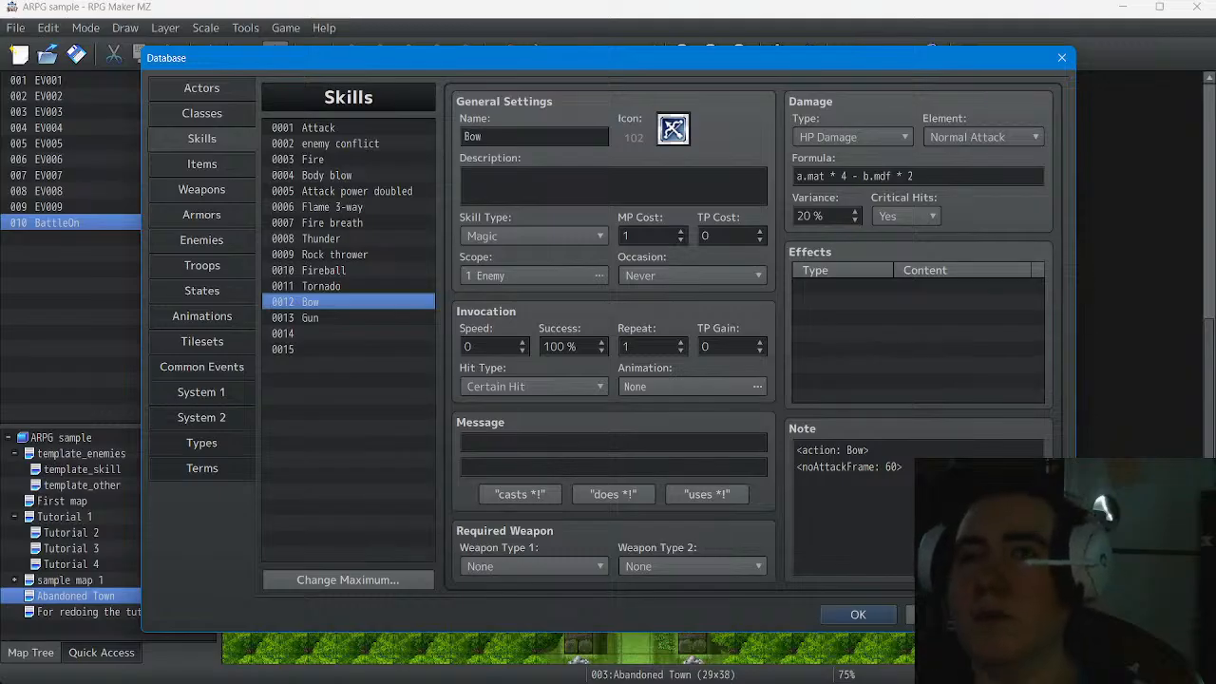
{"action": "left_click", "coordinate": [202, 366]}
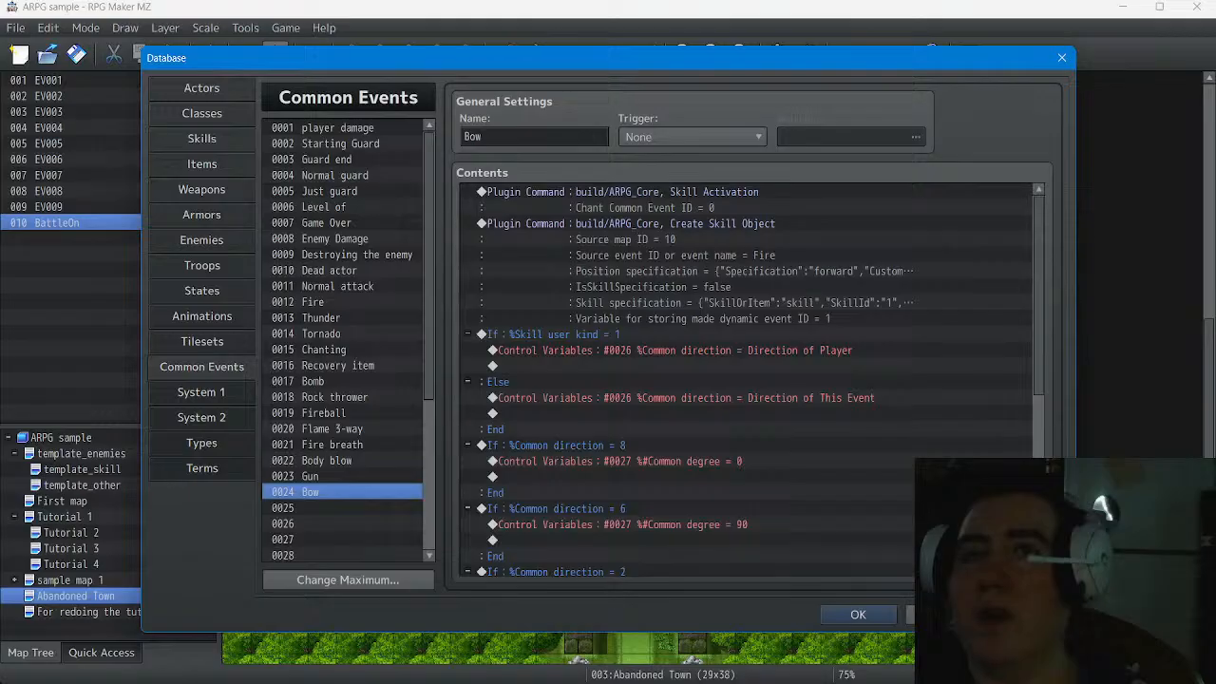
{"action": "left_click", "coordinate": [344, 475]}
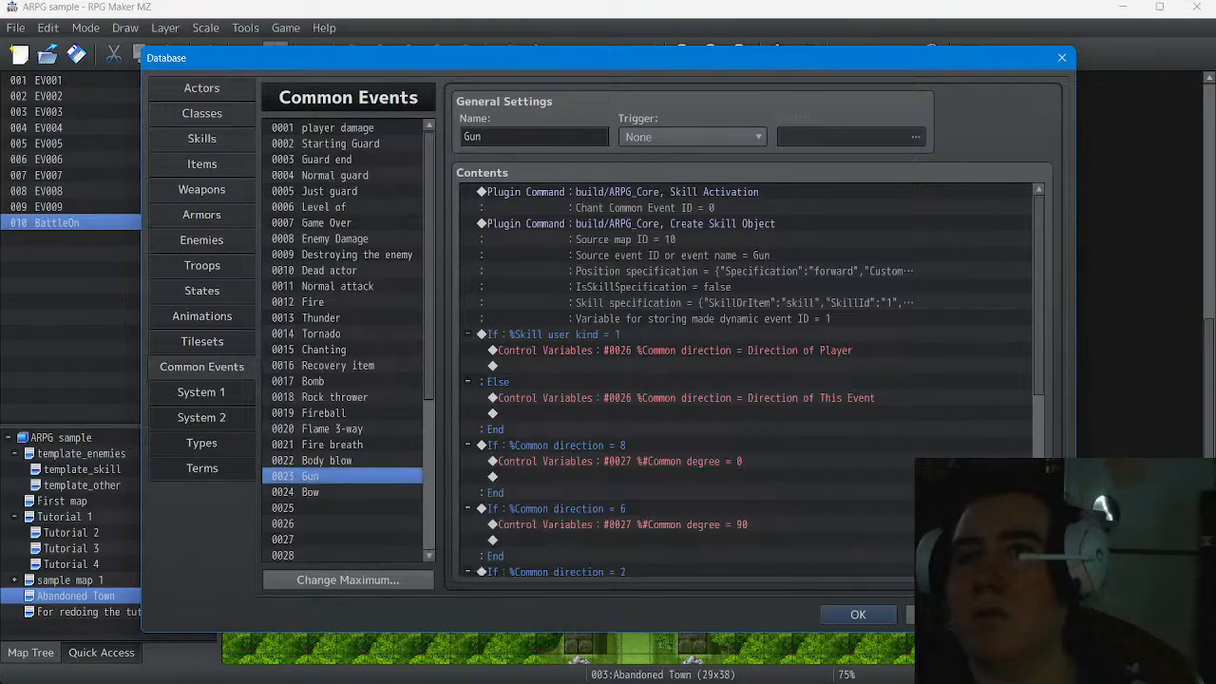
{"action": "left_click", "coordinate": [494, 136]}
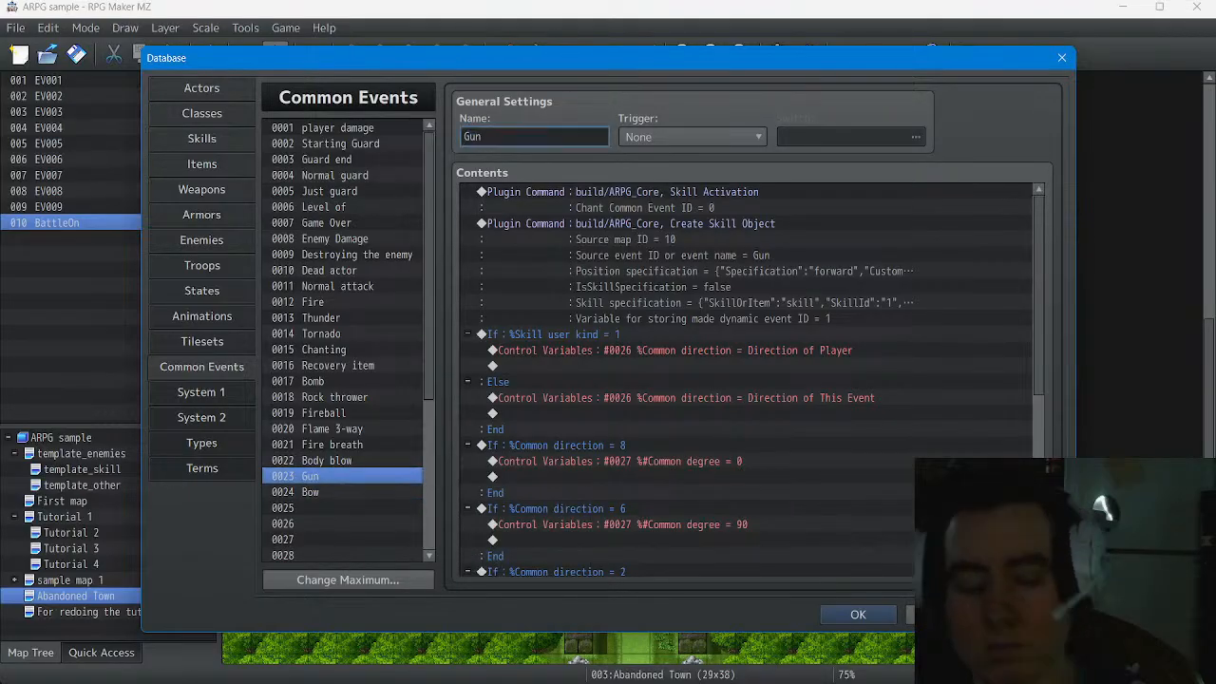
{"action": "key", "text": "ctrl+a"}
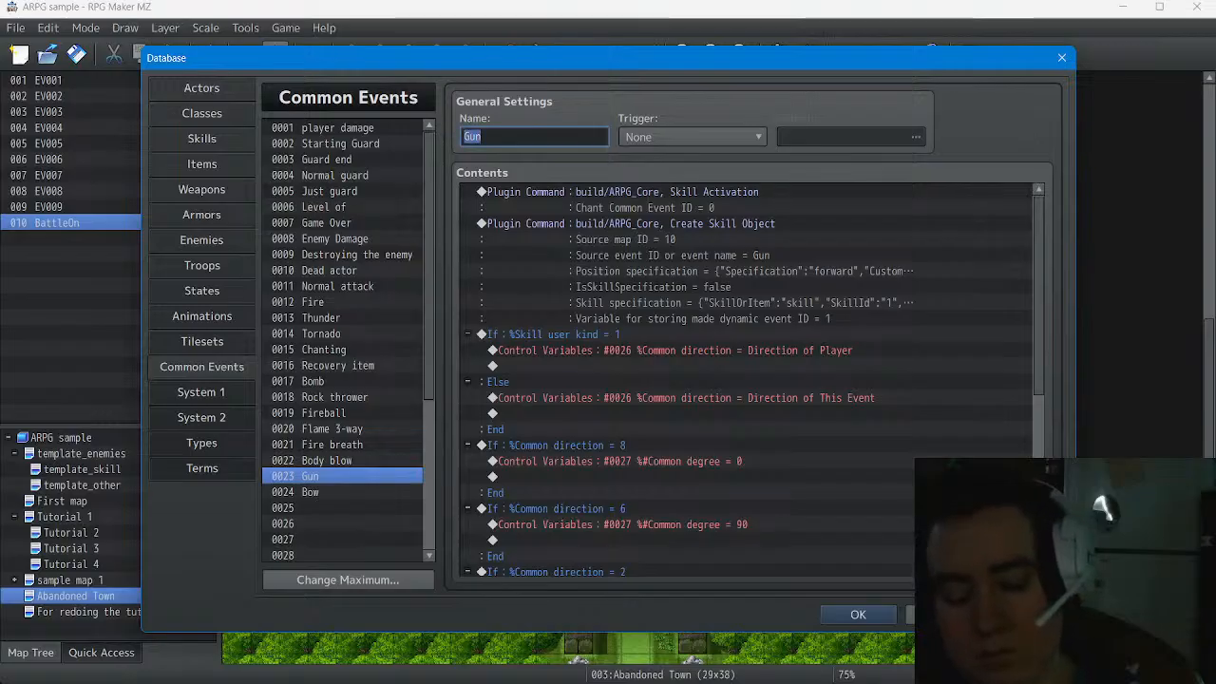
{"action": "type", "text": "Bow"}
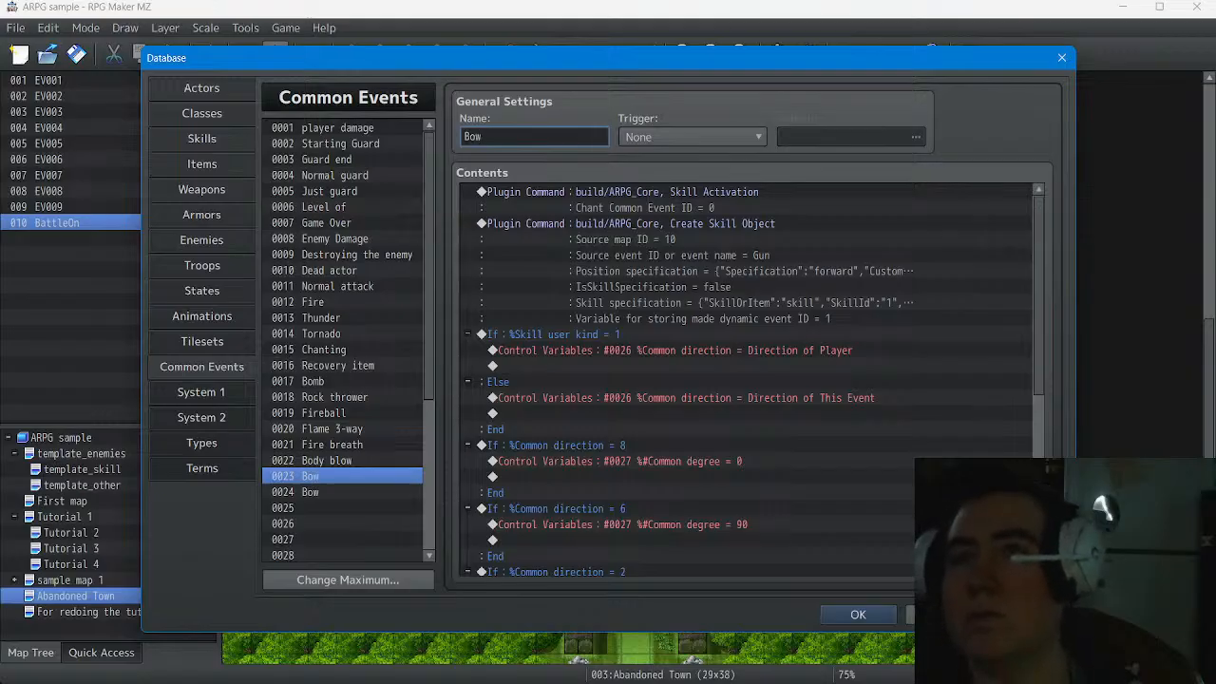
Set the source event name of the Create Skill Object command in common event 0023 to Bow
{"action": "left_click", "coordinate": [667, 199]}
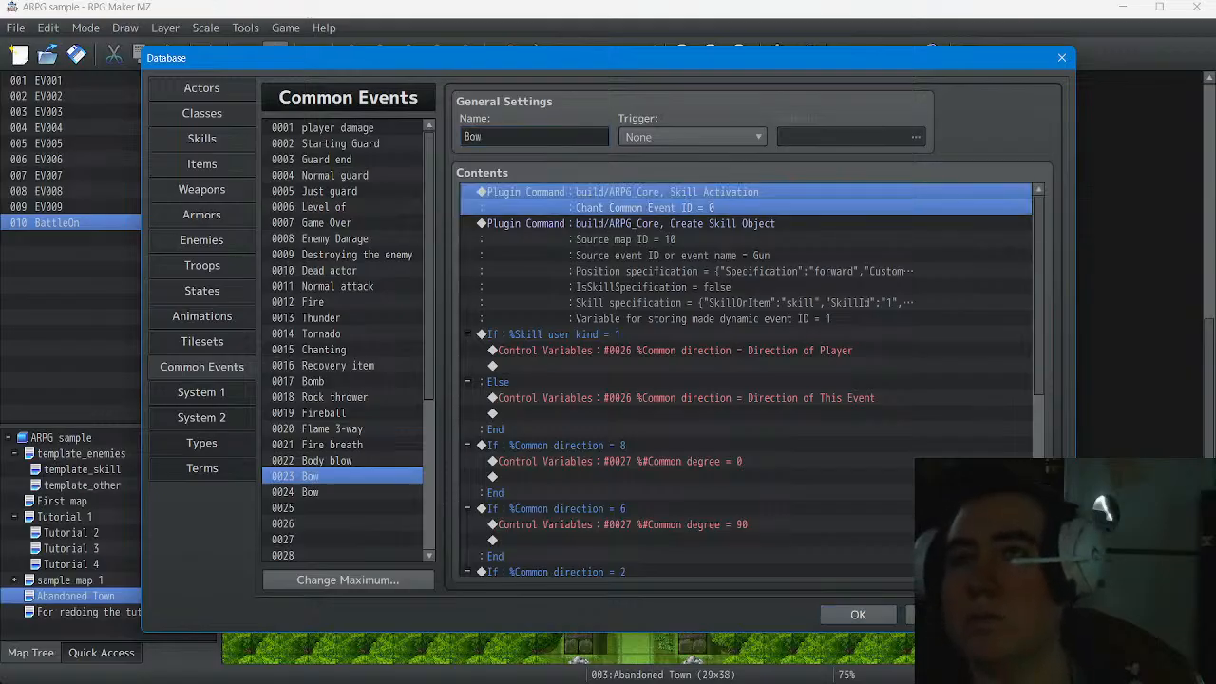
{"action": "left_click", "coordinate": [667, 255]}
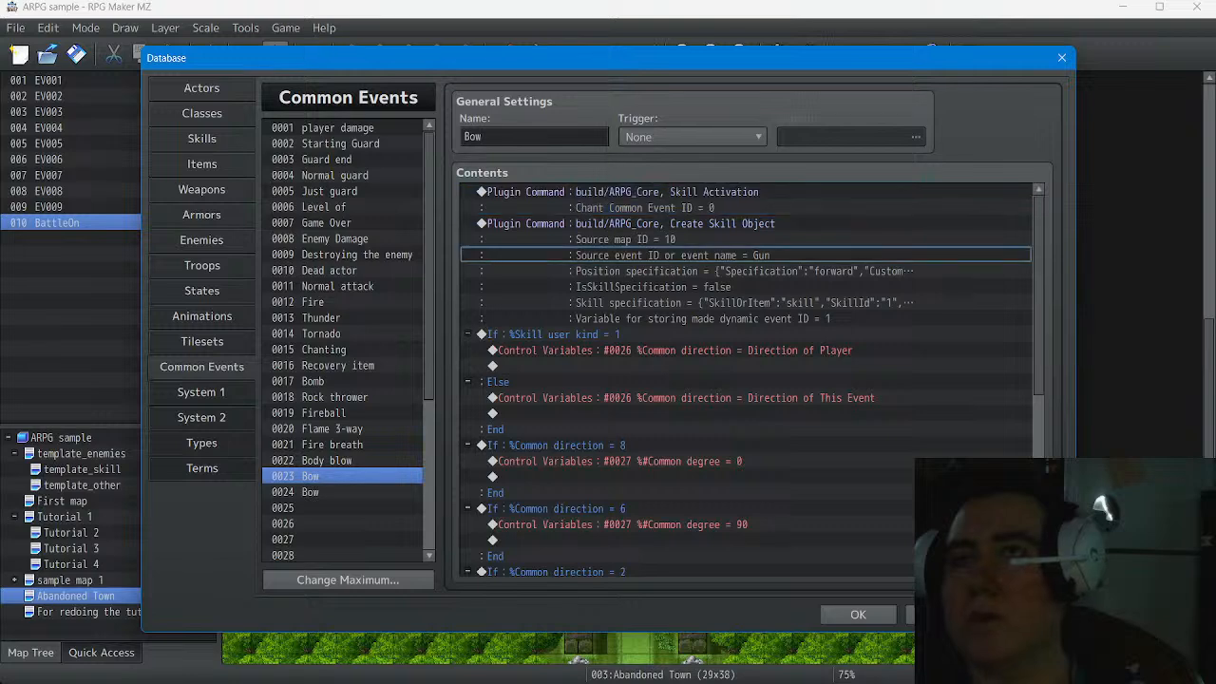
{"action": "right_click", "coordinate": [762, 228]}
{"action": "left_click", "coordinate": [790, 256]}
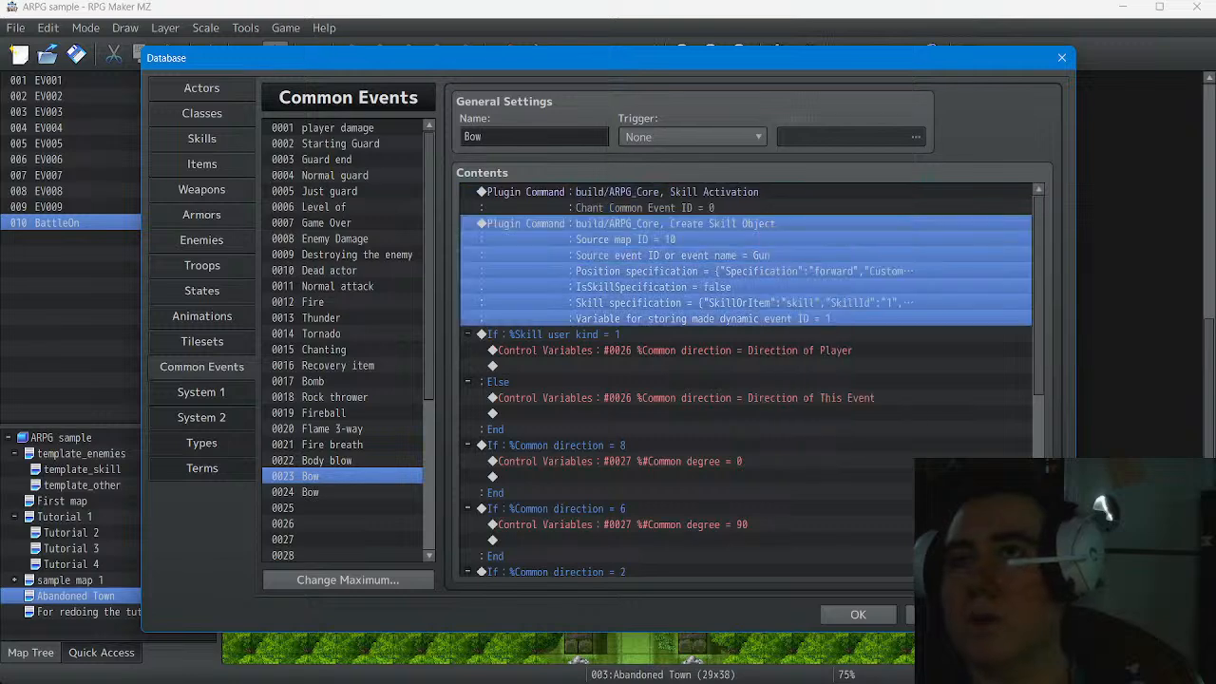
{"action": "double_click", "coordinate": [746, 369]}
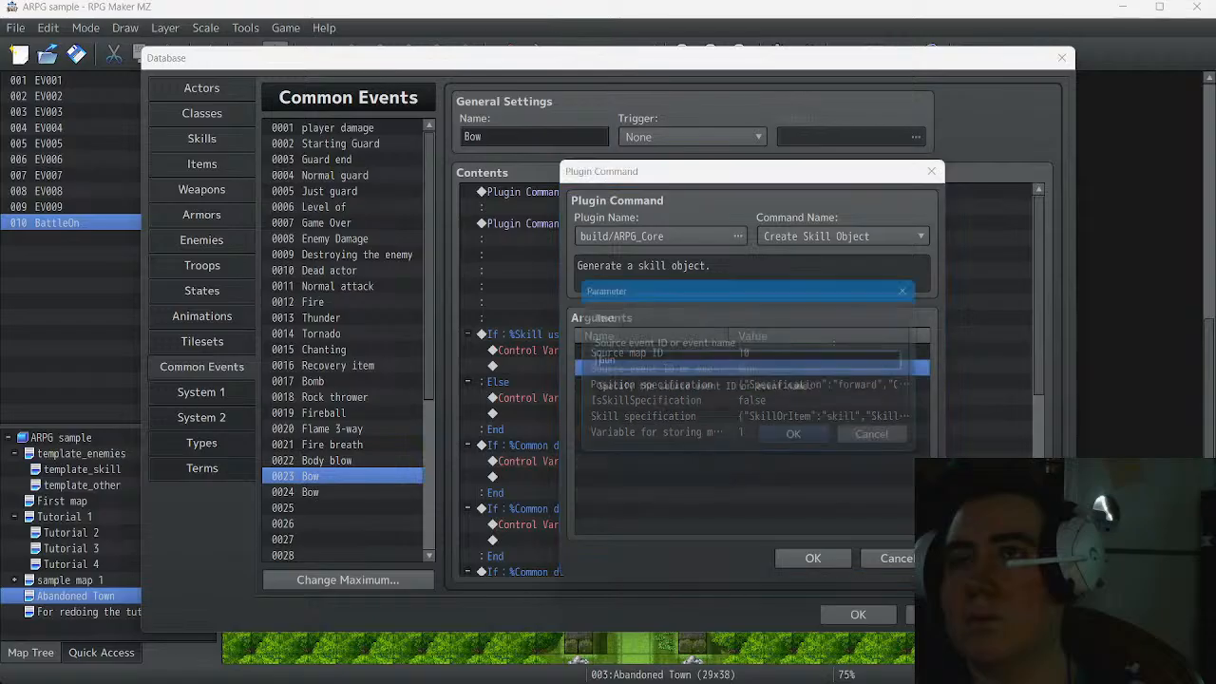
{"action": "type", "text": "Bow"}
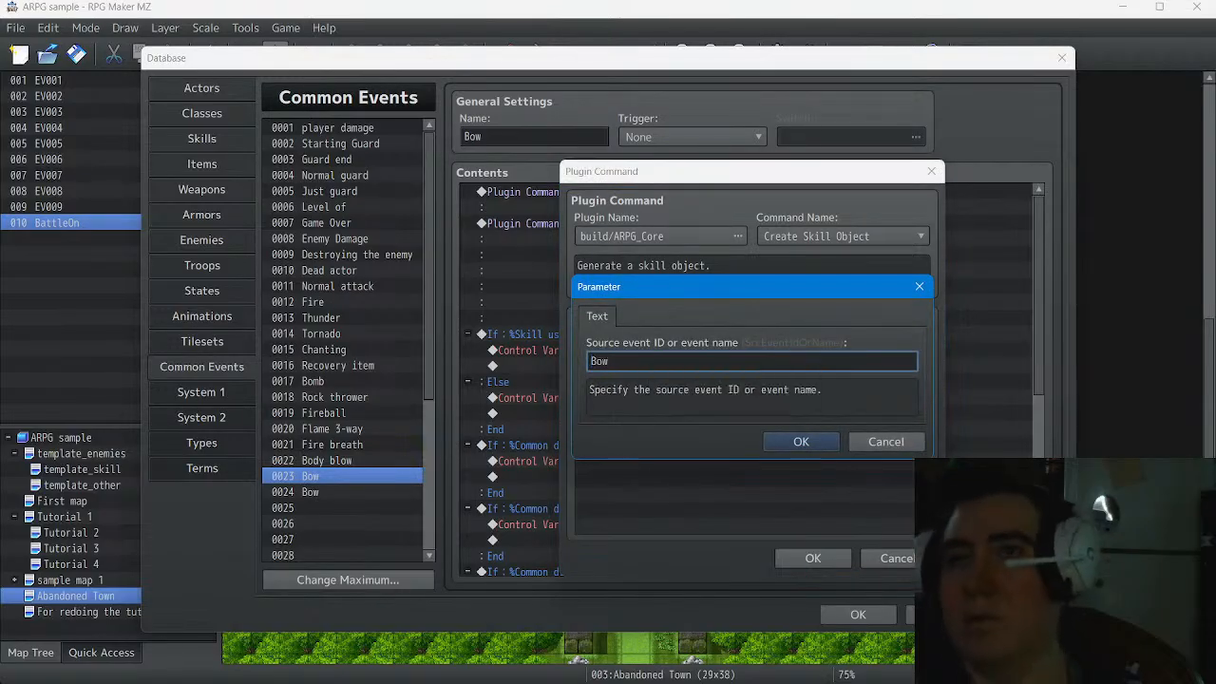
{"action": "key", "text": "Return"}
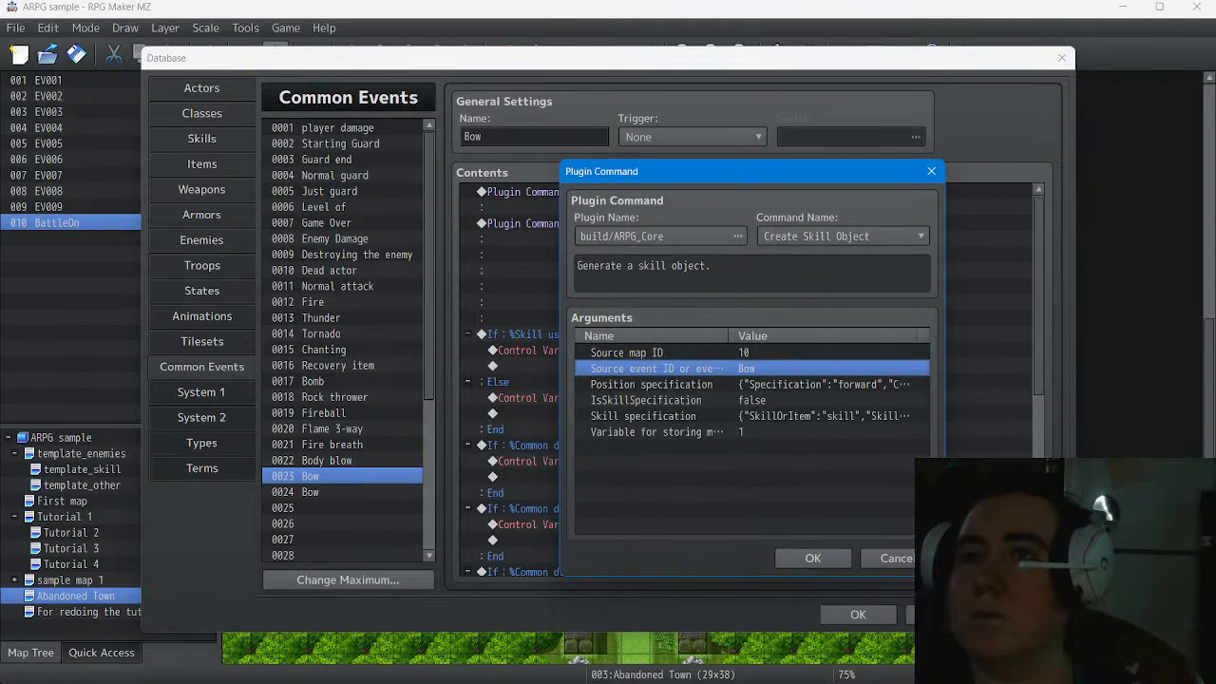
{"action": "key", "text": "Return"}
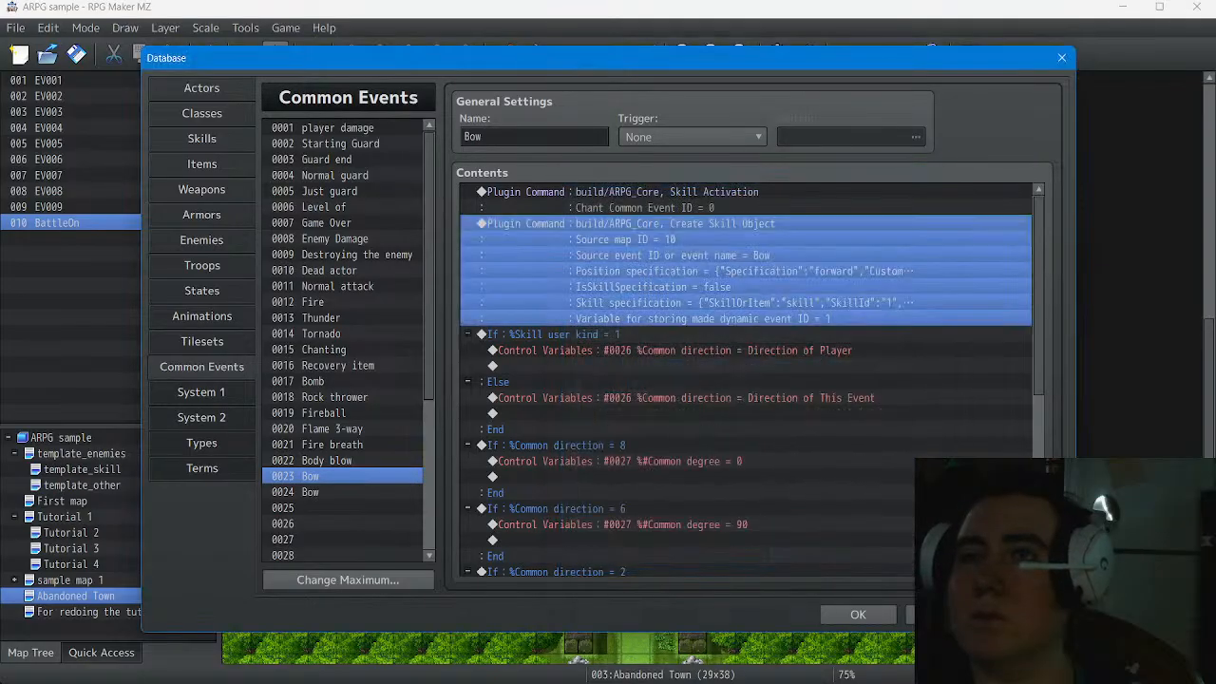
Rename common event 0024 to Gun
{"action": "left_click", "coordinate": [311, 492]}
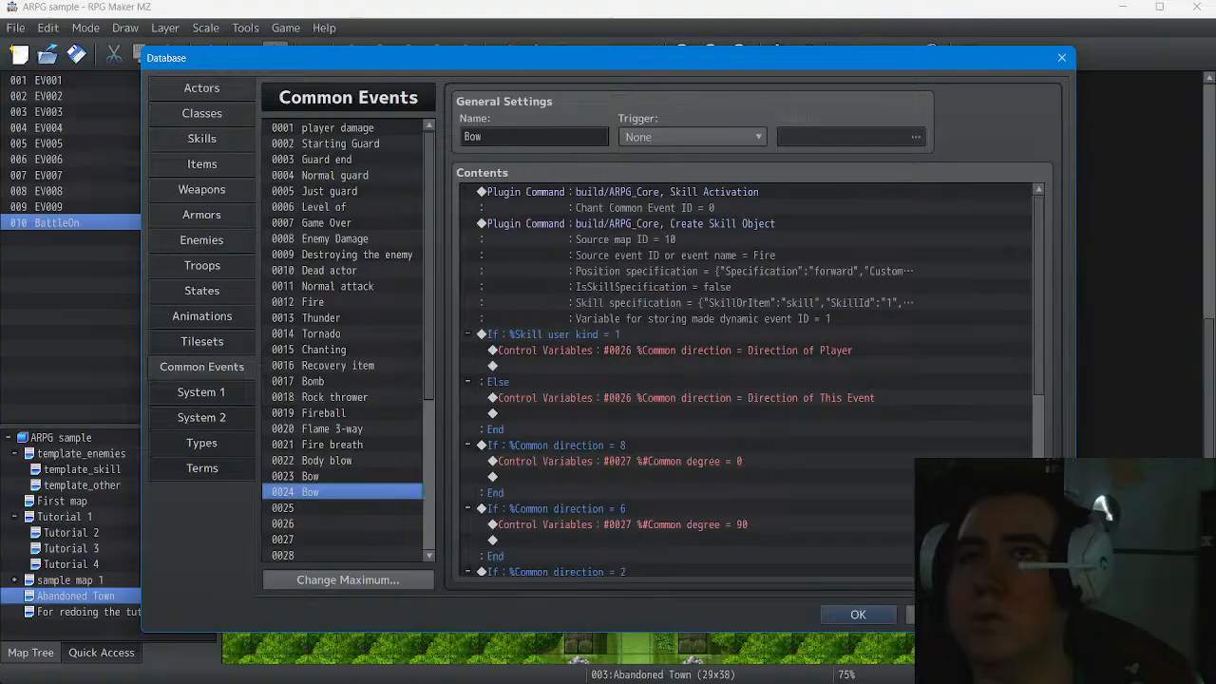
{"action": "left_click", "coordinate": [504, 137]}
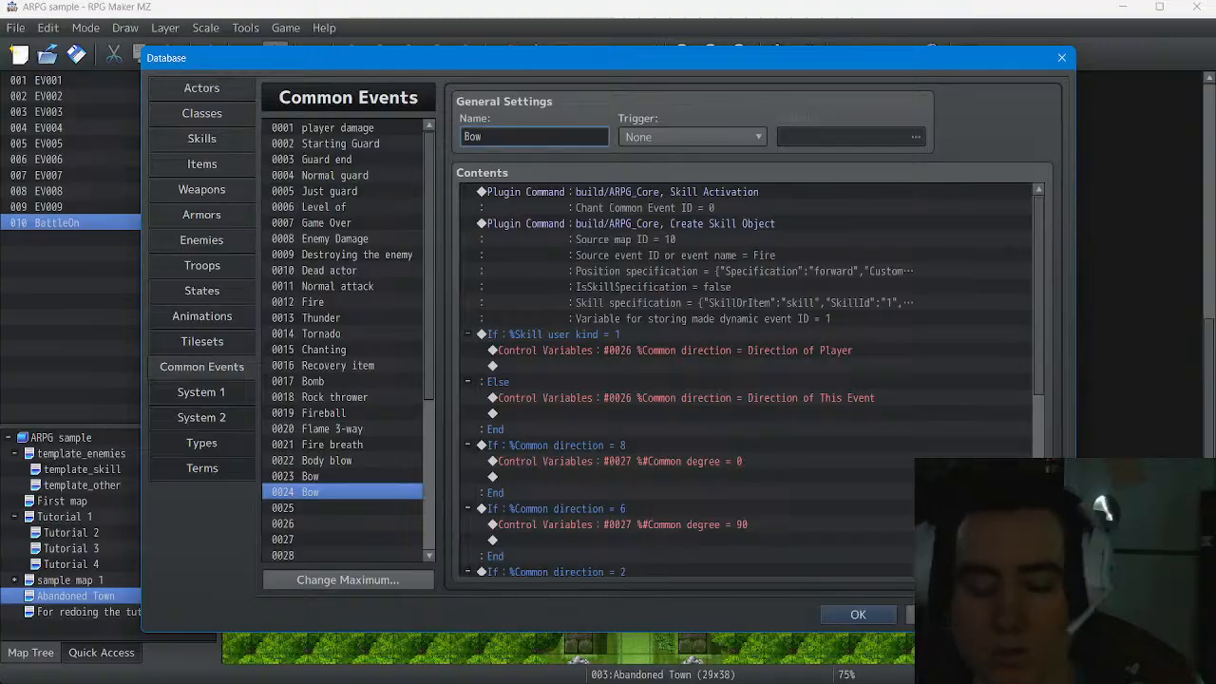
{"action": "key", "text": "ctrl+a"}
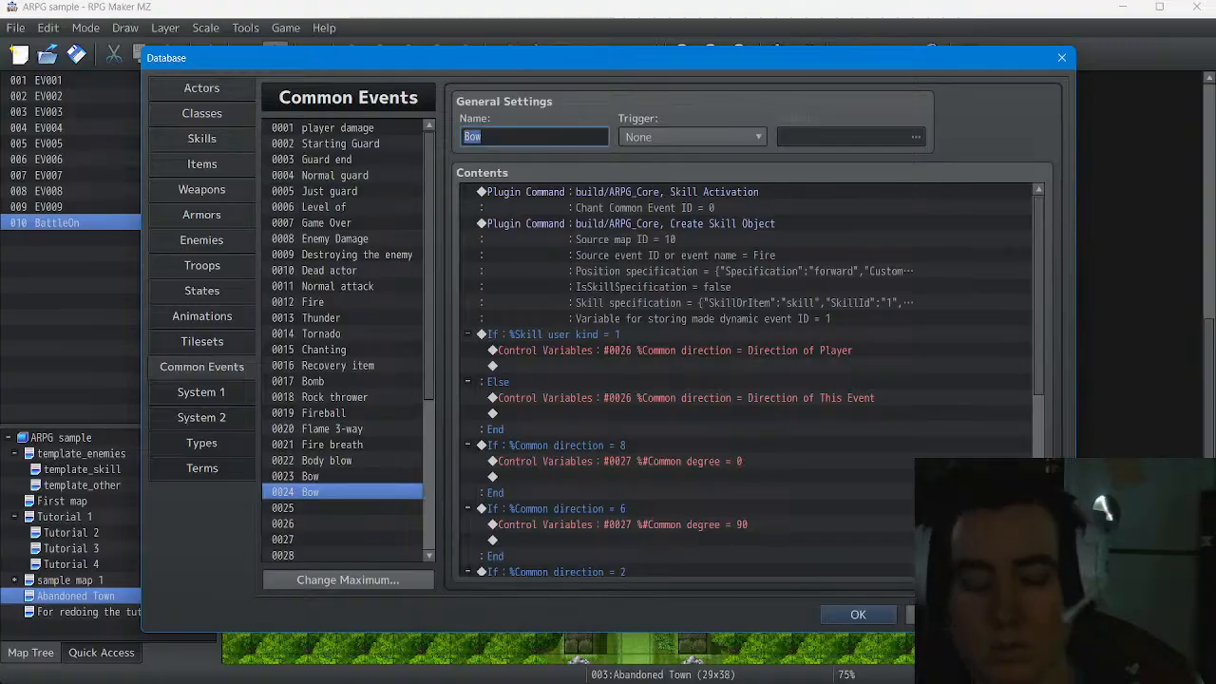
{"action": "type", "text": "Gun"}
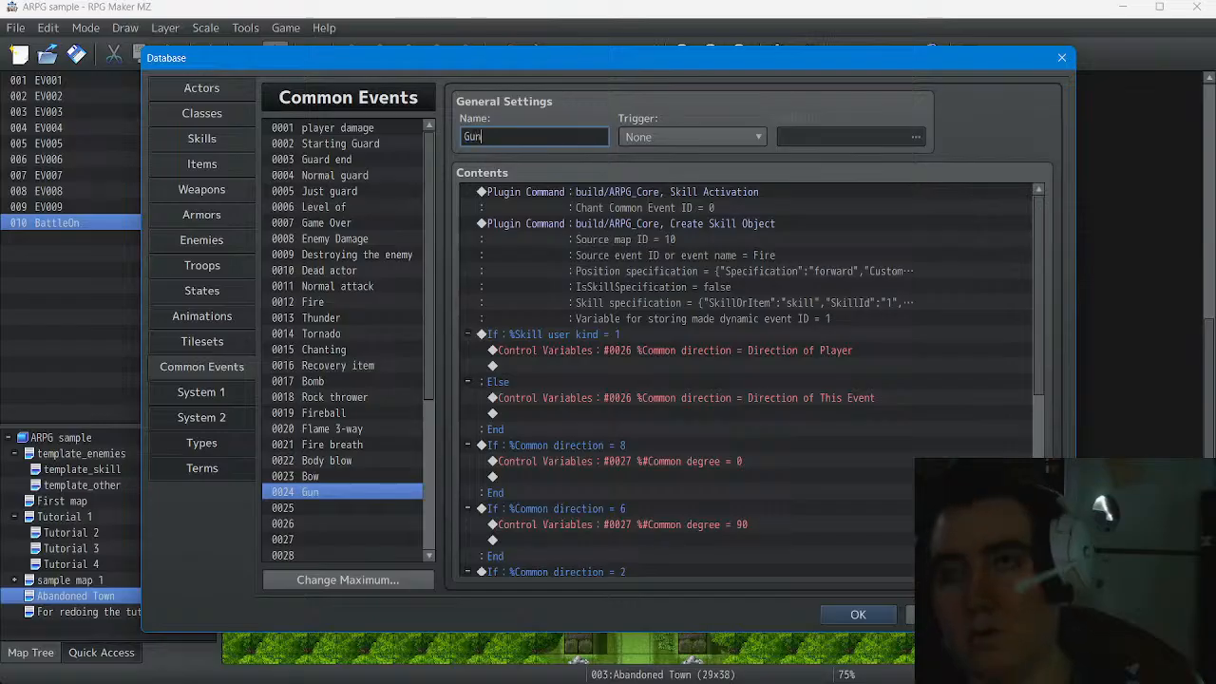
Set the source event name of the Create Skill Object command in common event 0024 to Gun, and review its remaining commands
{"action": "left_click", "coordinate": [665, 232]}
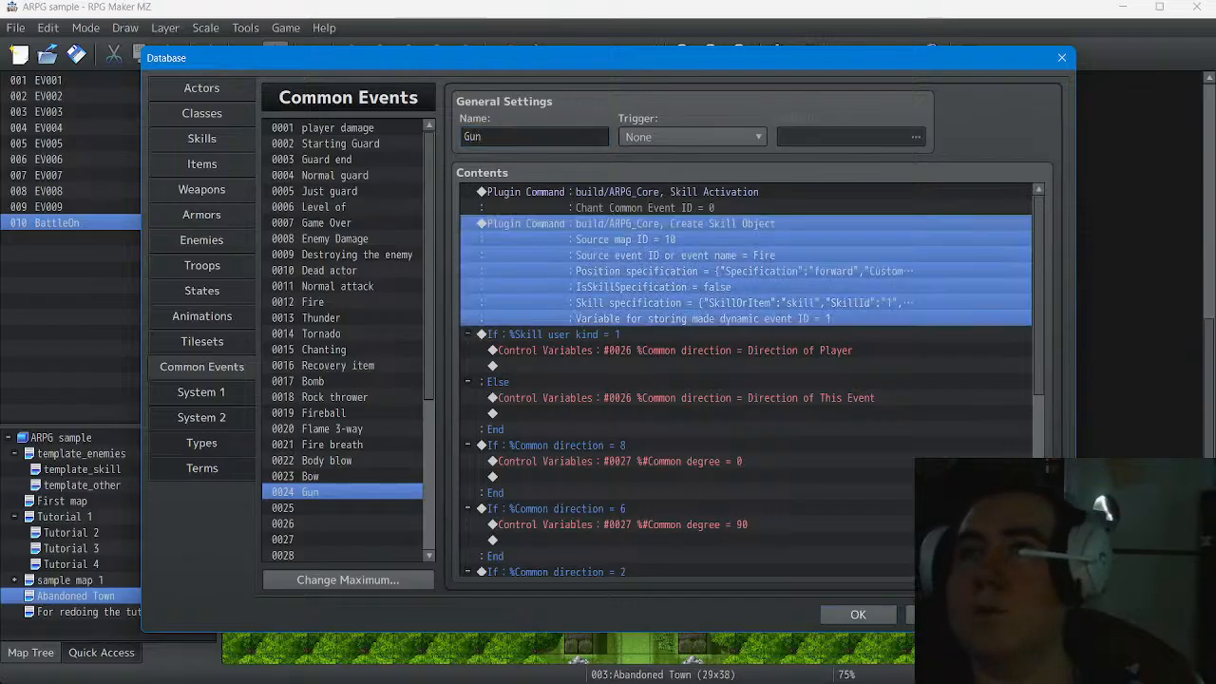
{"action": "right_click", "coordinate": [667, 233]}
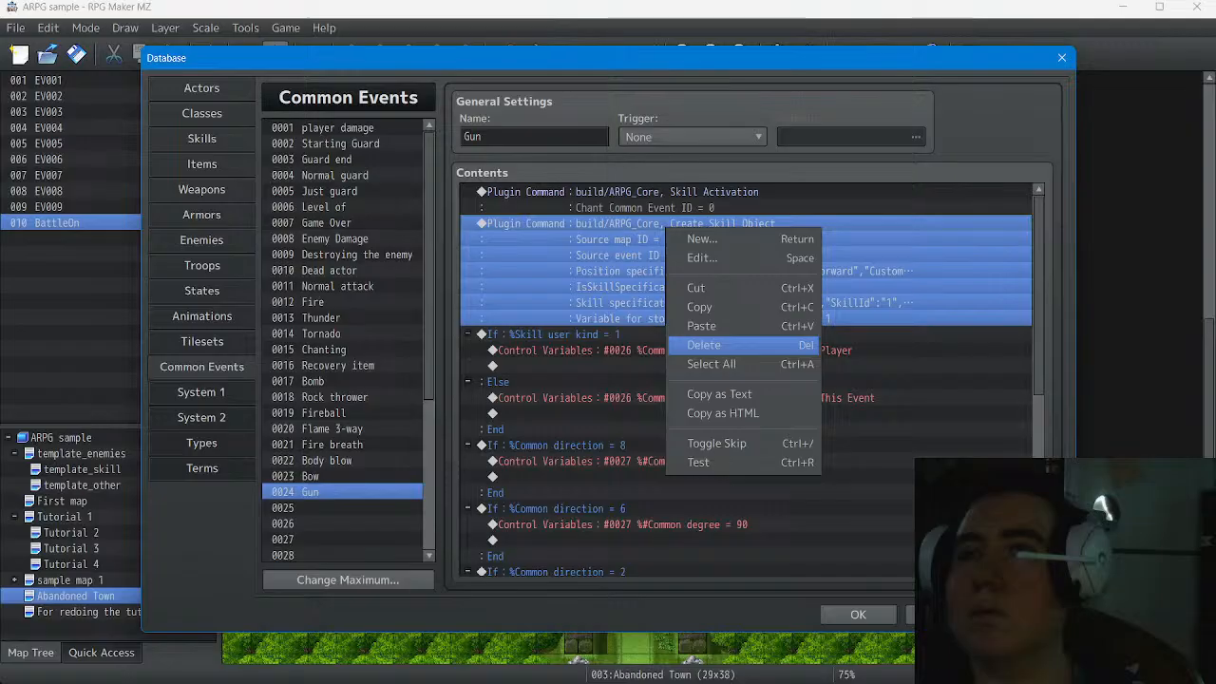
{"action": "left_click", "coordinate": [703, 257]}
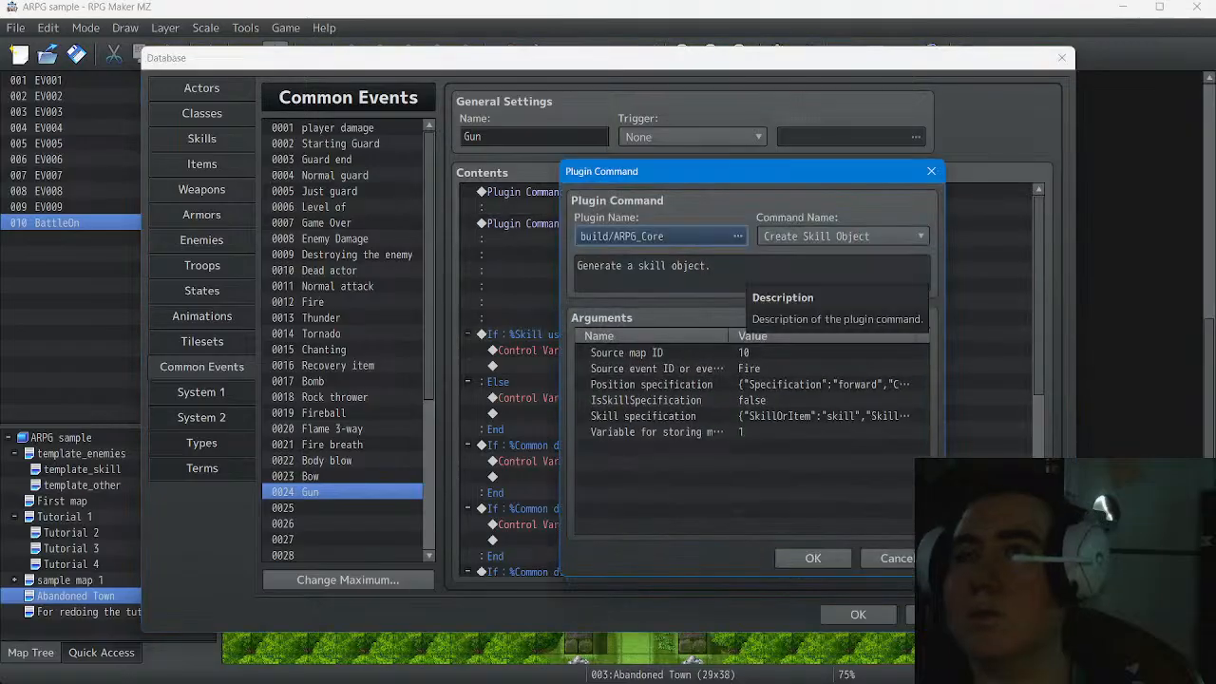
{"action": "double_click", "coordinate": [665, 368]}
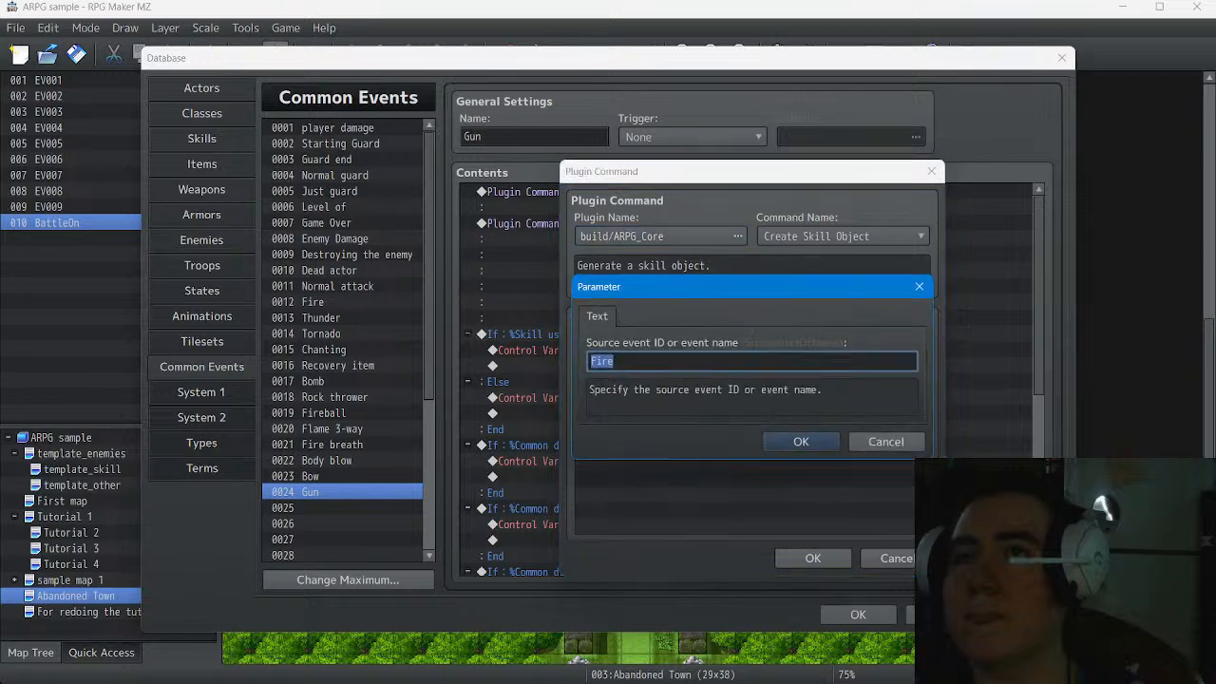
{"action": "type", "text": "G"}
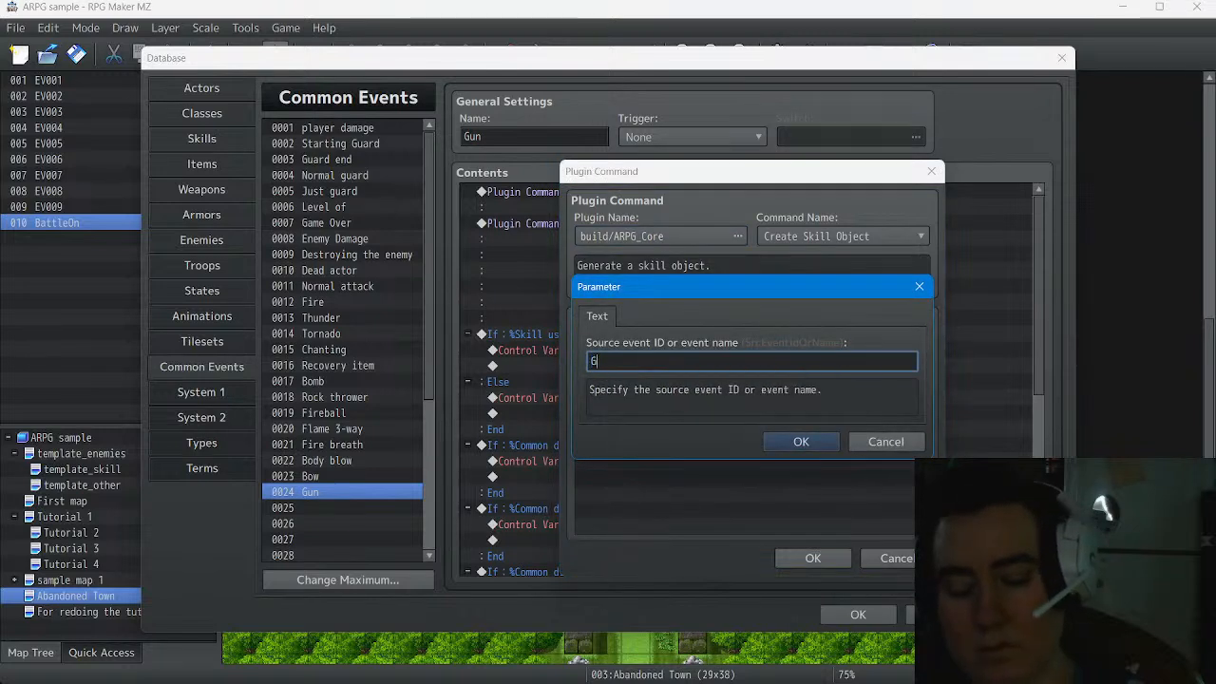
{"action": "type", "text": "un"}
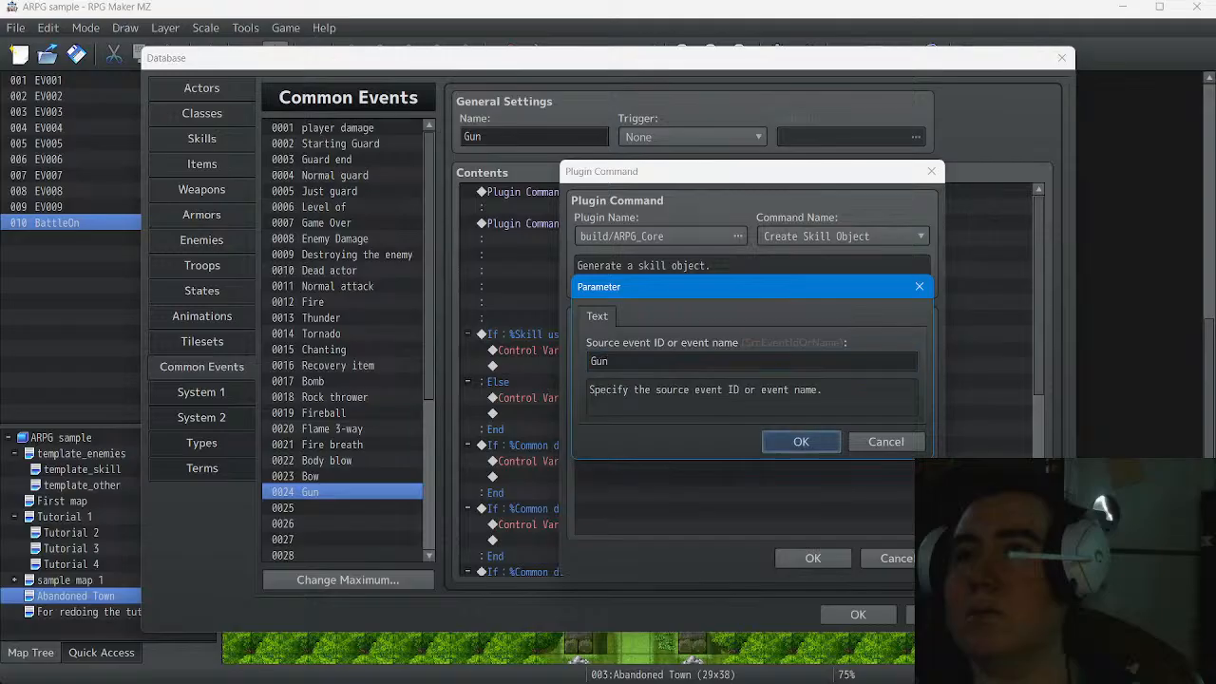
{"action": "key", "text": "Return"}
{"action": "left_click", "coordinate": [812, 558]}
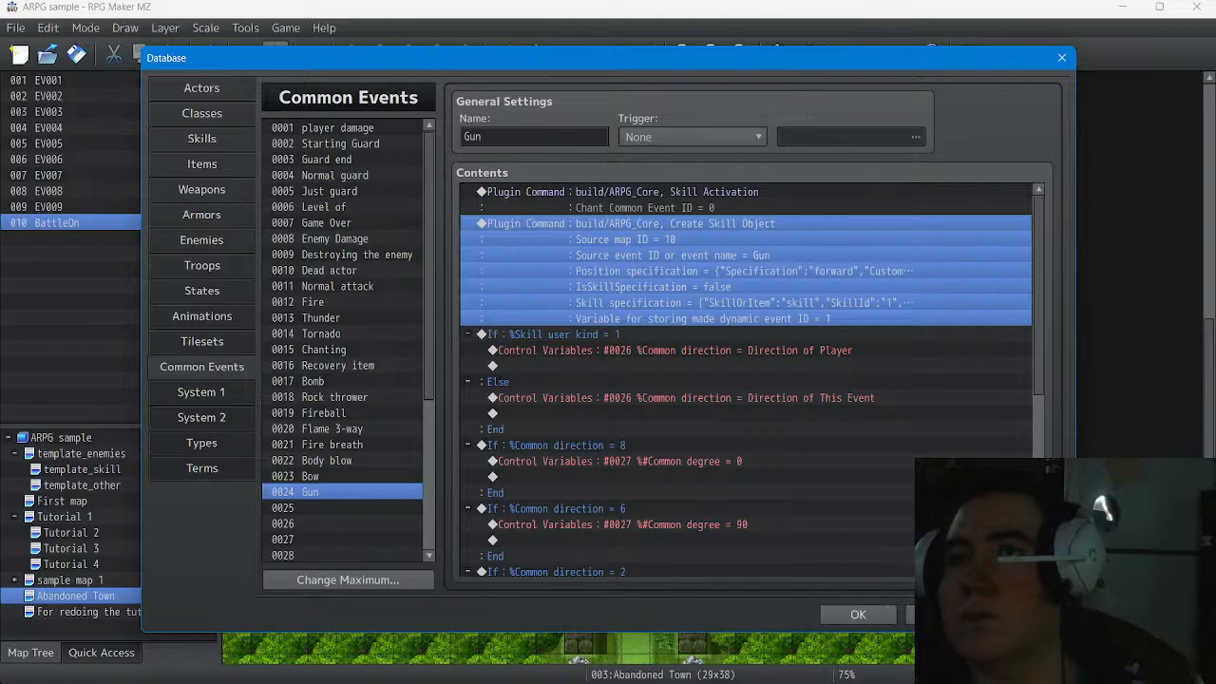
{"action": "scroll", "coordinate": [750, 380], "scroll_direction": "down", "scroll_amount": 7}
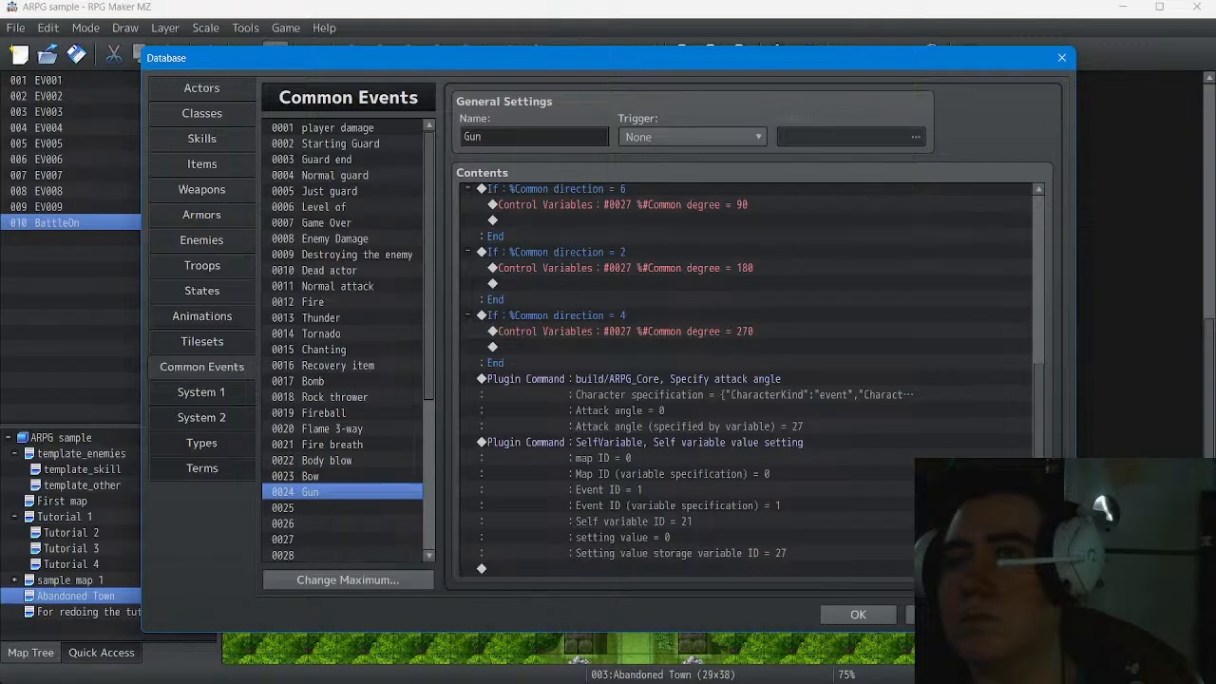
Compare the command contents of the Bow and Gun common events, and accept the database changes
{"action": "left_click", "coordinate": [328, 476]}
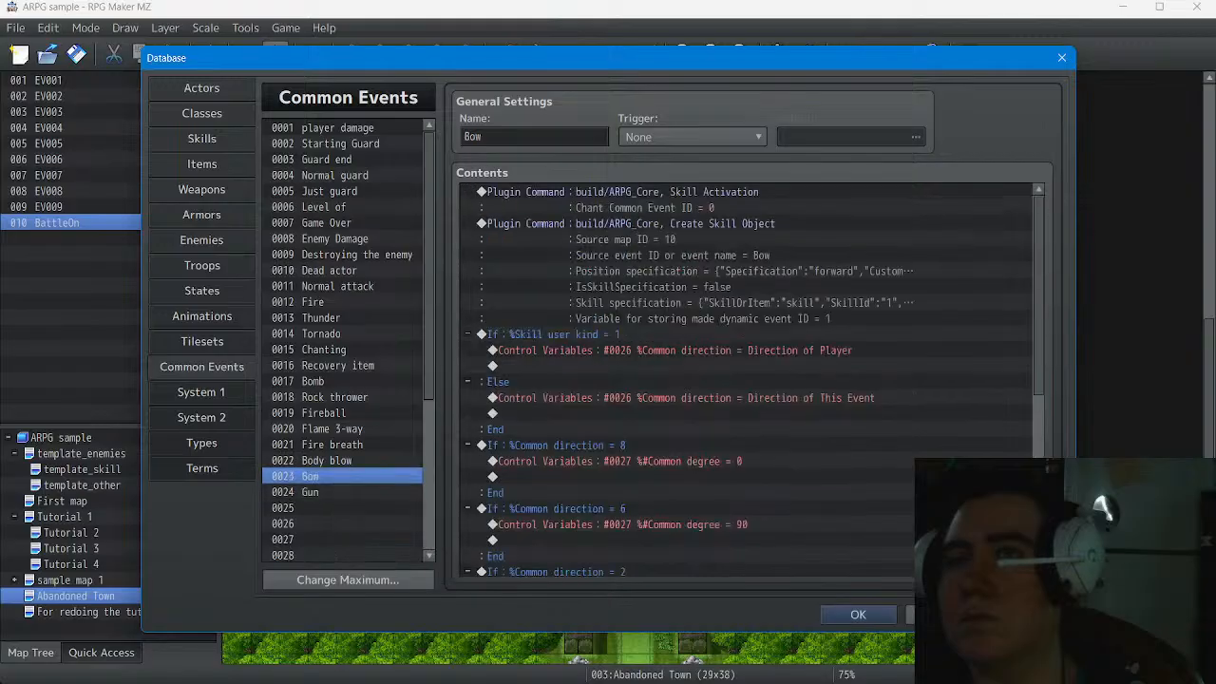
{"action": "scroll", "coordinate": [751, 380], "scroll_direction": "down", "scroll_amount": 2}
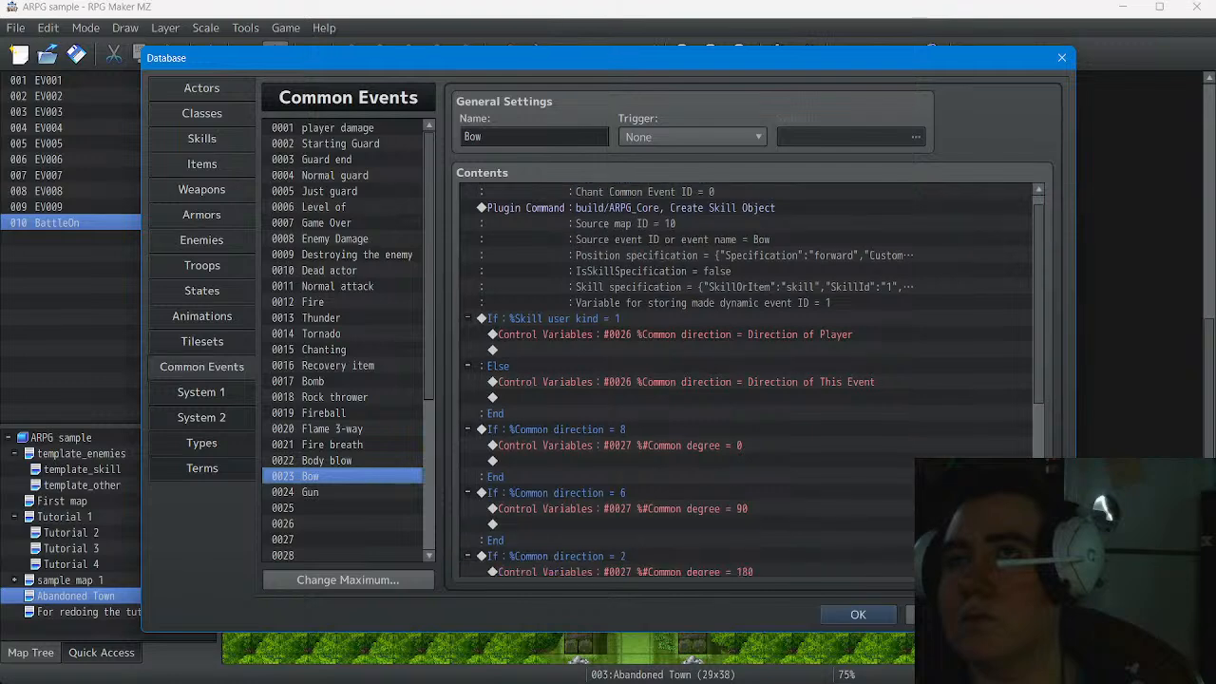
{"action": "scroll", "coordinate": [750, 380], "scroll_direction": "down", "scroll_amount": 5}
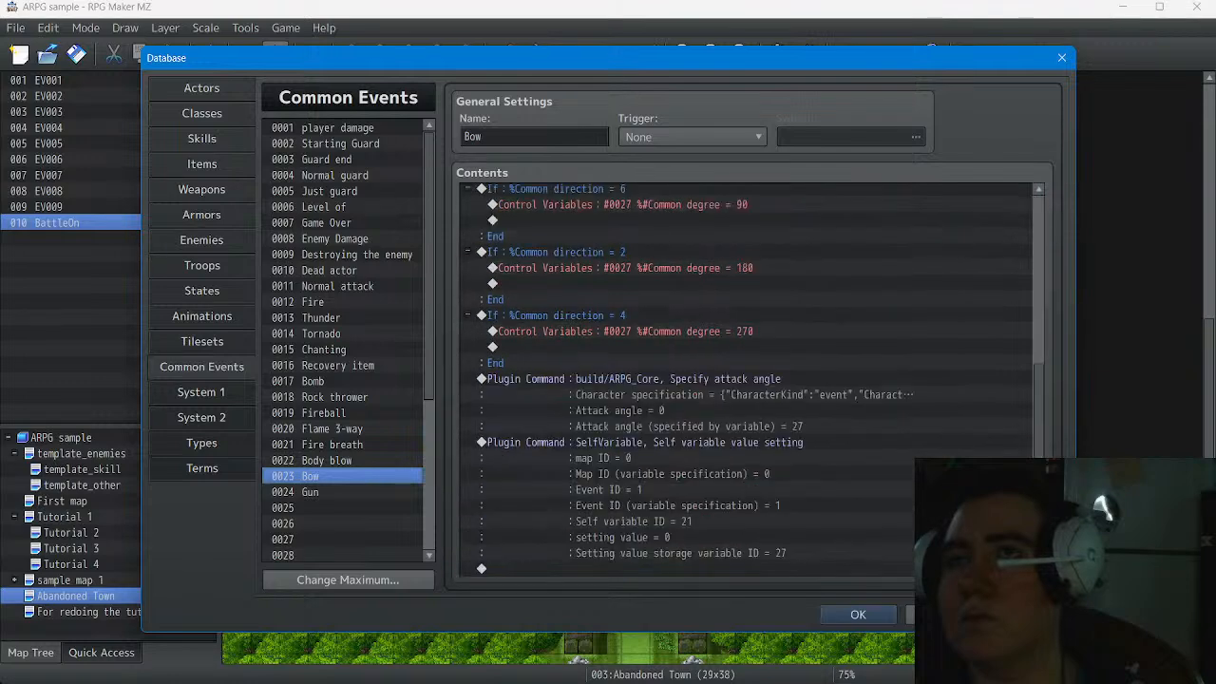
{"action": "left_click", "coordinate": [310, 492]}
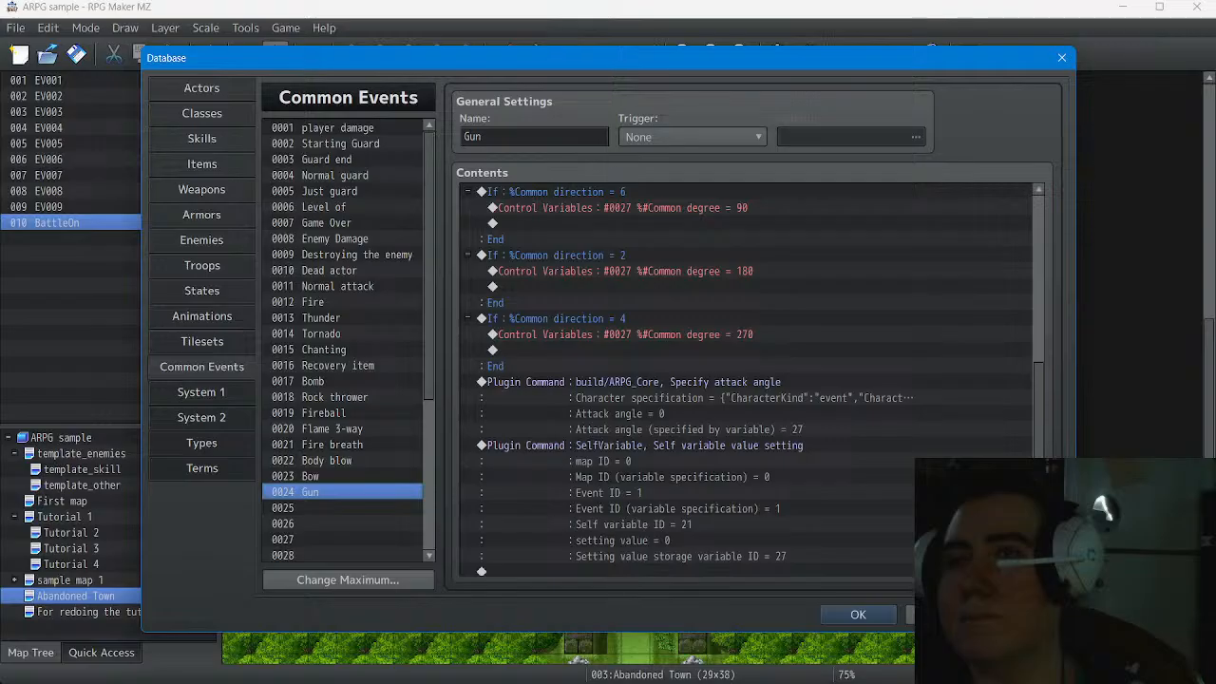
{"action": "scroll", "coordinate": [751, 380], "scroll_direction": "down", "scroll_amount": 1}
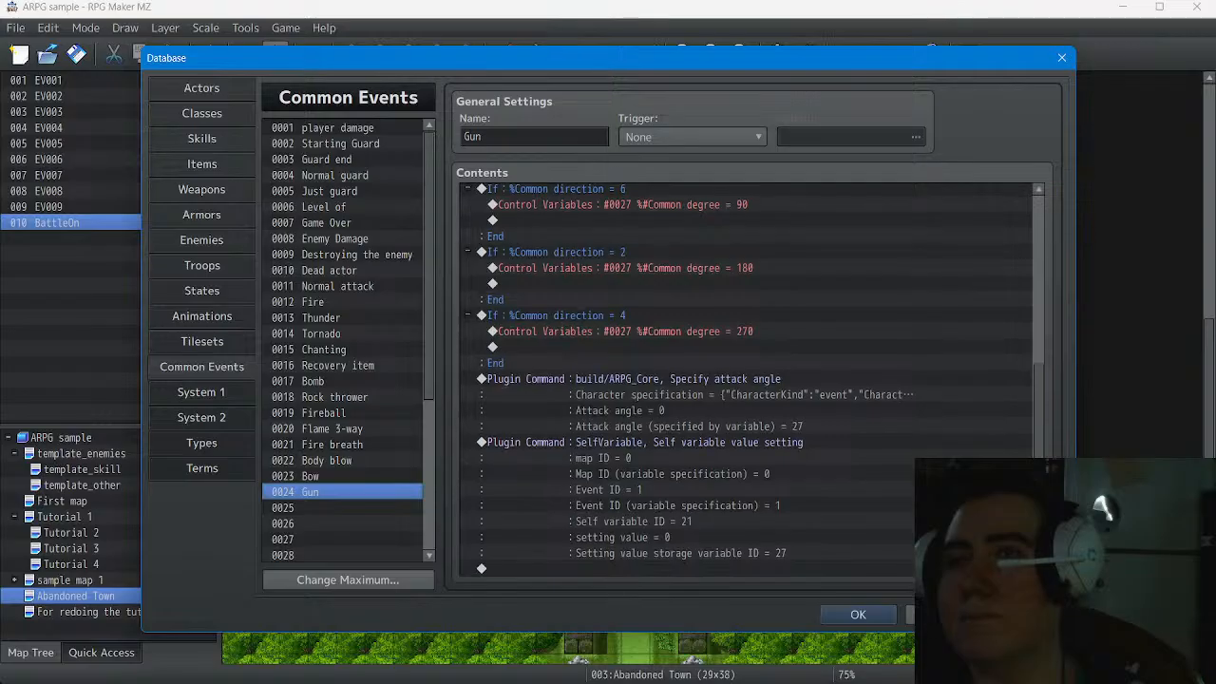
{"action": "scroll", "coordinate": [750, 380], "scroll_direction": "up", "scroll_amount": 1}
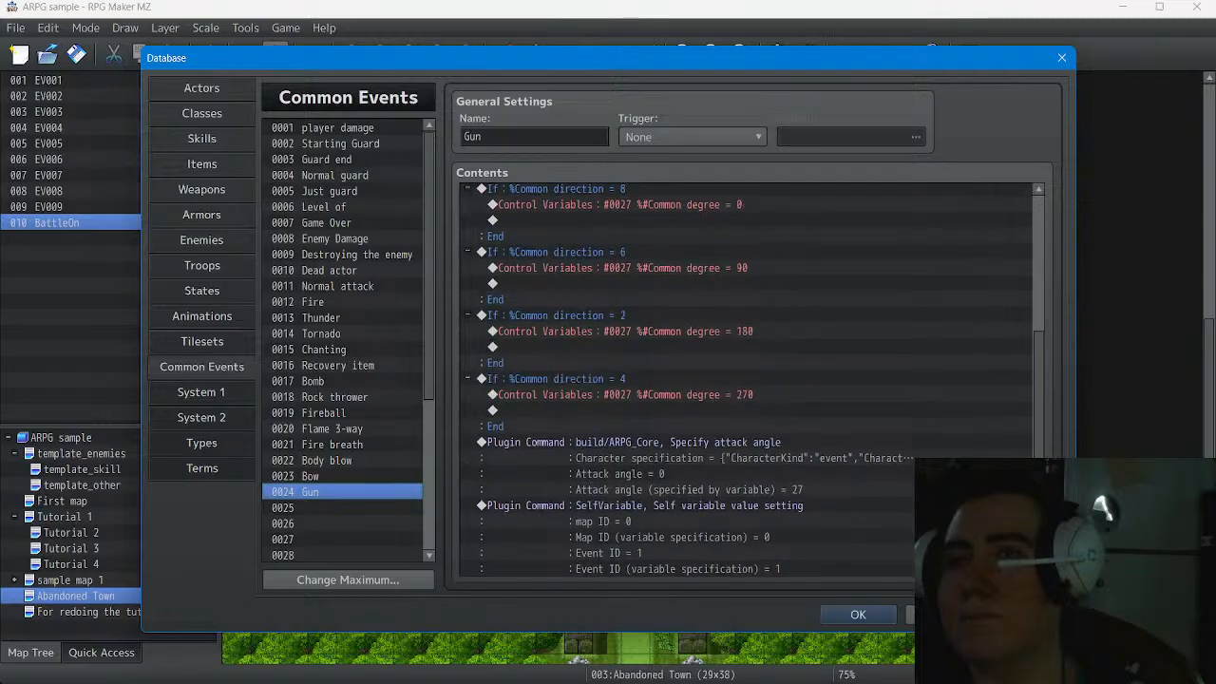
{"action": "scroll", "coordinate": [750, 380], "scroll_direction": "up", "scroll_amount": 4}
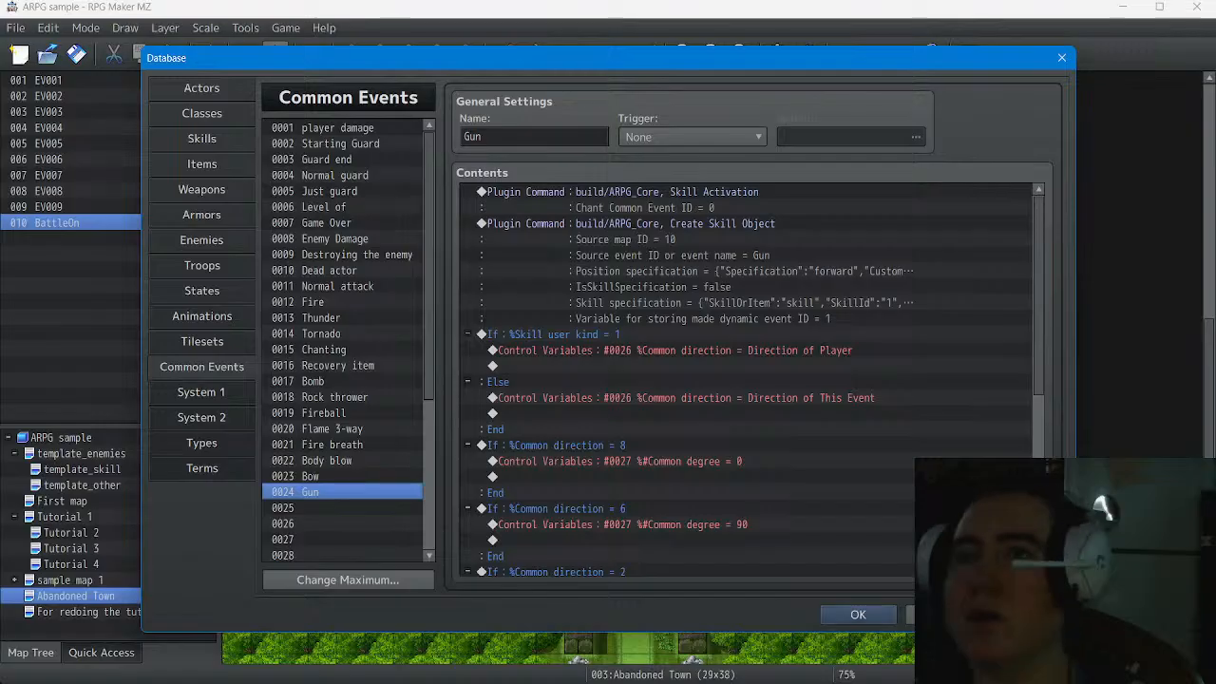
{"action": "left_click", "coordinate": [857, 615]}
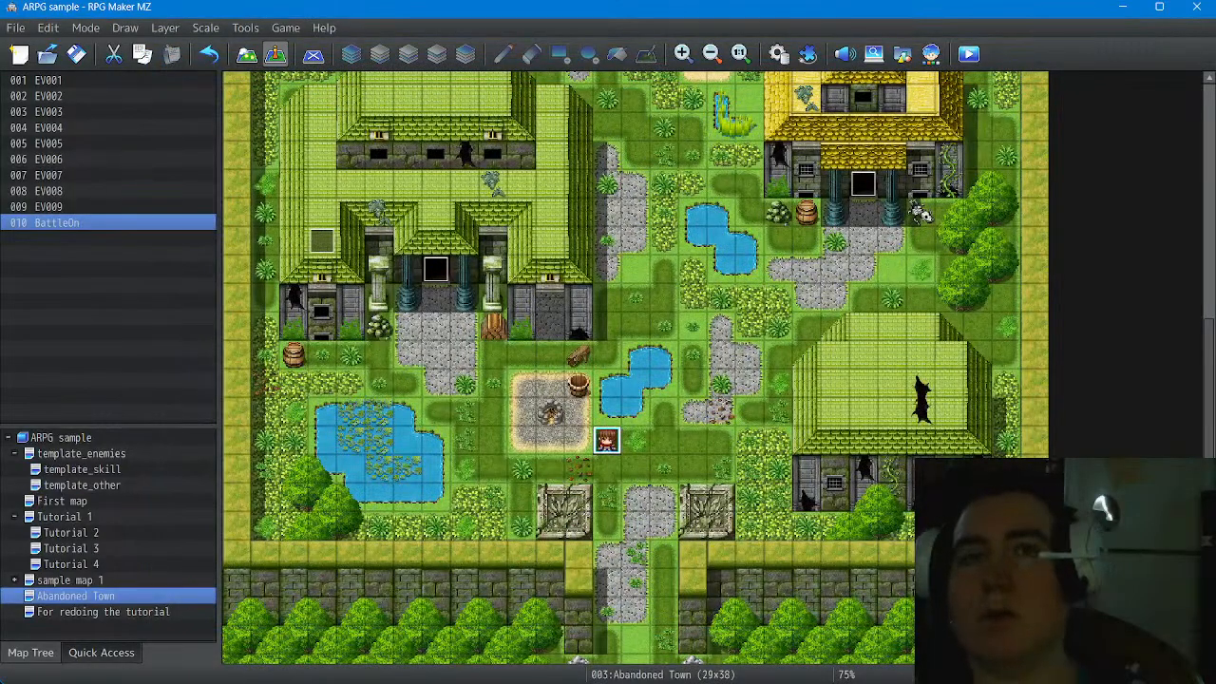
In the template_skill map, rename event 010 to Bow and set its first page's image to the blue hexagon barrier from !SF_Door2
{"action": "left_click", "coordinate": [82, 470]}
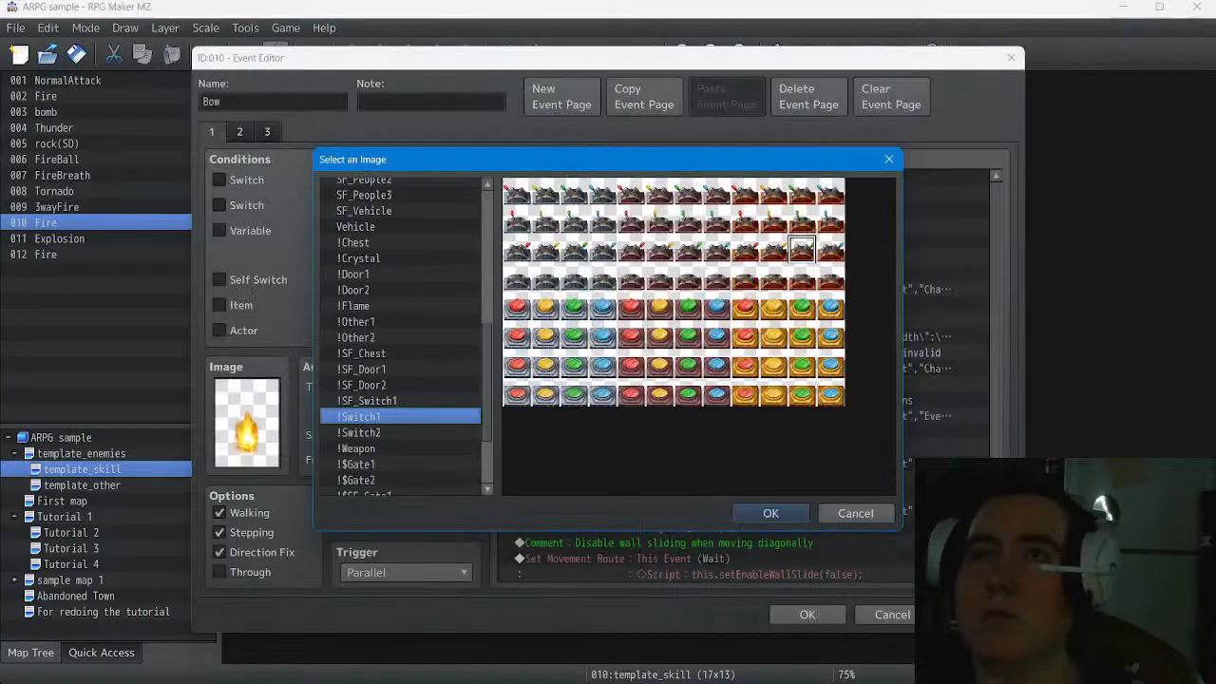
{"action": "left_click", "coordinate": [361, 353]}
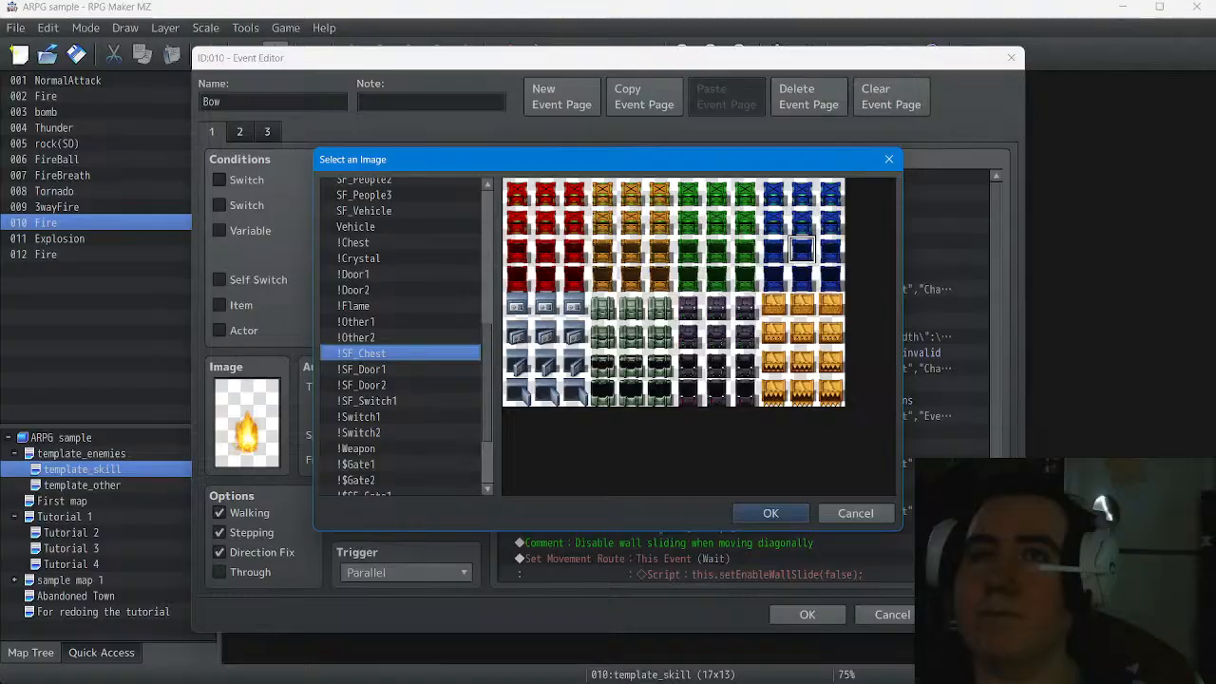
{"action": "left_click", "coordinate": [361, 385]}
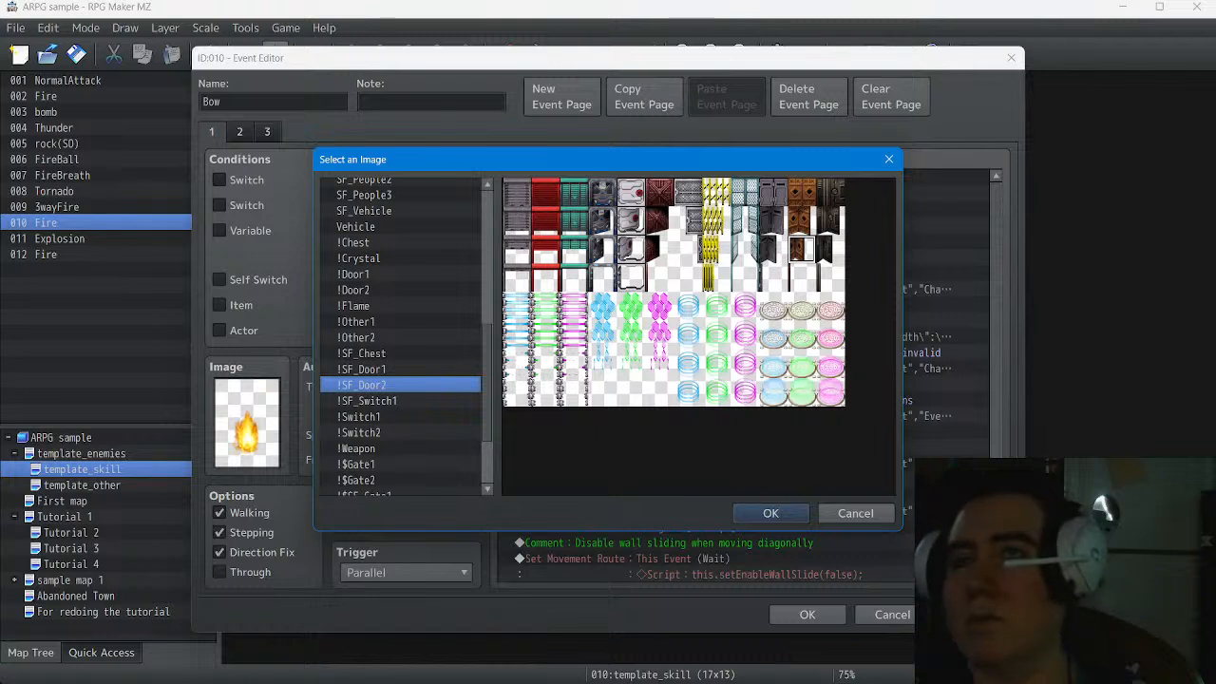
{"action": "left_click", "coordinate": [603, 335]}
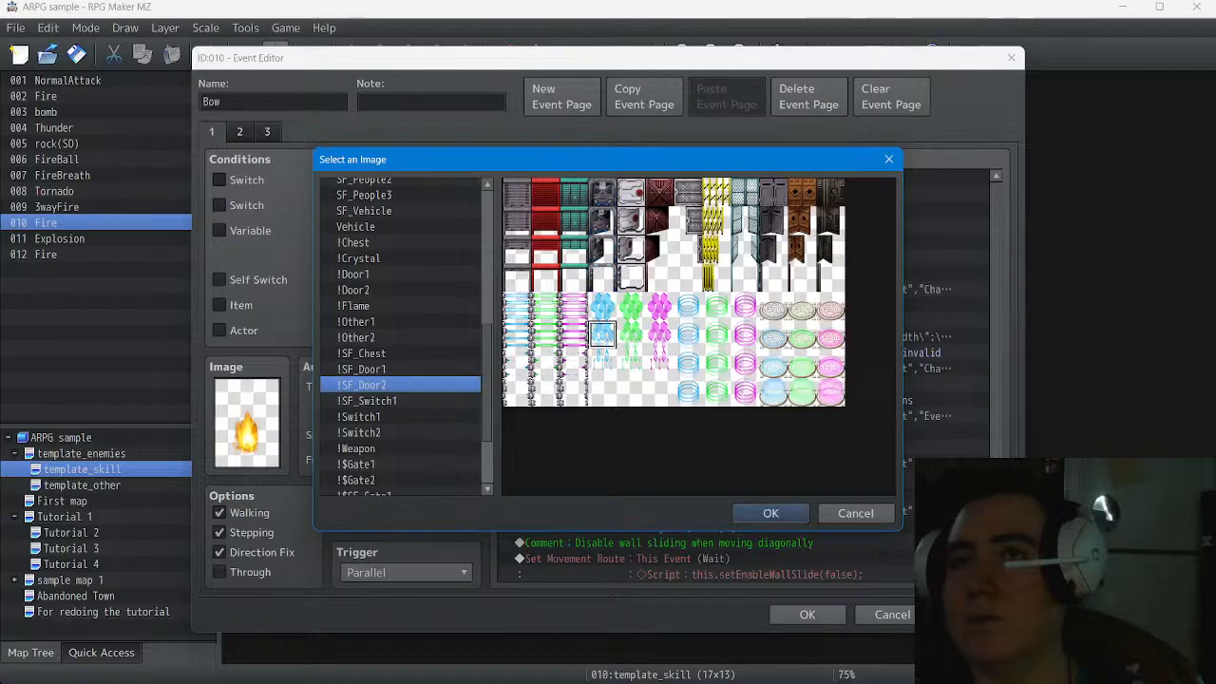
{"action": "key", "text": "Return"}
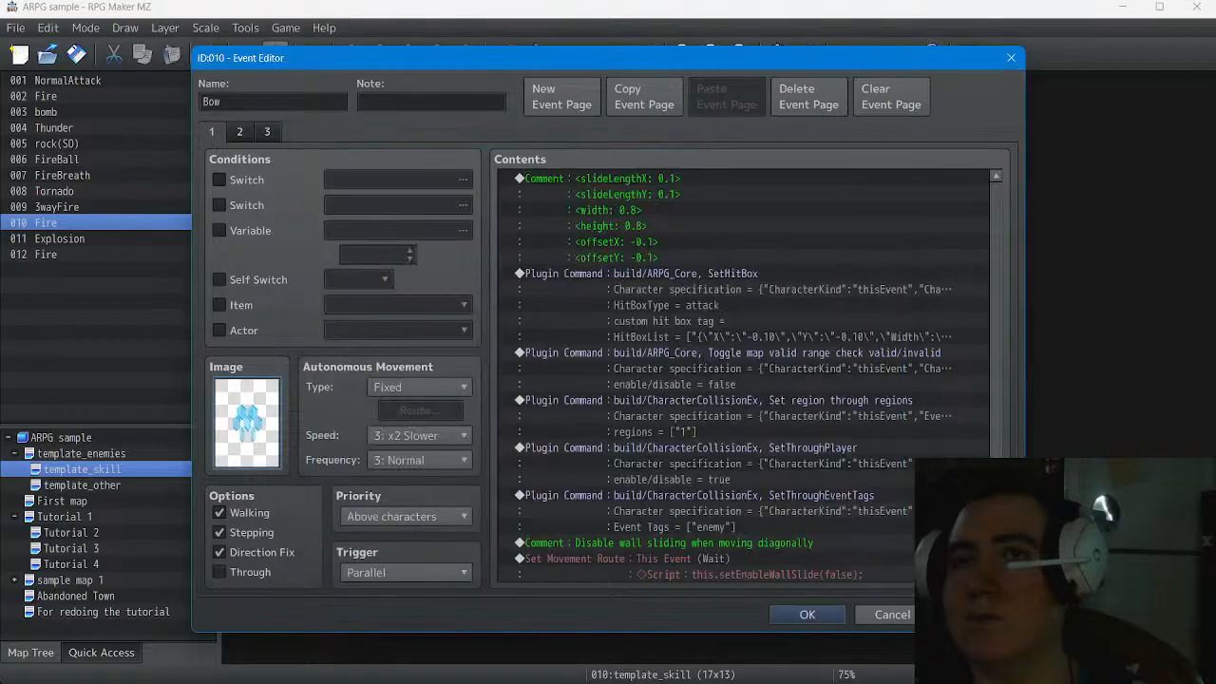
Set the Bow event's second page image to the blue hexagon barrier from !SF_Door2, choosing its faded third-row frame
{"action": "left_click", "coordinate": [239, 132]}
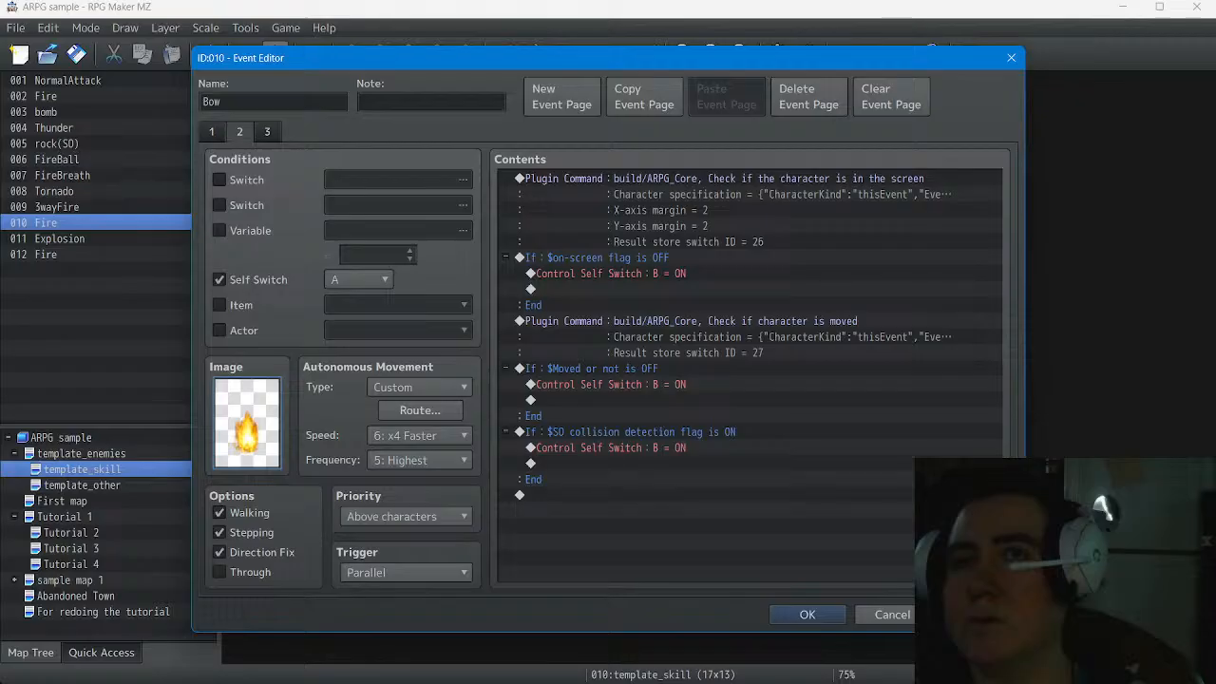
{"action": "double_click", "coordinate": [247, 423]}
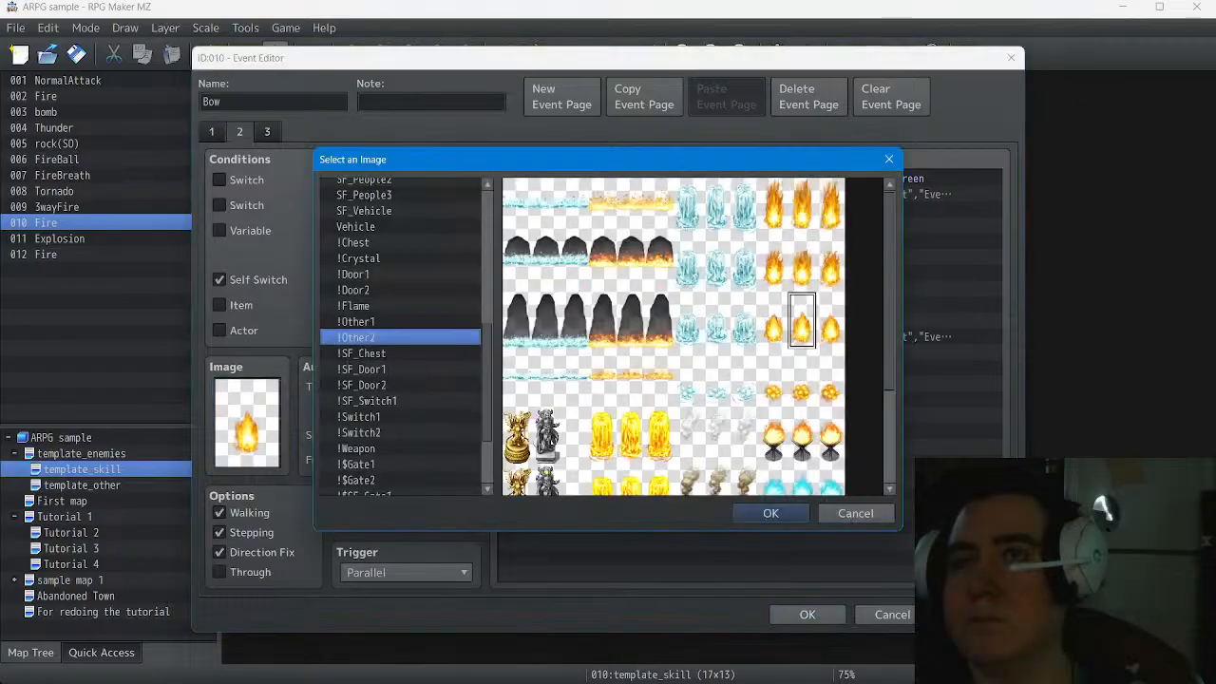
{"action": "left_click", "coordinate": [362, 385]}
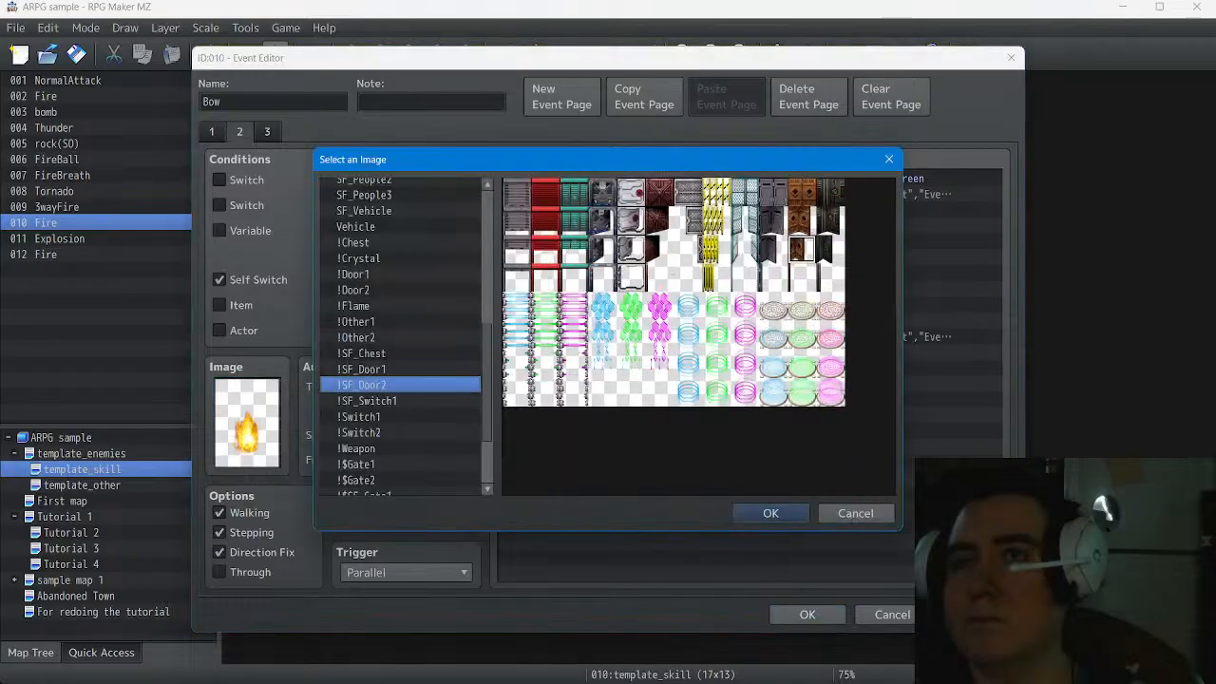
{"action": "left_click", "coordinate": [602, 335]}
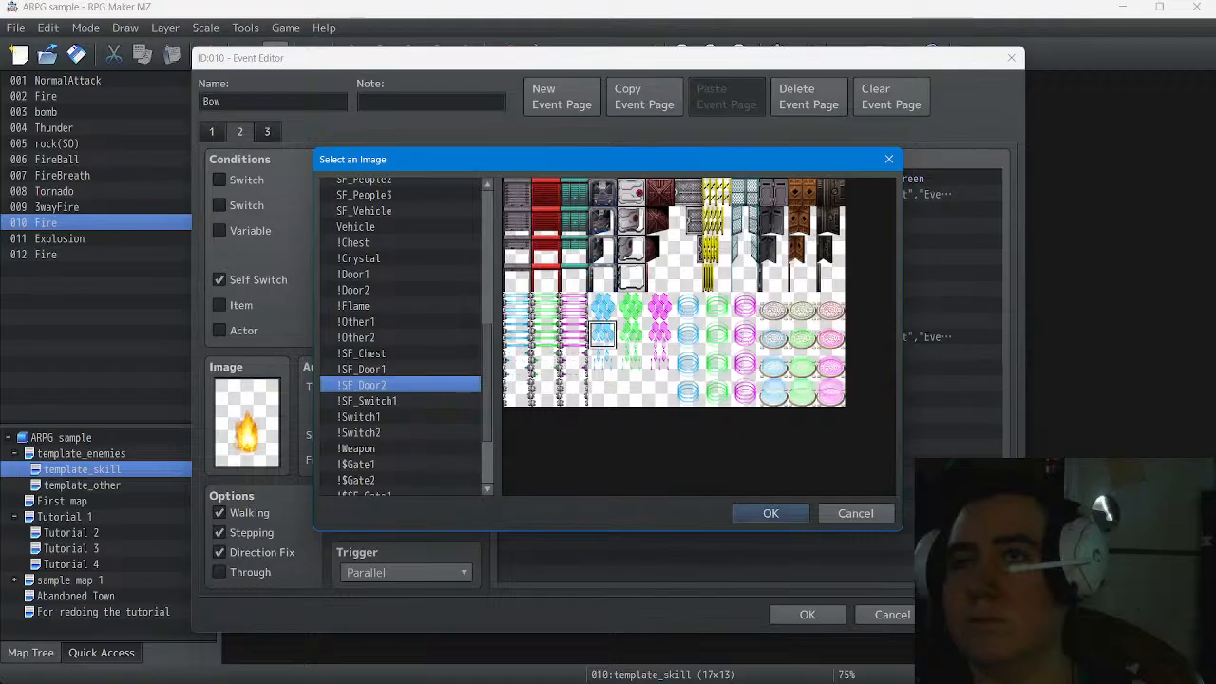
{"action": "left_click", "coordinate": [771, 513]}
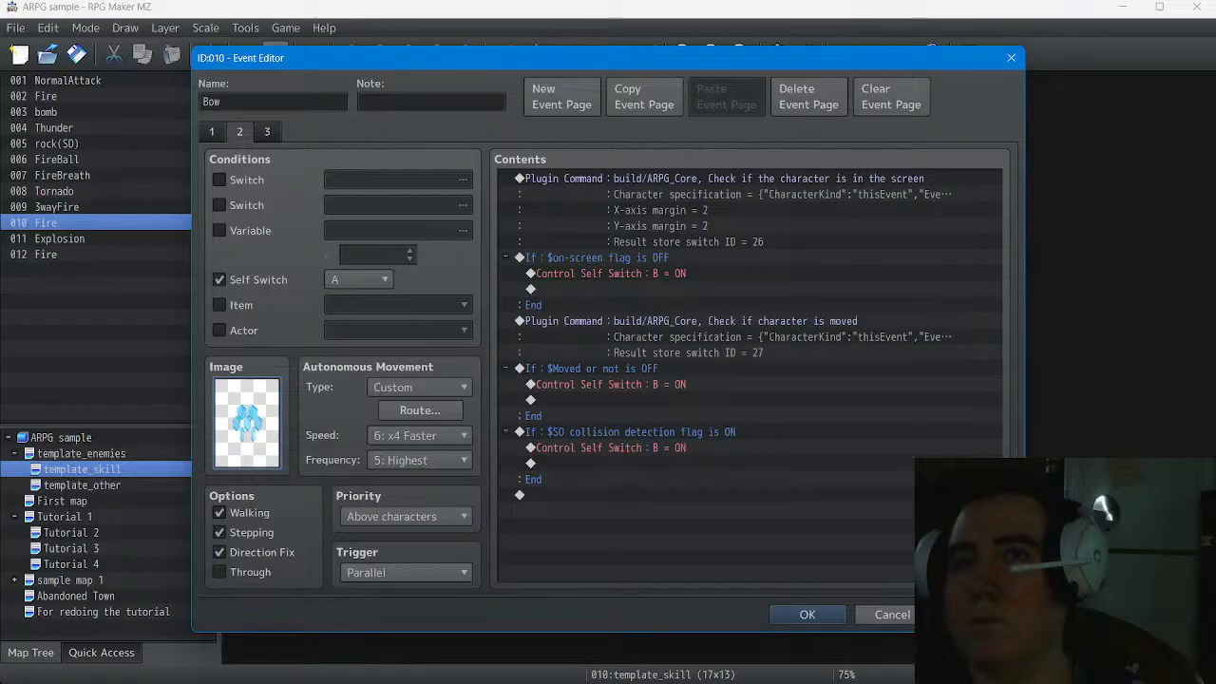
{"action": "double_click", "coordinate": [247, 423]}
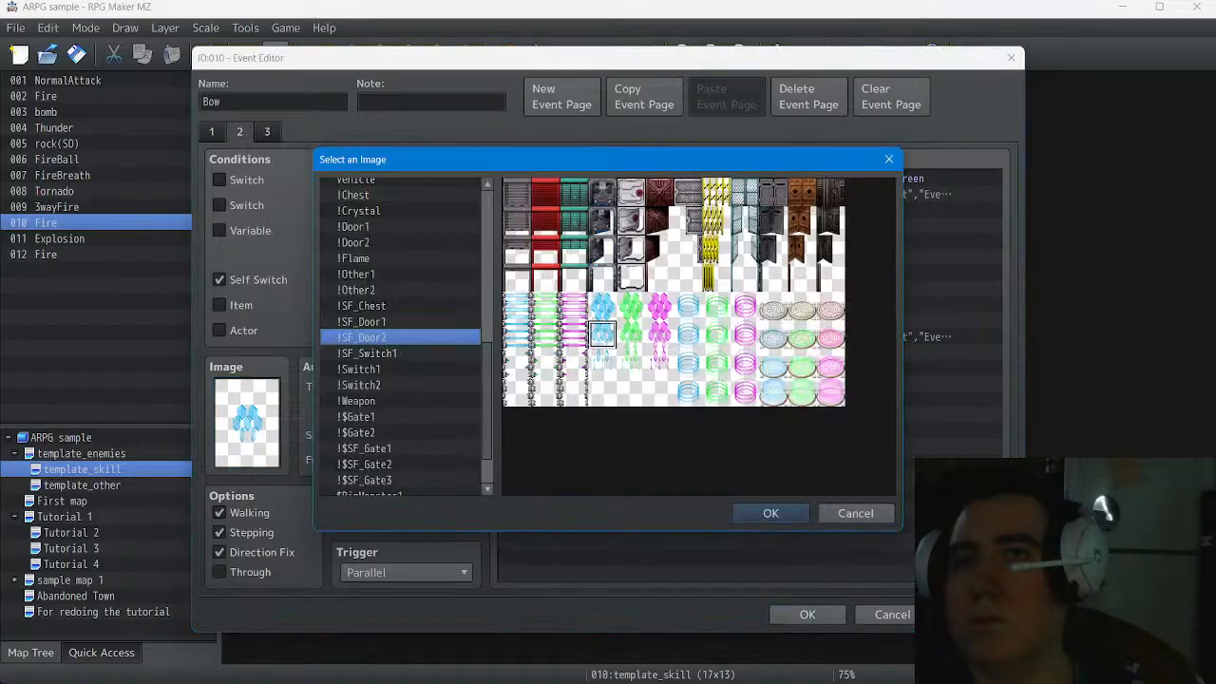
{"action": "left_click", "coordinate": [602, 363]}
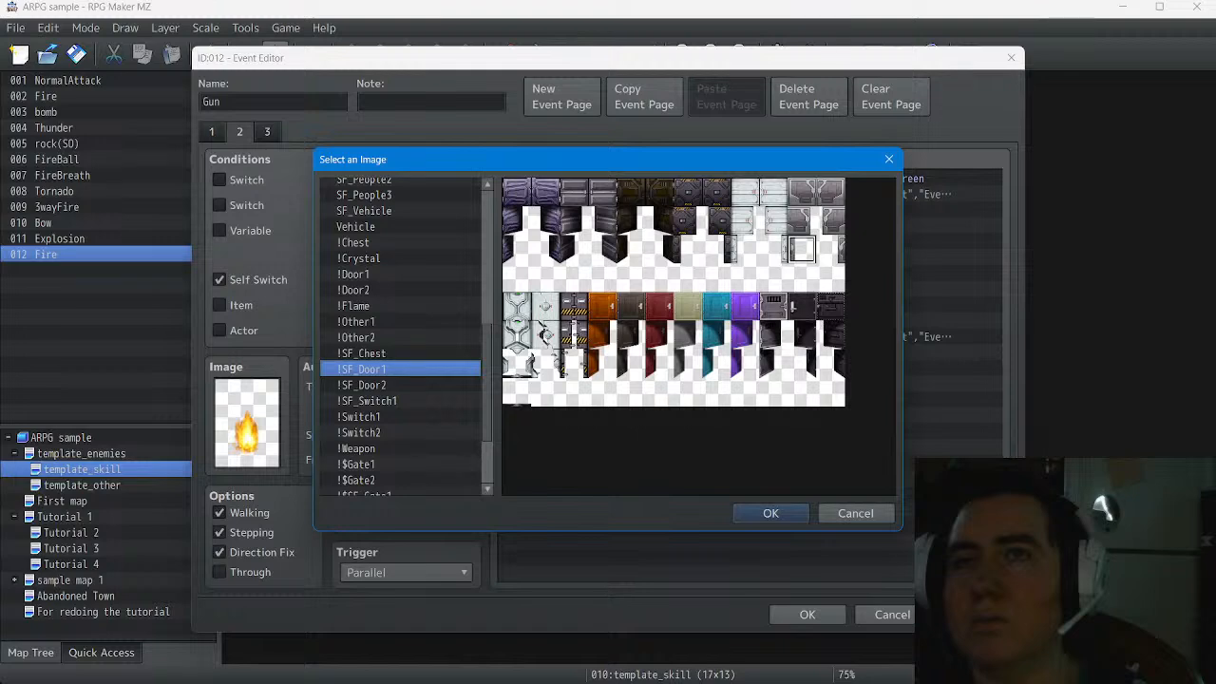
Choose the faded pink hexagon barrier frame from !SF_Door2 as the image for the second page of the Gun event, ID 012
{"action": "left_click", "coordinate": [660, 364]}
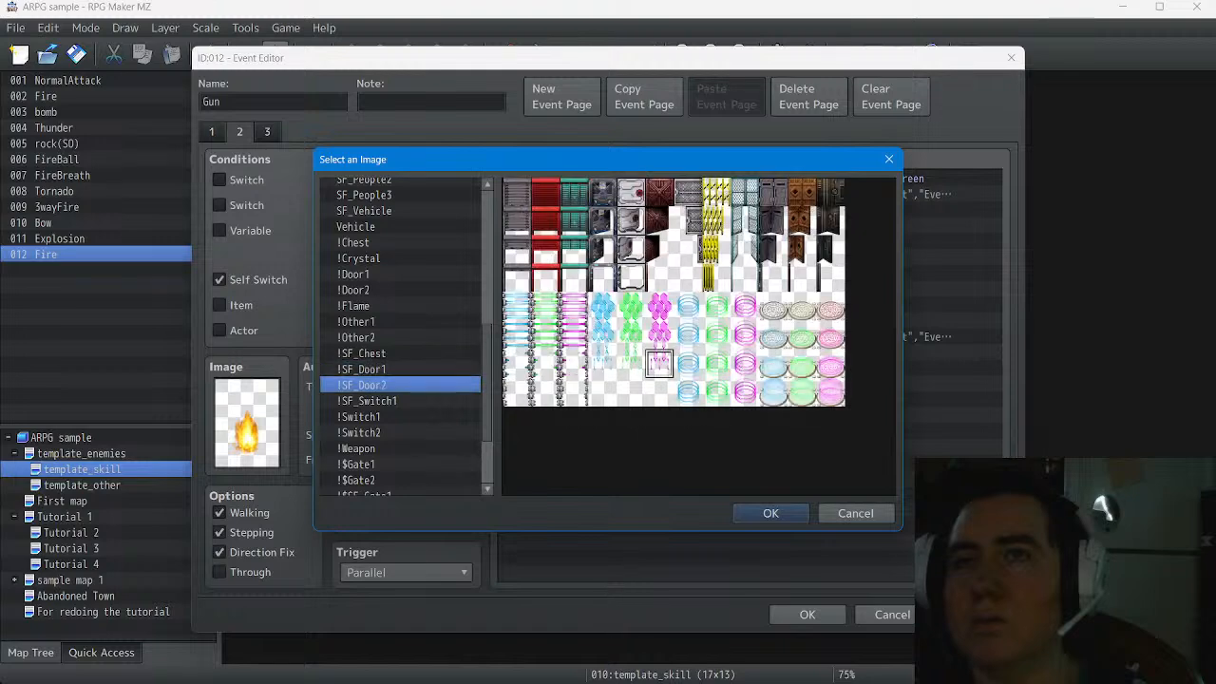